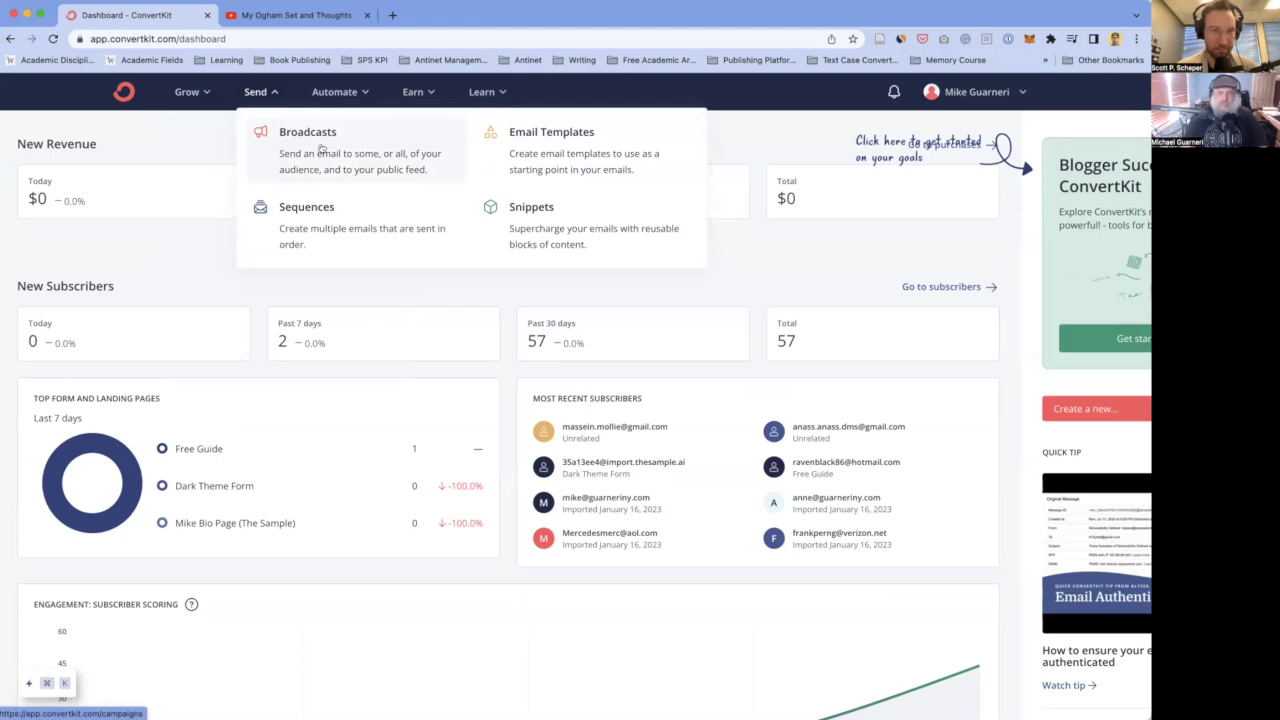
- Go to Send > Broadcasts to list the five broadcasts
left_click(321, 148)
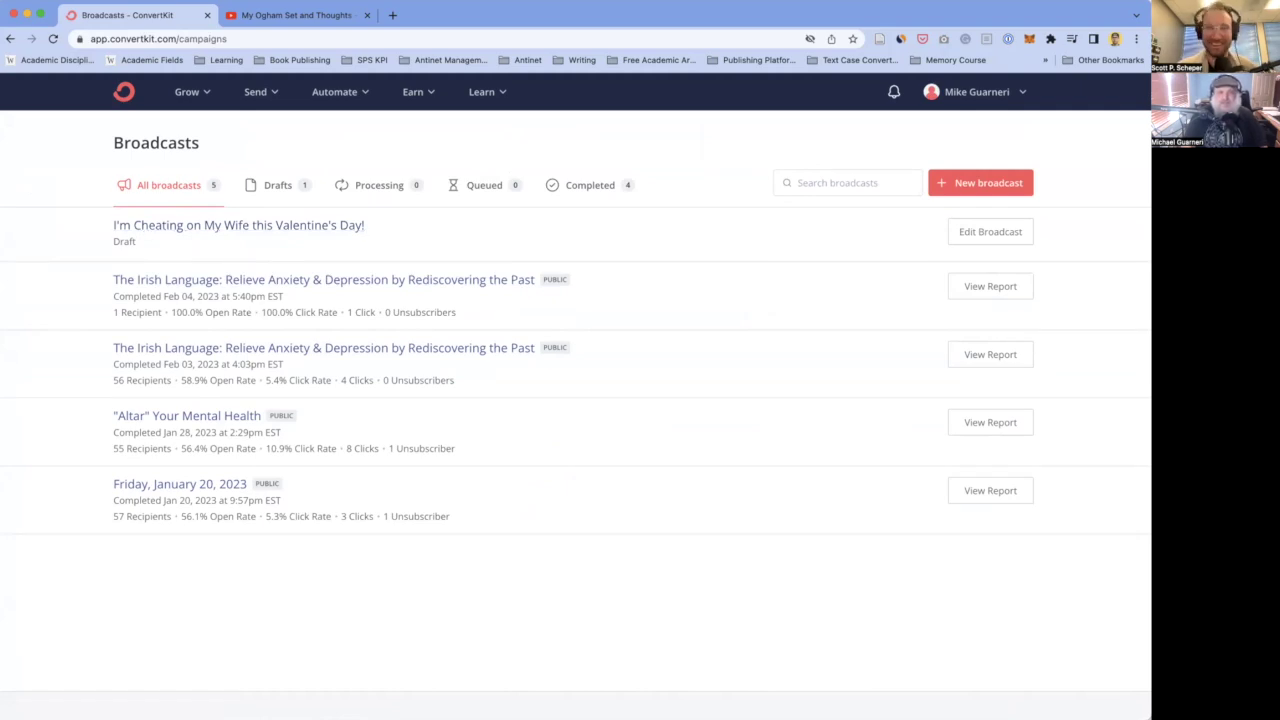
- Open the Valentine's Day draft from the All broadcasts list
left_click(252, 226)
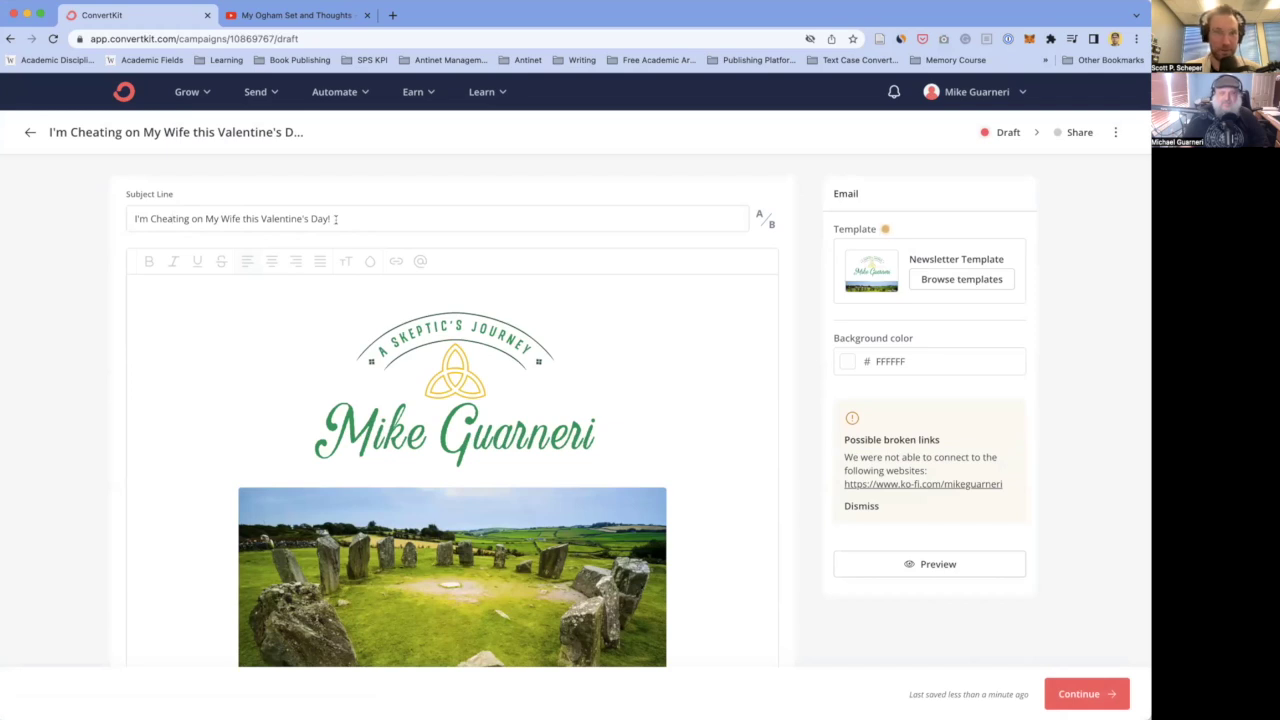
key("Left")
key("Left")
key("Left")
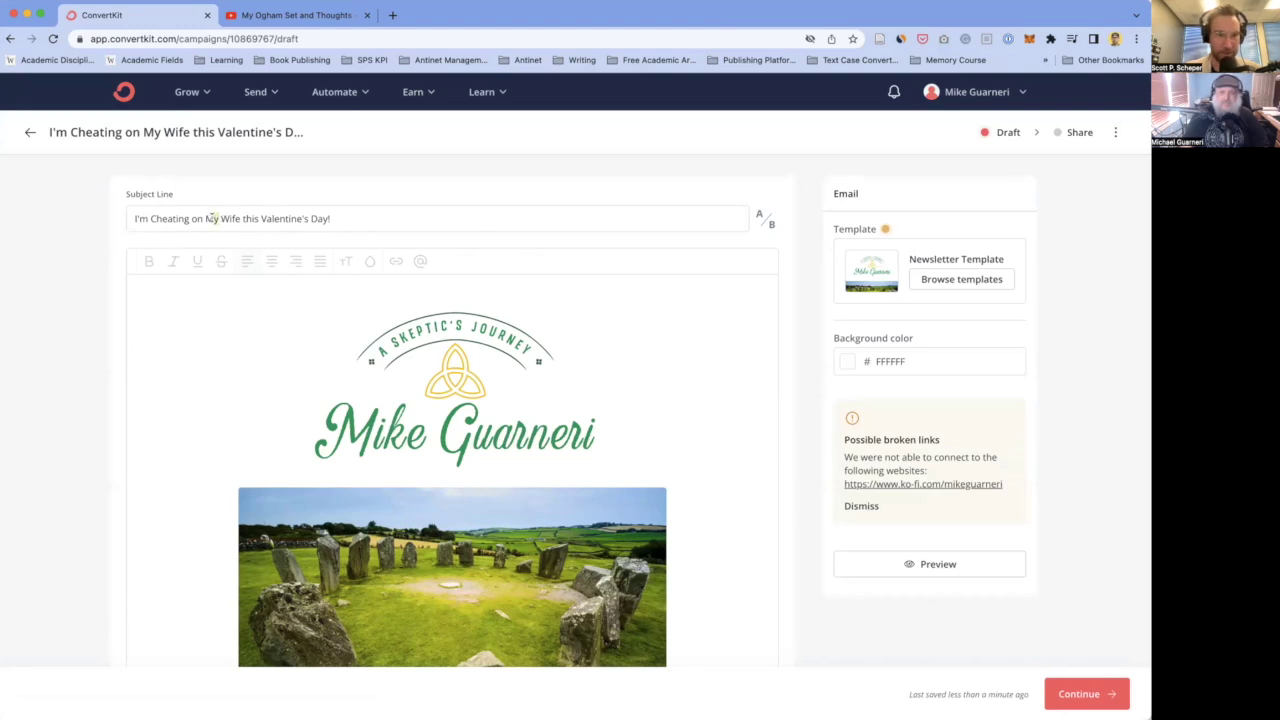
double_click(210, 218)
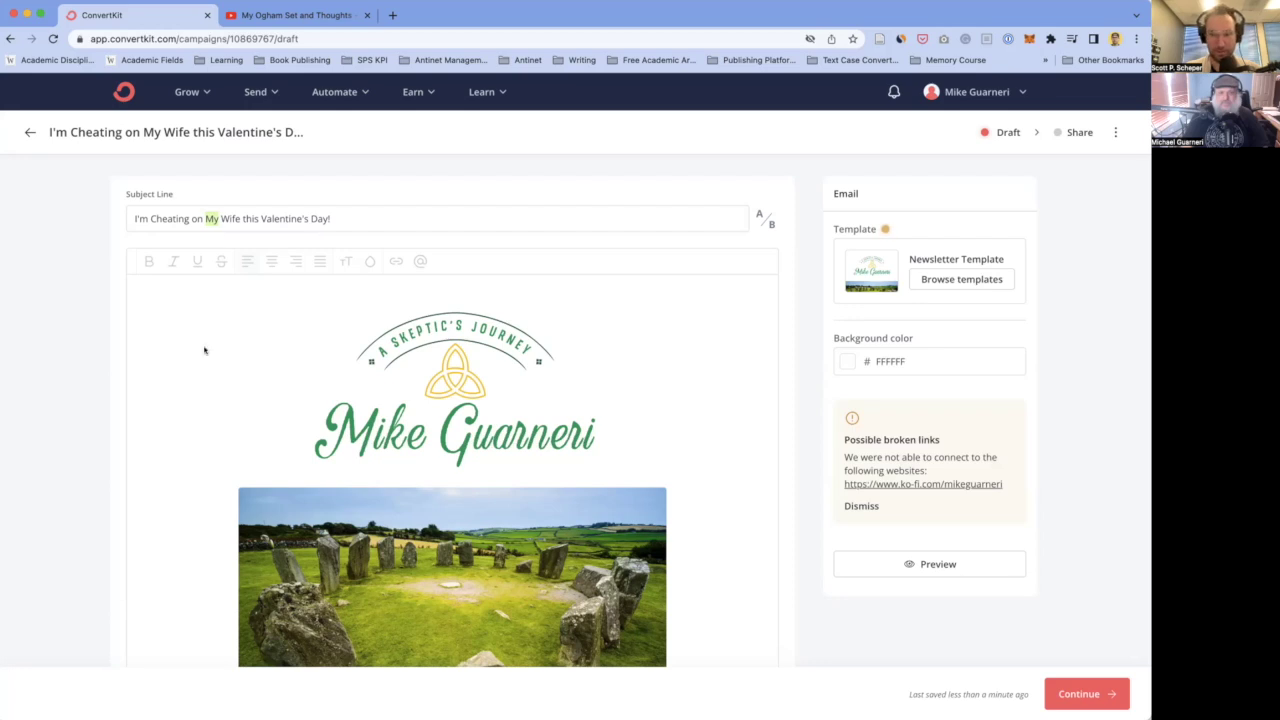
scroll(203, 349, "down", 3)
scroll(203, 349, "up", 3)
- Preview the Valentine's Day draft and send a test copy to the prefilled address
left_click(925, 564)
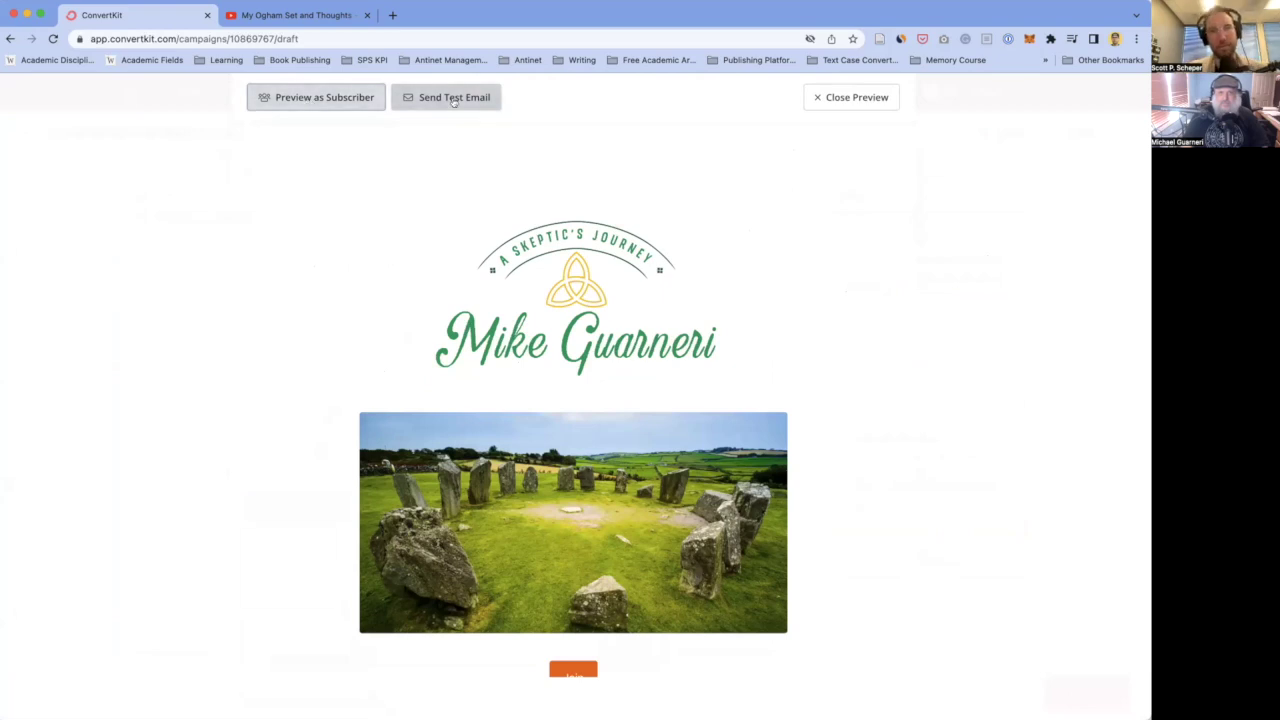
left_click(450, 100)
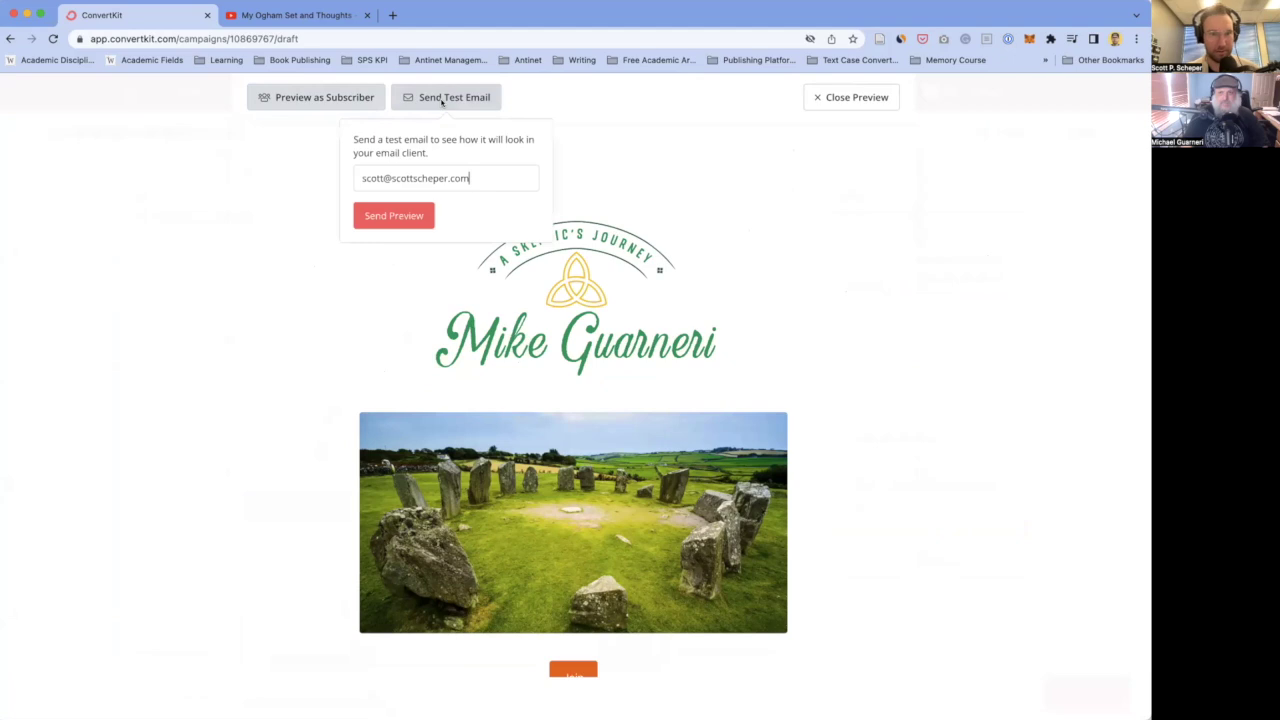
left_click(385, 220)
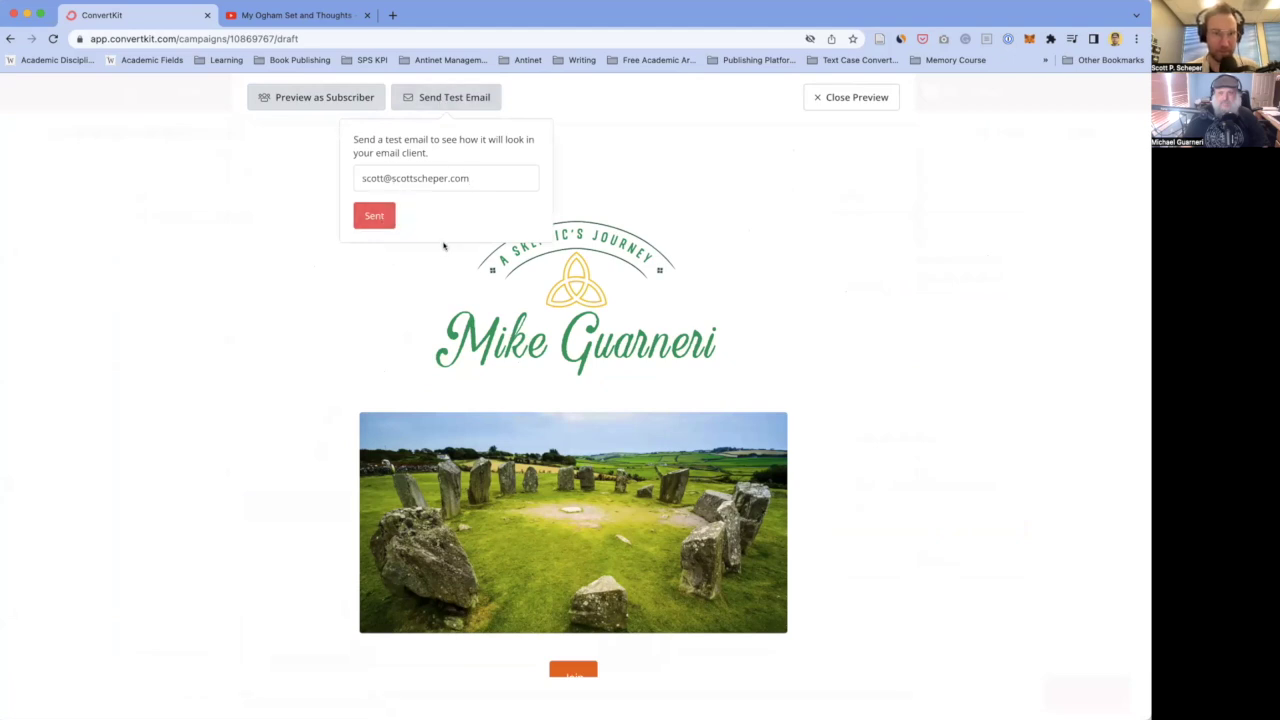
left_click(170, 208)
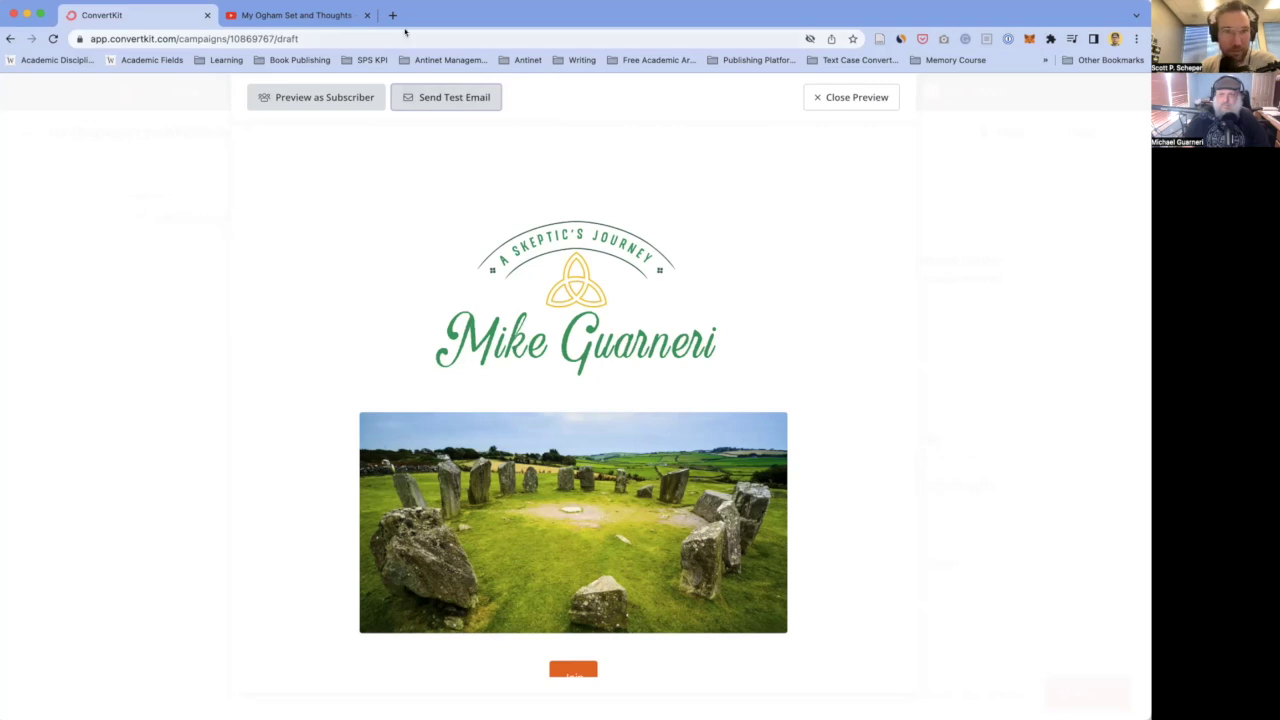
- Close the preview and delete 'I'm' from the start of the subject line
left_click(839, 97)
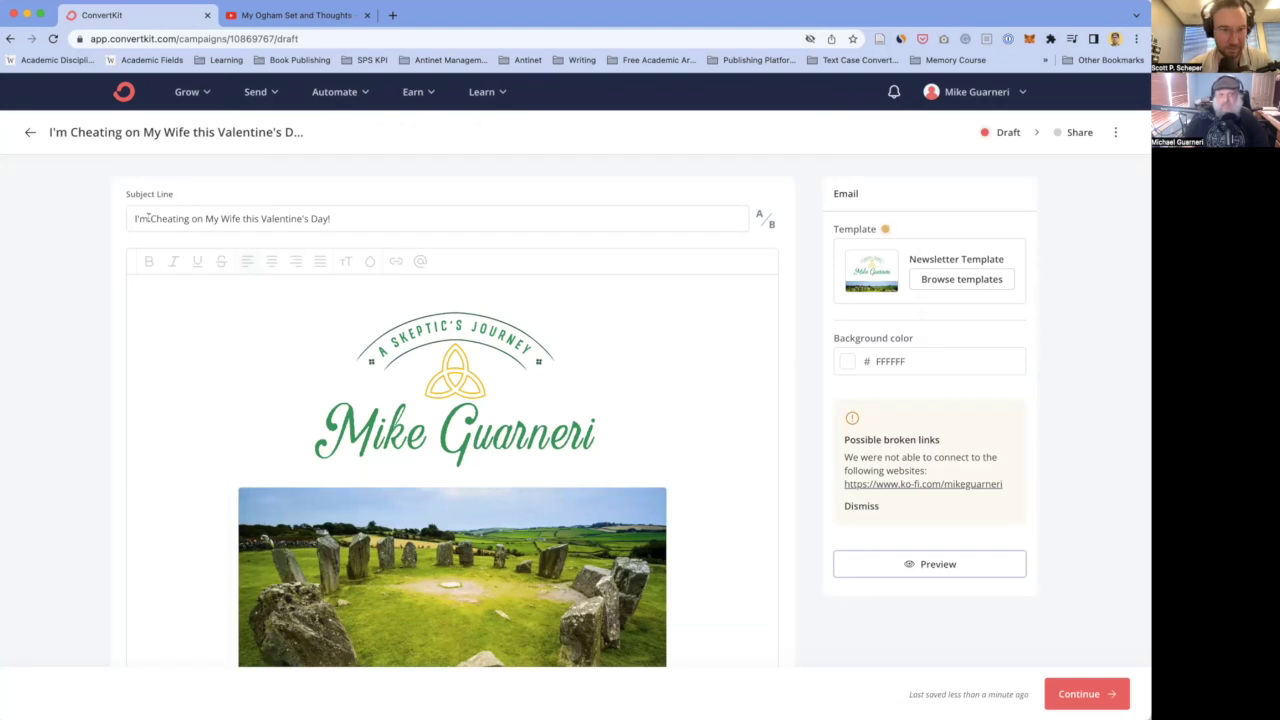
double_click(147, 216)
key("BackSpace")
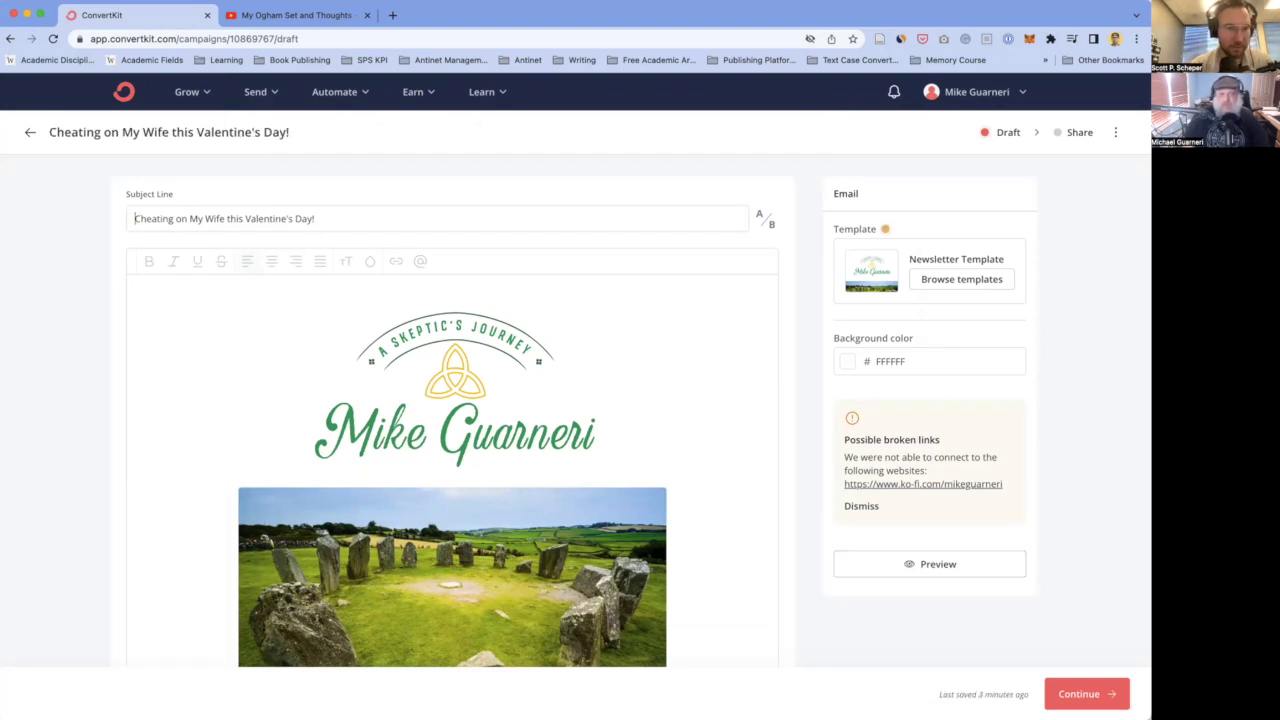
double_click(233, 218)
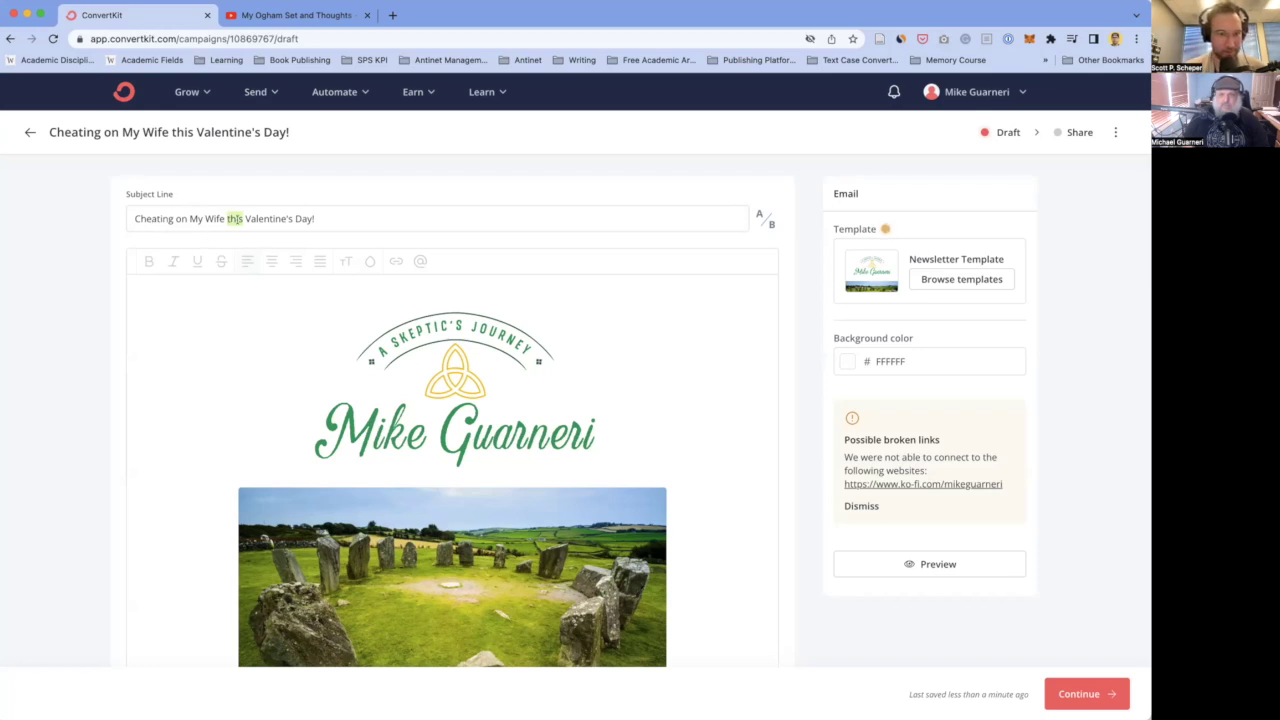
- Remove the trailing '!' and ' this Valentine's Day' so the subject reads 'Cheating on My Wife'
double_click(153, 218)
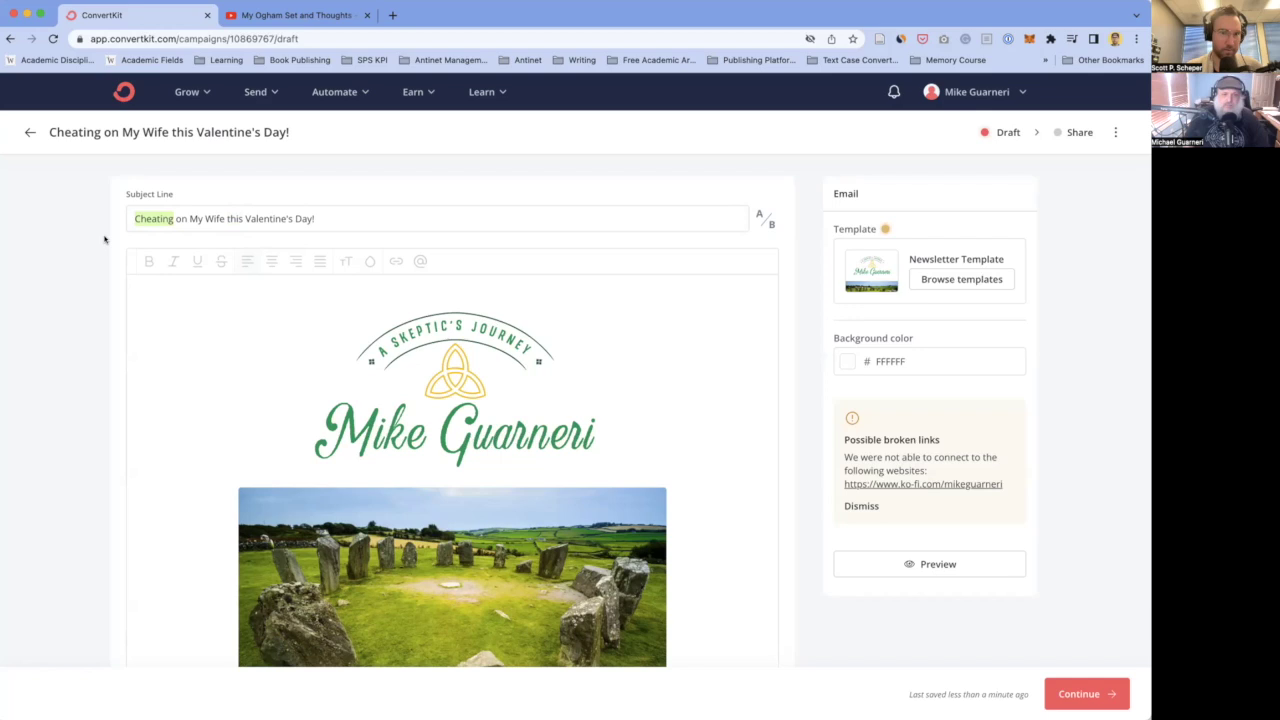
left_click(318, 218)
key("BackSpace")
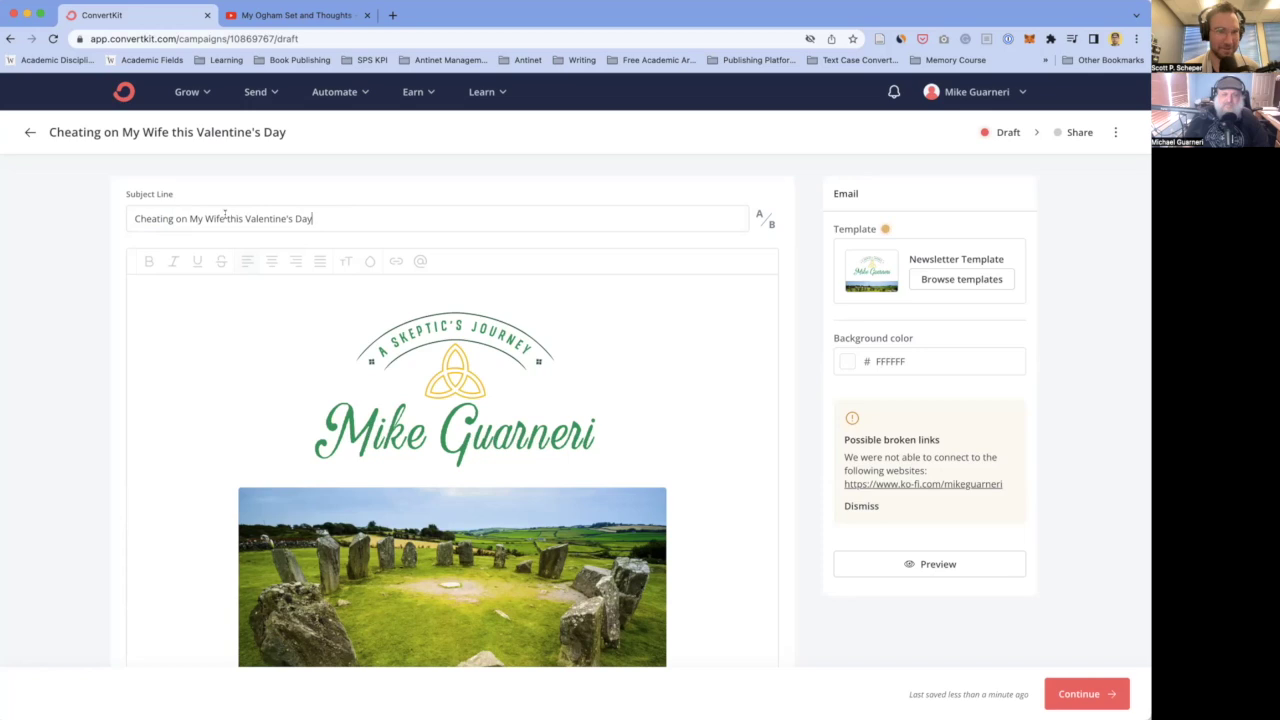
left_click_drag(224, 218, 337, 214)
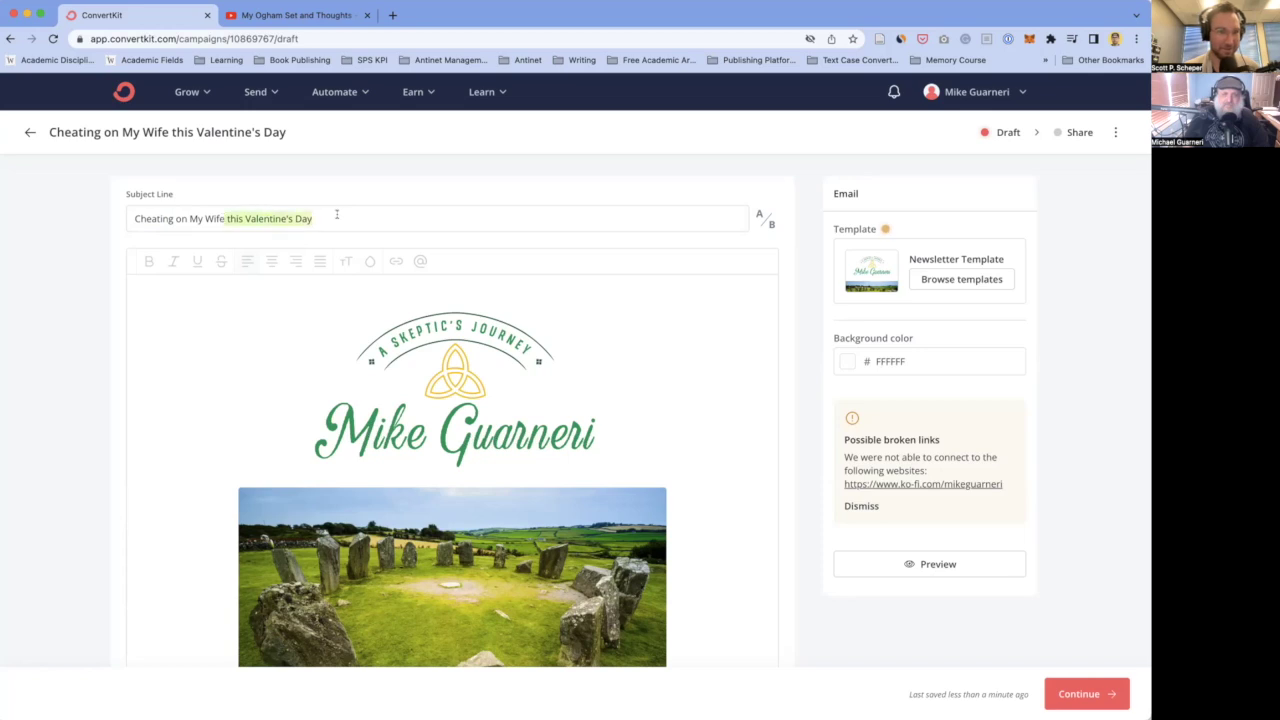
key("BackSpace")
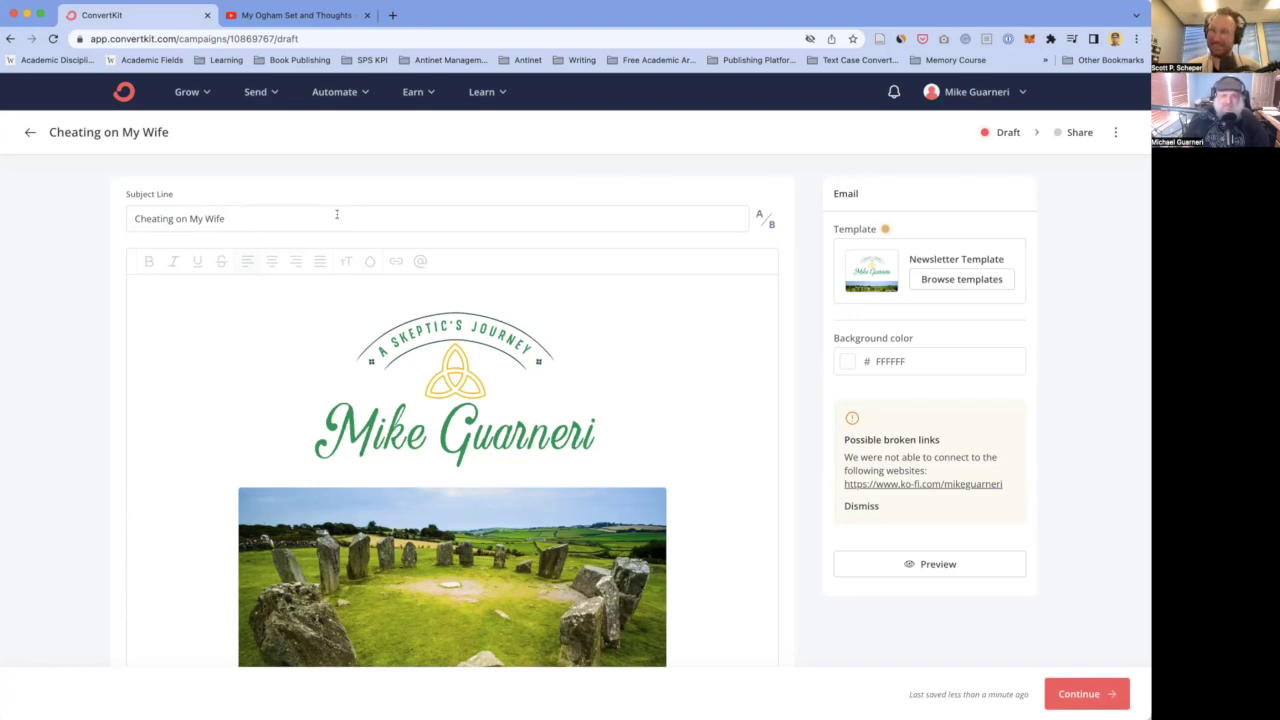
left_click(337, 214)
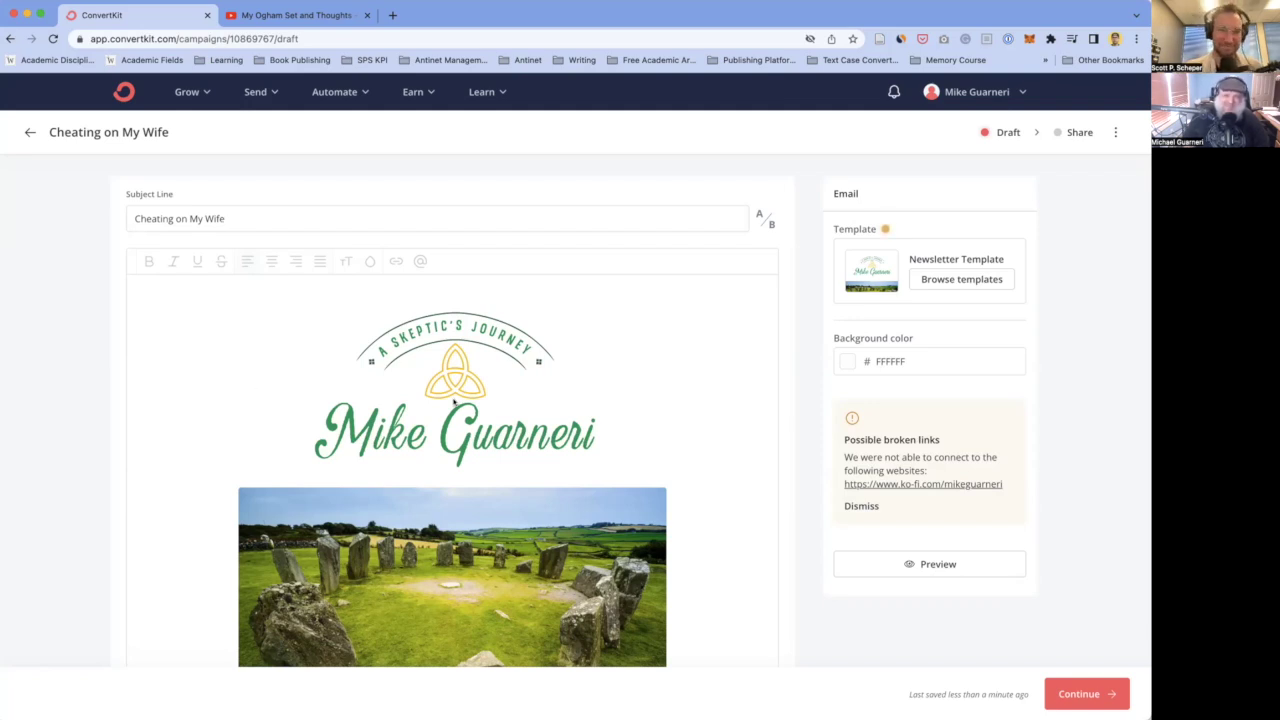
left_click(339, 405)
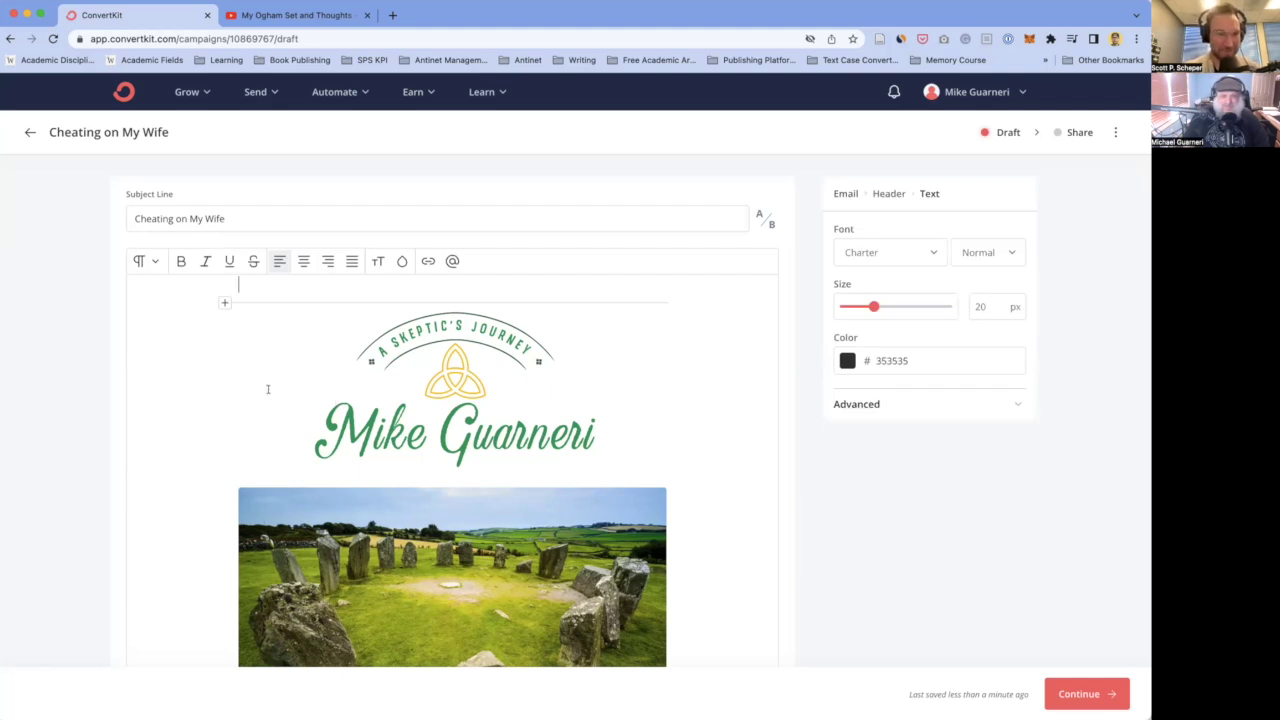
scroll(268, 423, "down", 5)
scroll(272, 425, "up", 3)
scroll(273, 427, "up", 1)
scroll(274, 428, "down", 2)
left_click(494, 263)
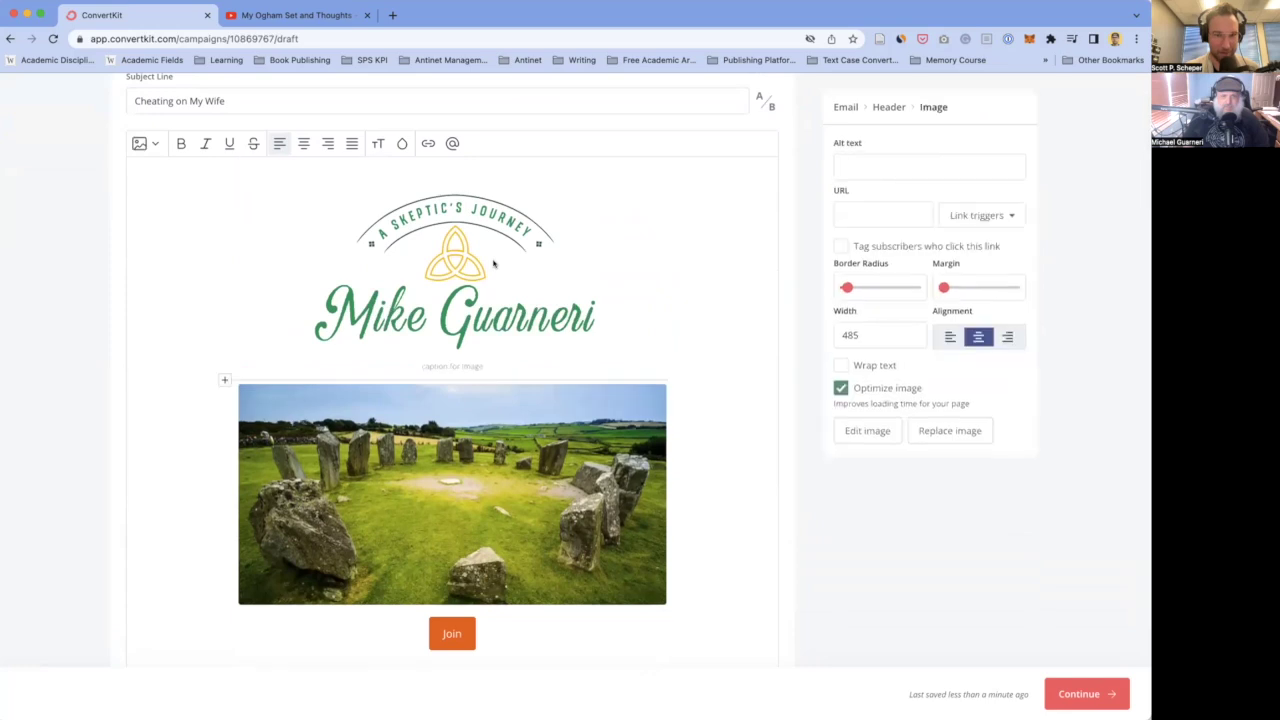
scroll(484, 330, "down", 3)
scroll(484, 328, "down", 2)
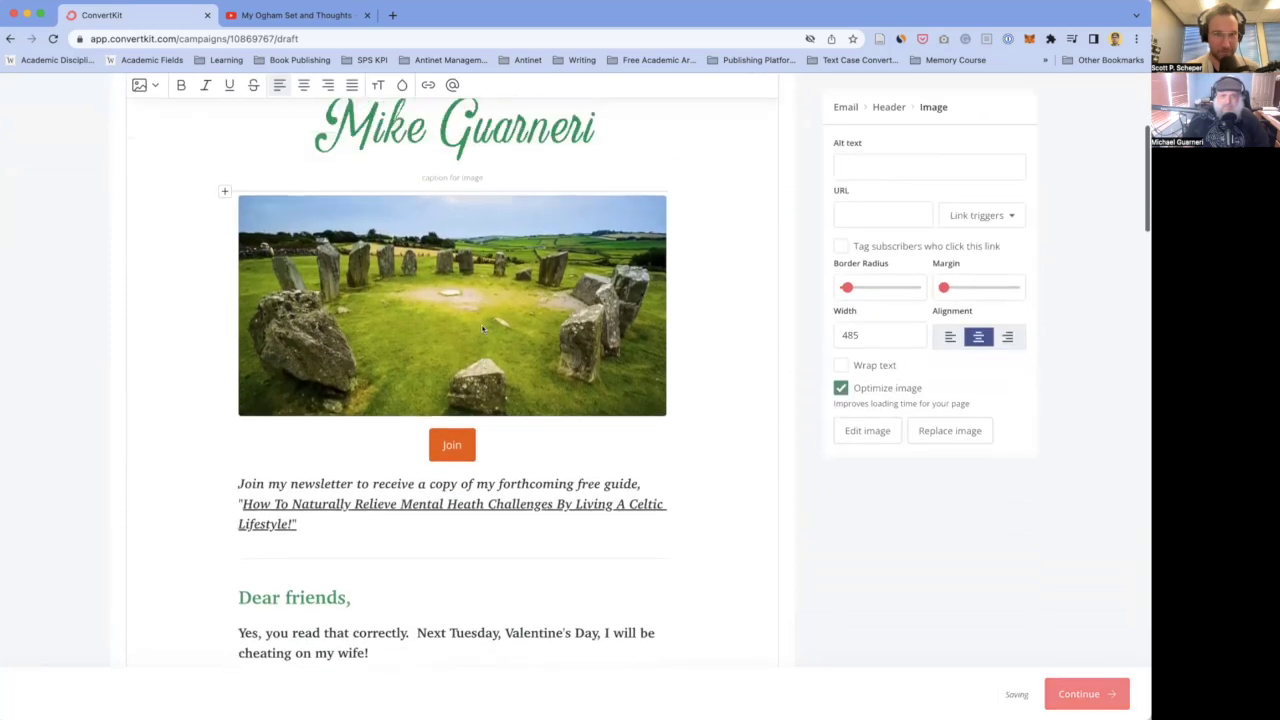
scroll(463, 474, "up", 5)
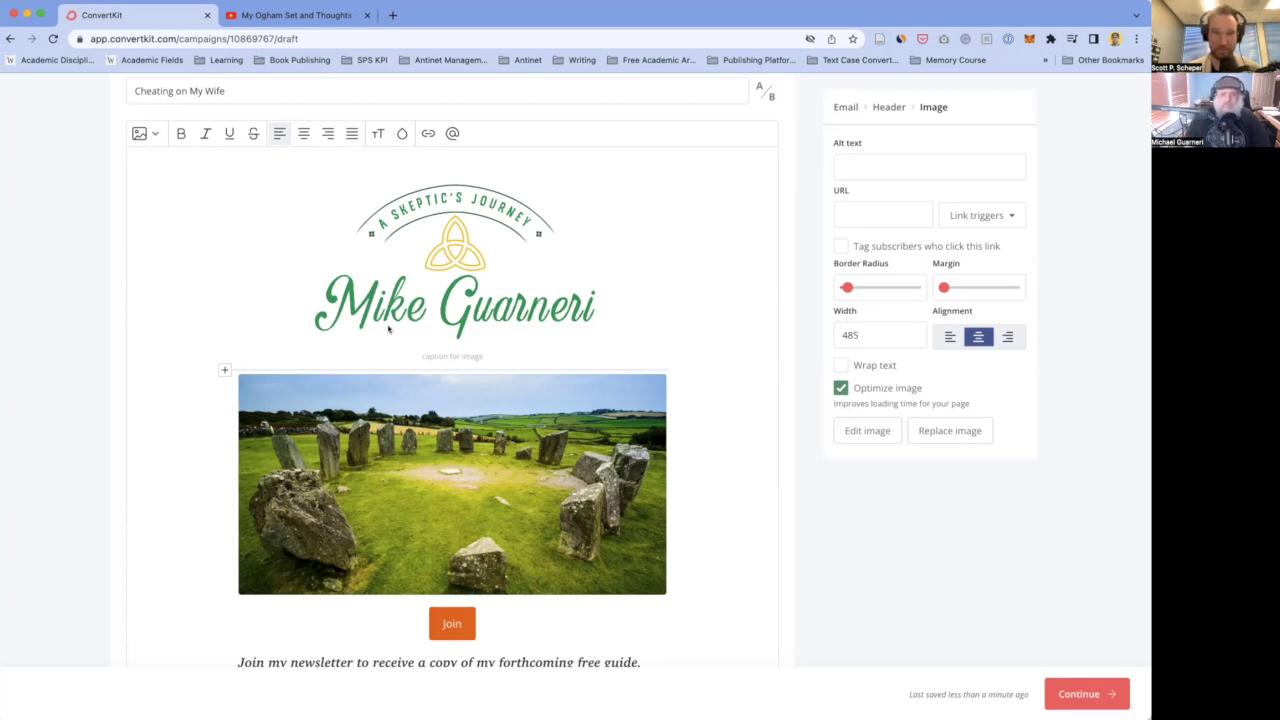
scroll(454, 390, "down", 3)
scroll(454, 390, "up", 2)
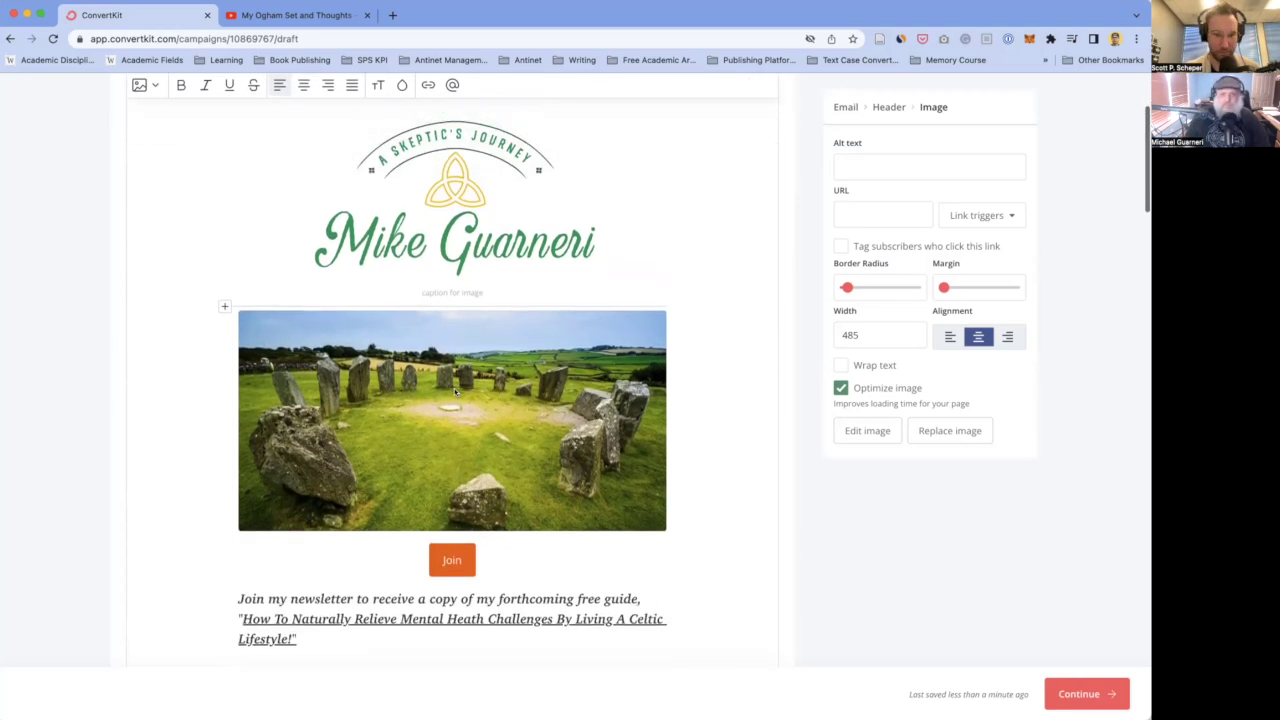
scroll(352, 242, "down", 3)
scroll(400, 290, "up", 6)
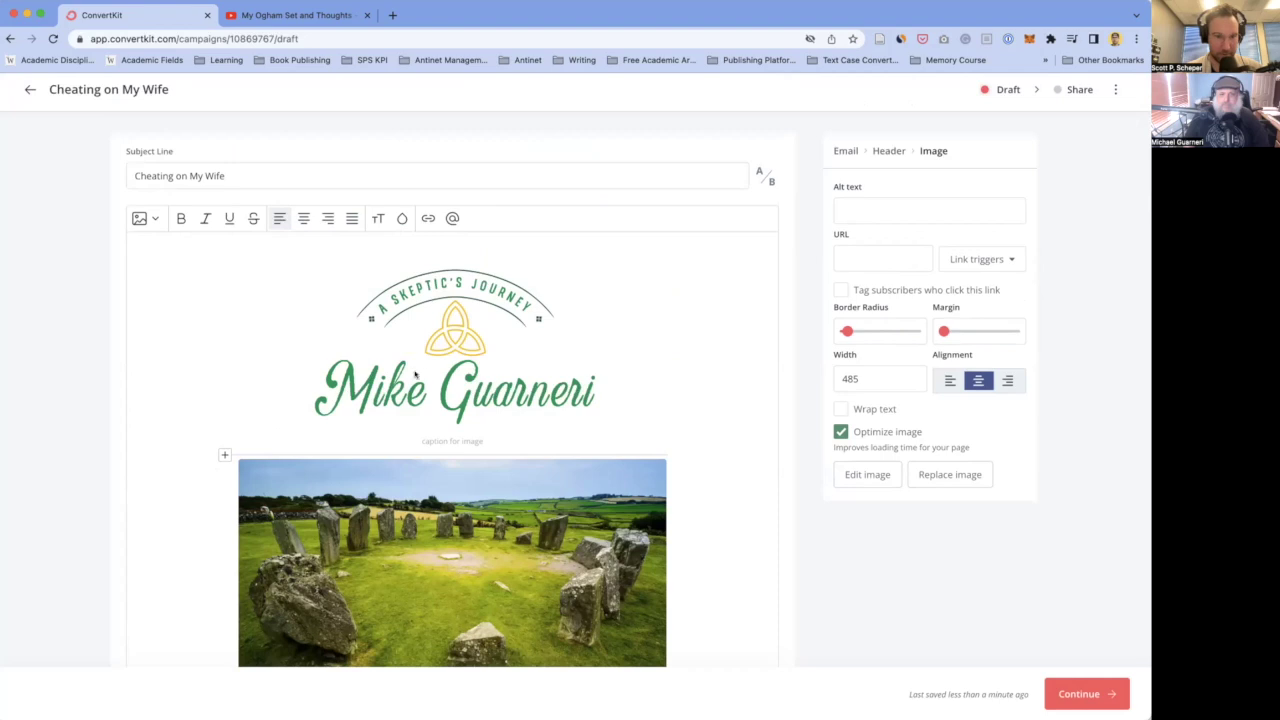
scroll(423, 418, "down", 2)
scroll(423, 418, "up", 2)
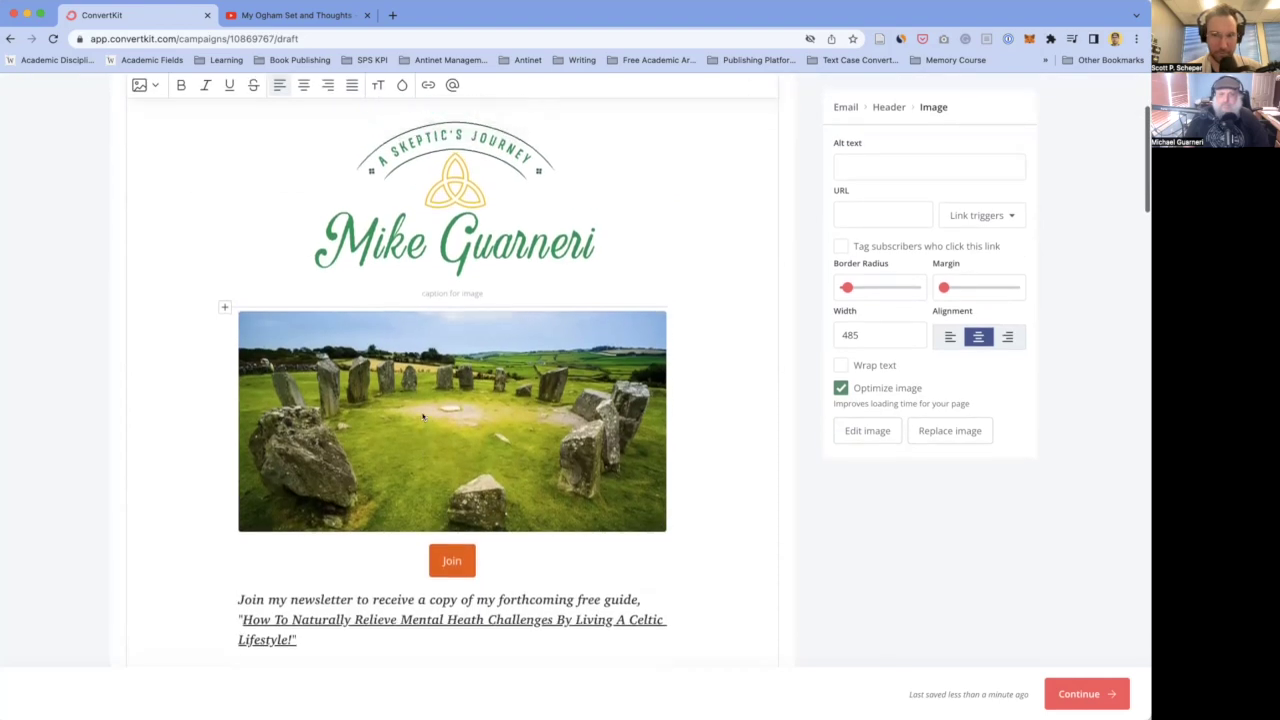
scroll(560, 549, "down", 1)
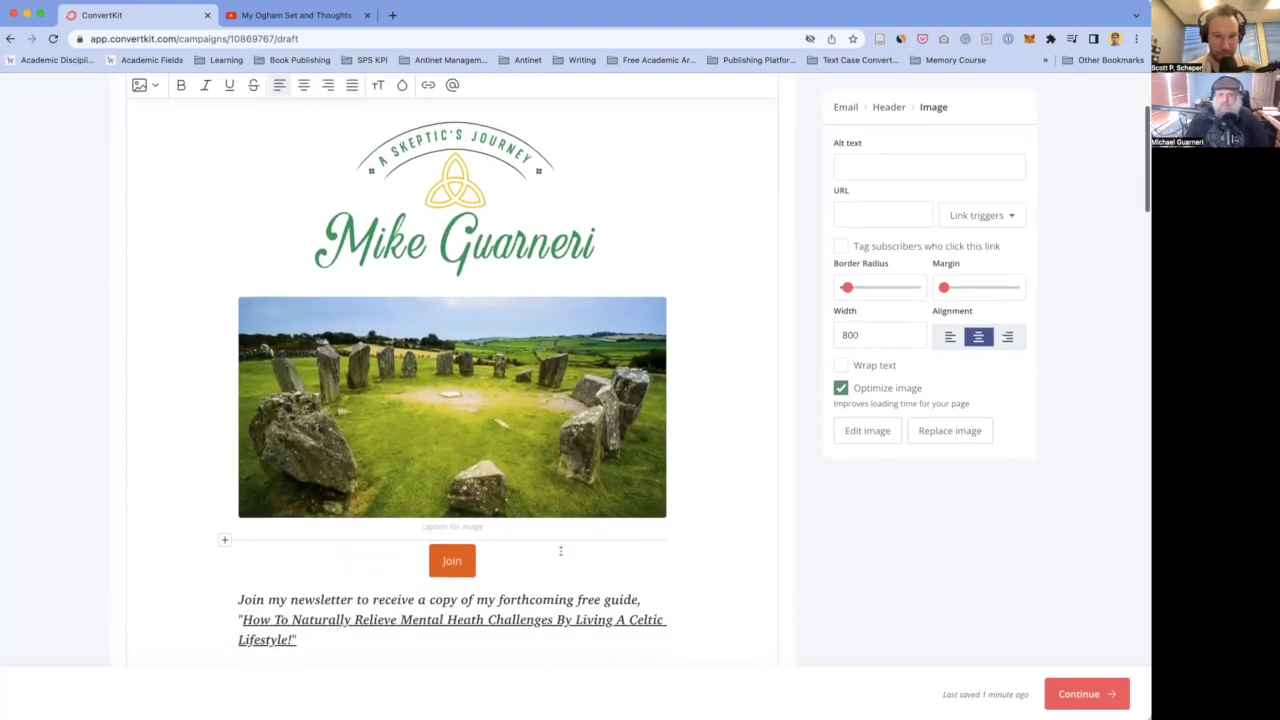
- Delete the logo and stone-circle header images from the email
left_click(452, 200)
key("BackSpace")
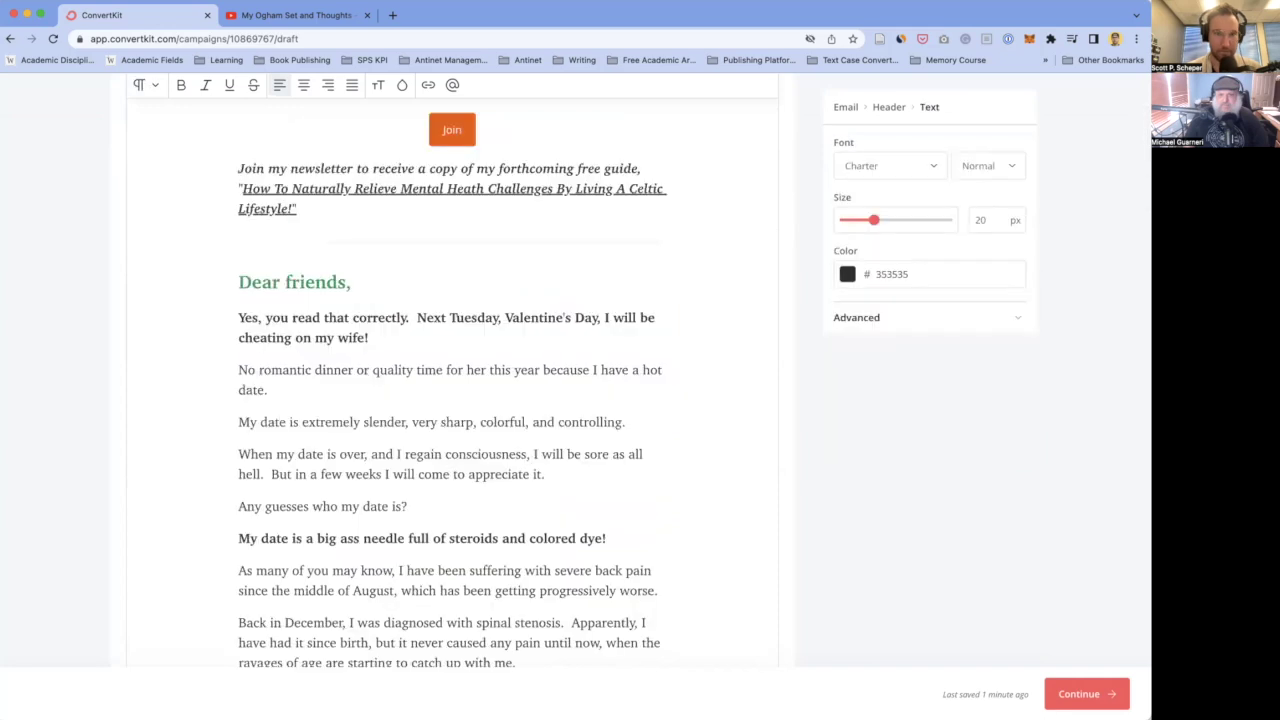
scroll(502, 318, "up", 2)
- Remove the Join button and newsletter guide paragraph above the 'Dear friends,' greeting
left_click(462, 323)
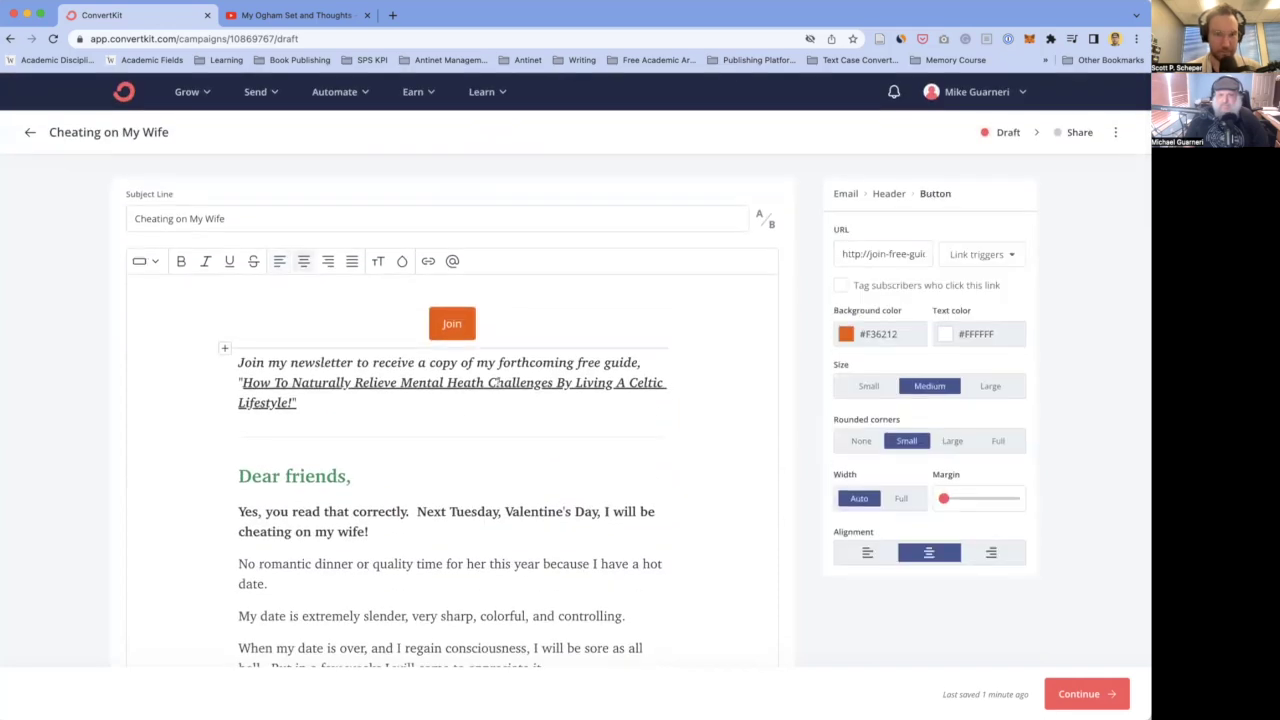
left_click(394, 408)
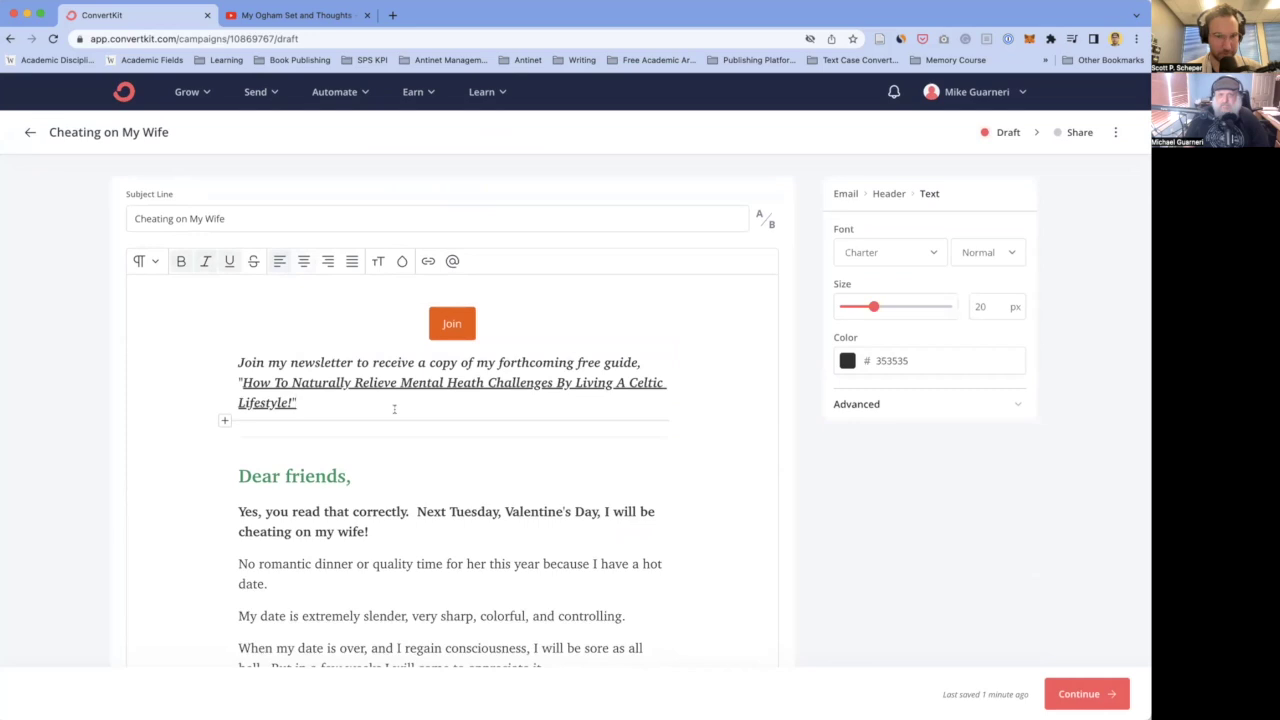
left_click(399, 432)
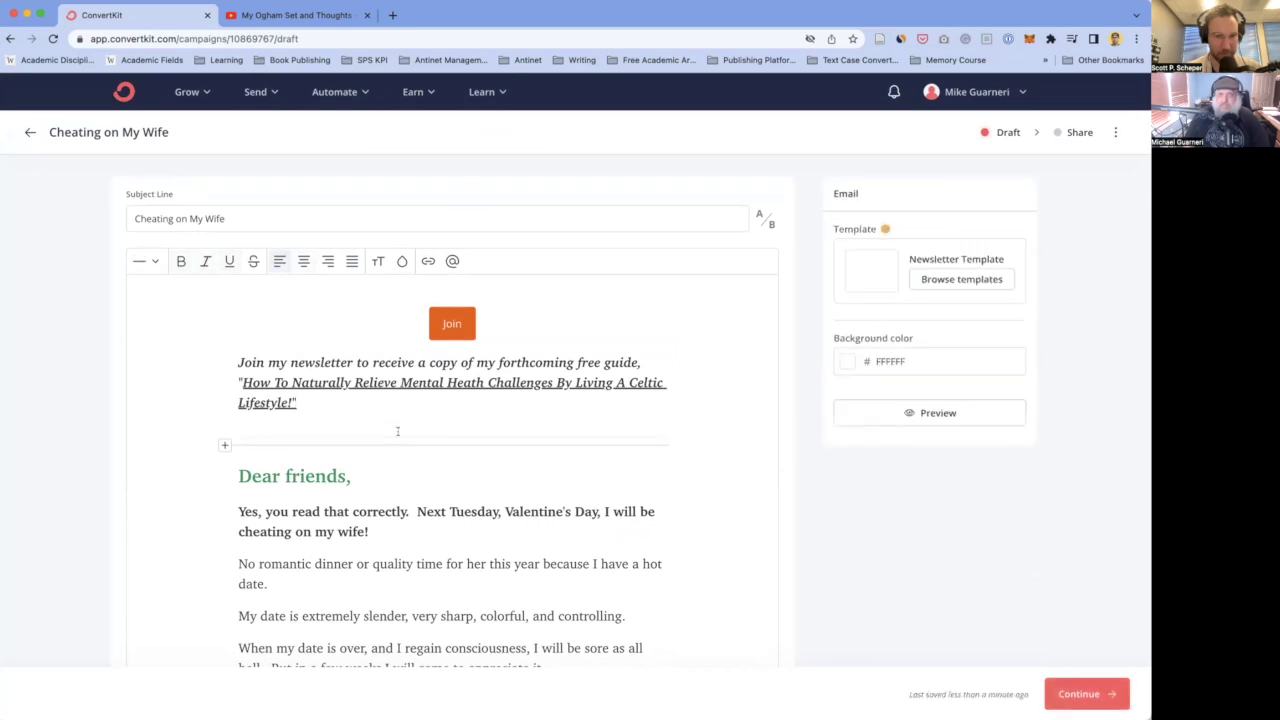
left_click(549, 424)
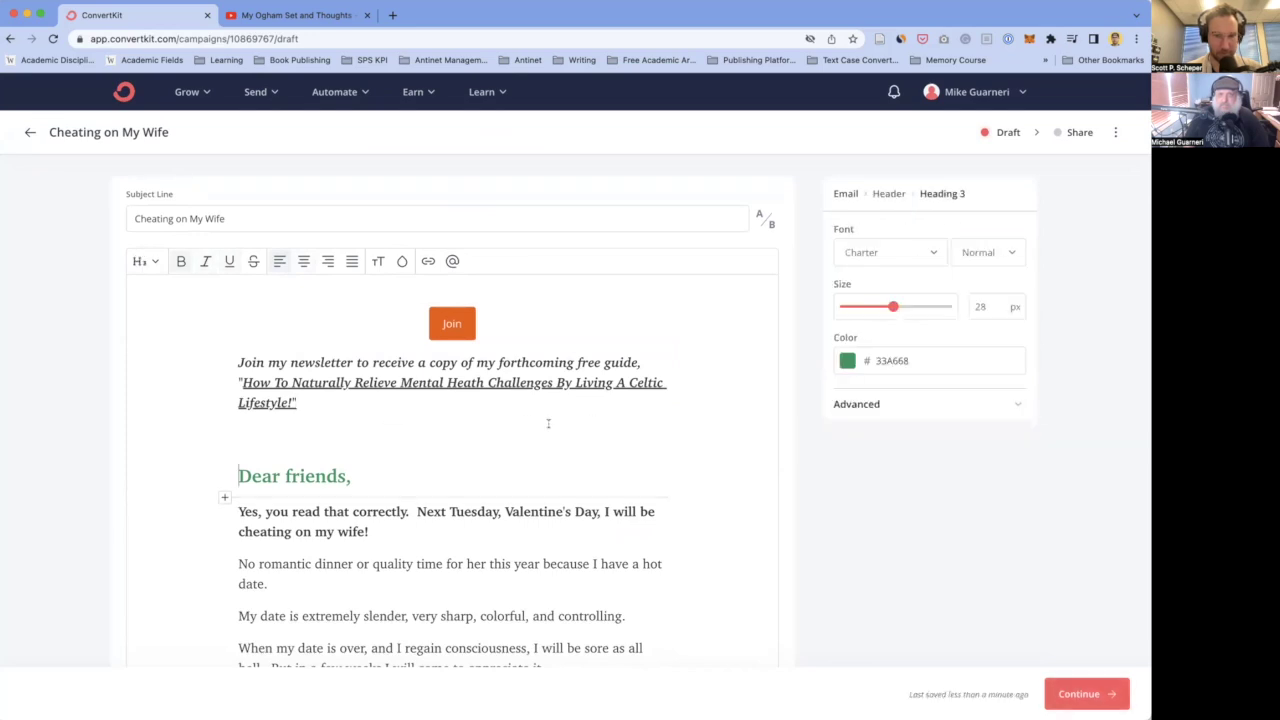
left_click_drag(480, 414, 290, 318)
key("BackSpace")
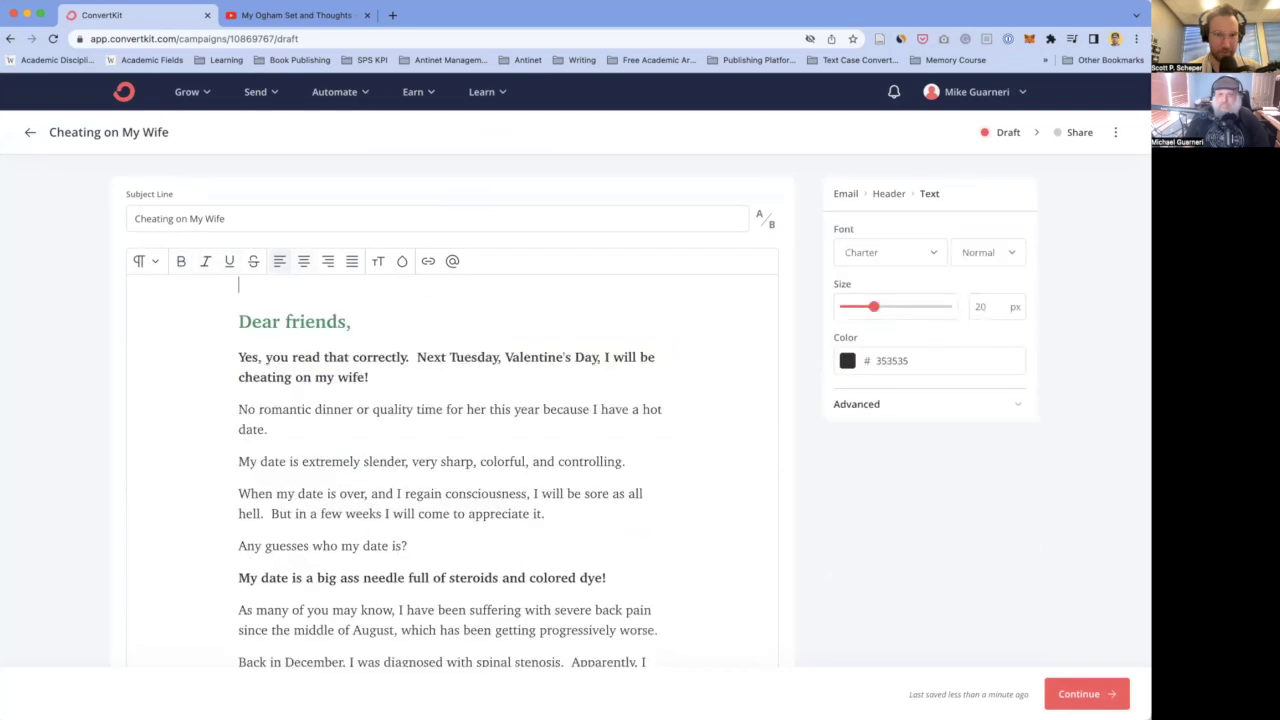
- Remove the empty line and turn the 'Dear friends,' heading into plain paragraph text
left_click(238, 357)
key("Delete")
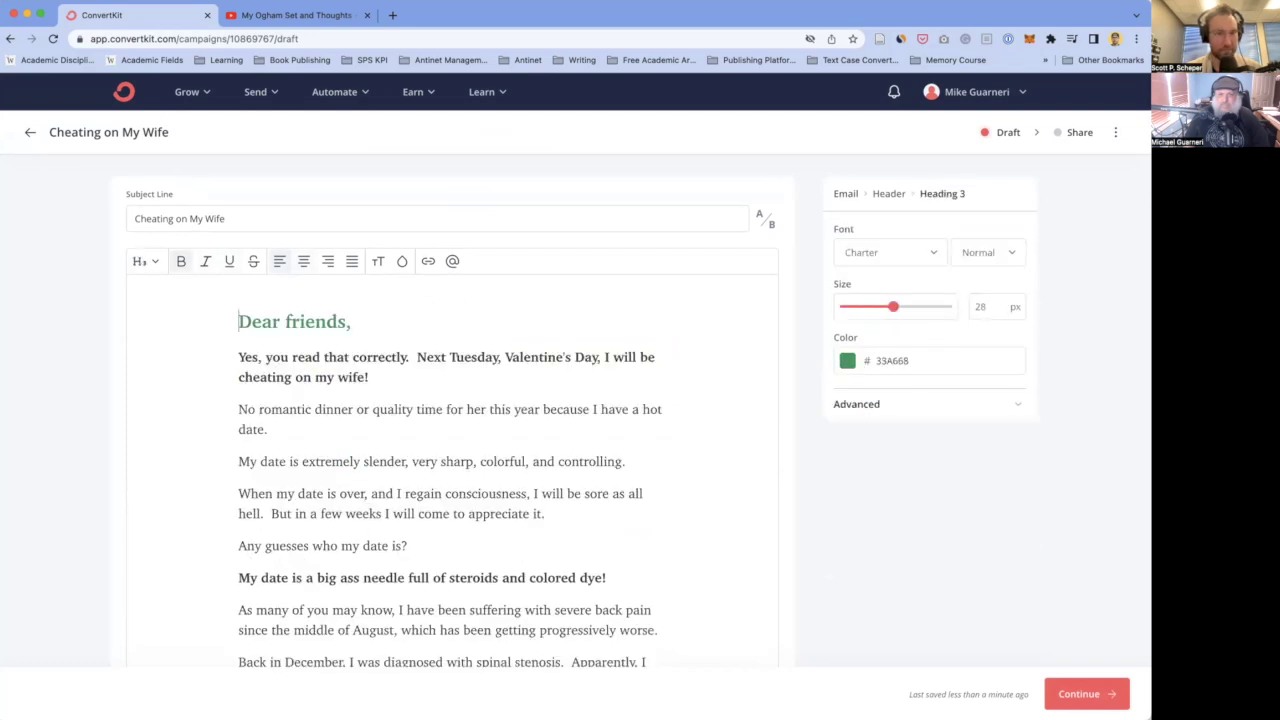
key("BackSpace")
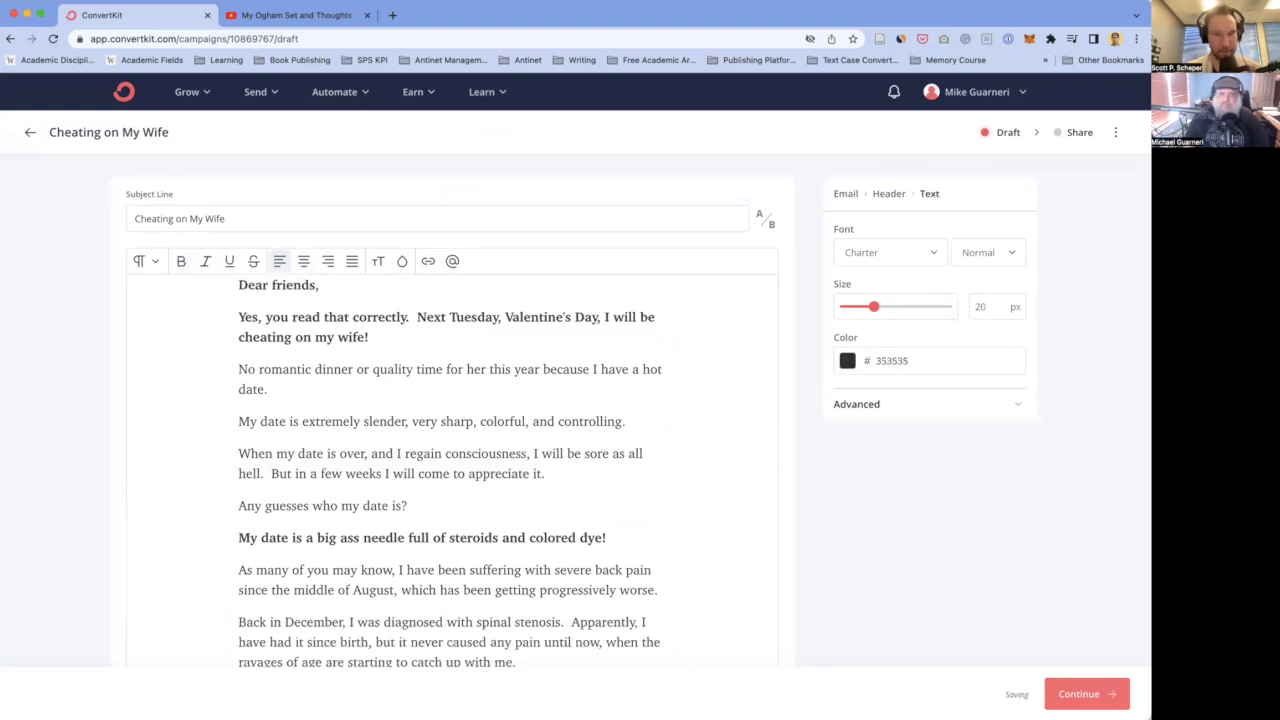
- Replace 'friends,' with 'Friend', then delete it, leaving 'Dear ,'
left_click_drag(320, 285, 272, 285)
type("Friend")
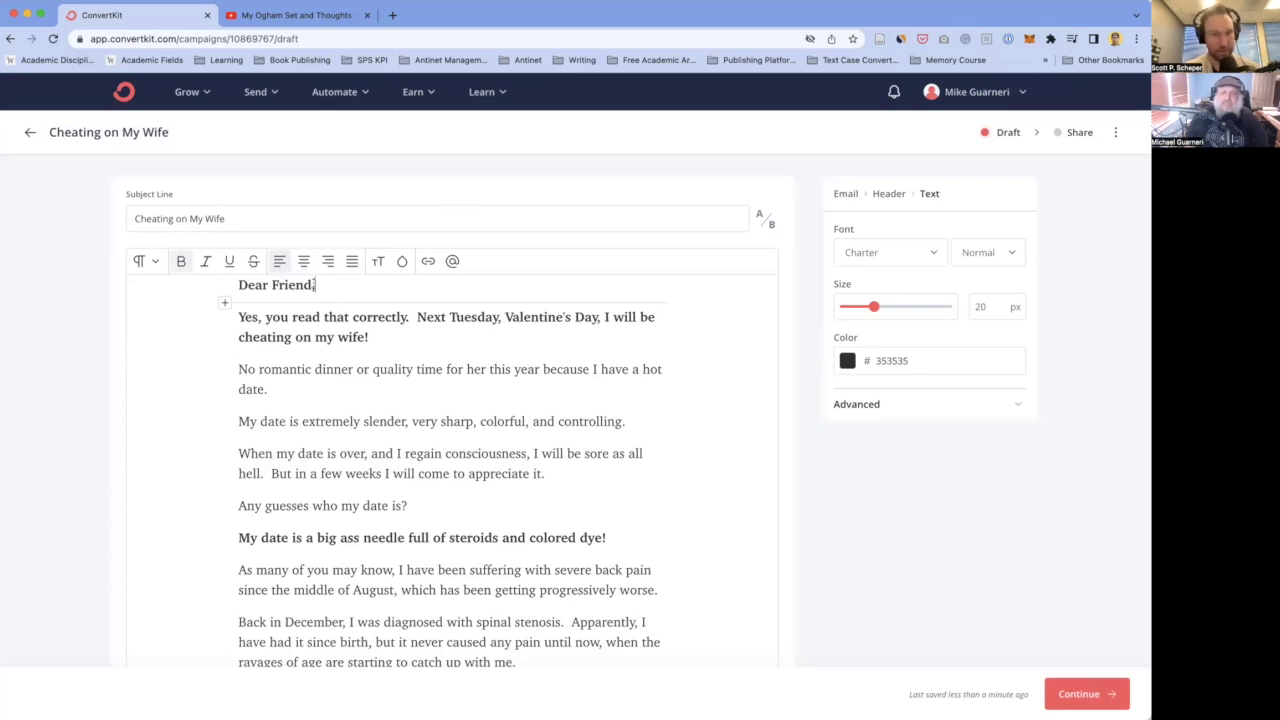
double_click(292, 285)
key("BackSpace")
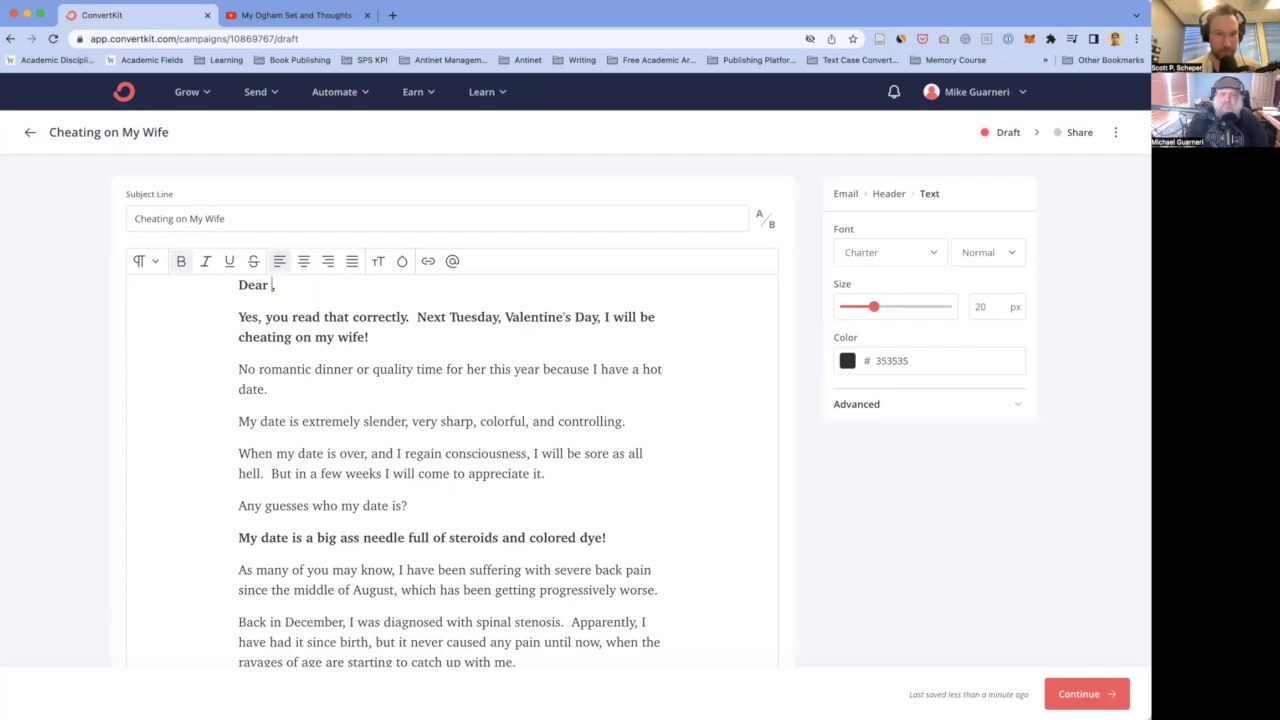
left_click(402, 261)
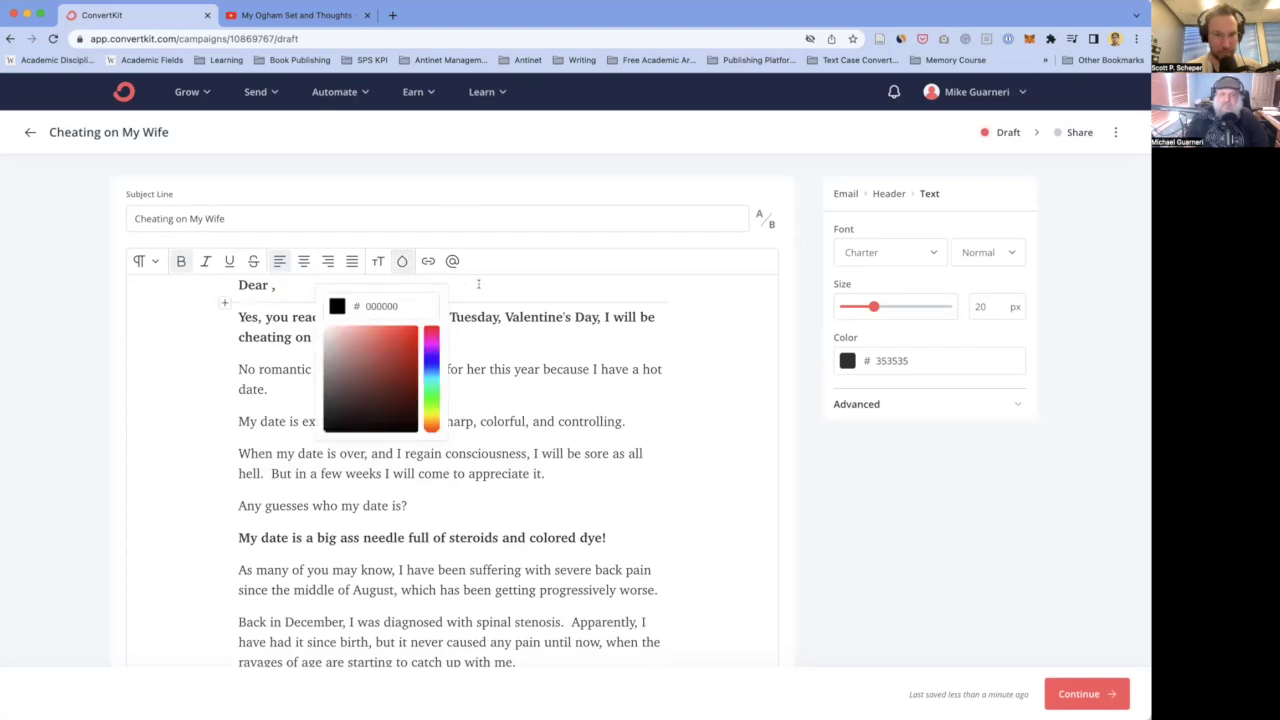
- Insert the Subscriber first name tag after 'Dear', drop the stray comma, and append ' |'
left_click(452, 261)
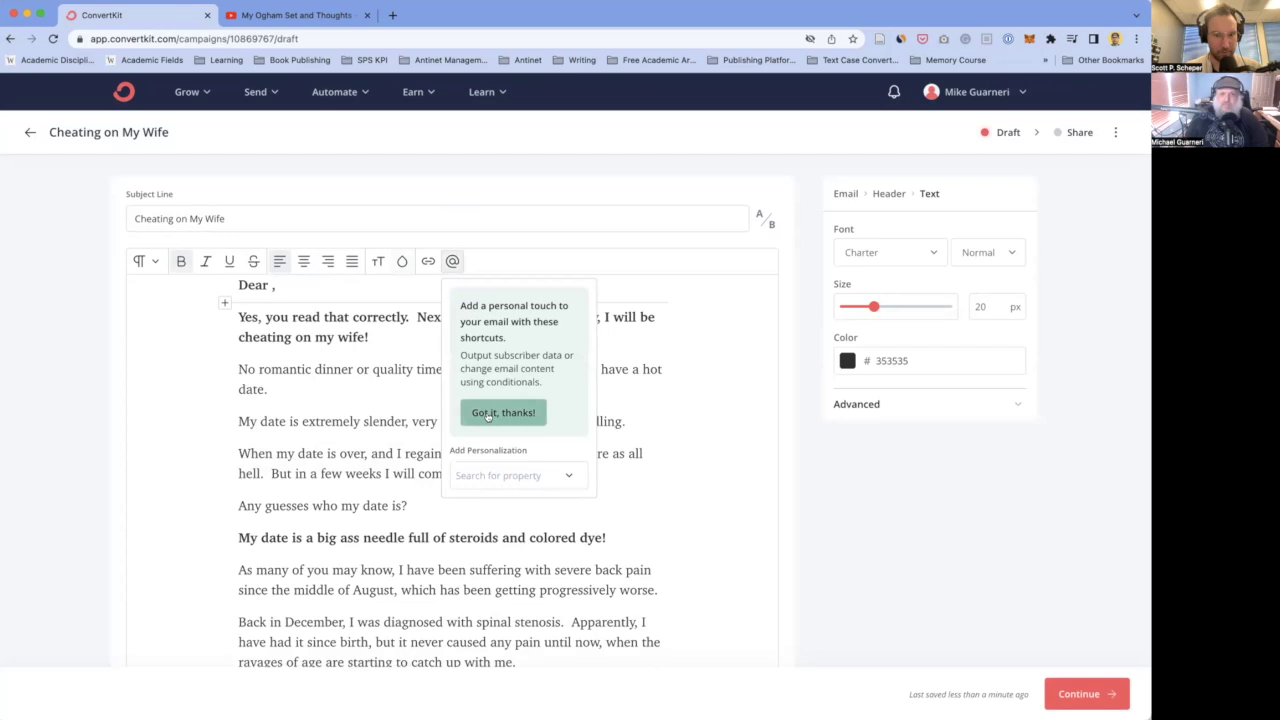
left_click(516, 476)
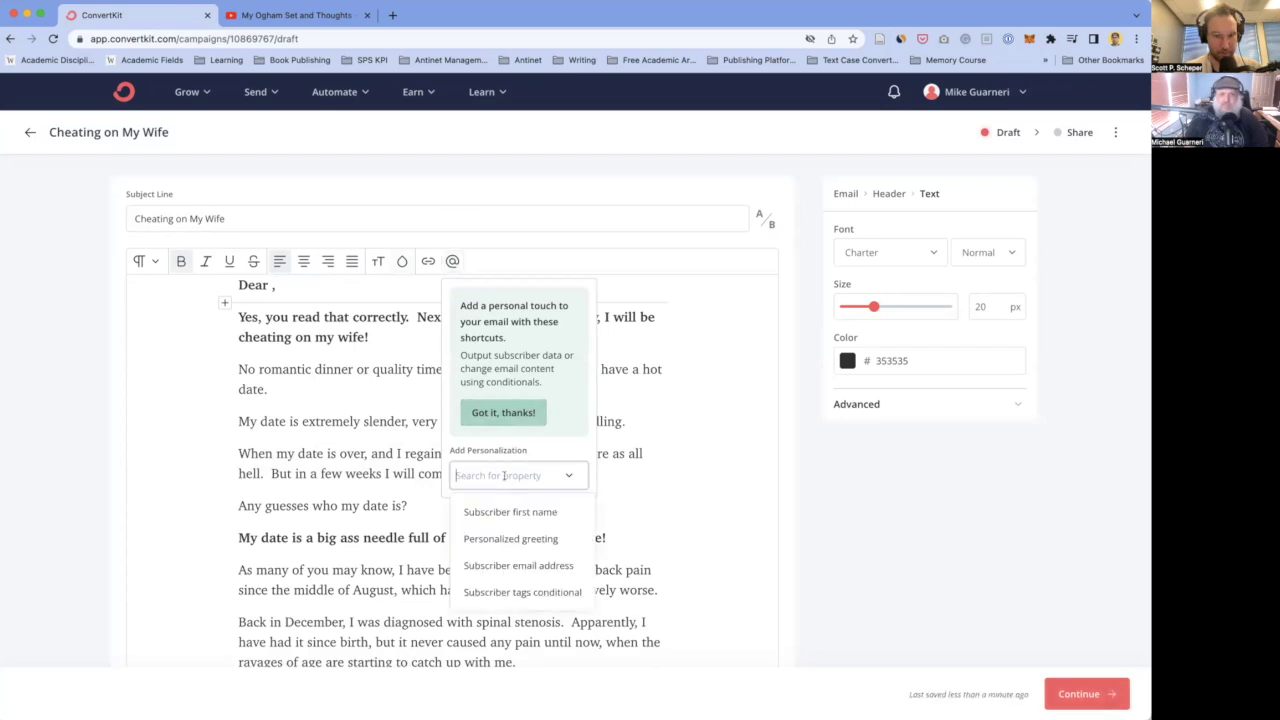
left_click(502, 511)
left_click(276, 285)
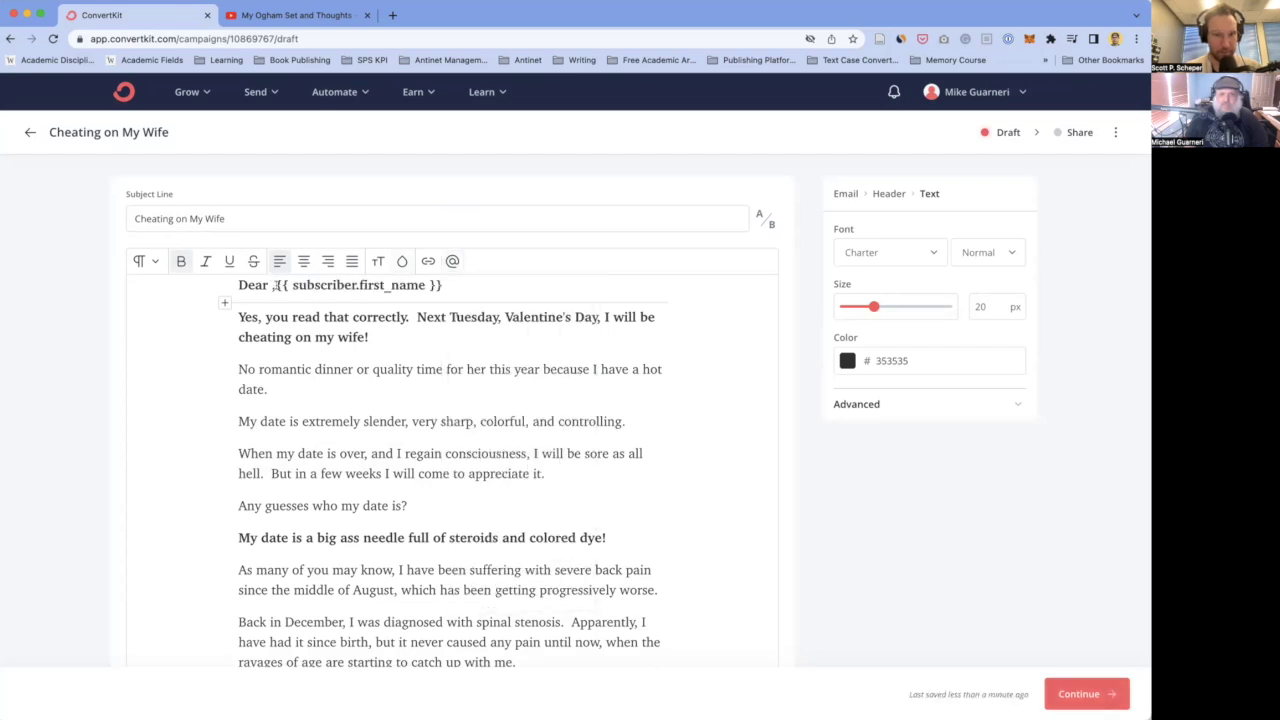
key("BackSpace")
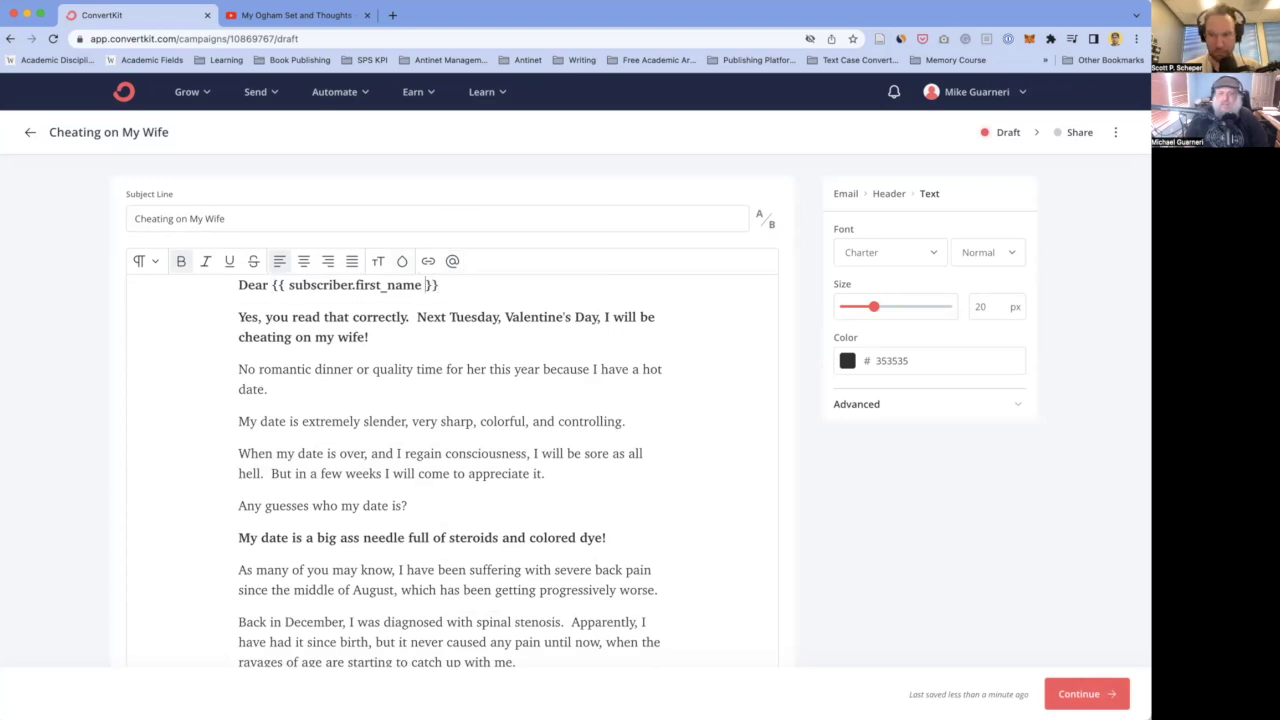
left_click(426, 285)
type("|")
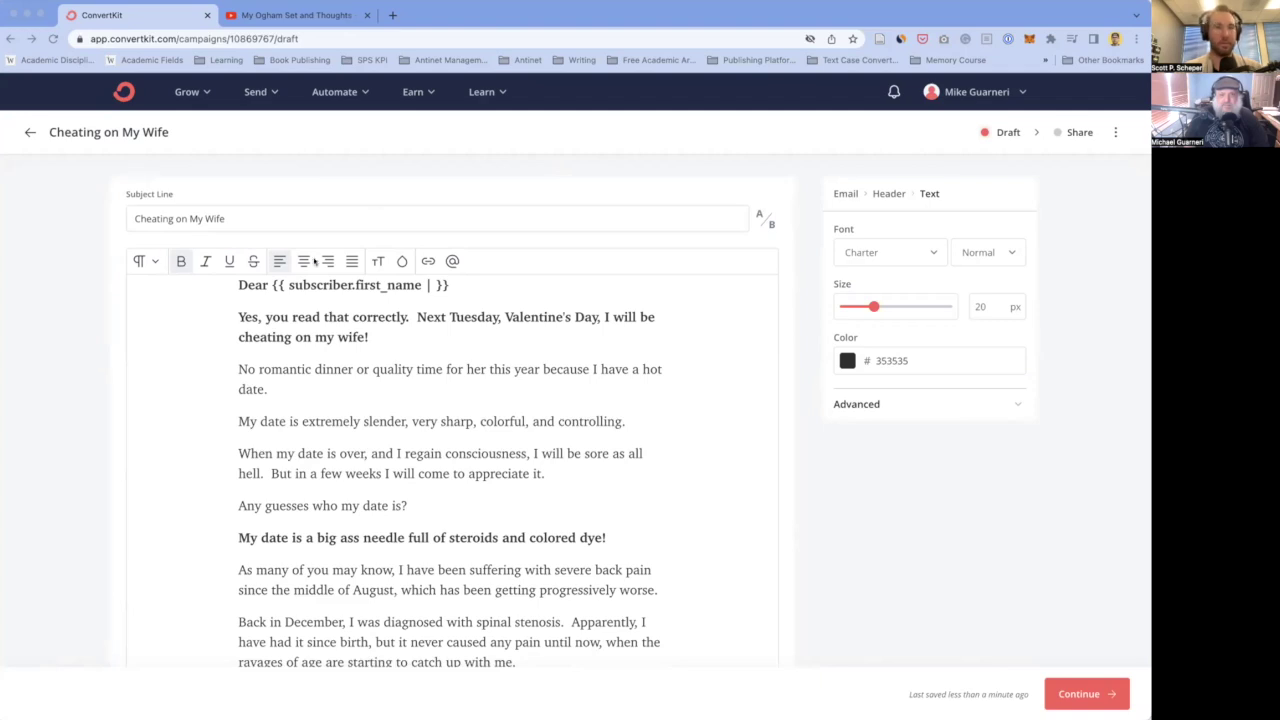
key("super+t")
- Search 'convertkit liquid tags default' and open the Advanced Email Personalization help article
type("convertkit liquid")
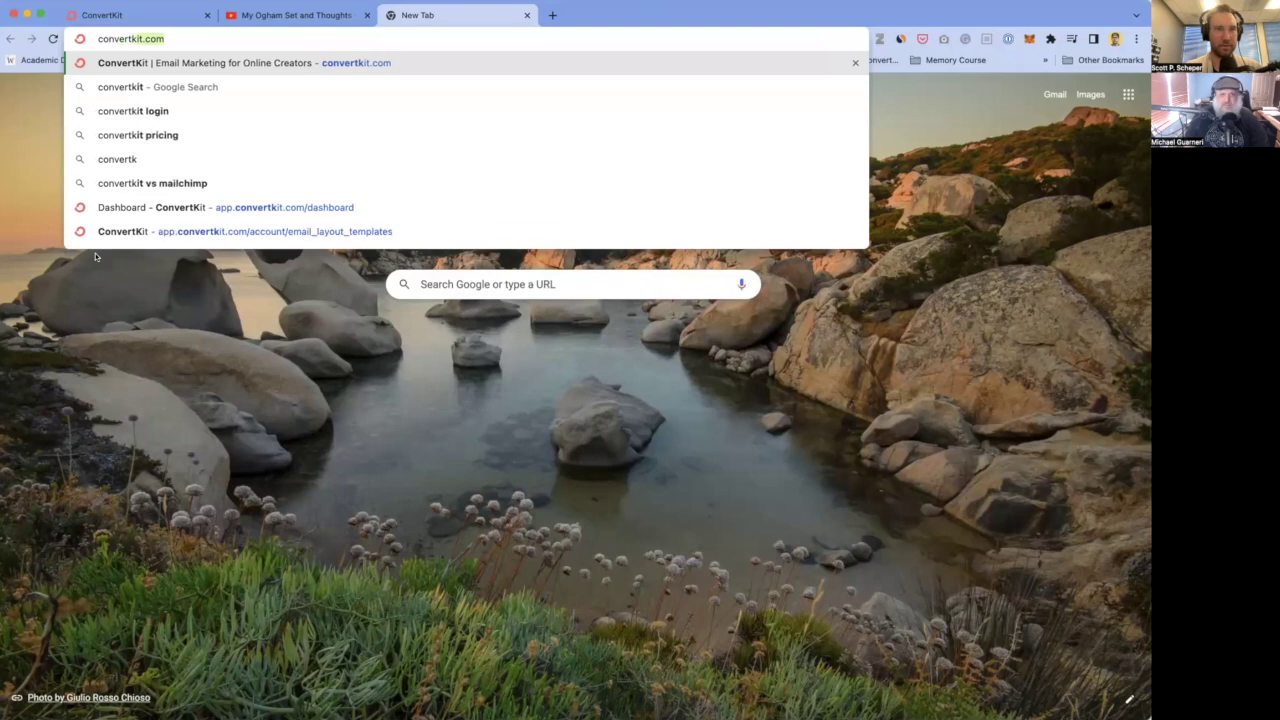
type(" tags")
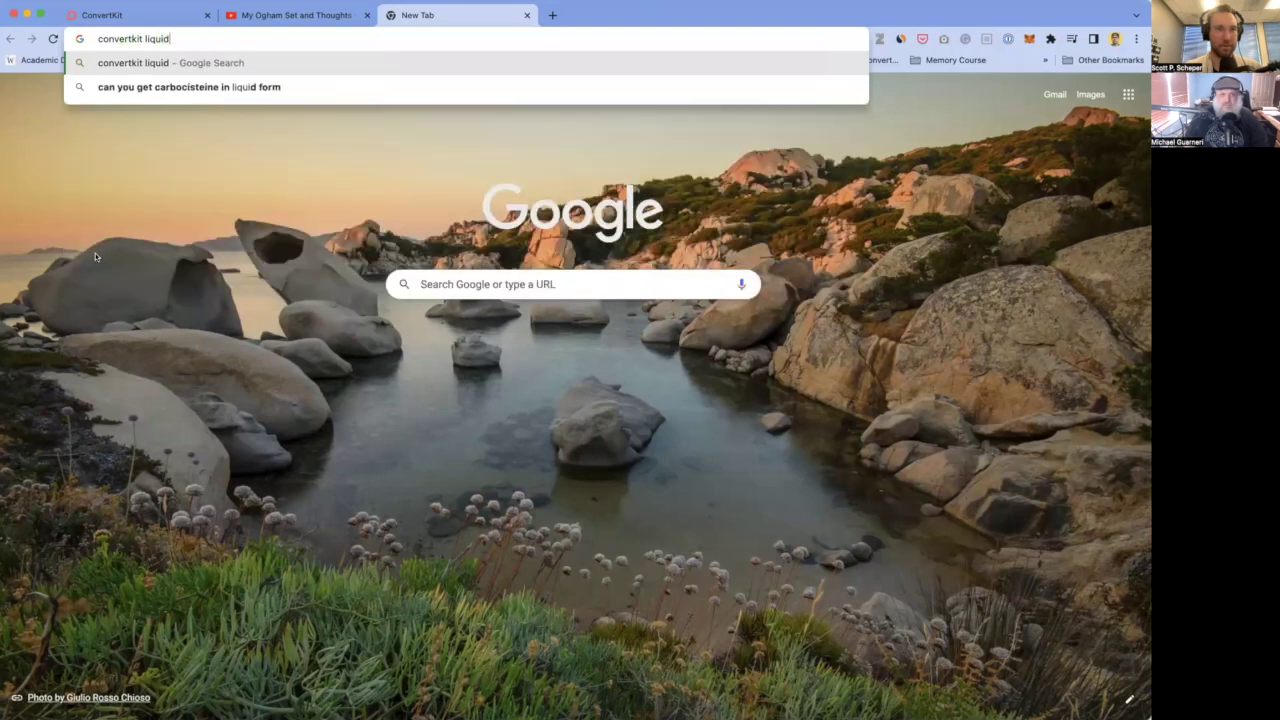
type(" default")
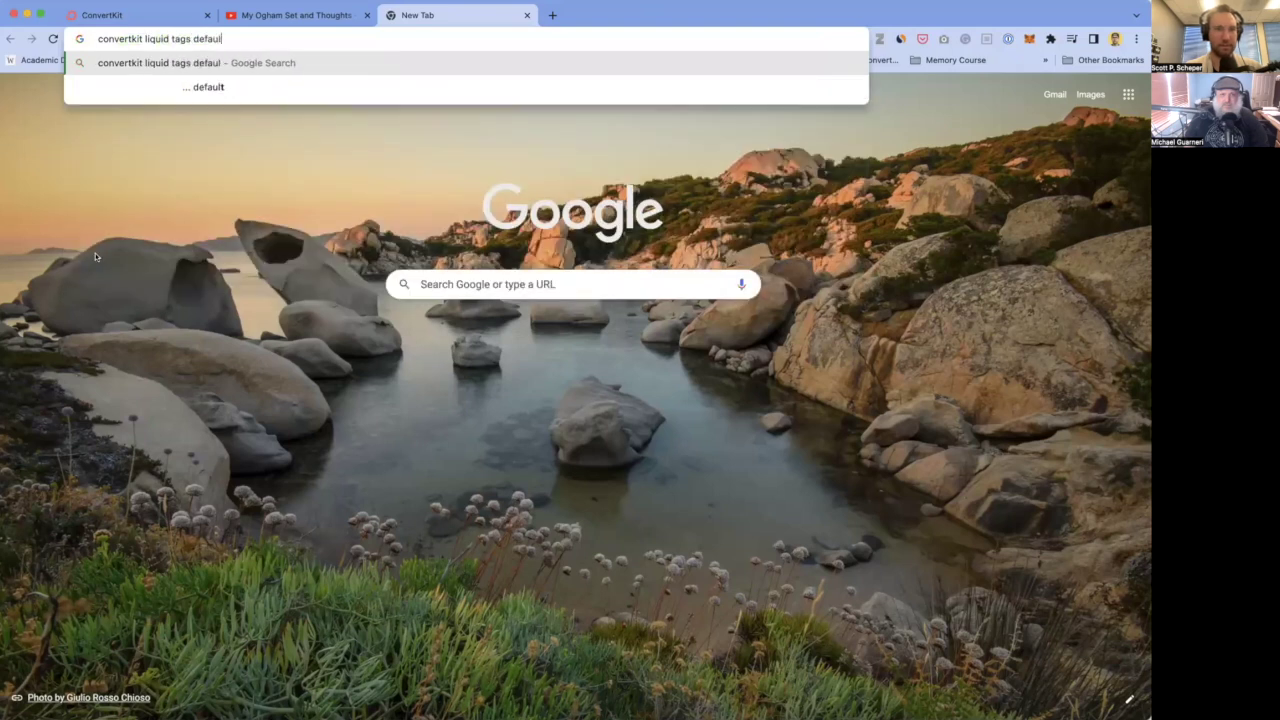
key("Return")
left_click(200, 220, "super")
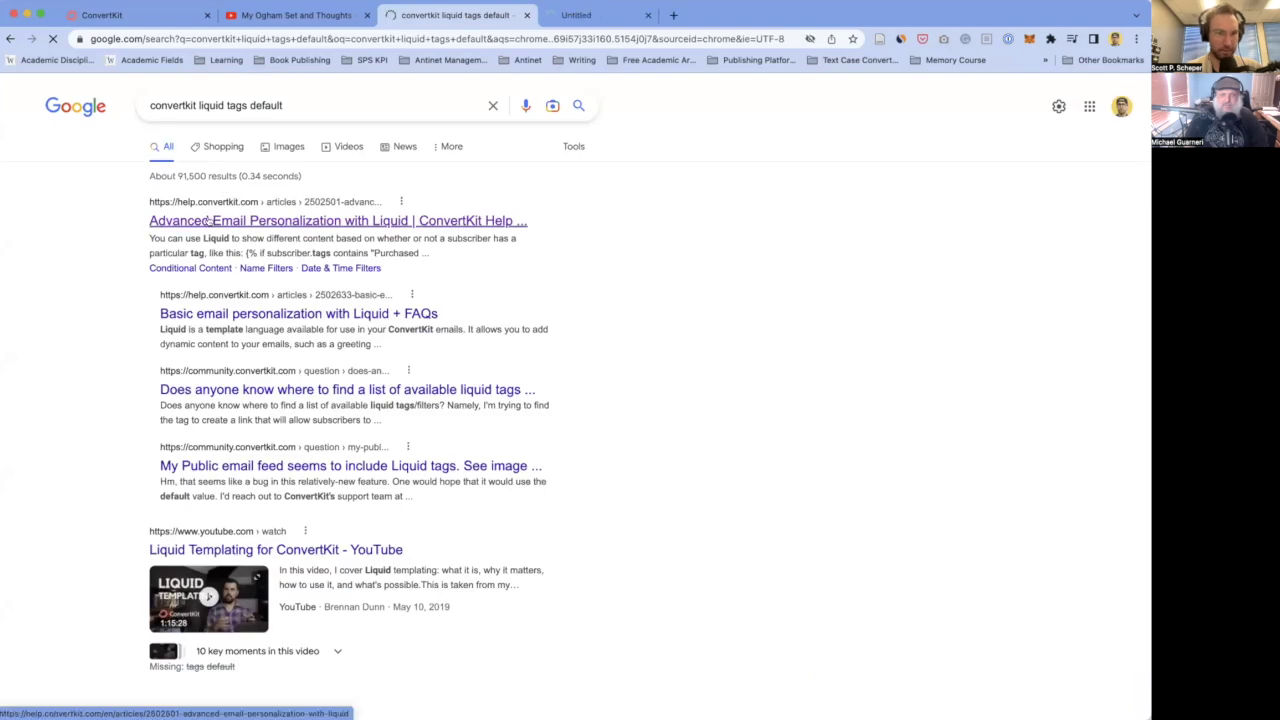
left_click(655, 16)
- Find the second 'default' match and select its combined default-filter code example
scroll(340, 503, "down", 5)
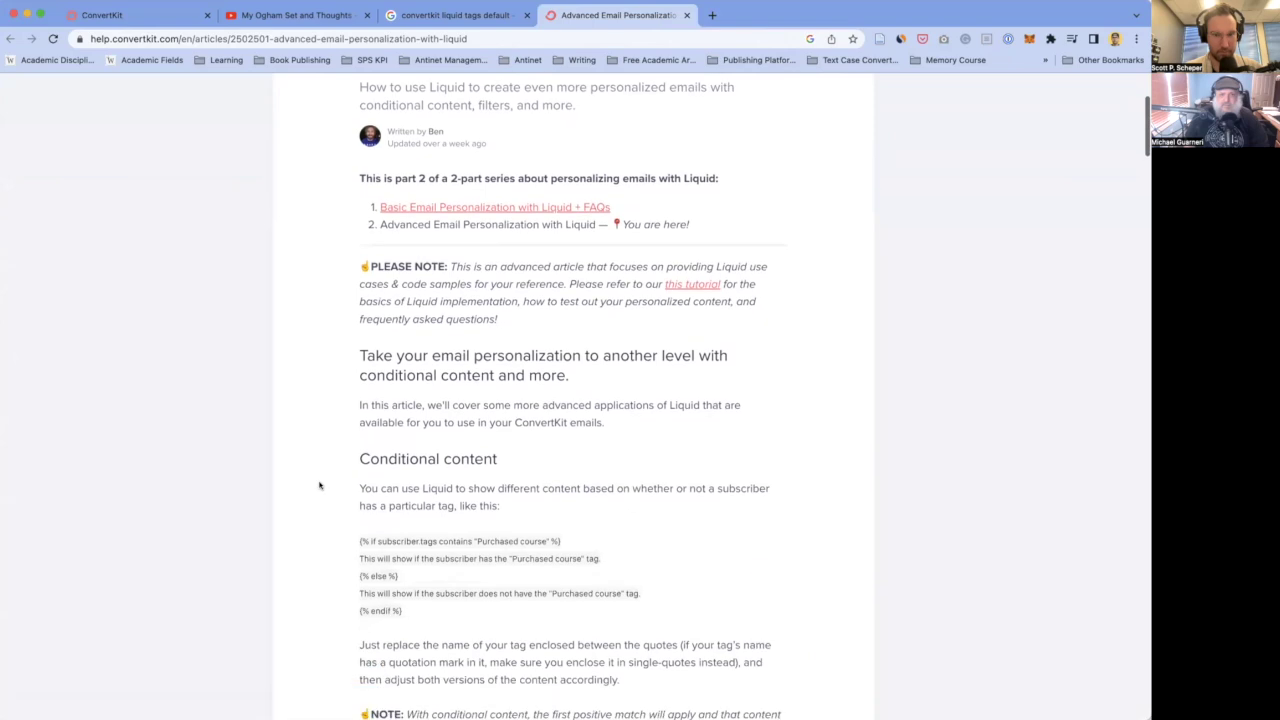
key("super+f")
type("default")
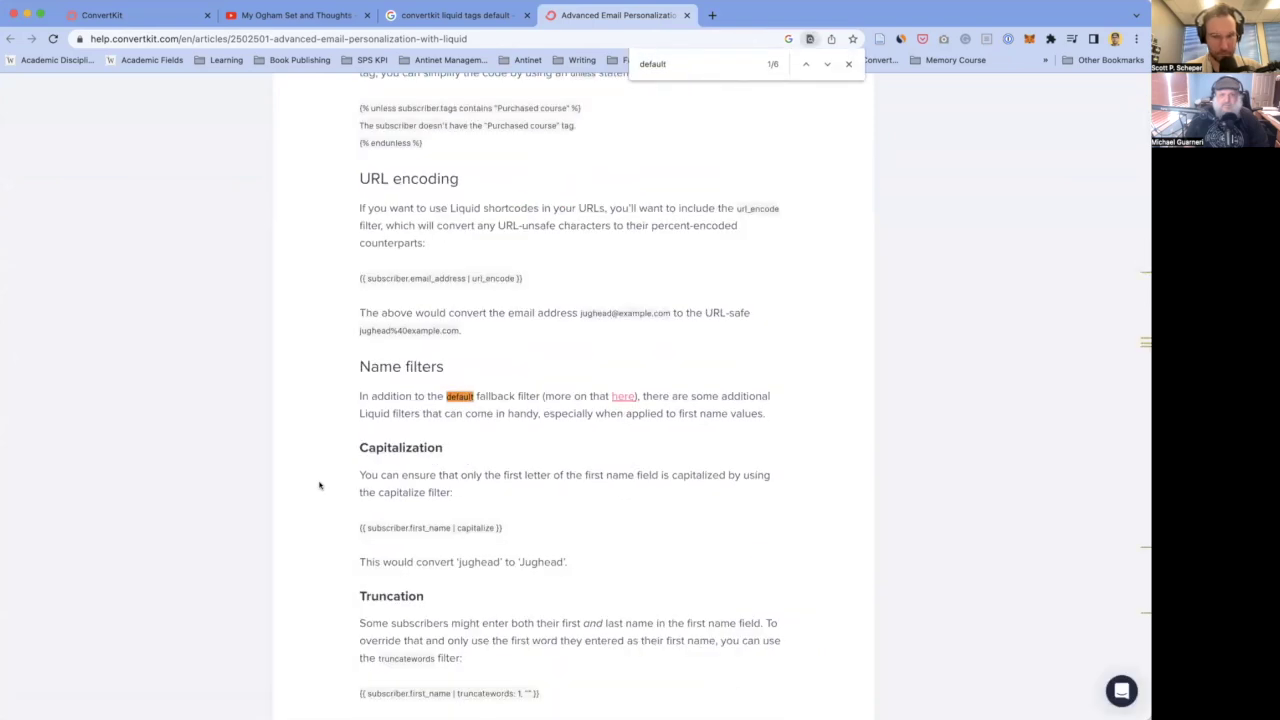
scroll(421, 466, "down", 2)
key("Return")
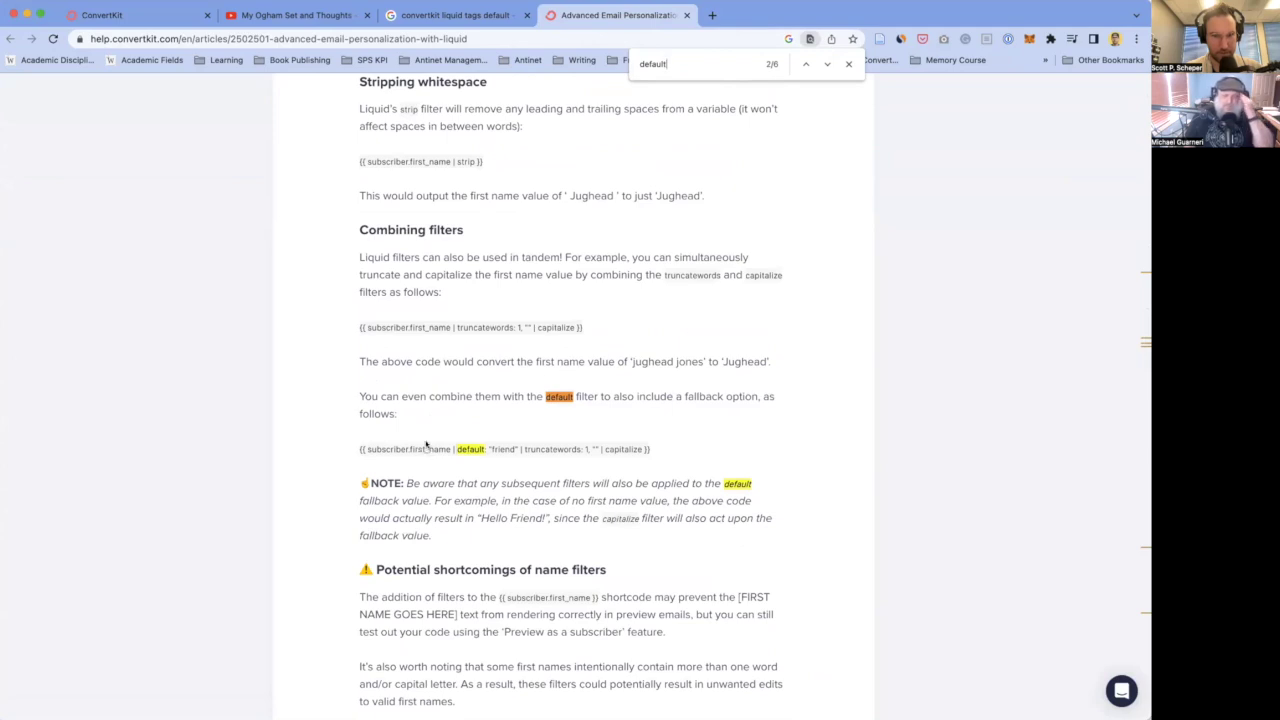
triple_click(405, 447)
key("super+c")
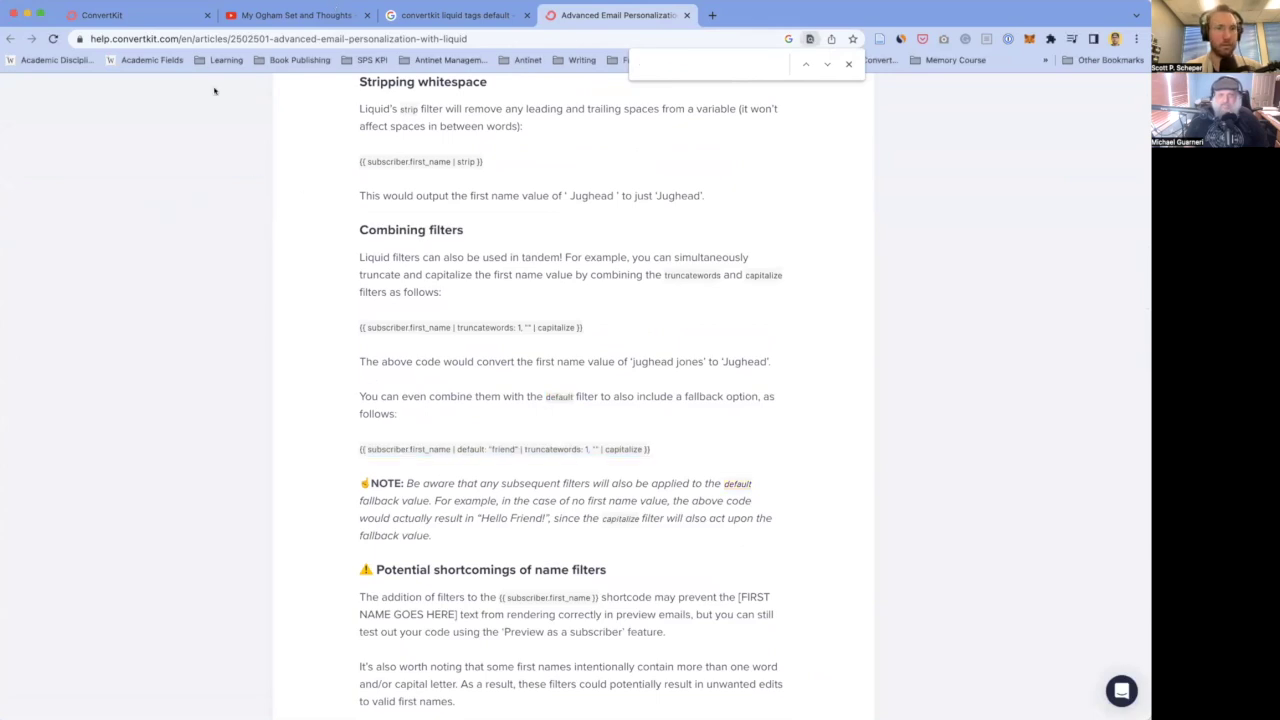
left_click(102, 15)
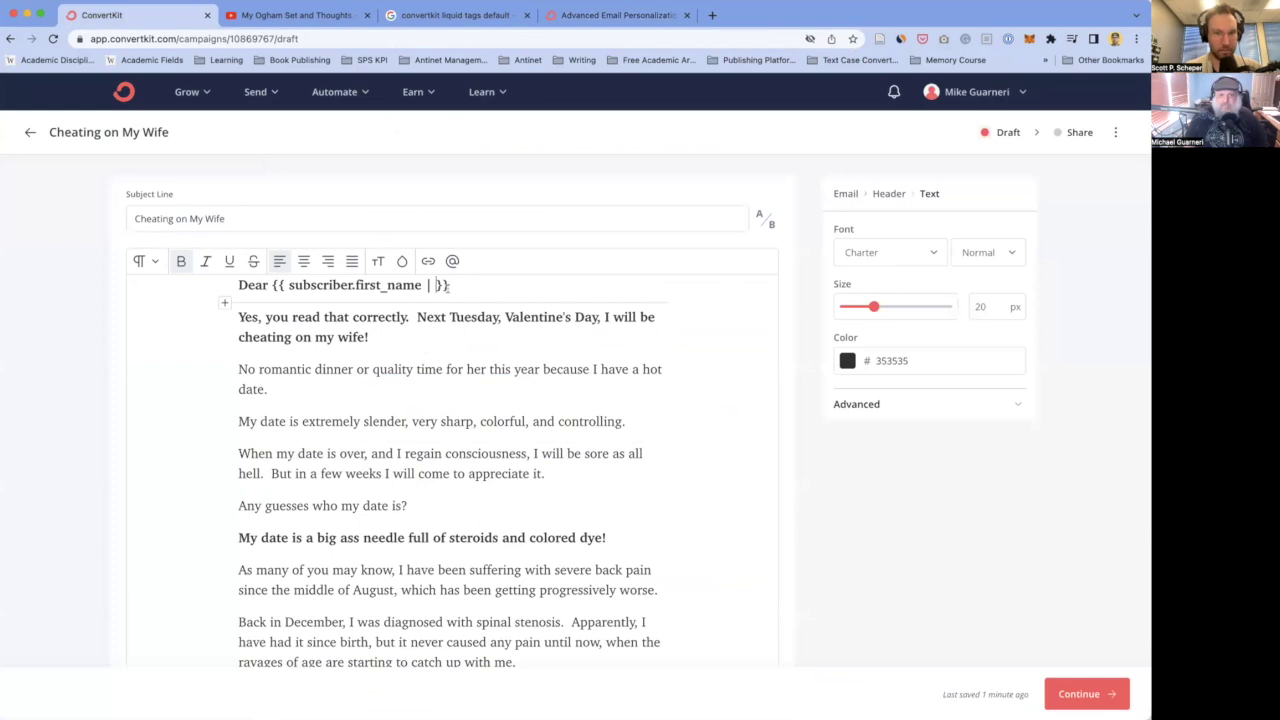
- Replace the greeting's first-name tag with the copied default-filter code and add a comma
left_click_drag(449, 285, 271, 282)
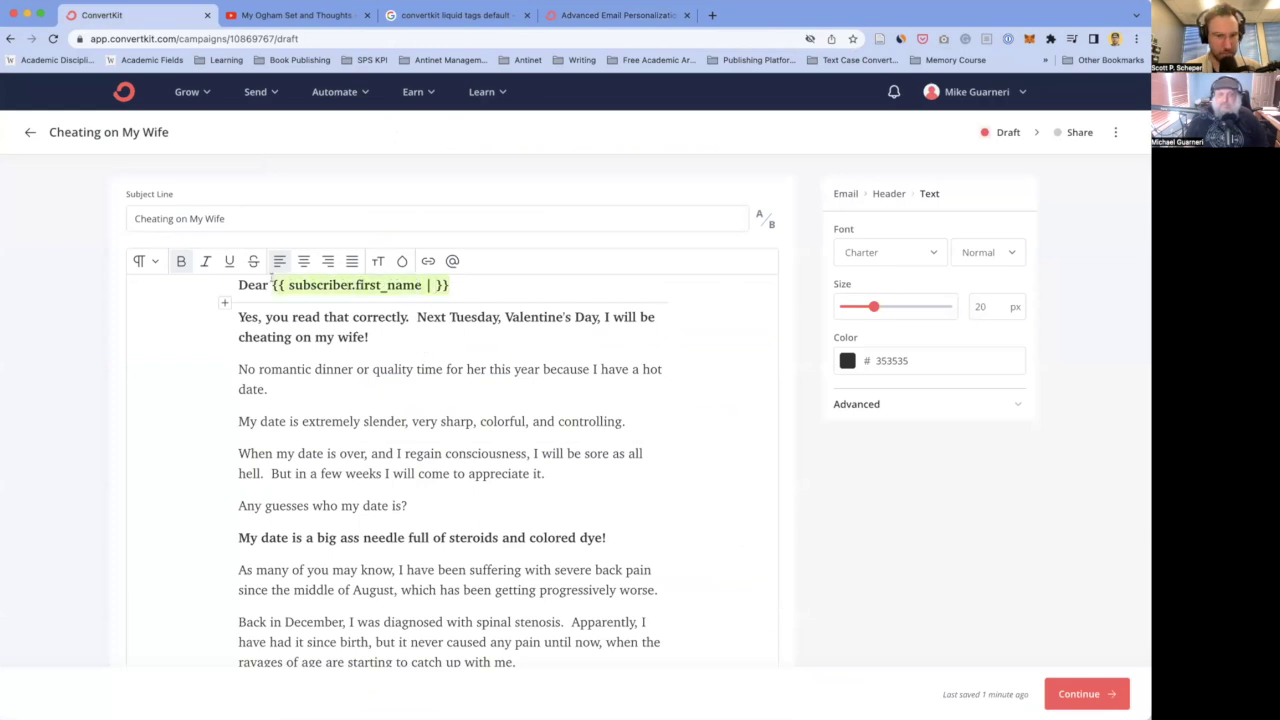
key("super+v")
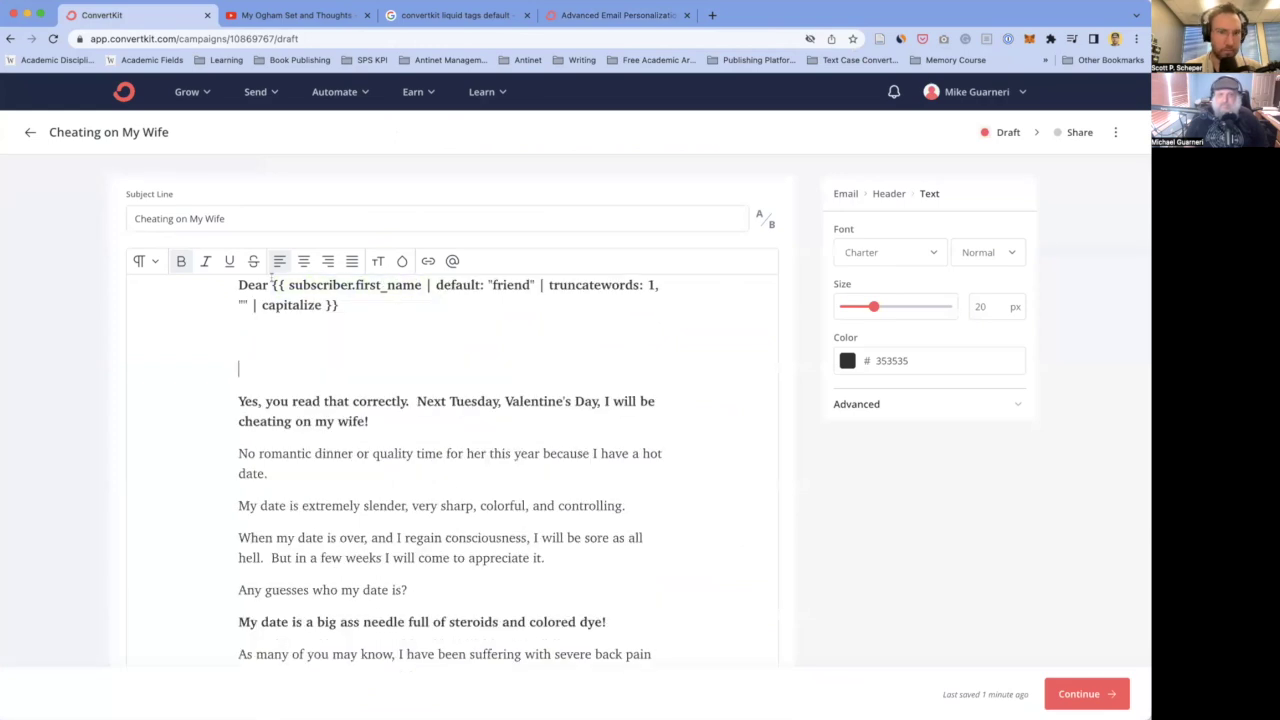
key("super+z")
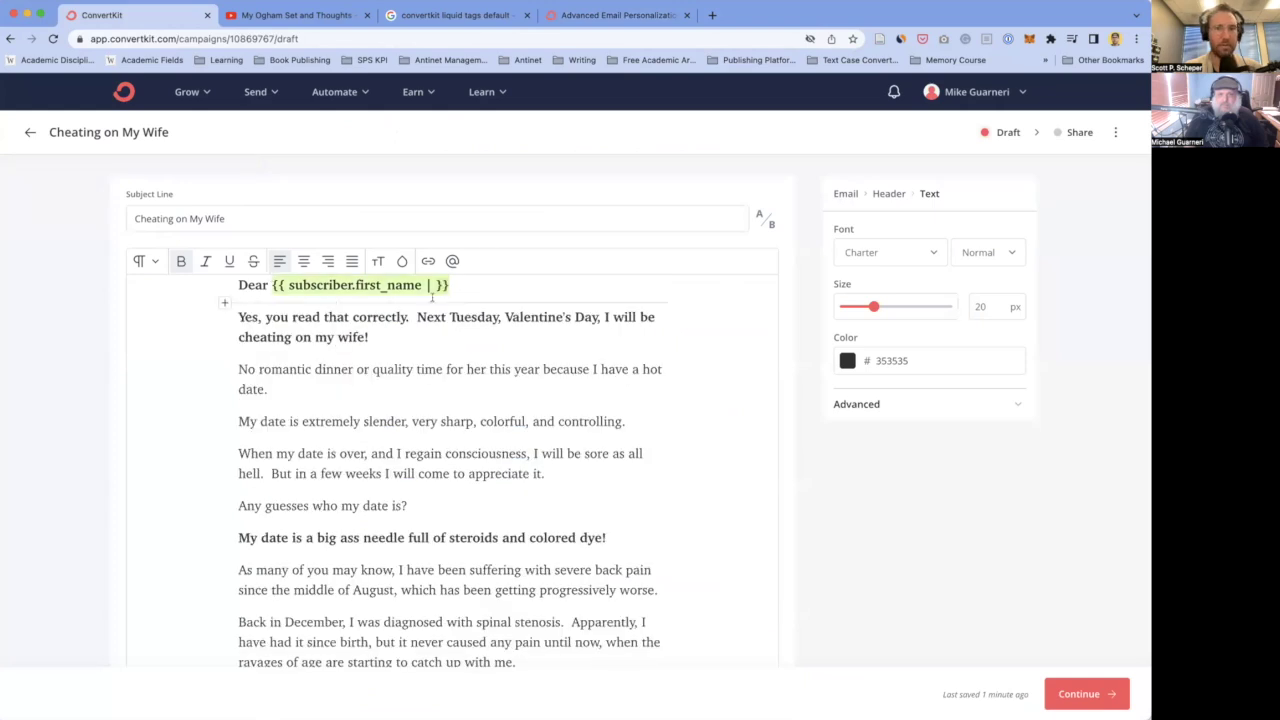
key("super+Tab")
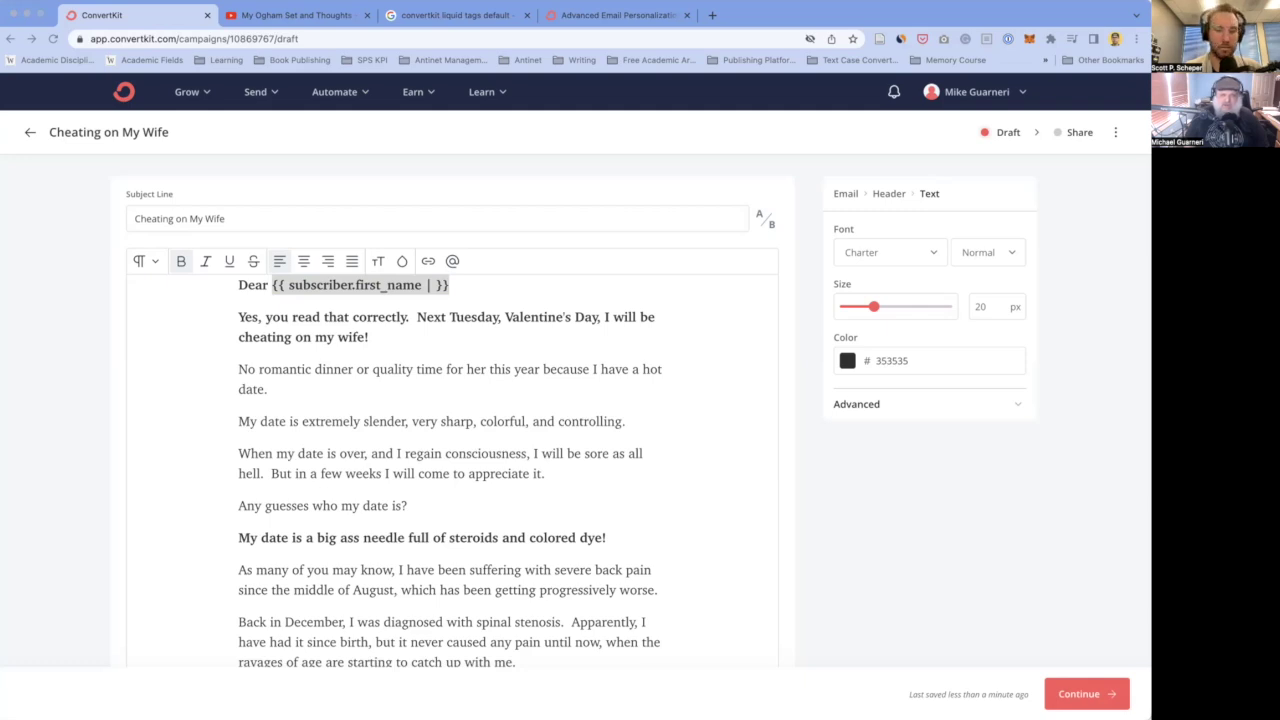
left_click(465, 286)
left_click(409, 285)
key("ctrl+v")
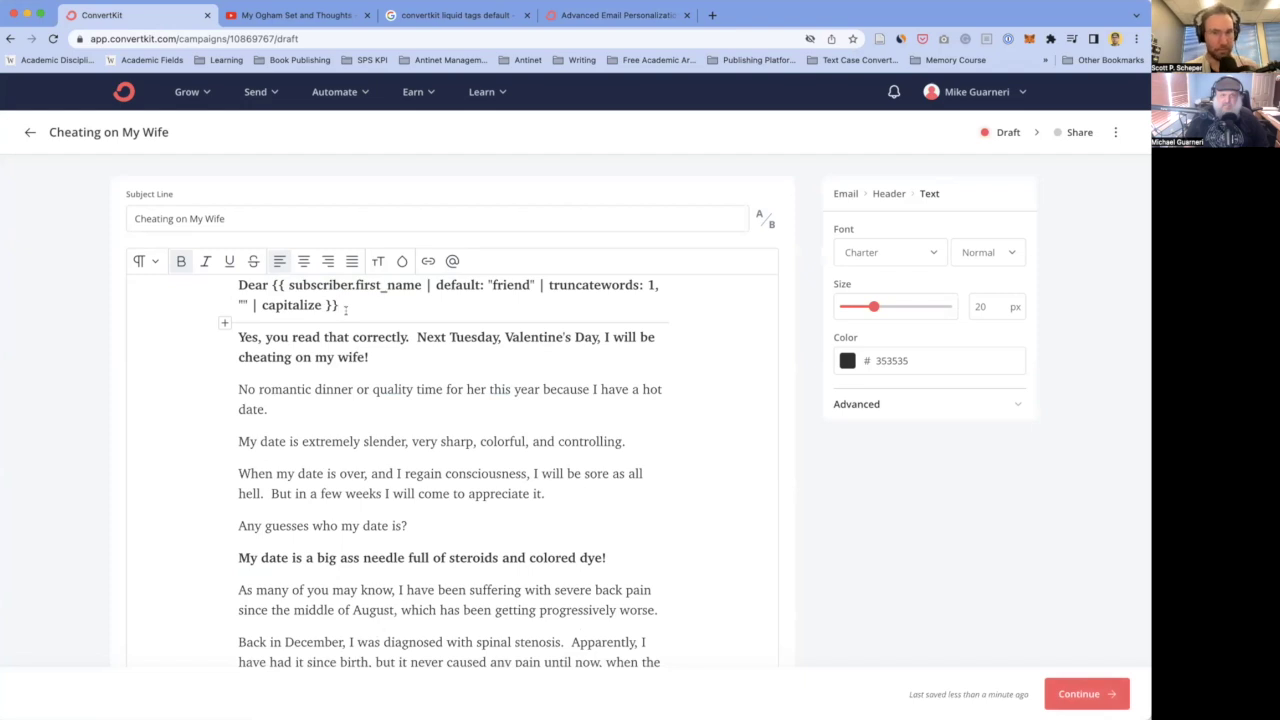
type(",")
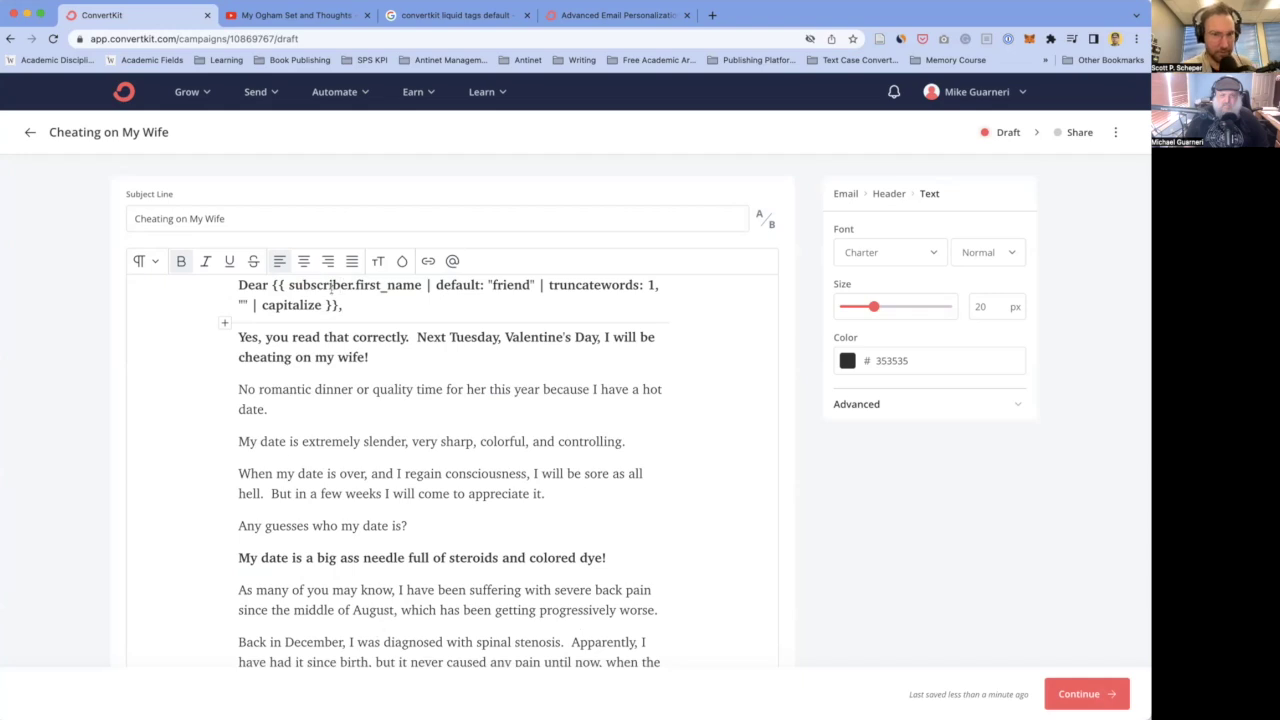
- Capitalize the fallback word in the tag from 'friend' to 'Friend'
left_click(339, 286)
left_click(429, 285)
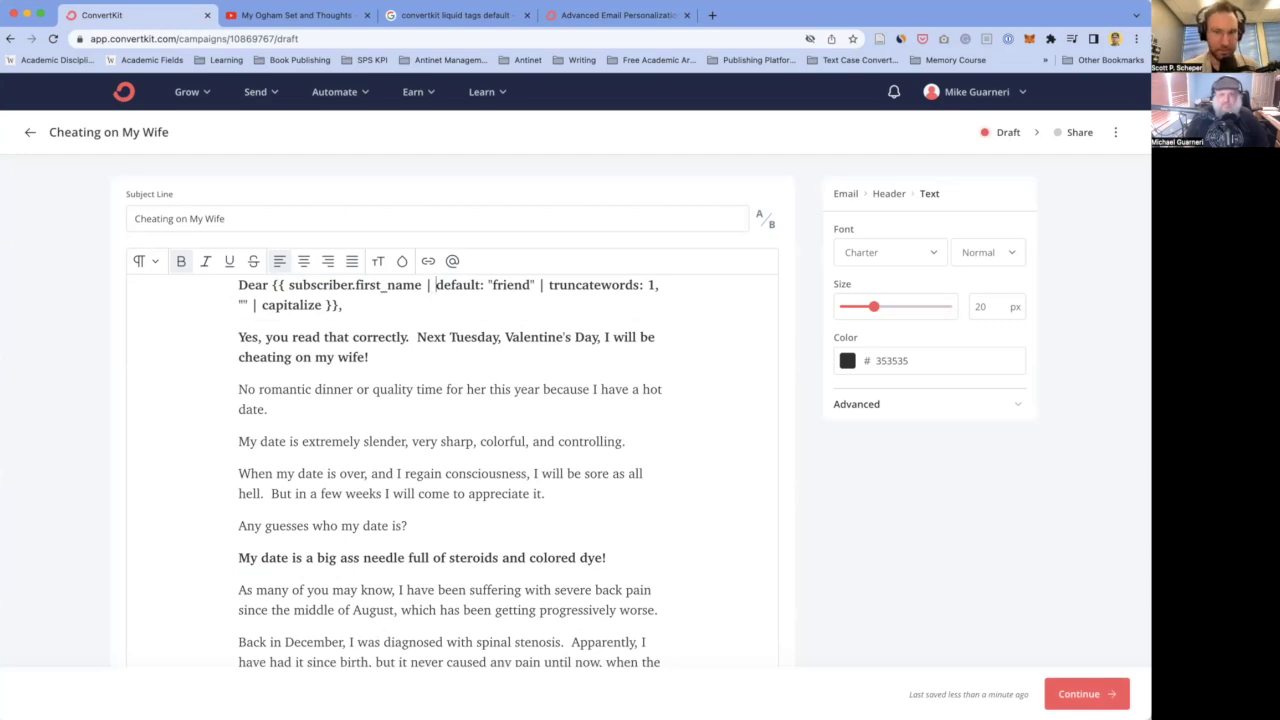
left_click(521, 285)
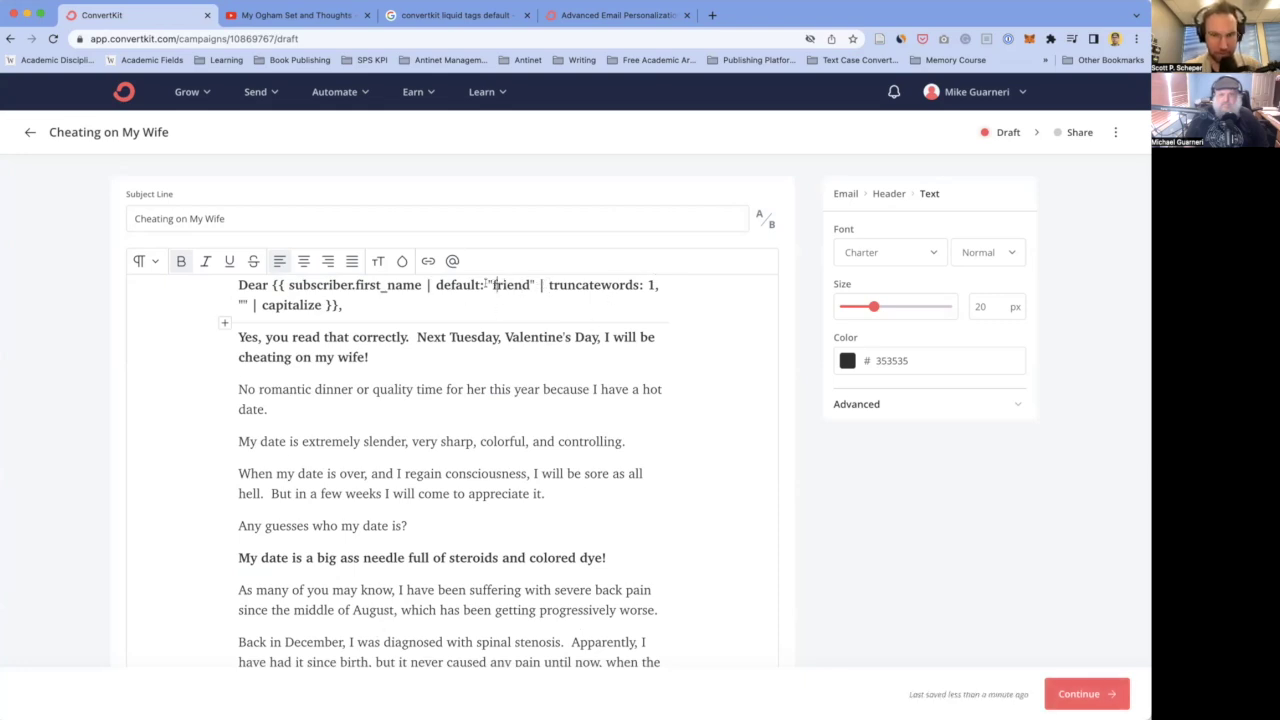
left_click(494, 285)
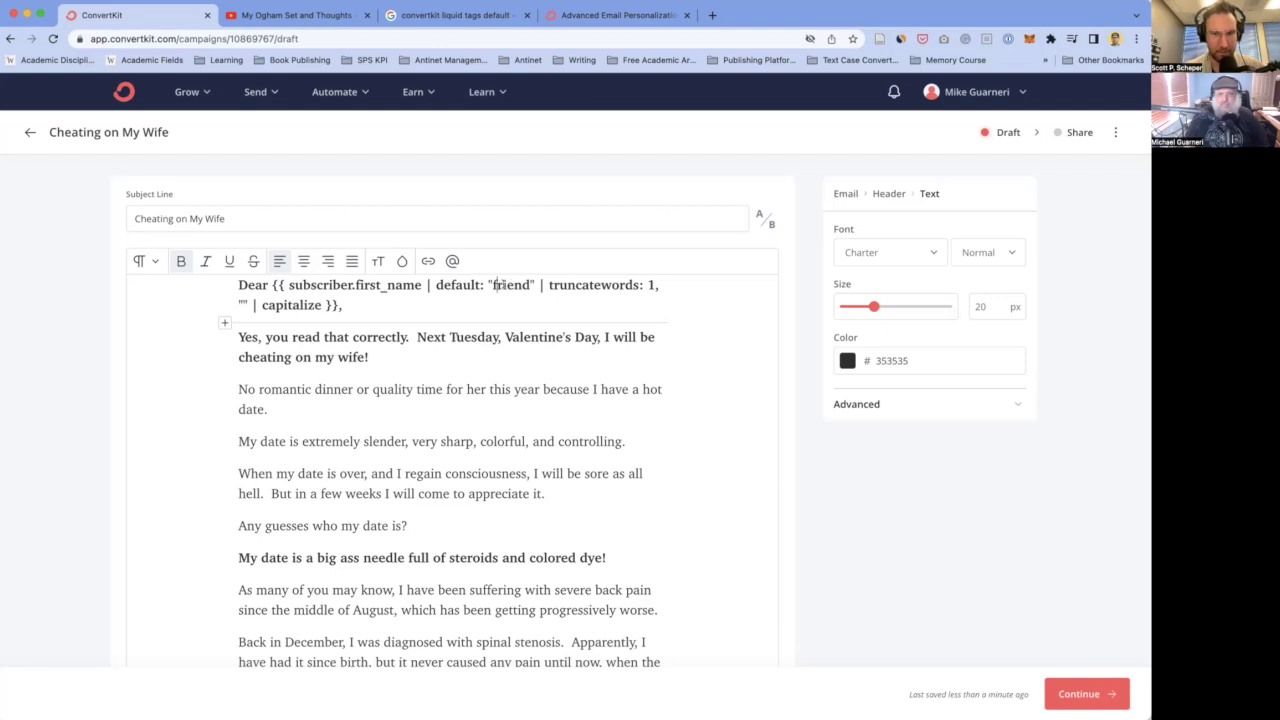
key("BackSpace")
type("F")
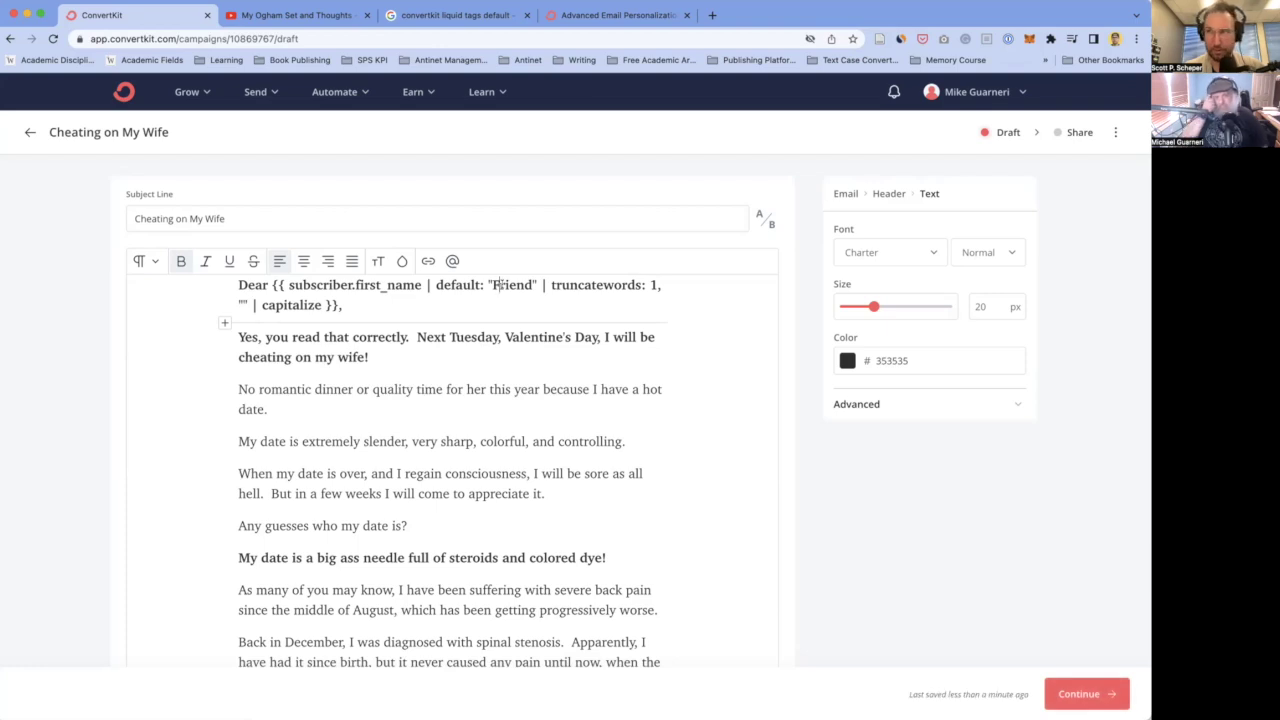
- Delete the truncatewords and capitalize filters, leaving only default: "Friend"
left_click_drag(540, 286, 324, 305)
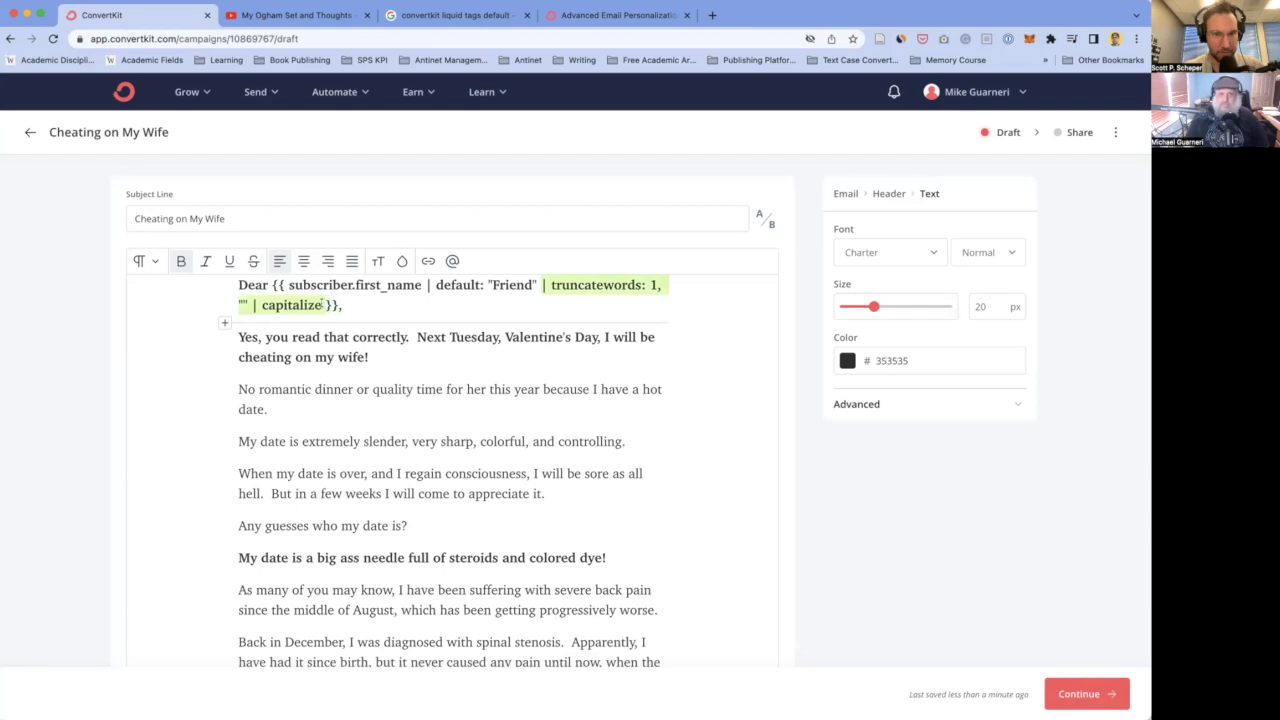
key("BackSpace")
key("Left")
key("Left")
key("Left")
key("Left")
key("Left")
key("Left")
key("Left")
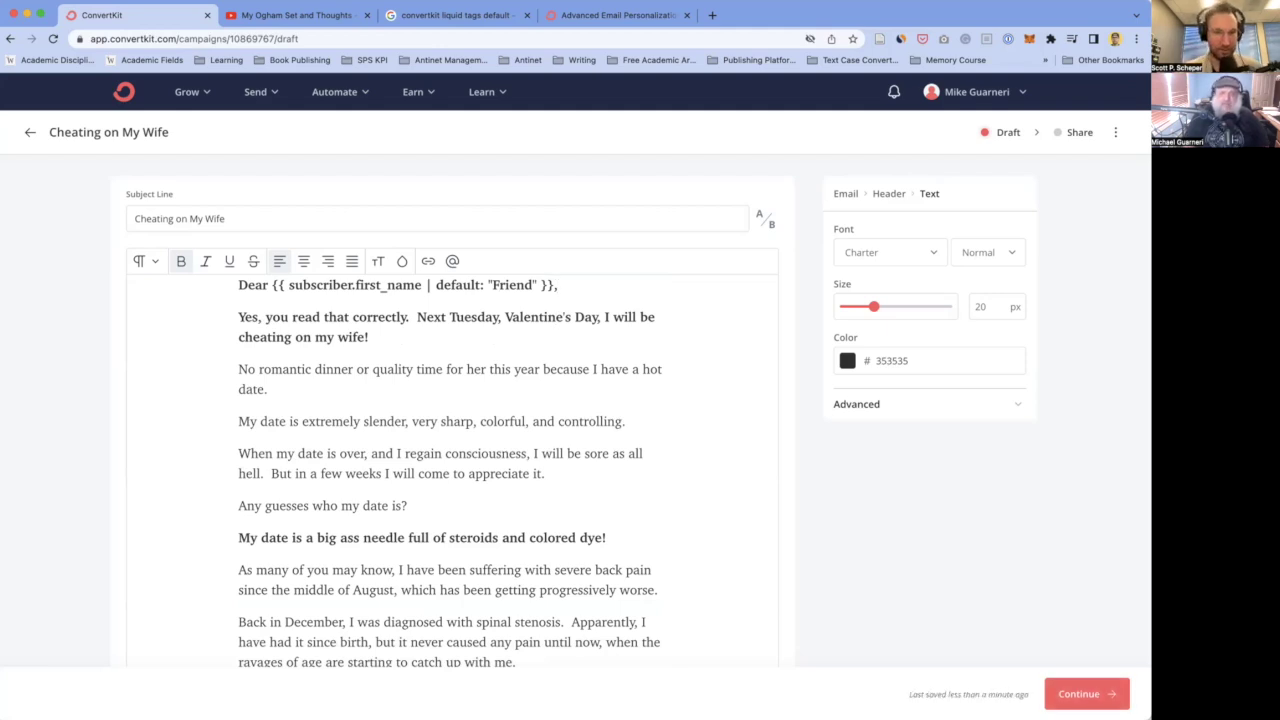
left_click(557, 317)
- Remove the bold formatting from the 'Dear' greeting line
left_click(558, 285)
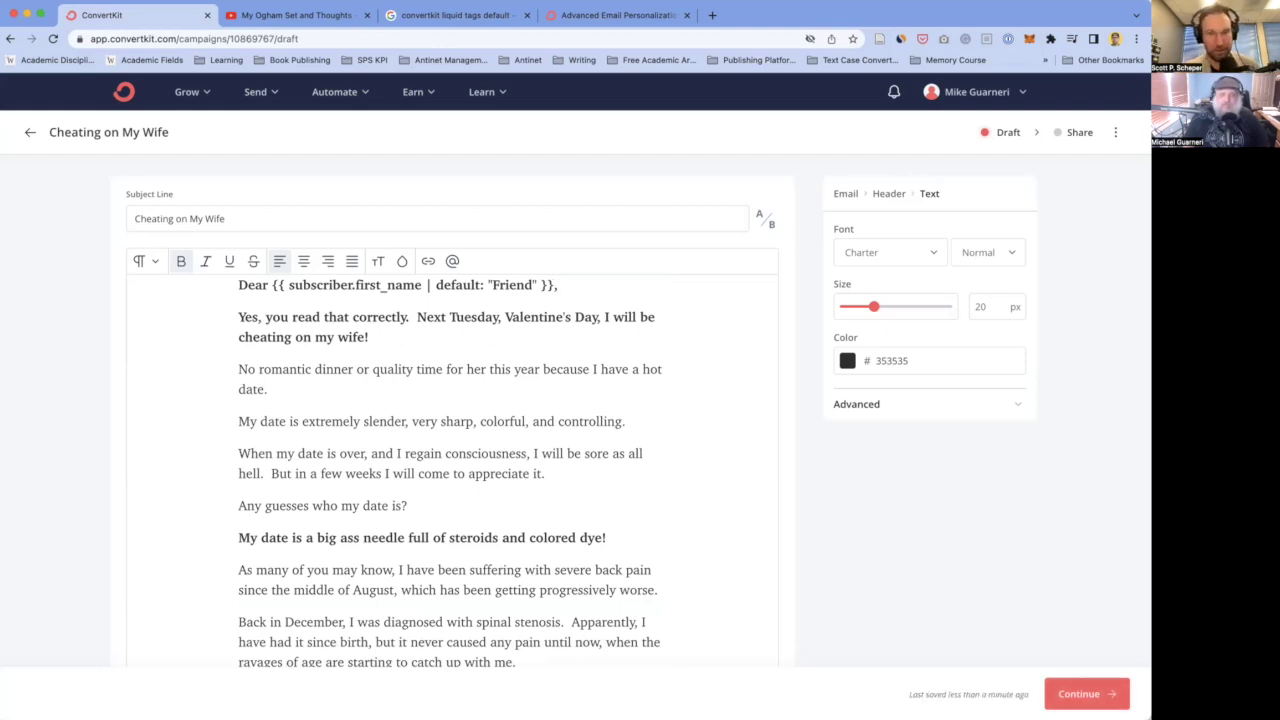
key("Down")
key("Down")
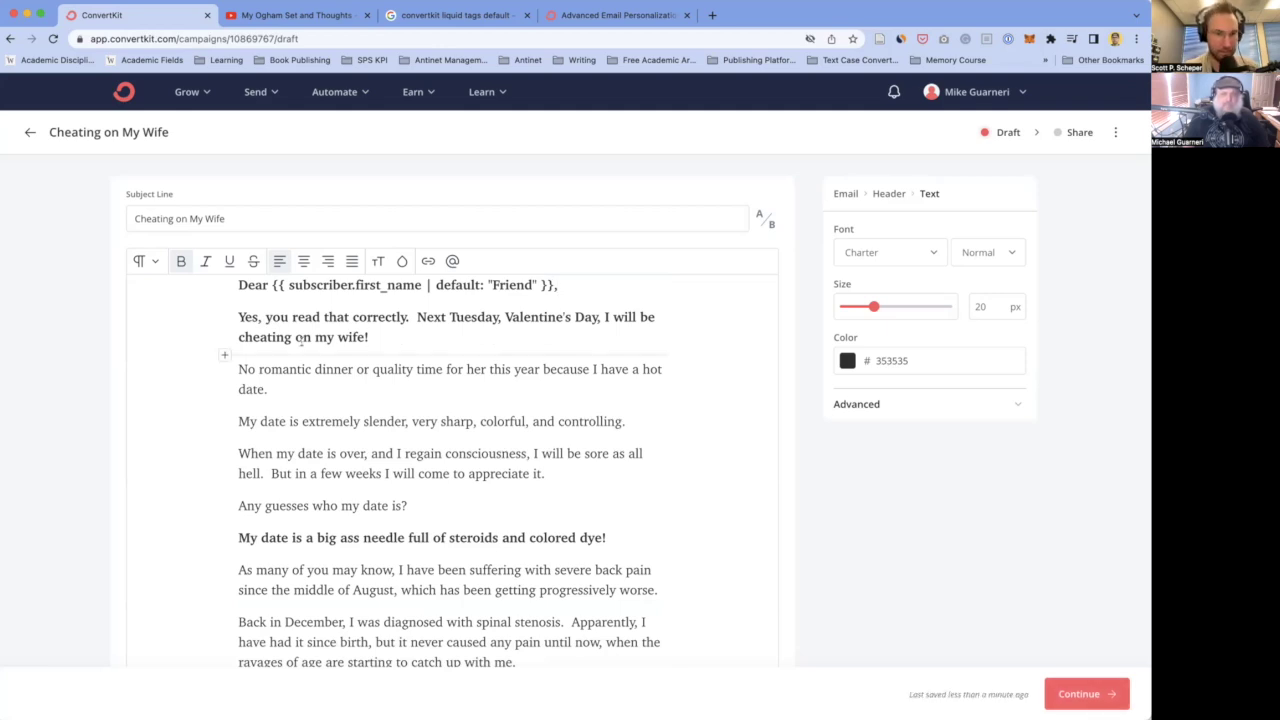
key("Right")
scroll(388, 264, "down", 1)
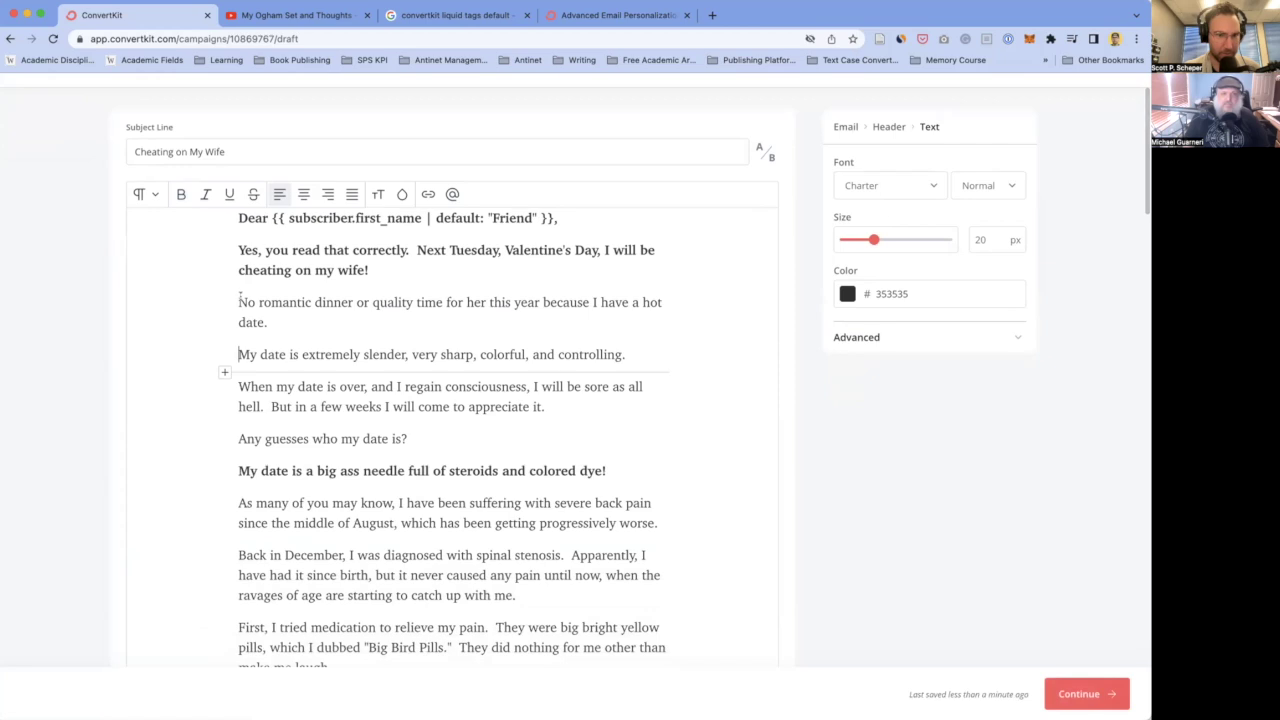
scroll(388, 264, "up", 1)
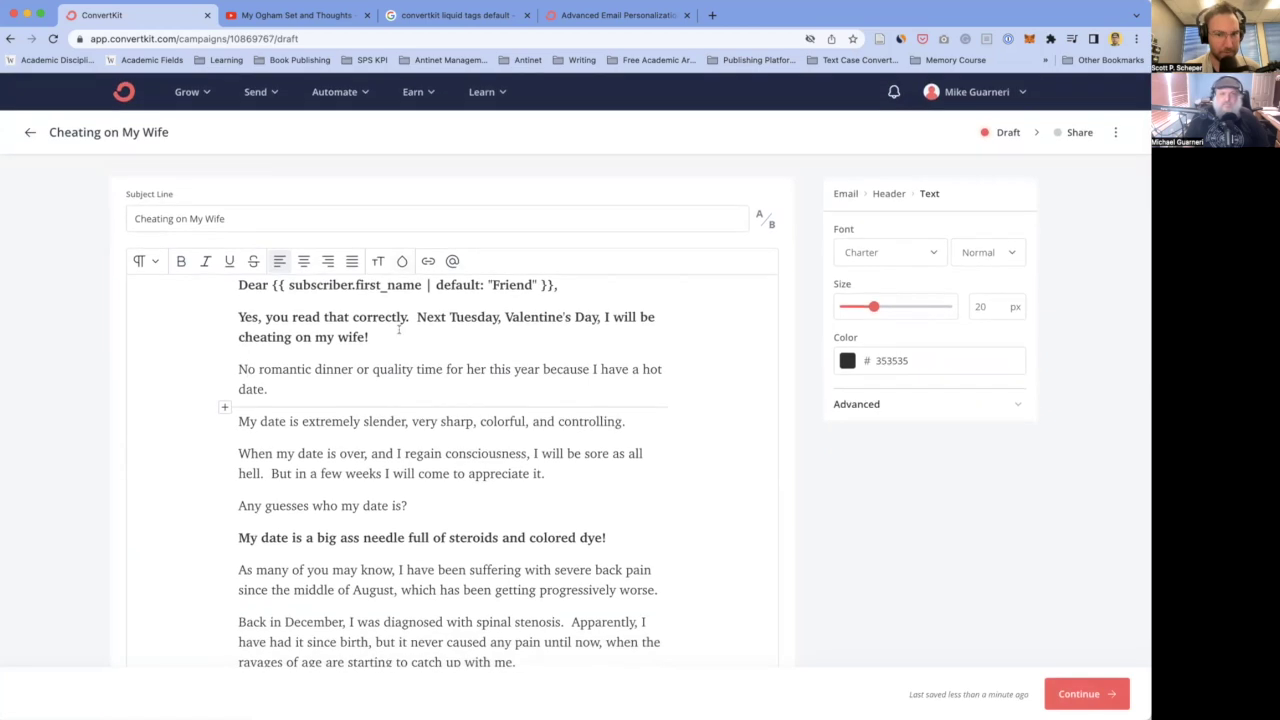
left_click_drag(560, 286, 236, 278)
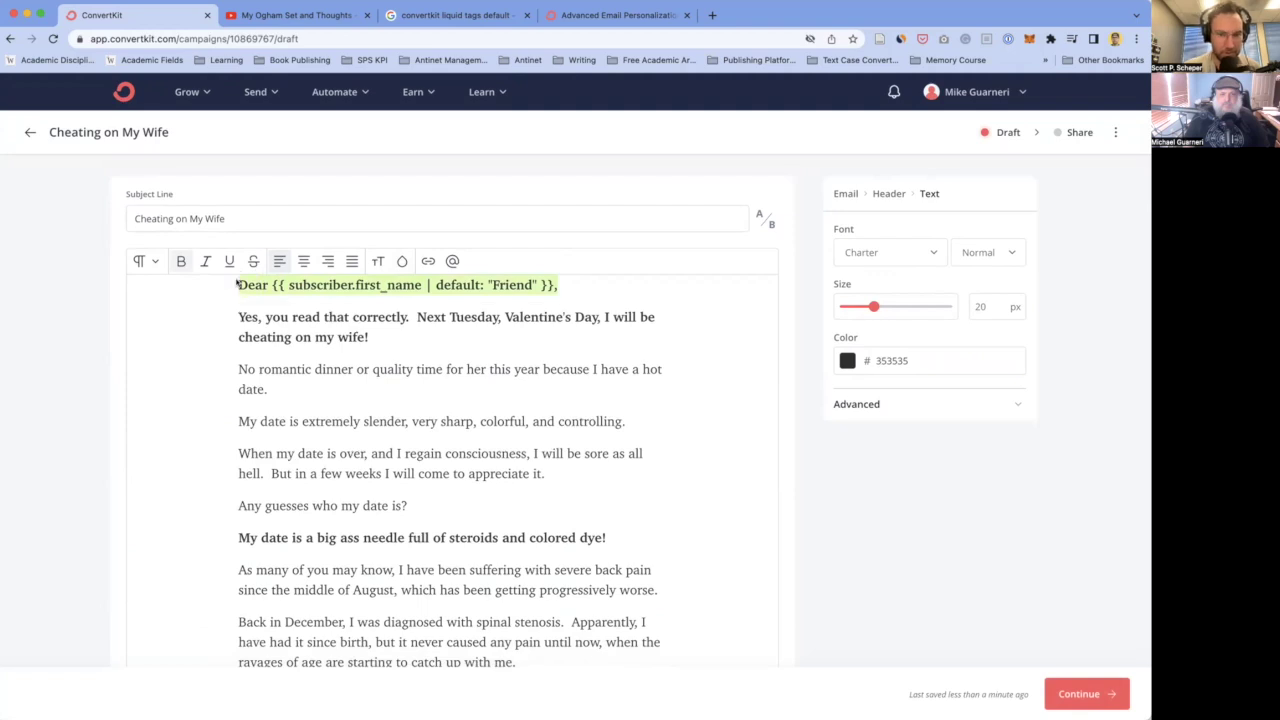
key("super+b")
left_click(406, 348)
- Start 'Next Tuesday, Valentine's Day, I will be cheating on my wife!' as its own paragraph, trimming the space after 'correctly.'
left_click(403, 330)
left_click(413, 317)
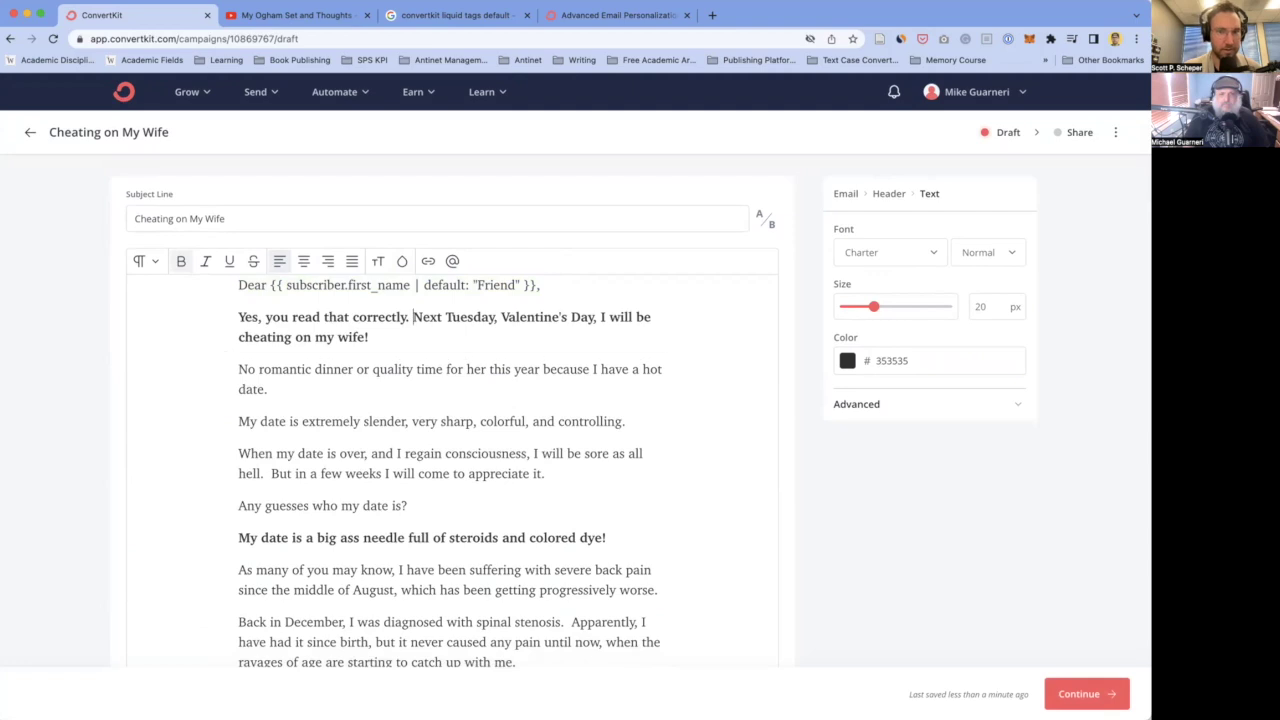
key("Return")
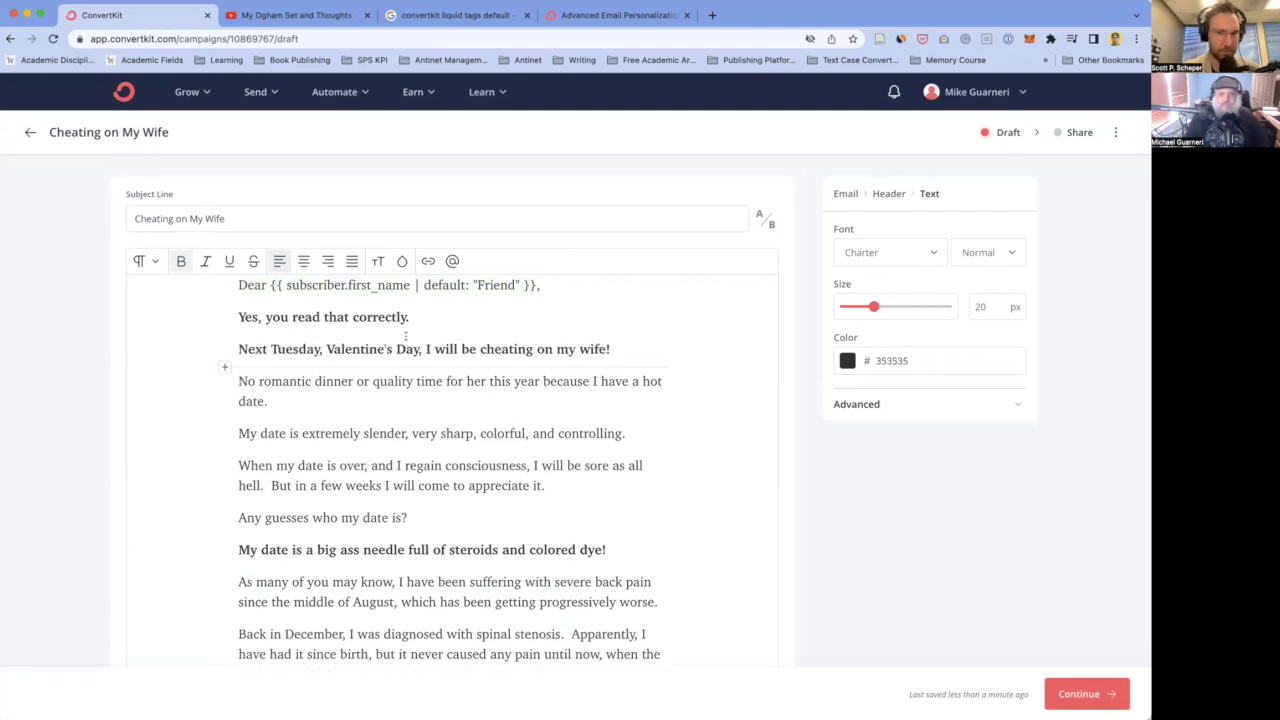
left_click(415, 317)
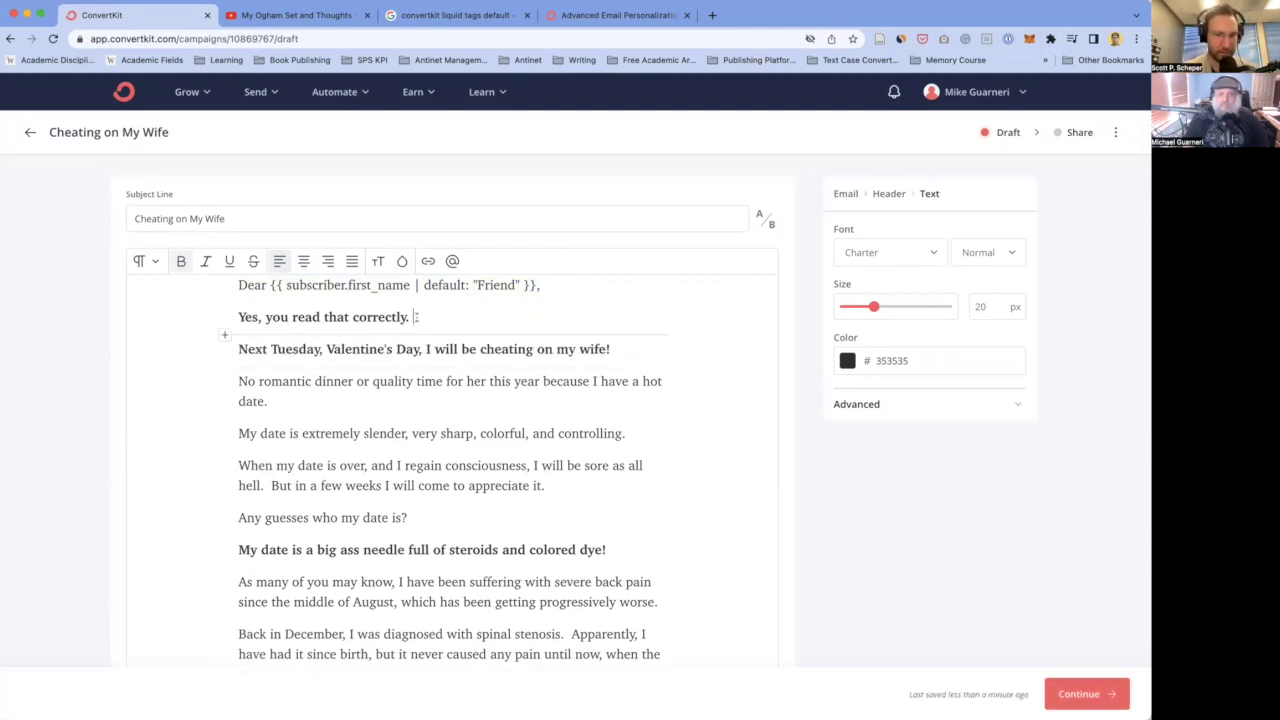
key("BackSpace")
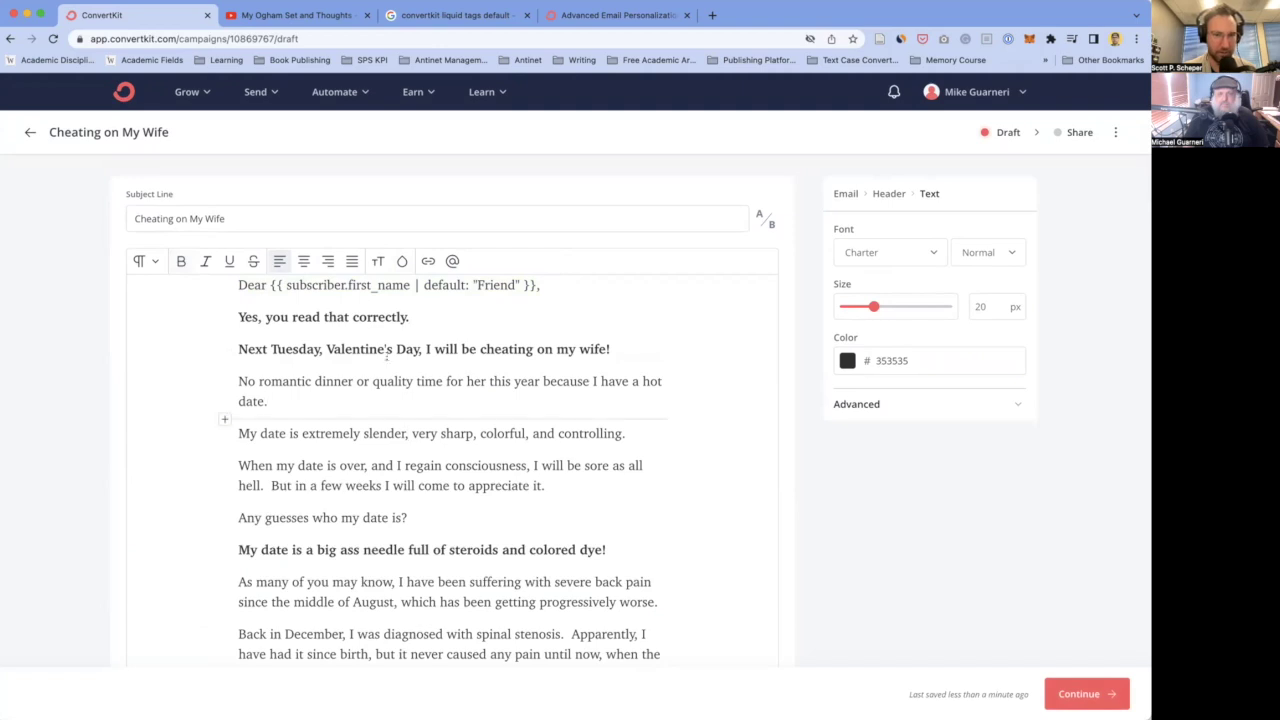
left_click(293, 391)
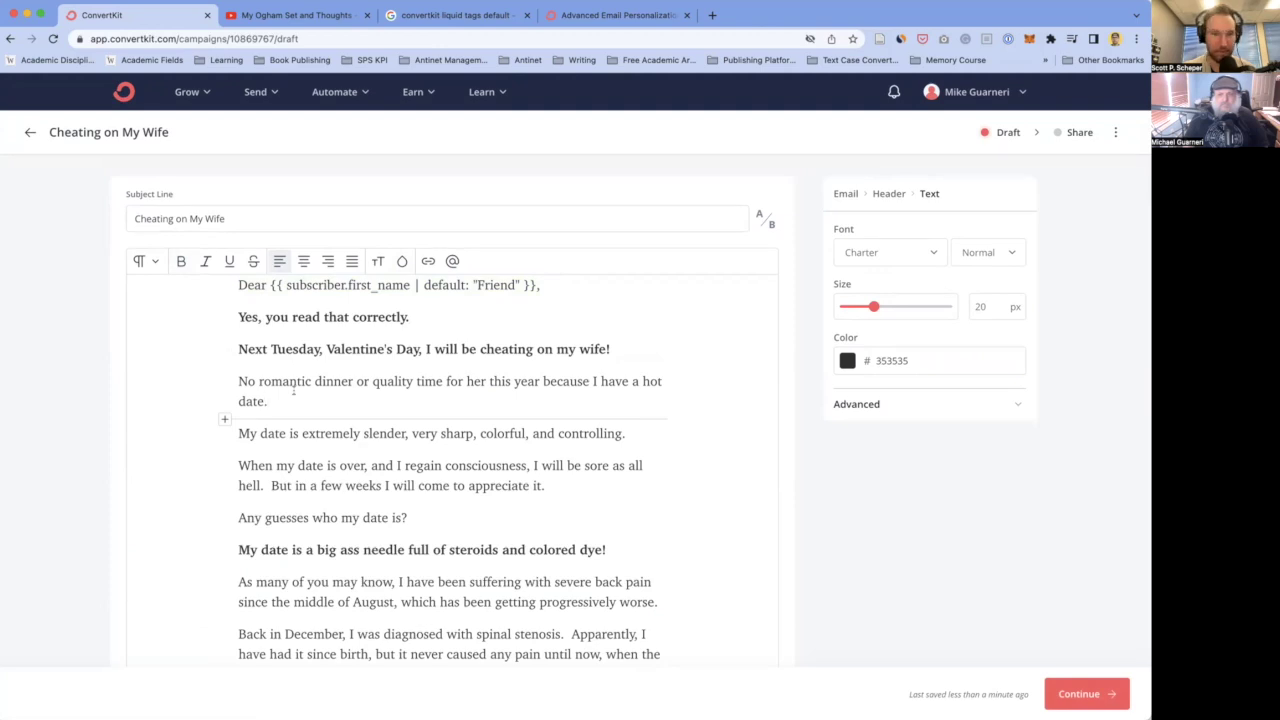
scroll(293, 391, "down", 1)
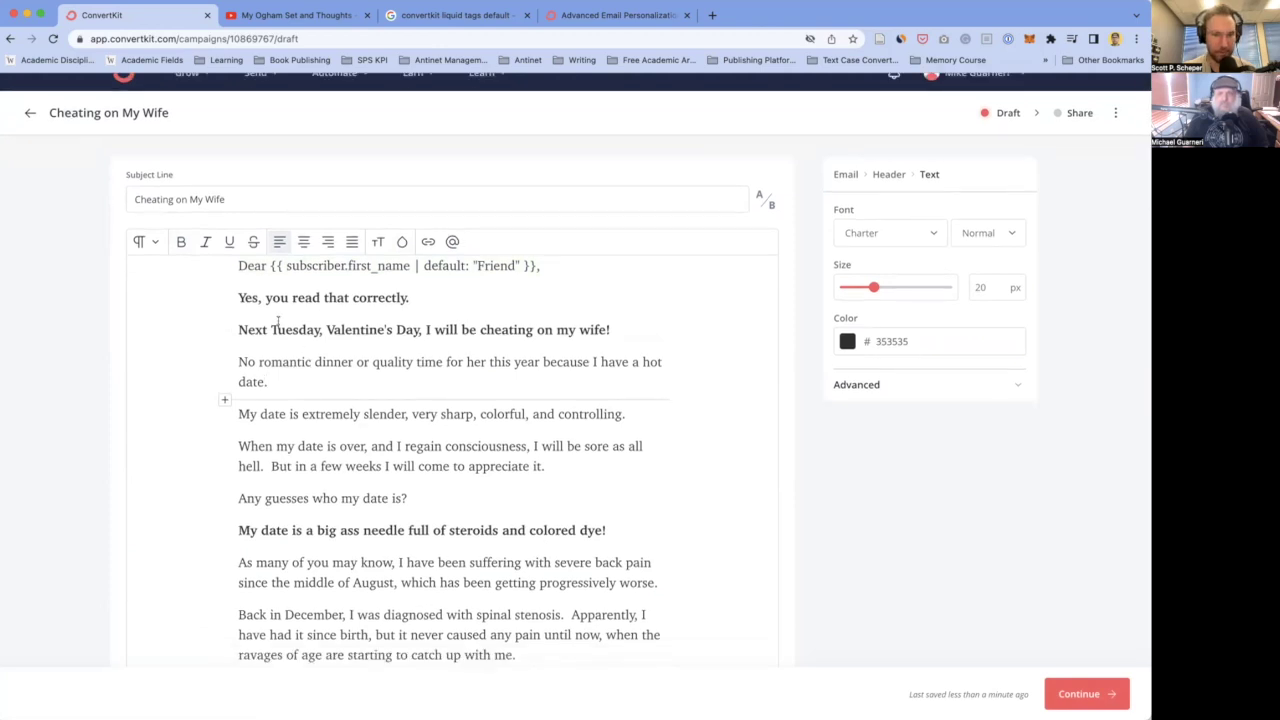
scroll(290, 300, "up", 1)
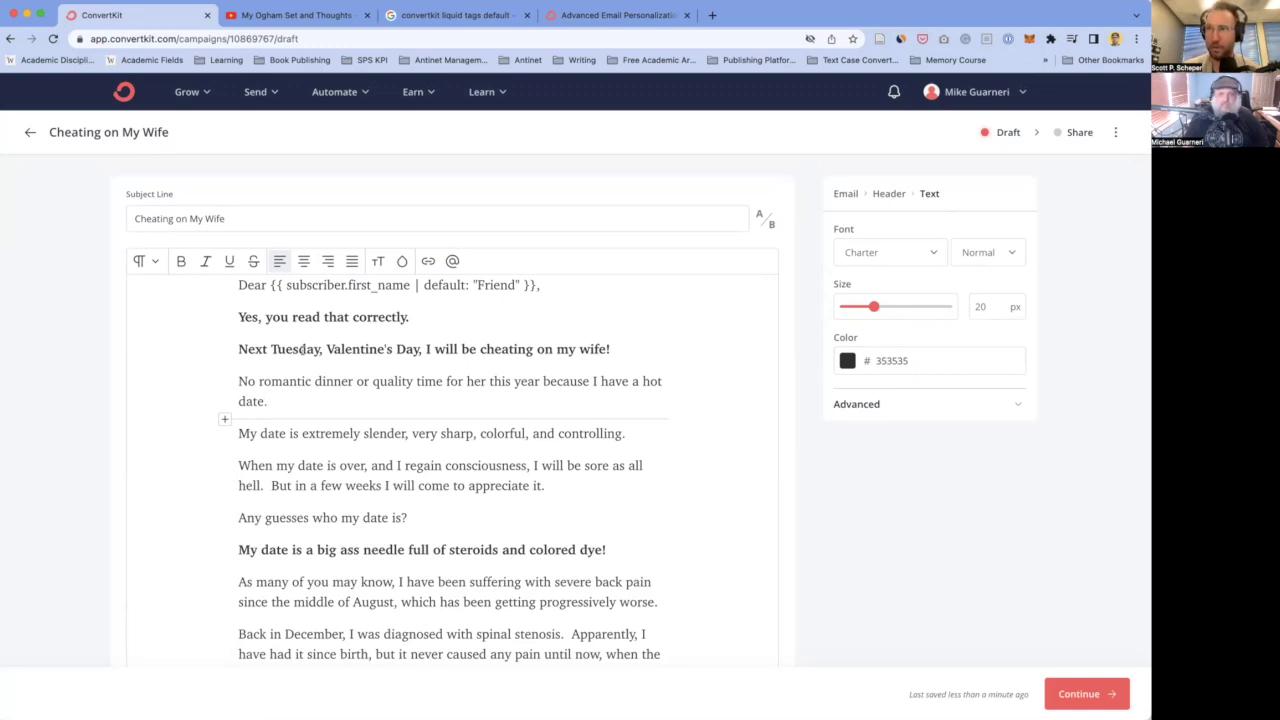
triple_click(302, 349)
scroll(288, 387, "down", 1)
scroll(288, 387, "up", 1)
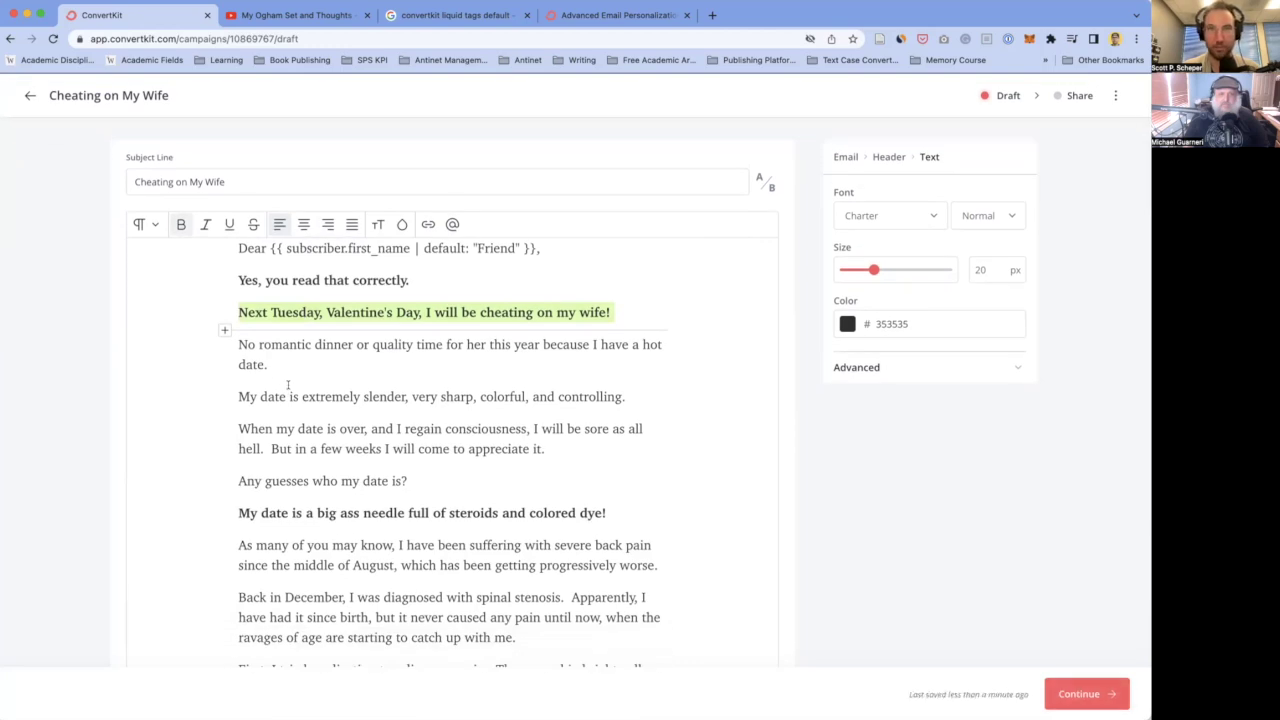
scroll(288, 385, "down", 1)
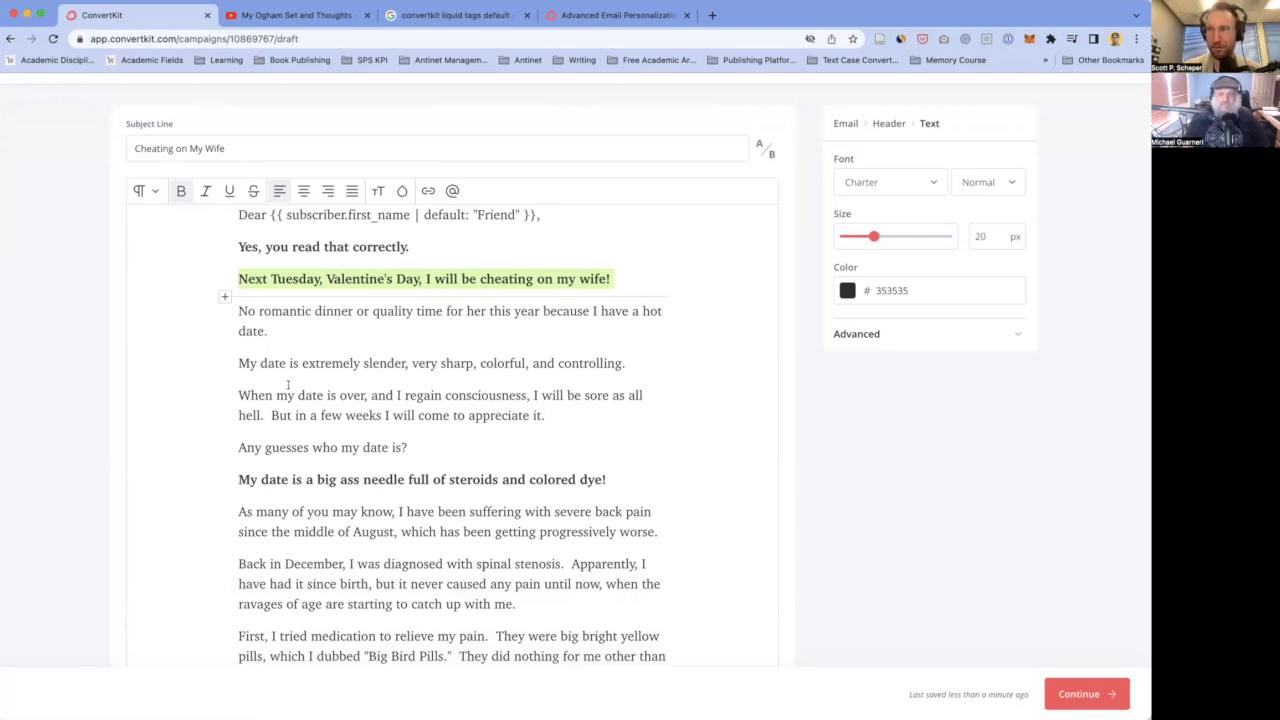
left_click(236, 395)
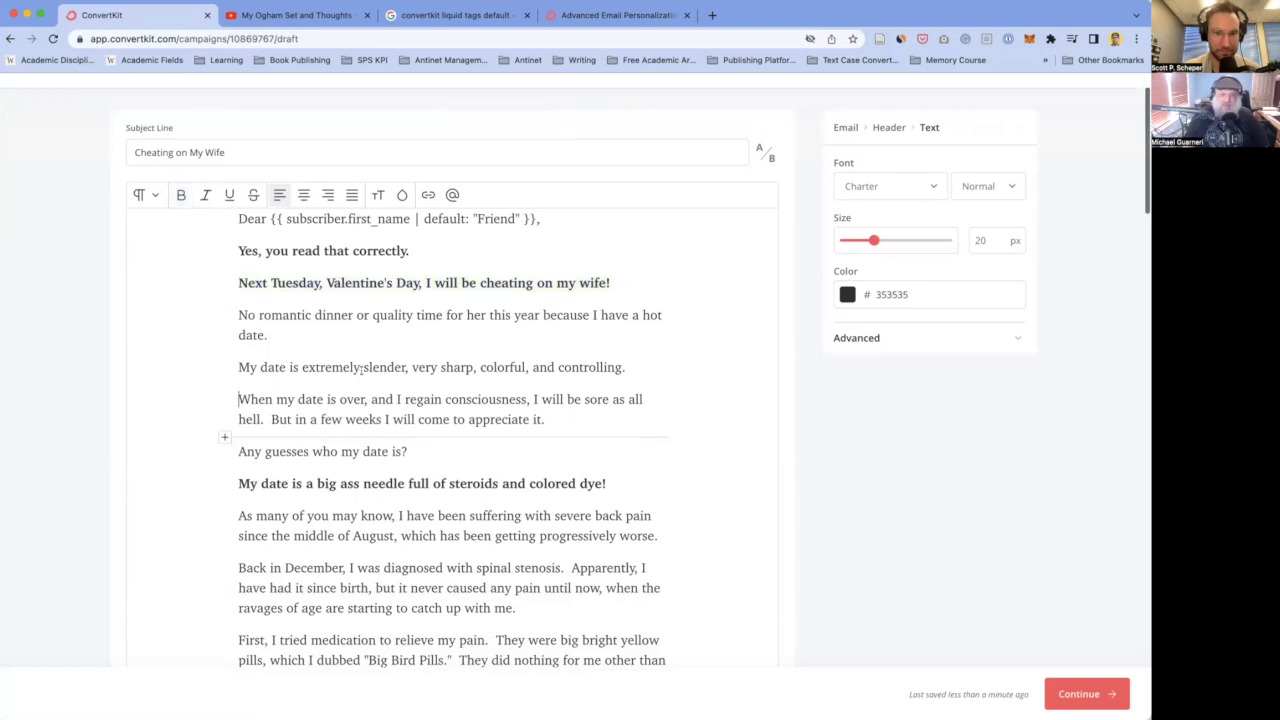
scroll(385, 449, "down", 3)
scroll(385, 449, "down", 12)
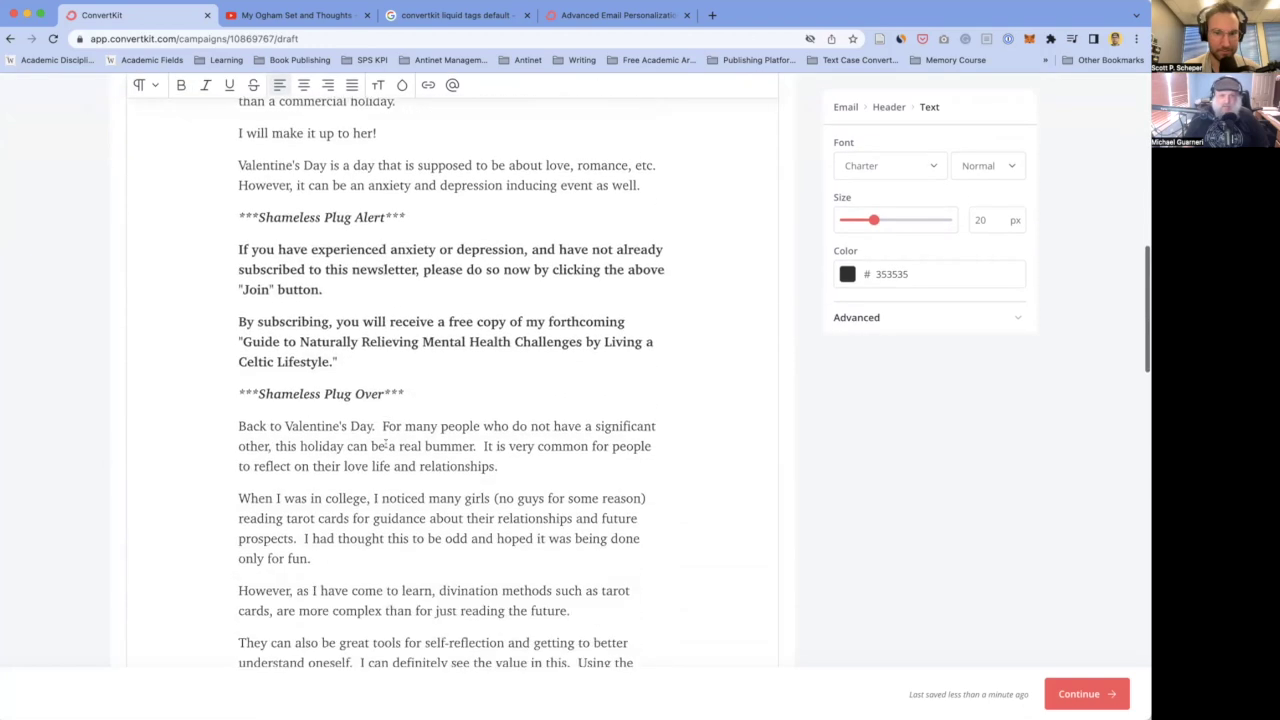
scroll(385, 443, "down", 10)
scroll(385, 444, "up", 18)
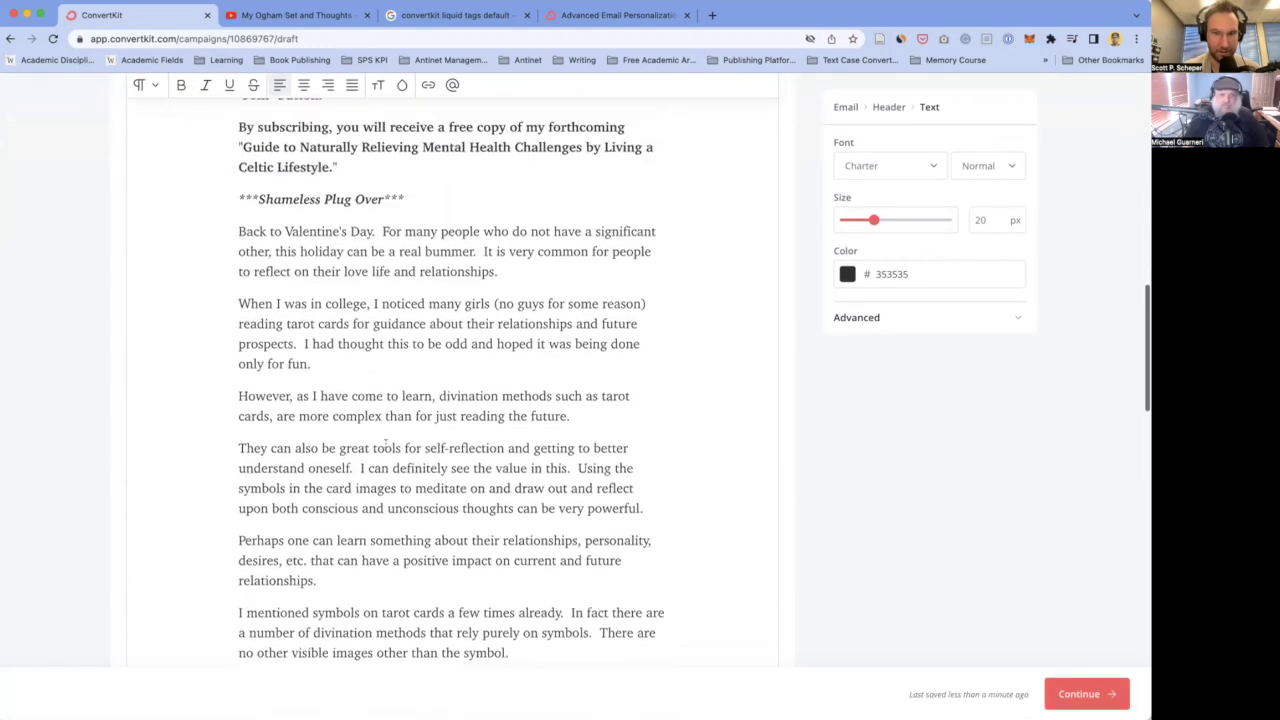
scroll(385, 443, "up", 10)
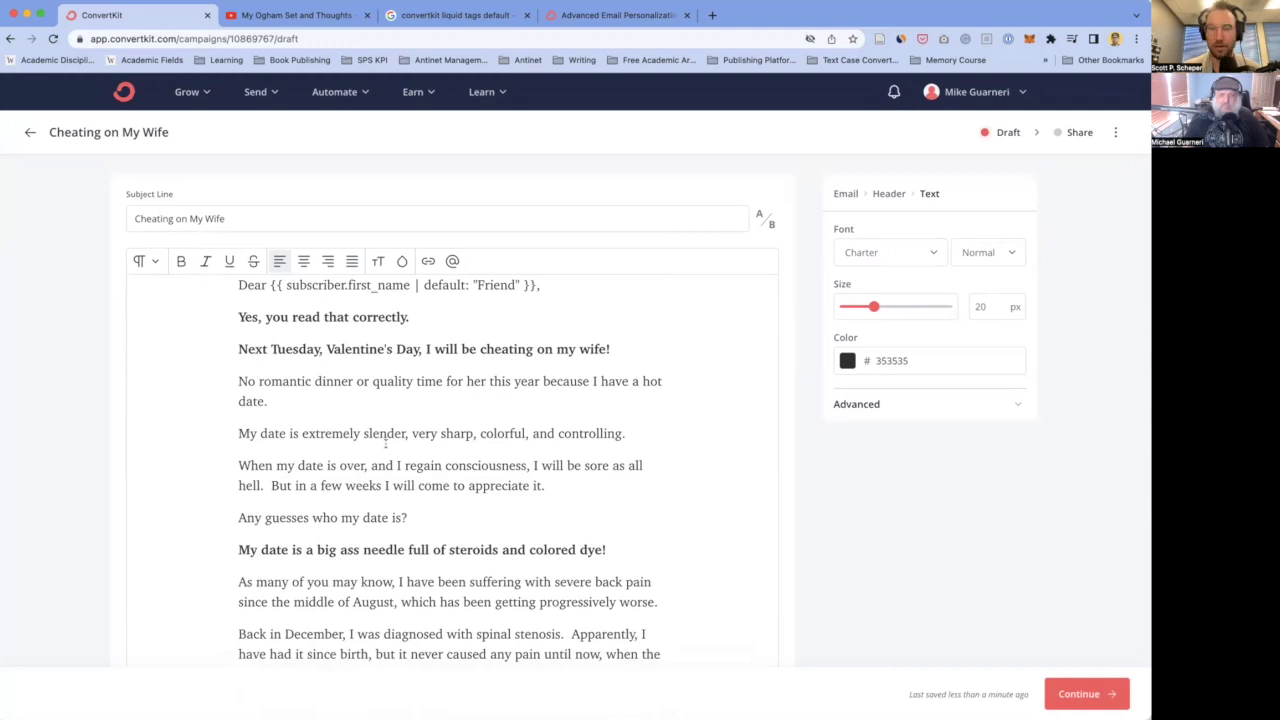
left_click(347, 395)
scroll(347, 395, "down", 1)
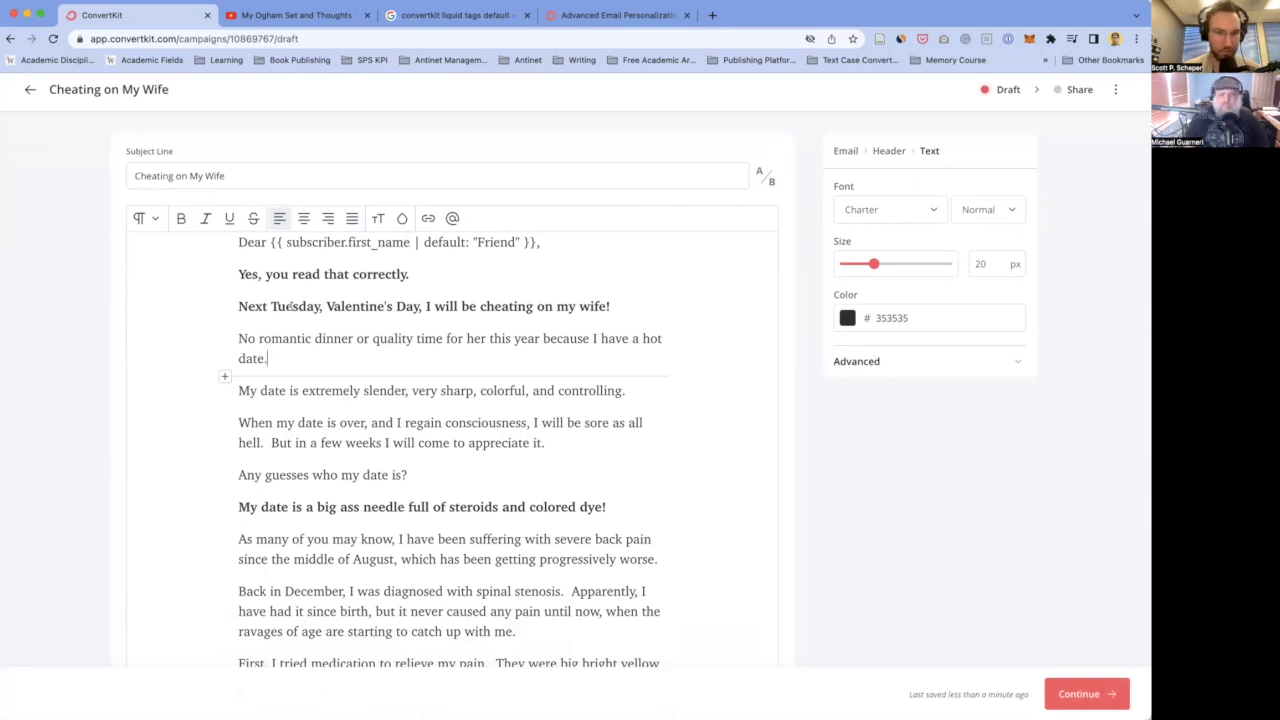
- Unbold the 'Next Tuesday' line and the 'Yes, you read that correctly.' line
scroll(291, 307, "up", 1)
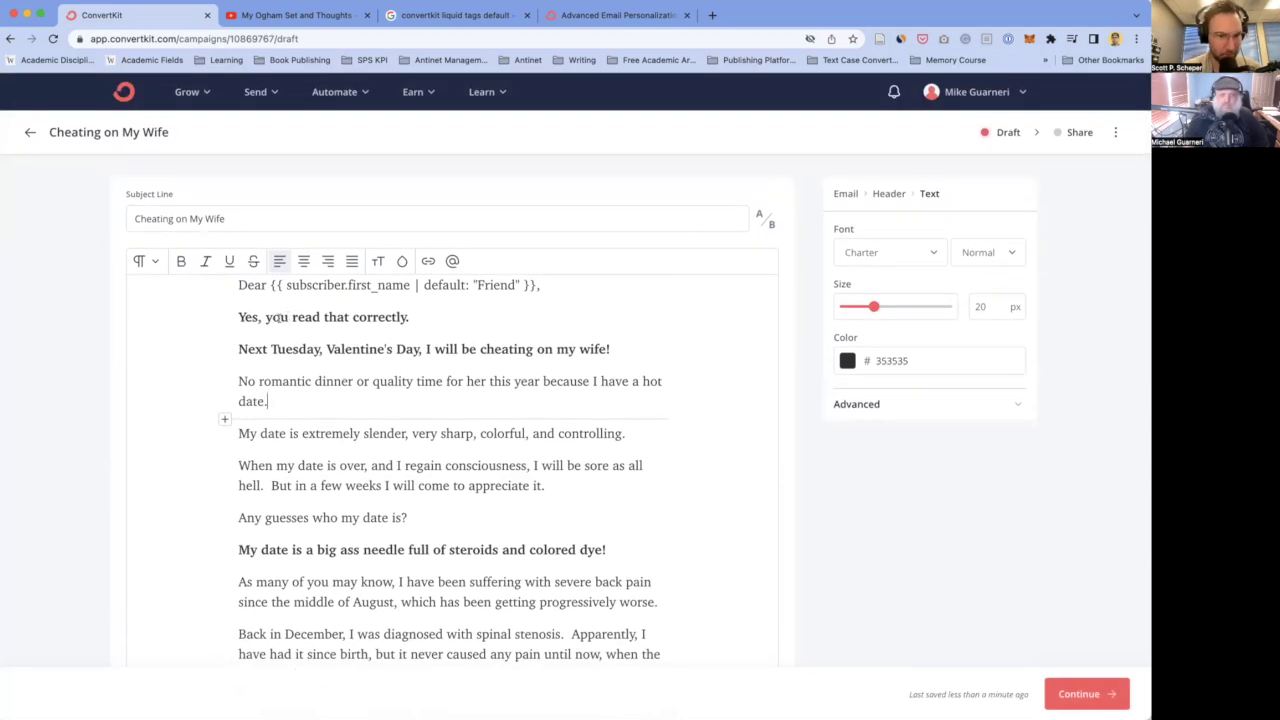
double_click(296, 348)
triple_click(296, 348)
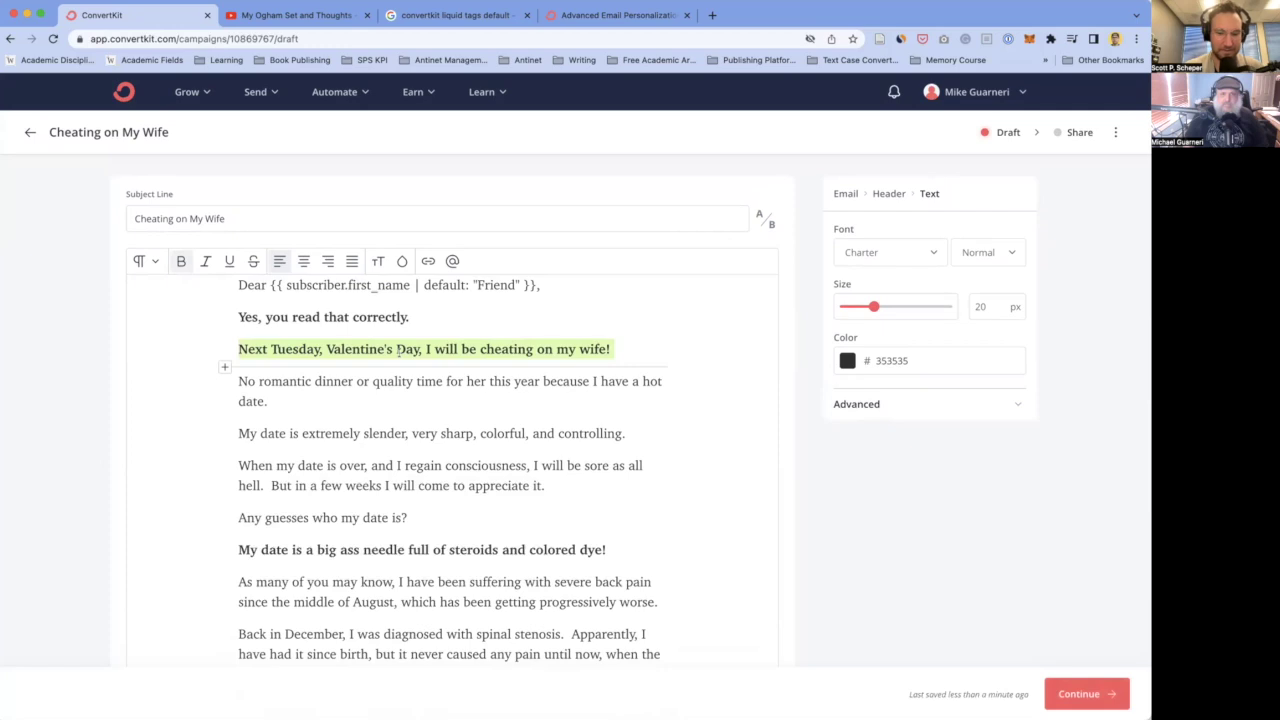
key("super+b")
key("Down")
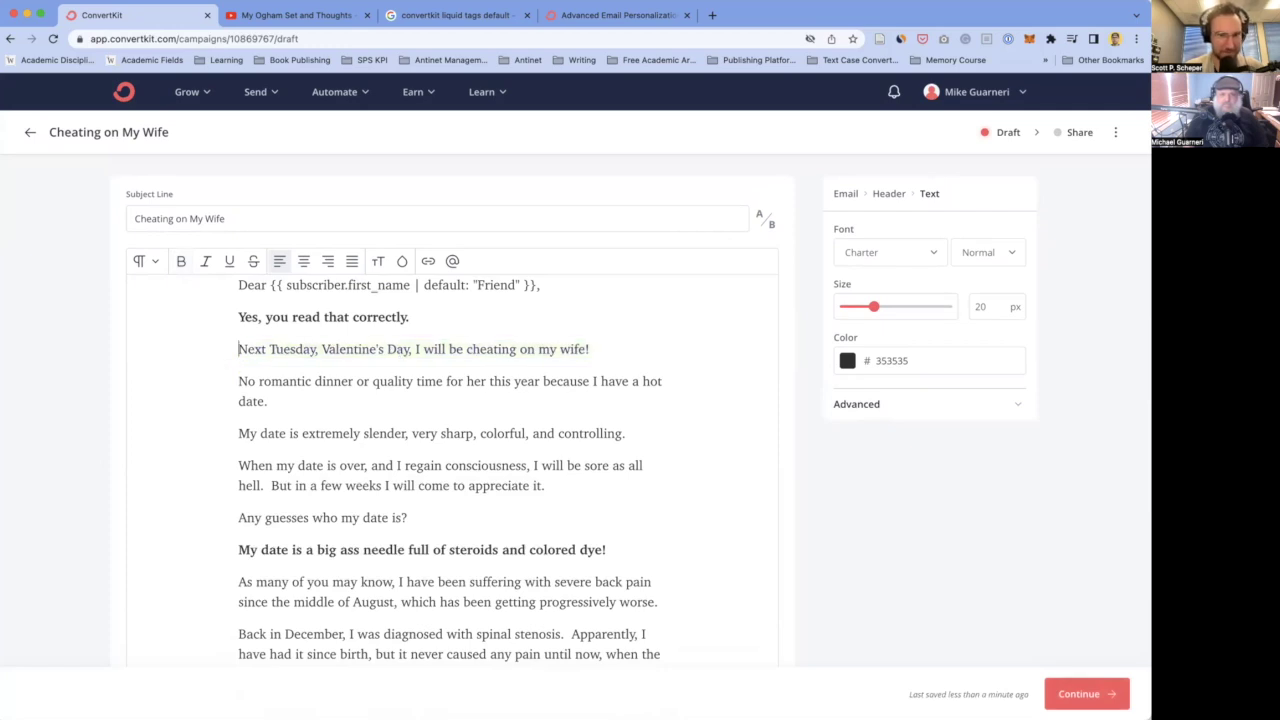
key("shift+Up")
key("super+b")
key("Down")
key("Down")
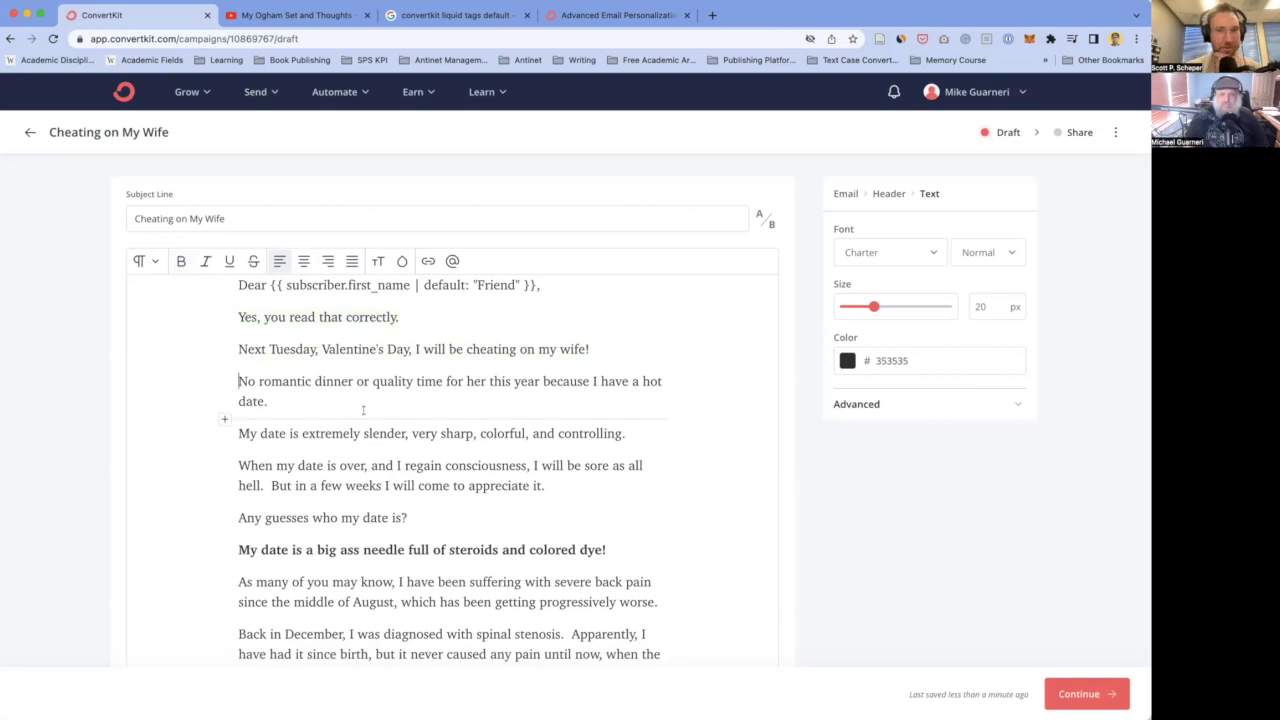
- Scroll through the body to the 'My date is extremely' paragraph
scroll(363, 406, "down", 2)
scroll(364, 407, "down", 1)
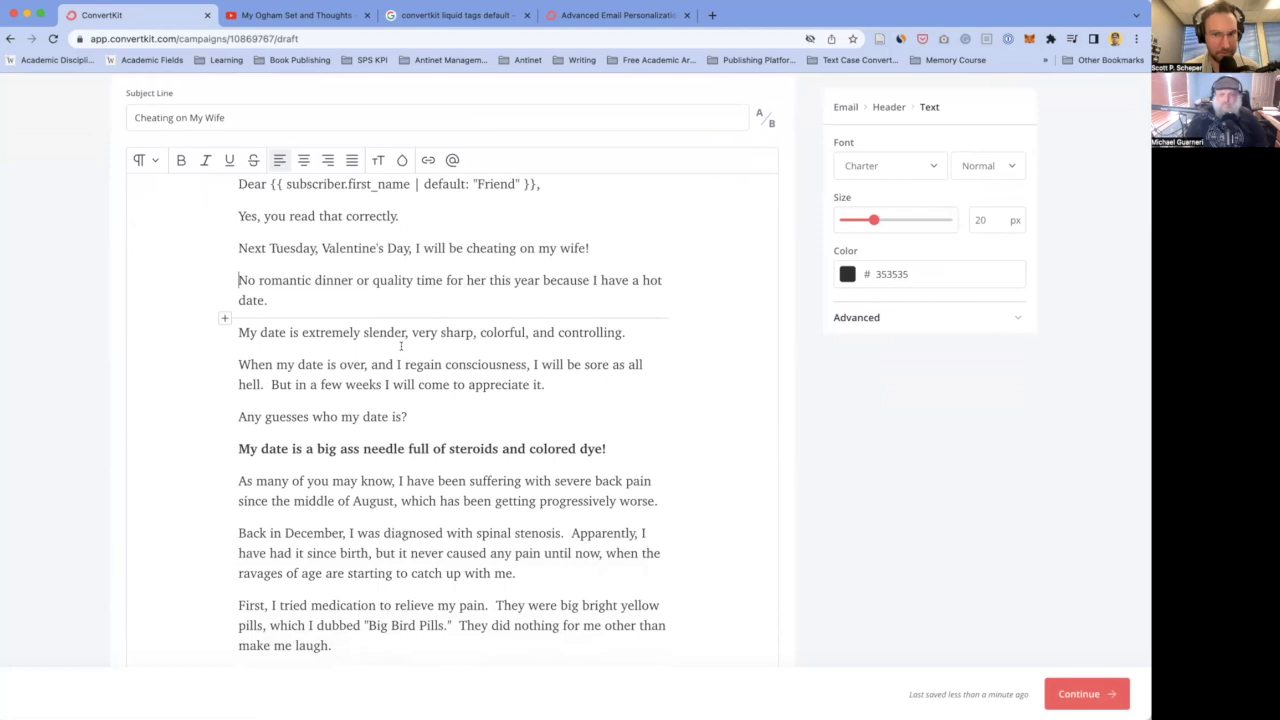
scroll(401, 346, "down", 4)
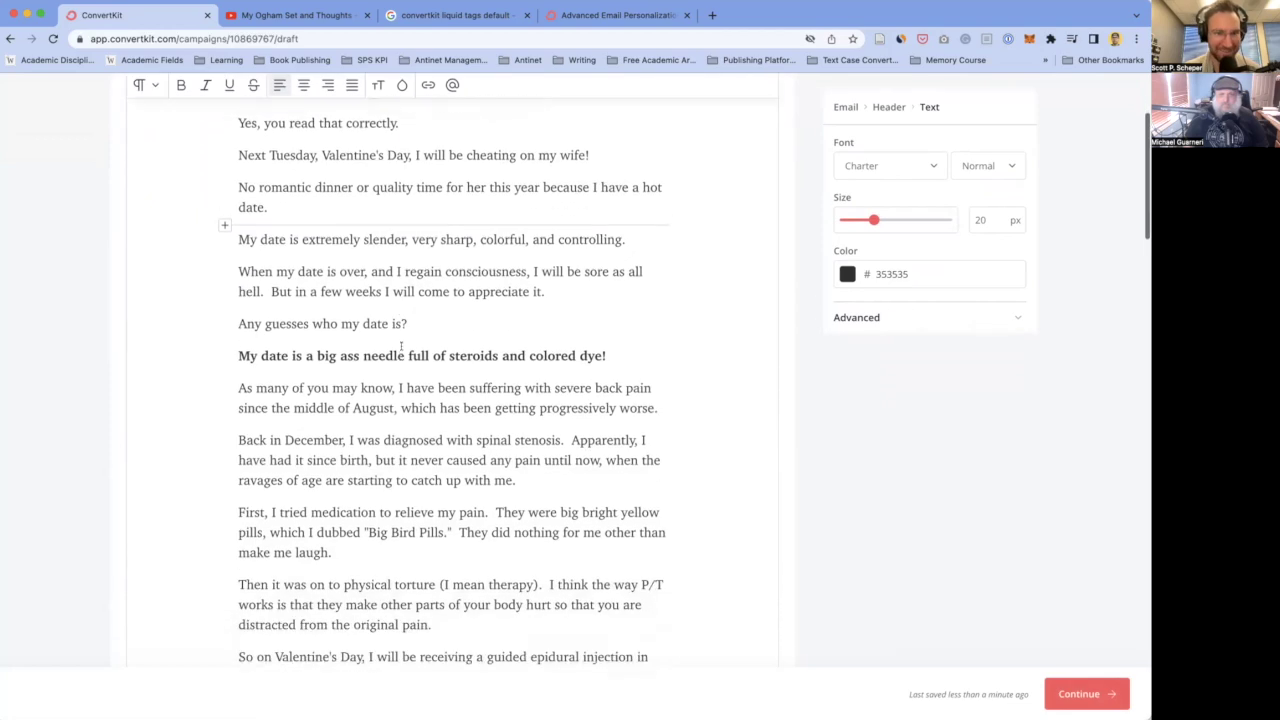
scroll(401, 346, "up", 1)
left_click(324, 255)
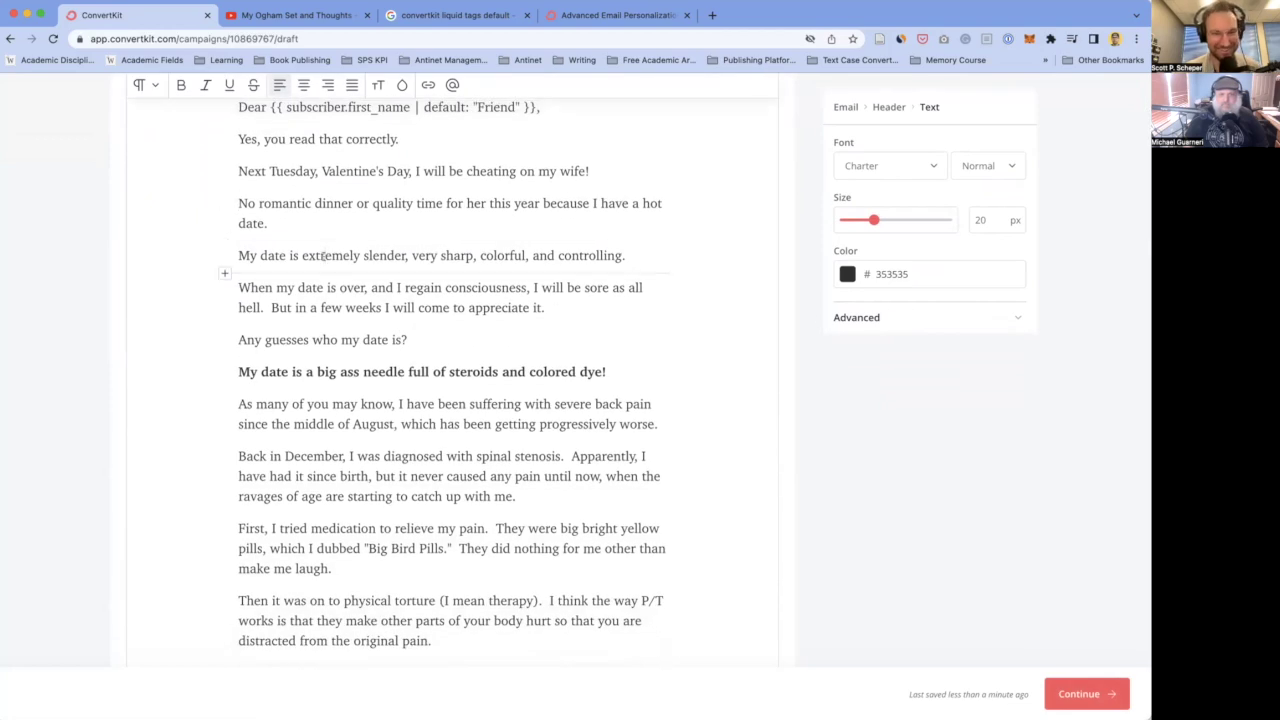
scroll(321, 292, "down", 3)
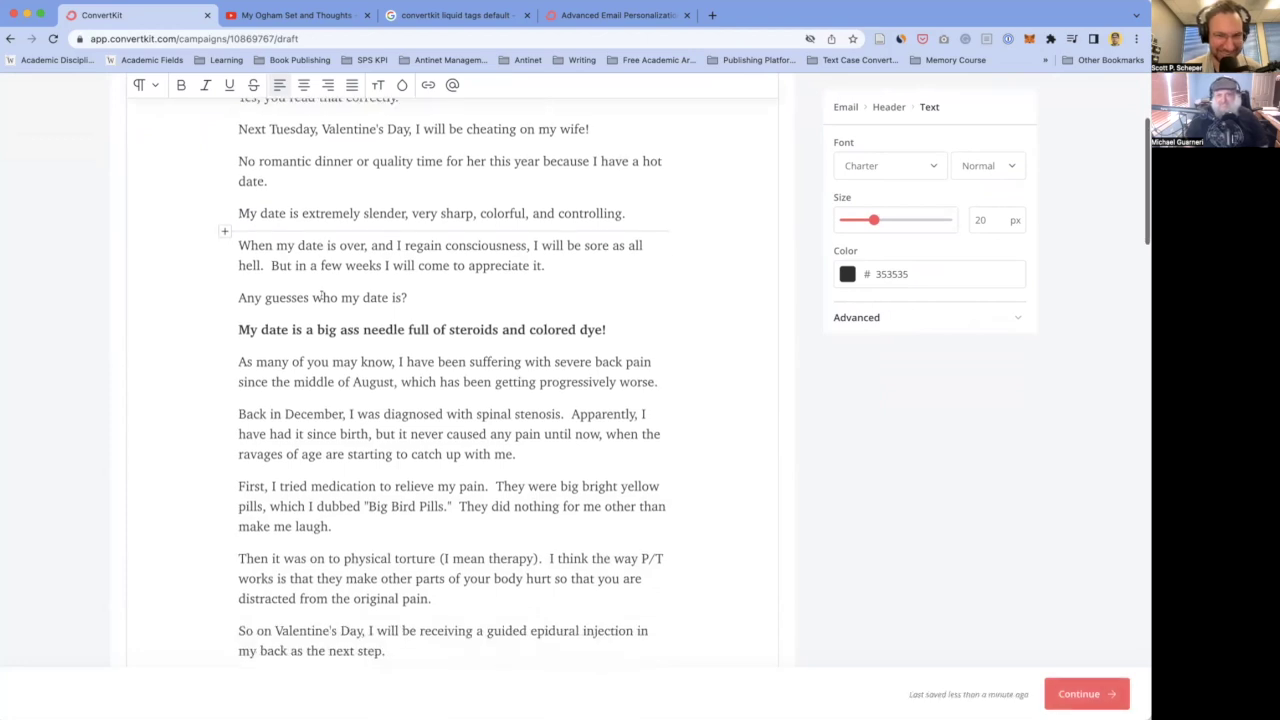
scroll(340, 244, "up", 1)
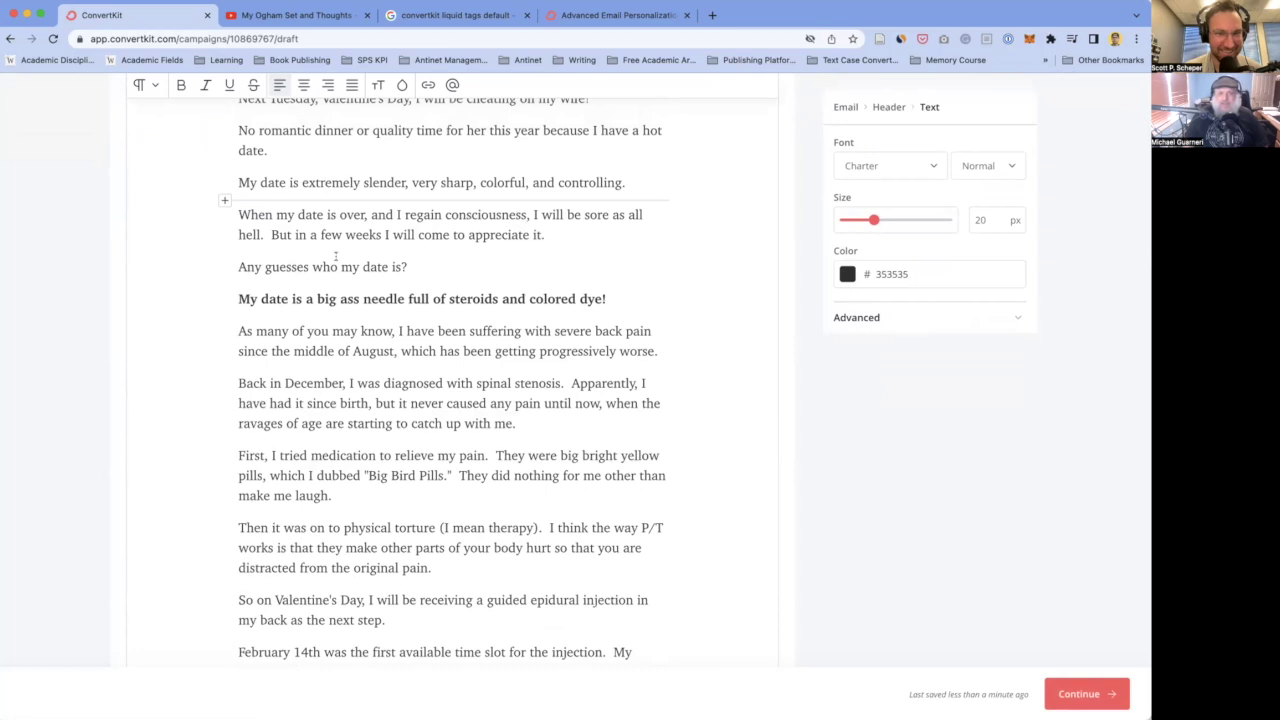
scroll(336, 256, "down", 1)
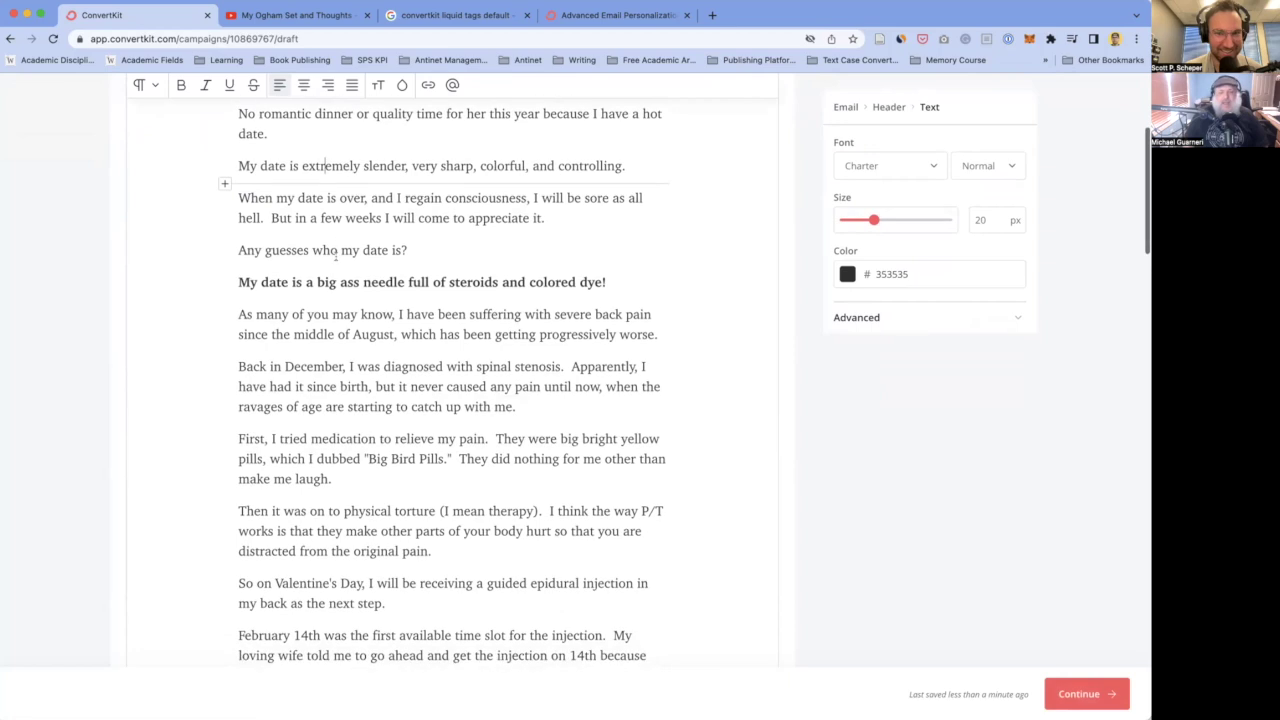
- Split off 'But in a few weeks I will come to appreciate it.' into its own paragraph after 'hell.'
left_click(270, 218)
key("Return")
key("Return")
key("BackSpace")
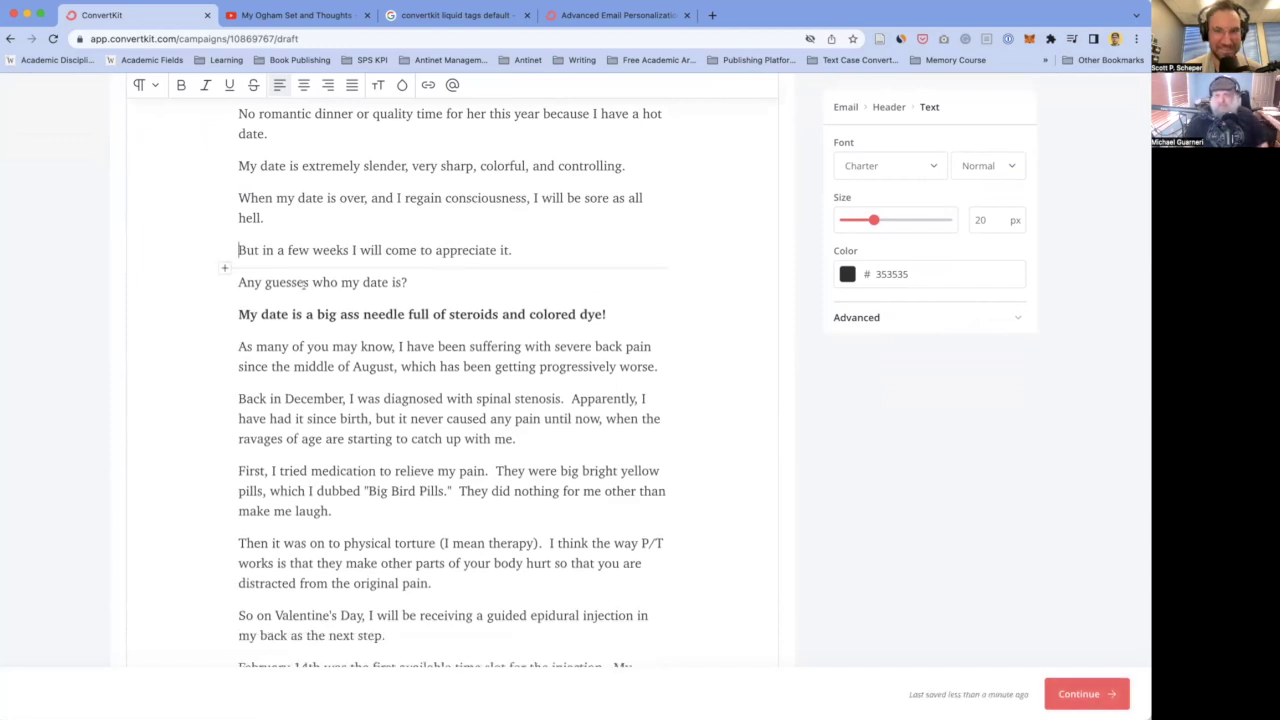
scroll(388, 240, "up", 1)
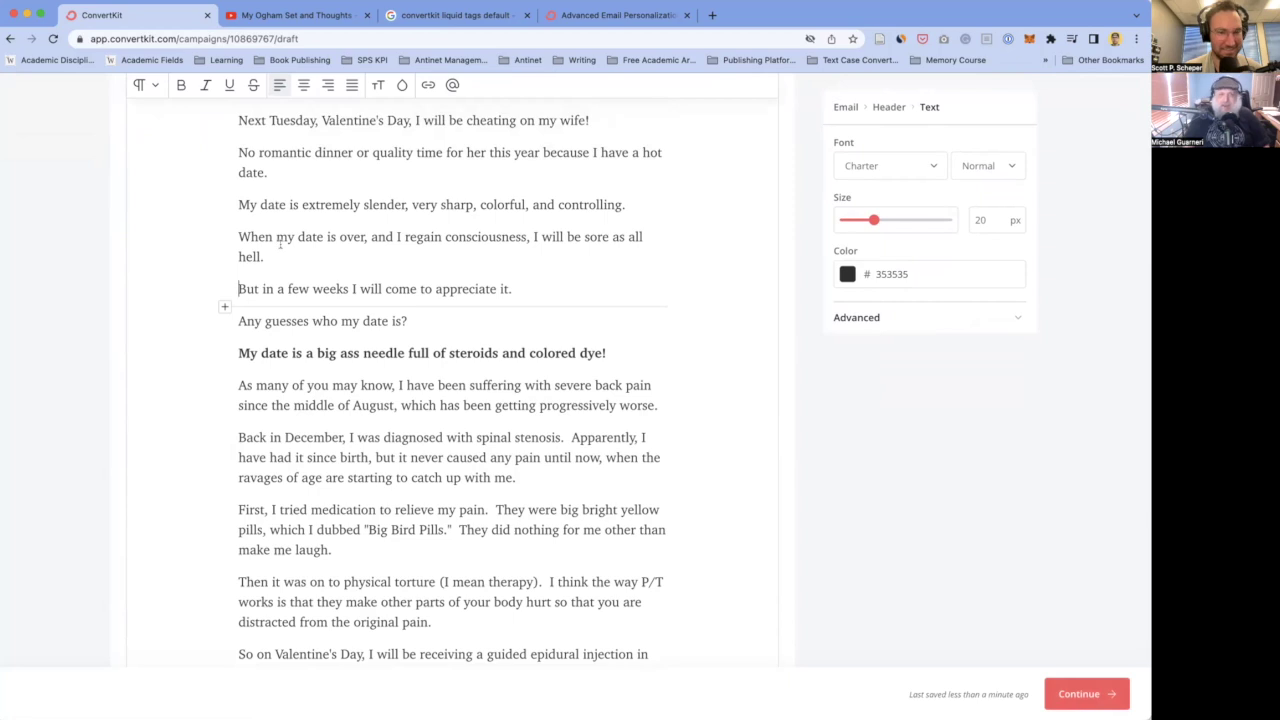
- Review the lines around 'Any guesses who my date is?', selecting the word 'date' in each
double_click(274, 204)
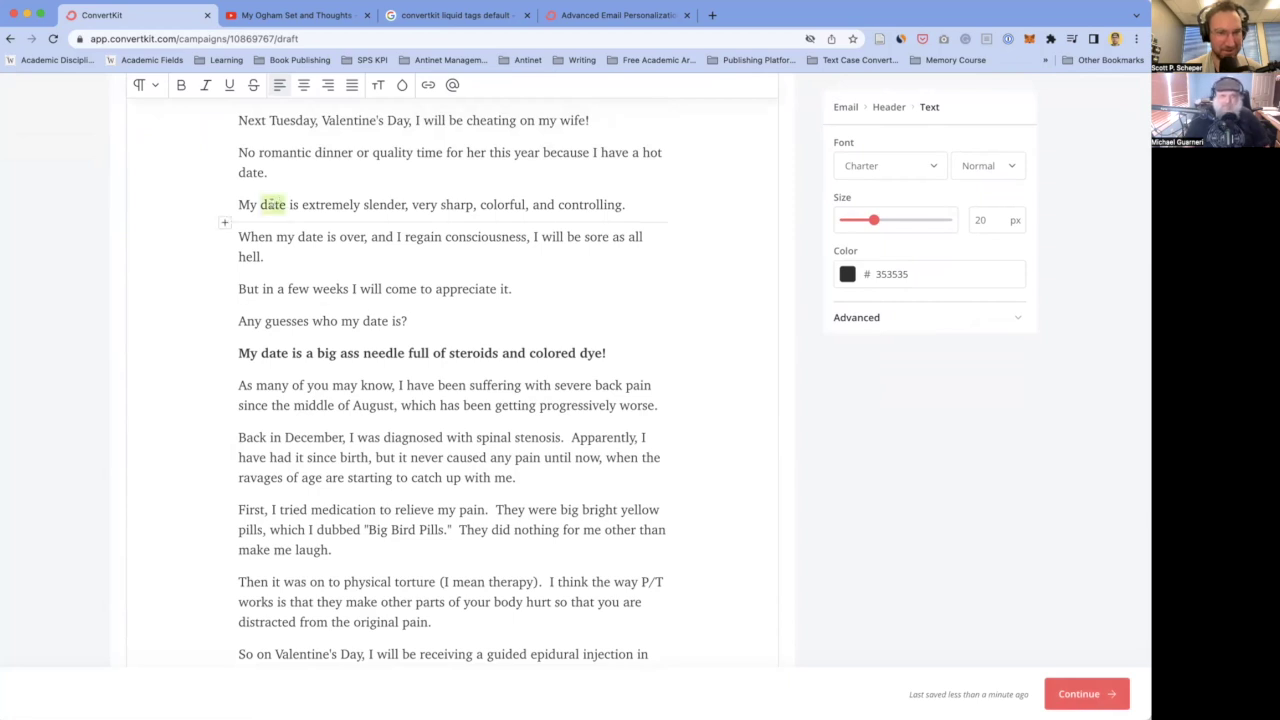
scroll(287, 297, "up", 1)
scroll(287, 297, "down", 1)
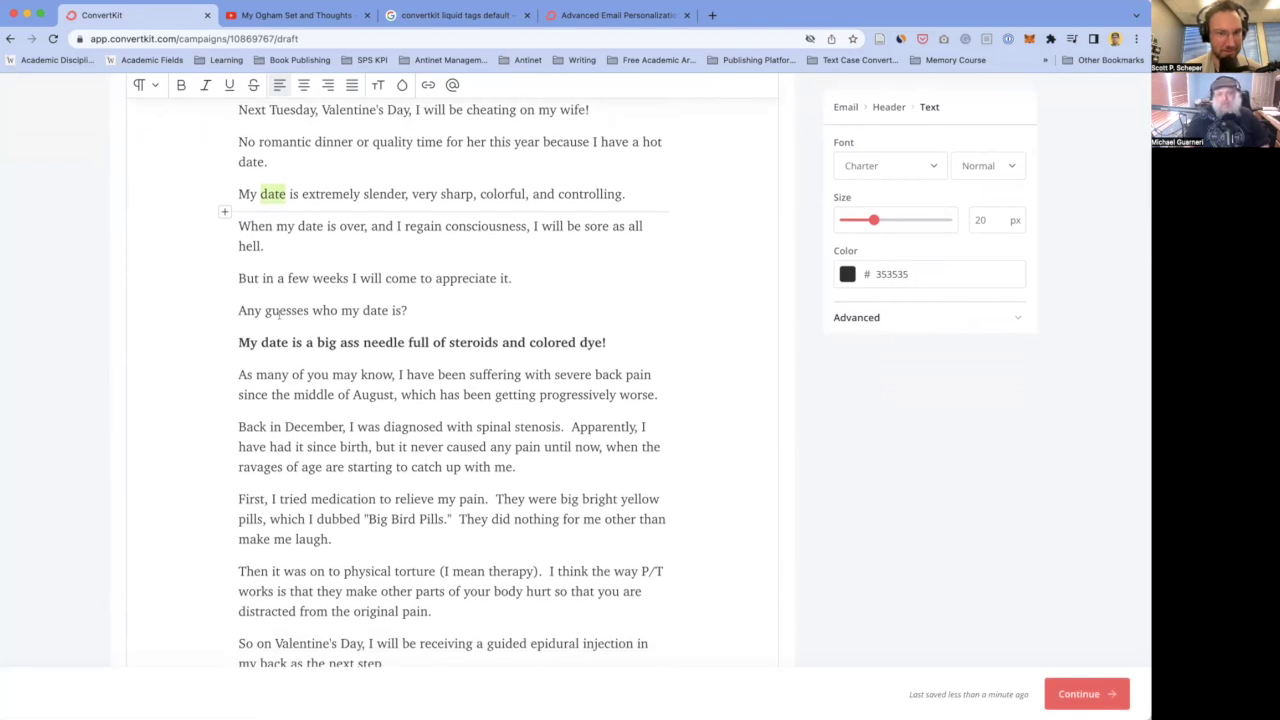
left_click(421, 308)
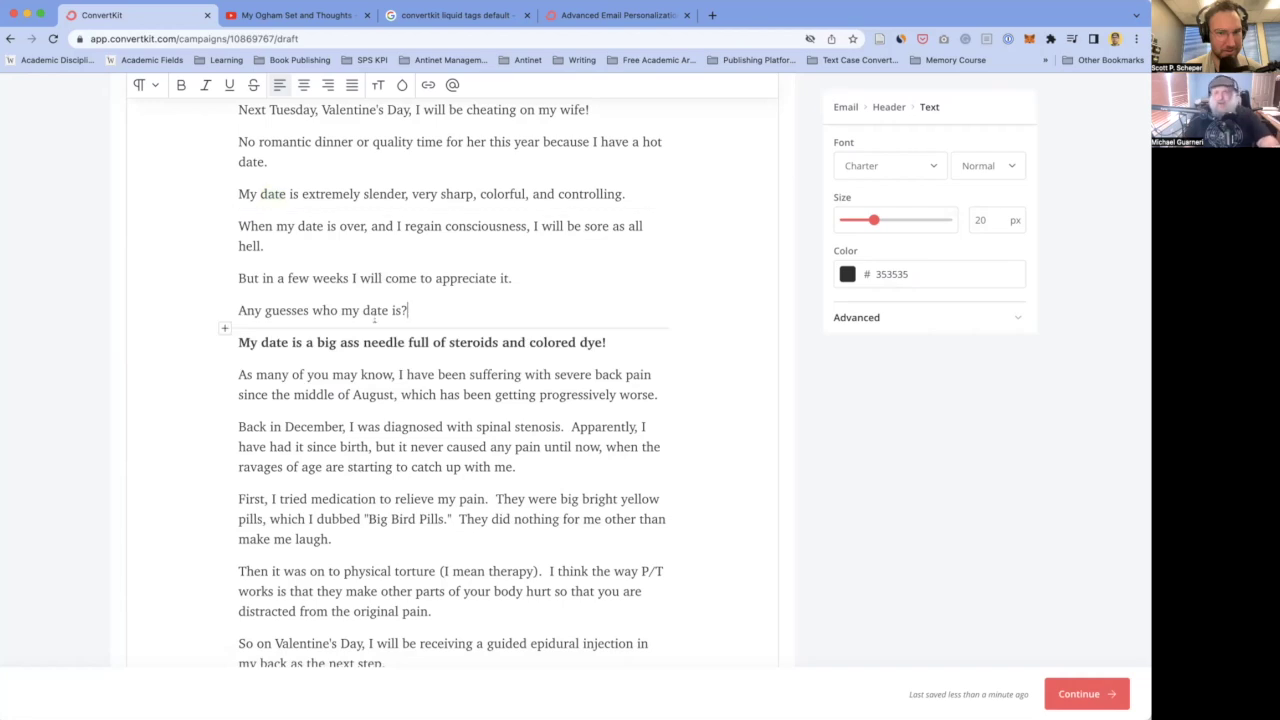
scroll(375, 318, "down", 2)
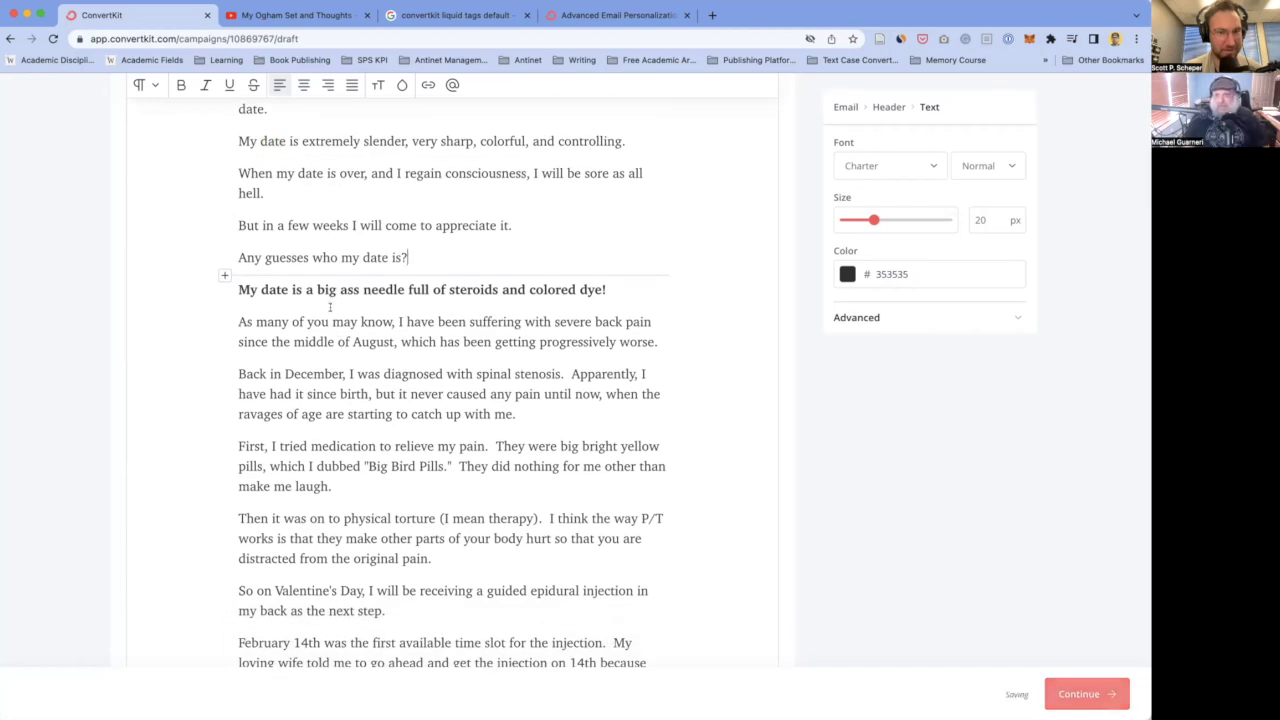
scroll(329, 307, "up", 1)
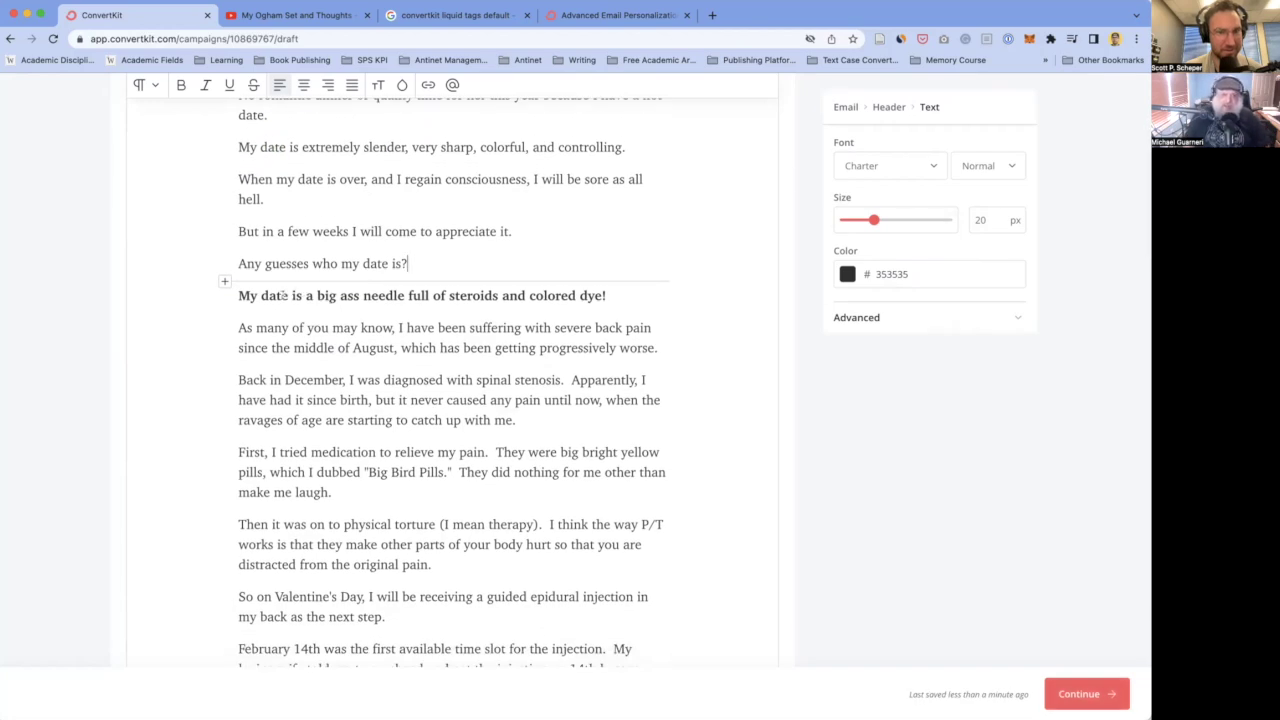
double_click(284, 296)
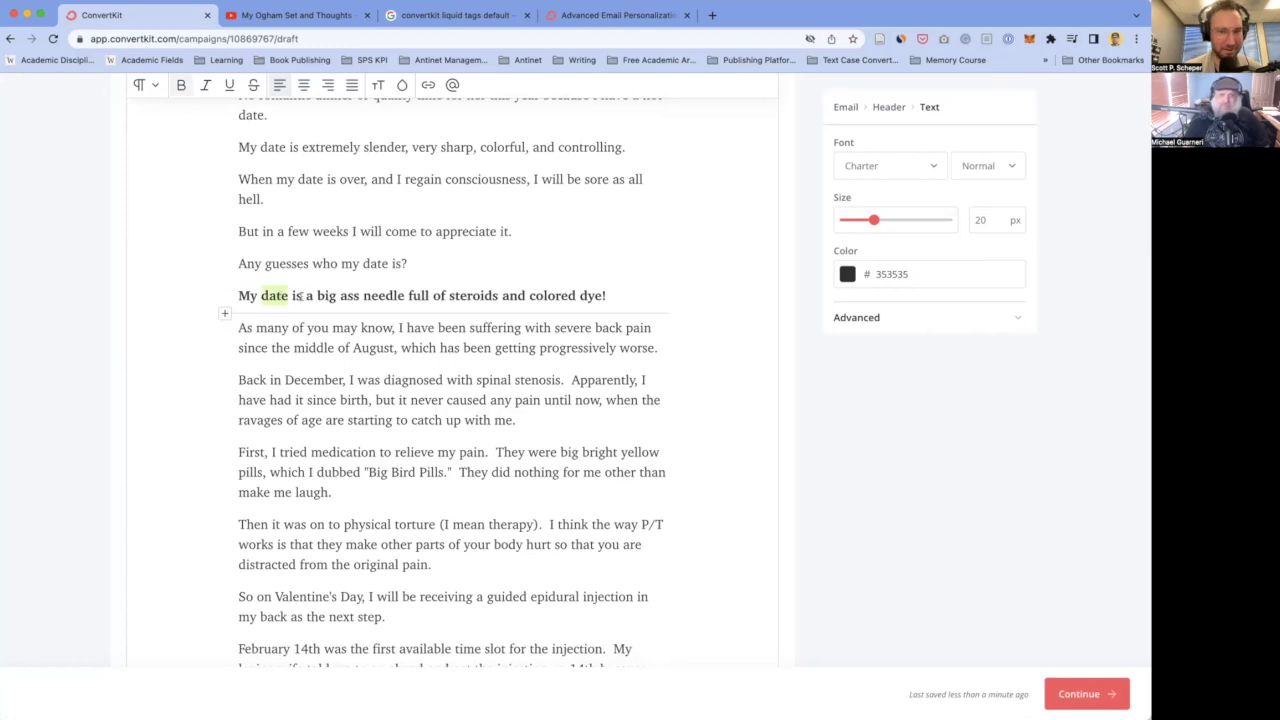
scroll(285, 298, "up", 1)
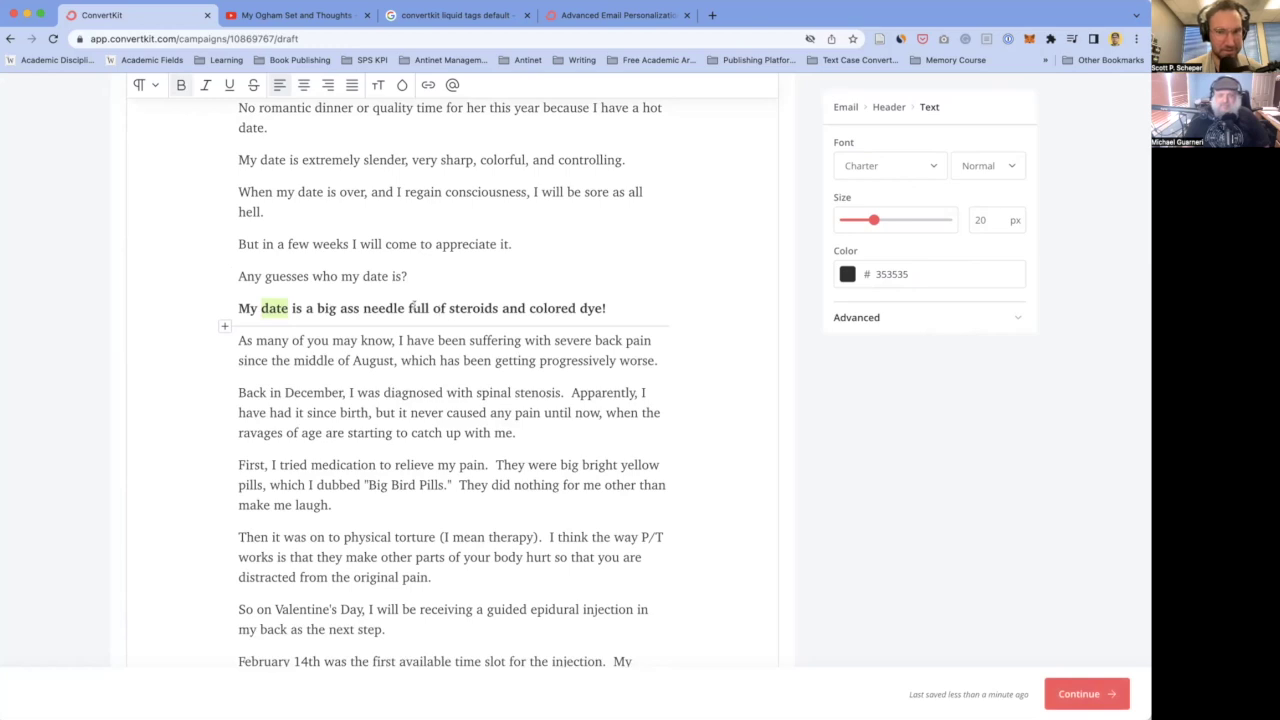
- Insert 'OK, fine, I'll just tell you:' after the guesses question, discarding trial ellipsis lines
left_click(430, 276)
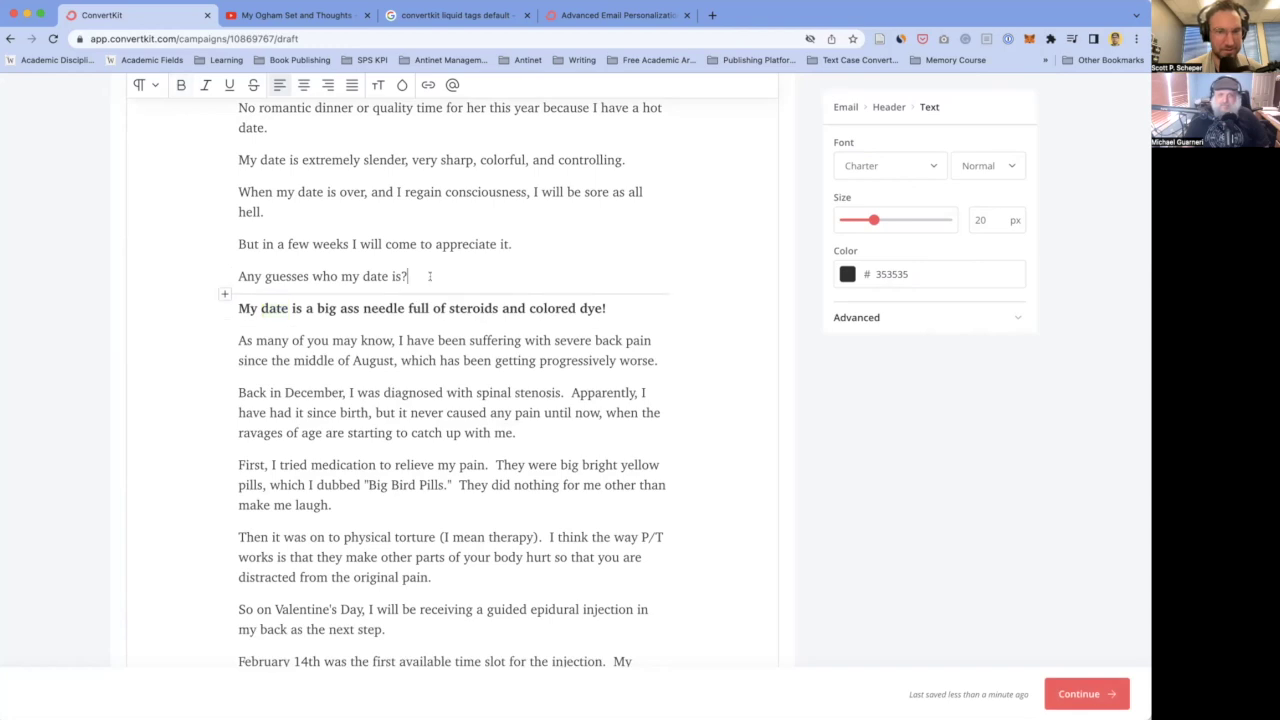
key("Return")
type("...")
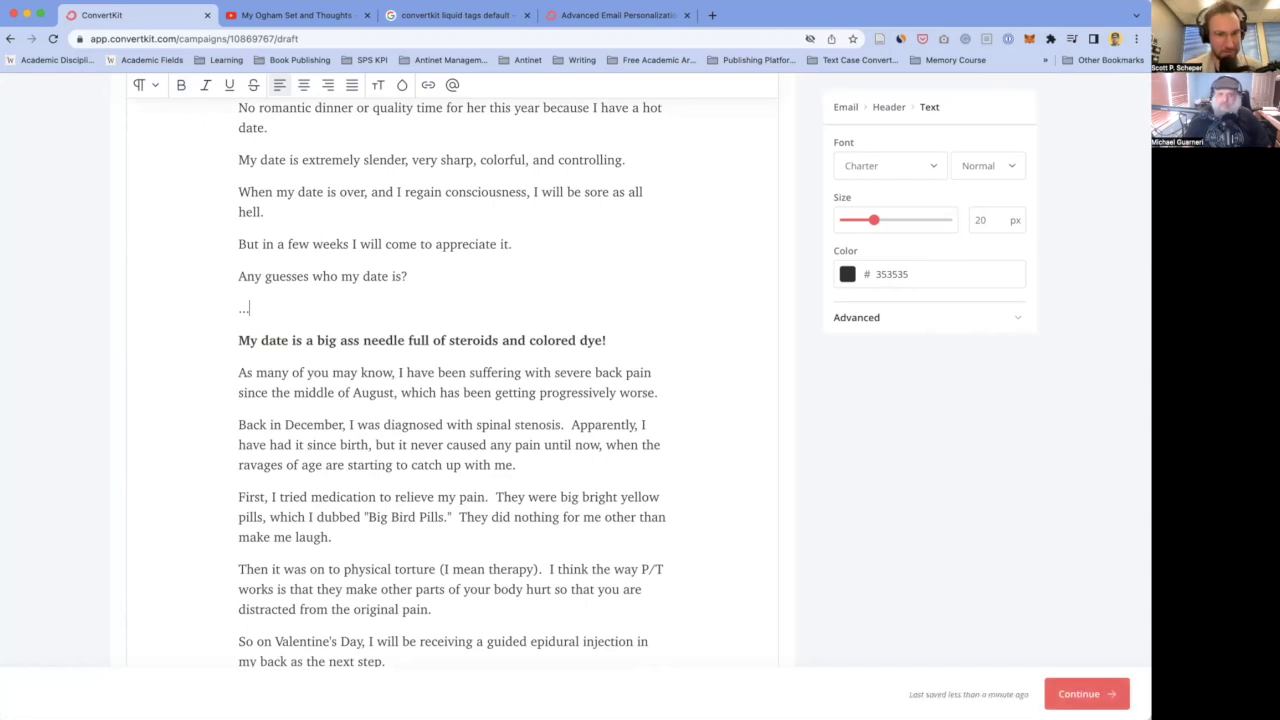
key("Return")
type("...")
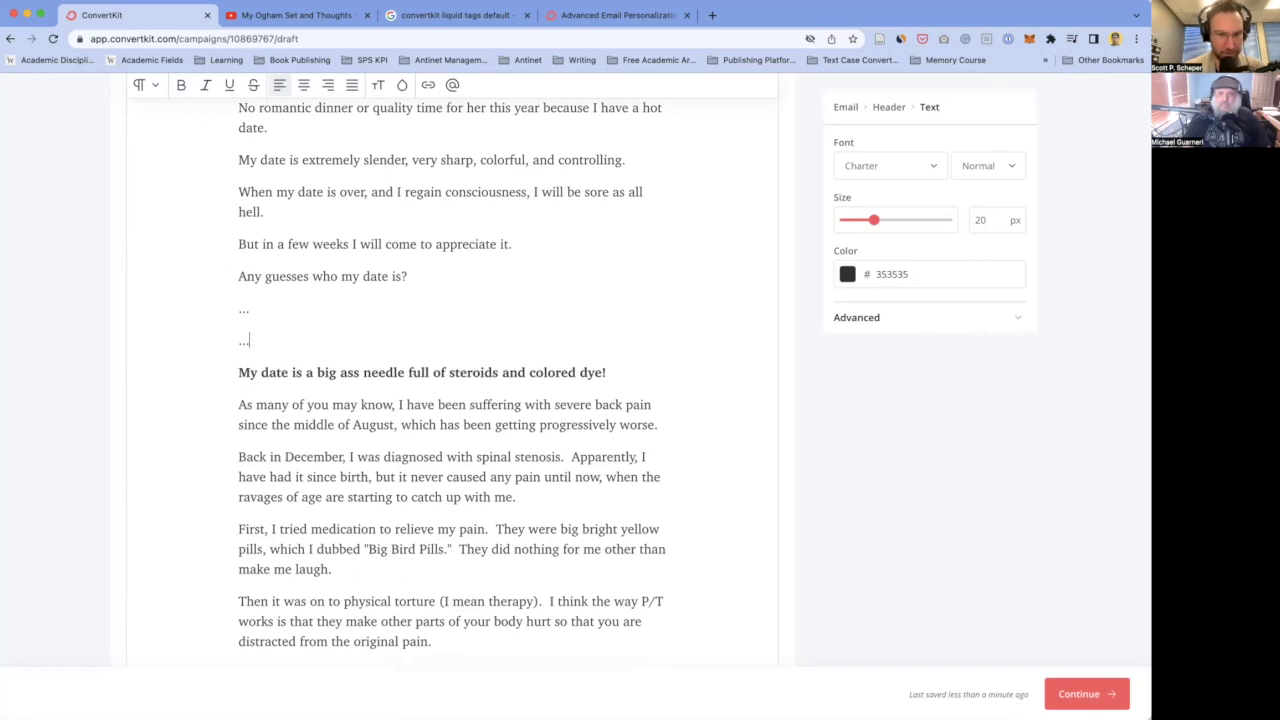
type("nop")
key("BackSpace")
key("BackSpace")
key("BackSpace")
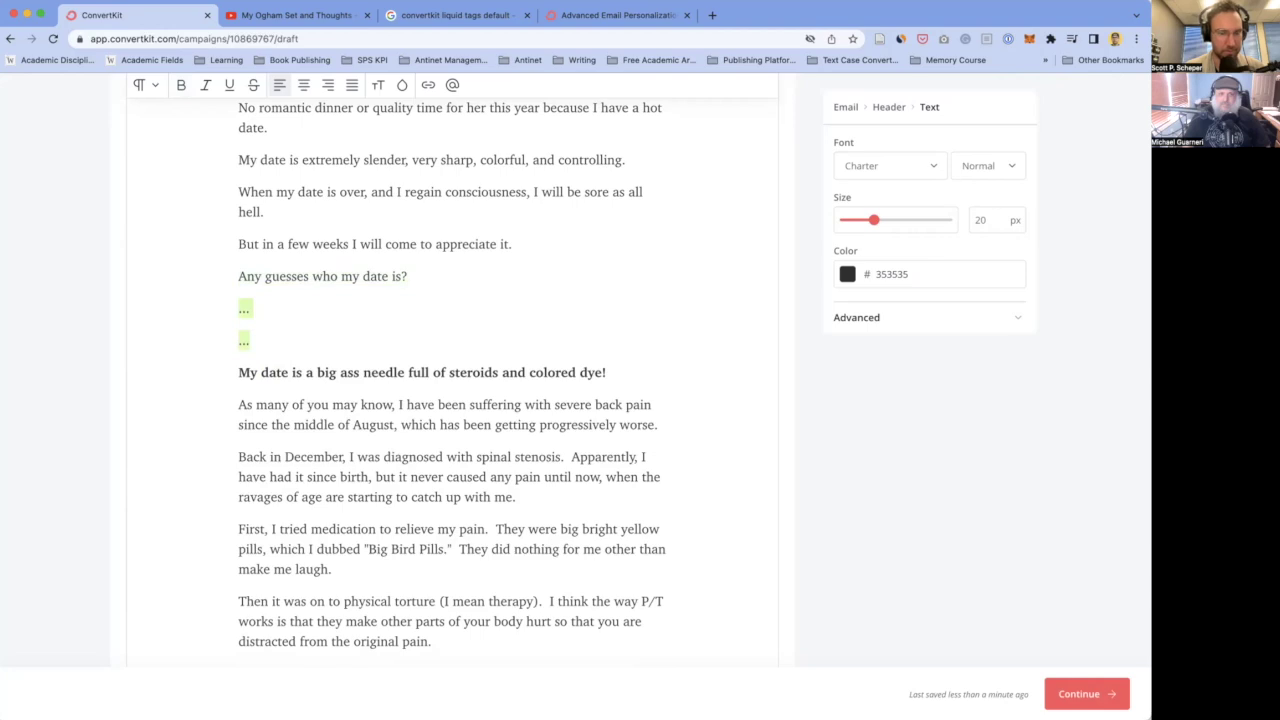
key("BackSpace")
key("BackSpace")
key("BackSpace")
key("BackSpace")
key("BackSpace")
key("BackSpace")
key("BackSpace")
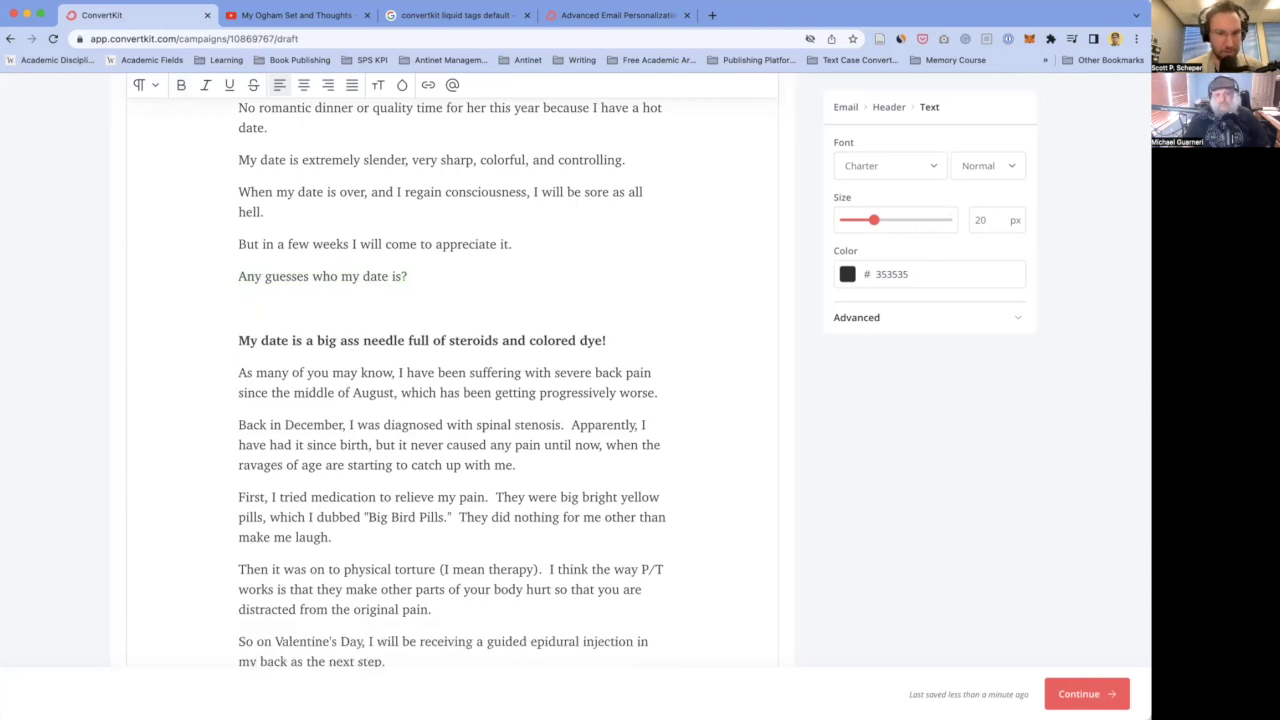
type("OK, fine")
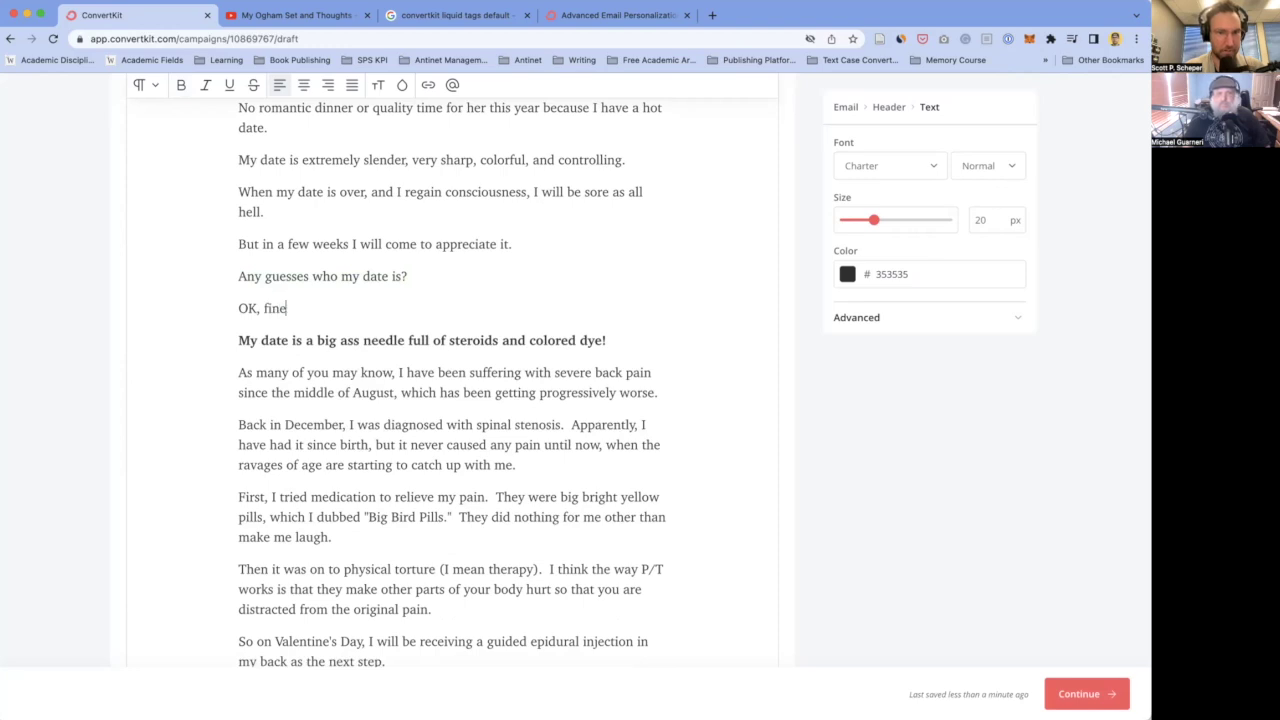
type(", I'll just tell you:")
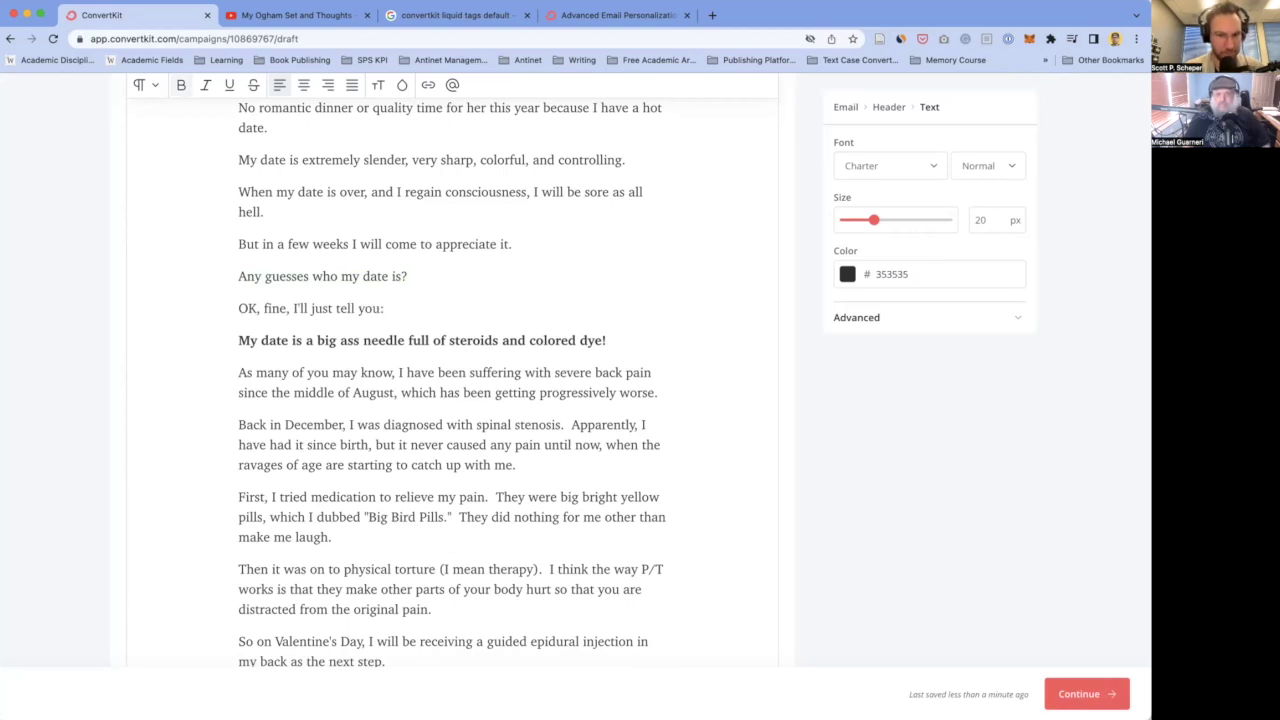
scroll(546, 279, "down", 2)
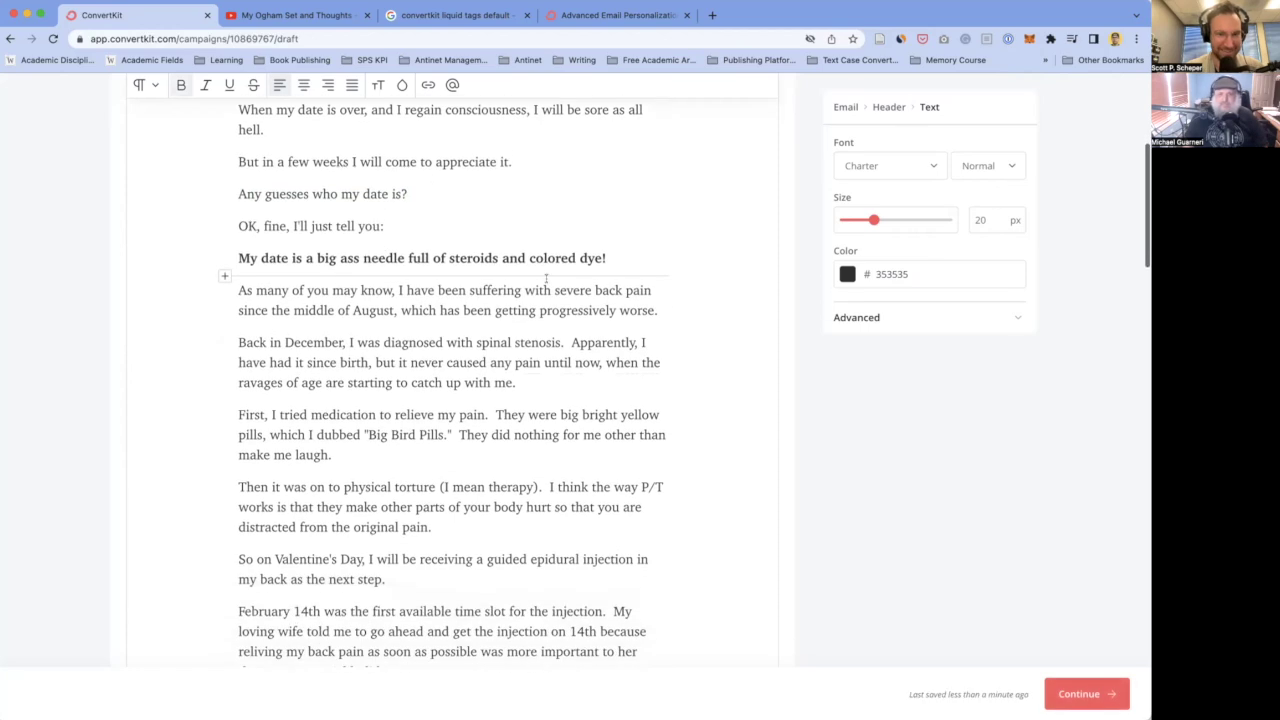
- Center-align the bold needle reveal sentence
triple_click(296, 259)
key("super+c")
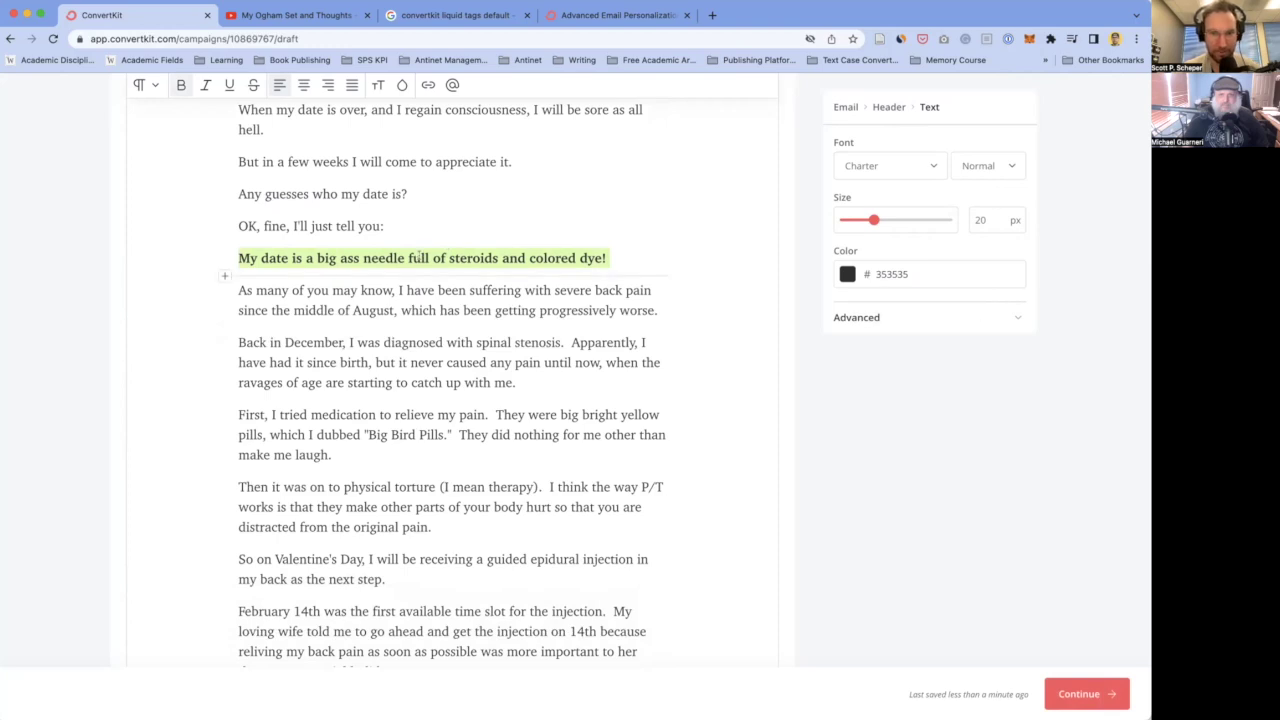
left_click(978, 320)
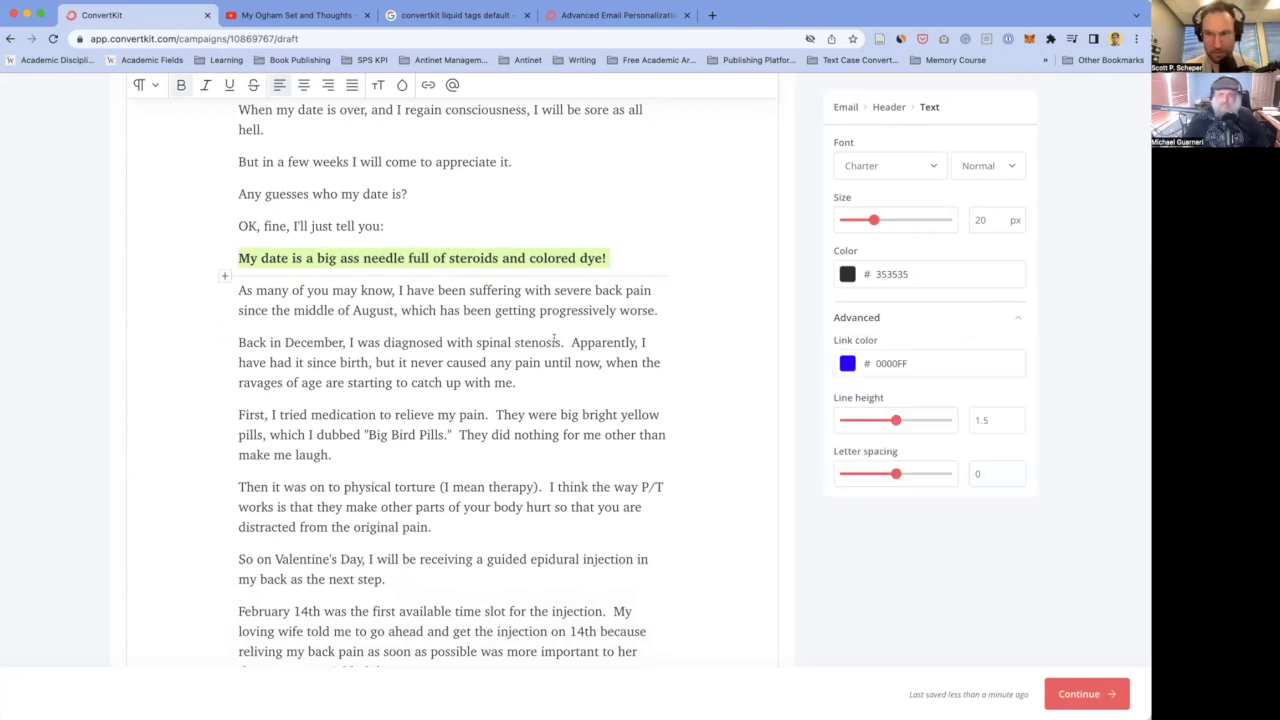
scroll(554, 338, "up", 3)
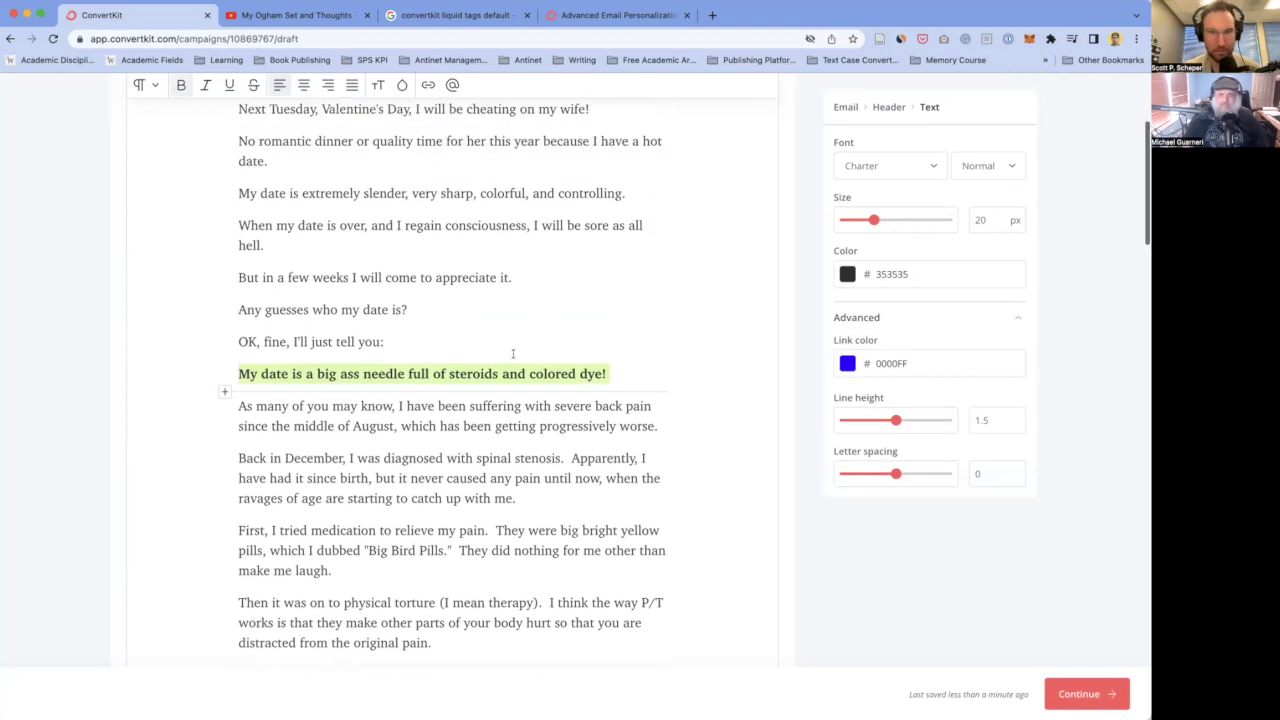
left_click(304, 86)
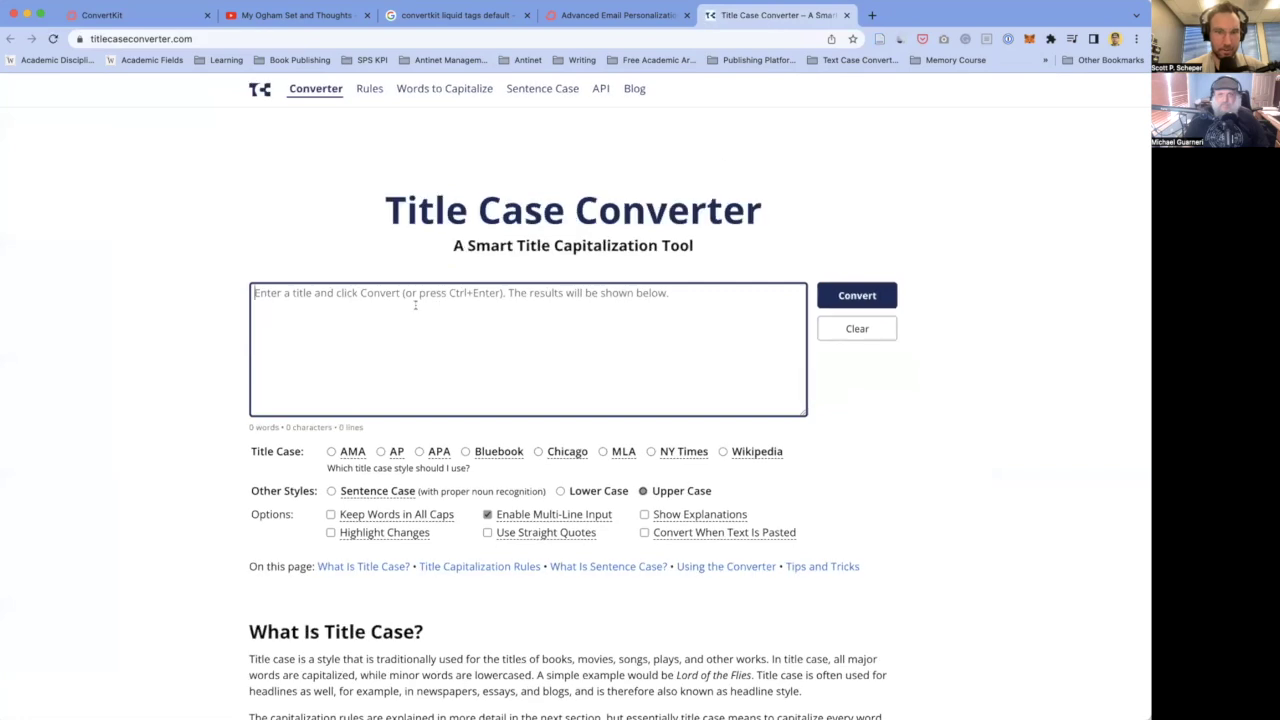
- Convert the pasted needle sentence to Chicago-style title case in Title Case Converter
key("super+v")
left_click(857, 295)
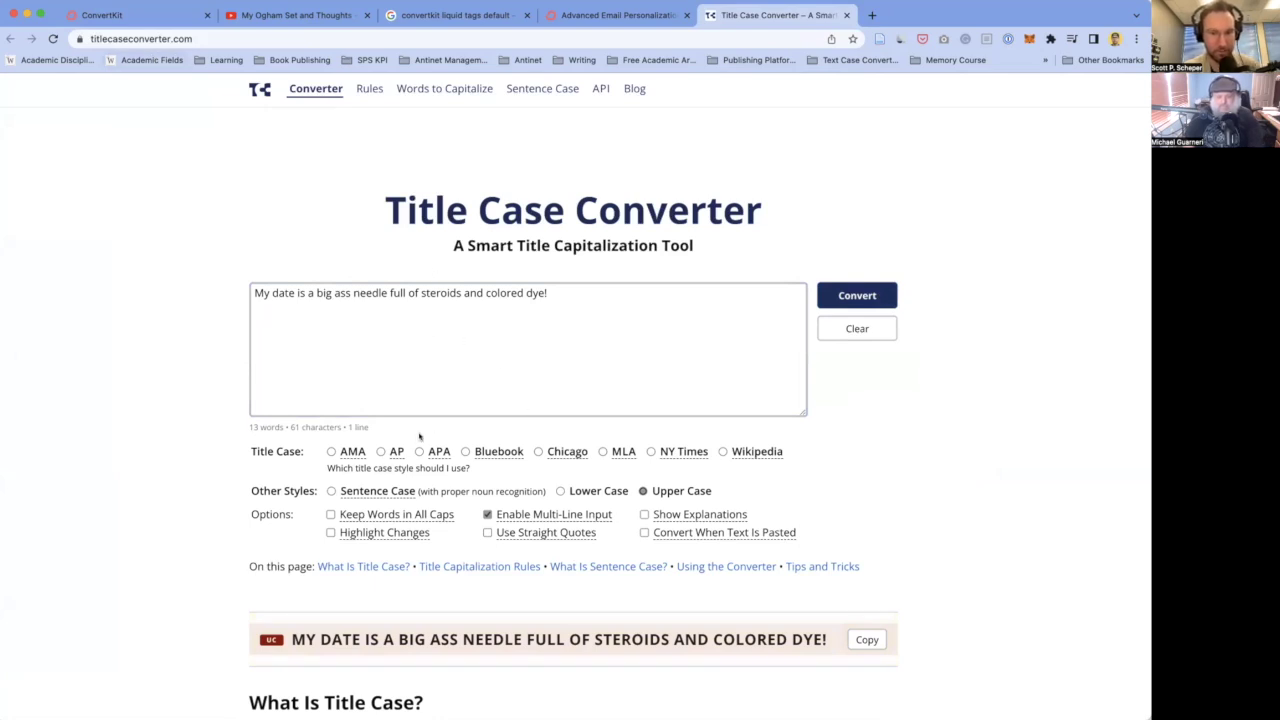
scroll(603, 466, "down", 1)
scroll(603, 466, "down", 1)
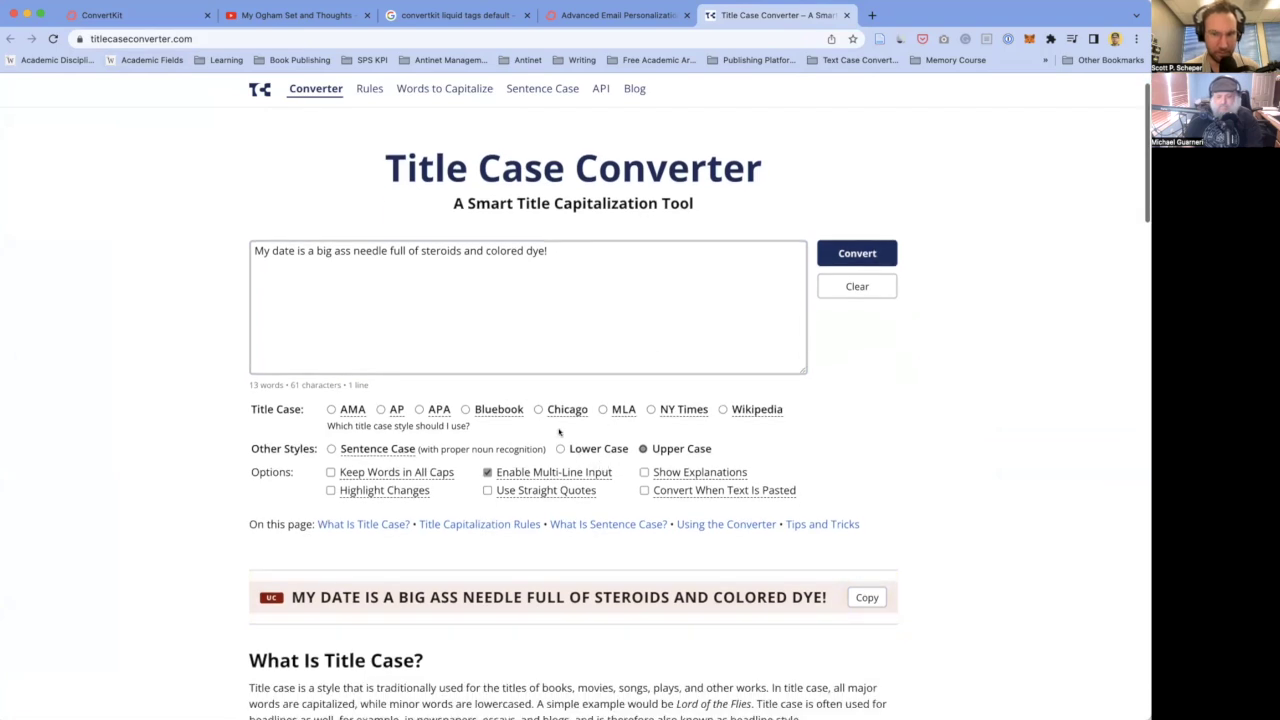
left_click(538, 411)
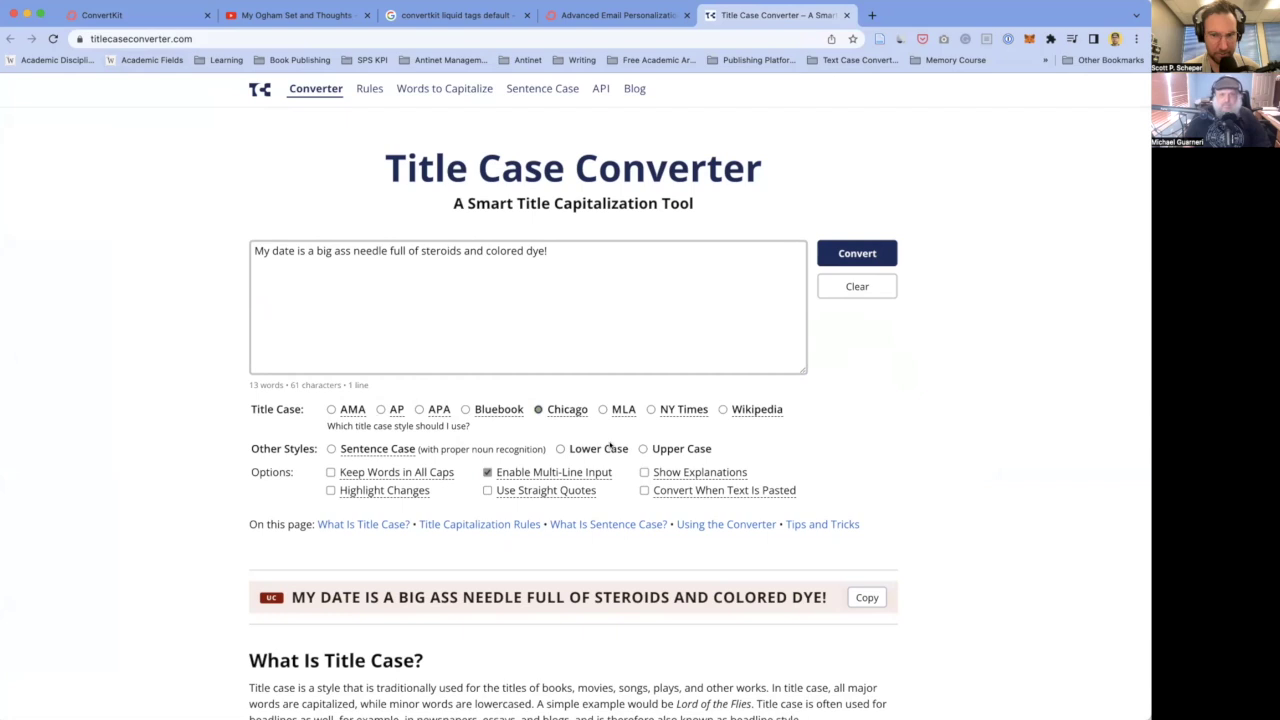
scroll(610, 446, "down", 2)
left_click(855, 203)
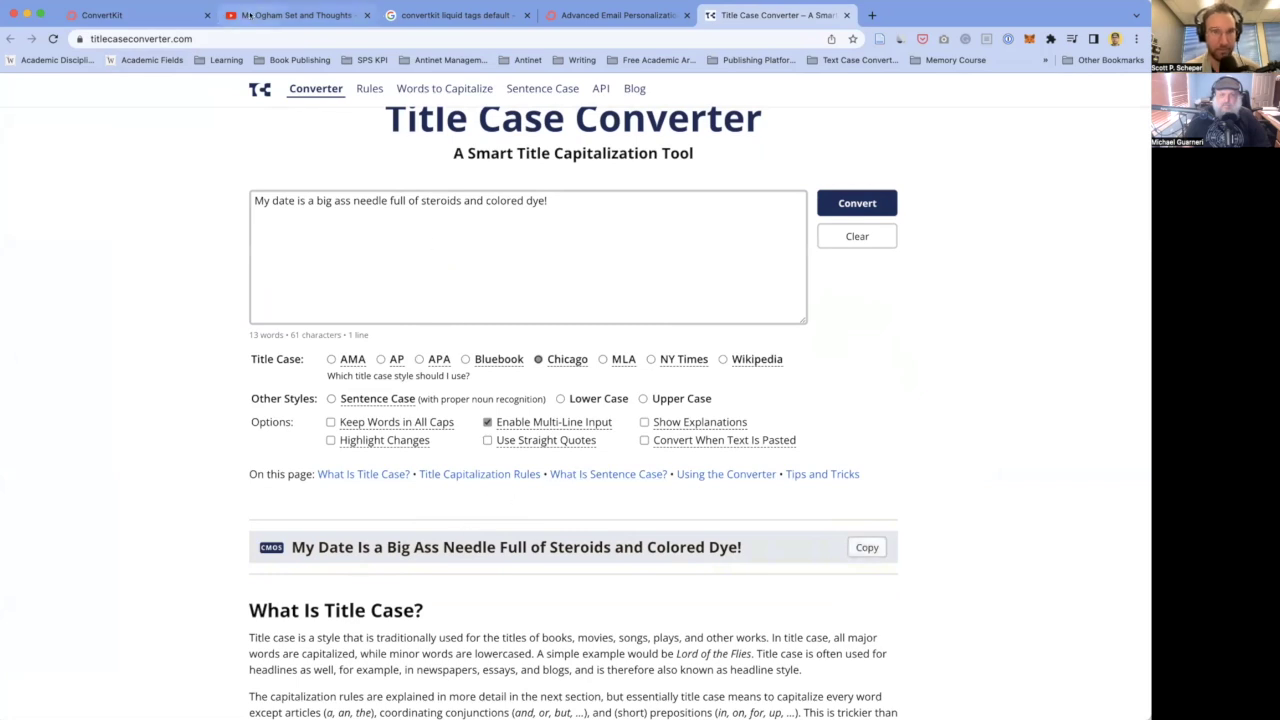
left_click(116, 15)
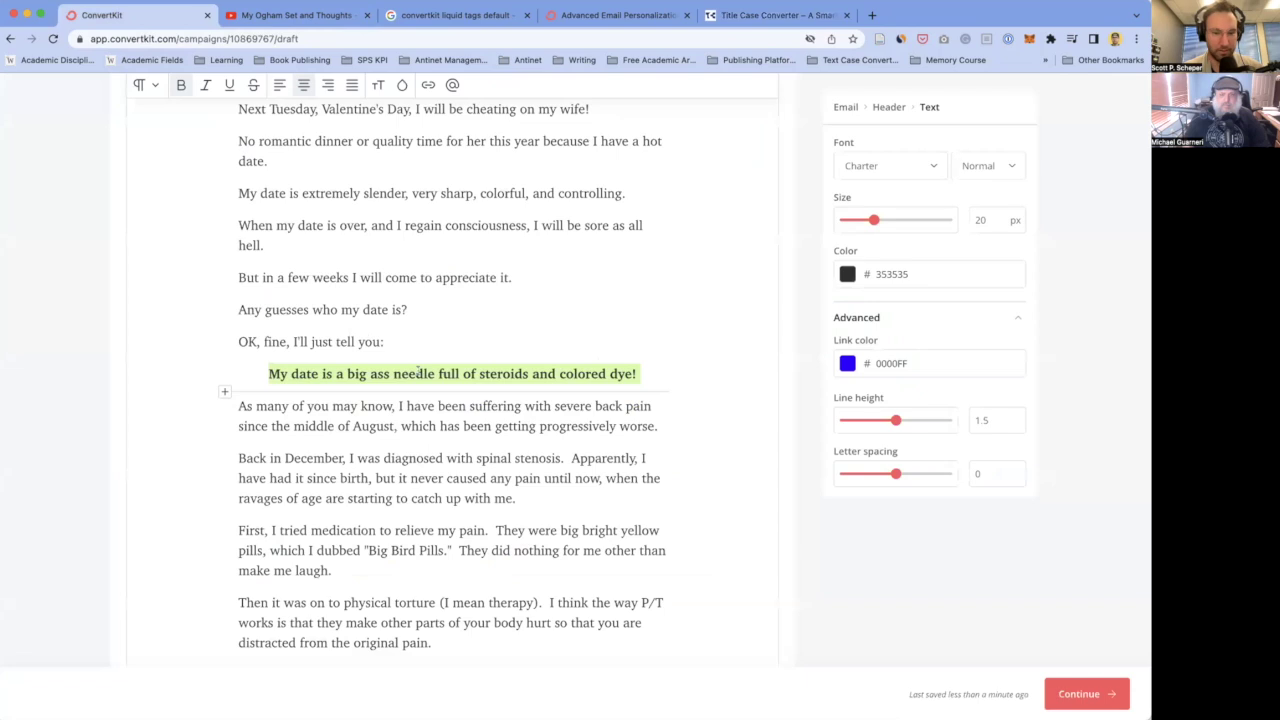
- Paste 'My Date Is a Big Ass Needle Full of Steroids and Colored Dye!' over the reveal line
type("My Date Is a Big Ass Needle Full of Steroids and Colored Dye!")
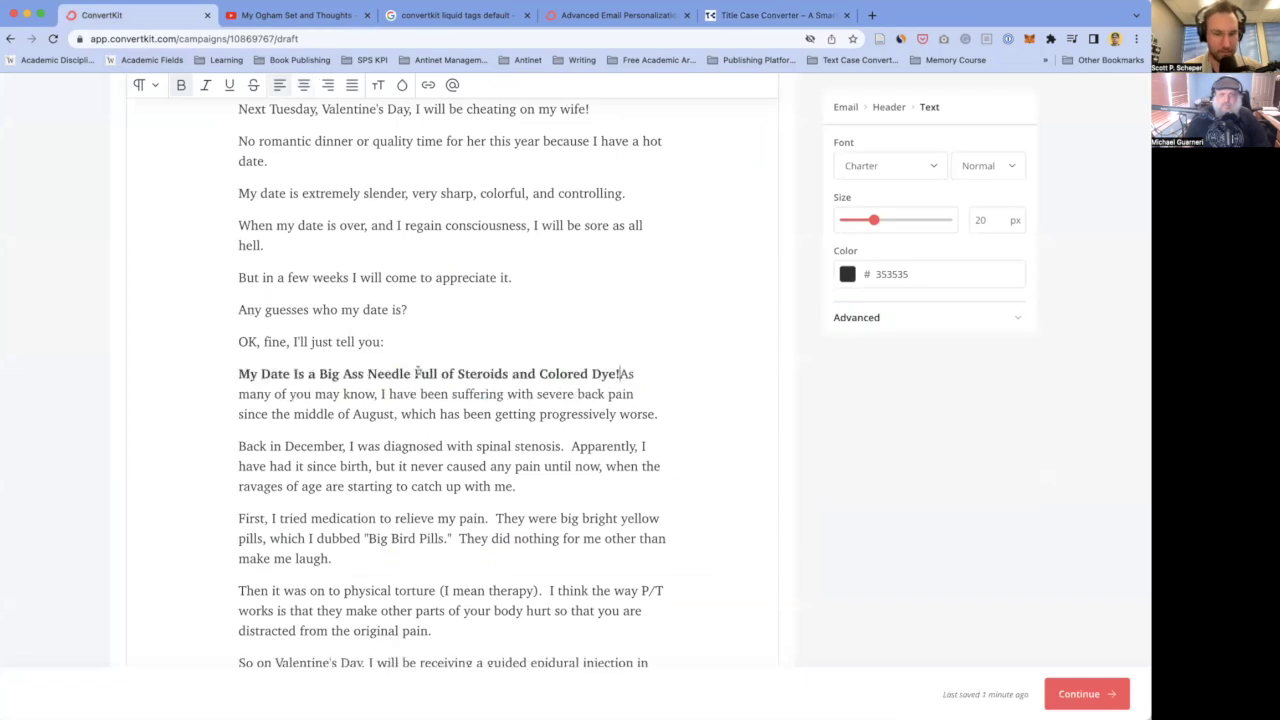
key("super+z")
left_click(635, 374)
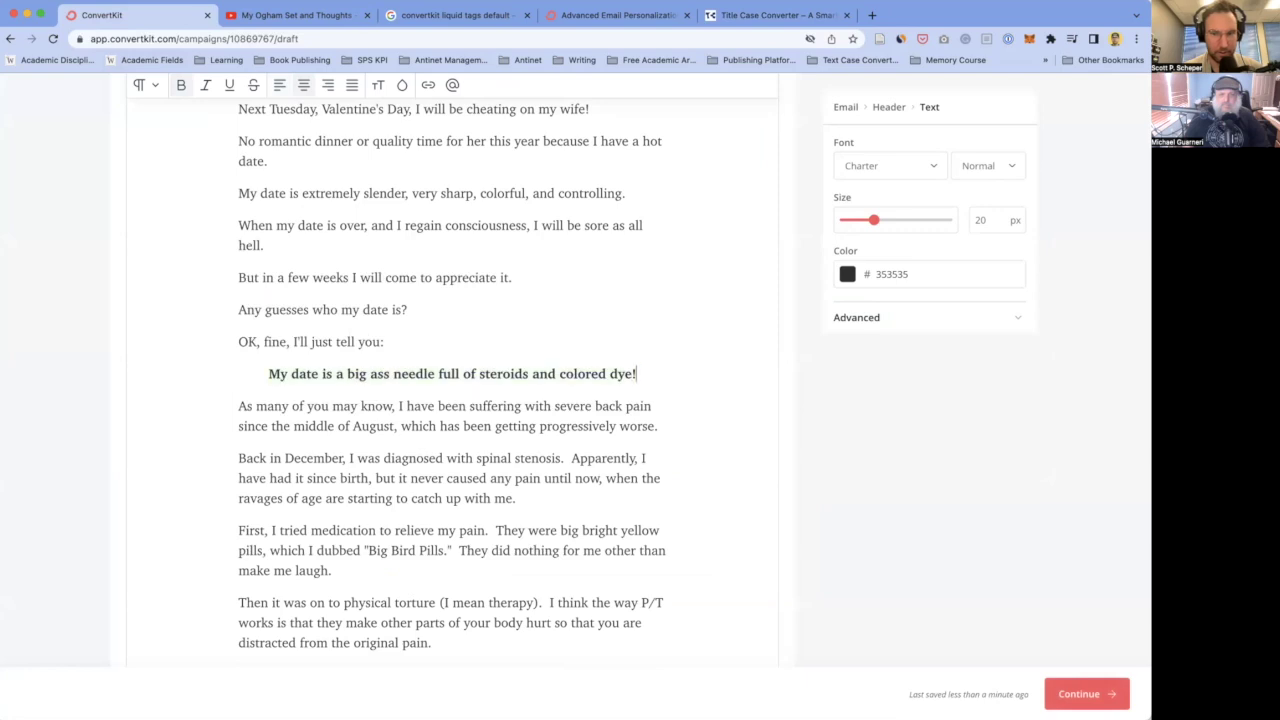
key("super+shift+Left")
type("My Date Is a Big Ass Needle Full of Steroids and Colored Dye!")
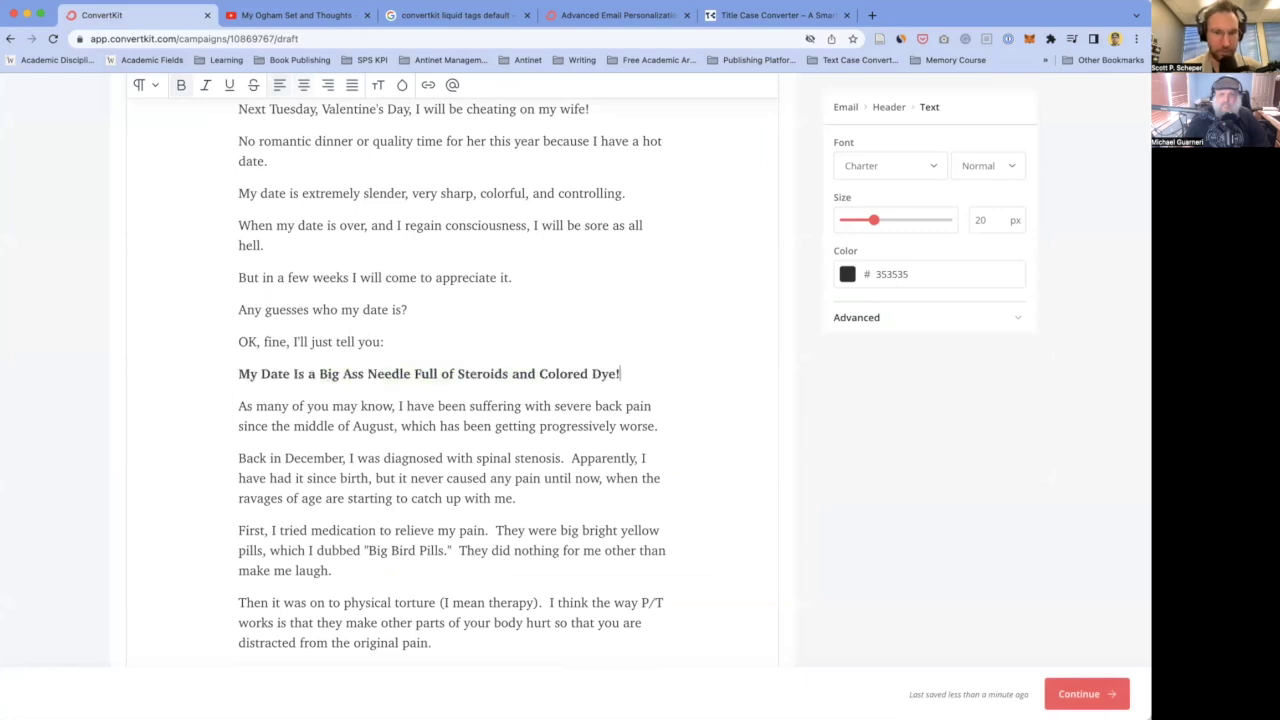
- Center the needle heading and add blank lines above and below it
key("super+shift+Left")
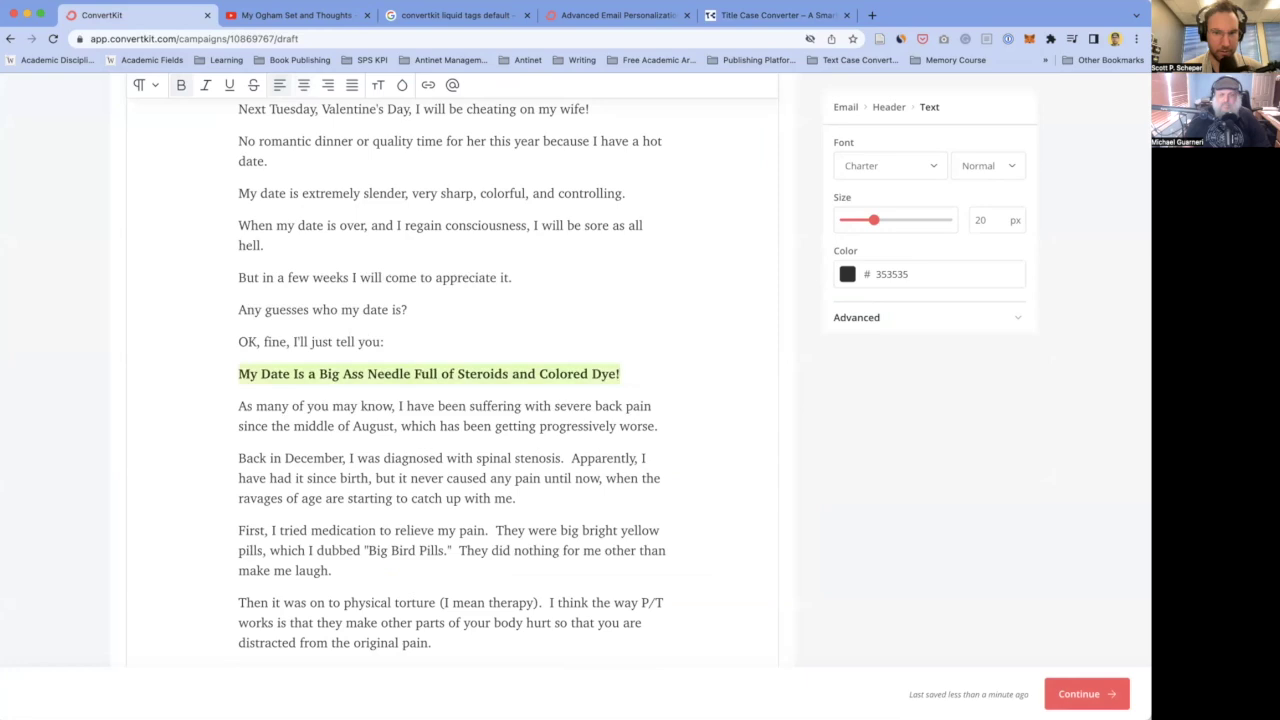
left_click(301, 85)
key("Left")
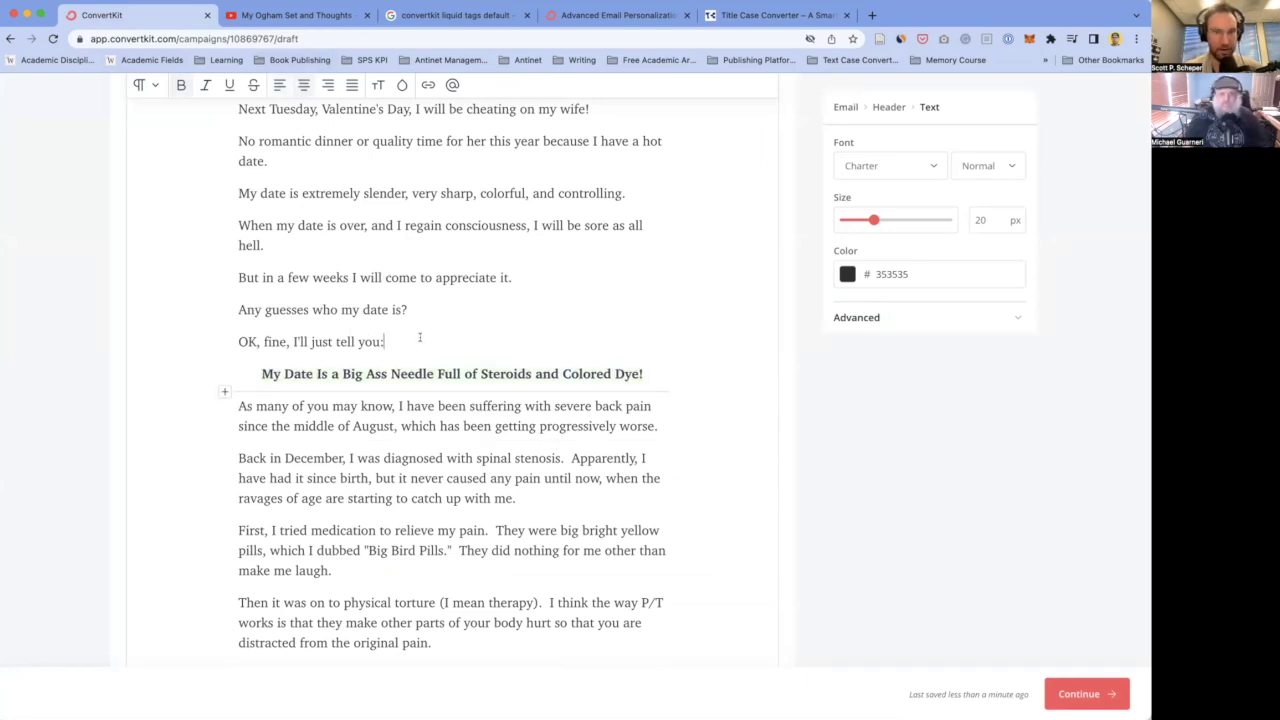
key("Return")
left_click(650, 405)
key("Return")
left_click(453, 405)
- Change the colon after 'I'll just tell you' to an ellipsis, removing a trial '....' paragraph
left_click(239, 341)
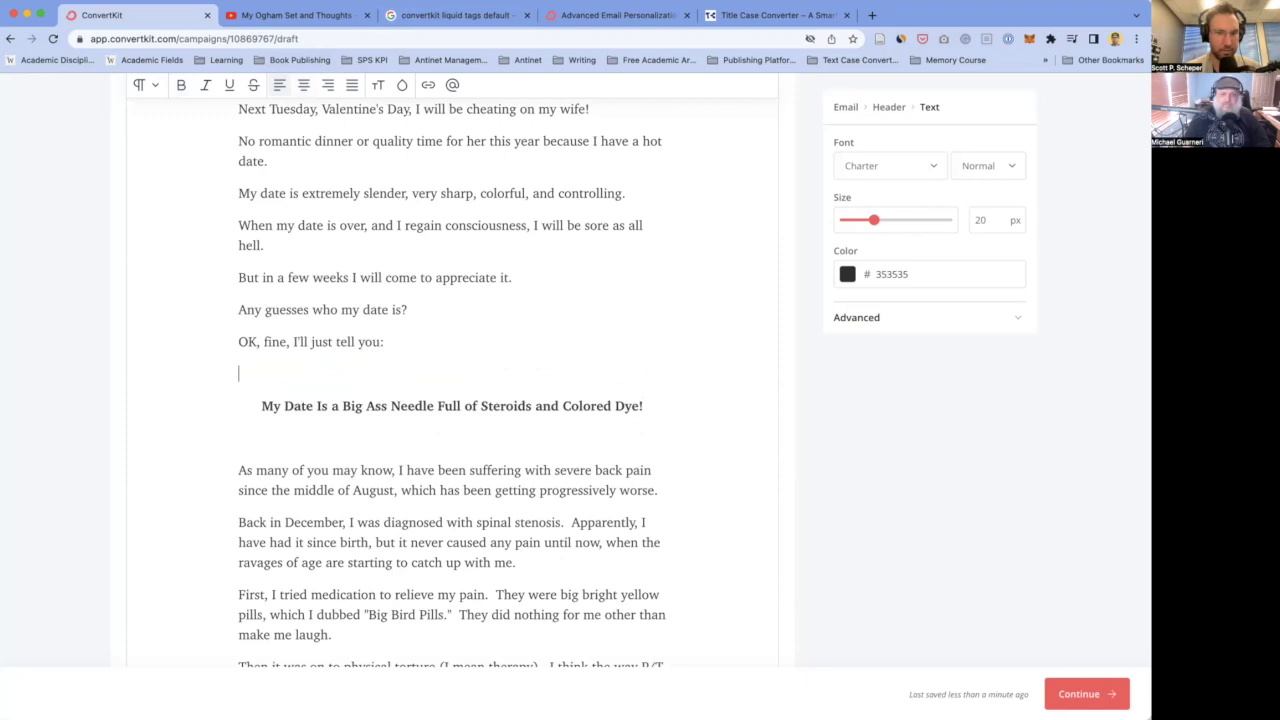
key("BackSpace")
type("...")
left_click(408, 309)
key("Return")
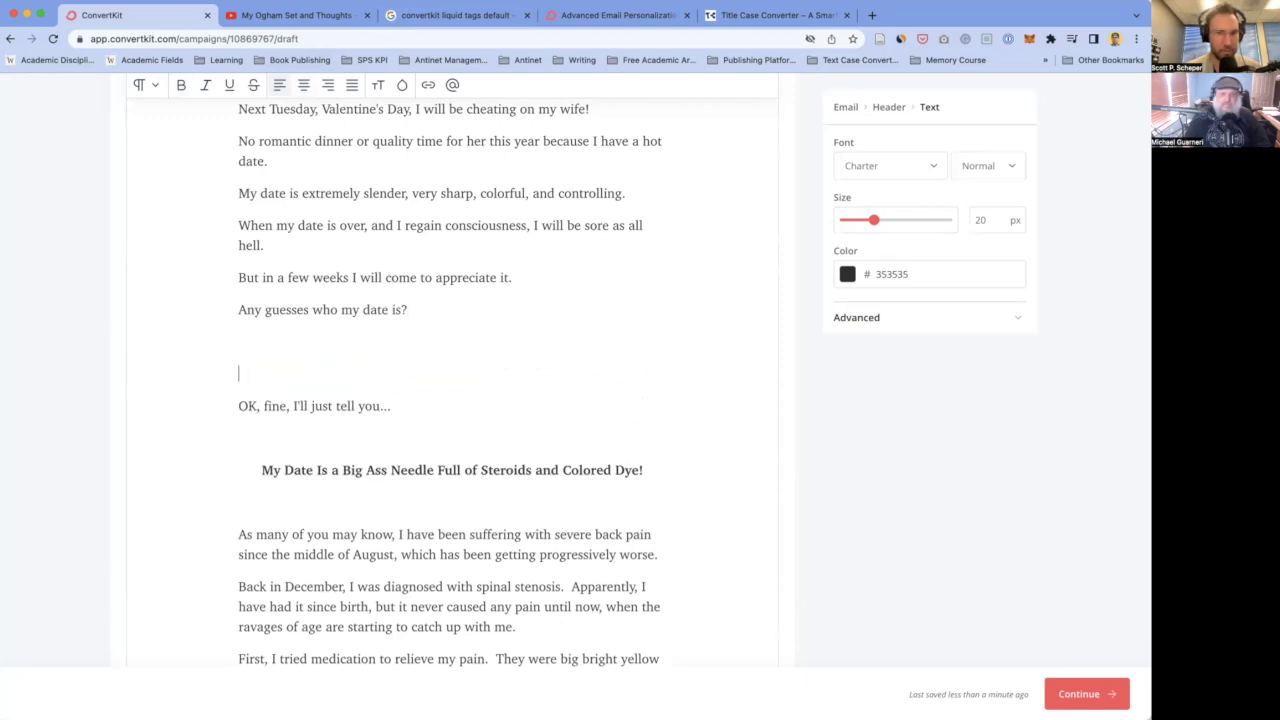
type("....")
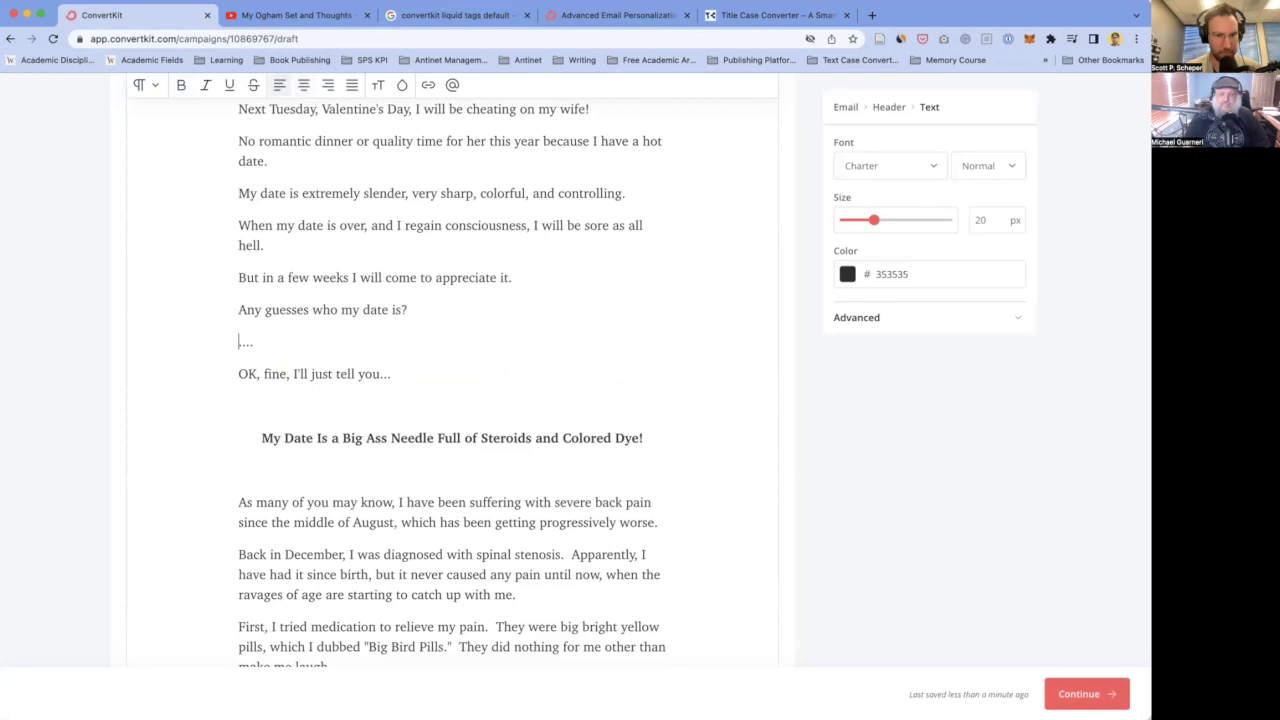
key("shift+End")
key("BackSpace")
key("BackSpace")
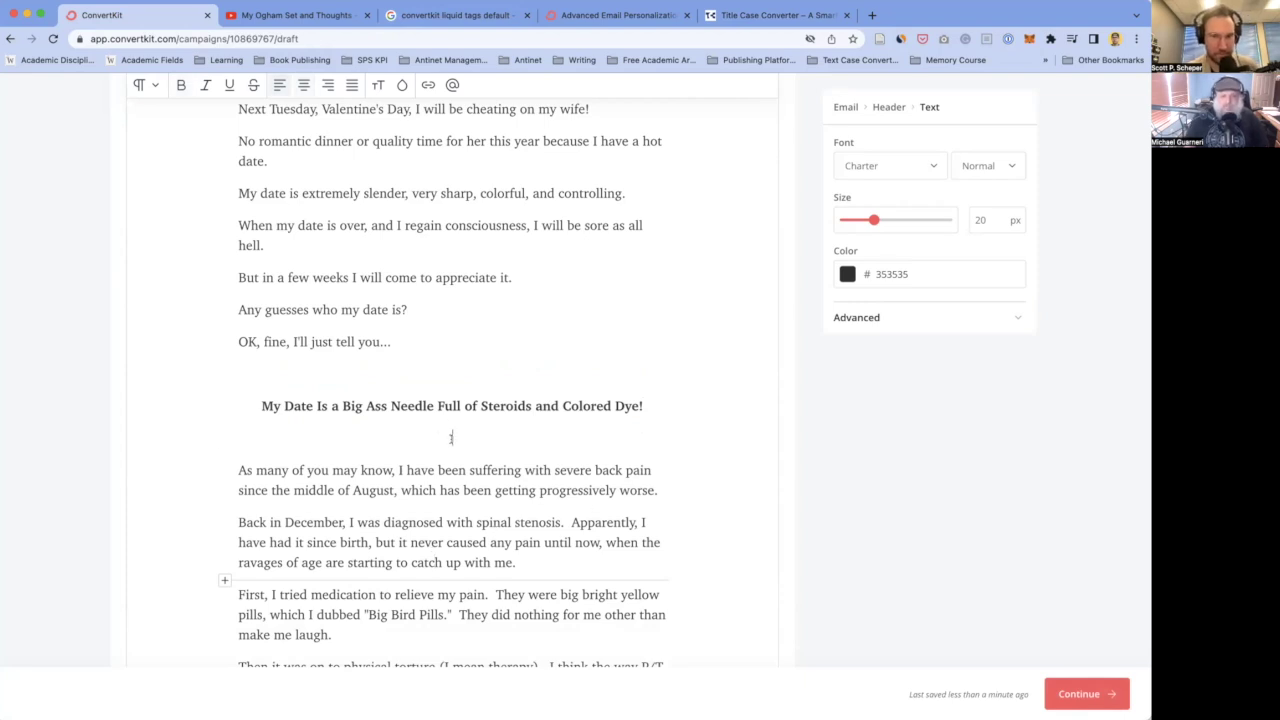
- Remove the blank lines above and below the heading
left_click(450, 437)
key("BackSpace")
left_click(441, 376)
key("BackSpace")
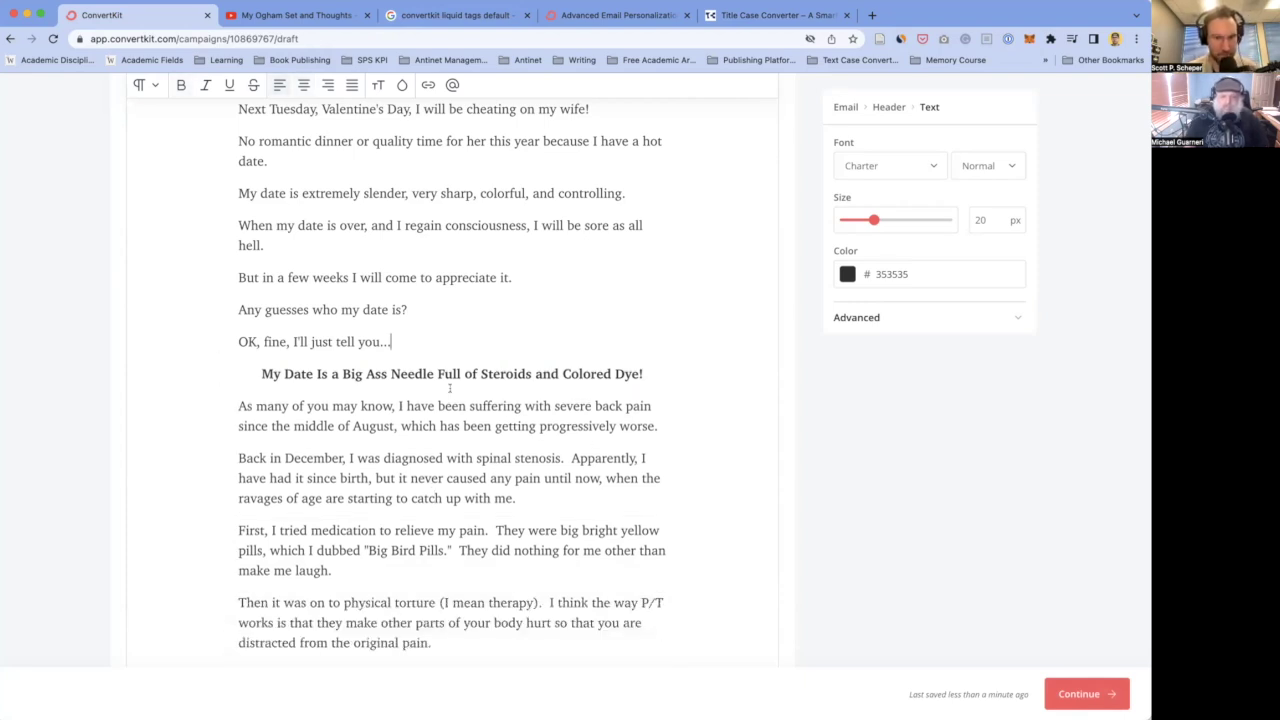
left_click(544, 568)
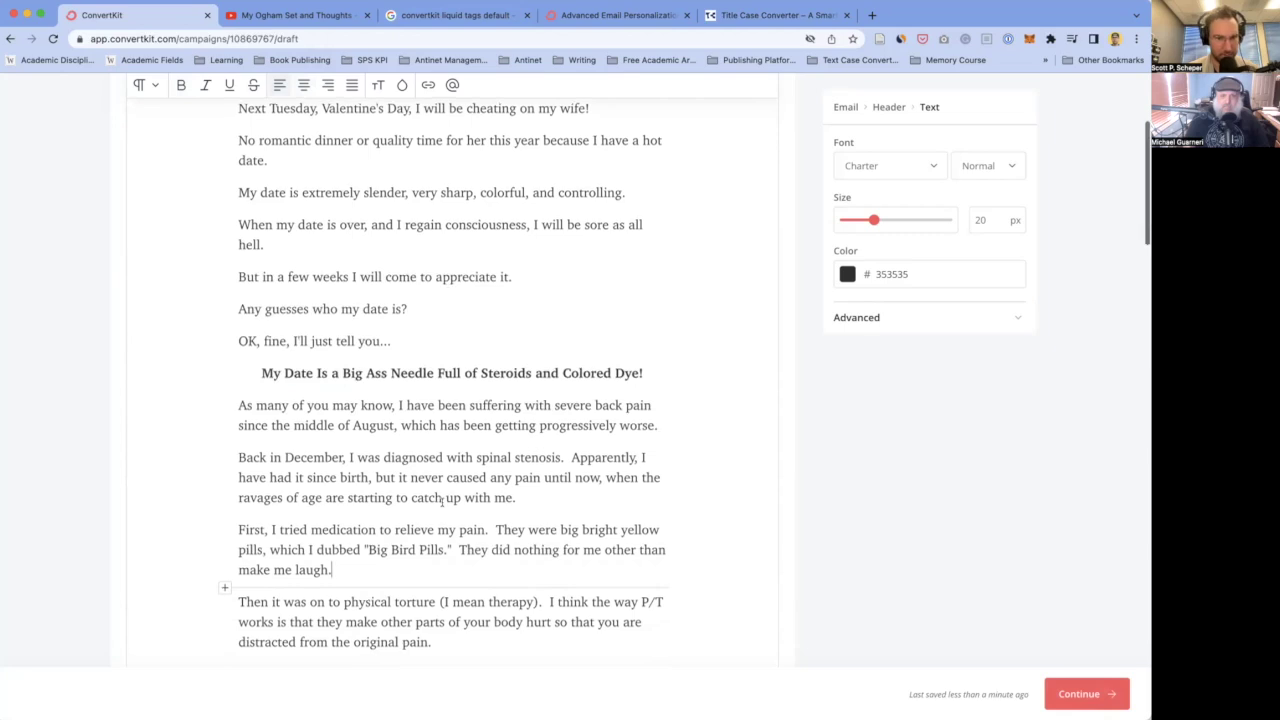
- Underline the whole needle heading with Cmd+U, then check its 'and Colored Dye' ending
scroll(470, 520, "down", 2)
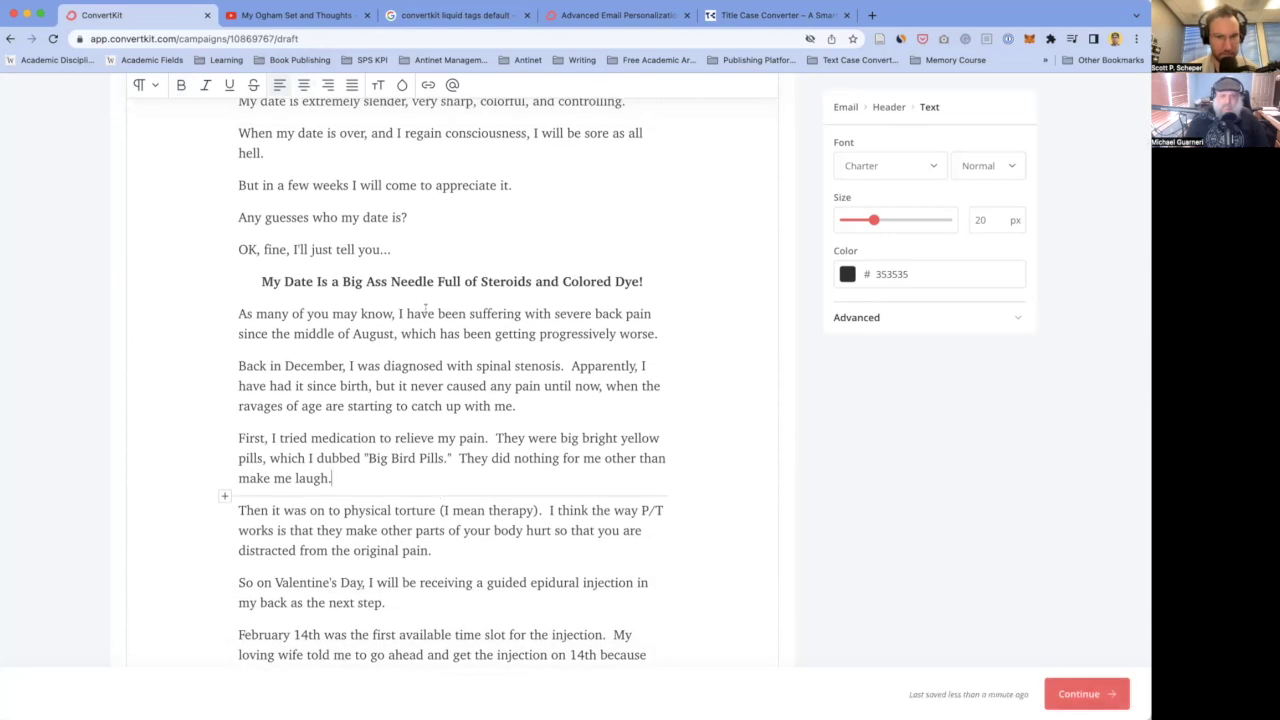
left_click_drag(641, 281, 260, 280)
key("super+u")
left_click(383, 368)
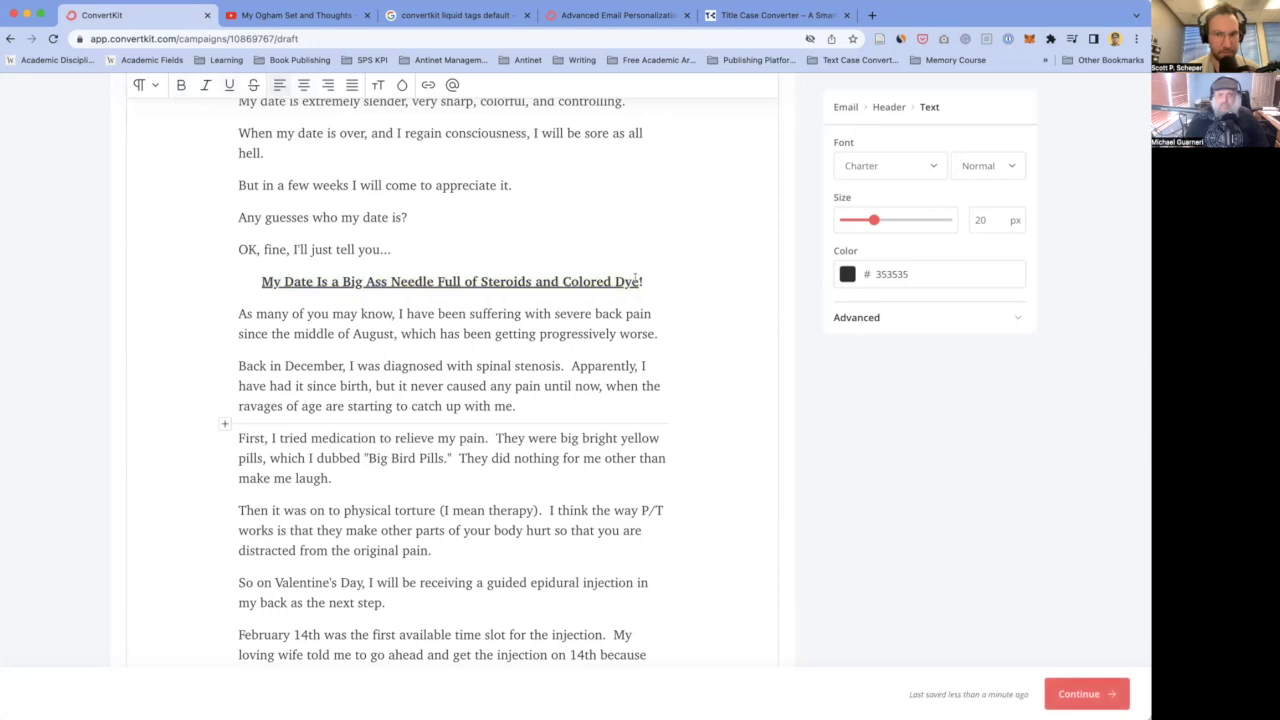
left_click_drag(636, 281, 531, 282)
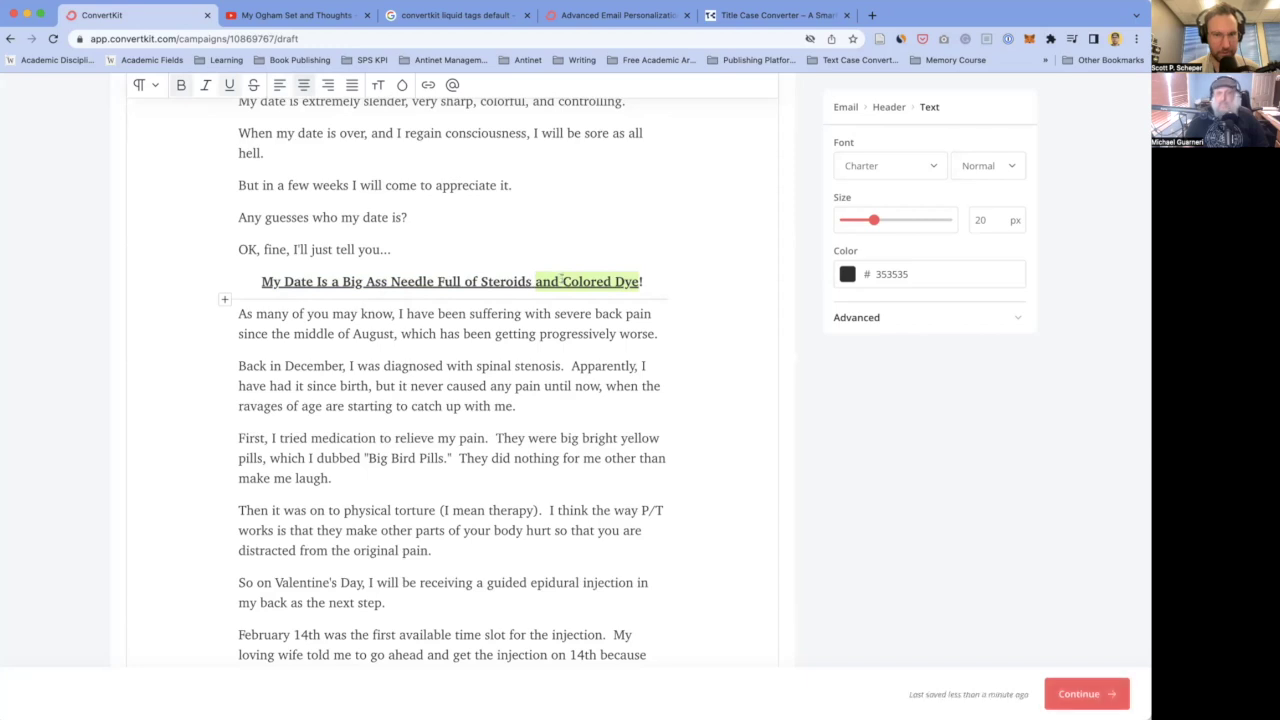
left_click(558, 331)
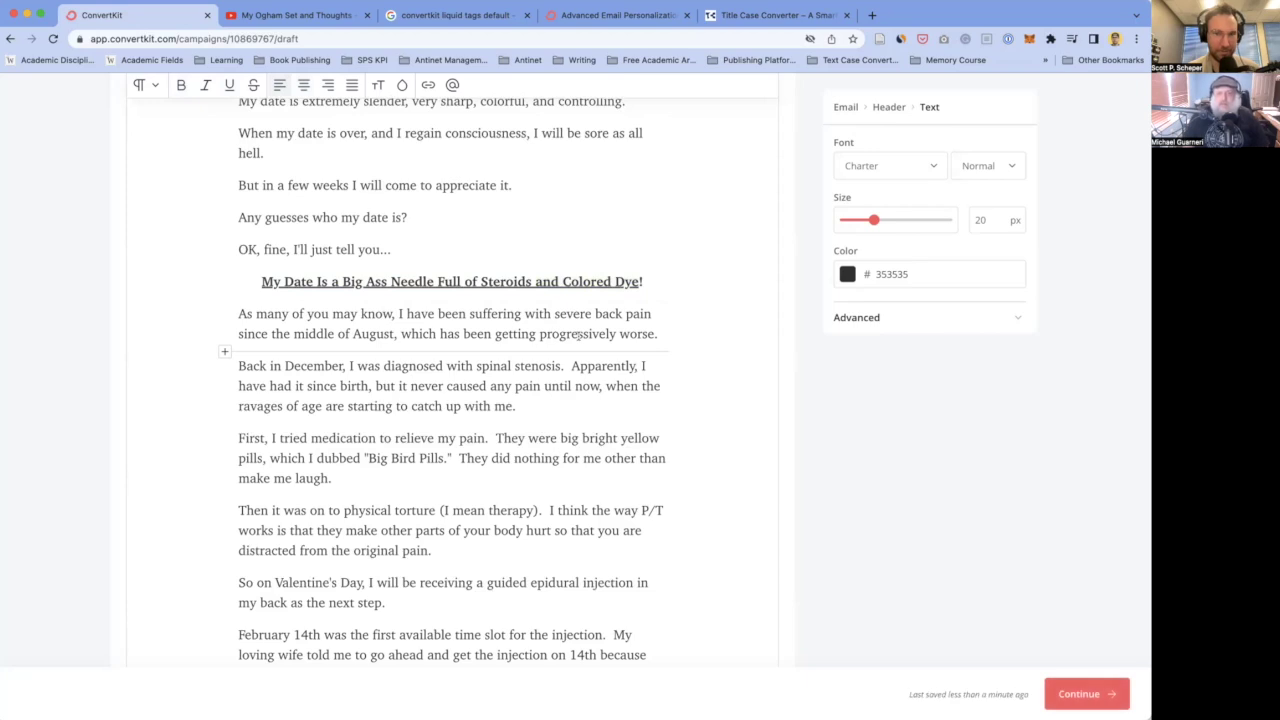
left_click(515, 281)
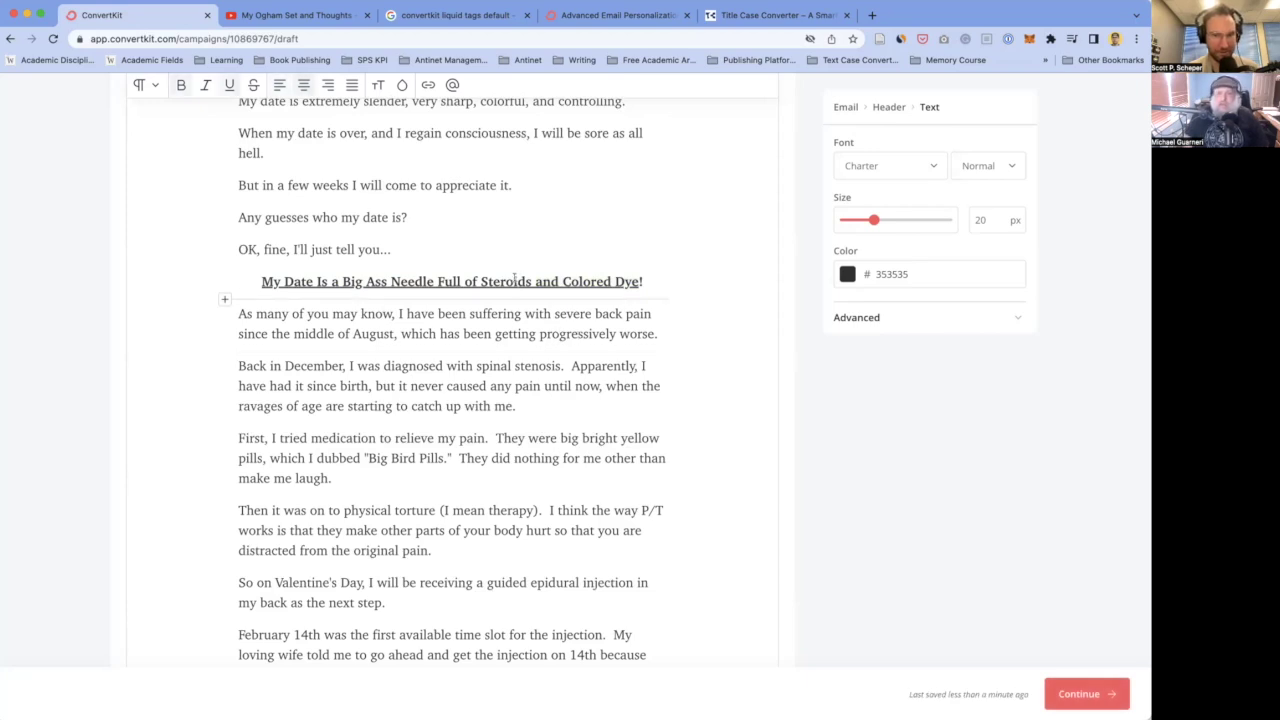
left_click(483, 314)
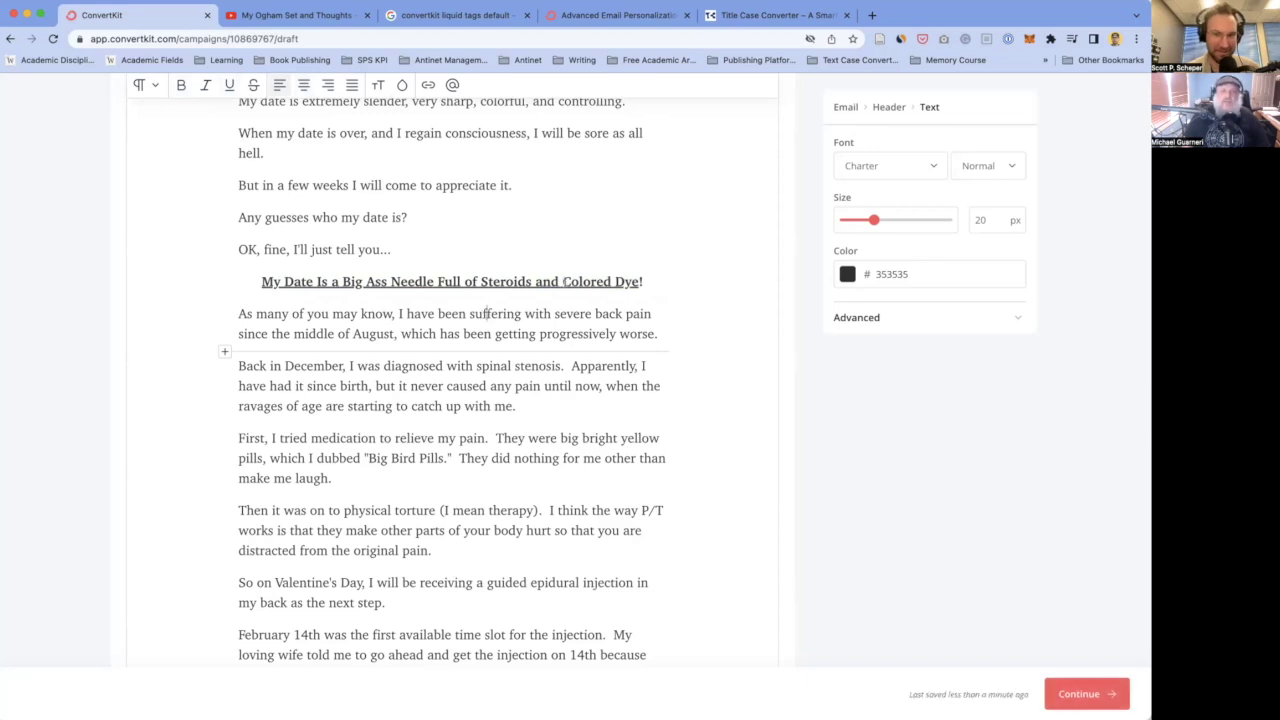
scroll(561, 278, "up", 3)
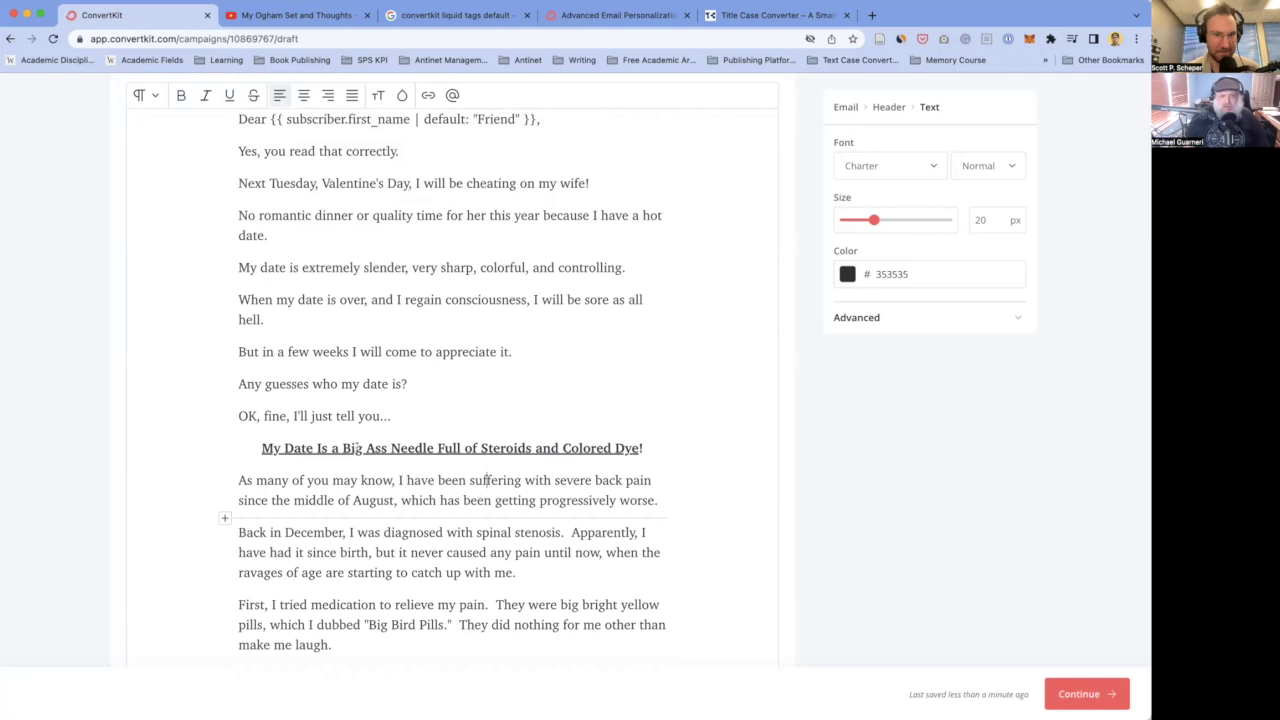
left_click(351, 318)
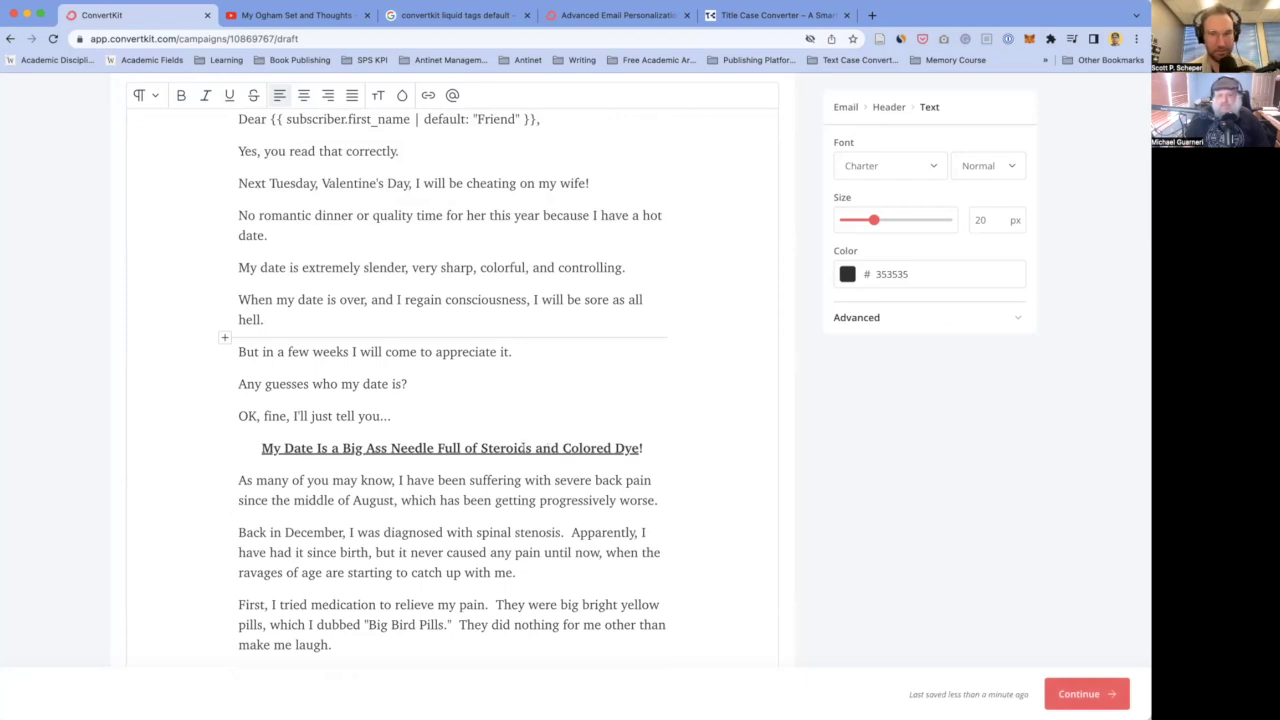
scroll(430, 532, "down", 3)
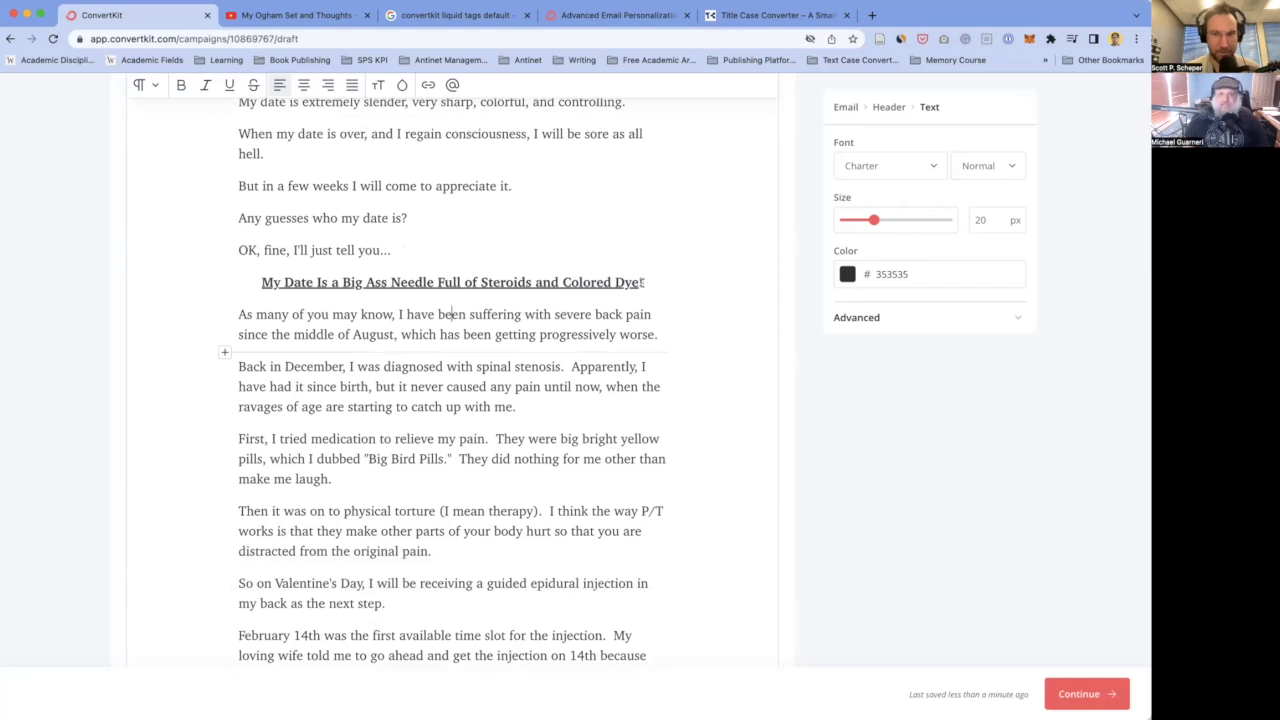
- Delete 'and Colored Dye' so the heading ends 'Full of Steroids!', restoring accidentally removed words
left_click_drag(642, 283, 537, 284)
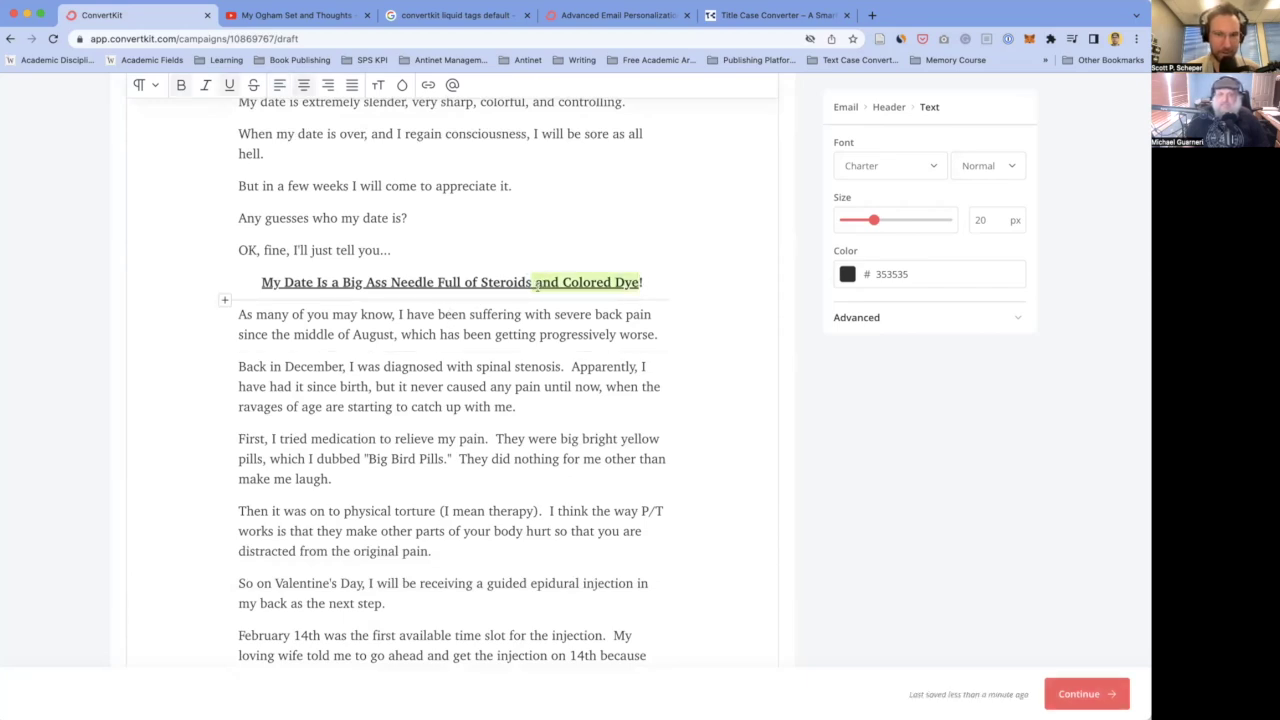
key("BackSpace")
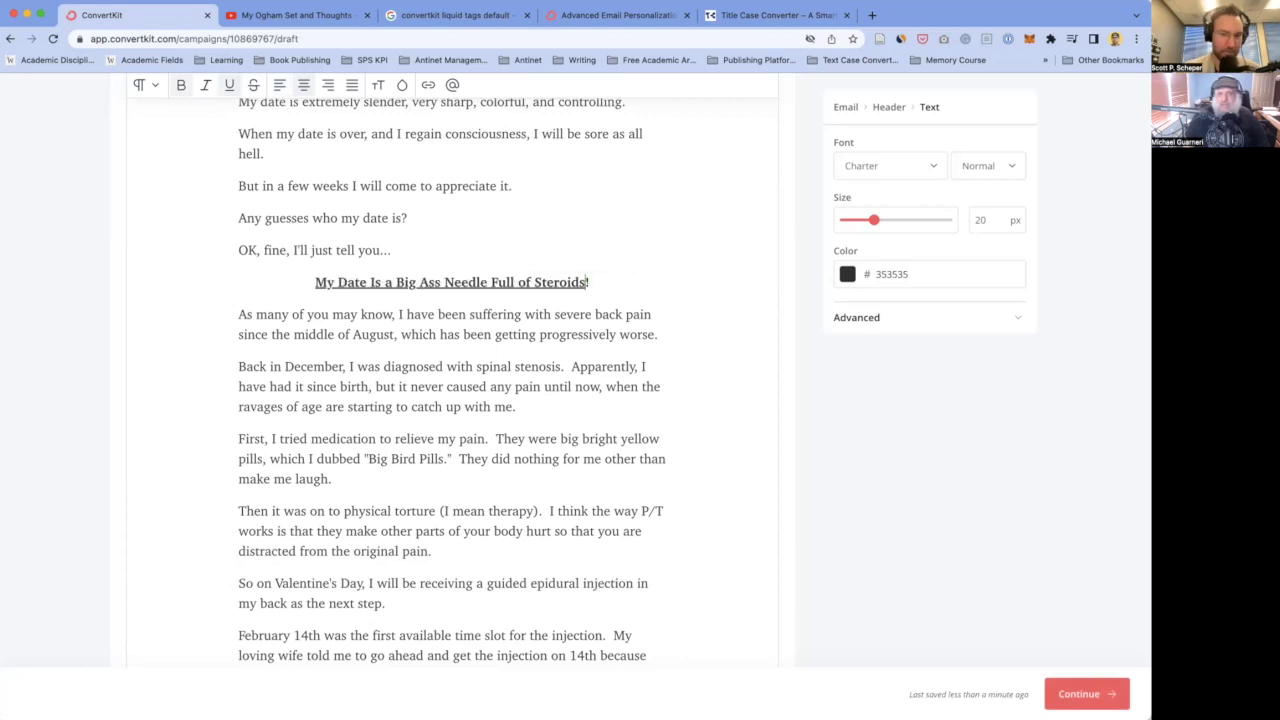
key("super+z")
left_click(562, 282)
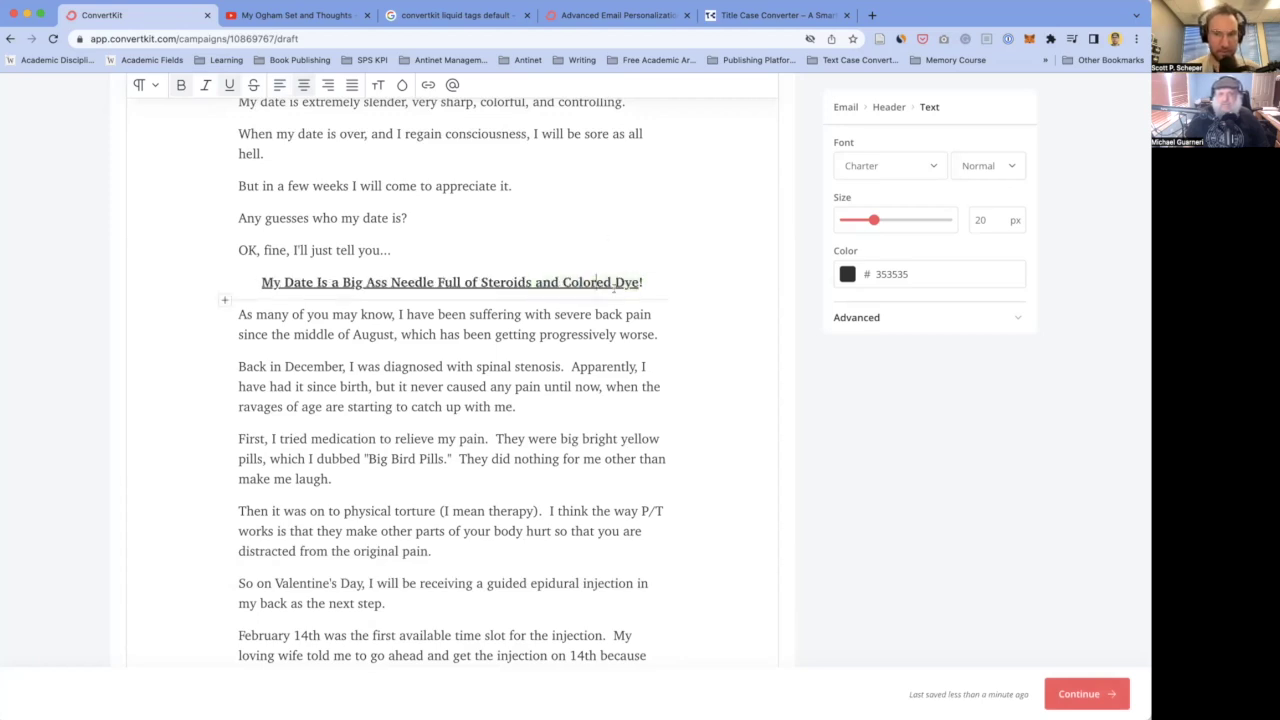
left_click_drag(562, 282, 480, 282)
key("super+c")
key("BackSpace")
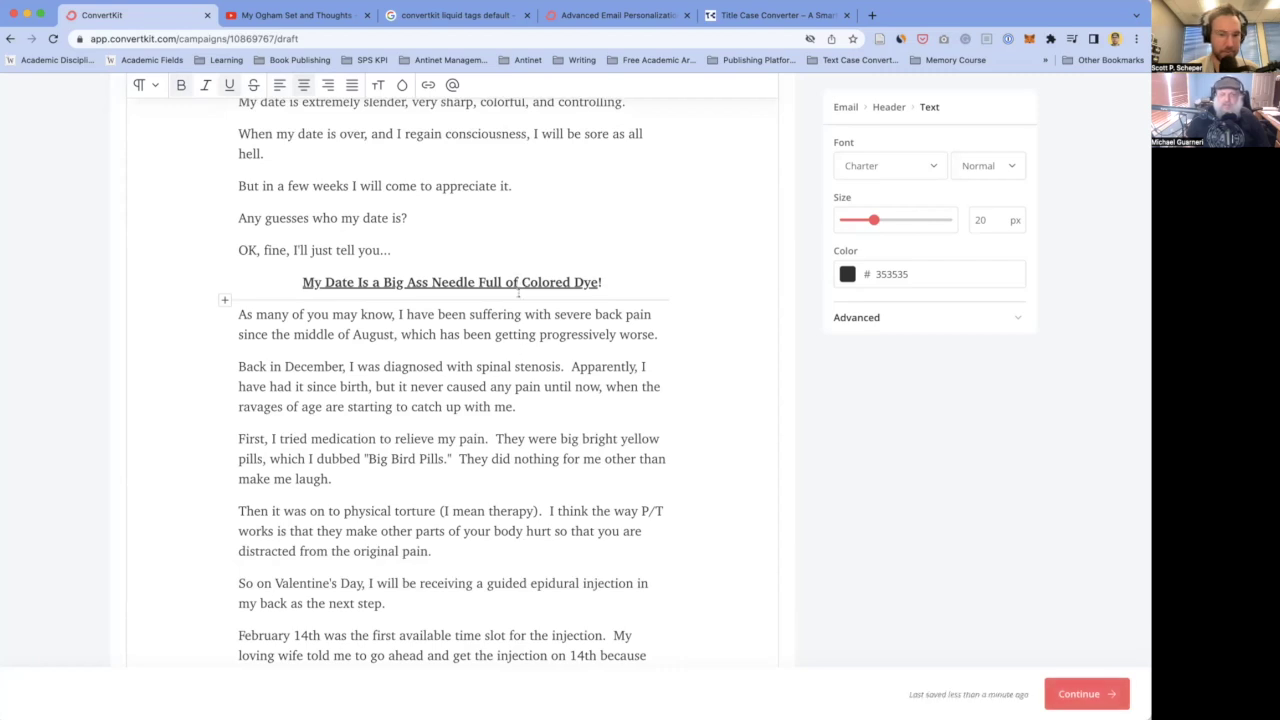
key("super+v")
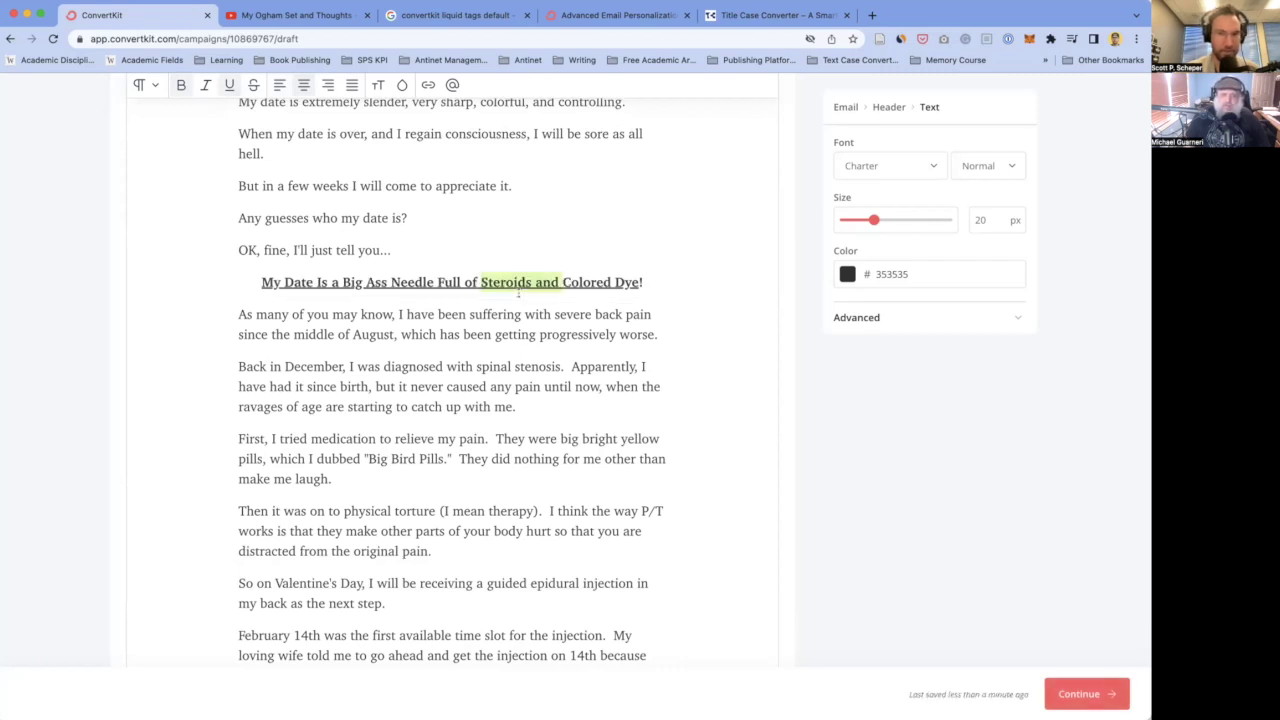
left_click_drag(638, 282, 541, 283)
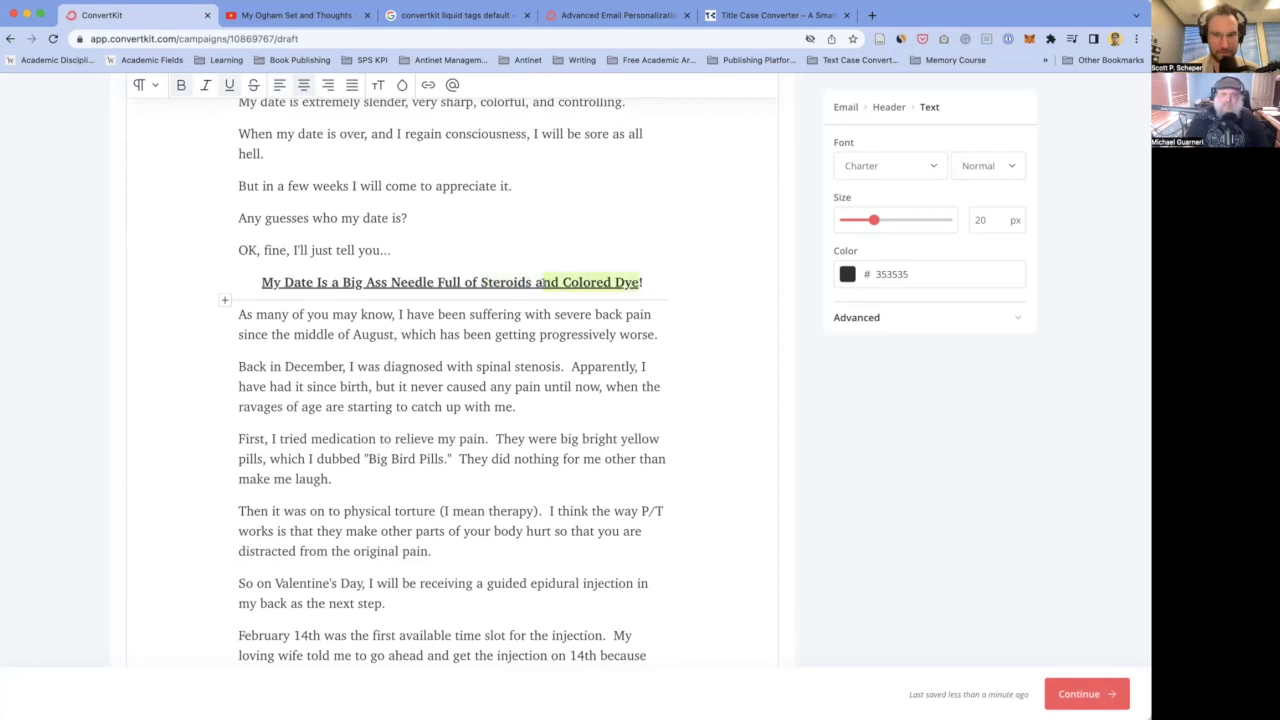
key("BackSpace")
key("BackSpace")
key("BackSpace")
left_click(240, 366)
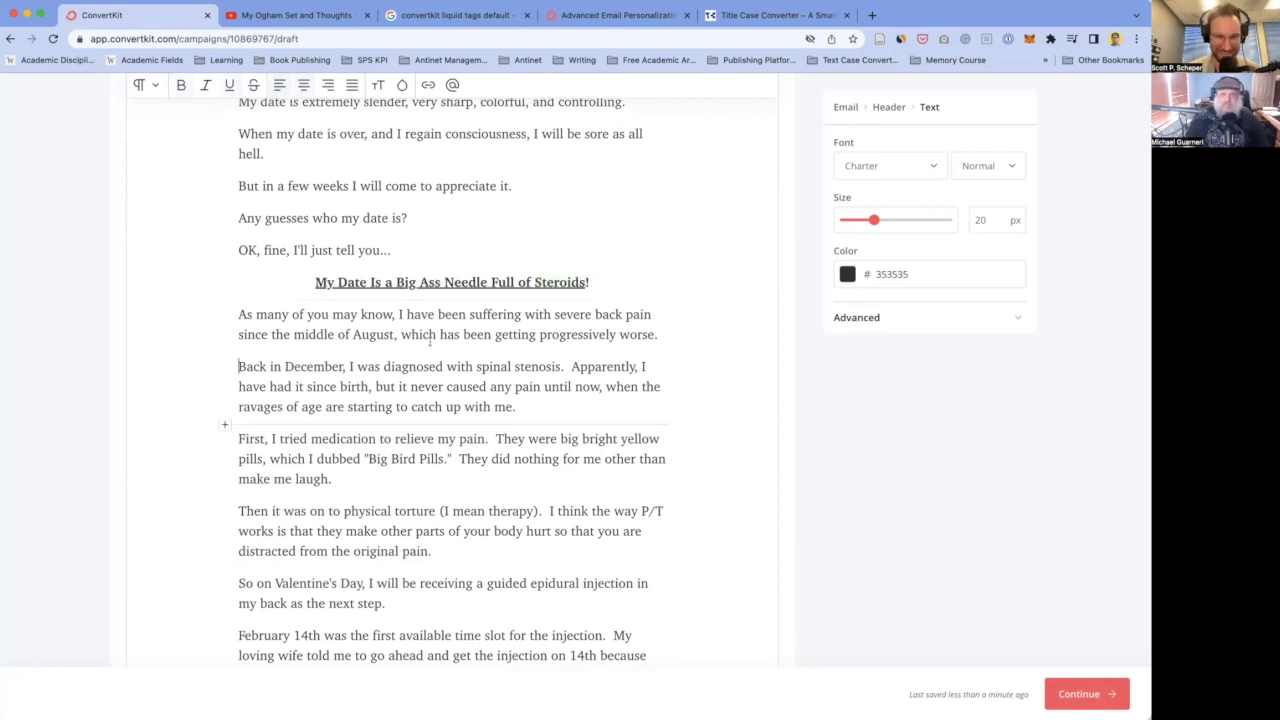
scroll(386, 372, "down", 3)
scroll(386, 372, "up", 1)
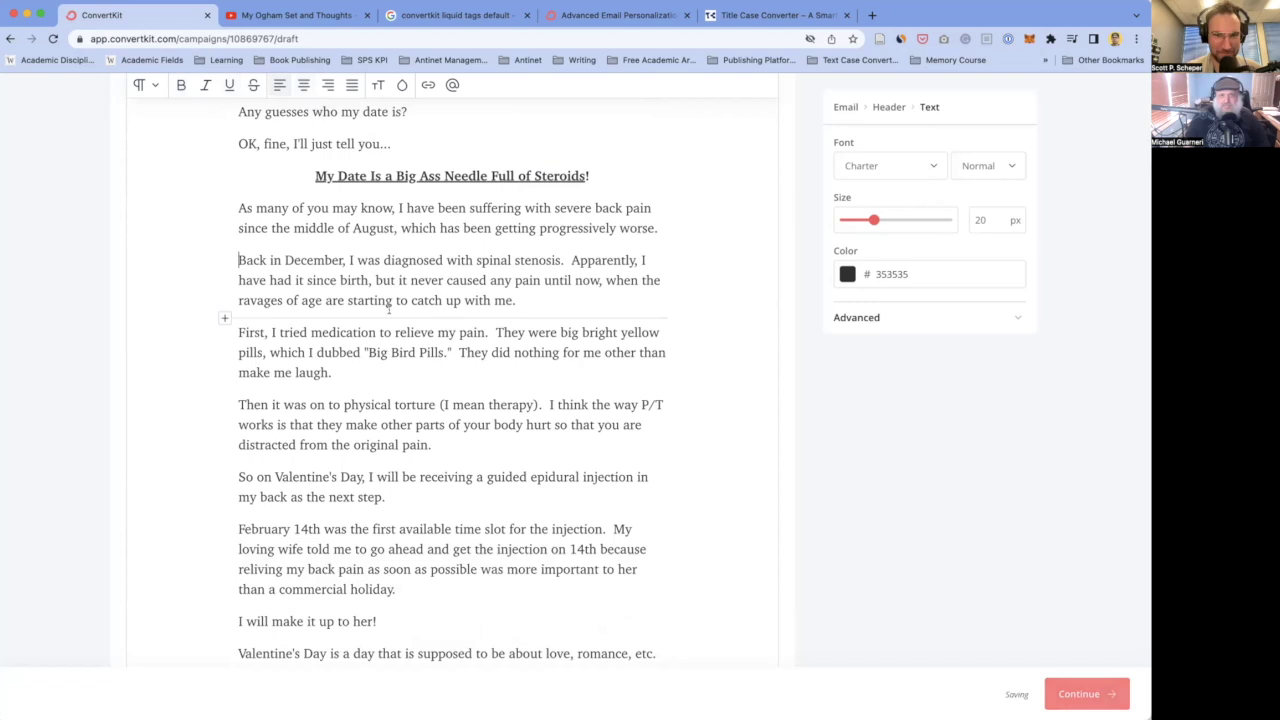
scroll(378, 254, "up", 4)
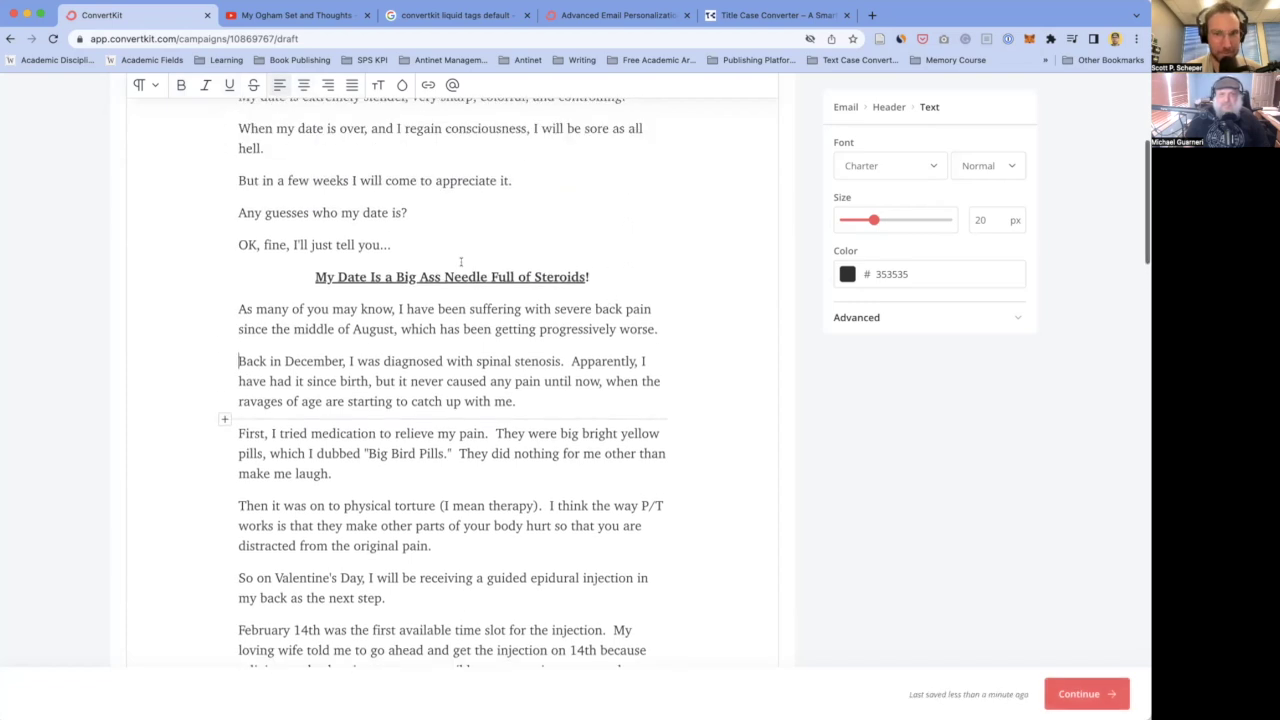
left_click_drag(555, 309, 647, 306)
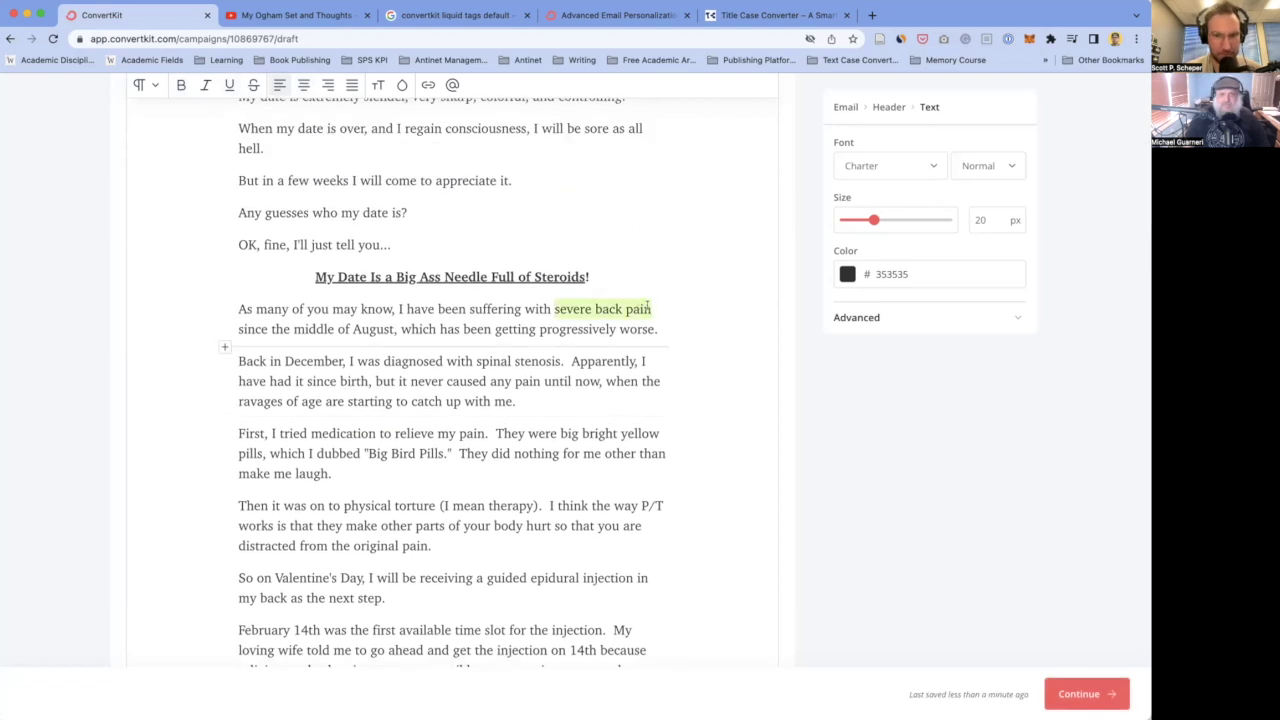
key("super+u")
left_click(538, 361)
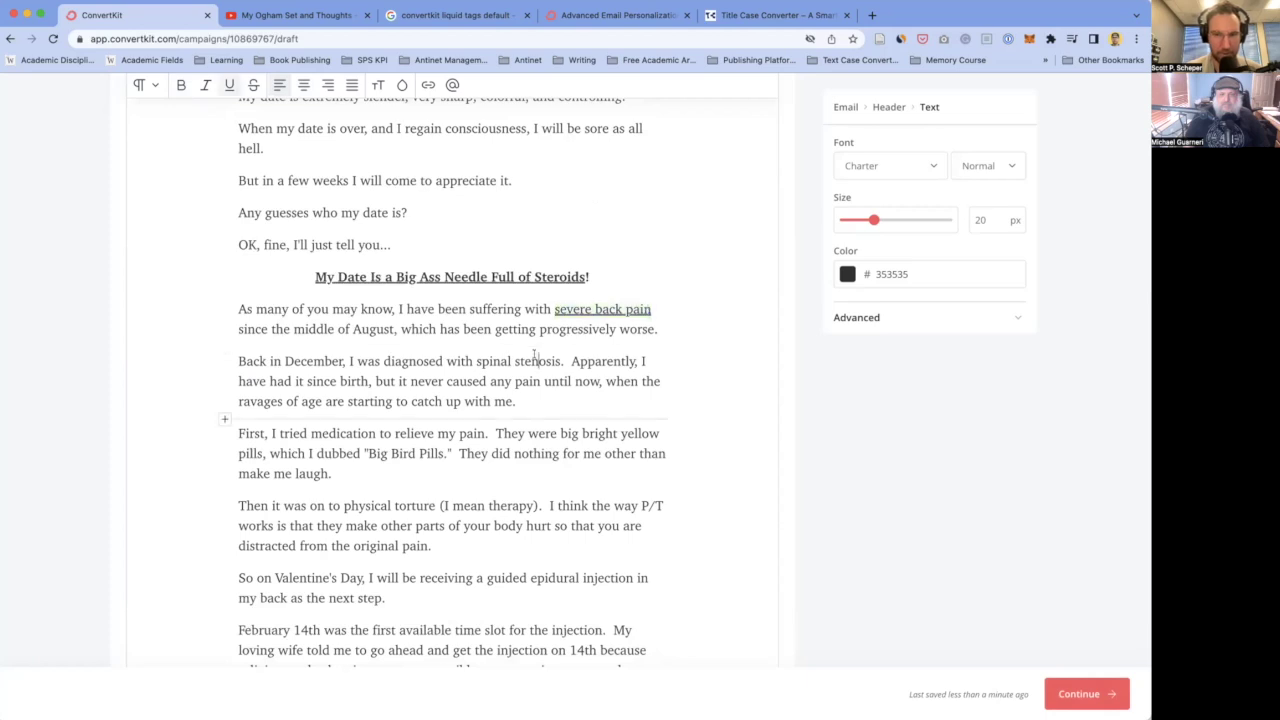
scroll(534, 358, "down", 2)
scroll(534, 358, "up", 1)
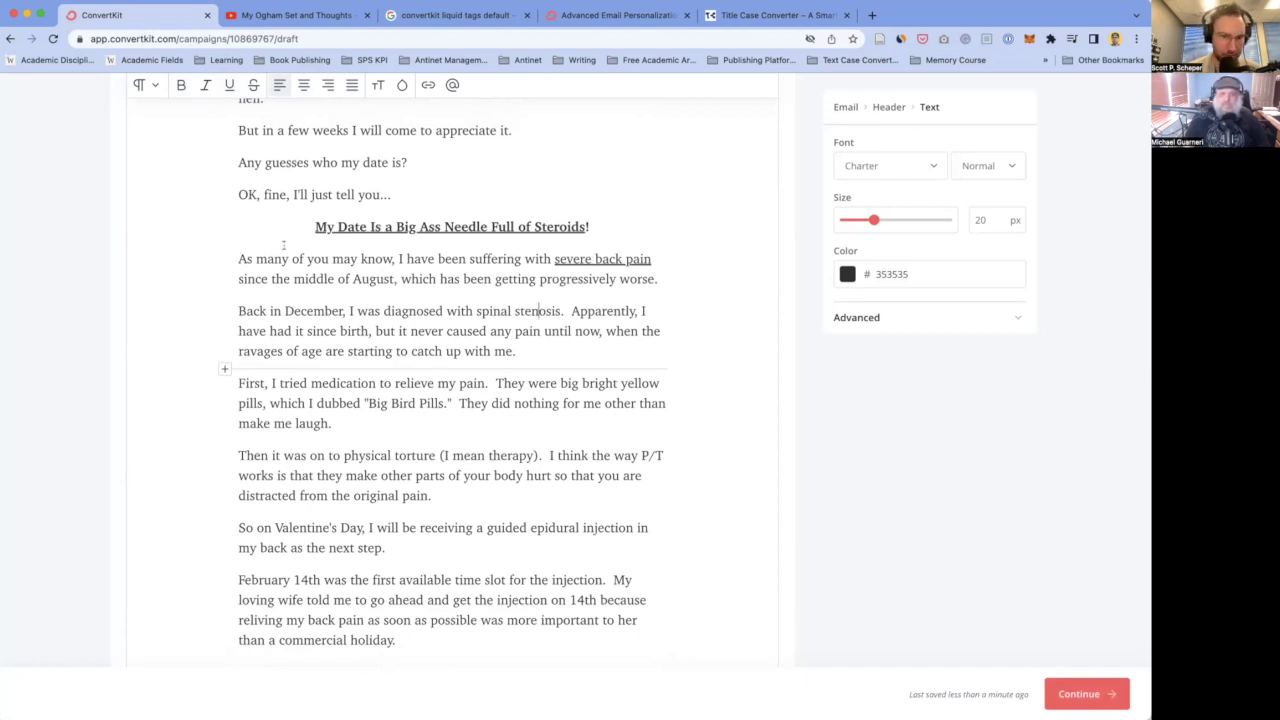
scroll(256, 326, "down", 1)
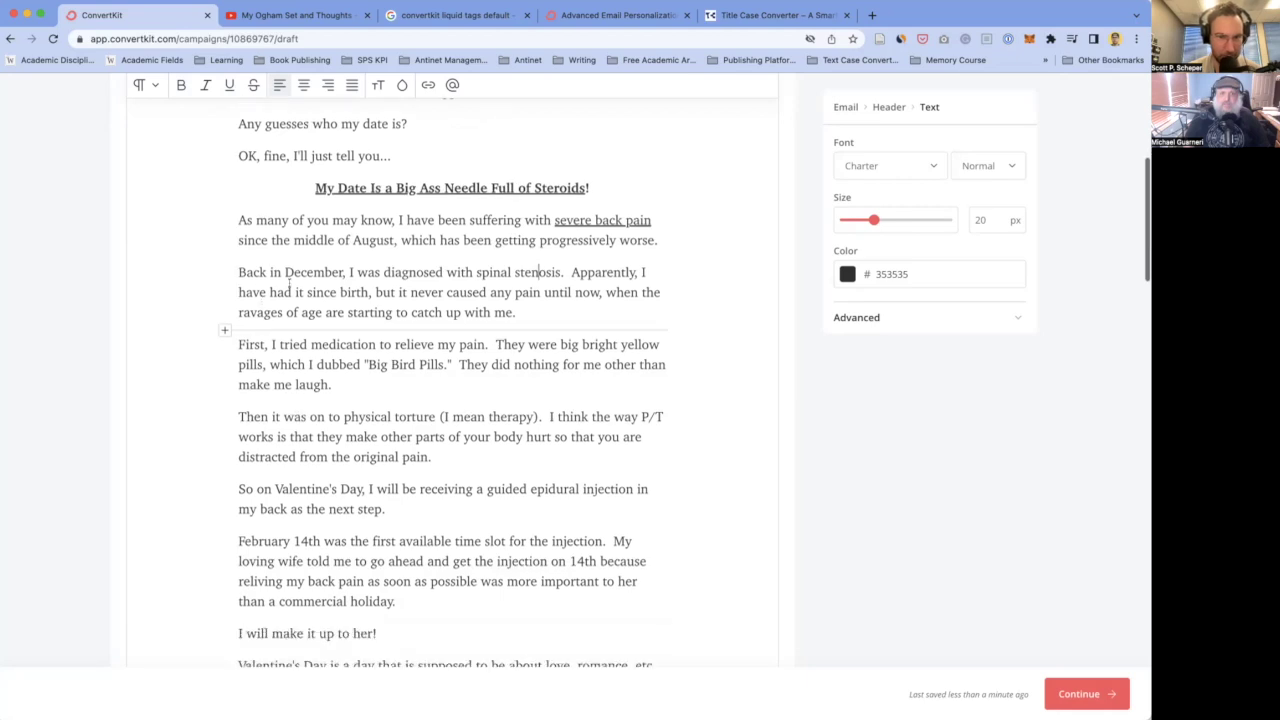
scroll(438, 316, "down", 1)
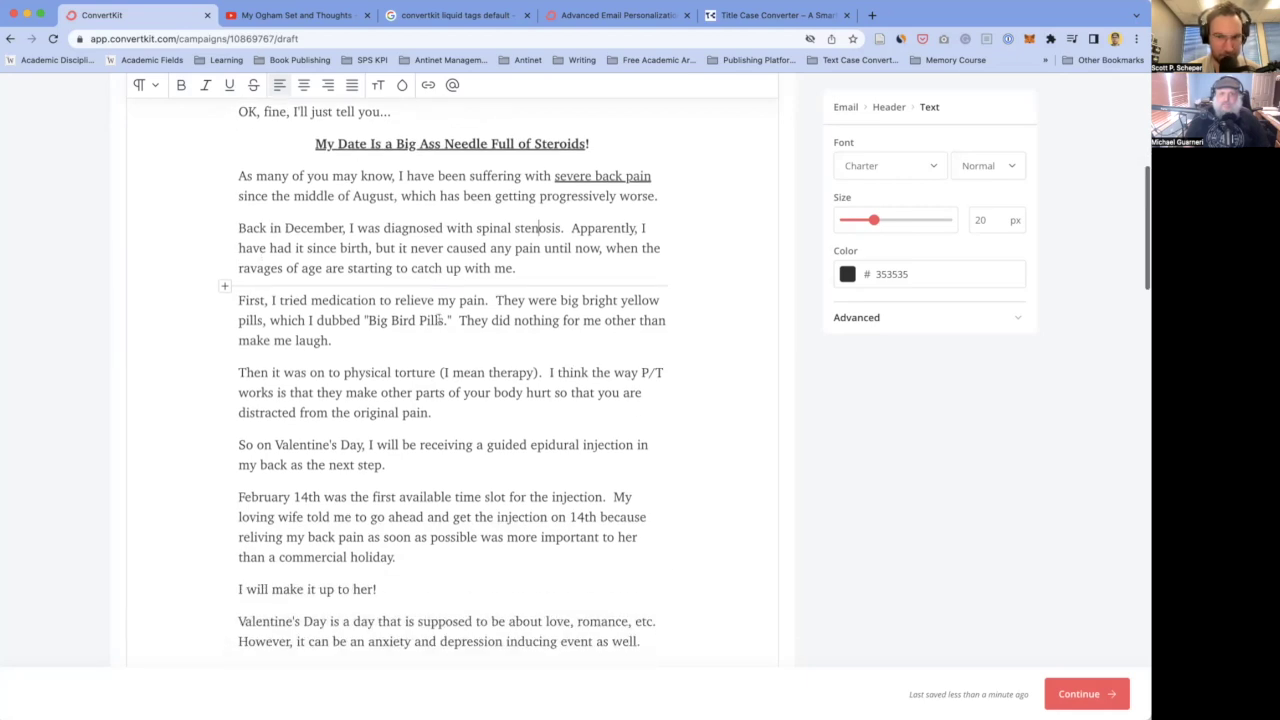
scroll(403, 283, "down", 1)
scroll(403, 283, "down", 1)
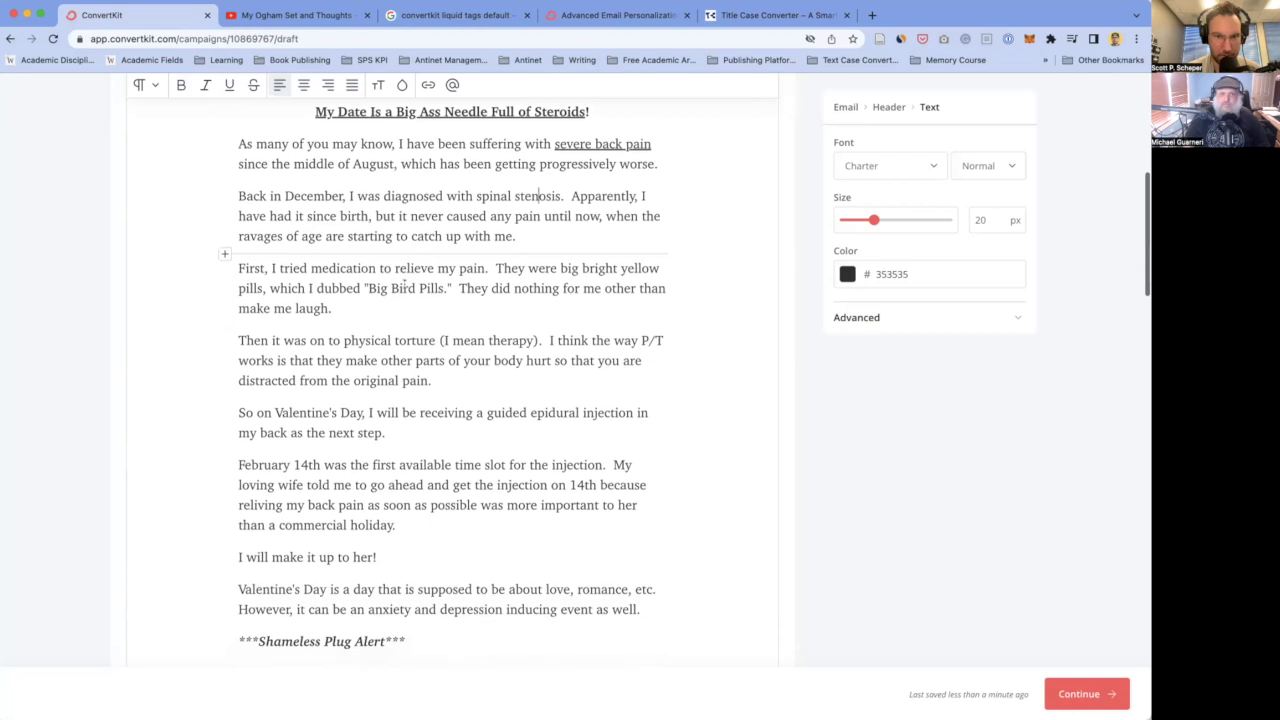
scroll(403, 283, "down", 1)
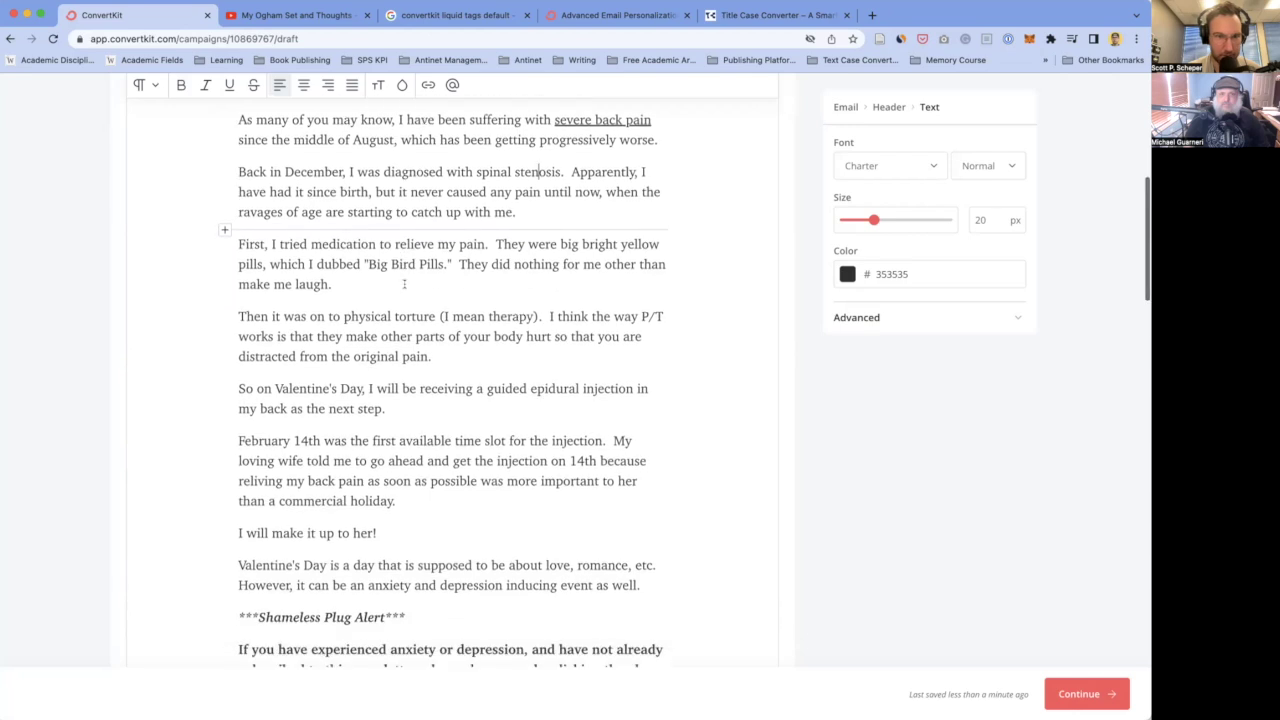
scroll(375, 262, "down", 3)
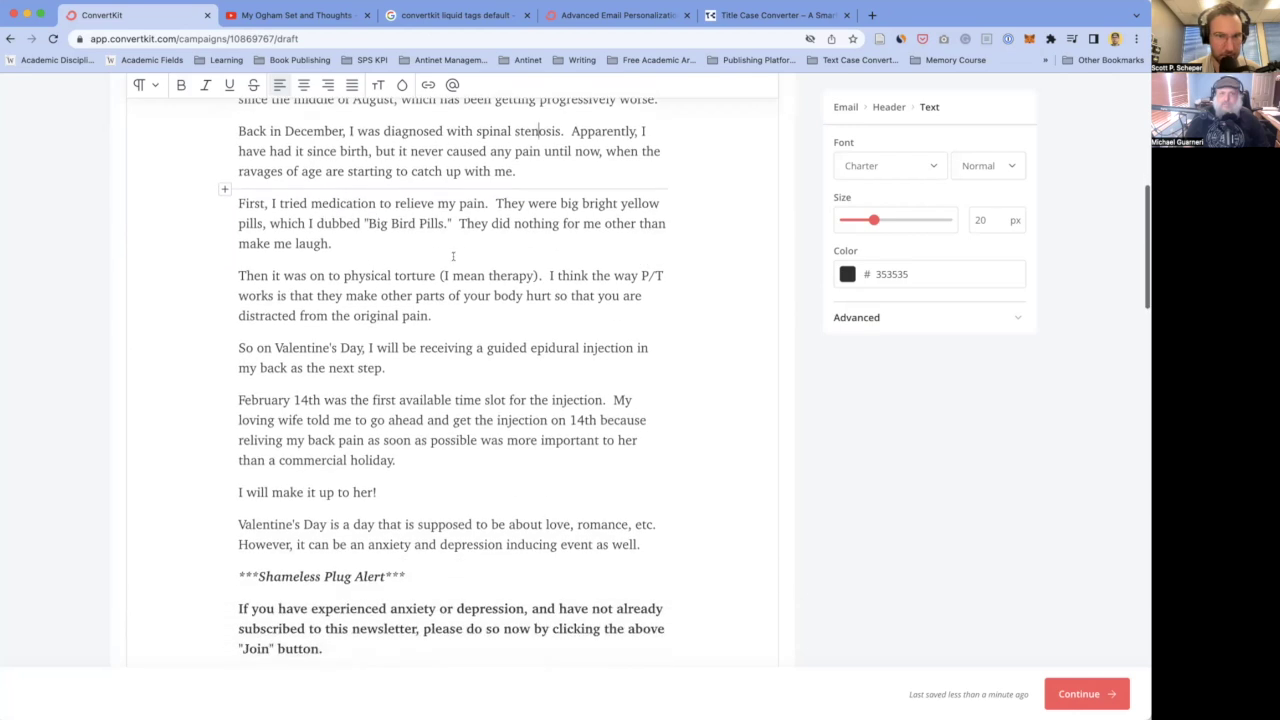
scroll(452, 257, "up", 4)
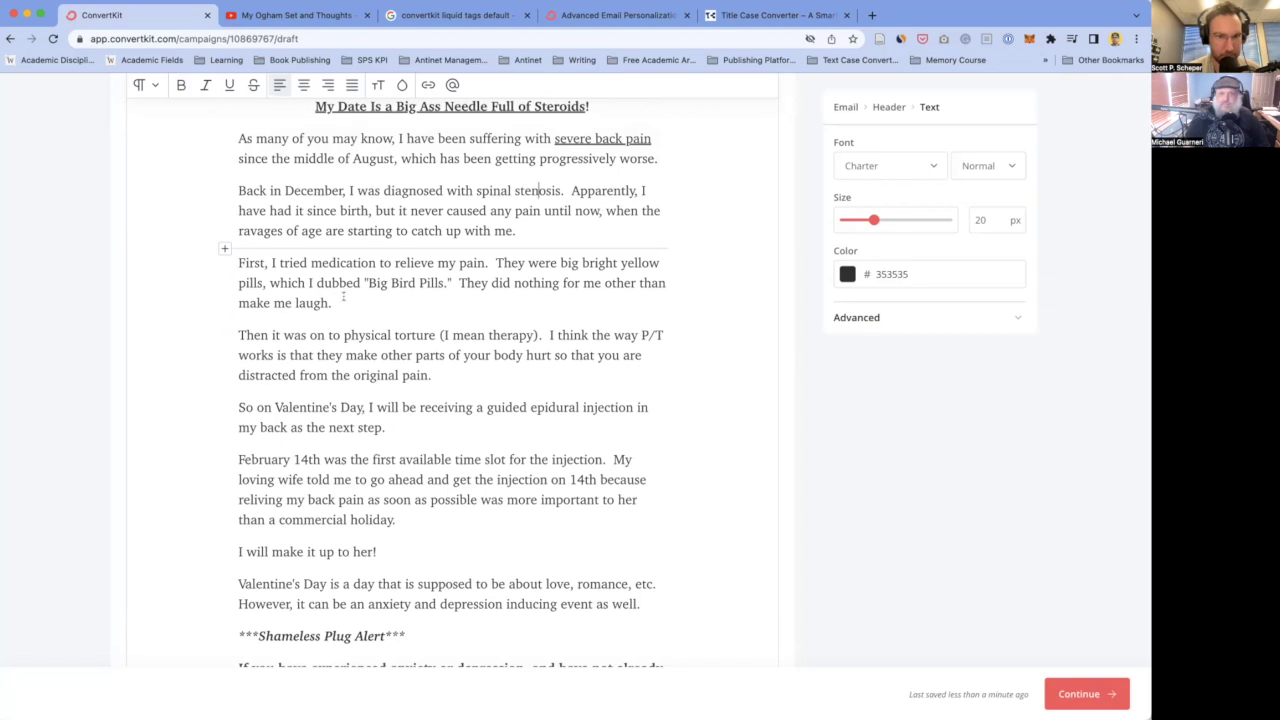
scroll(343, 296, "down", 1)
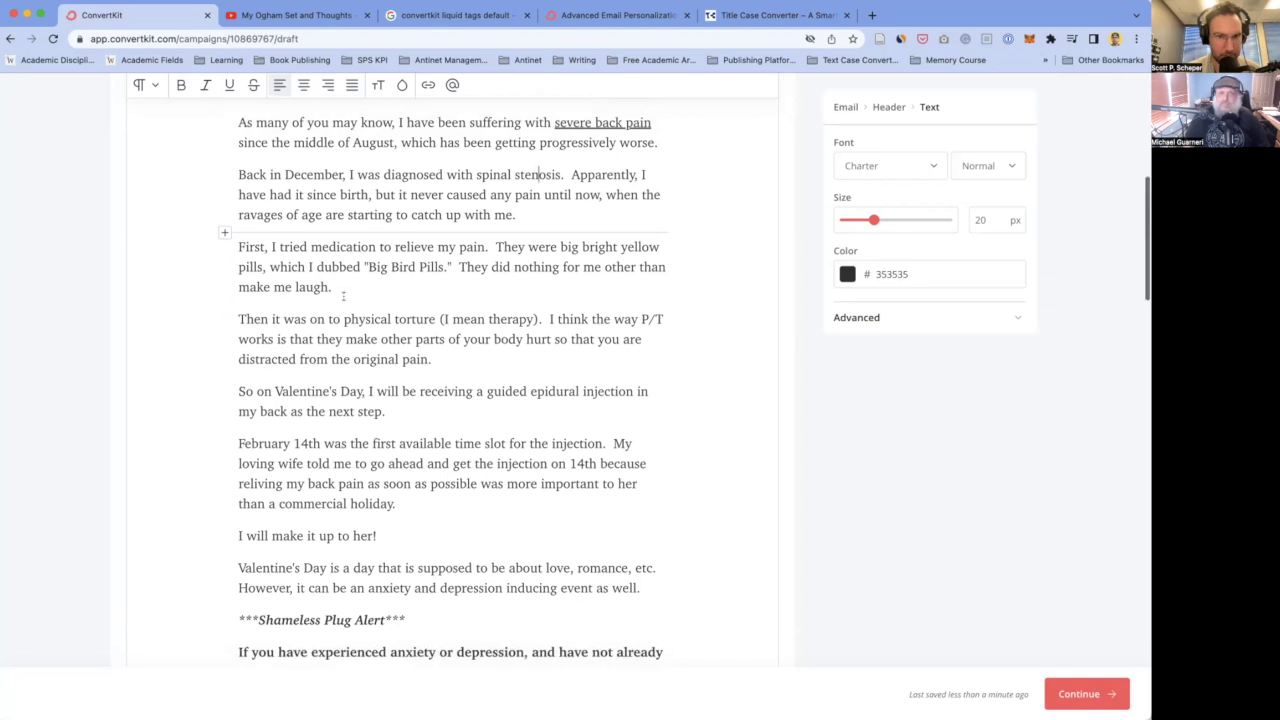
left_click(493, 245)
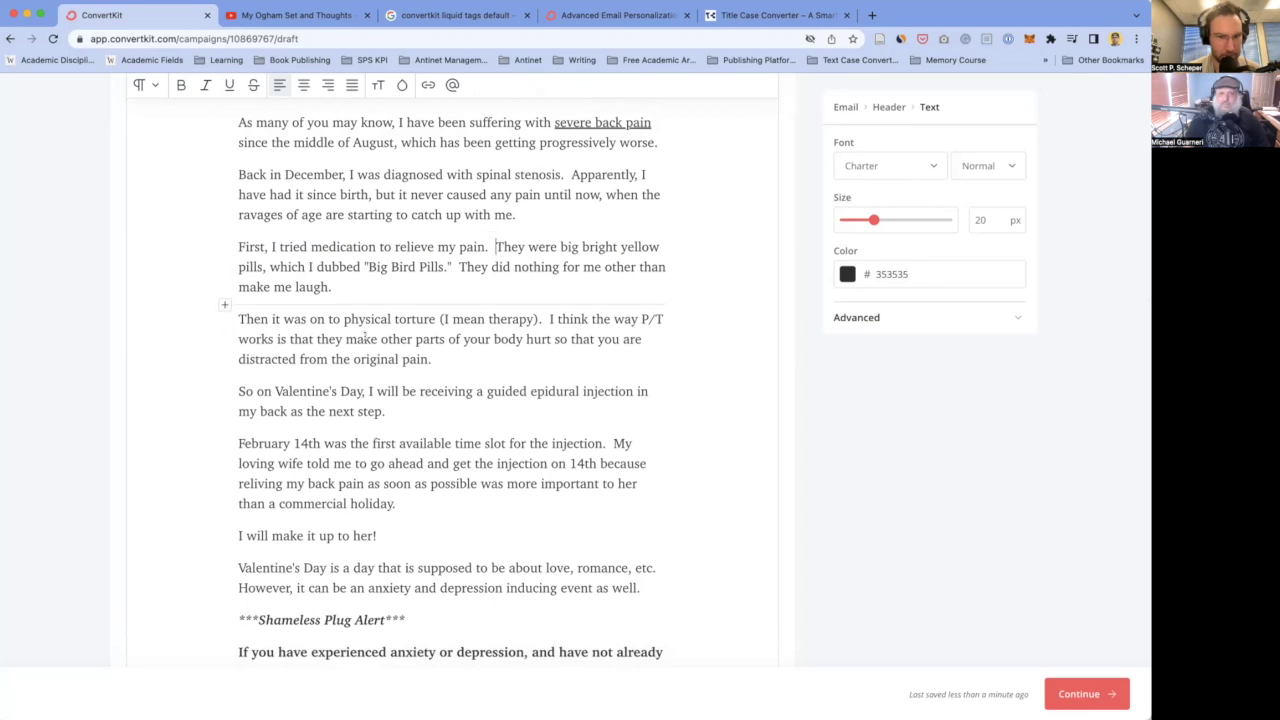
scroll(365, 335, "down", 1)
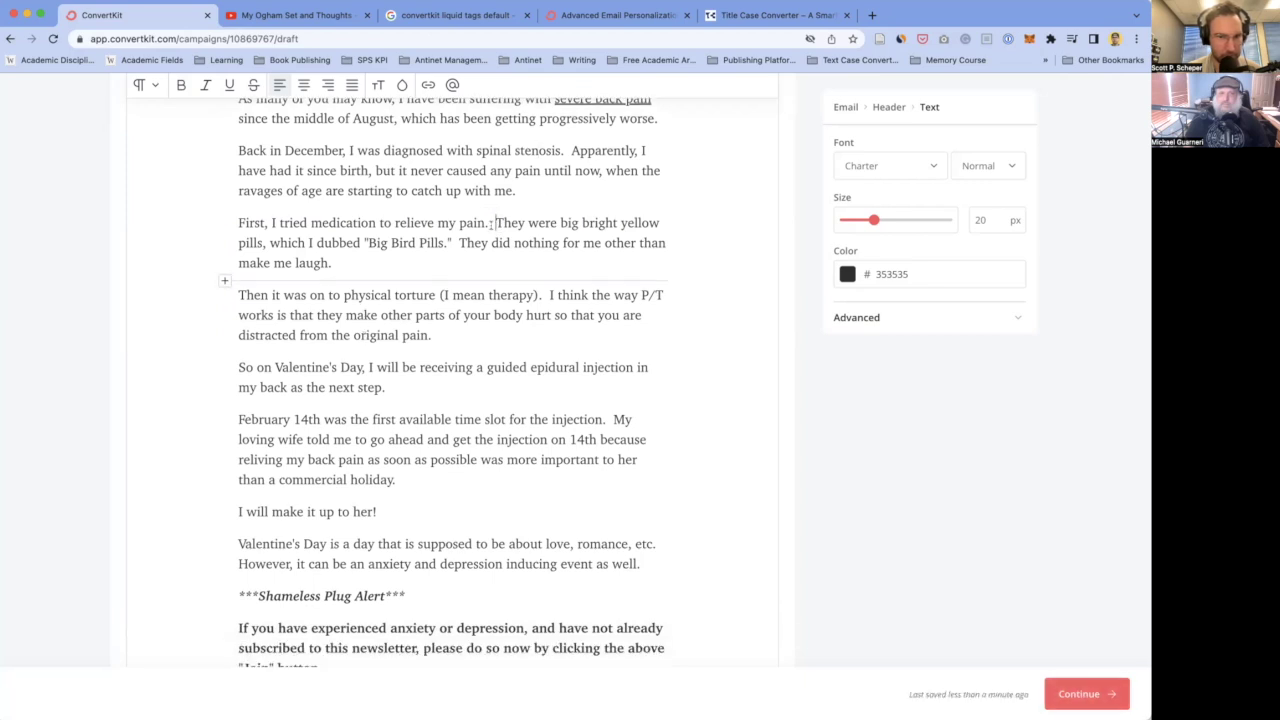
scroll(396, 262, "down", 3)
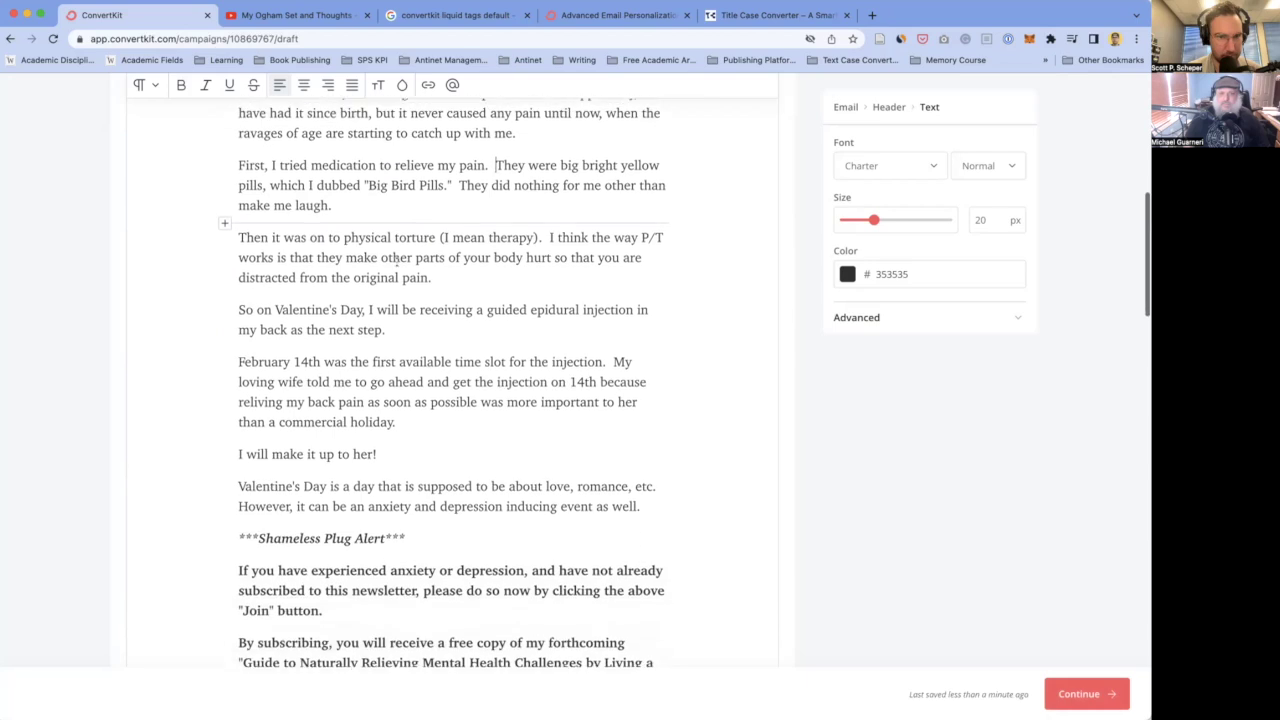
left_click(447, 262)
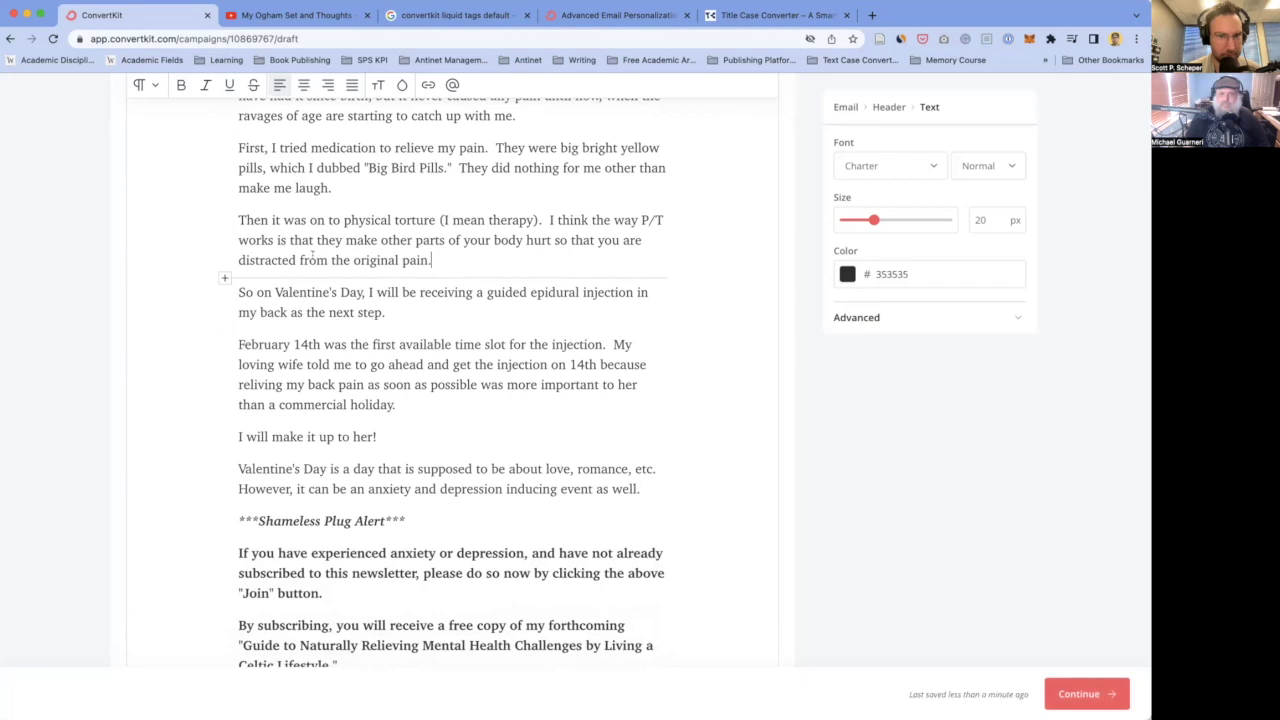
scroll(374, 262, "down", 3)
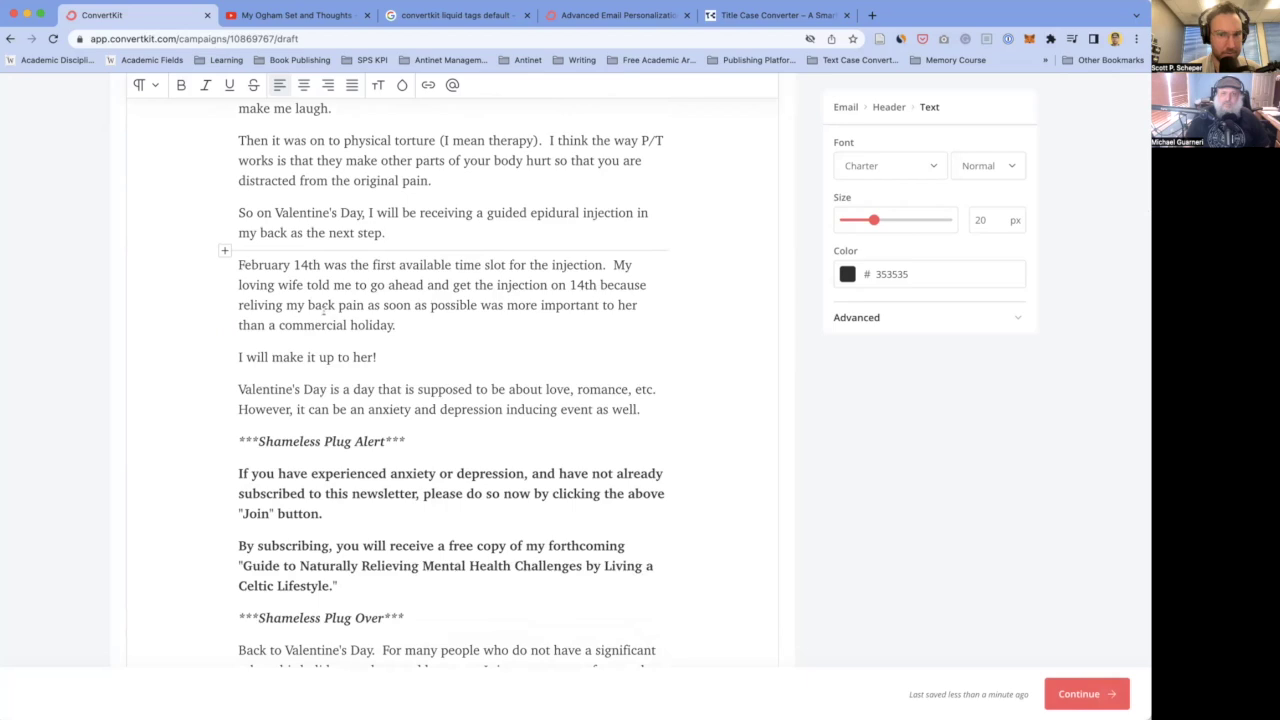
- Start a new paragraph at 'My loving wife' and change 'a commercial holiday' to 'some commercial holiday'
left_click(612, 264)
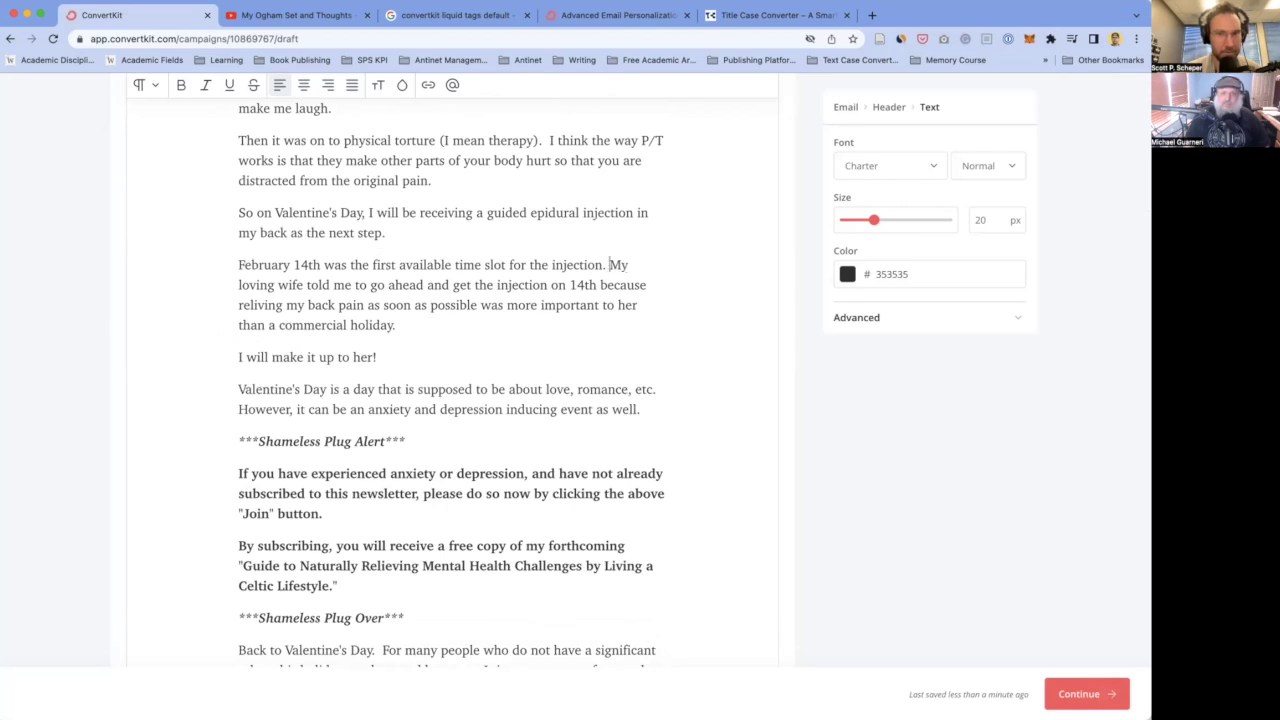
key("Return")
key("Return")
key("BackSpace")
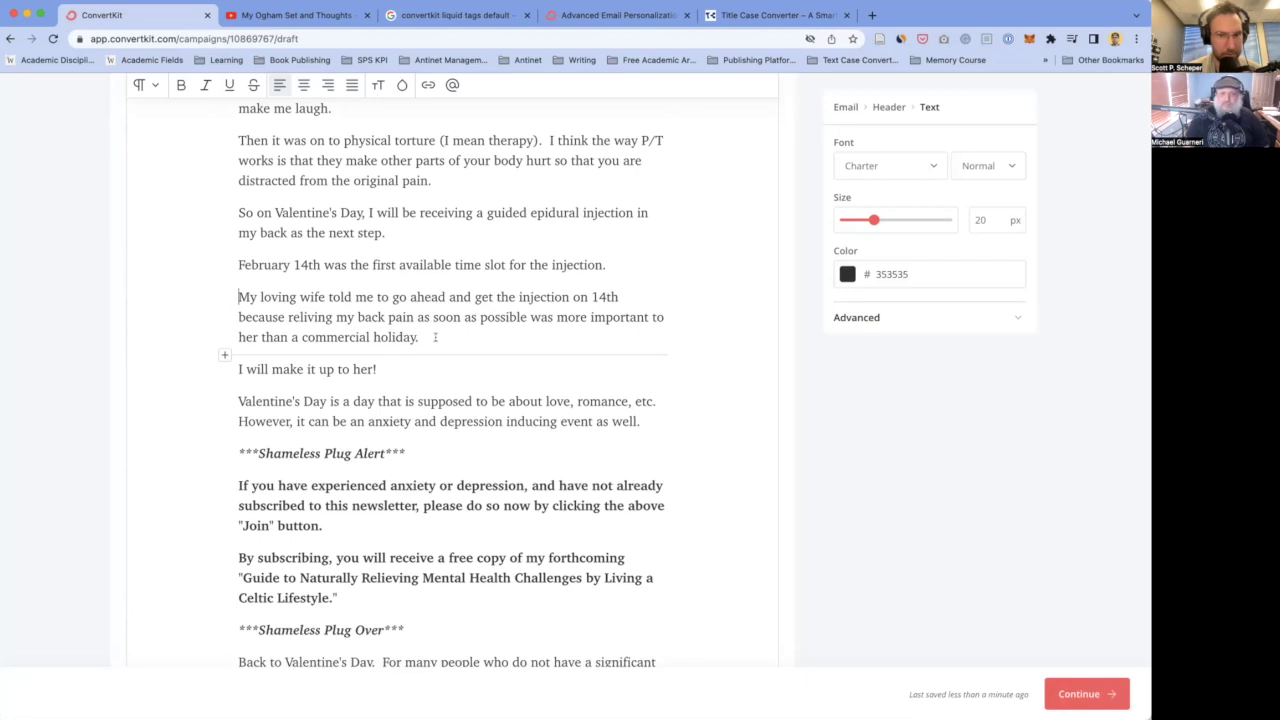
double_click(295, 337)
key("BackSpace")
type("some")
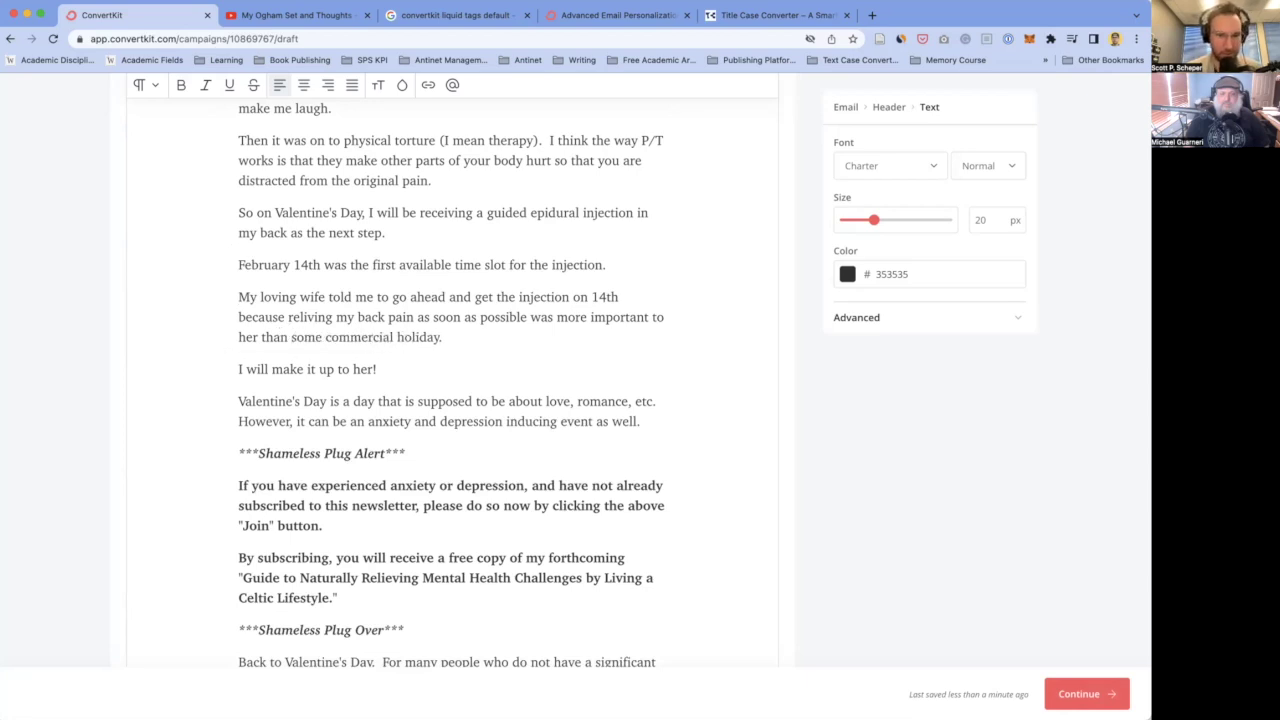
- Make the next line read 'But don't worry, I'll make it up to her!'
left_click(443, 337)
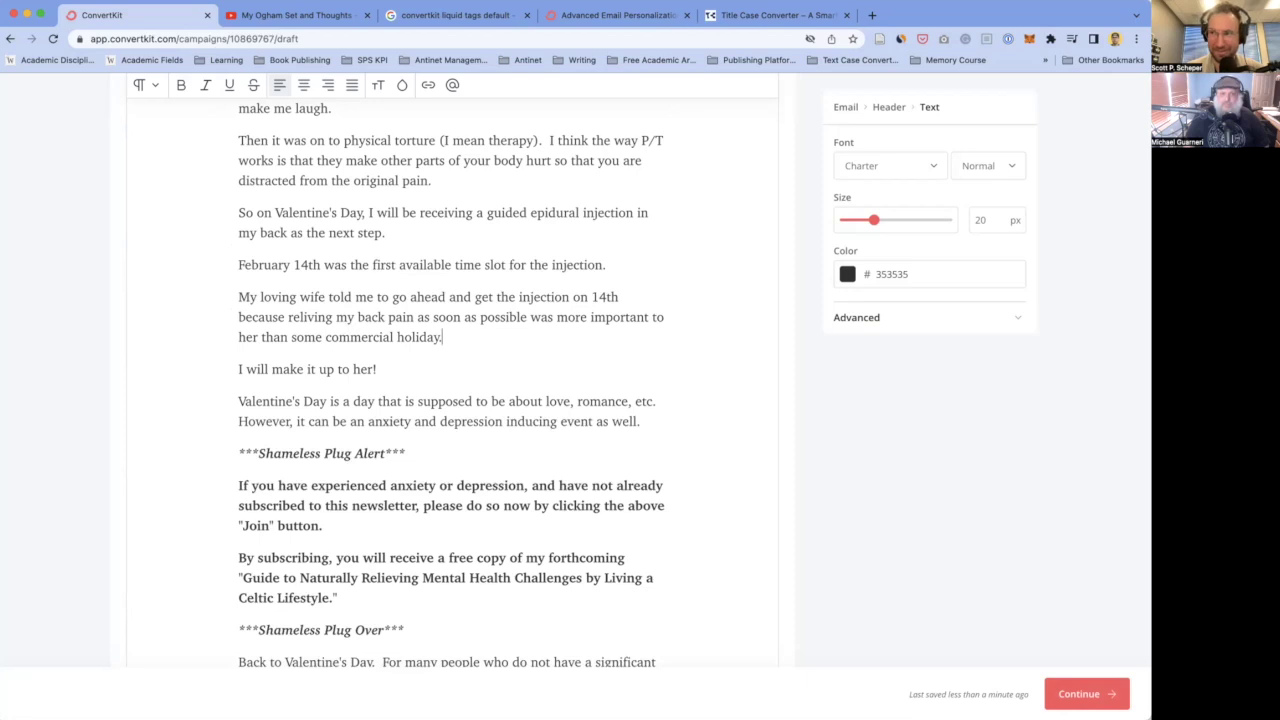
scroll(300, 362, "down", 1)
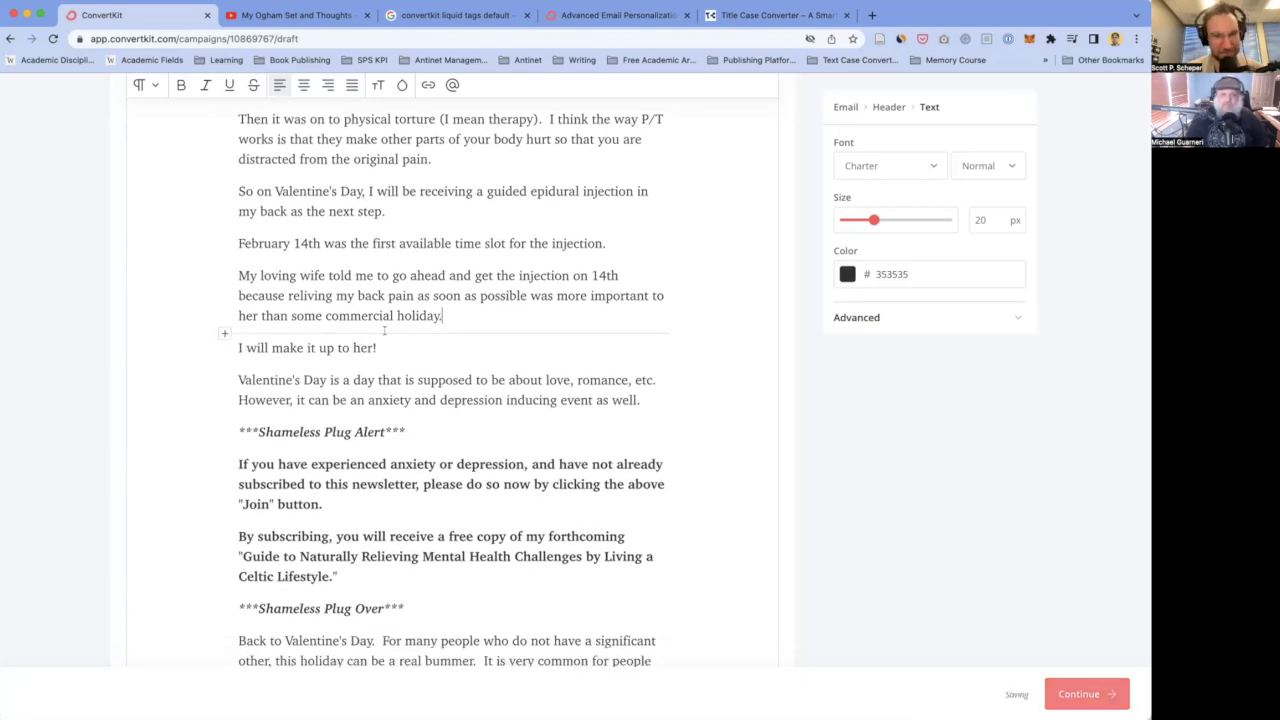
scroll(384, 331, "down", 2)
key("Right")
type("But don't worry.")
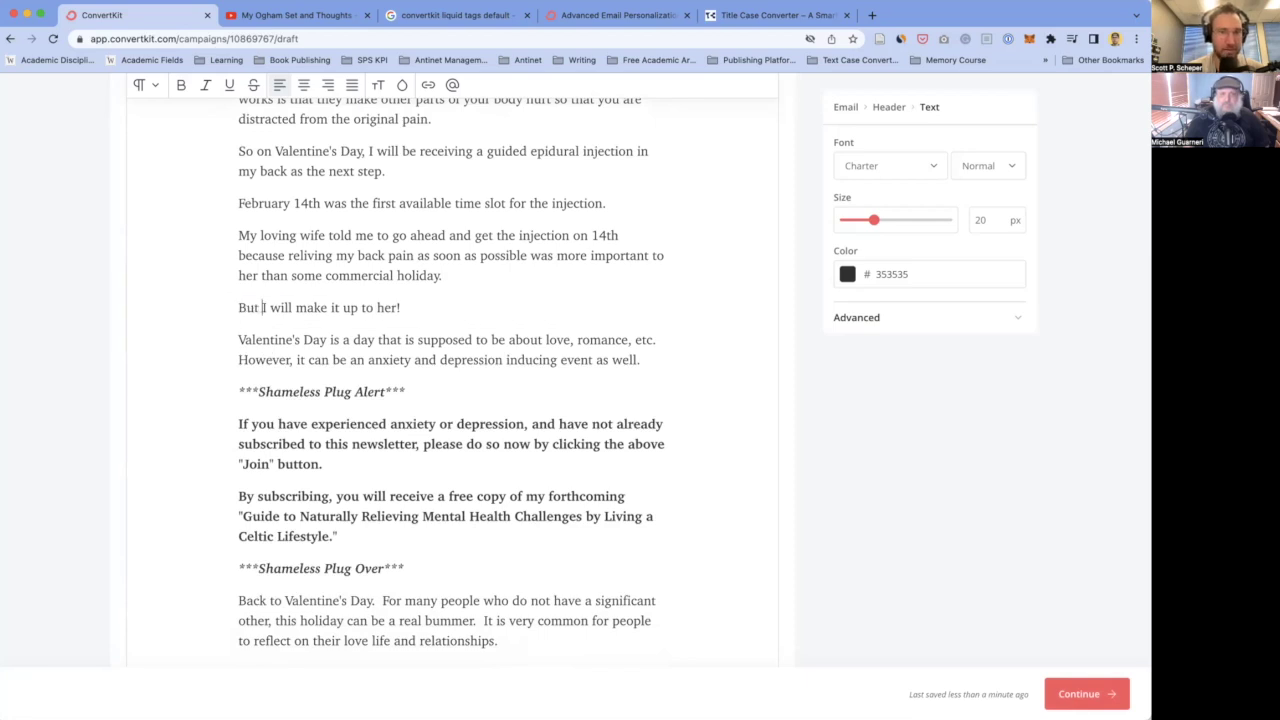
type("..")
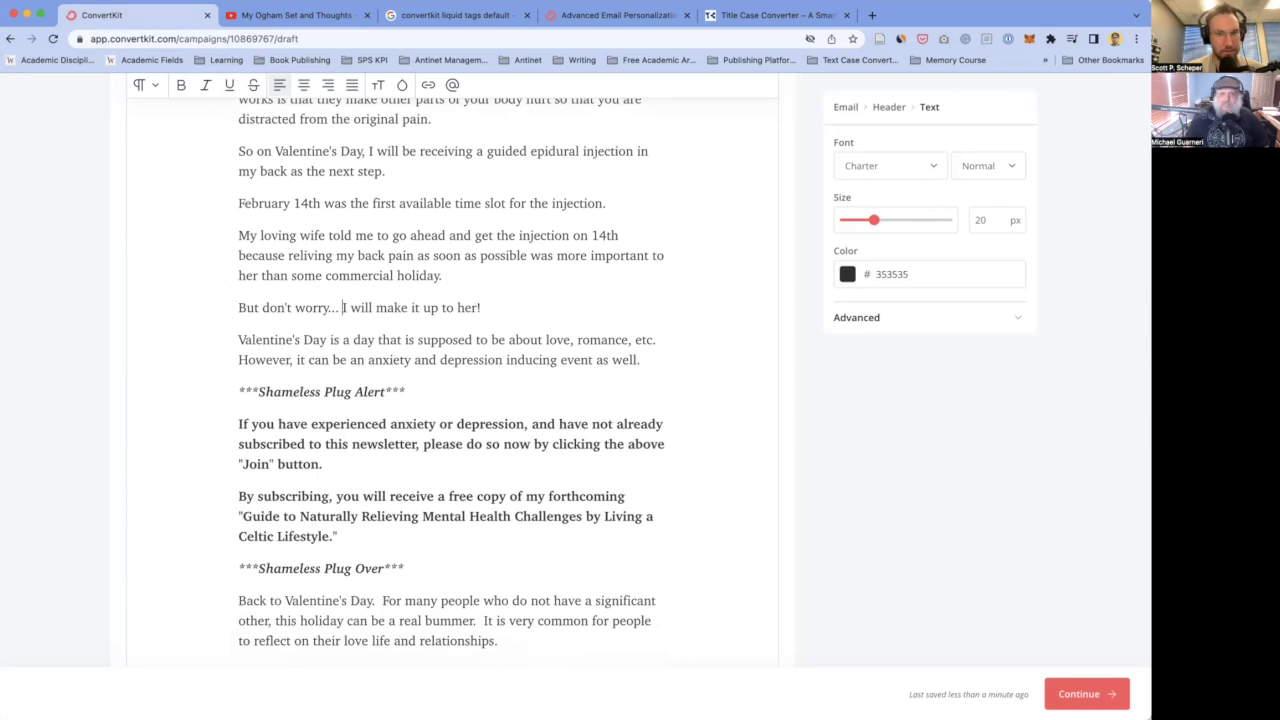
key("BackSpace")
key("BackSpace")
key("BackSpace")
key("BackSpace")
key("BackSpace")
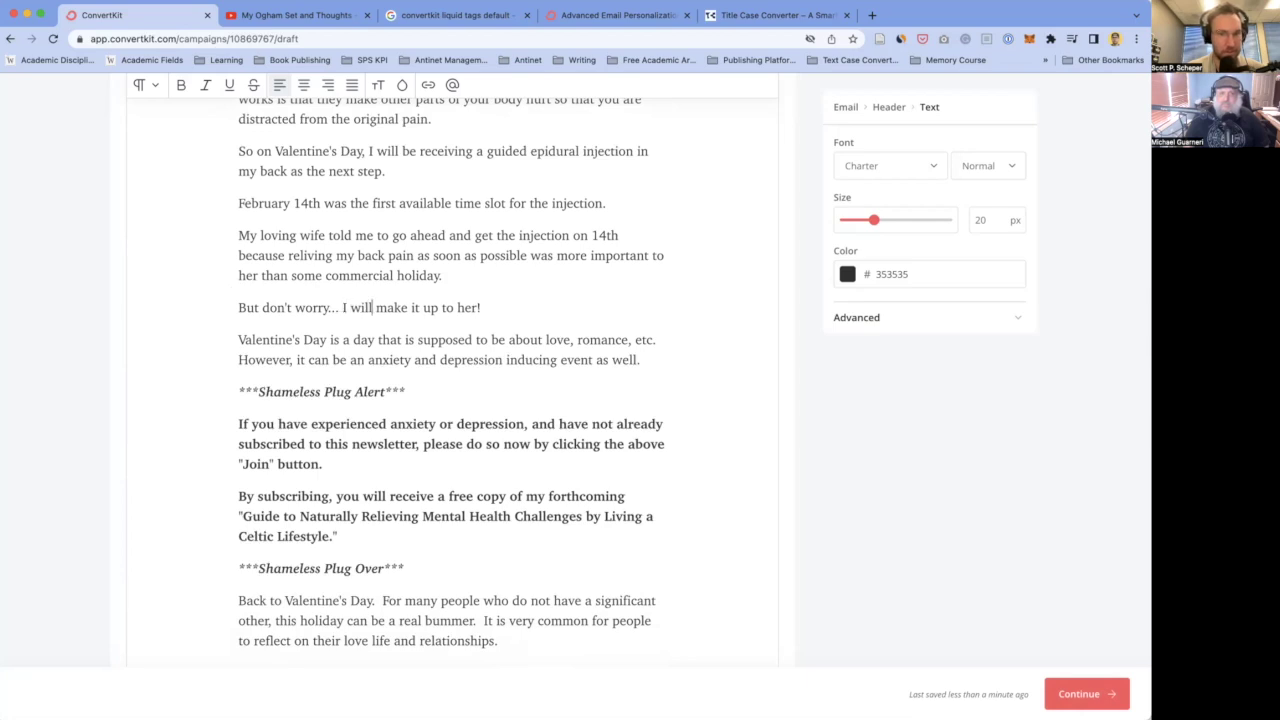
type("'ll")
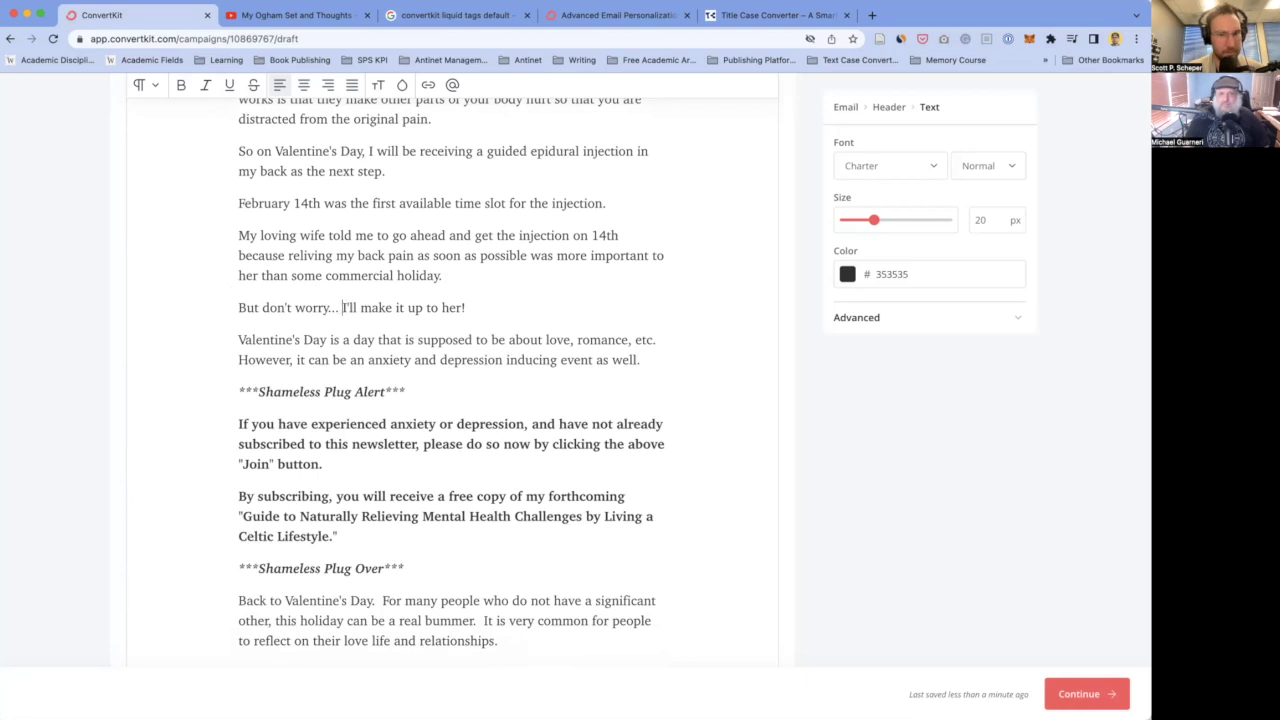
key("BackSpace")
key("BackSpace")
key("BackSpace")
type(",")
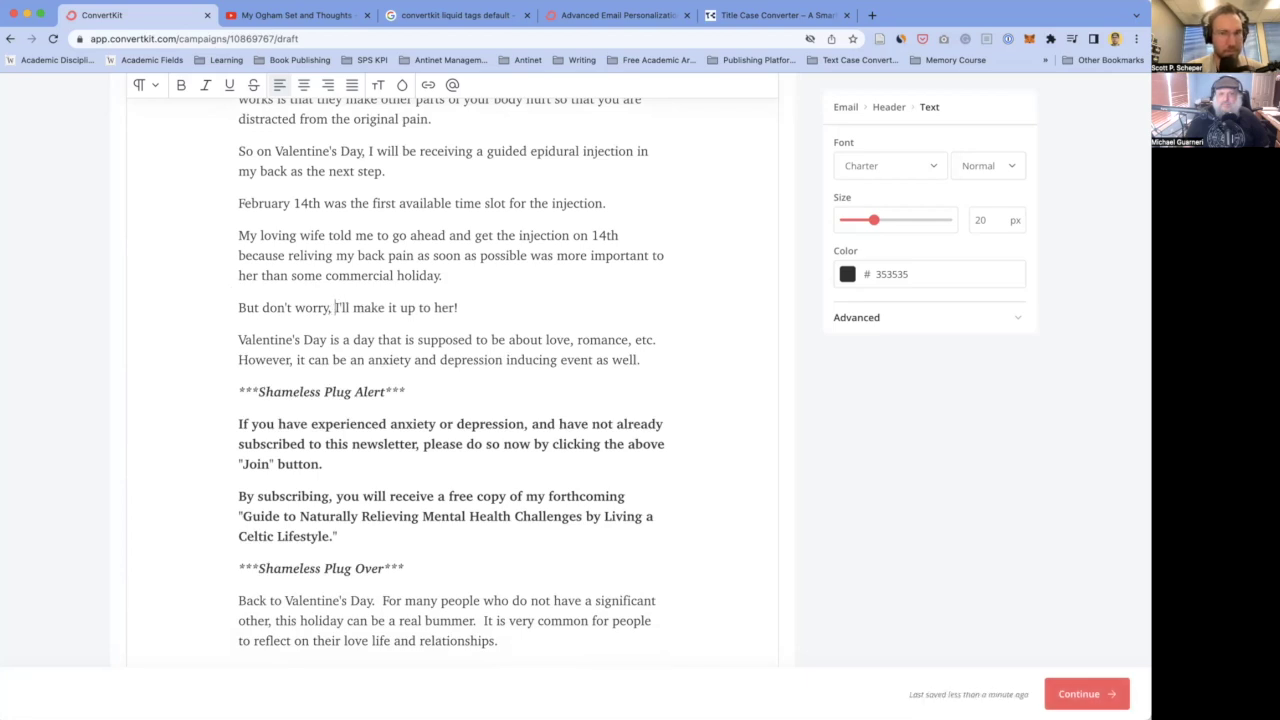
left_click(240, 391)
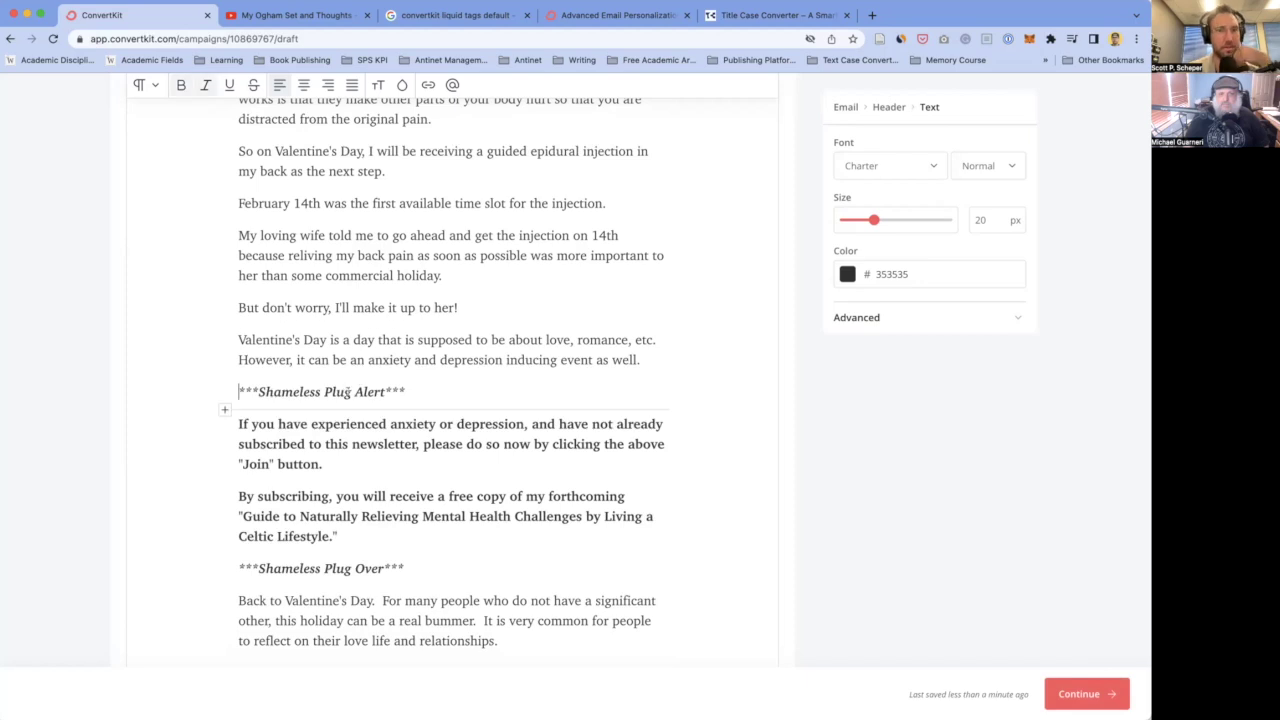
- Make the word 'supposed' bold and underlined with Ctrl+B and Ctrl+U
scroll(369, 330, "down", 1)
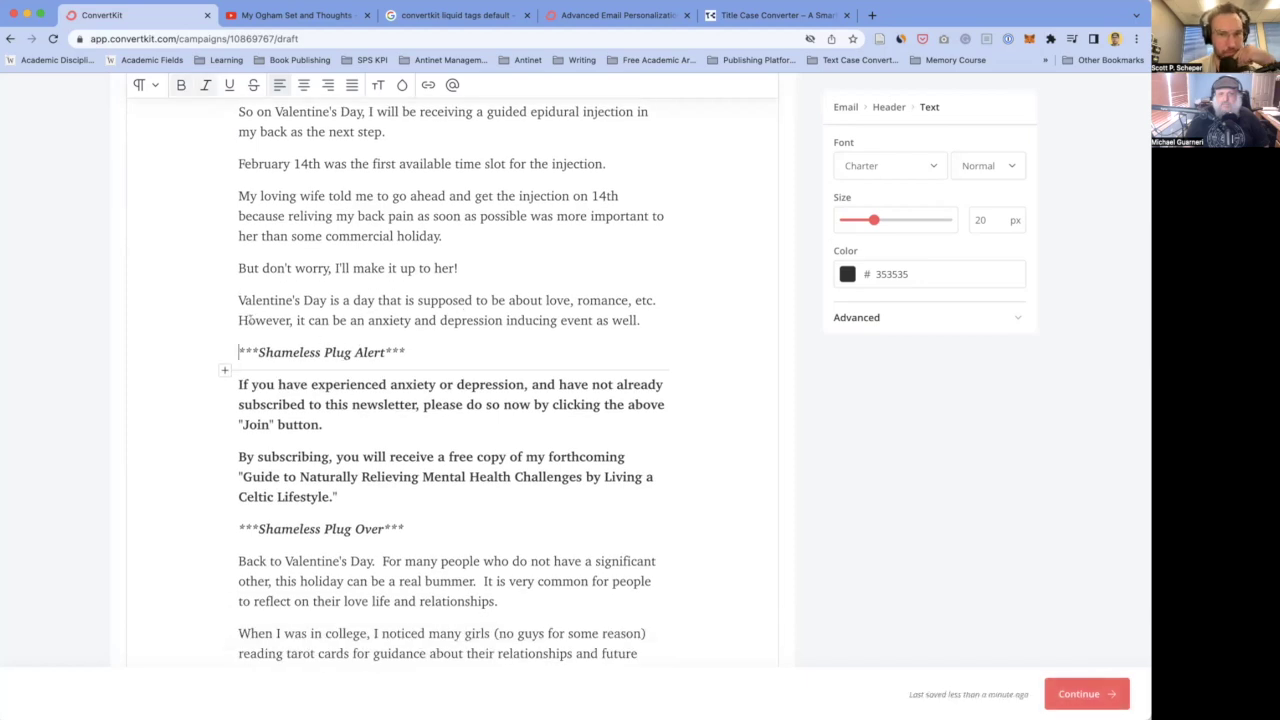
double_click(443, 300)
key("ctrl+b")
key("ctrl+u")
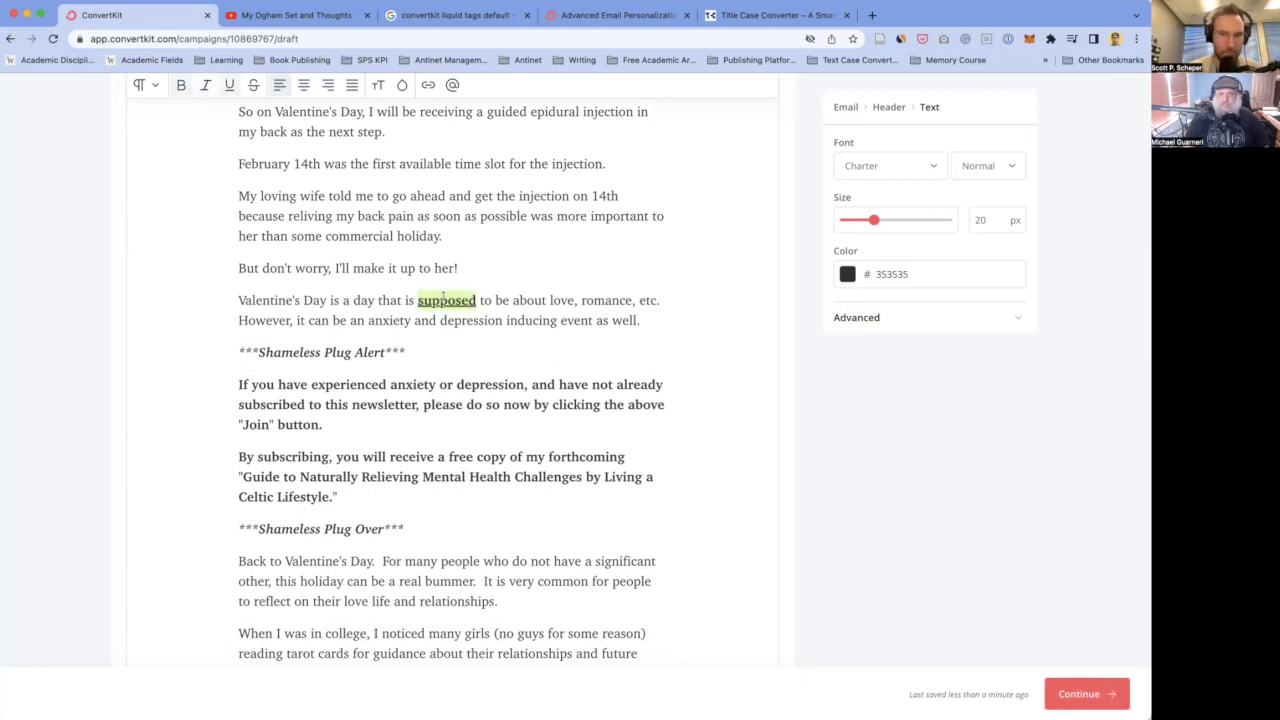
- Replace the comma after 'love' with 'and' and end the sentence with a period instead of 'etc.'
key("End")
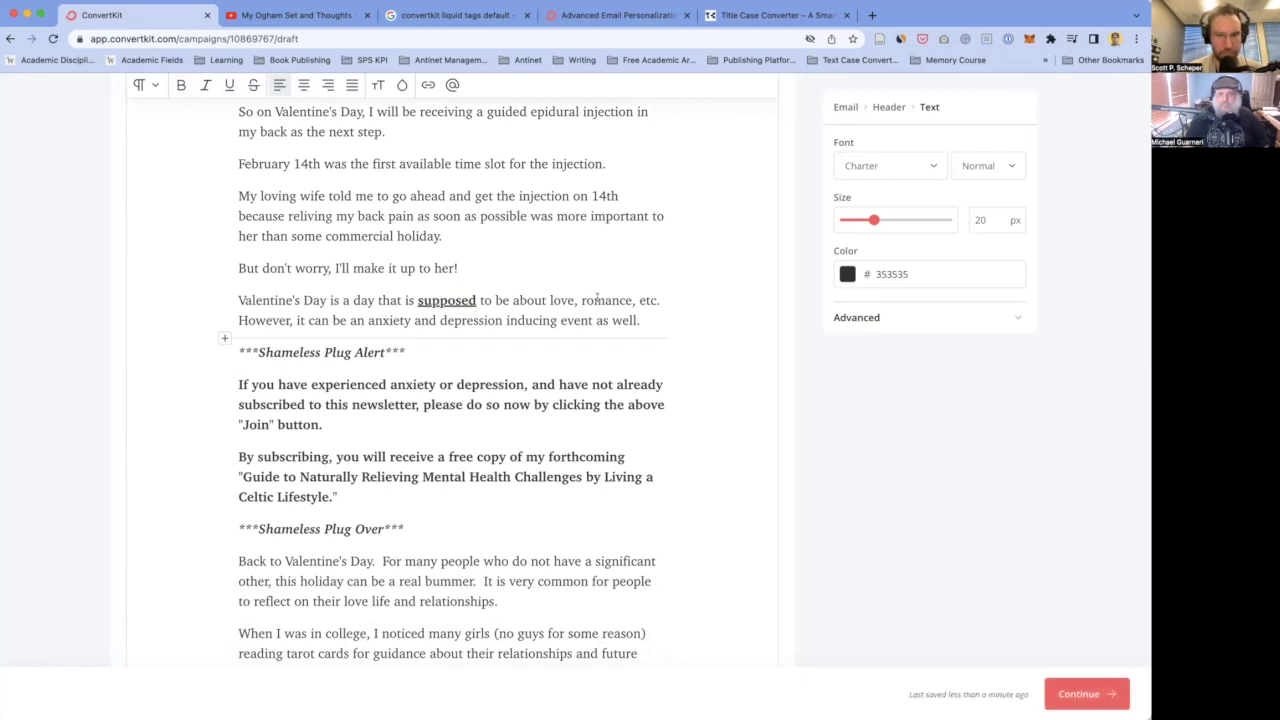
key("BackSpace")
key("BackSpace")
type("and")
key("shift+alt+Left")
key("BackSpace")
key("BackSpace")
key("BackSpace")
type(".")
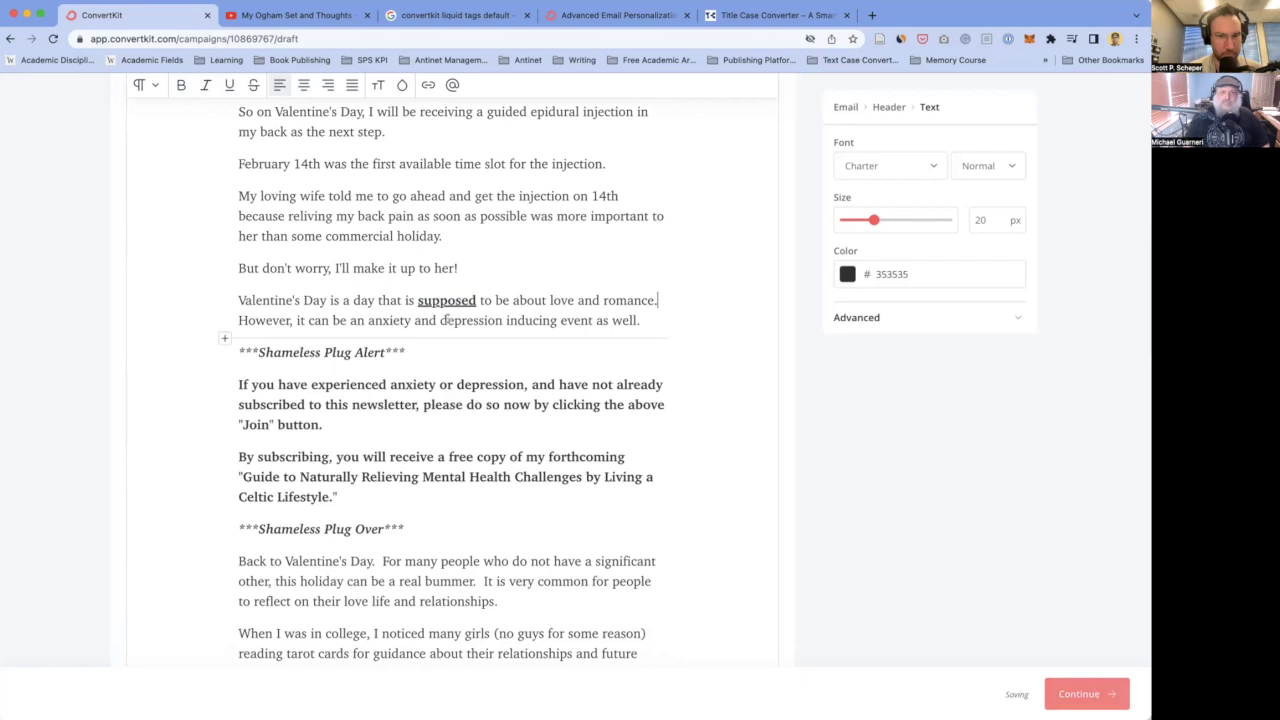
- Delete 'anxiety and' and hyphenate 'depression-inducing' in the Valentine's paragraph
left_click_drag(439, 320, 366, 320)
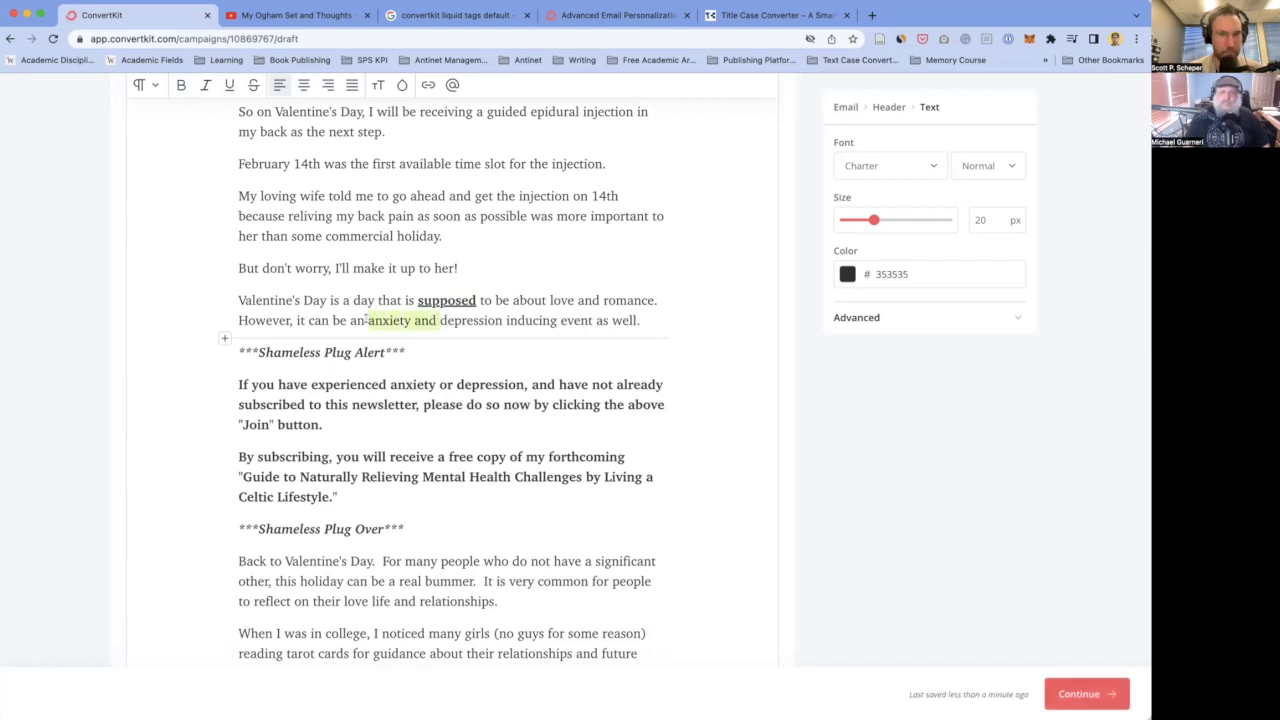
key("BackSpace")
left_click(436, 320)
key("BackSpace")
type("-")
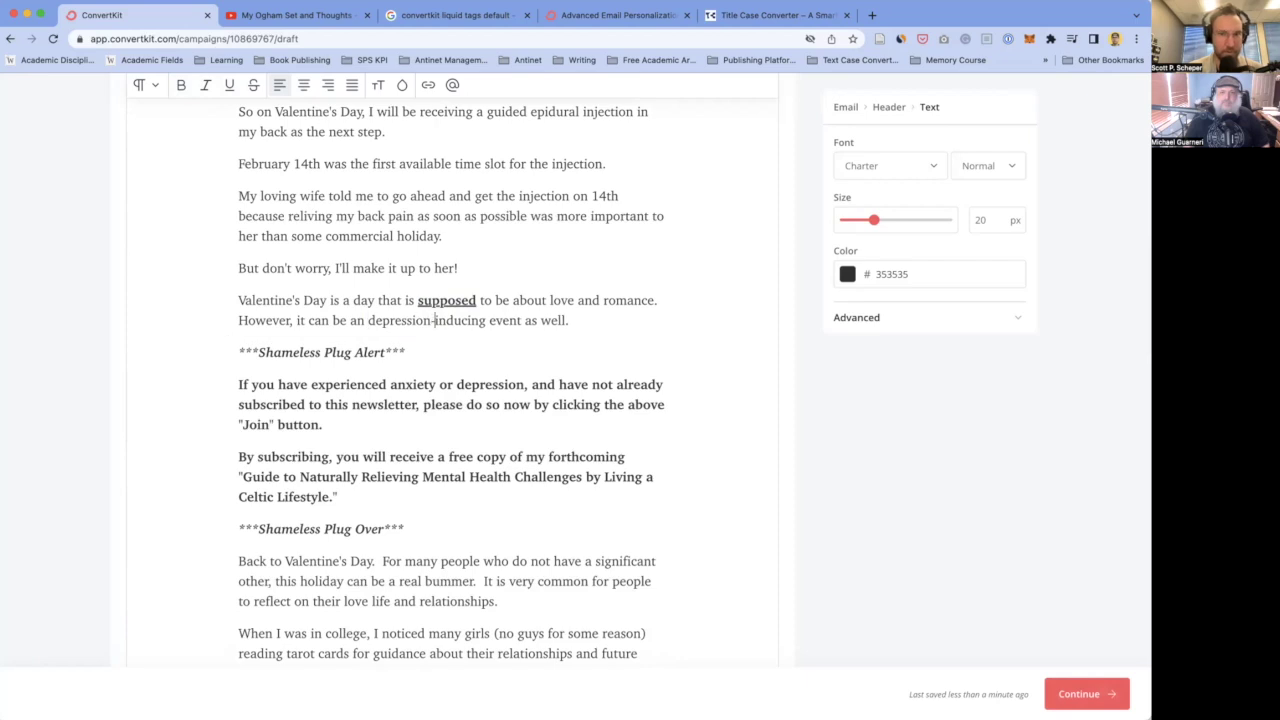
left_click(406, 352)
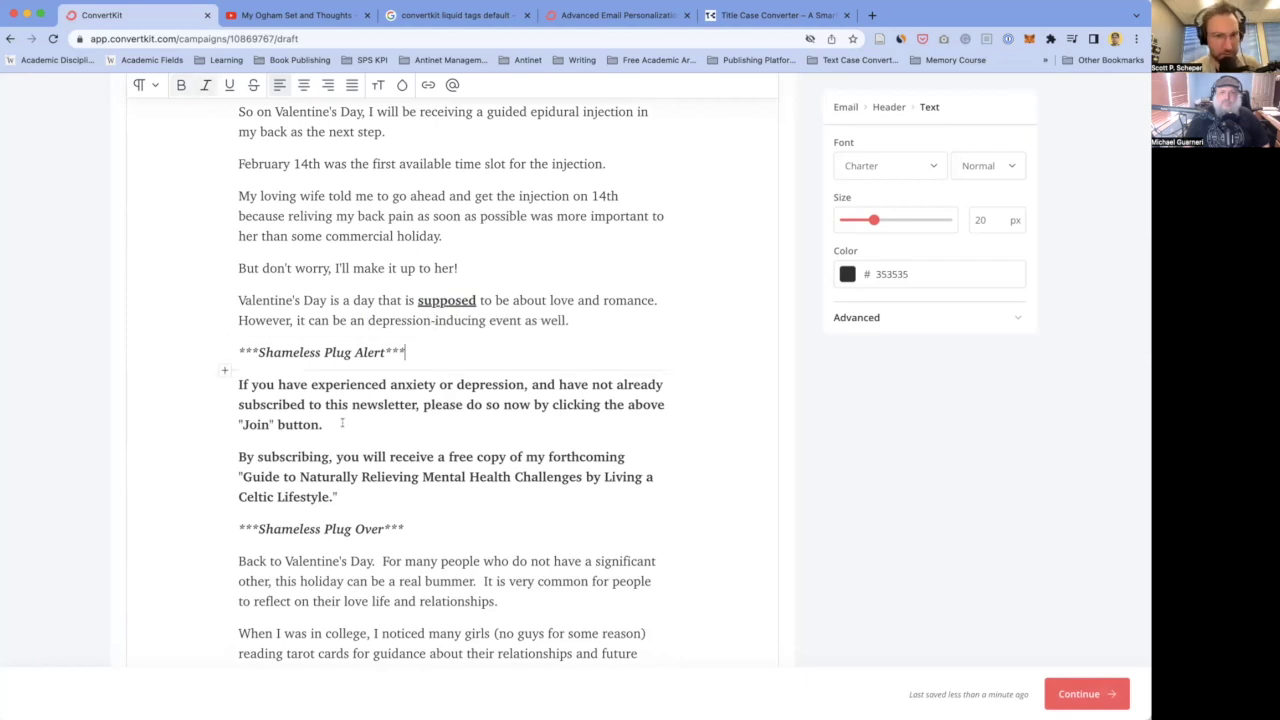
scroll(342, 423, "down", 2)
scroll(350, 324, "down", 1)
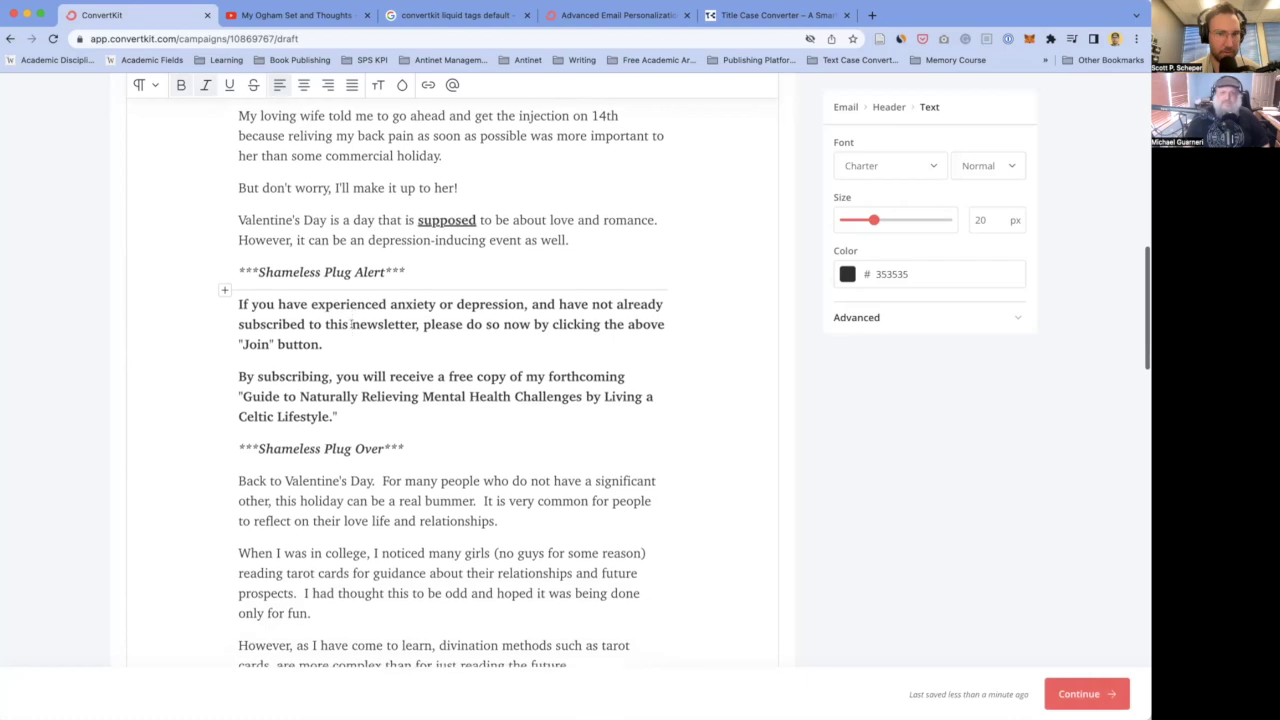
scroll(407, 276, "down", 1)
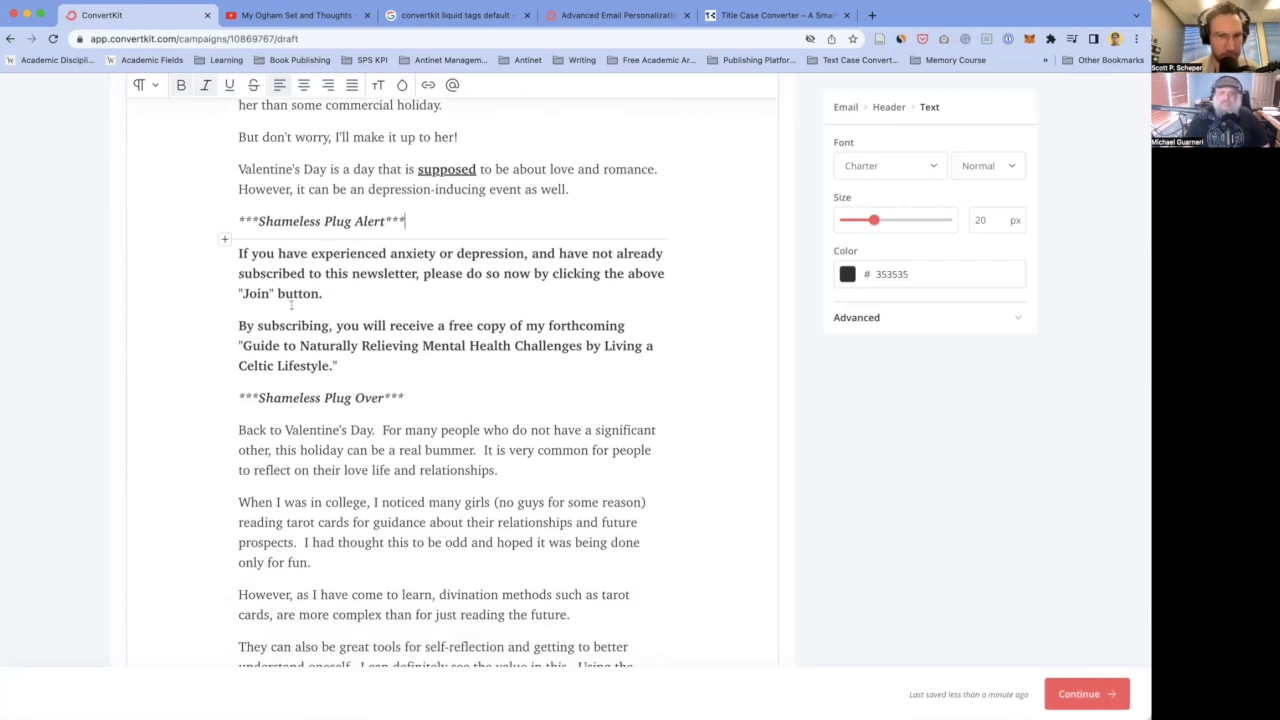
scroll(318, 330, "down", 2)
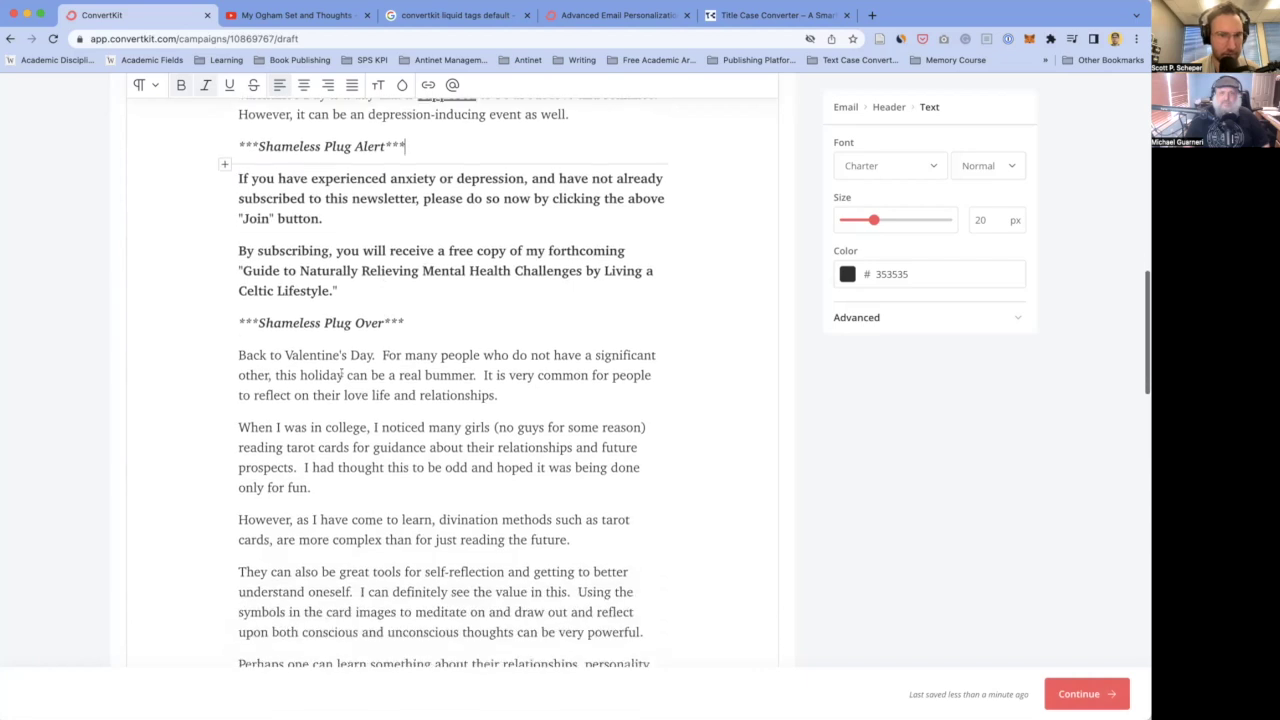
scroll(314, 300, "up", 2)
scroll(428, 371, "down", 1)
- Delete the entire Shameless Plug block
left_click_drag(406, 381, 226, 203)
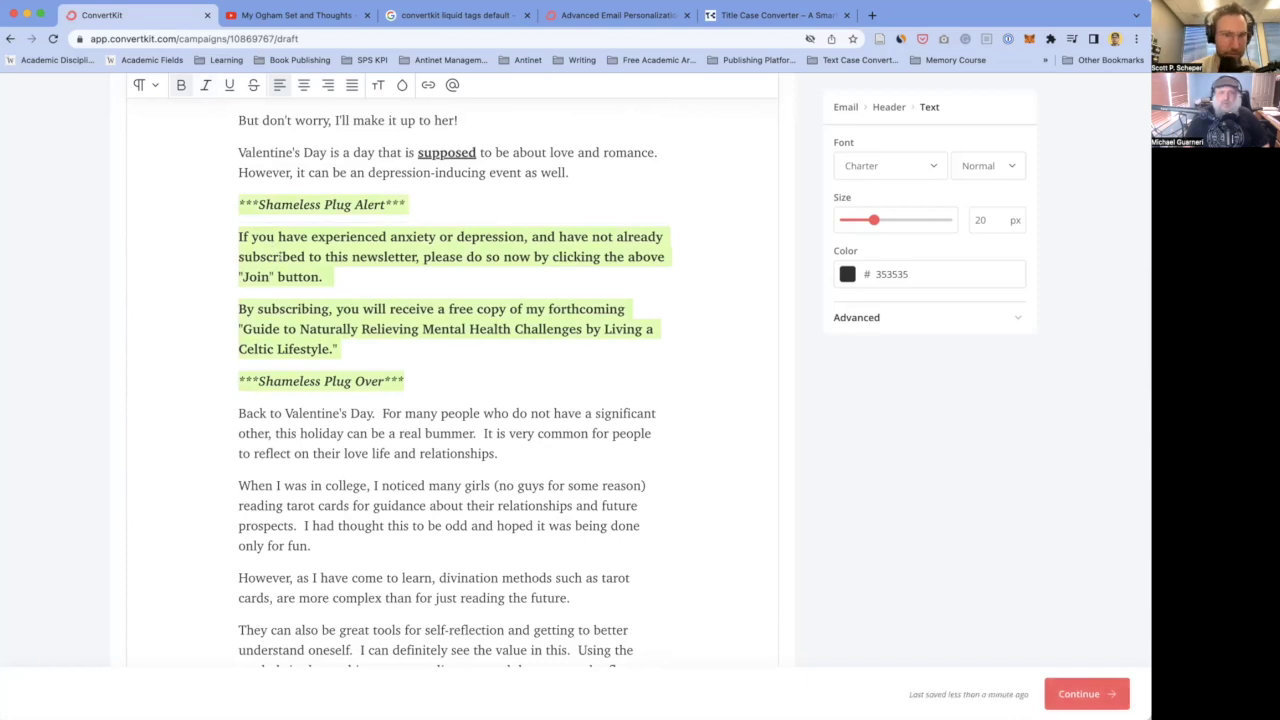
key("BackSpace")
key("BackSpace")
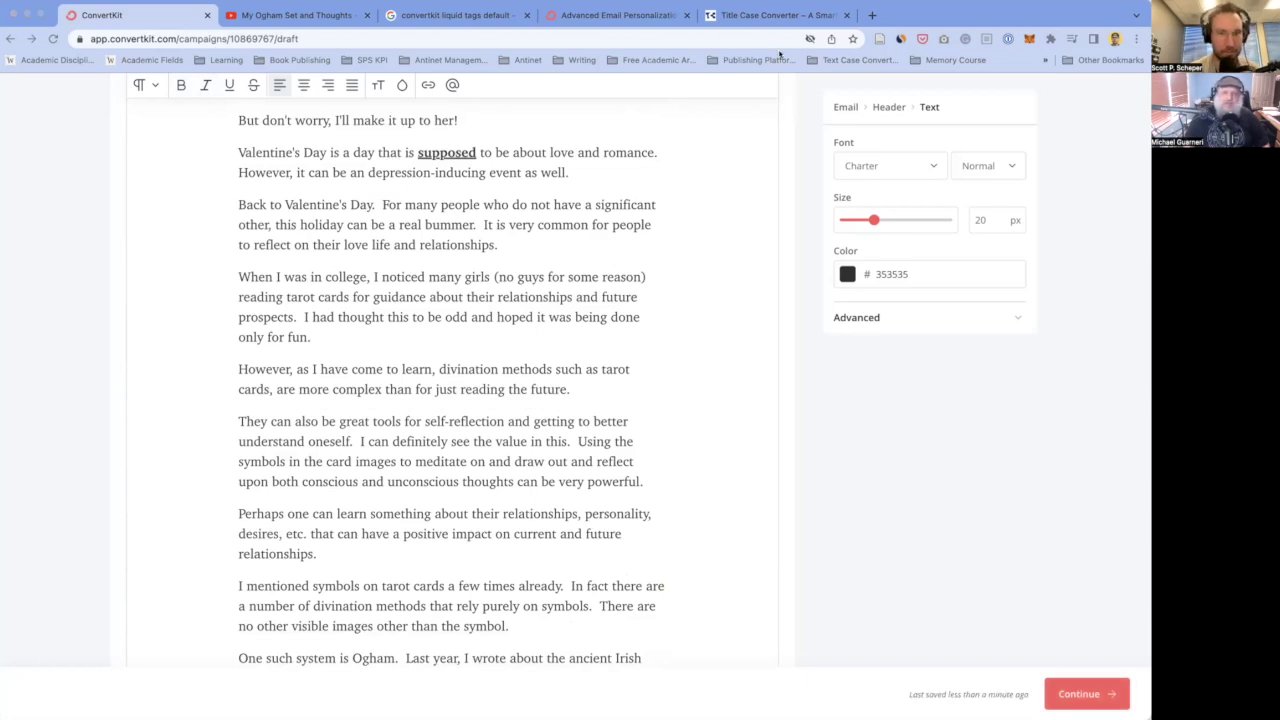
scroll(387, 310, "up", 1)
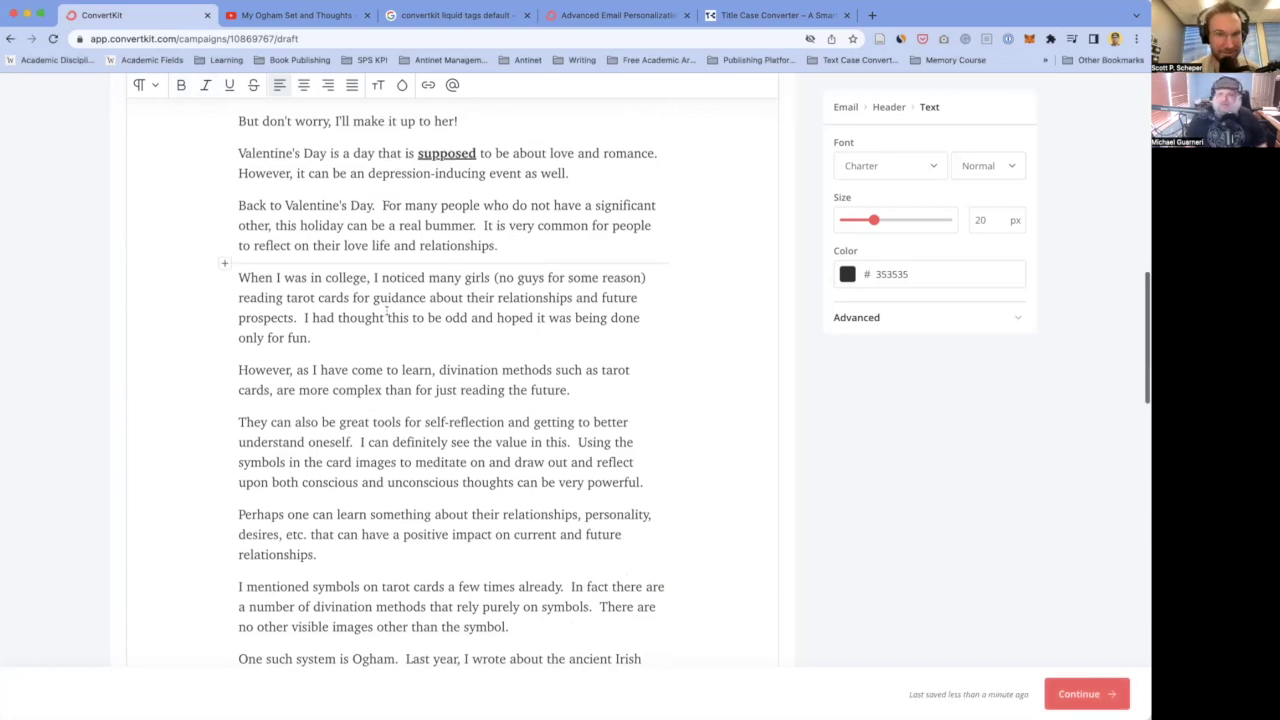
scroll(387, 310, "up", 2)
scroll(330, 265, "down", 1)
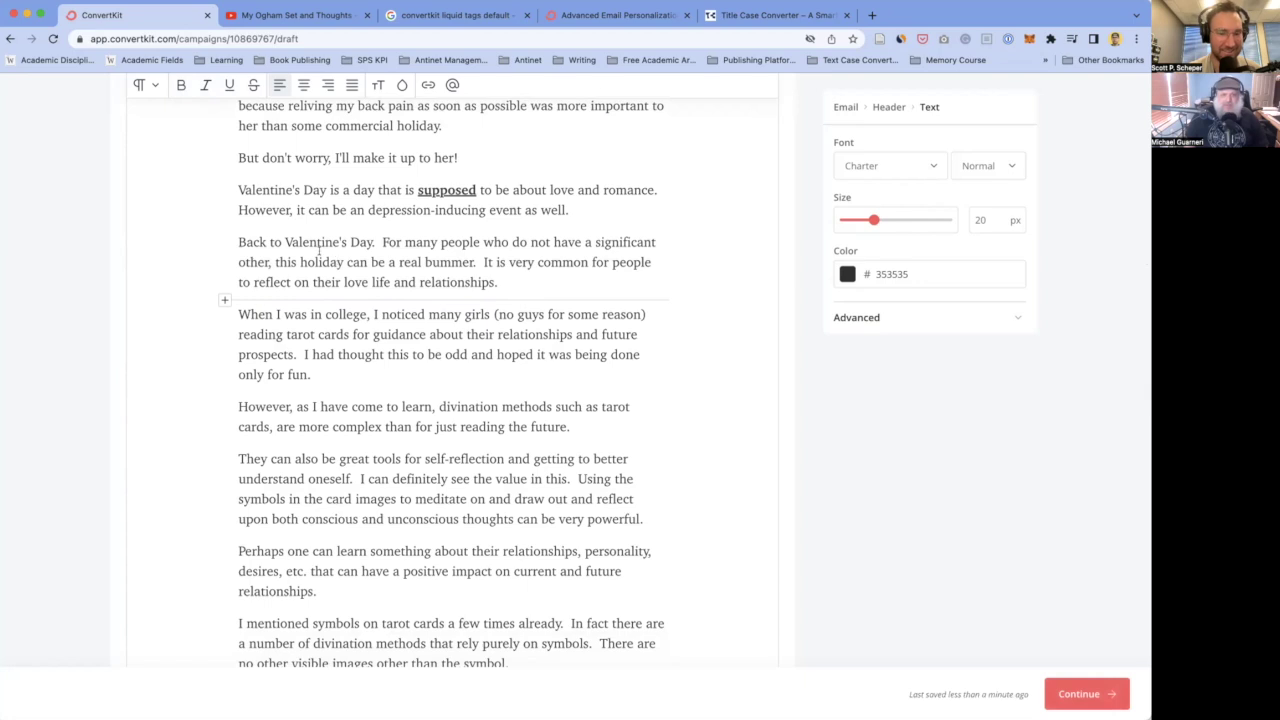
scroll(318, 250, "up", 1)
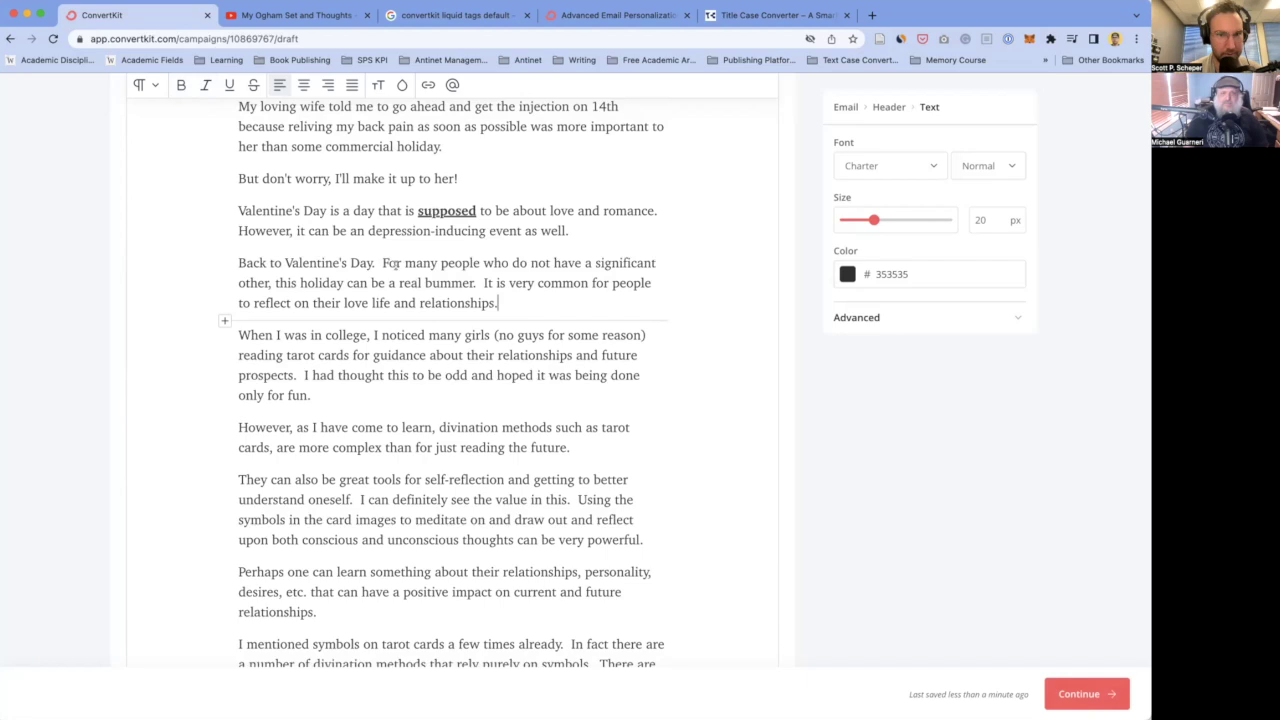
- Delete the opening sentence 'Back to Valentine's Day.' from the next paragraph
left_click_drag(380, 263, 227, 267)
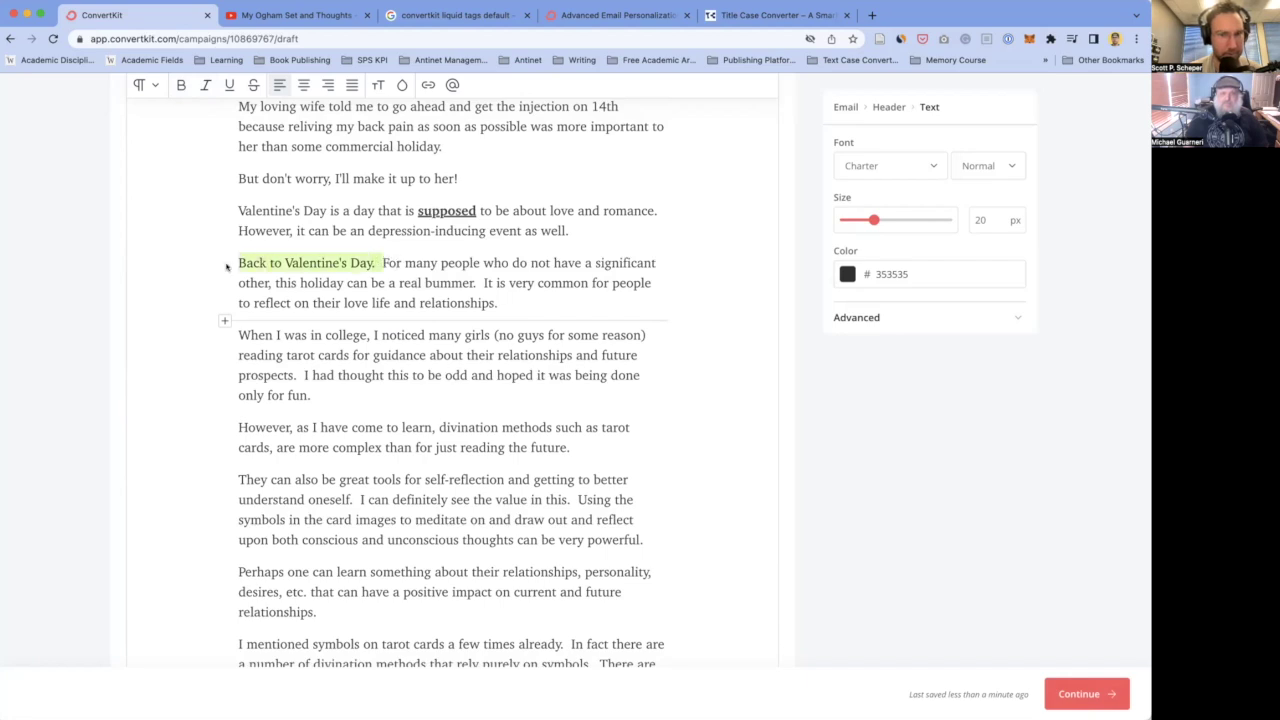
key("BackSpace")
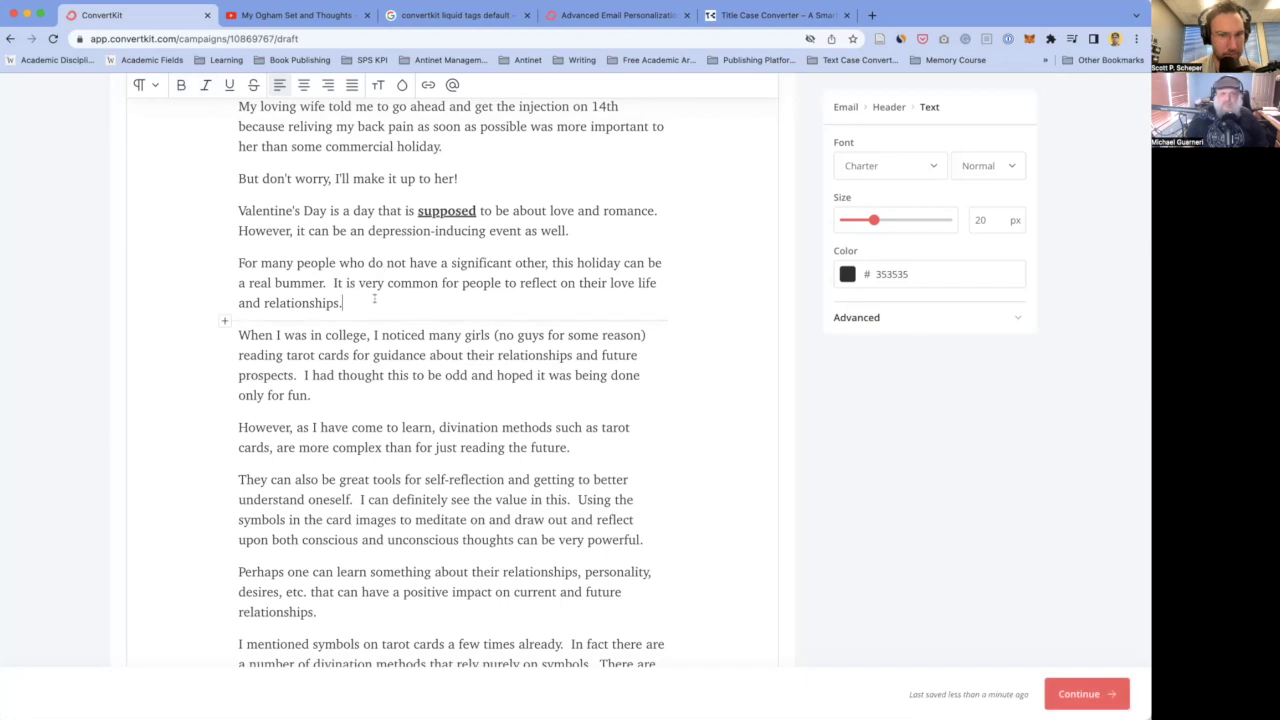
scroll(374, 298, "down", 3)
left_click(350, 297)
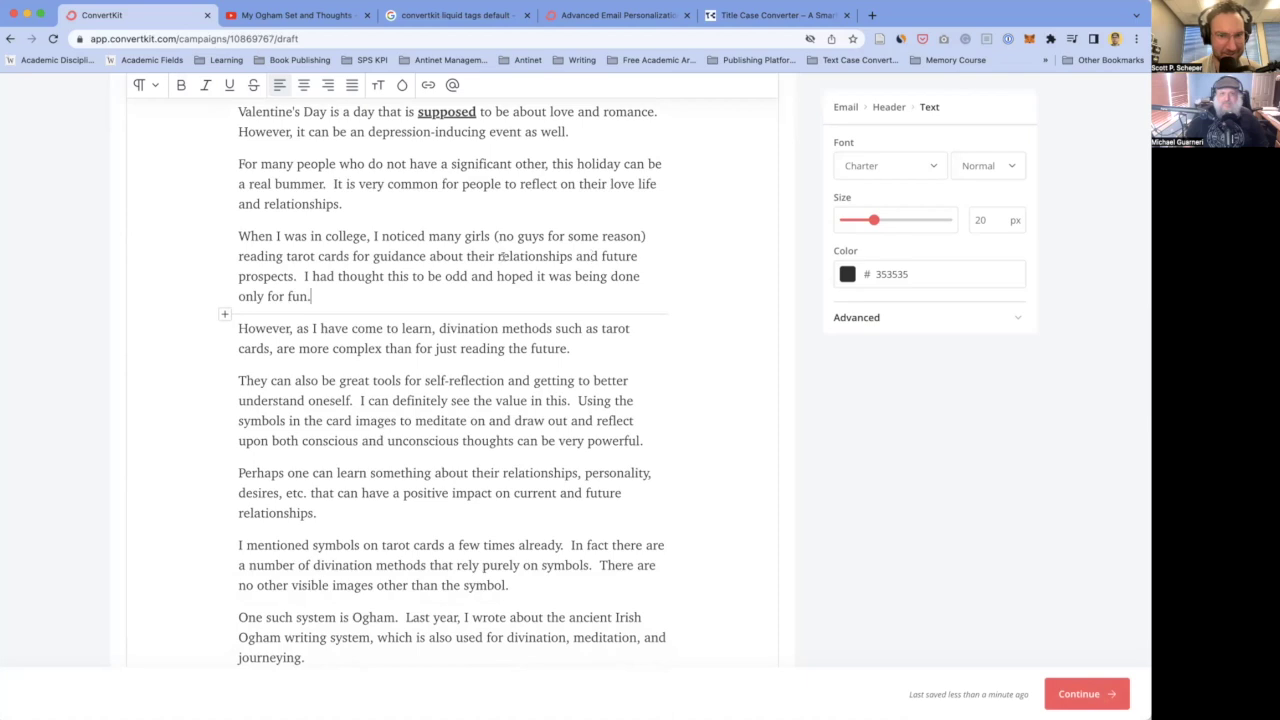
- Delete 'relationships and' and start a new paragraph at 'I had thought'
left_click_drag(600, 255, 495, 254)
key("BackSpace")
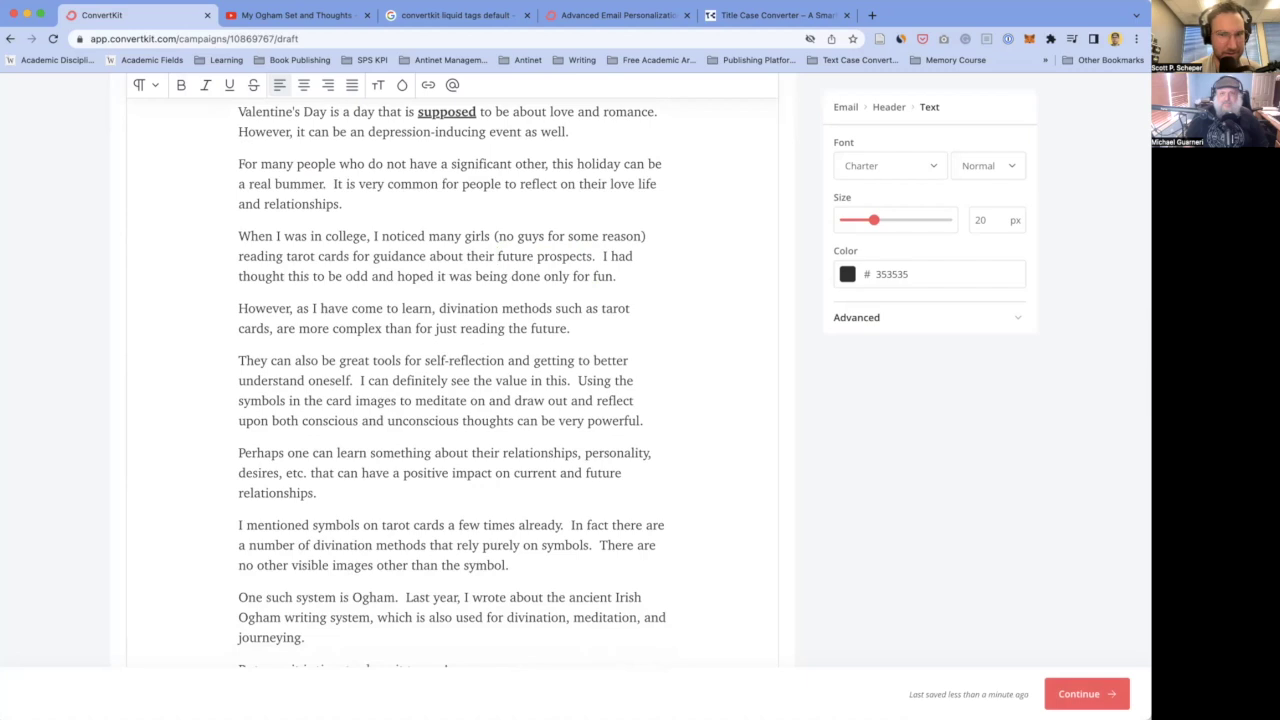
left_click(599, 256)
key("Return")
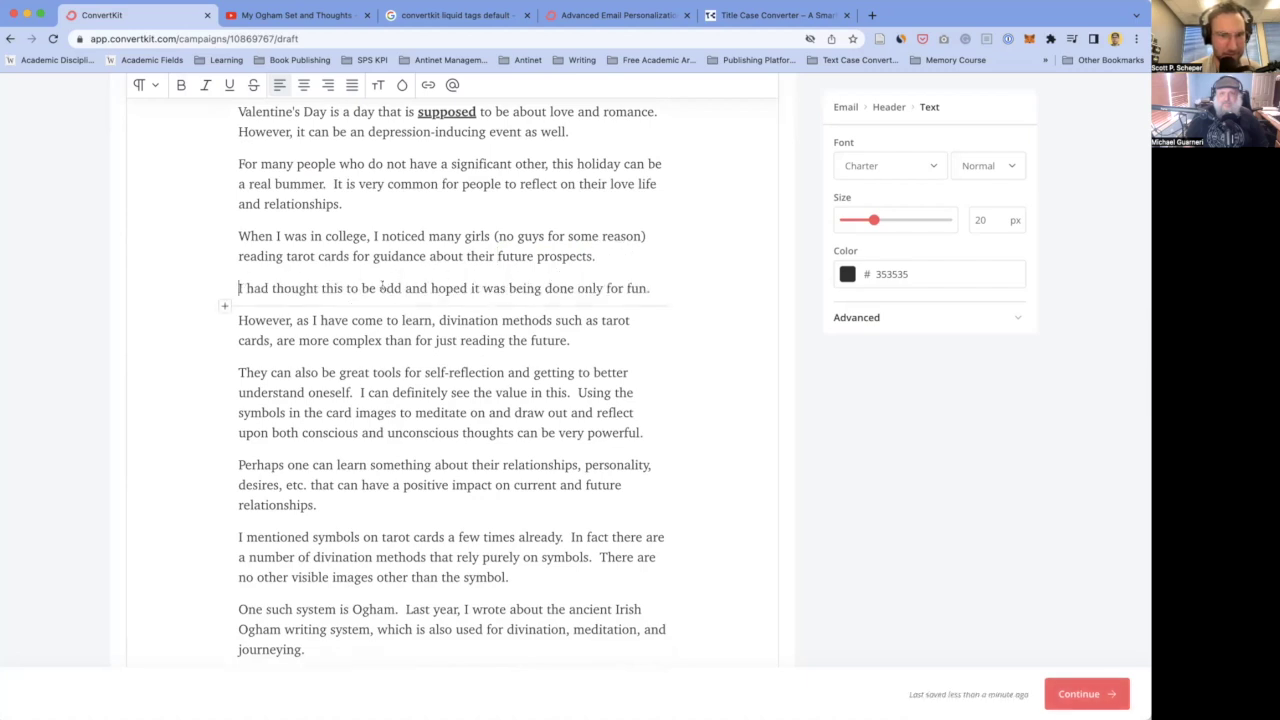
scroll(435, 294, "down", 2)
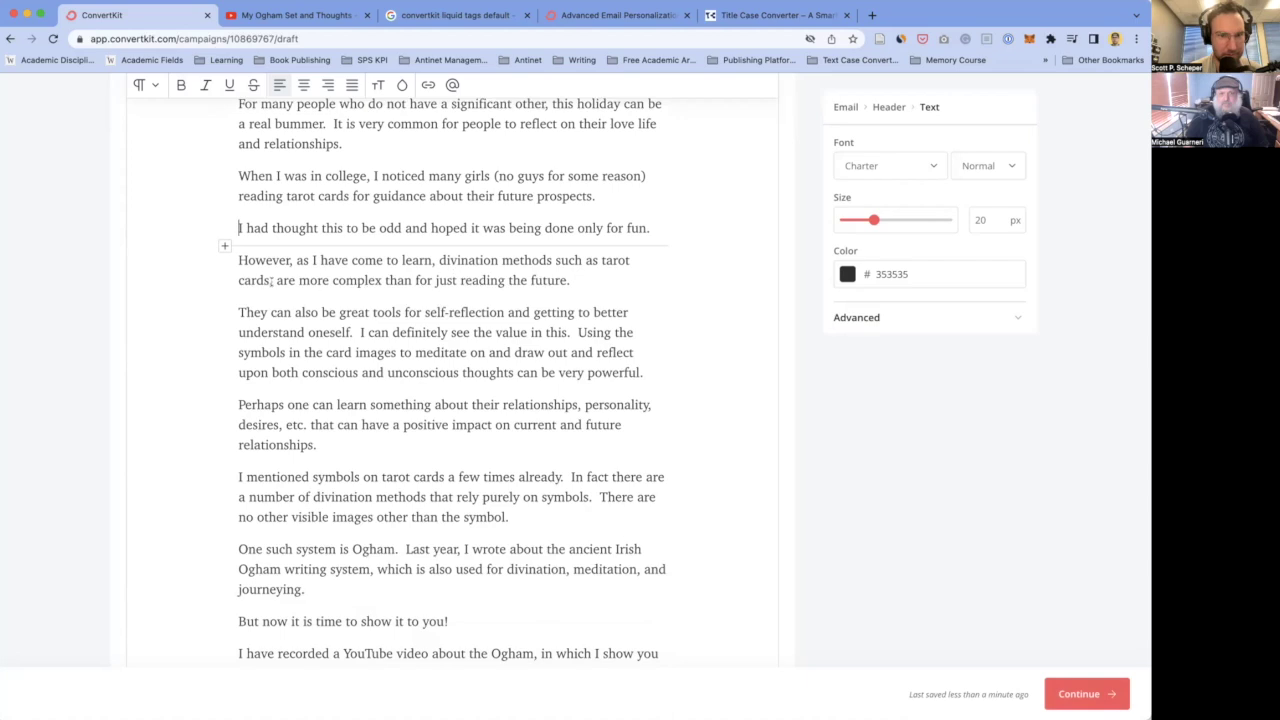
scroll(334, 307, "down", 2)
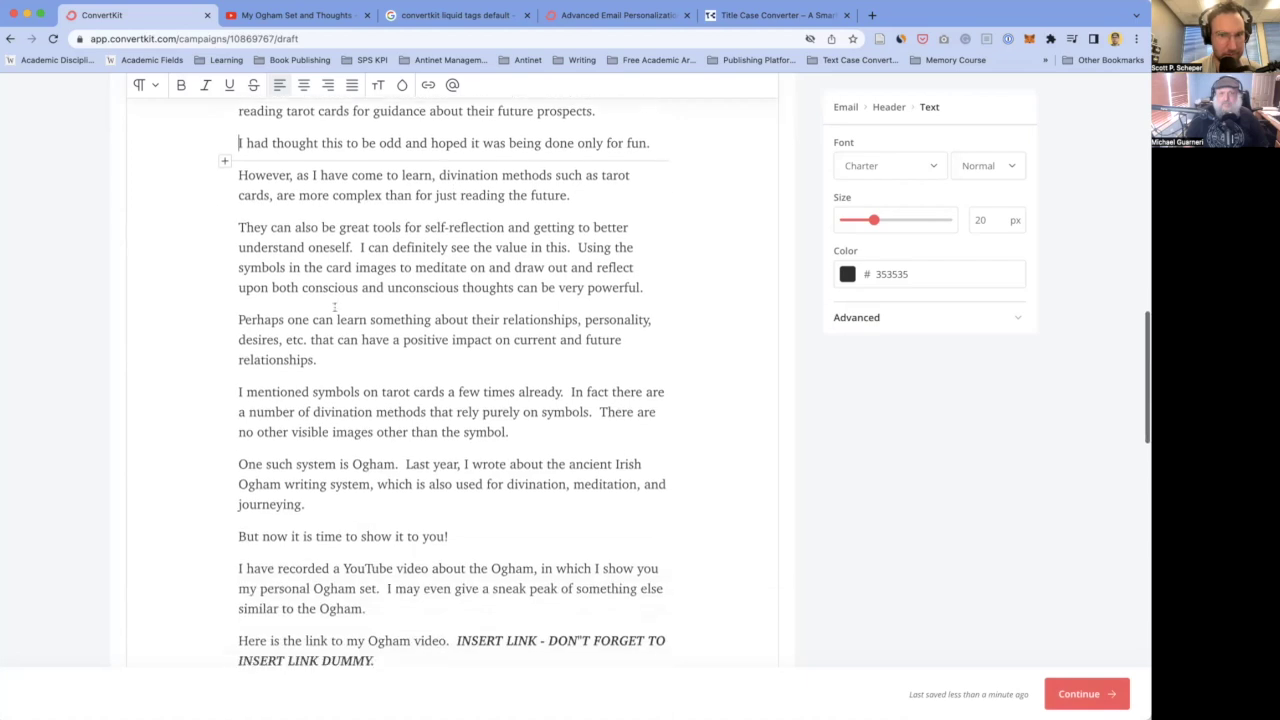
scroll(334, 307, "up", 1)
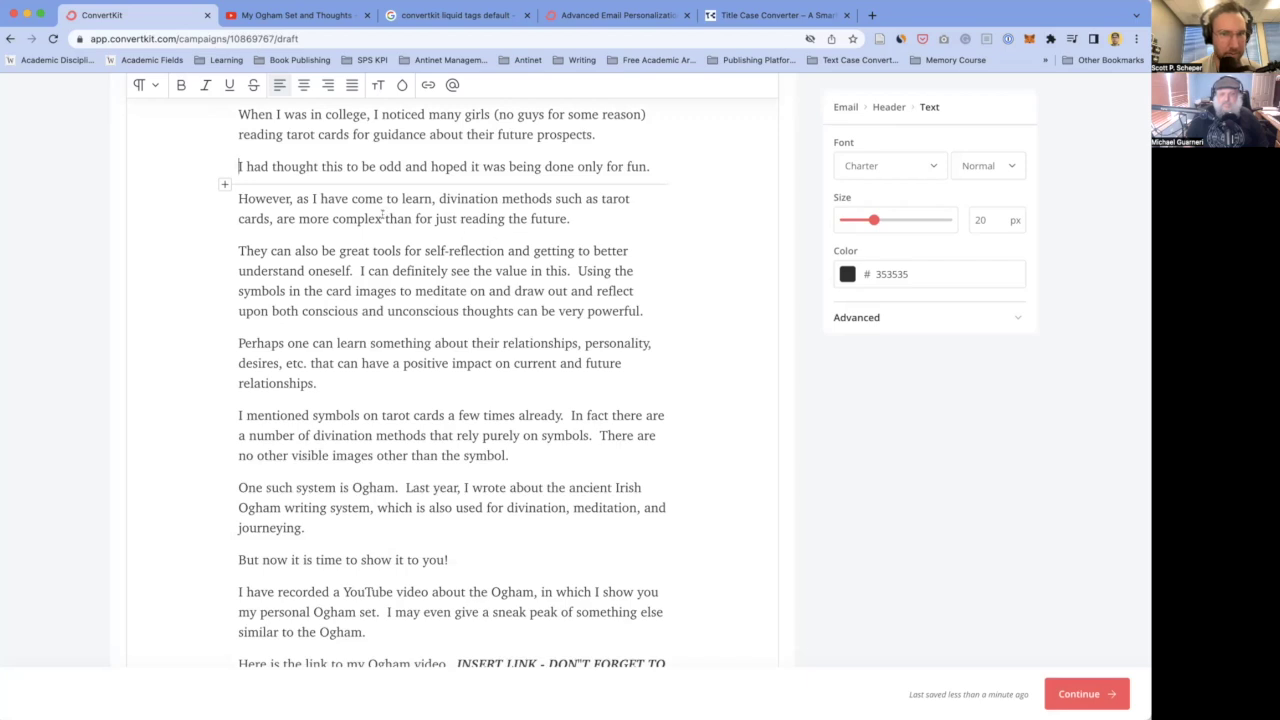
- Drop 'as', add 'that' after 'learn', parenthesize 'such as tarot cards', and italicize 'just'
left_click(315, 198)
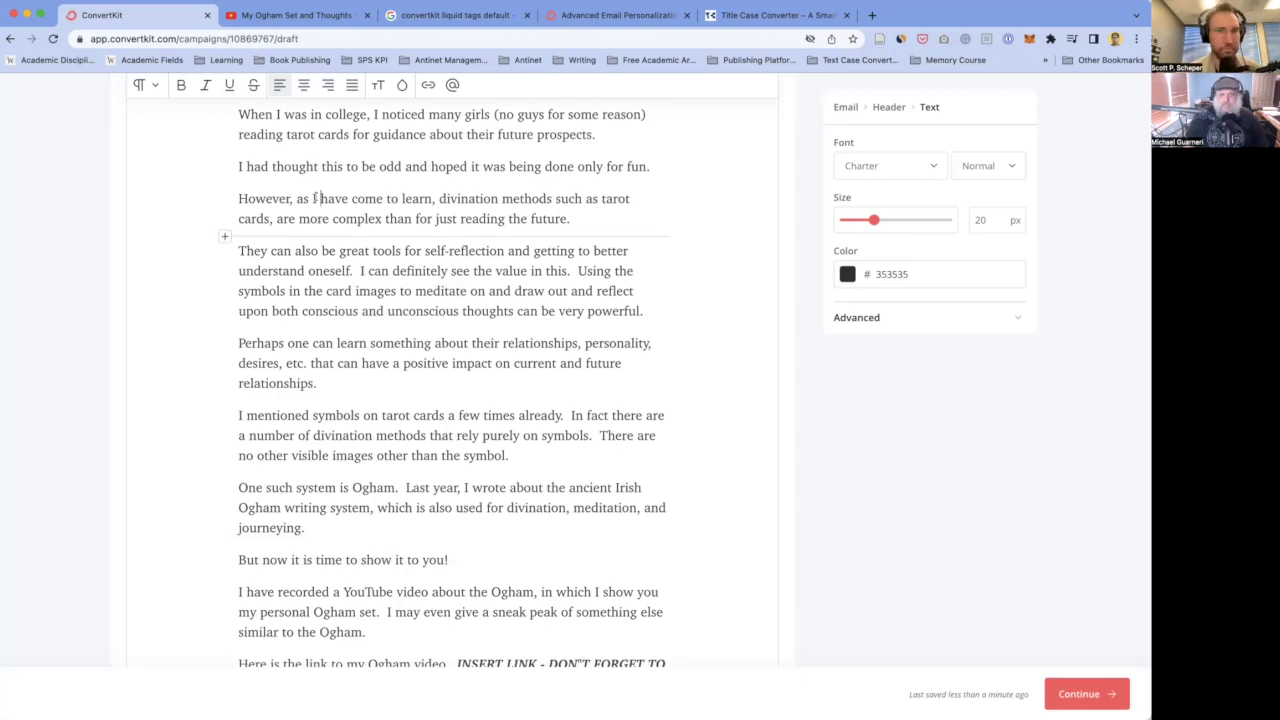
key("BackSpace")
key("BackSpace")
key("BackSpace")
key("BackSpace")
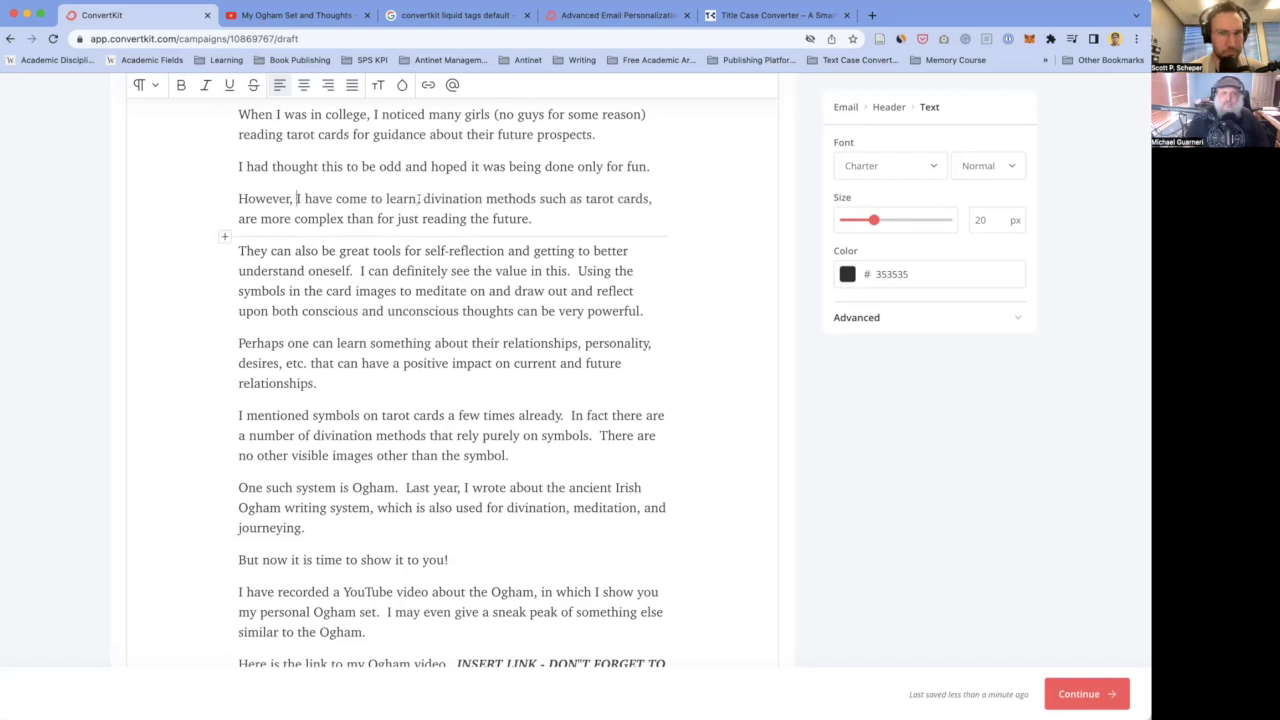
left_click(417, 198)
type("that")
left_click(561, 198)
type("(")
left_click(270, 218)
type(")")
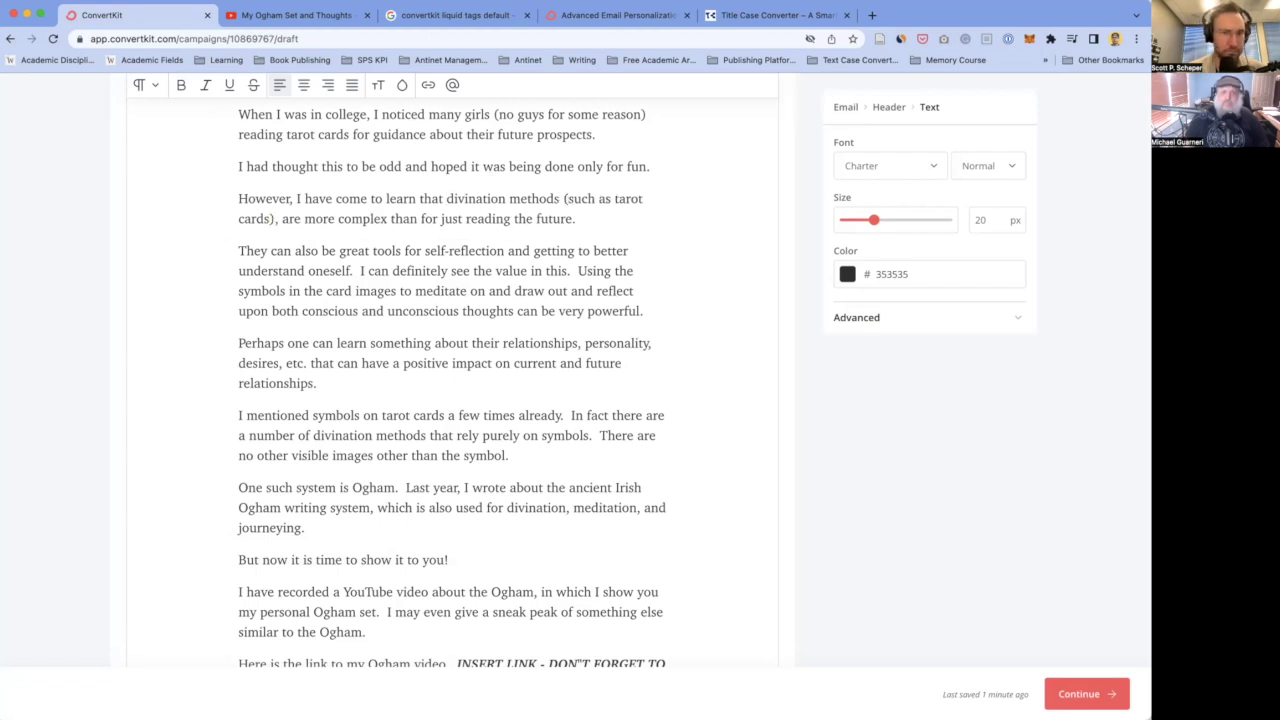
key("Delete")
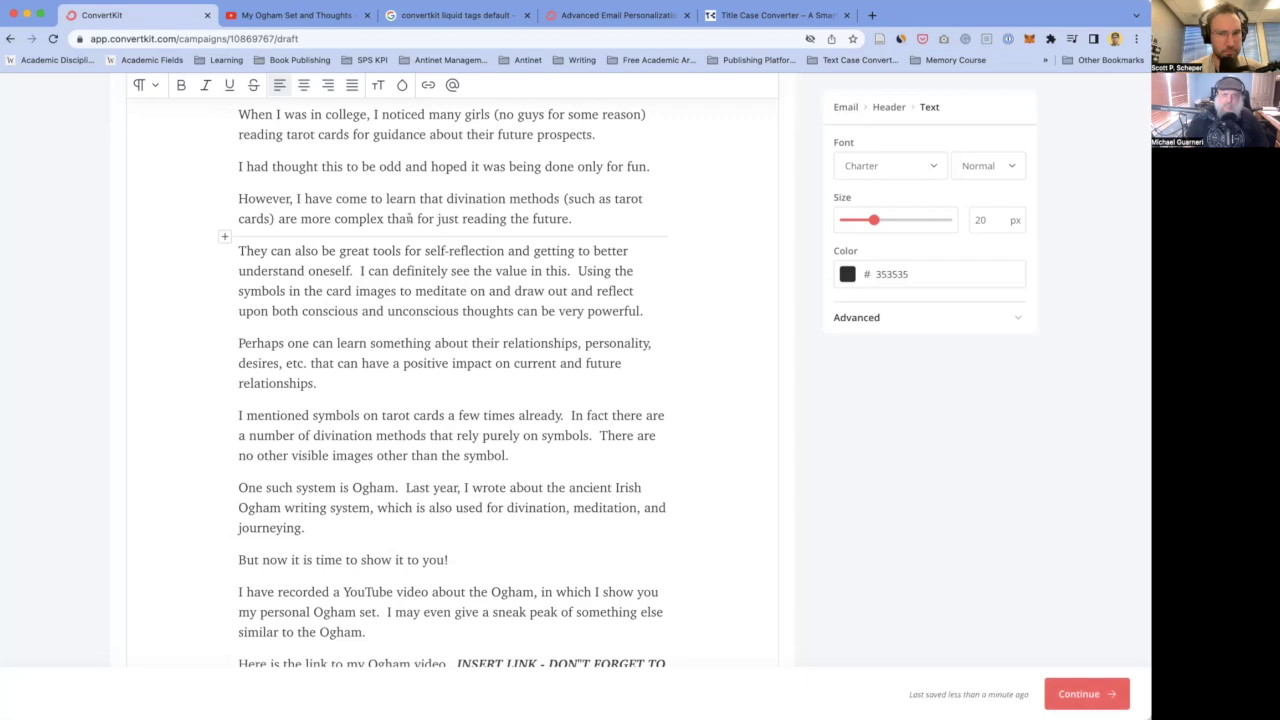
double_click(447, 219)
key("ctrl+i")
- Delete 'also' and 'self-reflection and', then split the paragraph at 'I can definitely'
left_click(322, 248)
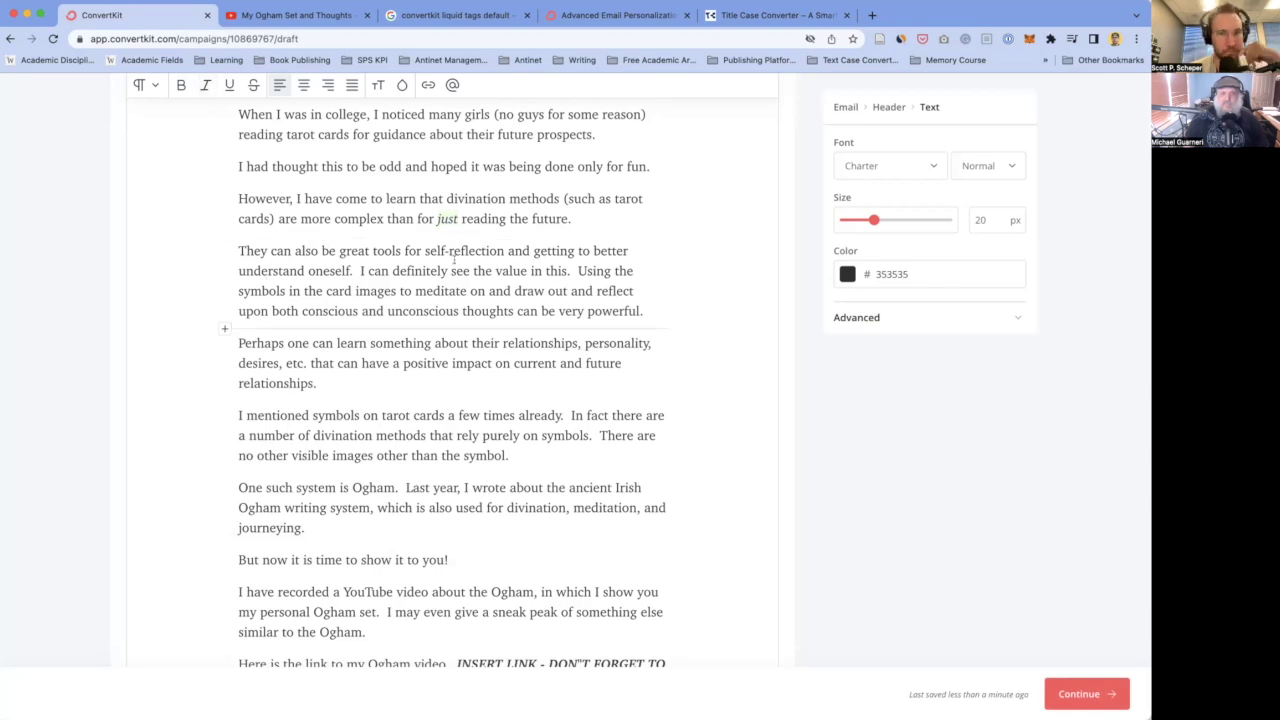
double_click(305, 251)
key("BackSpace")
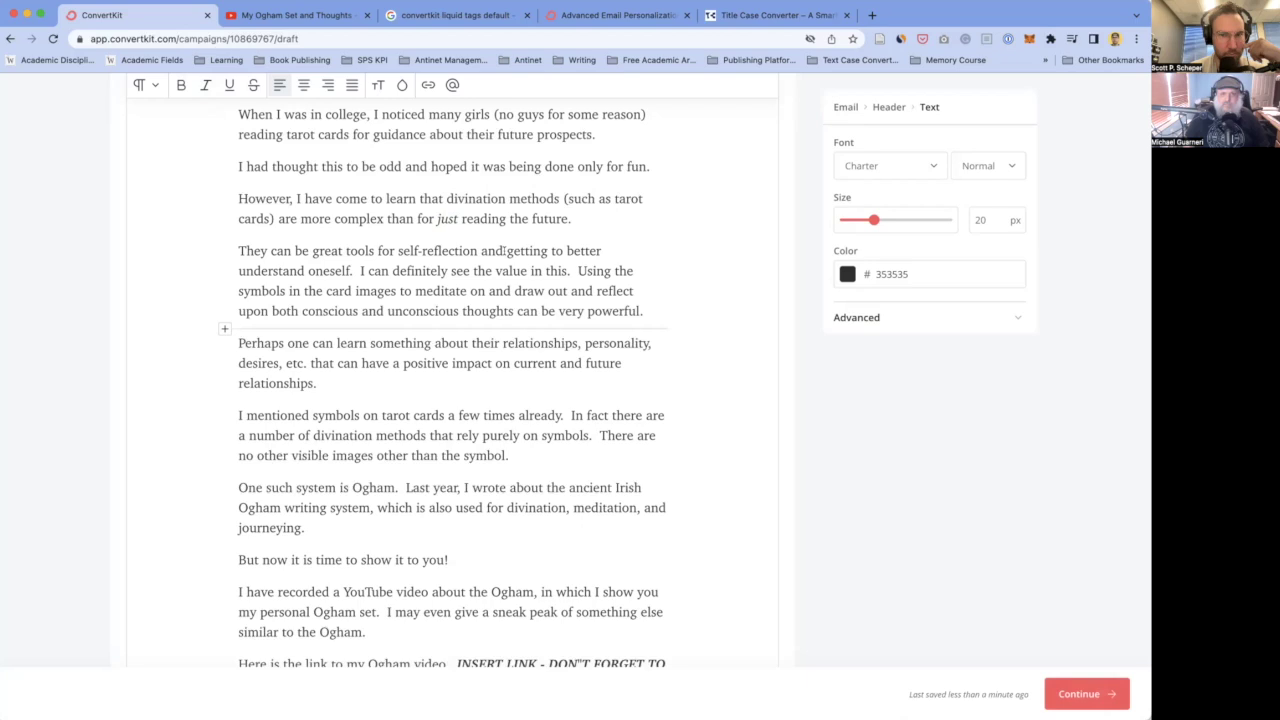
left_click_drag(505, 251, 398, 251)
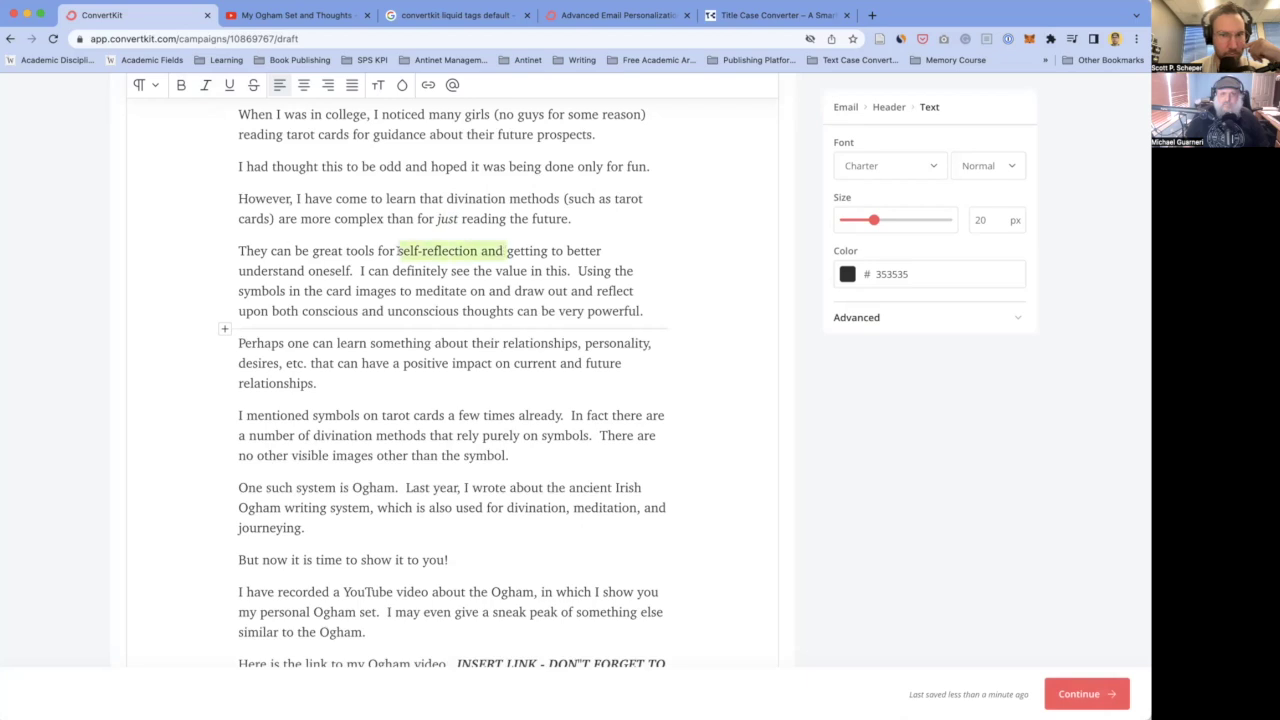
key("BackSpace")
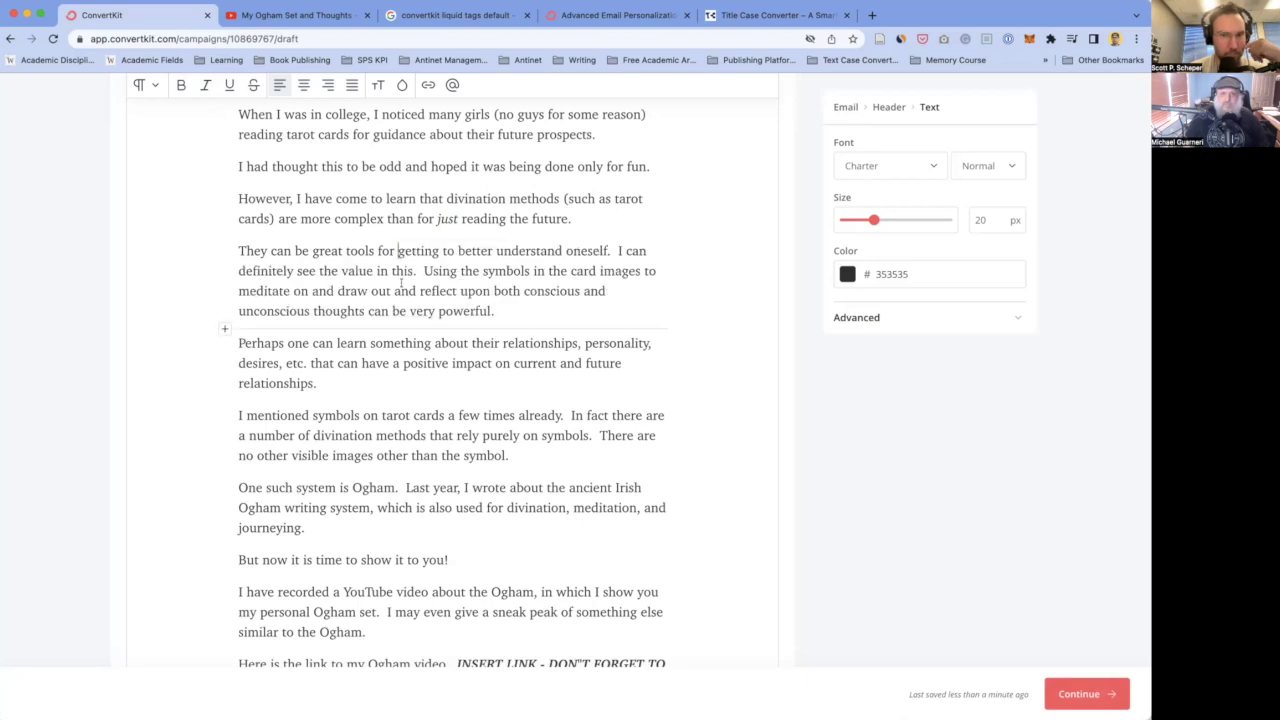
left_click(612, 251)
key("Delete")
key("Delete")
key("Return")
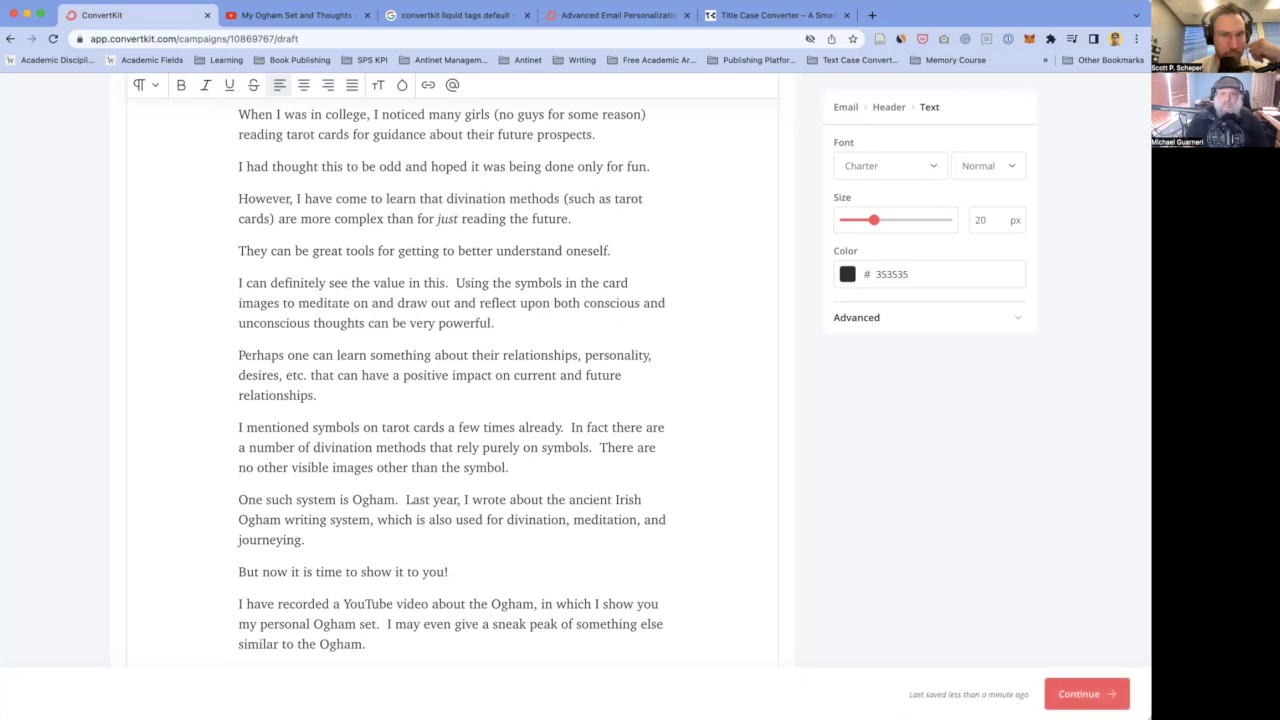
- Remove the word 'can' after 'I' in the new paragraph
left_click(269, 284)
key("BackSpace")
key("BackSpace")
key("BackSpace")
key("BackSpace")
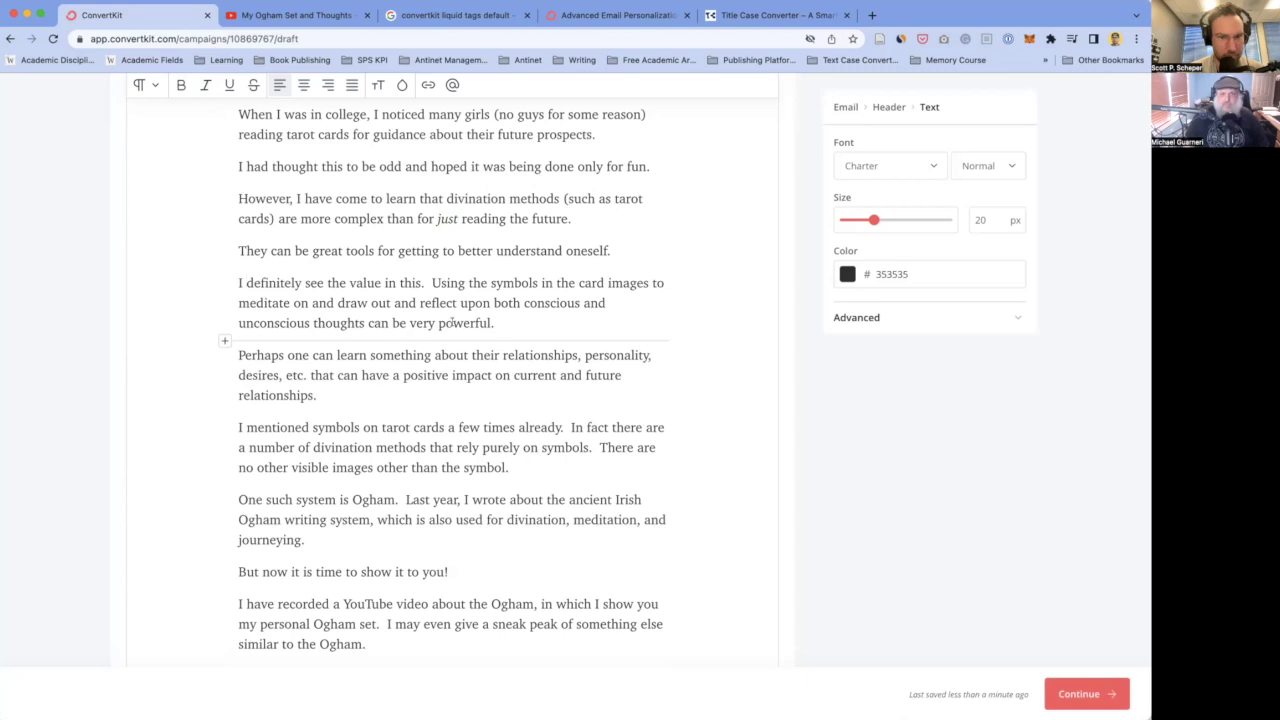
scroll(325, 328, "down", 2)
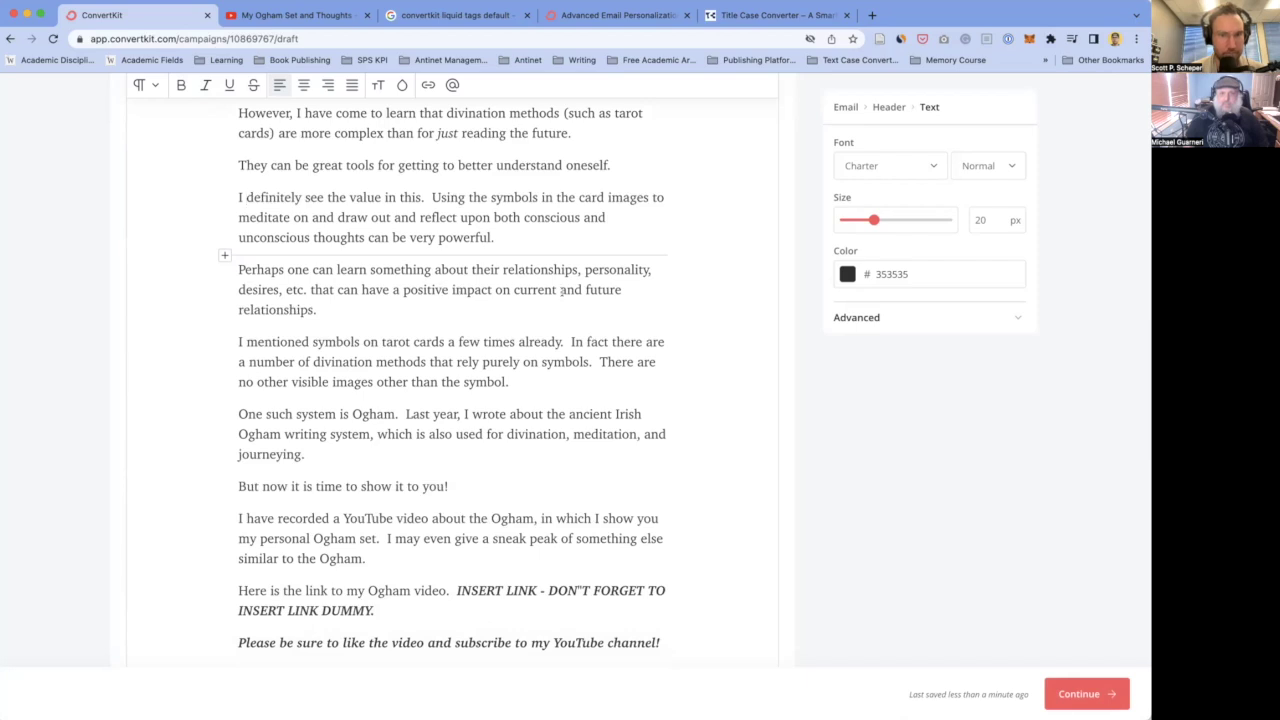
left_click(394, 310)
scroll(394, 310, "down", 3)
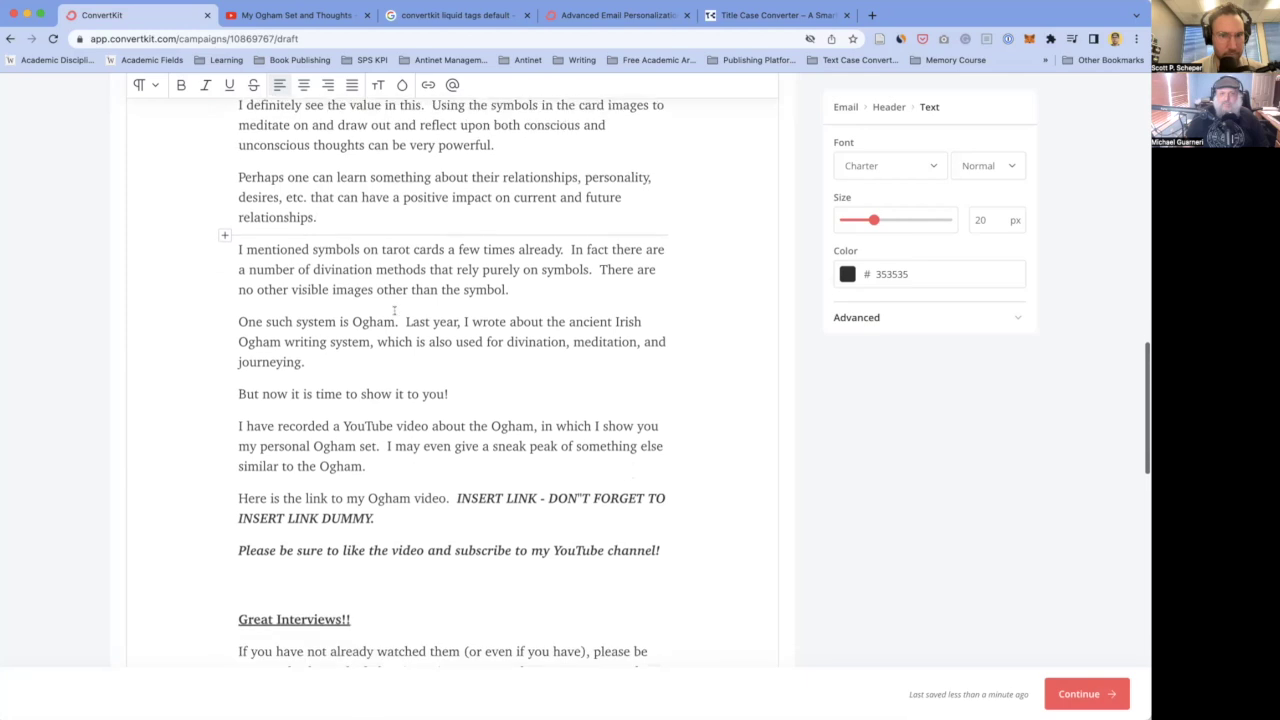
left_click(551, 251)
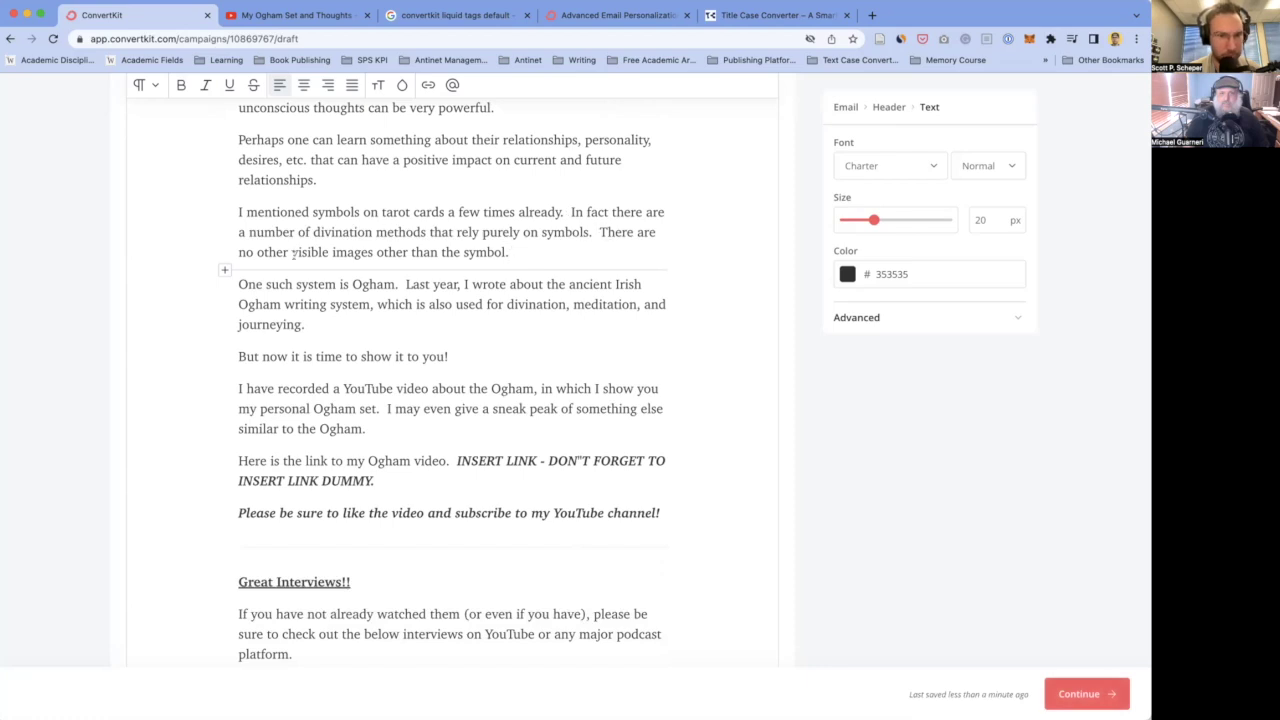
left_click(352, 322)
scroll(380, 290, "down", 1)
left_click(404, 249)
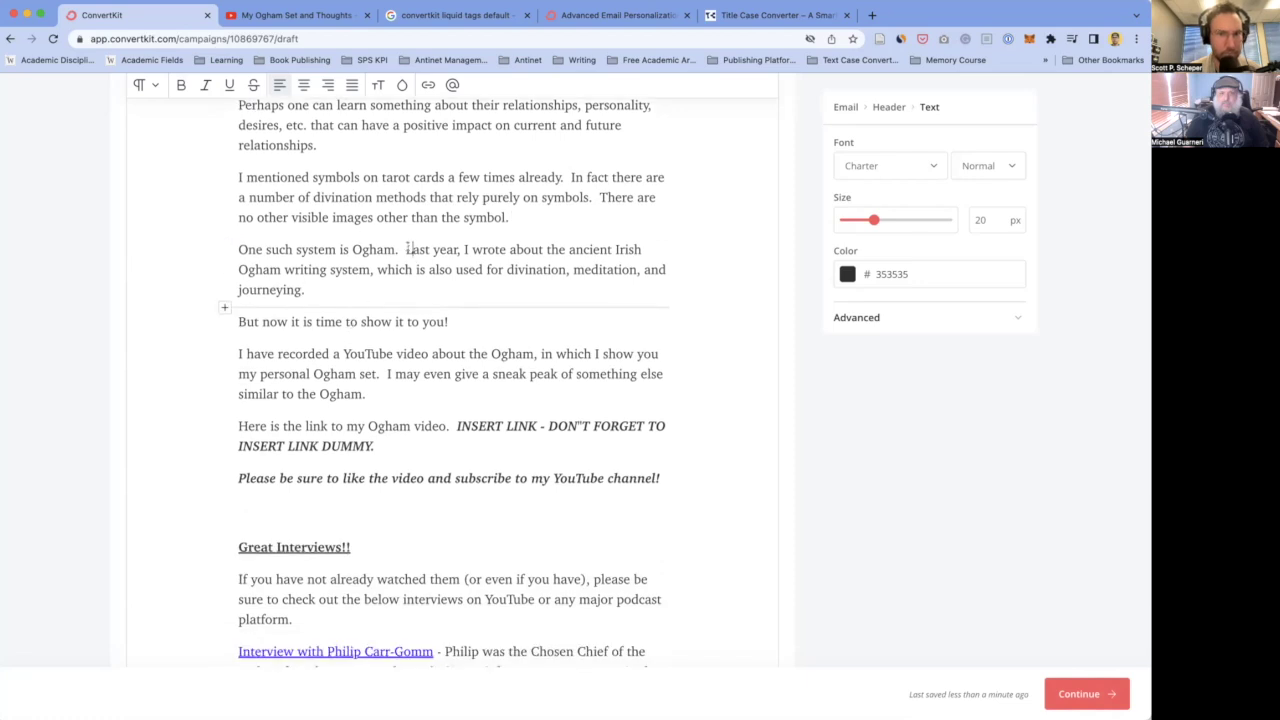
key("BackSpace")
key("BackSpace")
key("Return")
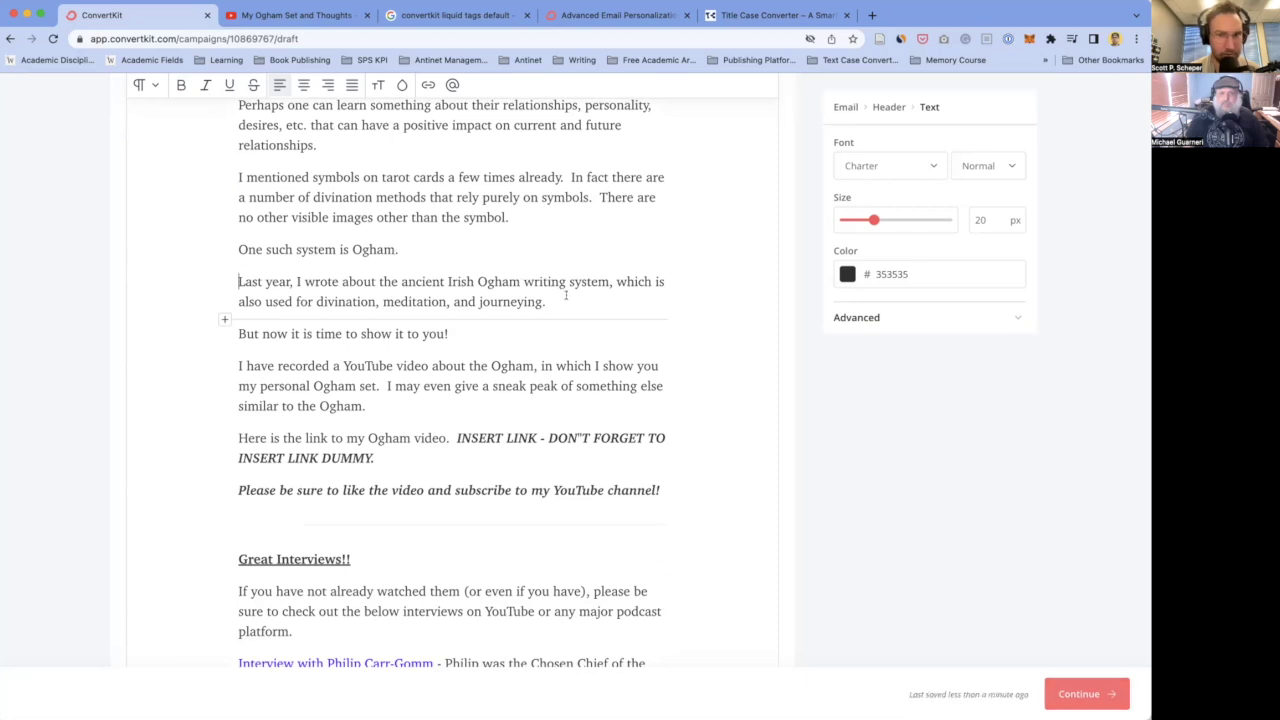
scroll(538, 256, "up", 5)
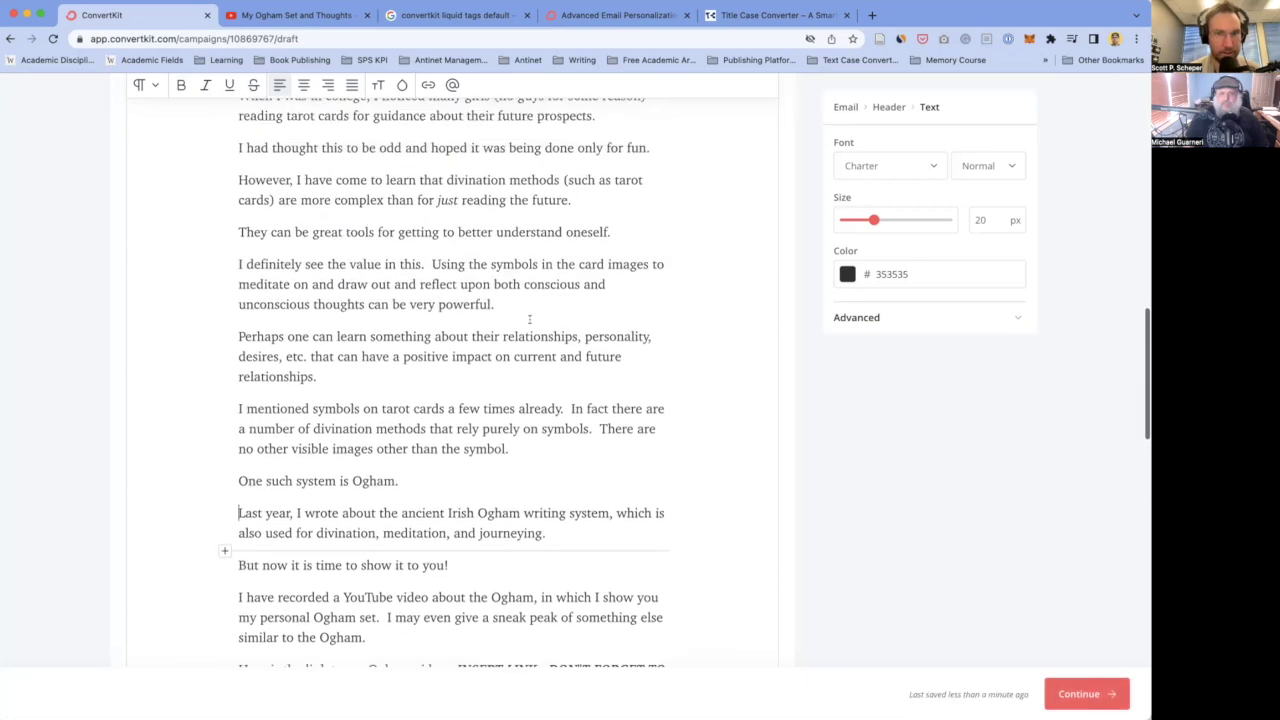
scroll(481, 318, "up", 12)
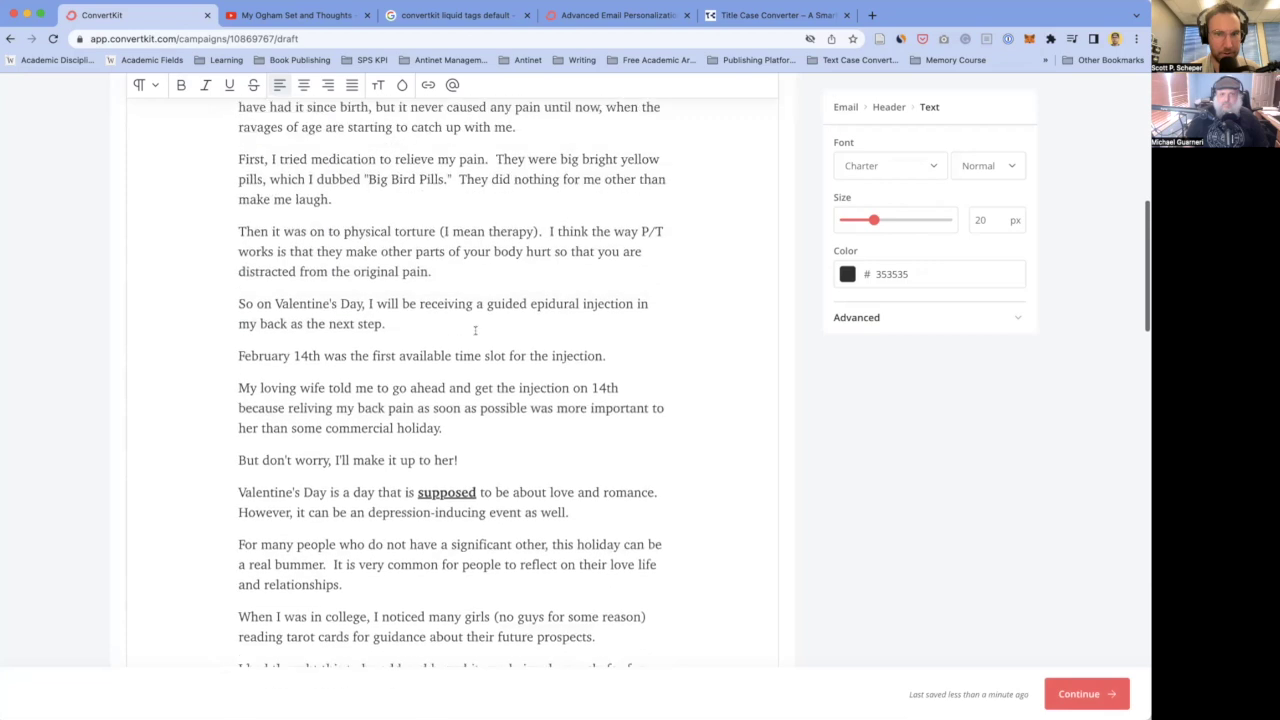
scroll(475, 330, "up", 2)
scroll(477, 350, "down", 5)
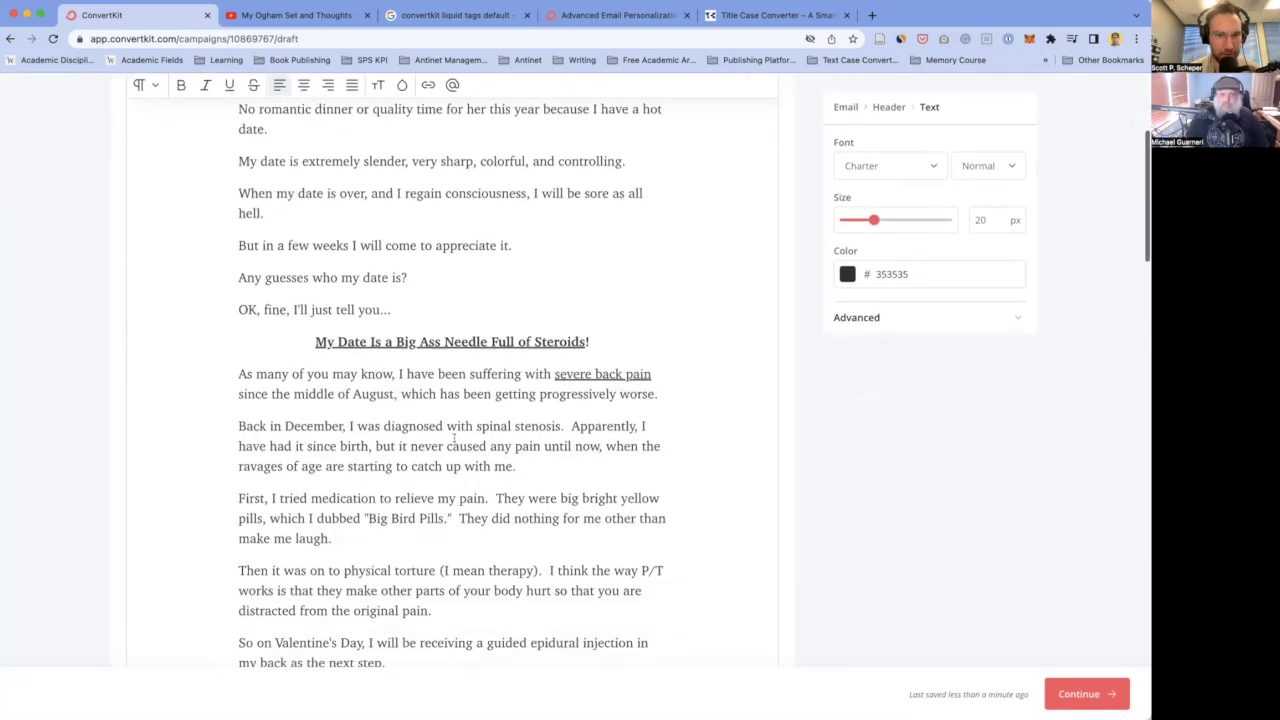
scroll(479, 370, "down", 12)
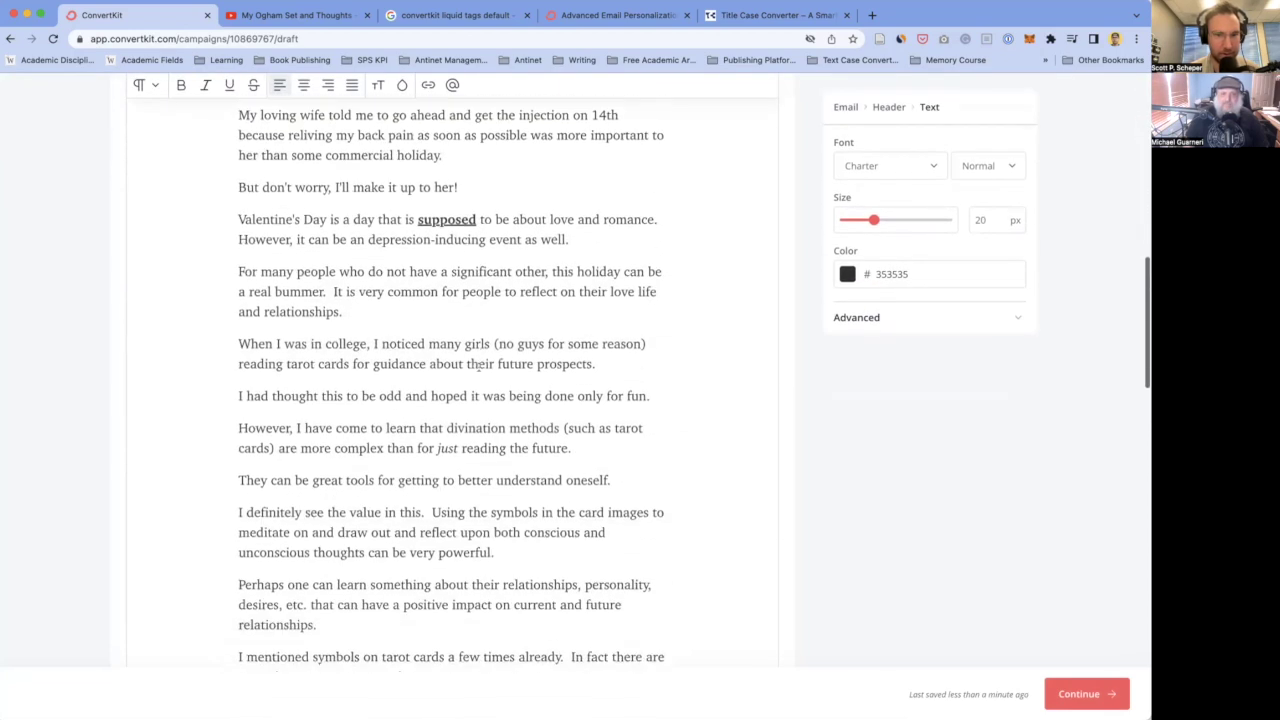
scroll(478, 367, "down", 2)
scroll(507, 330, "up", 1)
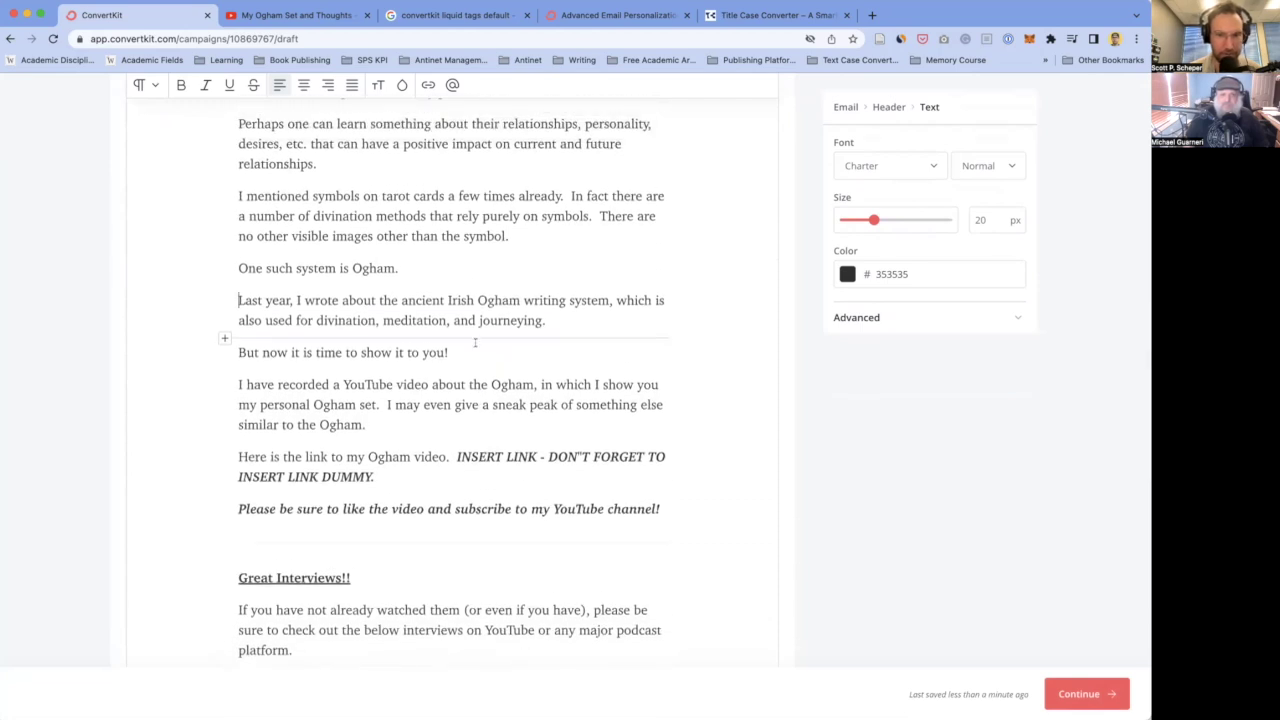
left_click(556, 320)
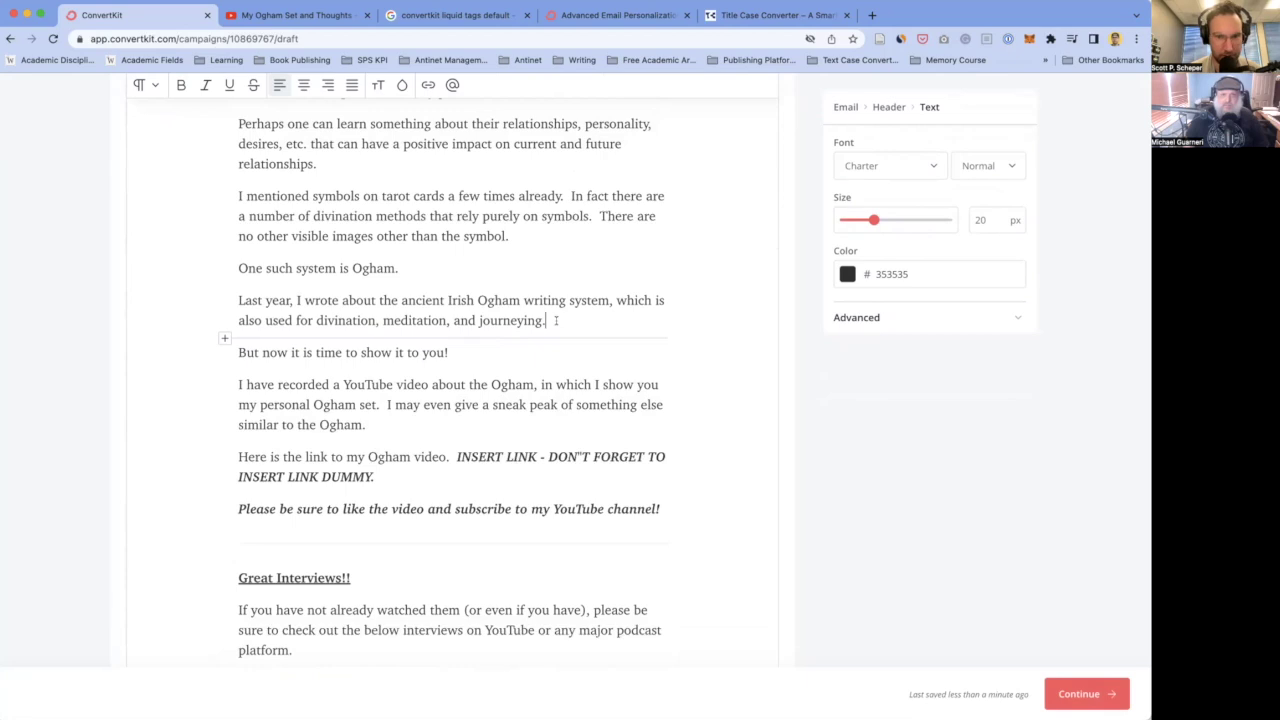
scroll(400, 300, "up", 2)
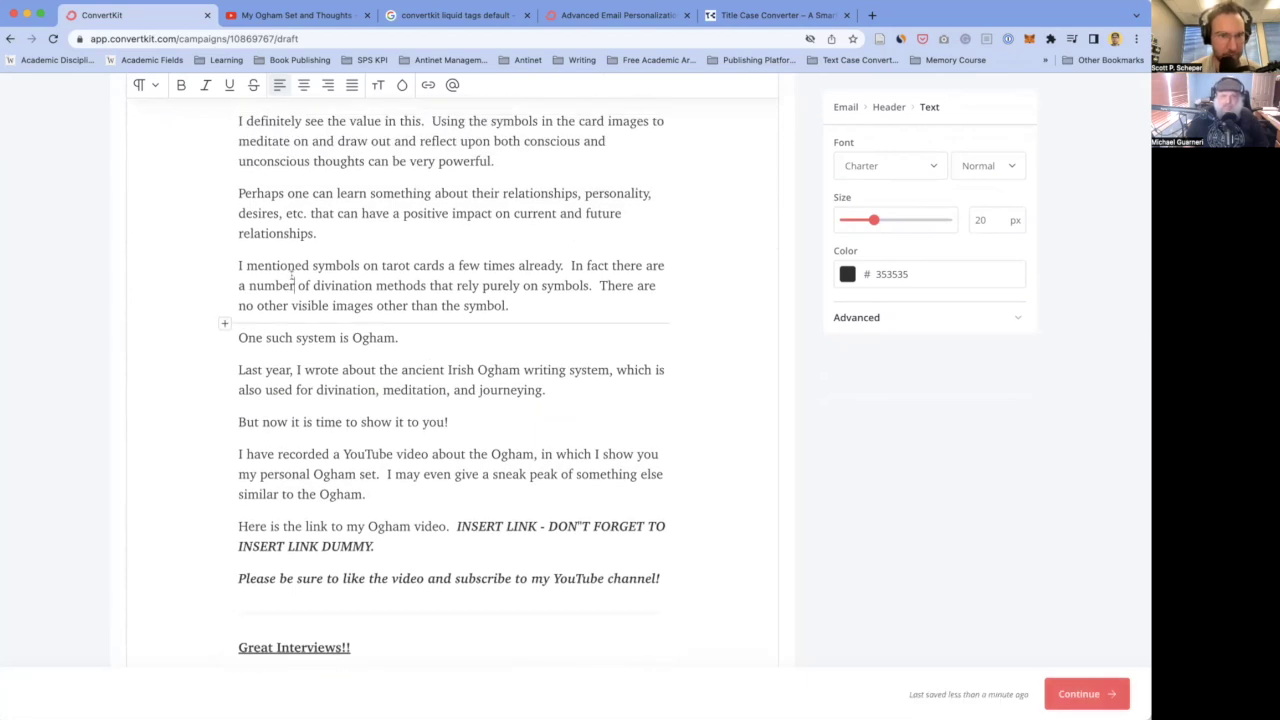
scroll(248, 243, "up", 2)
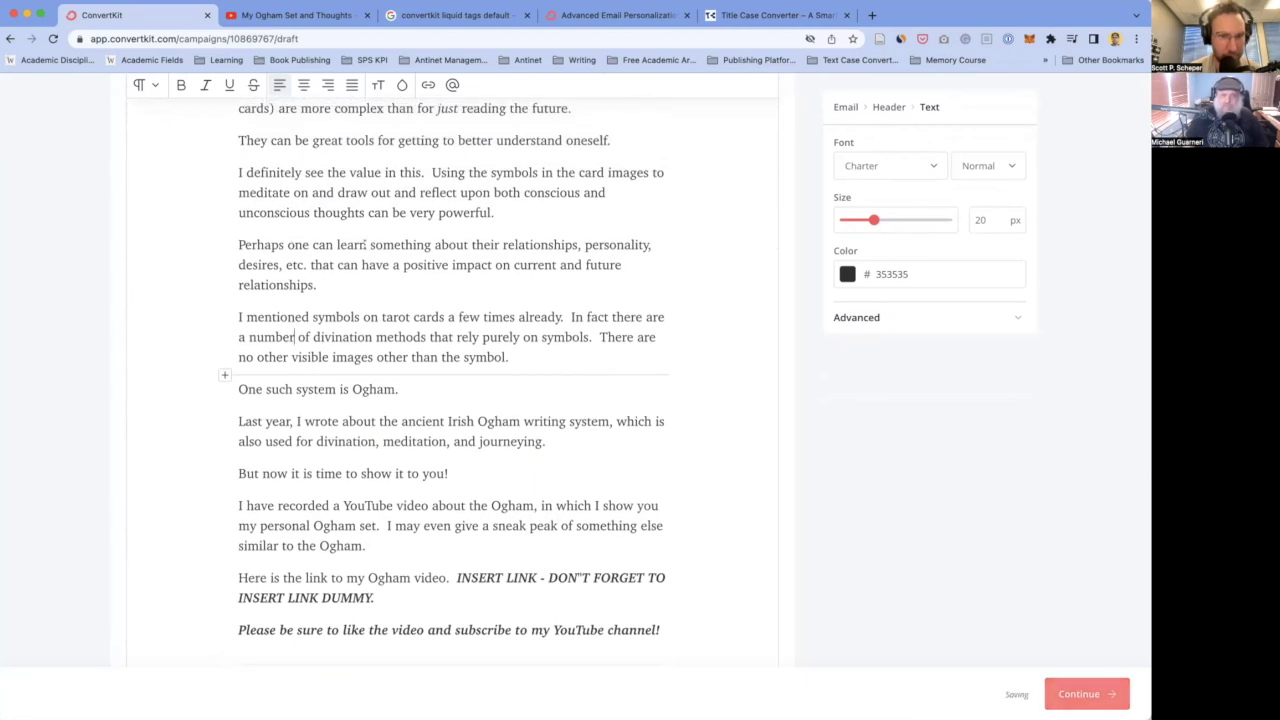
left_click_drag(309, 264, 283, 265)
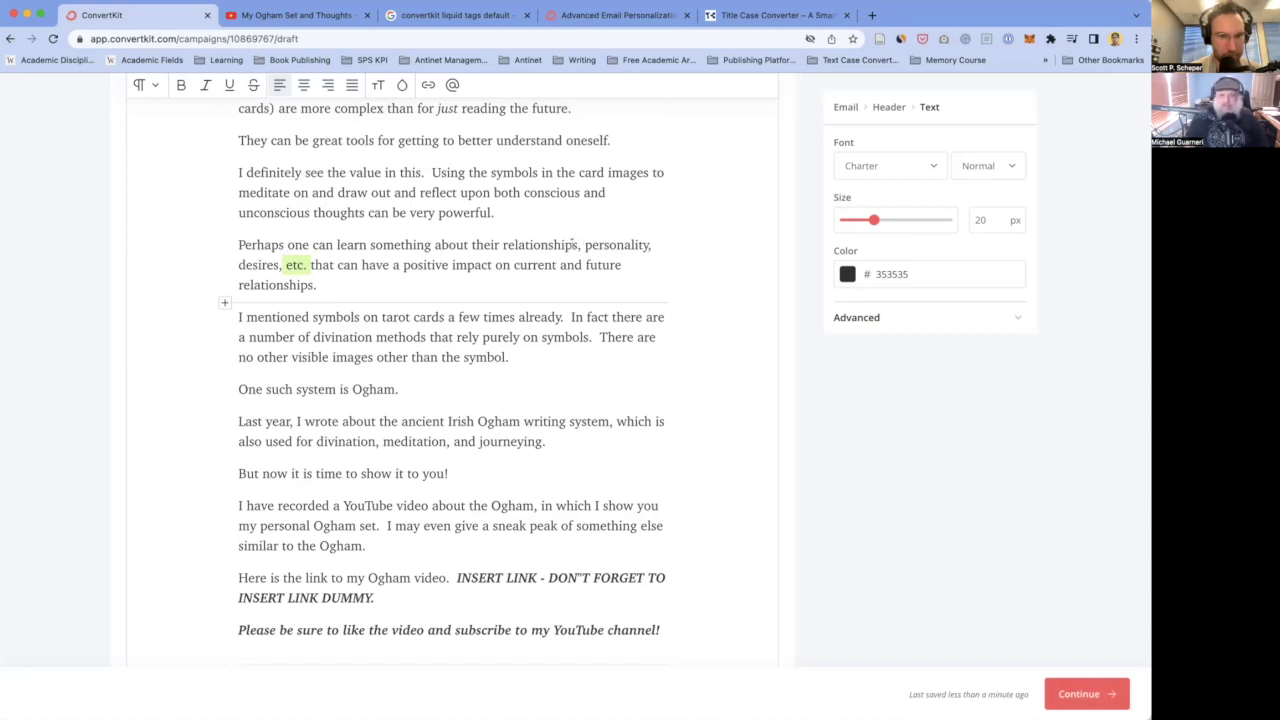
- Remove the extra space after 'this.' and delete 'the' before 'card images'
scroll(284, 264, "up", 1)
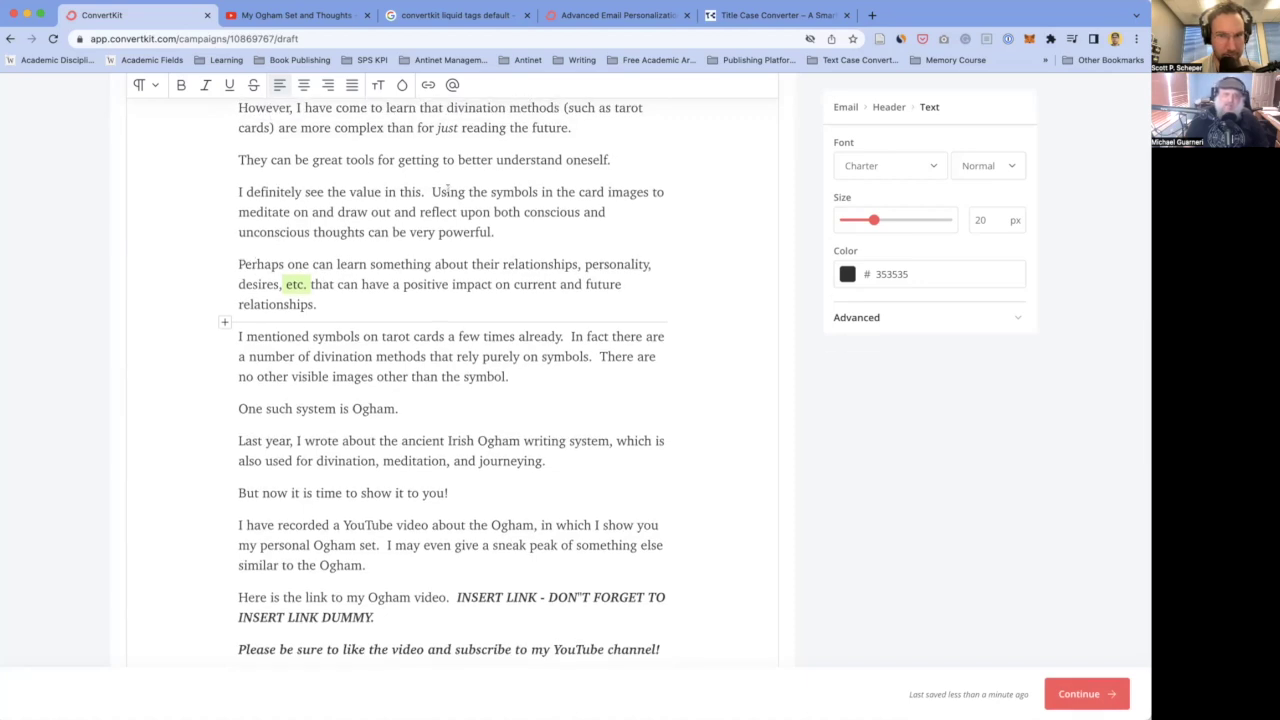
left_click(428, 191)
key("BackSpace")
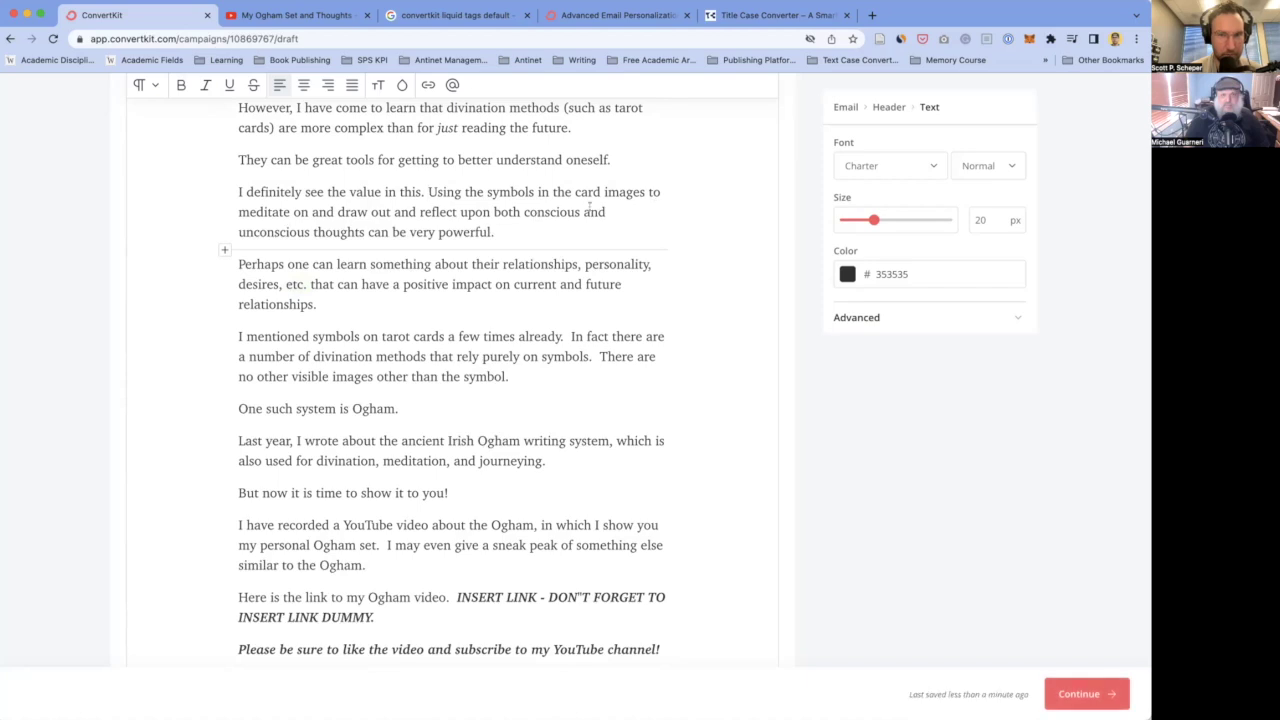
scroll(303, 180, "up", 4)
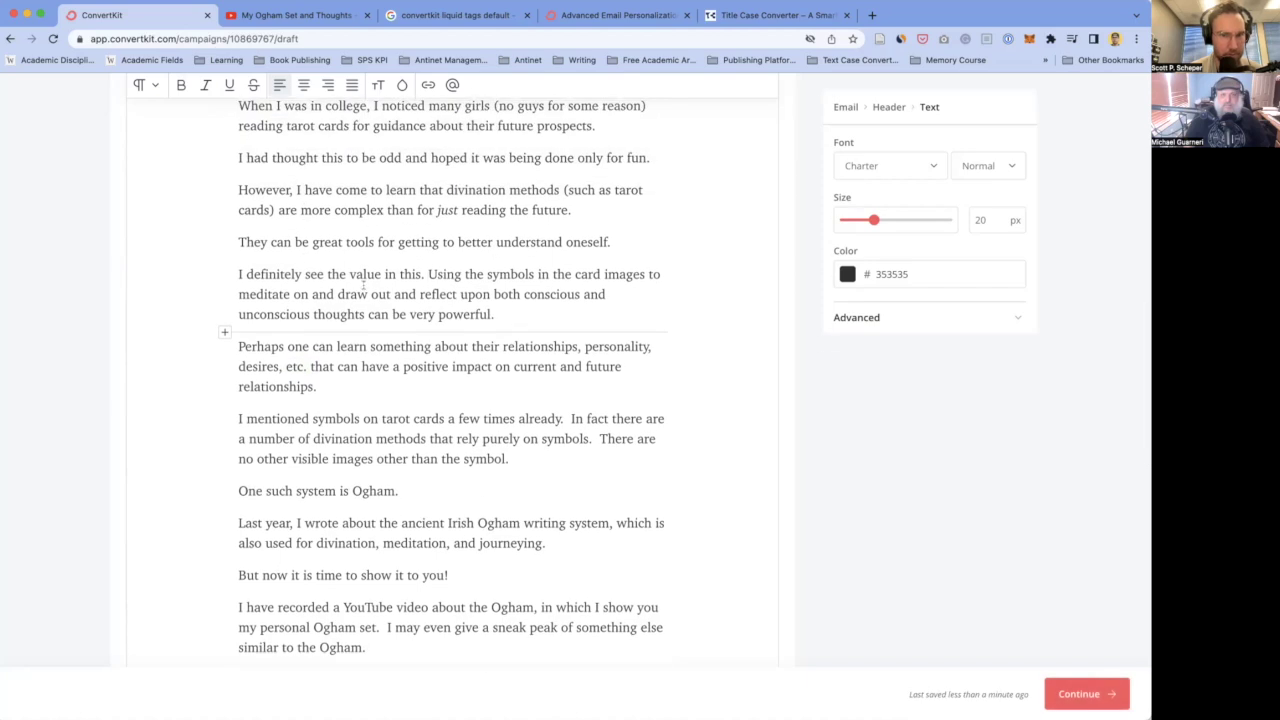
scroll(363, 285, "down", 2)
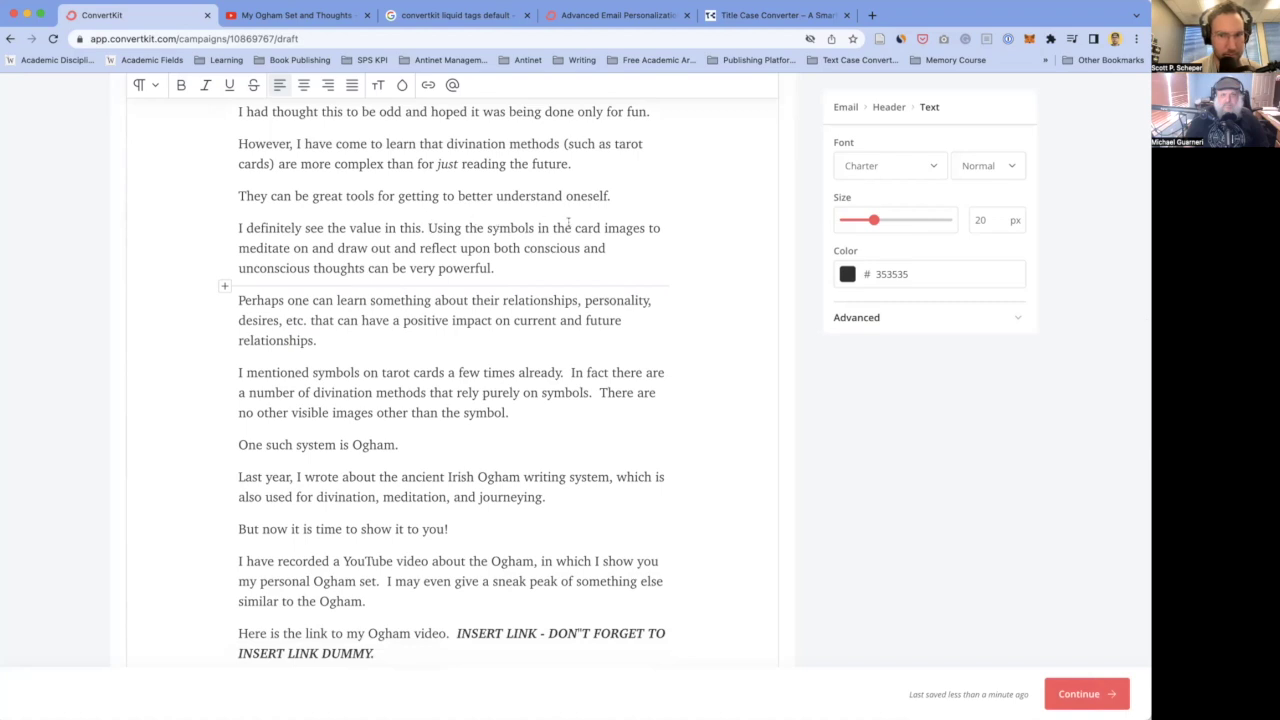
double_click(558, 227)
key("BackSpace")
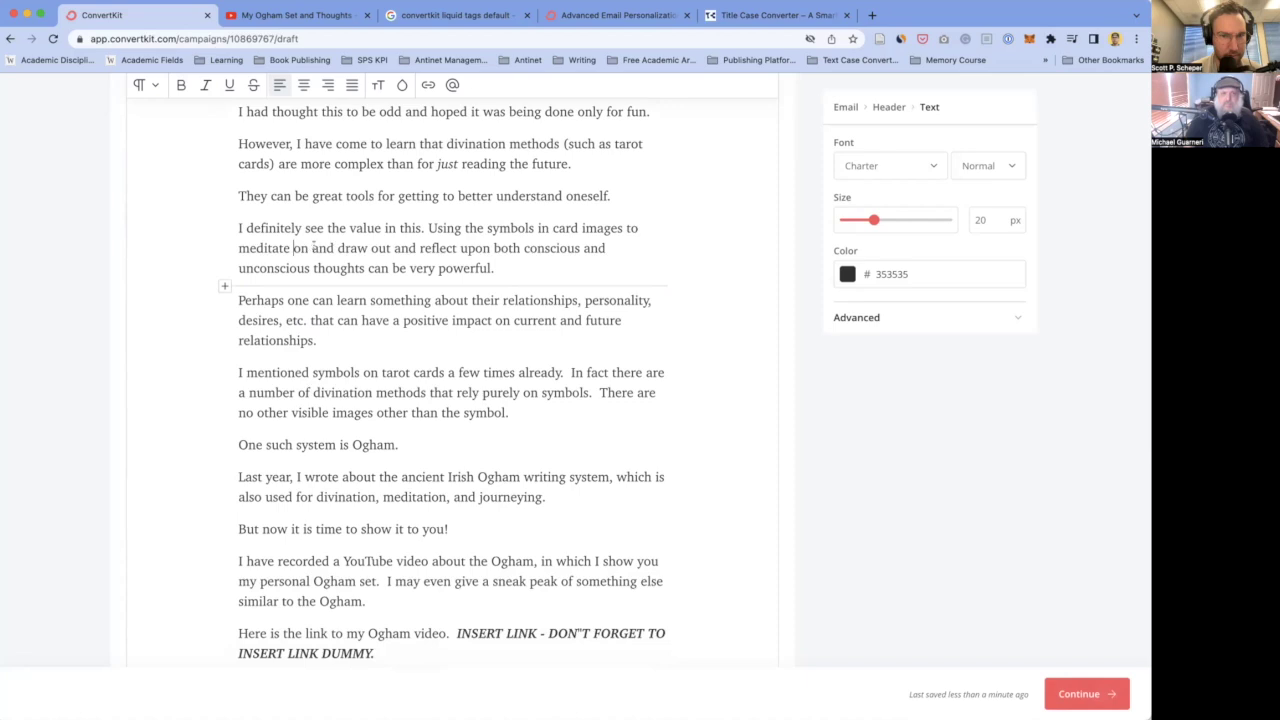
- Delete the phrase 'meditate on and draw out and' and the 'the' before 'symbols'
mouse_move(312, 248)
left_mouse_down()
mouse_move(310, 268)
mouse_move(366, 250)
left_mouse_up()
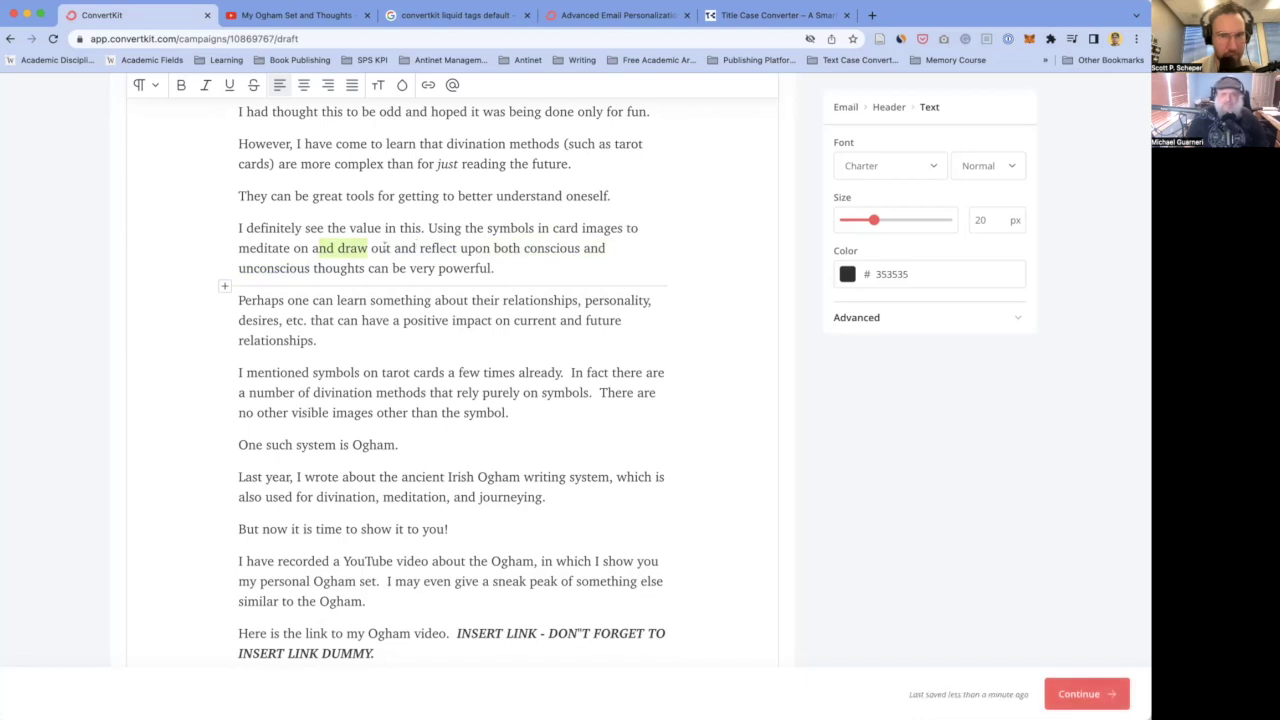
left_click(320, 248)
left_click_drag(418, 248, 224, 252)
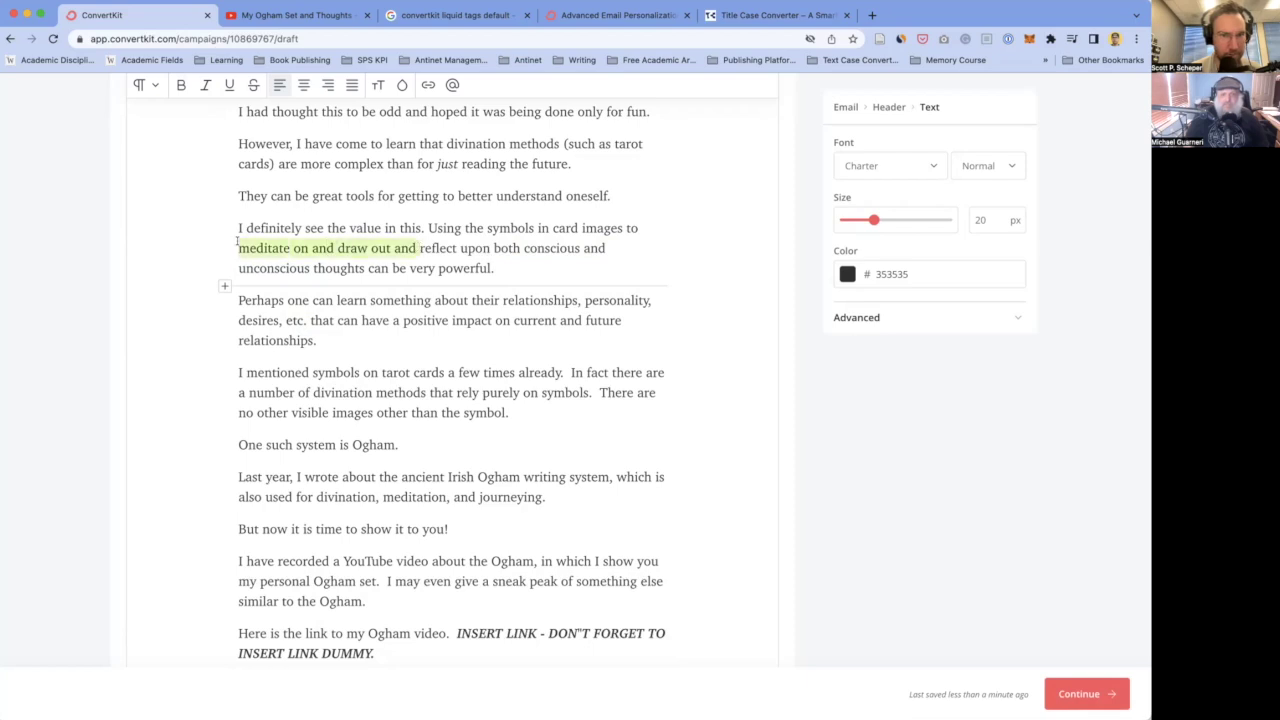
key("BackSpace")
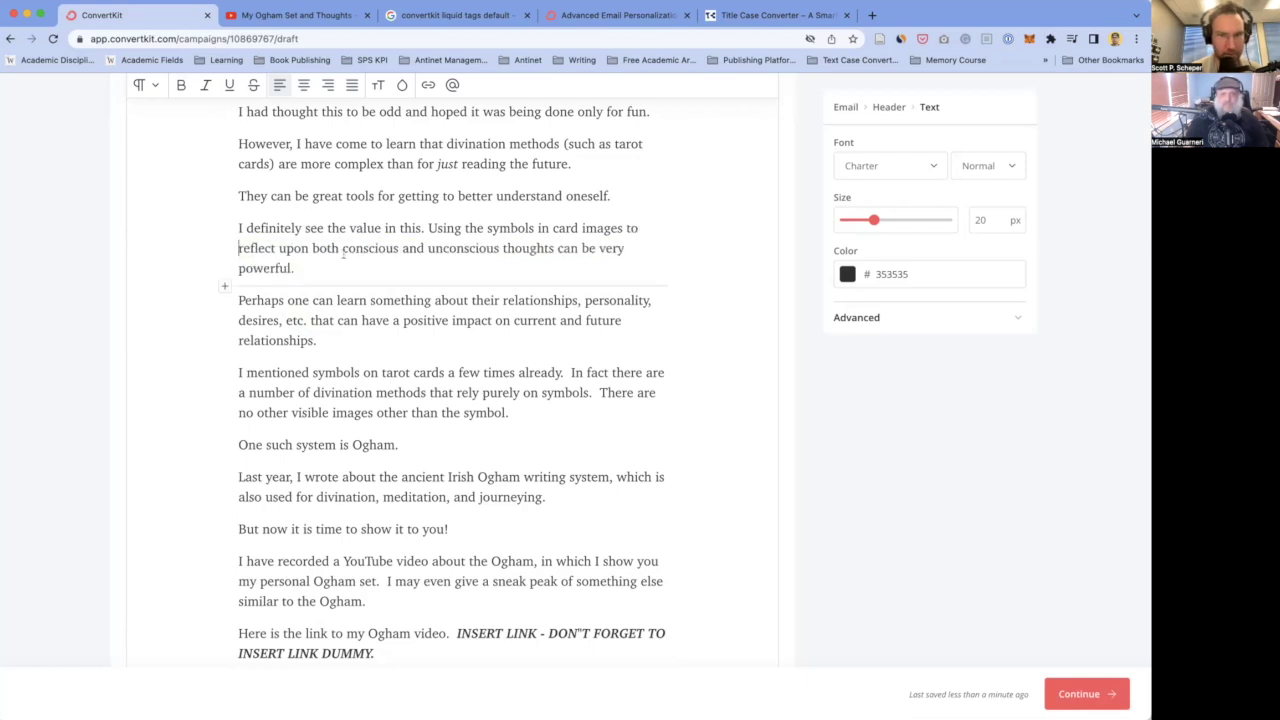
scroll(340, 250, "down", 1)
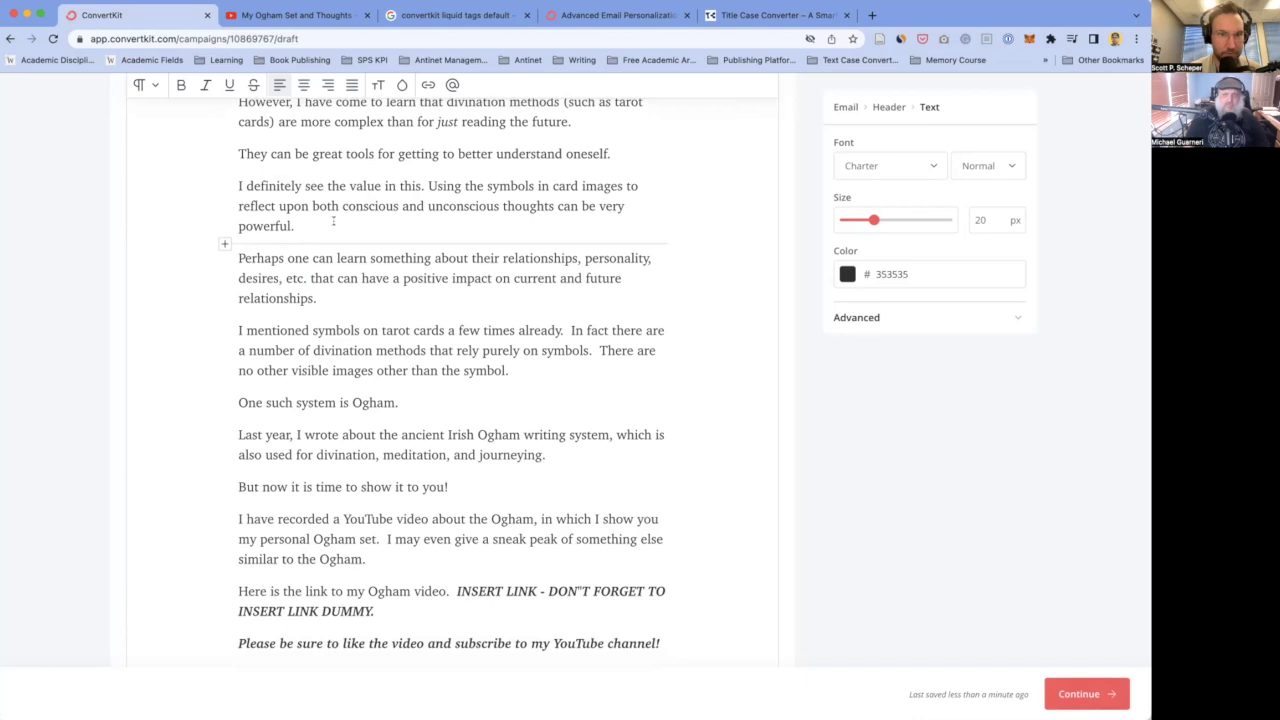
left_click(310, 205)
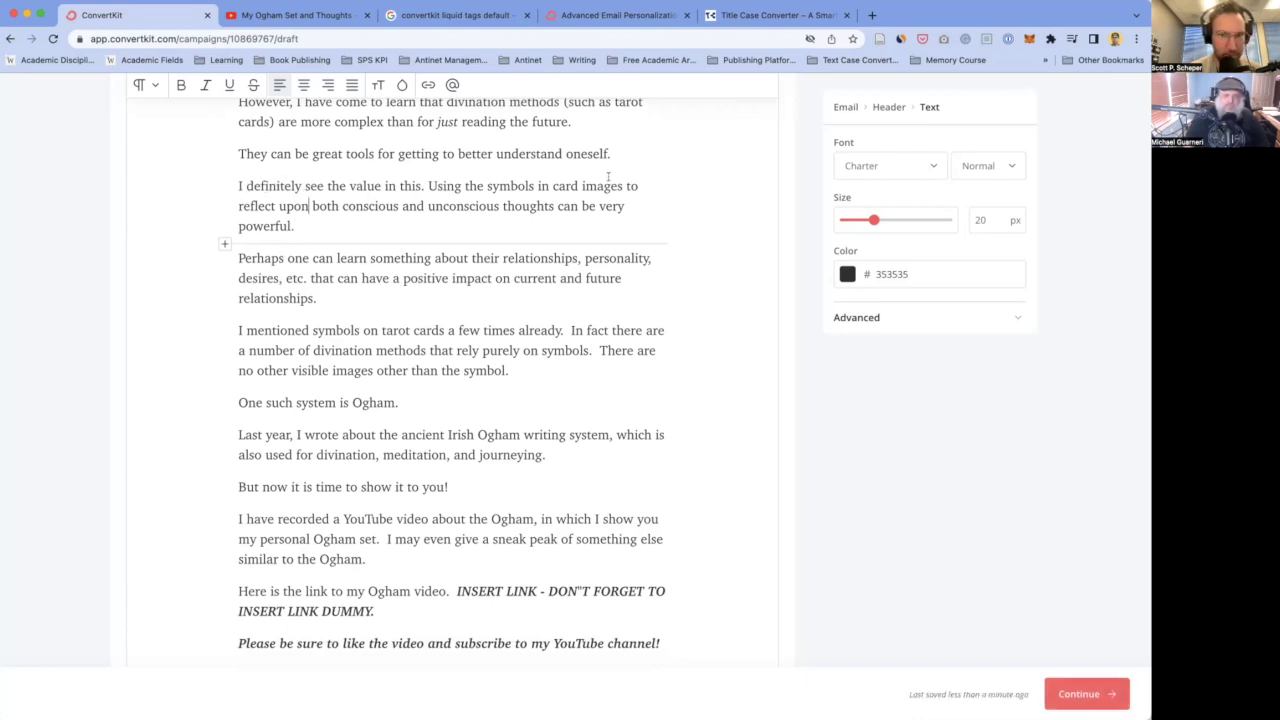
double_click(473, 186)
key("BackSpace")
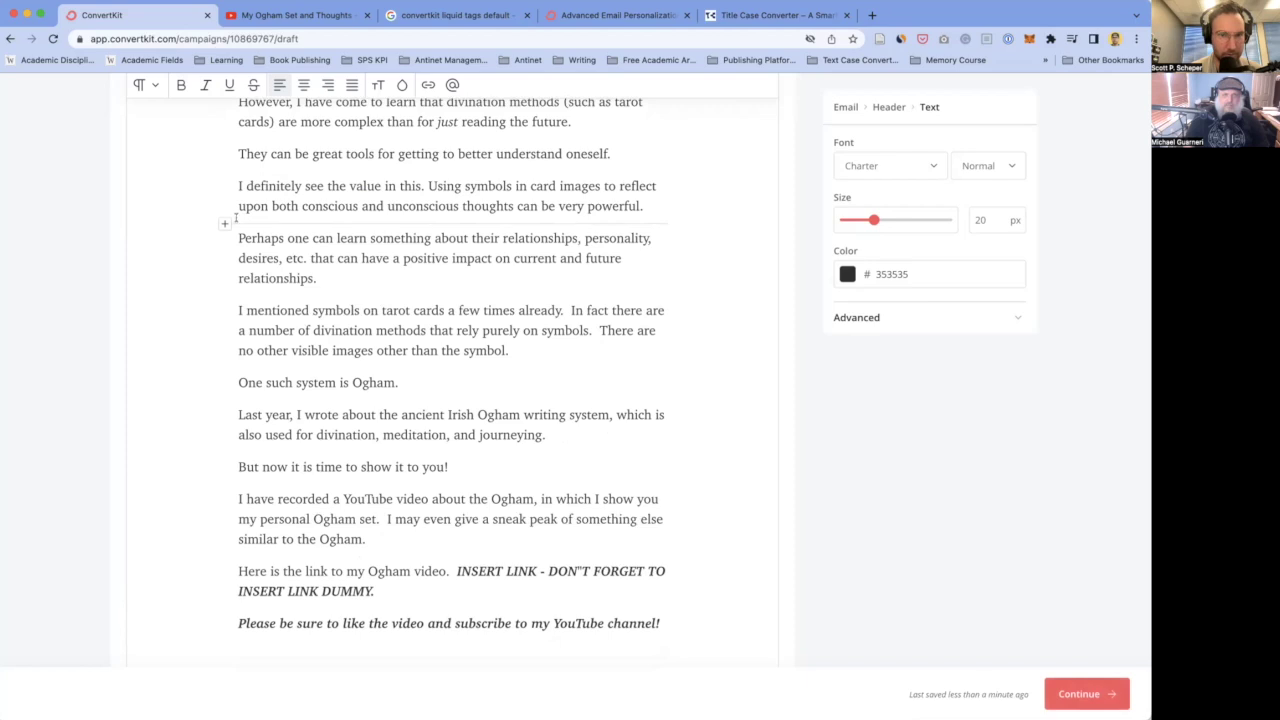
- Underline 'very' and change 'Perhaps one' to 'One' at the start of the next paragraph
scroll(301, 206, "down", 1)
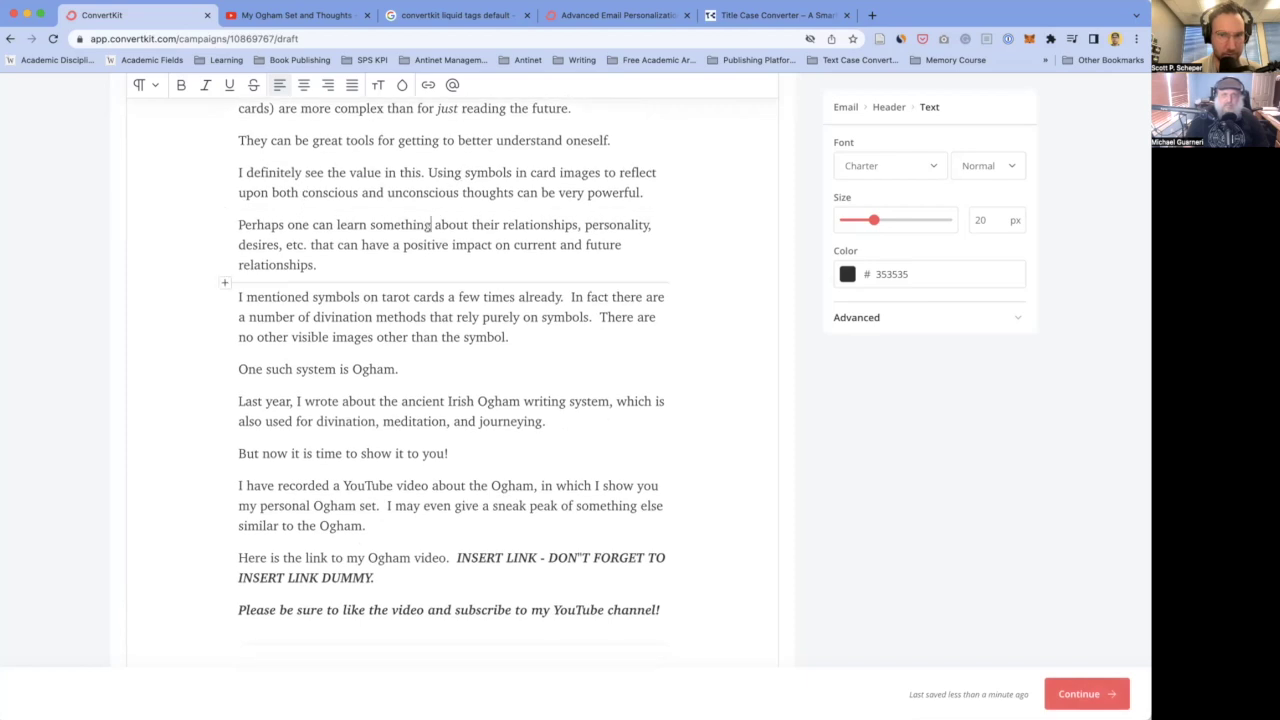
double_click(571, 193)
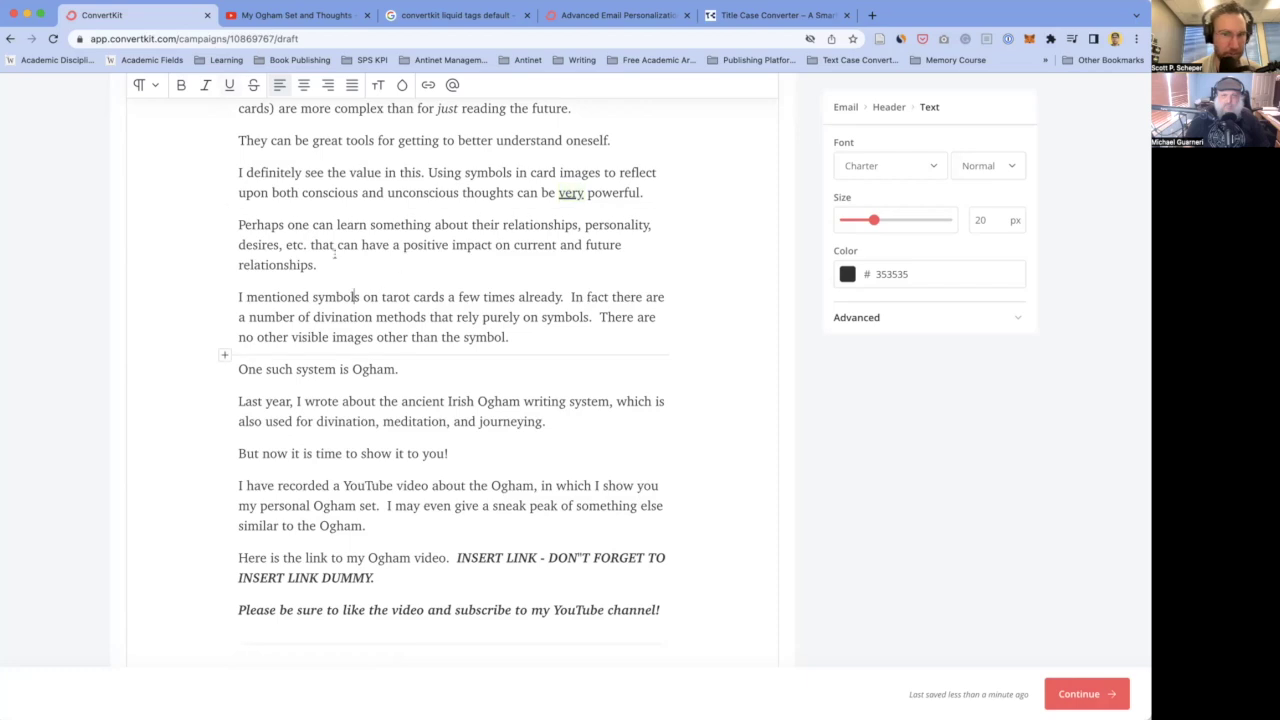
scroll(355, 255, "down", 1)
scroll(355, 255, "up", 1)
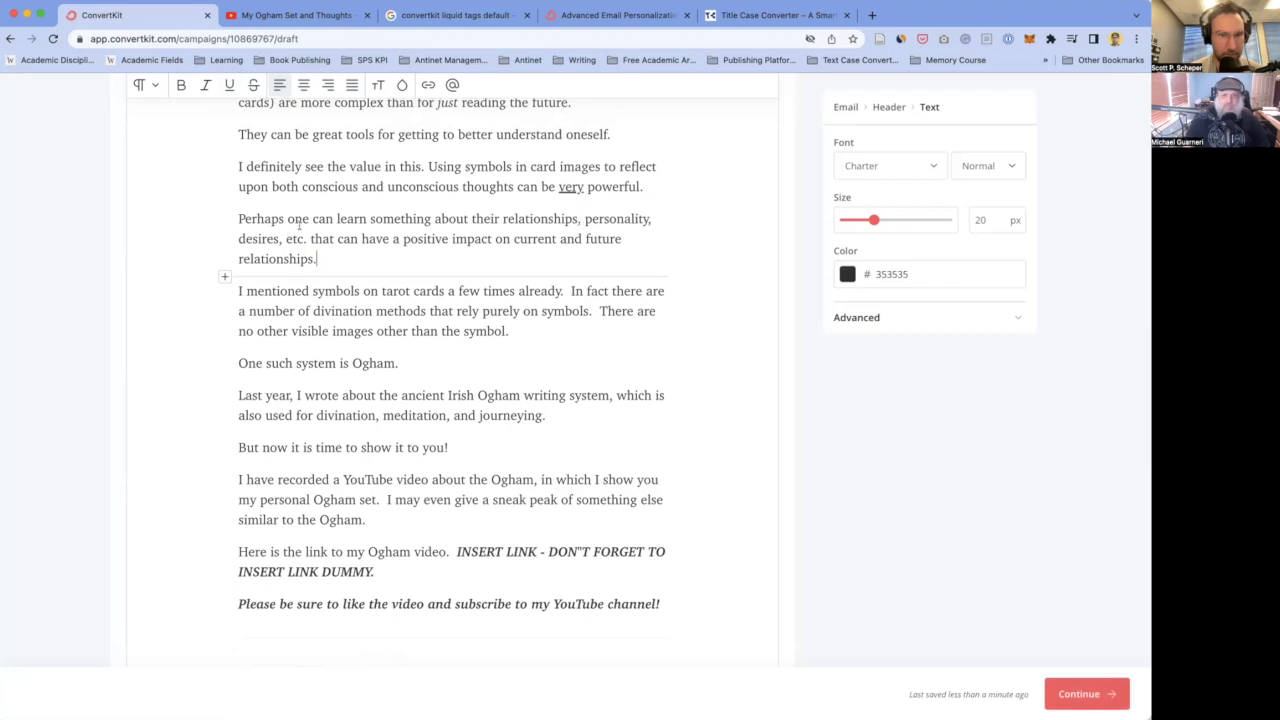
left_click_drag(240, 218, 292, 212)
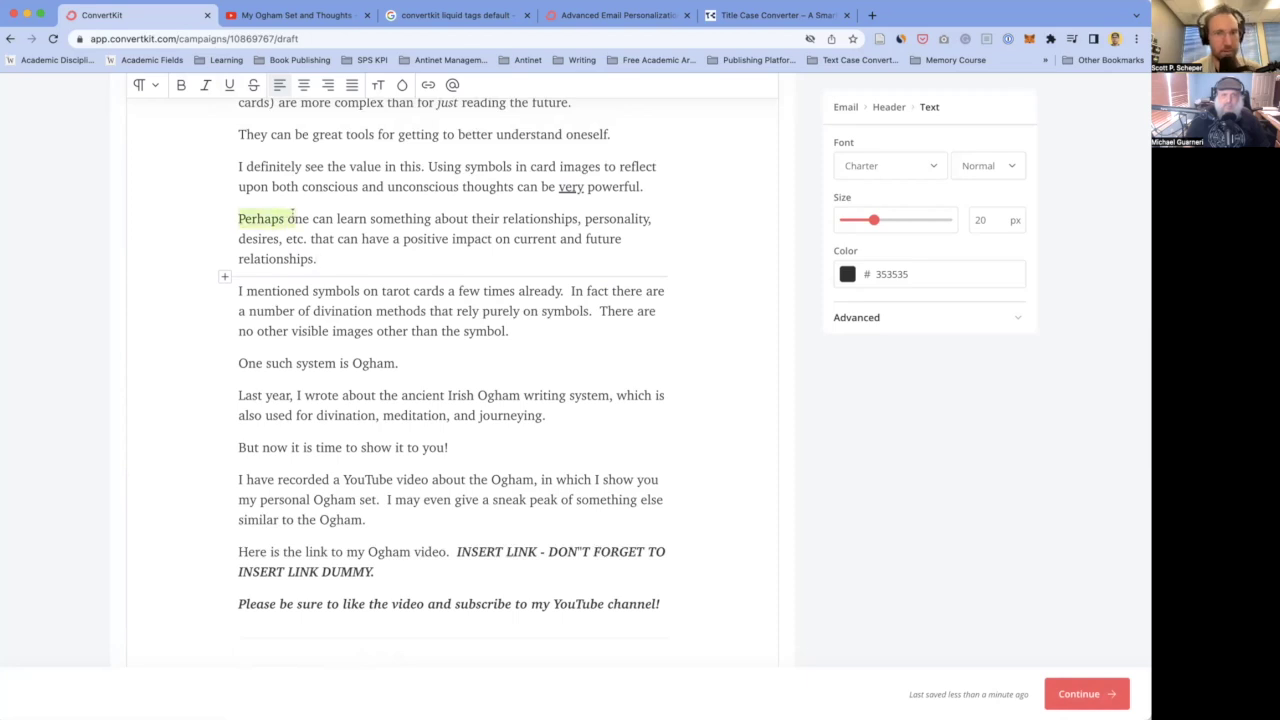
type("O")
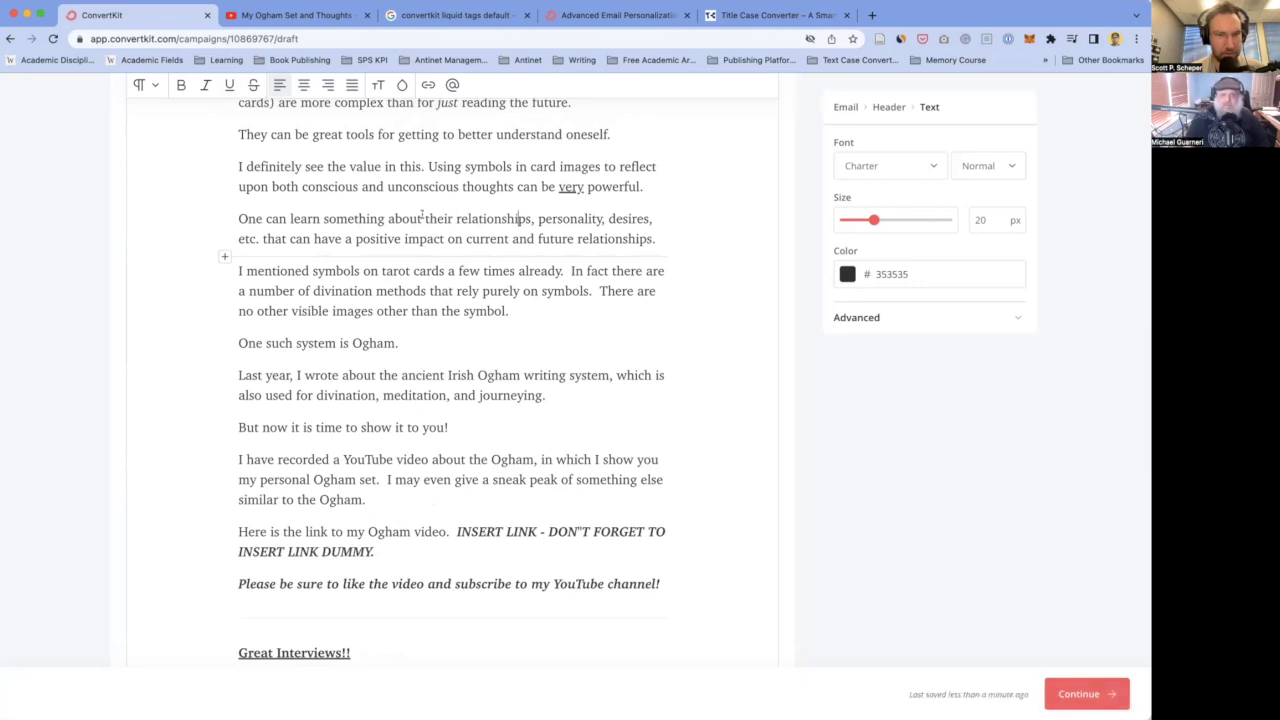
- Replace the list of traits after 'about' with 'themselves'
left_click_drag(425, 218, 259, 240)
key("BackSpace")
type("themselves that can have a")
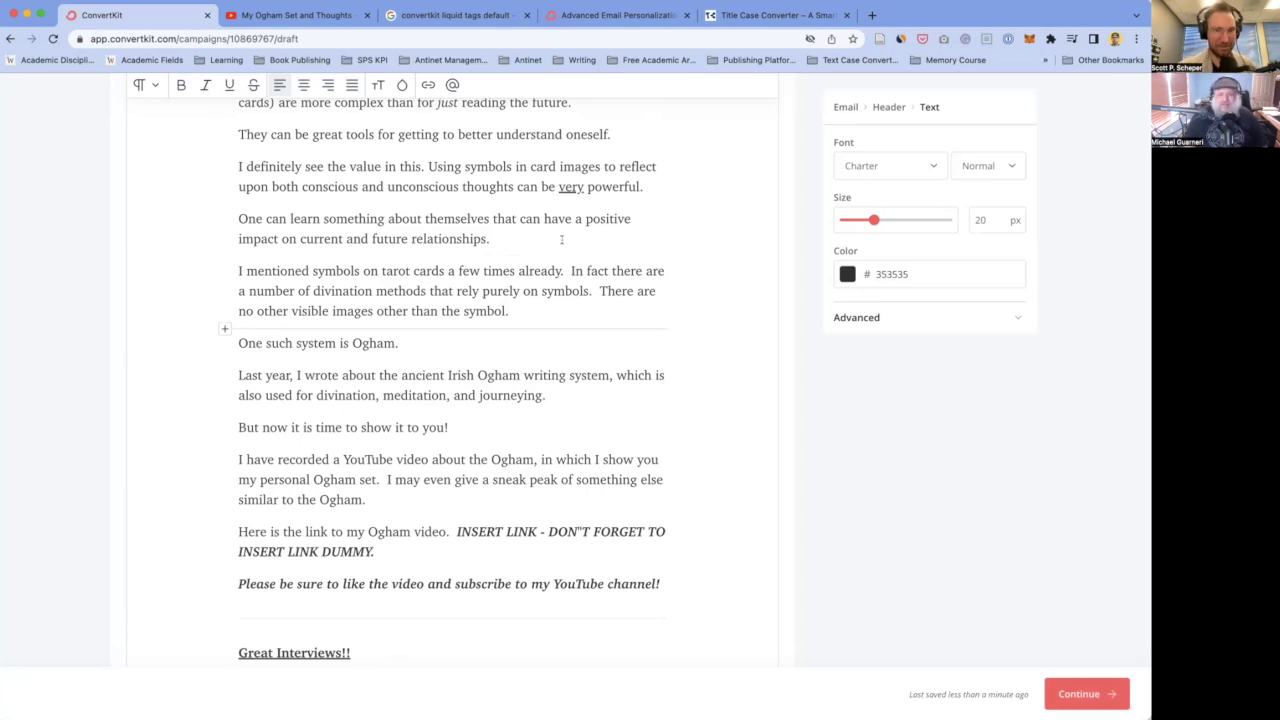
left_click(503, 240)
scroll(501, 242, "down", 1)
scroll(510, 225, "up", 1)
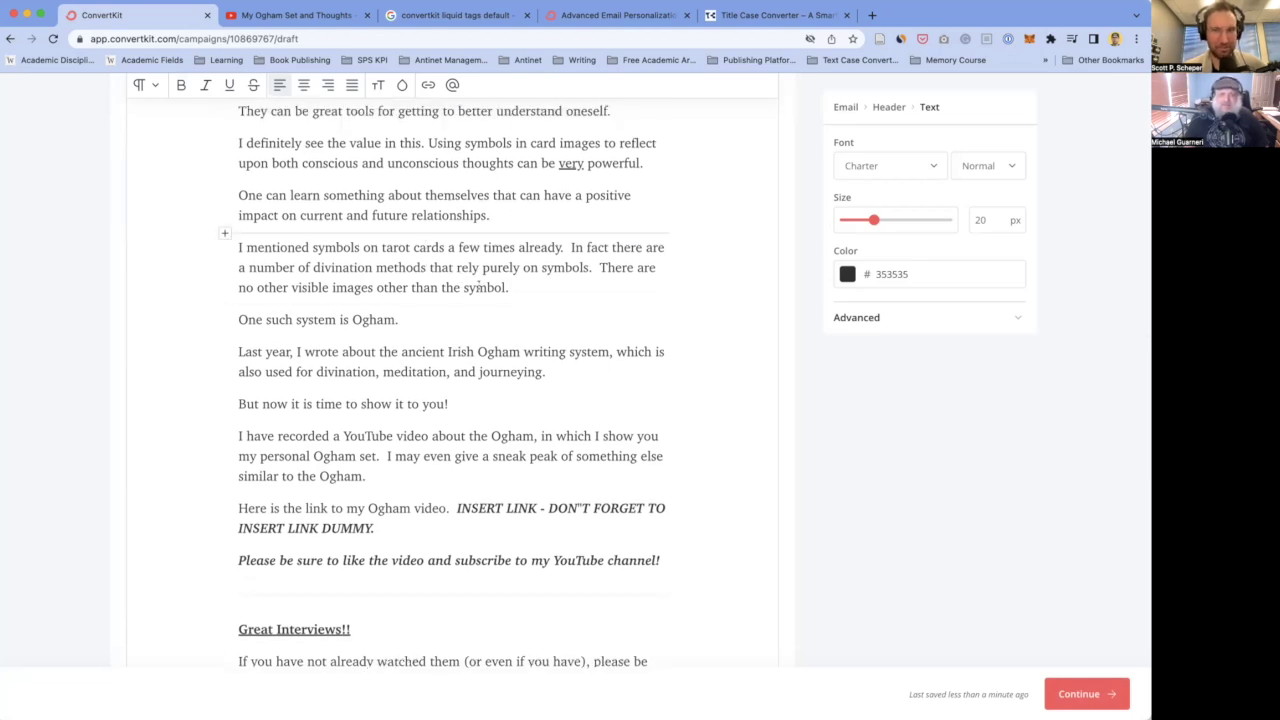
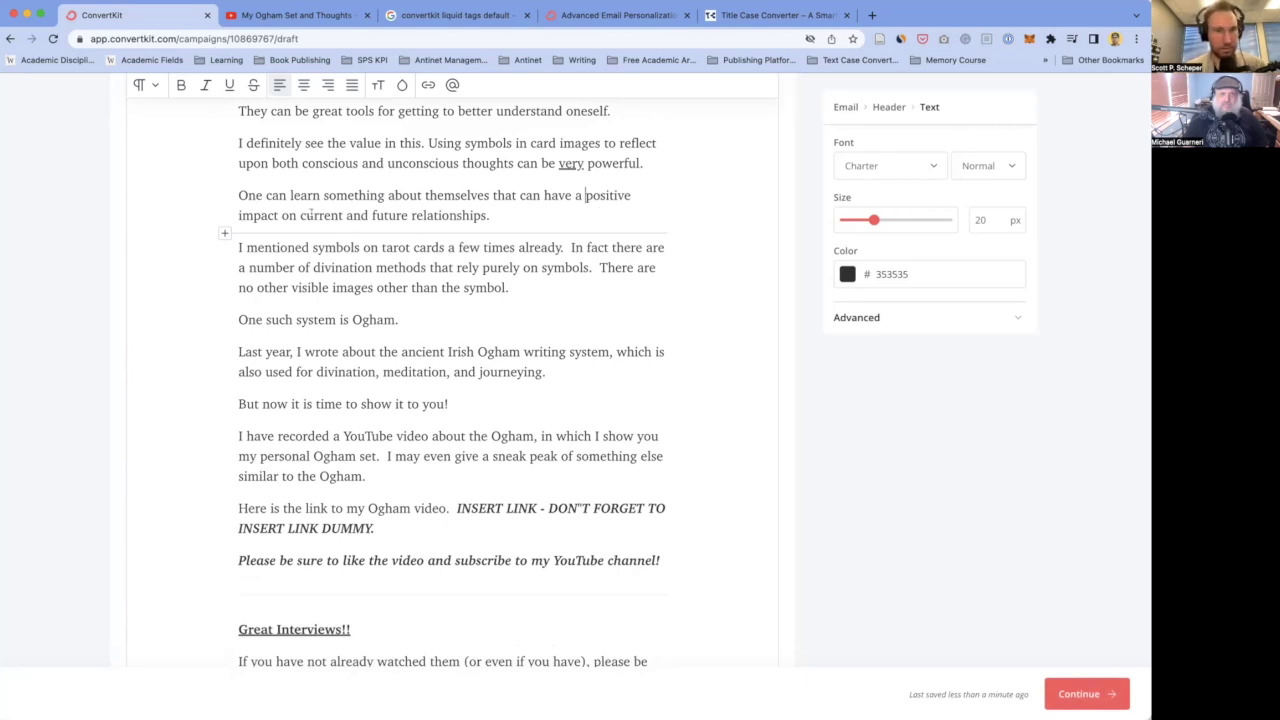
- Insert 'their' before 'current', start 'In fact…' as a new paragraph, and end with 'already...'
left_click(299, 215)
type("their")
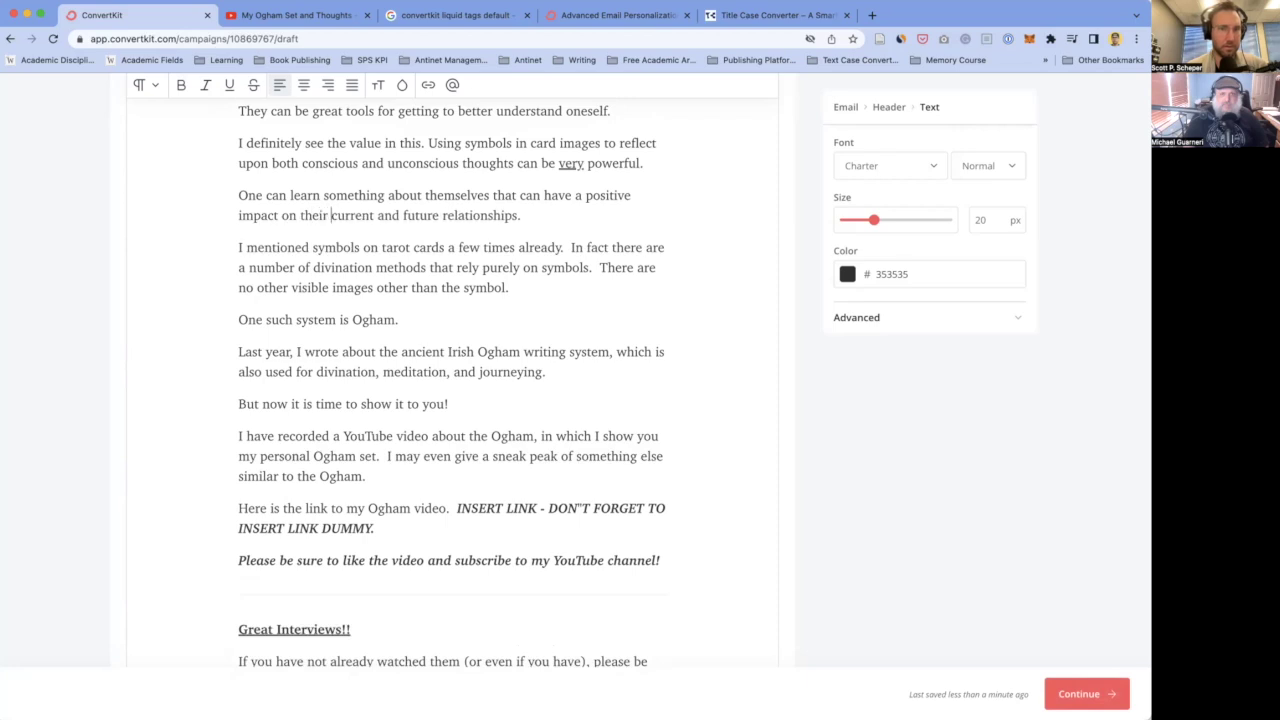
scroll(355, 259, "down", 2)
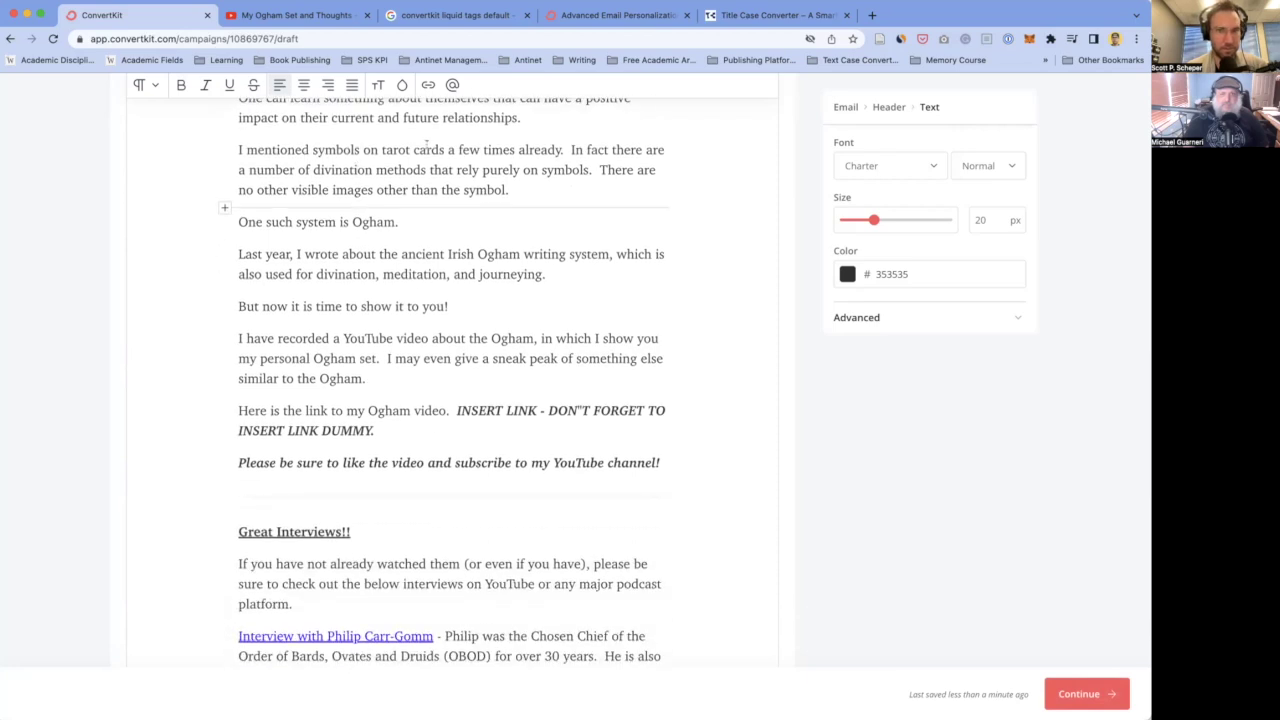
left_click(569, 150)
key("Return")
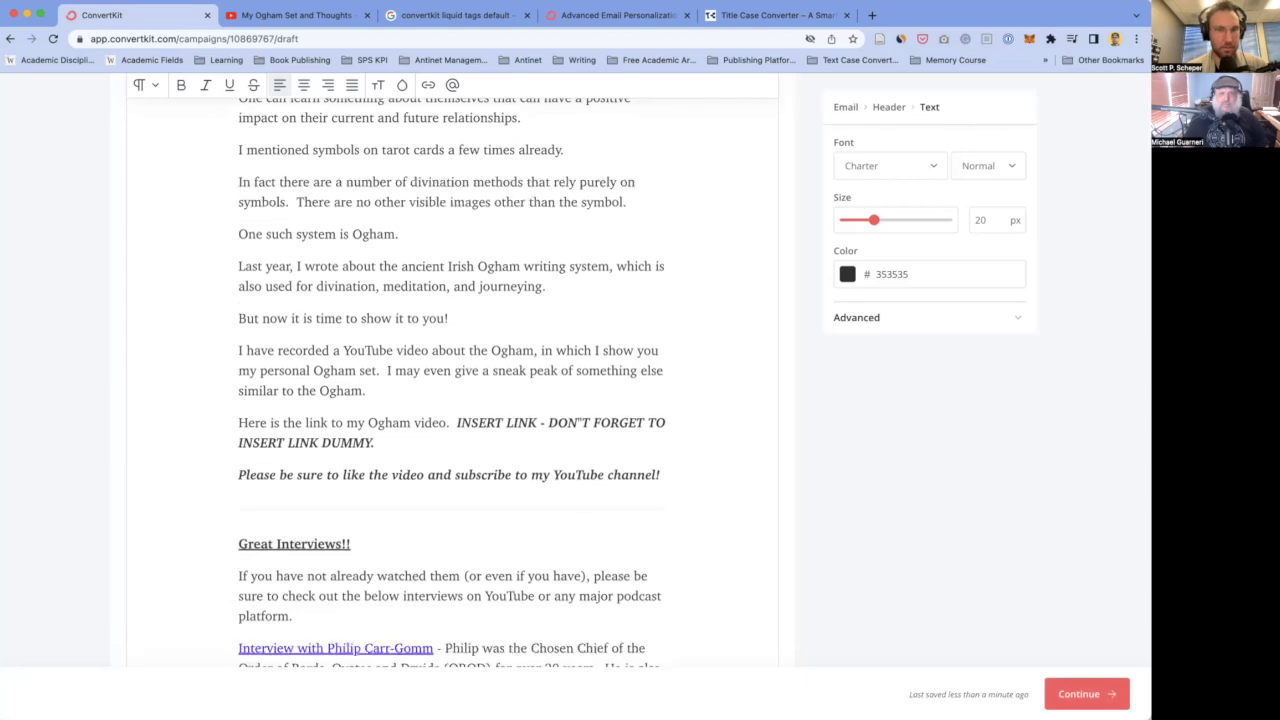
scroll(451, 266, "up", 2)
left_click(567, 205)
type("..")
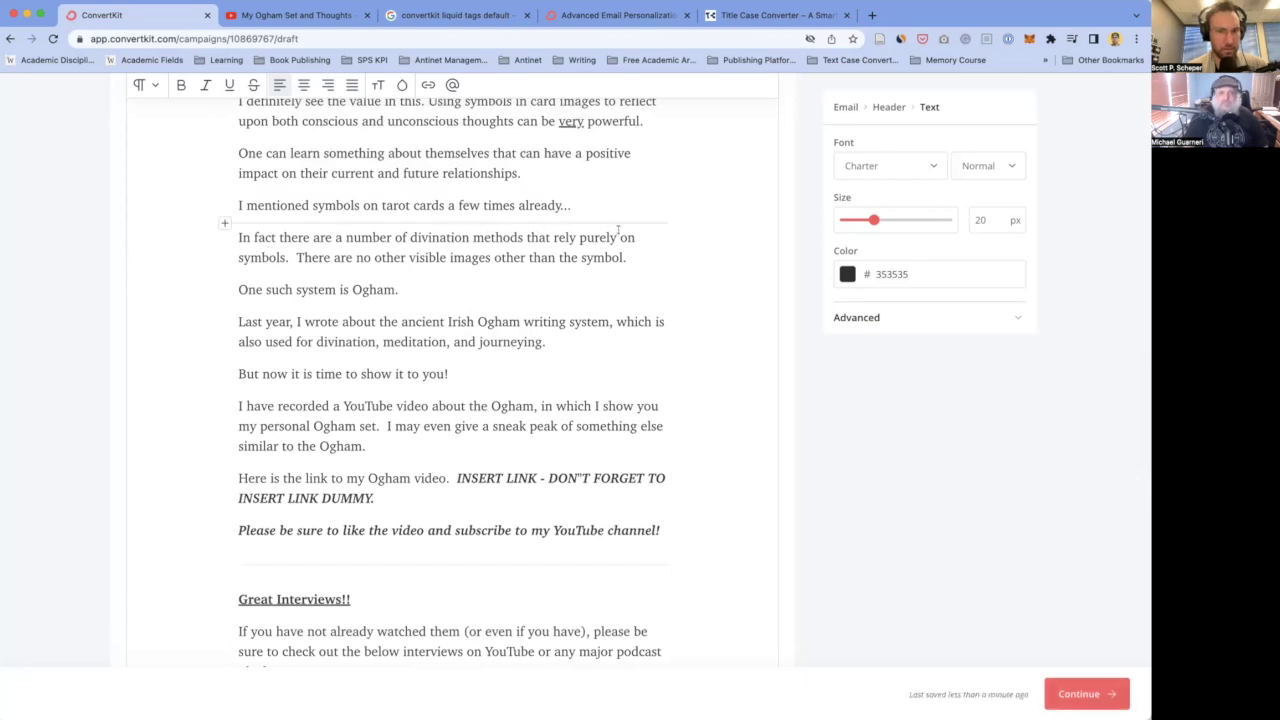
- Delete the extra space between 'symbols.' and 'There'
left_click(291, 256)
key("BackSpace")
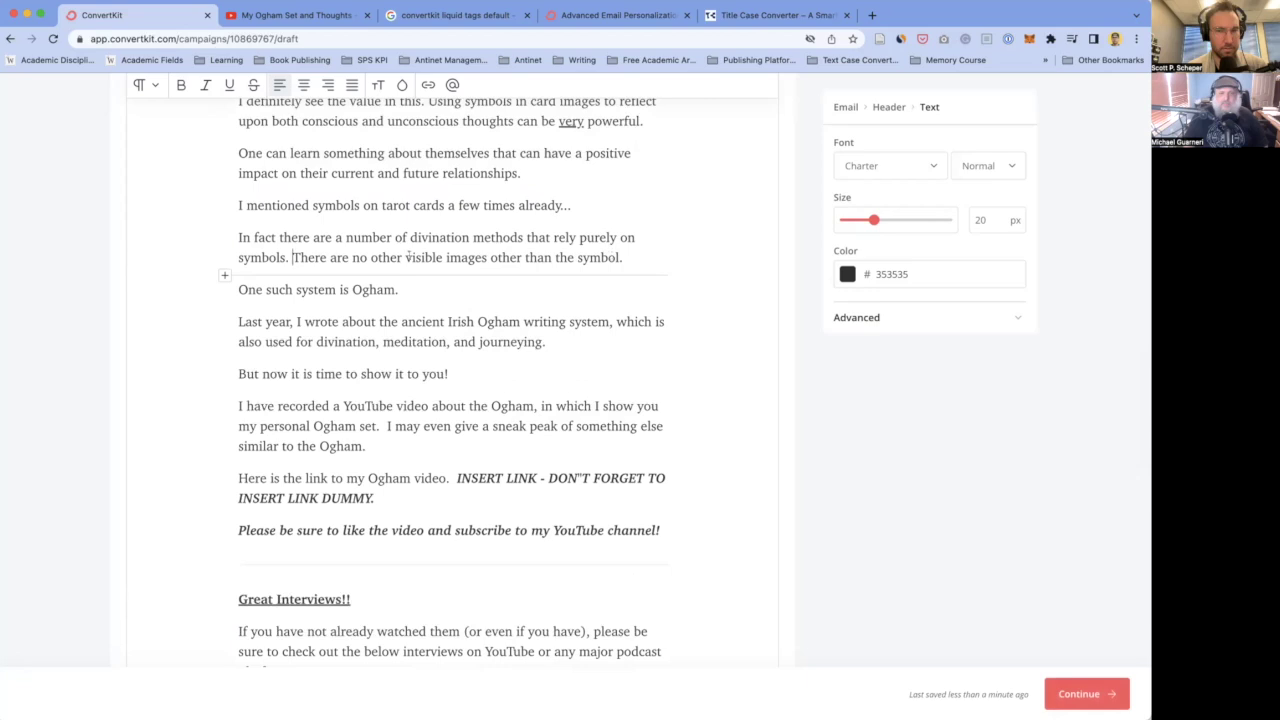
scroll(332, 257, "down", 1)
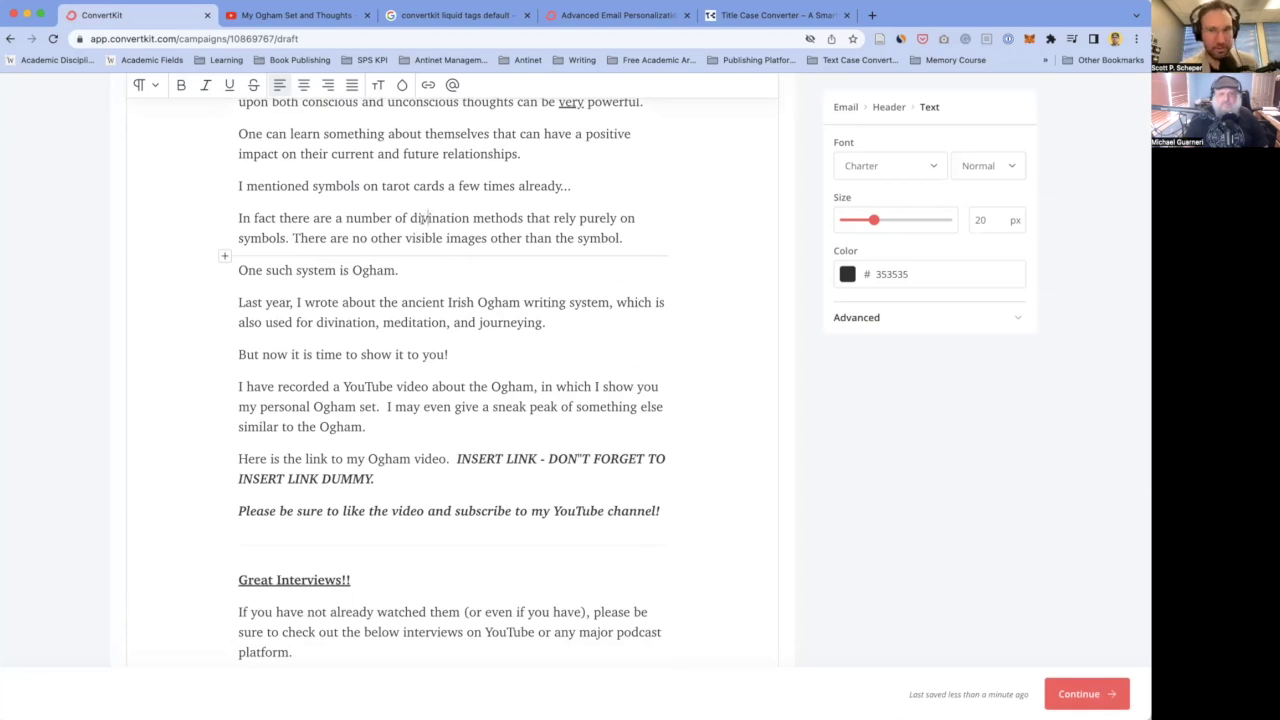
double_click(465, 218)
double_click(479, 218)
left_click(443, 218)
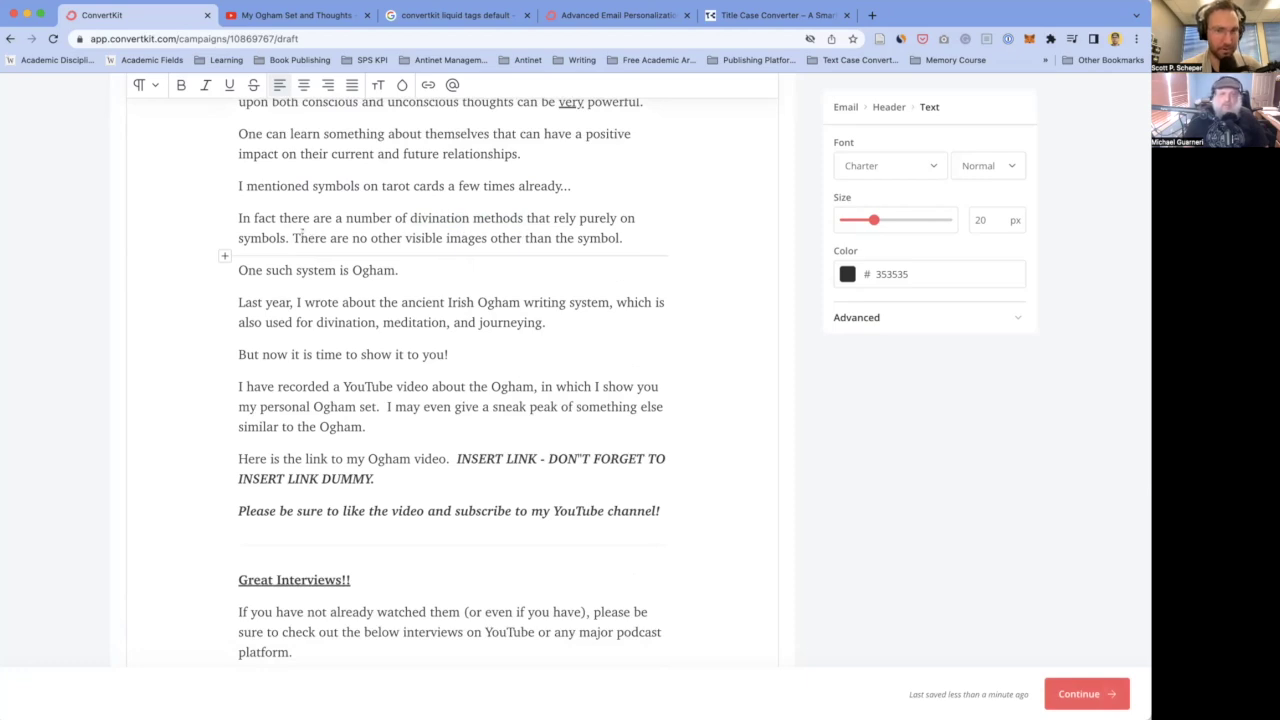
- Bold 'Ogham' and wrap it in quotes with the period inside: "Ogham."
double_click(374, 268)
key("ctrl+b")
key("Left")
type("\"")
type("\"")
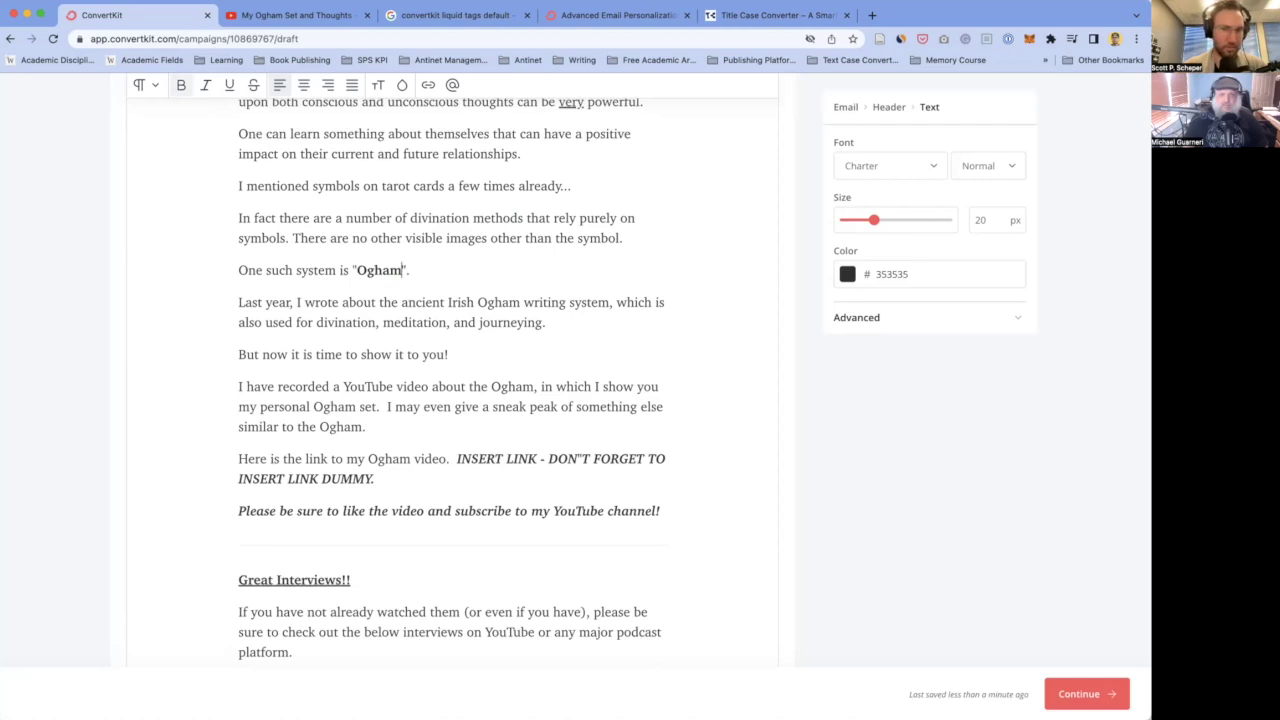
left_click(410, 270)
left_click(402, 270)
type(".")
key("Right")
key("Delete")
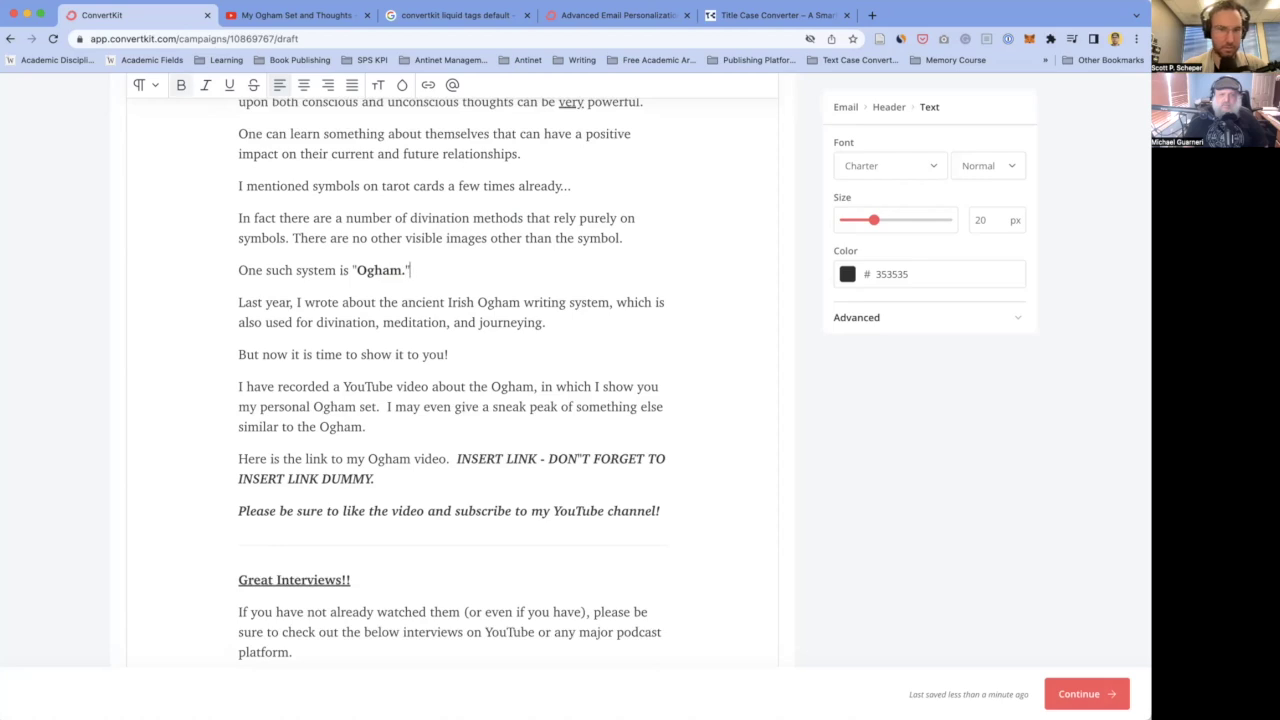
left_click(346, 265)
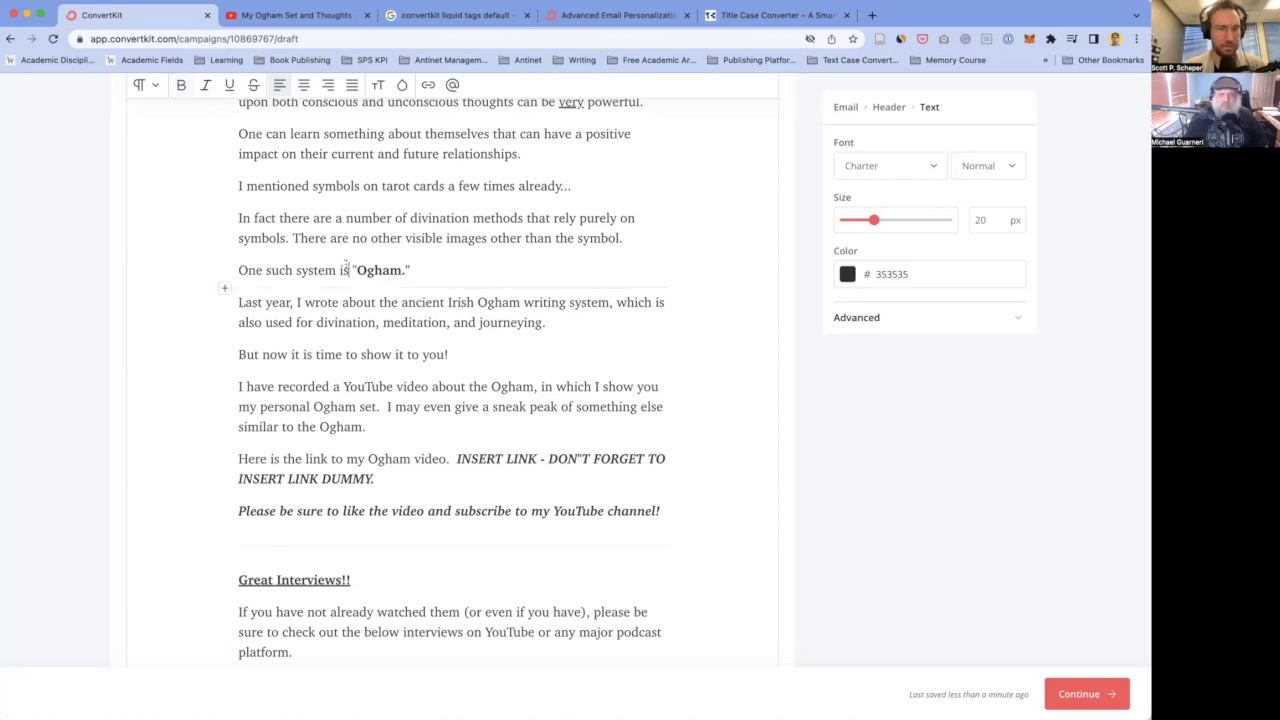
left_click(291, 302)
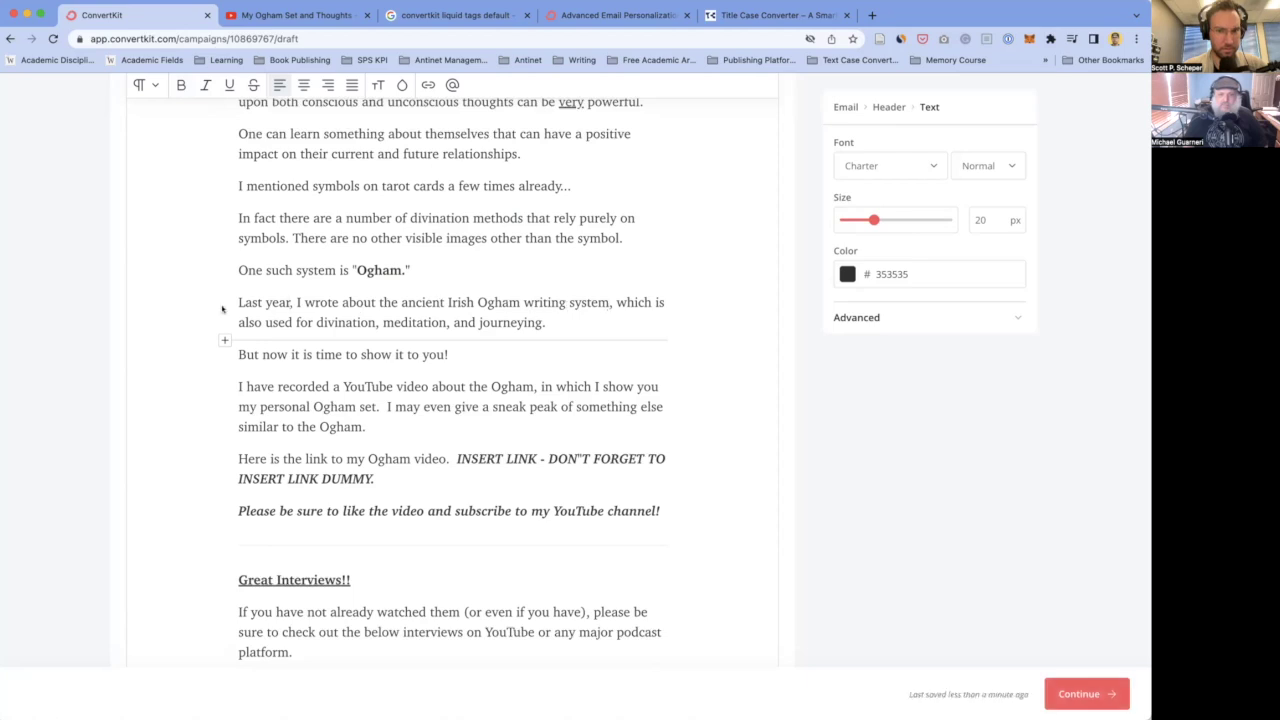
- Replace the '!' after 'show it to you' with a period, and remove the double space after 'set.'
scroll(512, 322, "down", 2)
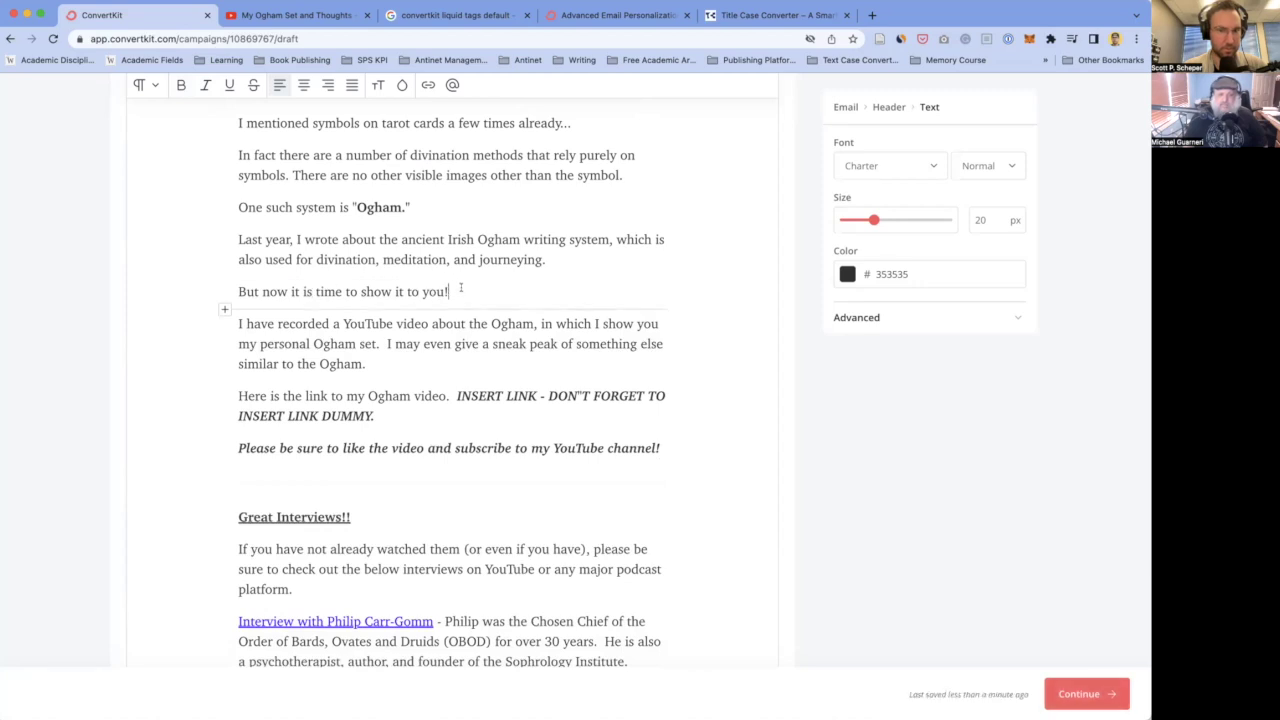
key("BackSpace")
type(".")
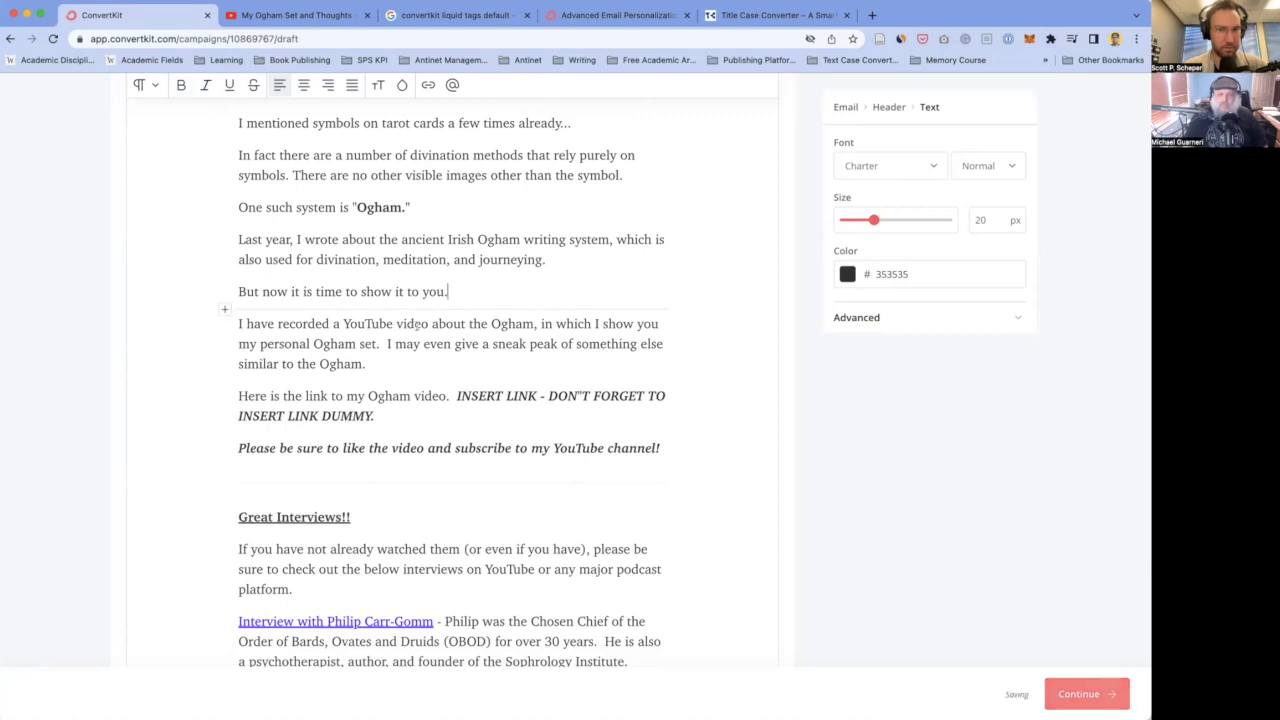
left_click(386, 343)
left_click(383, 343)
key("BackSpace")
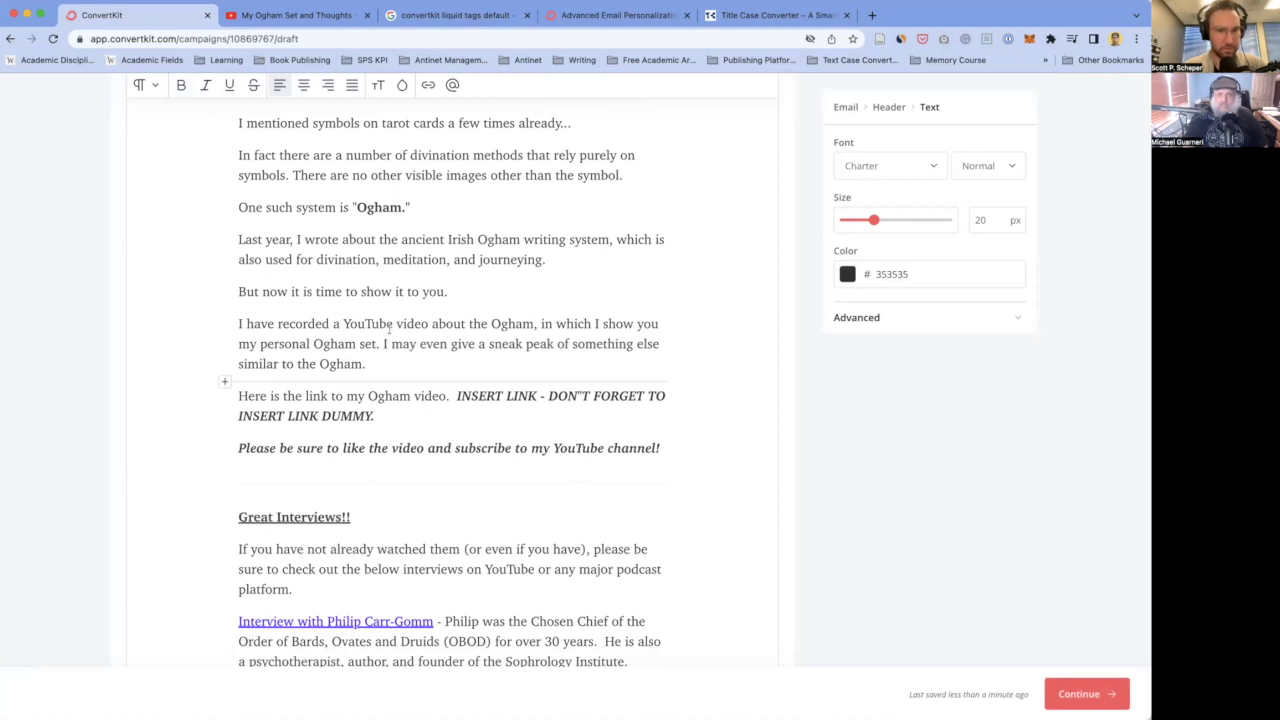
- Remove the empty divider block below the 'channel!' line
scroll(379, 379, "down", 1)
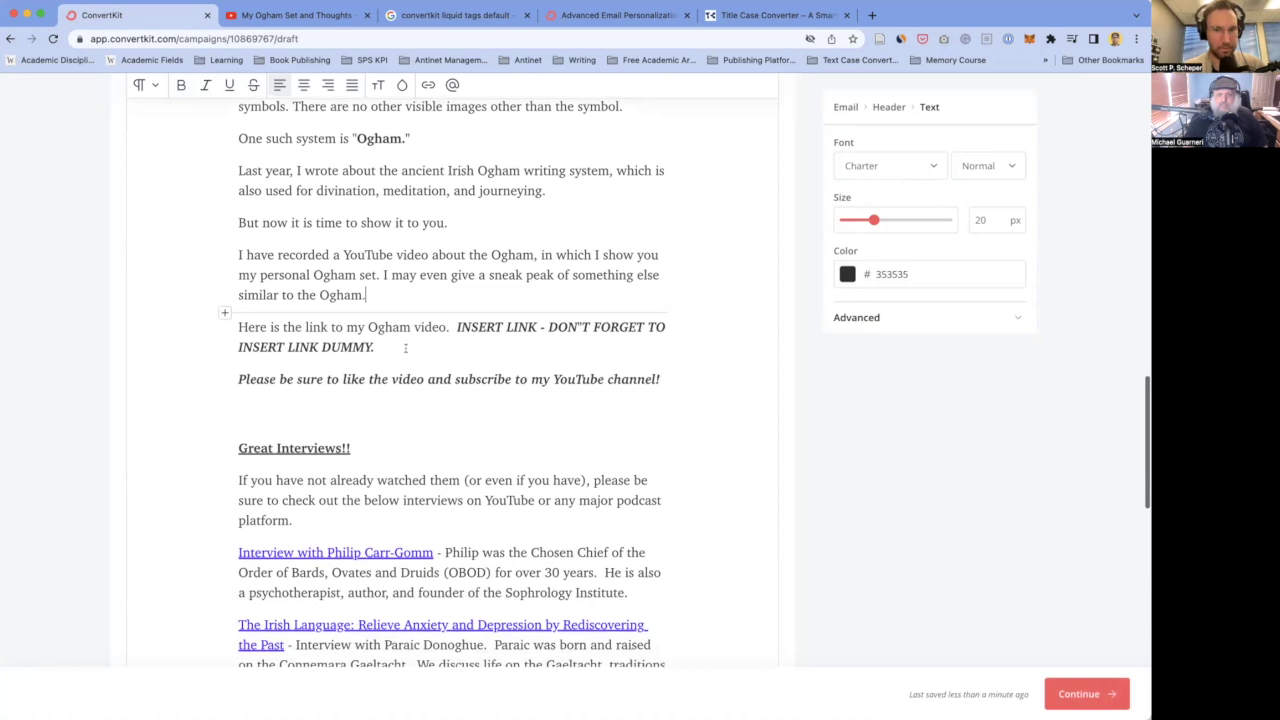
left_click(403, 346)
left_click(459, 327)
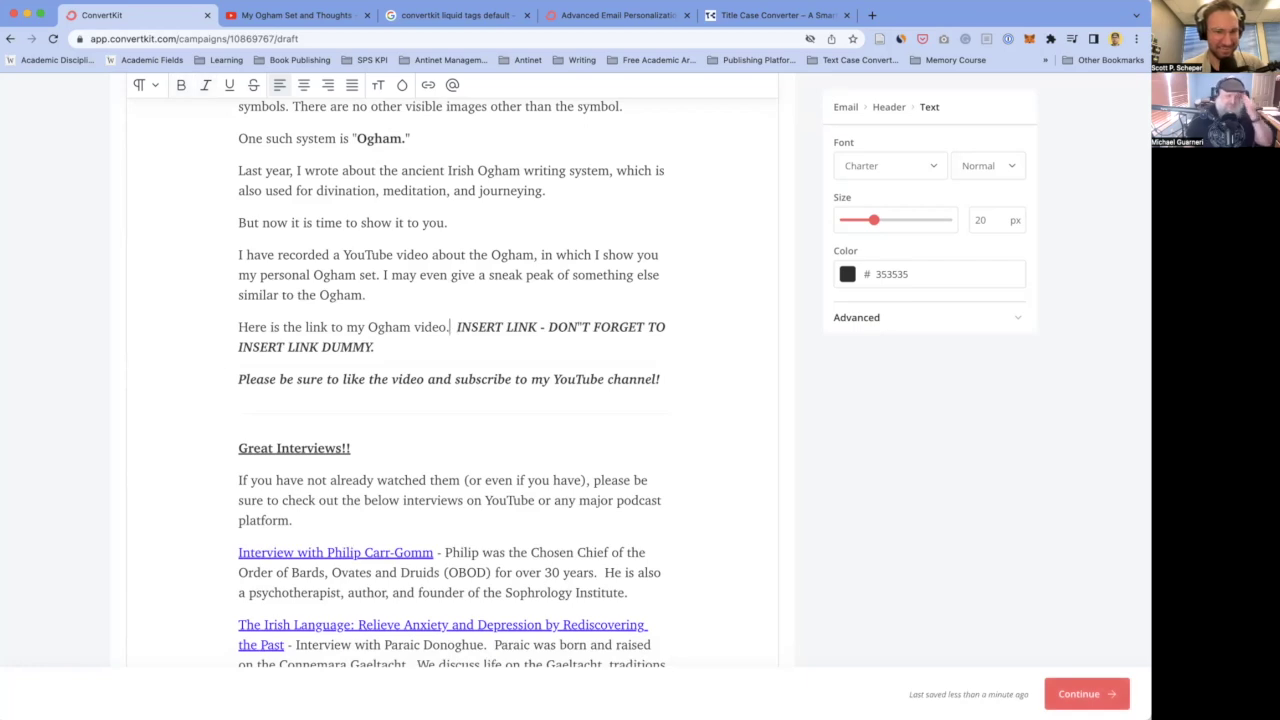
scroll(401, 430, "down", 5)
scroll(401, 430, "down", 2)
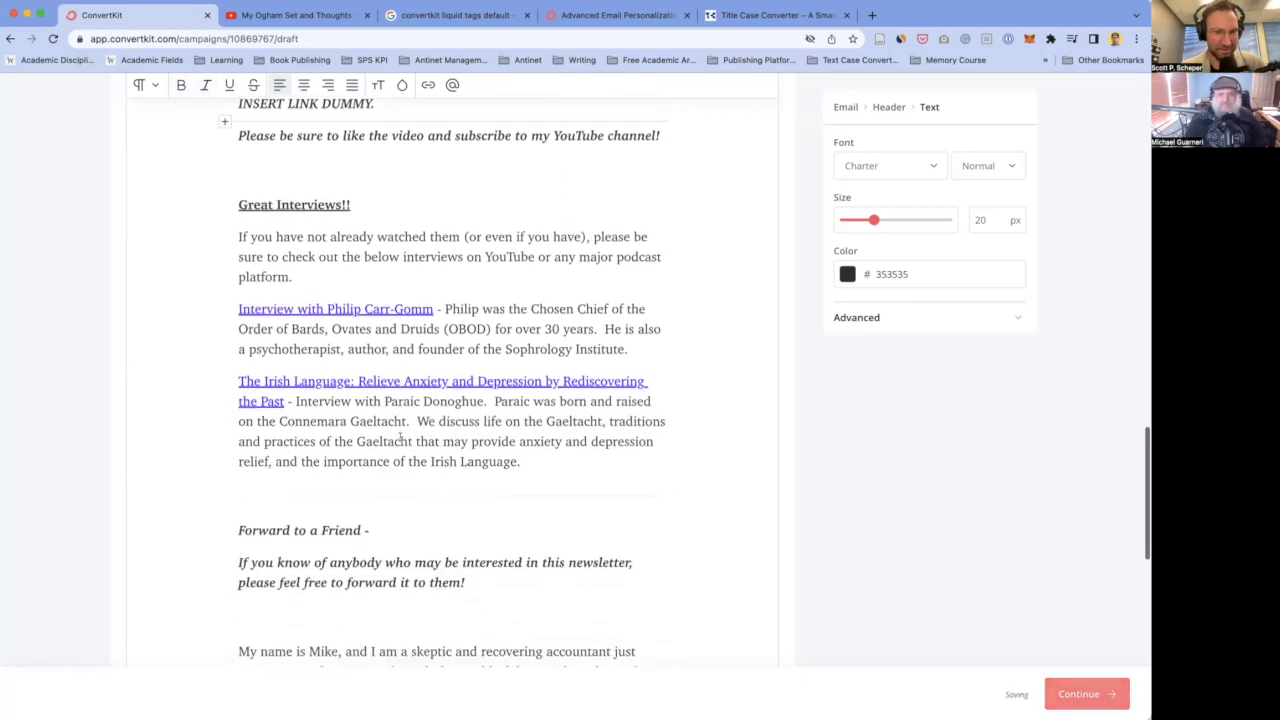
scroll(471, 207, "up", 4)
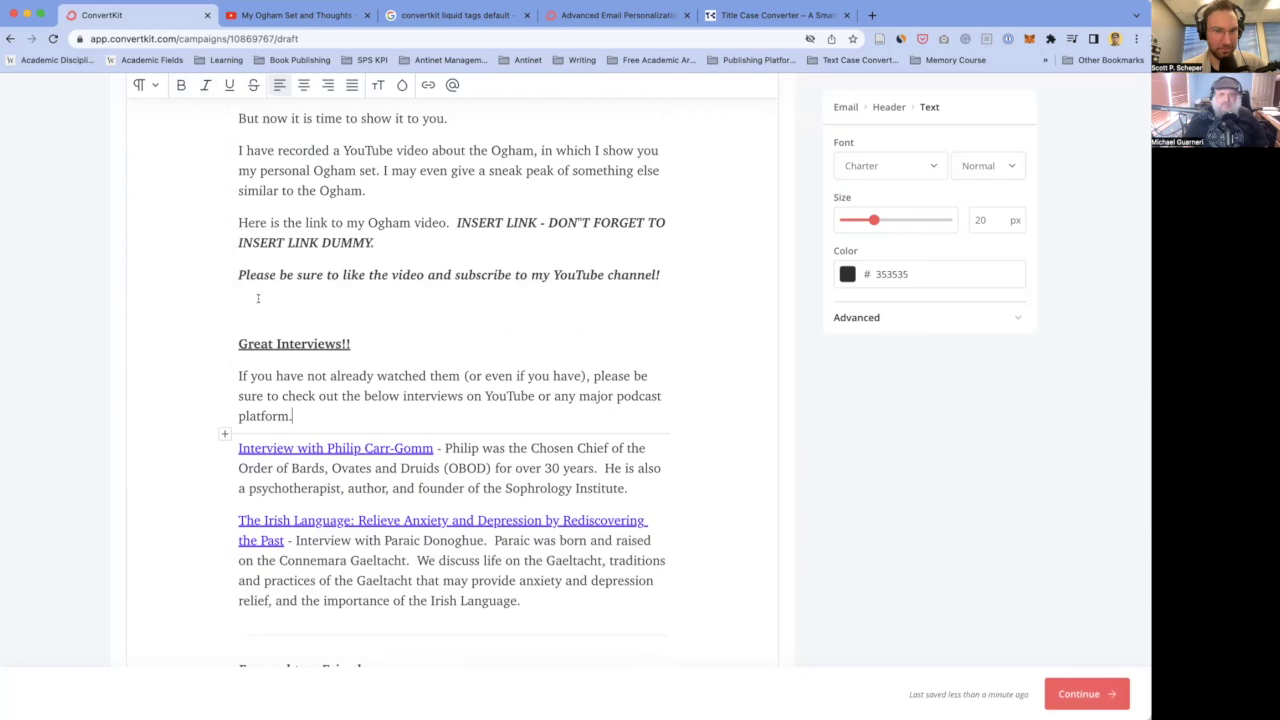
left_click(253, 305)
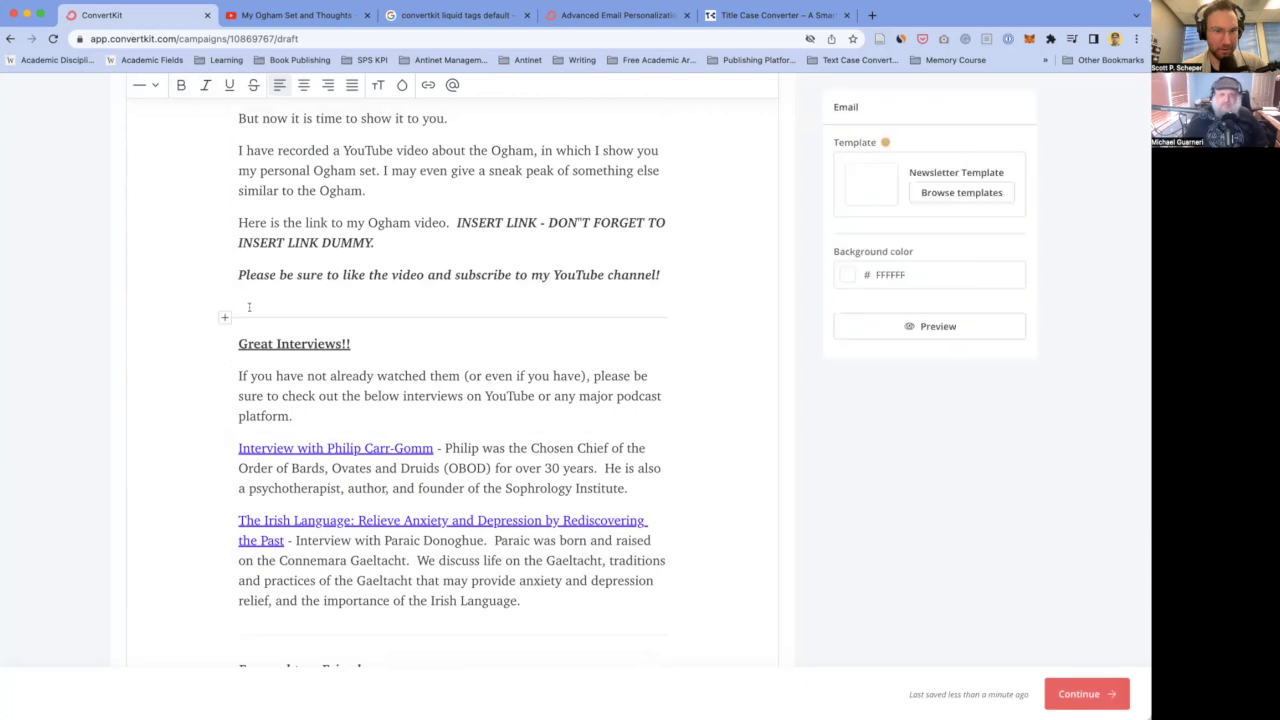
left_click(657, 274)
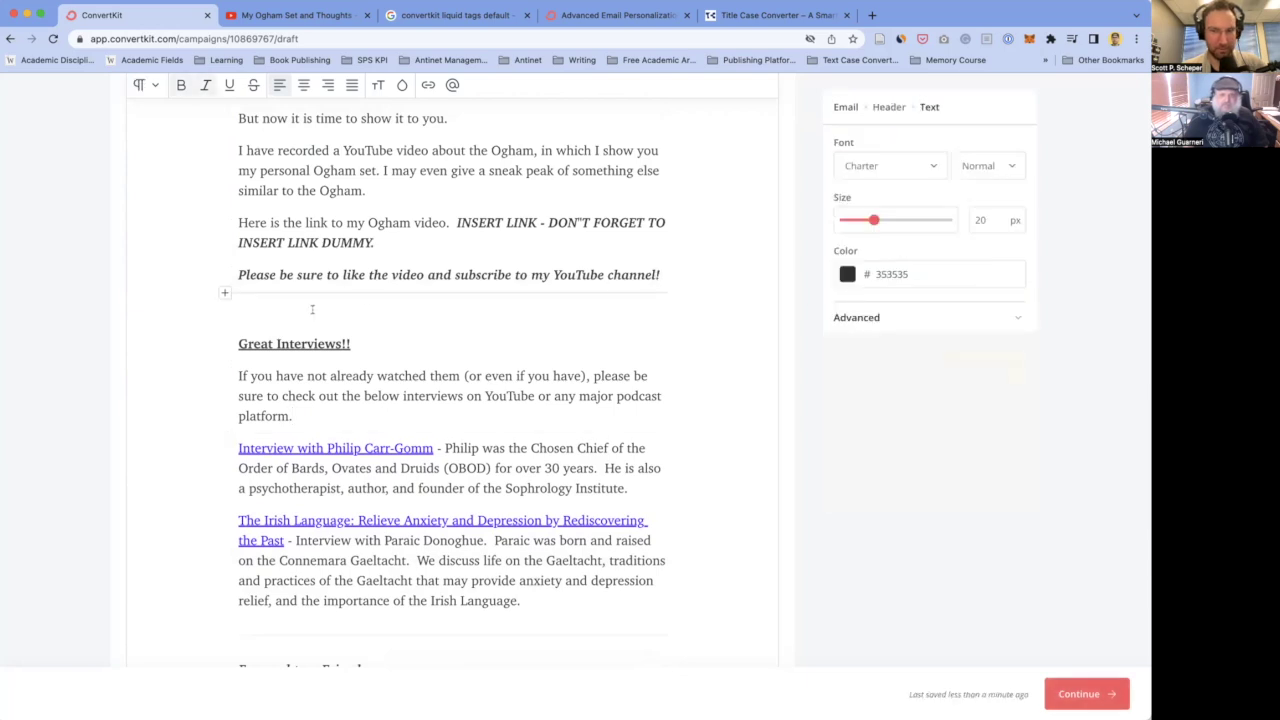
left_click(249, 298)
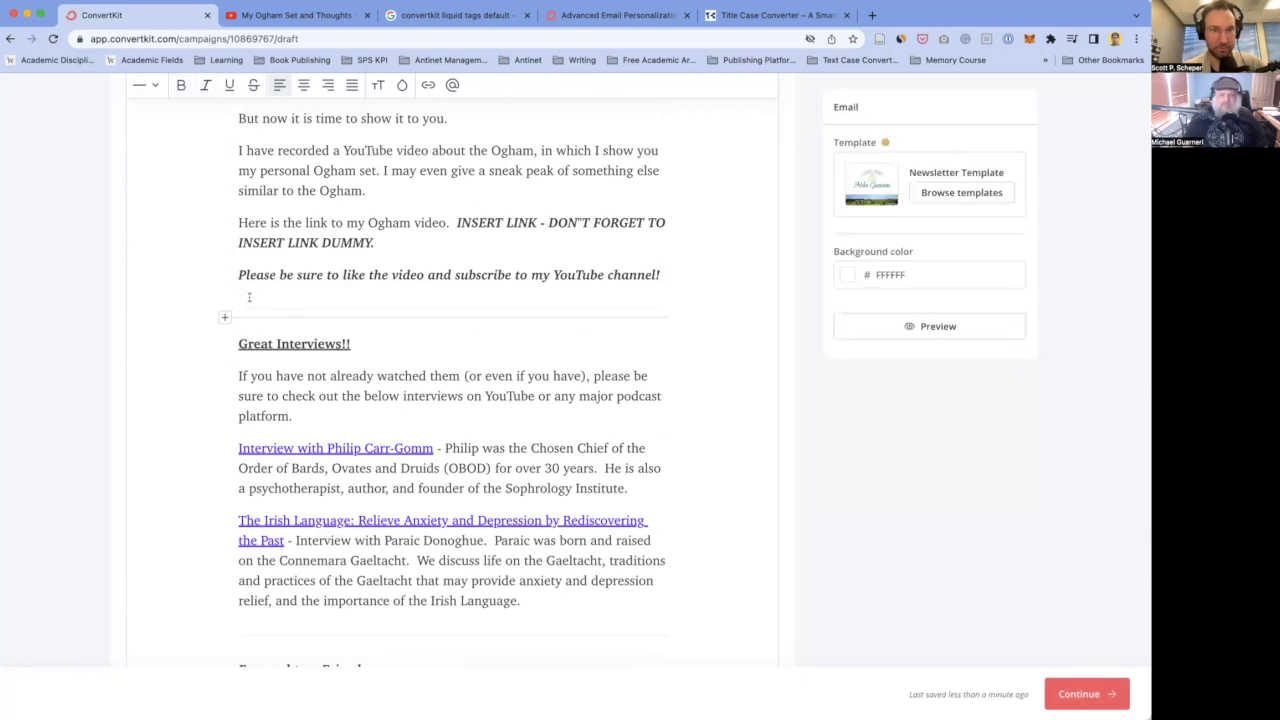
key("BackSpace")
- Undo an accidental paragraph split in the 'If you have' paragraph
left_click(293, 339)
key("Return")
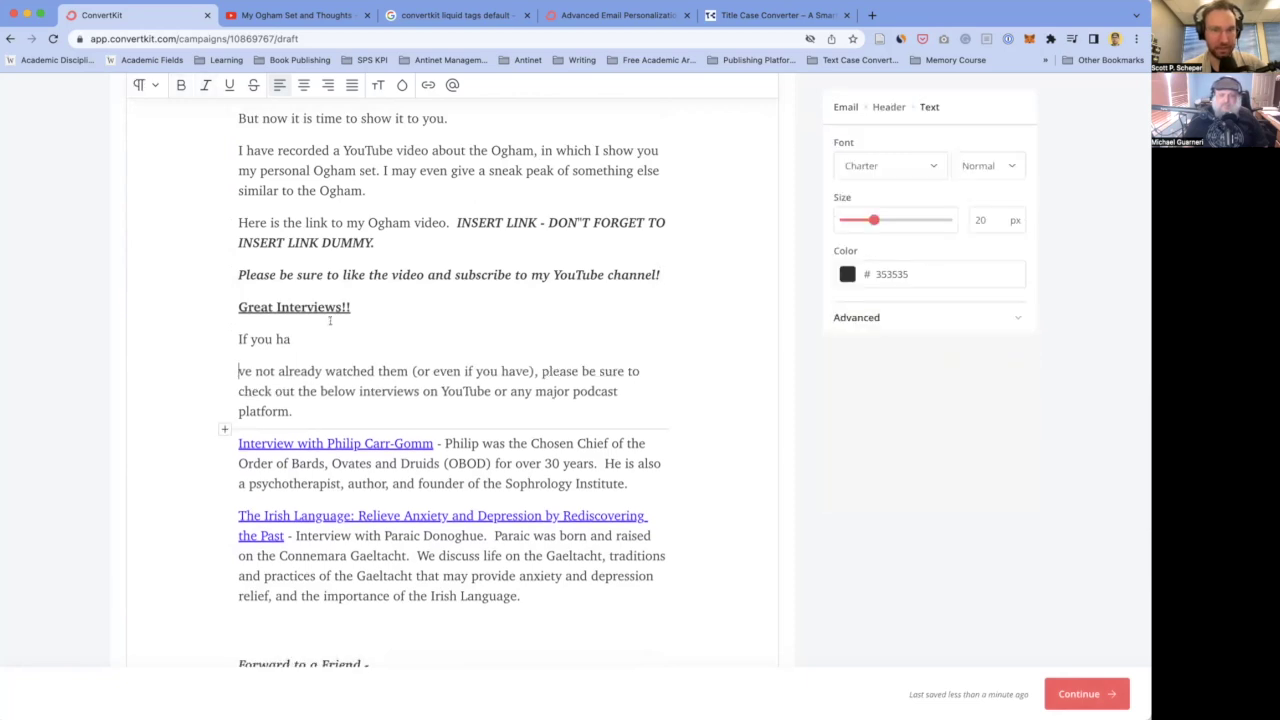
key("ctrl+z")
key("ctrl+z")
left_click(379, 306)
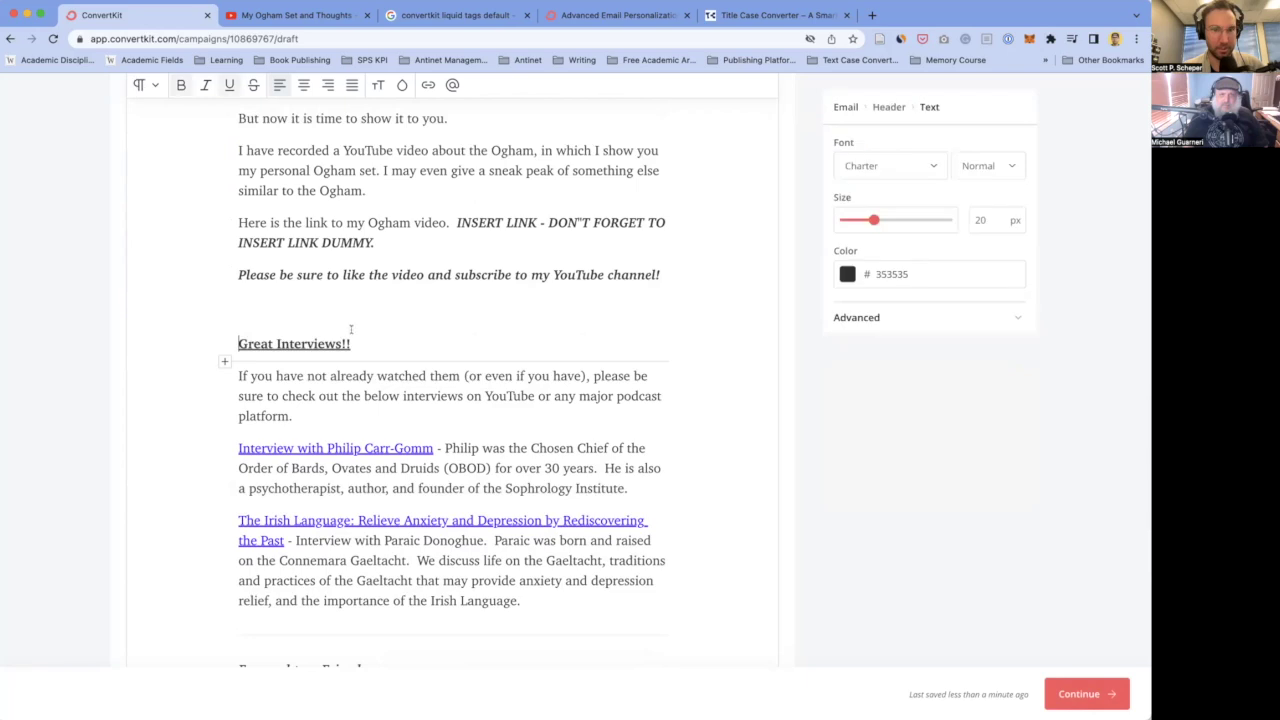
scroll(351, 329, "down", 3)
- Delete the whole Great Interviews section and its leftover empty line
left_click_drag(551, 479, 228, 203)
key("BackSpace")
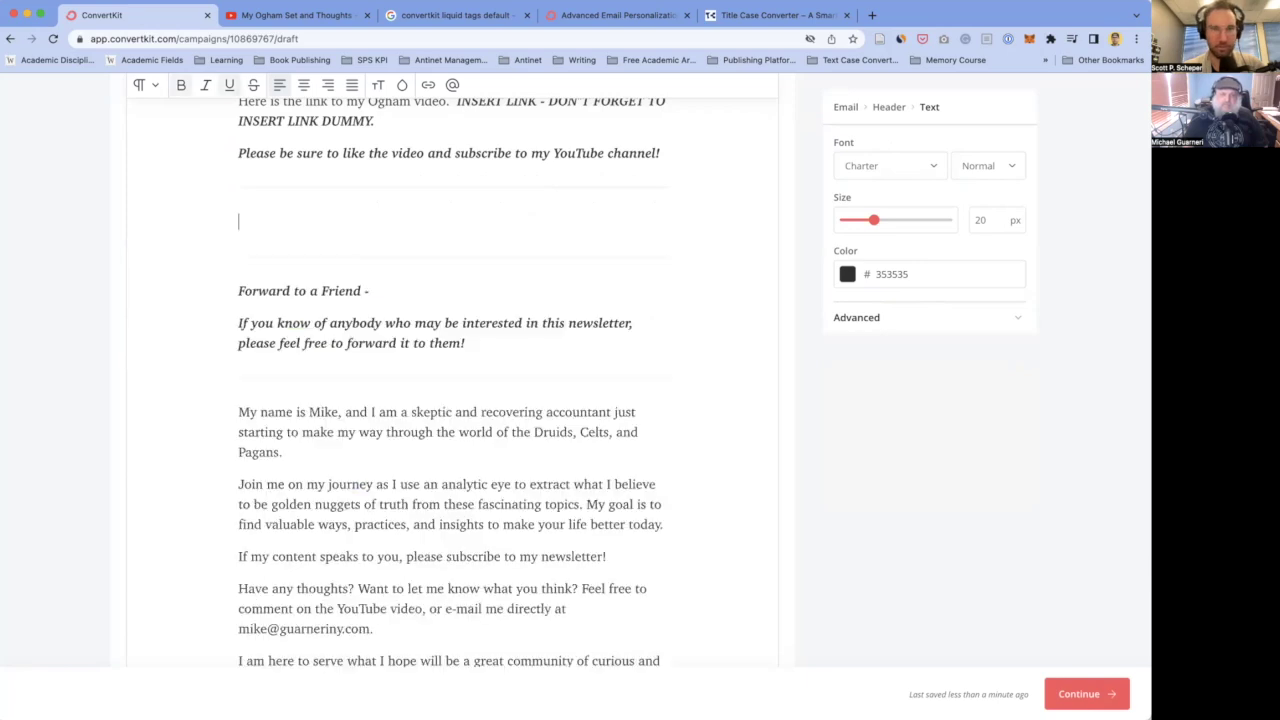
key("BackSpace")
key("BackSpace")
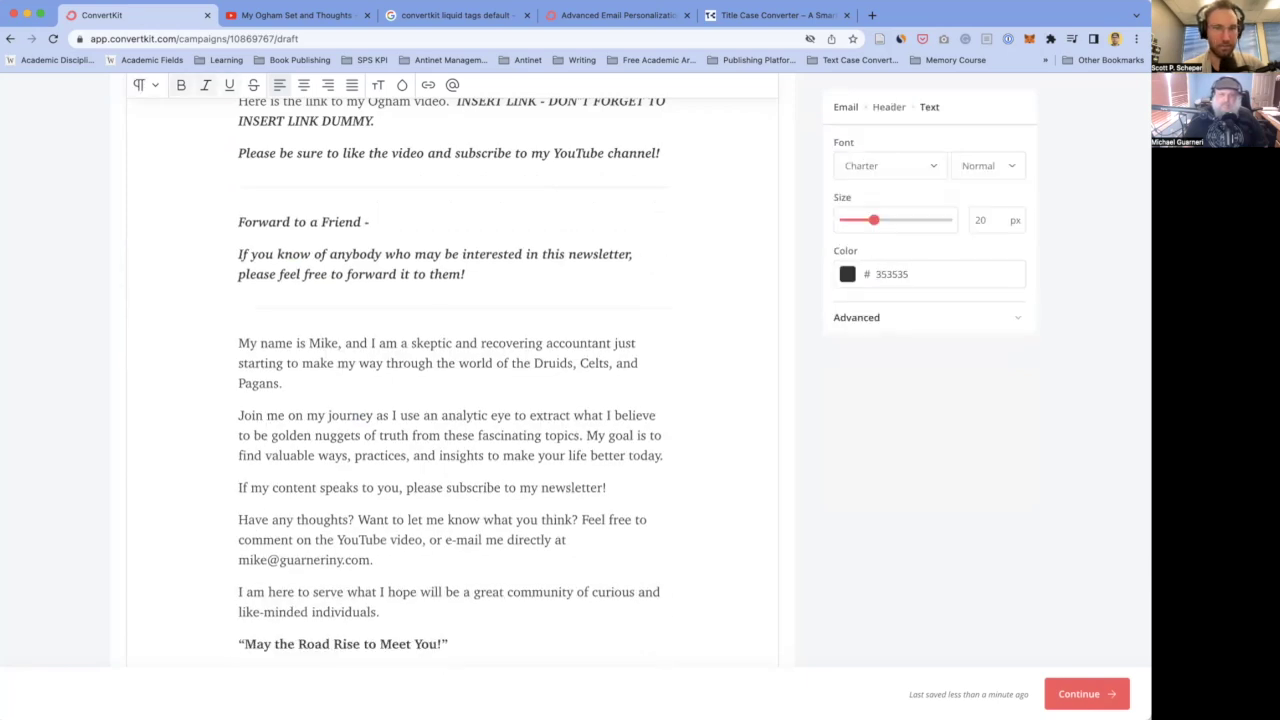
scroll(325, 323, "down", 1)
scroll(325, 323, "up", 1)
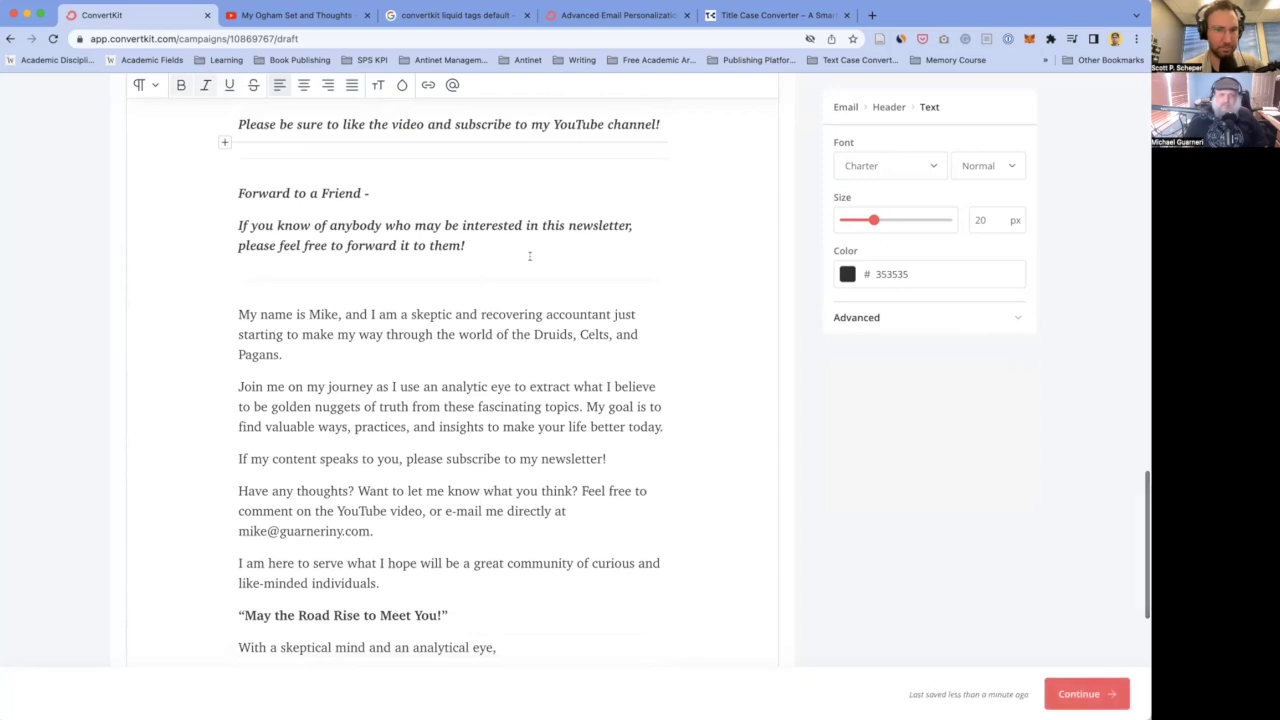
- Delete the two Forward to a Friend paragraphs
left_click_drag(240, 177, 380, 286)
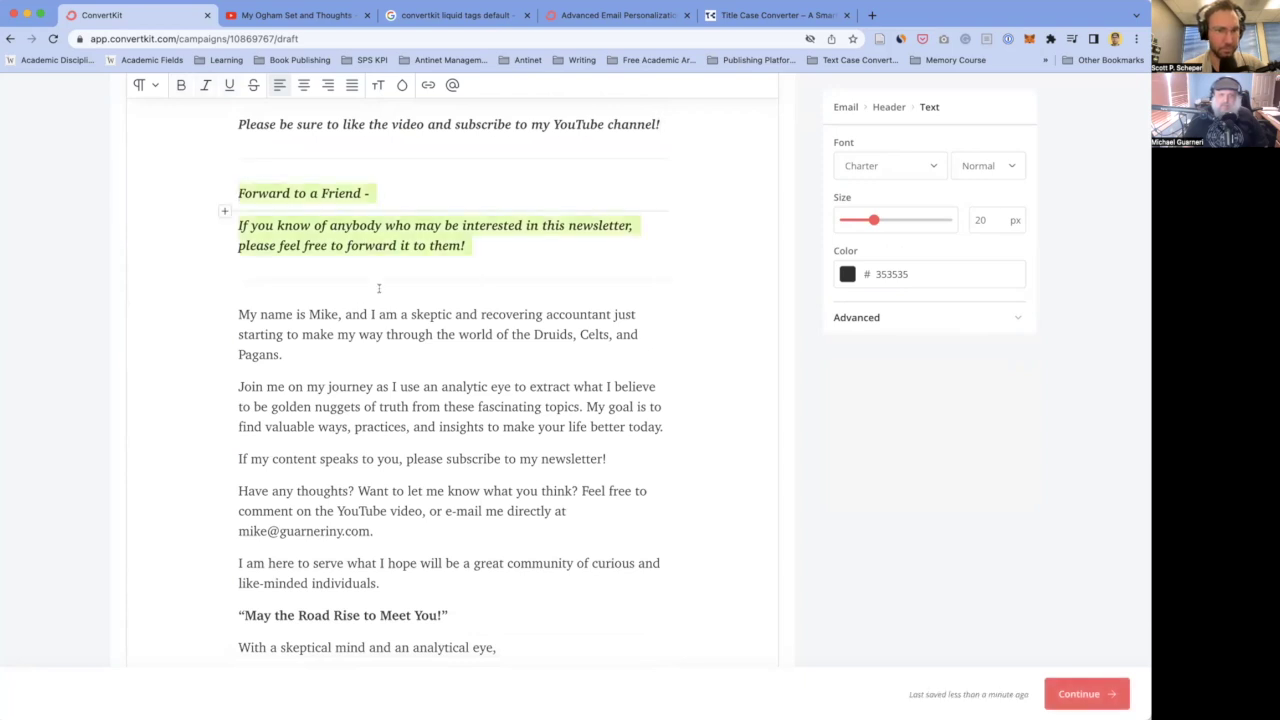
scroll(378, 288, "down", 3)
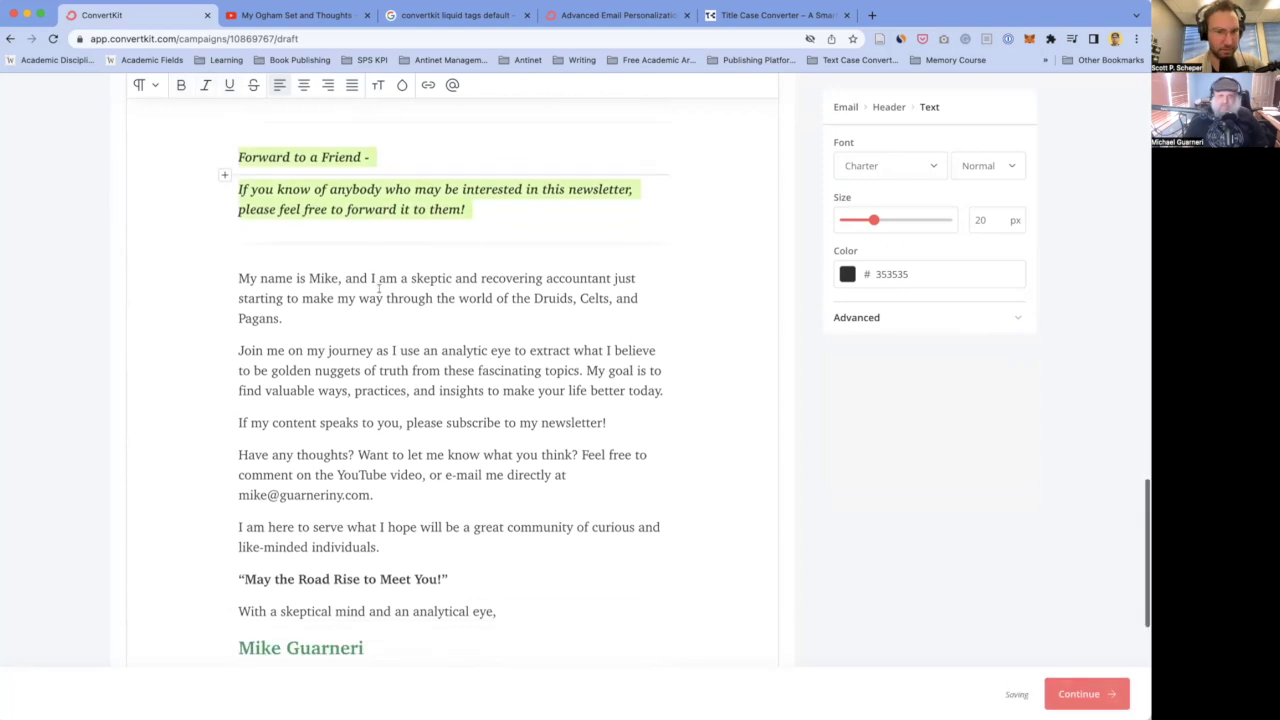
scroll(378, 288, "up", 2)
scroll(378, 288, "down", 1)
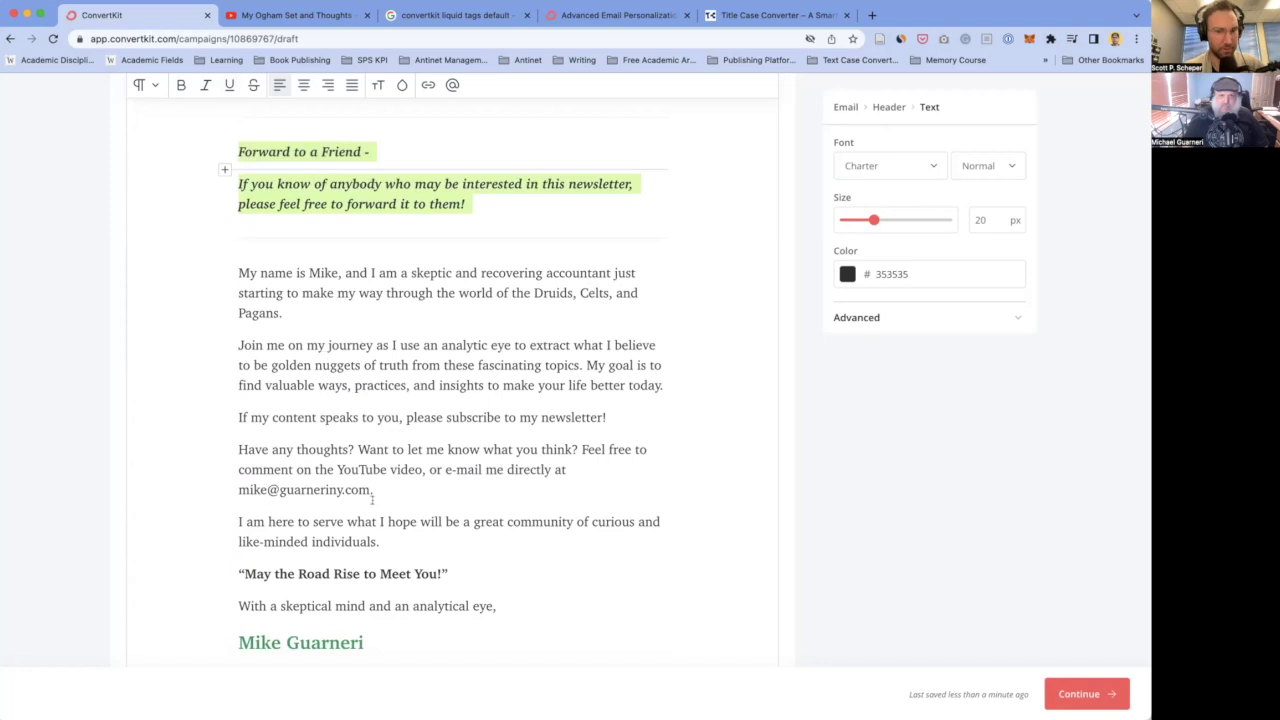
scroll(295, 300, "up", 2)
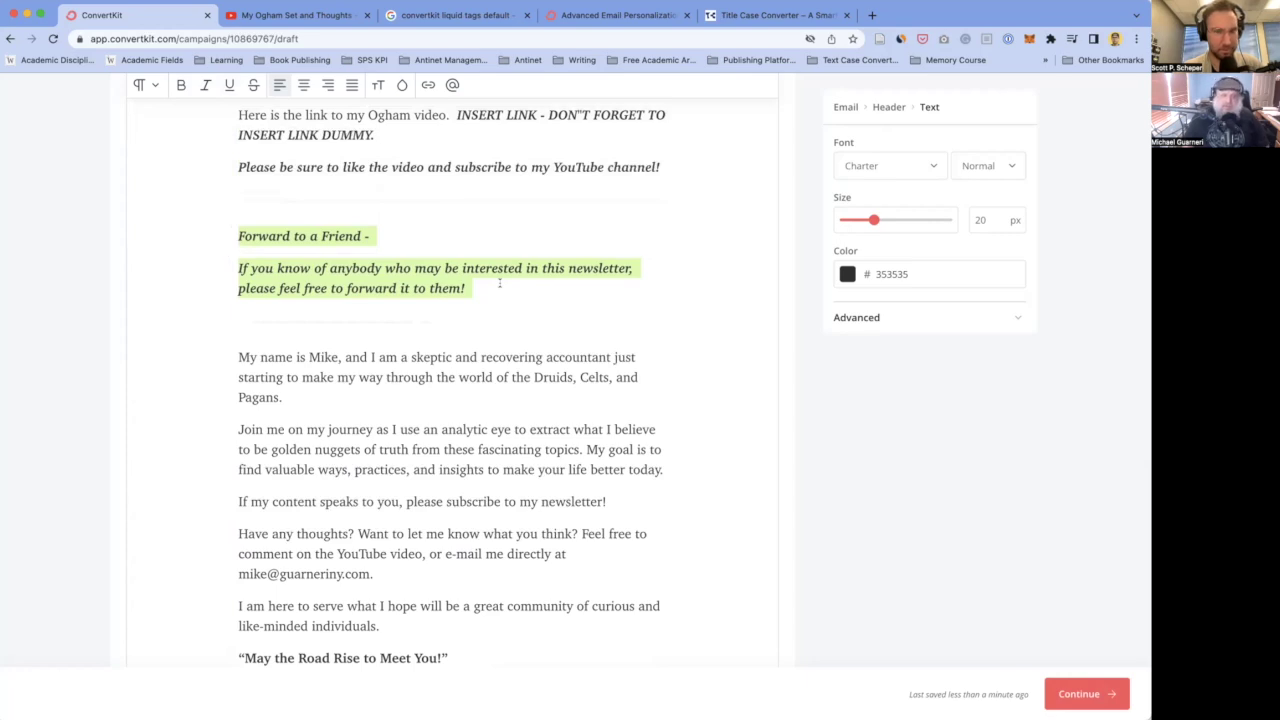
scroll(499, 283, "up", 3)
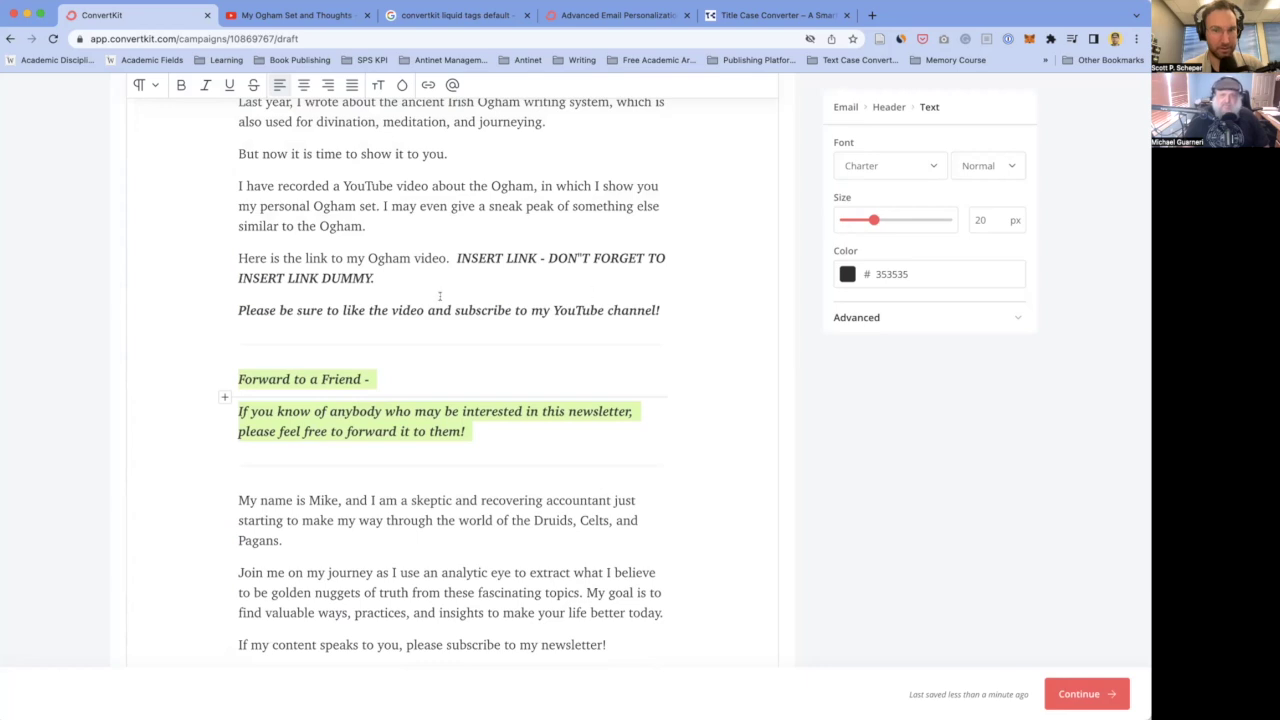
scroll(434, 306, "down", 2)
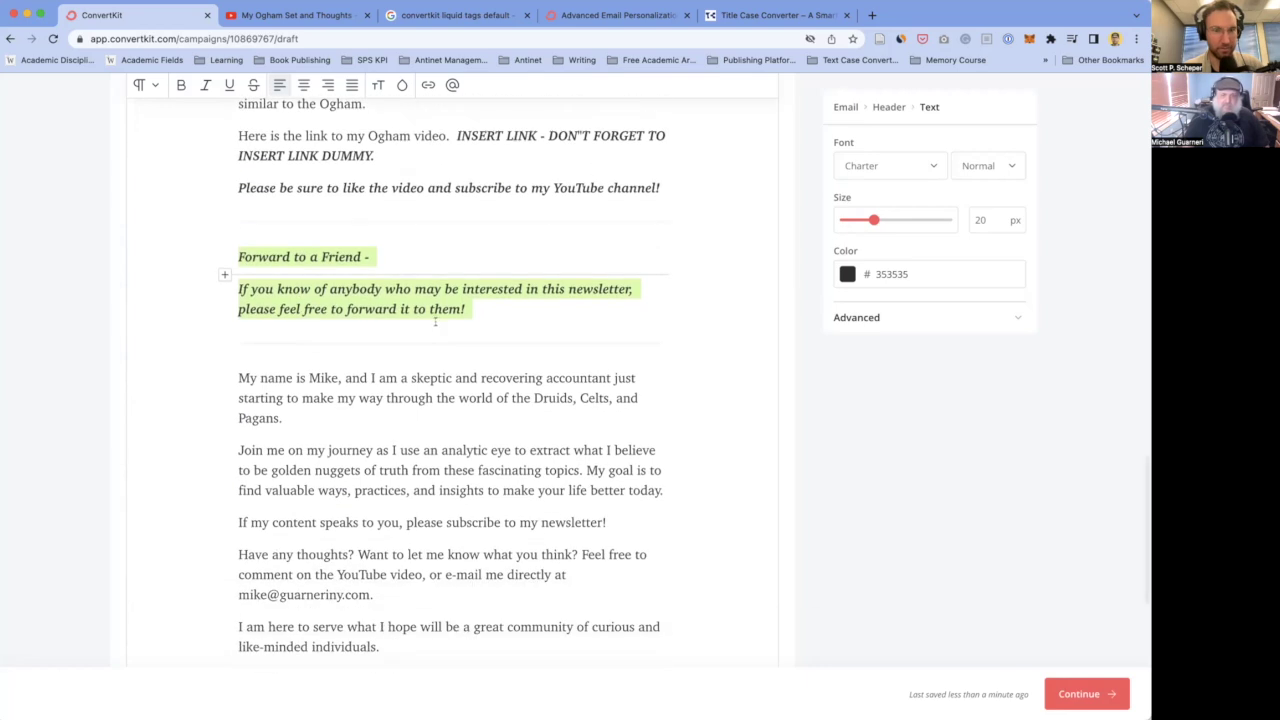
scroll(435, 322, "up", 1)
scroll(434, 322, "up", 1)
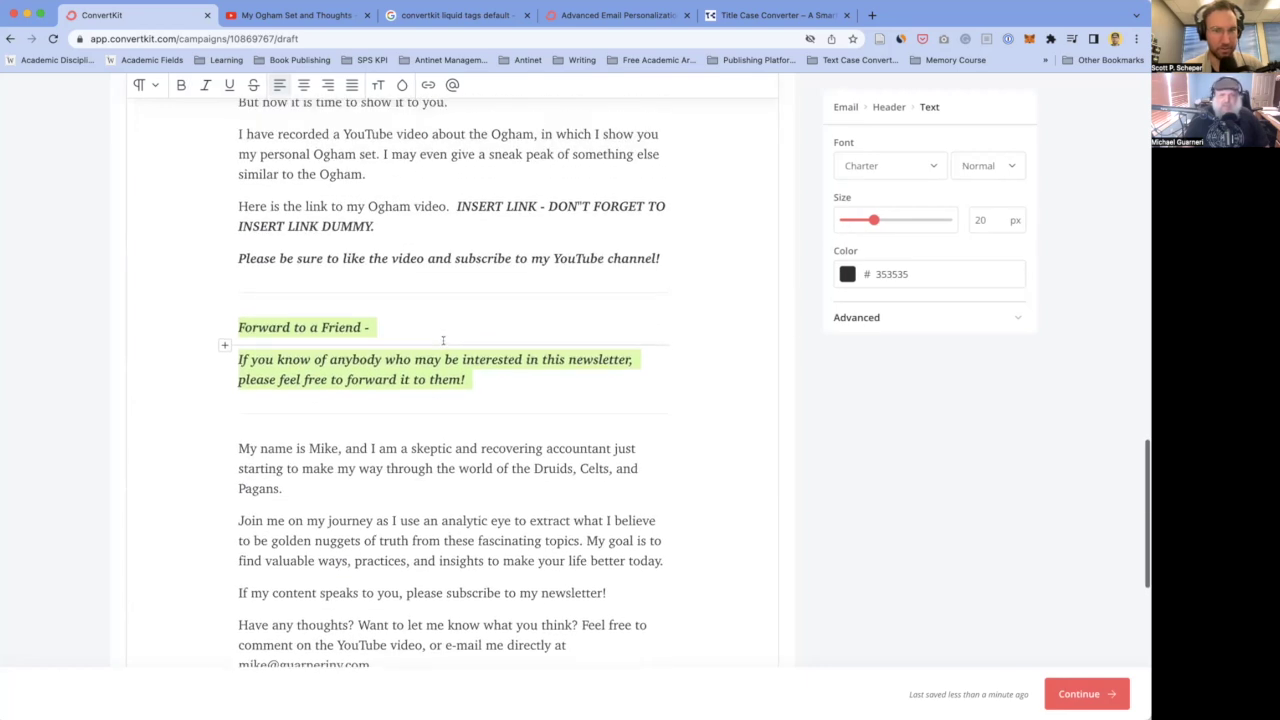
key("BackSpace")
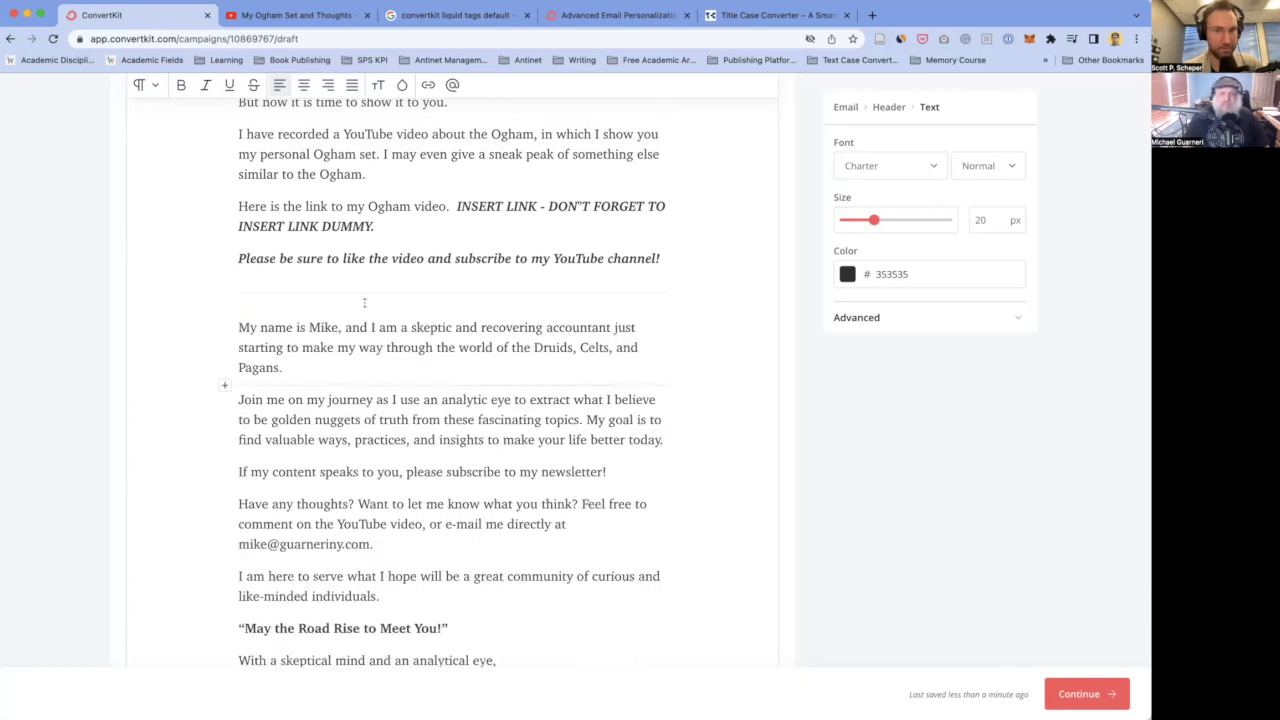
left_click(331, 286)
left_click(297, 277)
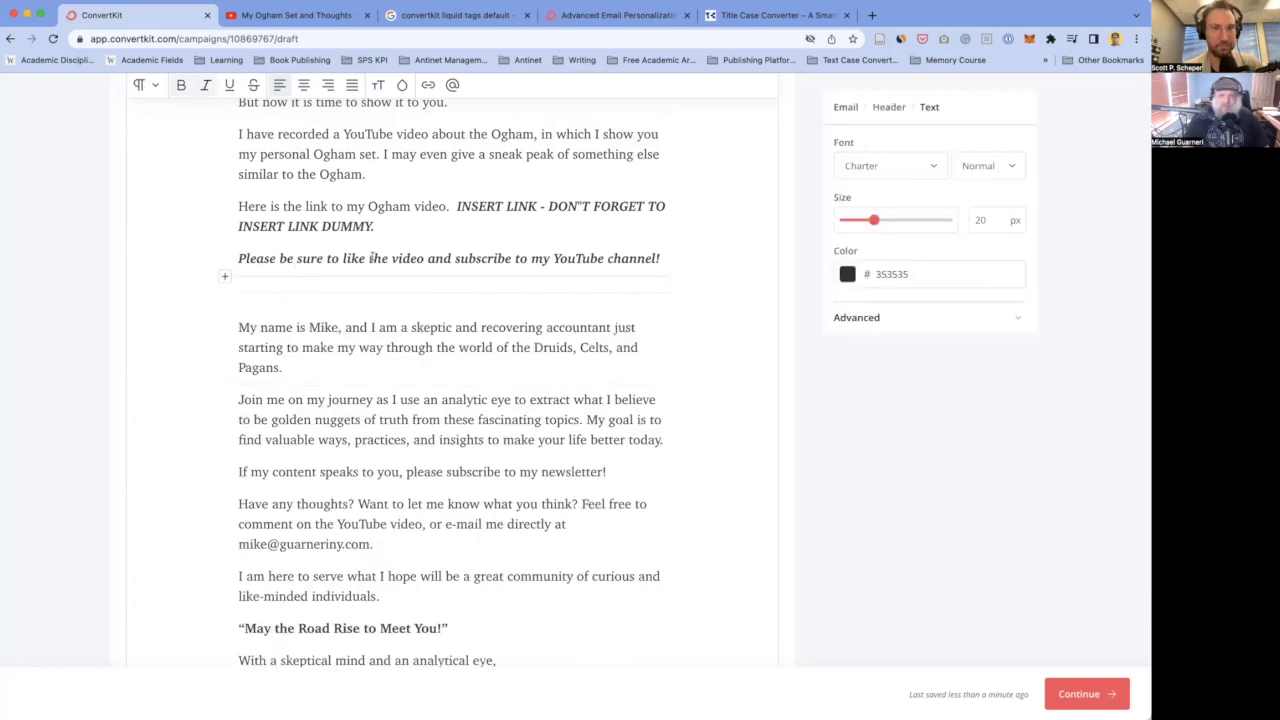
scroll(373, 258, "up", 15)
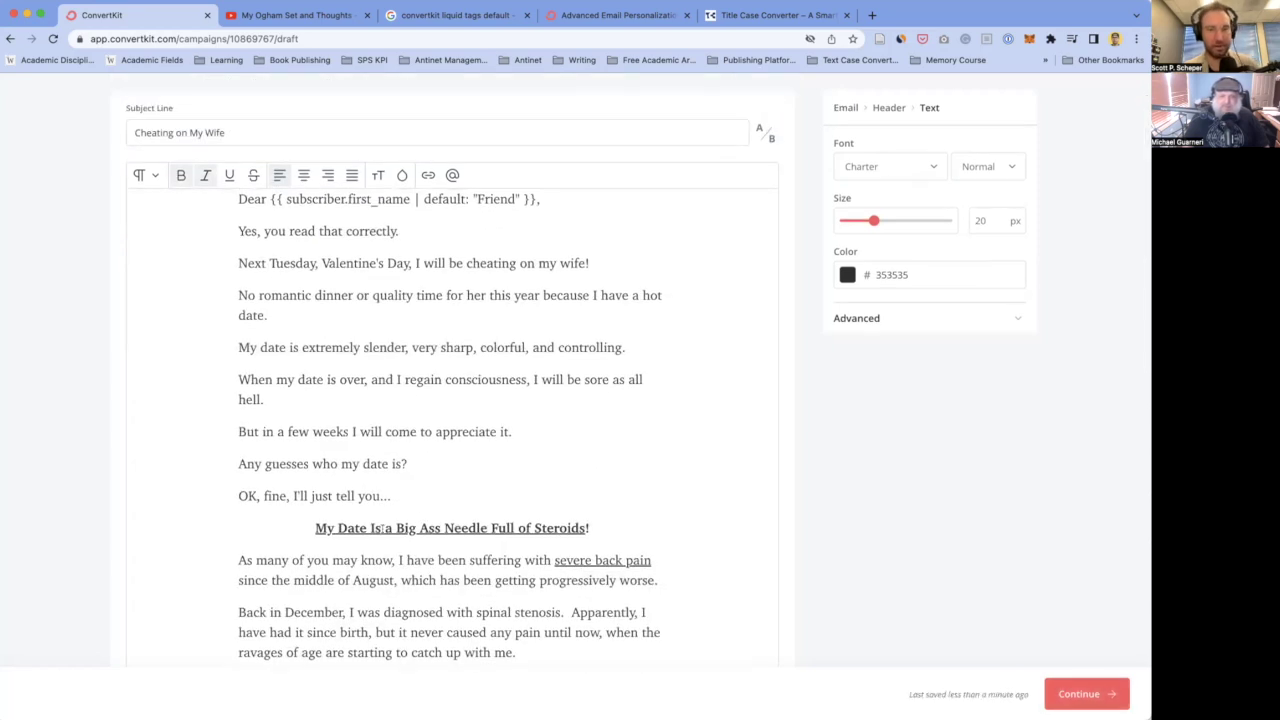
- Change 'my Ogham video.' to 'my Ogham video:' and move INSERT LINK onto the next line
scroll(407, 531, "down", 10)
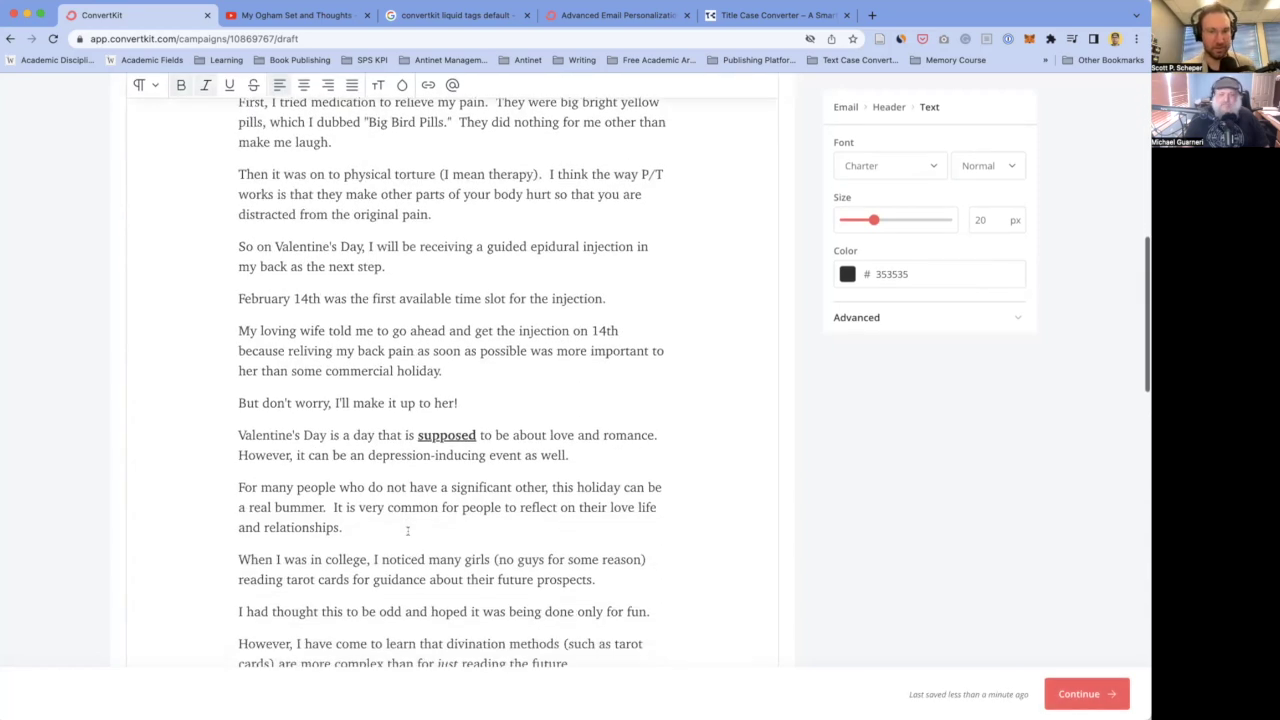
scroll(410, 500, "down", 5)
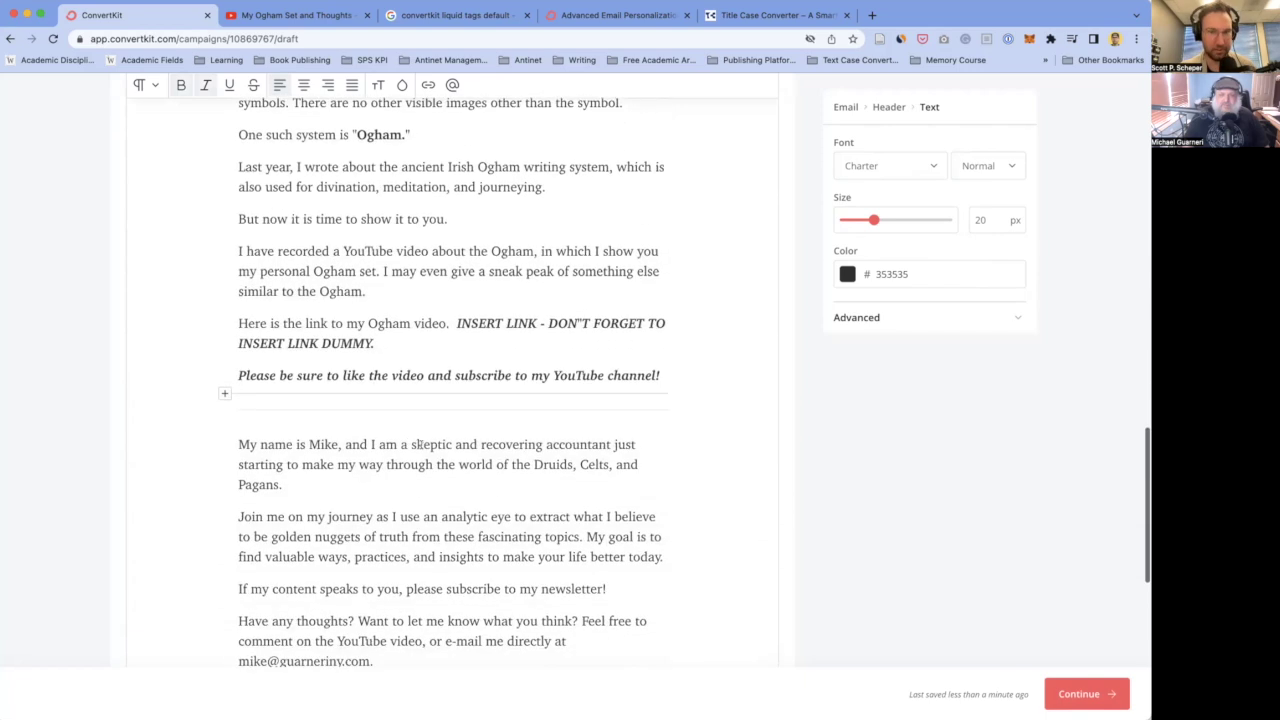
scroll(420, 444, "up", 1)
scroll(420, 444, "down", 2)
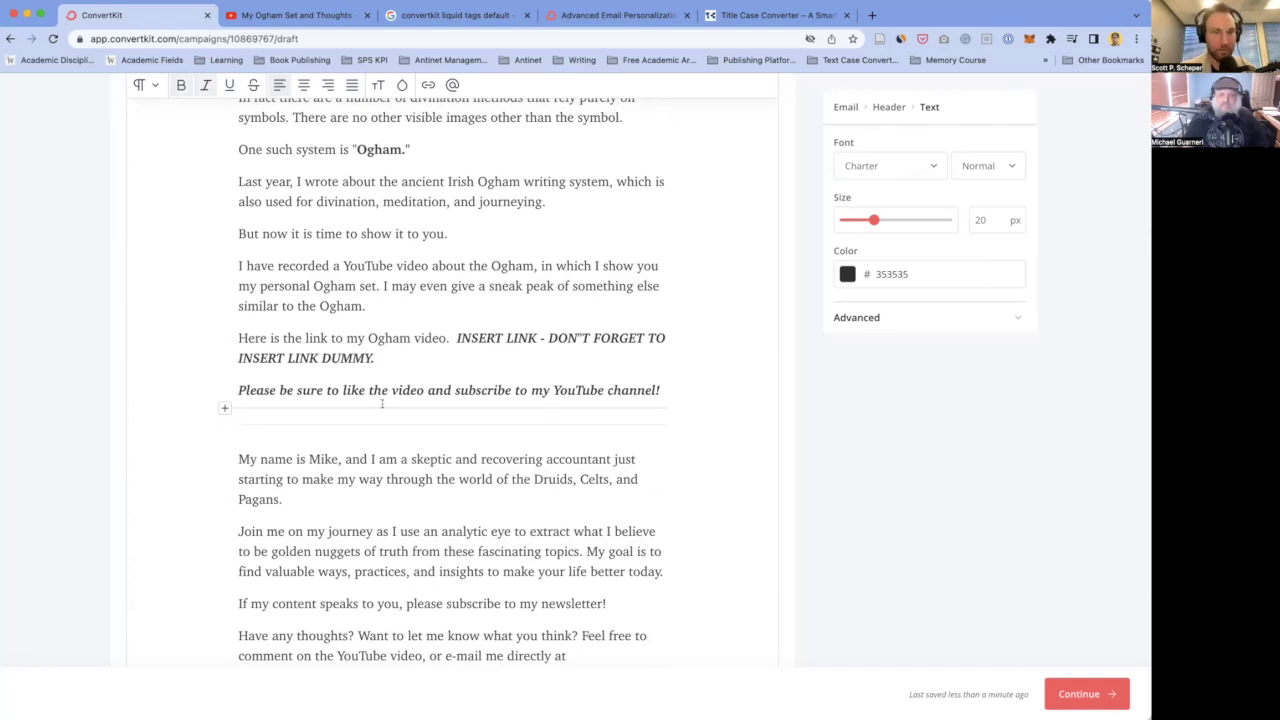
scroll(381, 404, "down", 3)
scroll(374, 358, "down", 1)
scroll(374, 358, "down", 4)
scroll(374, 358, "up", 2)
scroll(374, 358, "up", 5)
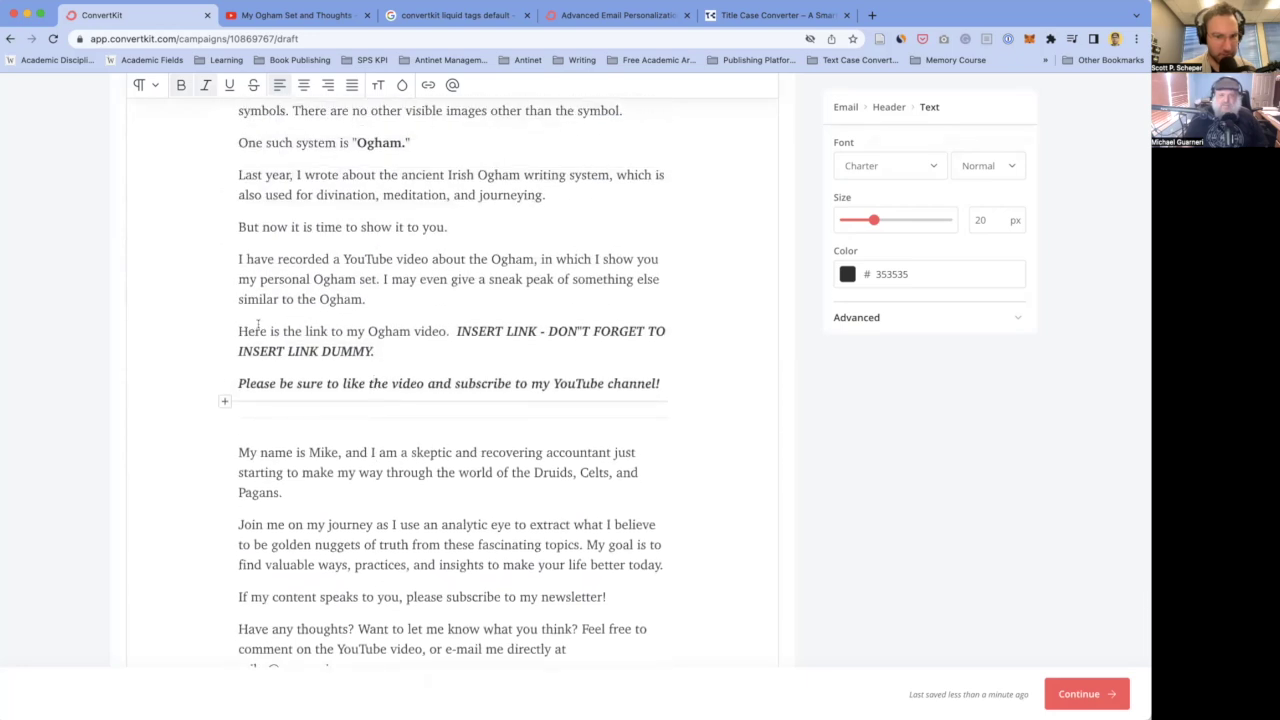
left_click(452, 331)
key("BackSpace")
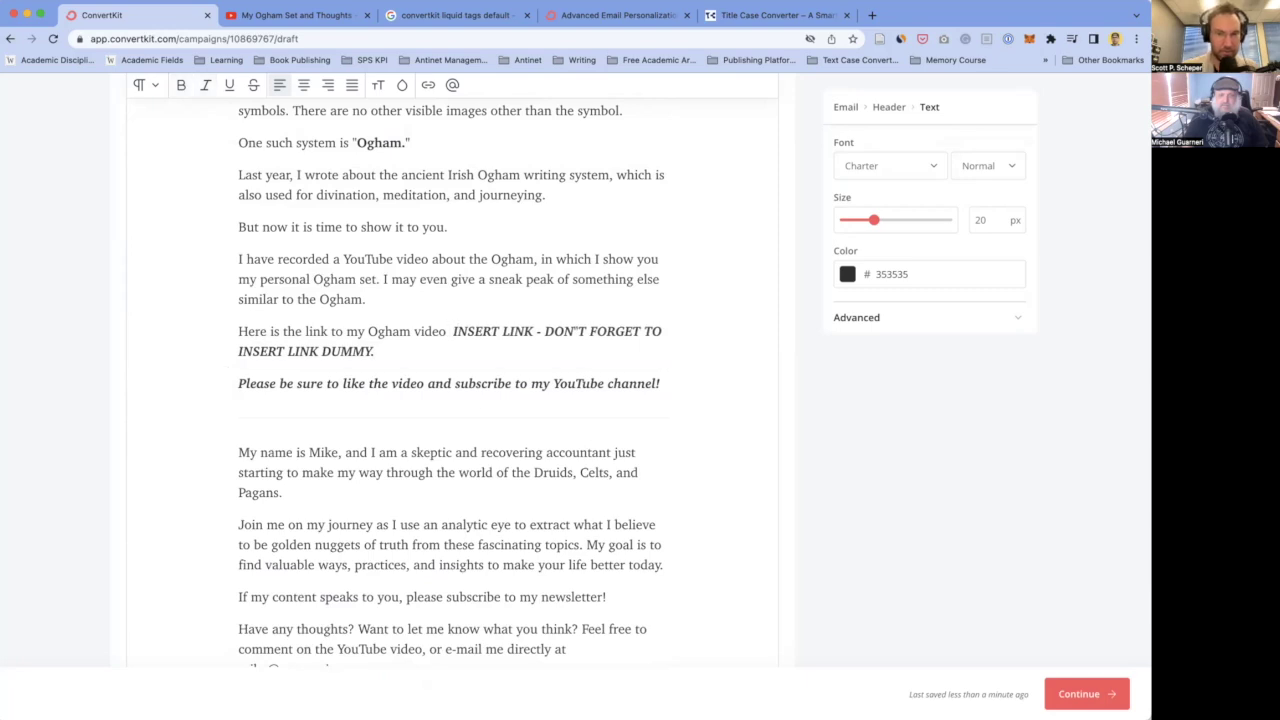
type(":")
key("Return")
key("Return")
key("BackSpace")
key("BackSpace")
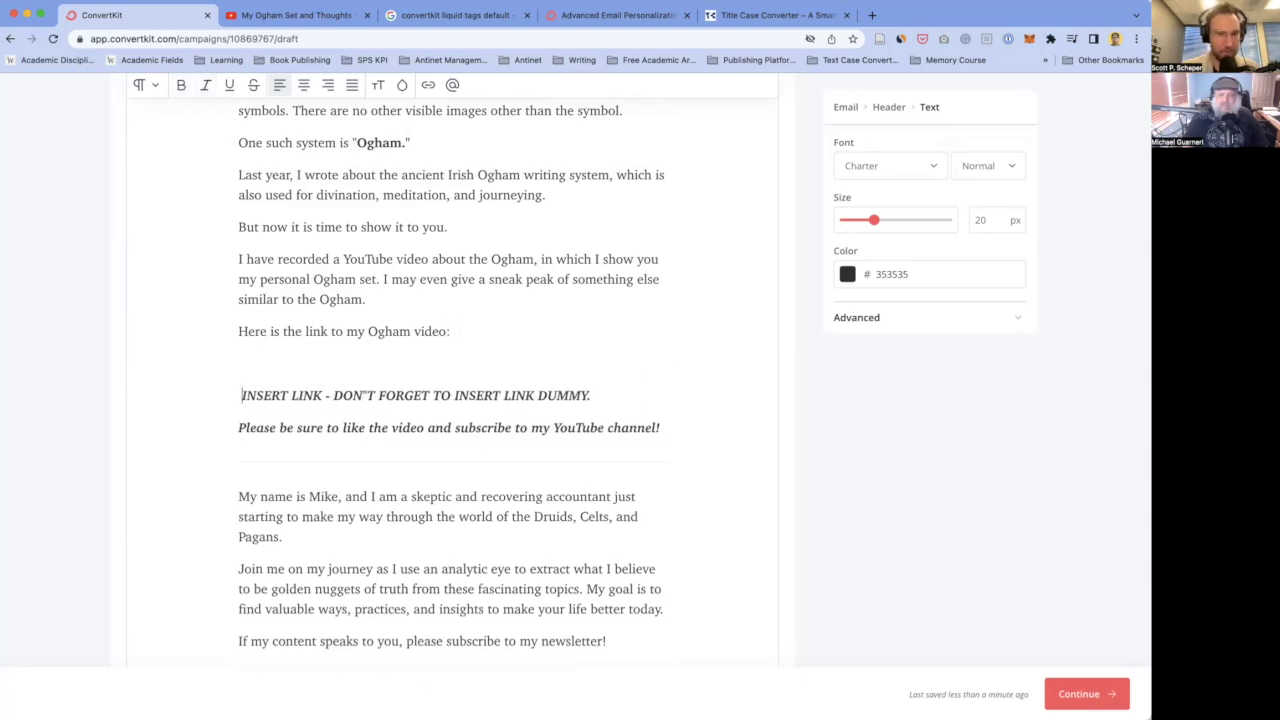
- Delete the 'Please be sure to like the video and subscribe…' reminder line
scroll(491, 437, "down", 2)
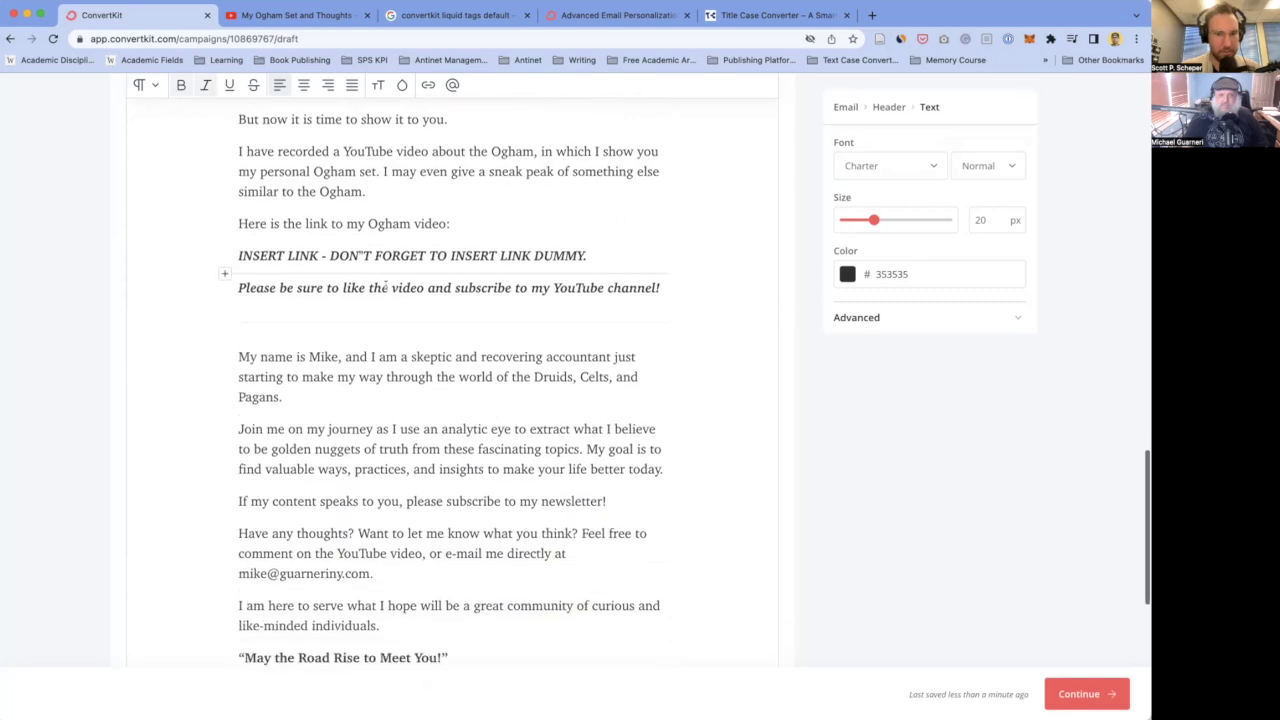
triple_click(386, 287)
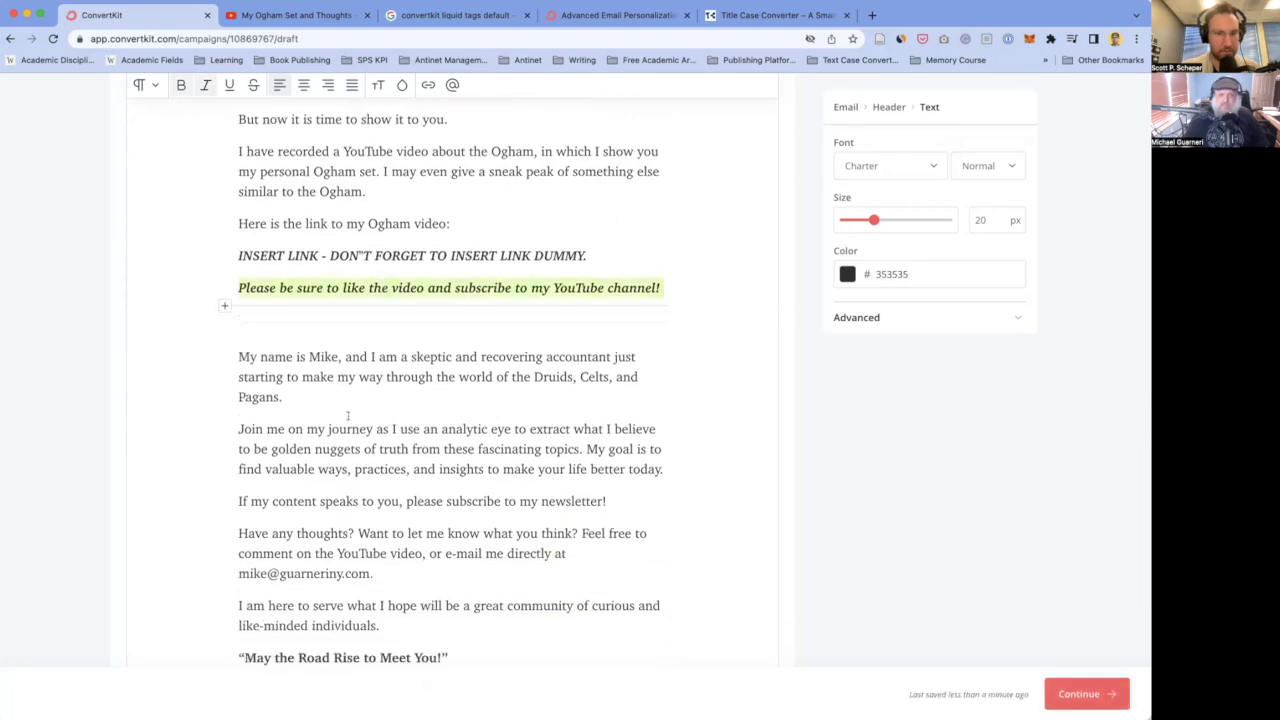
key("BackSpace")
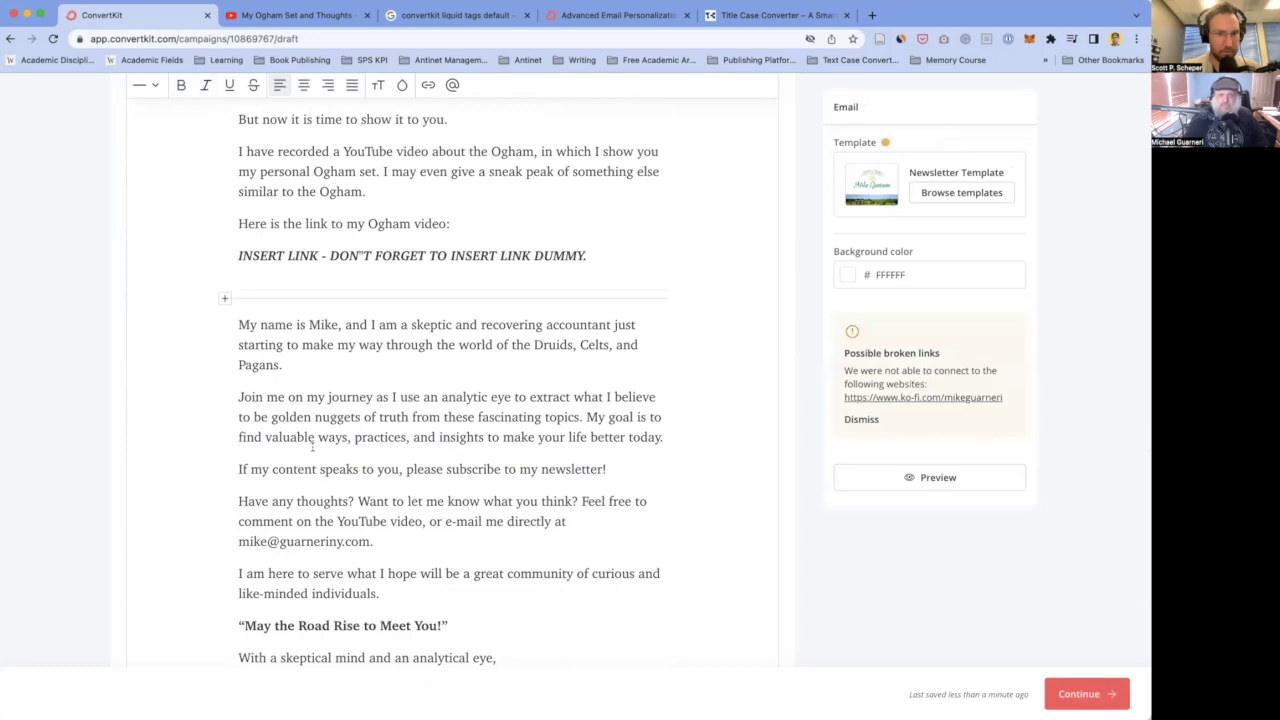
- Select the bio paragraphs from 'My name' through 'today.'
left_click(354, 437)
scroll(354, 437, "down", 2)
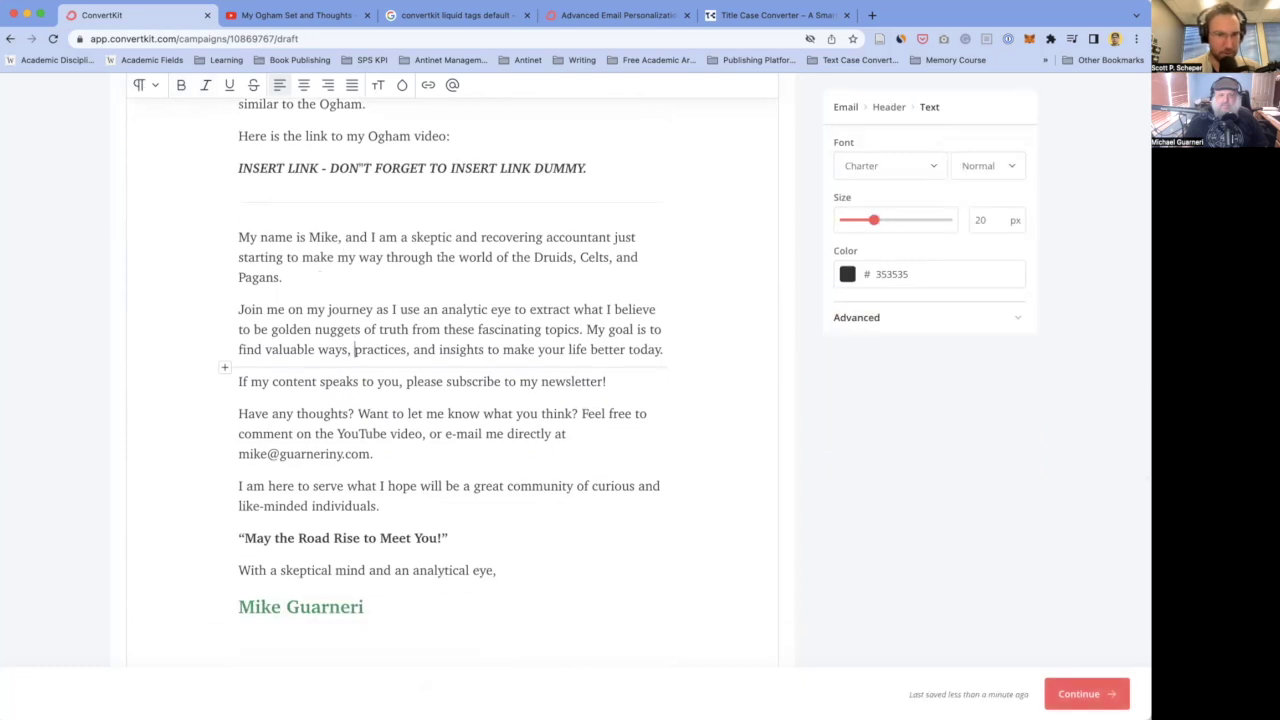
scroll(301, 295, "down", 2)
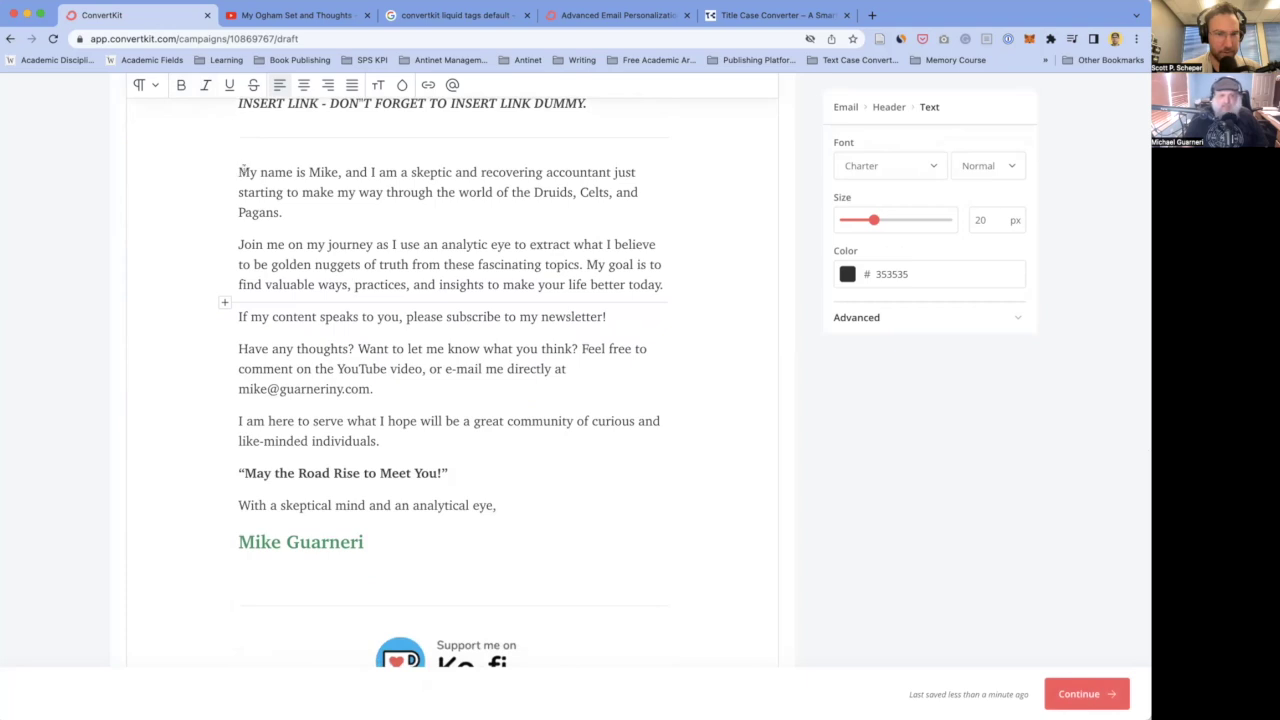
left_click_drag(239, 171, 592, 290)
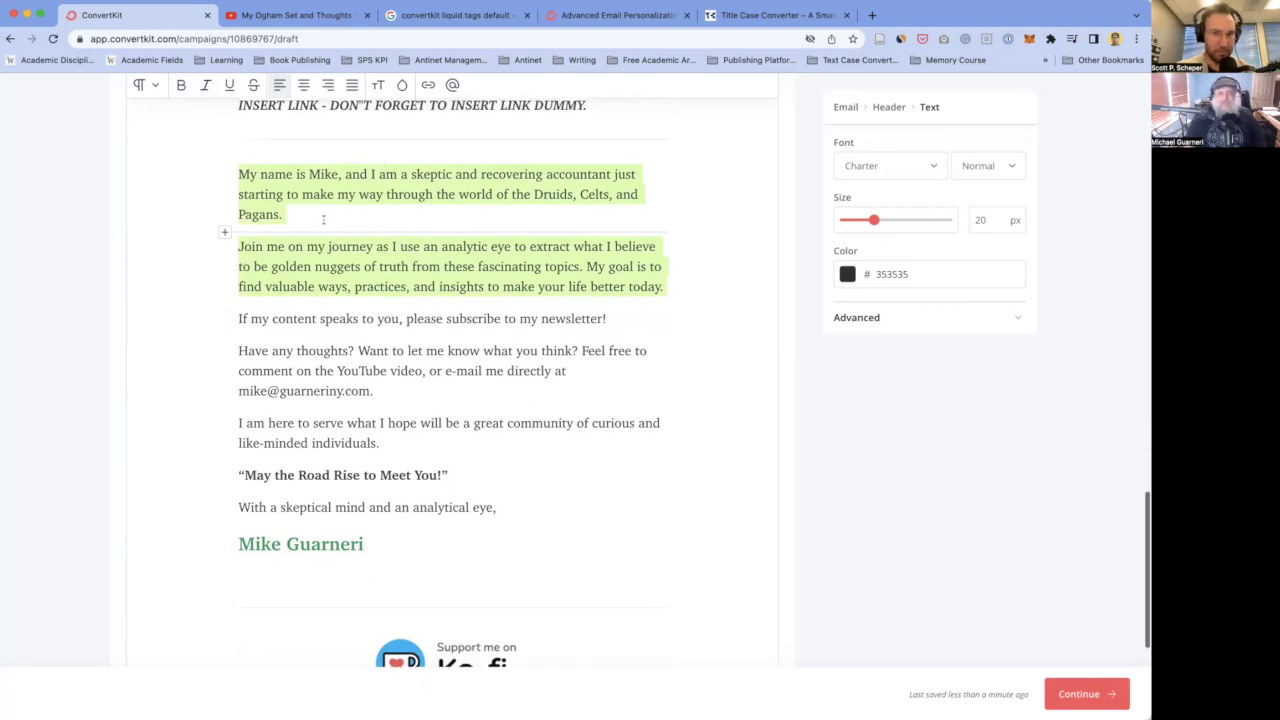
scroll(323, 217, "up", 1)
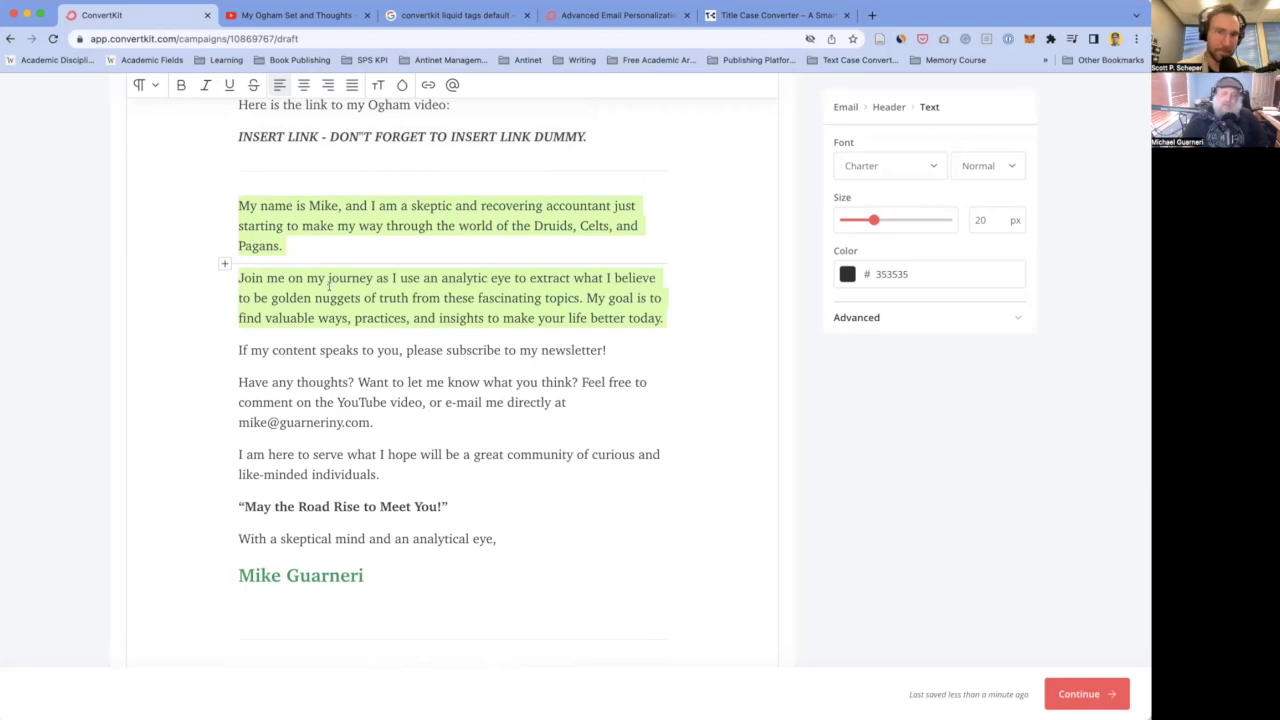
scroll(329, 286, "up", 1)
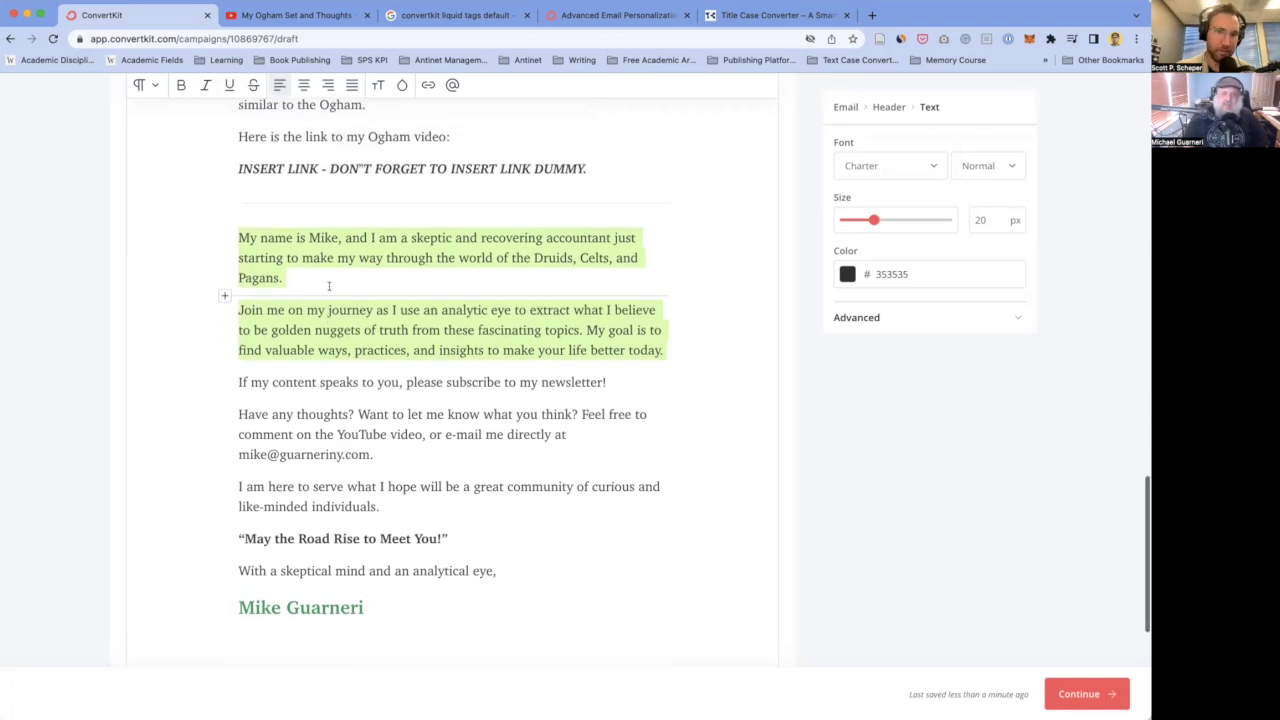
scroll(330, 287, "down", 1)
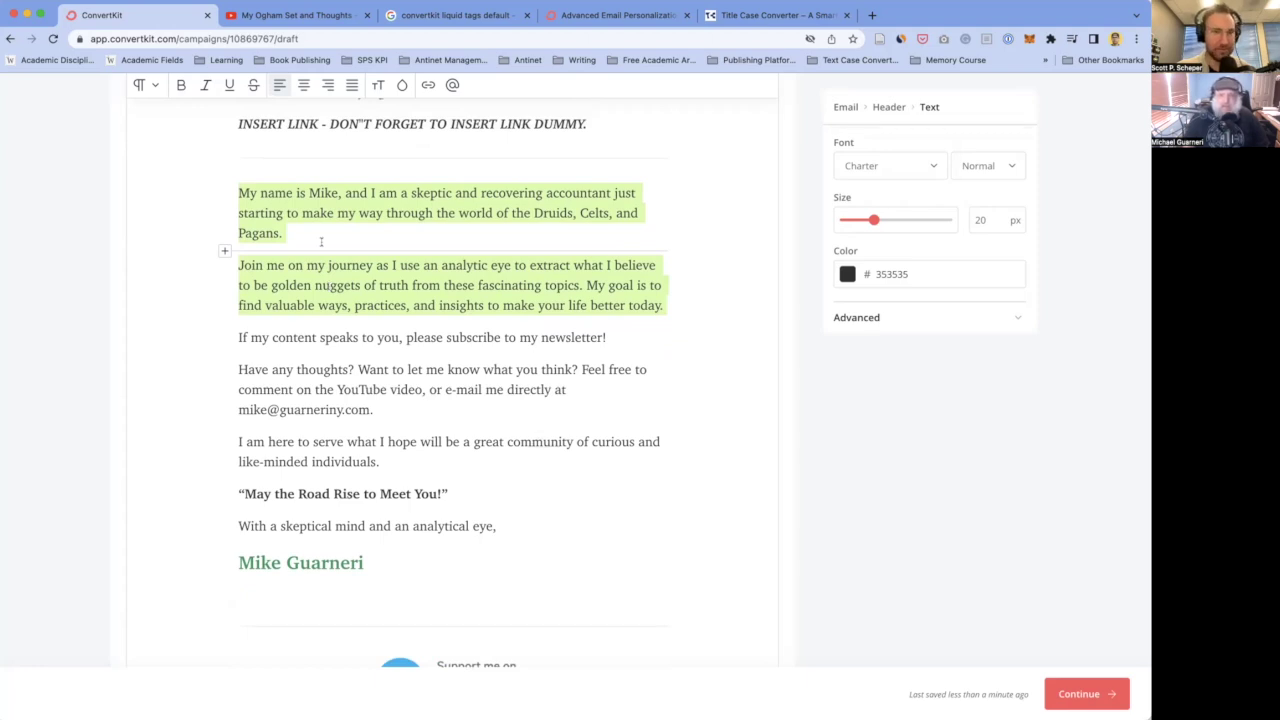
left_click(256, 192)
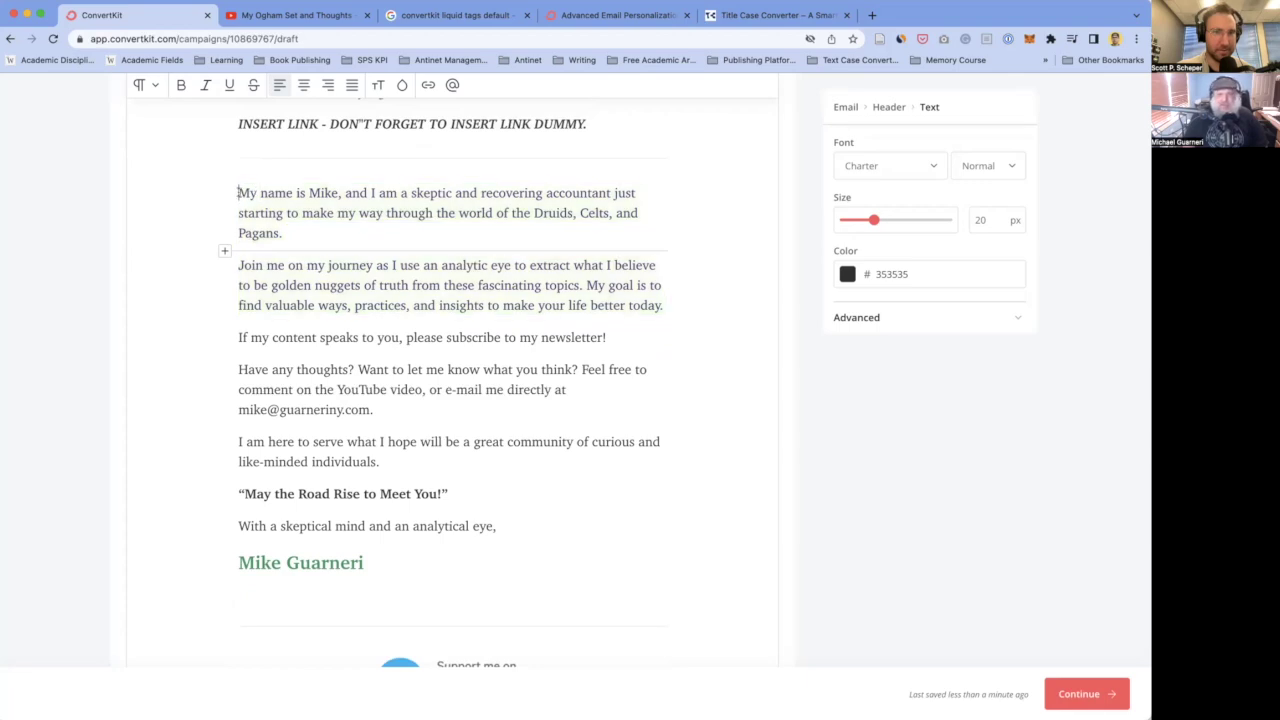
left_click_drag(238, 192, 661, 305)
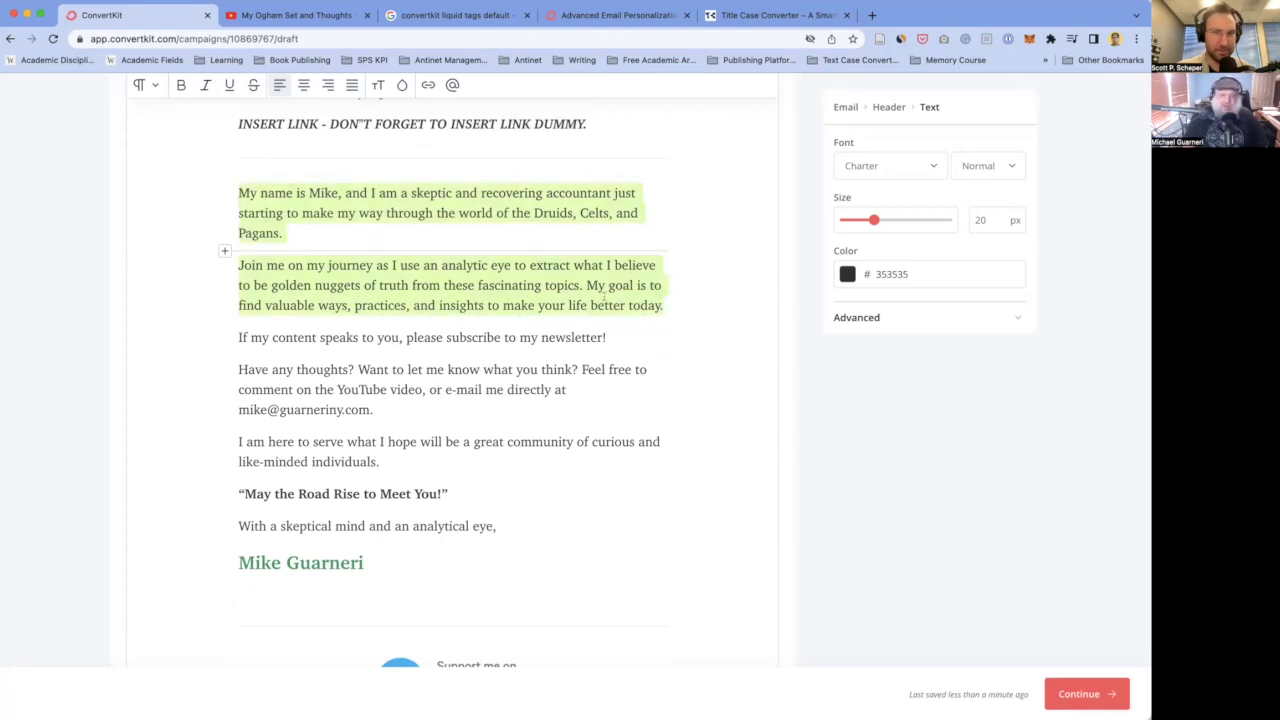
scroll(604, 298, "down", 1)
scroll(386, 320, "up", 2)
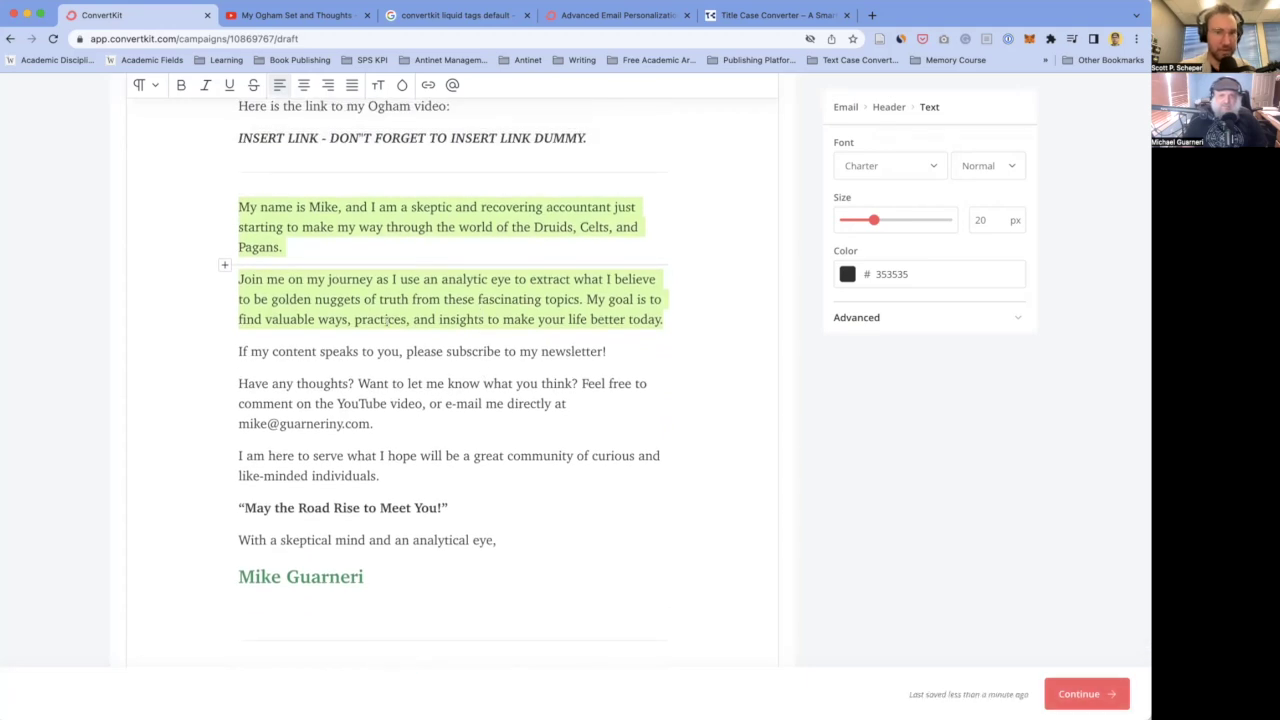
scroll(386, 320, "down", 1)
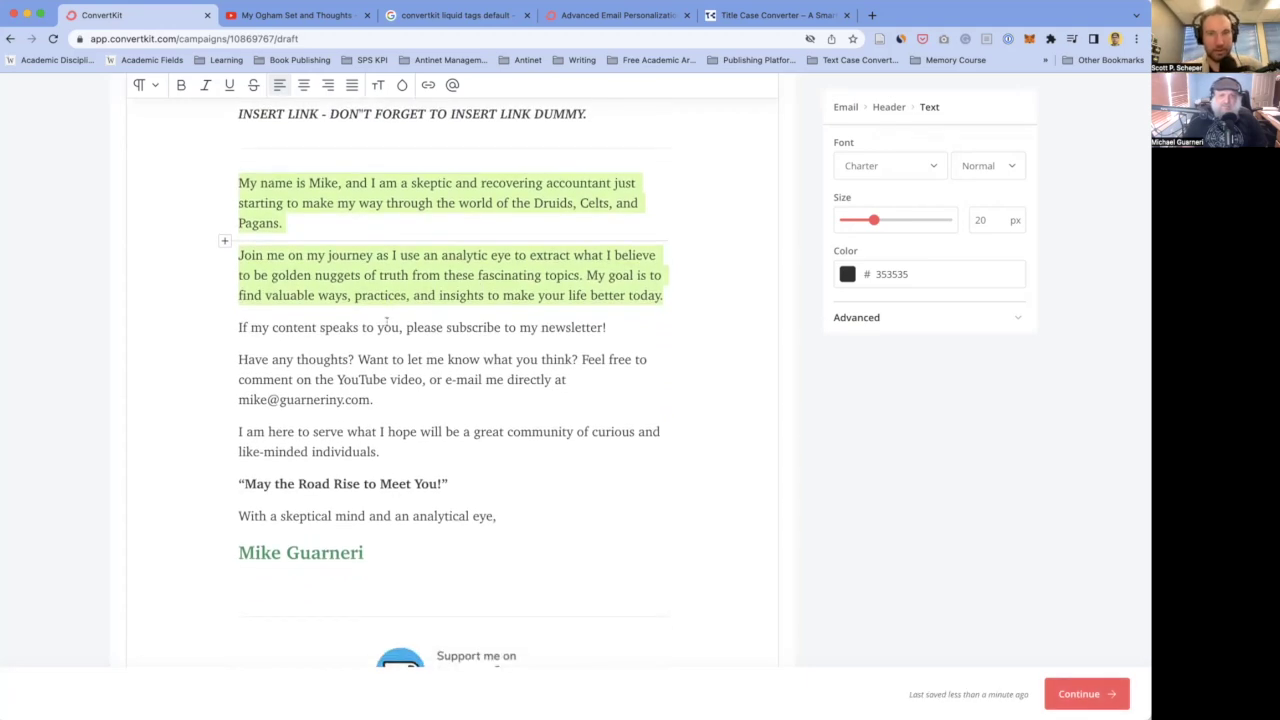
scroll(331, 423, "down", 5)
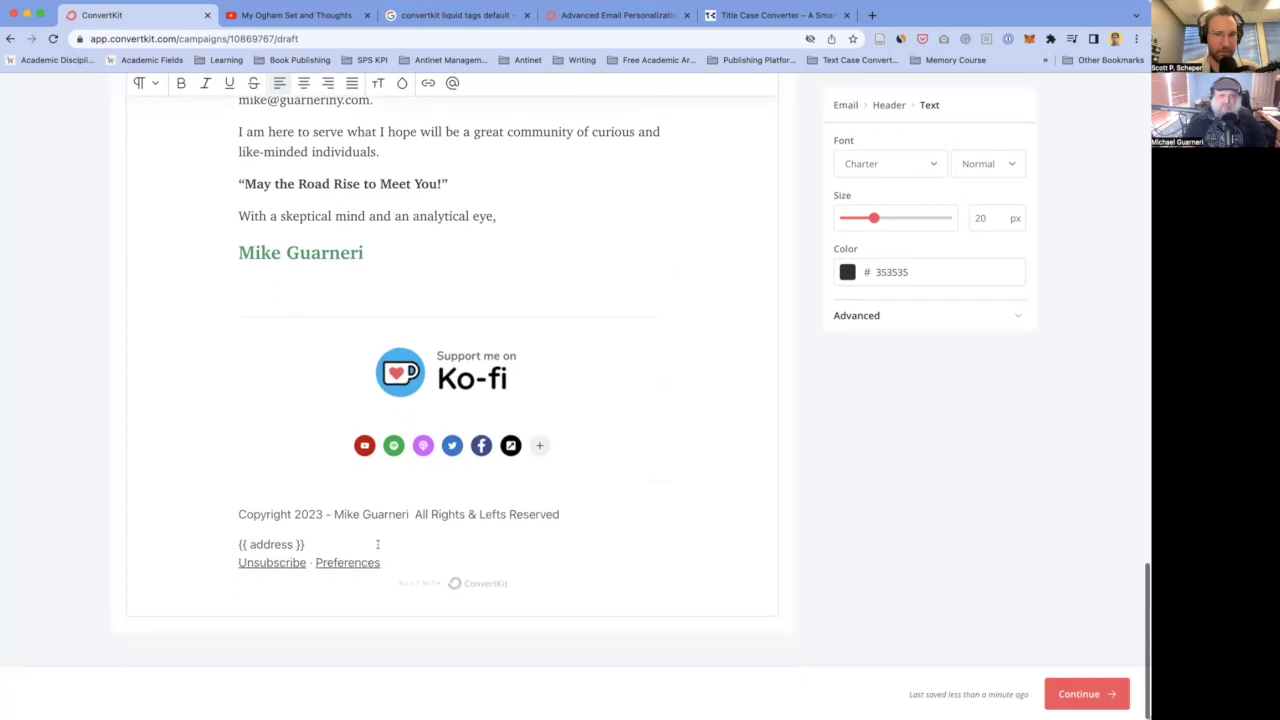
- Select the footer's Ko-fi 'Support me on' image block so its Body › Image panel appears
scroll(377, 544, "up", 3)
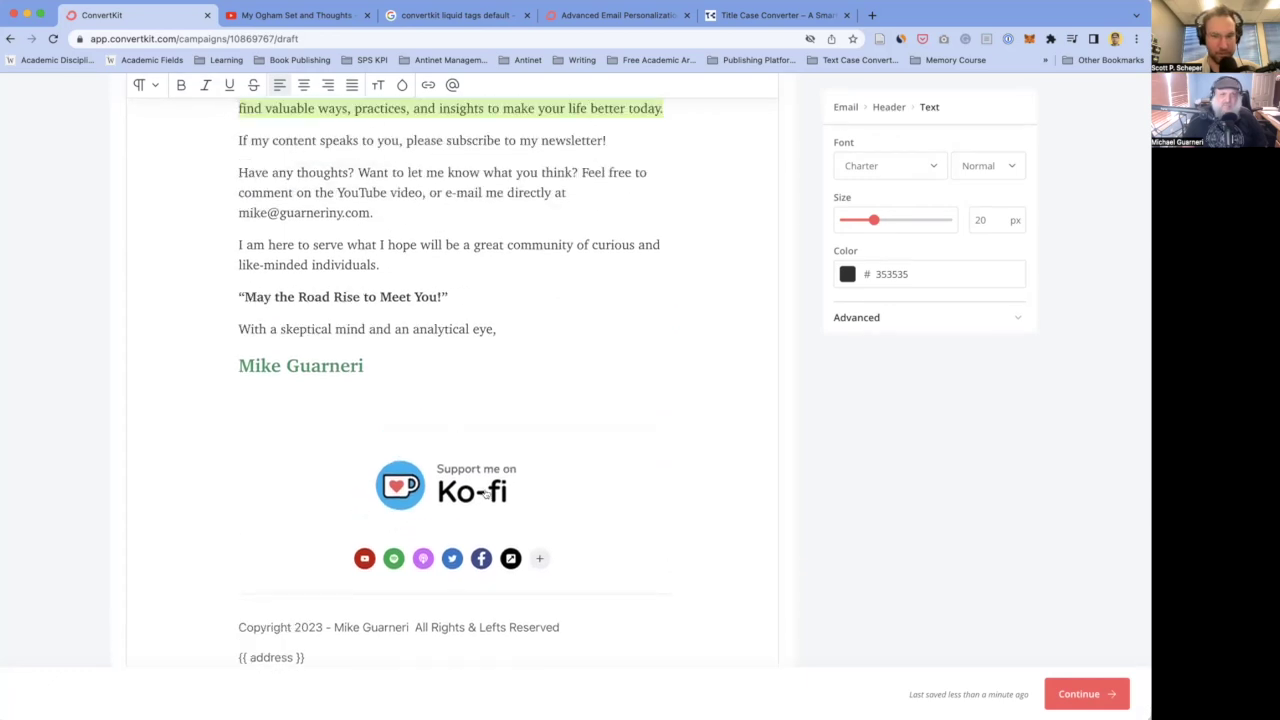
left_click(558, 486)
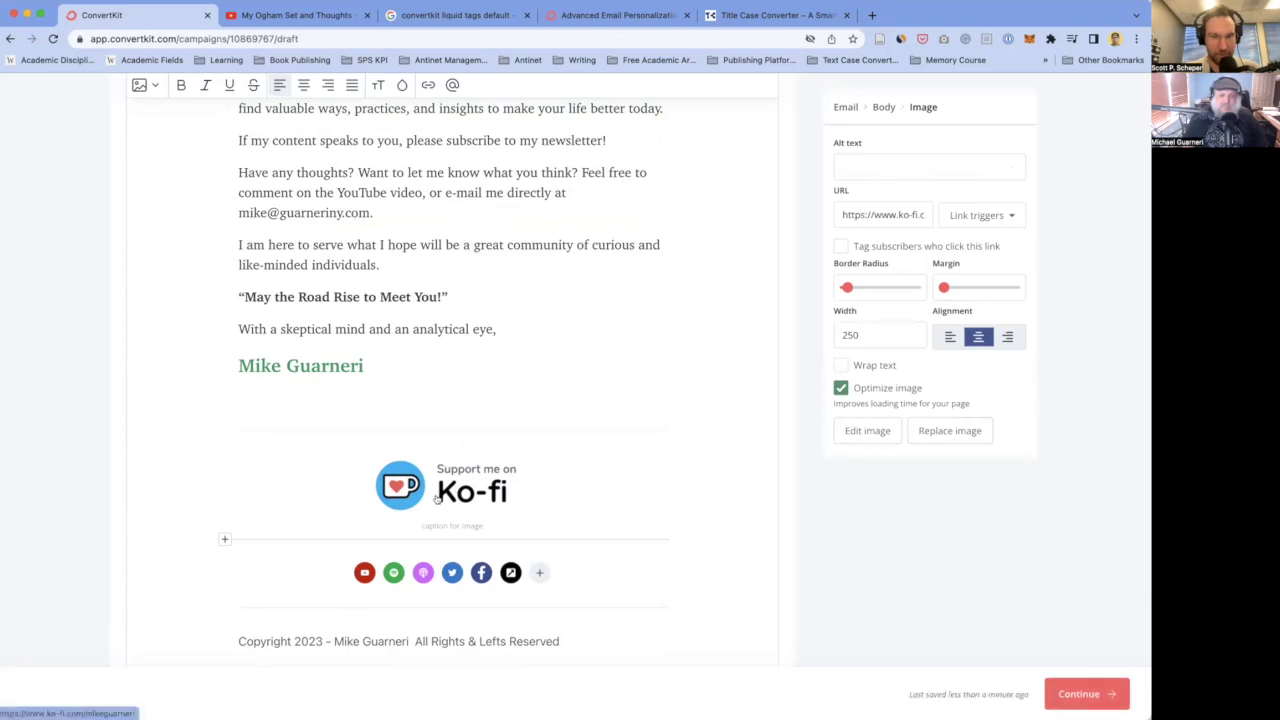
left_click(270, 545)
left_click(488, 490)
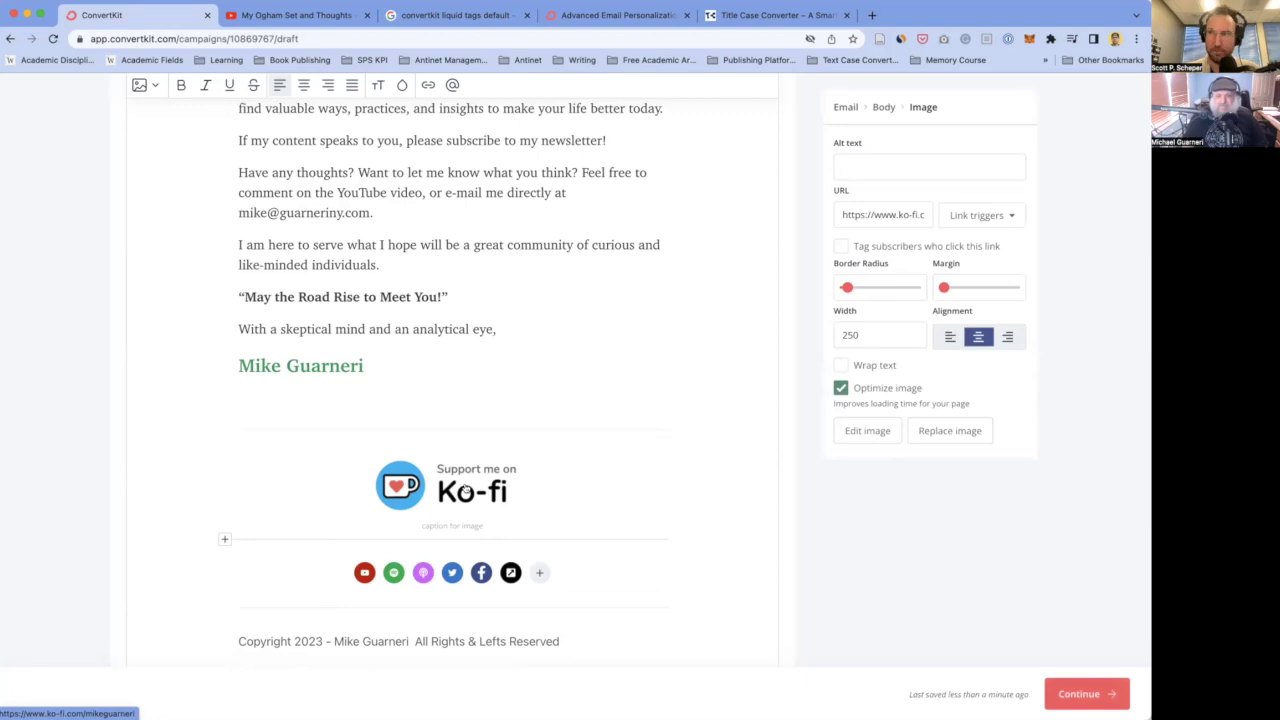
left_click(314, 526)
left_click(452, 486)
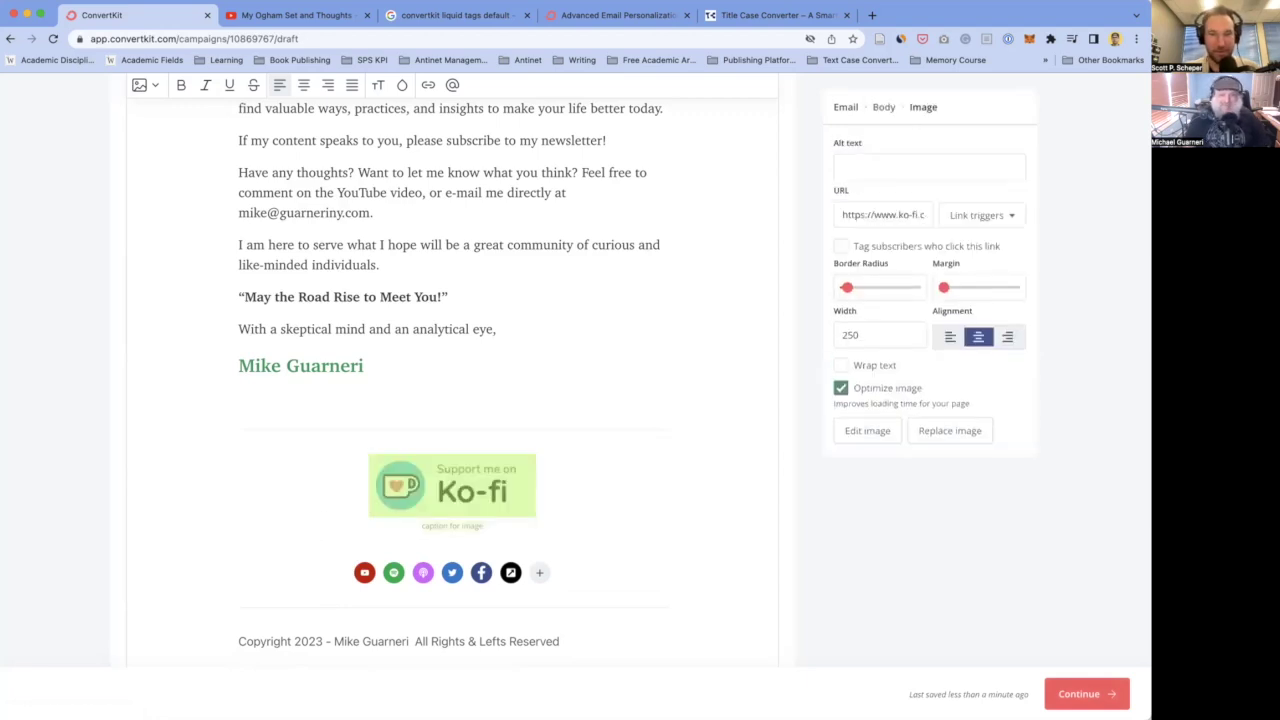
- Delete the selected Ko-fi image so the social icons follow the signature
key("BackSpace")
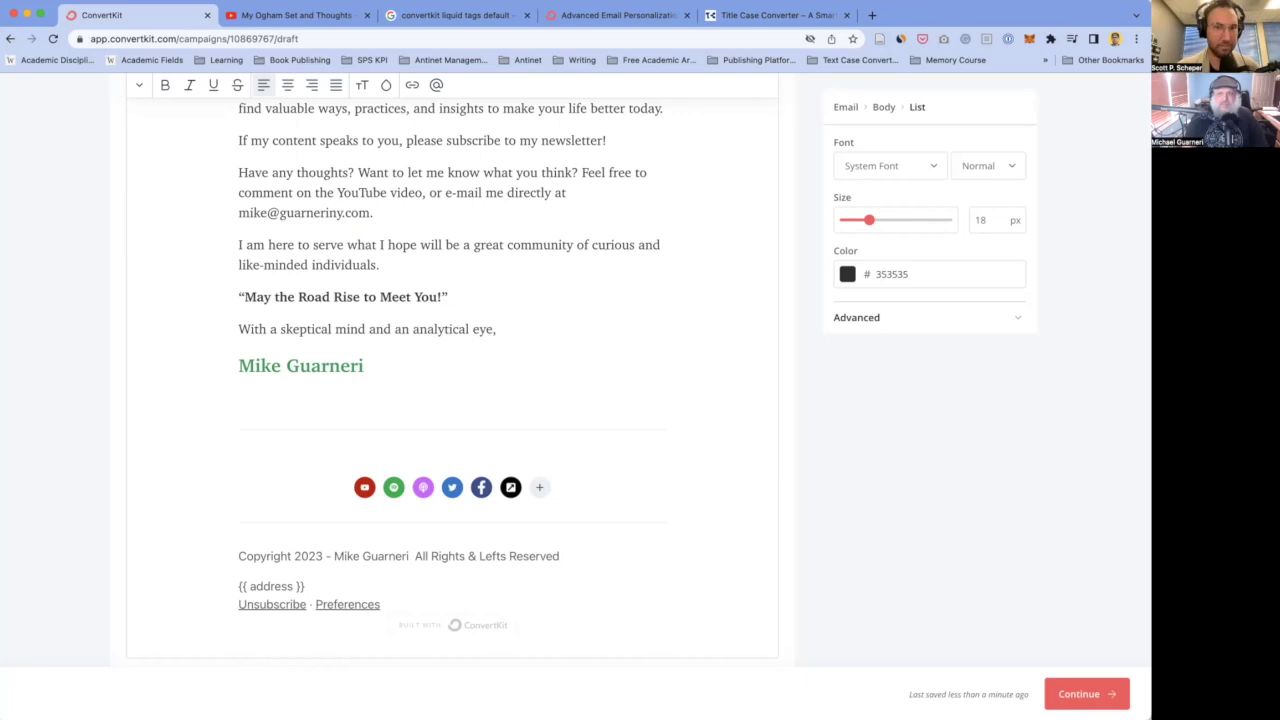
- Select and review the 'May the Road Rise' quote and contact lines near the closing
left_click(430, 296)
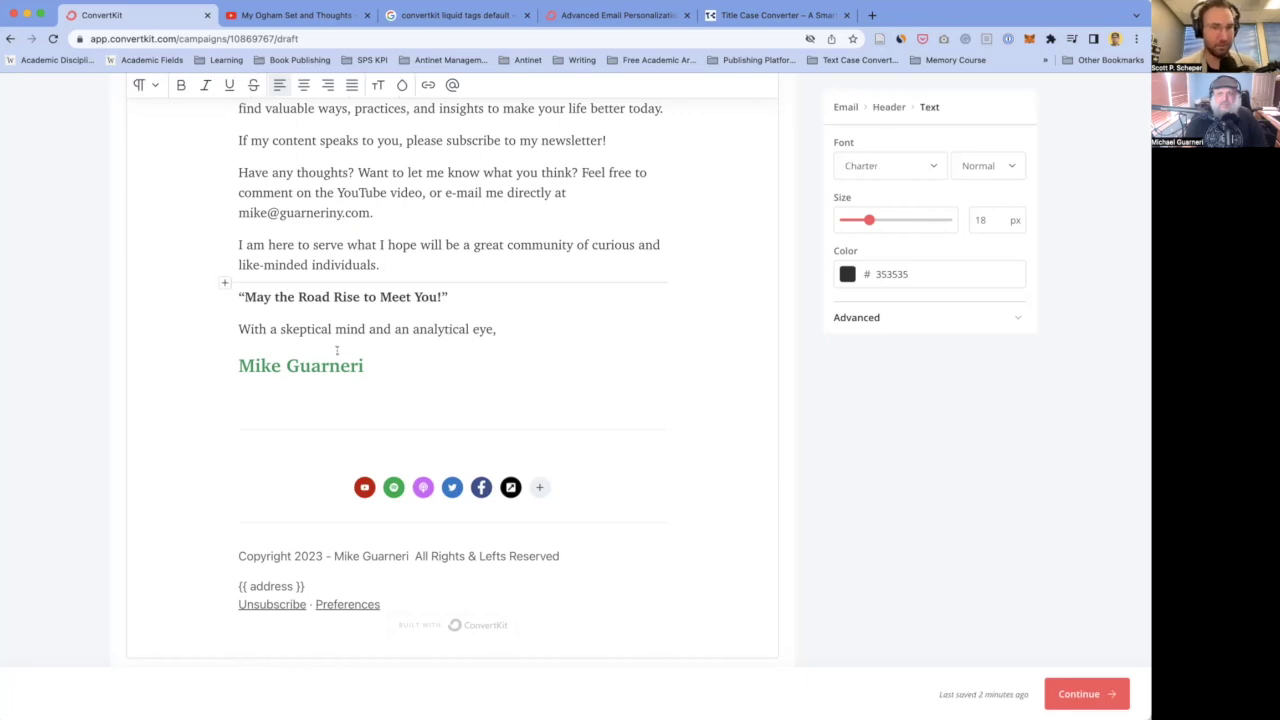
scroll(340, 355, "up", 1)
left_click_drag(462, 321, 237, 325)
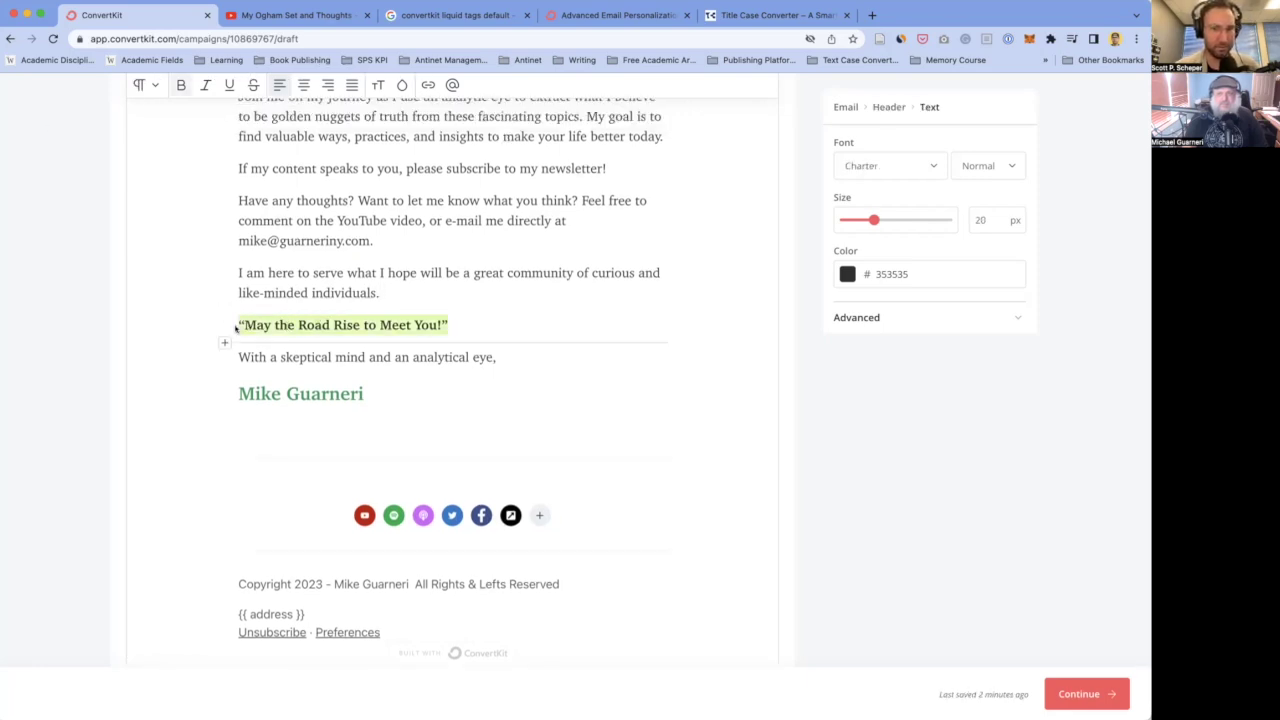
left_click(313, 272)
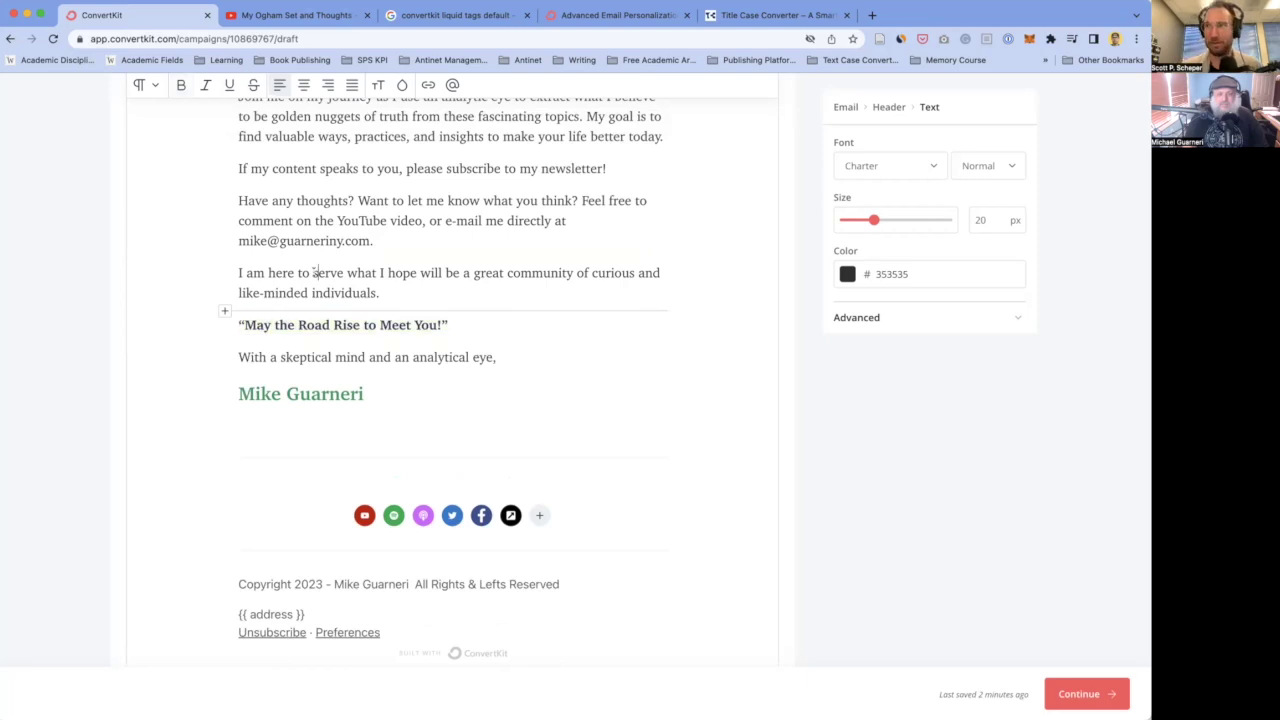
left_click(376, 243)
scroll(376, 243, "up", 2)
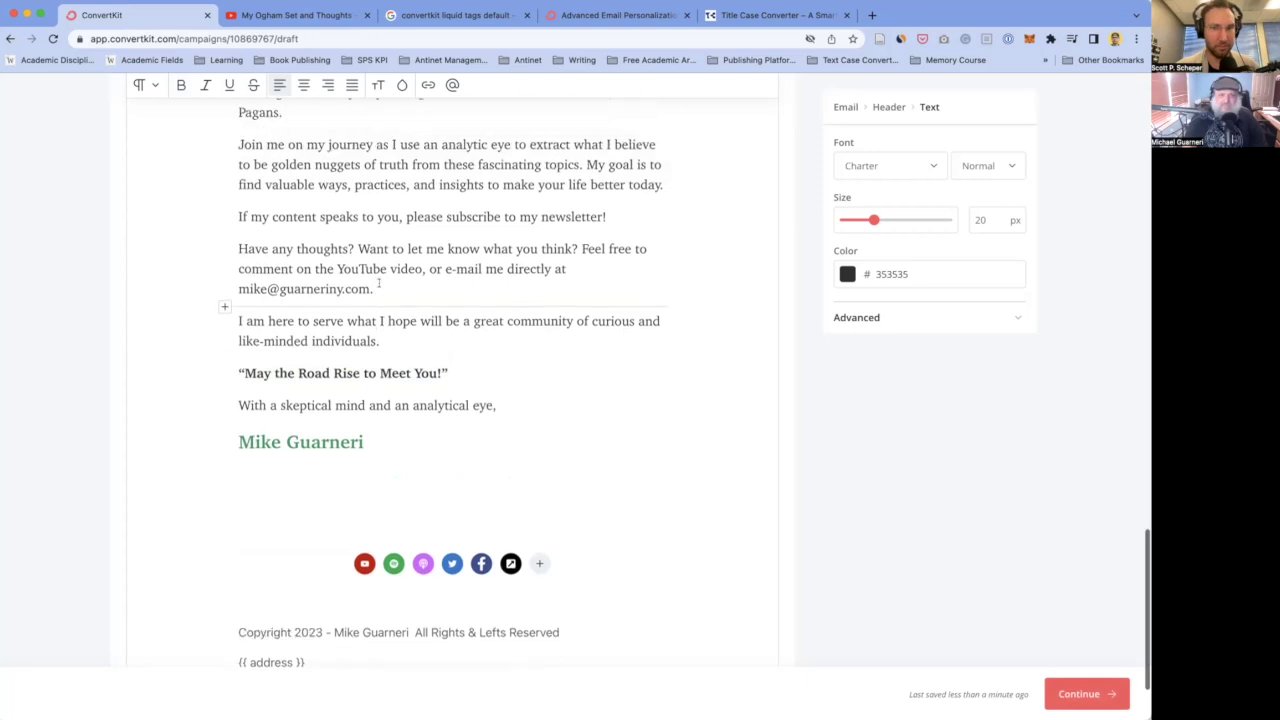
left_click_drag(368, 311, 238, 311)
scroll(322, 396, "up", 5)
left_click(322, 255)
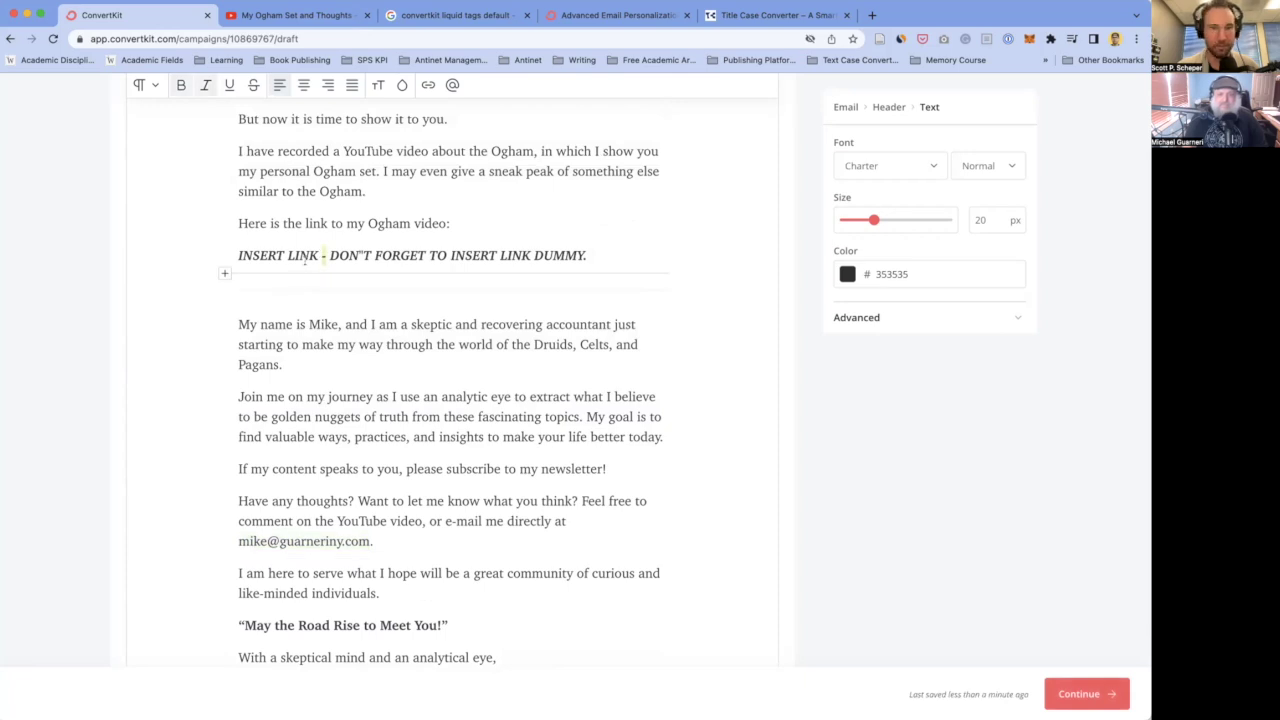
scroll(315, 330, "down", 2)
scroll(323, 400, "up", 3)
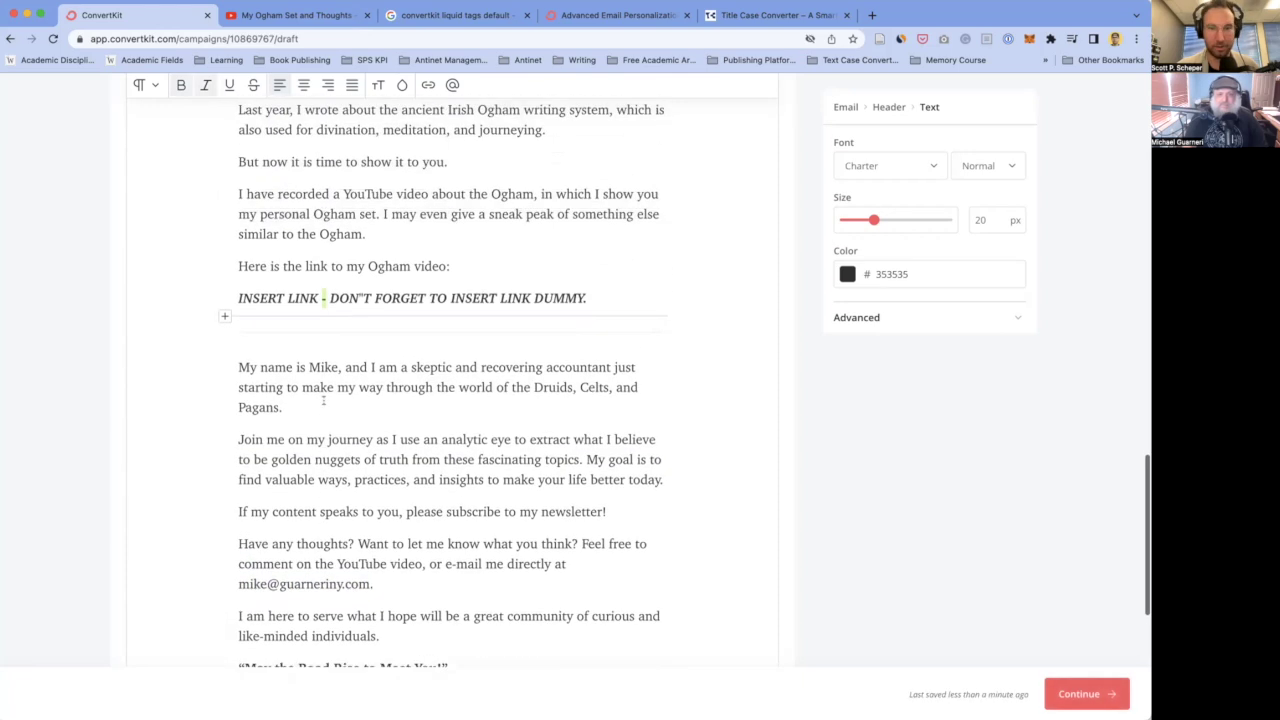
scroll(323, 400, "down", 6)
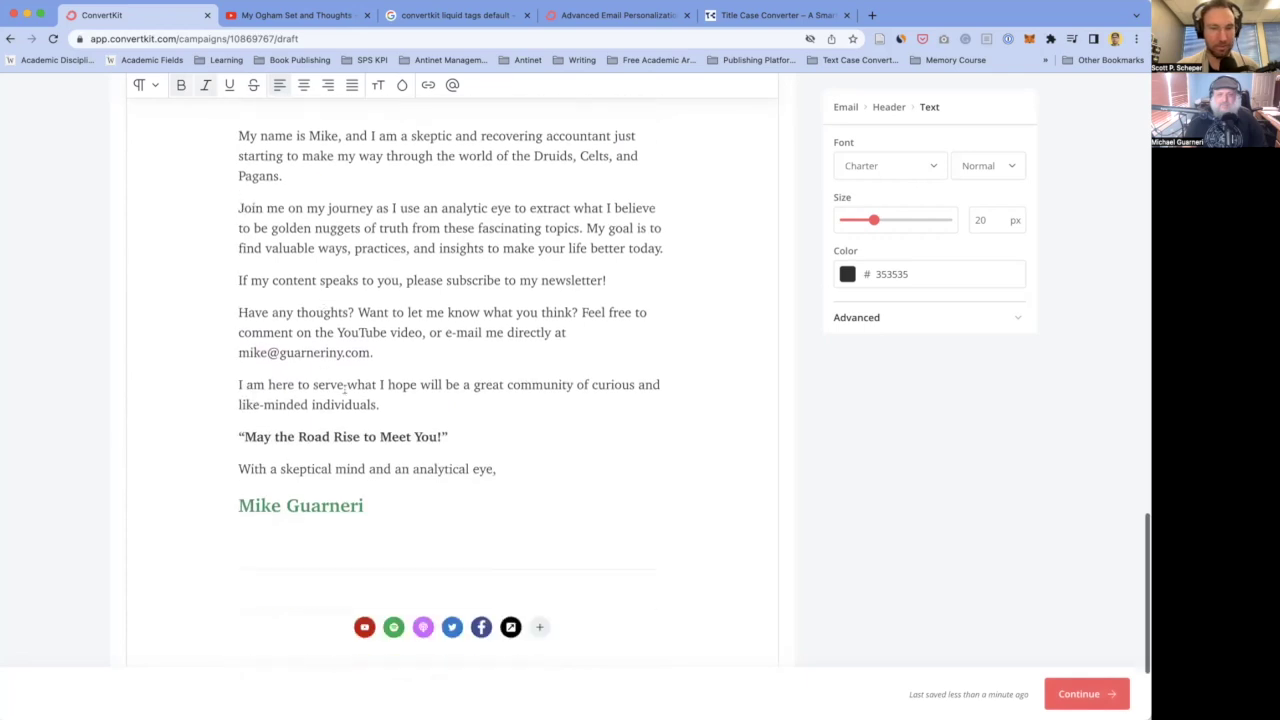
scroll(390, 381, "down", 3)
left_click(394, 383)
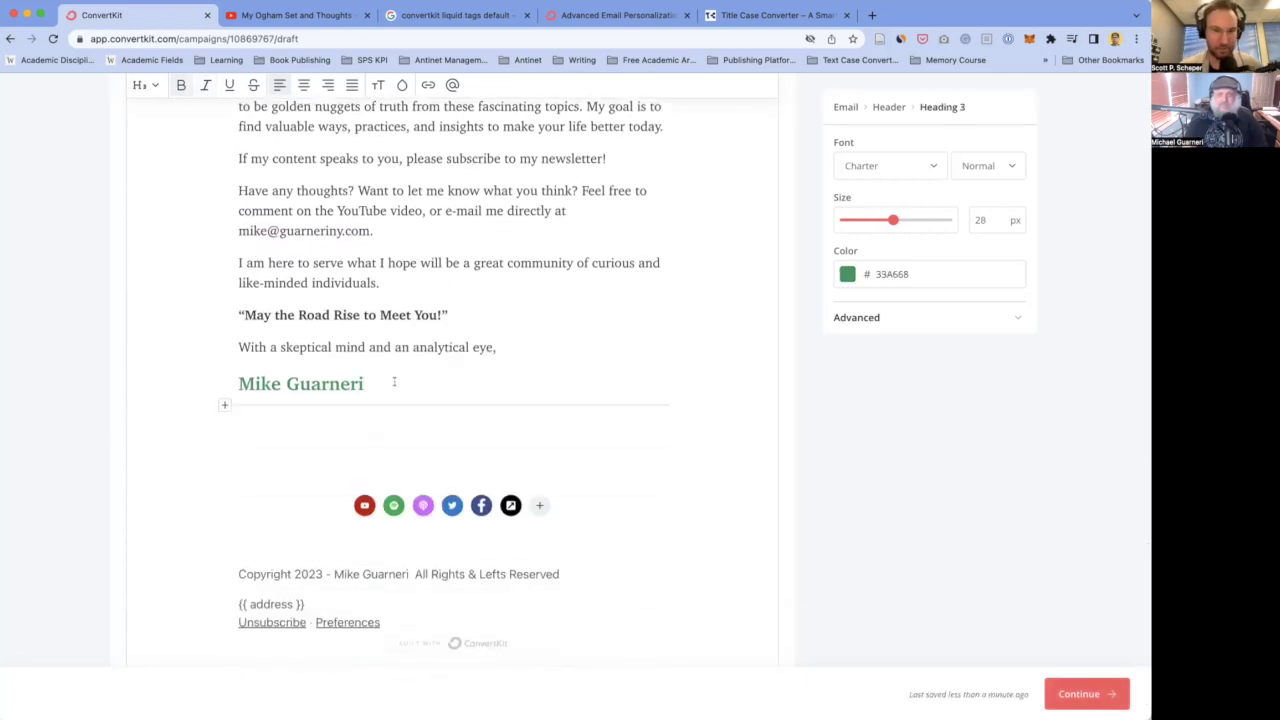
key("Return")
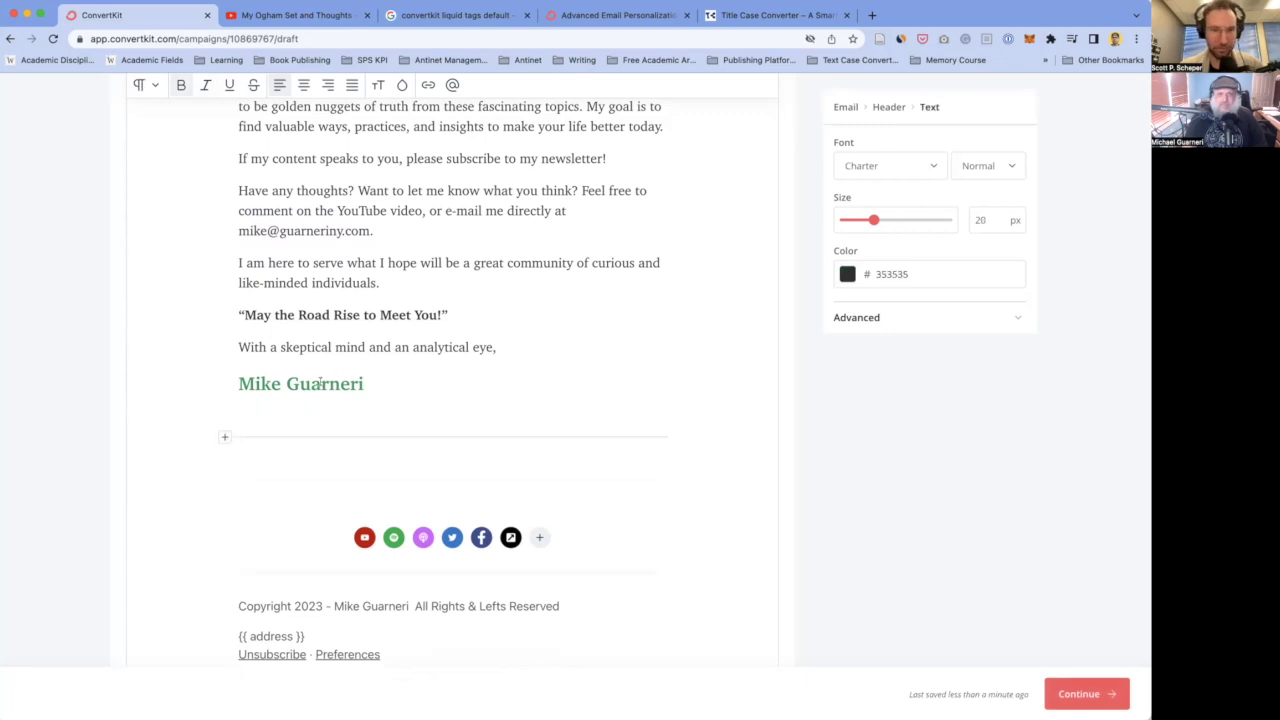
left_click(322, 383)
key("Return")
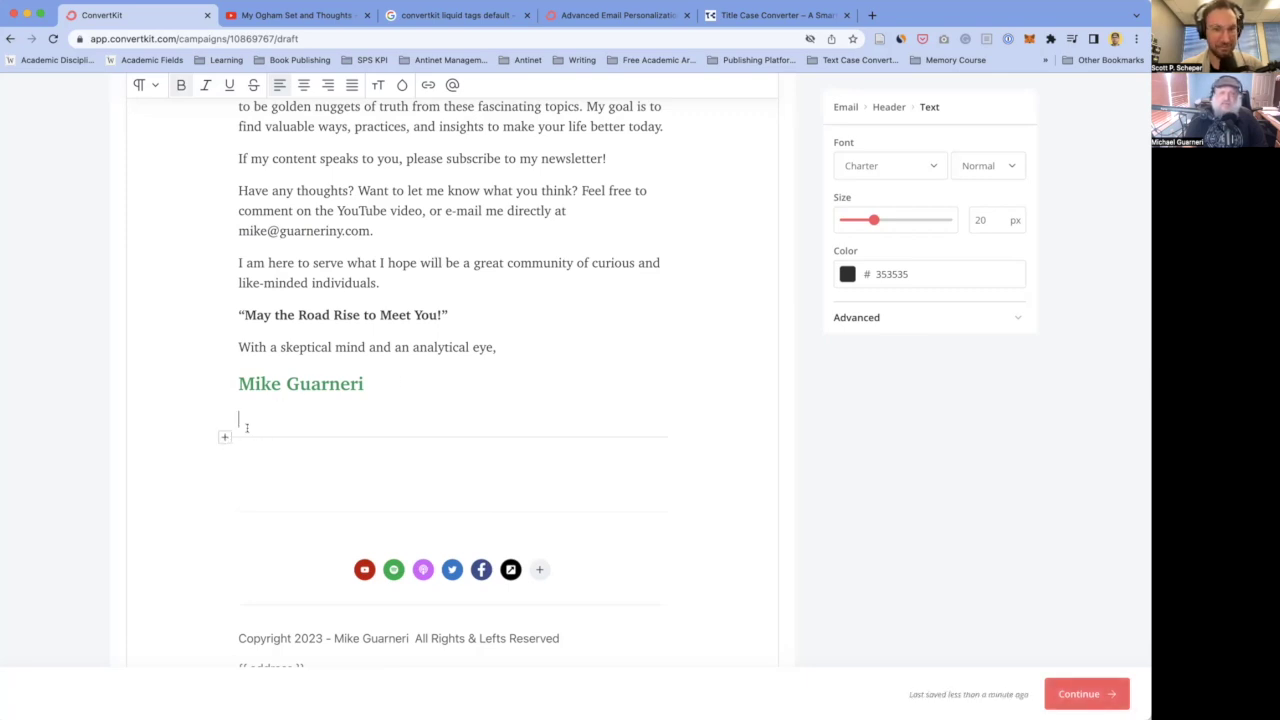
scroll(270, 422, "up", 3)
scroll(315, 403, "down", 3)
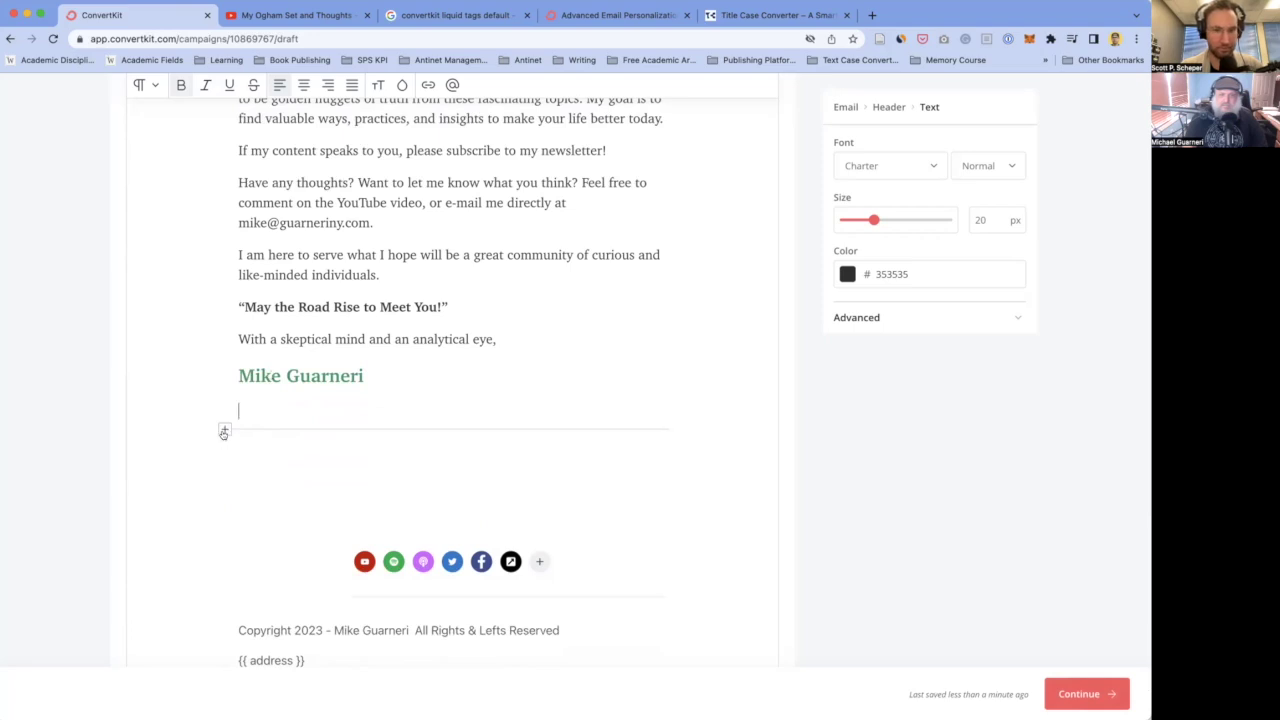
- Insert the author's portrait image below the signature, 240 px wide and left-aligned
left_click(224, 431)
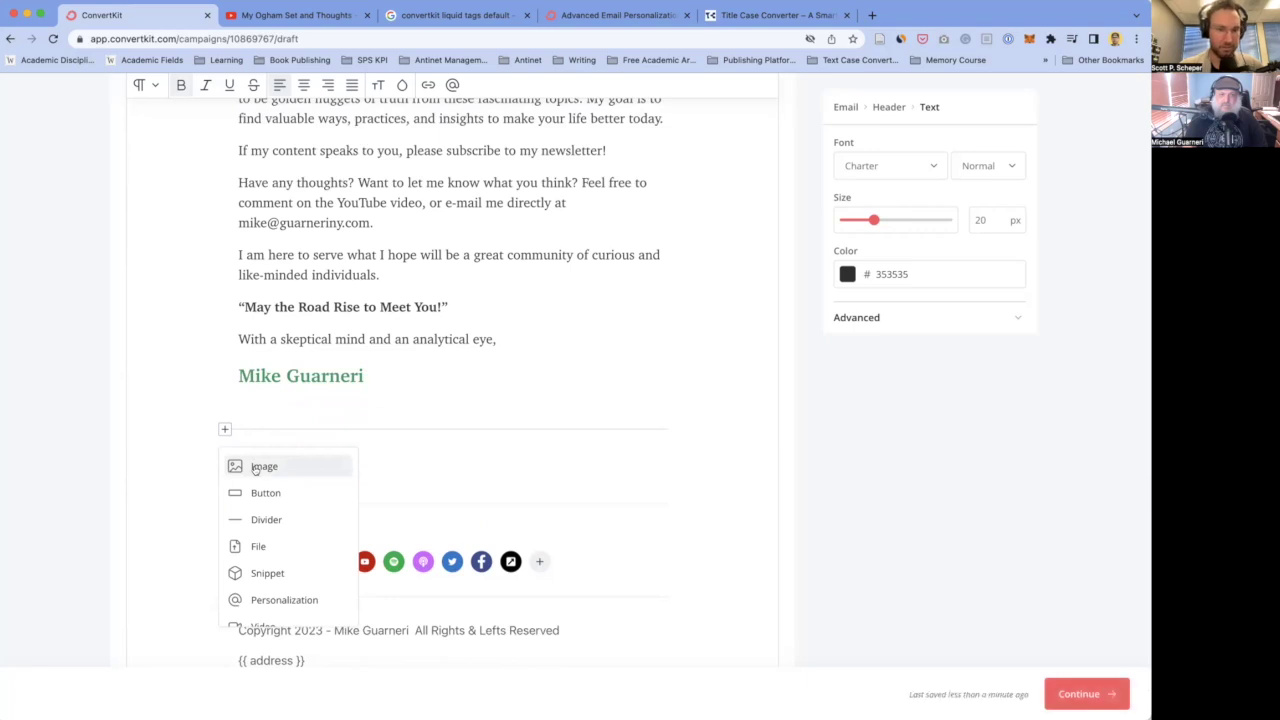
left_click(255, 469)
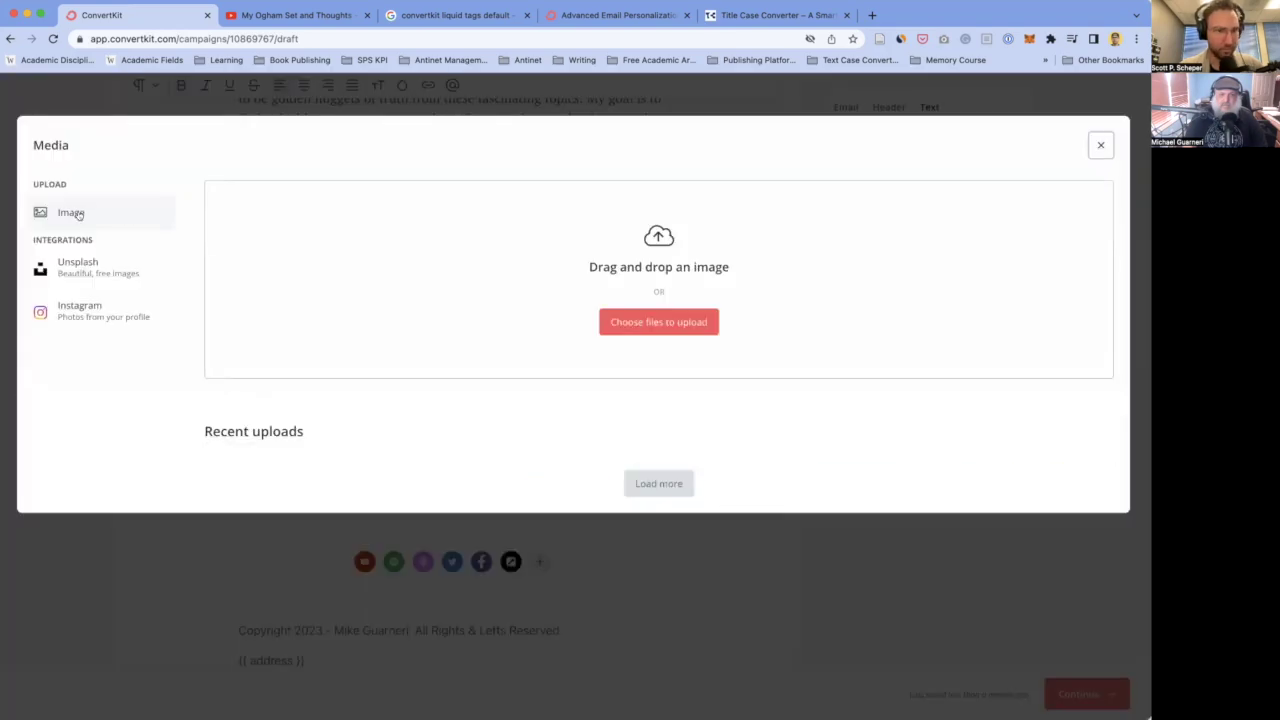
scroll(454, 447, "down", 4)
left_click(378, 356)
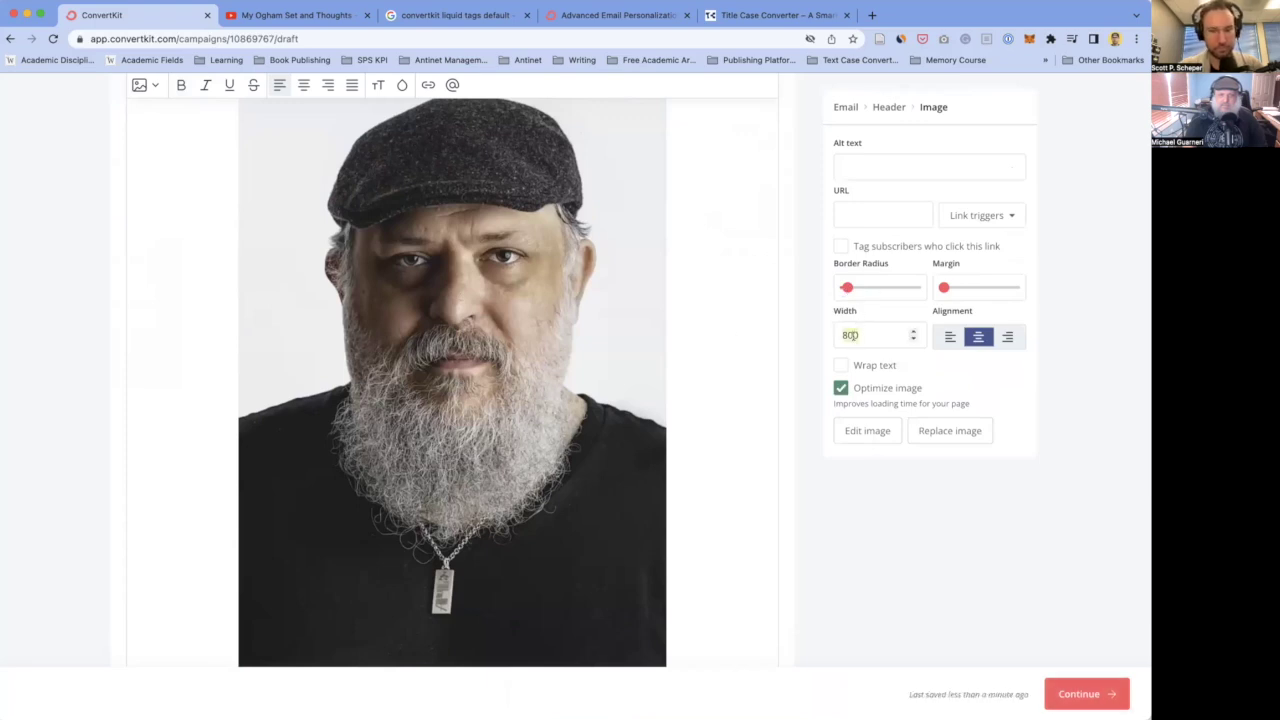
type("400")
key("super+a")
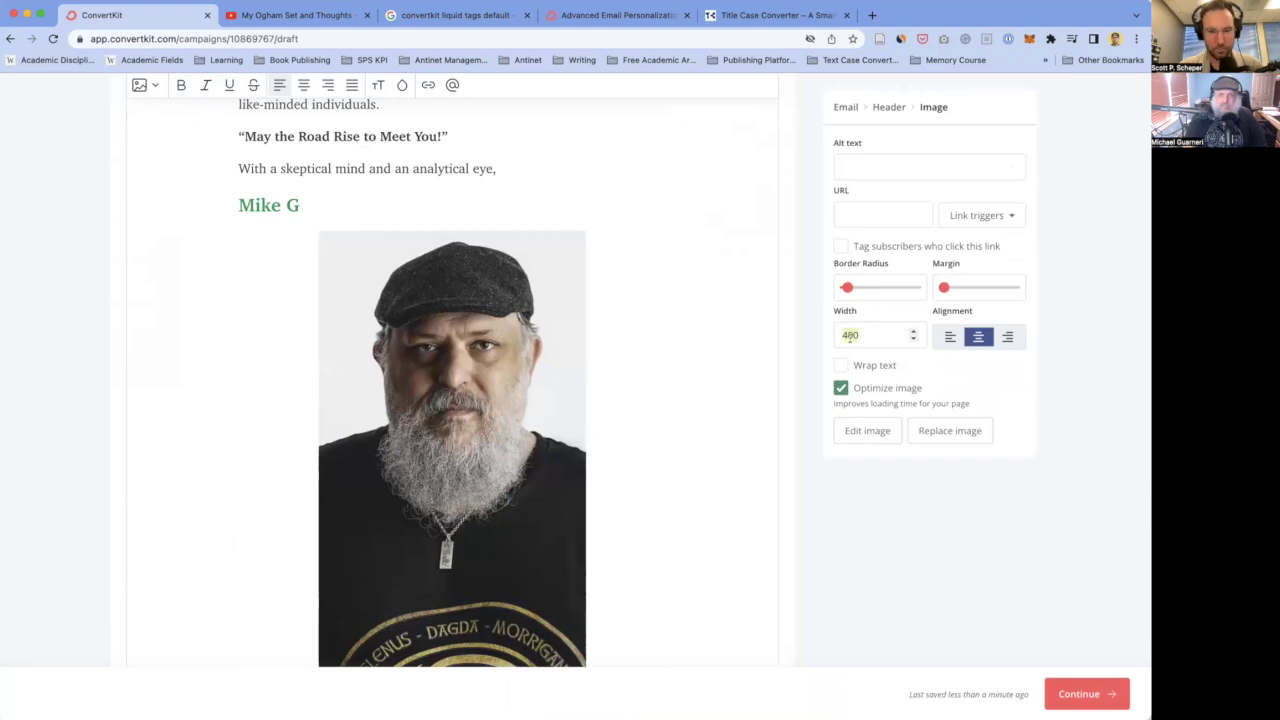
type("240")
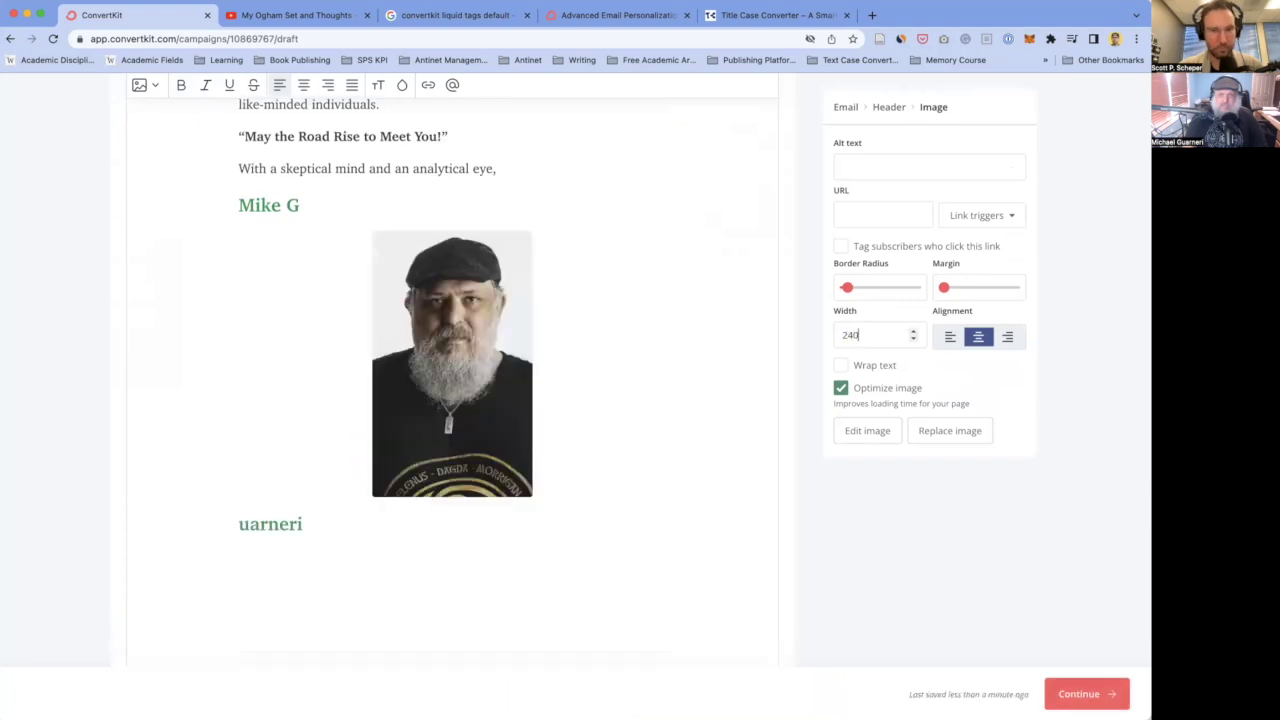
left_click(950, 337)
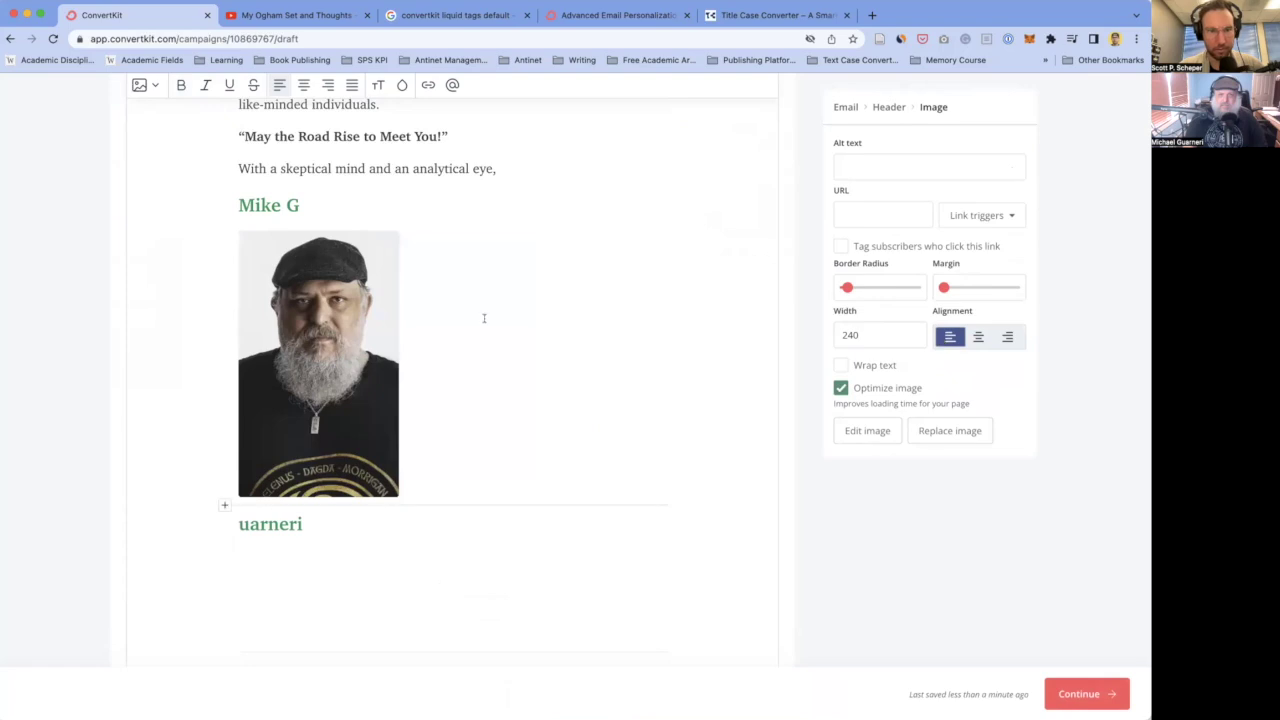
left_click(422, 405)
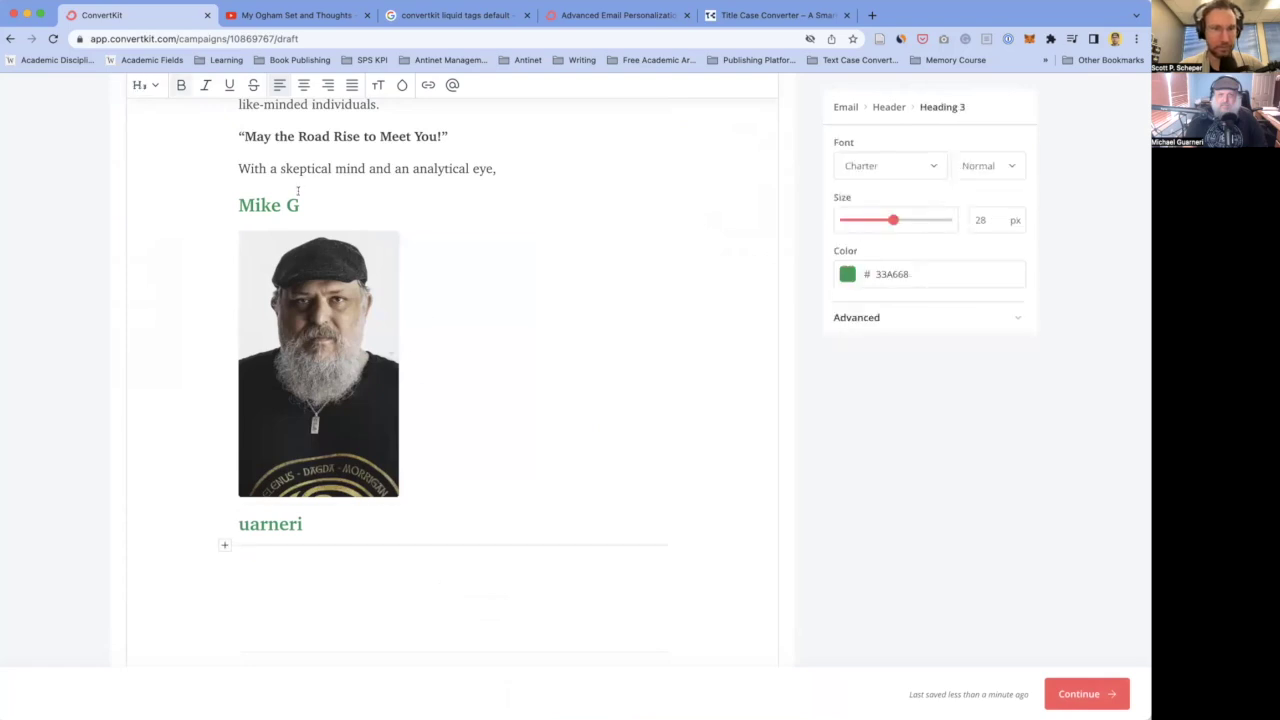
double_click(261, 527)
key("BackSpace")
key("Up")
type("uarneri")
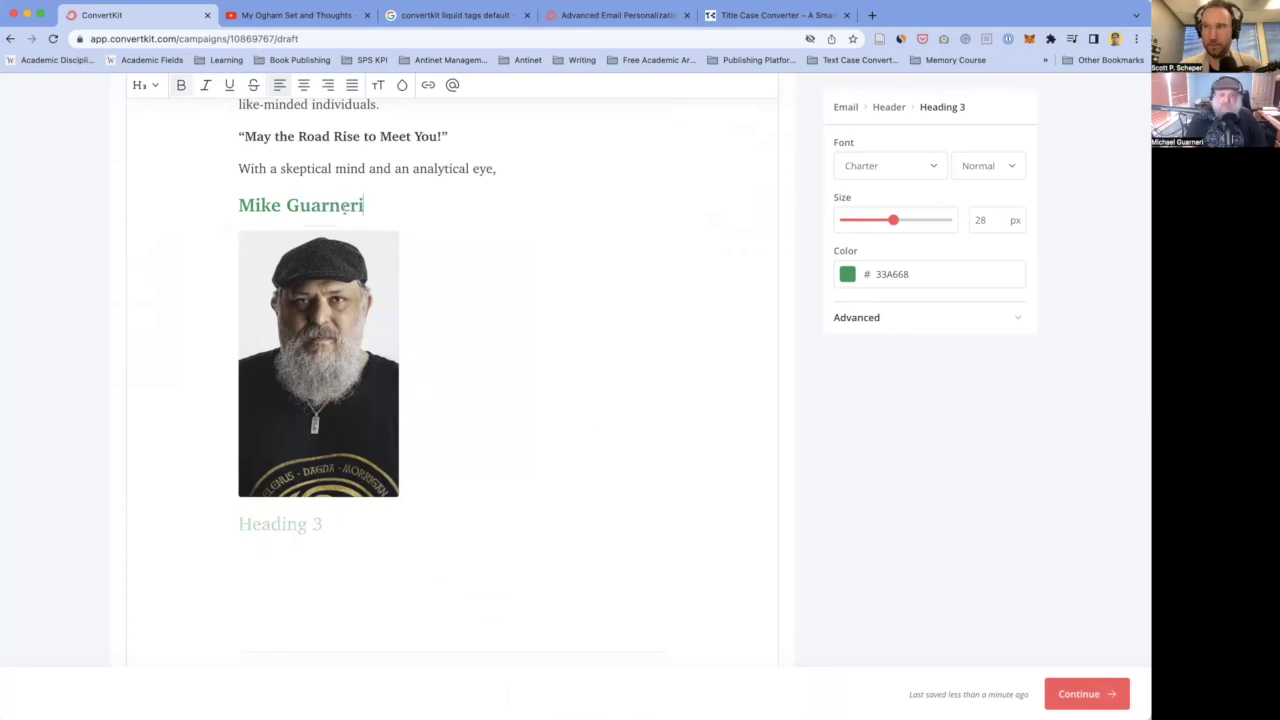
- Open the author photo in the image editor and close it without changes
left_click(325, 383)
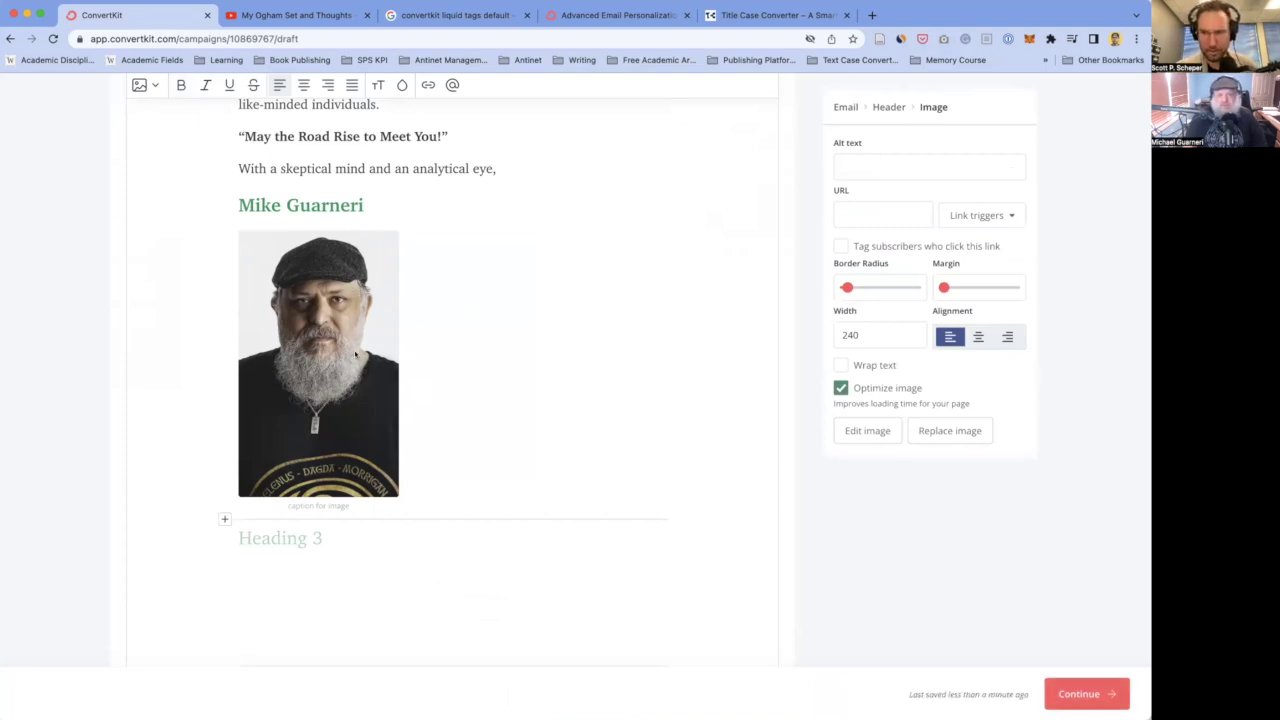
left_click(867, 430)
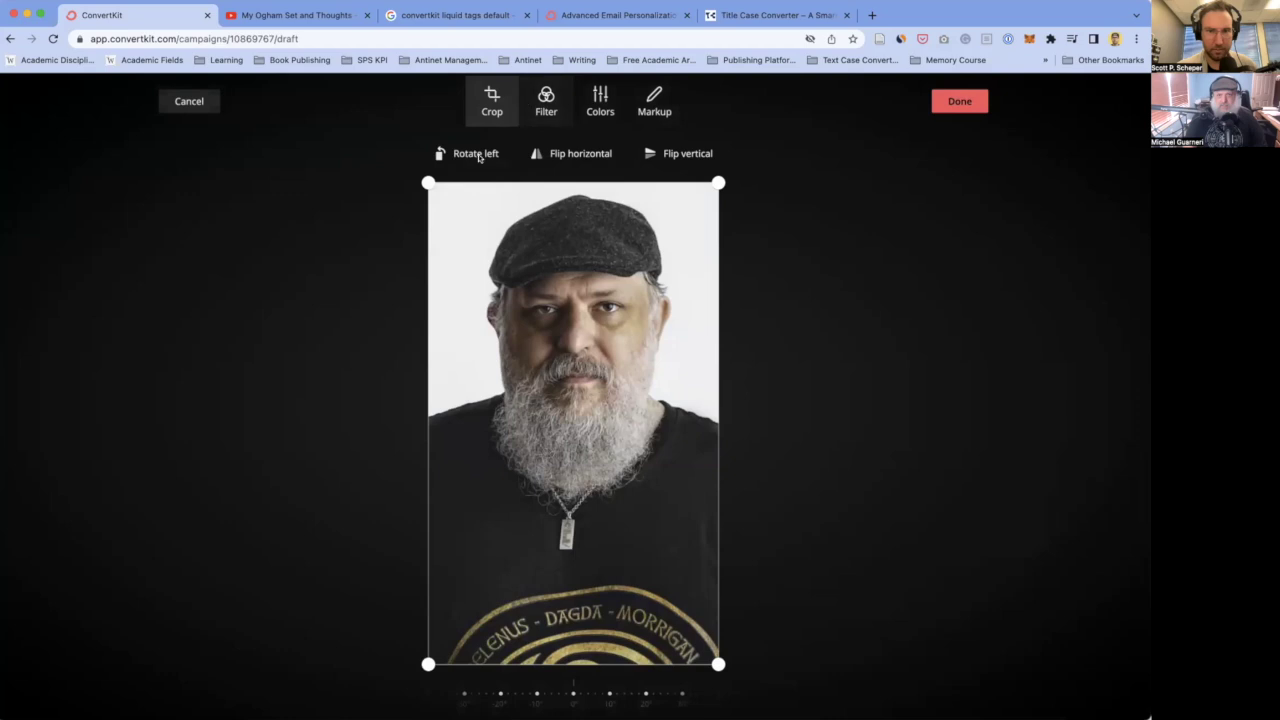
left_click(189, 100)
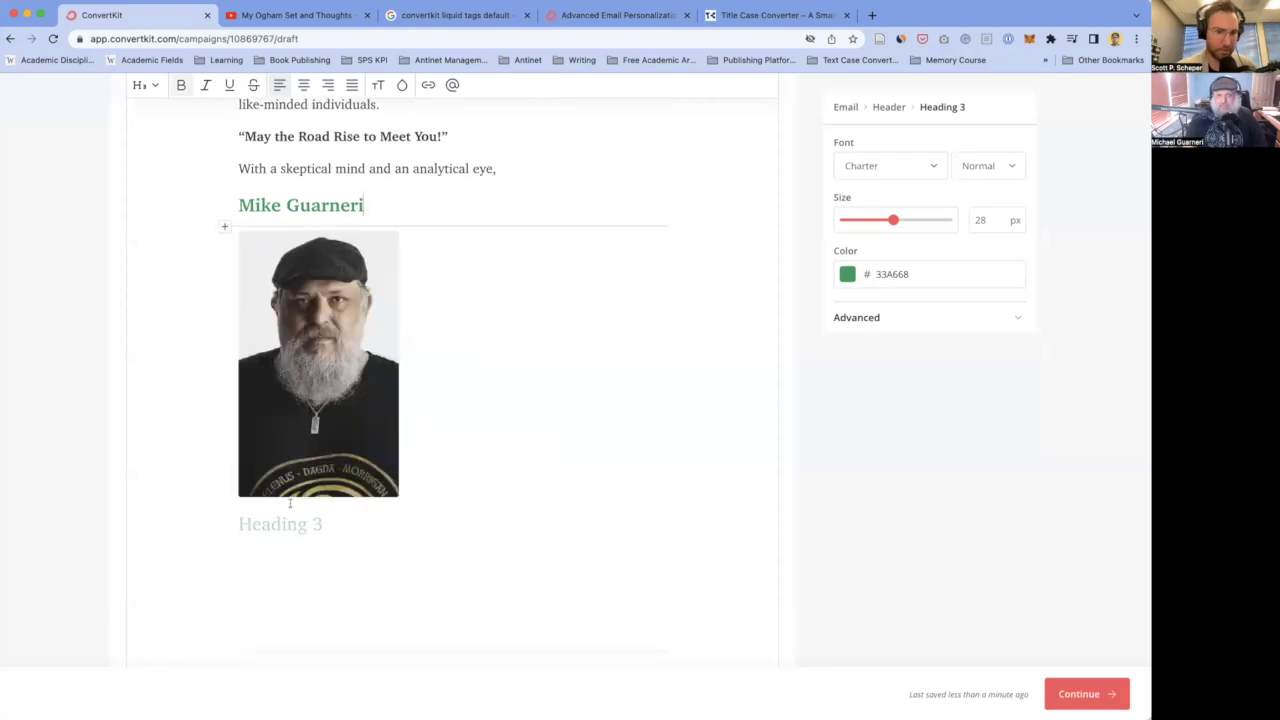
- Browse the media picker for another image, then close it without adding one
left_click(226, 545)
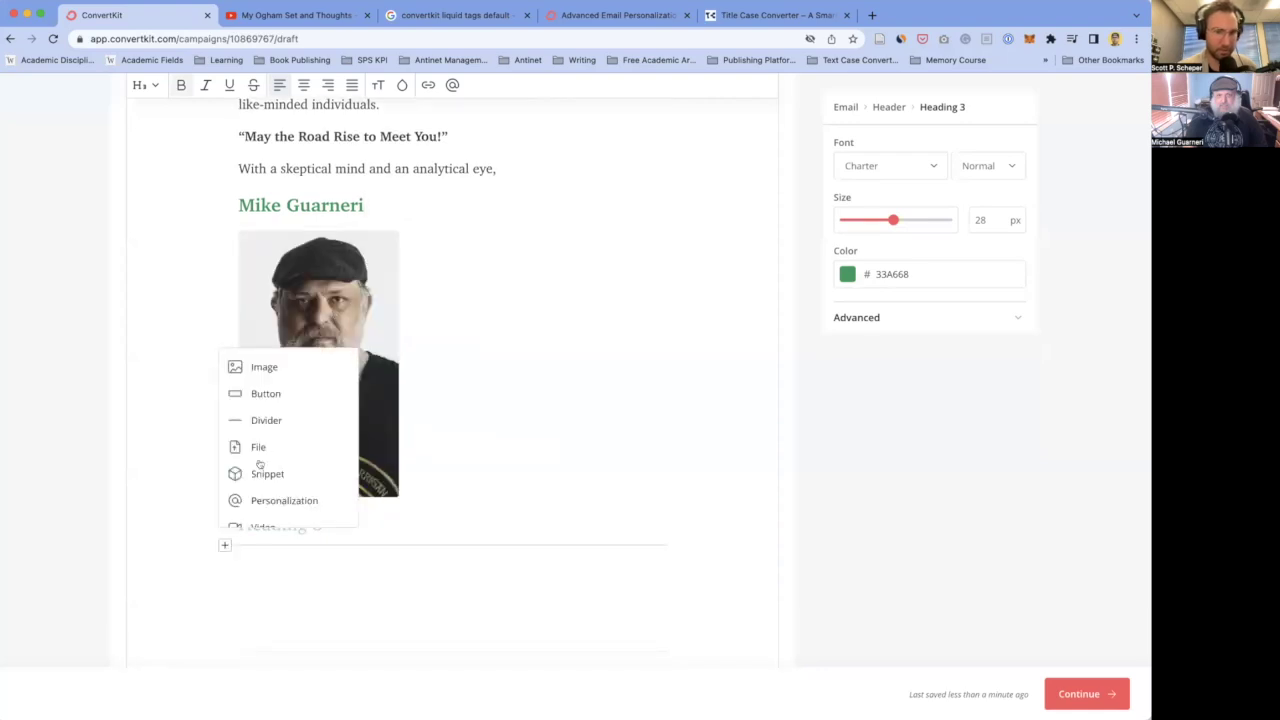
left_click(276, 369)
scroll(471, 434, "down", 5)
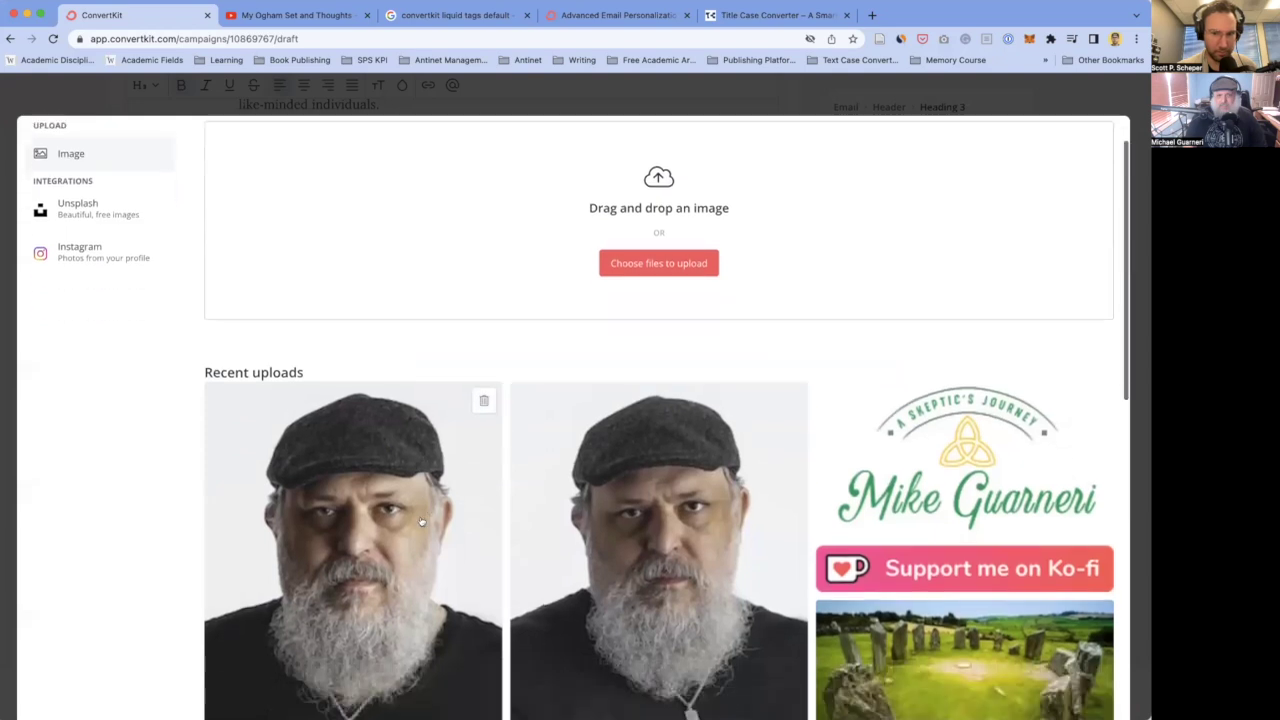
scroll(452, 515, "down", 5)
scroll(451, 517, "up", 5)
scroll(467, 395, "up", 2)
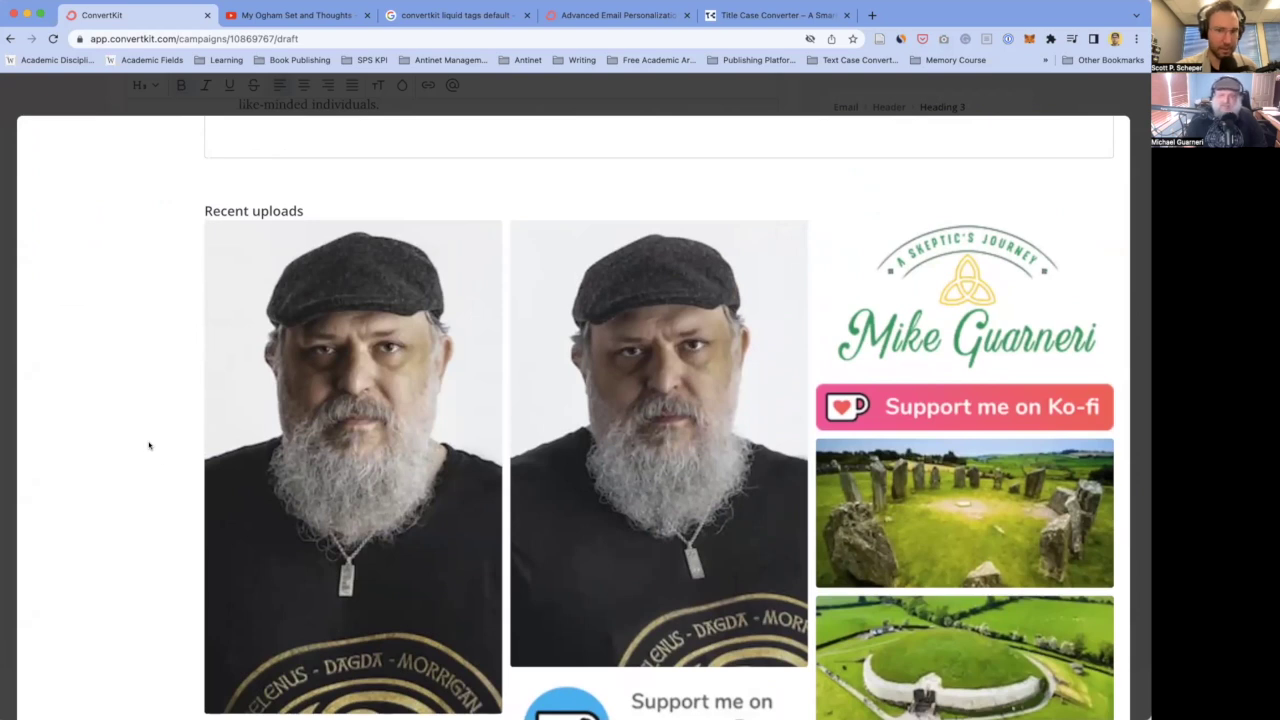
left_click(110, 101)
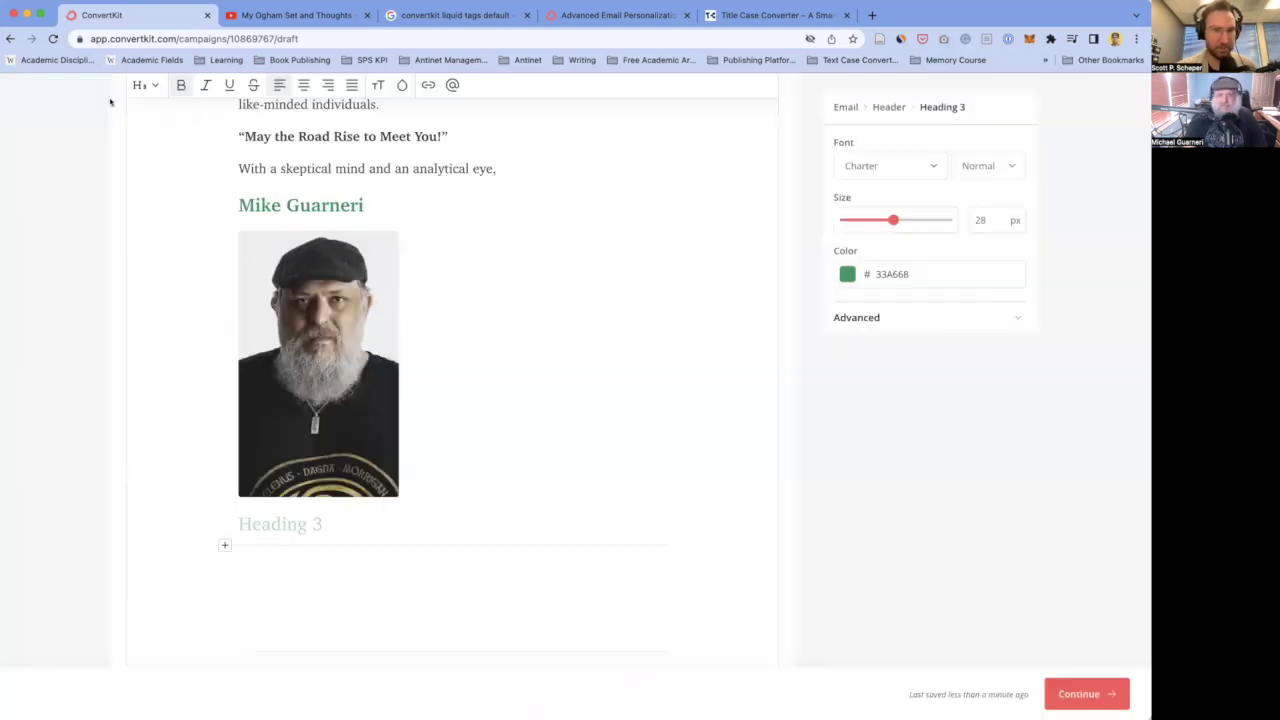
- Select the 'My name is Mike' bio paragraphs above the author photo
left_click(373, 357)
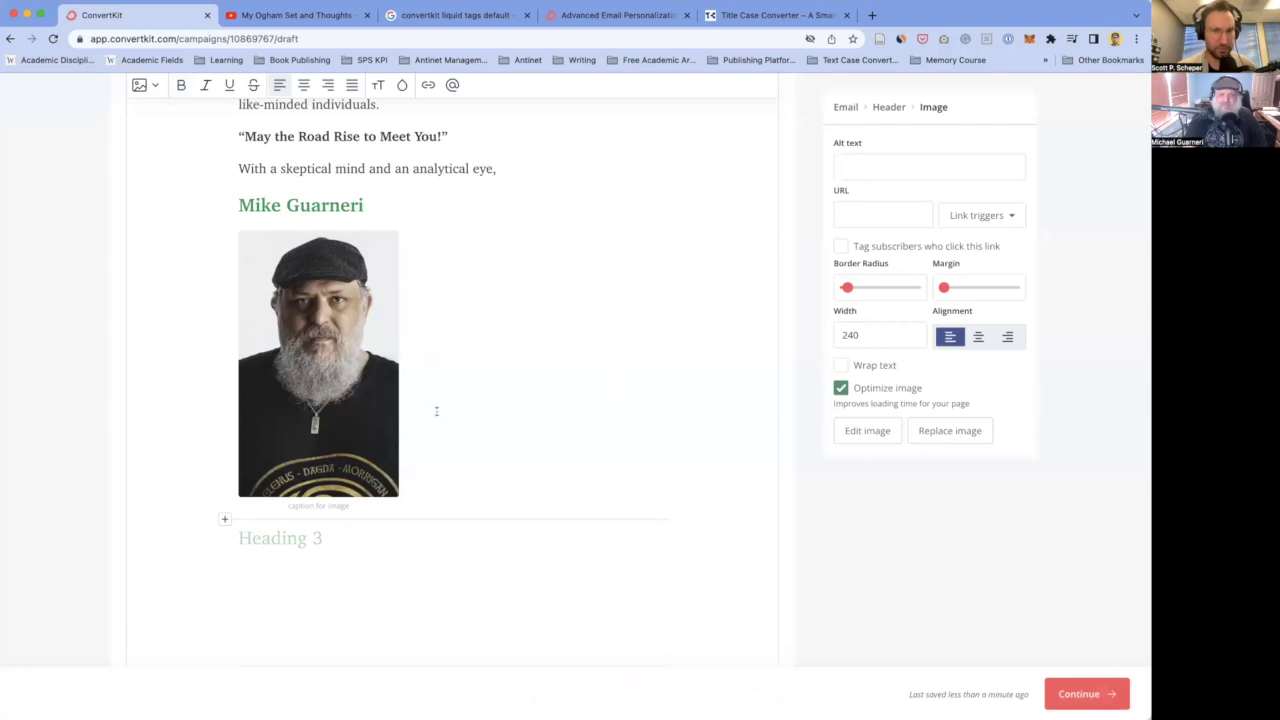
scroll(430, 420, "up", 5)
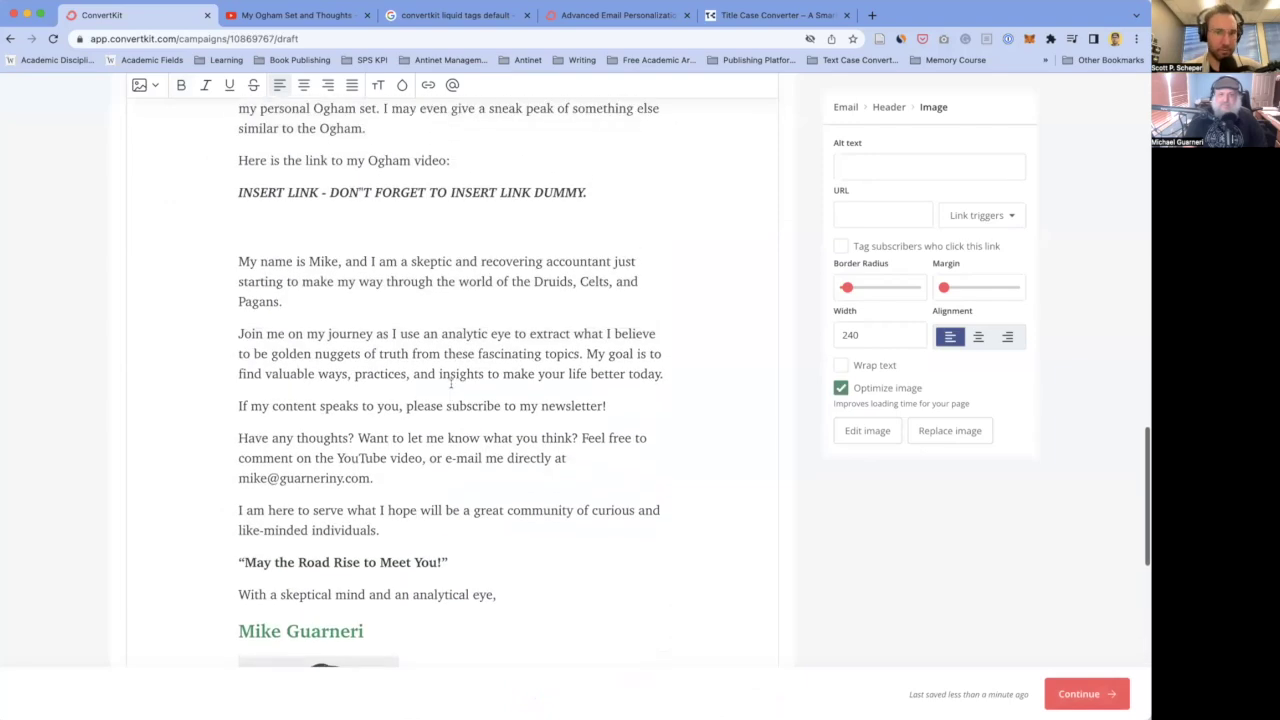
left_click_drag(238, 286, 331, 406)
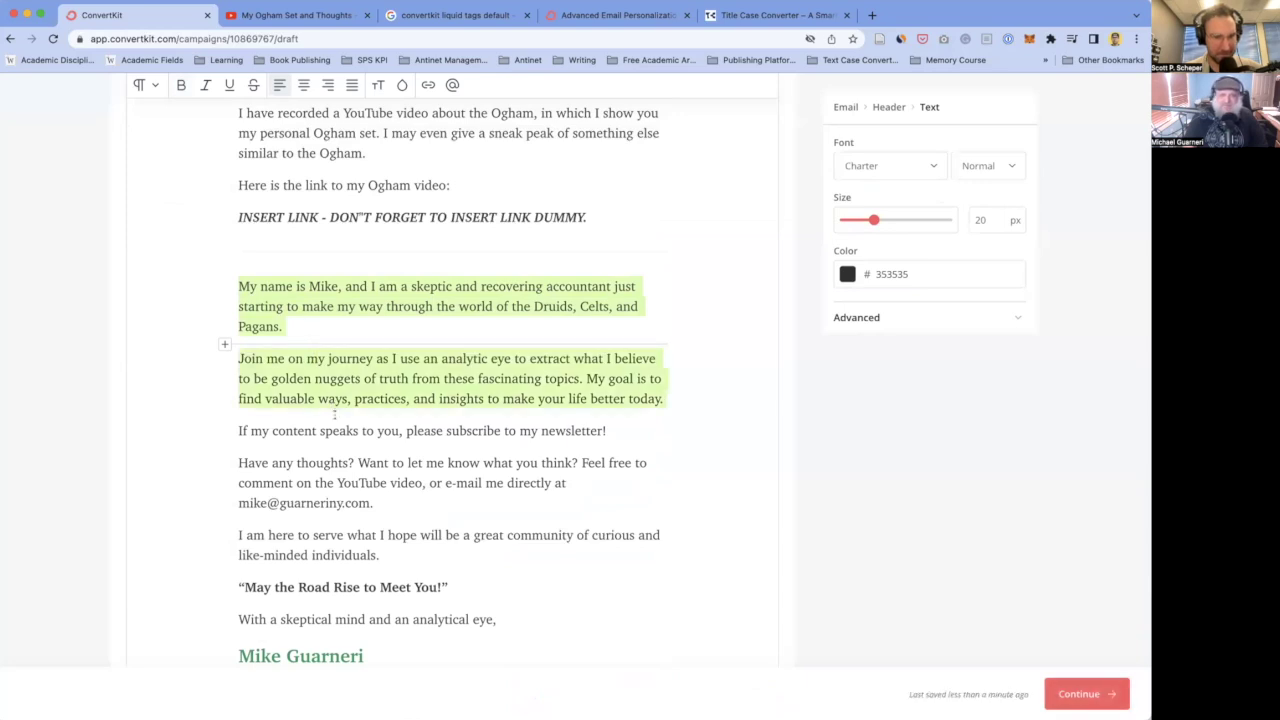
left_click_drag(335, 415, 666, 401)
key("super+c")
scroll(449, 403, "down", 5)
scroll(440, 380, "up", 3)
scroll(437, 369, "down", 2)
scroll(433, 380, "down", 3)
- Title the empty heading below the photo 'About' and paste the two bio paragraphs beneath it
left_click(414, 443)
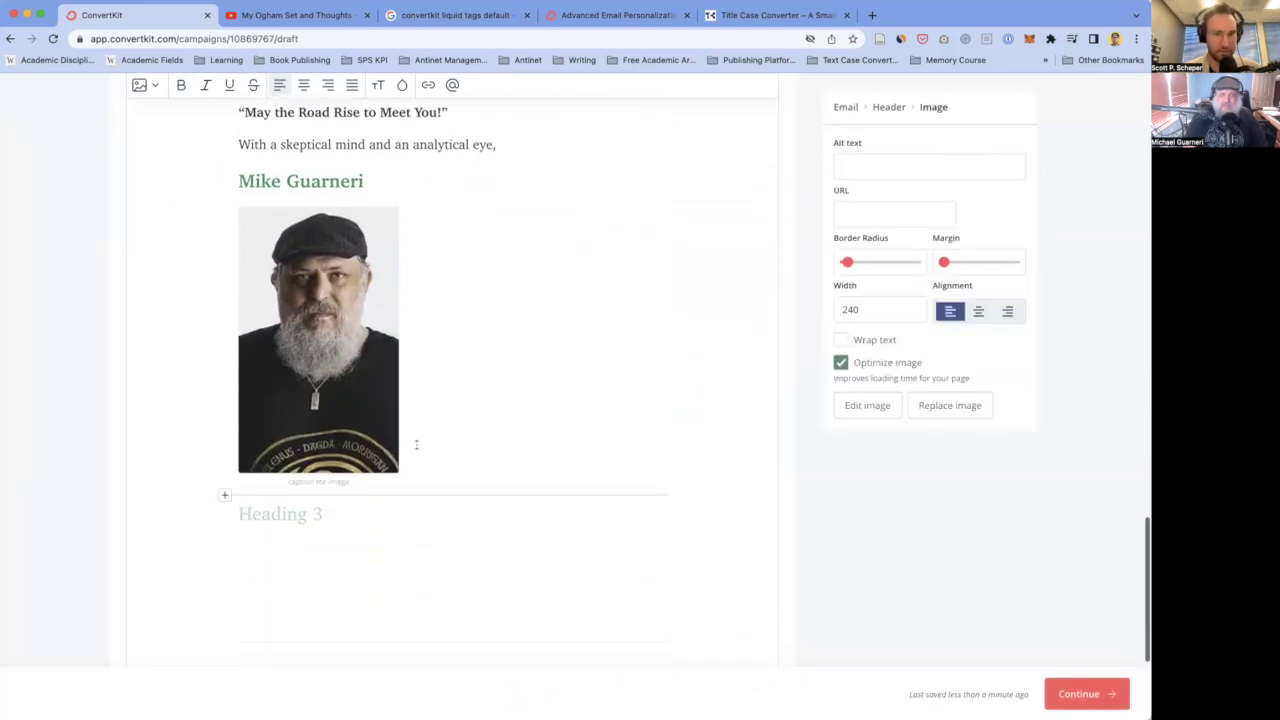
left_click(415, 474)
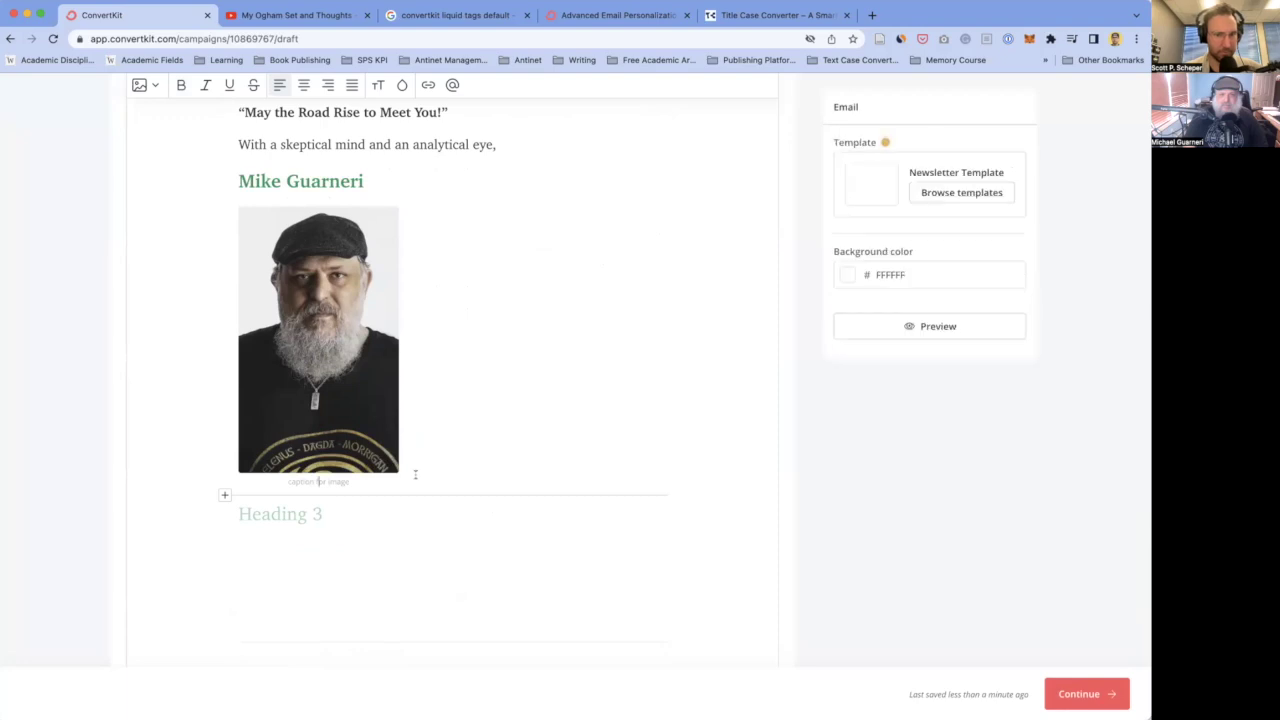
key("Down")
type("Who is Mike?")
key("shift+super+Left")
type("About")
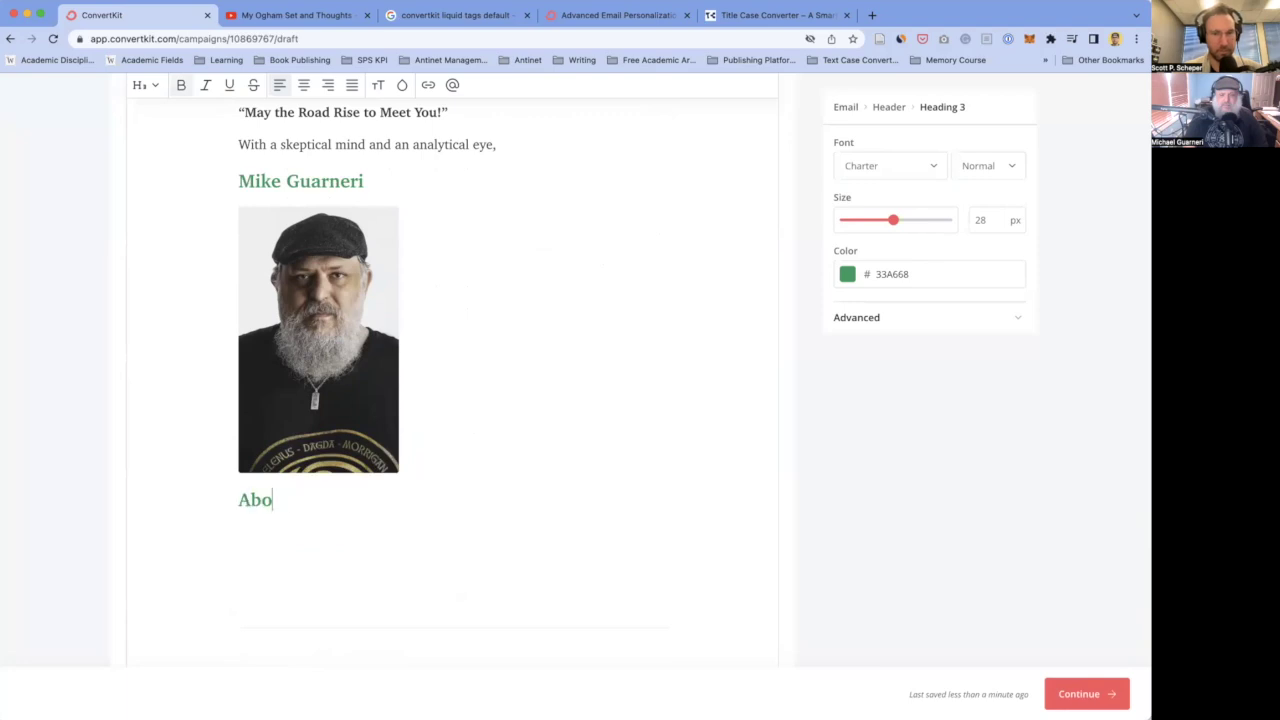
key("Return")
key("super+v")
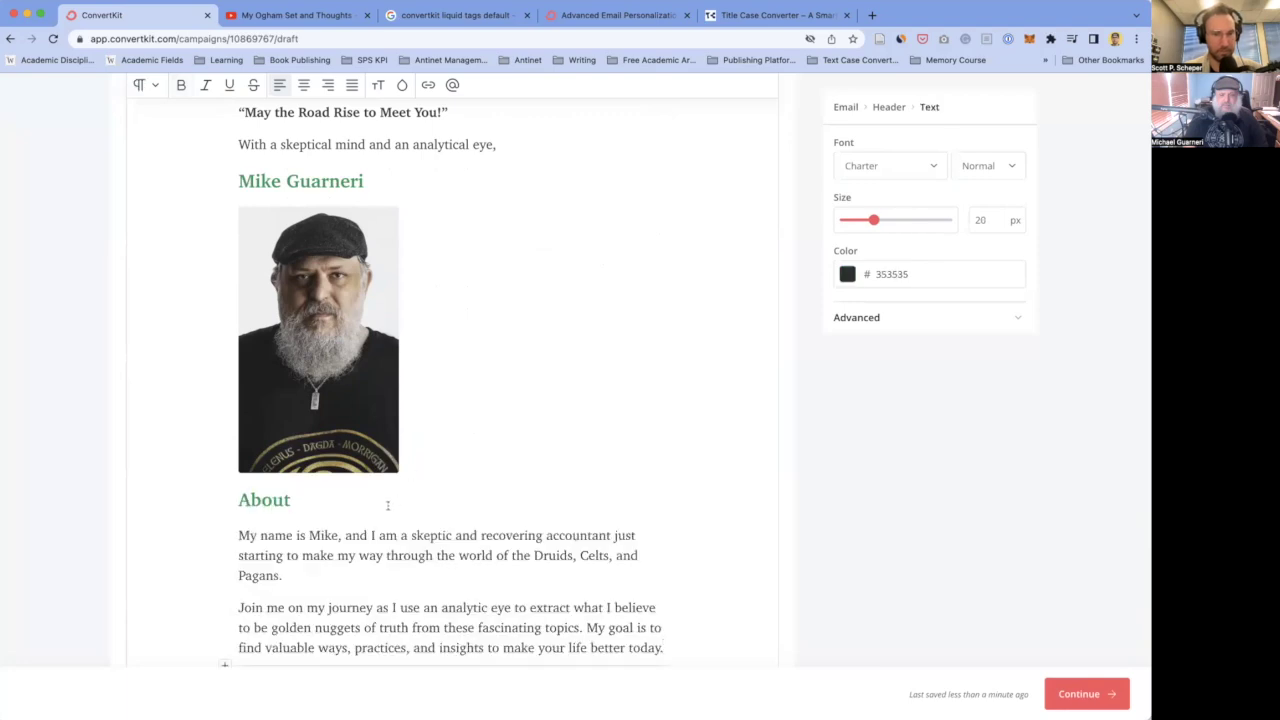
scroll(308, 421, "down", 2)
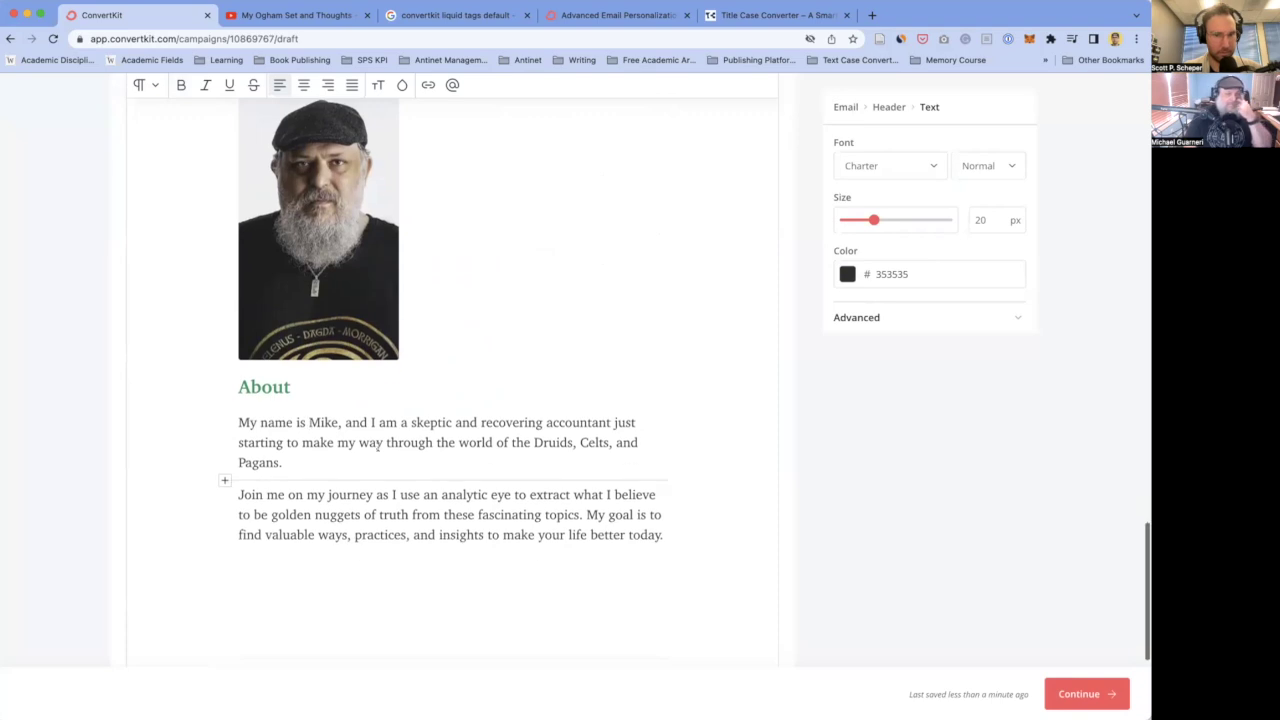
scroll(308, 421, "up", 1)
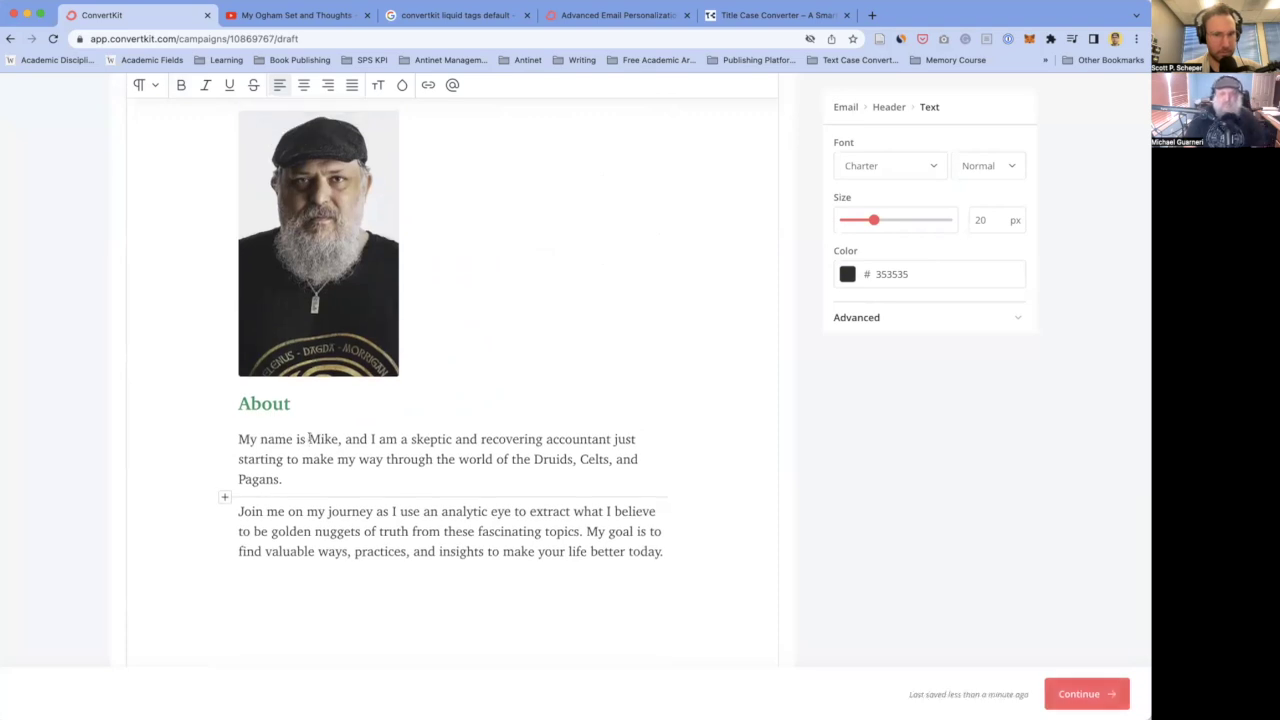
- Replace the 'About' heading text above the bio with 'Who is Mike?'
double_click(259, 401)
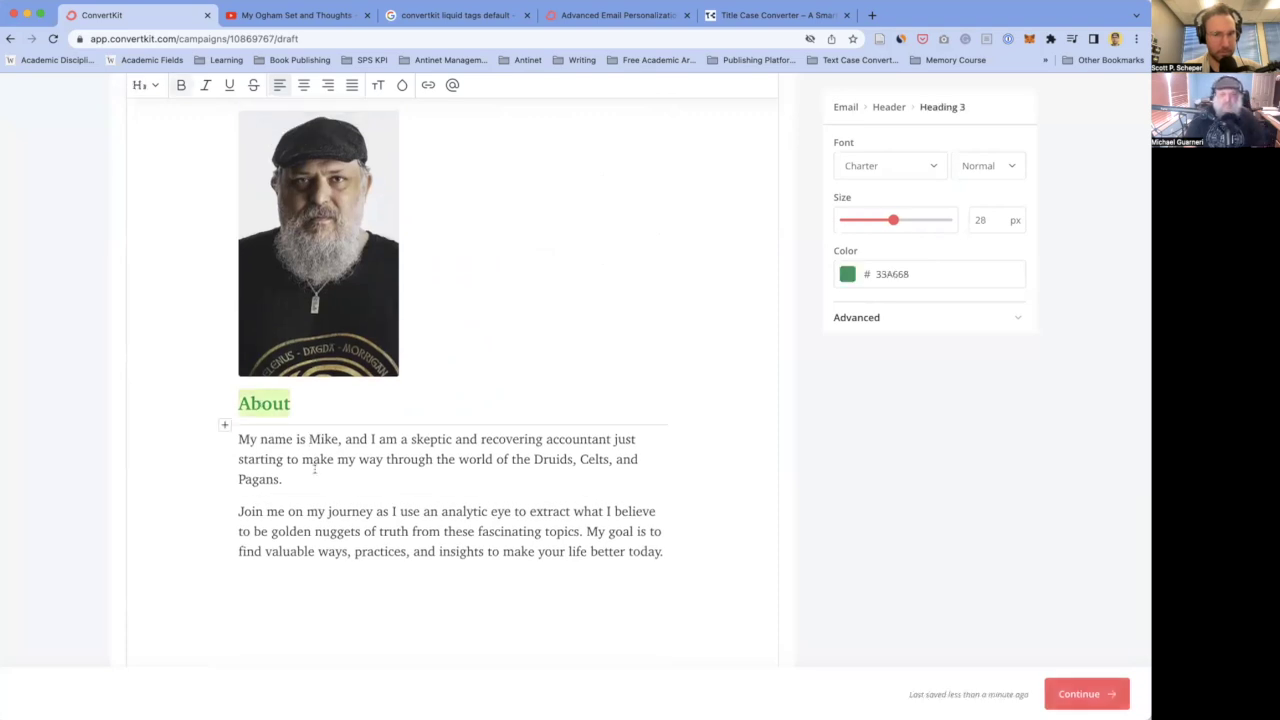
scroll(315, 468, "up", 5)
scroll(318, 472, "down", 4)
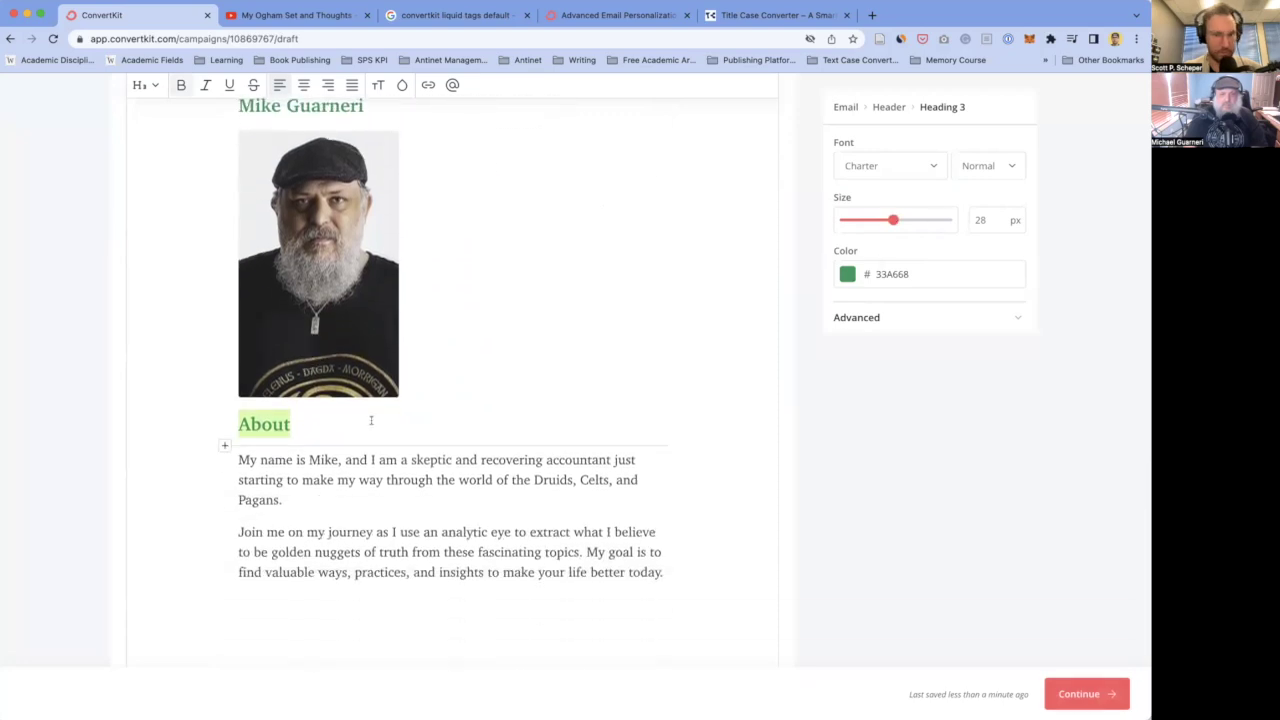
type("Who is Mike?")
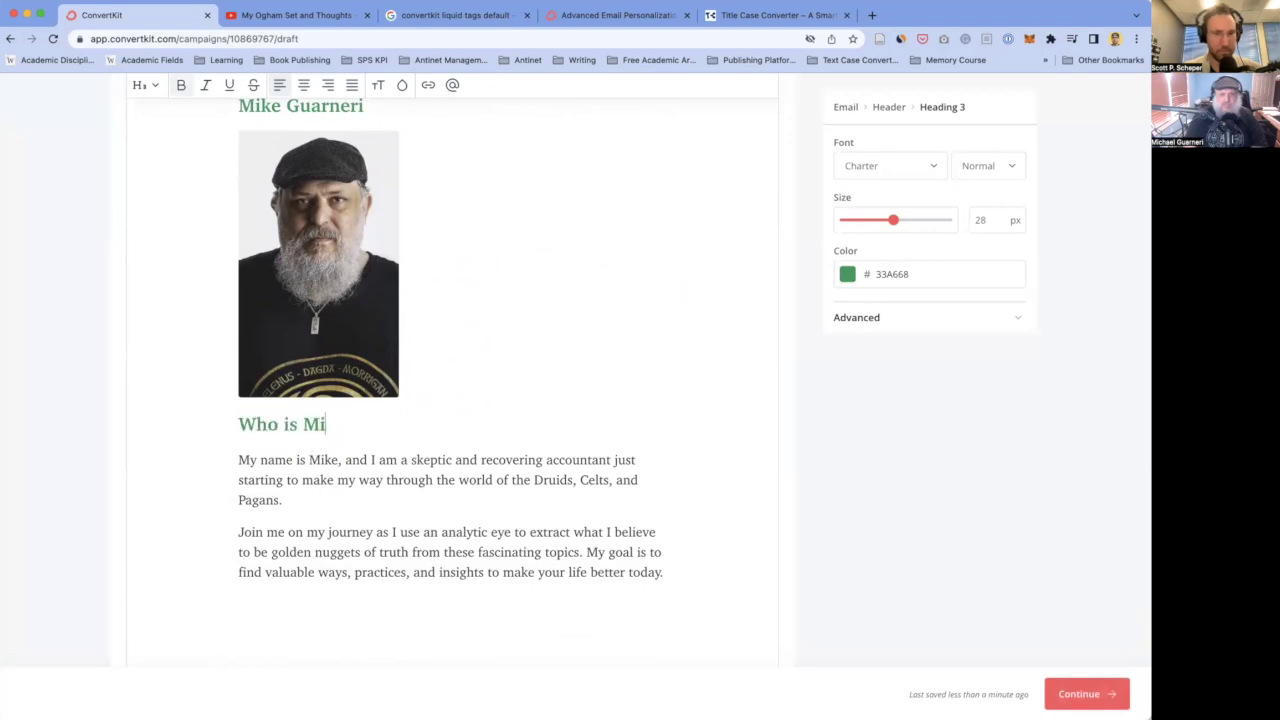
left_click(309, 459)
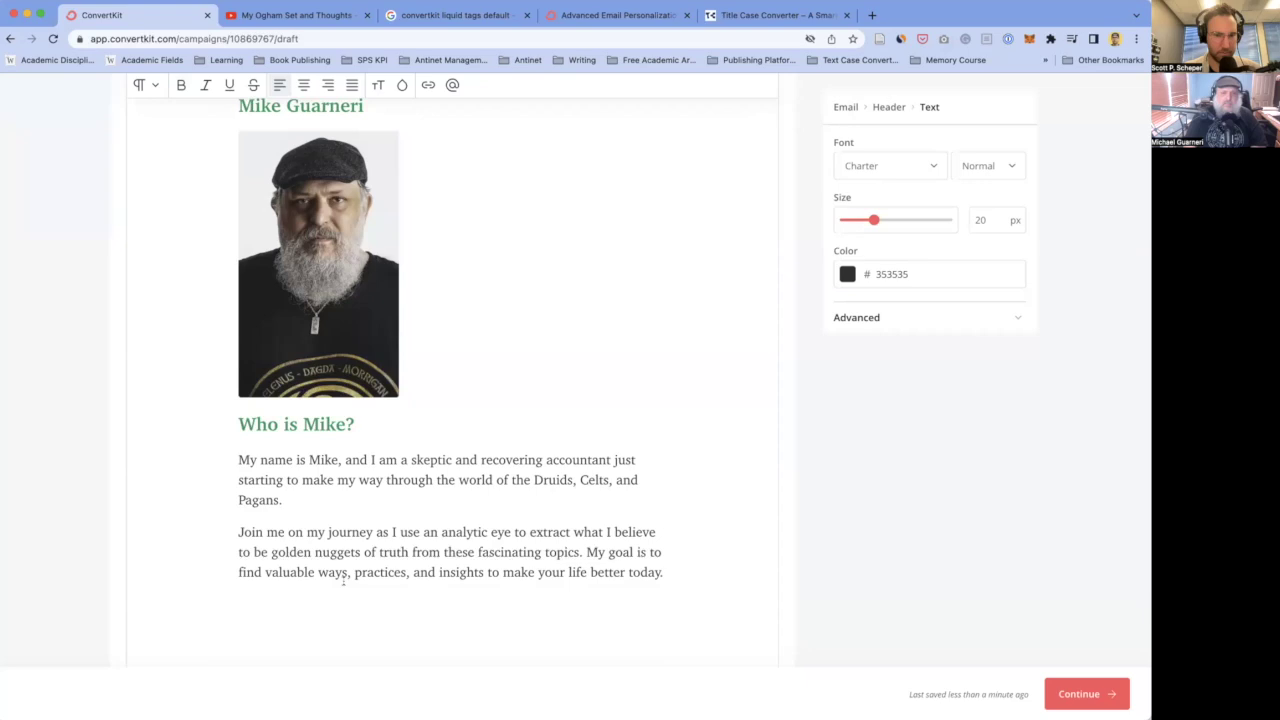
left_click(239, 424)
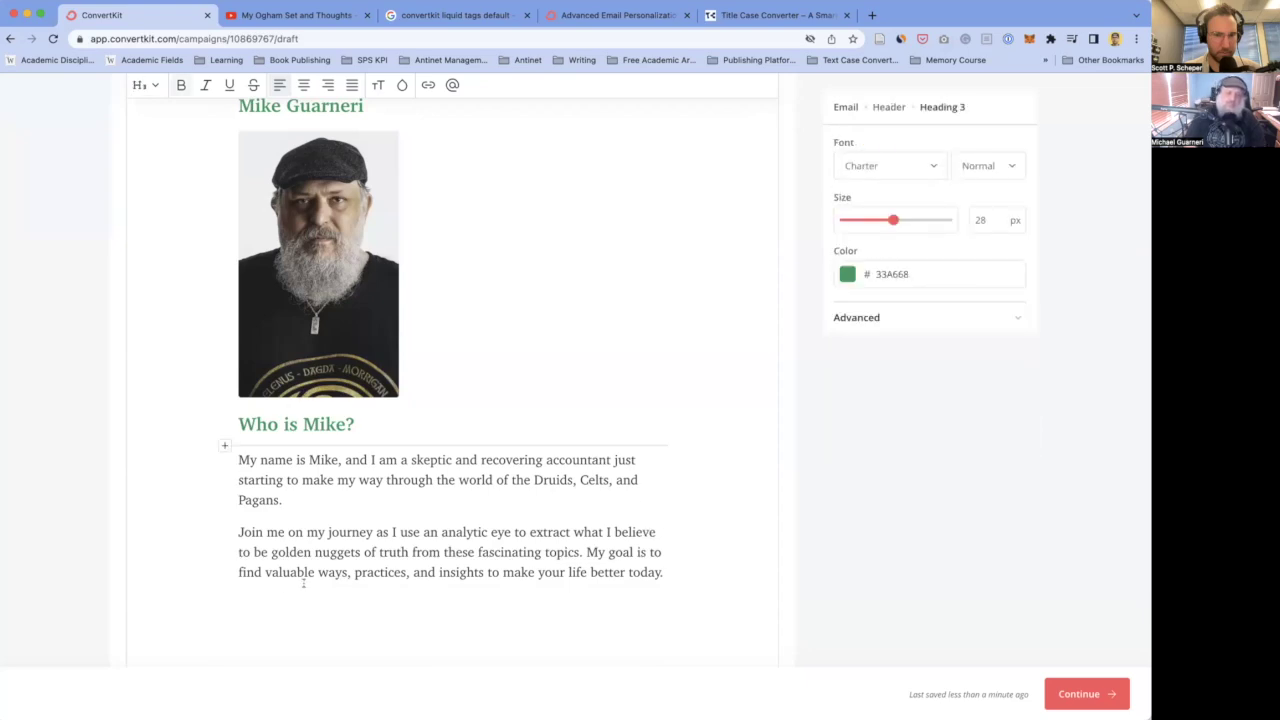
scroll(329, 490, "down", 1)
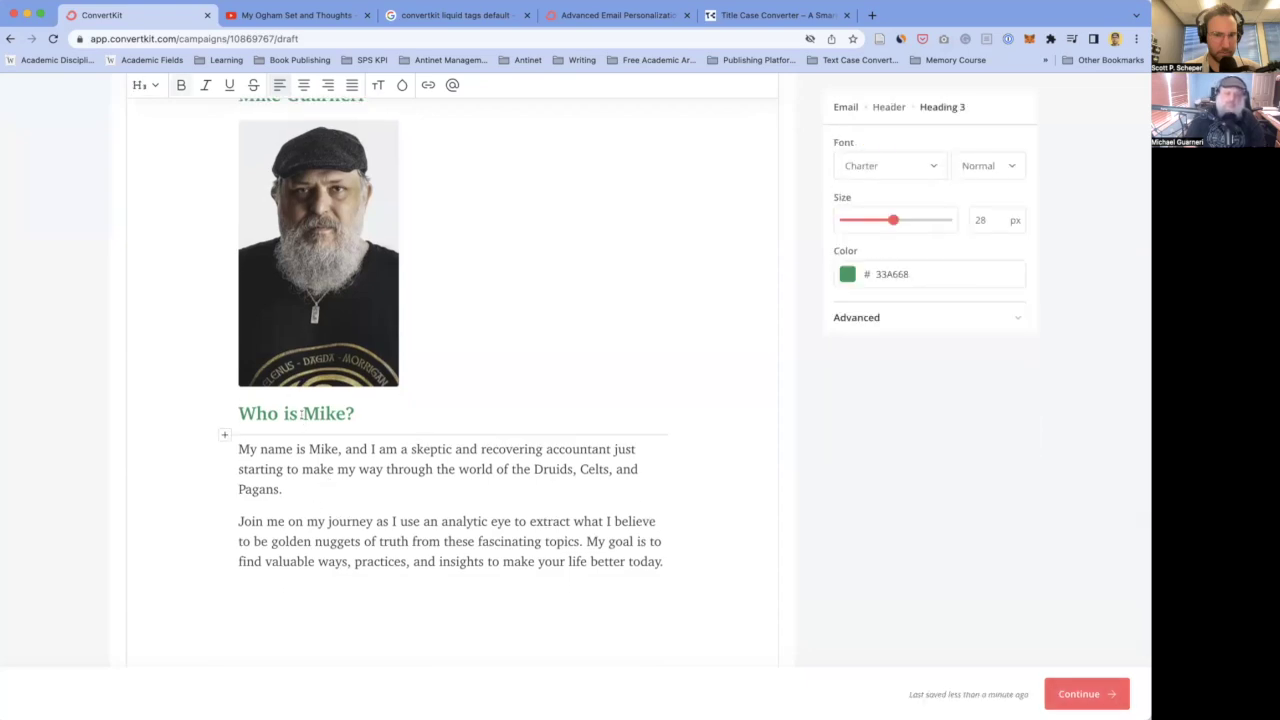
- Reword the opening to 'Mike is a recovering accountant', dropping 'My name is' and 'and I am a skeptic and'
left_click_drag(309, 449, 238, 449)
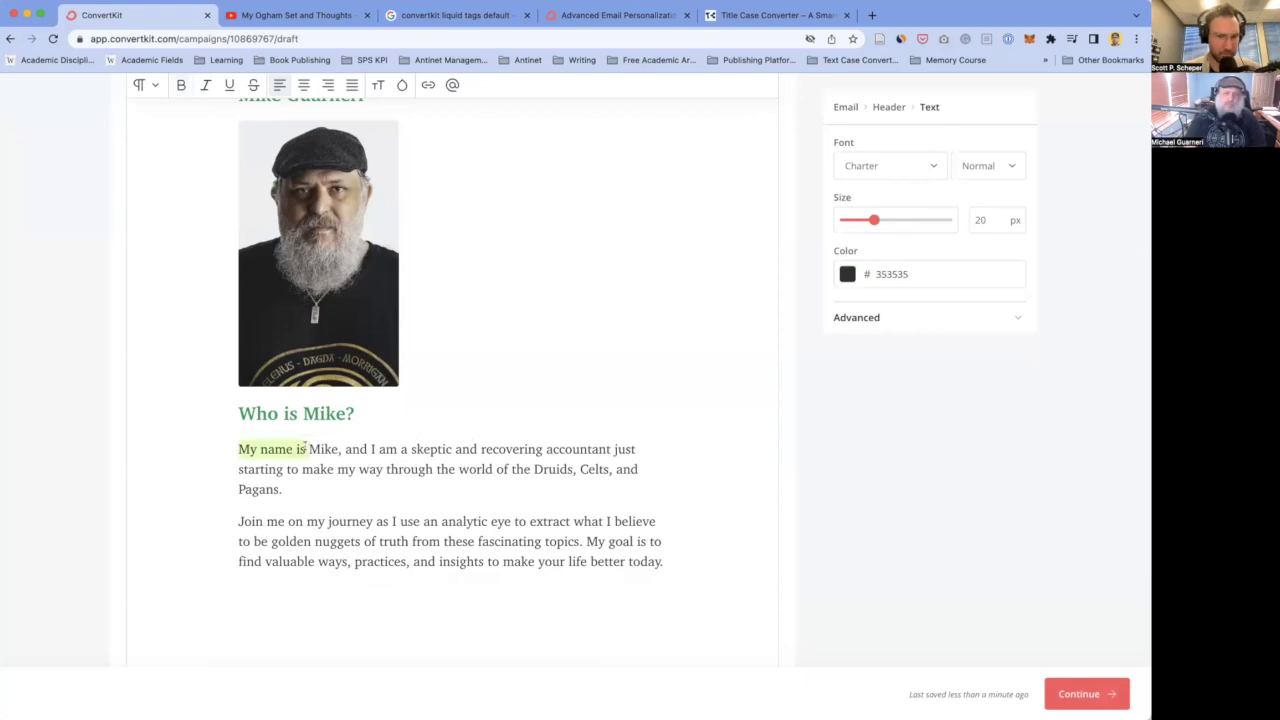
key("BackSpace")
left_click(273, 449)
key("BackSpace")
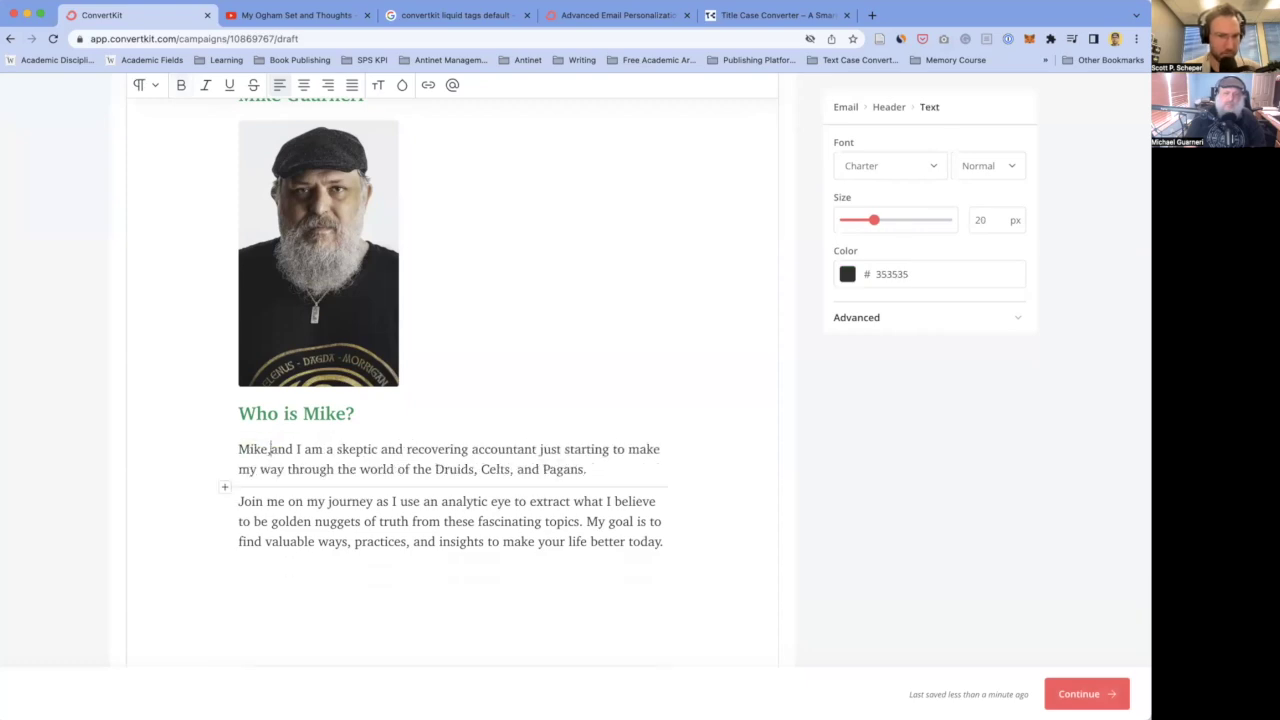
type("is")
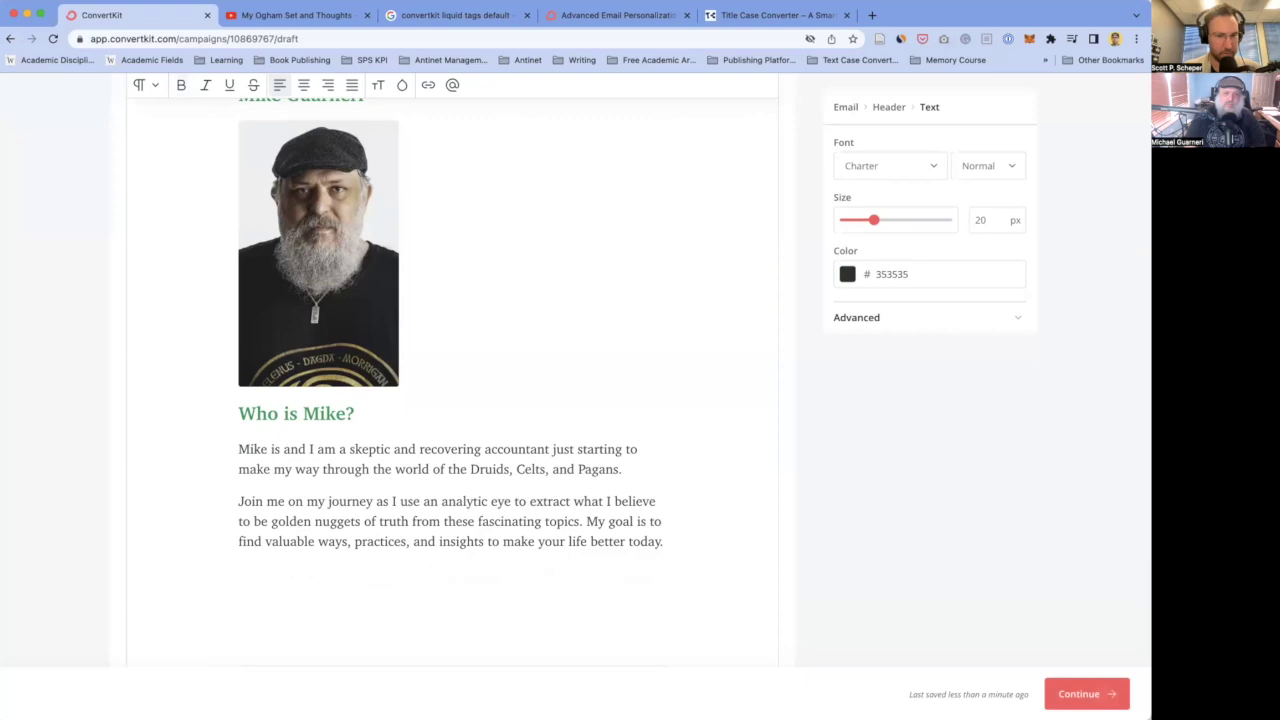
type(" a")
left_click_drag(296, 449, 426, 449)
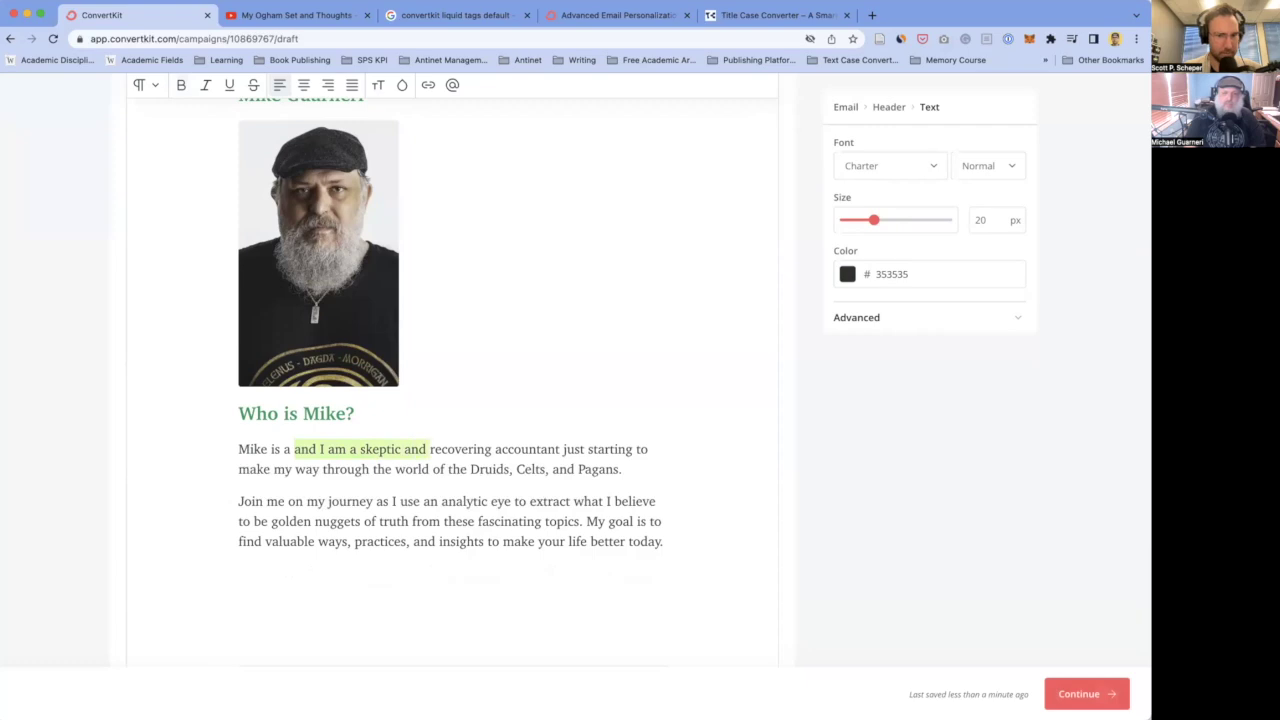
key("BackSpace")
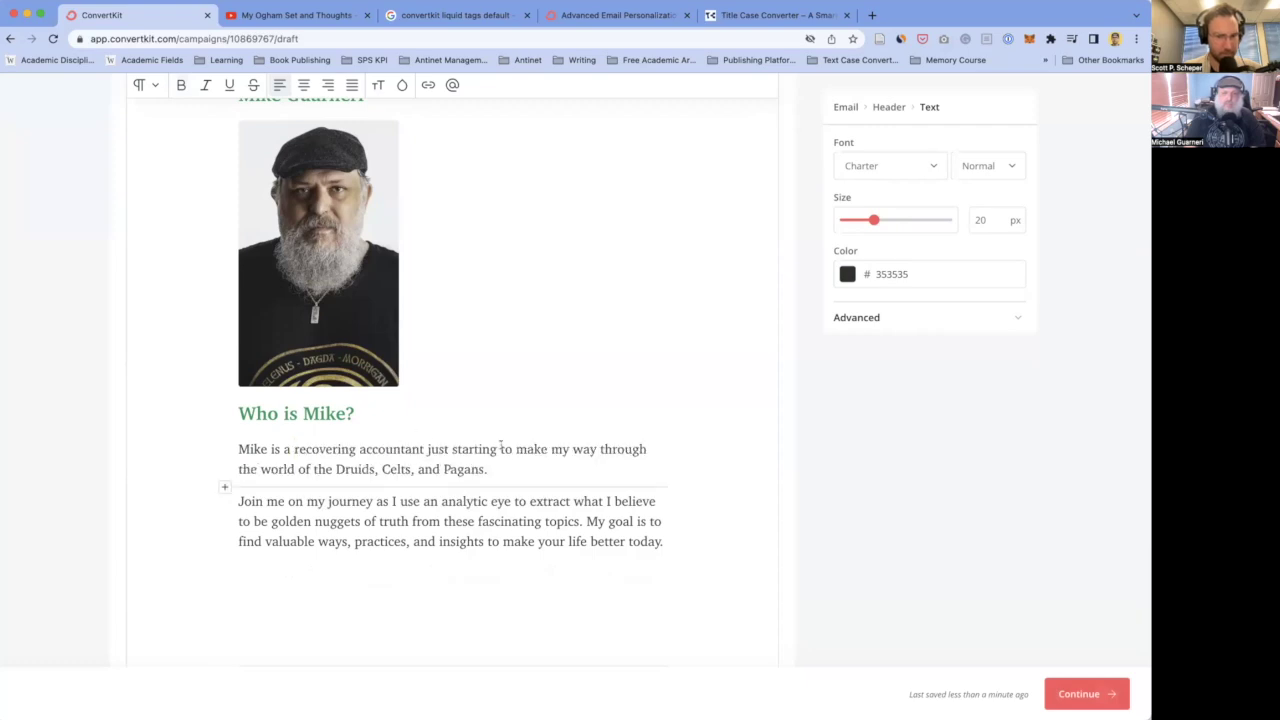
- Replace 'starting' with 'making his way through the world of' and tidy the leftover phrase and period
double_click(472, 449)
type("making his way th")
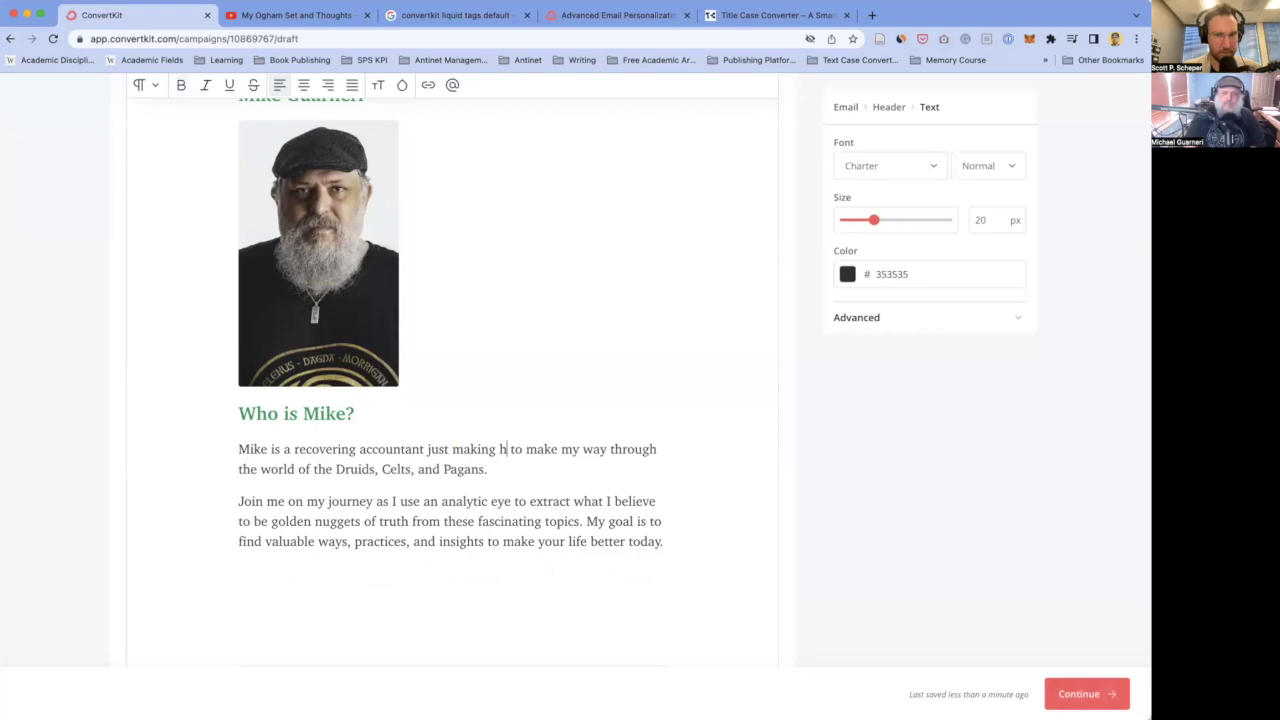
type("rough the ")
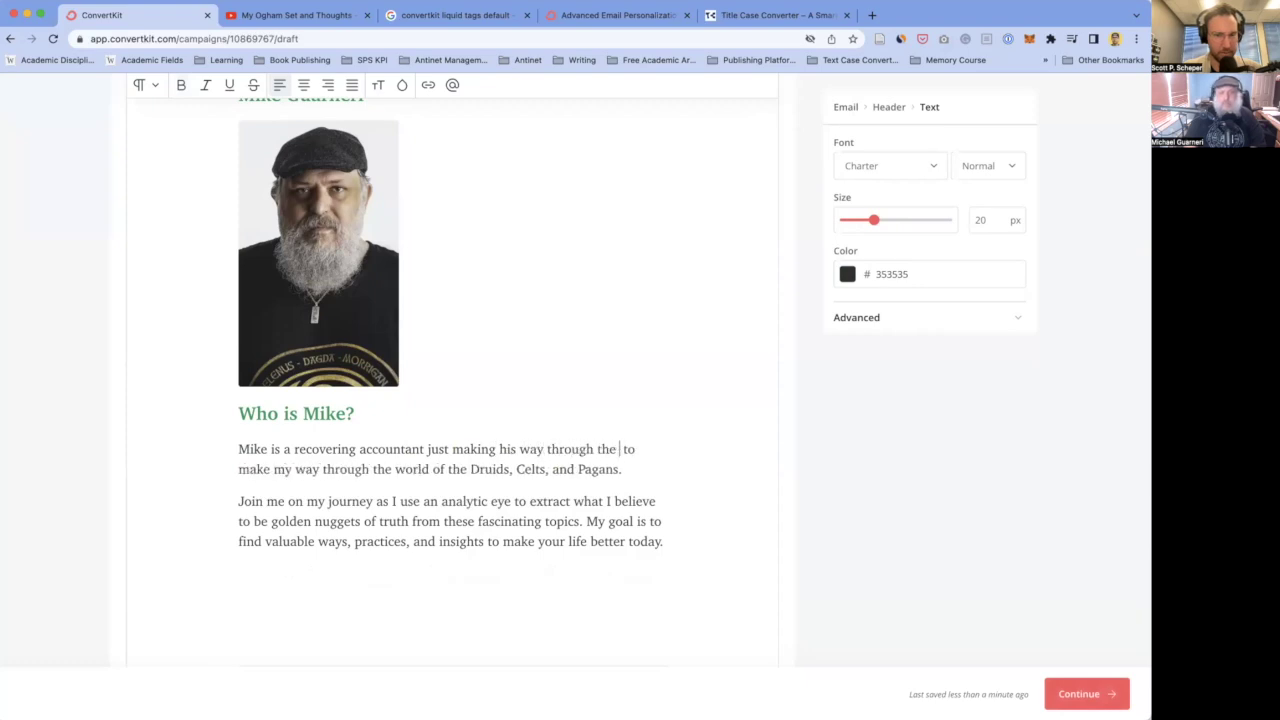
type("world of")
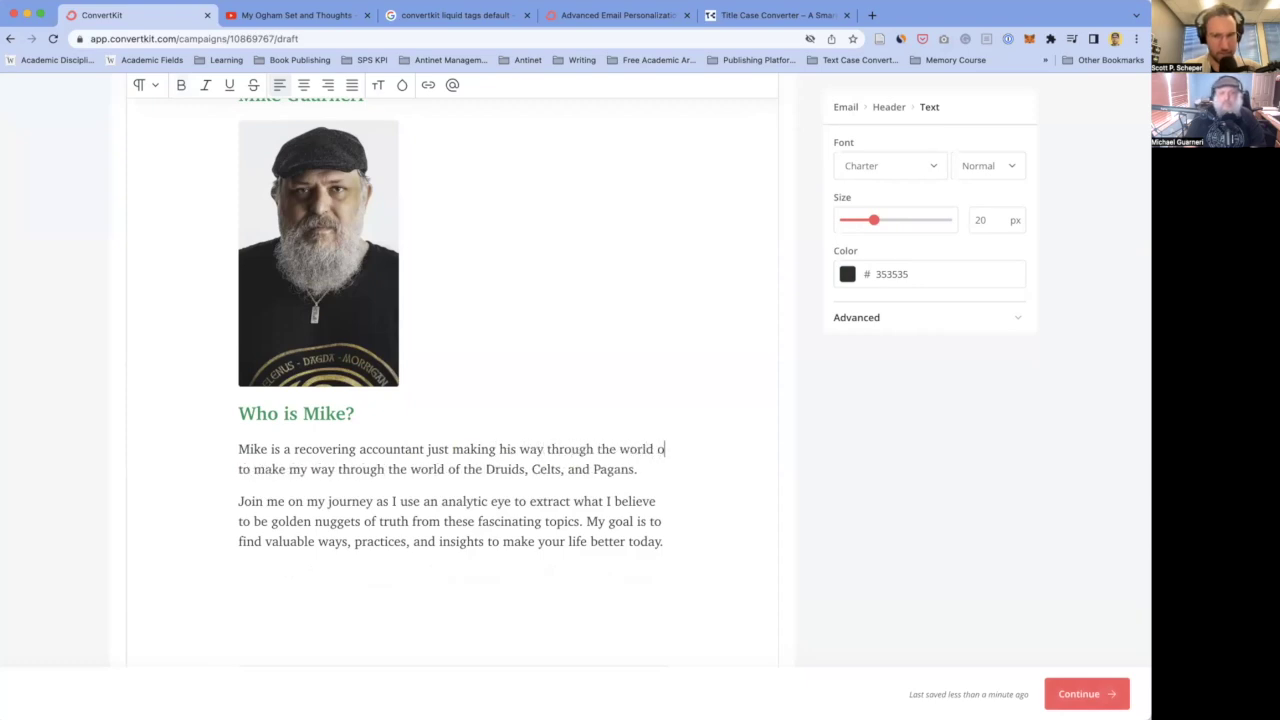
left_click_drag(501, 469, 258, 466)
key("BackSpace")
key("BackSpace")
key("BackSpace")
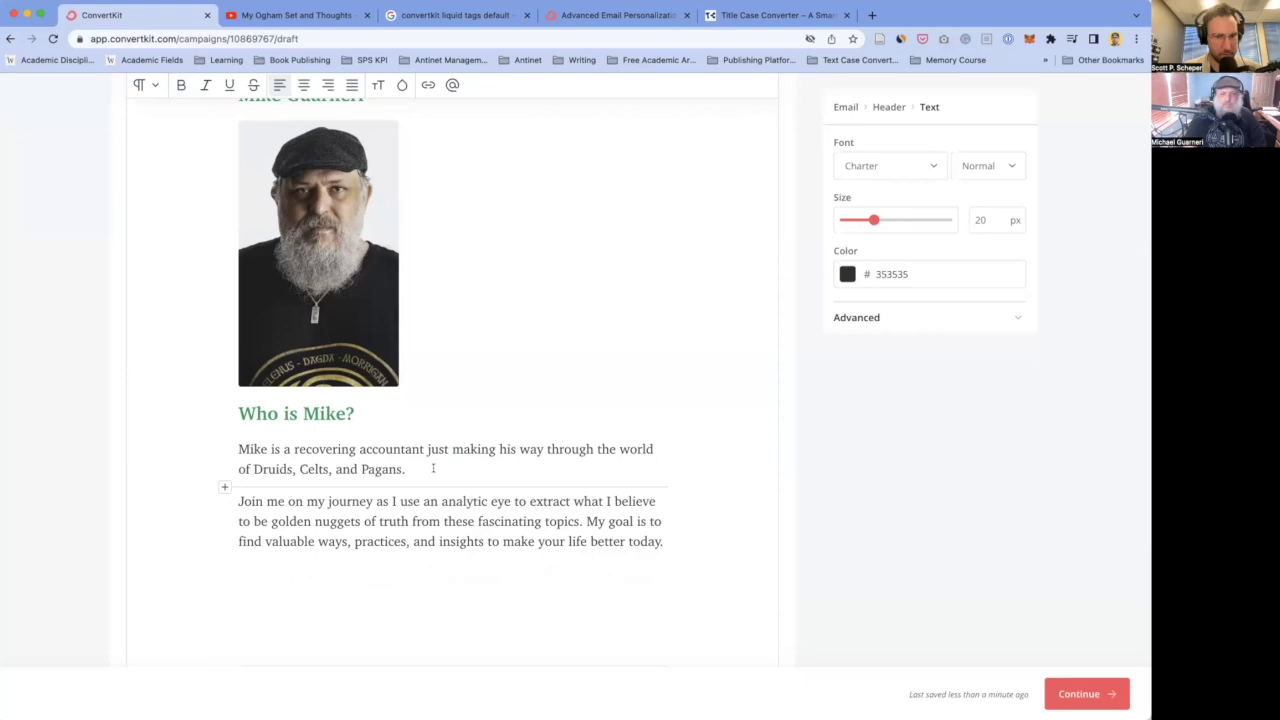
key("BackSpace")
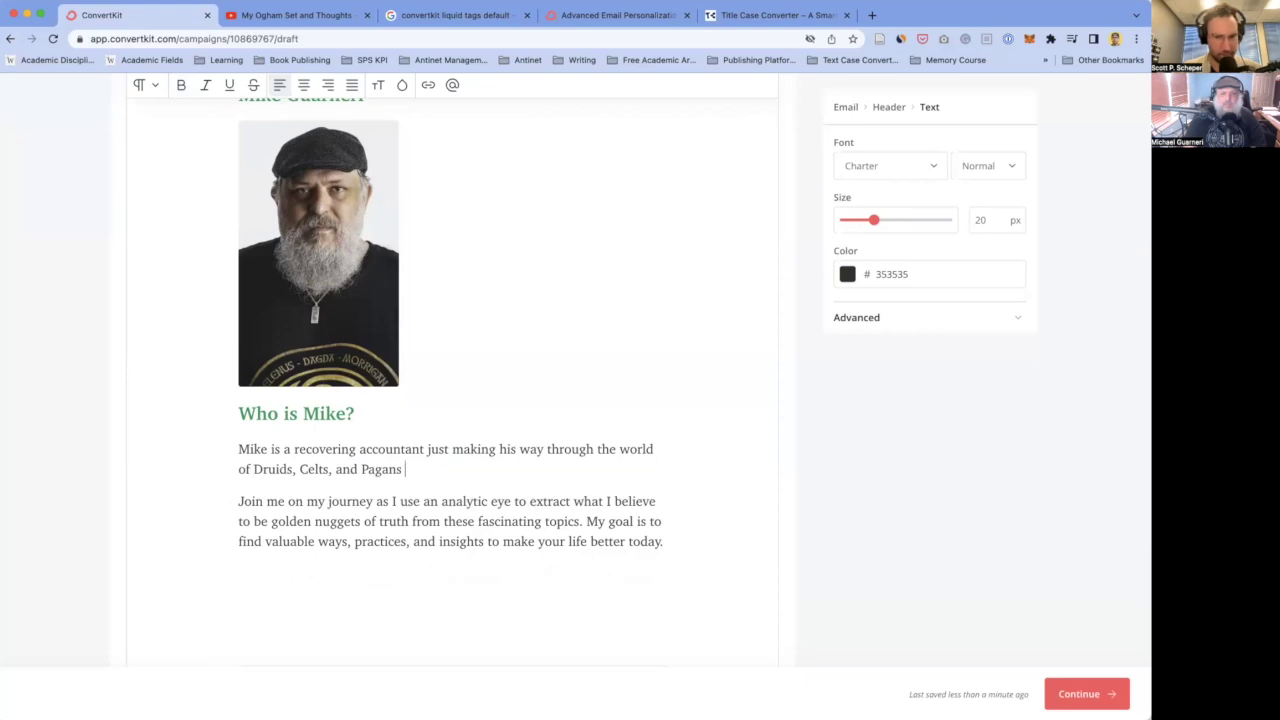
type(".")
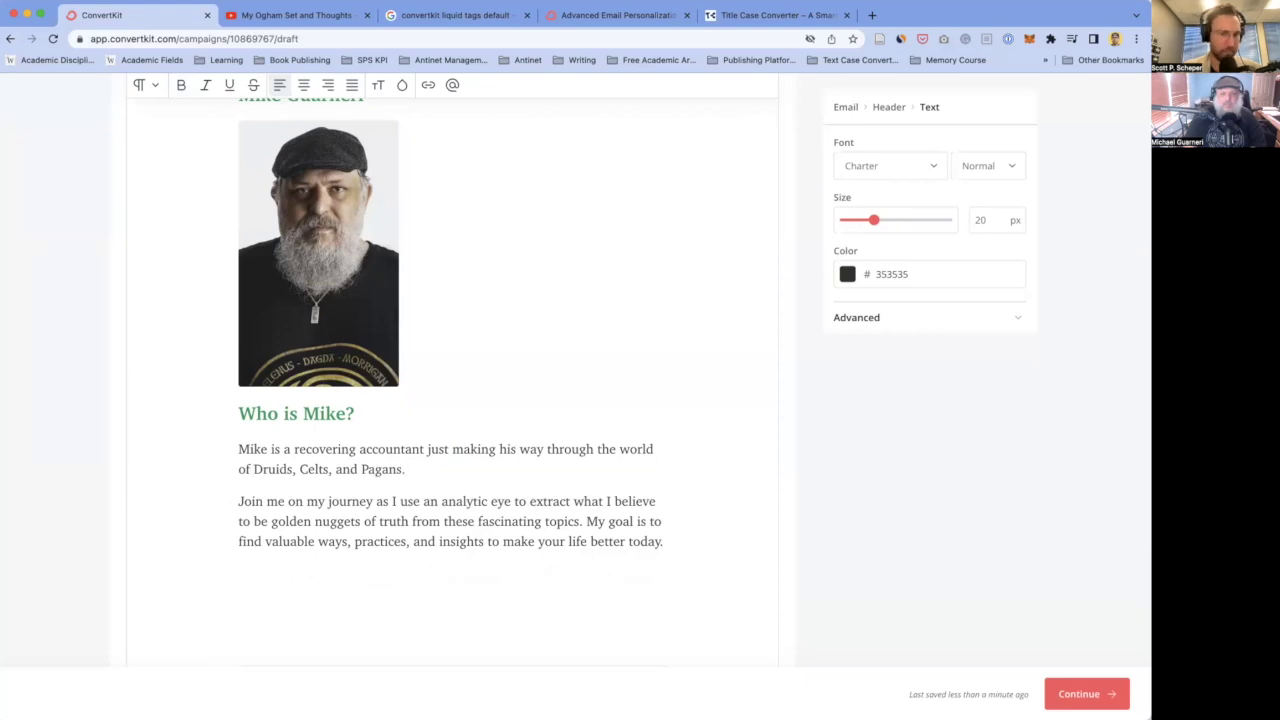
- Start a new paragraph 'His only goal is to' and paste in the copied last line of the old paragraph
key("Return")
type("His only")
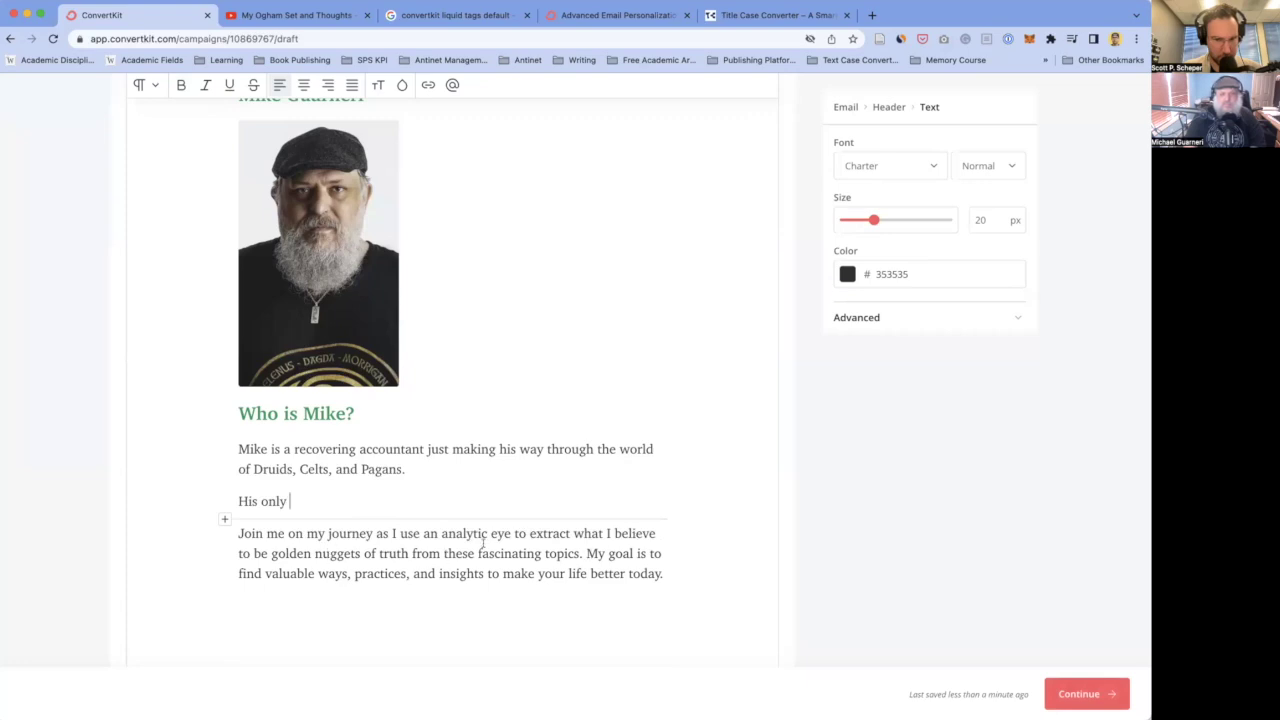
left_click(587, 553)
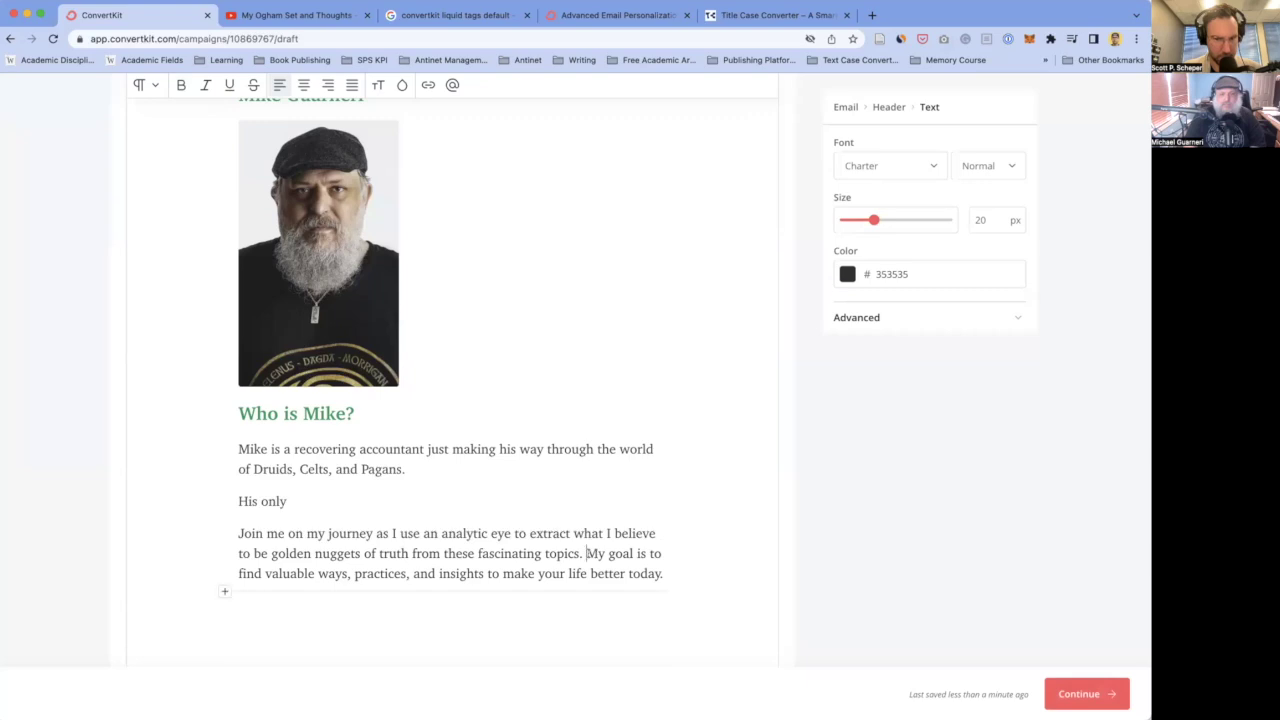
left_click(346, 500)
type("goal is to")
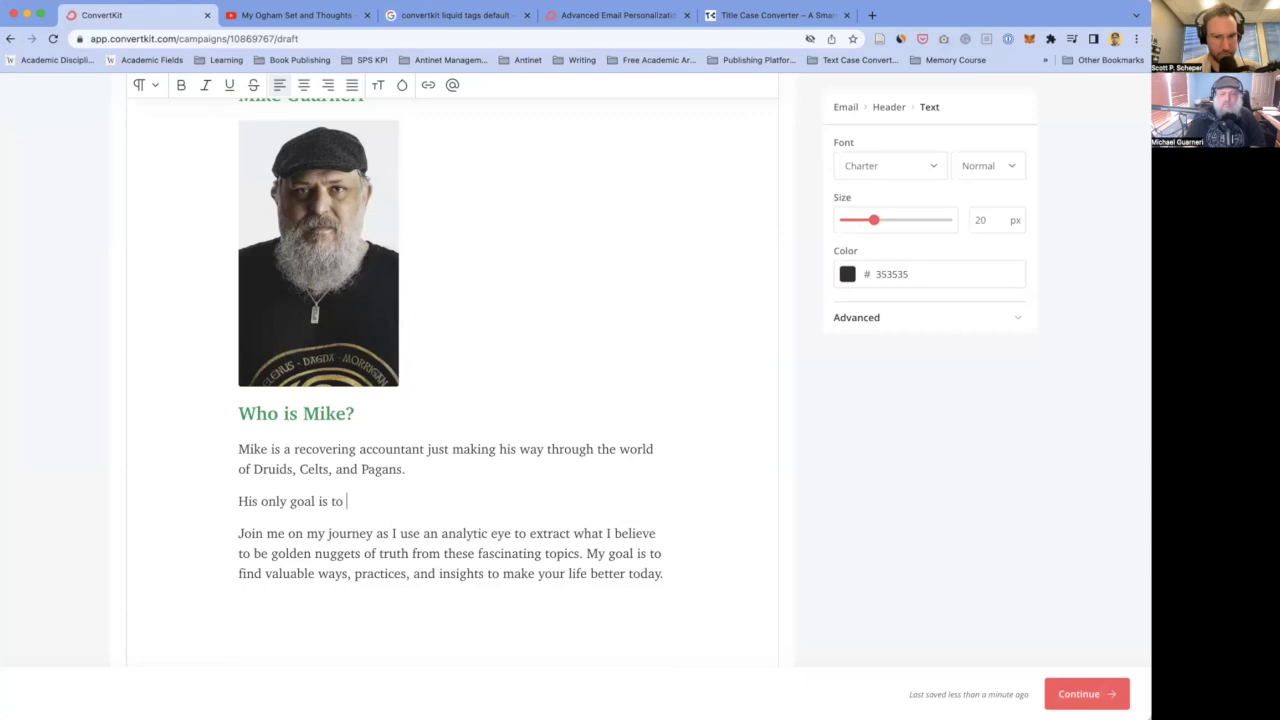
left_click(239, 573)
key("shift+End")
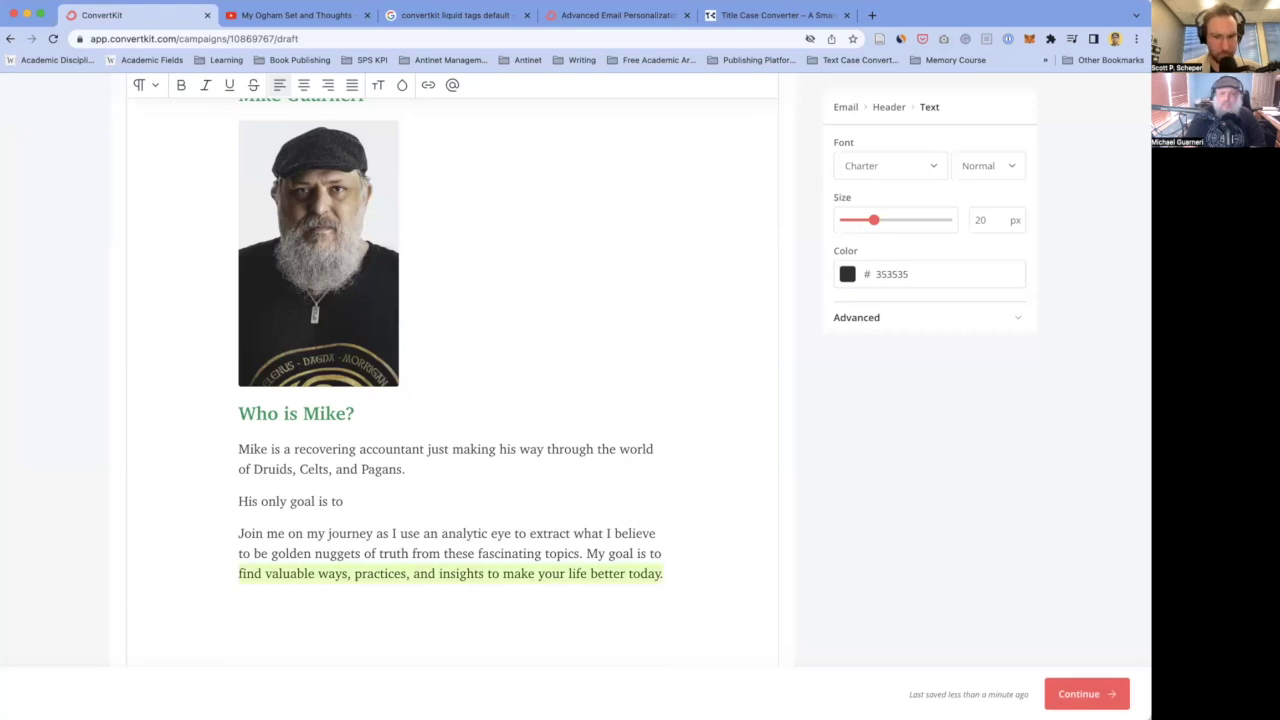
key("super+c")
left_click(358, 501)
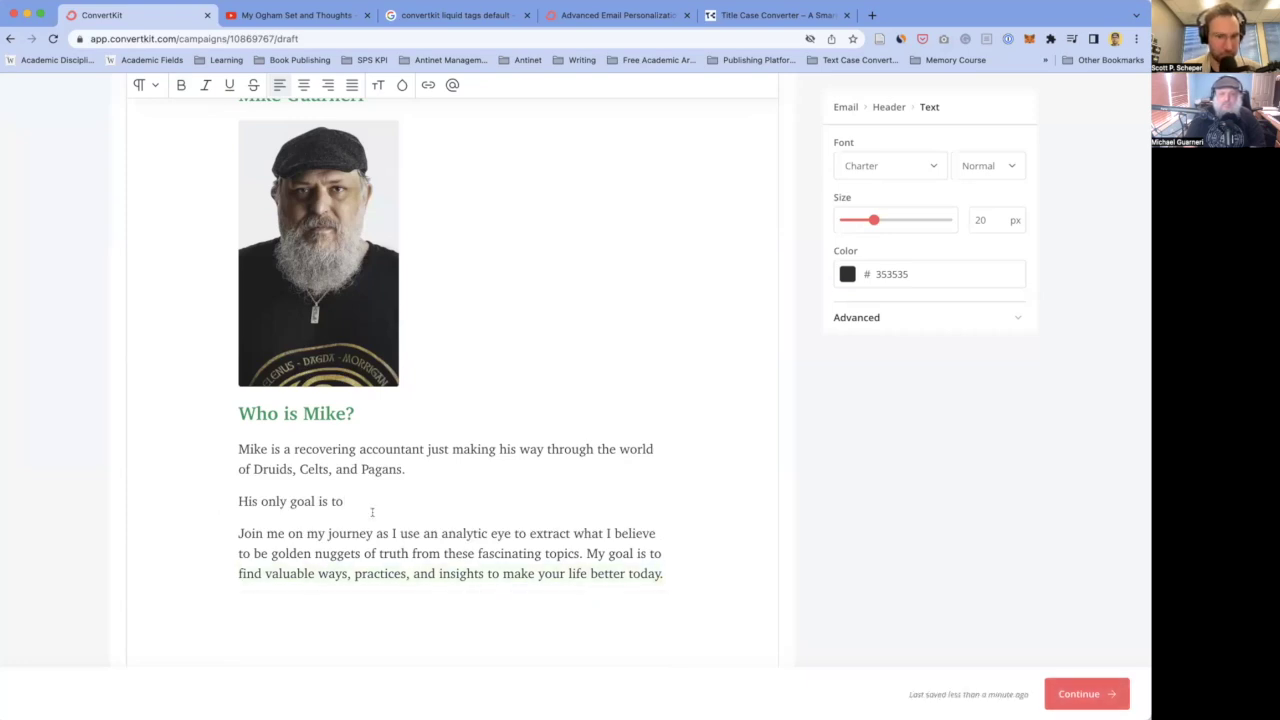
key("super+v")
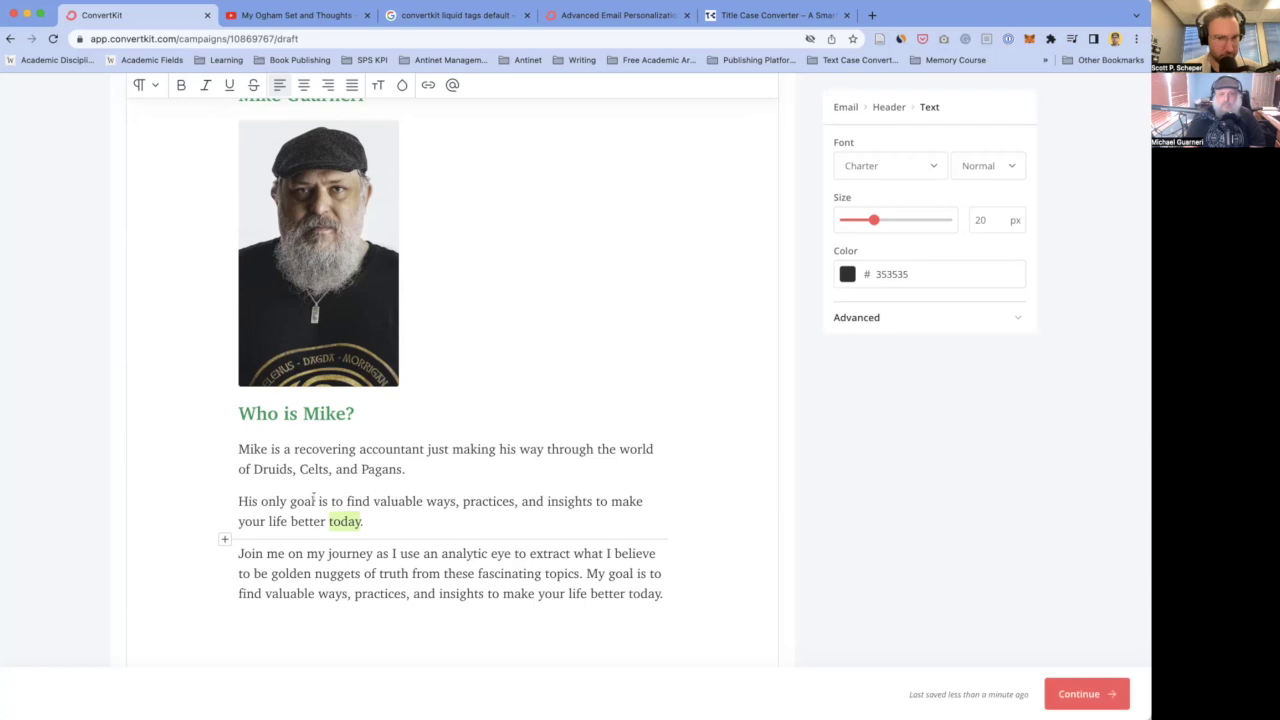
- Delete 'just' from the first paragraph and begin a new line 'His goal is to uncover truly valuable practices'
left_click(437, 449)
key("BackSpace")
key("BackSpace")
left_click(438, 465)
key("Return")
type("Hi")
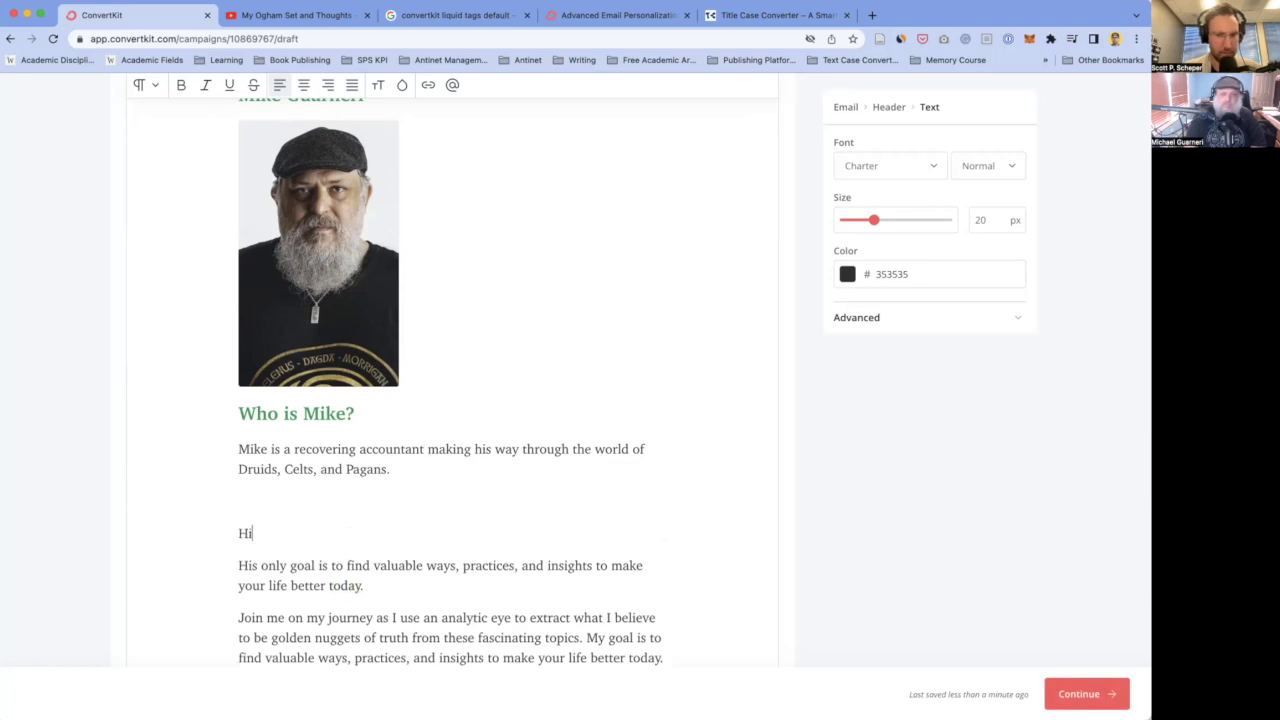
type("s go")
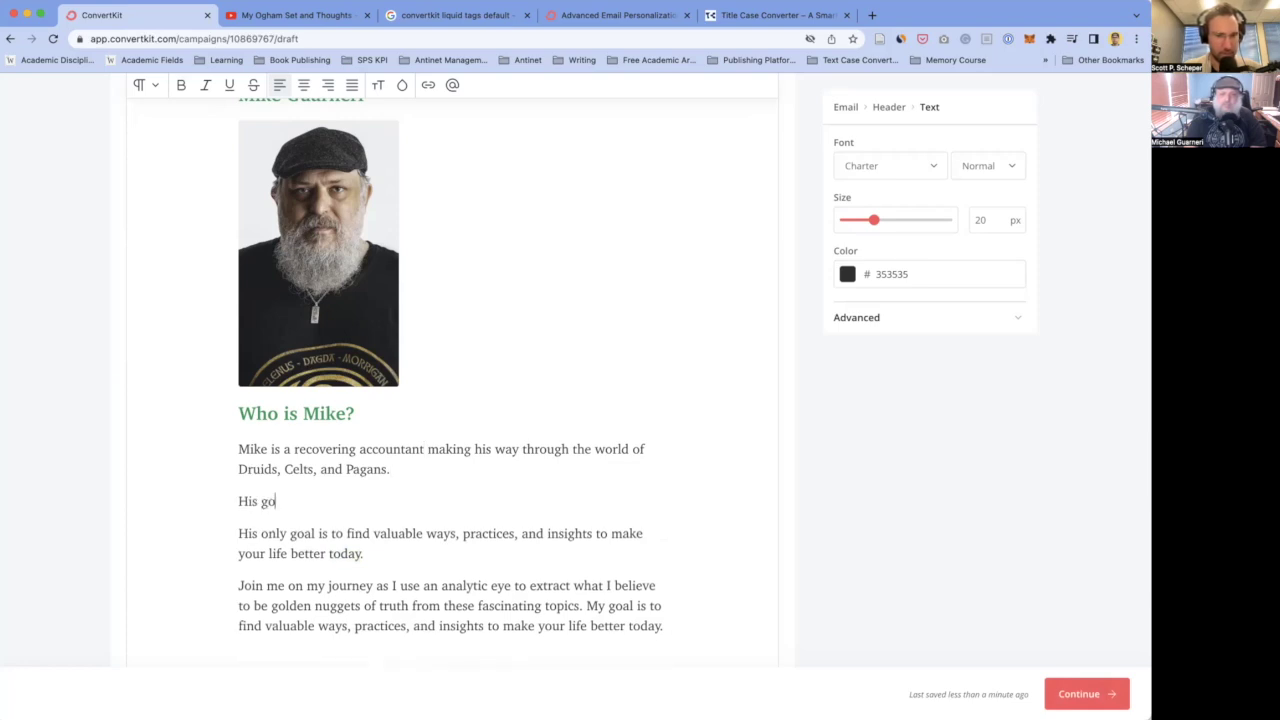
type("al is to uncovered")
key("BackSpace")
key("BackSpace")
type("t")
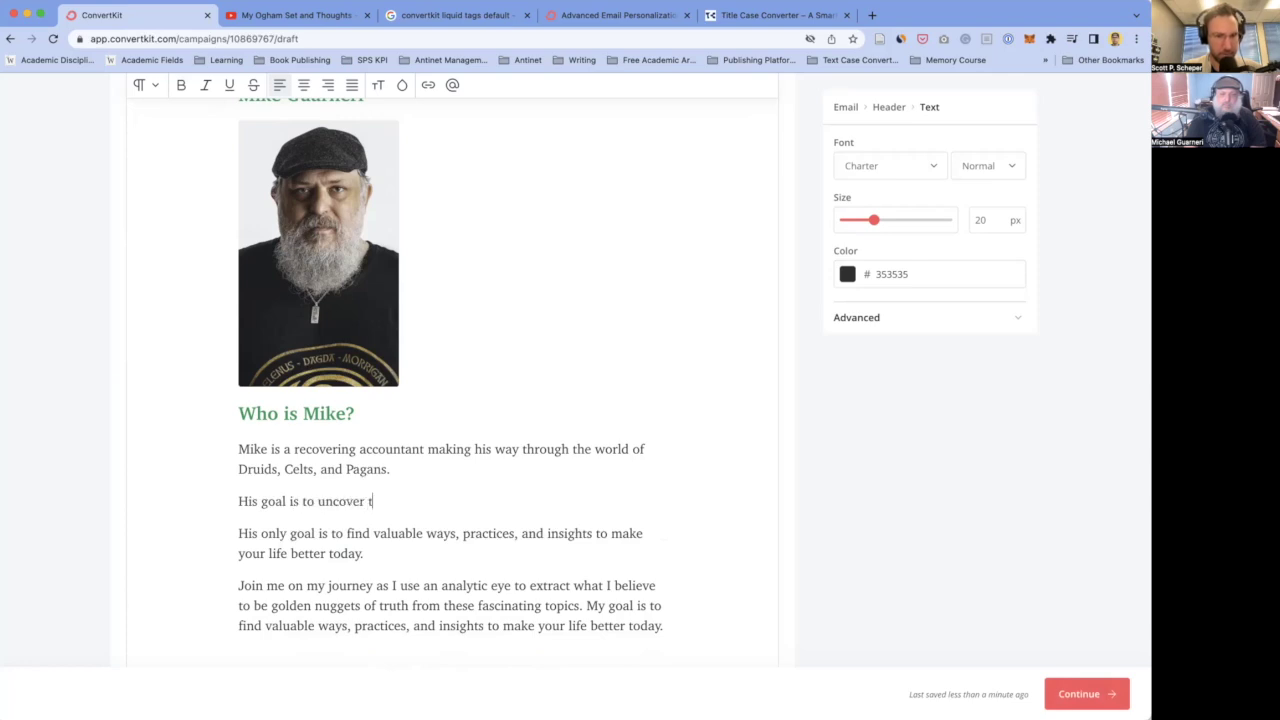
type("ruly valuable ")
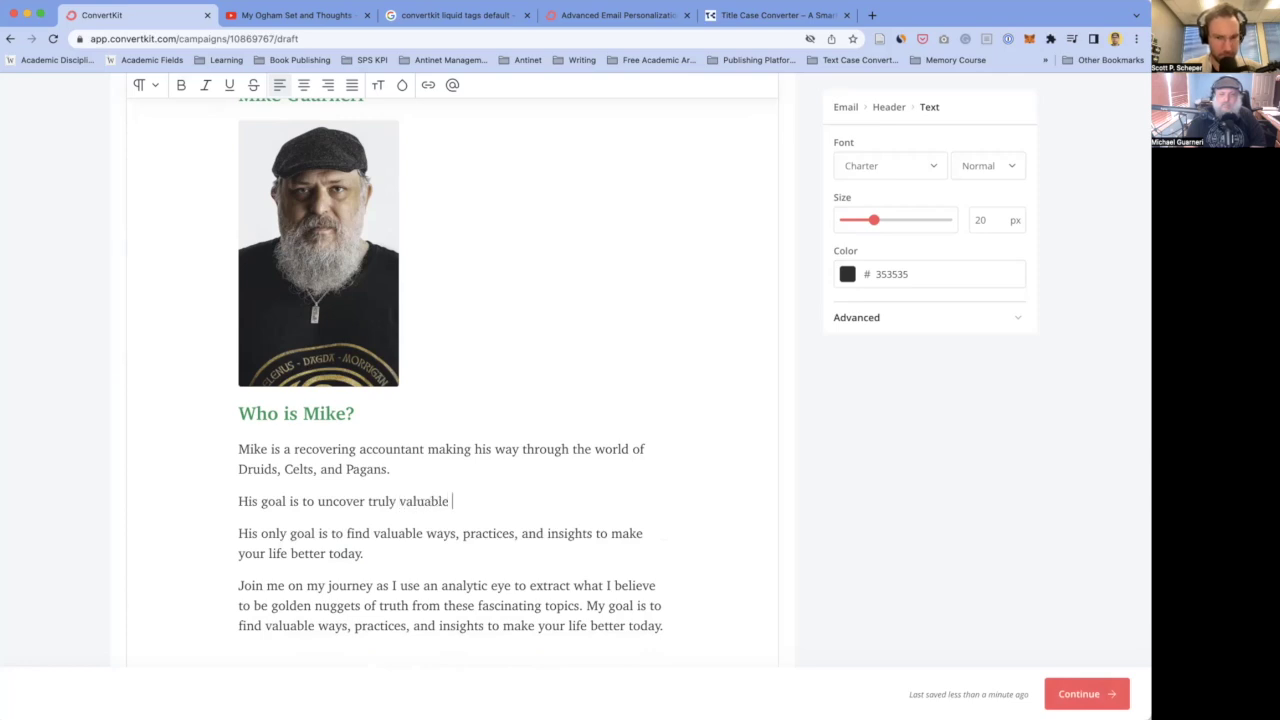
type("practices for ")
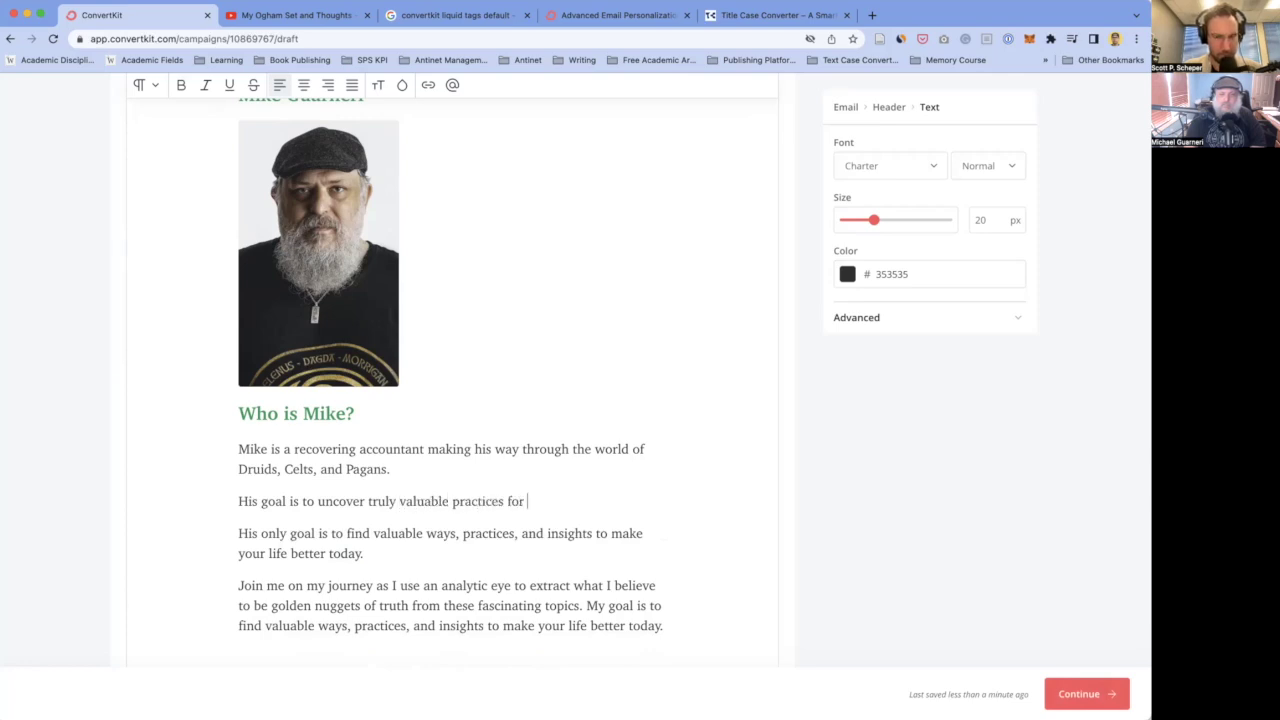
type("app")
key("BackSpace")
key("BackSpace")
key("BackSpace")
key("BackSpace")
key("BackSpace")
key("BackSpace")
key("BackSpace")
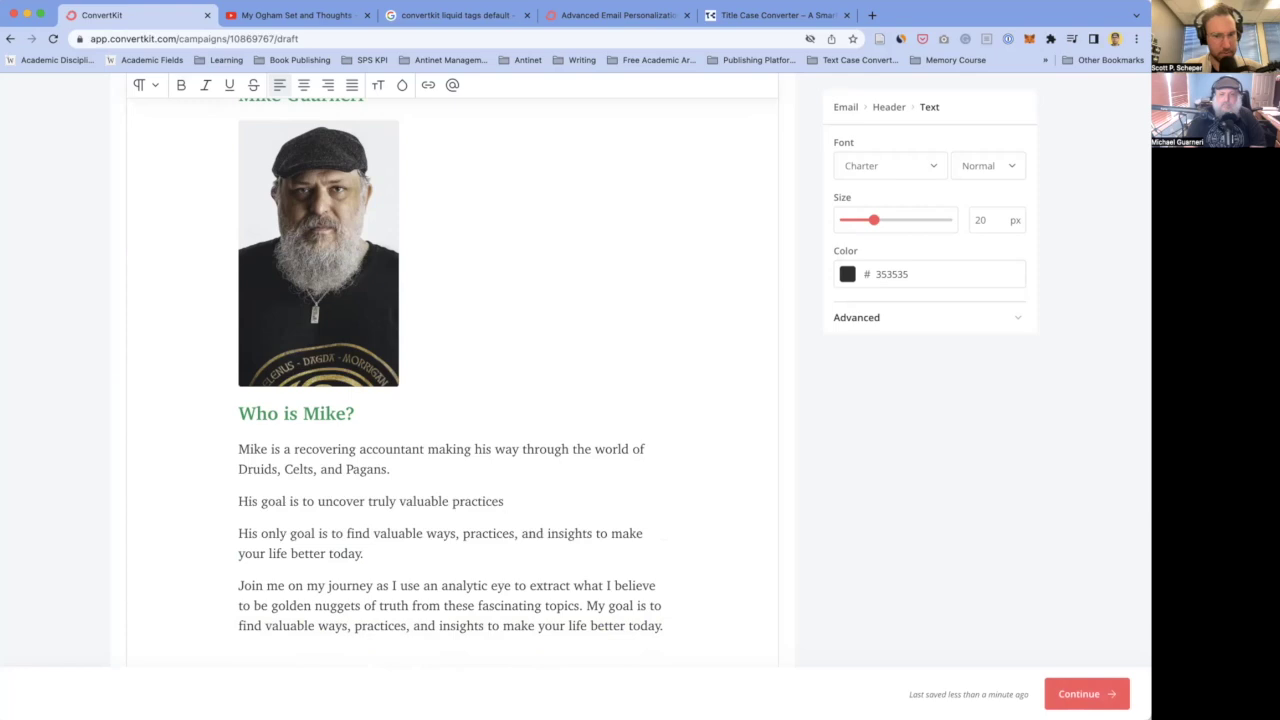
type("to a")
- Underline 'truly' and add 'Celtic, Druidtry, and Pagan practices… (and life)—but here's the key: without any of the b.s.'
double_click(382, 501)
left_click(548, 501)
left_click(452, 501)
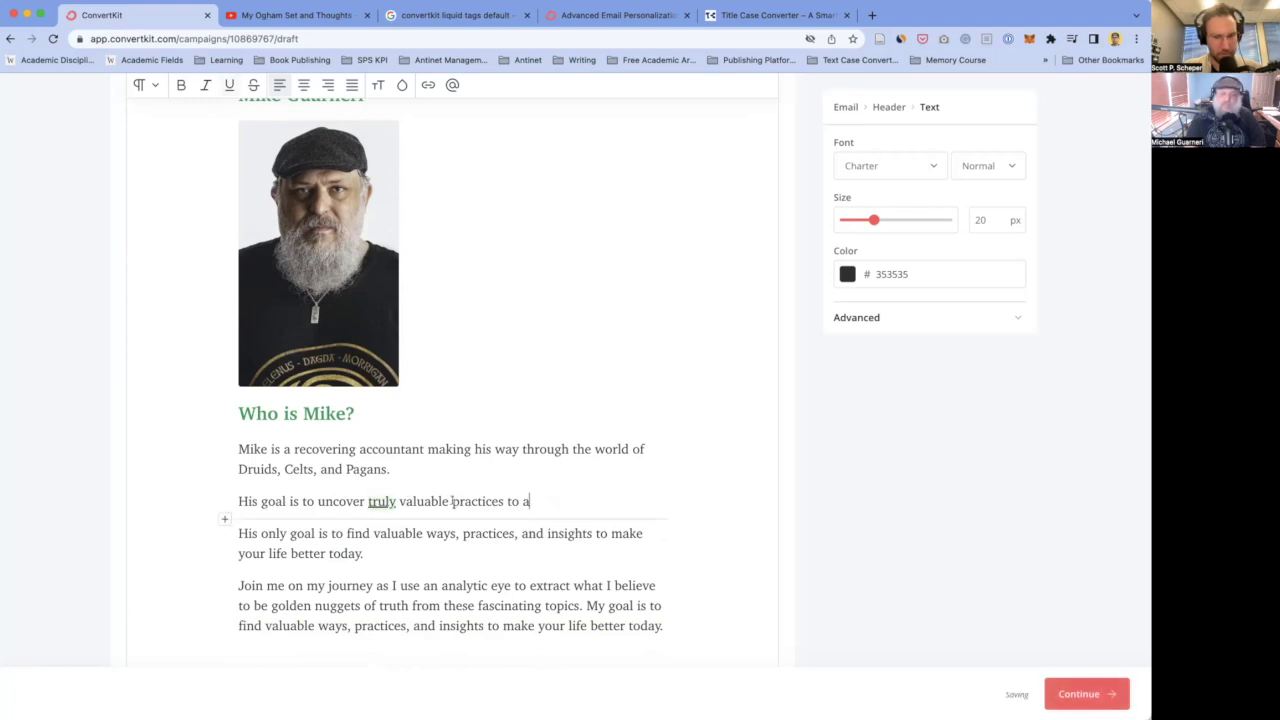
type("Cel")
type("tic, ")
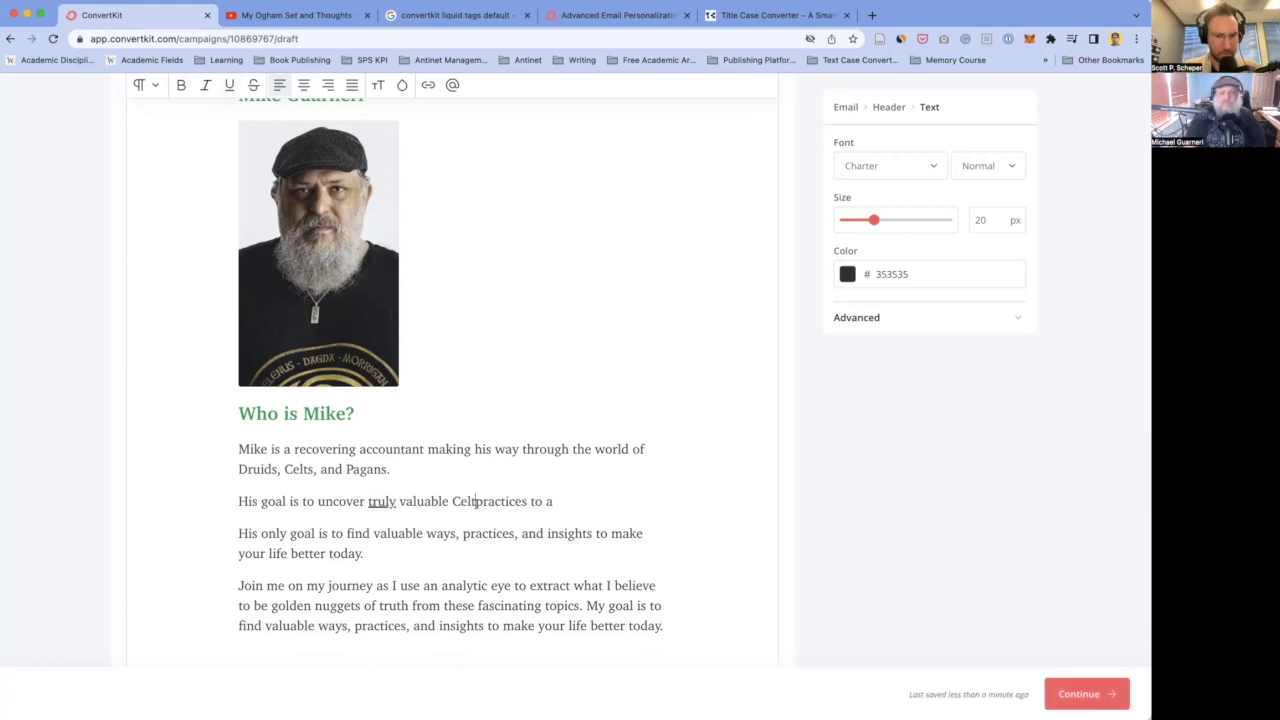
type("Druidtry, a")
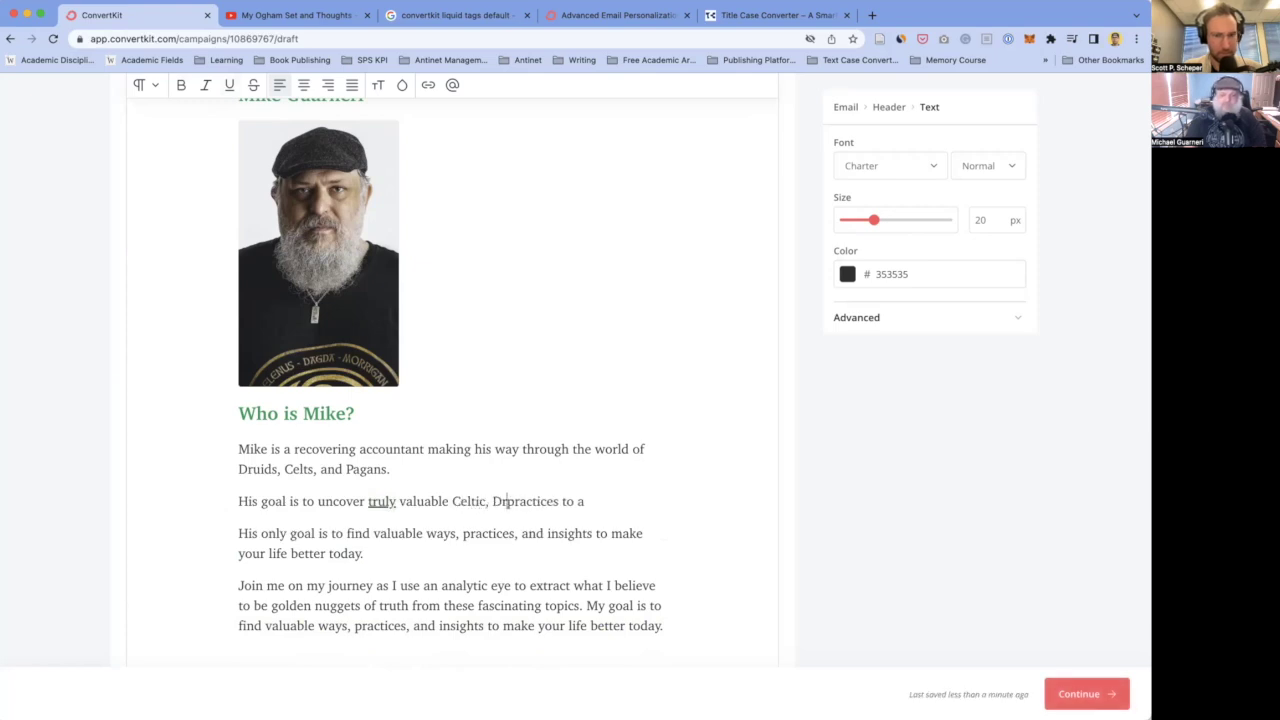
type("nd Pagan pra")
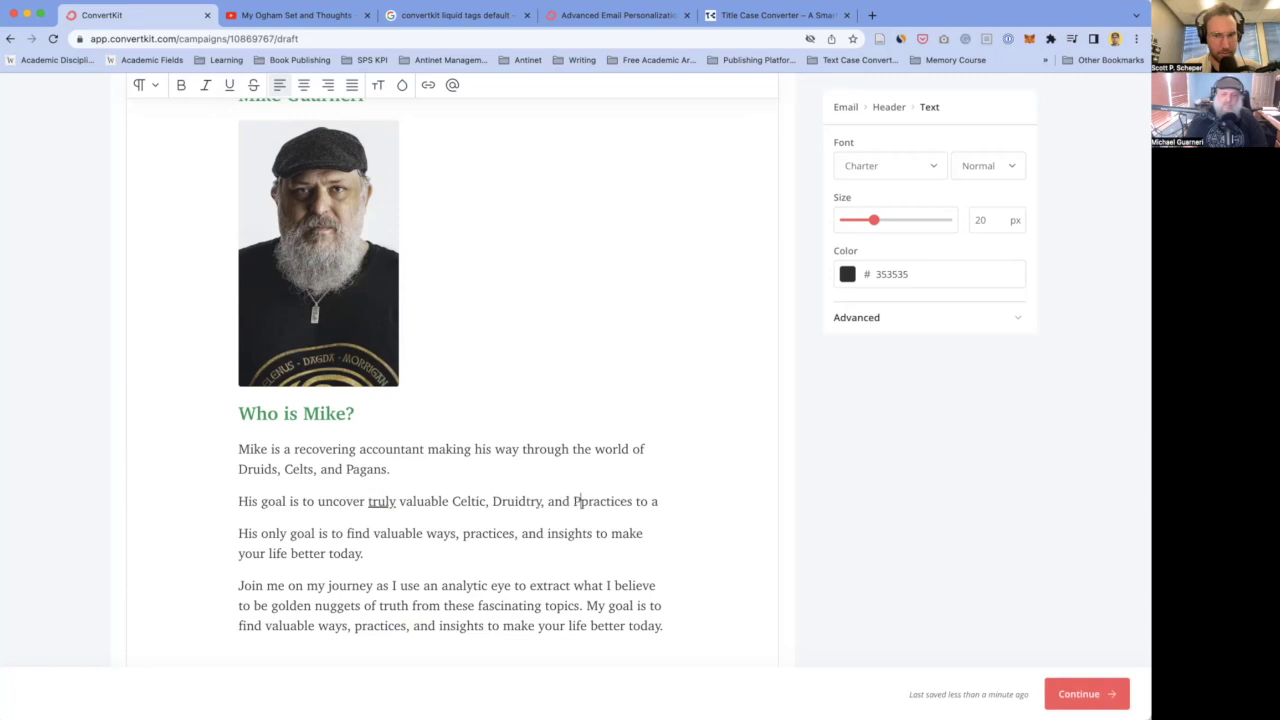
type("ctices that ")
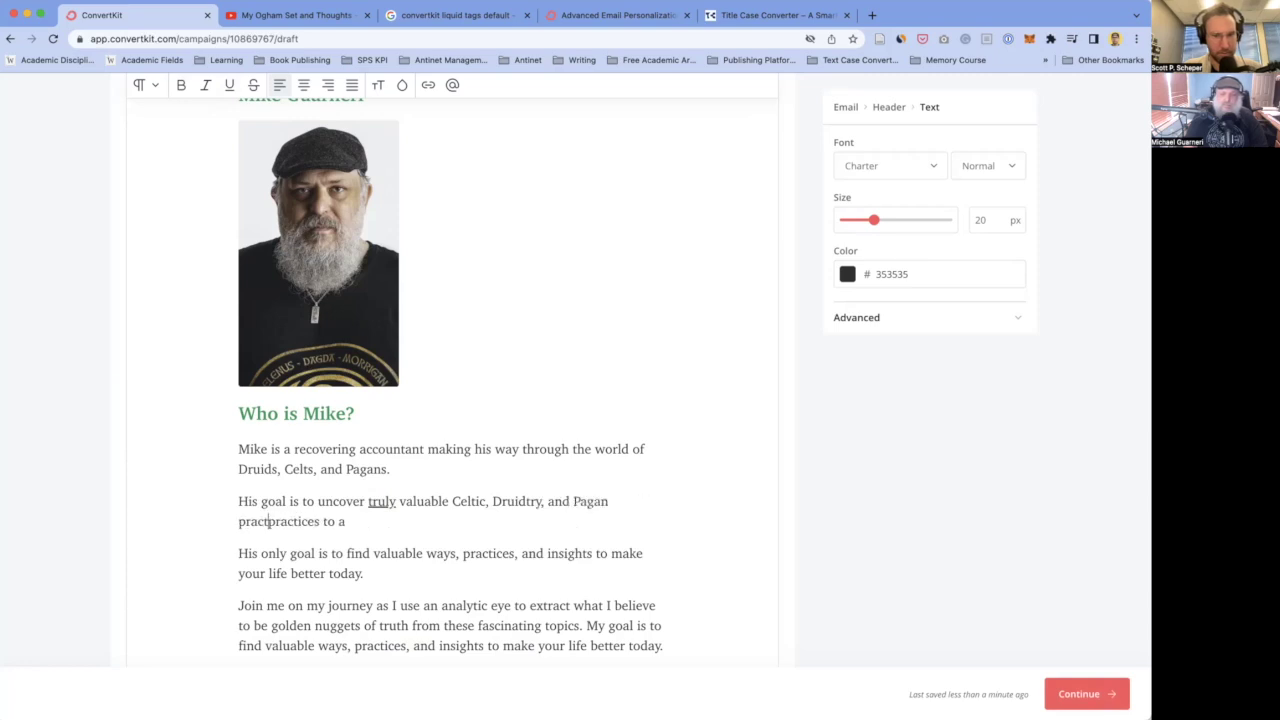
type("significantly ")
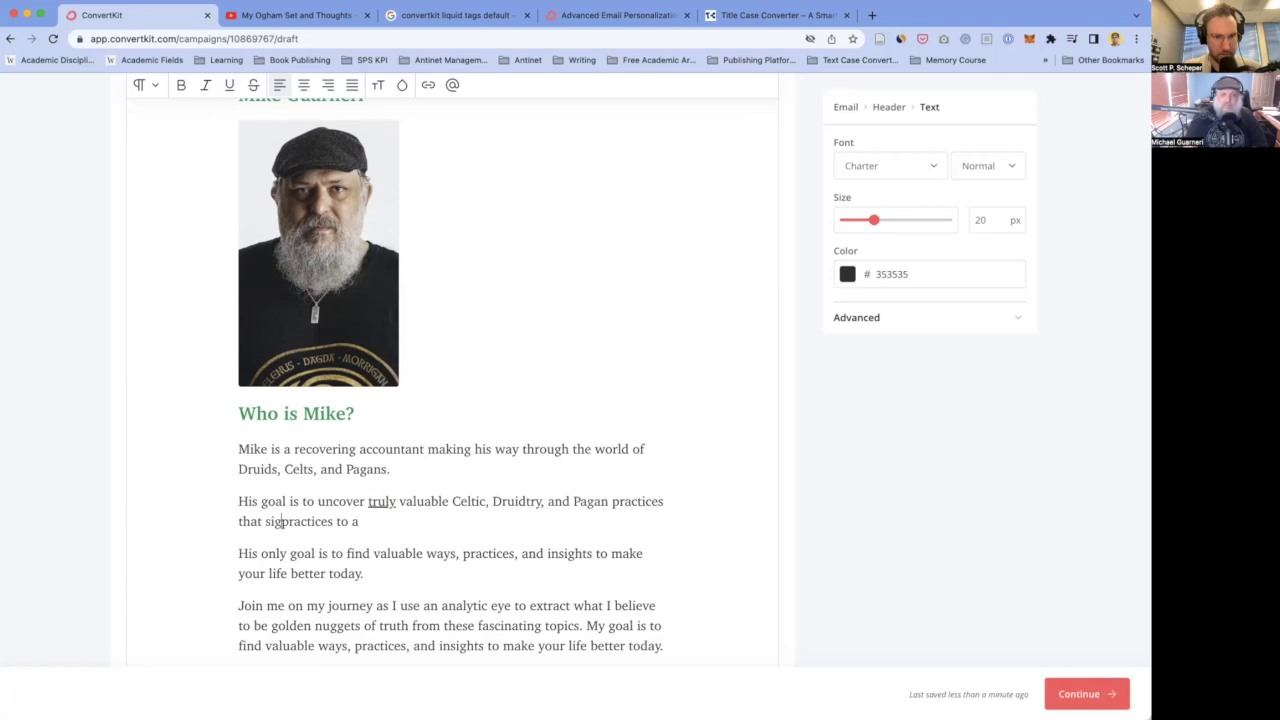
type("upgrad")
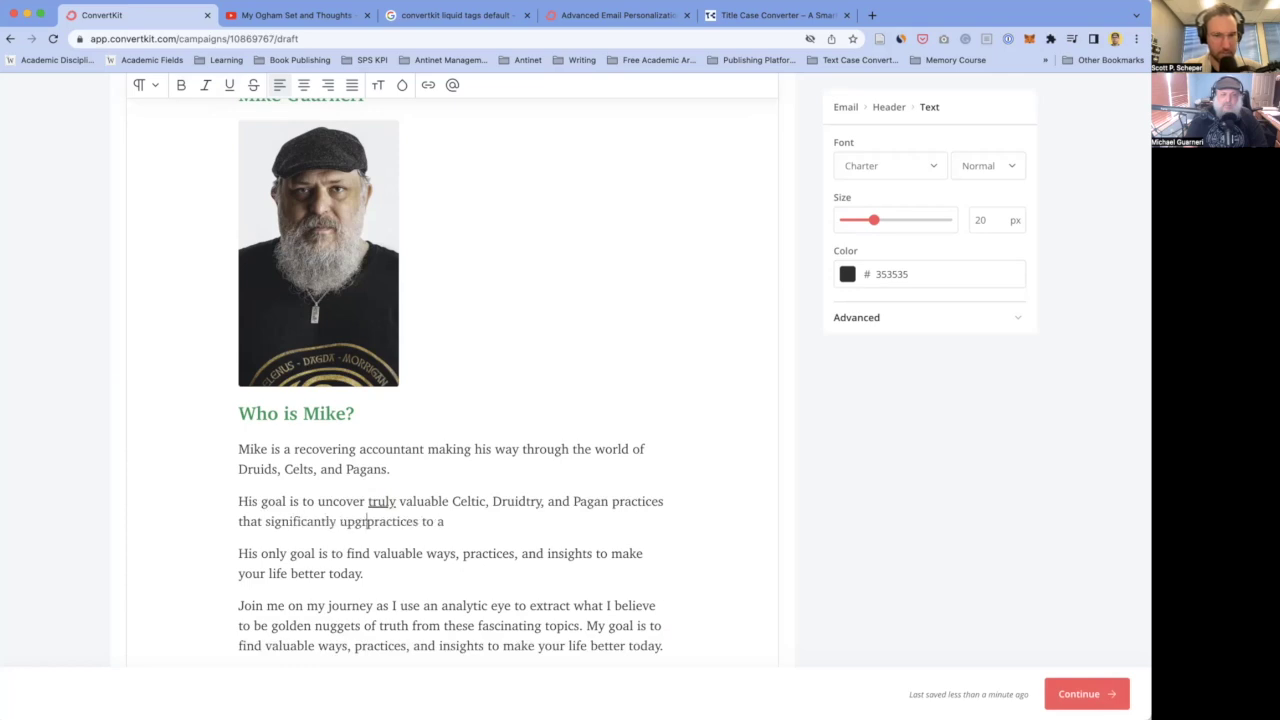
key("BackSpace")
key("BackSpace")
key("BackSpace")
key("BackSpace")
key("BackSpace")
key("BackSpace")
key("BackSpace")
key("BackSpace")
key("BackSpace")
key("BackSpace")
key("BackSpace")
key("BackSpace")
key("BackSpace")
key("BackSpace")
key("BackSpace")
key("BackSpace")
key("BackSpace")
key("BackSpace")
key("BackSpace")
key("BackSpace")
type("upgrad")
type("e your mind (and li")
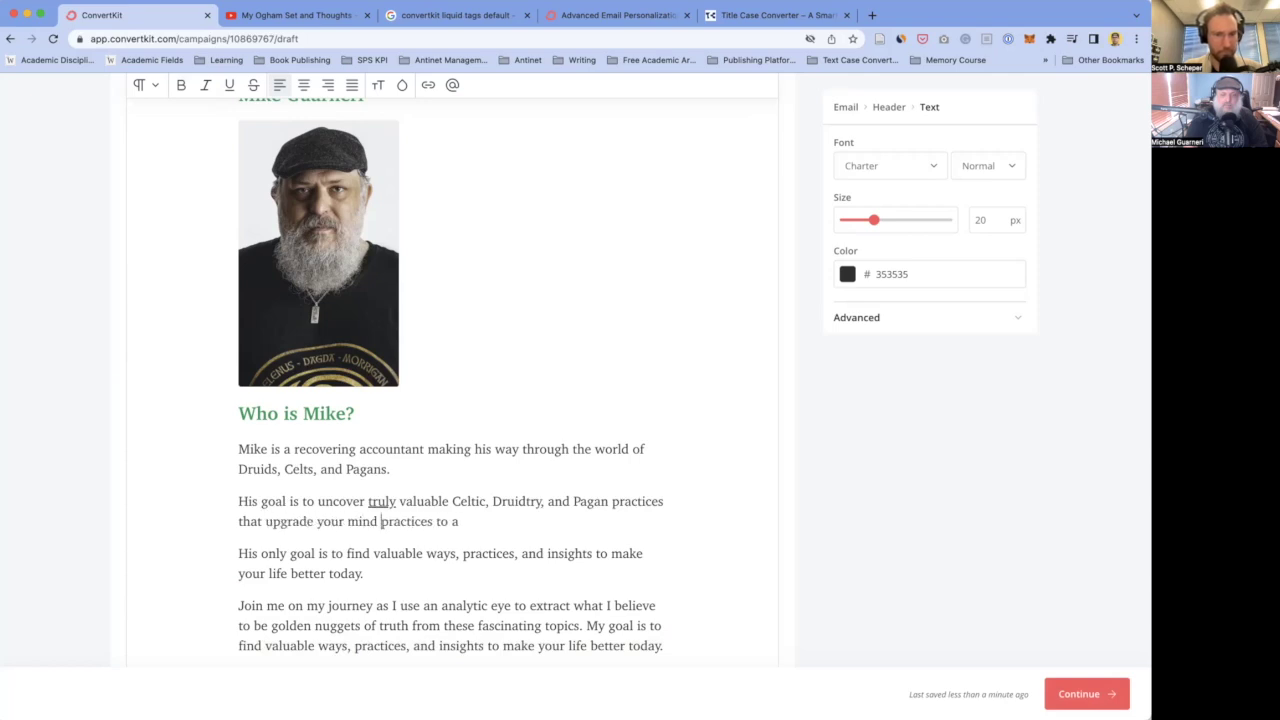
type("fe)")
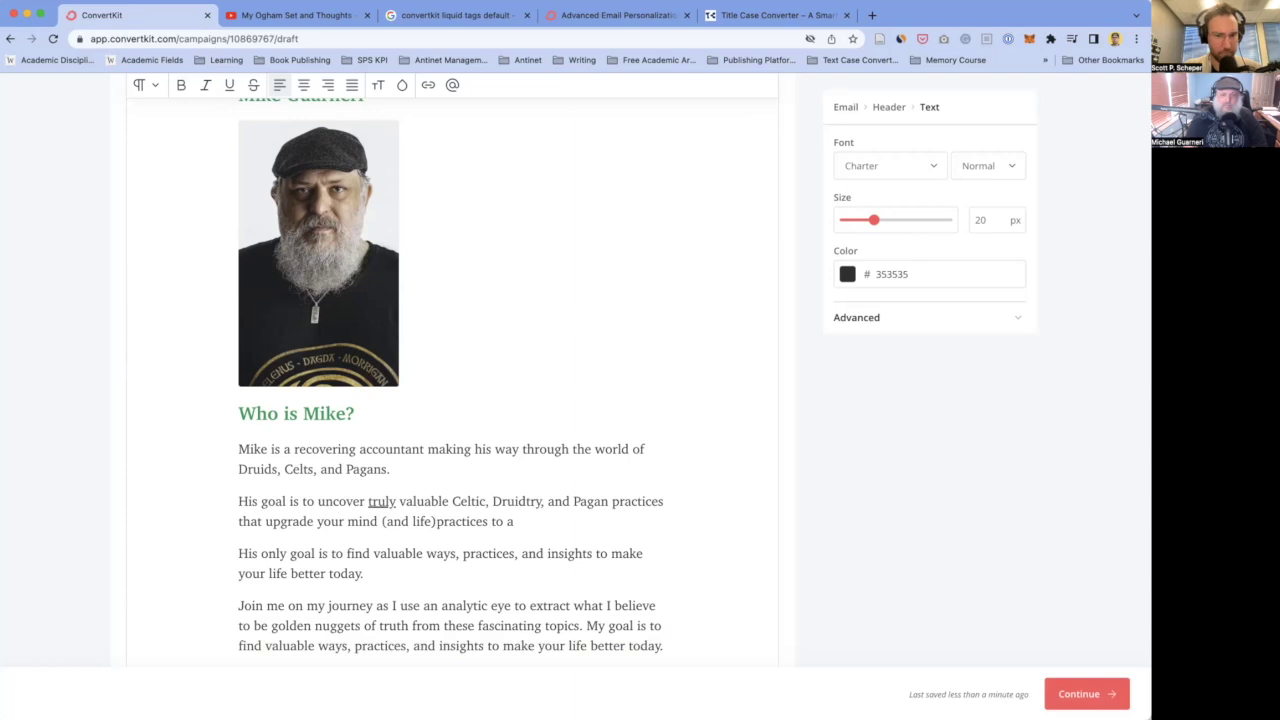
type("——but")
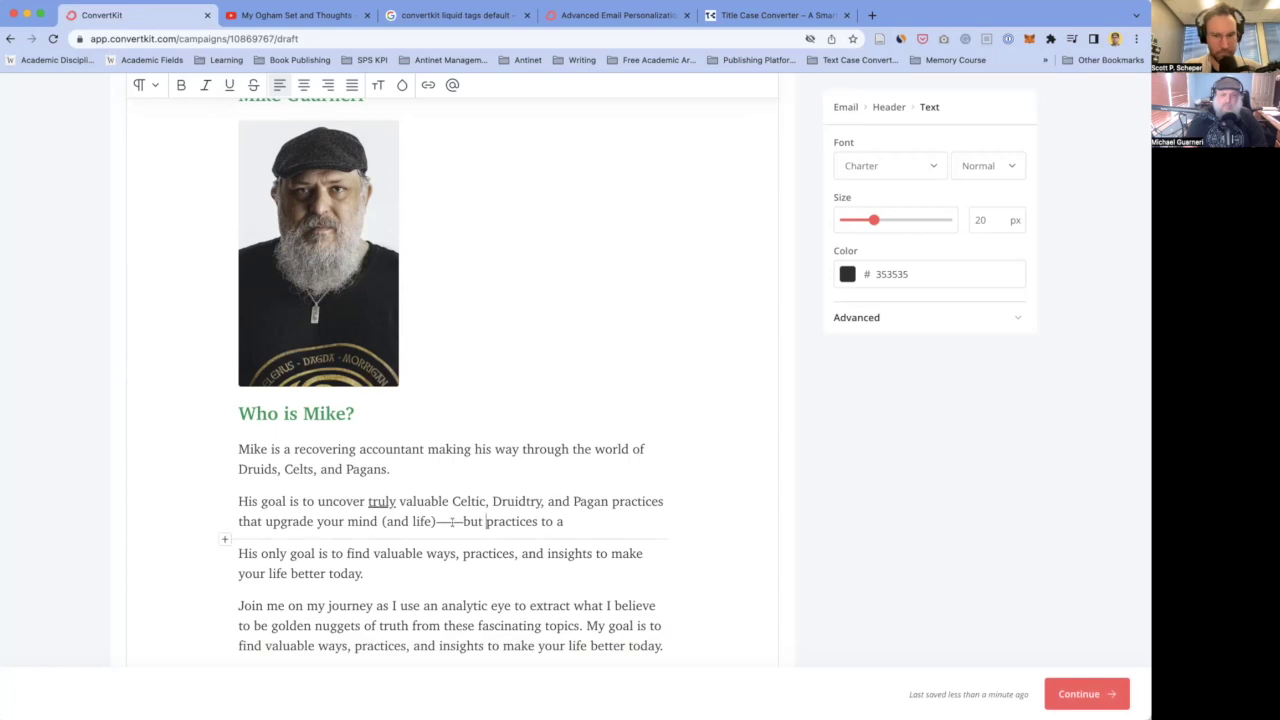
left_click(458, 521)
key("BackSpace")
left_click(482, 521)
type("hat upgrade your mind (and life)—but here's the key: ")
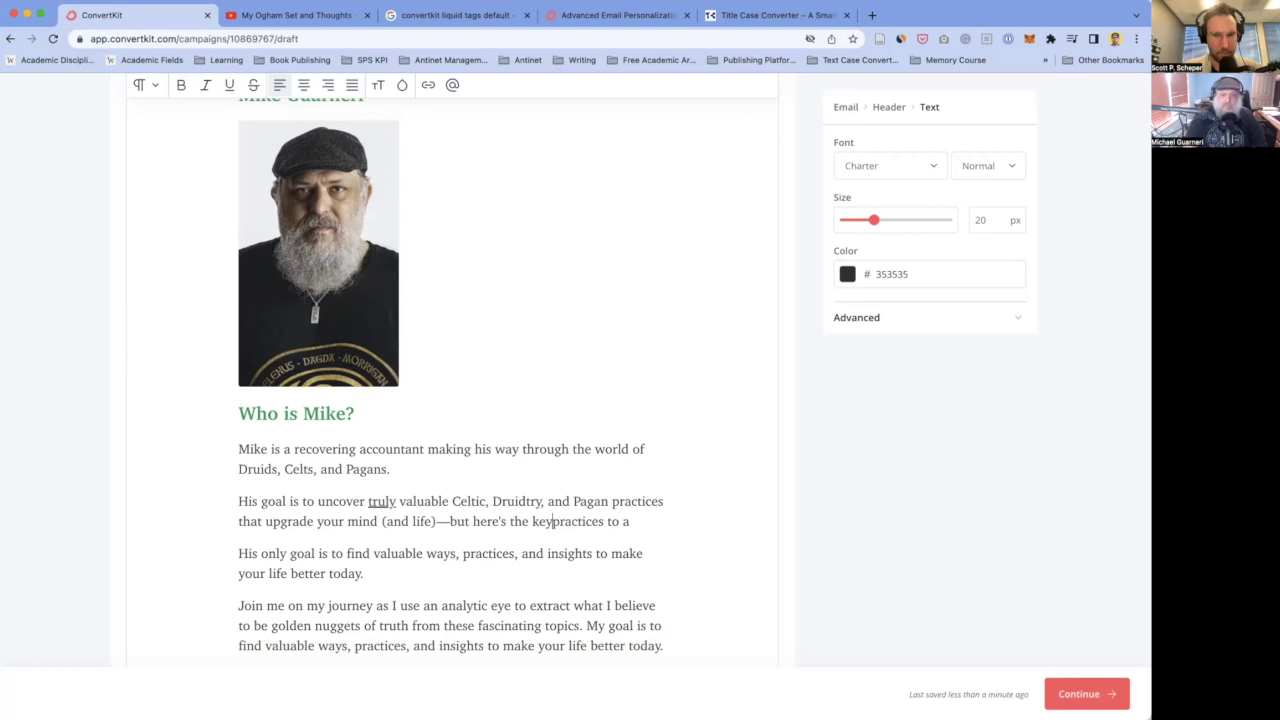
type("without")
type(" any of the")
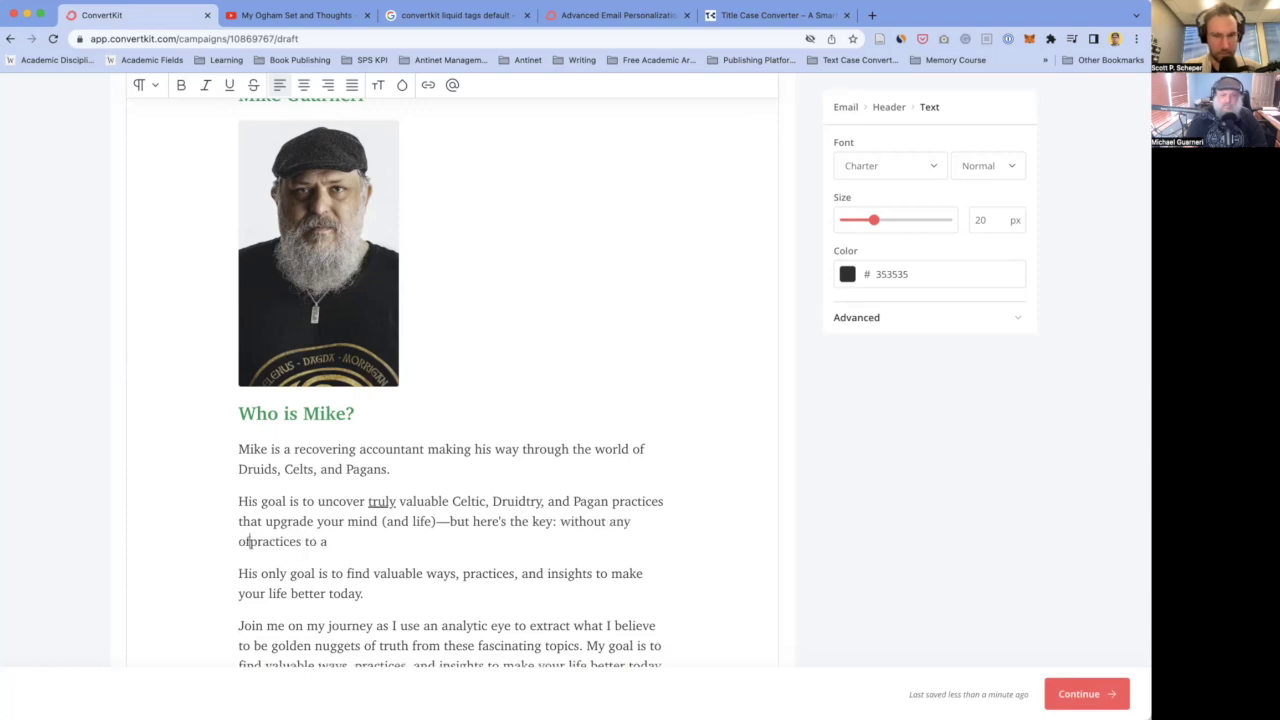
type(" b.s. you fin")
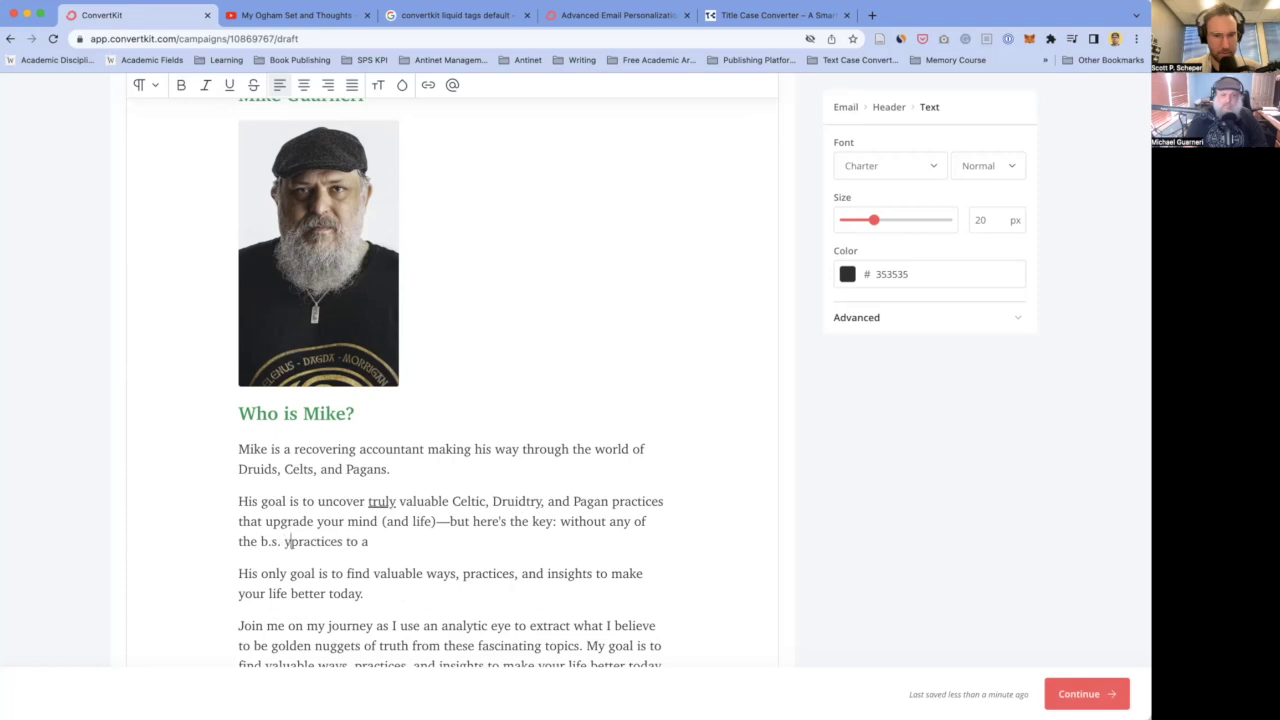
type("d everywh")
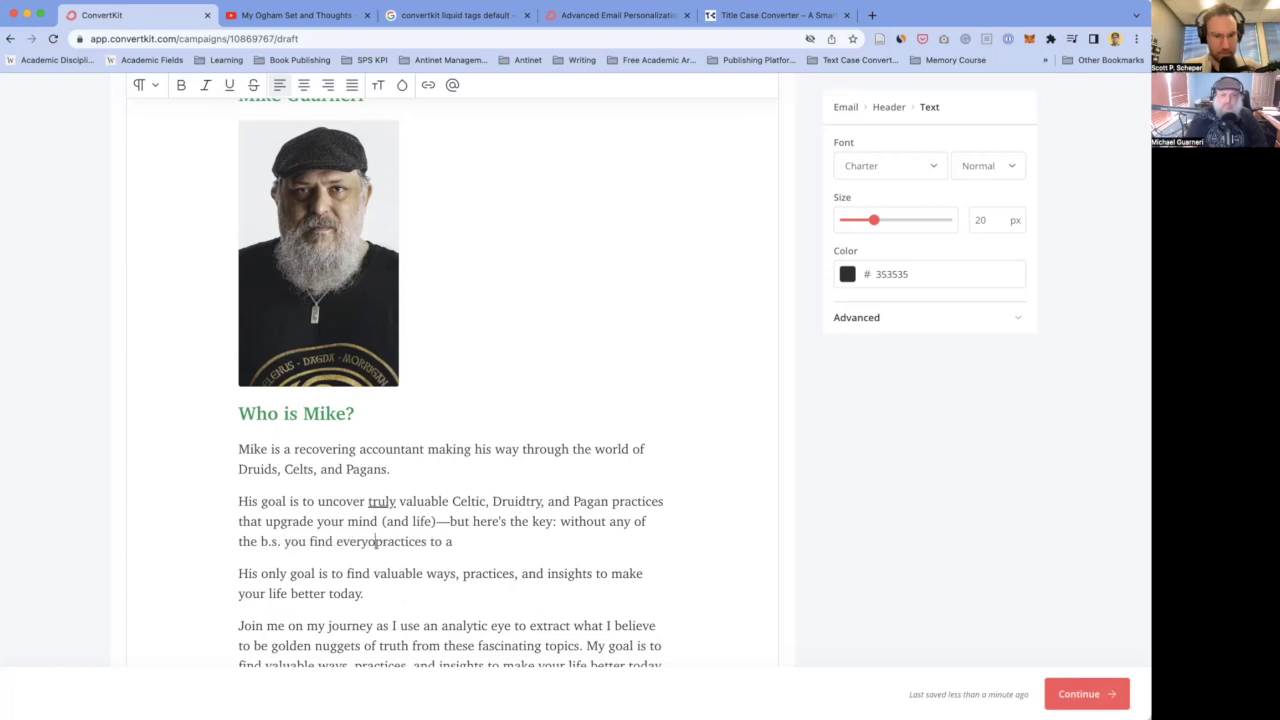
type("ere else!")
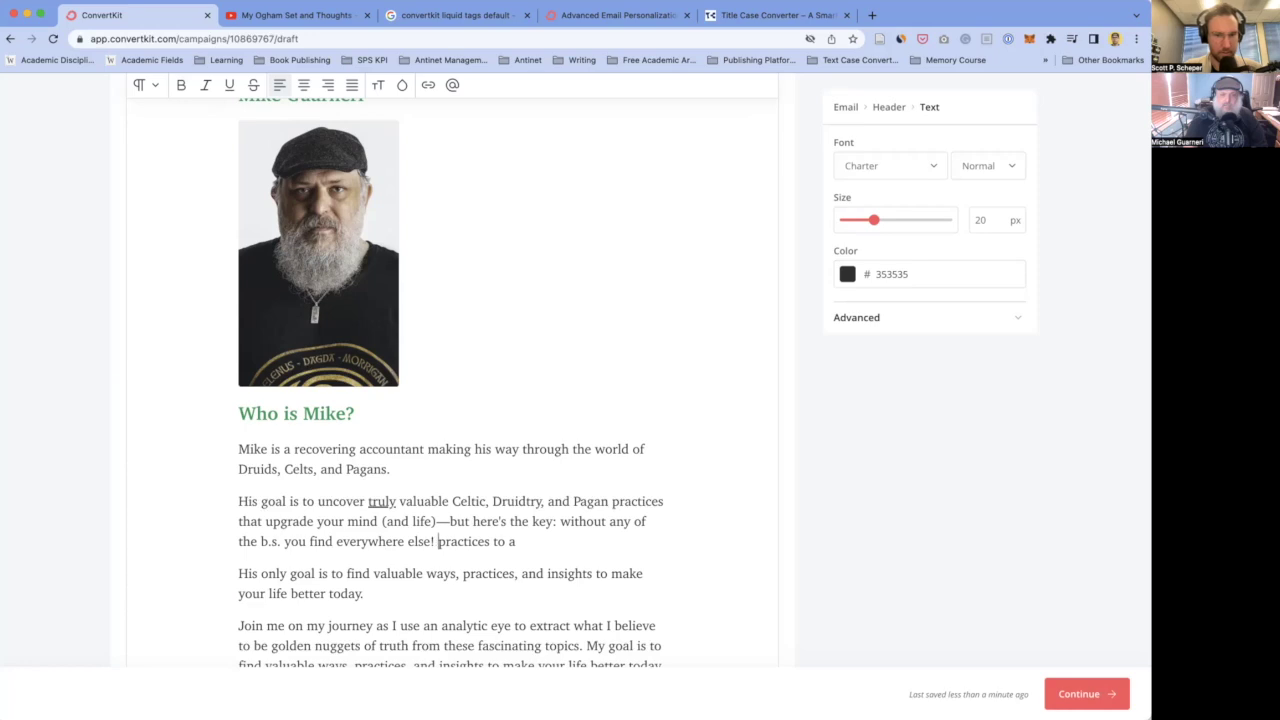
key("Return")
- Type the line 'Follow Mike on his journey to uncover real practices' with 'real' underlined
type("Follow Mi")
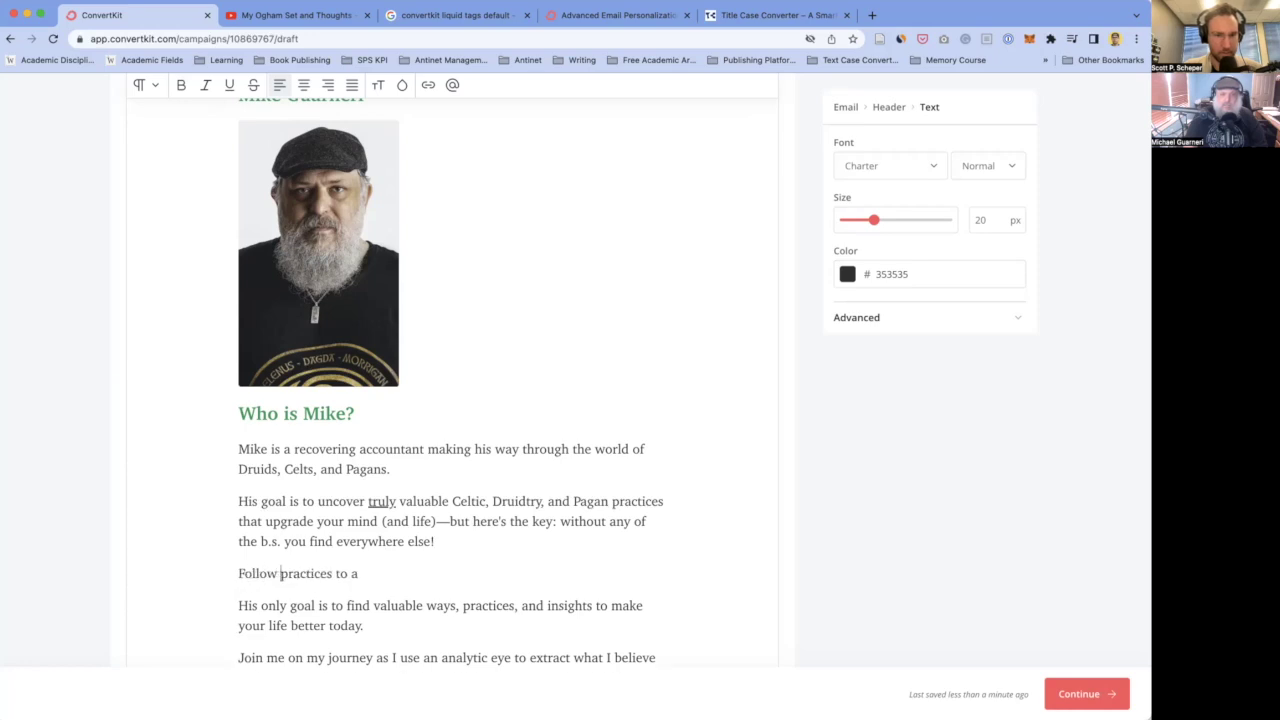
type("ke ")
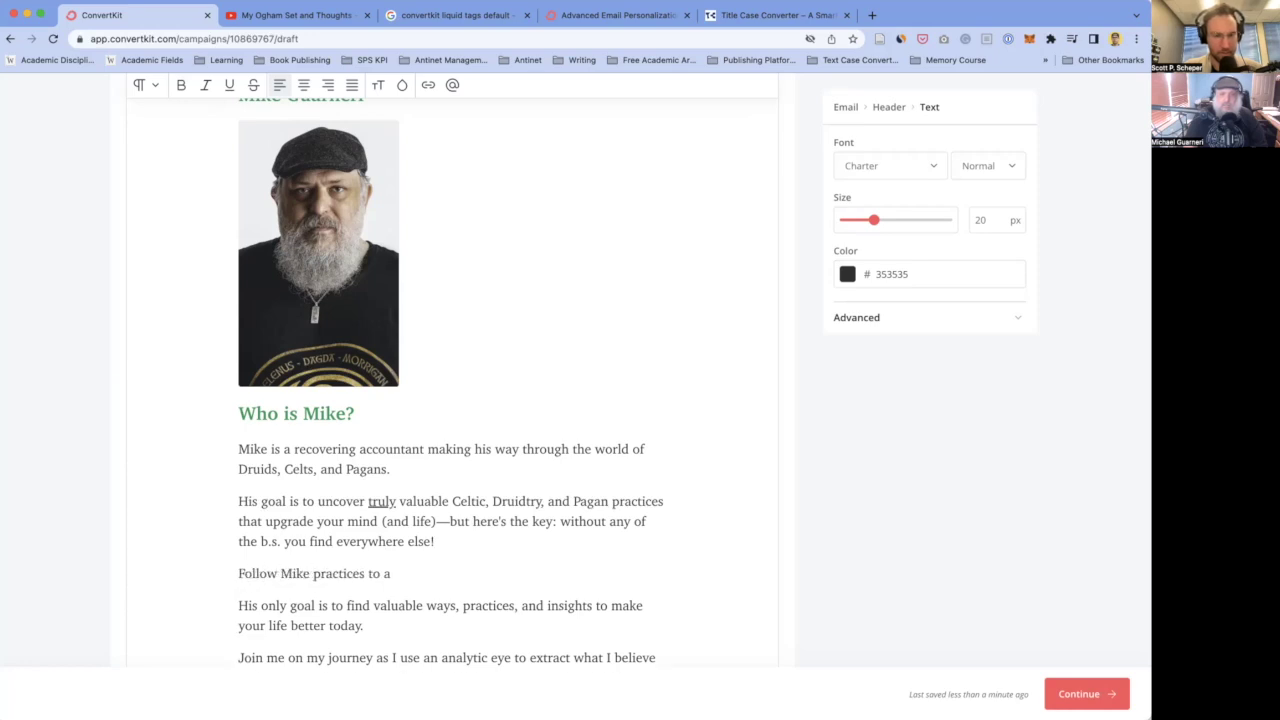
type("on his jour")
type("ney to uncove")
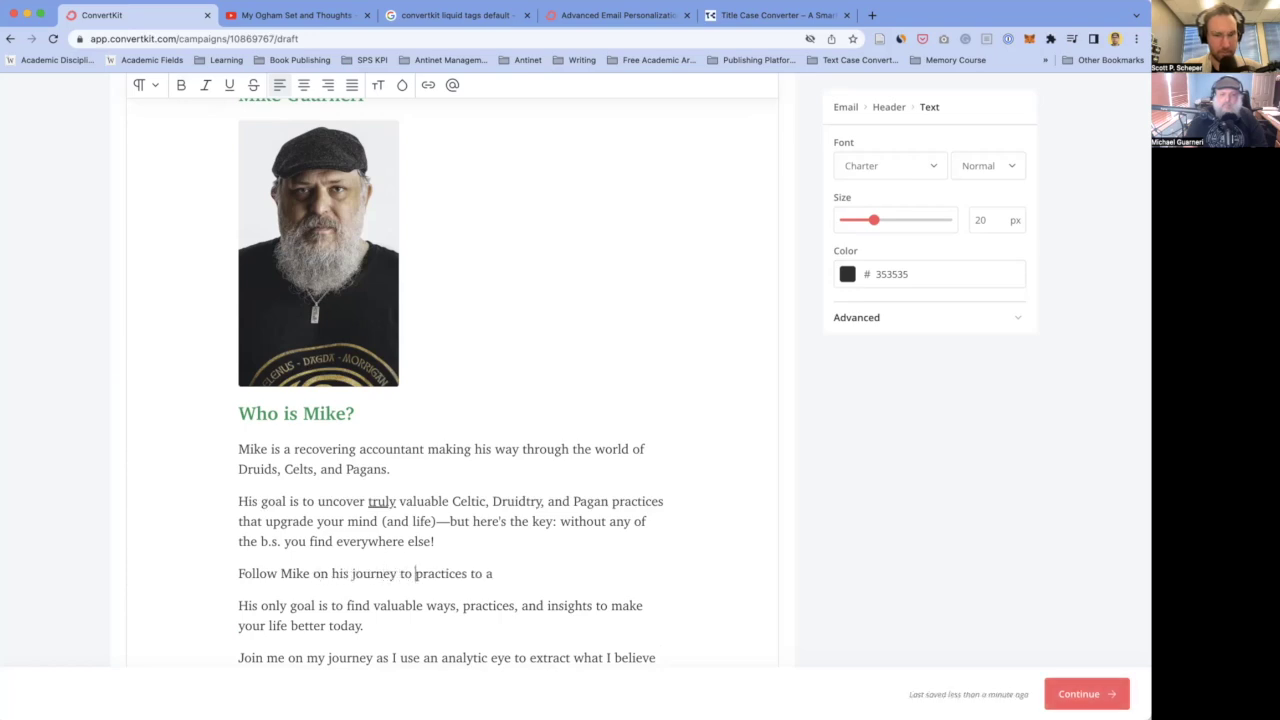
type("r n")
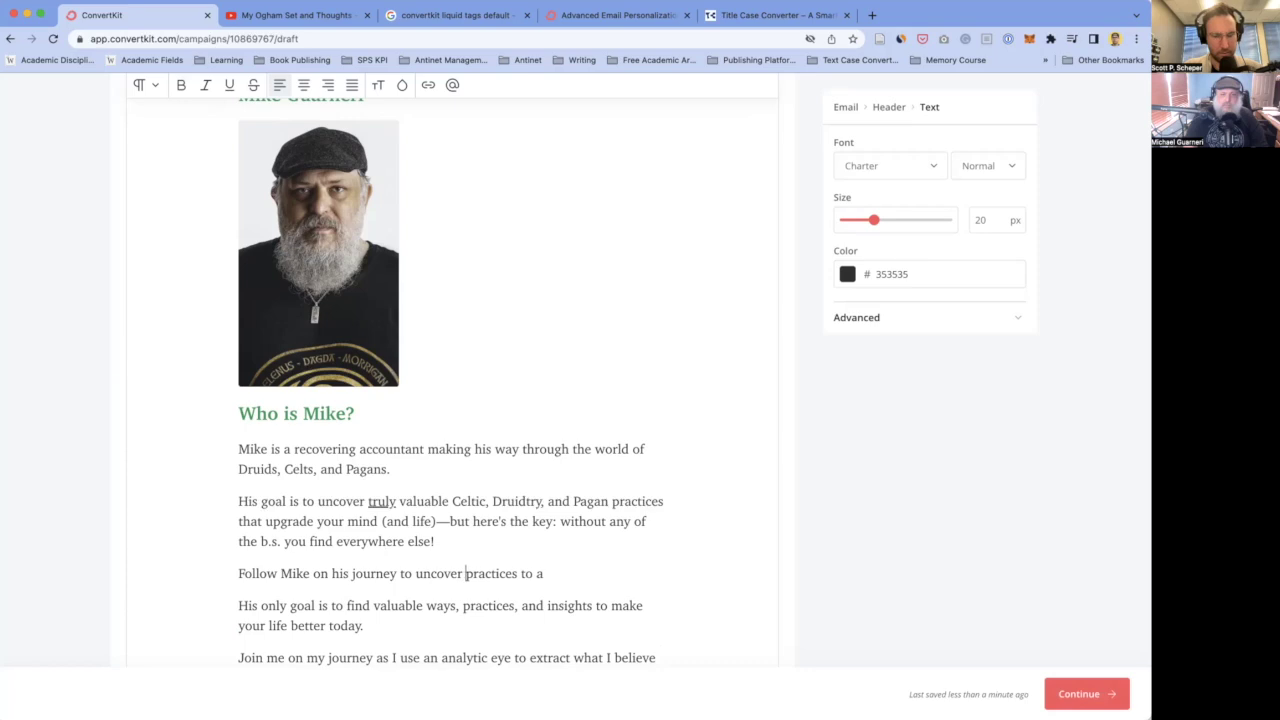
key("BackSpace")
type("real ")
type("practpractices")
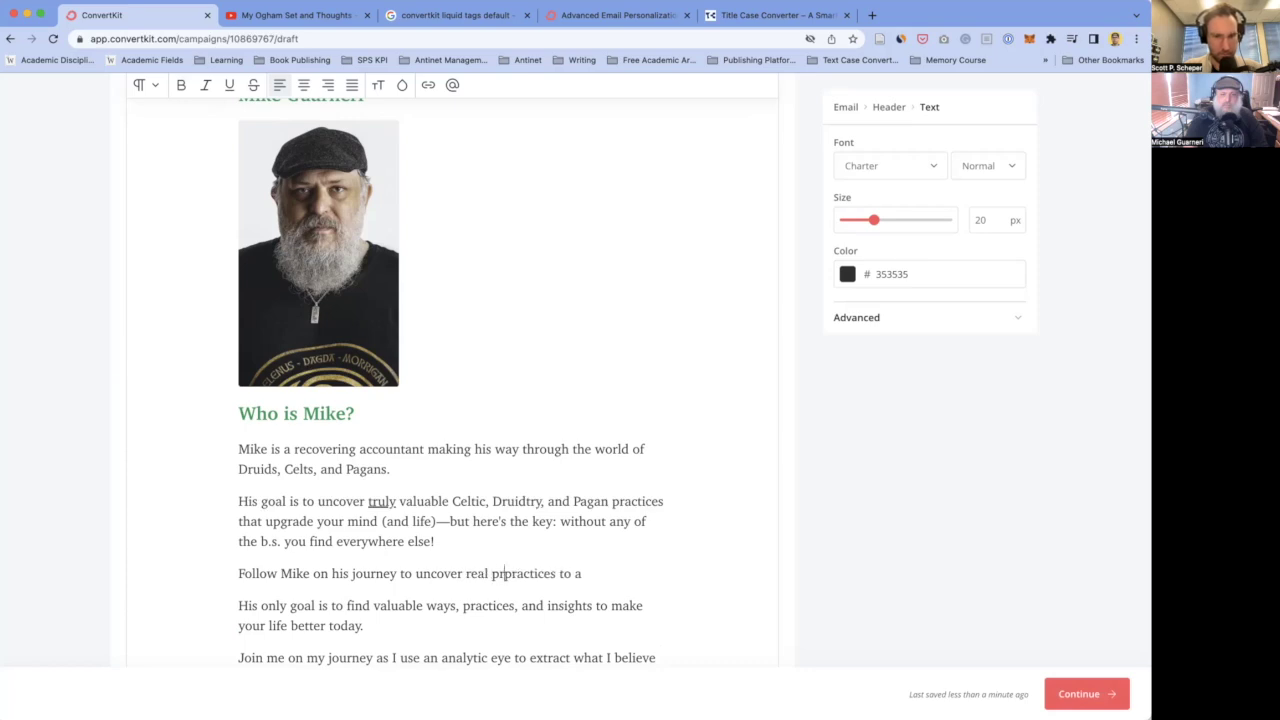
key("BackSpace")
key("BackSpace")
key("BackSpace")
key("BackSpace")
key("BackSpace")
key("BackSpace")
key("BackSpace")
key("BackSpace")
key("BackSpace")
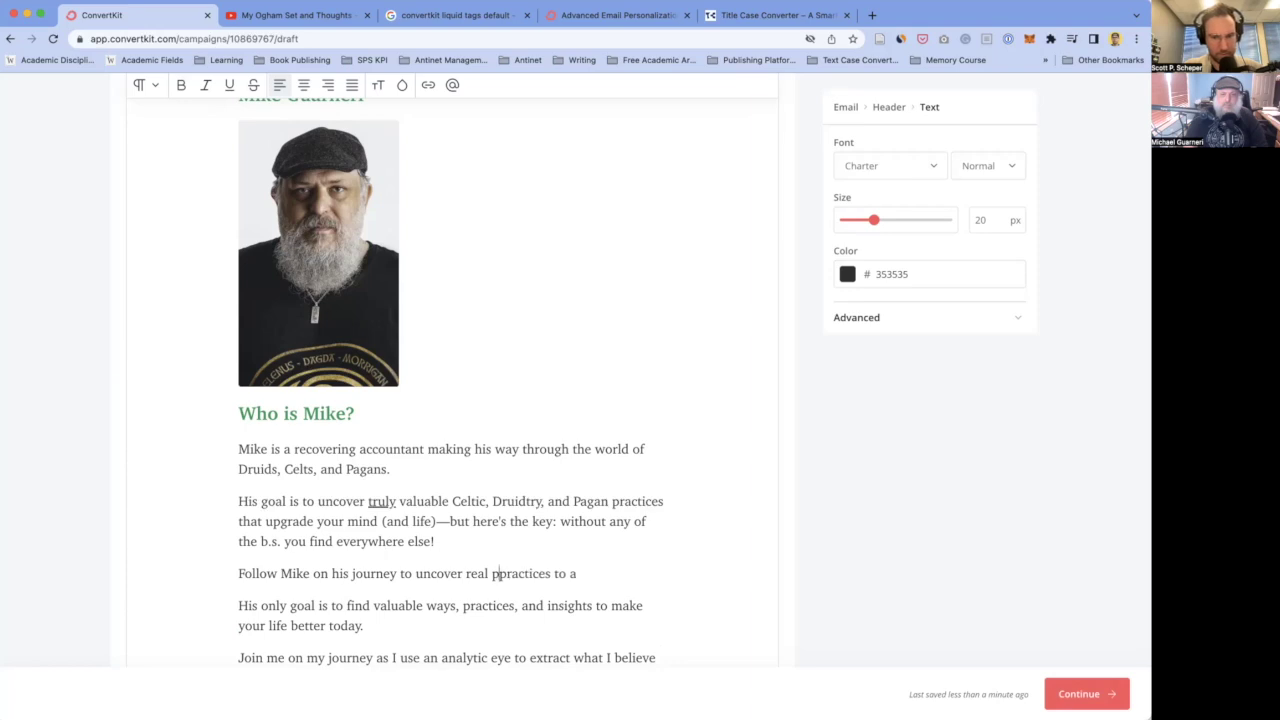
key("shift+Left")
key("shift+Left")
key("shift+Left")
key("shift+Left")
key("Right")
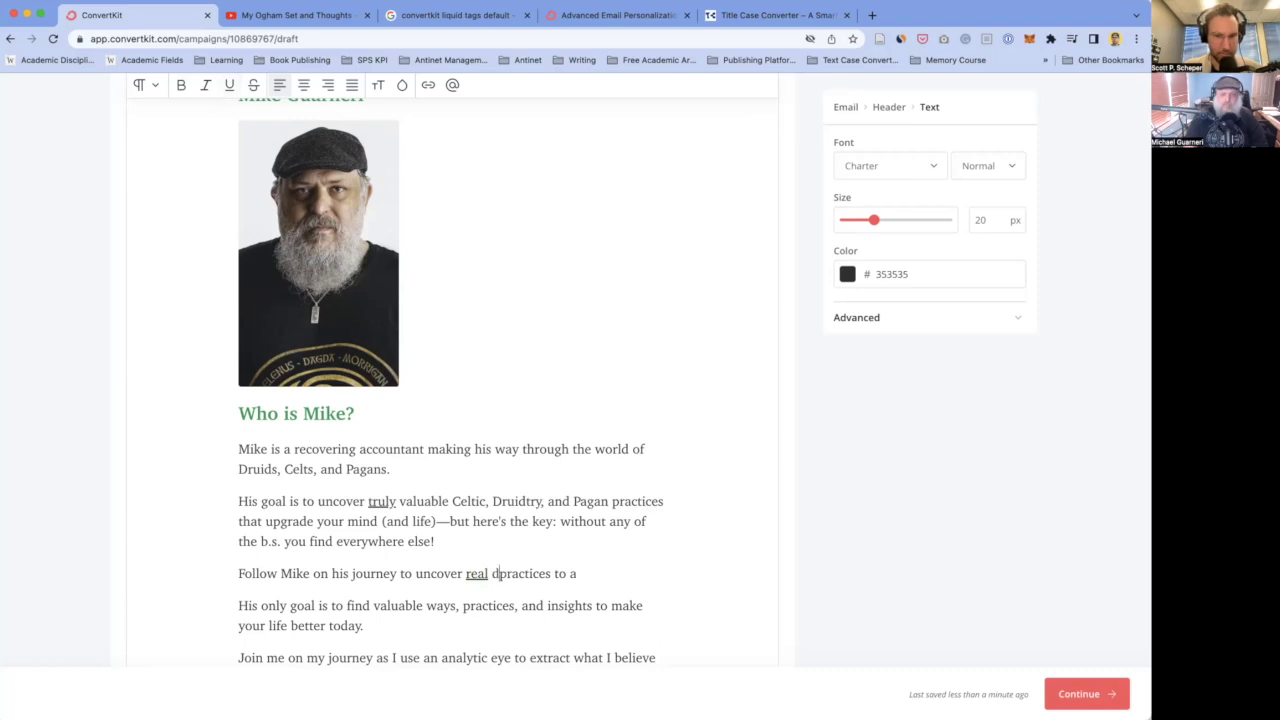
type("pract")
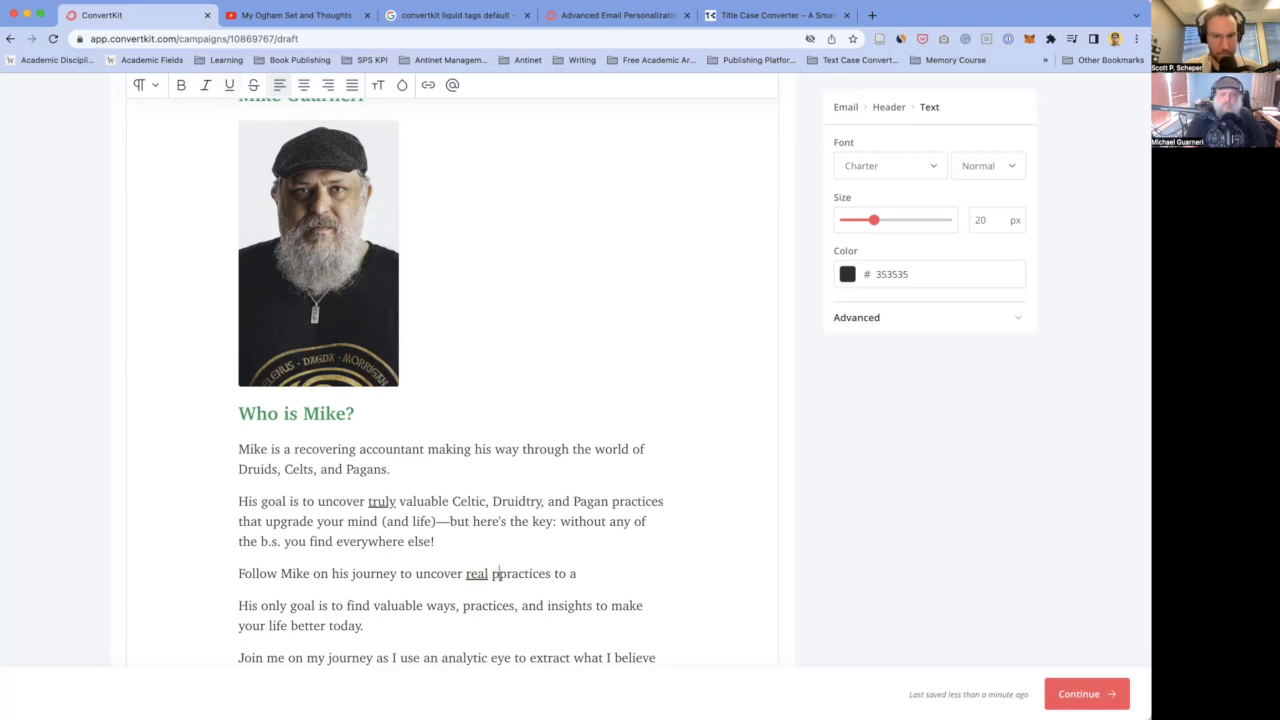
type("ices")
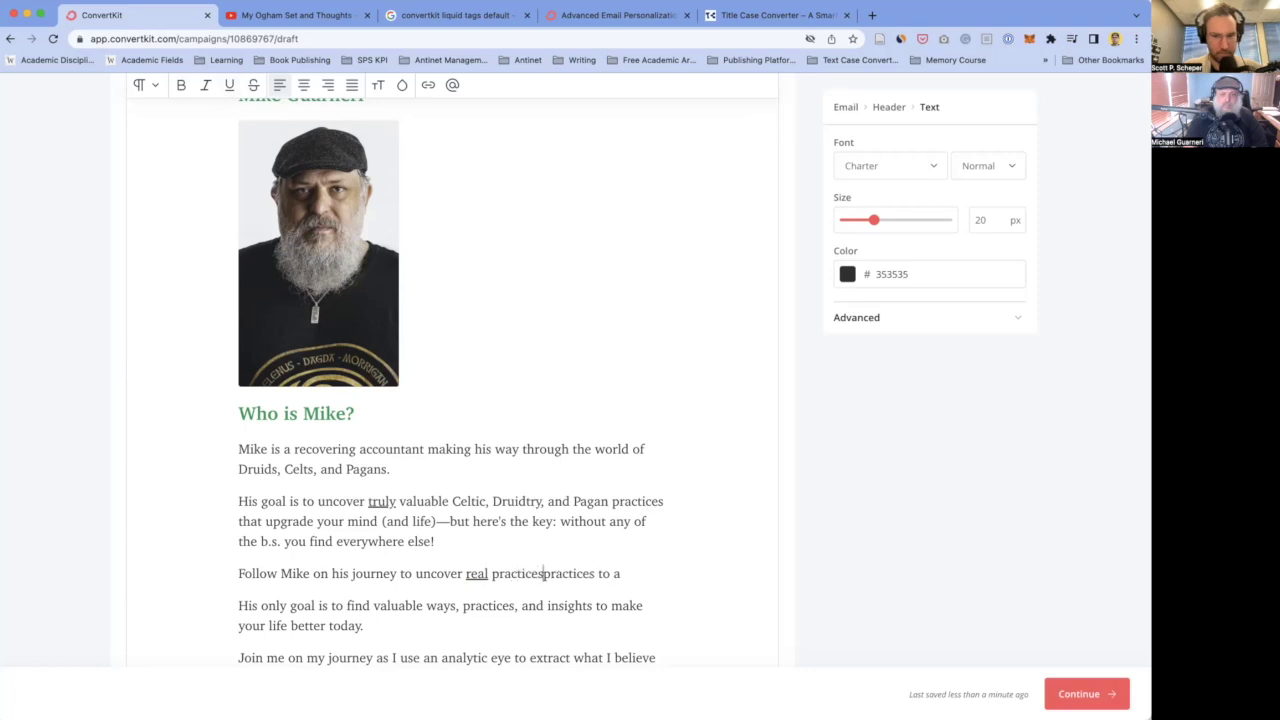
scroll(525, 530, "down", 2)
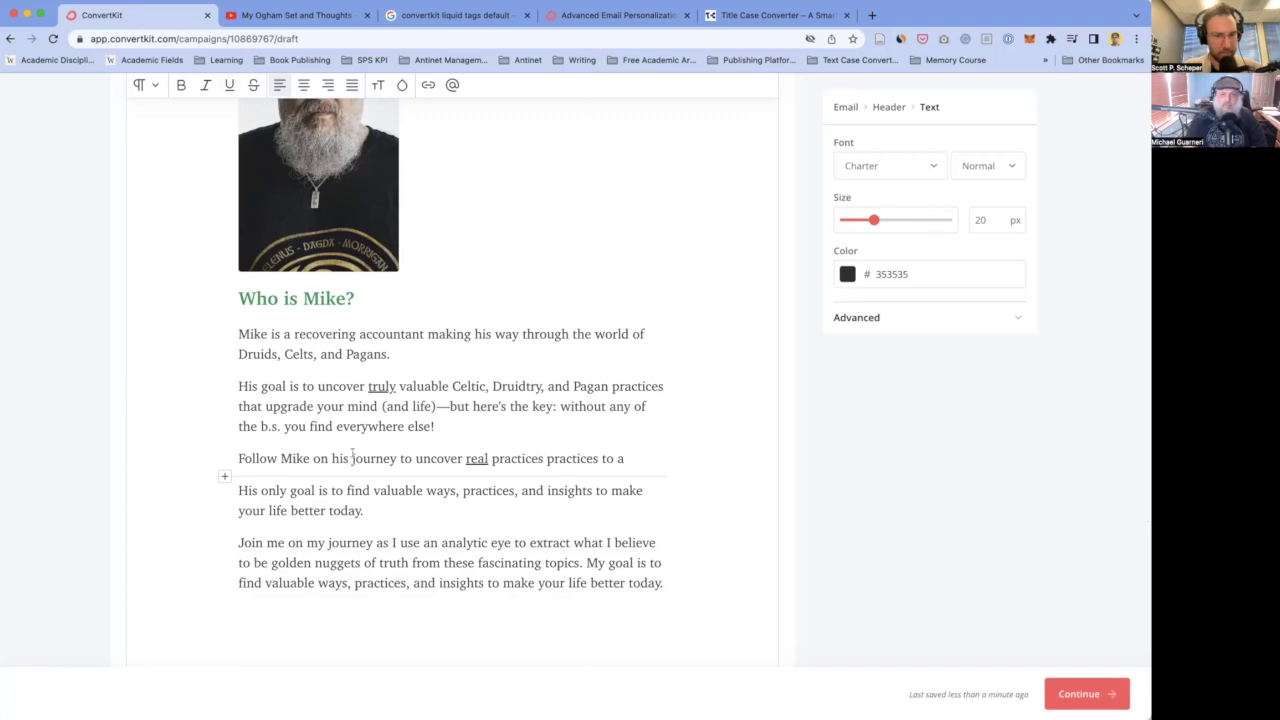
- Delete the old draft paragraphs and replace the colon after 'key' with an em dash
left_click_drag(243, 458, 665, 578)
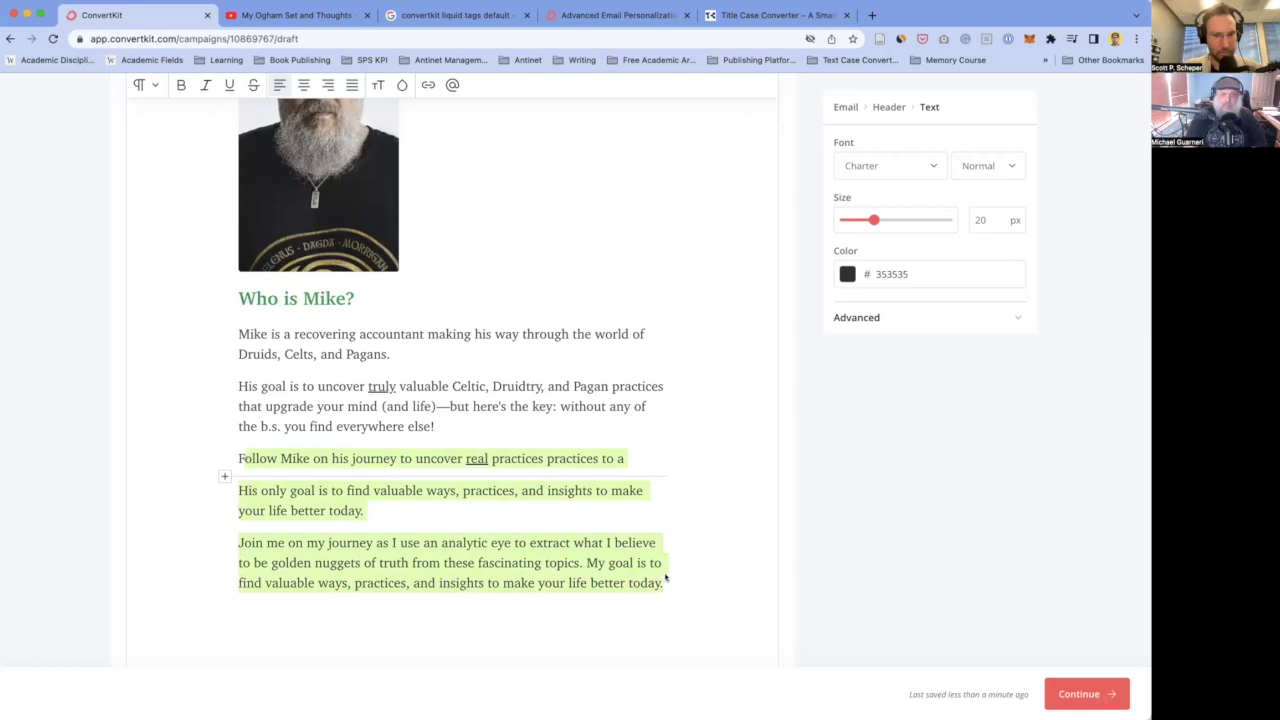
key("BackSpace")
key("BackSpace")
key("BackSpace")
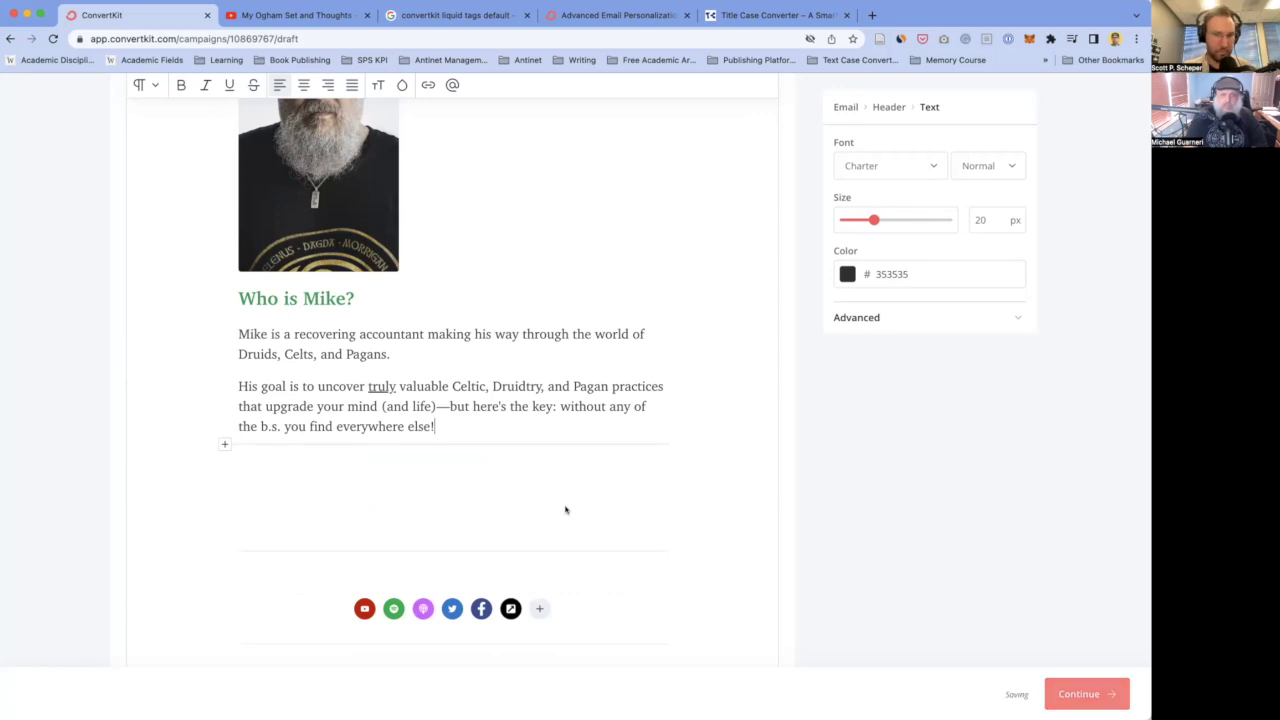
double_click(580, 406)
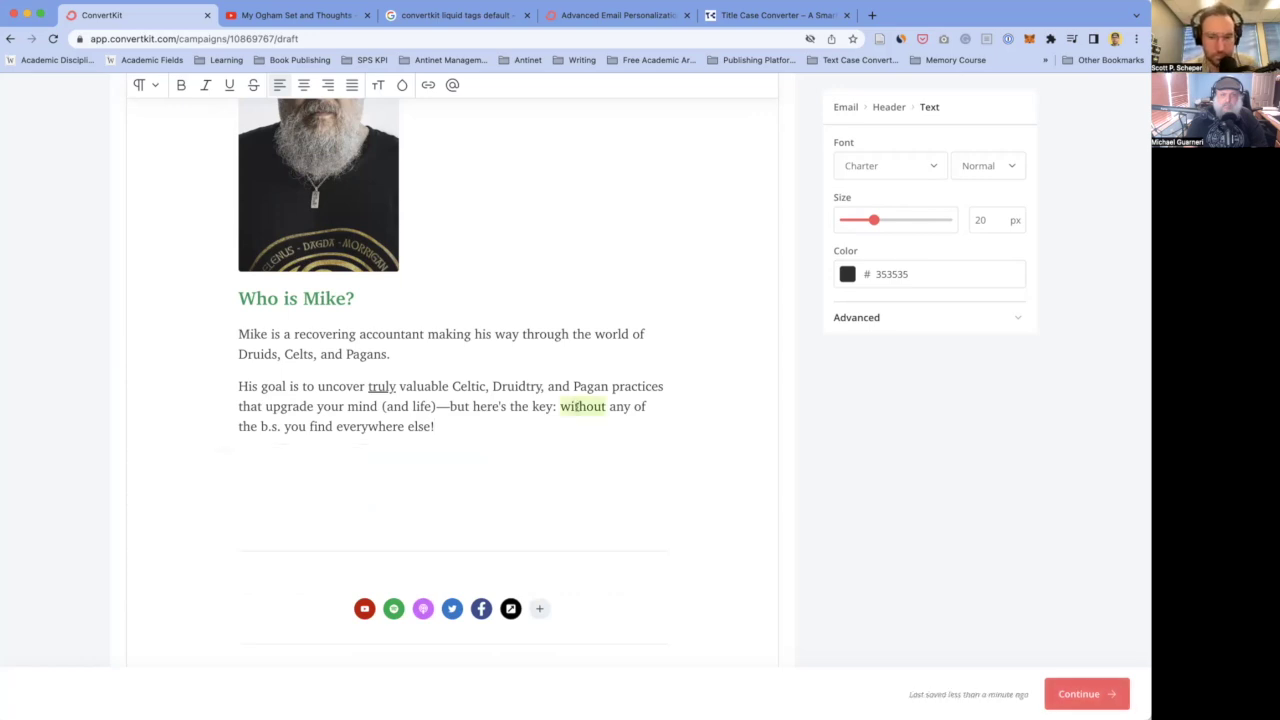
left_click(557, 406)
key("BackSpace")
key("BackSpace")
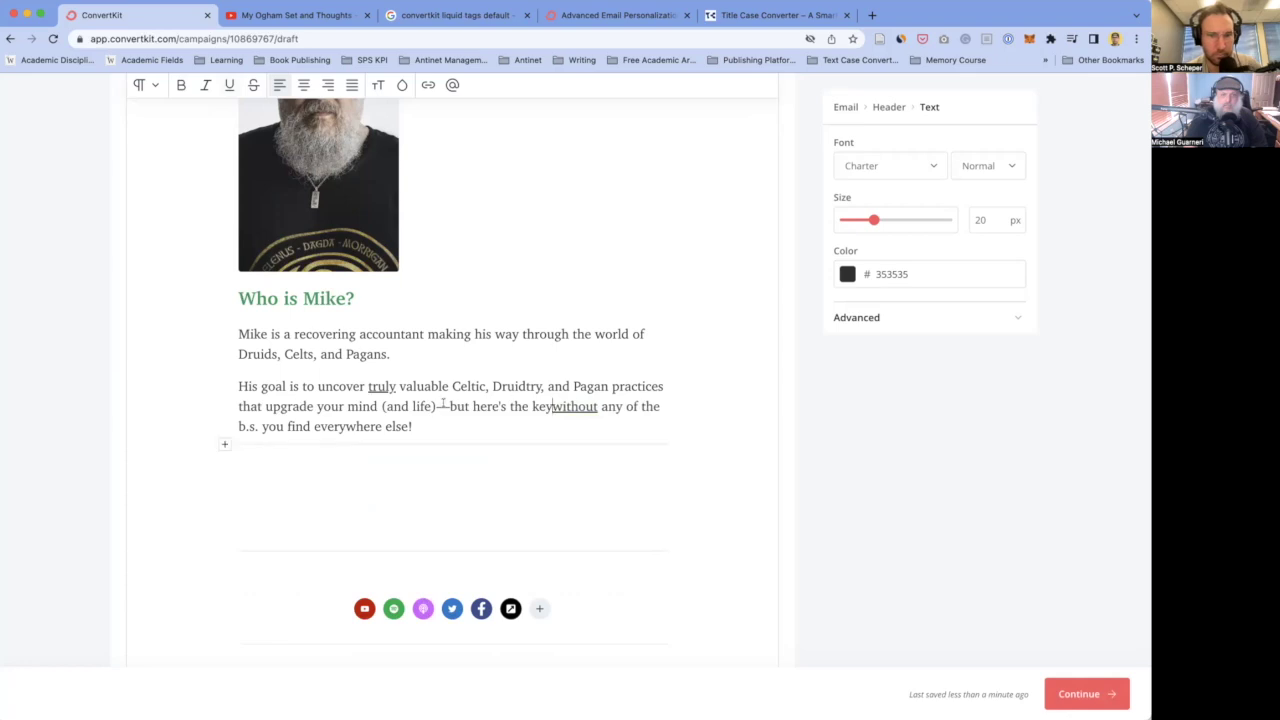
double_click(442, 406)
key("ctrl+c")
left_click(553, 406)
key("ctrl+v")
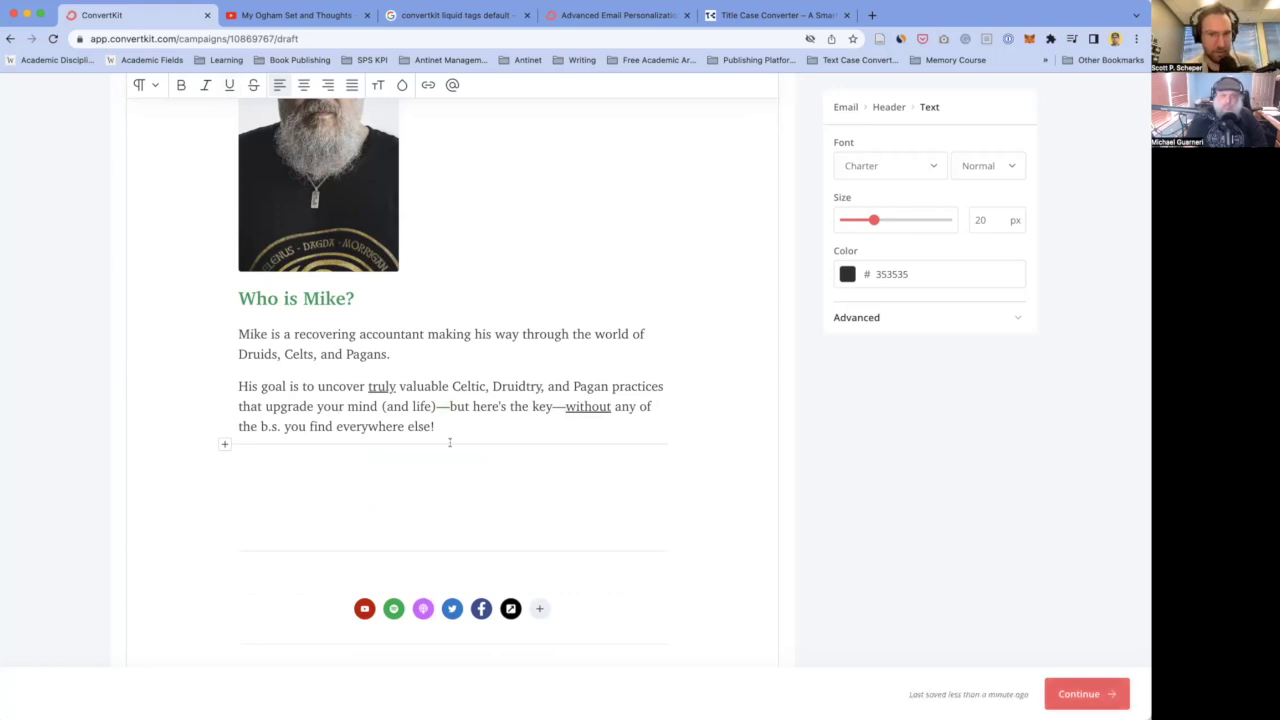
- Change 'Druids, Celts, and Pagans' to 'Druid, Celtic, and Pagan traditions' in the first bio sentence
left_click(427, 350)
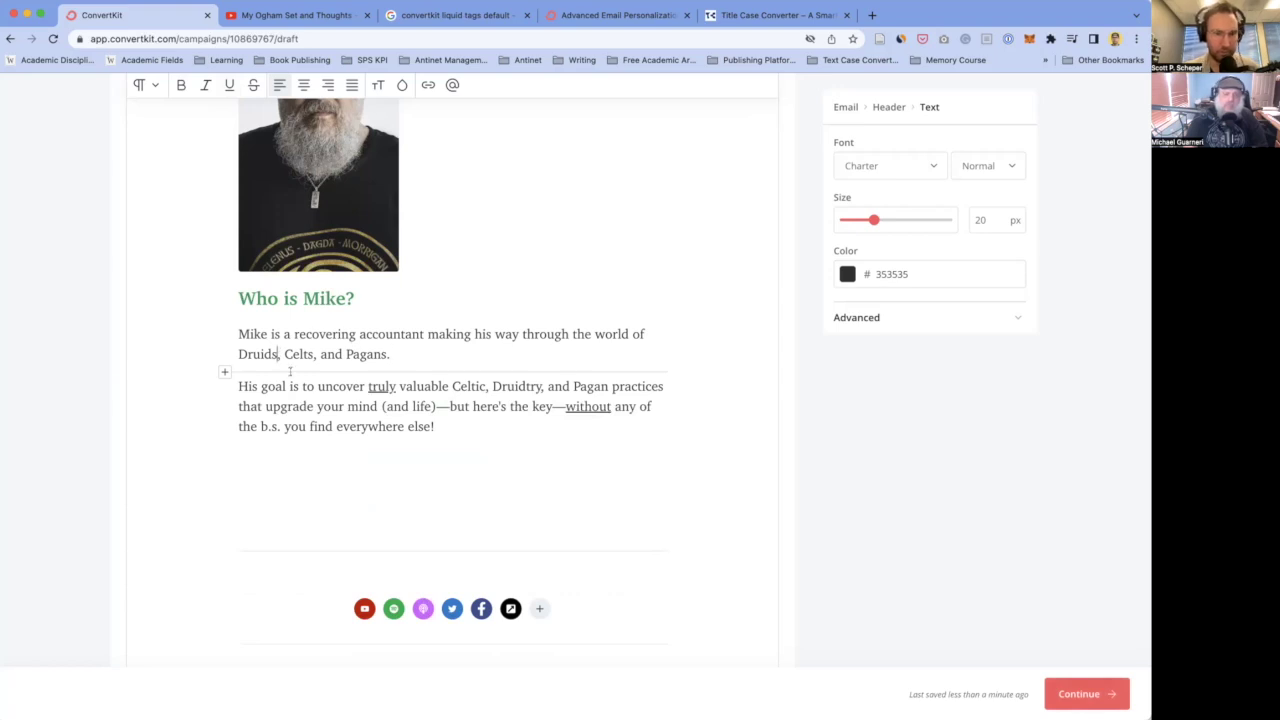
left_click(278, 354)
key("BackSpace")
type("ry")
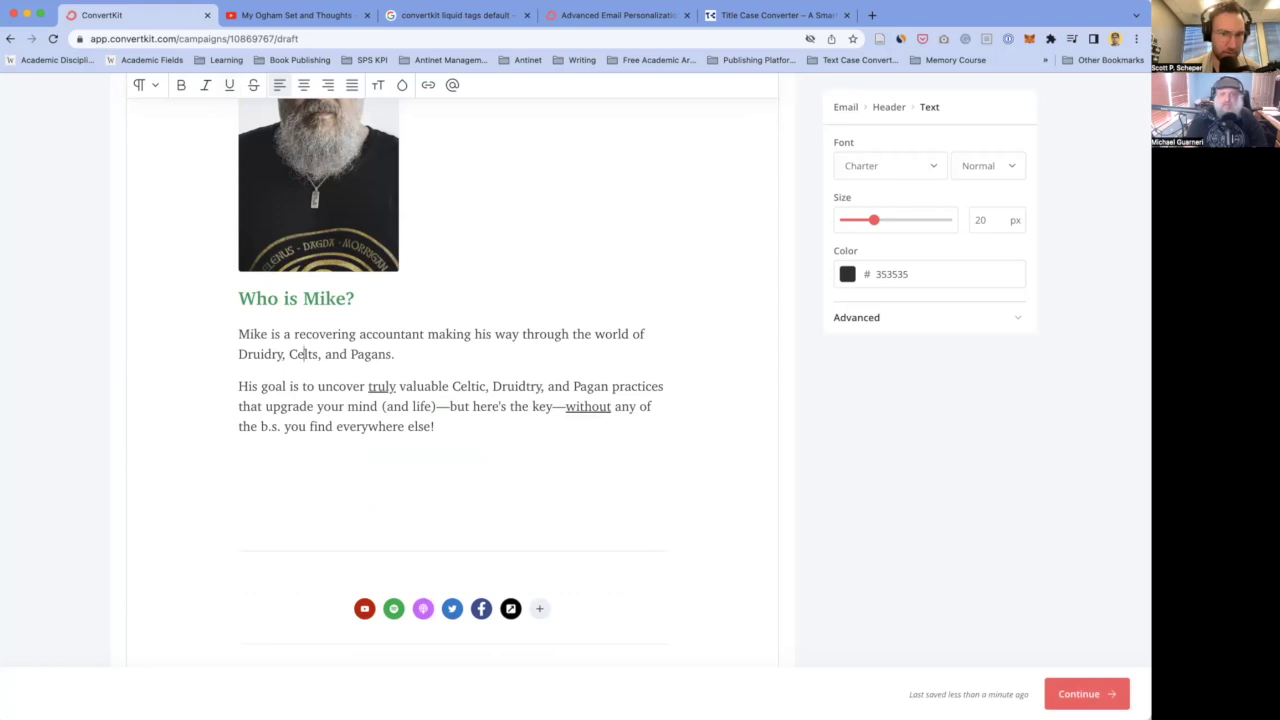
left_click(319, 354)
key("BackSpace")
type("ic")
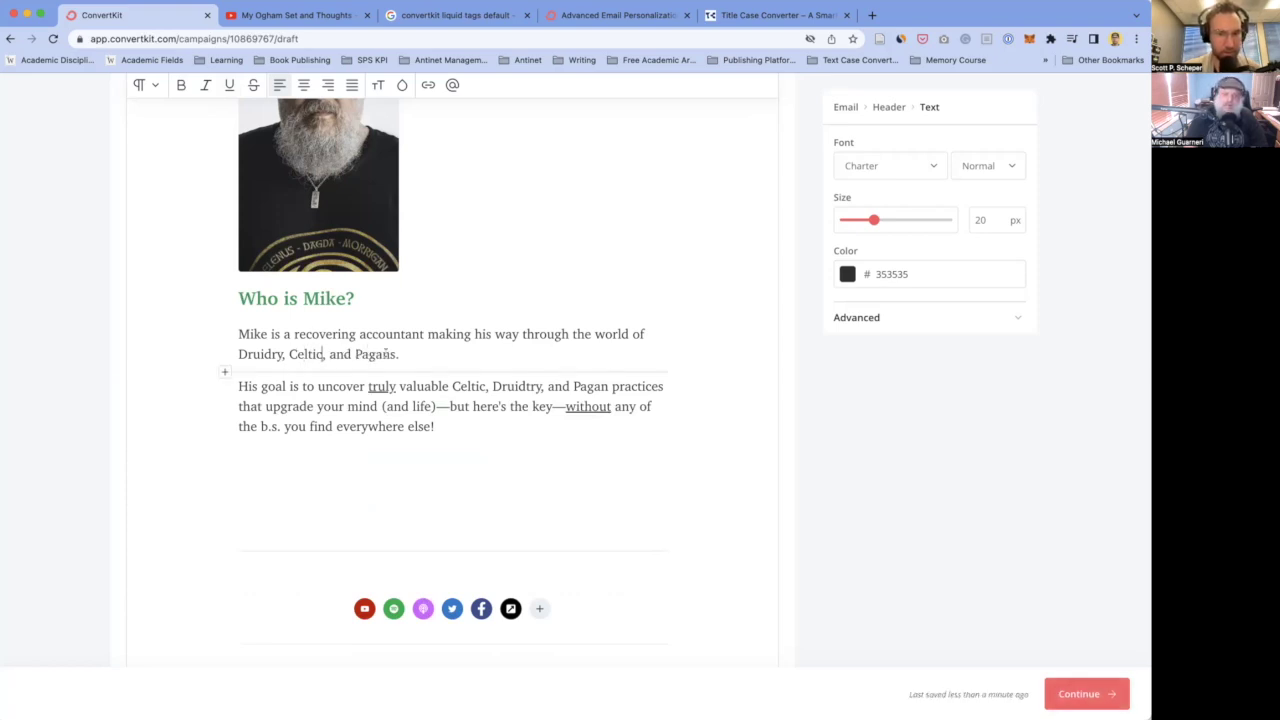
left_click(396, 354)
key("BackSpace")
type("tr")
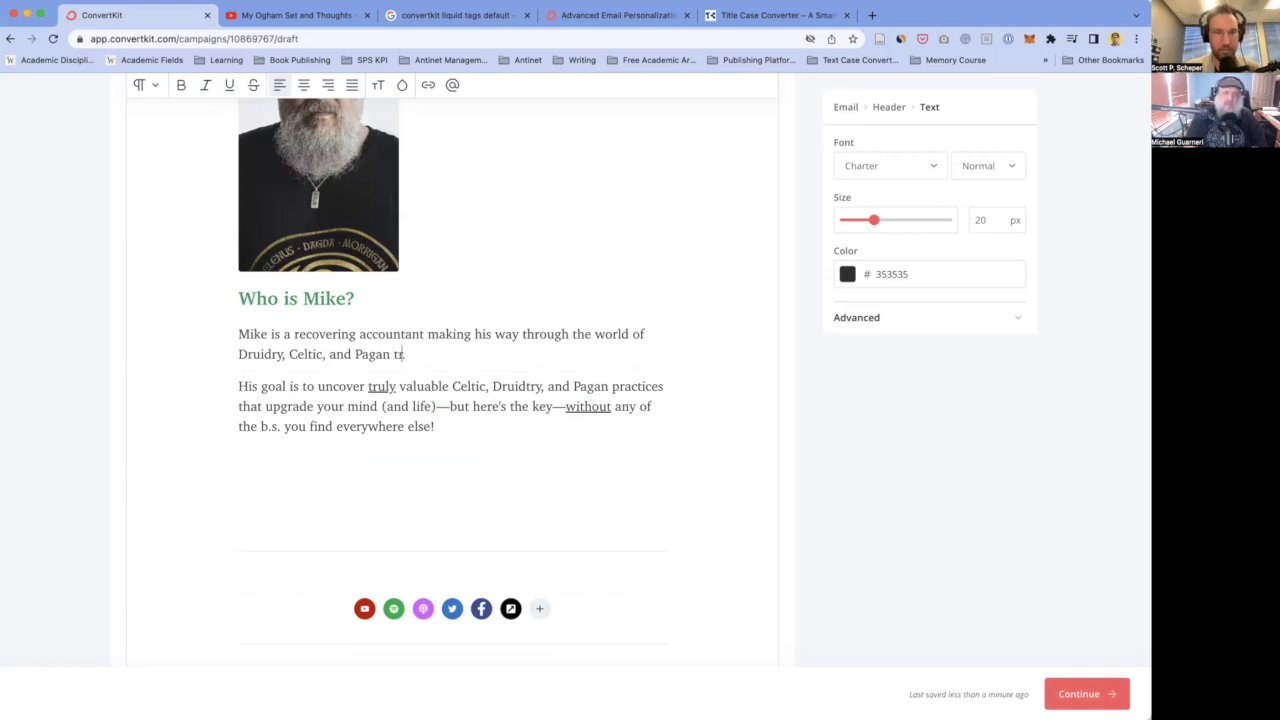
type("aditions")
left_click(383, 386)
left_click(281, 354)
key("BackSpace")
key("BackSpace")
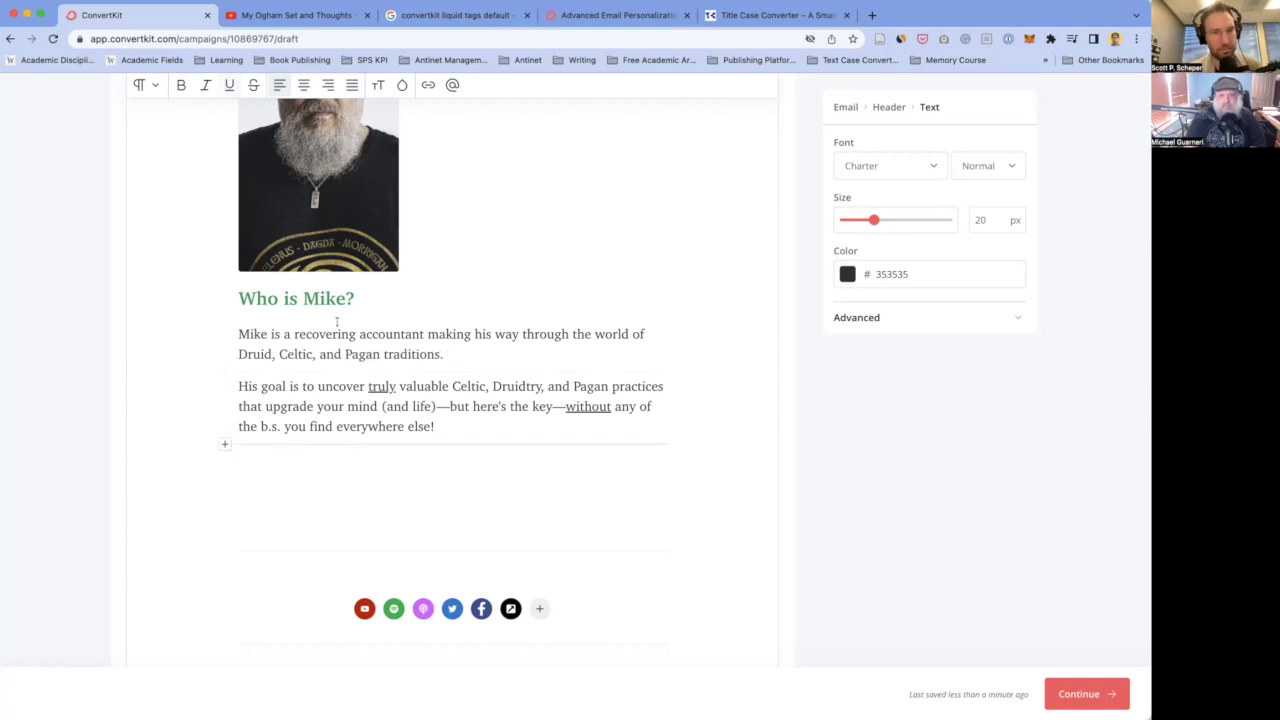
left_click(447, 354)
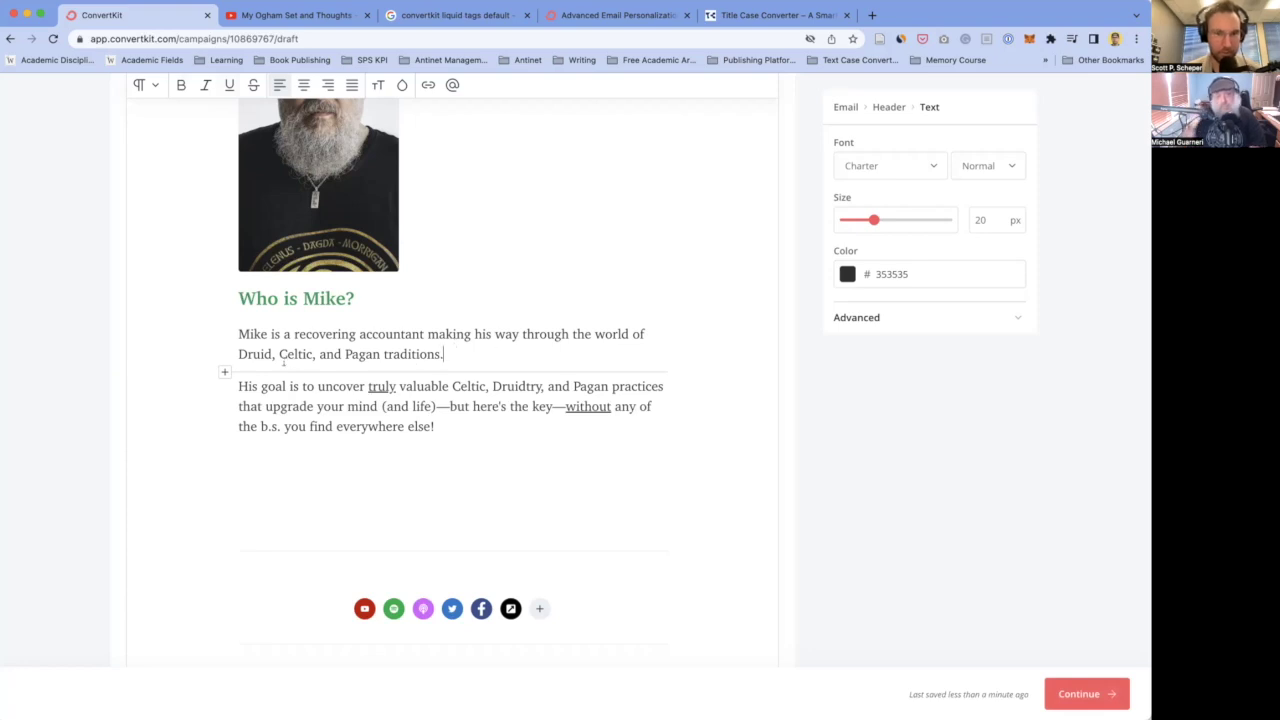
left_click(440, 418)
- Select 'truly' and delete a character in the second bio paragraph
scroll(441, 418, "down", 1)
scroll(443, 418, "up", 1)
scroll(443, 418, "down", 1)
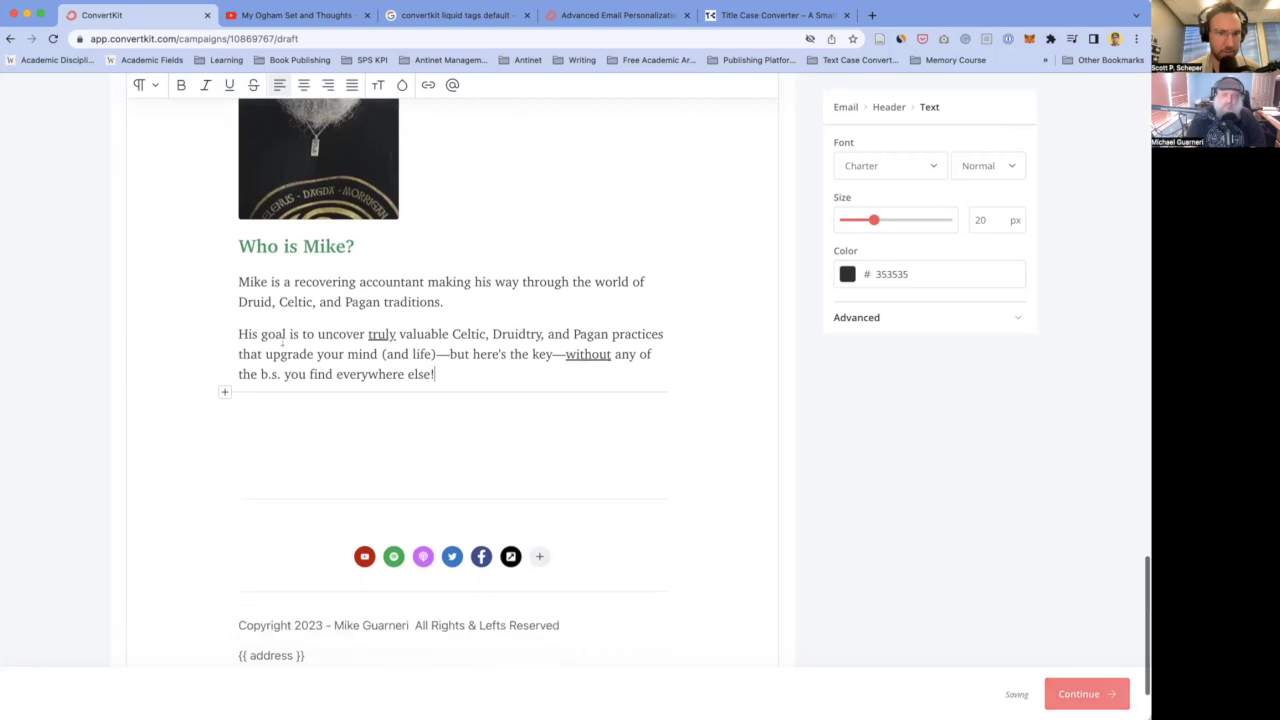
double_click(381, 334)
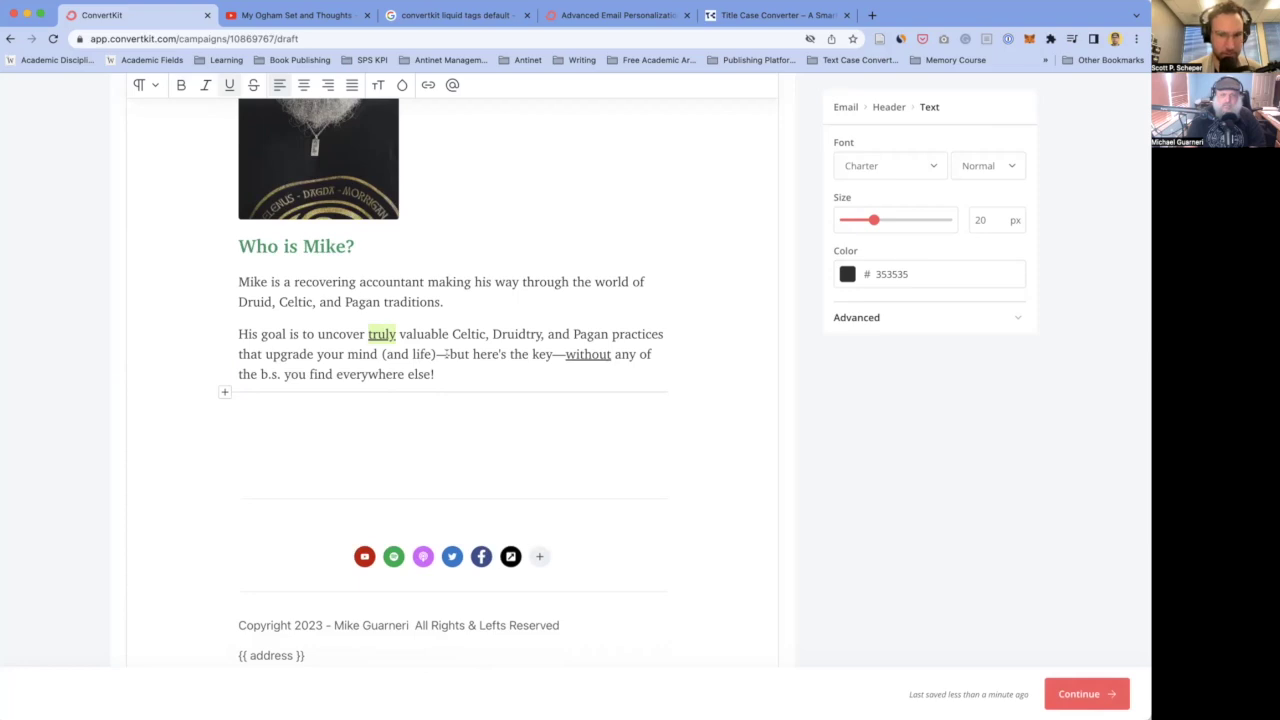
left_click(532, 333)
key("BackSpace")
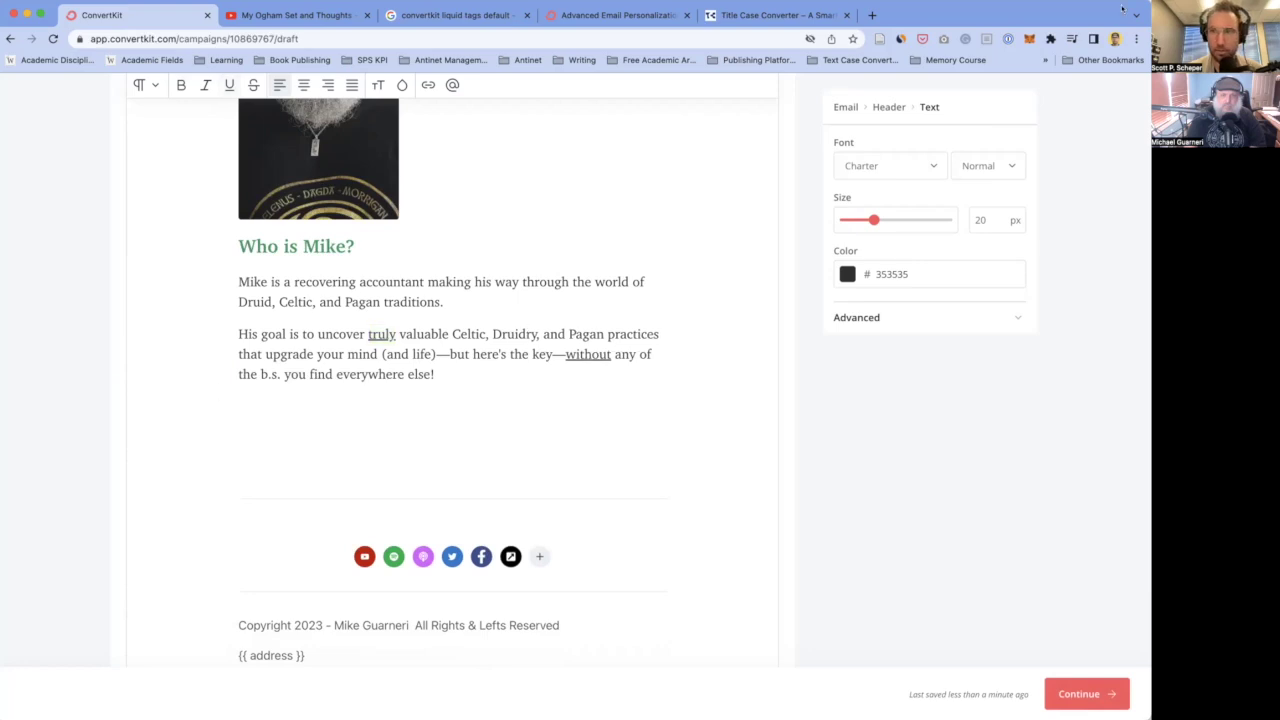
- Close the Grammarly quick settings unchanged and replace 'but' with 'and' before 'here's the key'
left_click(966, 39)
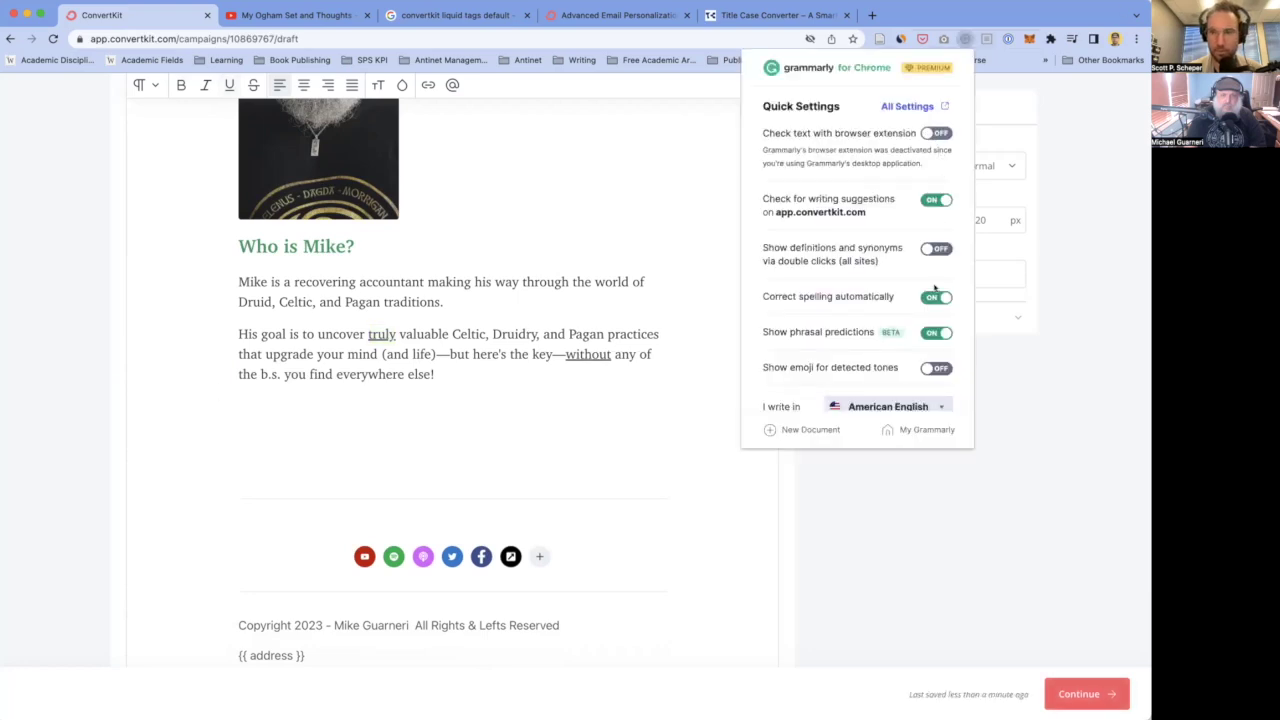
scroll(872, 400, "down", 3)
scroll(866, 234, "up", 3)
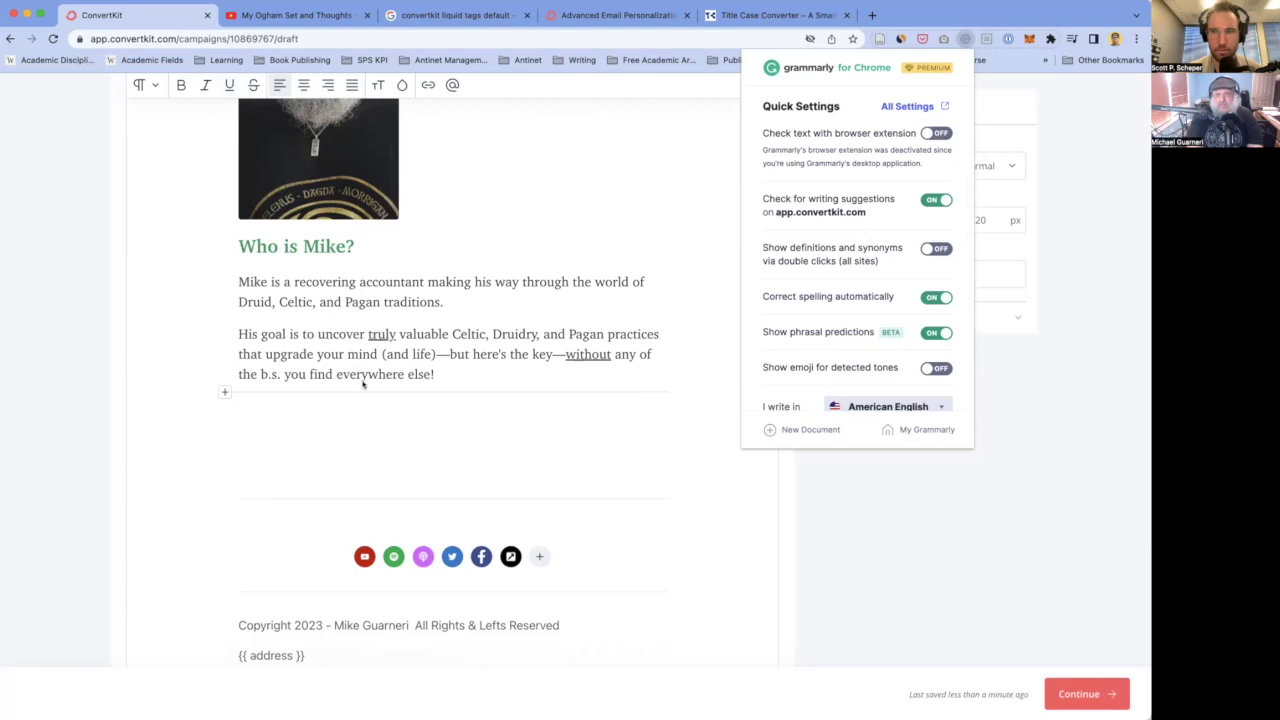
left_click(122, 372)
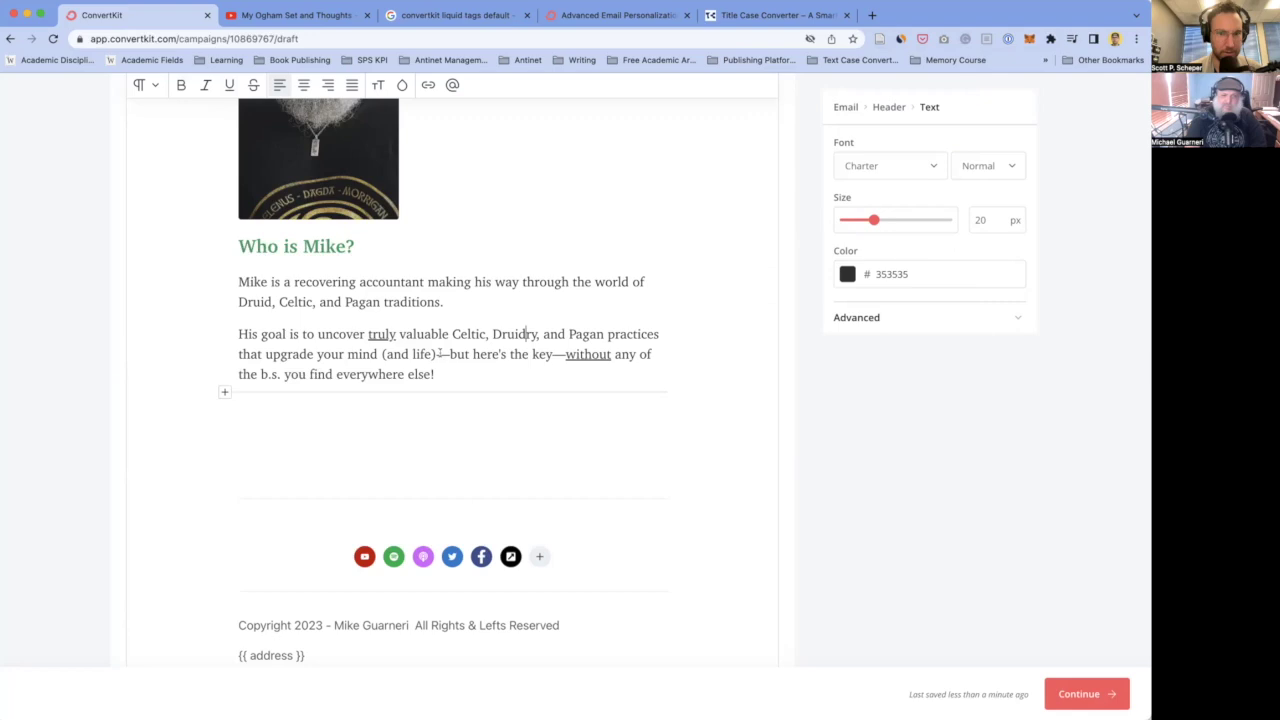
double_click(460, 354)
type("a")
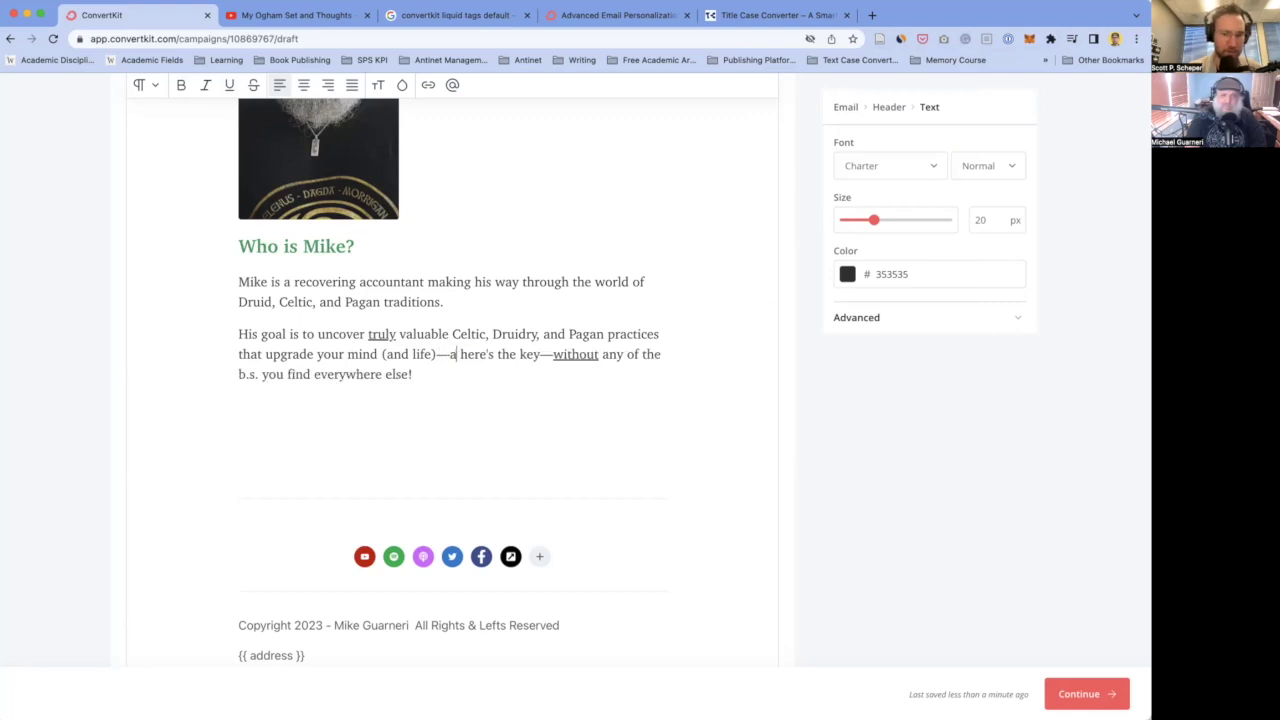
type("nd")
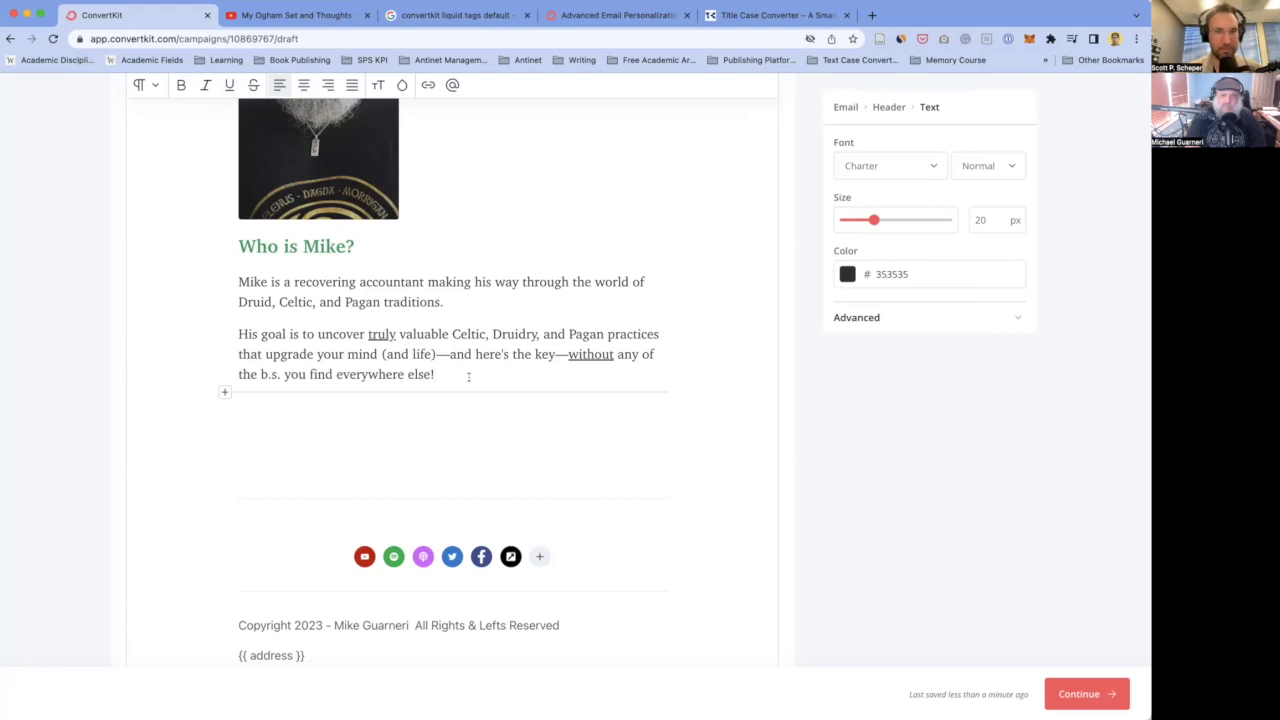
- Scroll up from the bio to the newsletter and contact paragraphs above the signature
scroll(468, 376, "up", 2)
scroll(191, 449, "down", 2)
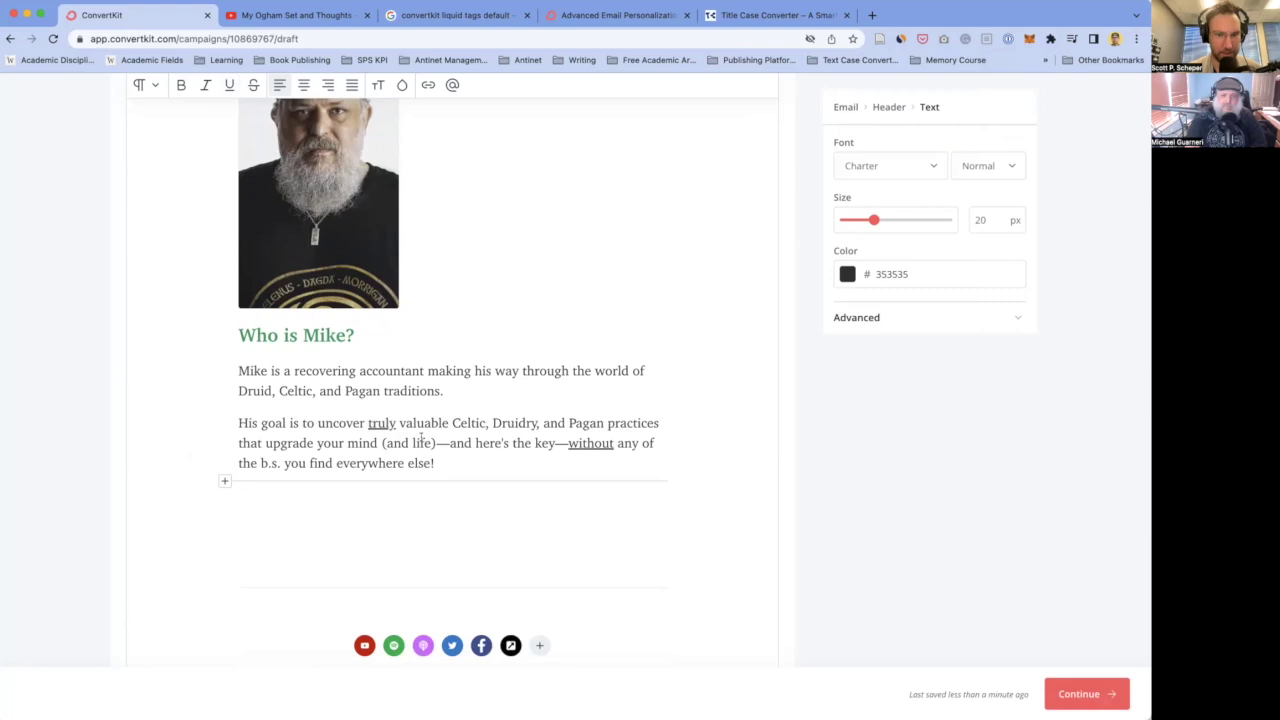
scroll(296, 390, "up", 5)
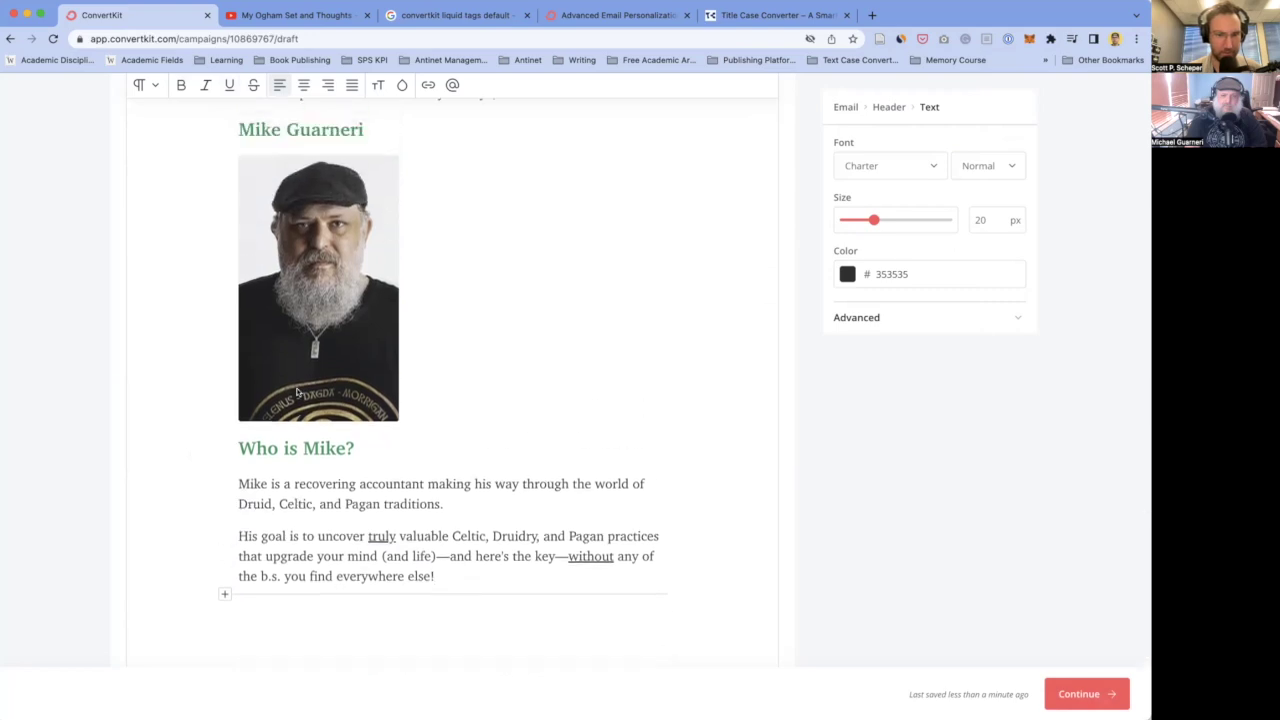
scroll(296, 392, "up", 2)
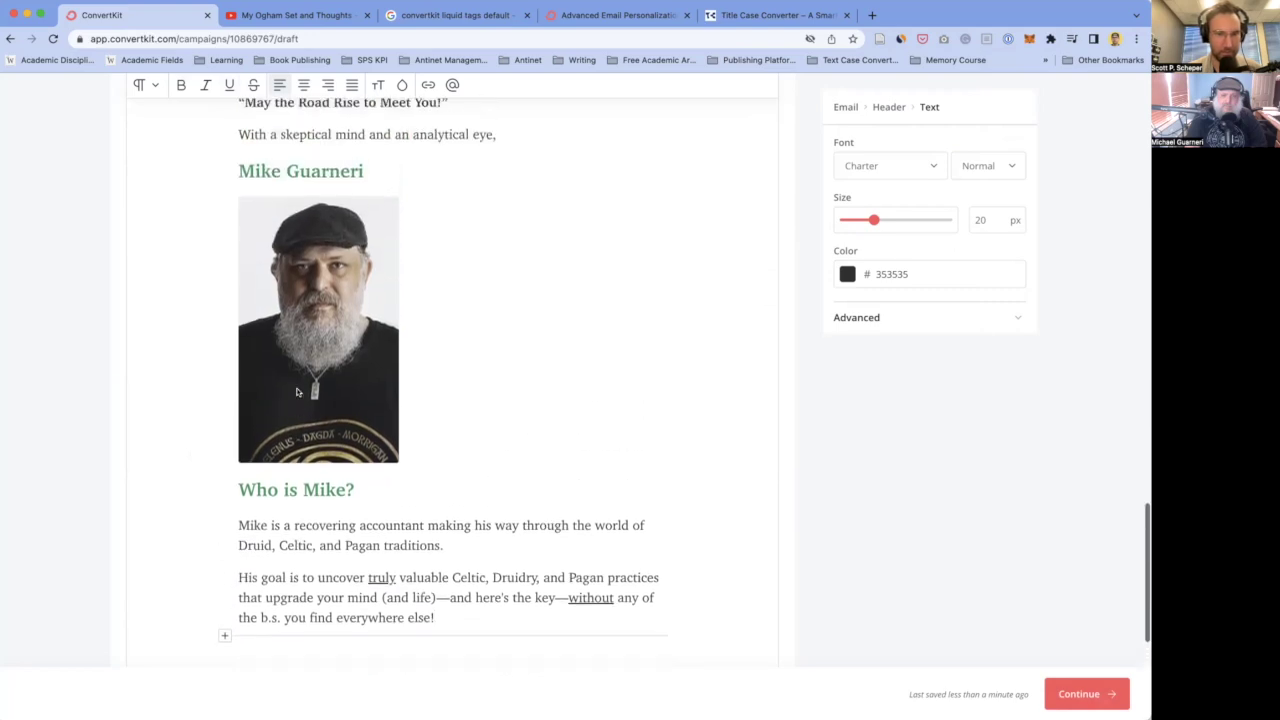
scroll(296, 392, "up", 15)
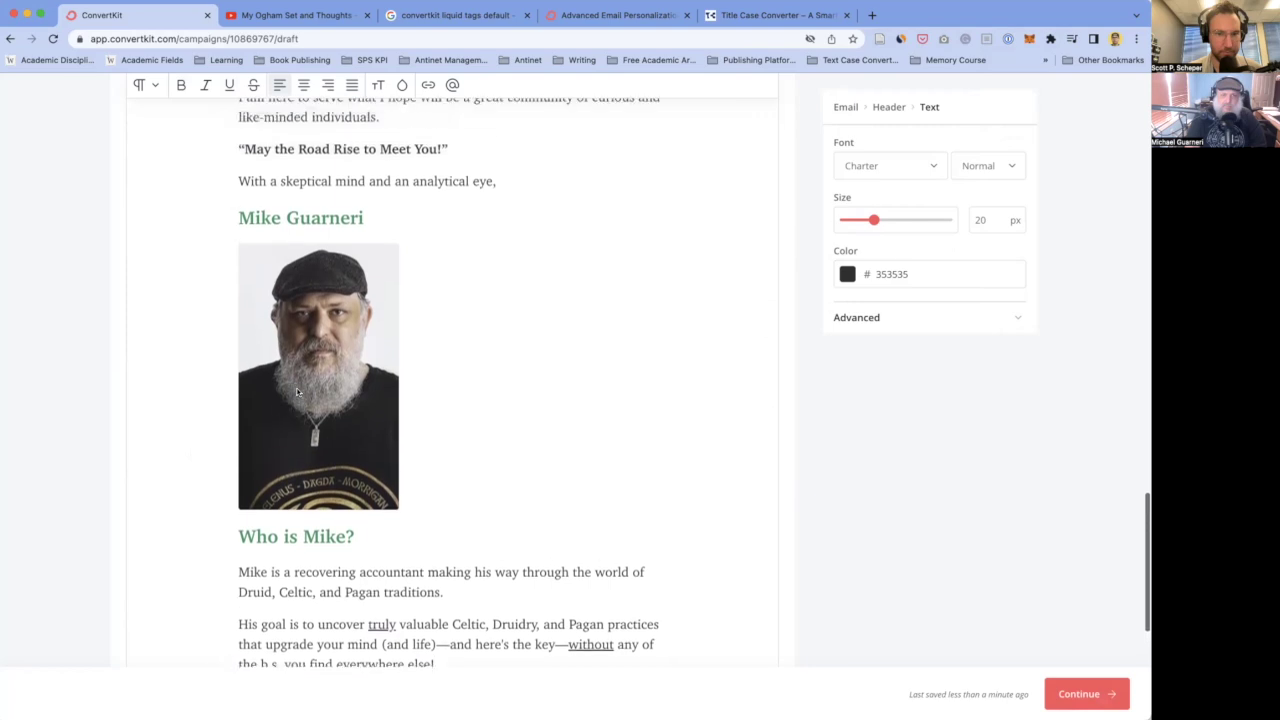
scroll(296, 390, "up", 8)
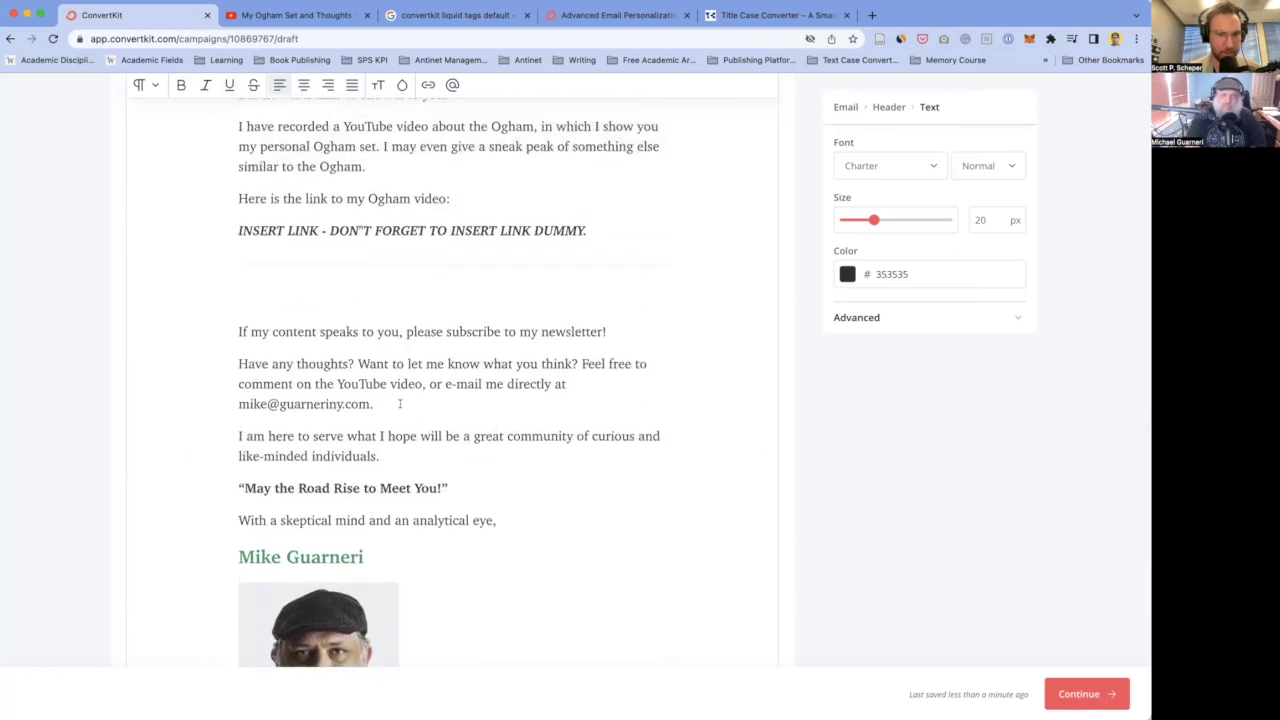
scroll(364, 485, "down", 10)
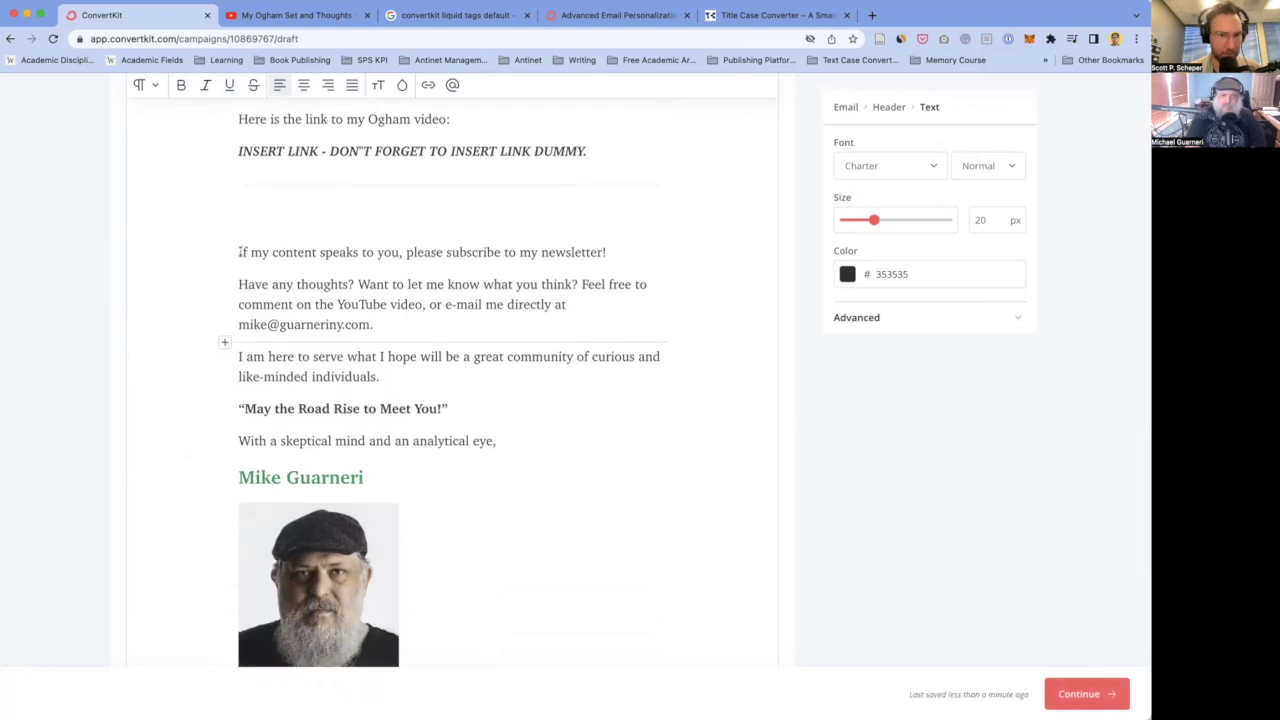
scroll(275, 262, "up", 2)
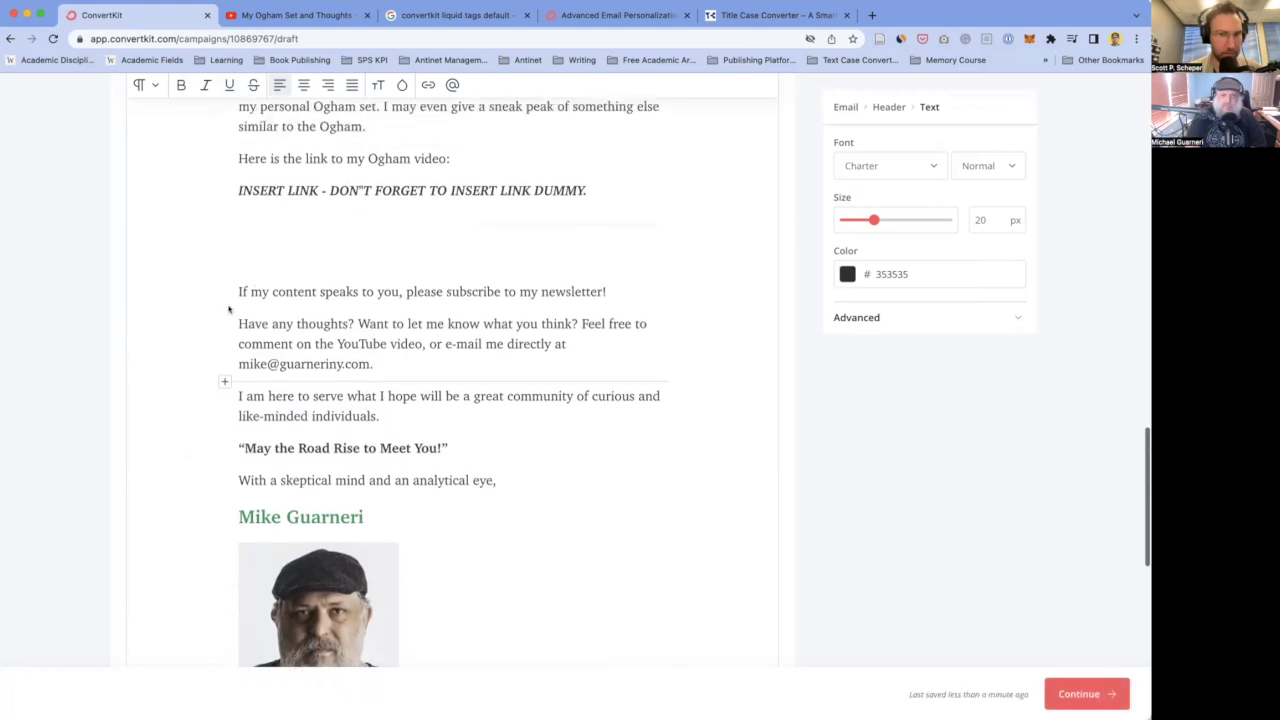
- Replace the newsletter and contact paragraphs with 'I hope you enjoy the video. Please leave a comment with your thoughts'
left_click_drag(237, 291, 377, 372)
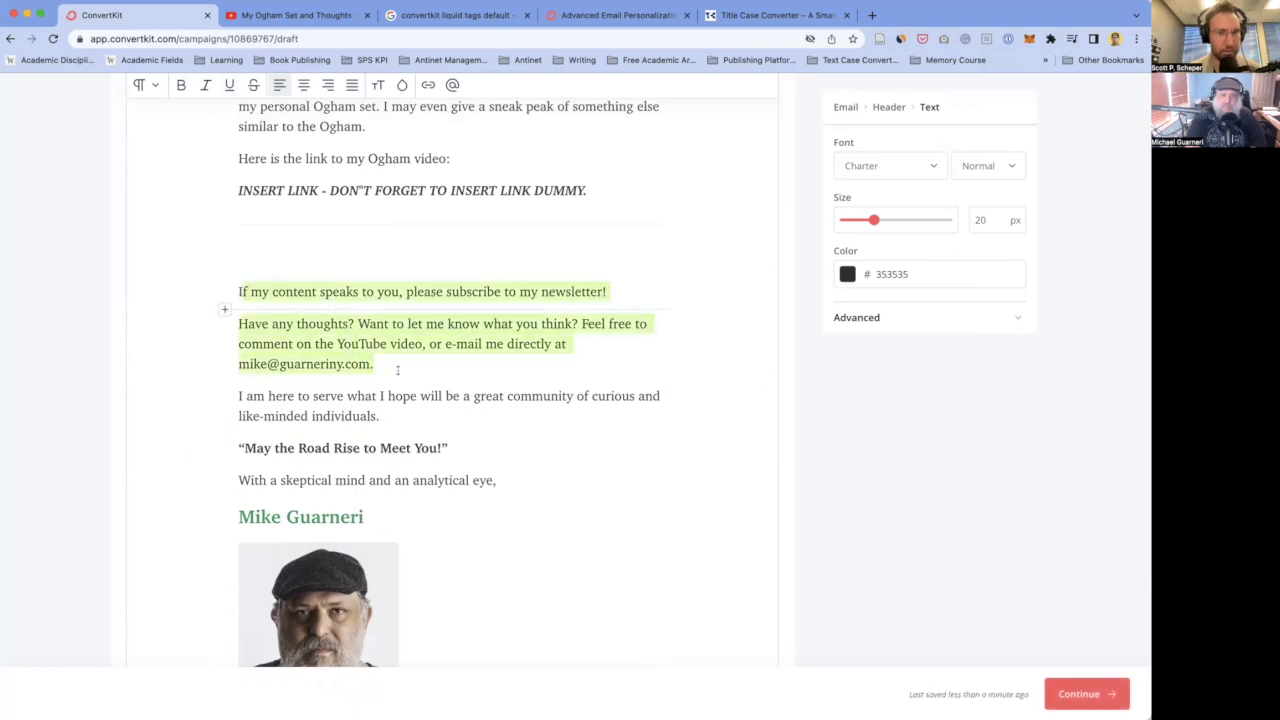
key("BackSpace")
type("I hope")
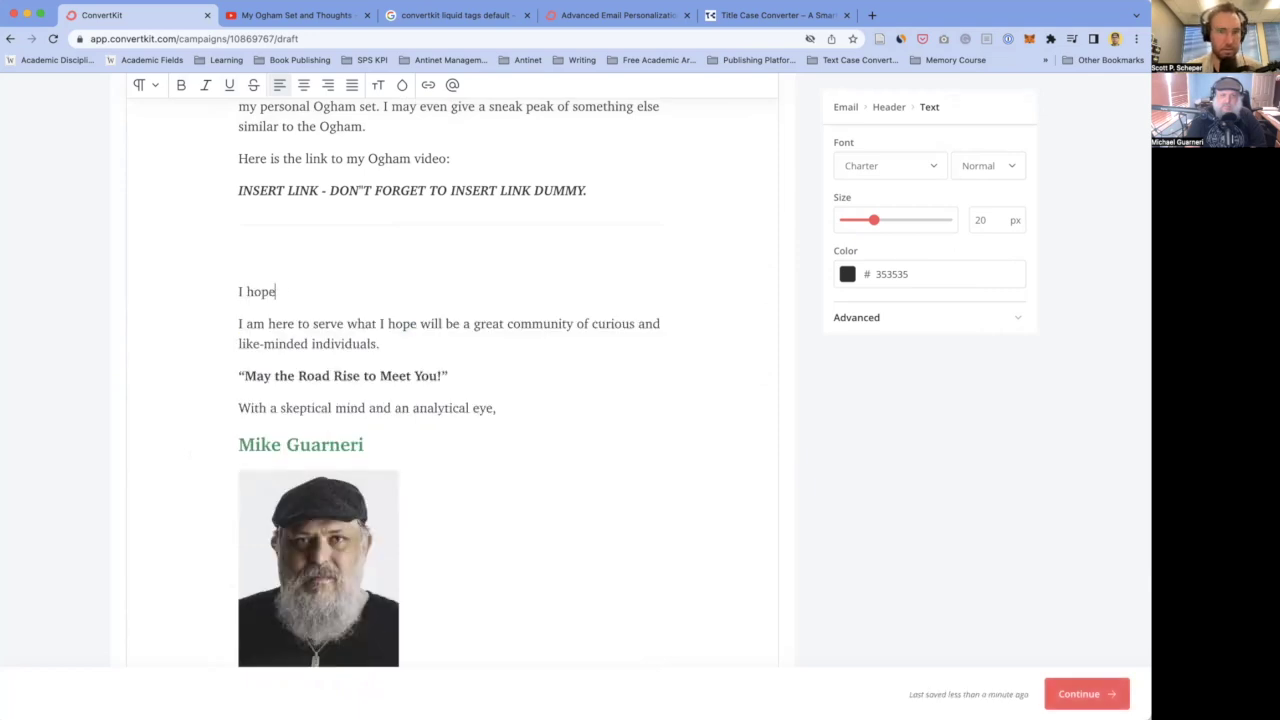
type(" you enjoy the videod")
key("BackSpace")
key("BackSpace")
key("BackSpace")
key("BackSpace")
key("BackSpace")
type("ideo. Please leave a")
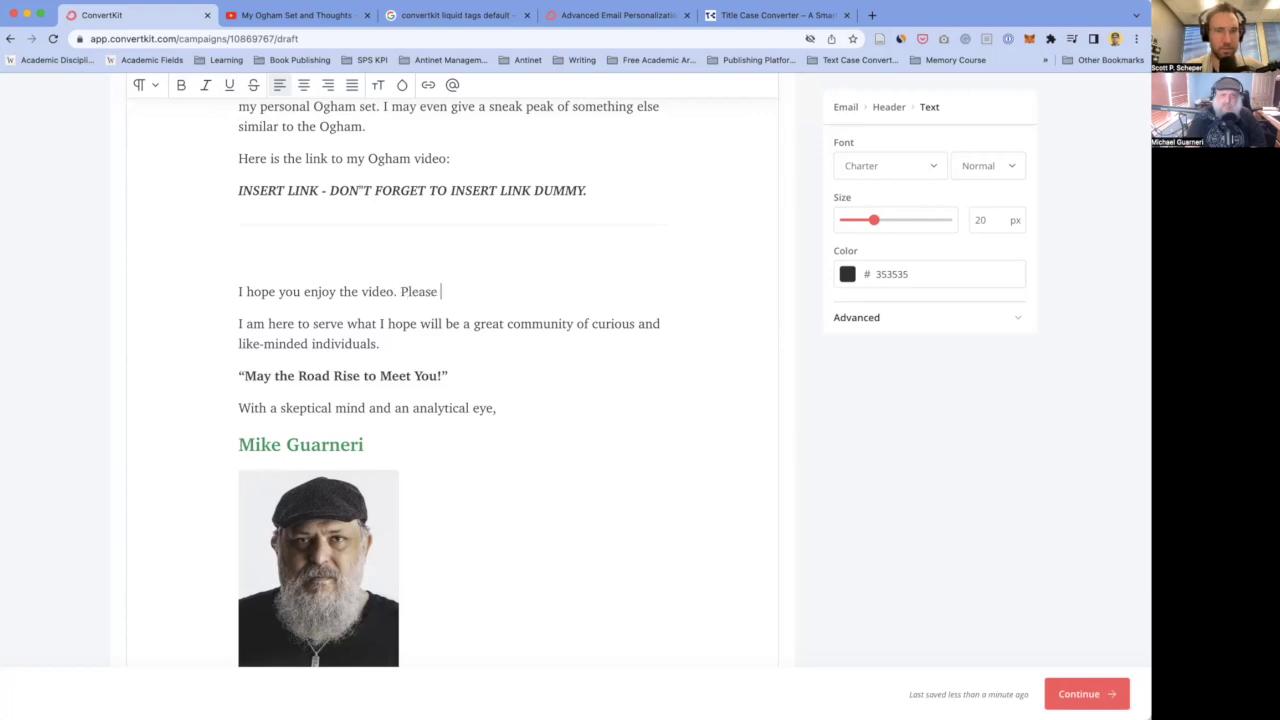
key("BackSpace")
key("BackSpace")
type("a comment ")
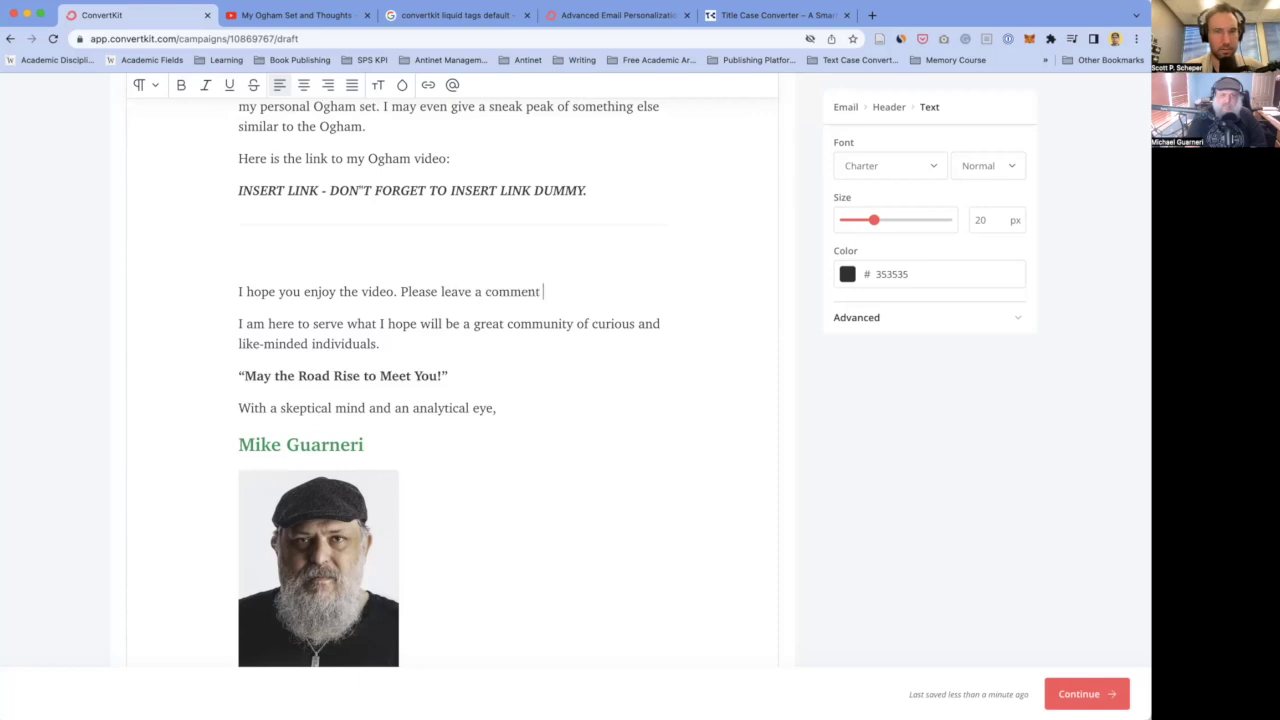
type("with your thoughts")
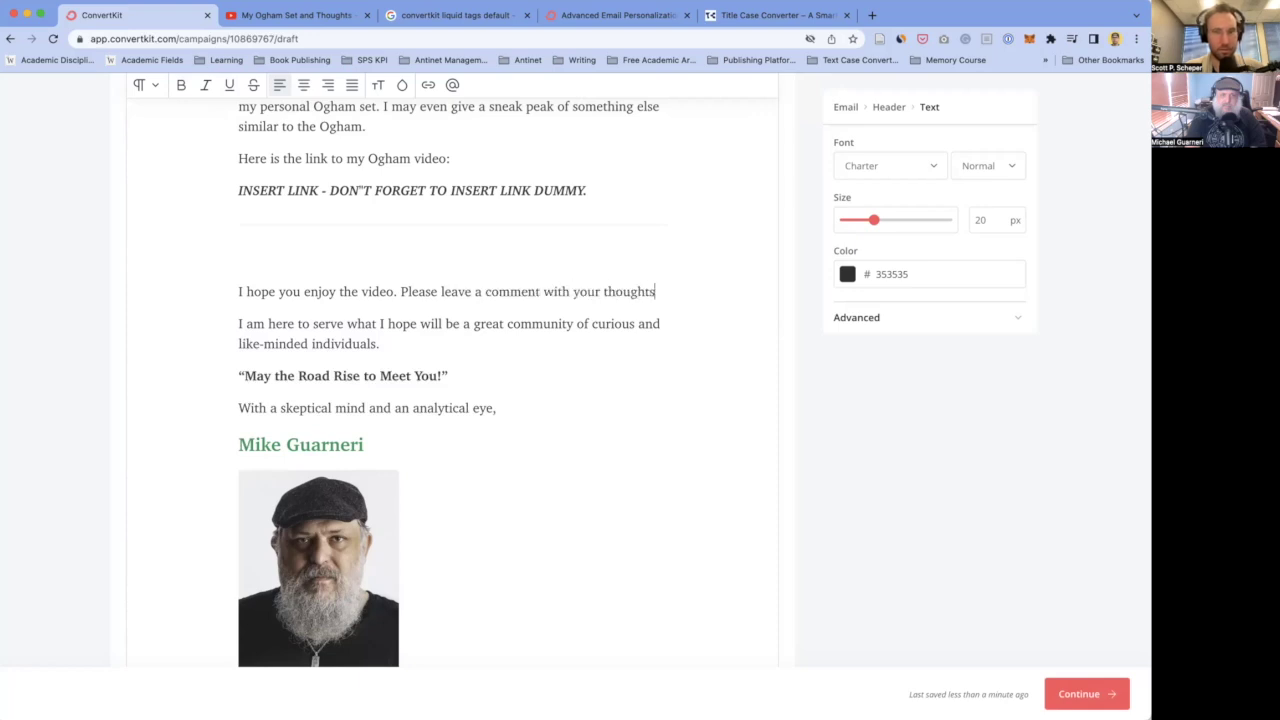
- Swap the comment sentence for 'If you do, please let me know if you plan to experiment with Ogham'
left_click_drag(400, 291, 669, 295)
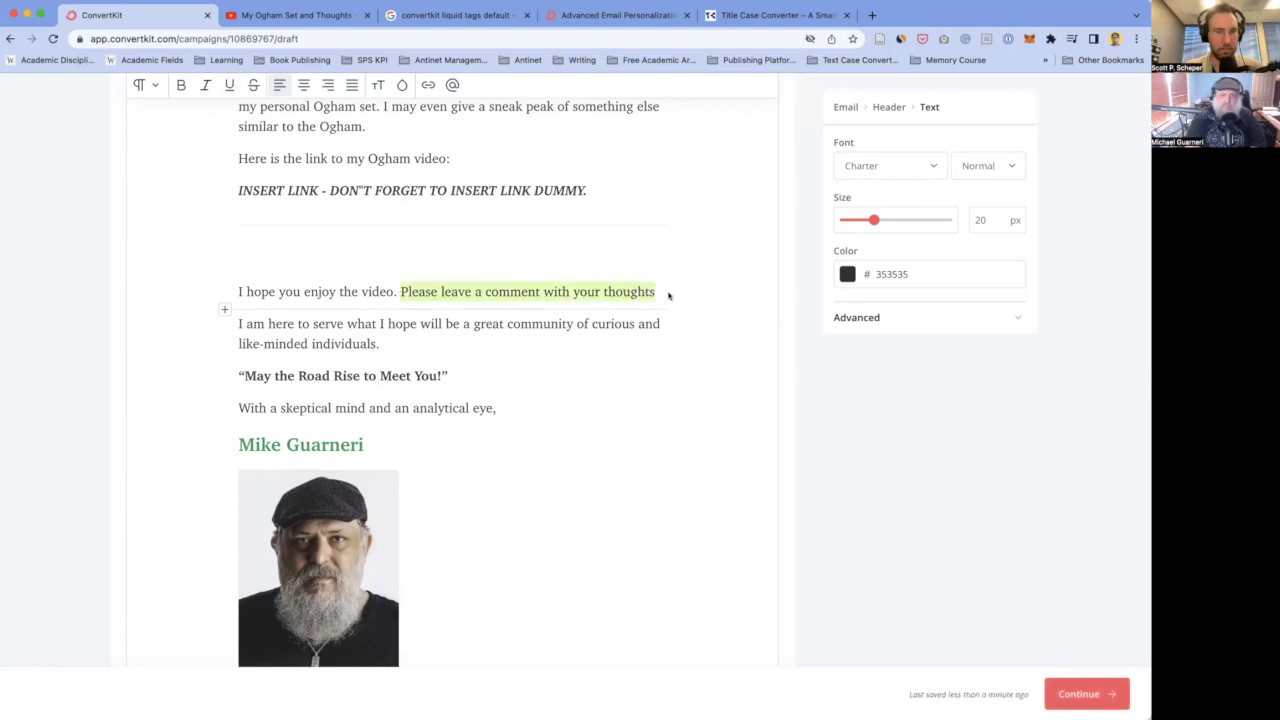
key("BackSpace")
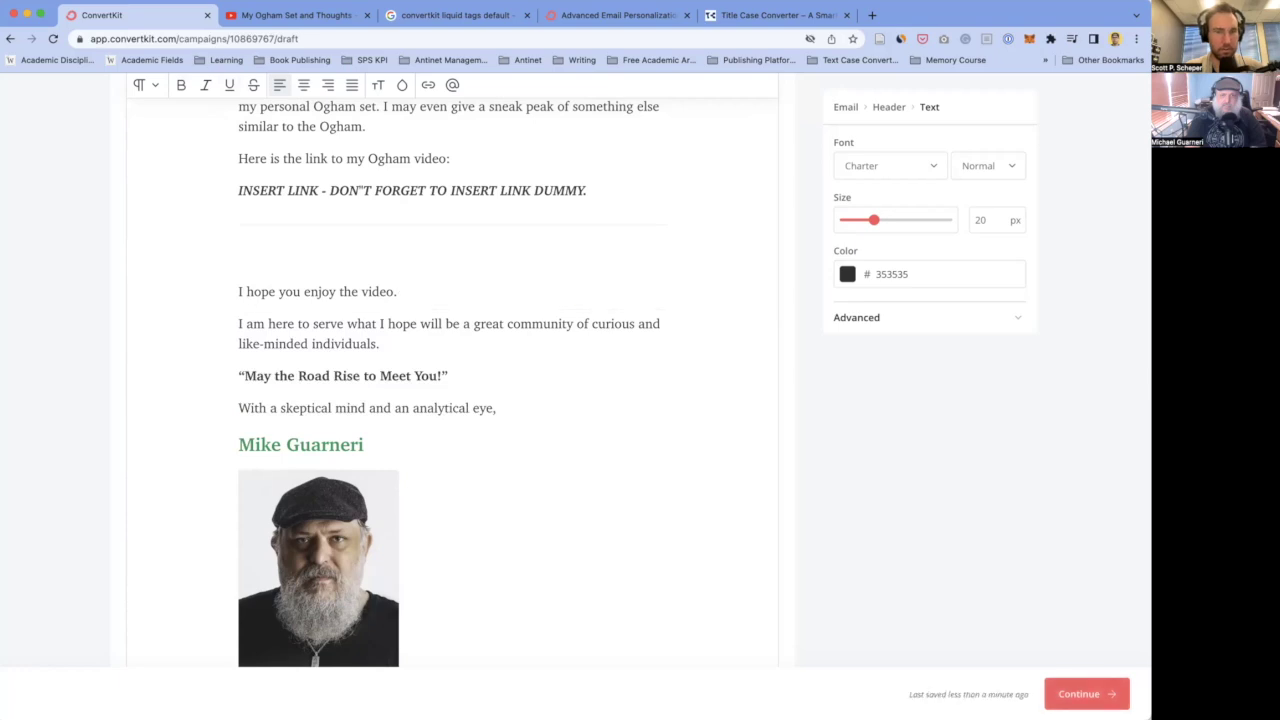
type("If you do, please let me know ho w")
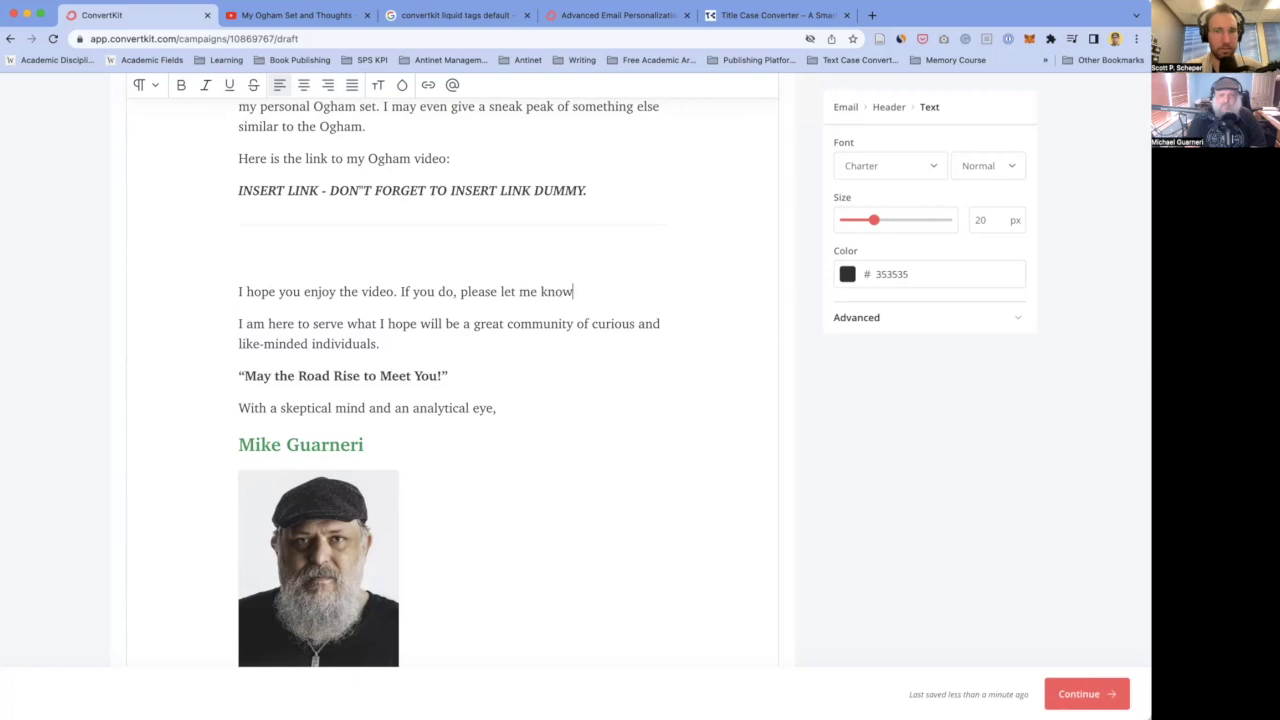
key("BackSpace")
key("BackSpace")
key("BackSpace")
key("BackSpace")
type("if you ")
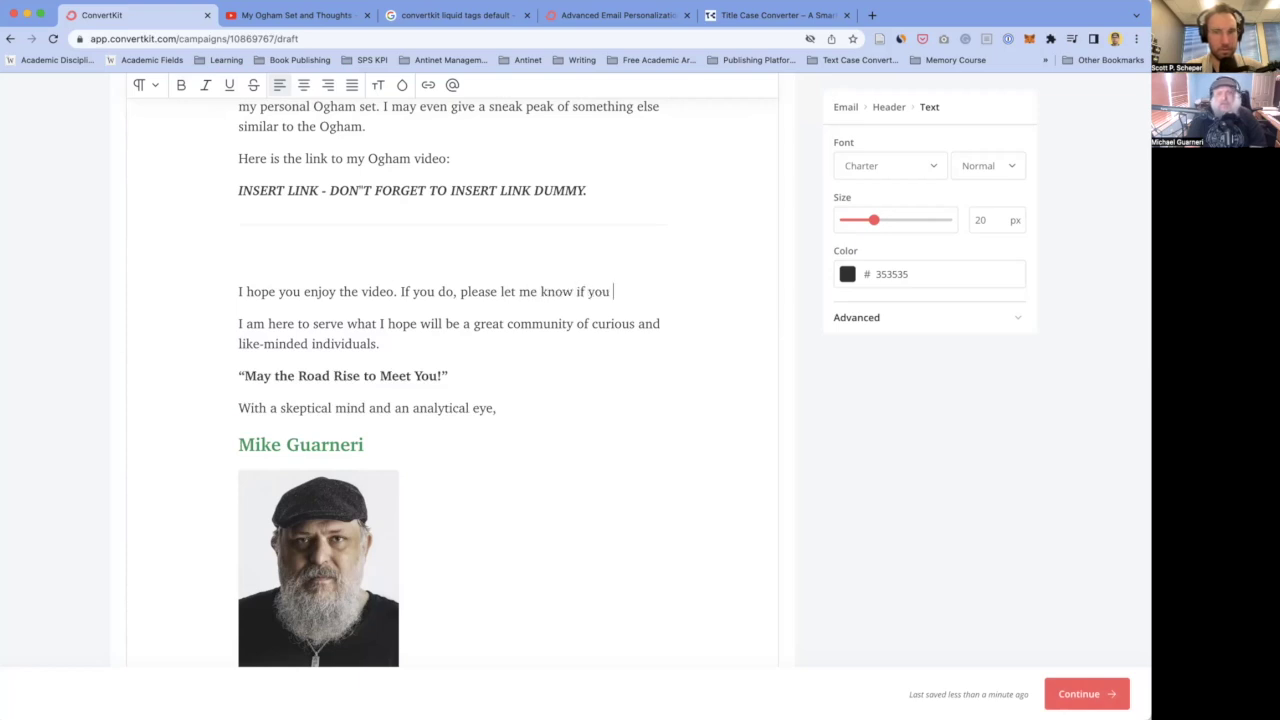
type("plan to ap")
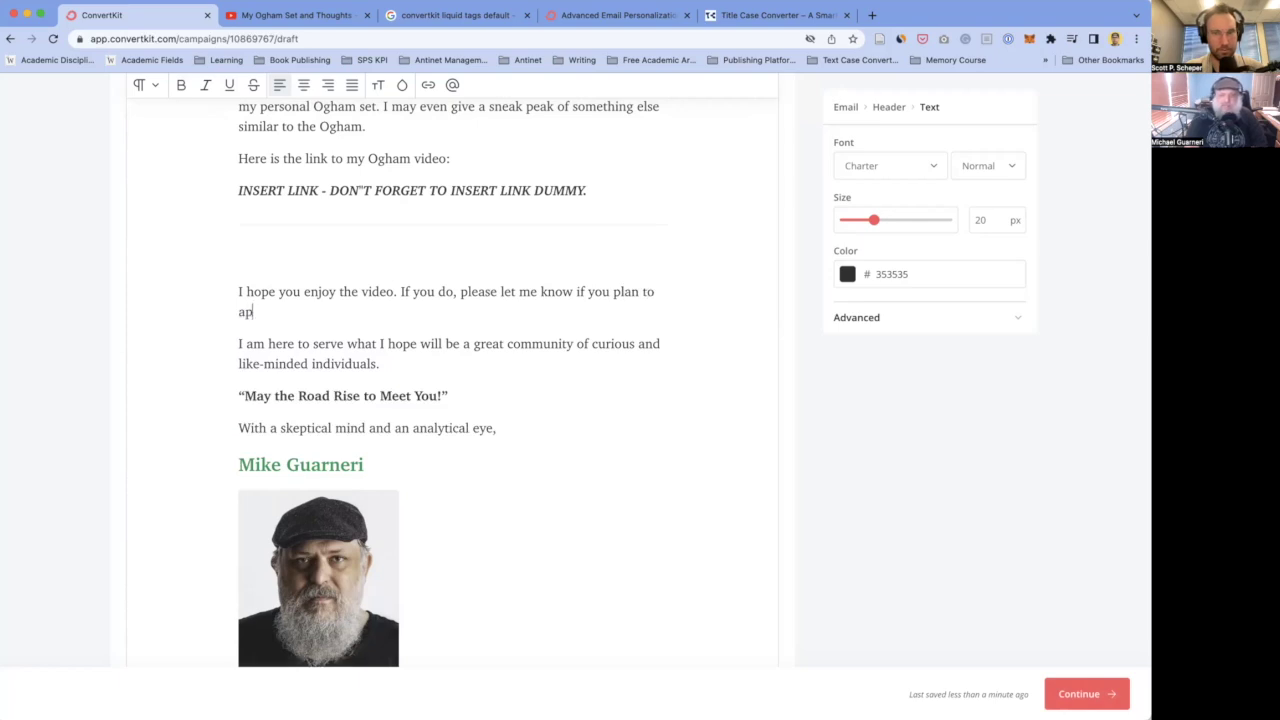
type("ply t")
key("shift+super+Left")
key("BackSpace")
type("experiment with Ogham")
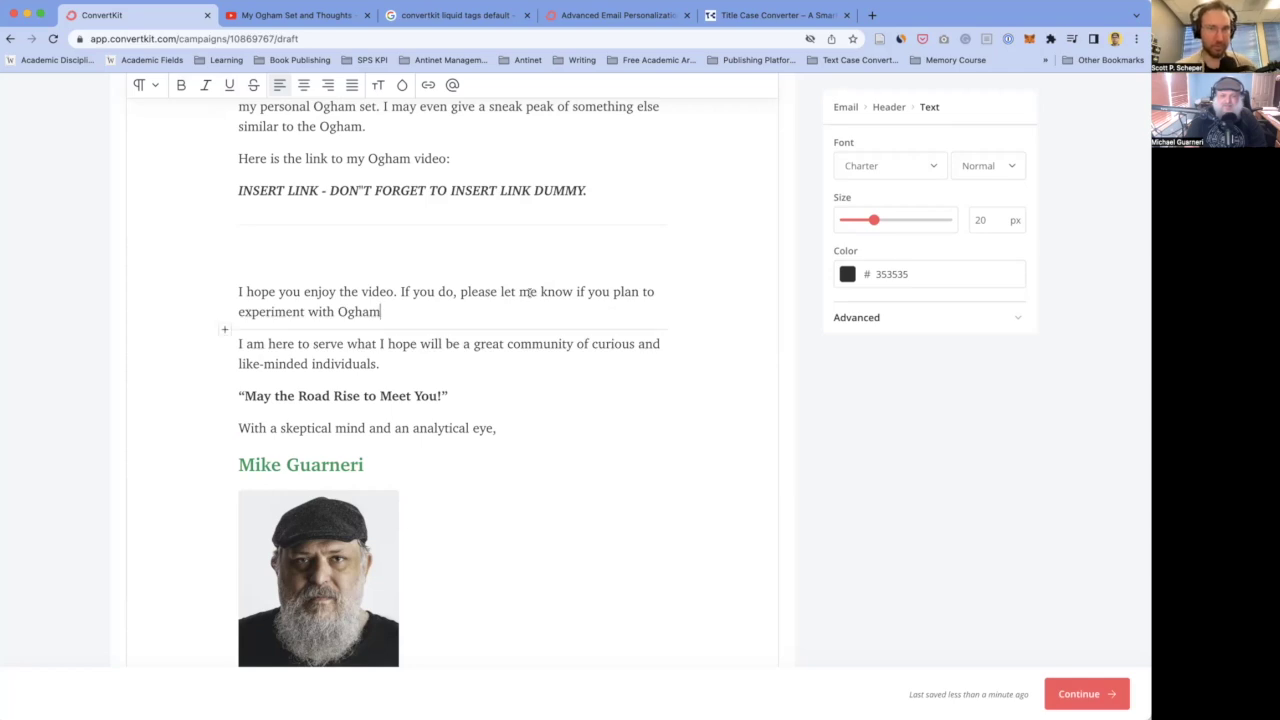
scroll(527, 291, "up", 3)
scroll(384, 327, "down", 1)
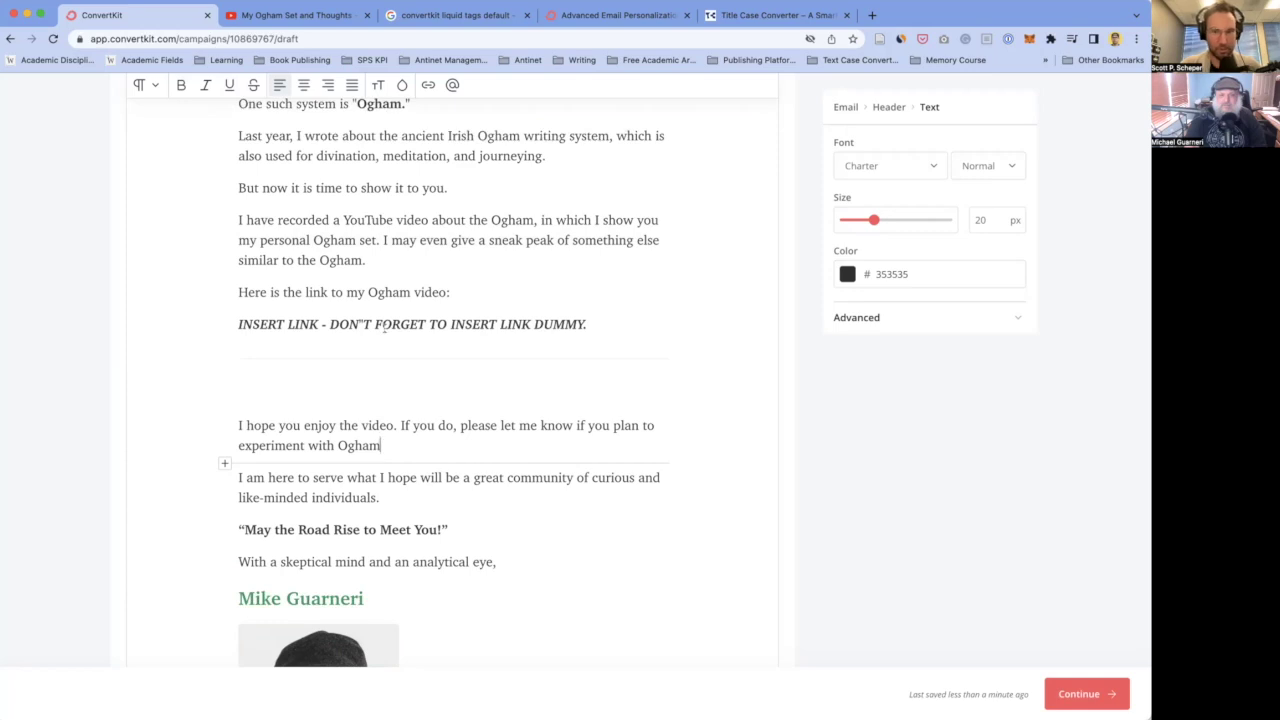
- Open the settings for the footer's row of social icons
scroll(385, 330, "down", 10)
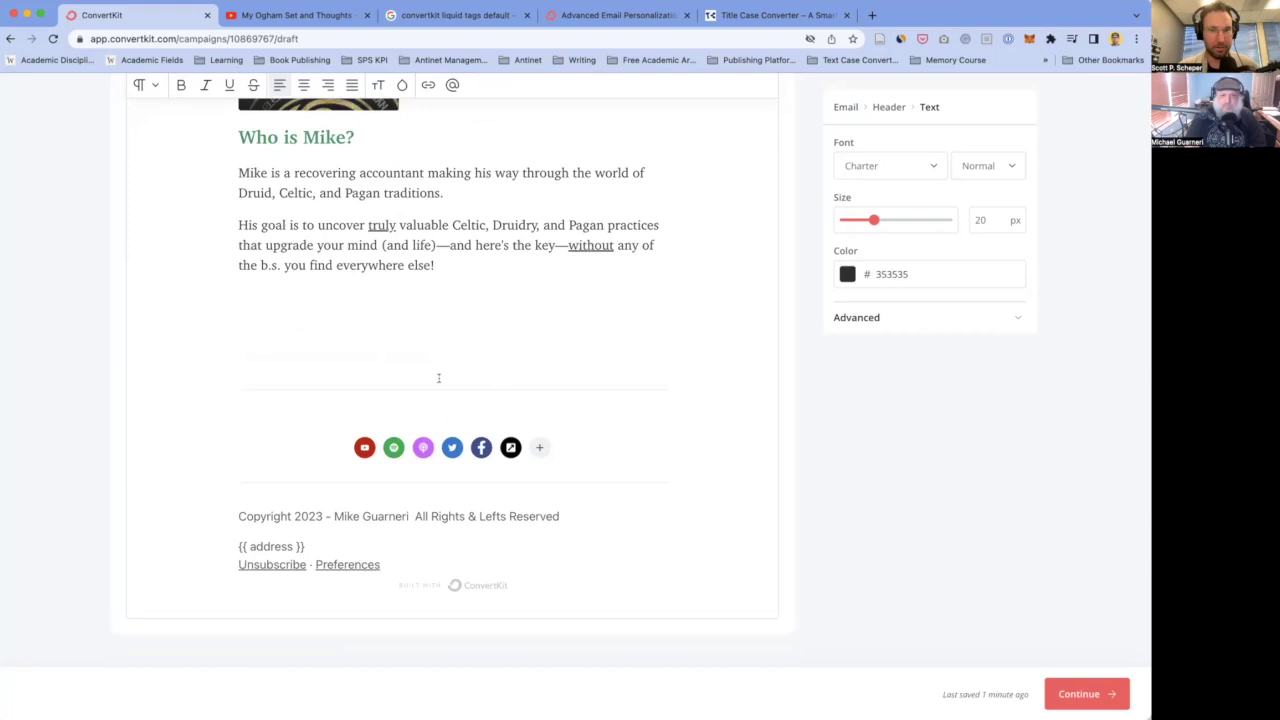
scroll(474, 406, "up", 3)
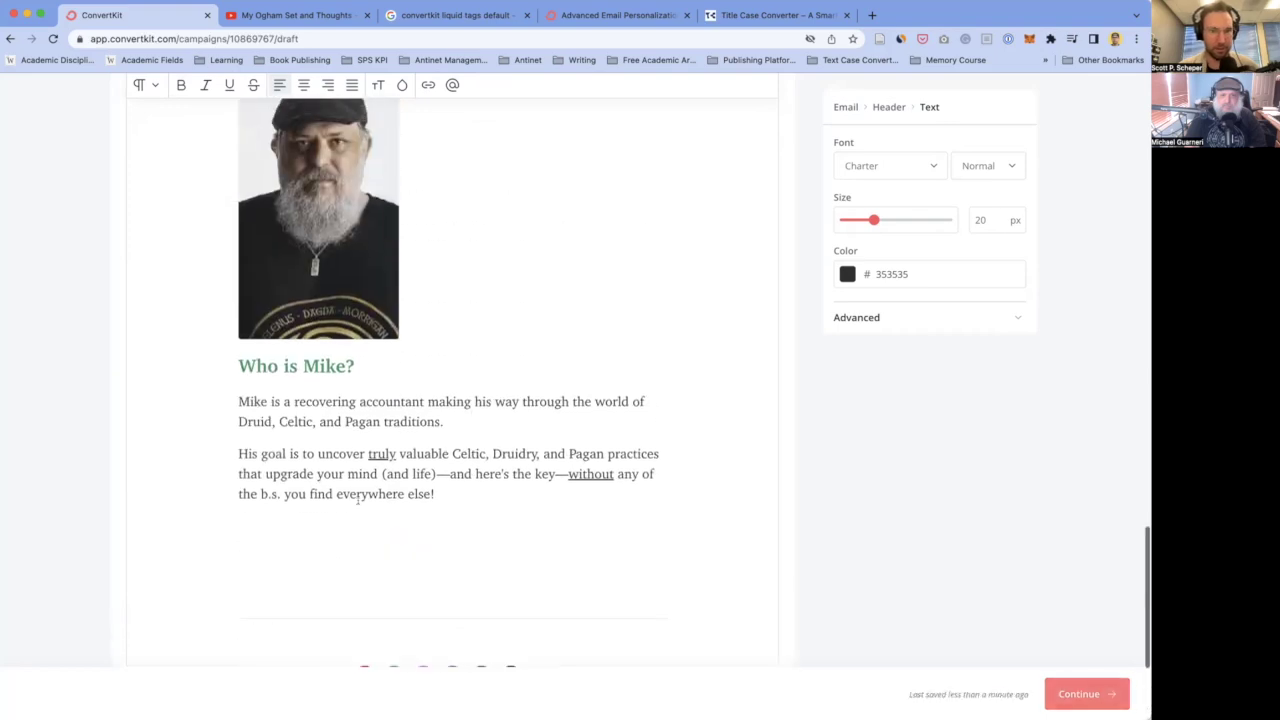
scroll(577, 494, "down", 3)
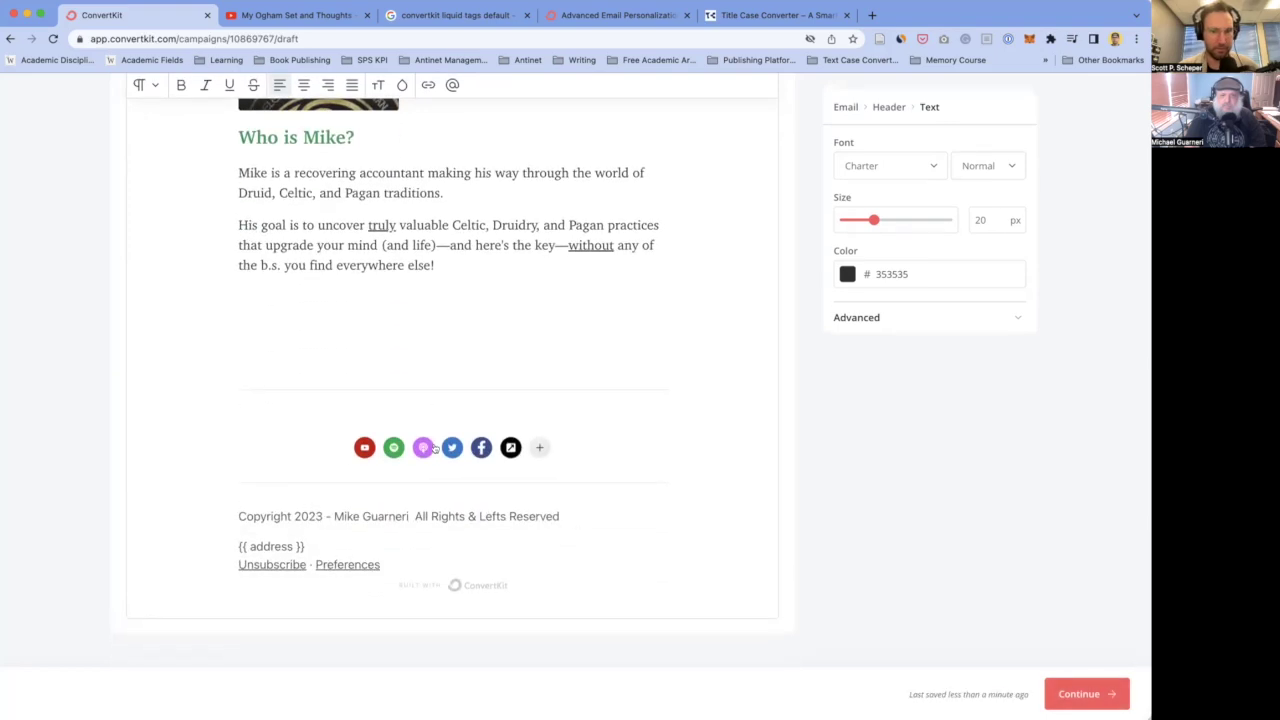
scroll(425, 400, "up", 3)
scroll(429, 620, "up", 2)
scroll(429, 620, "down", 2)
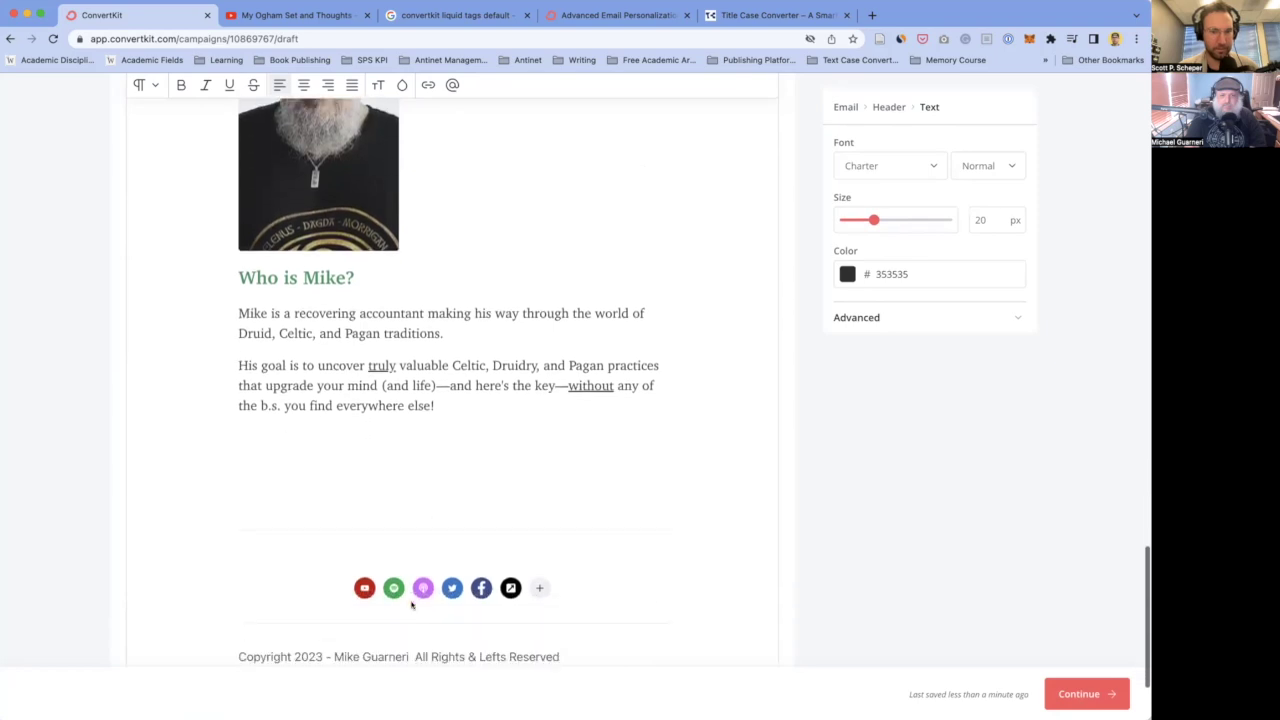
left_click(322, 582)
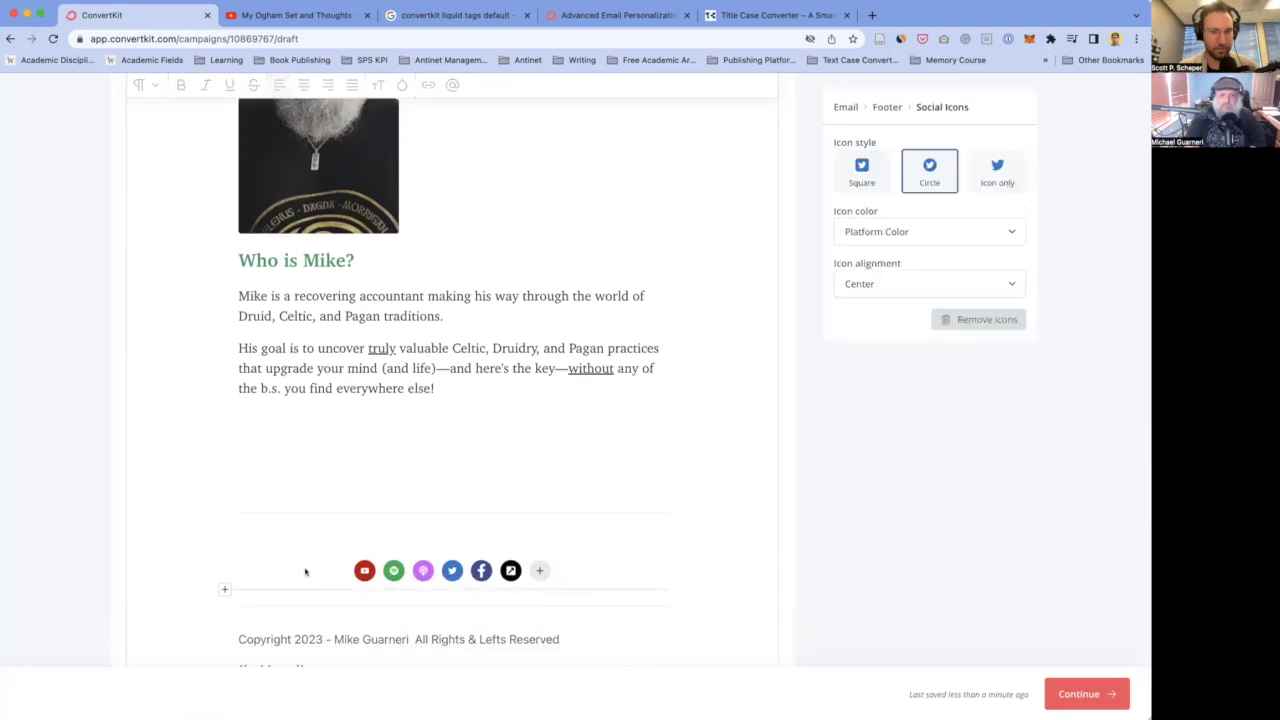
scroll(259, 471, "up", 2)
scroll(302, 400, "up", 4)
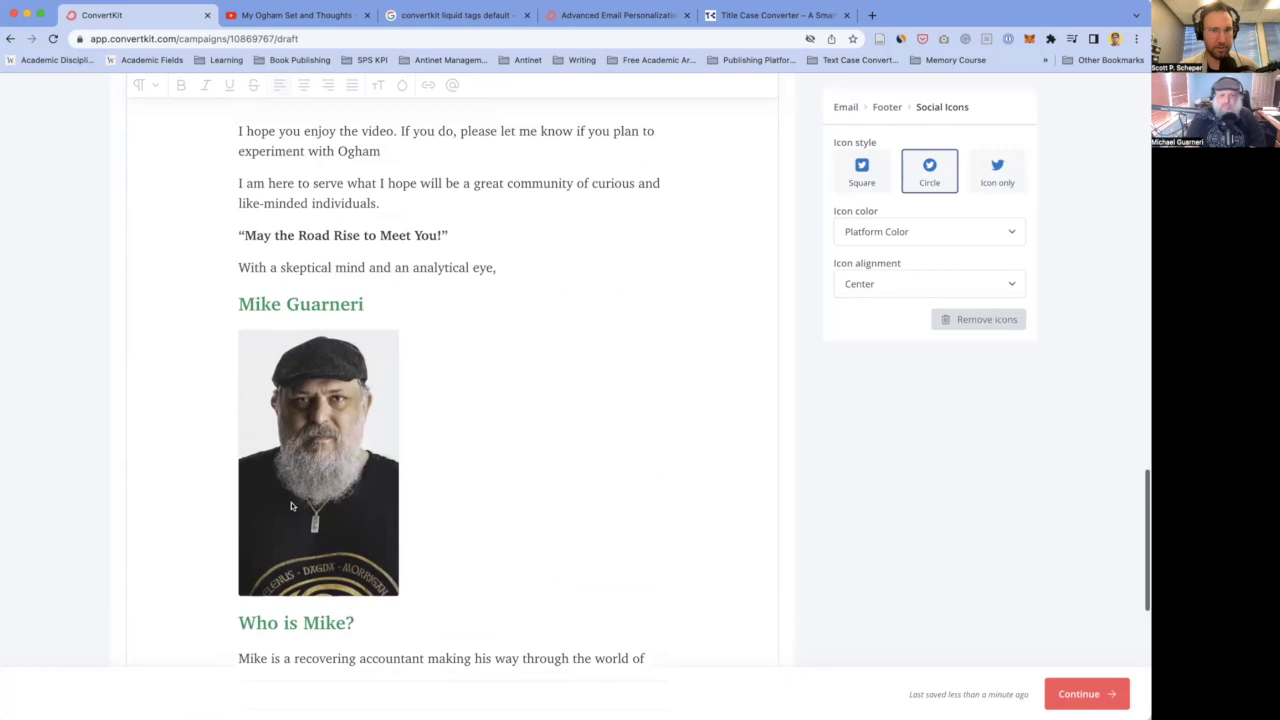
scroll(340, 600, "down", 4)
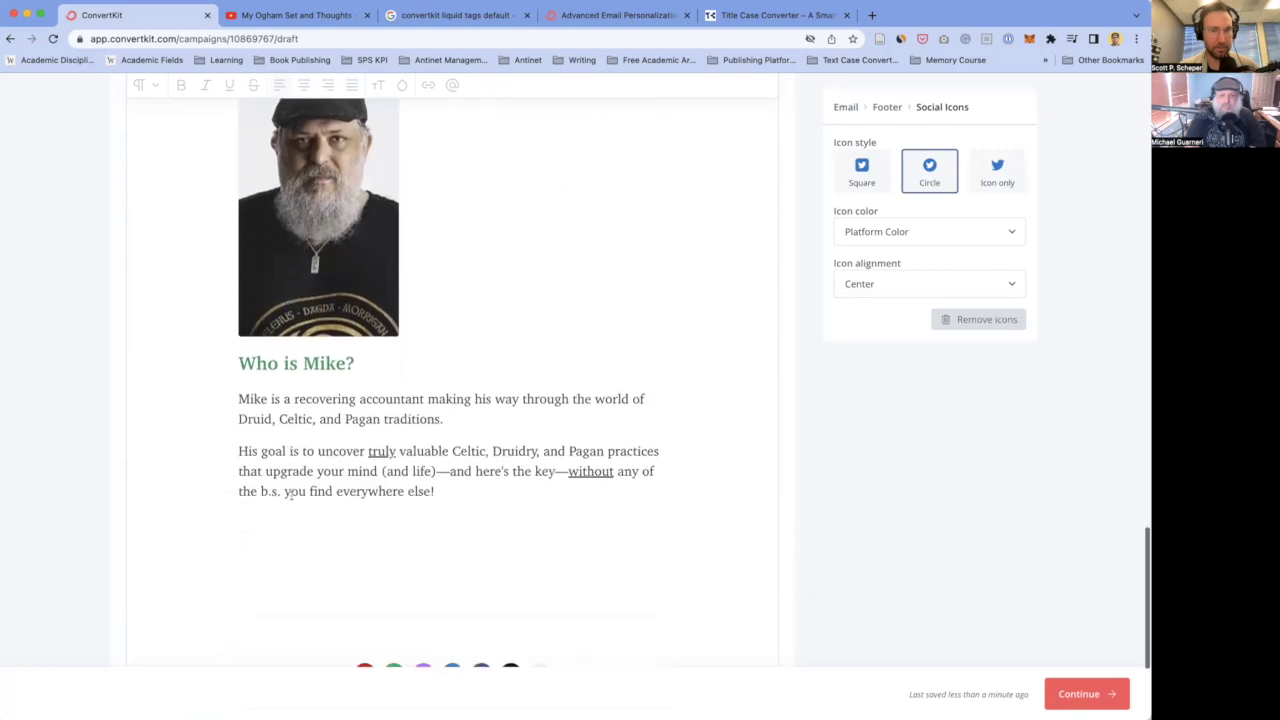
scroll(345, 641, "down", 2)
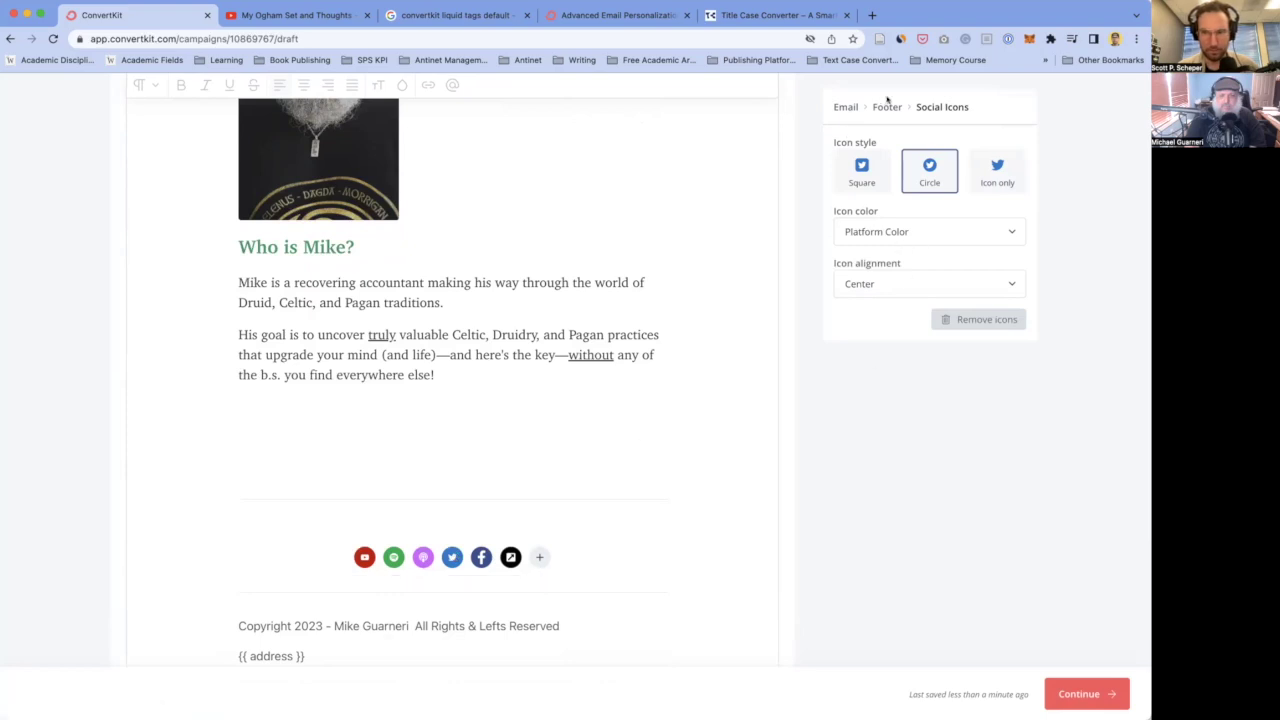
- Check the whole-footer and podcast icon settings, then return to the social icons row settings
left_click(887, 107)
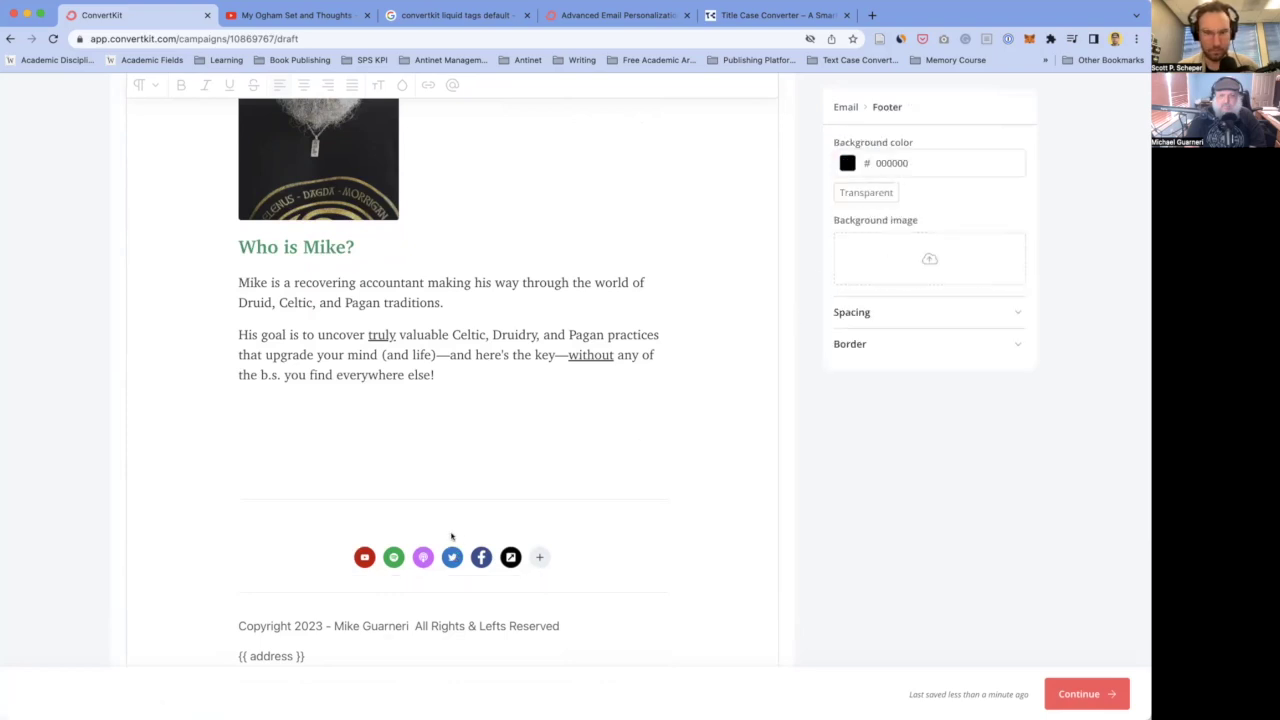
left_click(420, 557)
left_click(305, 560)
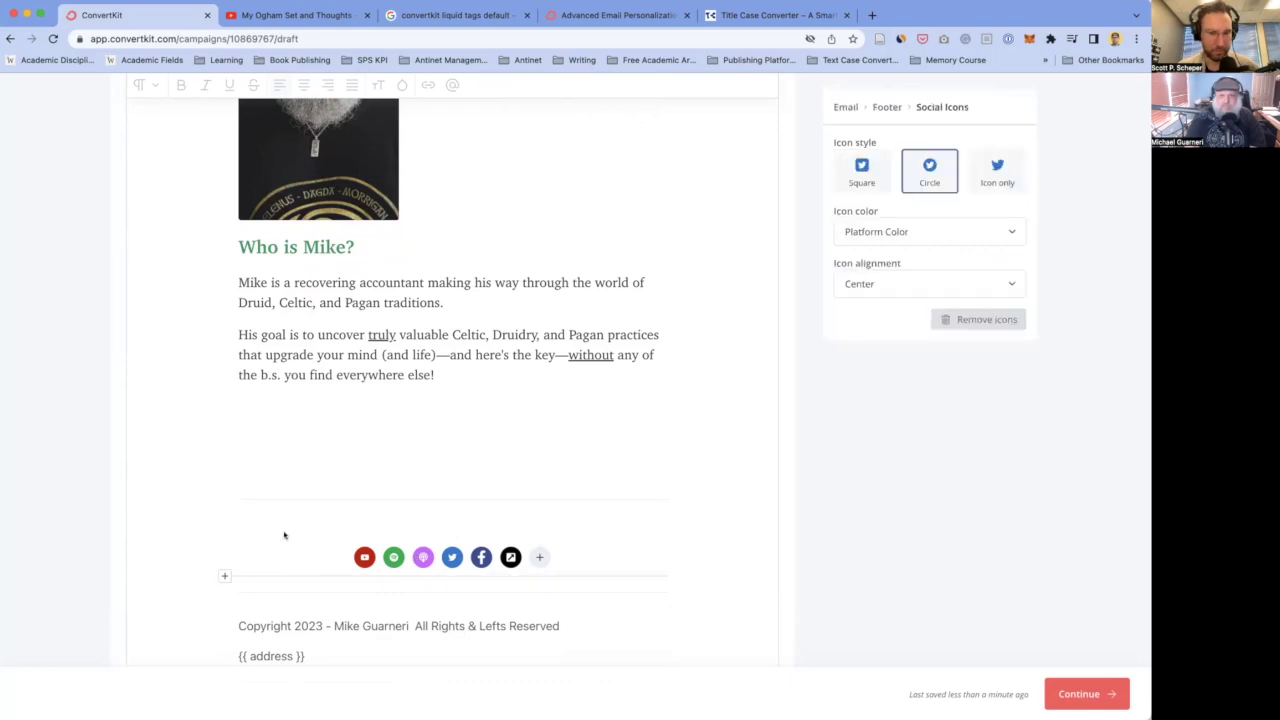
scroll(284, 535, "up", 1)
scroll(284, 535, "down", 2)
scroll(284, 535, "down", 1)
scroll(284, 535, "up", 1)
scroll(284, 535, "up", 1)
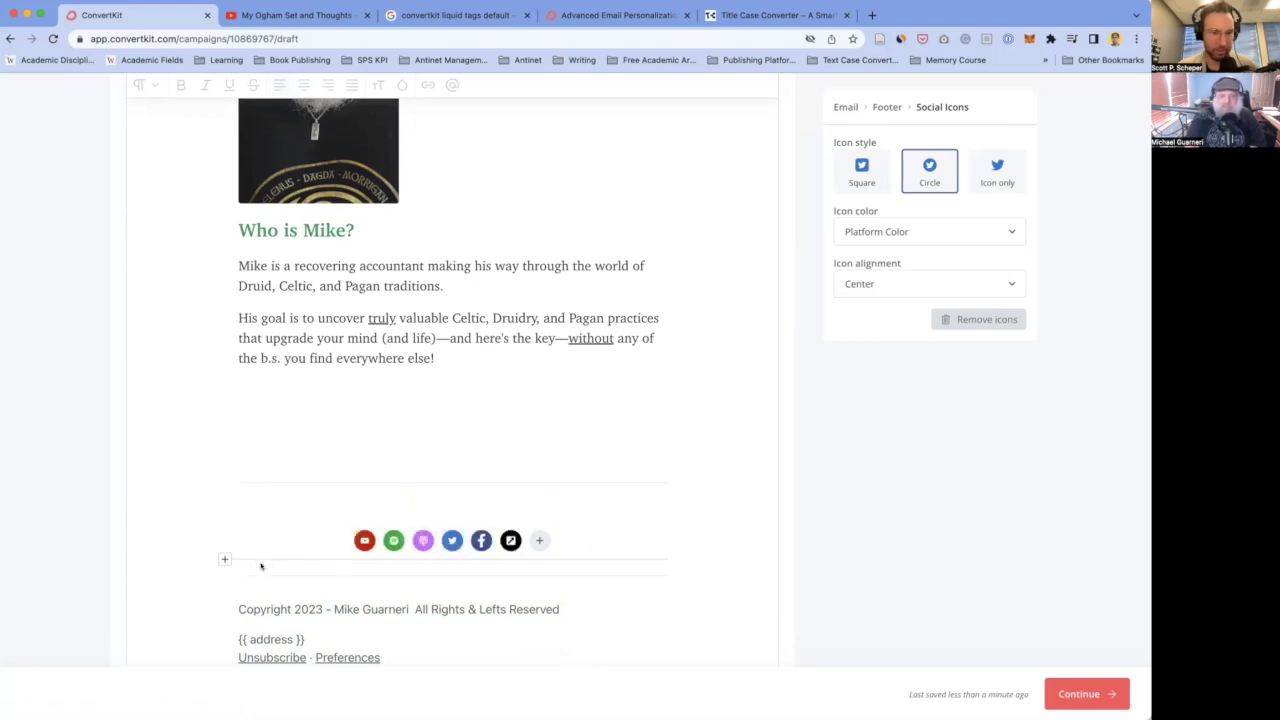
scroll(257, 540, "down", 1)
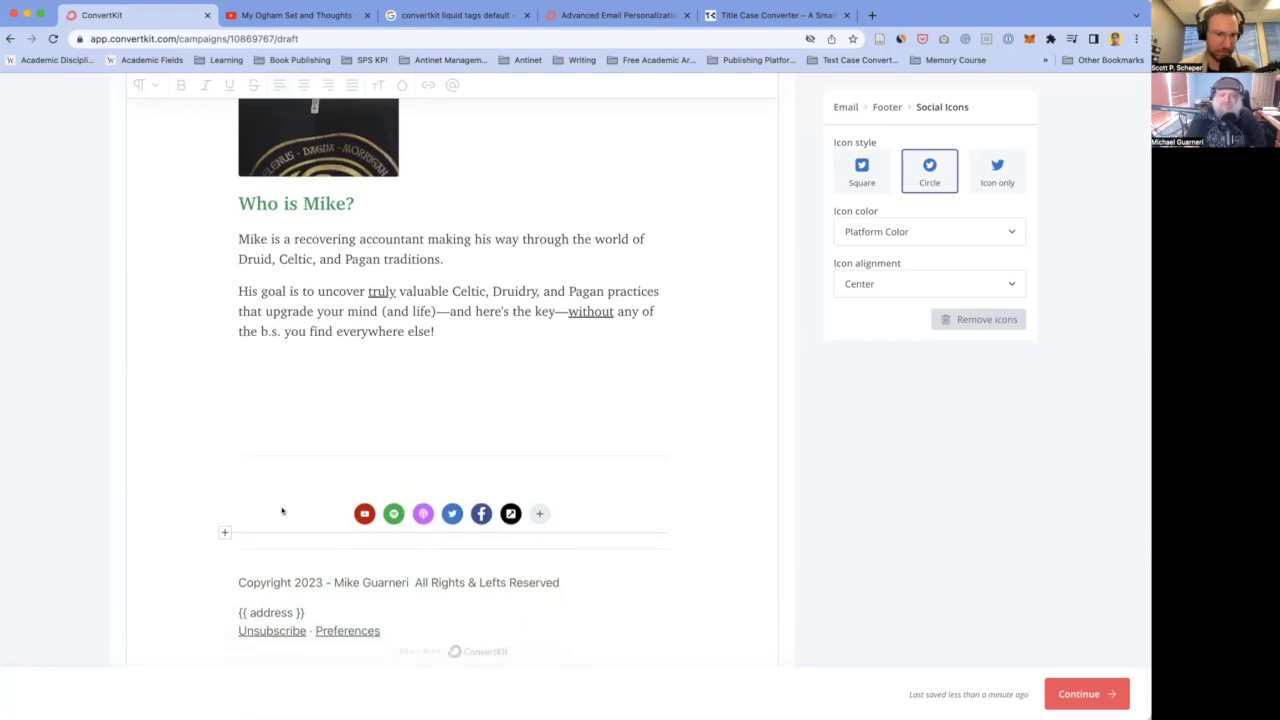
left_click(354, 341)
- Delete the entire social icons row from the footer, confirming the deletion
left_click(286, 521)
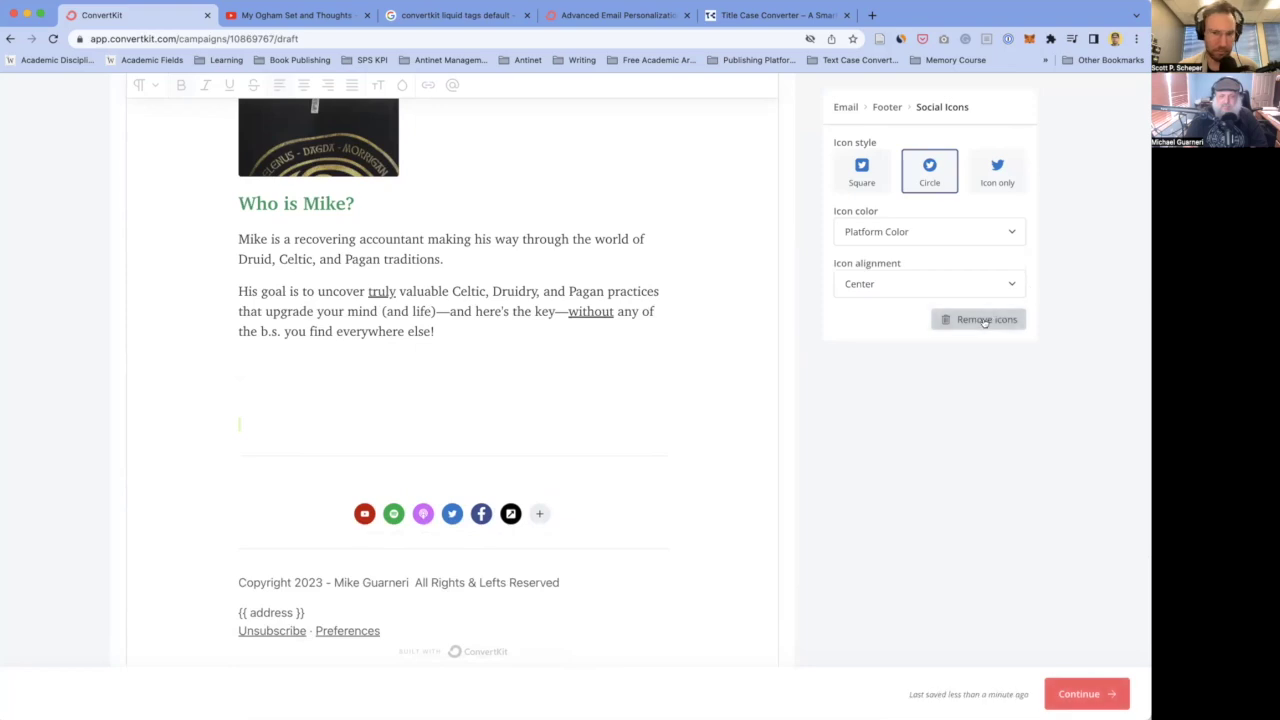
left_click(985, 320)
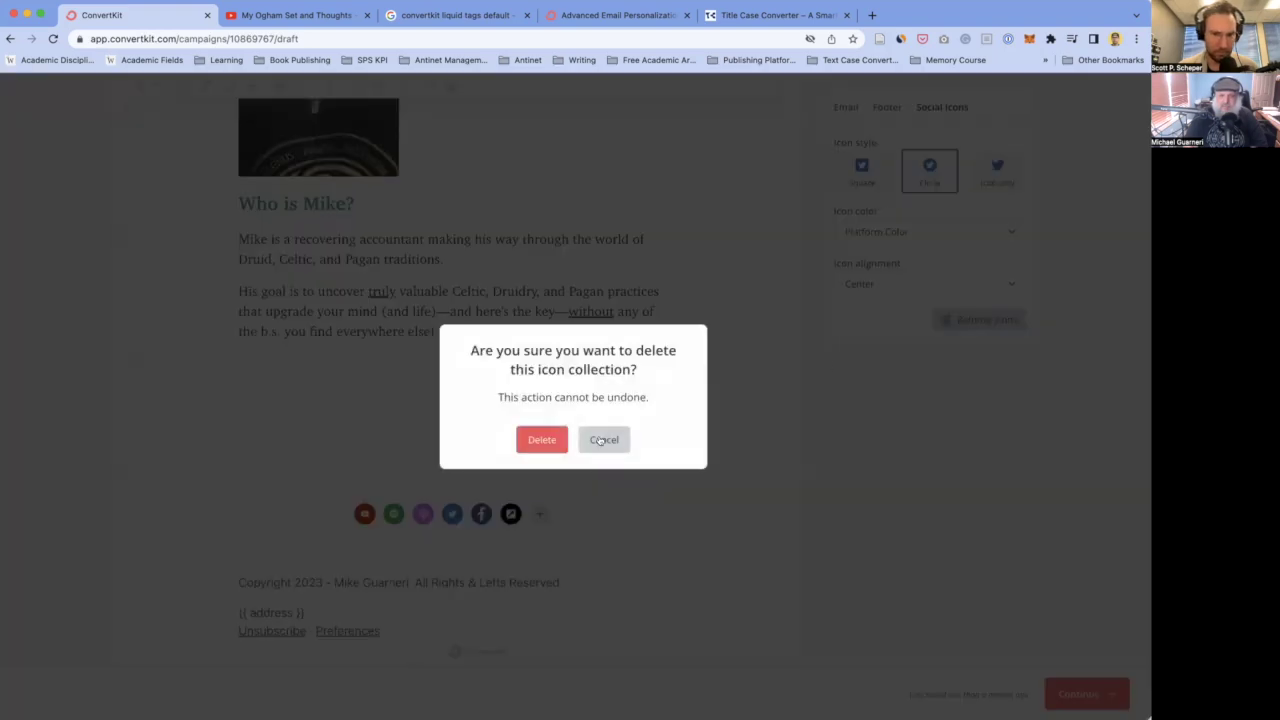
left_click(541, 440)
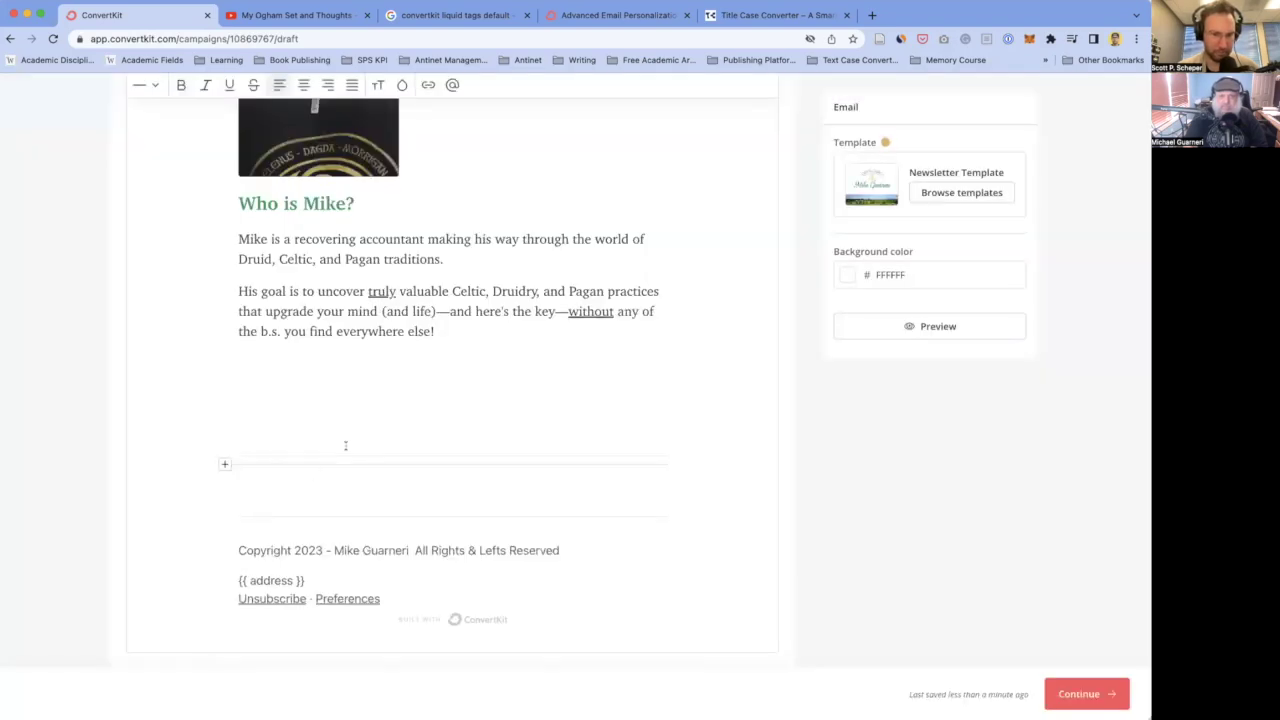
- Remove the leftover empty lines beneath the bio
left_click(277, 421)
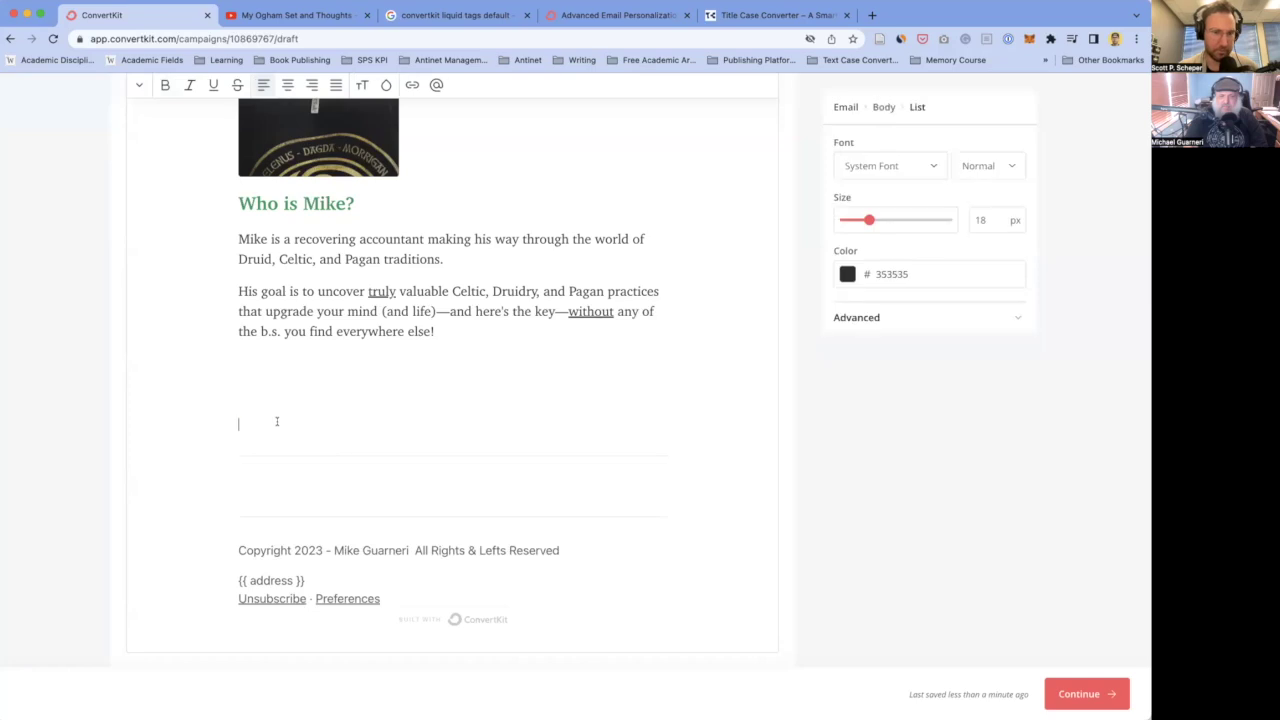
left_click(375, 441)
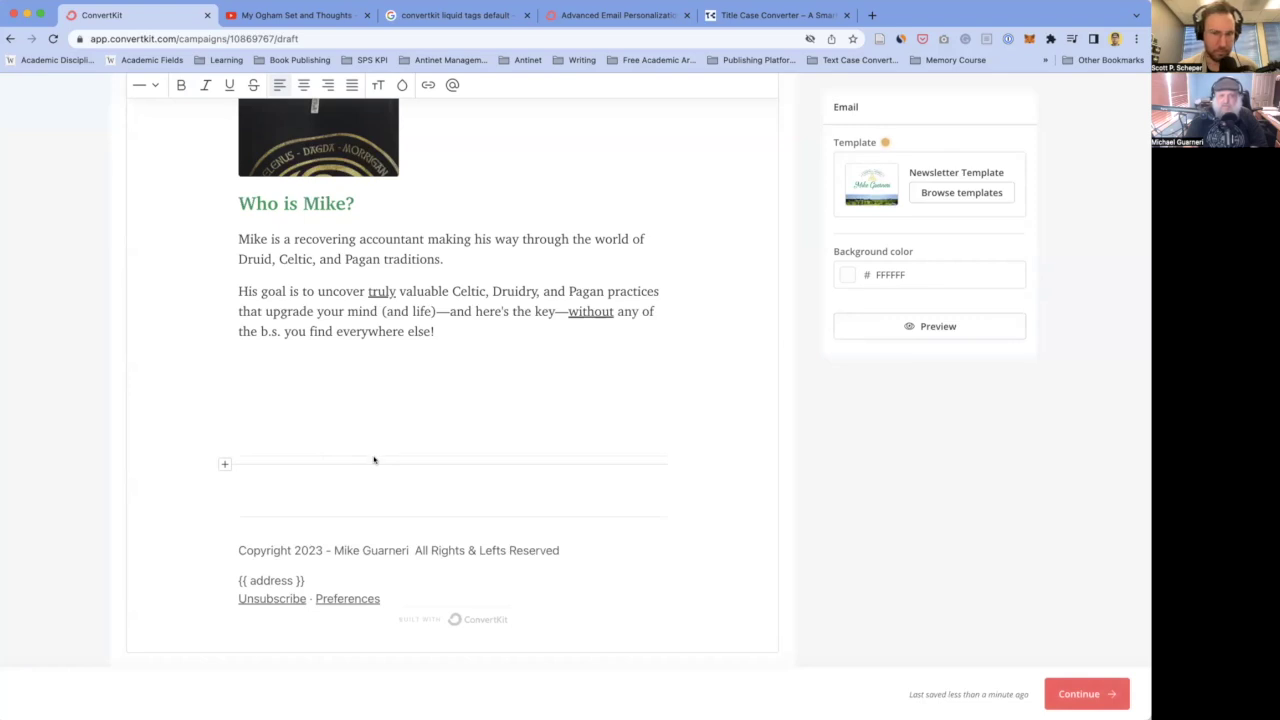
key("Return")
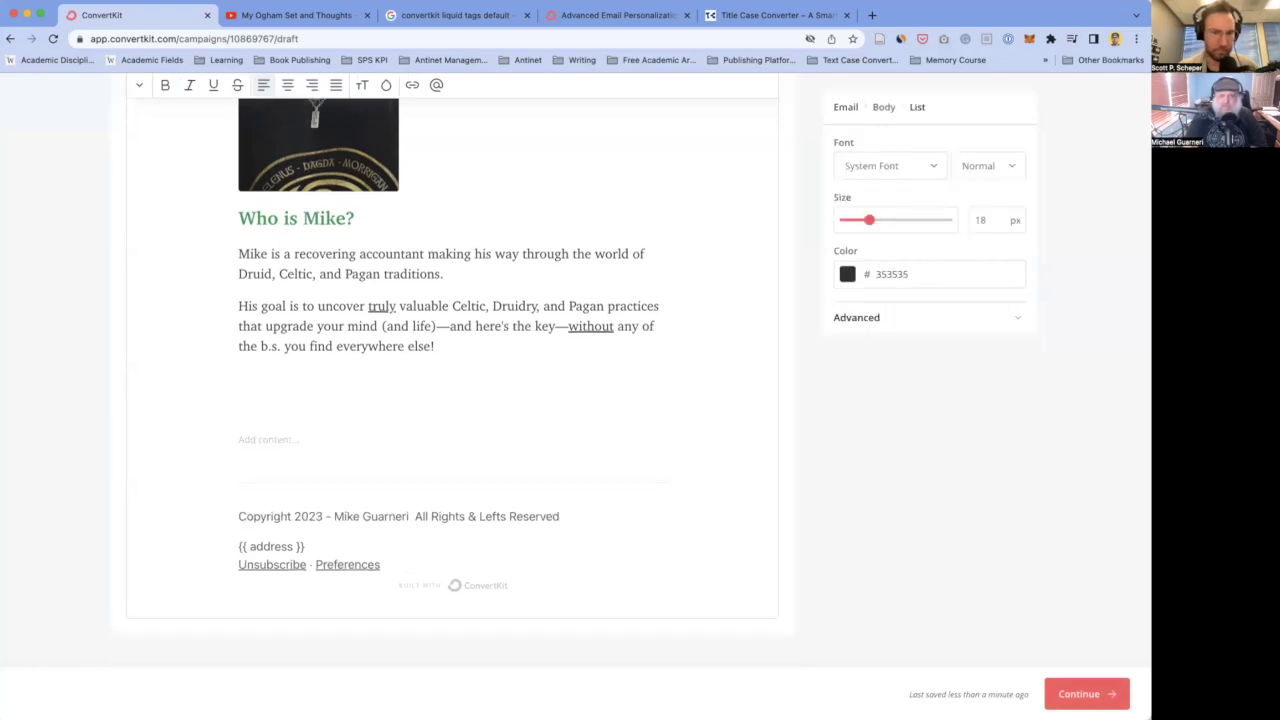
key("BackSpace")
key("BackSpace")
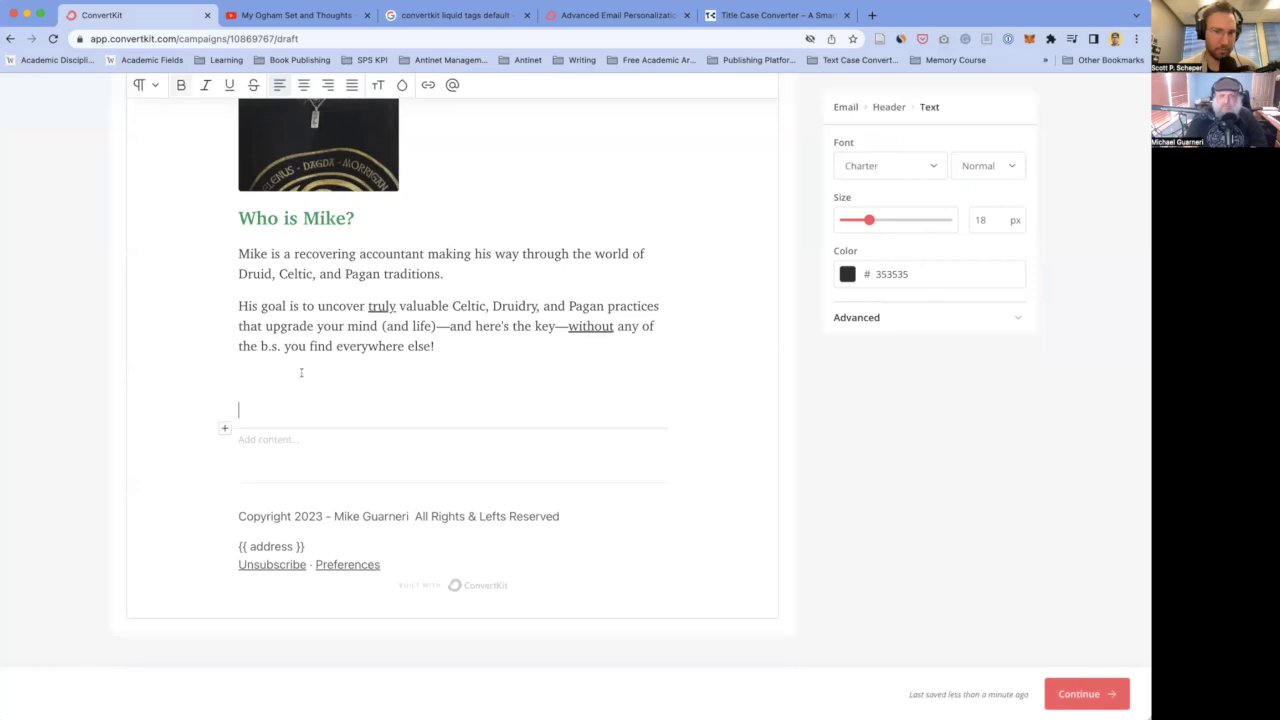
key("BackSpace")
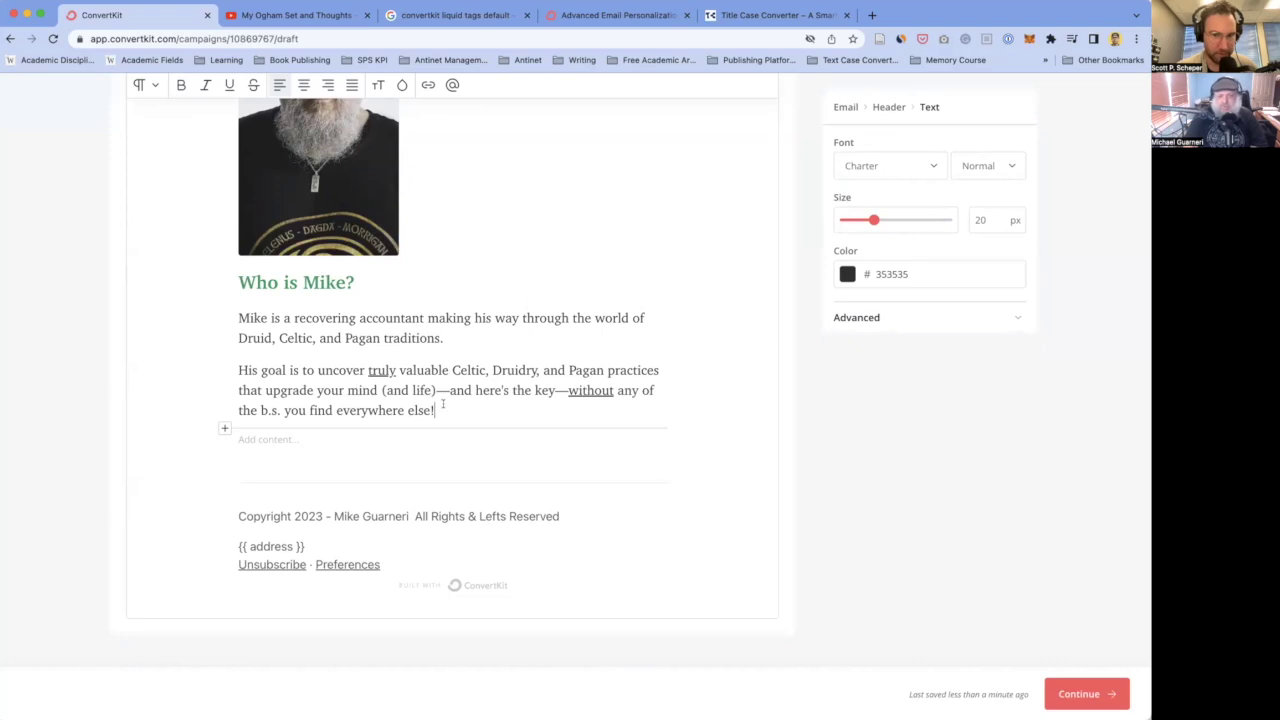
scroll(398, 391, "up", 2)
scroll(371, 377, "down", 1)
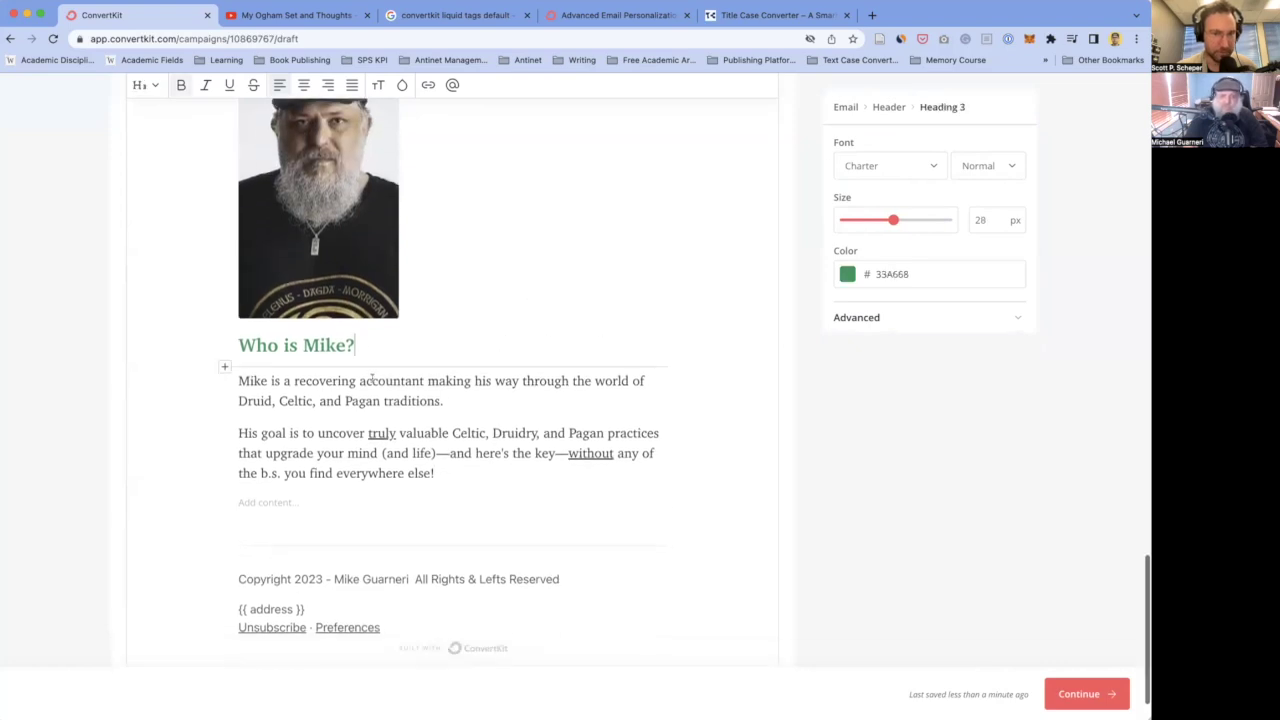
scroll(371, 377, "up", 2)
scroll(372, 378, "down", 2)
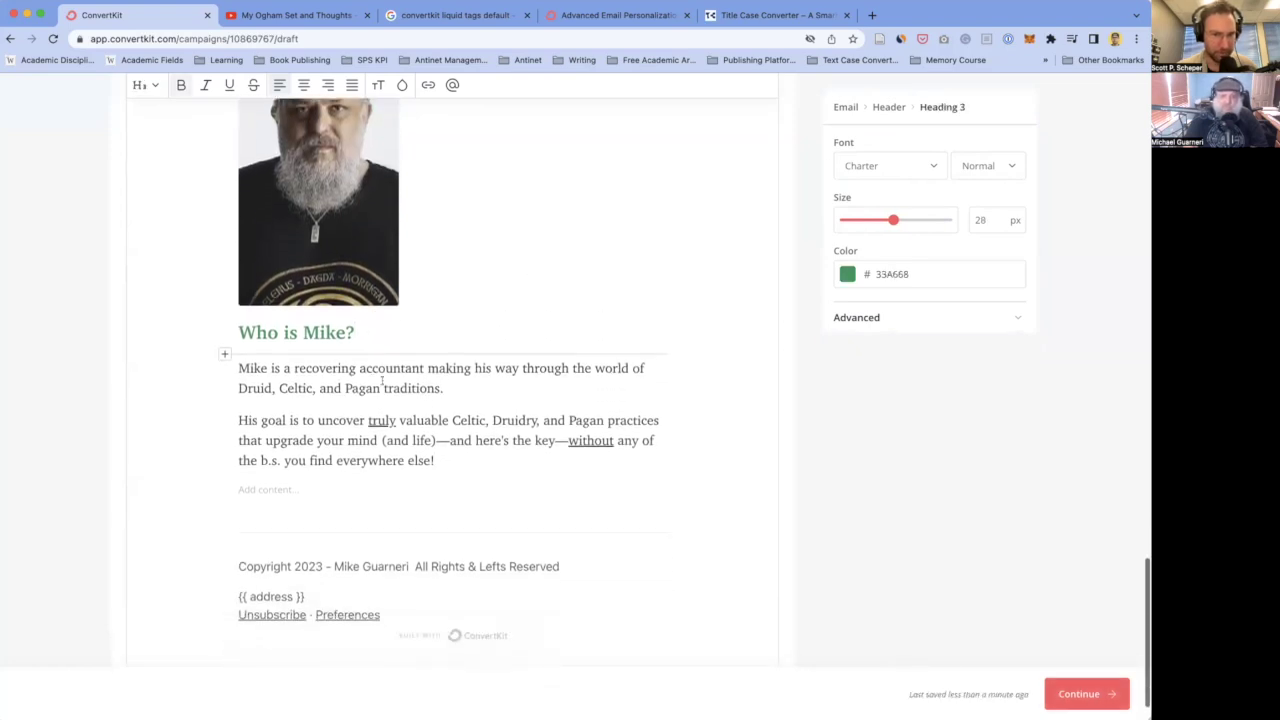
left_click(459, 451)
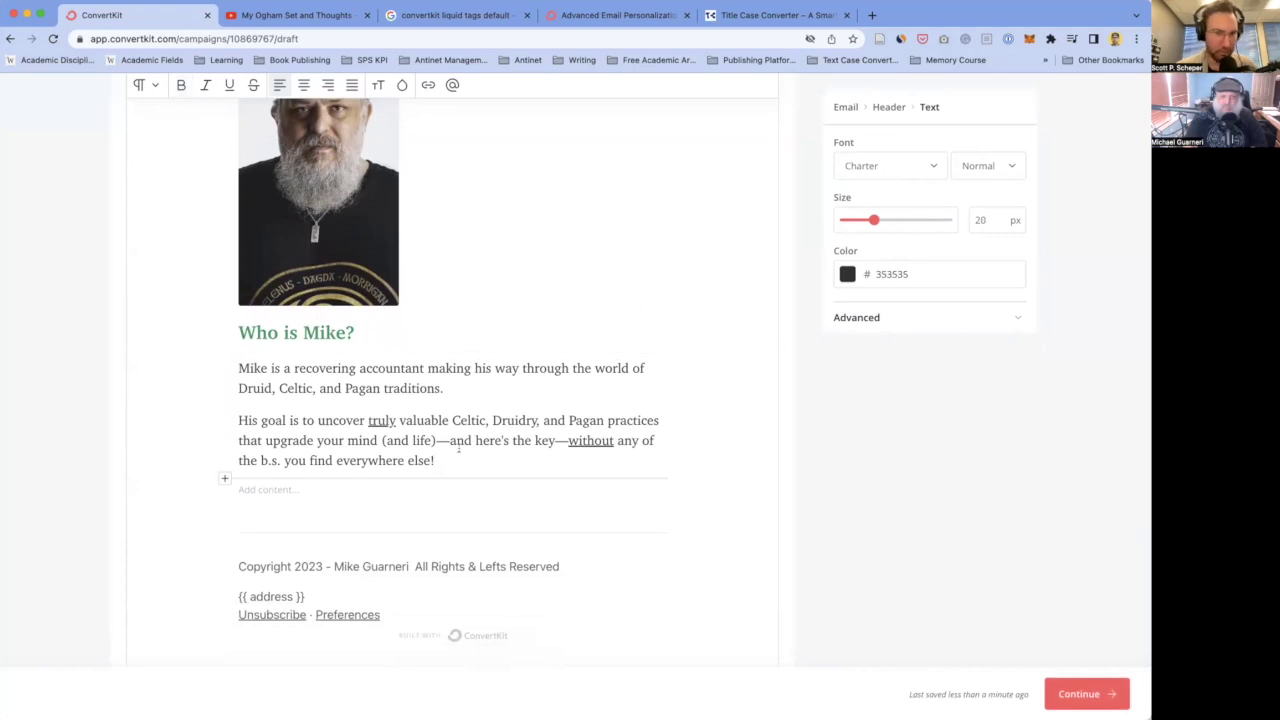
scroll(426, 445, "down", 1)
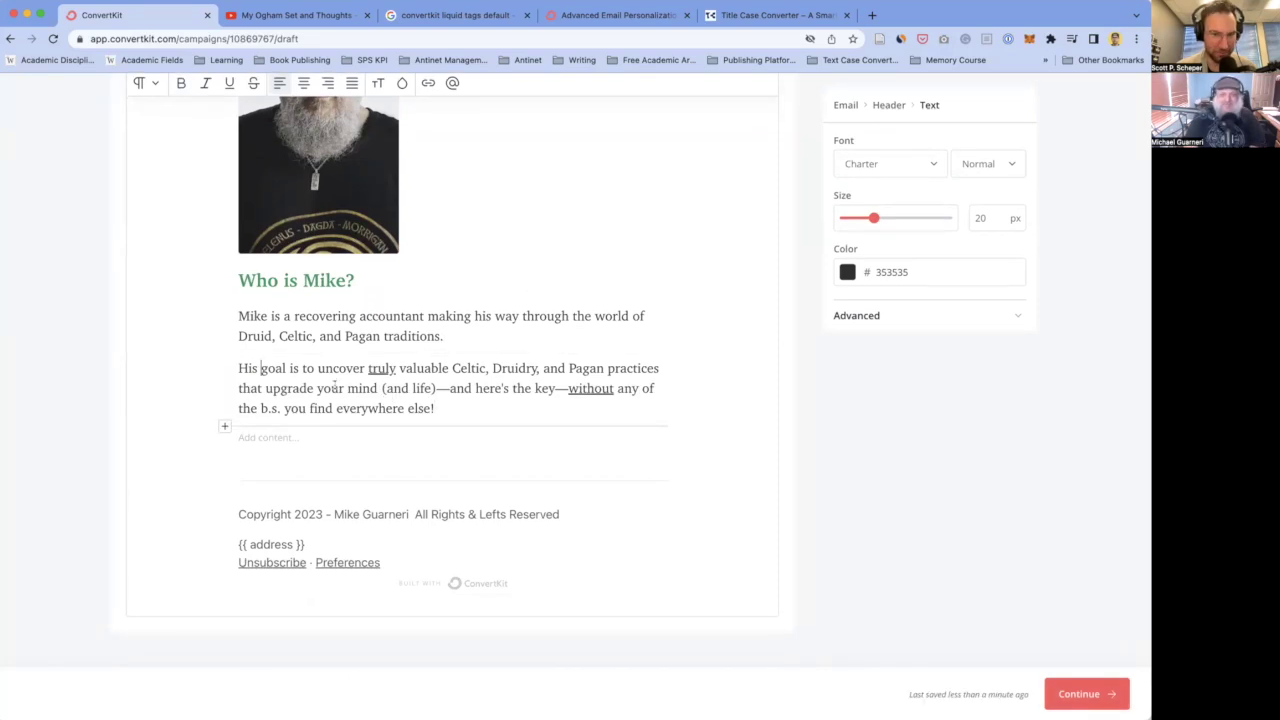
left_click(461, 339)
scroll(461, 339, "up", 5)
scroll(461, 339, "up", 20)
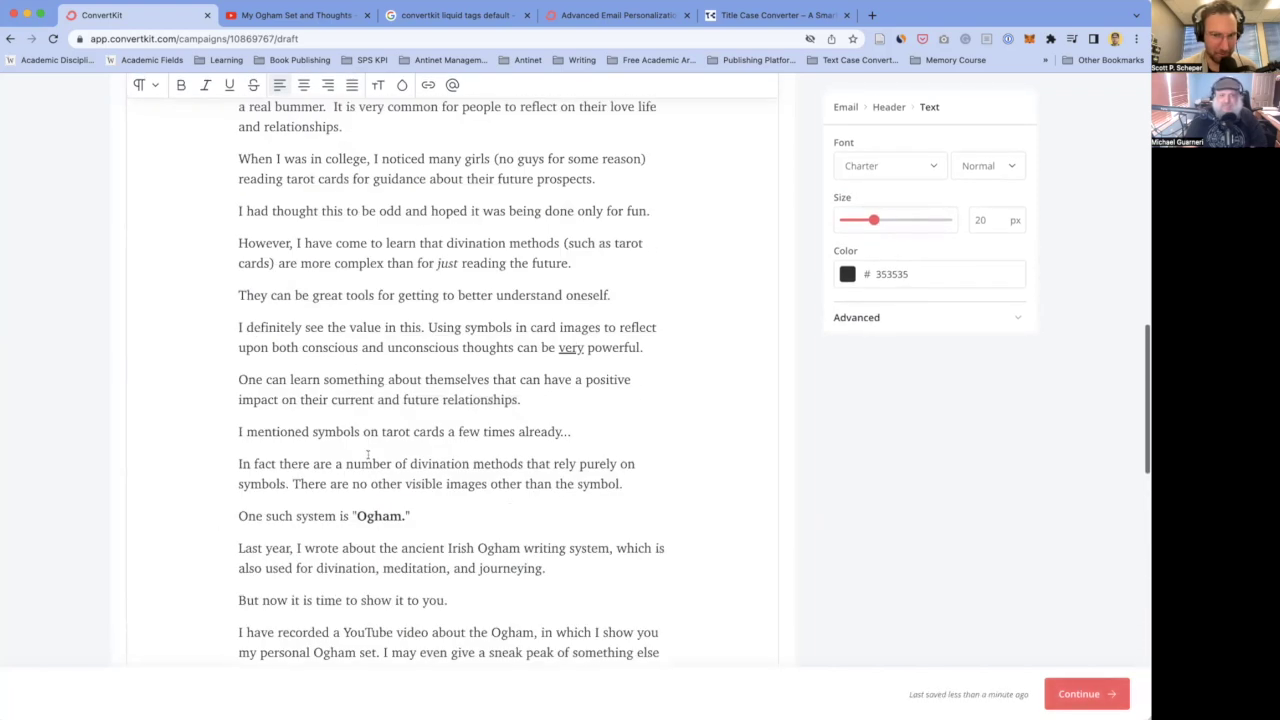
scroll(368, 455, "down", 20)
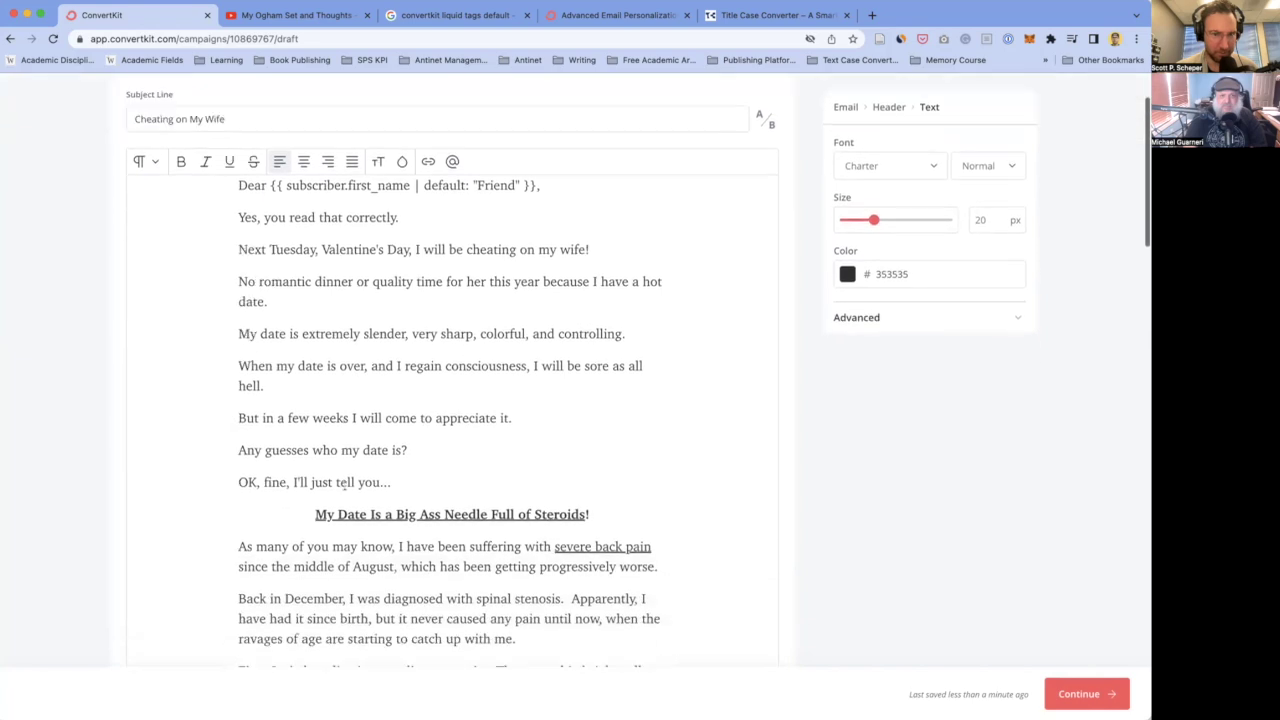
scroll(345, 488, "down", 1)
left_click(299, 439)
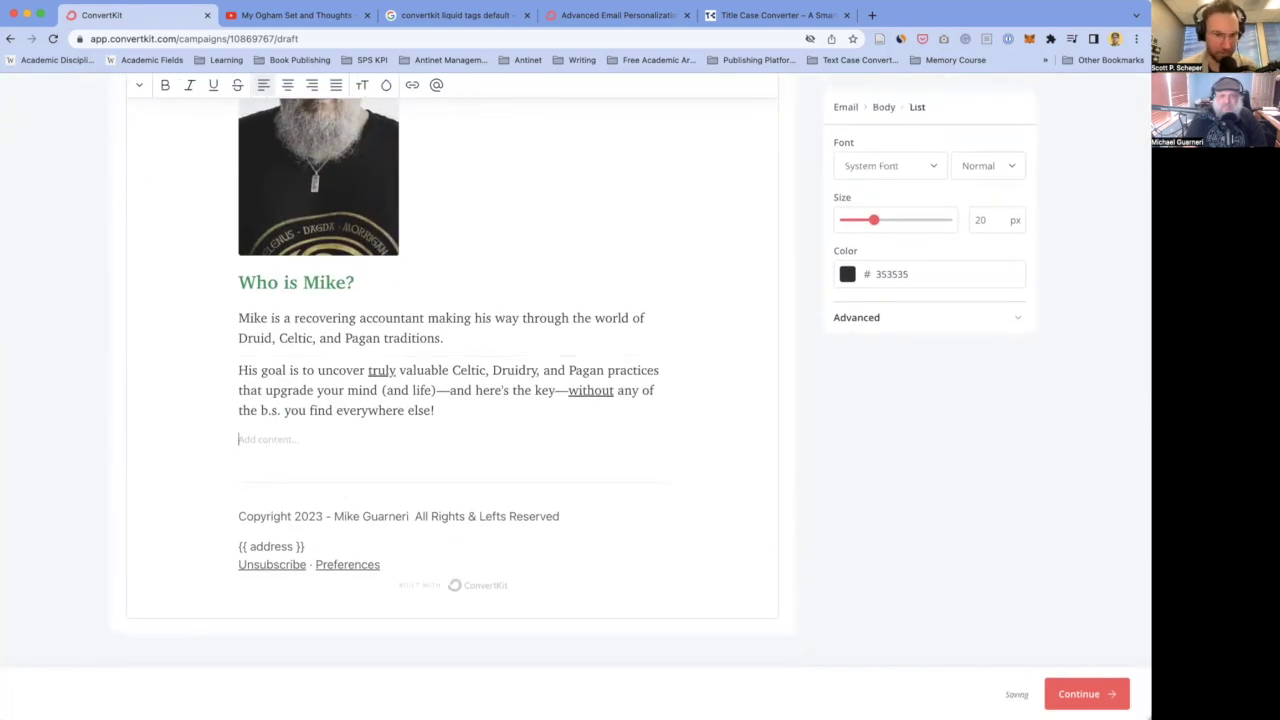
left_click(469, 411)
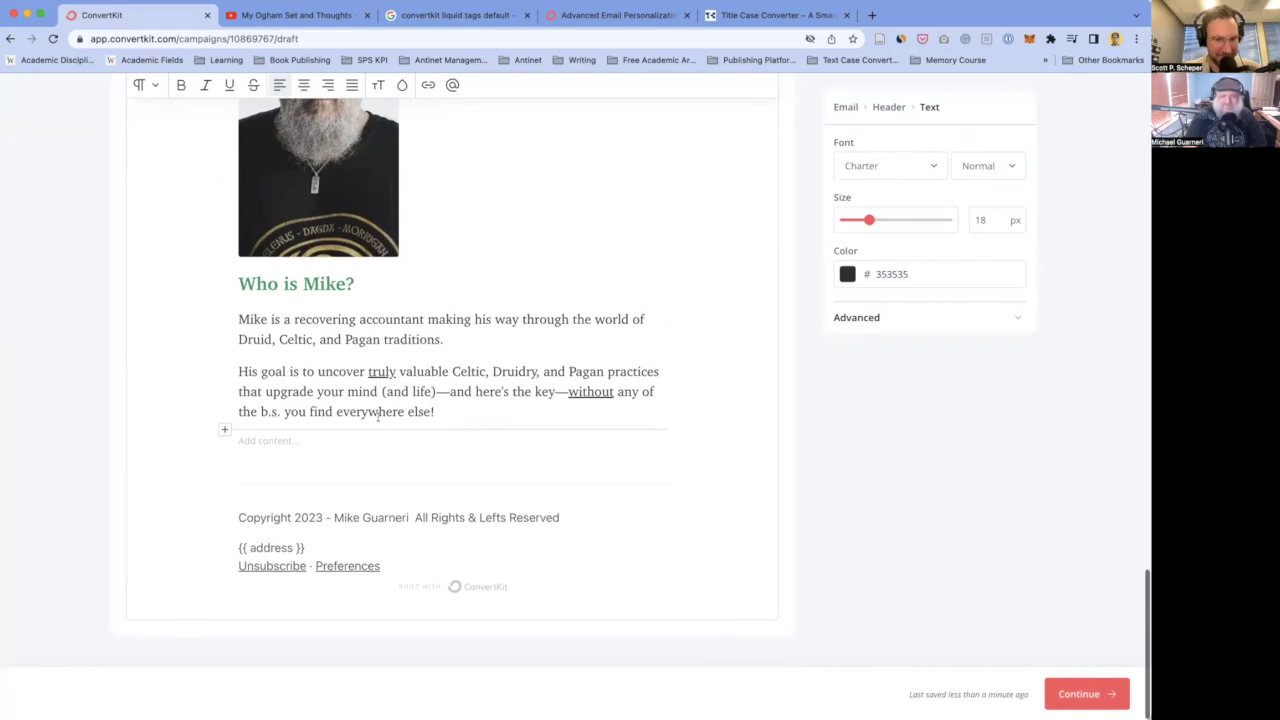
left_click(313, 518)
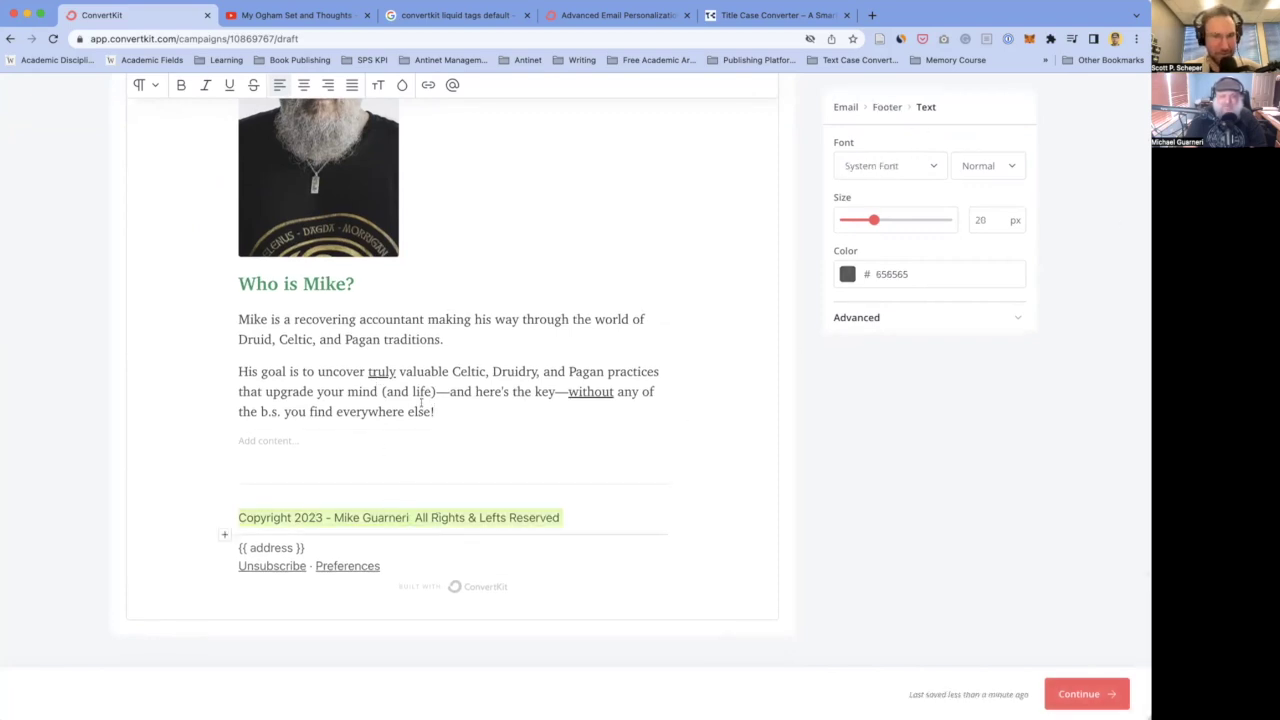
- Center the copyright, {{ address }} and Unsubscribe · Preferences lines in the footer
left_click(304, 85)
left_click(376, 540)
key("super+a")
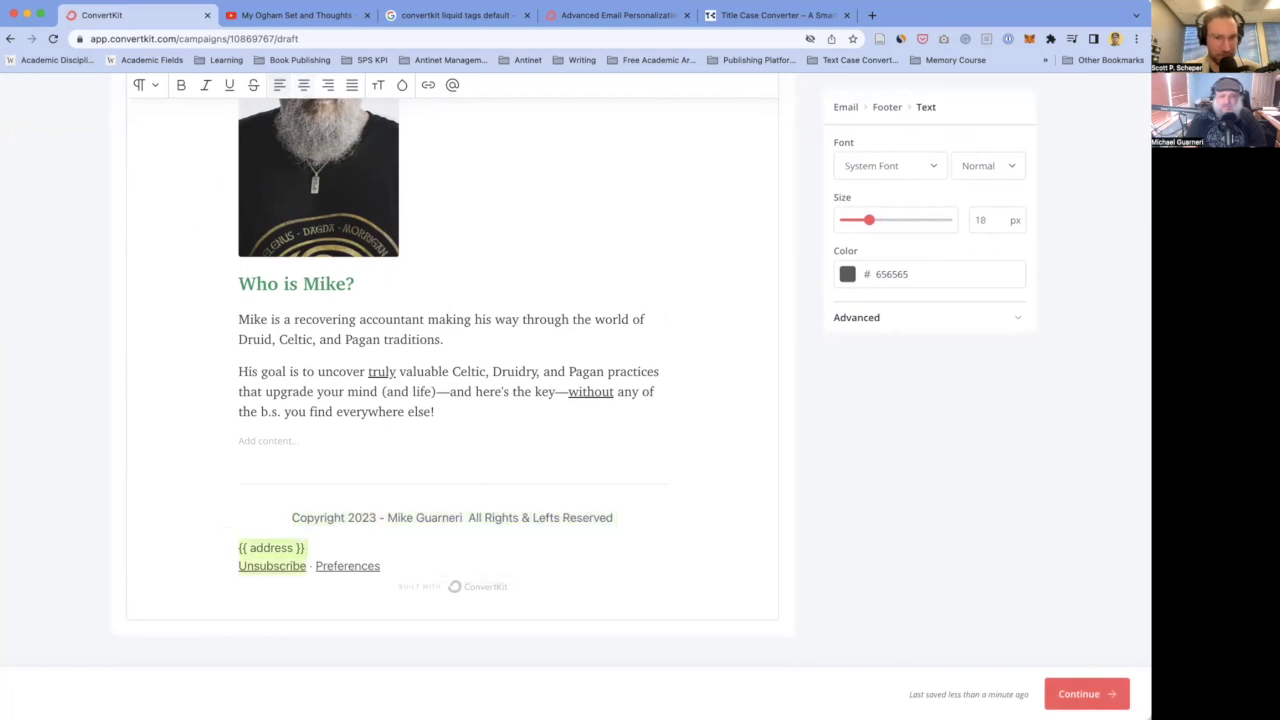
left_click(304, 85)
left_click(397, 474)
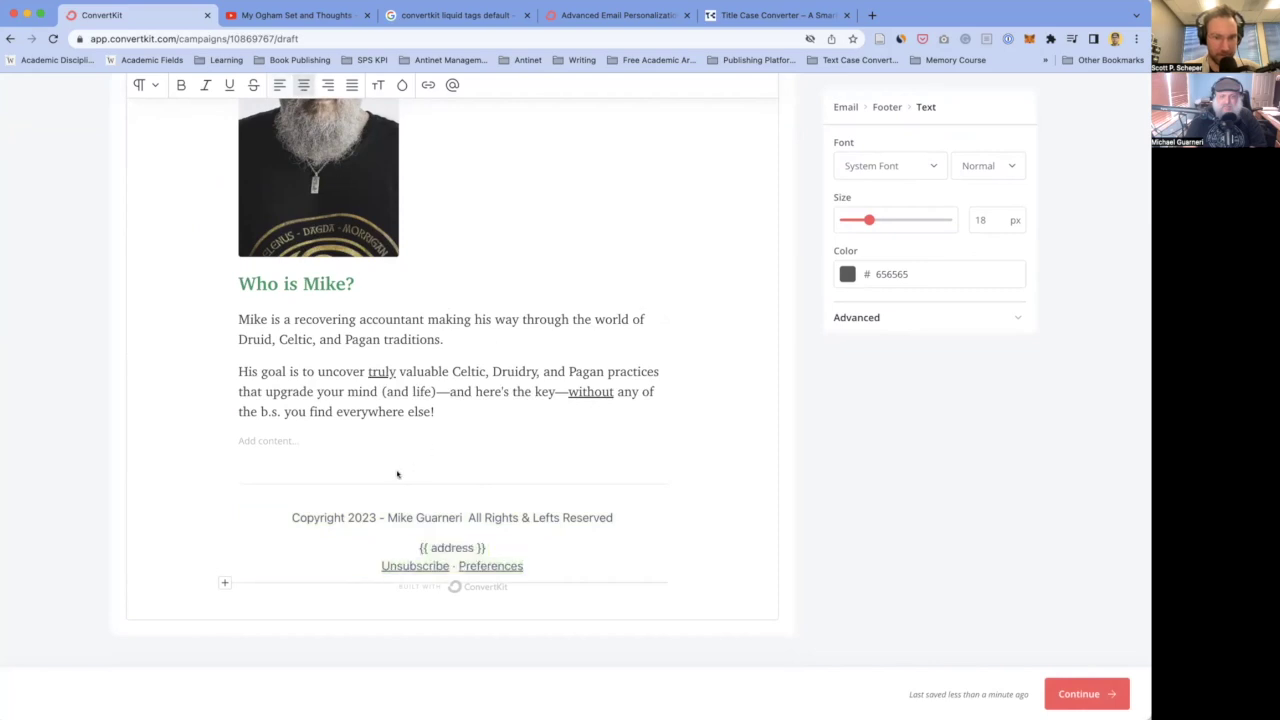
- Toggle the Built with ConvertKit badge on and back off, leaving it hidden
left_click(277, 439)
left_click(454, 406)
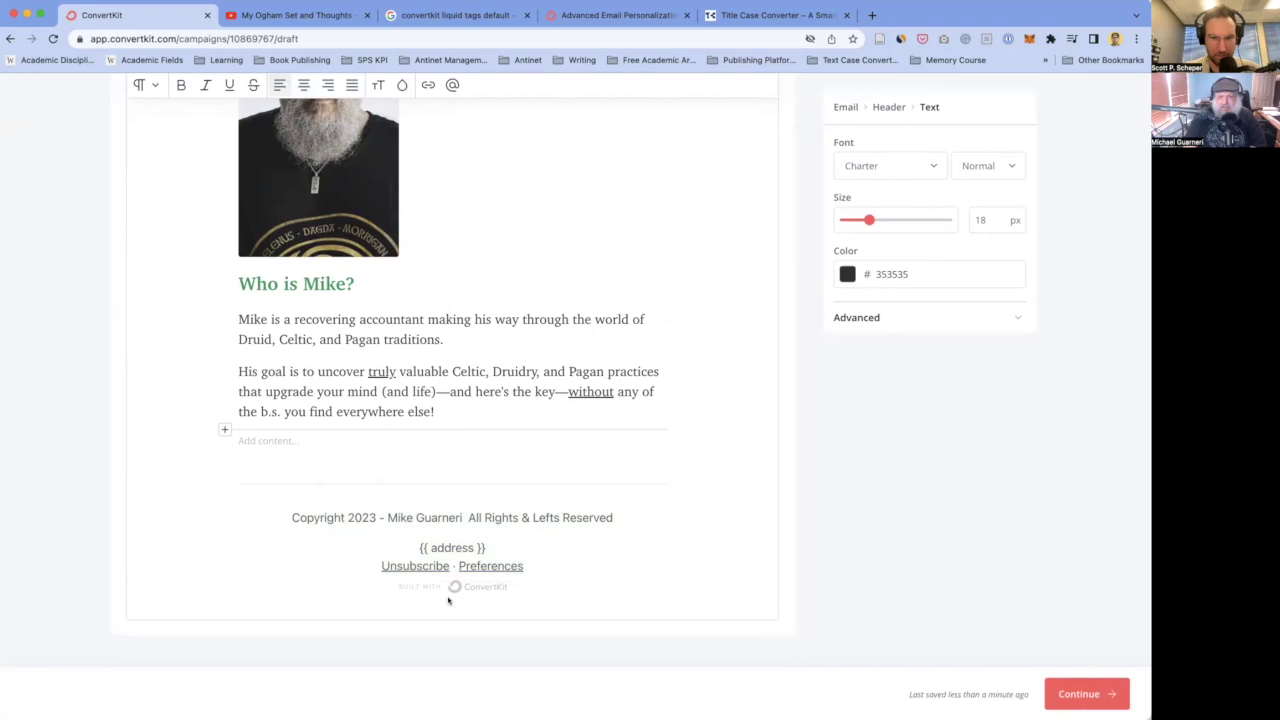
left_click(528, 566)
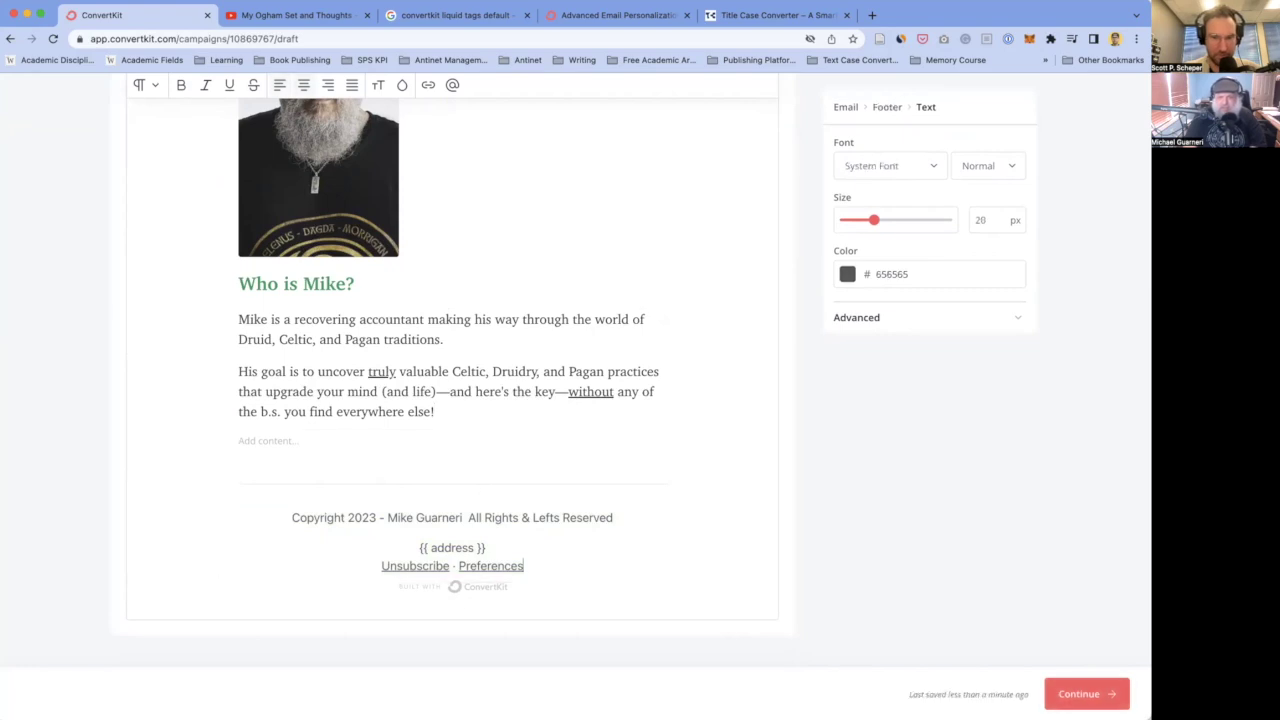
left_click(486, 587)
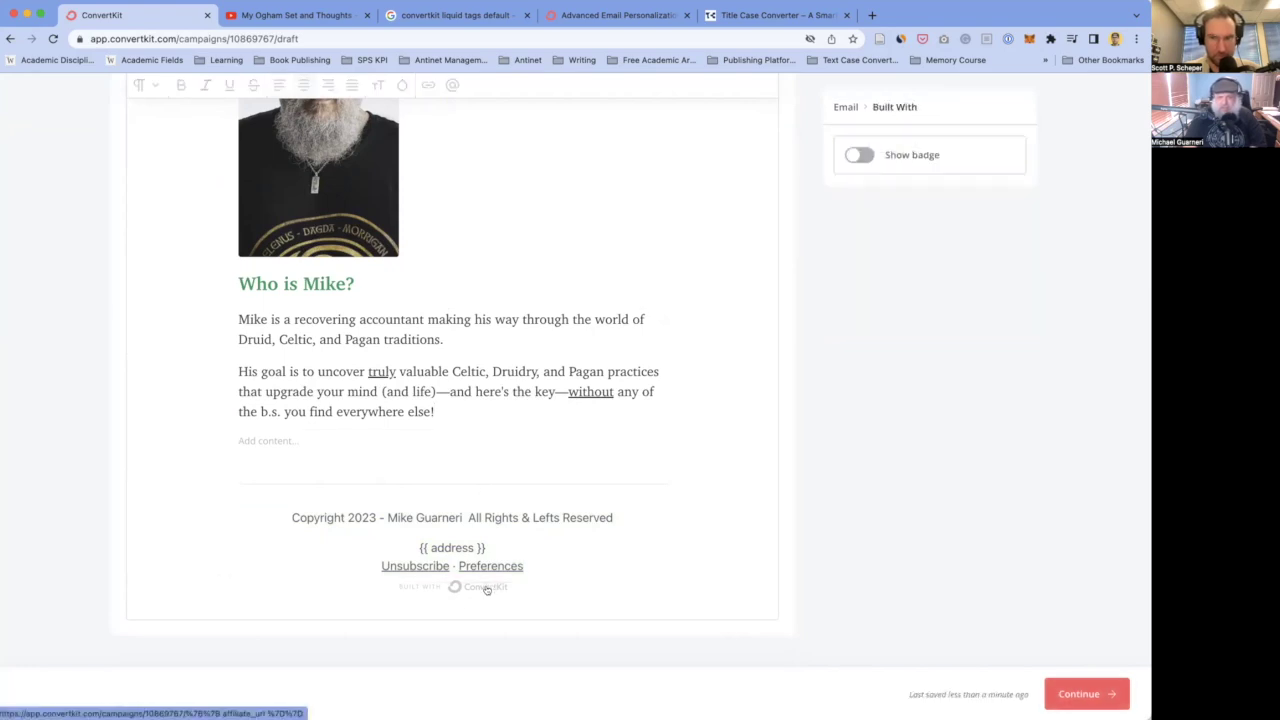
left_click(858, 153)
left_click(858, 153)
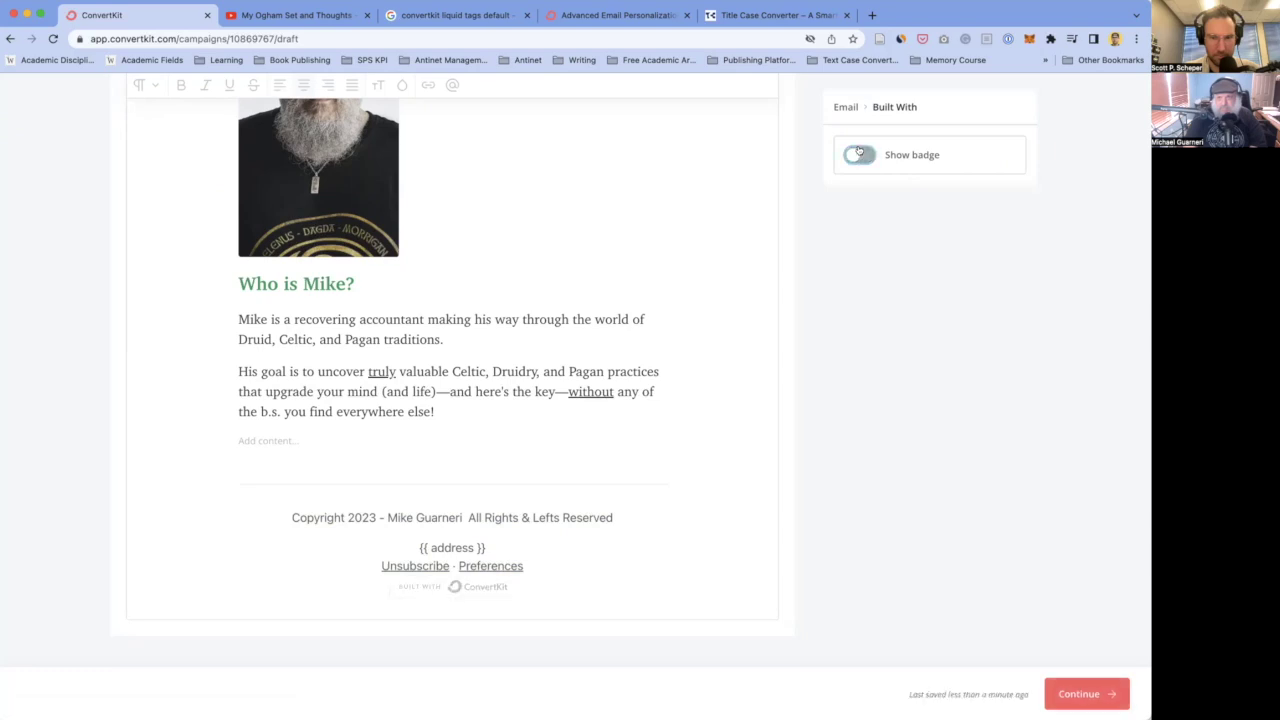
left_click(459, 411)
scroll(465, 390, "up", 2)
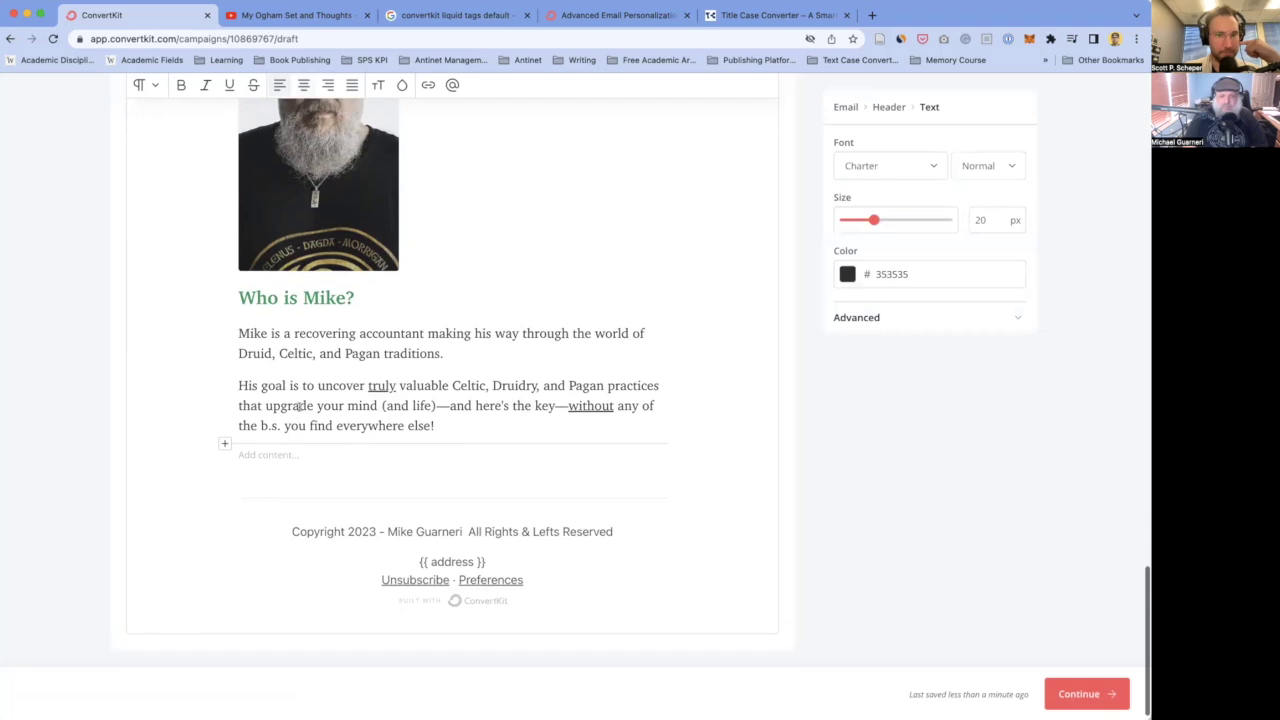
- Move the 'If you do, please let me know…' sentence into its own paragraph
scroll(468, 372, "up", 5)
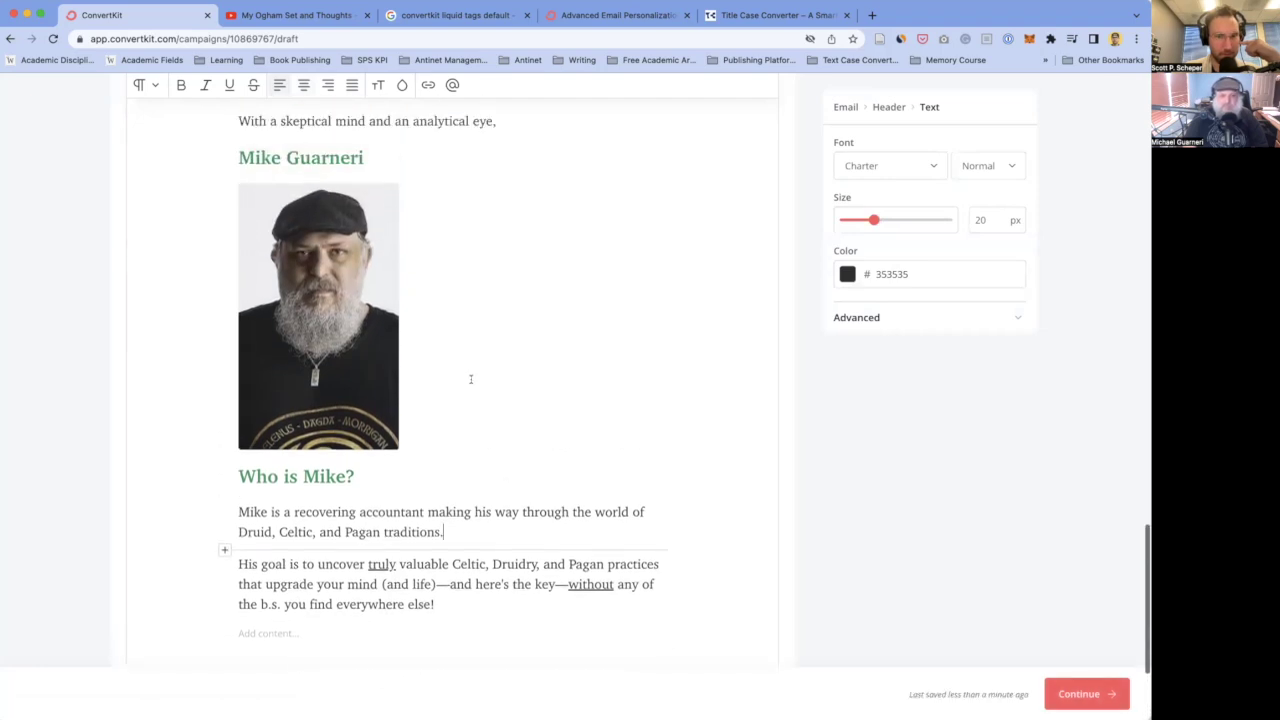
scroll(470, 379, "up", 4)
left_click(336, 380)
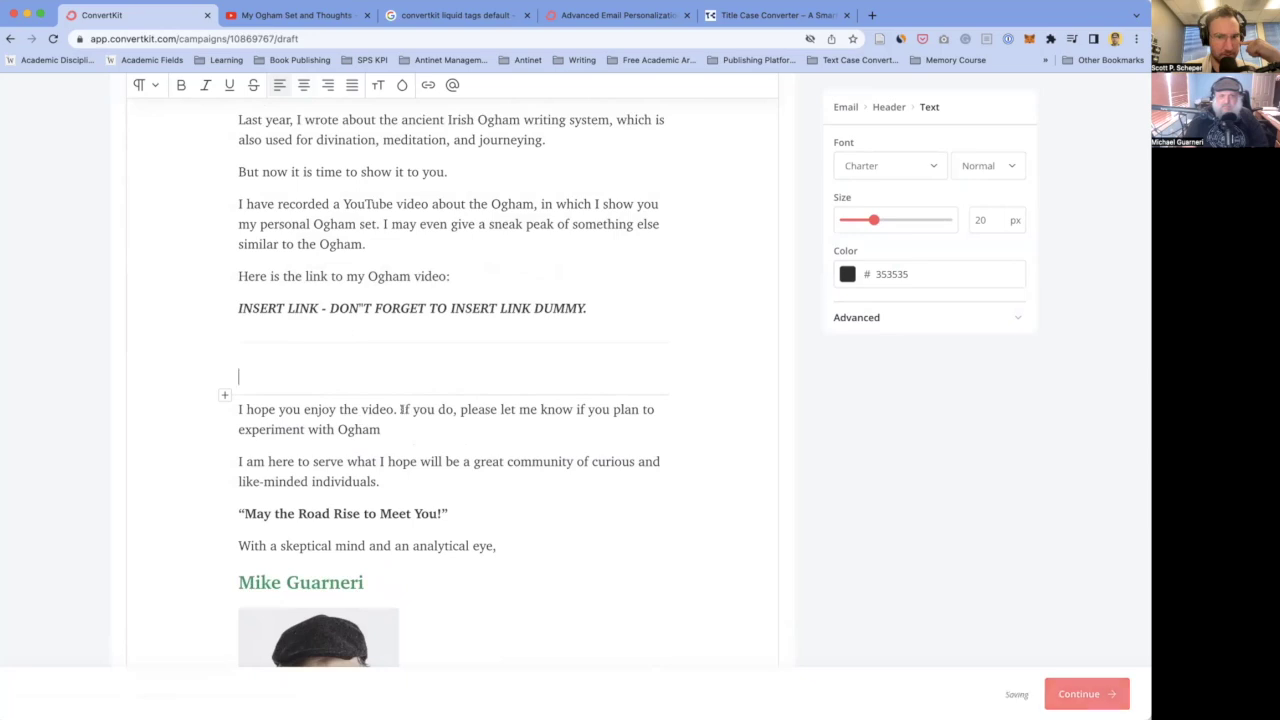
left_click(401, 409)
key("BackSpace")
key("Return")
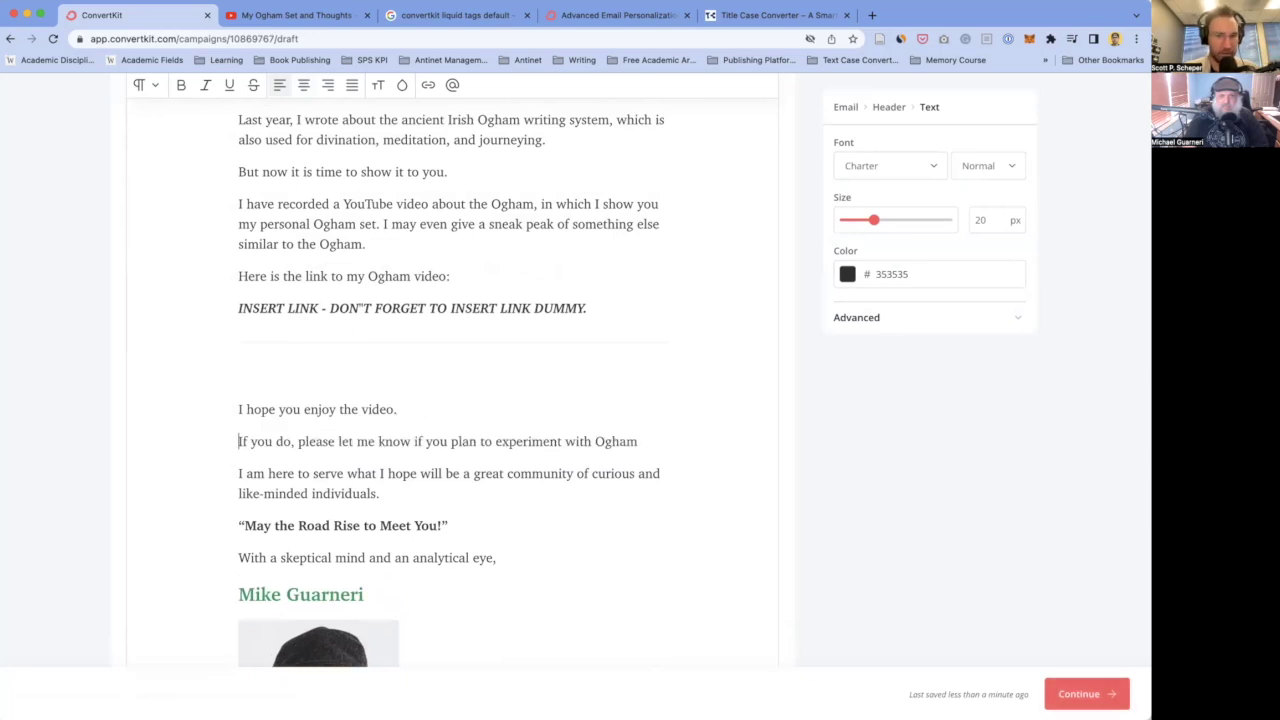
- End the request with 'by leaving a comment!' and make the line bold, not underlined
double_click(345, 441)
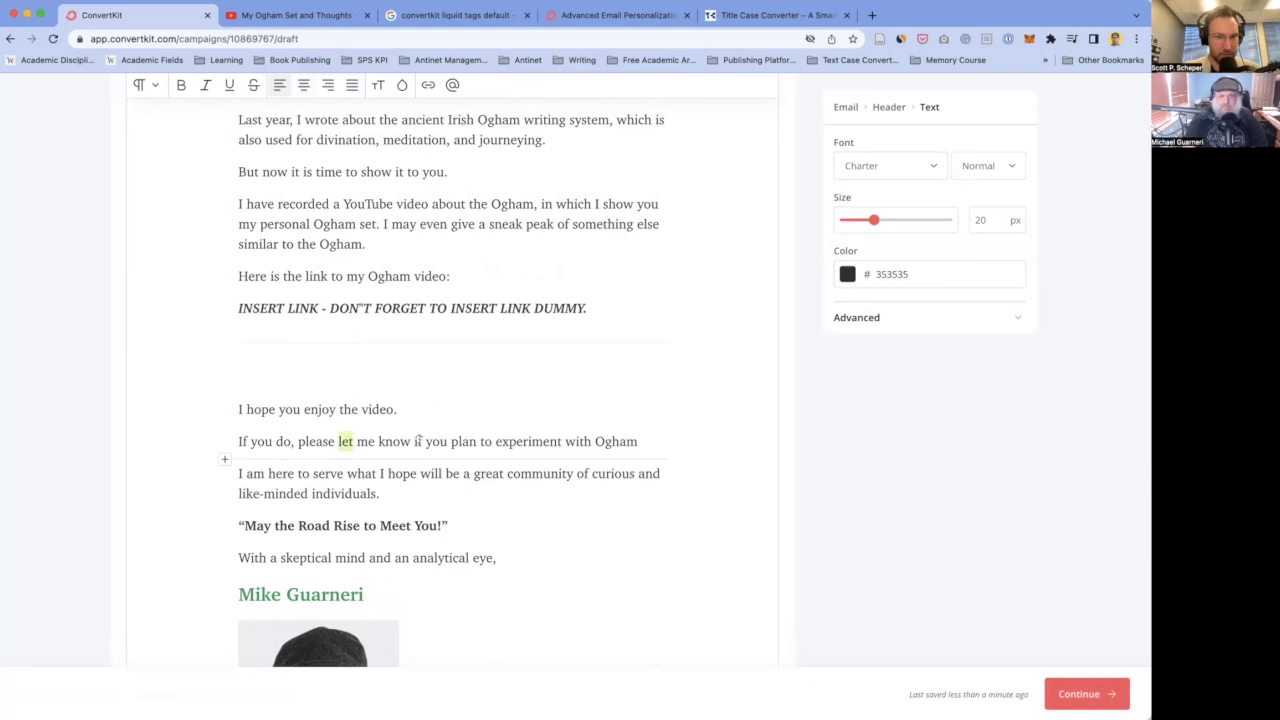
left_click_drag(412, 441, 636, 441)
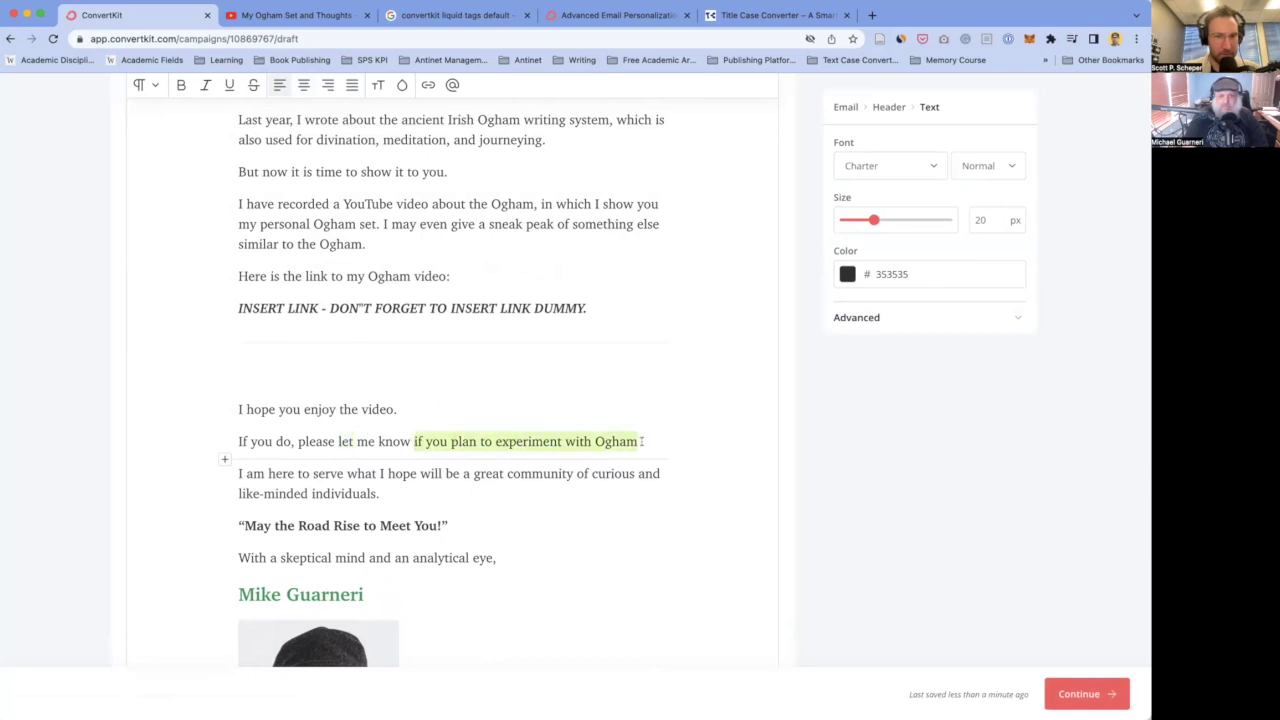
type("by leaving ")
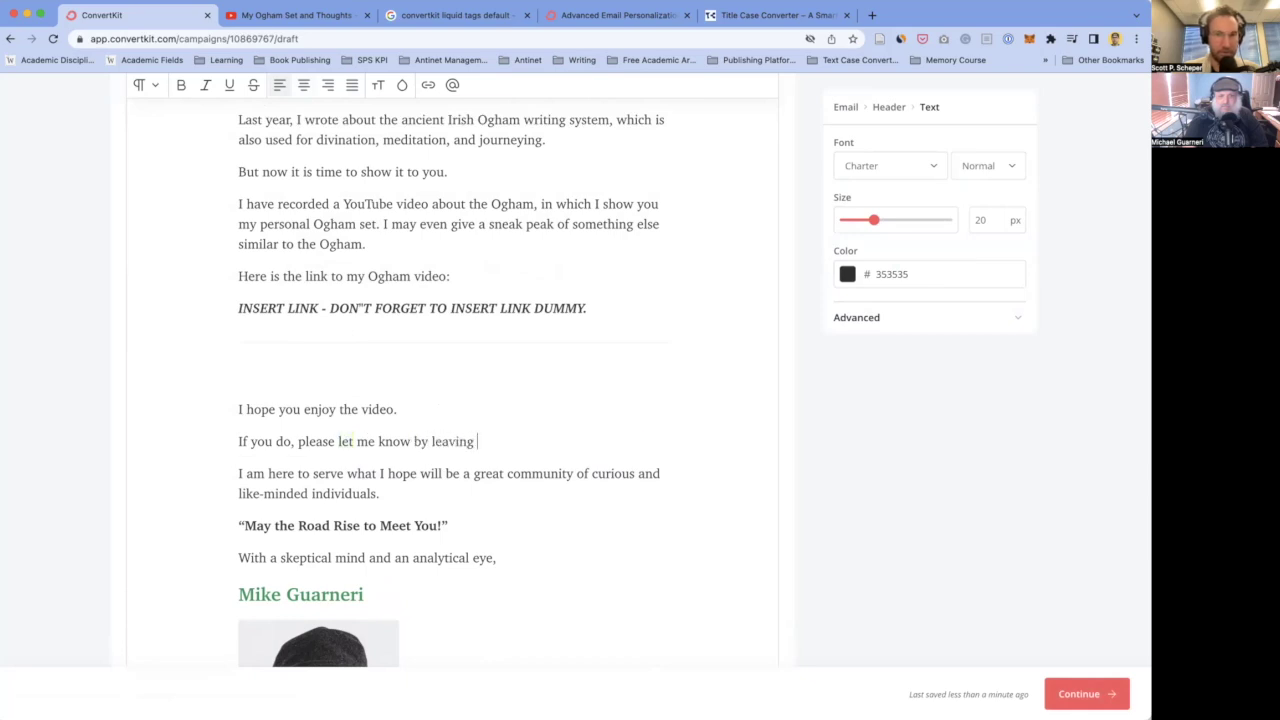
type("a comment!")
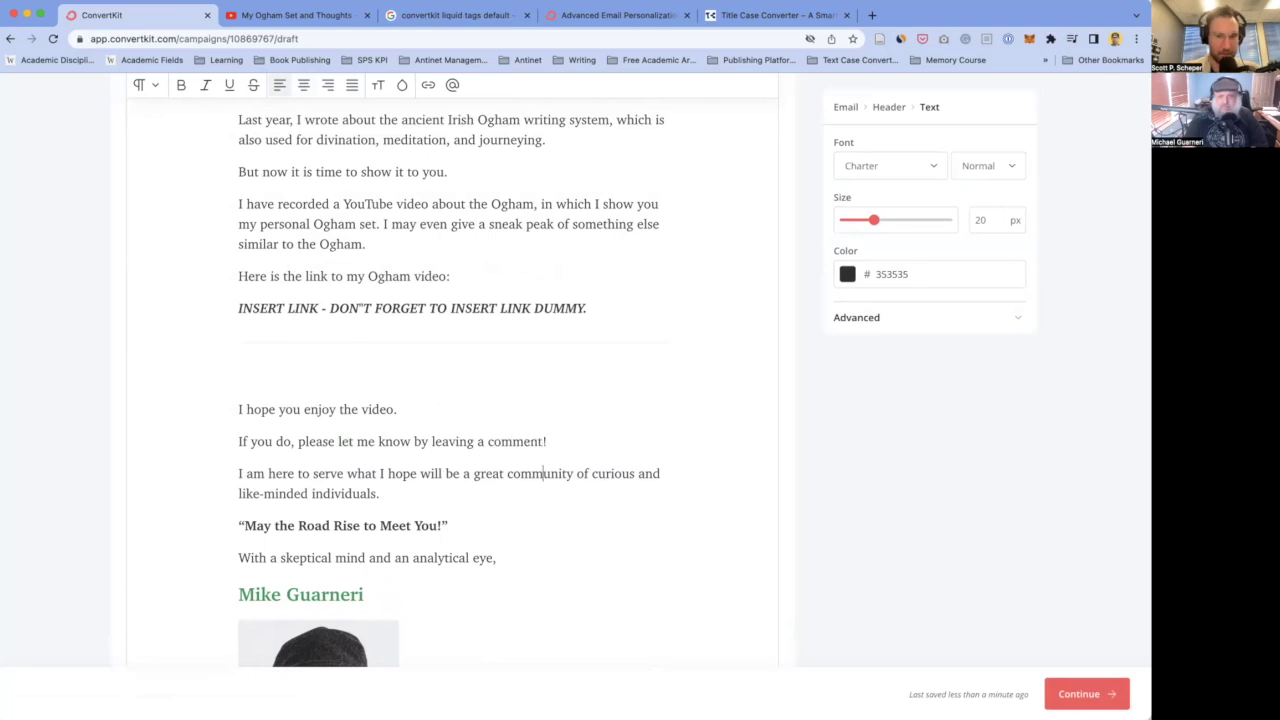
key("shift+Home")
key("ctrl+b")
key("ctrl+u")
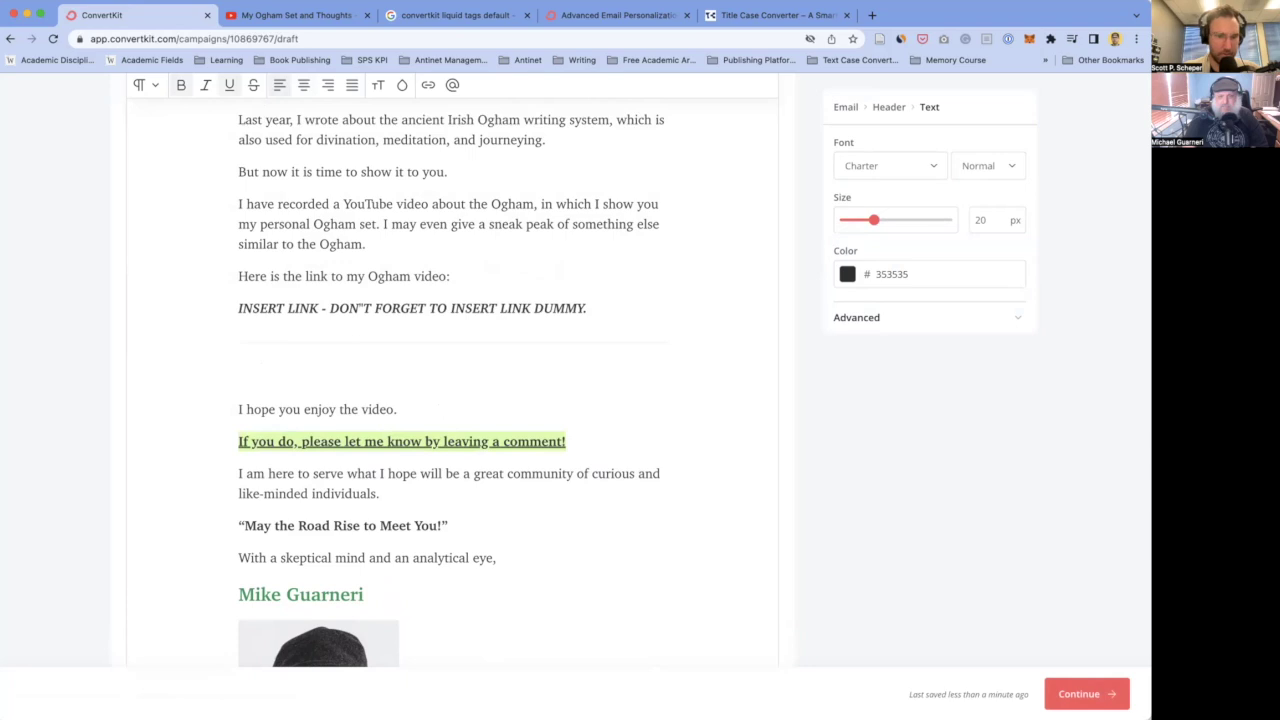
left_click(239, 409)
key("shift+End")
key("ctrl+u")
- Delete the like-minded community clause so the sentence reads 'I am here to serve.'
left_click(238, 493)
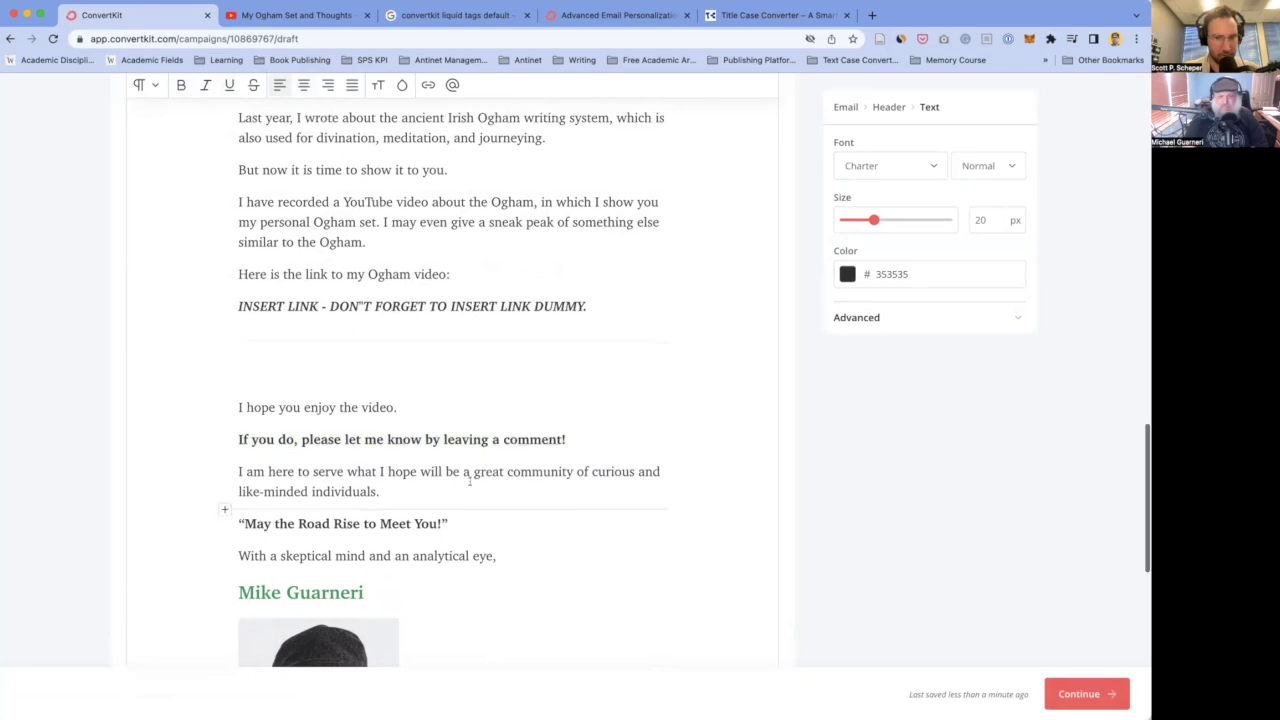
scroll(420, 470, "down", 2)
scroll(374, 436, "down", 1)
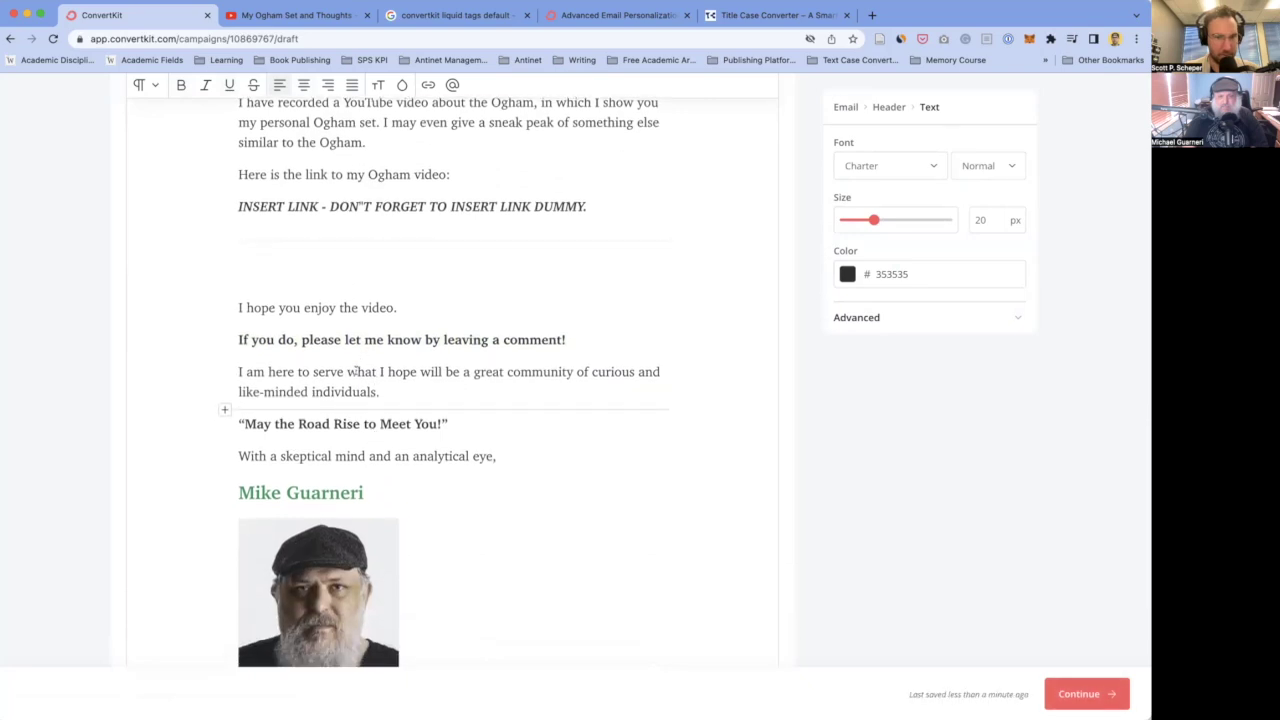
left_click_drag(347, 371, 372, 389)
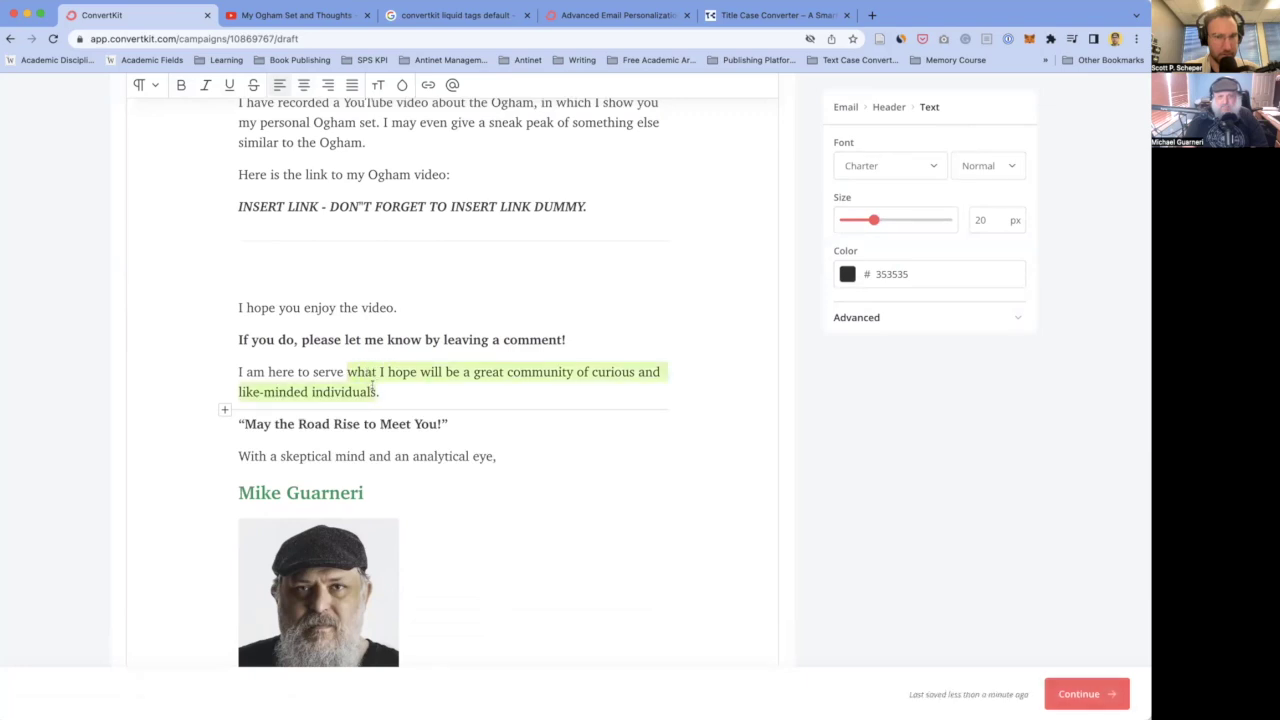
key("BackSpace")
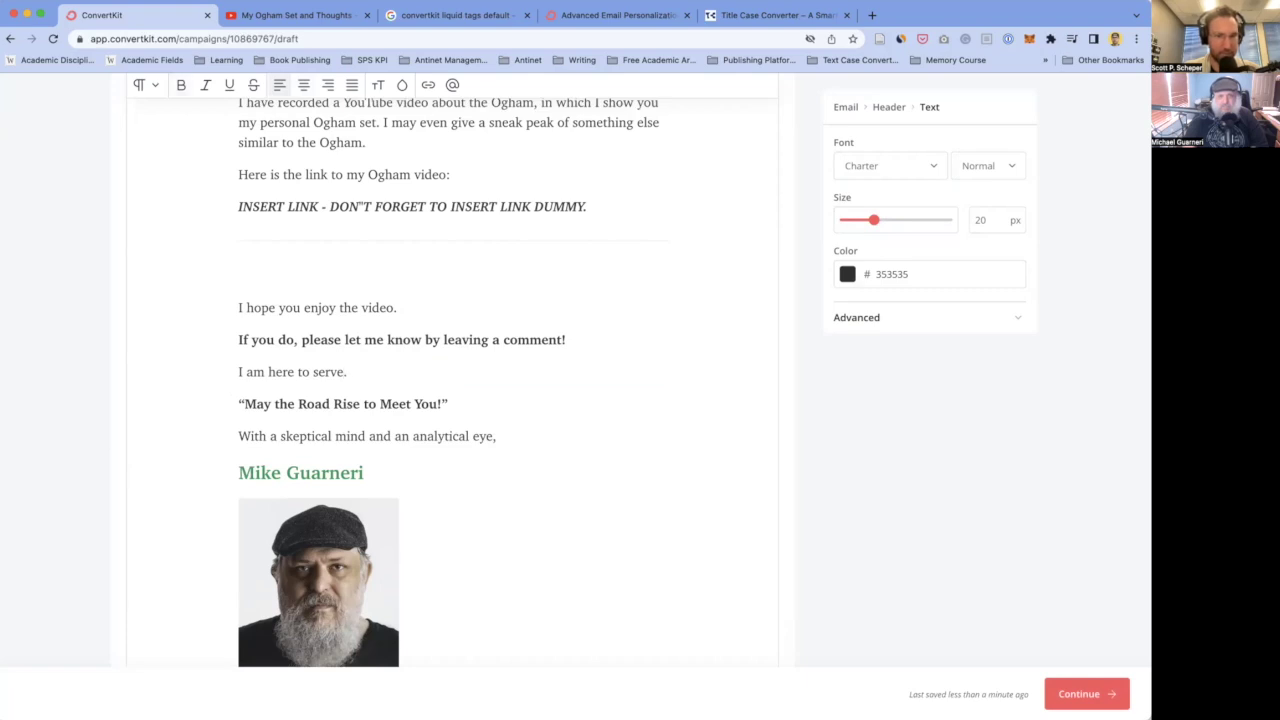
scroll(354, 365, "down", 2)
triple_click(354, 362)
- Italicize the 'May the Road Rise to Meet You!' quote
key("ctrl+i")
left_click(240, 327)
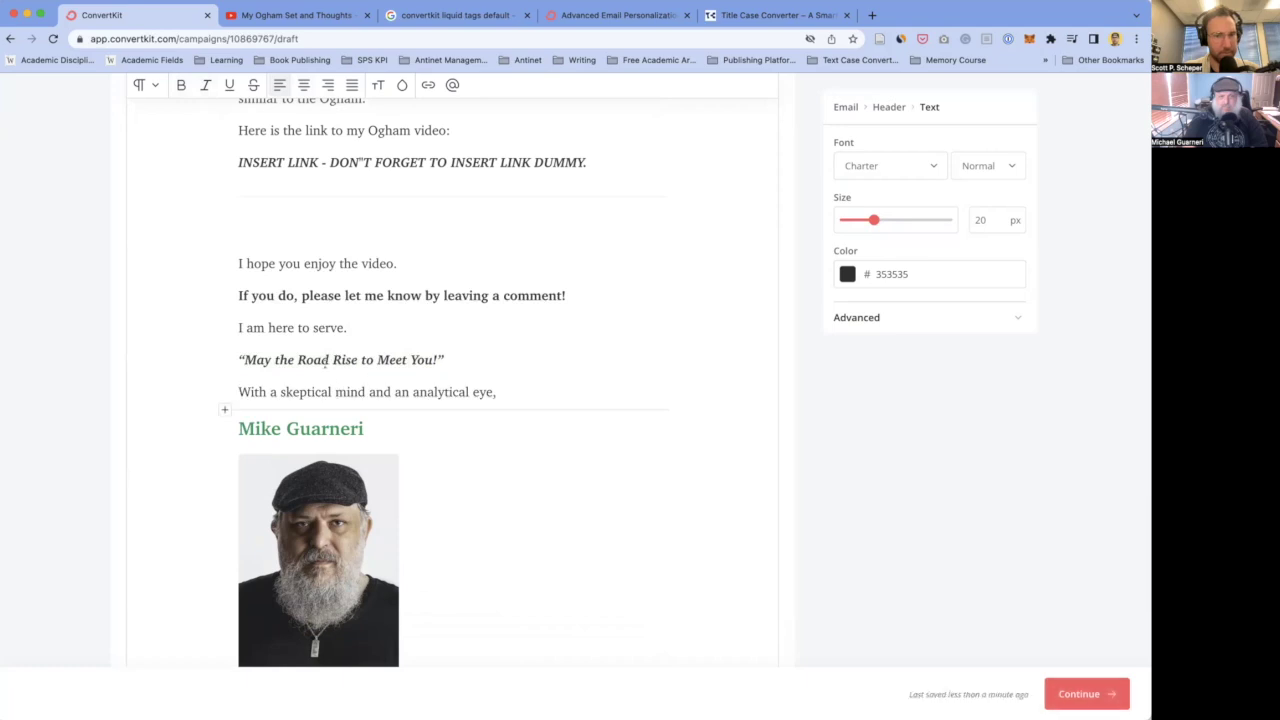
double_click(478, 391)
key("Right")
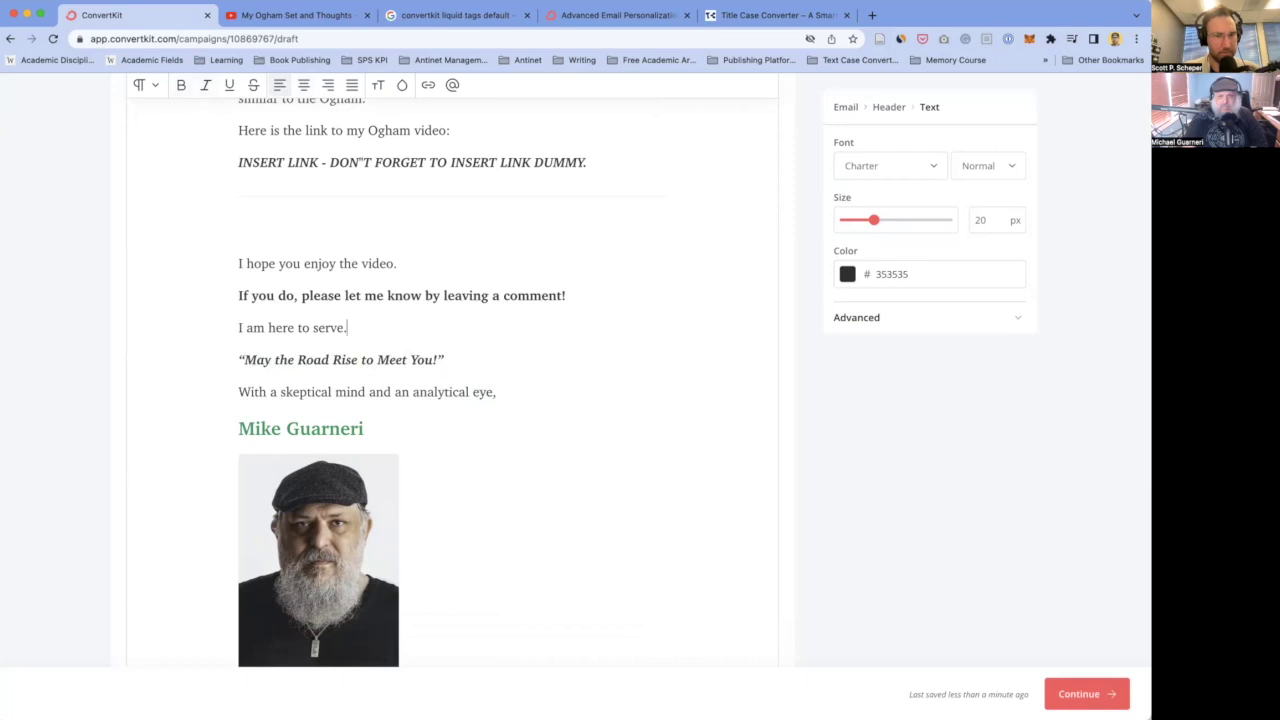
scroll(373, 431, "up", 2)
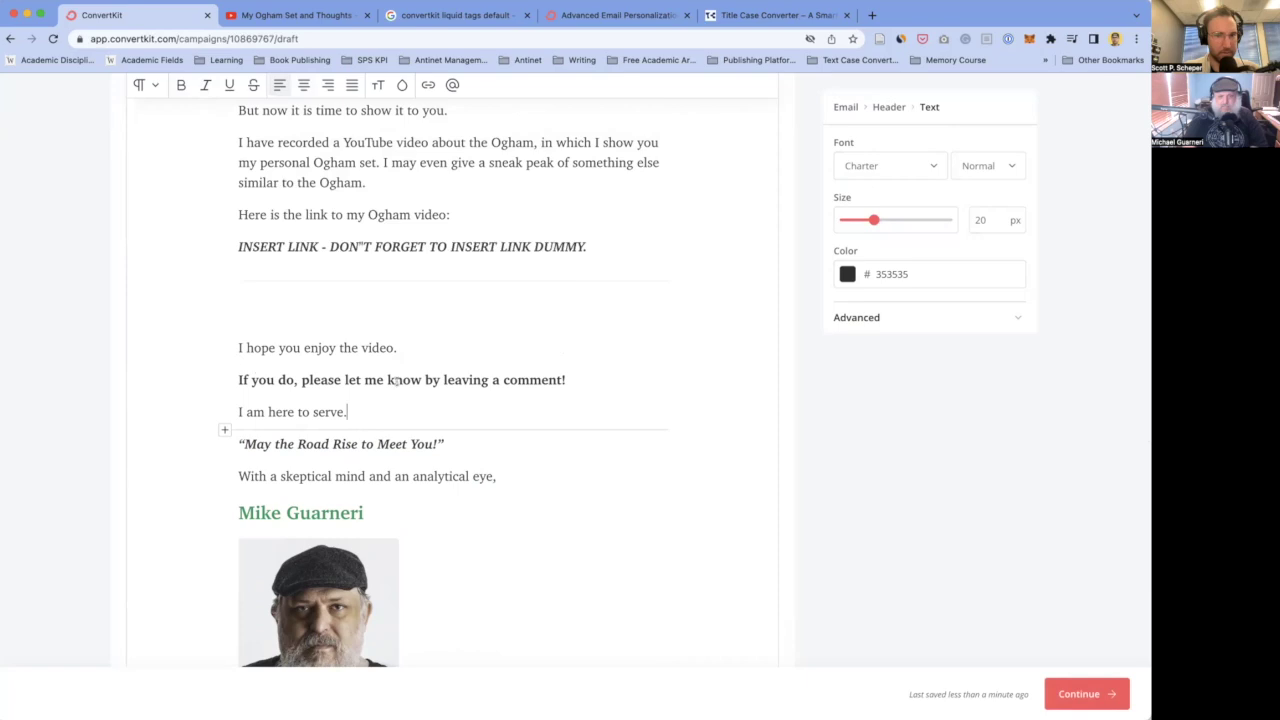
- Add a non-bold 'That's all.' line after the comment request
left_click(570, 380)
key("Return")
type("T")
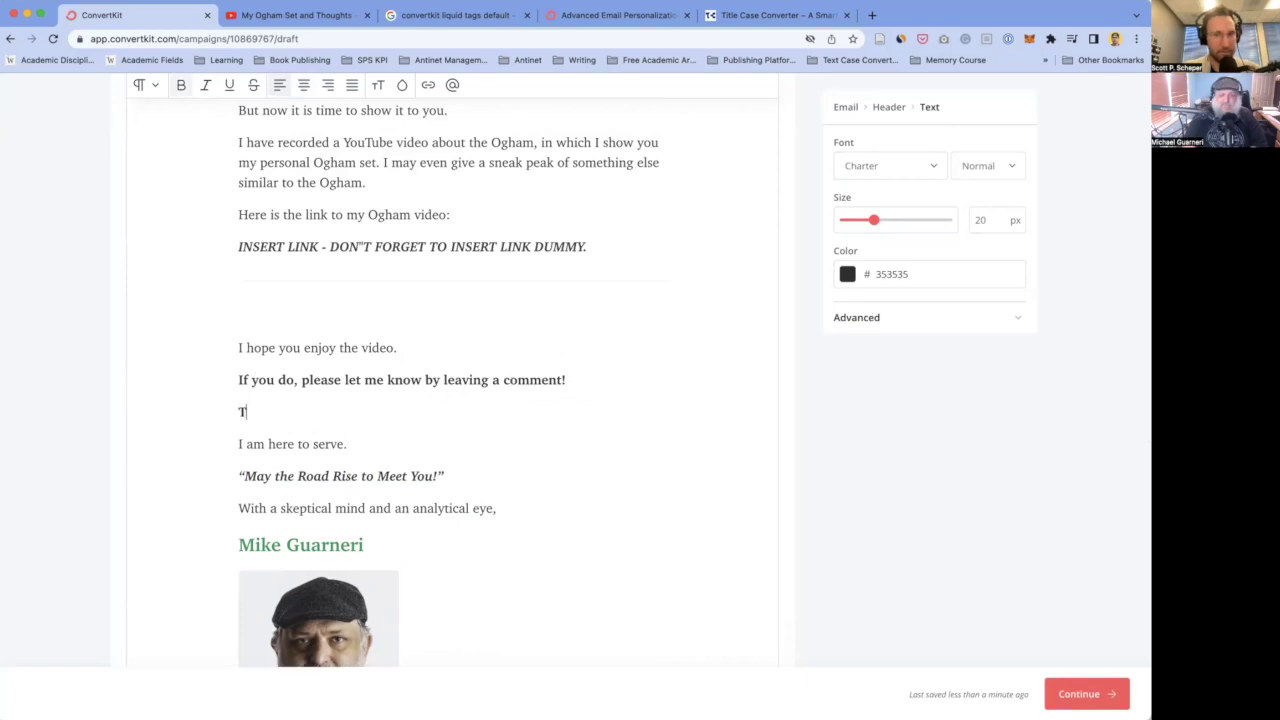
type("hat's all.")
key("shift+Home")
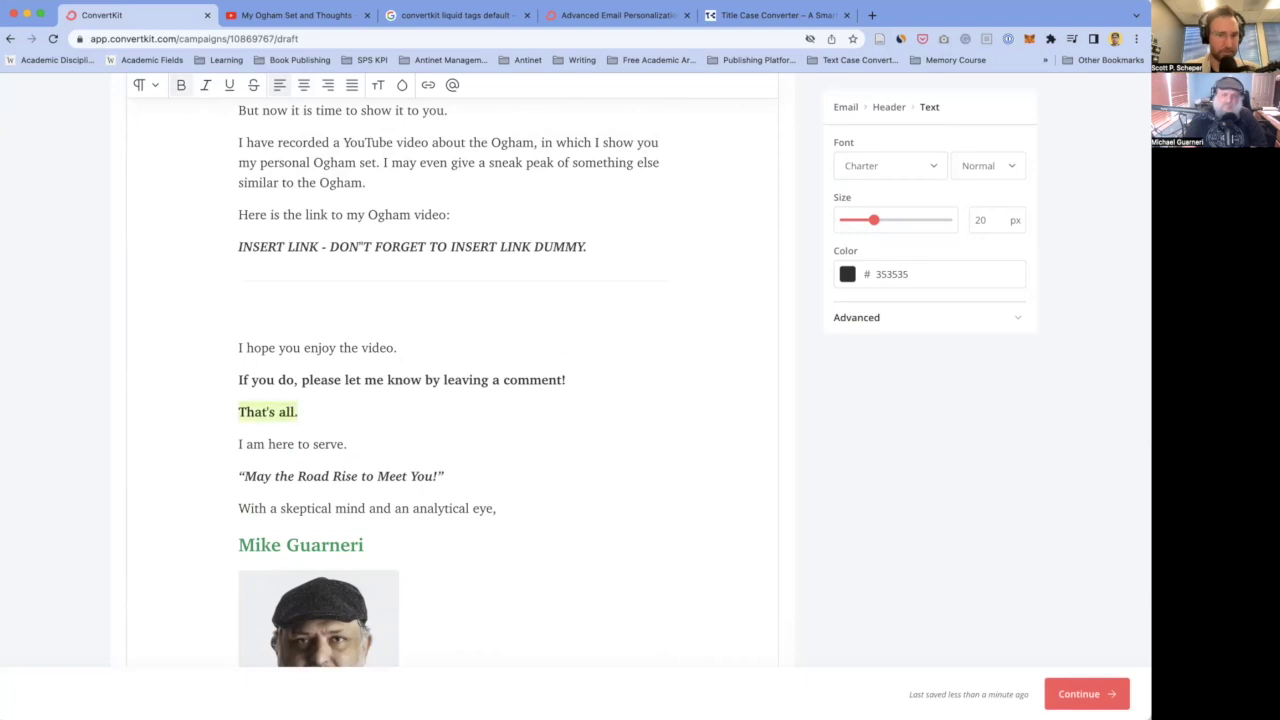
key("ctrl+b")
- Move the quote onto a new line under the author's name heading
left_click(238, 508)
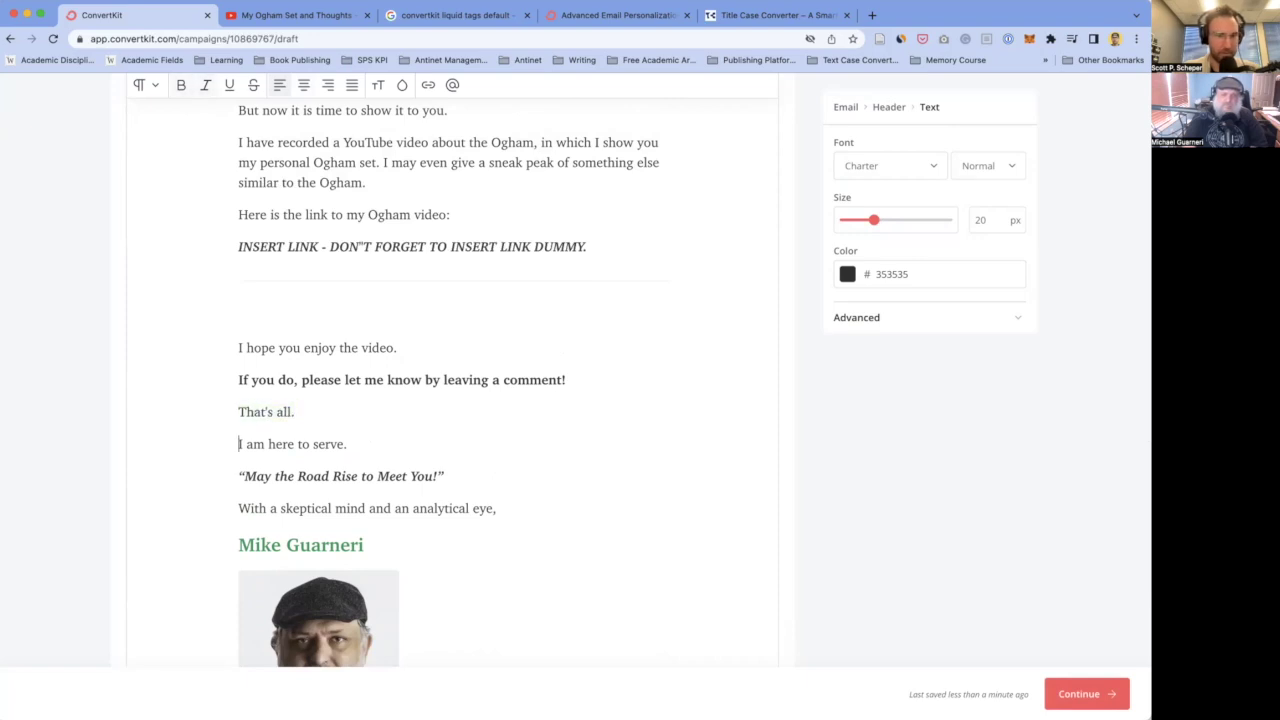
key("shift+End")
key("super+c")
key("BackSpace")
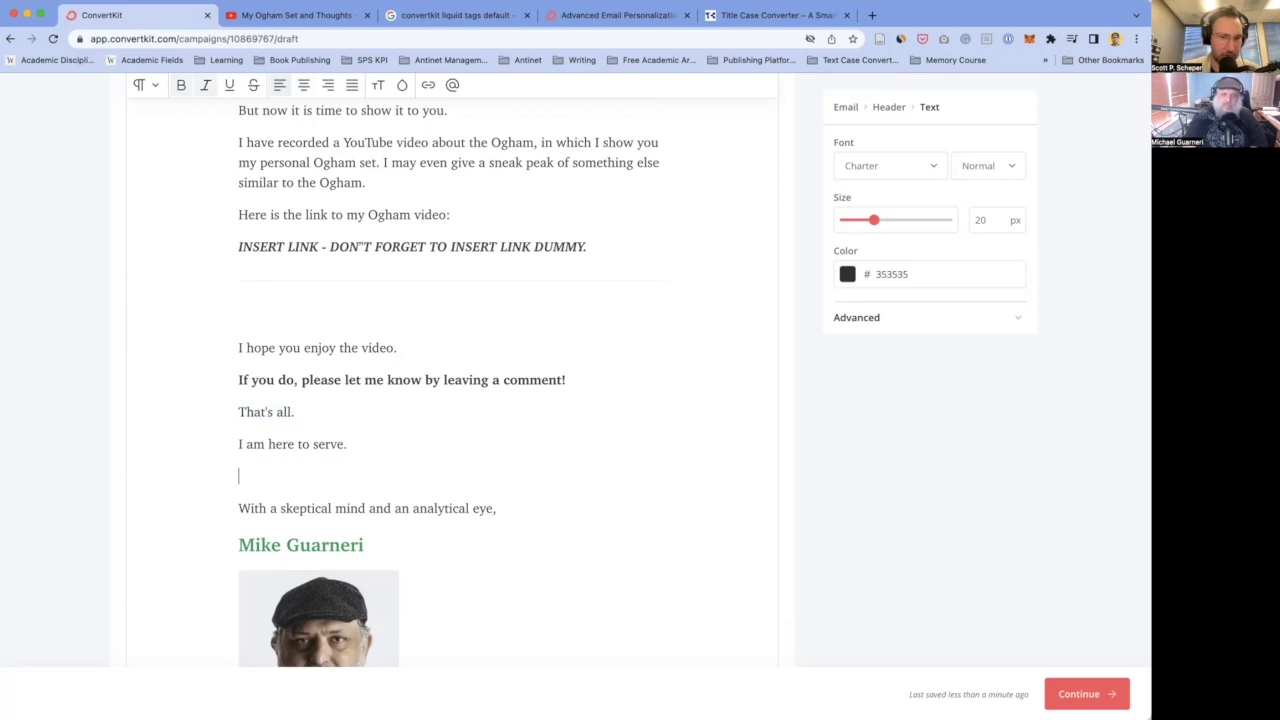
key("BackSpace")
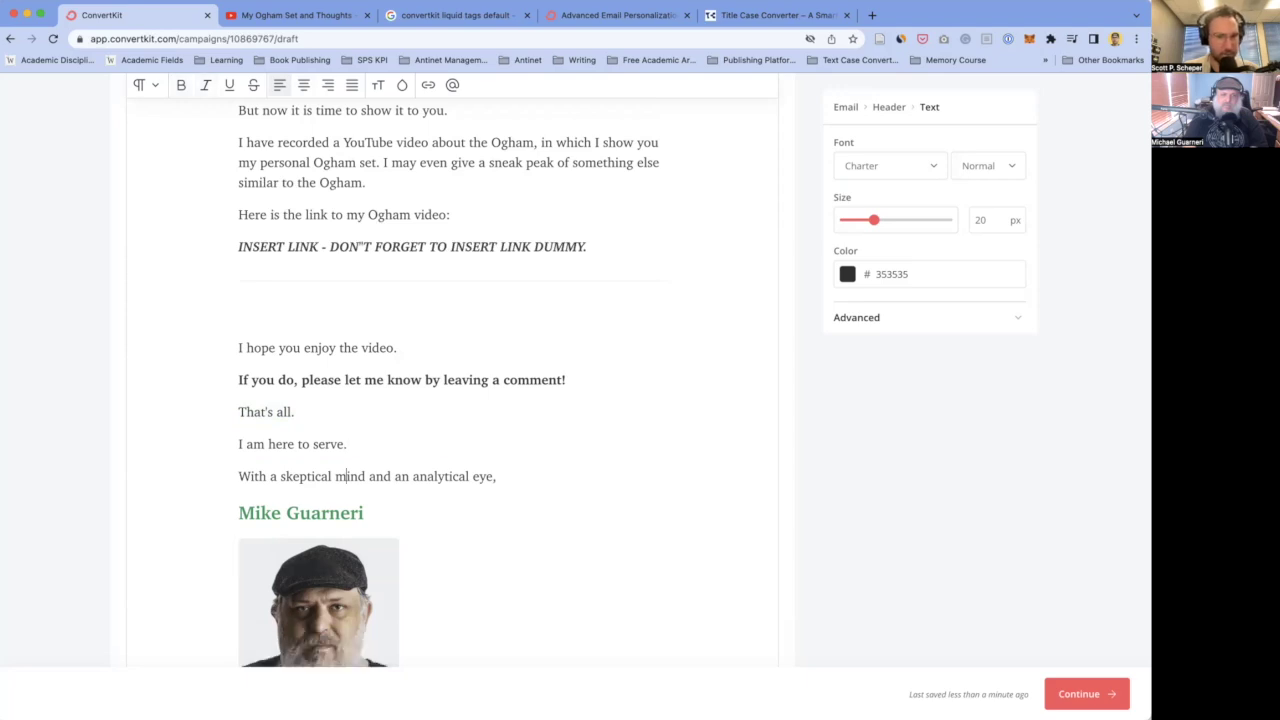
left_click(364, 512)
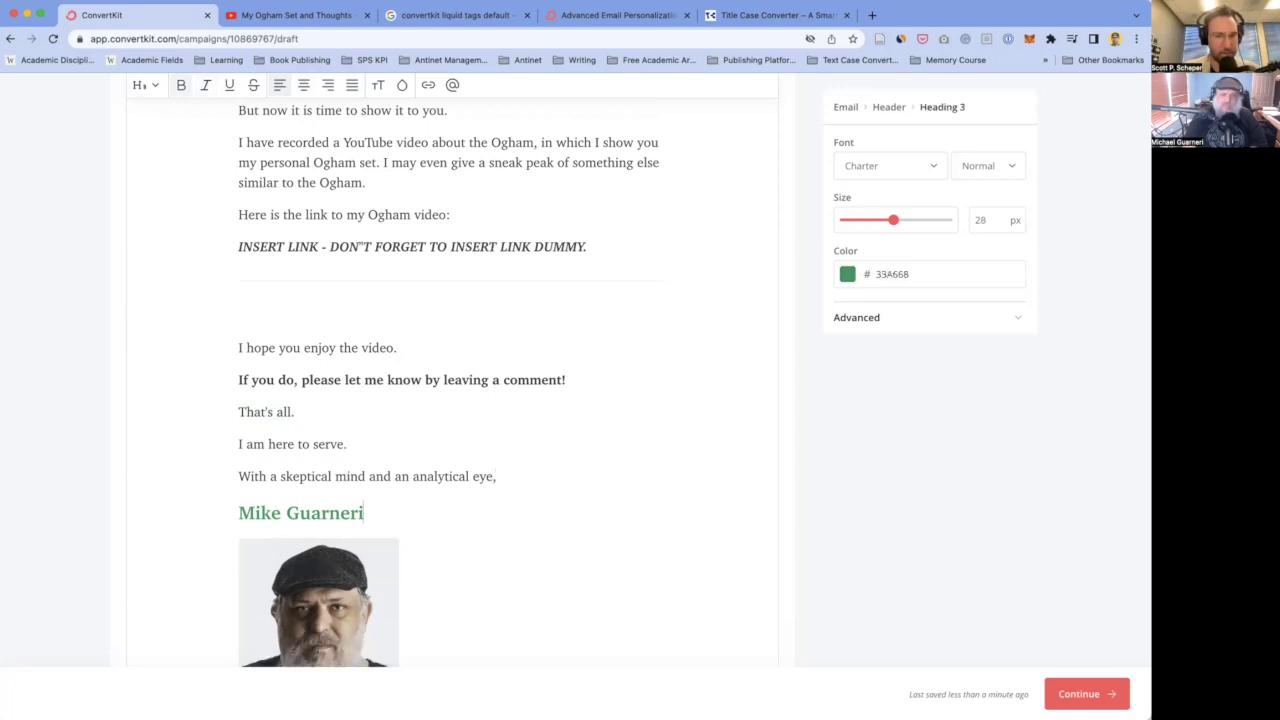
key("Return")
key("super+v")
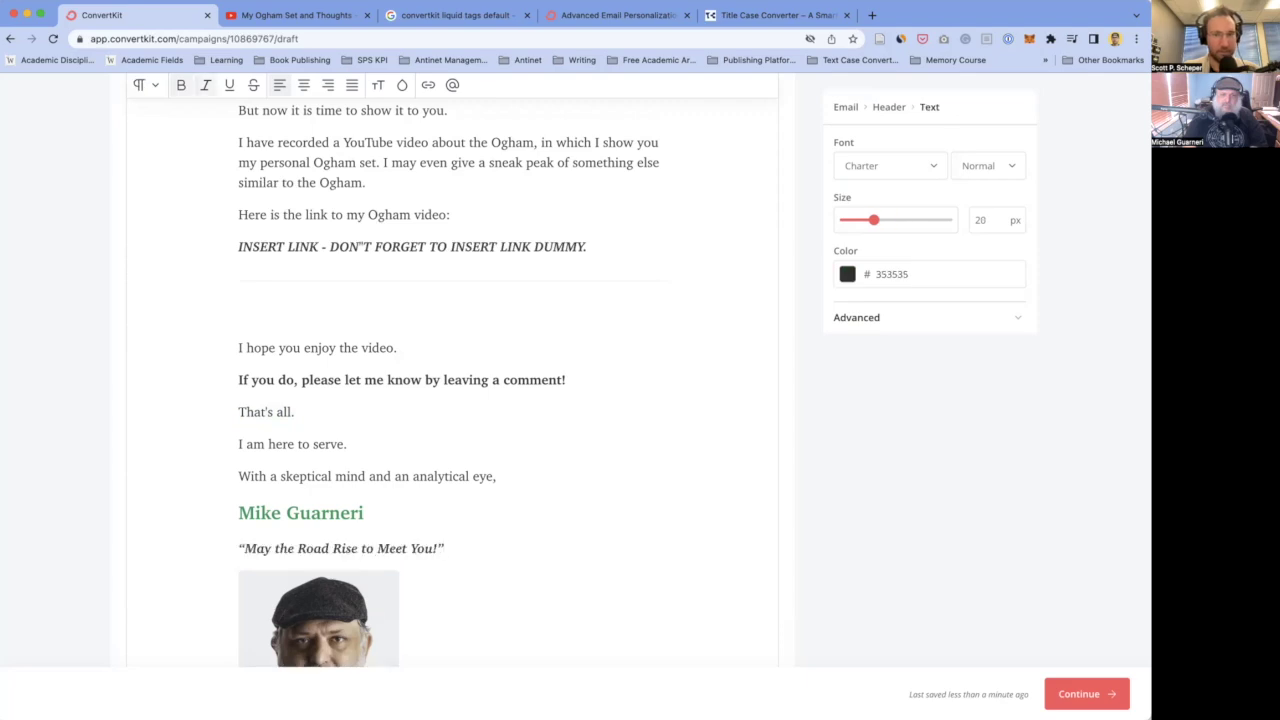
left_click(283, 477)
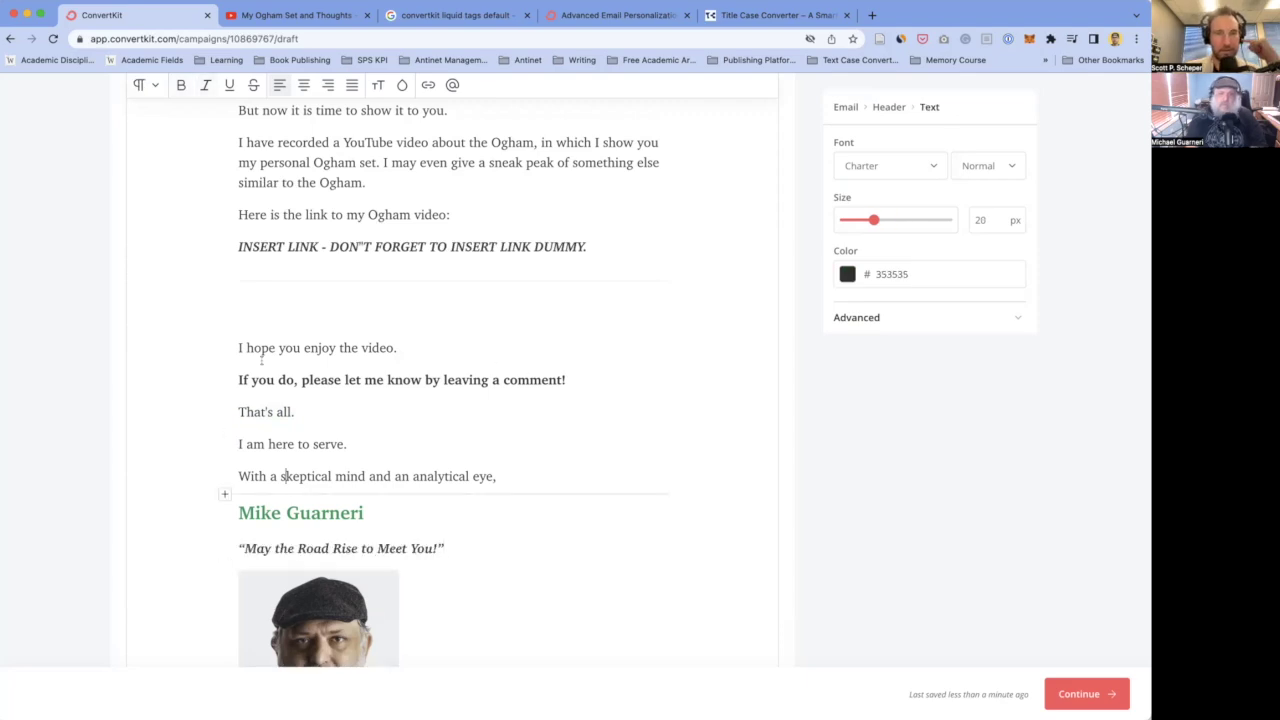
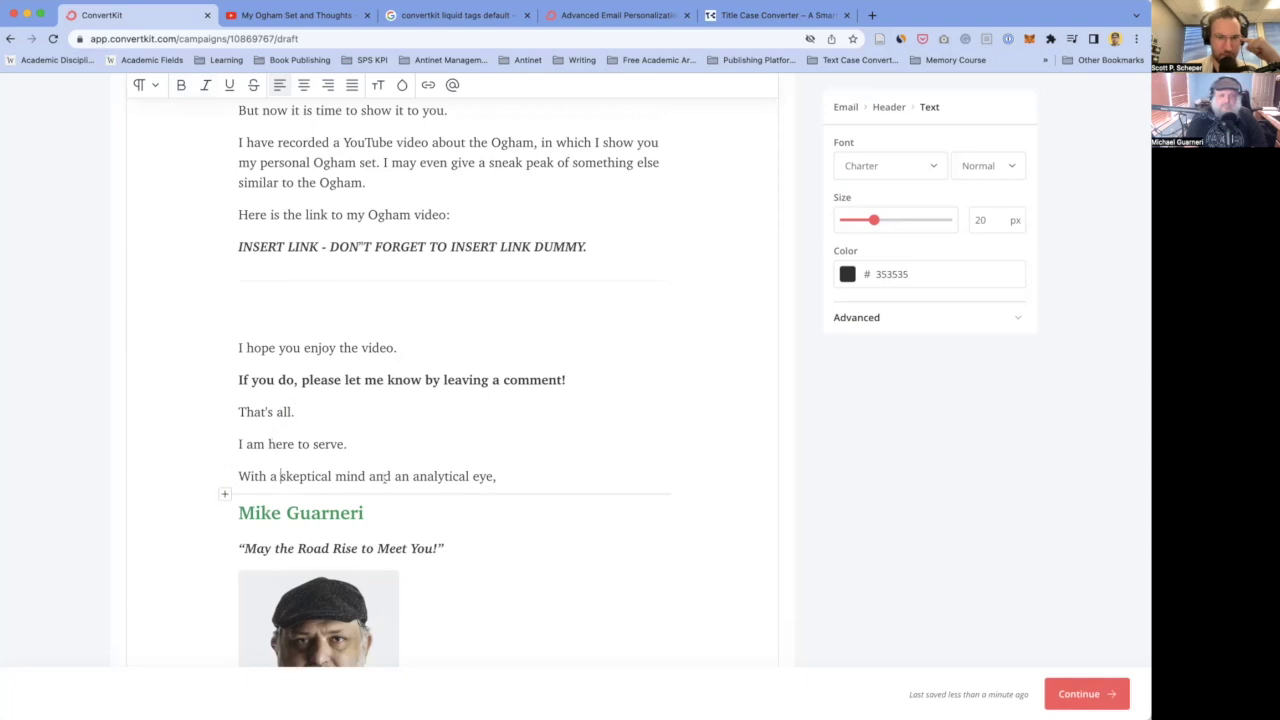
- Shrink the 'Who is Mike?' heading text size to 22px
scroll(389, 477, "down", 1)
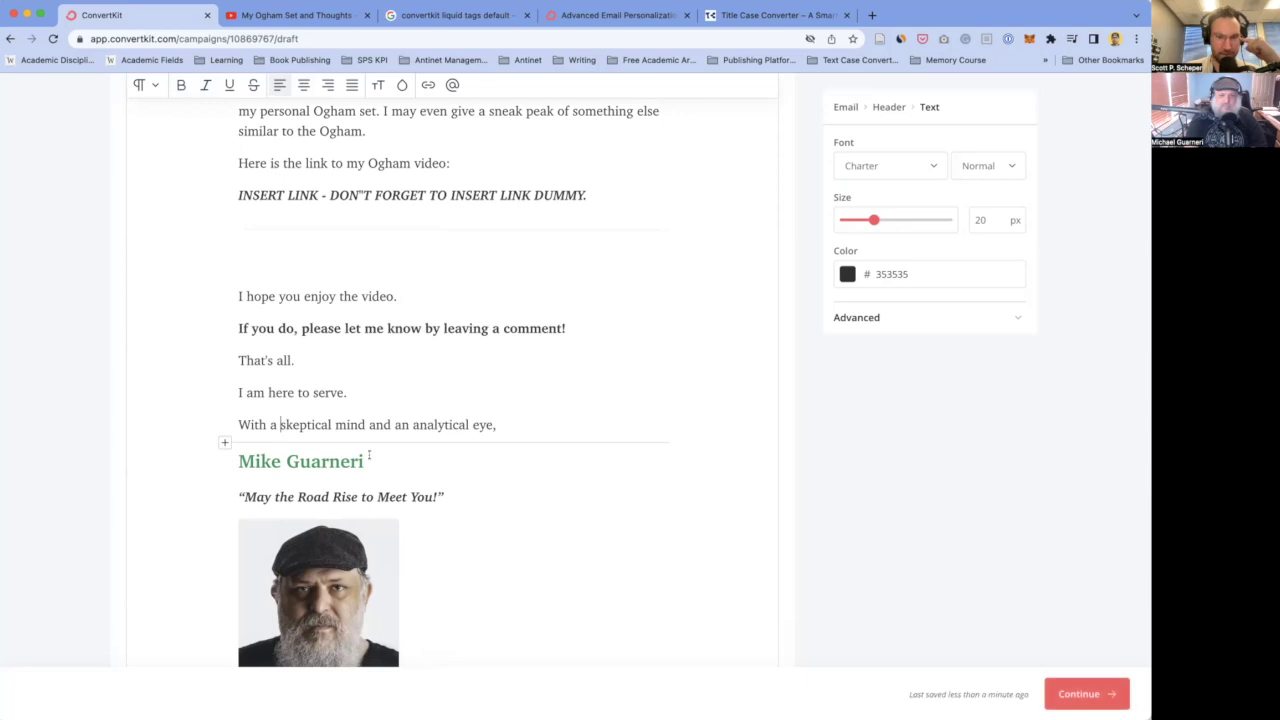
scroll(373, 456, "down", 1)
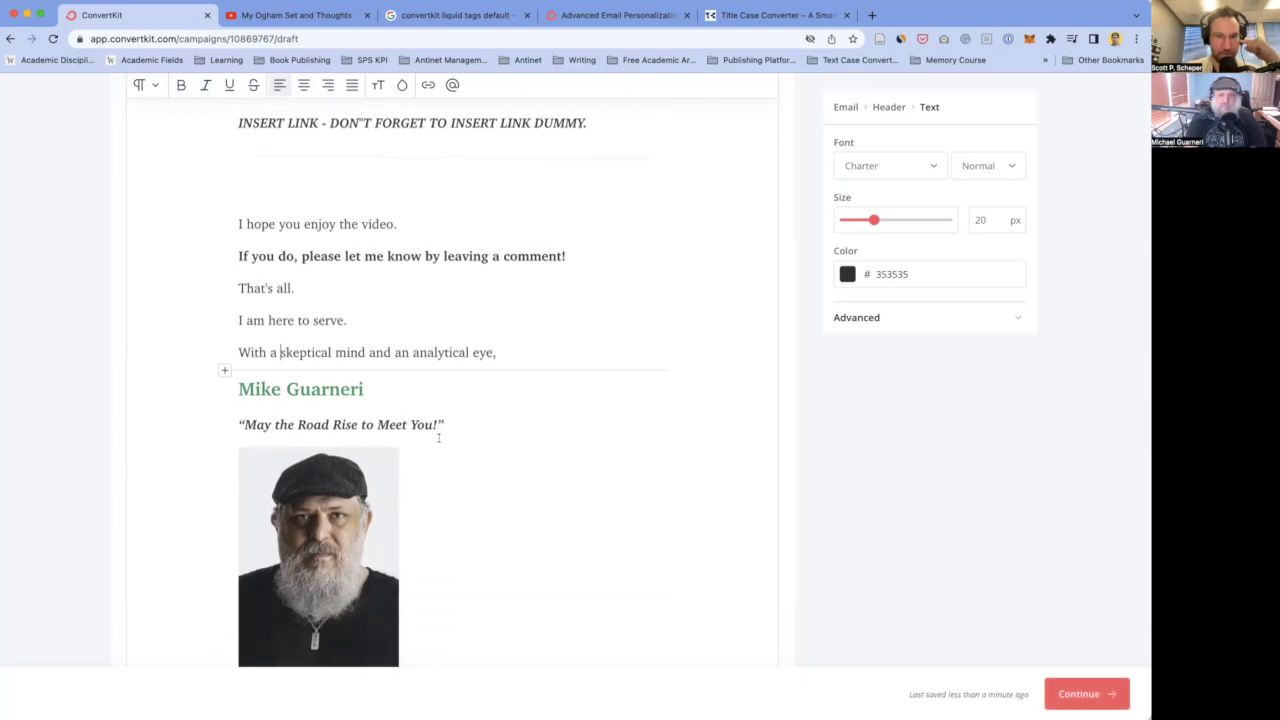
scroll(438, 437, "down", 5)
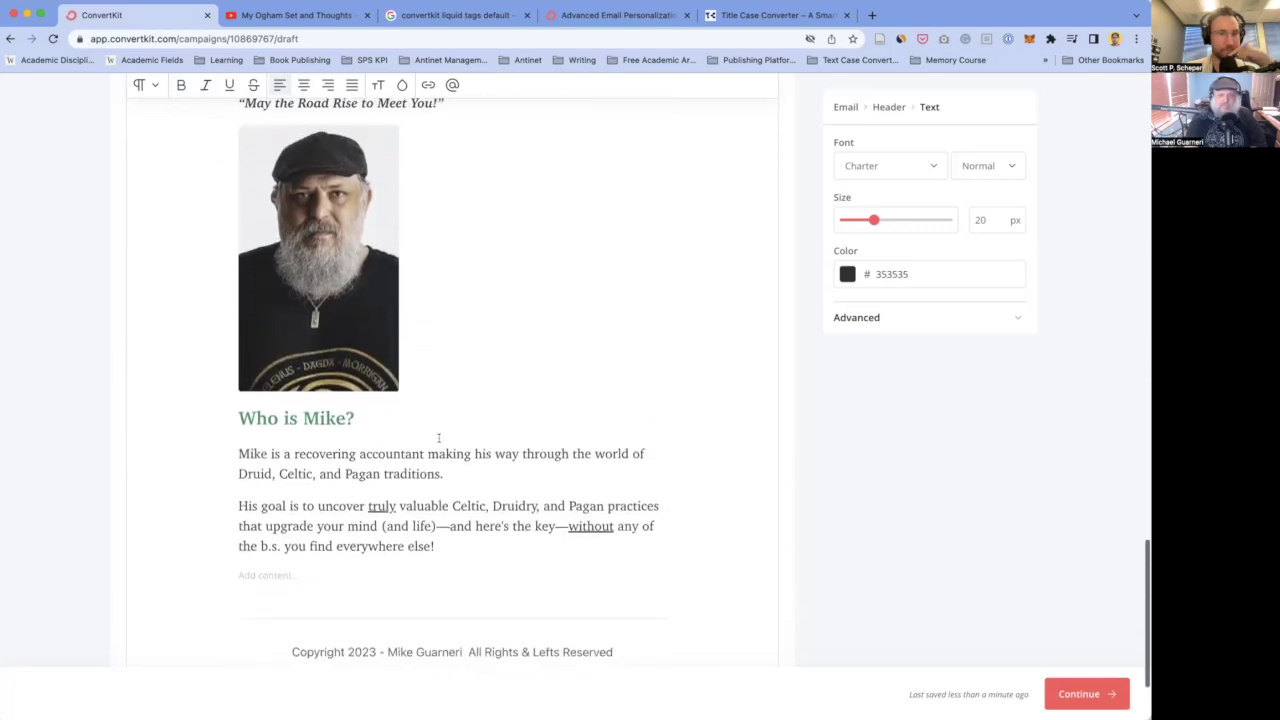
scroll(438, 437, "up", 1)
left_click_drag(358, 498, 230, 500)
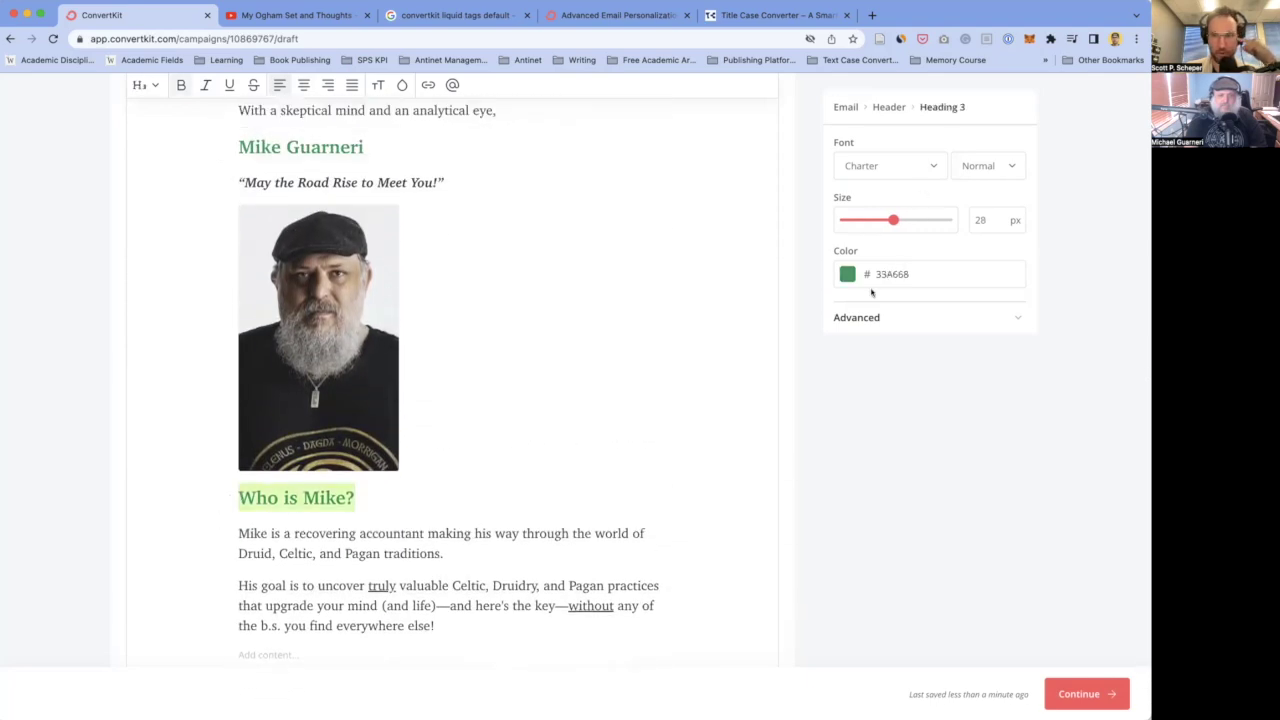
left_click_drag(893, 220, 878, 220)
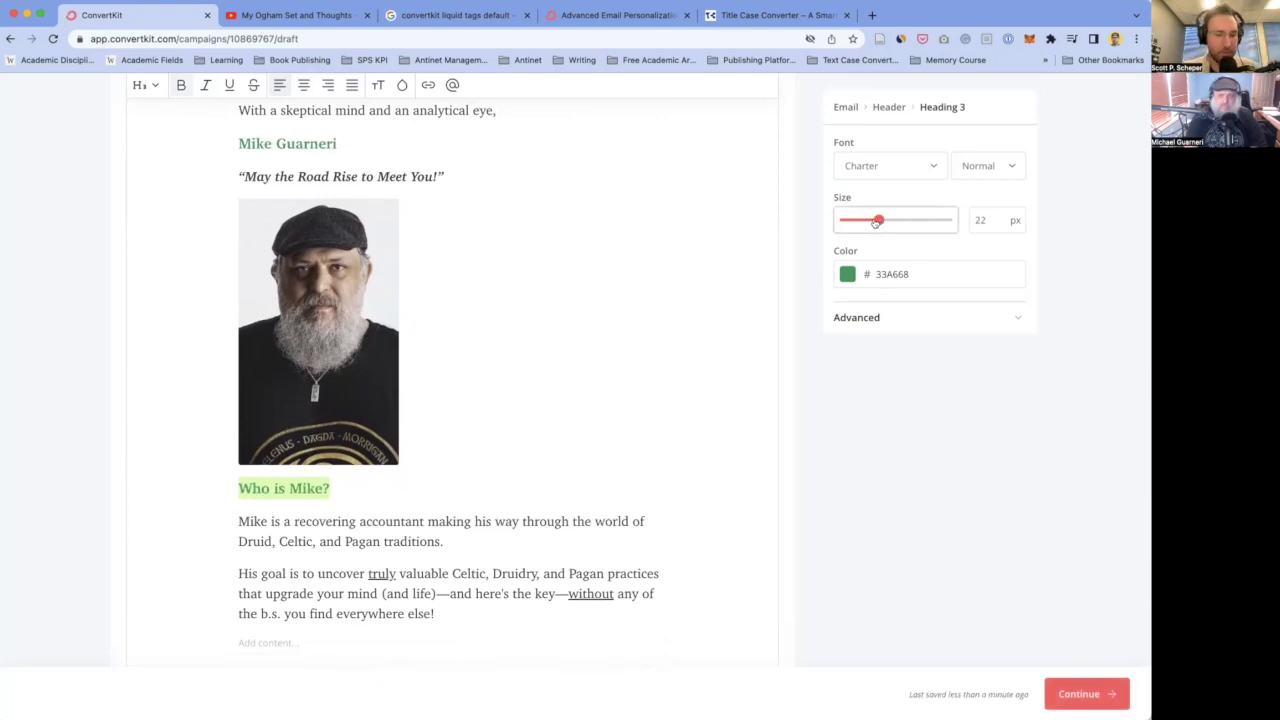
triple_click(344, 484)
left_click(146, 85)
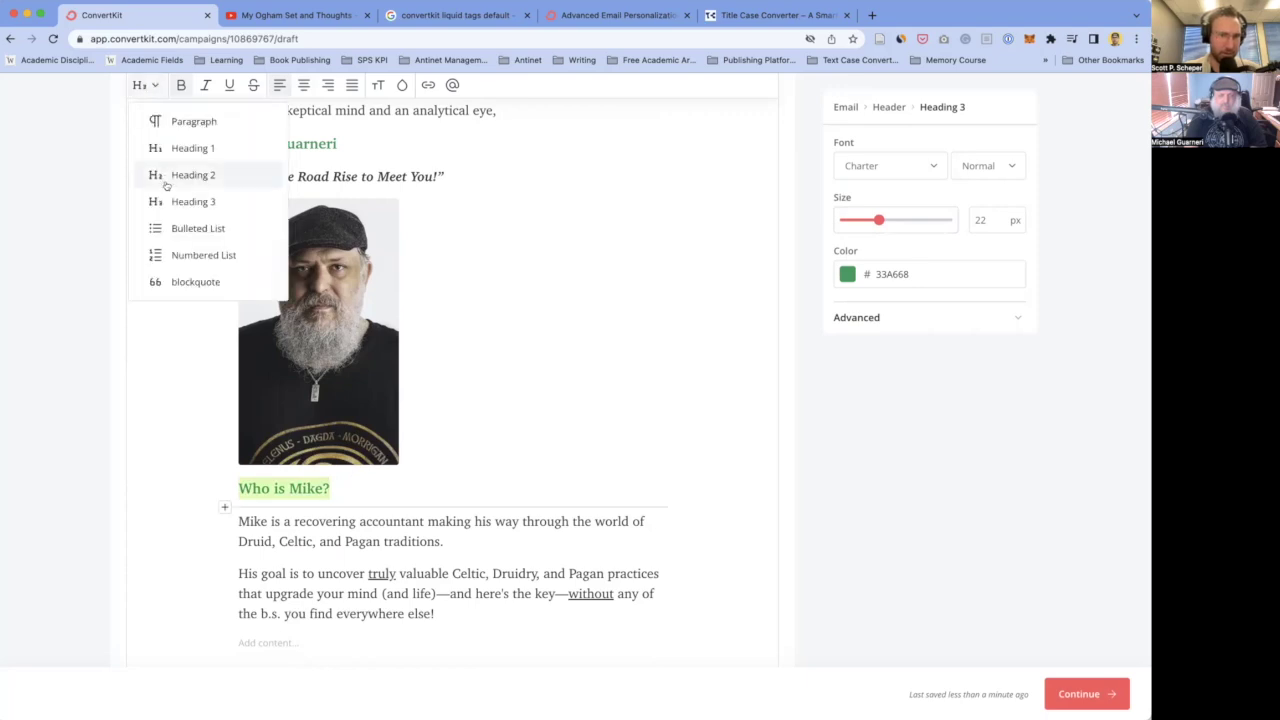
left_click(355, 143)
triple_click(360, 140)
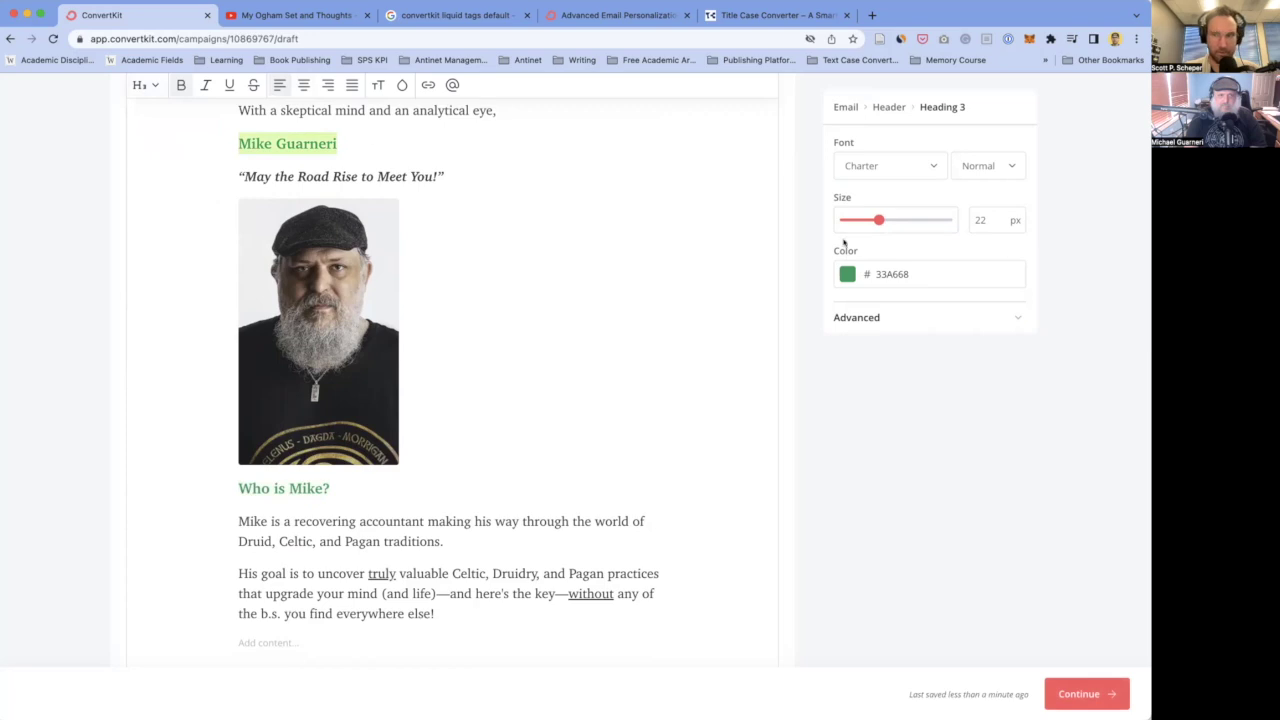
left_click(145, 85)
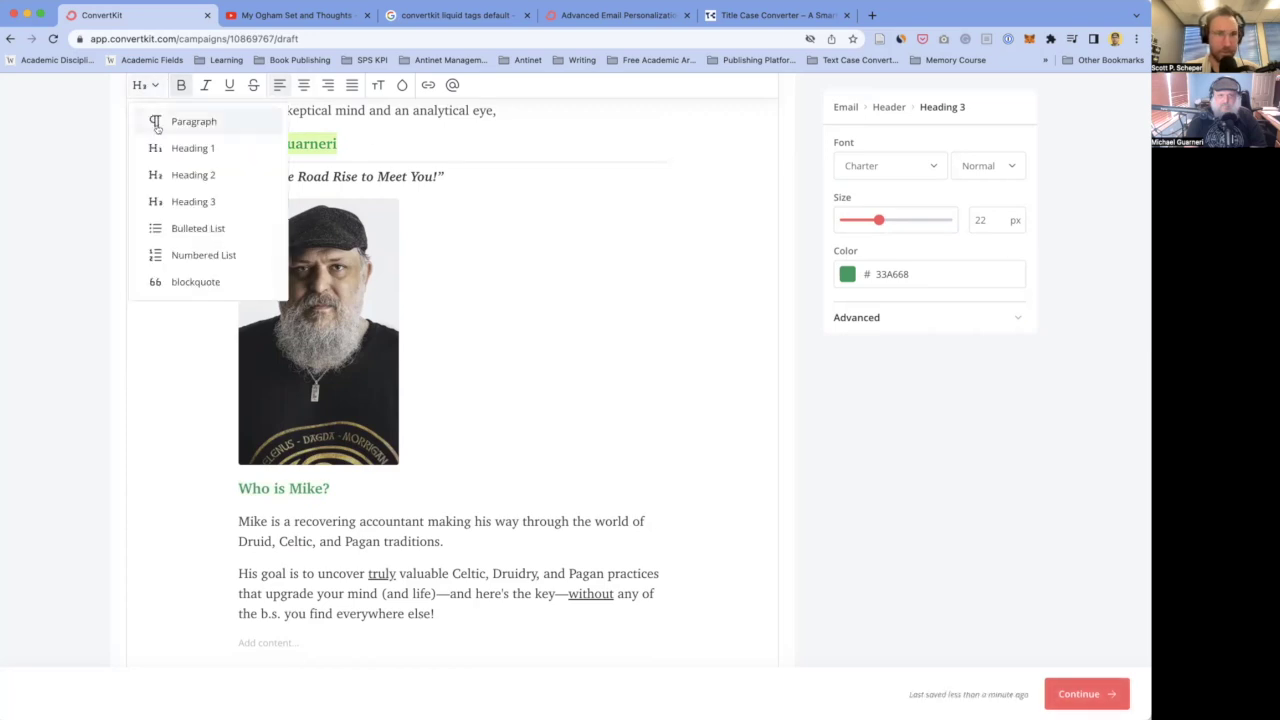
left_click(190, 174)
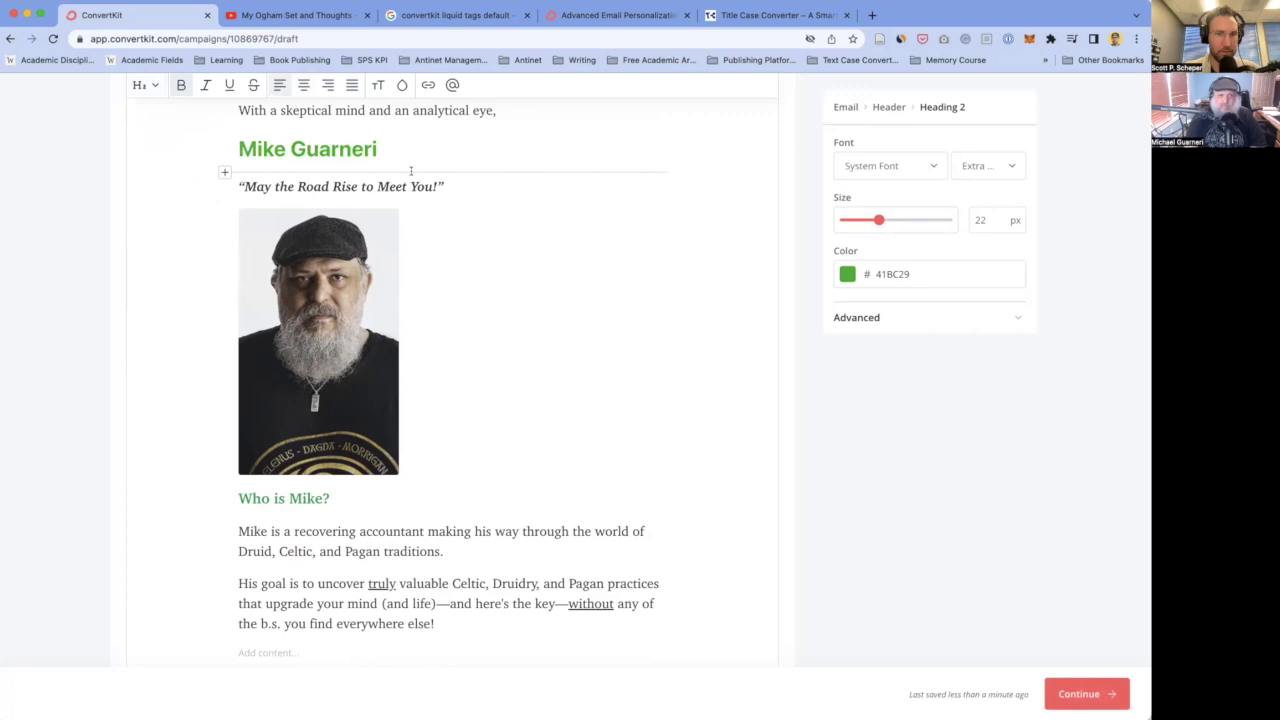
triple_click(450, 140)
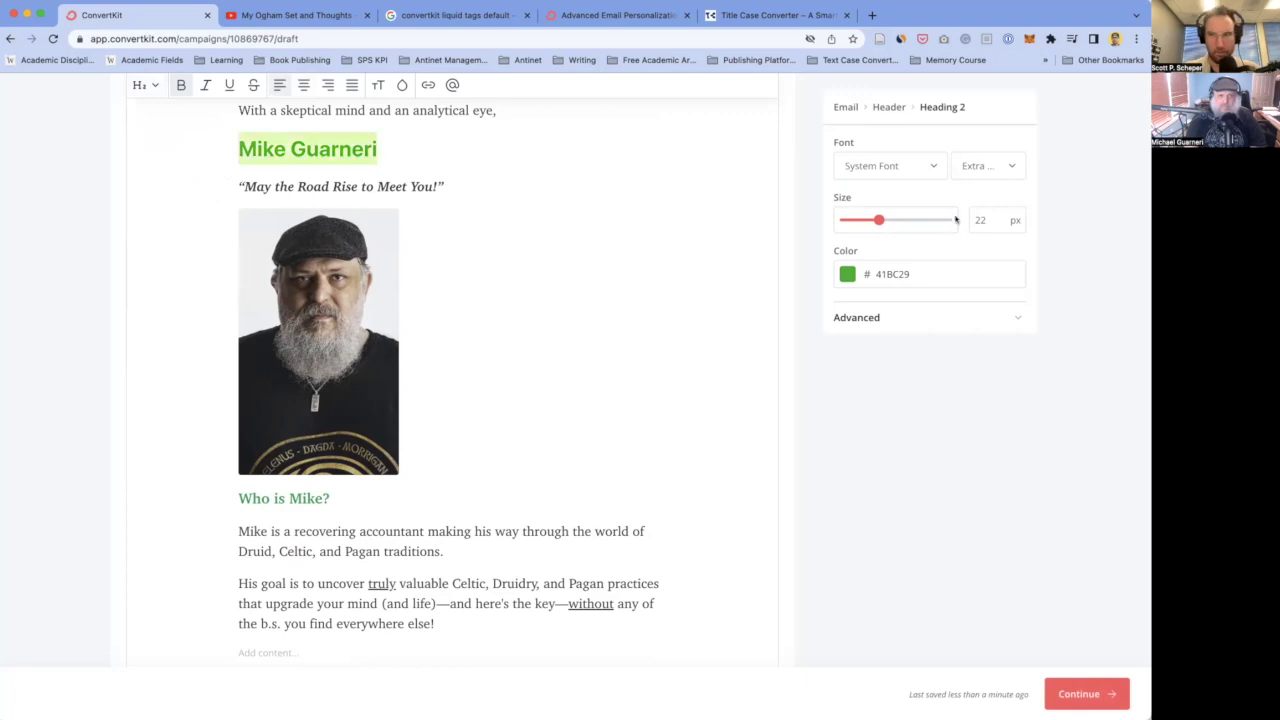
left_click(925, 165)
scroll(883, 258, "down", 3)
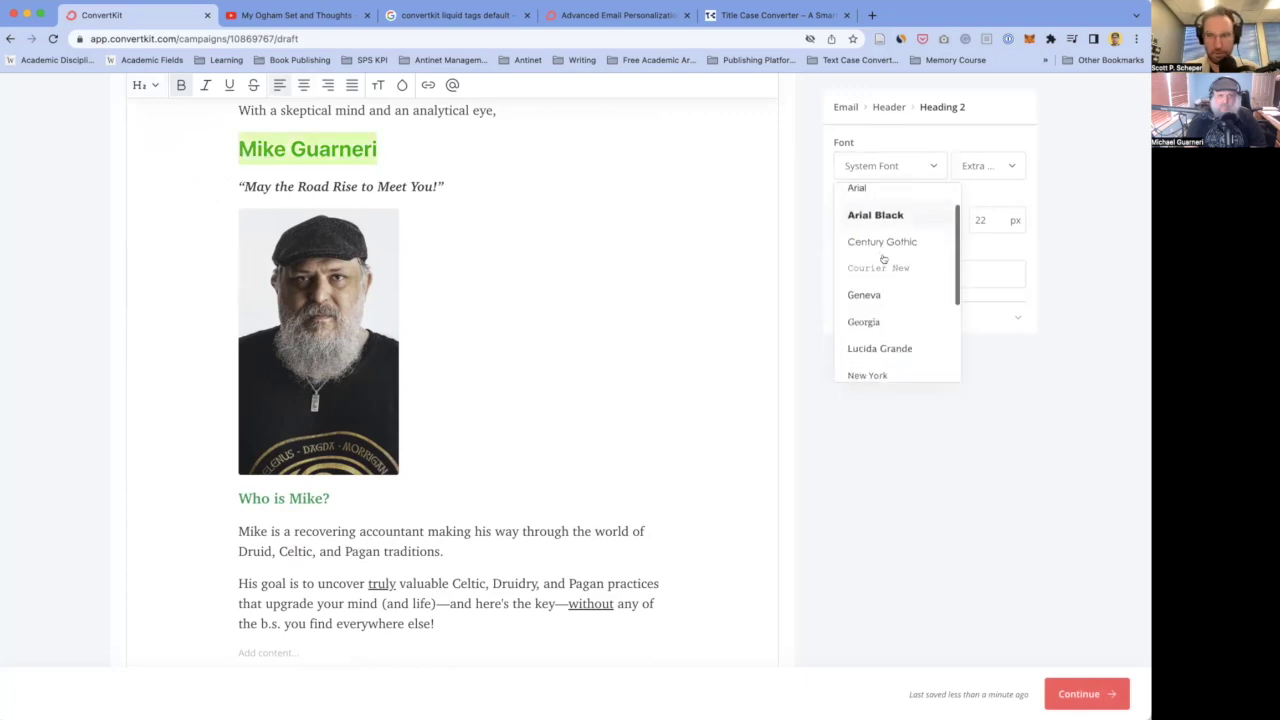
scroll(883, 258, "down", 2)
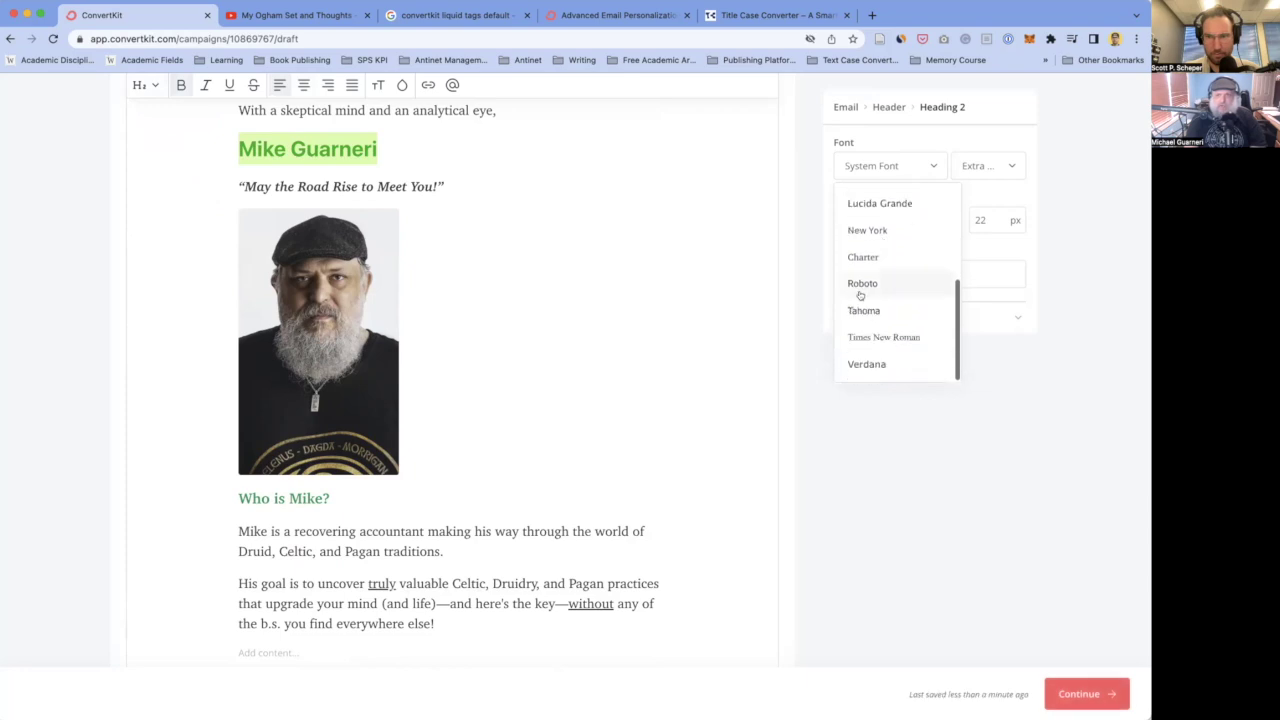
left_click(862, 257)
left_click(890, 273)
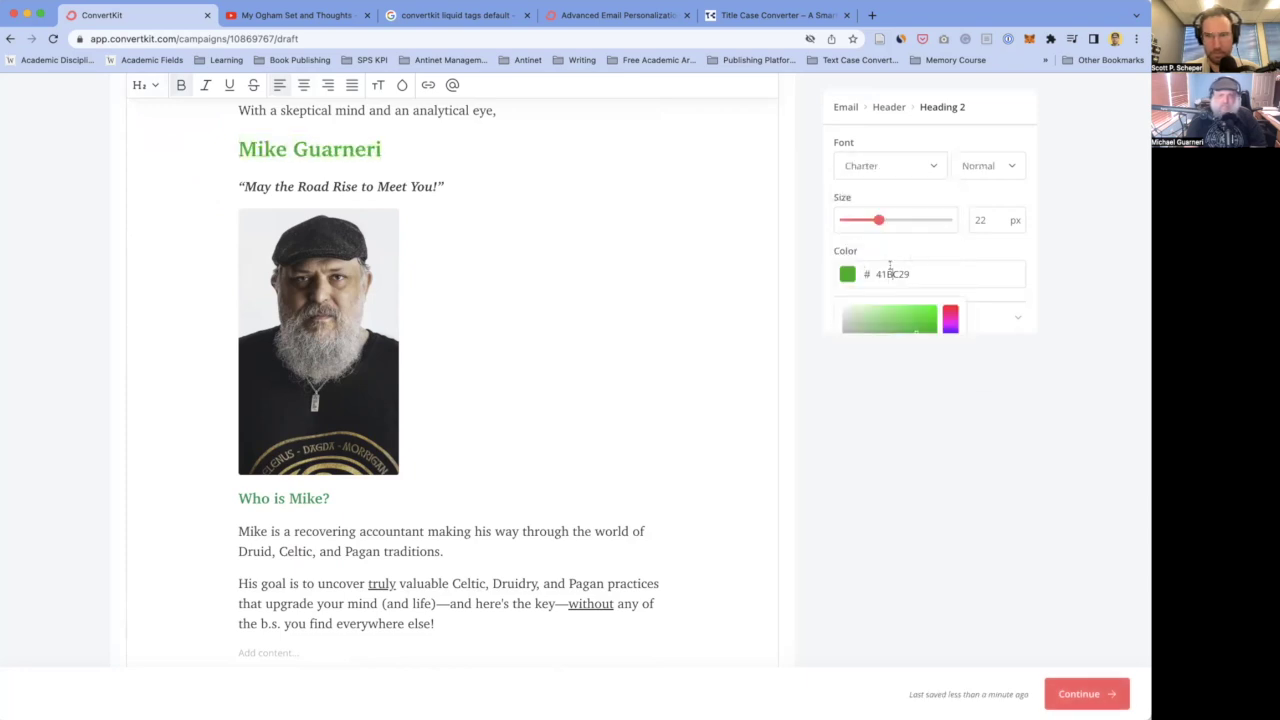
left_click(330, 498)
left_click_drag(325, 498, 289, 498)
left_click(911, 273)
key("ctrl+c")
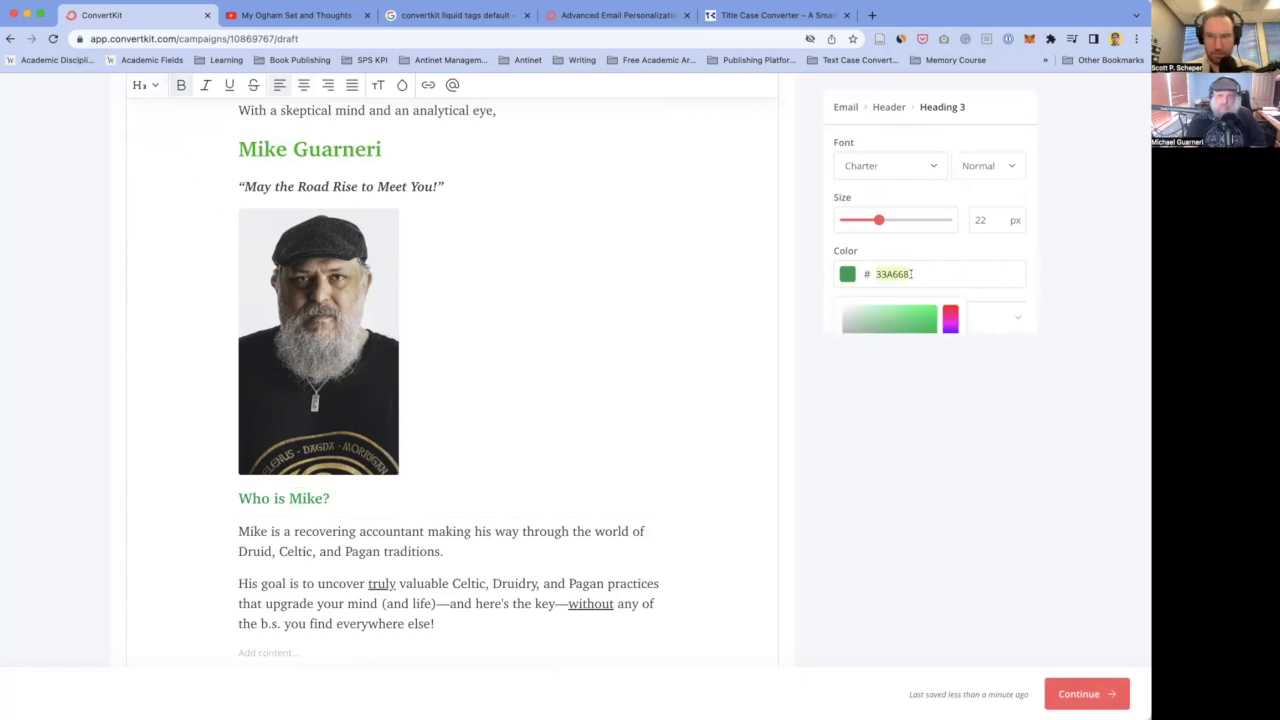
left_click(392, 148)
triple_click(393, 148)
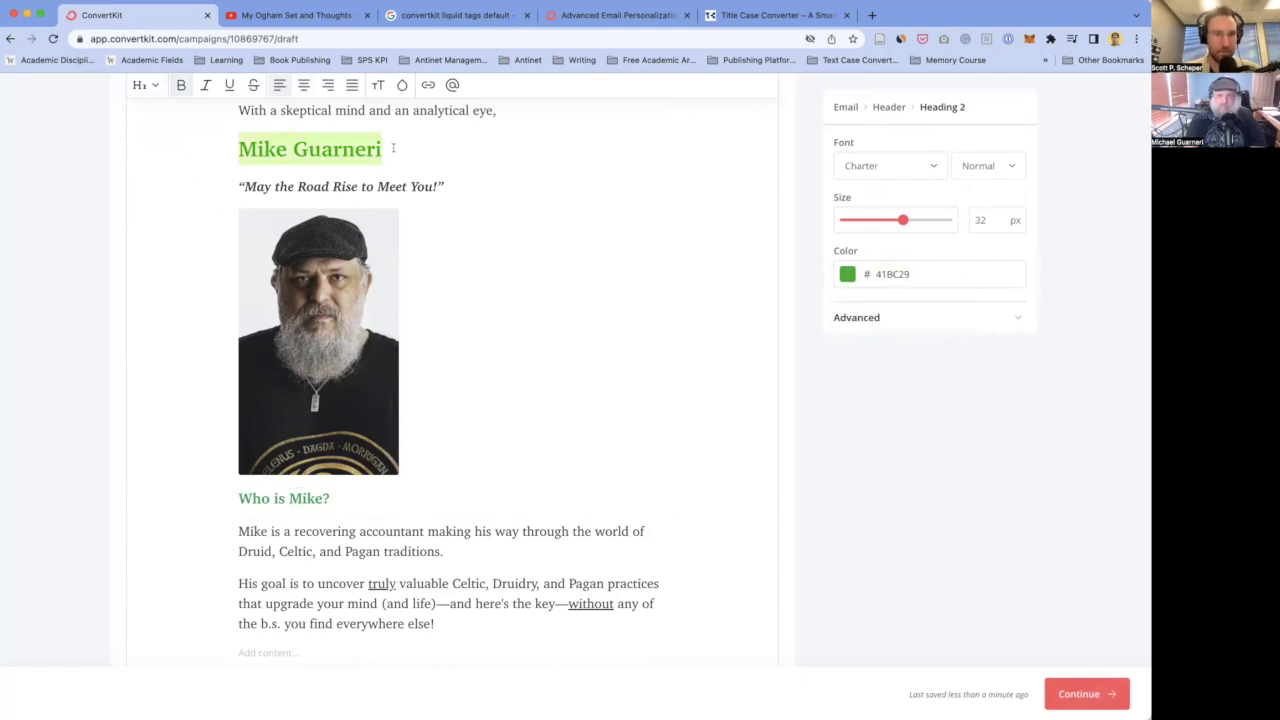
left_click(911, 273)
key("ctrl+v")
left_click(543, 328)
- Recolour the 'Who is Mike?' heading black (000000)
left_click(318, 500)
scroll(325, 498, "down", 3)
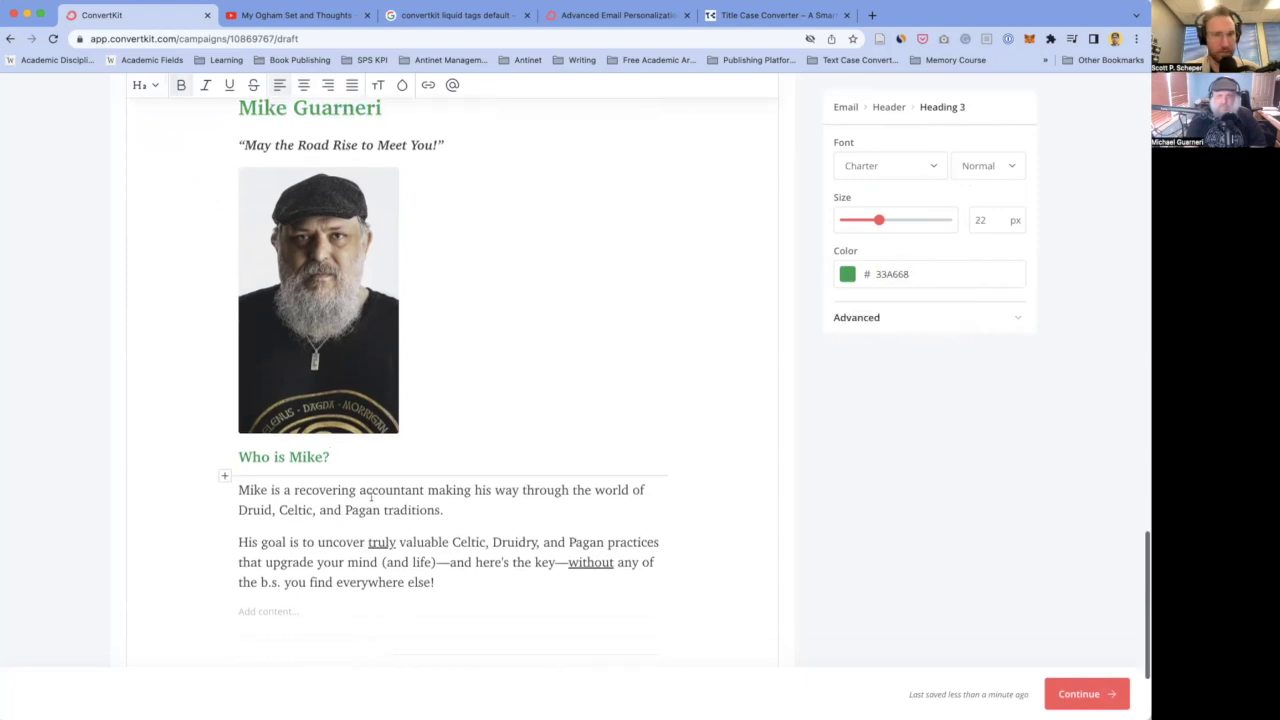
scroll(340, 499, "up", 3)
triple_click(346, 498)
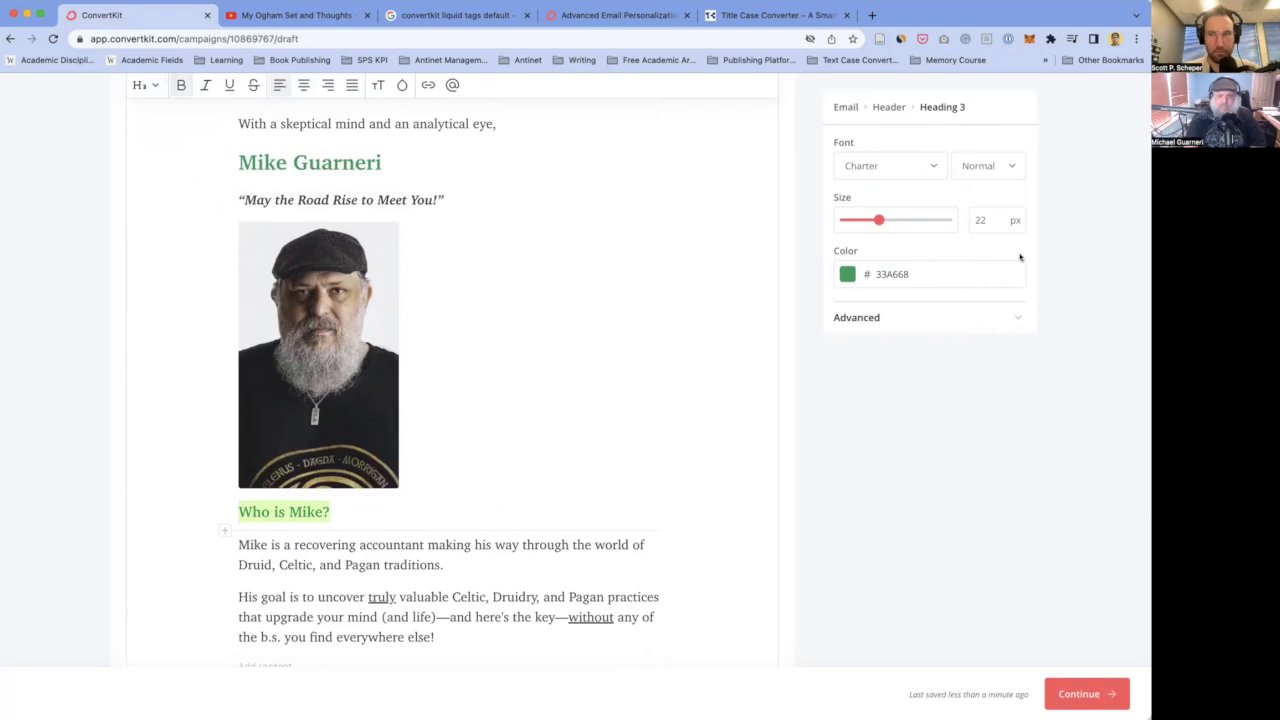
left_click(905, 285)
scroll(900, 317, "down", 3)
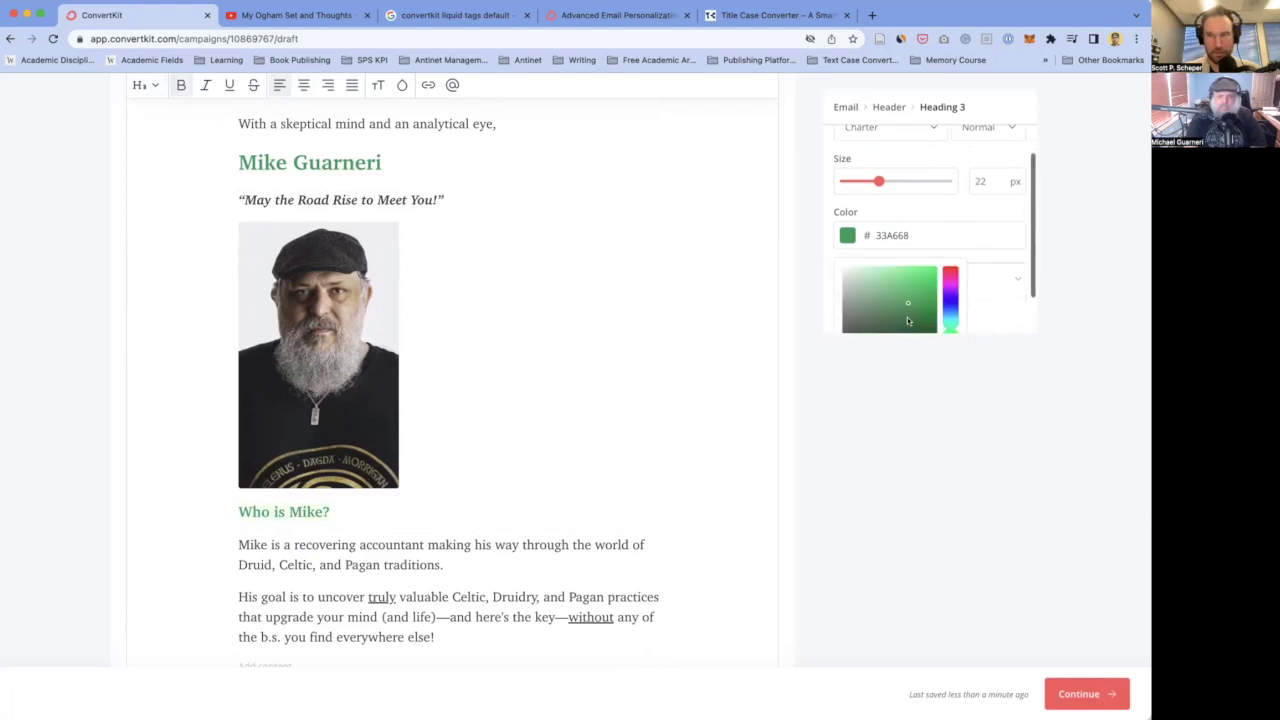
scroll(900, 305, "down", 3)
left_click_drag(864, 307, 831, 328)
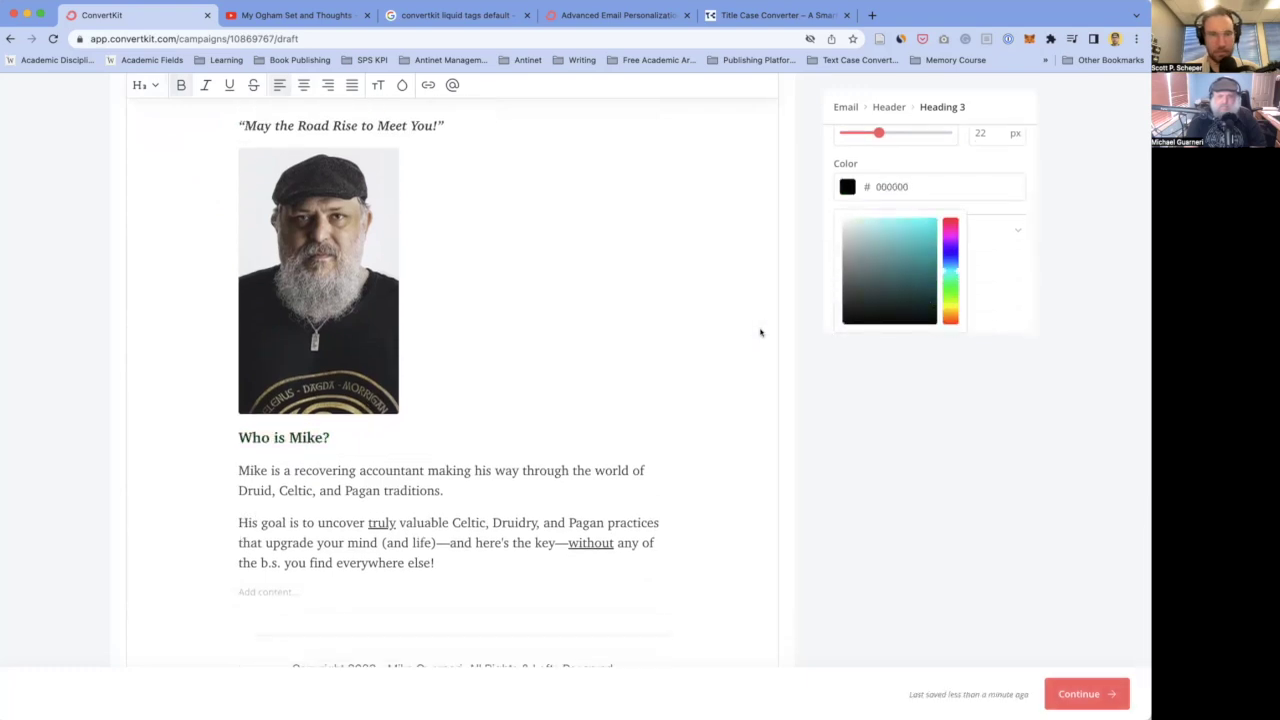
left_click(432, 470)
scroll(435, 472, "down", 5)
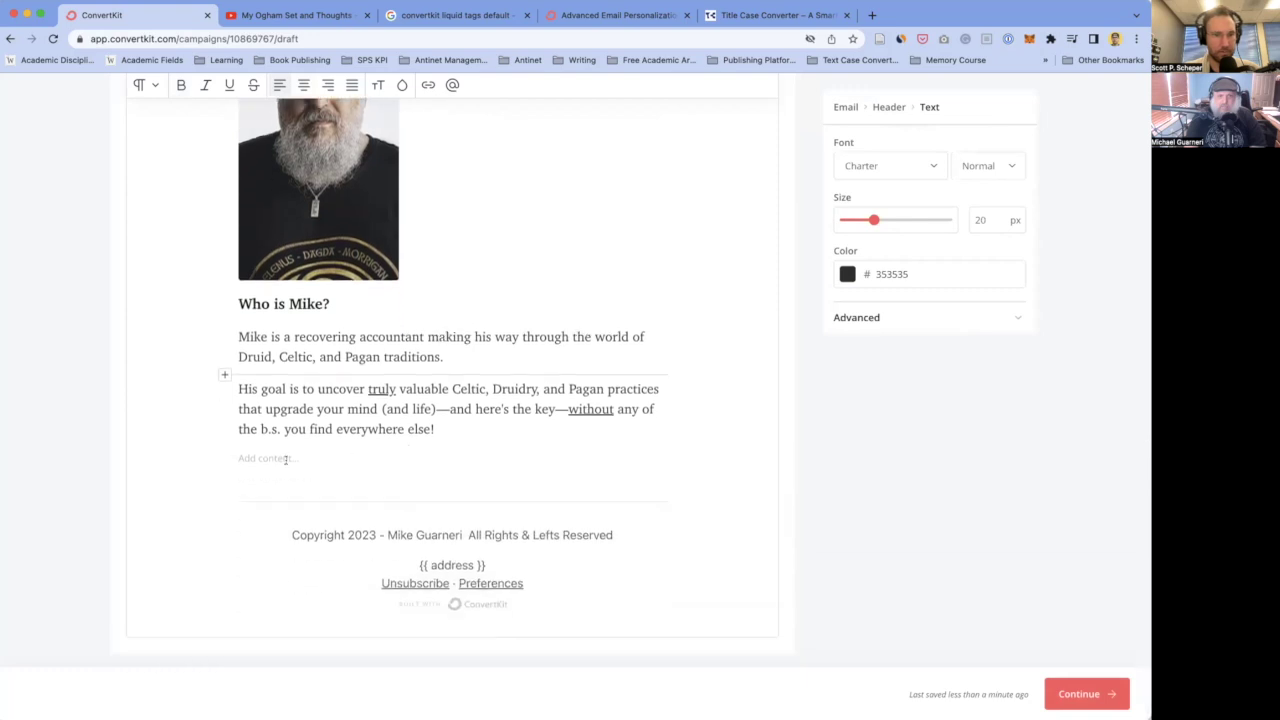
- Add two empty lines after the quote, above the photo
left_click(460, 490)
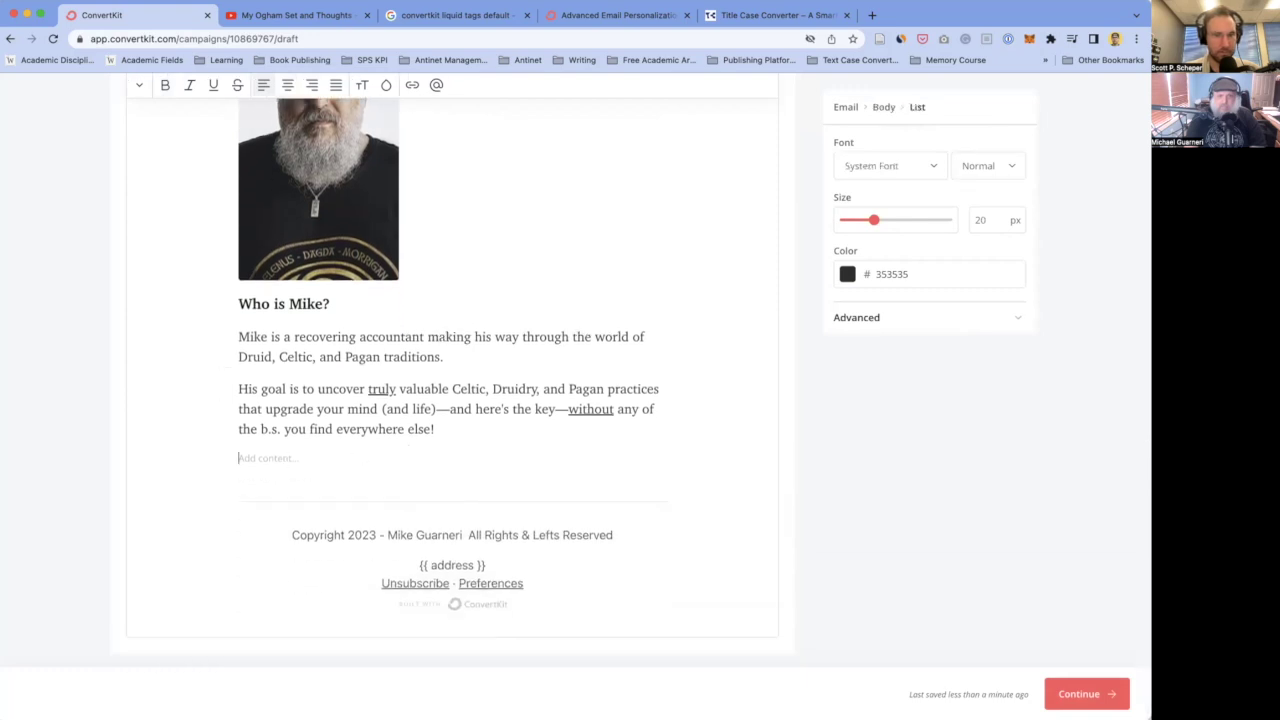
scroll(436, 432, "up", 10)
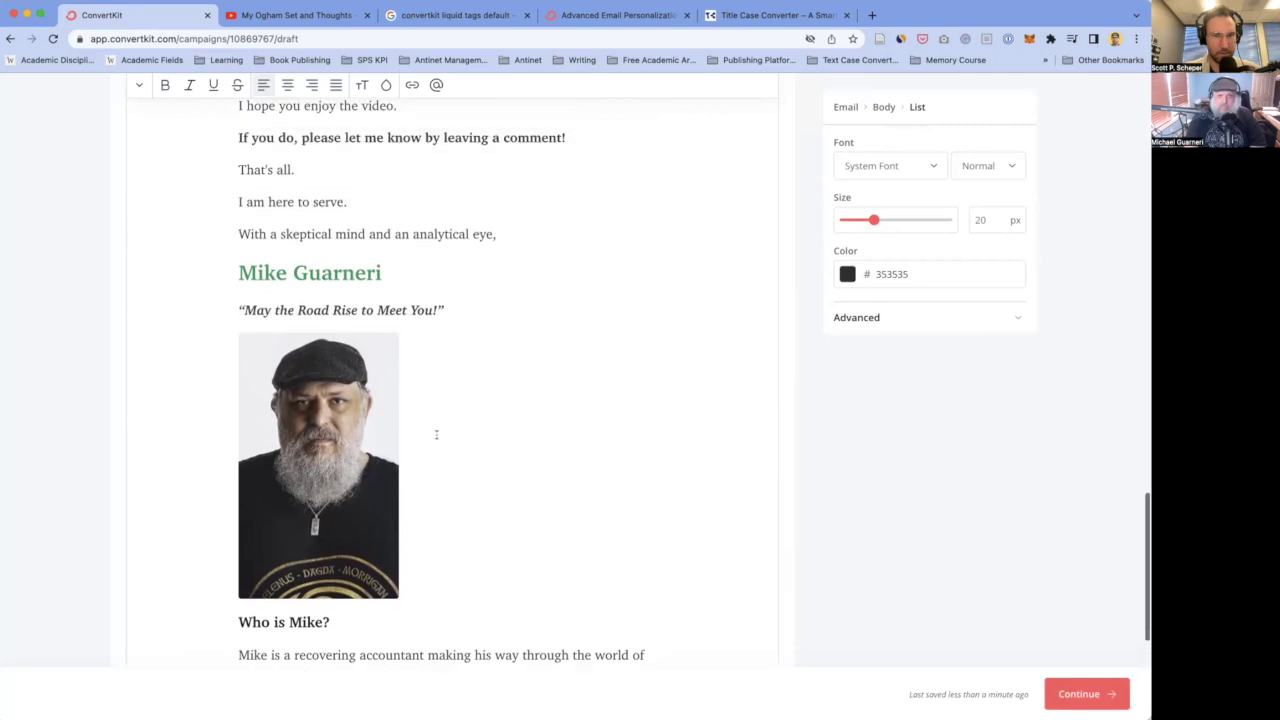
scroll(436, 434, "up", 3)
left_click(474, 394)
key("Return")
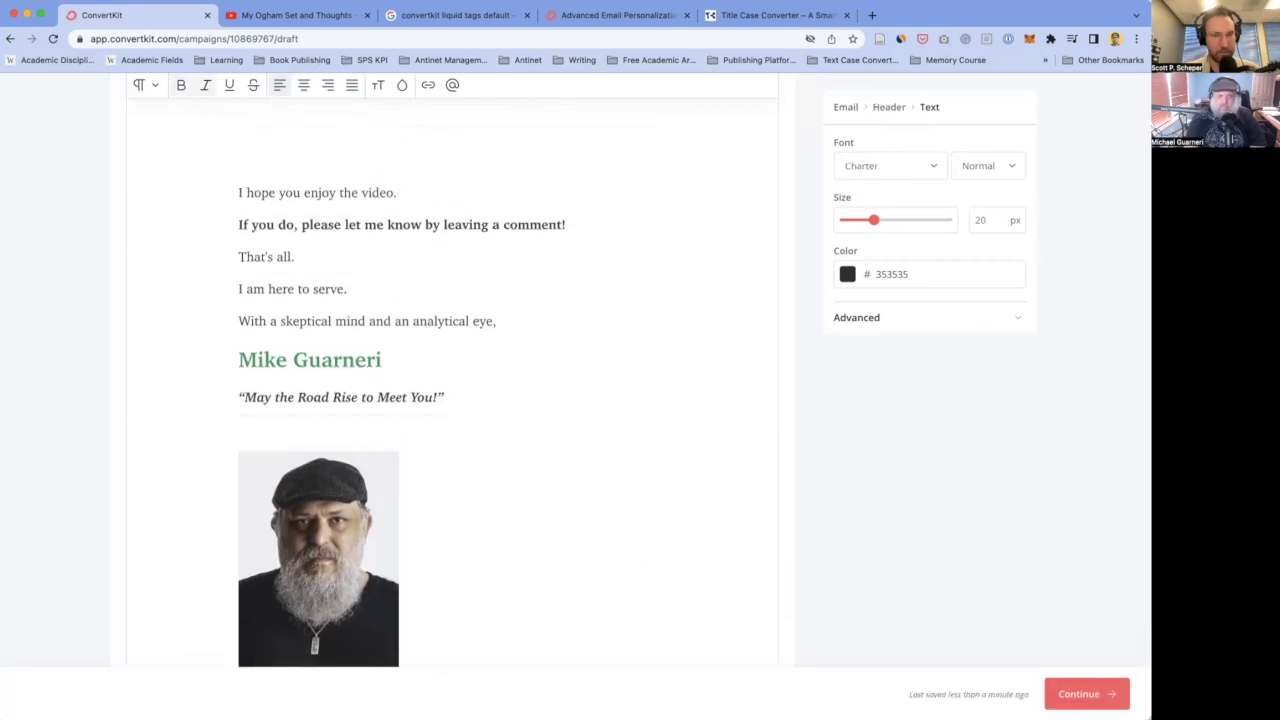
key("Return")
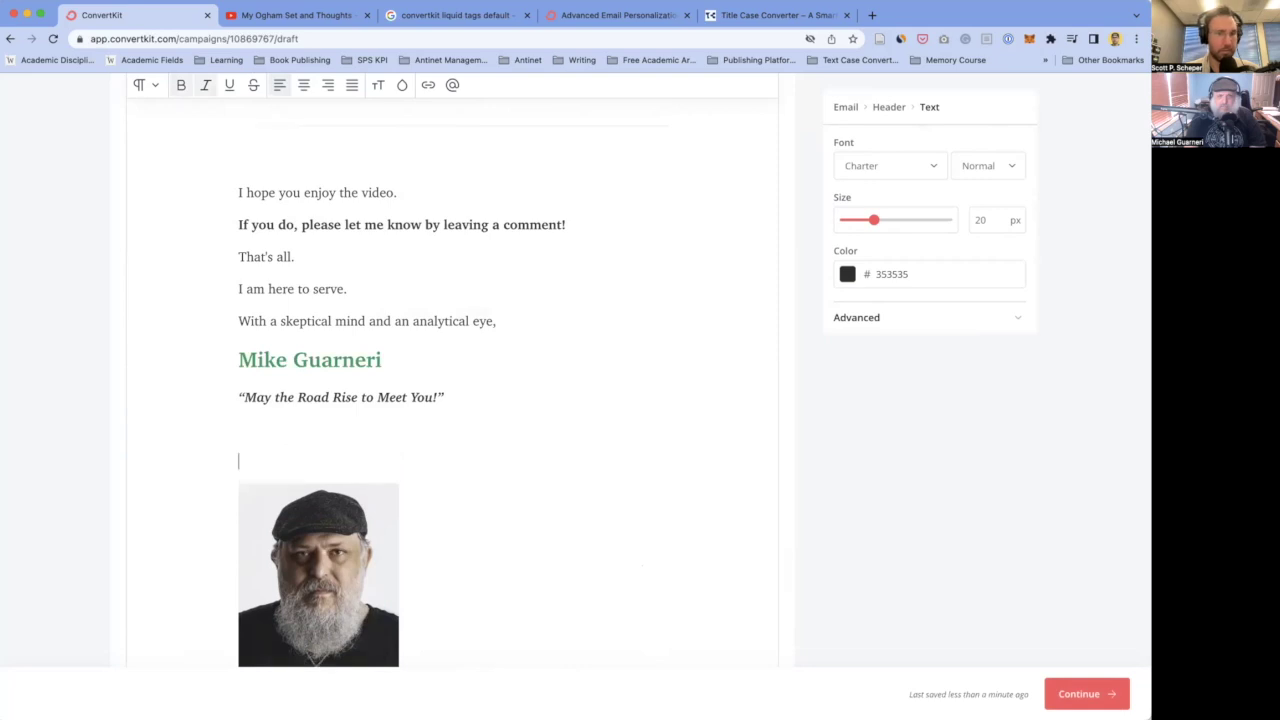
left_click(400, 470)
scroll(403, 446, "down", 3)
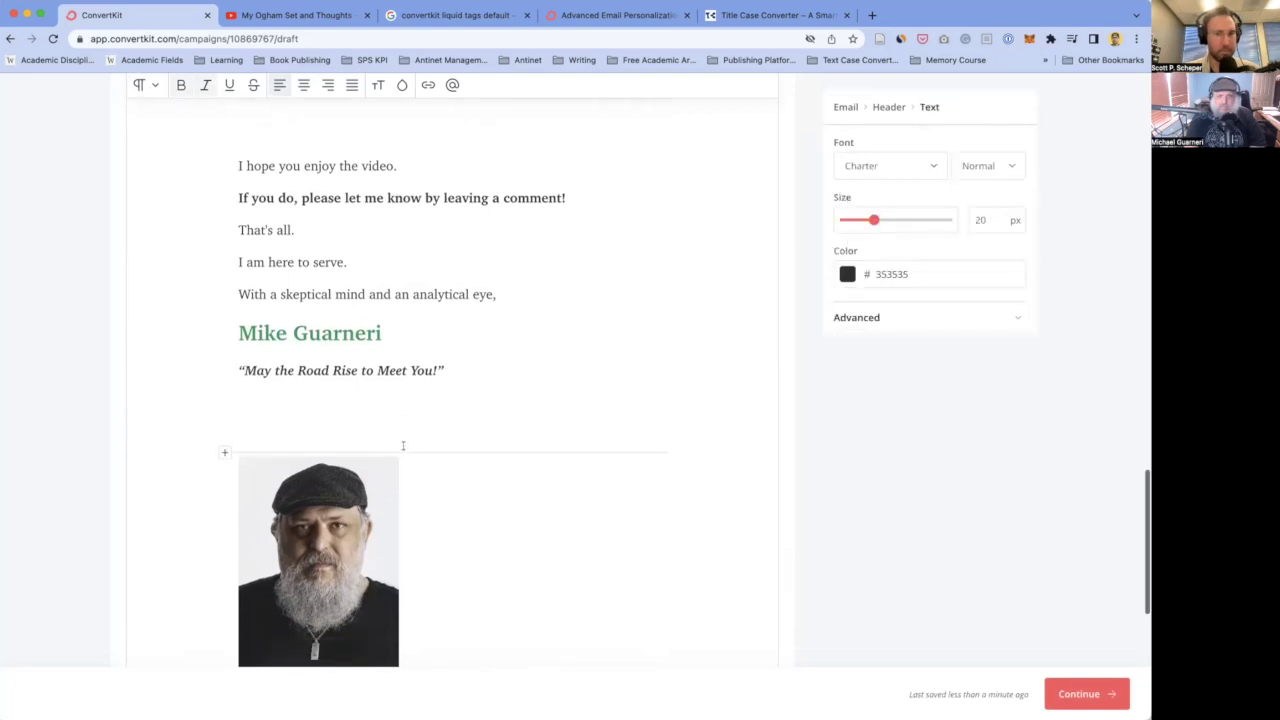
scroll(403, 446, "up", 1)
left_click(425, 507)
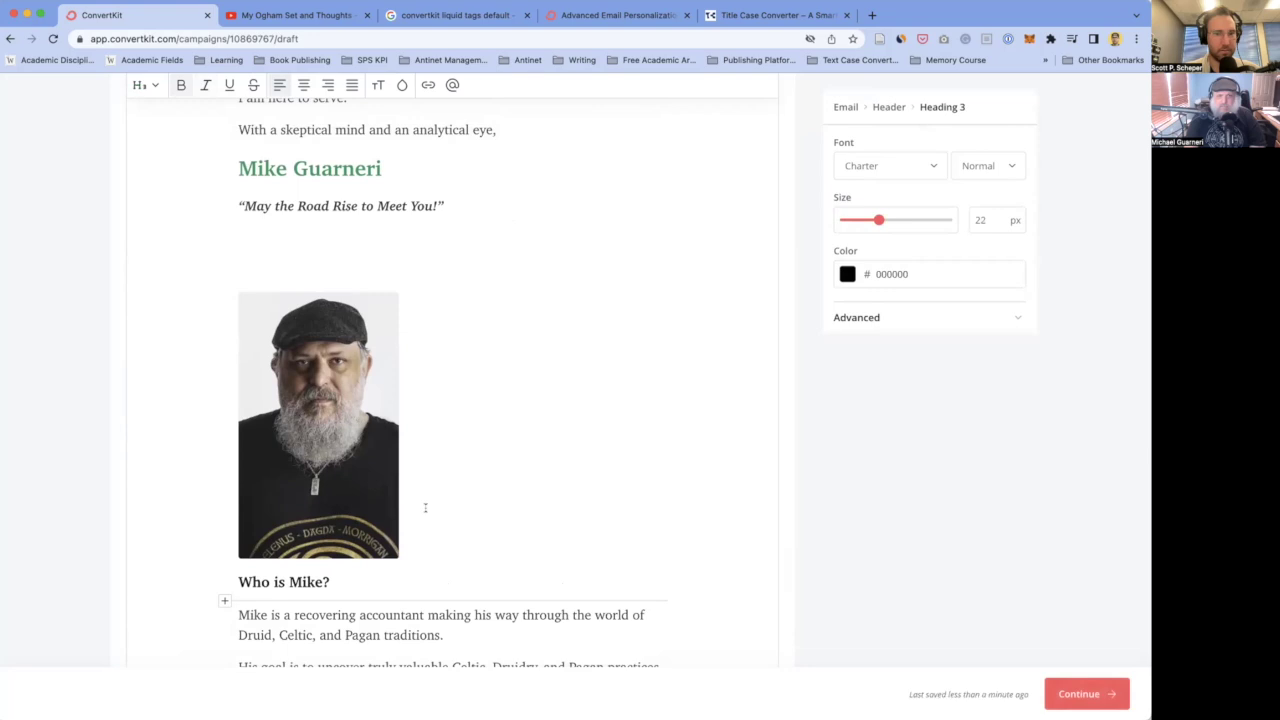
left_click(410, 407)
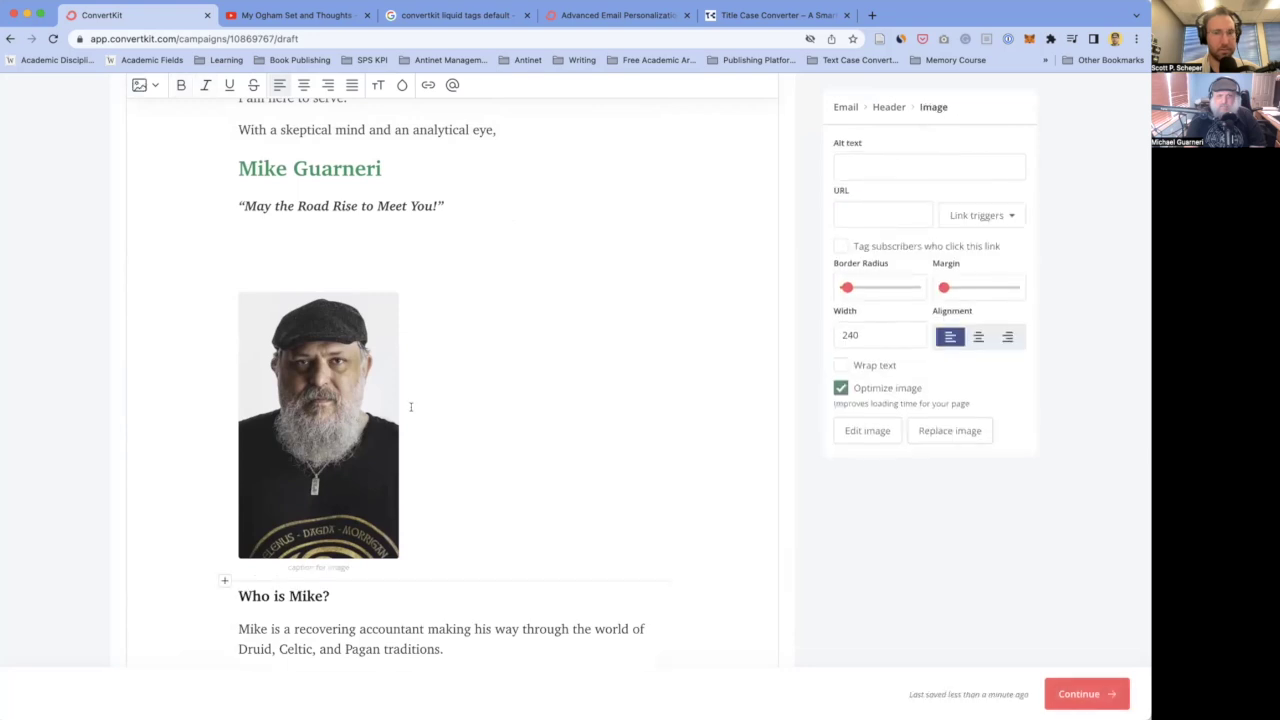
scroll(410, 407, "up", 5)
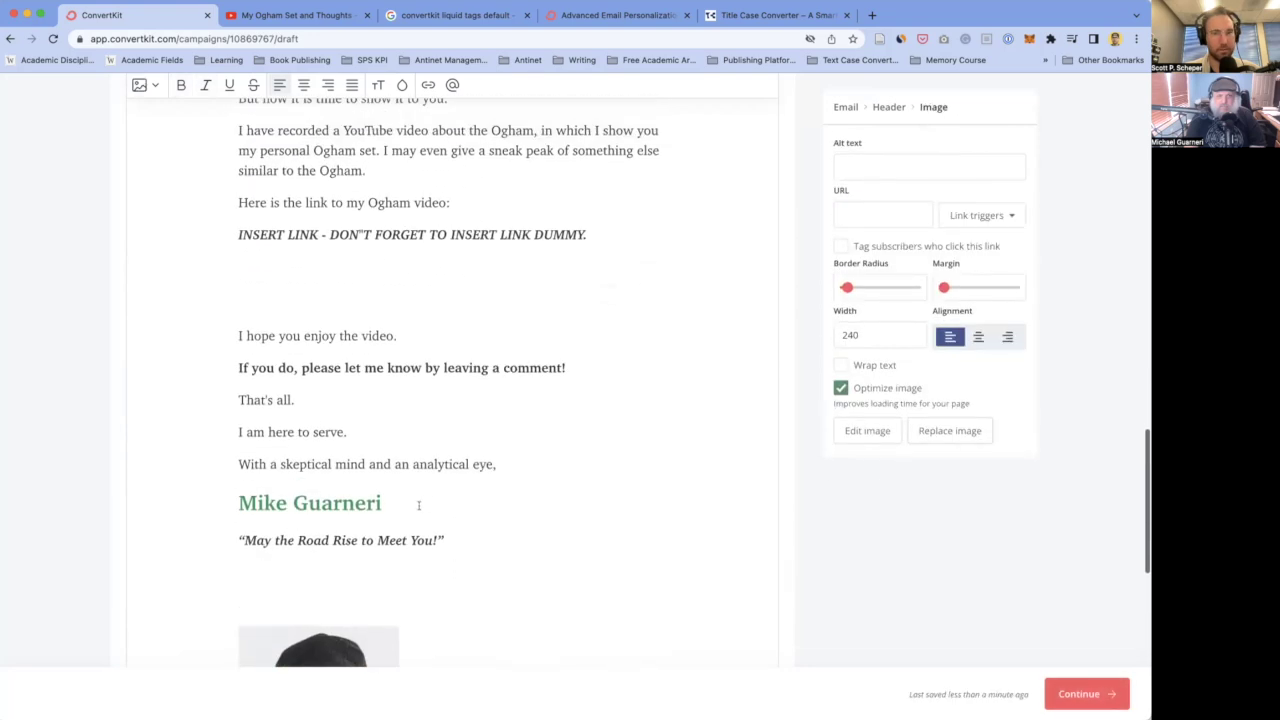
left_click(409, 505)
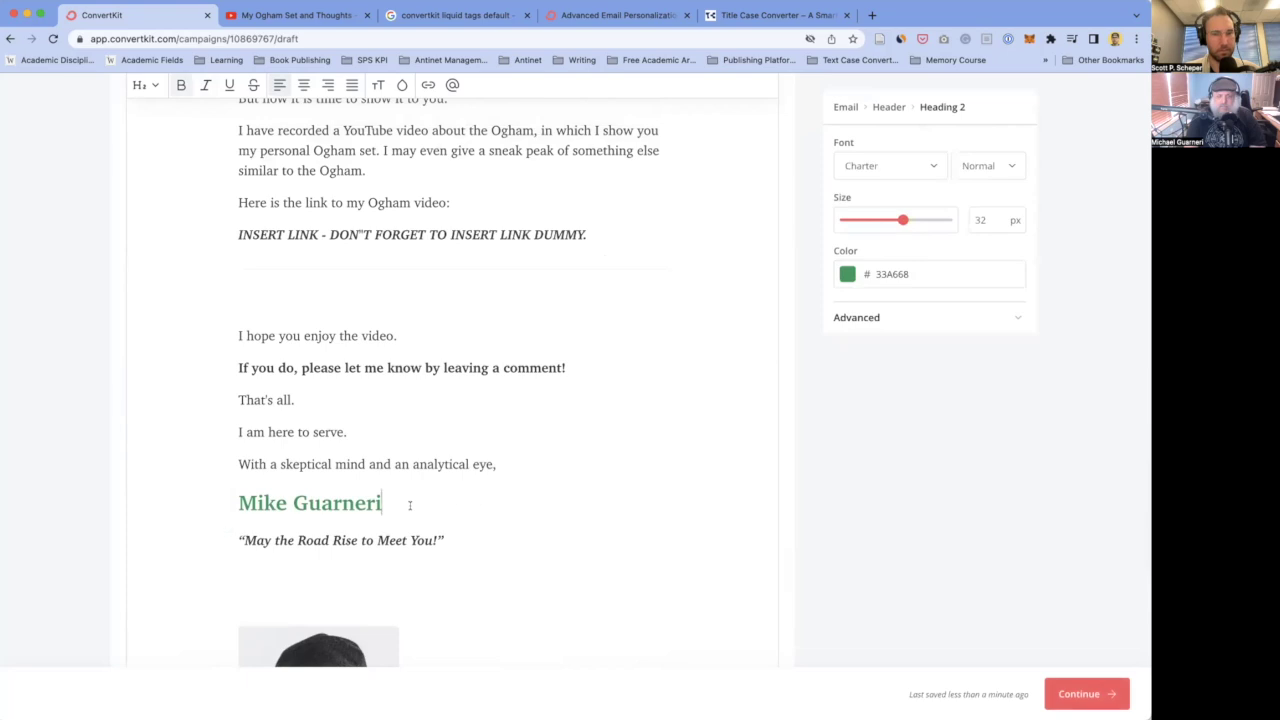
triple_click(409, 505)
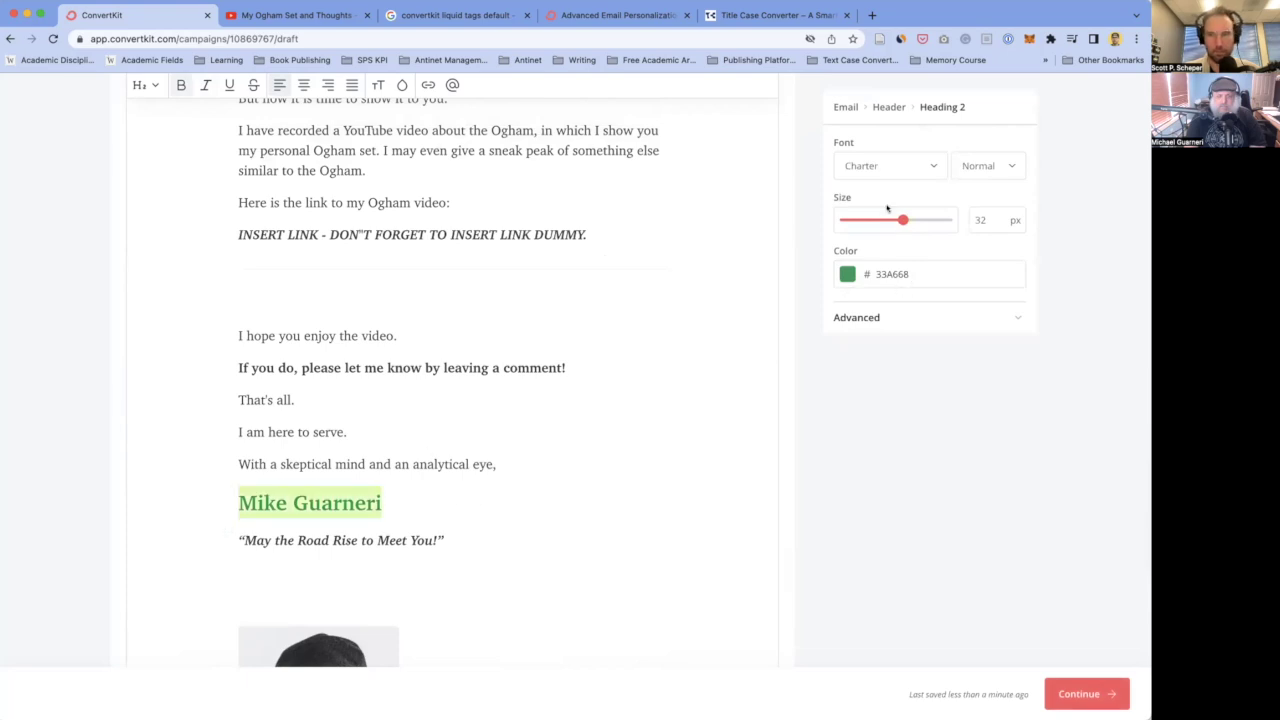
left_click(145, 85)
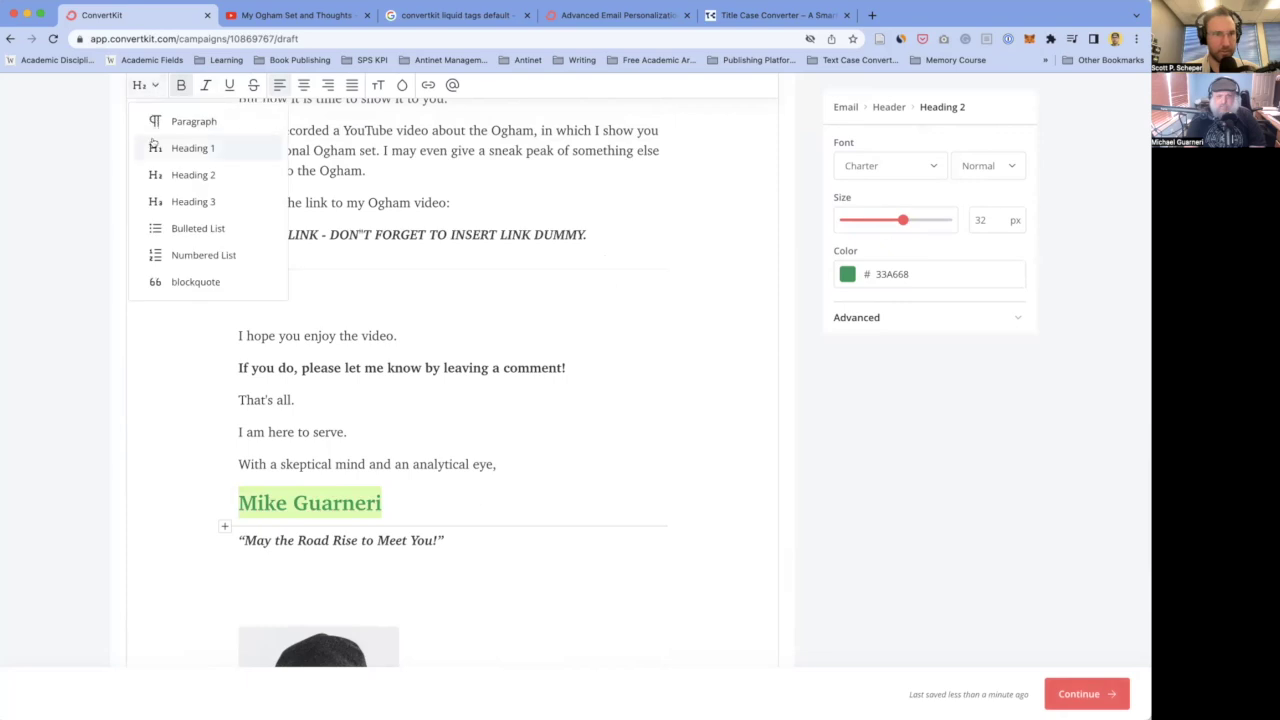
left_click(163, 121)
type("-")
key("super+Right")
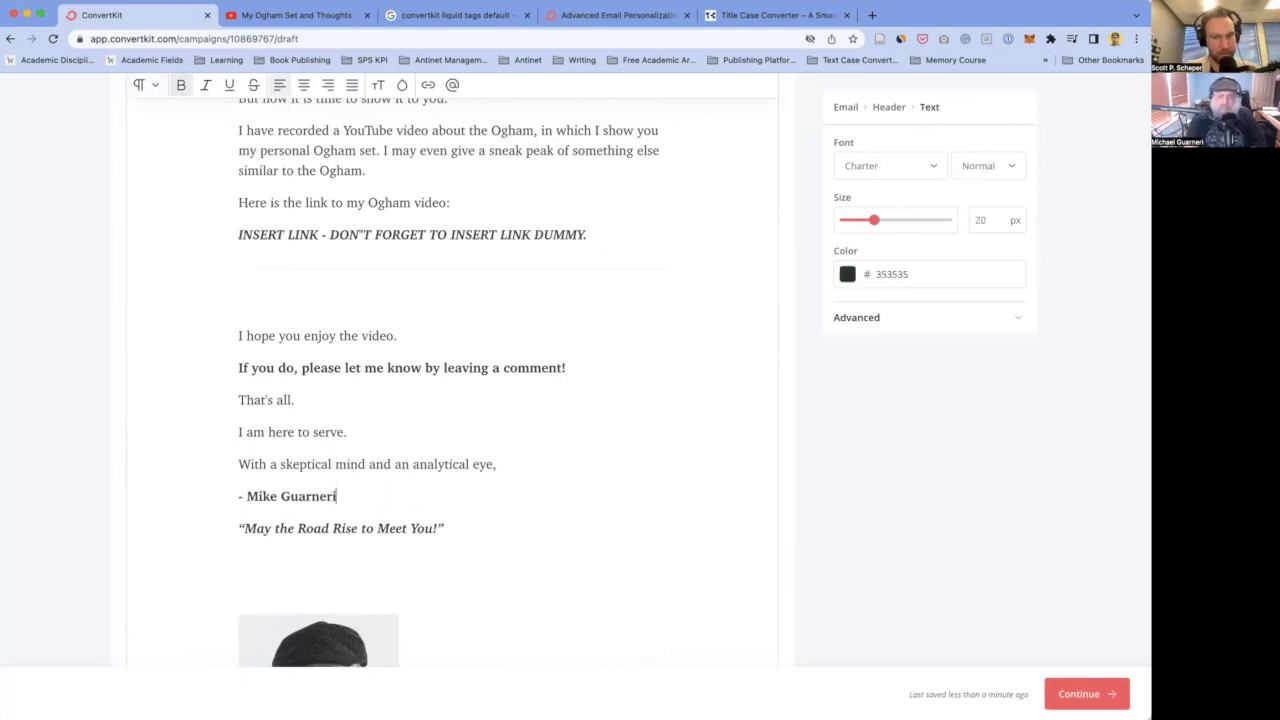
key("shift+super+Left")
- Switch the footer copyright line's font from System Font to Charter
left_click(240, 557)
scroll(310, 527, "down", 2)
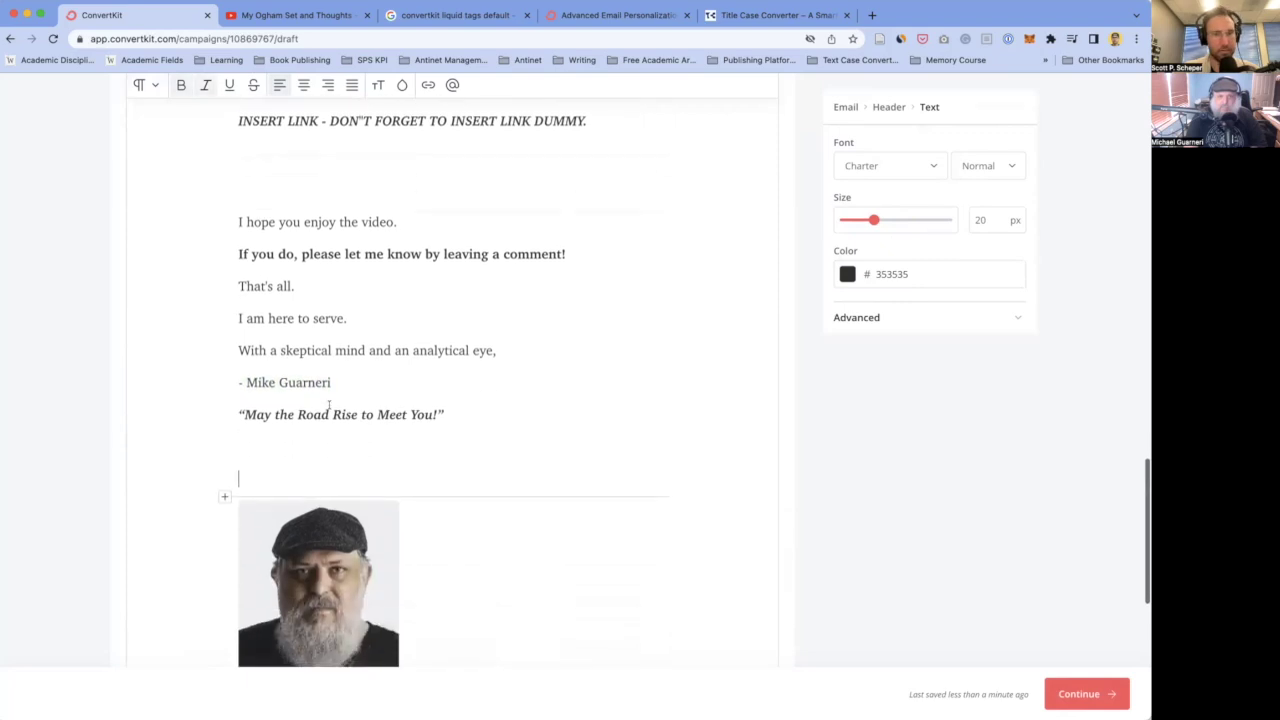
scroll(272, 402, "down", 2)
scroll(272, 402, "up", 1)
scroll(272, 402, "down", 3)
scroll(443, 500, "down", 5)
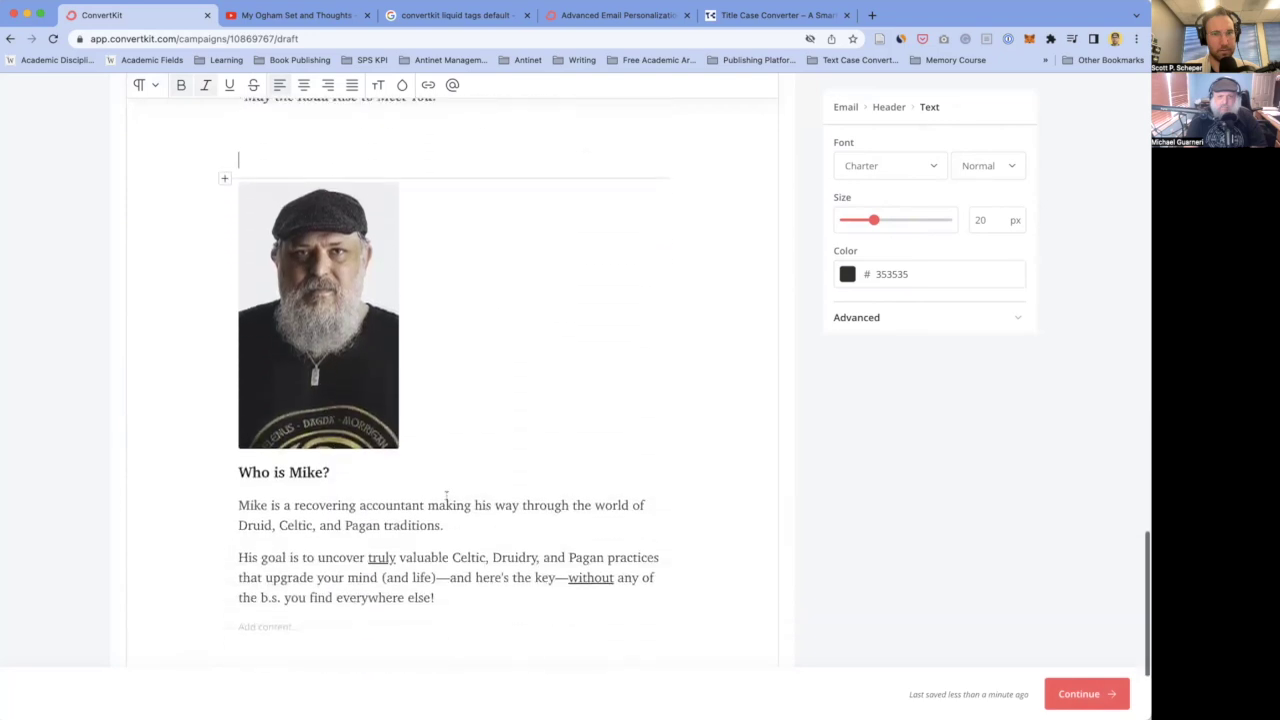
scroll(443, 491, "up", 10)
scroll(449, 509, "down", 5)
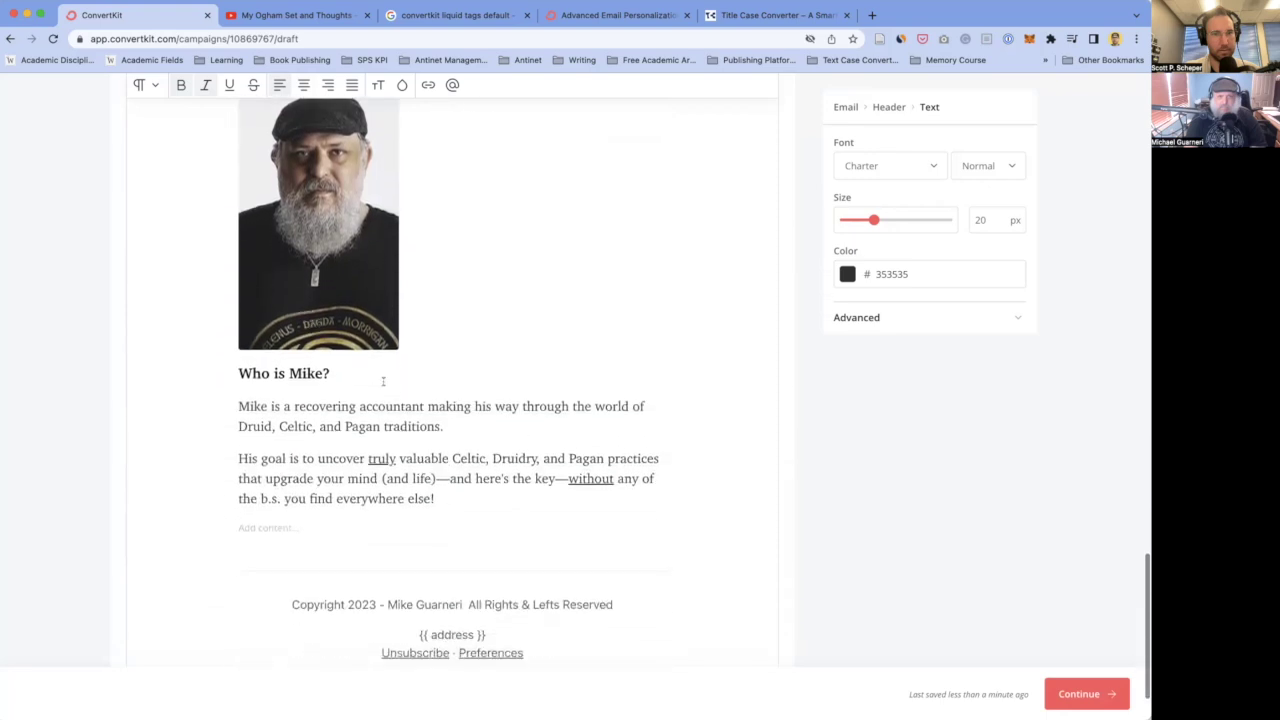
scroll(433, 478, "down", 2)
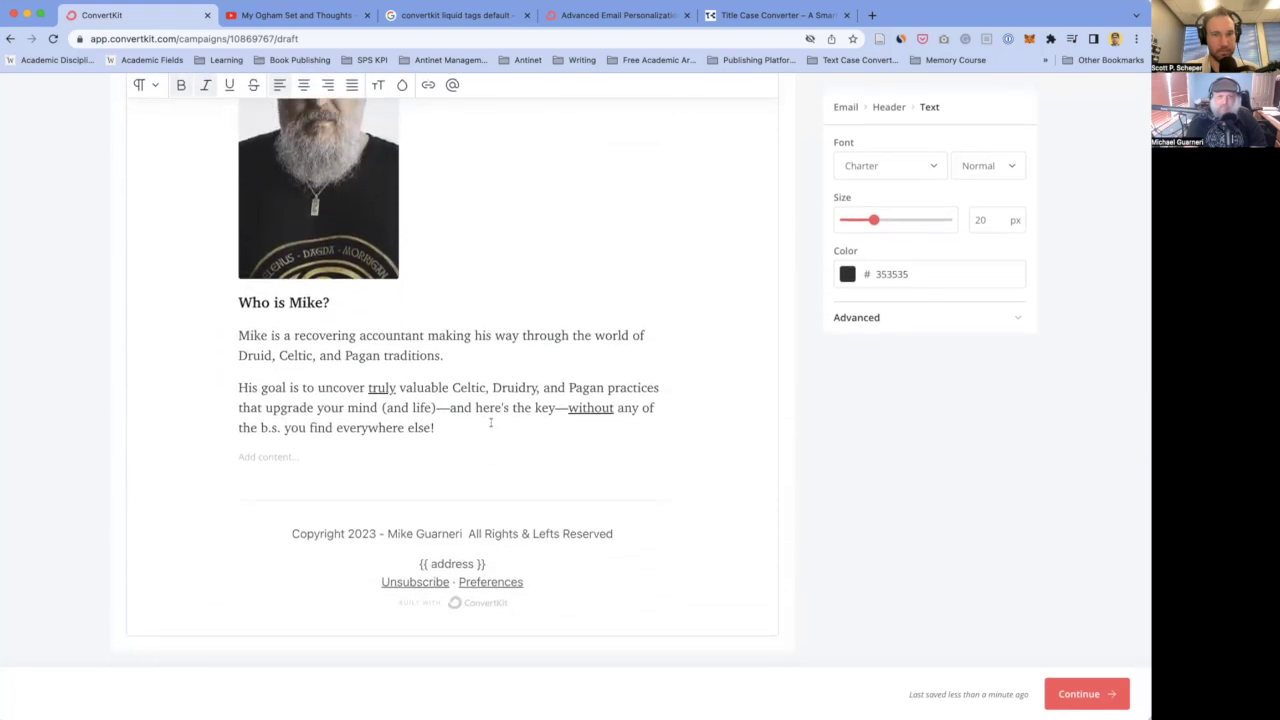
triple_click(497, 534)
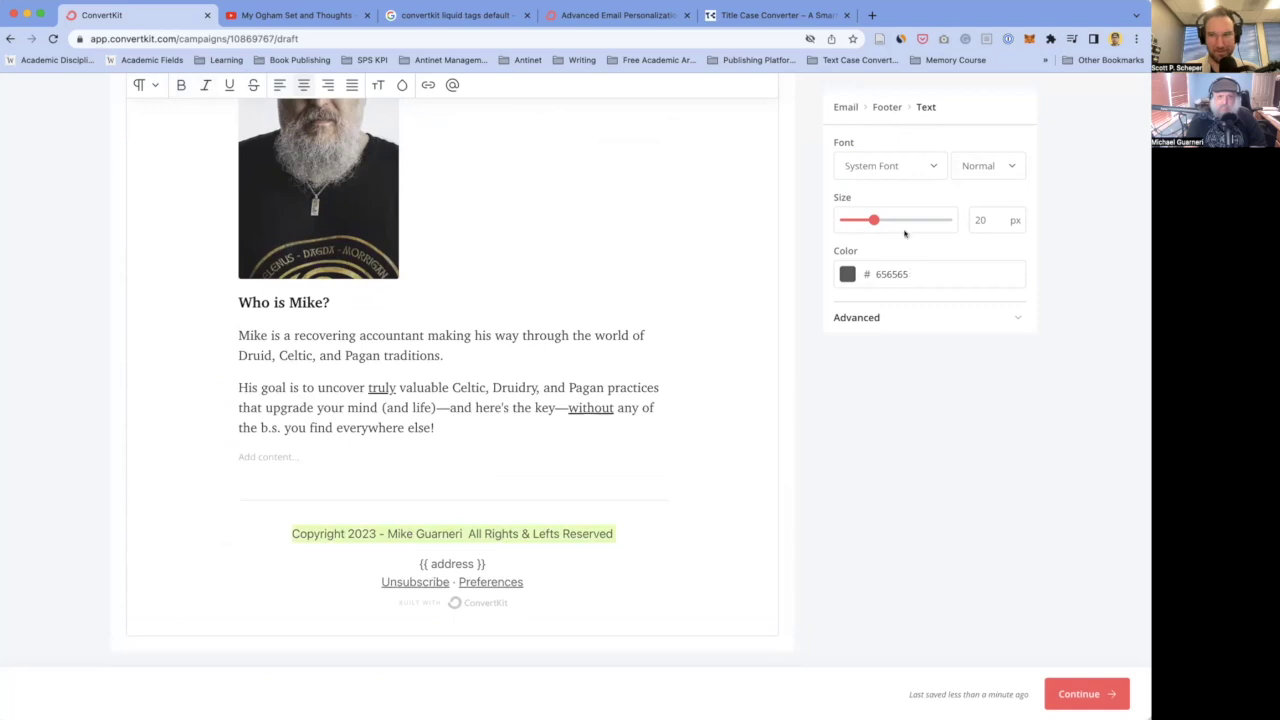
left_click(906, 163)
scroll(872, 324, "down", 3)
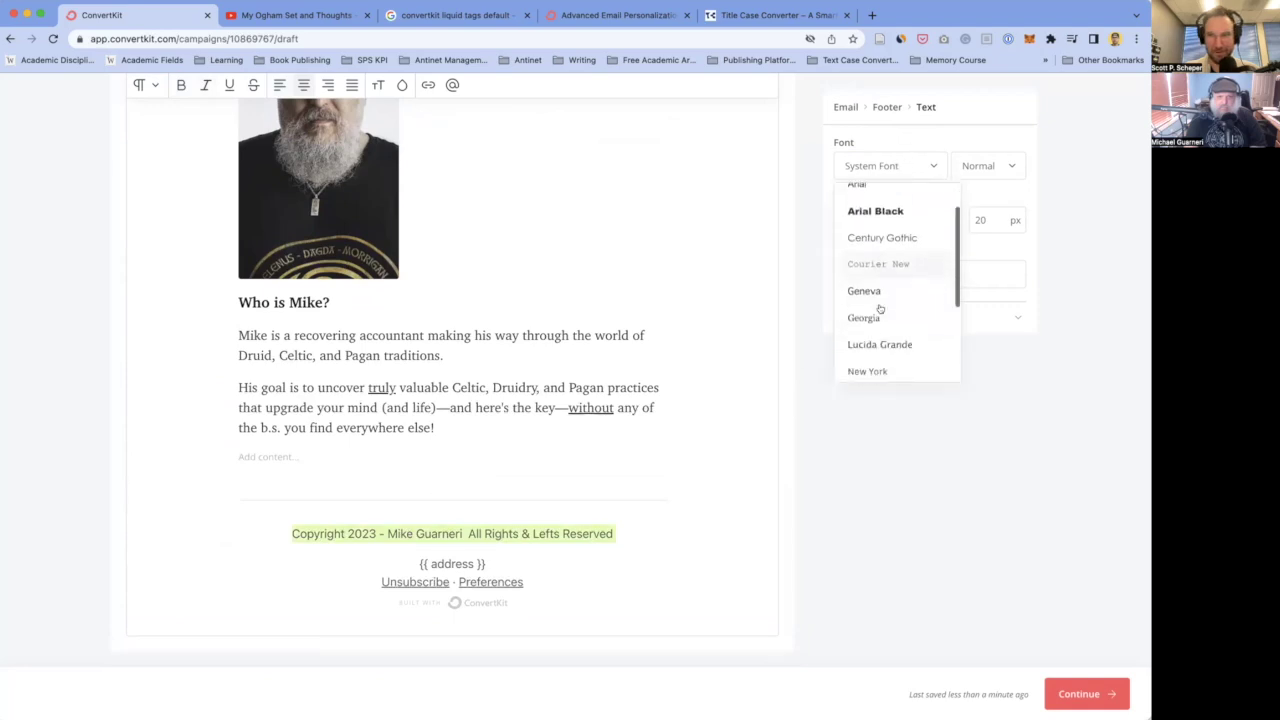
scroll(875, 325, "down", 2)
left_click(860, 314)
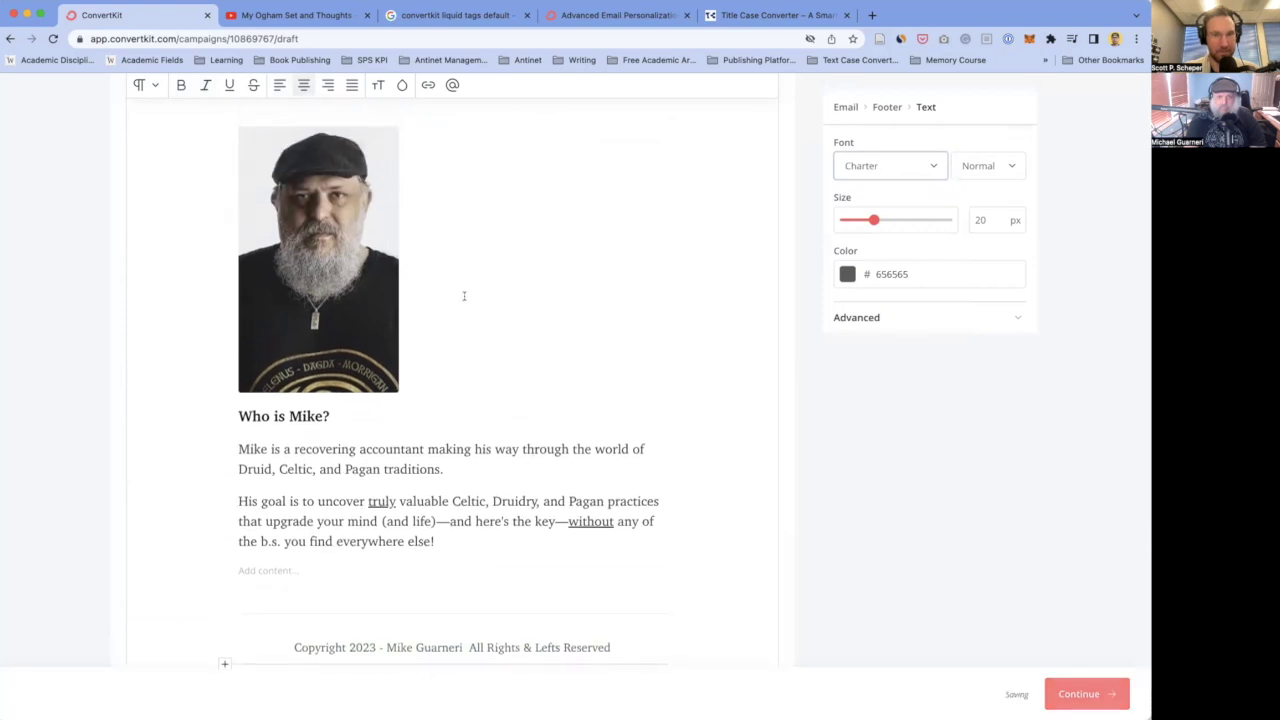
scroll(463, 294, "up", 8)
scroll(464, 296, "up", 15)
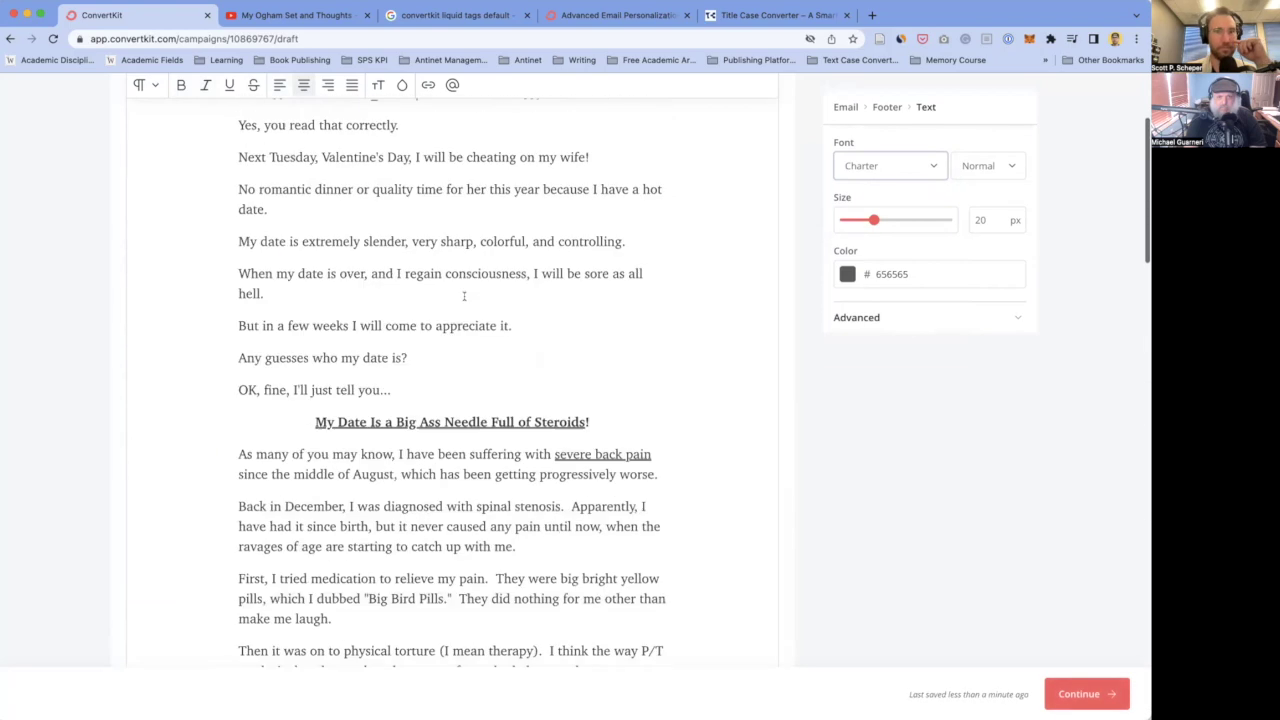
- Cut ' this Valentine's Day' from the subject line, leaving 'Cheating on My Wife'
left_click(291, 317)
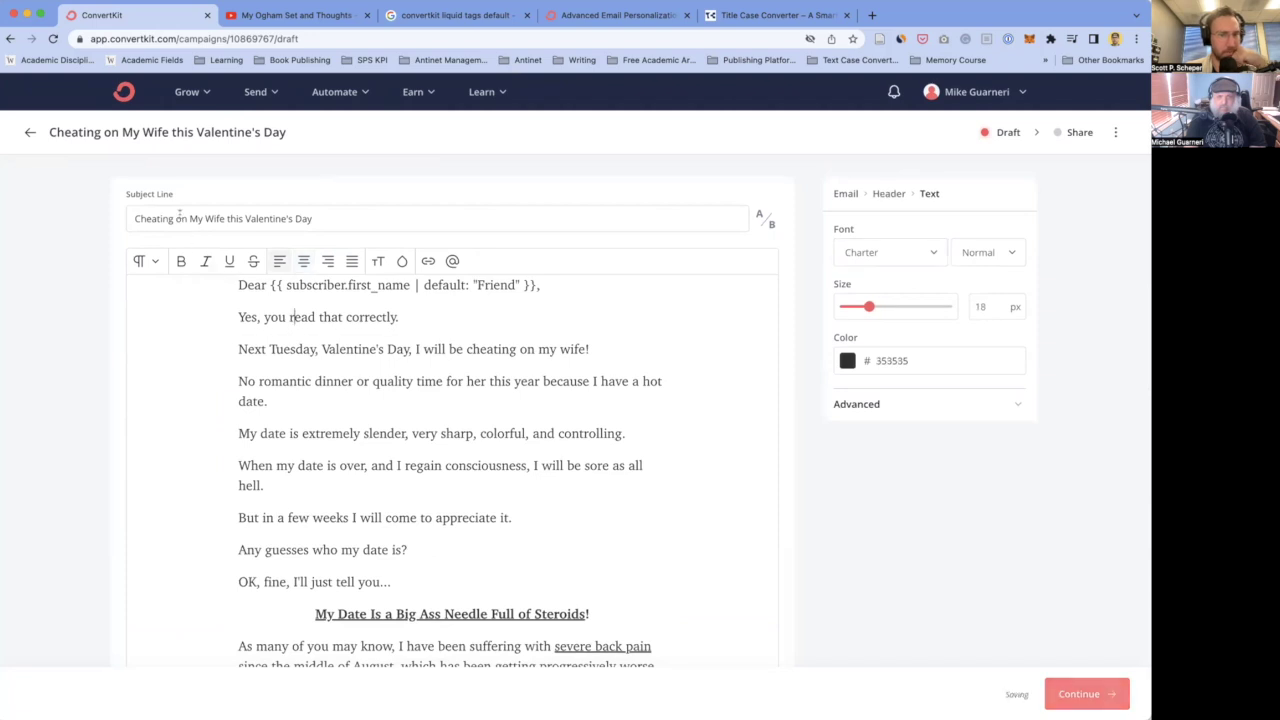
left_click_drag(222, 218, 316, 218)
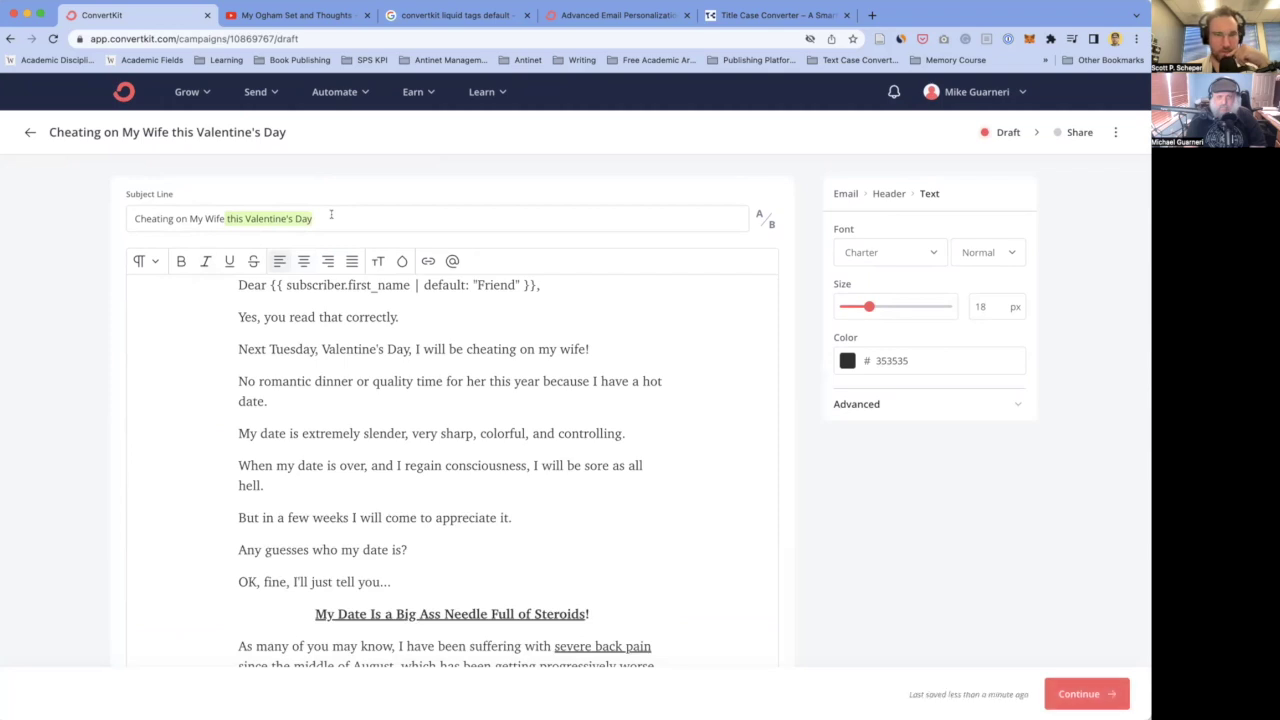
key("BackSpace")
- Delete the exclamation mark after 'wife' in the opening paragraph
left_click(364, 414)
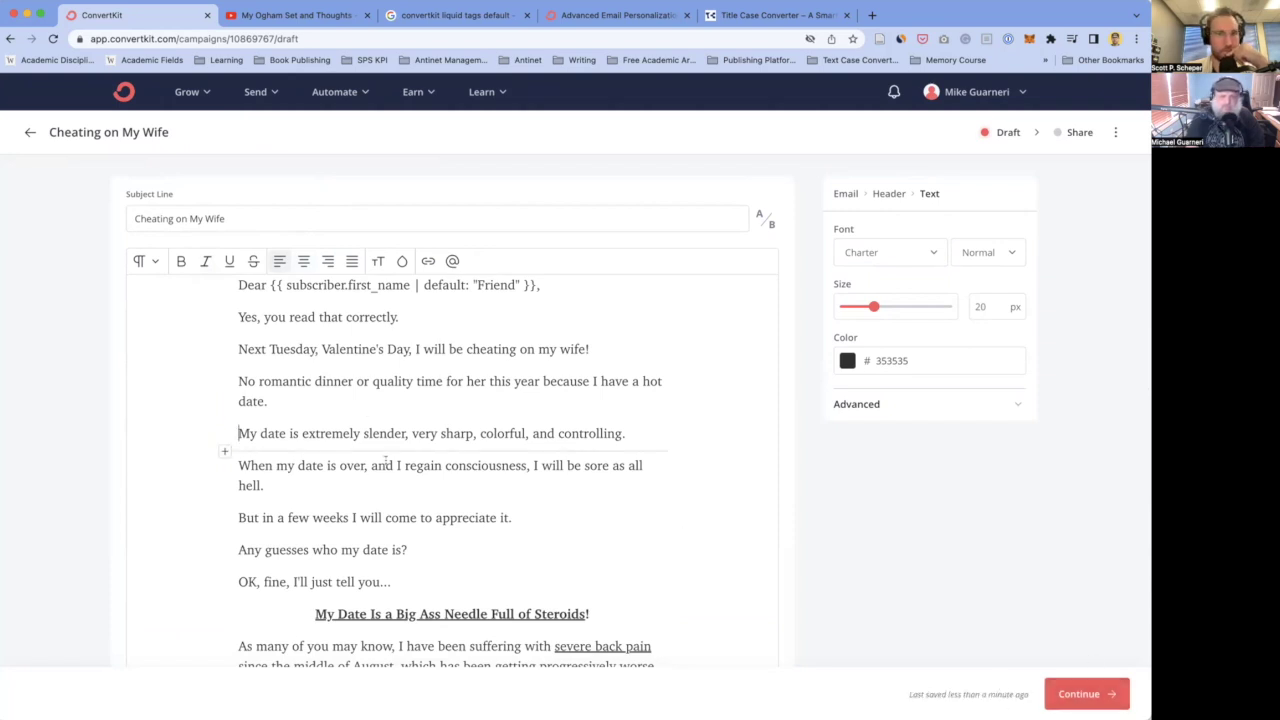
scroll(291, 421, "down", 1)
key("super+Up")
scroll(280, 400, "down", 5)
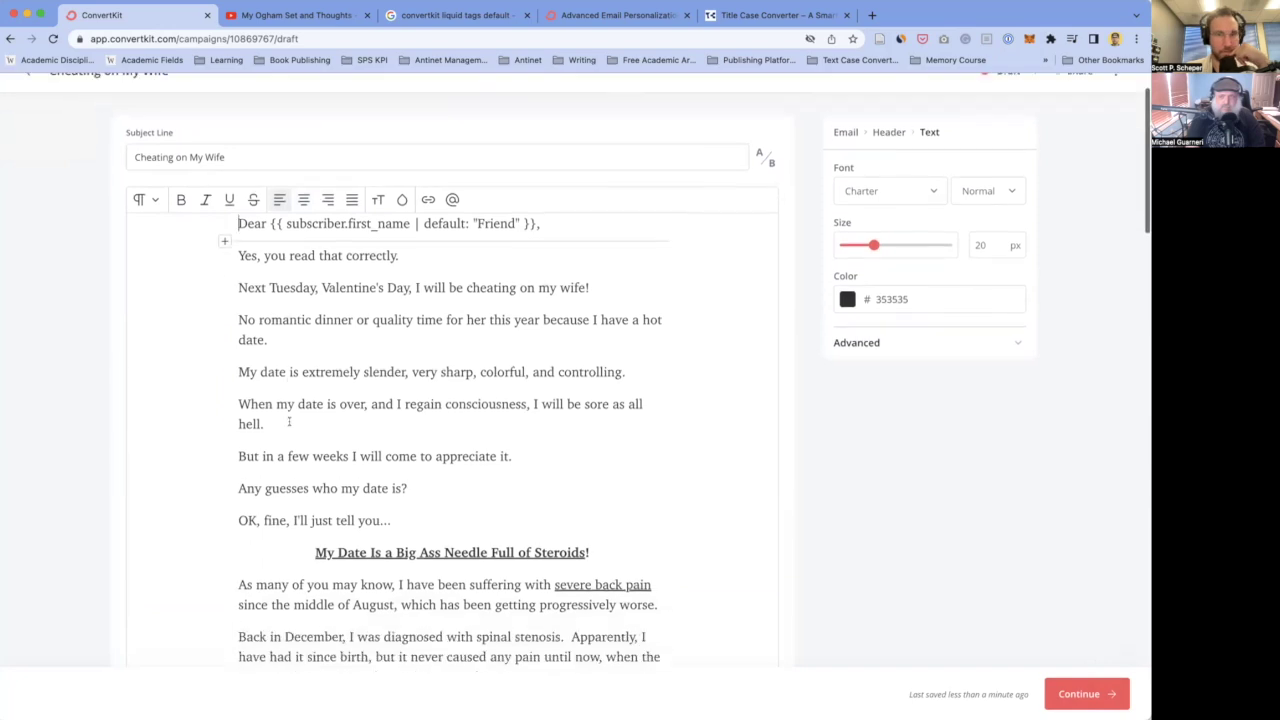
scroll(289, 421, "up", 4)
left_click(301, 312)
left_click(312, 368)
scroll(312, 368, "down", 2)
left_click(604, 258)
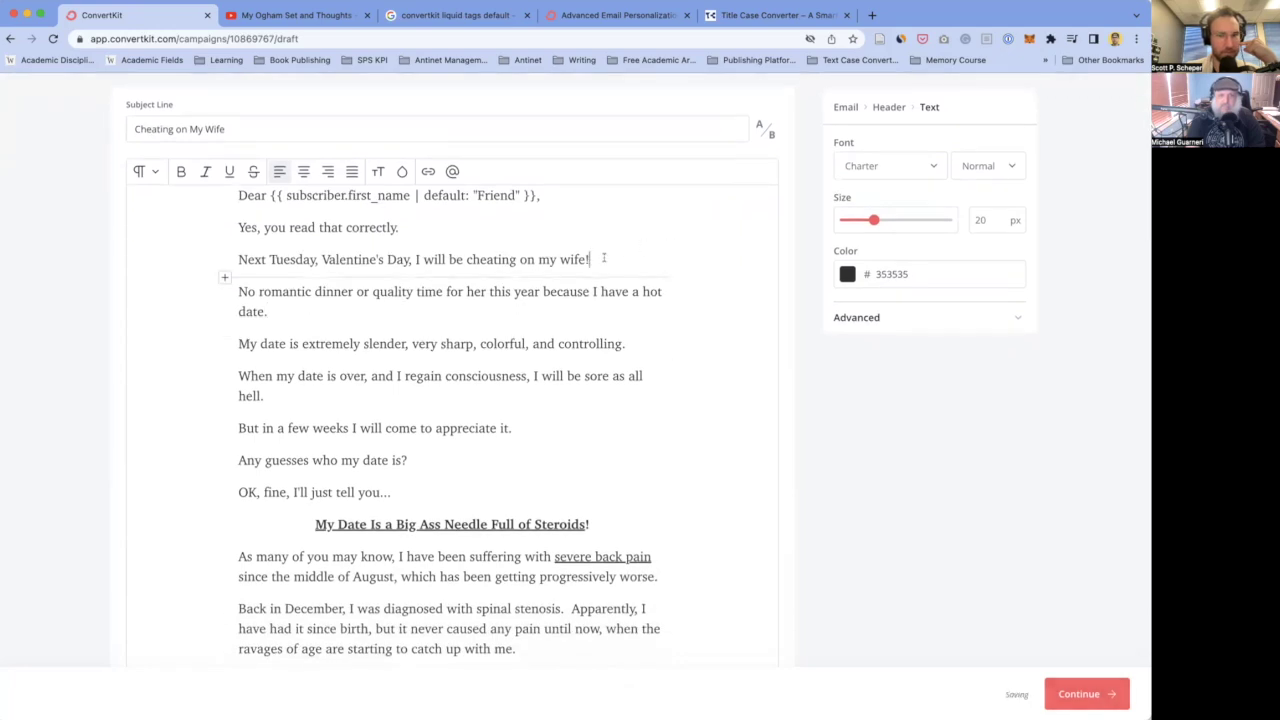
key("BackSpace")
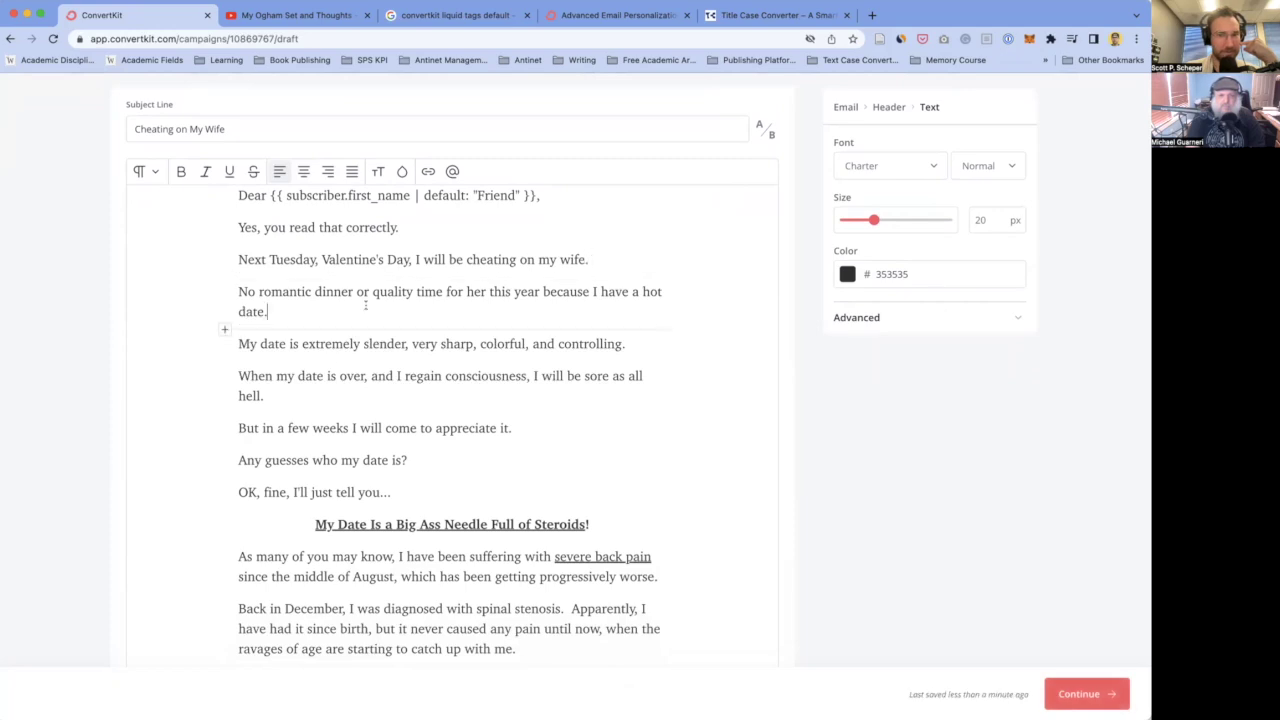
- Remove the underline from 'My Date Is a Big Ass Needle Full of Steroids!', leaving it bold
scroll(292, 352, "down", 2)
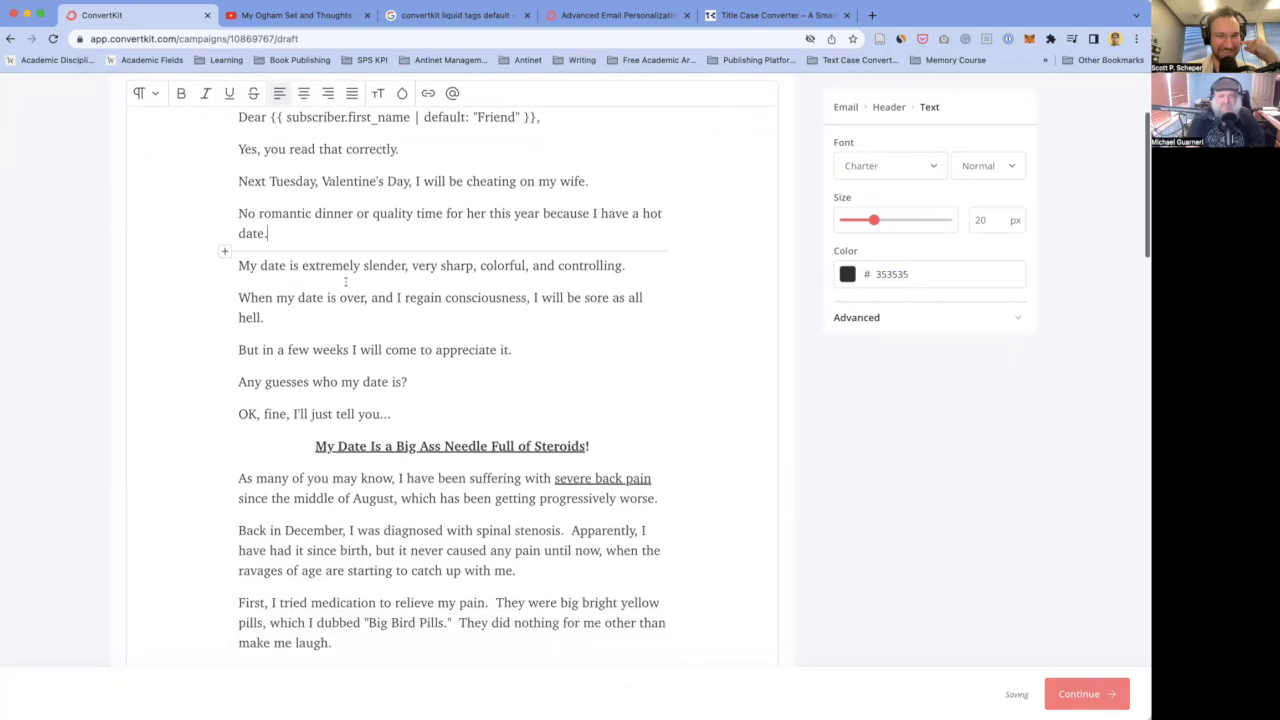
scroll(331, 300, "down", 2)
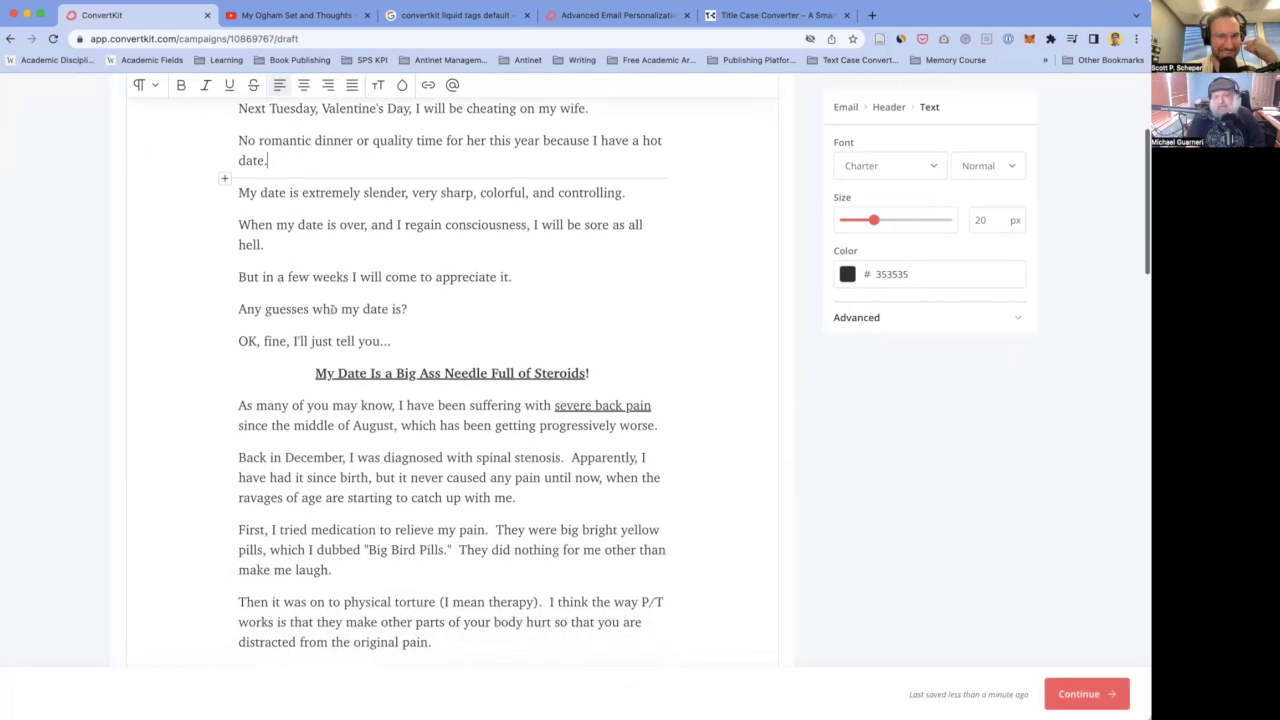
scroll(332, 310, "down", 1)
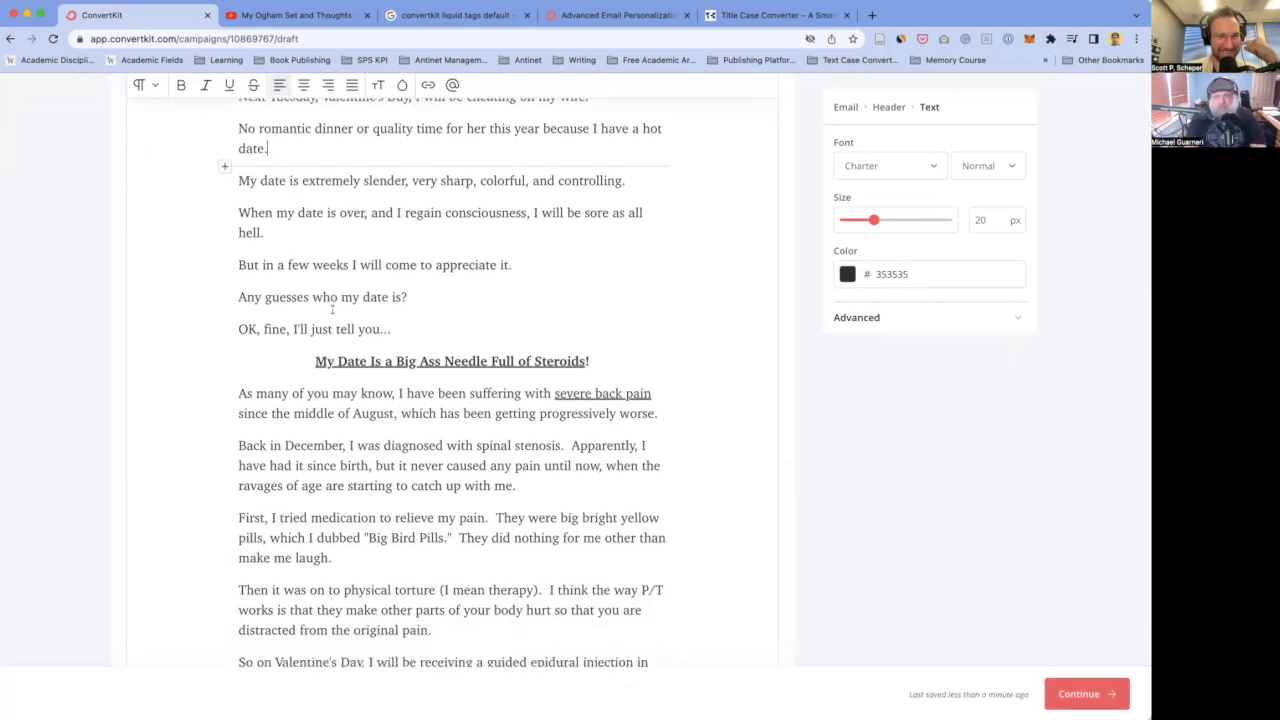
scroll(332, 310, "down", 1)
scroll(332, 310, "down", 1)
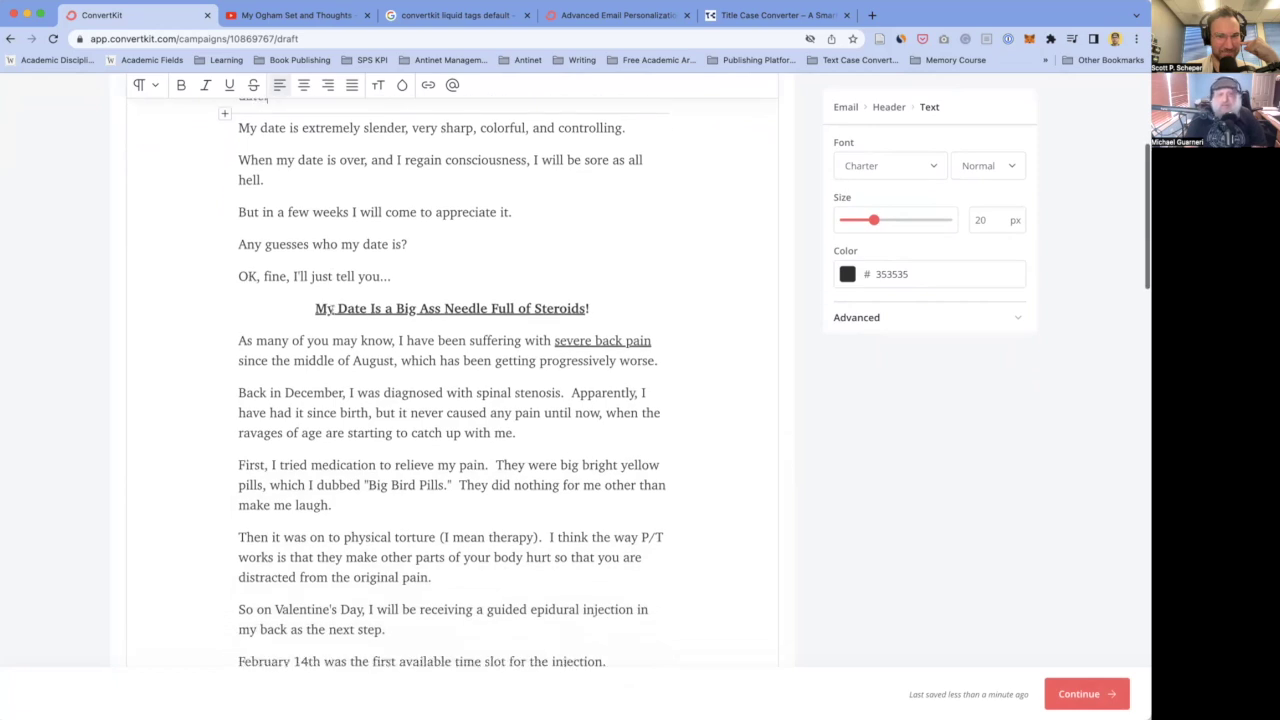
scroll(362, 283, "down", 2)
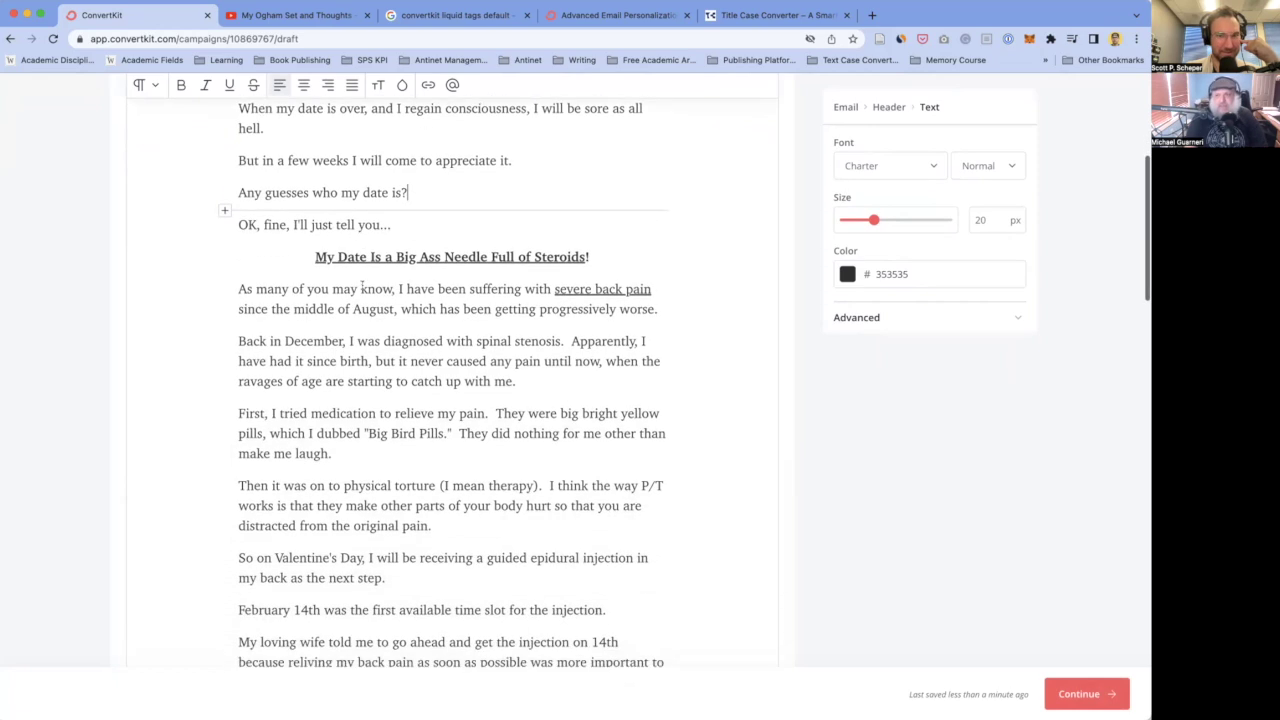
scroll(325, 290, "down", 2)
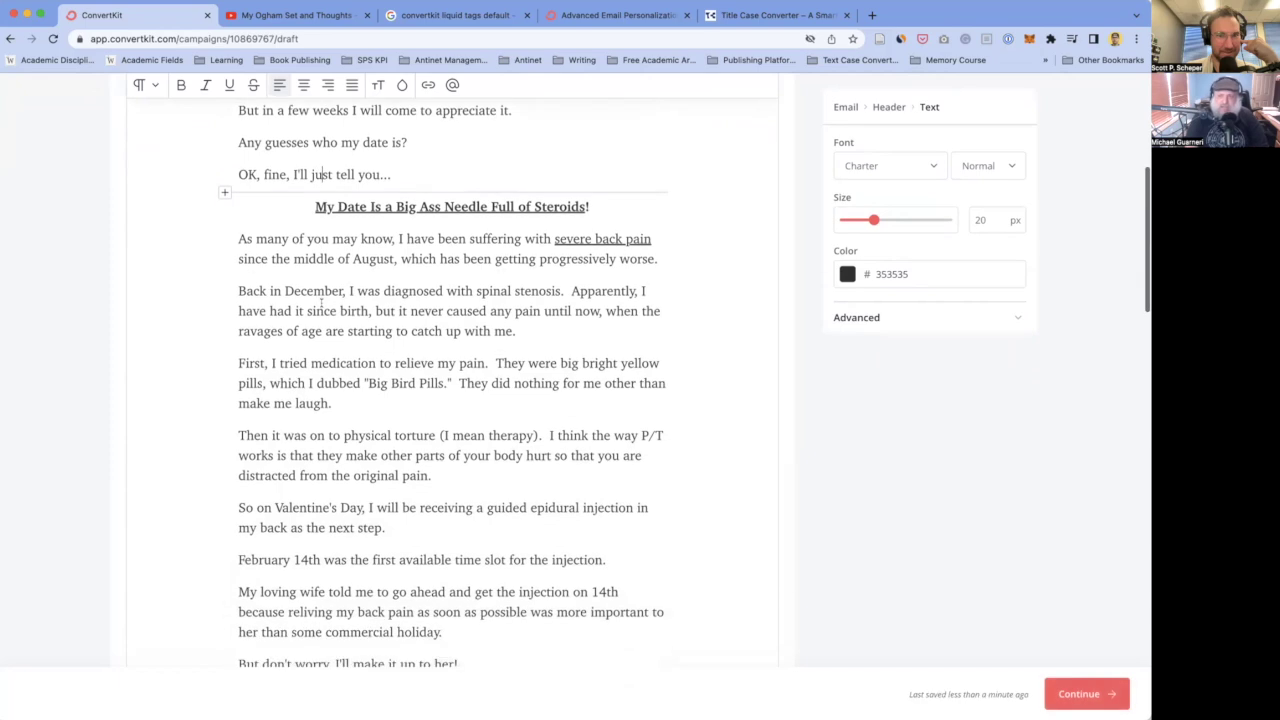
scroll(332, 271, "up", 1)
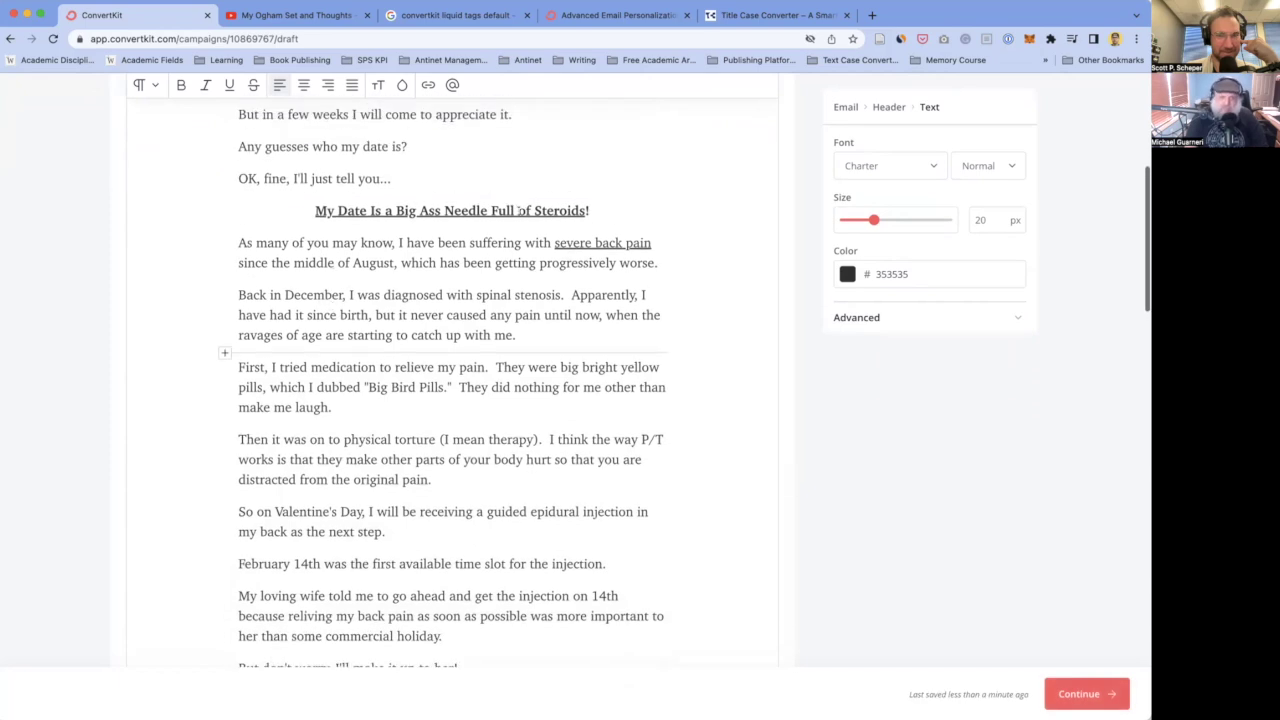
left_click_drag(590, 210, 309, 206)
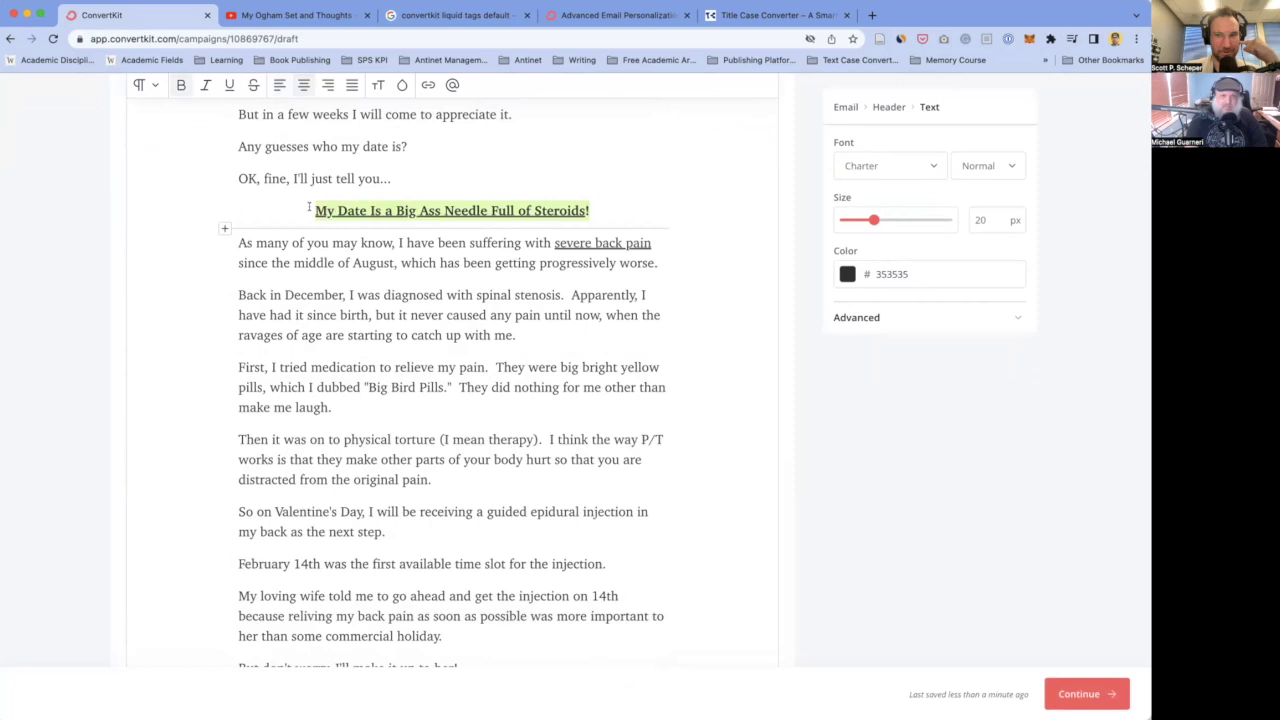
left_click(229, 85)
left_click(415, 304)
scroll(415, 304, "up", 1)
scroll(415, 304, "up", 3)
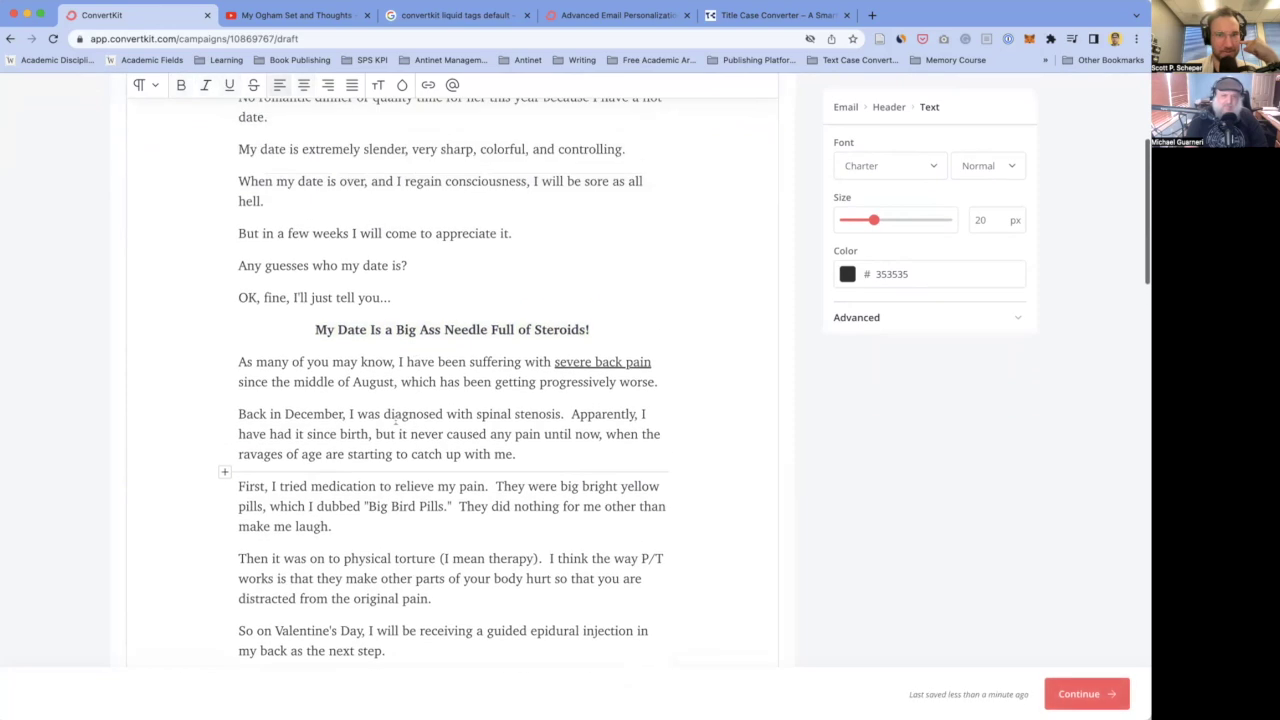
scroll(418, 432, "down", 1)
scroll(397, 421, "down", 2)
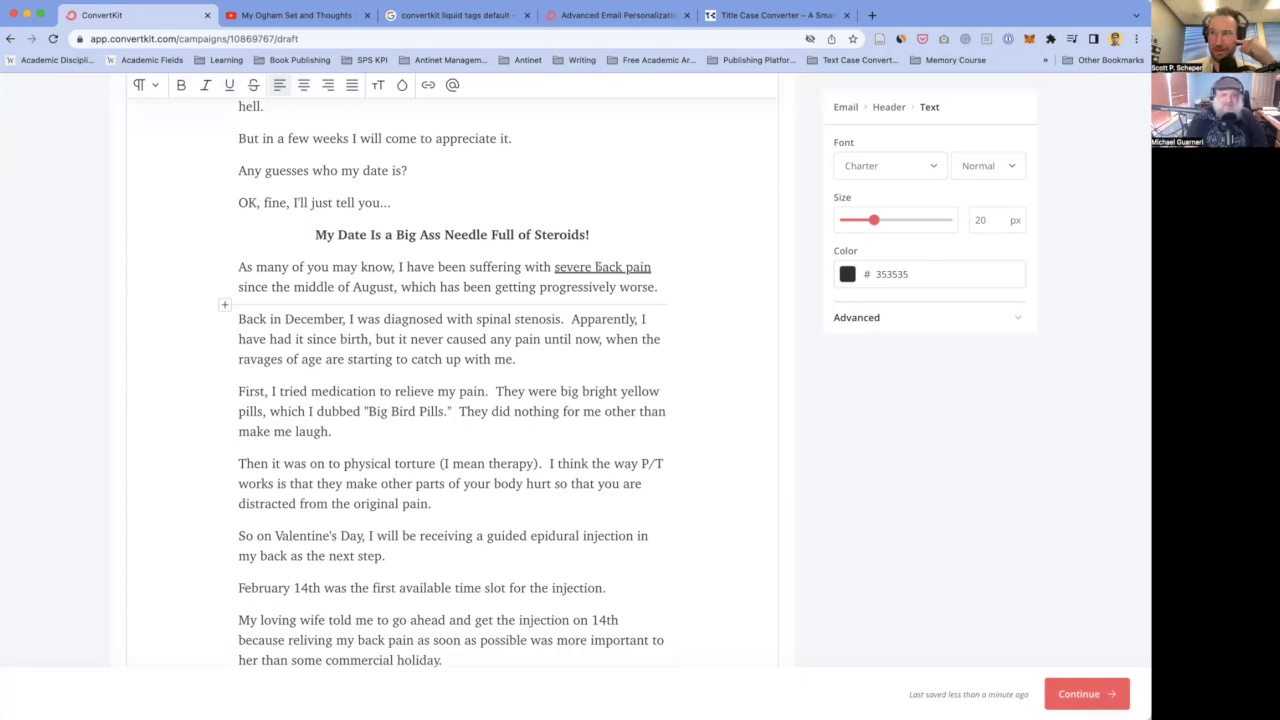
left_click(460, 286)
scroll(311, 280, "down", 1)
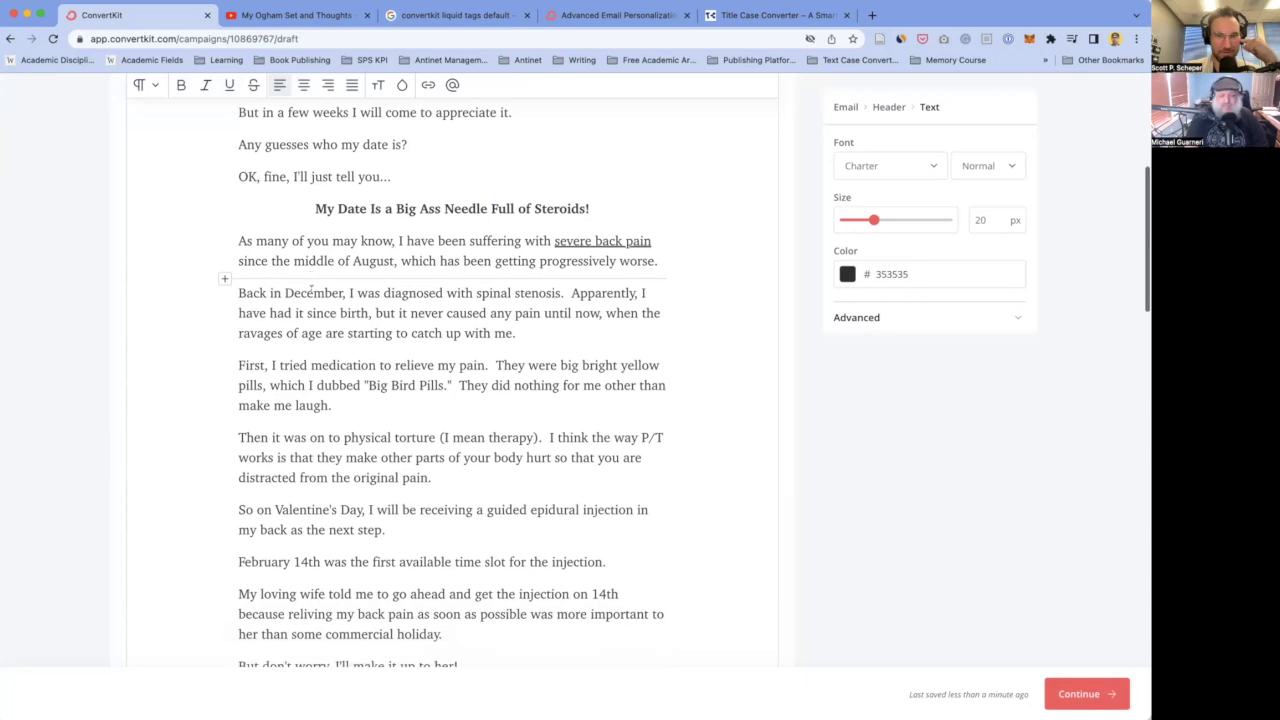
left_click(299, 293)
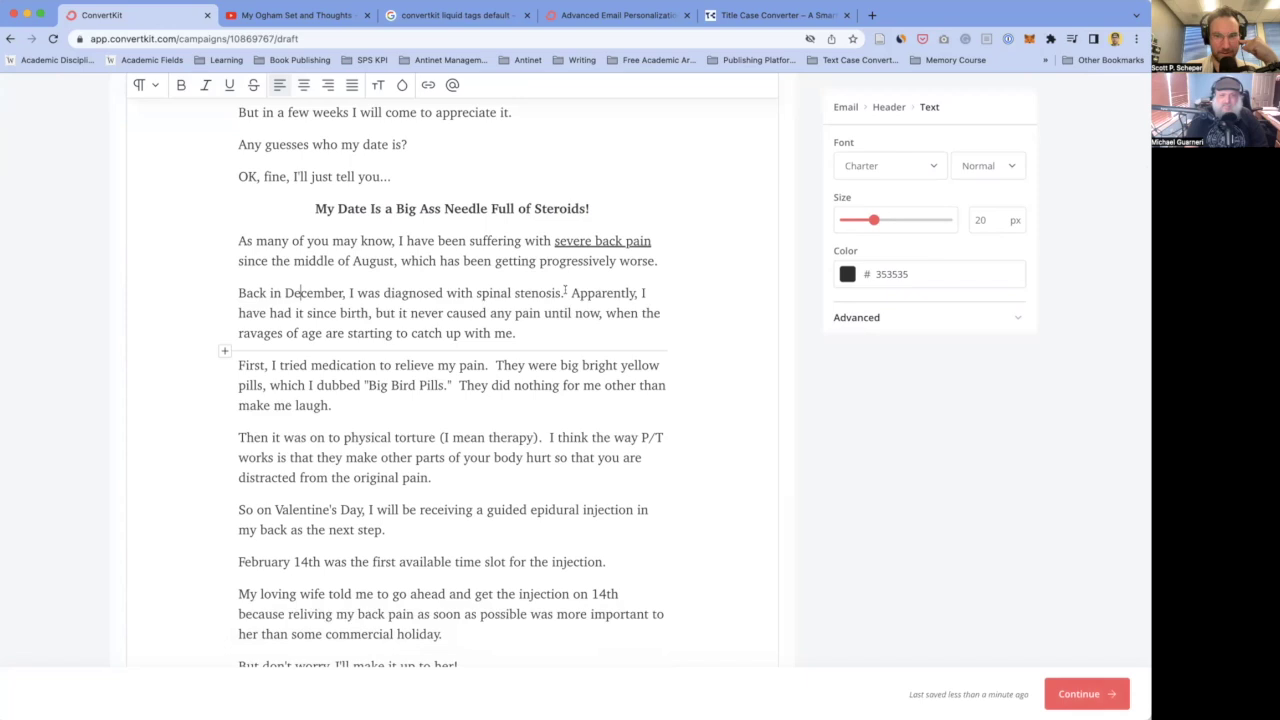
key("BackSpace")
key("BackSpace")
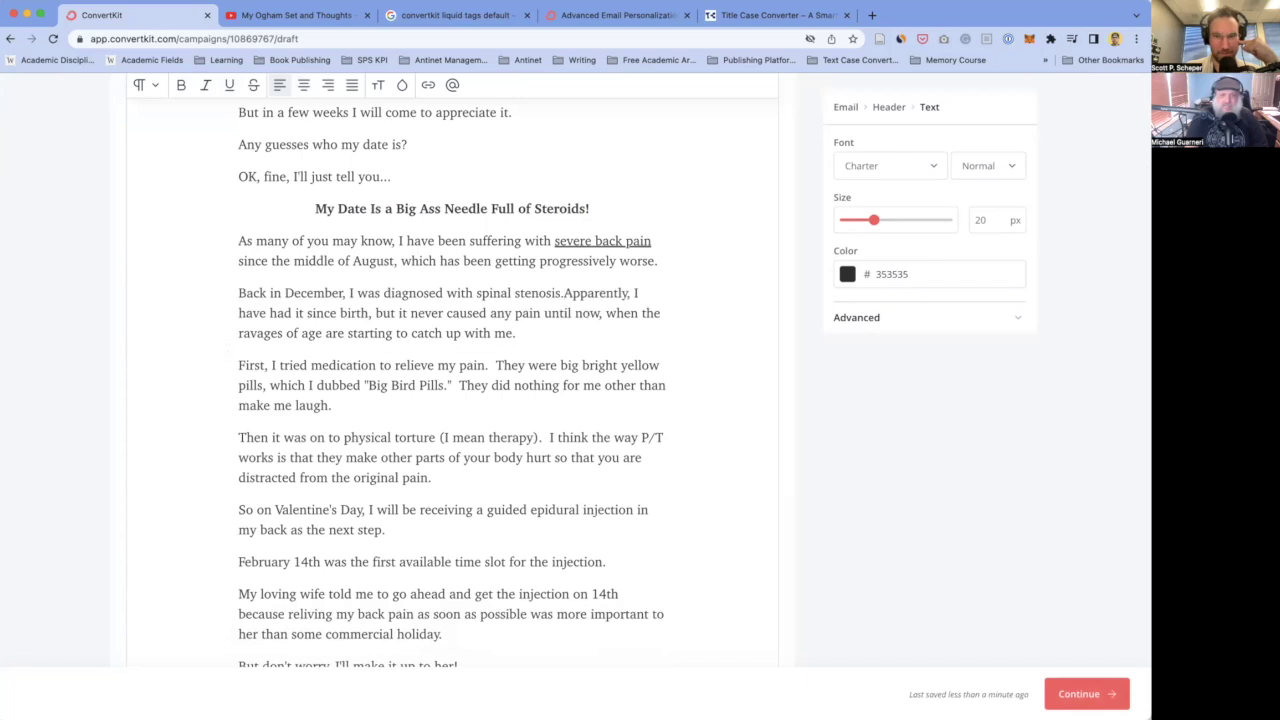
key("Return")
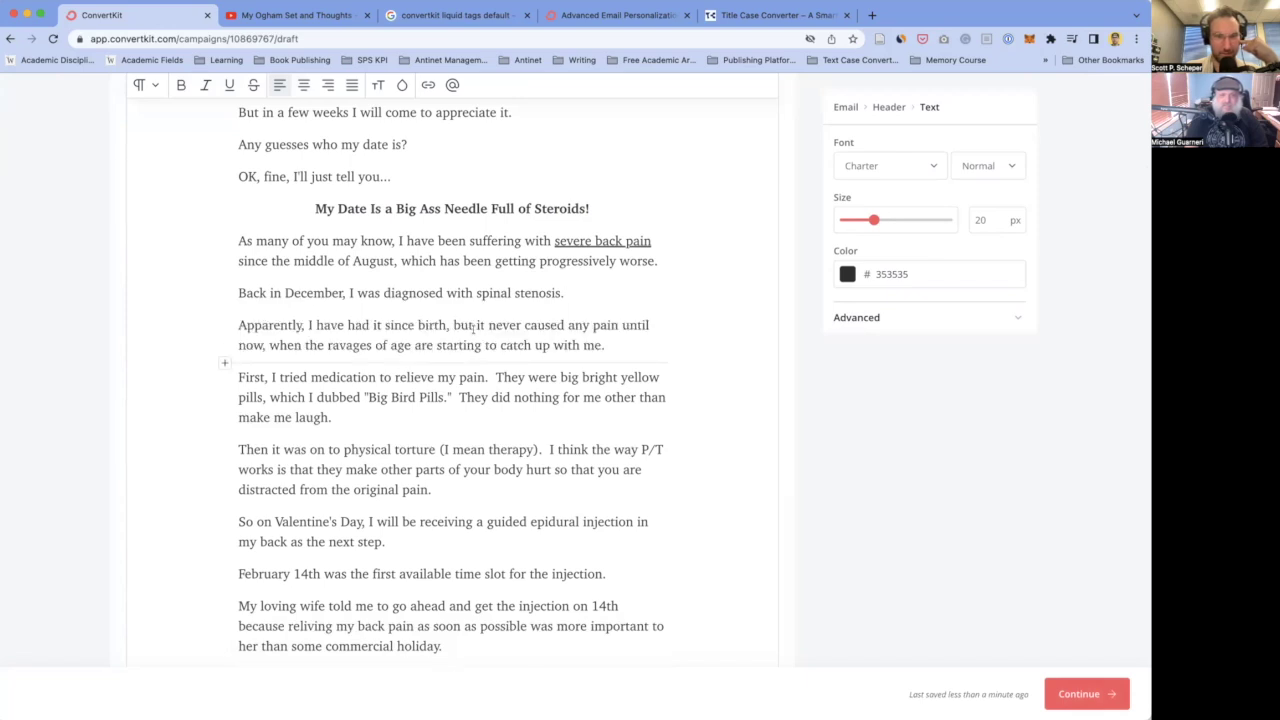
double_click(427, 292)
left_click(389, 339)
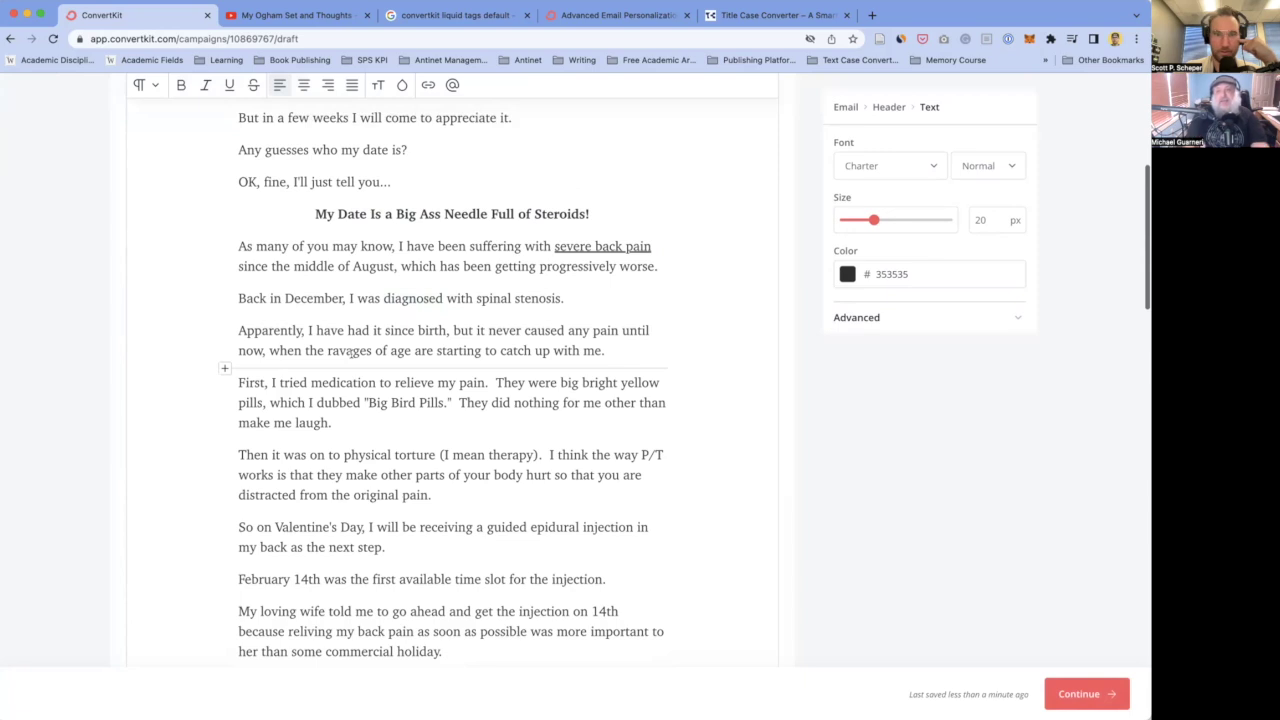
double_click(326, 298)
left_click(363, 330)
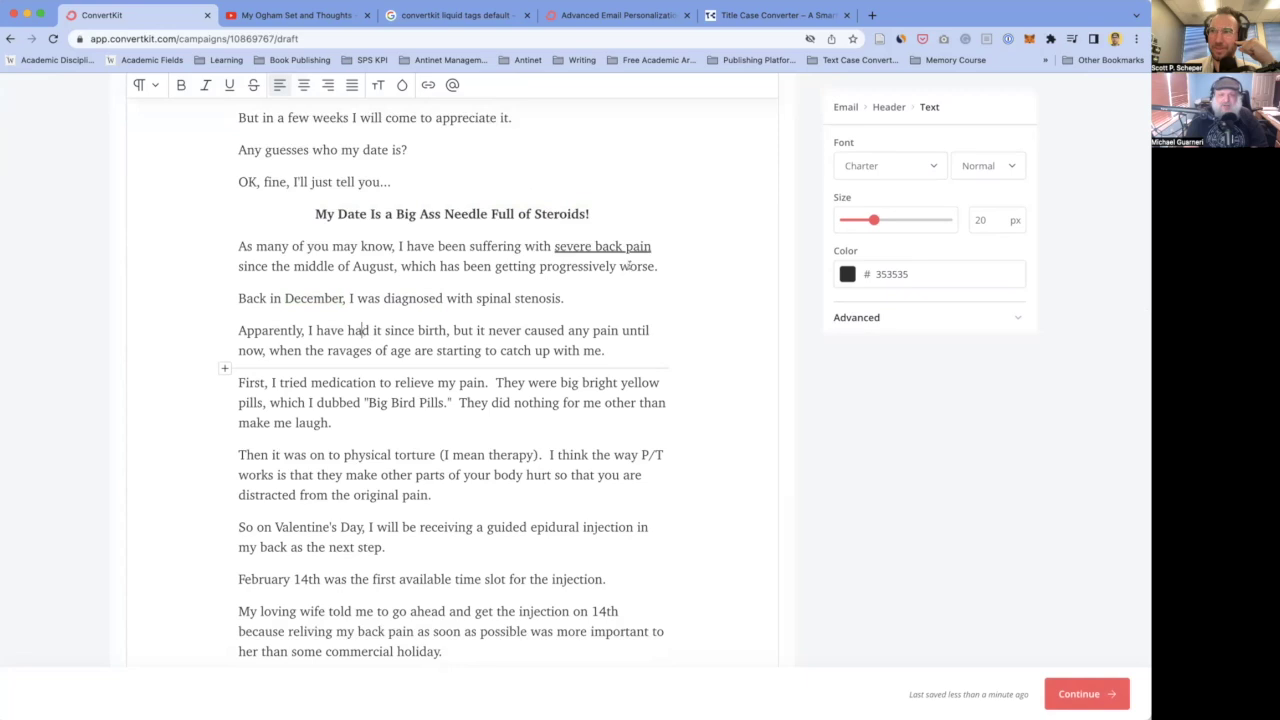
key("alt+Up")
key("alt+Up")
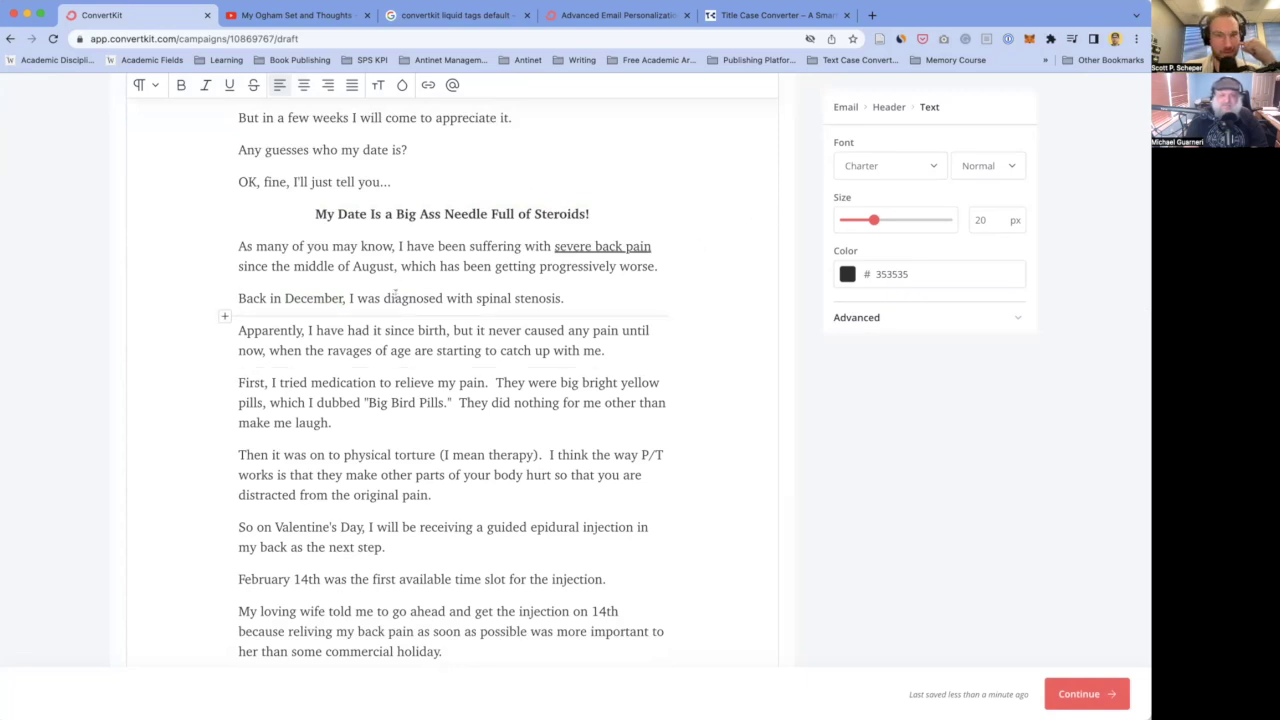
triple_click(384, 326)
left_click(371, 331)
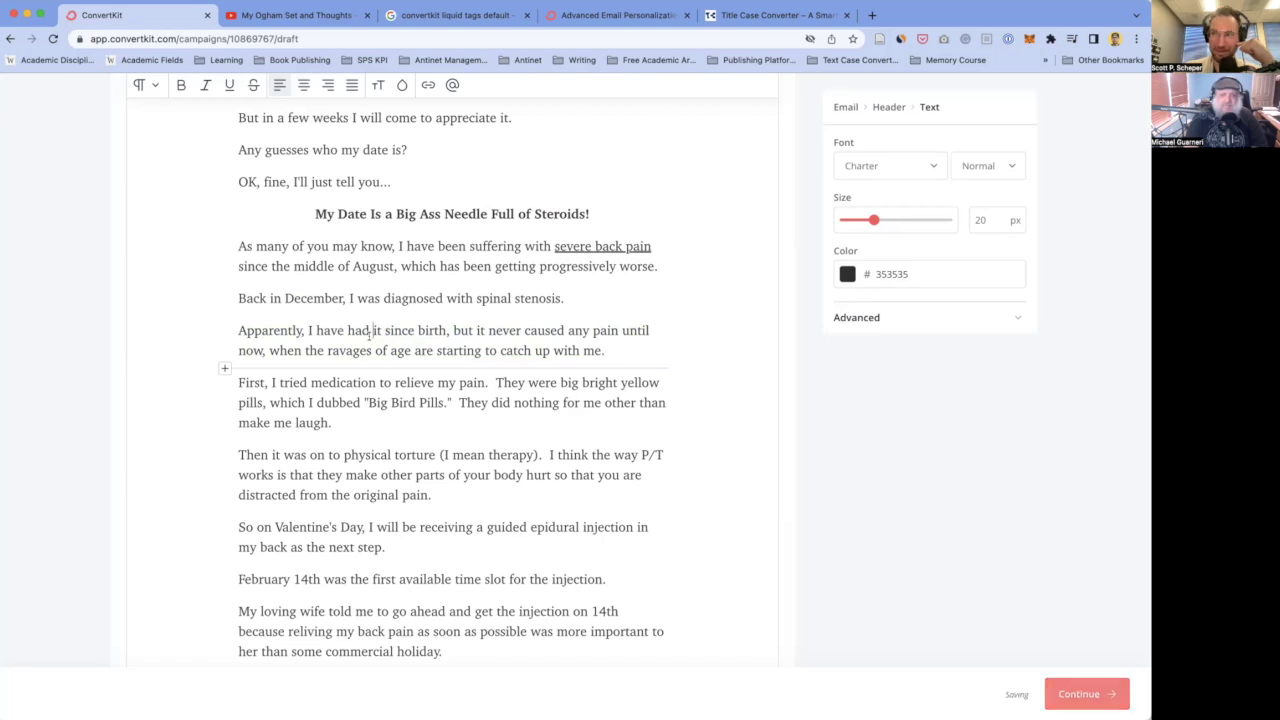
key("alt+shift+Left")
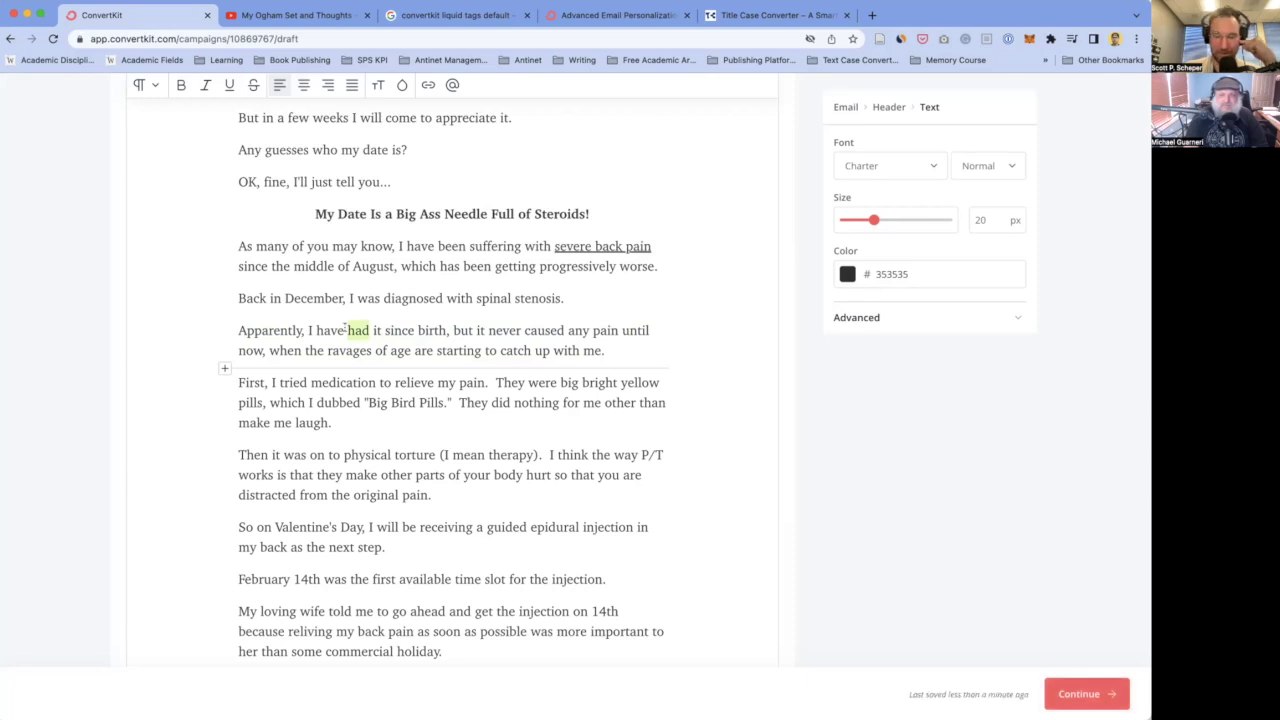
triple_click(345, 328)
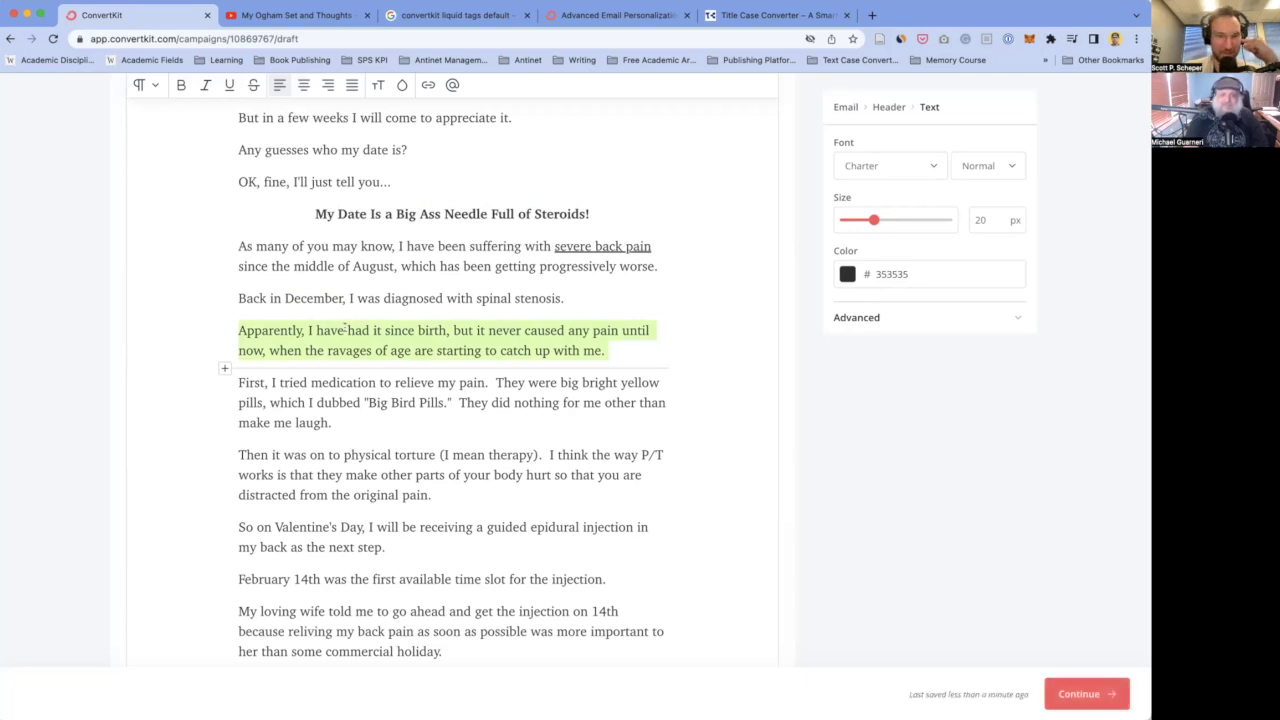
left_click(344, 401)
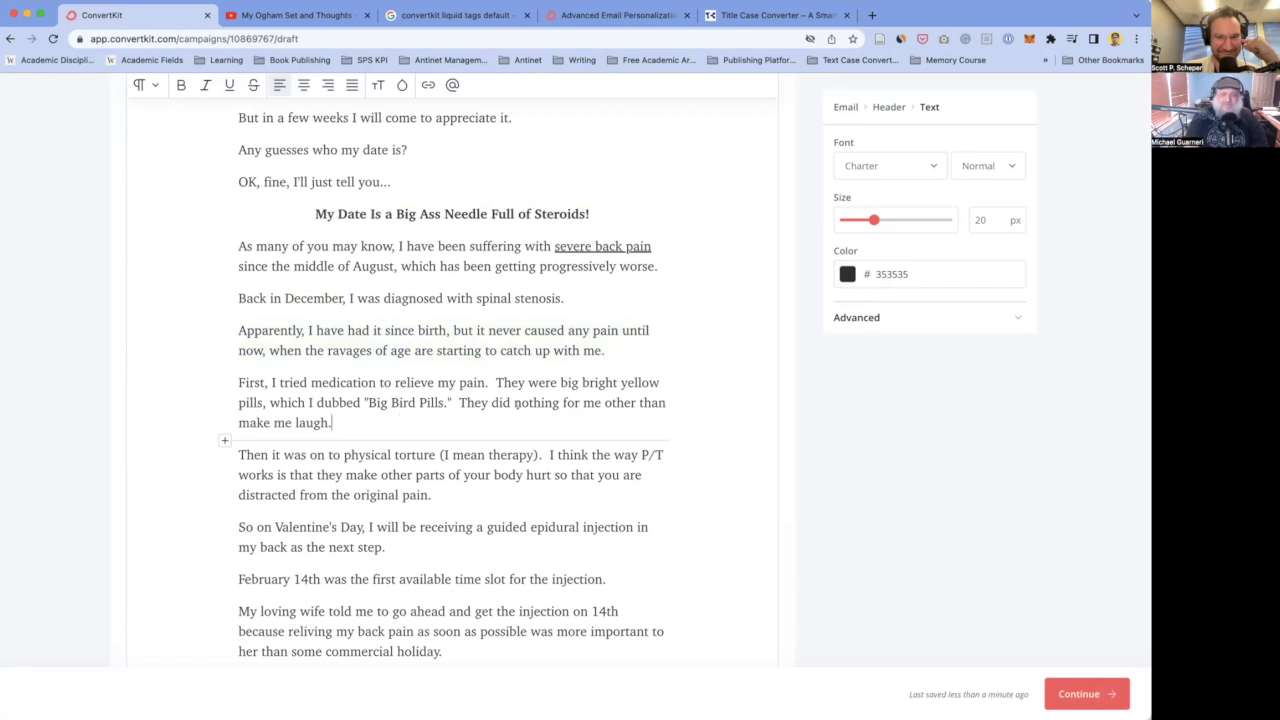
left_click(496, 382)
key("BackSpace")
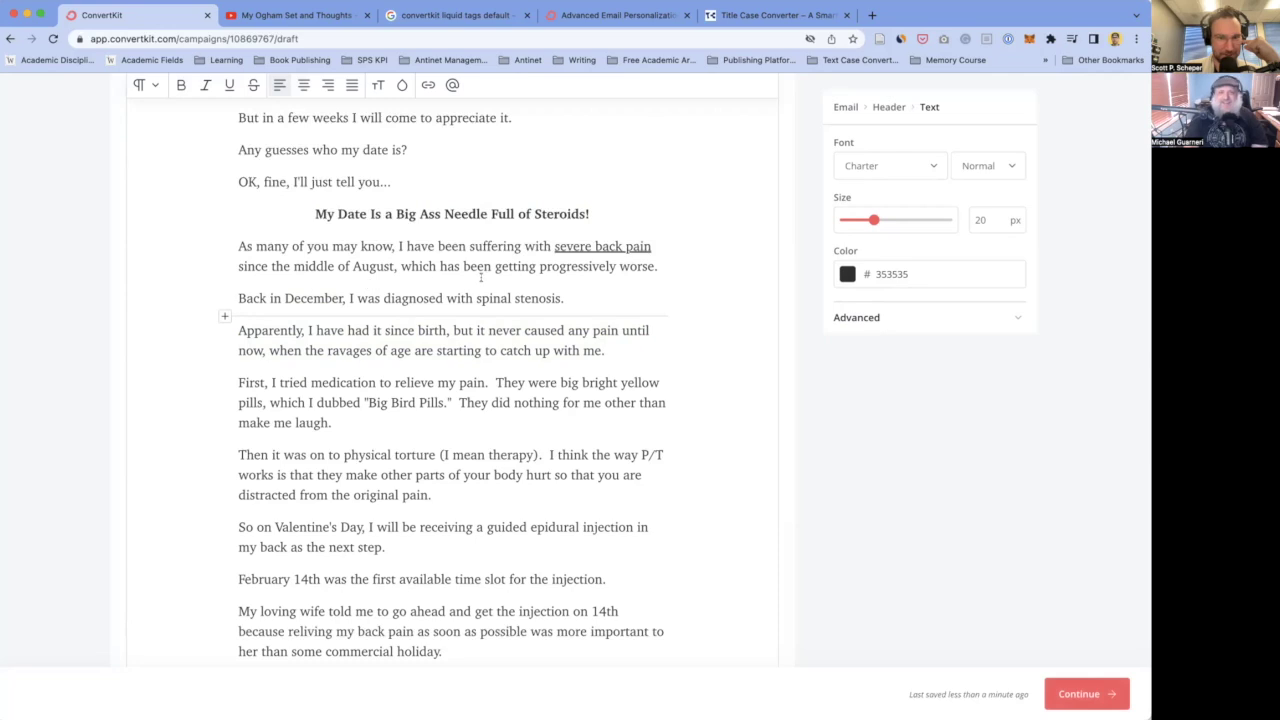
- Close up the extra spacing before 'They'
scroll(460, 275, "up", 1)
scroll(400, 270, "down", 1)
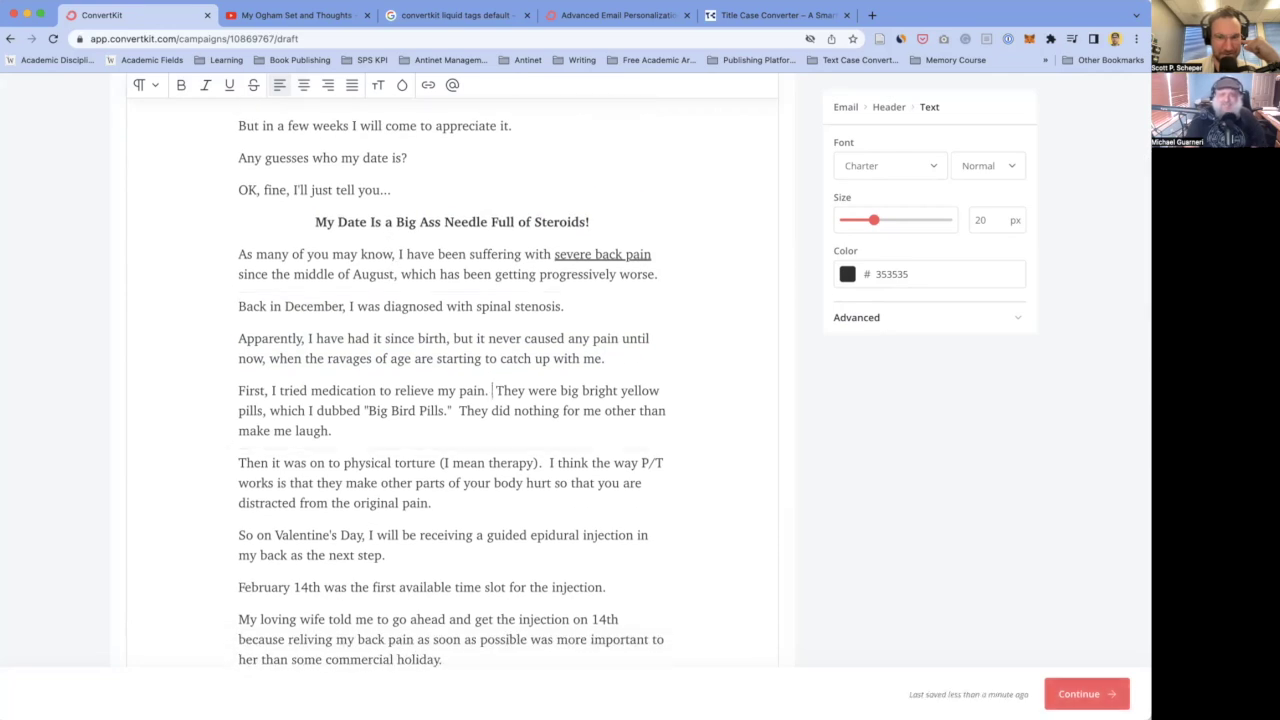
key("BackSpace")
key("BackSpace")
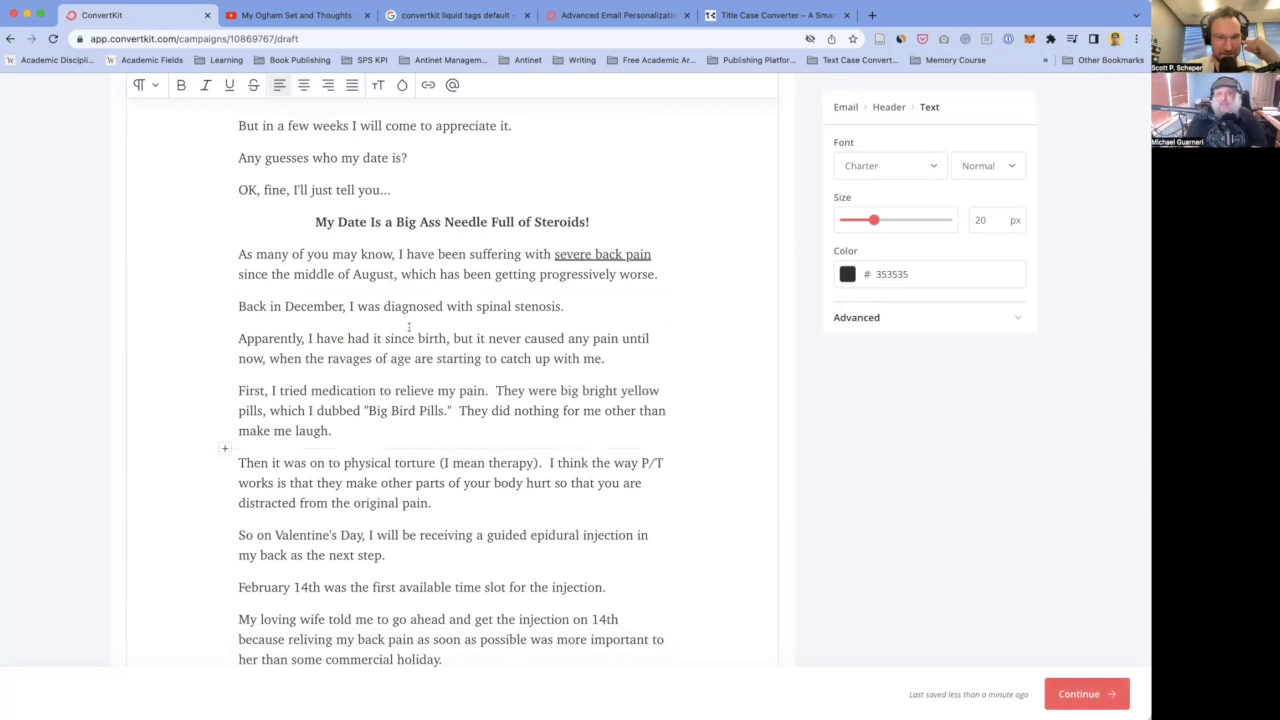
scroll(405, 325, "up", 1)
scroll(410, 330, "up", 1)
scroll(380, 350, "up", 2)
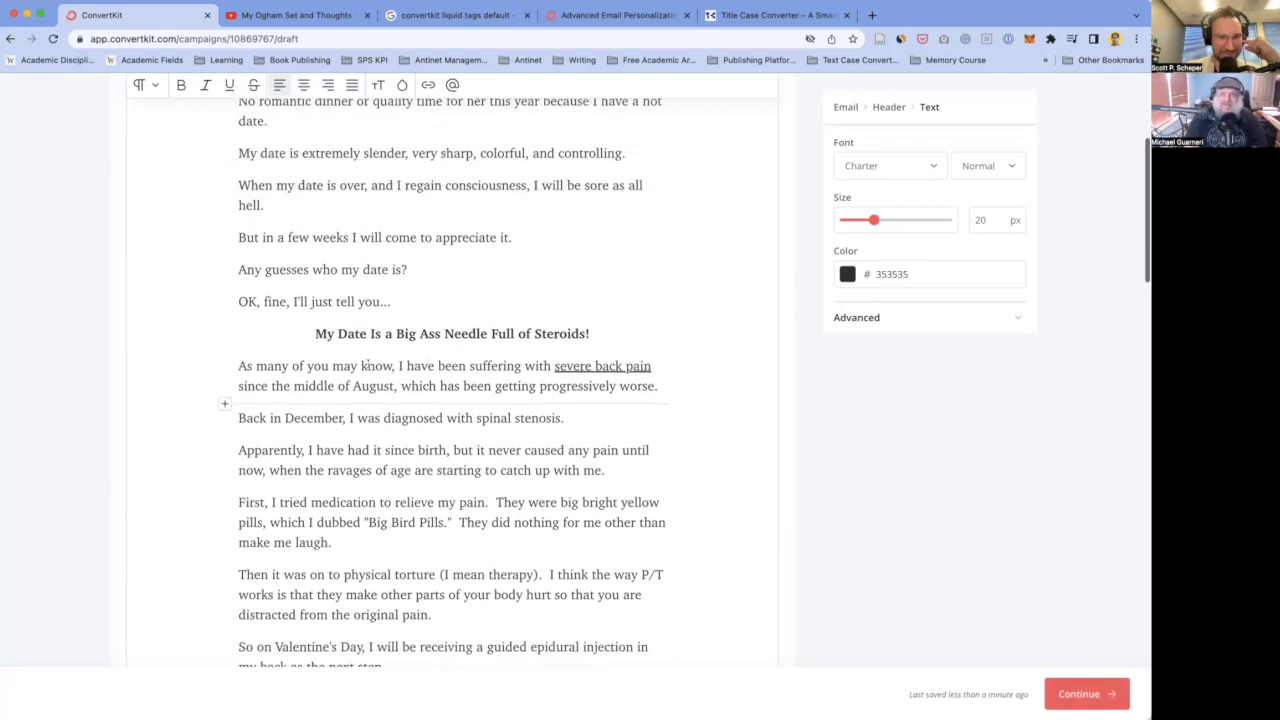
scroll(367, 358, "up", 2)
- Bold the sentence 'First, I tried medication to relieve my pain.'
left_click(432, 308)
scroll(386, 315, "up", 2)
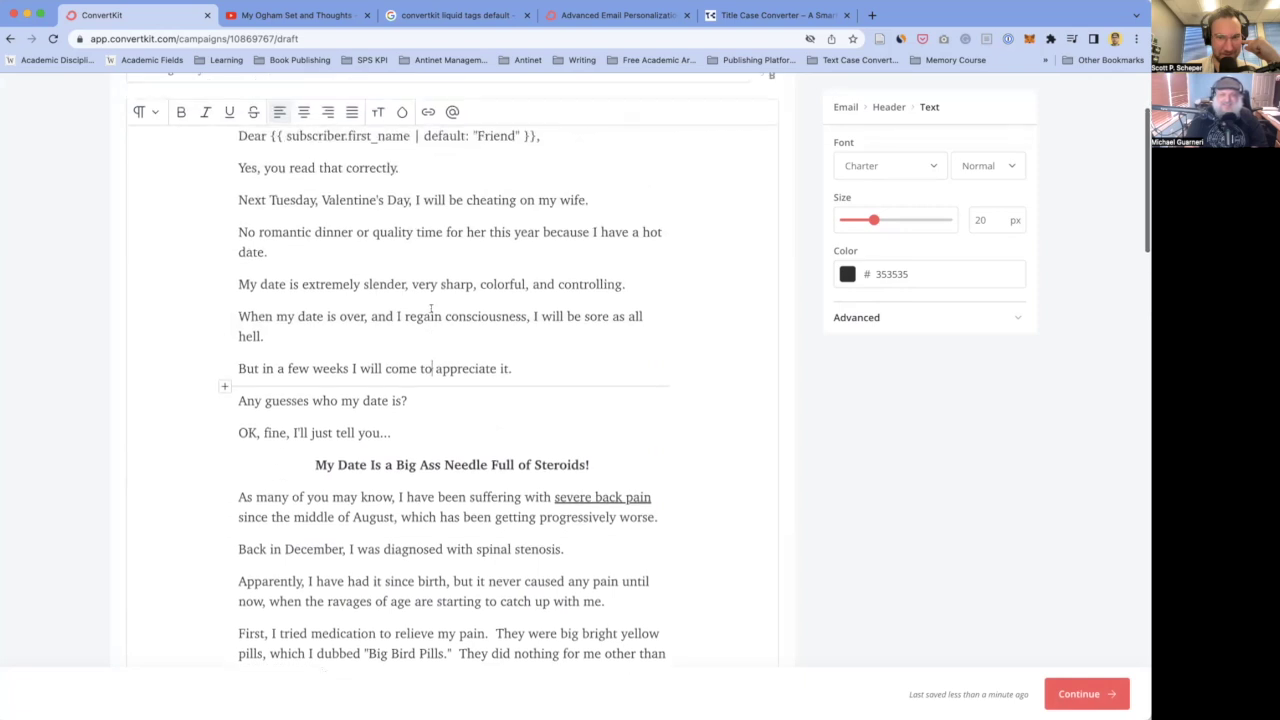
scroll(386, 315, "down", 5)
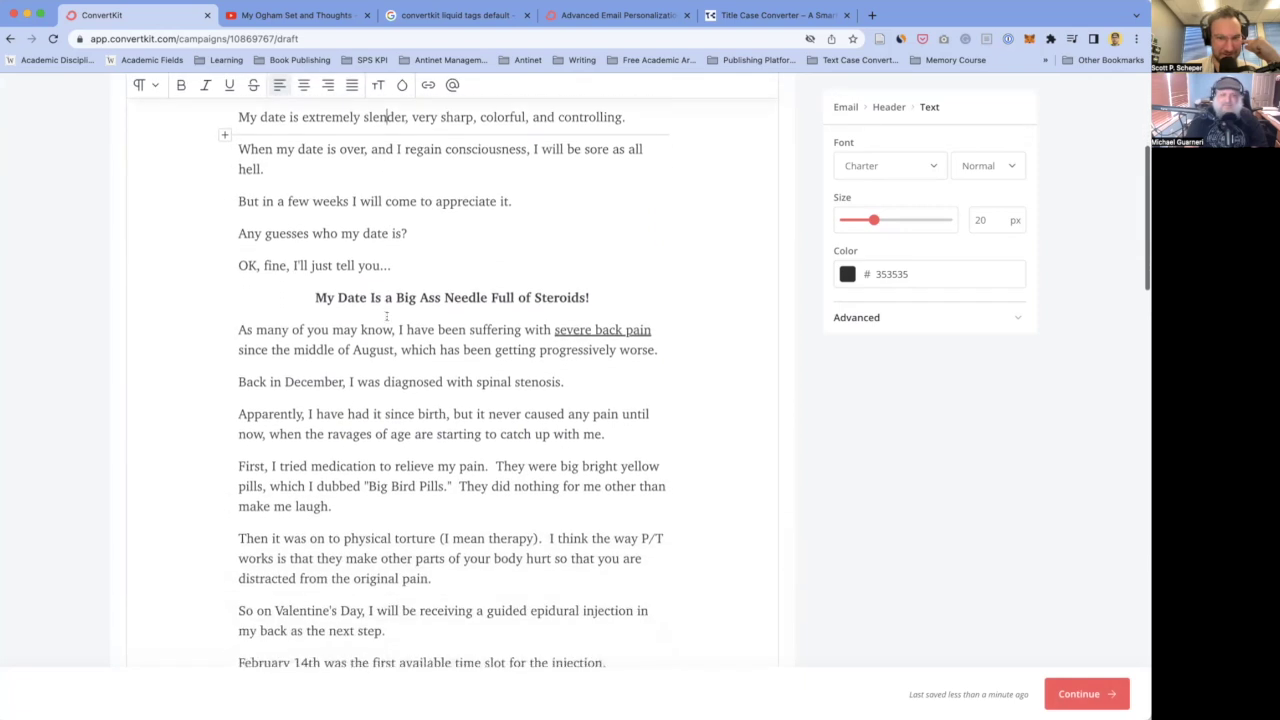
scroll(386, 315, "down", 2)
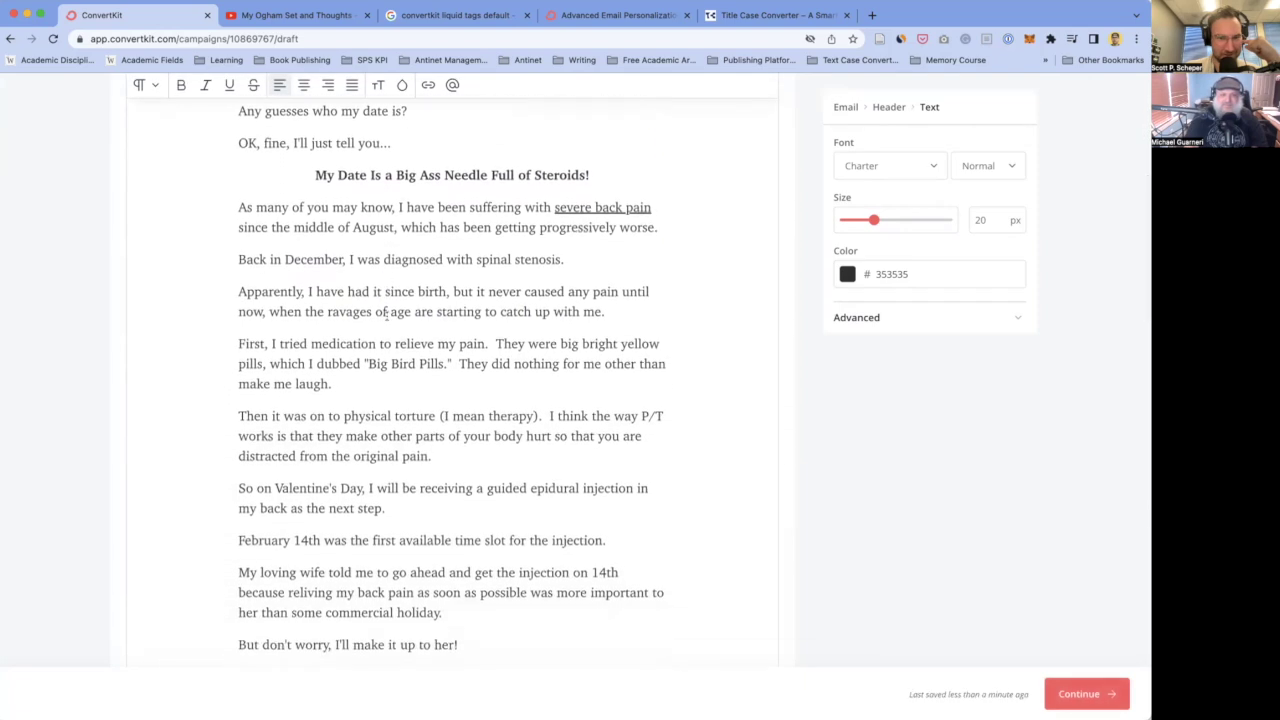
scroll(386, 315, "down", 1)
left_click(332, 351)
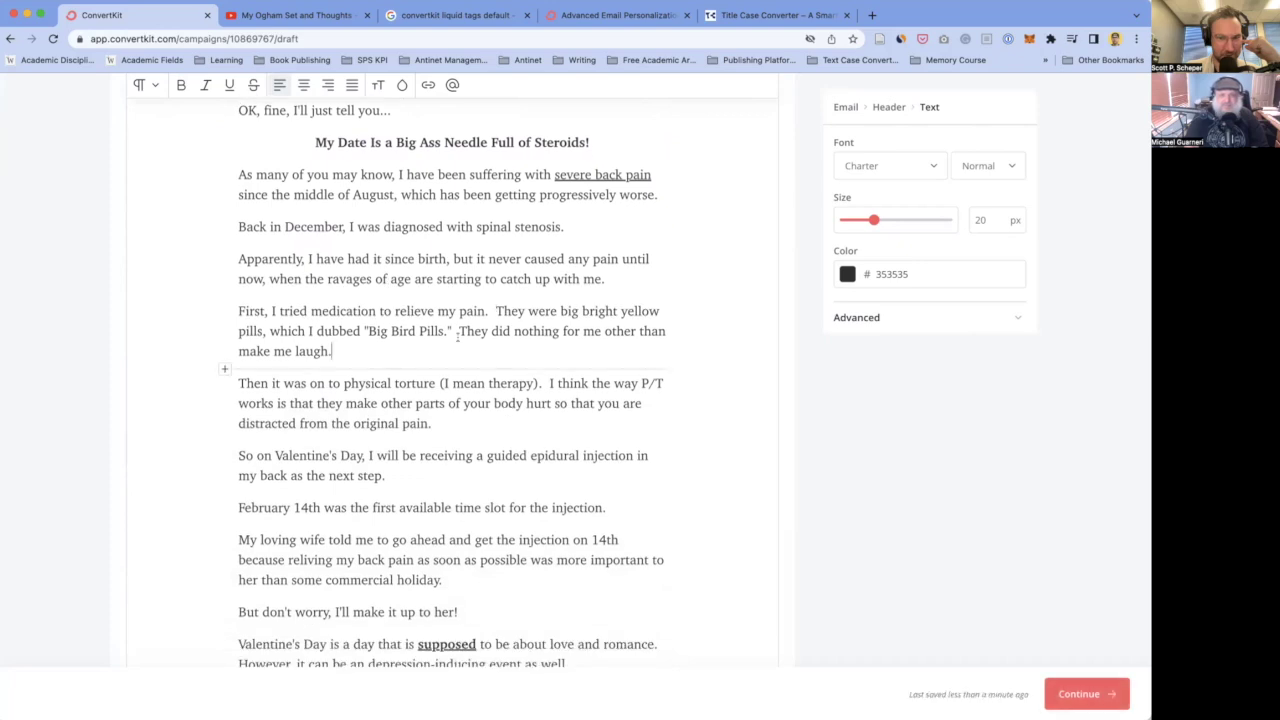
scroll(375, 356, "down", 1)
left_click(489, 276)
key("shift+super+Left")
key("super+b")
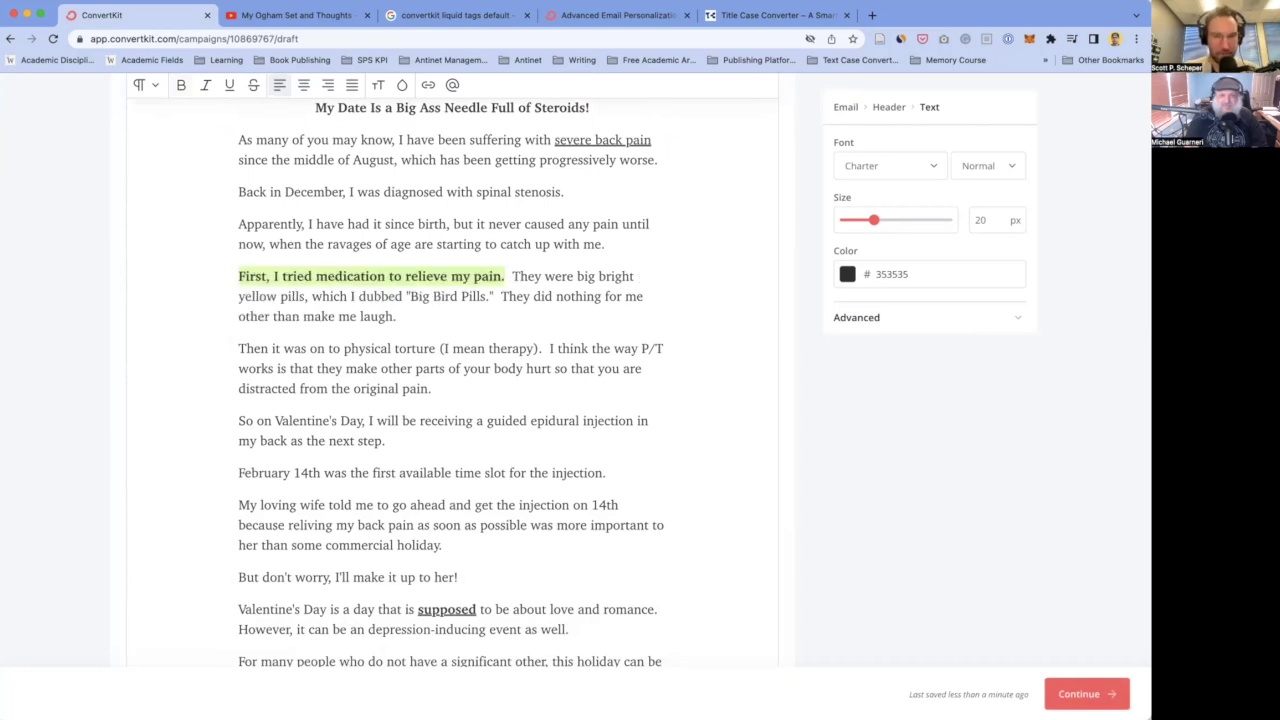
left_click(396, 316)
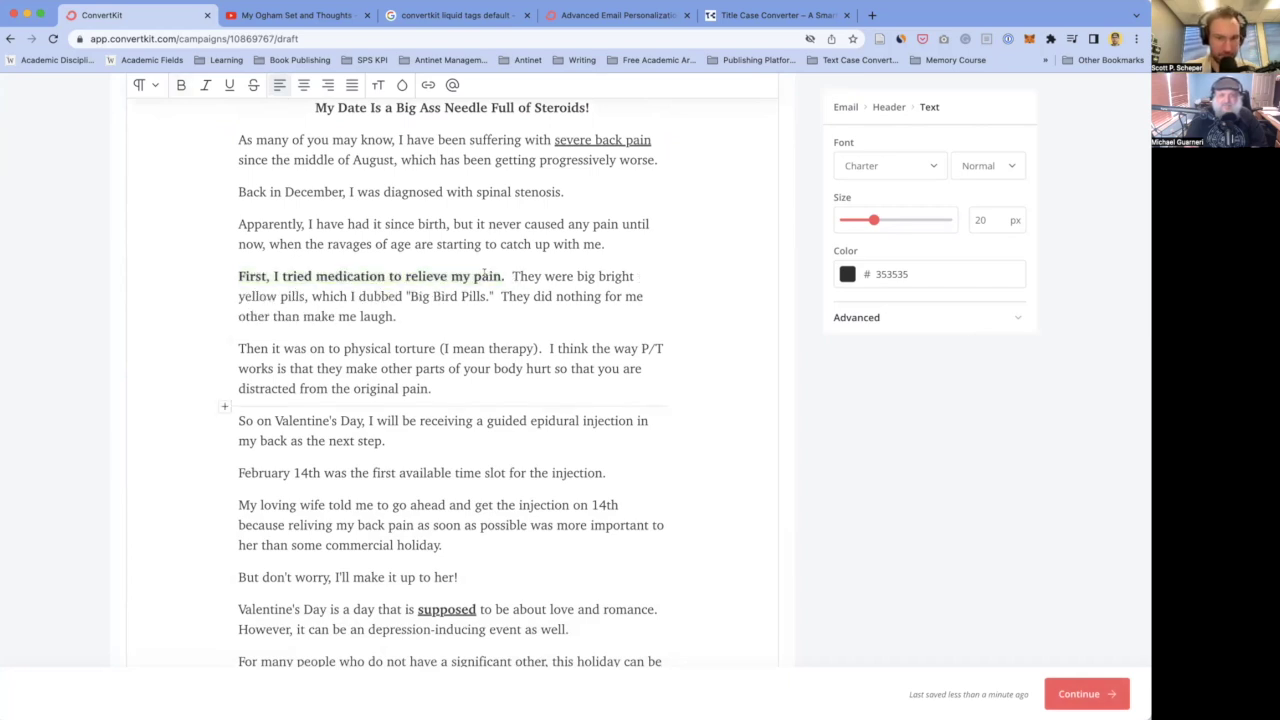
scroll(461, 328, "down", 2)
left_click(447, 325)
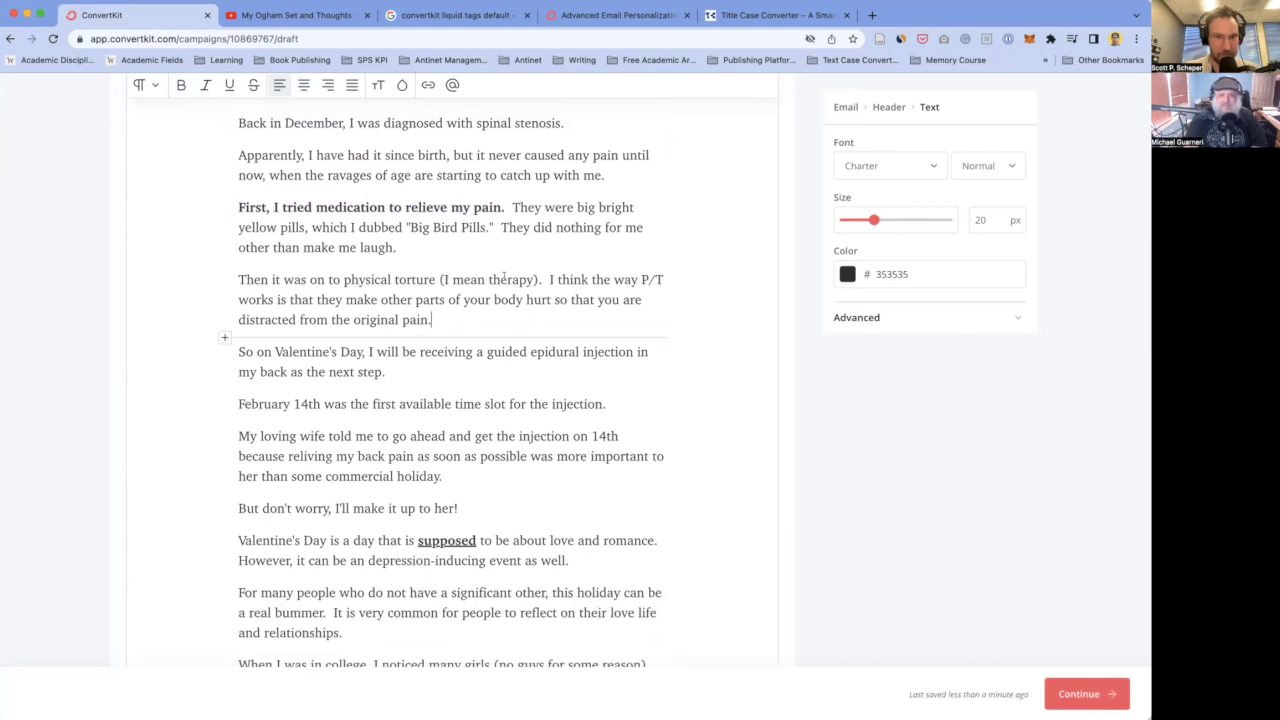
- Change '(I mean therapy)' to '(aka, "physical therapy")' and spell out 'P/T' as 'physical therapy'
left_click(484, 279)
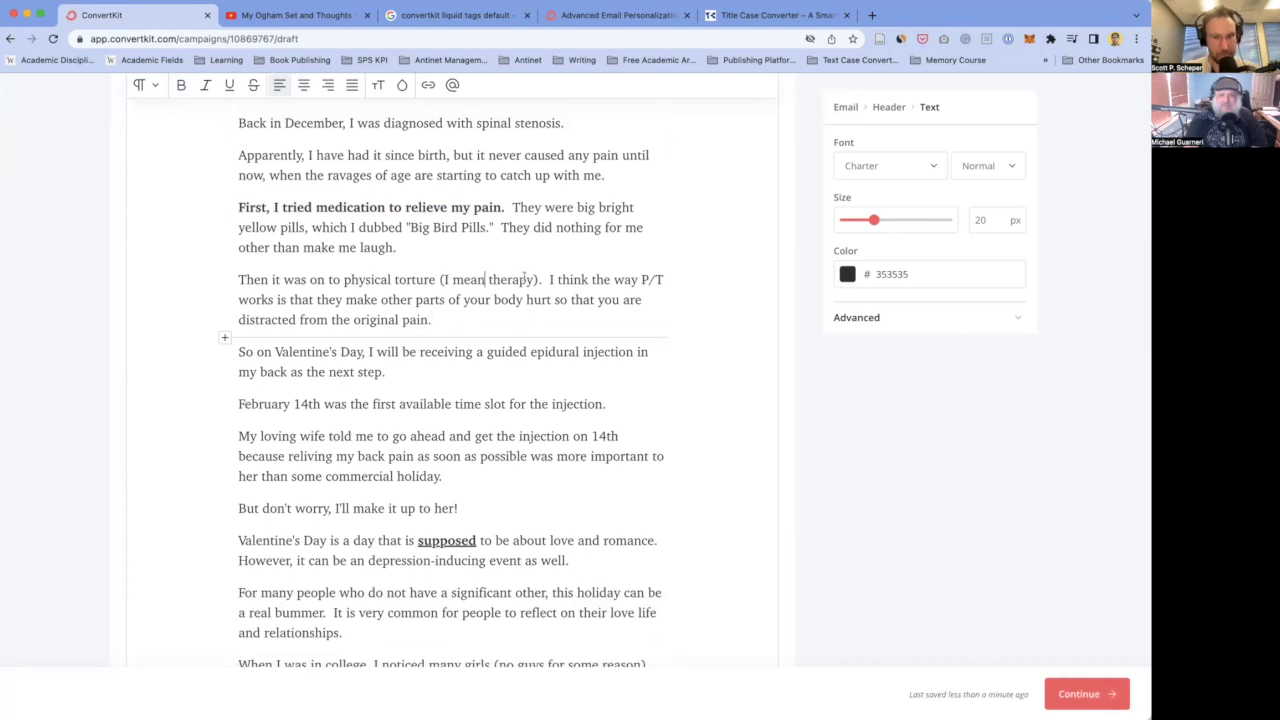
left_click_drag(537, 279, 438, 279)
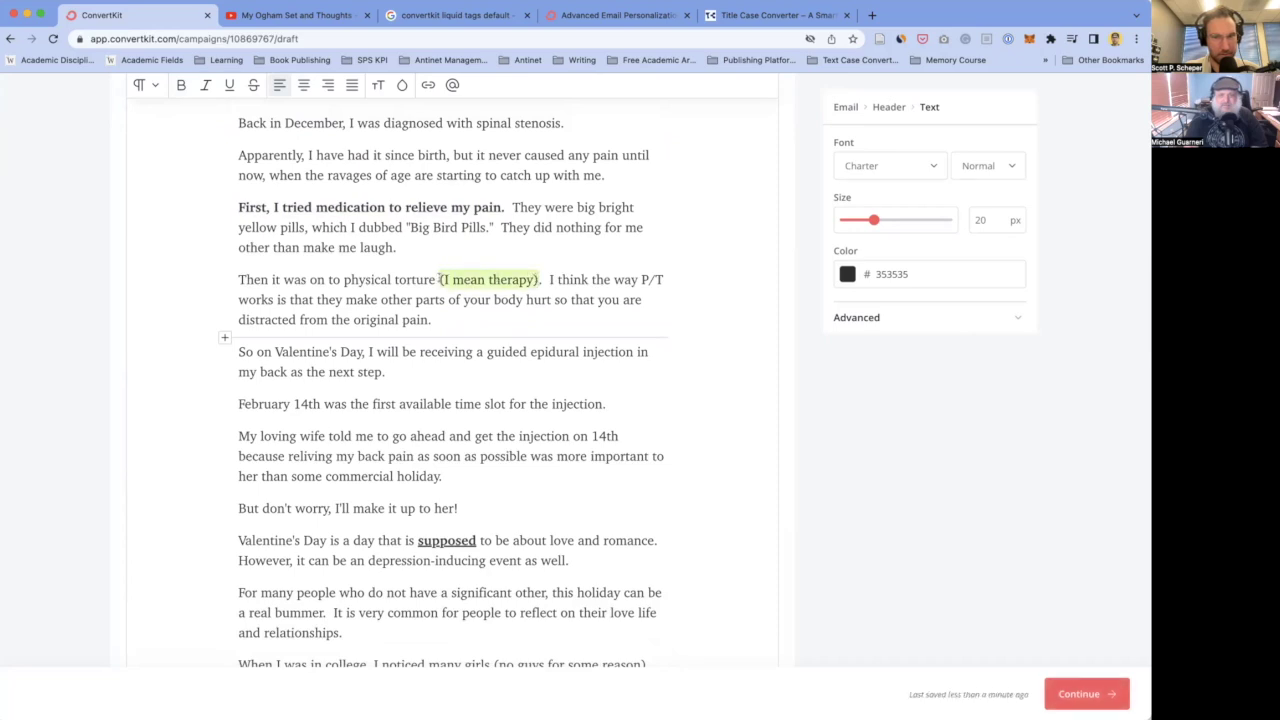
left_click(447, 279)
type("ak")
type("a, \"physic")
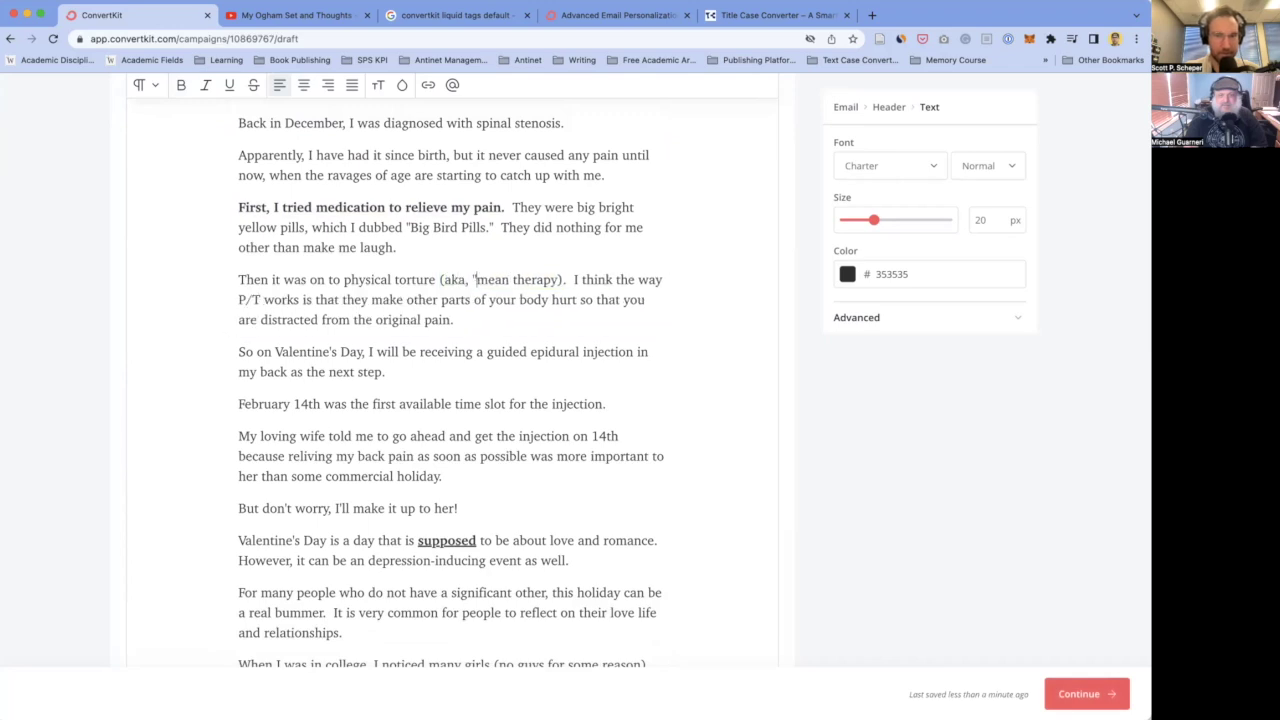
type("al therapy\"")
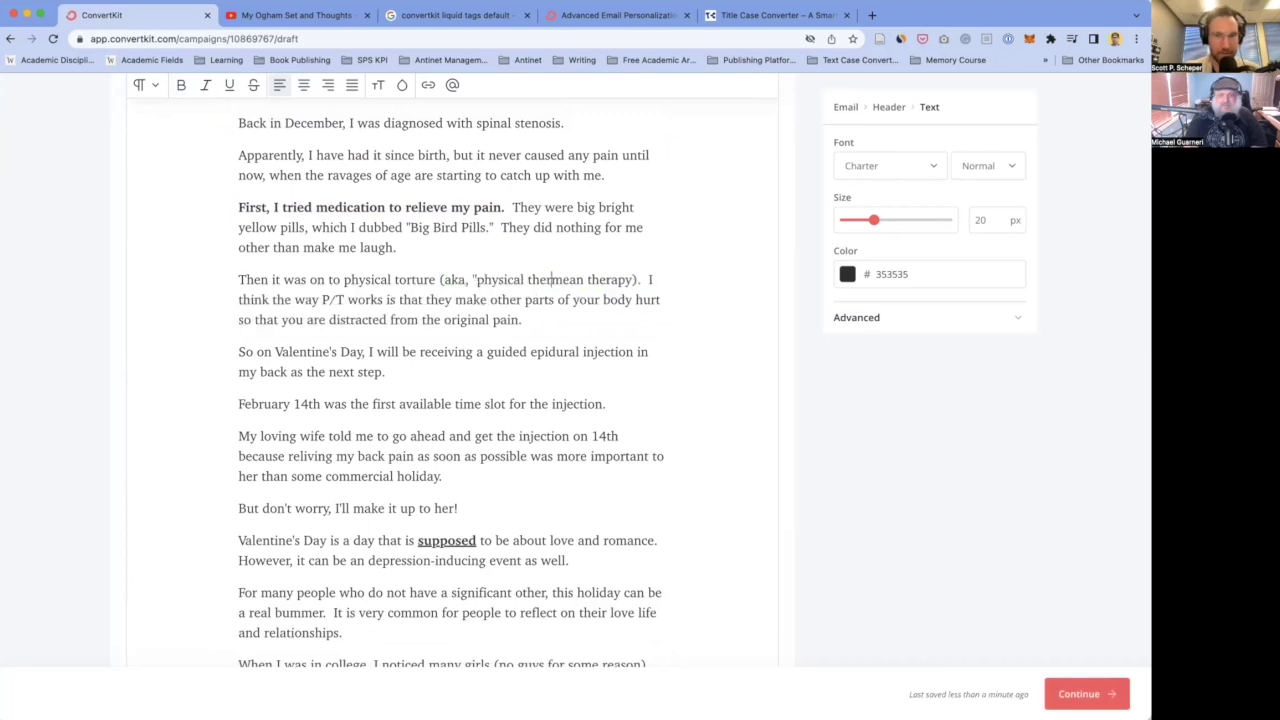
key("shift+Right")
key("shift+Right")
key("shift+Right")
key("shift+Right")
key("shift+Right")
key("shift+Right")
key("shift+Right")
key("shift+Right")
key("shift+Right")
key("shift+Right")
key("shift+Right")
key("shift+Right")
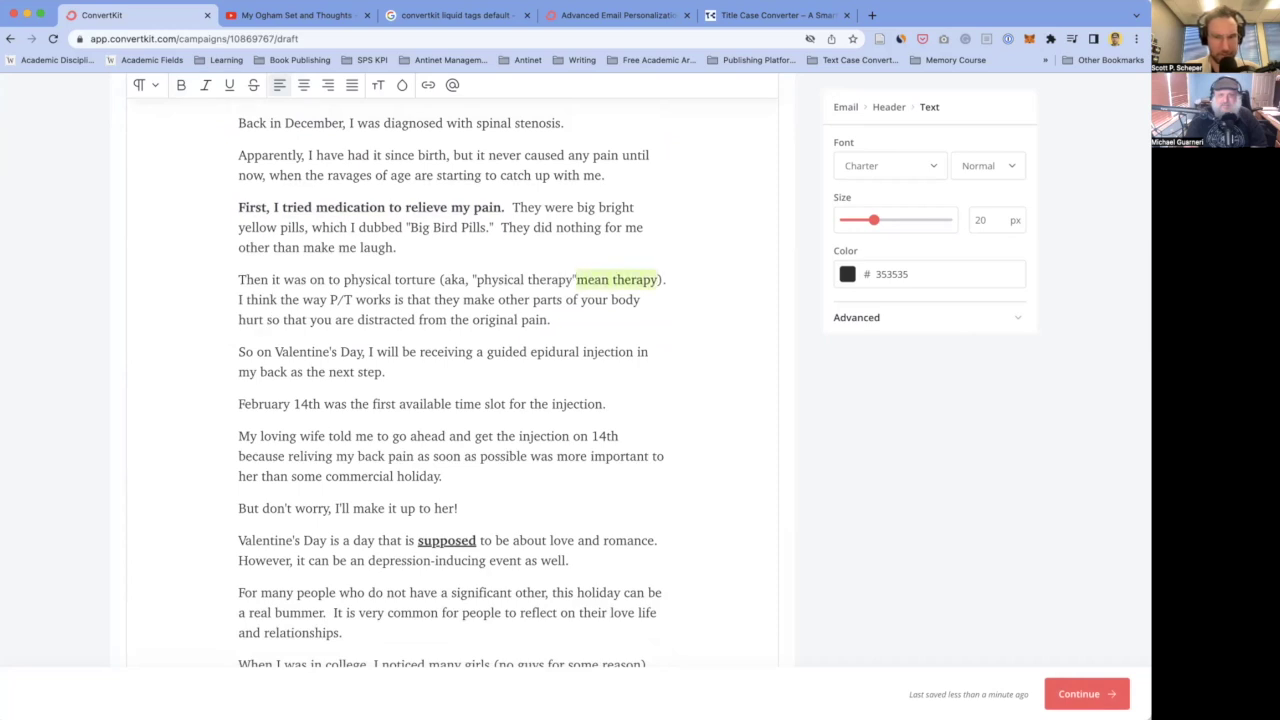
key("BackSpace")
double_click(277, 299)
type("physical therapy")
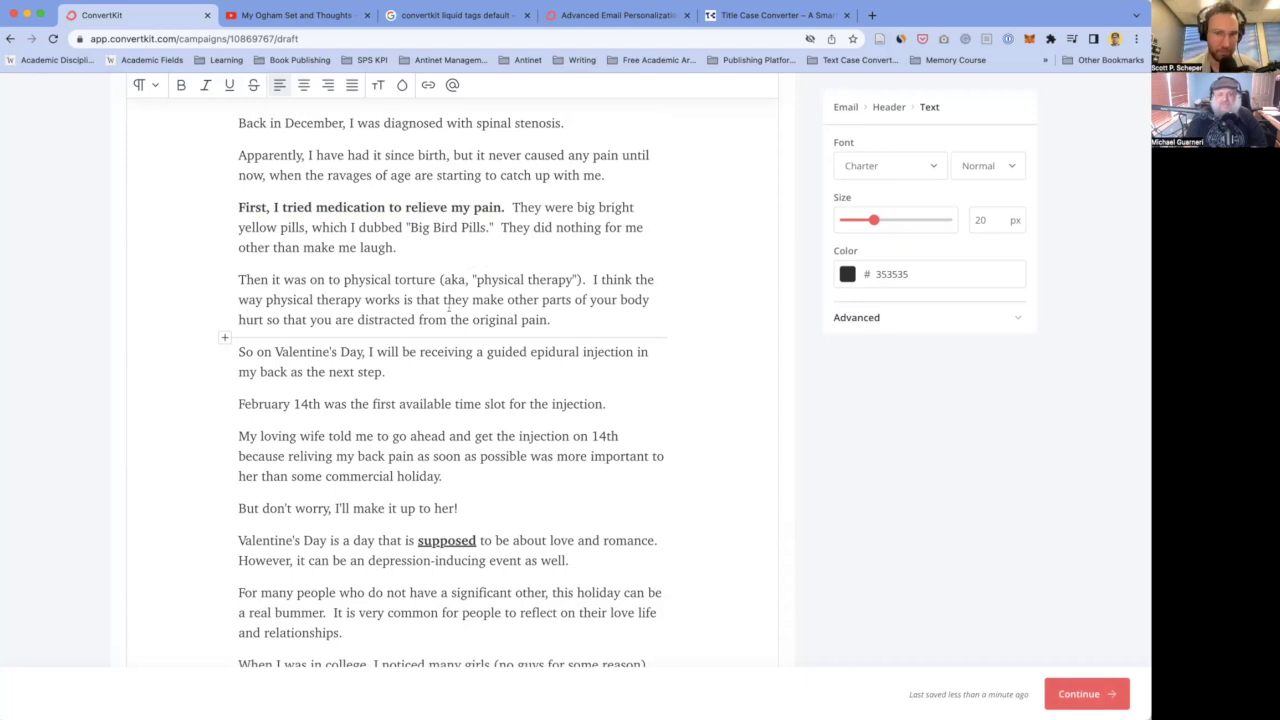
- Make the 'So on Valentine's Day' paragraph bold
scroll(417, 345, "down", 1)
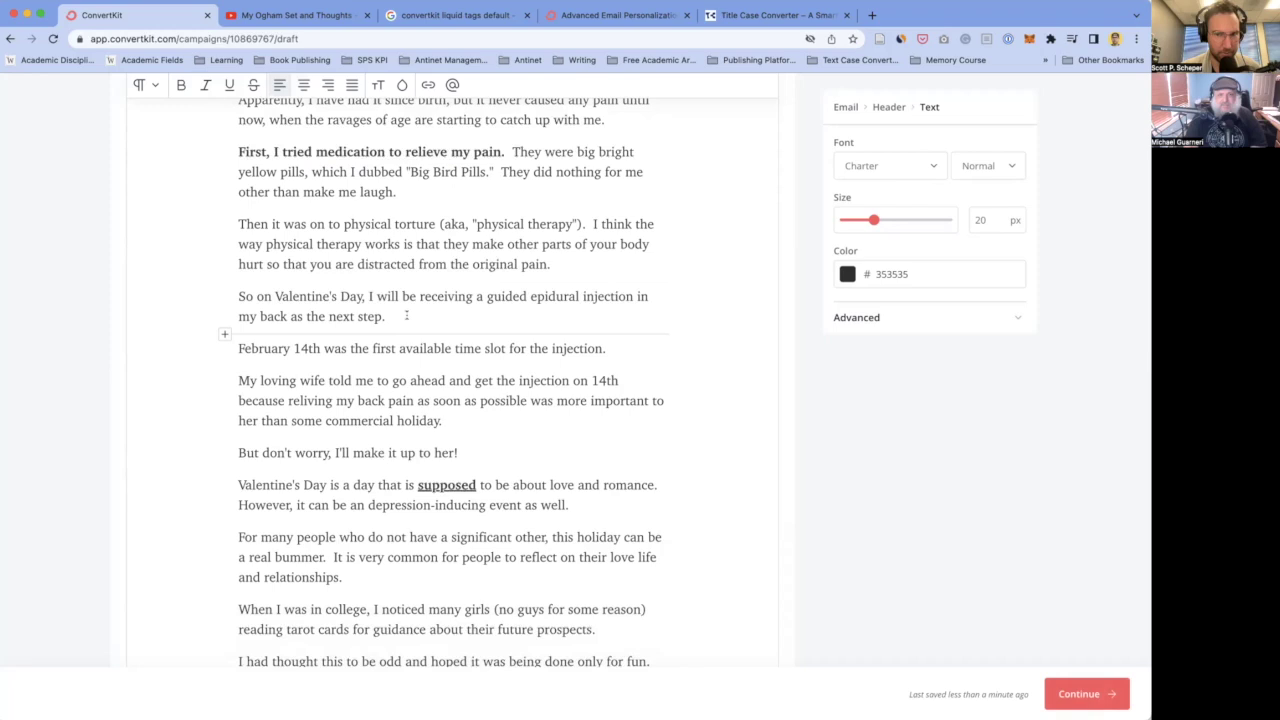
scroll(377, 319, "down", 1)
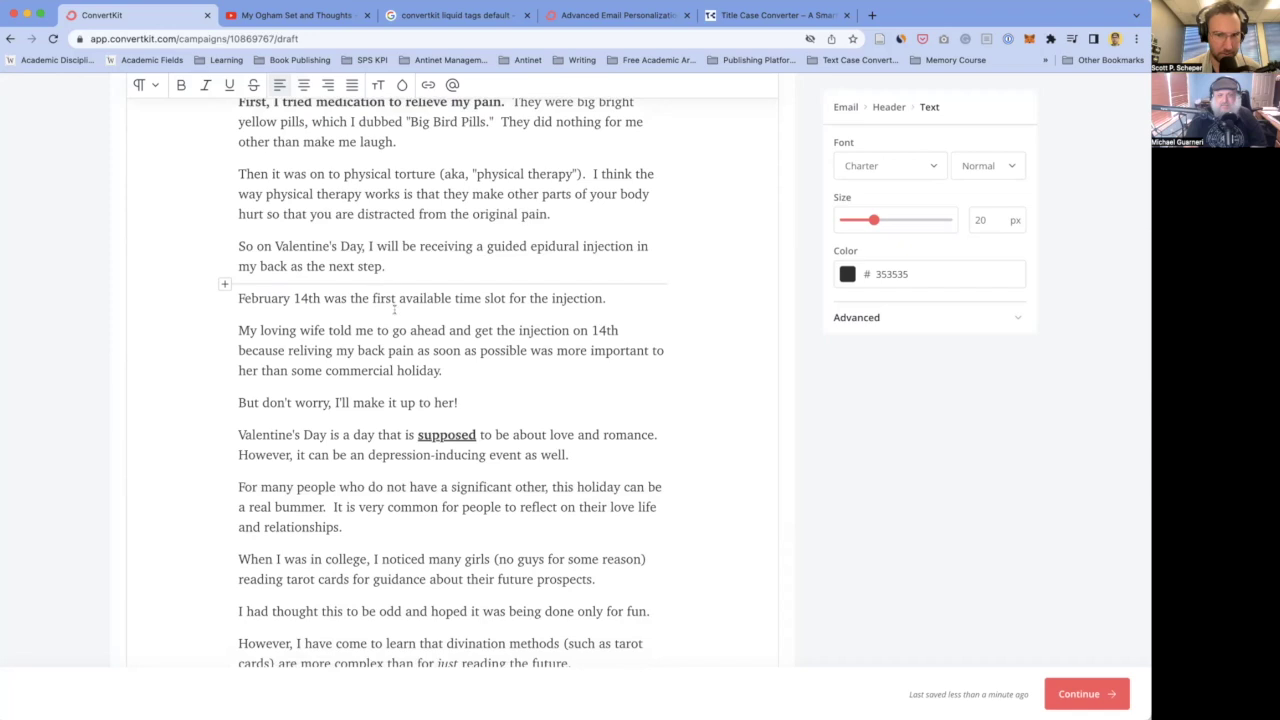
scroll(395, 305, "down", 2)
scroll(394, 310, "up", 1)
left_click_drag(395, 225, 237, 208)
key("super+b")
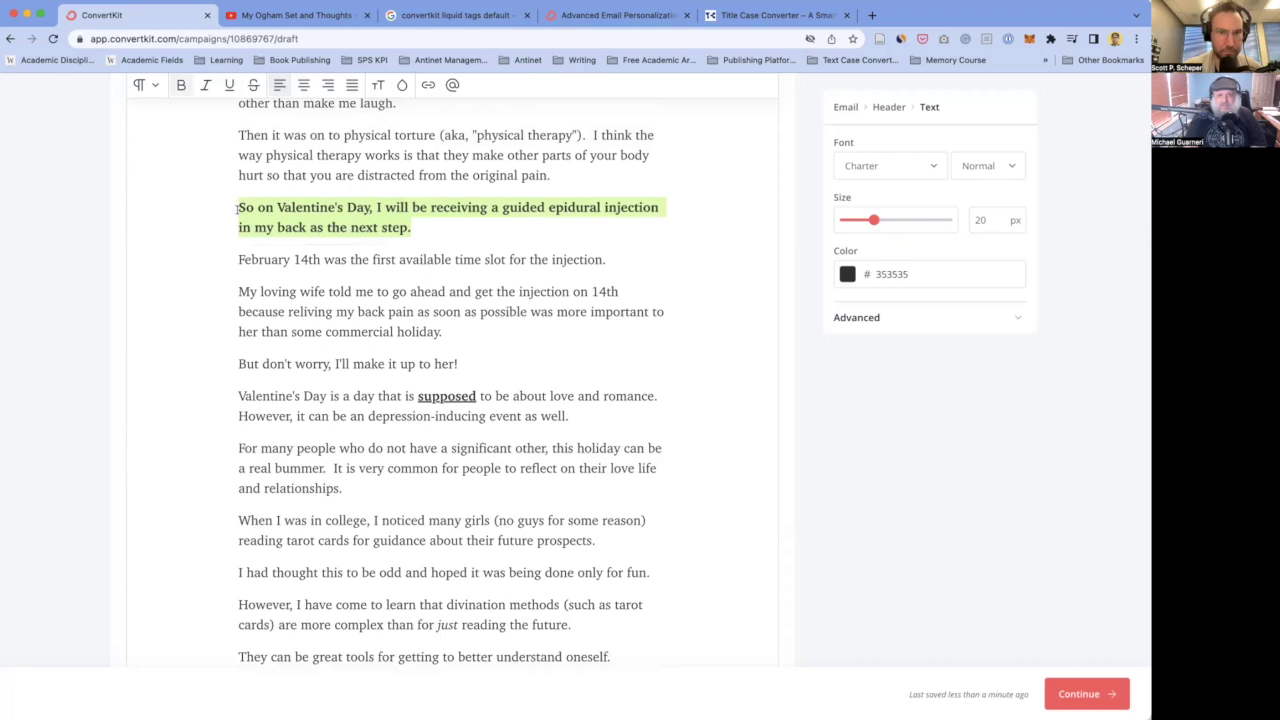
left_click(290, 243)
- Italicize the word 'supposed' and remove its underline
scroll(278, 287, "down", 2)
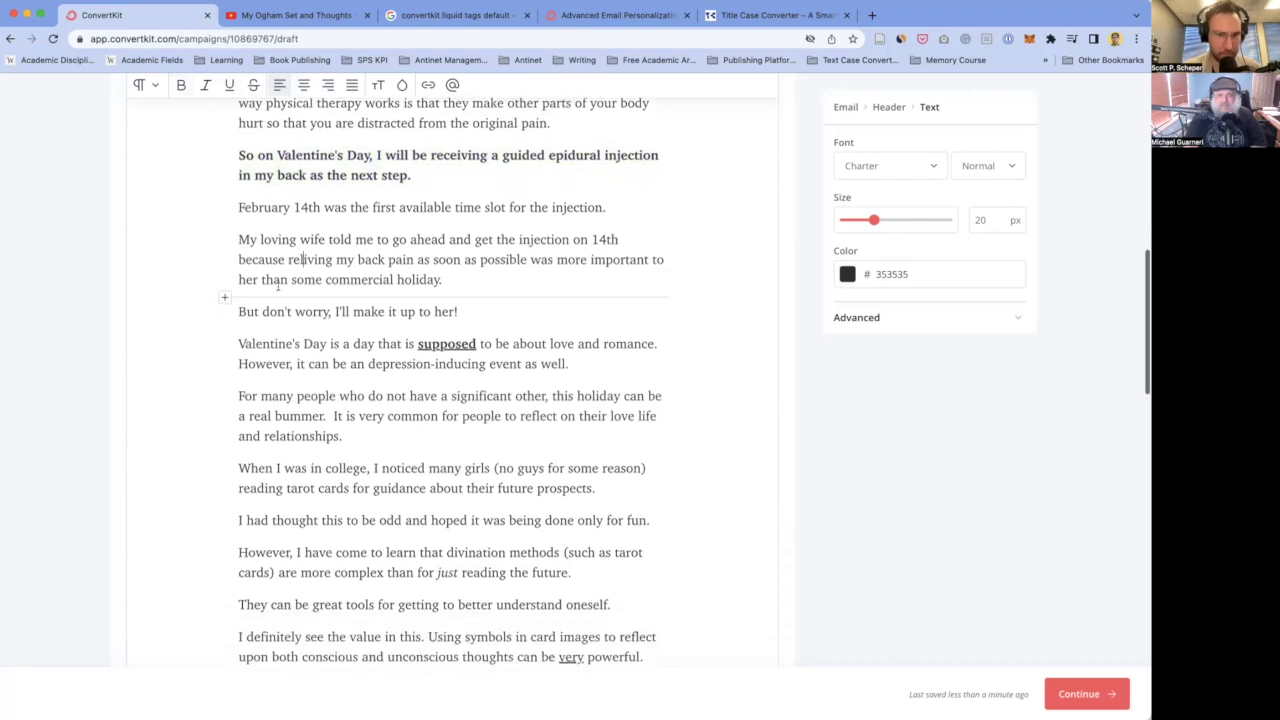
scroll(326, 251, "up", 1)
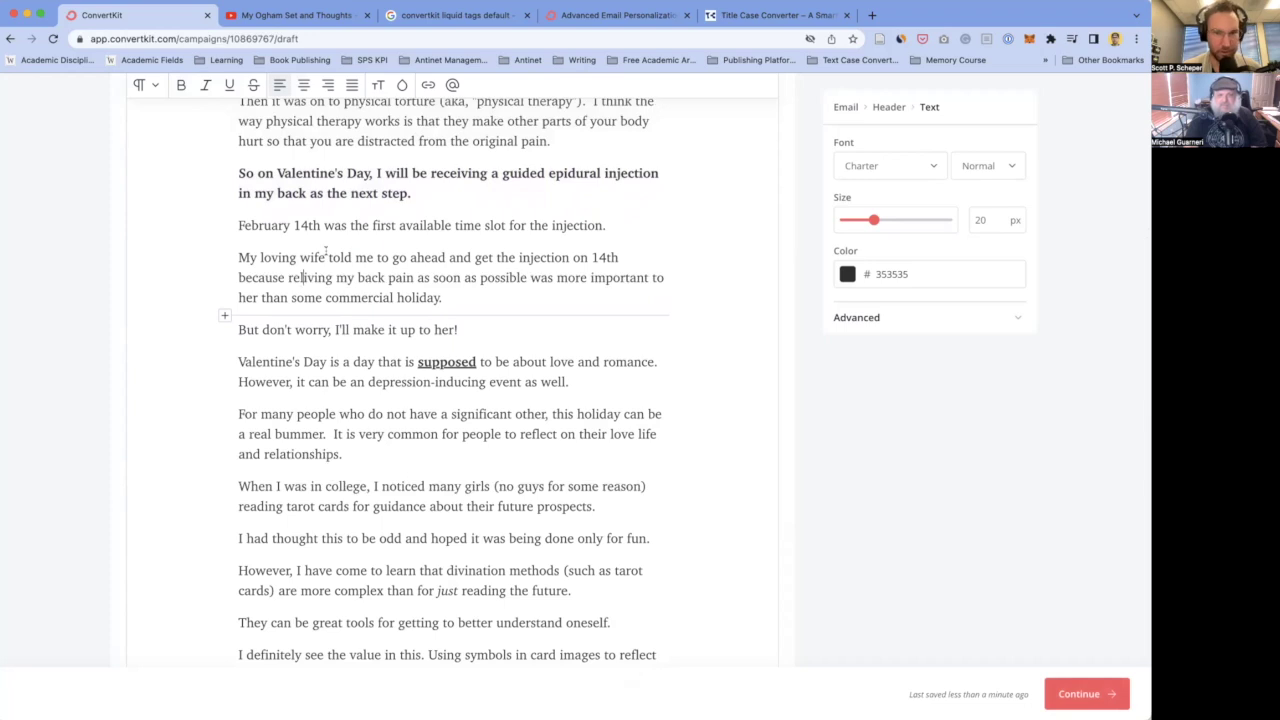
scroll(441, 200, "up", 1)
left_click(428, 208)
scroll(412, 245, "down", 2)
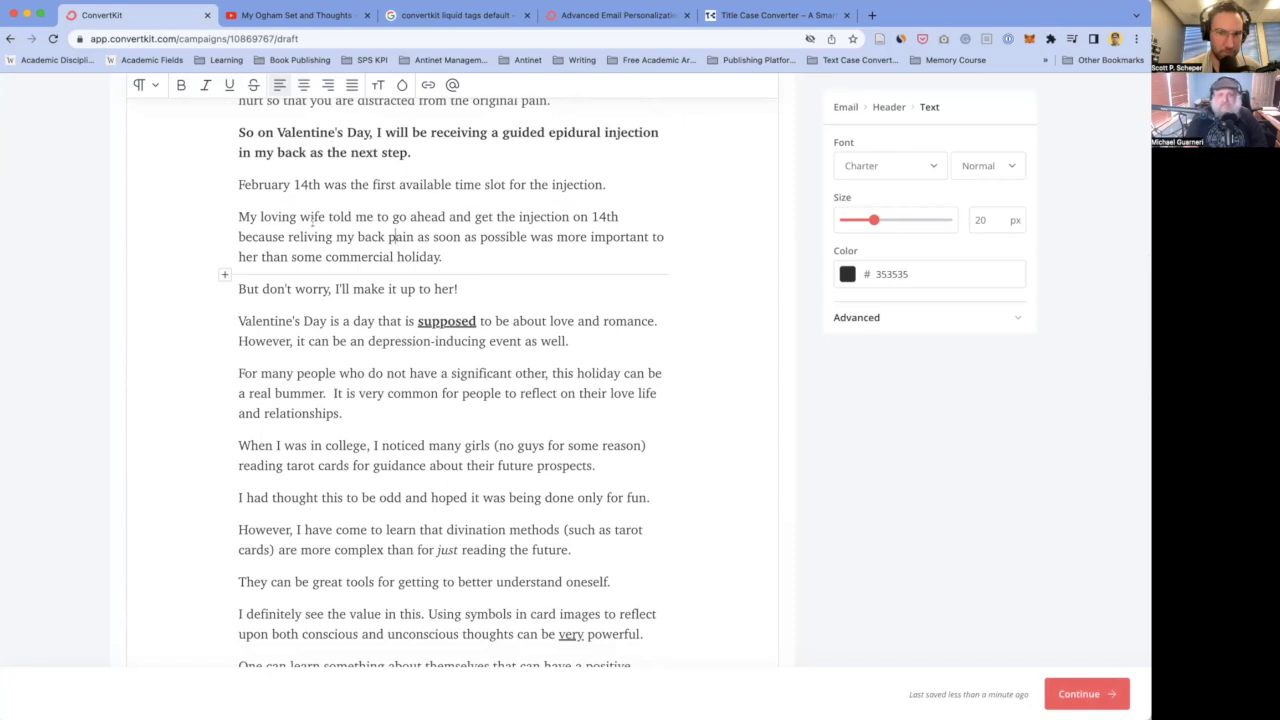
scroll(272, 233, "down", 1)
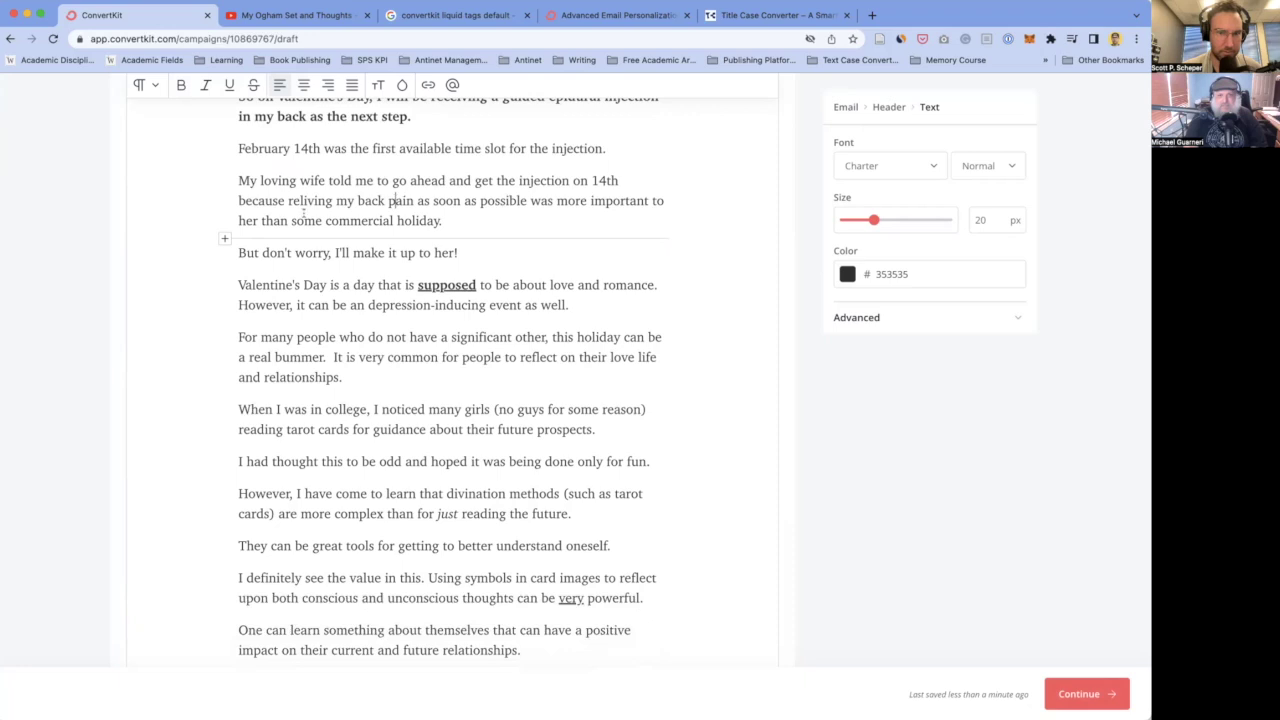
scroll(380, 215, "down", 2)
scroll(313, 232, "down", 1)
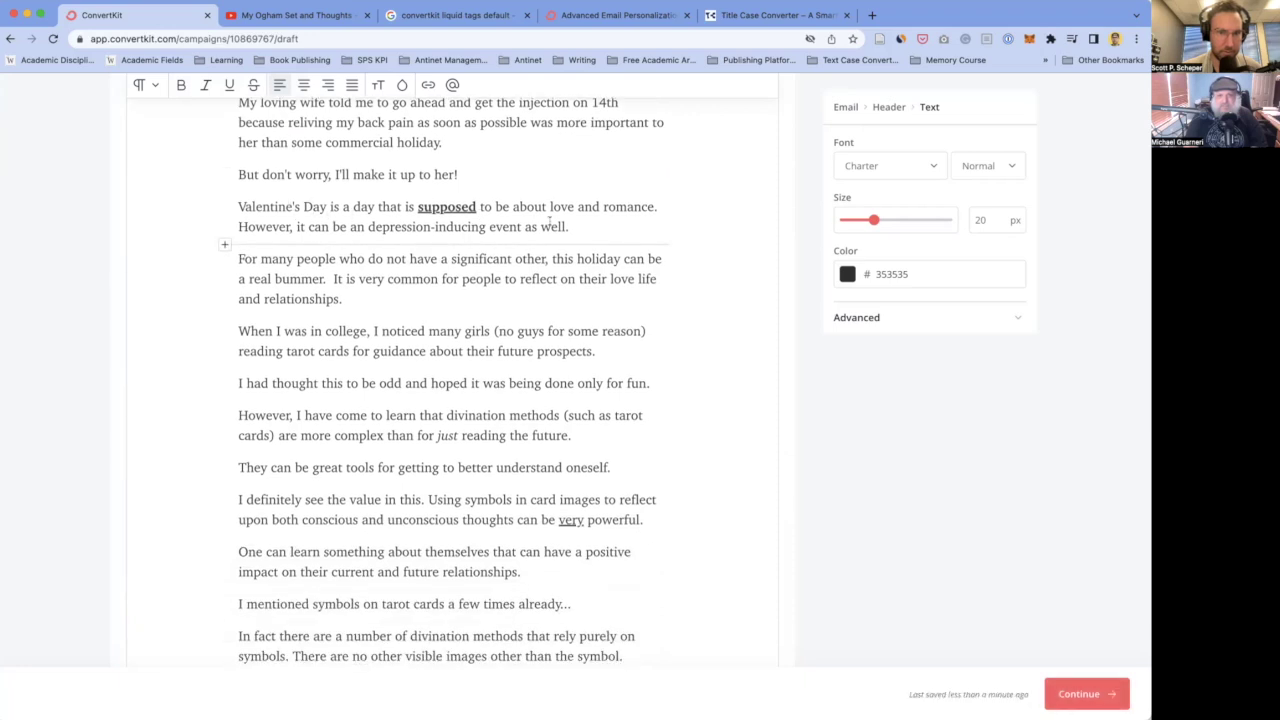
double_click(440, 207)
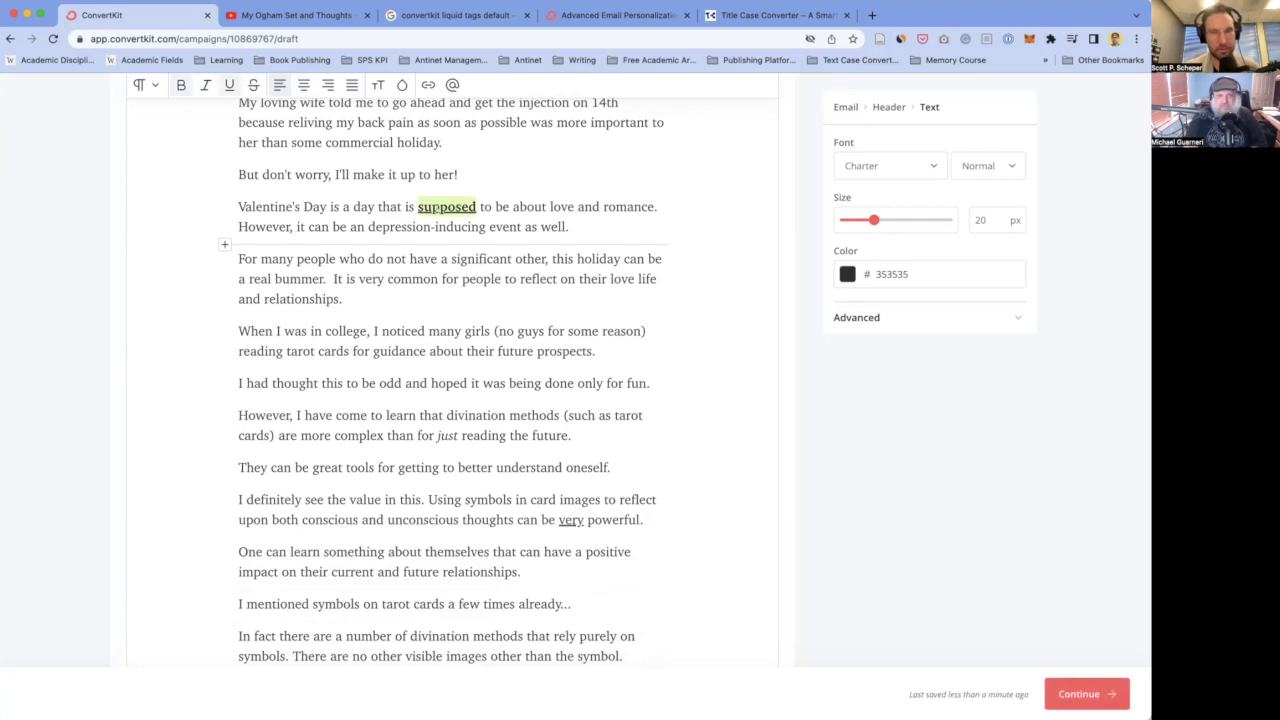
key("super+i")
key("super+u")
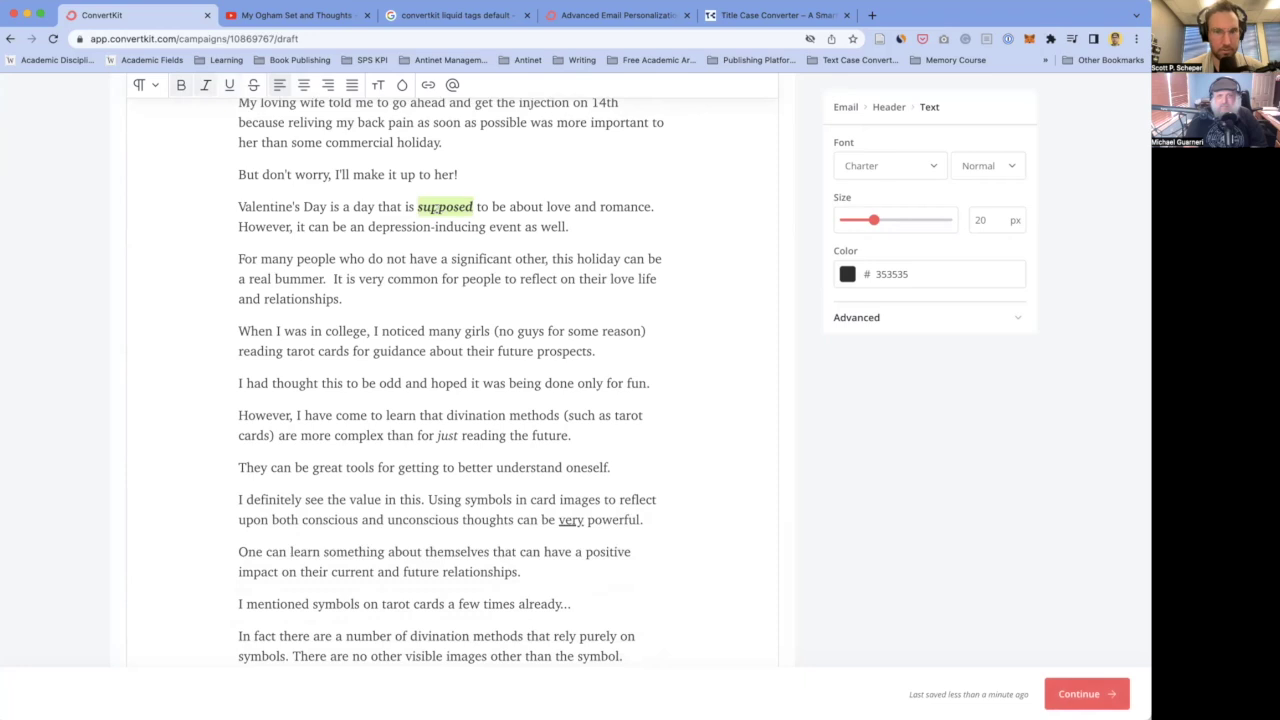
left_click(350, 258)
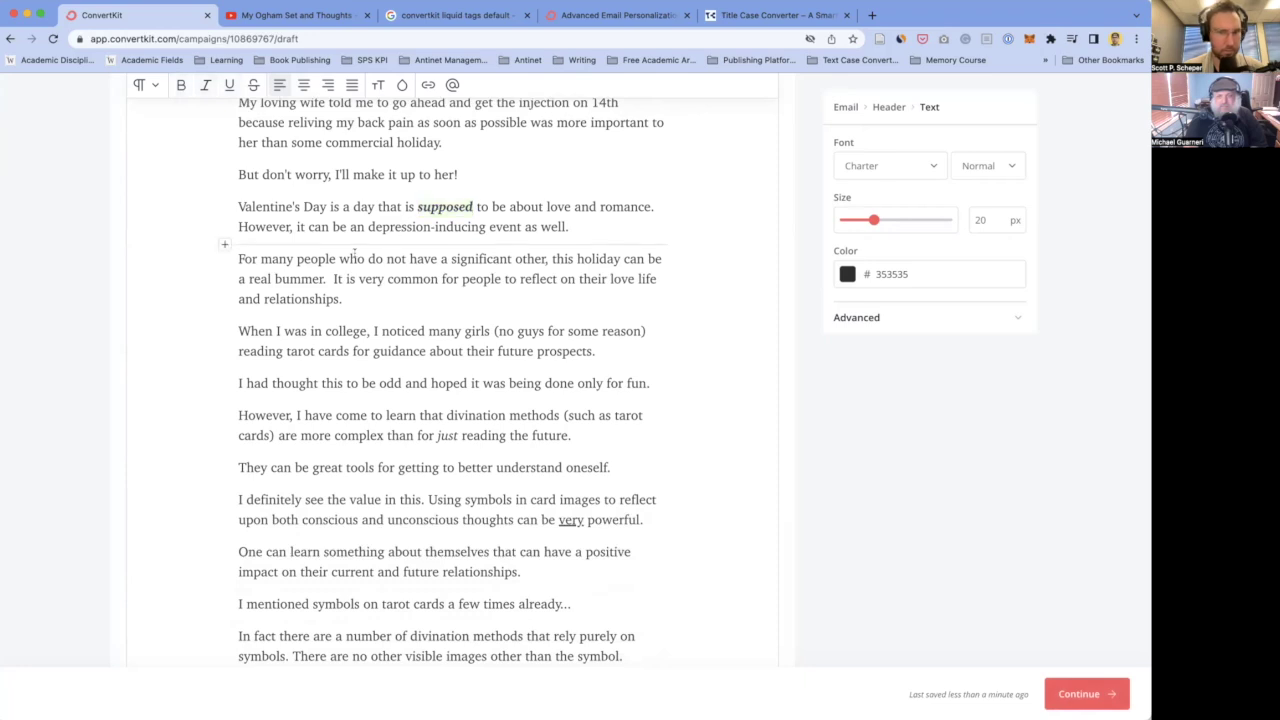
- Break the text so the 'However' sentence starts its own paragraph
scroll(252, 200, "down", 1)
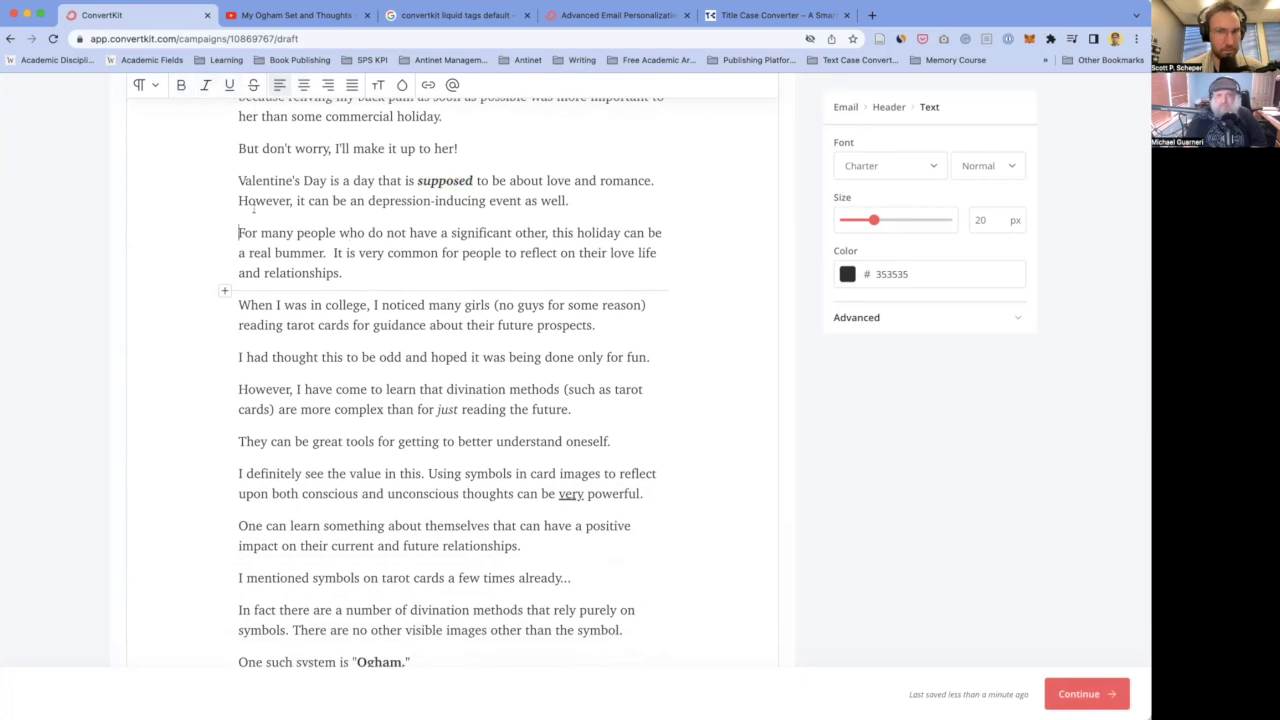
key("Return")
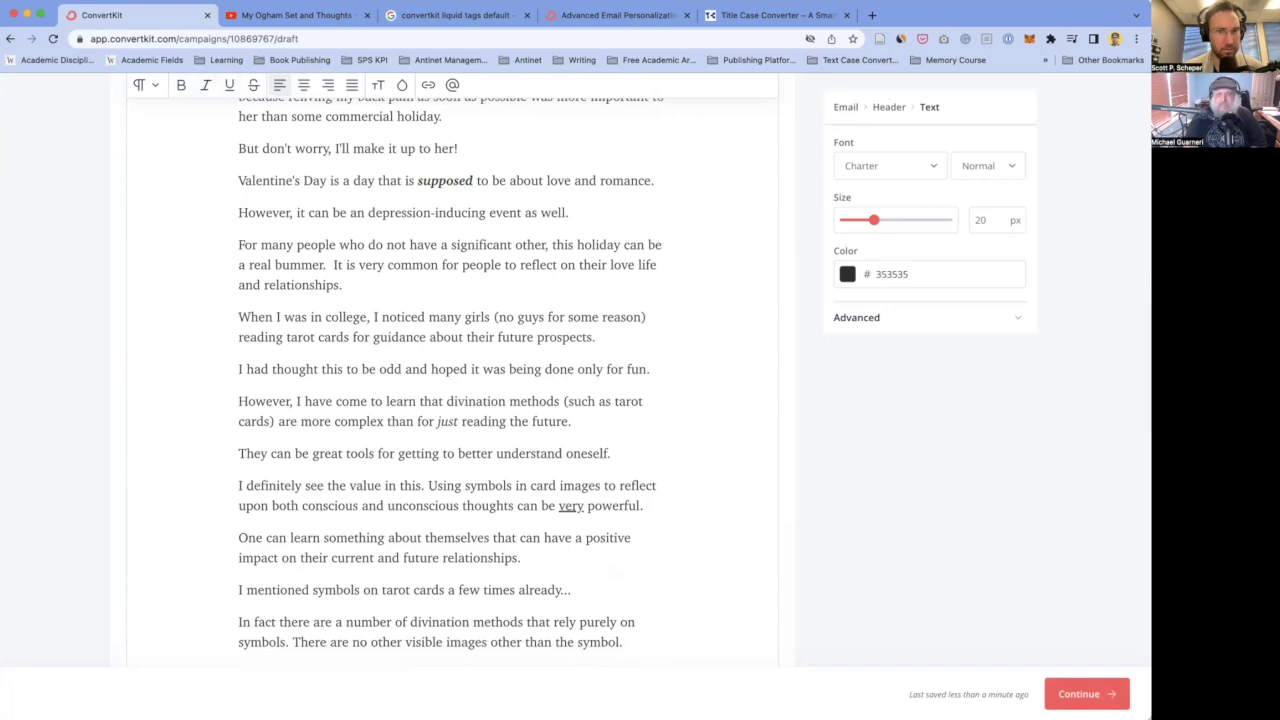
scroll(323, 255, "up", 2)
scroll(323, 254, "up", 1)
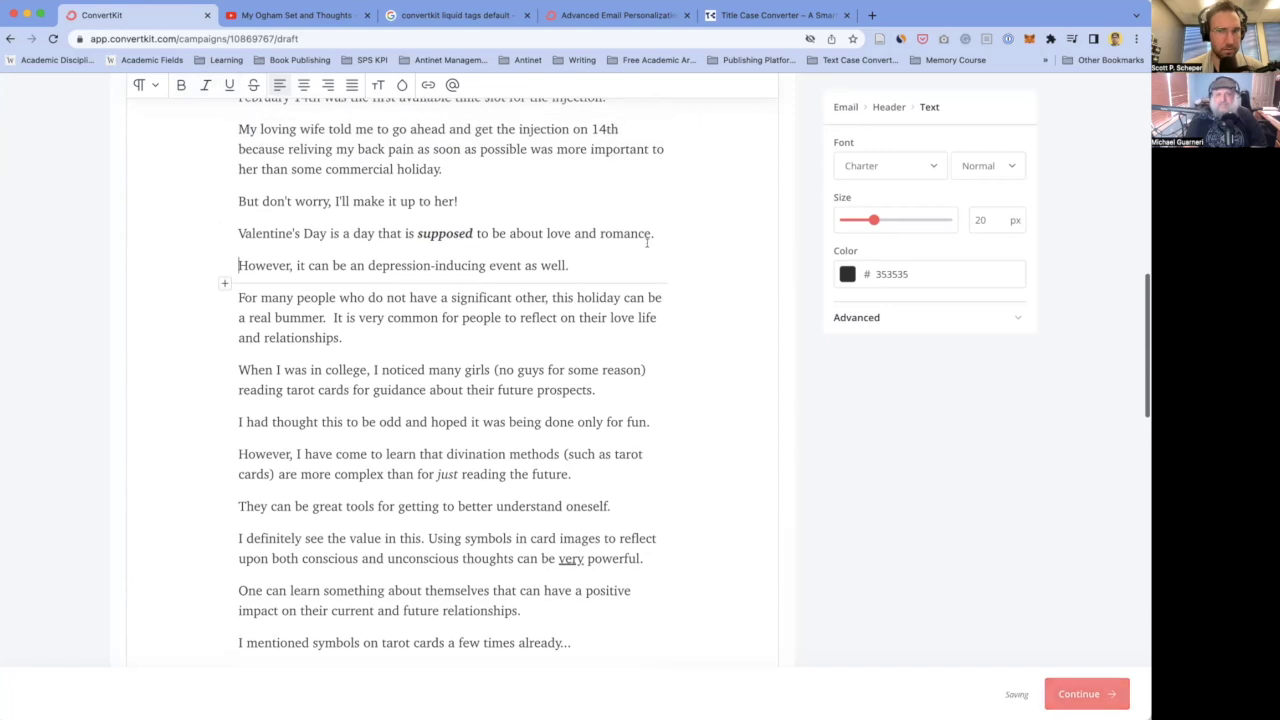
scroll(341, 302, "down", 1)
- Delete the word 'very' so the phrase reads 'common'
left_click(348, 326)
scroll(366, 300, "down", 3)
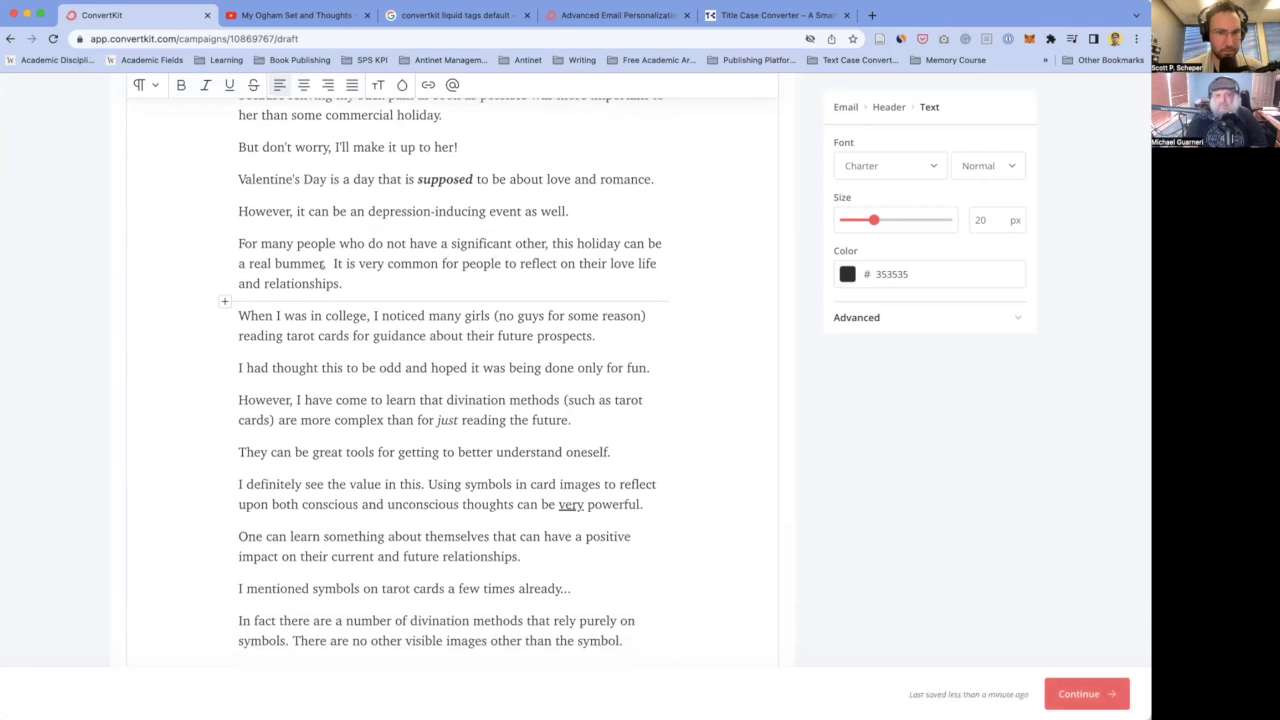
scroll(343, 283, "down", 1)
double_click(370, 245)
key("BackSpace")
key("BackSpace")
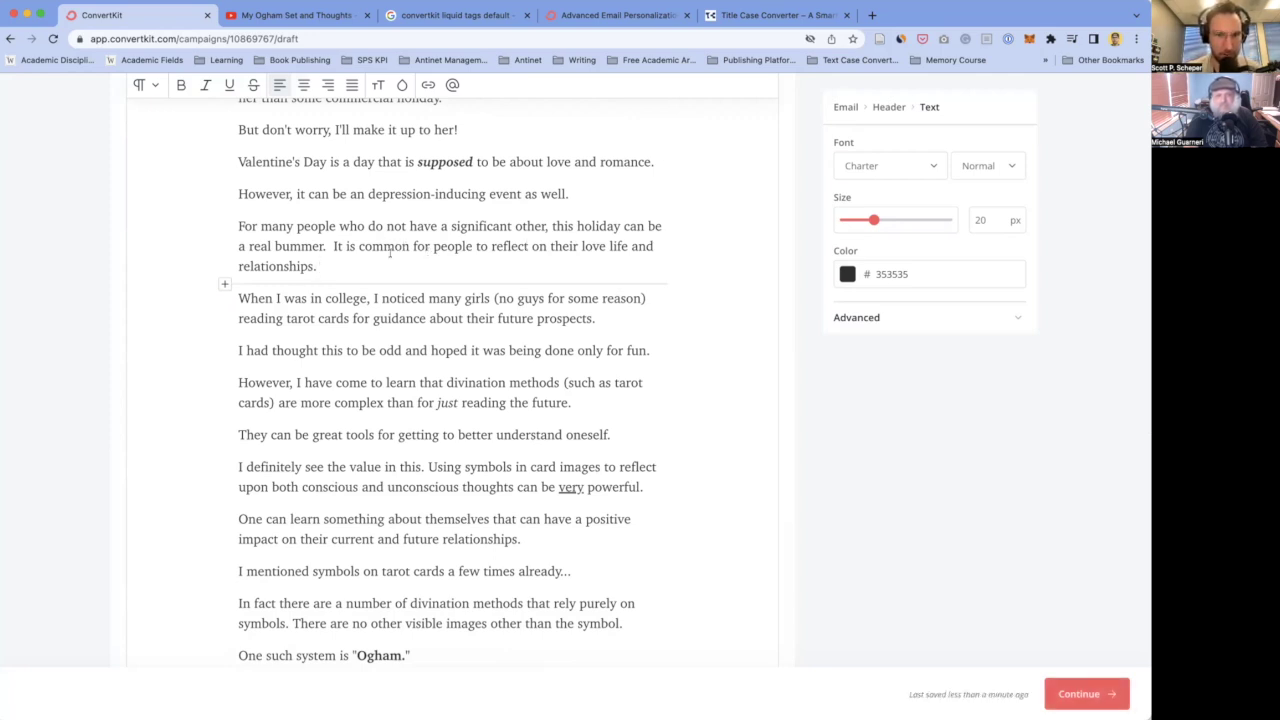
scroll(400, 275, "down", 2)
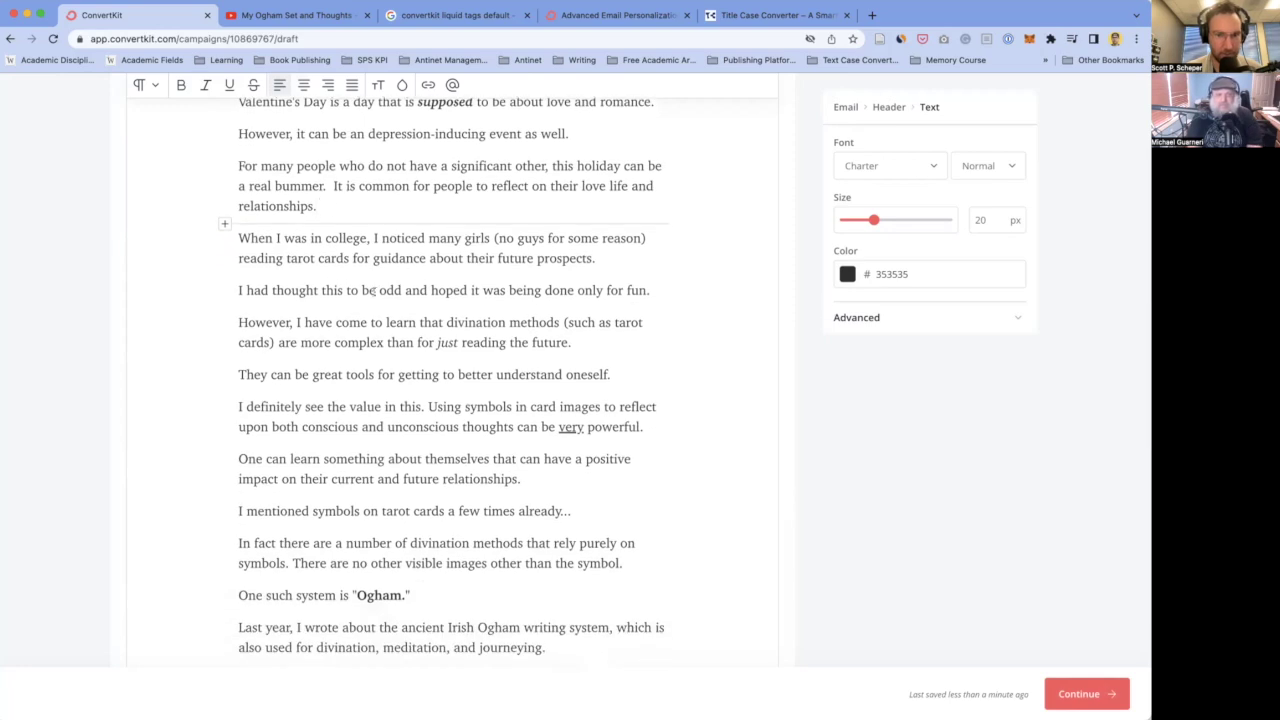
scroll(372, 290, "down", 1)
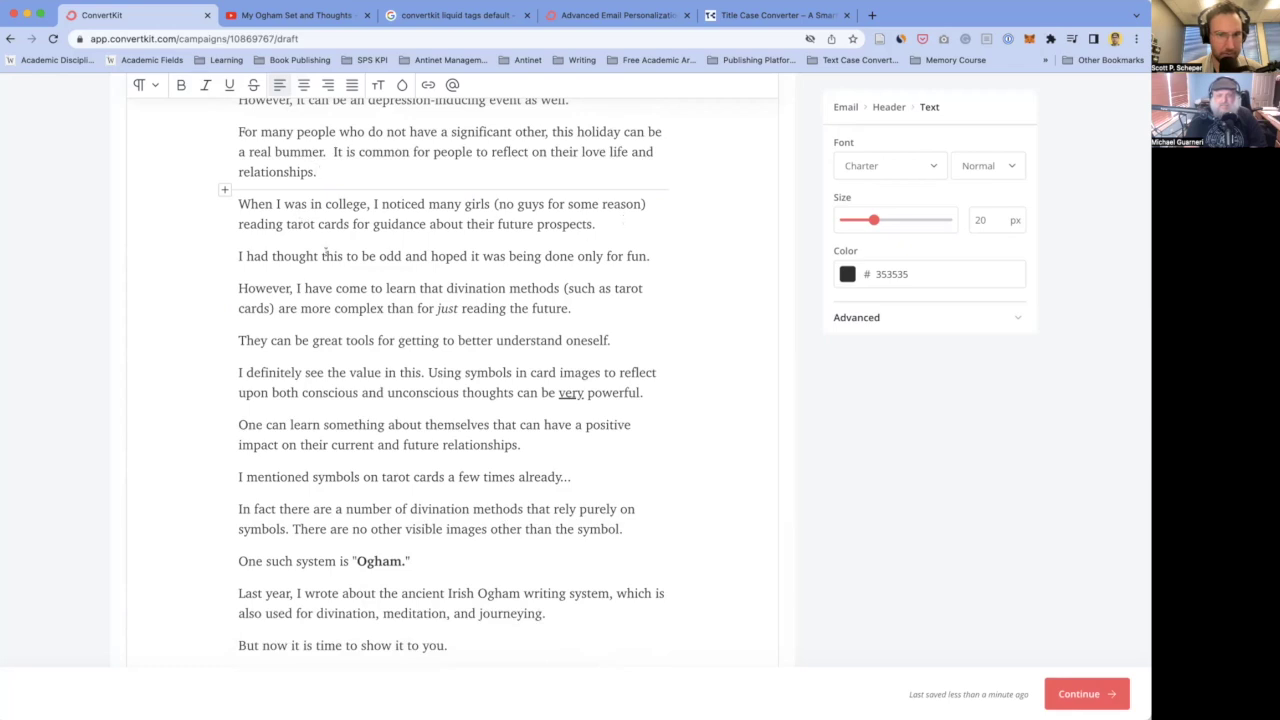
scroll(340, 293, "down", 1)
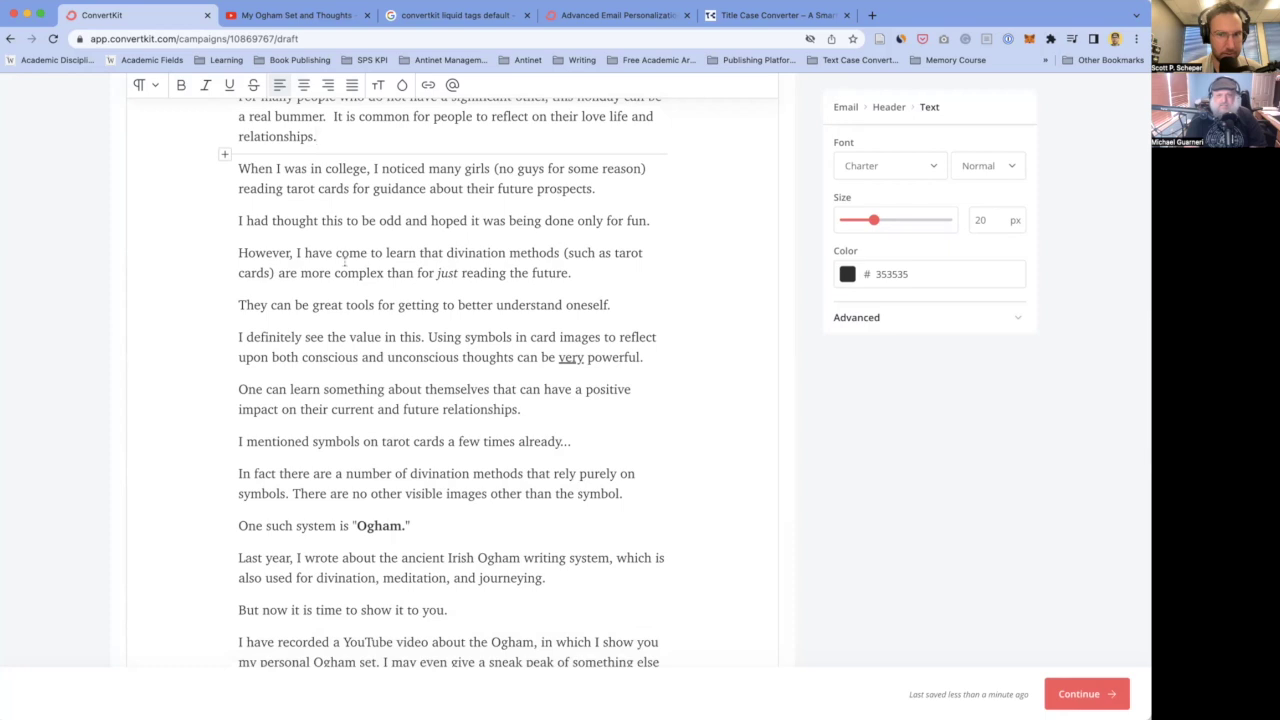
scroll(383, 262, "up", 1)
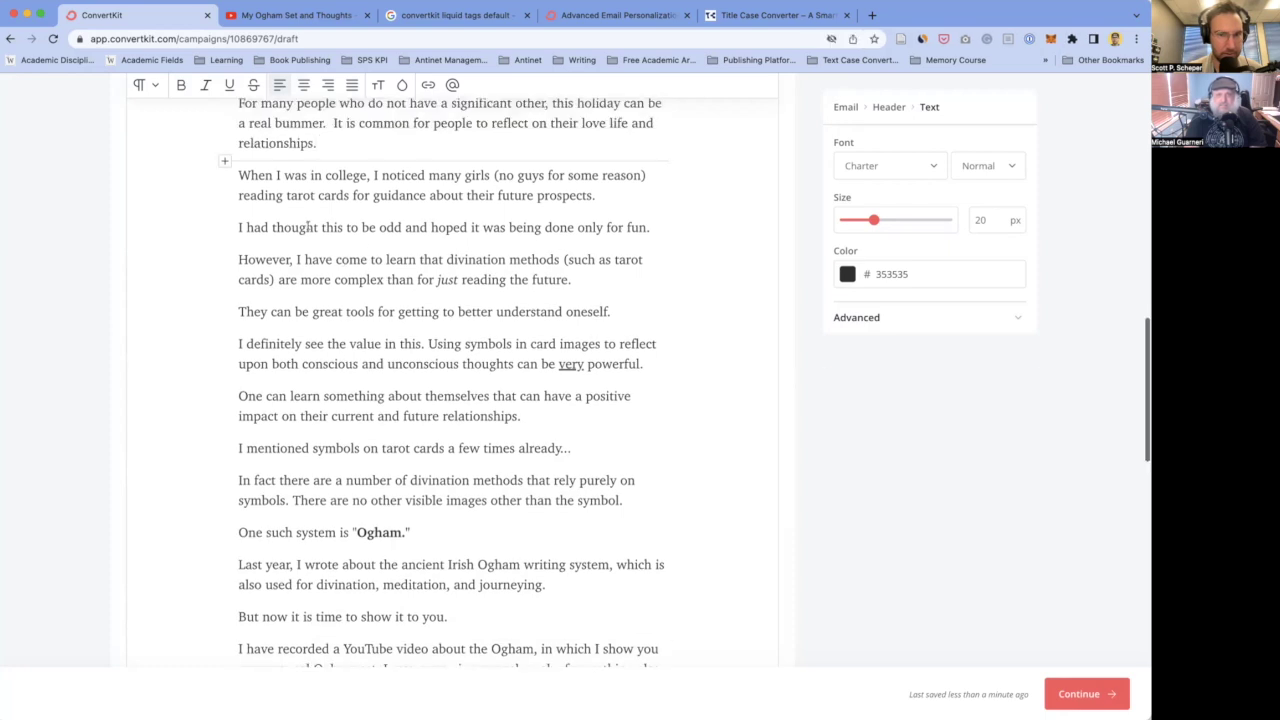
scroll(430, 245, "up", 1)
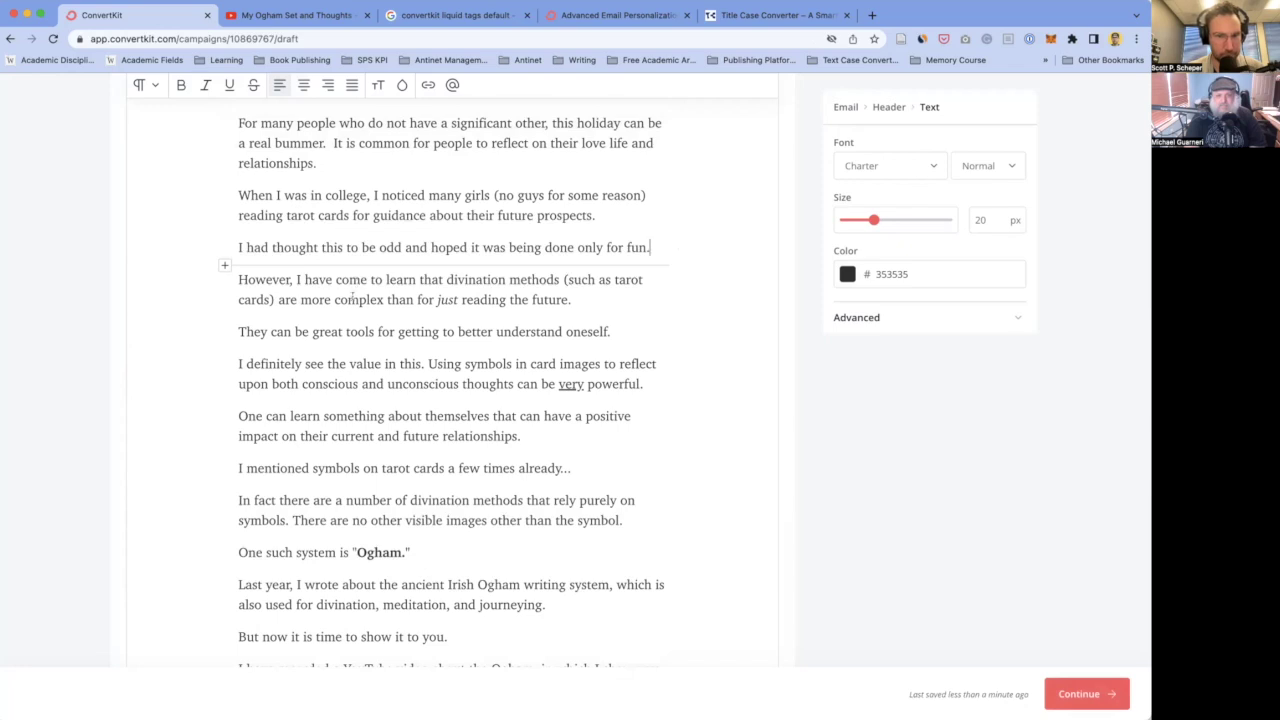
- End the sentence at 'are more complex.' and put 'than for just reading the future' on its own line
left_click(311, 299)
scroll(371, 240, "down", 2)
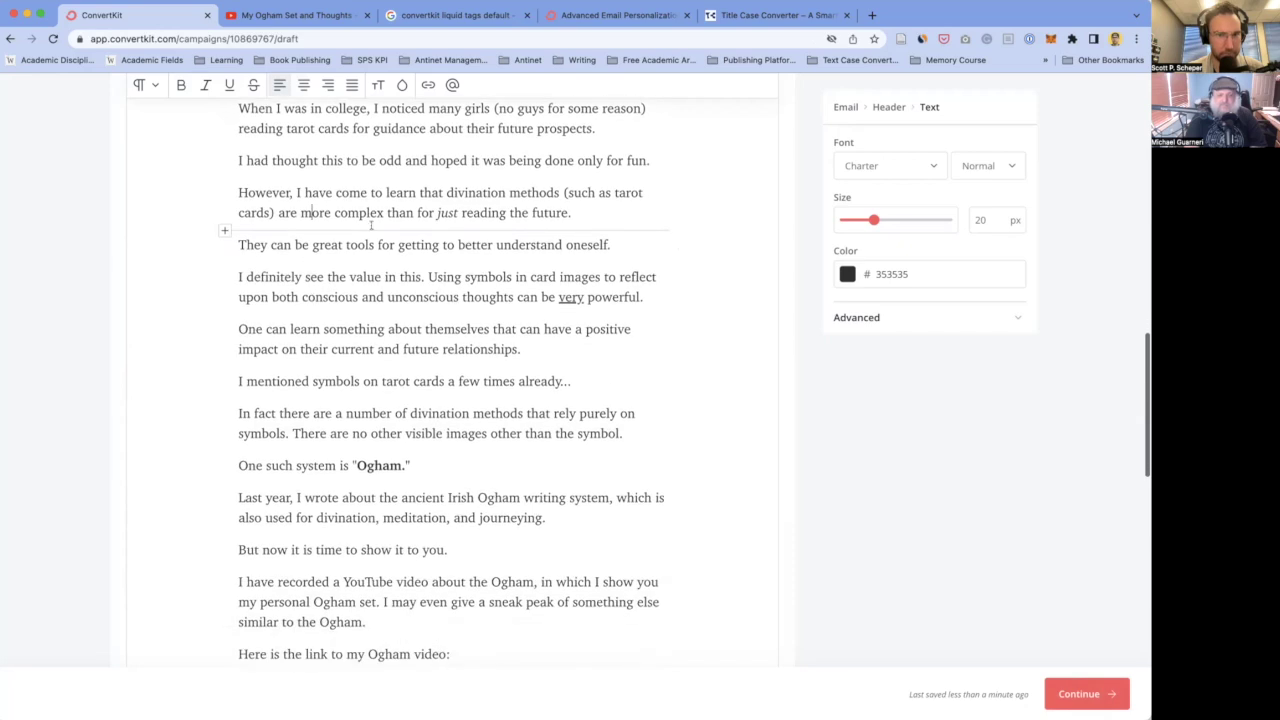
left_click(387, 213)
key("BackSpace")
type(".")
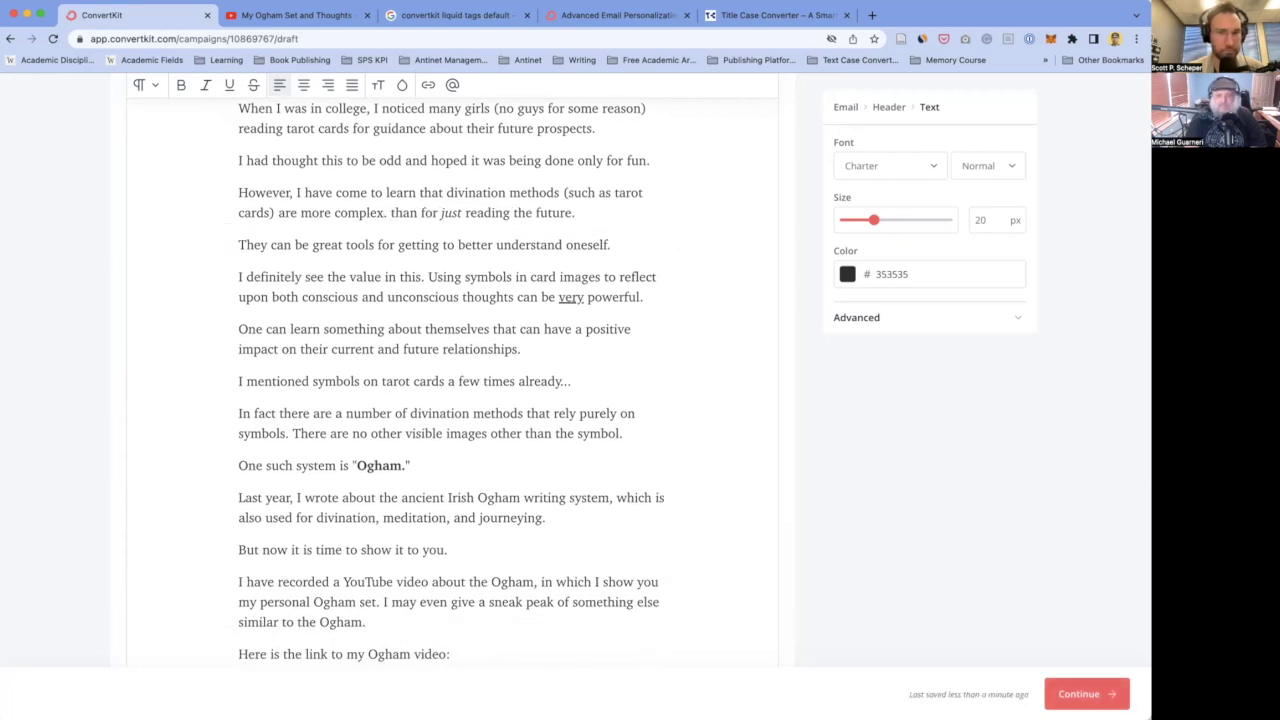
key("Return")
type("T")
key("Delete")
key("BackSpace")
type("t")
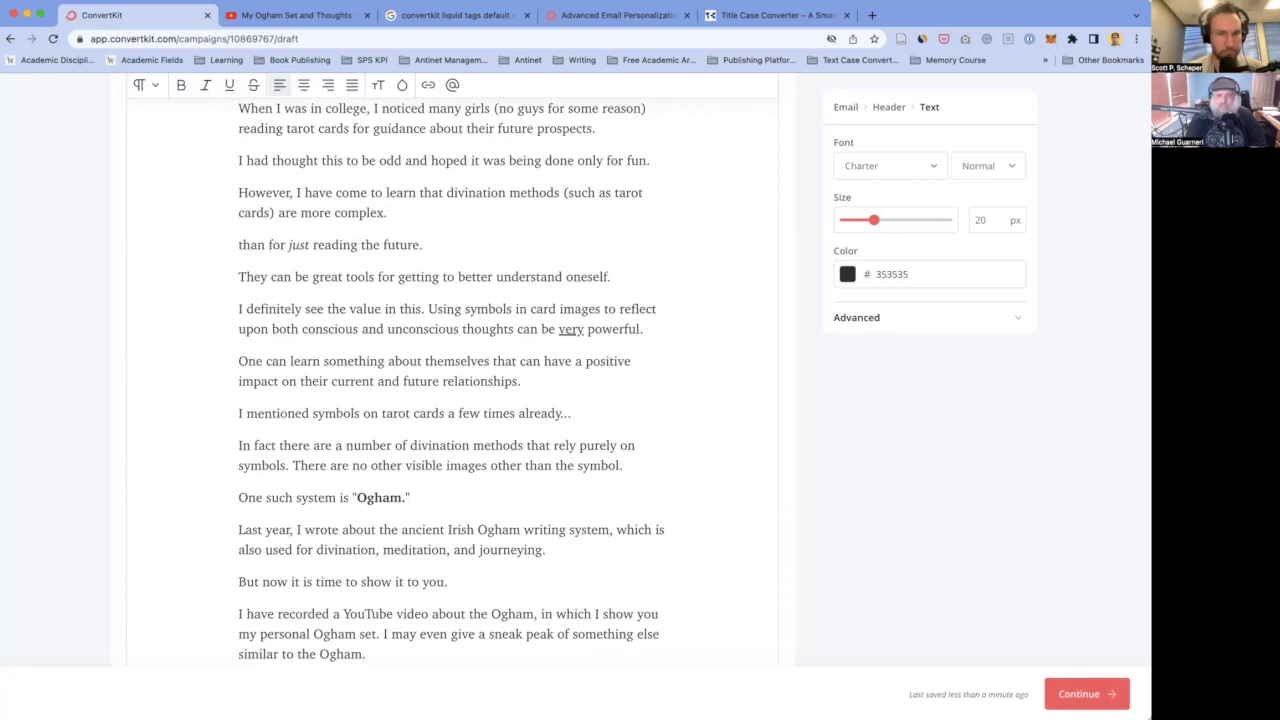
- Insert an empty paragraph after the 'only for fun.' line
scroll(457, 283, "up", 2)
left_click(446, 316)
left_click(452, 330)
left_click(361, 255)
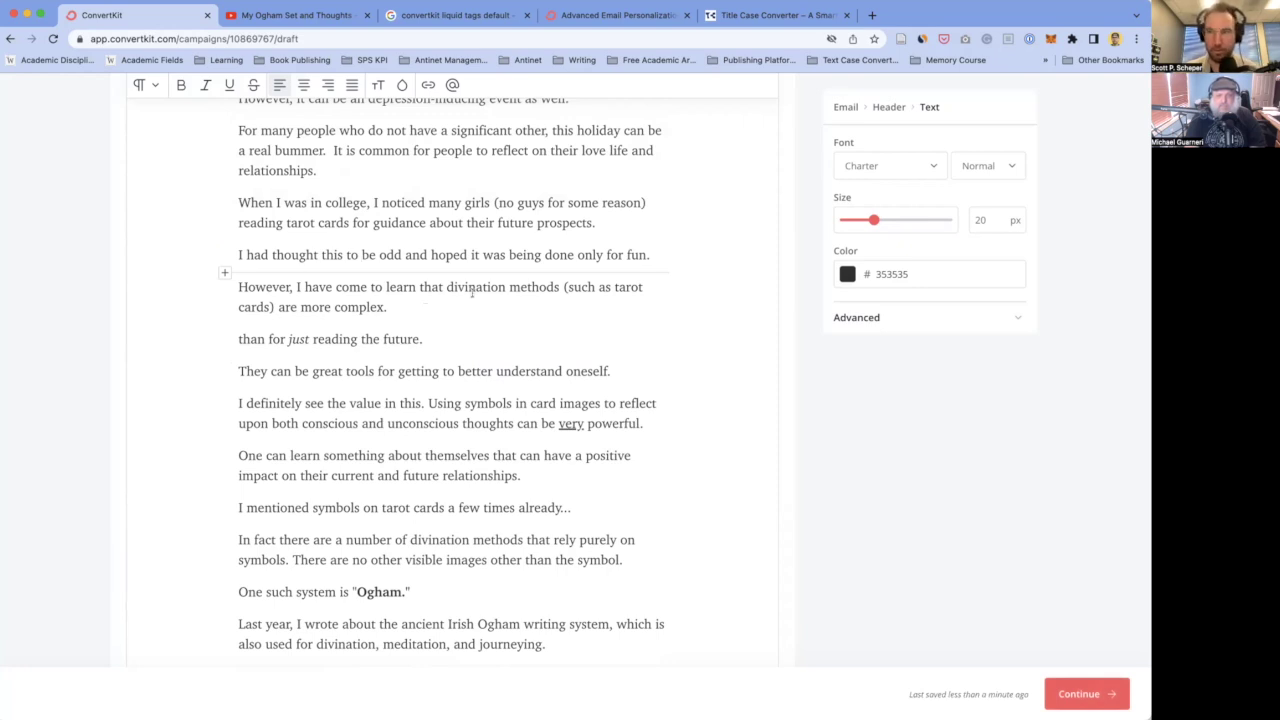
left_click(652, 255)
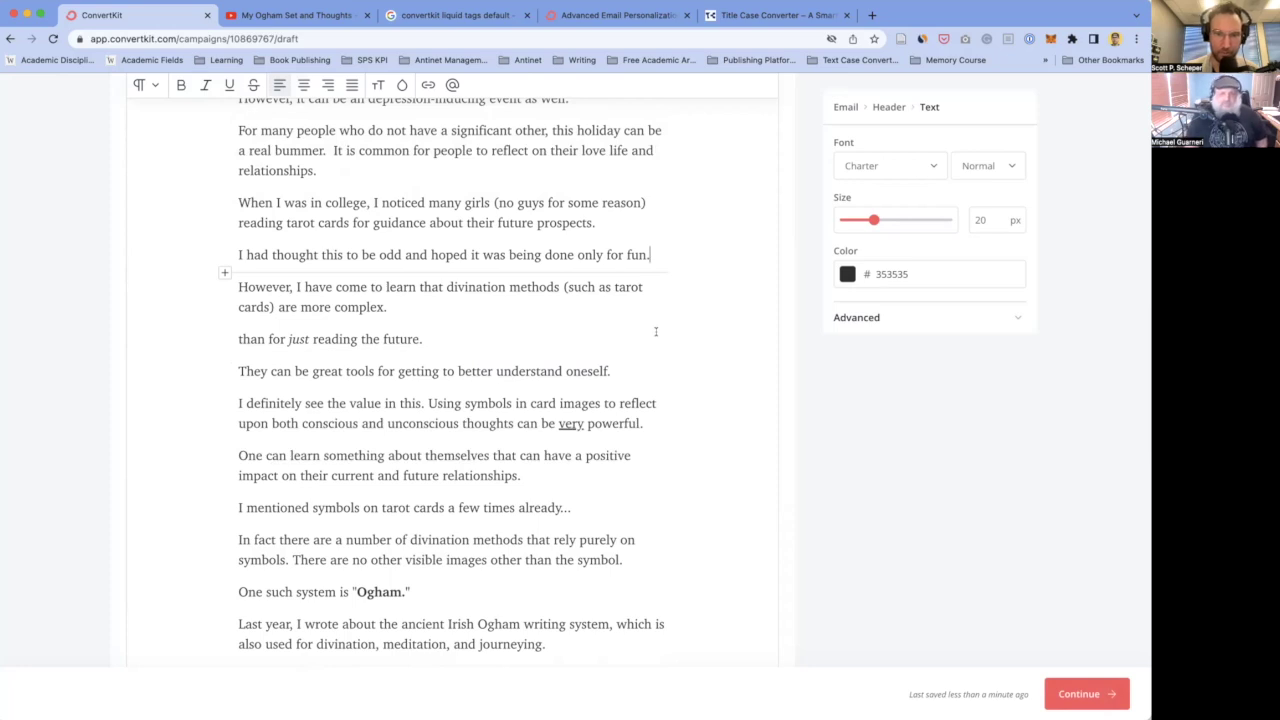
left_click(526, 302)
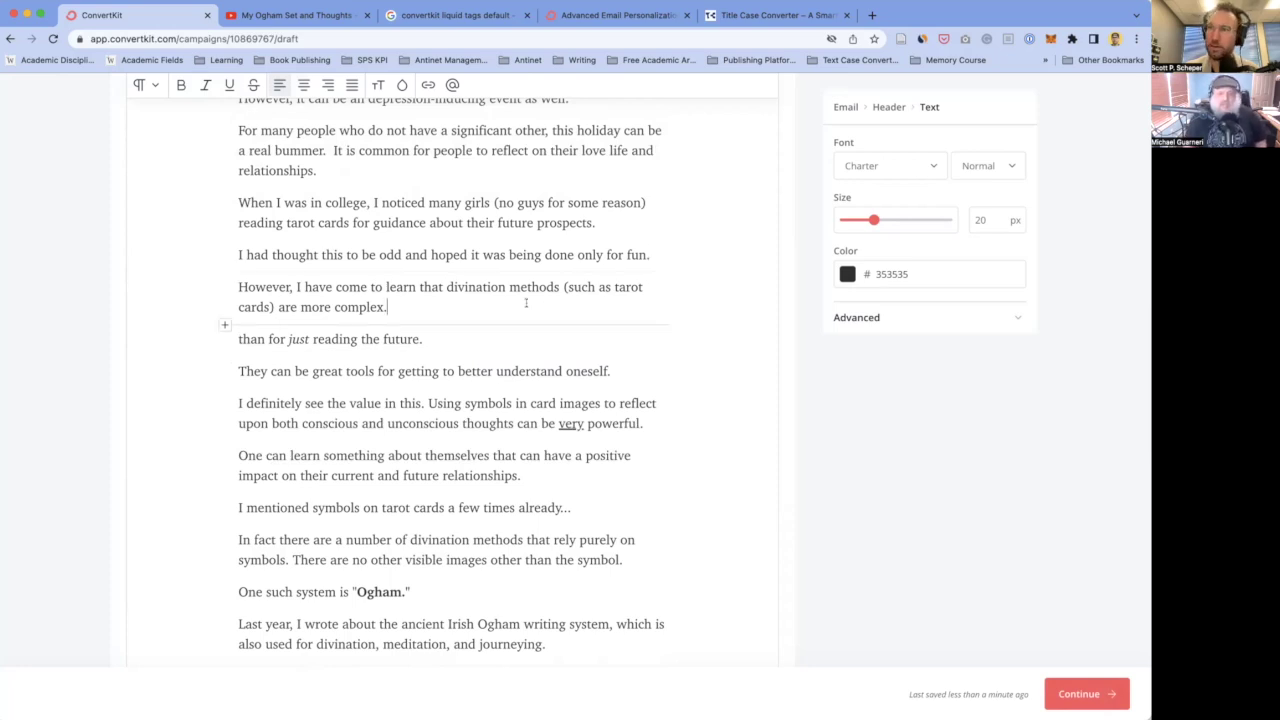
left_click(333, 254)
scroll(353, 276, "down", 1)
scroll(353, 272, "down", 1)
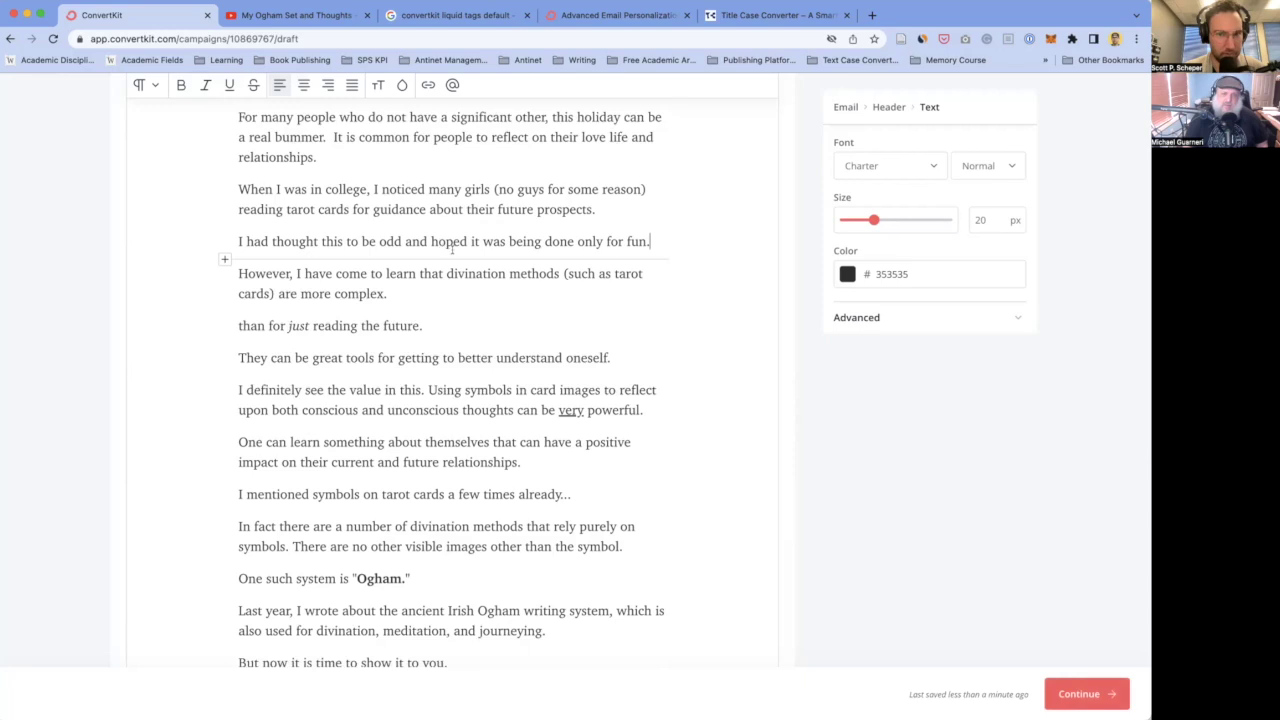
key("Return")
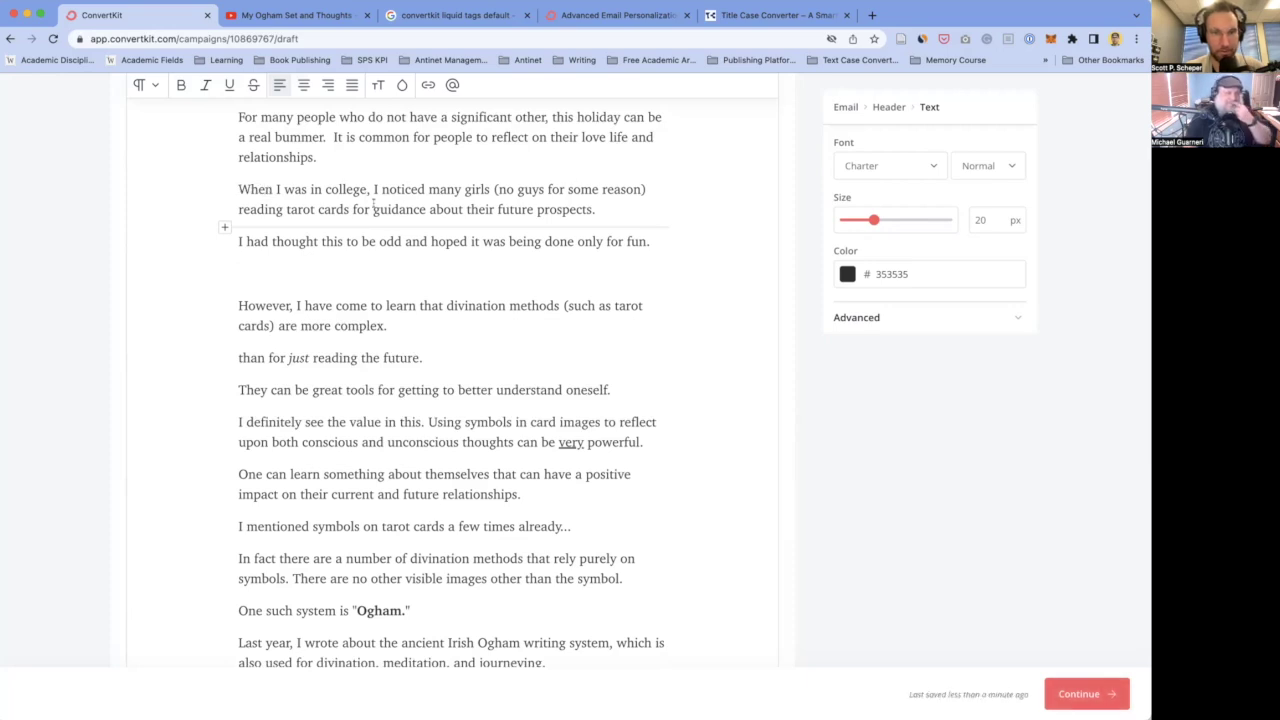
- Add 'romantic' before 'prospects' and an empty paragraph after that line
left_click(285, 209)
type("\"")
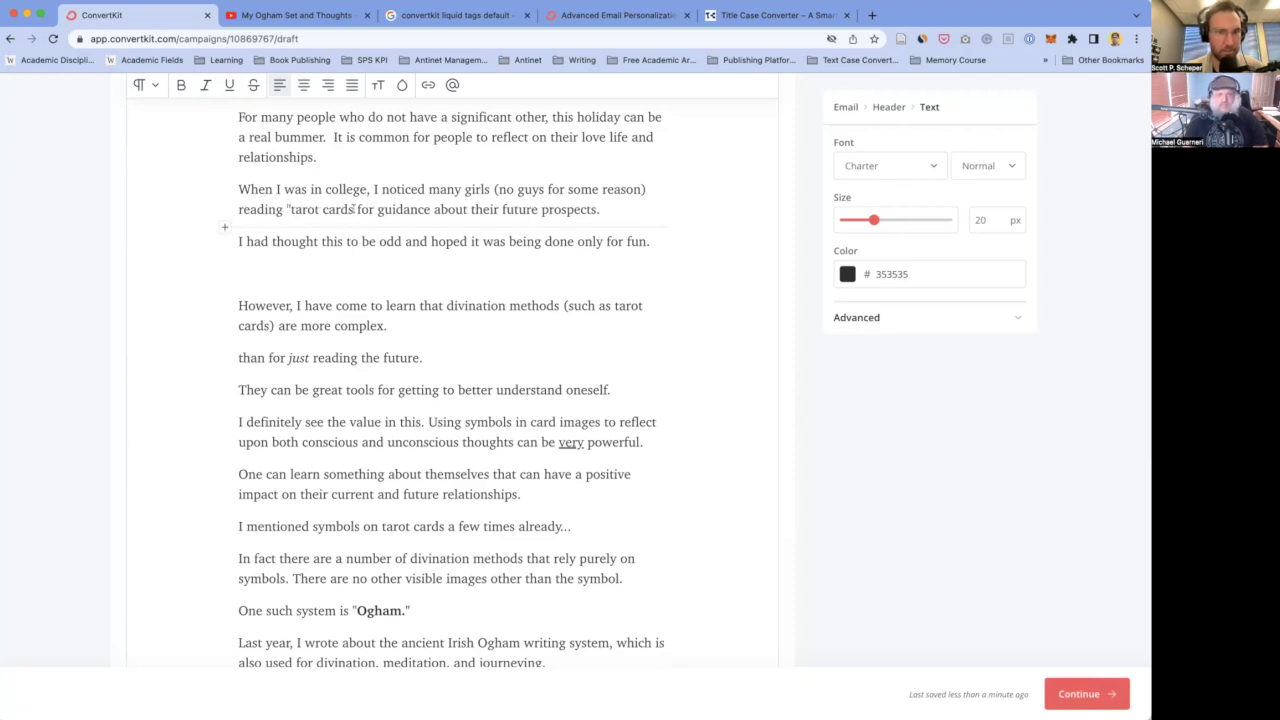
type("\"")
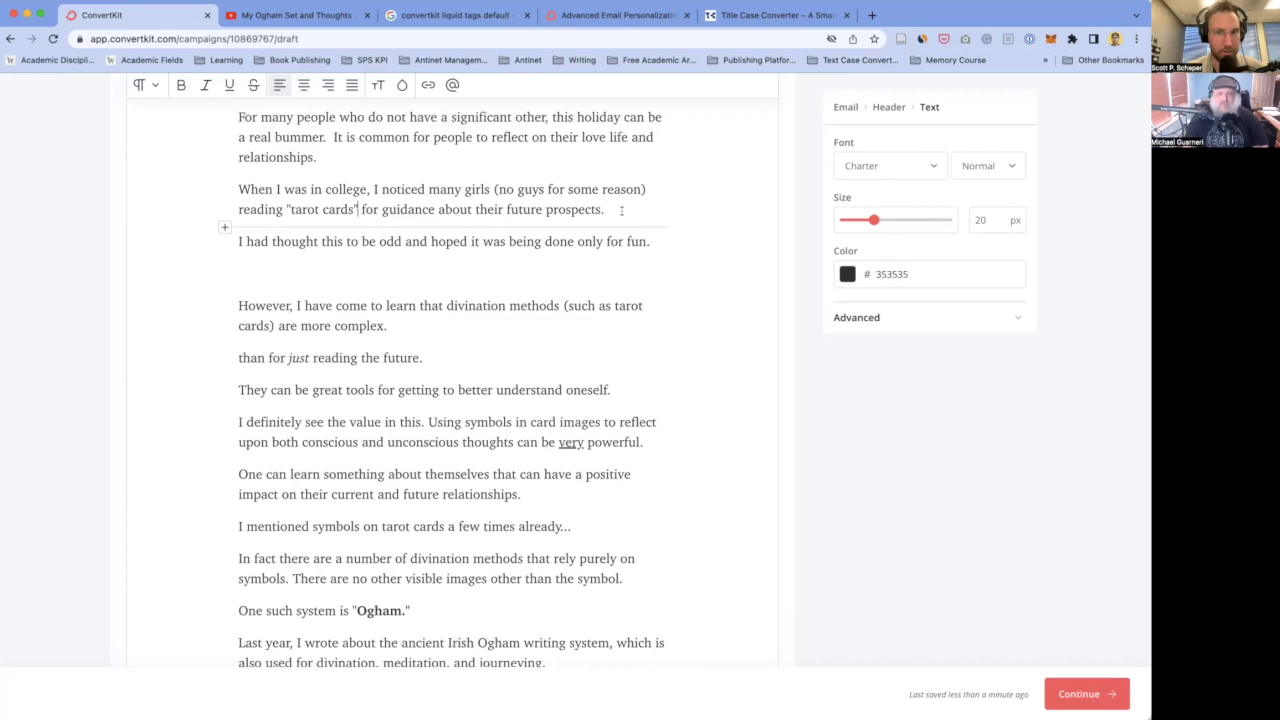
key("Return")
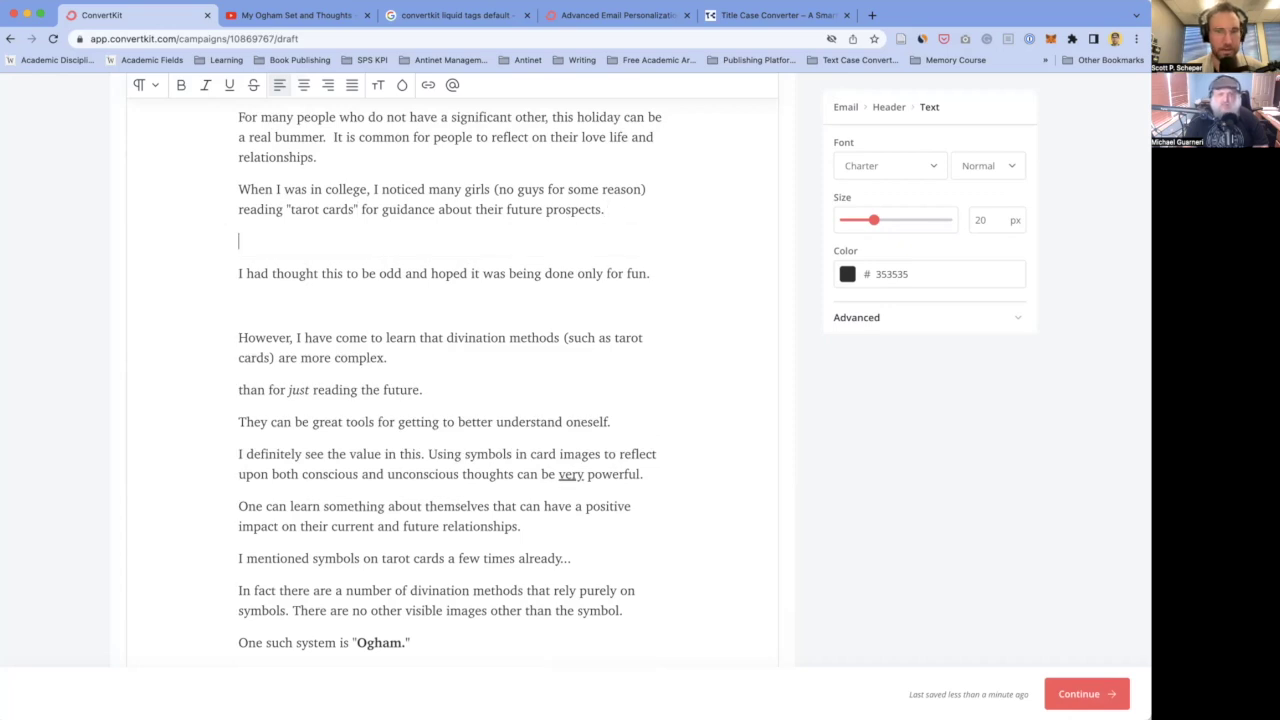
left_click(547, 209)
type("romantic")
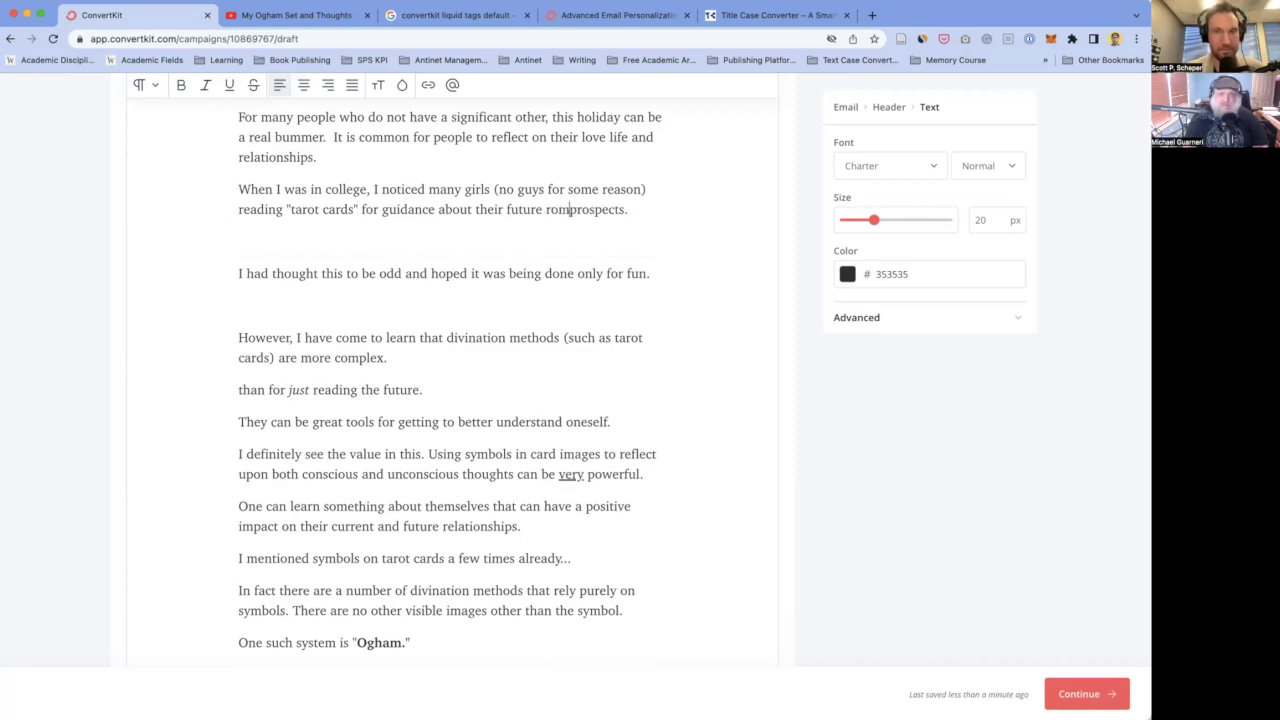
- Type 'Tarot cards are a subcategory of something known as "divination methods."'
left_click(239, 241)
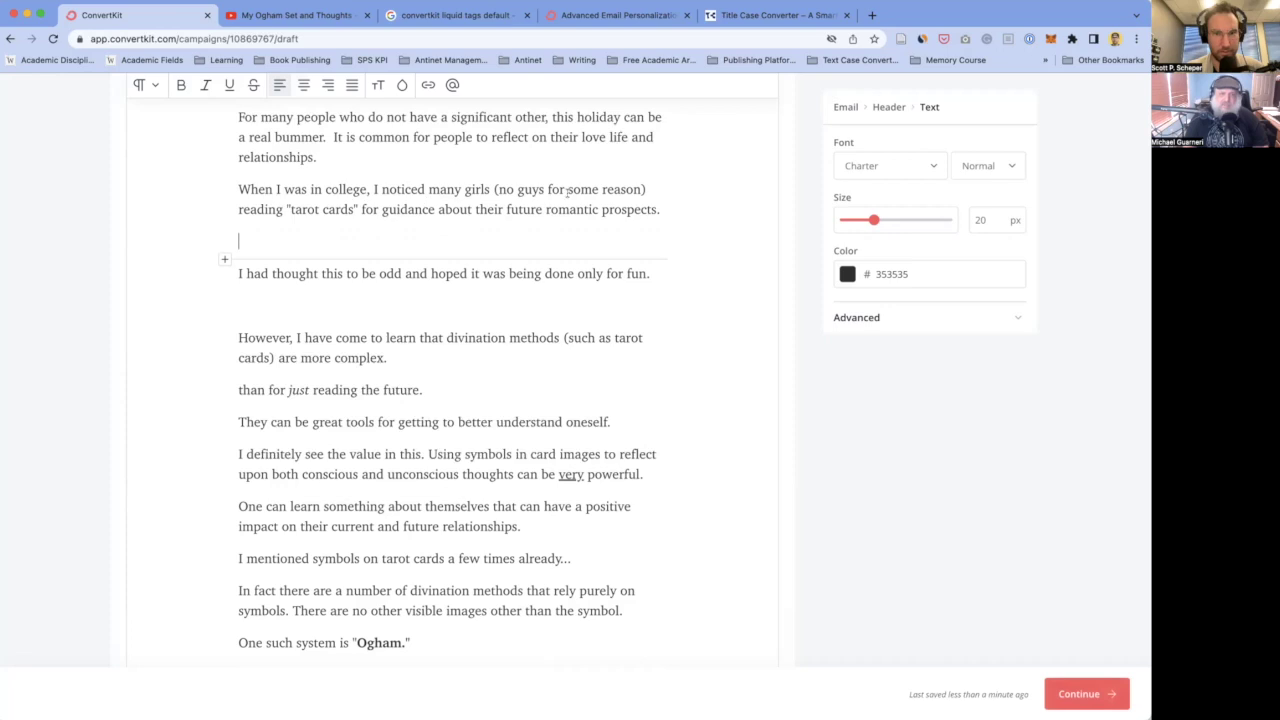
type("Taro")
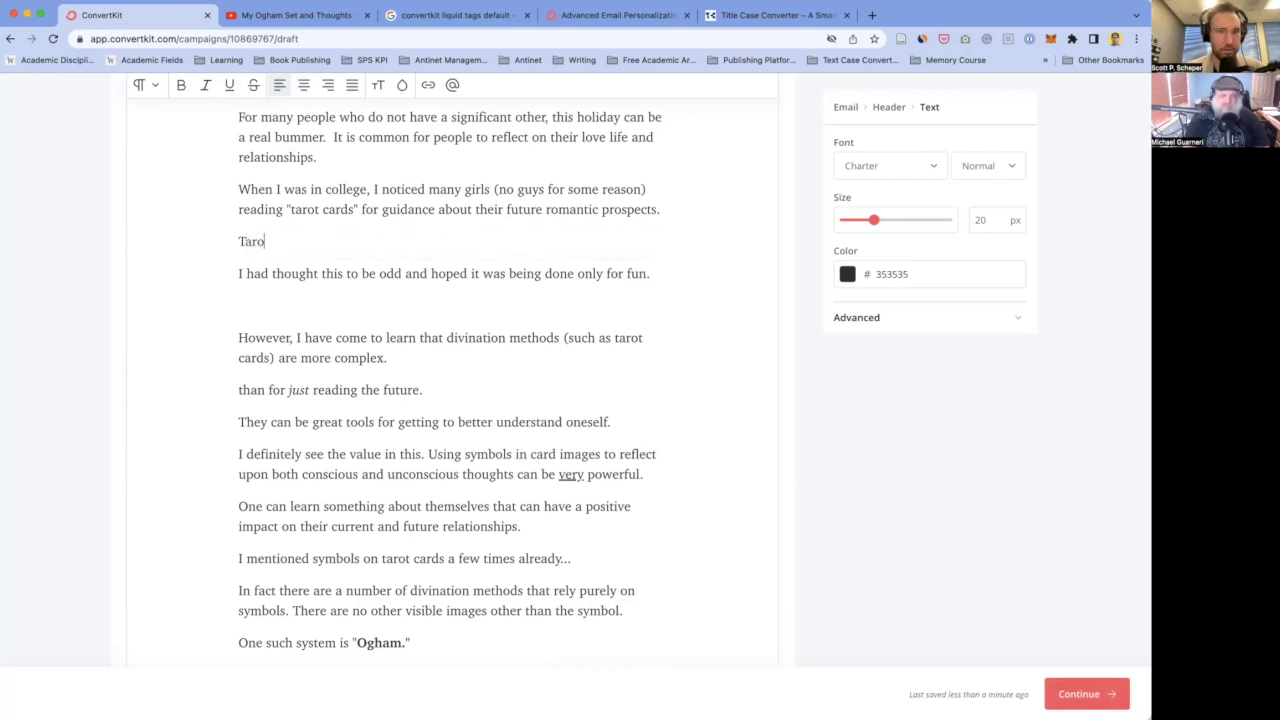
type("t cards are ")
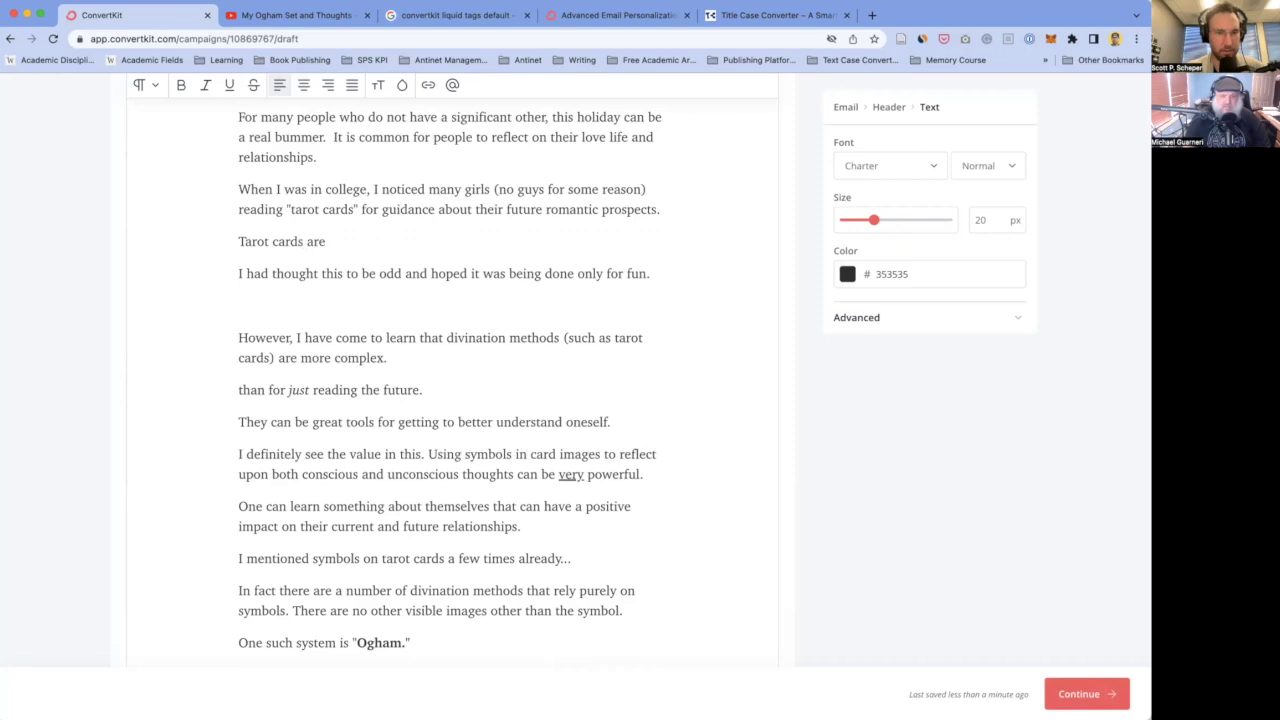
type("a ")
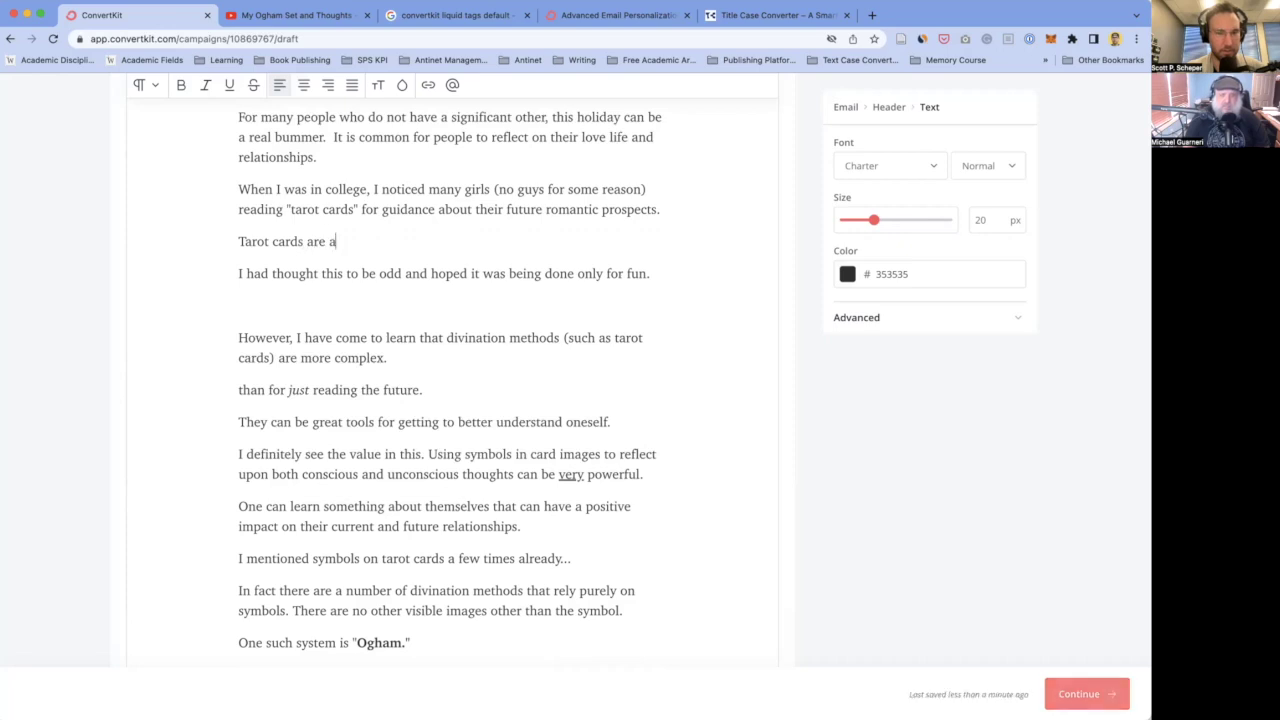
type("sub")
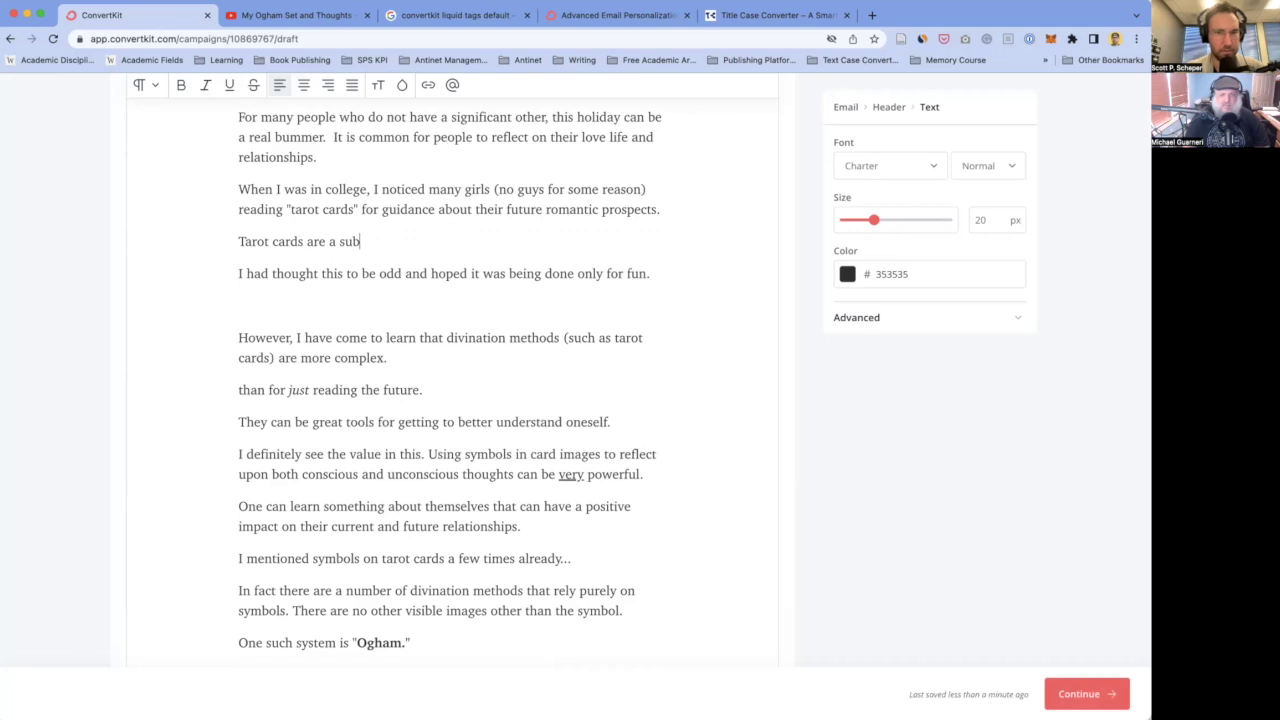
type("category of something ")
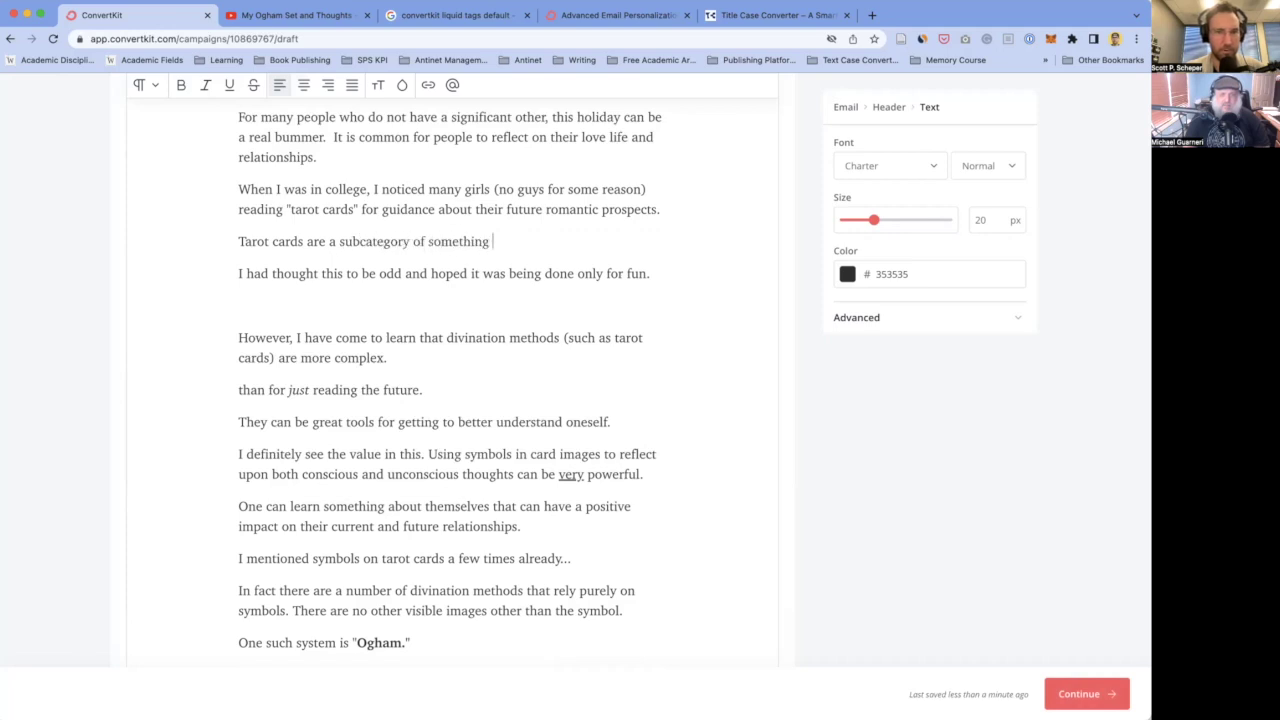
type("known as \"divination methods.\"")
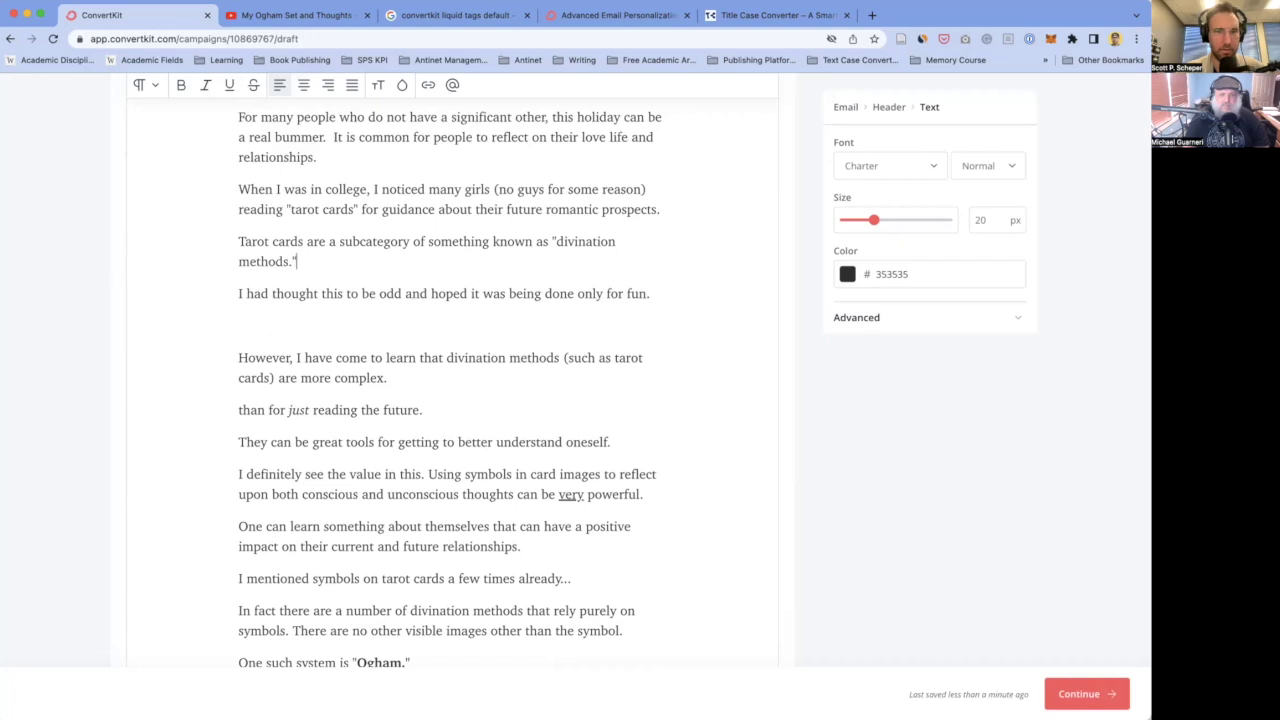
key("Return")
- Start a new line reading 'Divination methods, defined,'
type("Divinati")
type("on methods.")
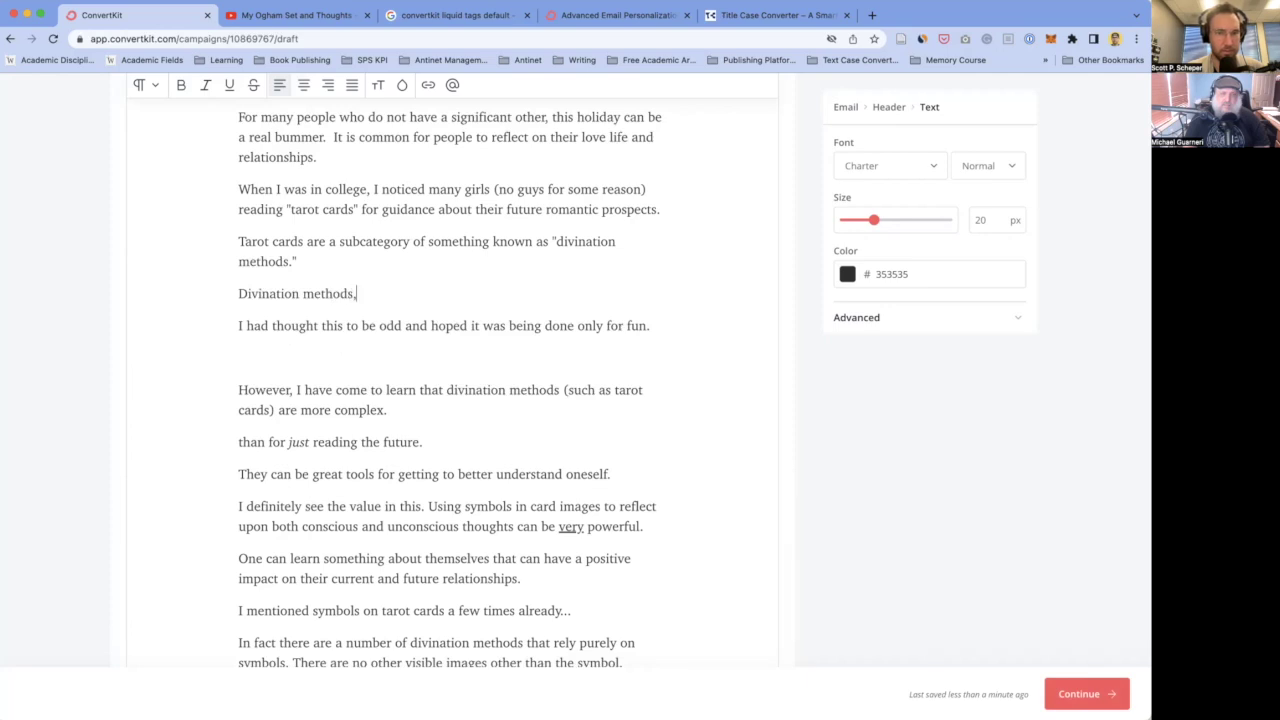
key("BackSpace")
type(", defined.")
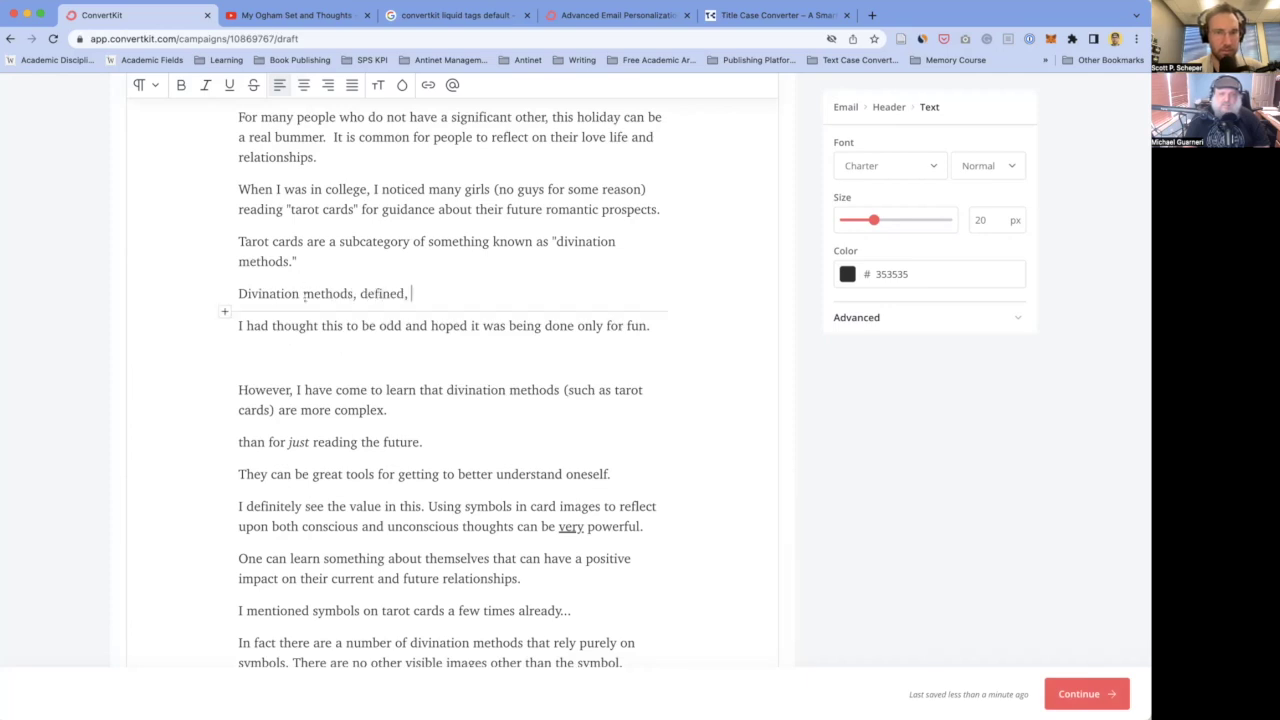
left_click(354, 293)
- Make 'Divination methods' and the quoted "divination methods" bold italic
key("shift+Home")
key("ctrl+b")
key("ctrl+i")
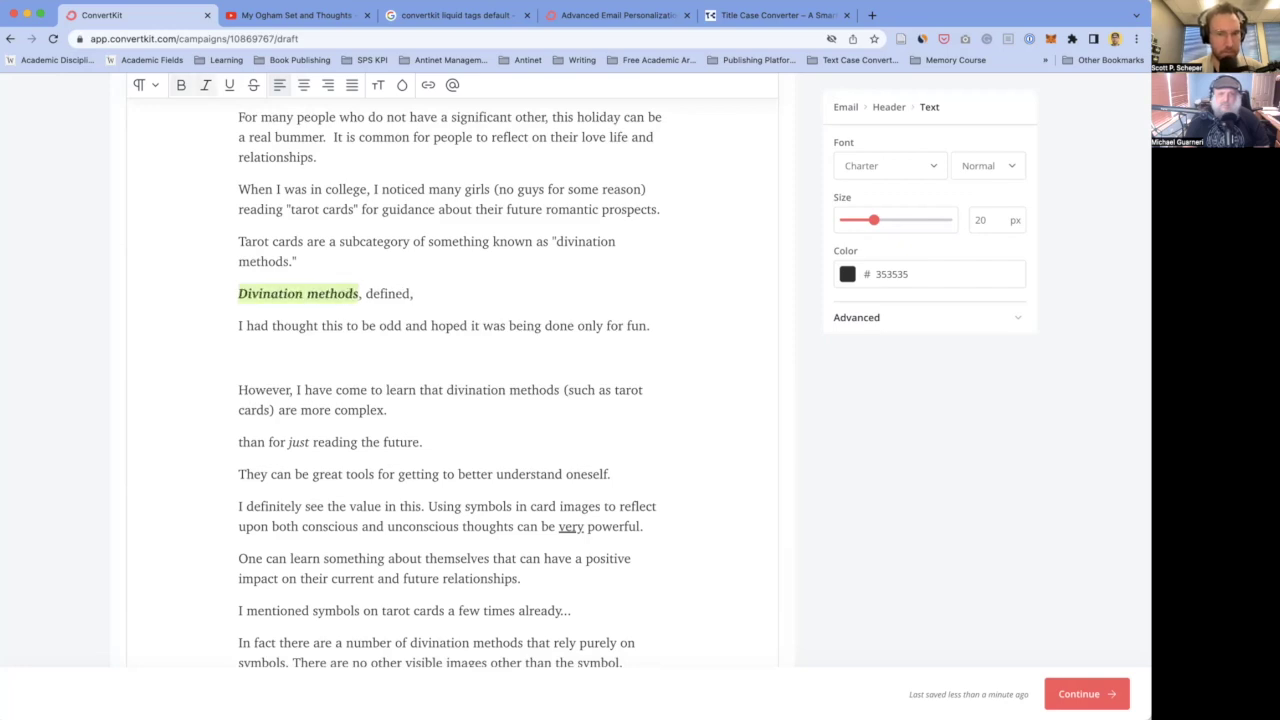
left_click_drag(556, 241, 288, 260)
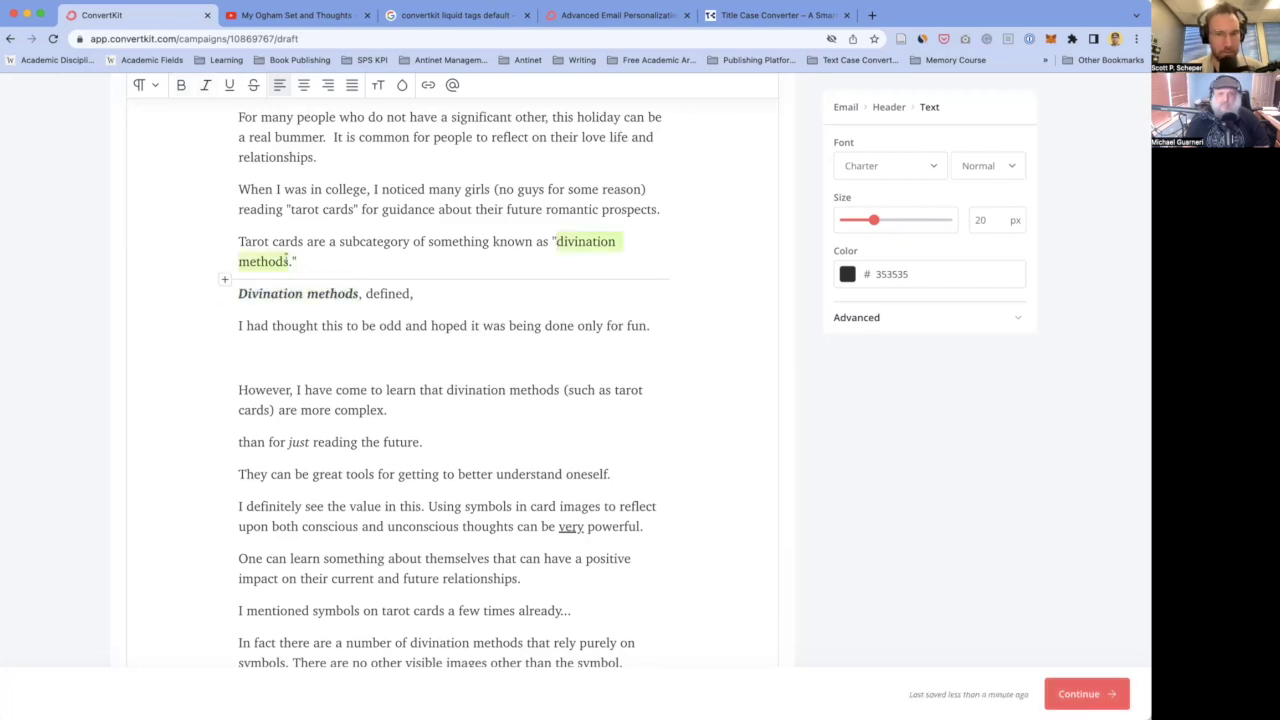
key("ctrl+b")
key("ctrl+i")
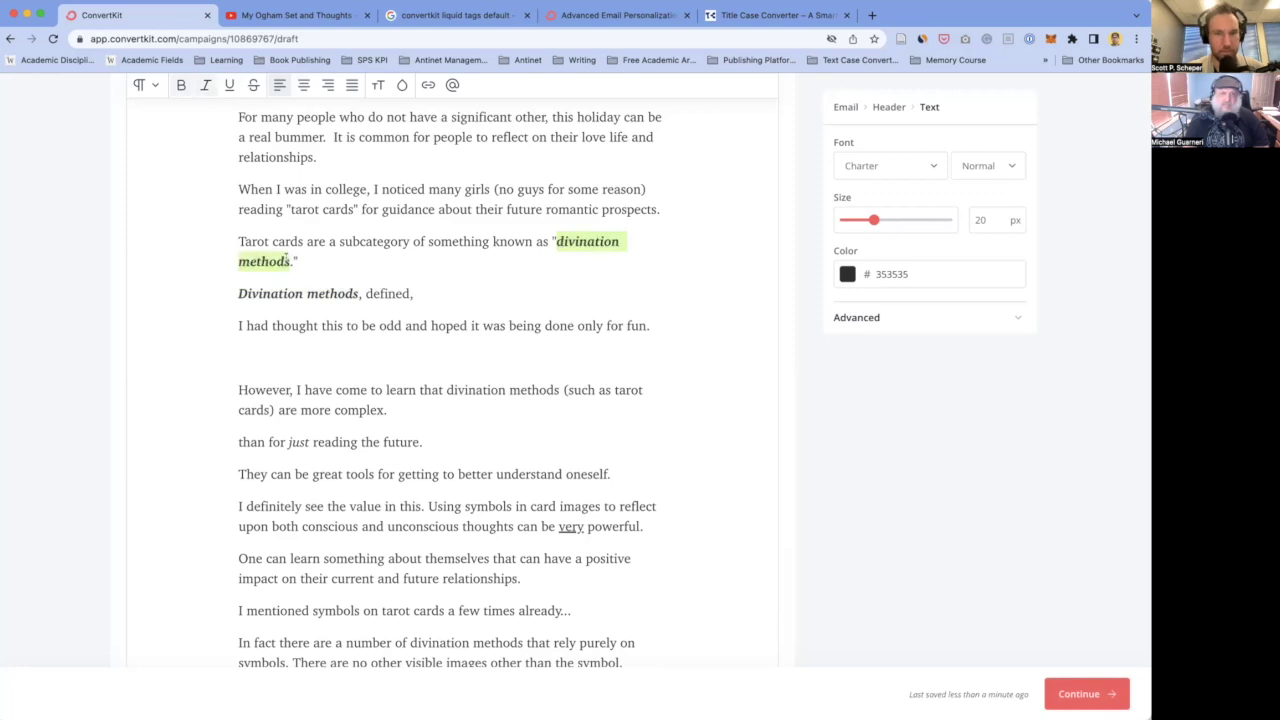
left_click(289, 260)
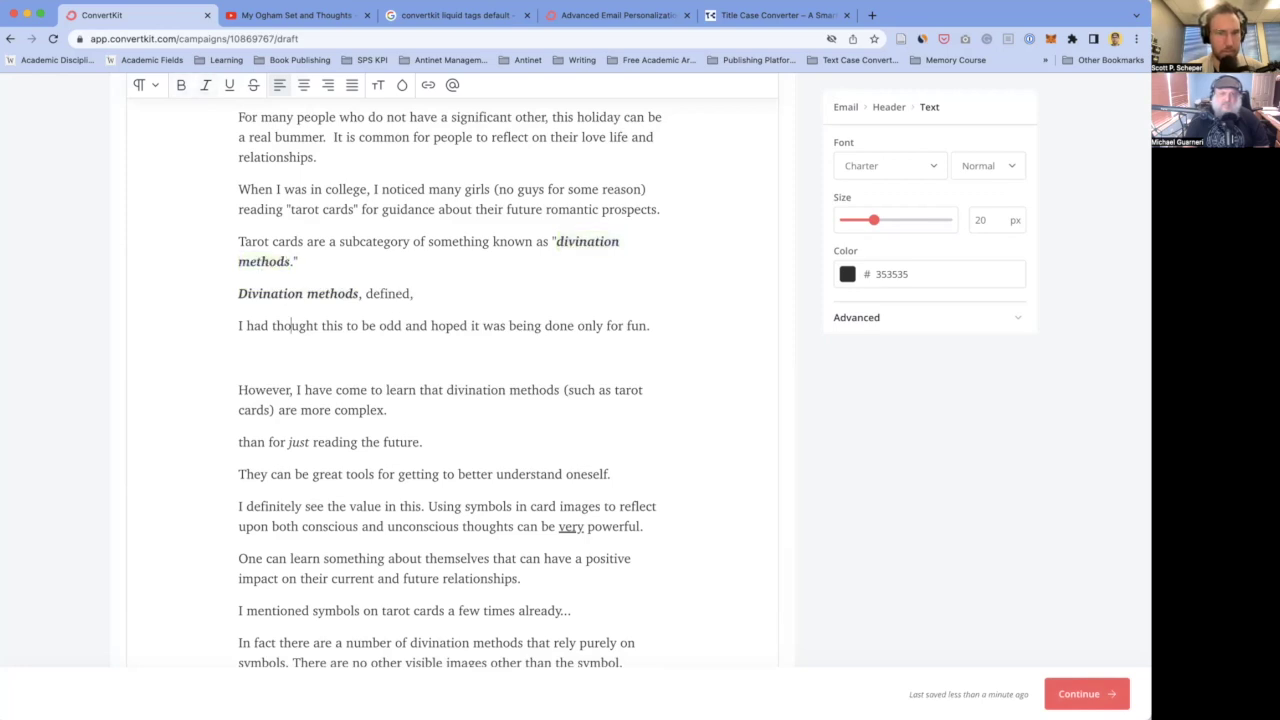
- Replace the word 'subcategory' with 'type'
left_click_drag(360, 293, 238, 293)
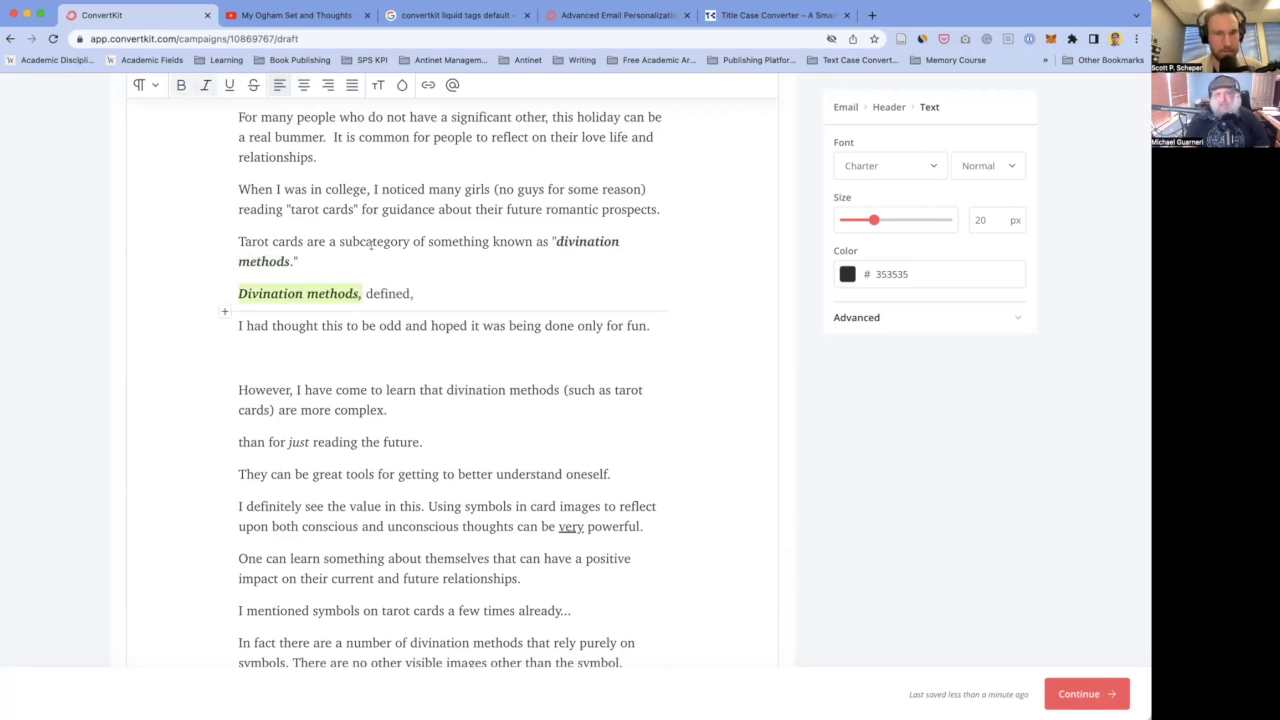
double_click(347, 241)
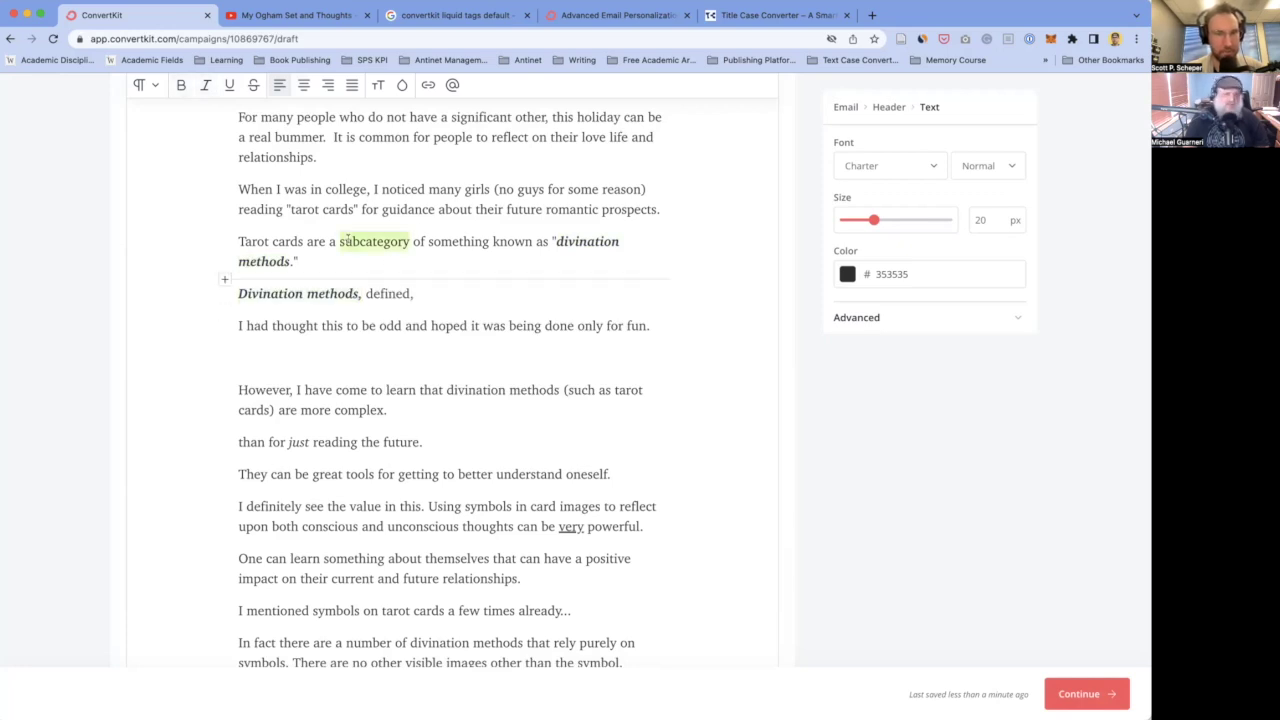
type("type")
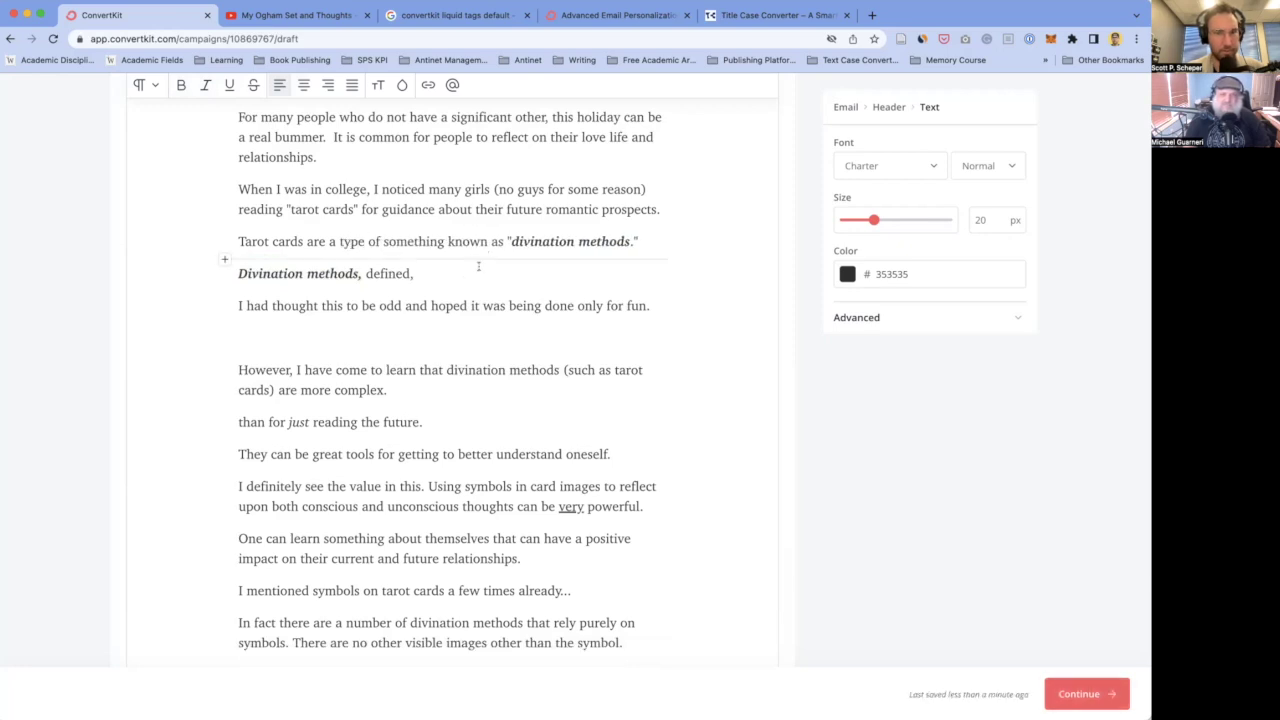
- Remove bold and italic from 'Divination methods,' and continue the line with 'are'
left_click_drag(360, 273, 238, 273)
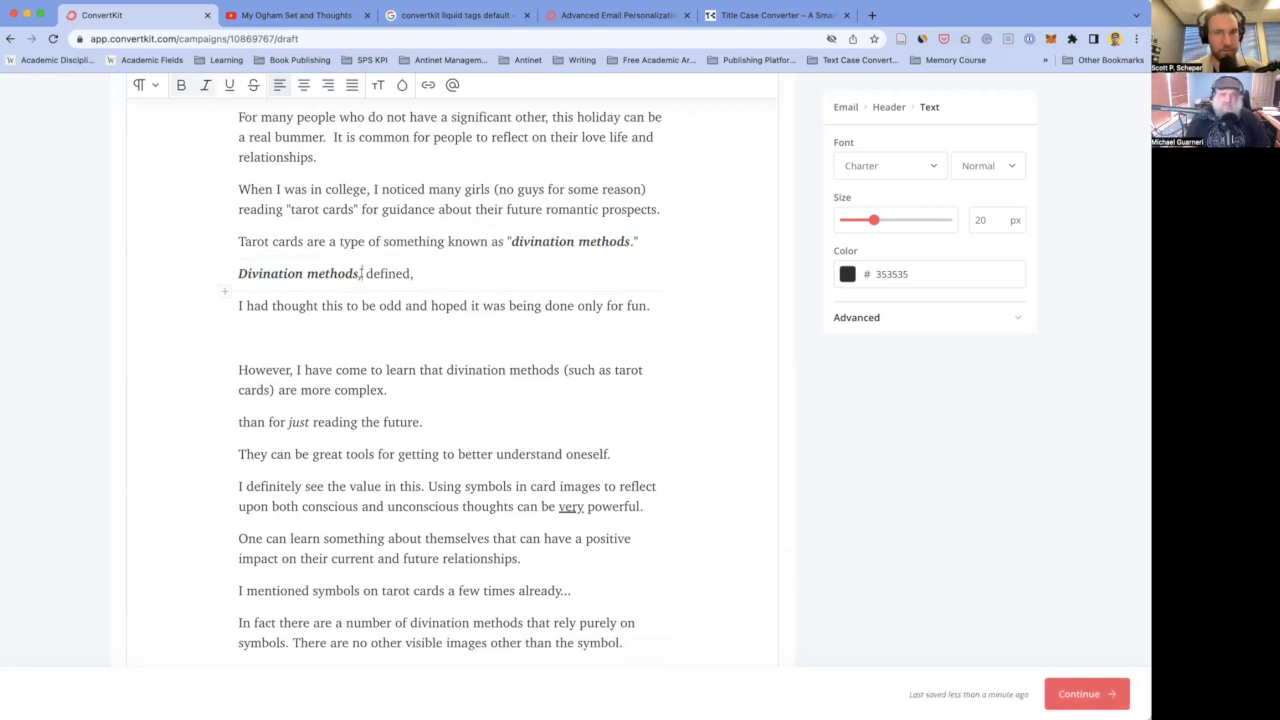
key("ctrl+b")
key("ctrl+i")
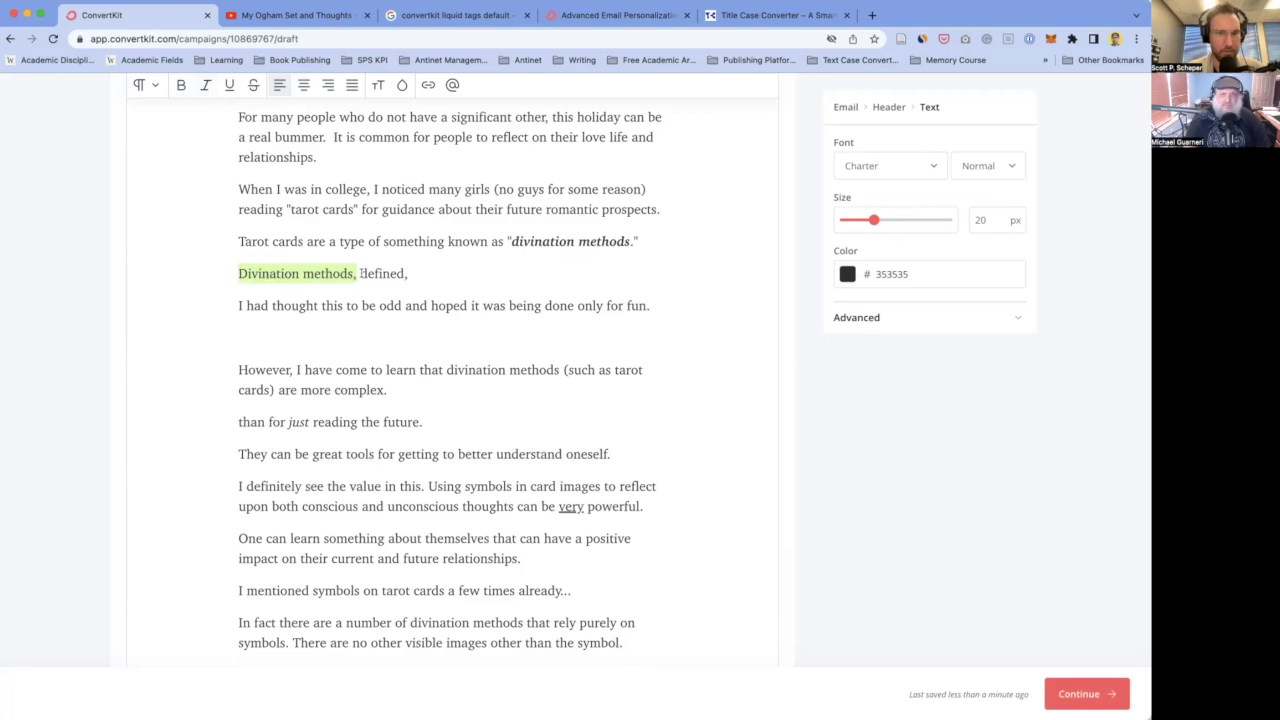
left_click(357, 273)
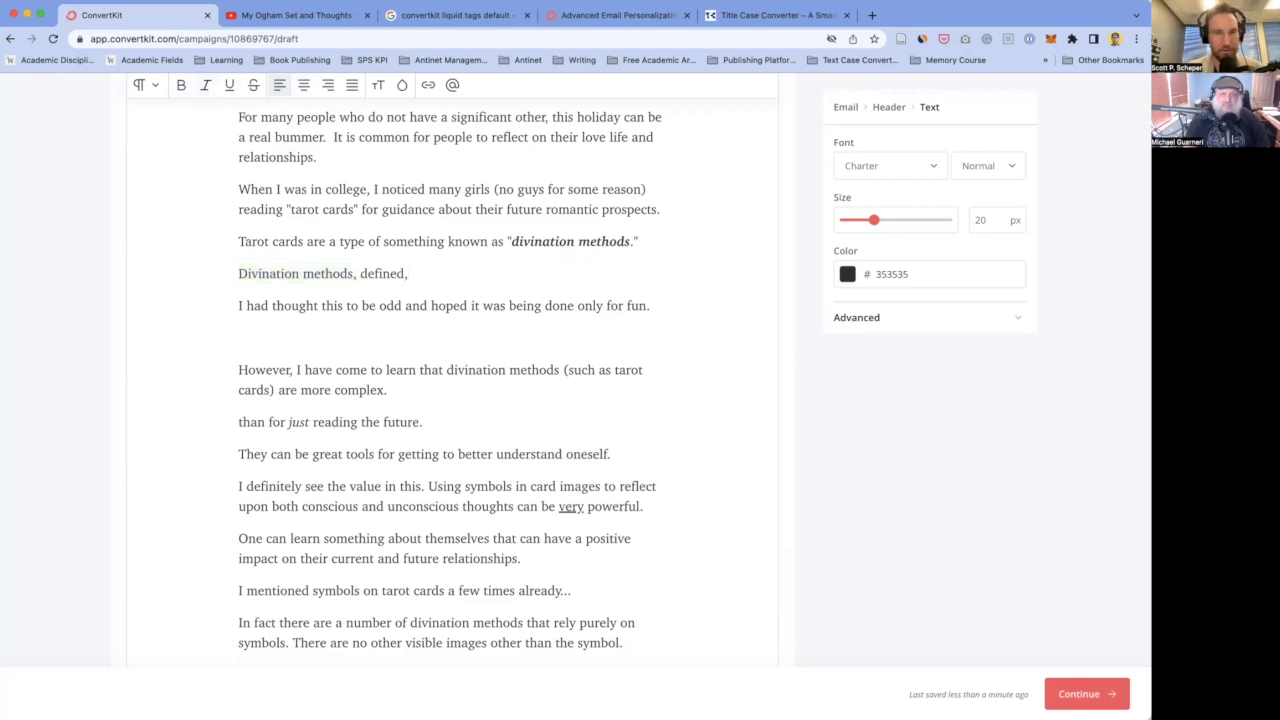
type("are")
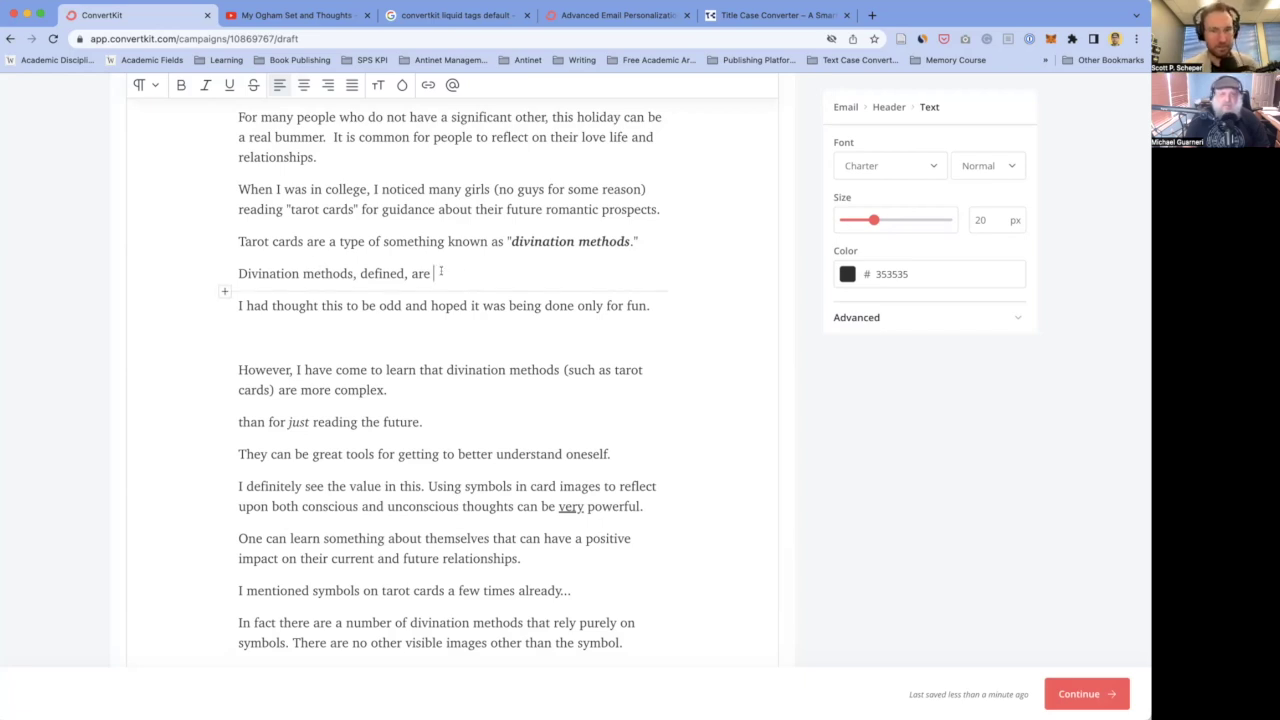
- Type the definition about using a medium to learn unknown information about the future, and quote 'Divination methods,'
type("usin")
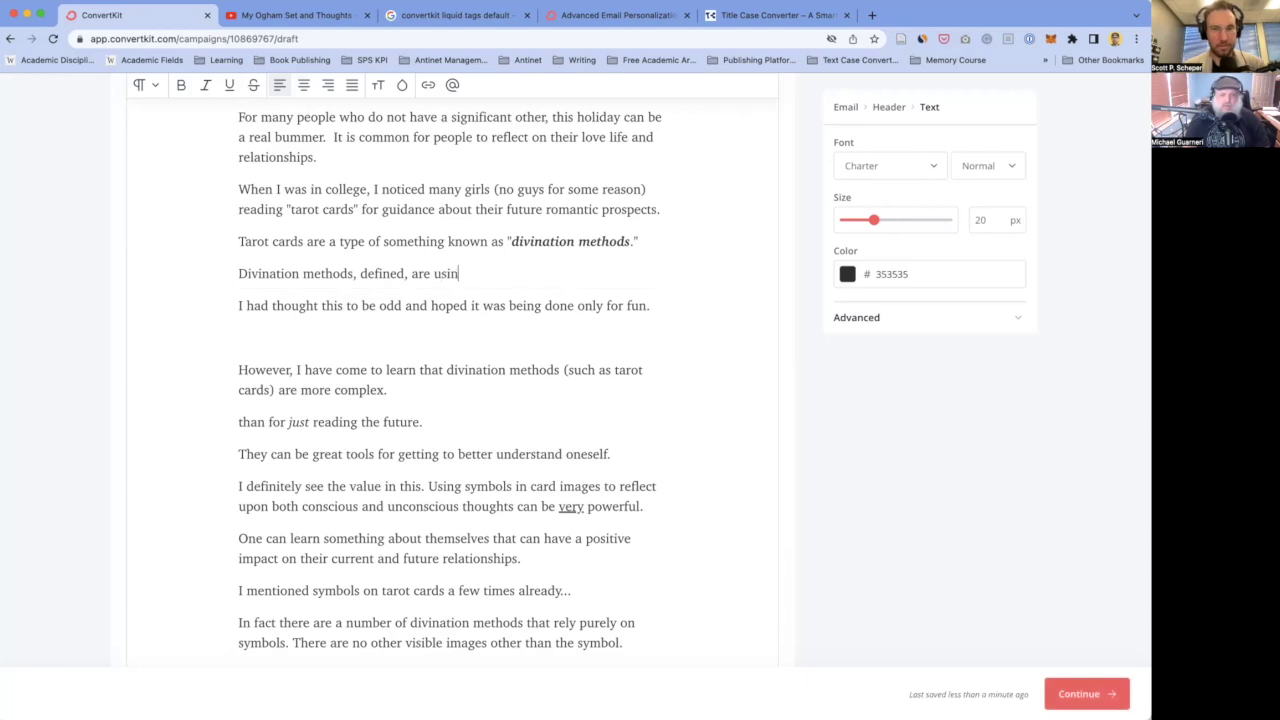
type("g some sort o")
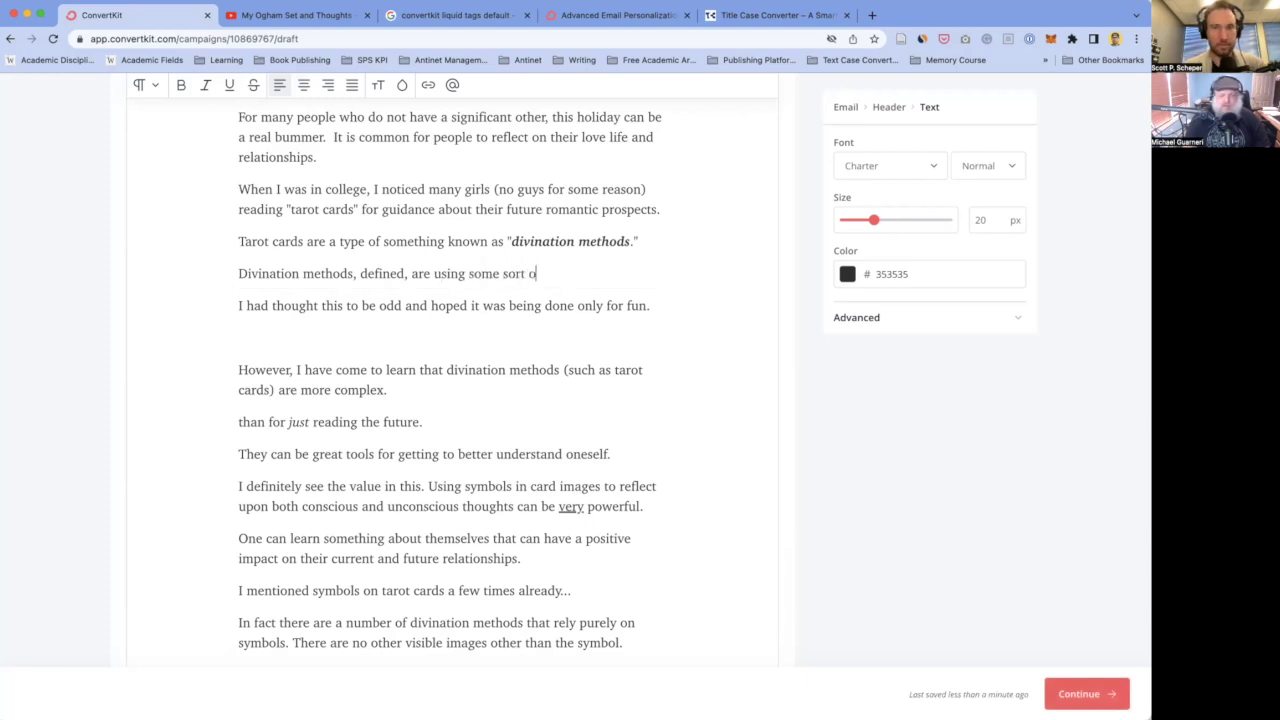
type("f medium to fore")
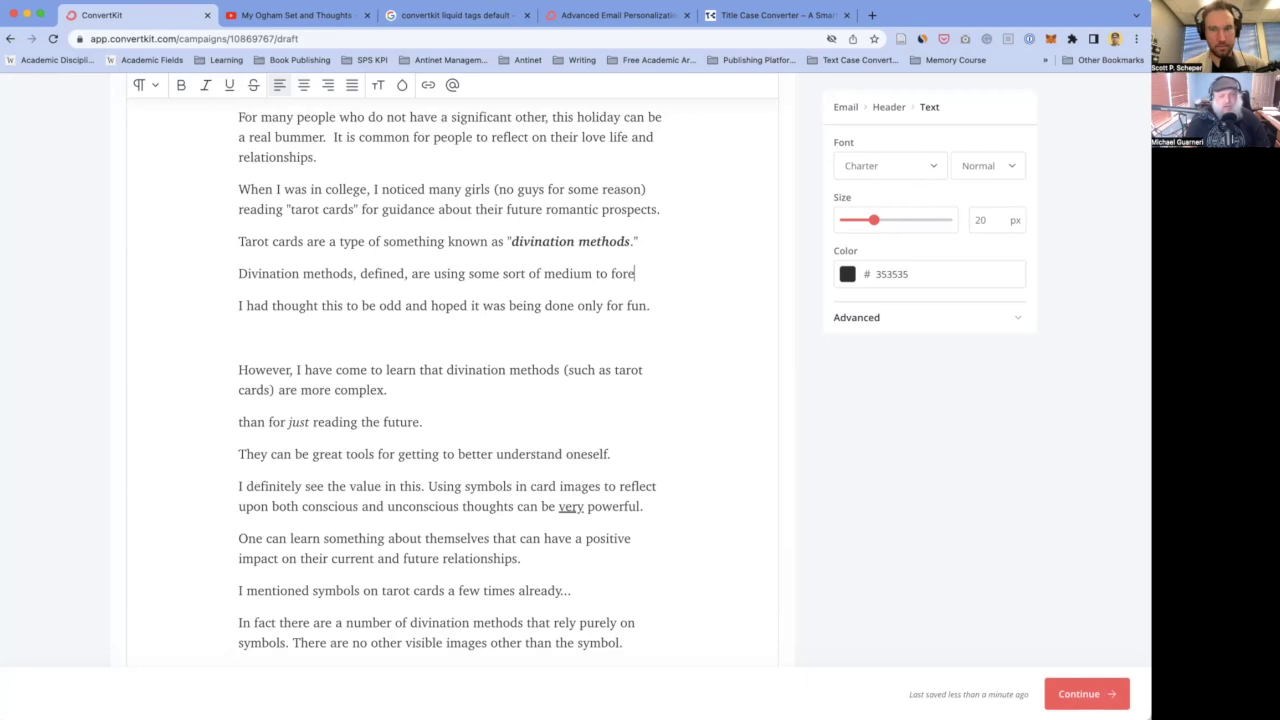
type("tell, or ")
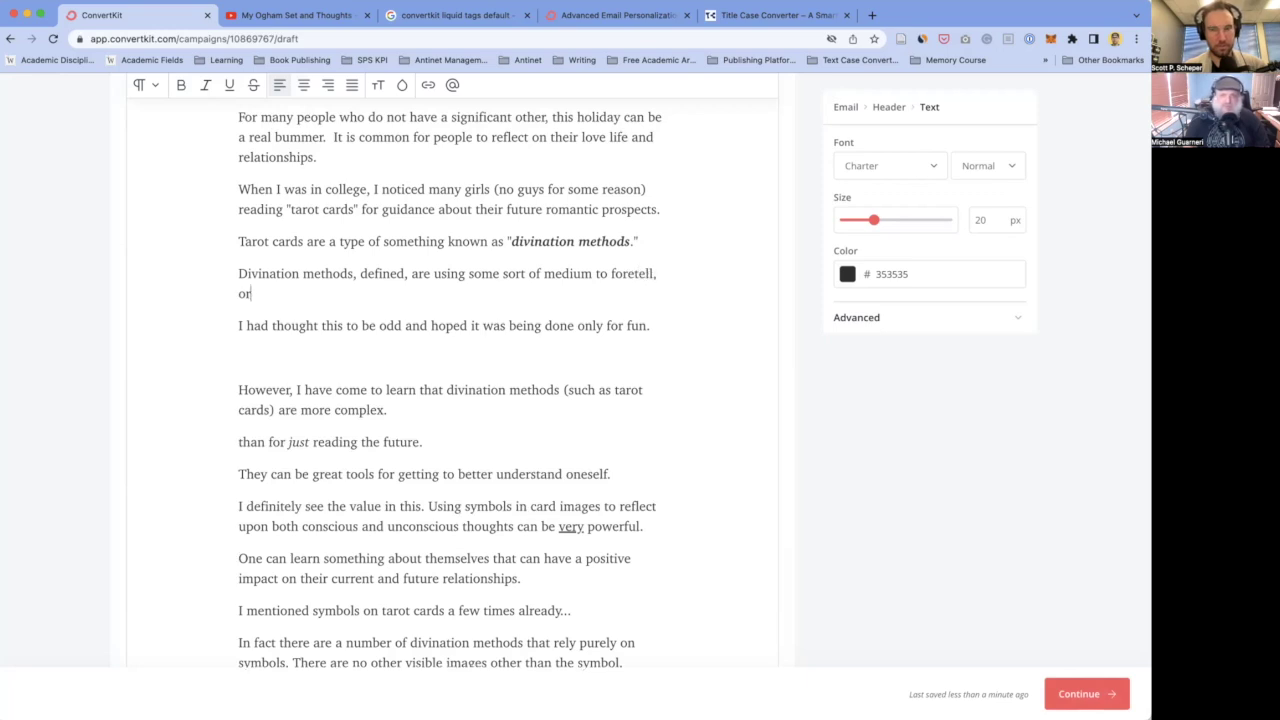
type("learn m")
key("BackSpace")
key("BackSpace")
type("unknown information by")
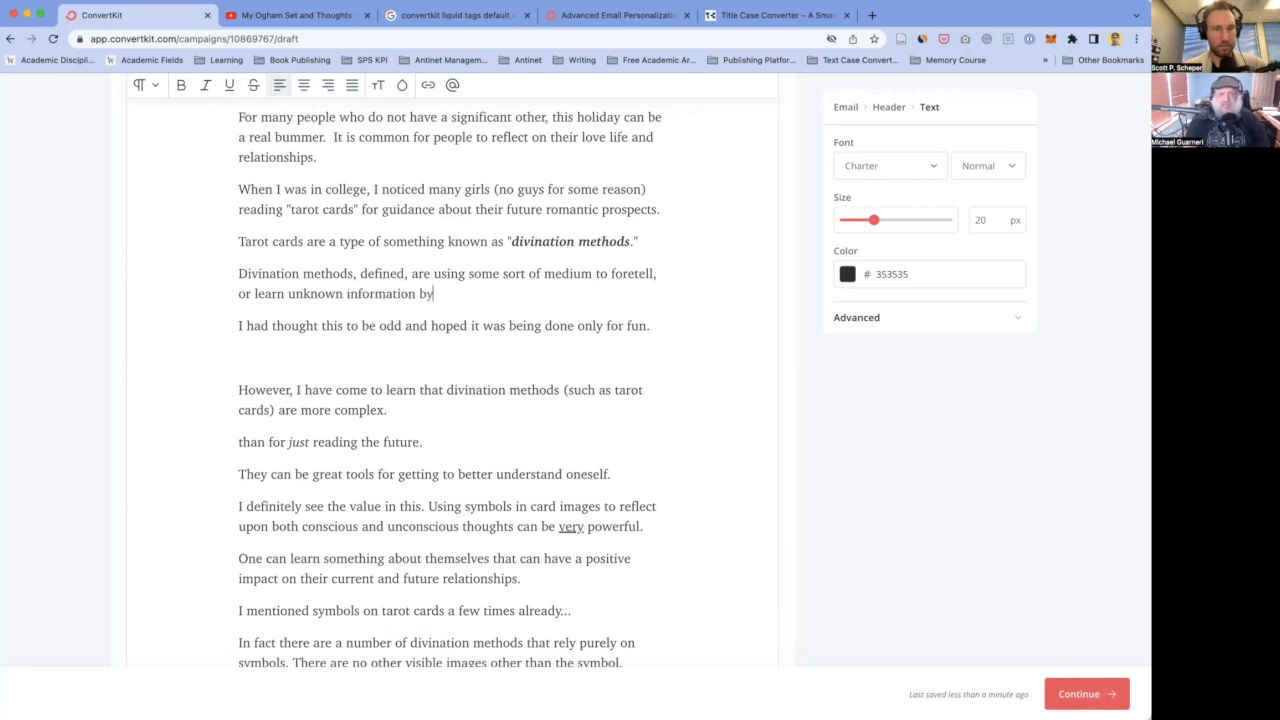
key("BackSpace")
type("about the")
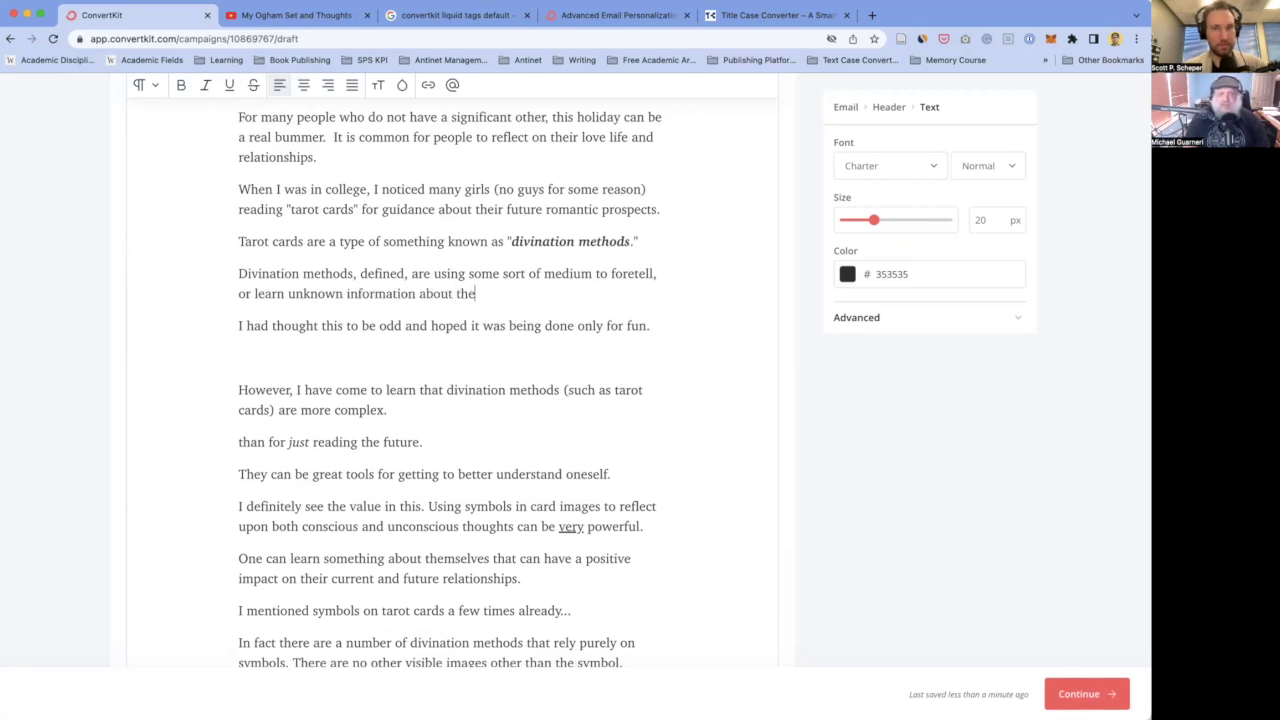
type(" future.")
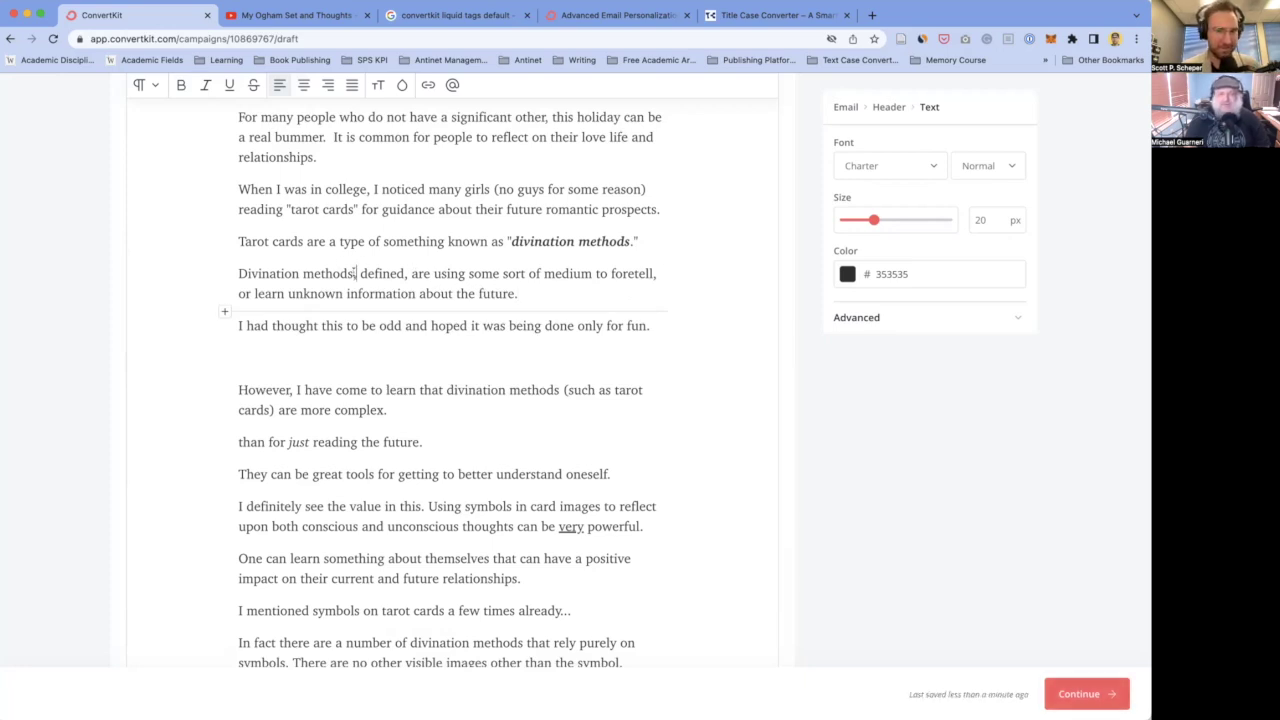
type("\"")
left_click(239, 273)
type("\"")
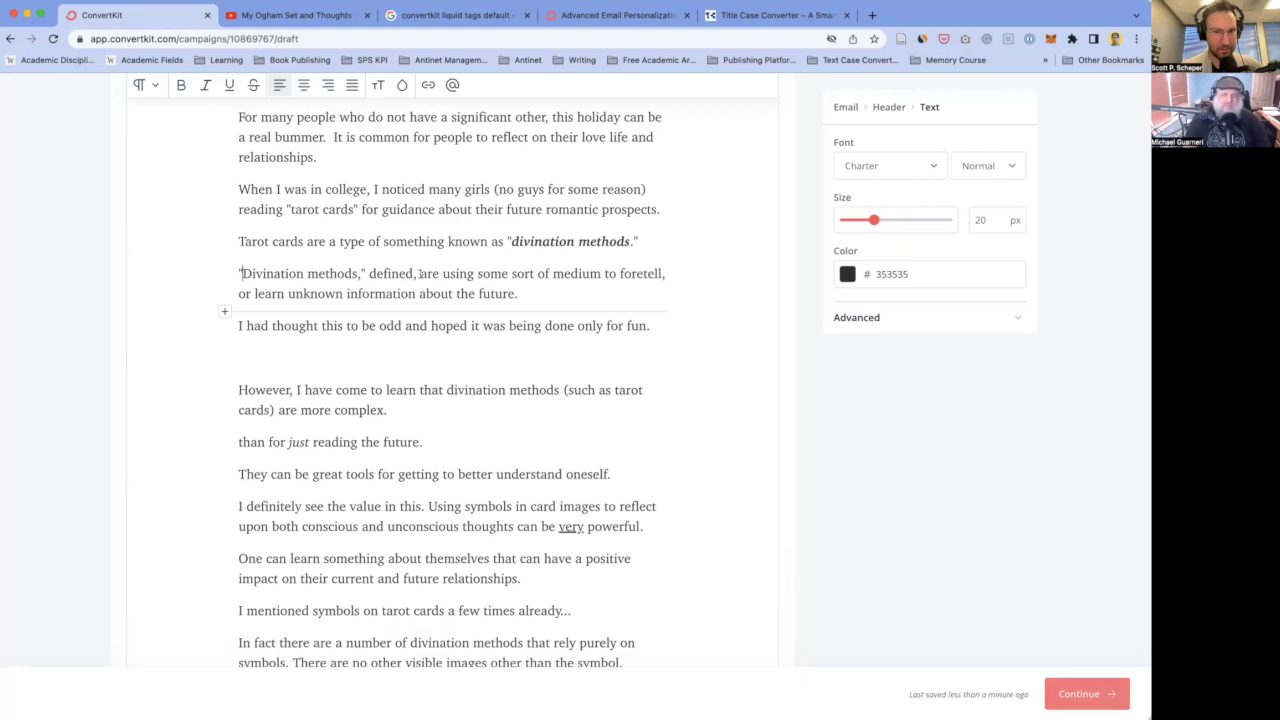
- Replace 'are' with 'is the practice of using some medium to foretell information' and delete leftover wording
double_click(428, 273)
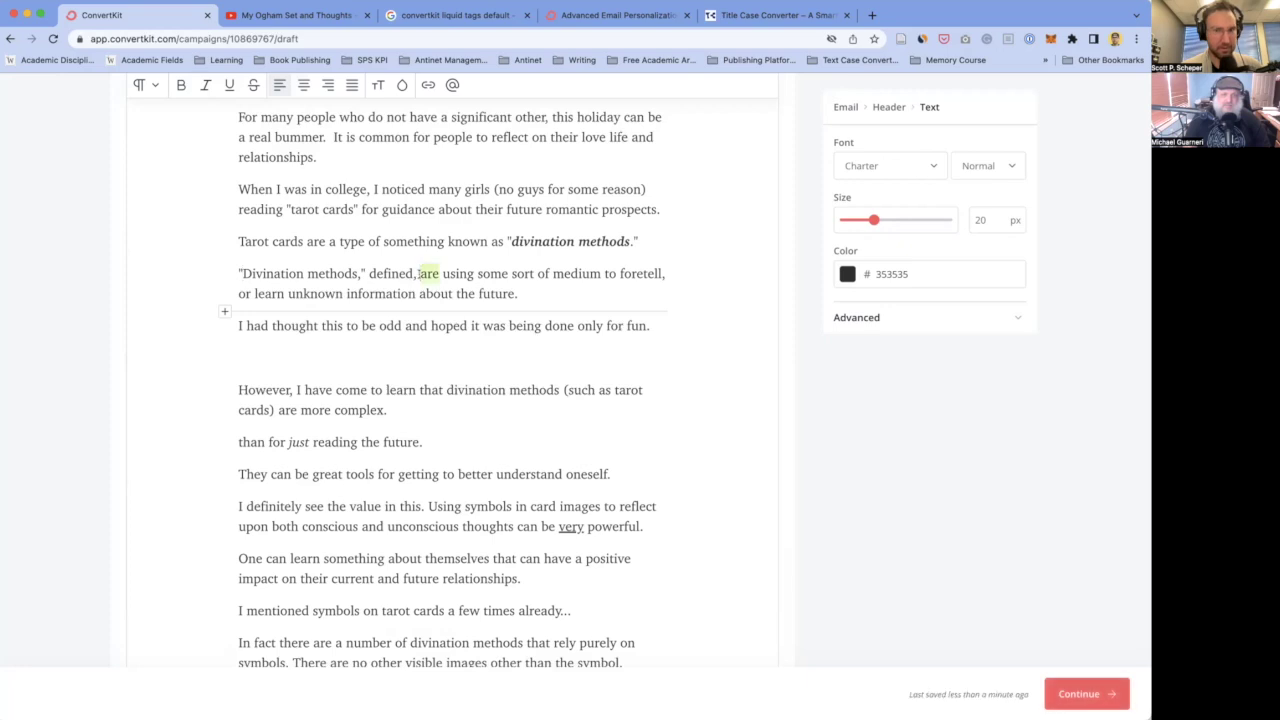
type("is the")
type(" practice of")
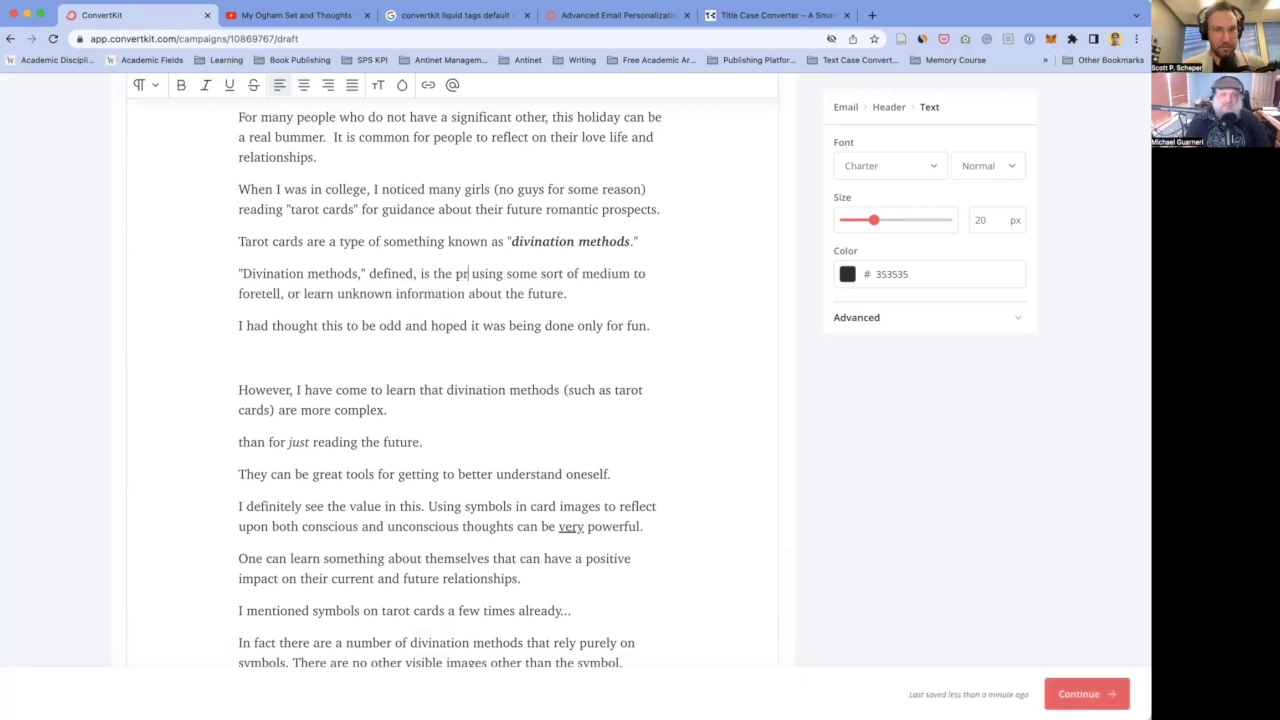
type(" using some medi")
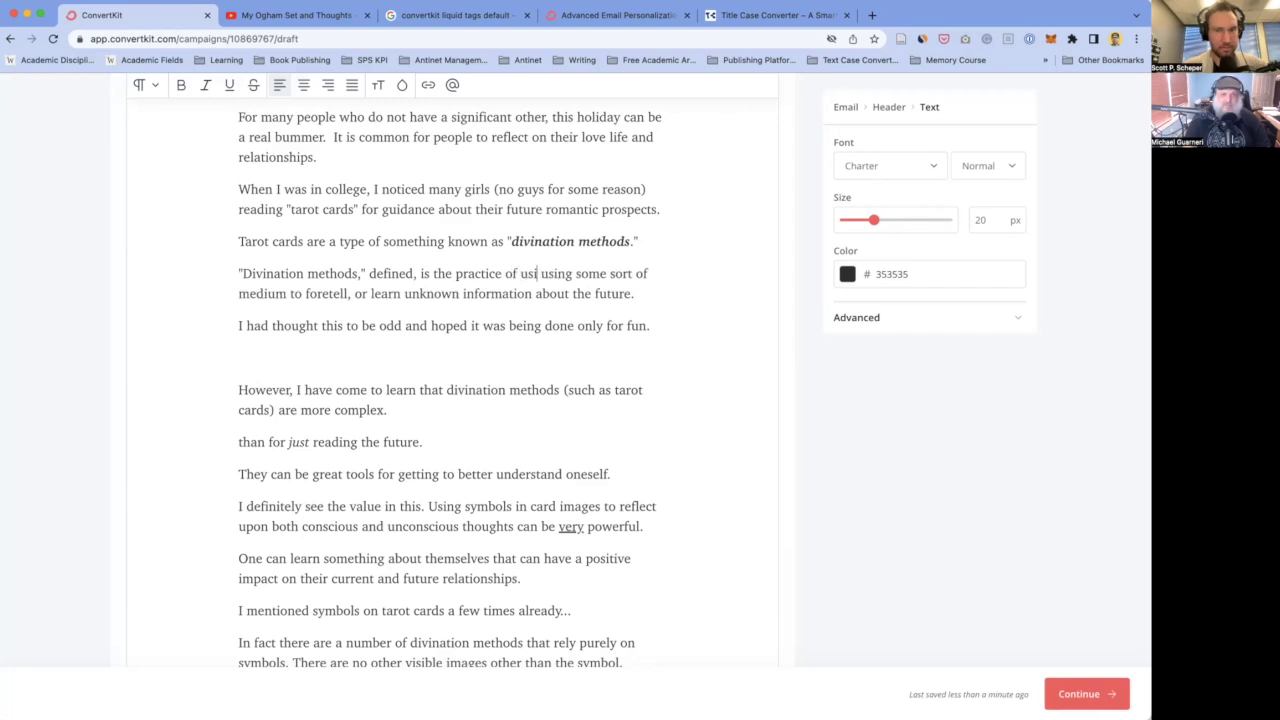
type("um to")
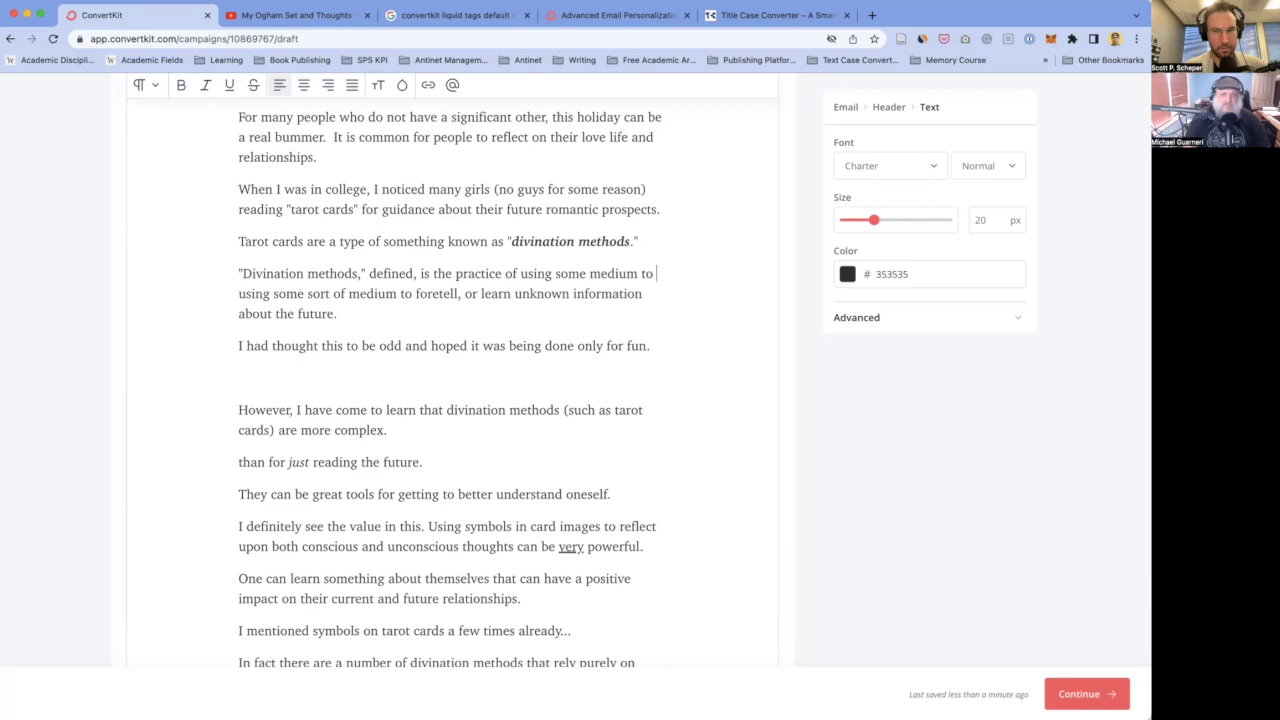
type(" foretell information ")
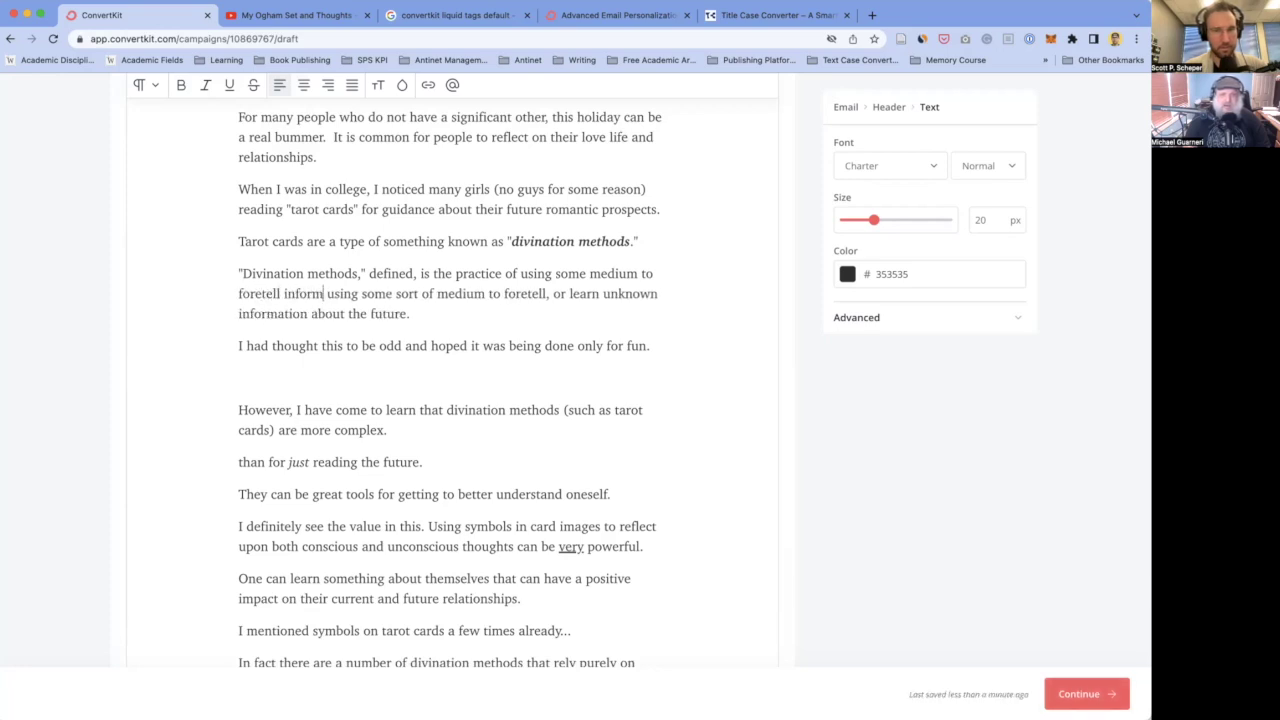
type("about the future.")
key("shift+alt+Right")
key("shift+alt+Right")
key("shift+alt+Right")
key("shift+alt+Right")
key("shift+alt+Right")
key("shift+alt+Right")
key("shift+alt+Right")
key("shift+alt+Right")
key("shift+alt+Right")
key("shift+alt+Right")
key("shift+alt+Right")
key("shift+alt+Right")
key("shift+alt+Right")
key("shift+alt+Right")
key("BackSpace")
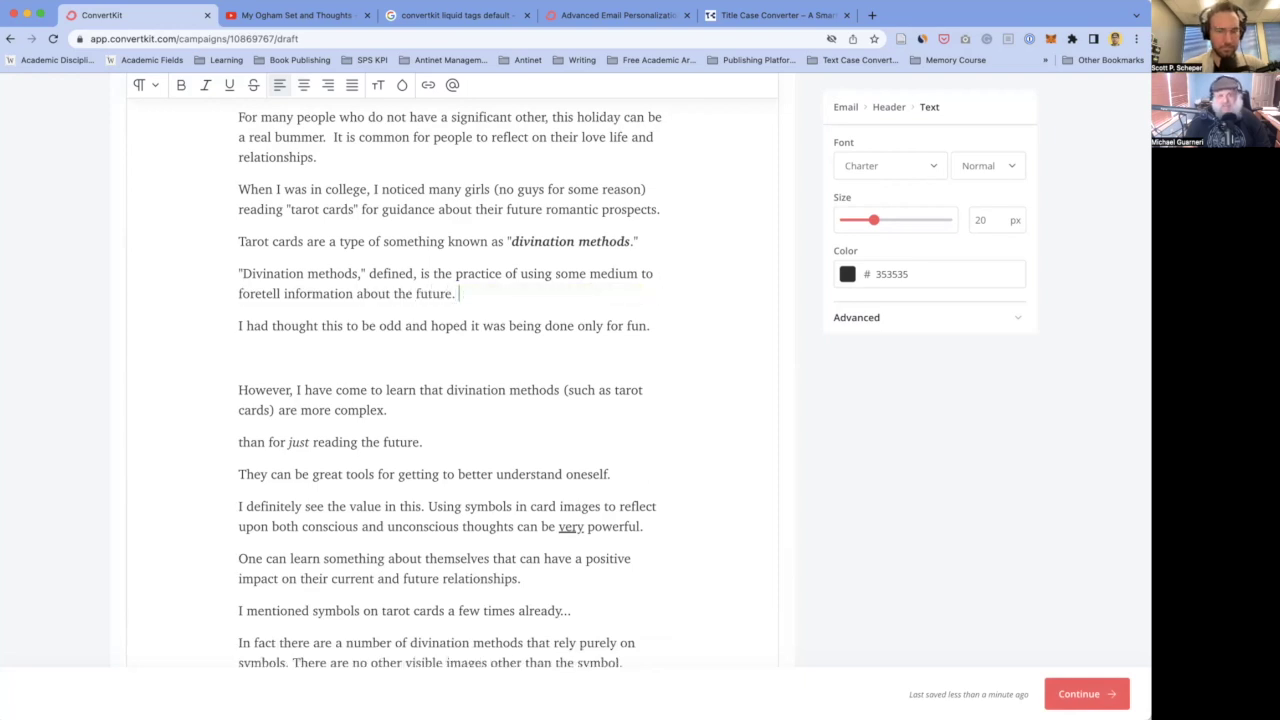
double_click(440, 293)
key("BackSpace")
key("BackSpace")
key("BackSpace")
key("BackSpace")
key("BackSpace")
key("BackSpace")
key("BackSpace")
key("BackSpace")
key("BackSpace")
key("BackSpace")
key("BackSpace")
key("BackSpace")
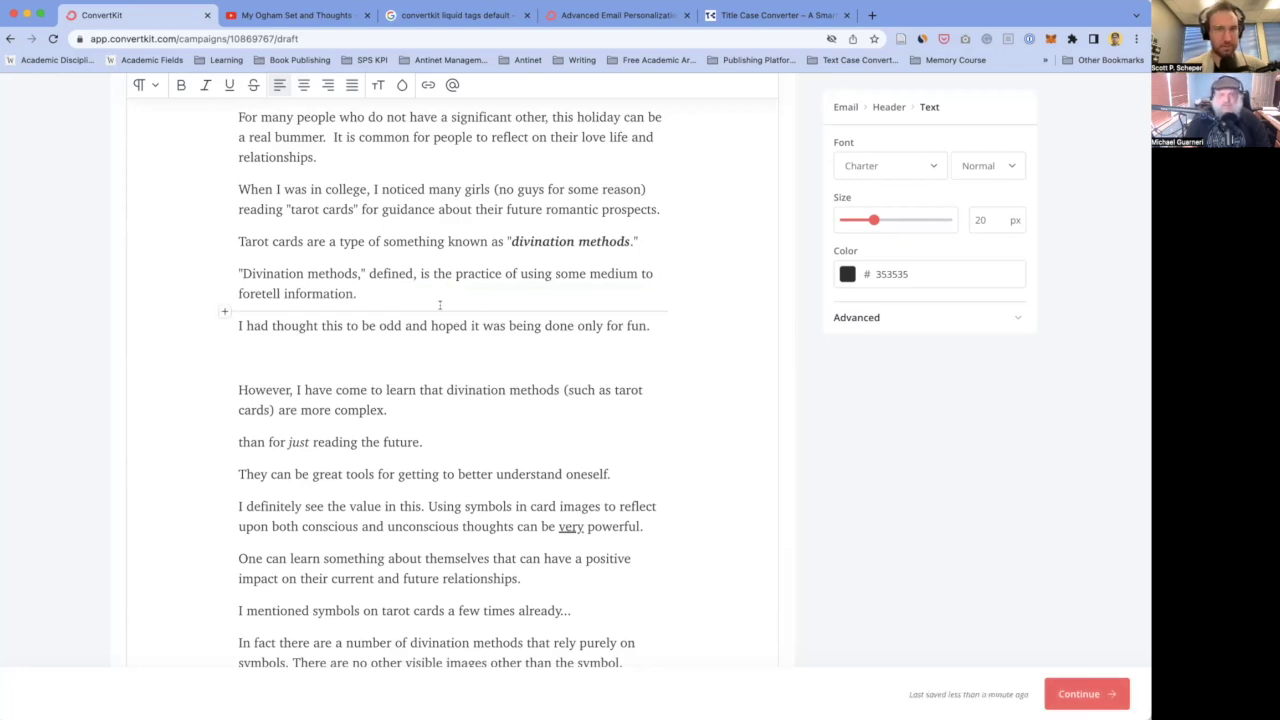
- Reword the definition ending to 'foretell the future or some unknown piece of information.'
left_click(284, 293)
type("unknown")
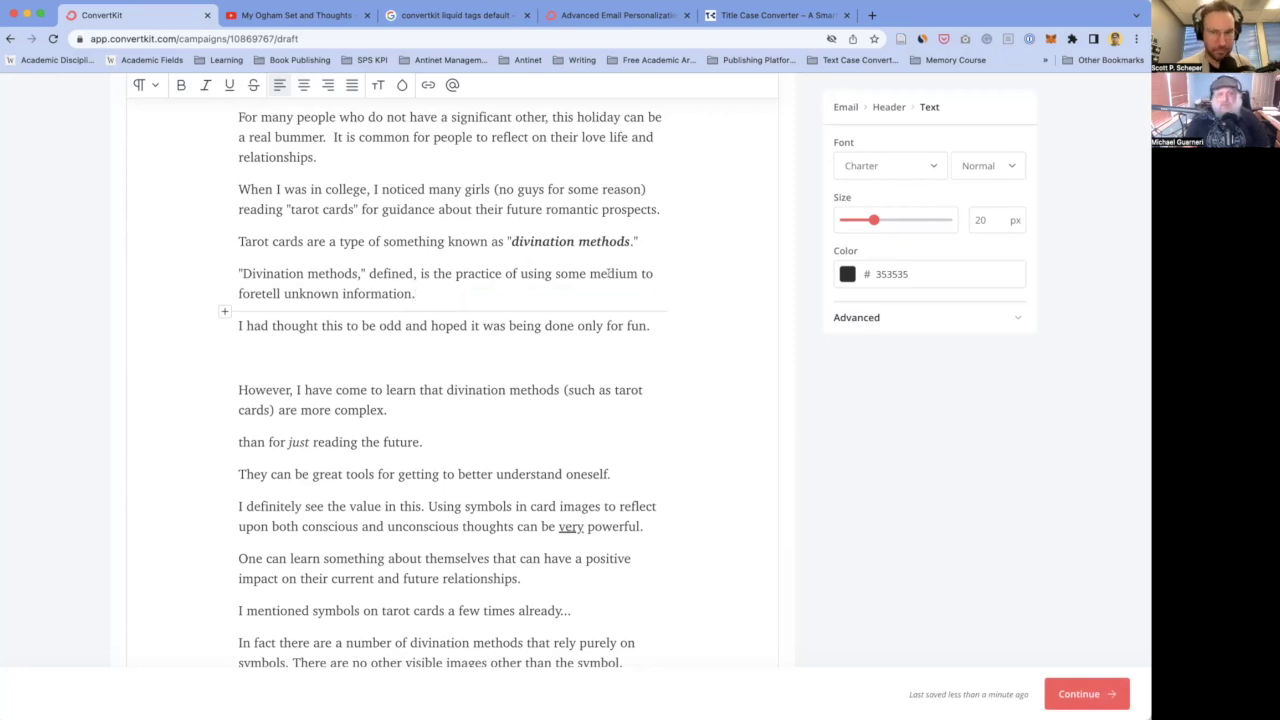
double_click(311, 289)
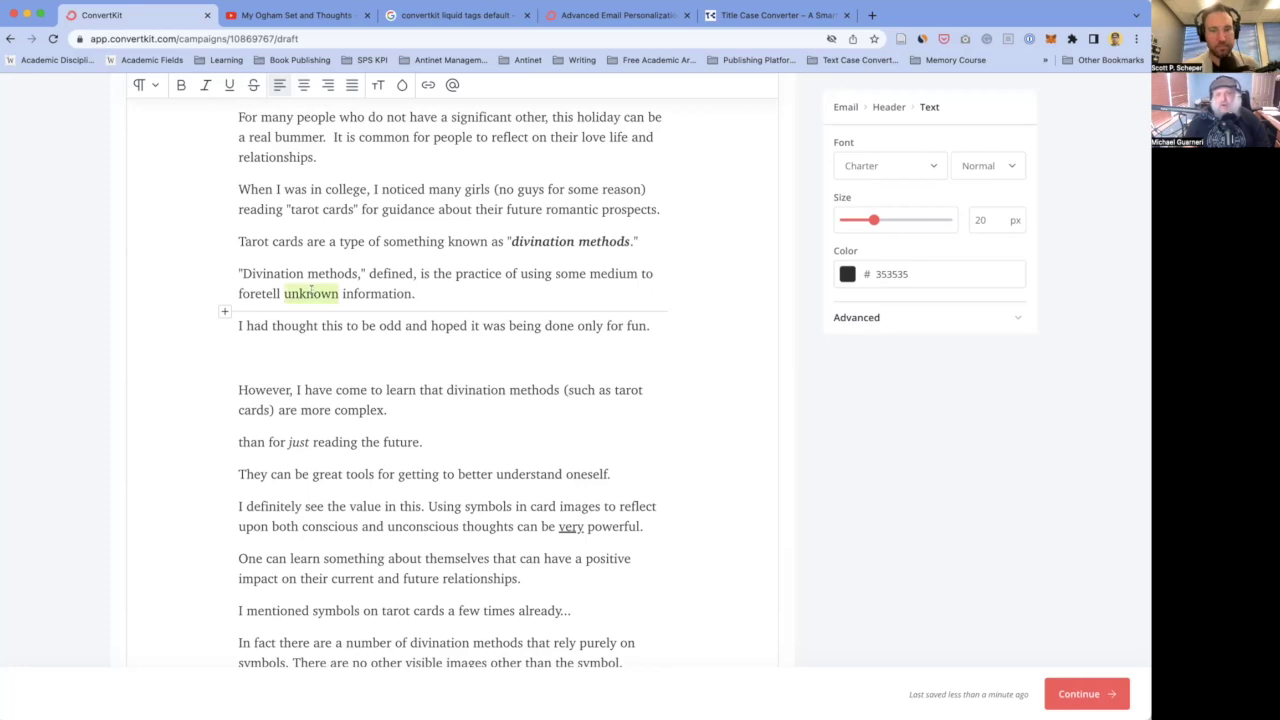
type("the future o")
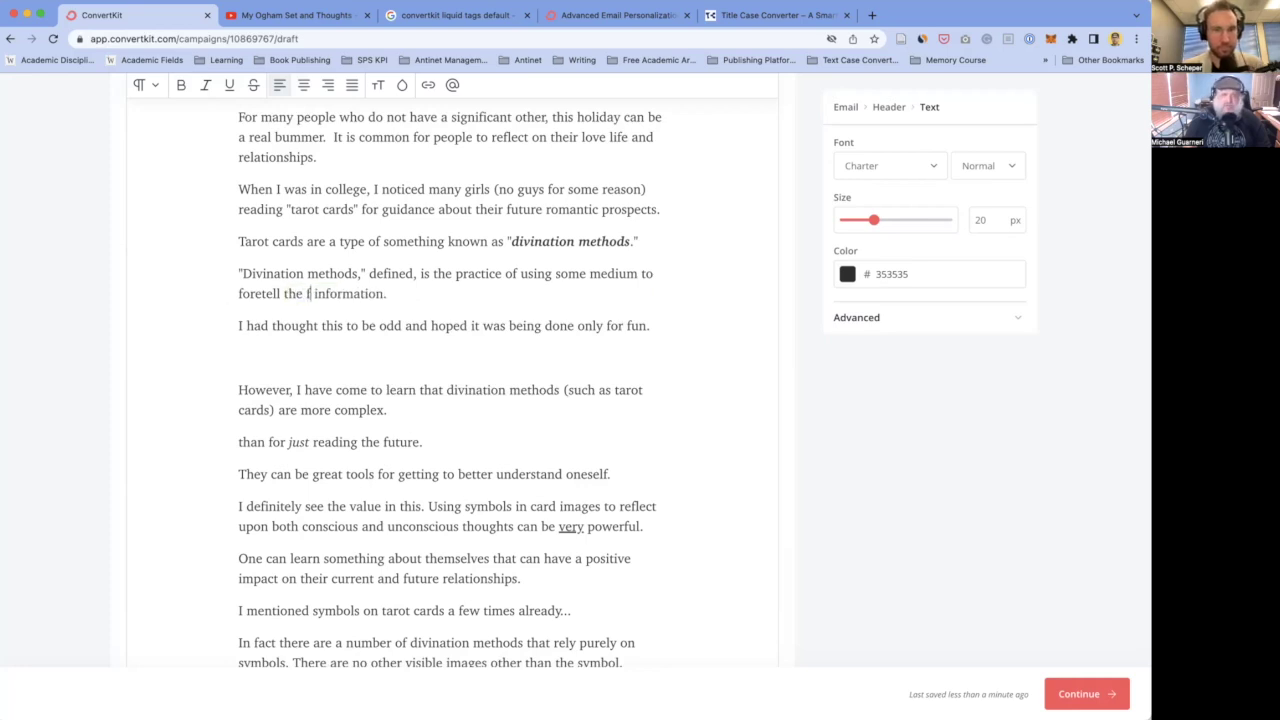
type("r some unknown piece of")
left_click(591, 292)
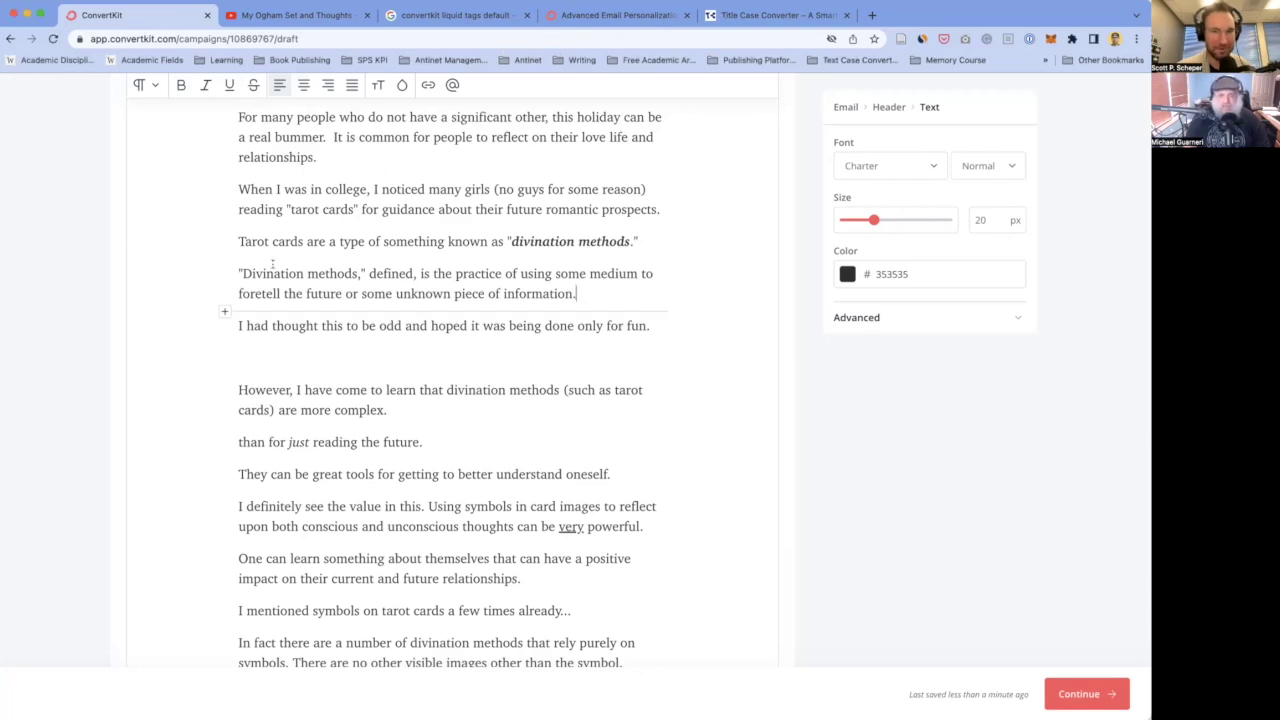
left_click(314, 359)
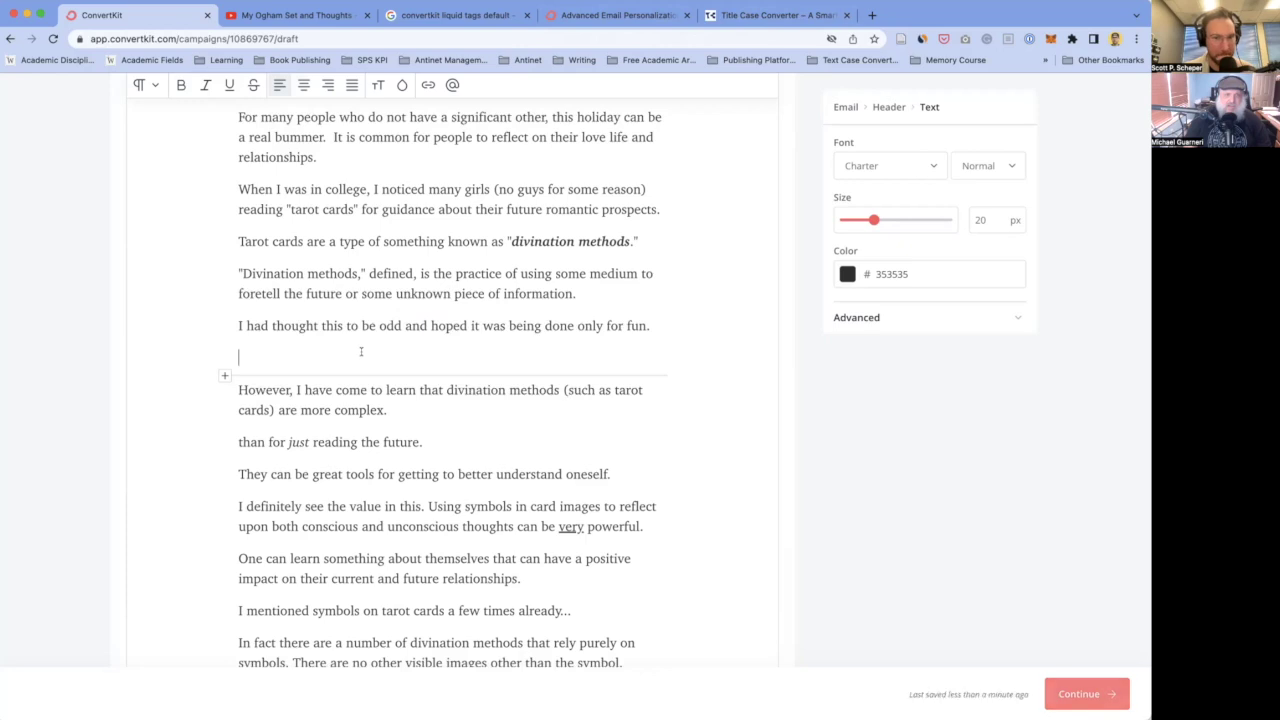
- Delete the blank line and move the 'I had thought this to be odd…' sentence below 'romantic prospects.'
scroll(300, 355, "up", 2)
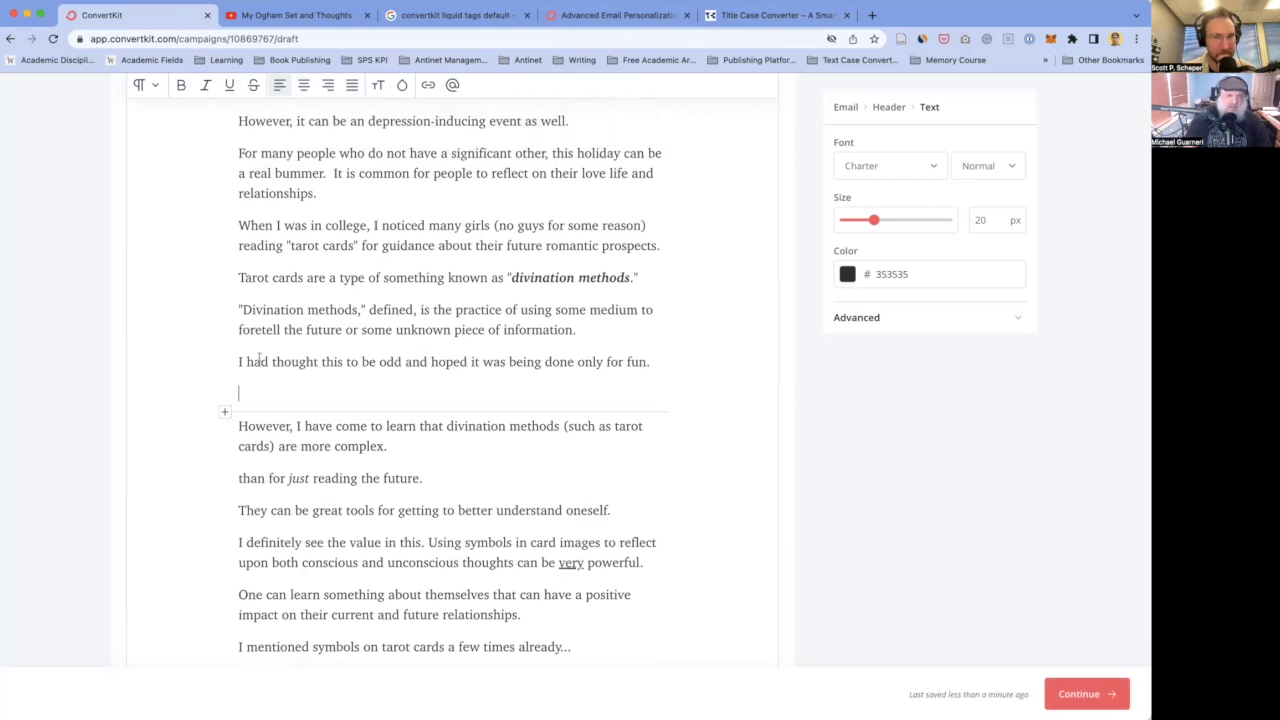
key("BackSpace")
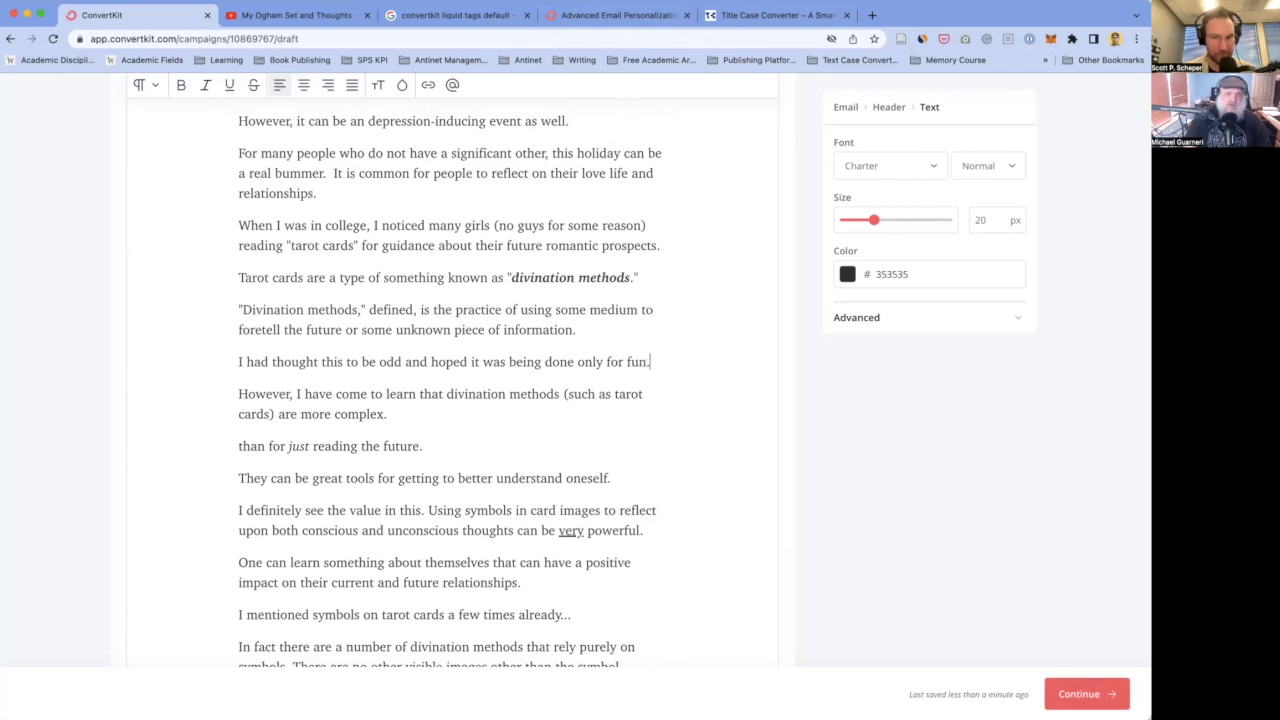
key("shift+super+Left")
key("super+c")
key("BackSpace")
key("BackSpace")
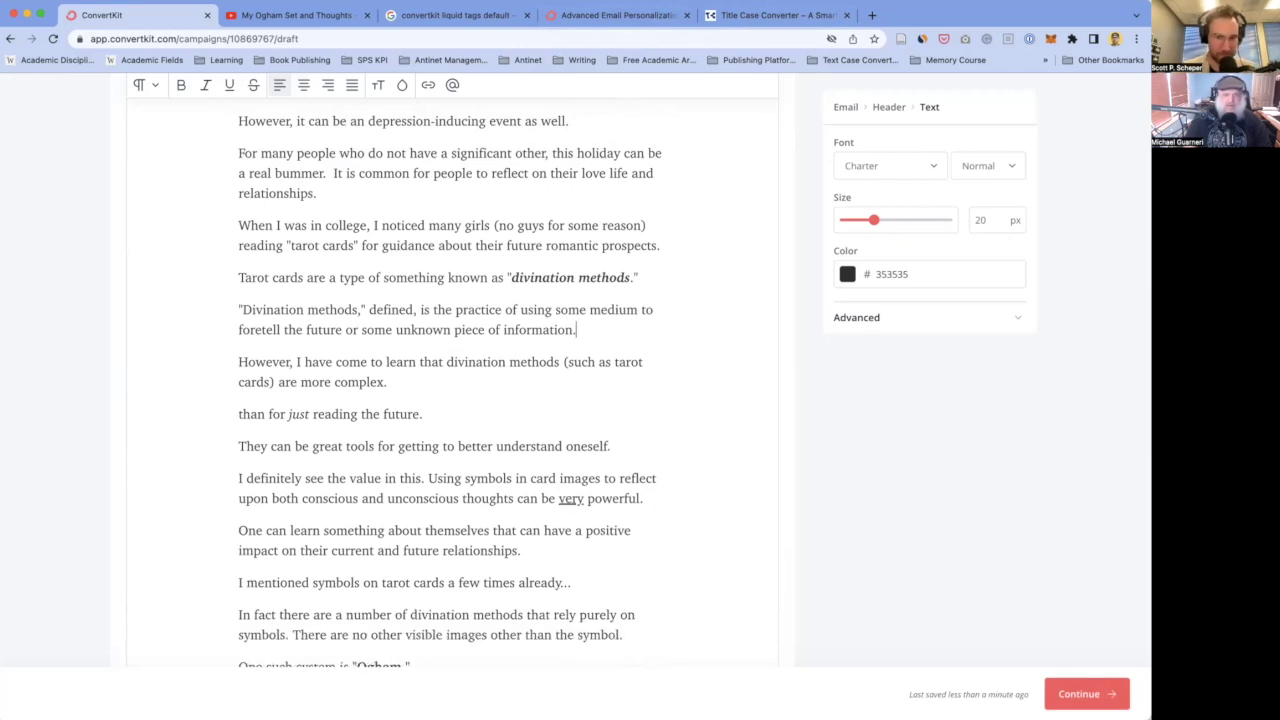
key("super+Right")
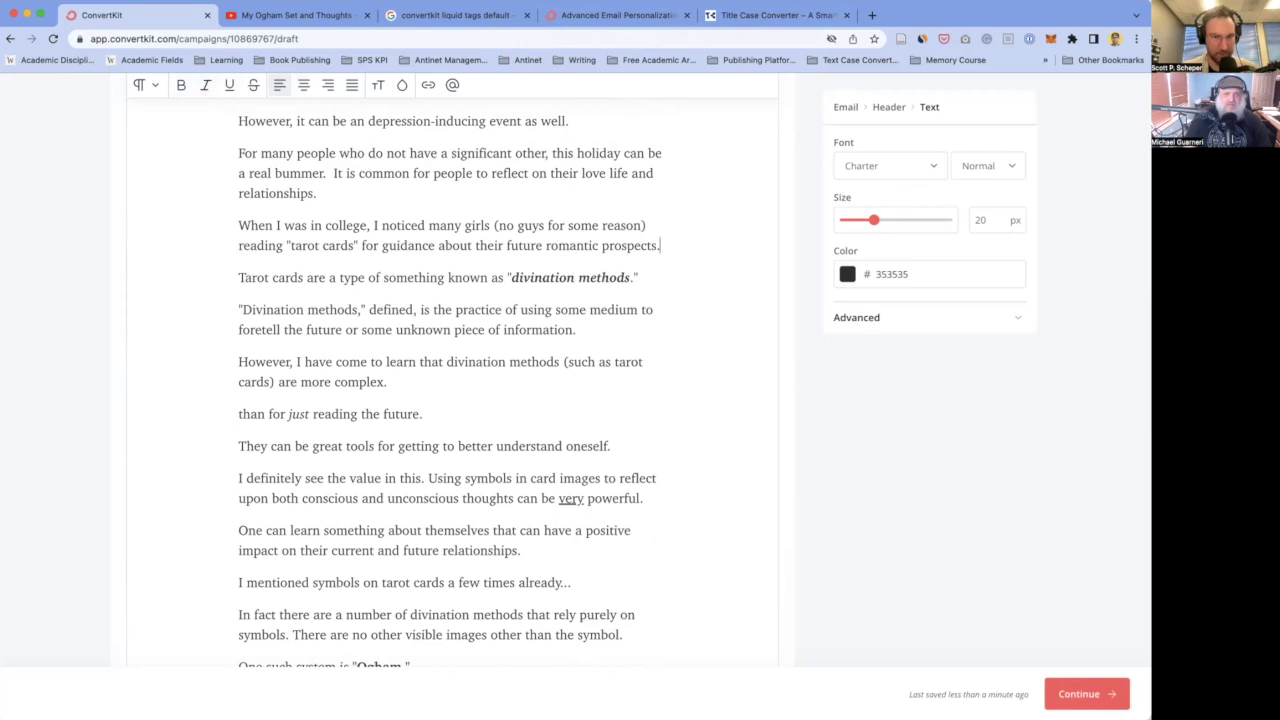
key("Return")
key("super+v")
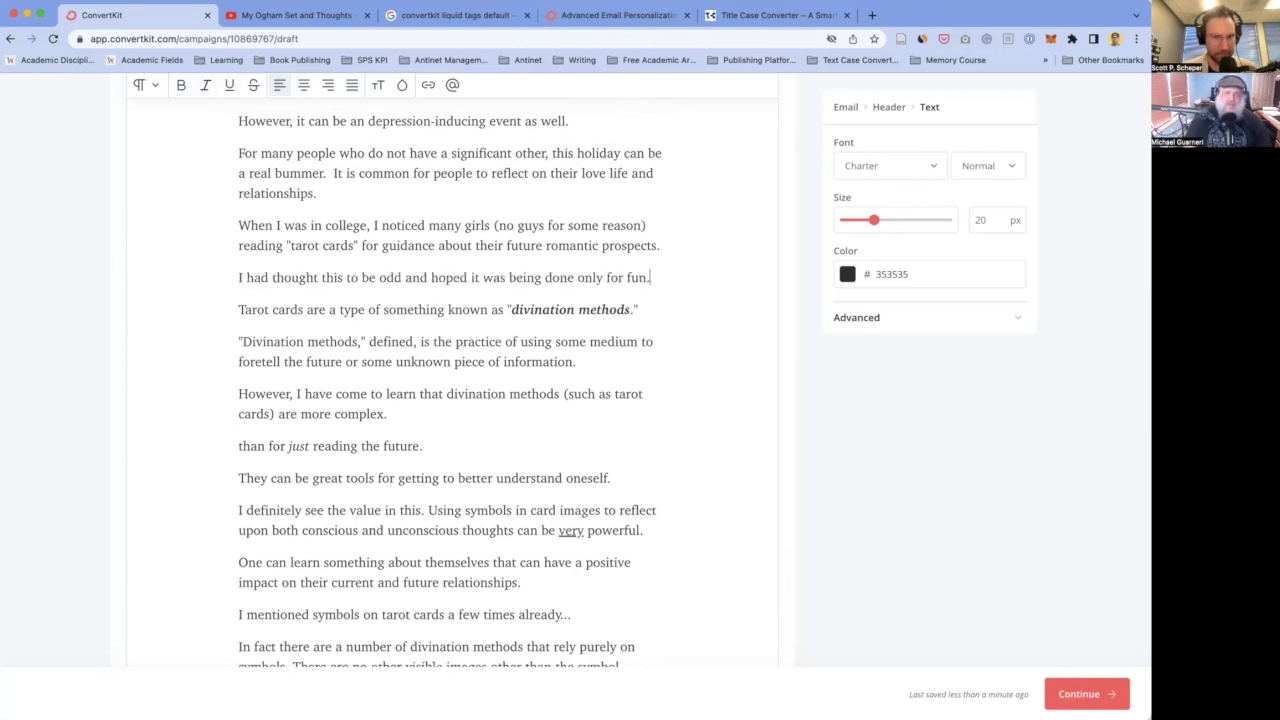
scroll(300, 270, "down", 1)
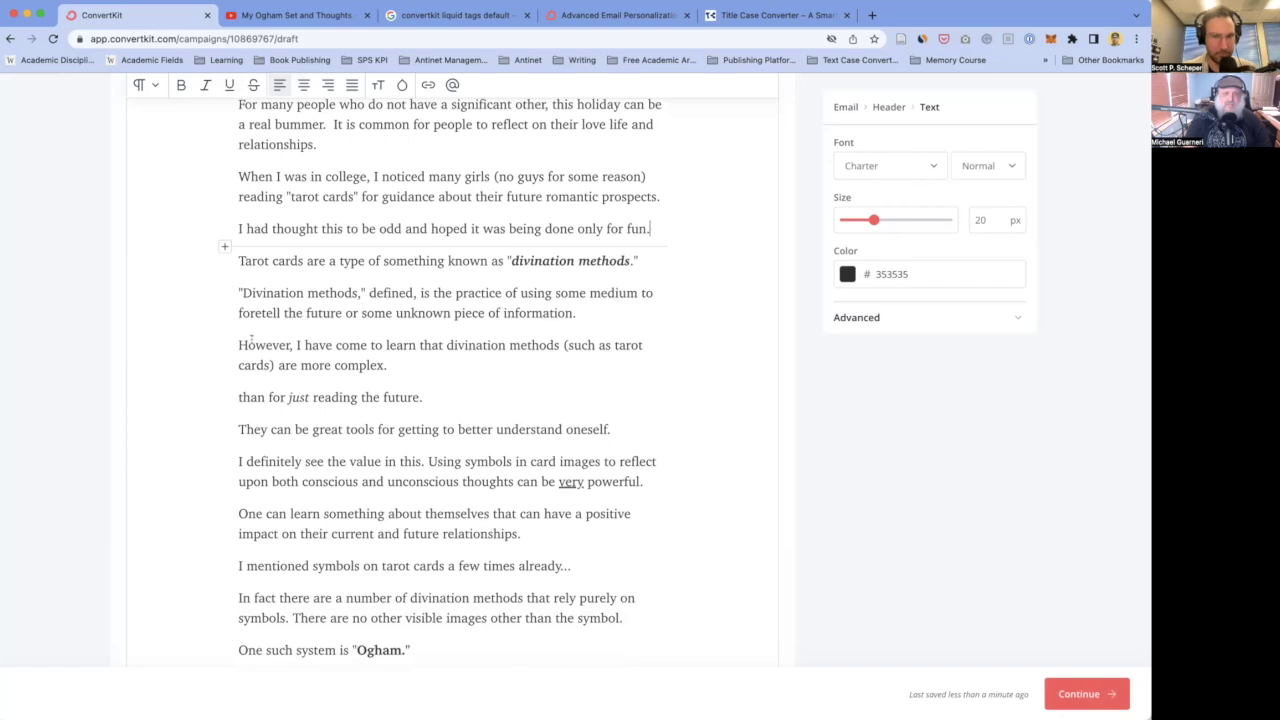
- Delete '(such as tarot cards)' and join 'than for just reading the future' onto the 'are more complex' sentence
scroll(454, 330, "down", 1)
left_click(454, 336)
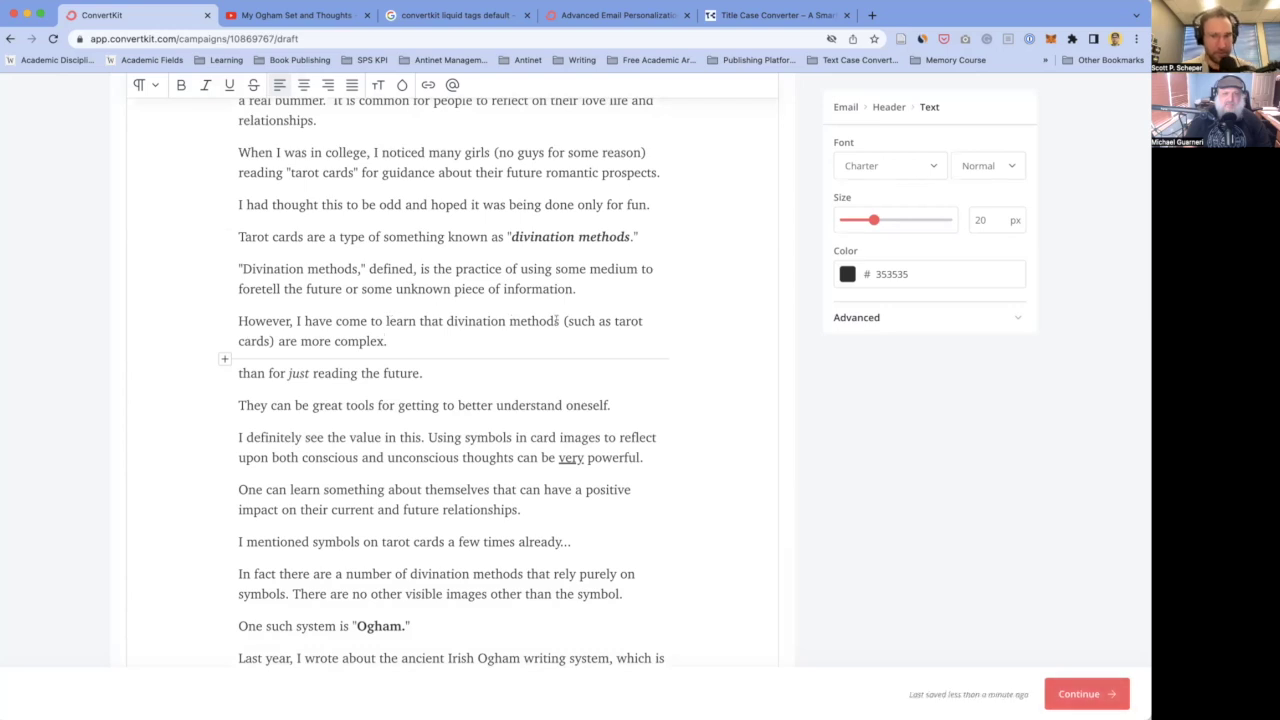
left_click_drag(561, 320, 277, 341)
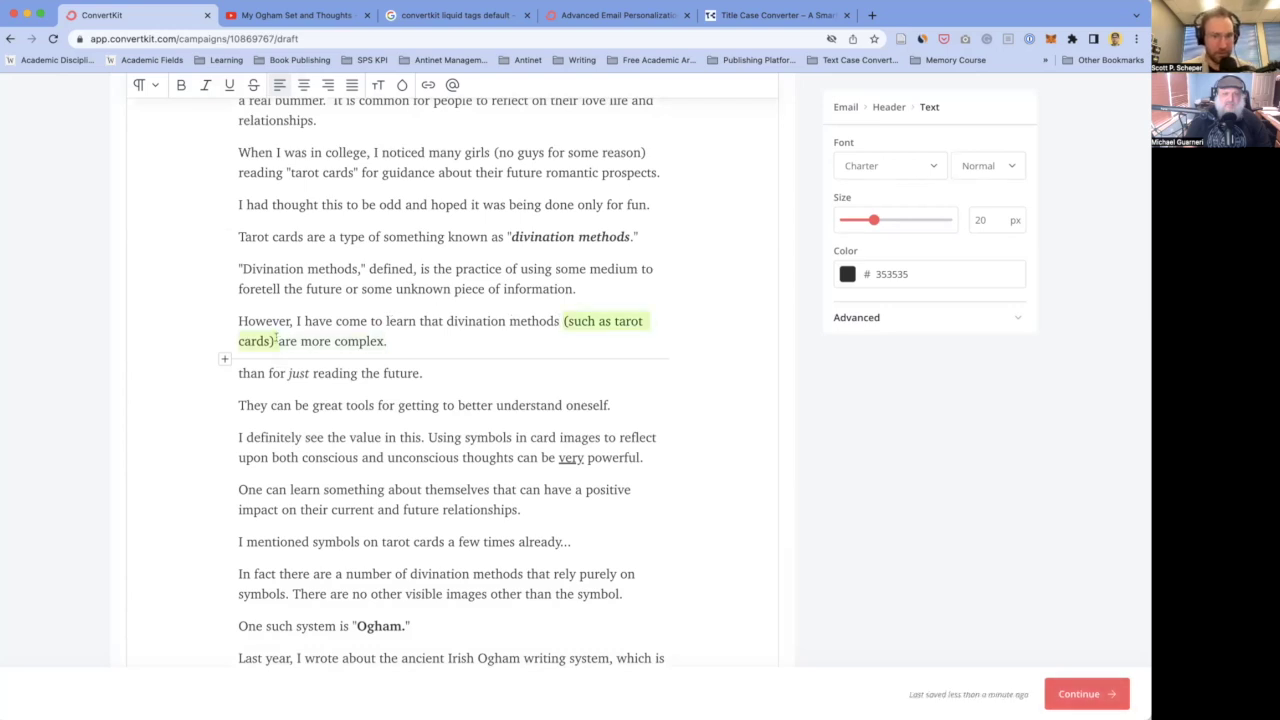
key("BackSpace")
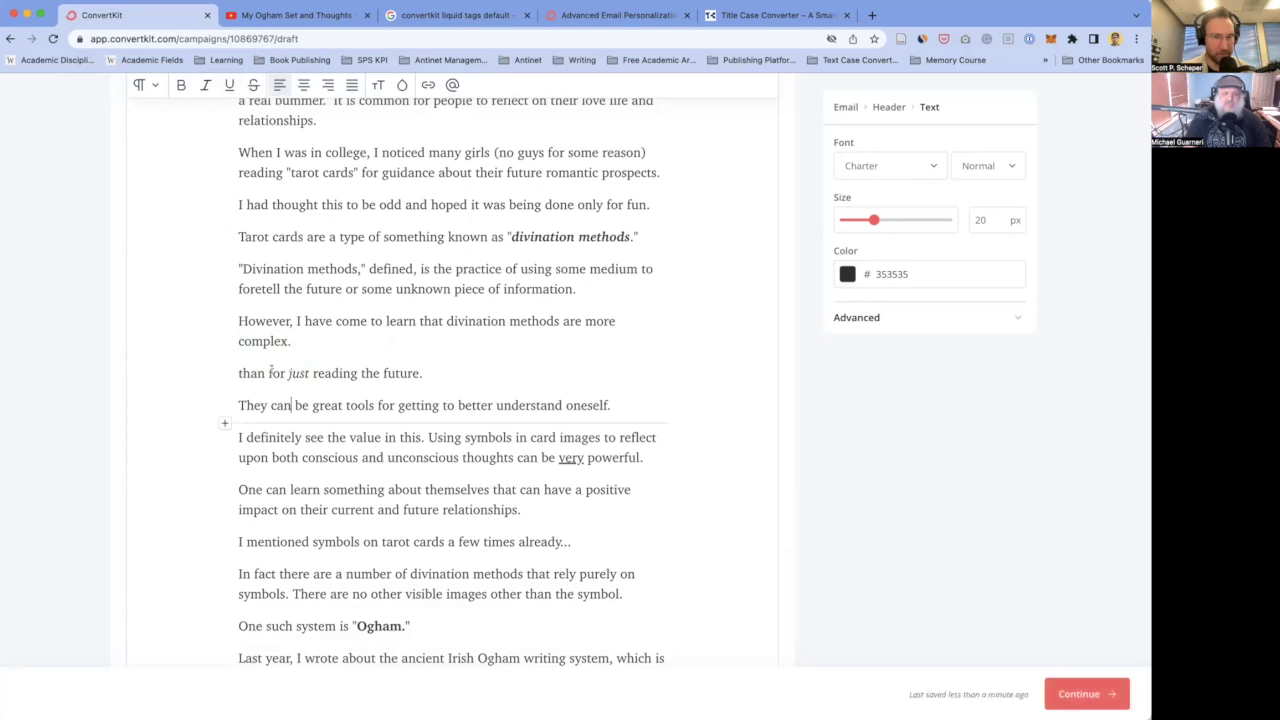
left_click(238, 373)
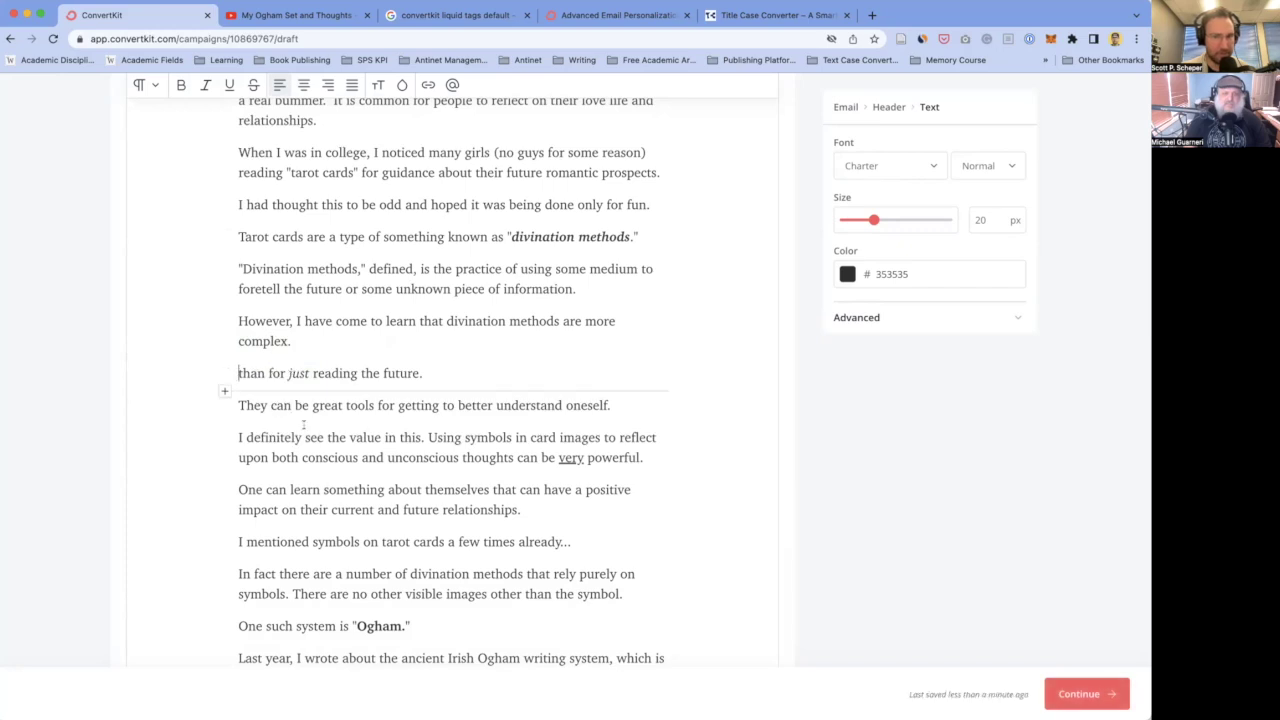
key("BackSpace")
key("BackSpace")
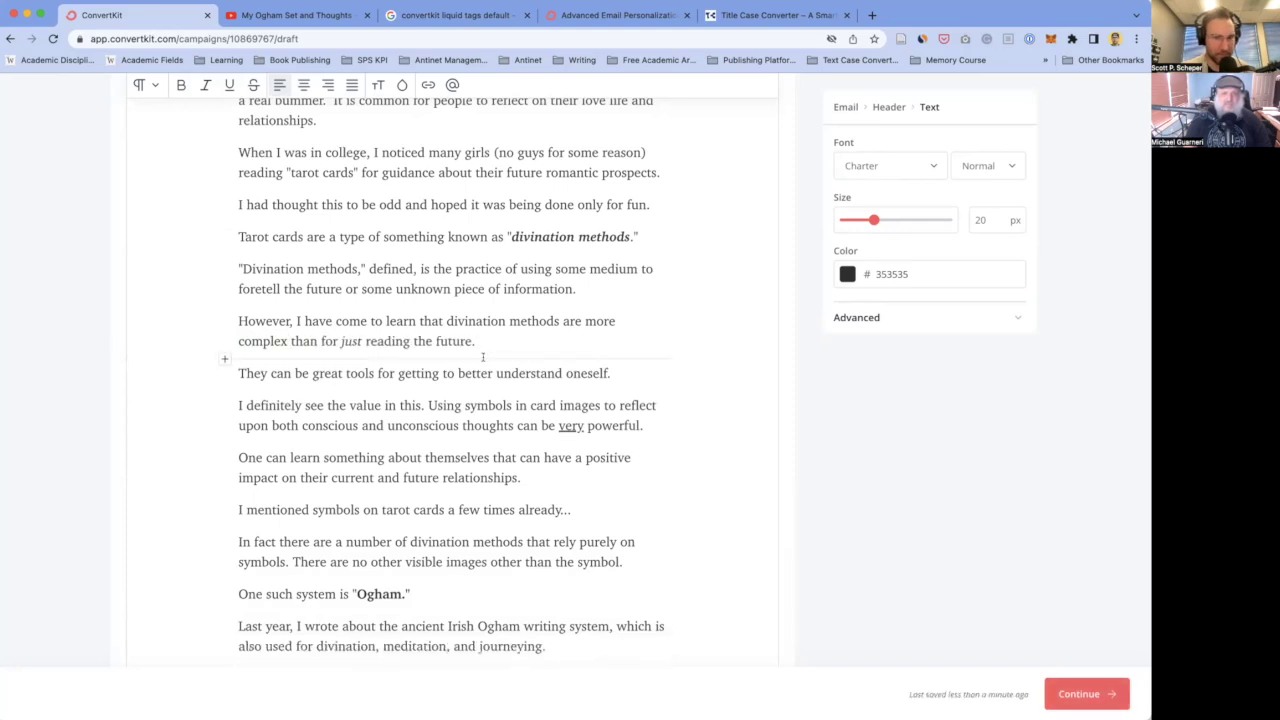
scroll(323, 385, "down", 2)
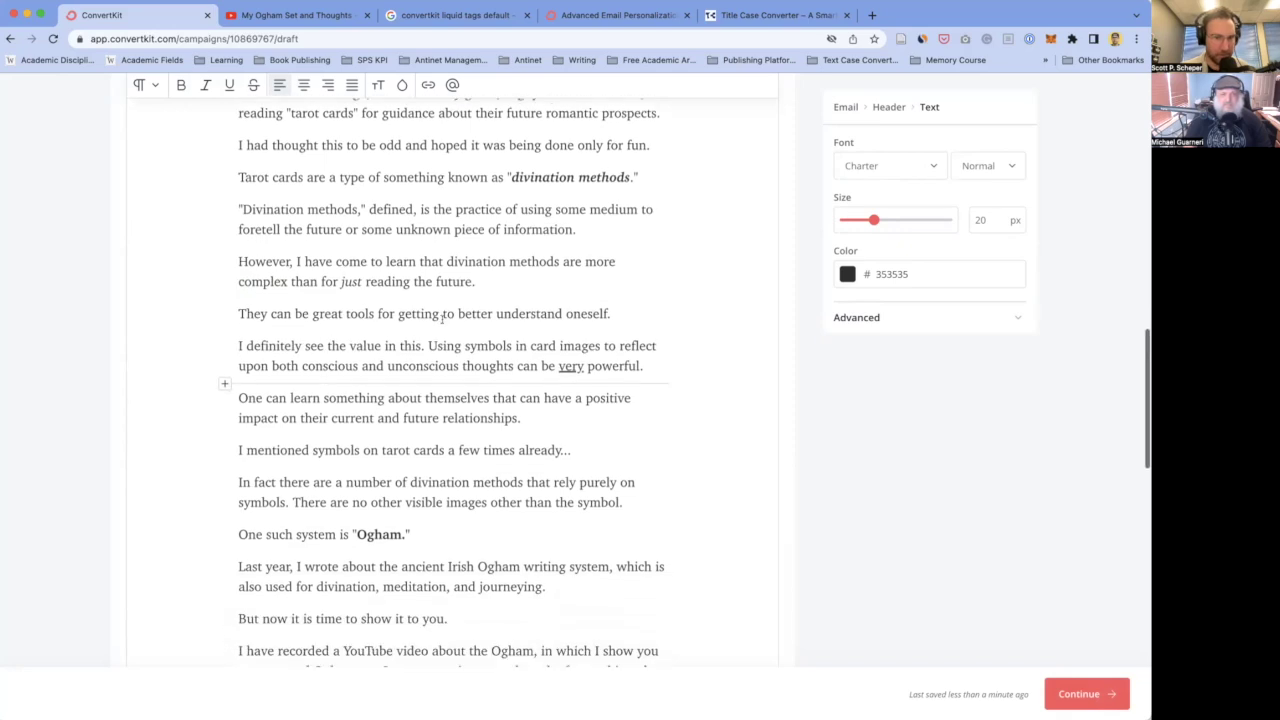
left_click(292, 346)
scroll(407, 350, "down", 2)
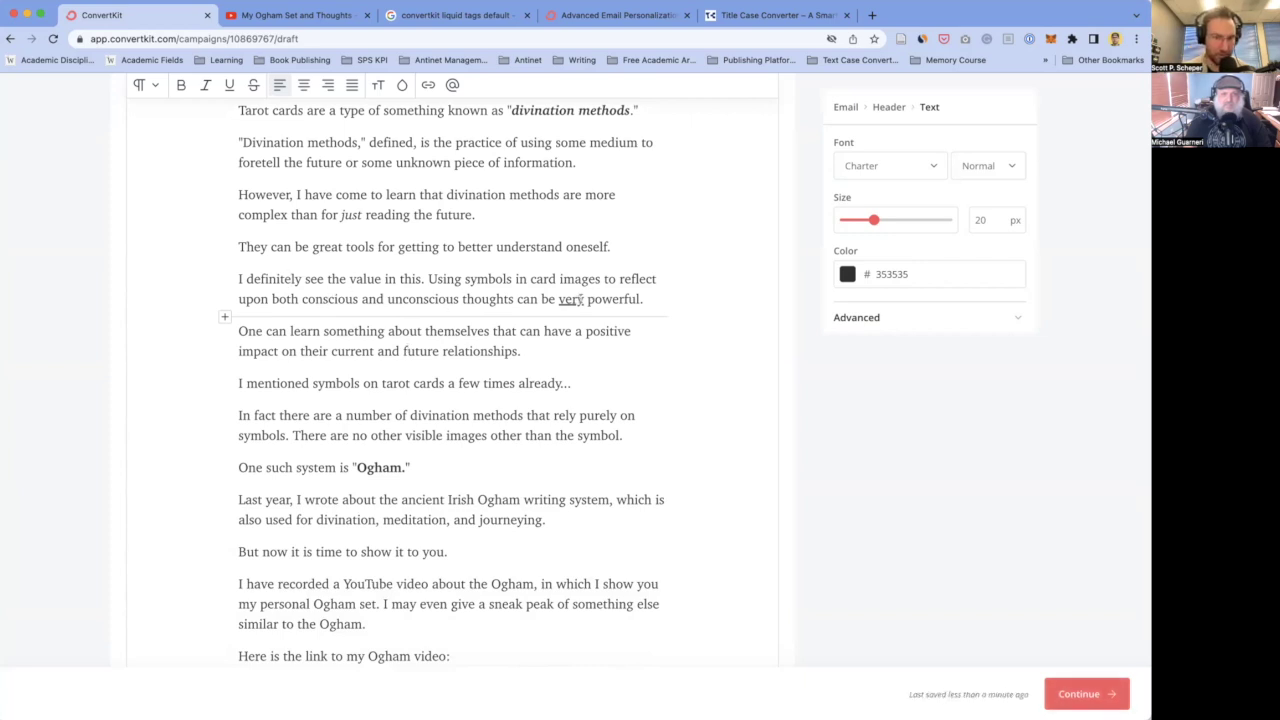
- Remove the sentence 'There are no other visible images other than the symbol.' from the divination paragraph
left_click(286, 331)
scroll(336, 374, "down", 3)
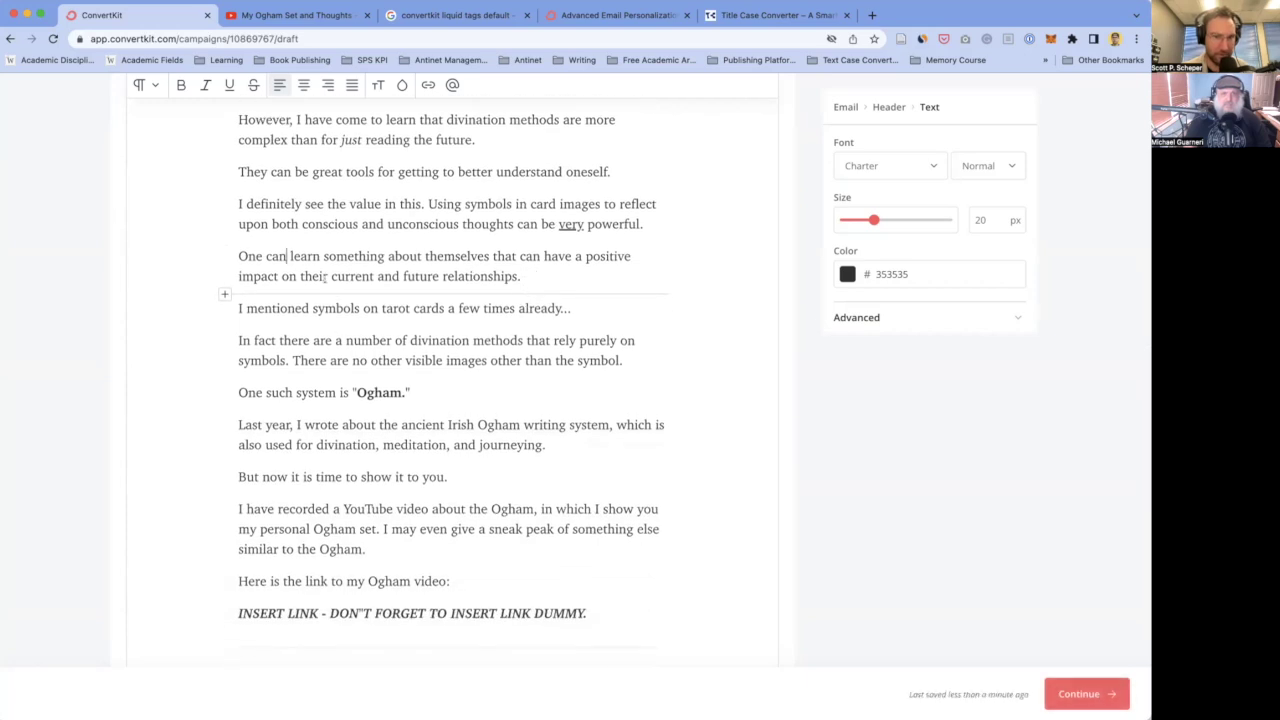
left_click(355, 309)
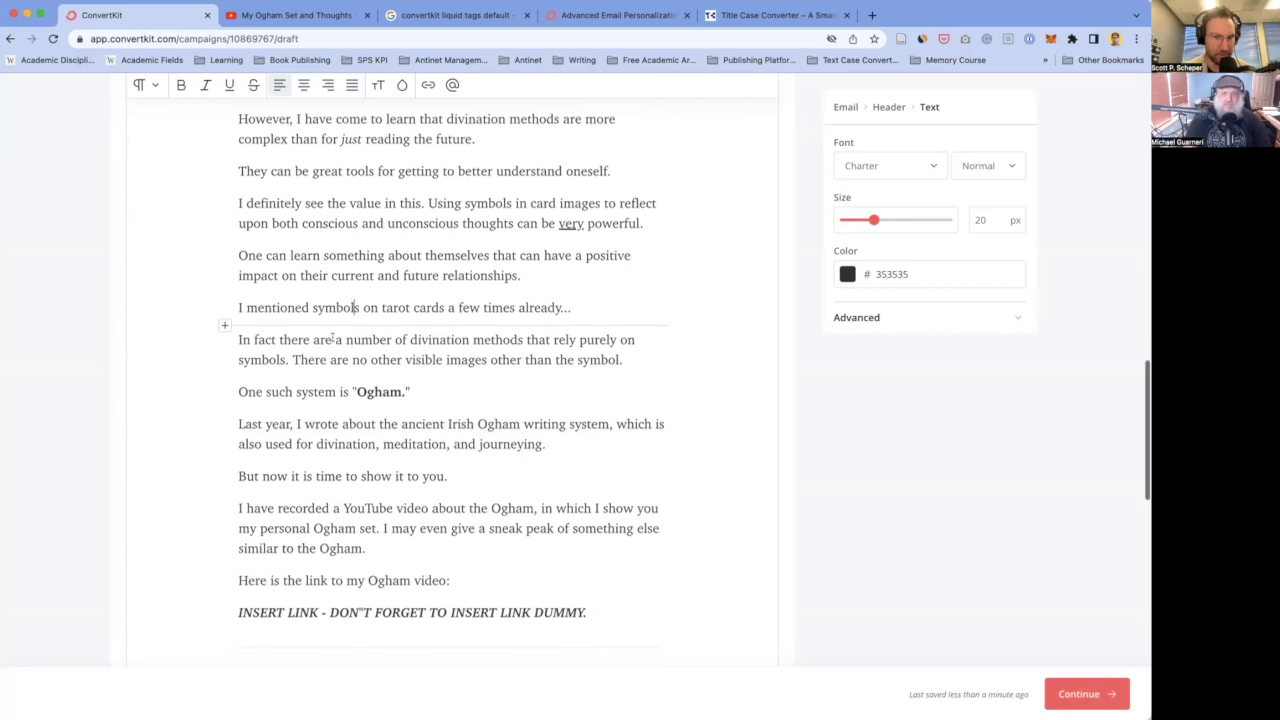
scroll(385, 290, "down", 1)
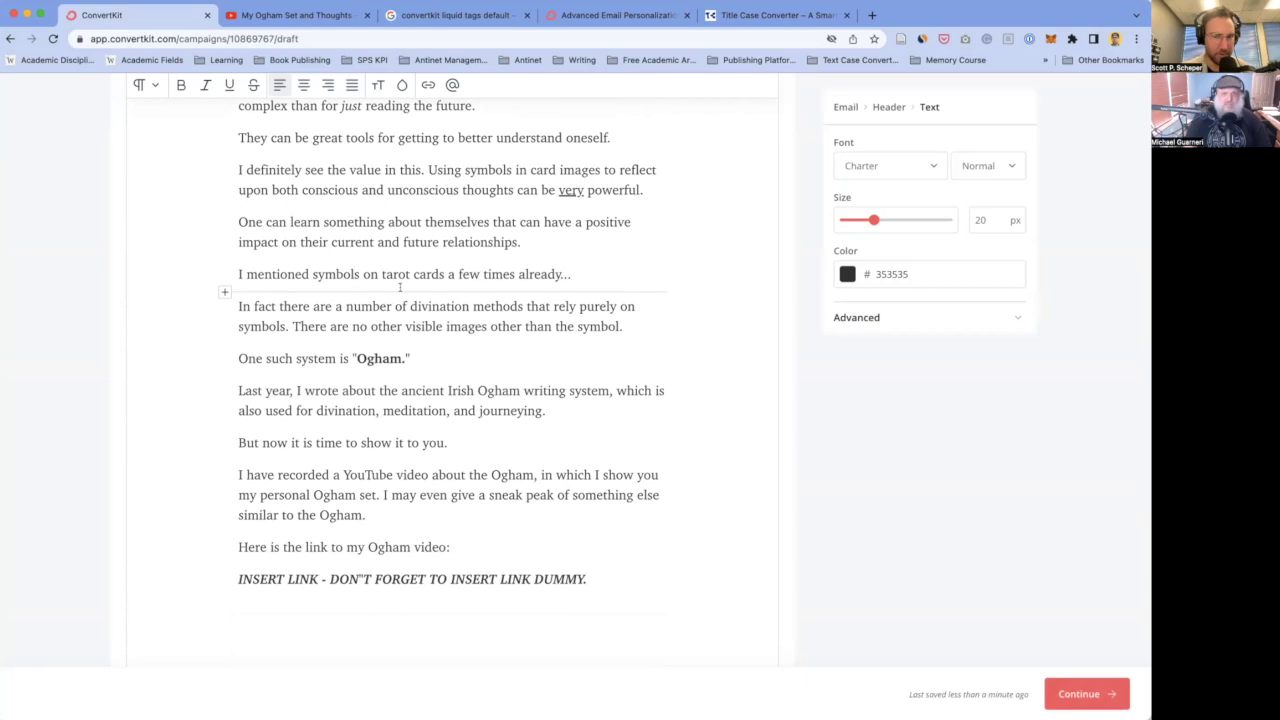
scroll(347, 269, "down", 1)
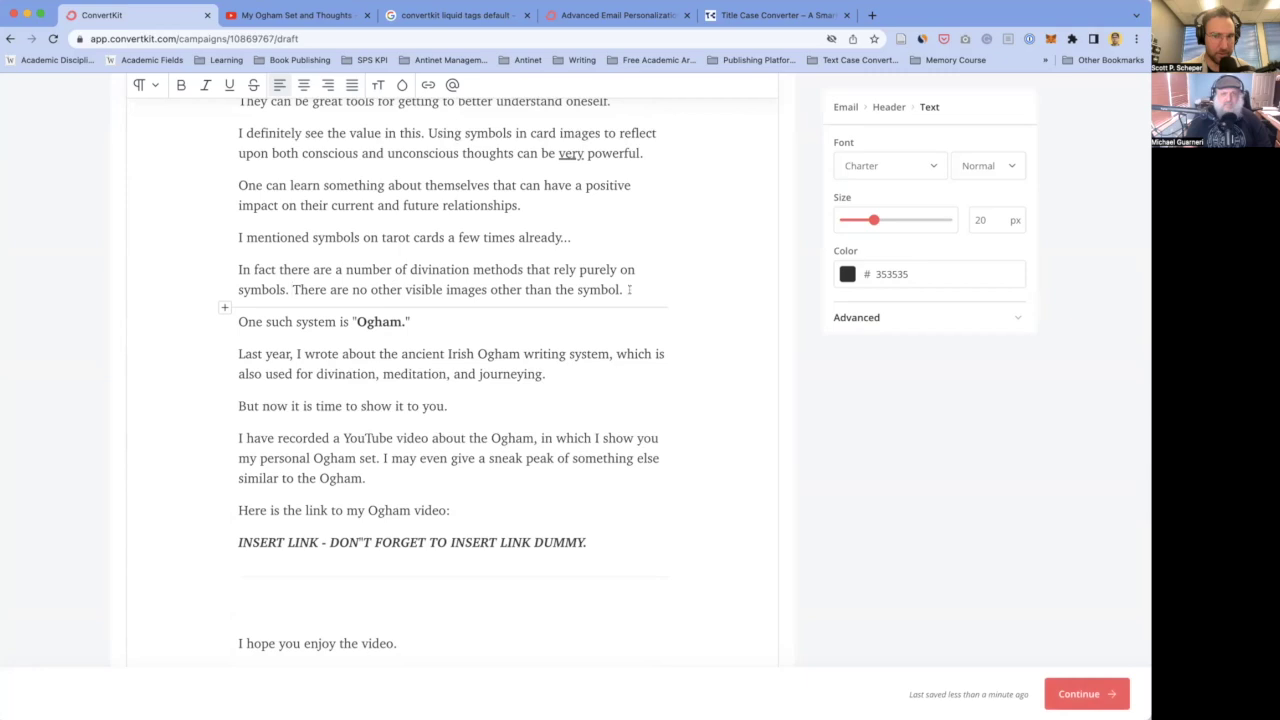
left_click_drag(291, 289, 631, 288)
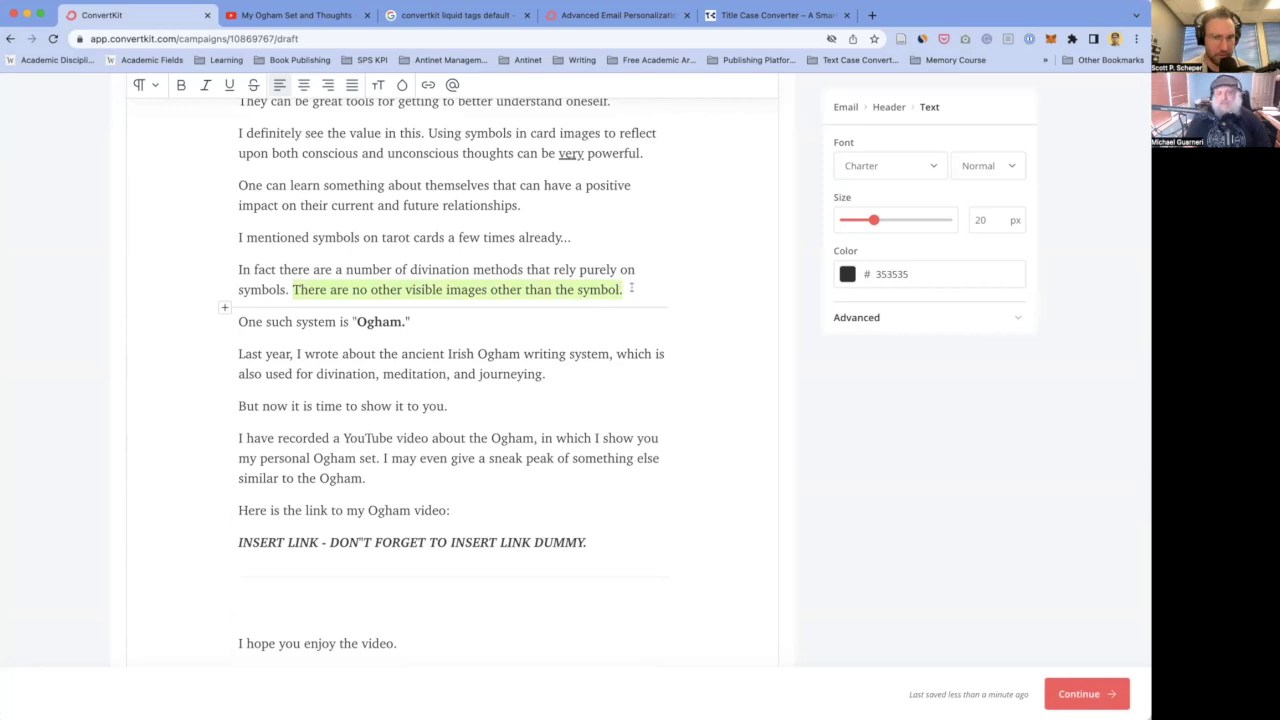
left_click(417, 267)
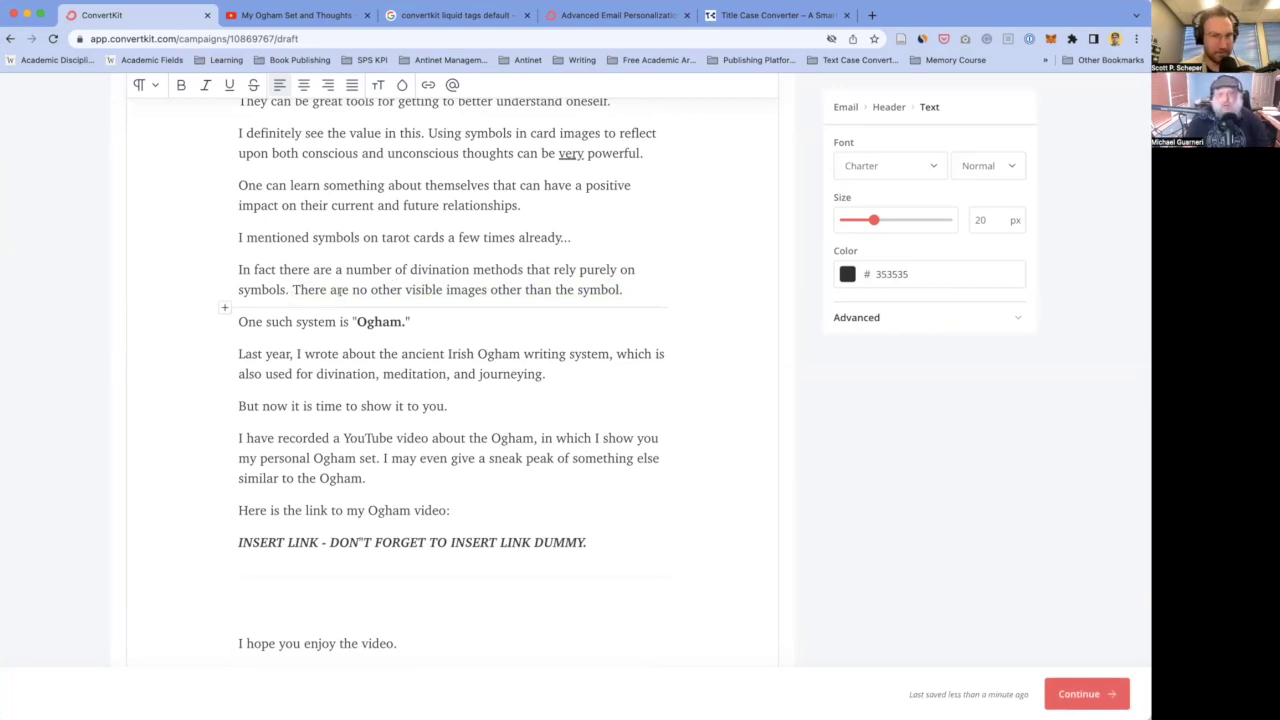
left_click_drag(290, 289, 627, 289)
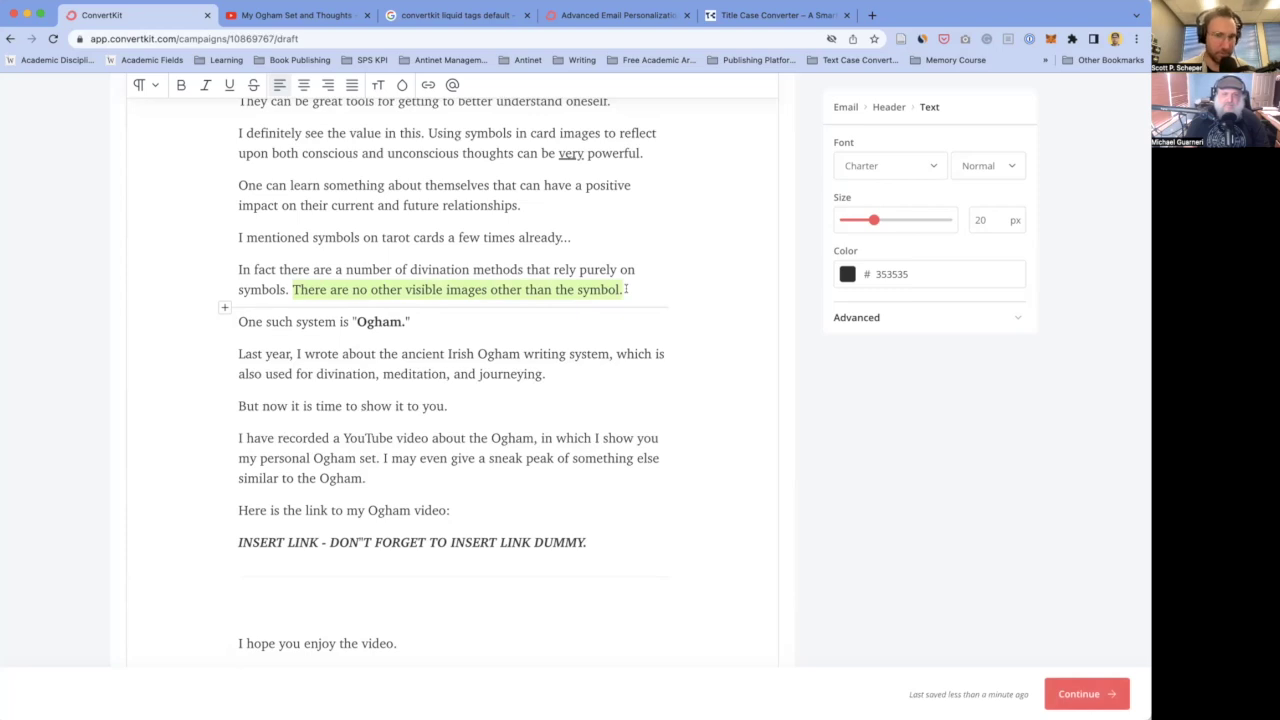
key("BackSpace")
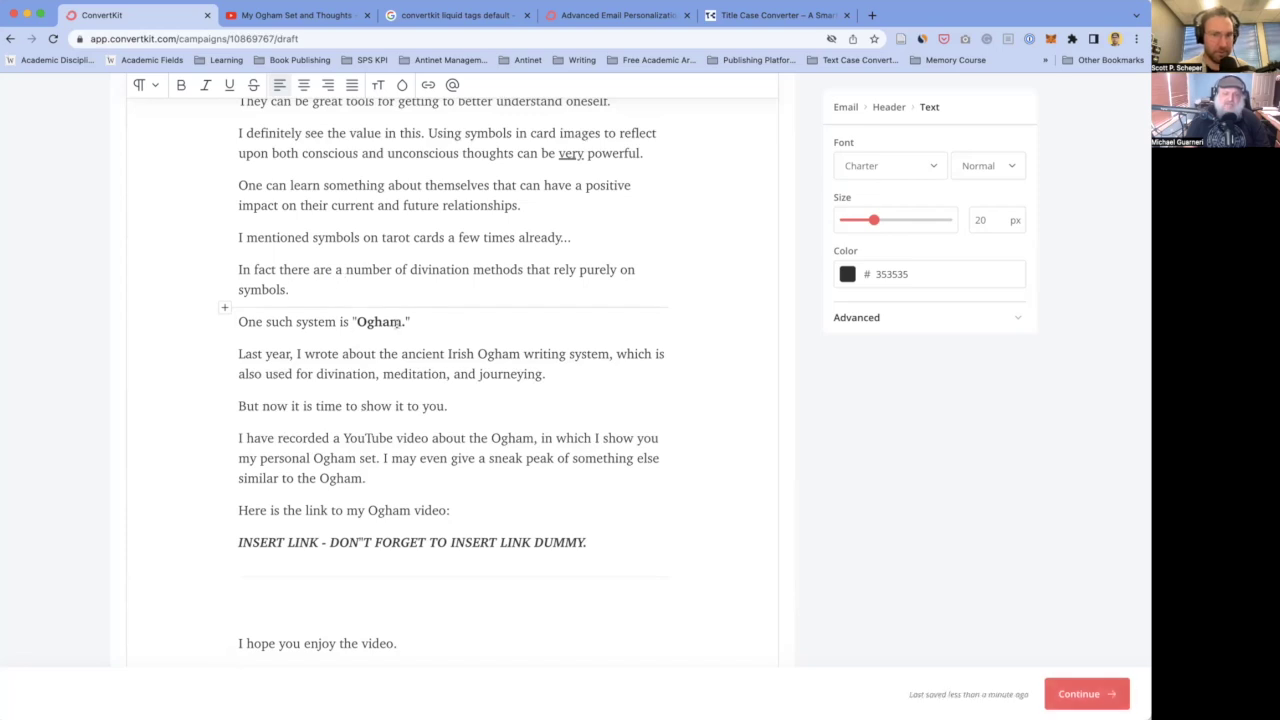
left_click(435, 320)
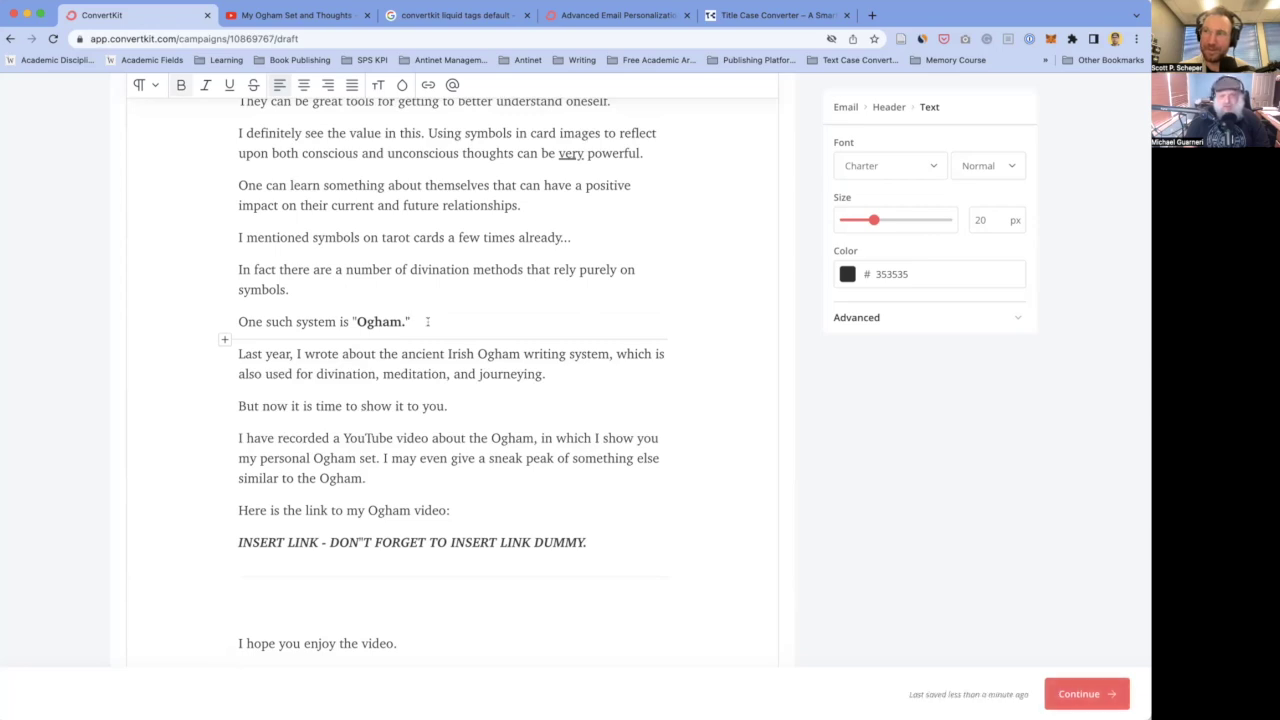
key("Right")
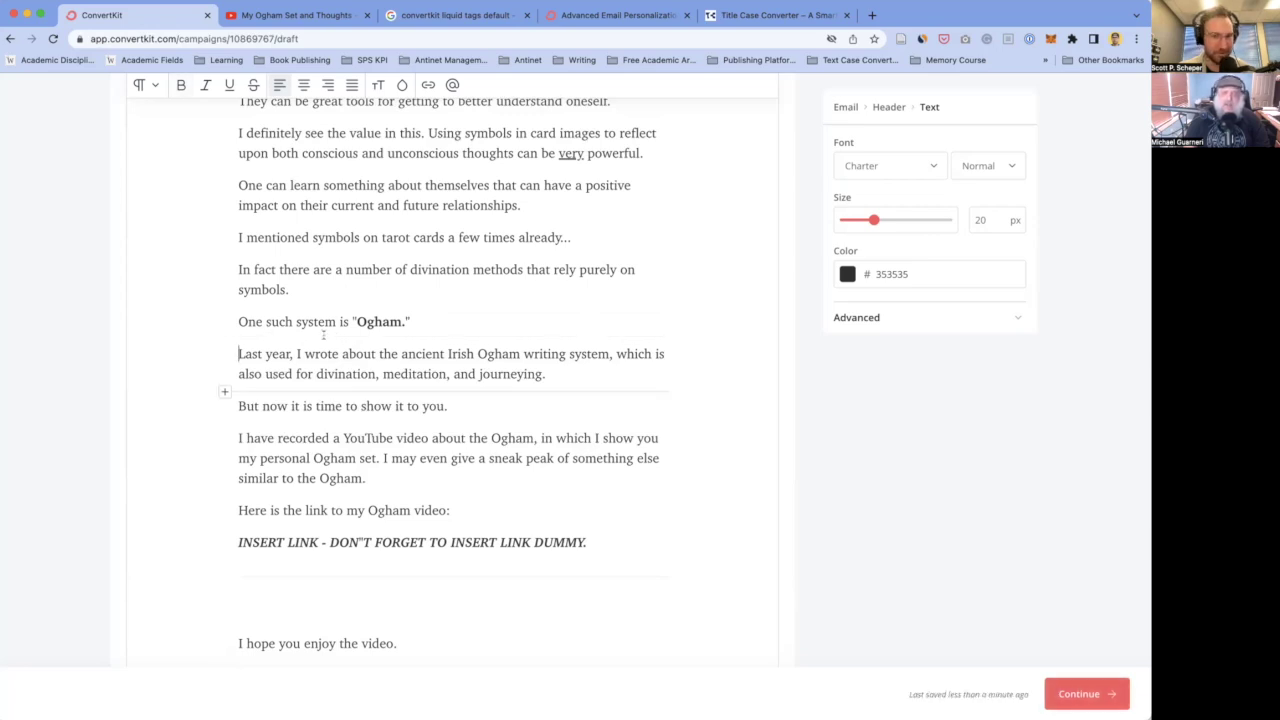
- Insert the word 'the' after 'is' in the Ogham sentence
double_click(322, 354)
left_click(325, 354)
left_click(354, 321)
type("The")
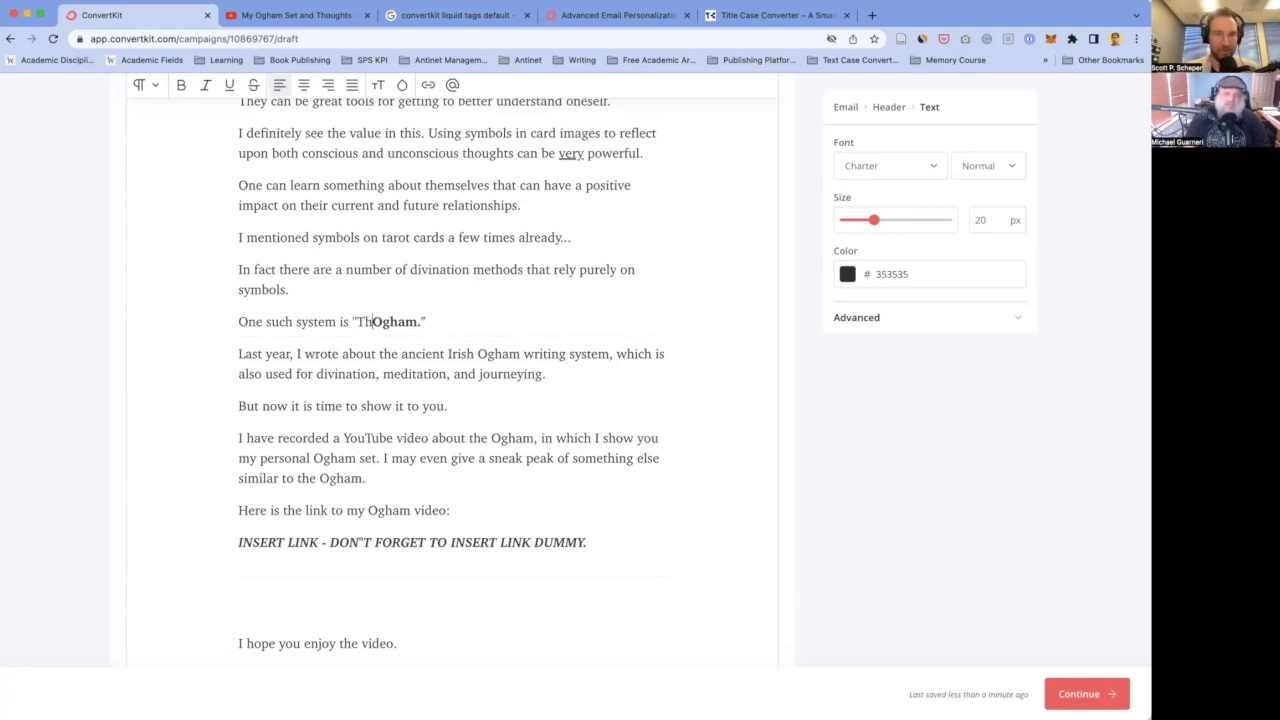
key("shift+Left")
key("shift+Left")
key("shift+Left")
key("super+b")
key("Right")
key("BackSpace")
key("BackSpace")
key("BackSpace")
key("BackSpace")
left_click(349, 321)
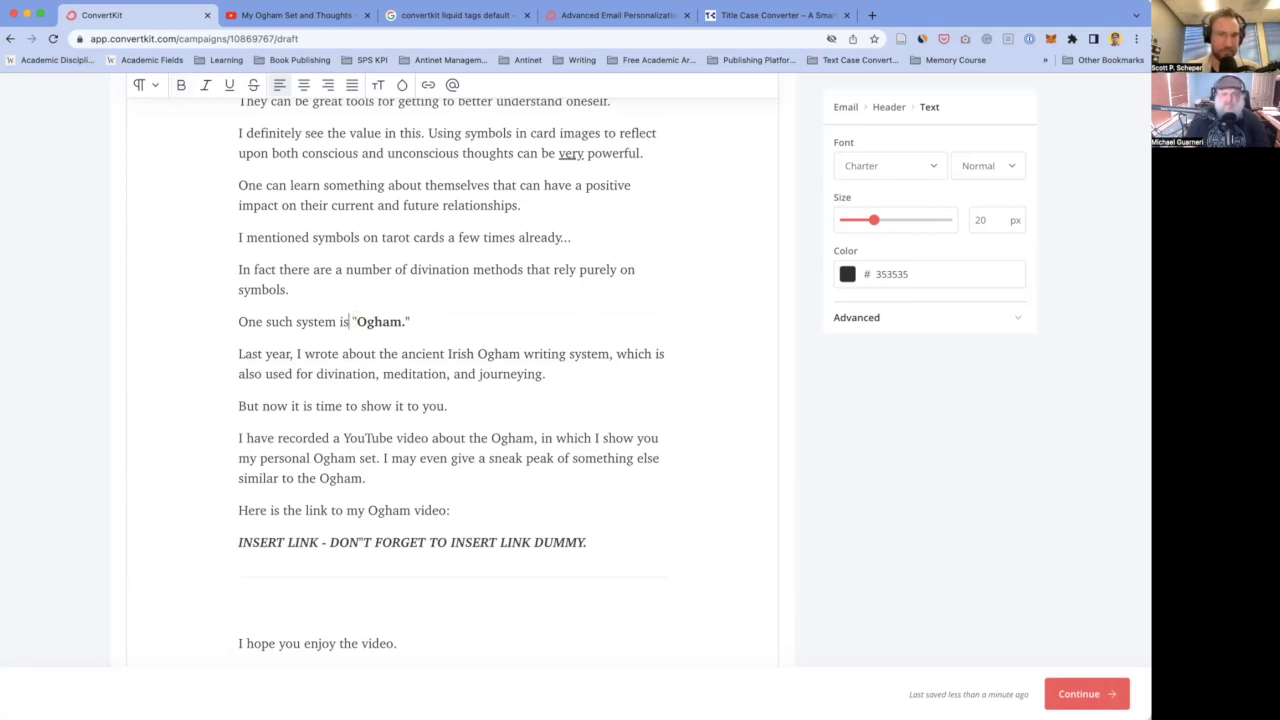
type("the")
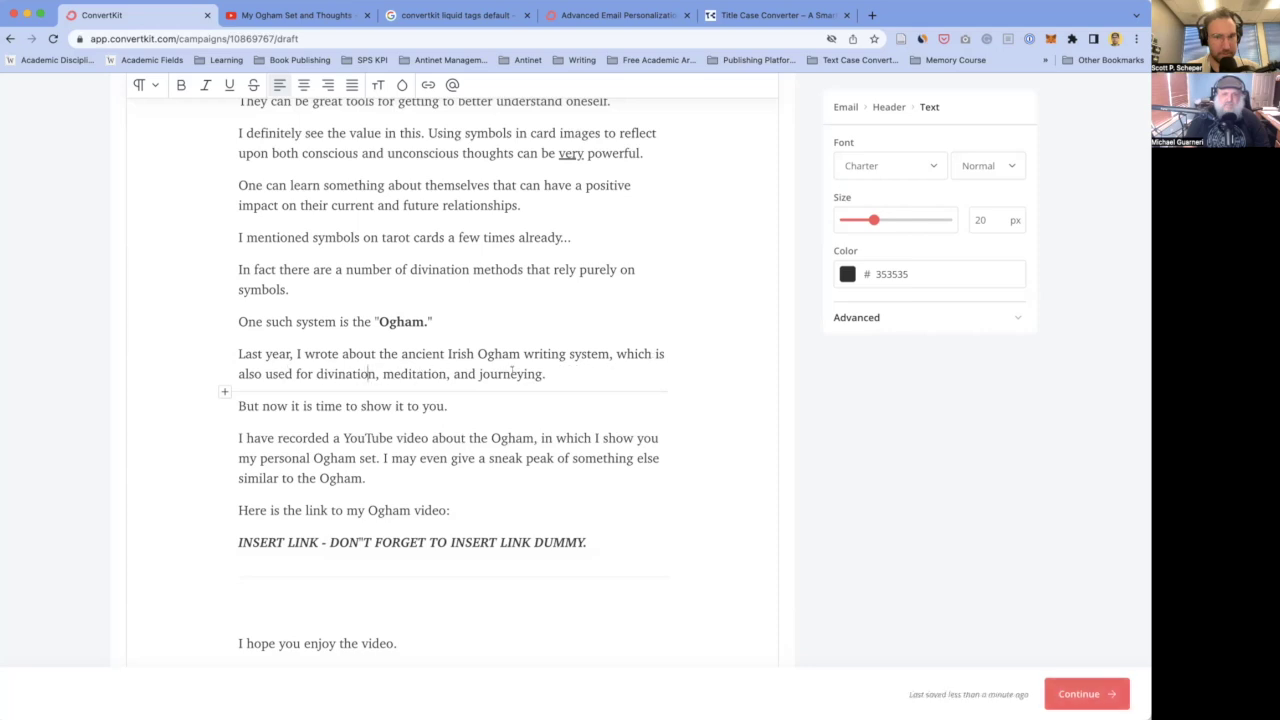
- Reword the closing clause to 'But now it's time to show you.'
left_click(548, 373)
scroll(549, 373, "down", 2)
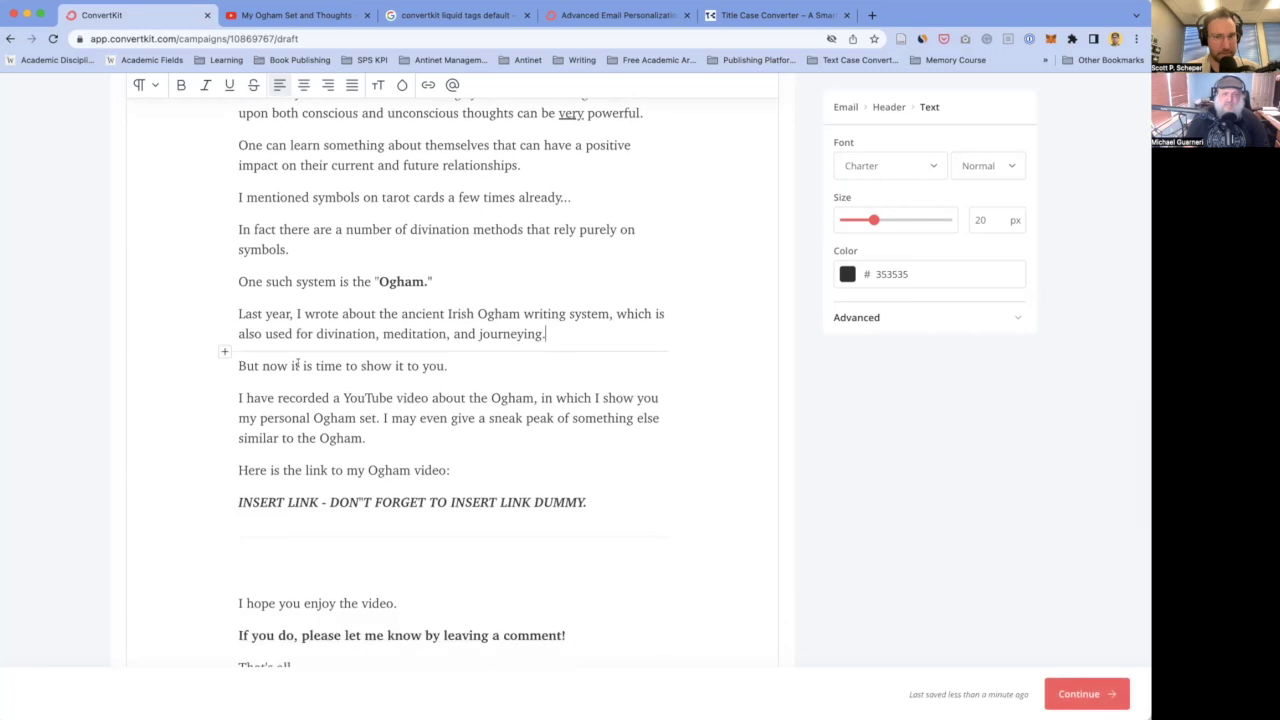
left_click(290, 366)
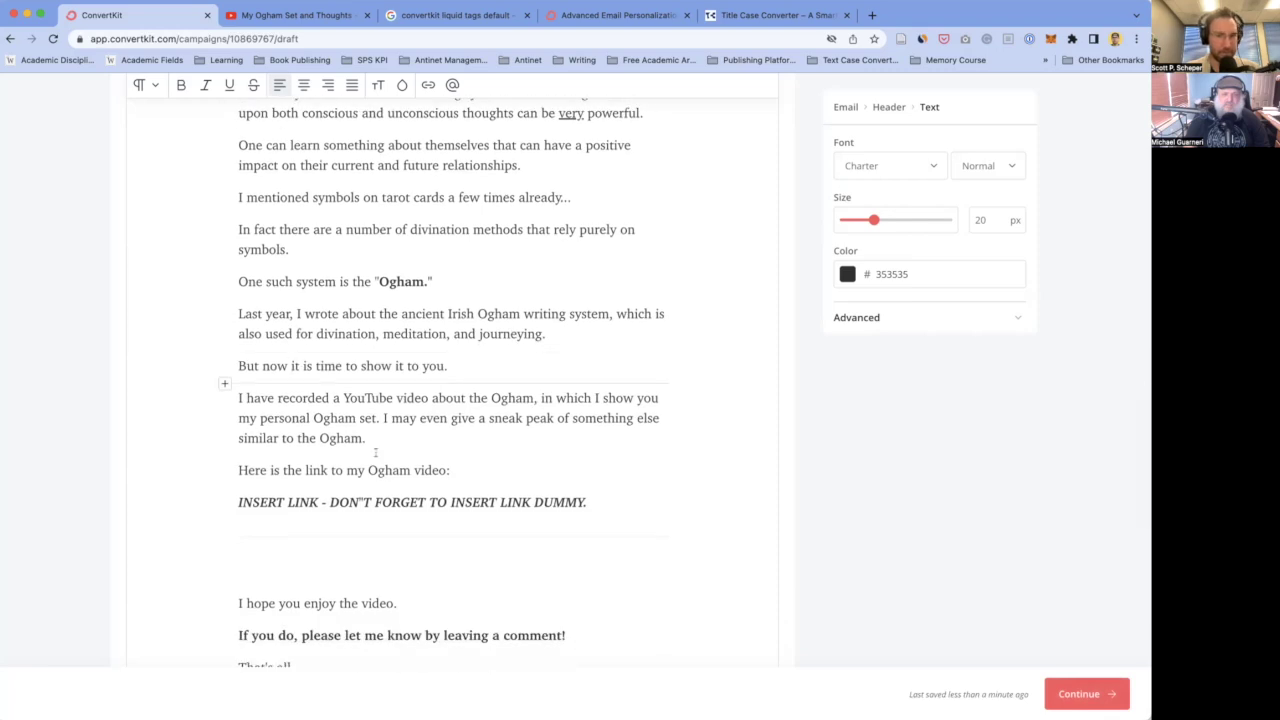
type("it's time to")
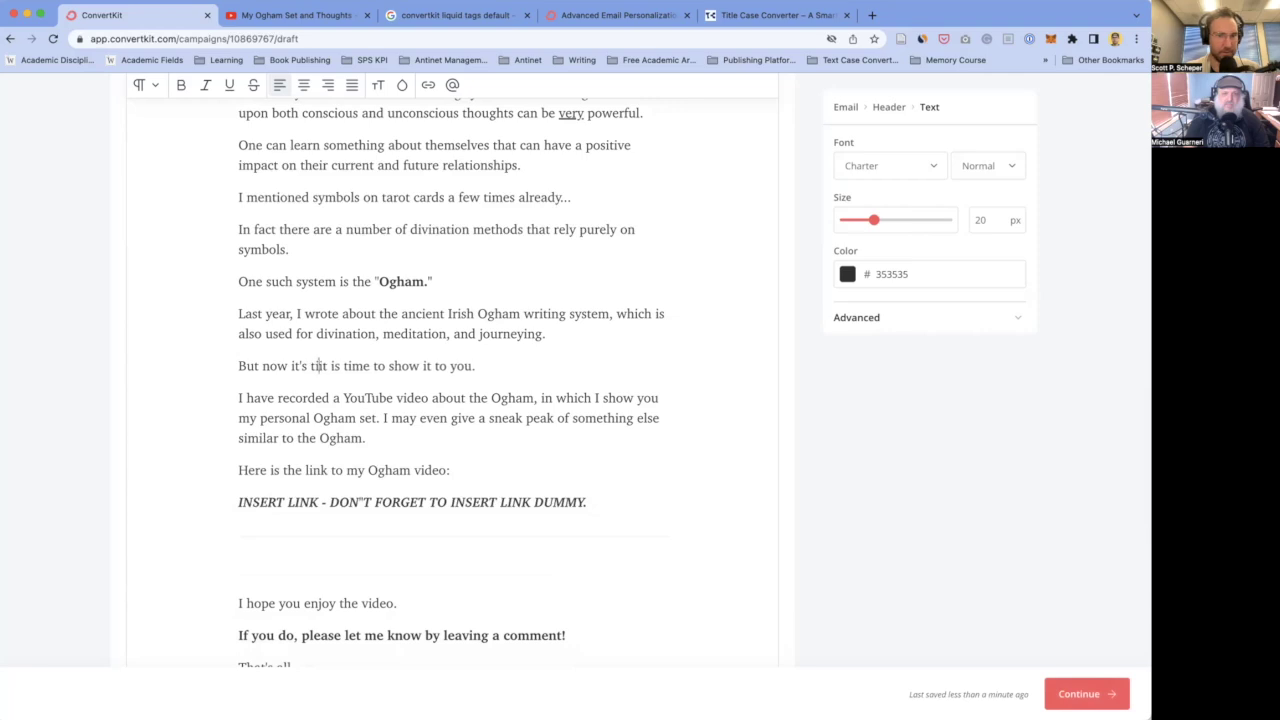
type(" show you.")
key("shift+End")
key("BackSpace")
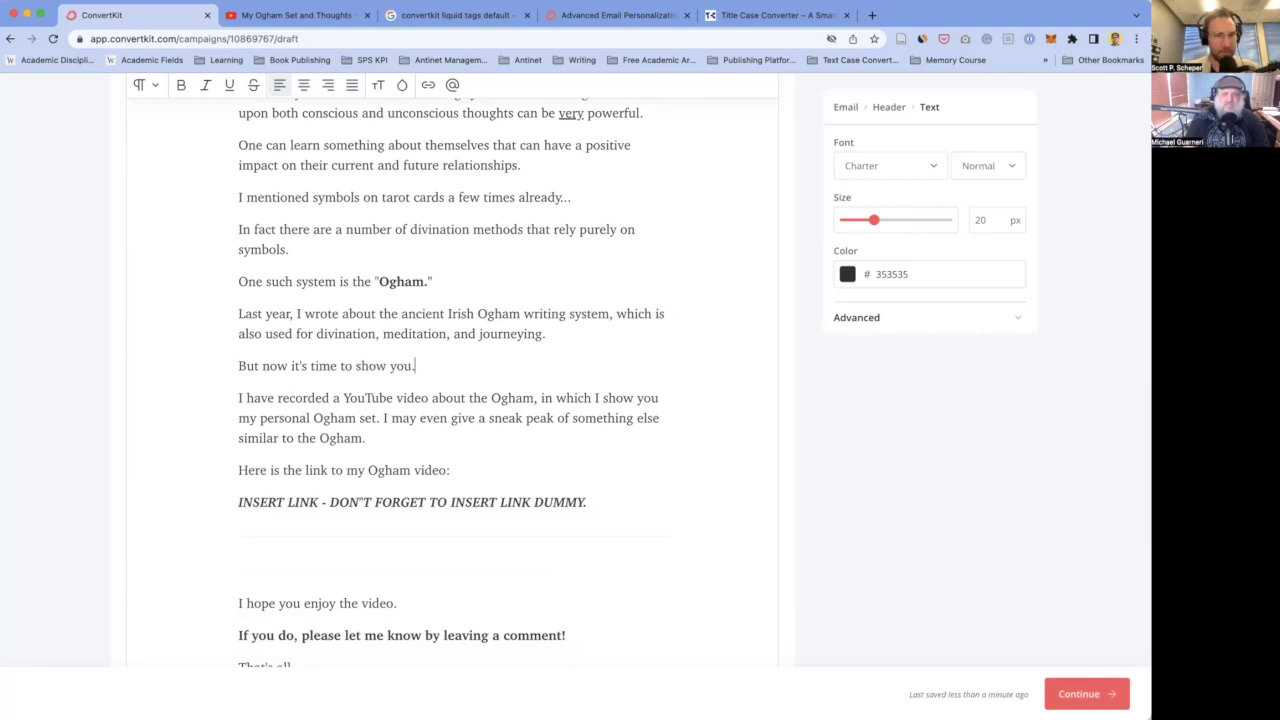
key("Return")
type("Ea")
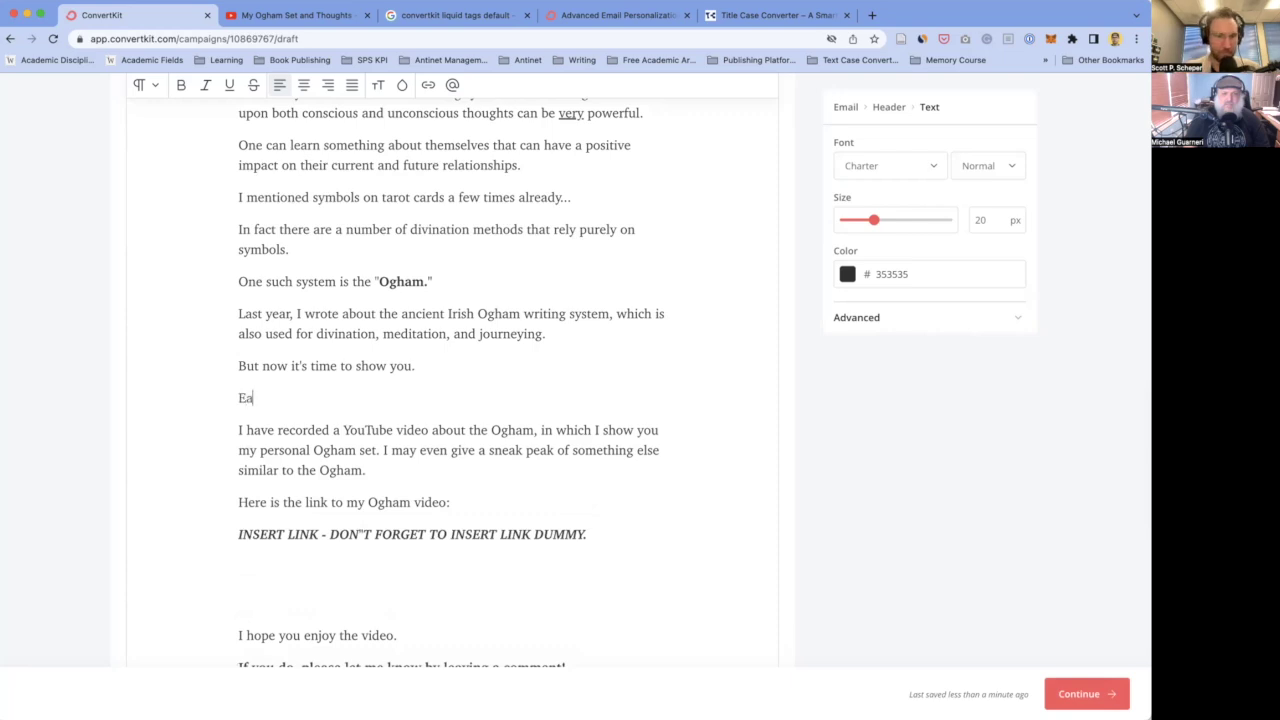
type("rlier this")
key("BackSpace")
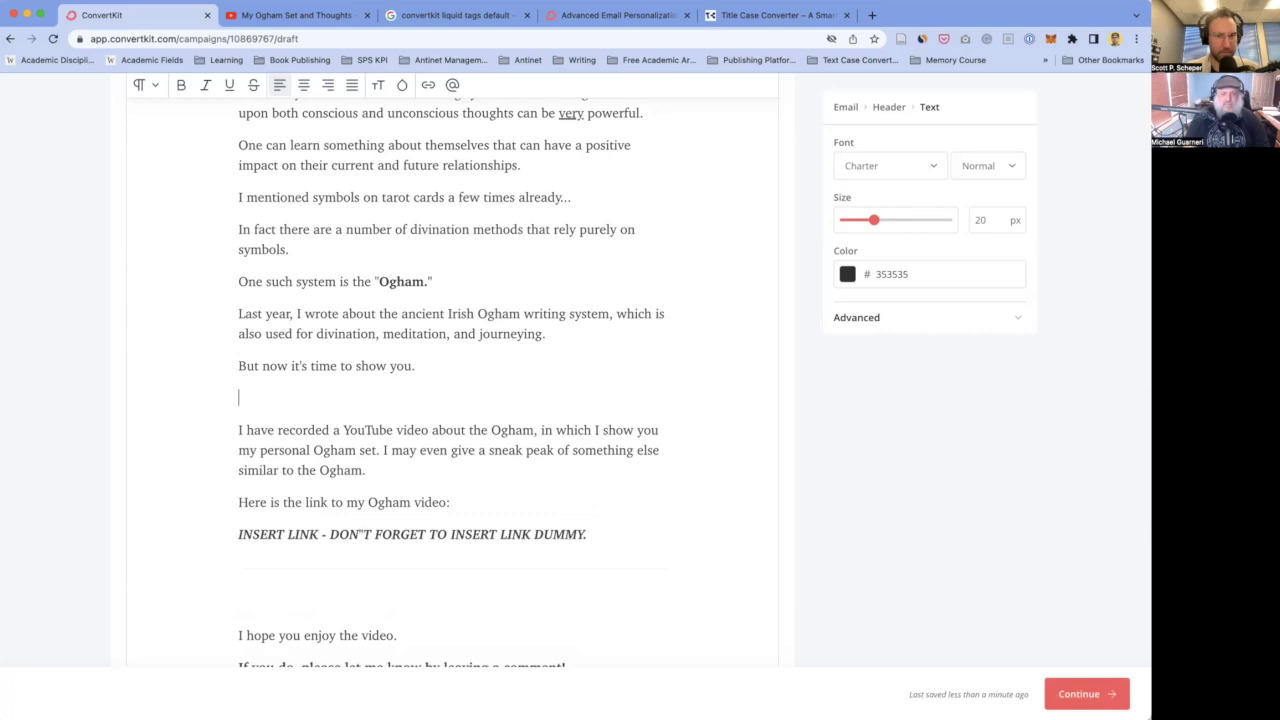
key("BackSpace")
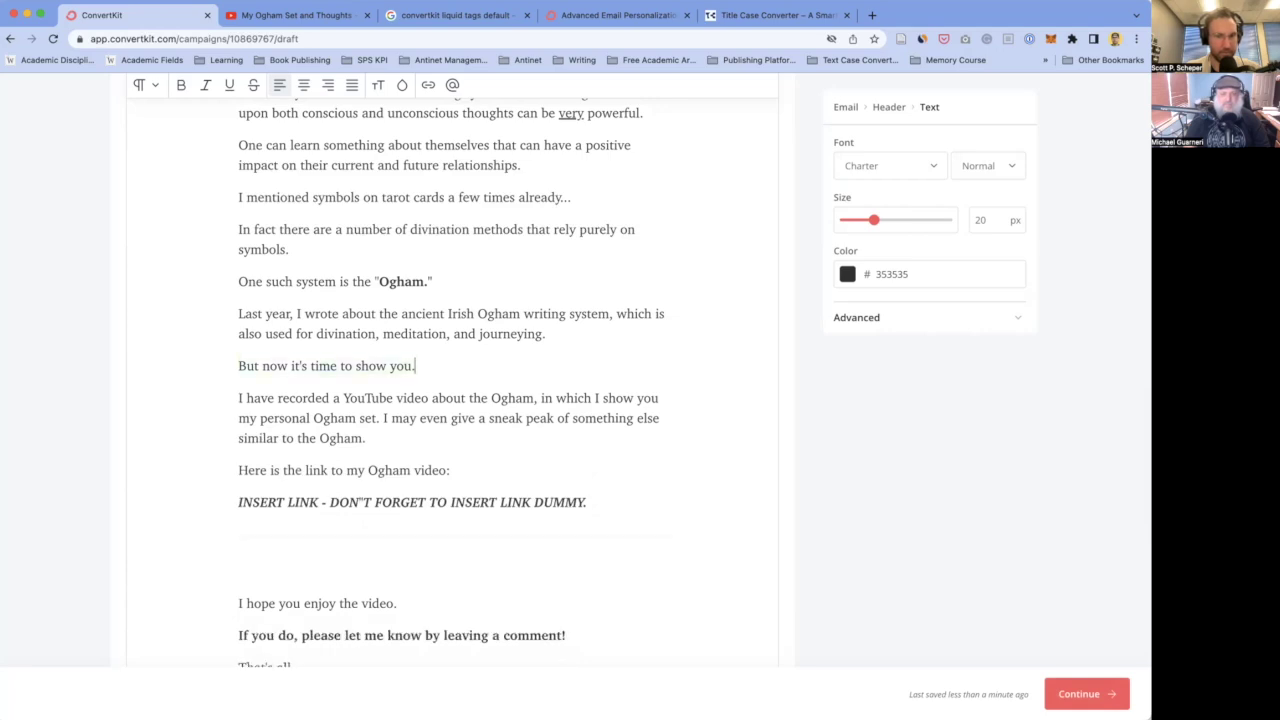
- End the video sentence with a period after 'Ogham' and begin a new paragraph 'In this YouTube video,'
double_click(478, 398)
left_click(538, 400)
key("BackSpace")
type(".")
key("Return")
type("In the")
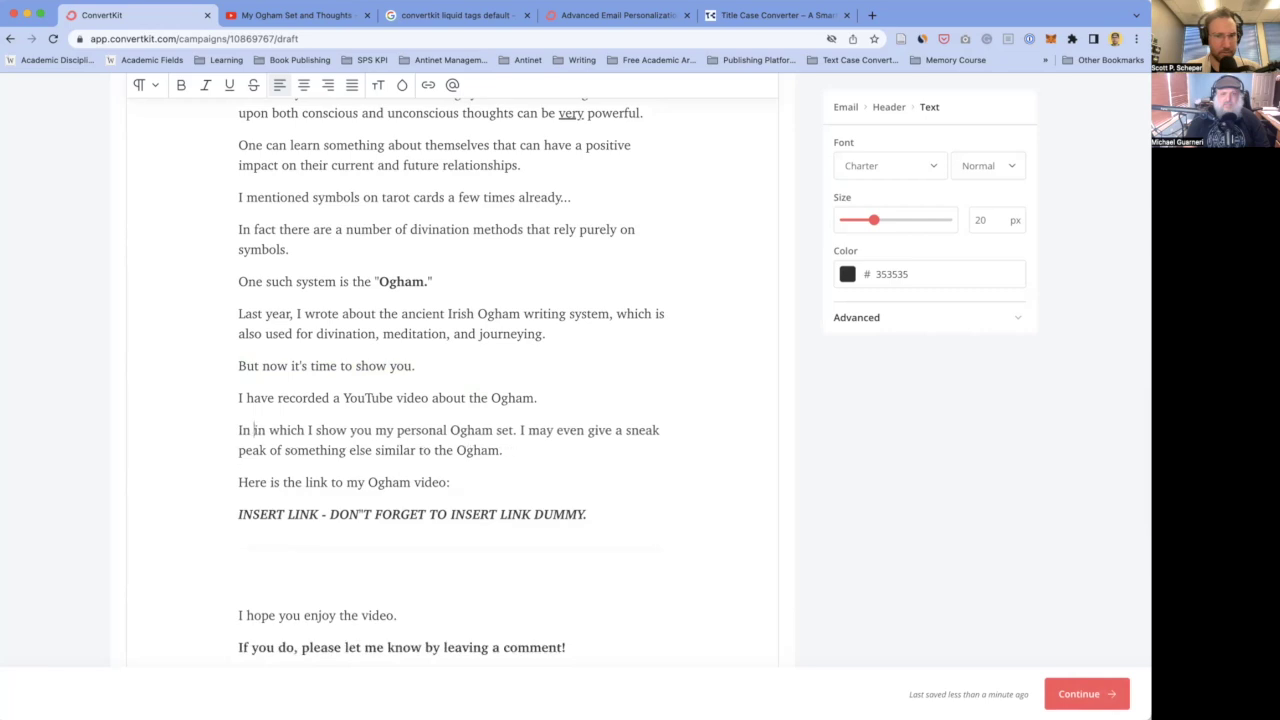
key("BackSpace")
key("BackSpace")
type("is YouTub")
type("e video,")
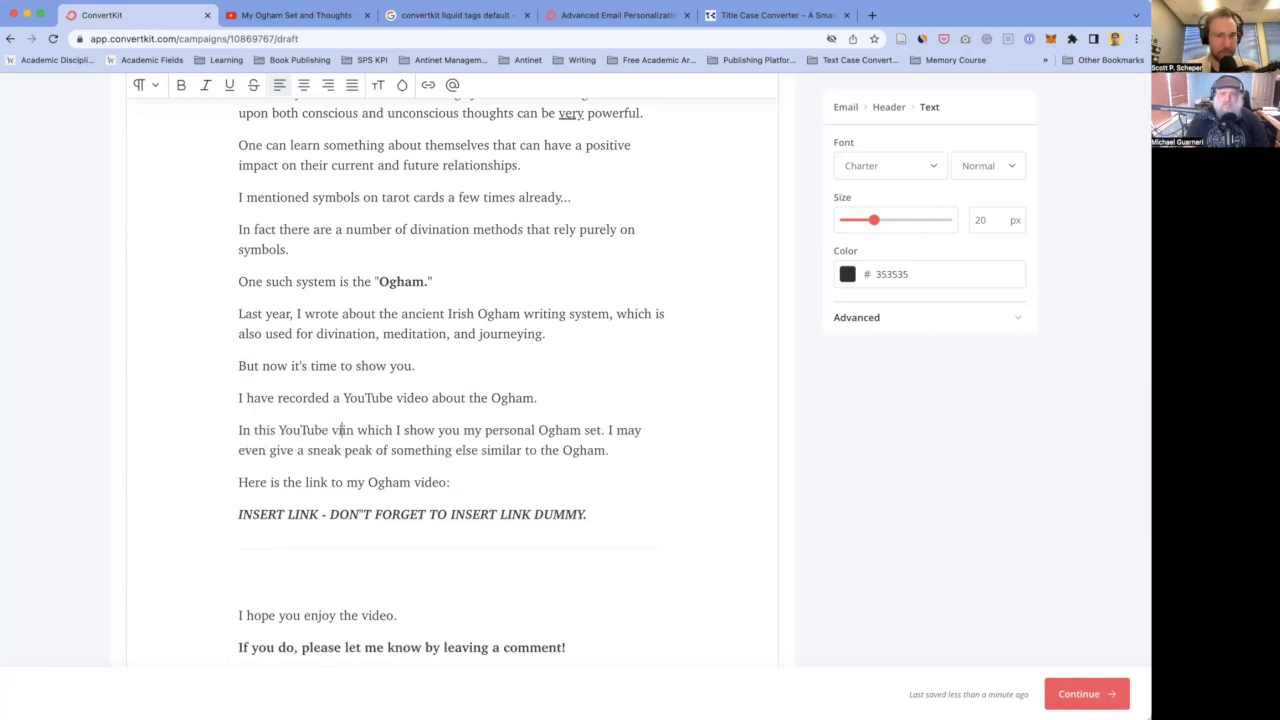
- Delete 'in which', move the sneak peak sentence to its own paragraph, and remove 'may'
left_click_drag(372, 430, 424, 430)
key("BackSpace")
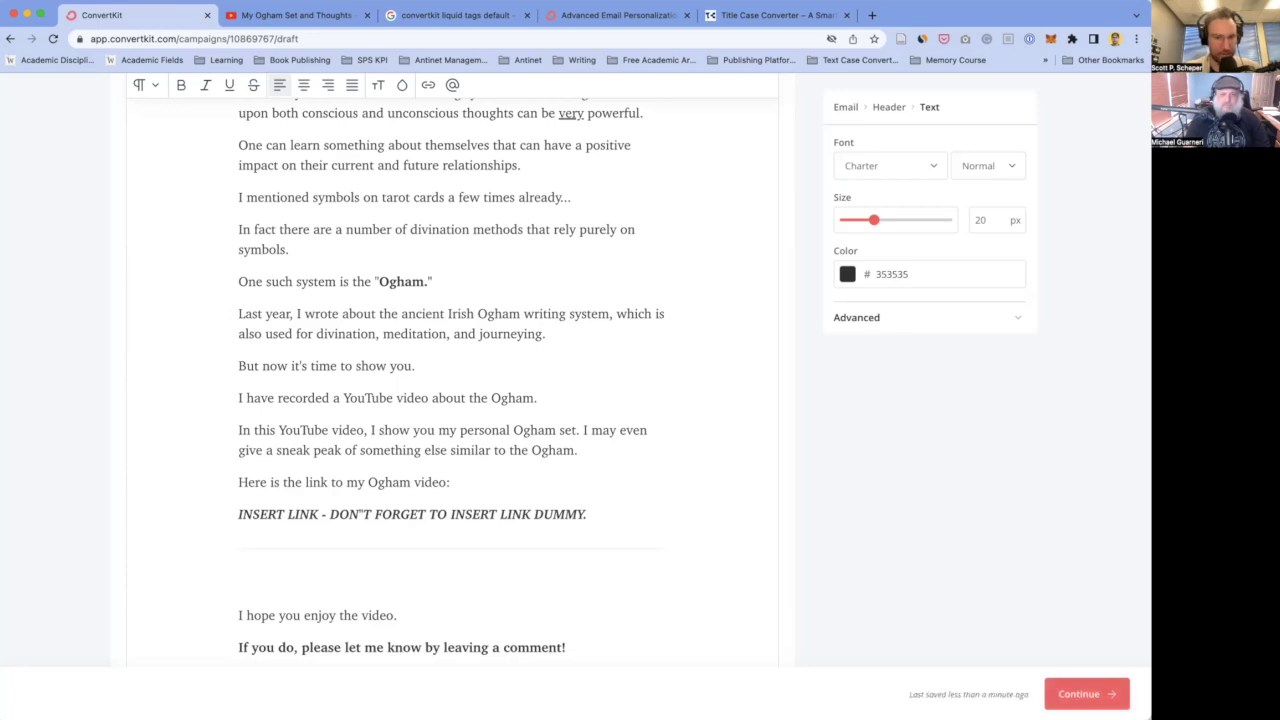
left_click(582, 430)
key("BackSpace")
key("Return")
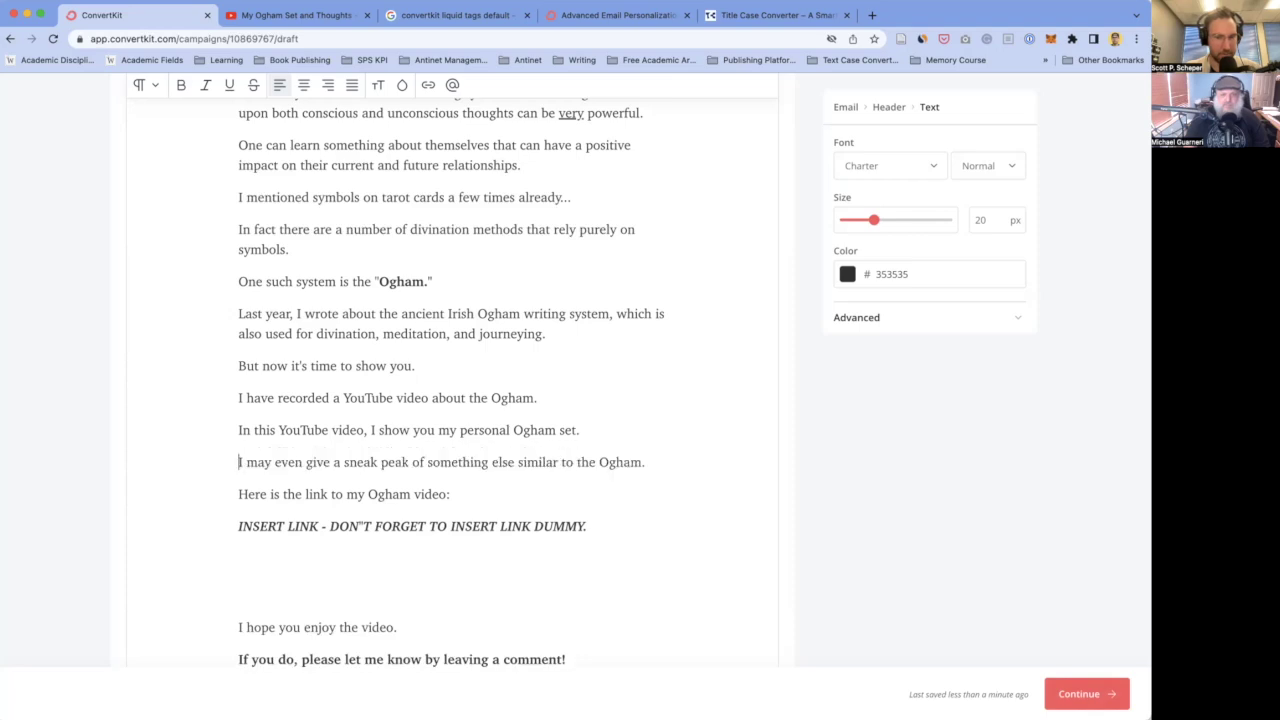
double_click(258, 462)
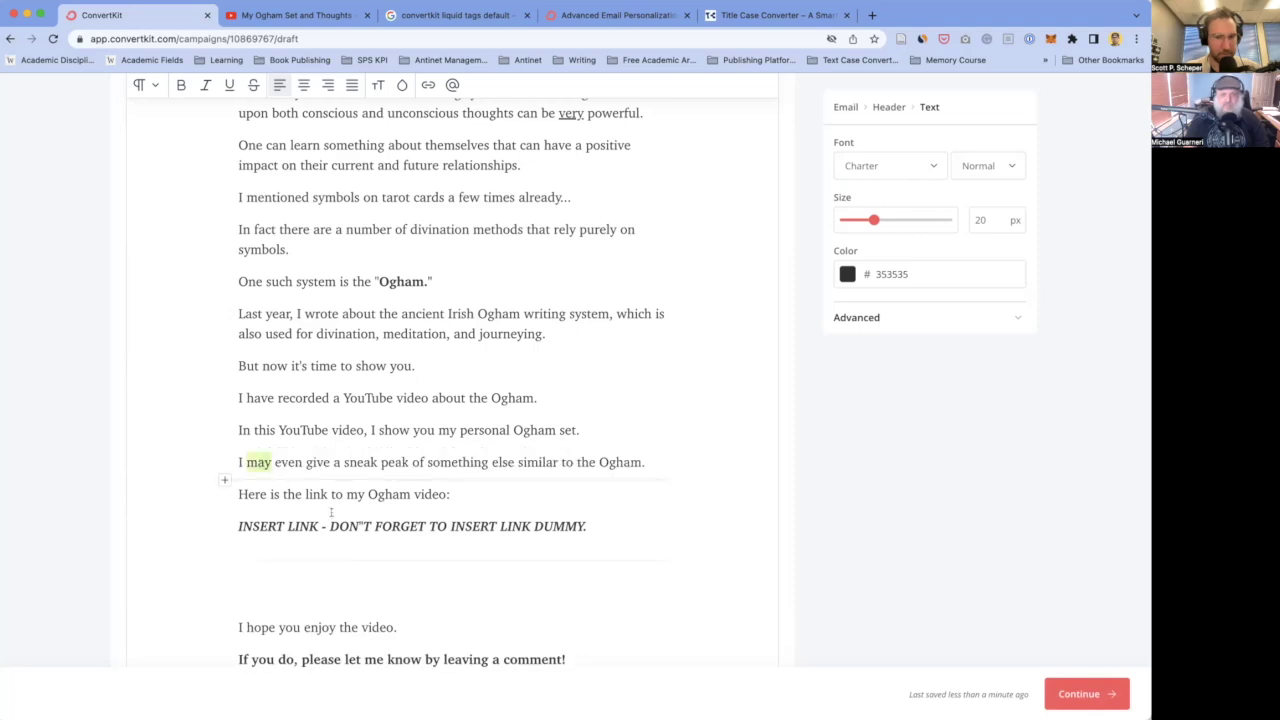
key("BackSpace")
key("BackSpace")
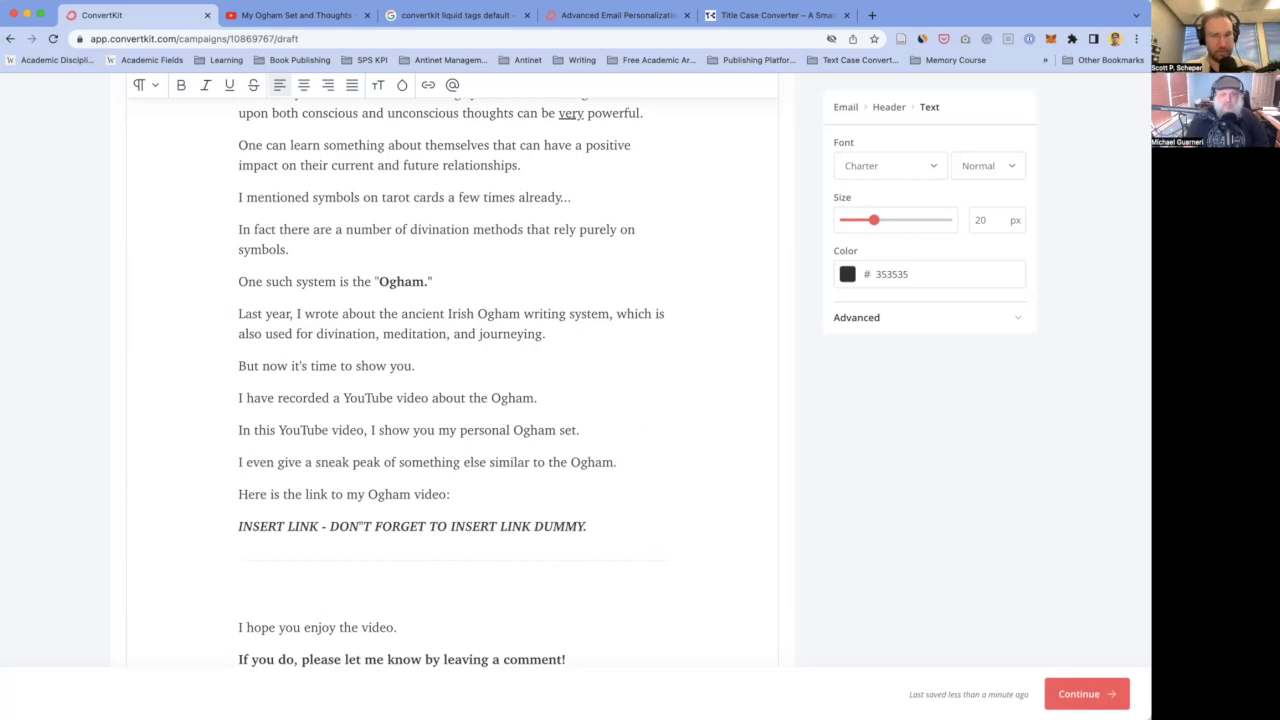
- Insert a blank paragraph below the 'I even give a sneak peak' sentence
key("Return")
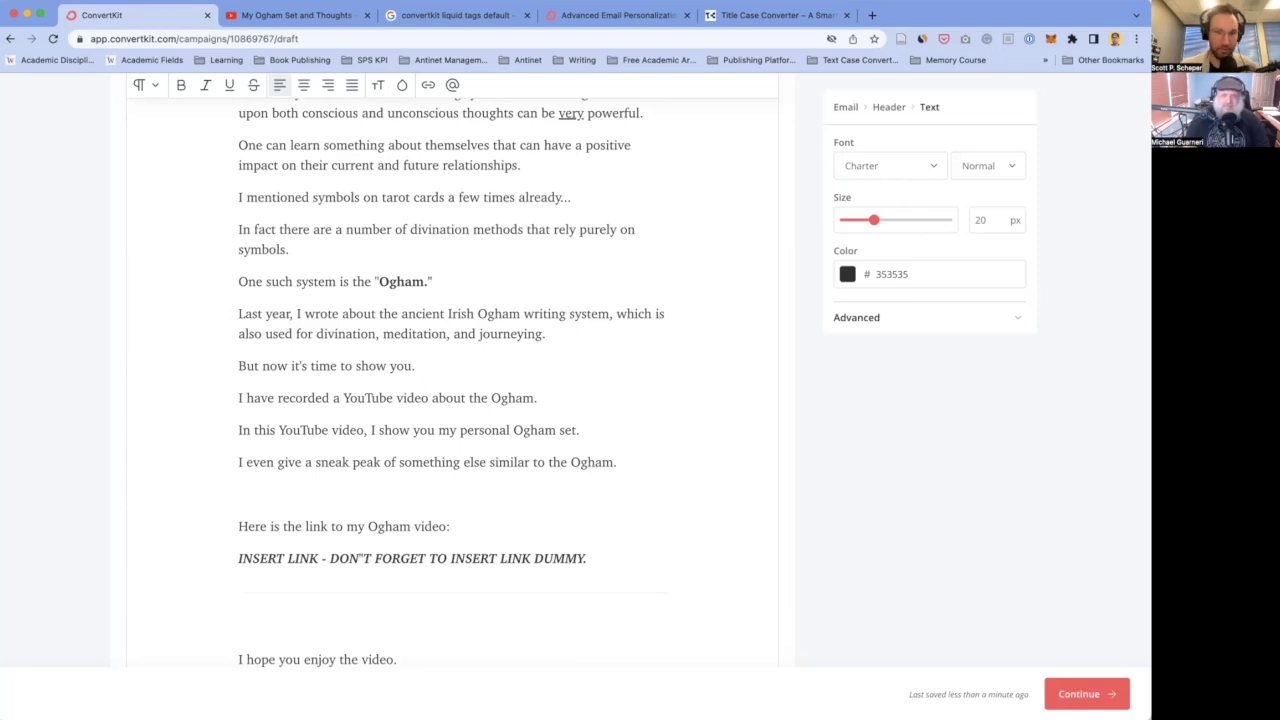
scroll(338, 420, "up", 8)
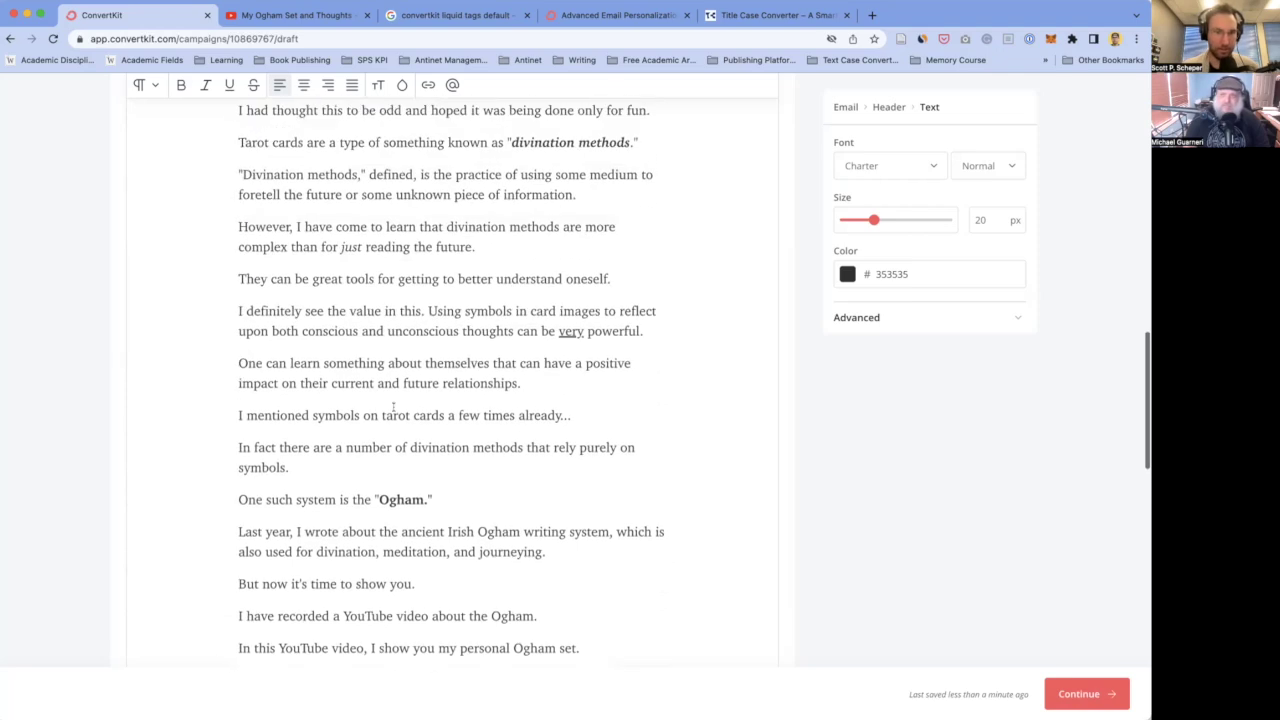
scroll(338, 431, "down", 6)
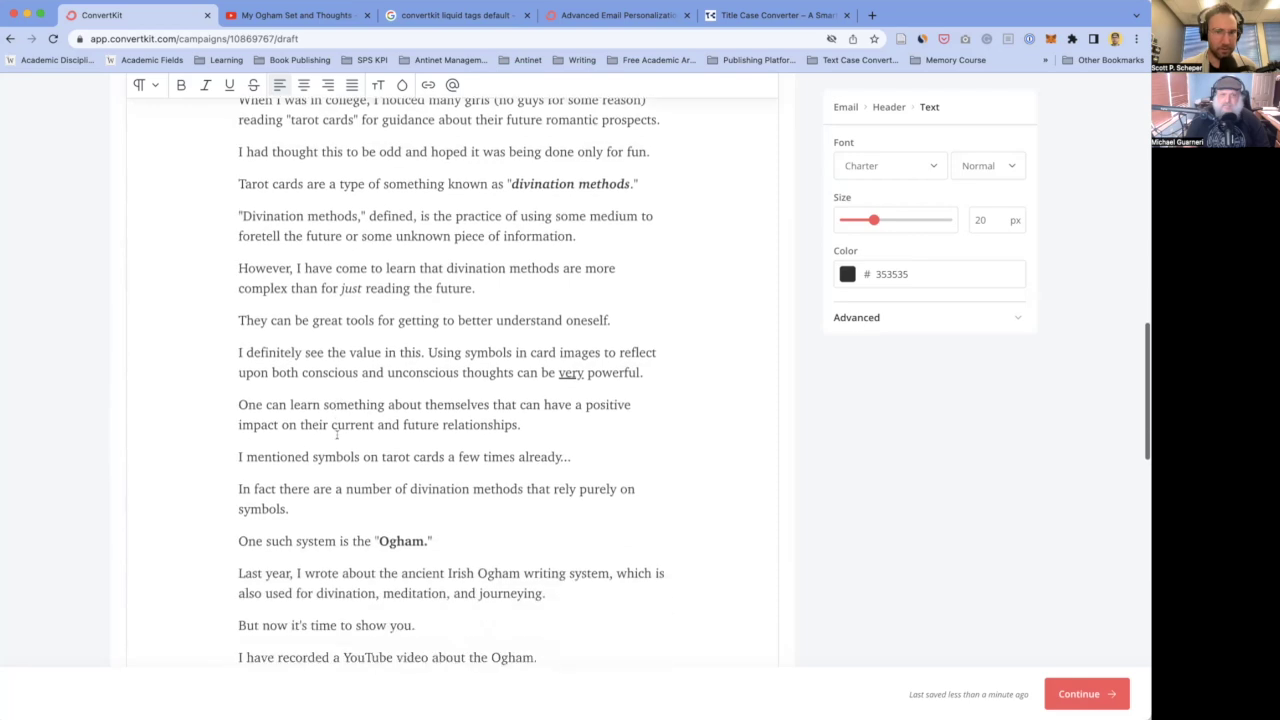
scroll(336, 434, "down", 1)
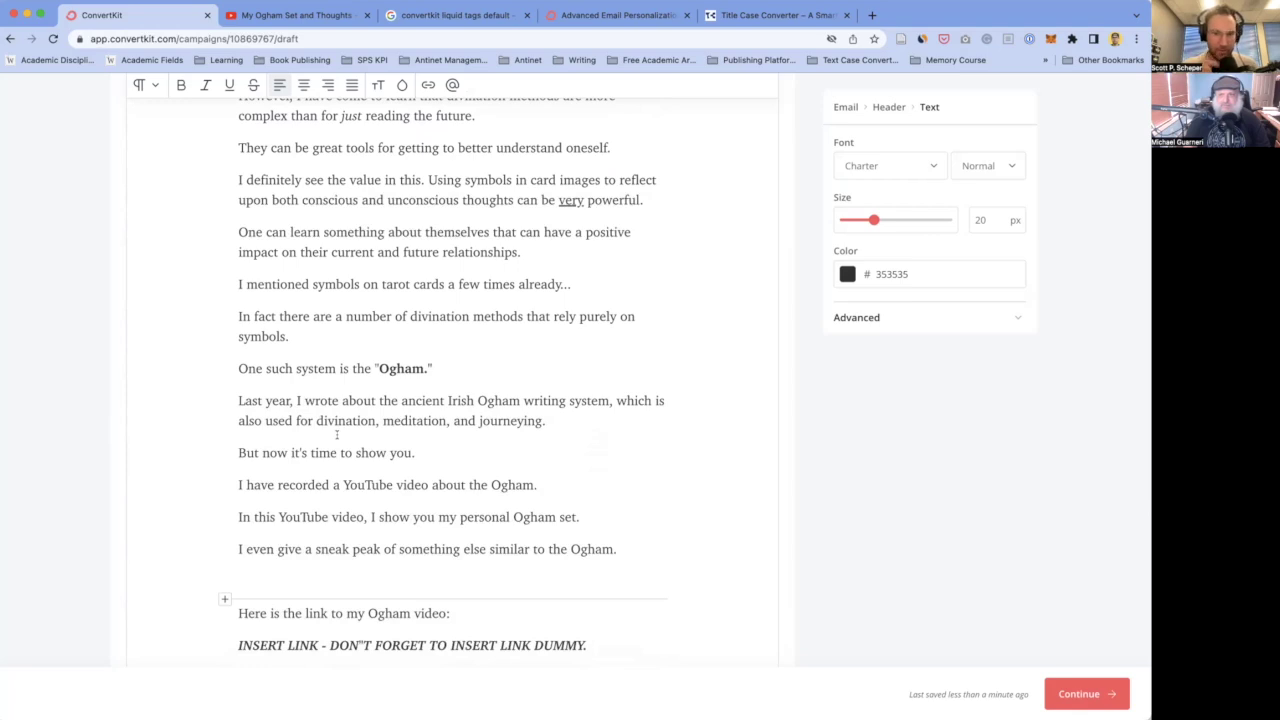
scroll(417, 400, "up", 1)
scroll(412, 410, "down", 2)
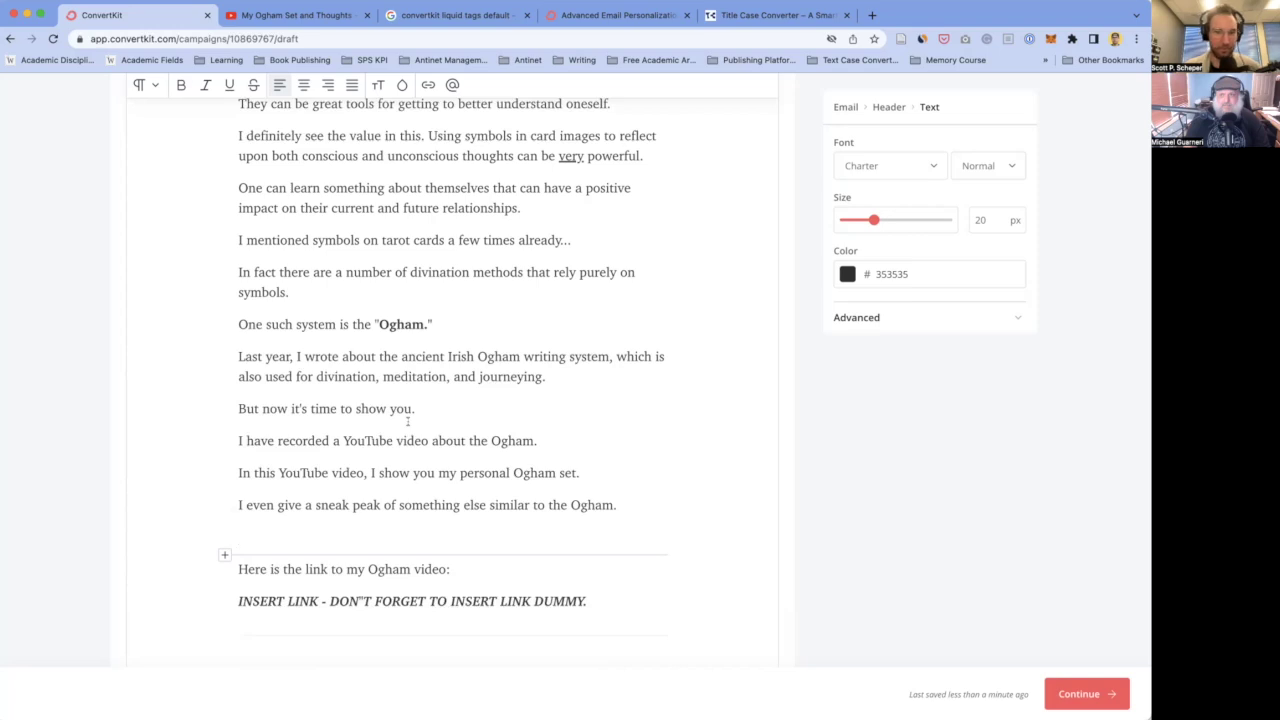
key("Left")
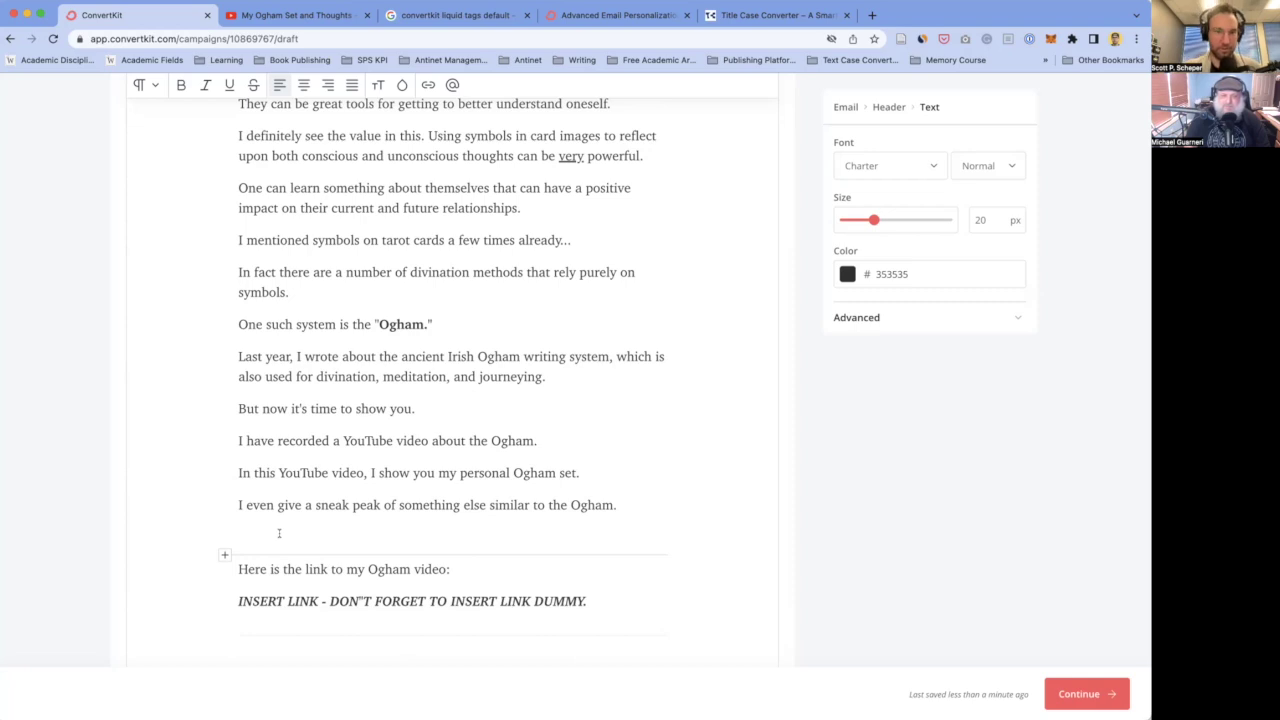
- On the empty line before the link, type 'Here's why it's important to understand the system of Ogham:'
left_click(284, 472)
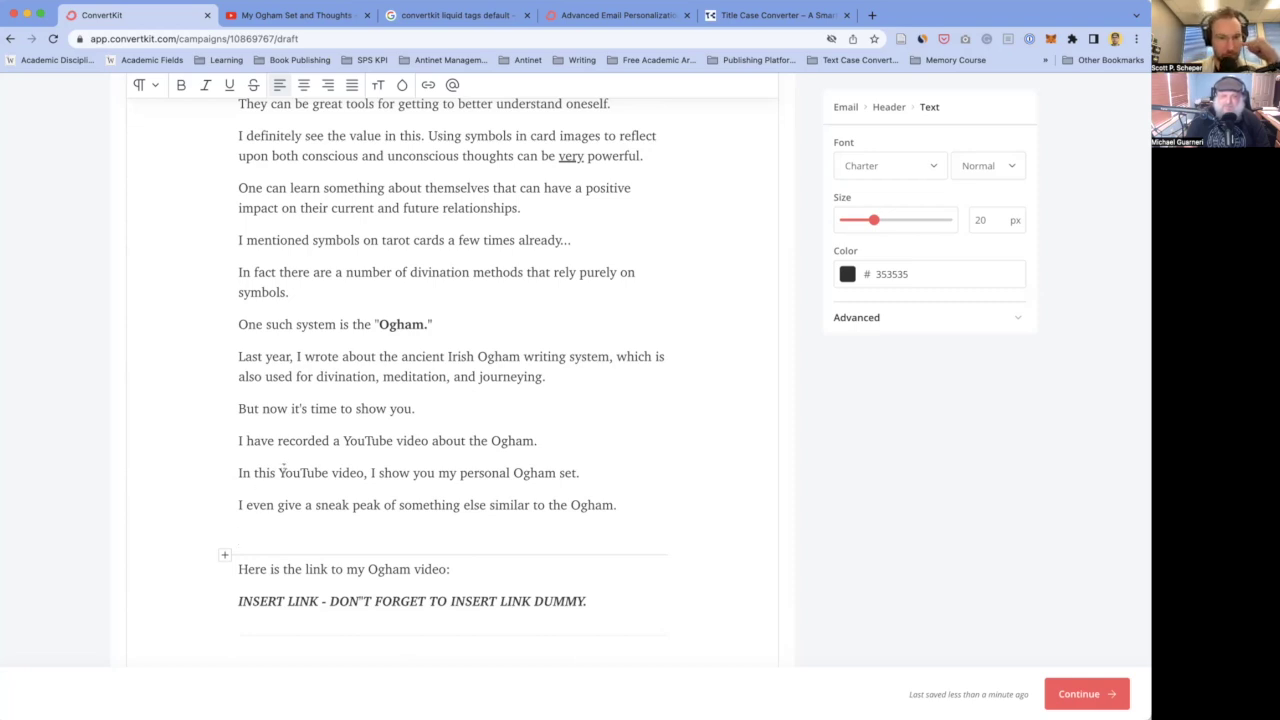
left_click(292, 505)
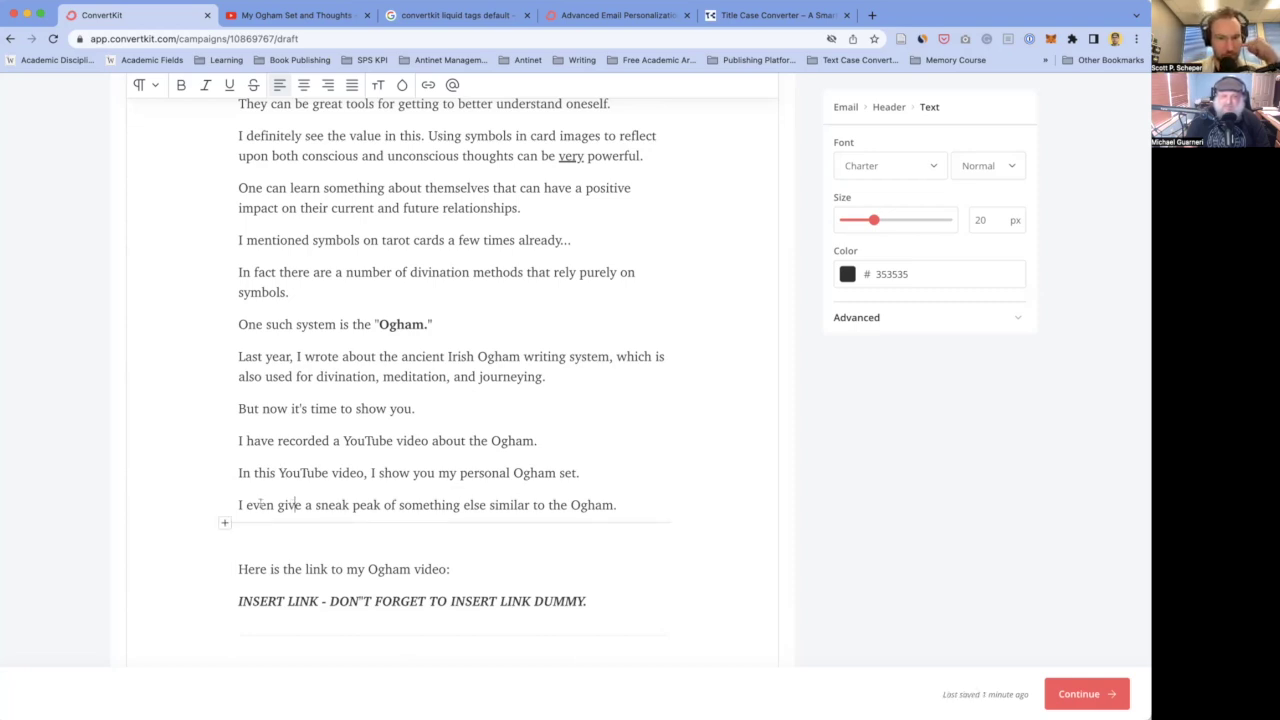
left_click(240, 535)
type("Here's why ")
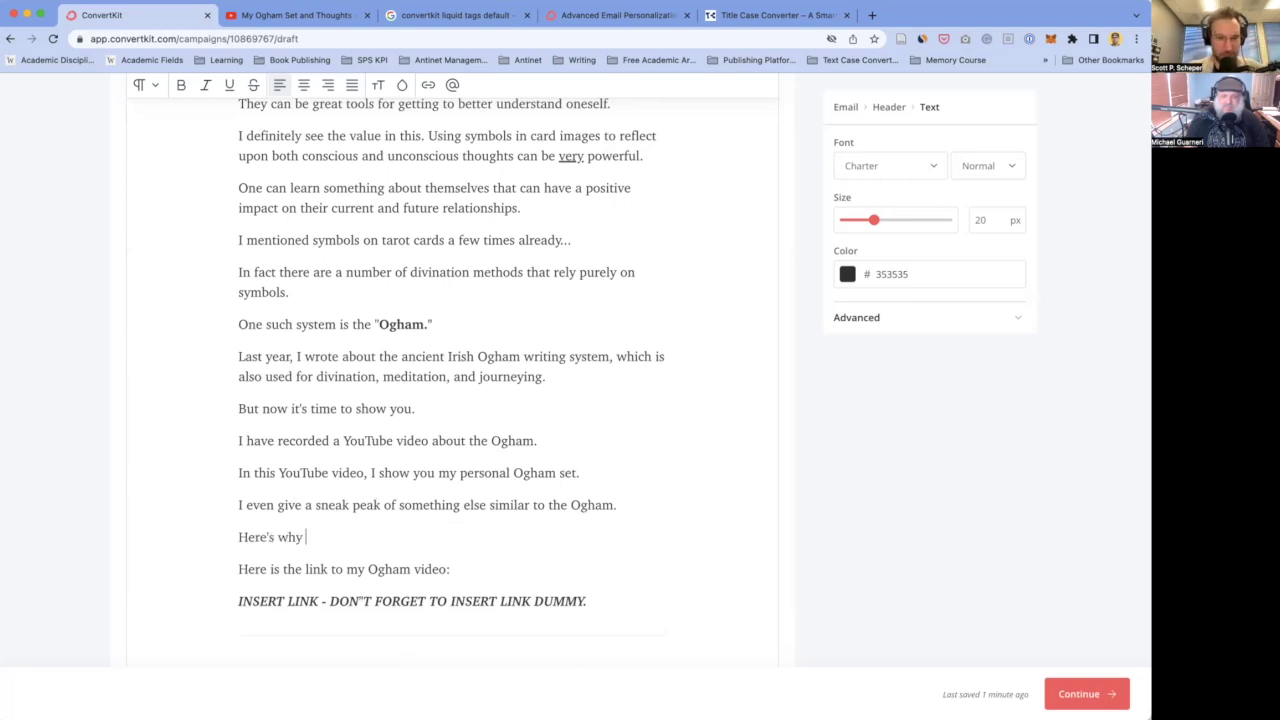
type("it's important ")
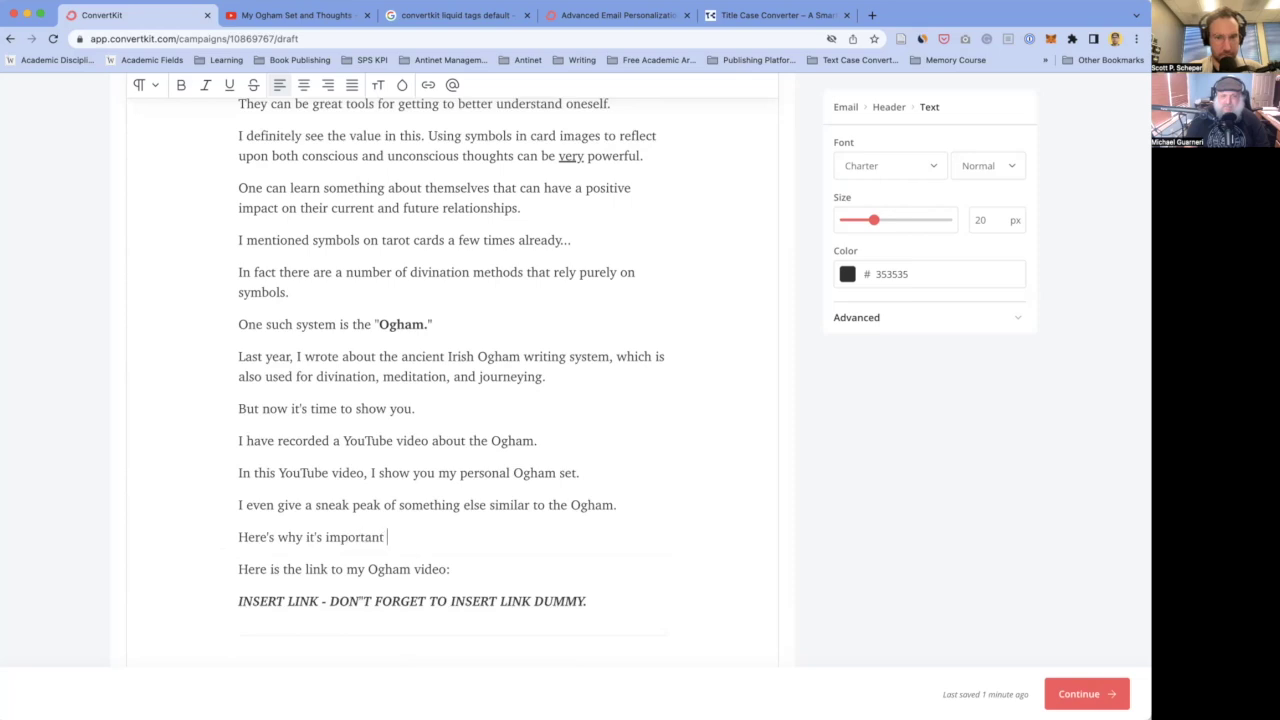
type("to understand the")
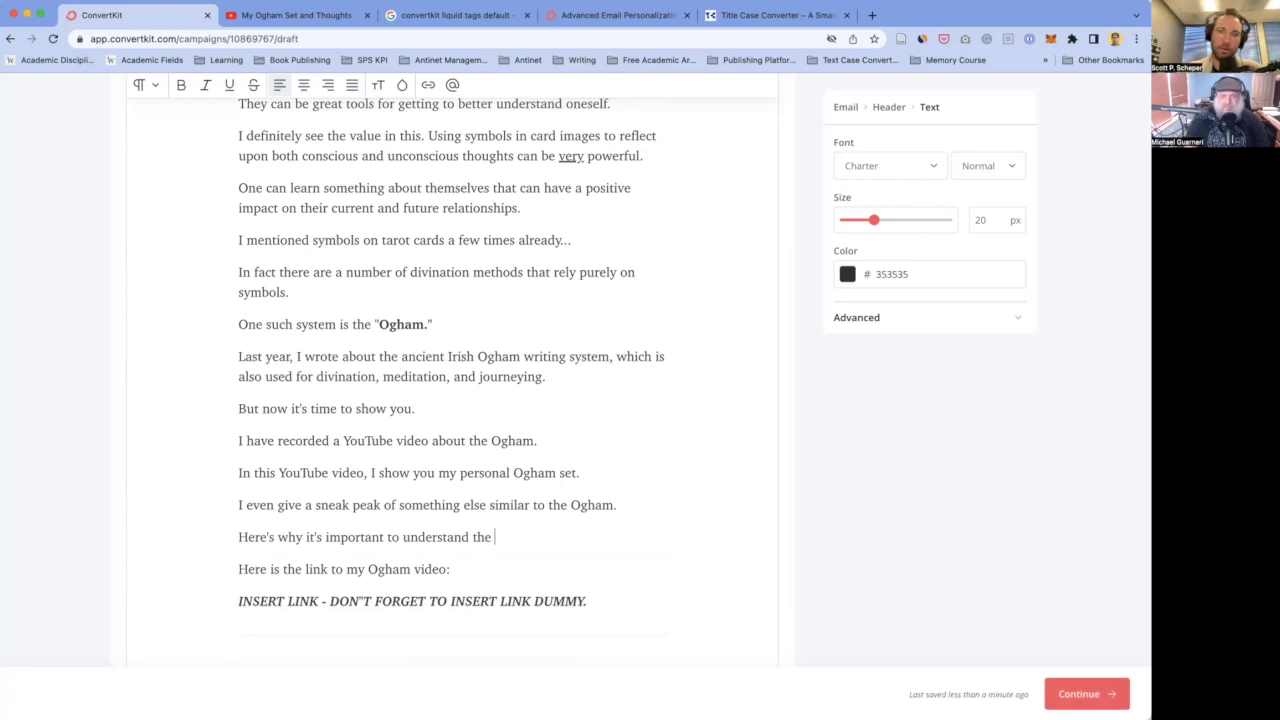
type("p")
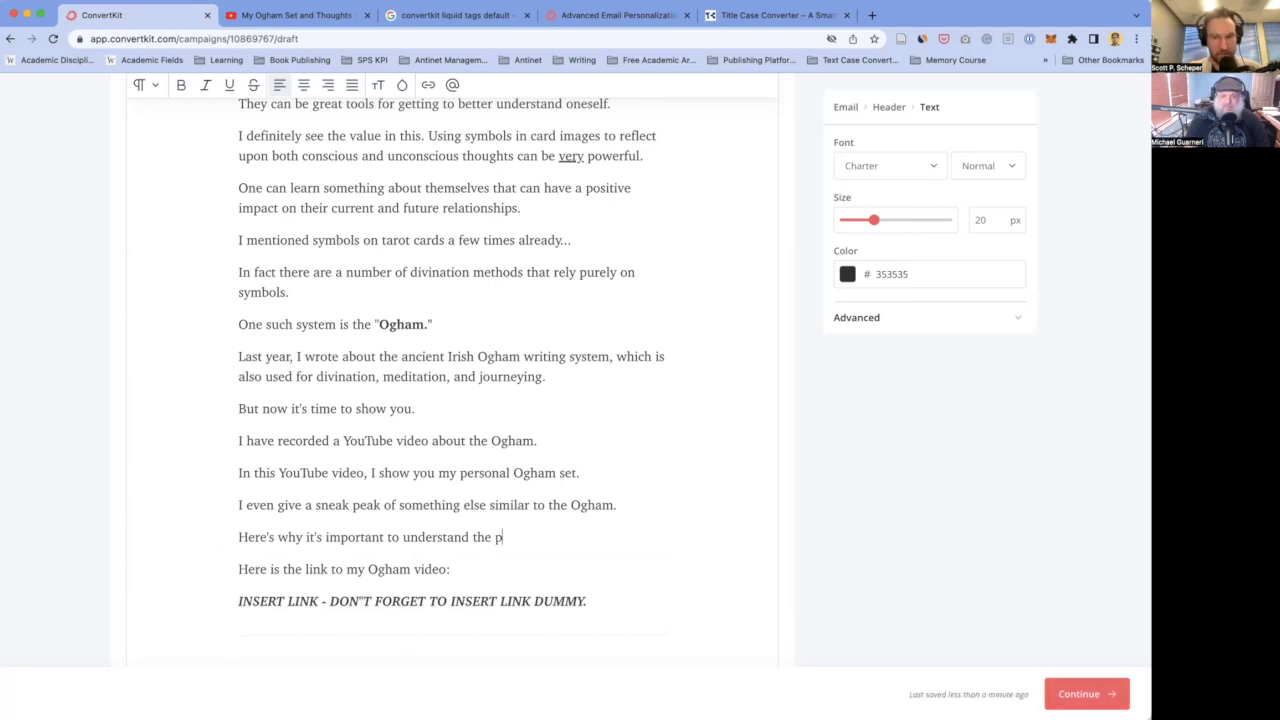
type("r")
type("inc")
key("BackSpace")
key("BackSpace")
key("BackSpace")
key("BackSpace")
key("BackSpace")
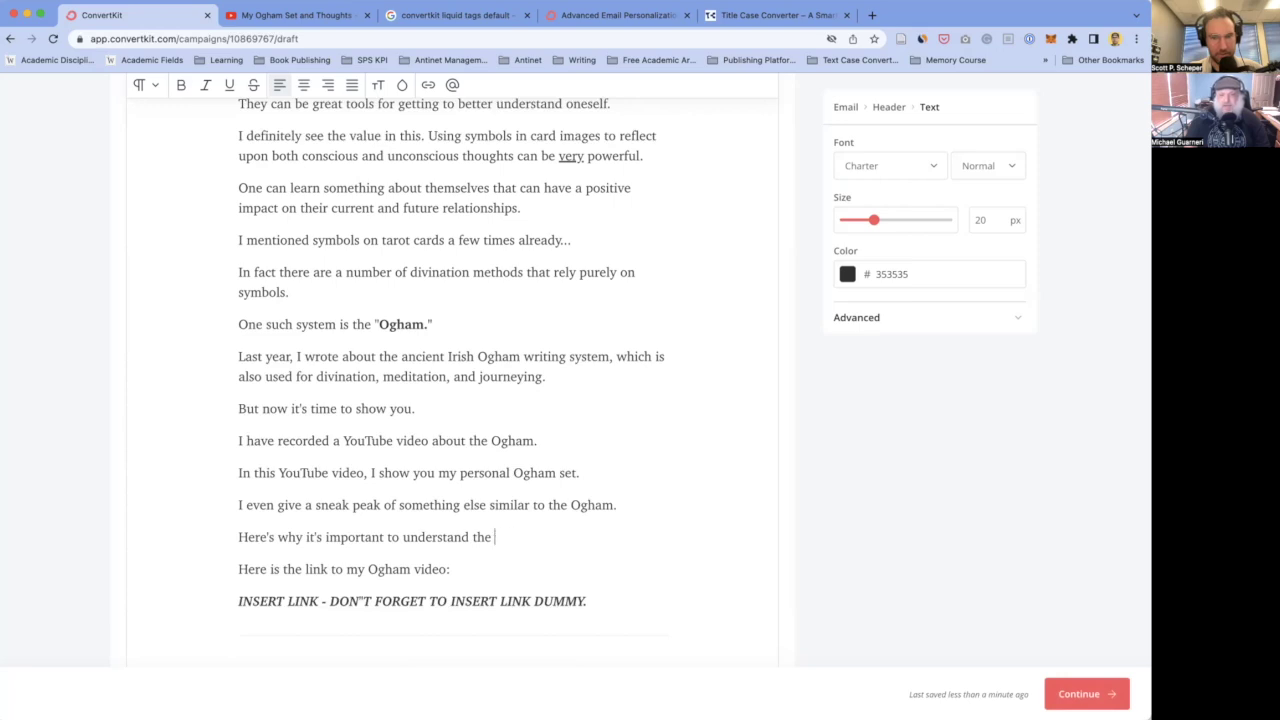
key("BackSpace")
key("BackSpace")
key("BackSpace")
key("BackSpace")
type("the system of Oh")
key("BackSpace")
type("gham")
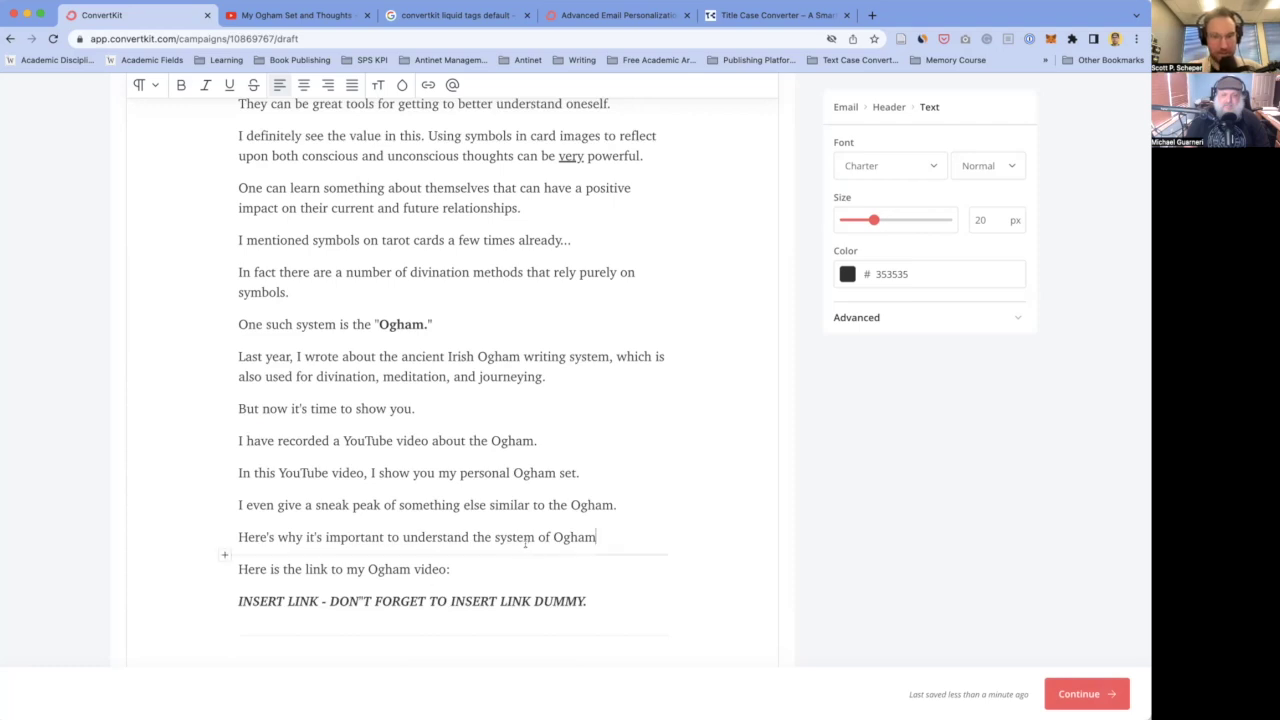
type(":")
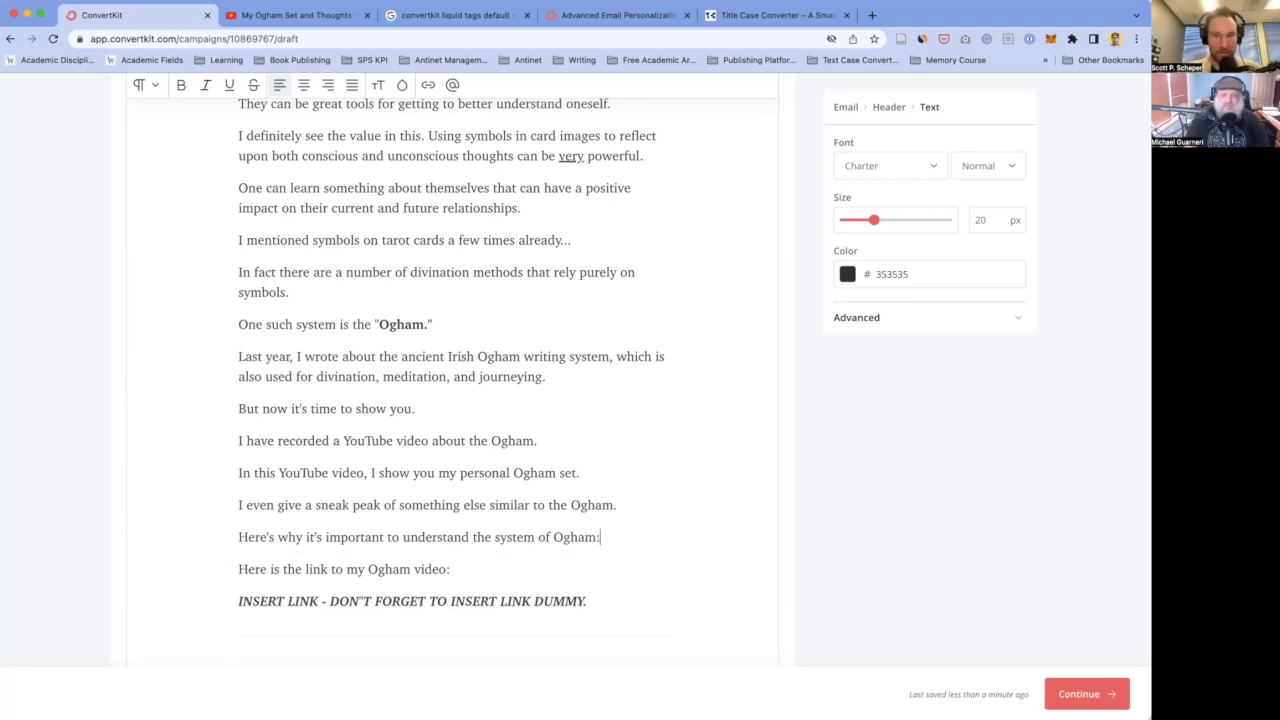
- Make the subheading bold and underlined, then start a paragraph 'Ogham, in my opinion, is a non-b.s.'
key("super+shift+Left")
key("super+b")
key("super+u")
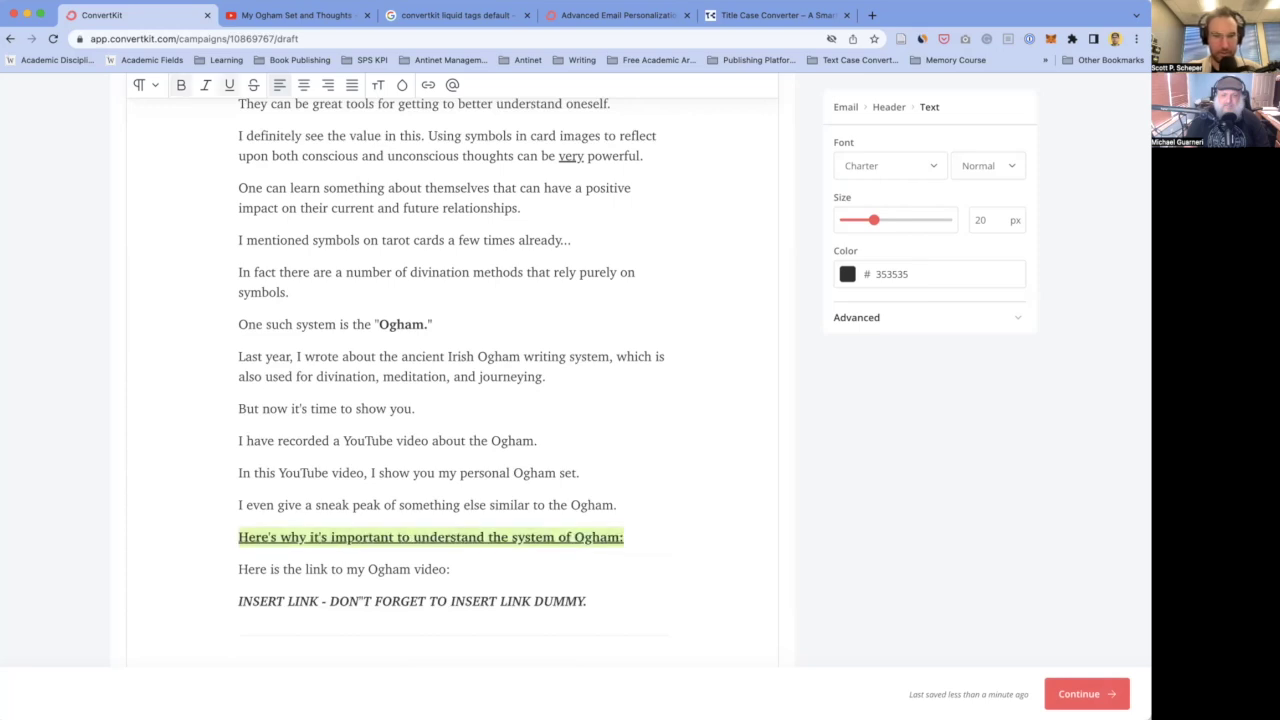
key("Right")
key("Return")
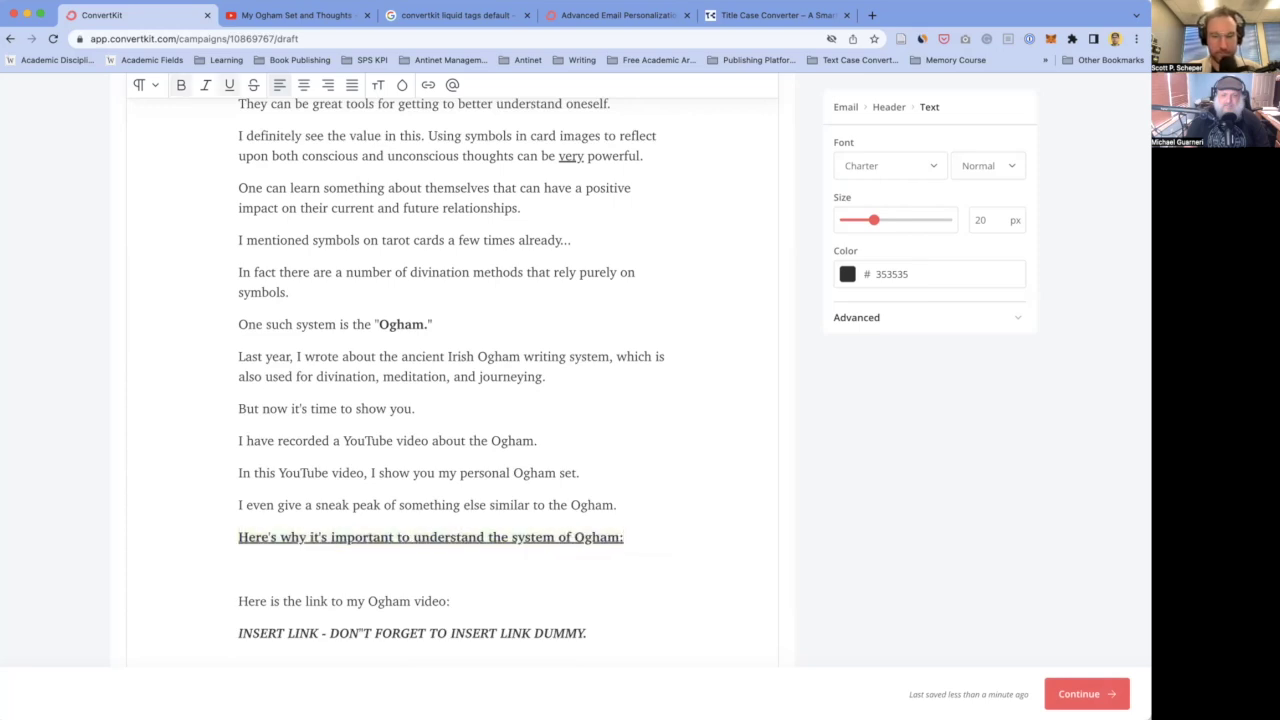
type("f")
key("BackSpace")
type("O")
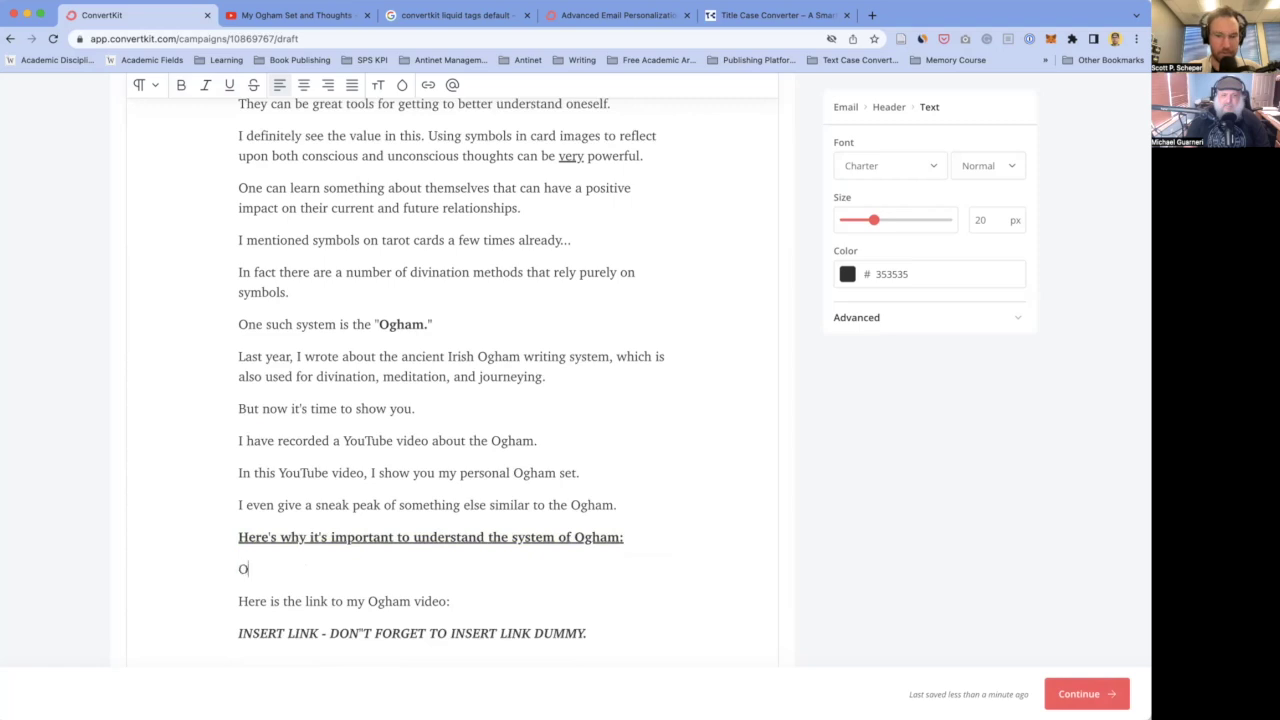
type("gham, in m")
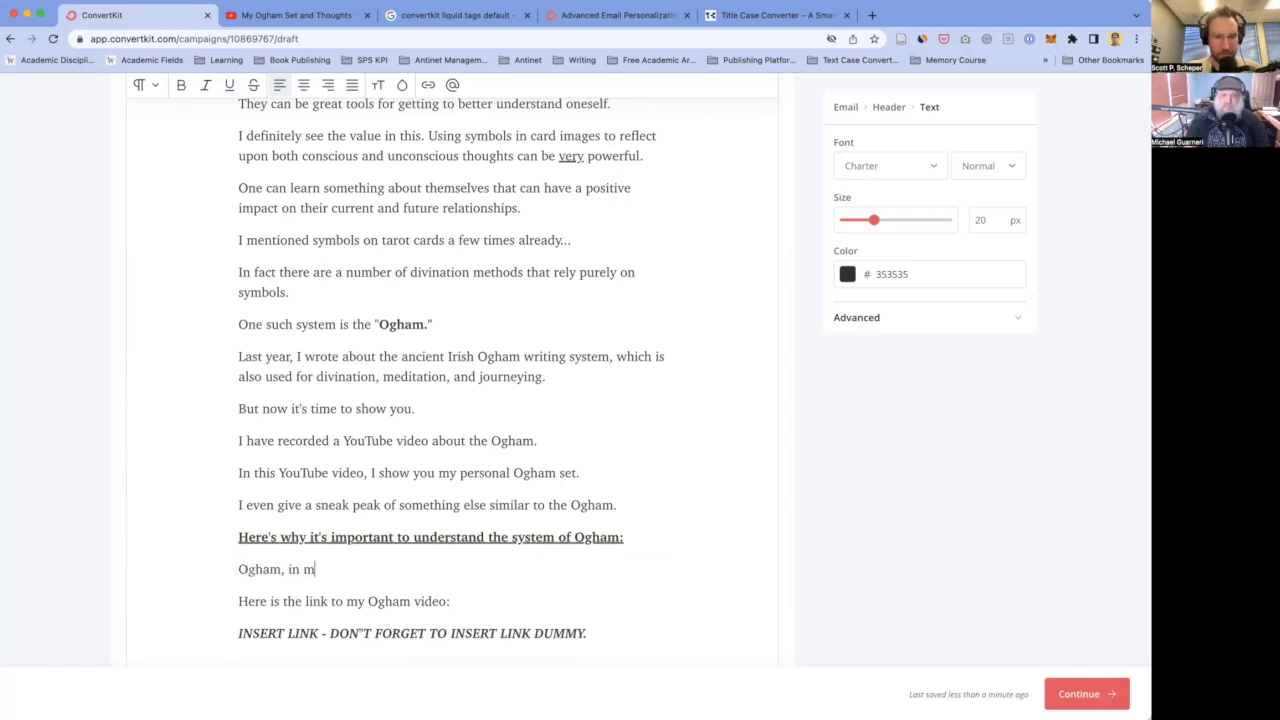
type("y opinion, is a non-b.s.")
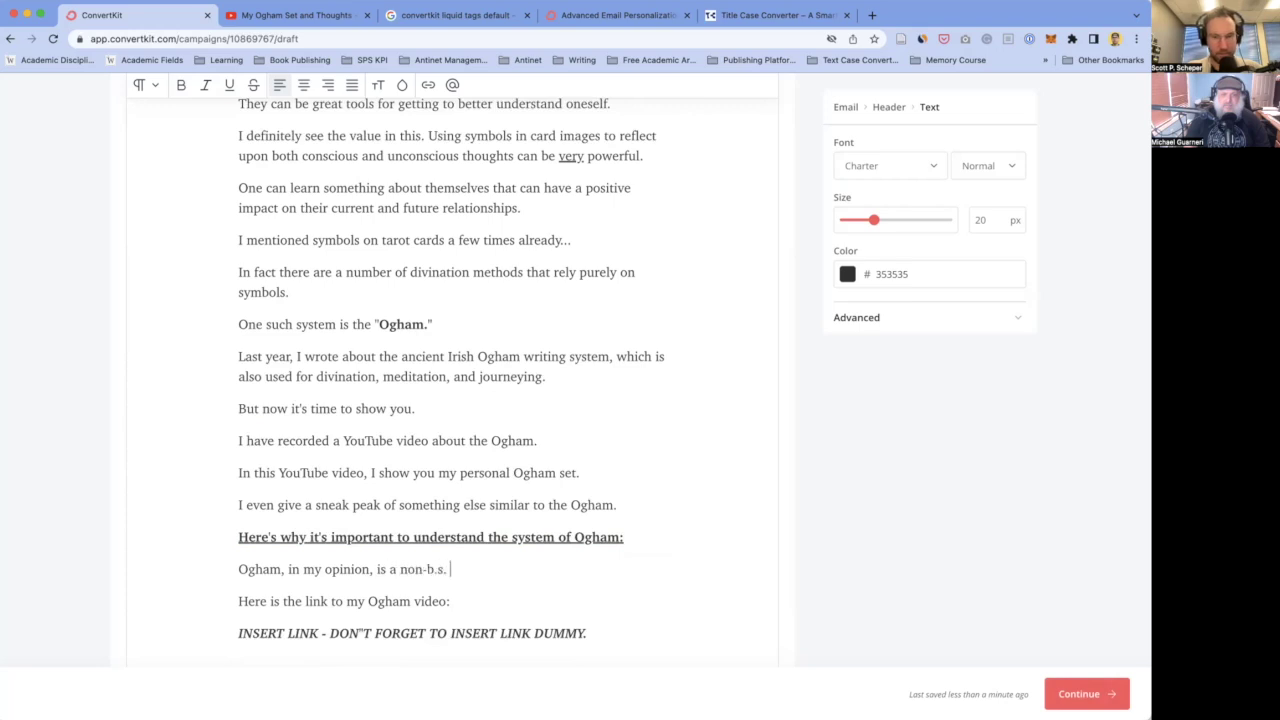
- Replace the draft line with a Tarot cards sentence: 'one of the biggest crocks of crap out there.'
scroll(452, 531, "down", 1)
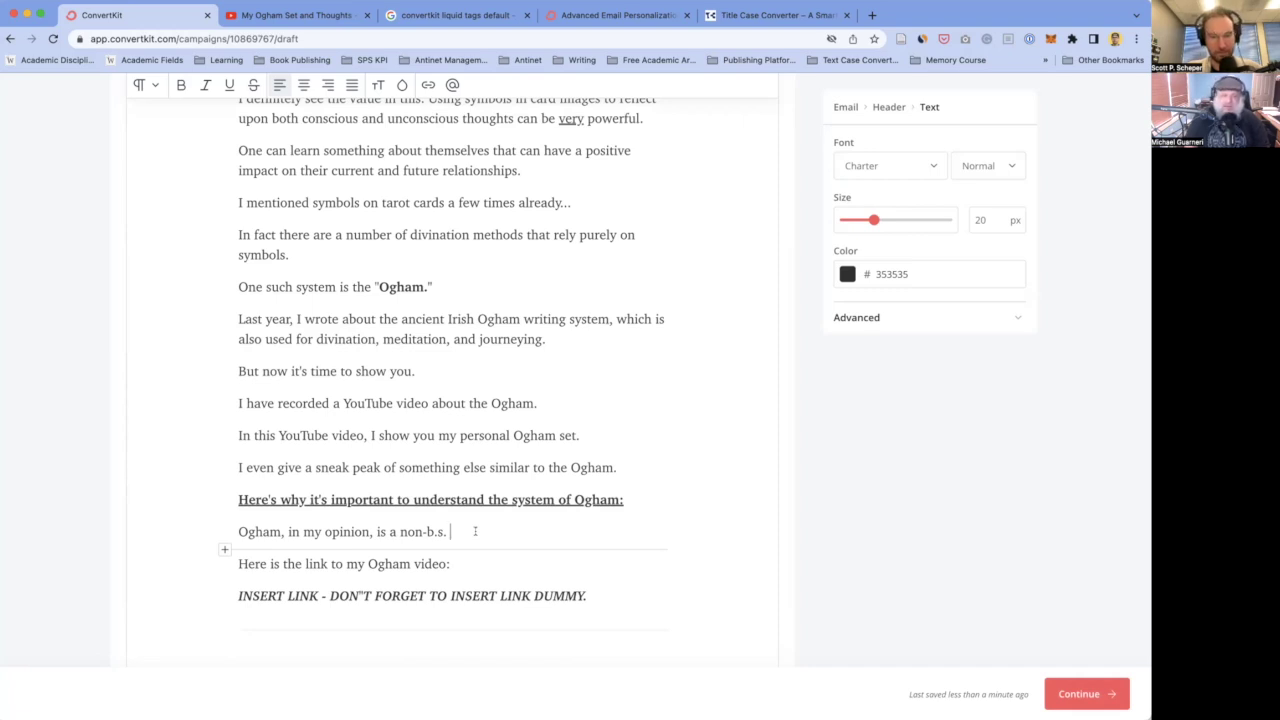
triple_click(475, 531)
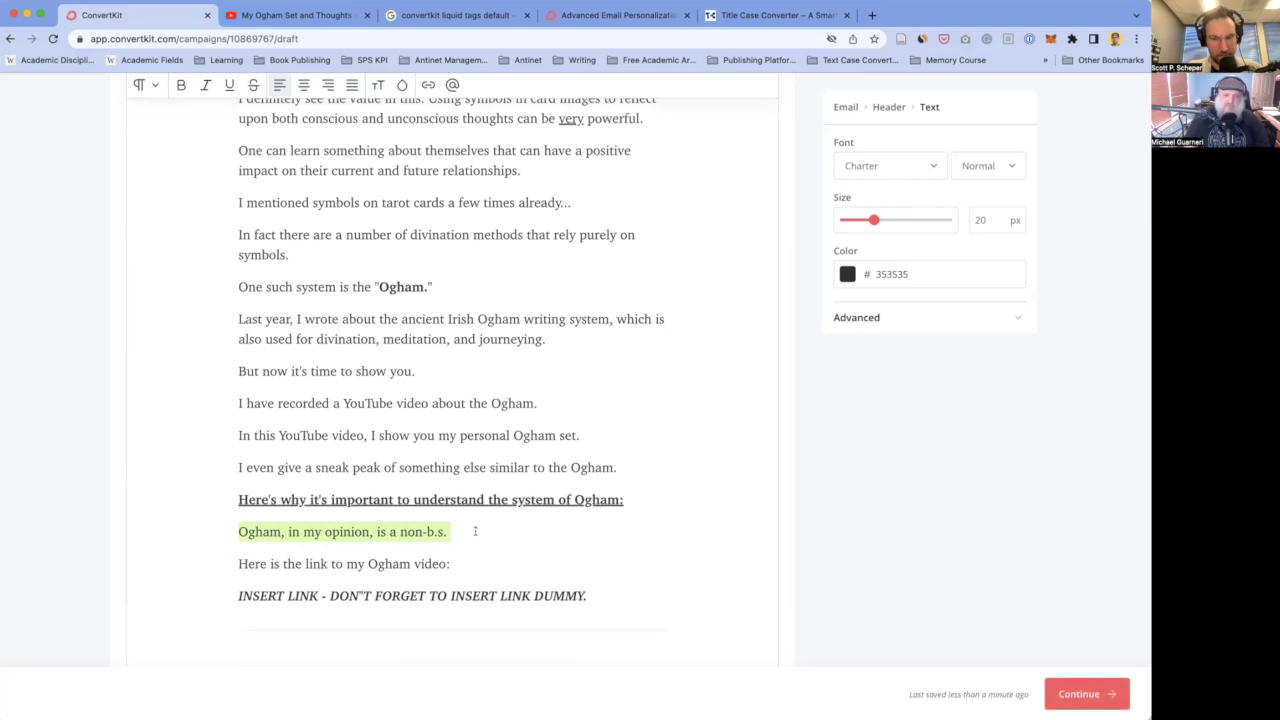
type("In")
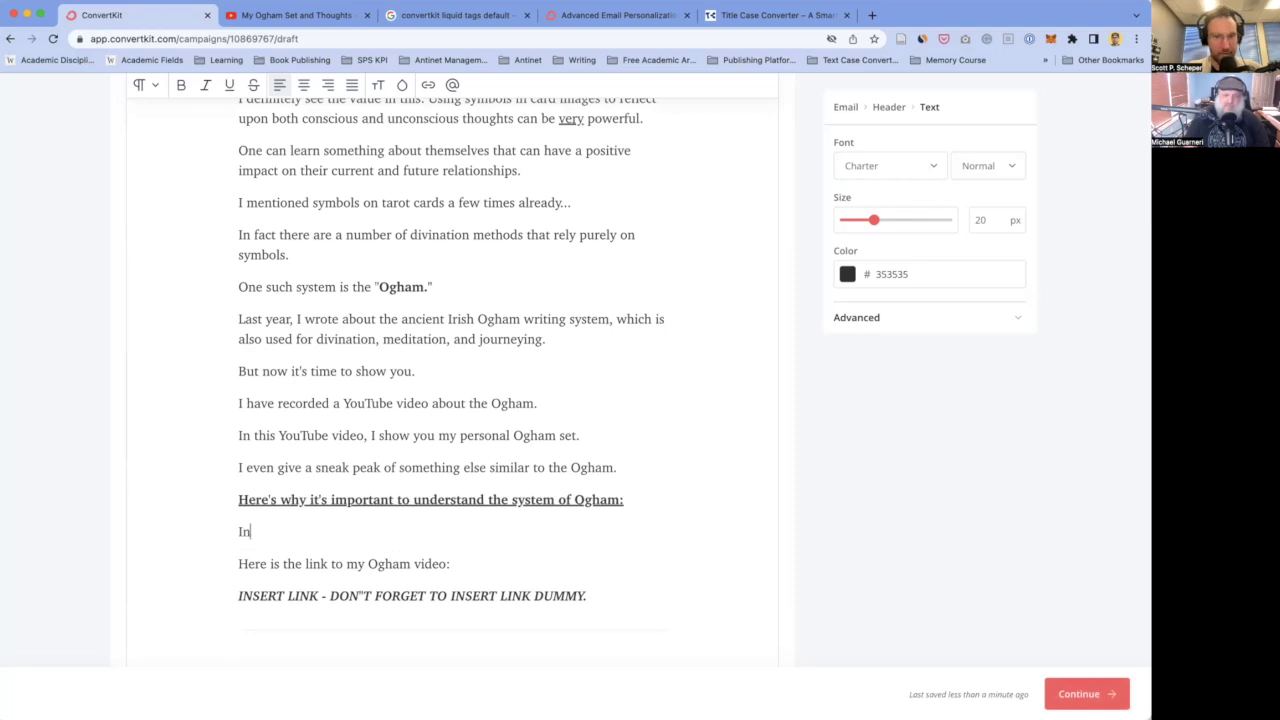
type(" my opinion,")
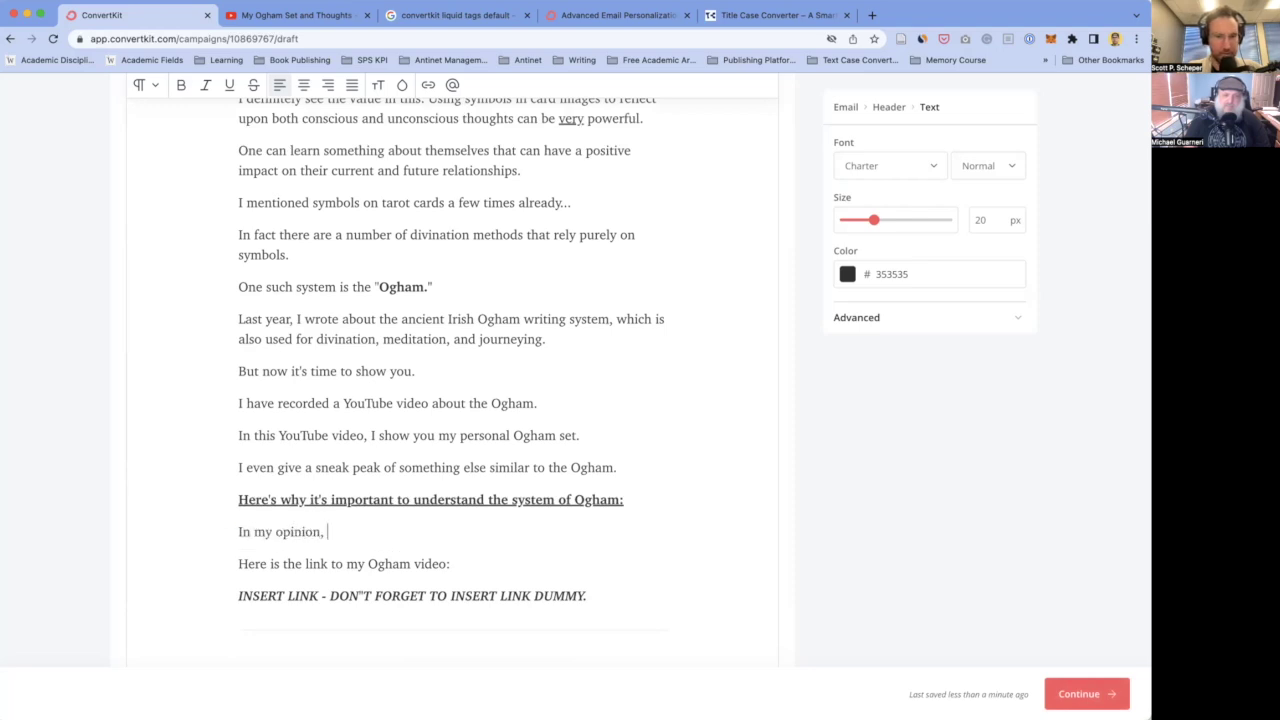
type(" Tarot")
type("cards is t")
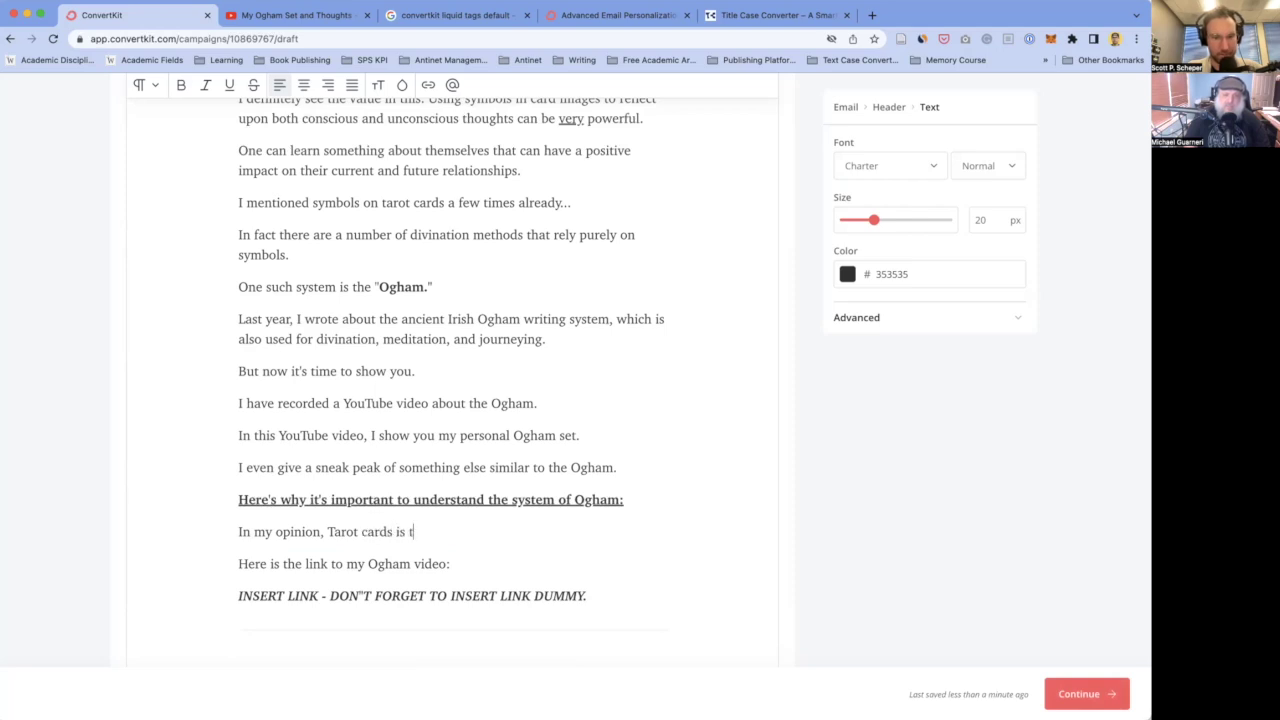
key("BackSpace")
type("one of the biggest")
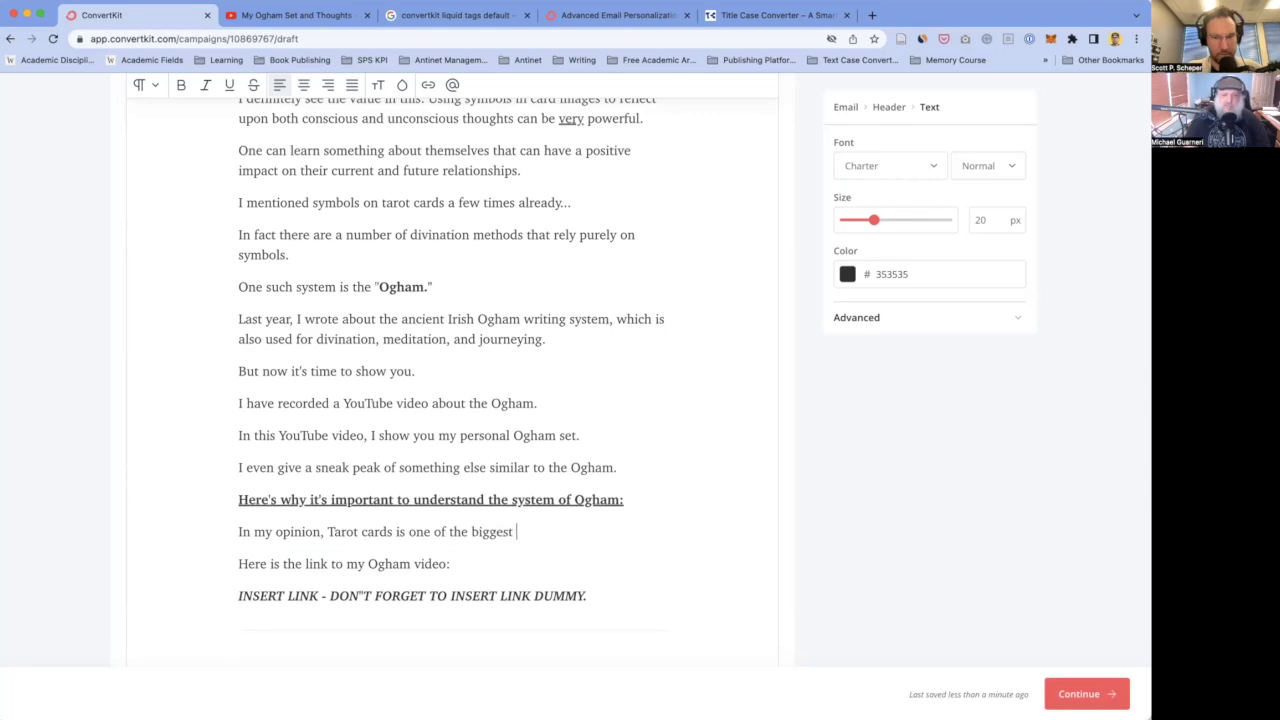
type(" crocks of crap ")
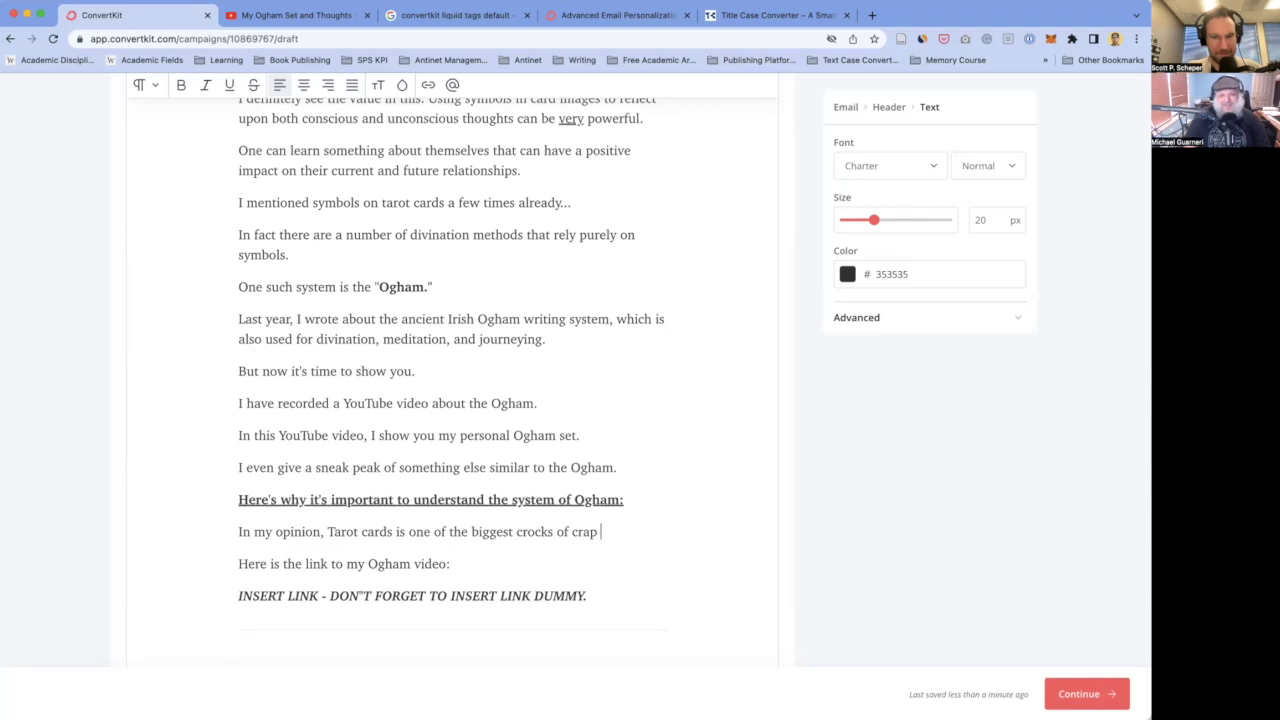
type("out there.")
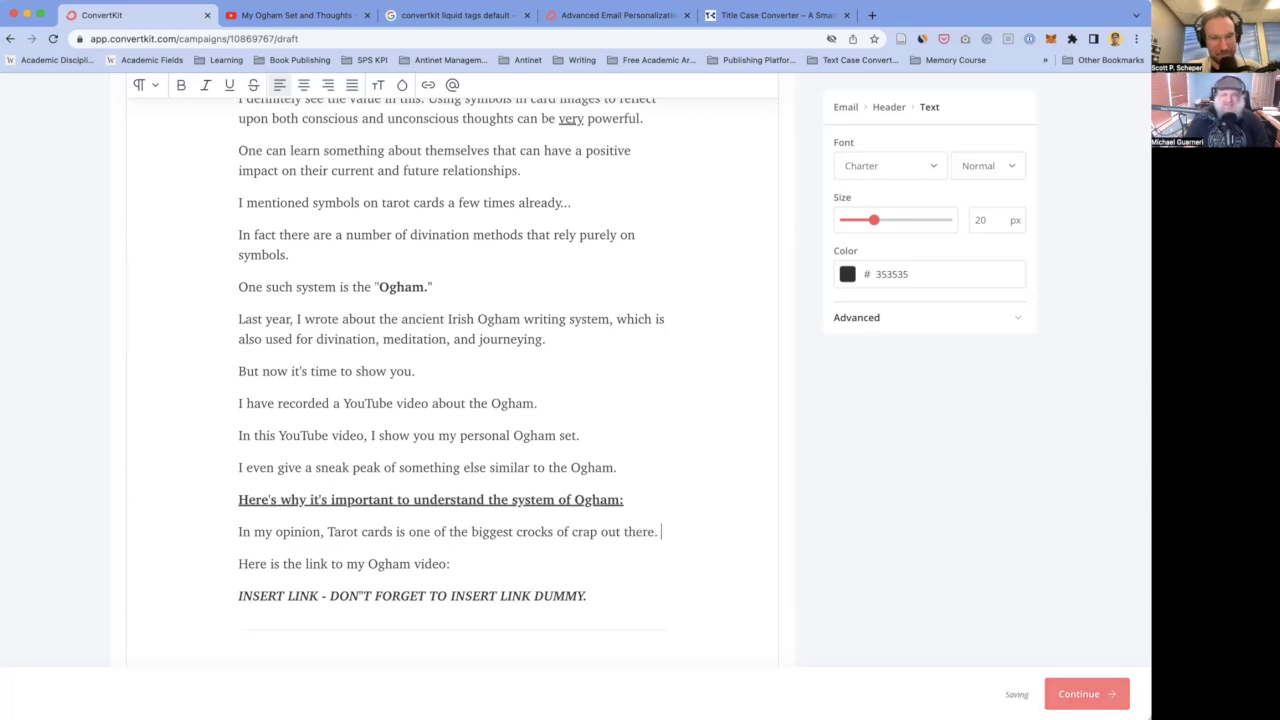
- Rewrite it to call Ogham a vehicle into conscious and unconscious thoughts, then start 'It's a system that is hundreds—'
key("super+shift+Left")
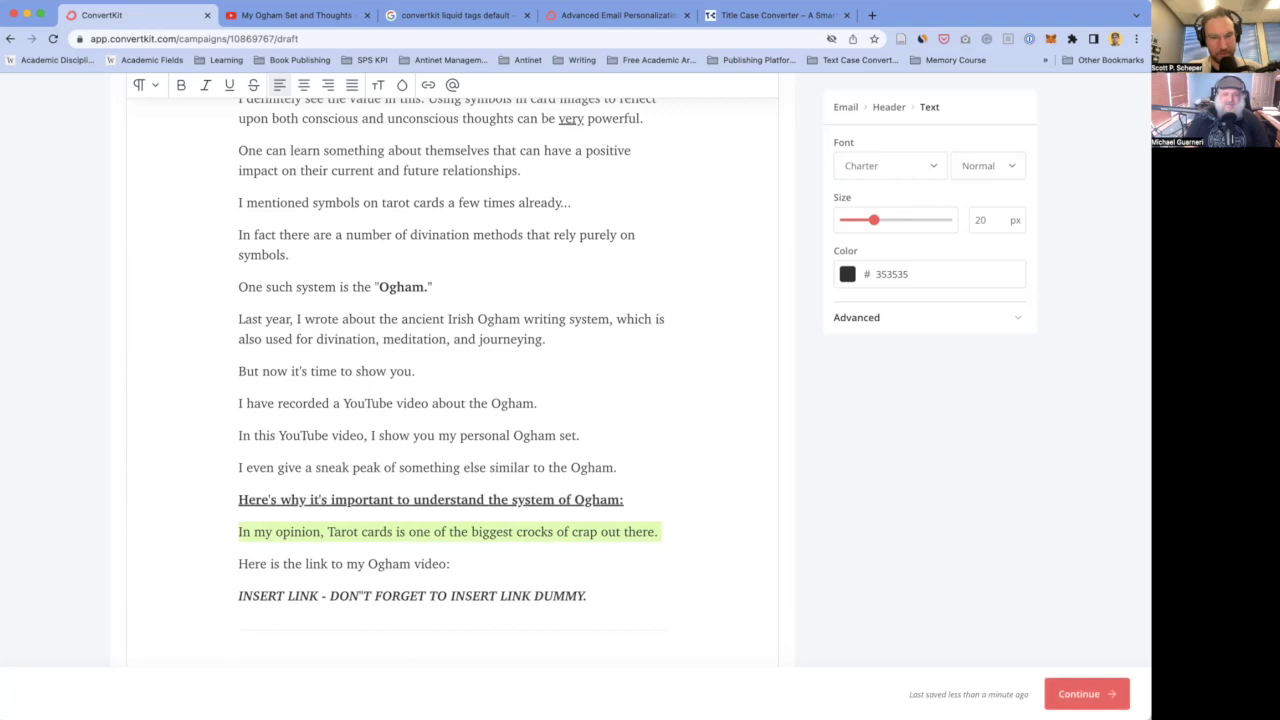
type("Og")
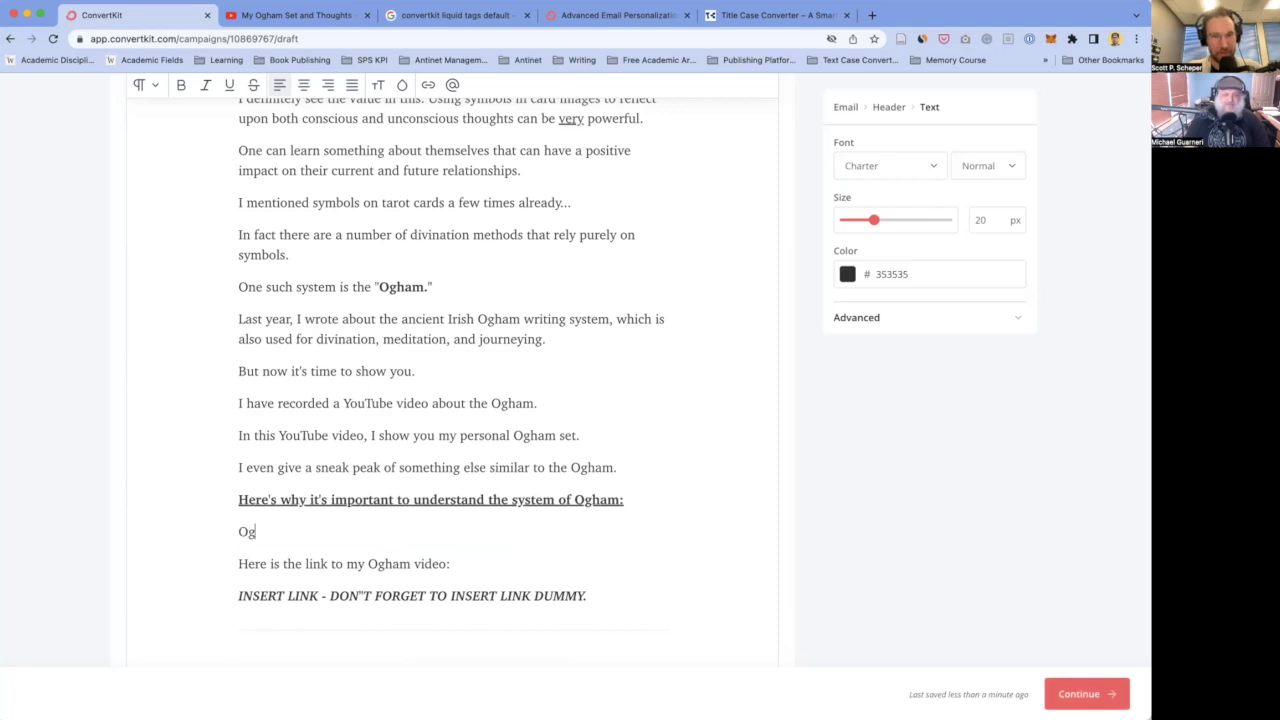
type("ham")
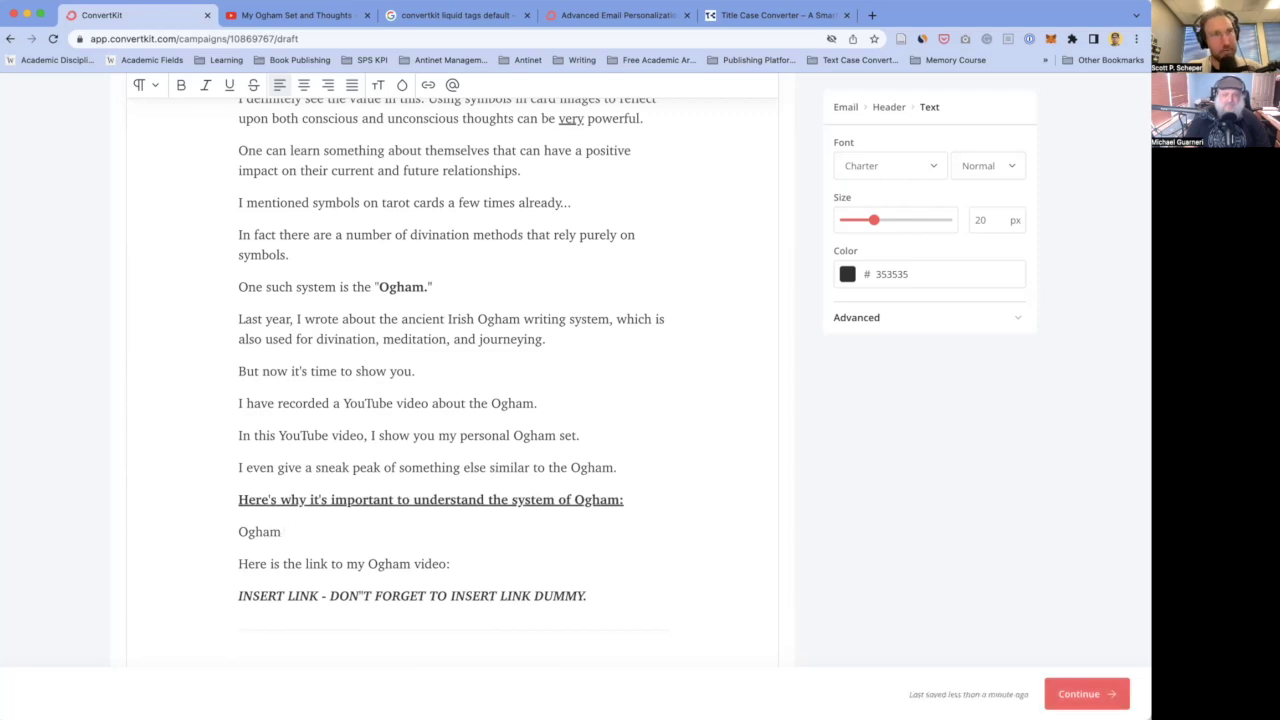
type(" possesses a f")
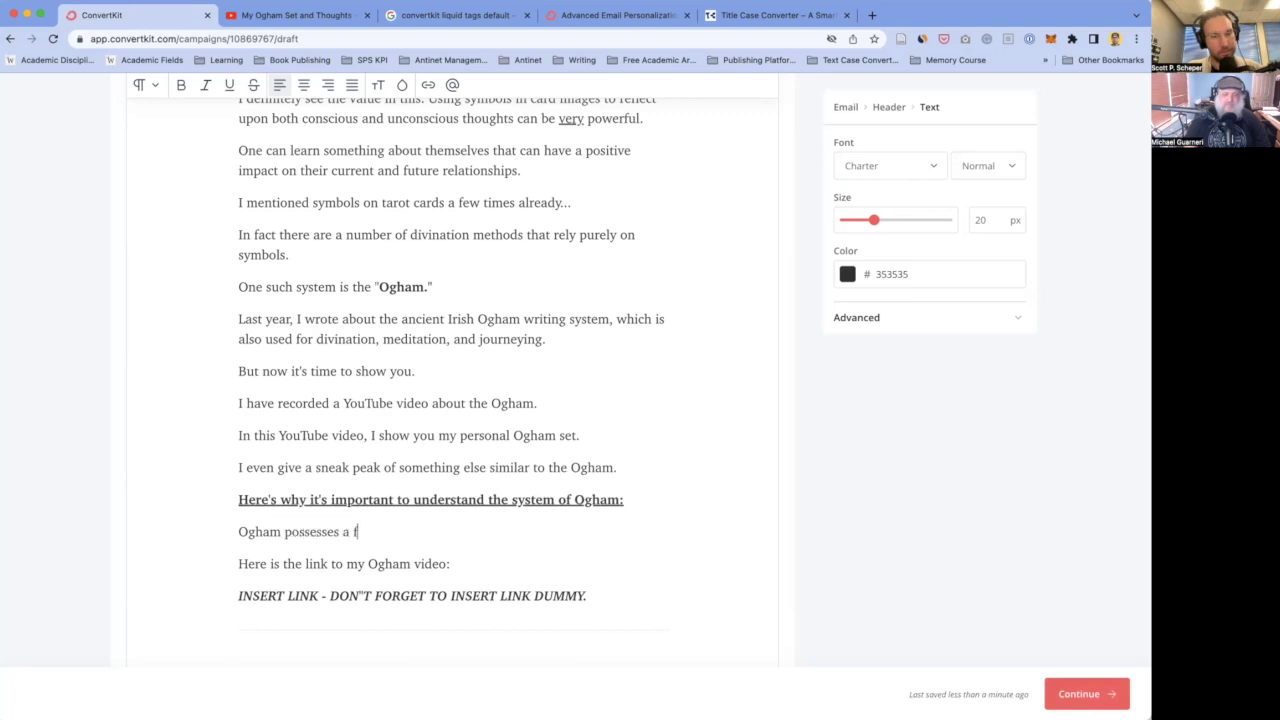
type("g")
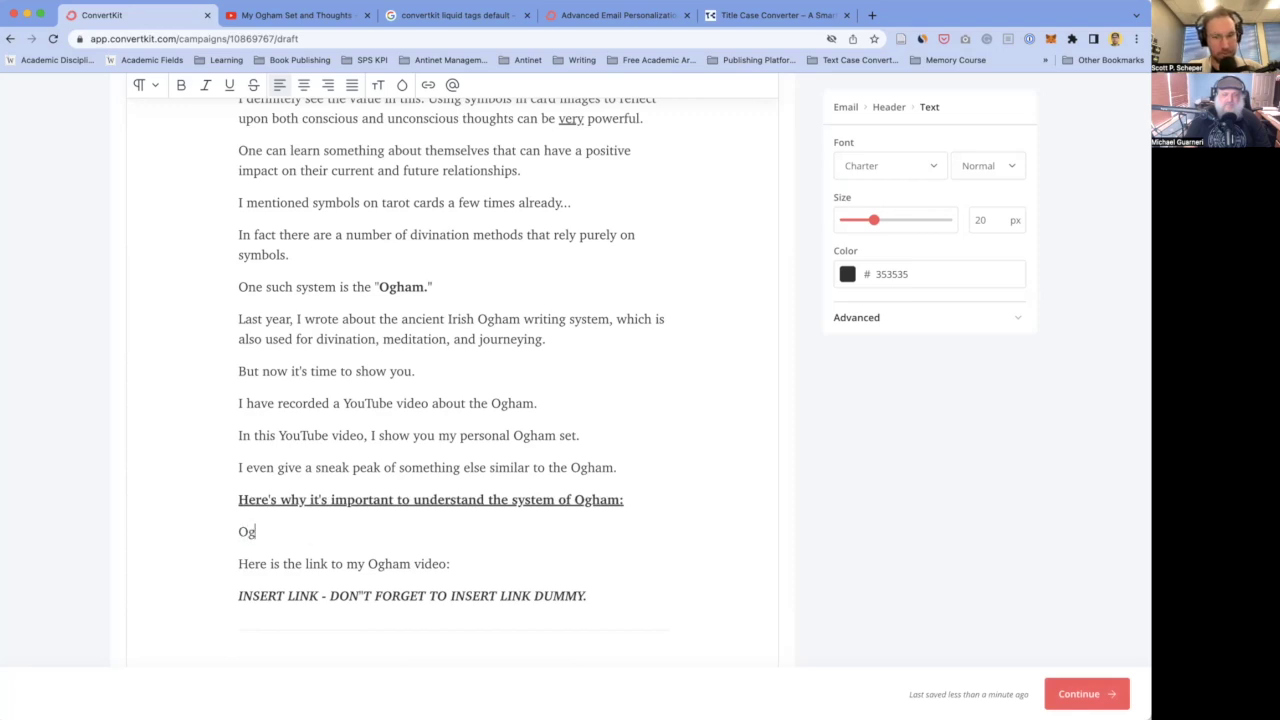
type("ham is a fasntattic veh")
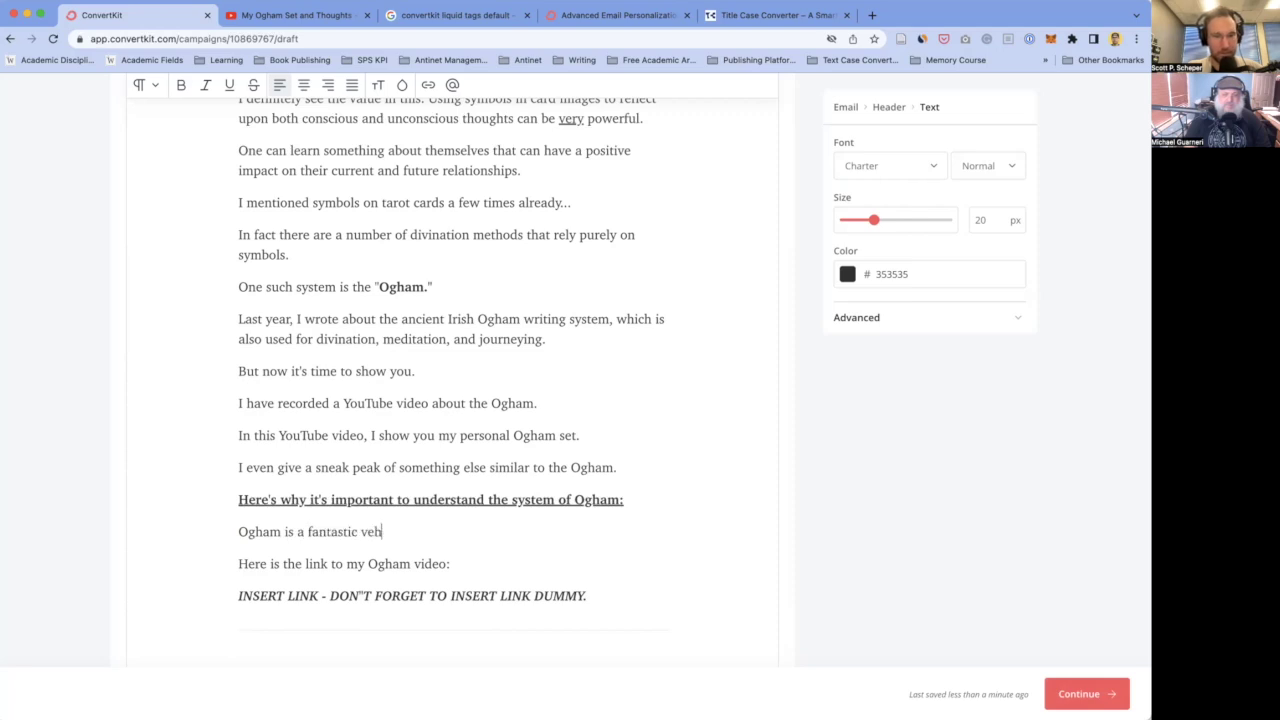
type("icle to get a bl")
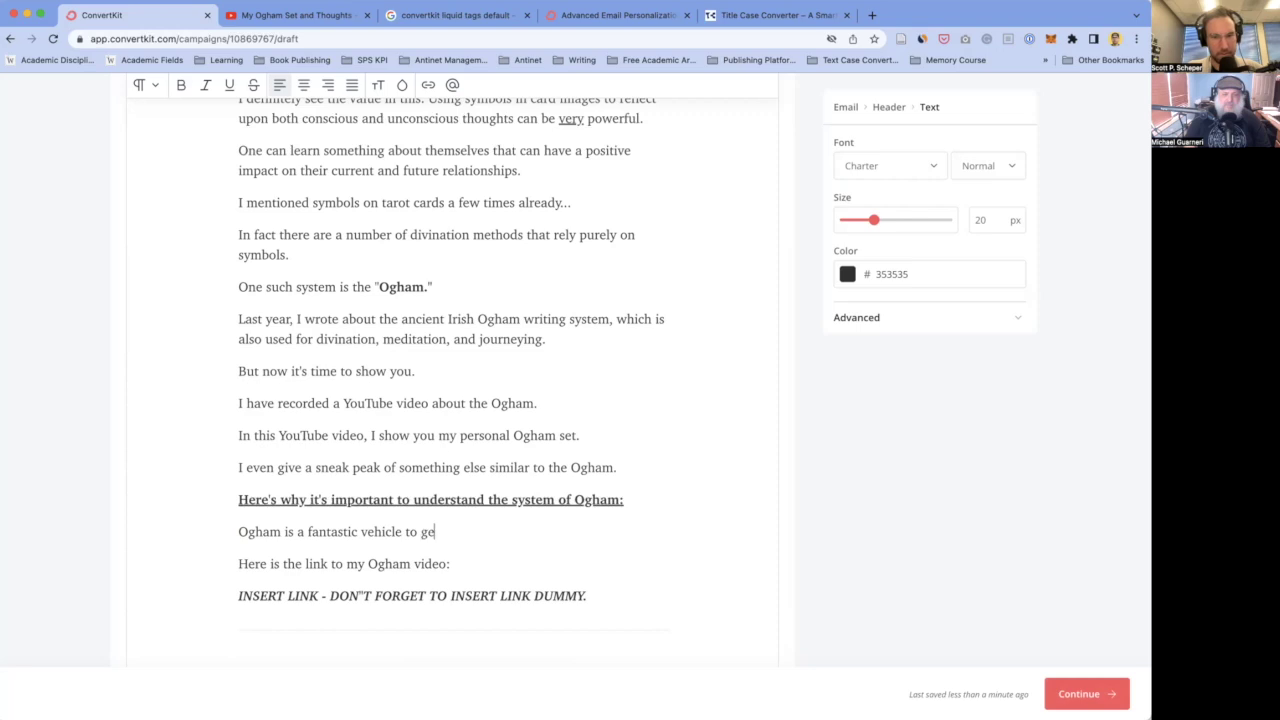
key("BackSpace")
key("BackSpace")
type("gl")
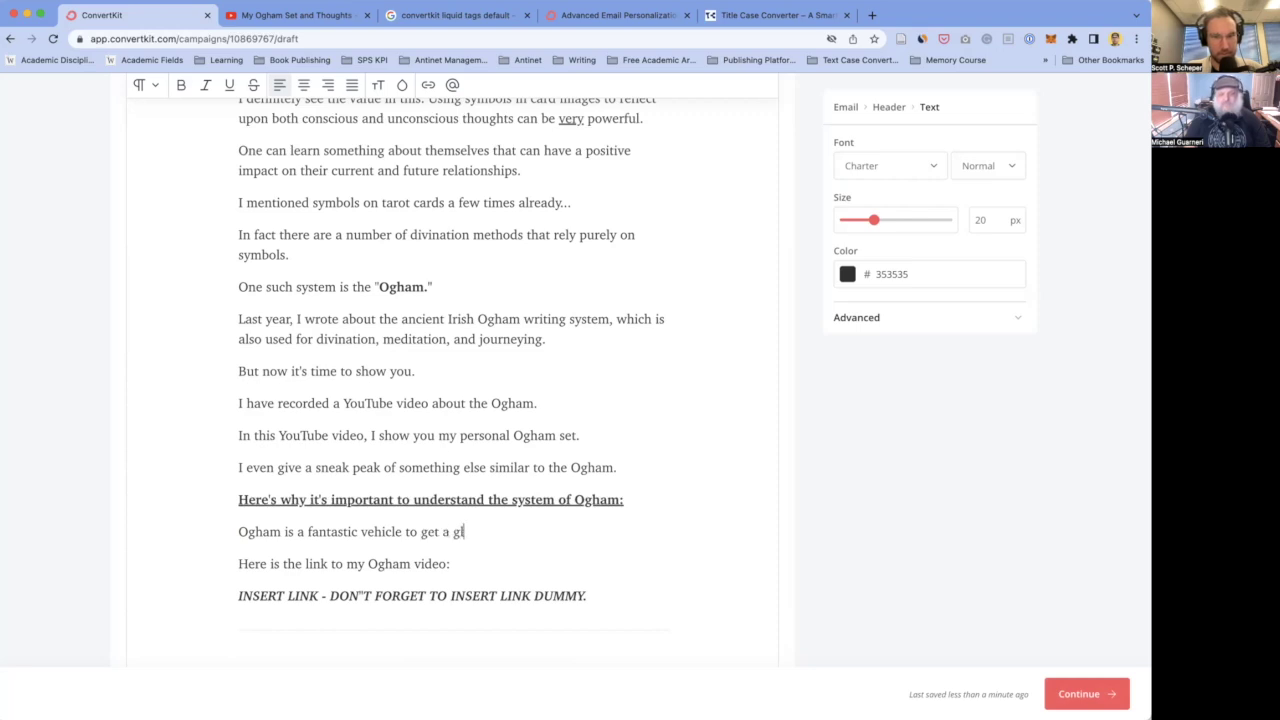
type("impse into the ")
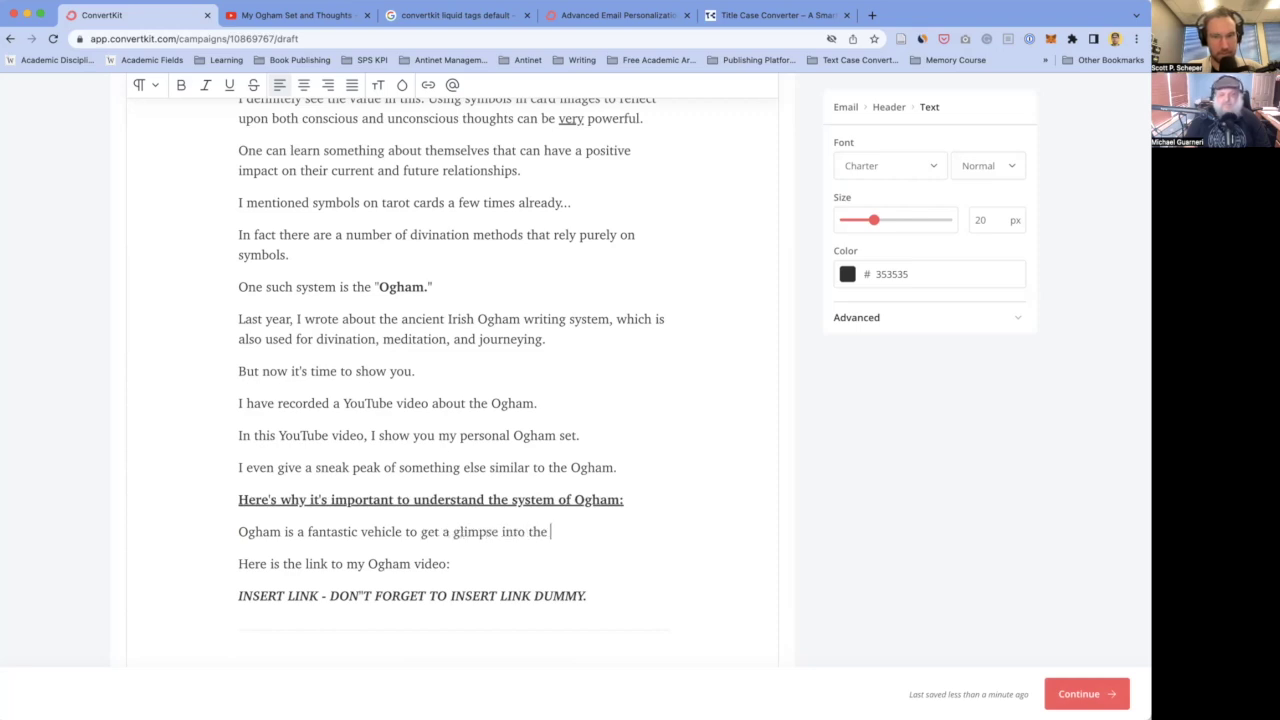
type("conscious and unconscious and un")
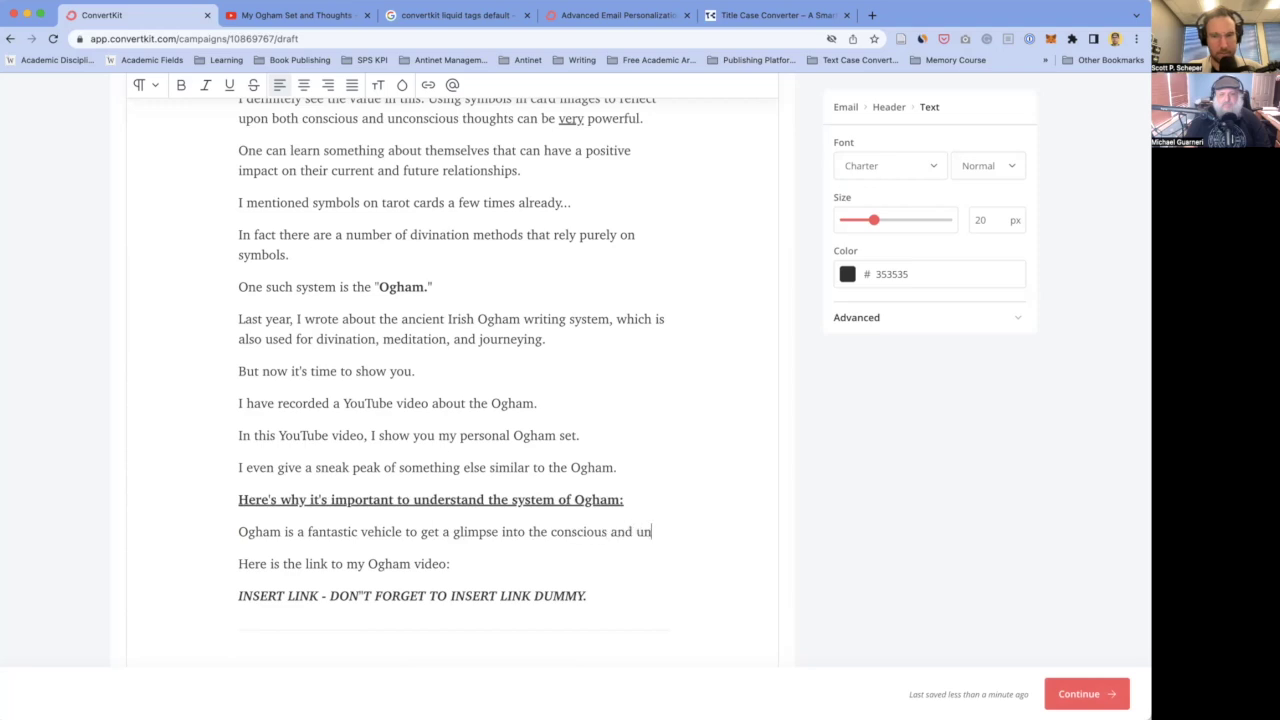
type("th")
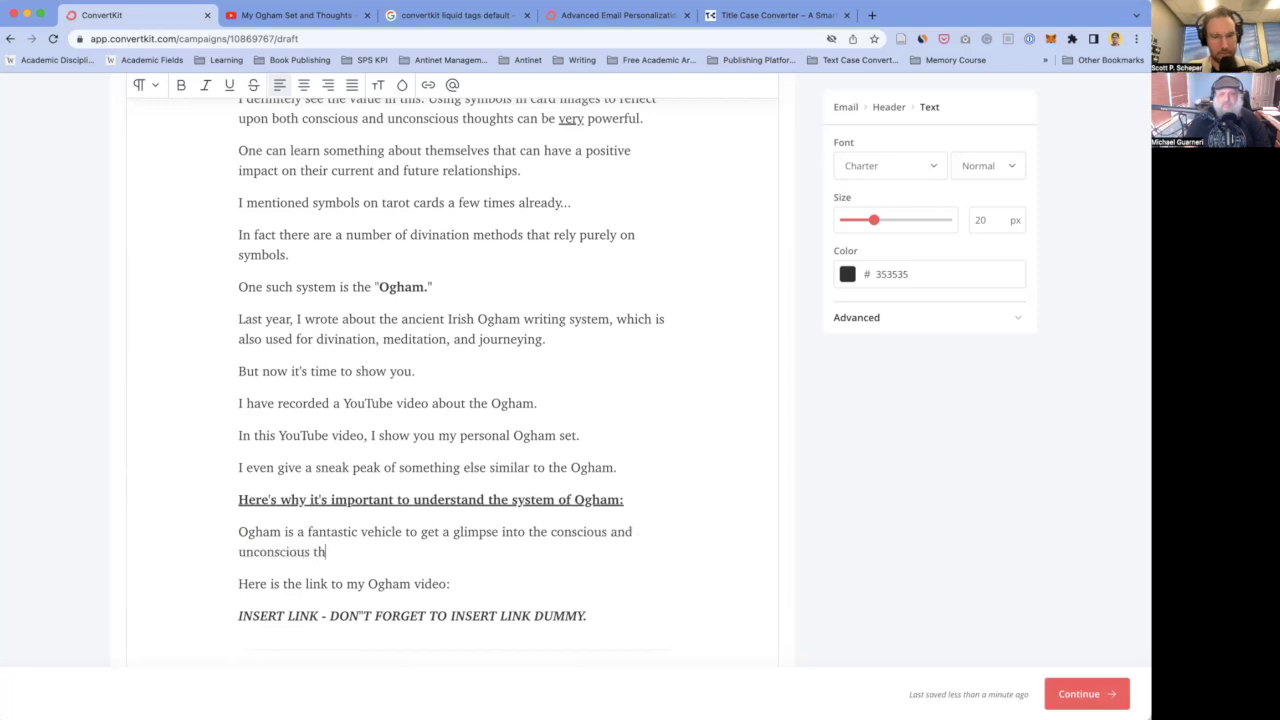
type("oughts that float arou")
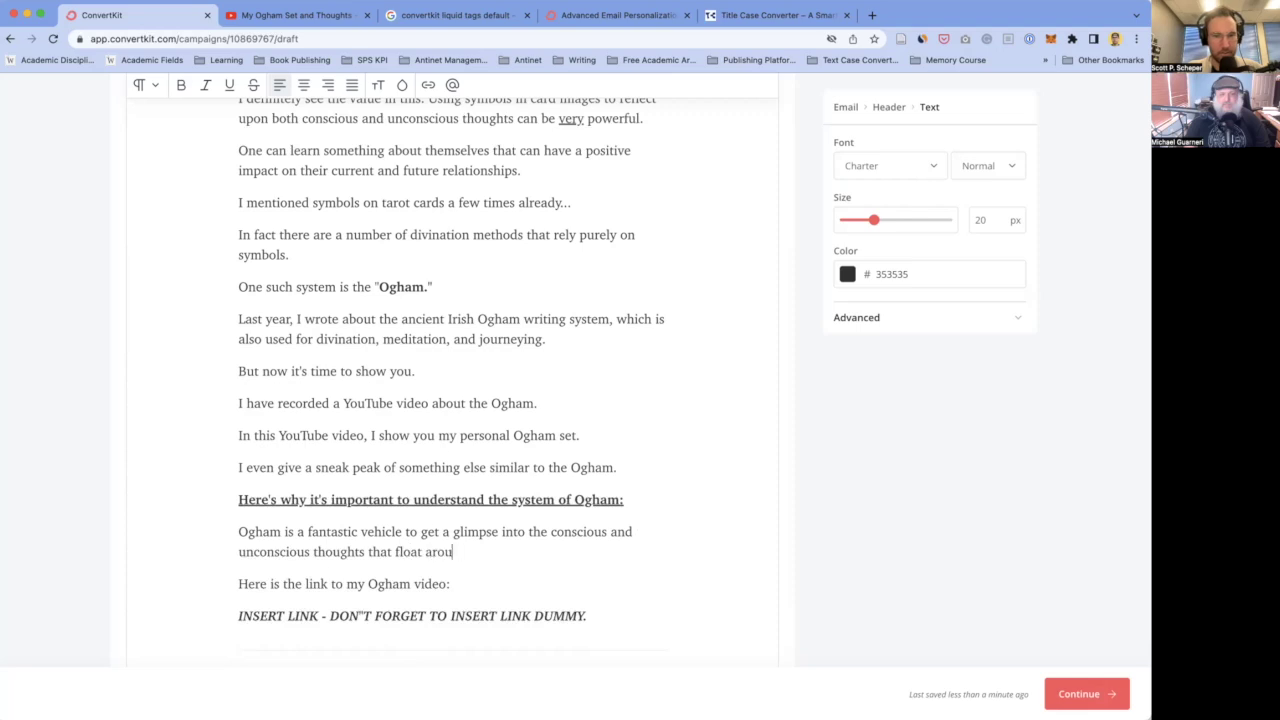
type("nd in your mind.")
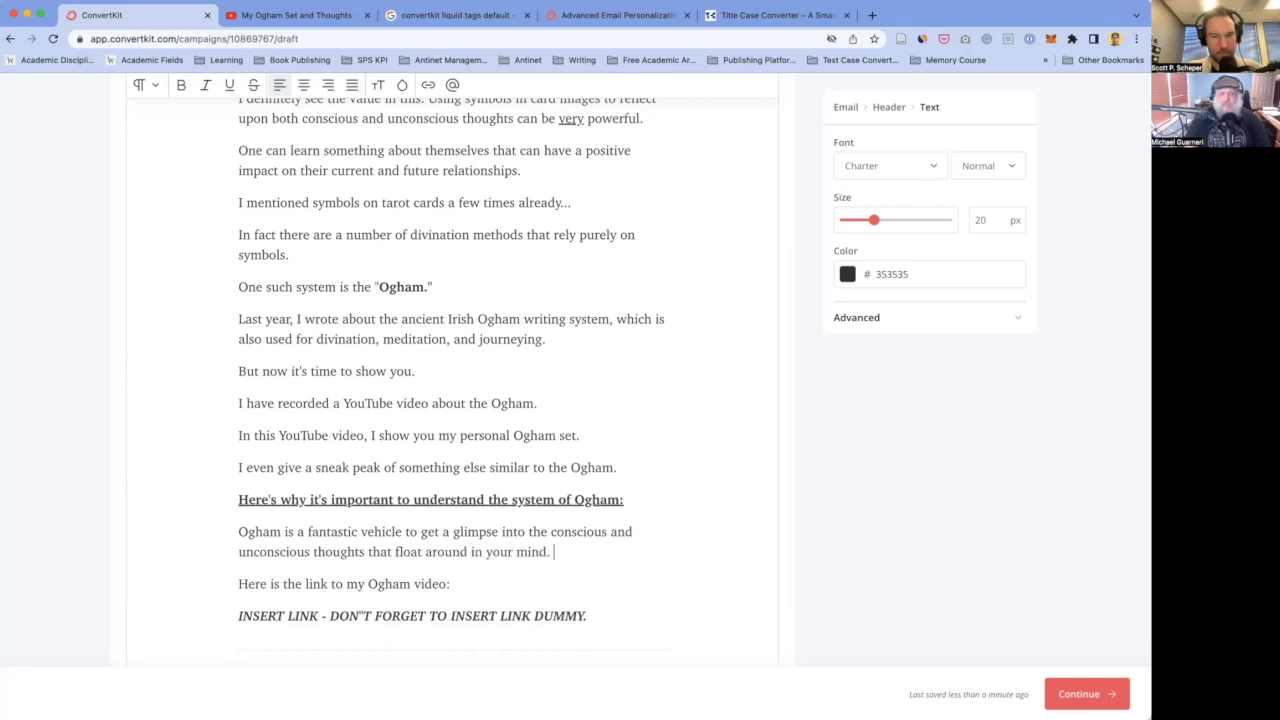
key("Return")
type("It's a system that is ")
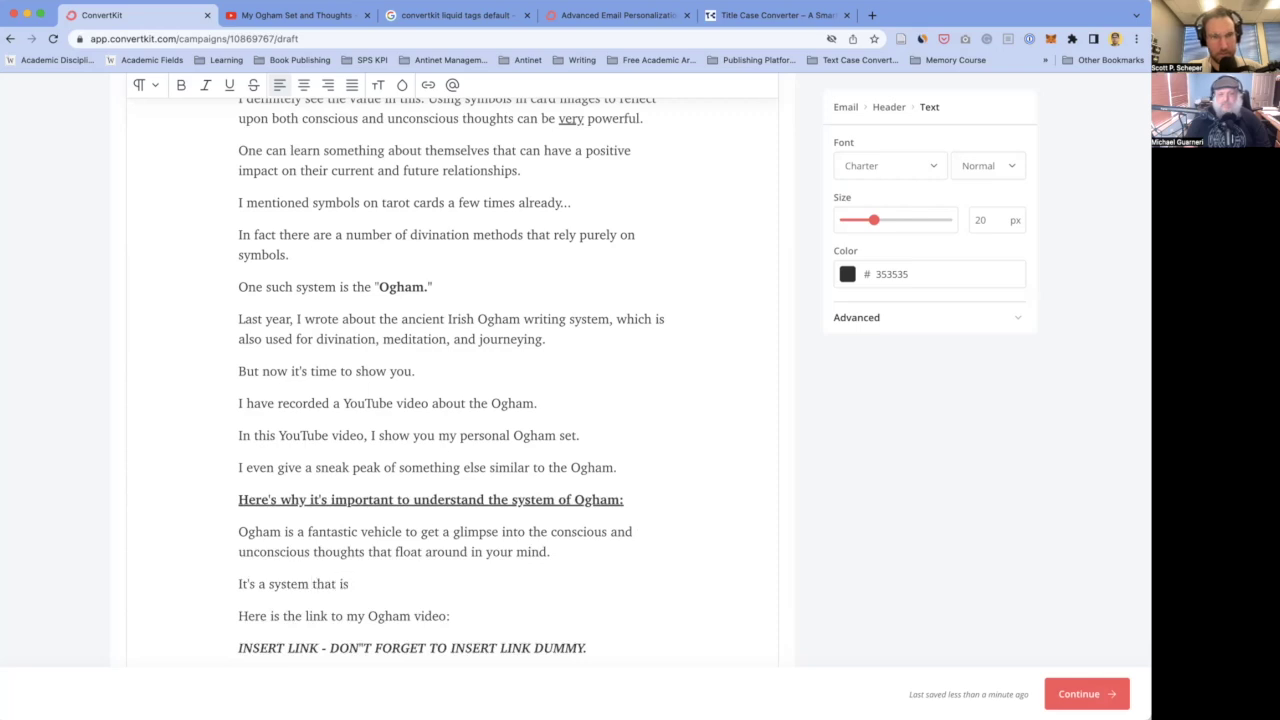
type("hundreds—")
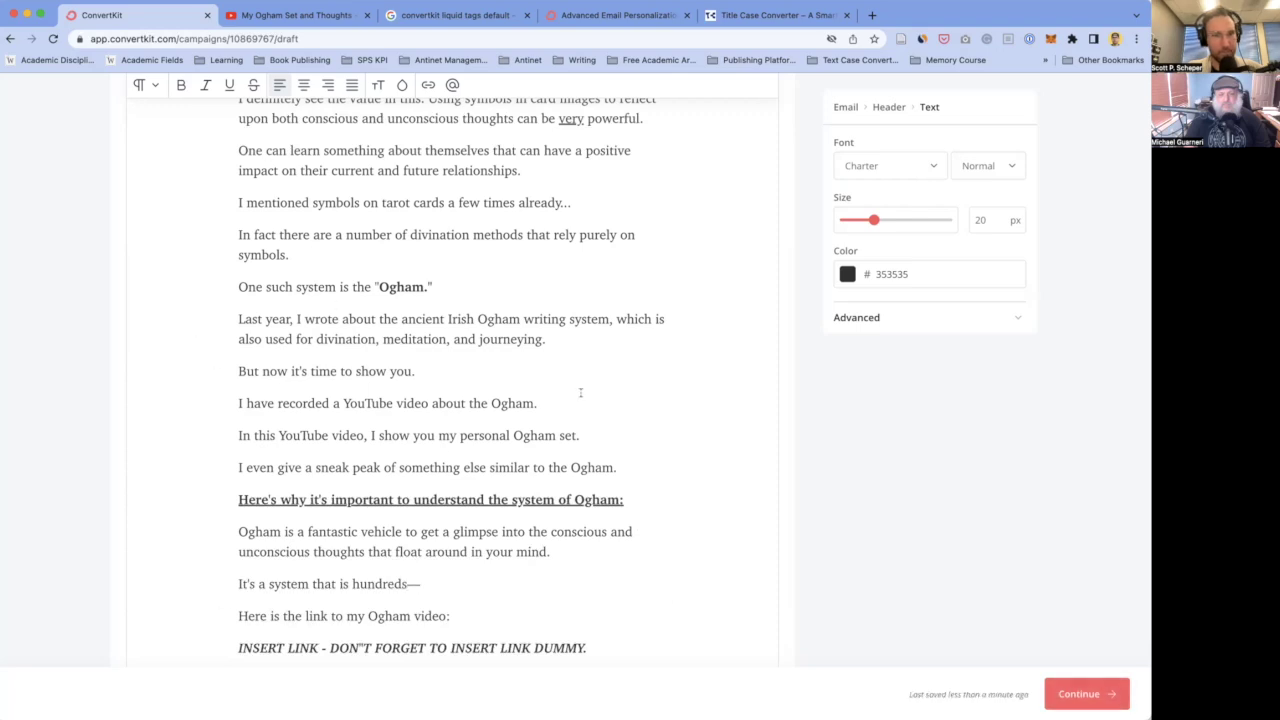
- Replace the unfinished 'hundreds' sentence with 'By doing this, you'll be able to'
triple_click(460, 581)
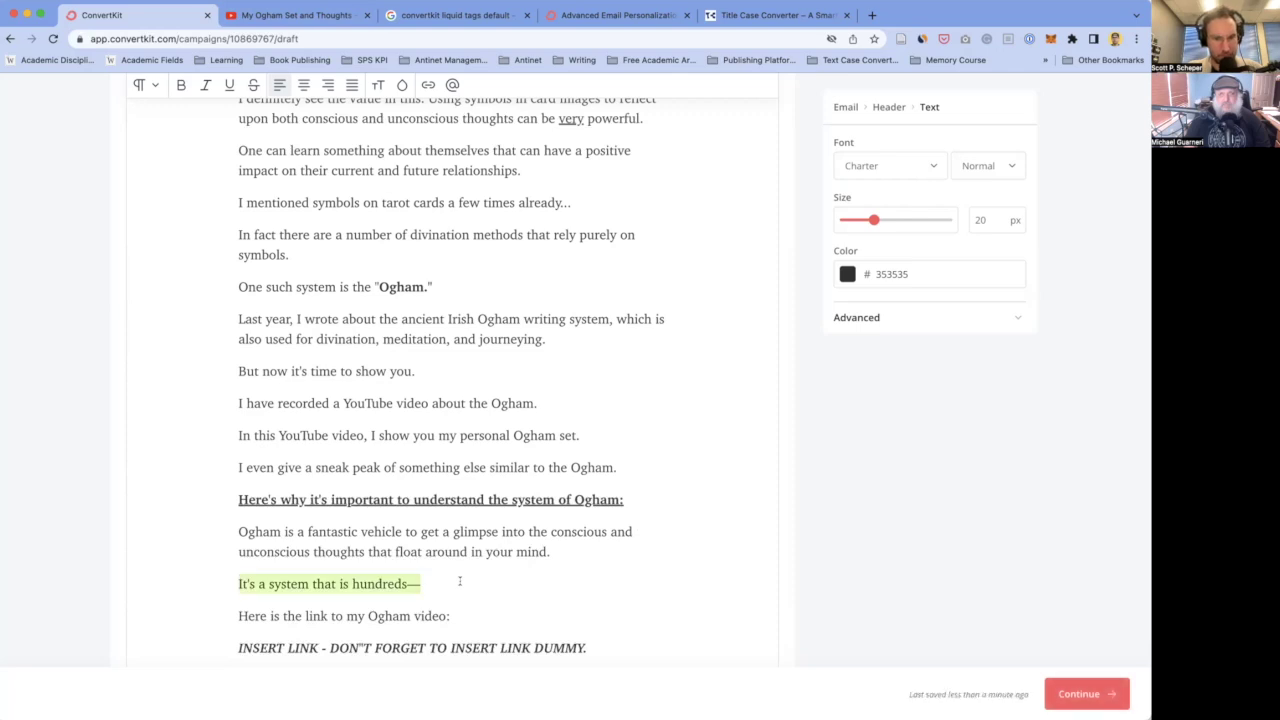
type("By doing t")
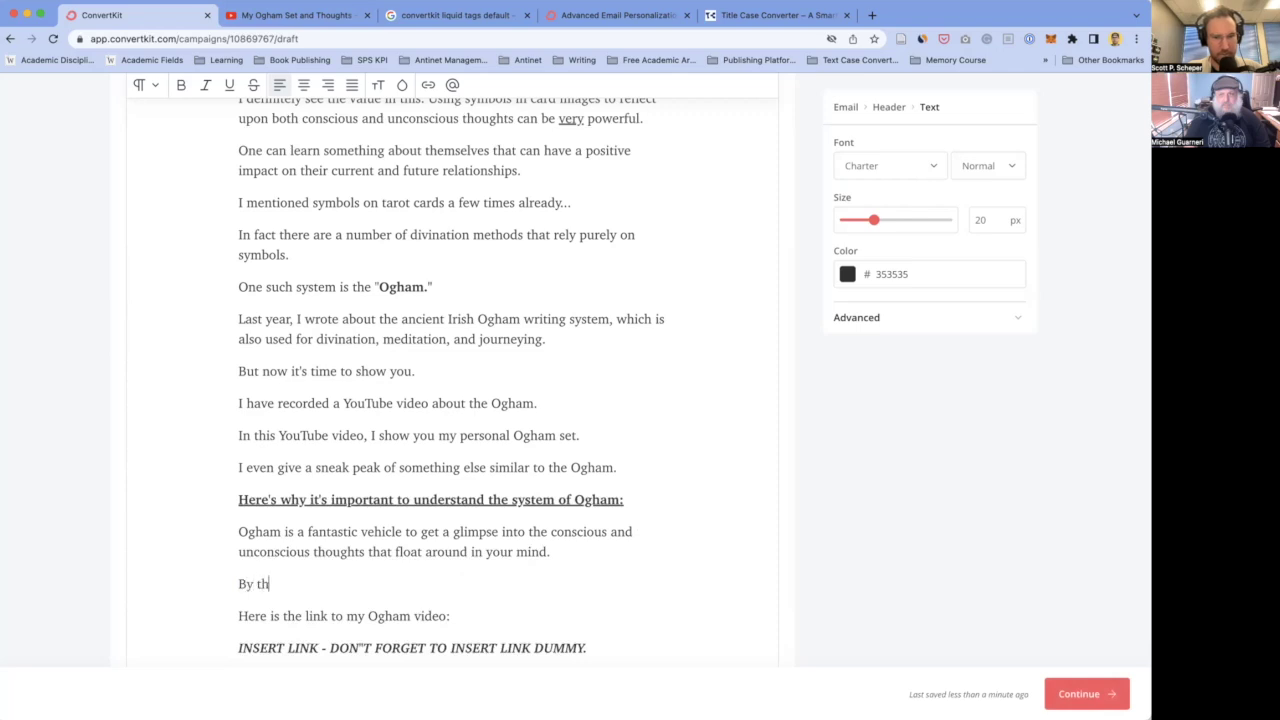
type("his, you'll")
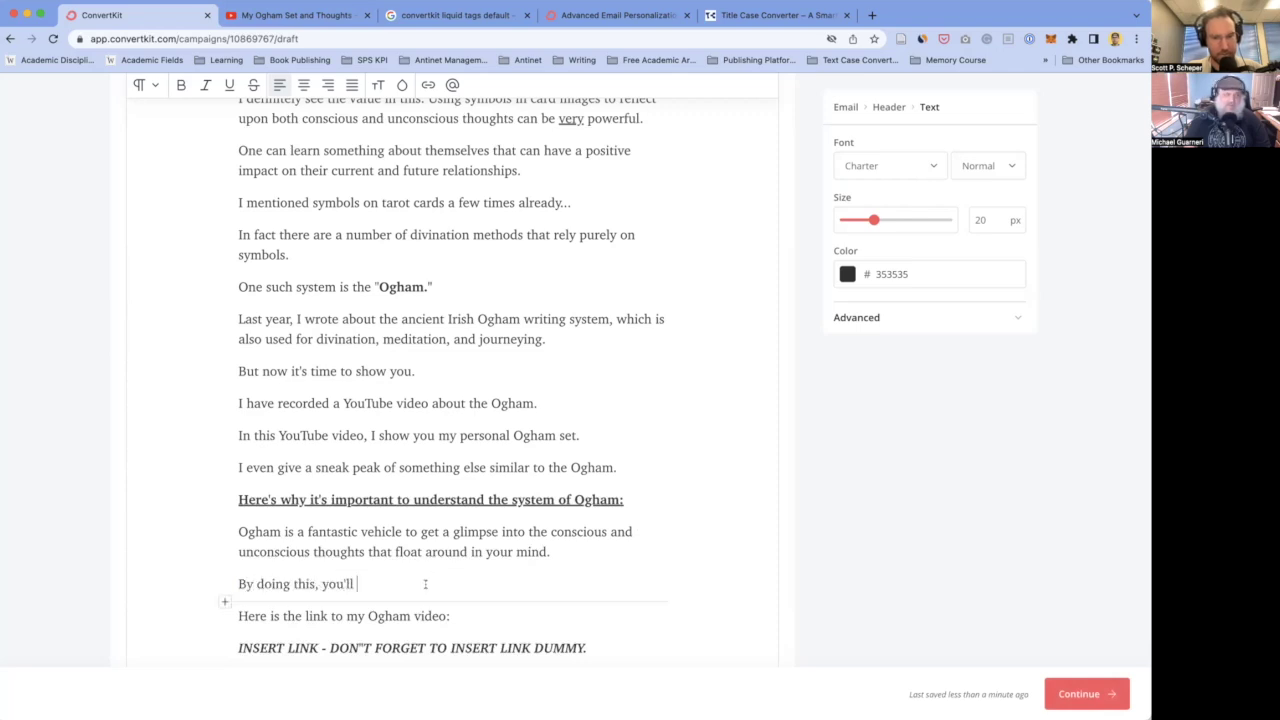
scroll(361, 561, "down", 1)
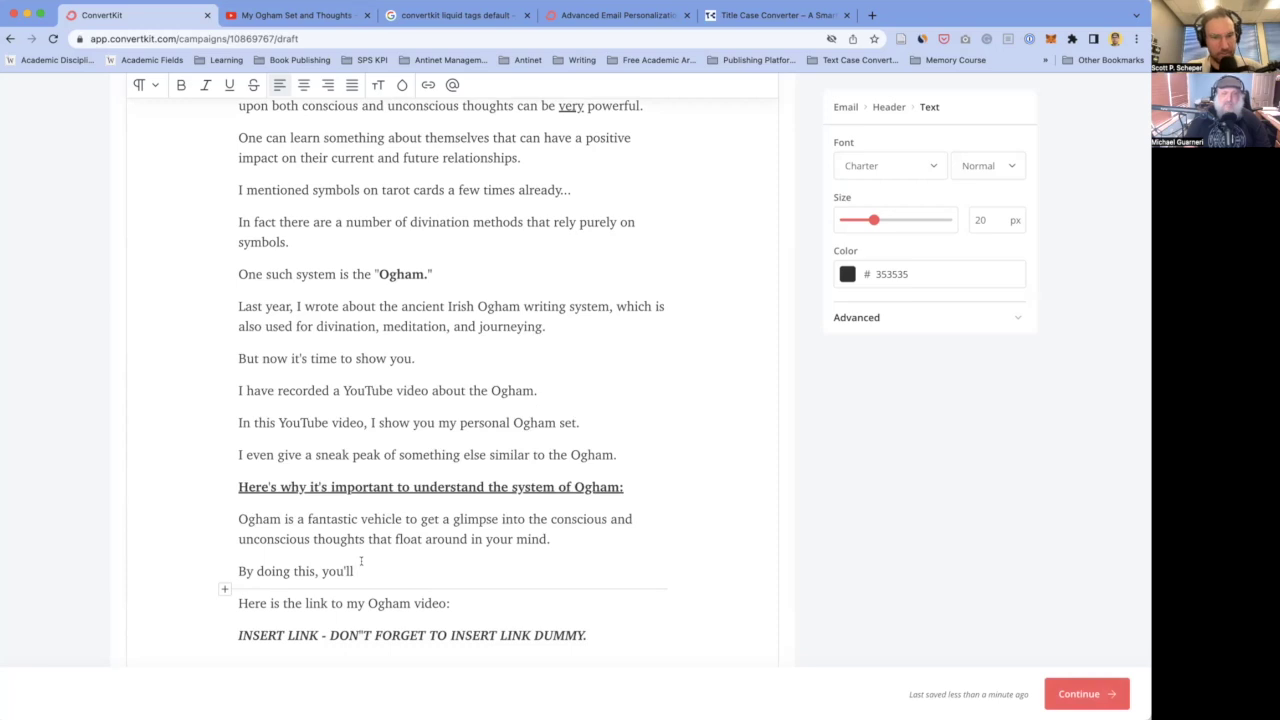
type("be able to")
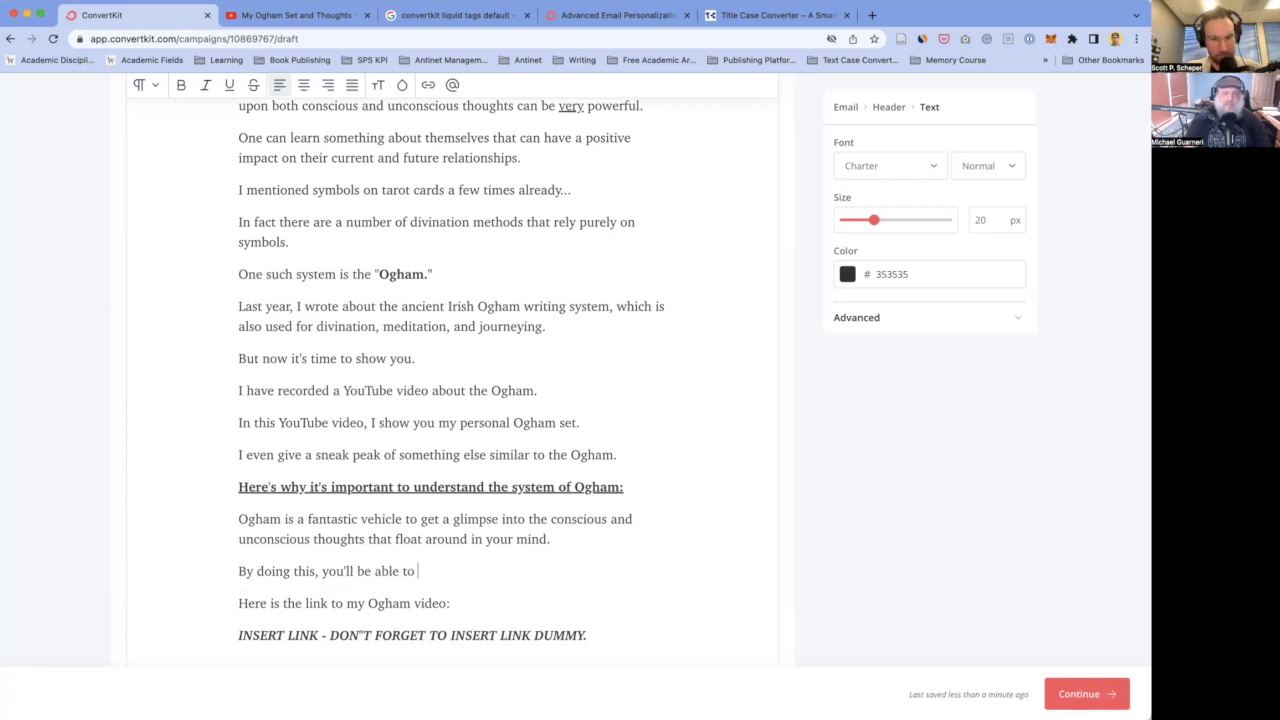
- Rewrite it as 'By practicing with the Ogham, you'll be able to gain new insights', fixing typos
key("super+shift+Left")
key("BackSpace")
type("By practicing with ")
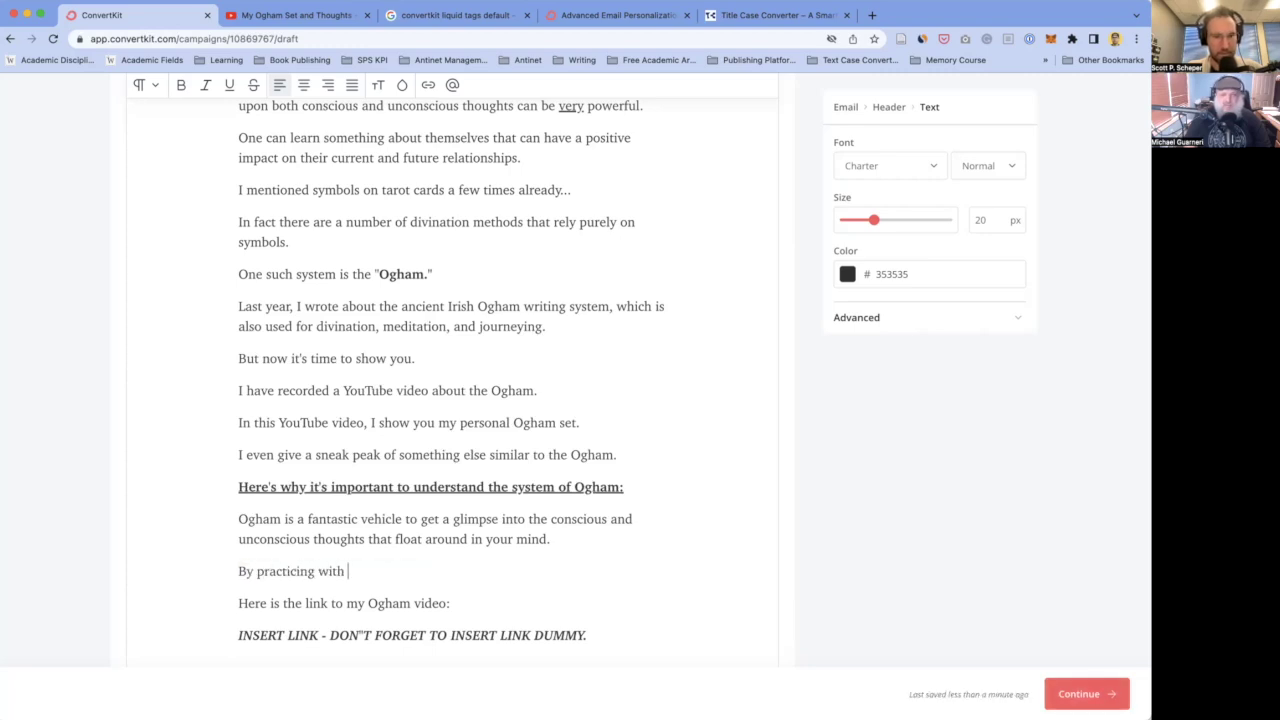
type("the Ogham,")
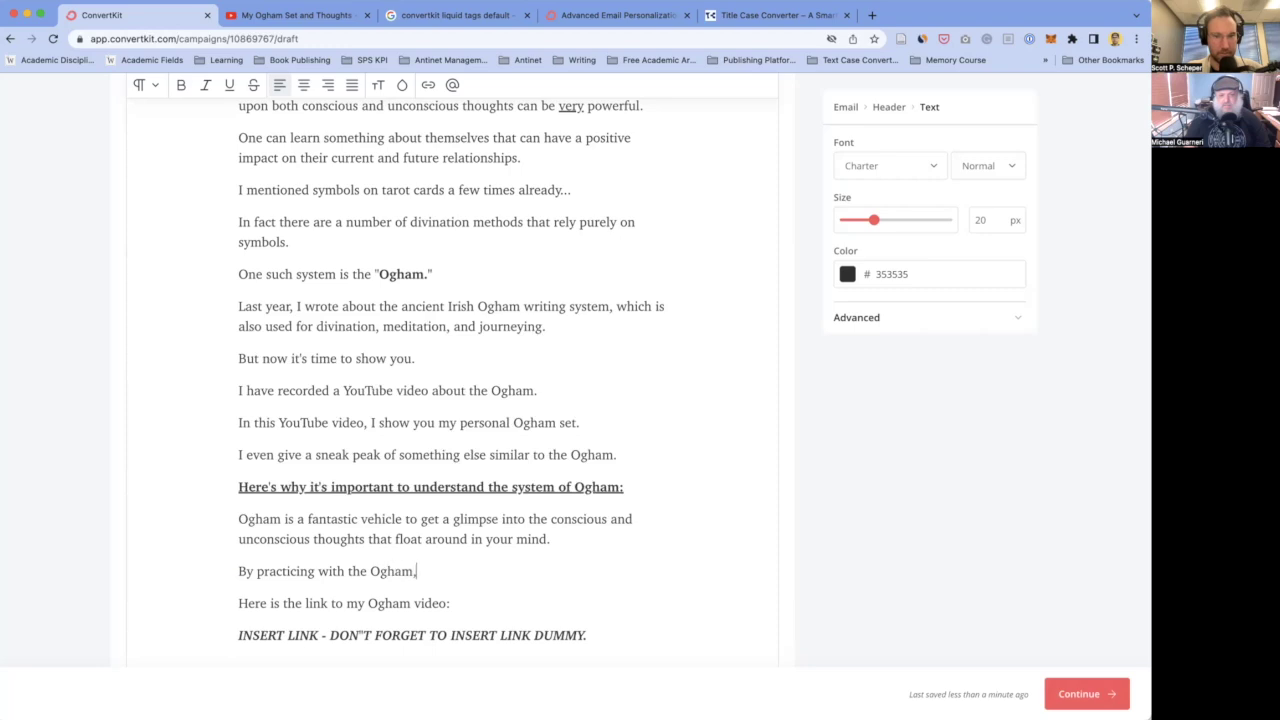
type(" you'll be ")
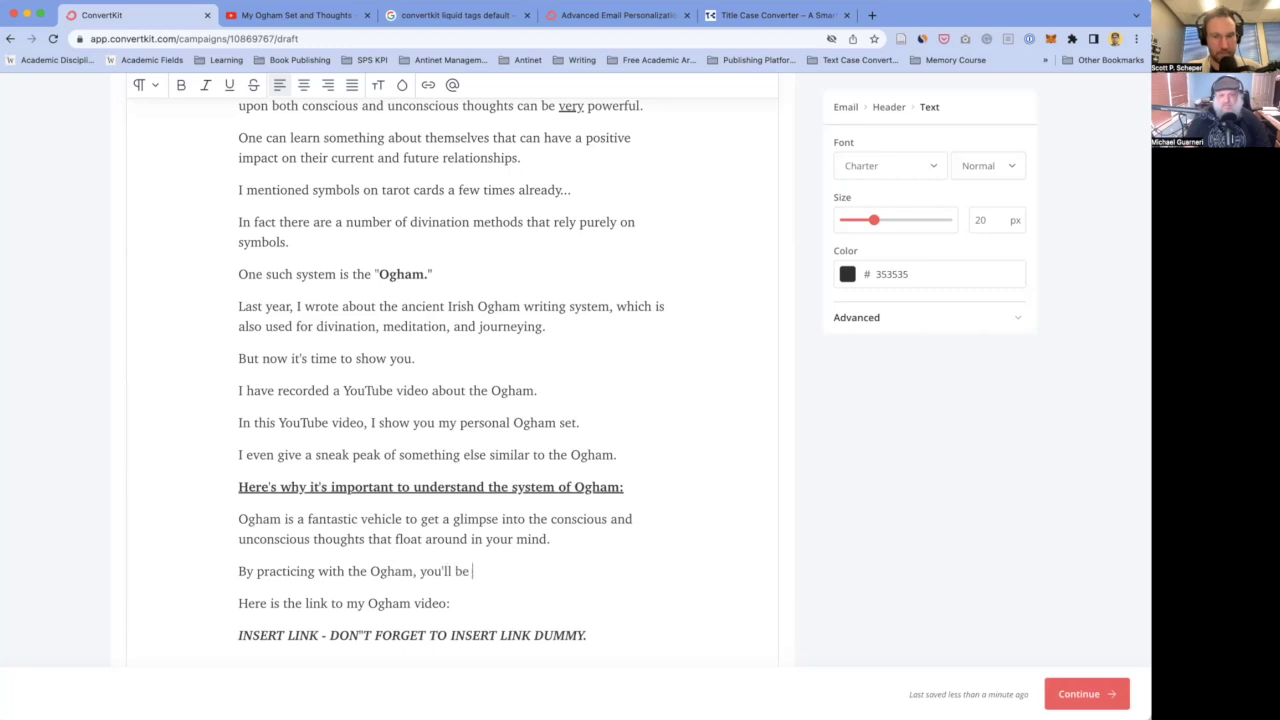
type("able to gain ")
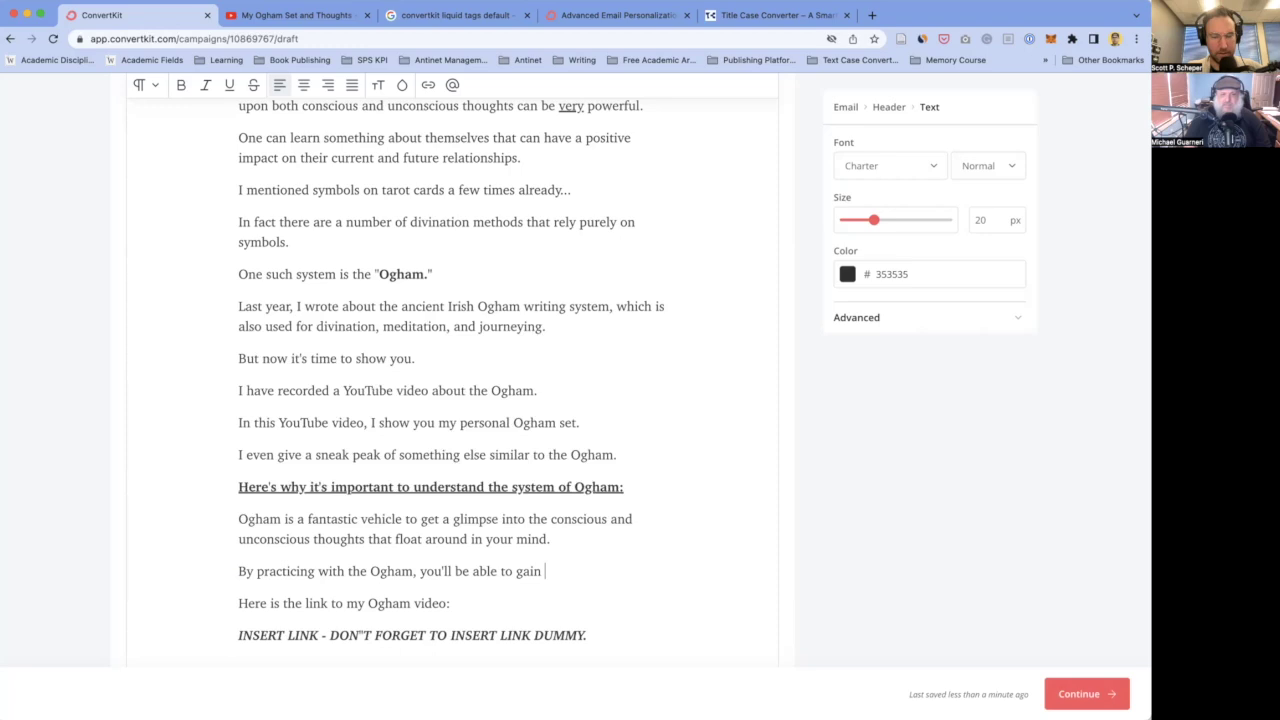
type("a new")
key("BackSpace")
key("BackSpace")
key("BackSpace")
key("BackSpace")
key("BackSpace")
type("new i")
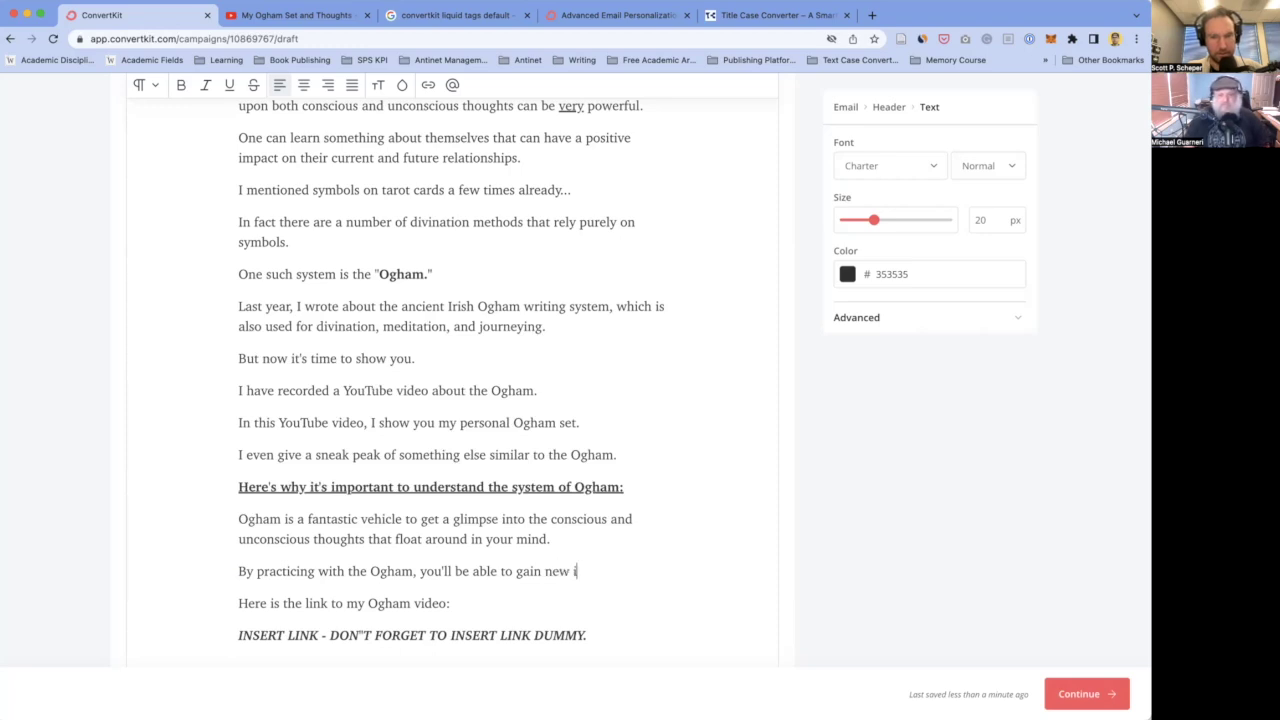
type("nisghts")
key("BackSpace")
key("BackSpace")
key("BackSpace")
key("BackSpace")
key("BackSpace")
key("BackSpace")
type("sighgt")
key("BackSpace")
key("BackSpace")
type("ts")
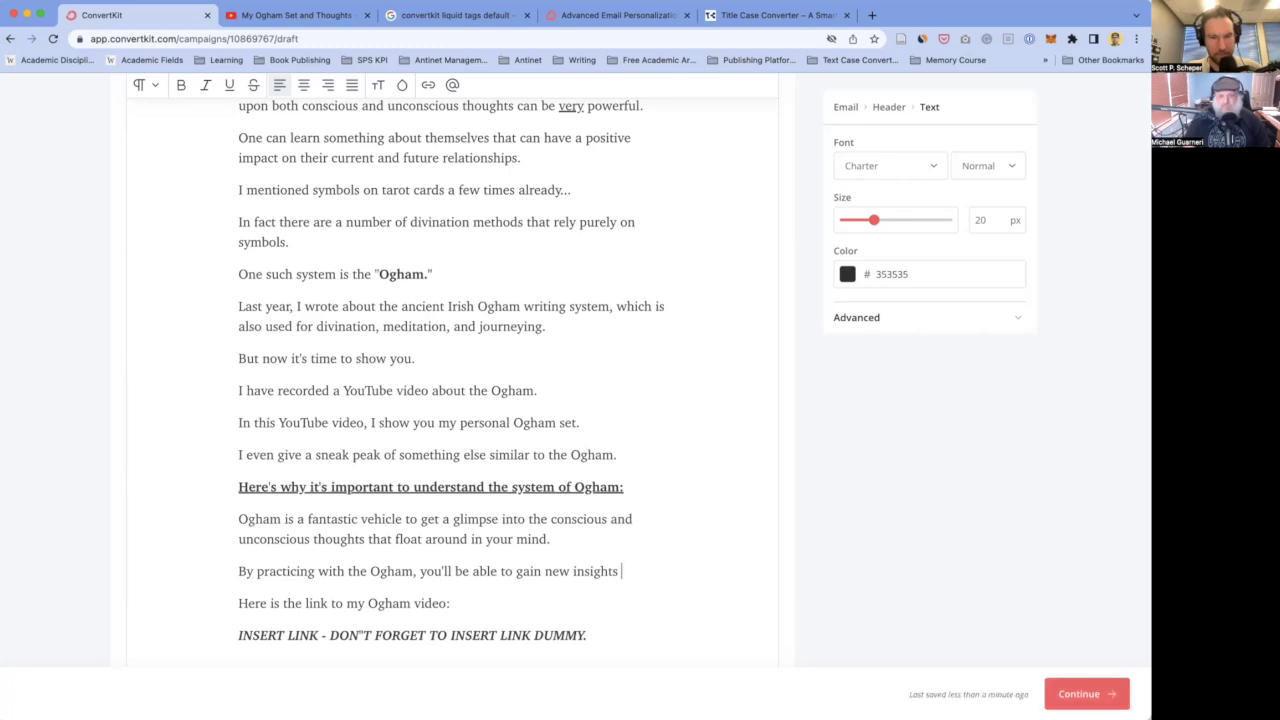
- Remove 'with' after 'practicing' and add 'about your mind (and life), and' to the sentence
scroll(331, 558, "down", 1)
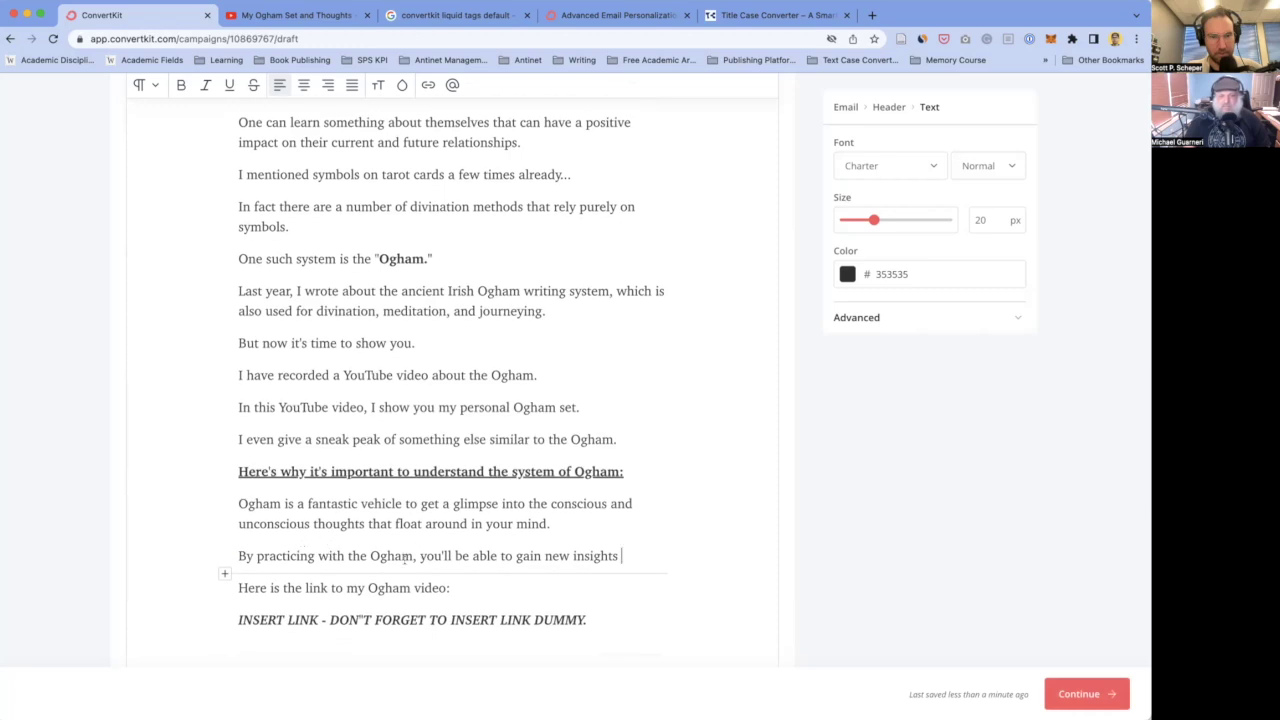
double_click(335, 556)
key("BackSpace")
key("BackSpace")
left_click(591, 556)
type("abou")
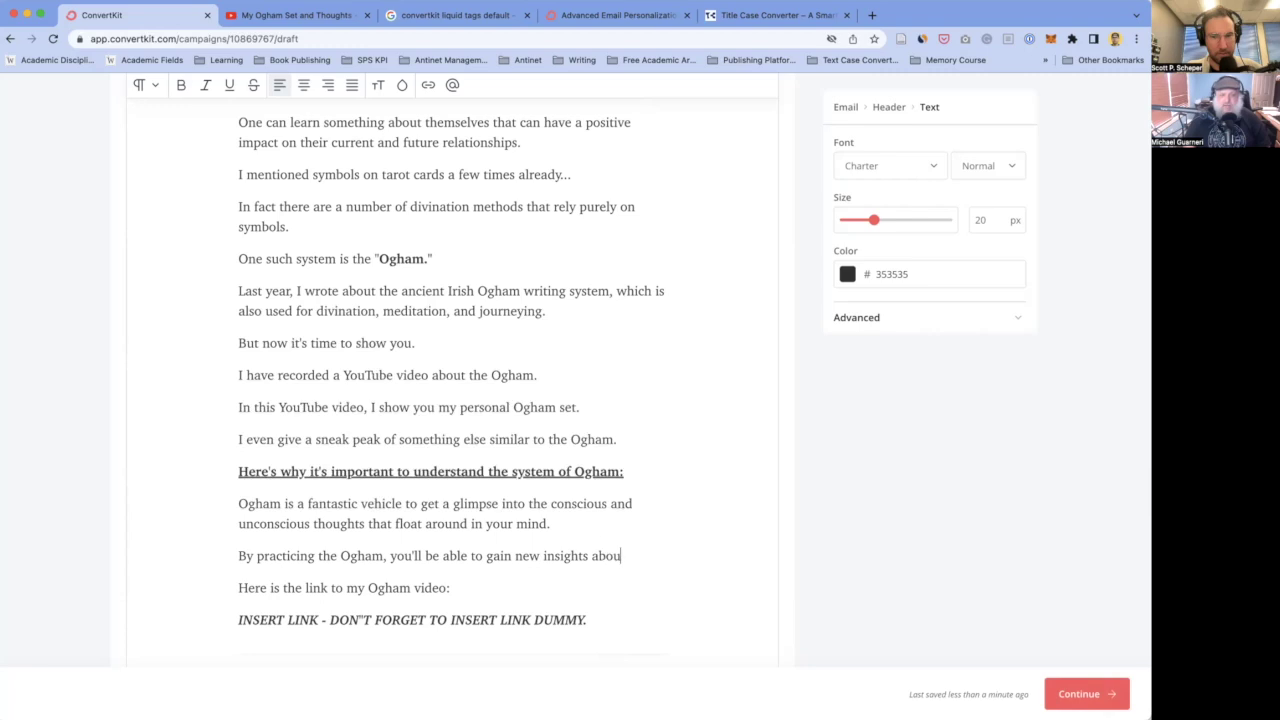
type("t your mind (and life), and")
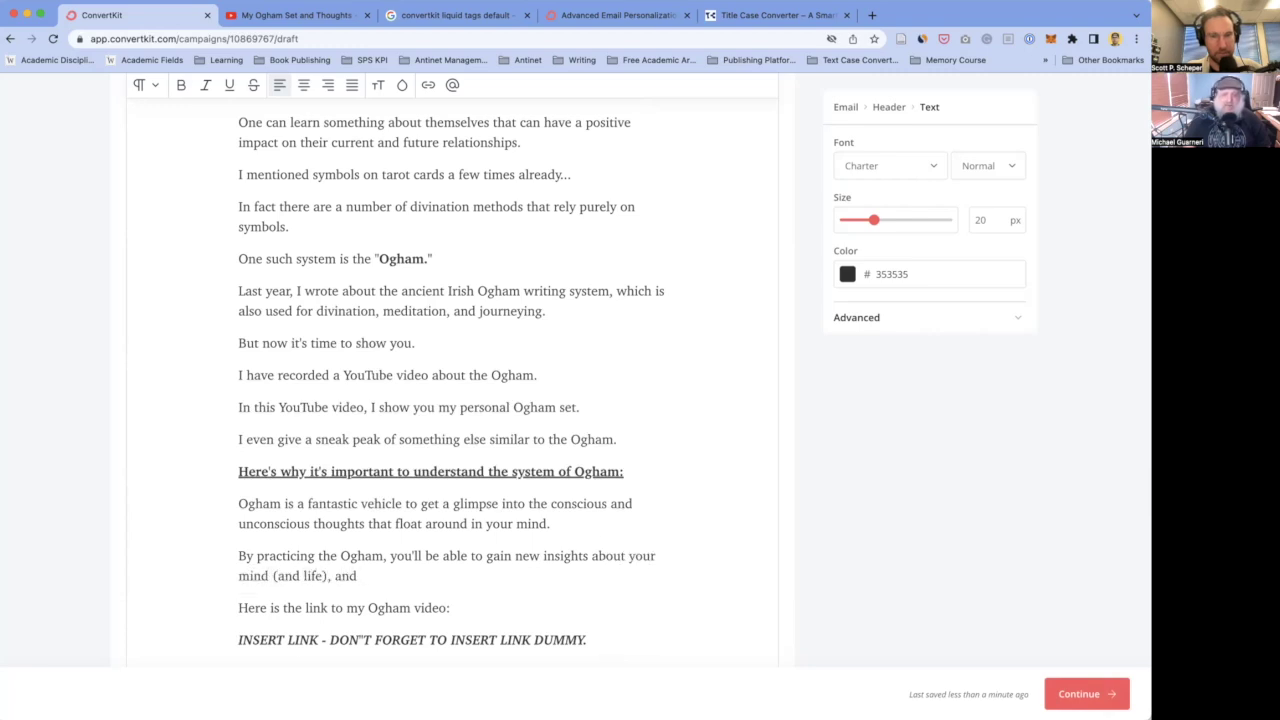
- Keep 'with' removed and extend the sentence with 'in turn, be able to naturally'
scroll(270, 507, "down", 1)
double_click(270, 510)
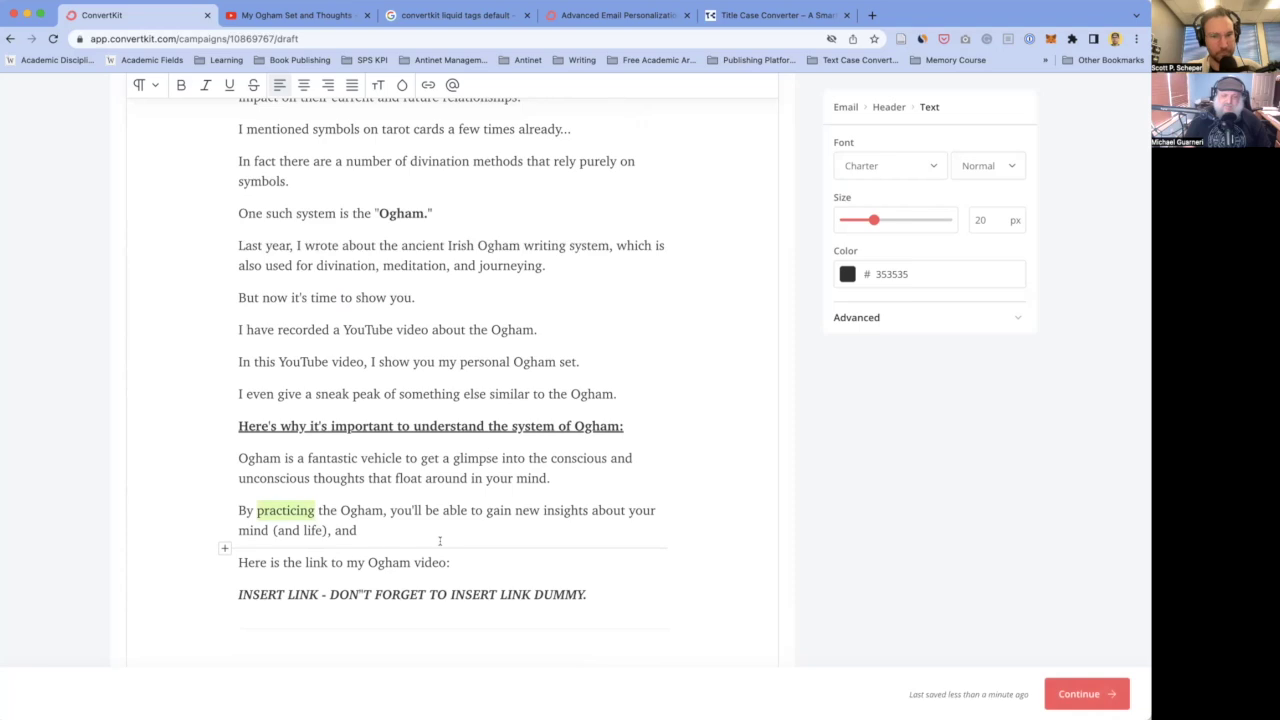
key("Right")
type("with")
scroll(466, 531, "down", 1)
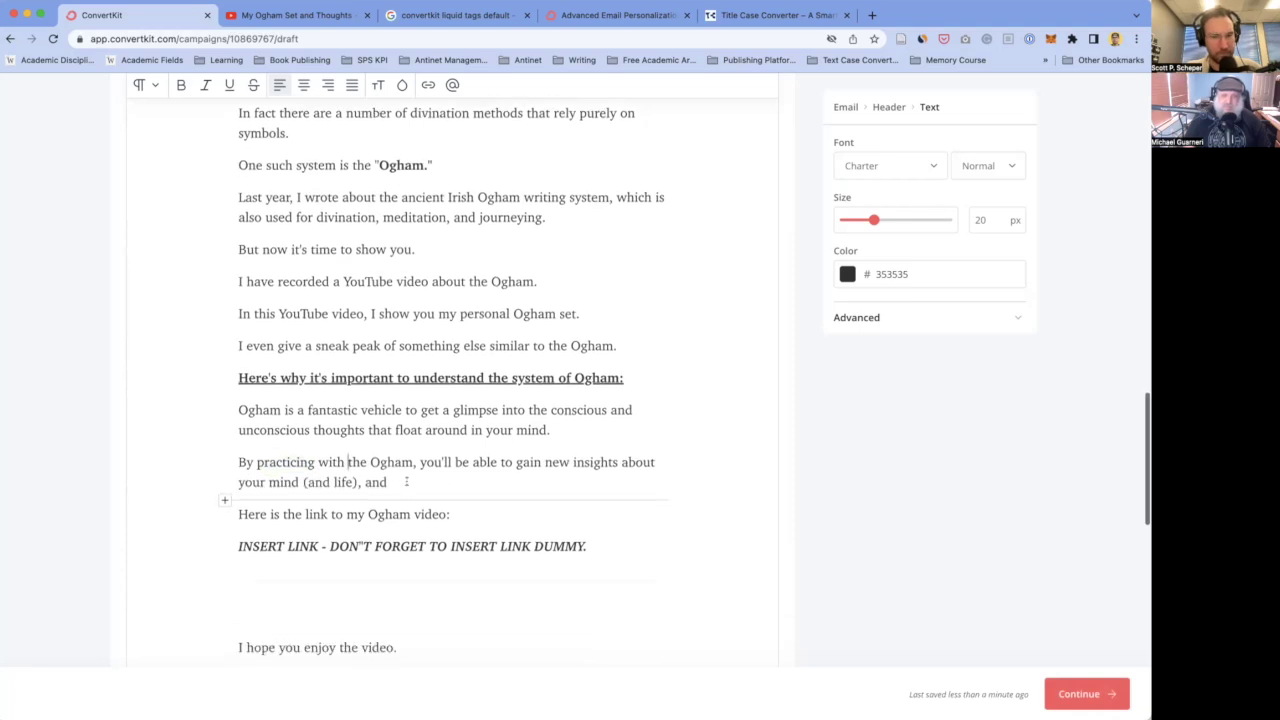
key("BackSpace")
key("BackSpace")
key("BackSpace")
key("BackSpace")
key("BackSpace")
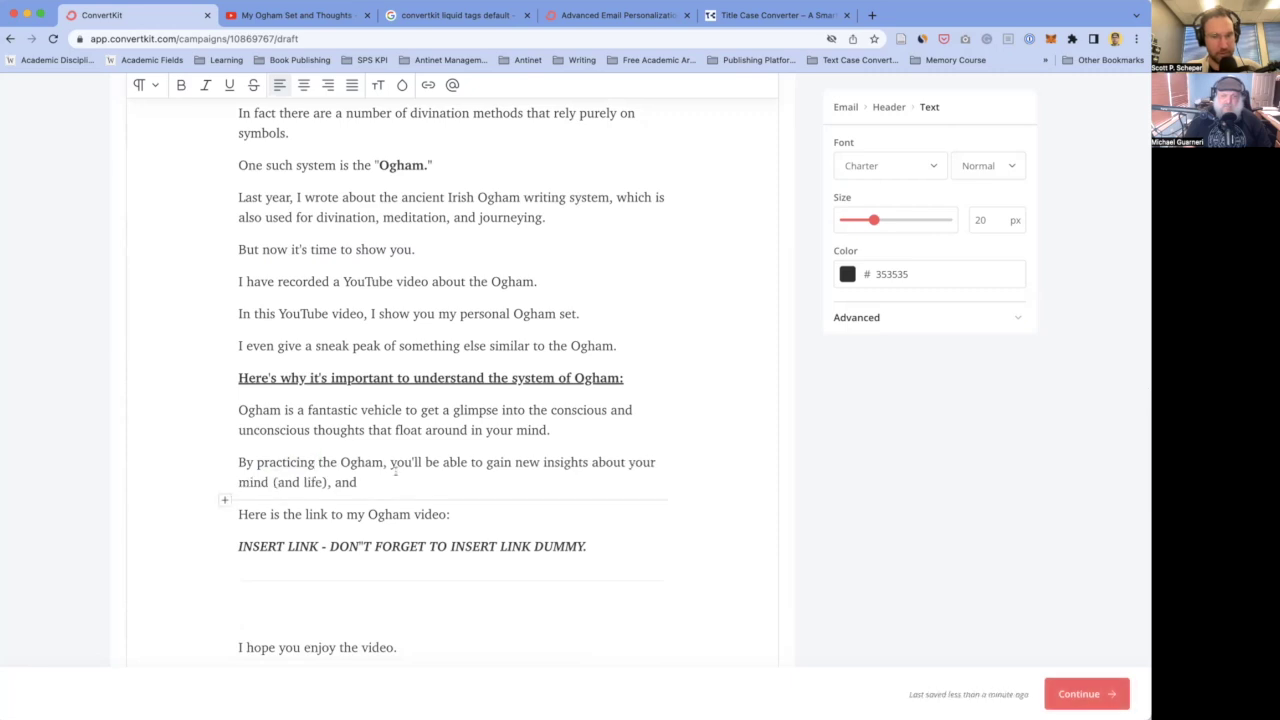
scroll(392, 470, "down", 1)
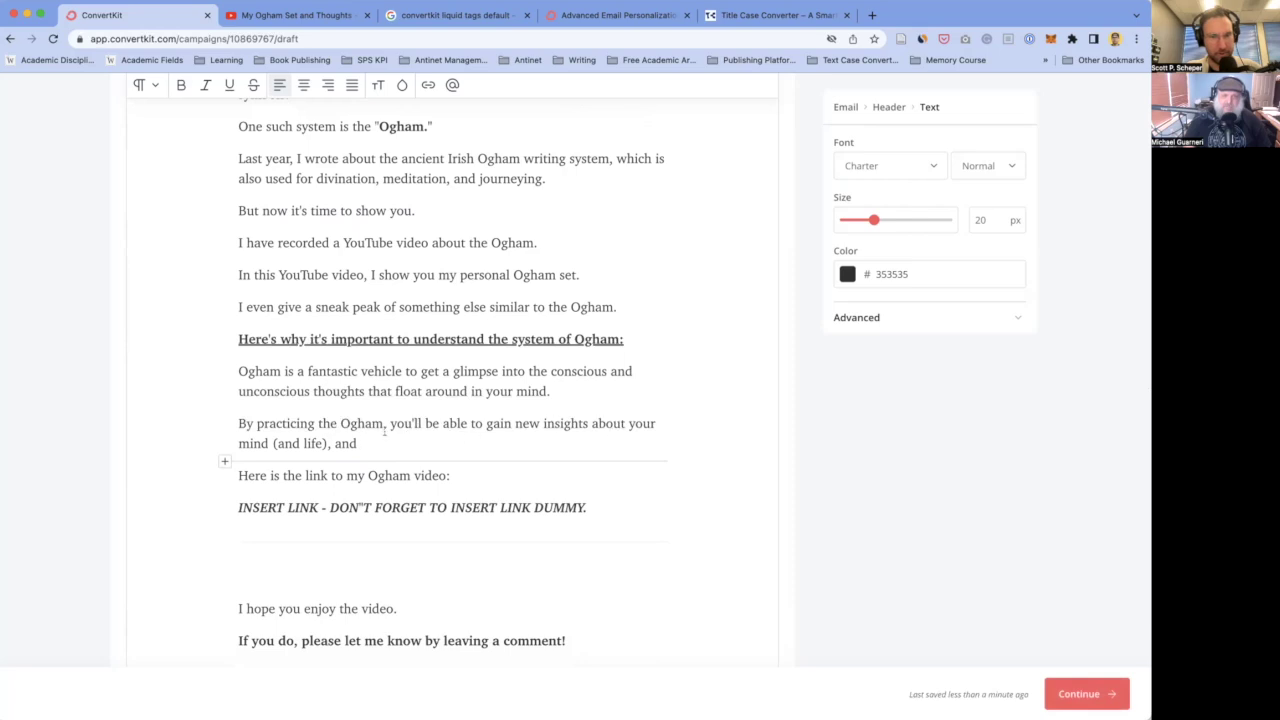
type("in")
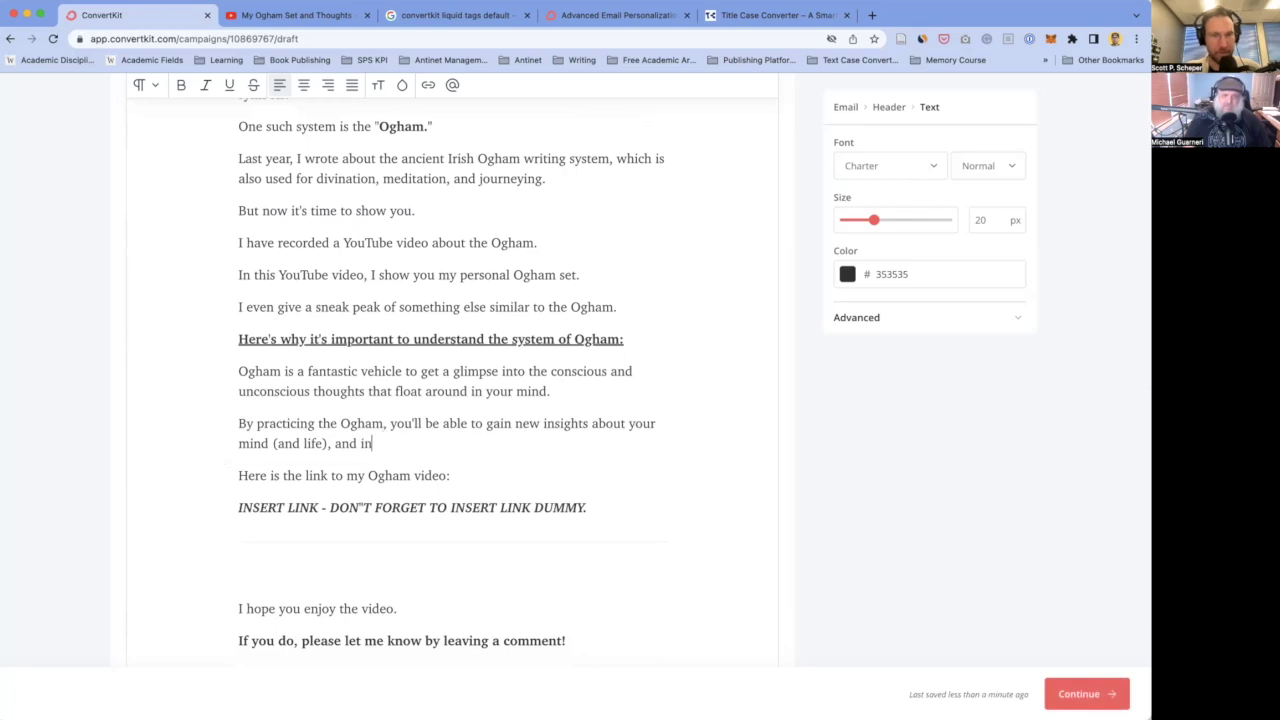
type(" turn, be able")
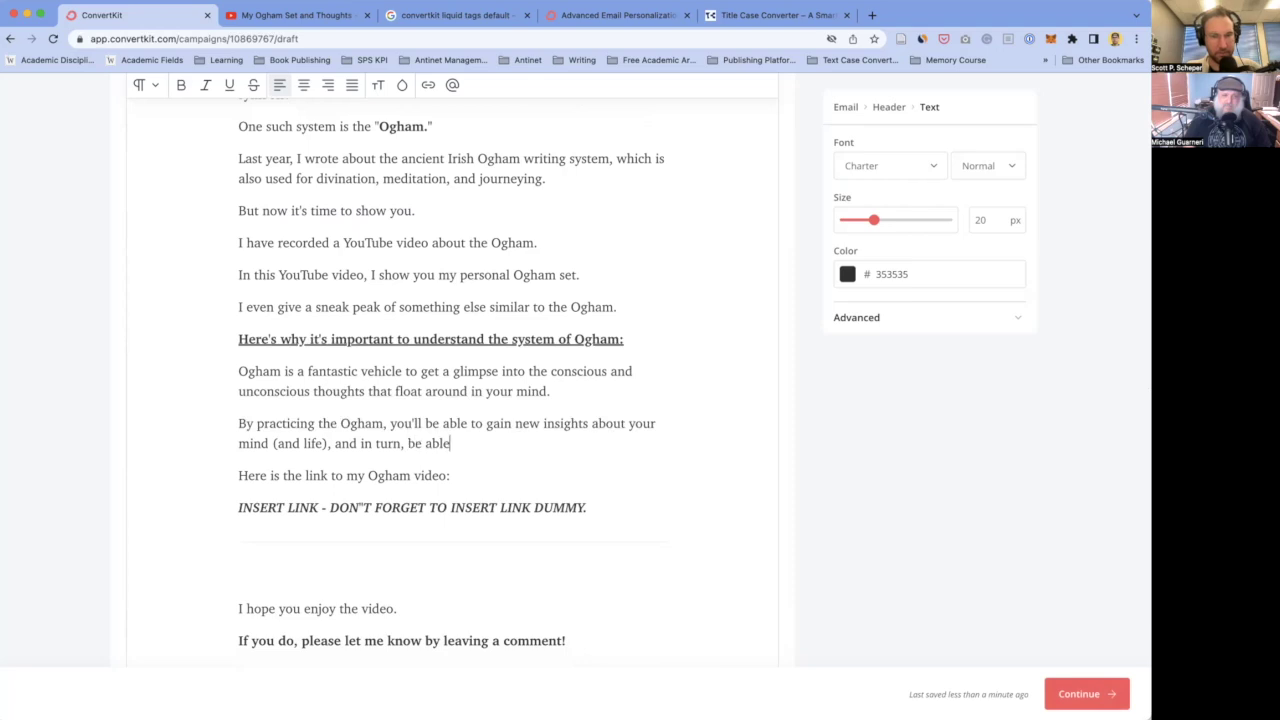
type(" to naturally")
- Bold and underline 'naturally', then continue in plain text with 'relieve and upgrade your mind,'
key("shift+Left")
key("shift+Left")
key("shift+Left")
key("shift+Left")
key("shift+Left")
key("shift+Left")
key("shift+Left")
key("shift+Left")
key("shift+Left")
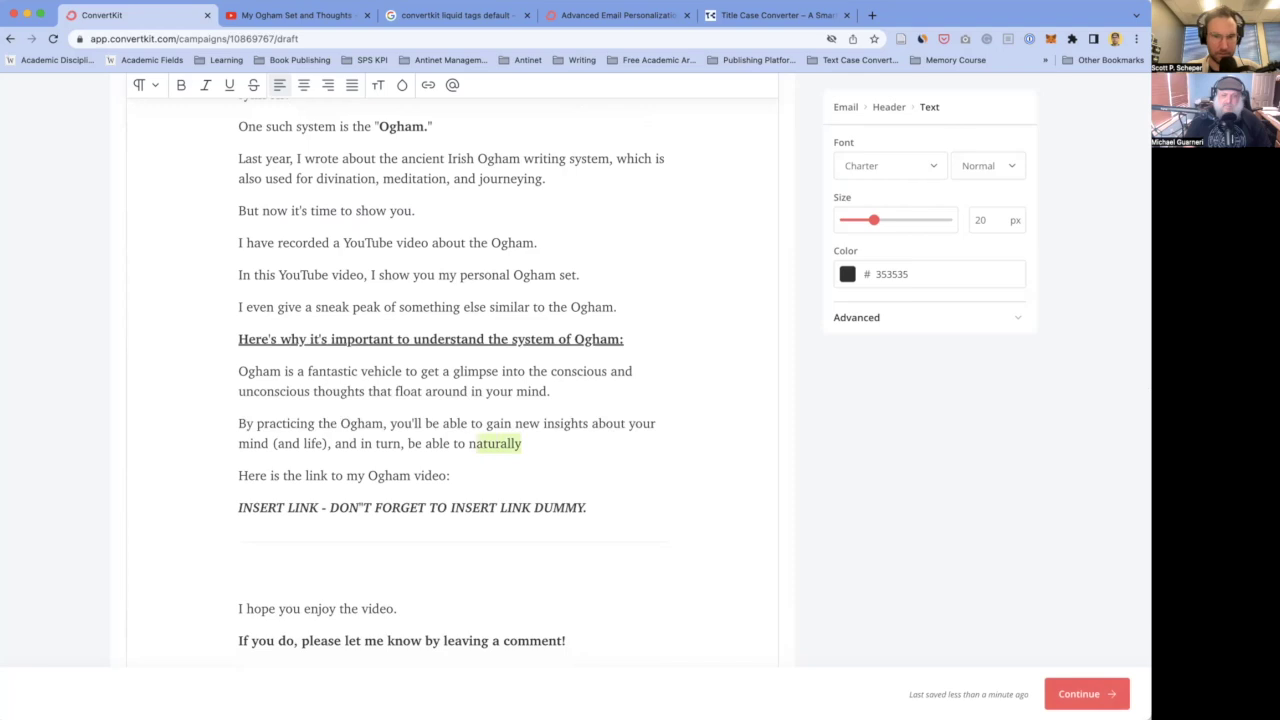
key("Right")
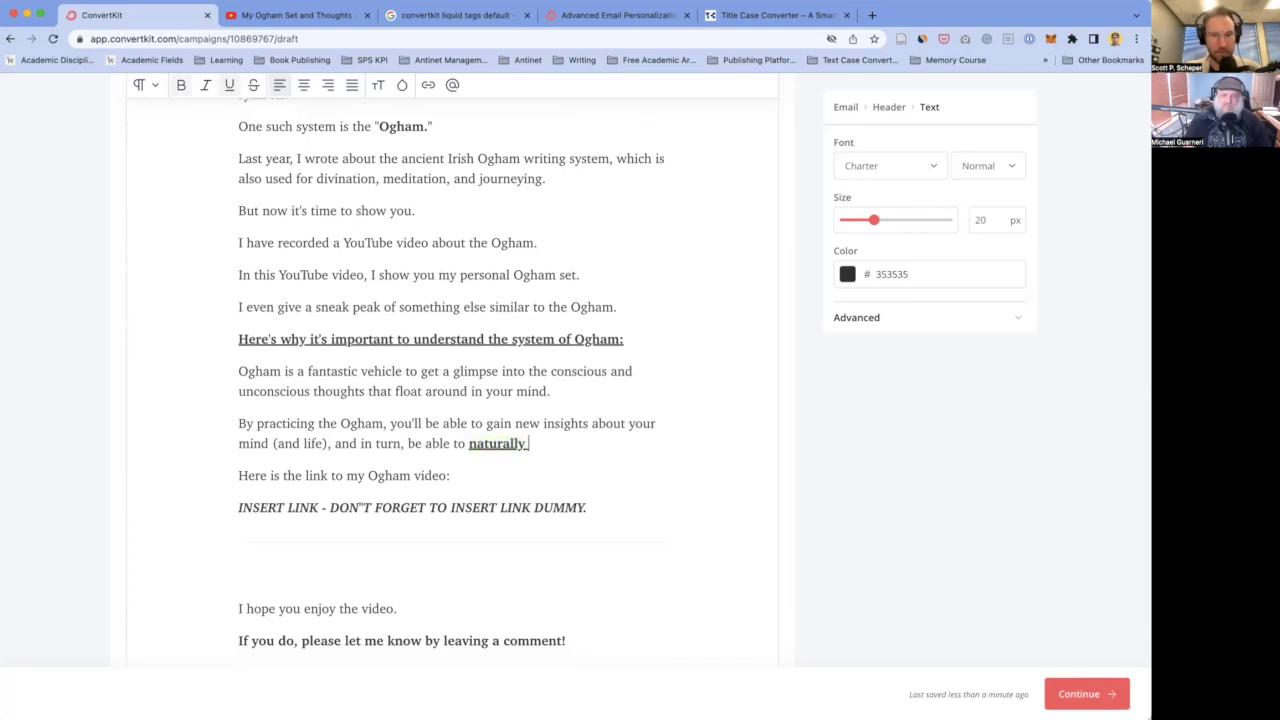
key("Right")
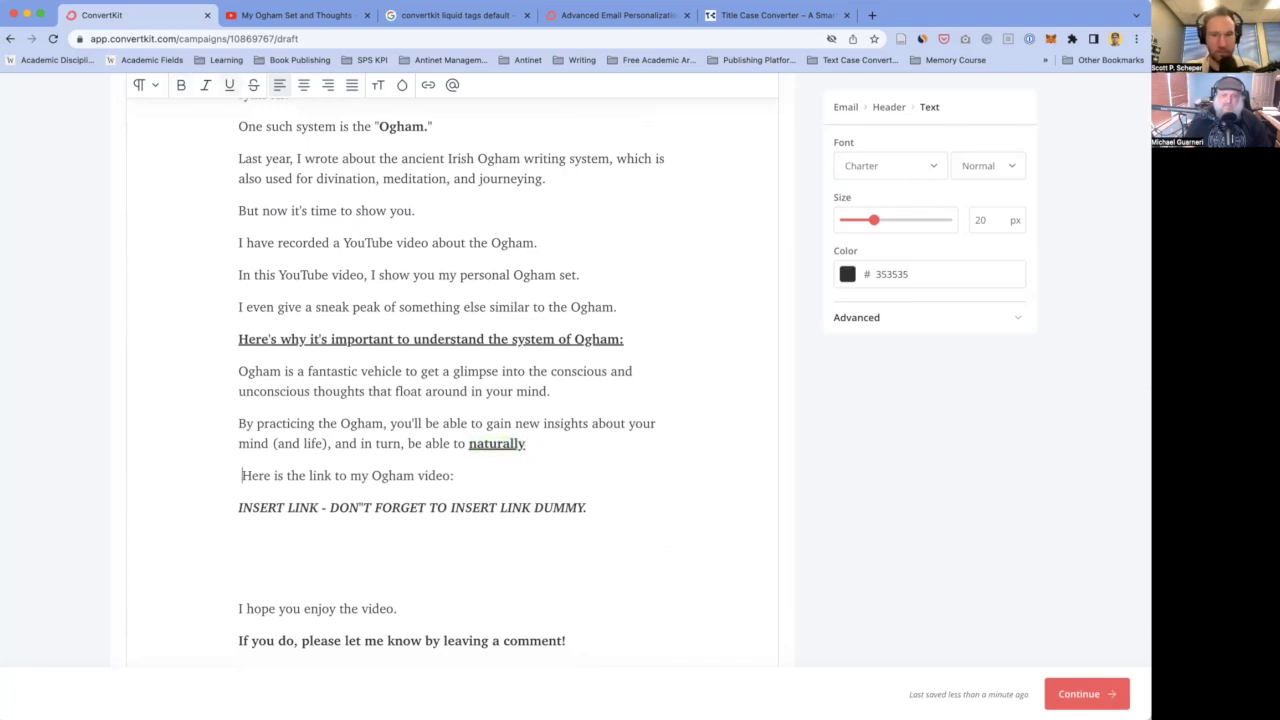
left_click(528, 443)
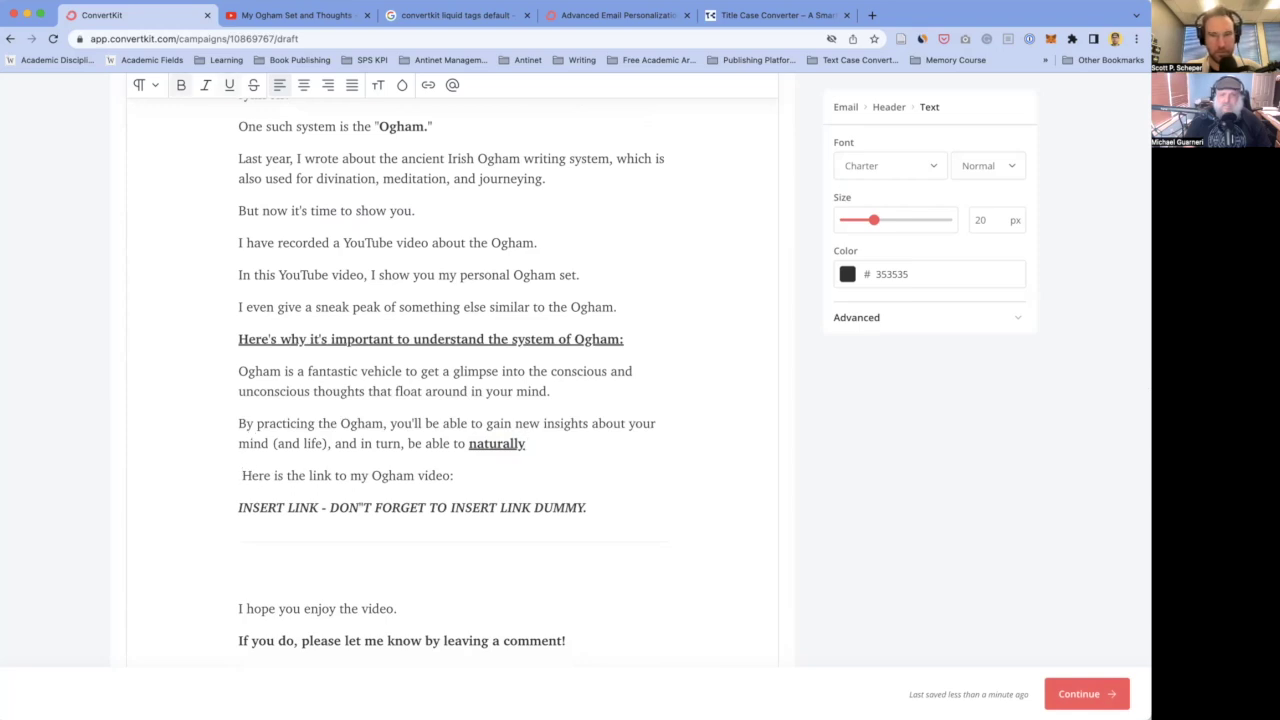
type("relieve")
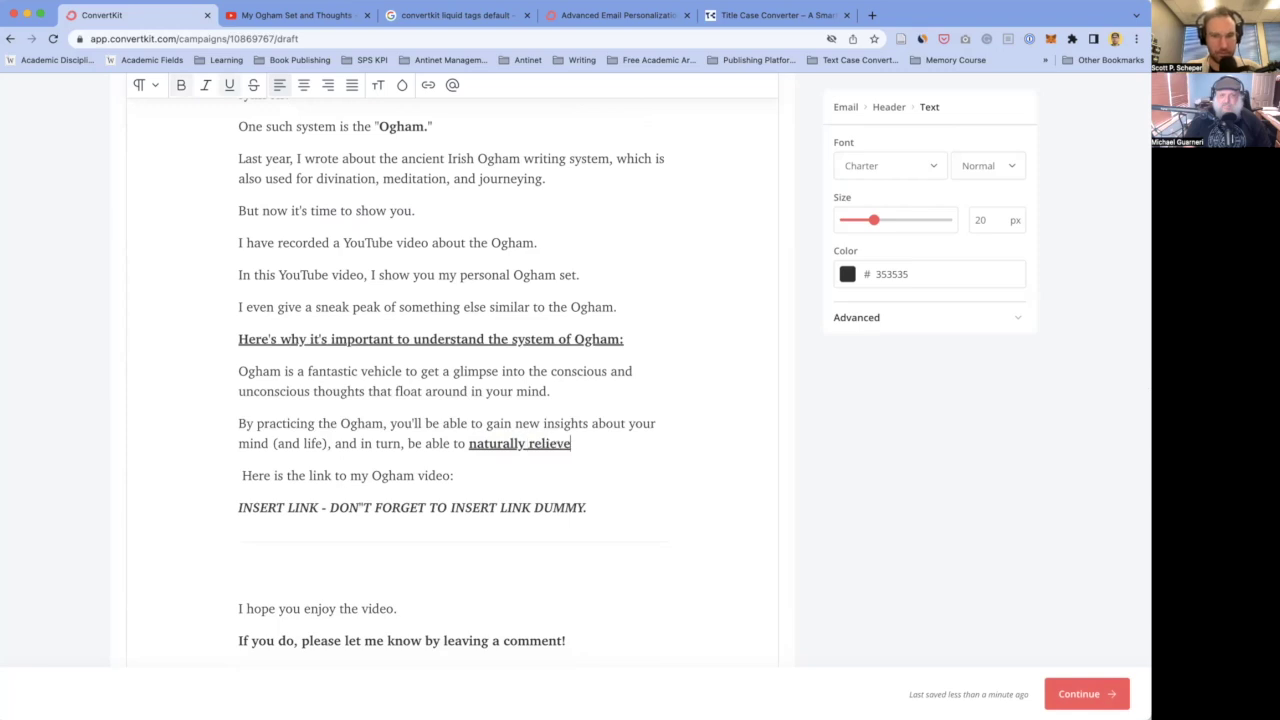
key("ctrl+b")
key("ctrl+u")
type("and upgrade")
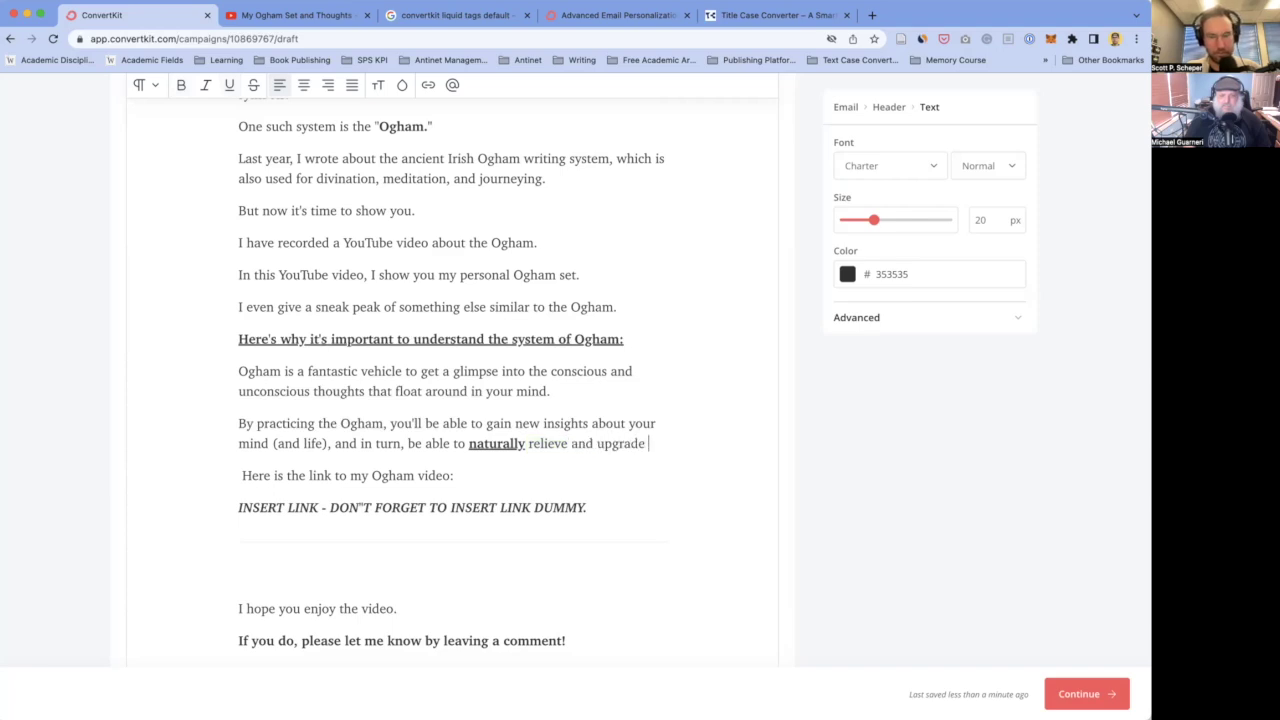
type(" your")
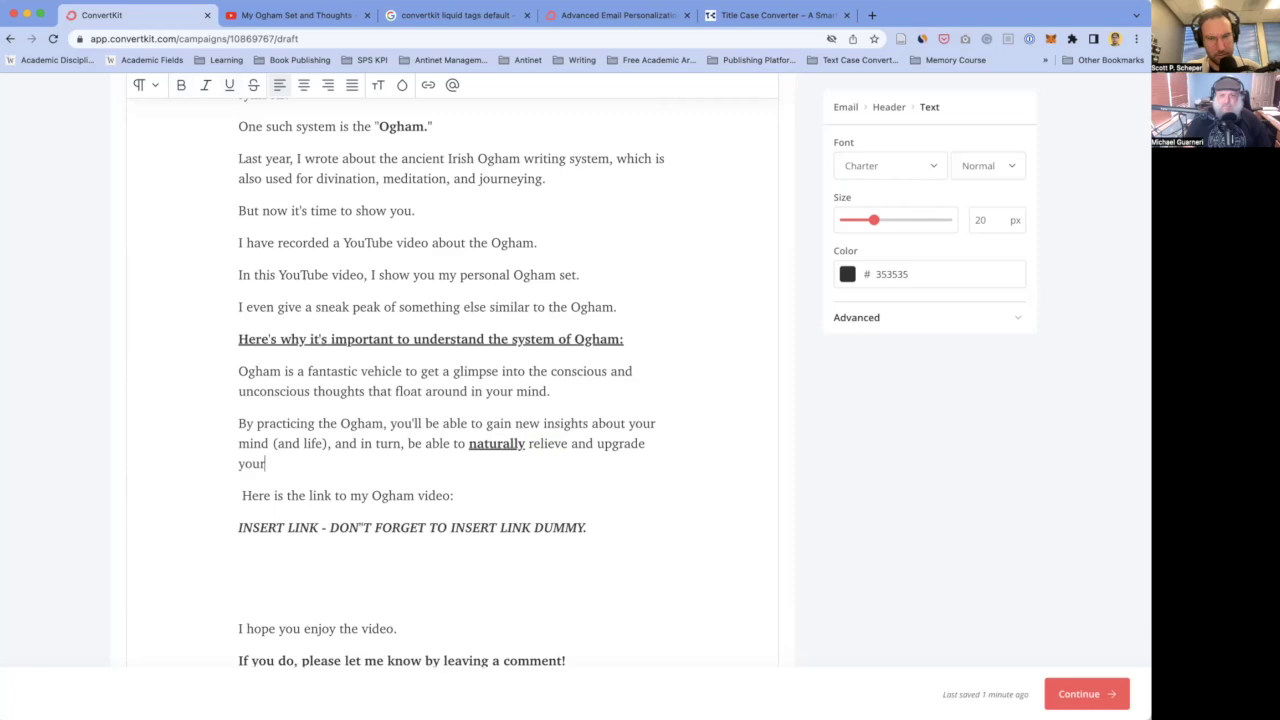
type(" mind")
type(",")
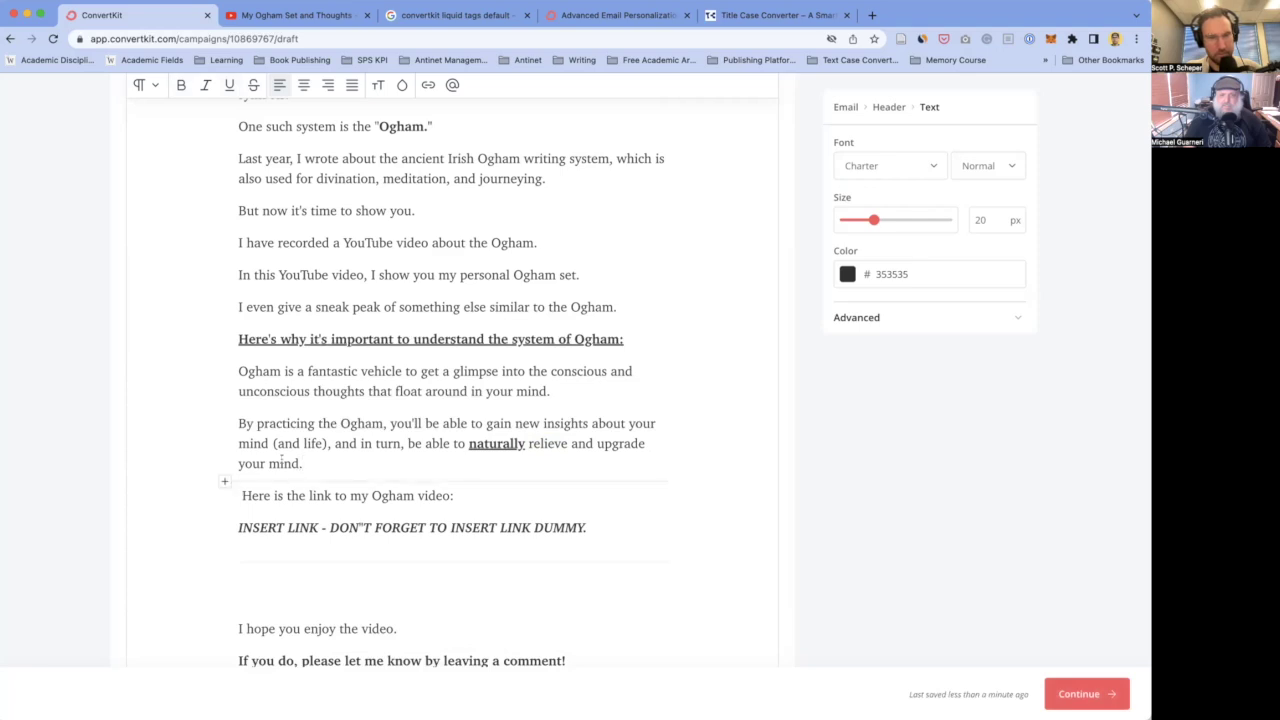
- Replace 'and upgrade your mind.' with 'symptoms of depression and anxiety.' and select the 'naturally … anxiety.' phrase
double_click(283, 463)
left_click_drag(571, 443, 571, 456)
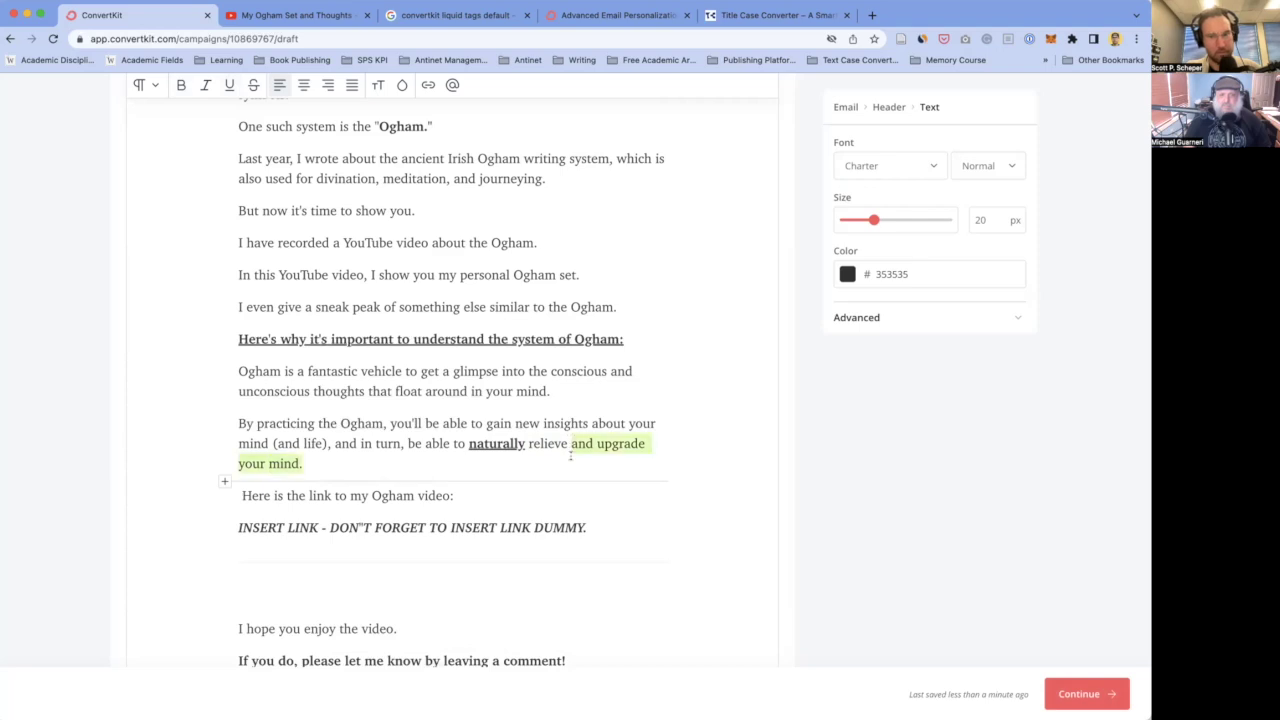
type("symptoms of depression and anxiety.")
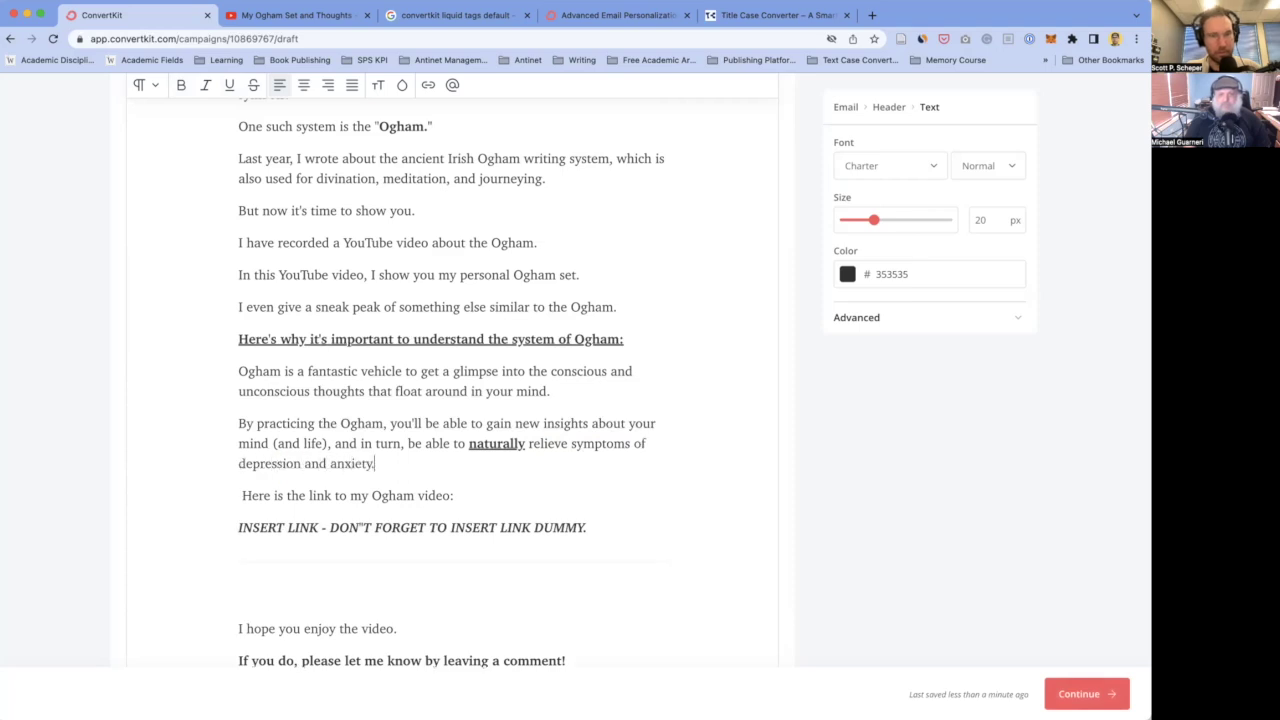
left_click_drag(467, 443, 376, 463)
key("ctrl+c")
- Paste '- naturally relieve symptoms of depression and anxiety.' on a new line and add a '-' bullet below
left_click(376, 463)
key("Return")
key("Return")
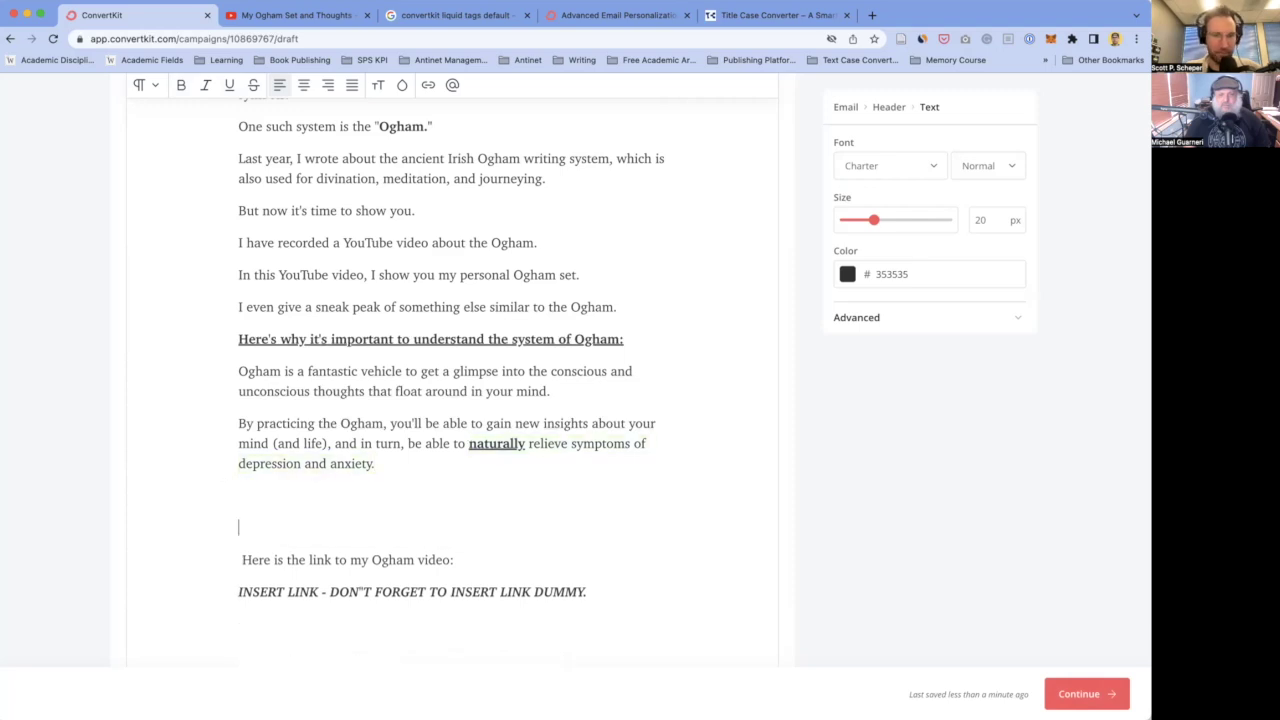
key("ctrl+v")
left_click(240, 495)
type("-")
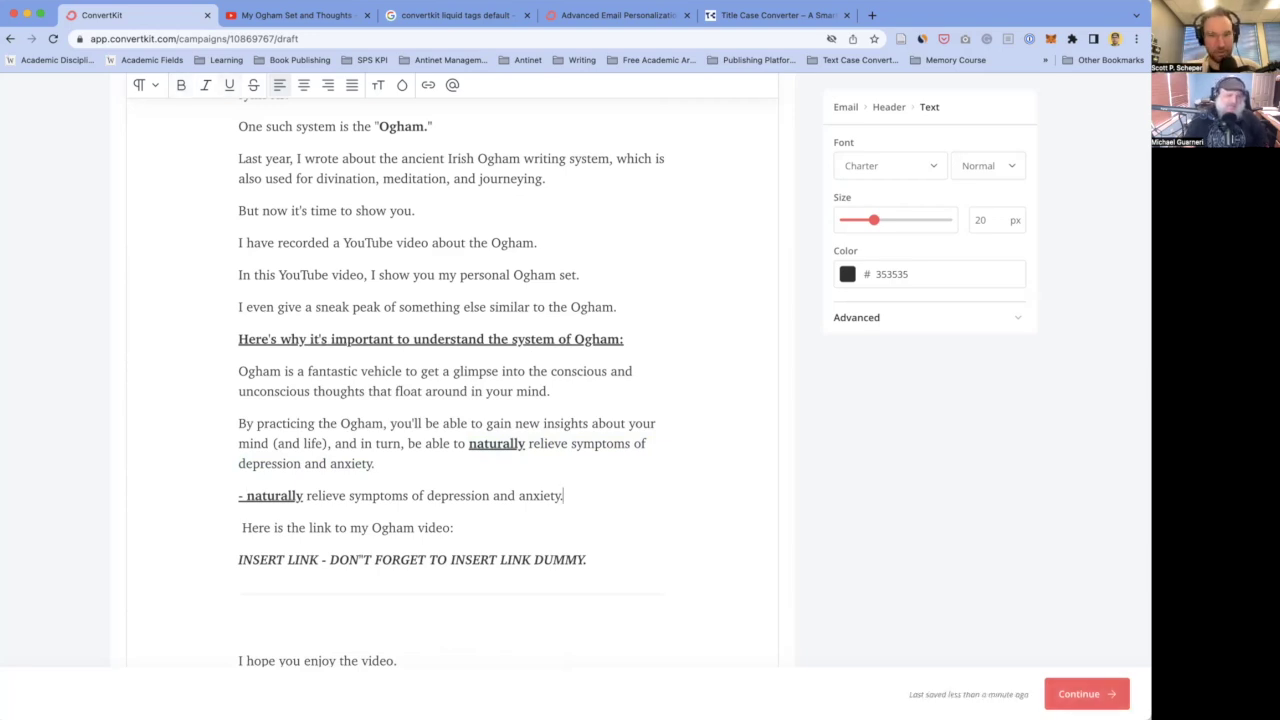
key("Return")
type("-")
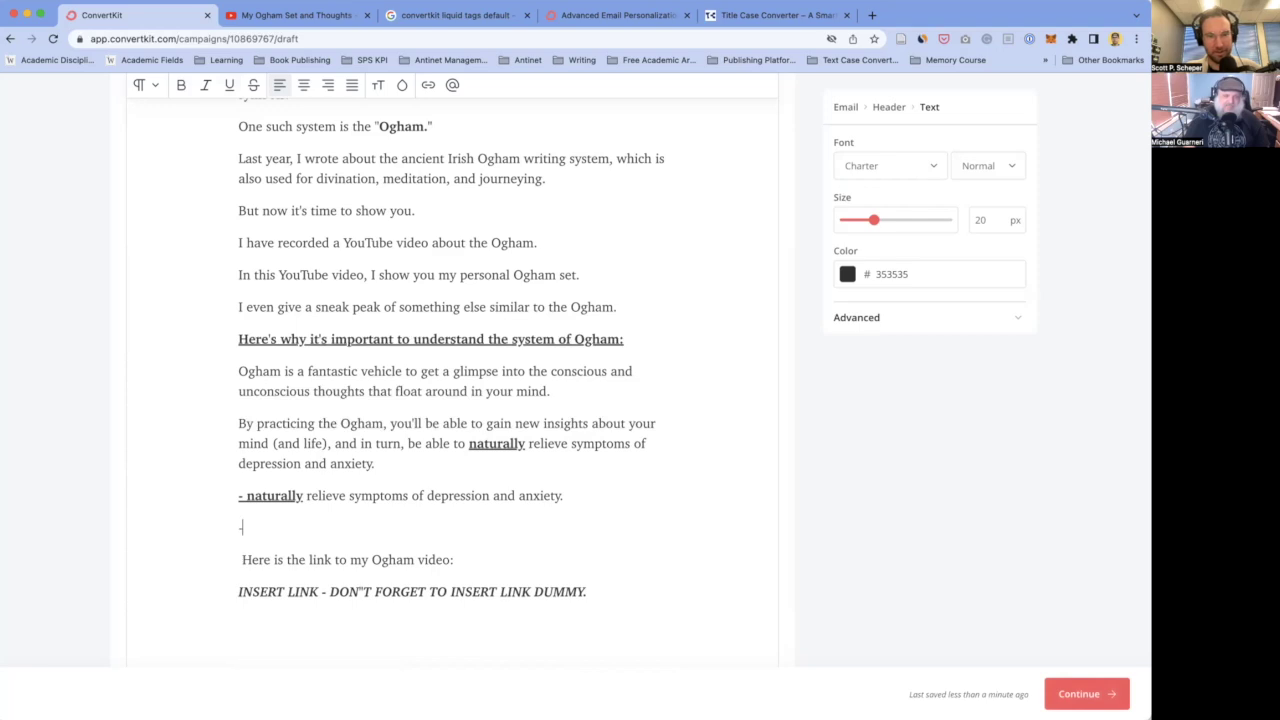
key("BackSpace")
key("BackSpace")
key("Return")
type("-")
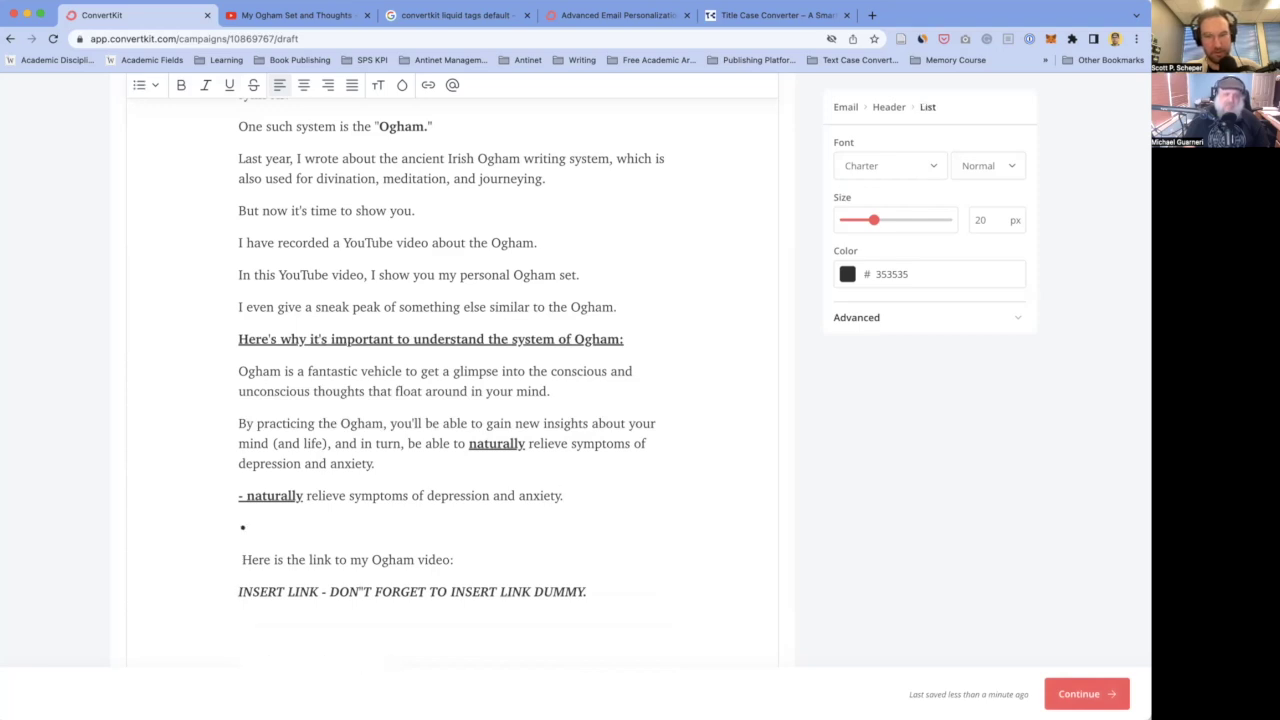
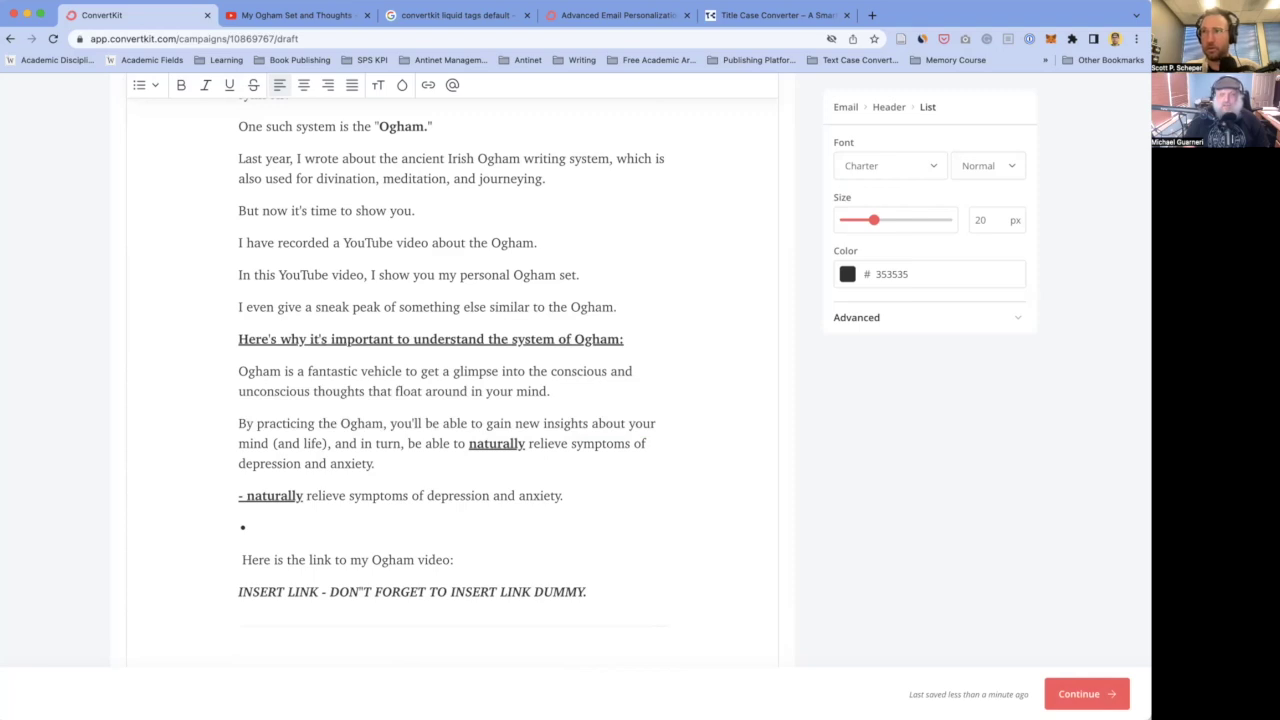
- Write the bullet "upgrade one's quality of mind, which translates to quality of life." and start another bullet
type("n")
key("BackSpace")
type("natur")
key("BackSpace")
key("BackSpace")
key("BackSpace")
key("BackSpace")
key("BackSpace")
type("upgrade one")
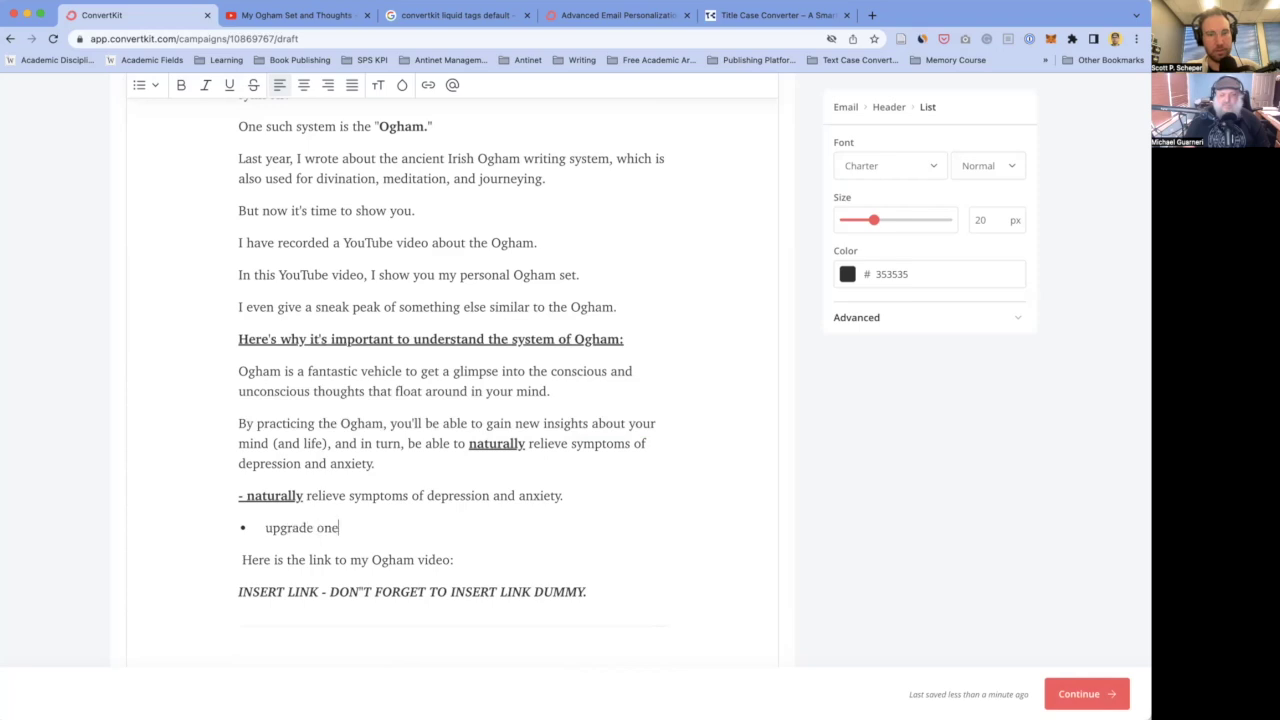
type("'s quality of life")
double_click(418, 527)
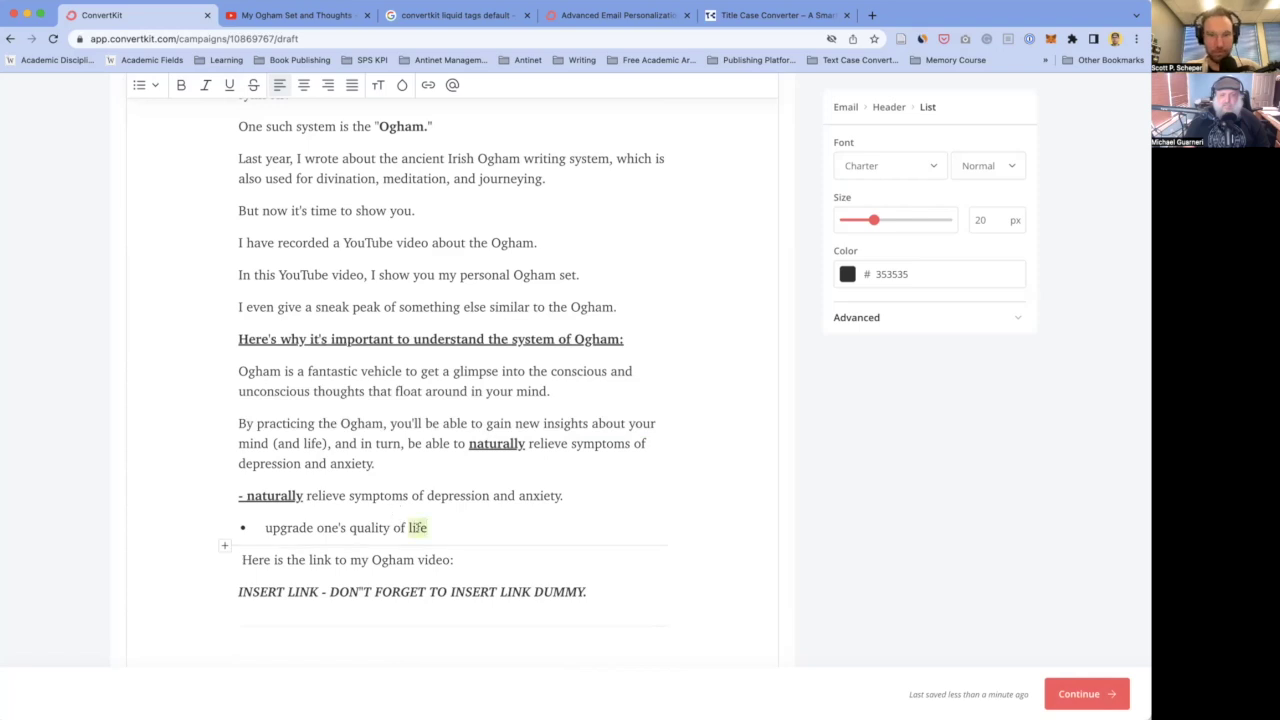
type("mind")
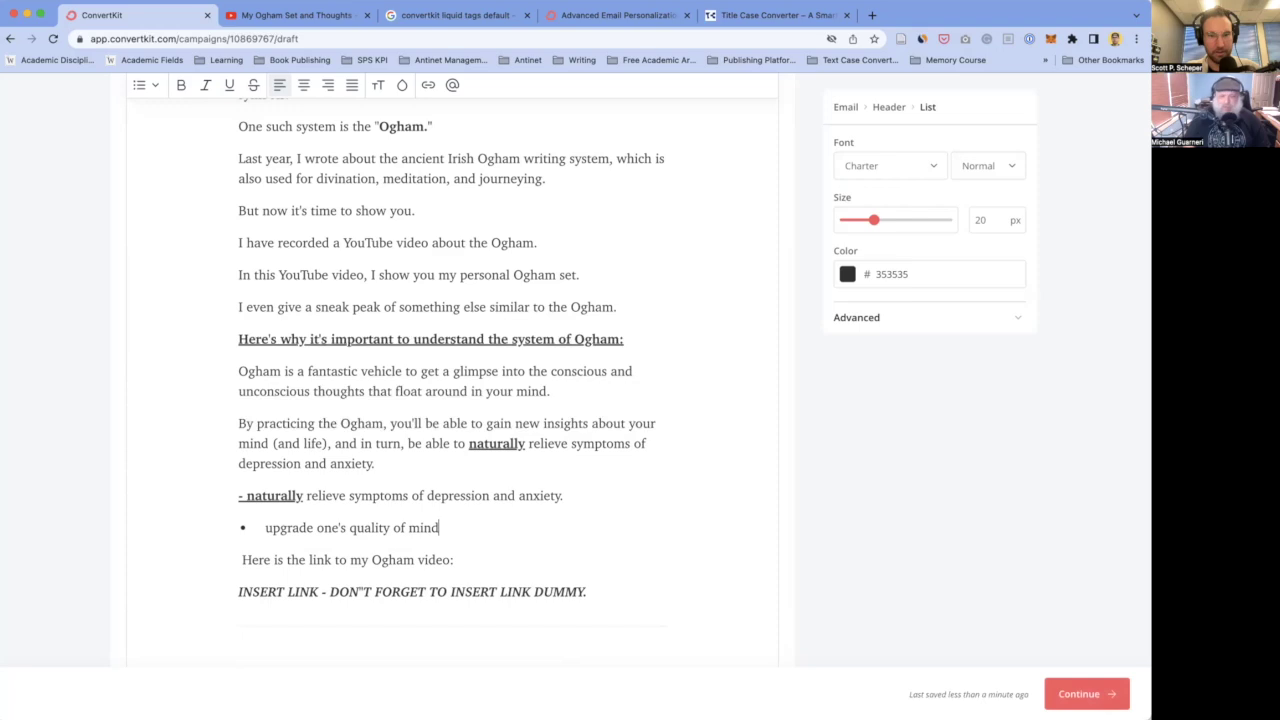
type(", which translates to")
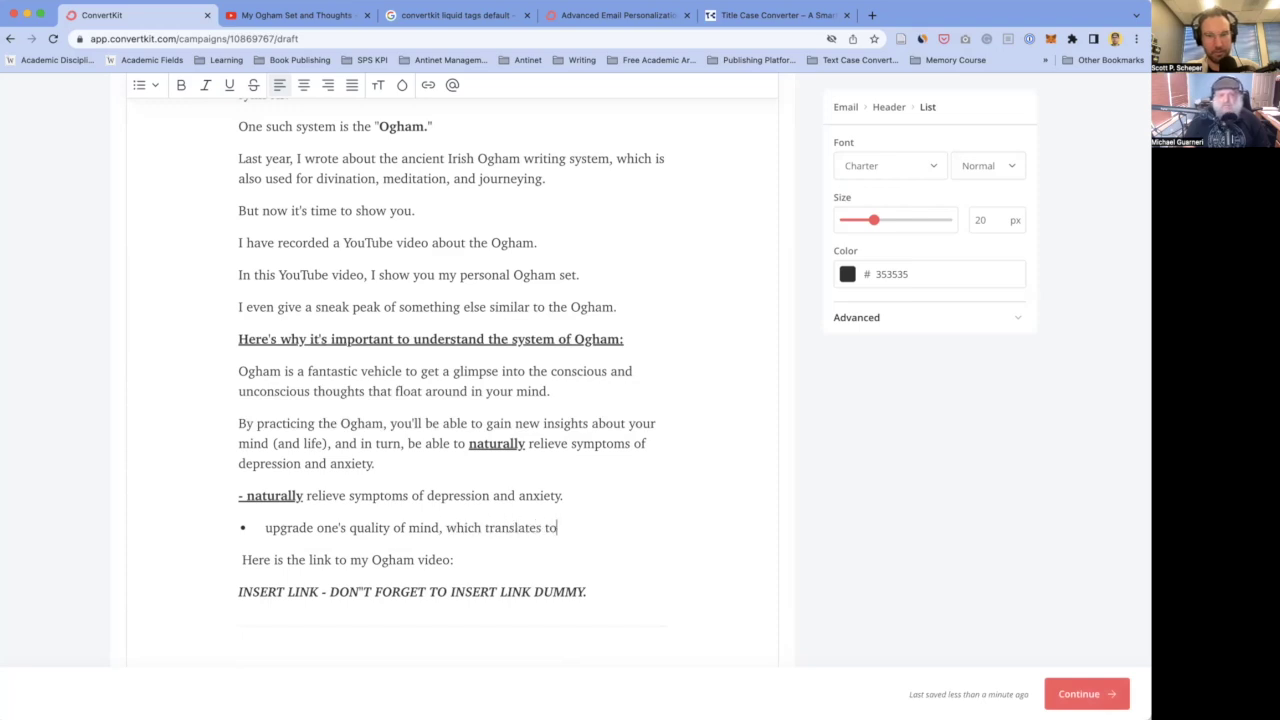
type(" quality of life.")
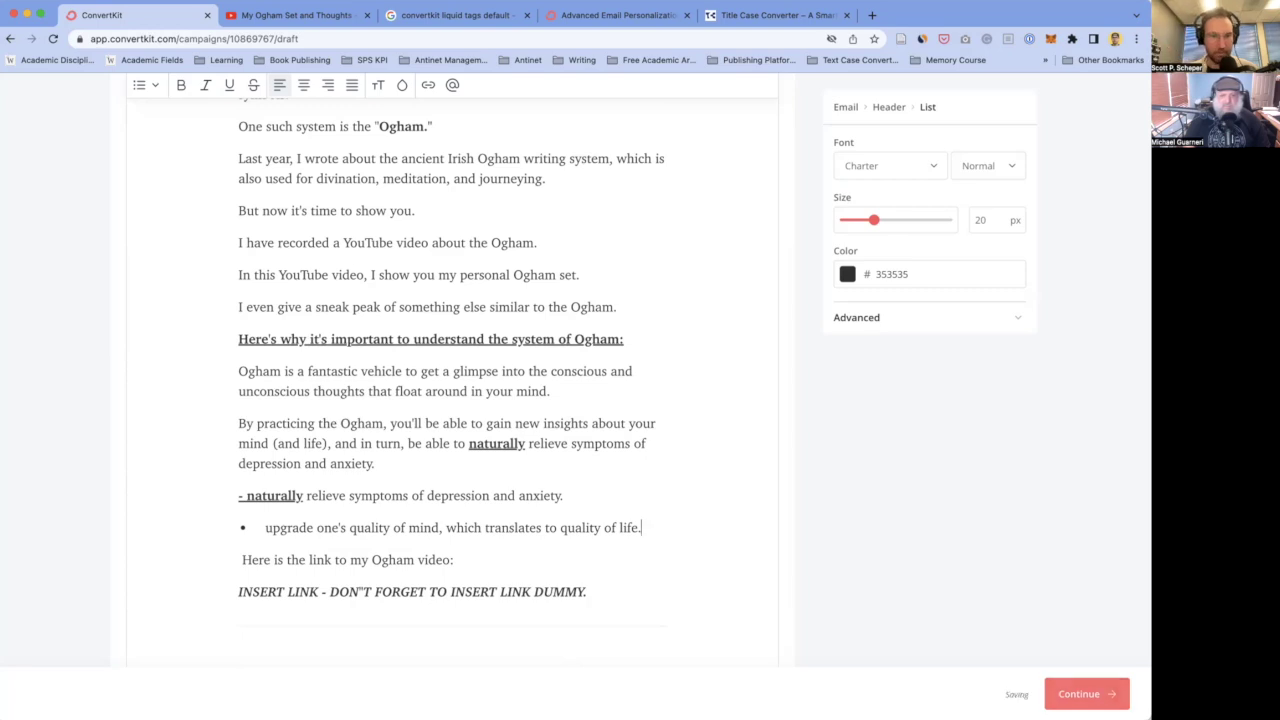
key("Return")
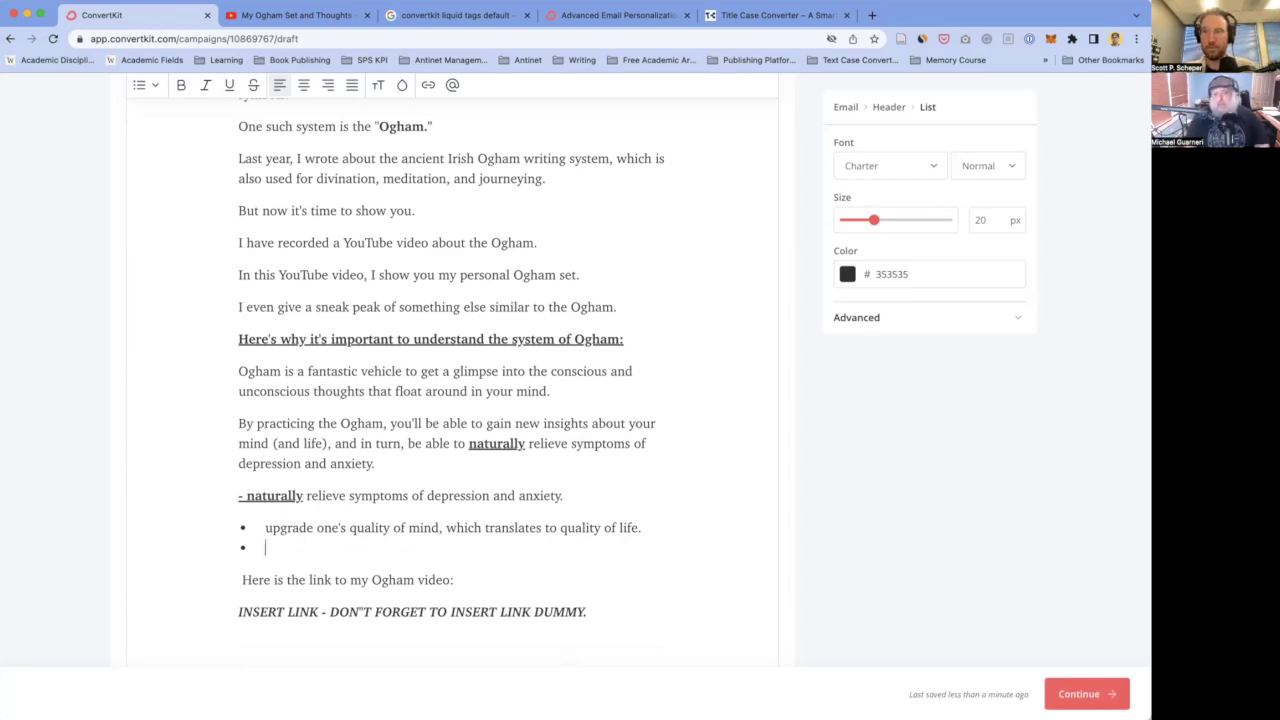
- Add bullets "Enjoyable, entertainment" and "Meditation practice that calms the mind by taking you out of the world we're plugged into."
type("Enjoyabl")
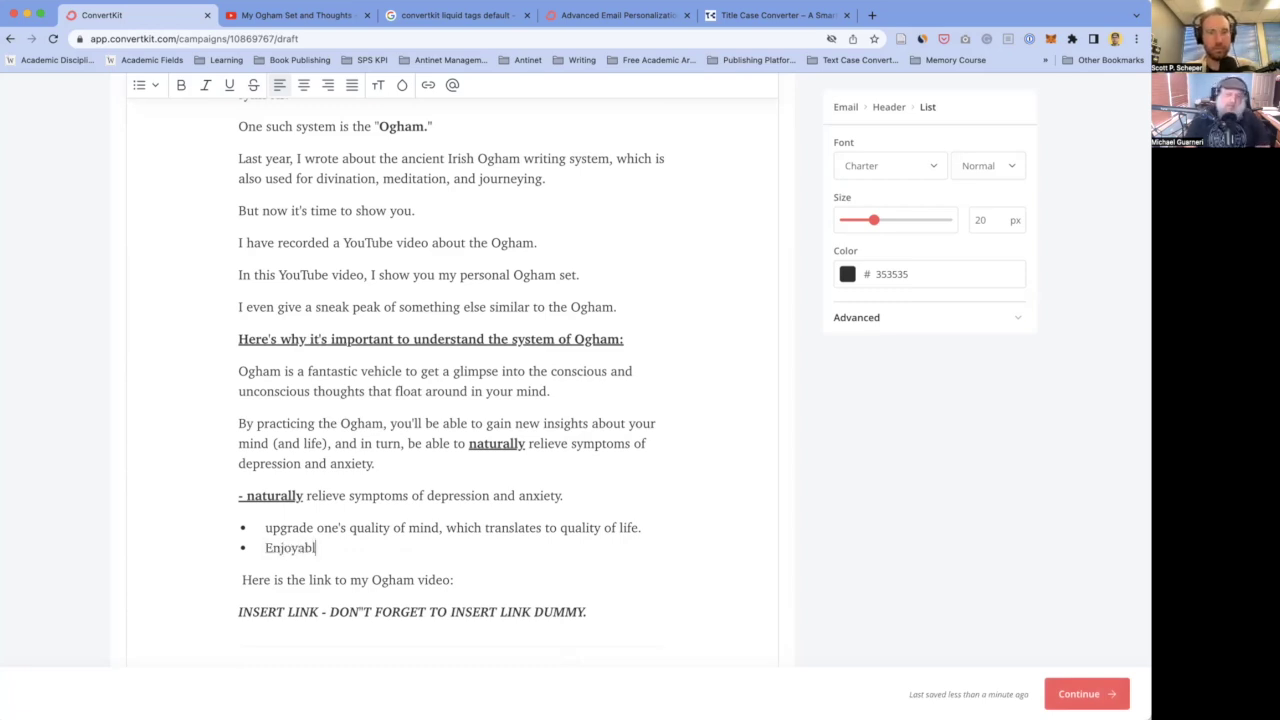
type("e, e")
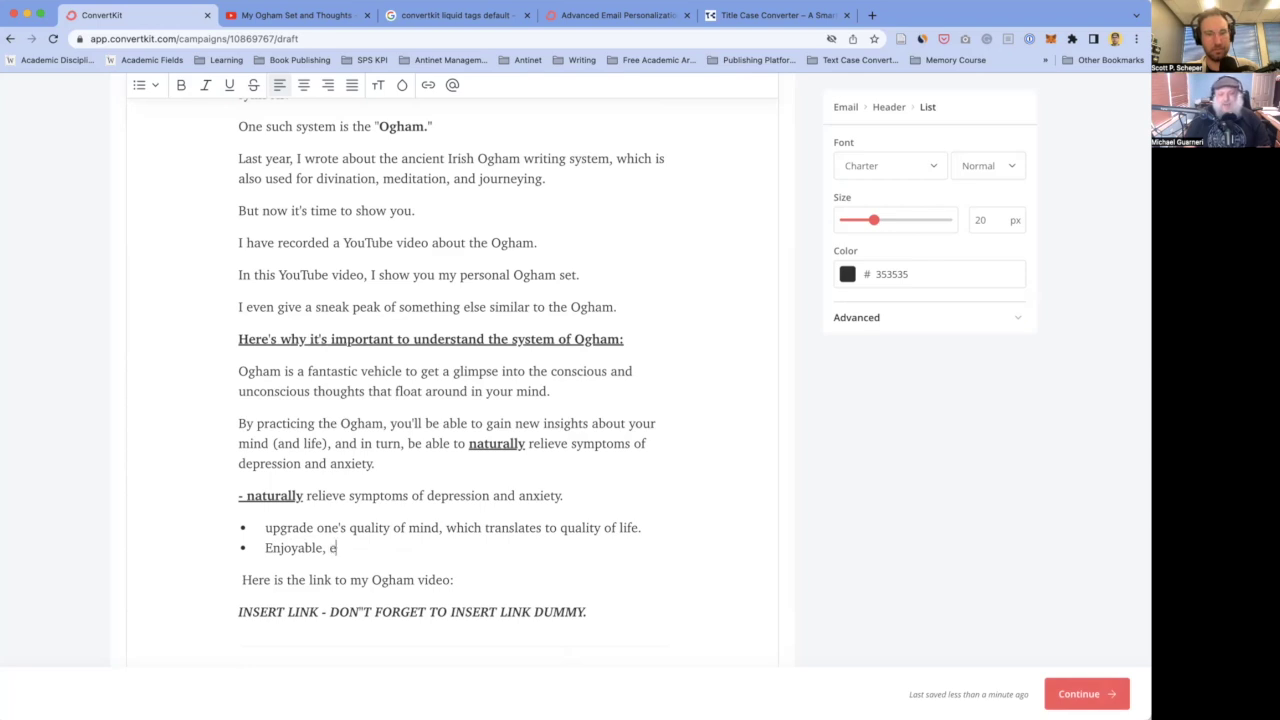
type("ntertaiment")
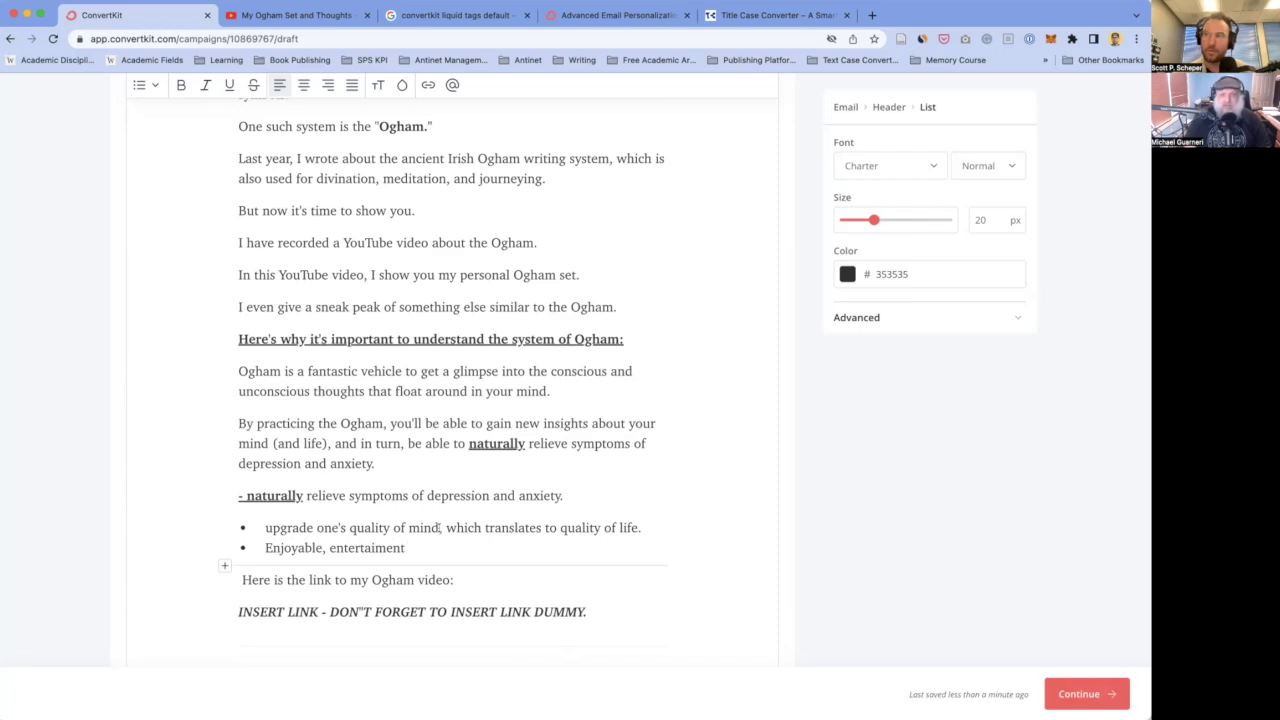
key("Return")
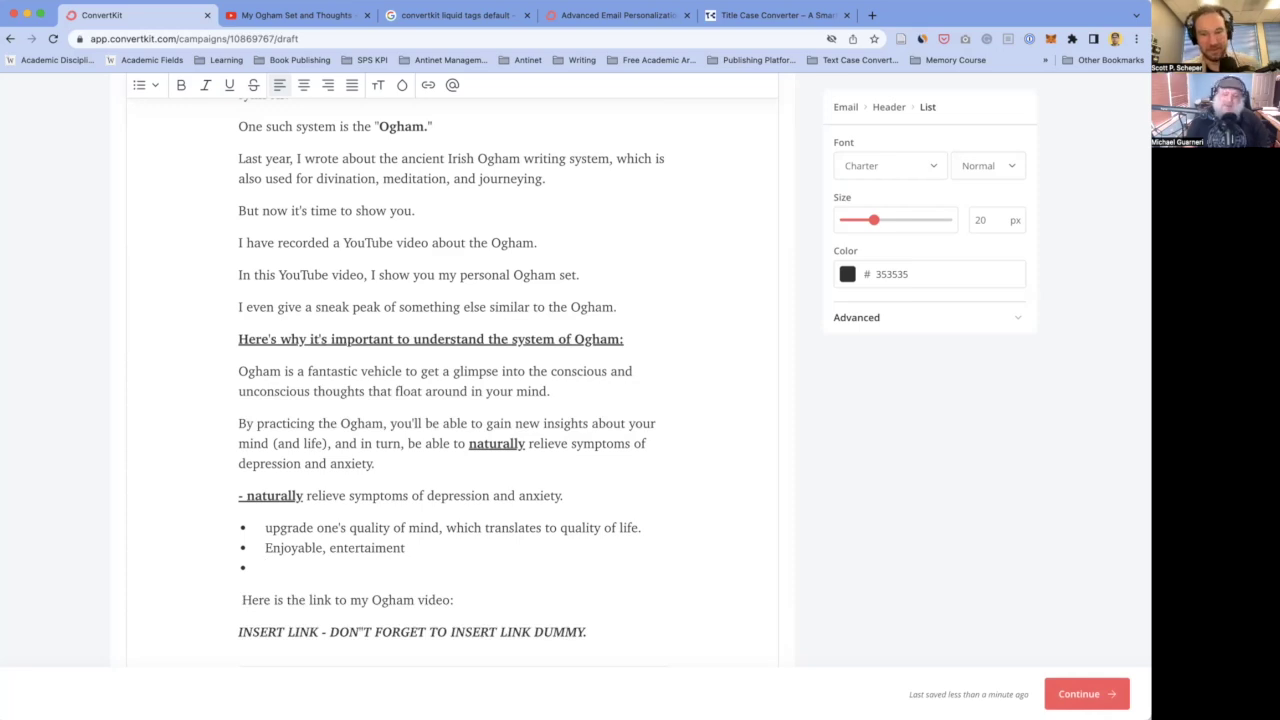
type("Medit")
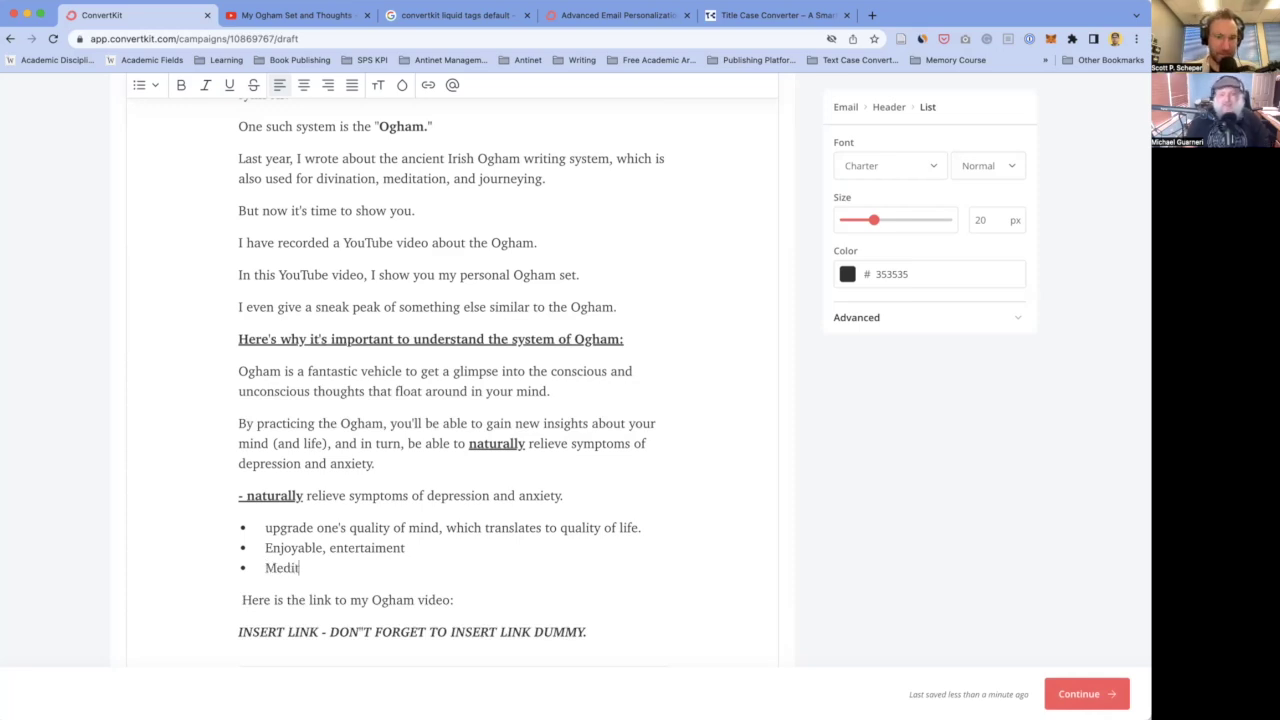
type("ation practice ")
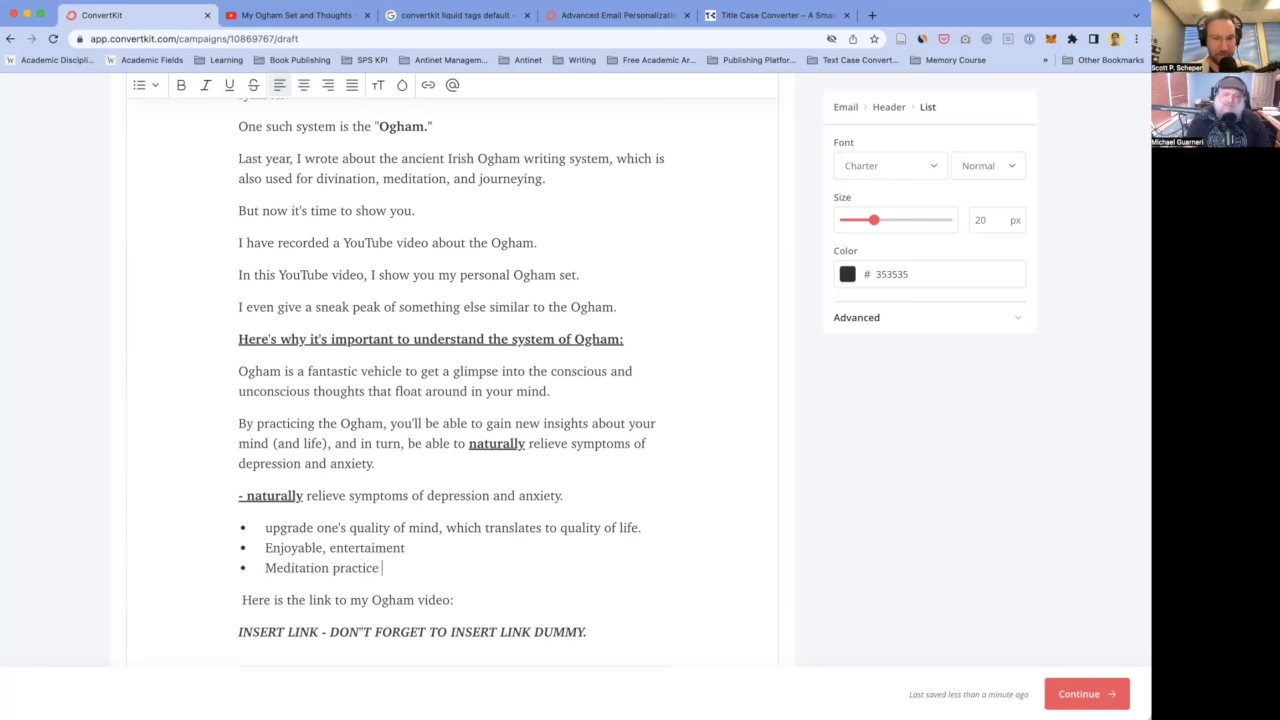
type("that clam")
key("BackSpace")
key("BackSpace")
key("BackSpace")
type("alms the mind")
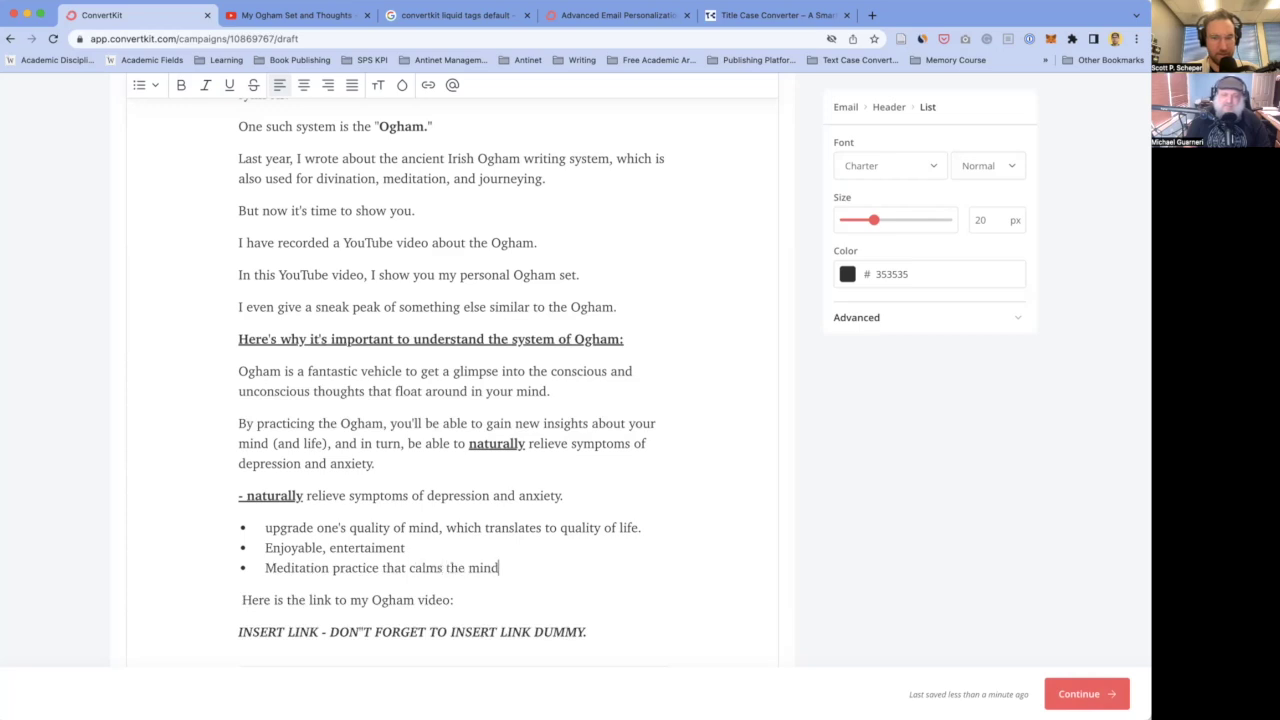
type(" a")
key("BackSpace")
key("BackSpace")
type("and")
key("BackSpace")
key("BackSpace")
key("BackSpace")
key("BackSpace")
type("by taking ou")
key("BackSpace")
key("BackSpace")
type("you")
key("BackSpace")
key("BackSpace")
key("BackSpace")
type("you")
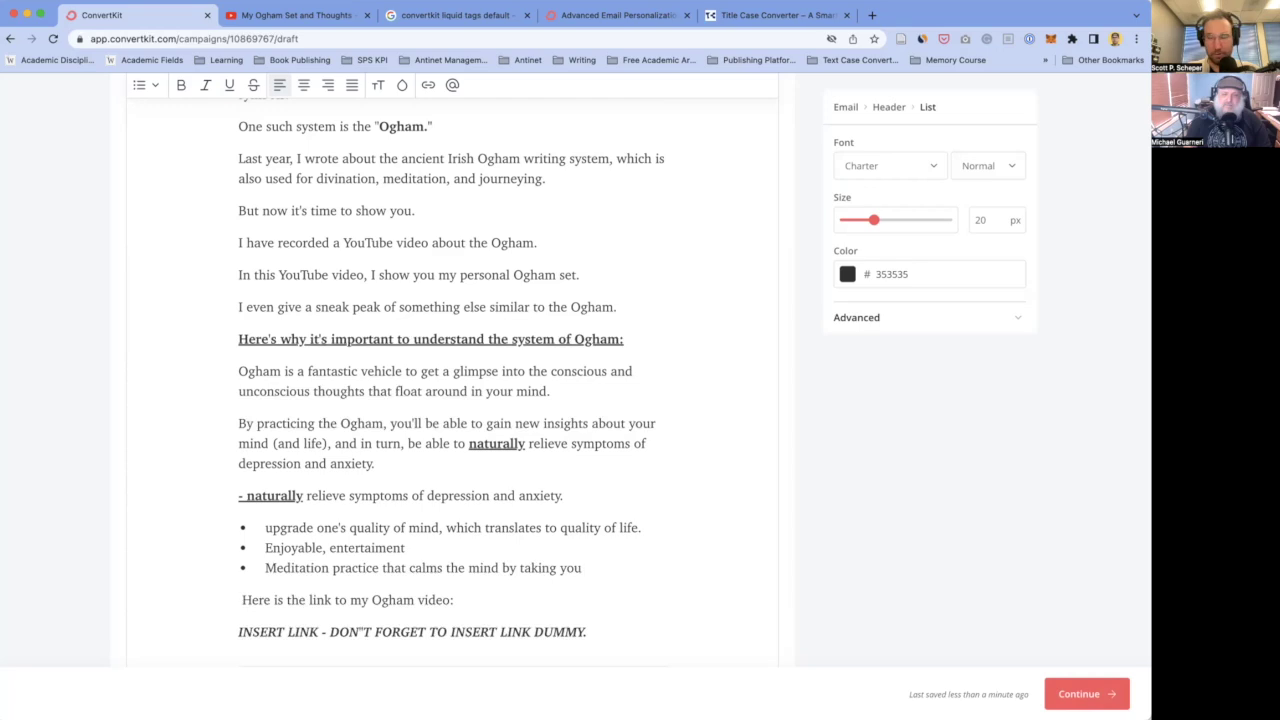
type("t out of the world we")
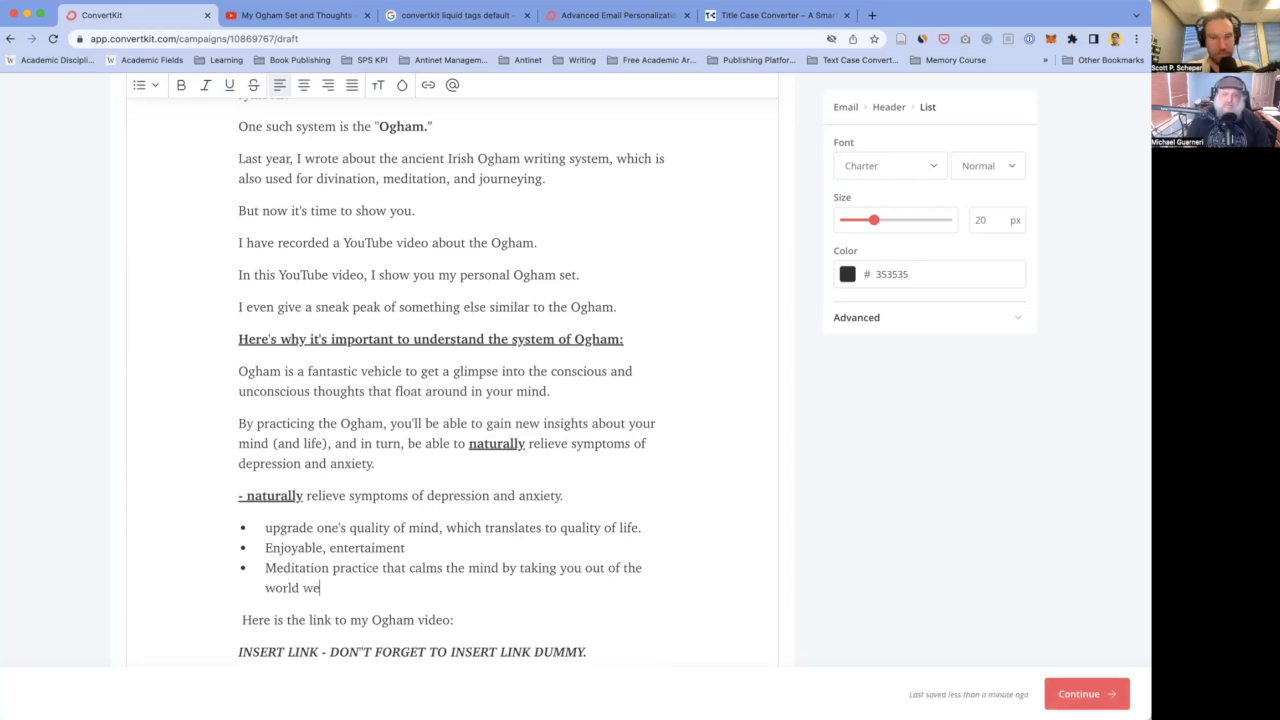
type("'re p")
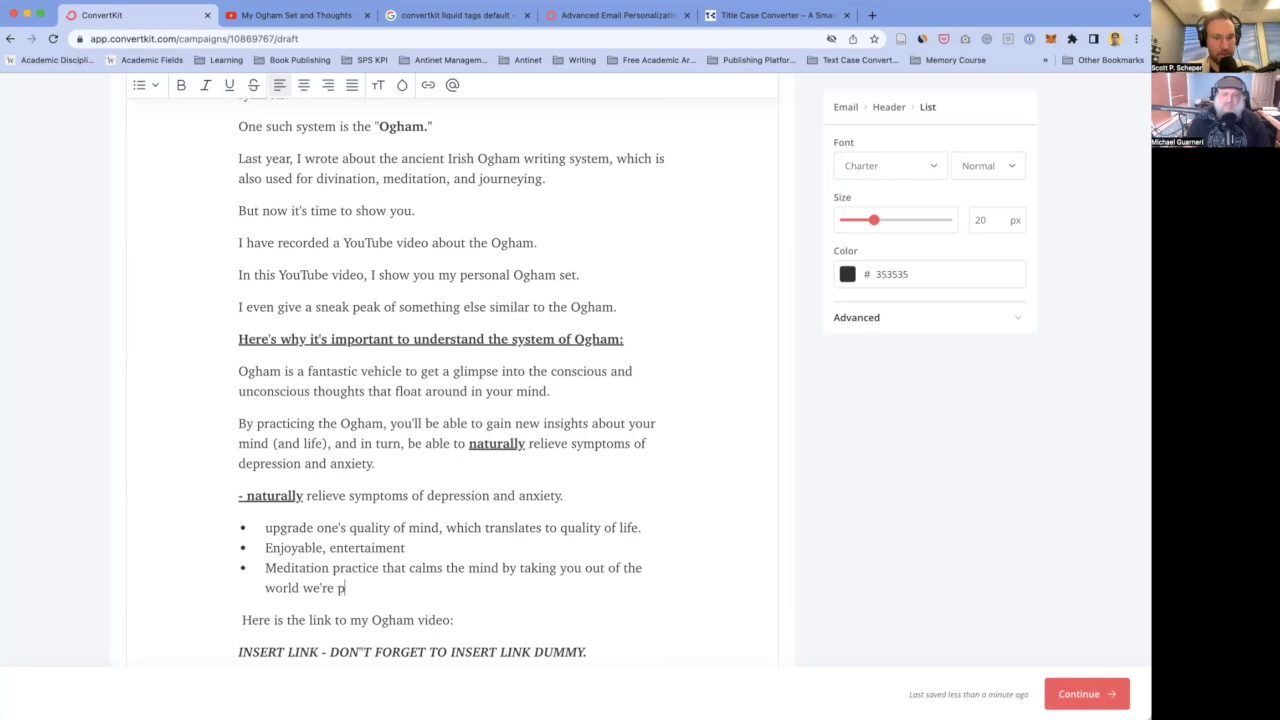
type("lugged into.")
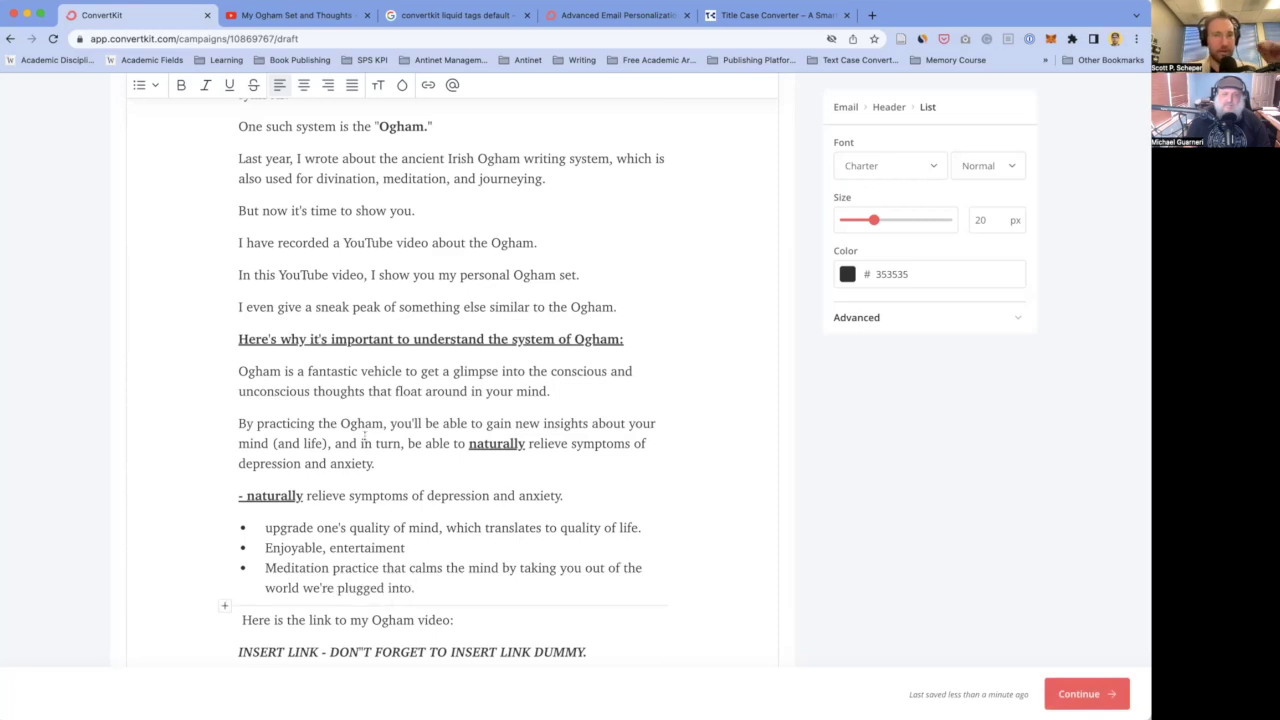
scroll(365, 437, "down", 2)
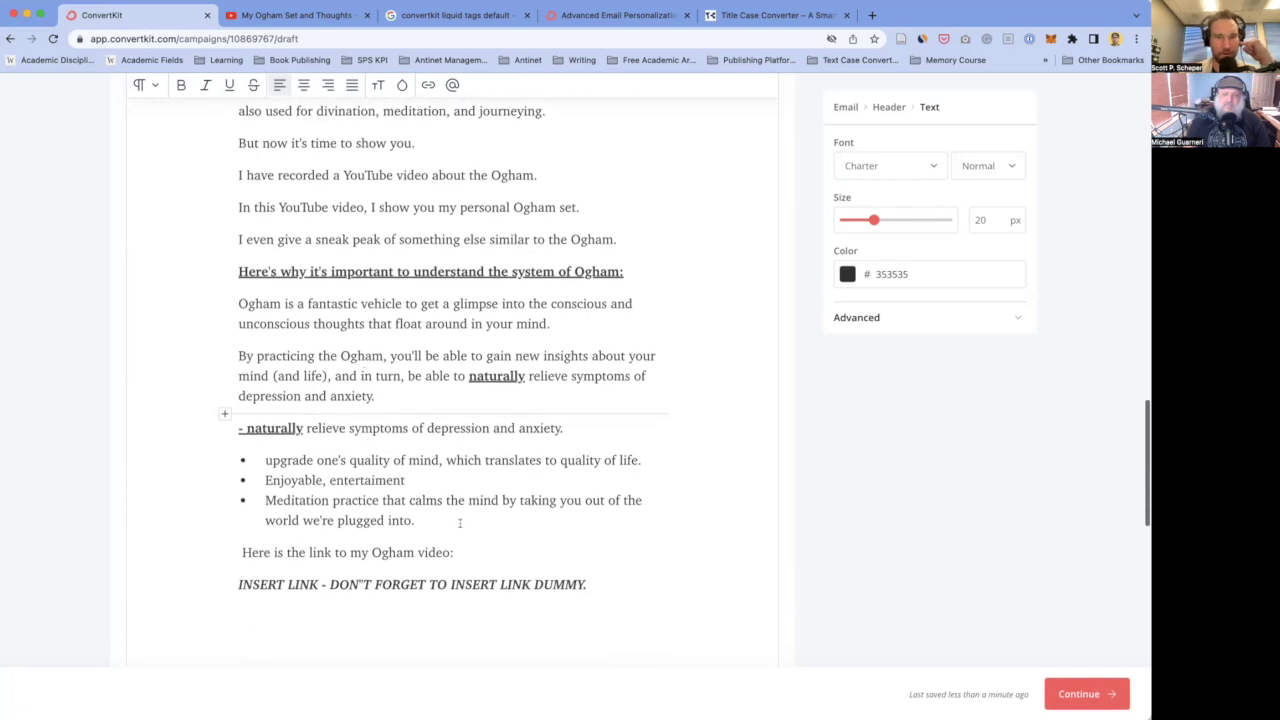
scroll(430, 519, "down", 2)
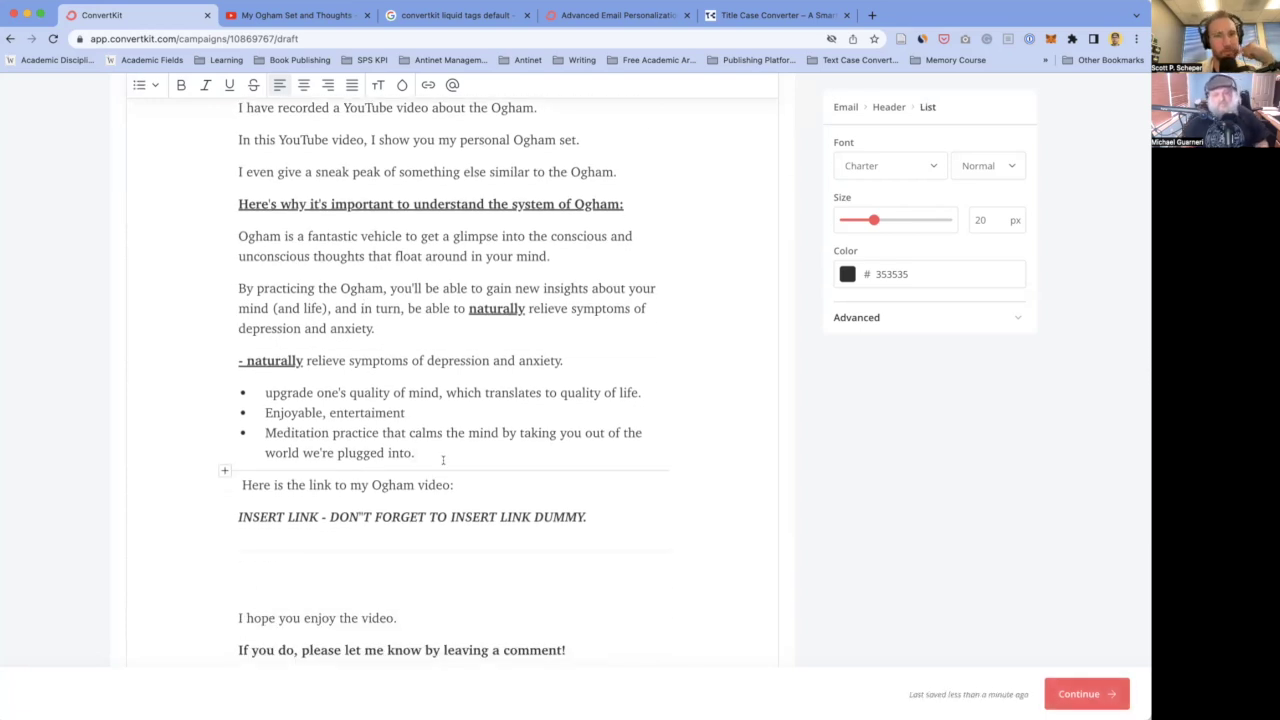
- Convert the quality-of-mind, Enjoyable and Meditation bullets into plain paragraphs prefixed with "-"
left_click(316, 392)
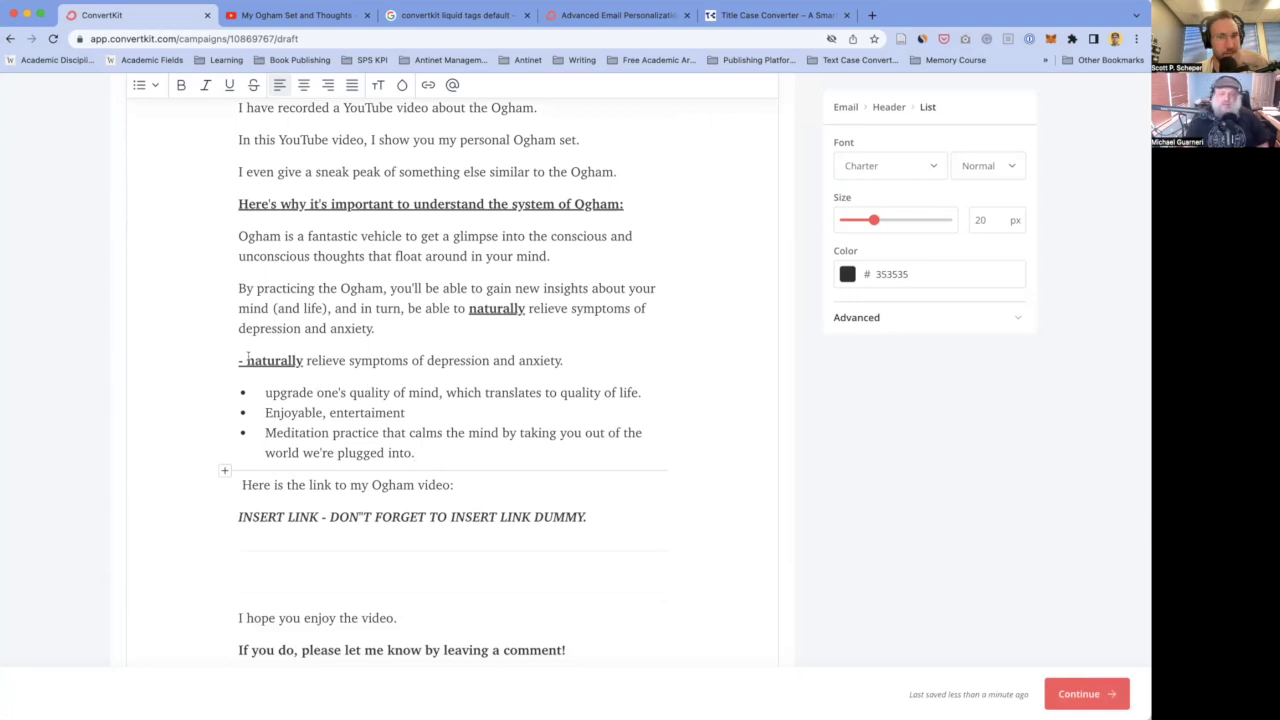
key("BackSpace")
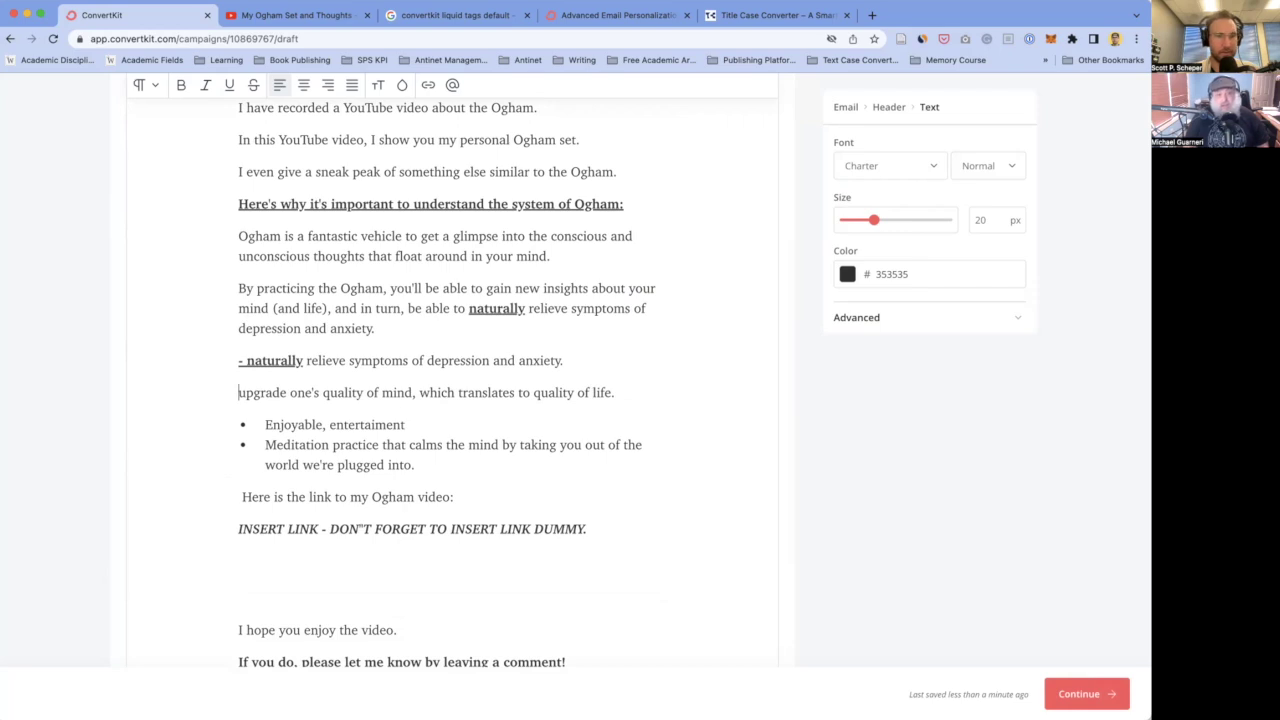
type("-")
left_click(265, 424)
key("BackSpace")
type("-")
left_click(265, 456)
key("BackSpace")
type("-")
left_click(312, 328)
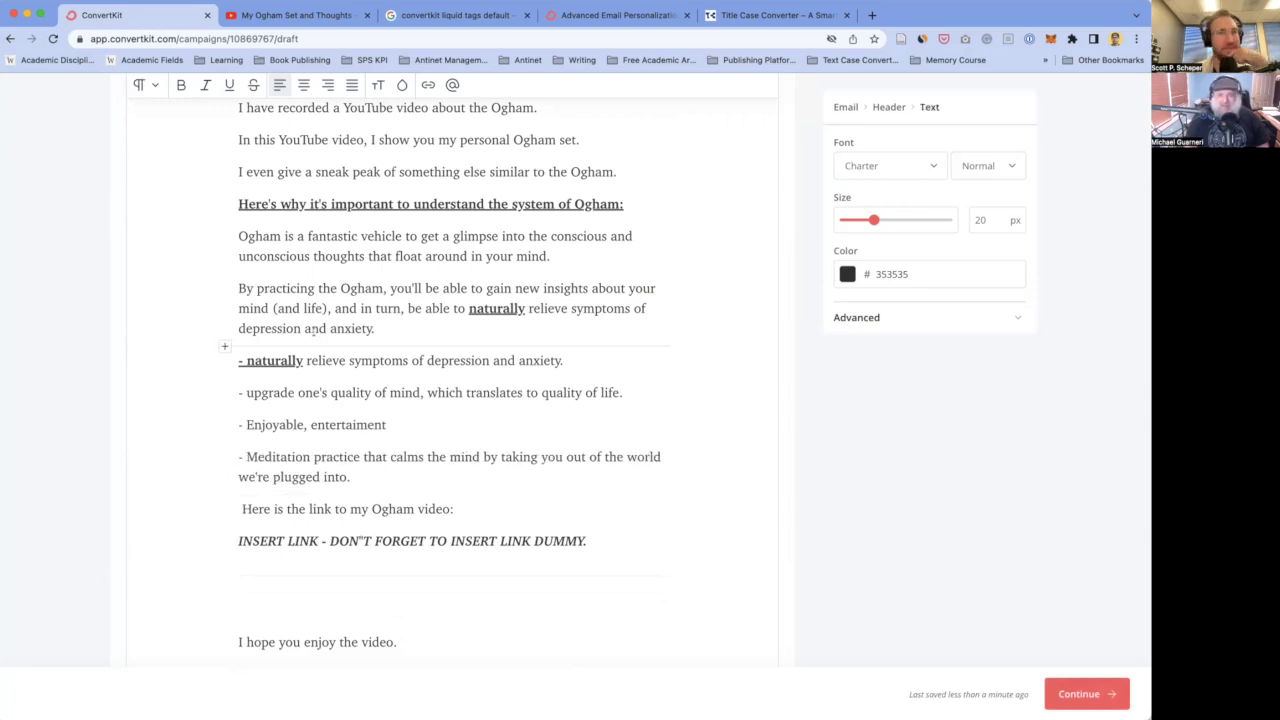
scroll(340, 320, "up", 5)
scroll(344, 318, "up", 2)
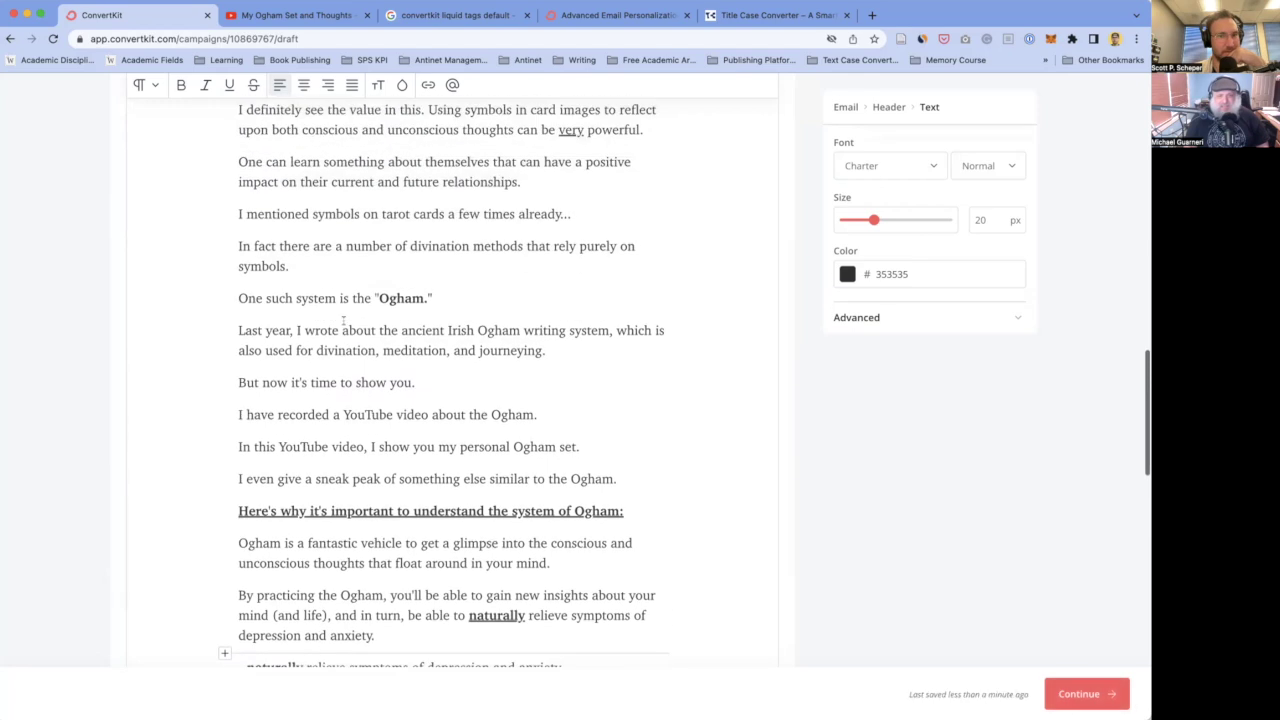
- After the "One such system" line, add "The Ogham is an ancient Irish writing system that dates back to roughly 300"
left_click(240, 331)
left_click(472, 299)
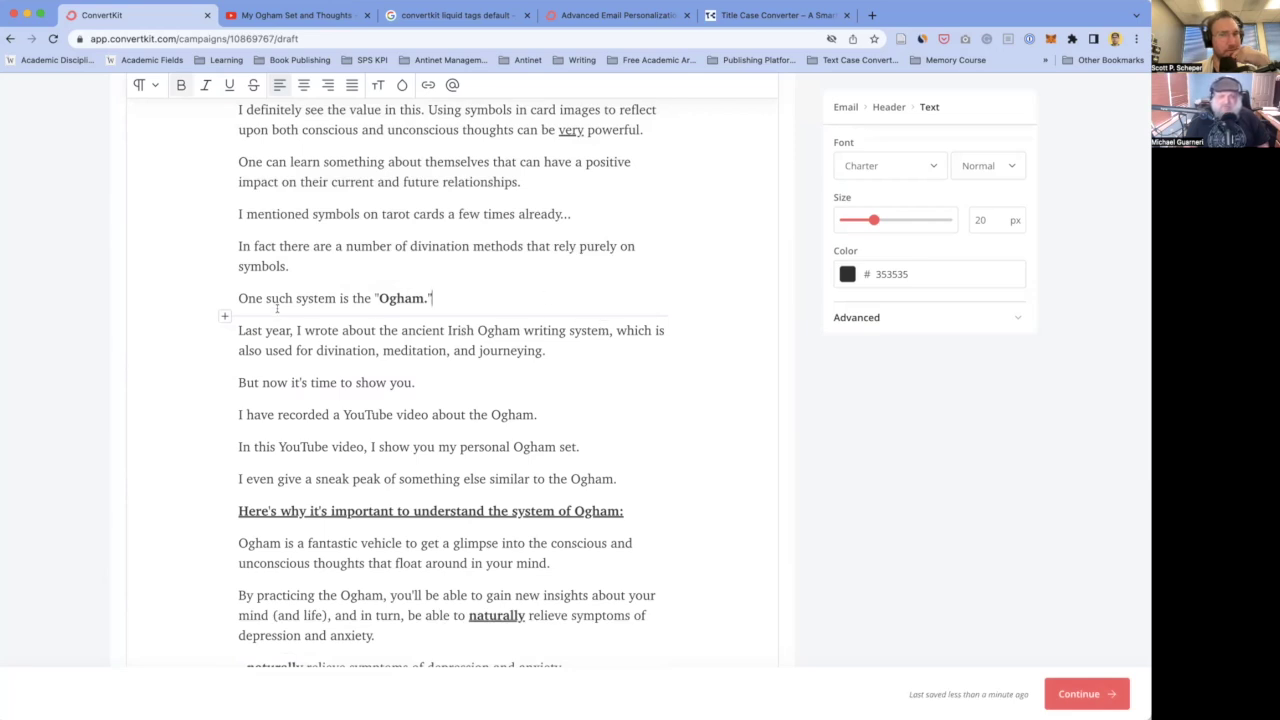
key("Return")
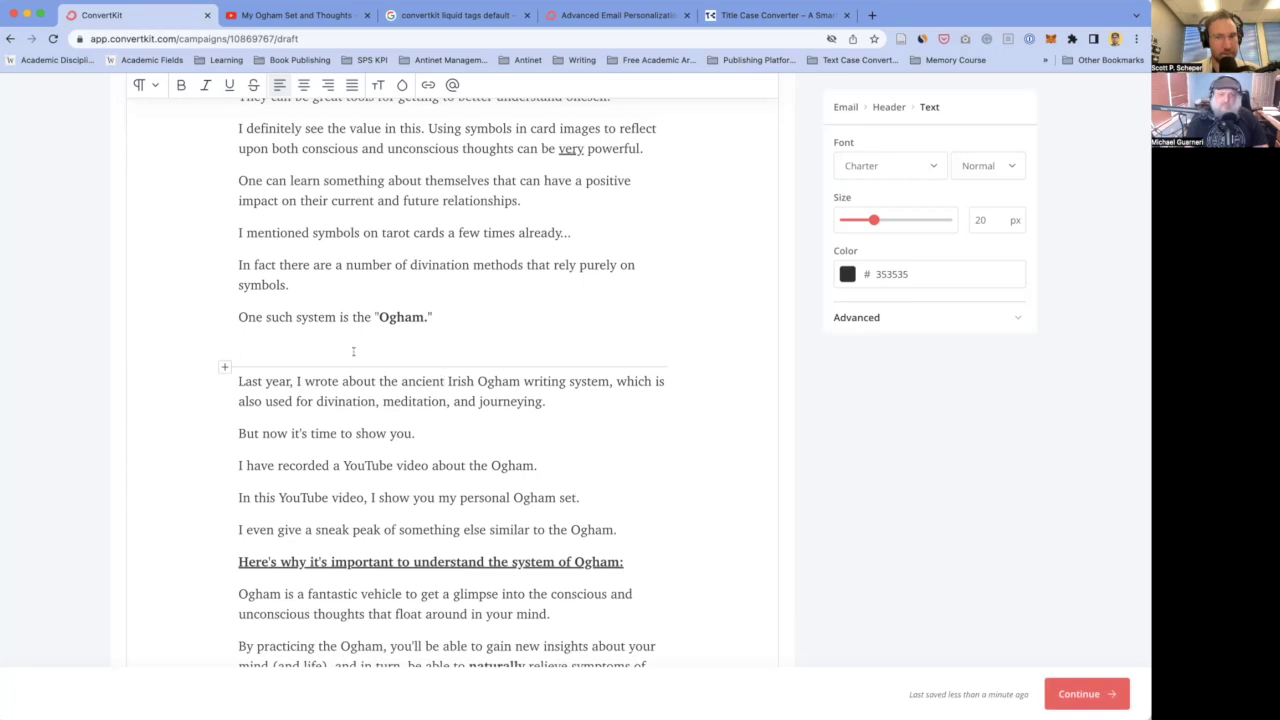
type("The ")
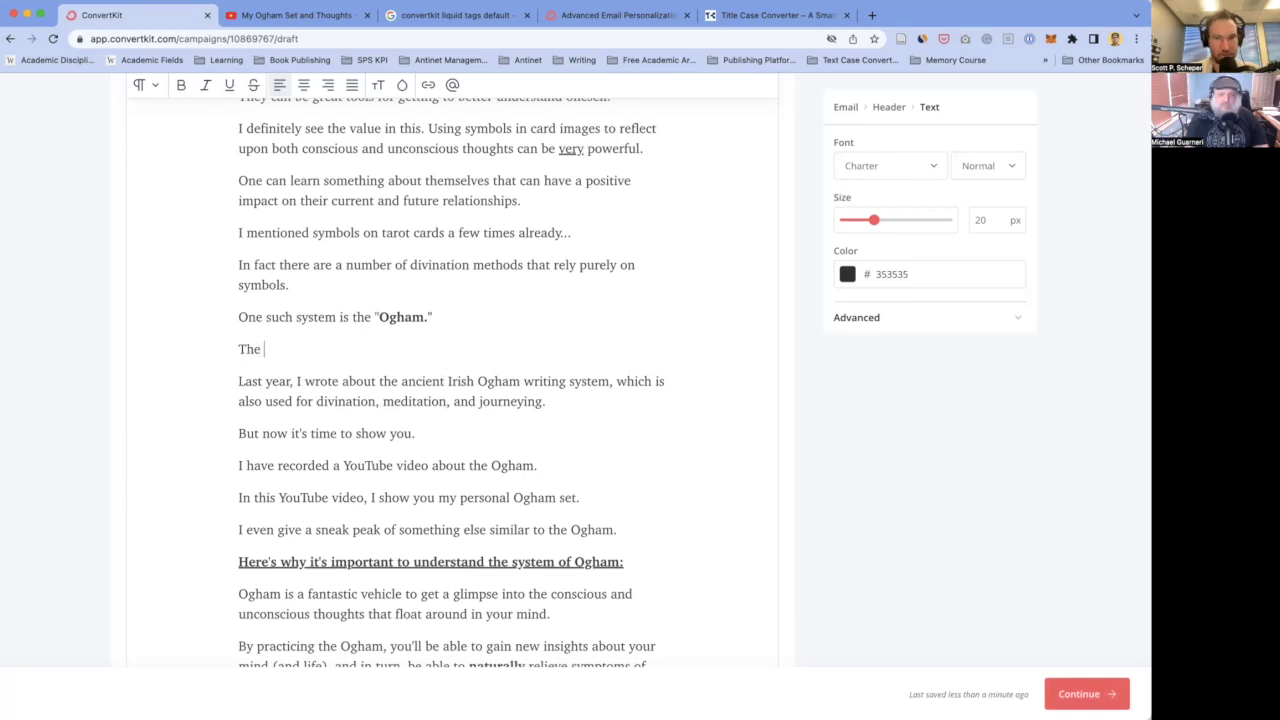
type("\"Og")
key("BackSpace")
key("BackSpace")
key("BackSpace")
type("Ogham is an ancient Irish ")
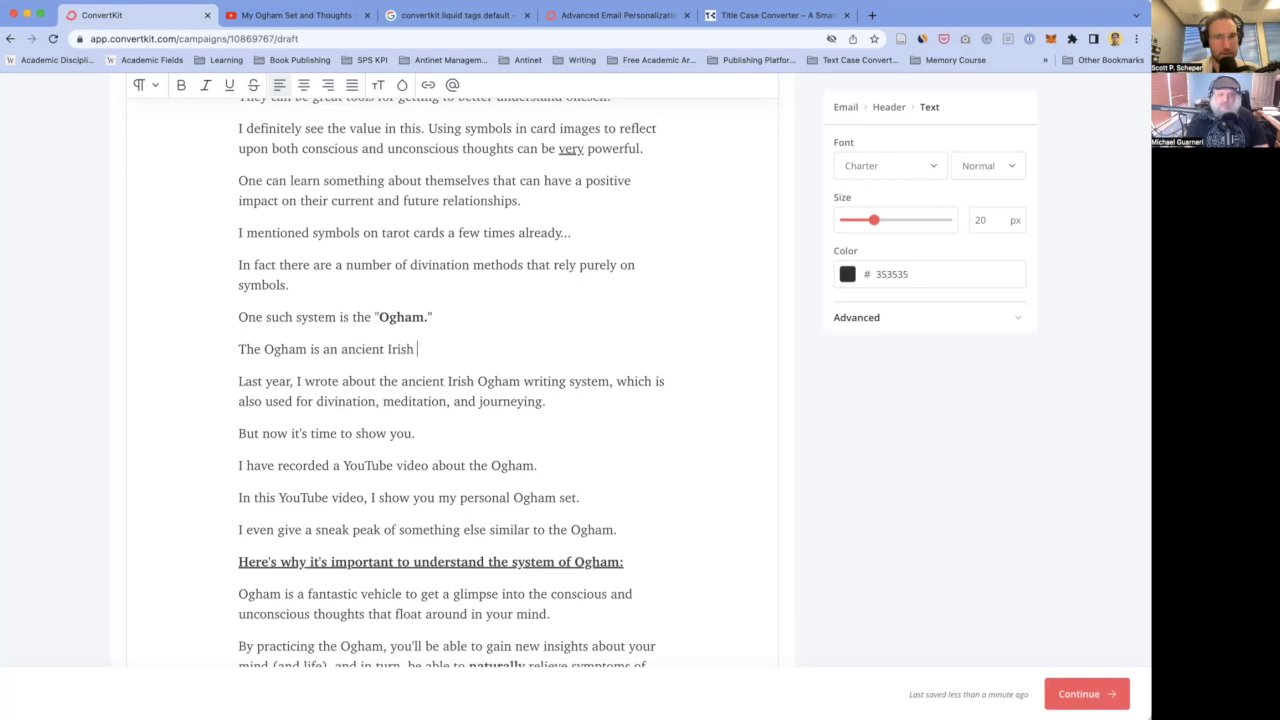
type("writing system")
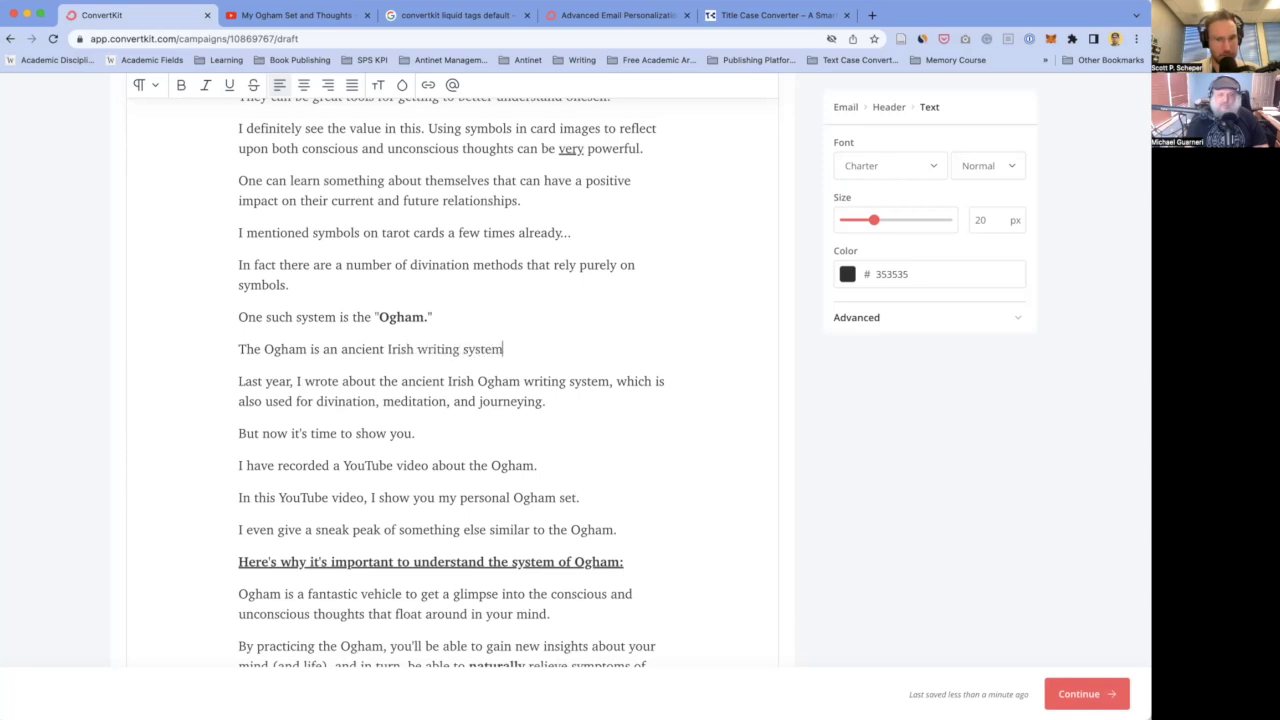
type(" that dates ")
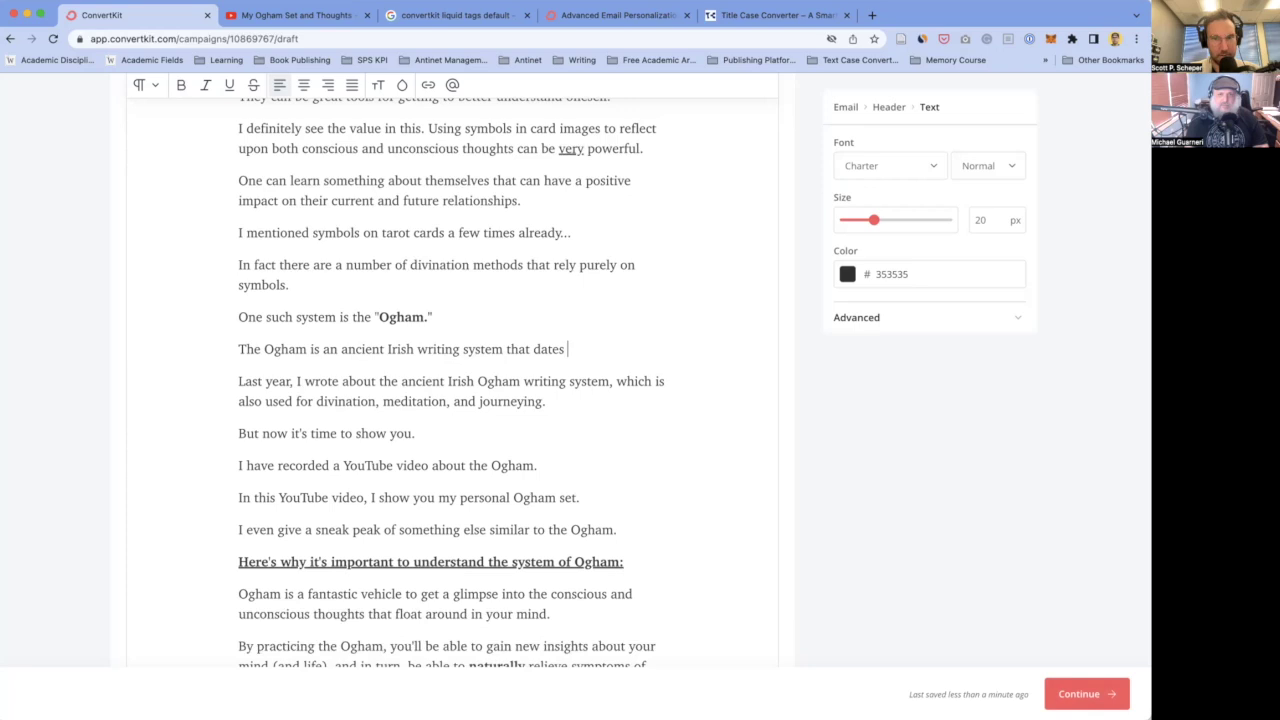
type("back to")
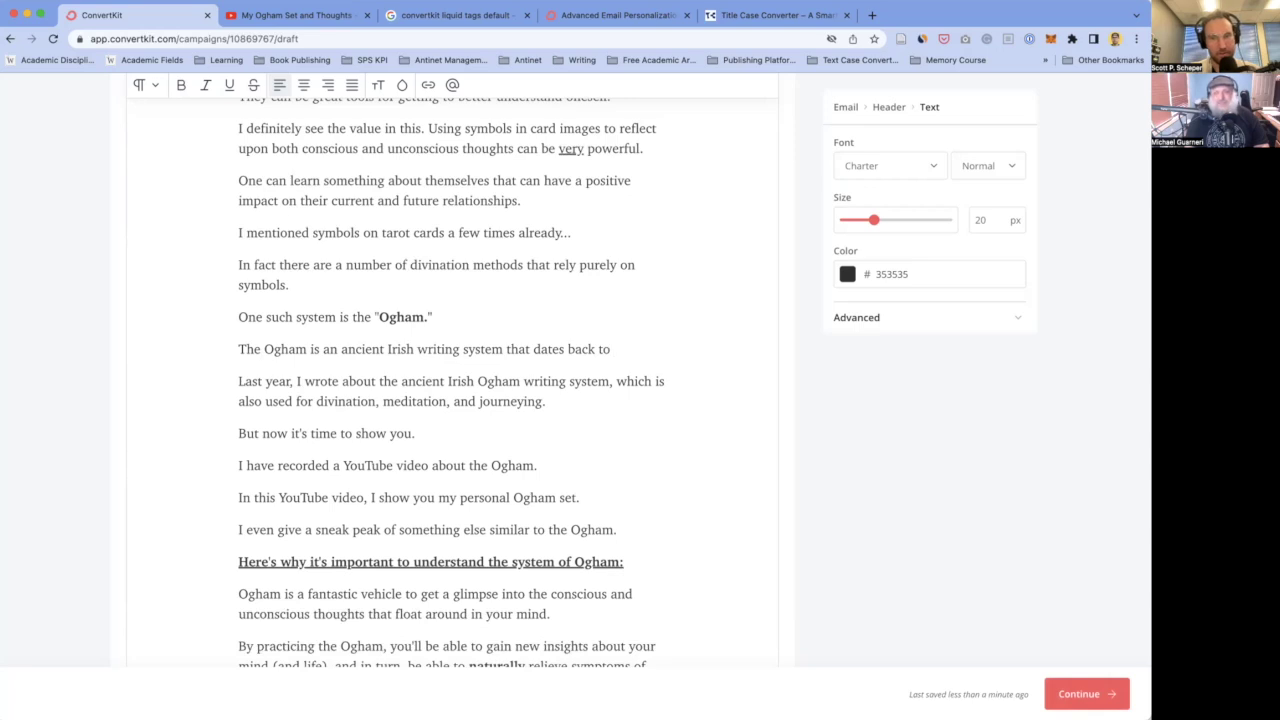
key("BackSpace")
key("BackSpace")
key("BackSpace")
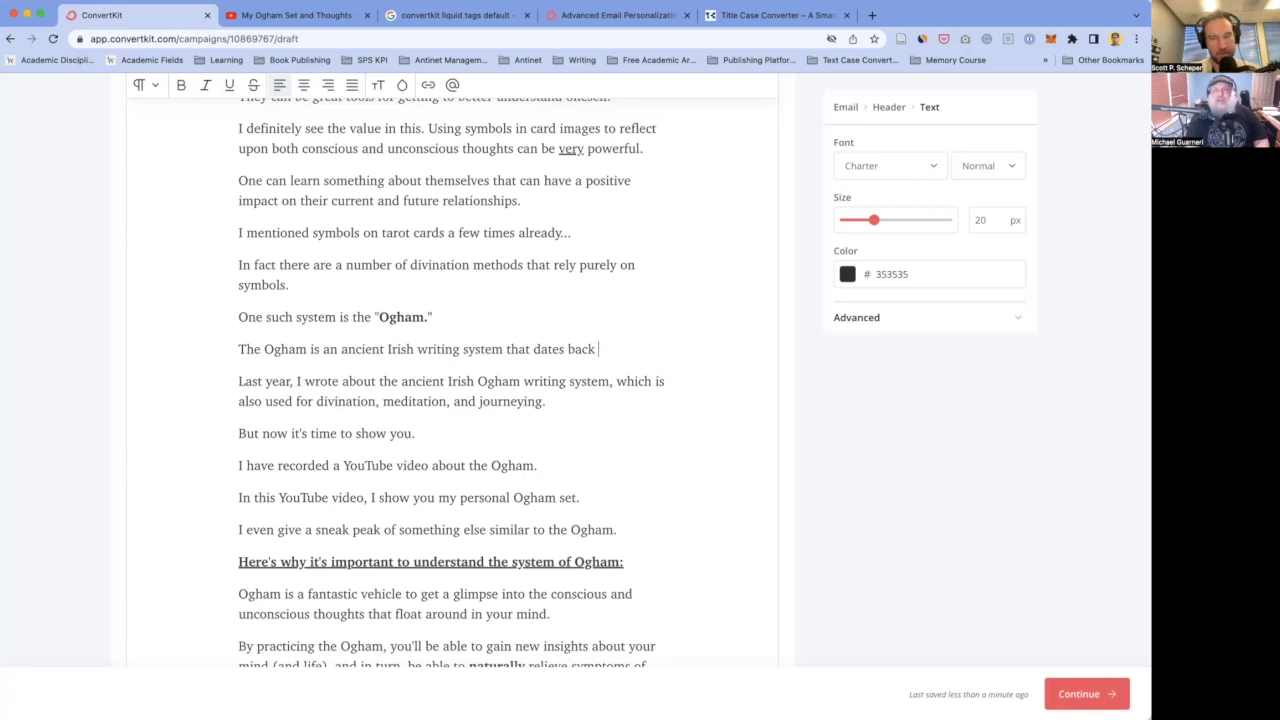
type("to 300")
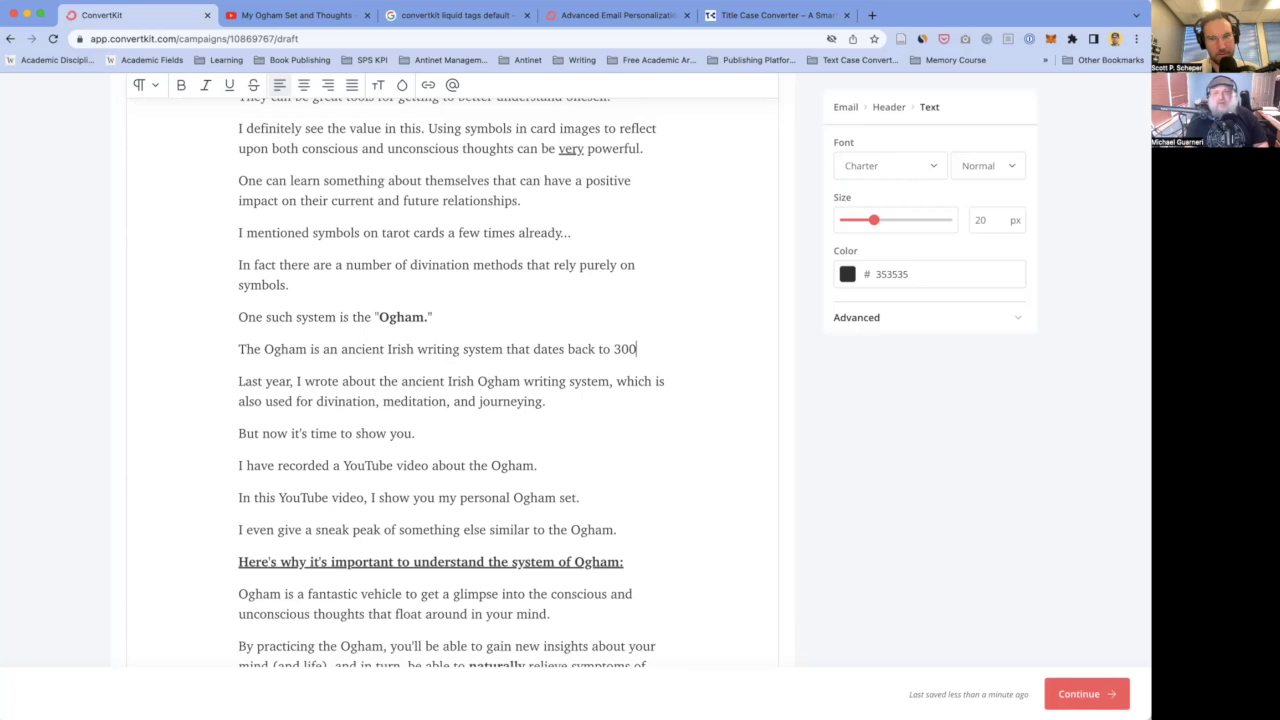
key("BackSpace")
key("BackSpace")
key("BackSpace")
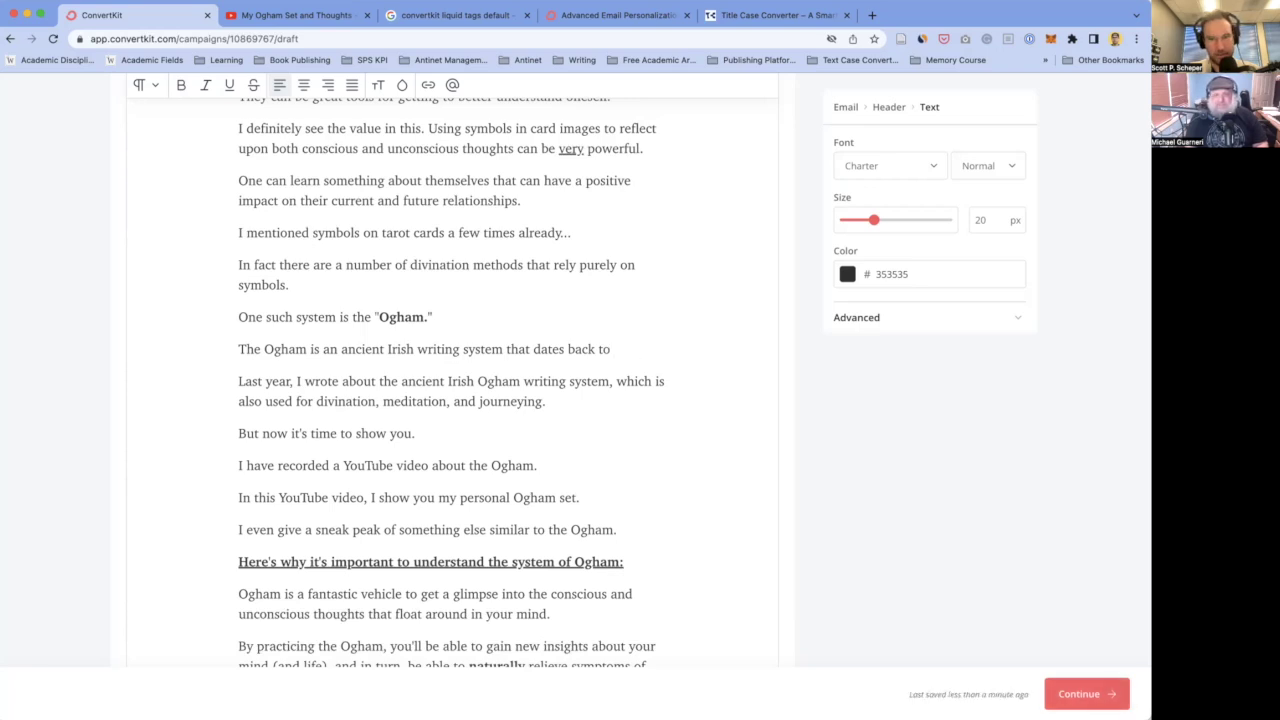
type("roughly ")
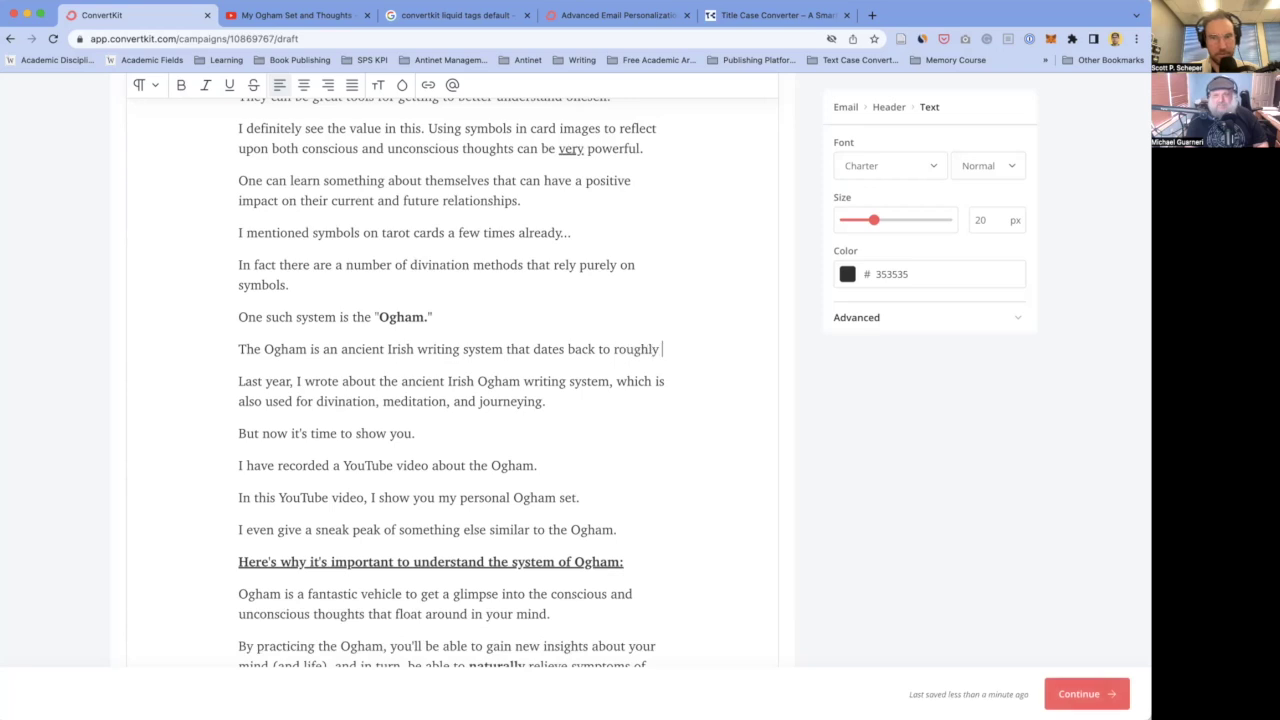
type("300")
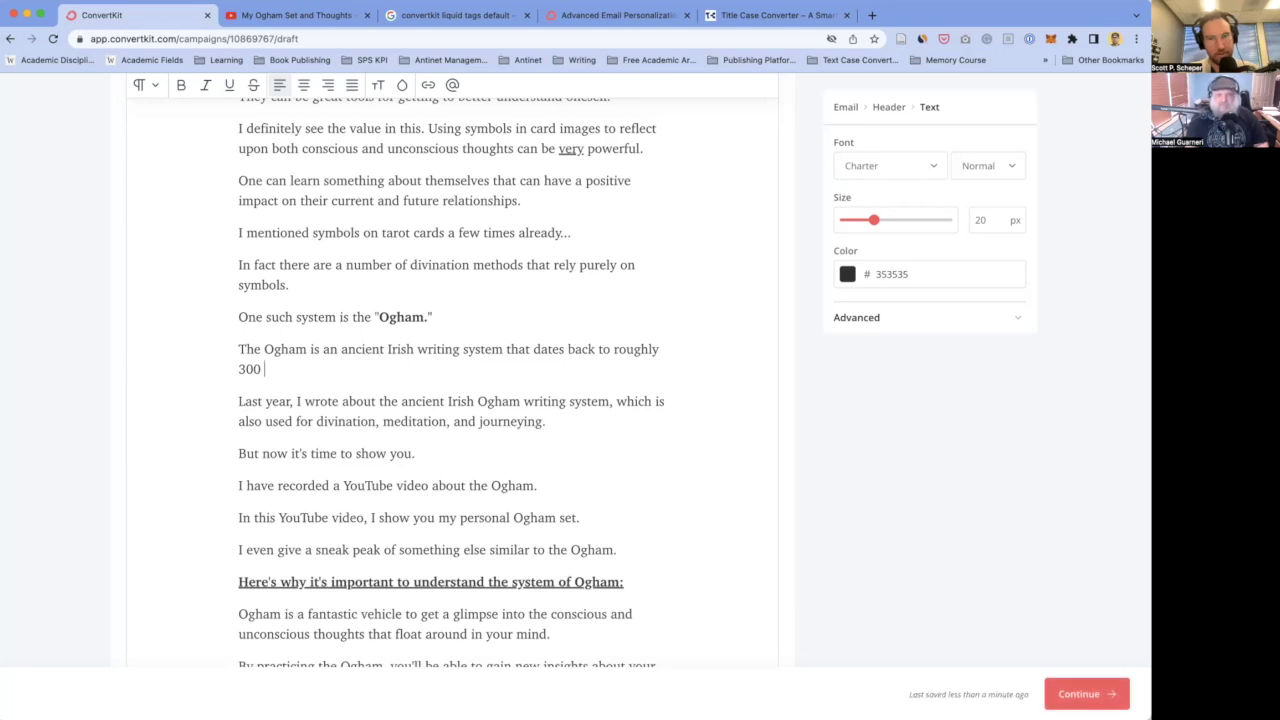
- Finish the date with "C.E." and remove the stray C typed into "ancient"
left_click(355, 349)
type("C.")
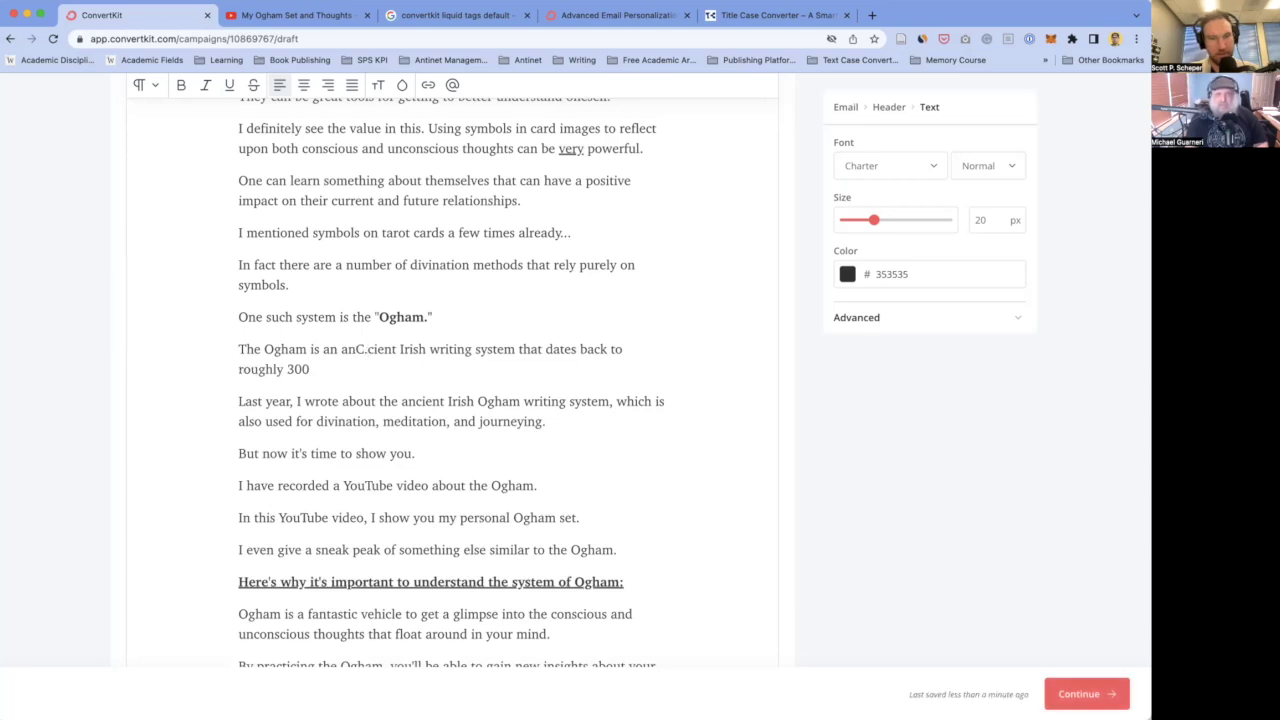
key("BackSpace")
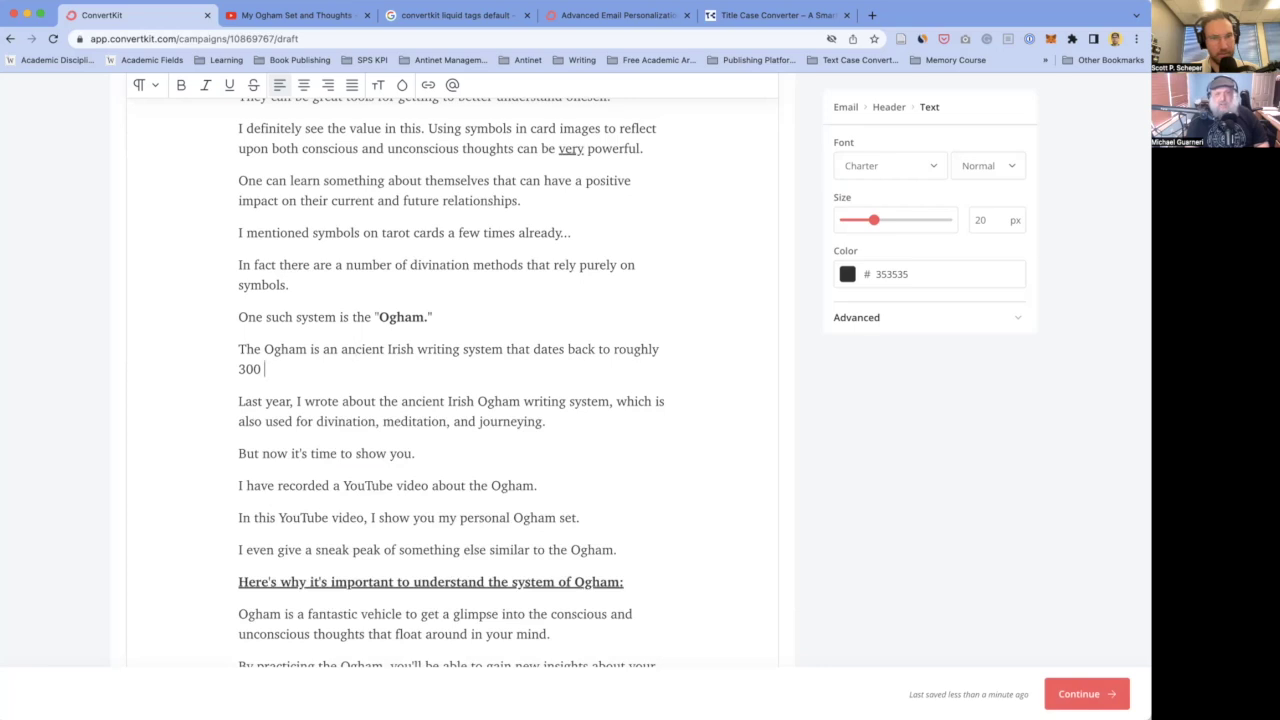
type("C.E.")
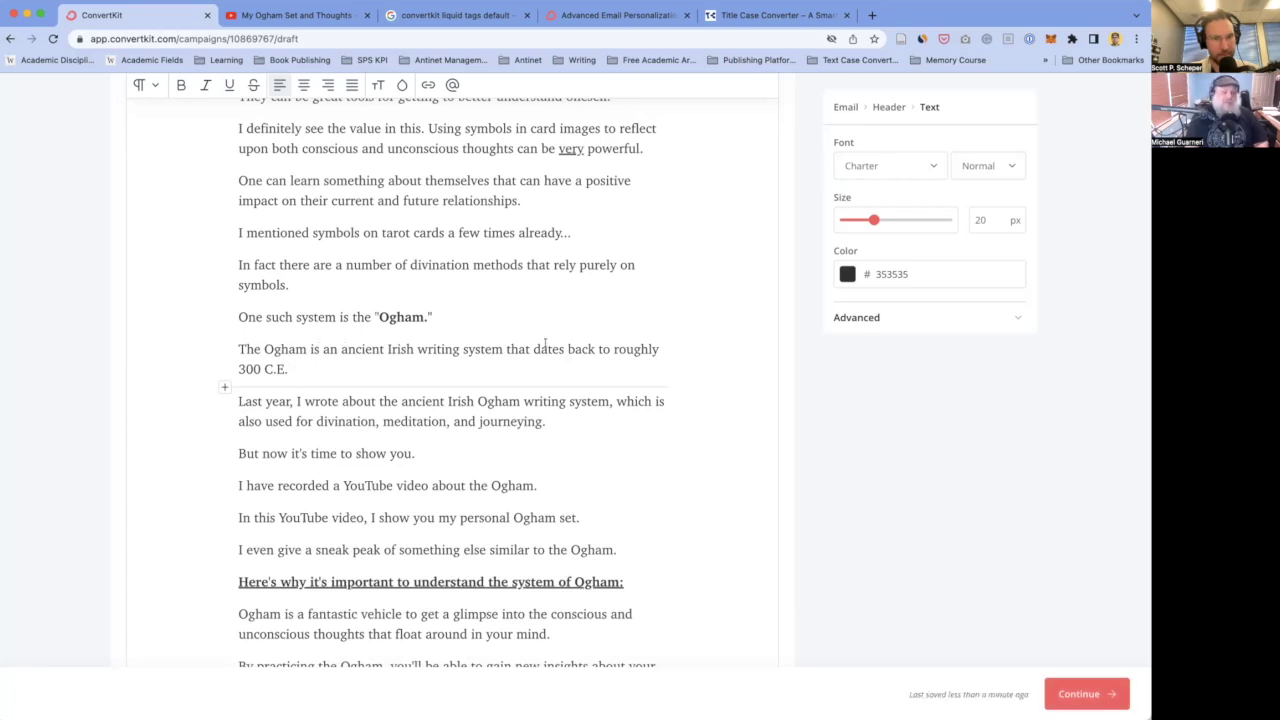
left_click(614, 349)
- Replace "roughly" with "at least" in the Ogham sentence and underline "at least"
type("at least")
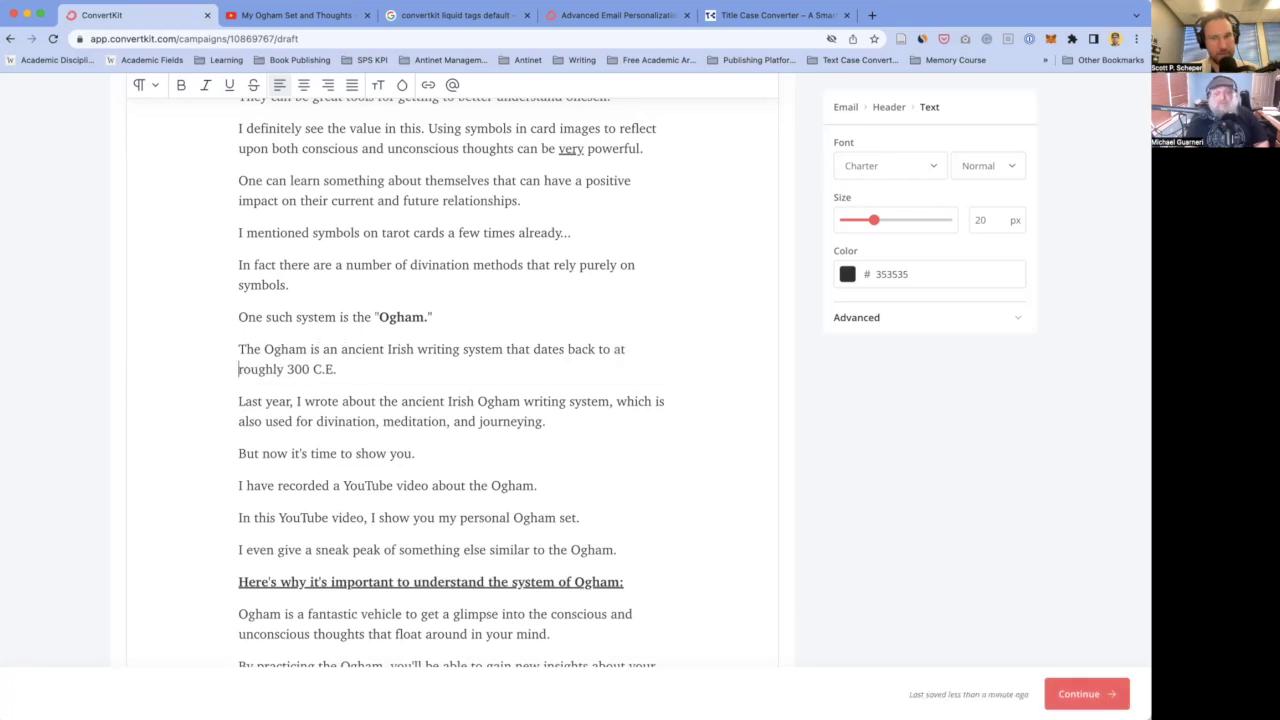
key("shift+Right")
key("shift+Right")
key("shift+Right")
key("shift+Right")
key("shift+Right")
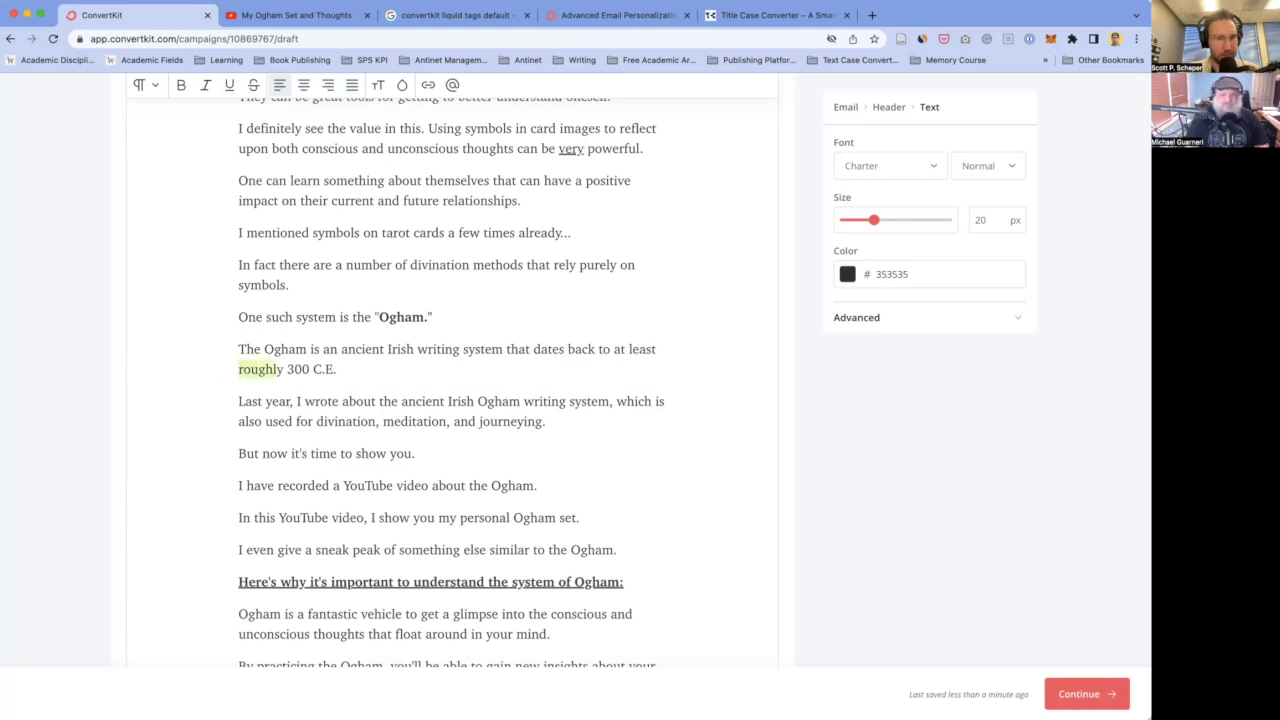
key("BackSpace")
key("shift+Left")
key("shift+Left")
key("shift+Left")
key("shift+Left")
key("shift+Left")
key("shift+Left")
key("shift+Left")
key("shift+Left")
key("shift+Left")
key("super+u")
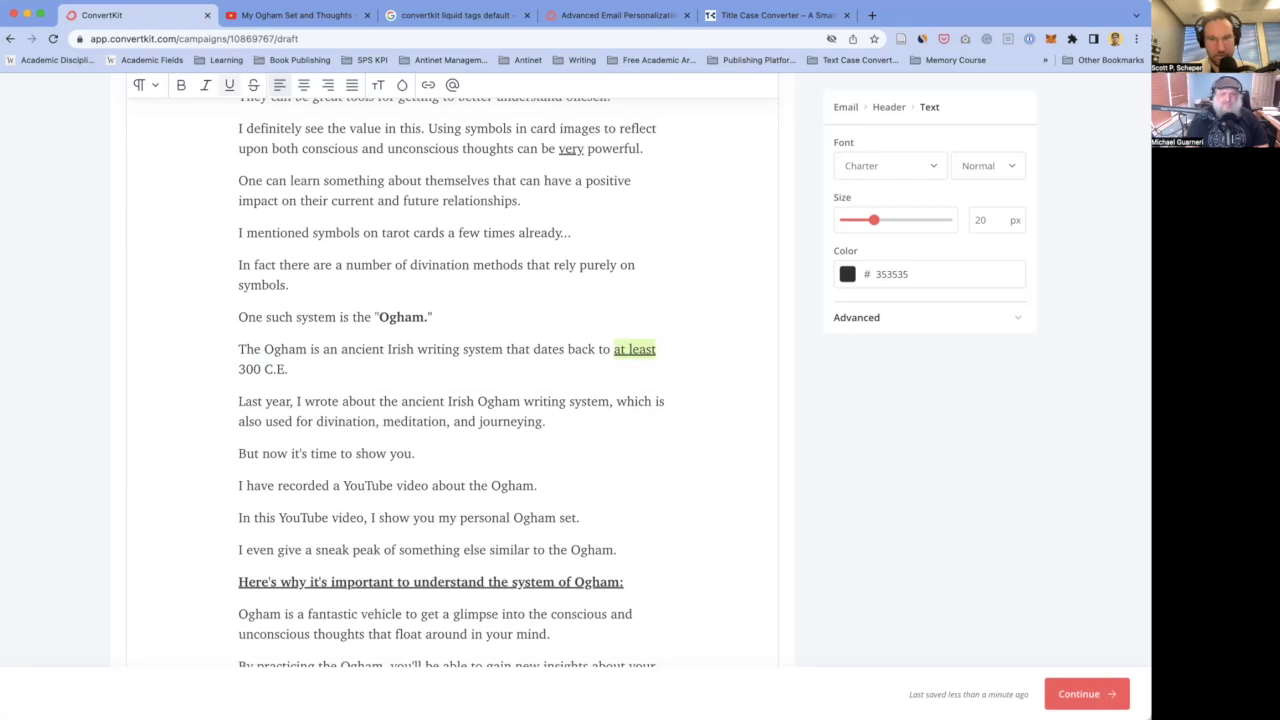
left_click(291, 369)
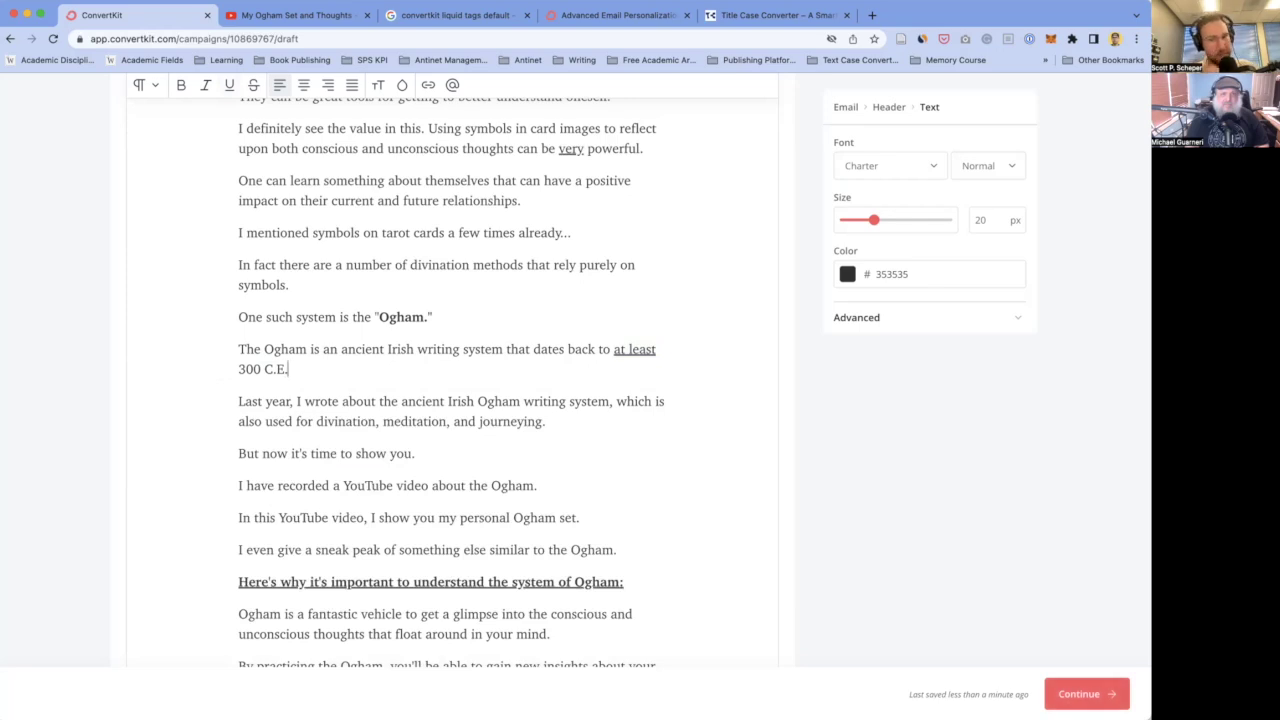
scroll(523, 370, "down", 2)
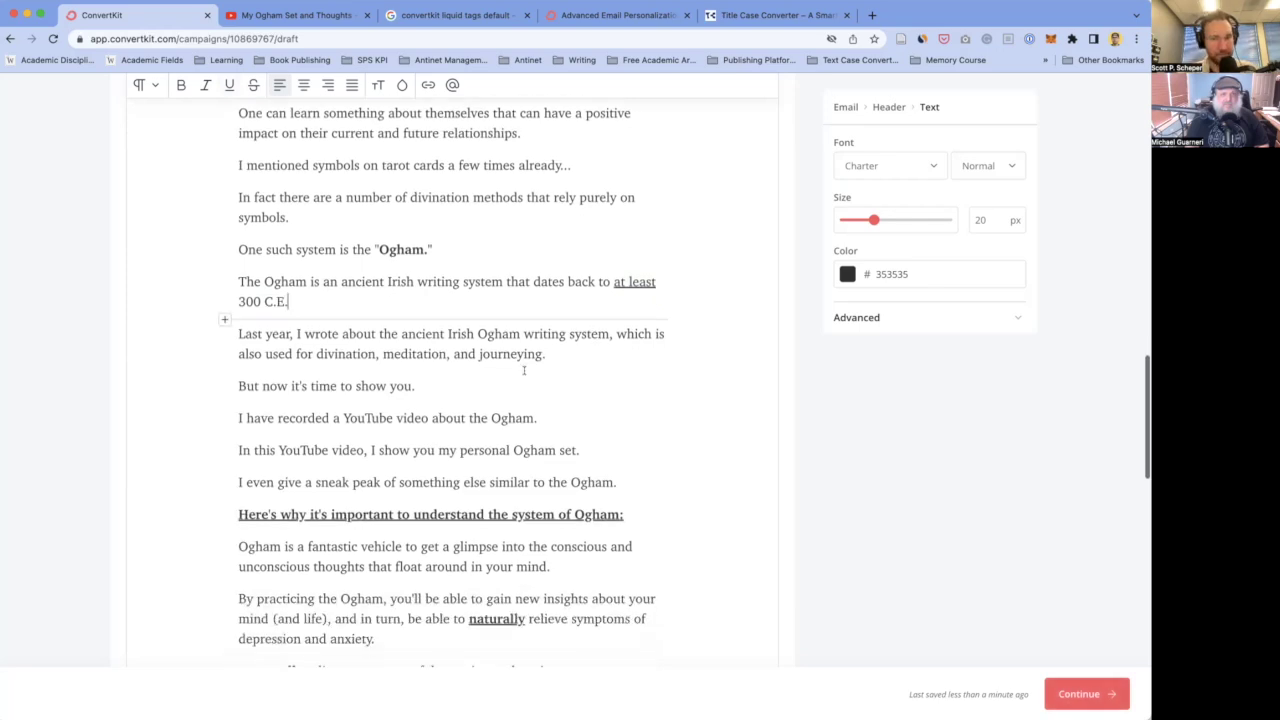
scroll(523, 370, "up", 1)
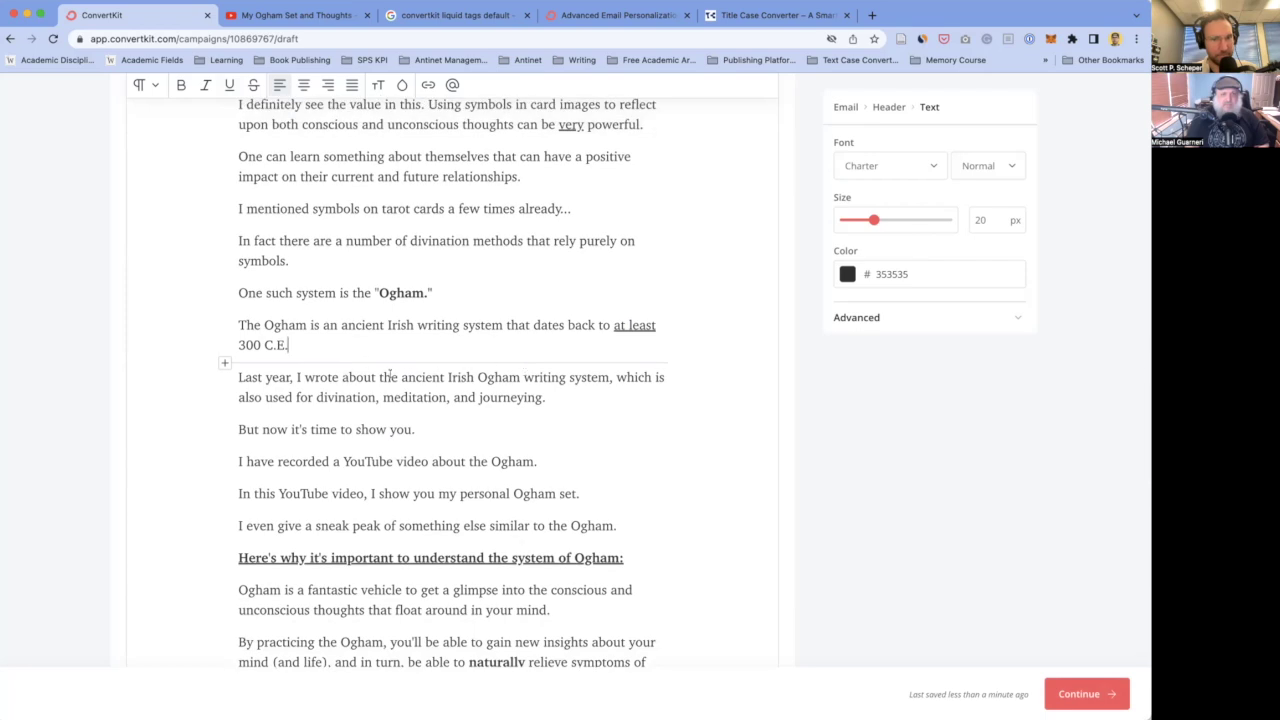
- After the 300 C.E. sentence, add the paragraph "However, it's value is not only being a "writing system"
left_click(521, 378)
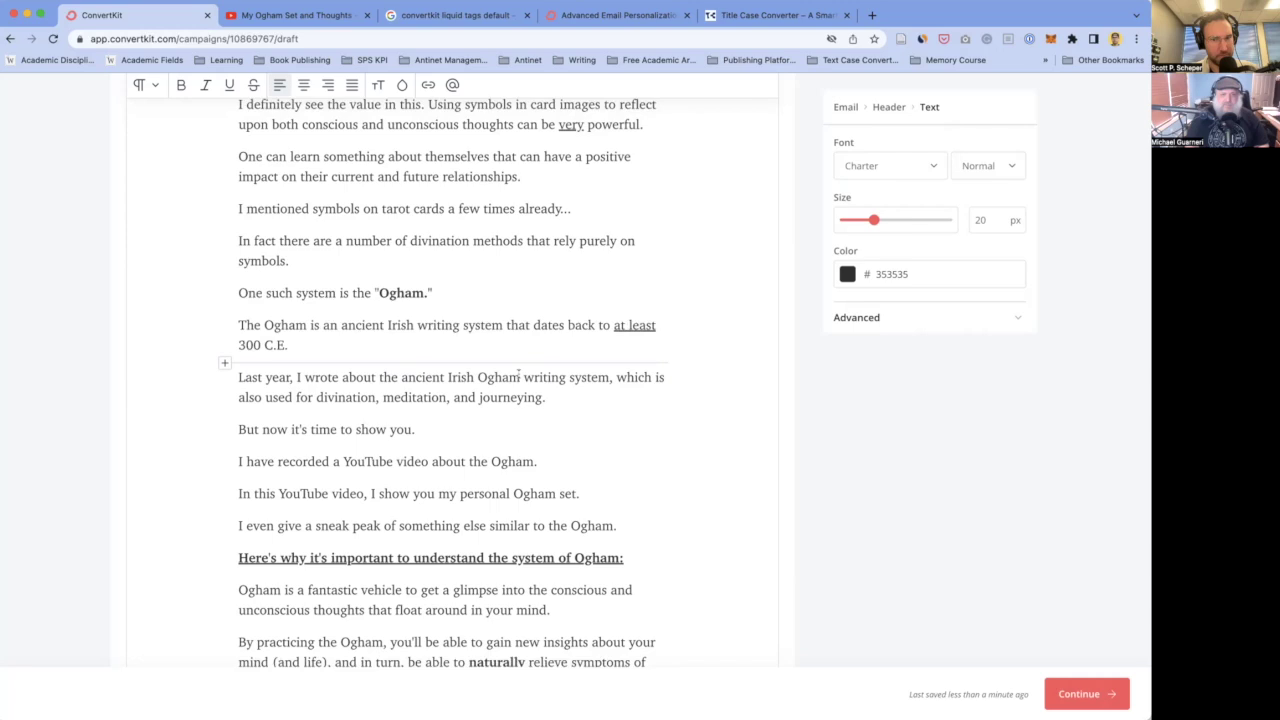
left_click(396, 340)
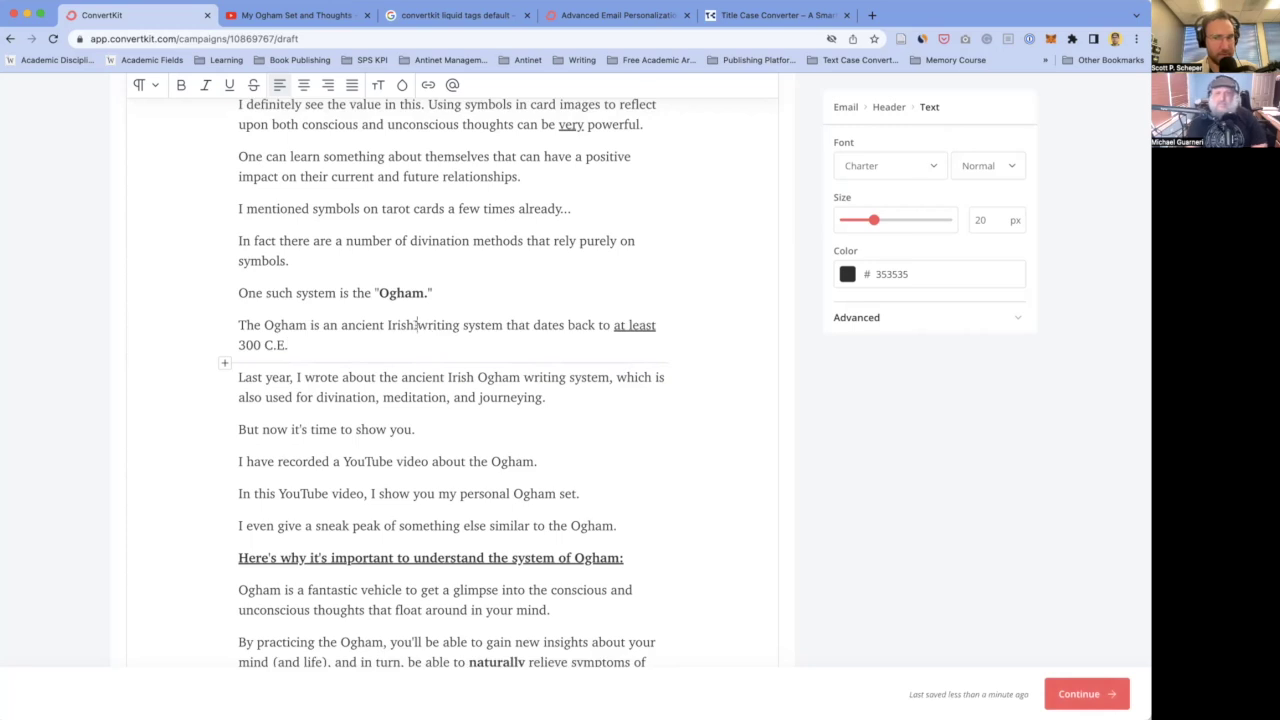
key("Return")
type("However, ")
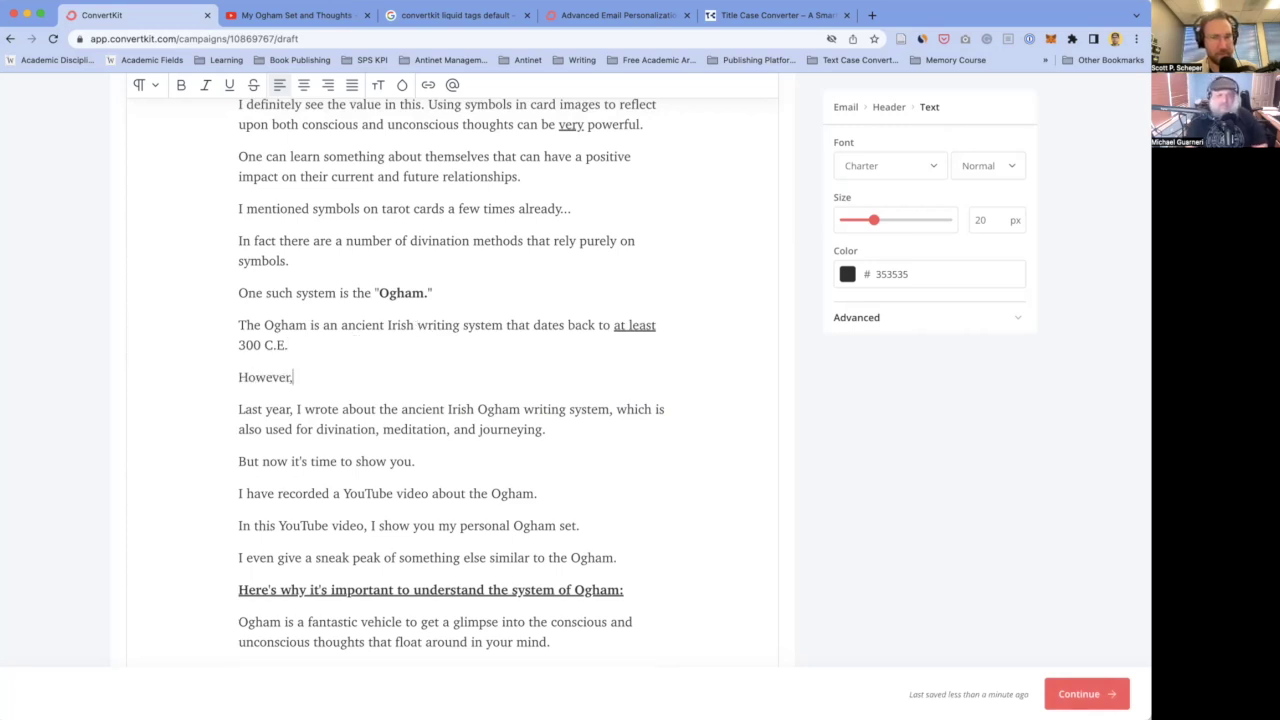
type("it's val")
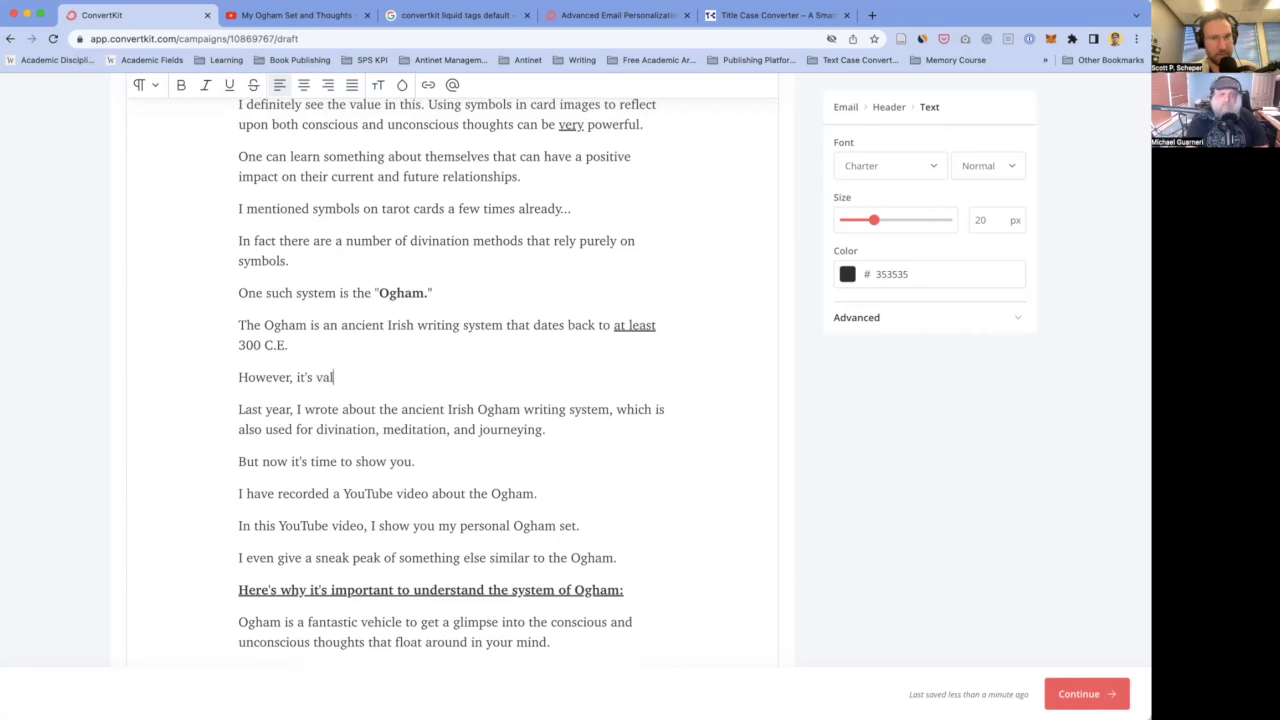
type("ue is not")
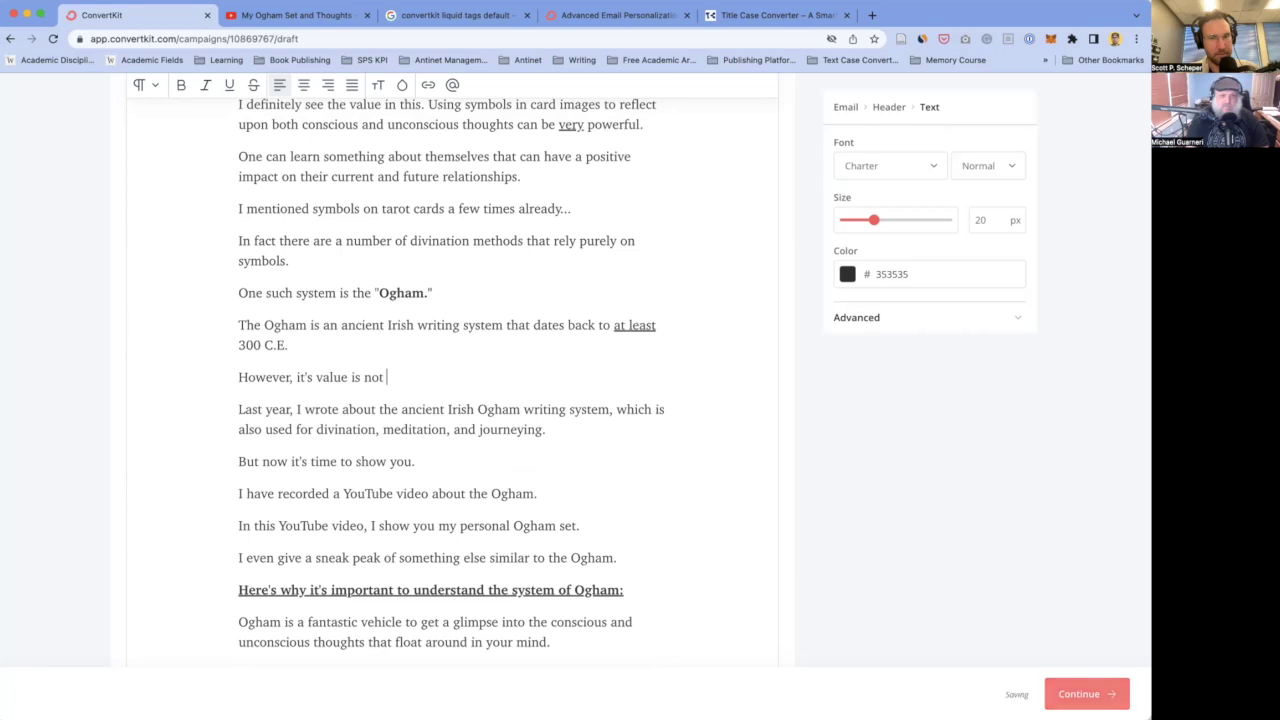
key("BackSpace")
key("BackSpace")
key("BackSpace")
key("BackSpace")
key("BackSpace")
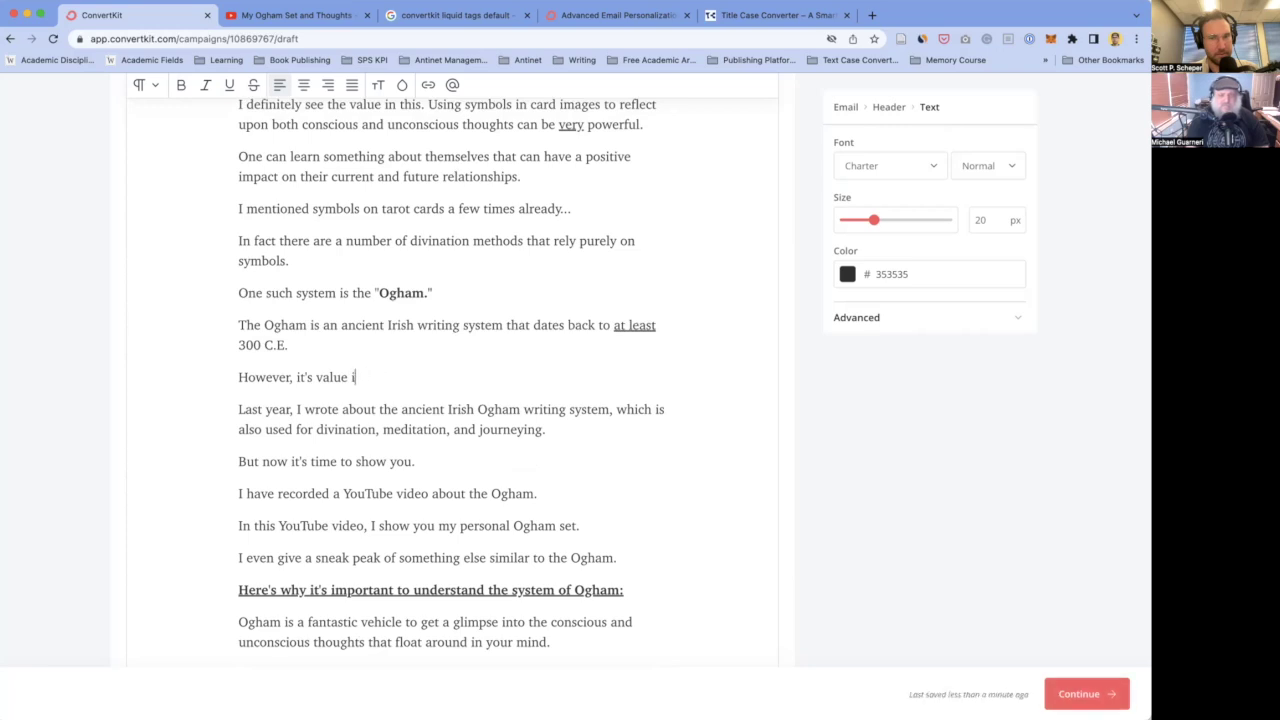
key("BackSpace")
type("is not only")
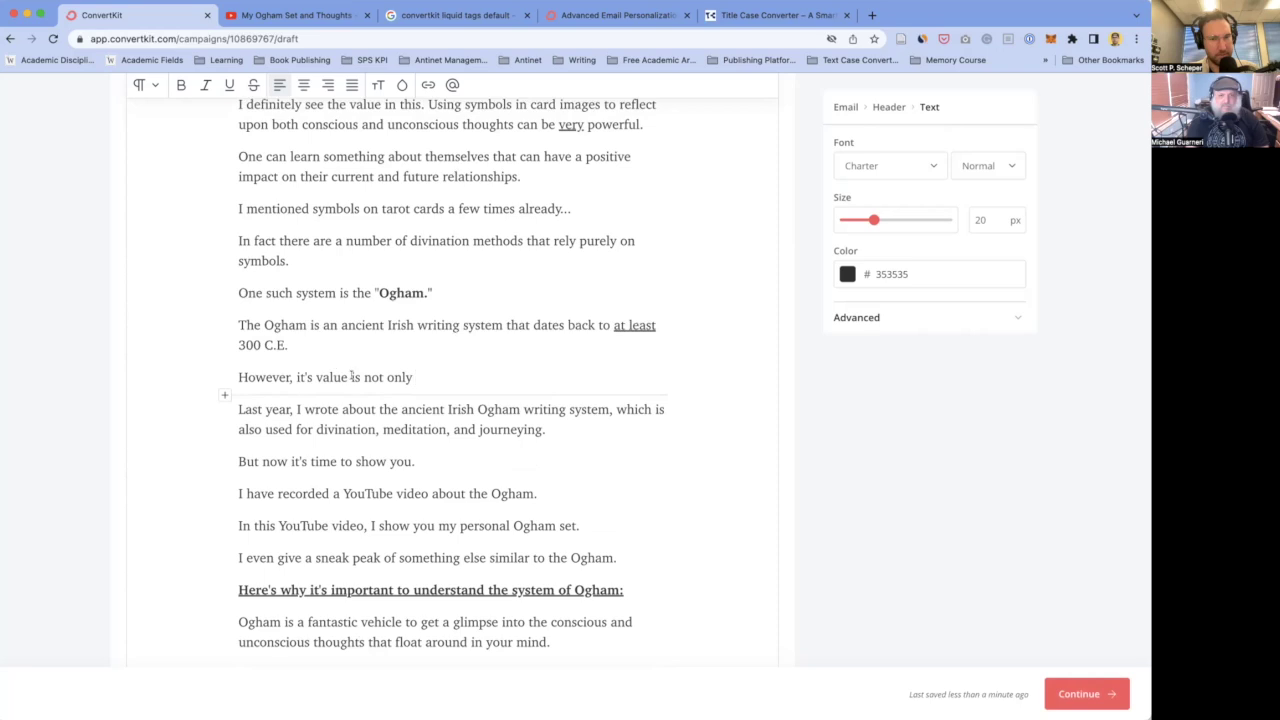
type("being a \"writing system")
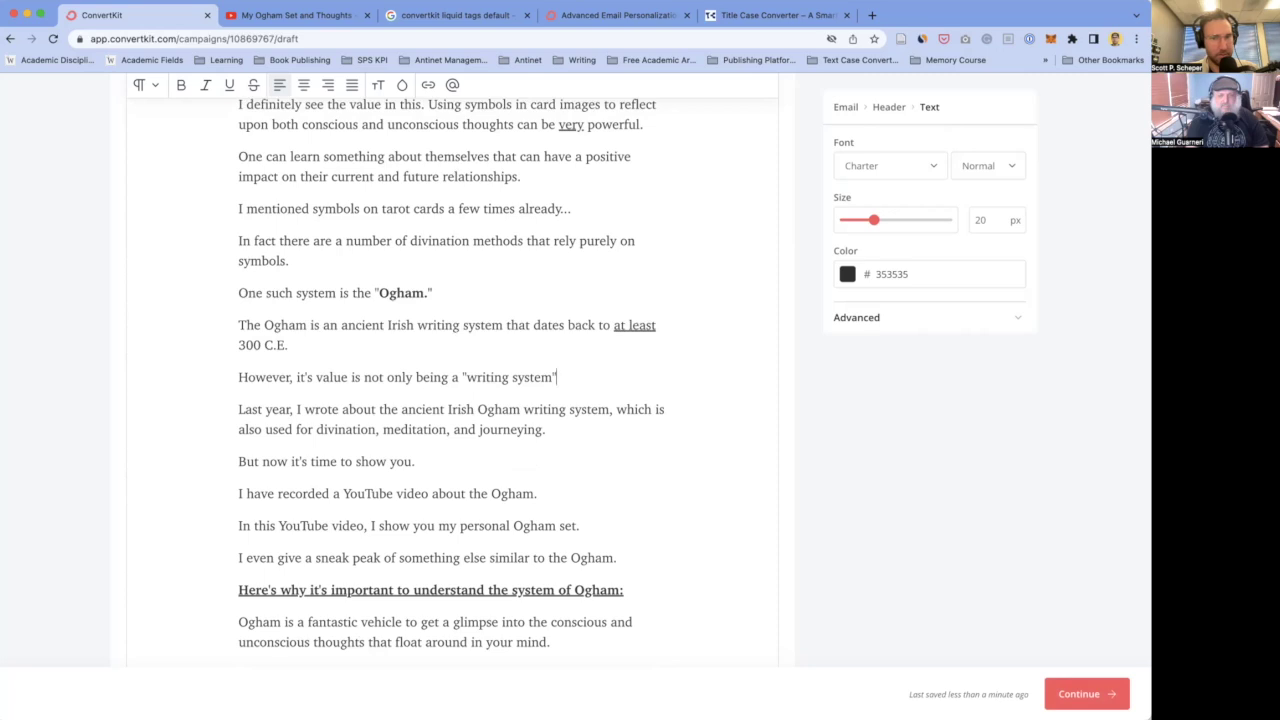
- Start another paragraph reading "It's value also centers around its positive"
key("Return")
type("It's va")
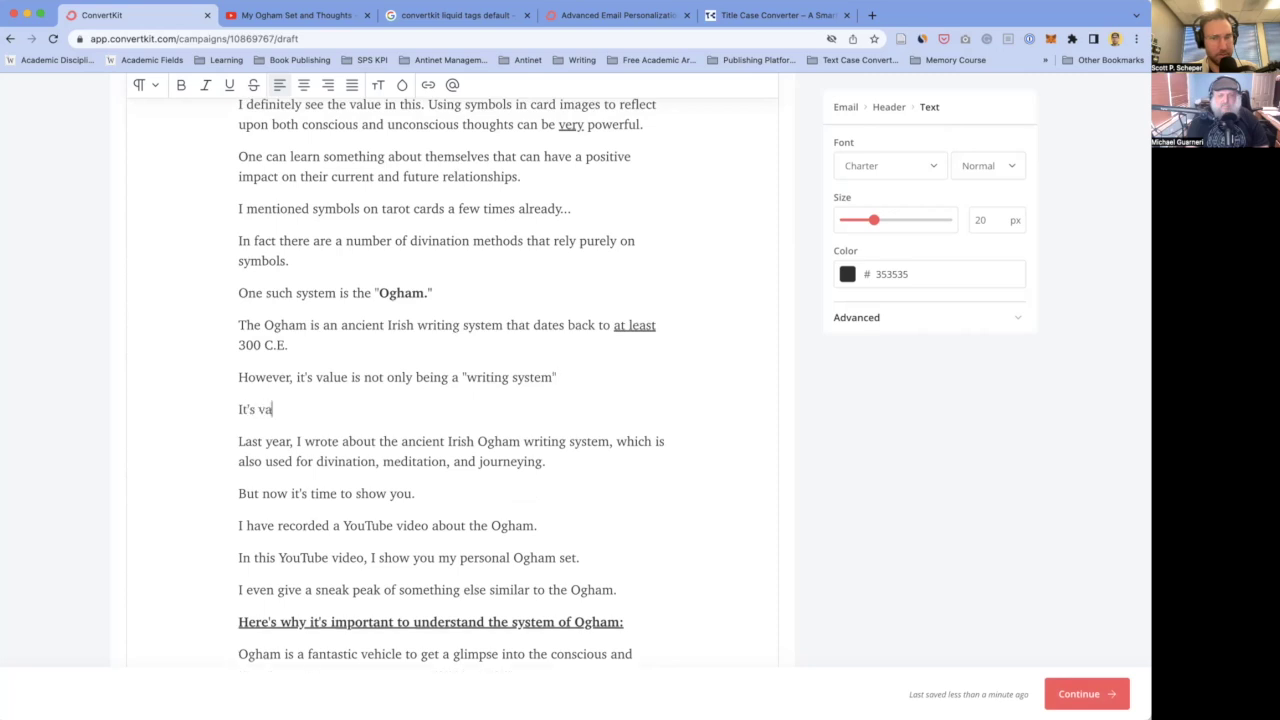
type("lue also ce")
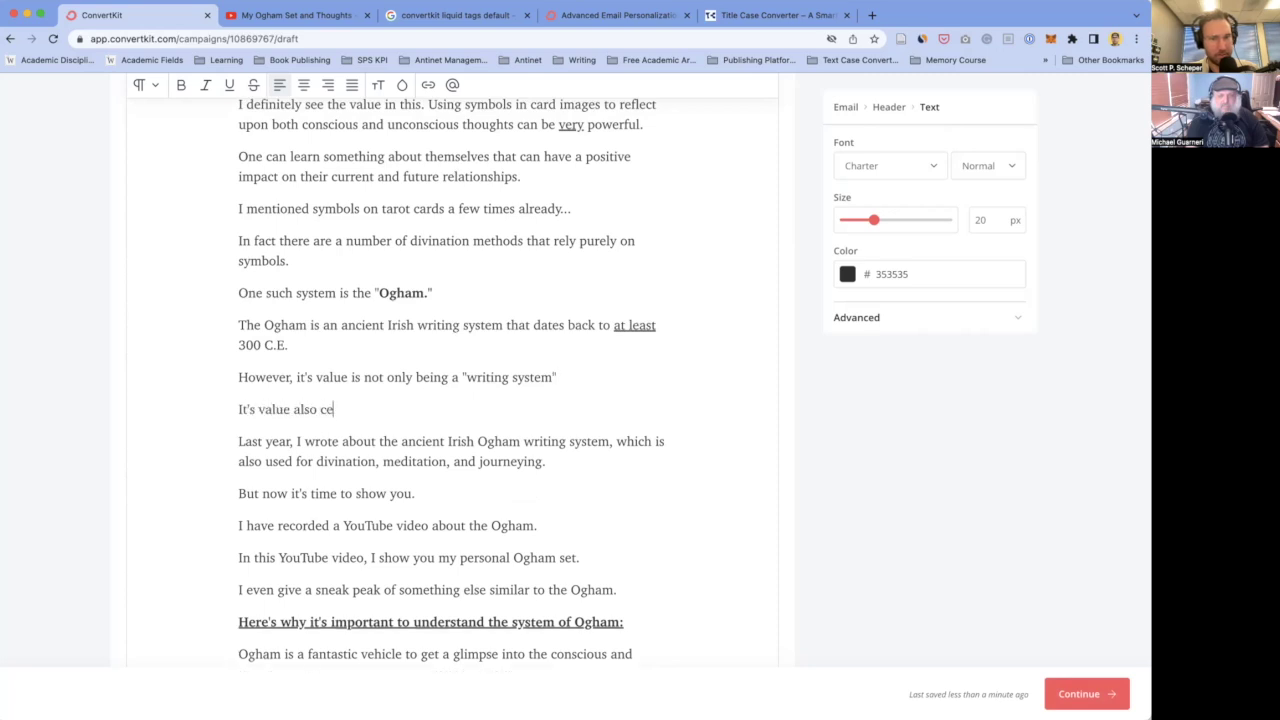
type("nters around")
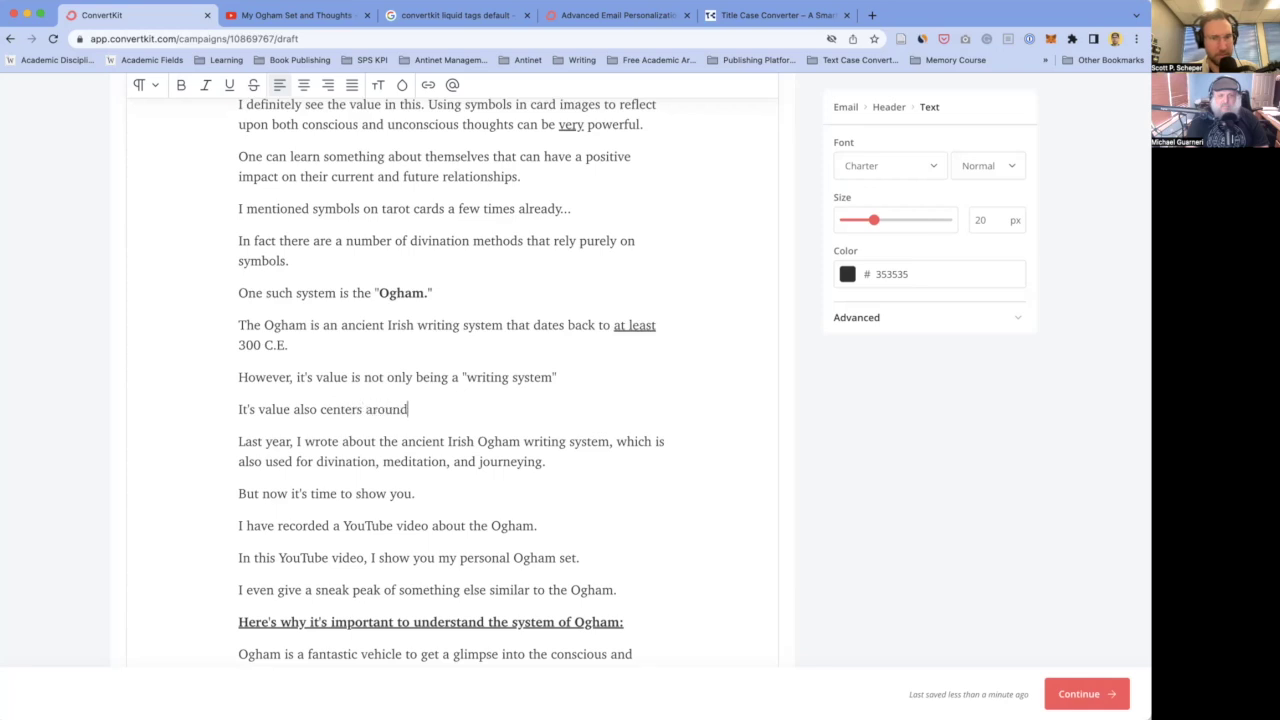
type(" its ability to")
double_click(453, 409)
type("us")
key("BackSpace")
key("BackSpace")
type("positive  to")
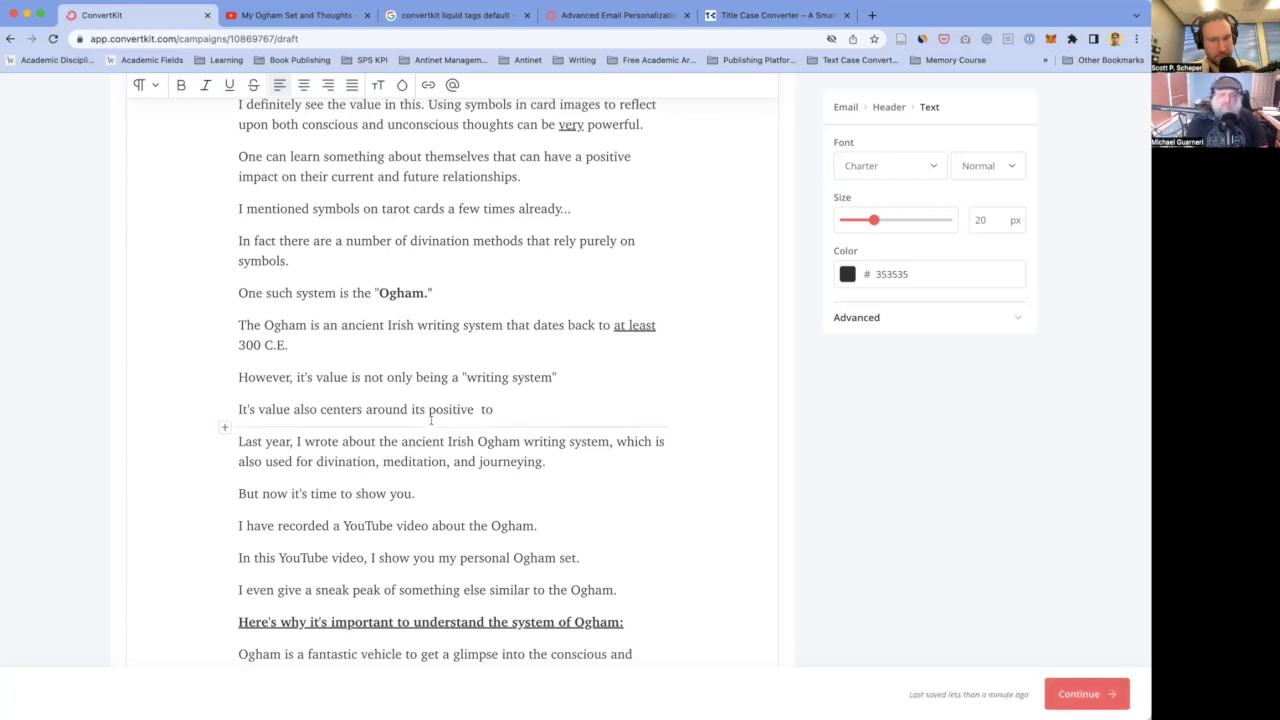
scroll(431, 420, "down", 2)
scroll(431, 420, "up", 1)
left_click_drag(495, 392, 345, 398)
left_click(345, 398)
left_click(320, 359)
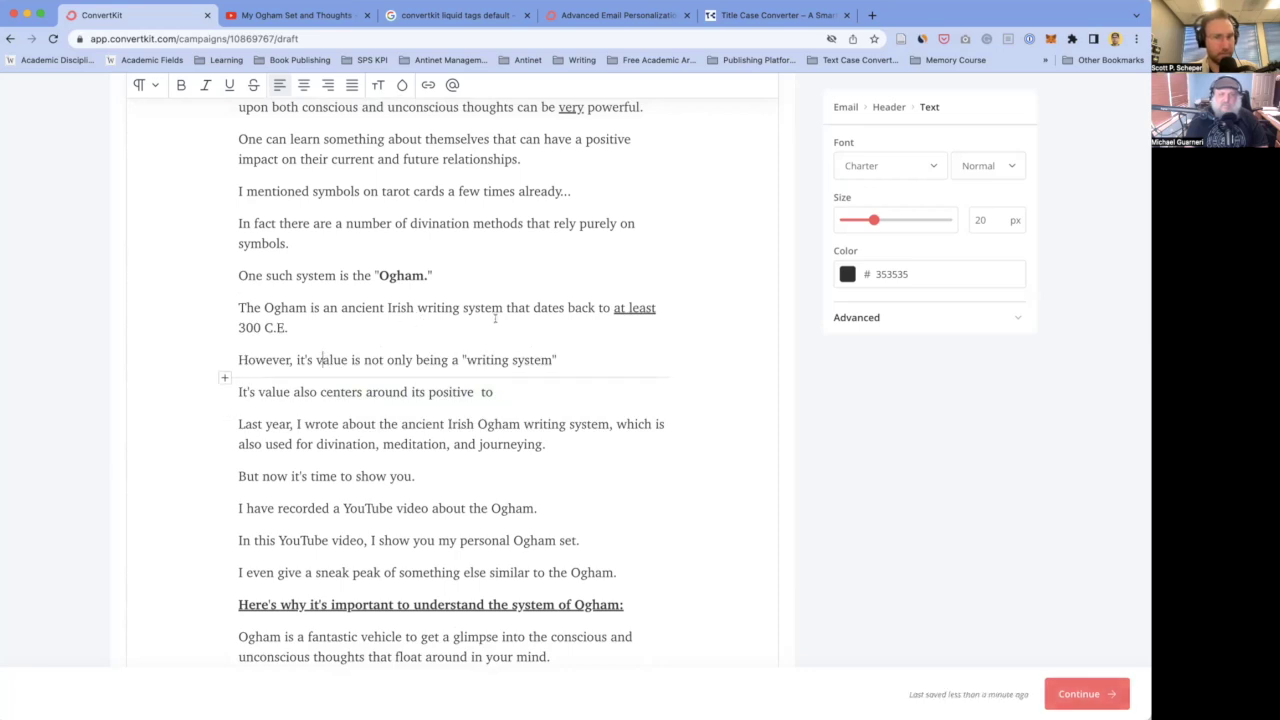
left_click(300, 338)
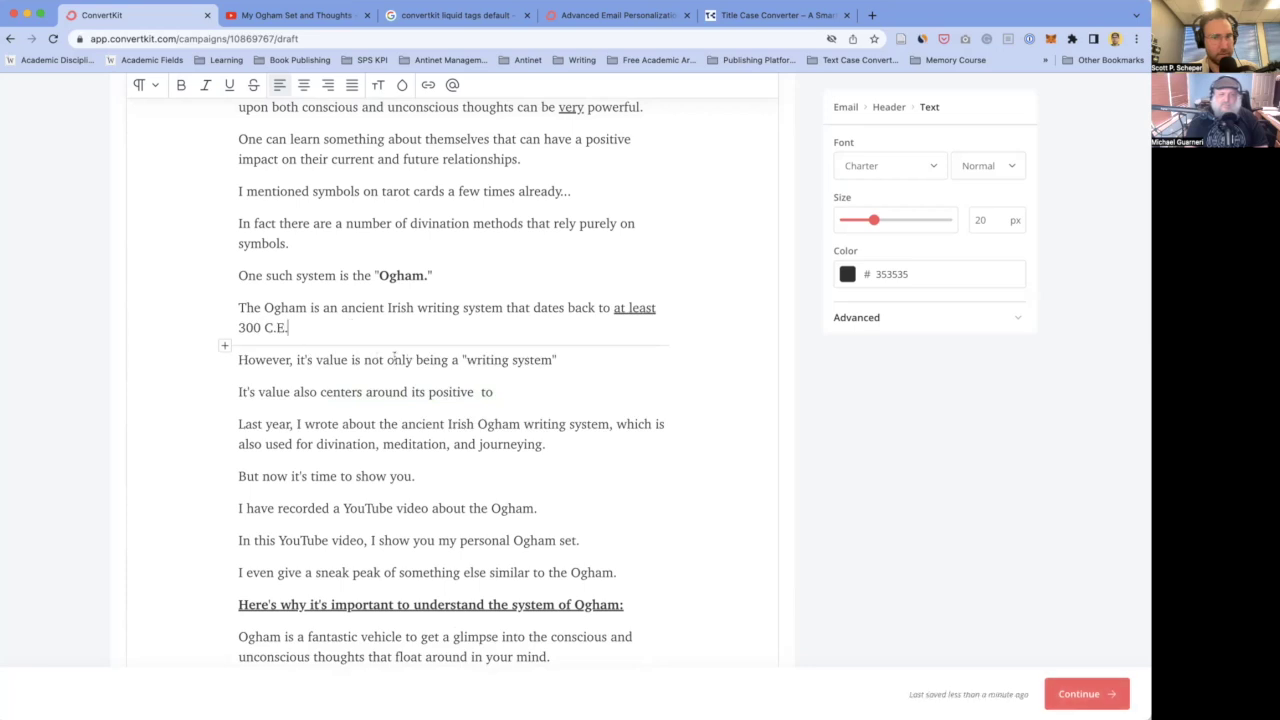
- End the "writing system" line with a period and add "It also has been shown to be a fantastic divination method, and a meditation practice…"
left_click(549, 360)
type(".")
key("Right")
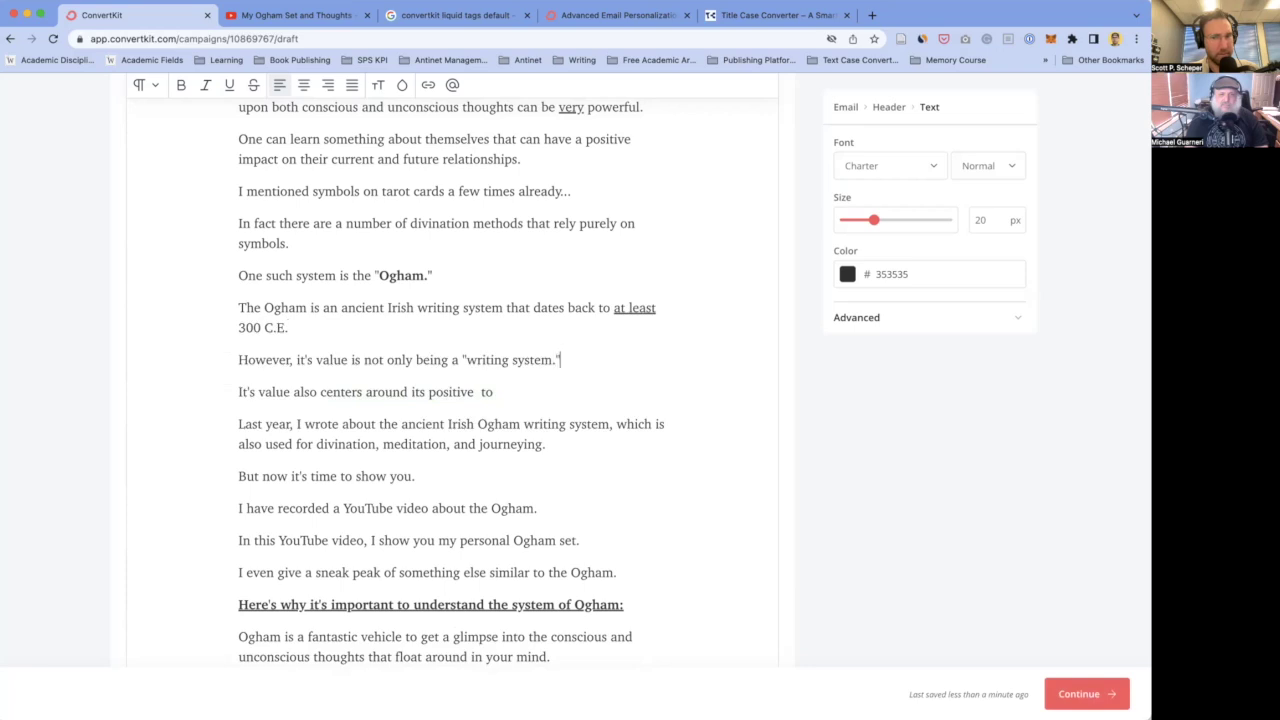
key("Return")
type("It's")
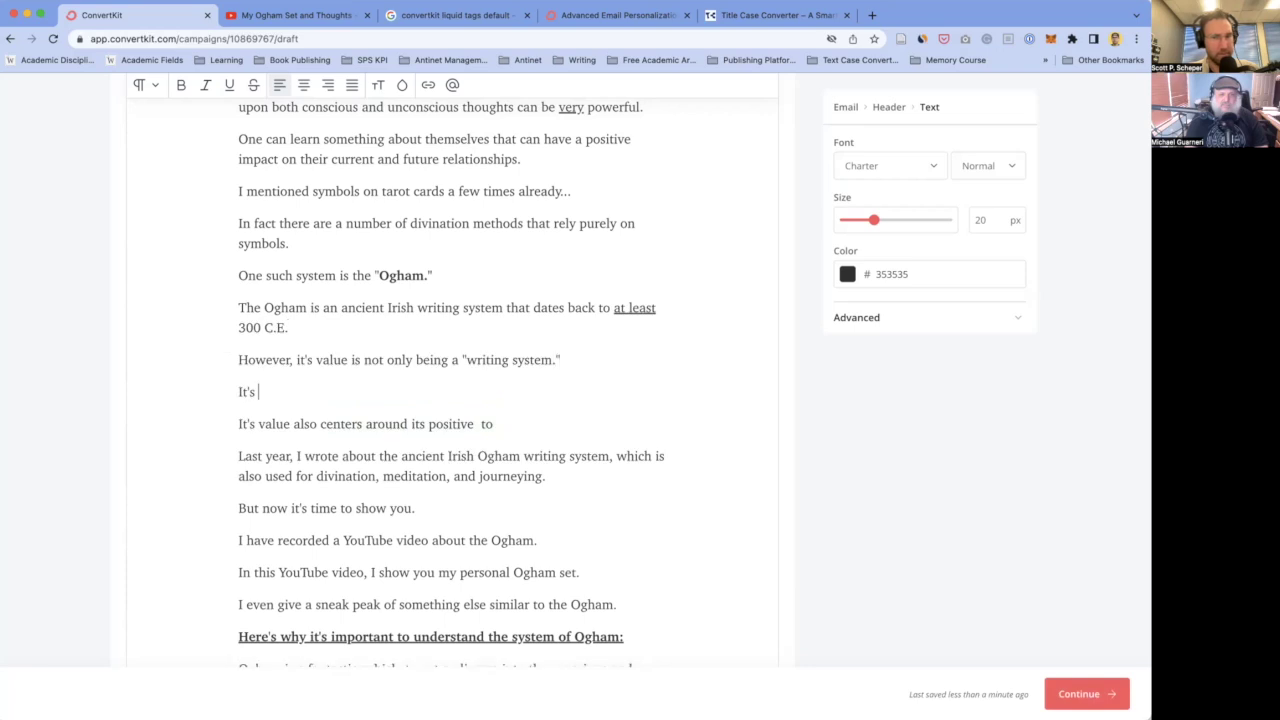
type(" true value ha")
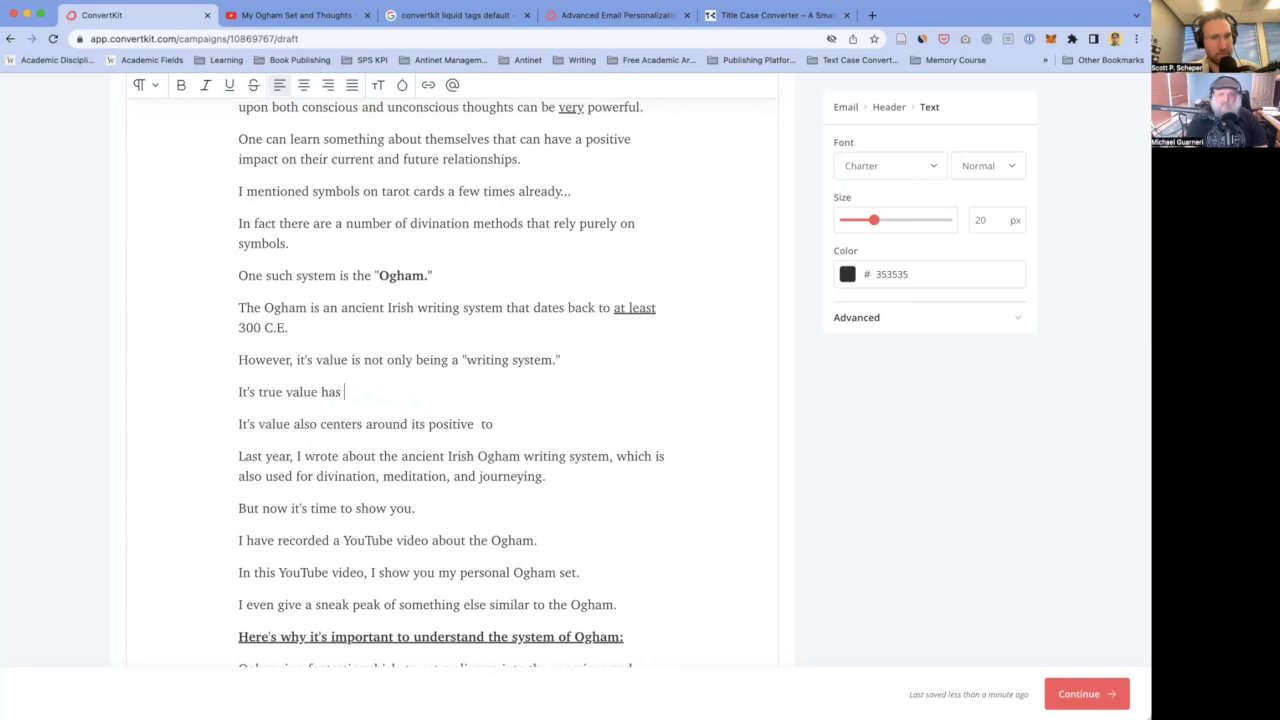
type("s also become")
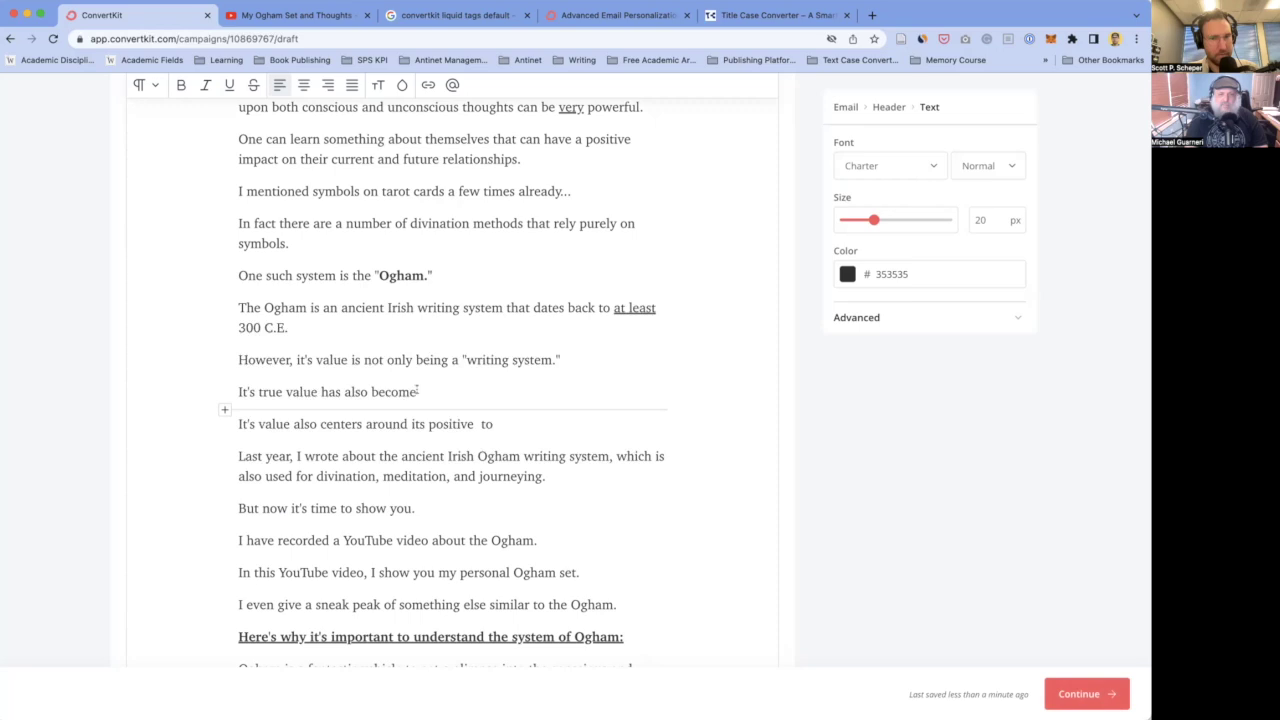
key("Right")
key("shift+Home")
type("It also has been")
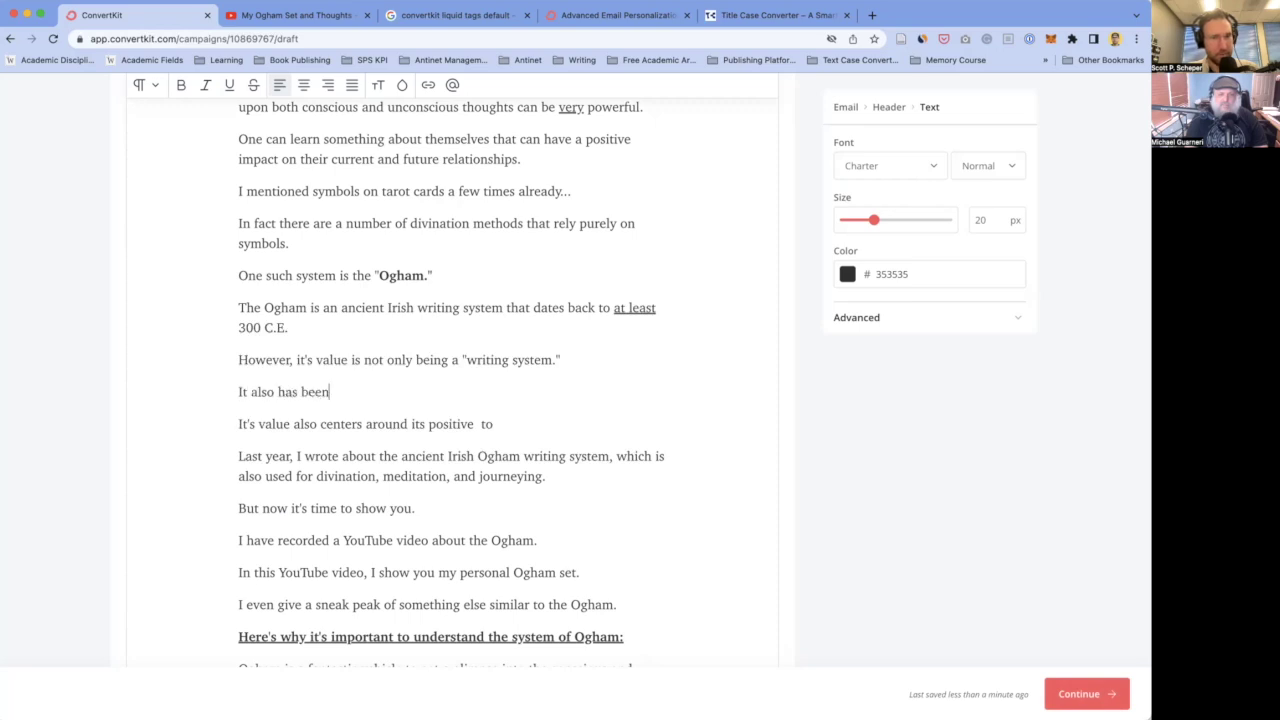
type(" shown to be a ")
type("f")
type("antastic ")
type("de")
type("vinitation")
type(" method, ")
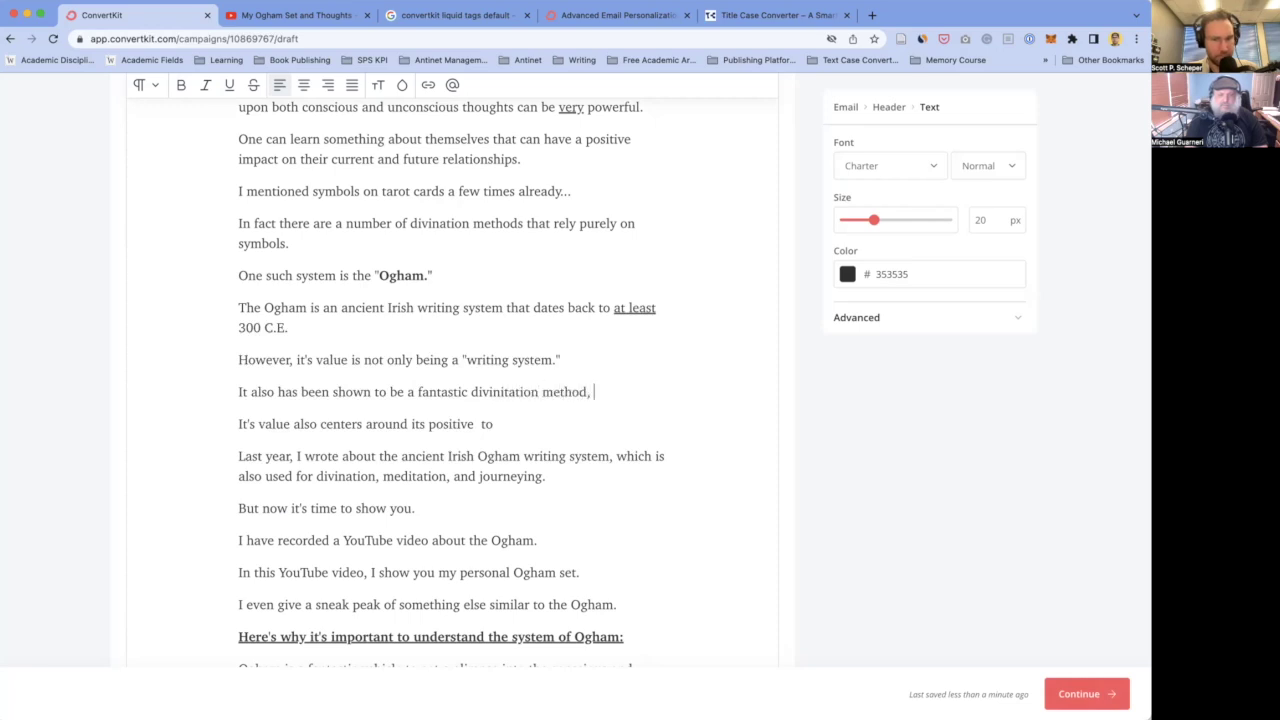
key("BackSpace")
key("BackSpace")
type(" and a m")
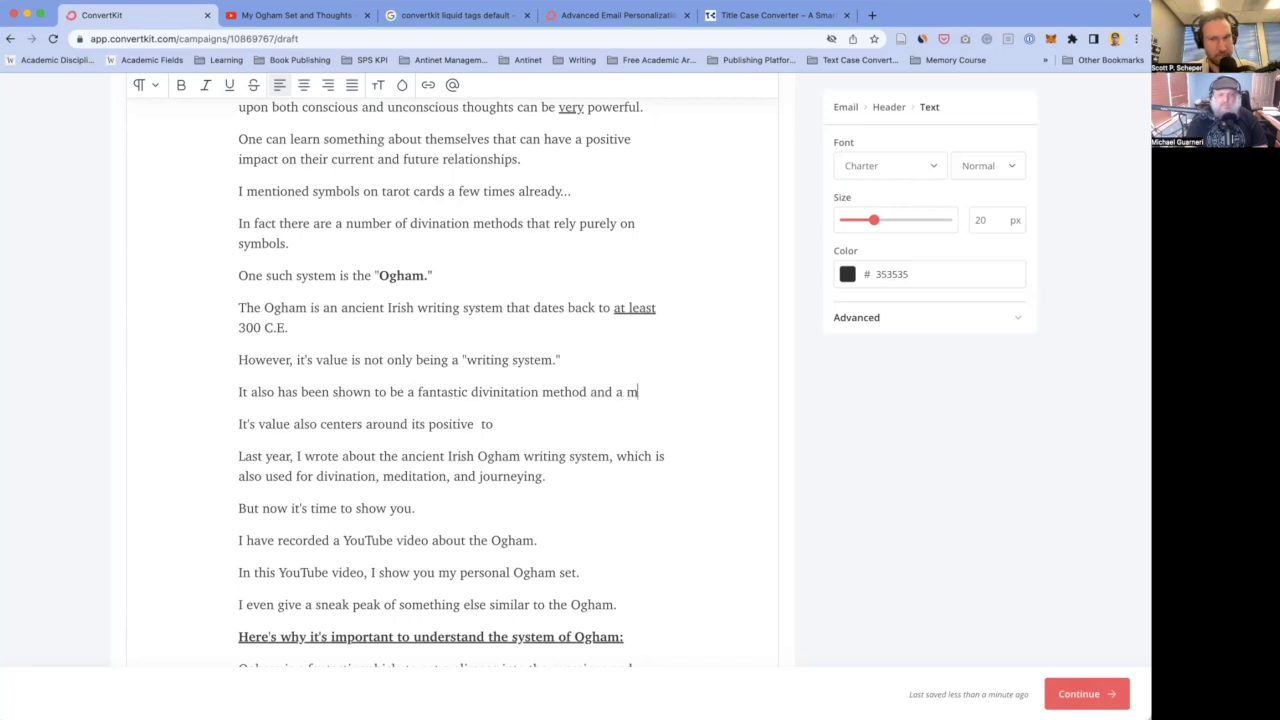
type("editation prac")
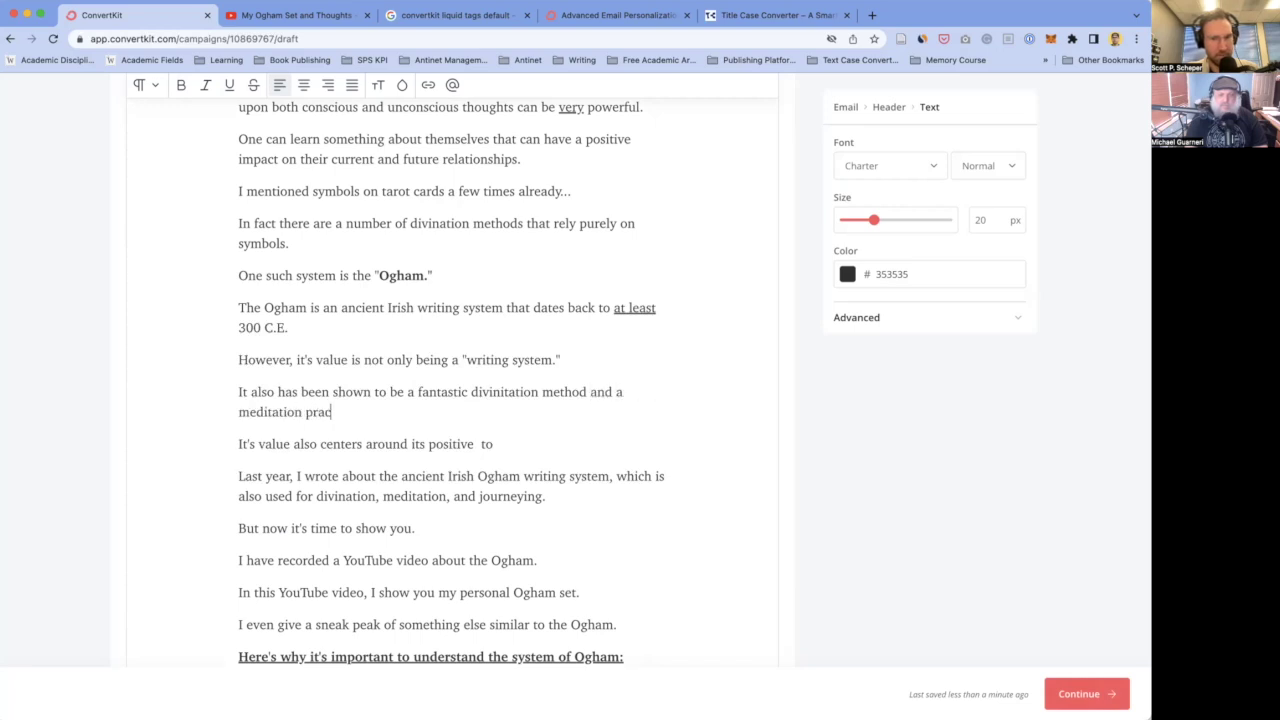
type("tice that yields positive effects on the mind.")
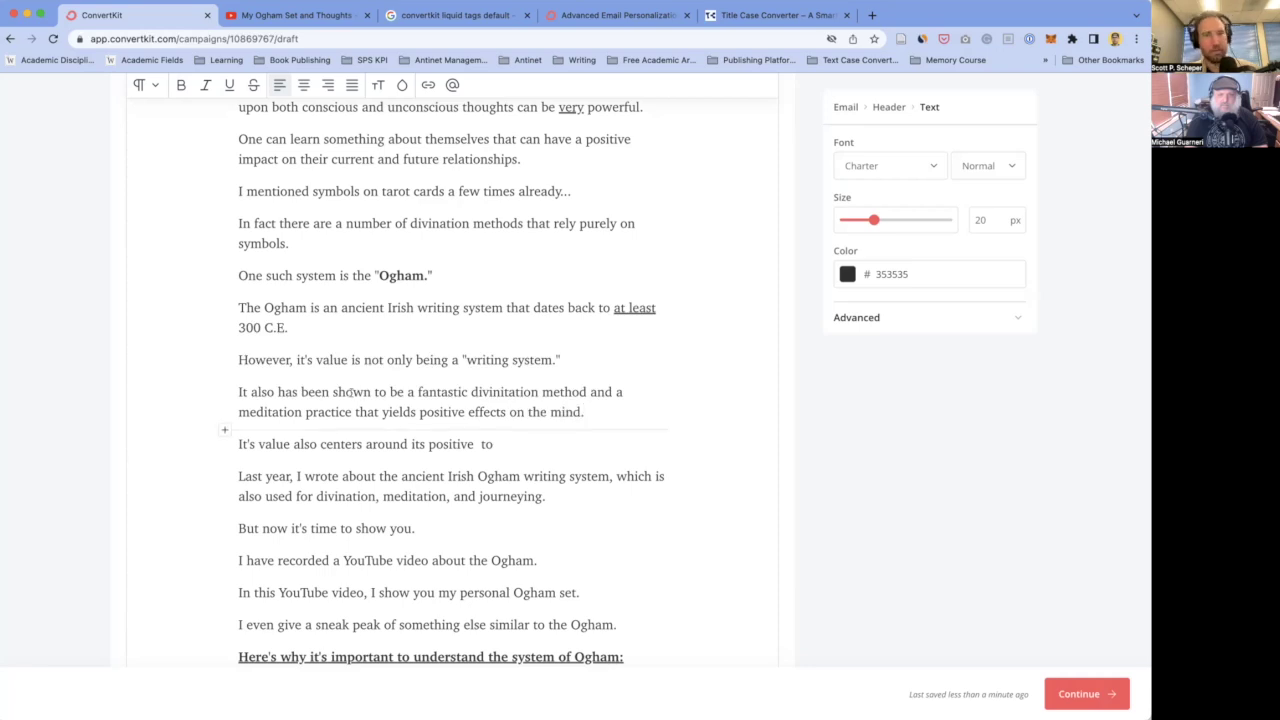
scroll(450, 400, "down", 3)
- Change "yields" to "could yield" in the divination sentence
scroll(450, 400, "up", 1)
left_click(516, 384)
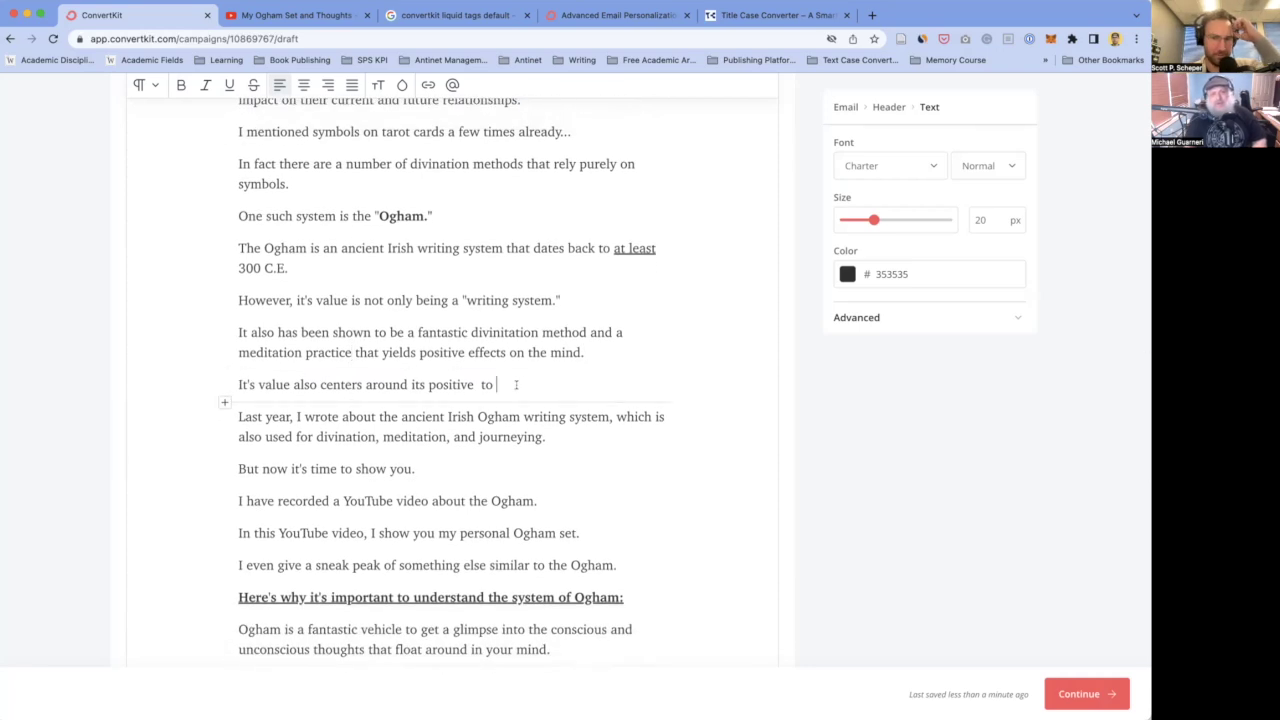
double_click(383, 352)
type("could yield")
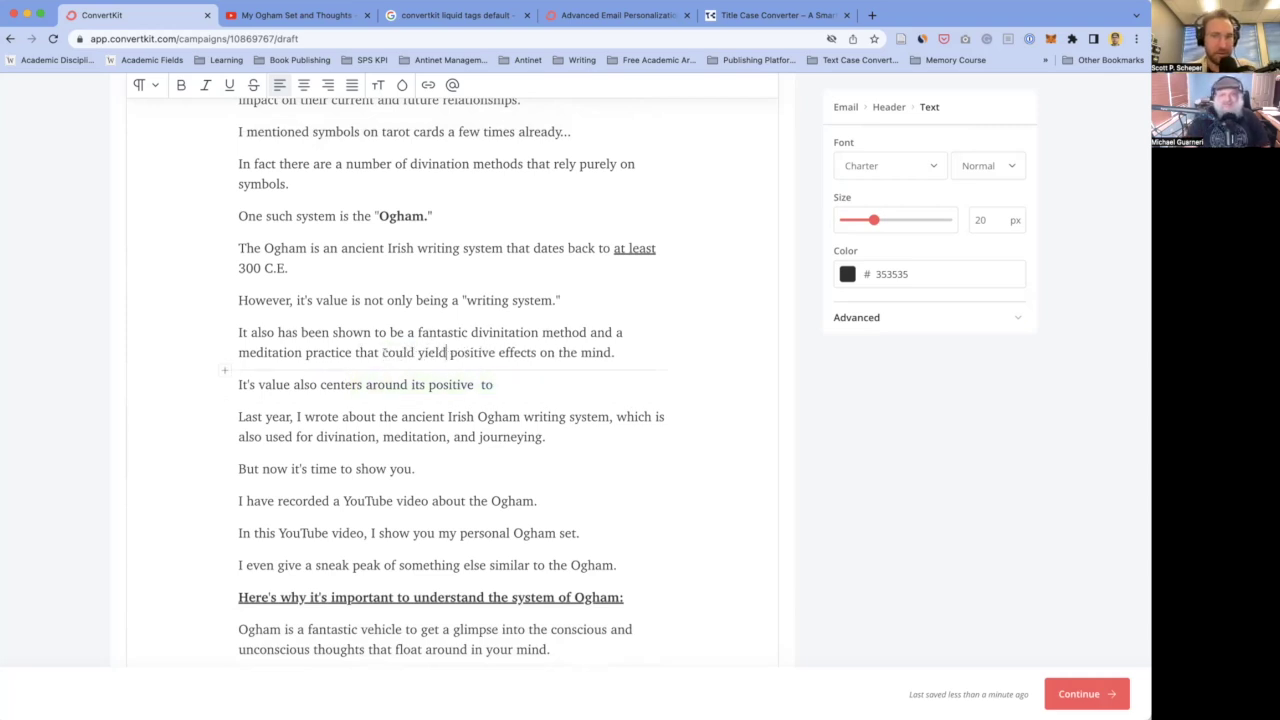
left_click(590, 351)
- Fix "it's" to "its", change "being" to "as", and replace "However…been" with "It has been"
left_click(265, 300)
scroll(303, 330, "up", 1)
left_click(305, 334)
key("BackSpace")
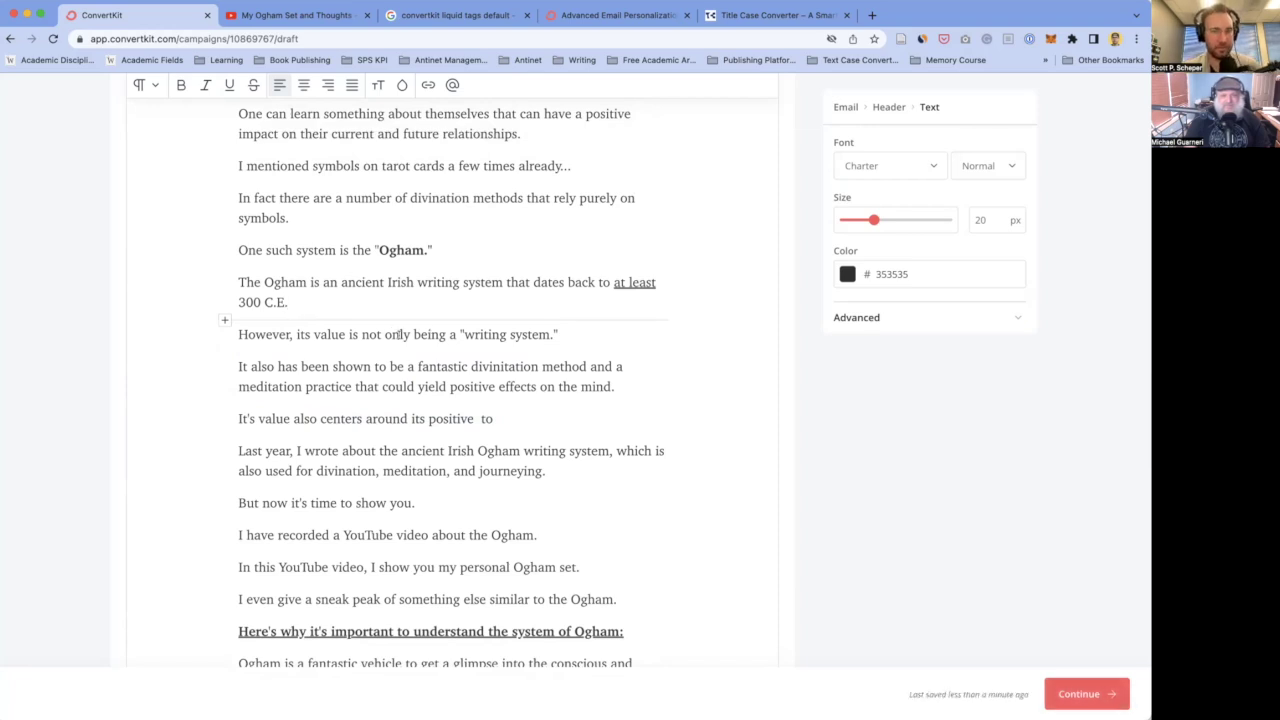
double_click(437, 334)
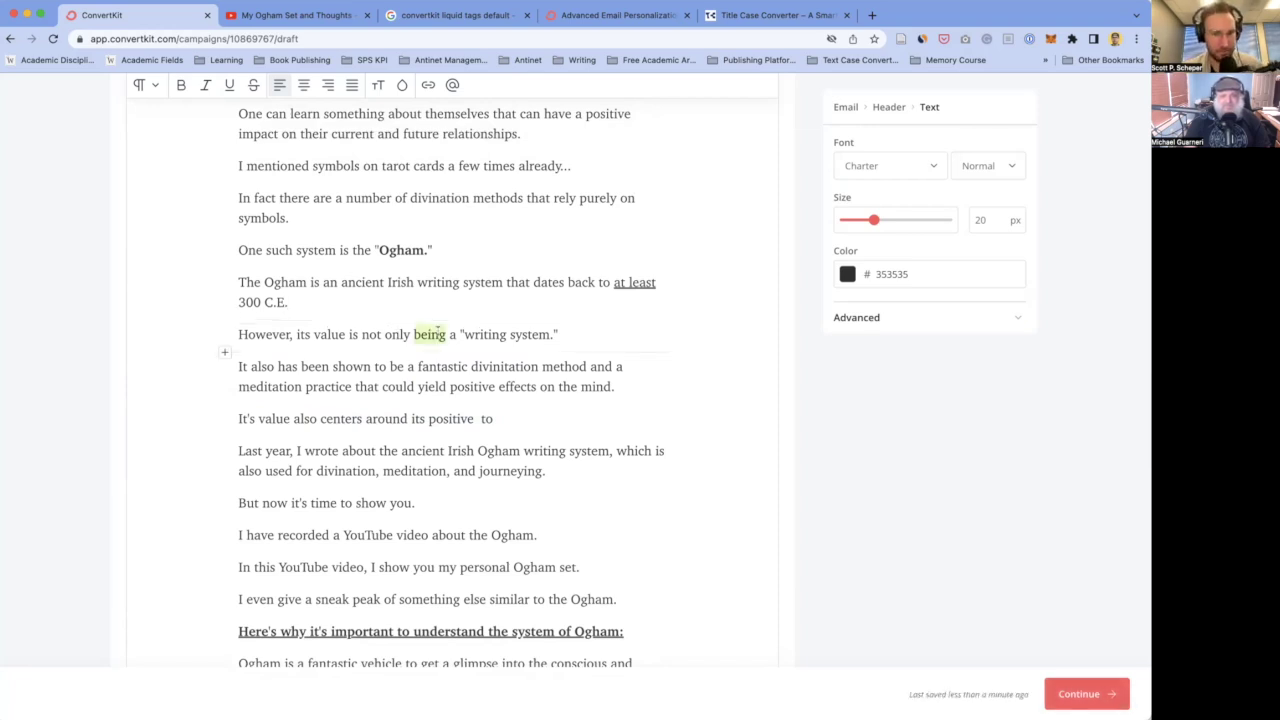
type("as")
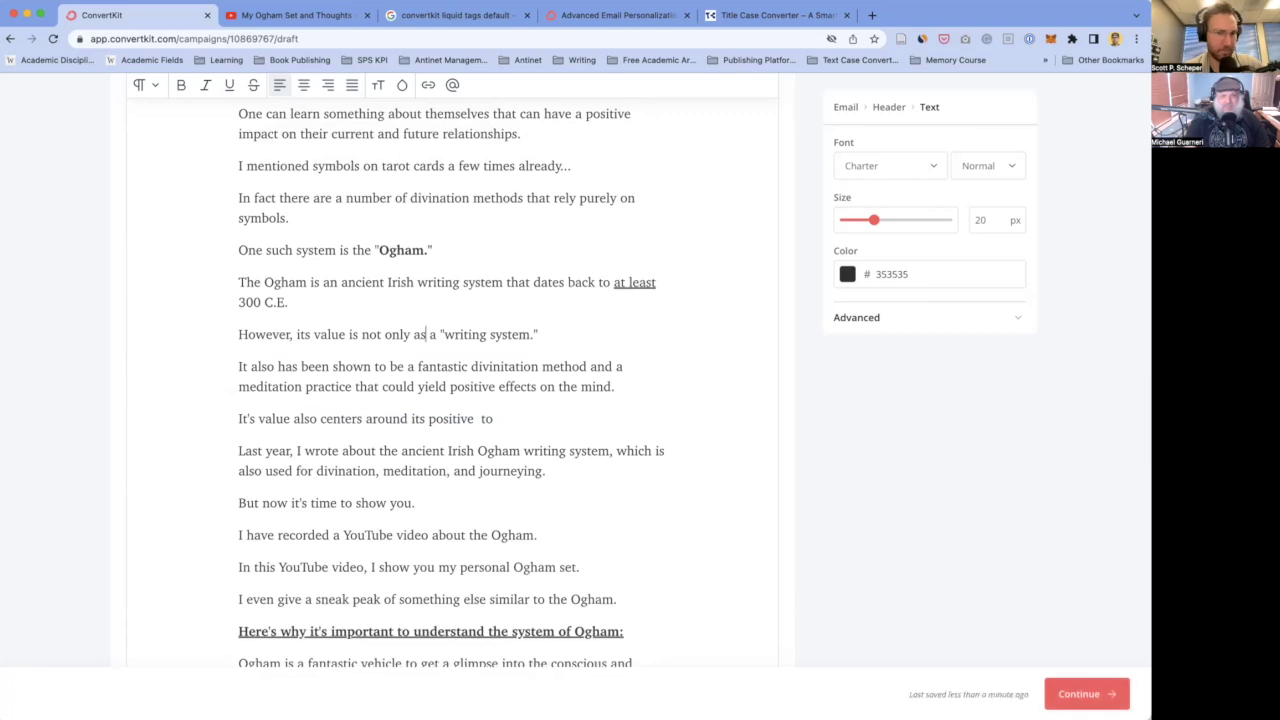
scroll(343, 296, "down", 1)
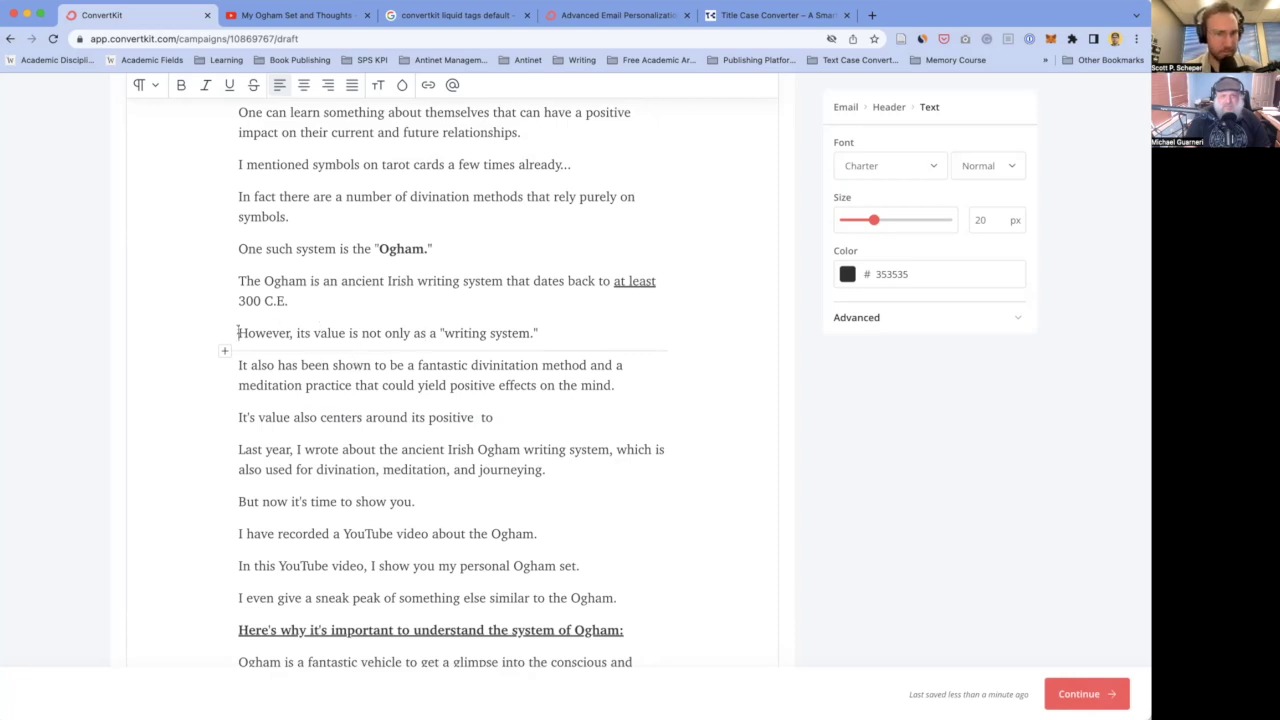
left_click_drag(238, 332, 328, 366)
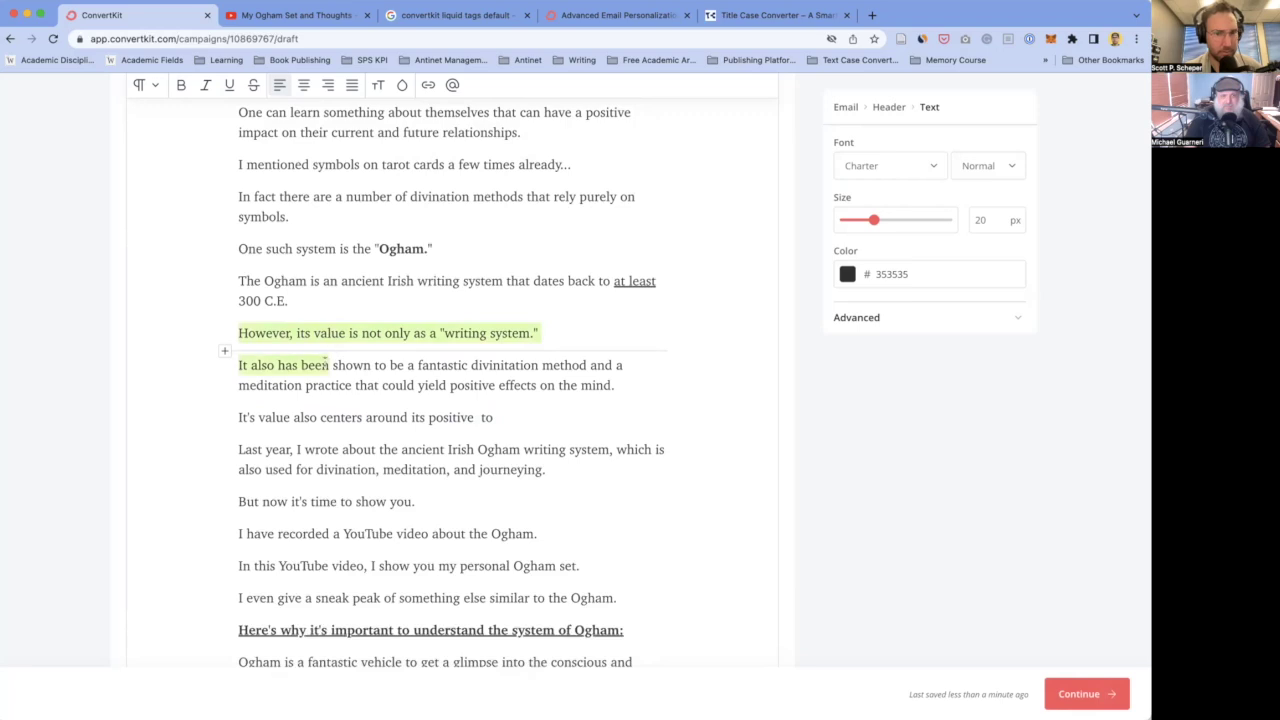
type("It has bee")
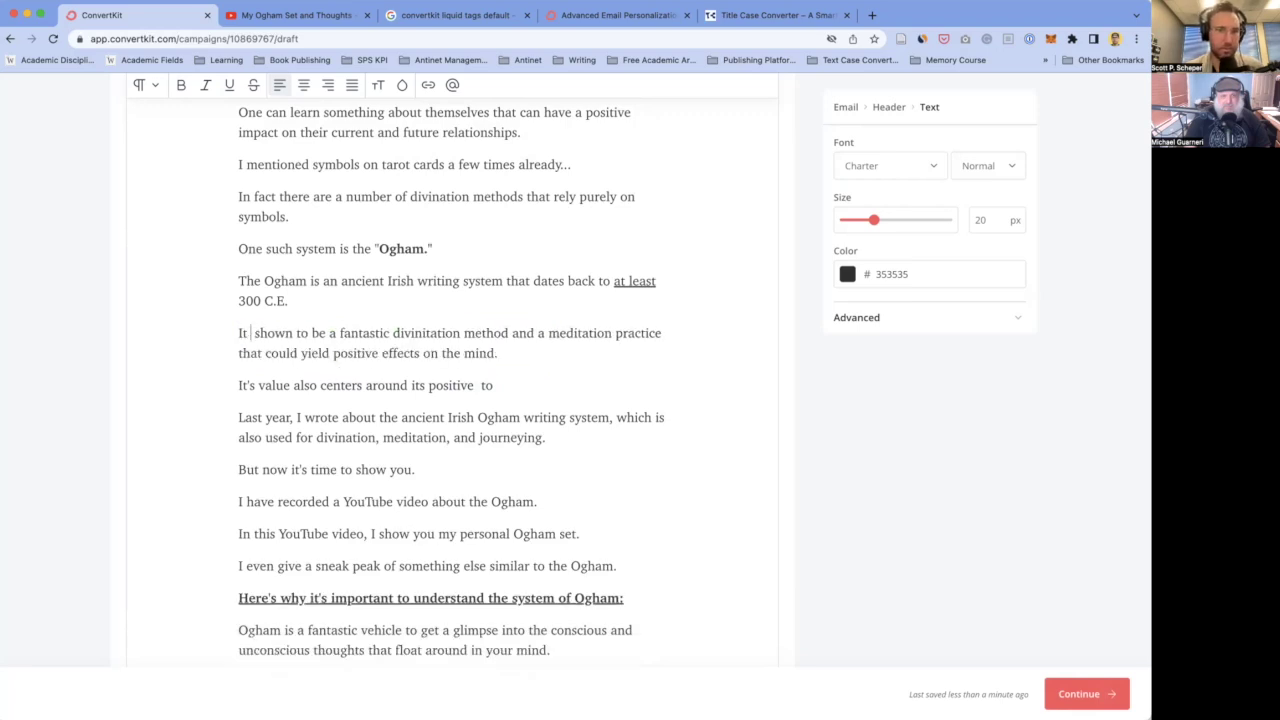
type("n")
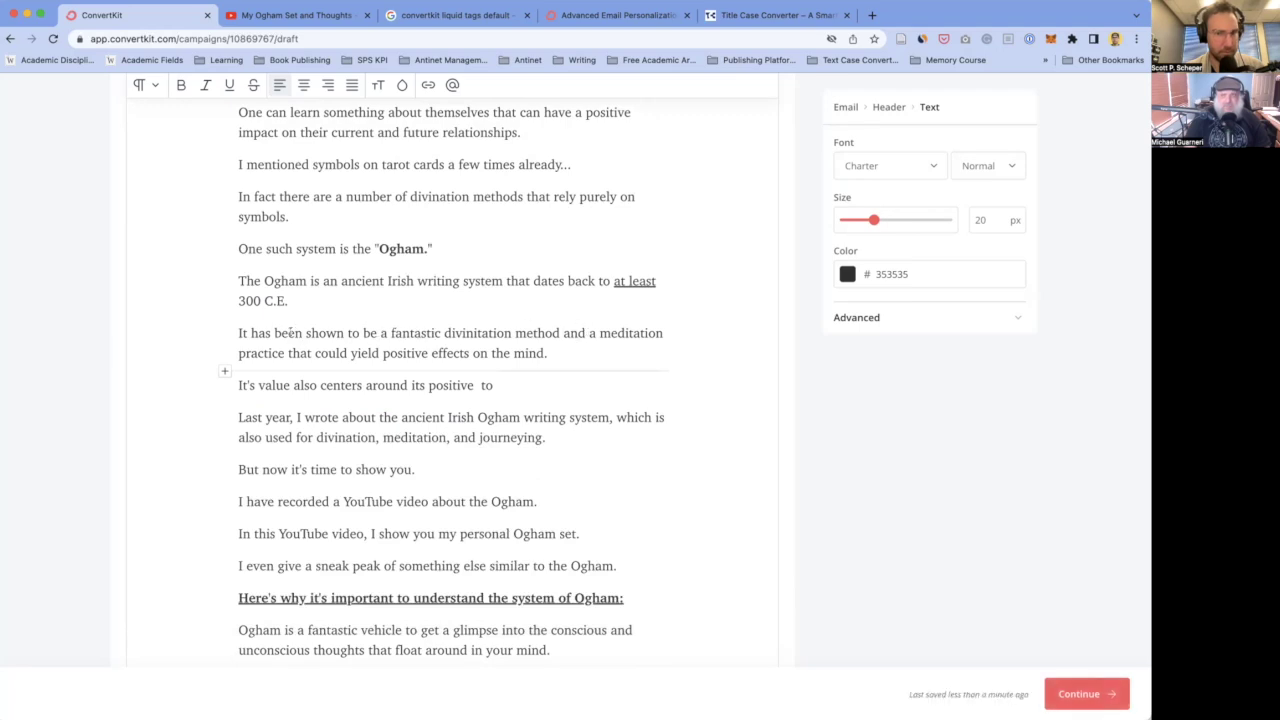
left_click(315, 298)
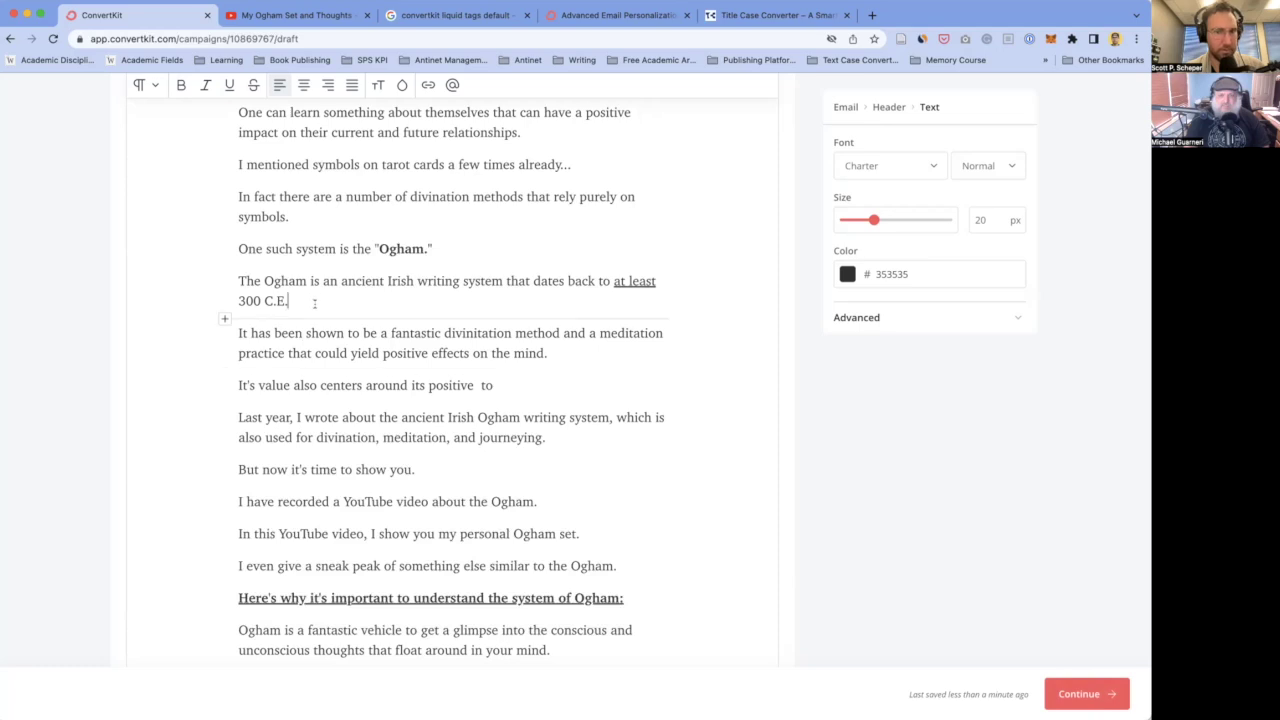
- Add "Not only is it a writing system..." after "300 C.E." and start the next paragraph with "The Ogham"
key("Return")
type("Not only is it a writing syte")
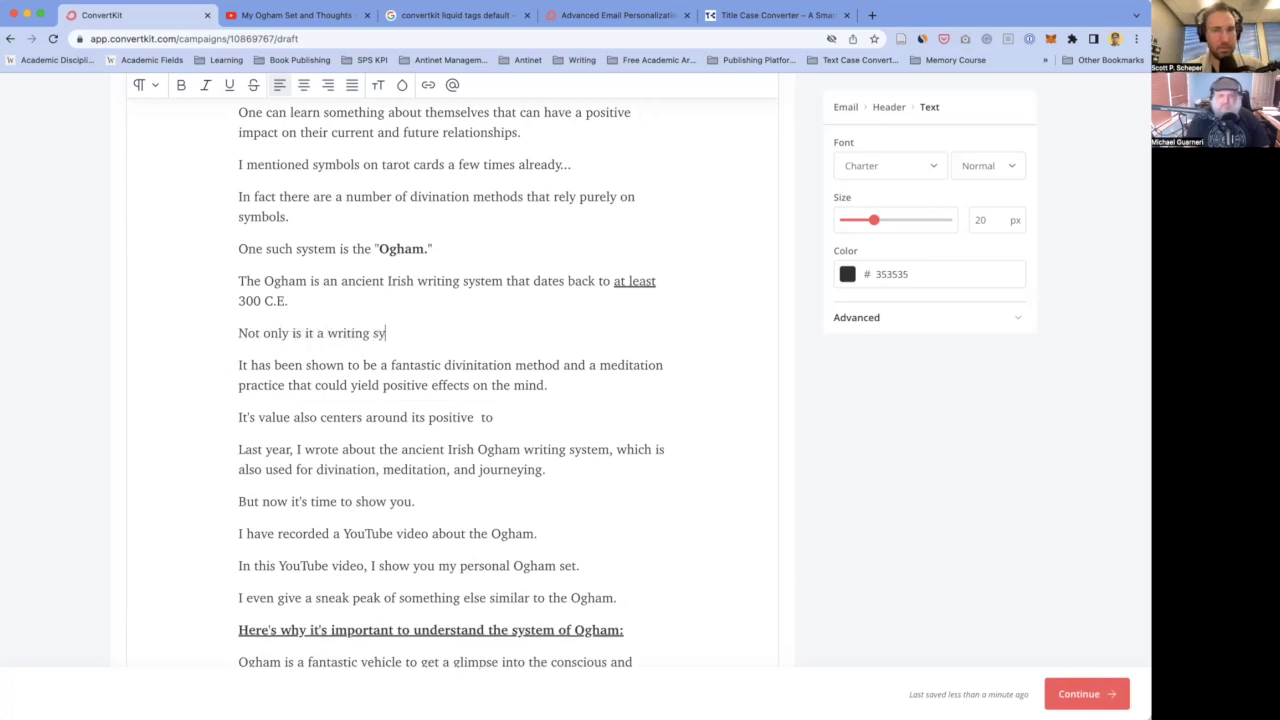
key("BackSpace")
key("BackSpace")
type("stem...")
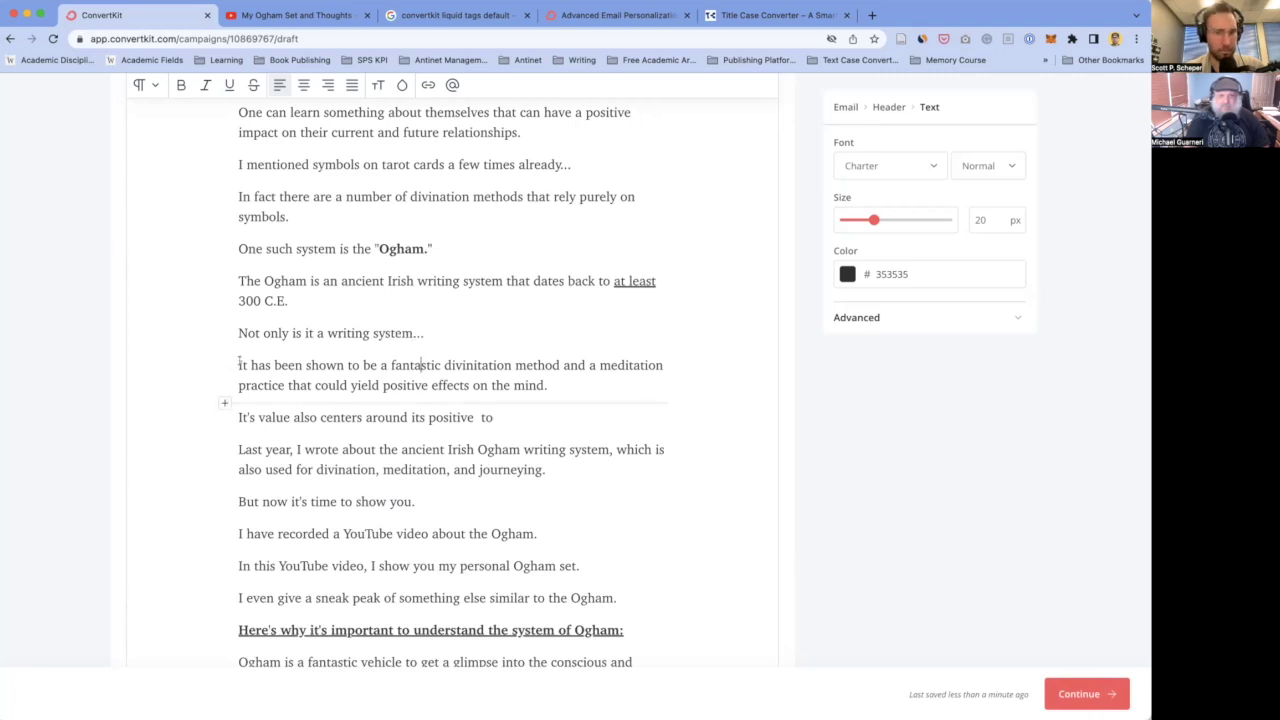
type("TheOgham")
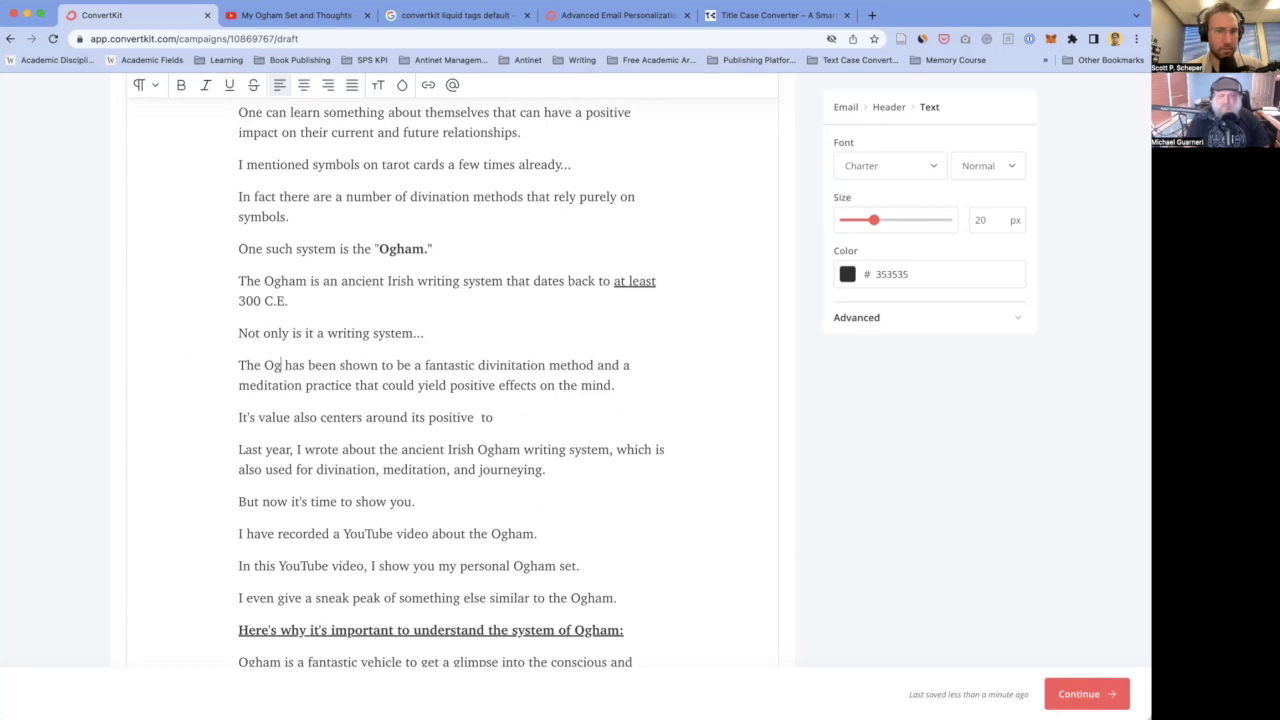
scroll(410, 360, "down", 2)
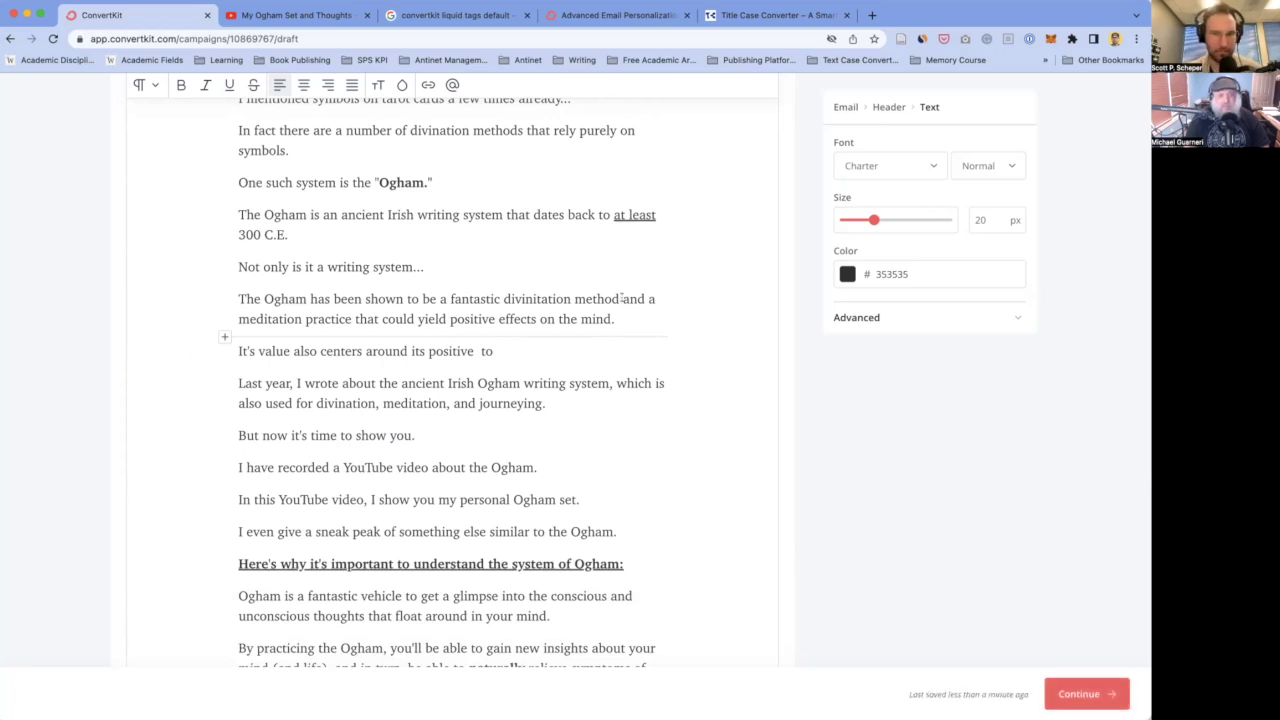
scroll(623, 314, "down", 1)
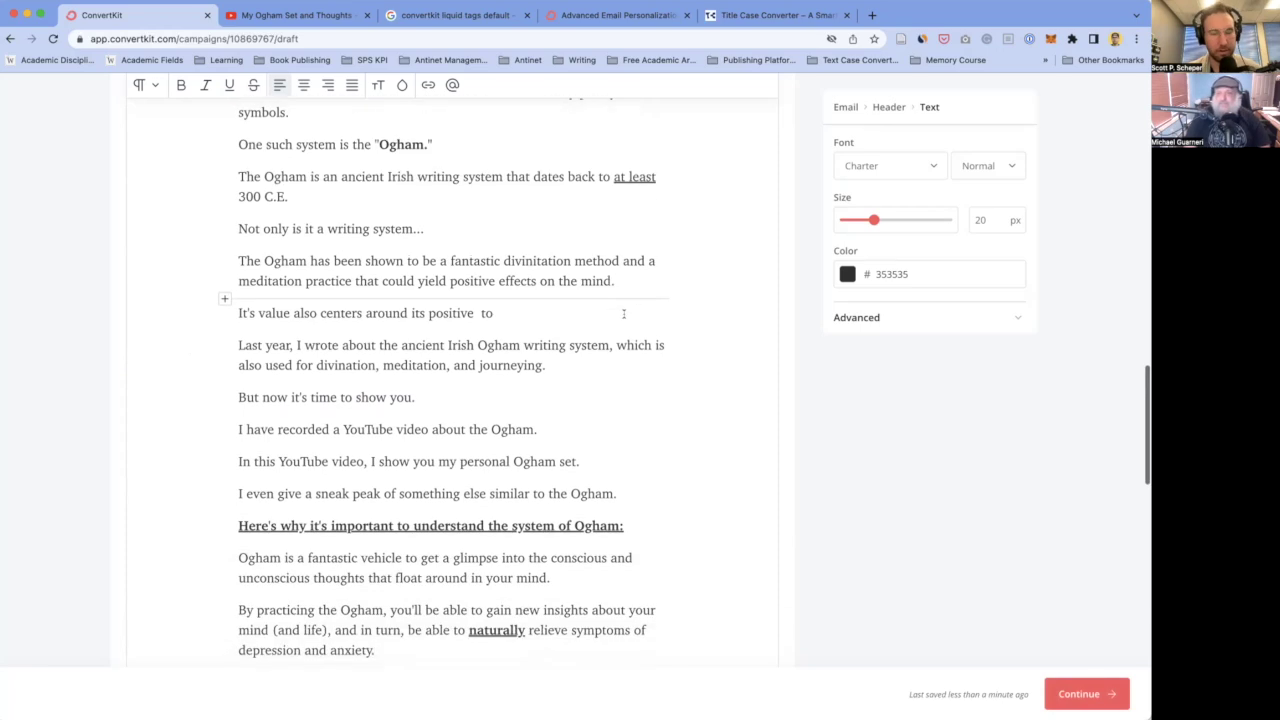
scroll(623, 314, "up", 1)
scroll(473, 309, "down", 1)
scroll(473, 309, "up", 1)
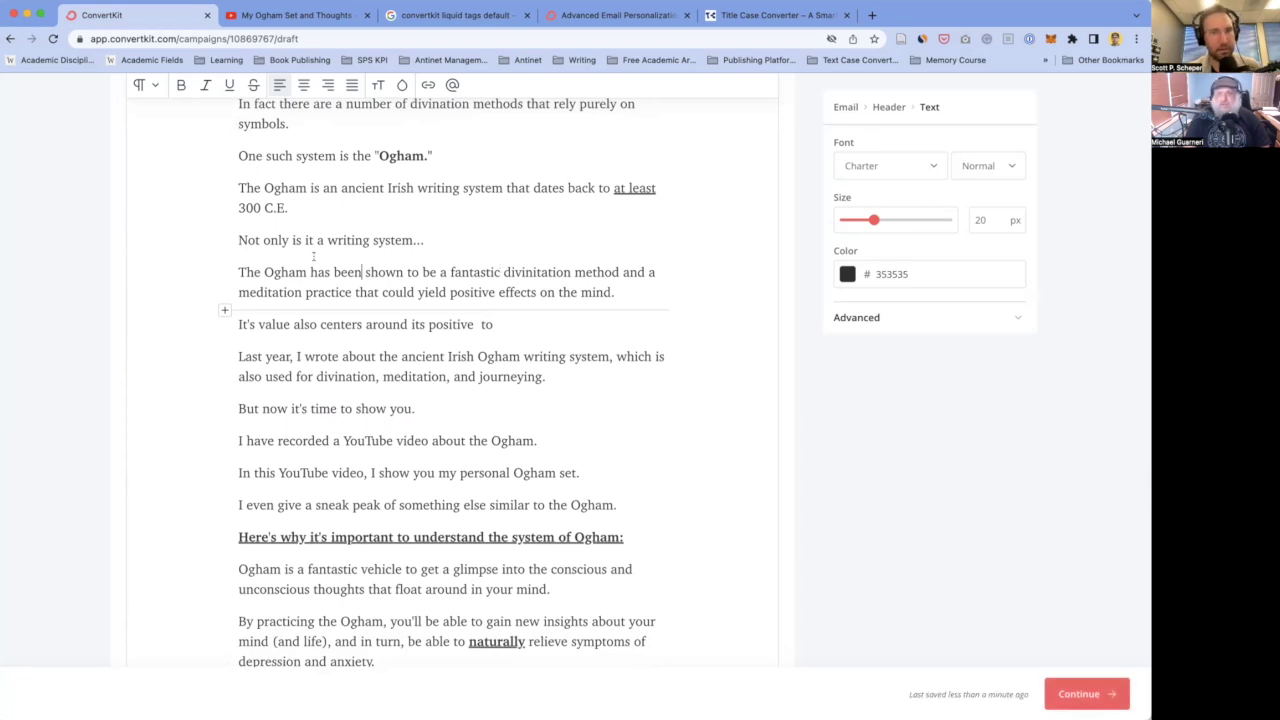
- Extend the sentence with 'system in two more areas:' and start item 1 with 'As a' on a new line
left_click(254, 272)
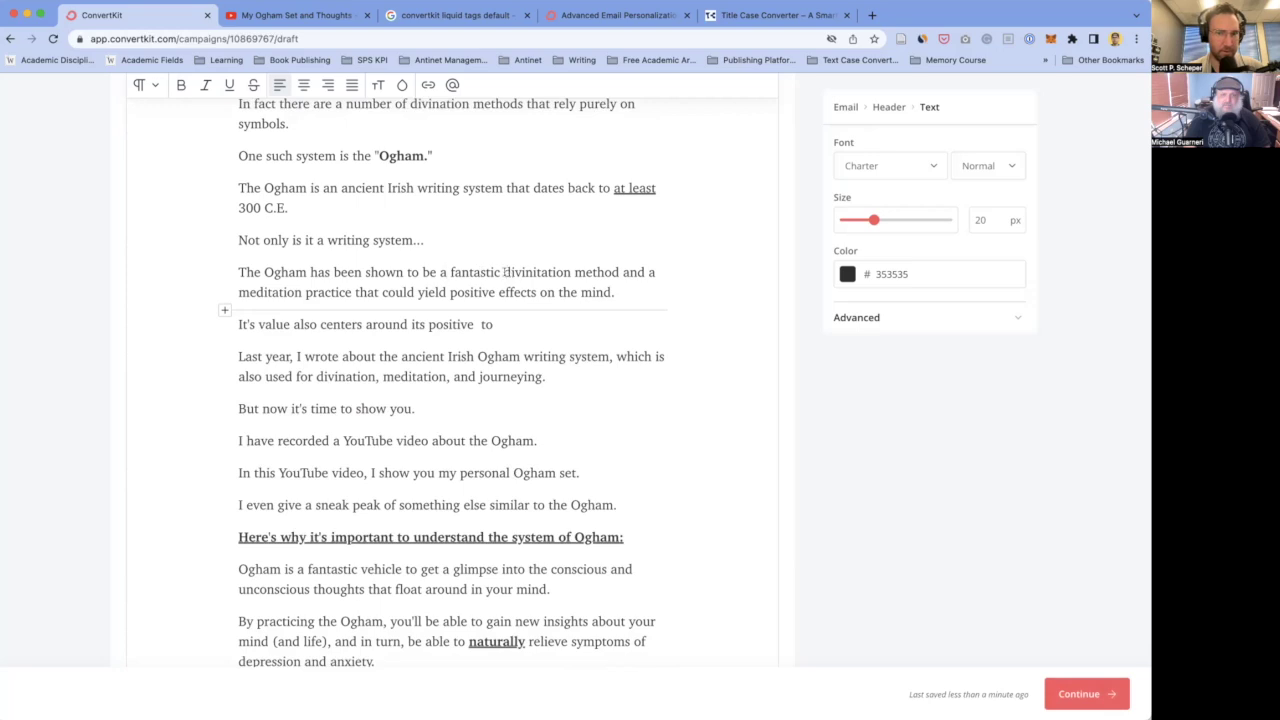
type("system in two")
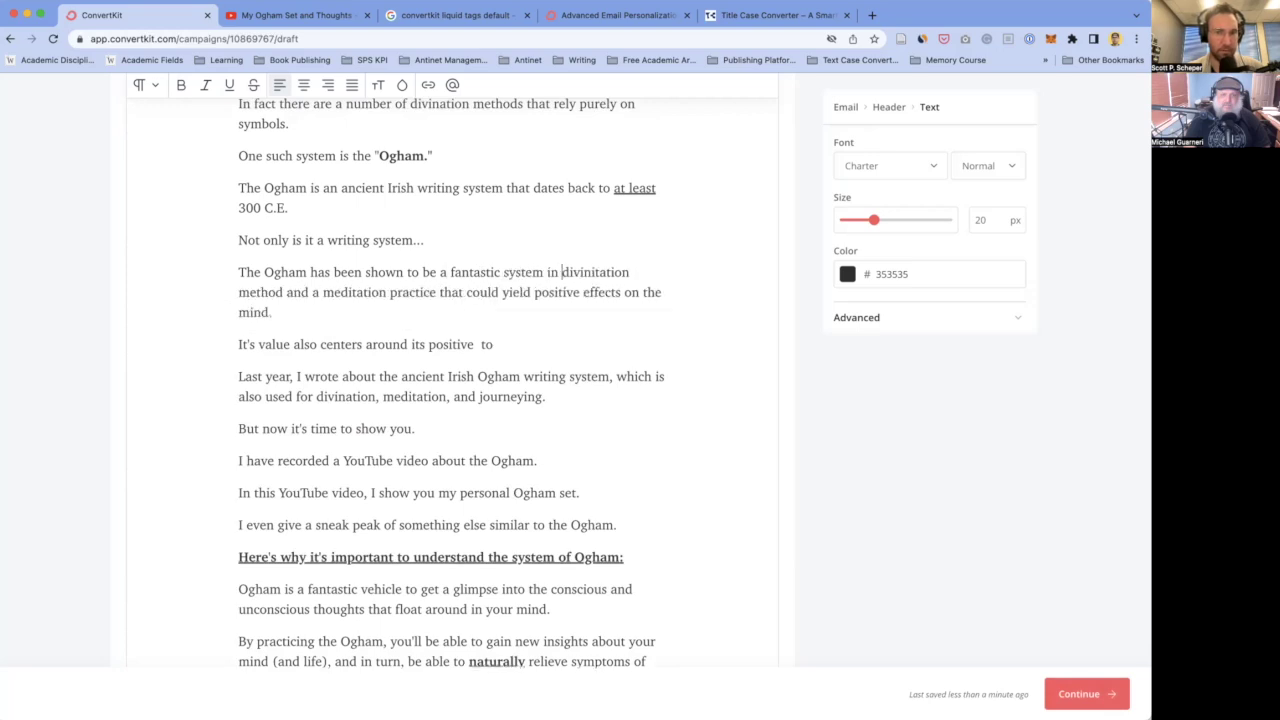
type(" more areas")
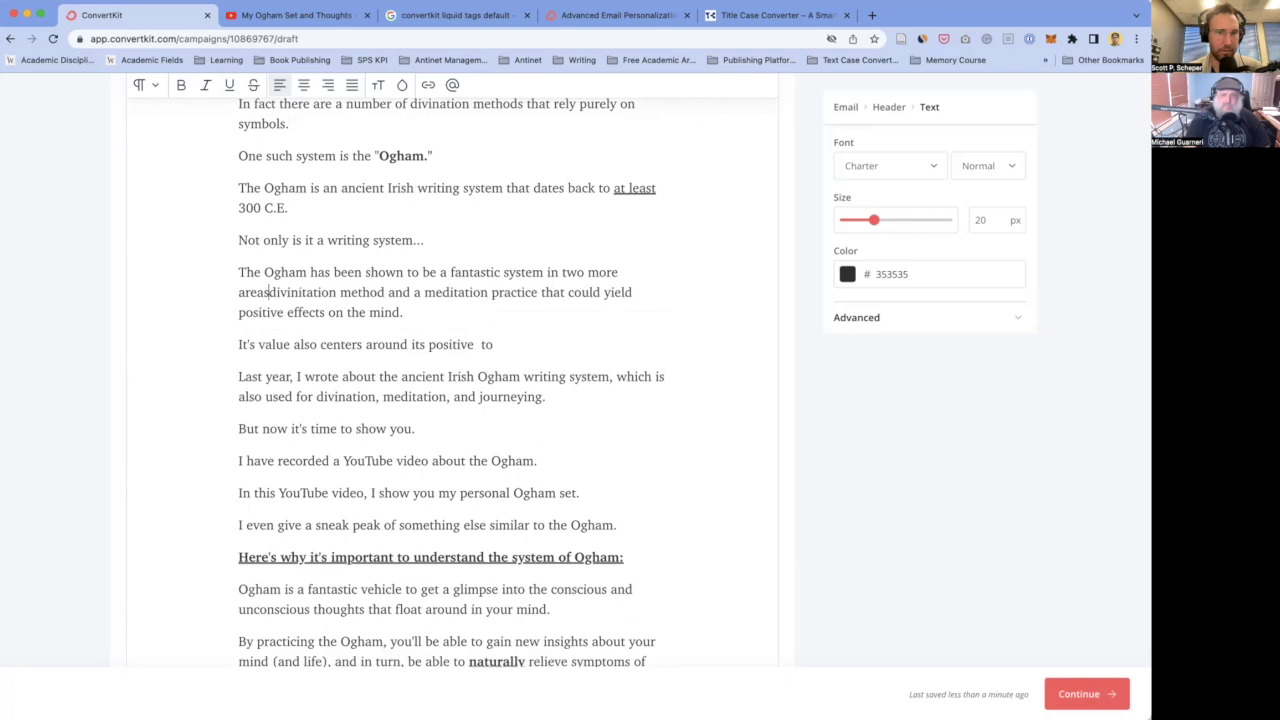
type(":")
key("Return")
key("Return")
type("1.")
key("BackSpace")
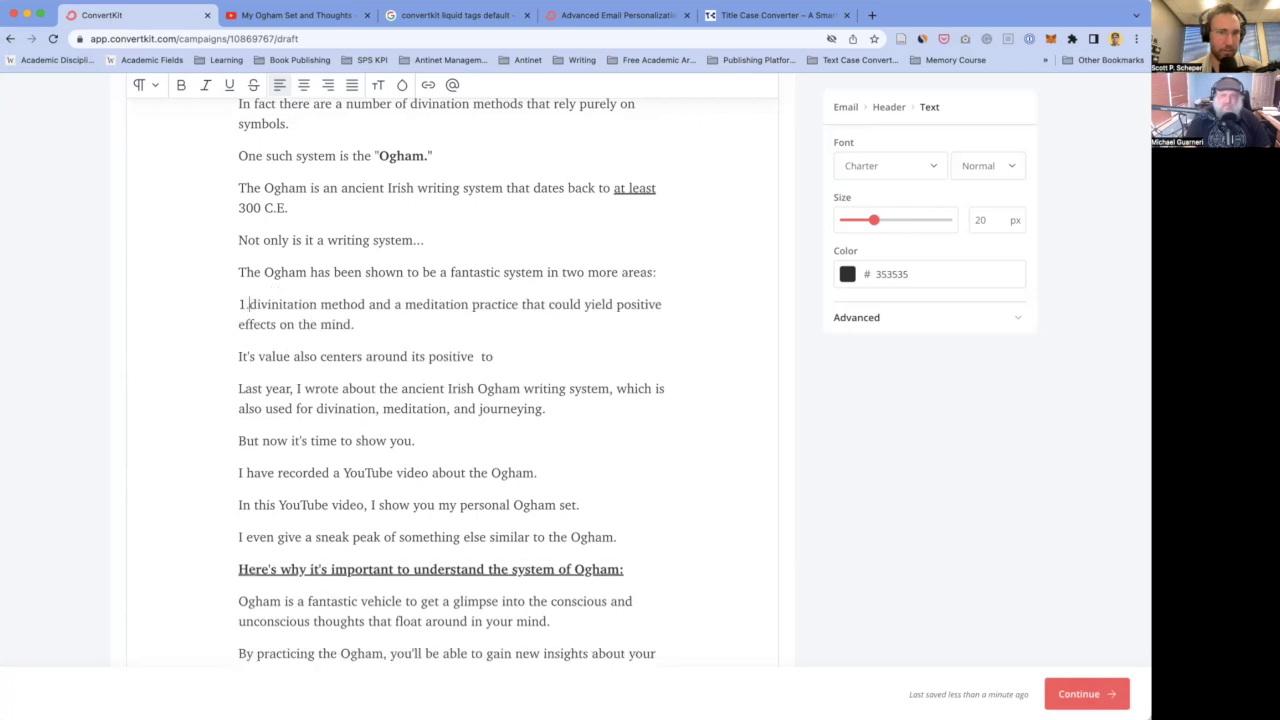
type("As ")
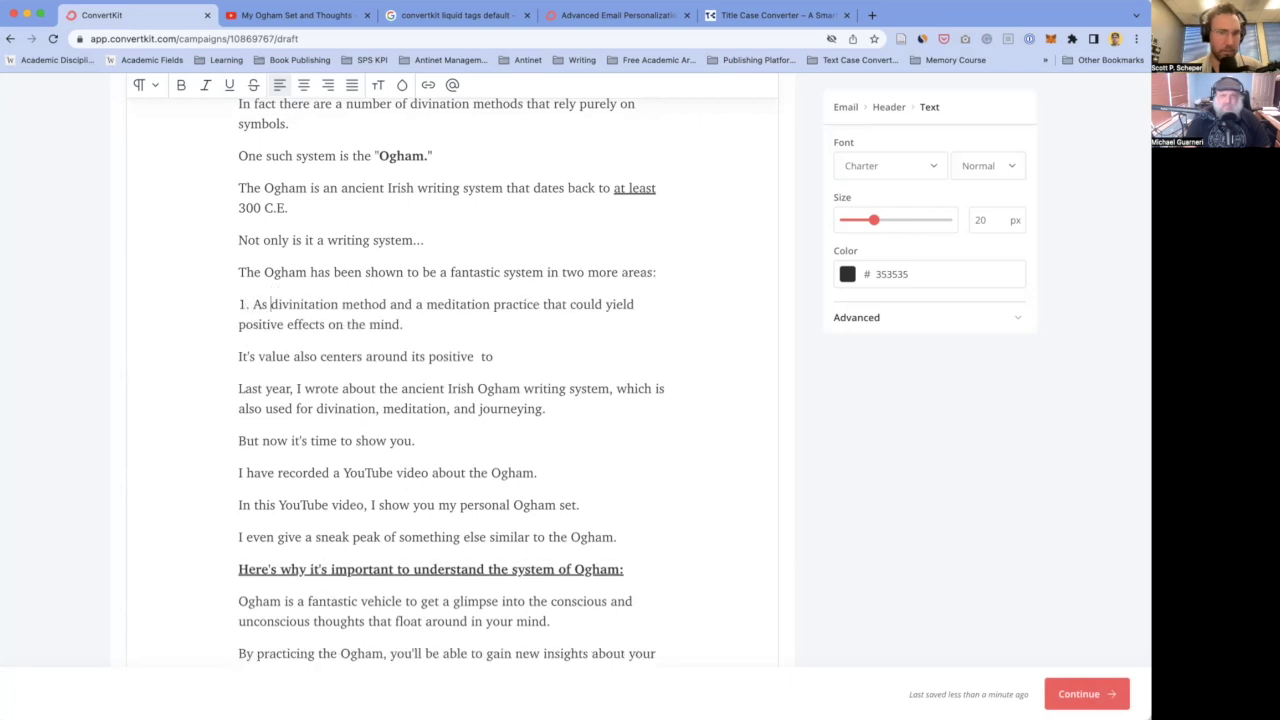
type("a")
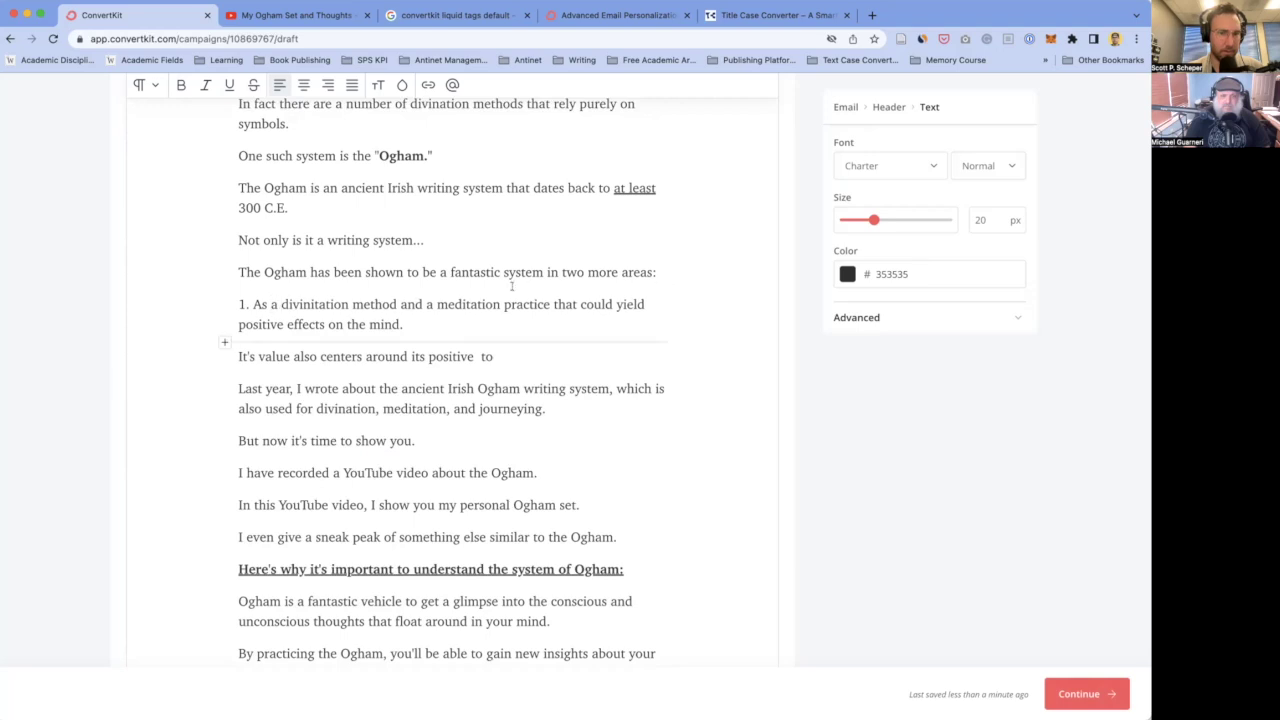
- Make item 1 continue with 'for gaining understanding of unknowns'
left_click(400, 304)
type("for")
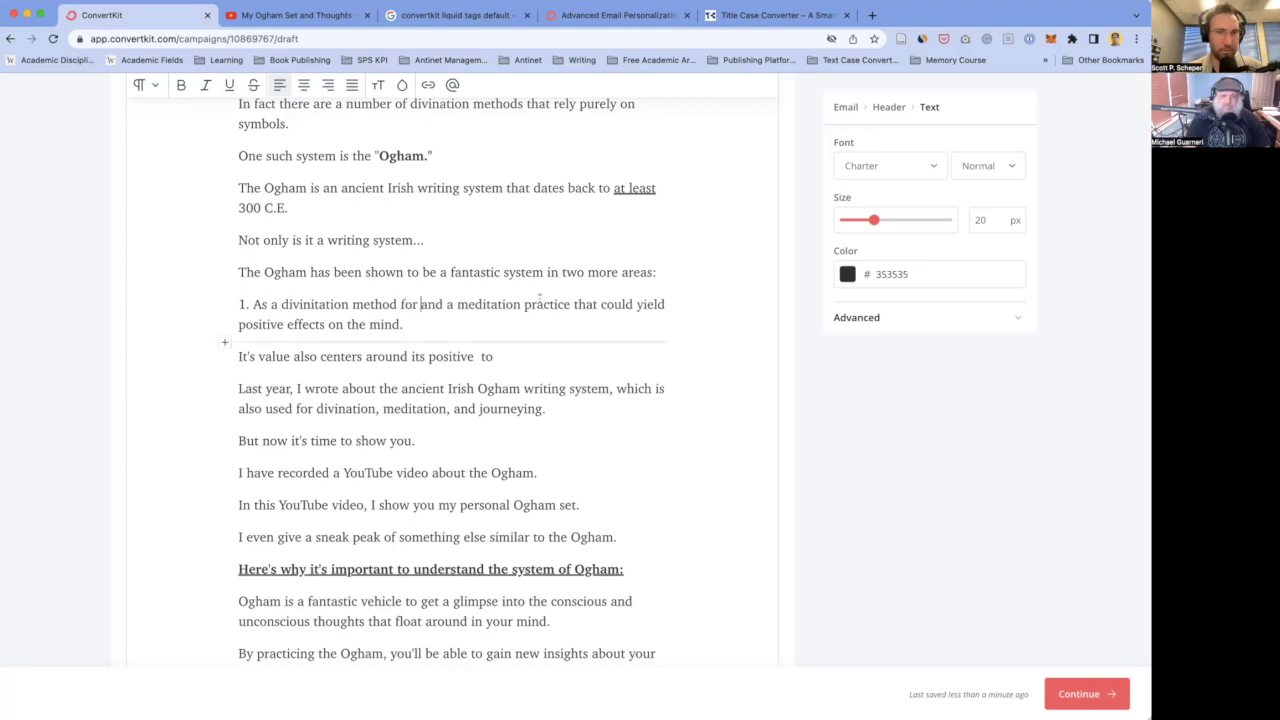
scroll(503, 388, "up", 3)
scroll(503, 388, "up", 3)
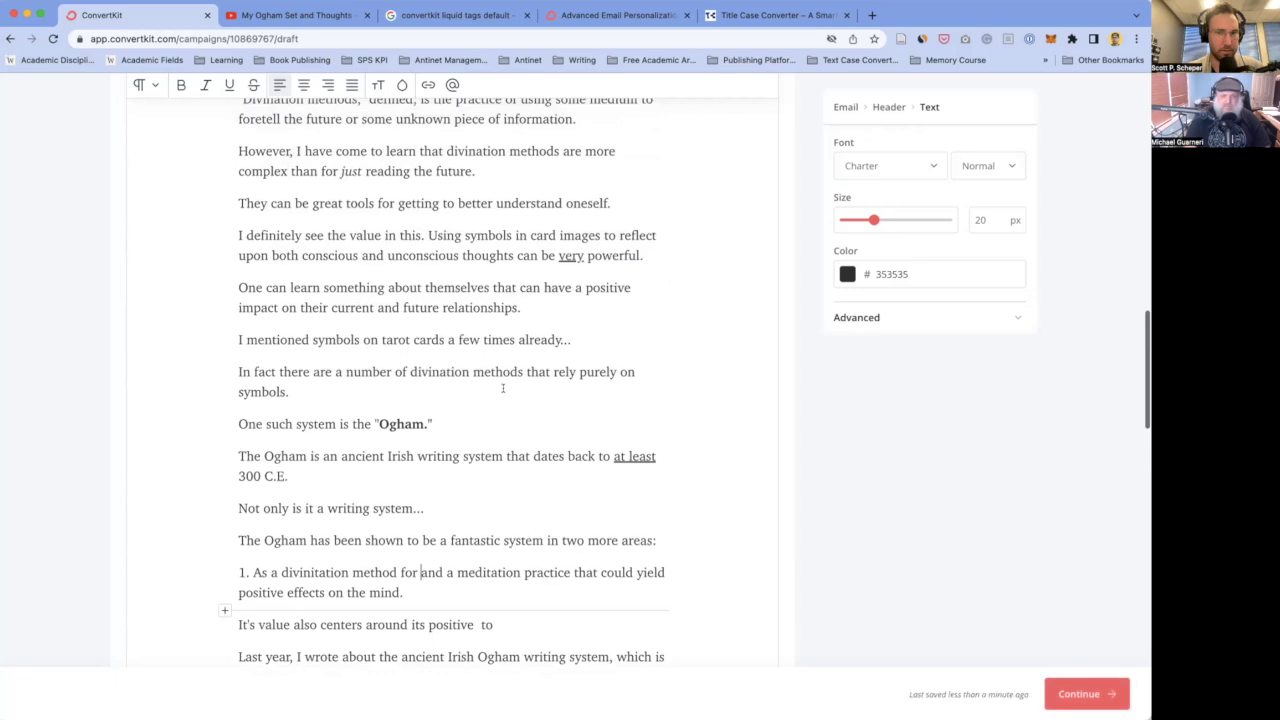
scroll(503, 388, "up", 2)
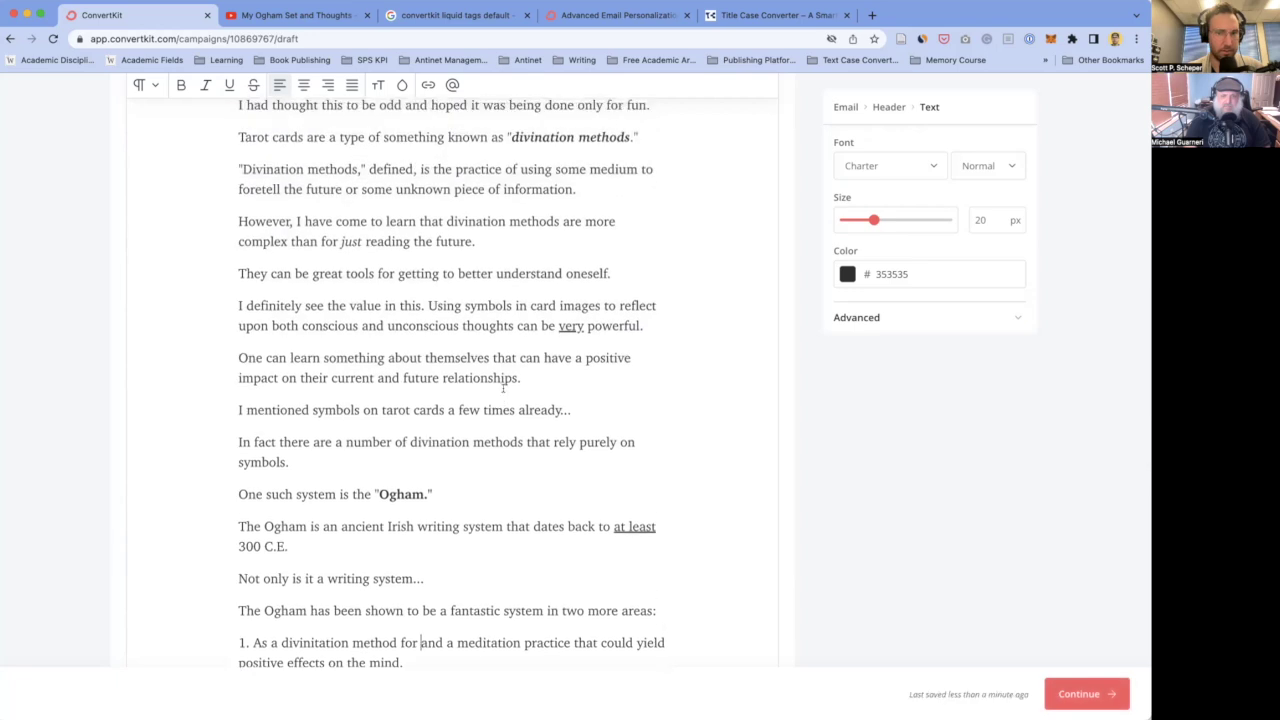
scroll(503, 388, "up", 2)
scroll(503, 388, "down", 1)
scroll(503, 388, "up", 1)
scroll(503, 388, "down", 1)
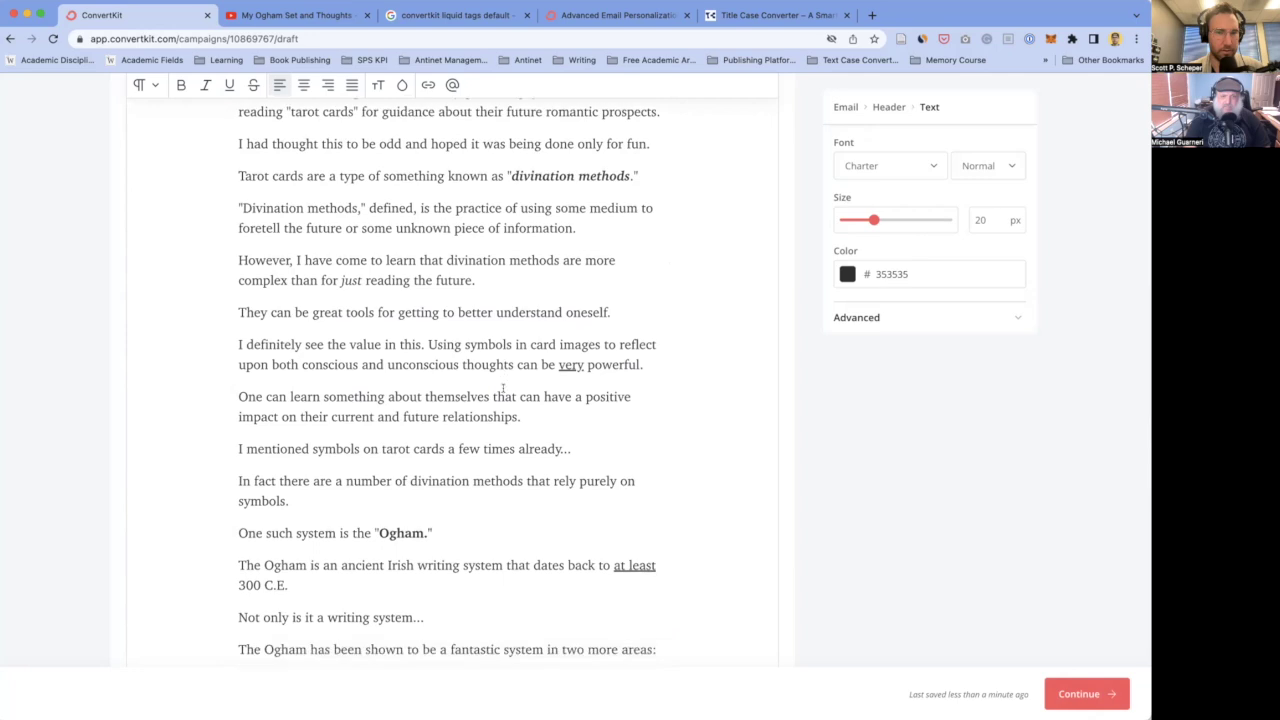
scroll(503, 388, "down", 5)
type("gaining u")
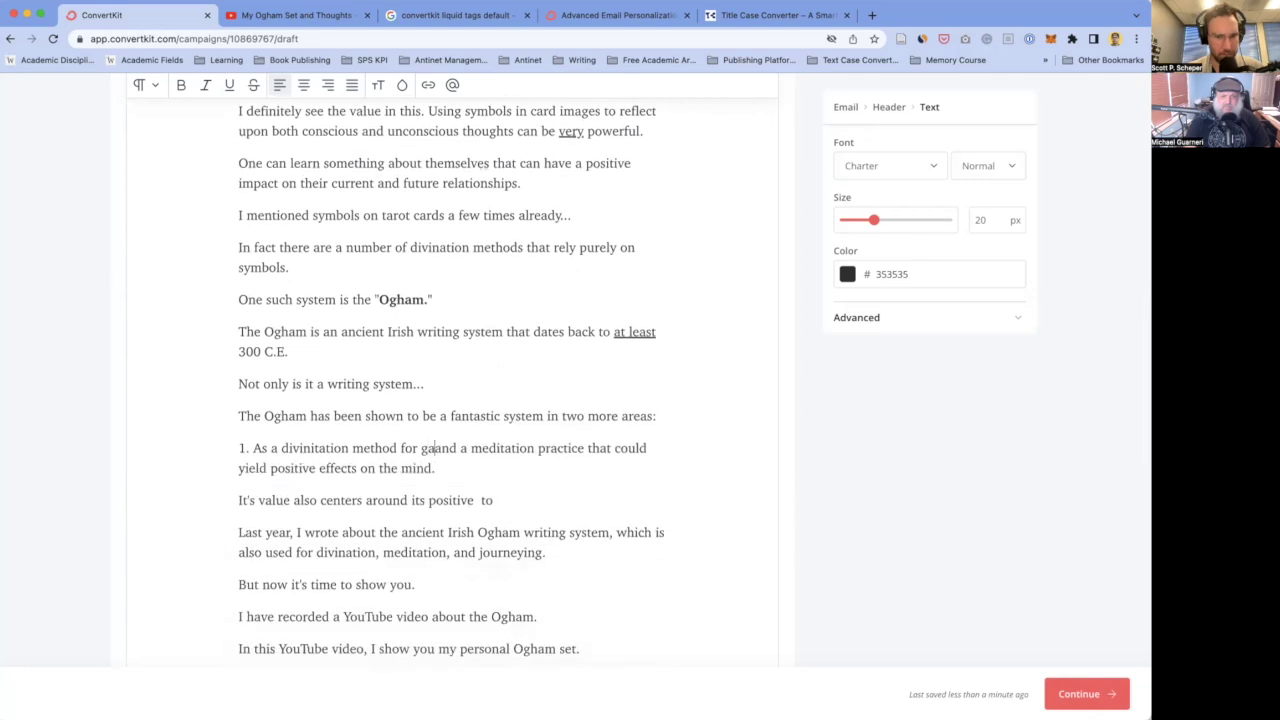
type("nderstand")
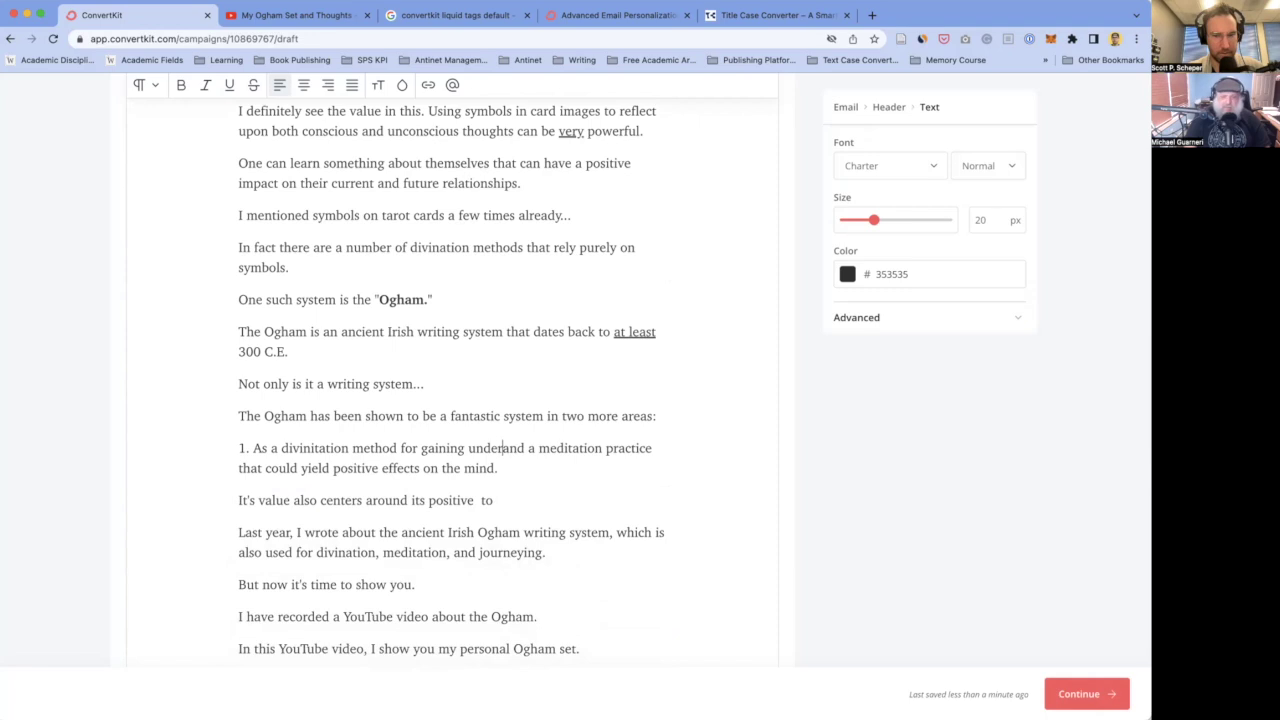
type("ing of unknown")
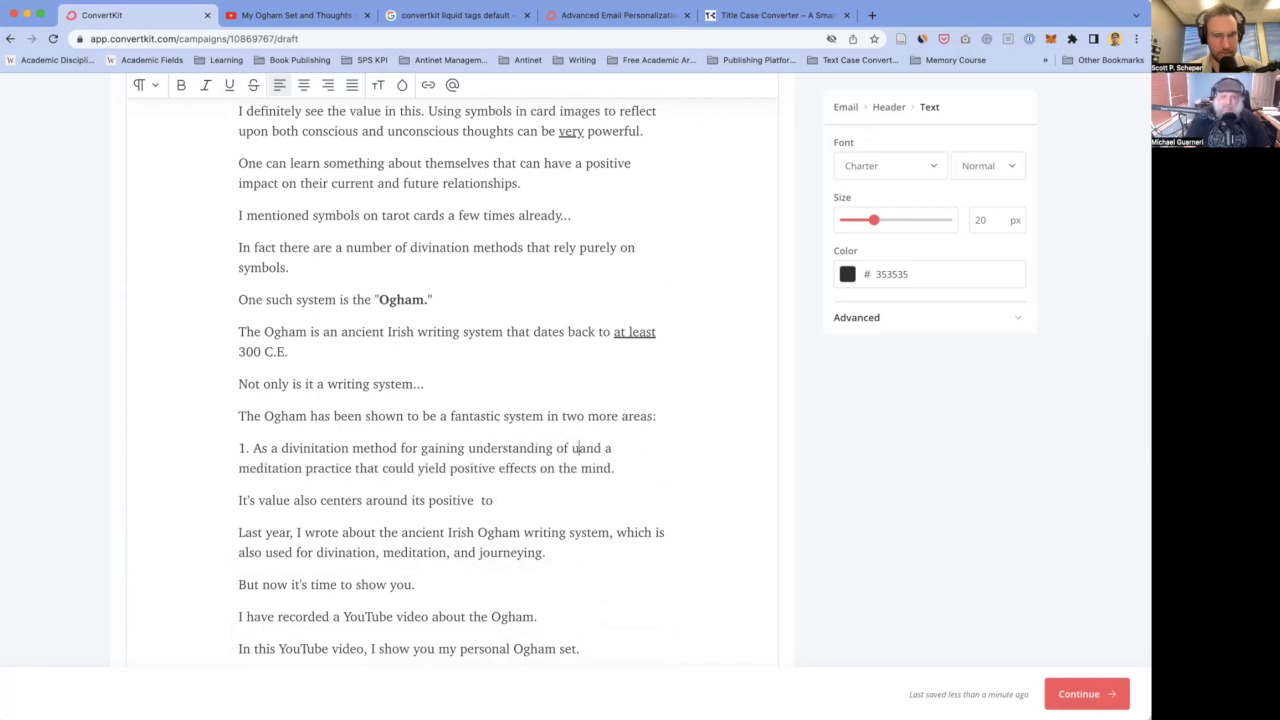
type("s")
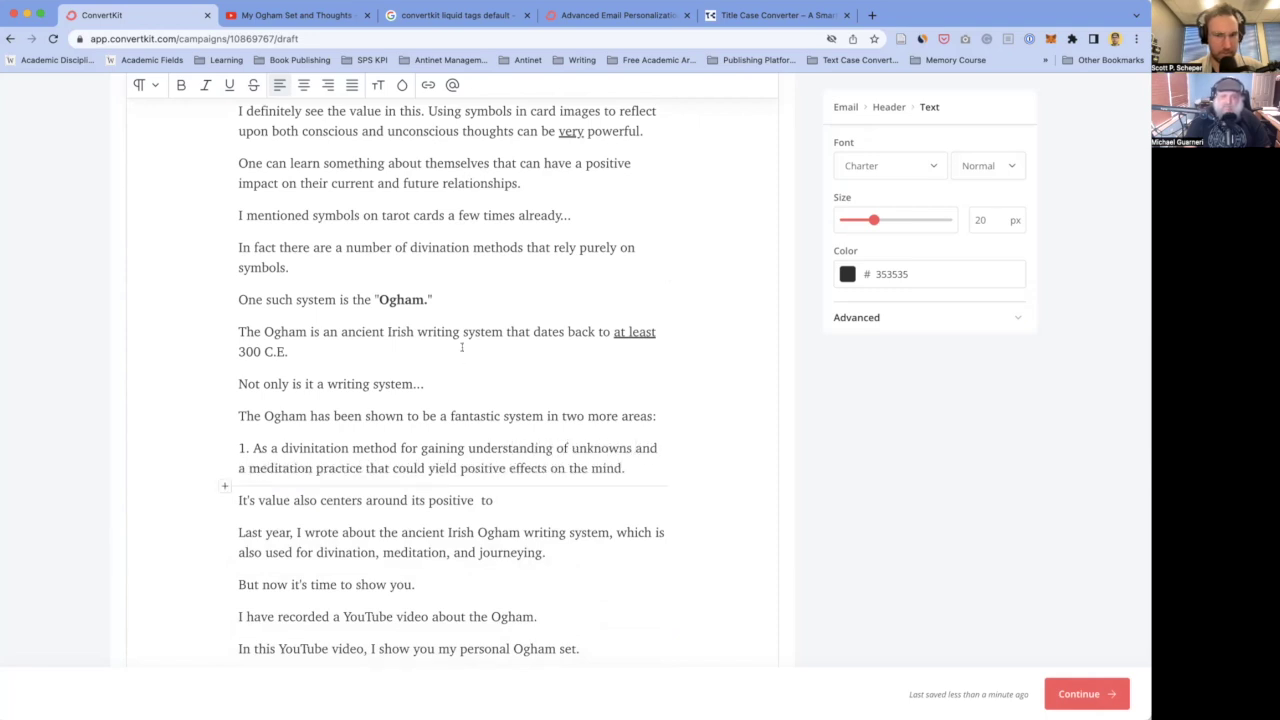
- Refine item 1 to 'gaining an understanding of unknowns about yourself.' and split off the remainder
scroll(440, 446, "down", 1)
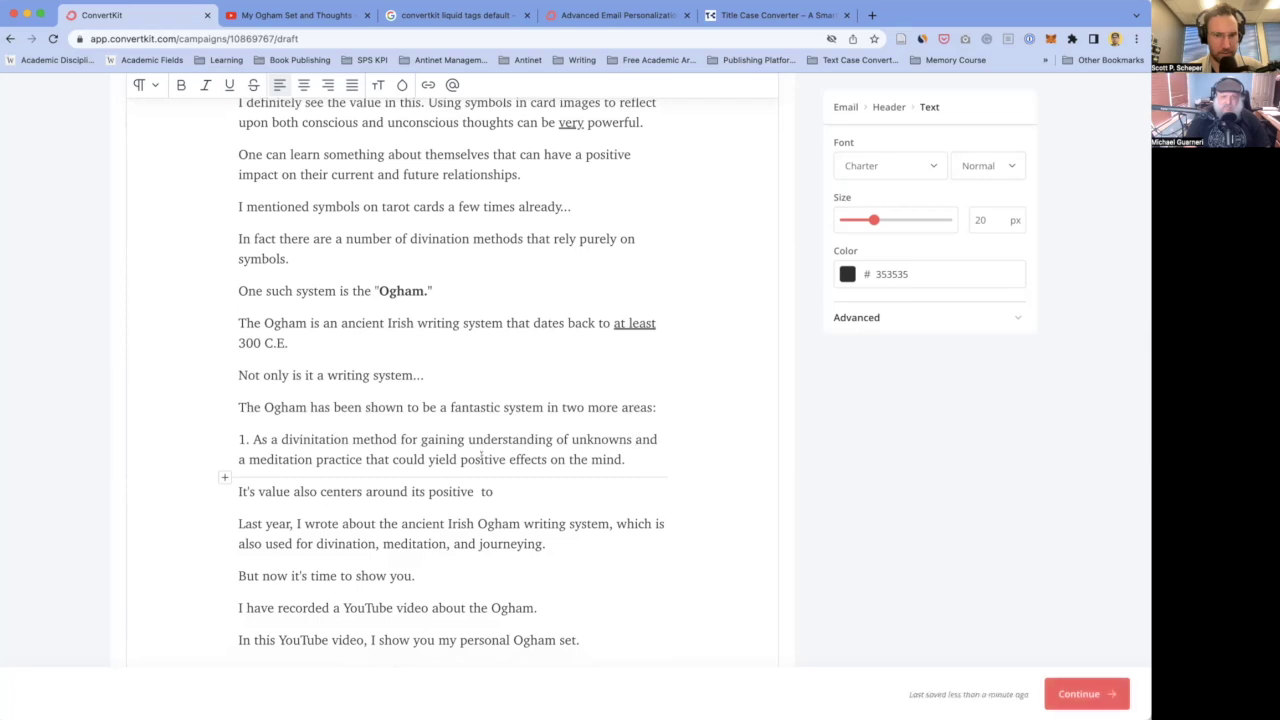
scroll(460, 428, "down", 1)
left_click(469, 419)
type("an")
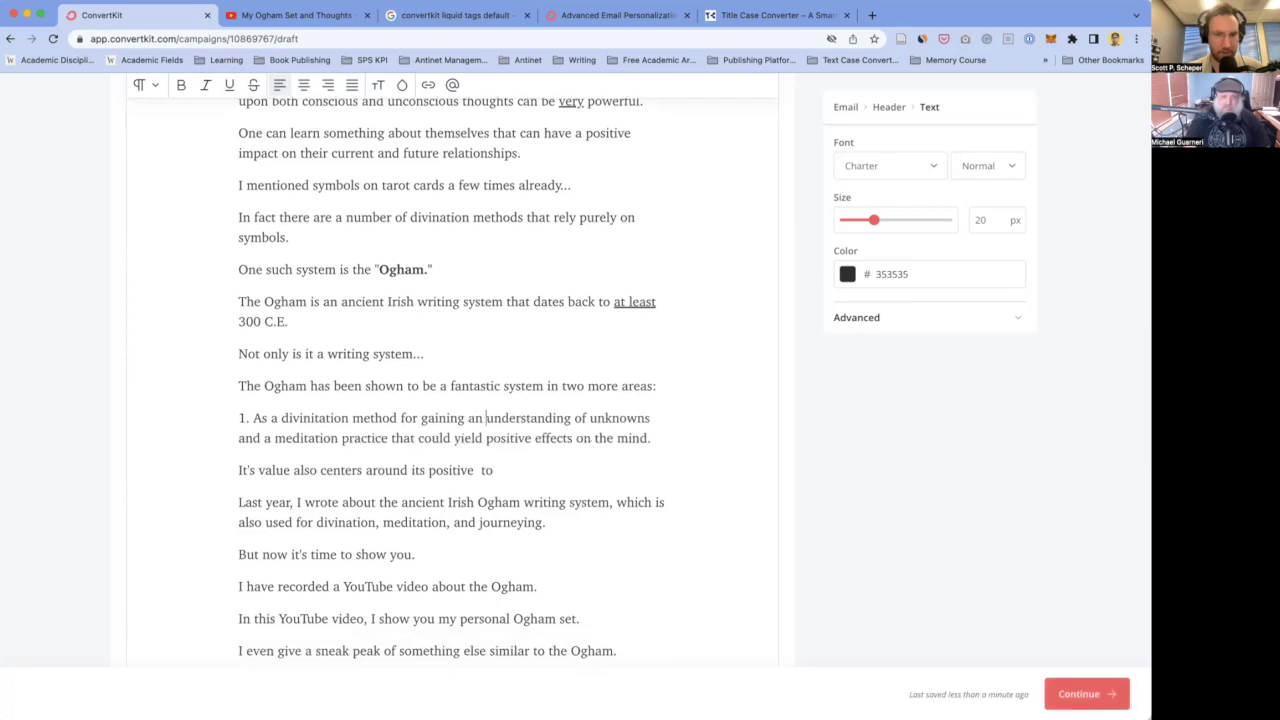
left_click(654, 418)
type("about yourself ")
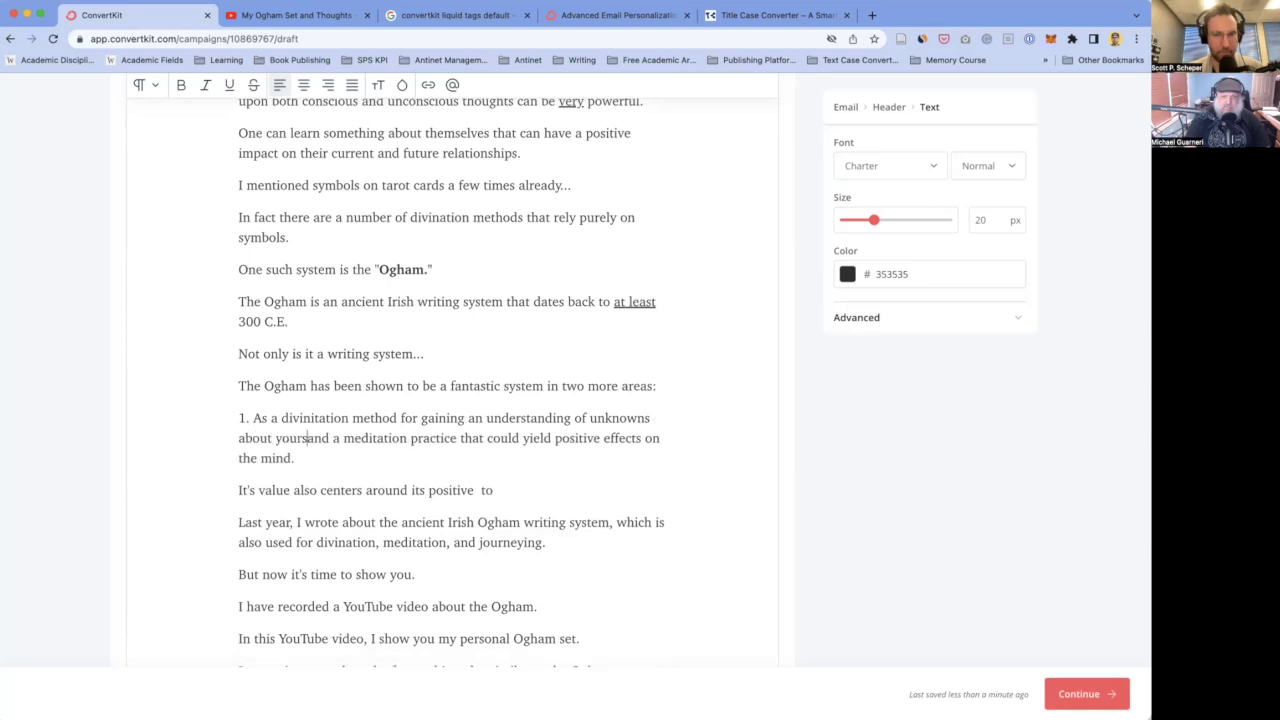
type(".")
type(",")
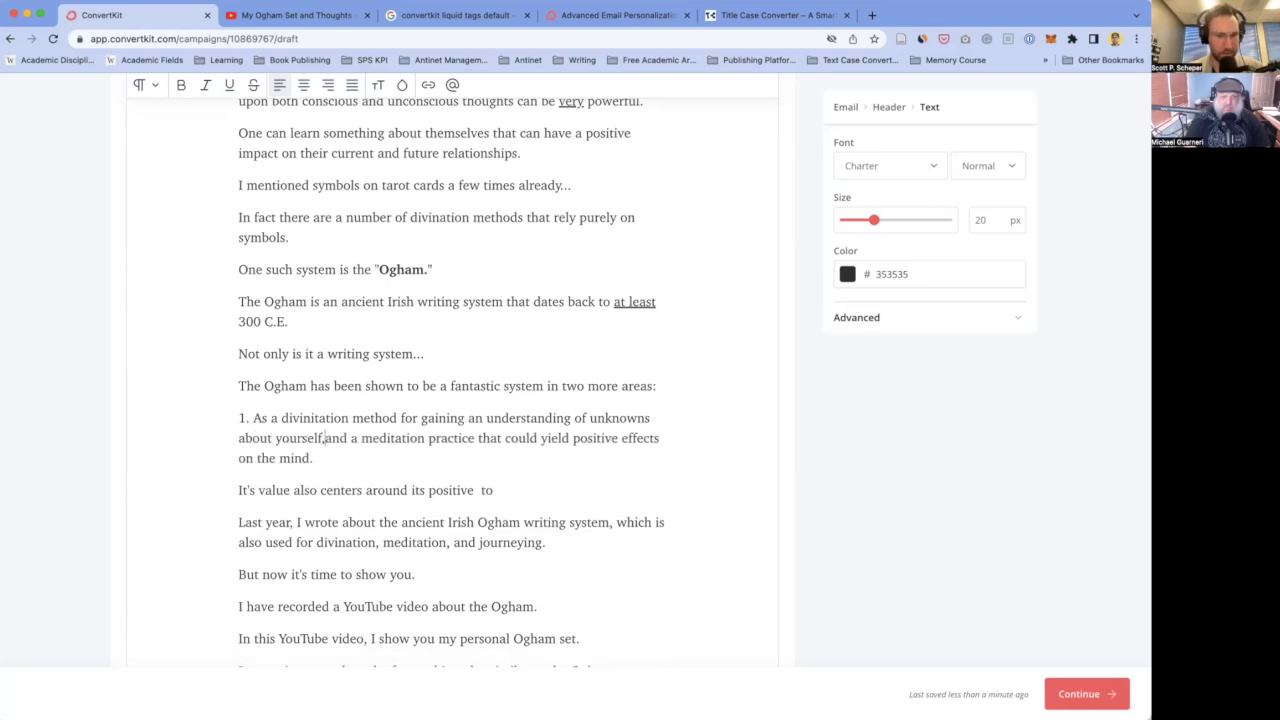
key("BackSpace")
key("BackSpace")
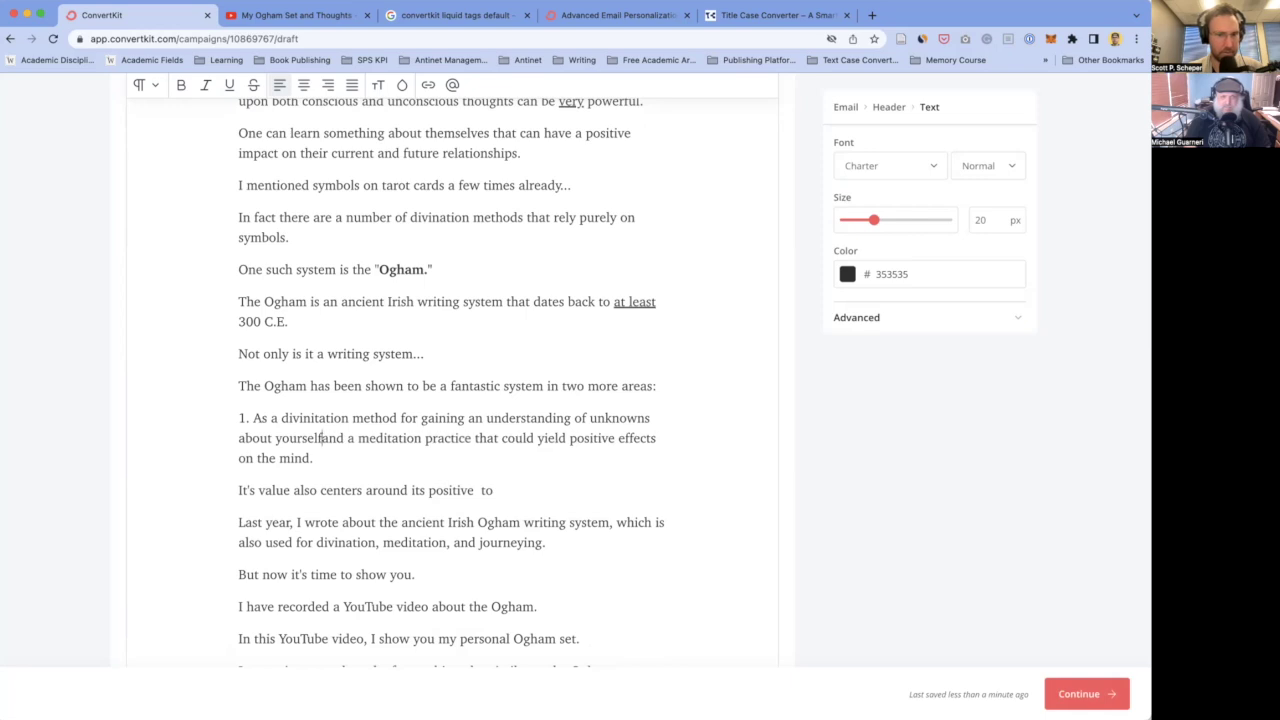
key("Return")
key("Return")
key("BackSpace")
- Put 'and' on its own line, begin item 2 with '2. As a meditation', and remove the duplicate words
type("and")
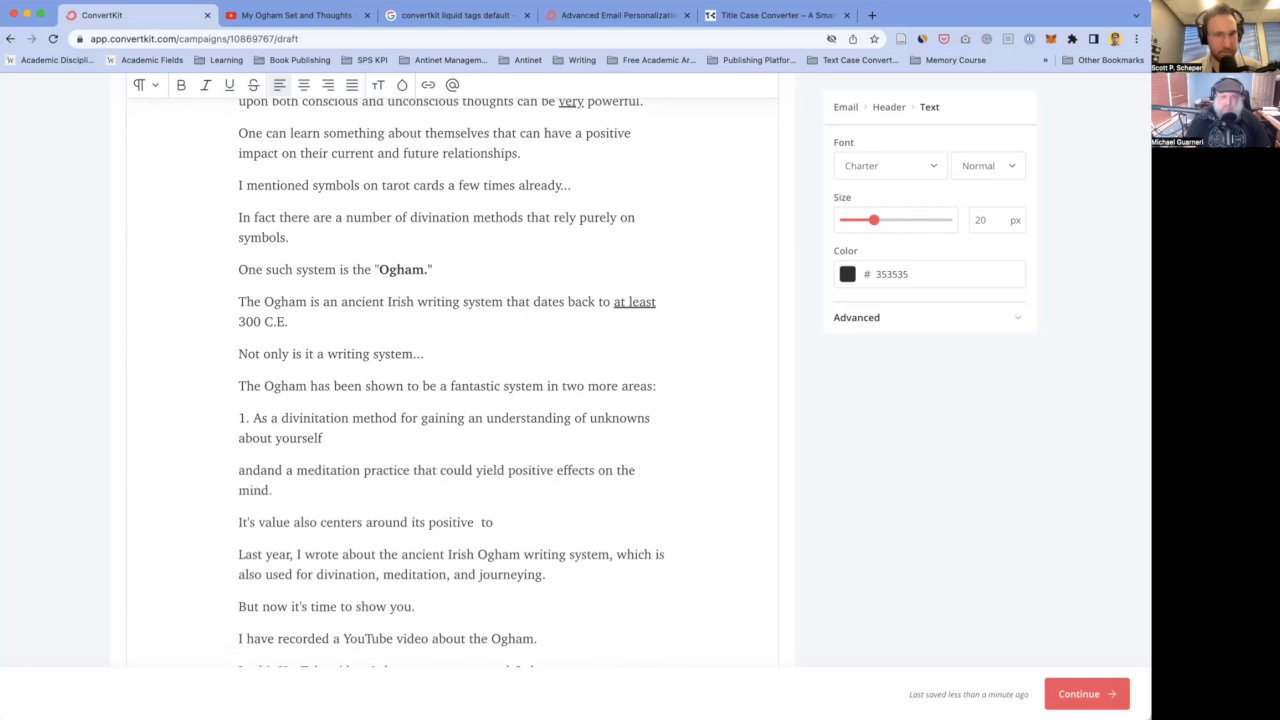
key("Return")
type("2. ")
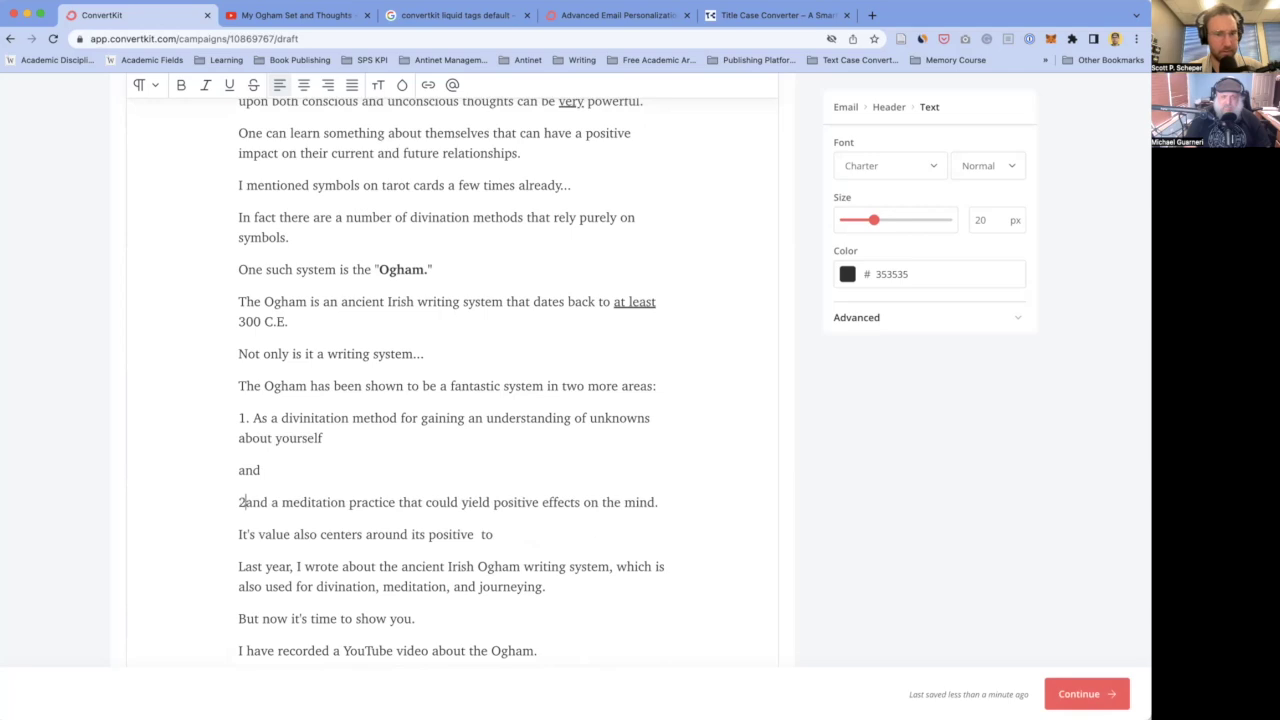
type("As a meditat")
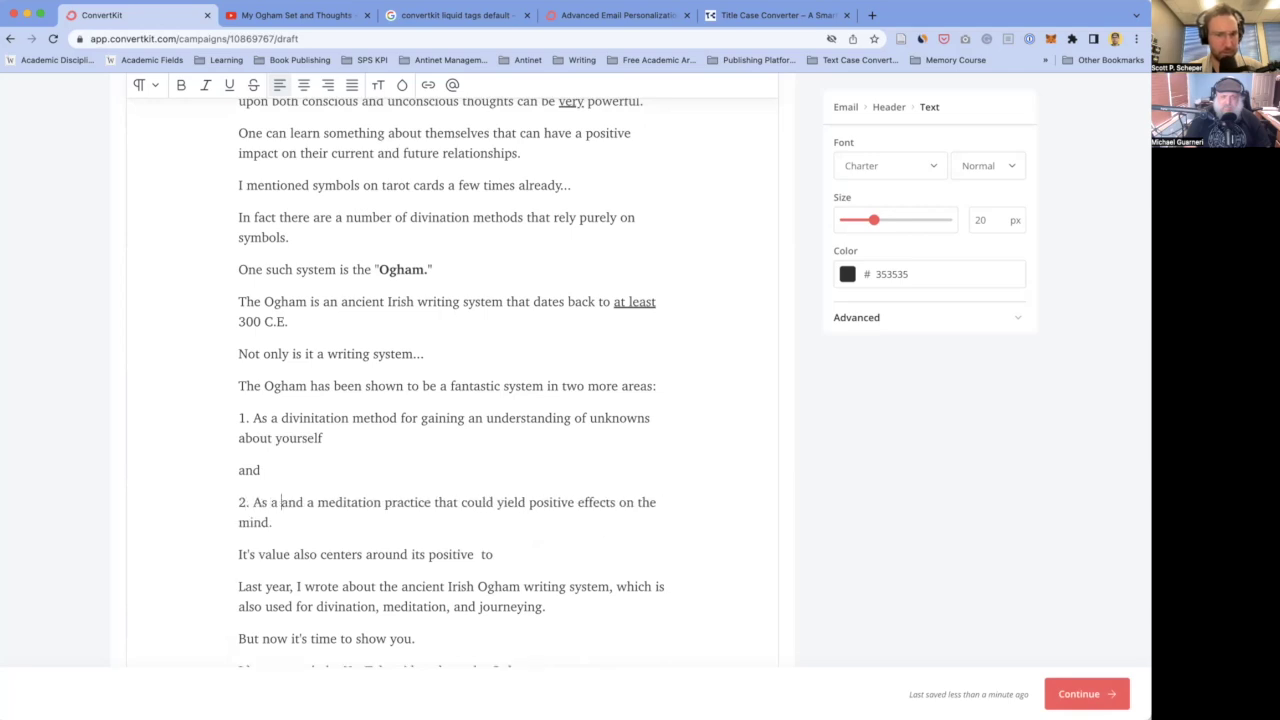
type("ion")
left_click_drag(350, 502, 448, 502)
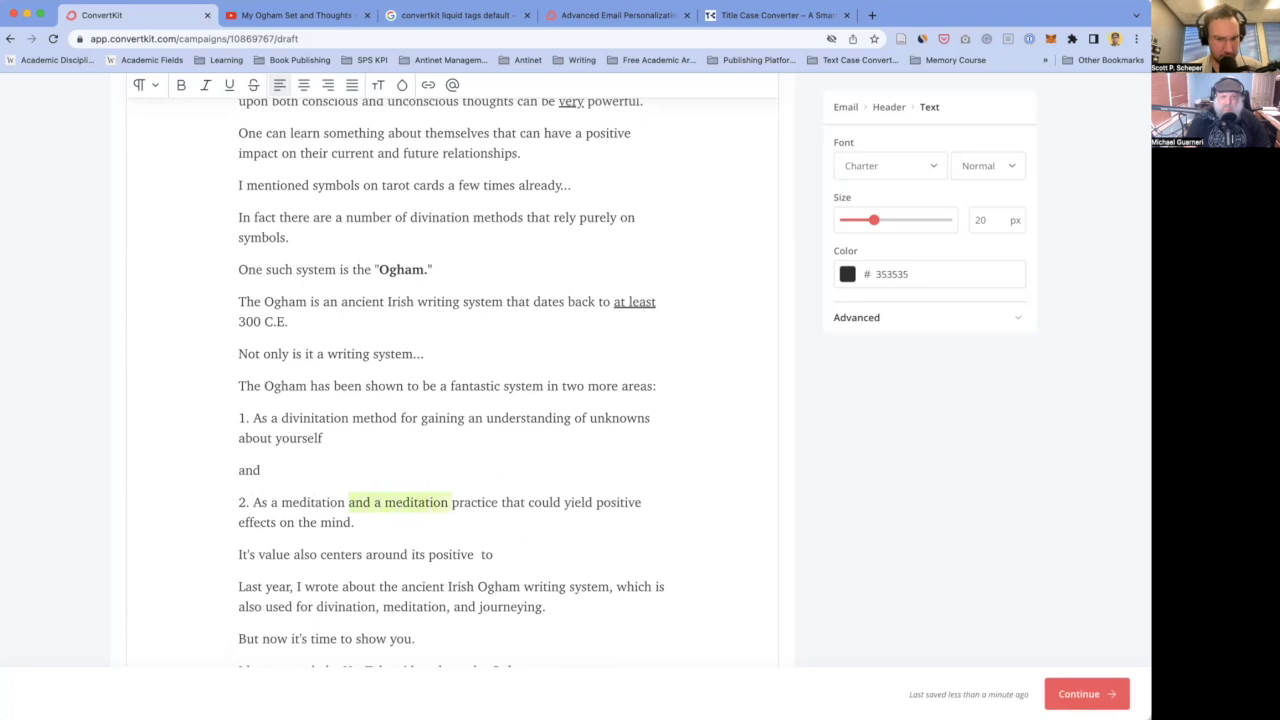
key("BackSpace")
- Change 'on the mind' to 'for your mind' in item 2
scroll(517, 434, "down", 2)
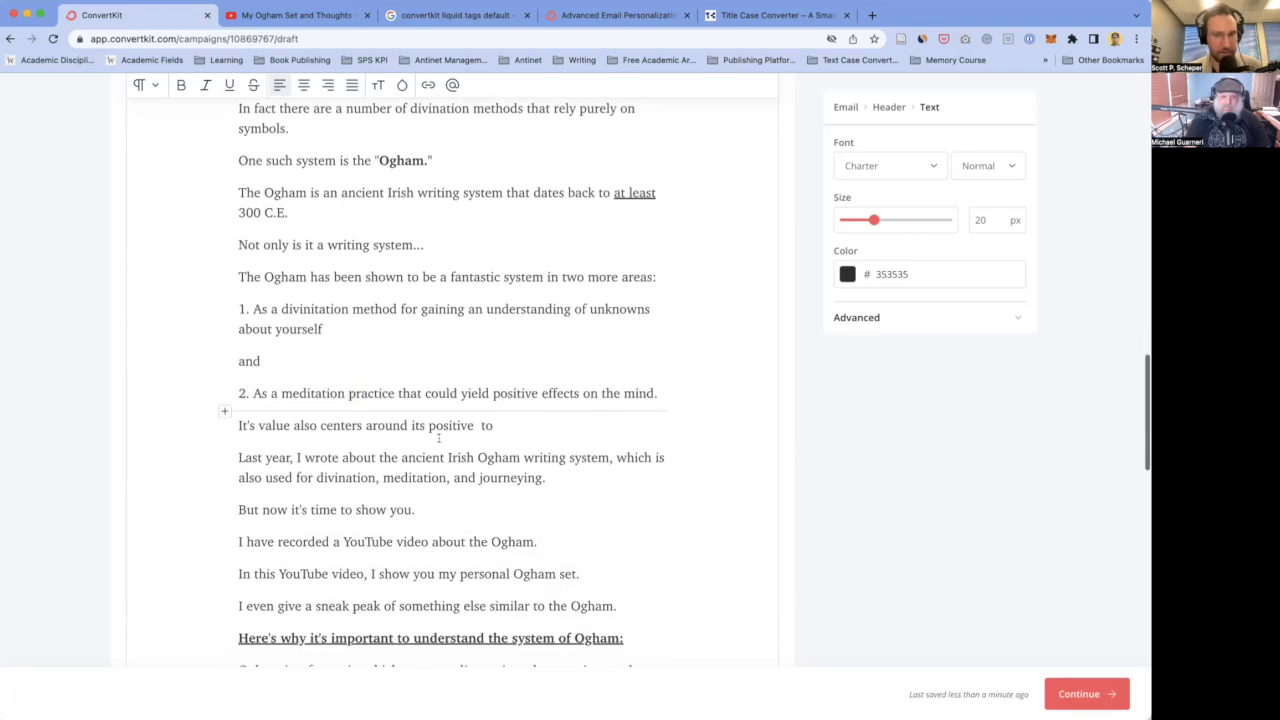
scroll(540, 390, "down", 1)
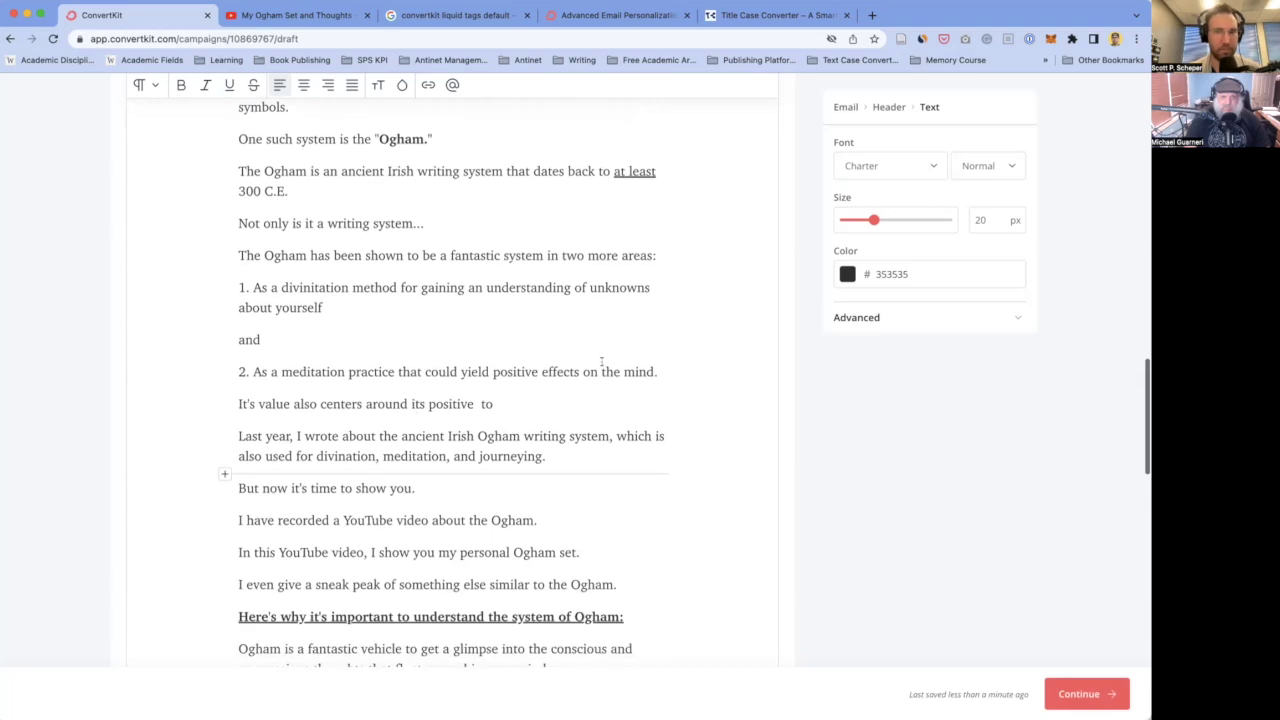
double_click(610, 371)
type("your")
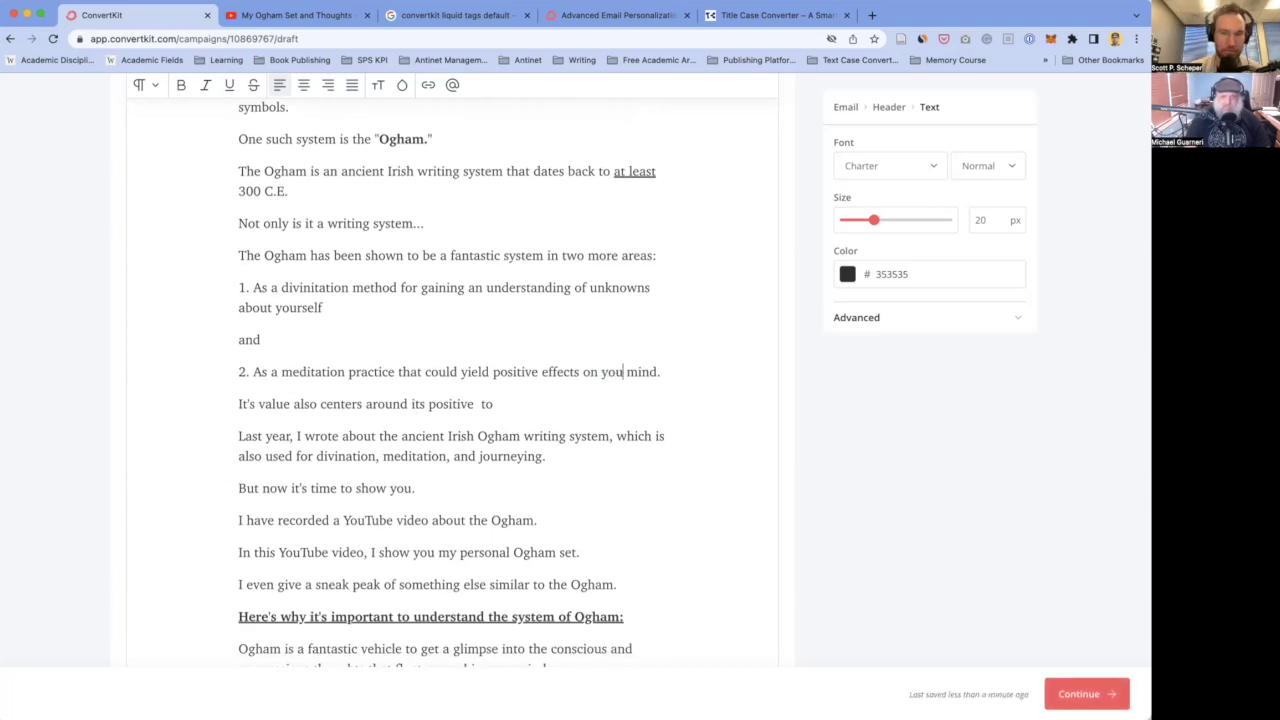
double_click(588, 371)
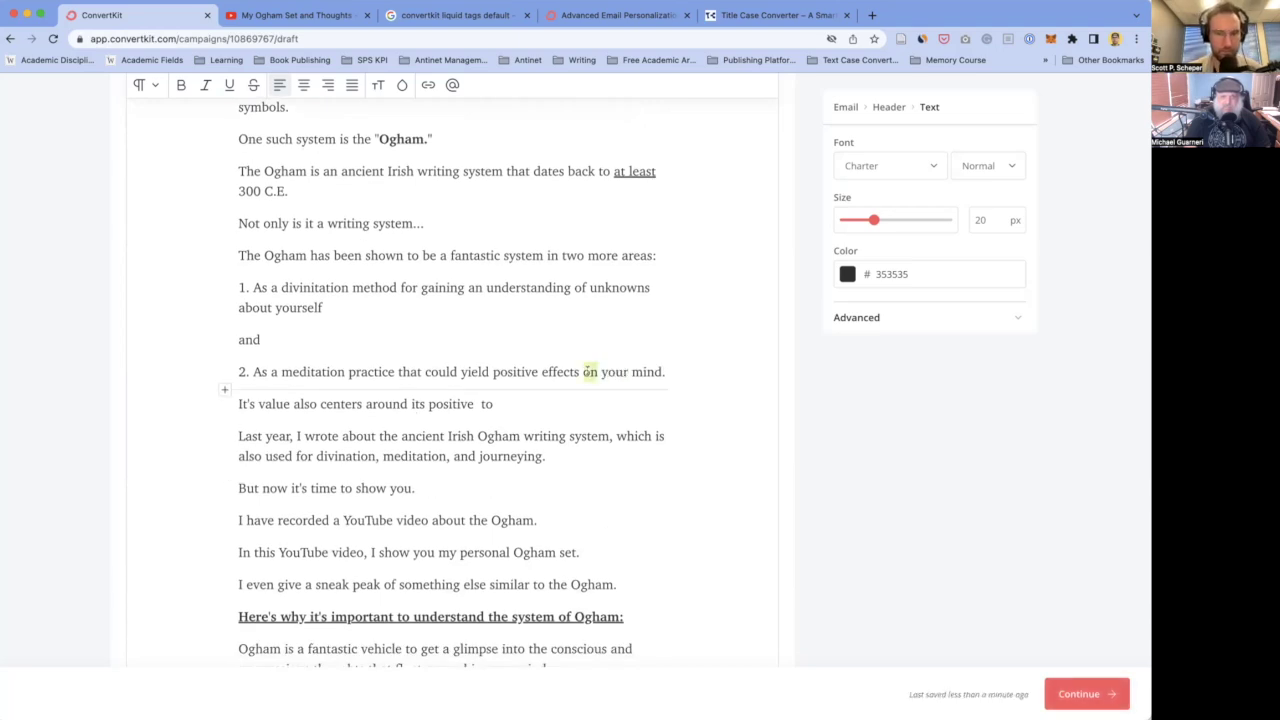
type("for")
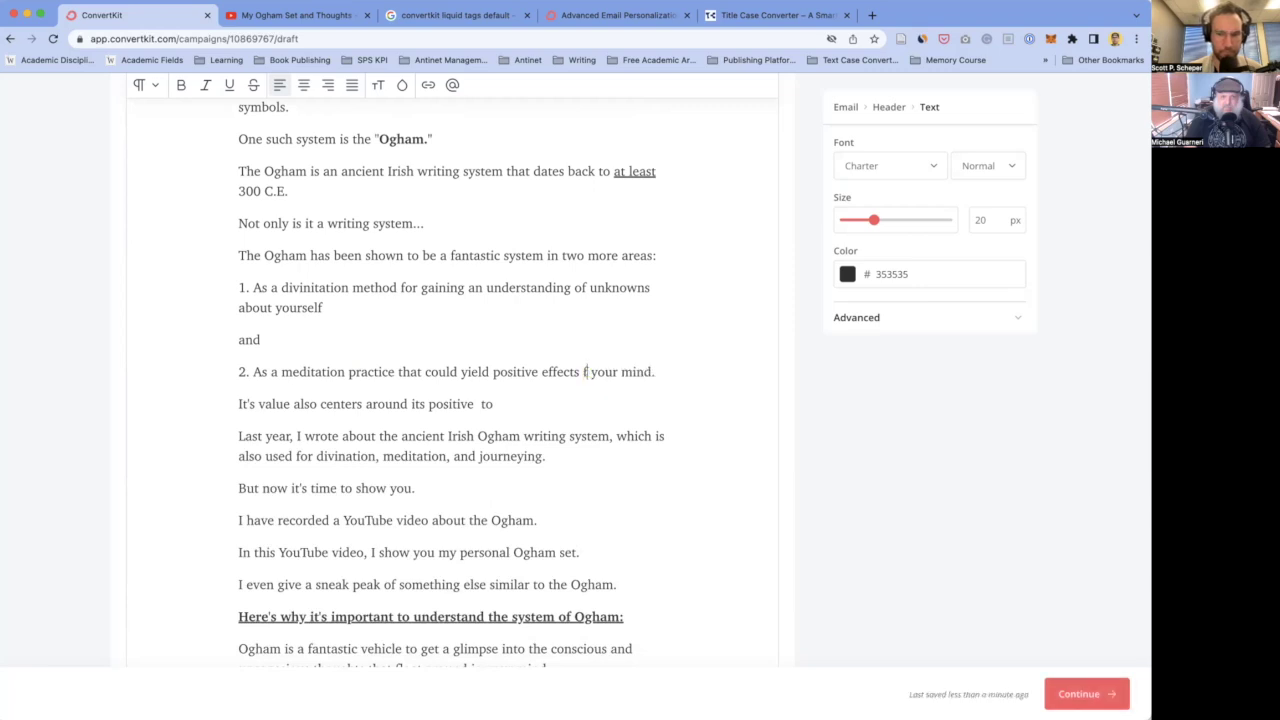
scroll(475, 423, "down", 2)
left_click(300, 276)
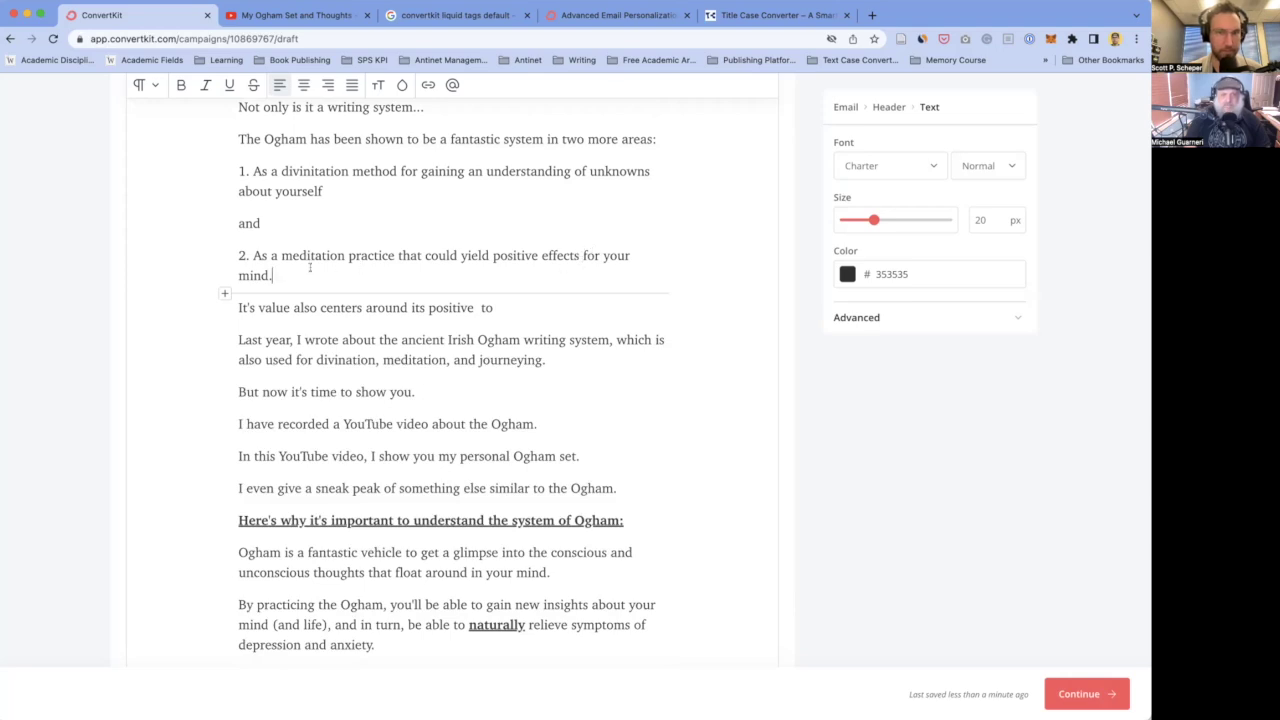
scroll(316, 326, "up", 1)
scroll(302, 330, "up", 2)
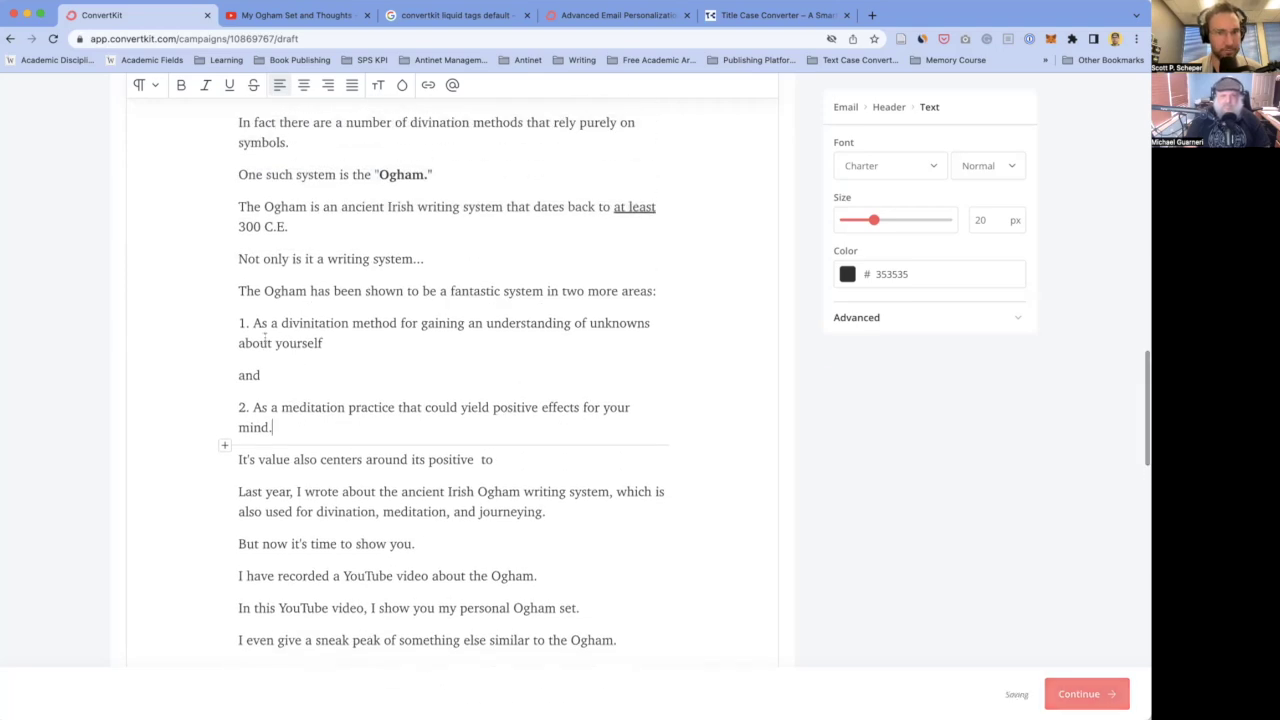
scroll(267, 360, "down", 1)
- Bold the 'two more areas' lead-in sentence and underline only 'two more areas:'
left_click_drag(342, 285, 237, 254)
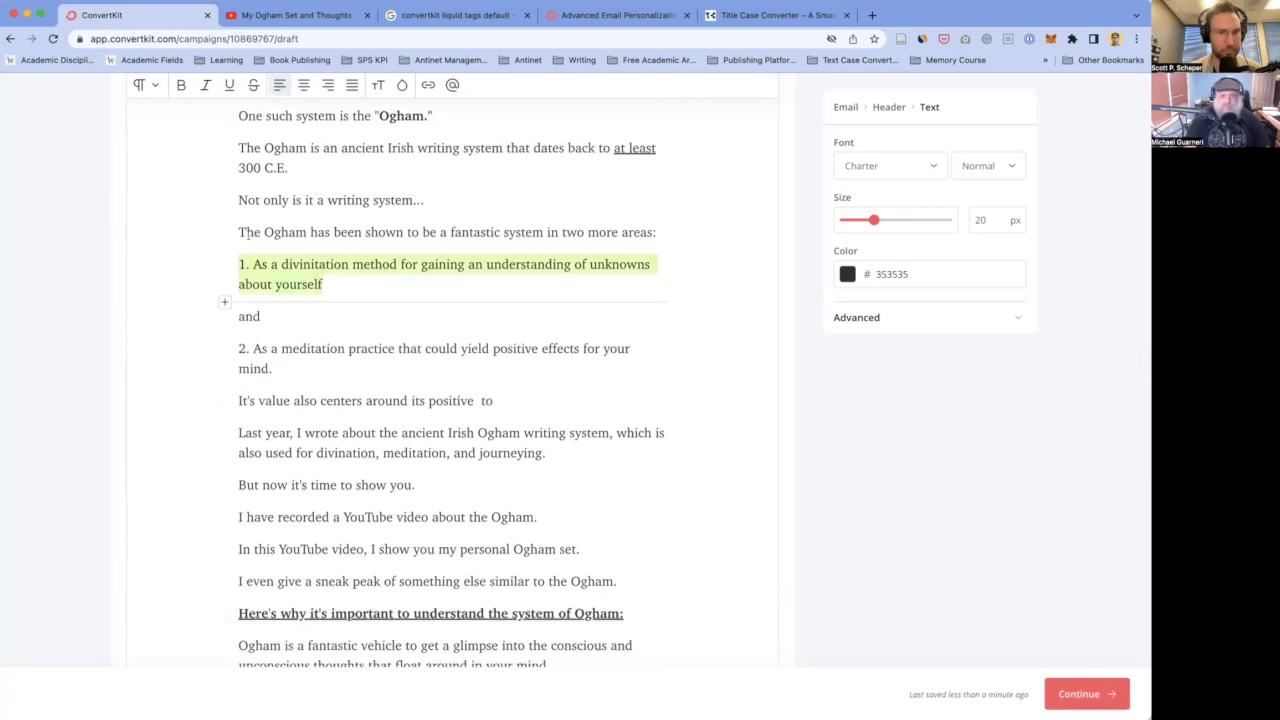
left_click(234, 233)
left_click_drag(238, 232, 657, 233)
key("super+b")
key("super+u")
left_click(245, 336)
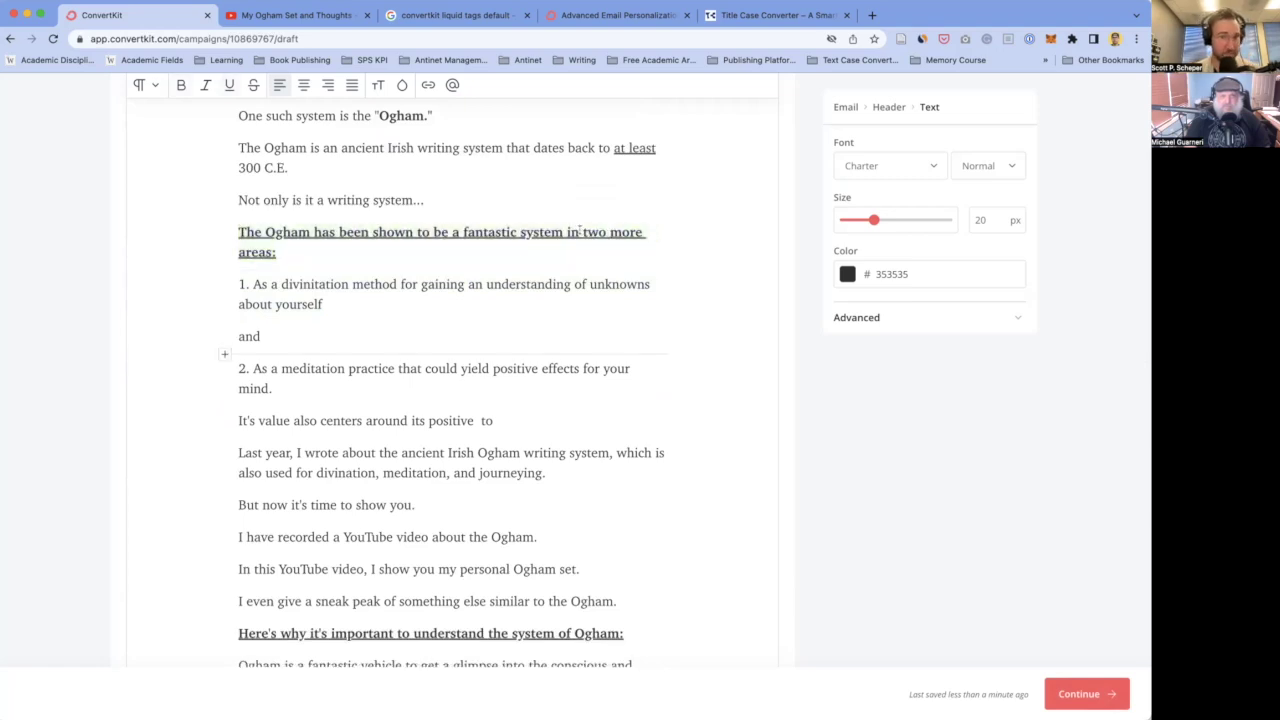
left_click_drag(276, 252, 236, 234)
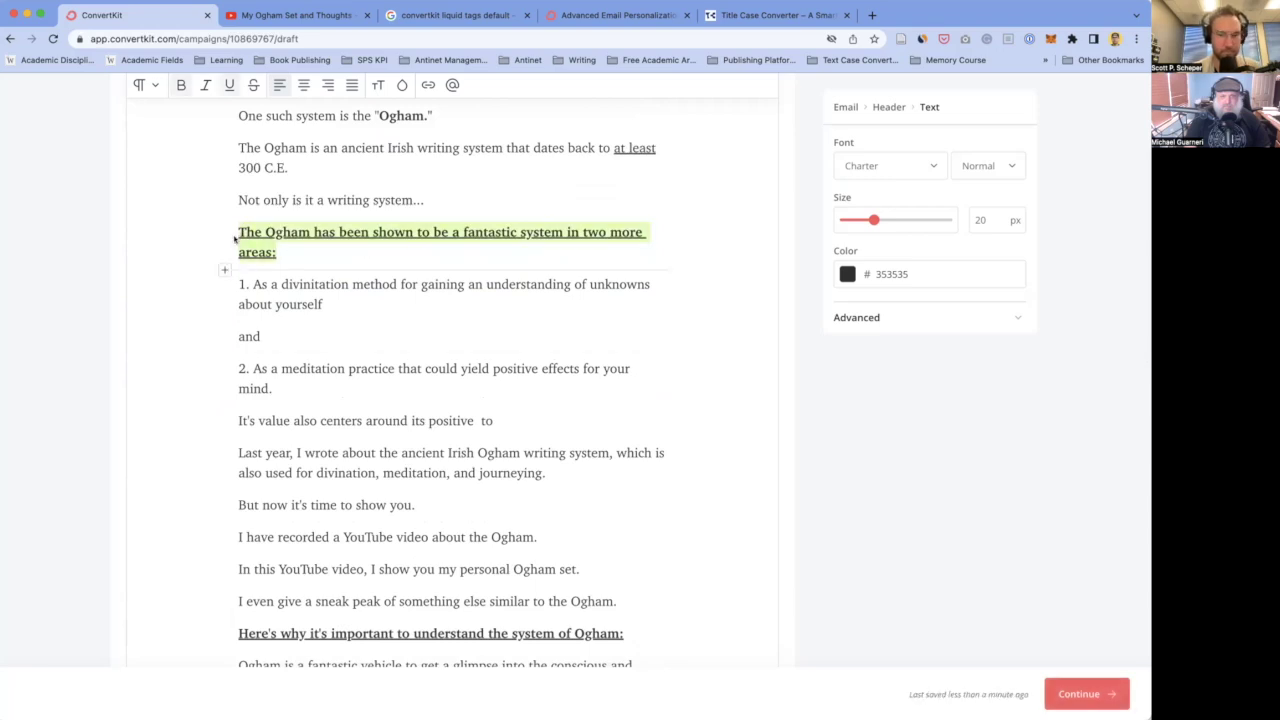
key("super+b")
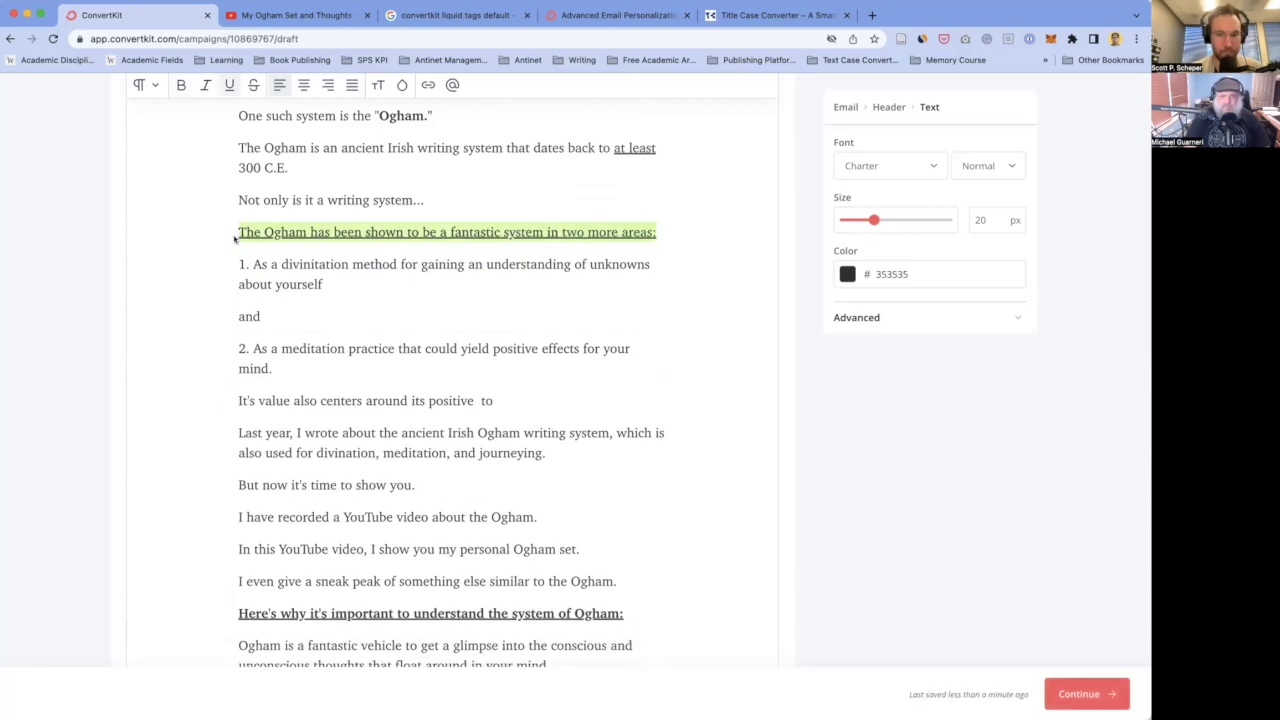
key("super+b")
key("super+u")
double_click(595, 232)
left_click_drag(595, 232, 352, 250)
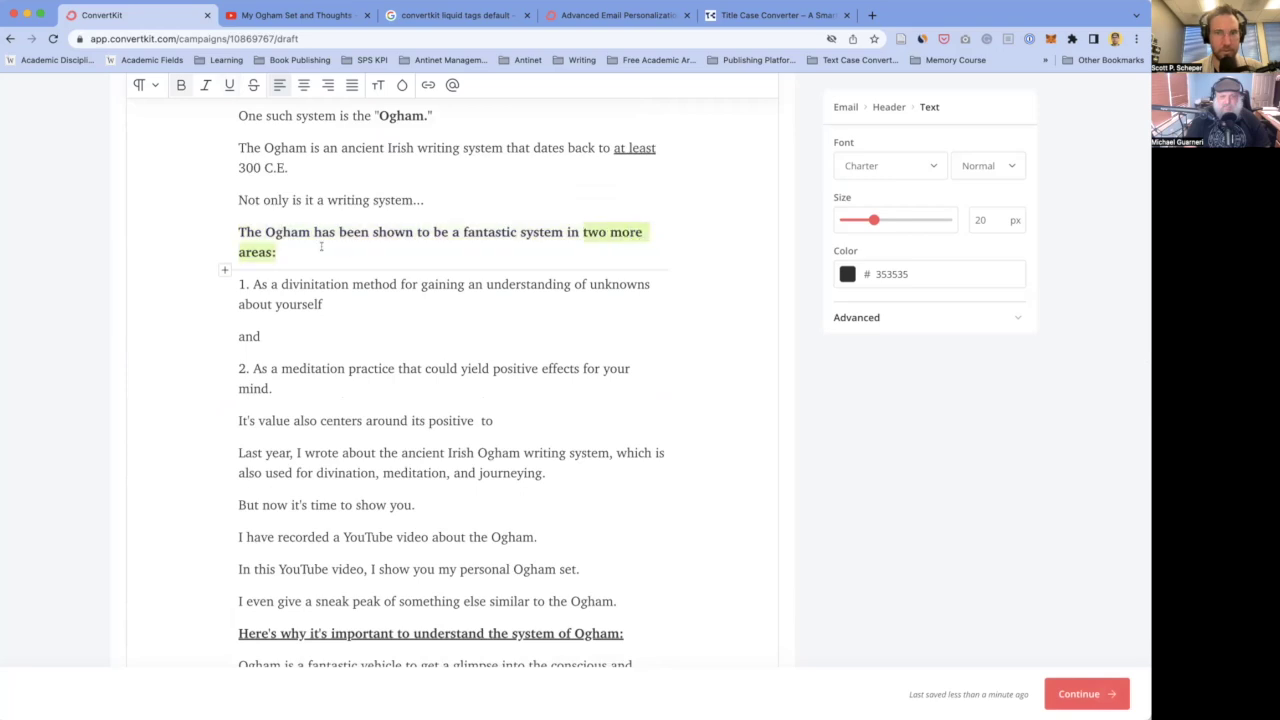
key("super+u")
- End item 1 with a period and capitalize the joining line to 'And'
left_click(290, 304)
scroll(337, 357, "down", 3)
scroll(338, 240, "down", 1)
left_click(330, 157)
type(".")
left_click(261, 193)
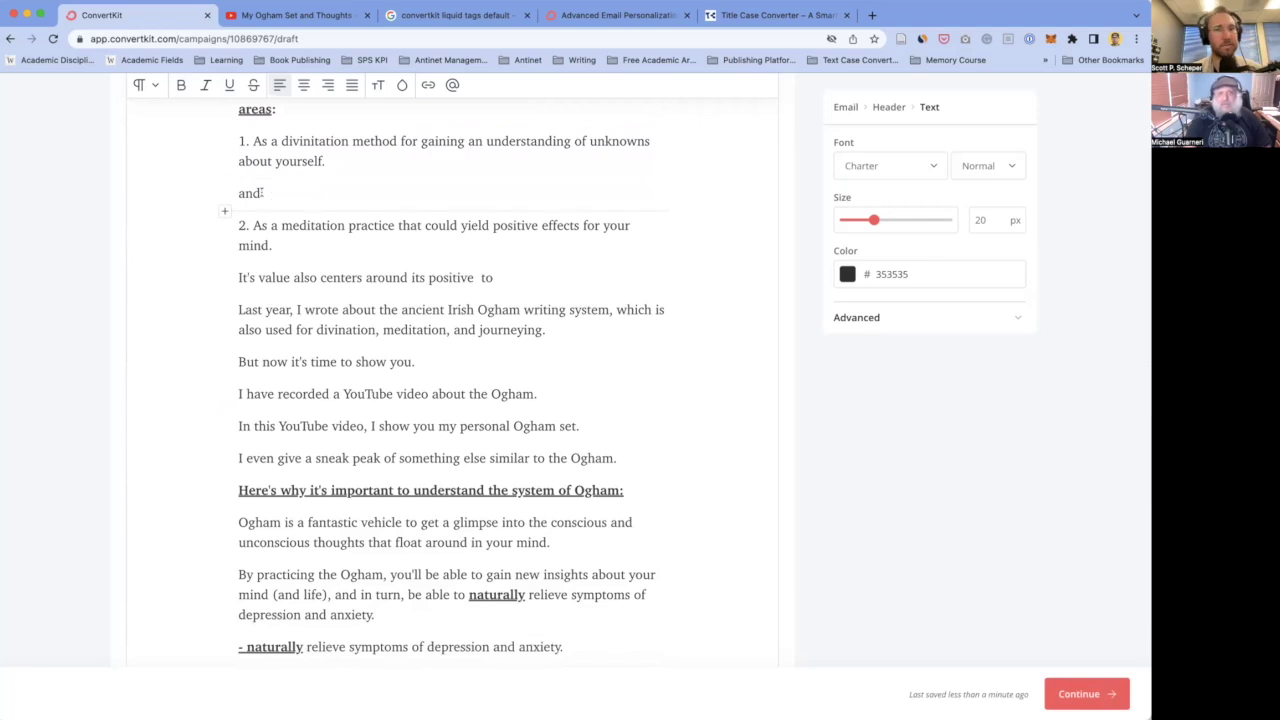
key("Delete")
key("BackSpace")
key("BackSpace")
key("BackSpace")
type("And")
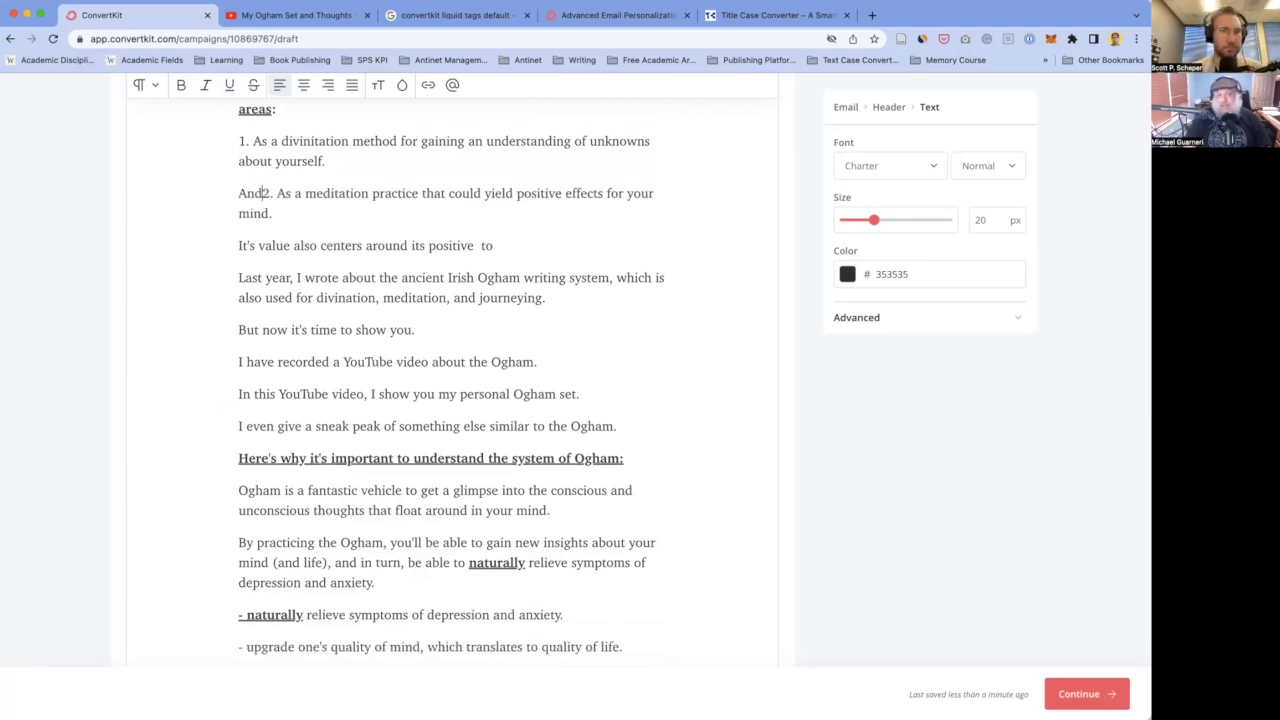
key("Return")
- Replace 'gaining' with 'uncovering' in item 1
scroll(535, 155, "up", 1)
double_click(440, 190)
type("uncovering")
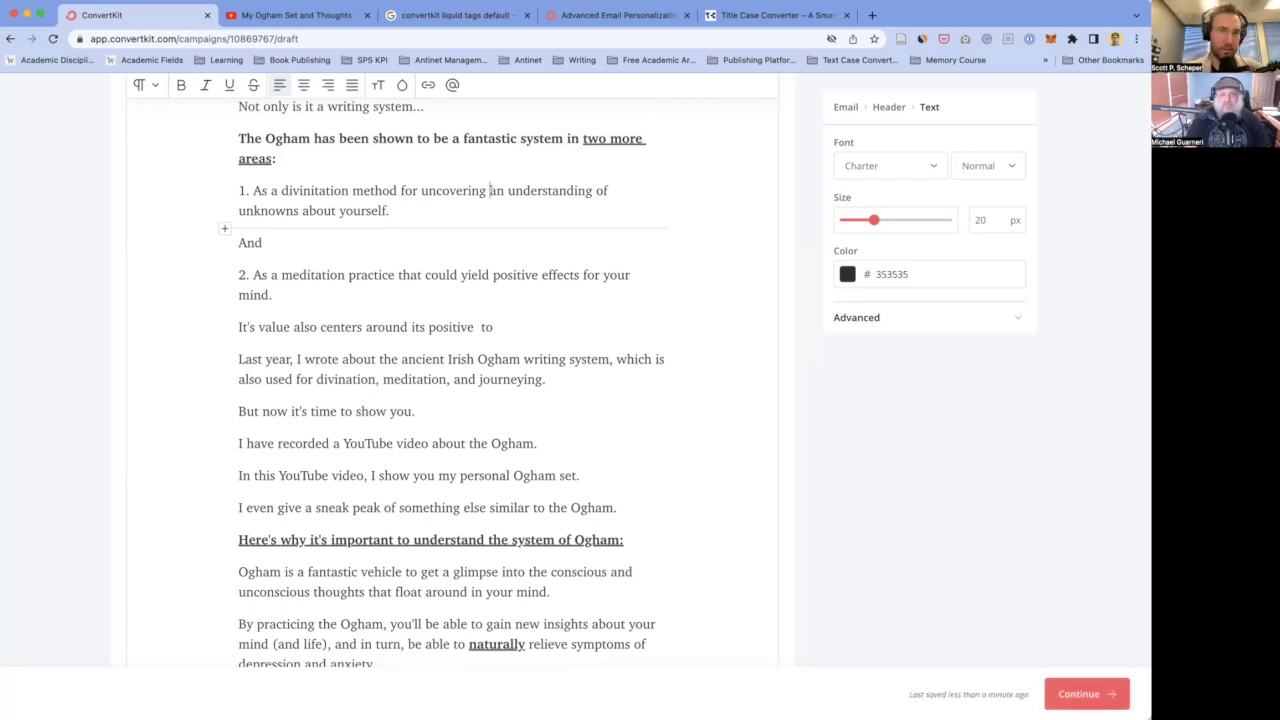
left_click(393, 150)
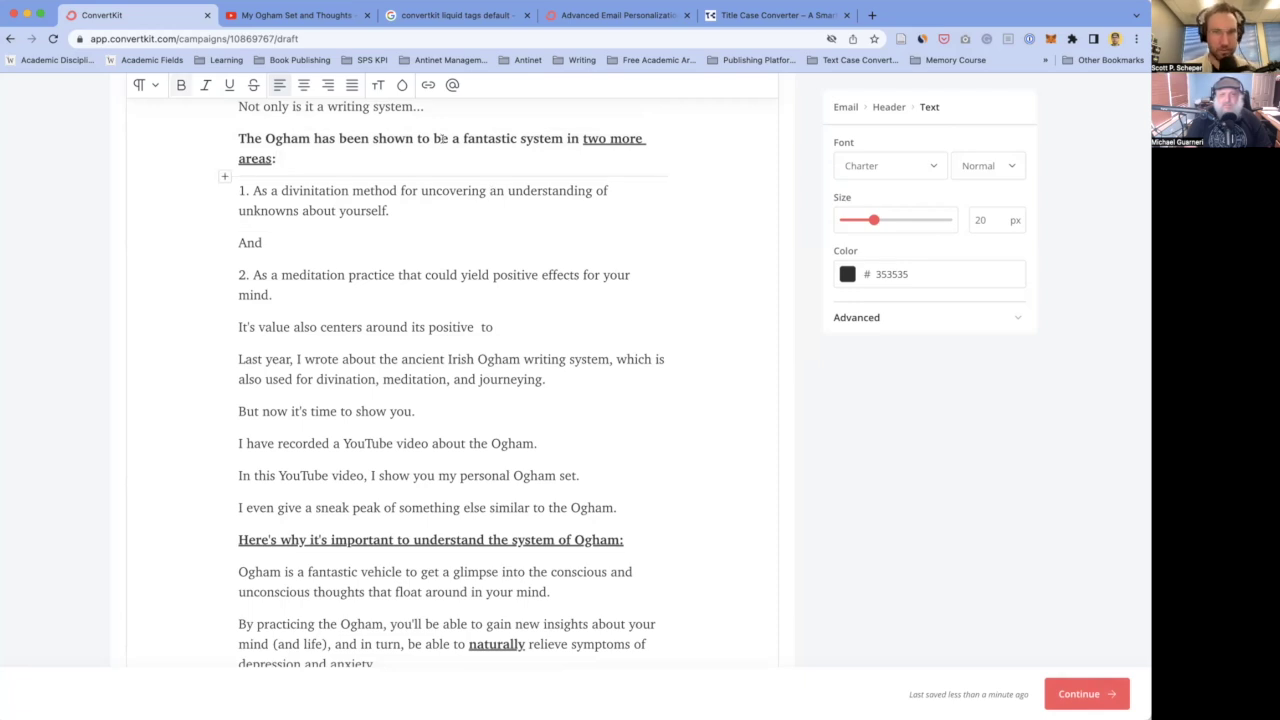
left_click(330, 190)
left_click_drag(489, 190, 604, 190)
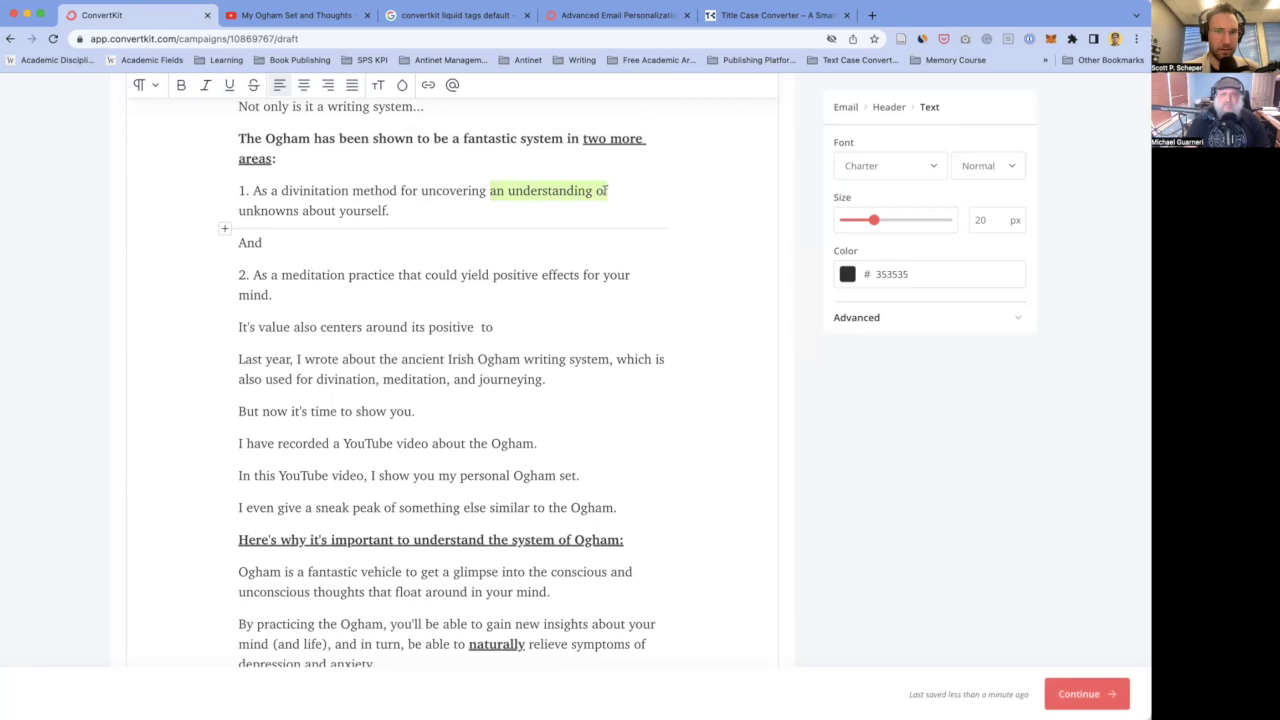
left_click(545, 190)
- Add a period after 'And' so the joining line reads 'And...'
scroll(460, 200, "down", 2)
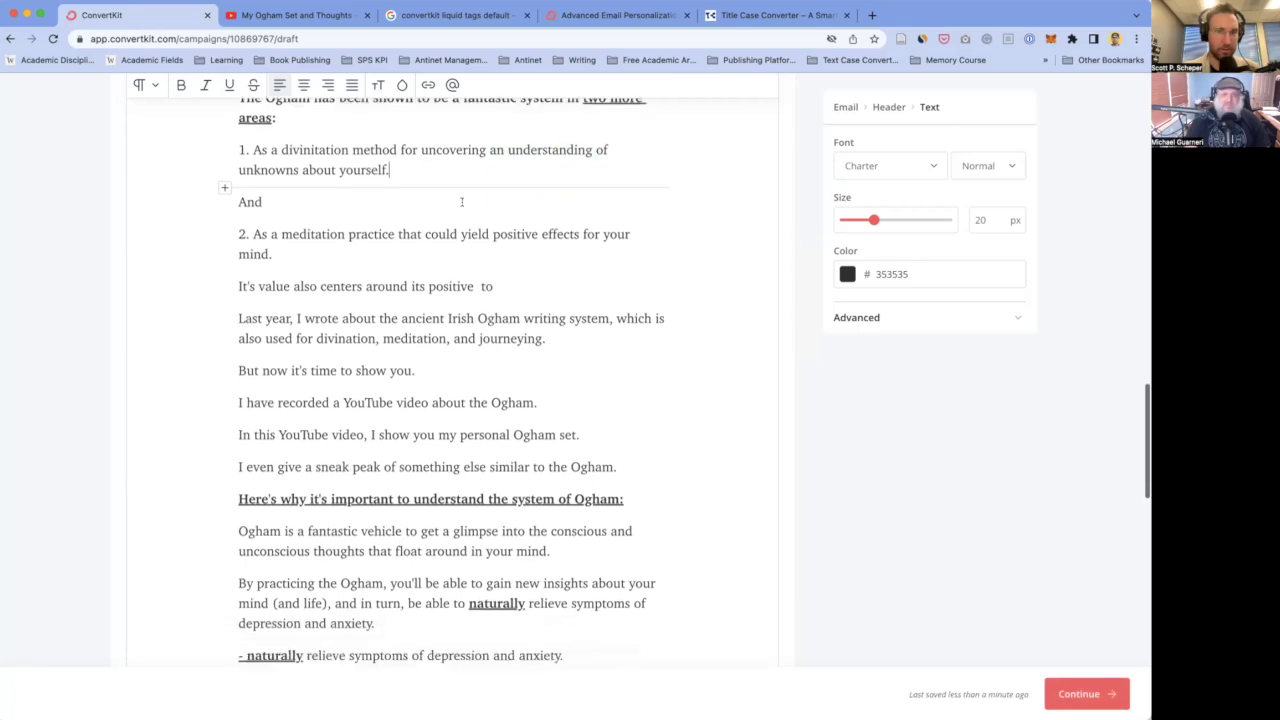
left_click(264, 181)
type("...")
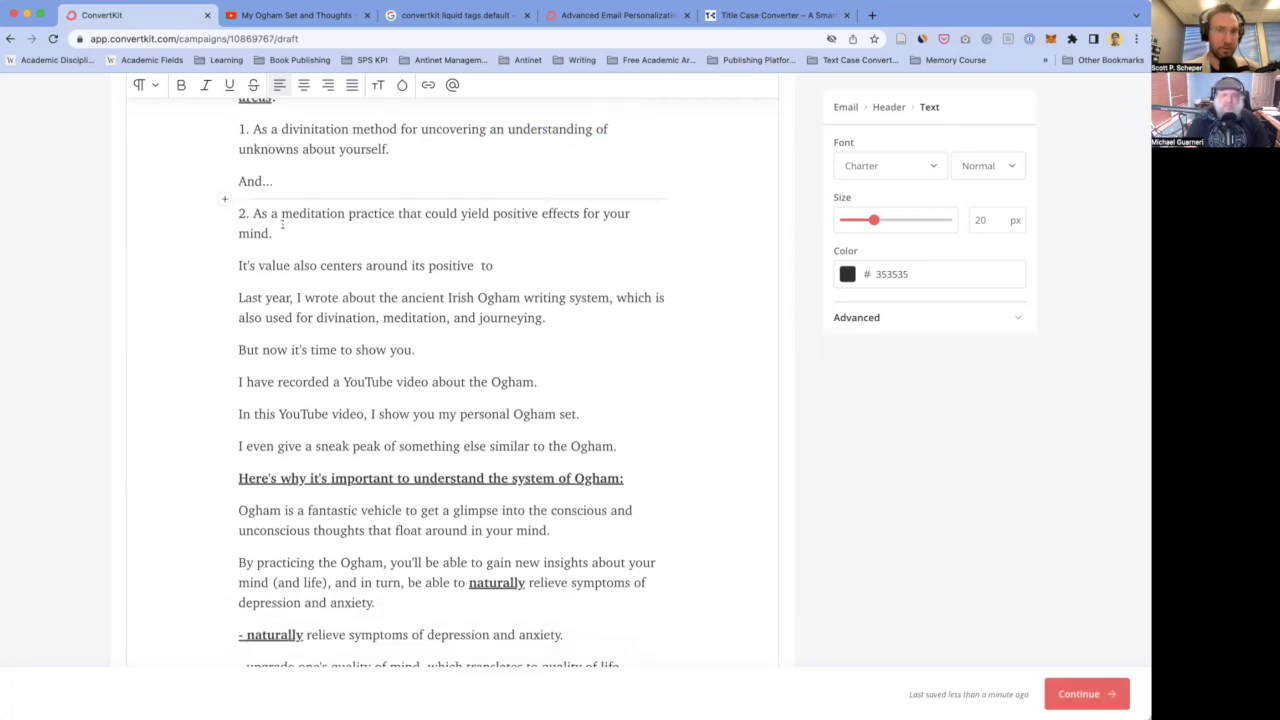
left_click(276, 232)
scroll(340, 215, "down", 1)
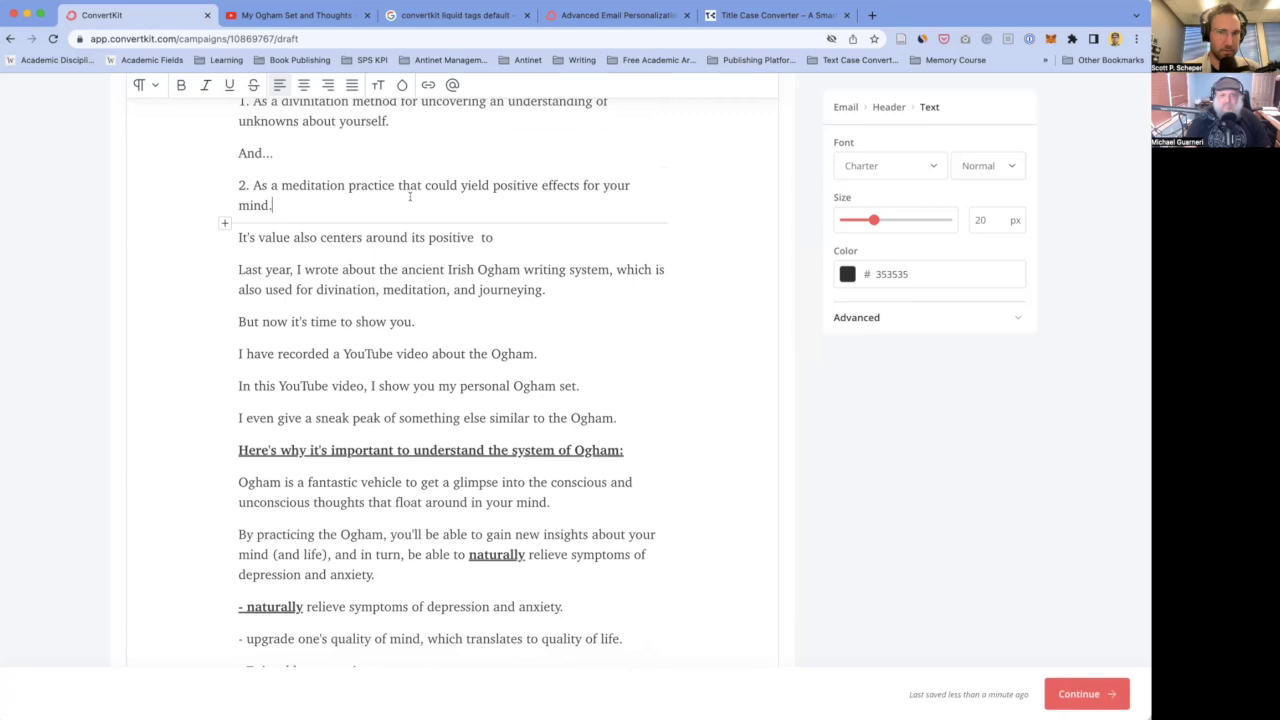
scroll(409, 197, "down", 1)
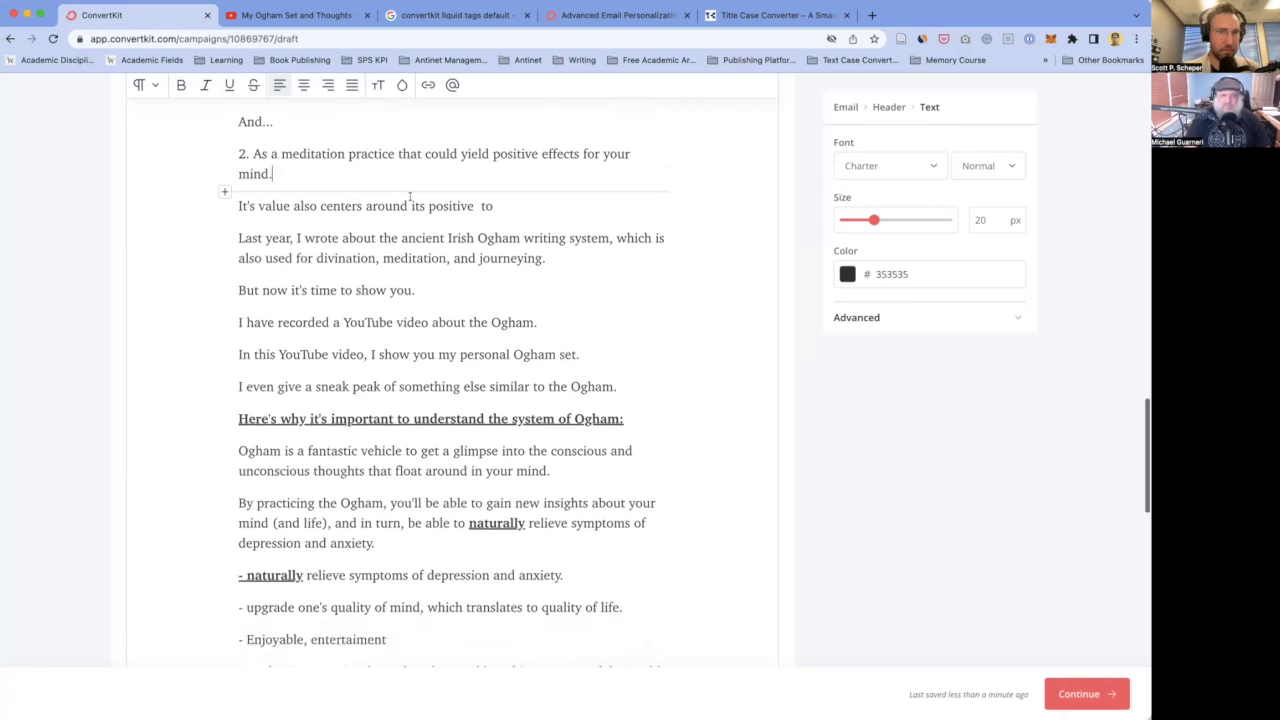
scroll(430, 210, "up", 1)
scroll(439, 219, "up", 3)
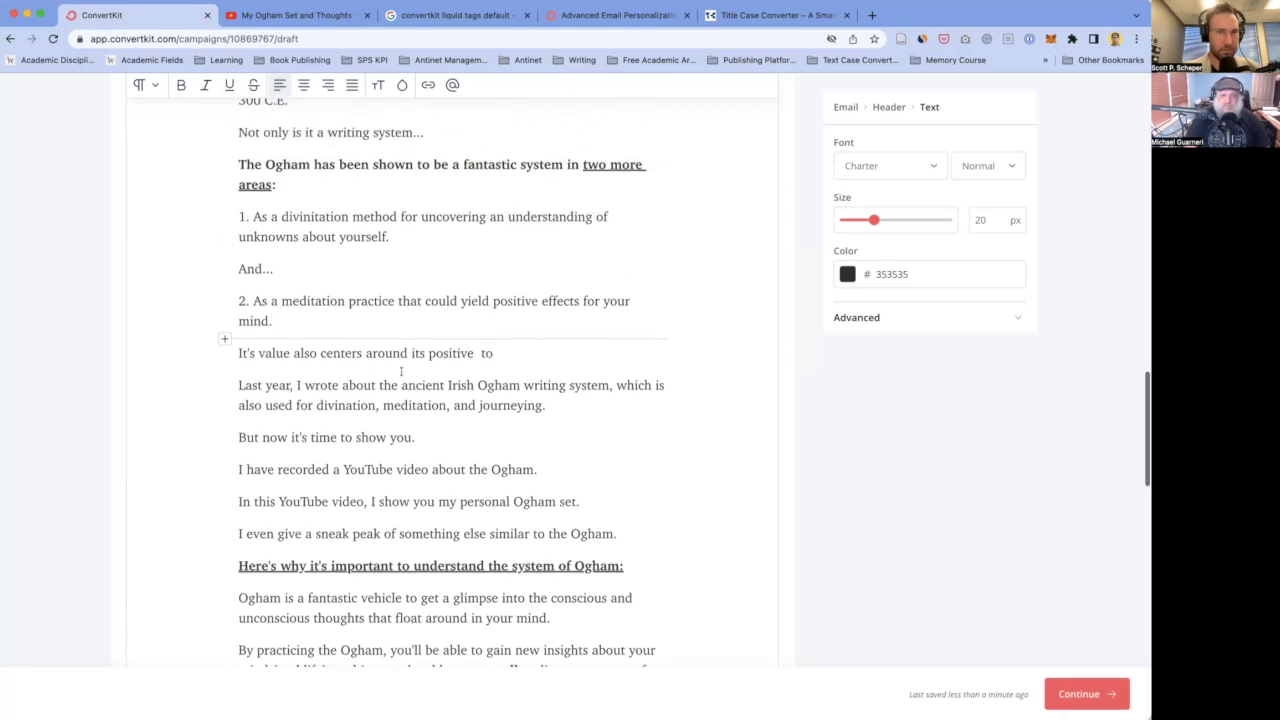
- Delete the unfinished 'It's value…' line and remove 'ancient Irish' from the Last year sentence
left_click(510, 353)
triple_click(511, 353)
key("BackSpace")
key("BackSpace")
left_click(441, 354)
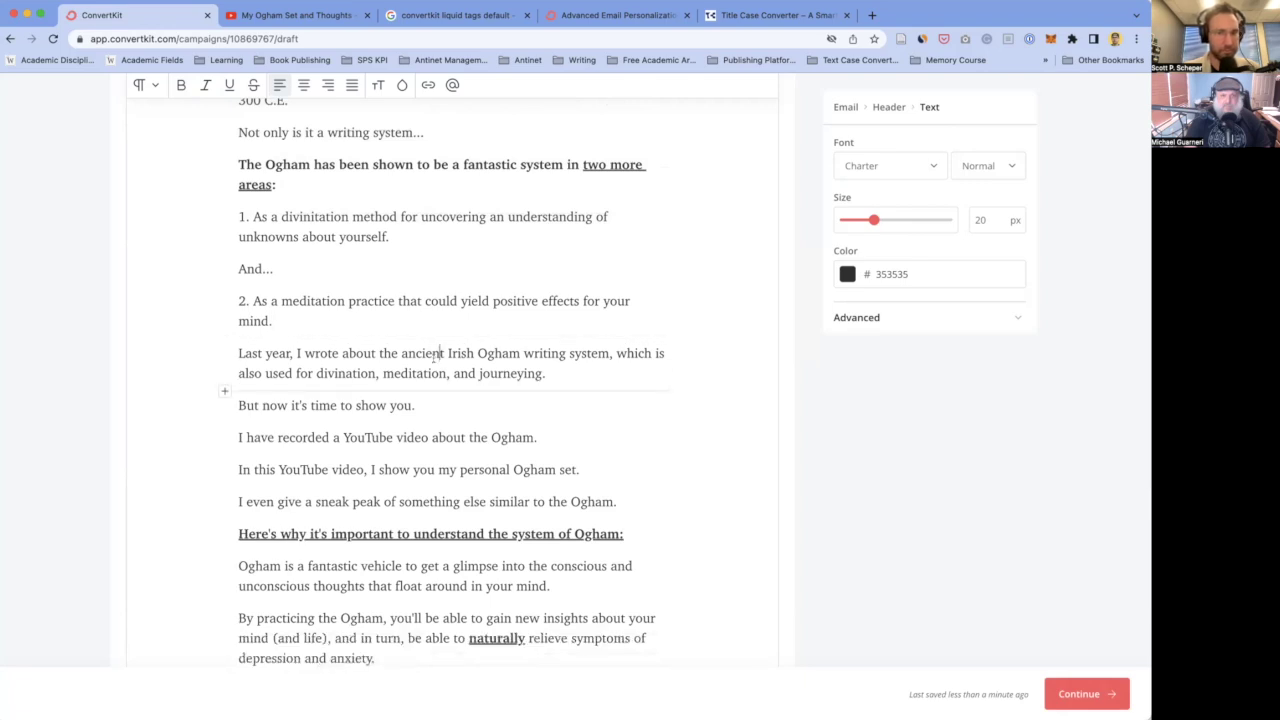
left_click_drag(395, 353, 441, 353)
key("BackSpace")
- Drop the writing-system clause and join the lines into 'Last year, I wrote about the Ogham, but now it's time to show you.'
left_click(365, 355)
right_click(366, 356)
left_click(623, 358)
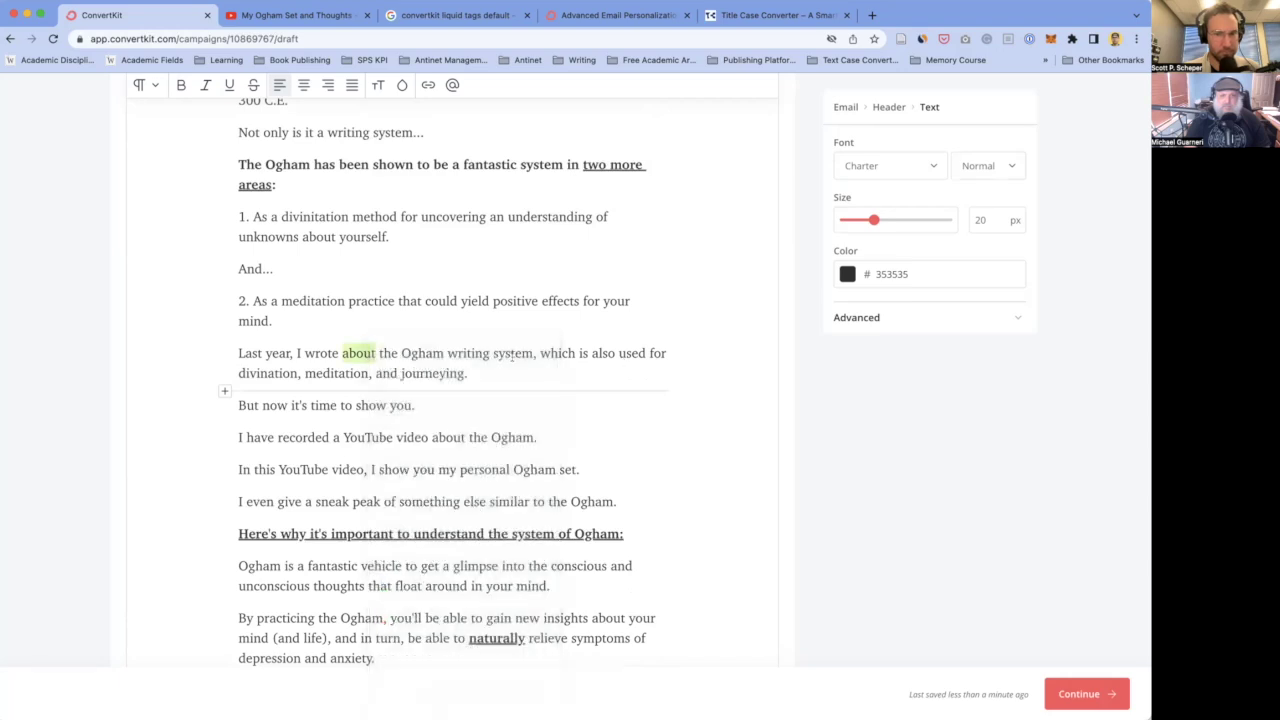
left_click_drag(448, 355, 466, 375)
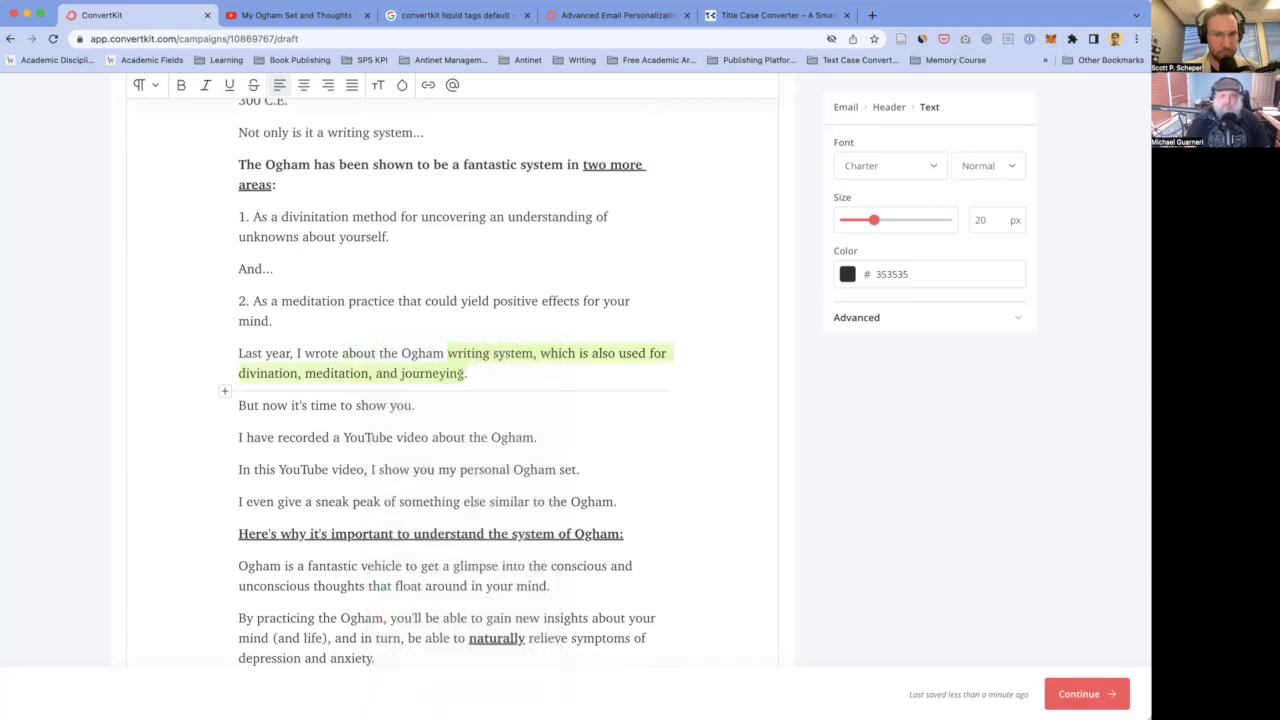
key("BackSpace")
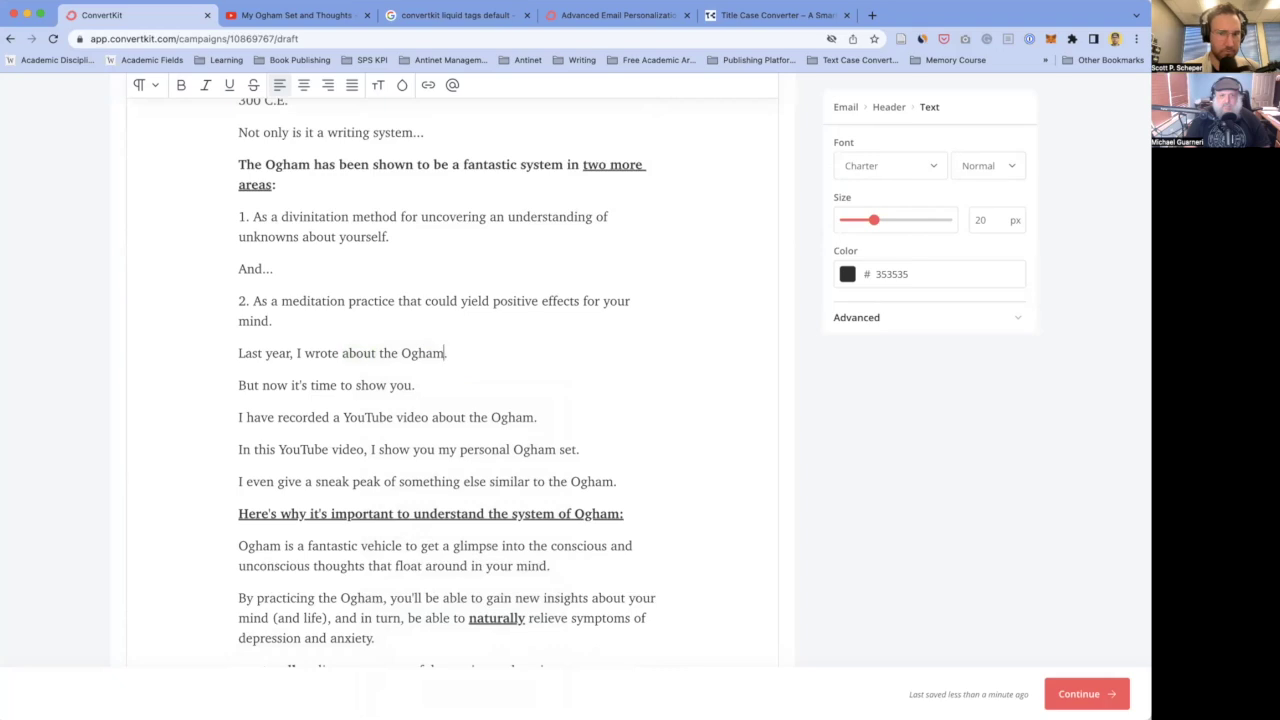
type("but")
left_click(415, 385)
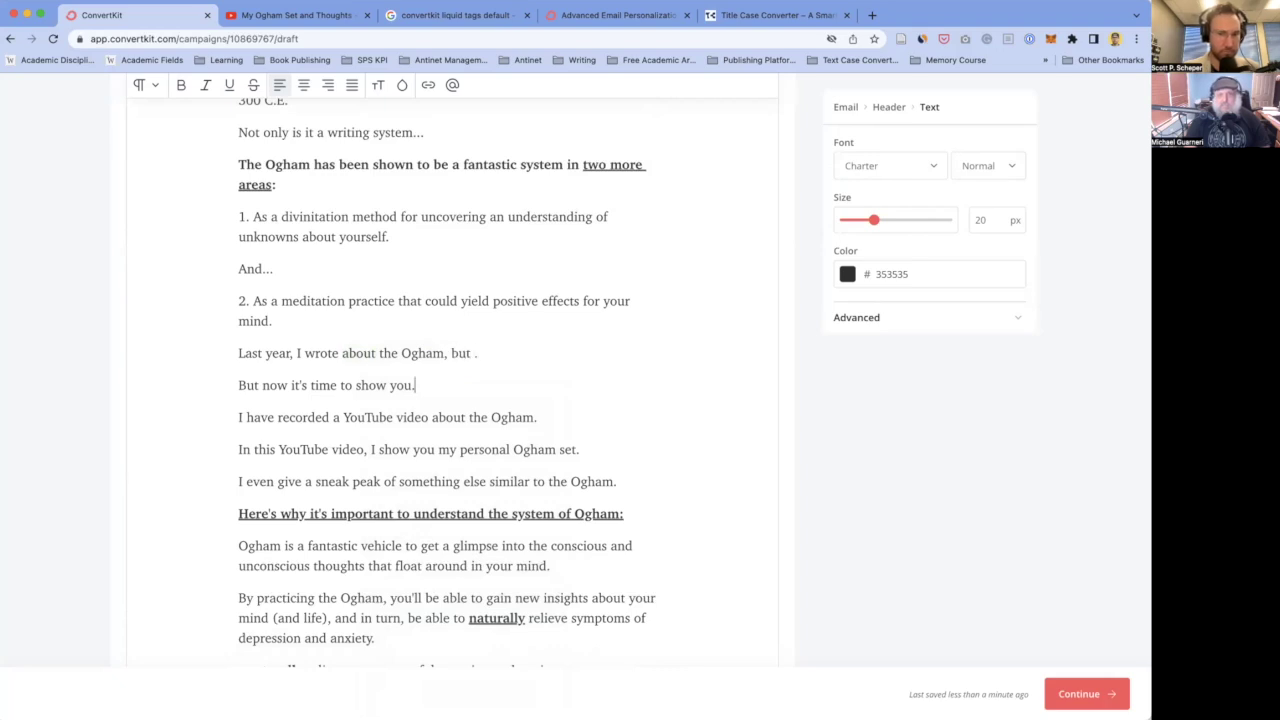
key("BackSpace")
key("BackSpace")
key("BackSpace")
key("BackSpace")
key("BackSpace")
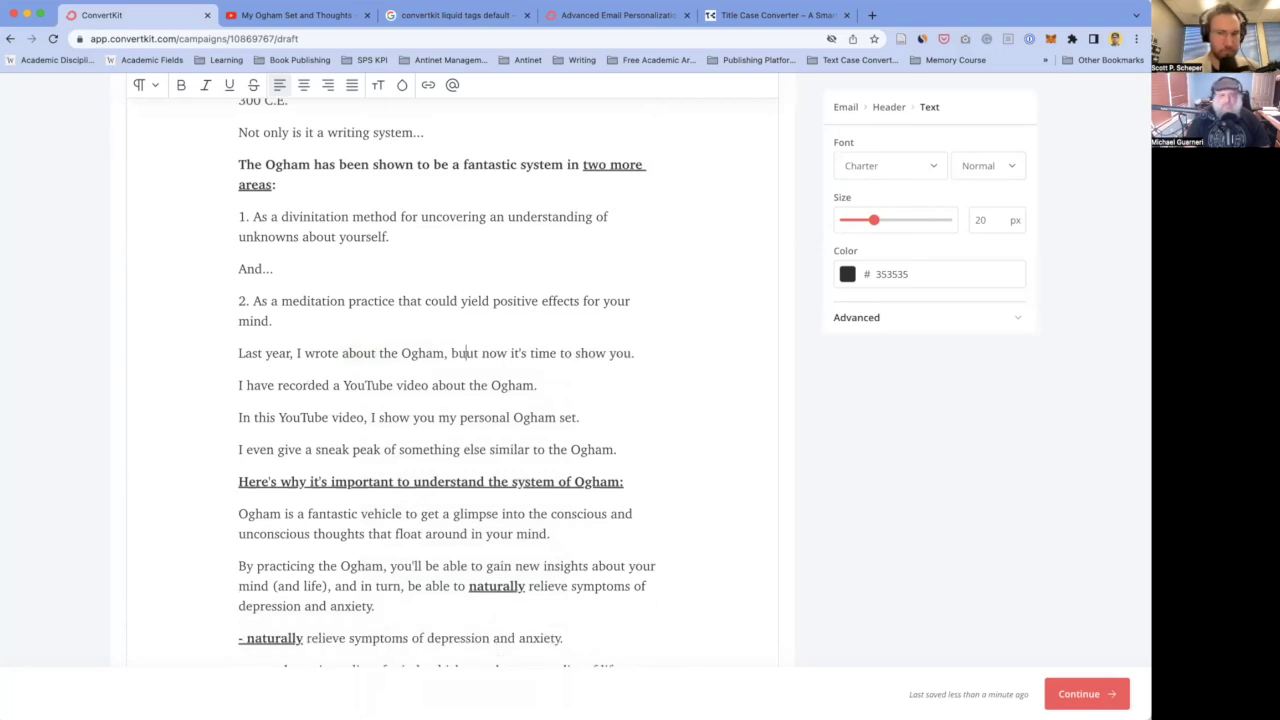
key("BackSpace")
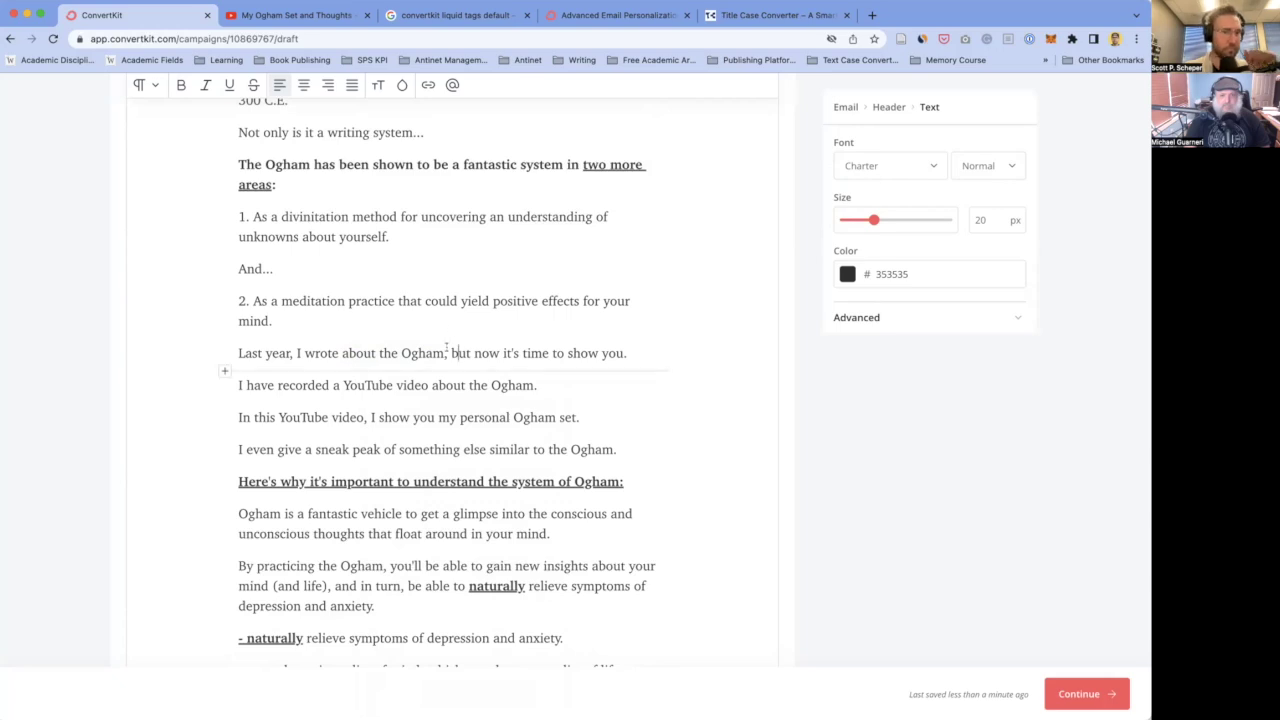
scroll(441, 353, "down", 1)
scroll(441, 353, "up", 2)
left_click(322, 339)
scroll(322, 339, "down", 1)
scroll(322, 339, "up", 2)
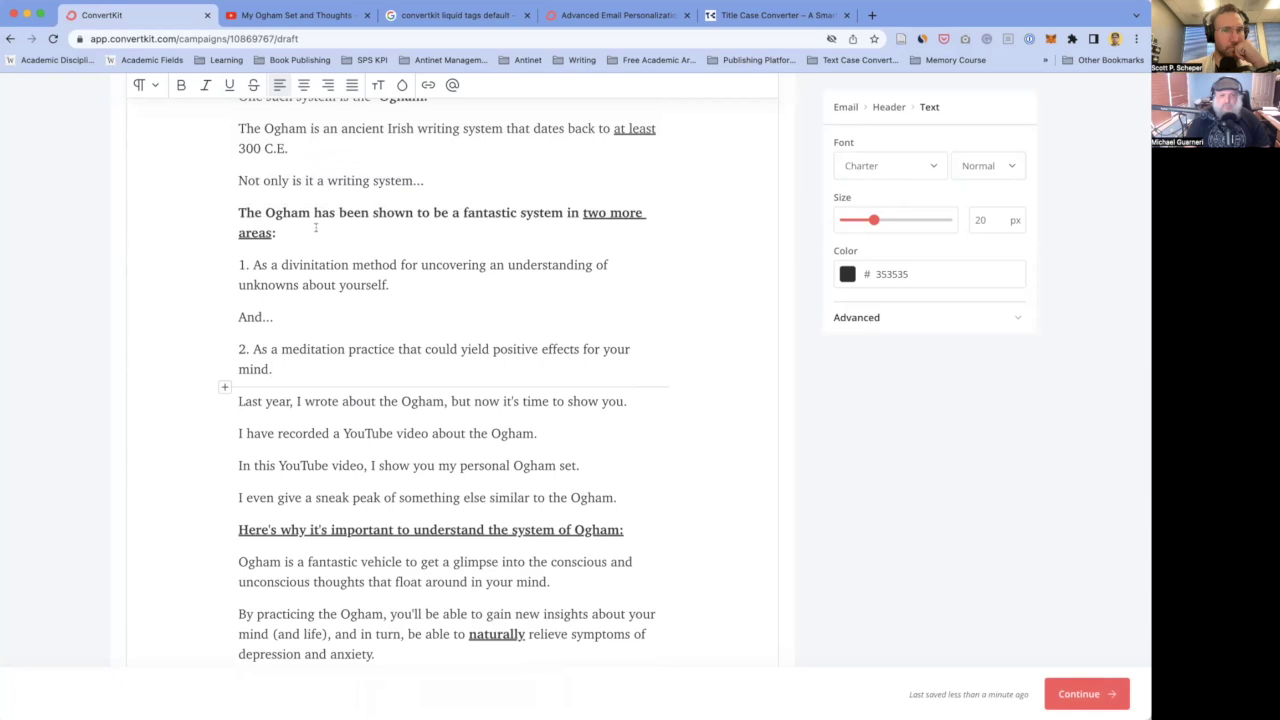
scroll(293, 292, "down", 1)
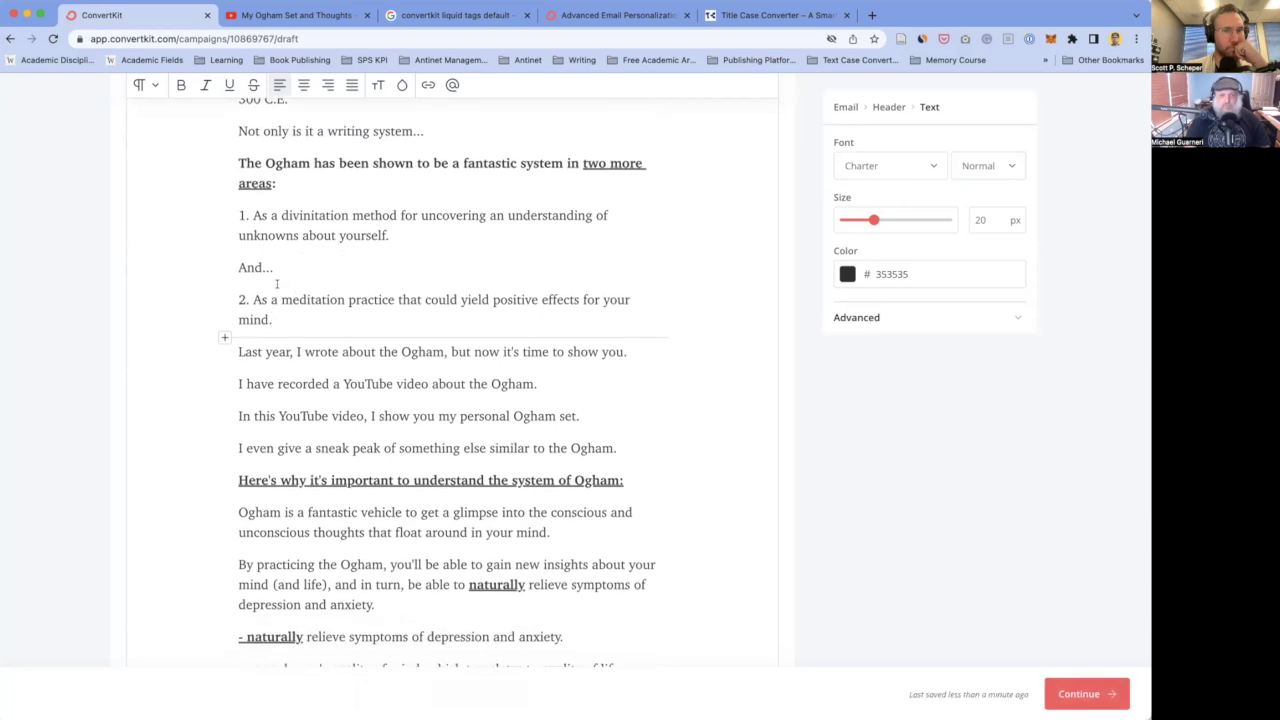
scroll(299, 315, "down", 3)
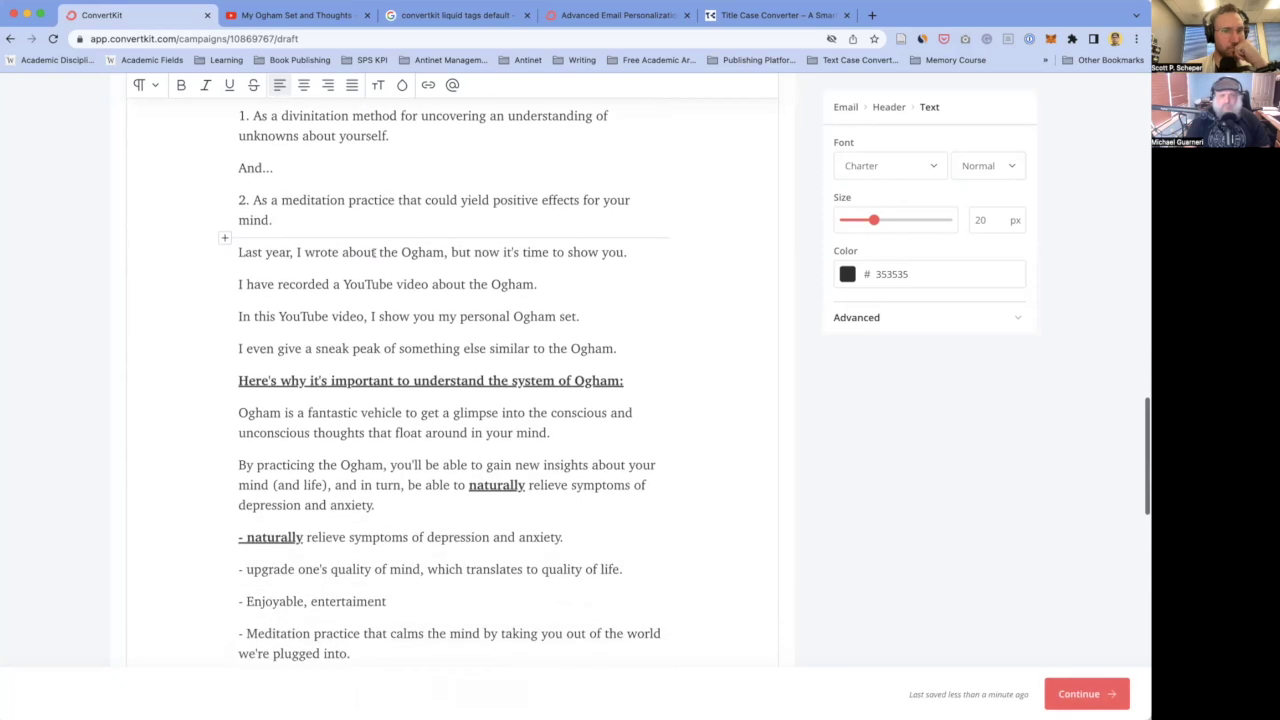
scroll(308, 218, "up", 1)
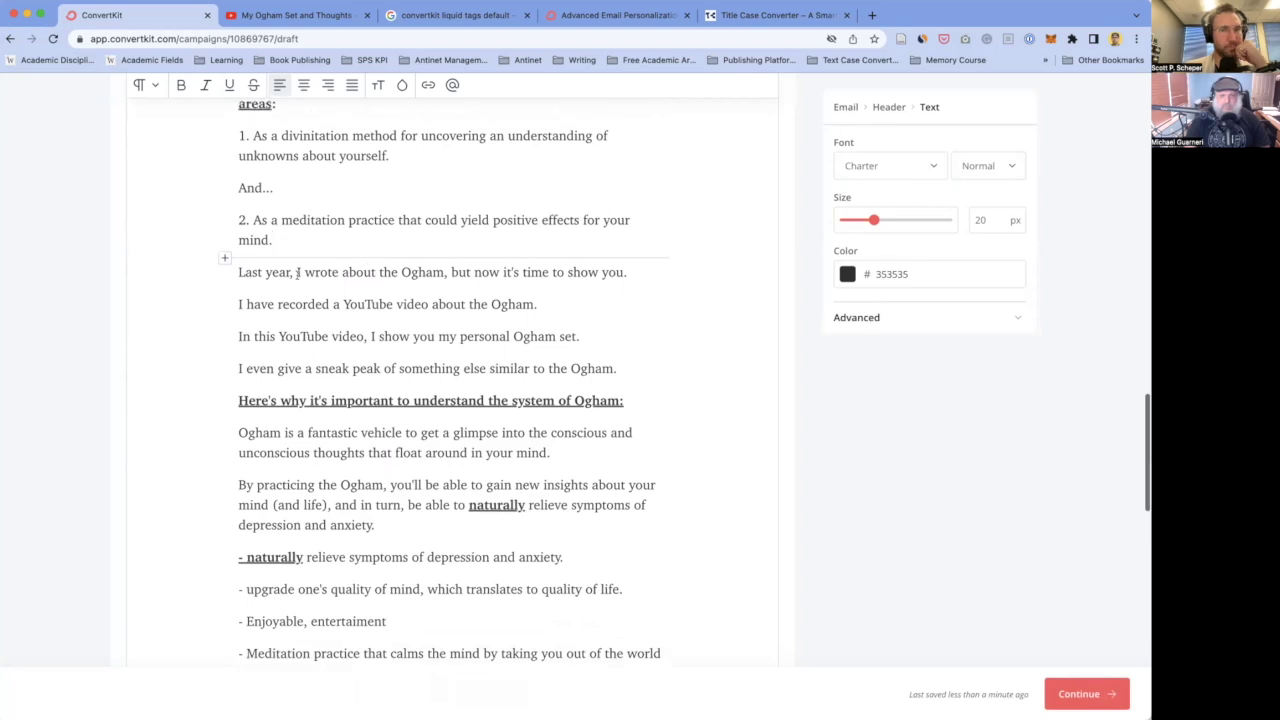
- Add a new paragraph: '(Whether or not these two claims are bullshit are something I'm still attempting to determine).'
key("Return")
type("W")
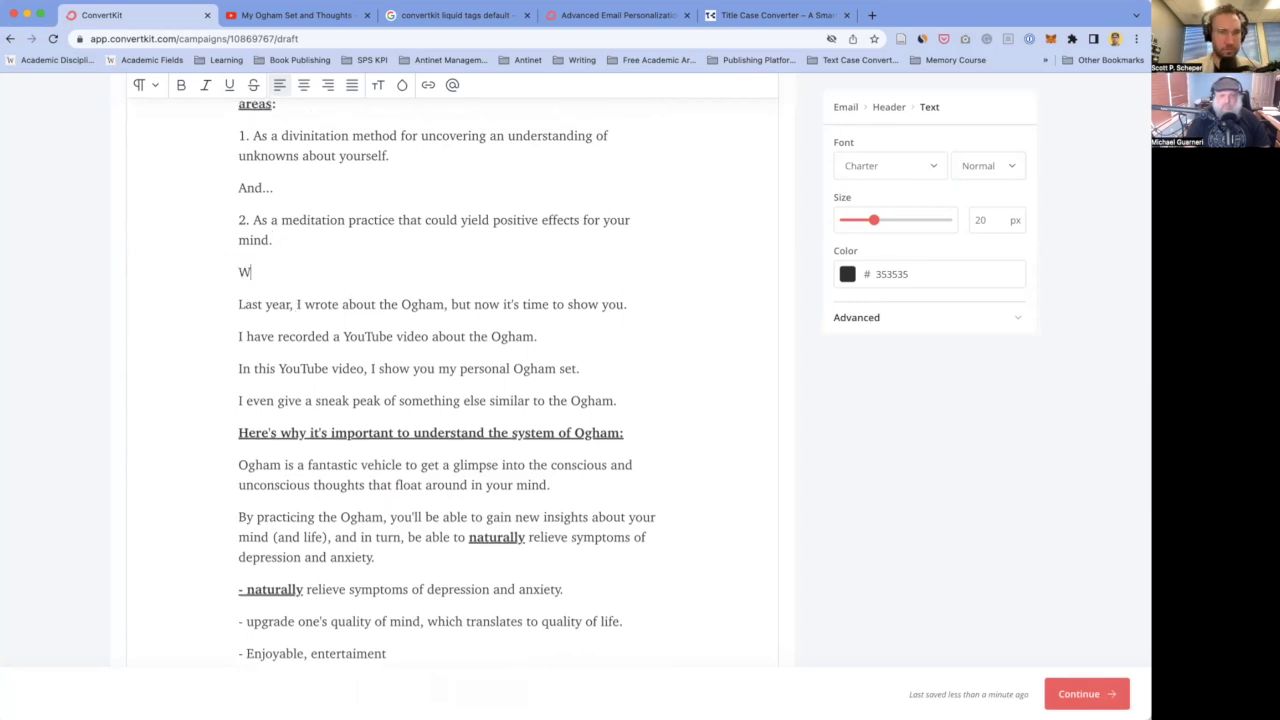
type("hether or not")
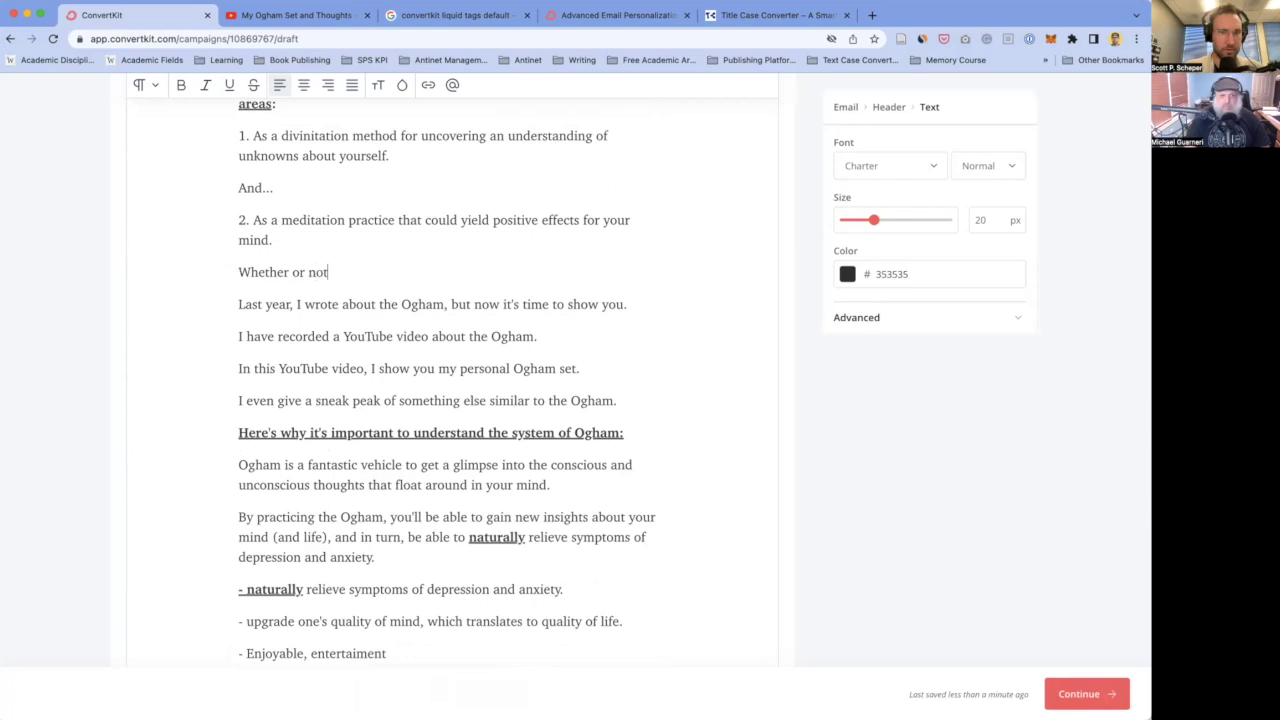
type(" these t")
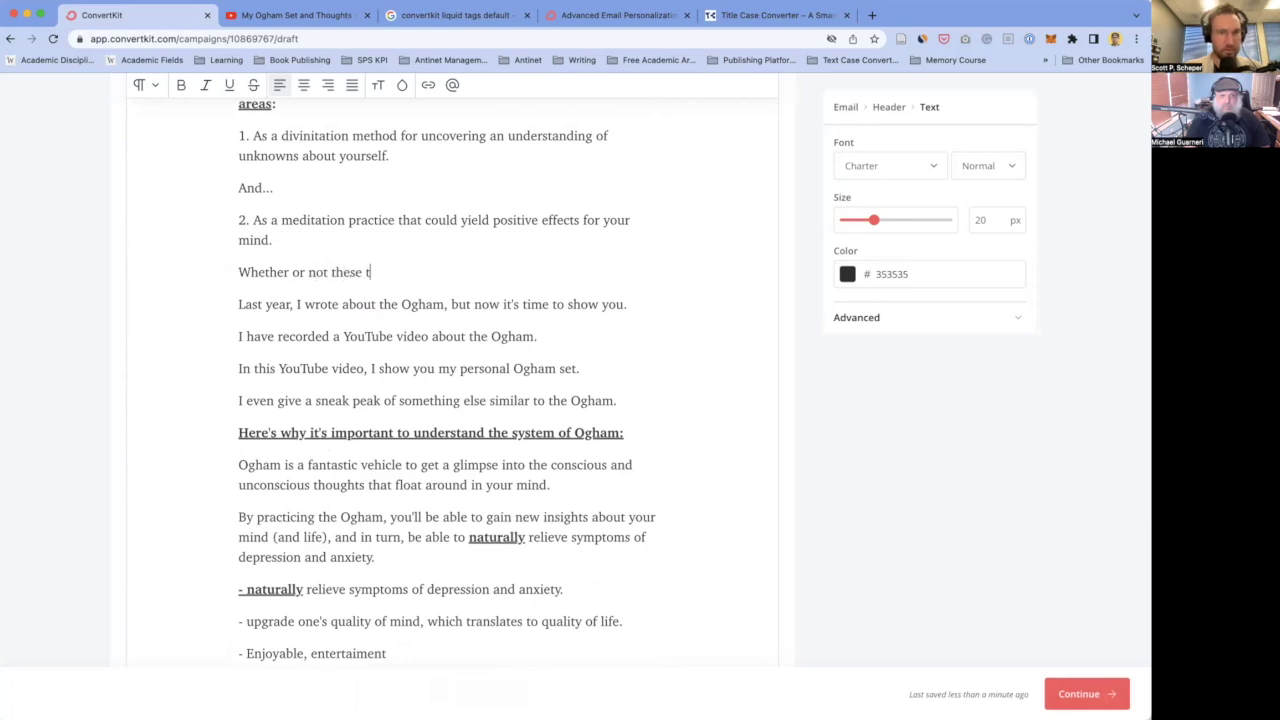
type("wo claims are bullshit")
left_click(239, 272)
type("(")
left_click(505, 272)
type("are still")
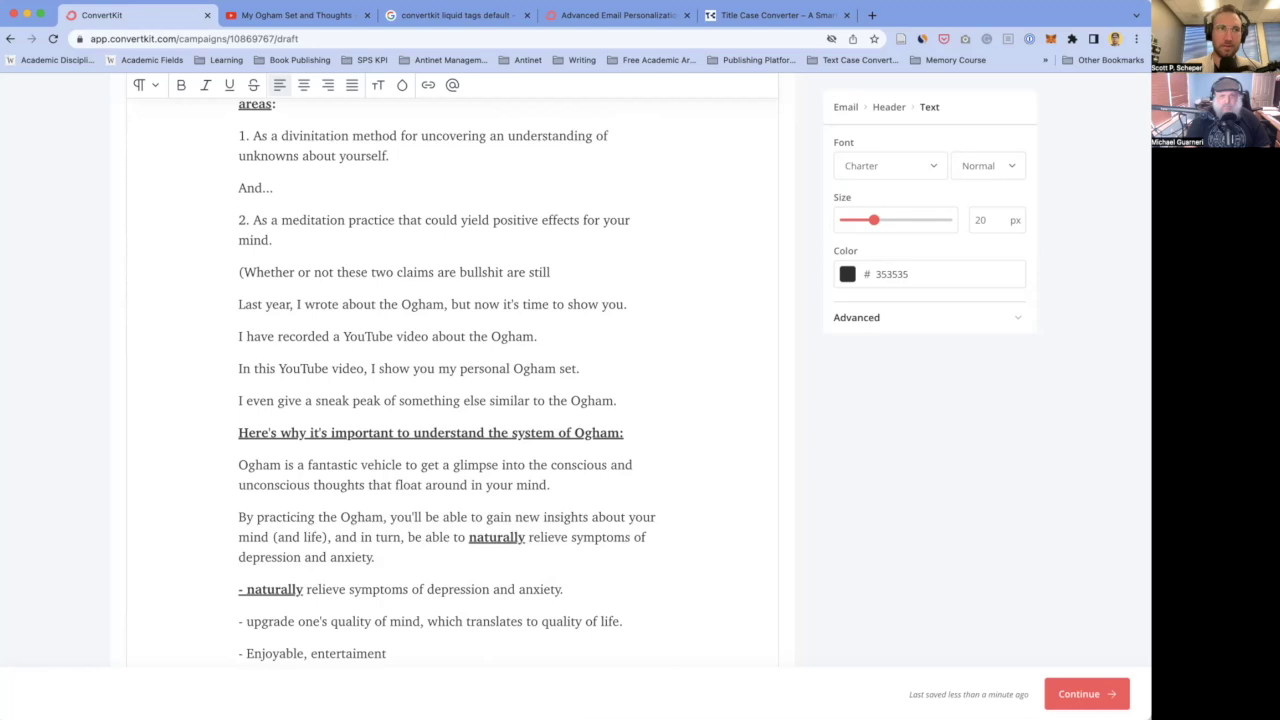
key("BackSpace")
key("BackSpace")
key("BackSpace")
key("BackSpace")
key("BackSpace")
key("BackSpace")
key("BackSpace")
key("BackSpace")
type("re something I'm still")
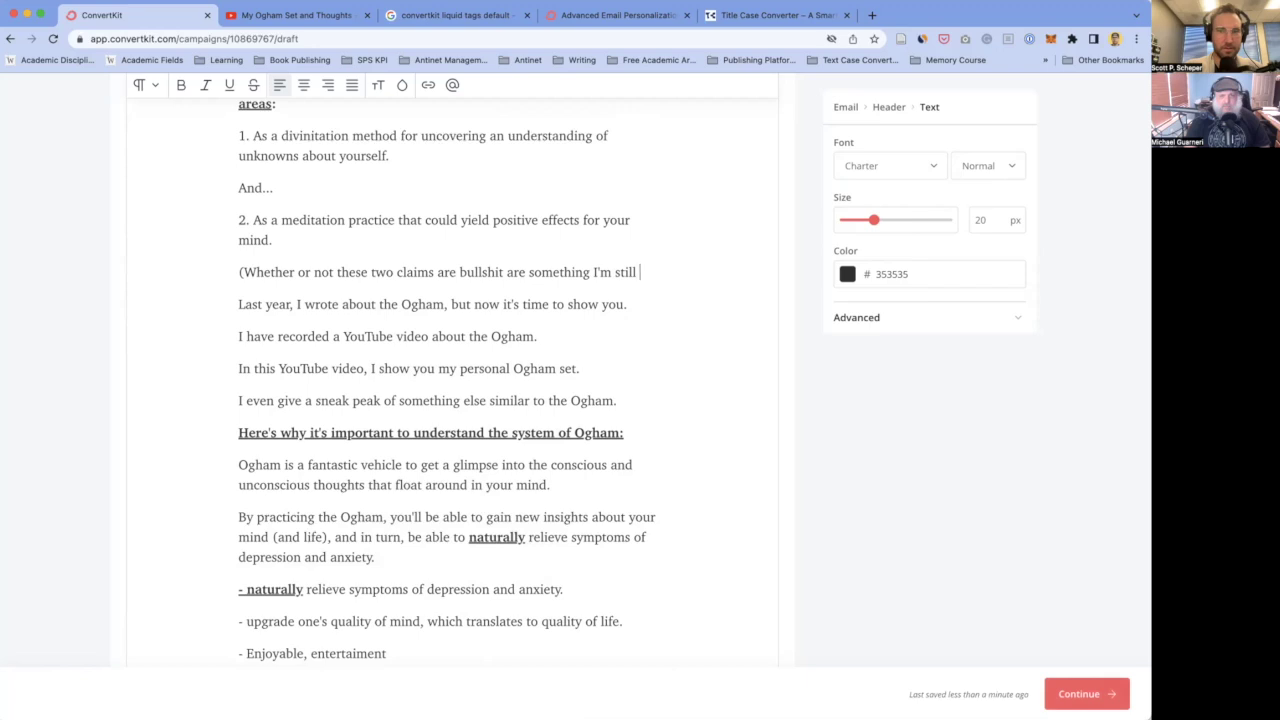
type("attempt")
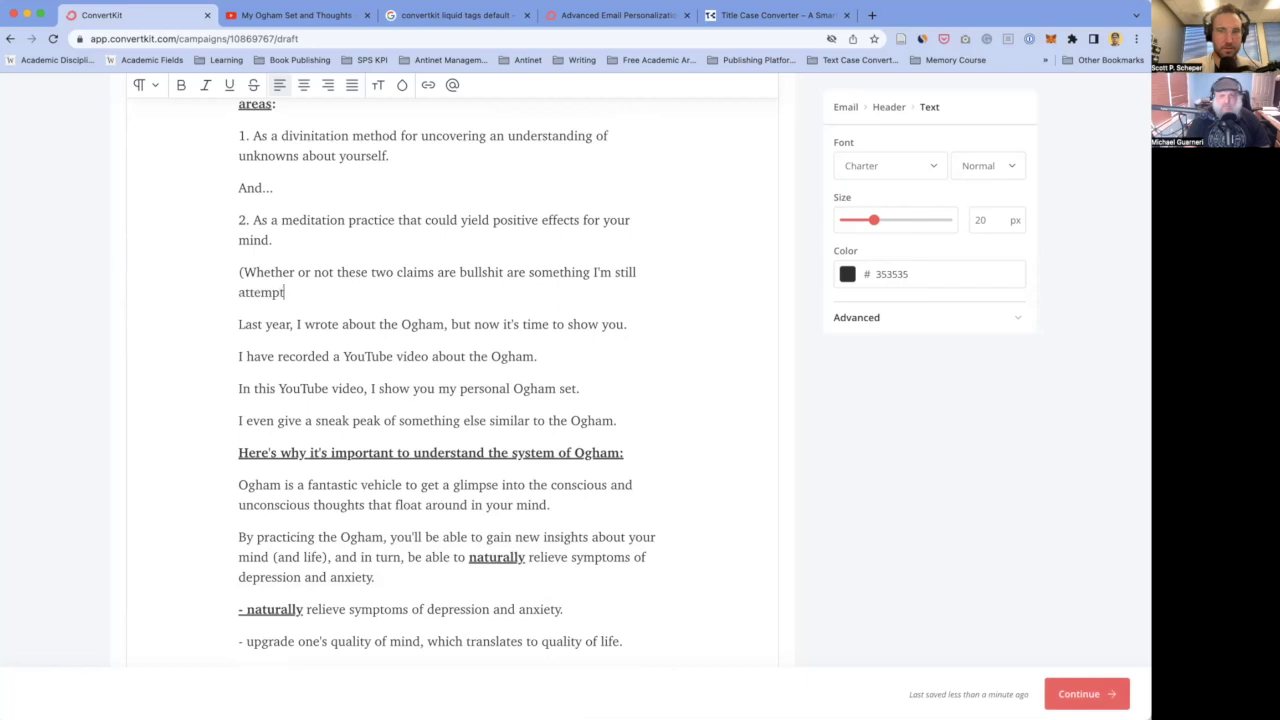
type("ing to determine).")
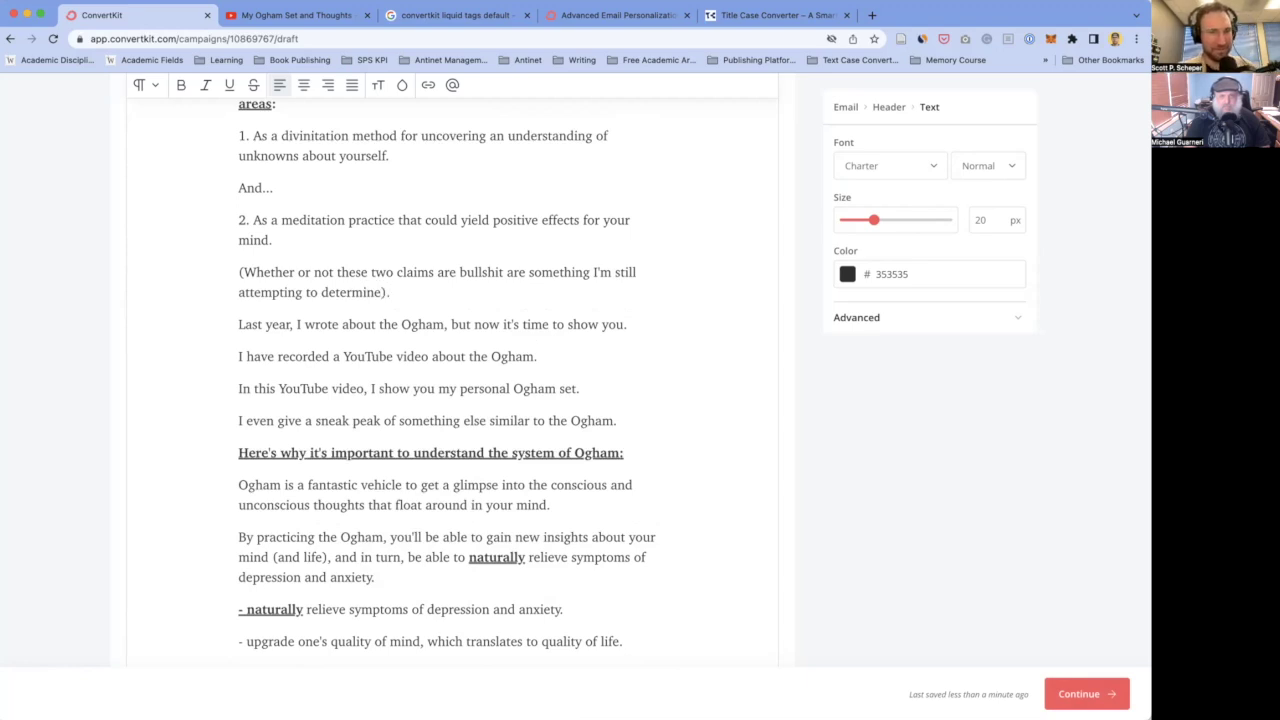
- Replace 'I'm' with 'your fellow skeptic guide, Sir' followed by the guide's name
scroll(397, 354, "up", 2)
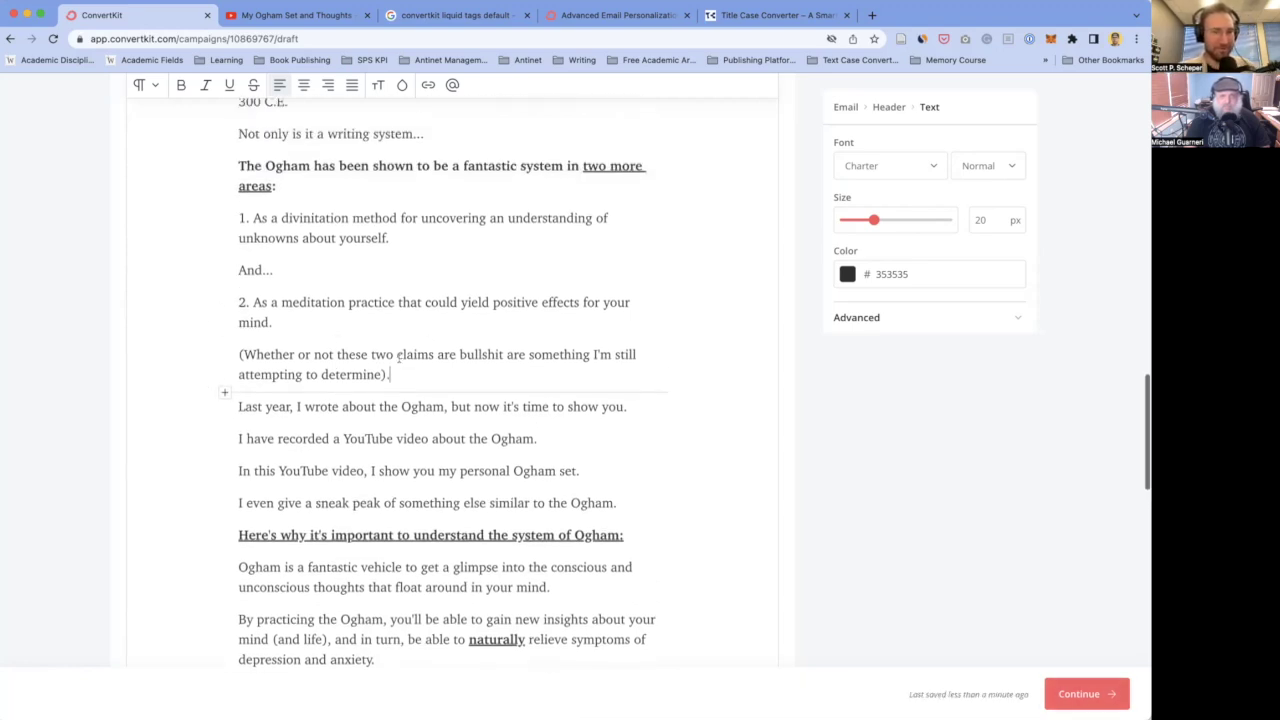
double_click(600, 354)
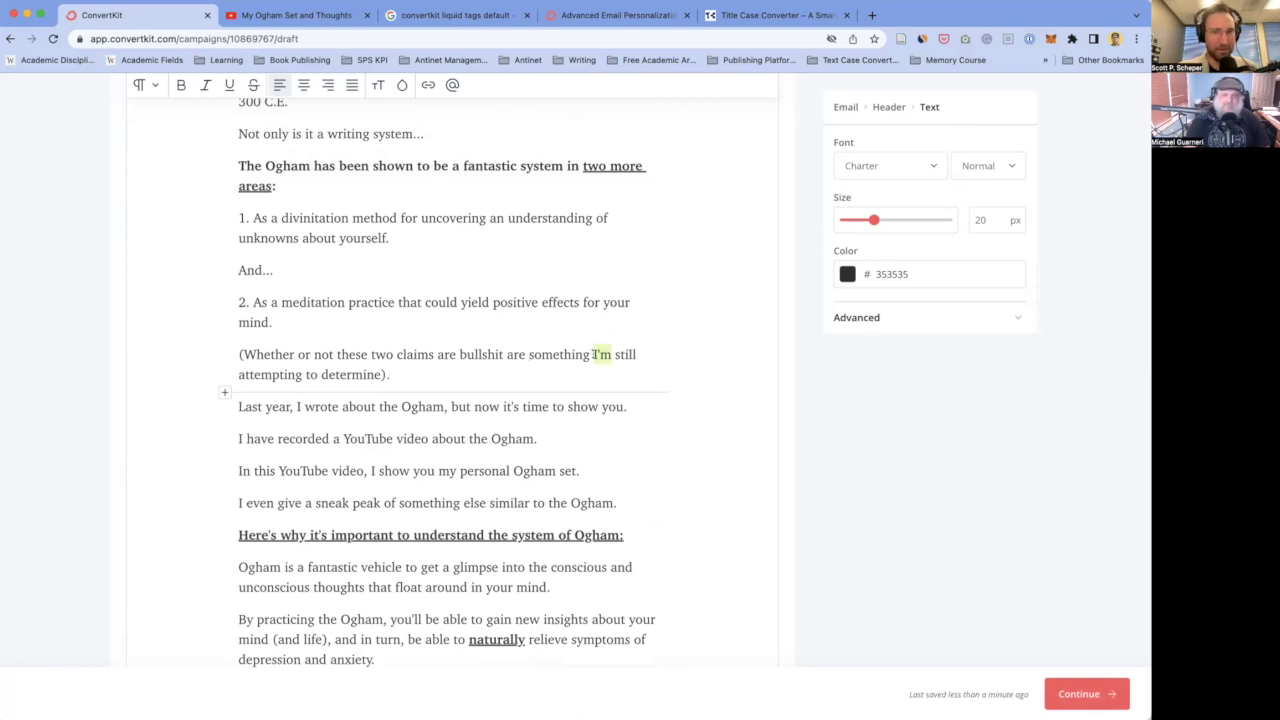
type("your")
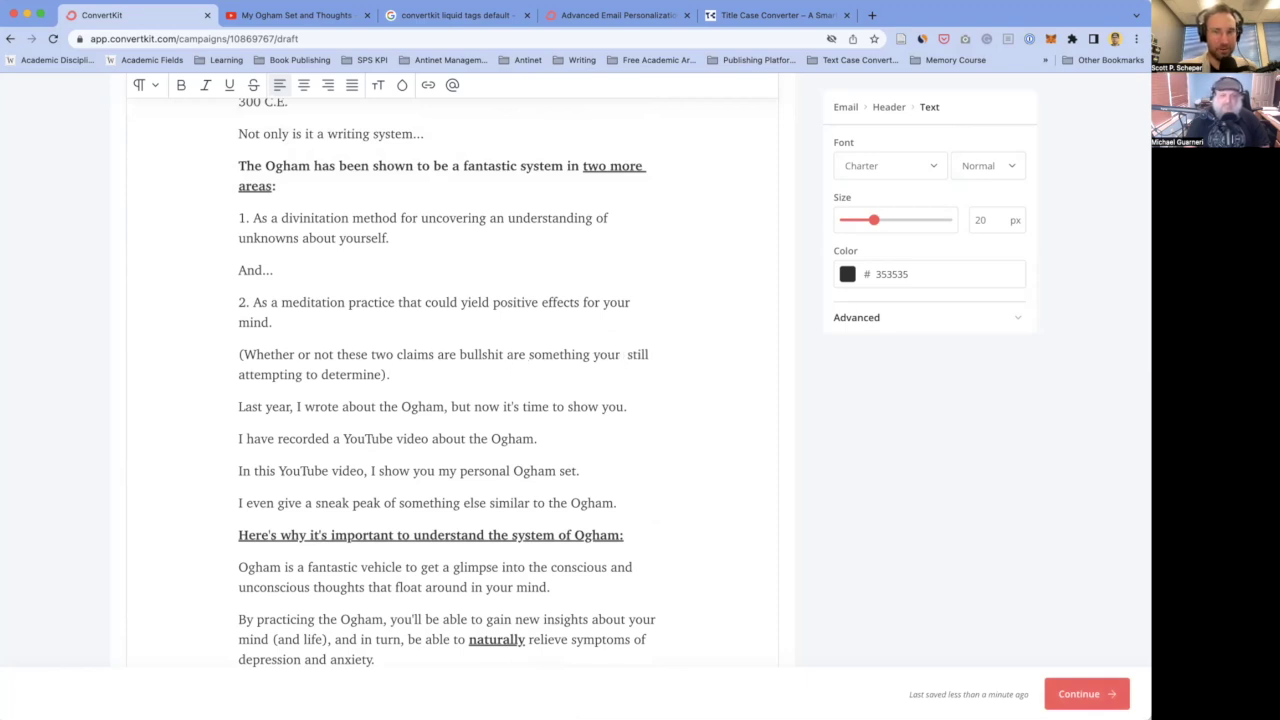
type(" s")
key("BackSpace")
type("fell")
type("ow skeptic, ")
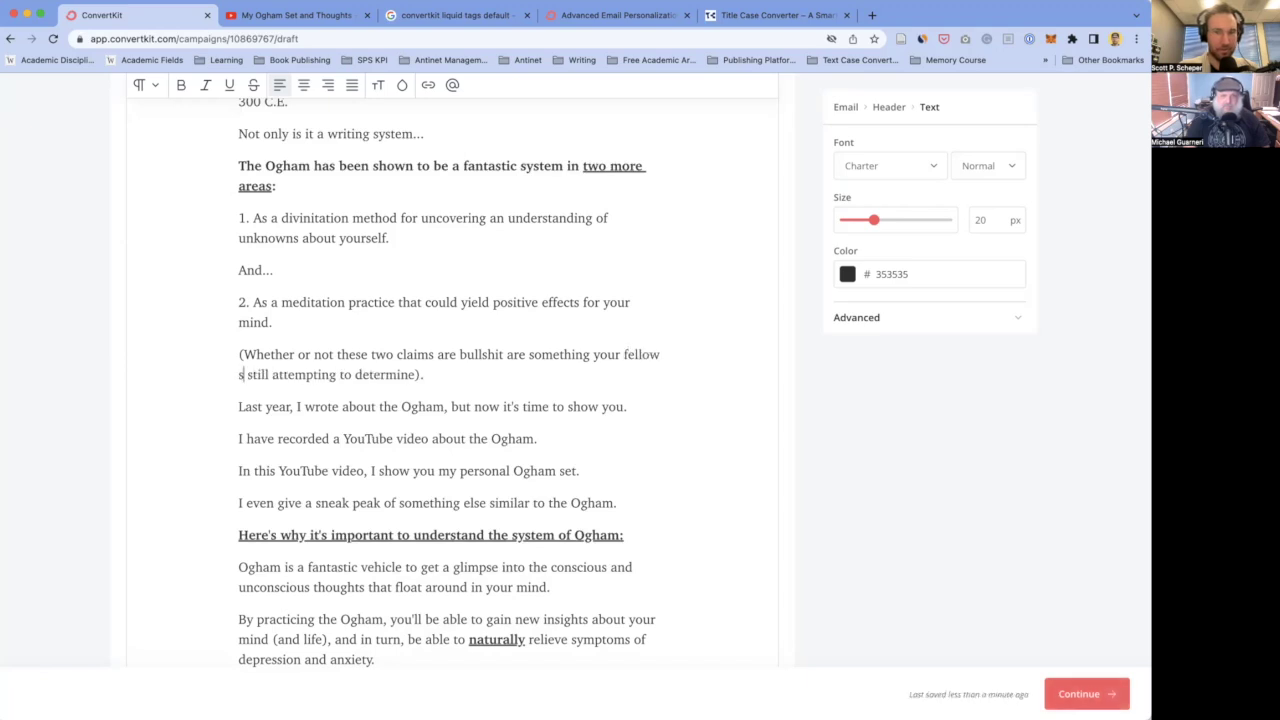
type("Mr. ")
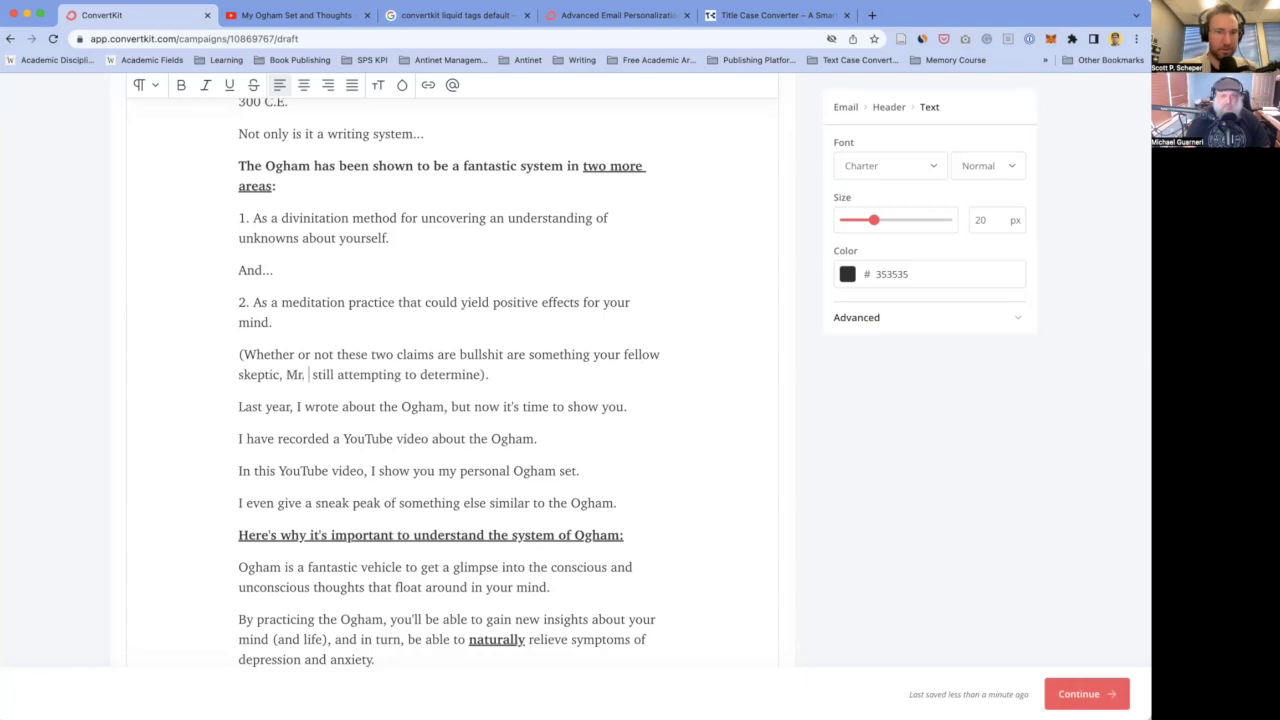
type("Mike G")
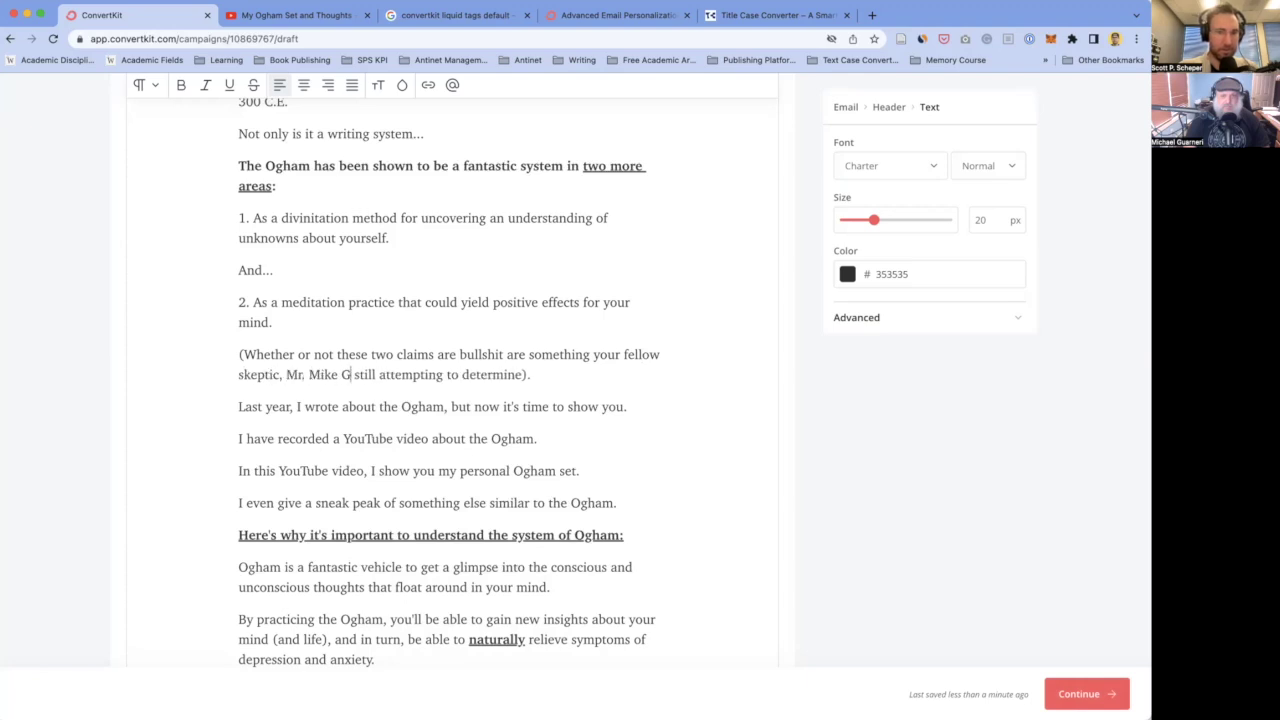
left_click(309, 374)
key("BackSpace")
key("BackSpace")
key("BackSpace")
key("BackSpace")
type("Sir")
left_click(348, 374)
type("uarnering")
key("BackSpace")
key("BackSpace")
type(",")
left_click(277, 374)
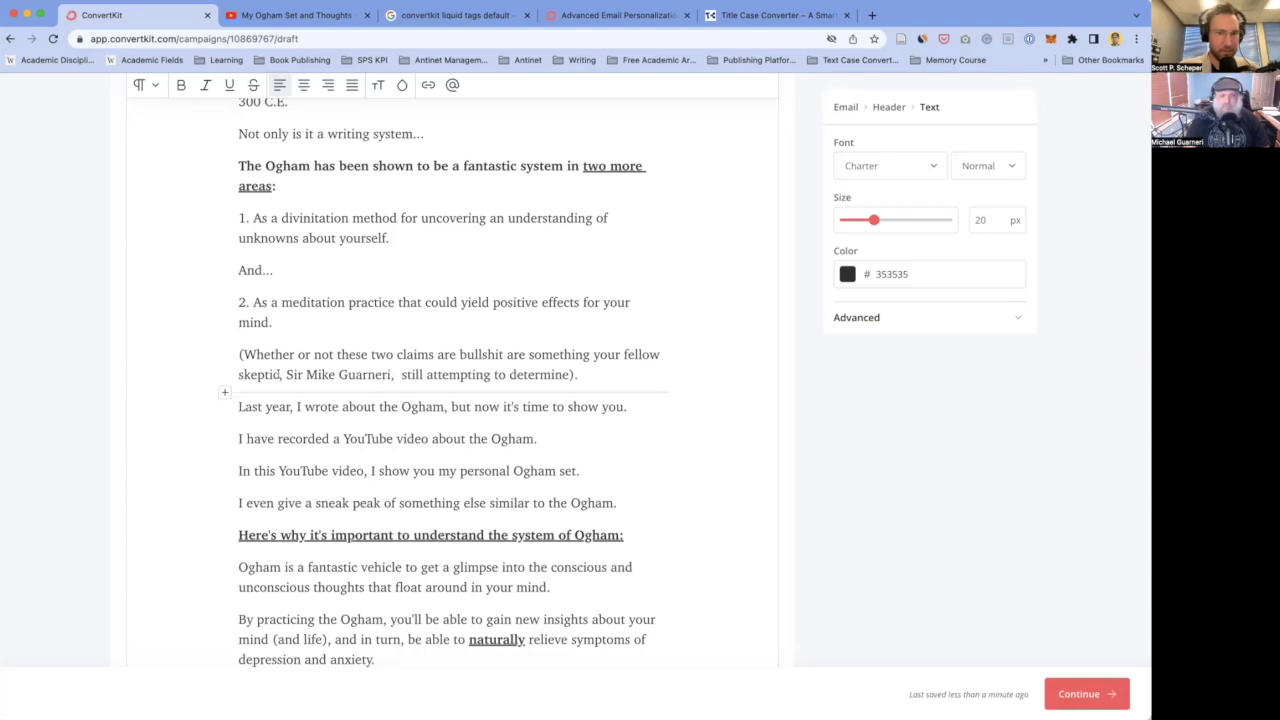
type("guide")
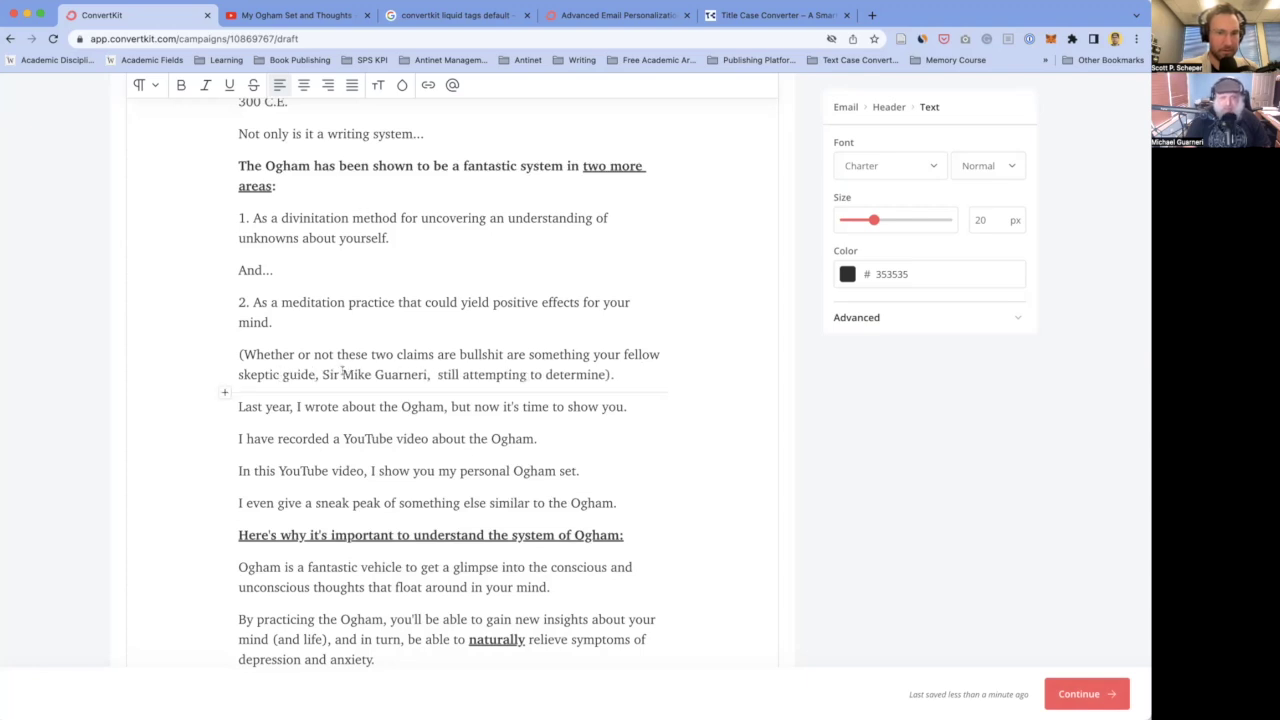
- Add 'the keeper of the beard of wisdom, is' before 'still' and bold the whole parenthetical paragraph
double_click(330, 374)
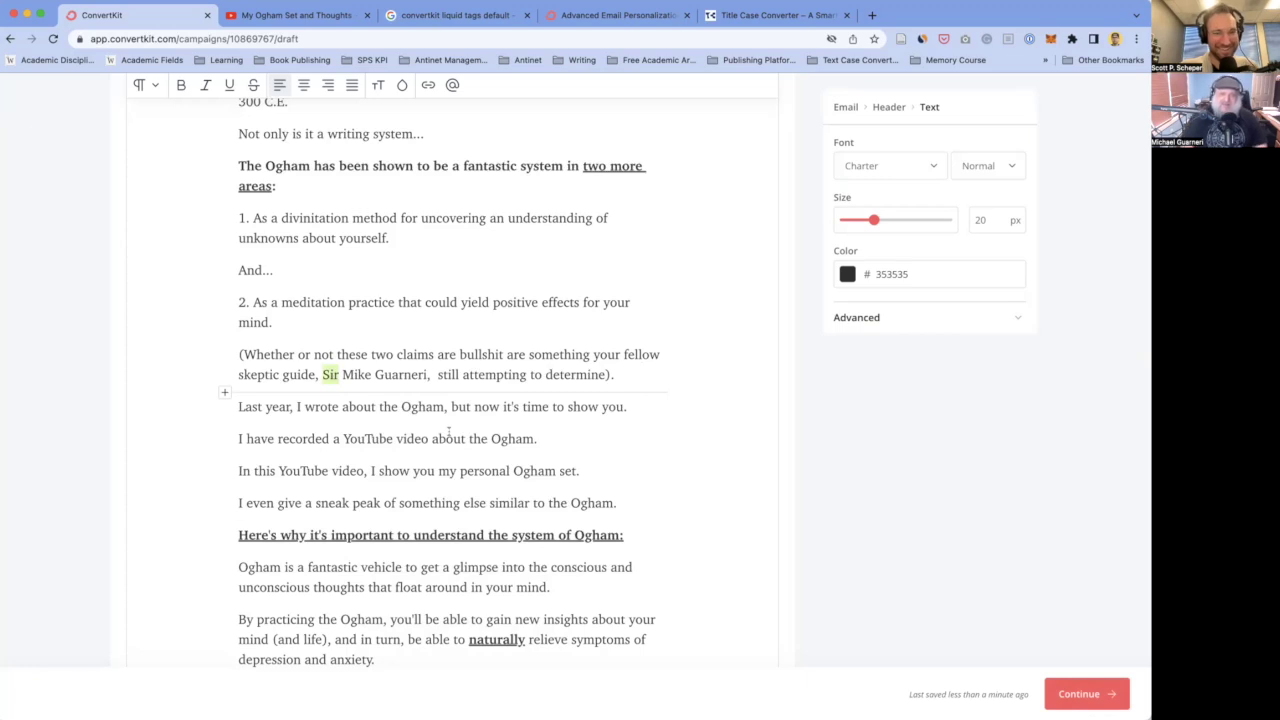
key("Down")
left_click(435, 374)
type("the ")
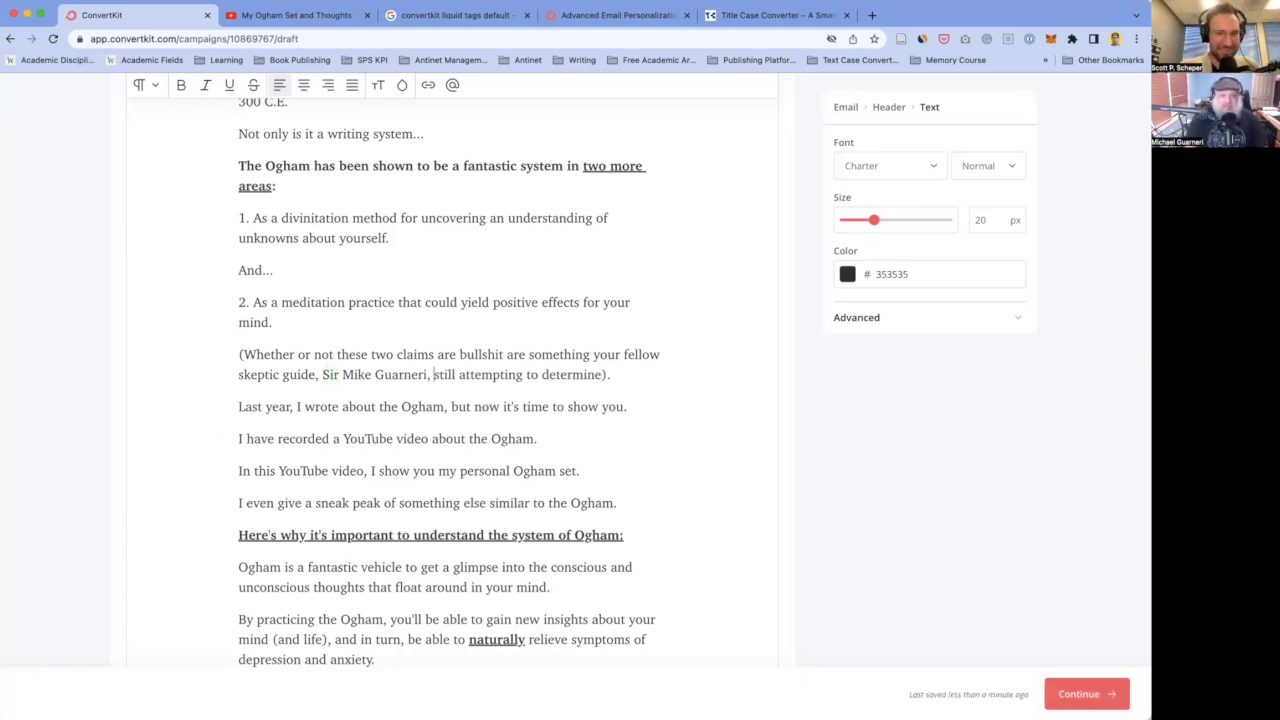
type("keeper ")
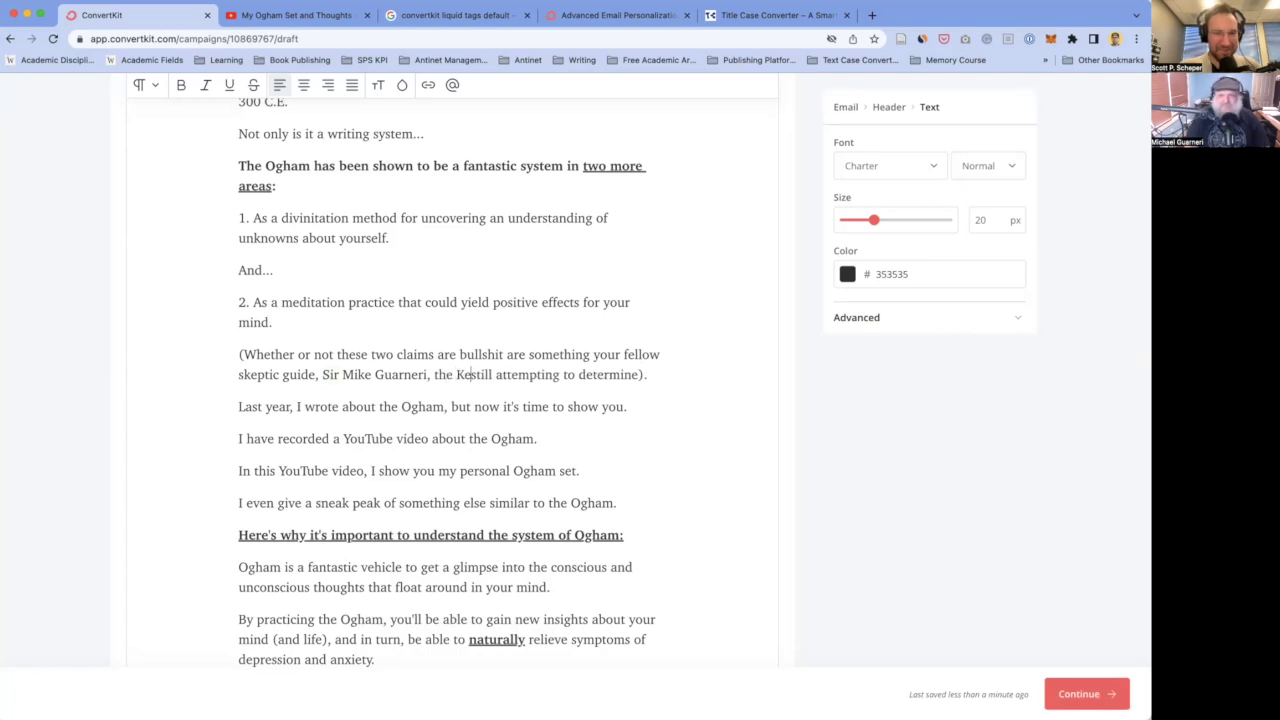
type("of the bea")
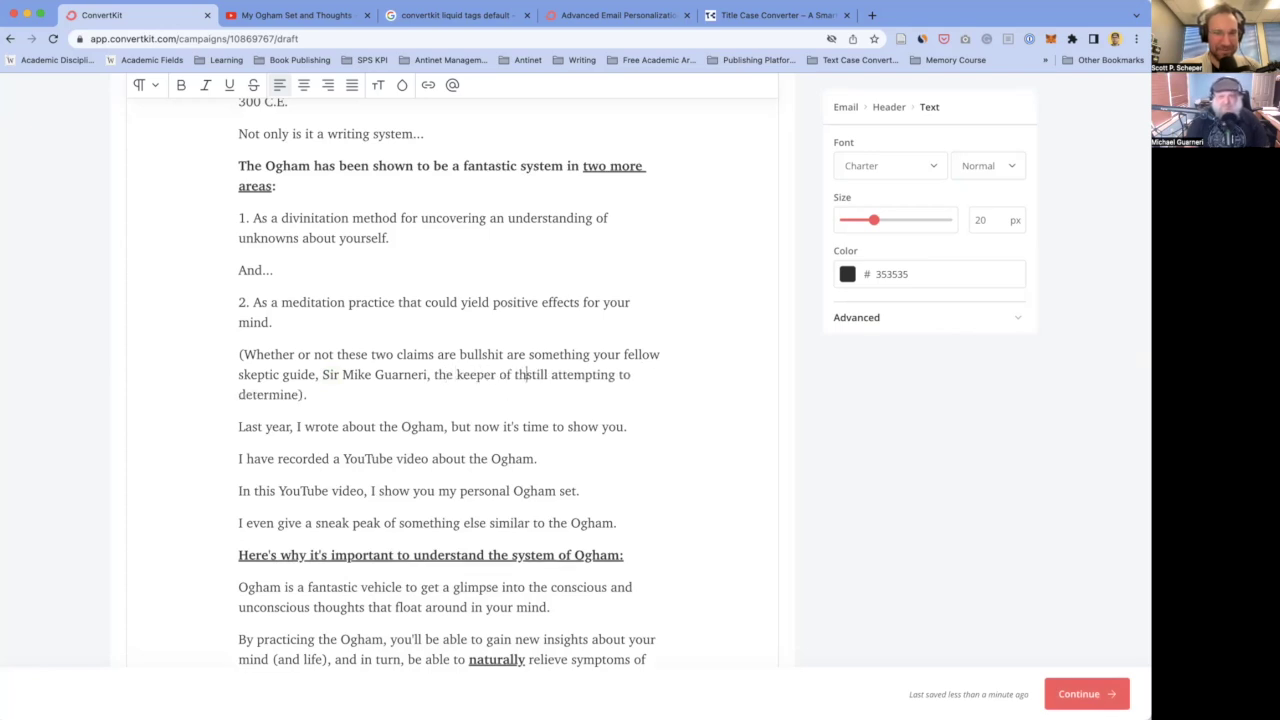
type("wisdom, is")
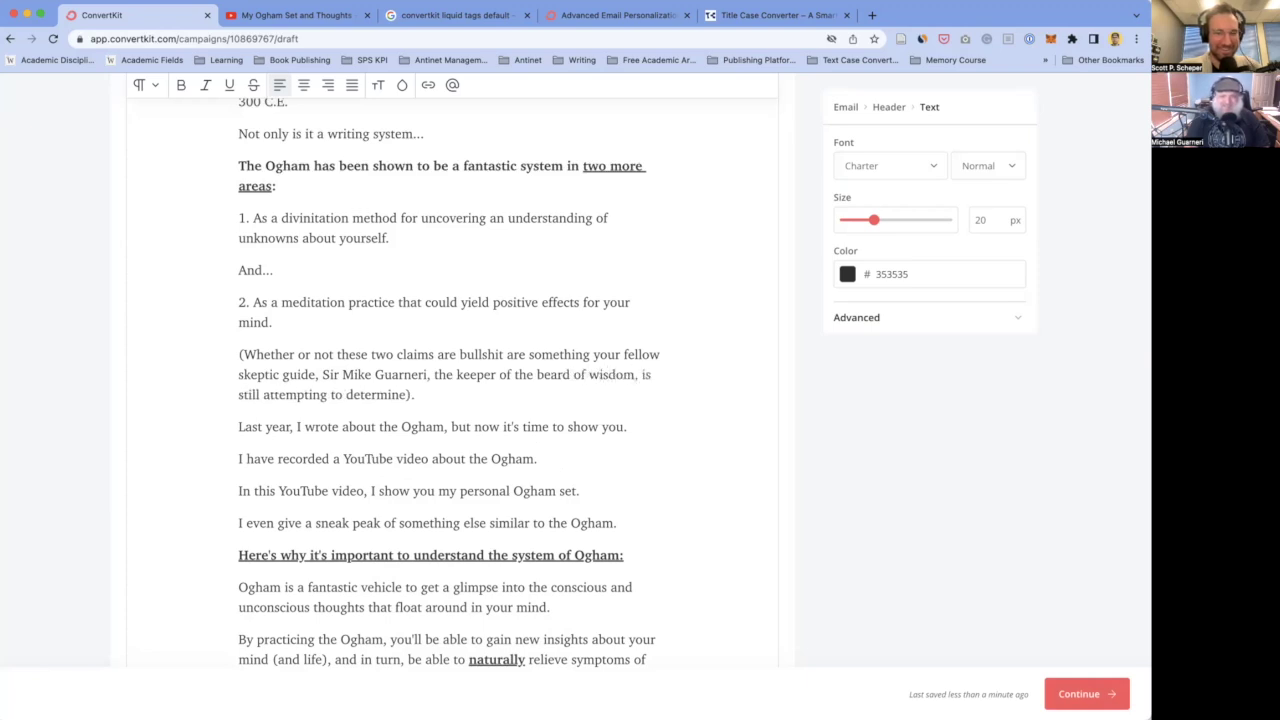
left_click_drag(417, 394, 238, 354)
key("super+b")
left_click(243, 354)
- Prefix the bold note with 'Disclaimer:' and insert 'of' into the guide's name
type("Disclaimer:")
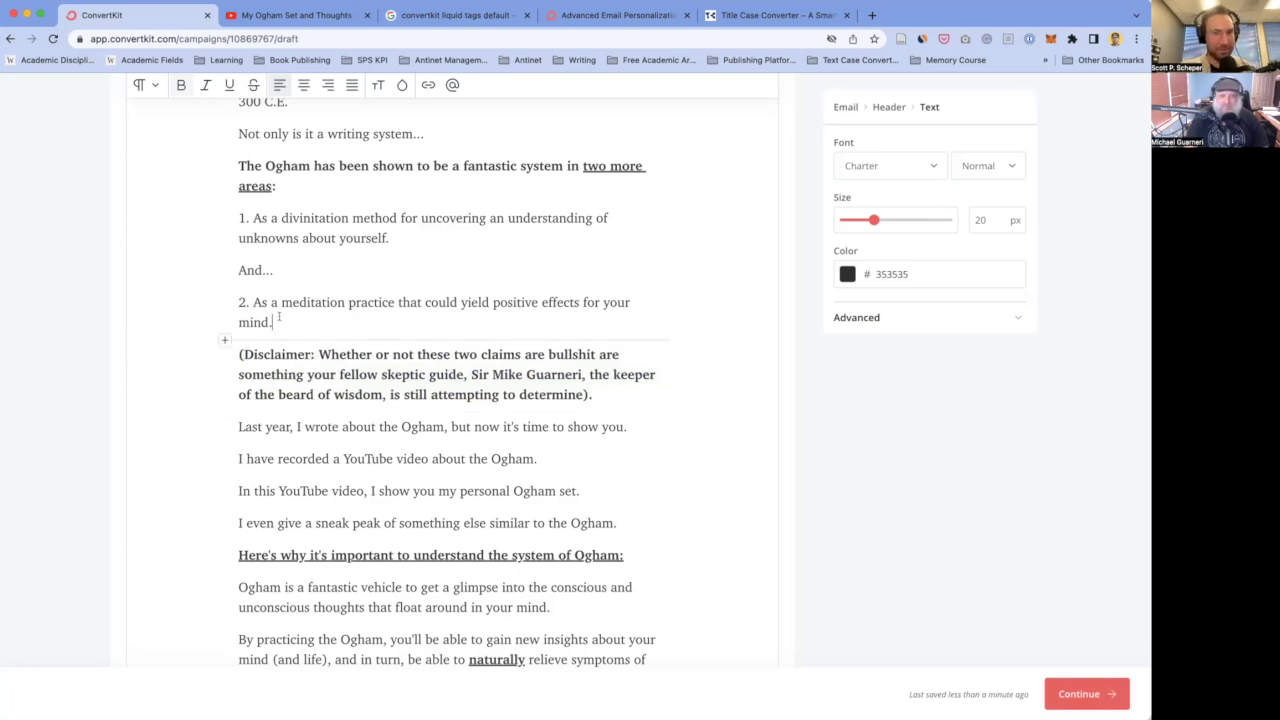
scroll(324, 334, "down", 1)
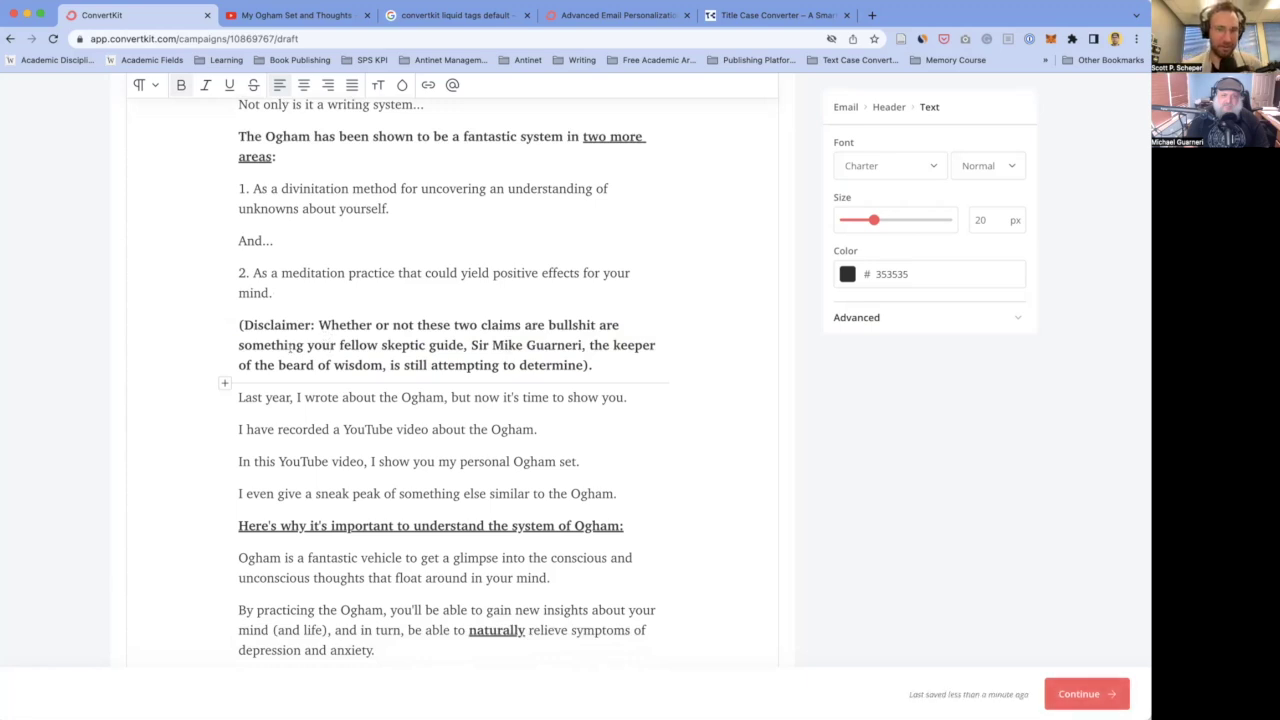
scroll(324, 334, "down", 2)
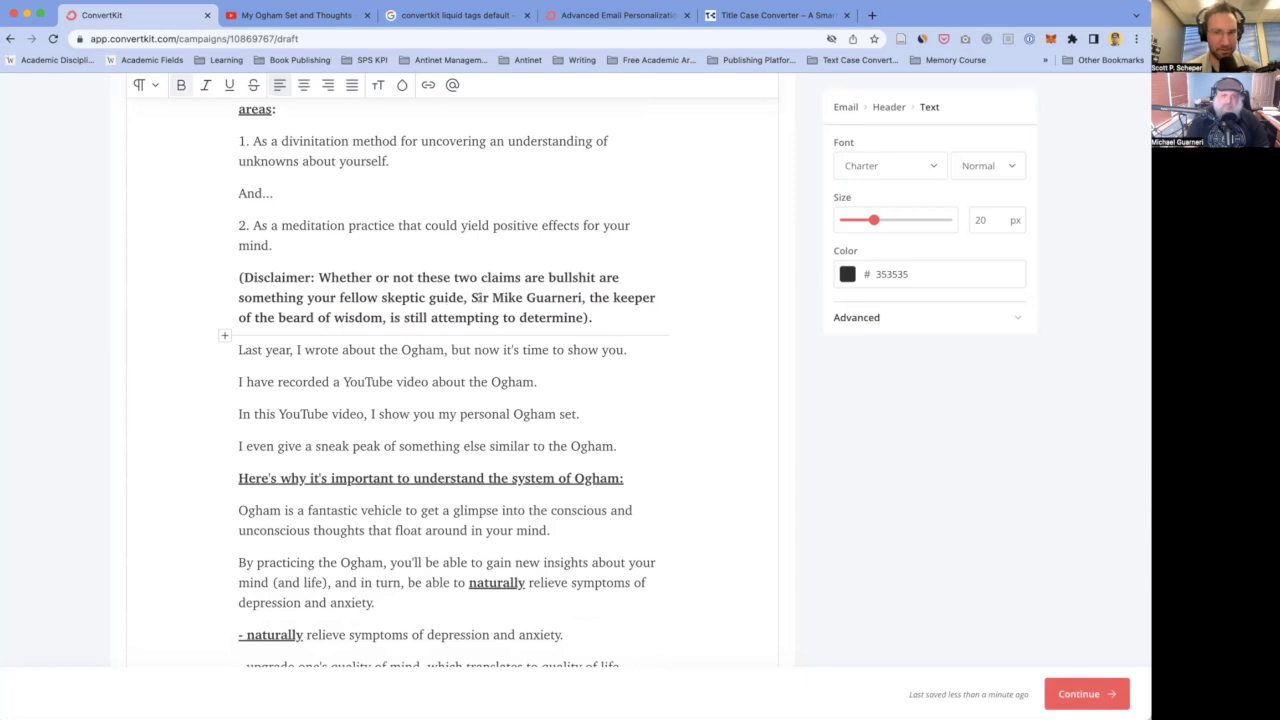
left_click(540, 297)
type("of")
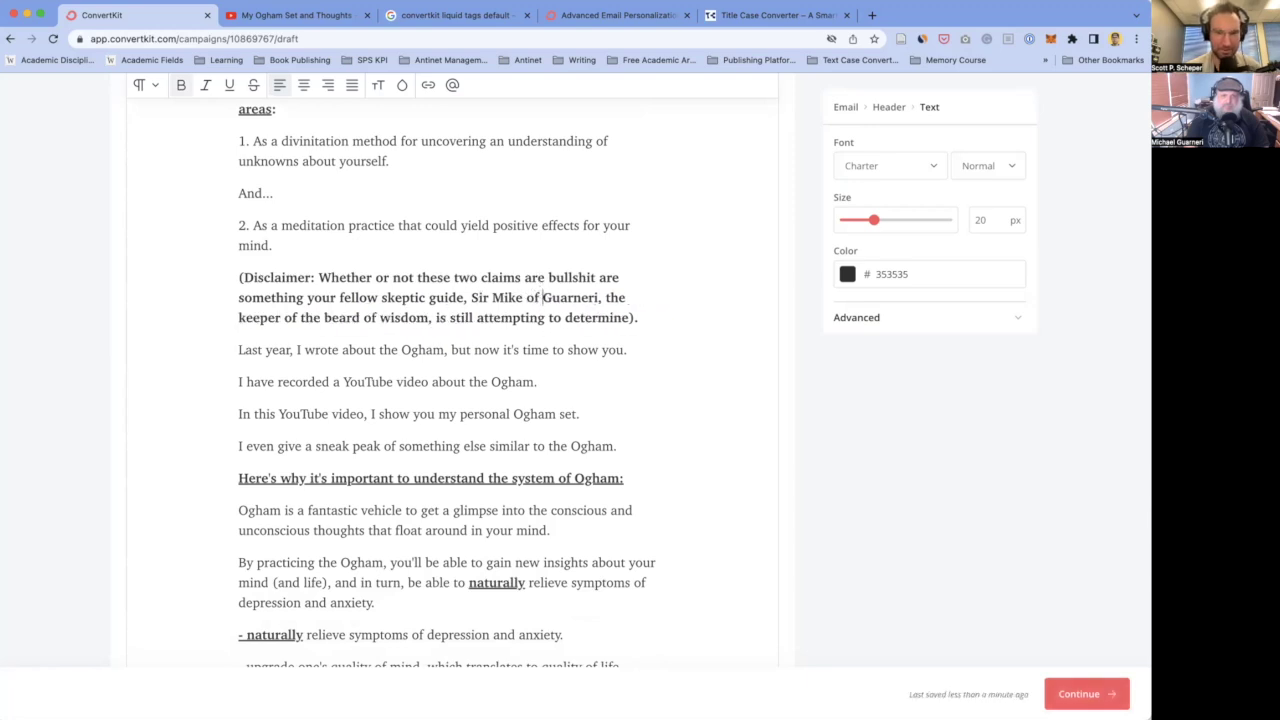
left_click(447, 337)
left_click(344, 318)
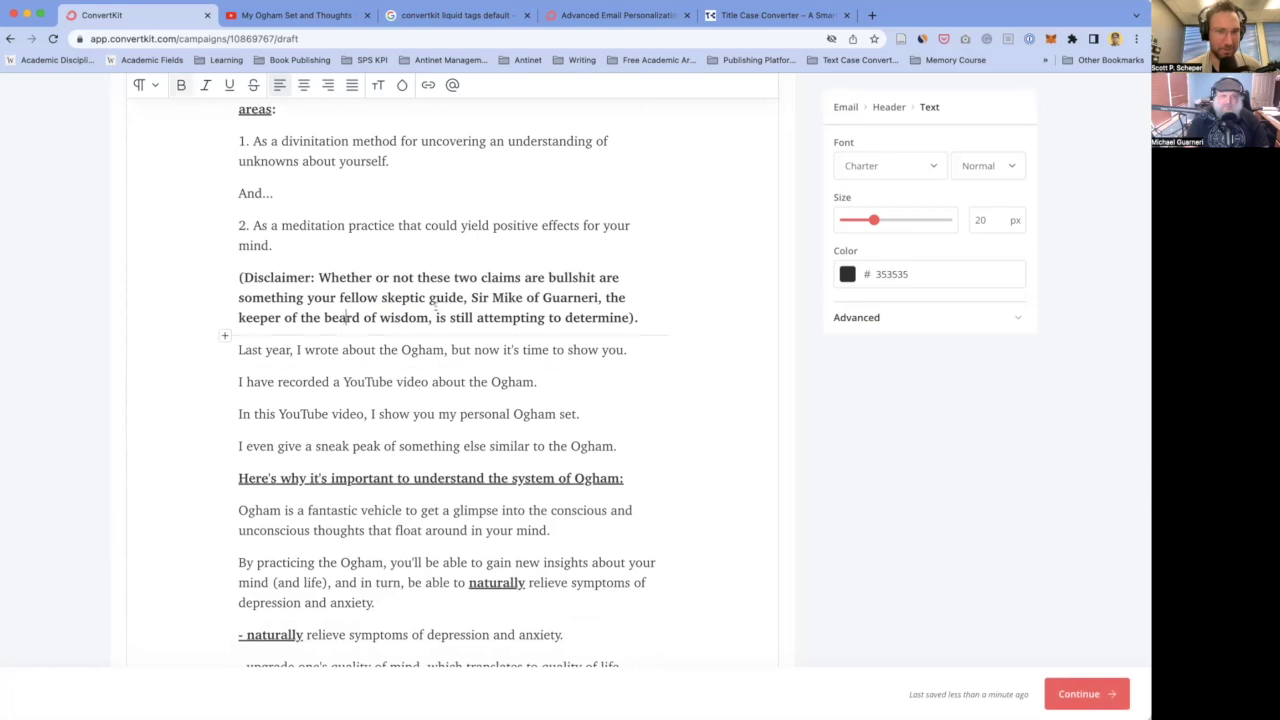
- Capitalize the nickname to "The Keeper of The Beard of Wisdom", with an opening quote
left_click(606, 297)
key("Delete")
type("\"T")
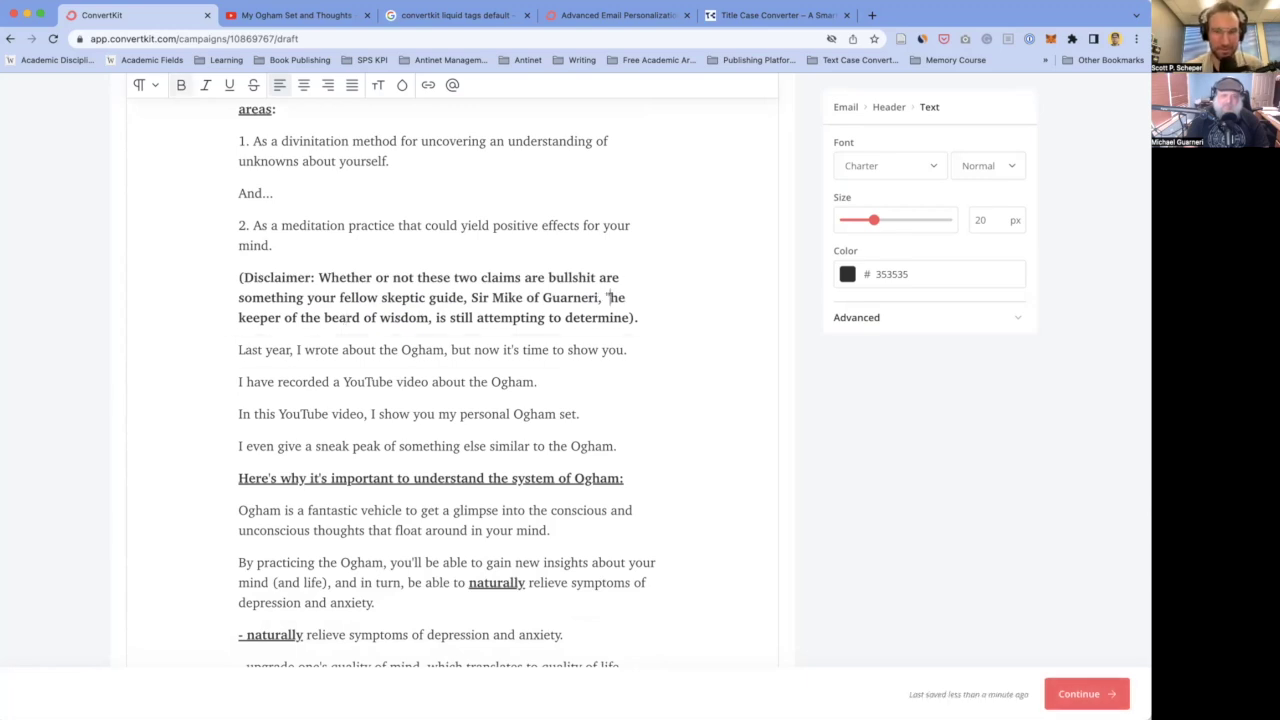
left_click(240, 318)
key("Delete")
type("K")
left_click(302, 318)
key("Delete")
type("T")
left_click(334, 318)
key("Delete")
type("B")
left_click(386, 318)
key("Delete")
type("W")
- Delete the disclaimer's outer parentheses and insert '(aka,"' before the nickname
left_click(240, 277)
key("Delete")
left_click(600, 297)
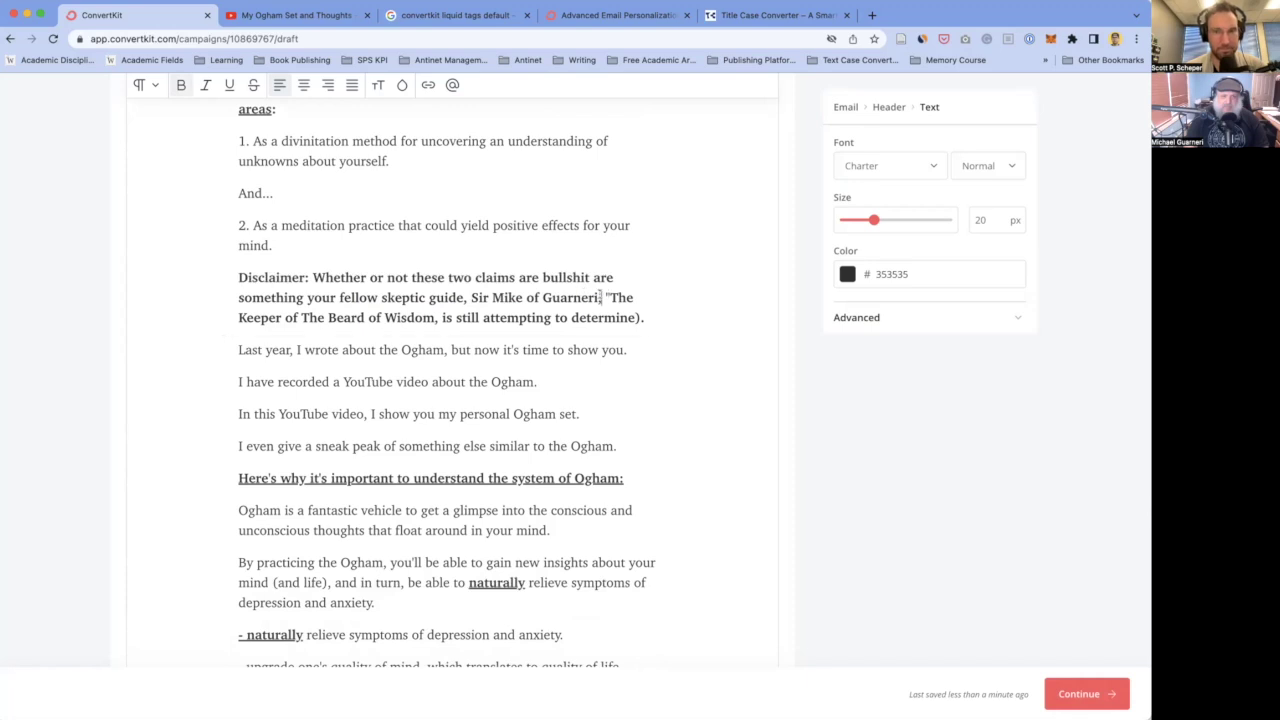
type("(aka, ")
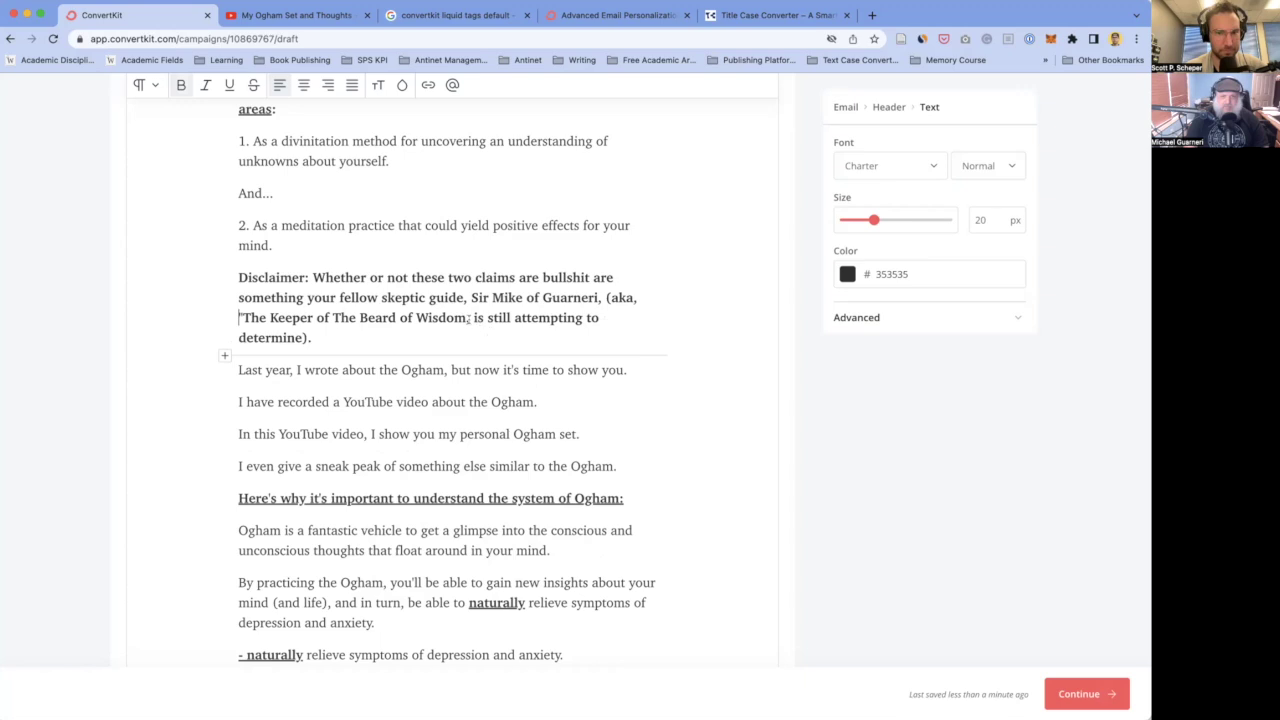
type("\")")
left_click(309, 337)
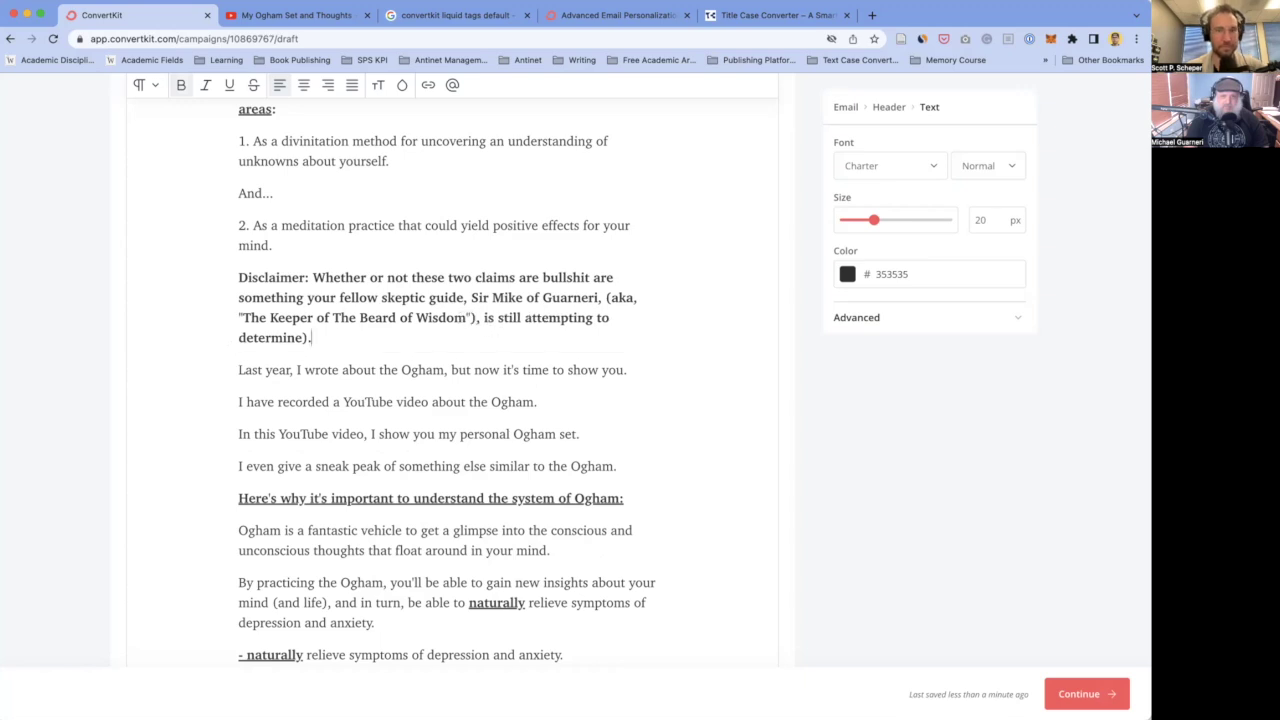
key("BackSpace")
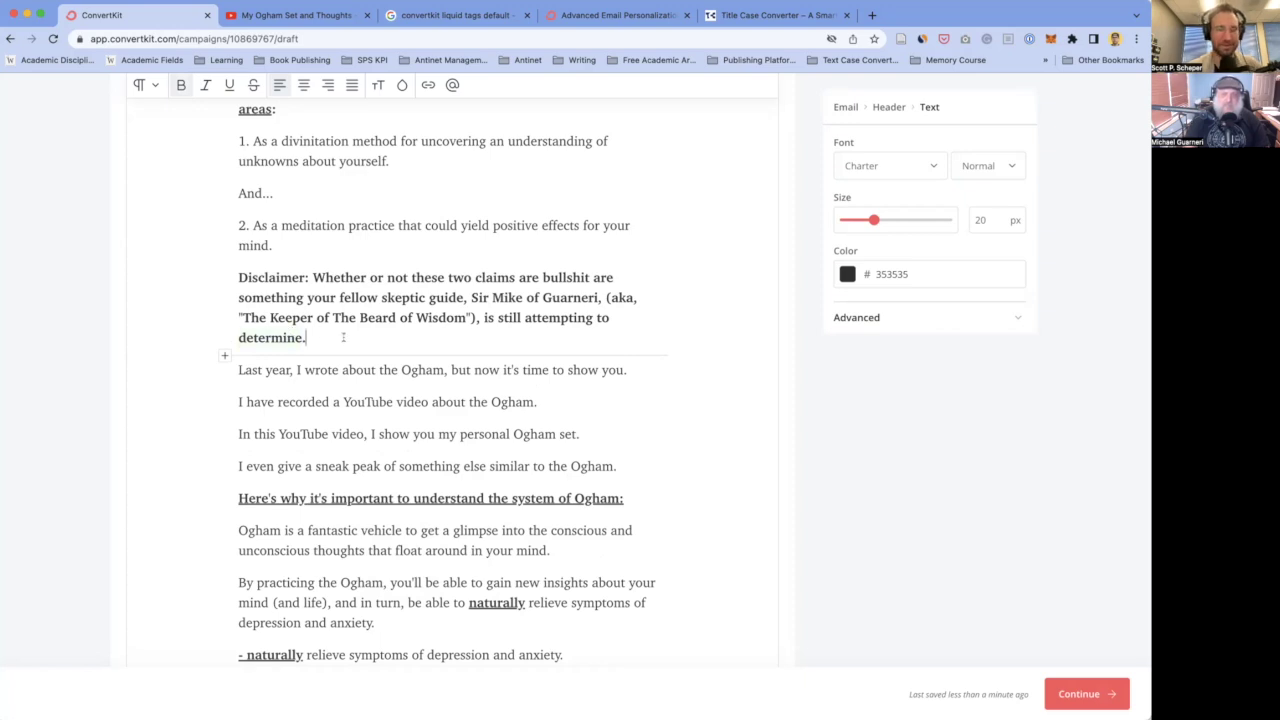
scroll(351, 402, "down", 1)
- Start the paragraph with 'Anyway, last year' instead of 'Last year'
left_click(239, 337)
type("Anyway,")
key("Delete")
type("l")
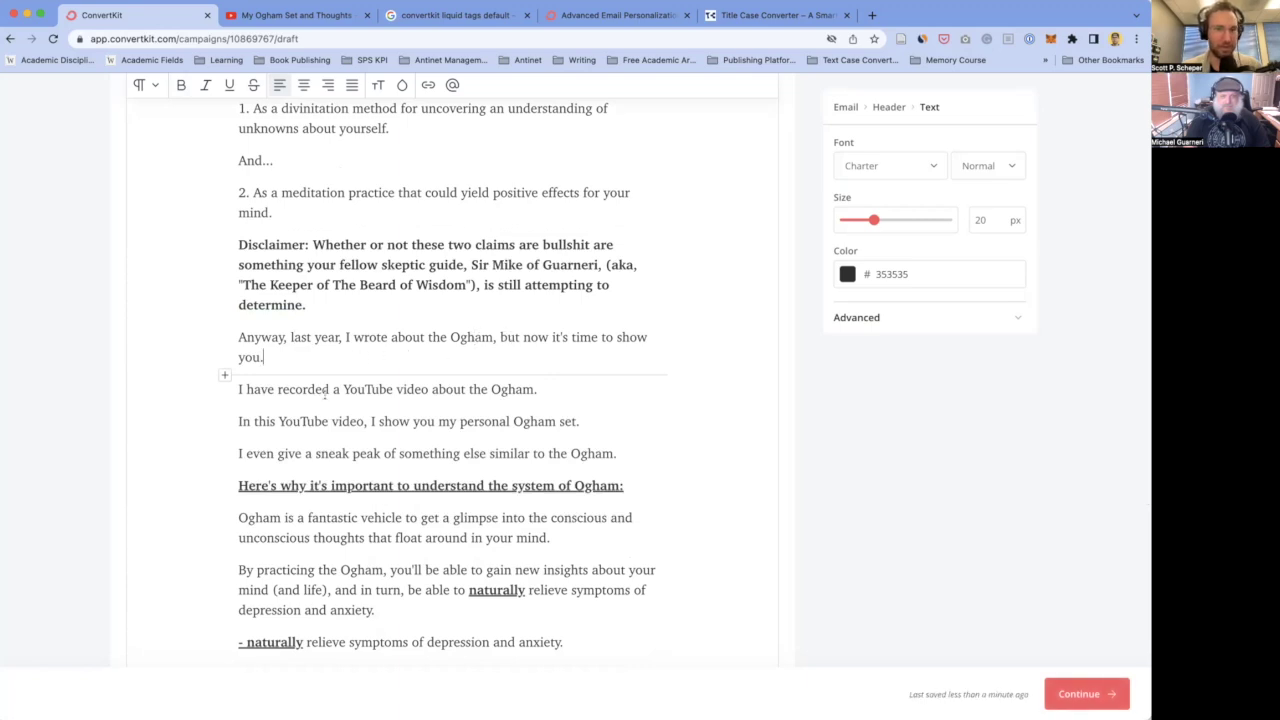
- End 'show you' with an ellipsis and change 'the Ogham' to 'it' in the YouTube line
scroll(325, 393, "down", 2)
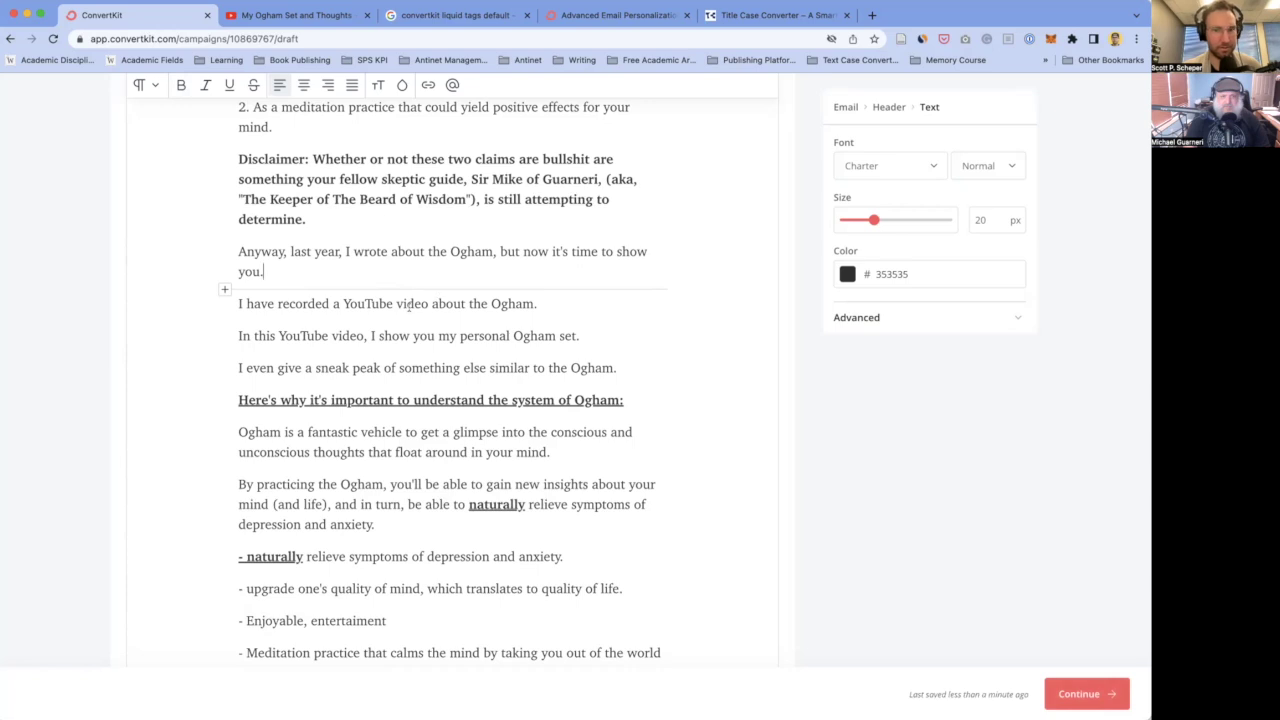
left_click(299, 271)
type("..")
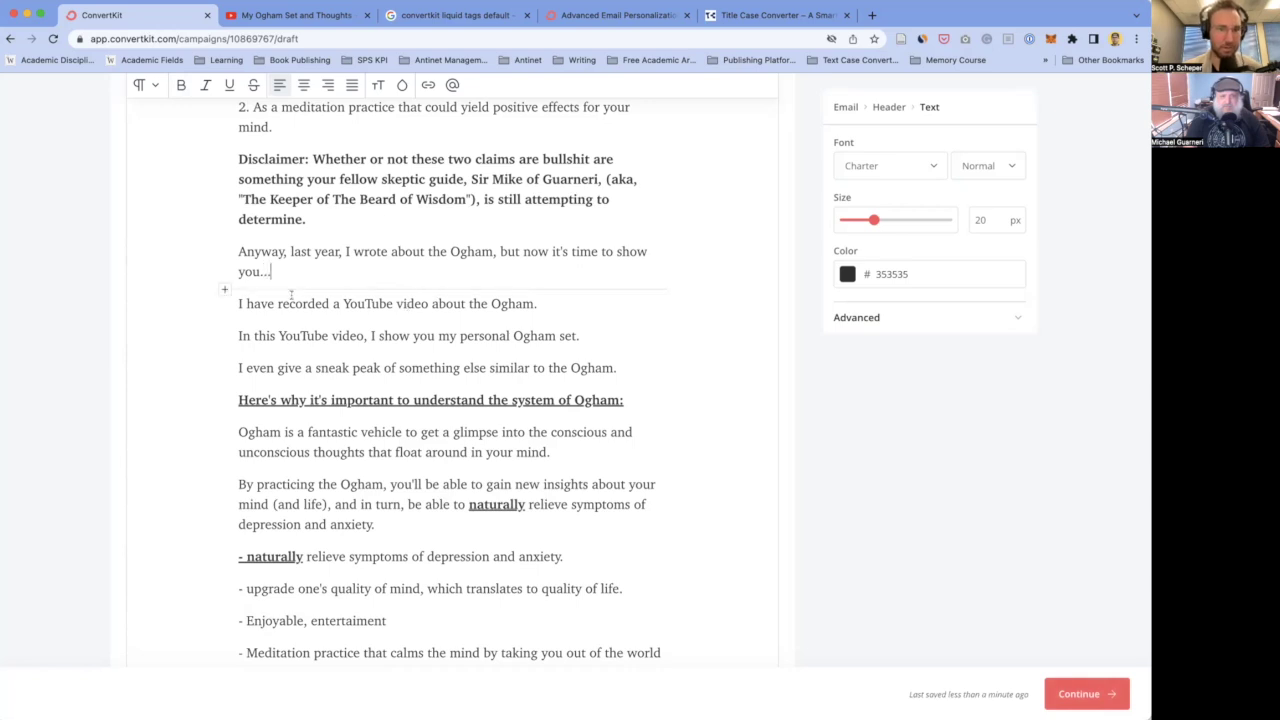
double_click(478, 303)
key("BackSpace")
type("it")
double_click(501, 301)
key("BackSpace")
left_click(379, 336)
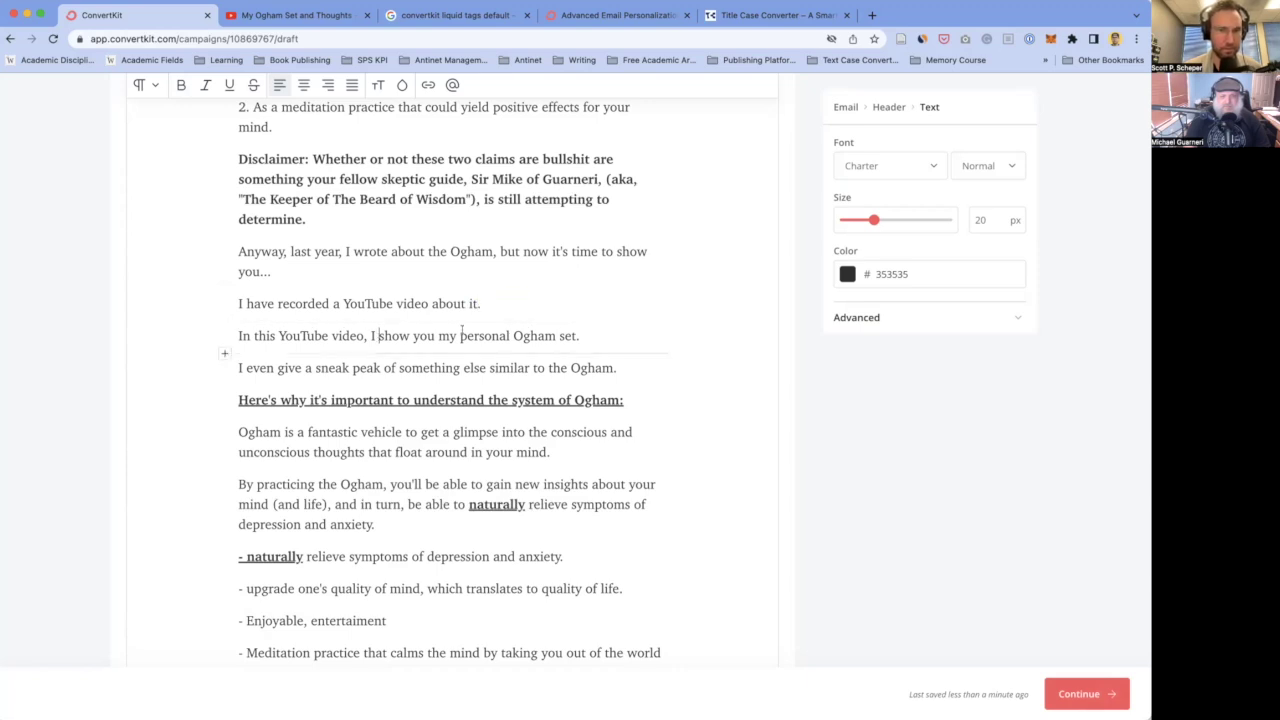
- Replace 'understand the system of Ogham:' with 'explore:' and add a new line below the heading
scroll(470, 359, "down", 2)
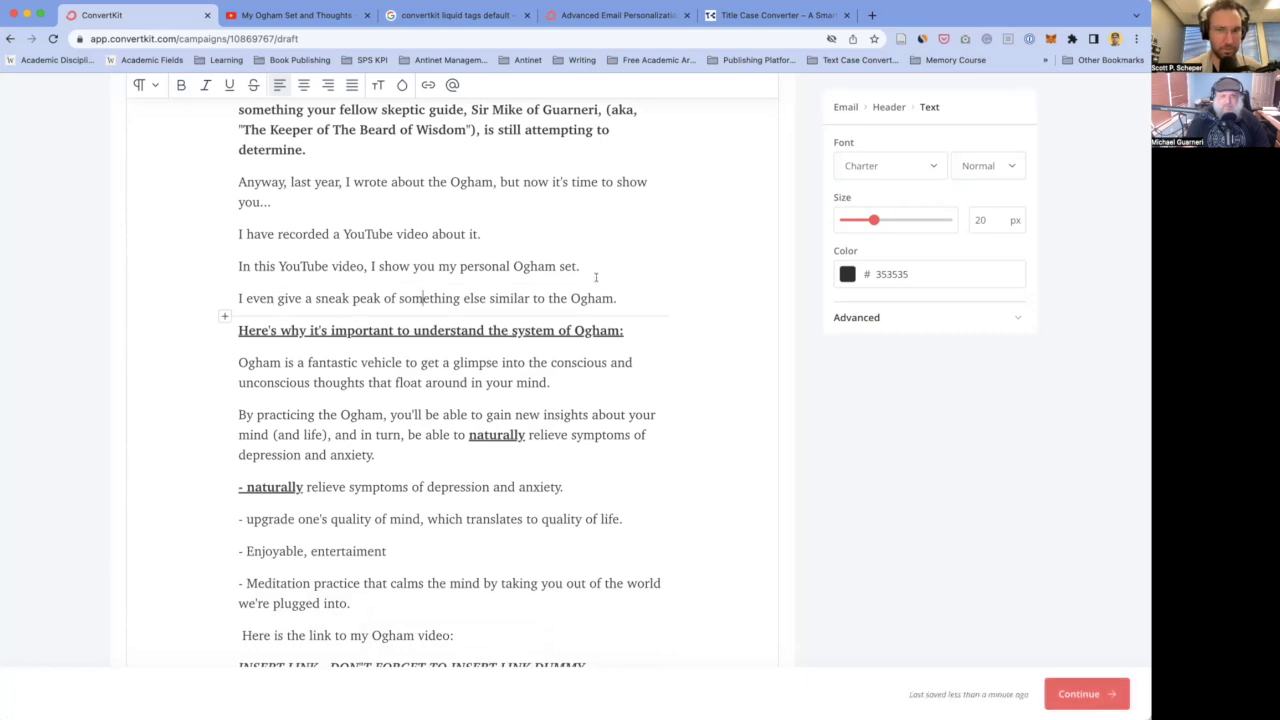
scroll(407, 309, "down", 1)
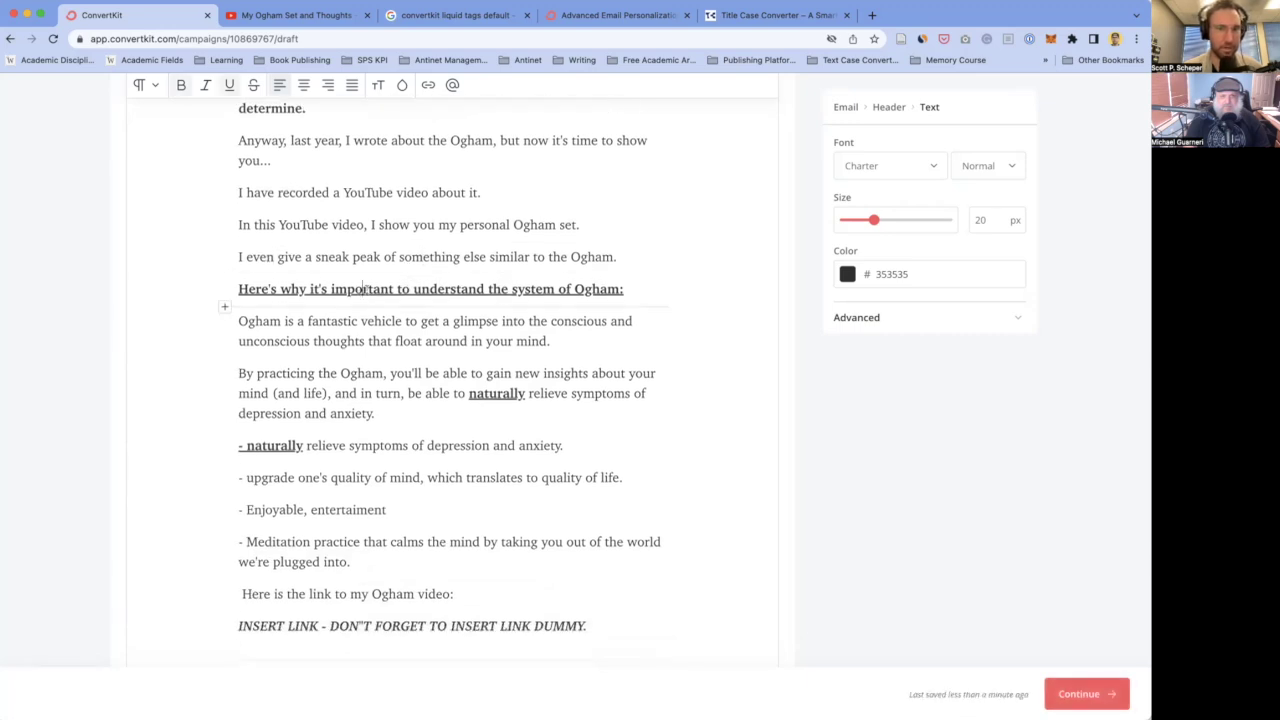
left_click(430, 288)
scroll(436, 272, "down", 1)
scroll(436, 270, "up", 1)
scroll(428, 285, "down", 1)
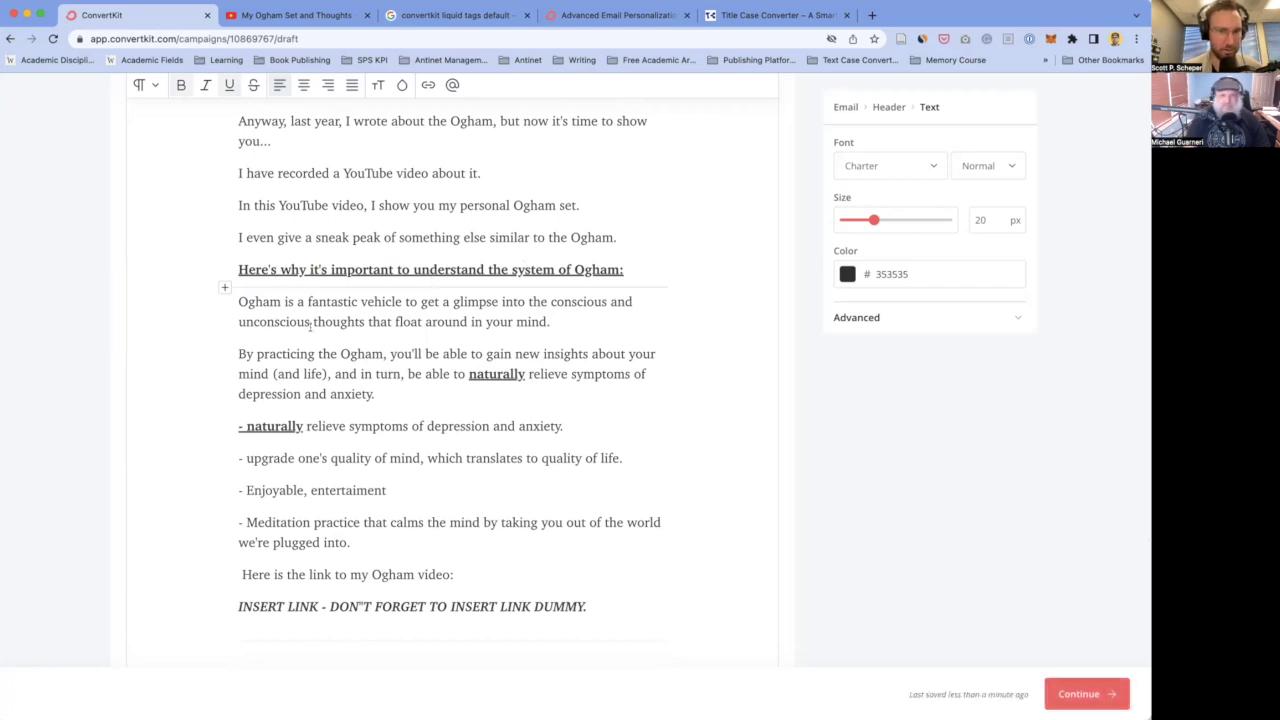
scroll(311, 325, "up", 1)
scroll(311, 325, "down", 1)
scroll(311, 325, "up", 1)
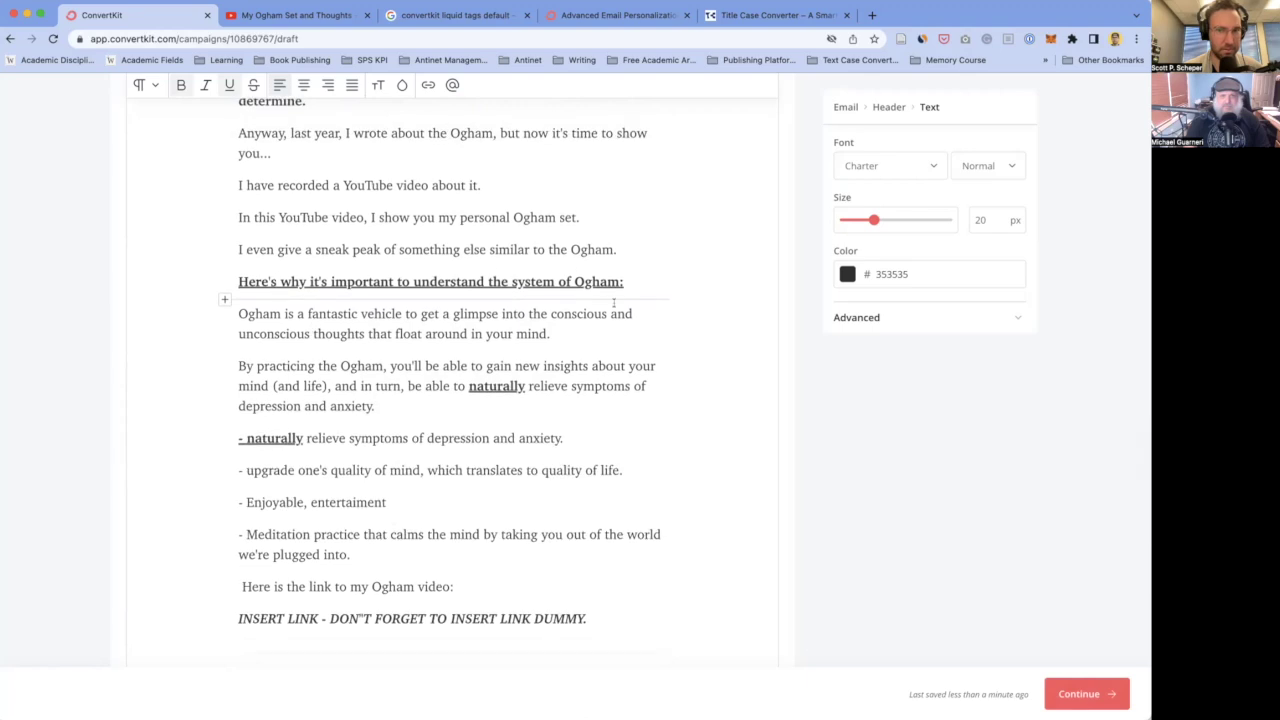
scroll(504, 333, "up", 1)
scroll(504, 333, "down", 1)
scroll(510, 345, "up", 1)
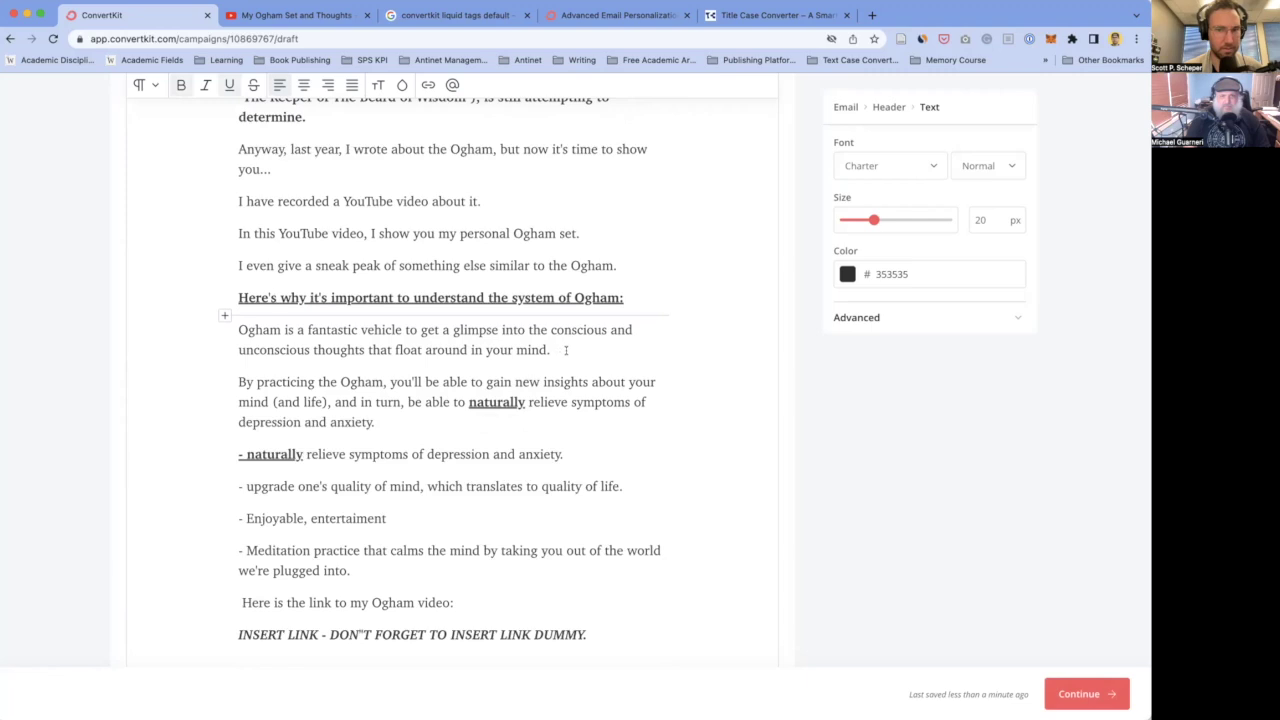
scroll(470, 300, "up", 1)
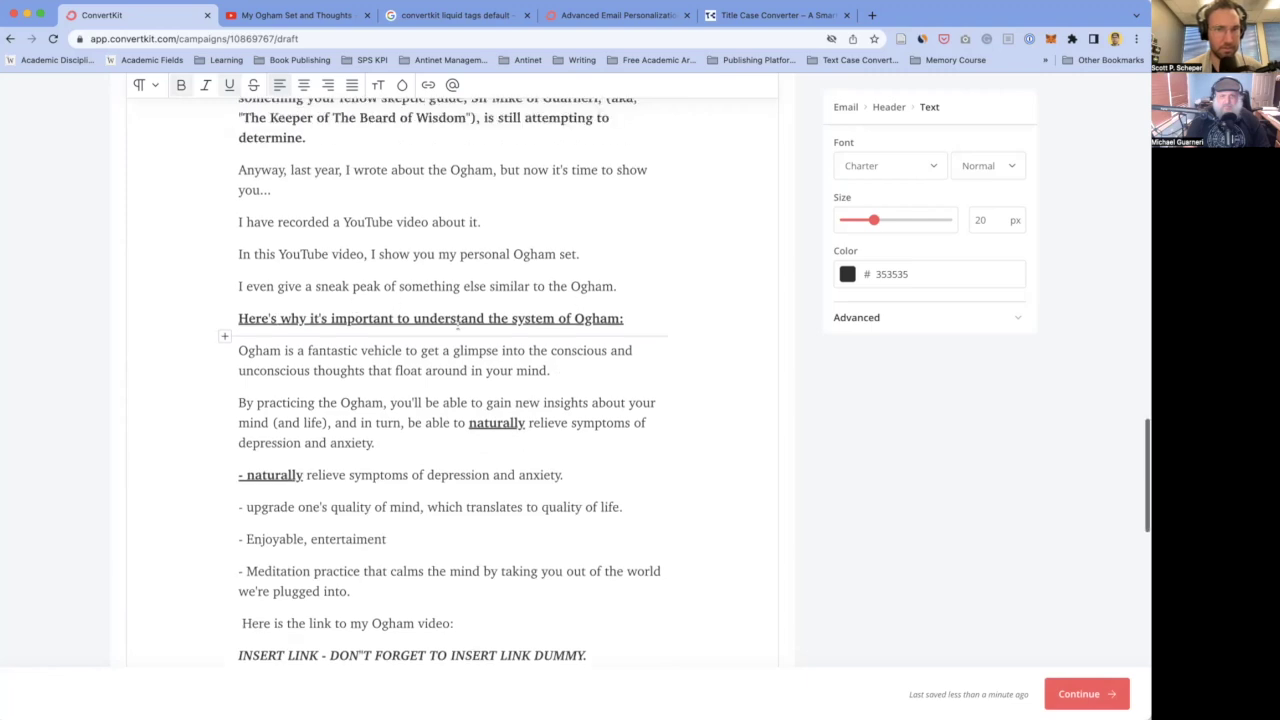
double_click(453, 317)
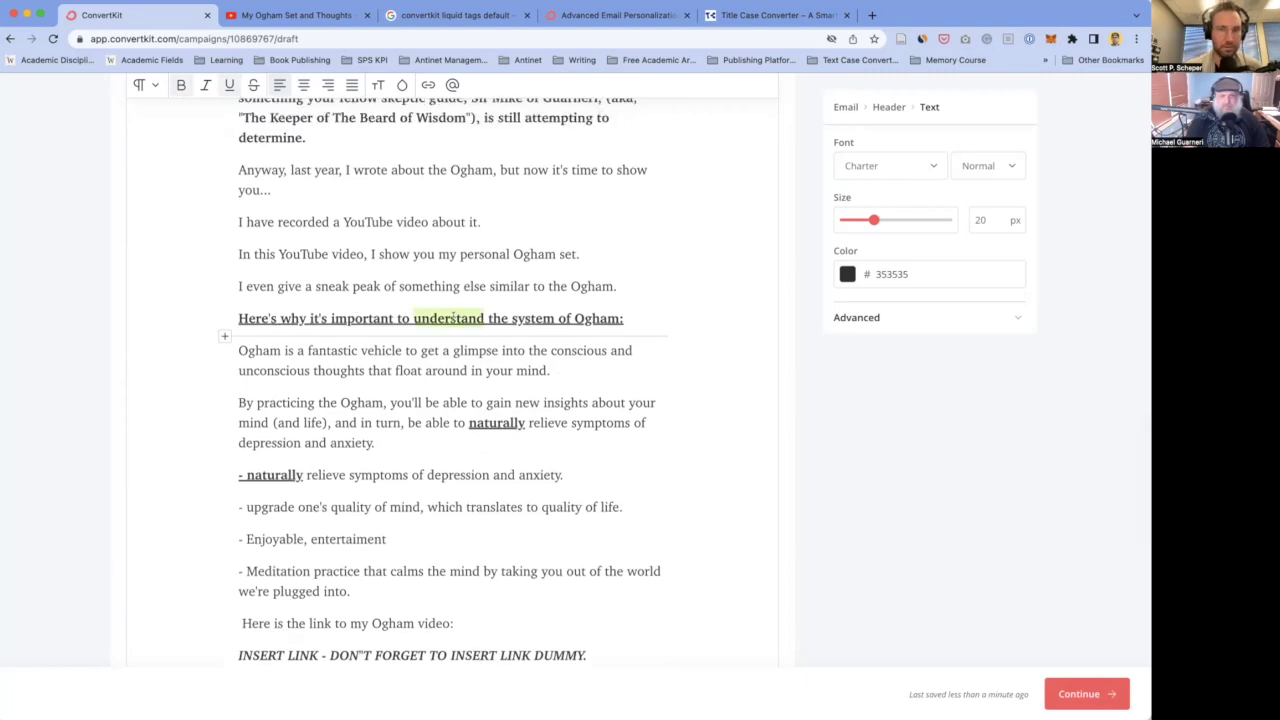
type("explore:")
key("shift+End")
key("BackSpace")
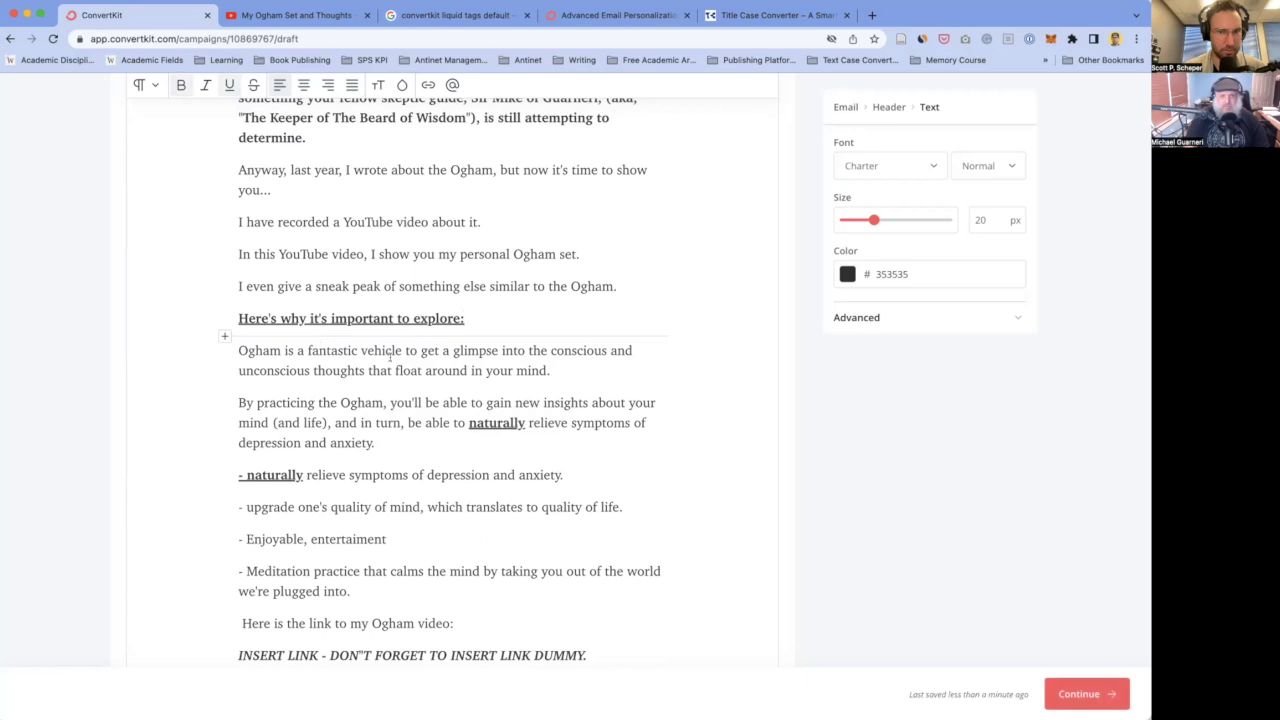
scroll(391, 356, "up", 1)
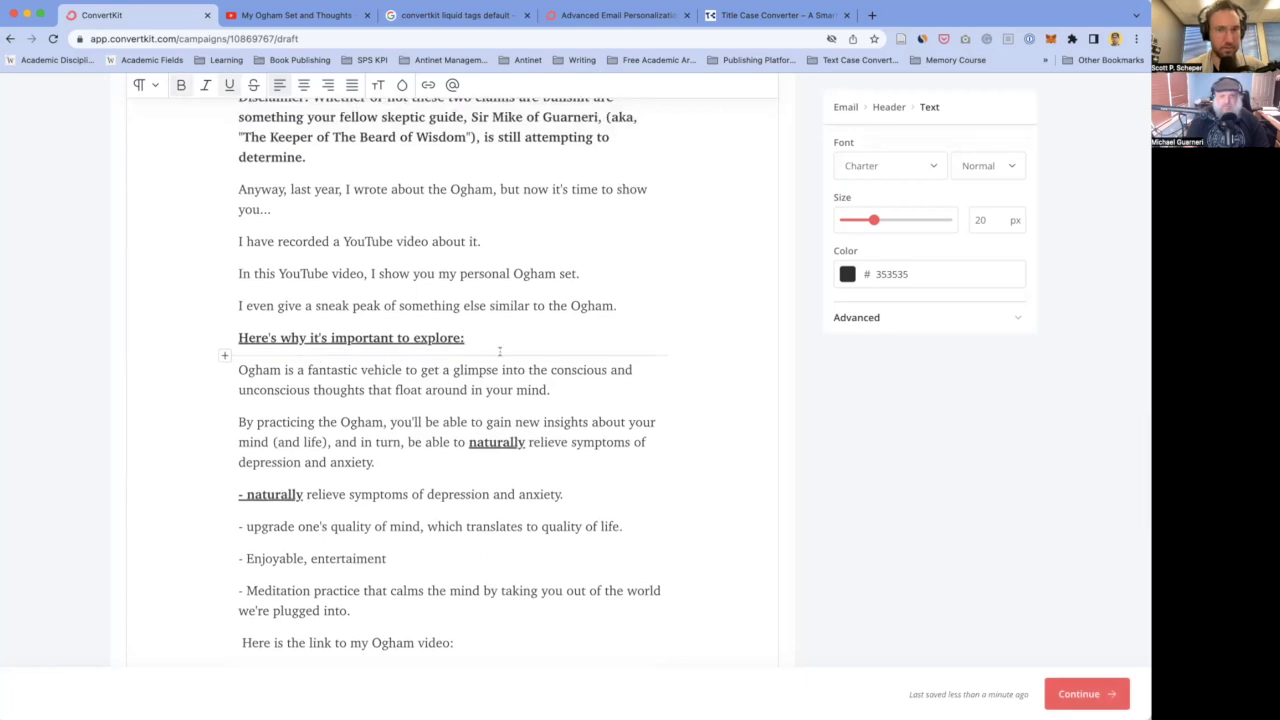
key("Return")
- Write a plain paragraph about the mission to uncover how Celtic, Druid and Pagan traditions upgrade one's mind
type("As")
key("shift+Home")
key("ctrl+b")
key("ctrl+u")
key("End")
type("you know, I'm on a mission of ex")
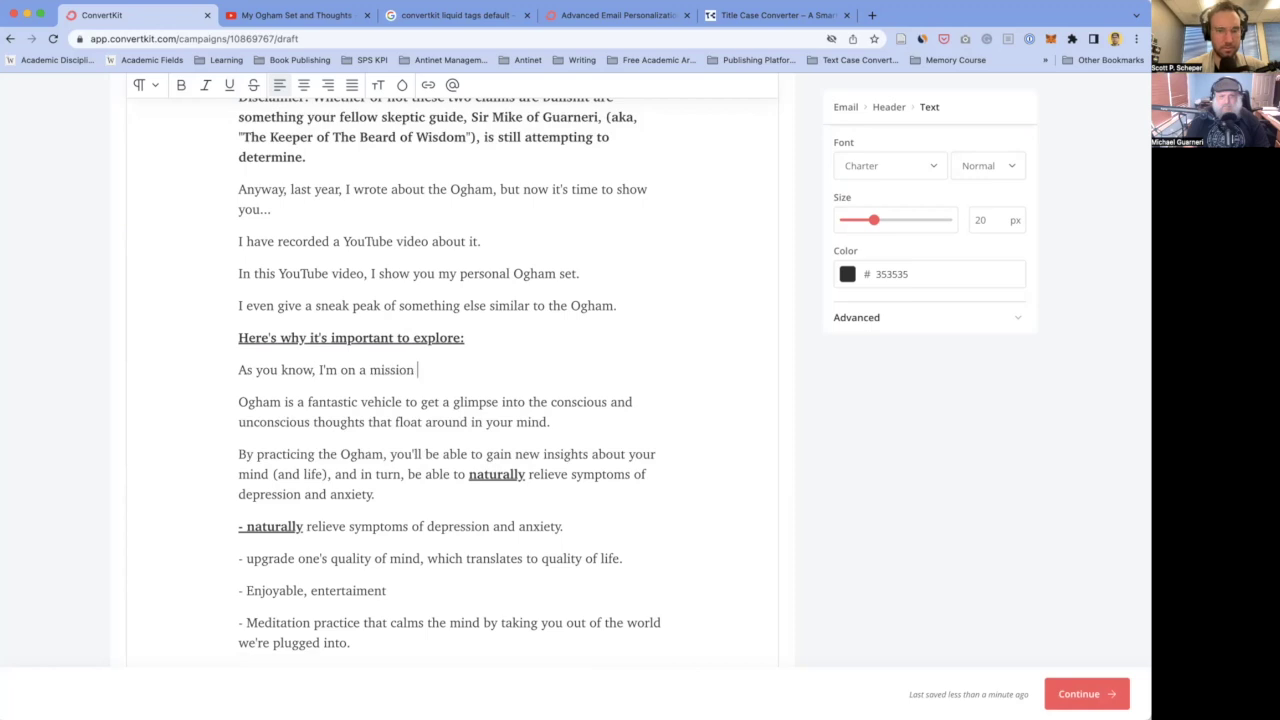
key("BackSpace")
key("BackSpace")
type("uncovering how ancie")
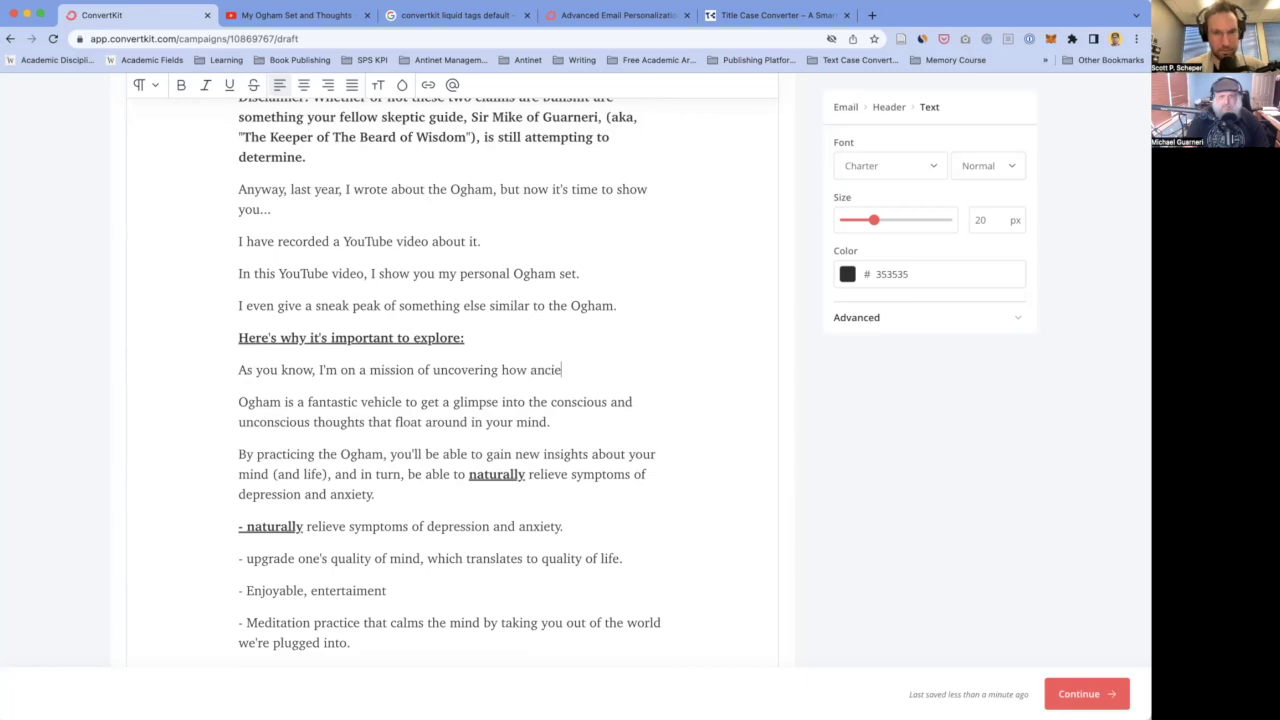
type("nt Celtic, ")
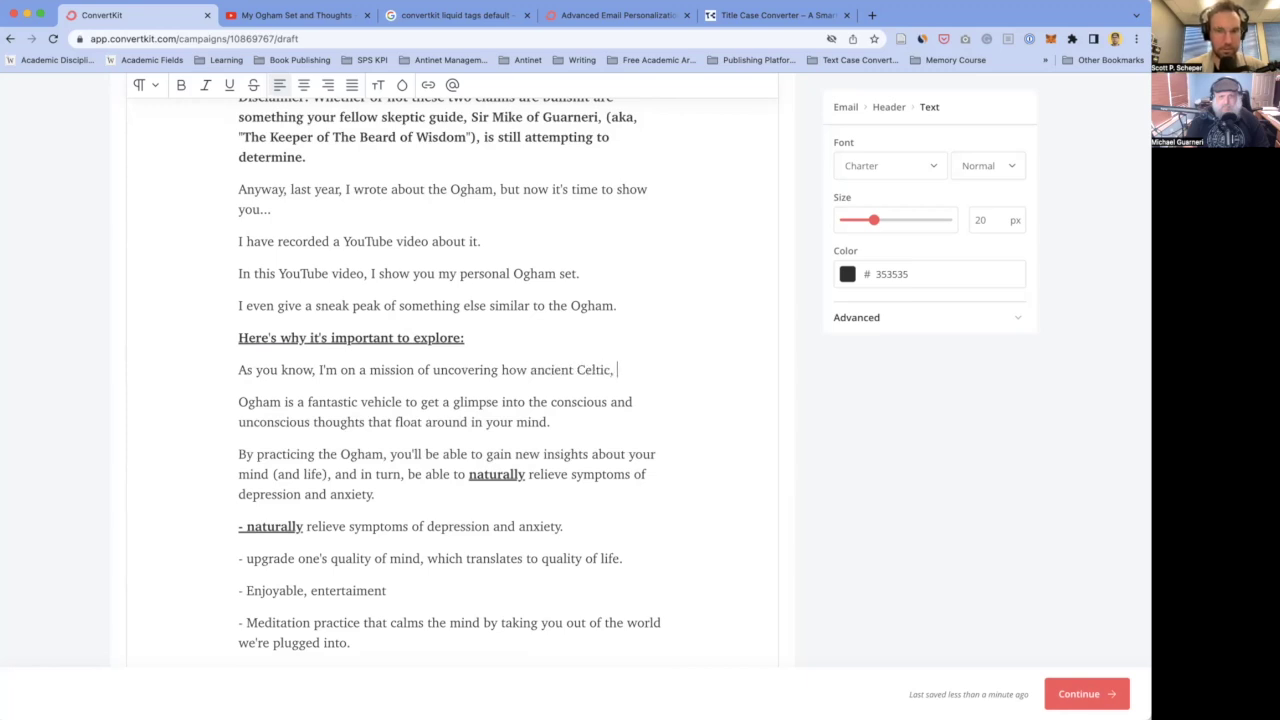
type("Druid, and Pagan ")
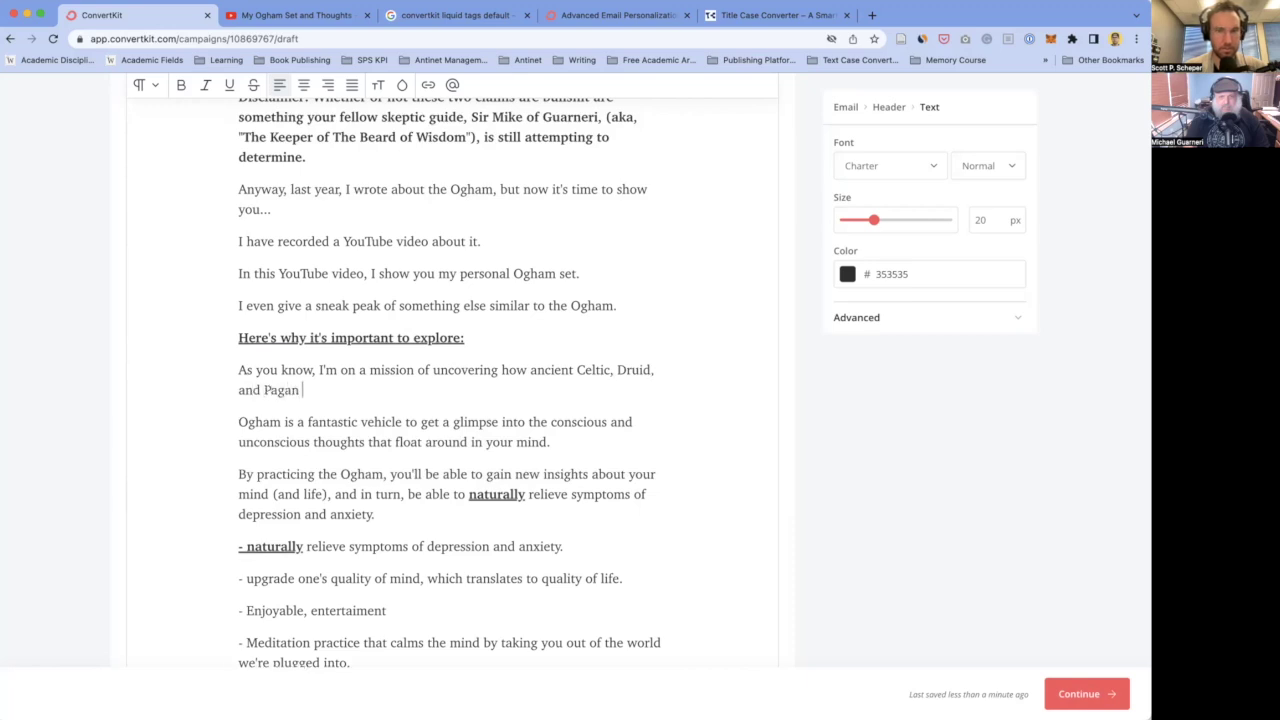
type("tranitons can ")
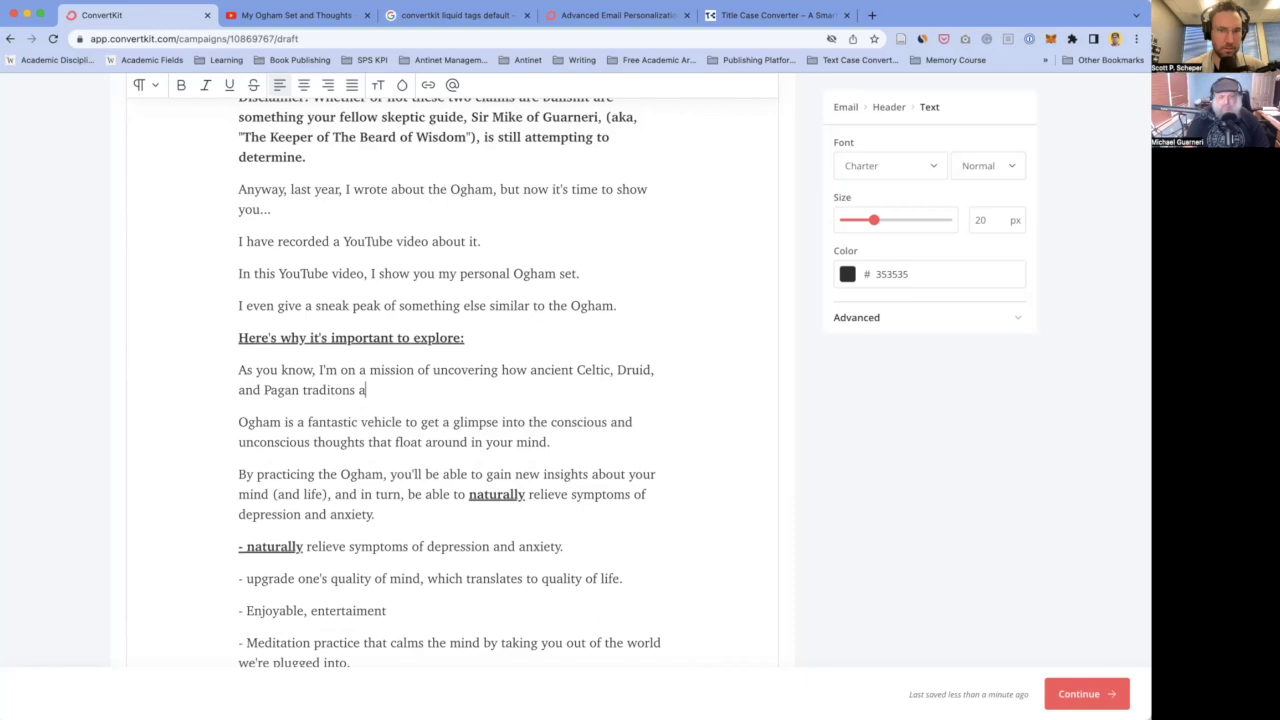
type("positive")
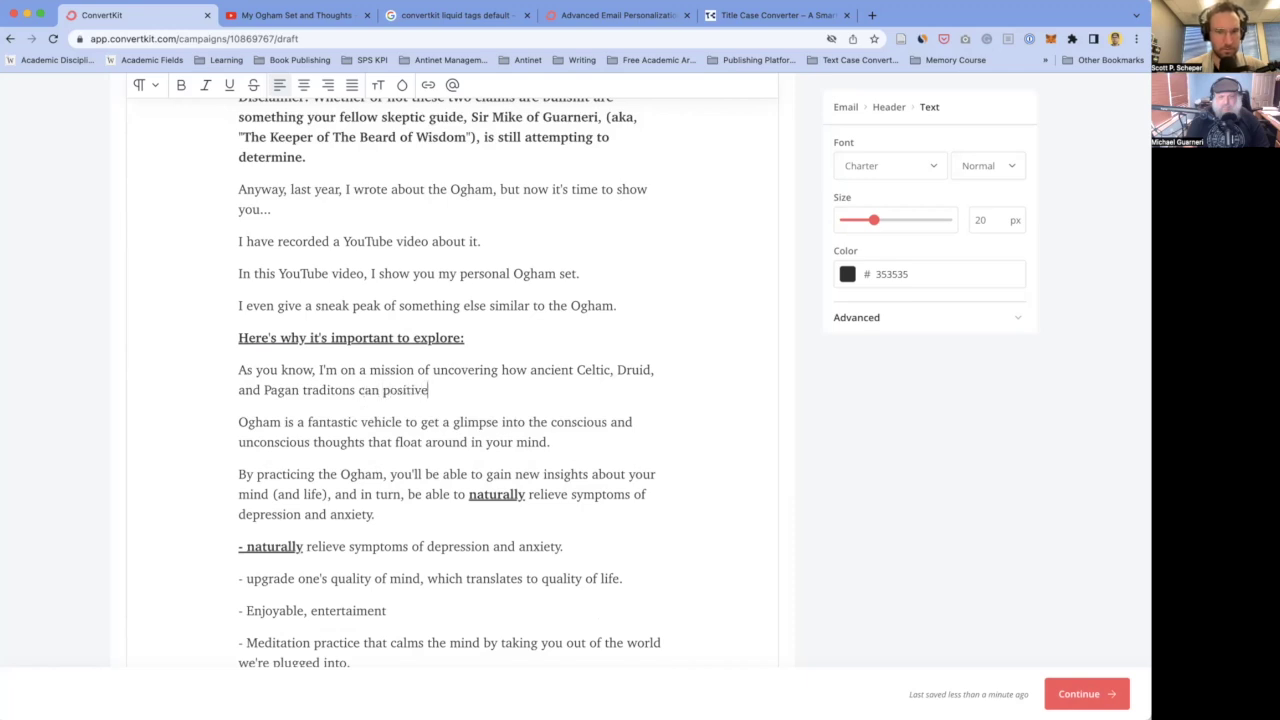
type("ly upgrade ones")
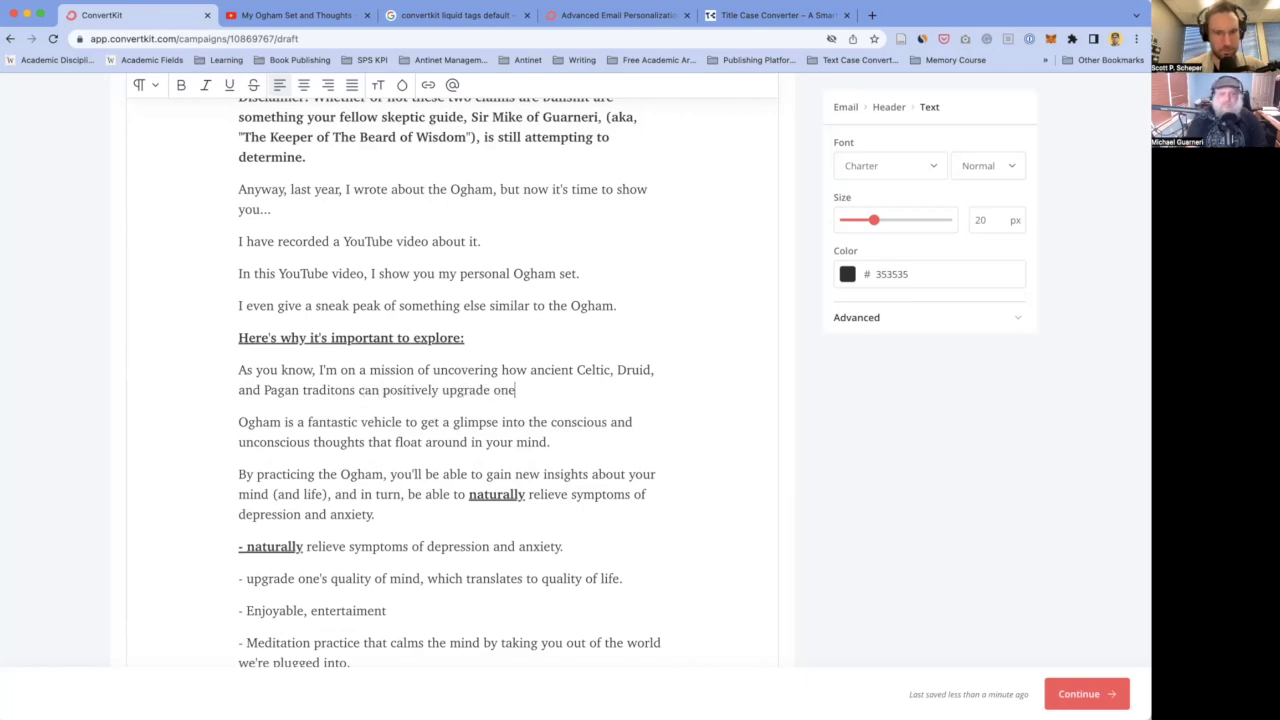
key("BackSpace")
type("'s mi")
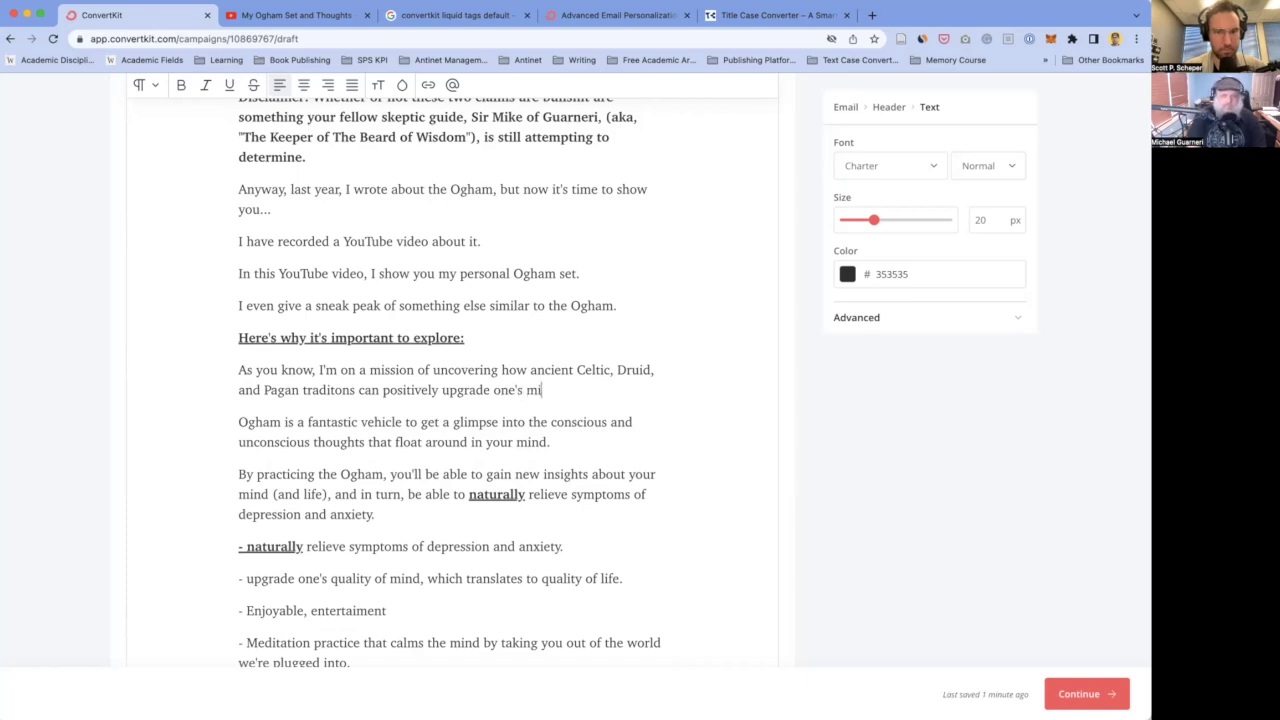
type("nd (and life).")
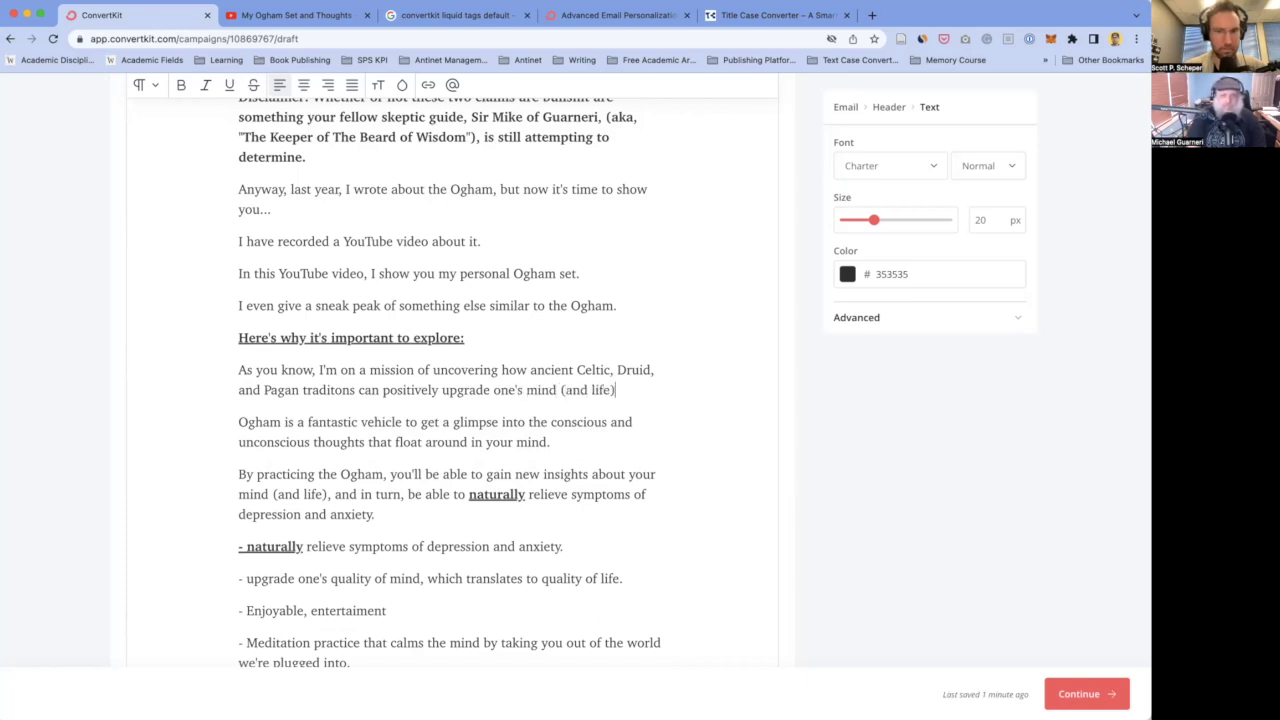
key("Return")
- Add the paragraph 'The Ogham holds the potential…' ending with relieving anxiety and depression
type("The Ogham")
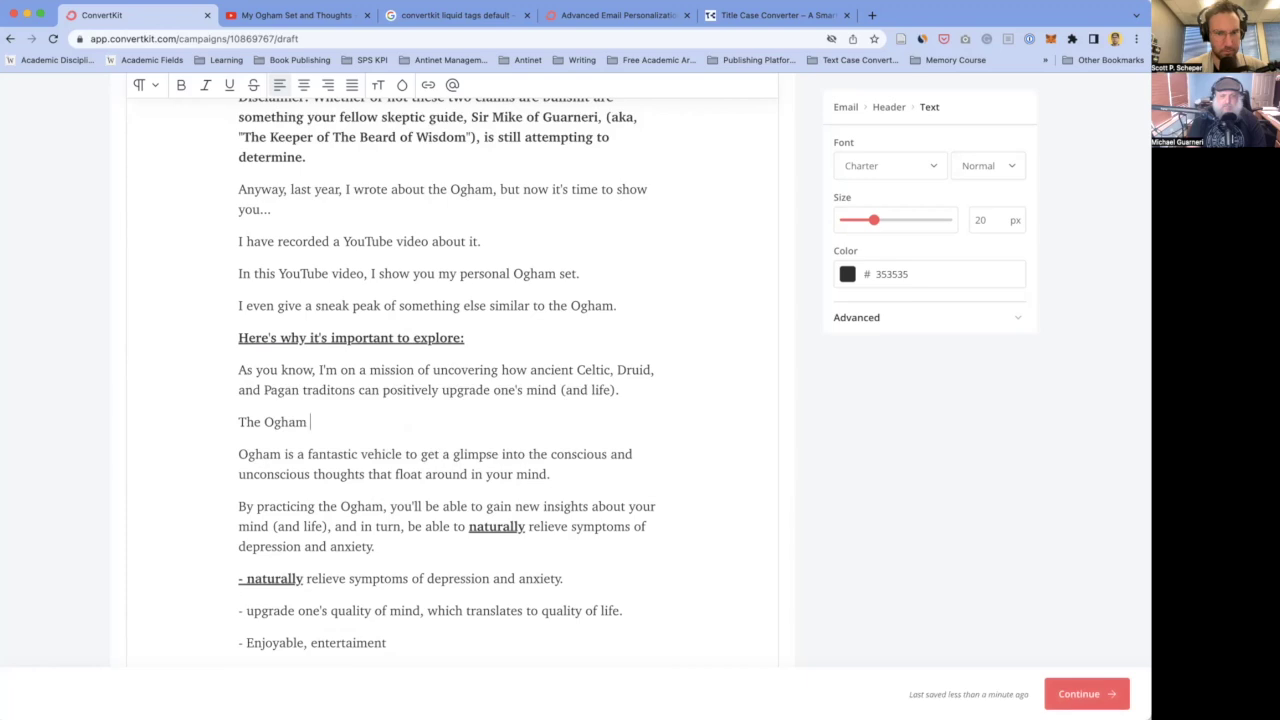
left_click(262, 422)
type("practice of ")
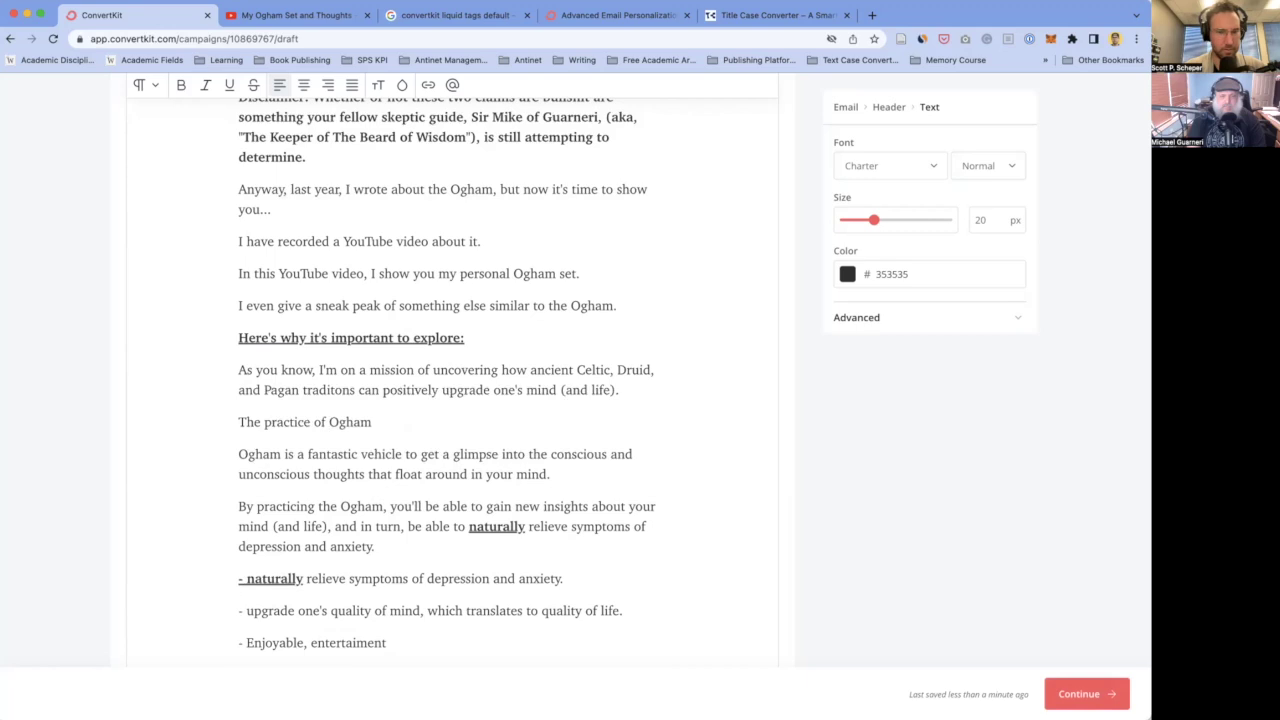
type("the")
left_click(398, 422)
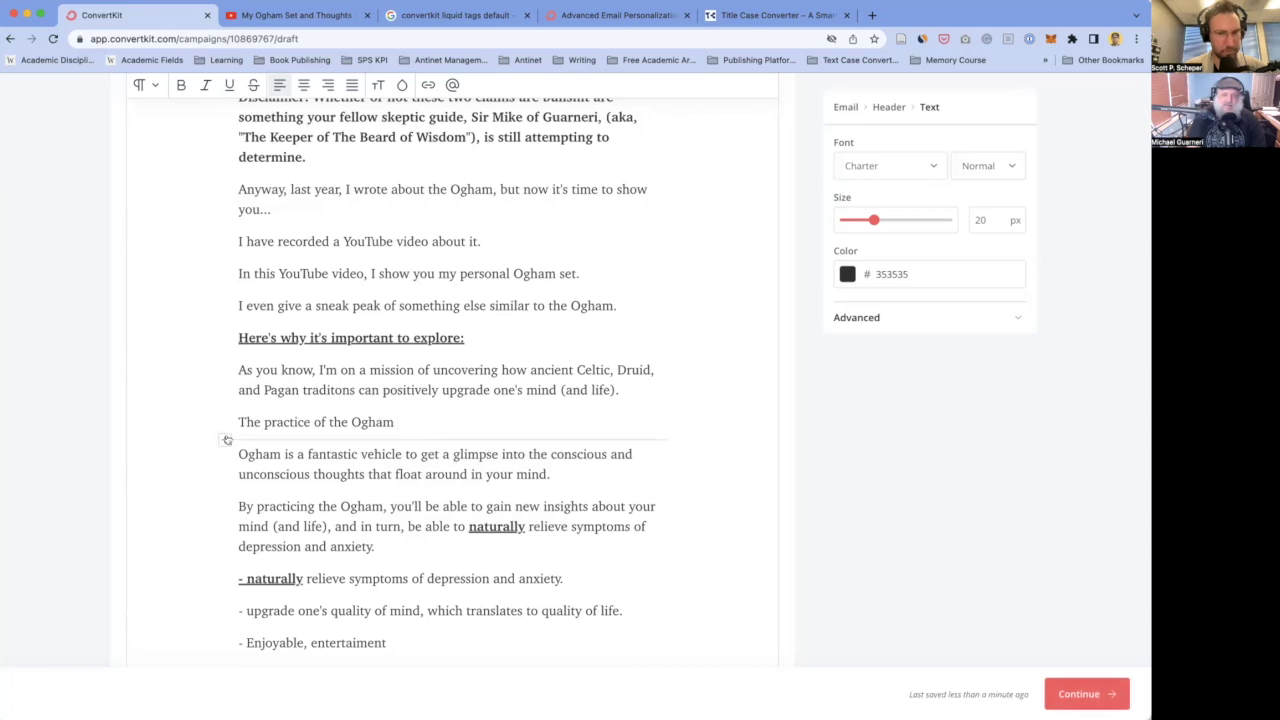
double_click(283, 424)
triple_click(342, 423)
type("The Og")
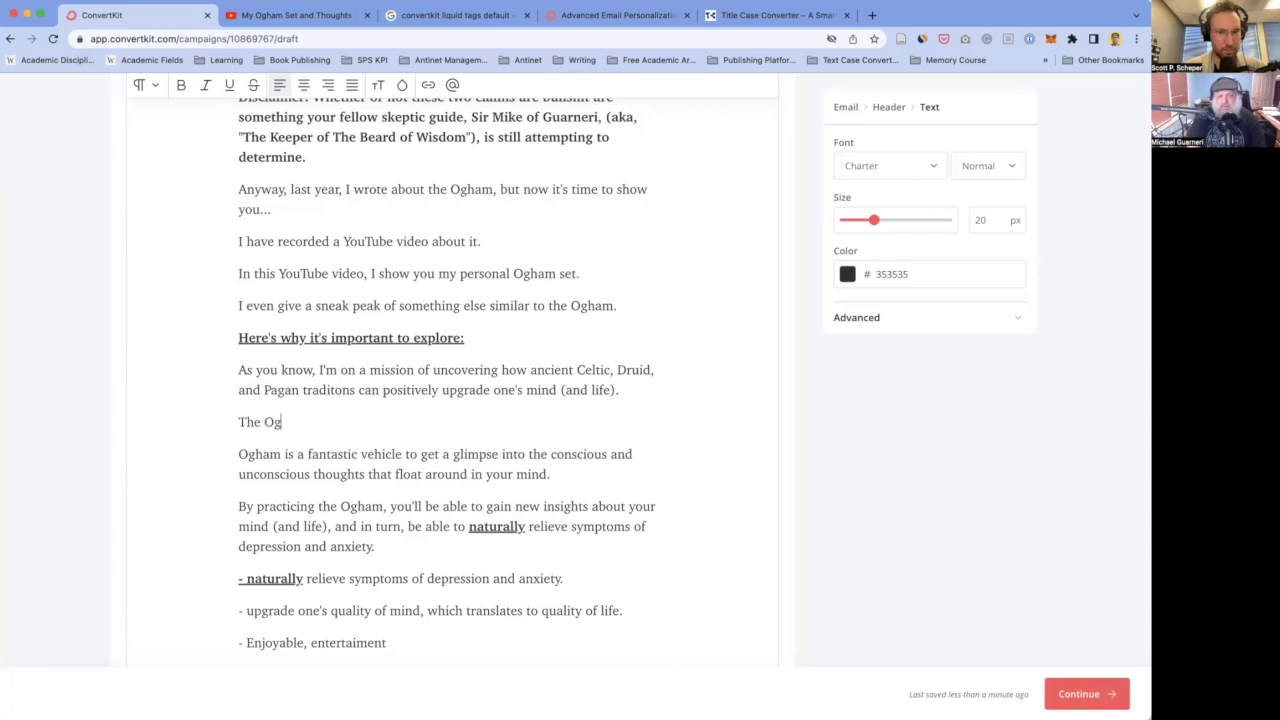
type("ham holds the potential to be one such veh")
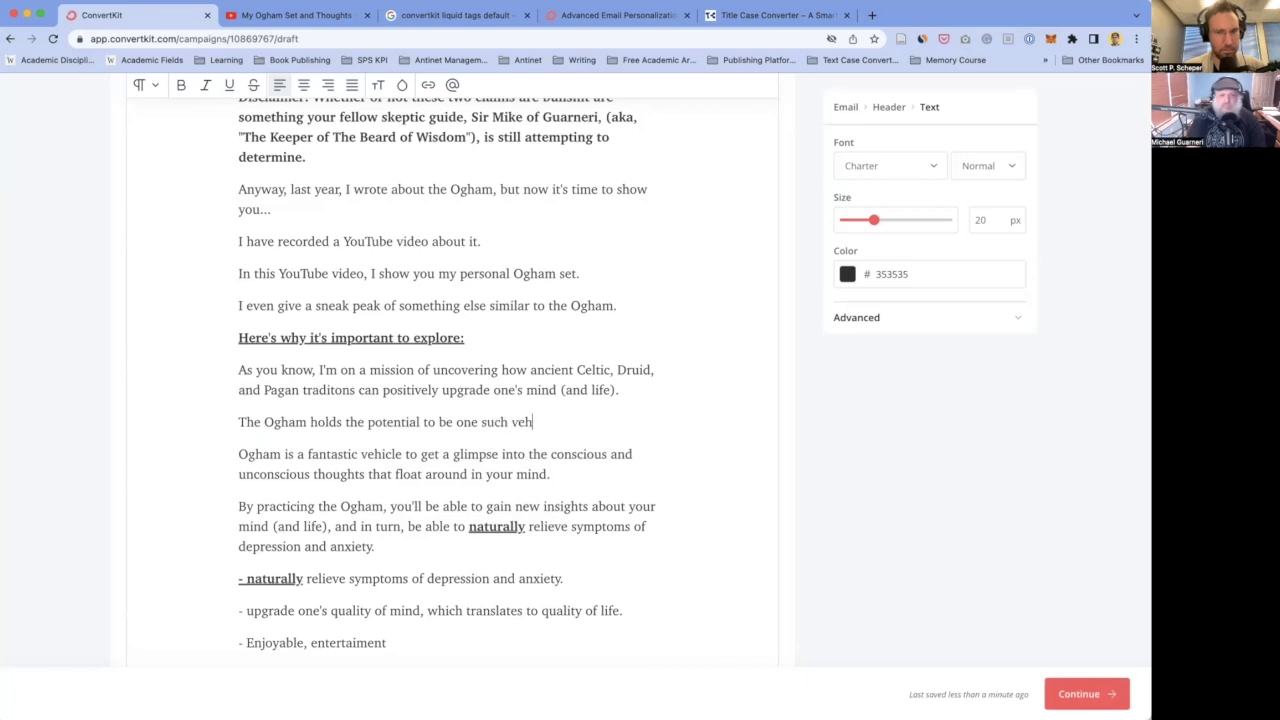
type("icle that can certainly help i")
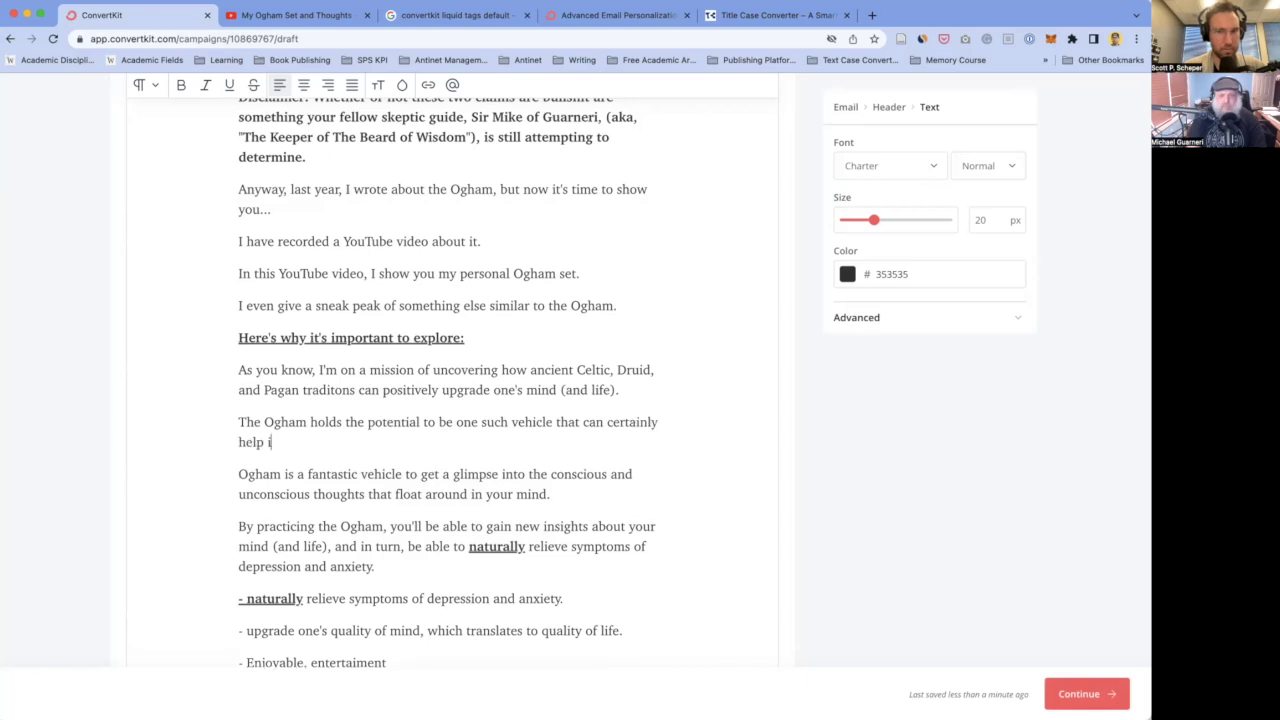
type("n this regard (and help with th")
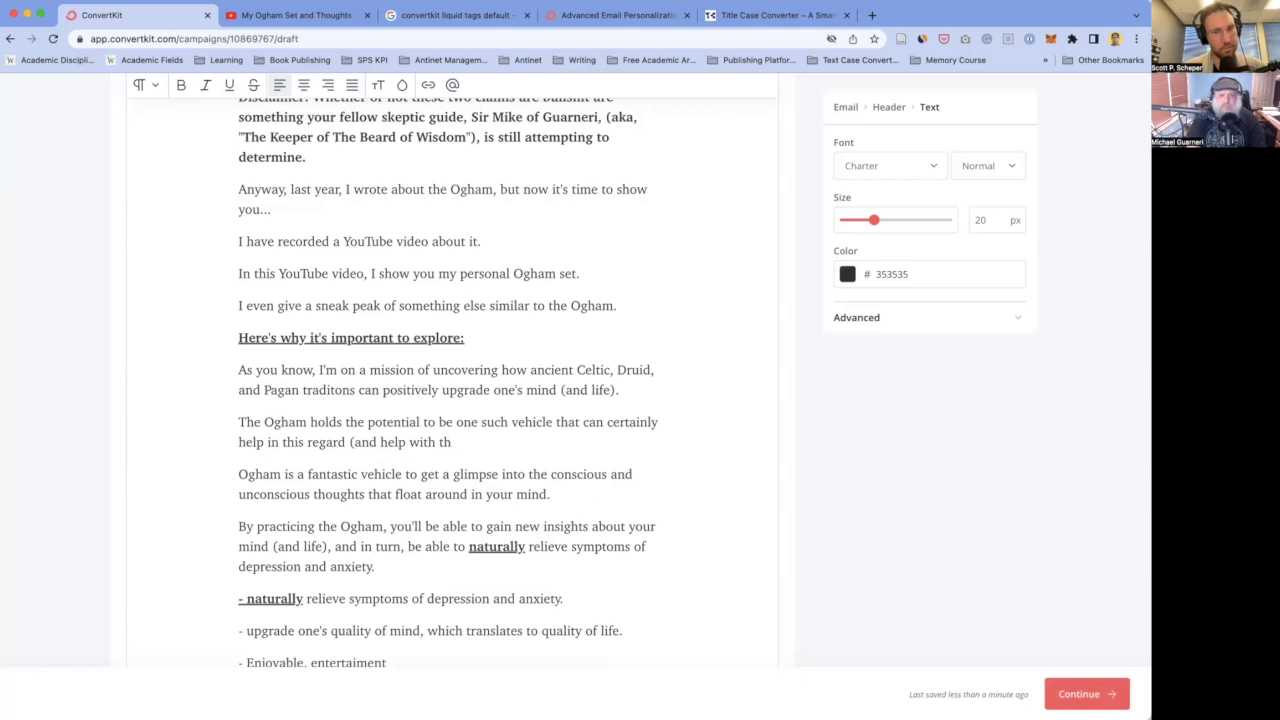
type("naturally relieving anxiety and depression).")
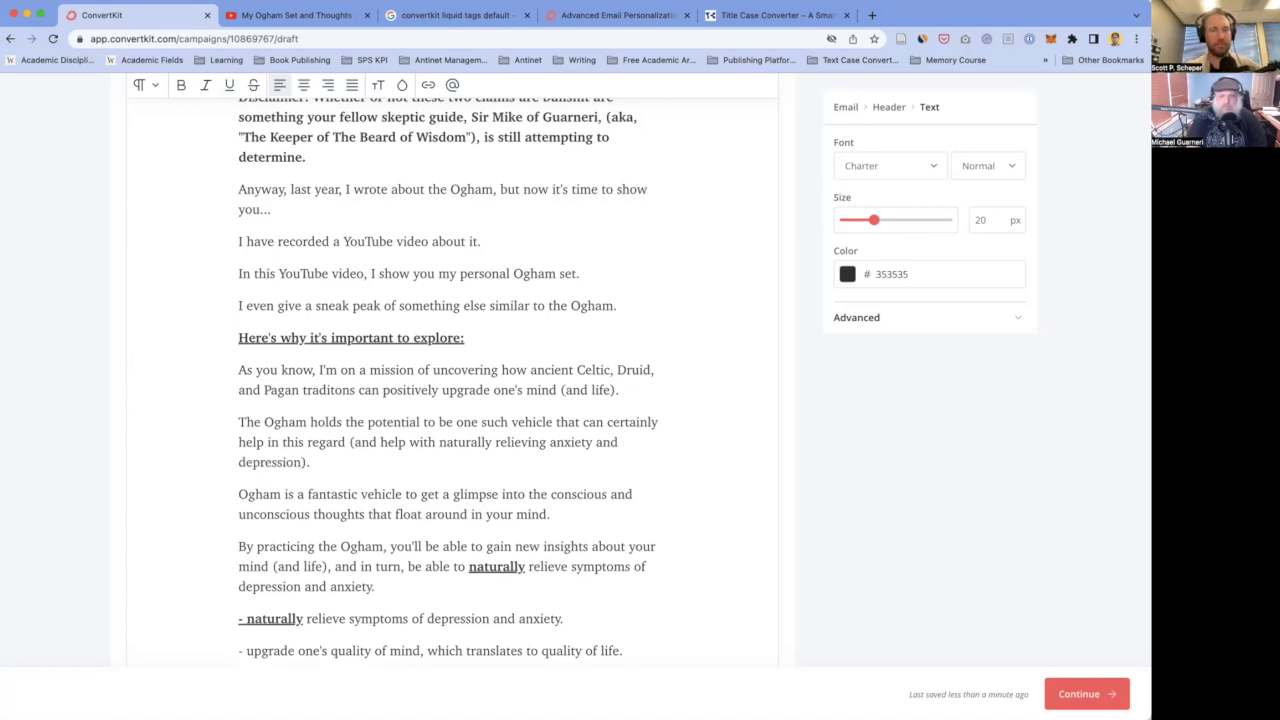
left_click(386, 441)
scroll(386, 441, "down", 3)
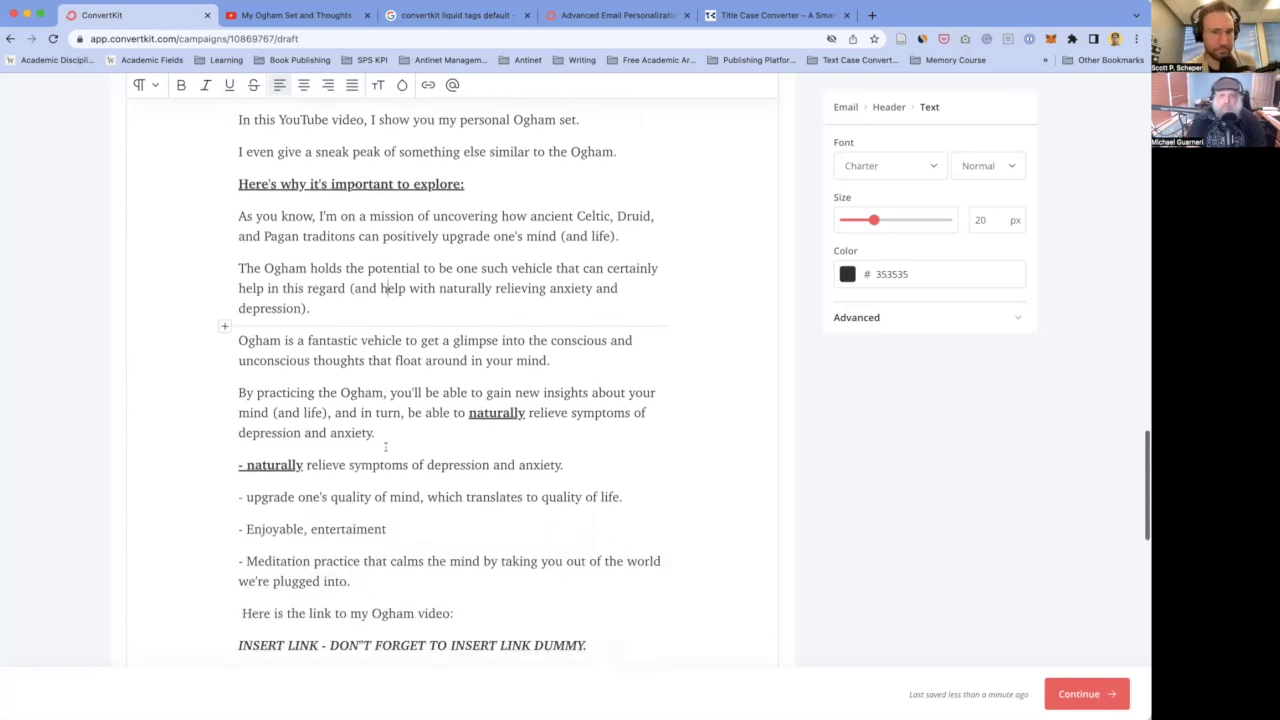
scroll(386, 446, "down", 1)
scroll(386, 446, "up", 1)
left_click_drag(238, 344, 483, 608)
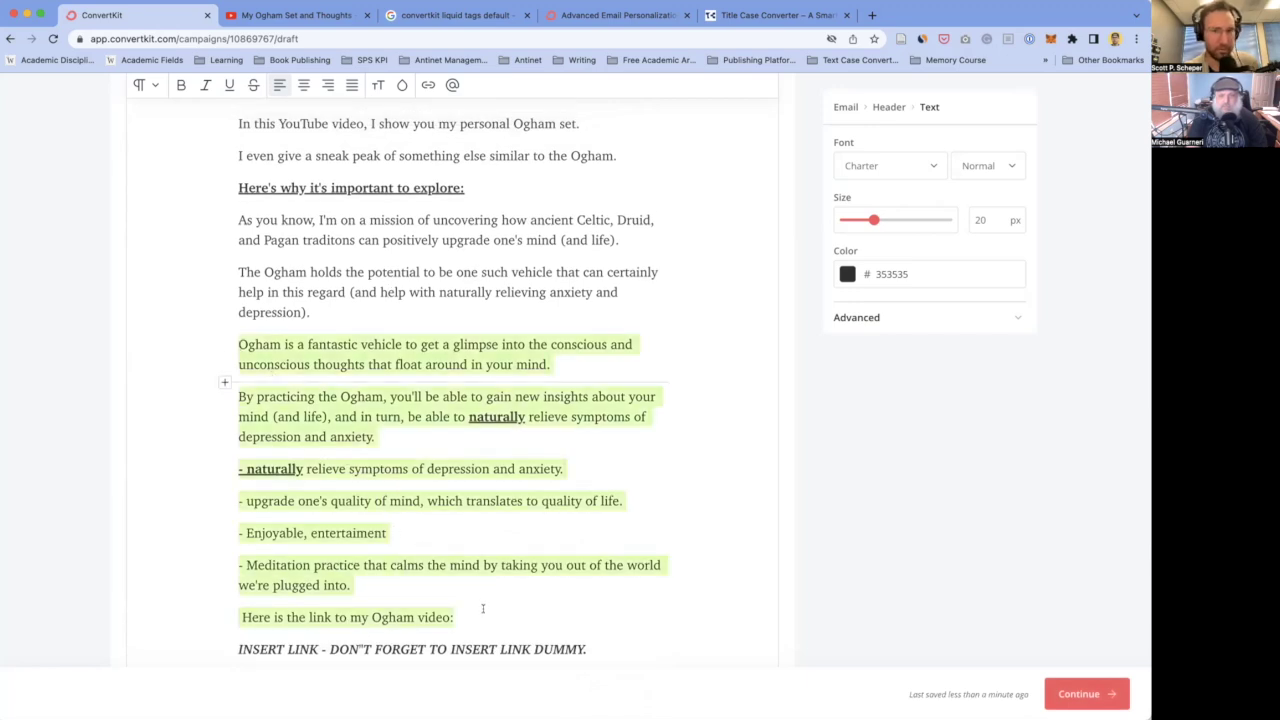
key("BackSpace")
key("BackSpace")
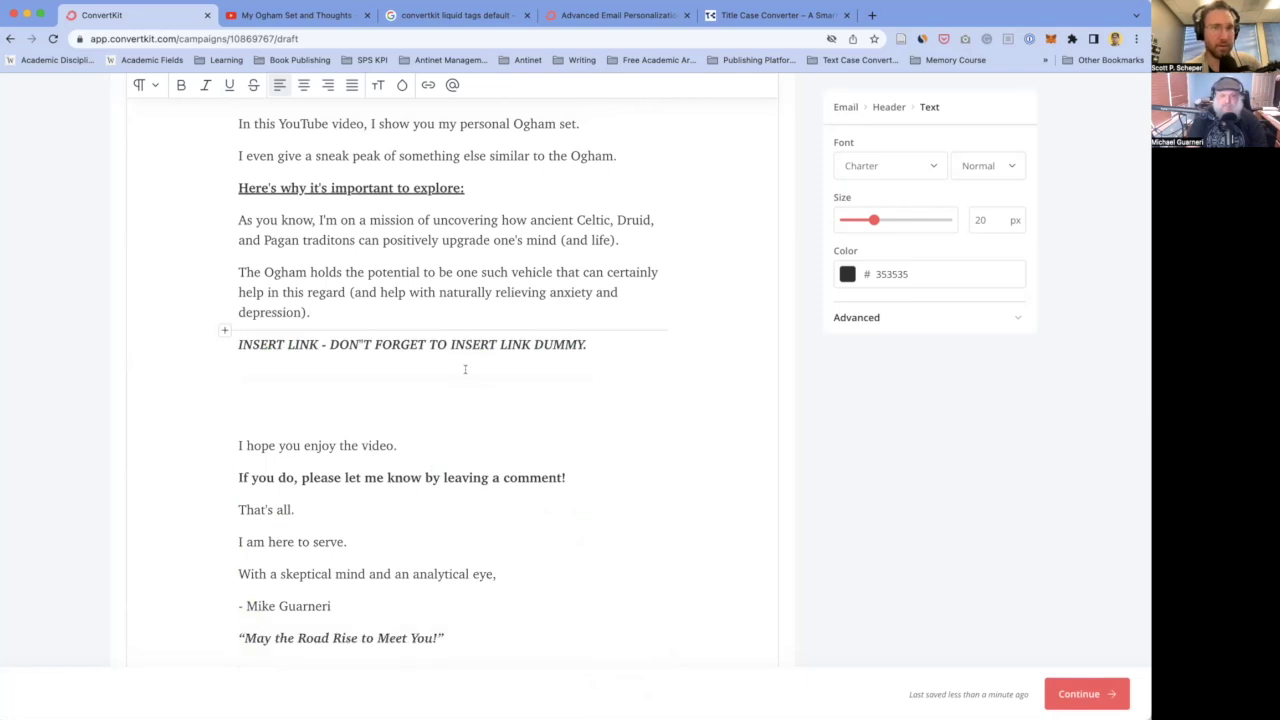
scroll(464, 369, "up", 3)
double_click(320, 330)
type("this is")
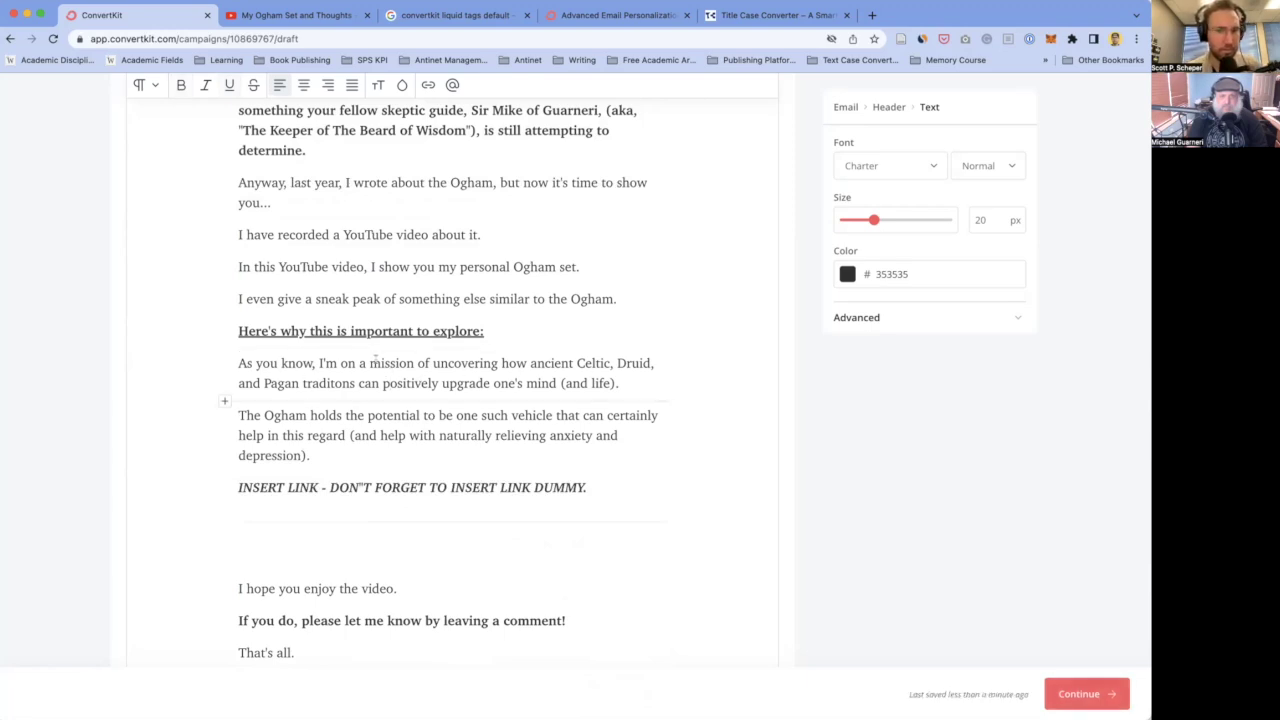
scroll(619, 383, "down", 1)
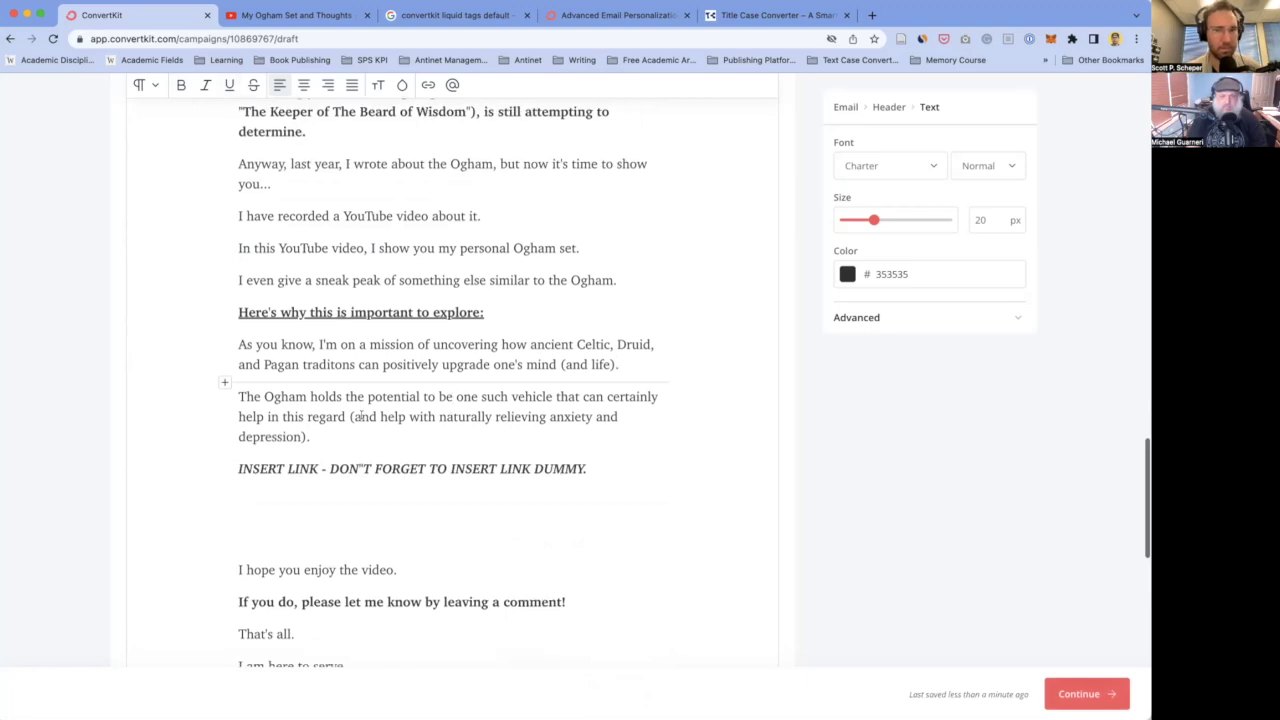
- Change 'holds' to 'is a potential tool to add to one's kit.'
double_click(355, 397)
double_click(326, 396)
type("is a potential")
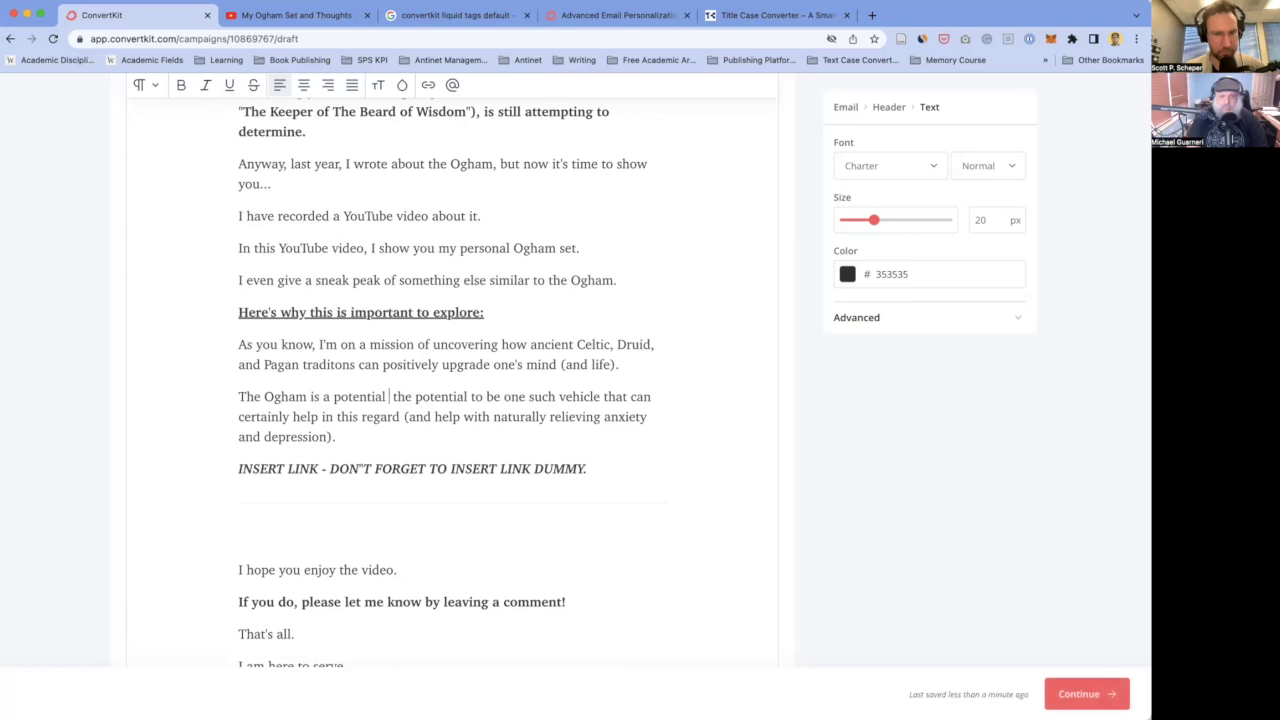
type("p")
key("BackSpace")
type("tool to add to one's kit t")
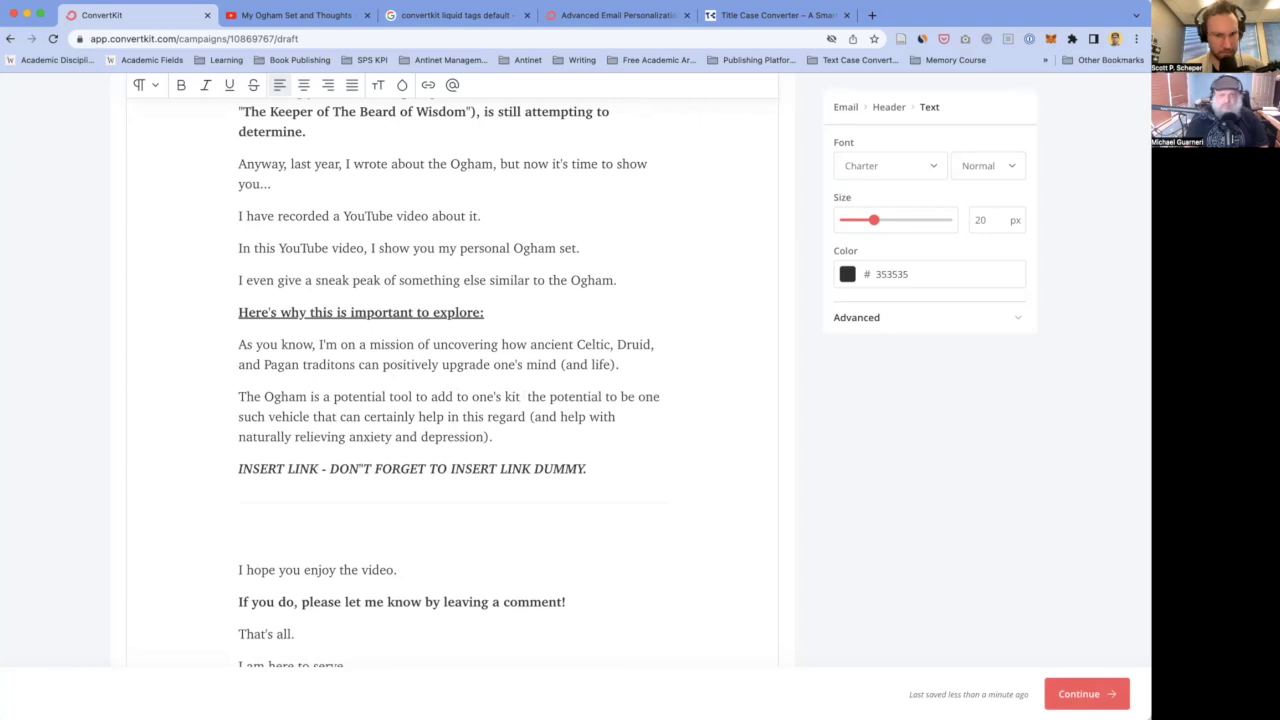
key("BackSpace")
type(".")
- Begin a new paragraph reading 'Others have reported it as being a fant'
key("Return")
key("BackSpace")
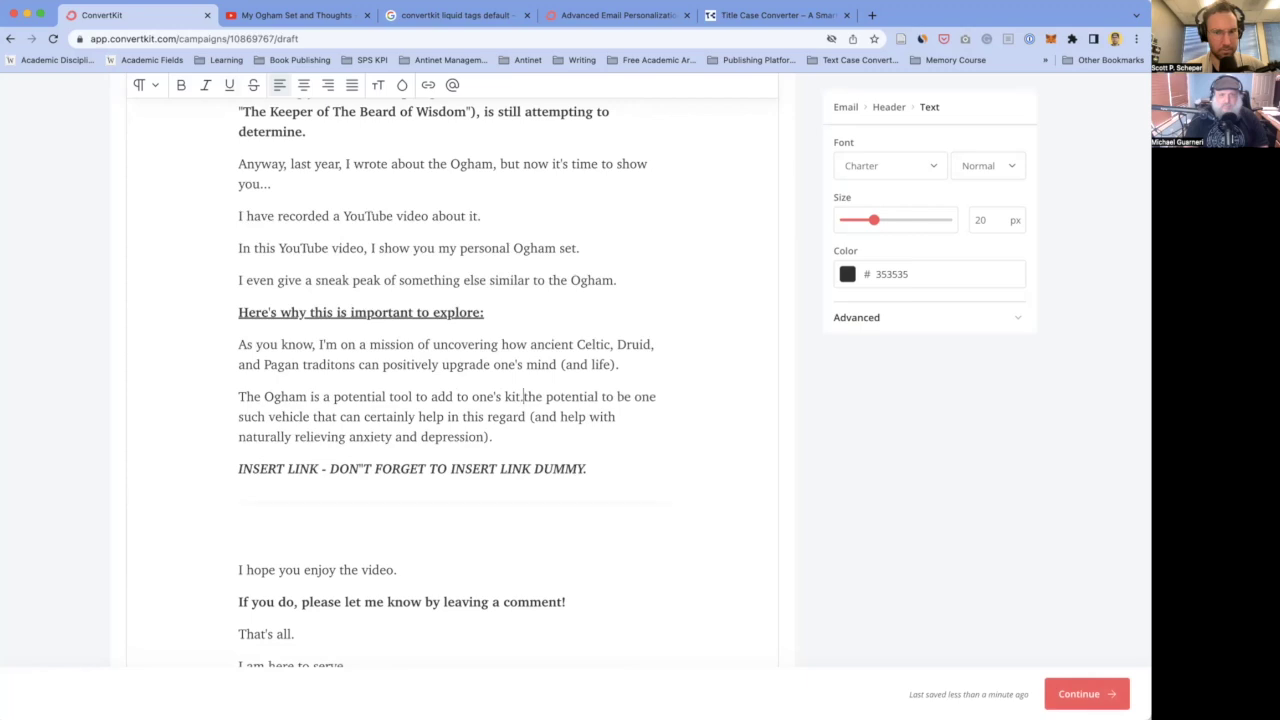
key("Return")
type("Other")
type("s have reported ")
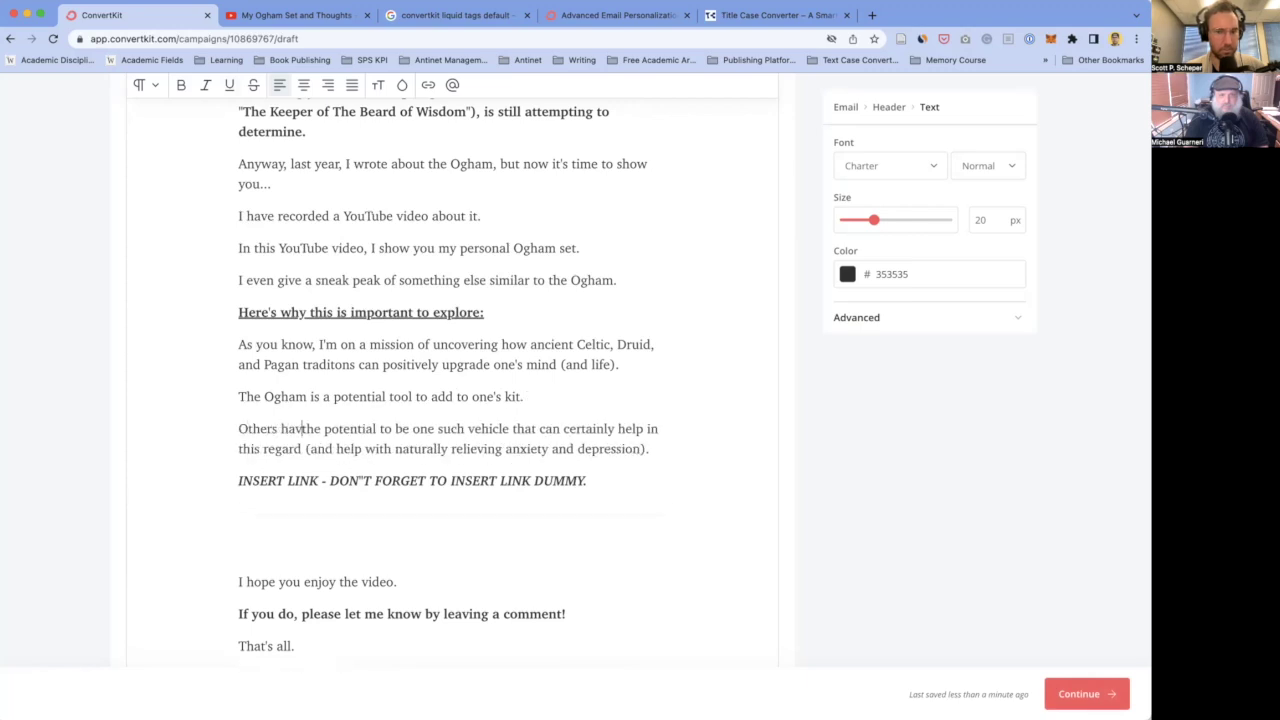
type("it as h")
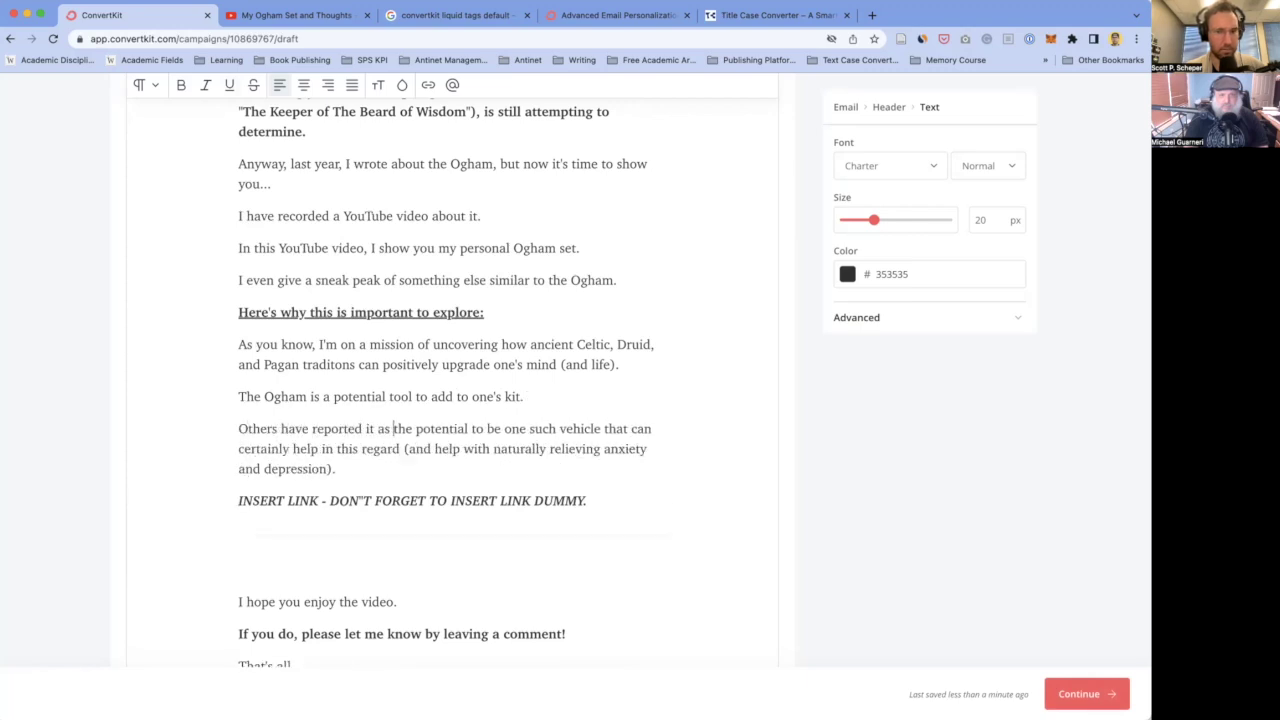
key("BackSpace")
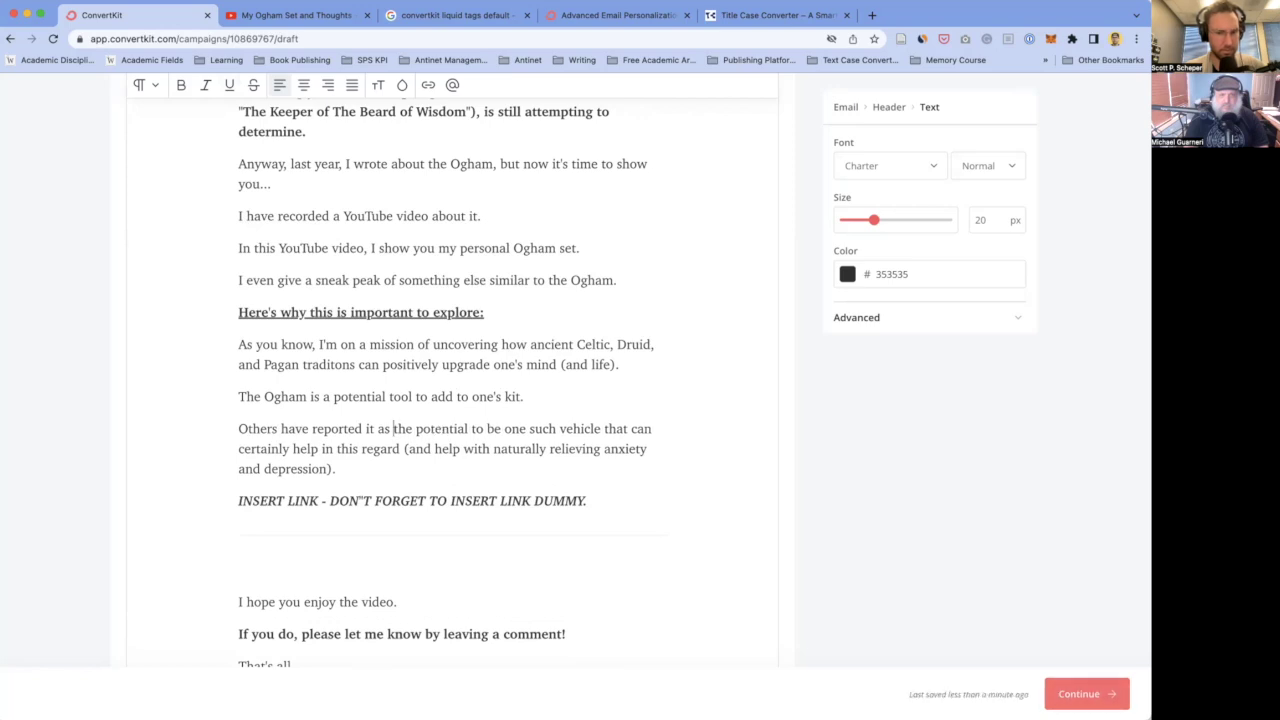
type("being a fant")
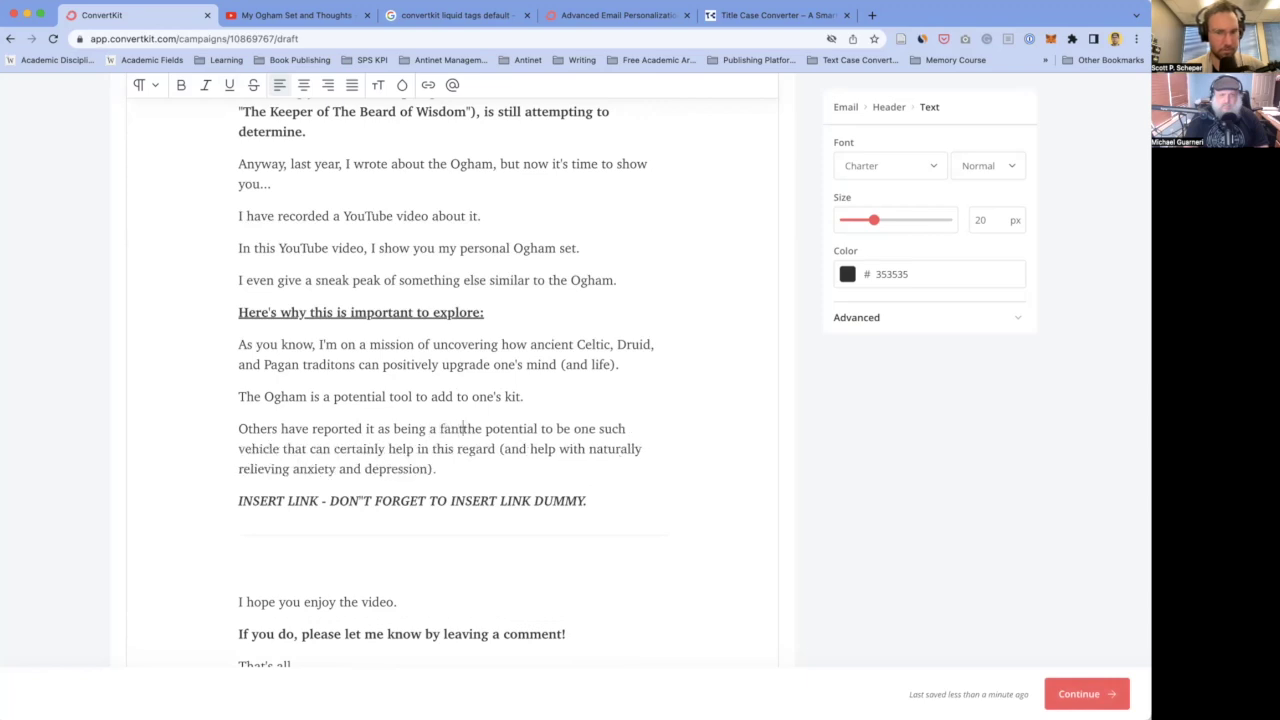
- Extend the Ogham sentence with 'in naturally relieving symptoms of anxiety and depression', bolding and underlining 'potential'
left_click(521, 397)
type("in natrually relieving symp")
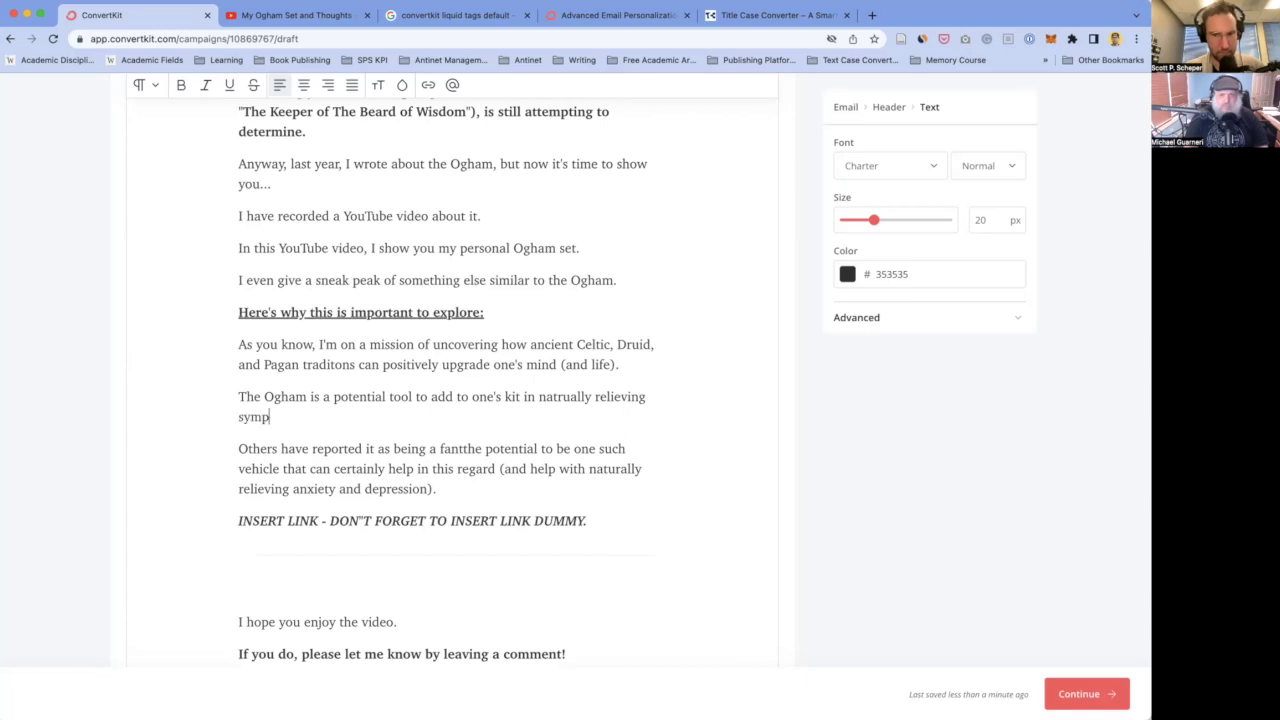
type("toms of anxiety")
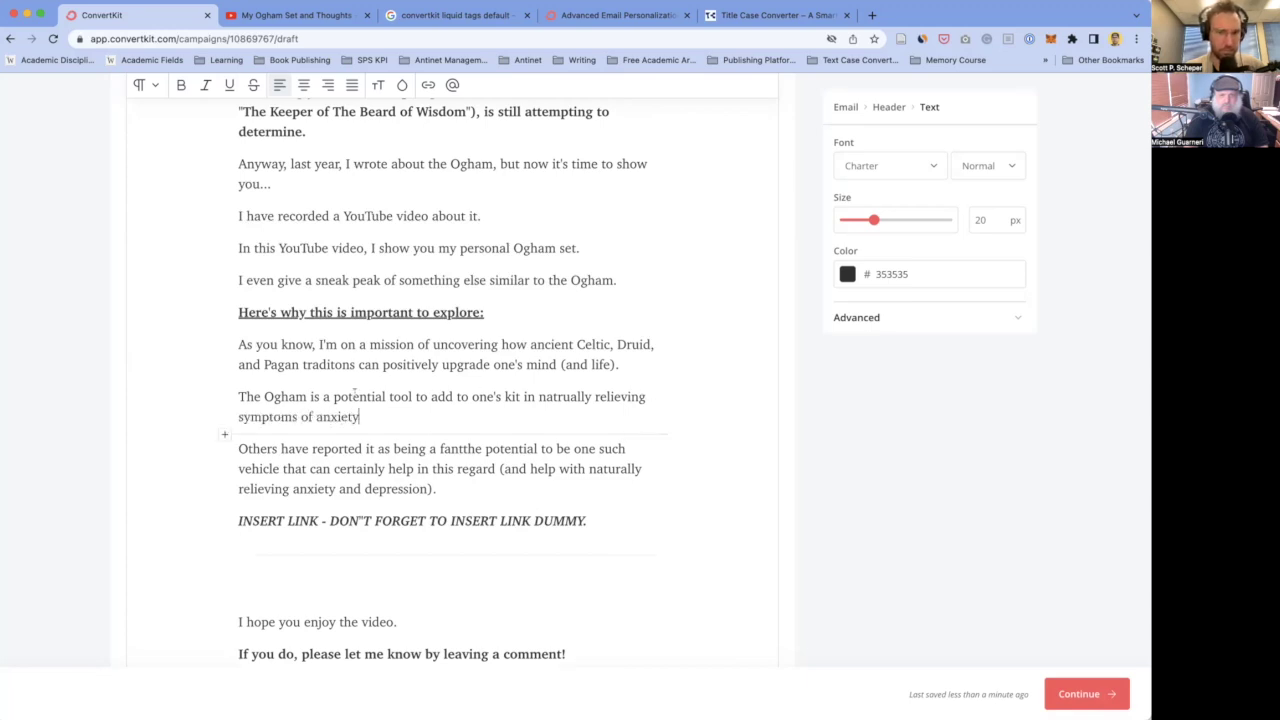
double_click(354, 396)
key("ctrl+b")
key("ctrl+u")
left_click(331, 416)
type("and depre")
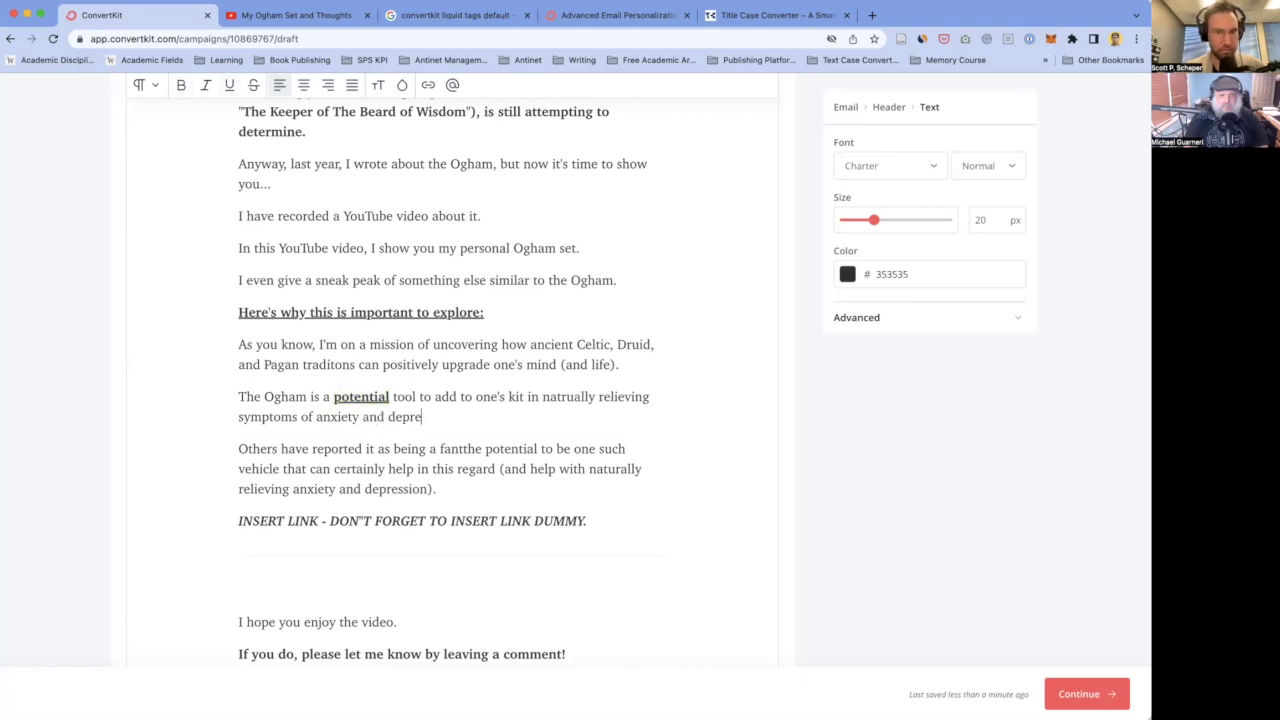
type("ssion.")
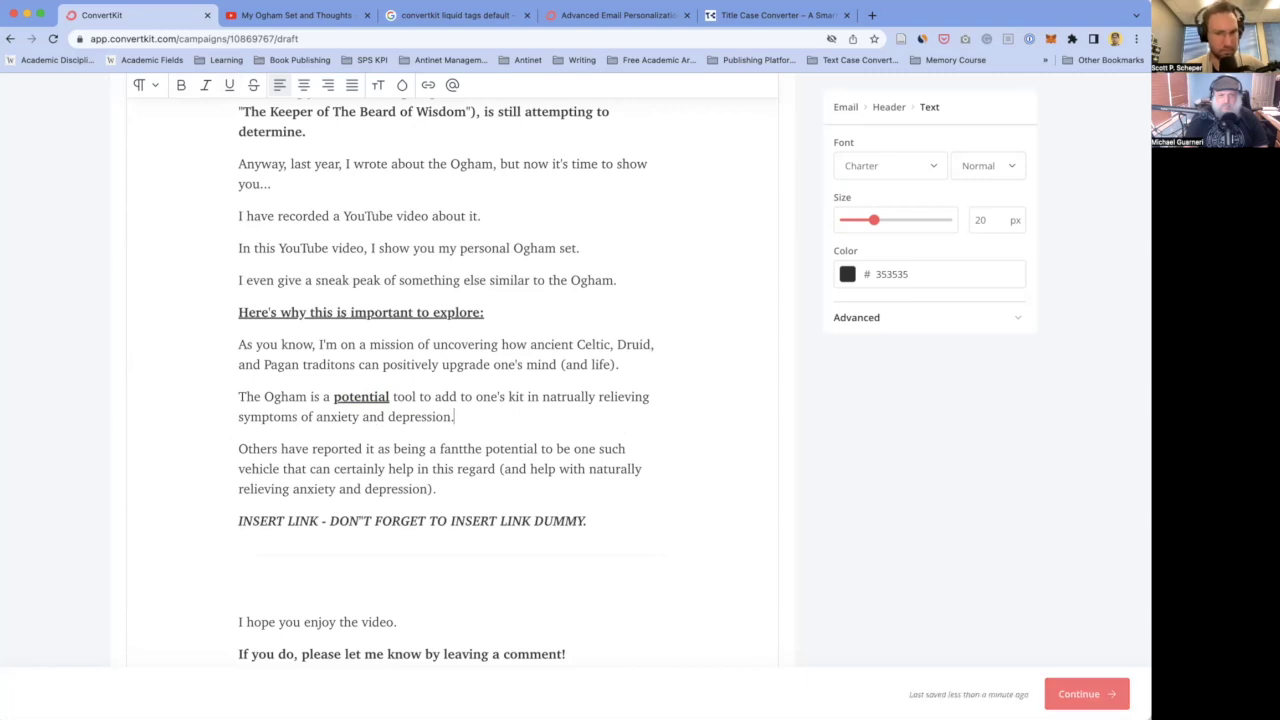
- Start an 'I'll' paragraph and correct 'natrually' to 'naturally'
key("Return")
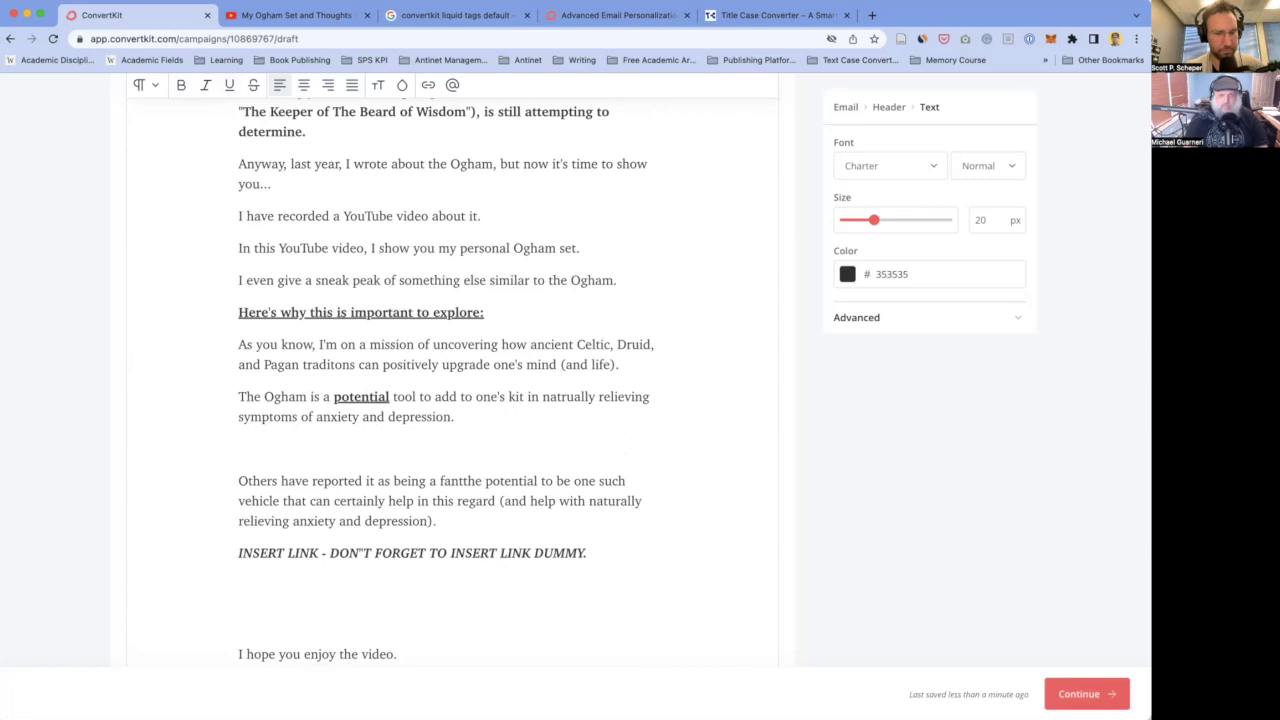
type("I'll")
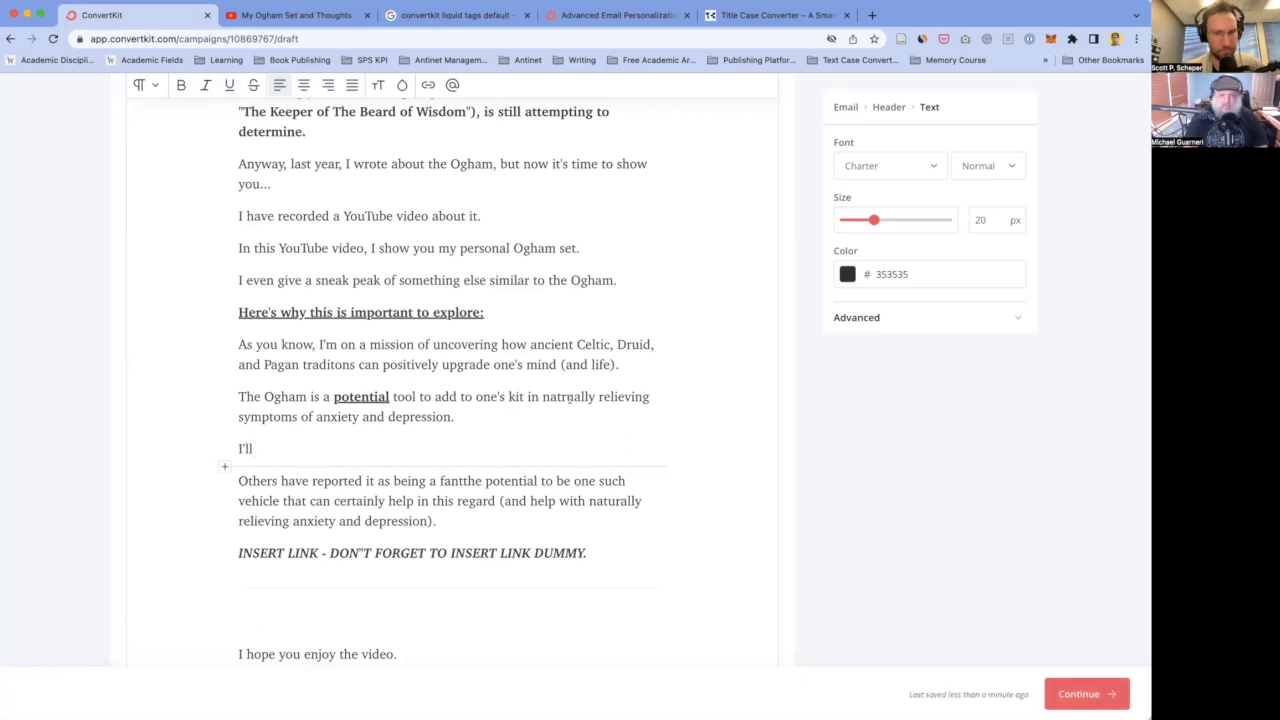
double_click(569, 397)
type("naturally")
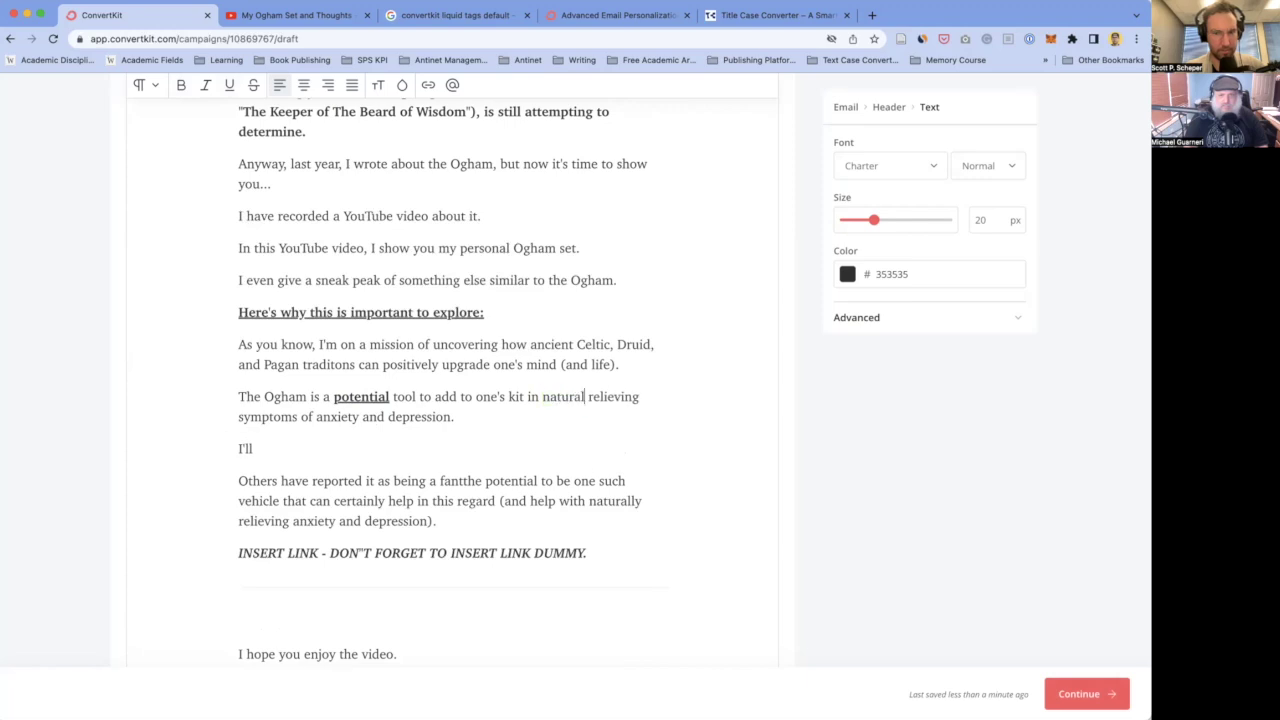
- Delete the unused 'I'll' paragraph and return to the text after 'symptoms'
left_click(537, 420)
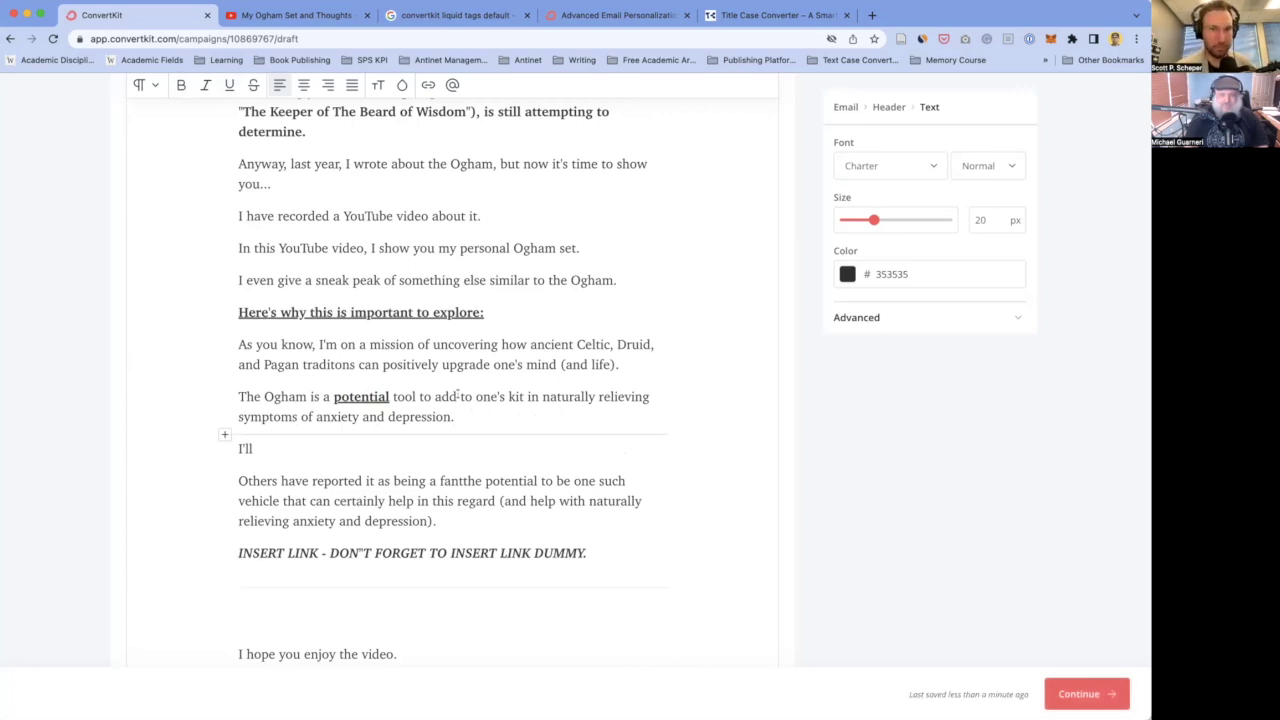
scroll(493, 426, "down", 1)
scroll(493, 426, "down", 1)
left_click(335, 426)
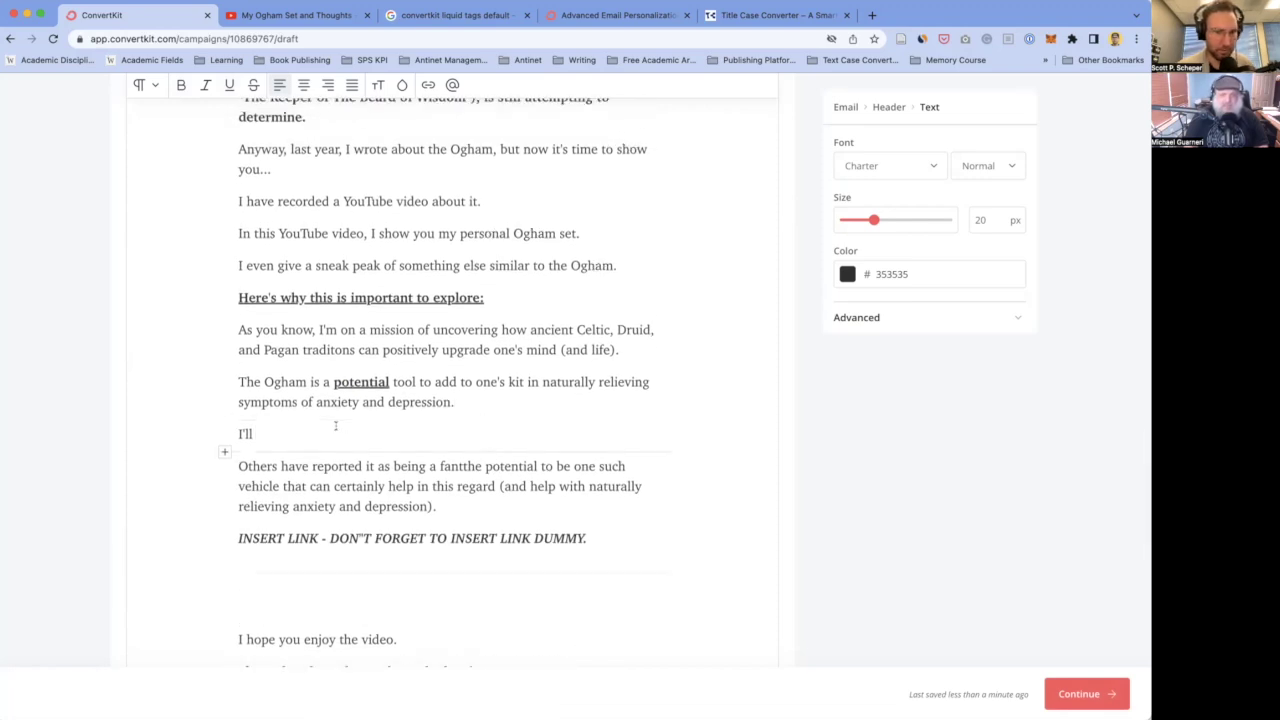
key("BackSpace")
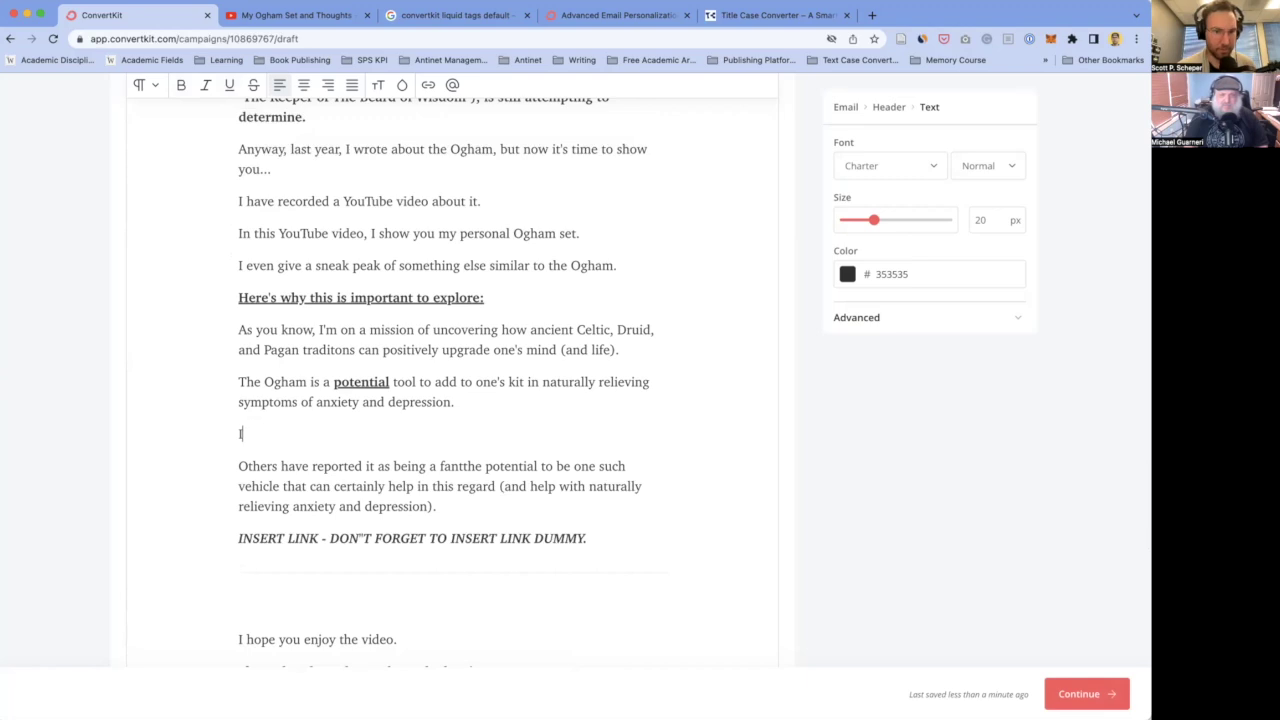
key("BackSpace")
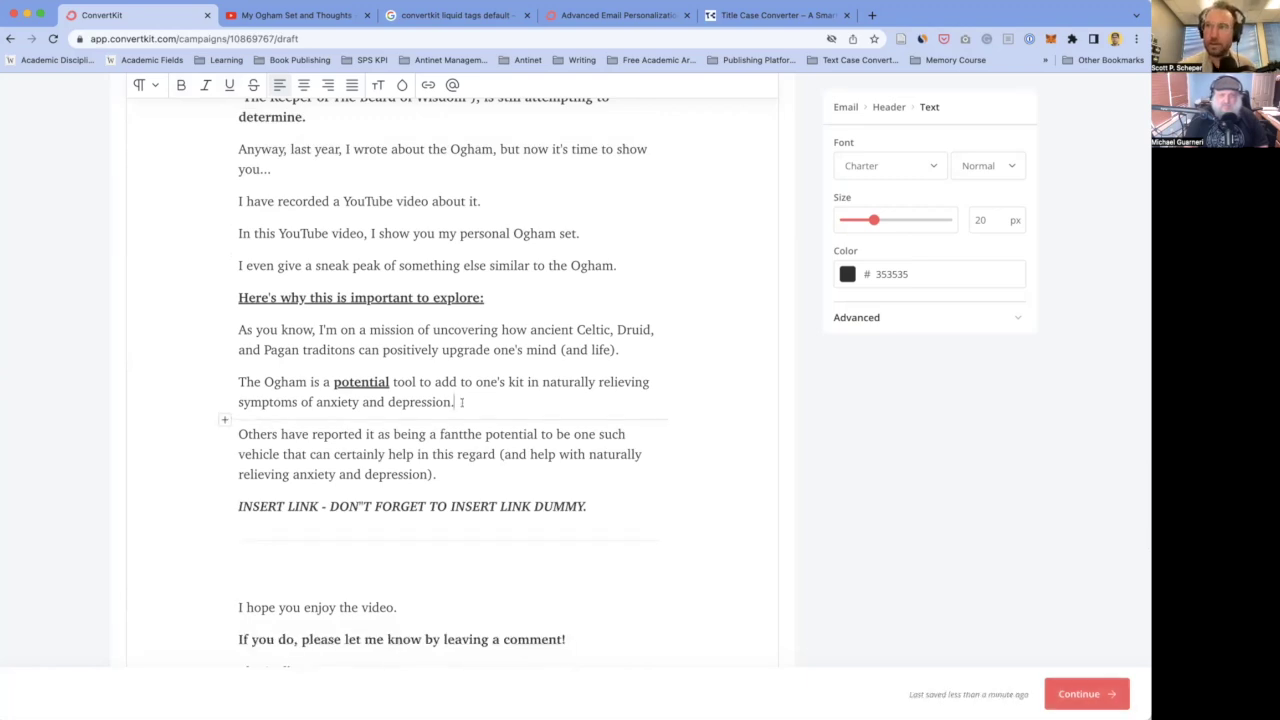
left_click(416, 454)
scroll(469, 476, "down", 1)
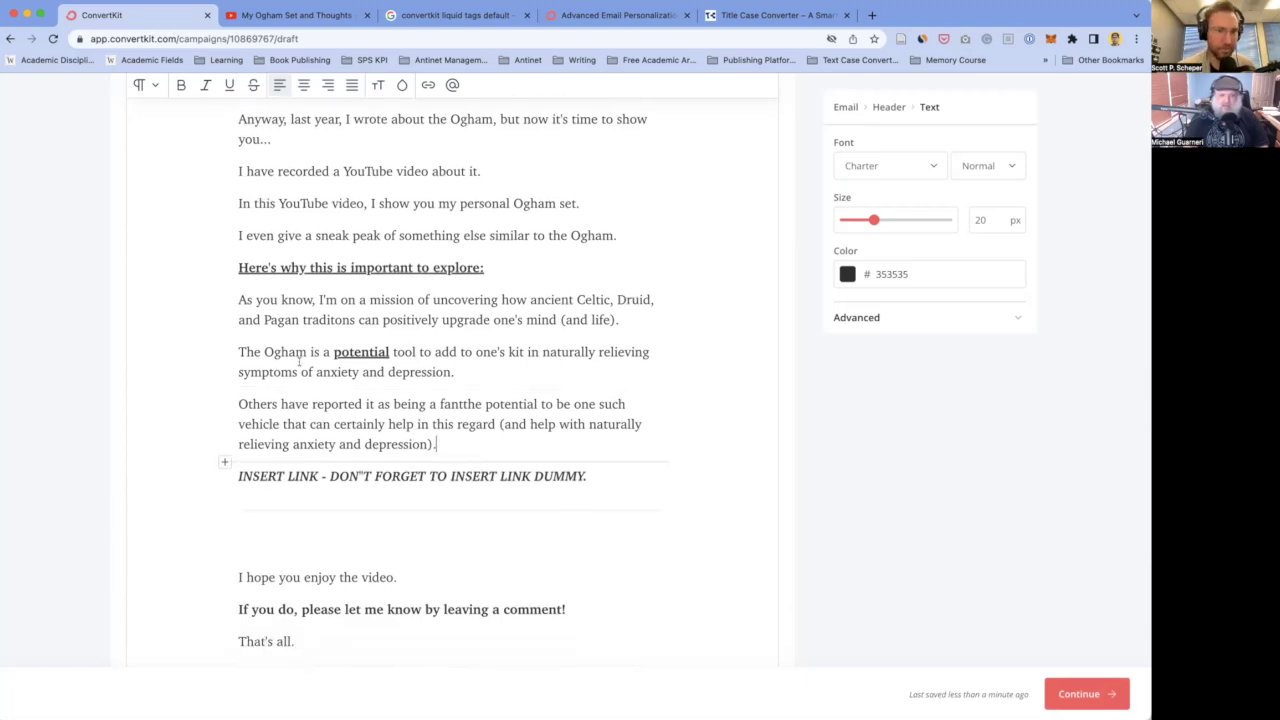
scroll(290, 390, "down", 2)
scroll(290, 390, "up", 1)
left_click(301, 370)
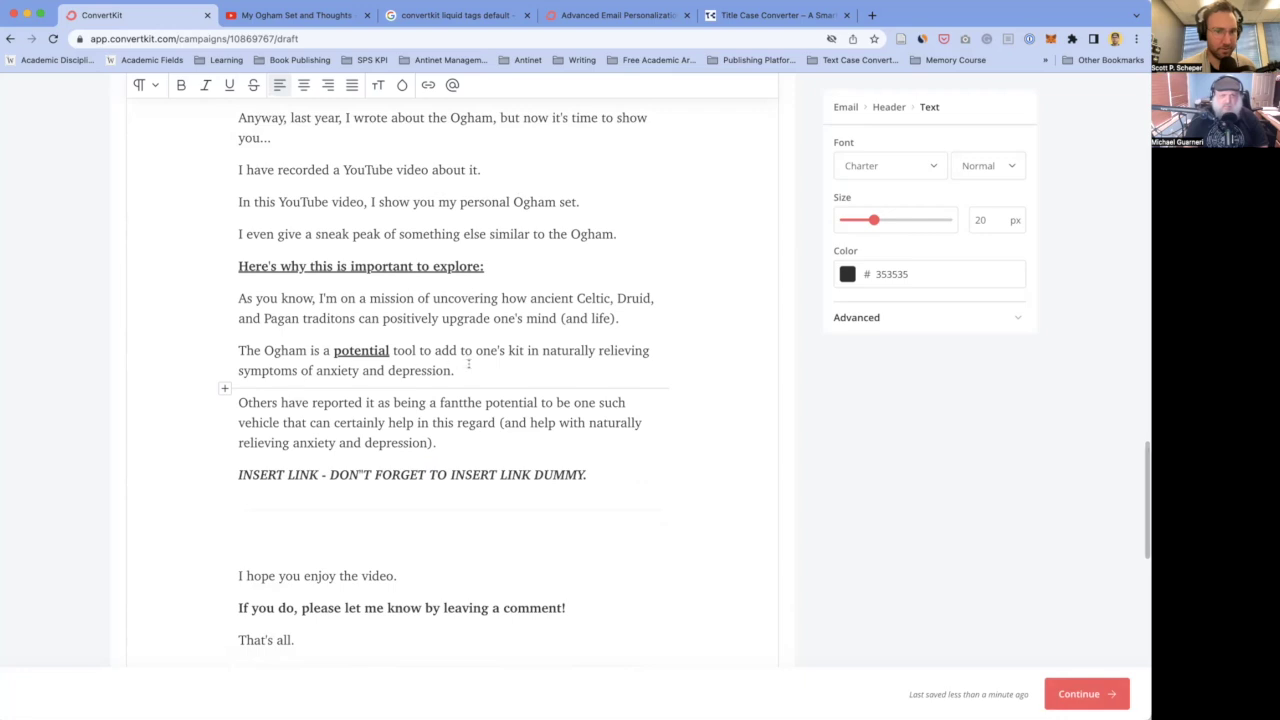
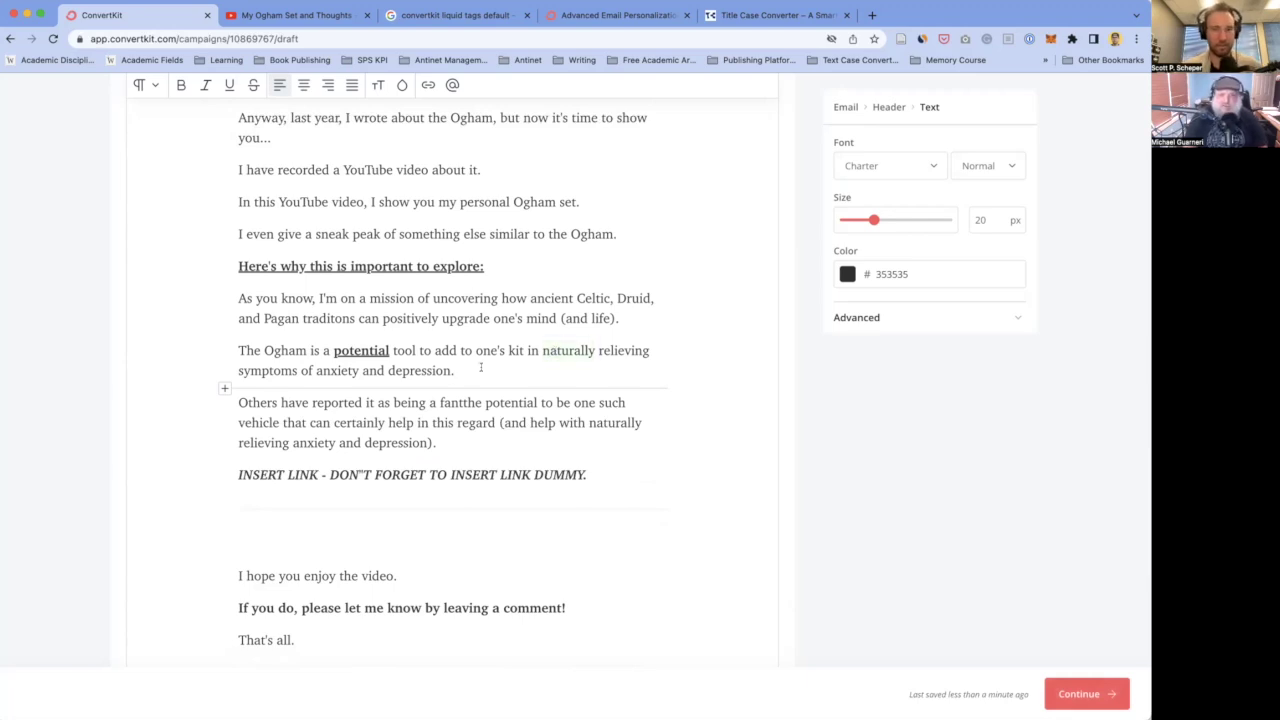
- Start a new paragraph after the depression sentence and type 'It'
key("Return")
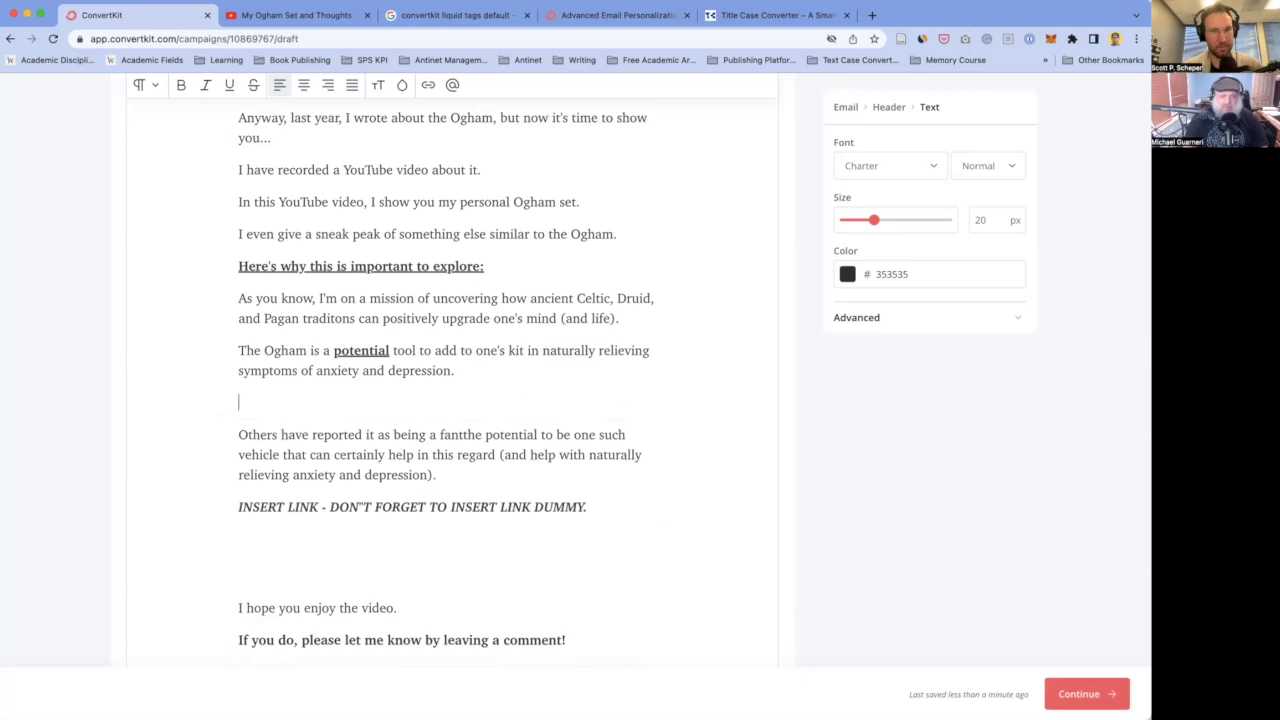
type("It's")
key("BackSpace")
key("BackSpace")
key("BackSpace")
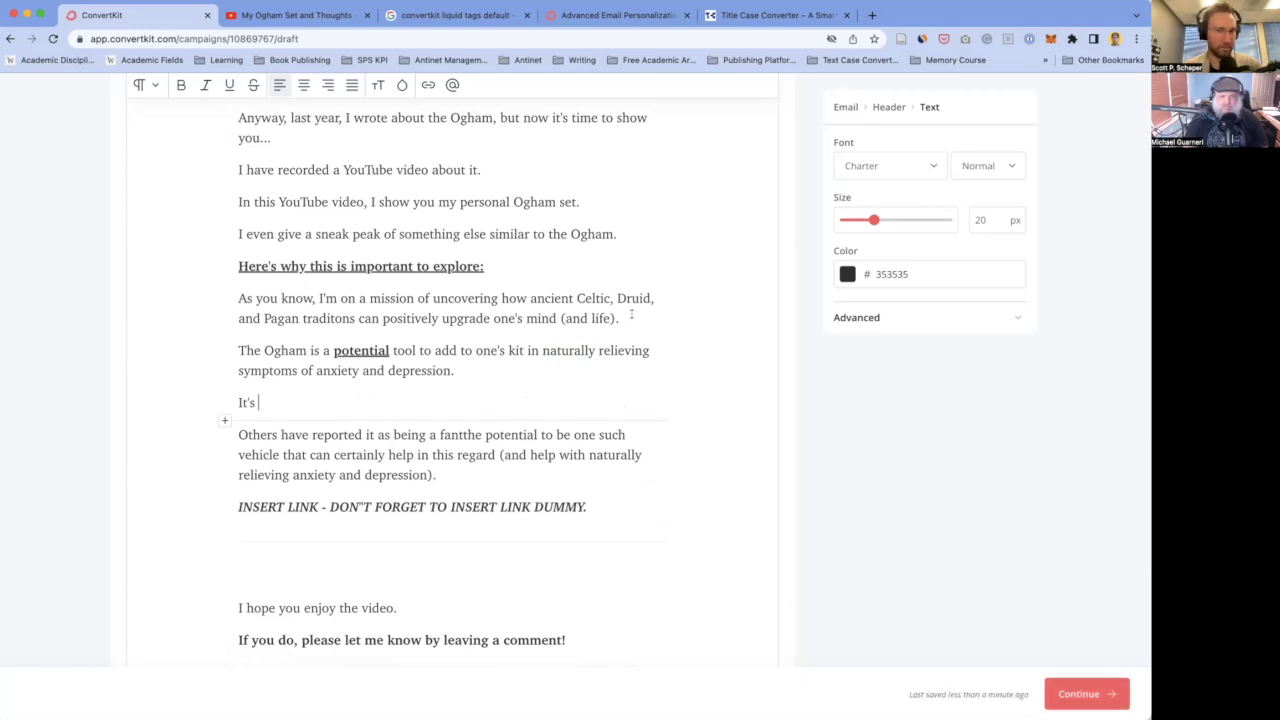
scroll(494, 385, "up", 1)
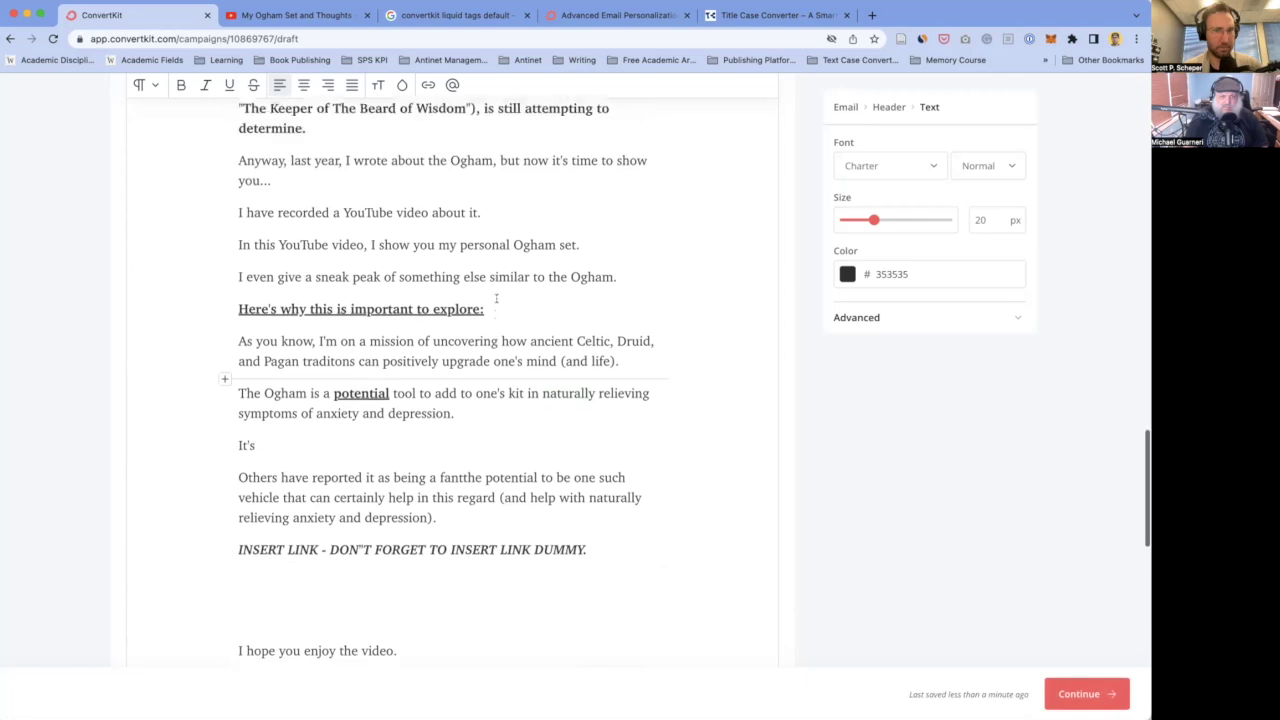
scroll(517, 404, "down", 1)
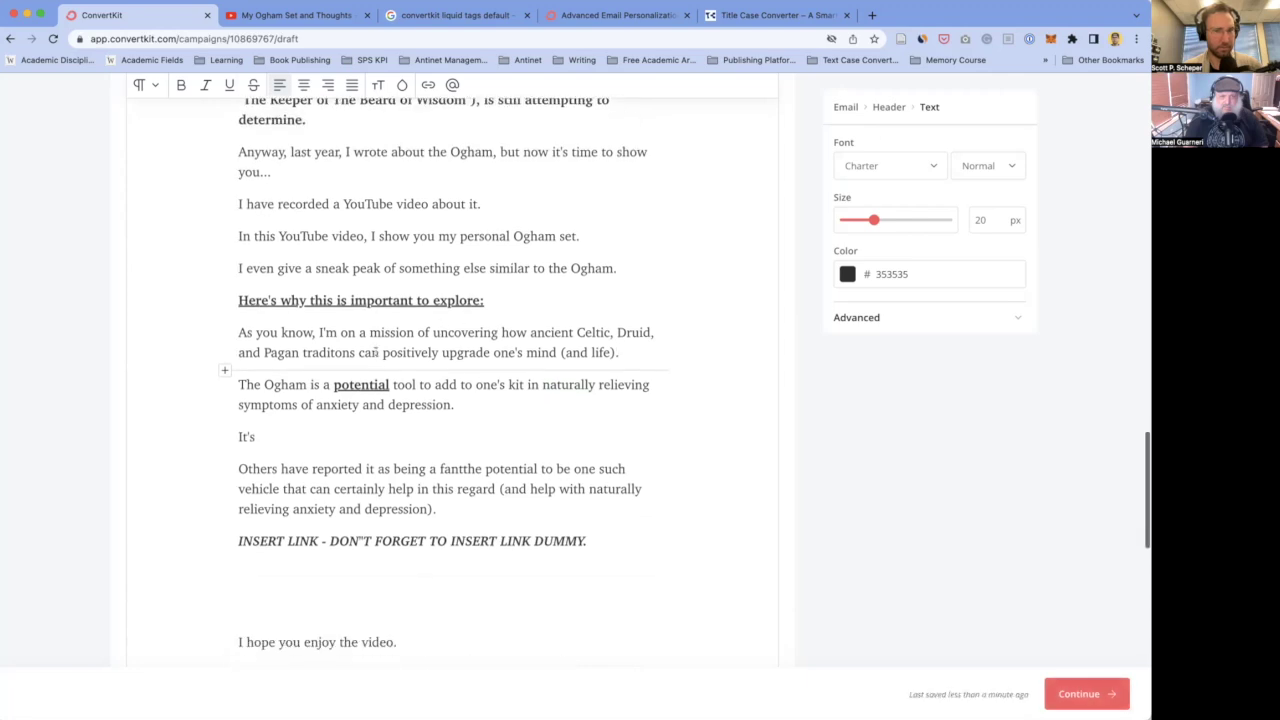
- Type the lead-in 'As such, there are two important reasons to explore the' above the potential-tool paragraph
left_click(664, 366)
type("As such, the")
key("BackSpace")
key("BackSpace")
type("e Ogh")
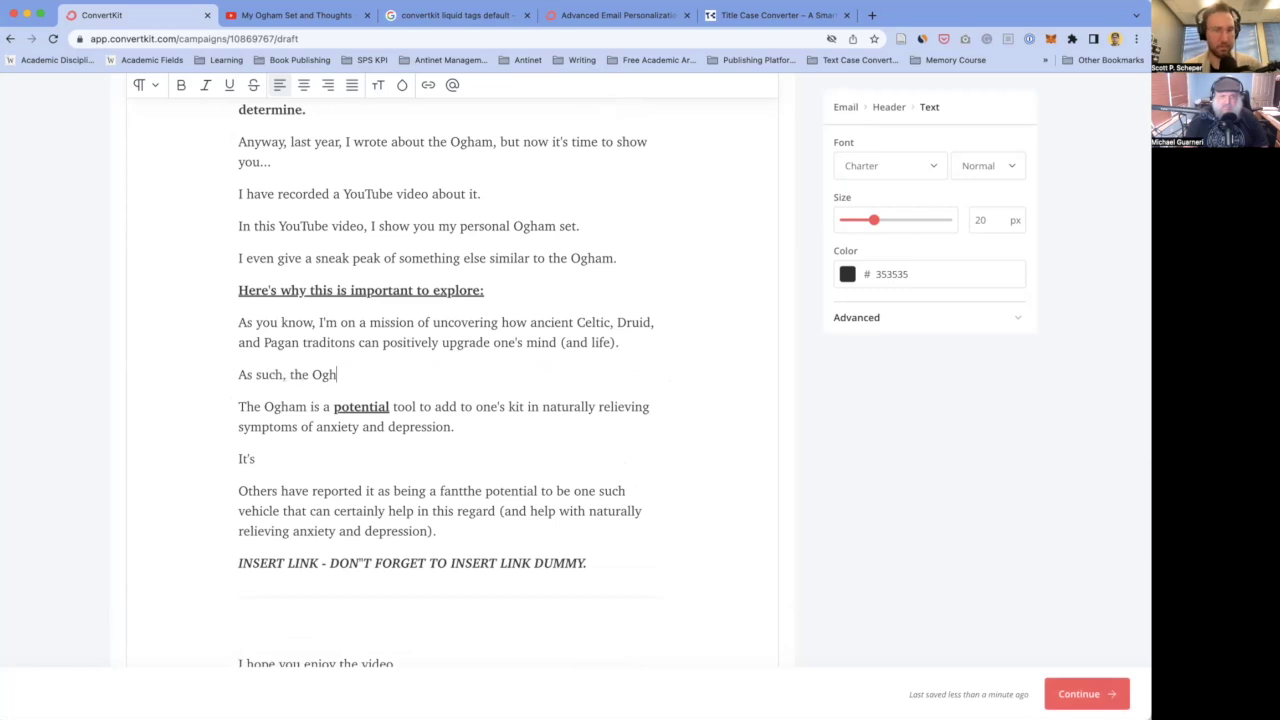
type("am possesses ")
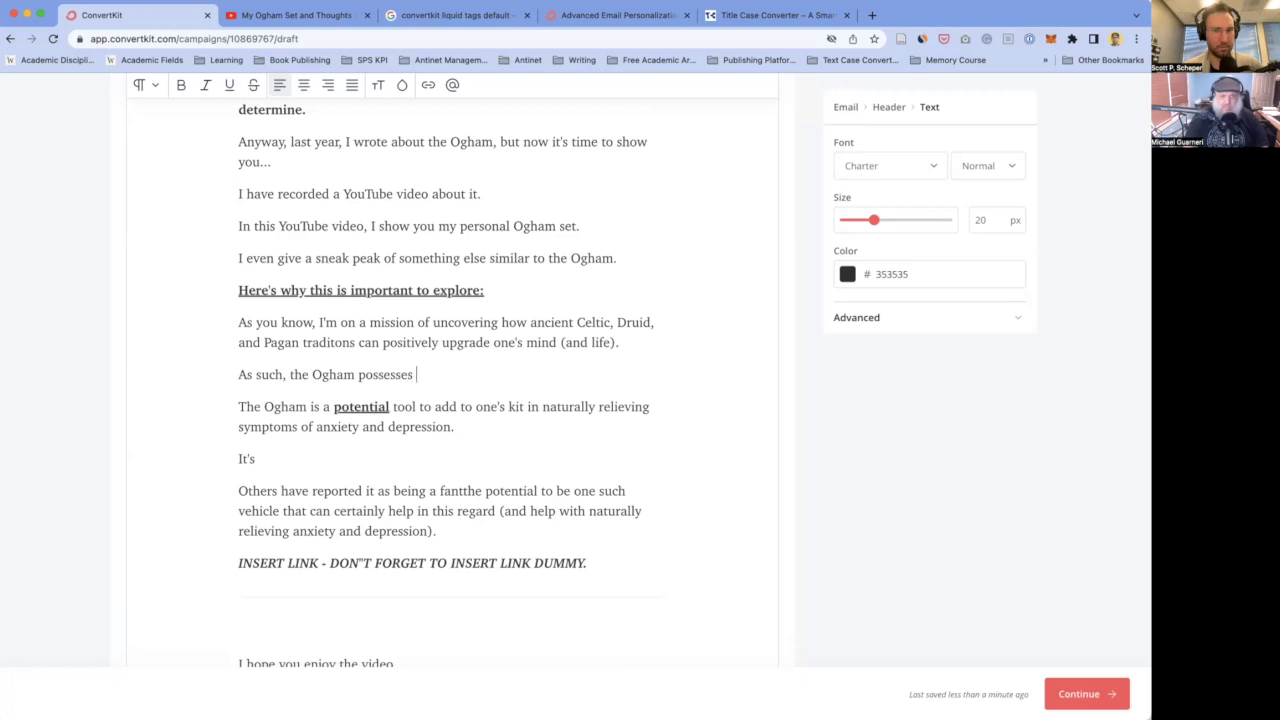
type("two")
double_click(298, 374)
type("there are two")
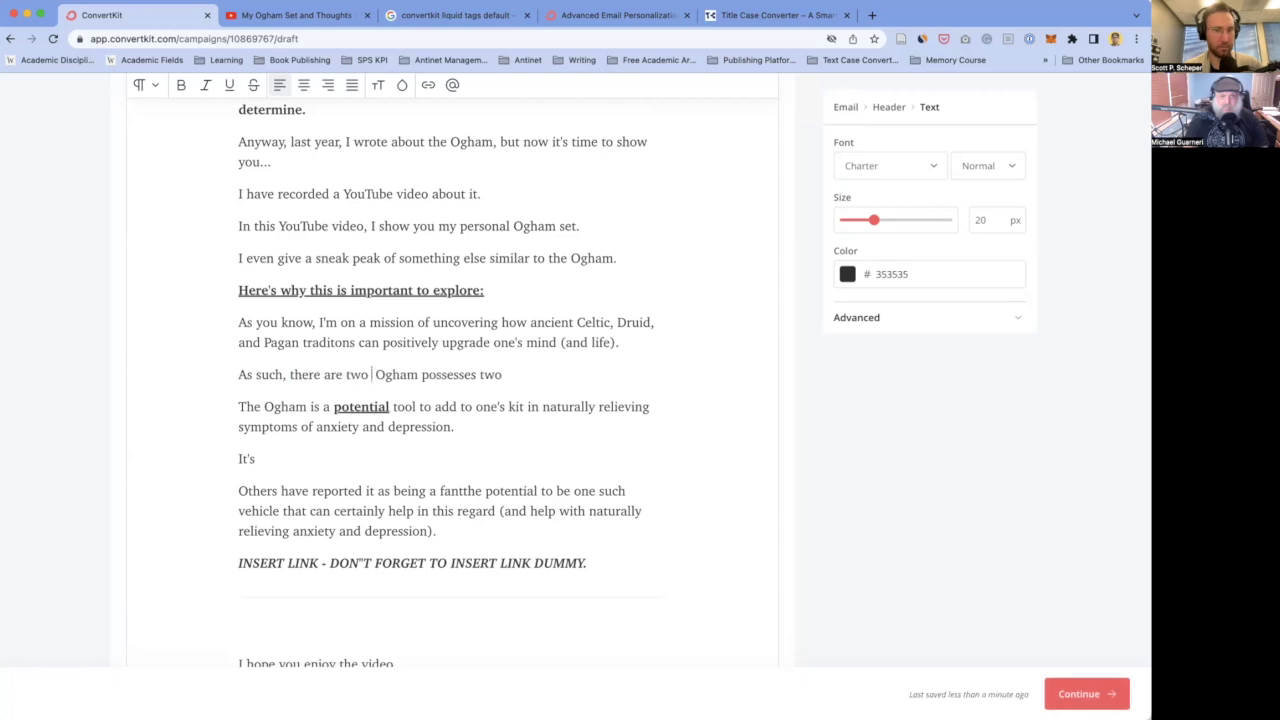
type(" important reasons to")
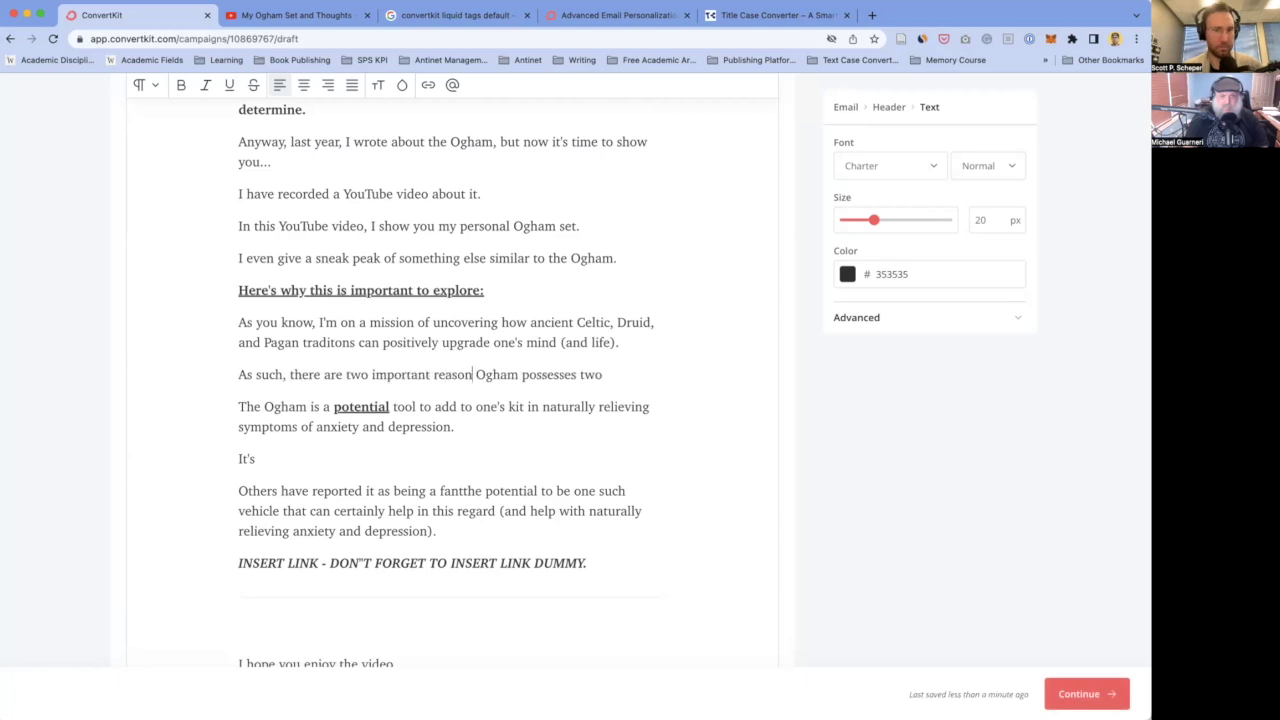
type(" explore the")
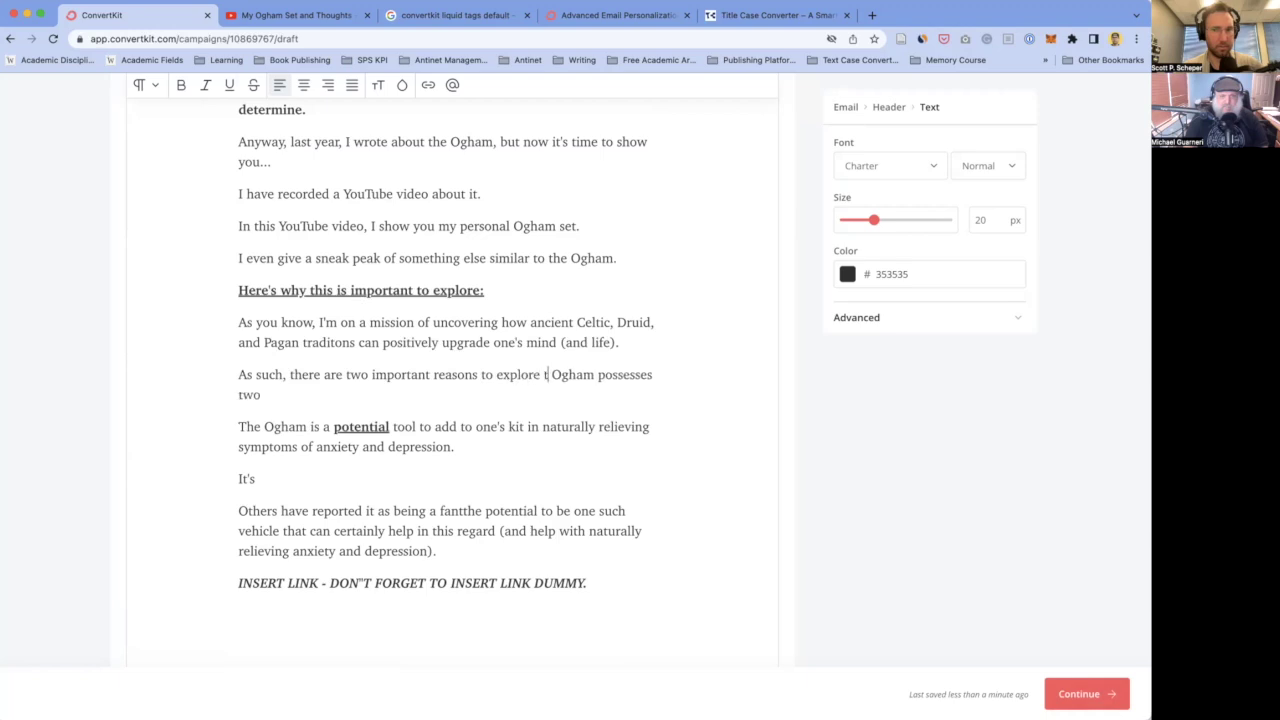
- End the lead-in with a colon after Ogham and delete the leftover words 'possesses two'
left_click(608, 374)
type(":")
left_click(422, 394)
key("super+shift+Left")
key("BackSpace")
key("BackSpace")
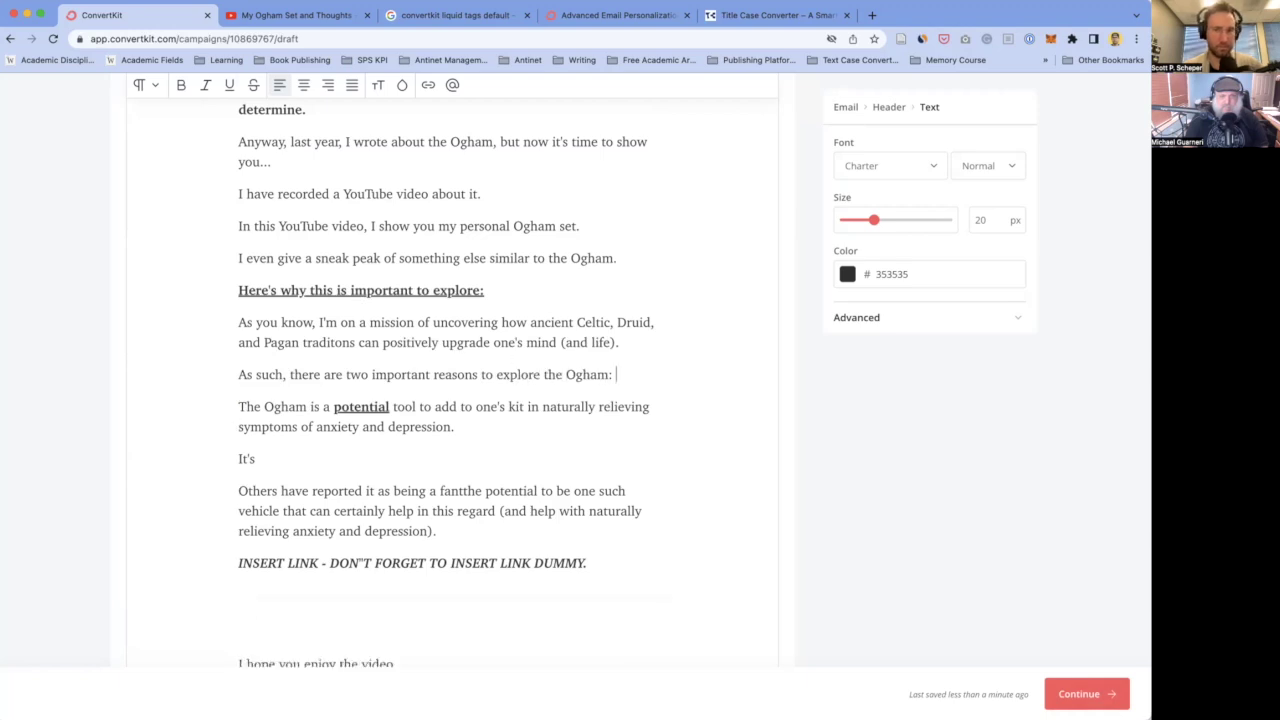
key("Right")
- Number the potential-tool paragraph '1.' and reword it to say 'toolkit for'
type("1.")
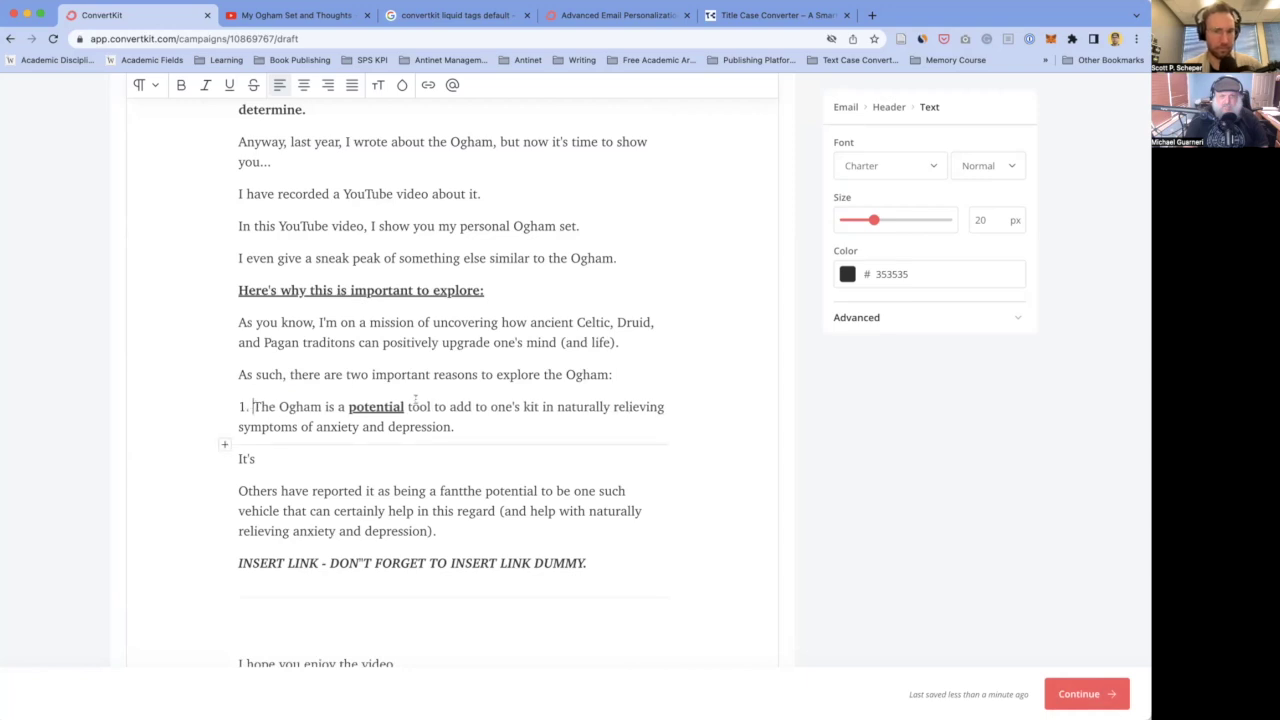
scroll(440, 415, "down", 2)
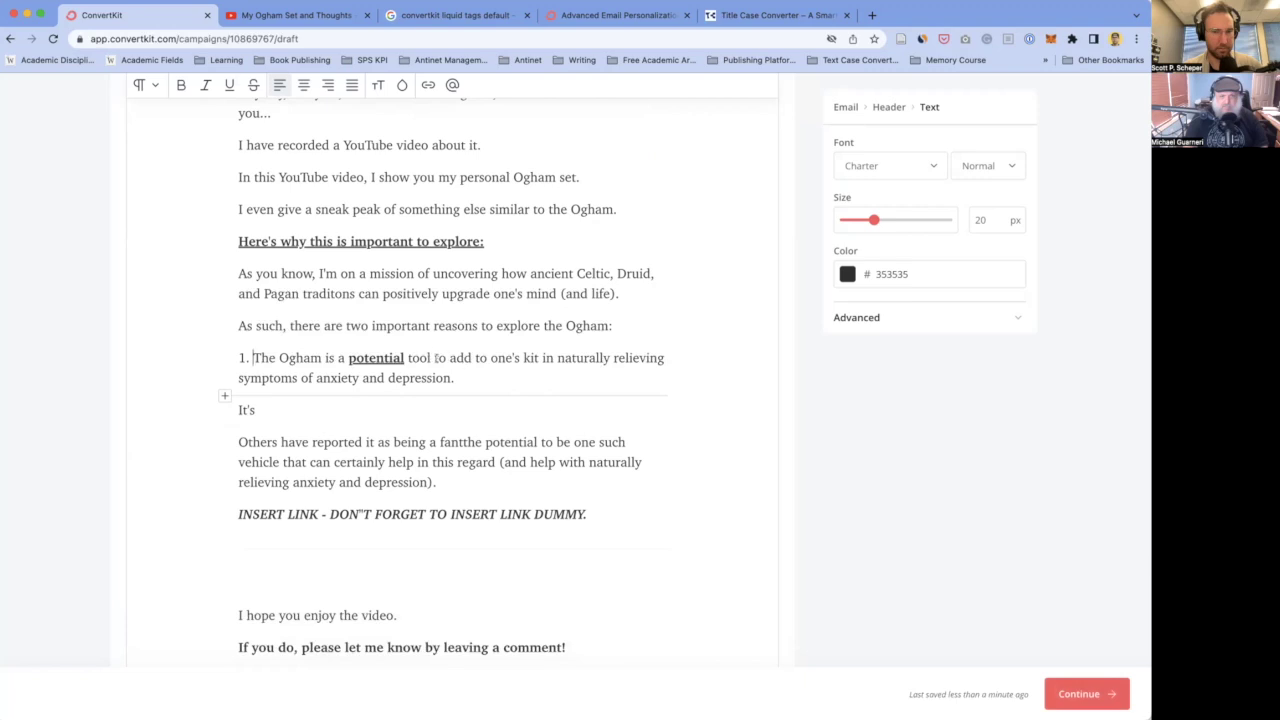
left_click_drag(434, 357, 470, 357)
left_click(523, 358)
type("tool")
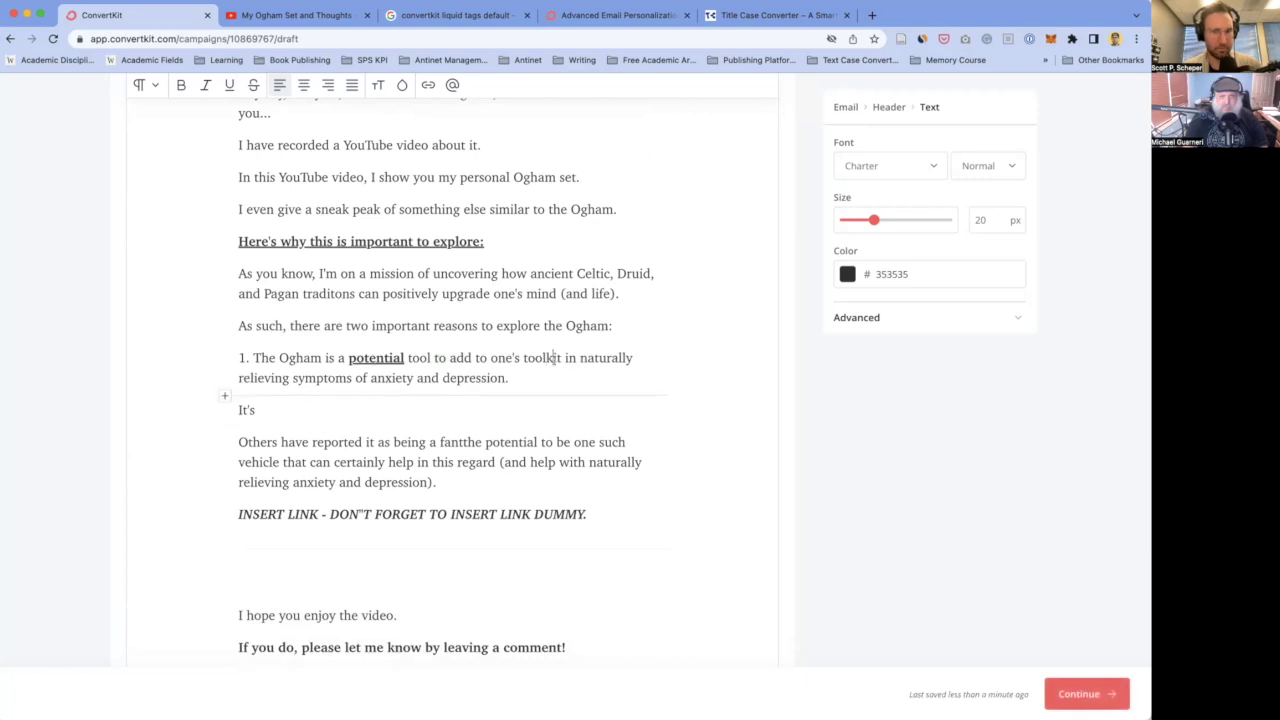
double_click(570, 358)
type("for")
- Delete the stray 'It's' line and begin item 2 with '2. The Og'
left_click(363, 410)
key("BackSpace")
key("BackSpace")
key("BackSpace")
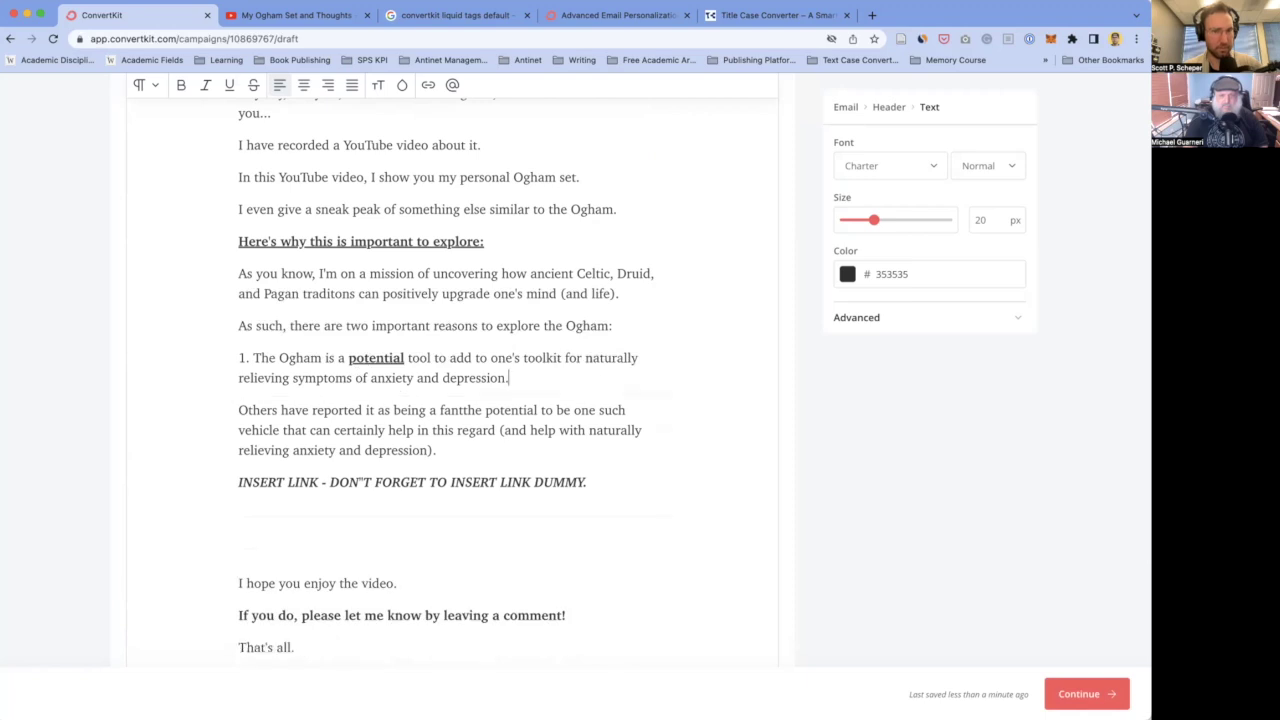
key("Return")
type("2. The Og")
key("BackSpace")
key("BackSpace")
- Write item 2: 'The Ogham is also a potential tool for upgrading one's mind (and life).'
type("Ogham is also a potential ")
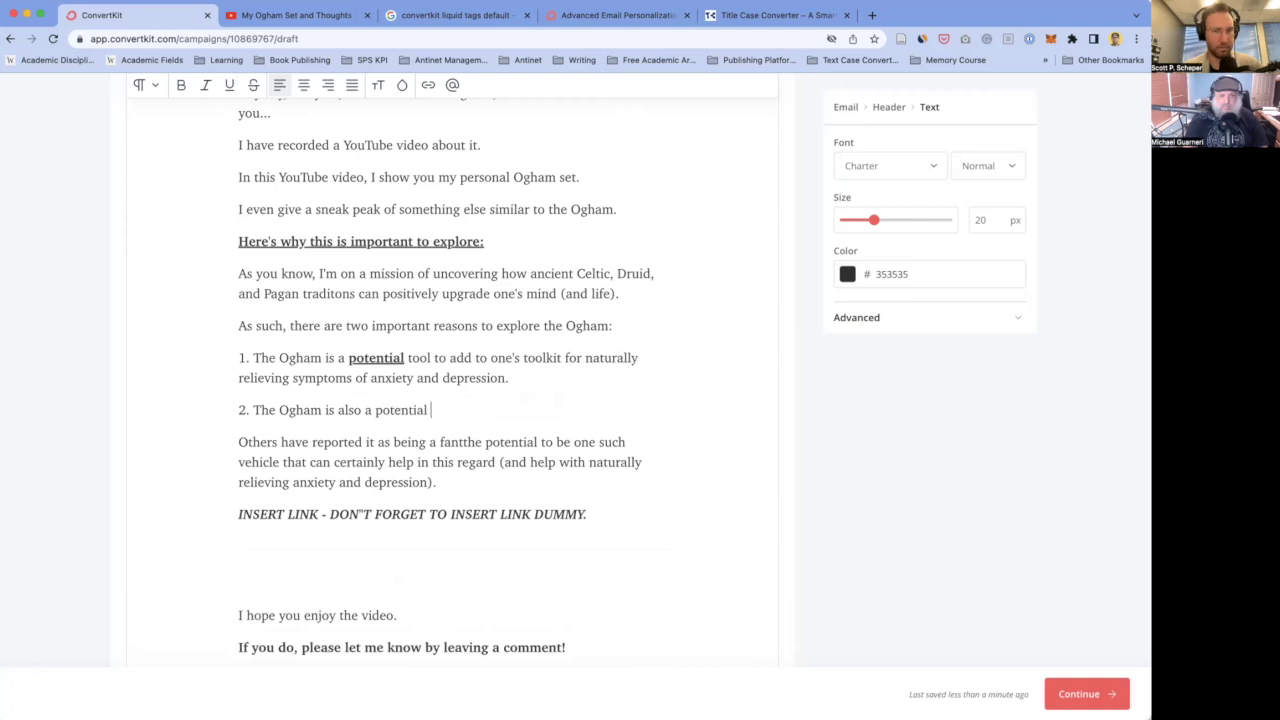
type("tool for")
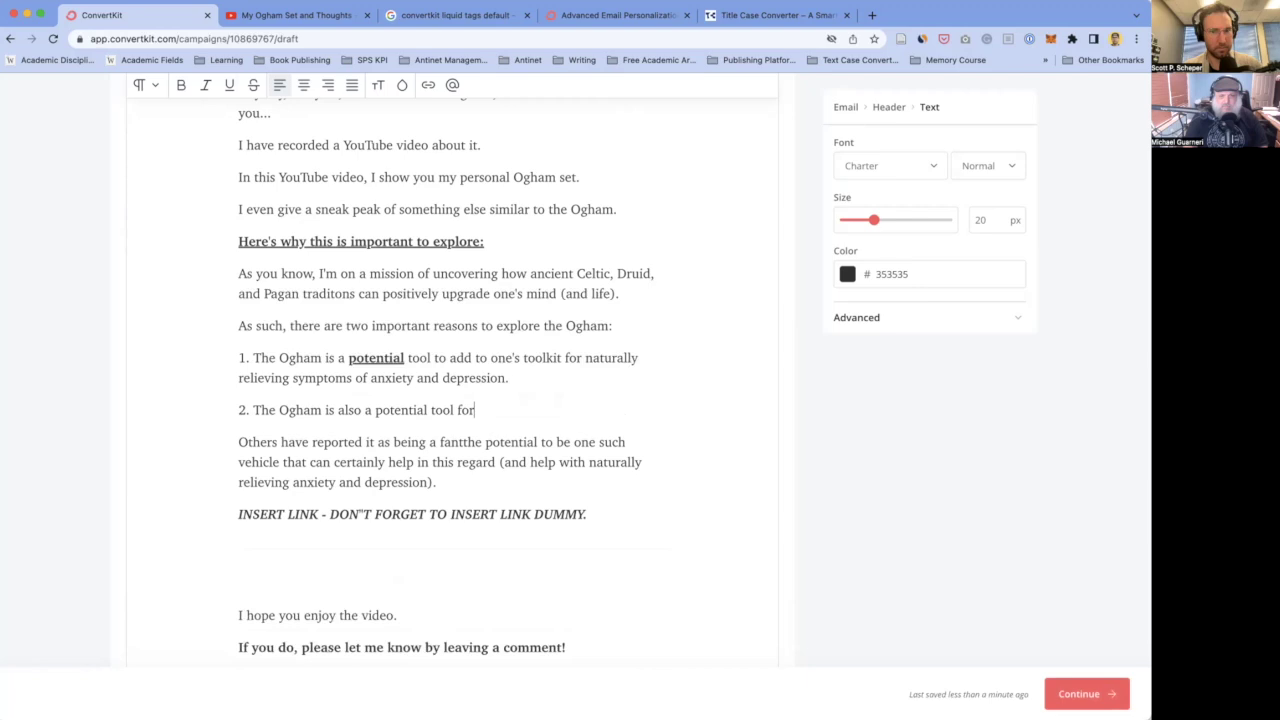
type(" upgrading one")
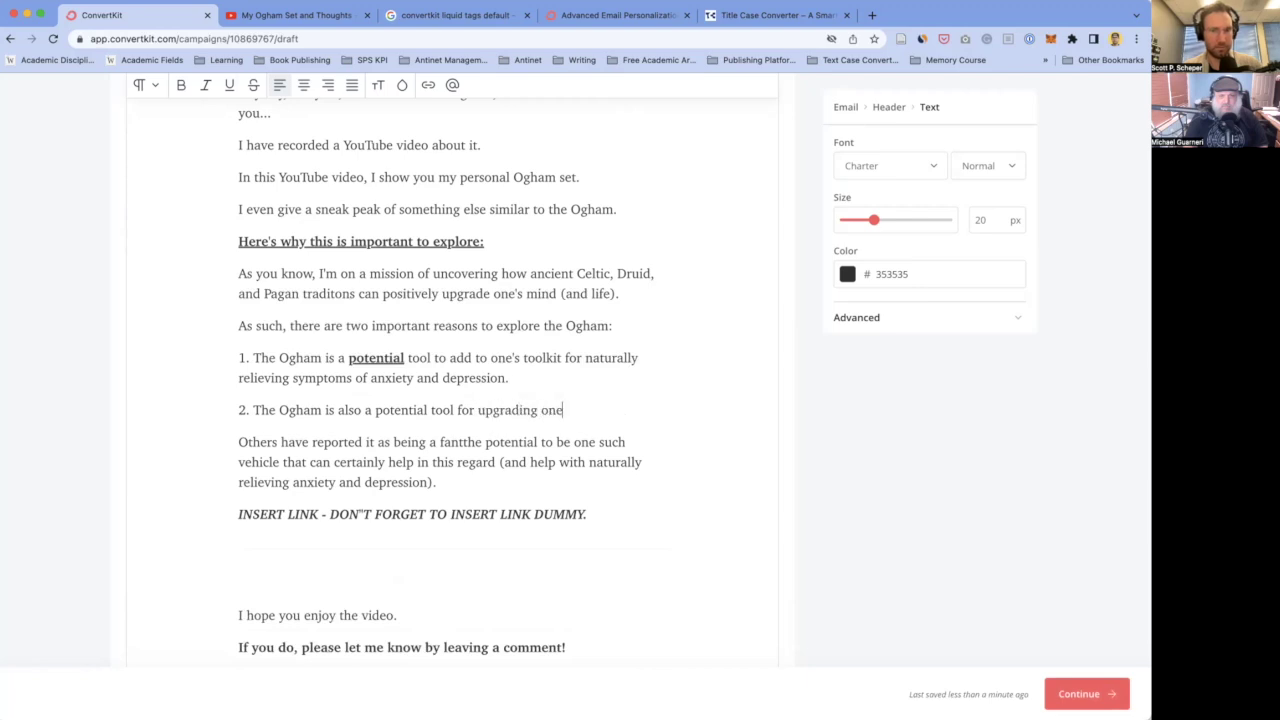
type("'s mind (and life) if")
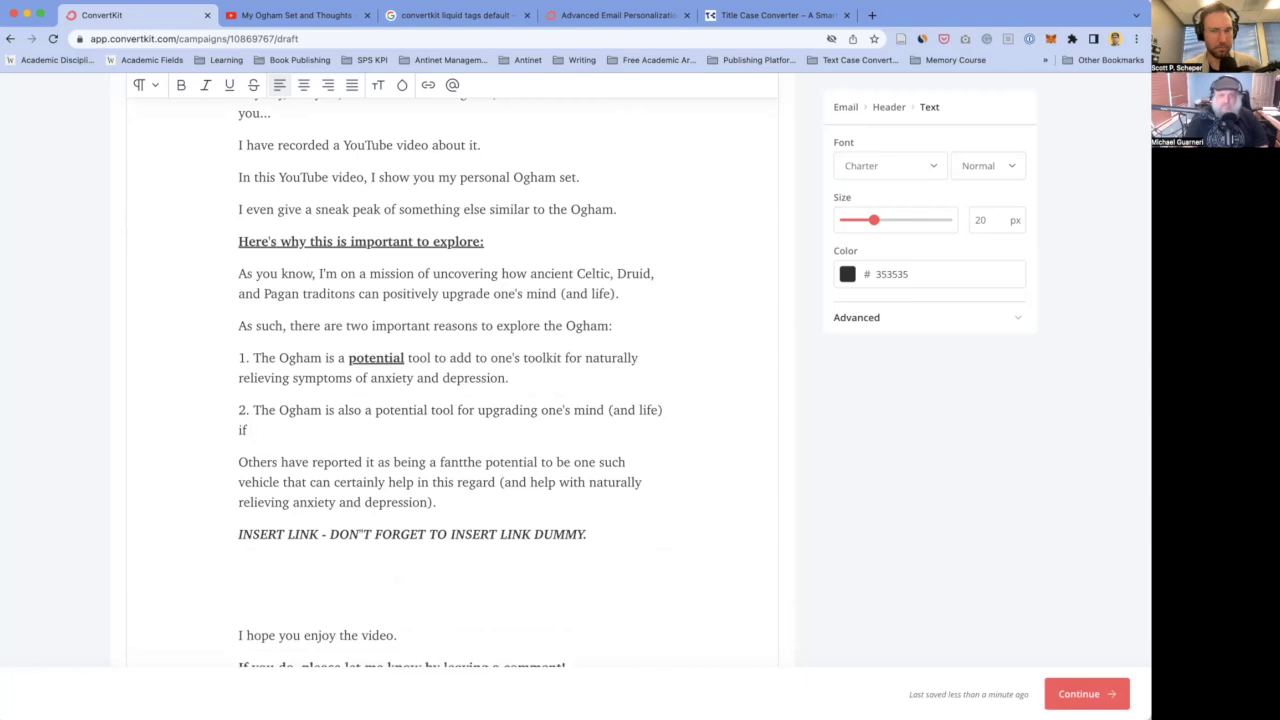
type(" it b")
key("BackSpace")
key("BackSpace")
key("BackSpace")
key("BackSpace")
key("BackSpace")
key("BackSpace")
key("BackSpace")
key("BackSpace")
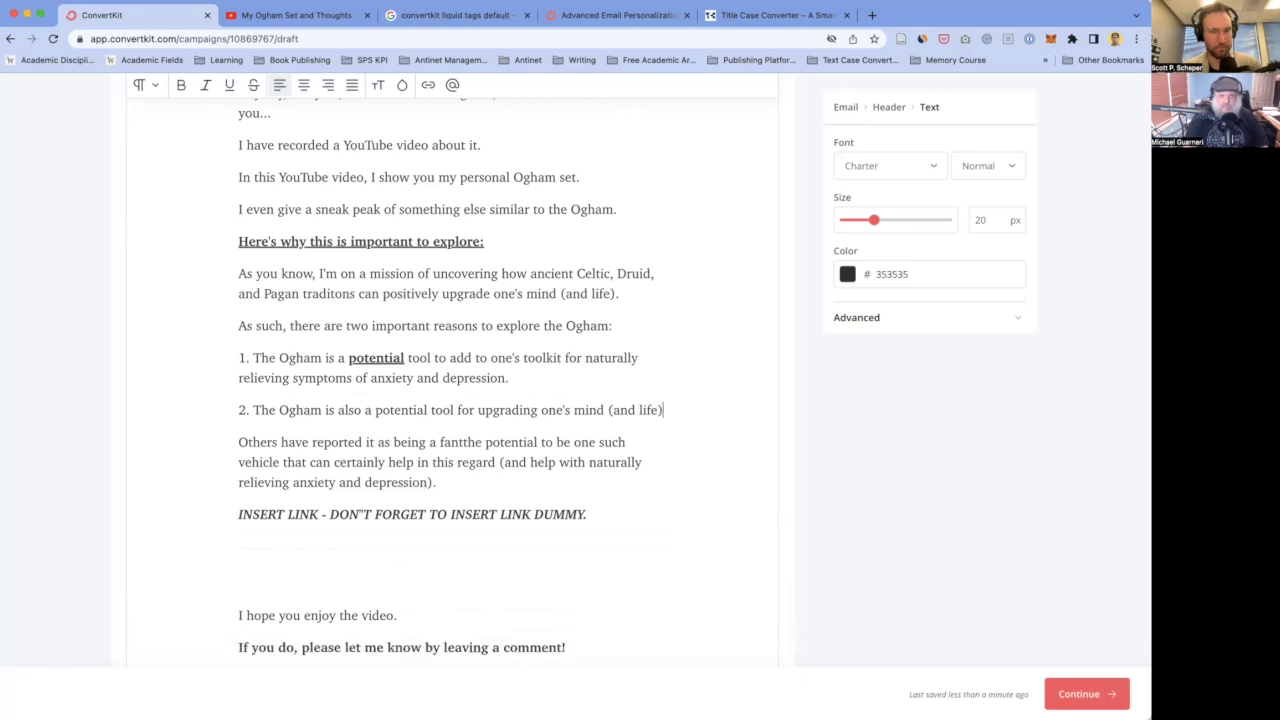
key("BackSpace")
key("BackSpace")
type("), just")
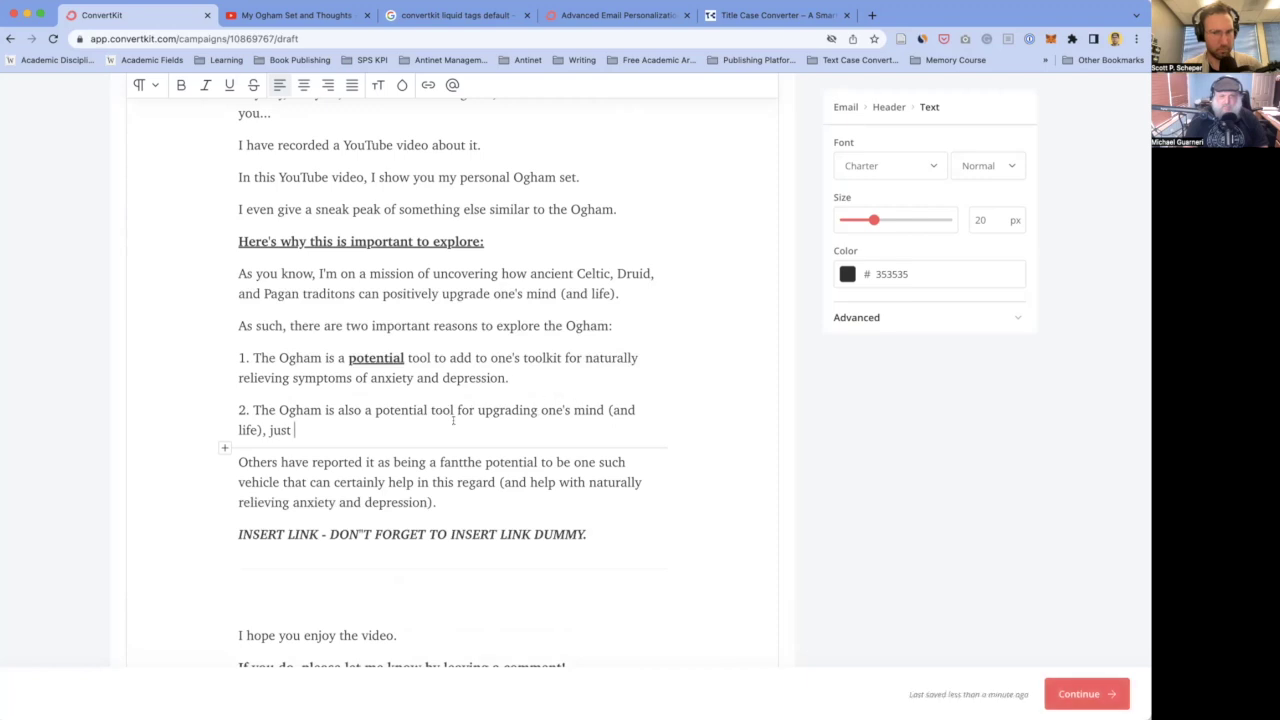
key("BackSpace")
key("BackSpace")
key("BackSpace")
type(".")
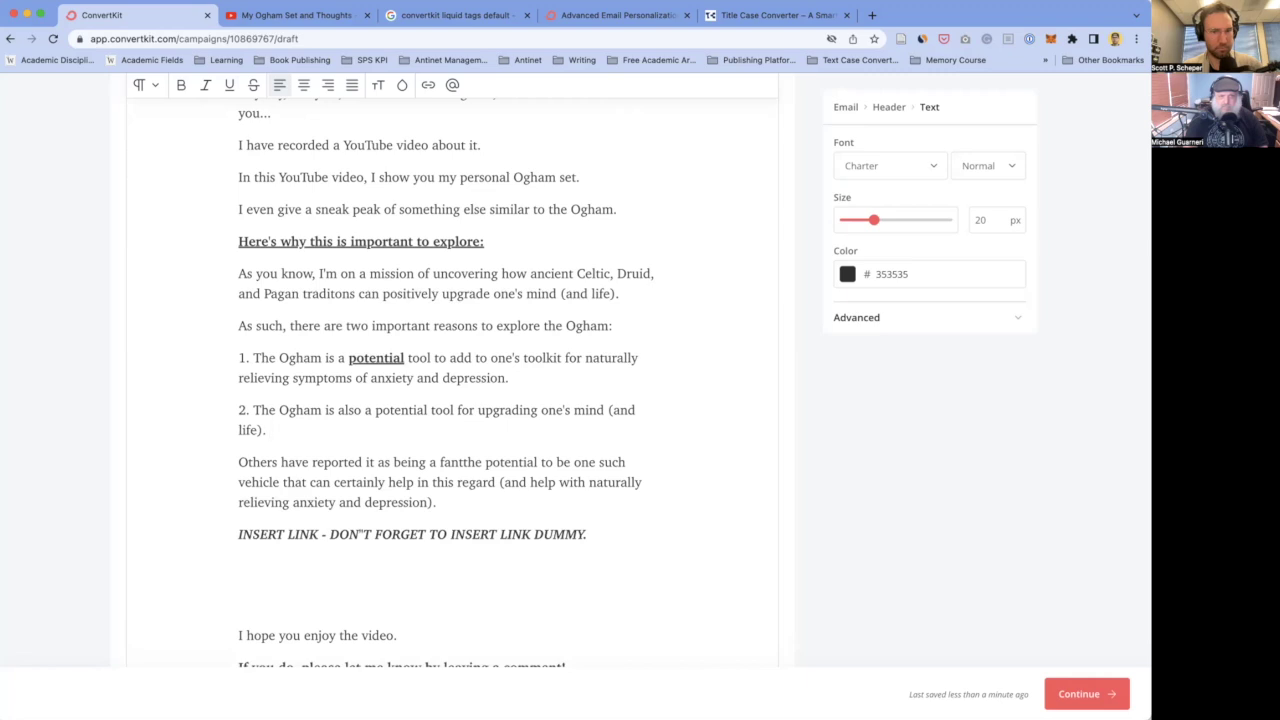
key("Return")
key("BackSpace")
key("BackSpace")
key("BackSpace")
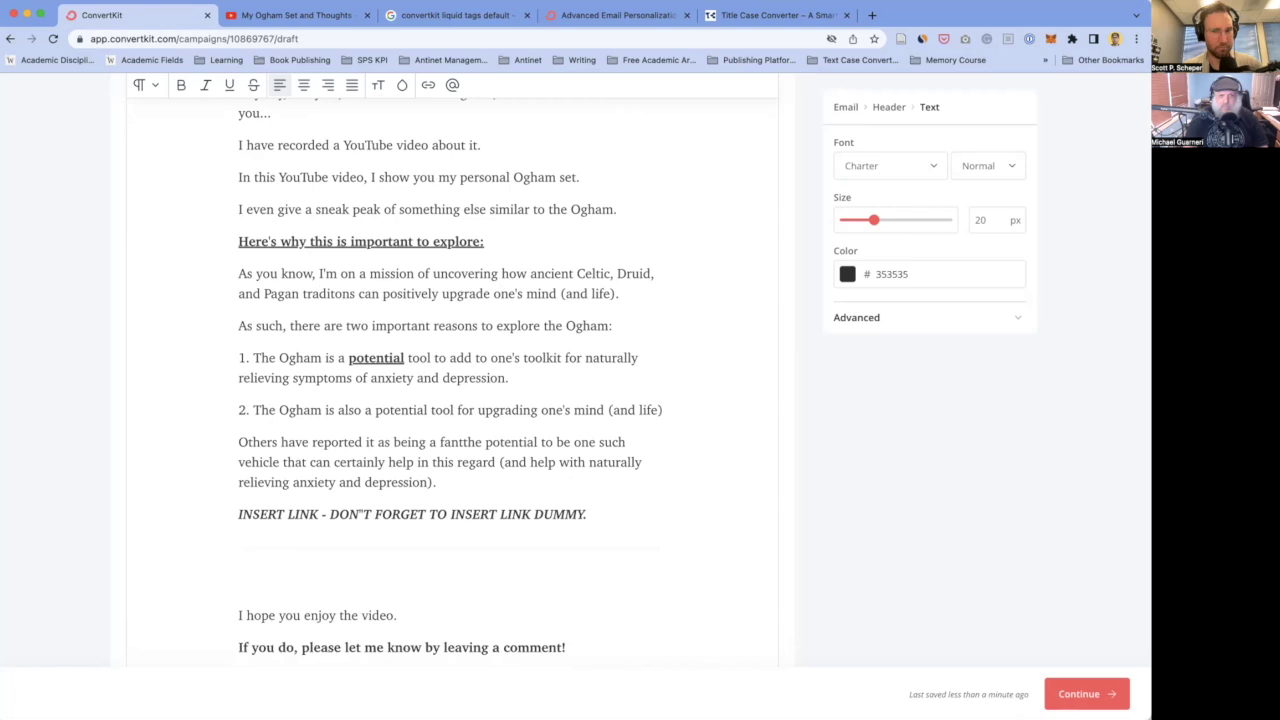
type(".")
- Start item 3 with '3. Just a' and select item 2's text for rewriting
key("Return")
type("3. Just as")
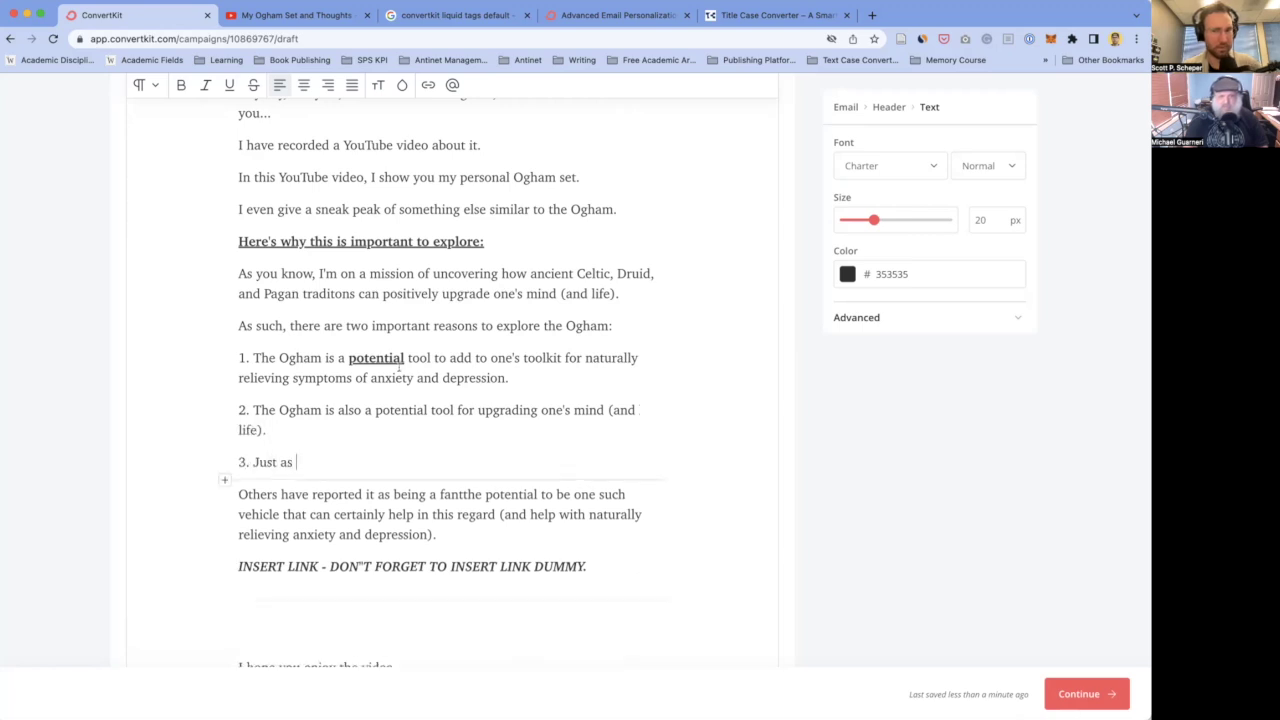
left_click(373, 291)
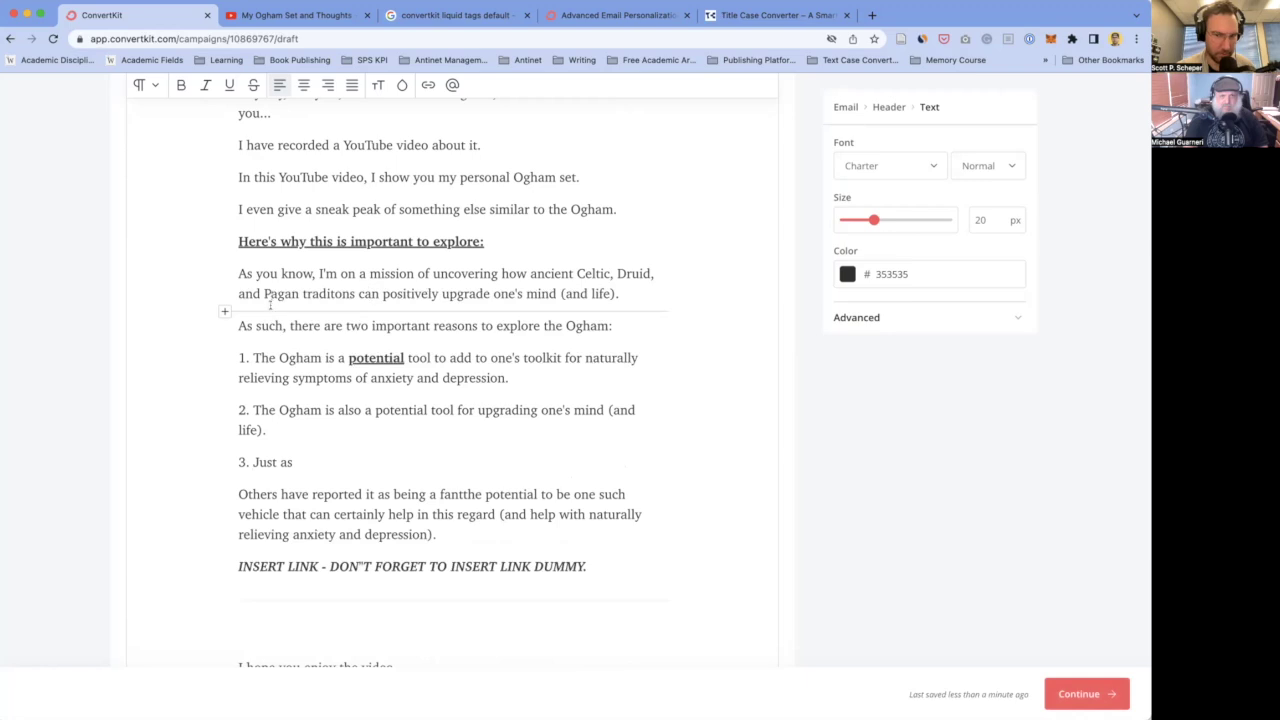
scroll(320, 331, "down", 1)
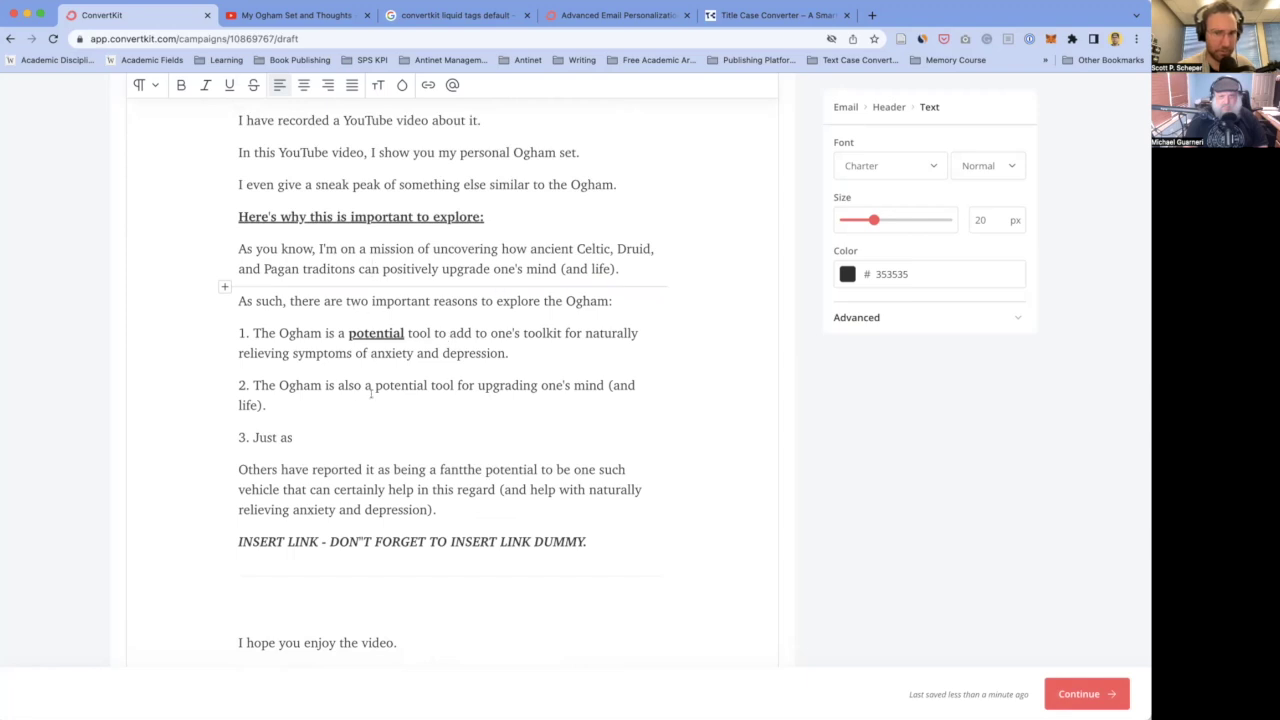
scroll(398, 358, "down", 2)
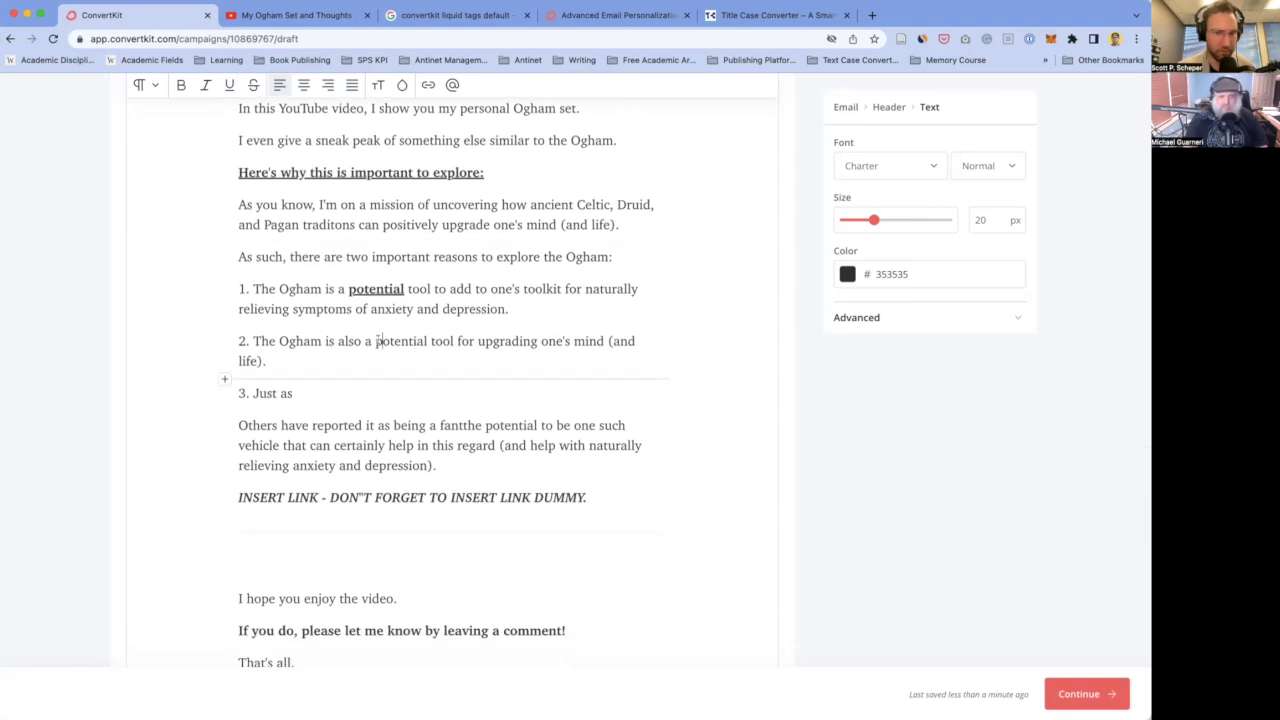
left_click(522, 298)
left_click(290, 355)
left_click_drag(314, 357, 251, 339)
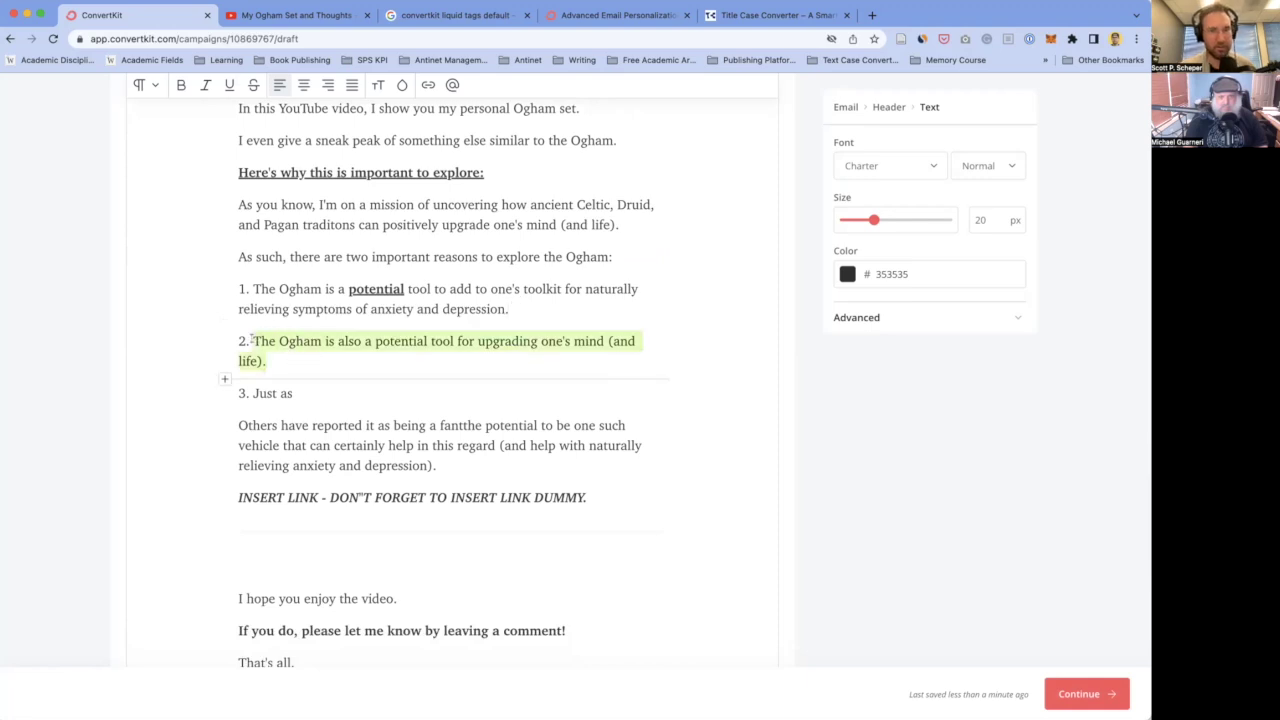
type("Just a")
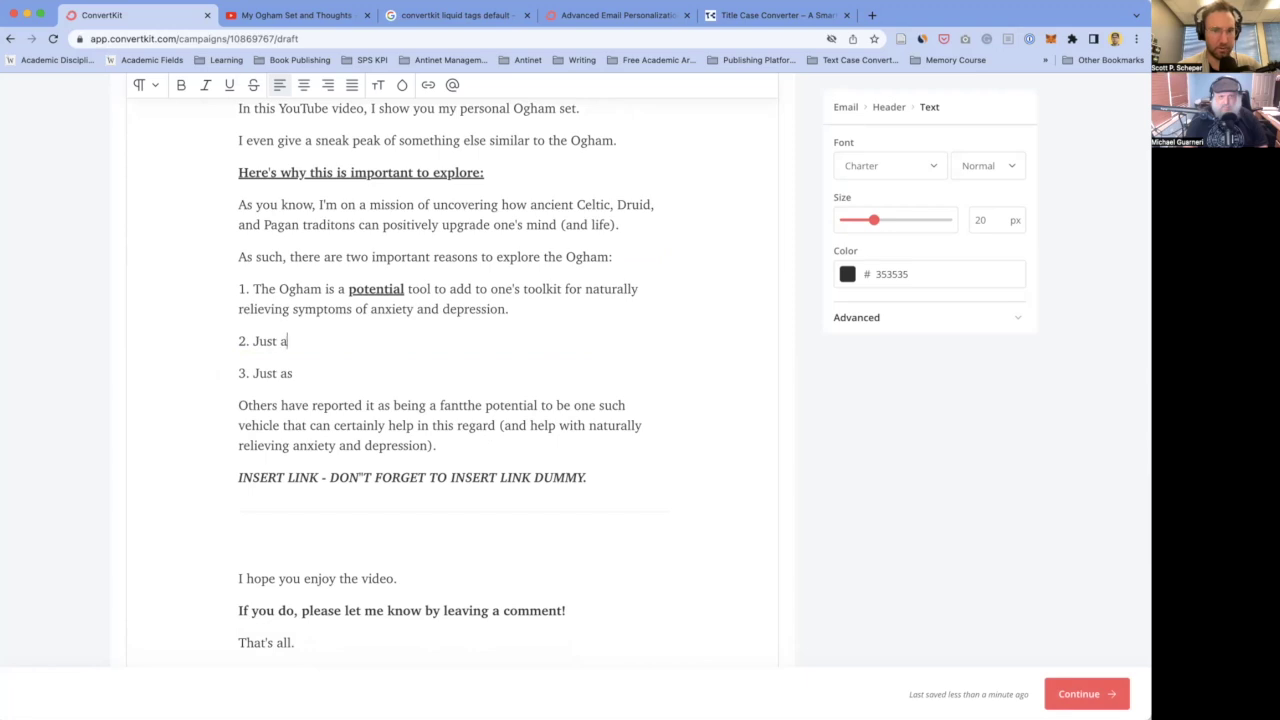
type("s the practice of medic")
type("ation ha")
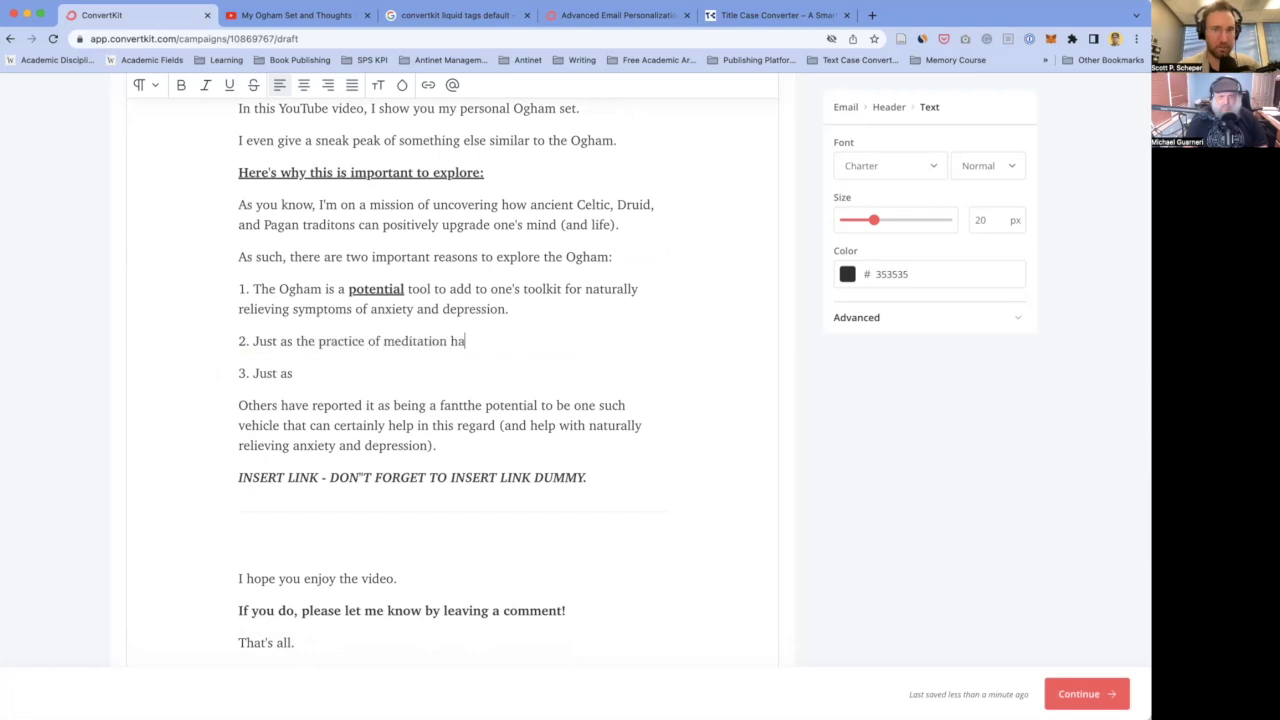
type("s been shown to upgrade one's life, many people use the Ogham as their own form of a m")
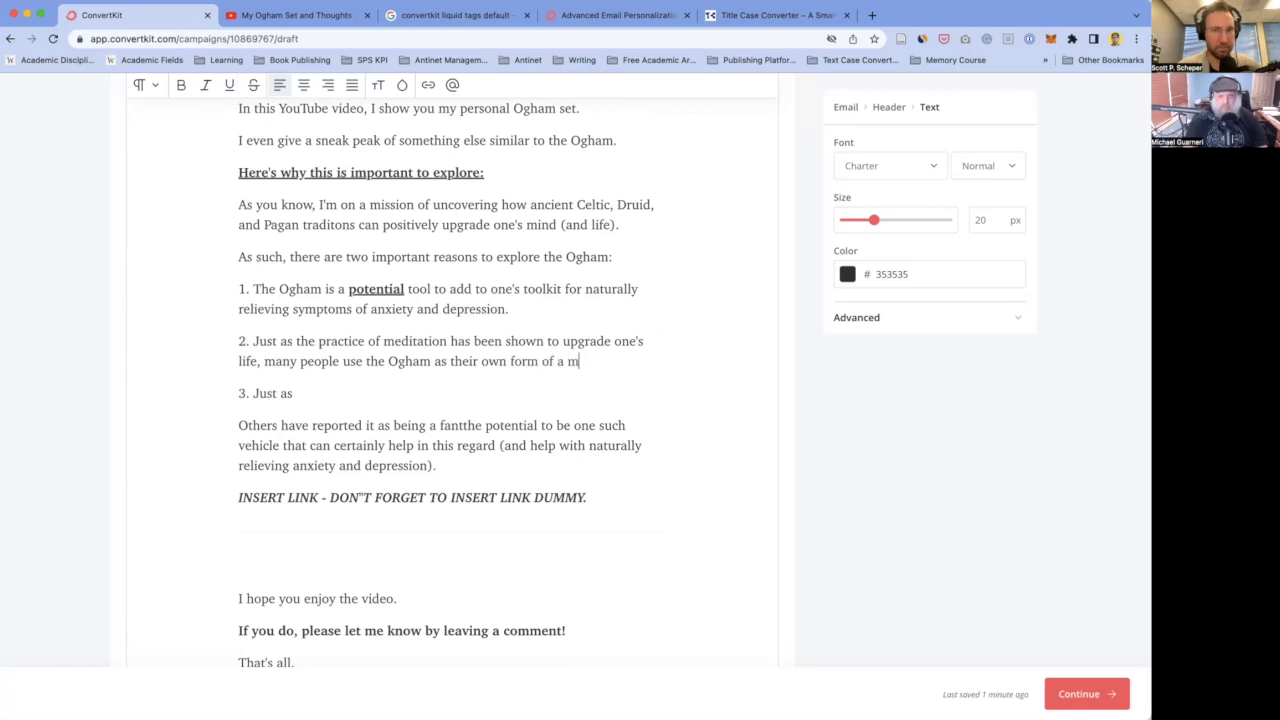
type("editation practice.")
key("Return")
type("Both of these")
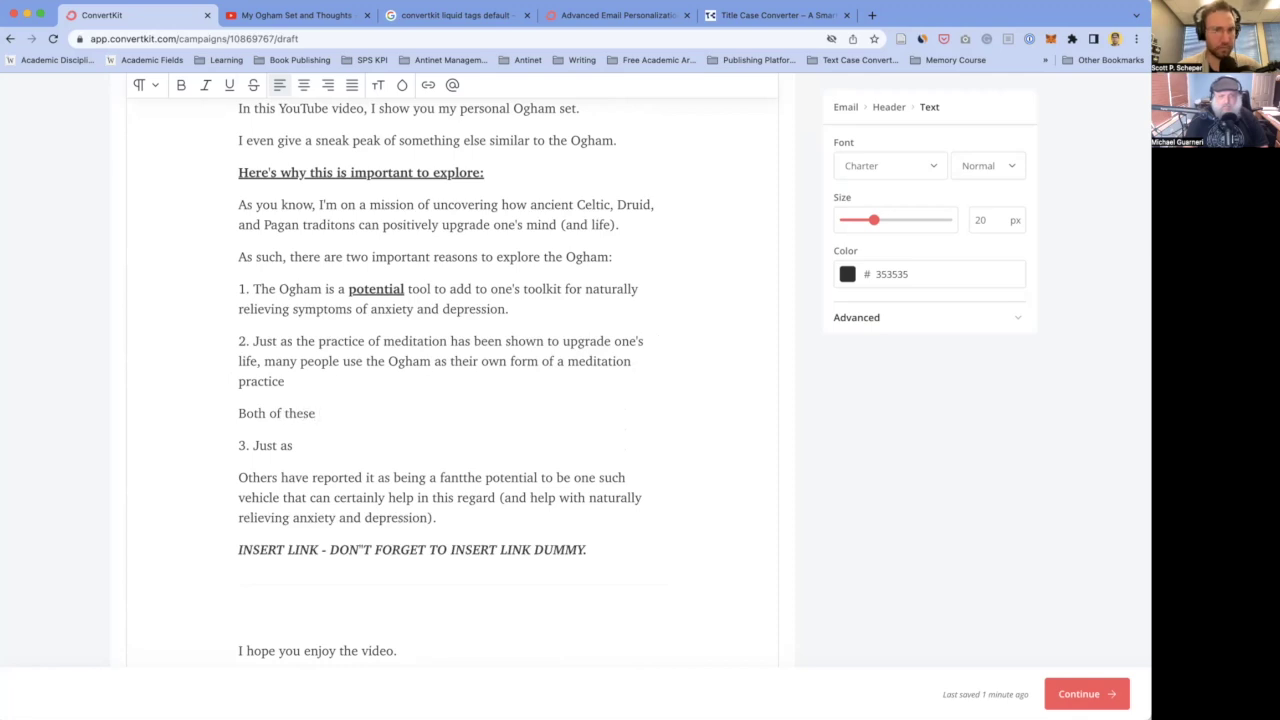
scroll(379, 385, "up", 5)
scroll(379, 385, "down", 3)
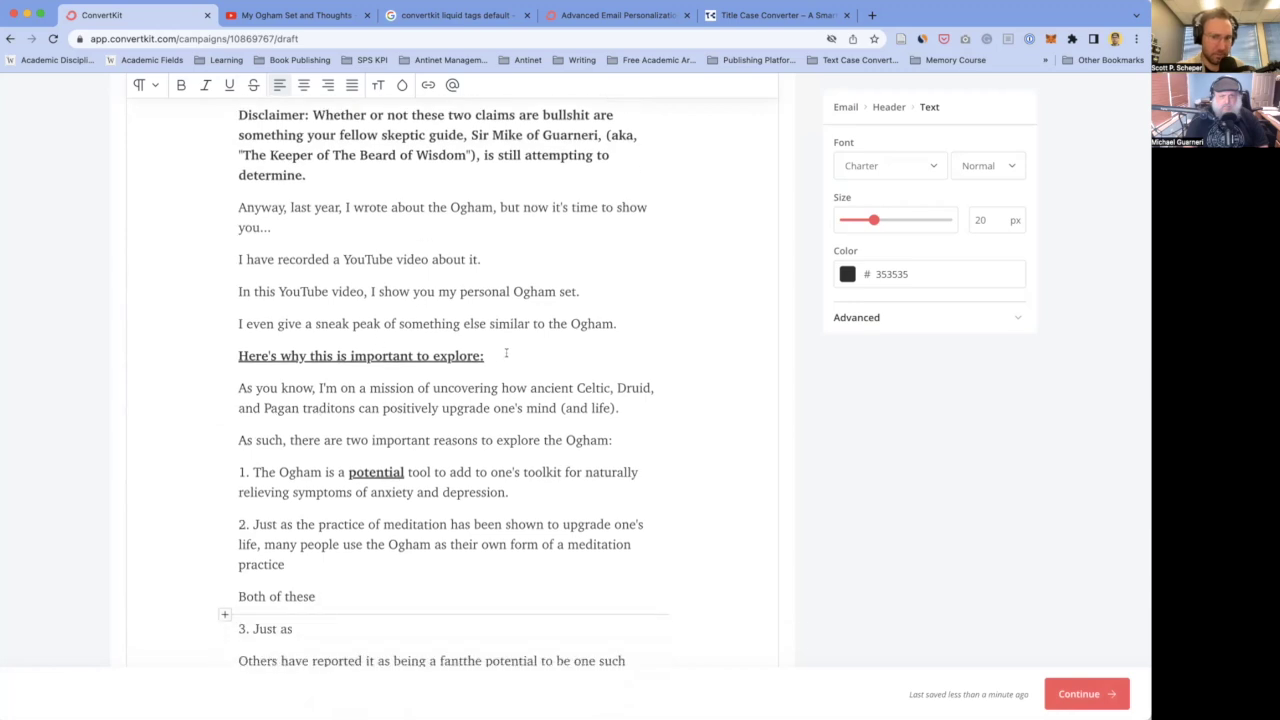
left_click(284, 366)
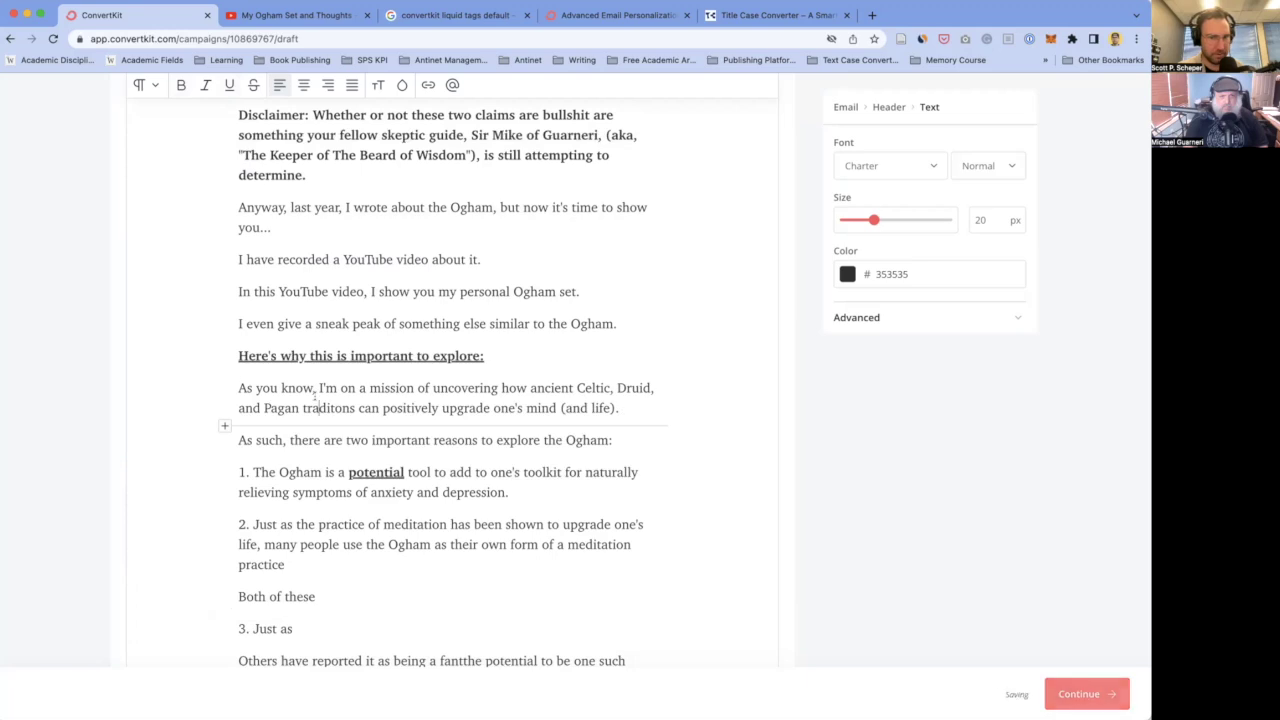
scroll(320, 420, "up", 1)
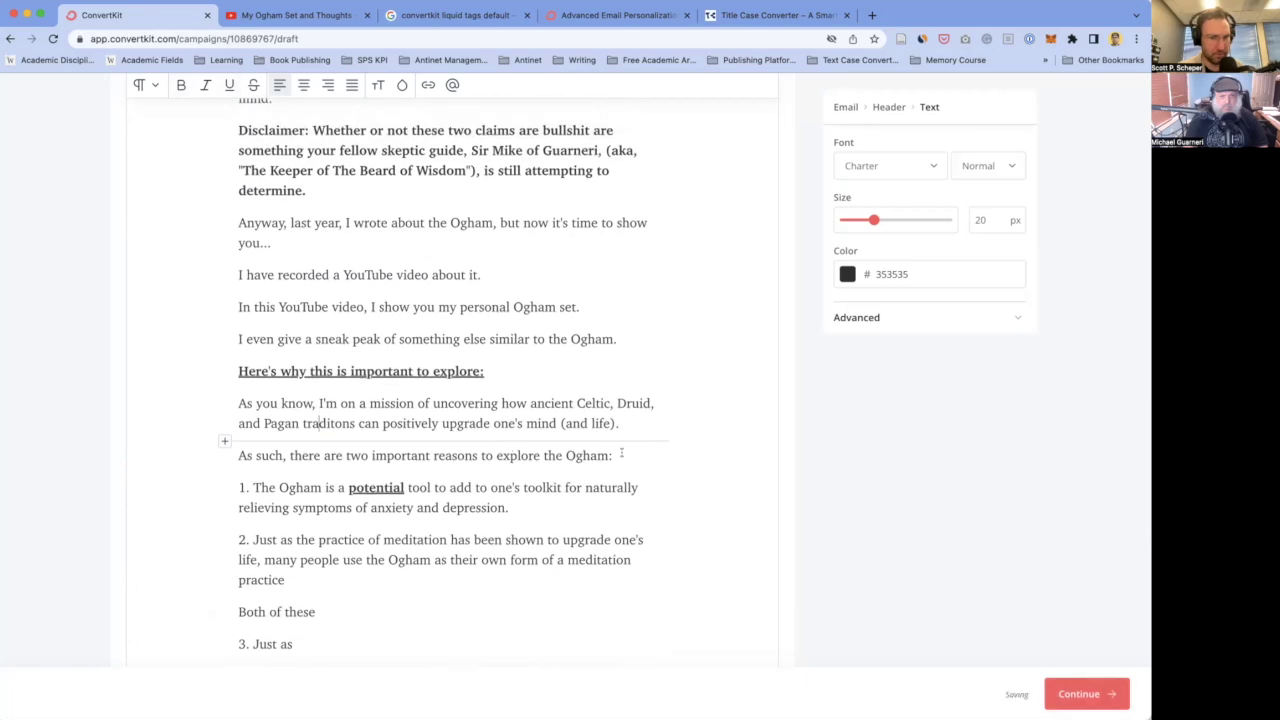
- Merge the intro into one sentence by replacing 'there are… 1. ' with a lowercase 't'
left_click_drag(252, 487, 291, 455)
type("t")
key("BackSpace")
key("Delete")
type("t")
- Delete the unfinished points 2 and 3 and the leftover empty line
scroll(593, 471, "down", 2)
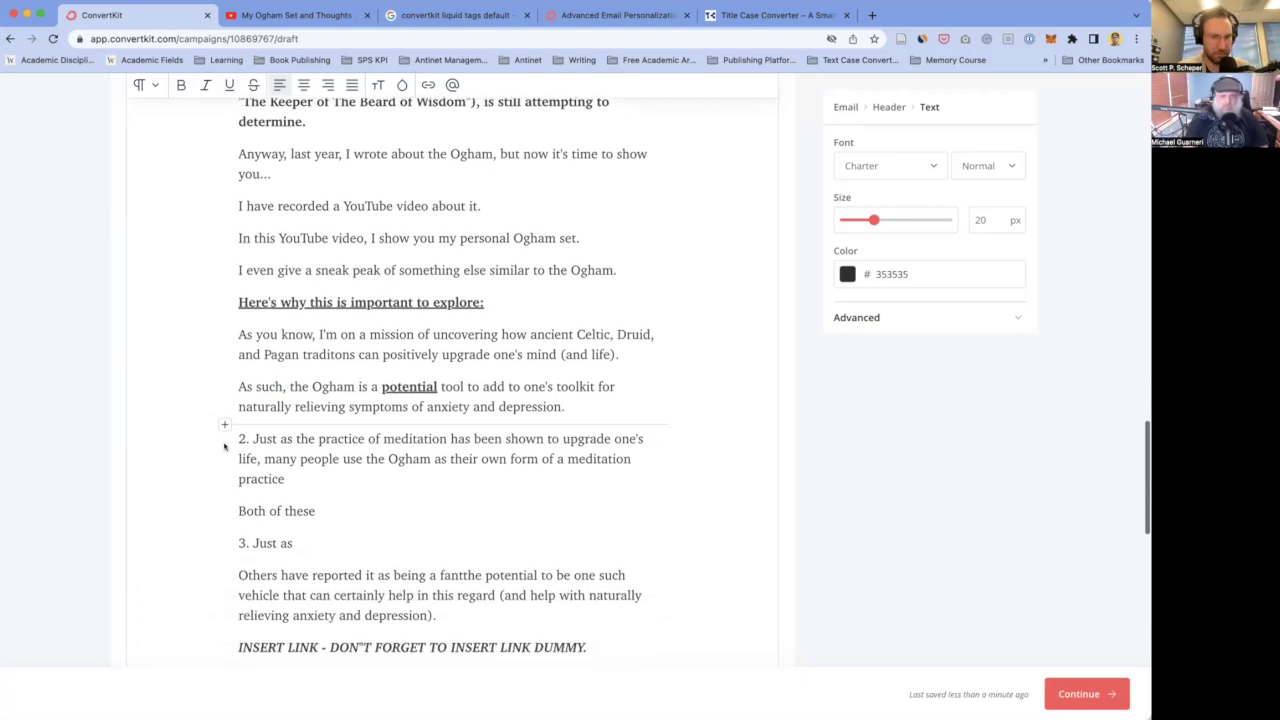
left_click_drag(240, 437, 447, 507)
scroll(355, 541, "down", 1)
scroll(423, 474, "down", 1)
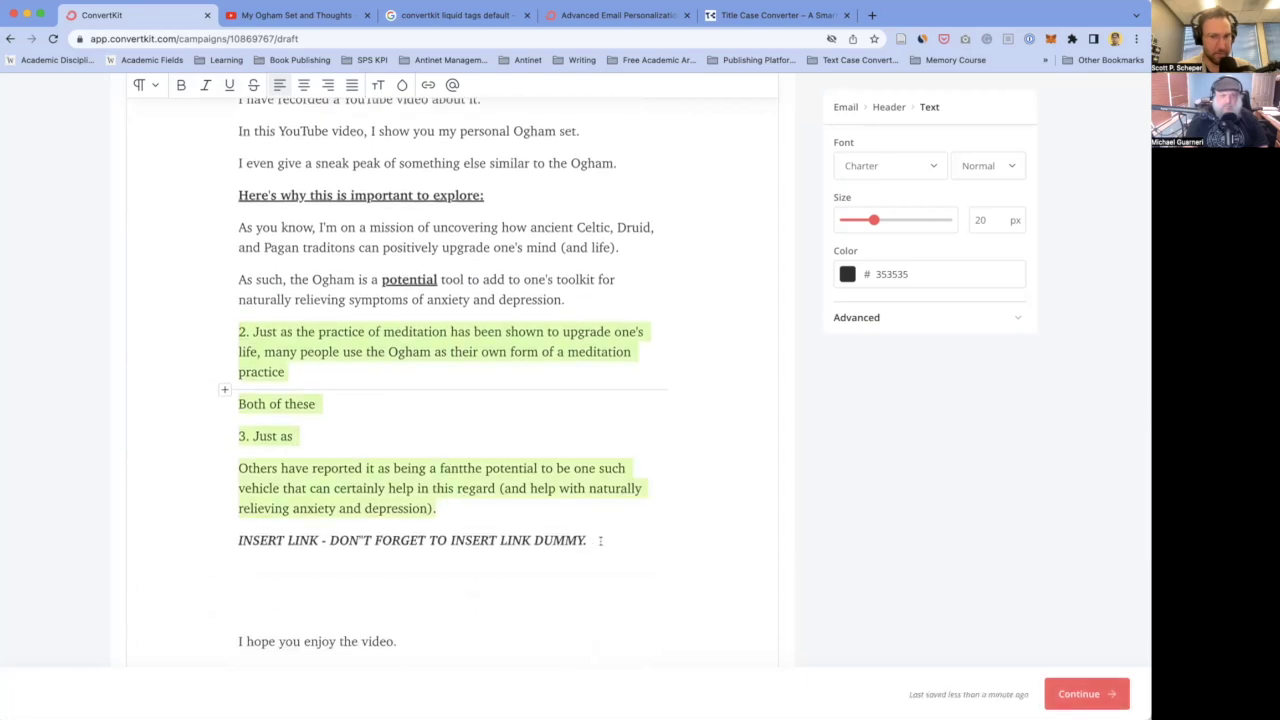
key("BackSpace")
key("BackSpace")
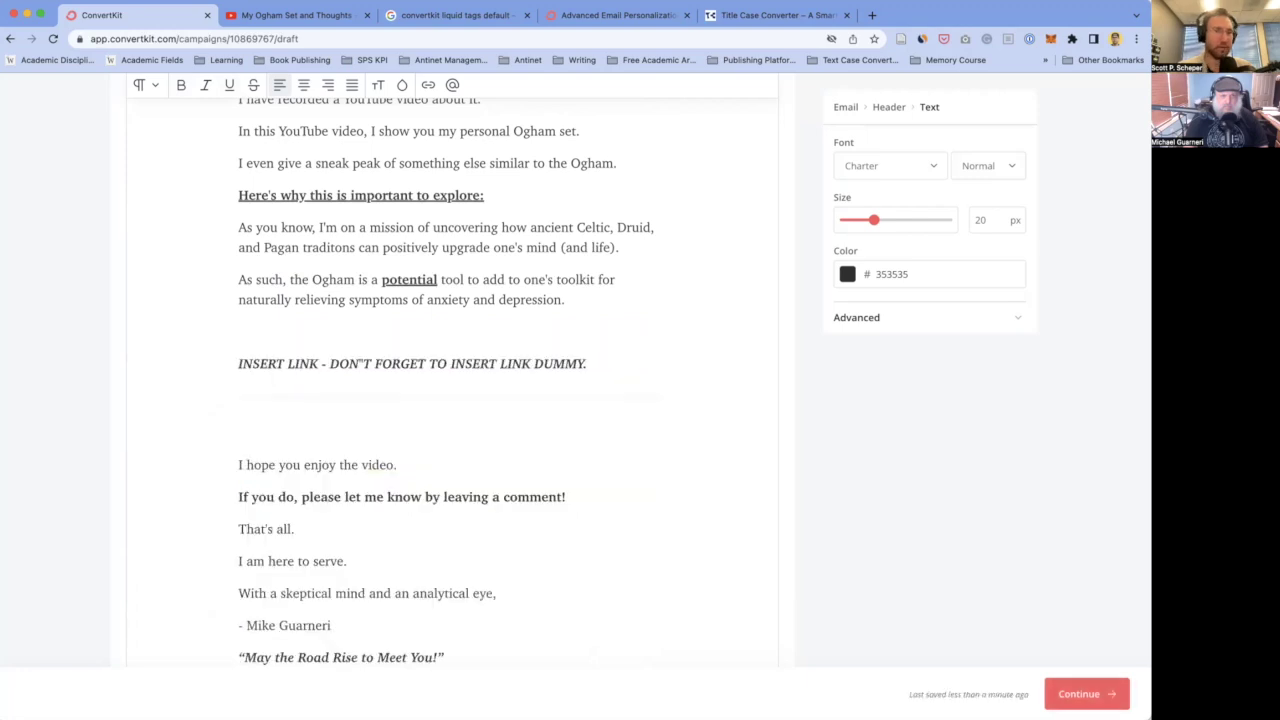
scroll(518, 492, "up", 3)
left_click(334, 531)
key("BackSpace")
key("BackSpace")
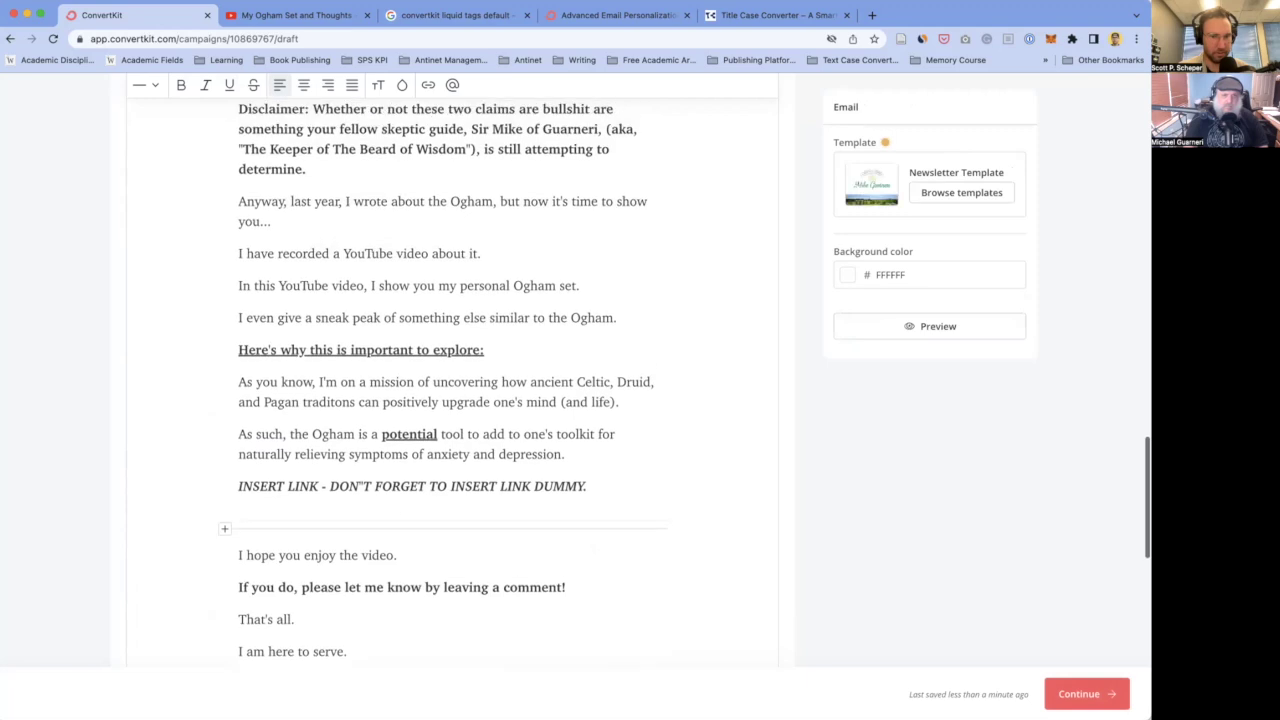
- Place the cursor after the Disclaimer paragraph
scroll(324, 449, "up", 5)
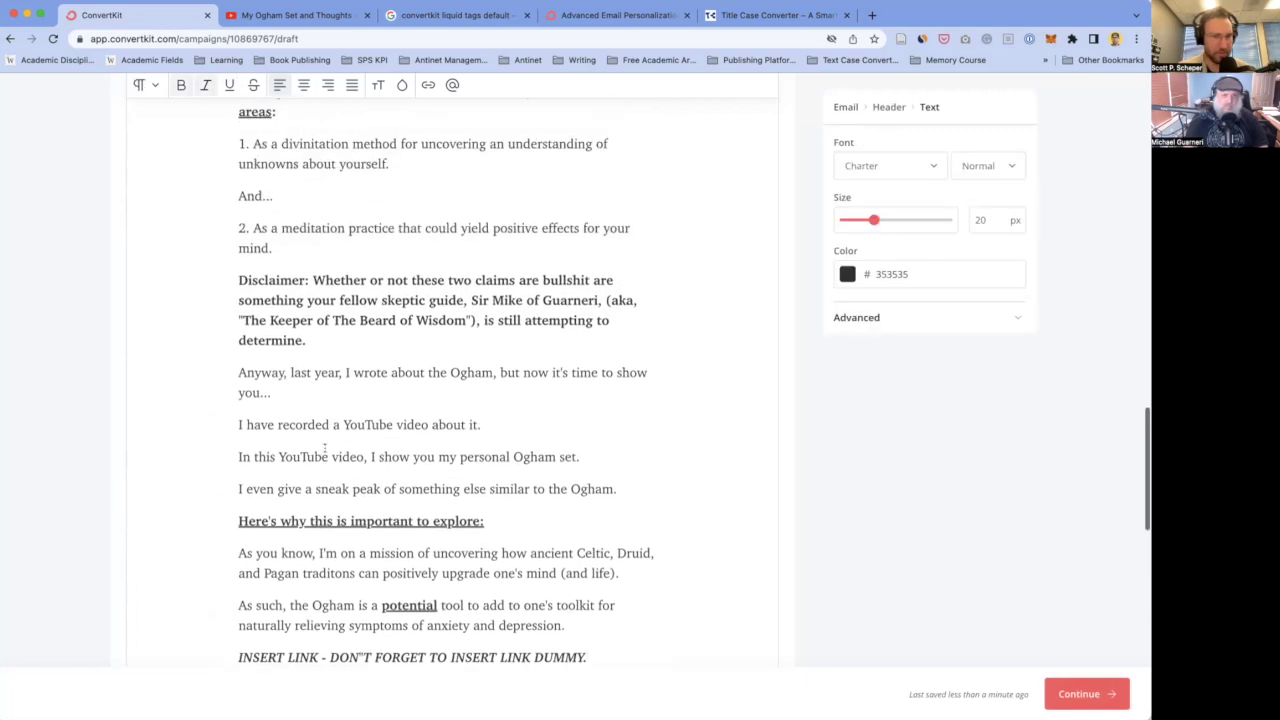
scroll(324, 449, "up", 1)
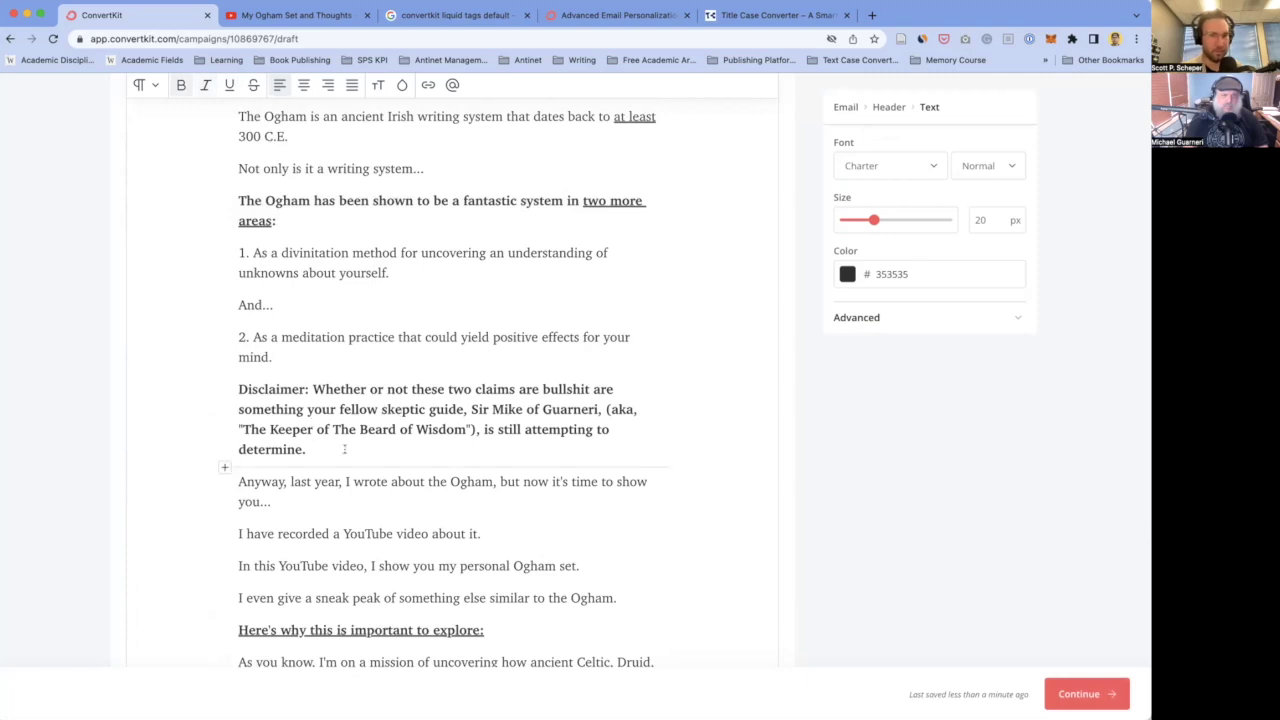
left_click(340, 449)
scroll(340, 449, "down", 1)
scroll(500, 440, "up", 1)
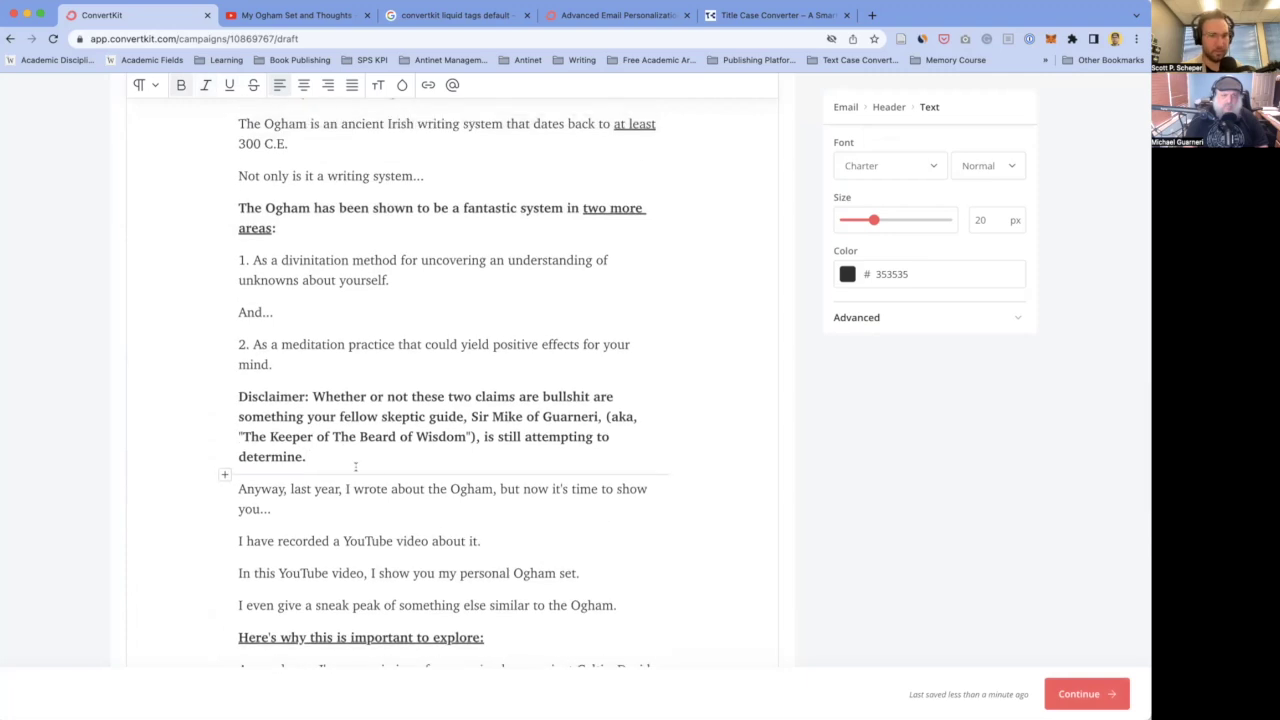
scroll(393, 464, "down", 3)
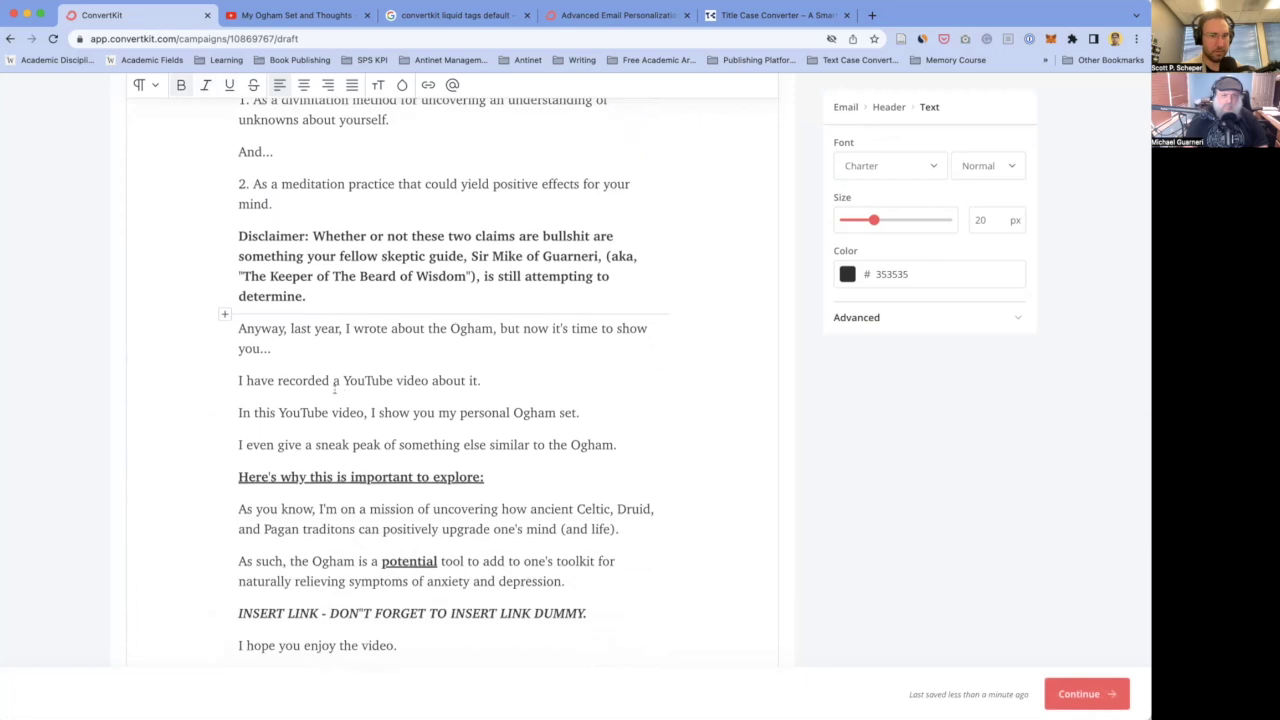
scroll(325, 340, "down", 2)
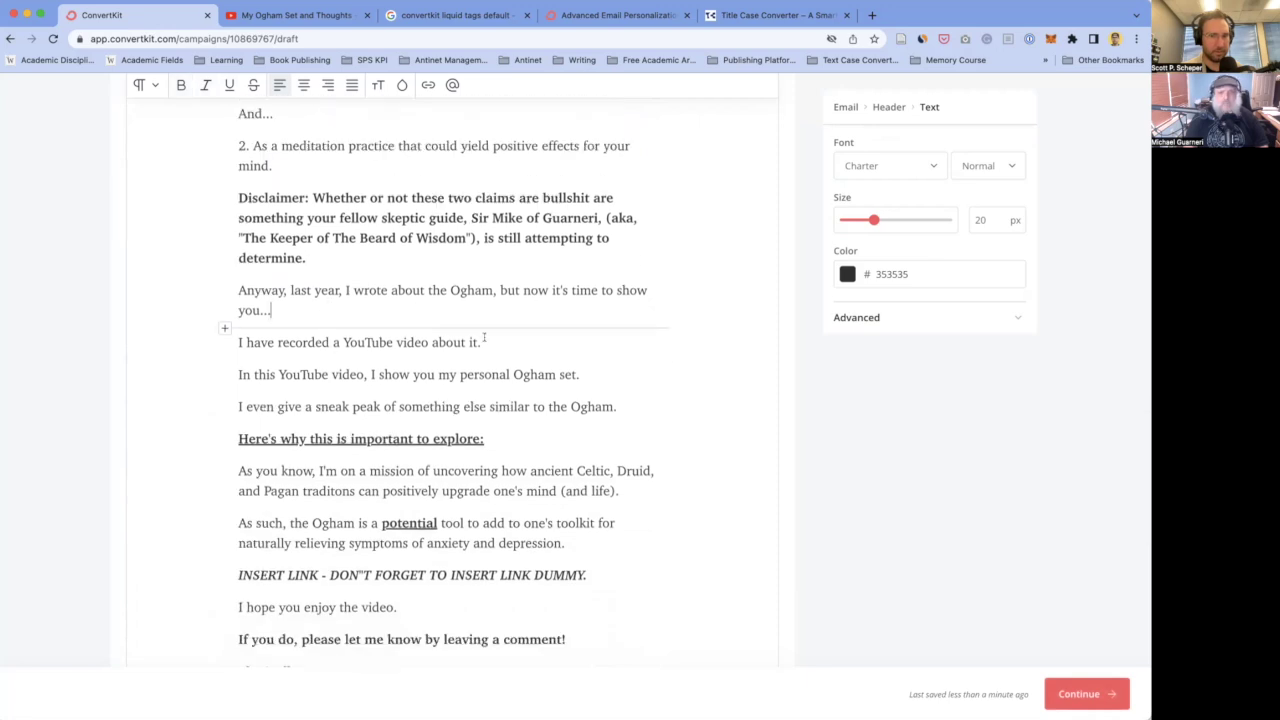
- Remove the underline from 'Here's why this is important to explore:' and the bold from 'potential'
scroll(484, 338, "down", 1)
scroll(320, 272, "down", 1)
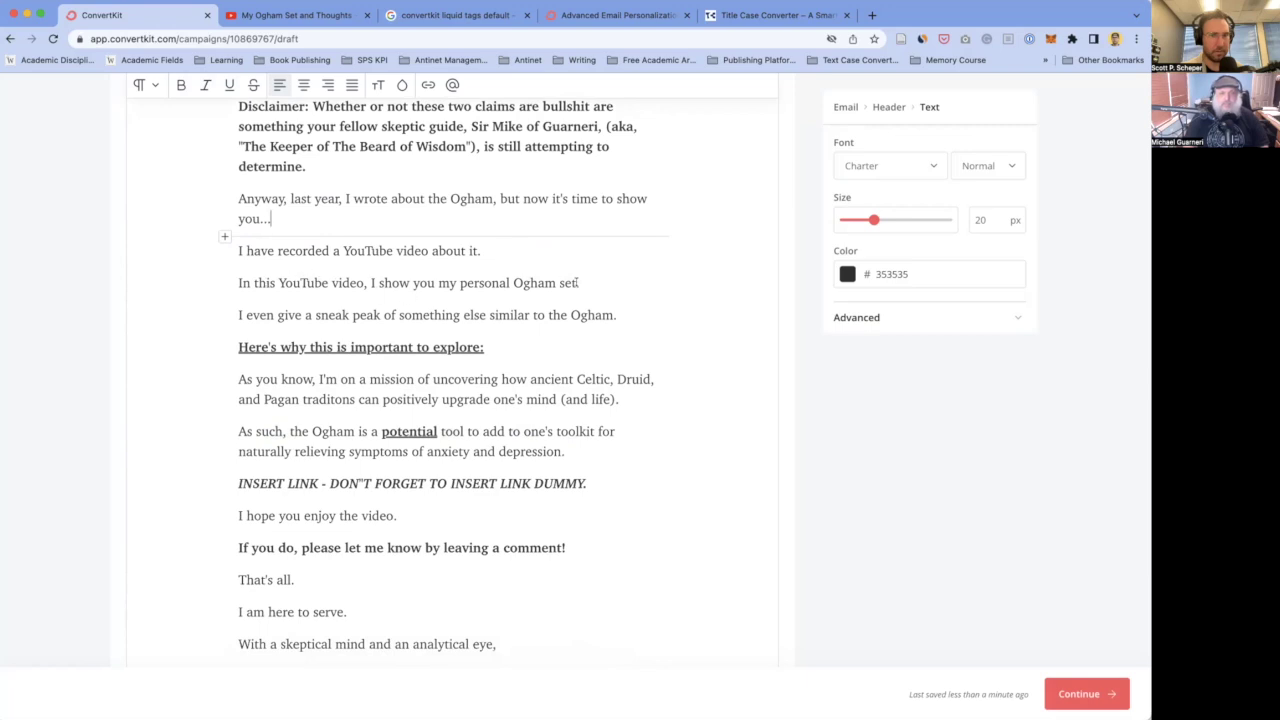
left_click_drag(510, 348, 224, 347)
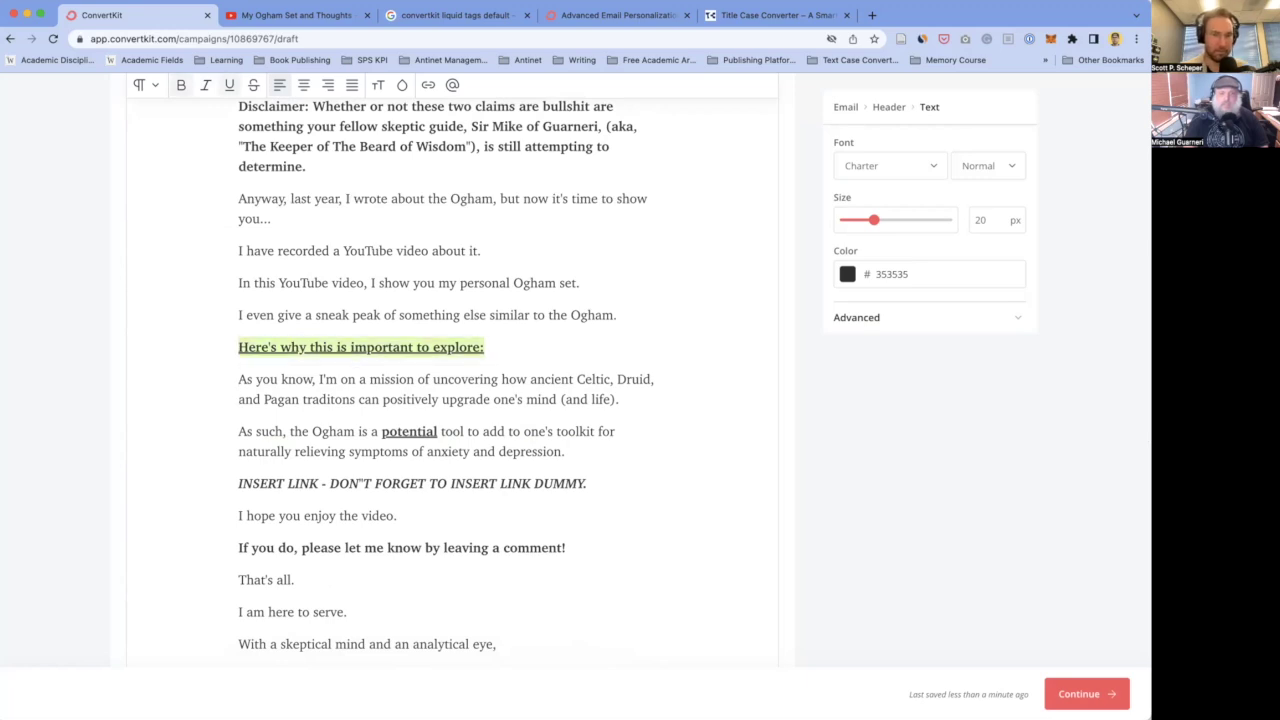
key("ctrl+u")
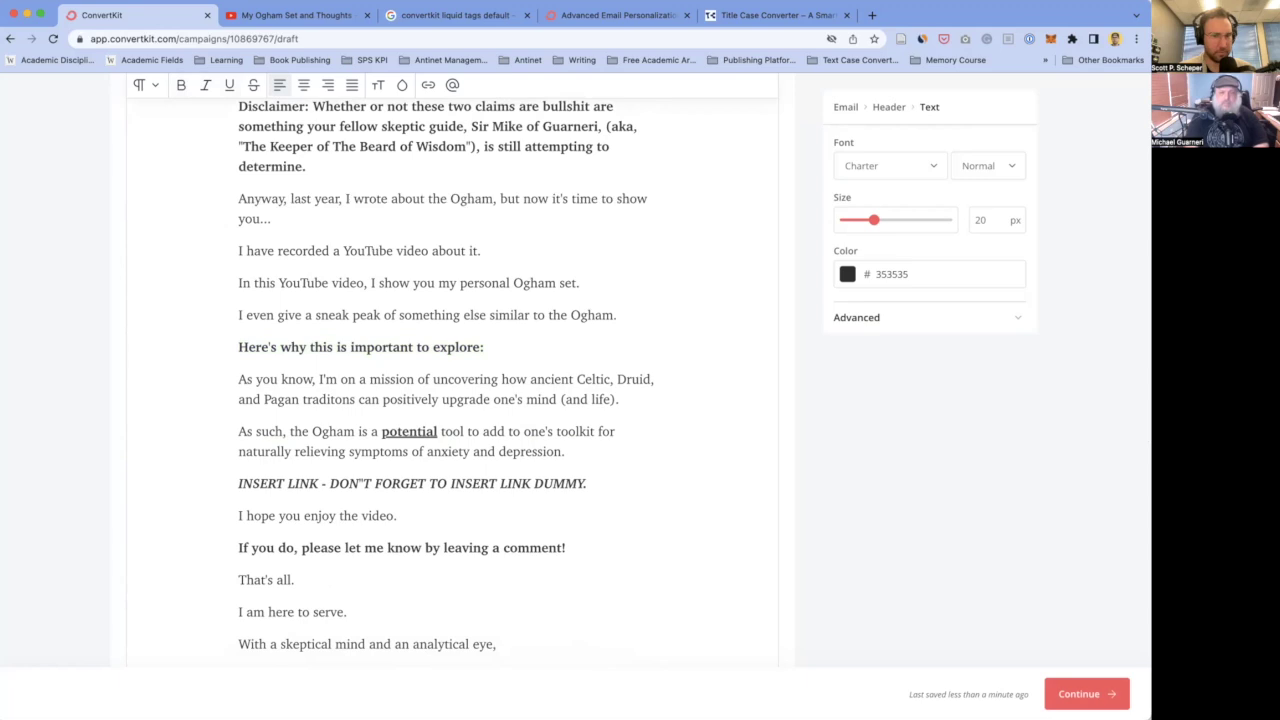
double_click(410, 431)
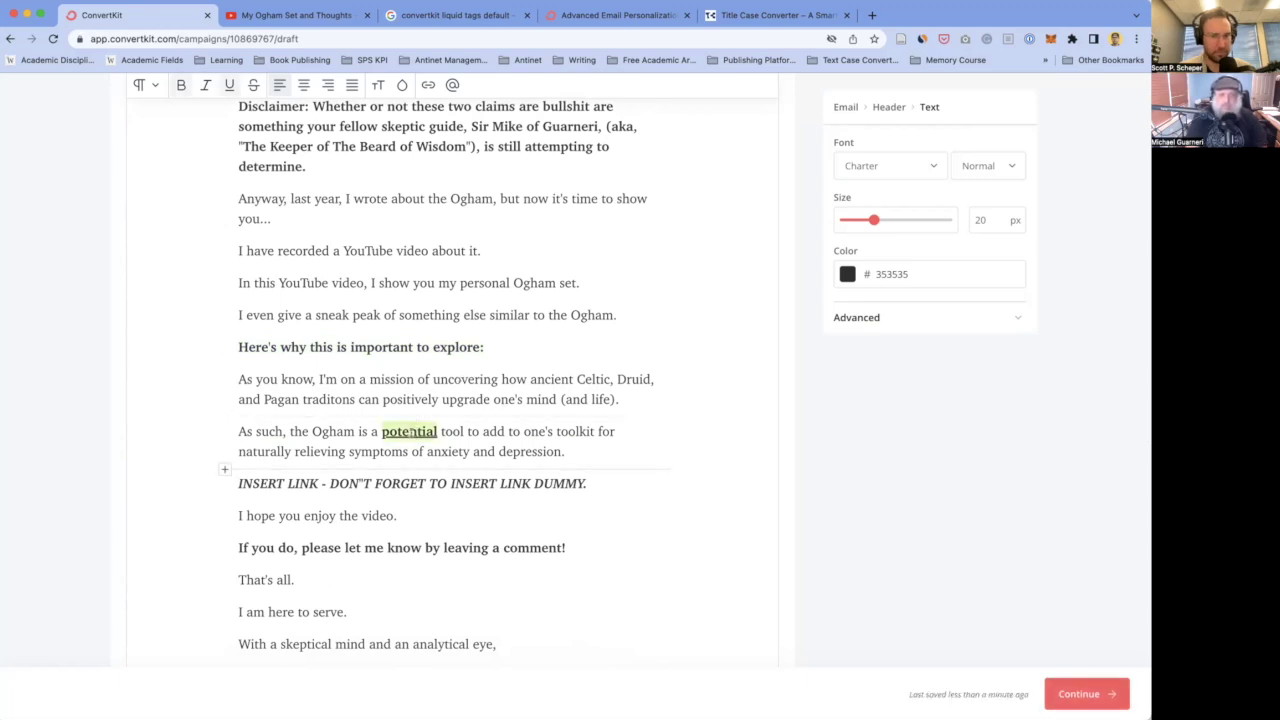
key("ctrl+b")
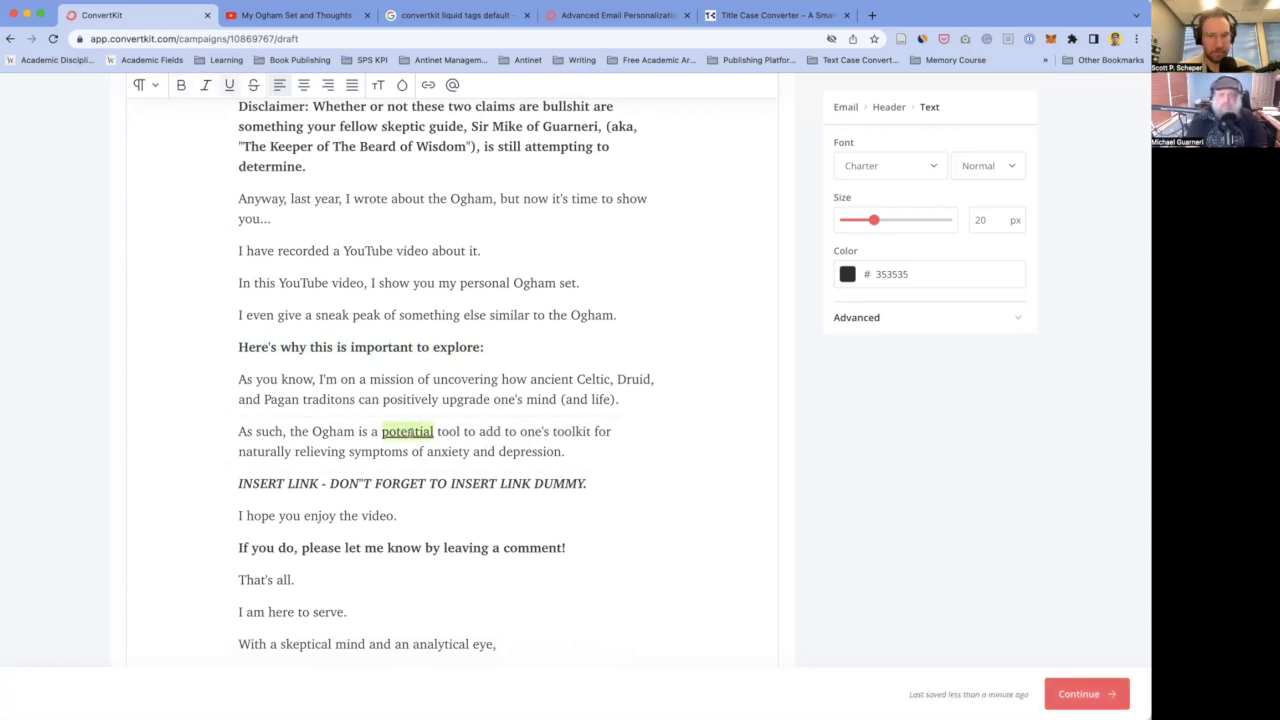
- Start a new paragraph after the 'depression.' line
scroll(355, 421, "down", 2)
left_click(335, 374)
left_click(591, 393)
scroll(591, 393, "down", 2)
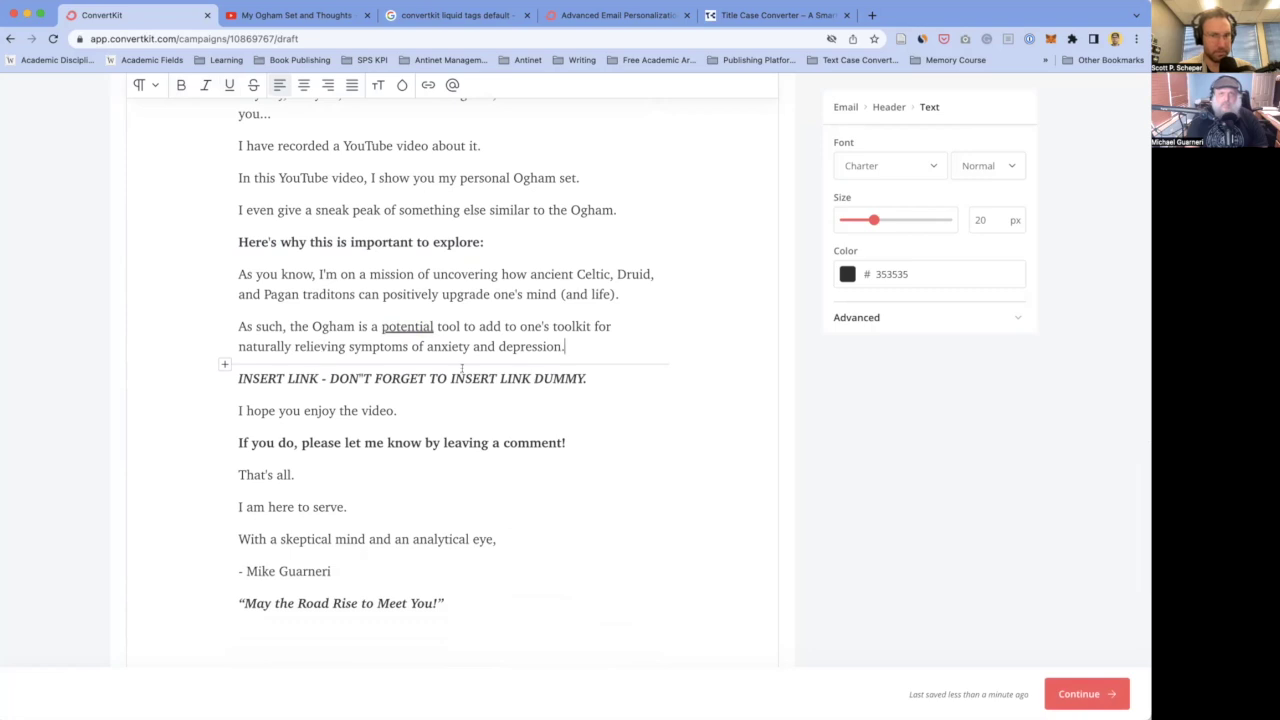
scroll(446, 371, "down", 1)
scroll(446, 371, "up", 1)
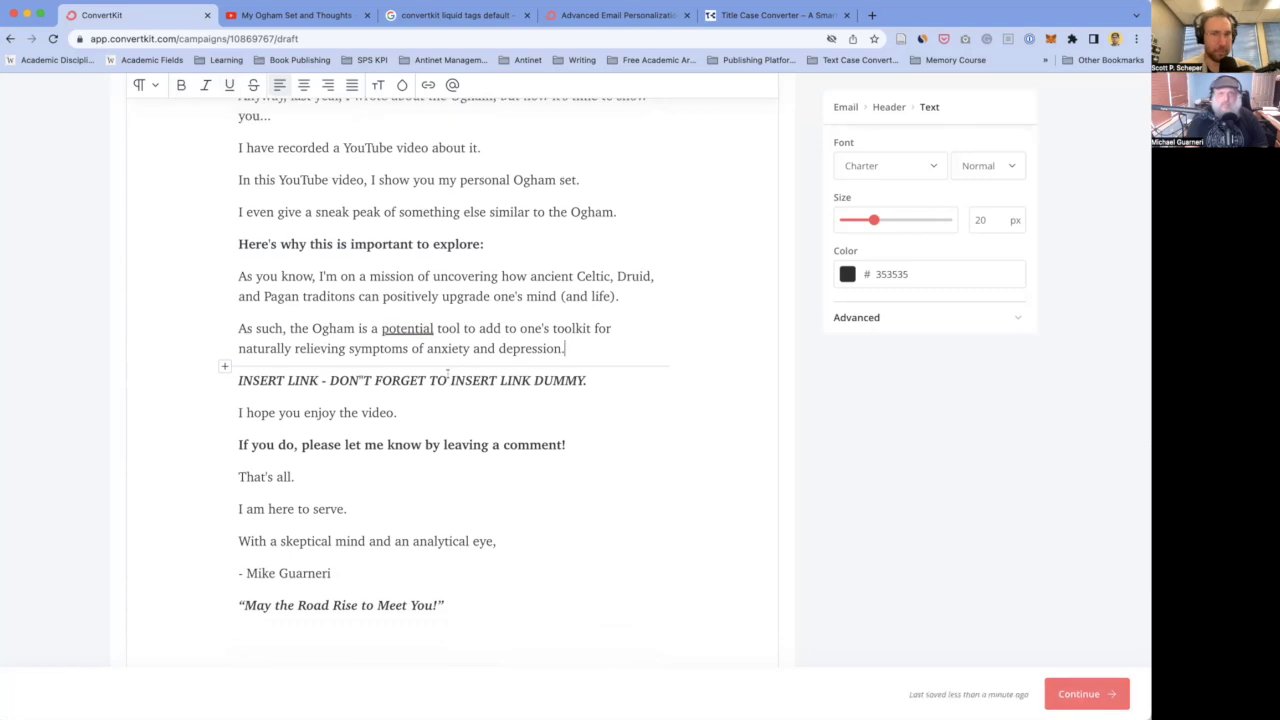
key("Return")
- Rewrite the video intro as 'In the following video I show you my personal Ogham set.'
type("In the following video I")
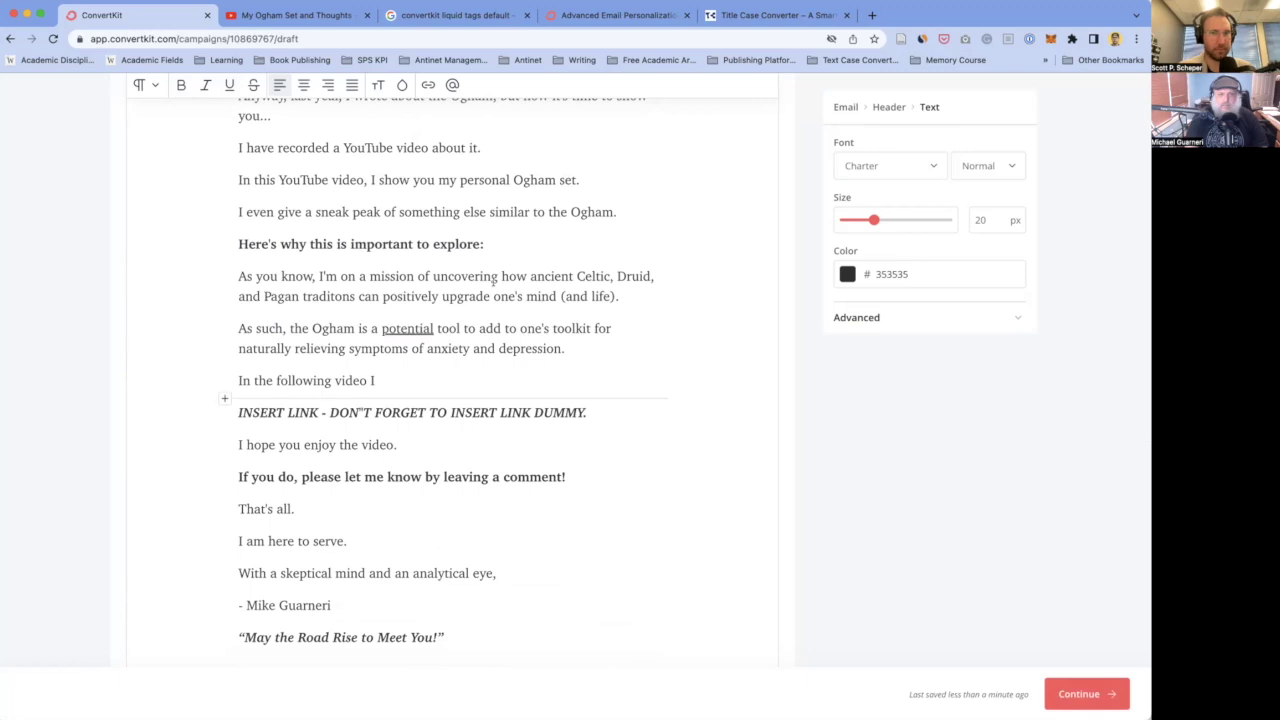
scroll(358, 350, "up", 3)
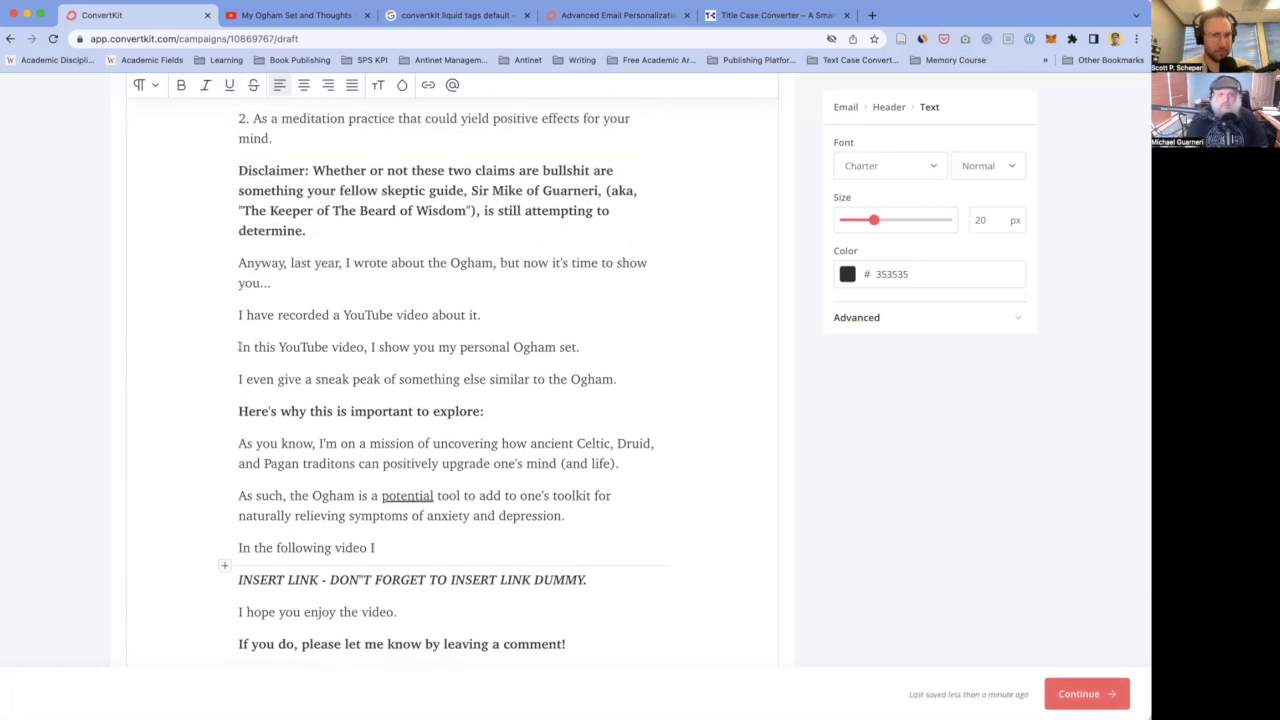
left_click_drag(238, 346, 608, 372)
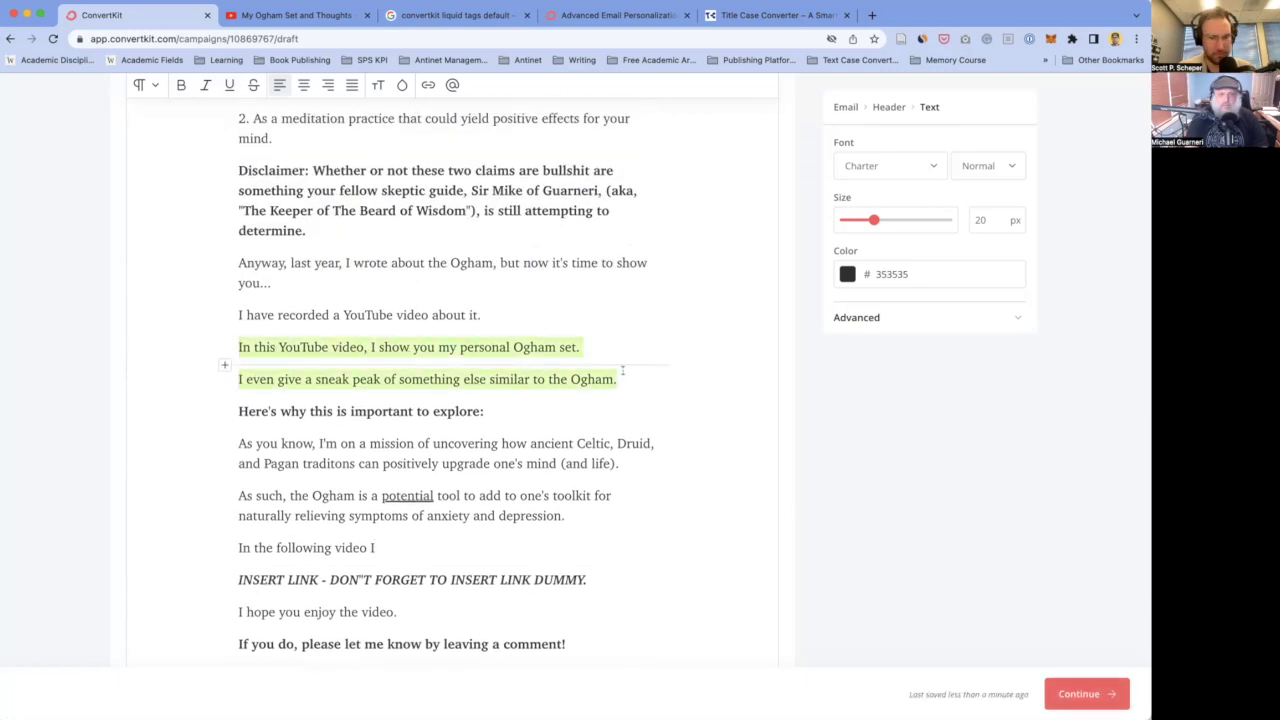
key("BackSpace")
key("BackSpace")
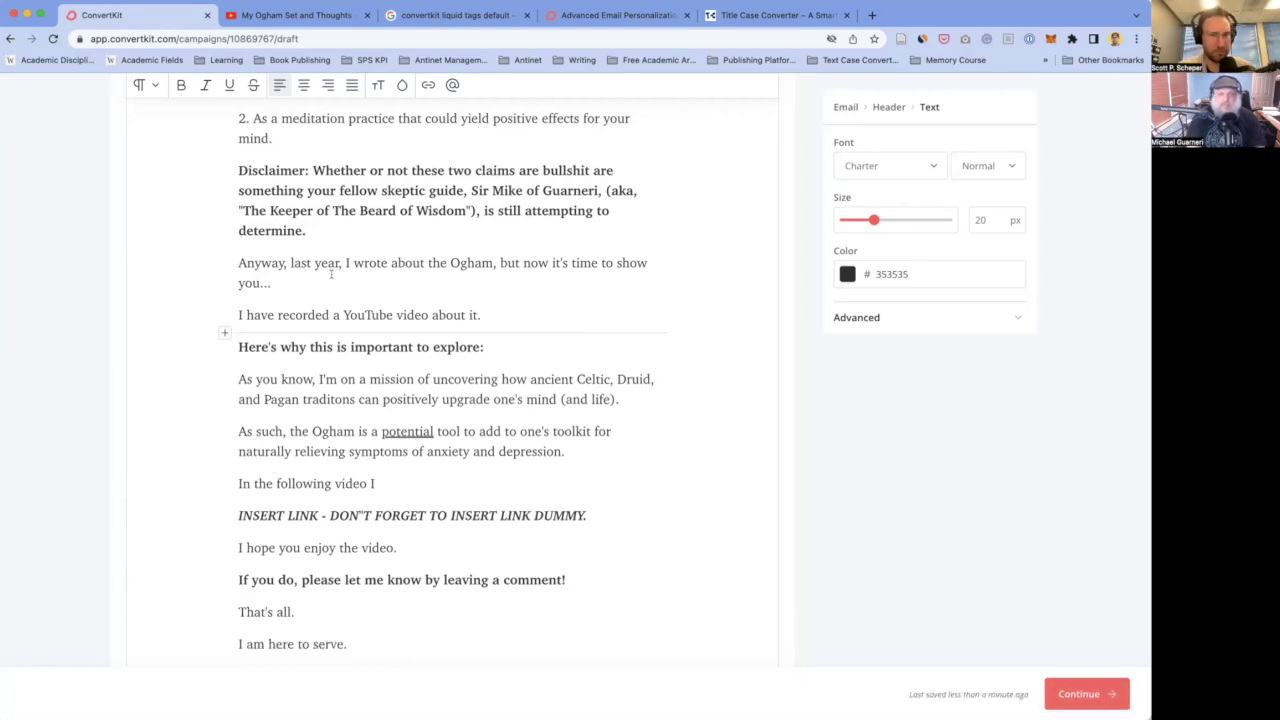
scroll(330, 276, "down", 3)
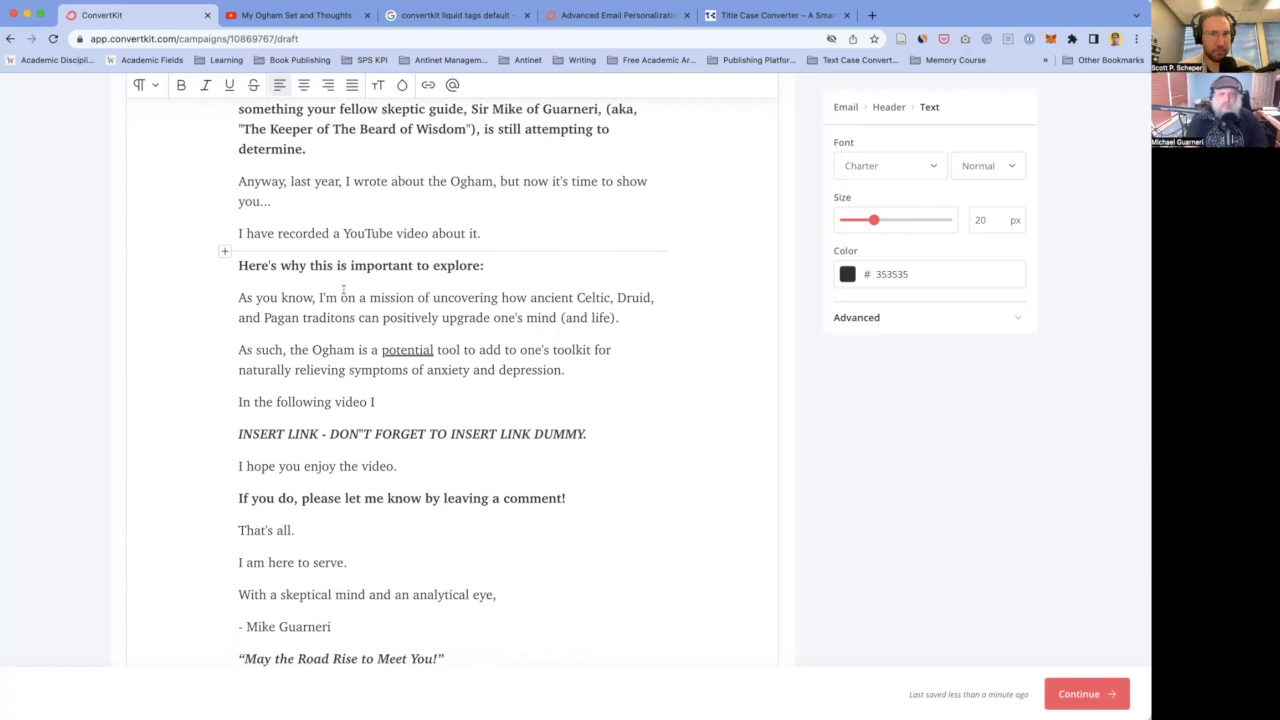
scroll(381, 285, "down", 2)
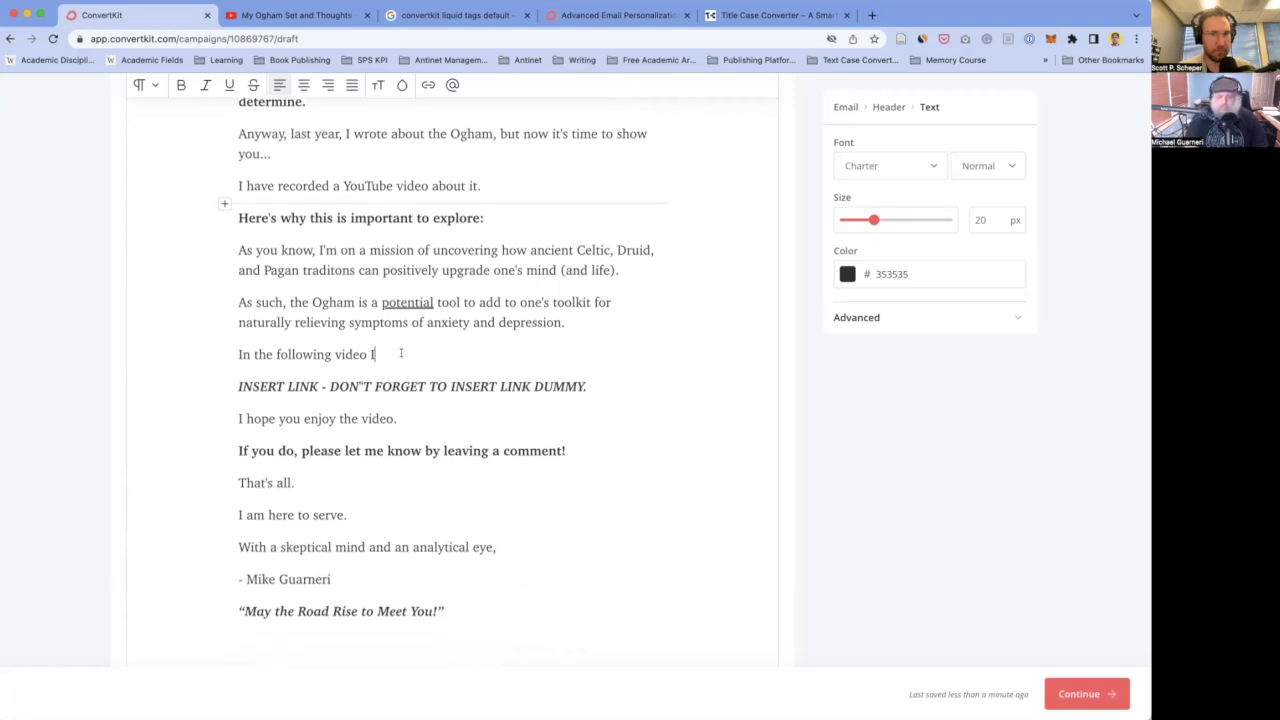
key("Return")
type("In this YouTube video, I show you my personal Ogham set. I even give a sneak peak of something else similar to the Ogham.")
left_click(393, 352)
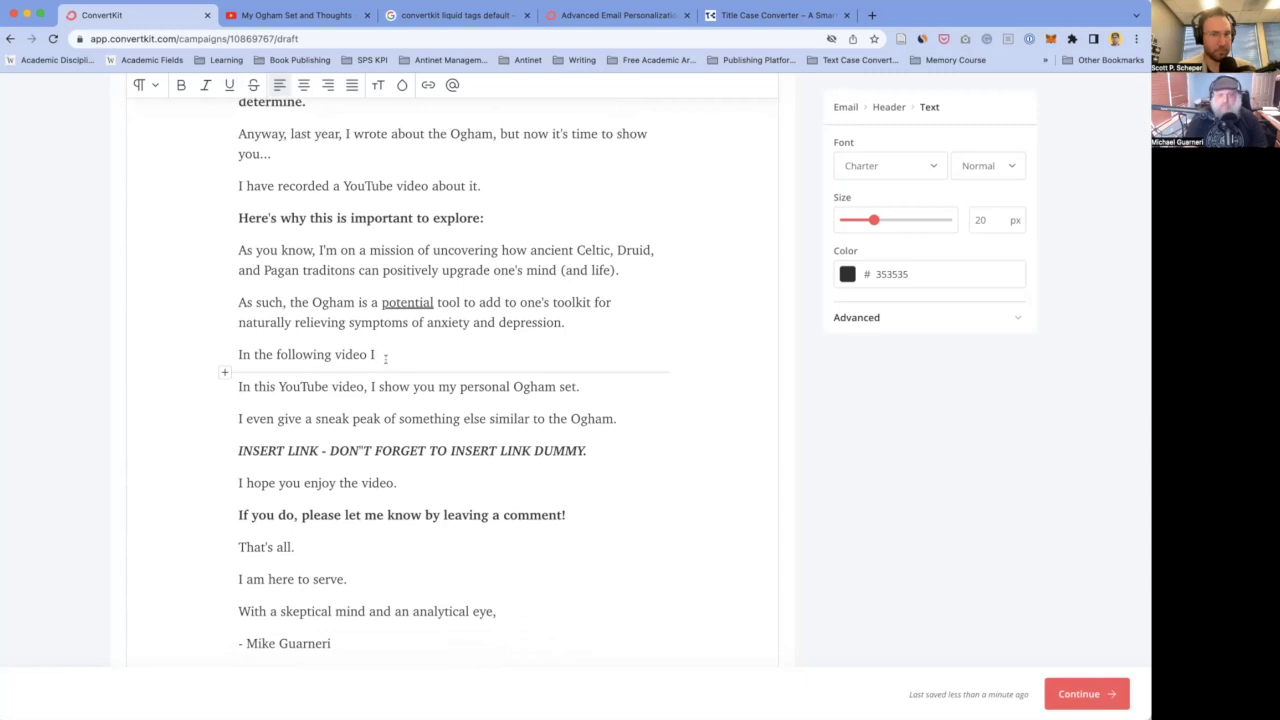
left_click_drag(368, 386, 205, 384)
key("BackSpace")
key("BackSpace")
key("BackSpace")
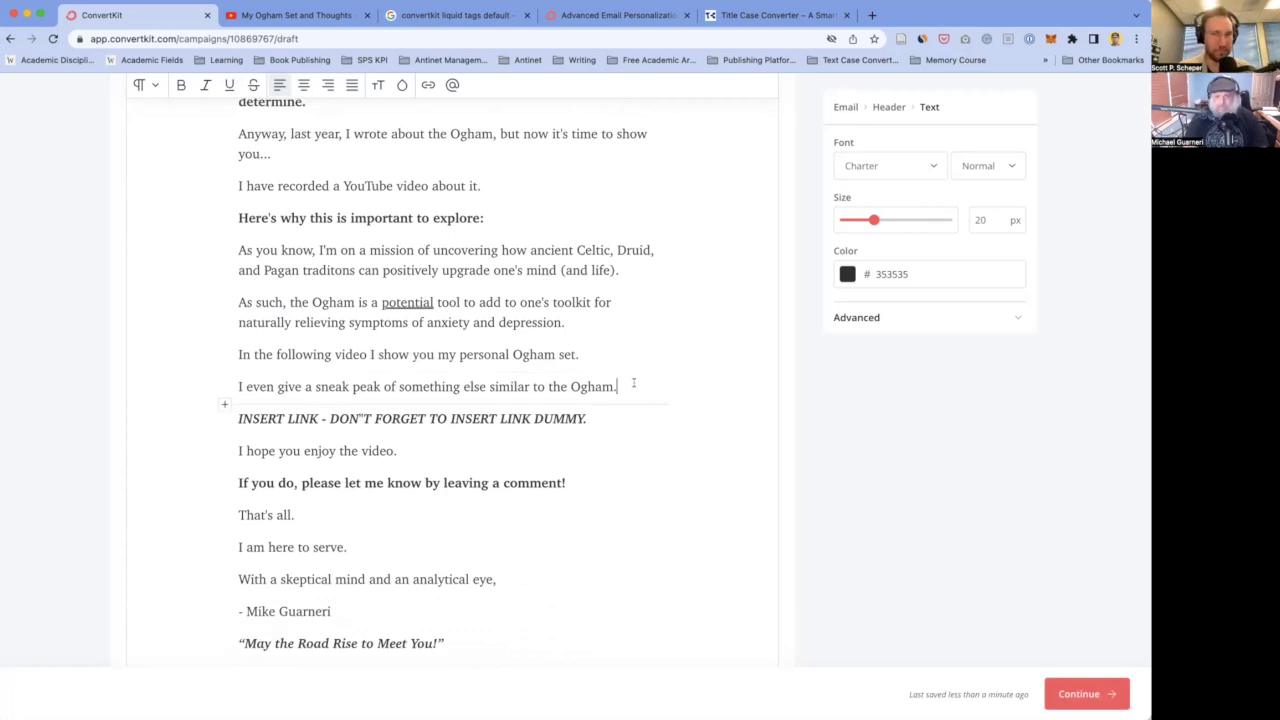
- Add 'To watch it, please click the link below:' followed by an empty link paragraph
key("Return")
type("To watc")
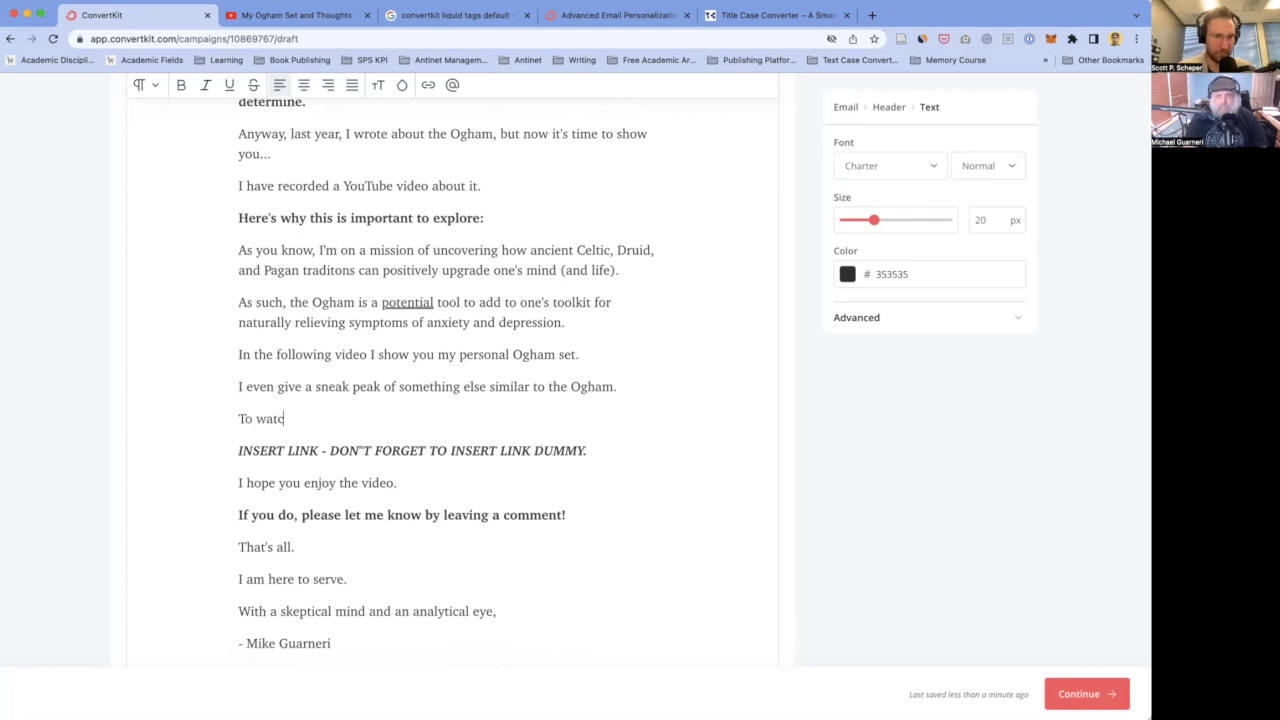
type("h it, please click the link below:")
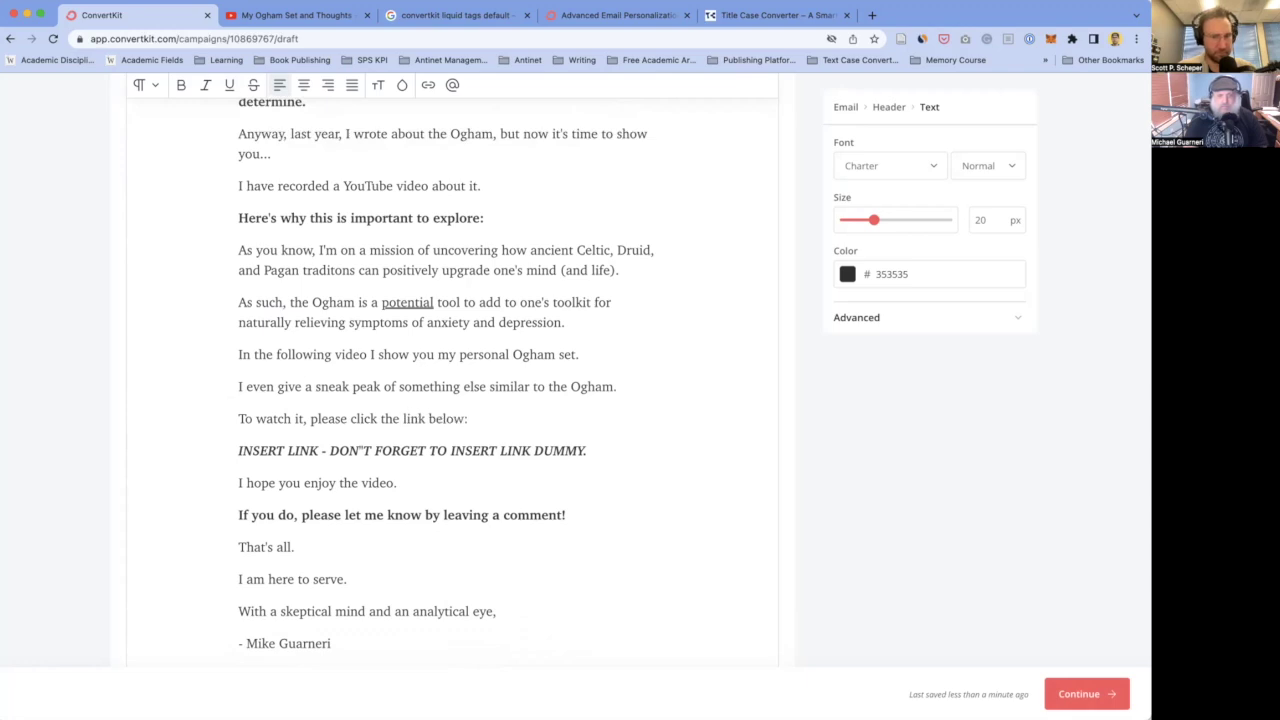
key("Return")
scroll(264, 368, "down", 1)
left_click(264, 366)
left_click(309, 390)
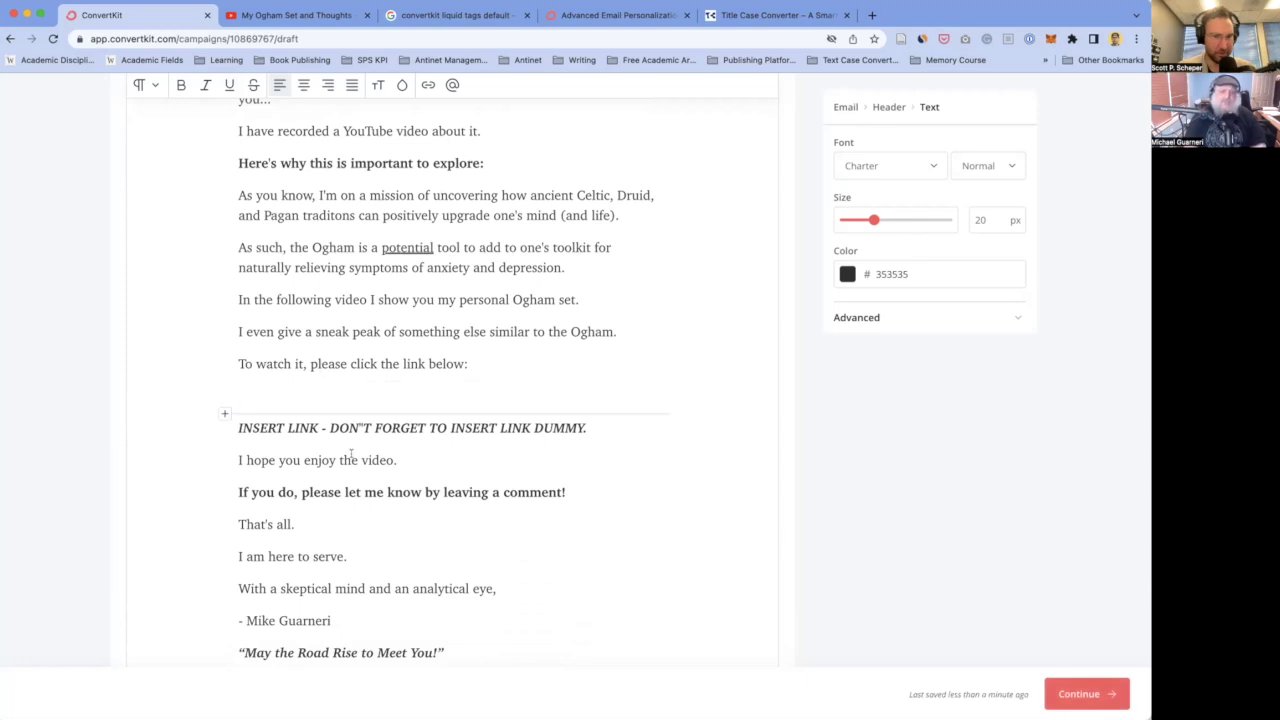
scroll(346, 451, "down", 1)
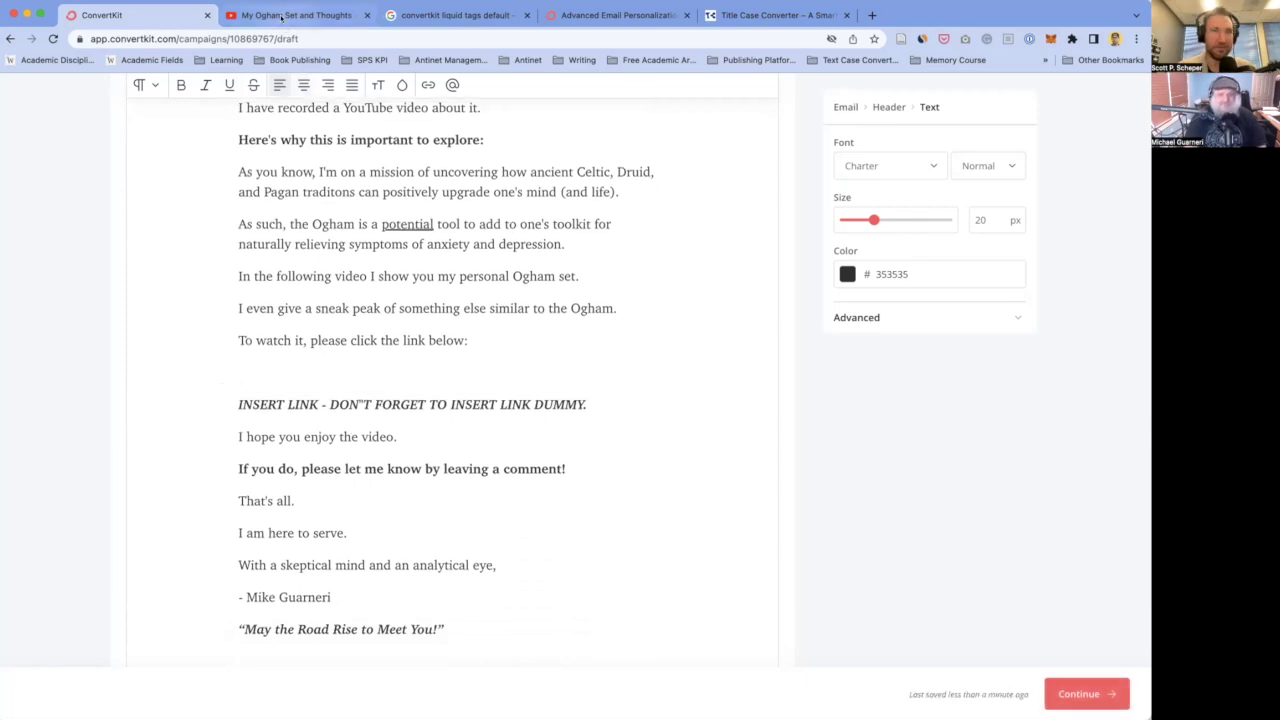
left_click(283, 18)
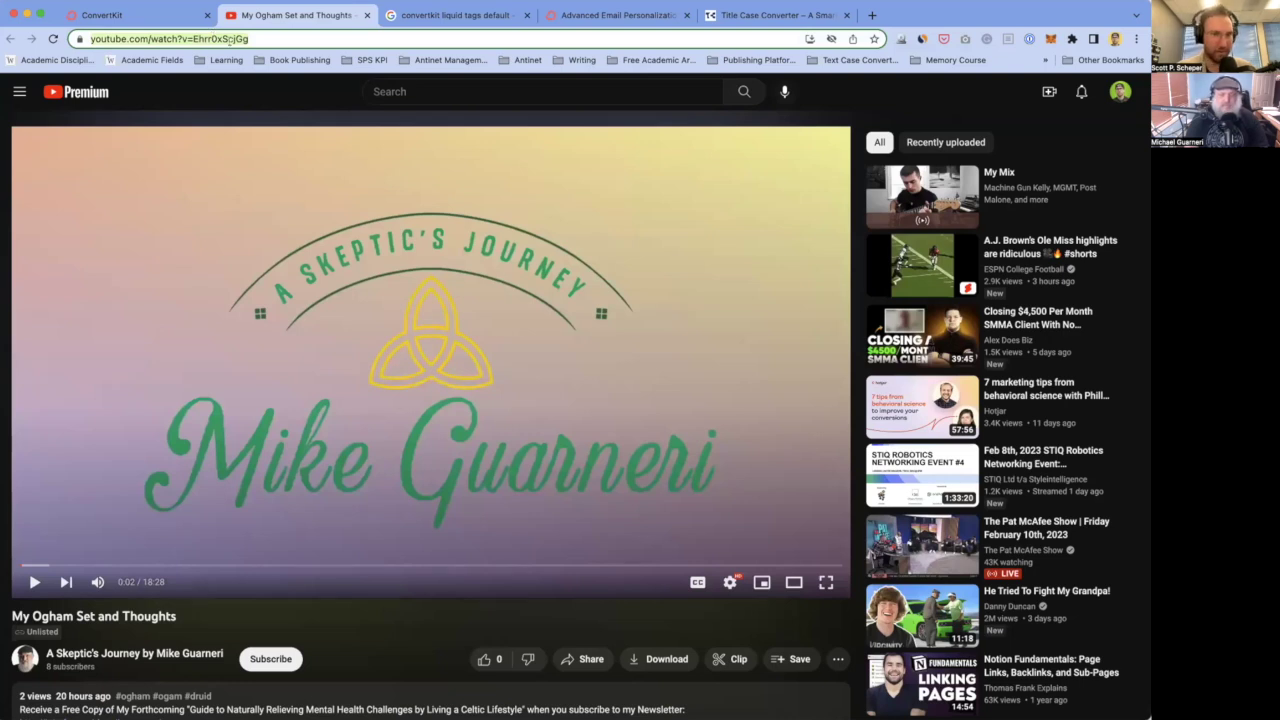
left_click(162, 18)
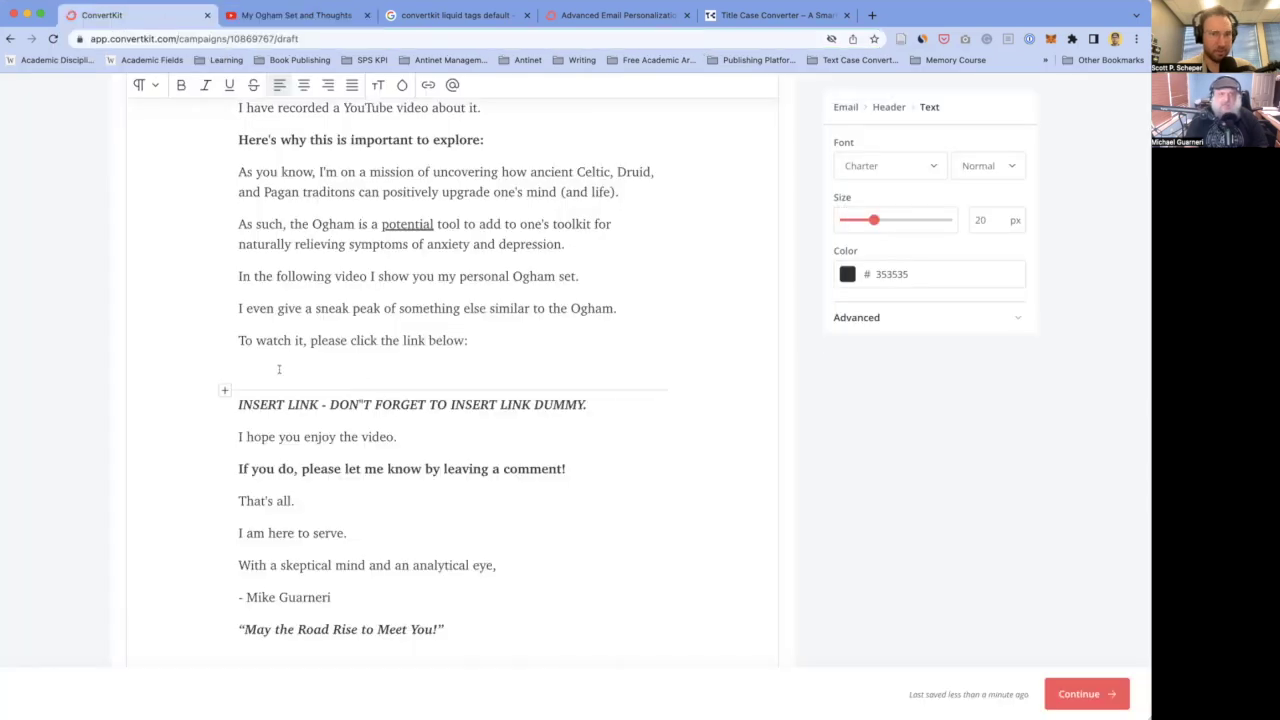
left_click(314, 17)
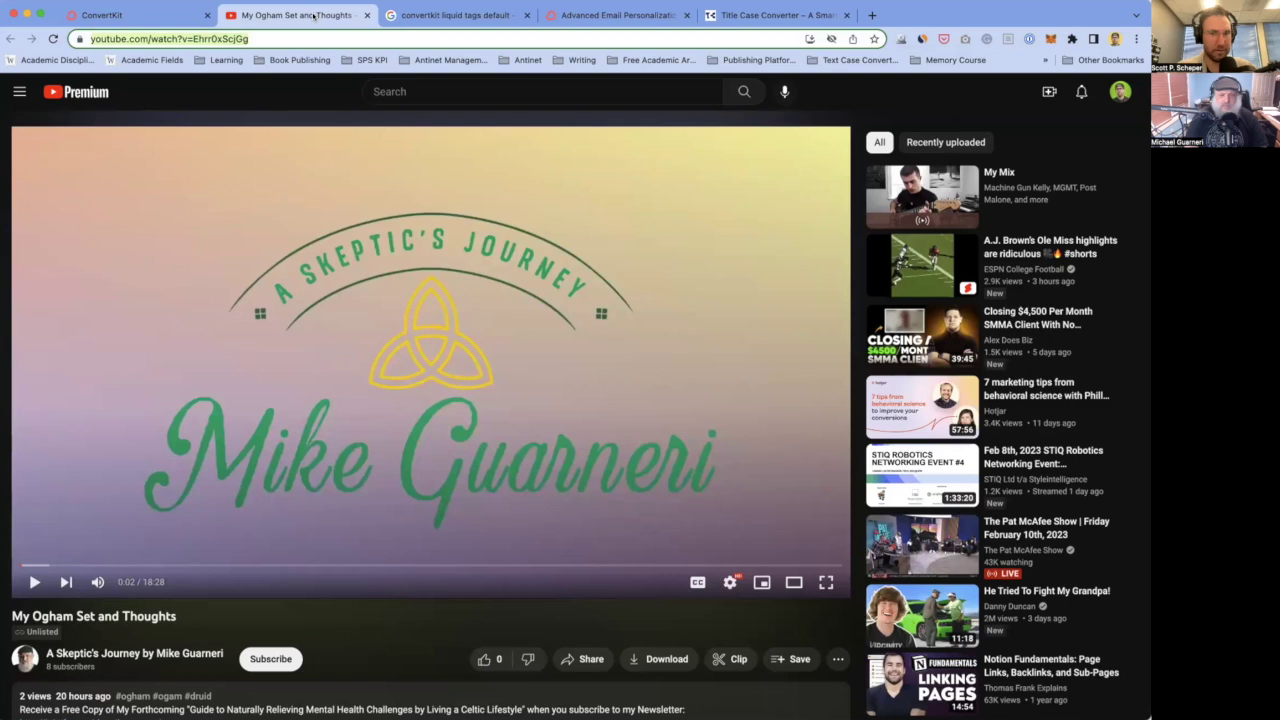
left_click(178, 38)
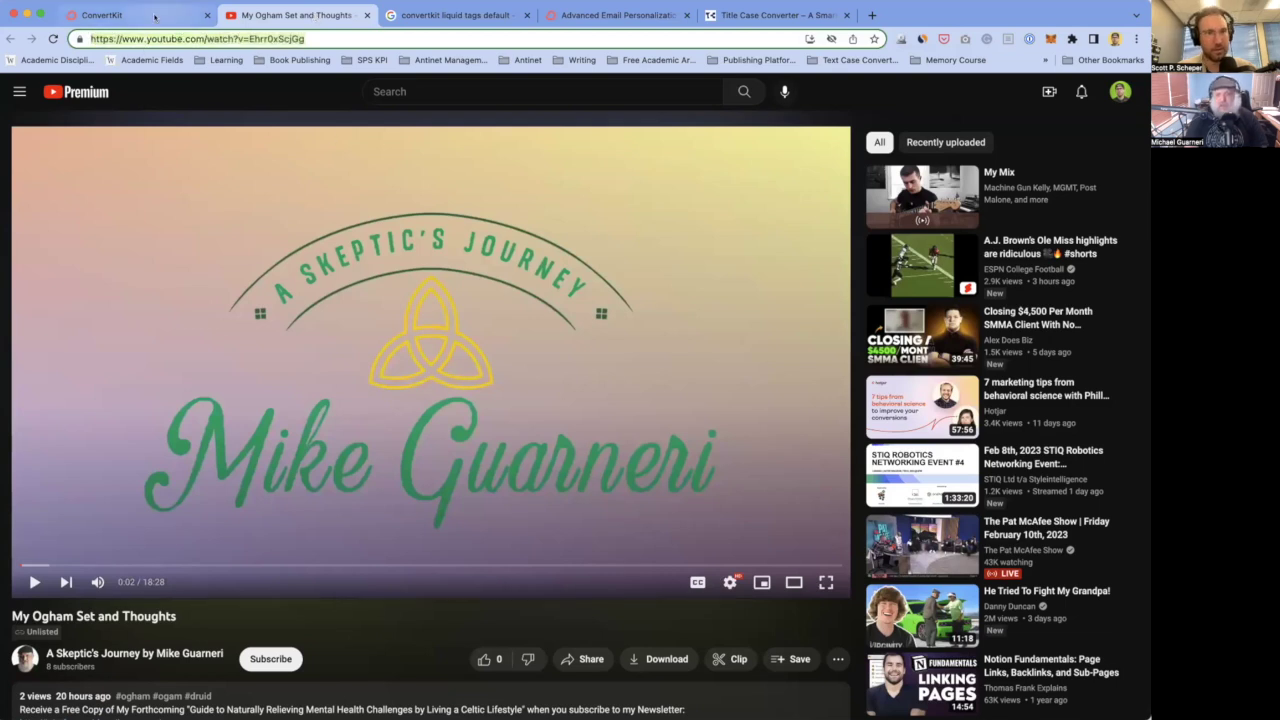
left_click(102, 15)
key("super+v")
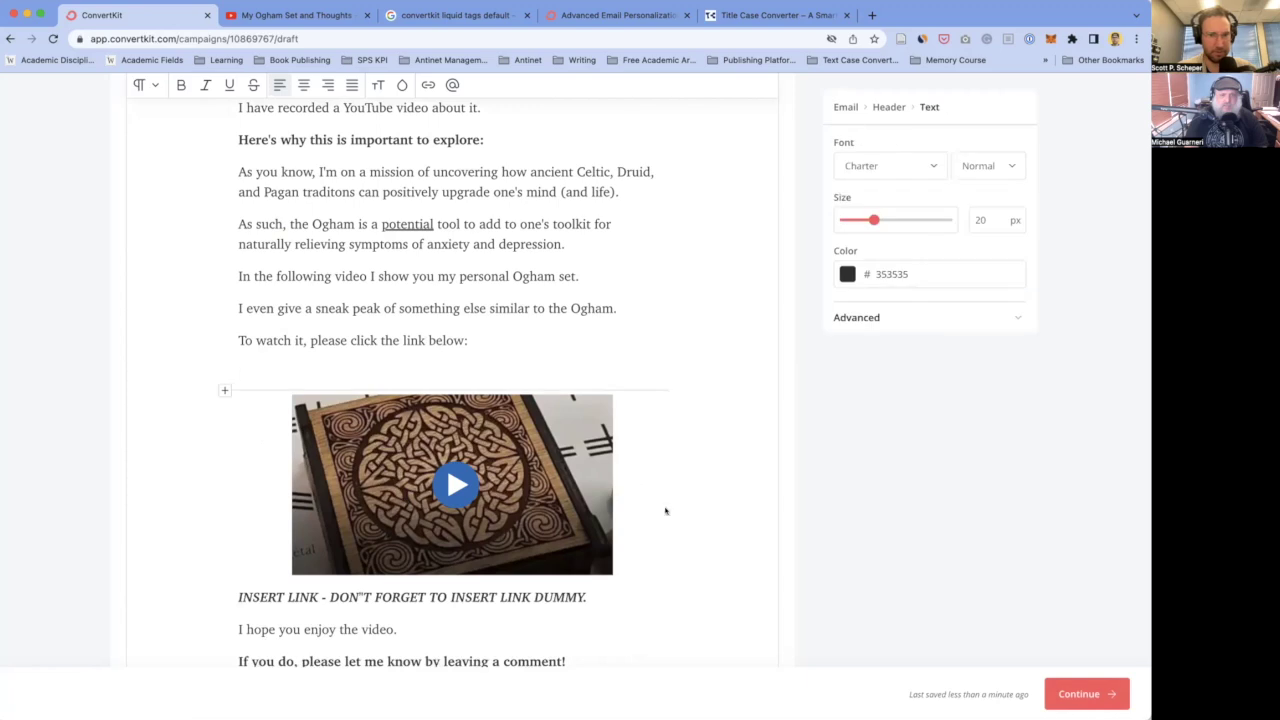
scroll(272, 516, "down", 1)
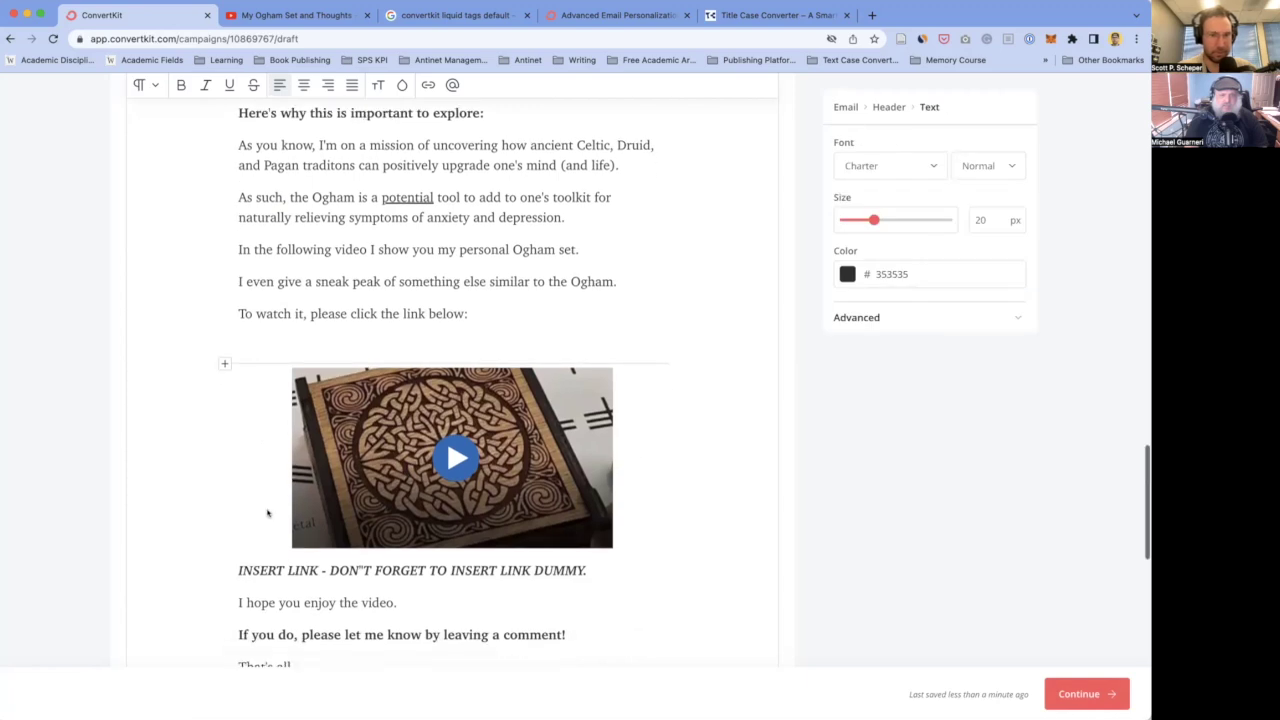
left_click(612, 529)
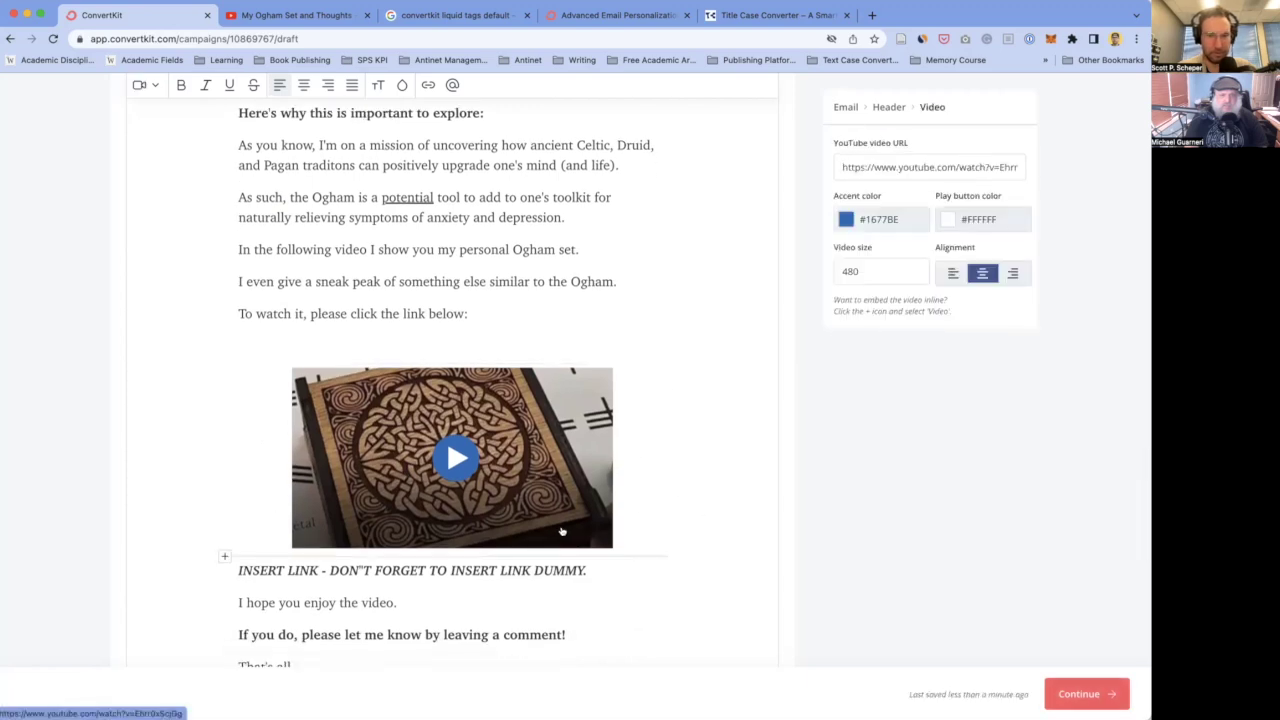
key("BackSpace")
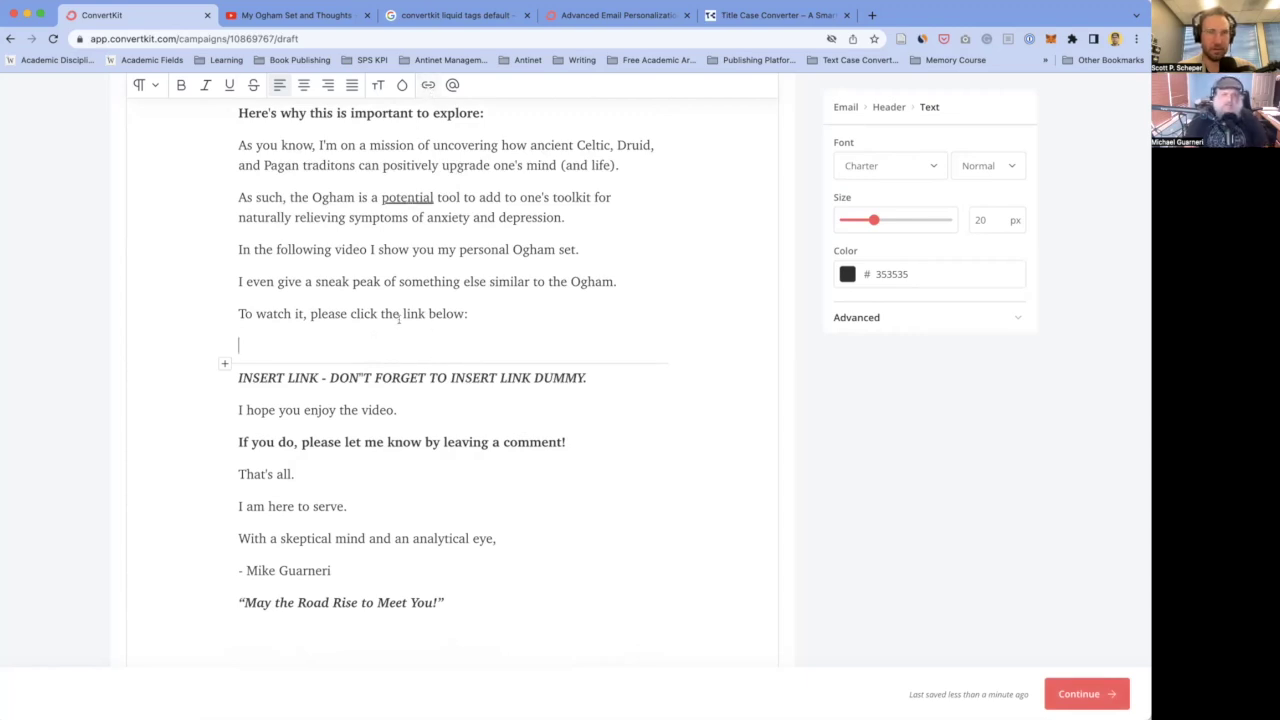
key("ctrl+v")
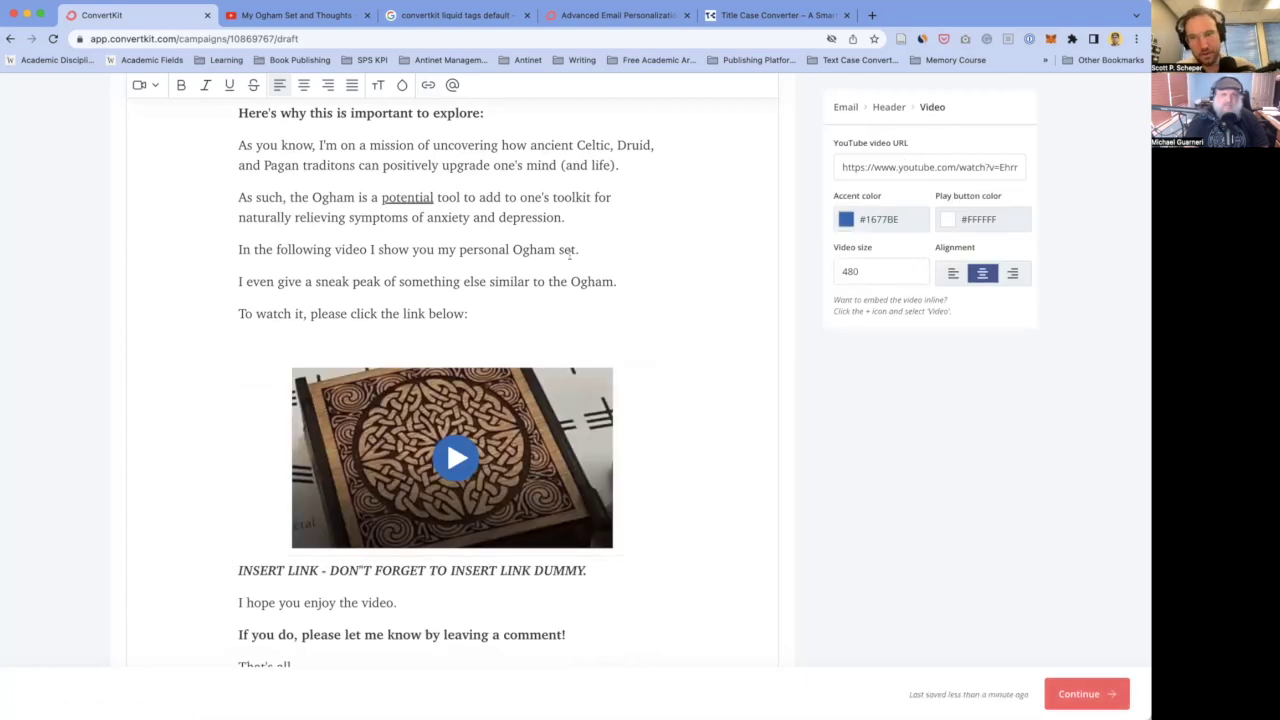
key("BackSpace")
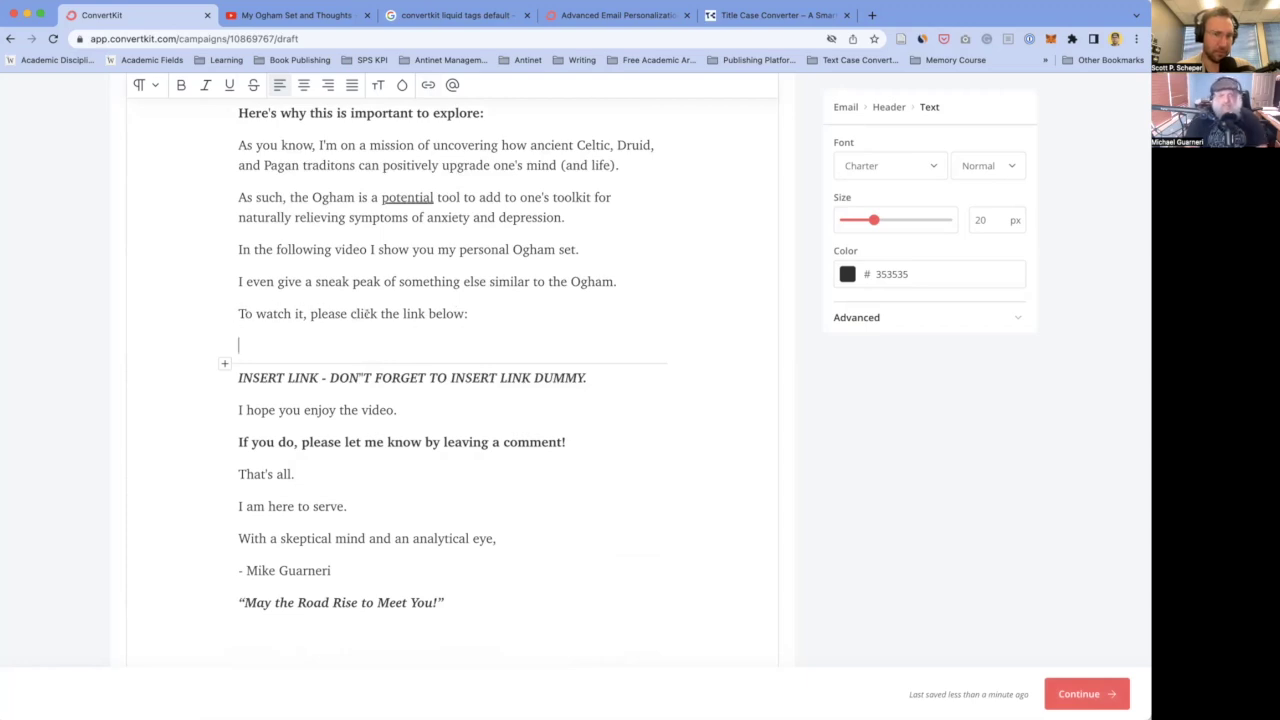
- Add a new line below the link prompt reading 'Link to My YouTube Video'
left_click(478, 313)
key("Return")
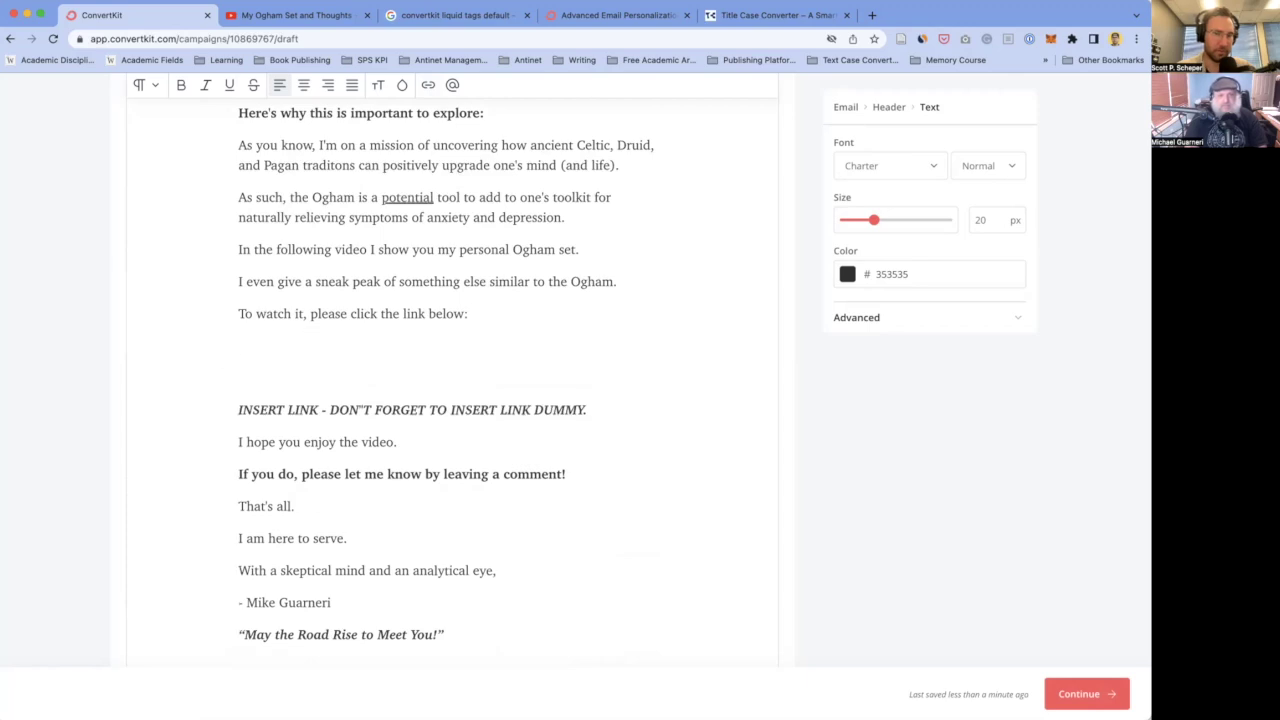
type("W")
key("BackSpace")
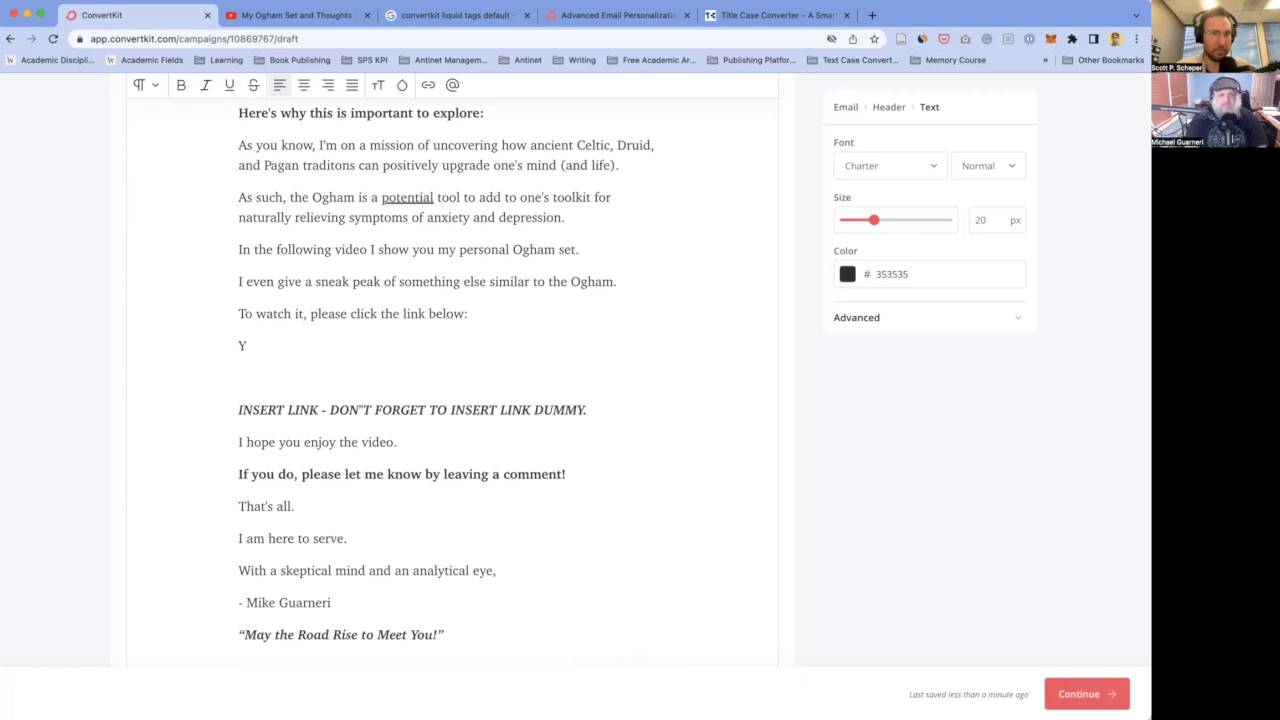
key("BackSpace")
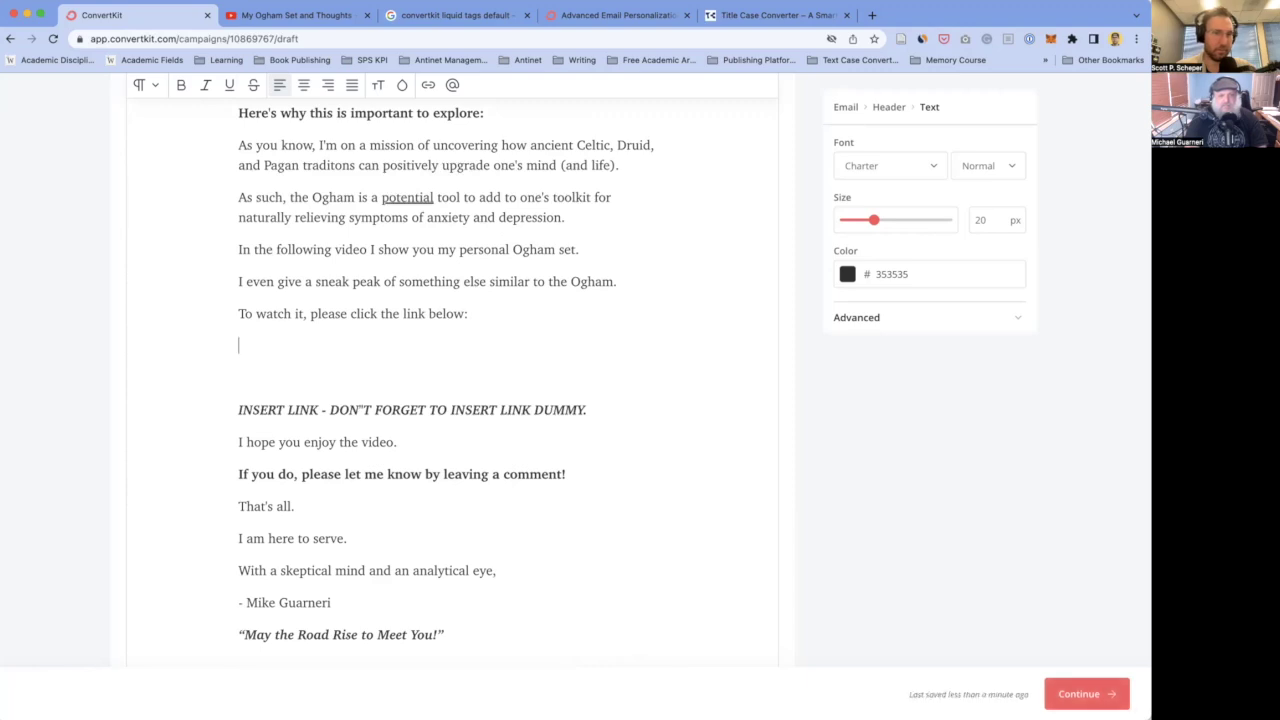
type("Link to My Yo")
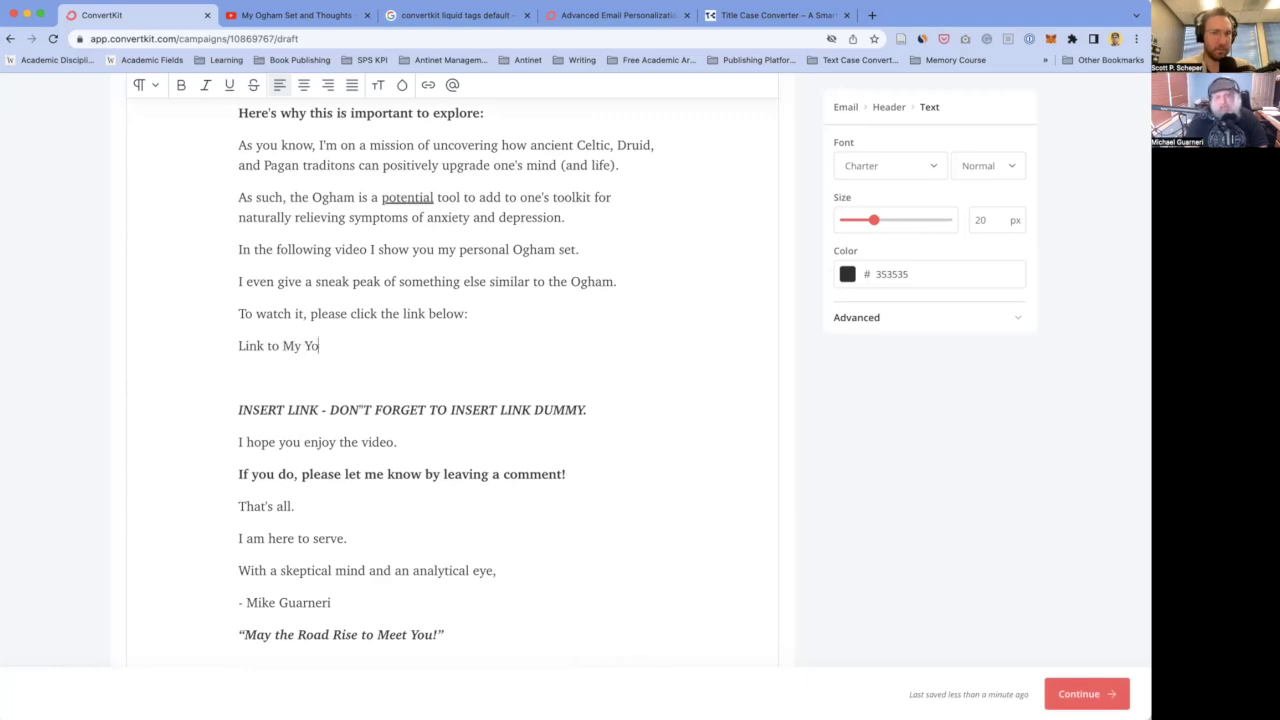
type("uTube Video")
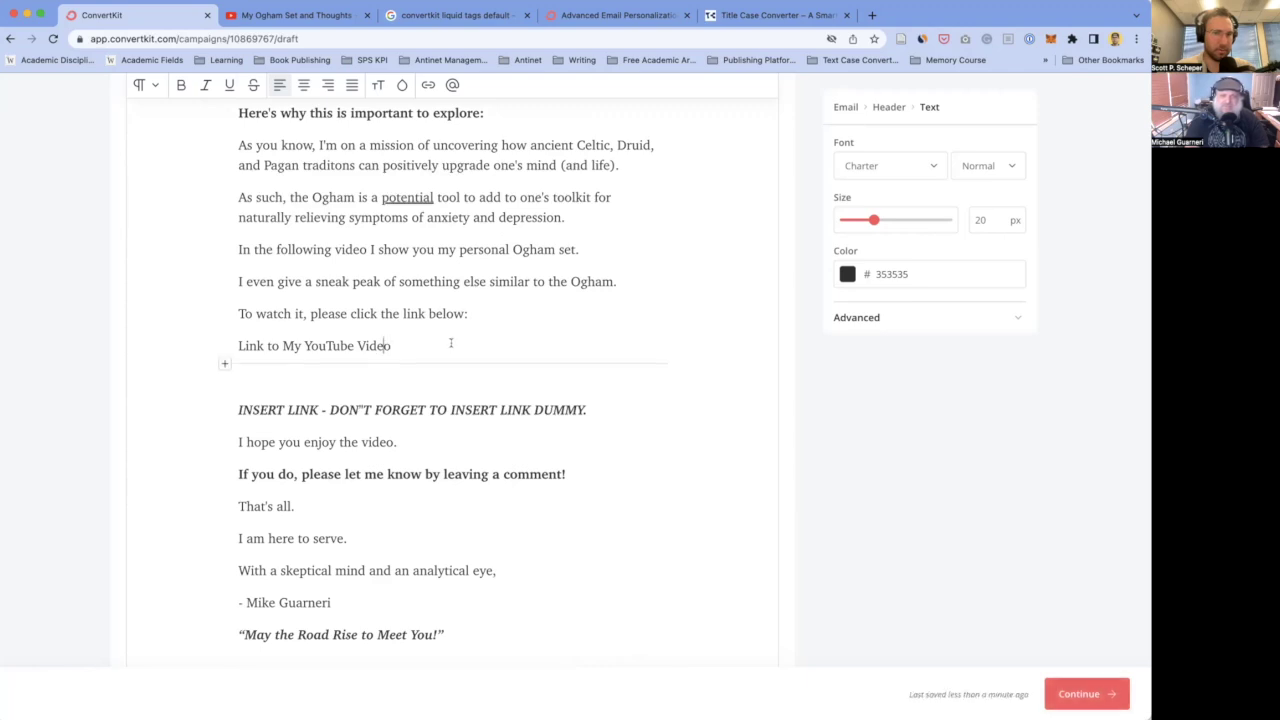
- Retitle it 'YouTube Link to My Video on The Ogham', remove the blank line, and select it
triple_click(547, 351)
type("YouT")
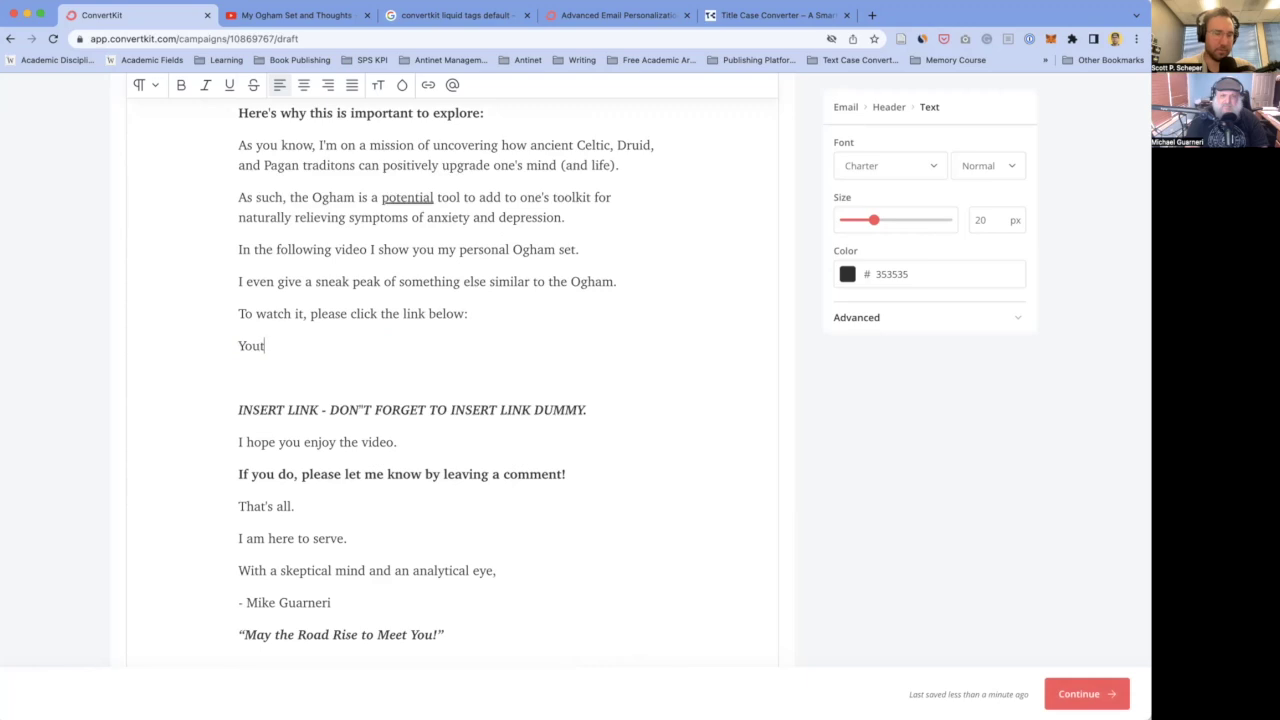
type("ube Link to ")
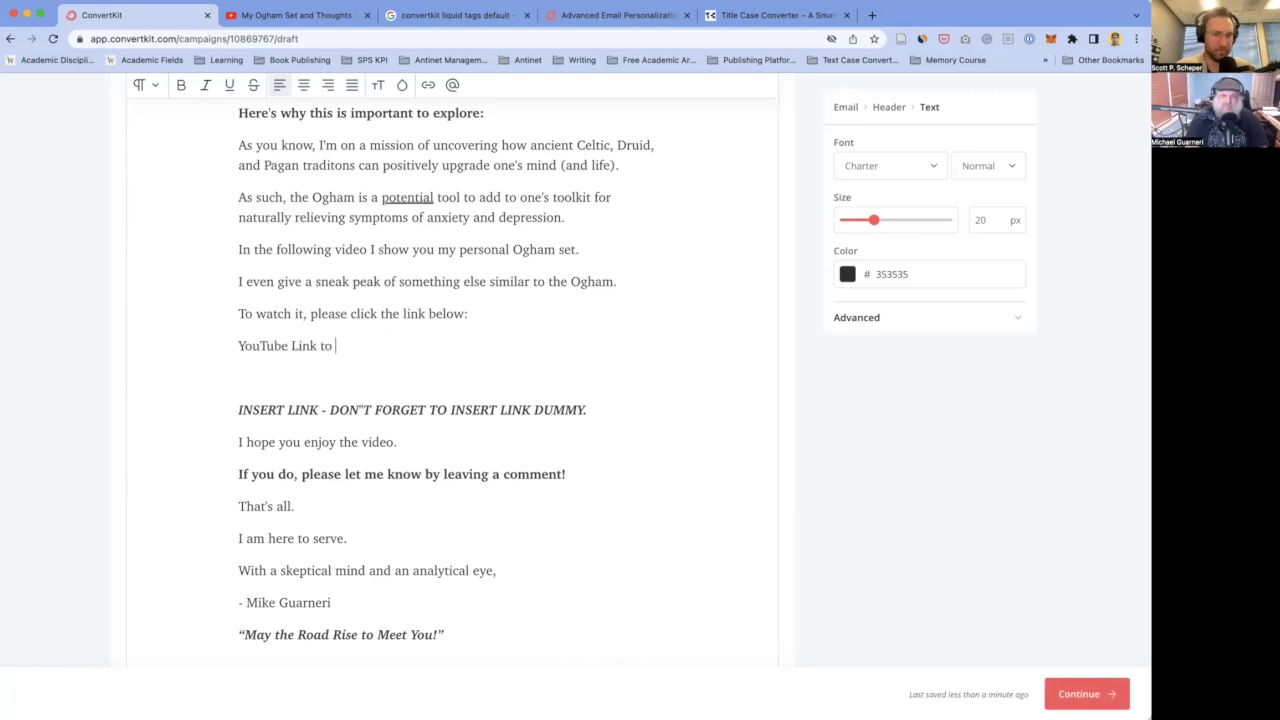
type("My Video")
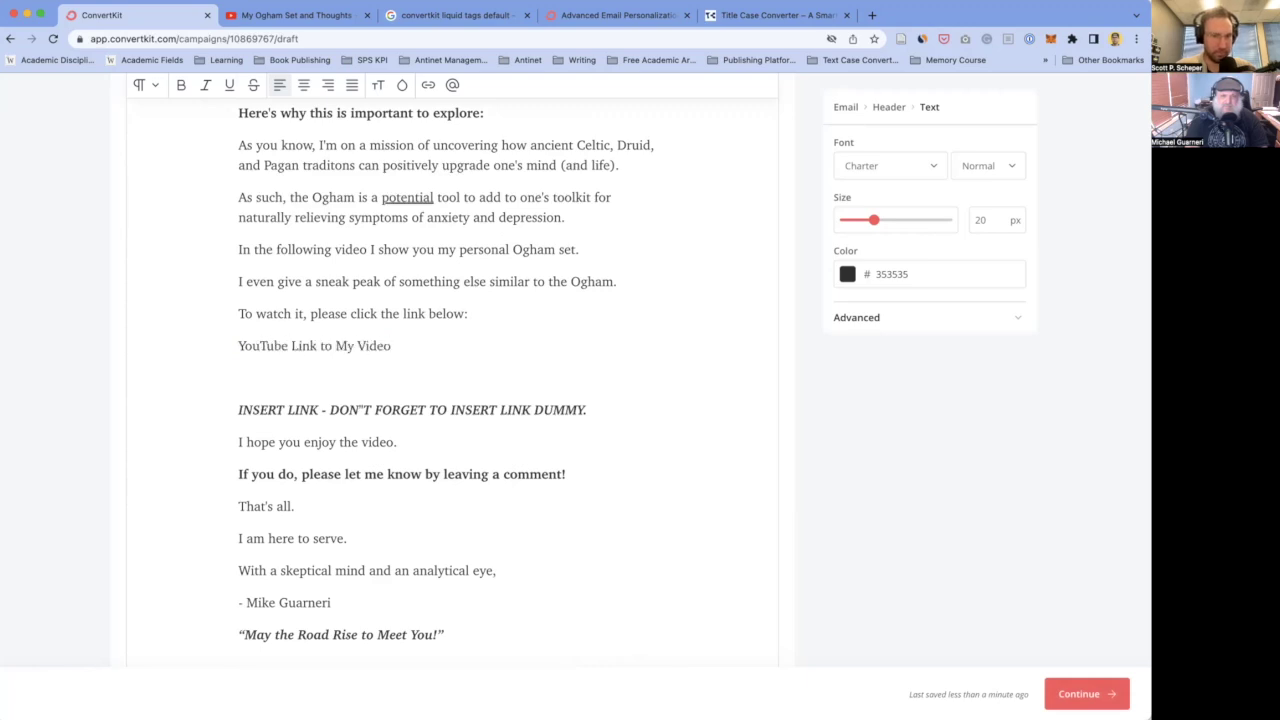
type(" on The Ogham")
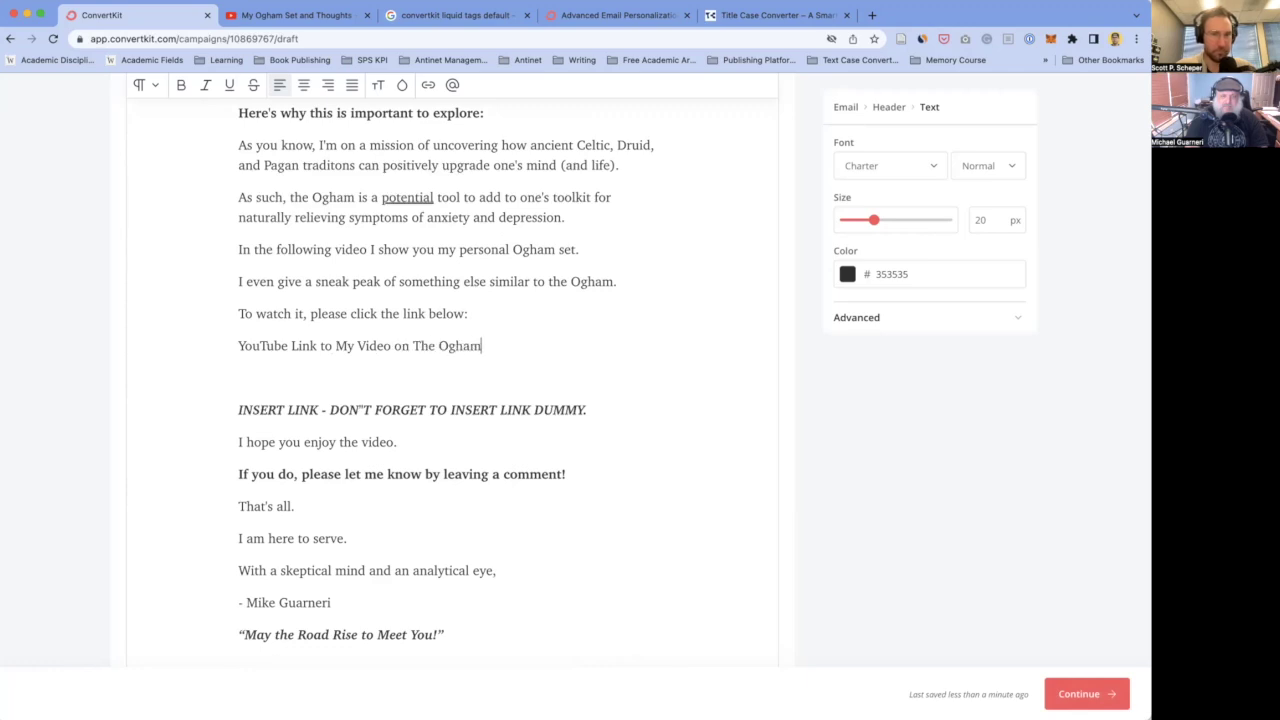
key("shift+super+Left")
left_click(320, 382)
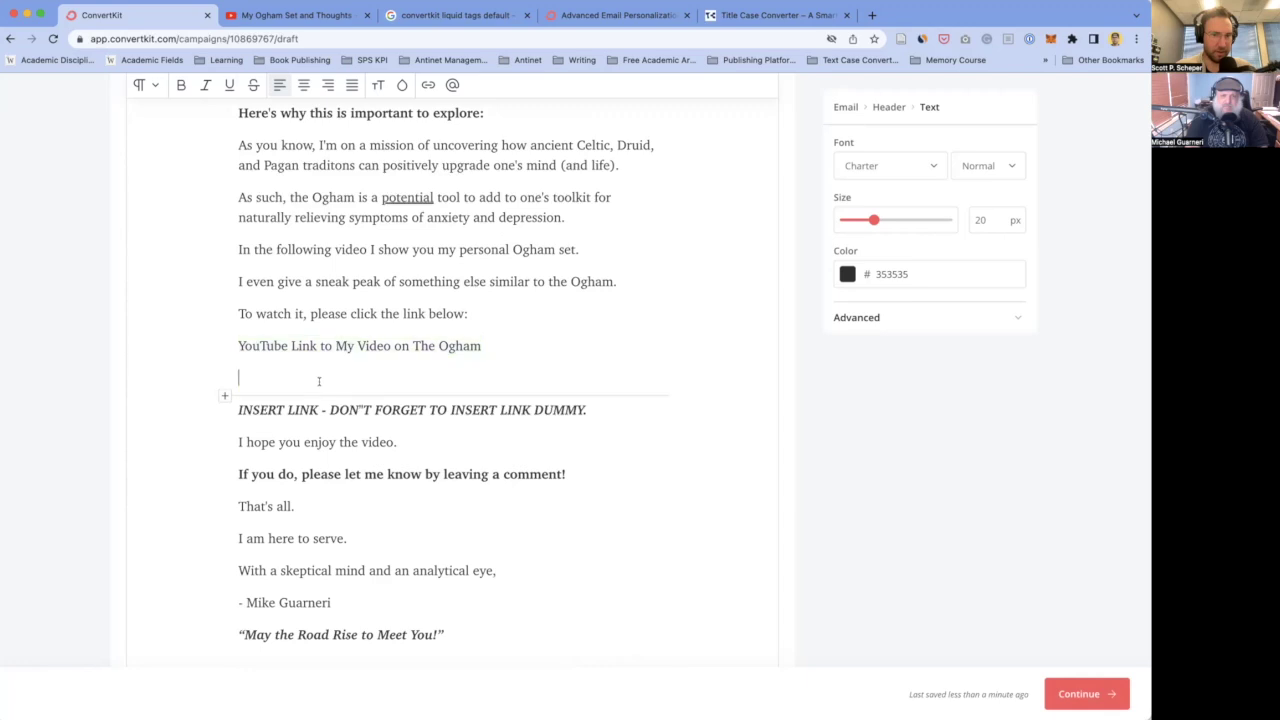
key("BackSpace")
key("shift+super+Left")
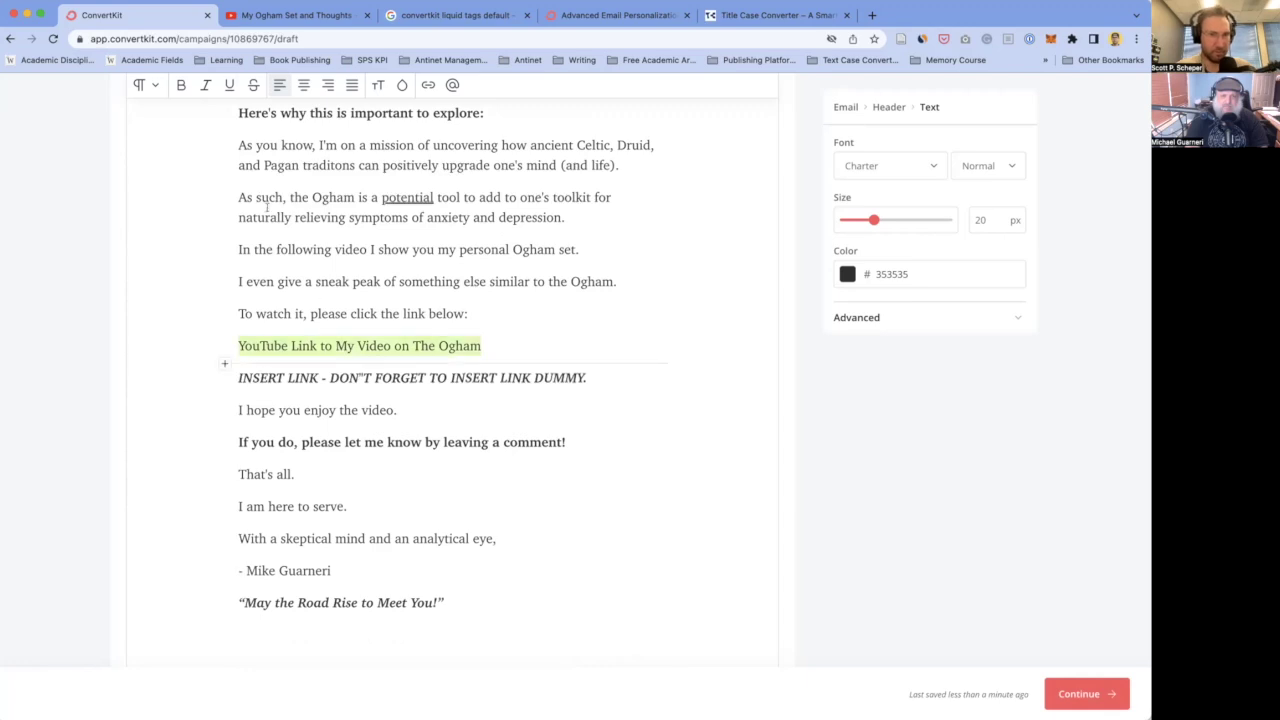
- Link the selected line to the pasted YouTube video address
left_click(428, 85)
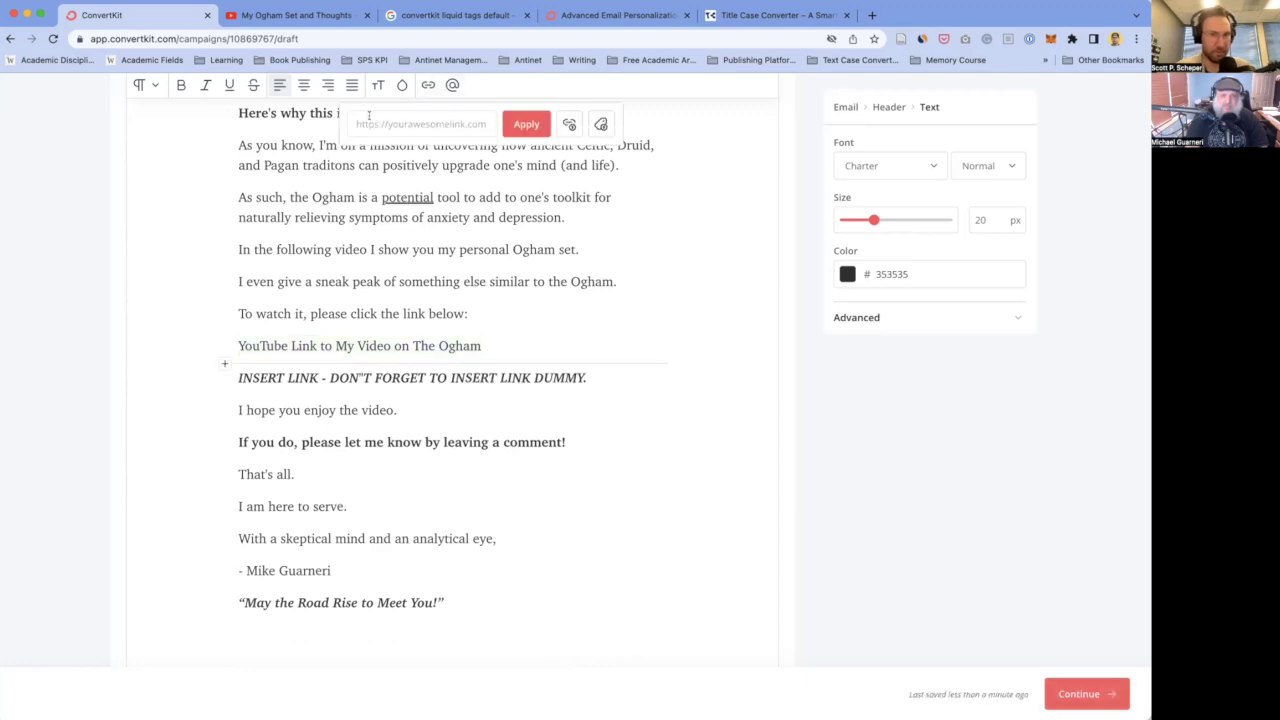
type("https://www.youtube.com/watch?v=Ehrr0xScjGg")
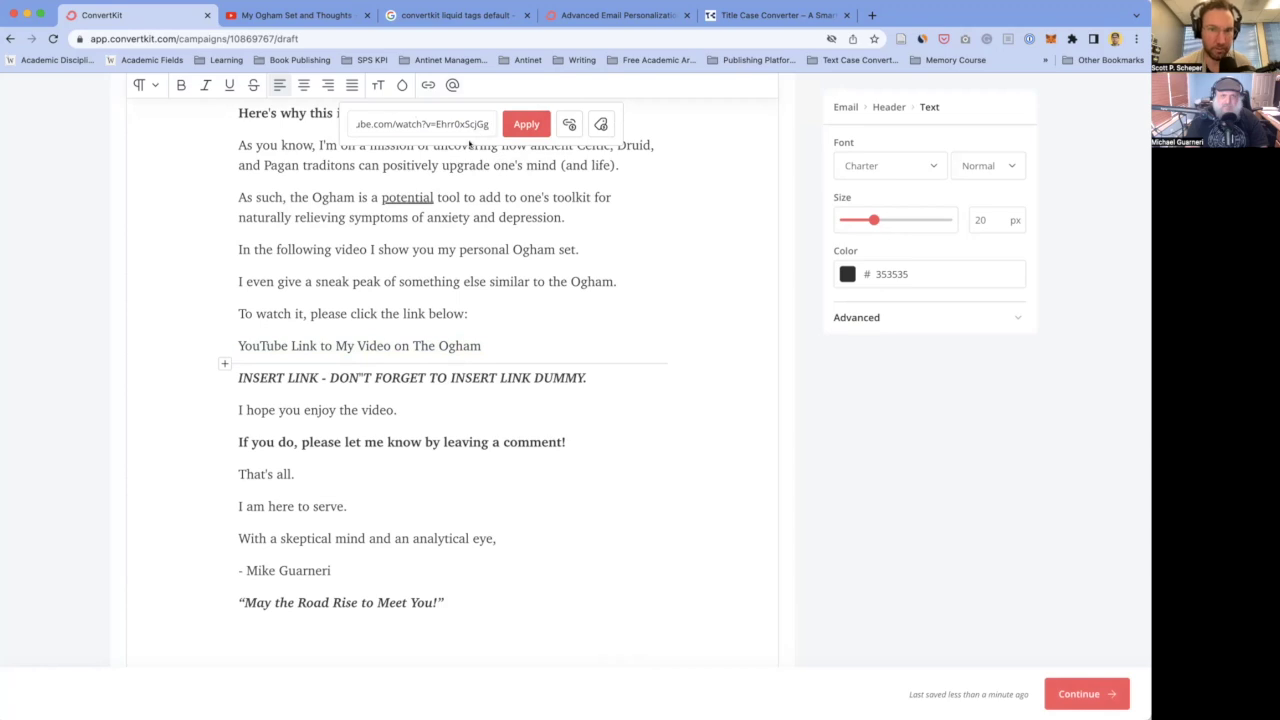
left_click(493, 337)
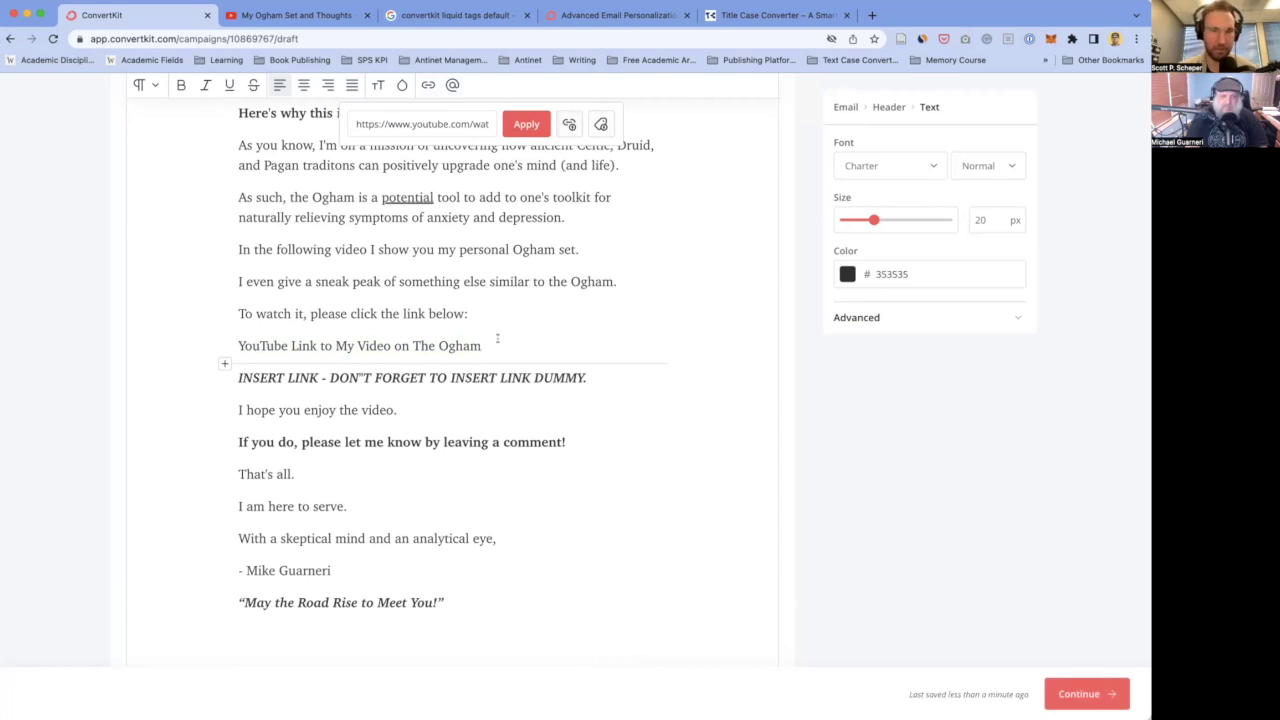
left_click_drag(481, 345, 237, 346)
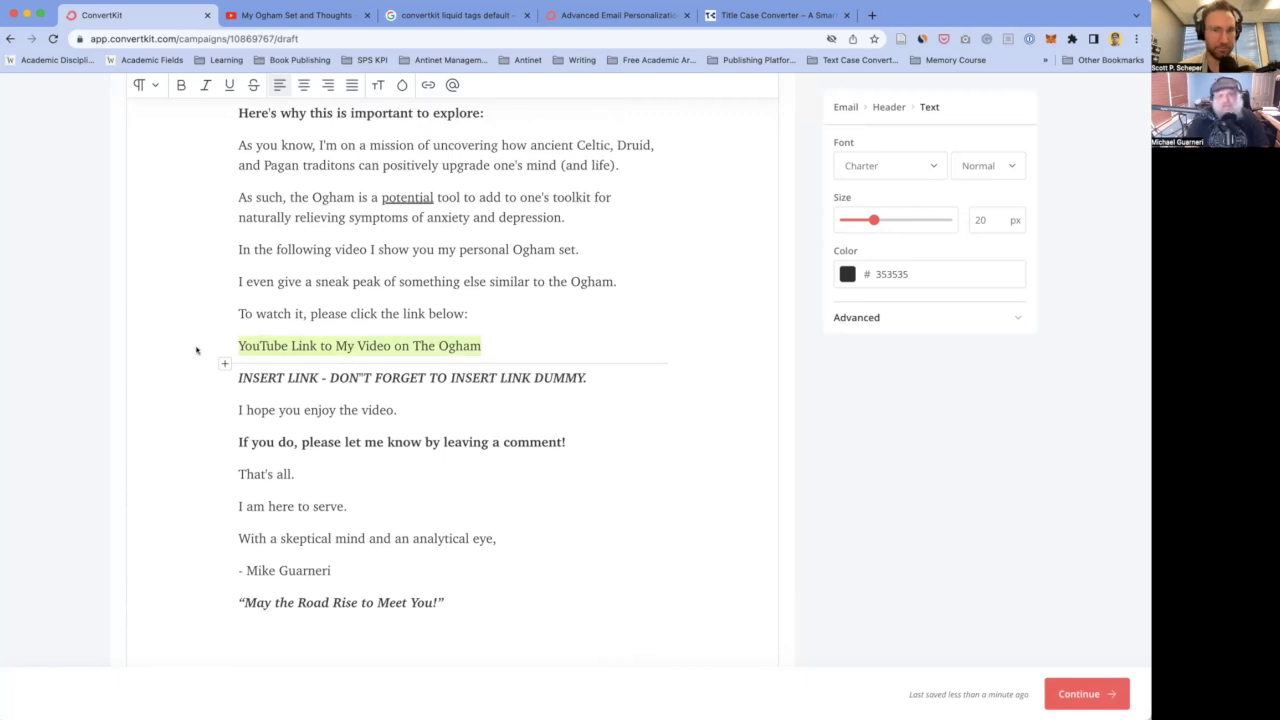
left_click(428, 85)
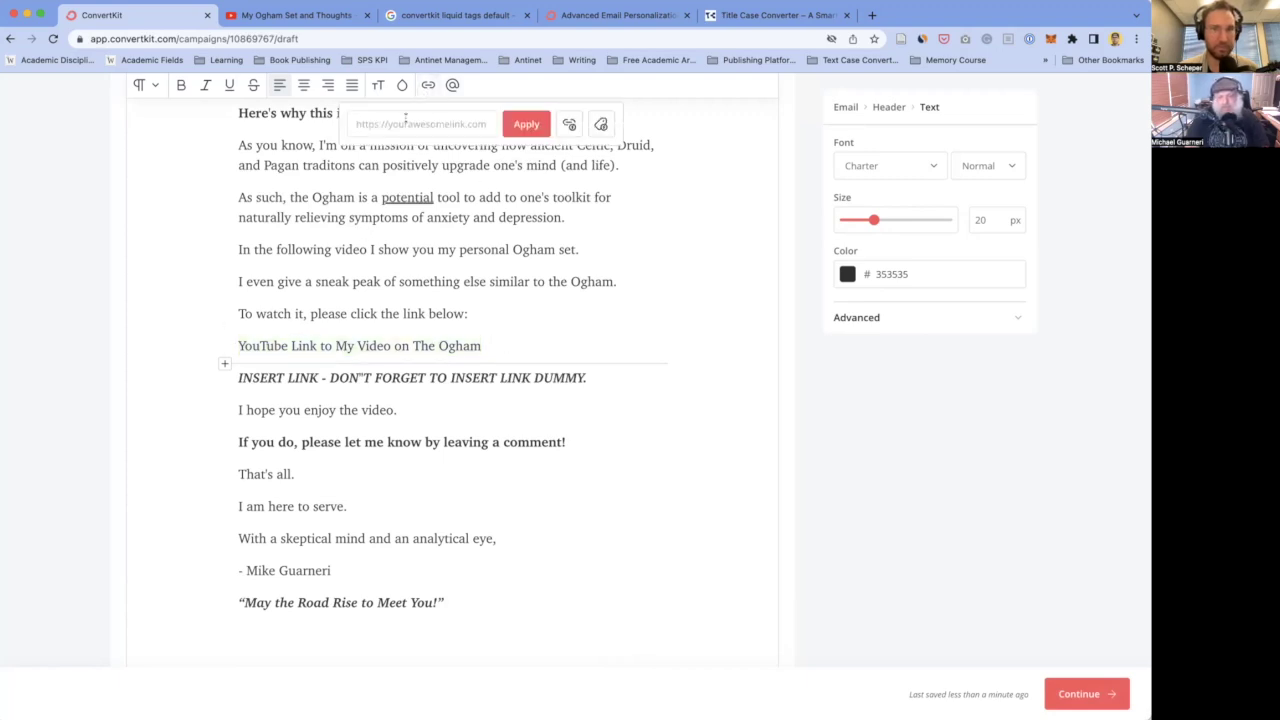
type("https://www.youtube.com/watch?v=Ehrr0xScjGg")
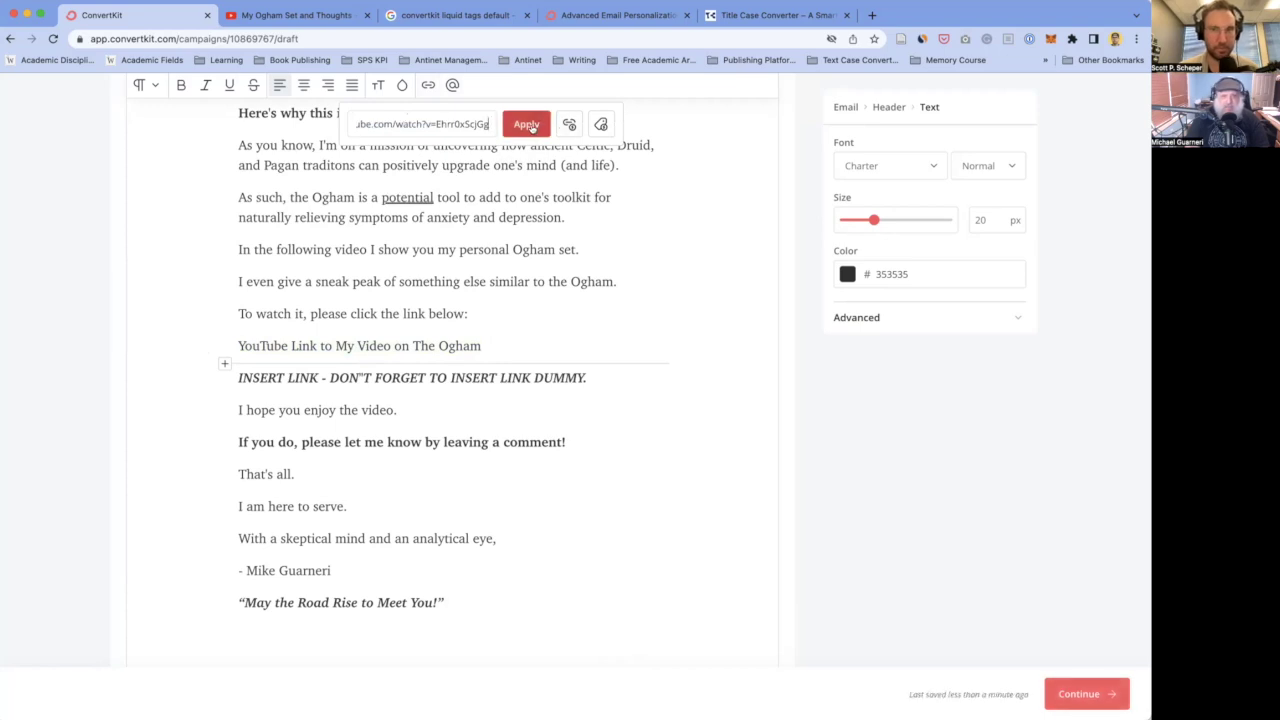
left_click(527, 125)
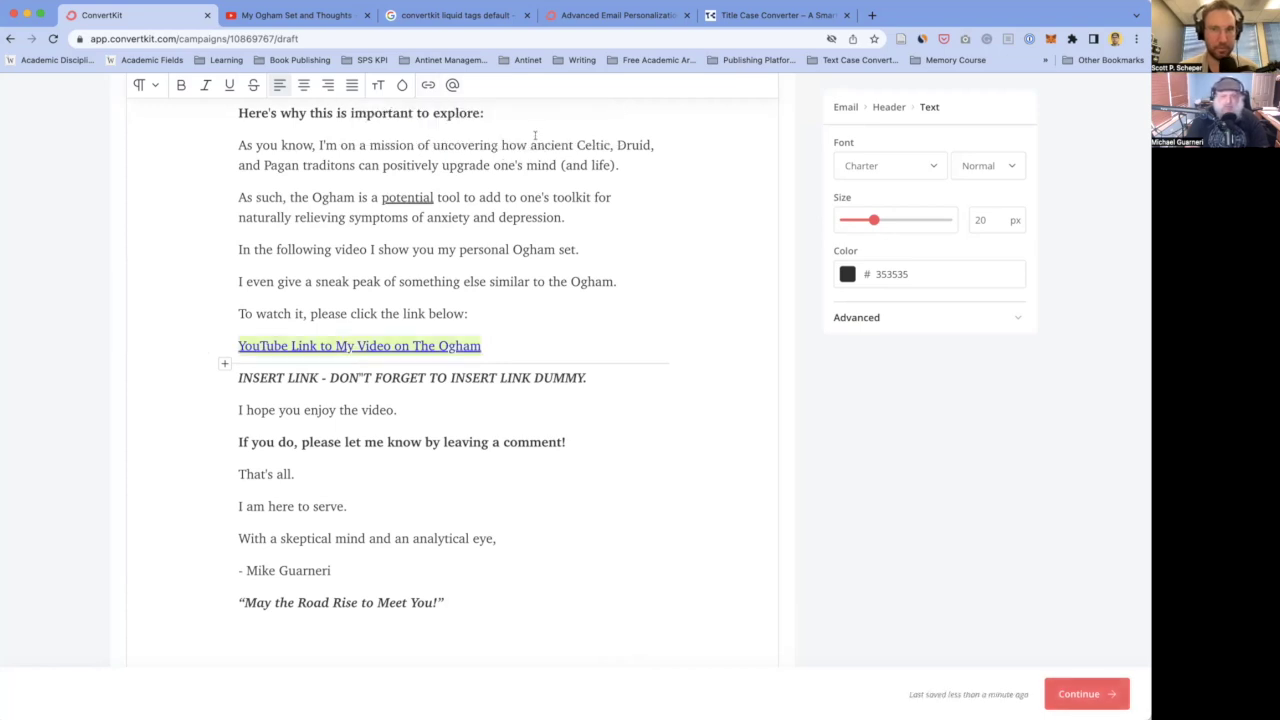
- Undo an accidental video embed pasted below the prompt line
left_click(478, 313)
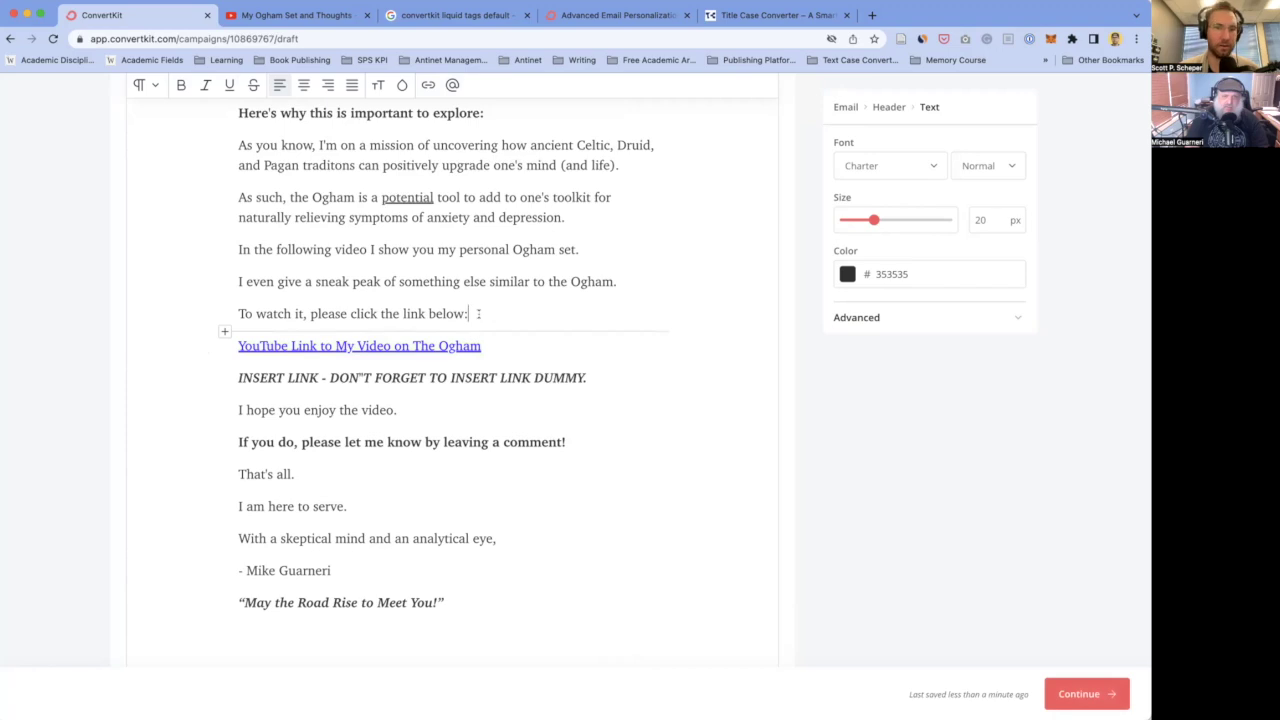
key("super+v")
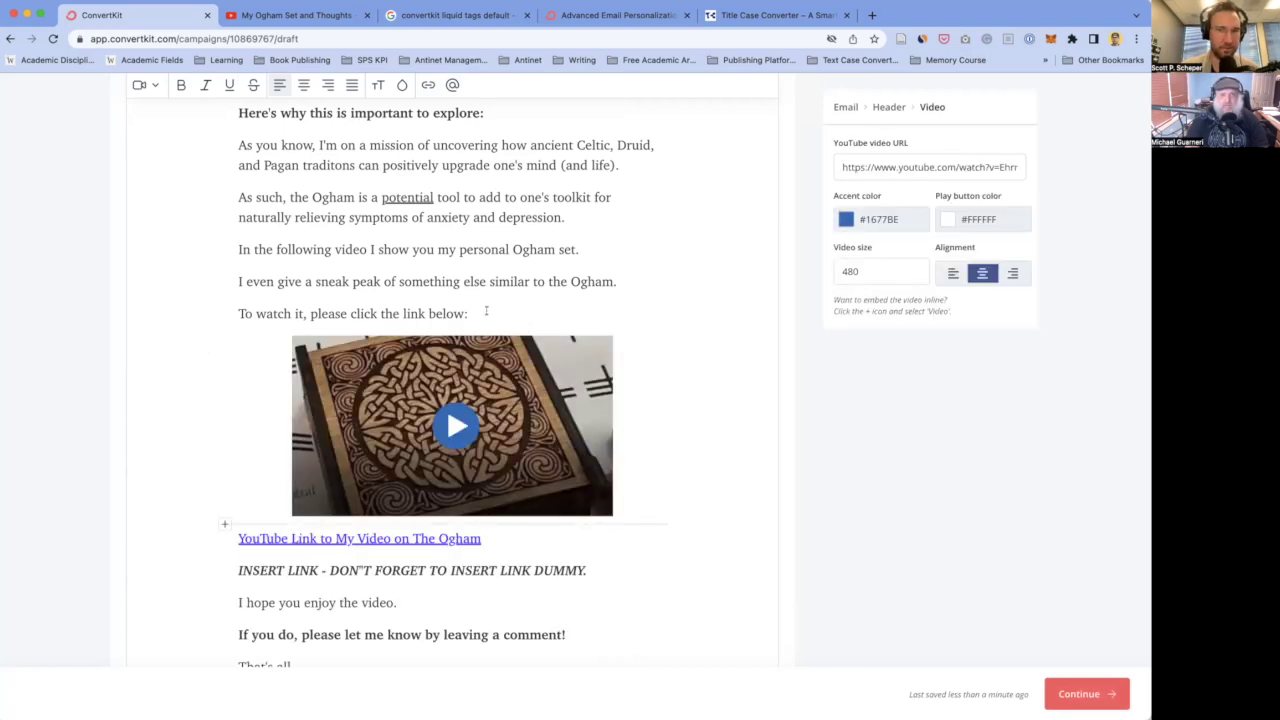
key("super+z")
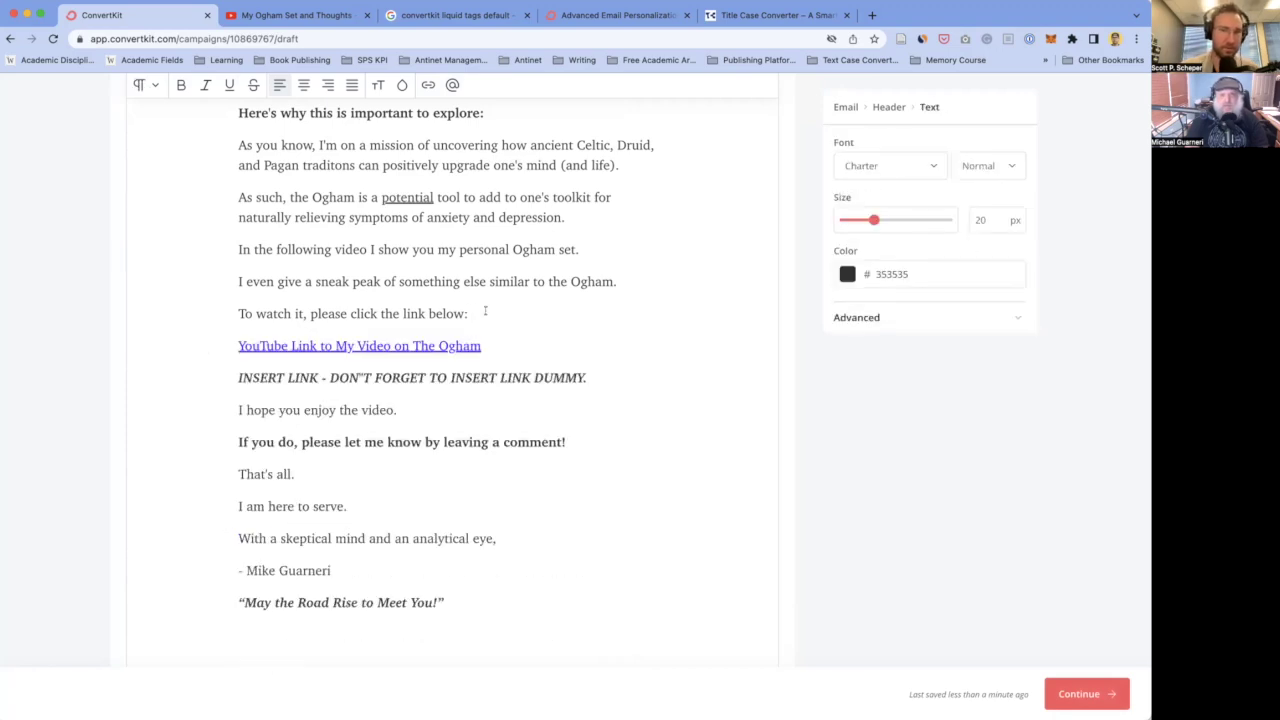
- Delete the INSERT LINK reminder line from the draft
scroll(449, 367, "down", 1)
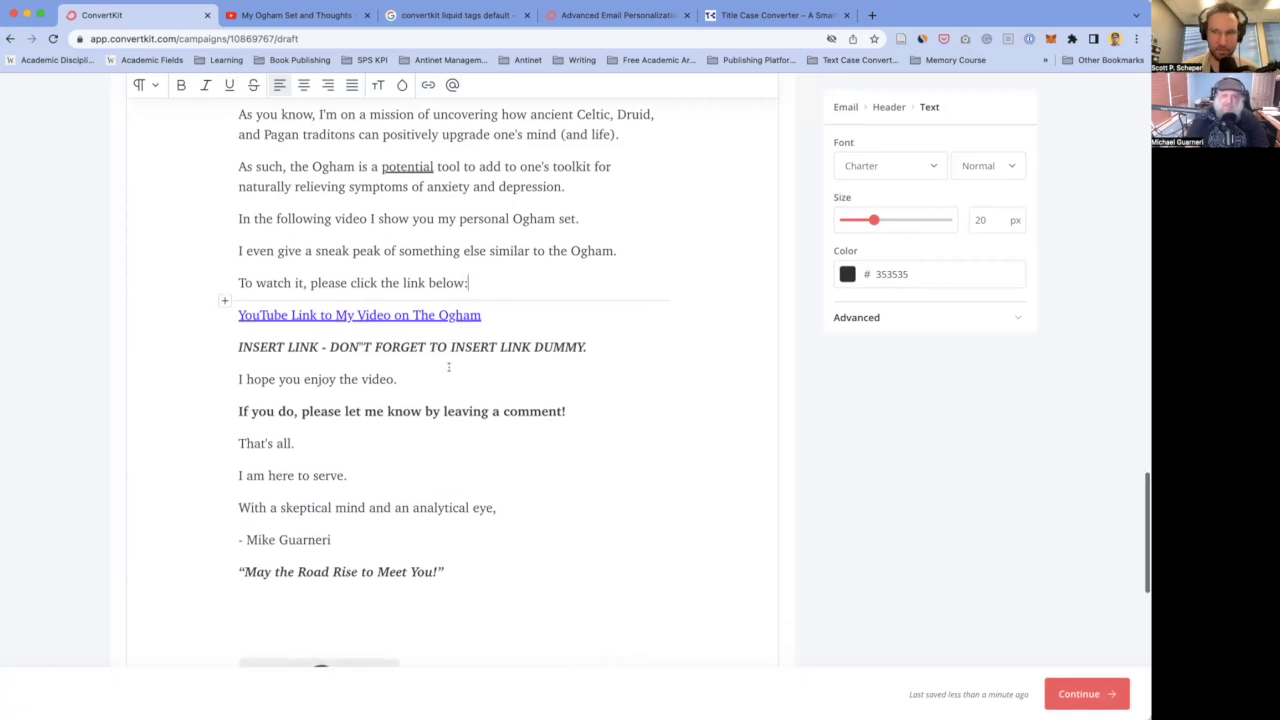
left_click(990, 318)
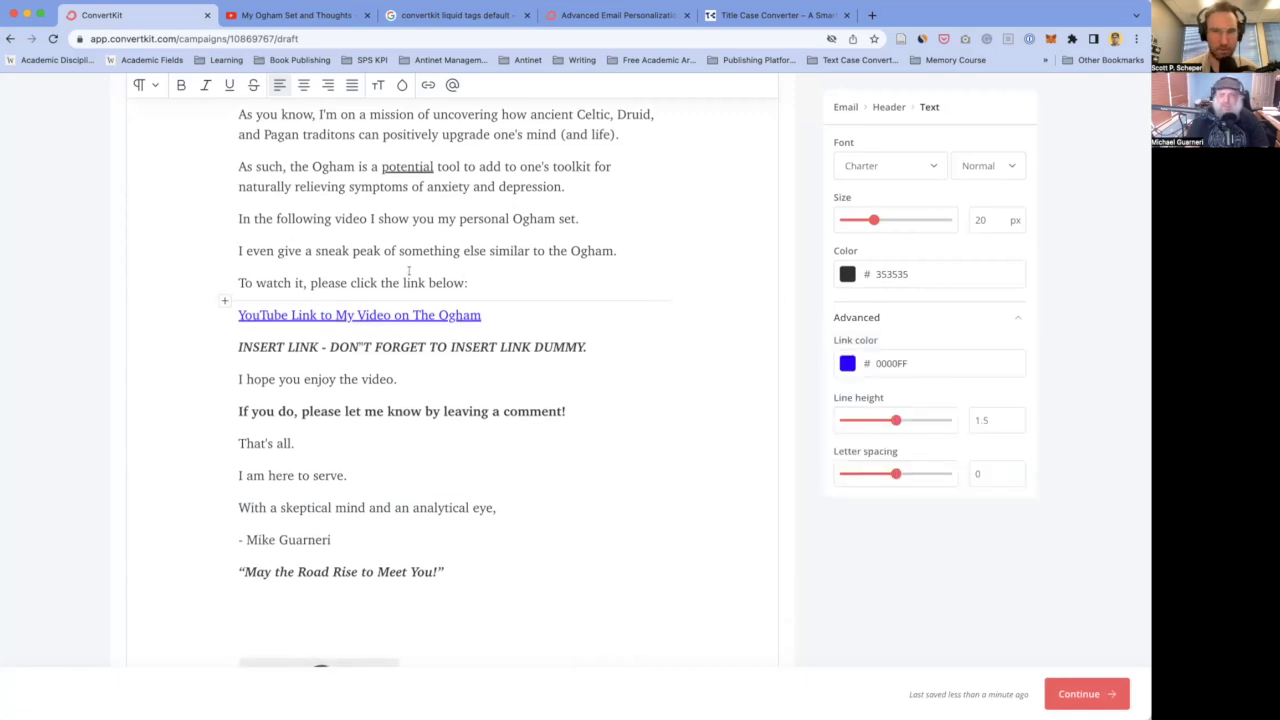
left_click(408, 404)
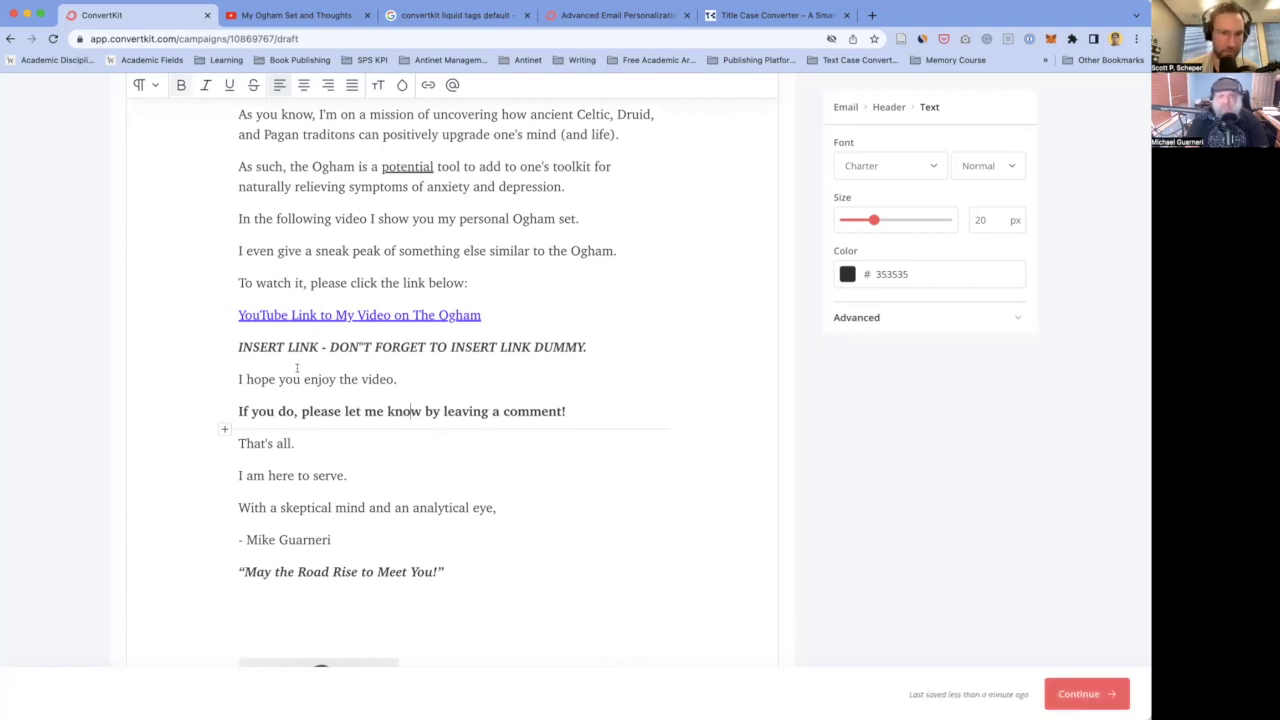
scroll(448, 335, "down", 2)
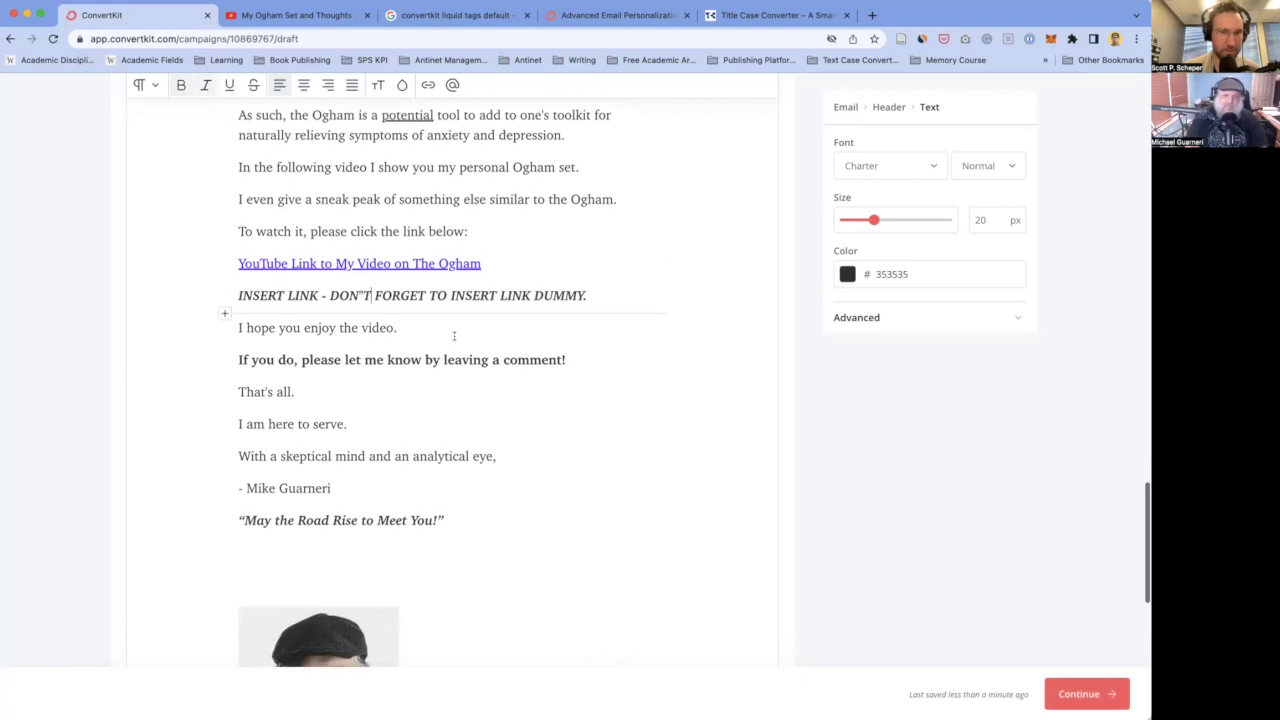
left_click_drag(655, 289, 236, 295)
key("BackSpace")
- Remove the leftover empty line and end the enjoy-the-video sentence with a period
key("BackSpace")
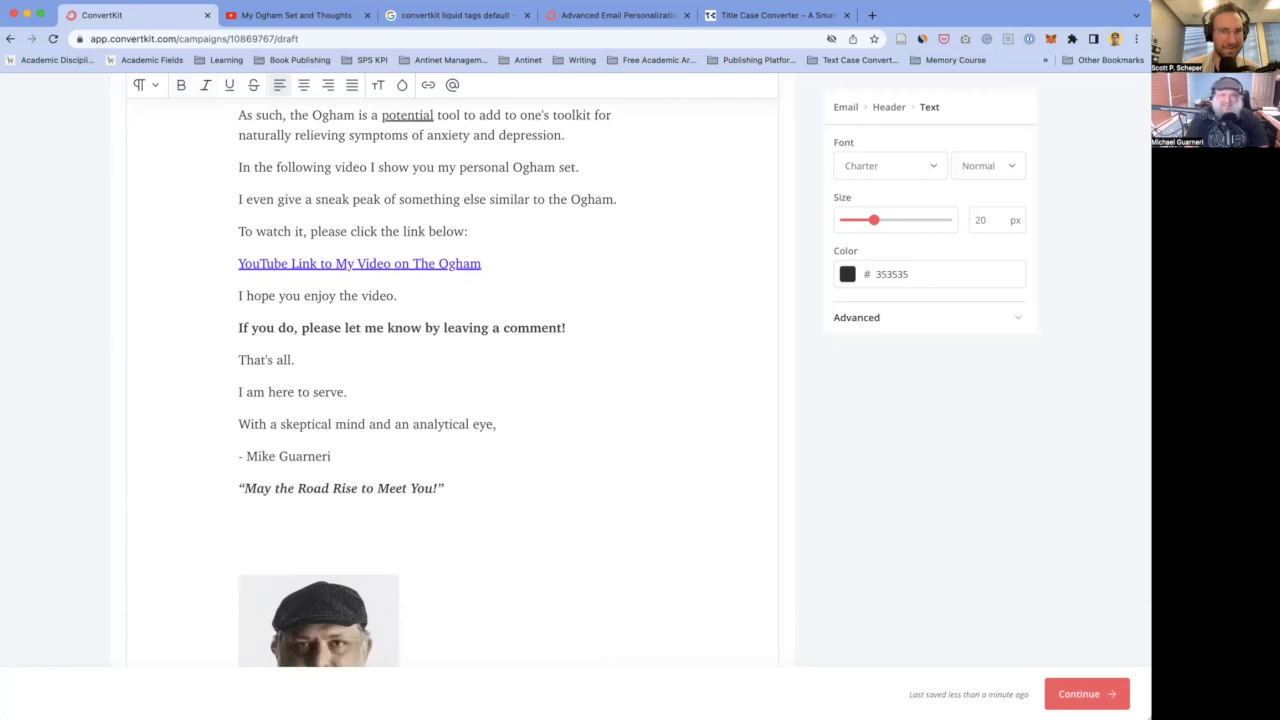
left_click(414, 295)
key("BackSpace")
type("!")
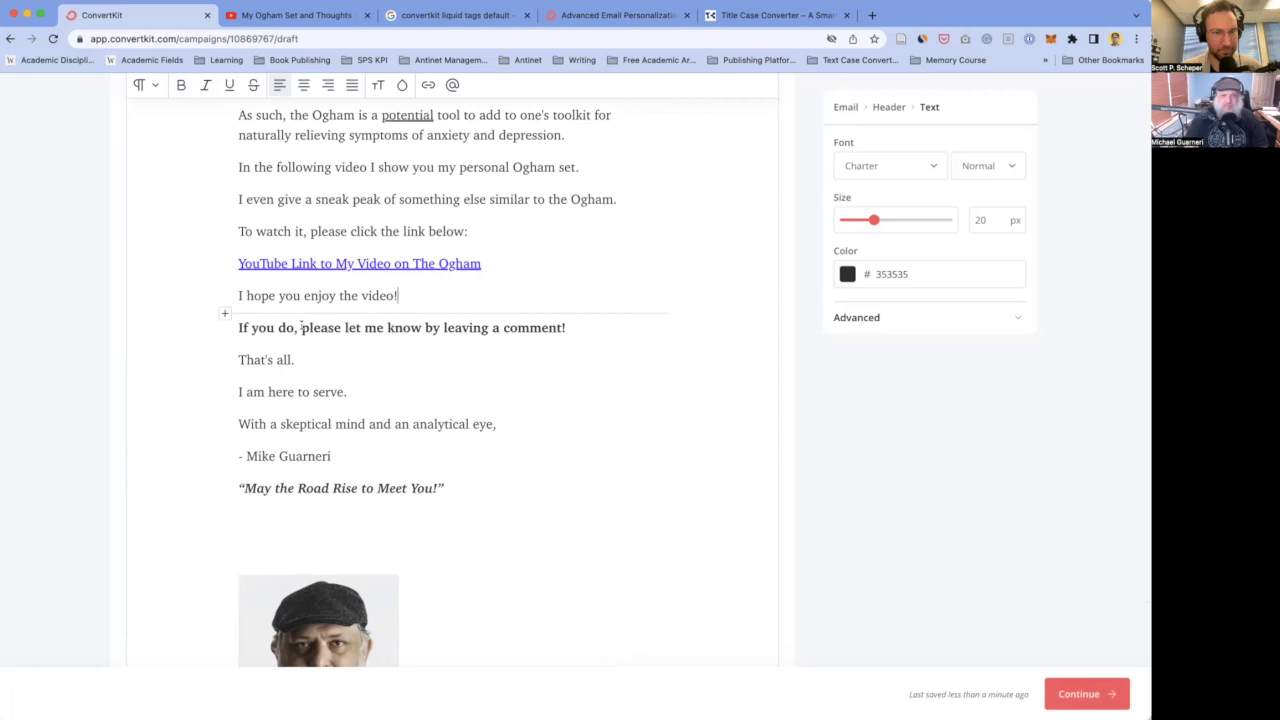
left_click(377, 376)
left_click(429, 290)
key("BackSpace")
type(".")
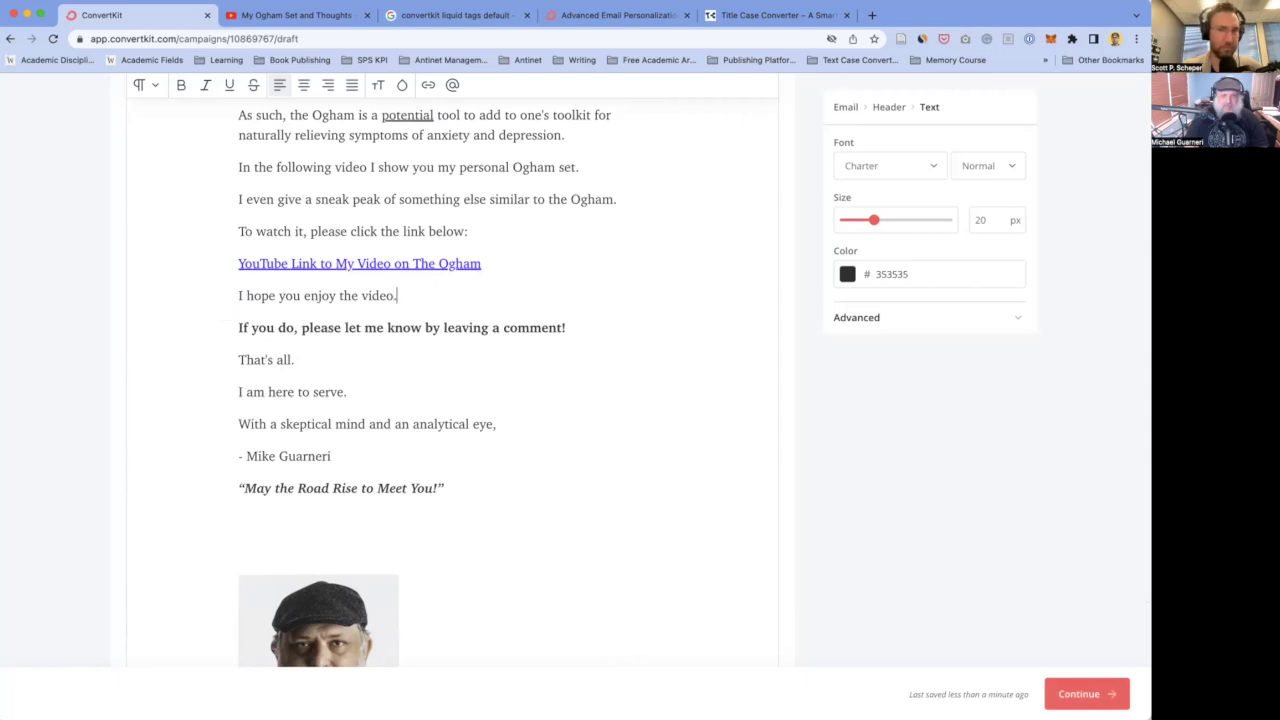
- Italicize the 'With a skeptical mind' sign-off line
left_click(300, 368)
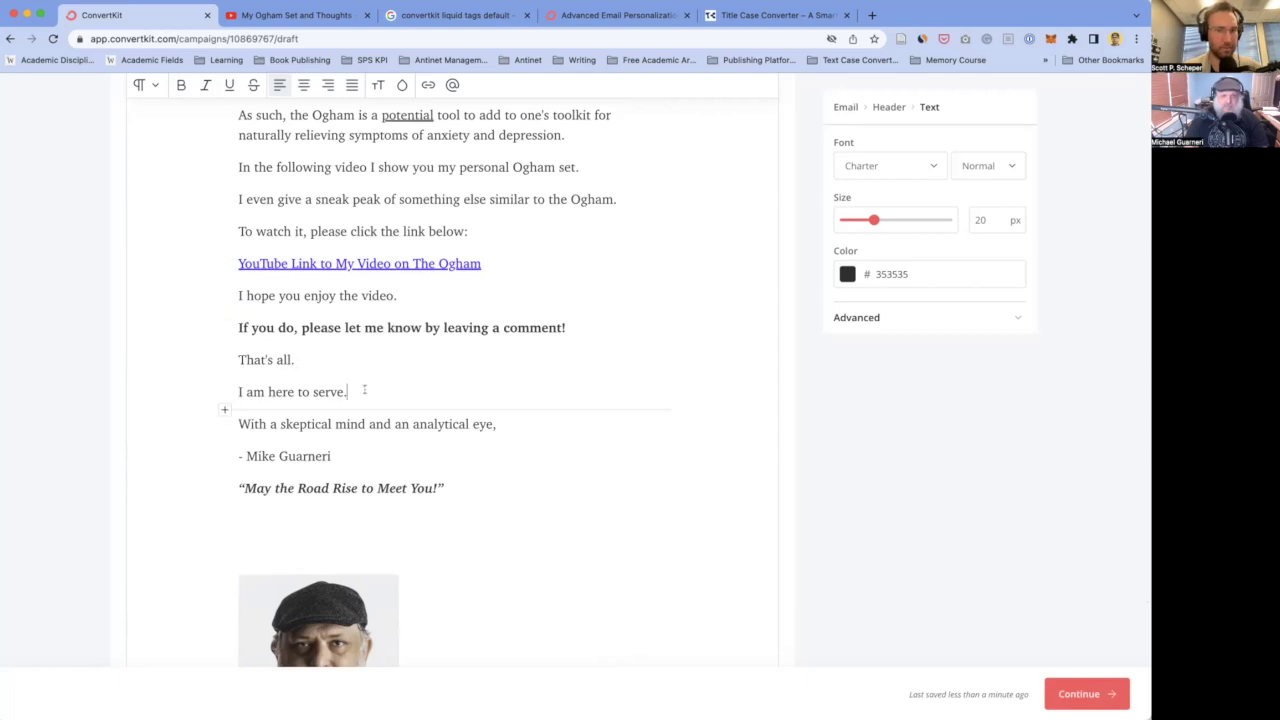
scroll(364, 389, "down", 2)
left_click(291, 355)
double_click(354, 356)
triple_click(354, 356)
key("super+i")
- Keep the signature line non-italic and replace its leading hyphen with an em dash
left_click(240, 420)
triple_click(240, 388)
key("super+i")
left_click(393, 388)
scroll(416, 449, "down", 2)
key("shift+Home")
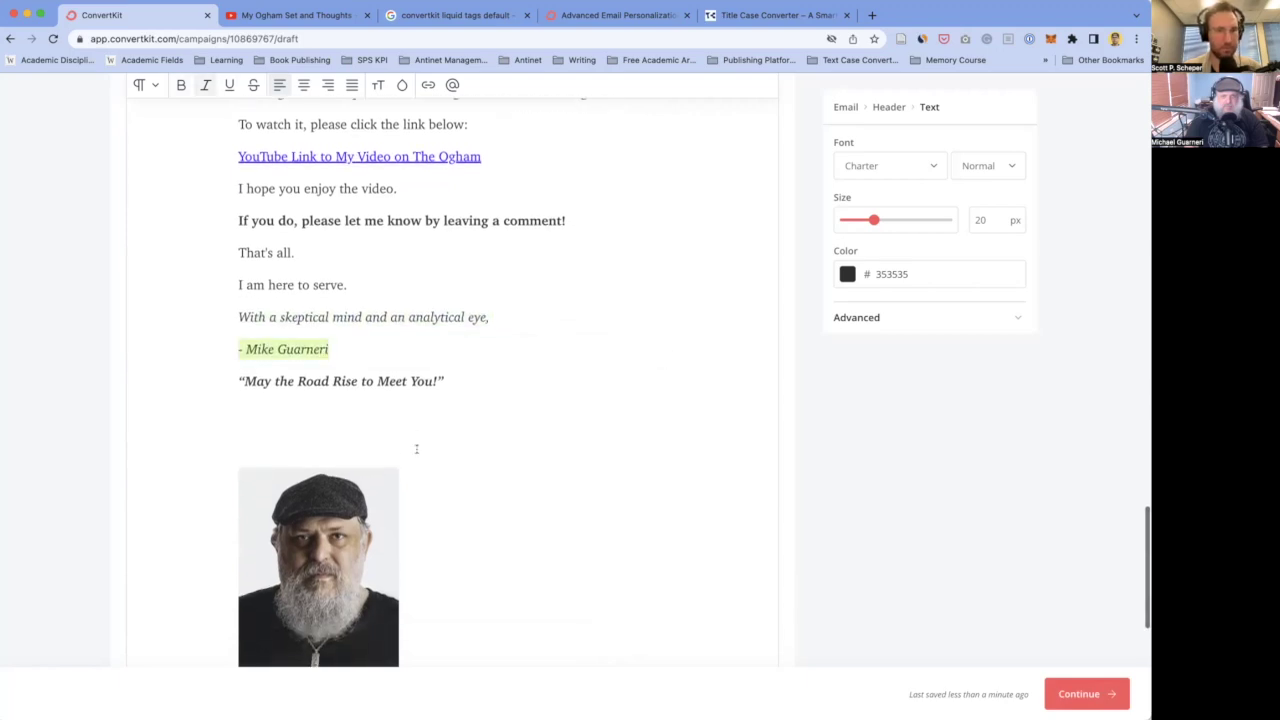
key("super+i")
left_click(409, 424)
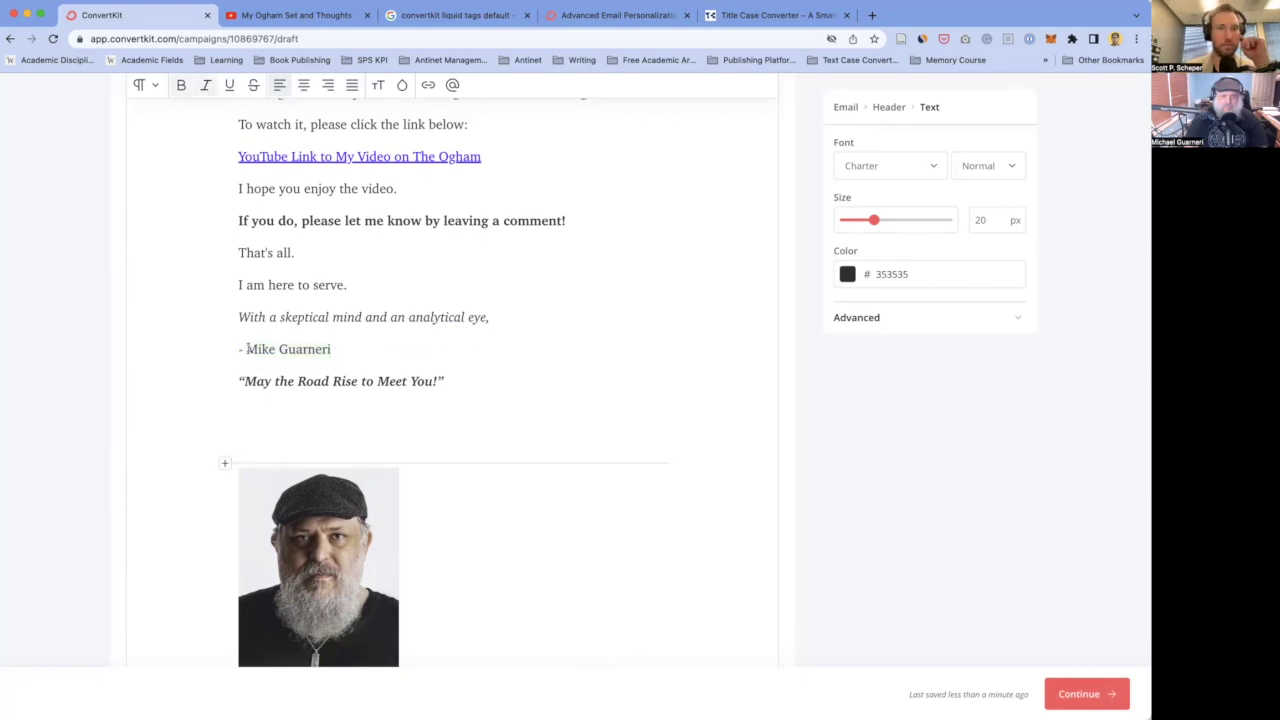
left_click_drag(245, 348, 238, 349)
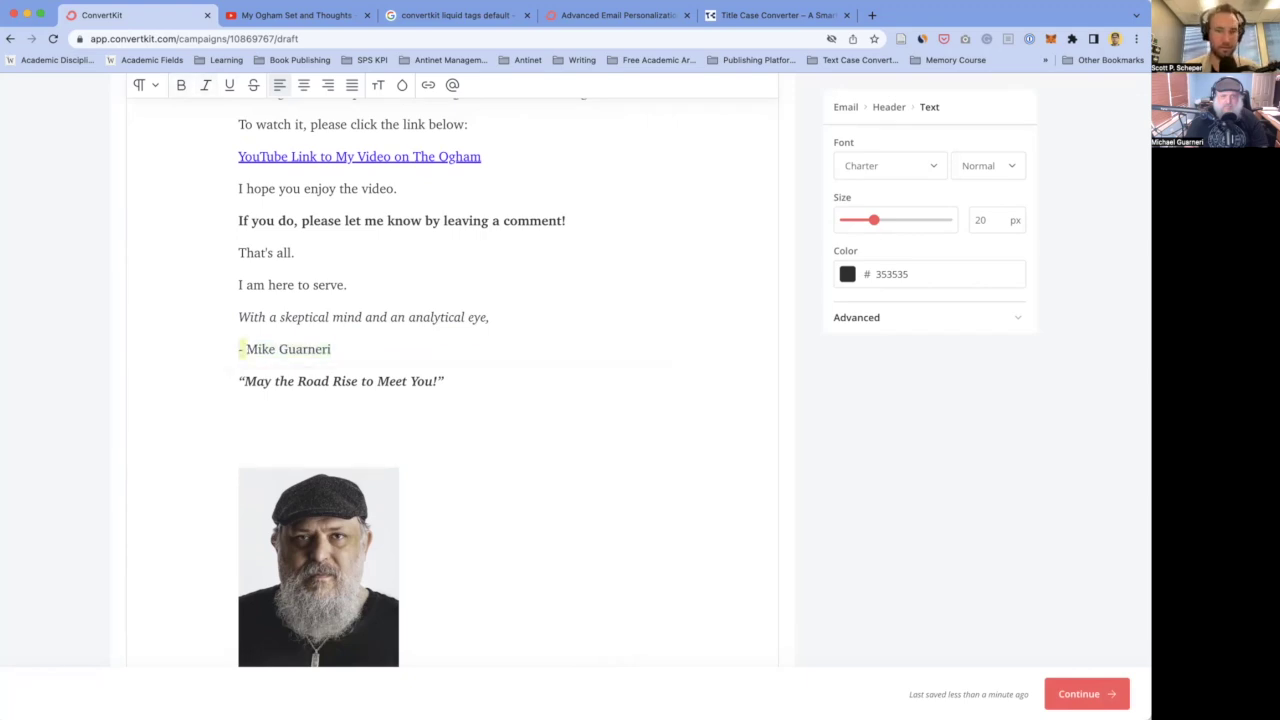
type("—")
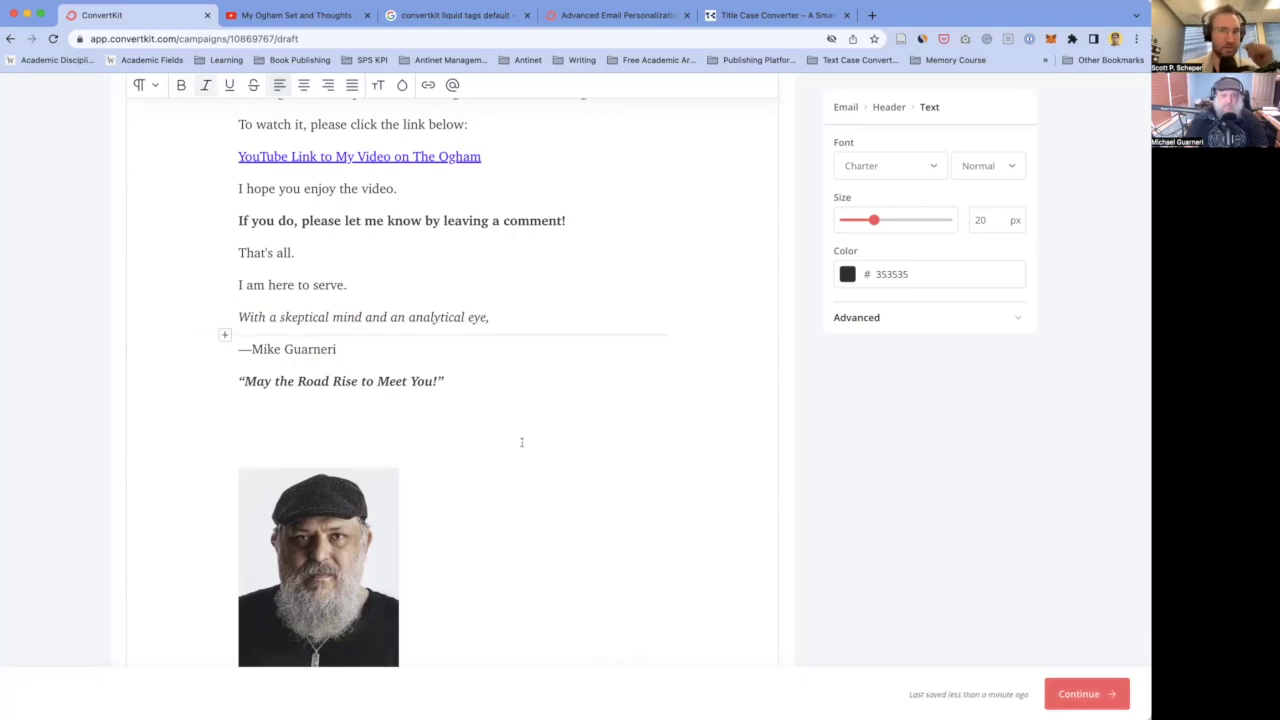
- Review the draft, then select the entire email body
scroll(450, 460, "down", 1)
scroll(450, 460, "down", 8)
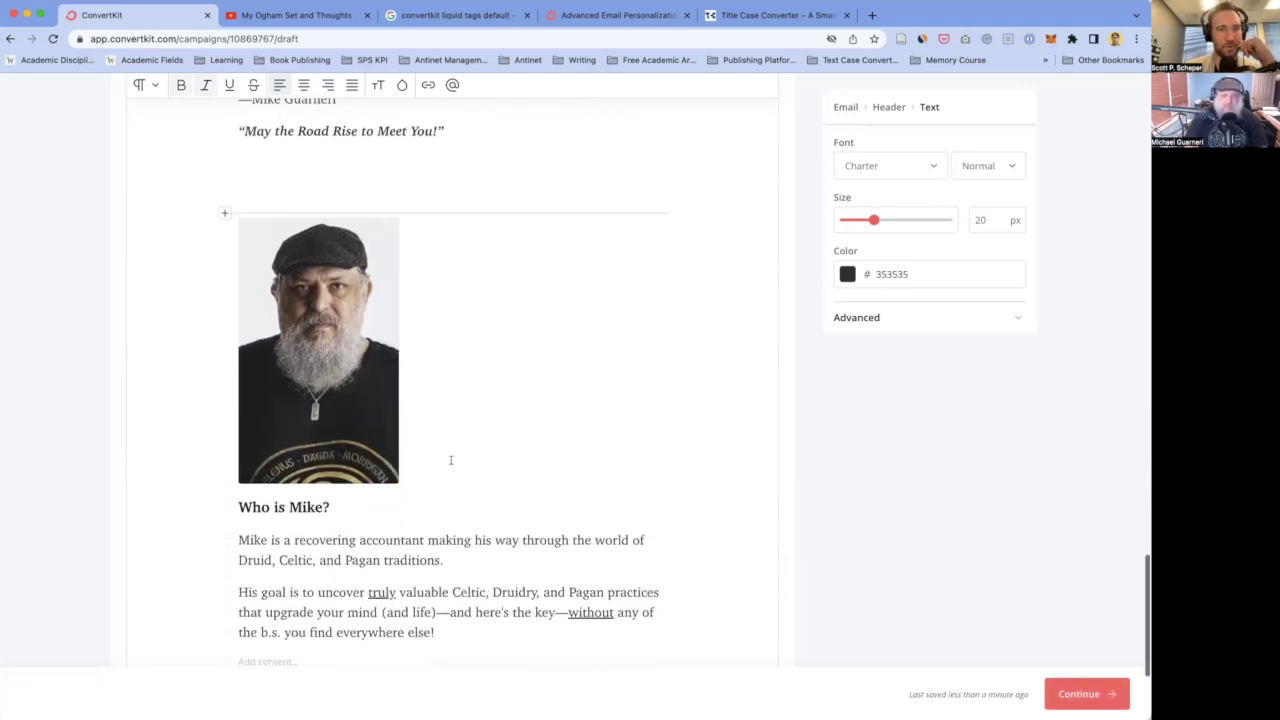
scroll(451, 466, "up", 15)
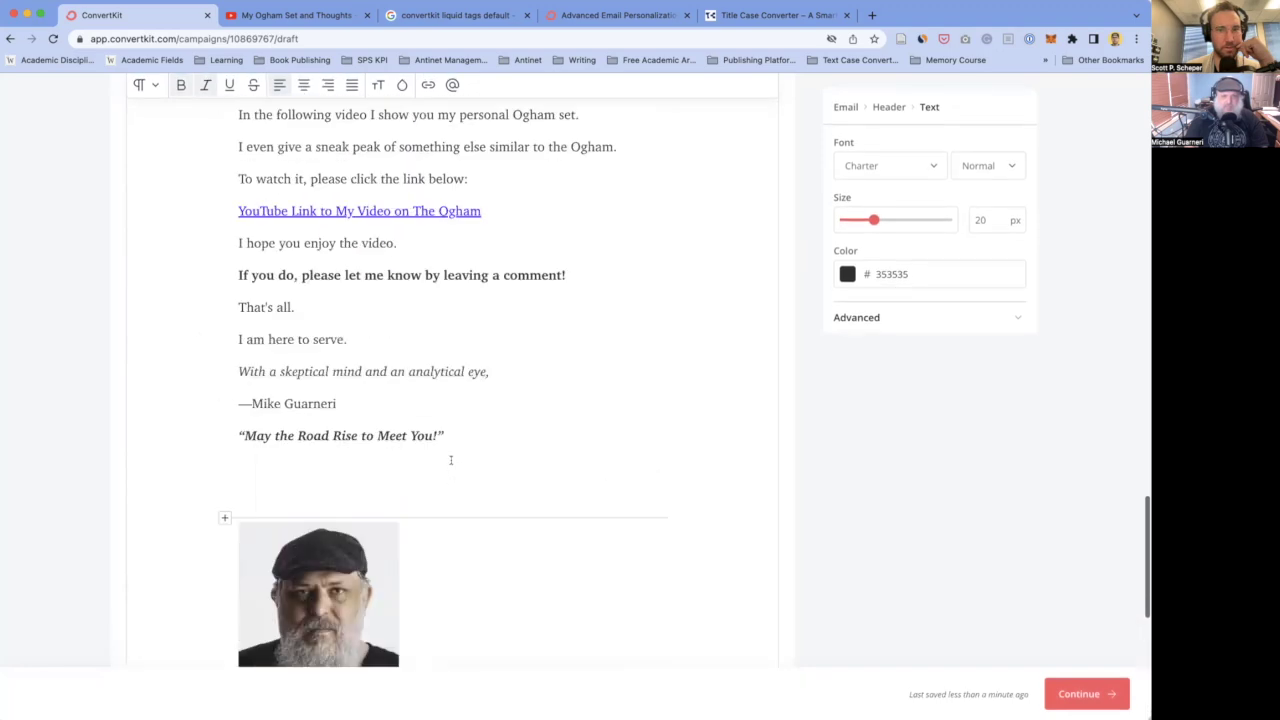
scroll(451, 462, "up", 15)
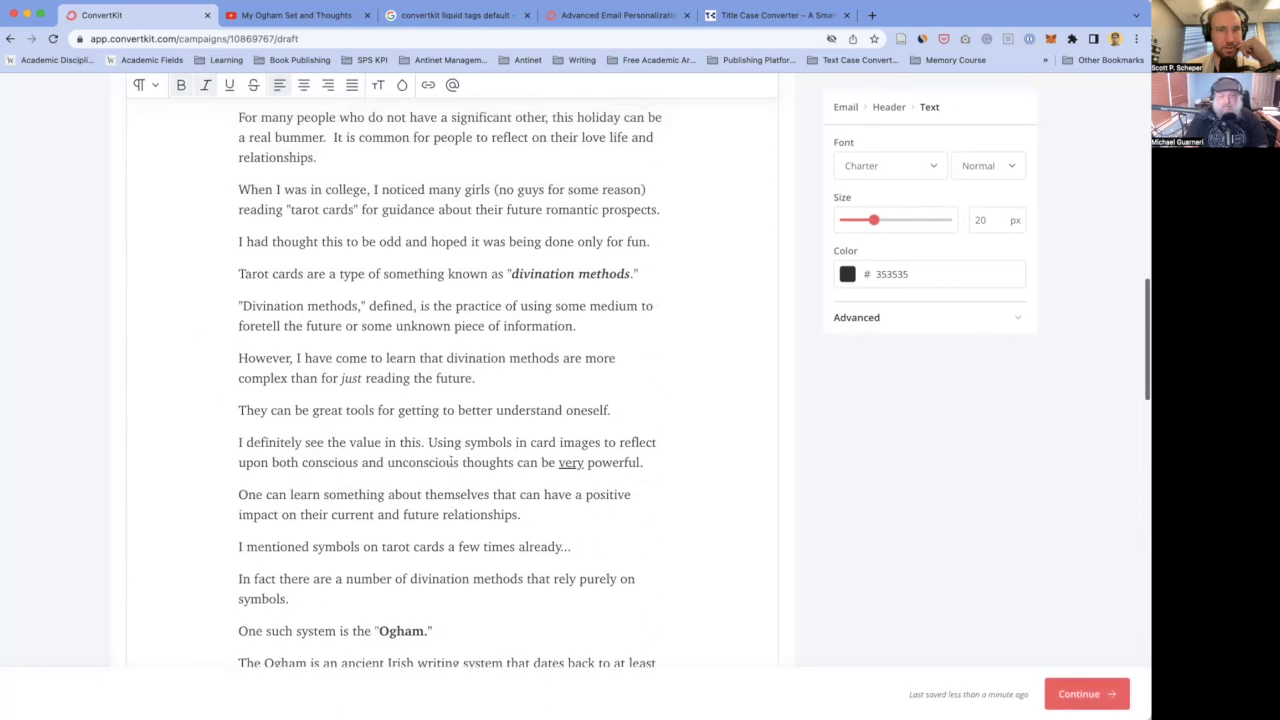
scroll(450, 460, "up", 10)
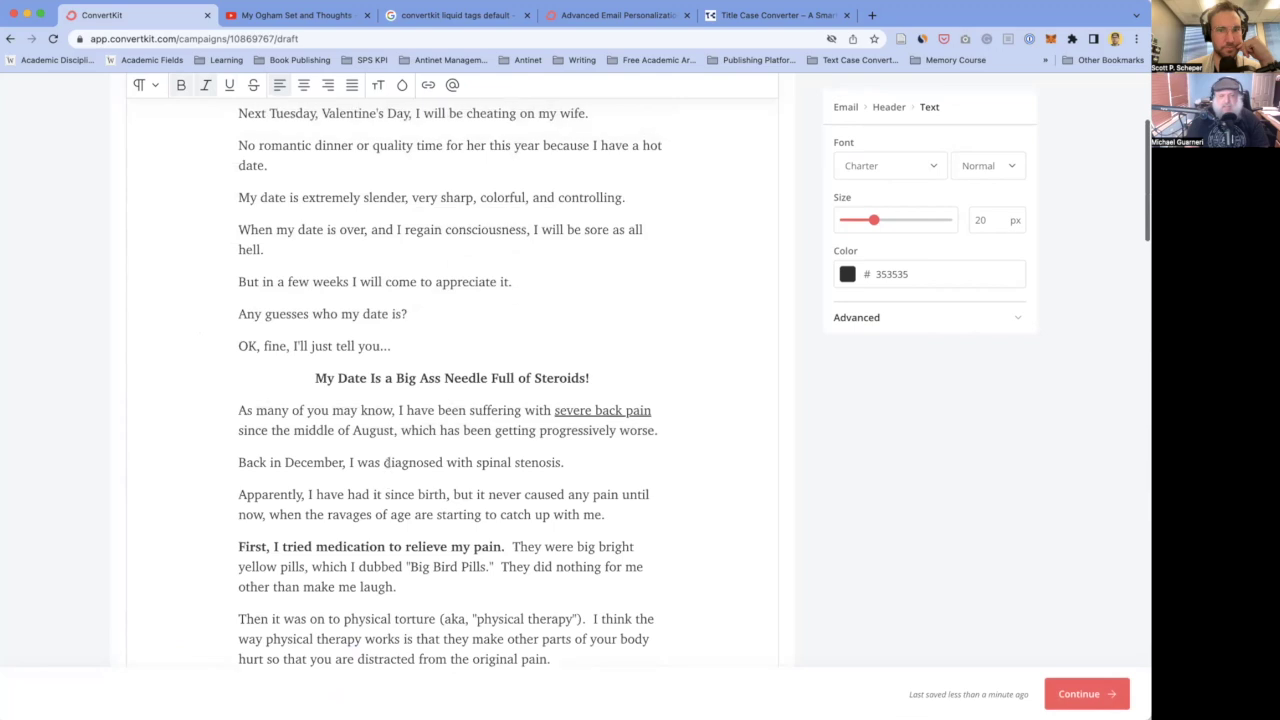
scroll(387, 464, "down", 15)
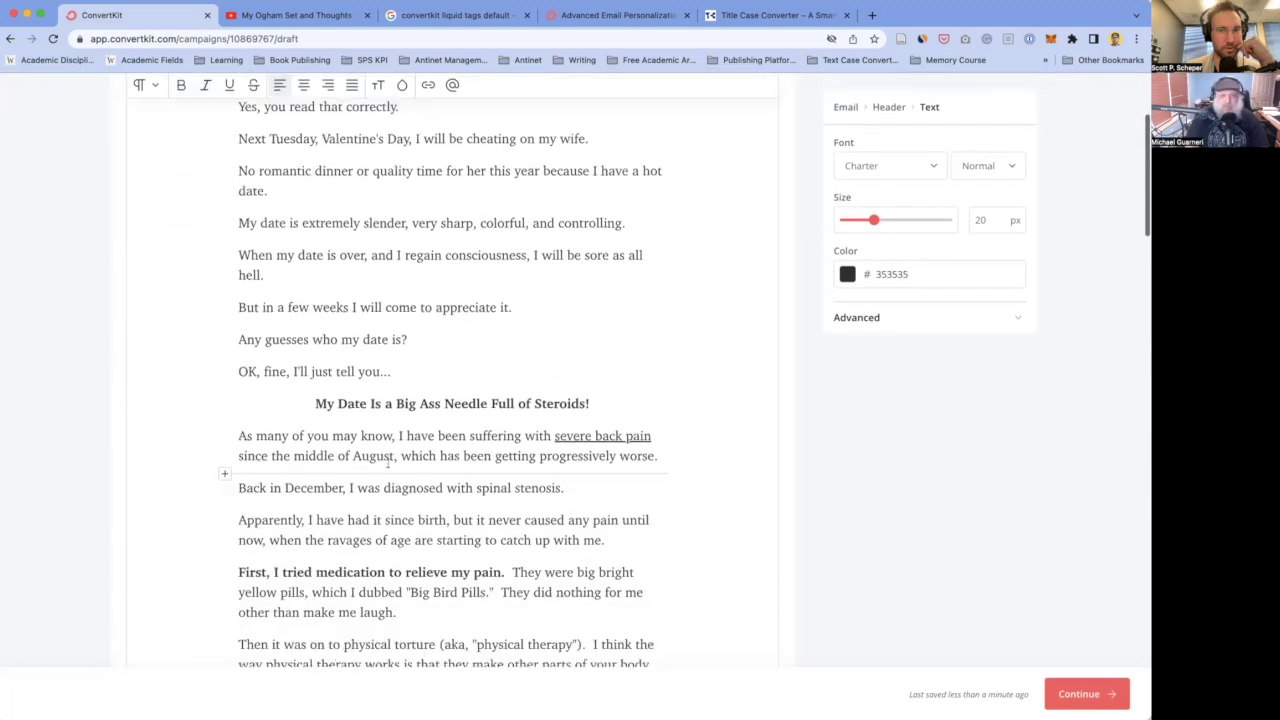
scroll(387, 463, "down", 10)
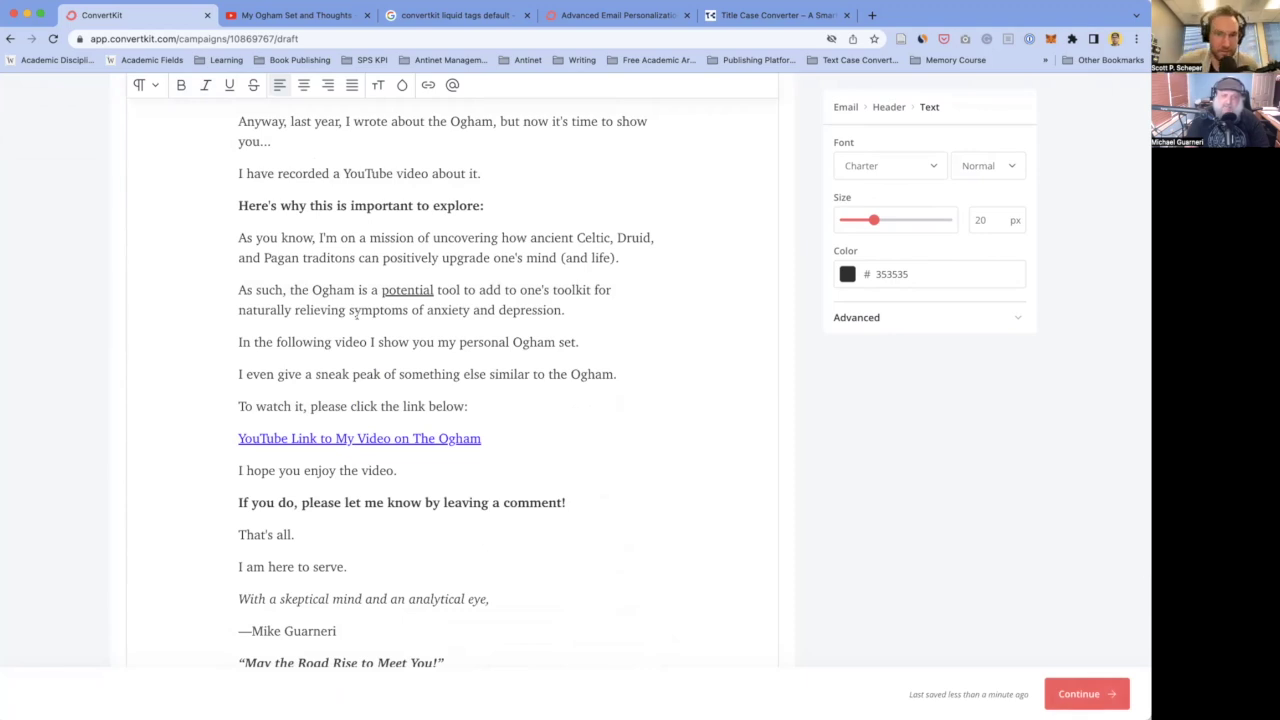
scroll(421, 253, "up", 20)
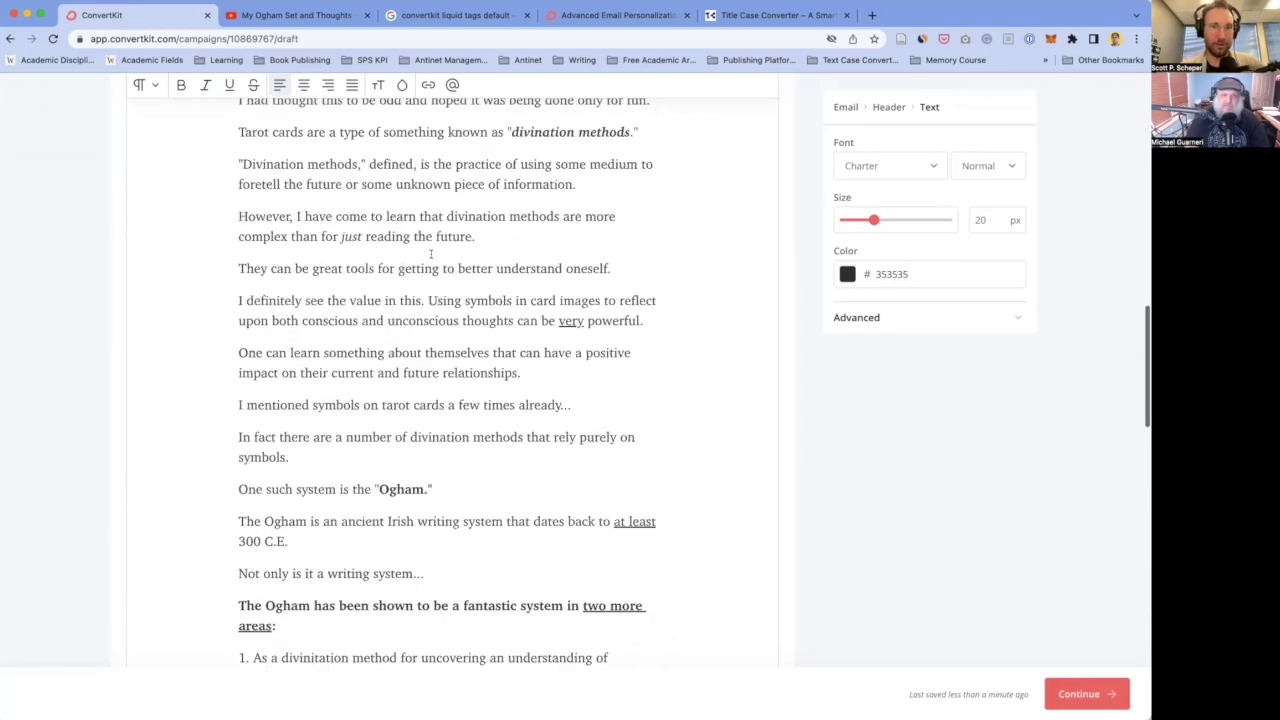
left_click(324, 357)
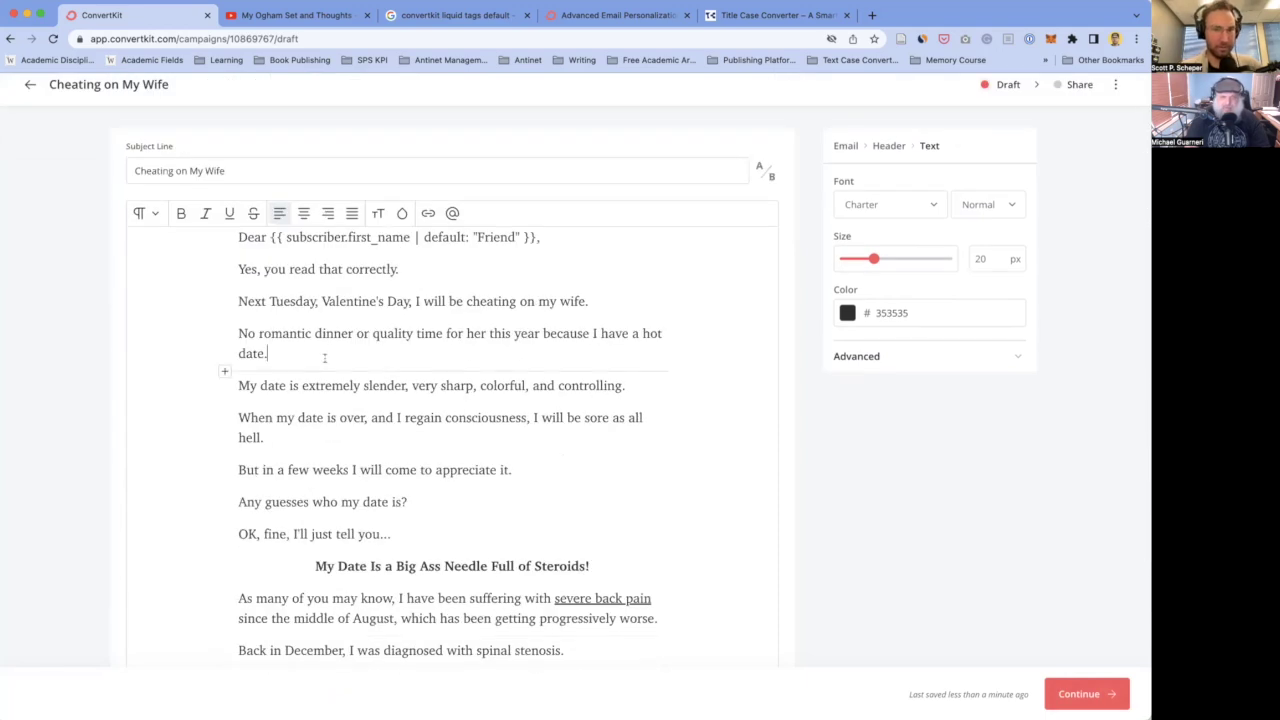
key("super+a")
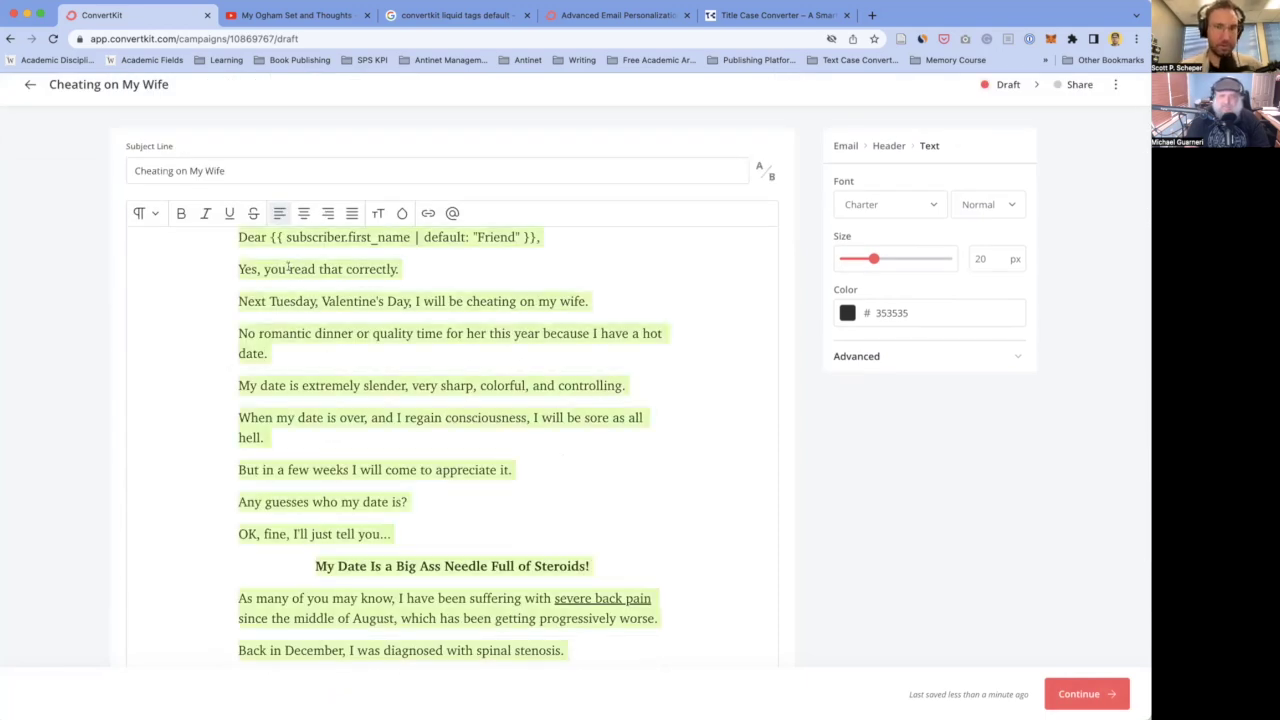
- Open Grammarly in a new browser tab
key("super+t")
type("grammarly.com")
key("Return")
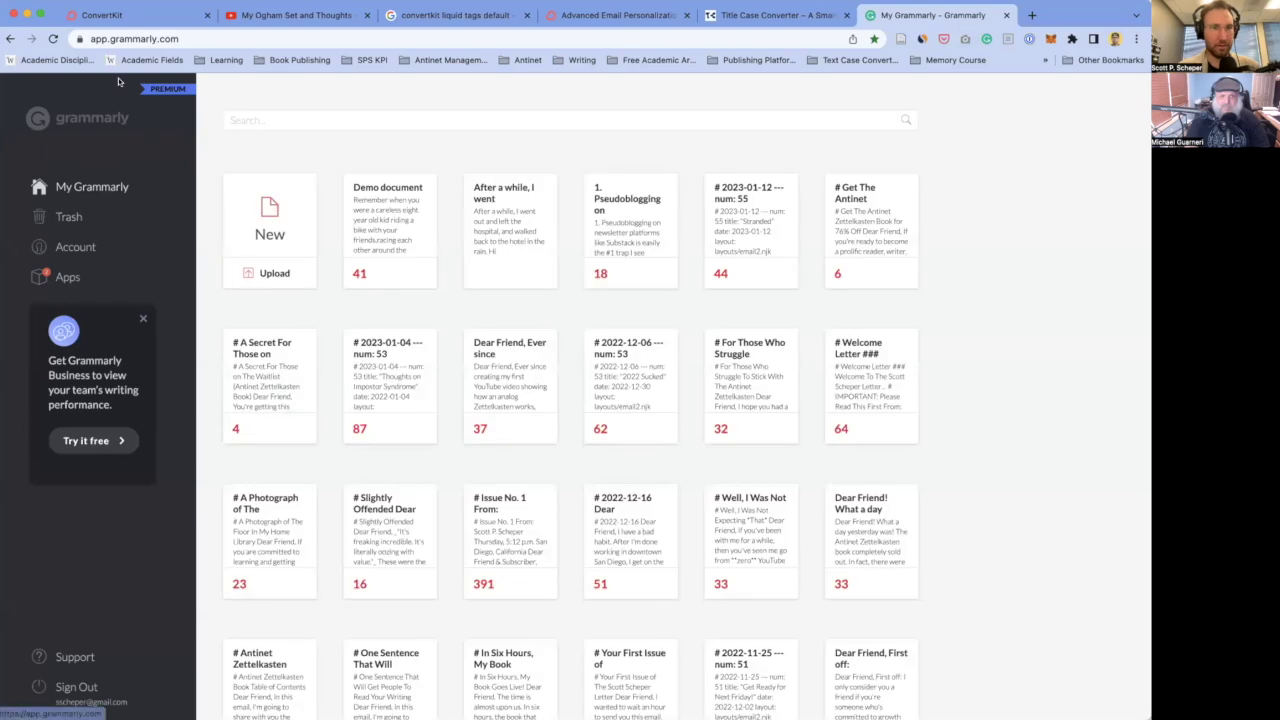
- Create a new Grammarly document with the pasted email and accept the default writing goals
left_click(270, 232)
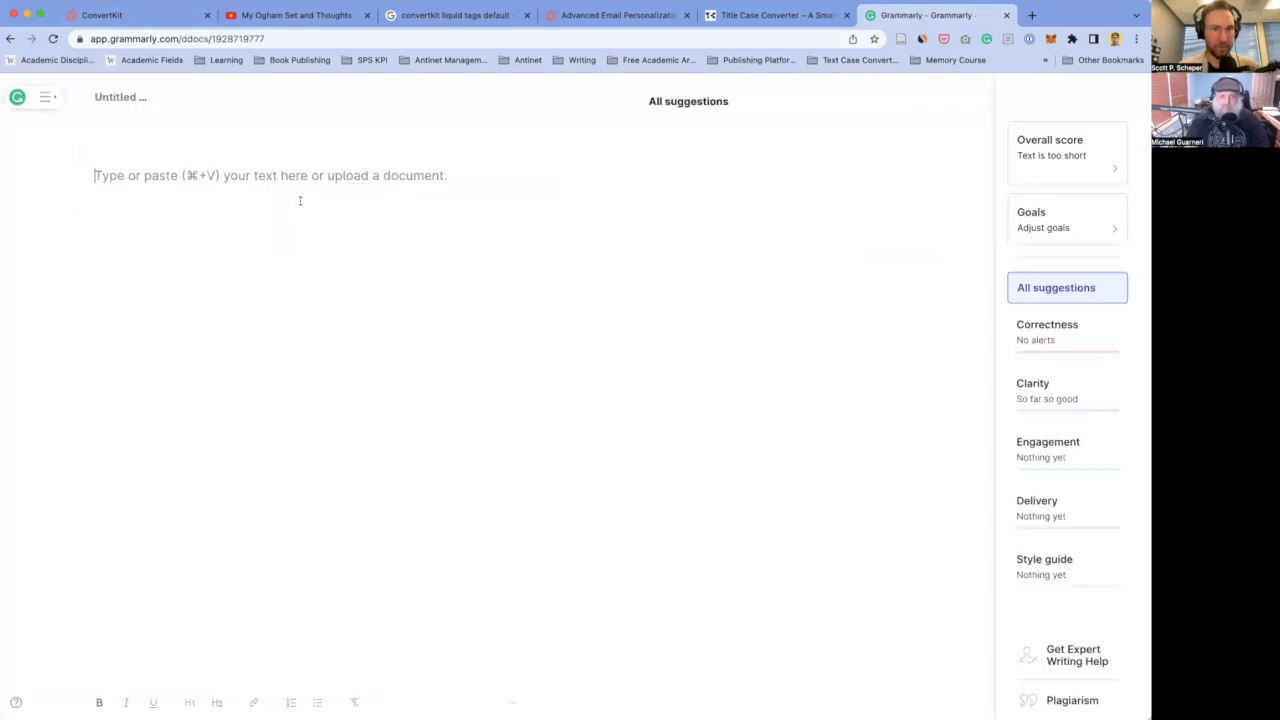
key("super+v")
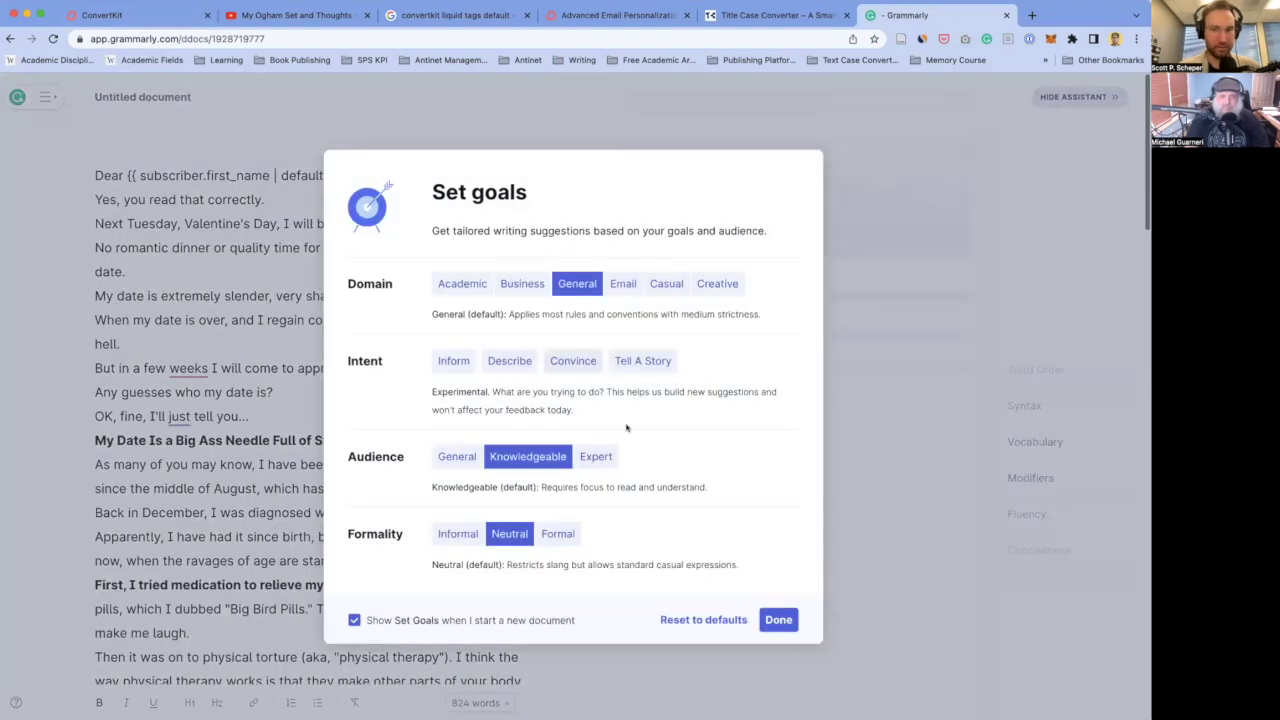
left_click(779, 620)
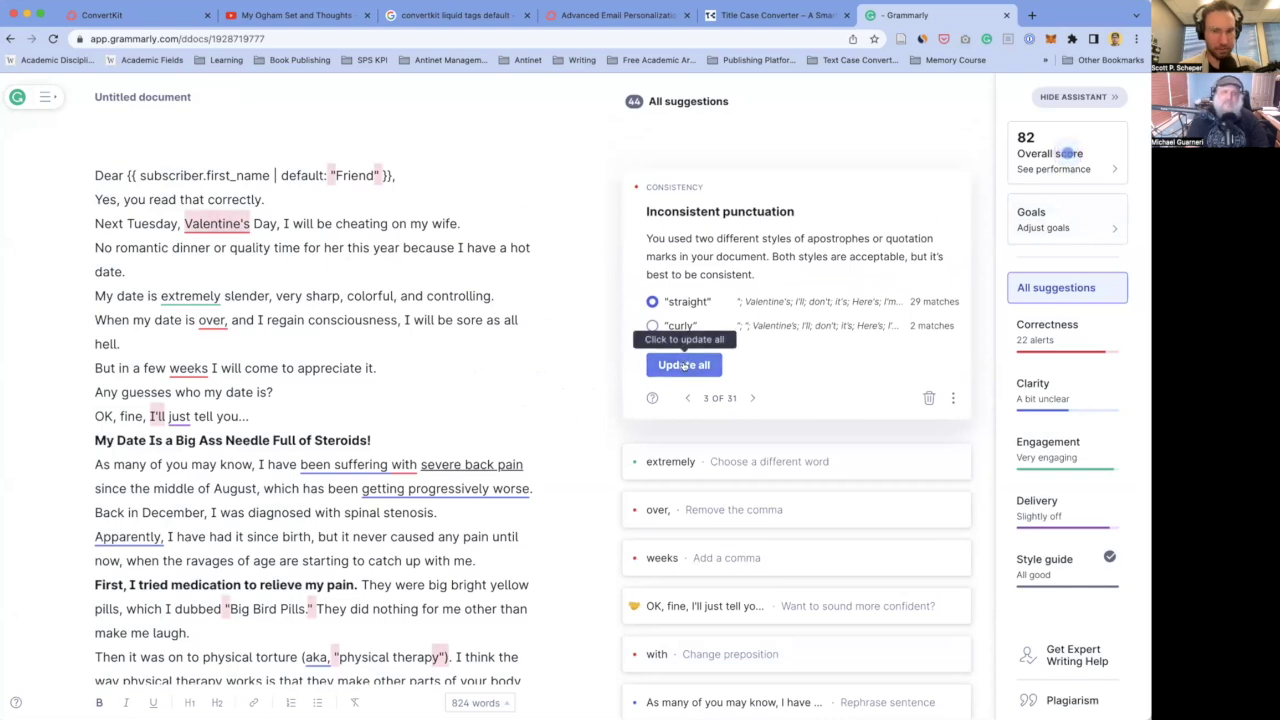
- Make all quotes straight and change '14th' to 'the 14th'
left_click(684, 366)
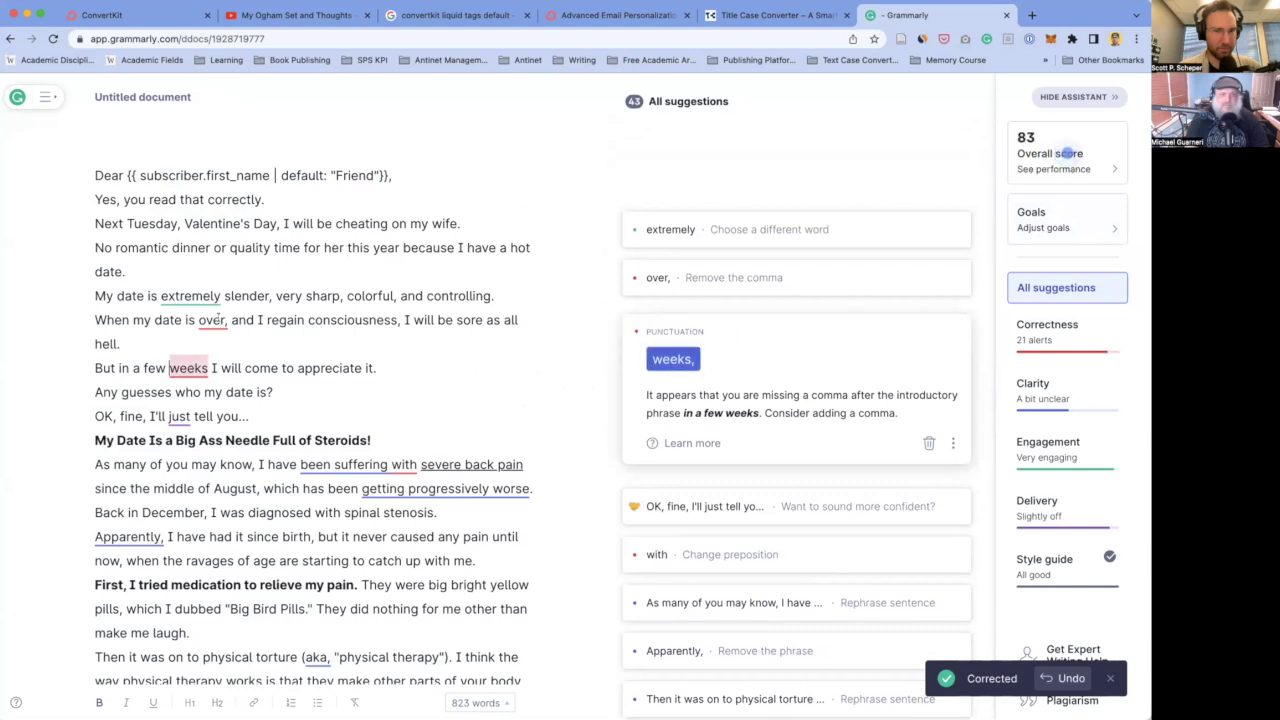
left_click(215, 320)
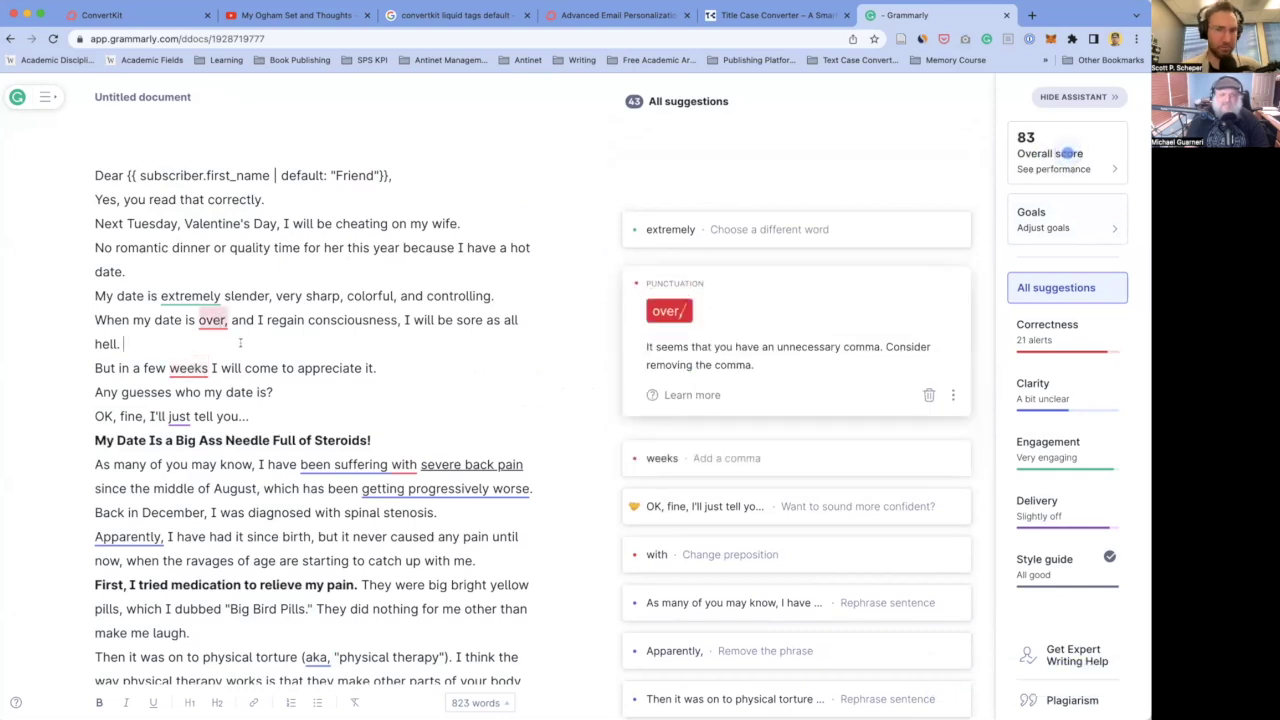
scroll(240, 343, "down", 3)
scroll(225, 320, "up", 3)
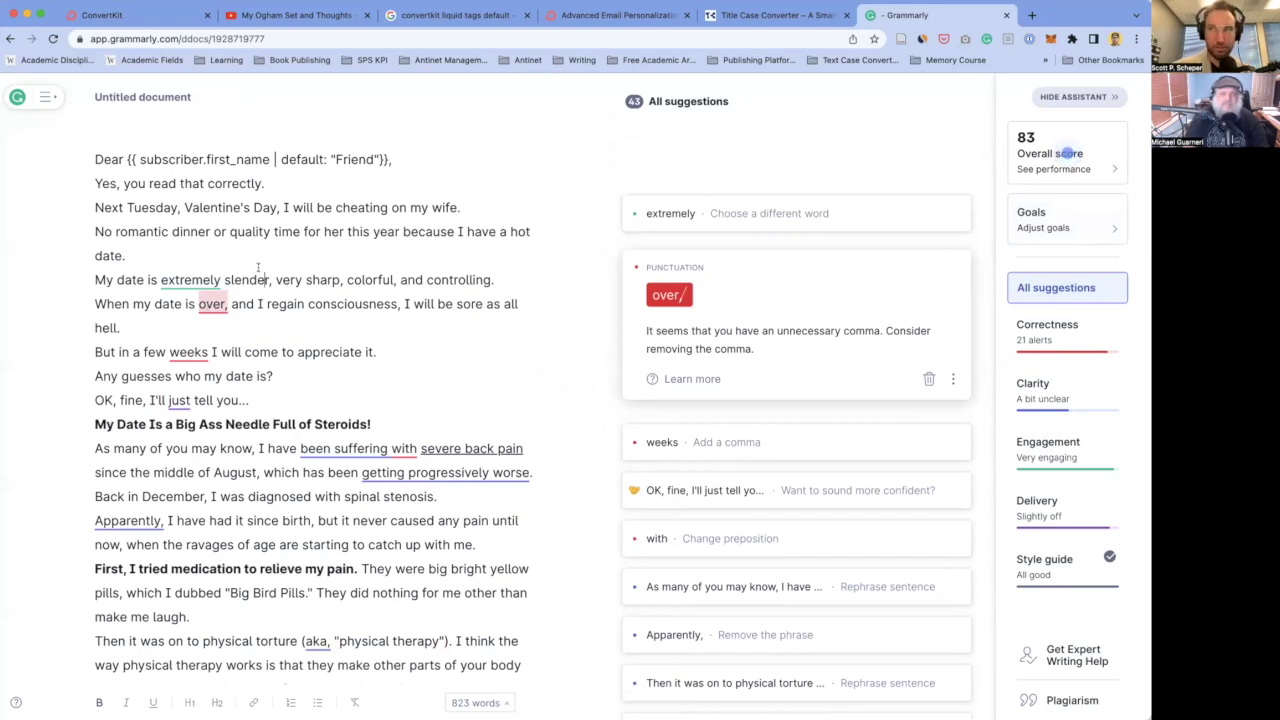
scroll(268, 280, "down", 2)
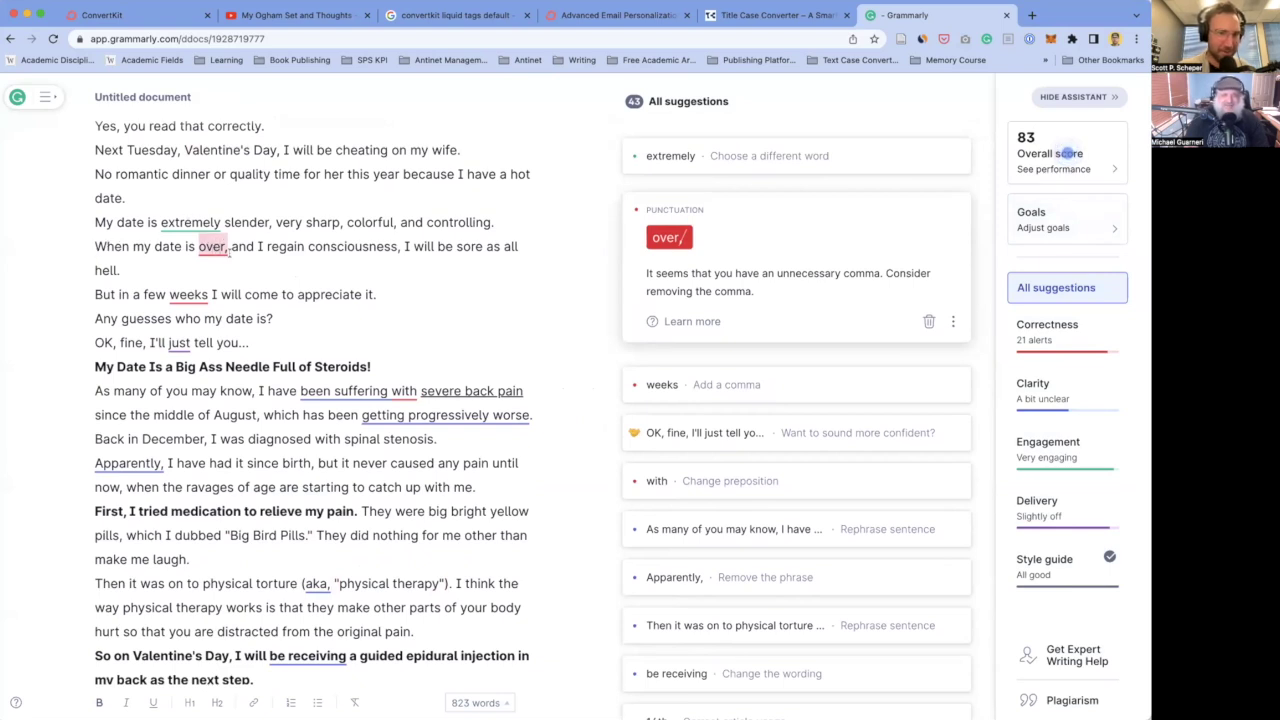
scroll(224, 261, "down", 4)
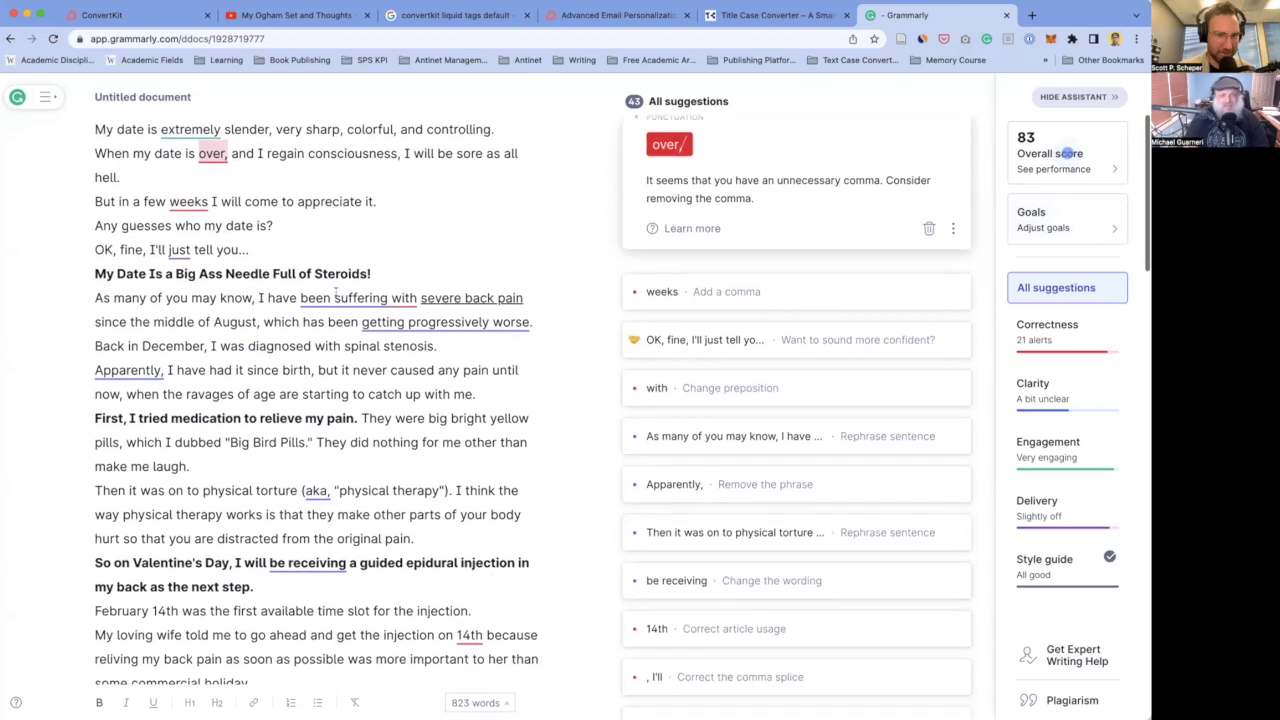
scroll(401, 314, "down", 6)
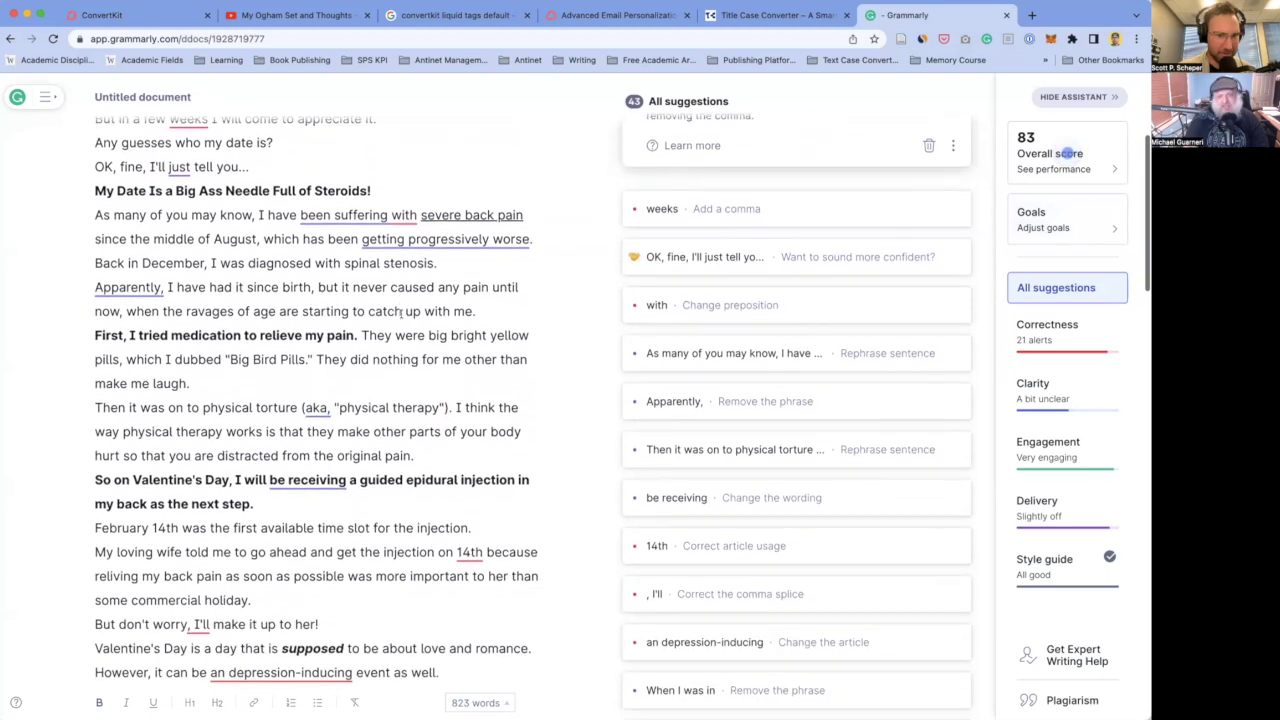
left_click(470, 408)
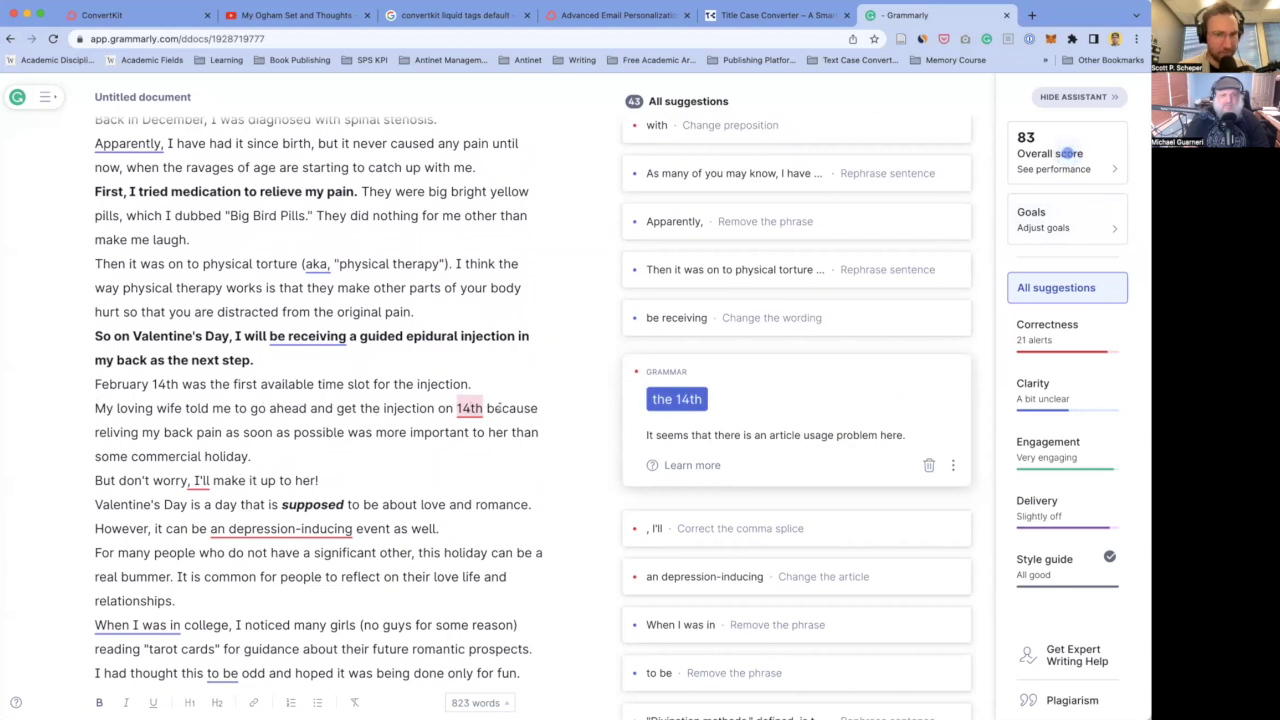
left_click(677, 399)
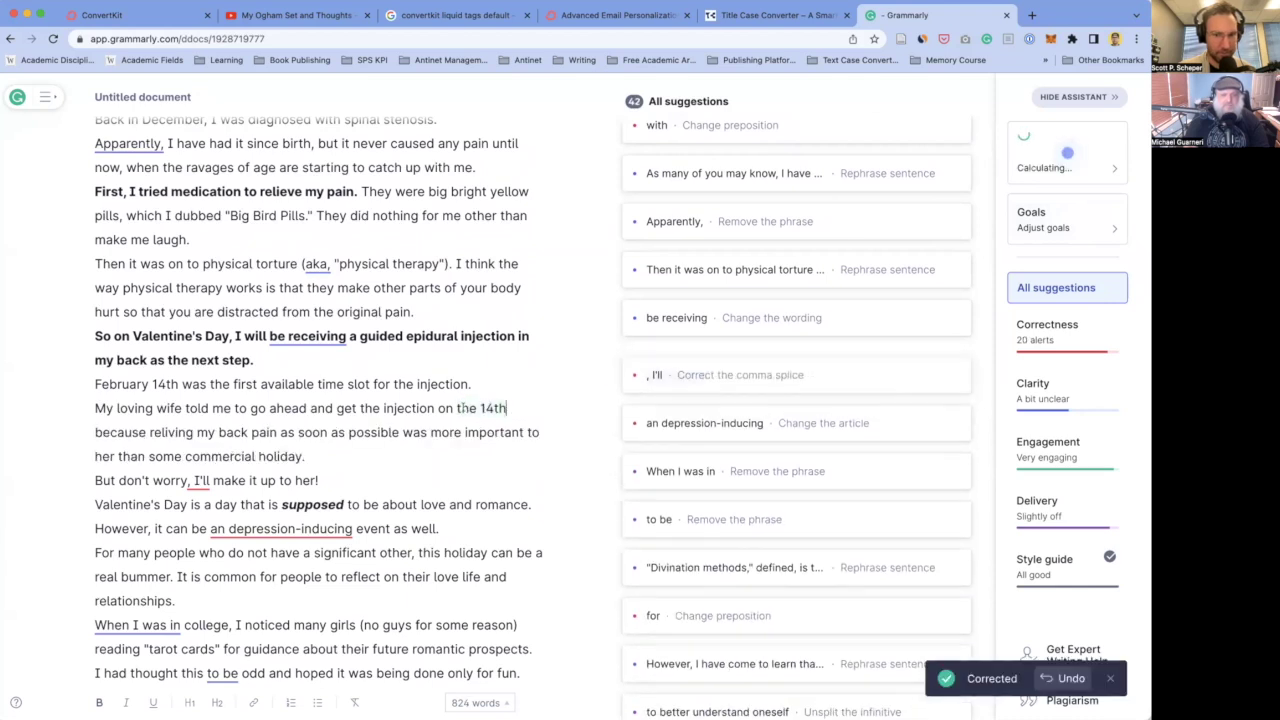
- Correct 'an depression-inducing' to 'a depression-inducing'
left_click(200, 482)
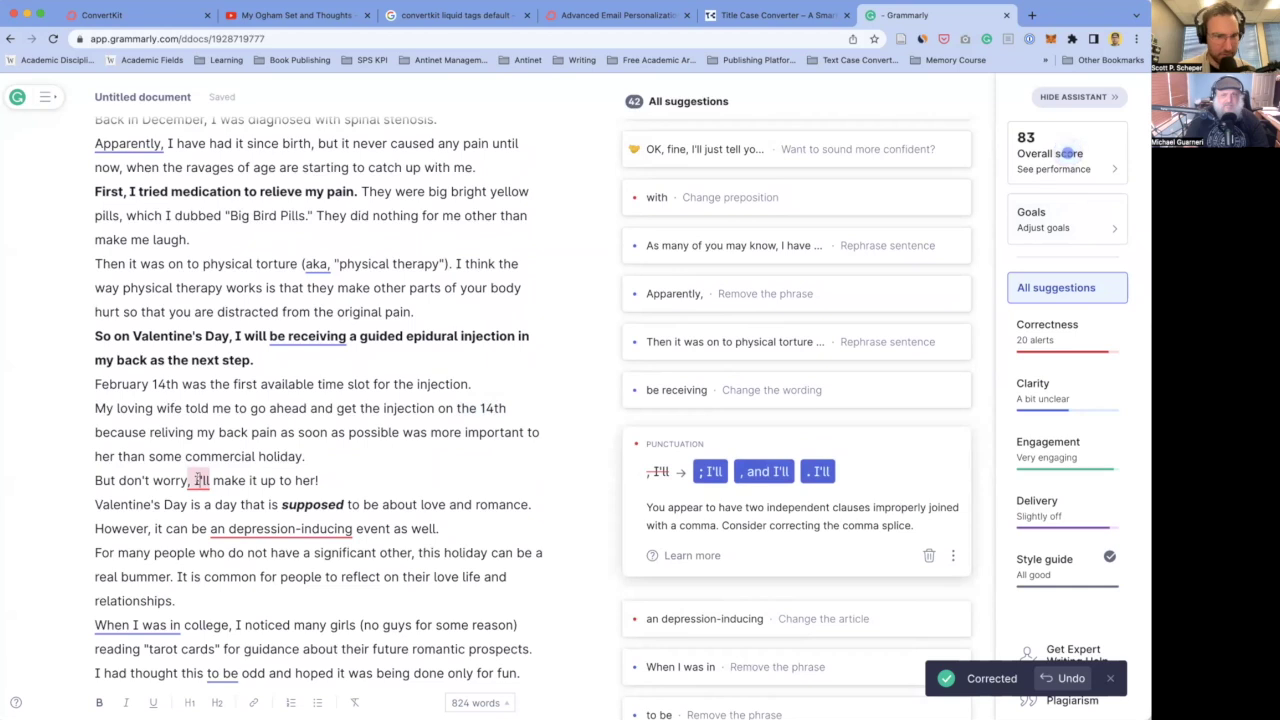
scroll(297, 483, "down", 1)
left_click(265, 474)
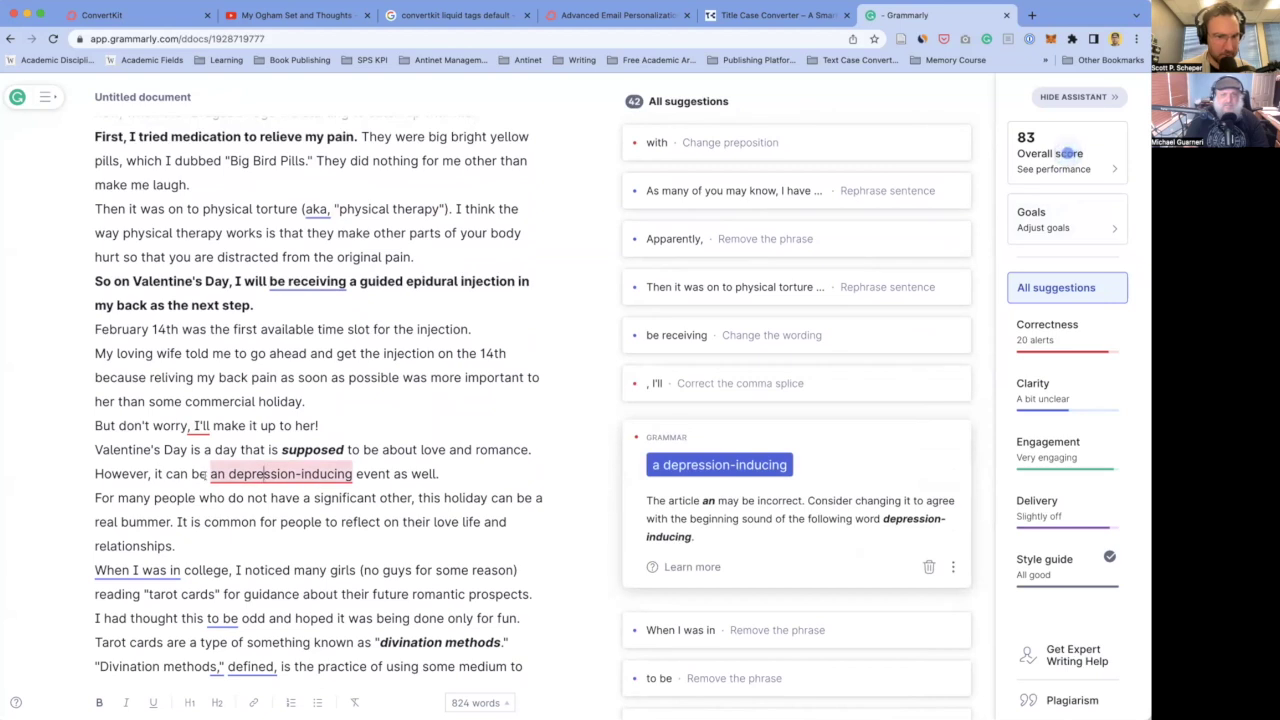
left_click(748, 465)
scroll(265, 480, "down", 6)
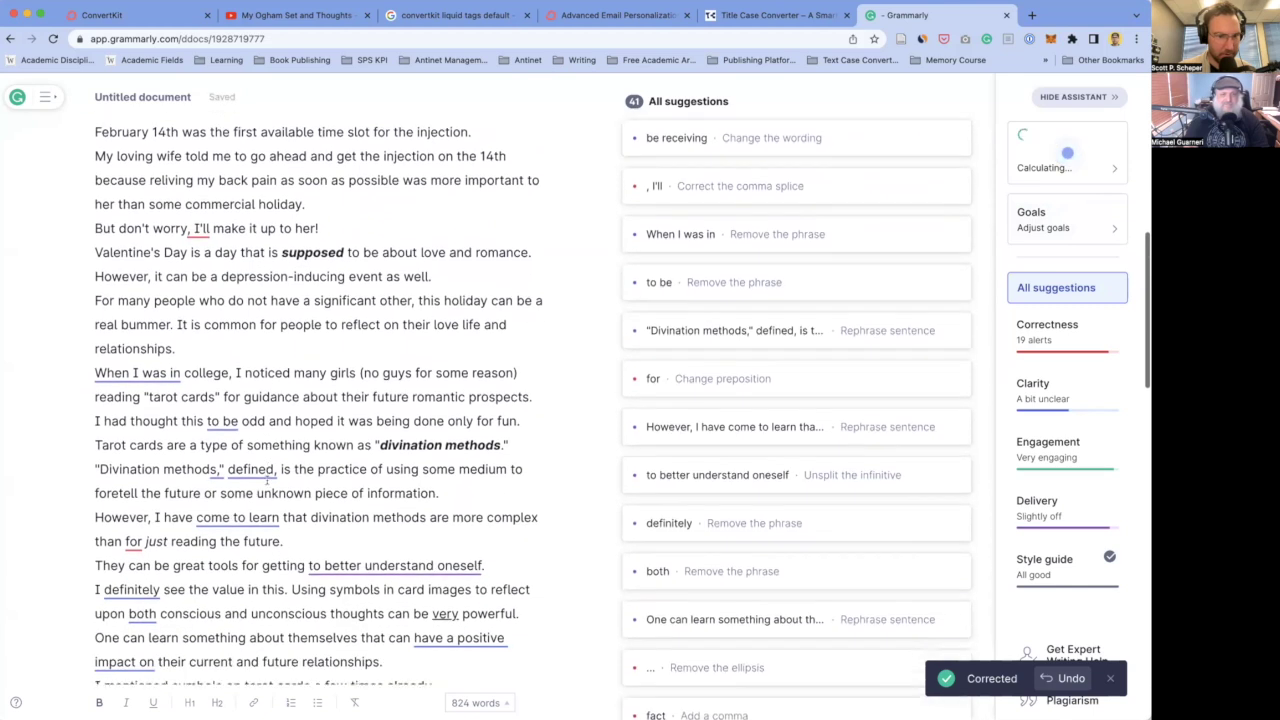
scroll(268, 479, "down", 1)
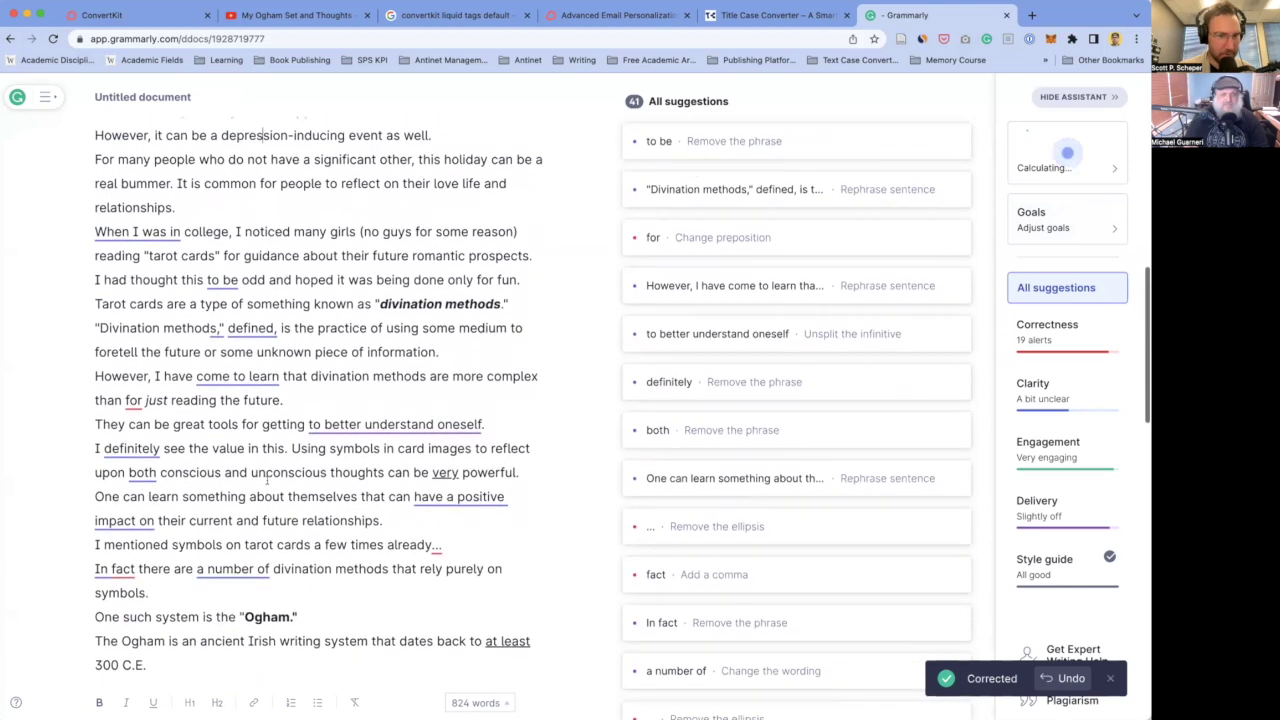
left_click(133, 400)
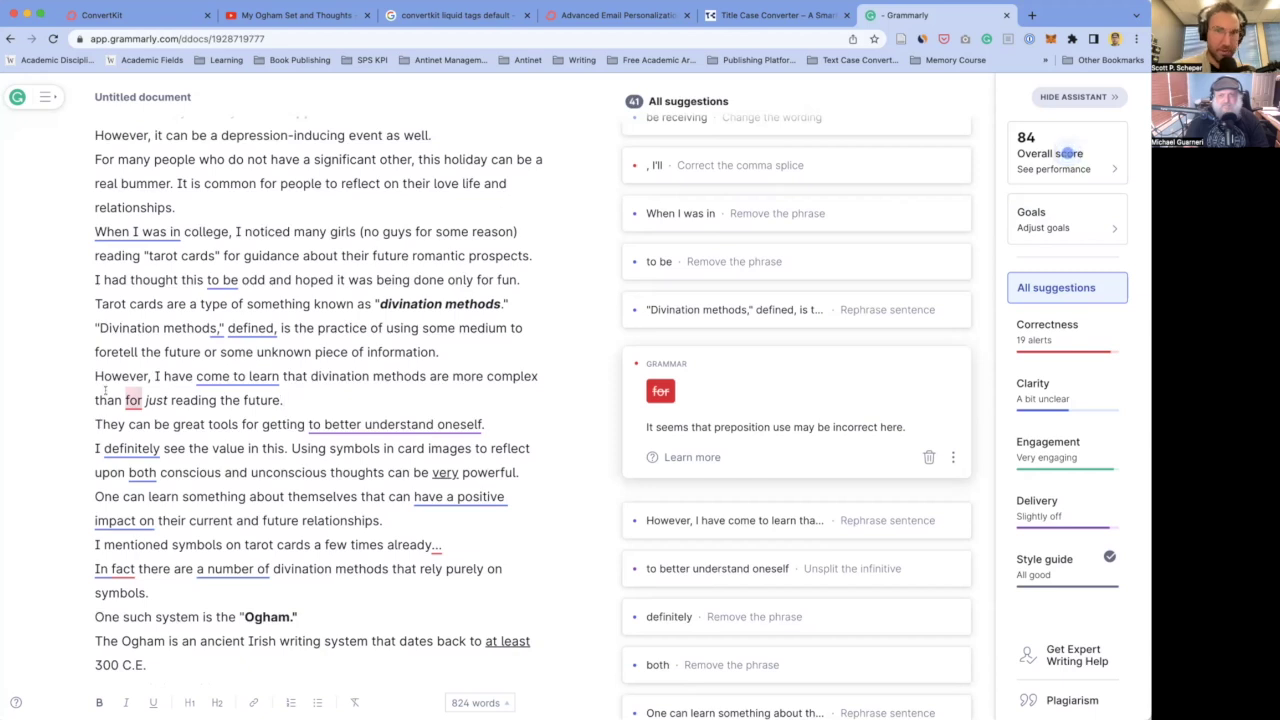
- Select the text from the greeting to 'OK, fine, I'll just tell you...'
scroll(272, 420, "up", 5)
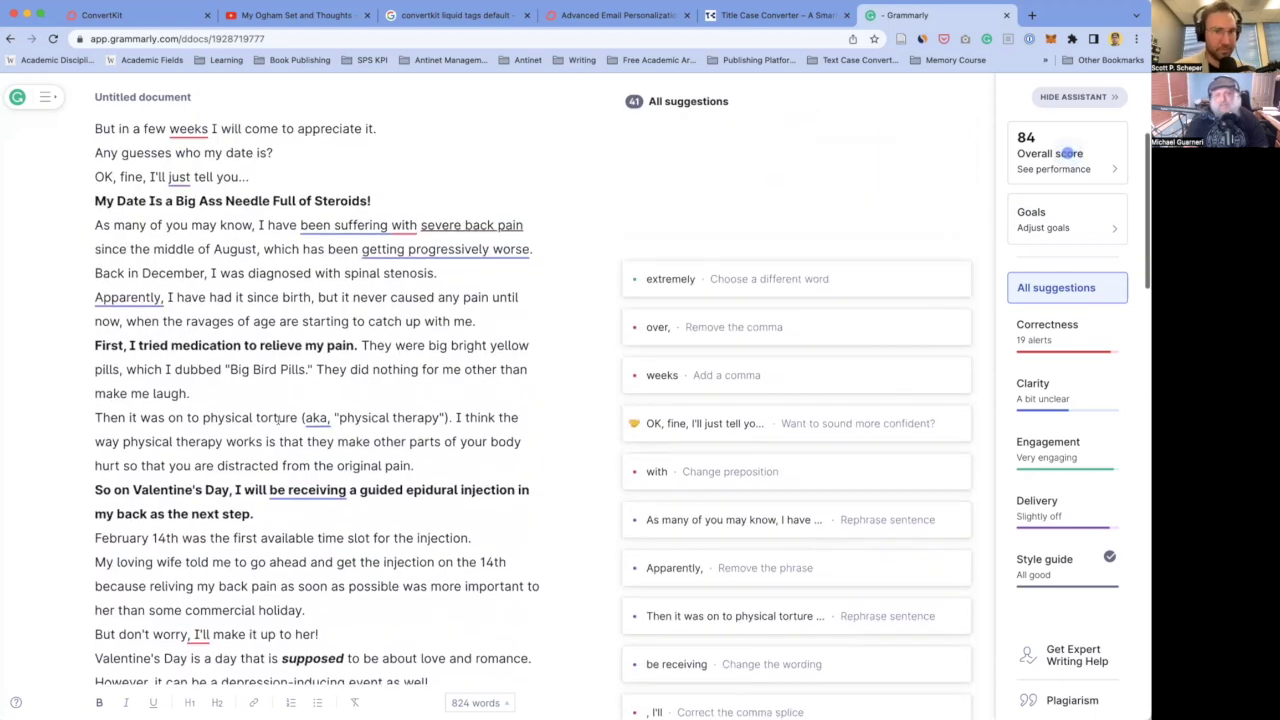
scroll(277, 420, "up", 3)
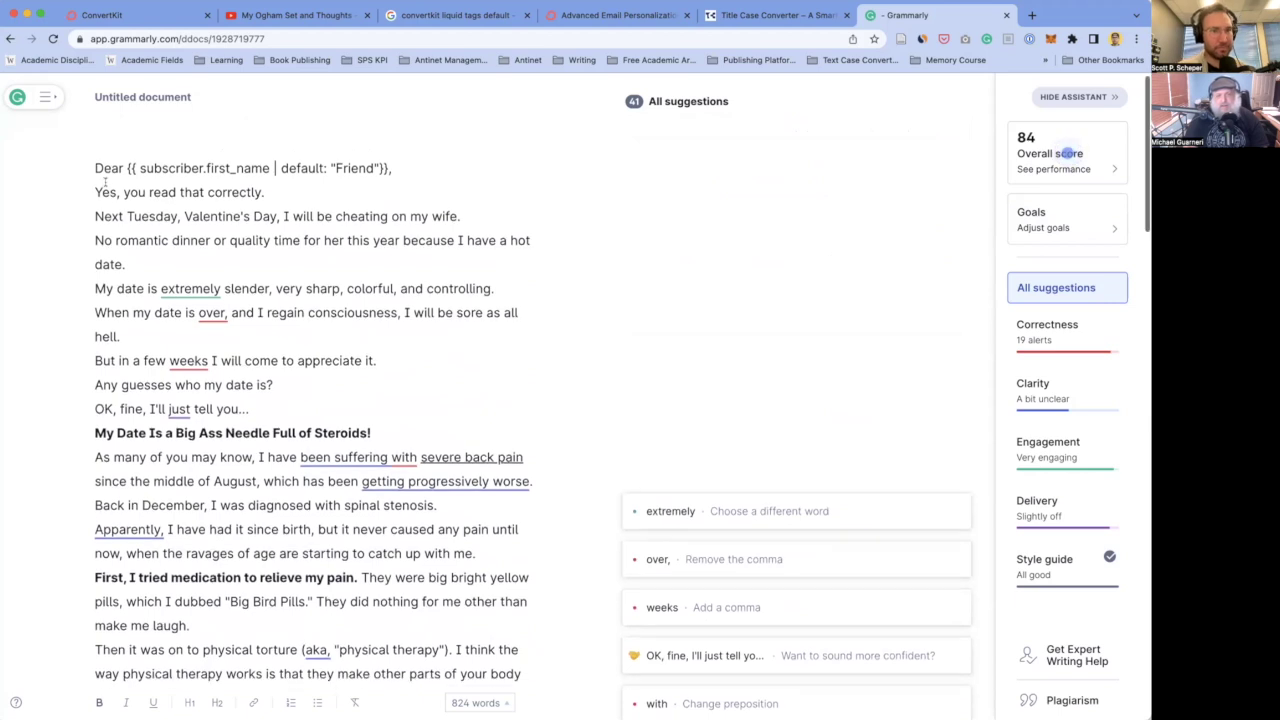
left_click_drag(95, 165, 216, 367)
left_click(216, 367)
left_click(212, 311)
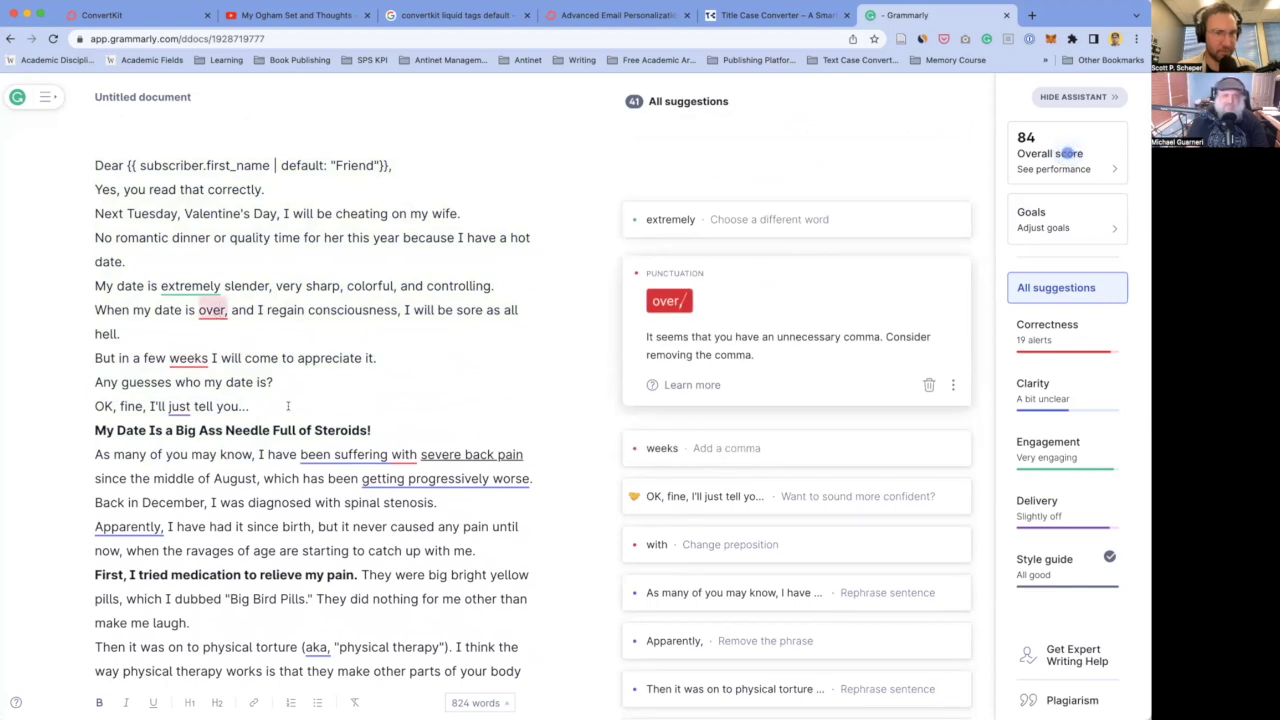
left_click_drag(94, 165, 272, 399)
key("super+c")
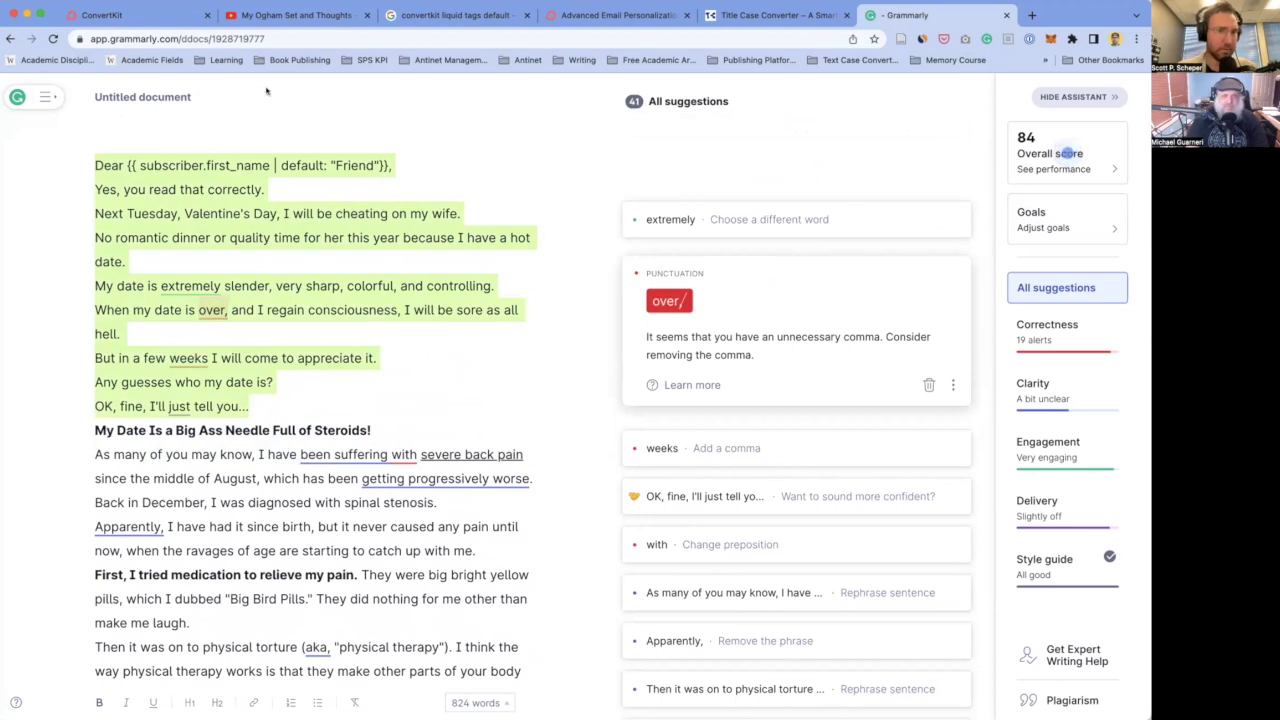
- Paste the corrected opening lines over the originals in ConvertKit, then go back to Grammarly
left_click(140, 15)
left_click(238, 237)
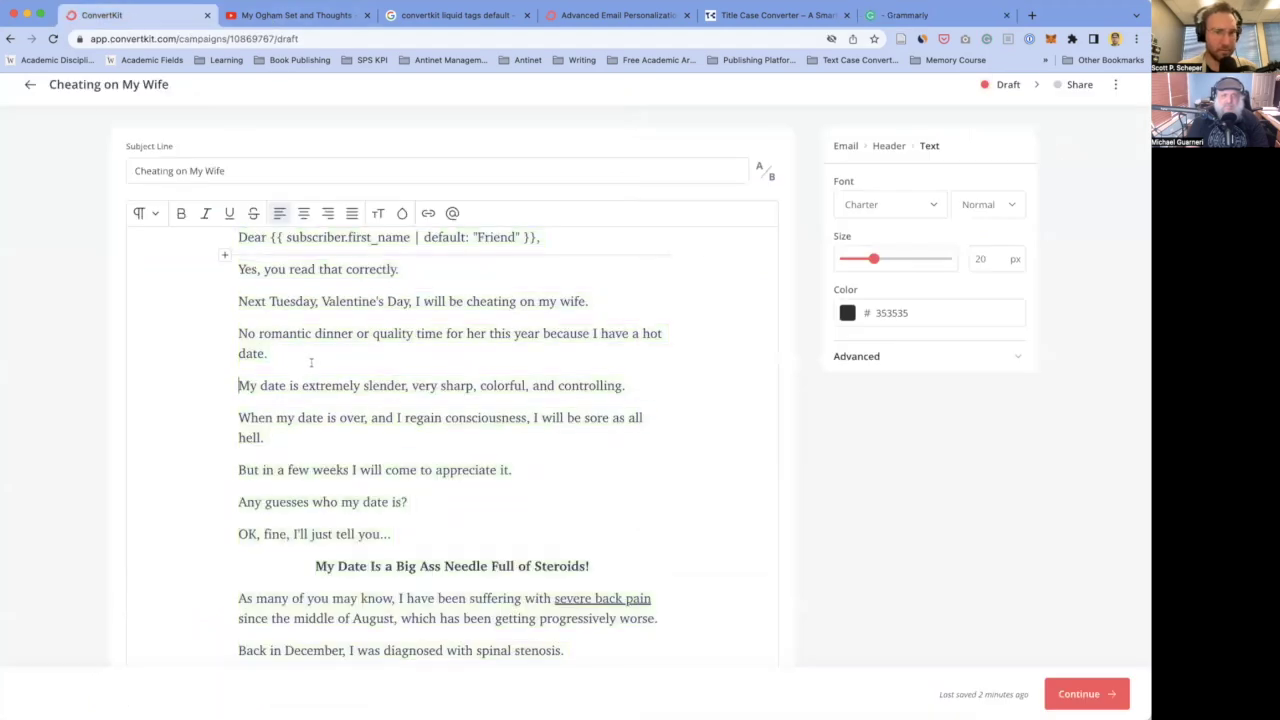
left_click_drag(238, 237, 418, 532)
key("super+v")
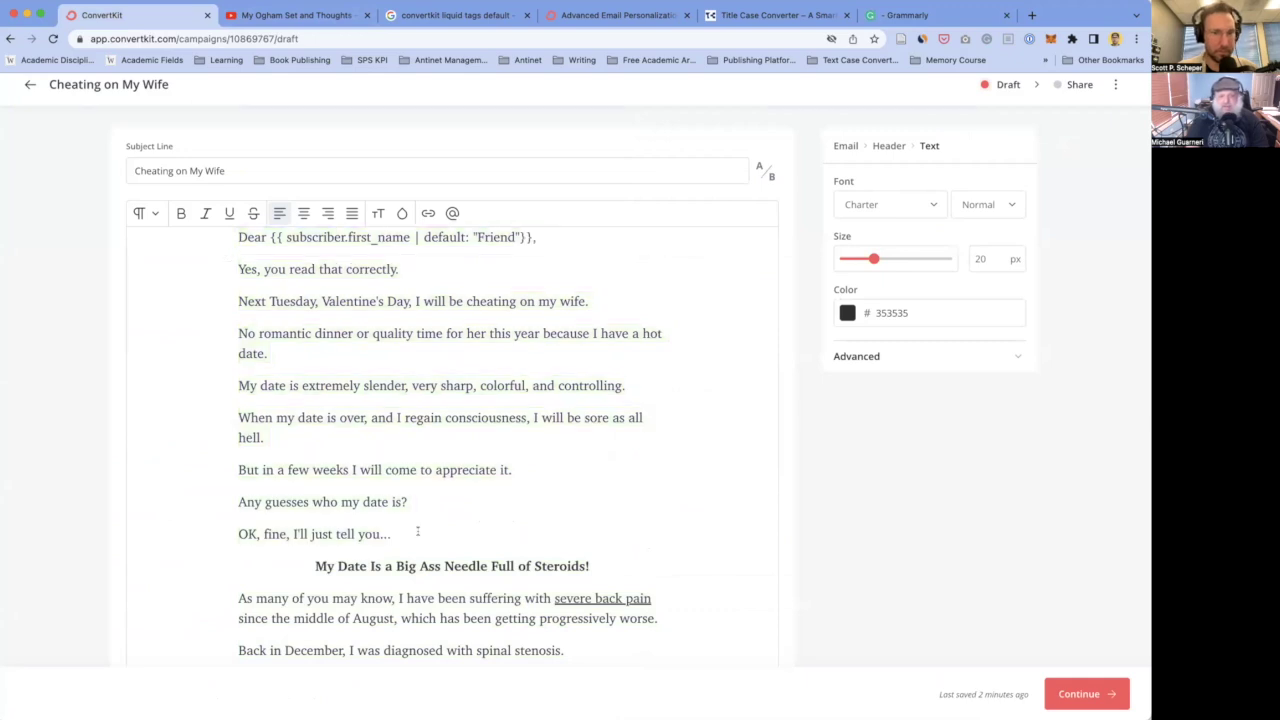
left_click(905, 15)
- Change 'with' to 'from' after 'suffering'
left_click(215, 338)
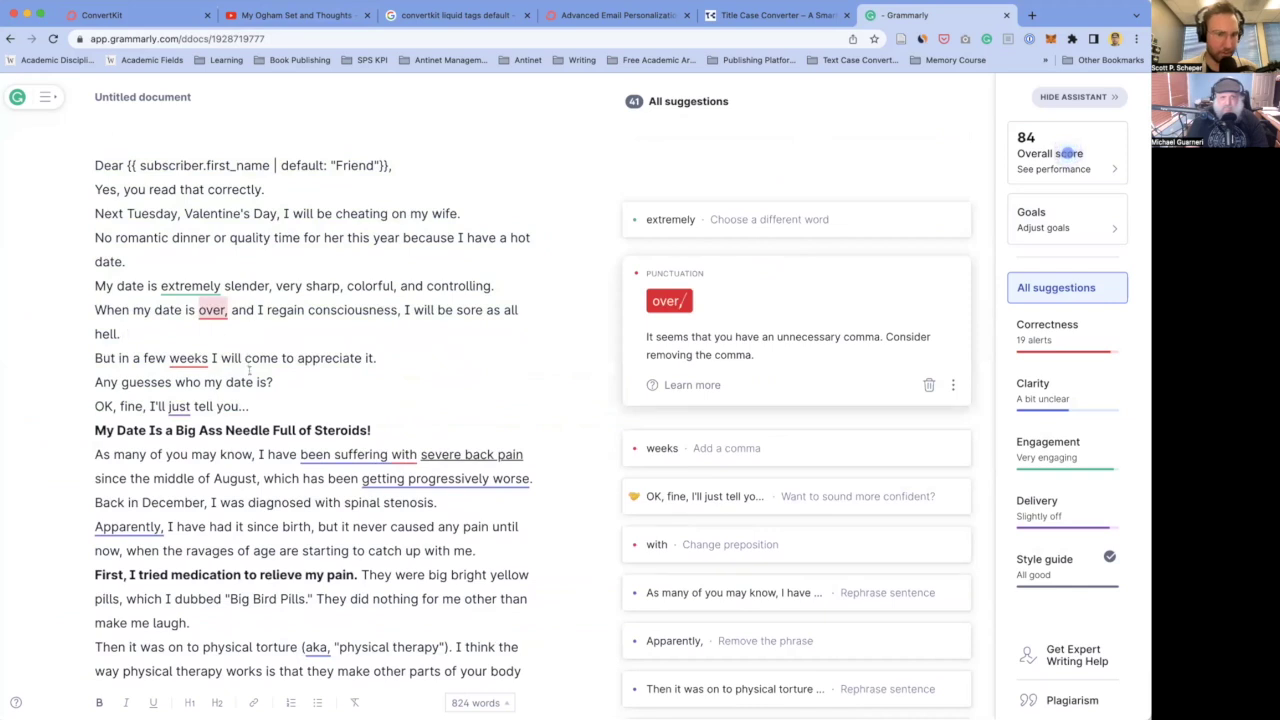
scroll(300, 330, "down", 2)
scroll(388, 264, "down", 4)
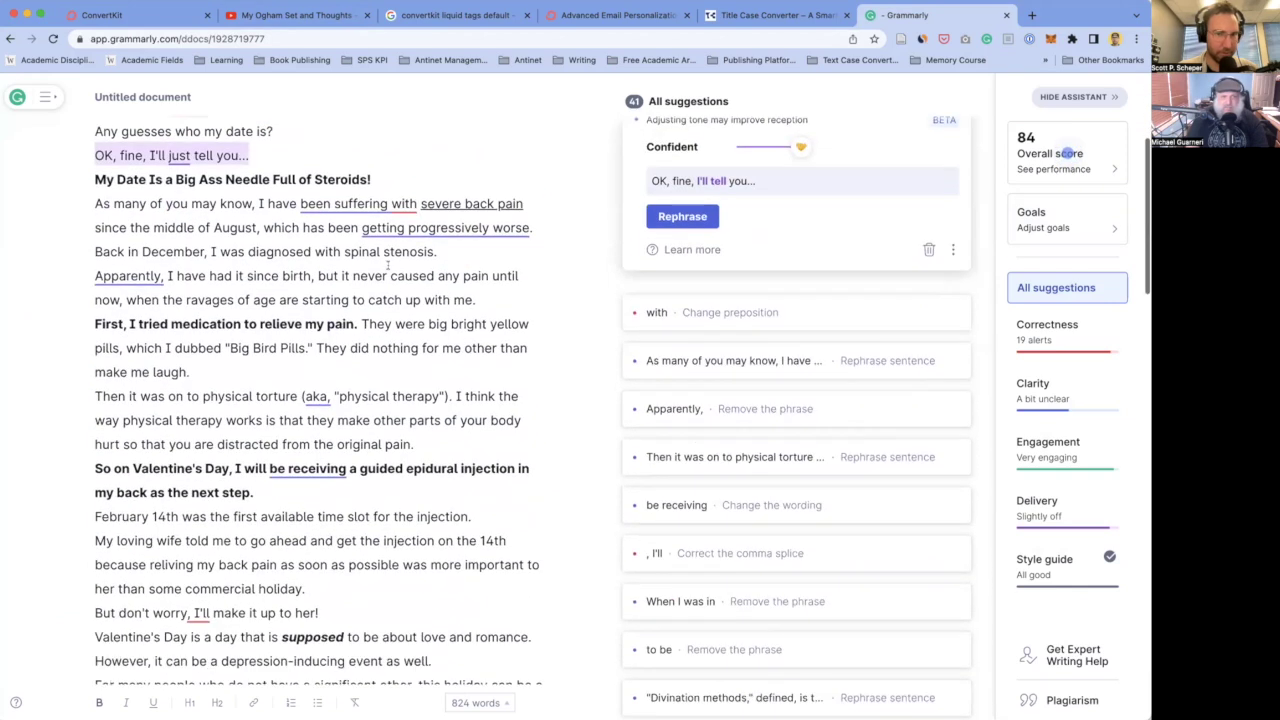
scroll(411, 224, "up", 1)
left_click(408, 236)
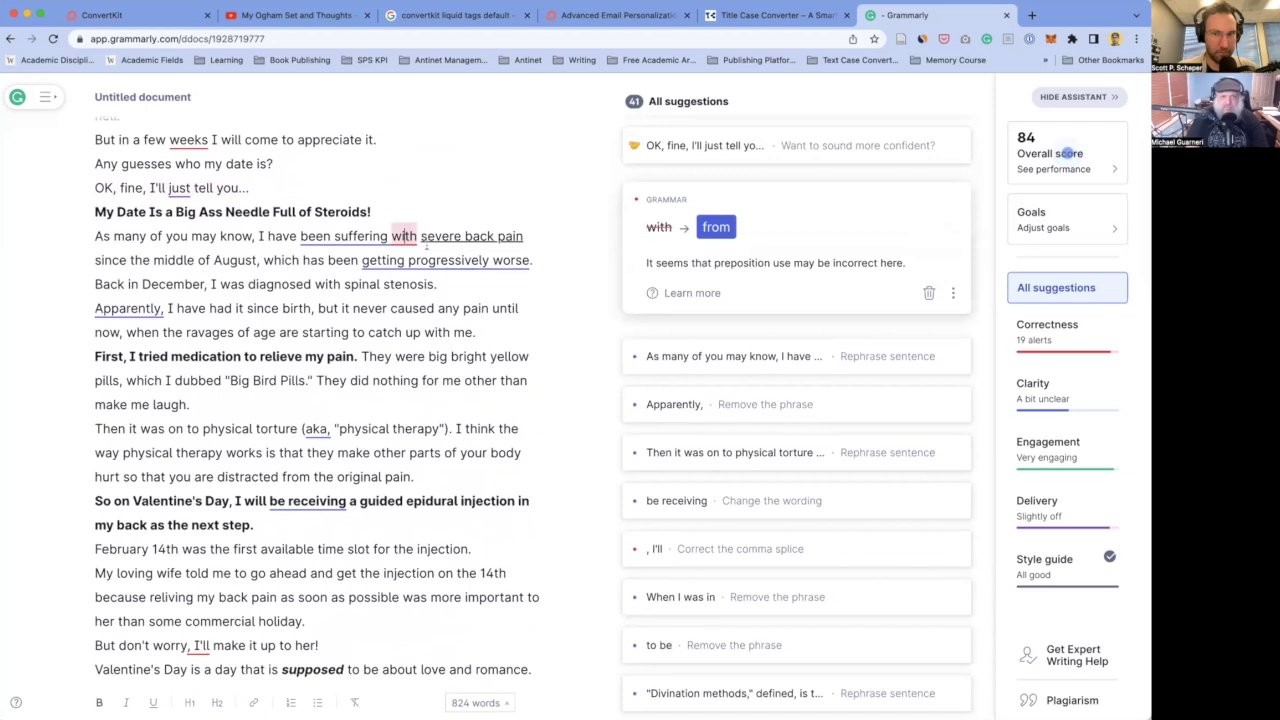
left_click(716, 227)
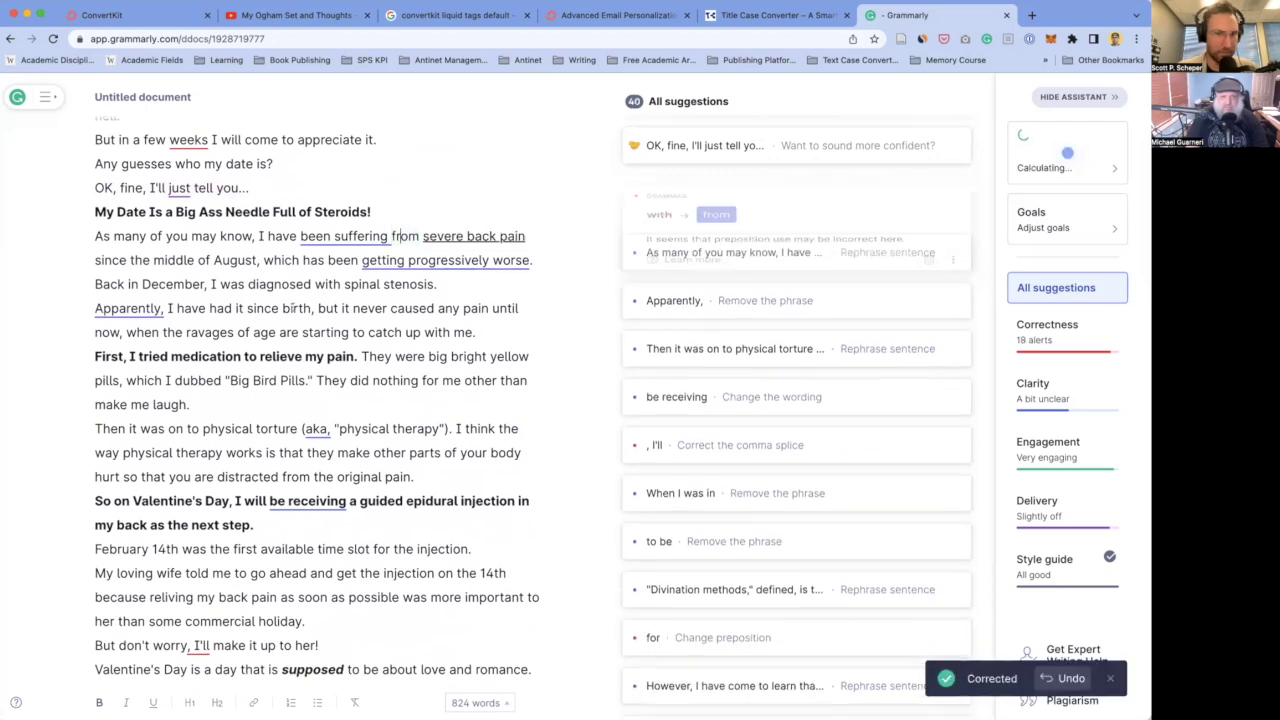
scroll(208, 294, "down", 5)
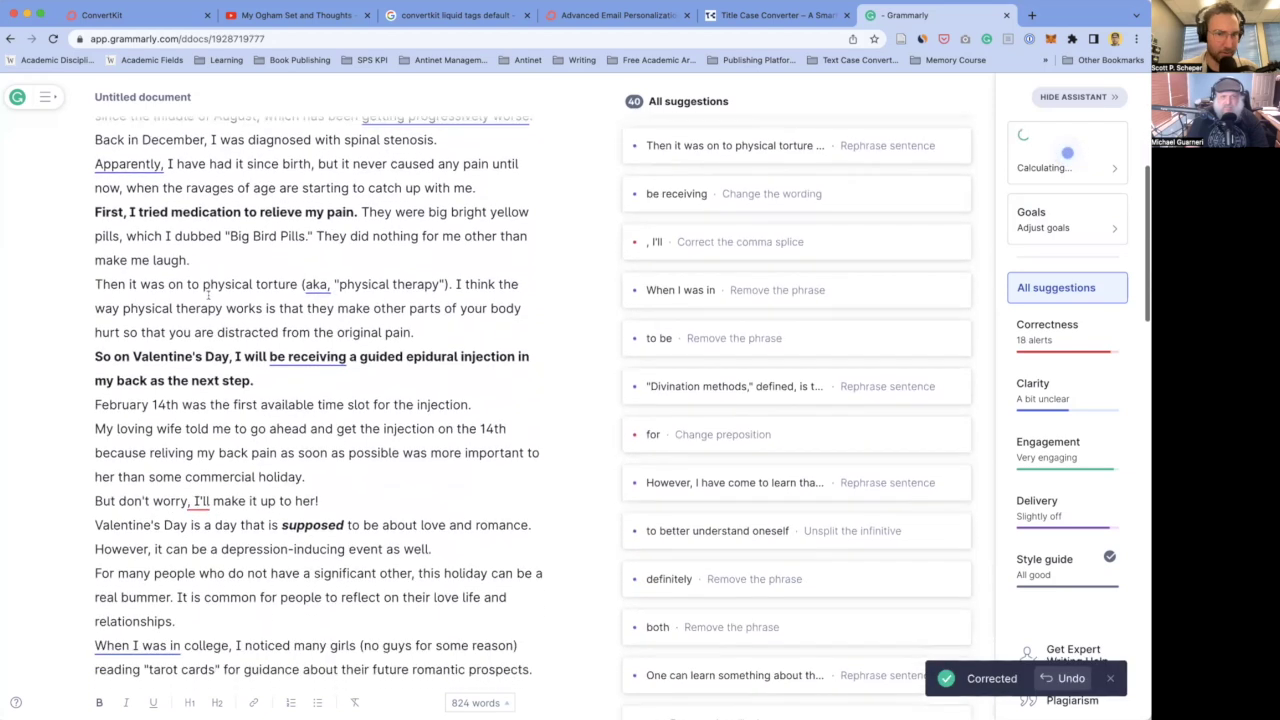
scroll(208, 295, "down", 8)
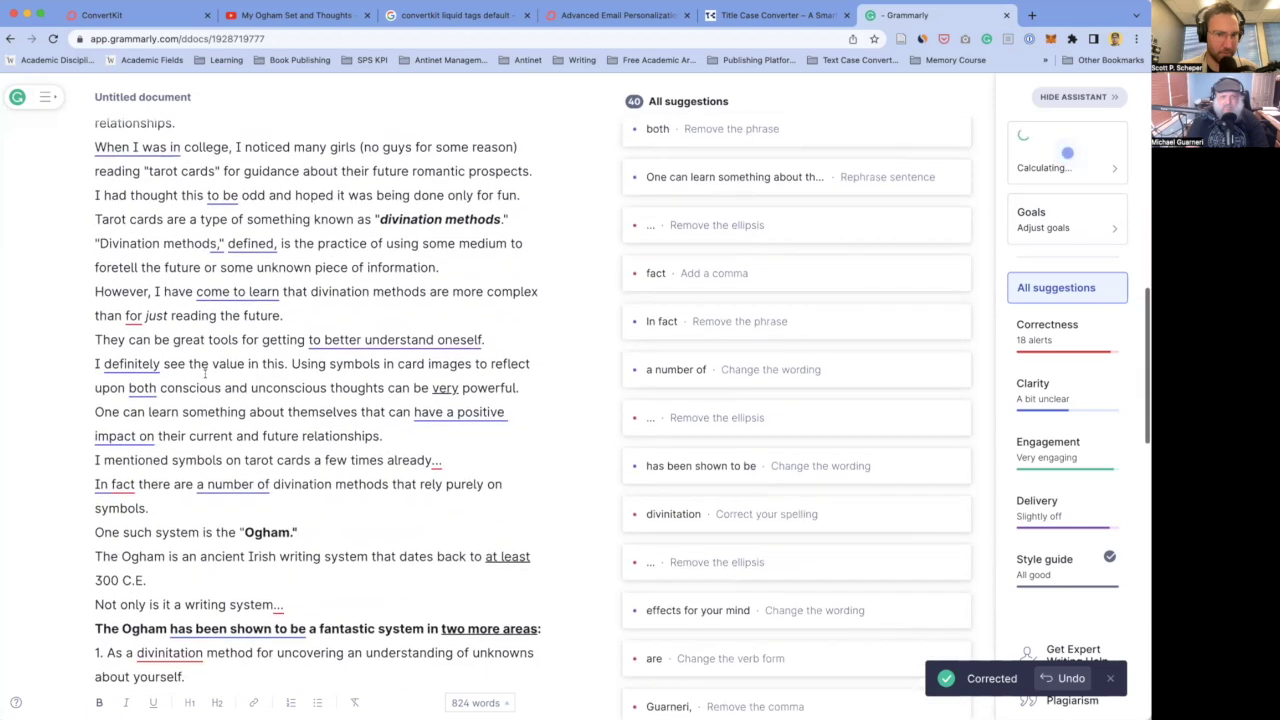
scroll(205, 374, "down", 2)
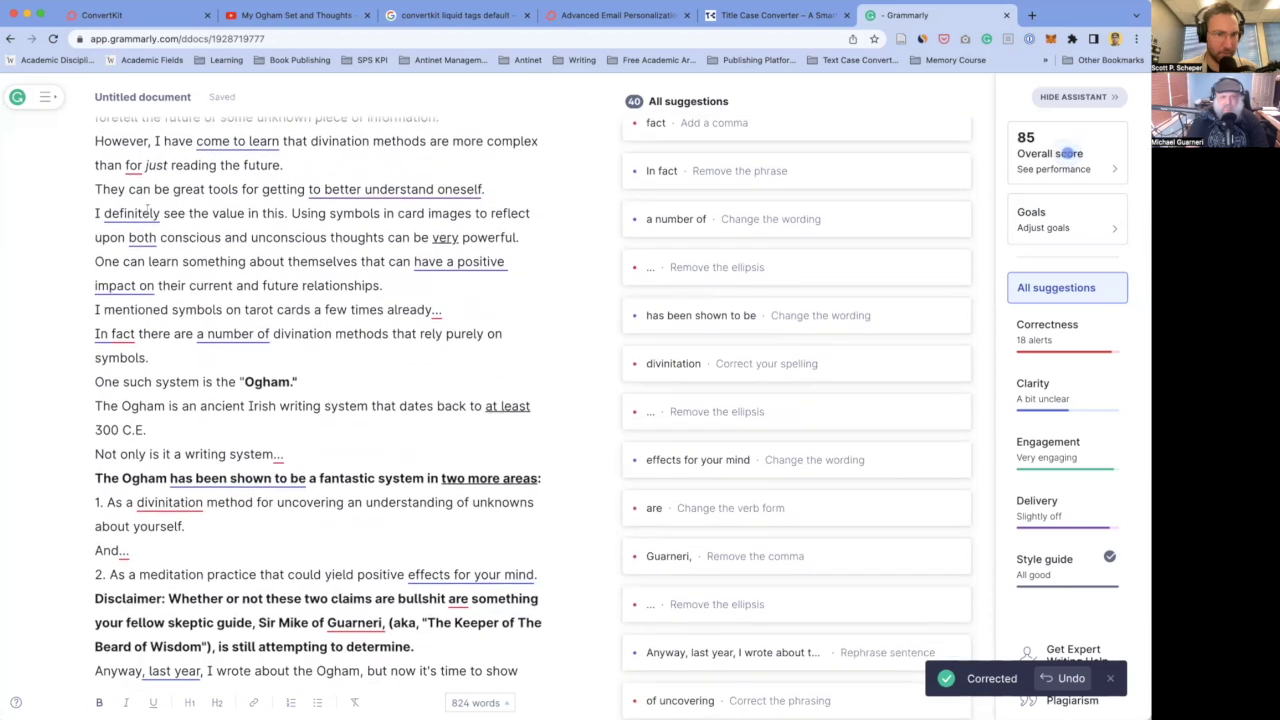
- Correct 'divinitation' to 'divination' and change 'are' to 'is'
left_click(134, 165)
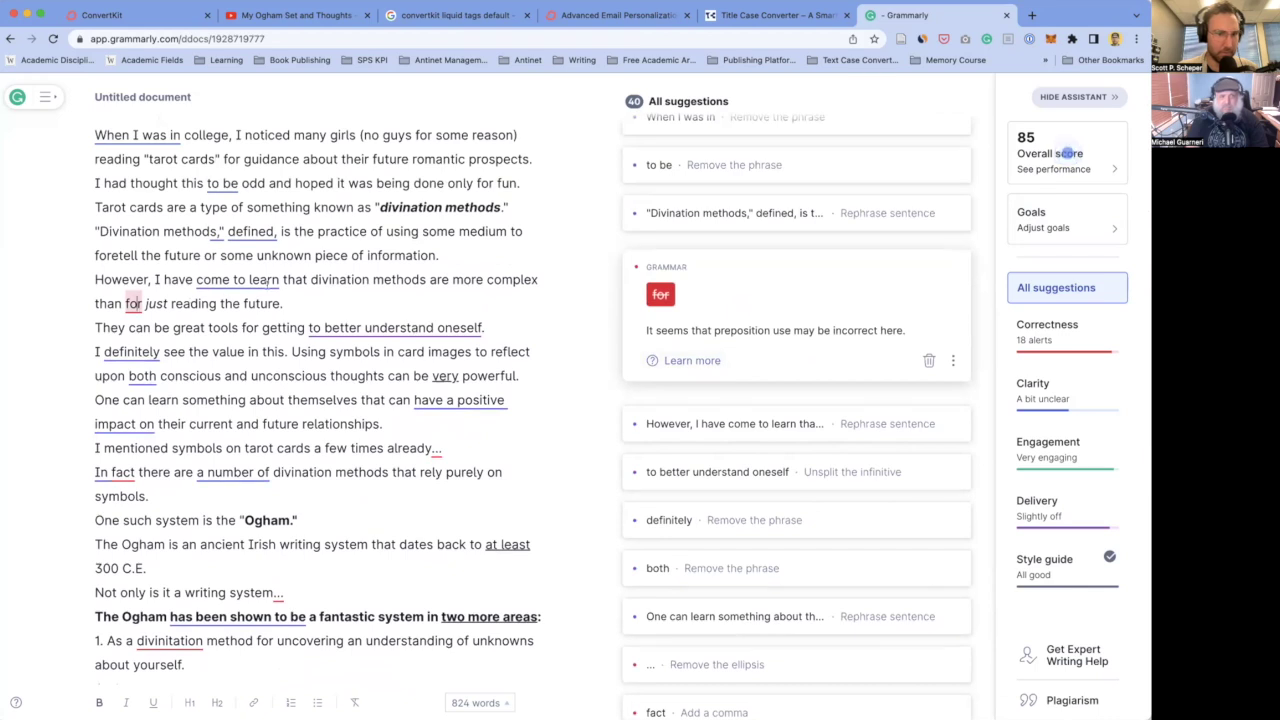
scroll(203, 295, "down", 2)
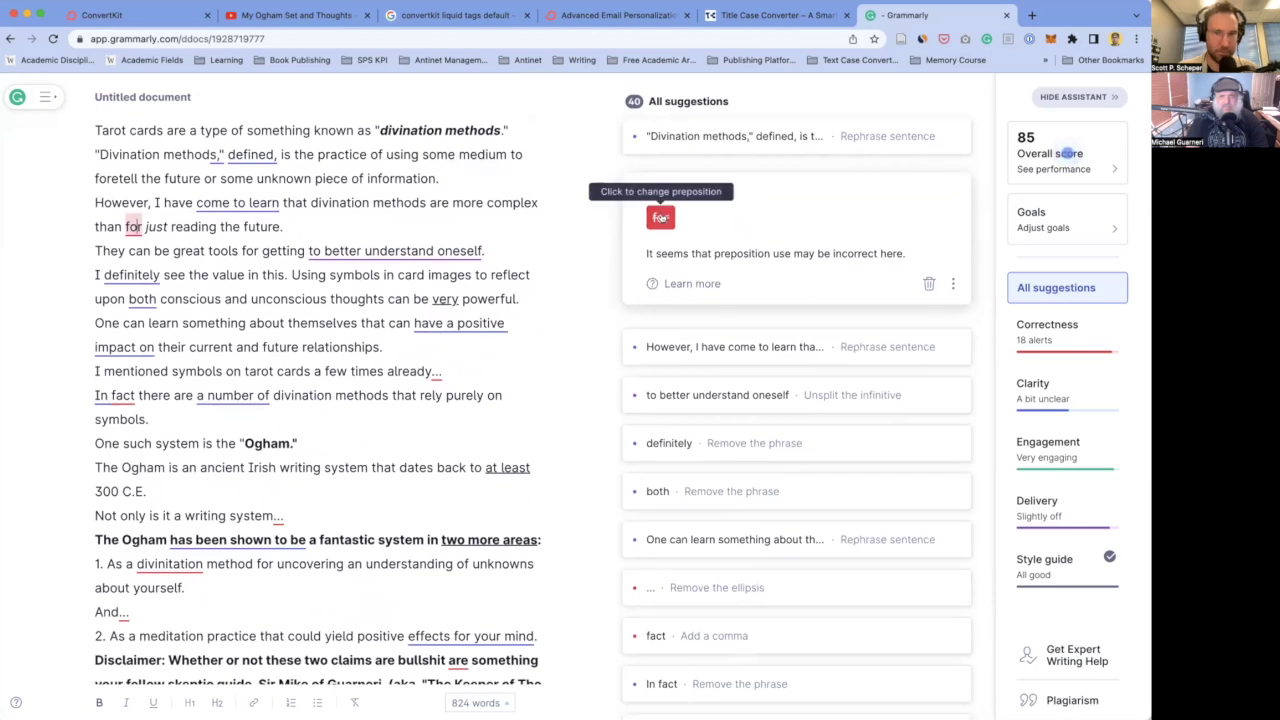
scroll(328, 330, "down", 3)
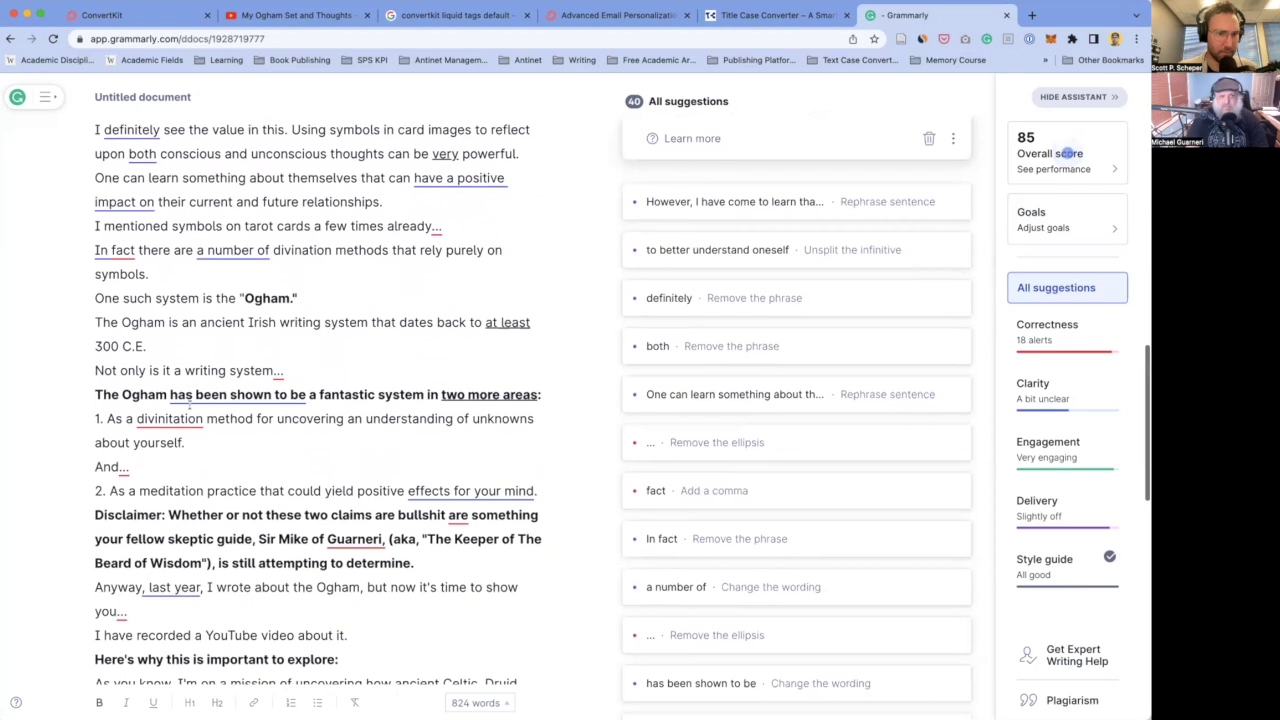
left_click(172, 422)
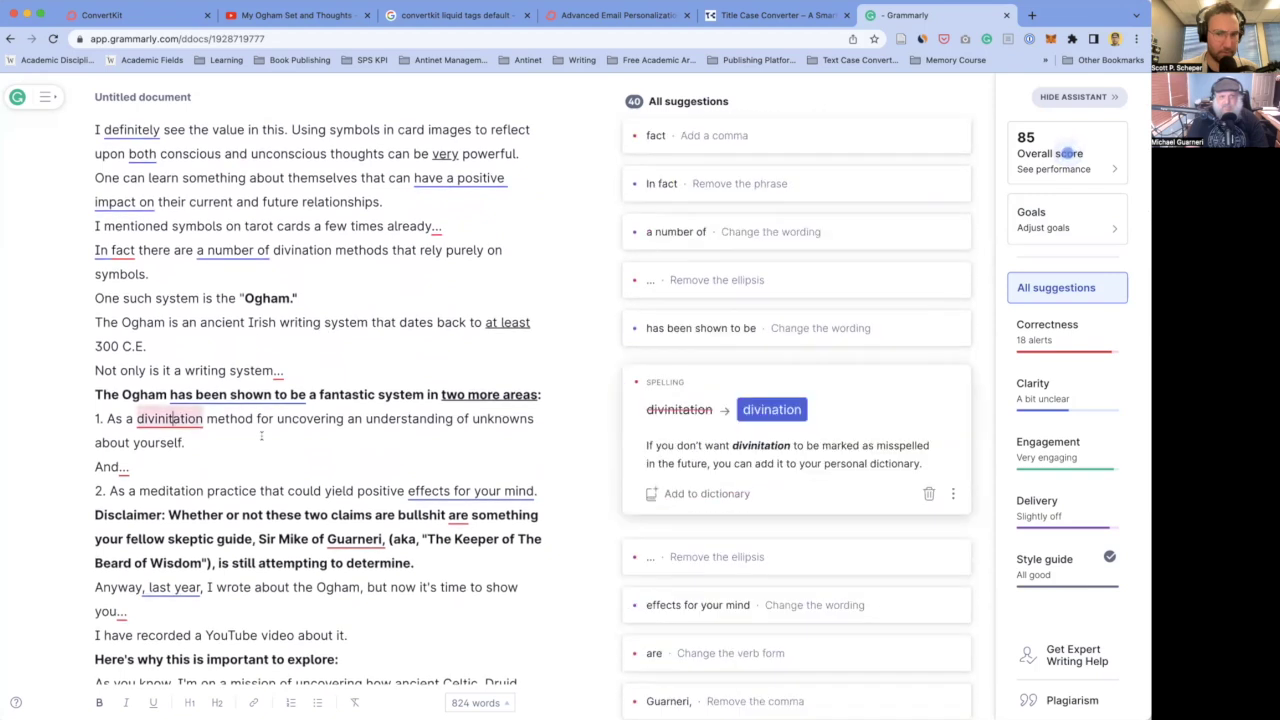
left_click(787, 416)
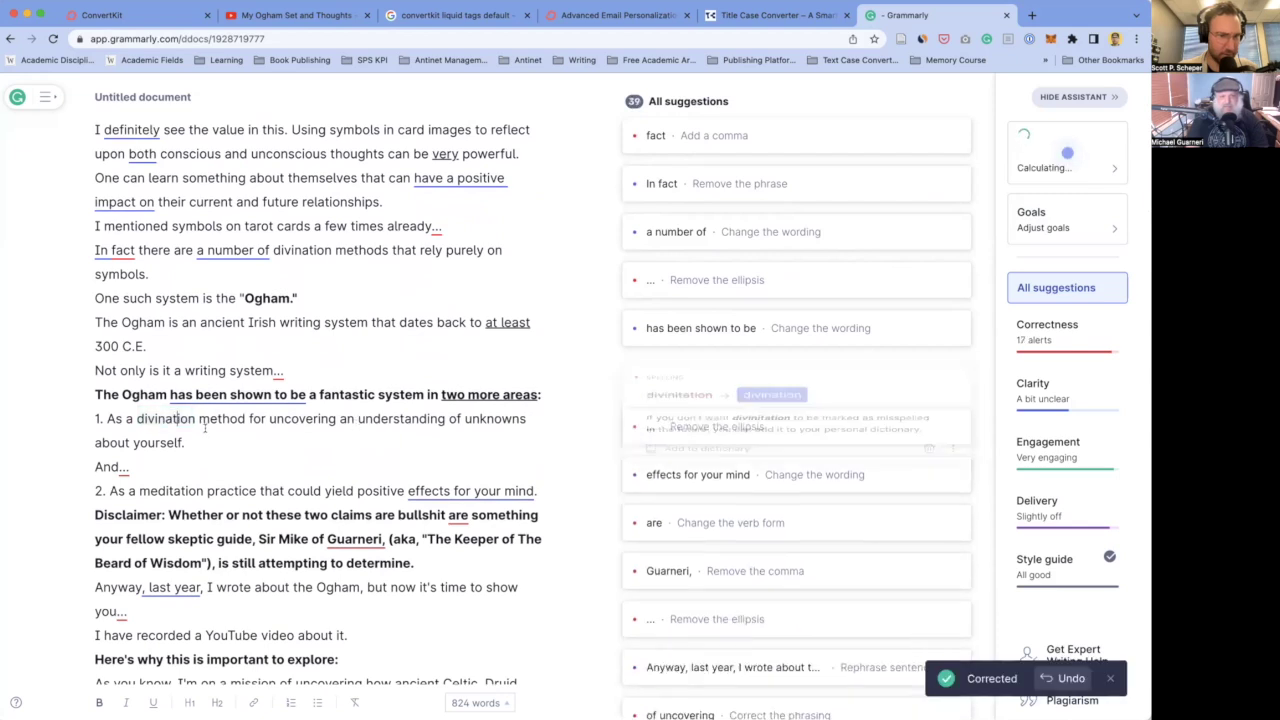
scroll(207, 430, "down", 2)
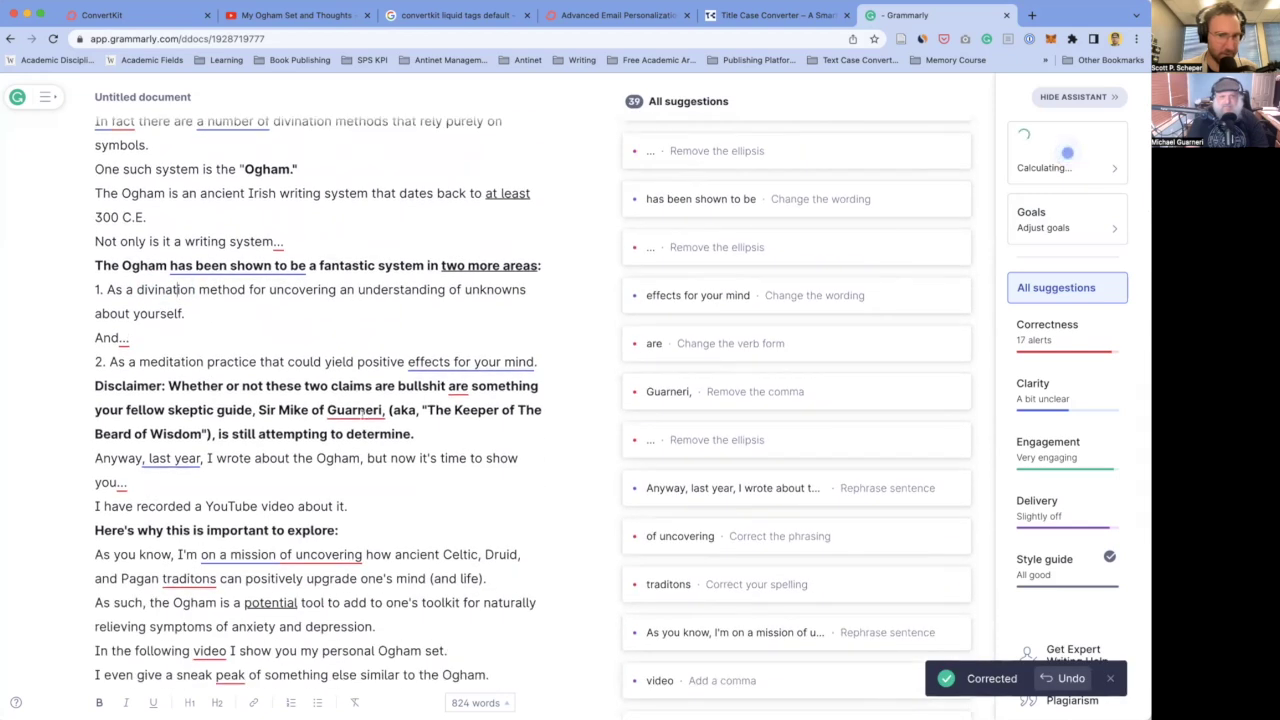
left_click(463, 386)
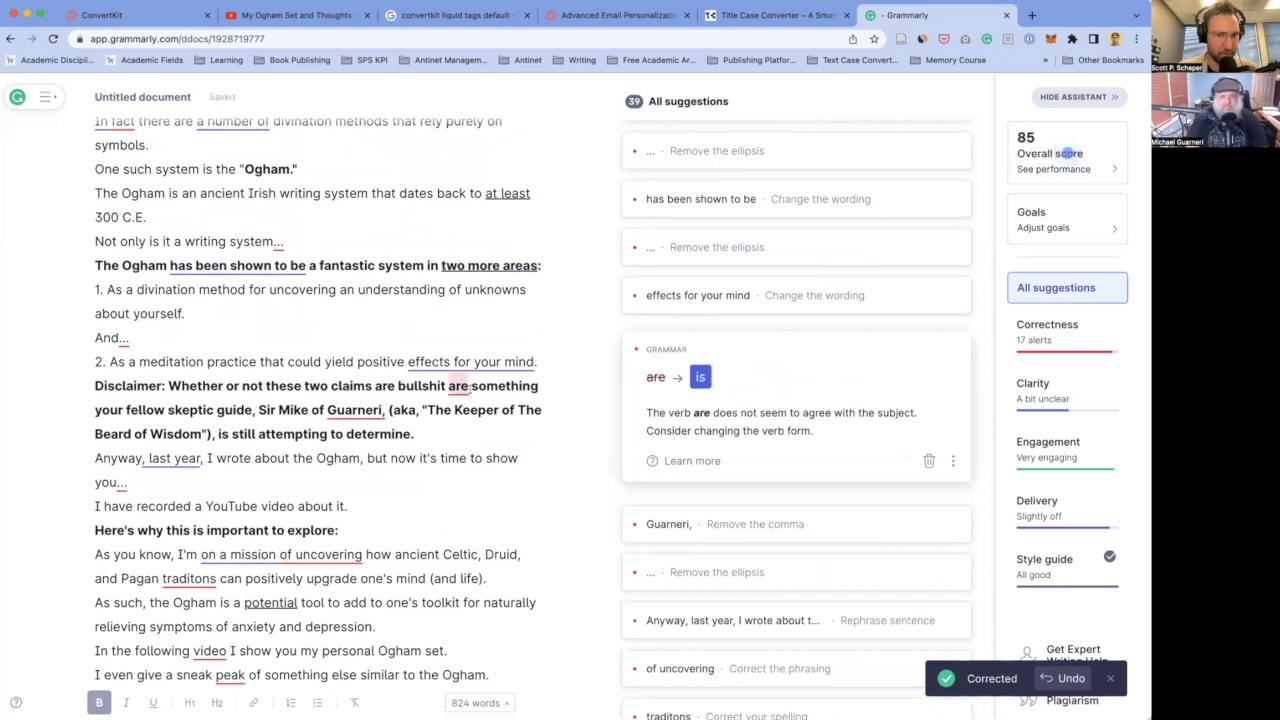
left_click(700, 377)
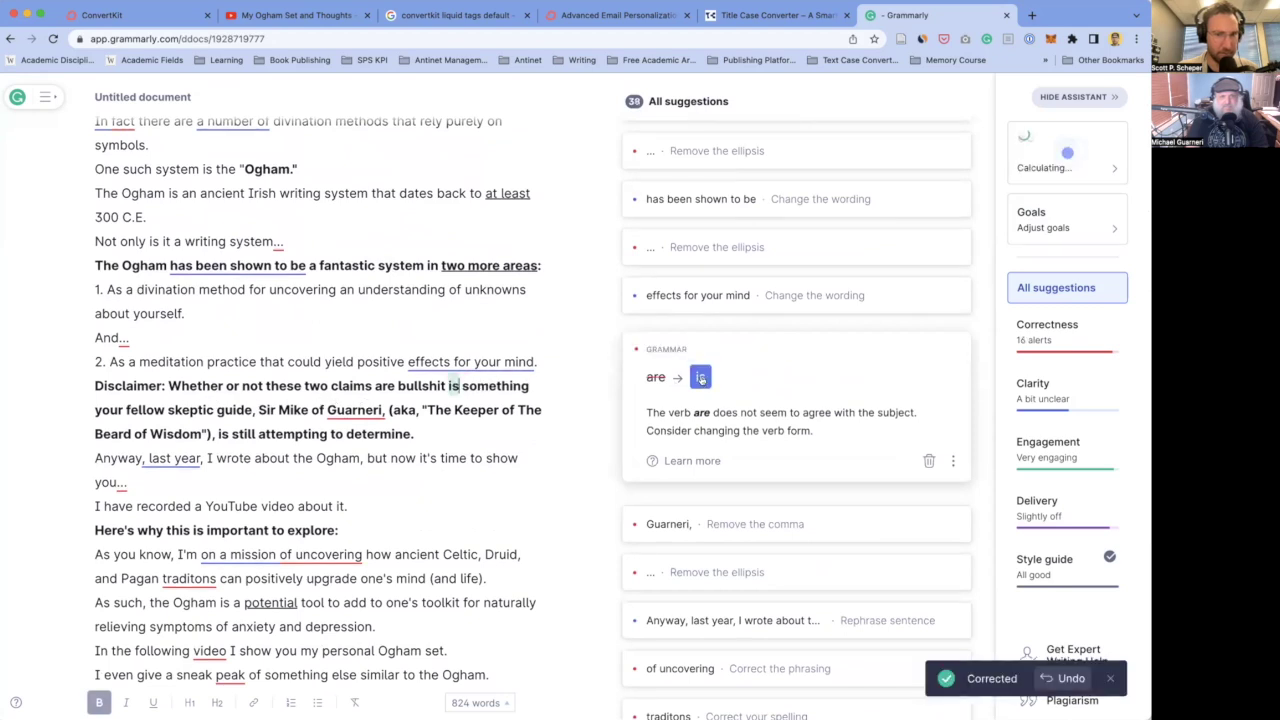
- Change 'of uncovering' to 'to uncover', fix 'traditons' to 'traditions', and 'sneak peak' to 'sneak peek'
scroll(163, 413, "down", 3)
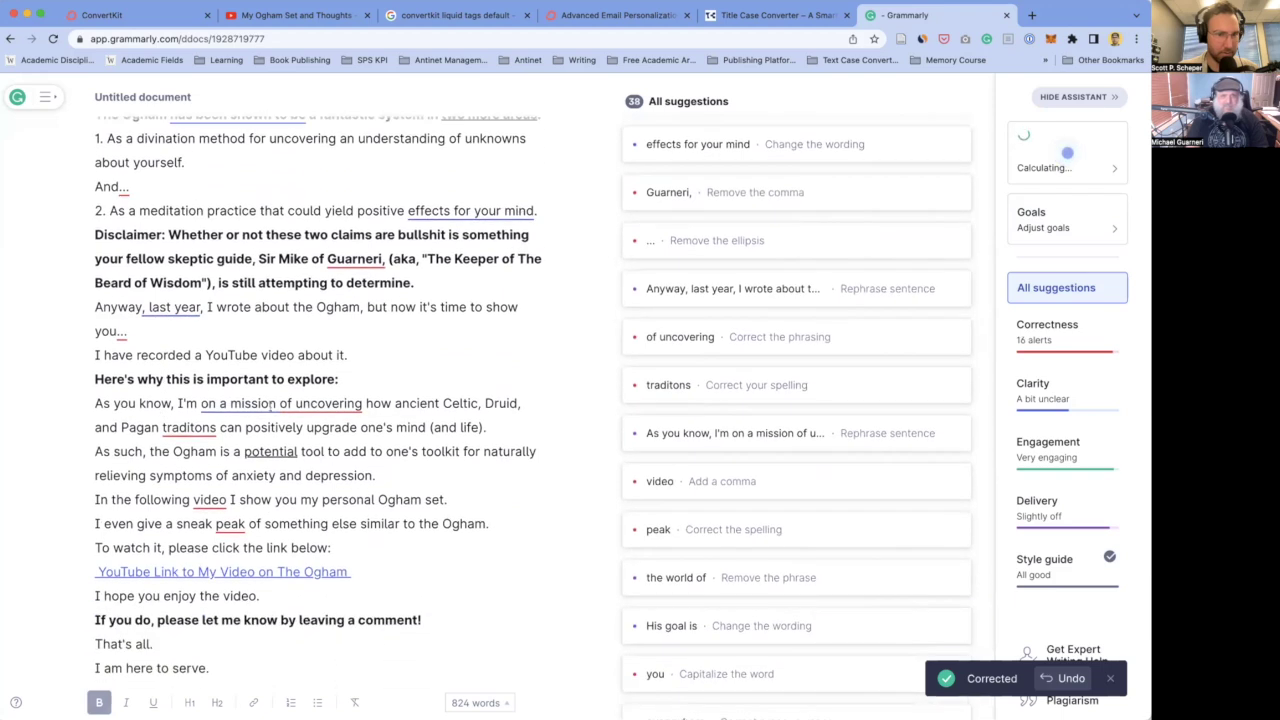
scroll(238, 421, "down", 1)
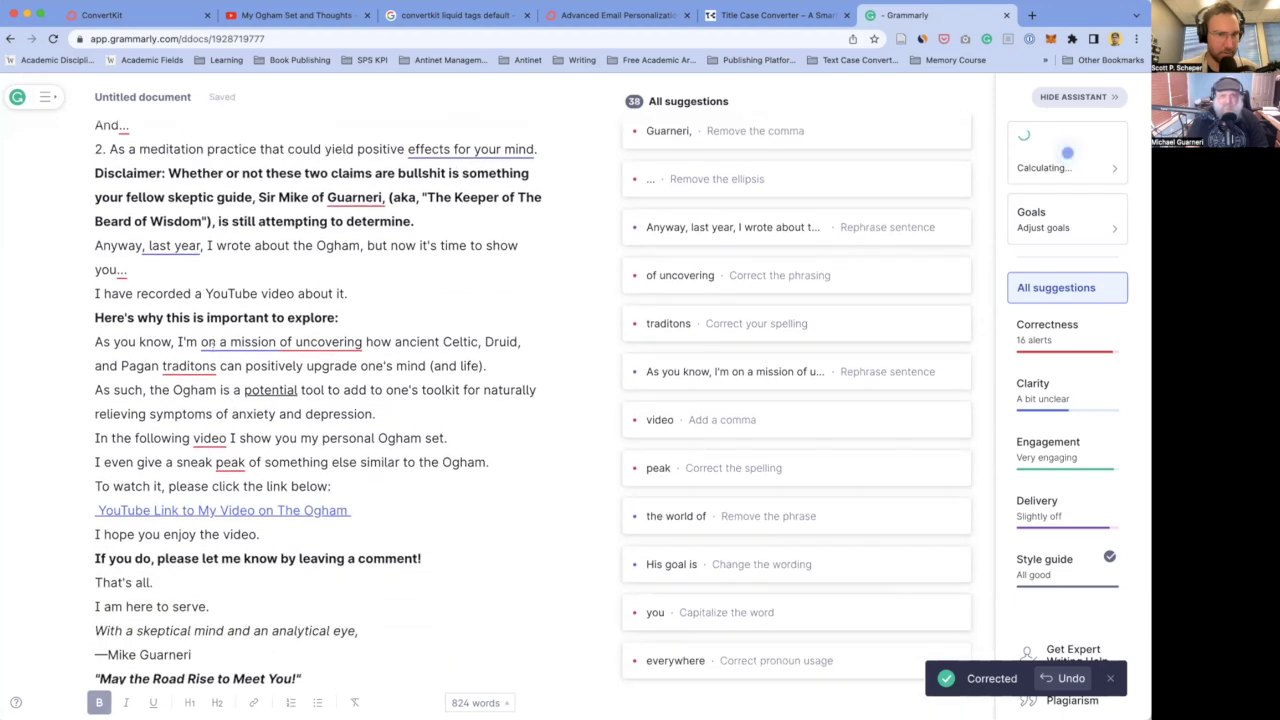
left_click(333, 341)
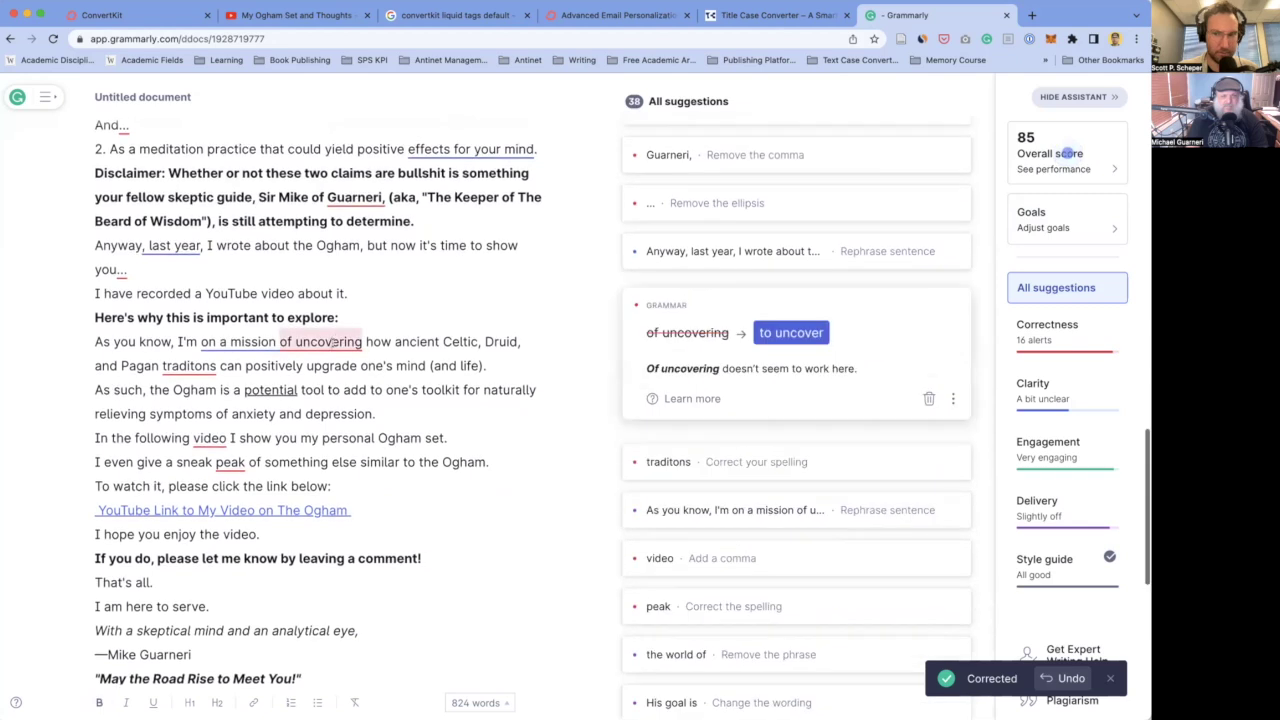
left_click(779, 334)
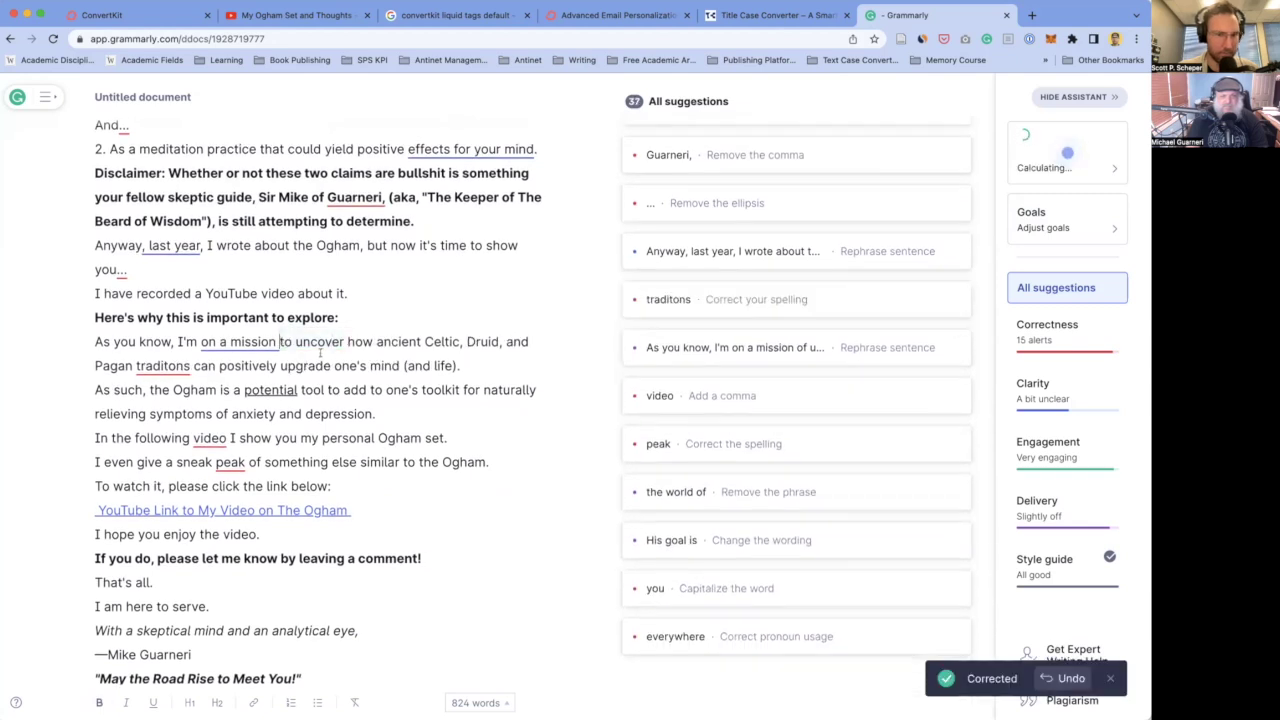
scroll(174, 318, "down", 1)
left_click(172, 320)
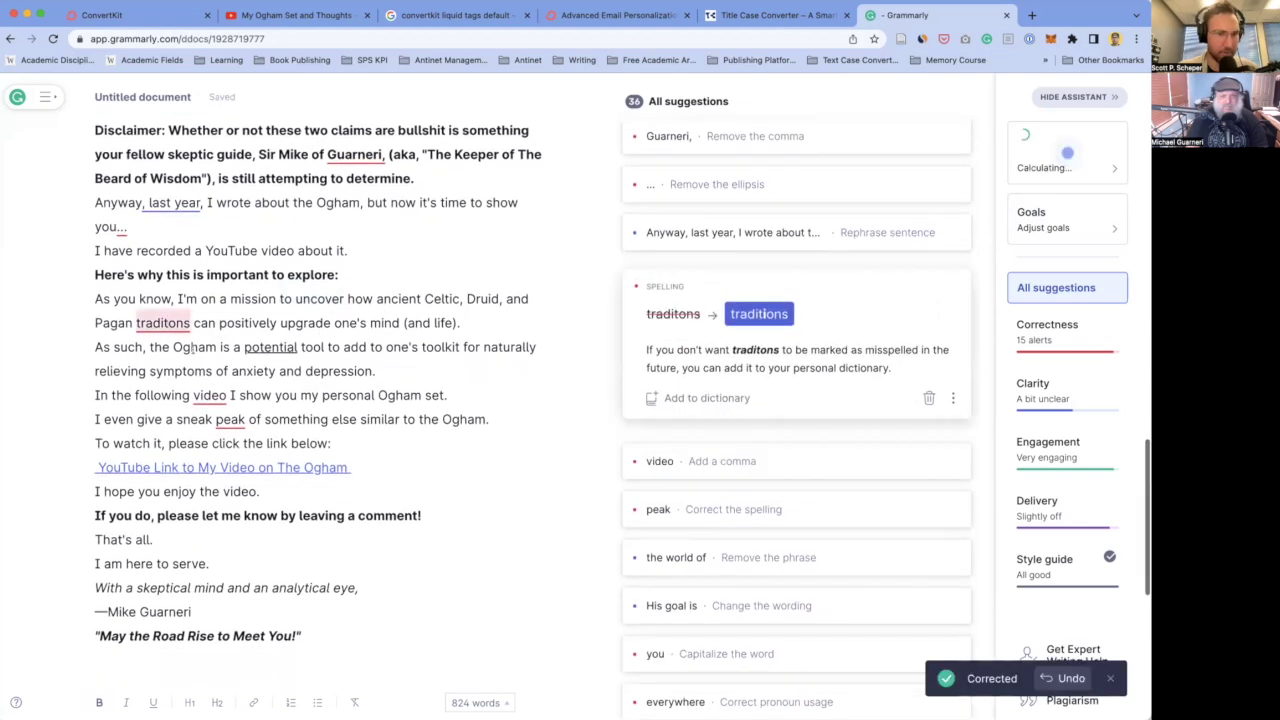
left_click(768, 317)
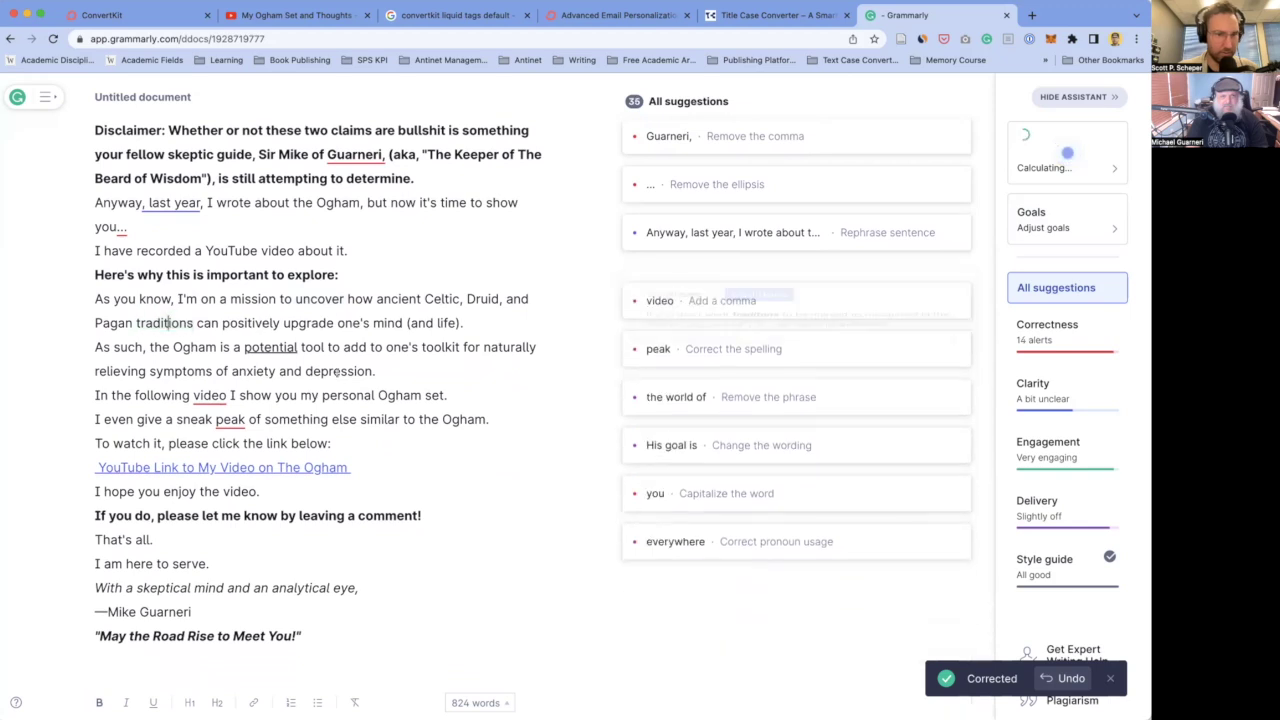
scroll(208, 340, "down", 1)
left_click(208, 340)
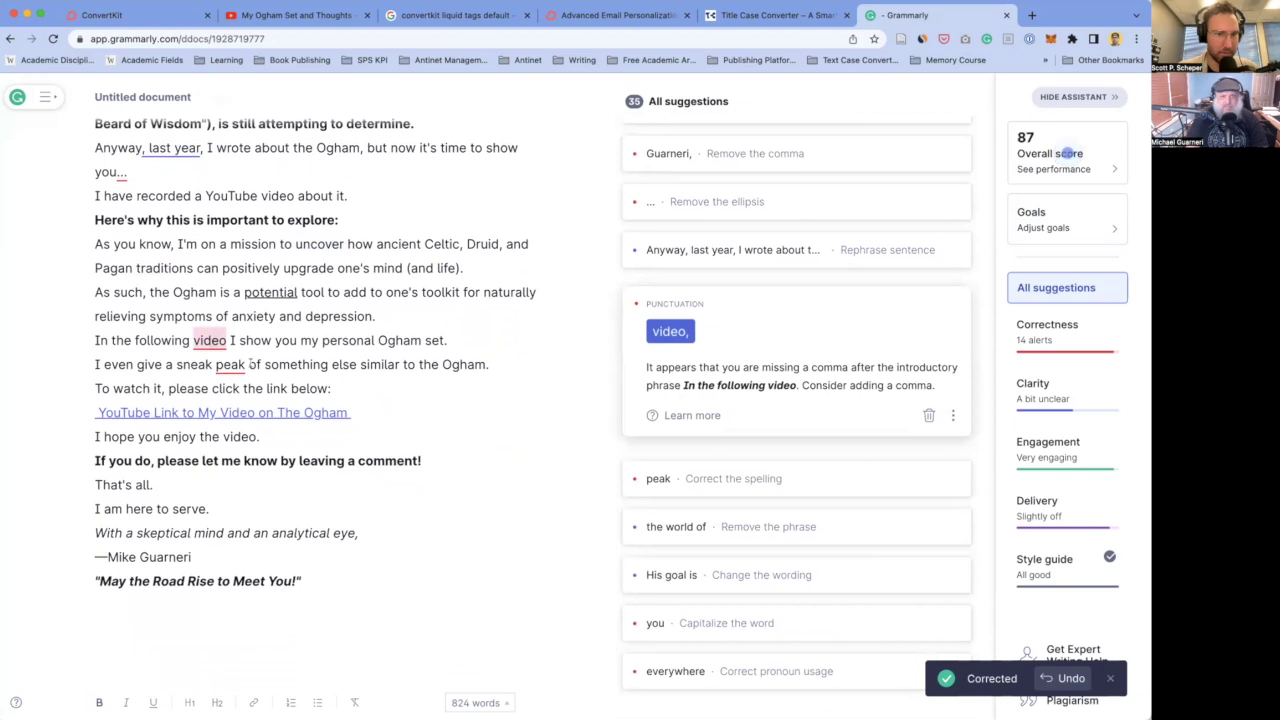
left_click(238, 364)
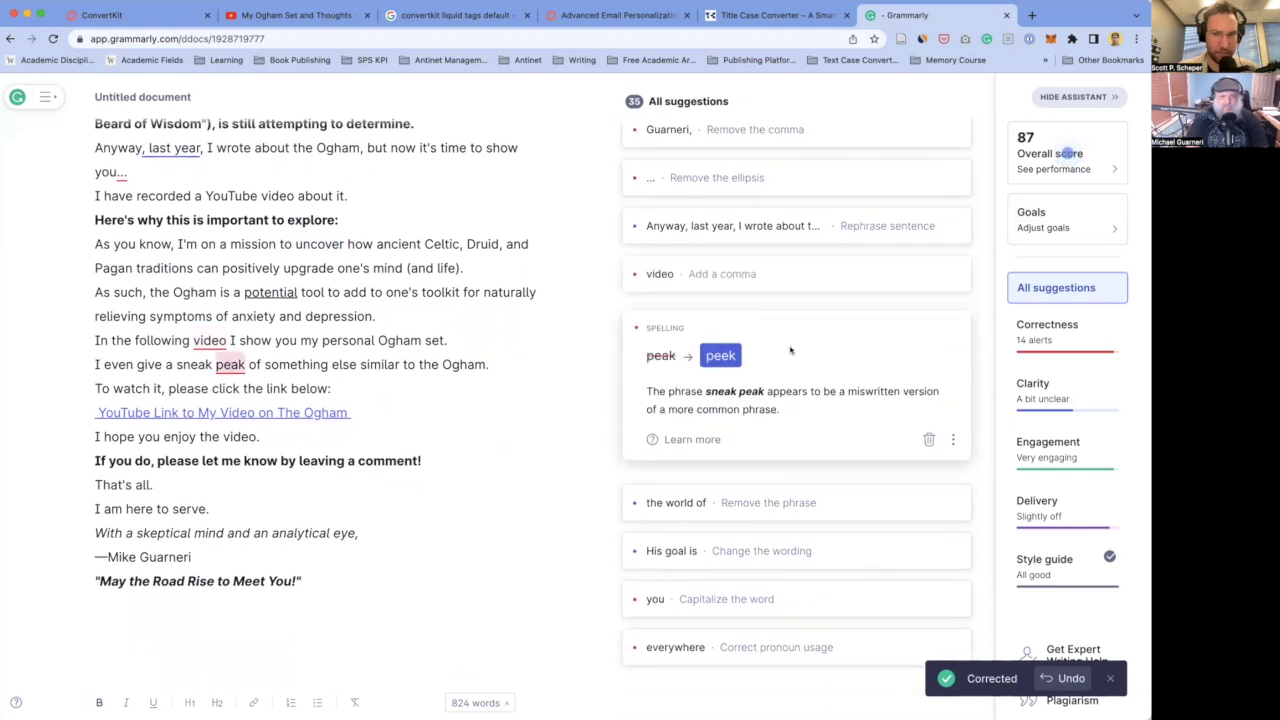
left_click(720, 355)
- Select the Grammarly text through 'May the Road Rise to Meet You!' and return to ConvertKit
scroll(217, 363, "down", 3)
scroll(217, 363, "down", 1)
scroll(217, 363, "up", 1)
scroll(217, 363, "down", 3)
scroll(217, 361, "up", 1)
scroll(217, 361, "down", 1)
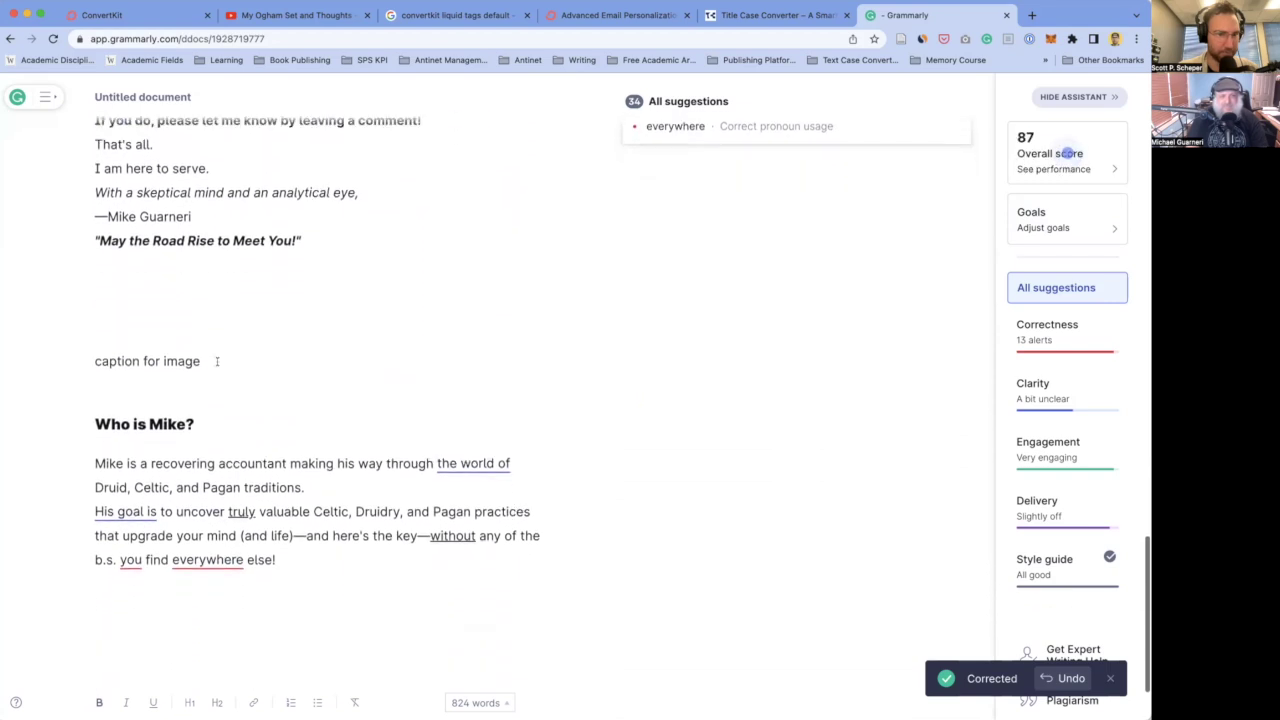
scroll(217, 361, "down", 2)
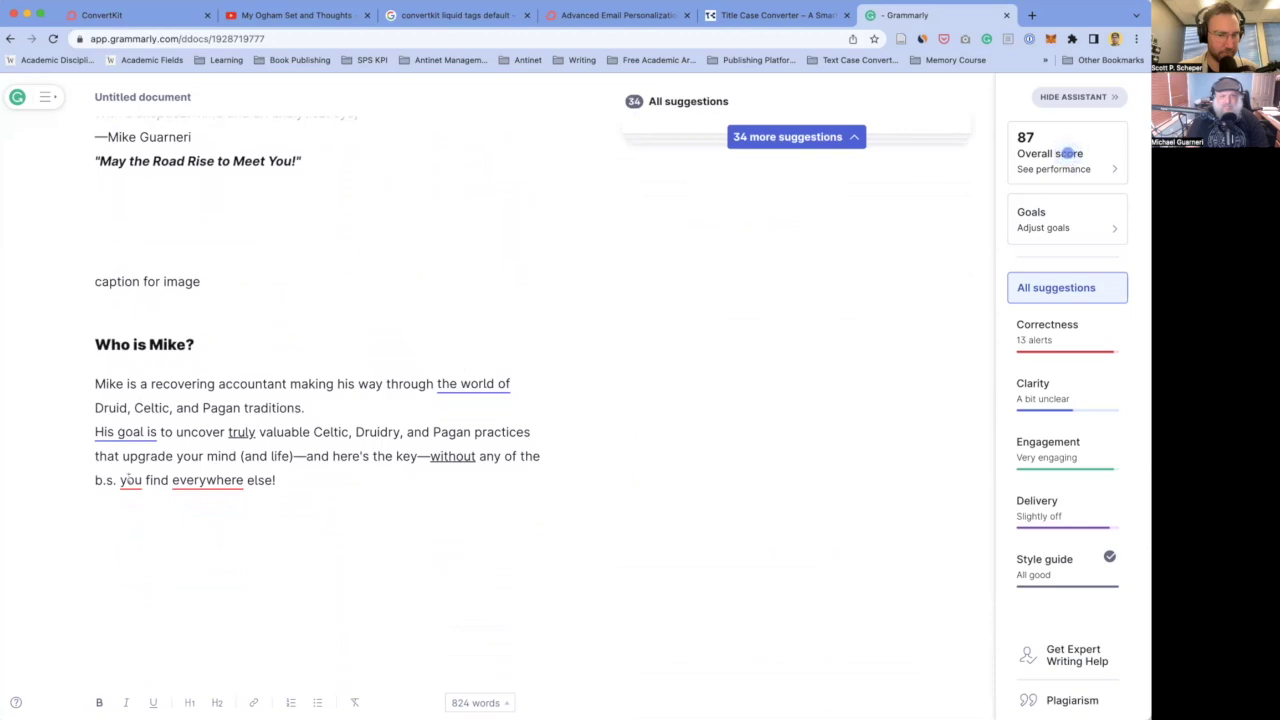
scroll(174, 329, "up", 5)
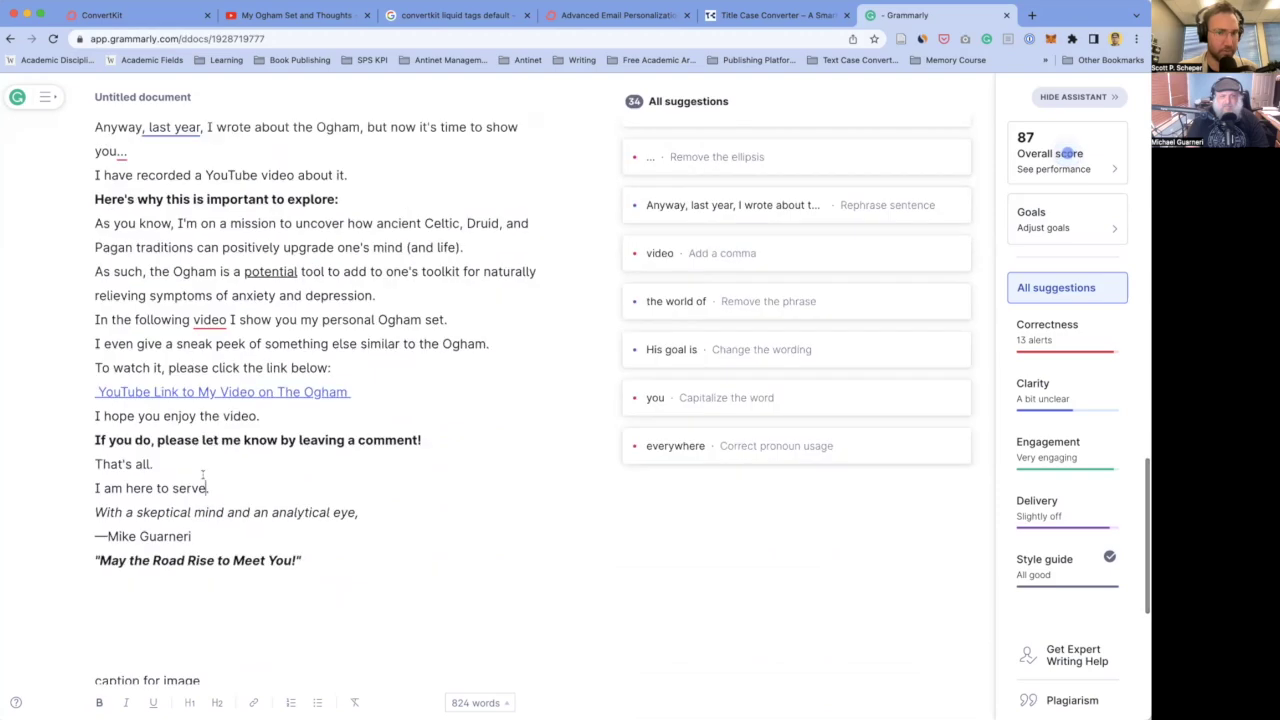
scroll(203, 475, "up", 20)
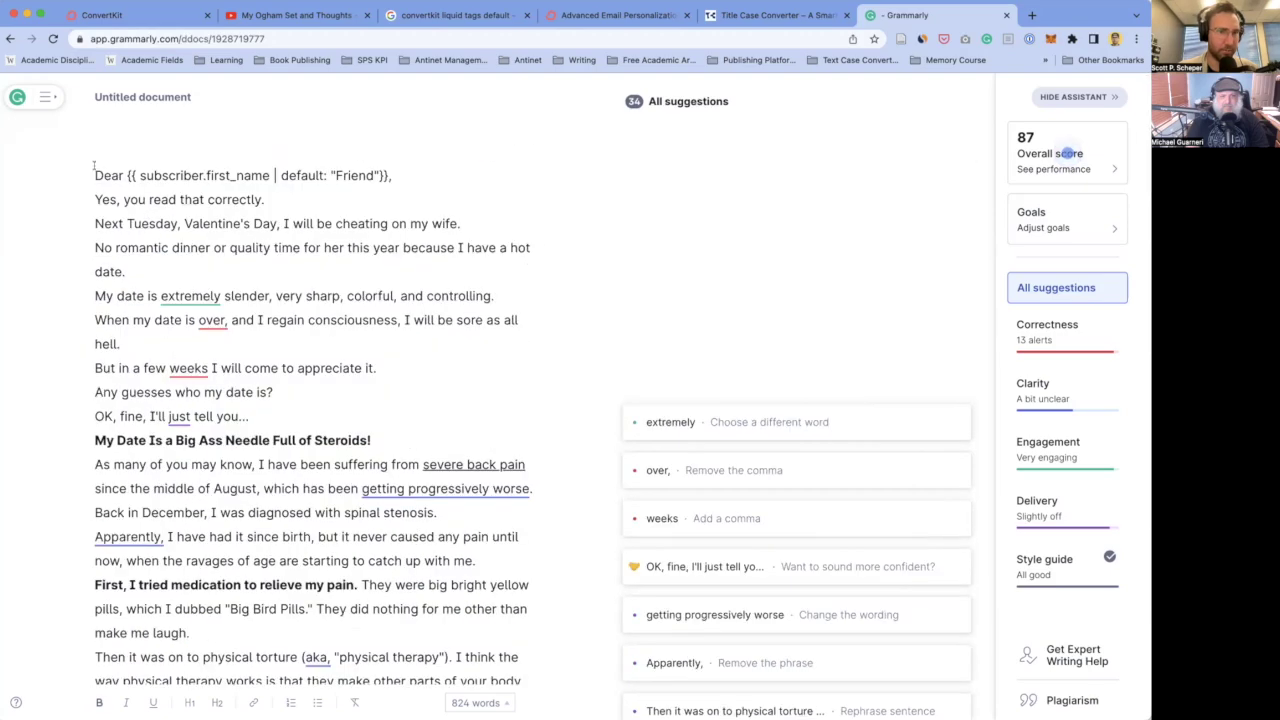
scroll(283, 316, "down", 20)
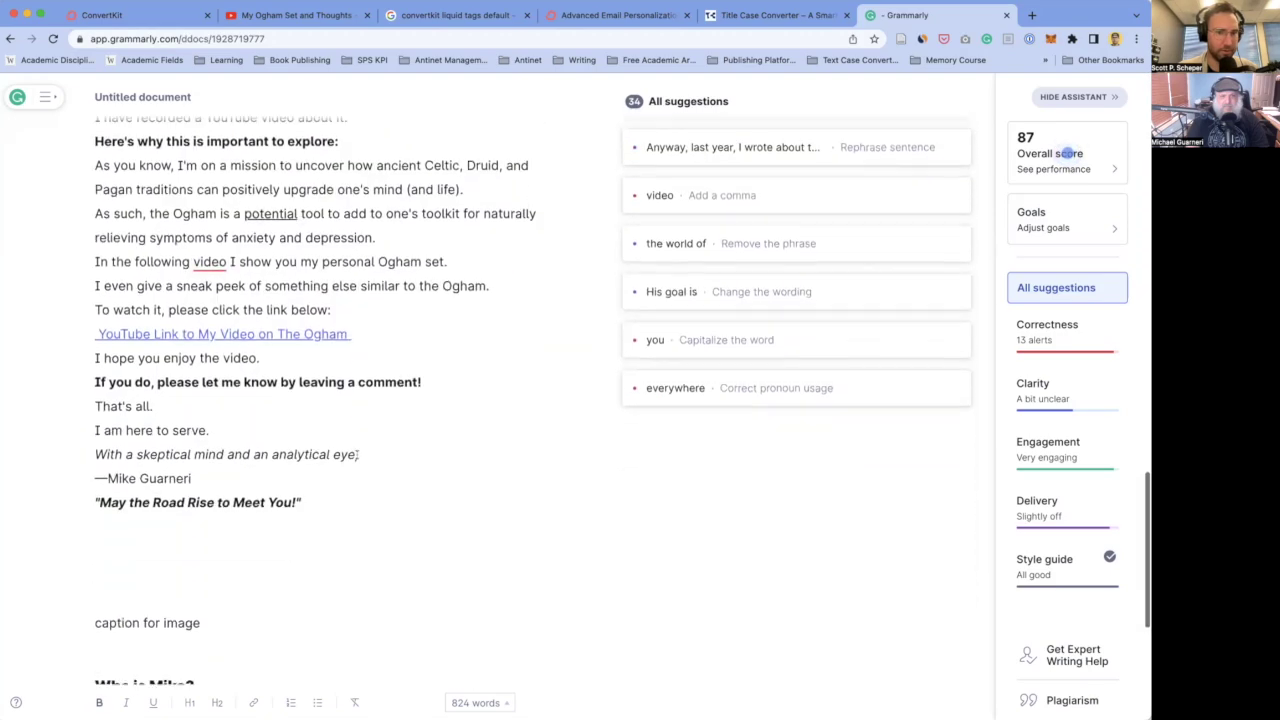
left_click(320, 465, "shift")
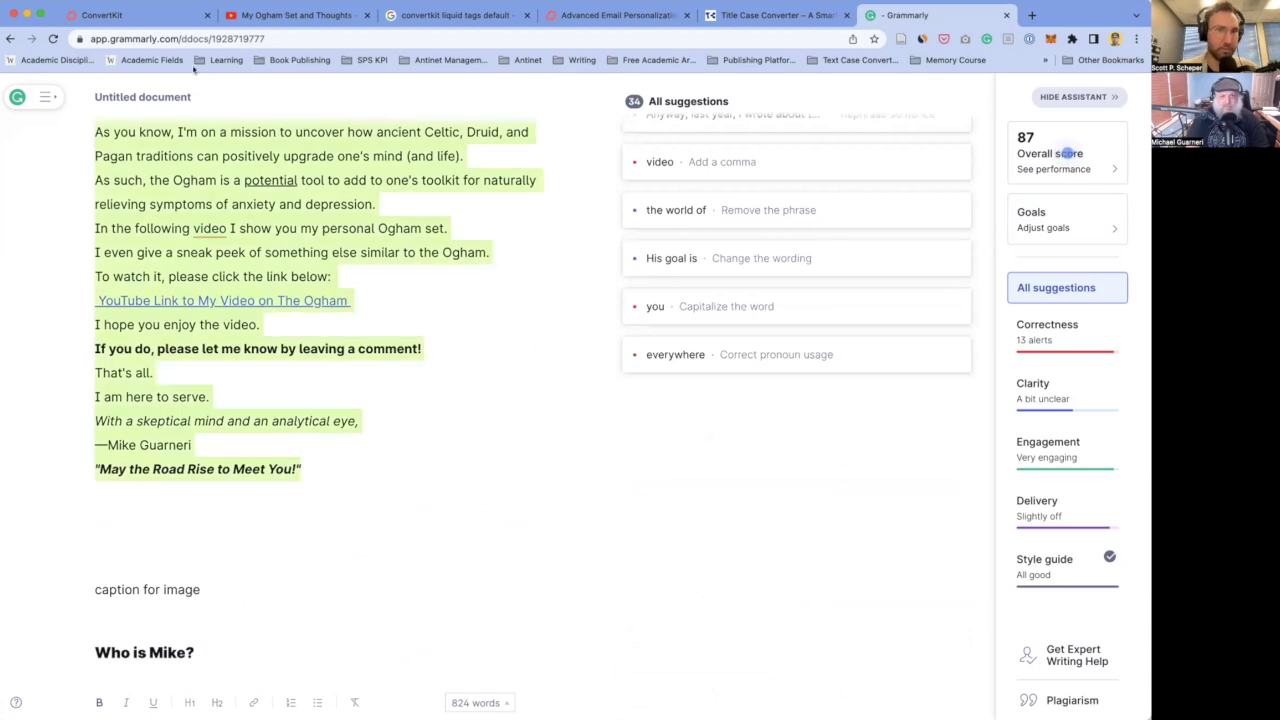
left_click(157, 19)
scroll(246, 316, "up", 2)
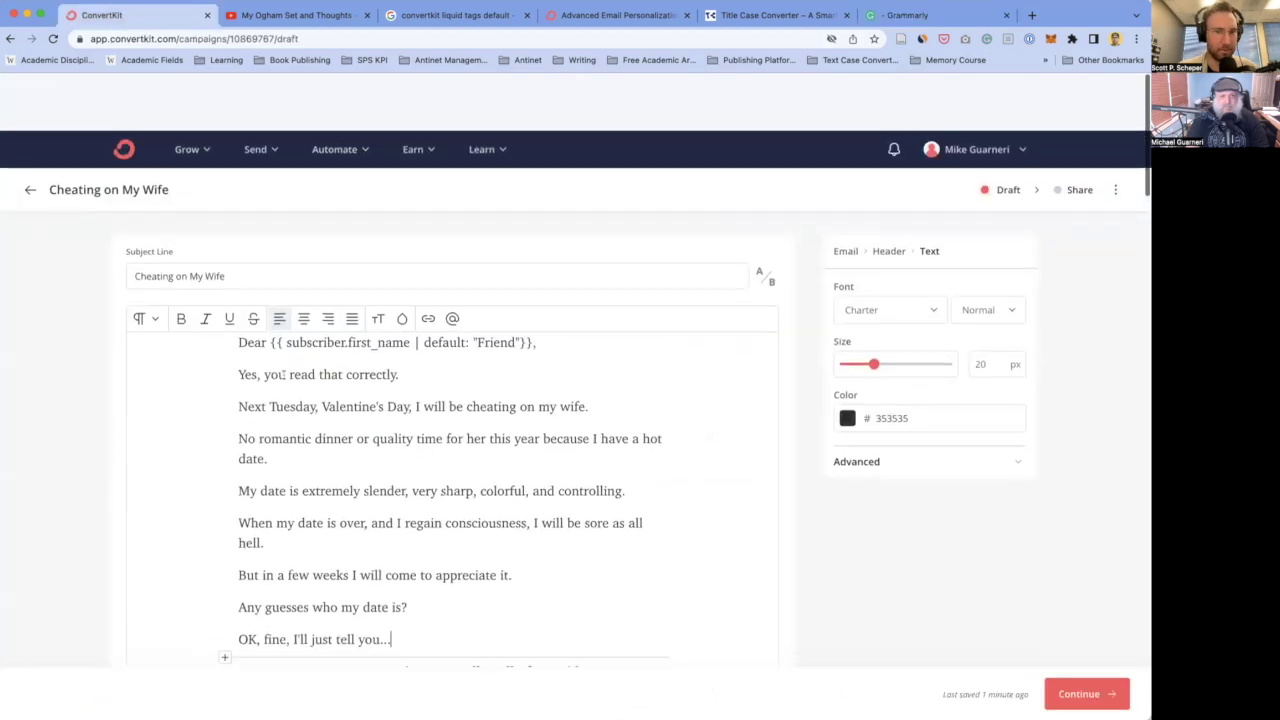
scroll(368, 414, "down", 8)
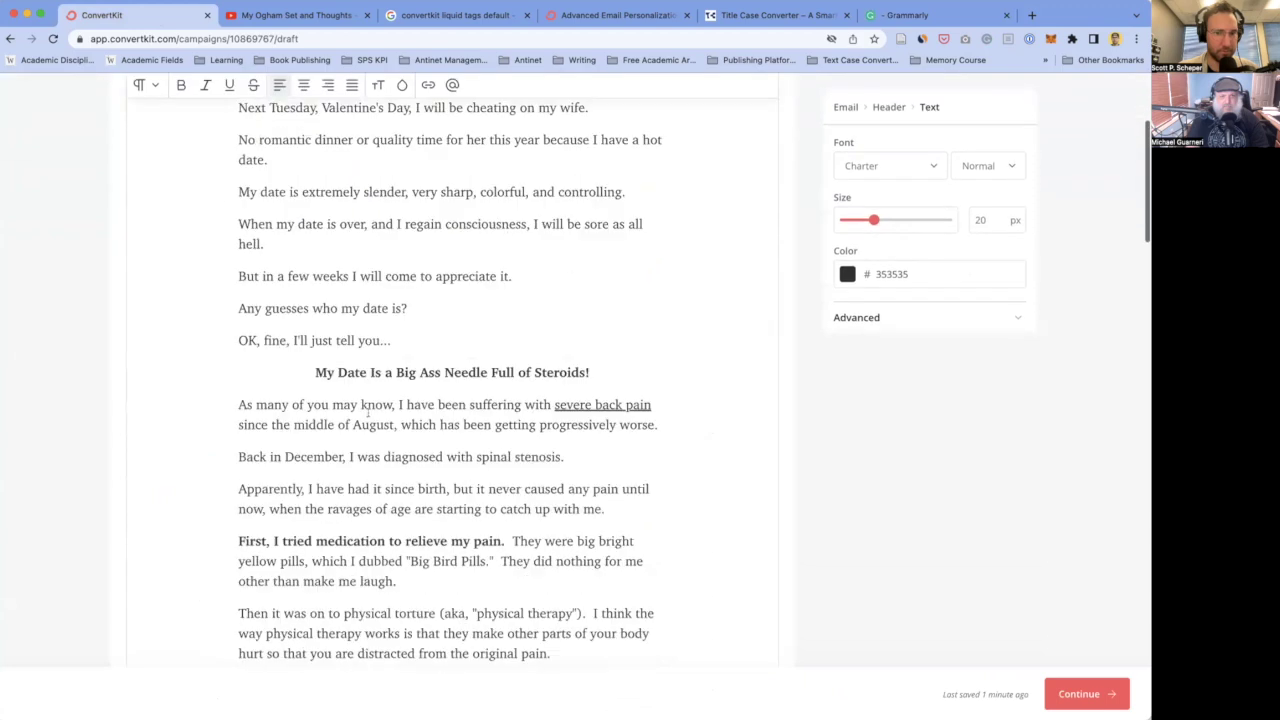
scroll(368, 414, "down", 15)
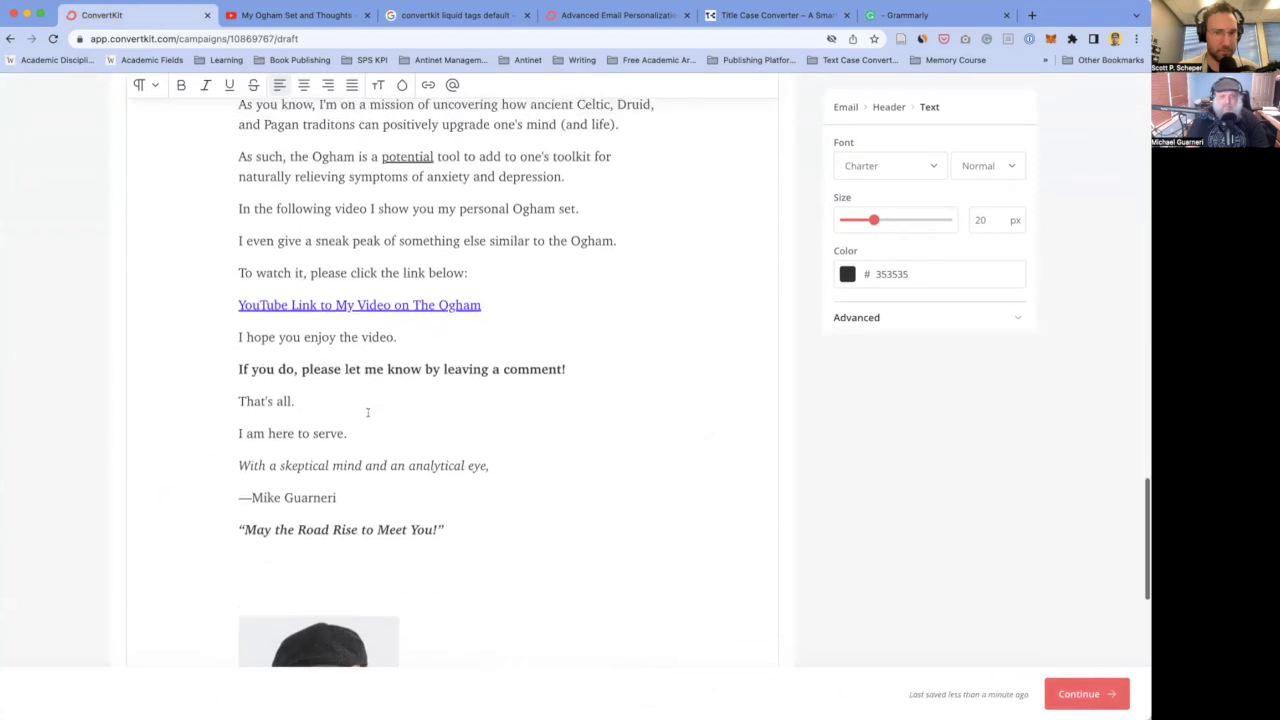
scroll(466, 428, "down", 3)
left_click(452, 468, "shift")
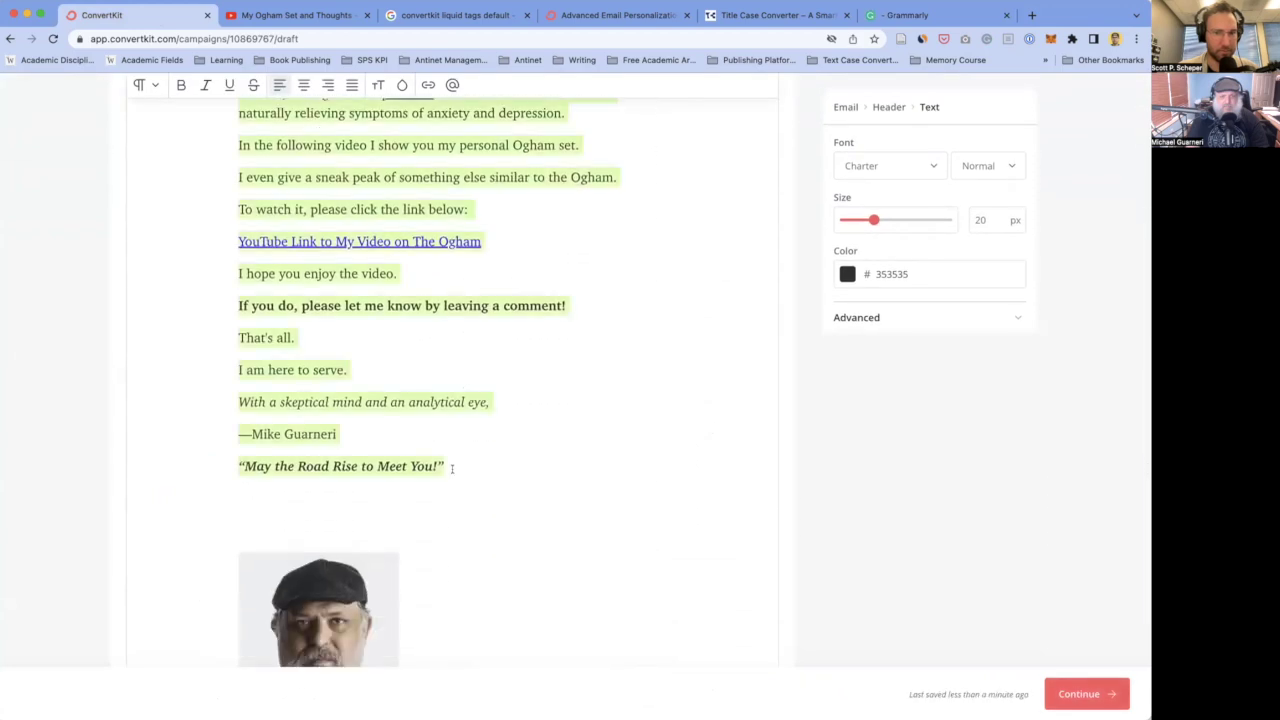
left_click(452, 468)
scroll(421, 401, "up", 10)
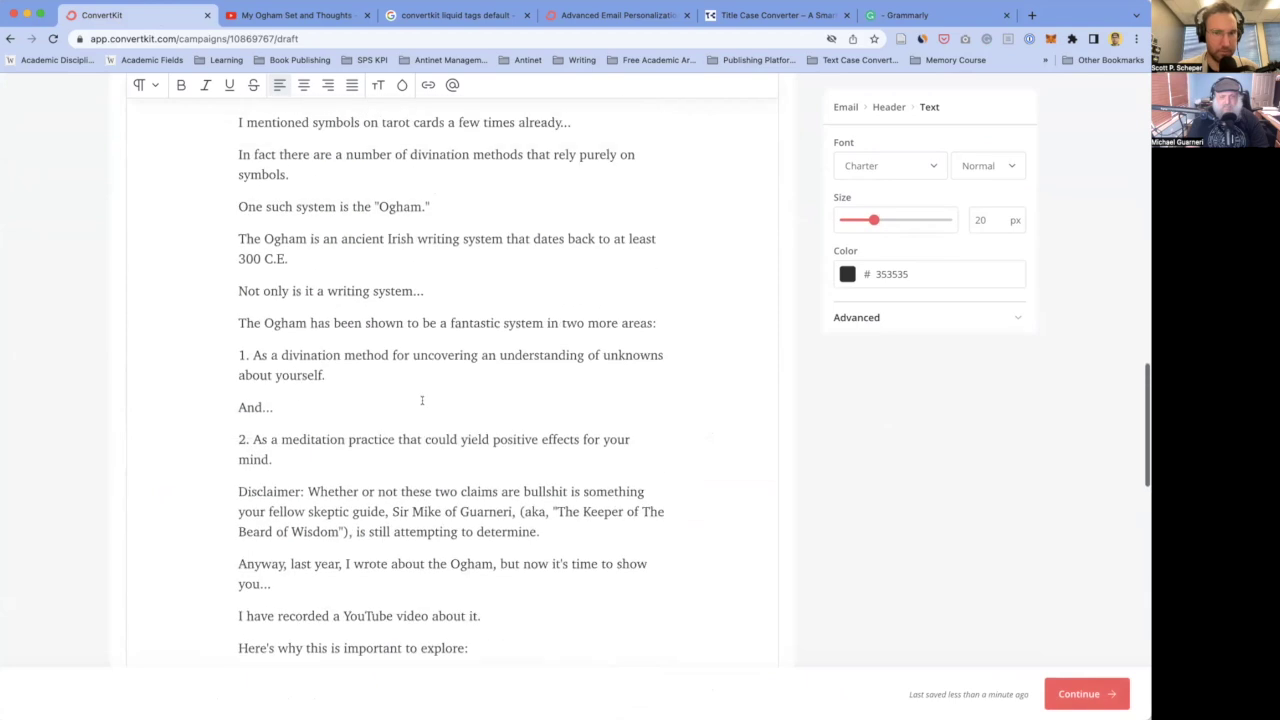
scroll(421, 401, "up", 10)
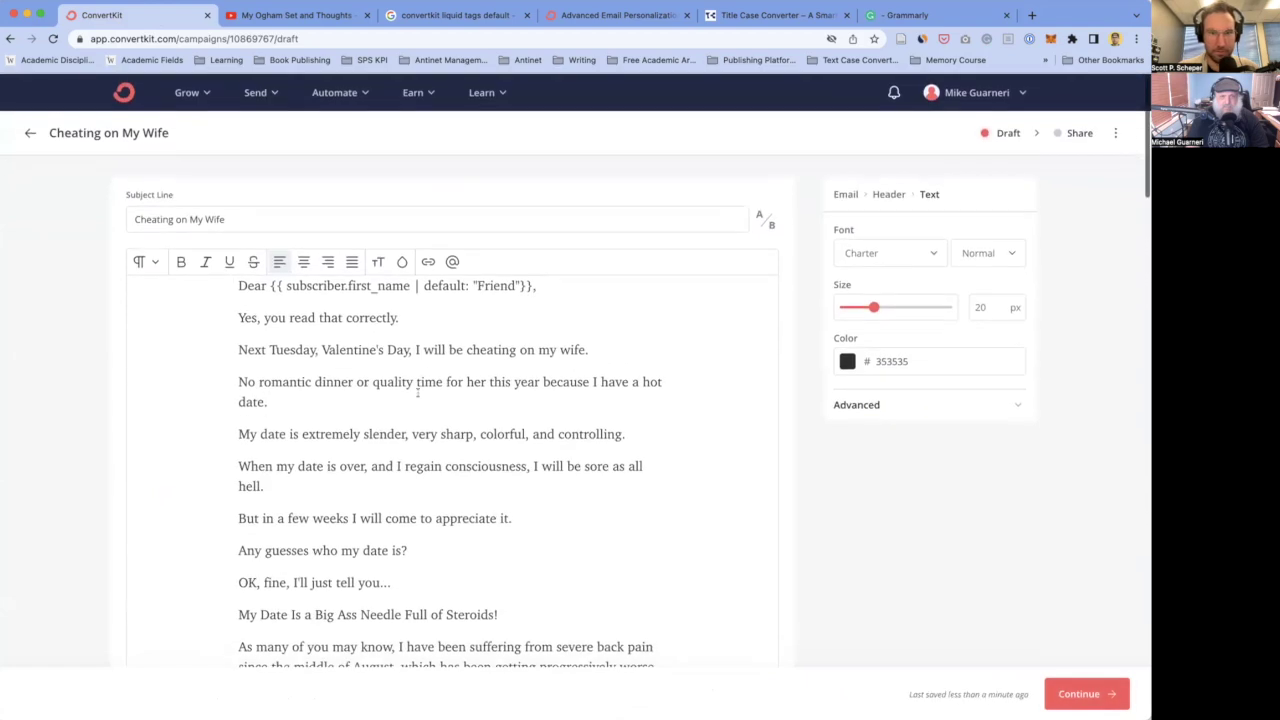
- Close the Grammarly document tab and return to the ConvertKit draft
left_click(931, 16)
scroll(204, 368, "up", 10)
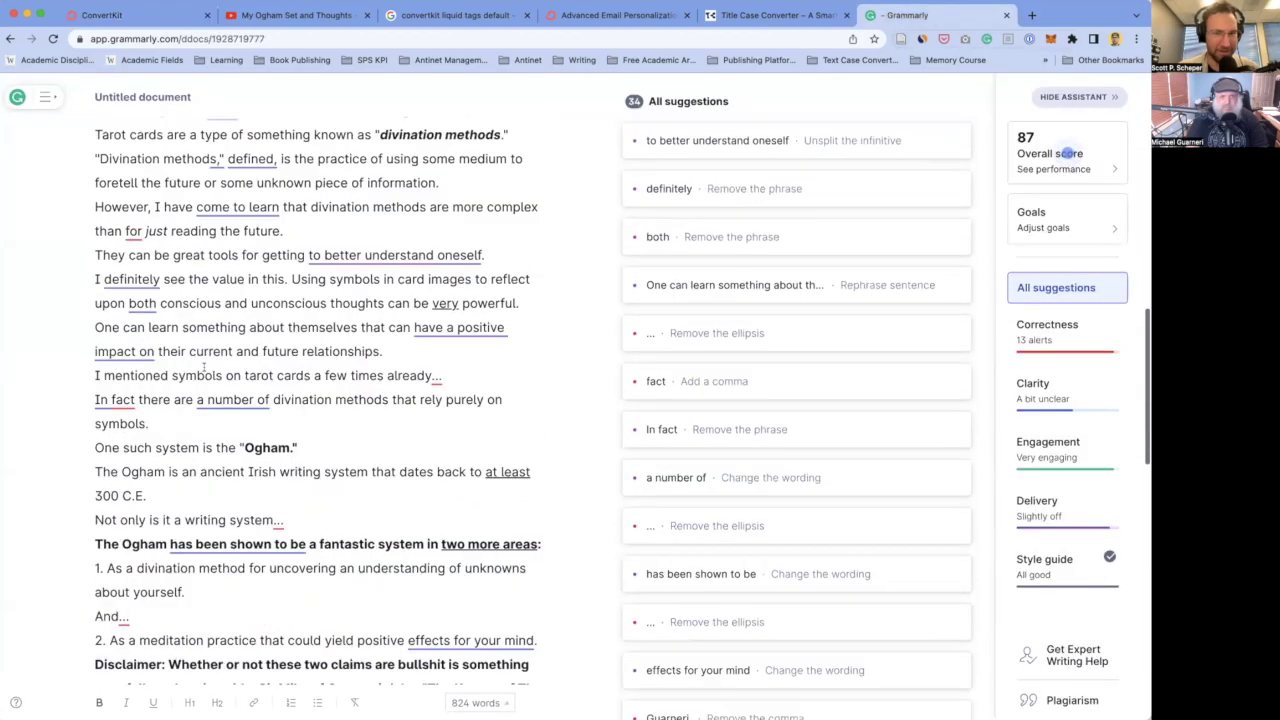
scroll(204, 368, "up", 5)
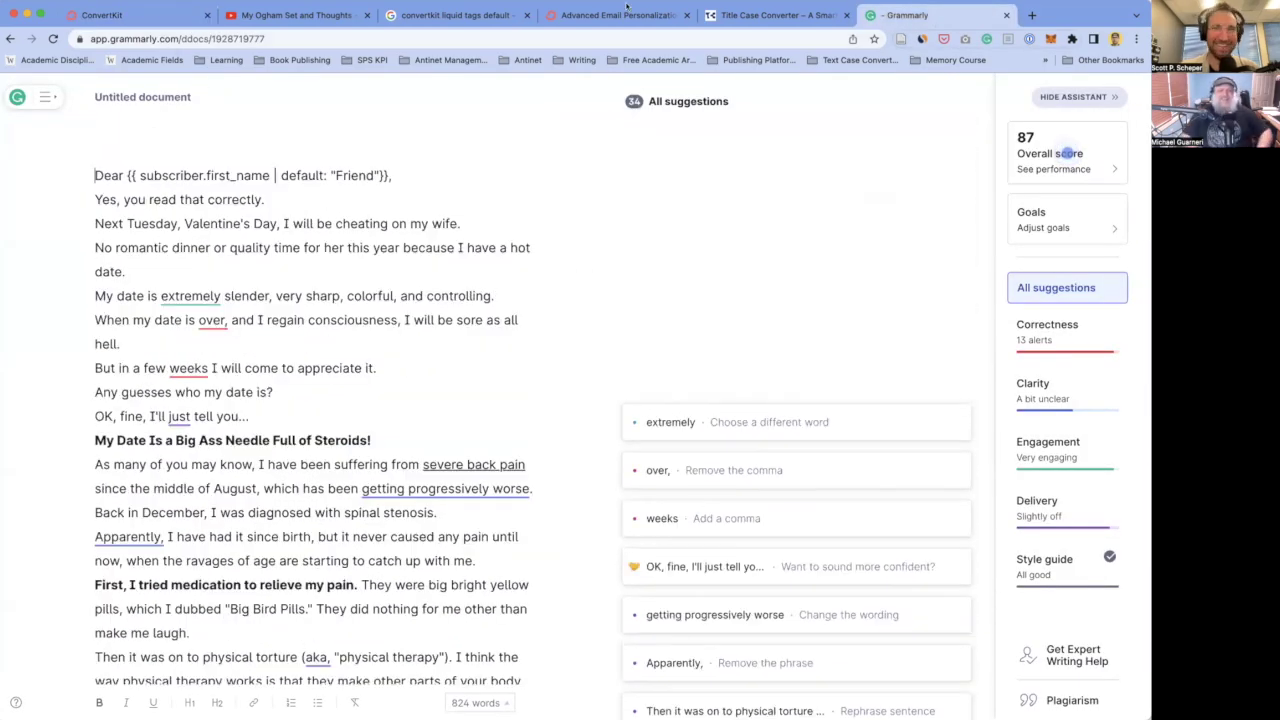
key("super+w")
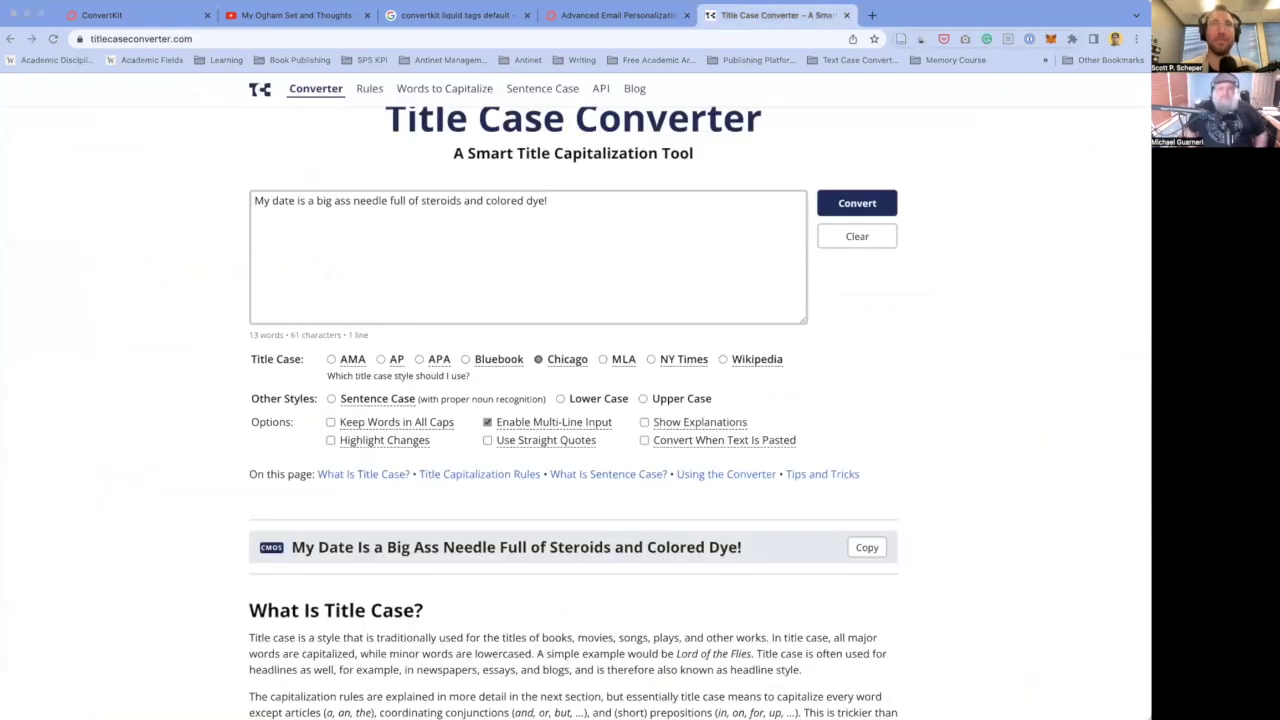
left_click(110, 15)
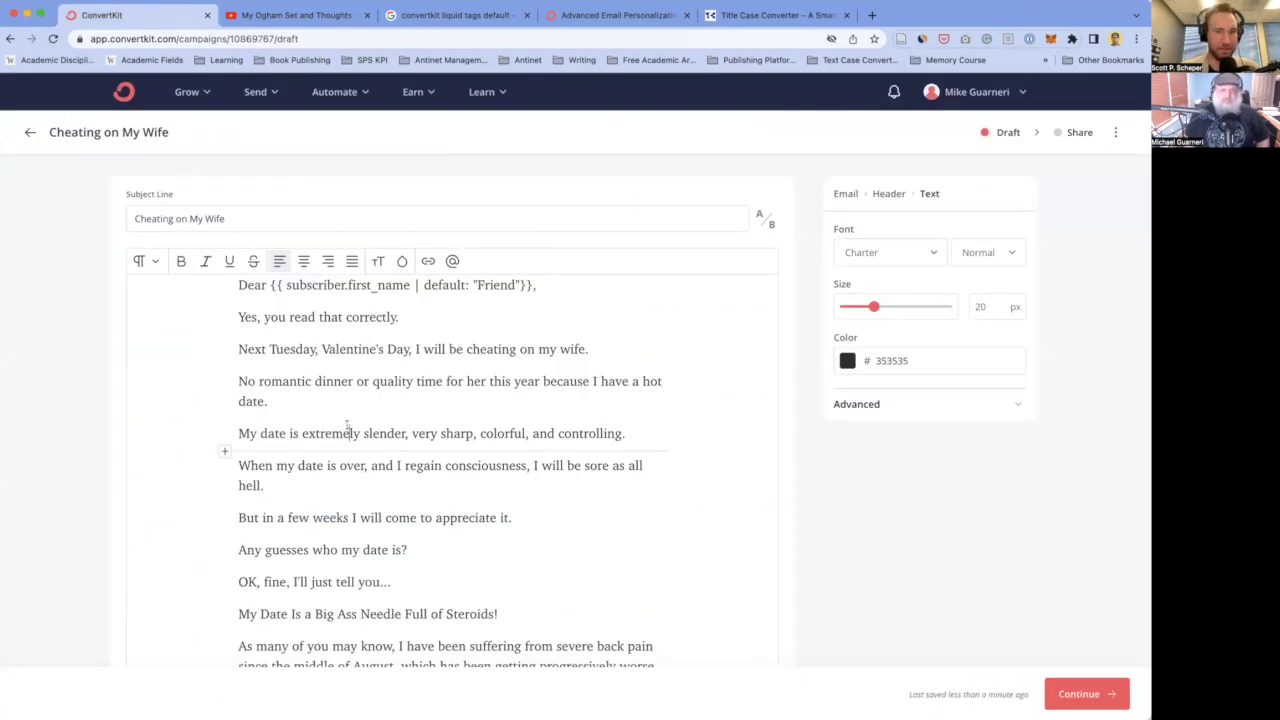
- Bold and centre the 'My Date Is a Big Ass Needle Full of Steroids!' heading
scroll(353, 416, "down", 1)
triple_click(290, 385)
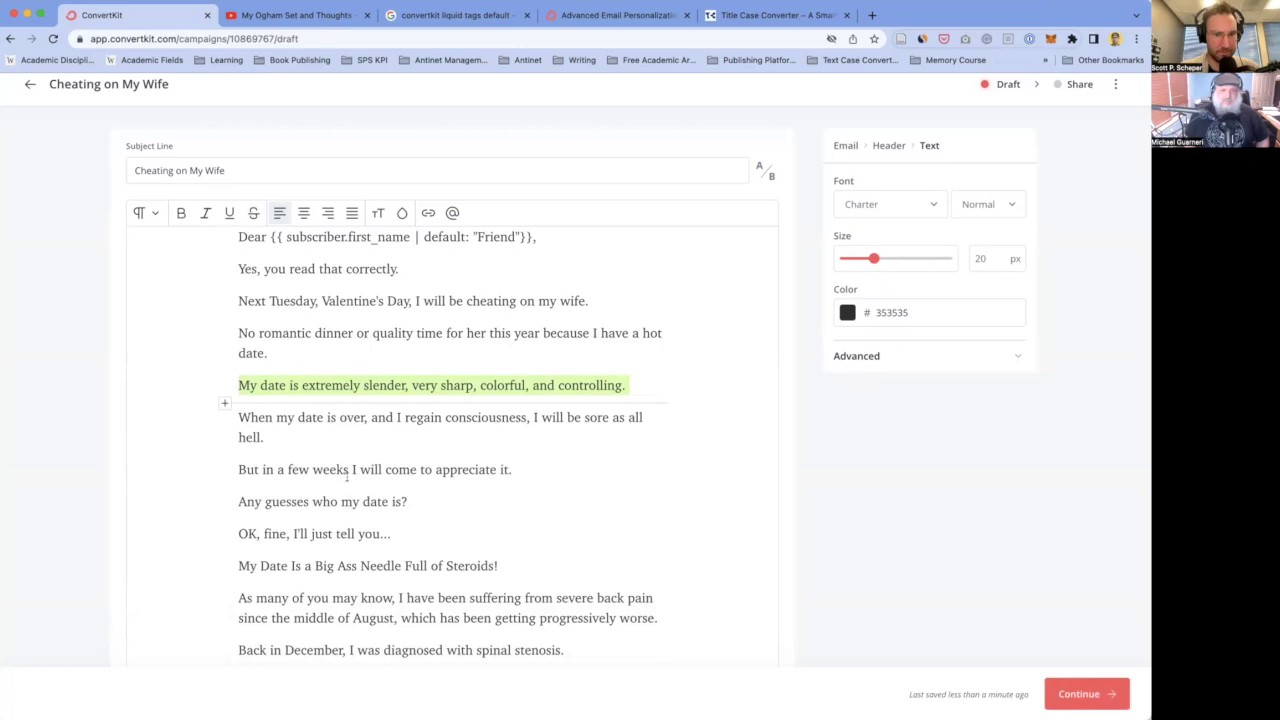
scroll(347, 477, "down", 2)
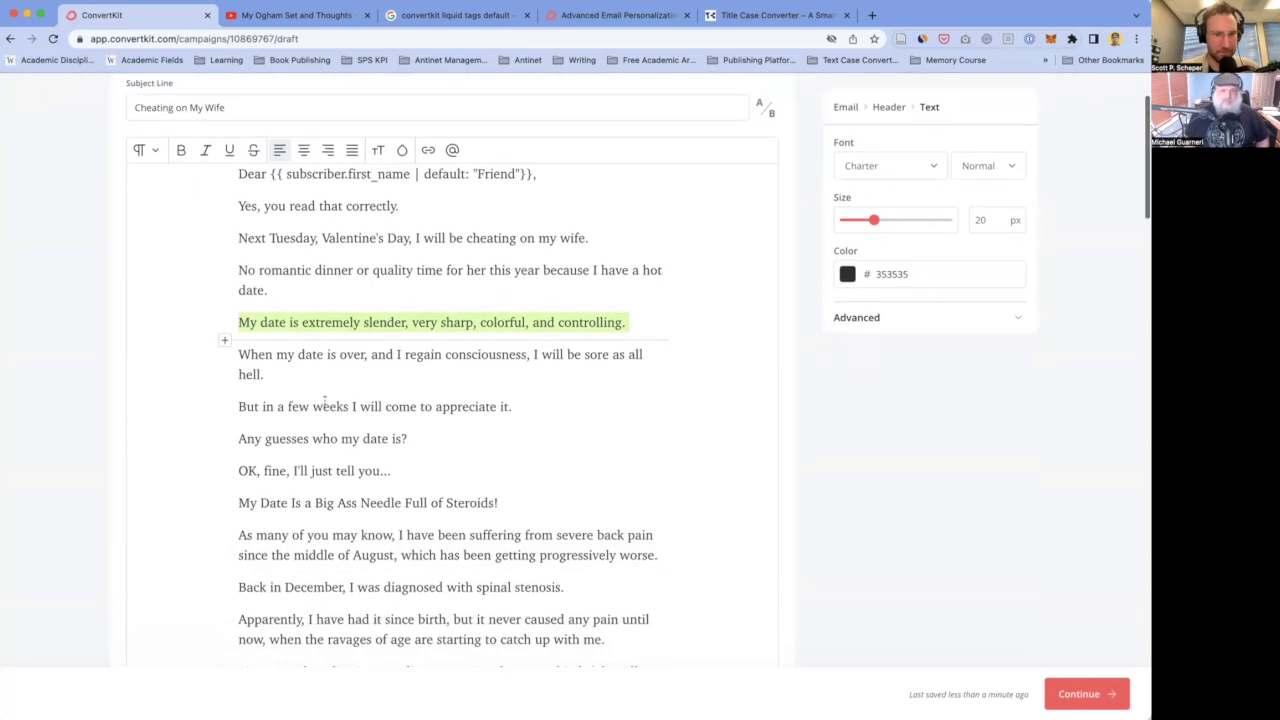
triple_click(345, 499)
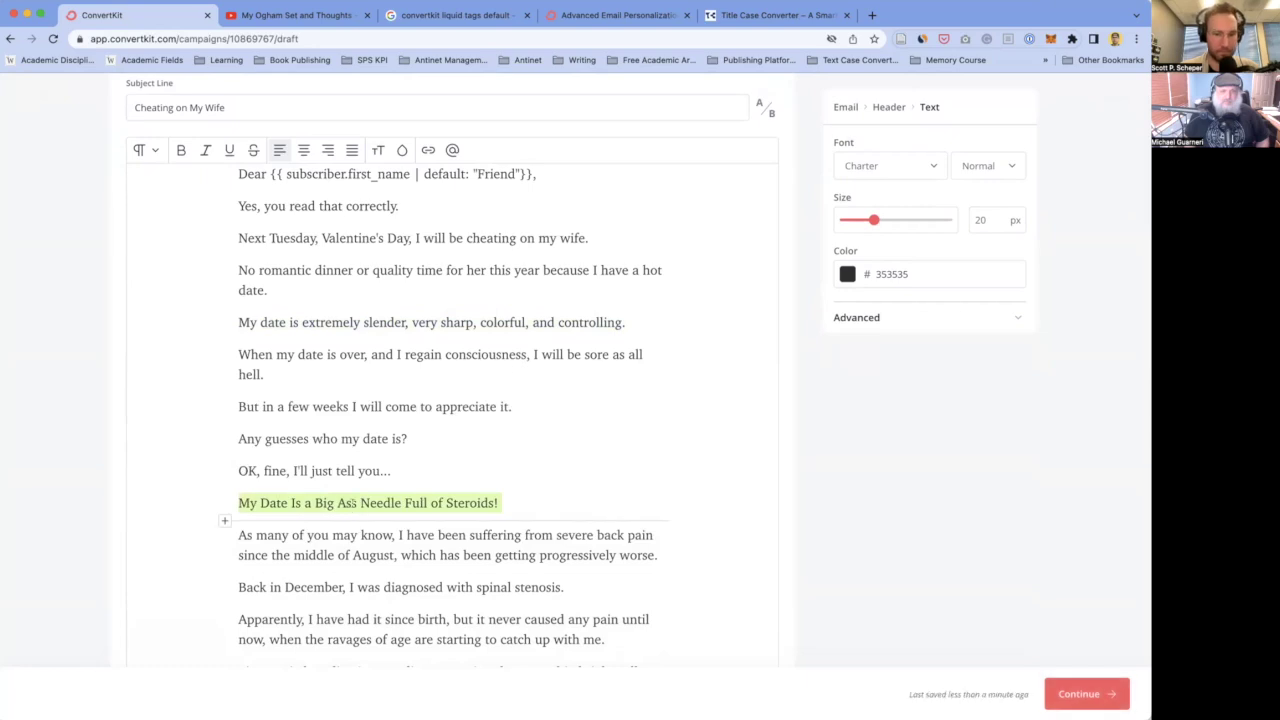
key("ctrl+b")
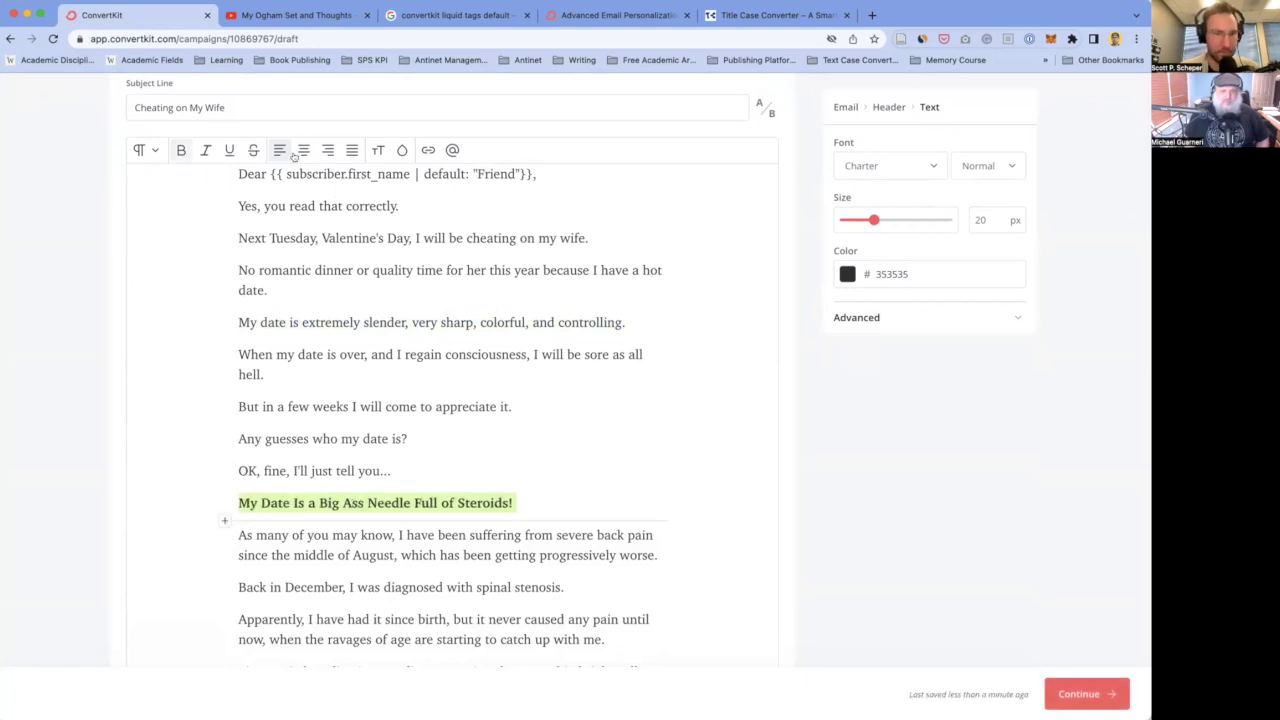
left_click(303, 150)
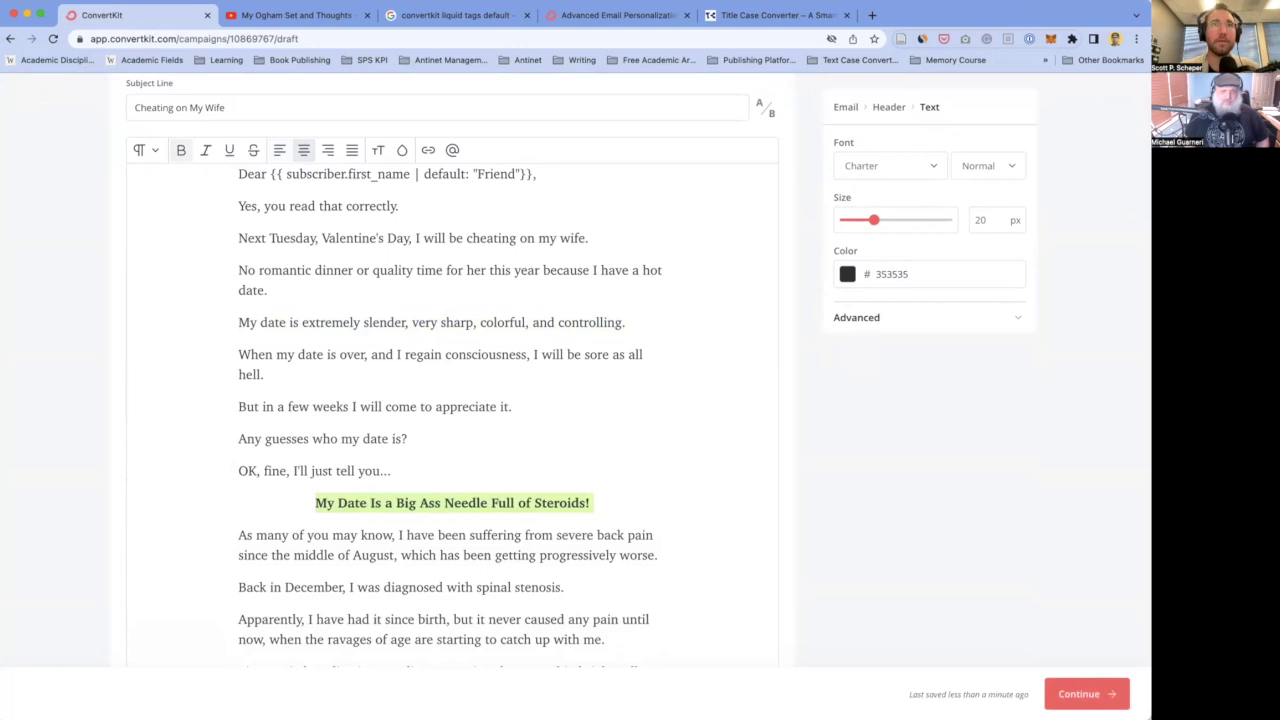
- Underline the words 'severe back pain'
scroll(408, 453, "down", 2)
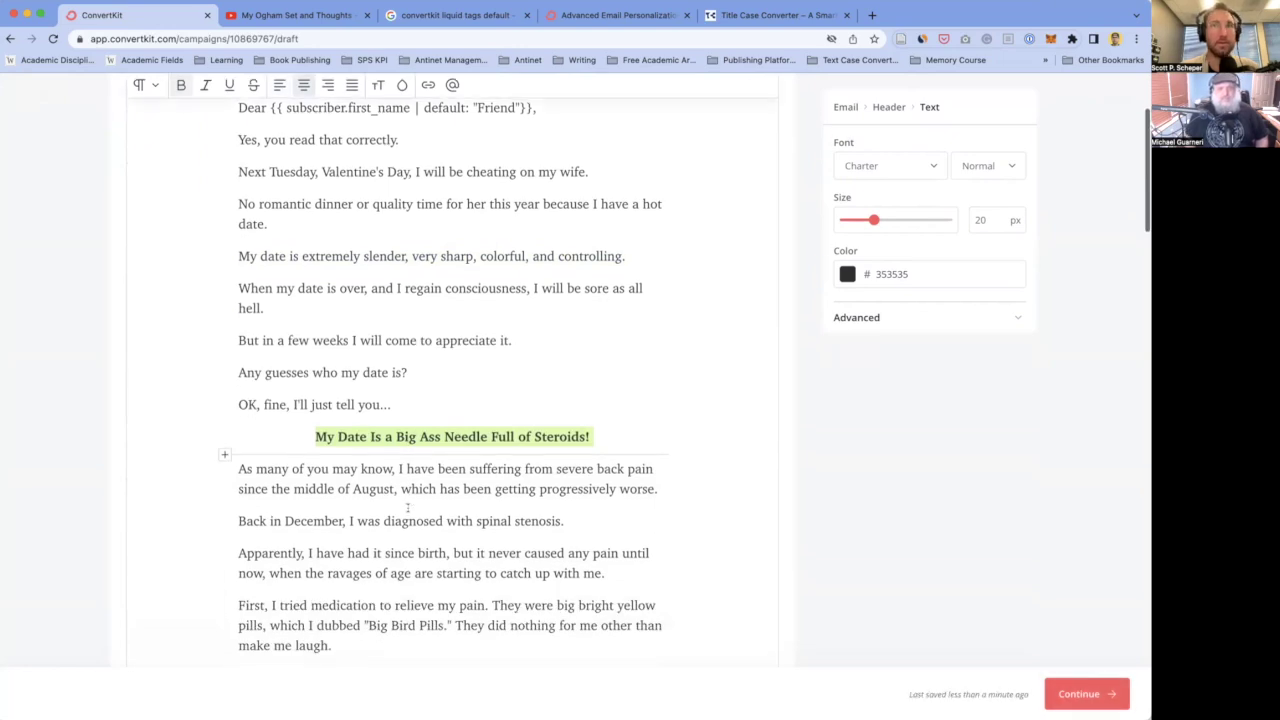
key("super+Tab")
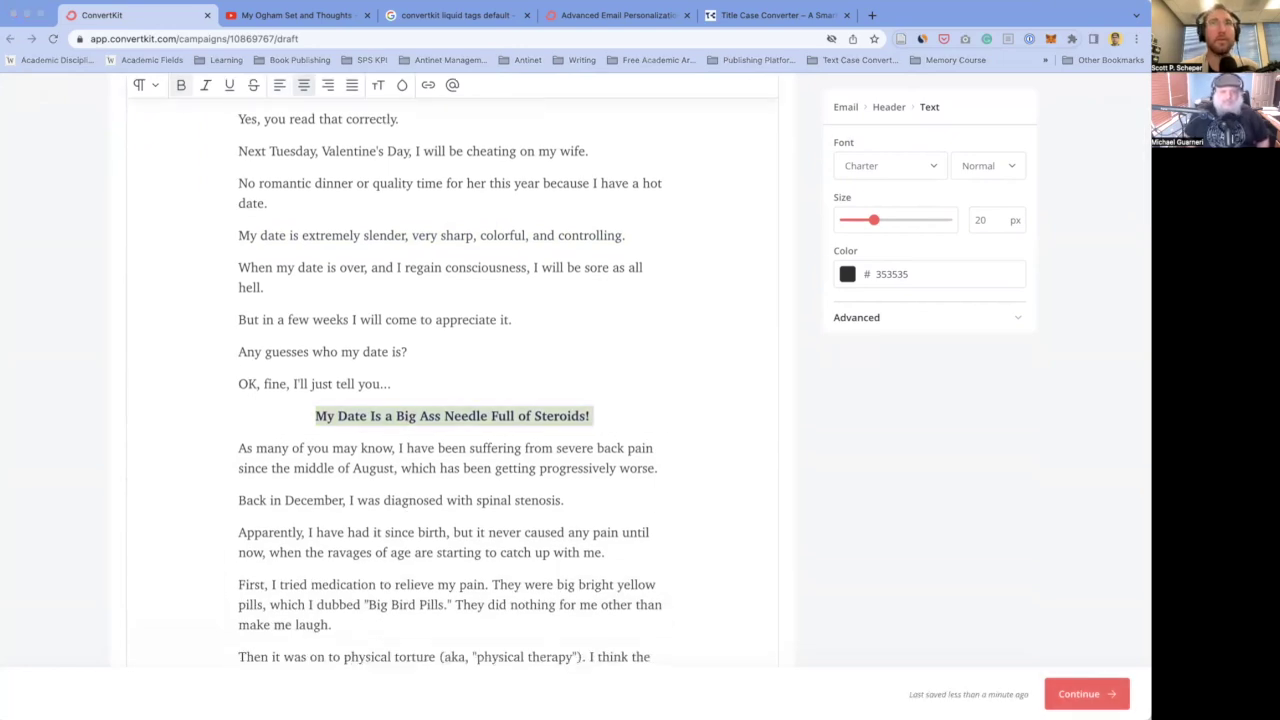
key("super+Tab")
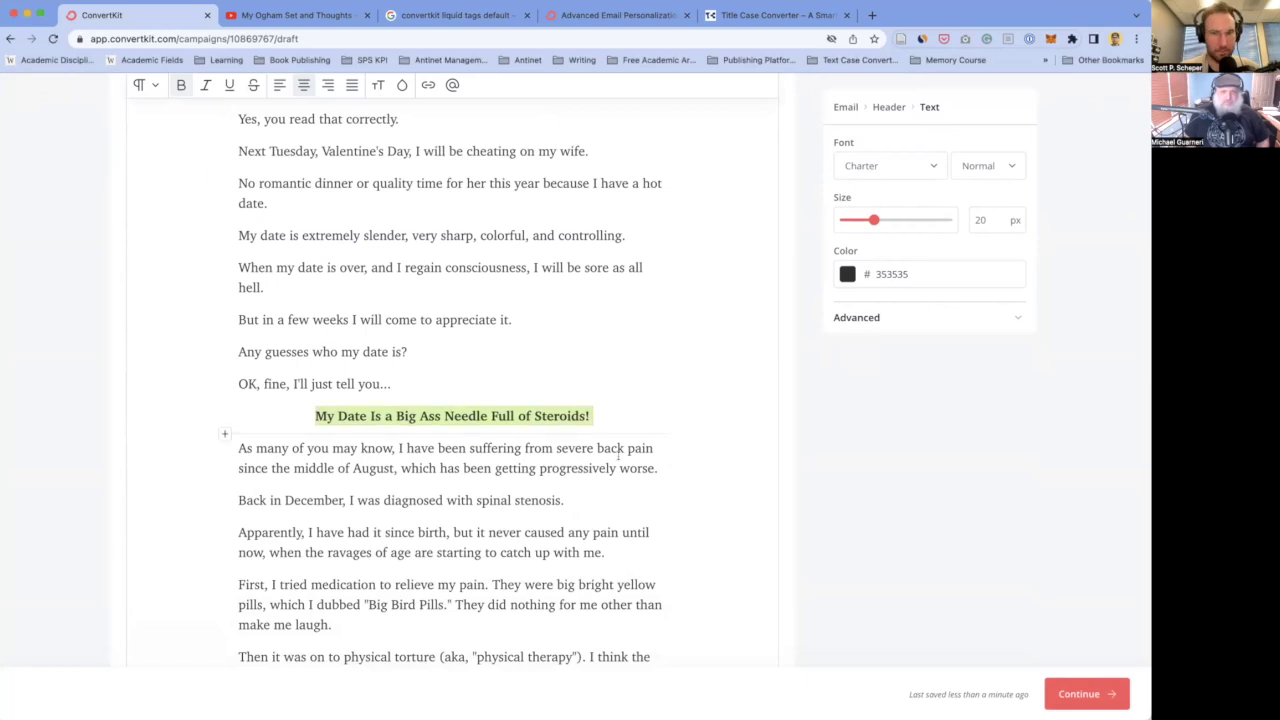
left_click_drag(555, 448, 646, 443)
key("super+u")
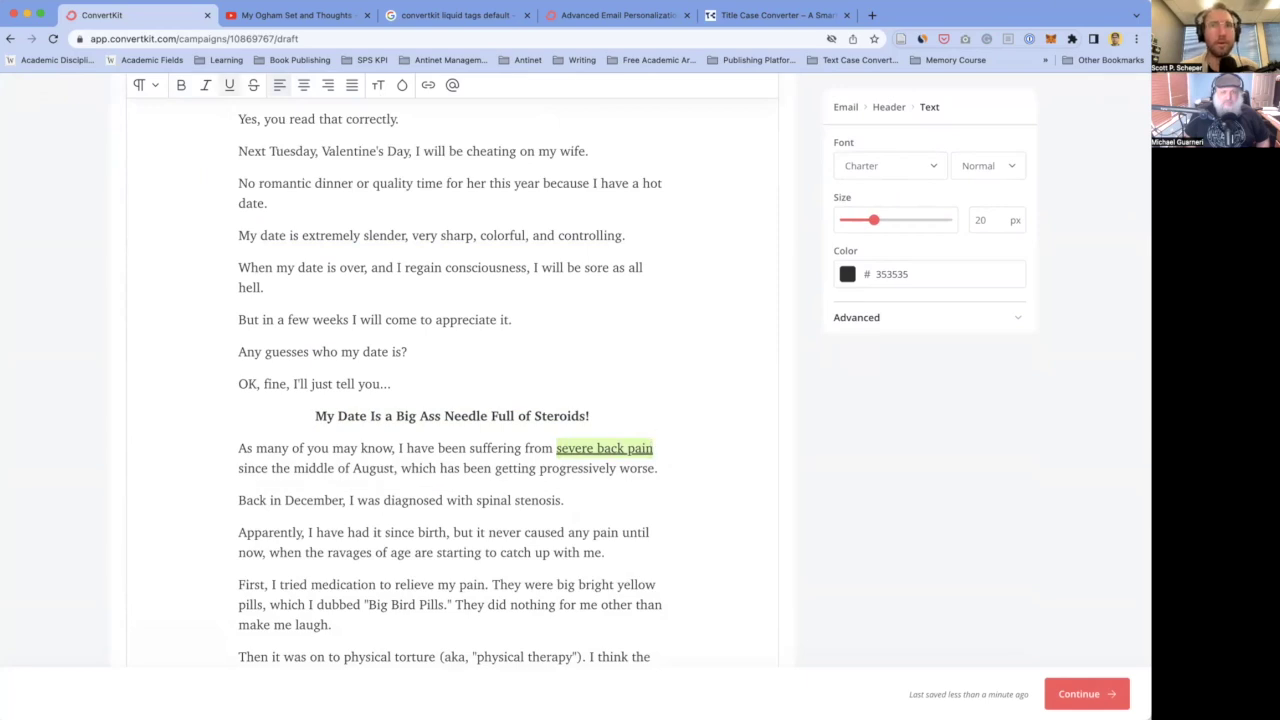
- Bold the sentence 'First, I tried medication to relieve my pain.'
scroll(323, 400, "down", 3)
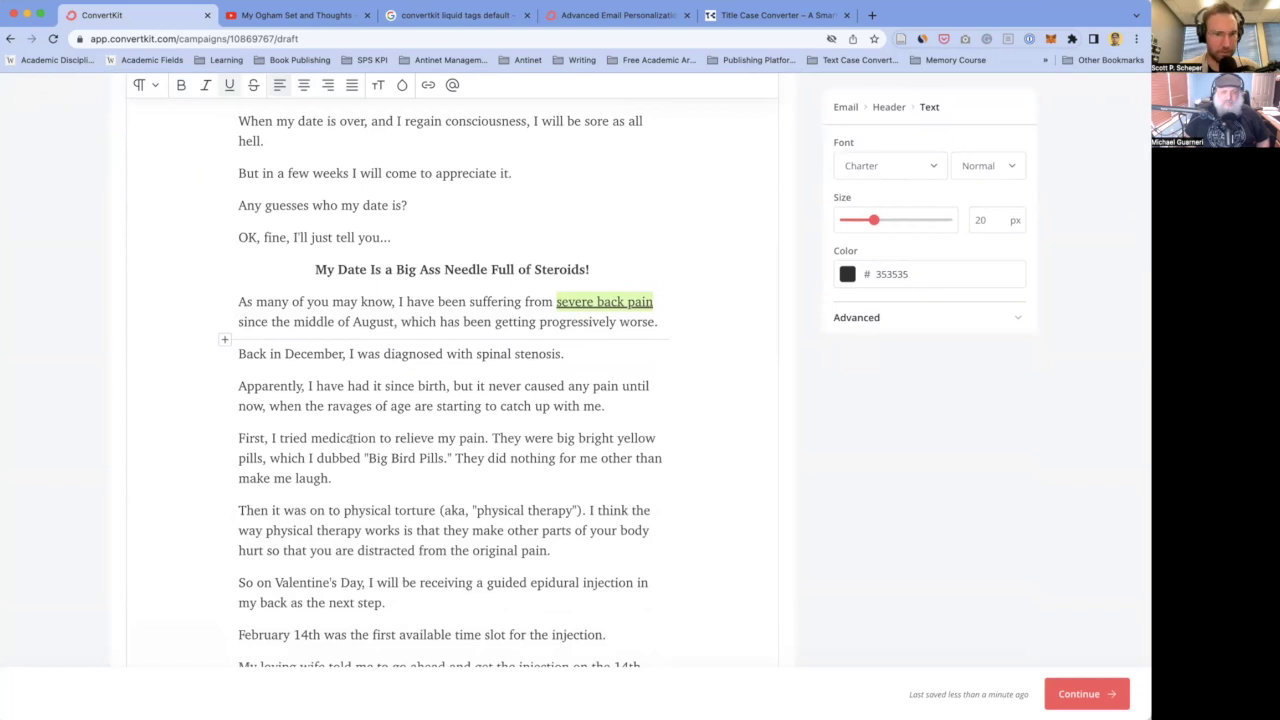
left_click(487, 437)
key("shift+Home")
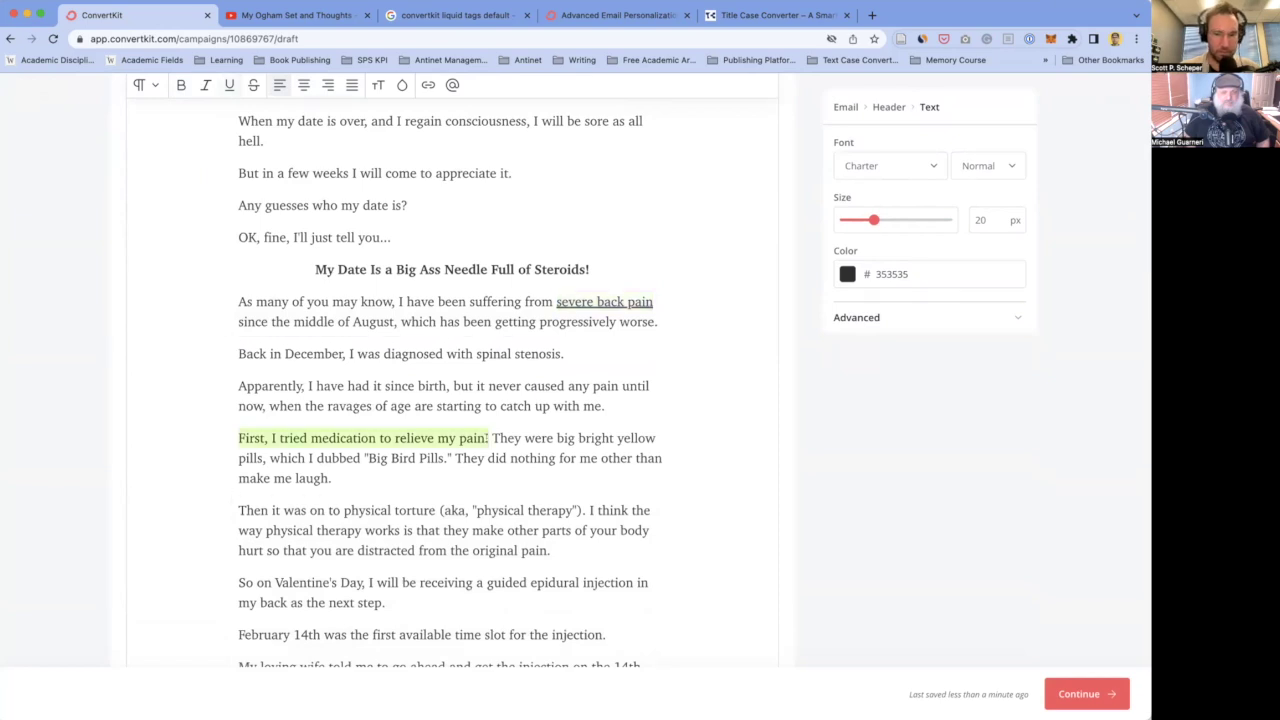
key("ctrl+b")
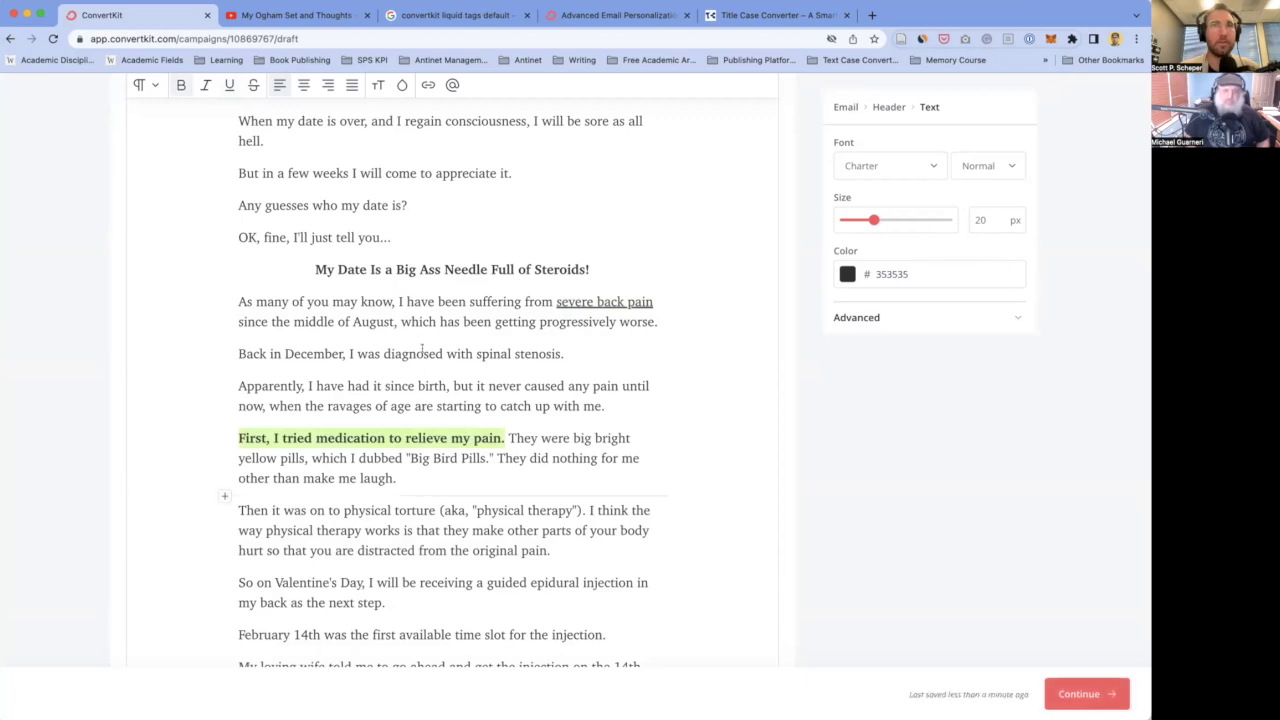
scroll(421, 330, "down", 5)
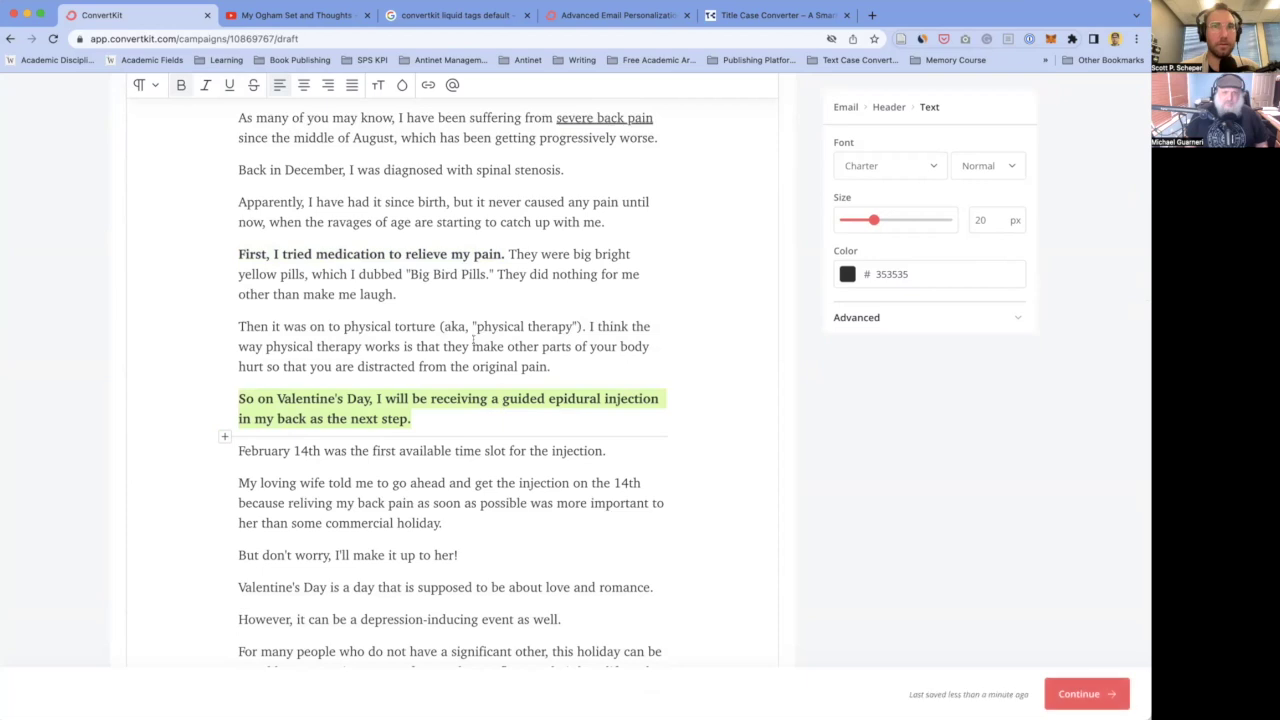
scroll(468, 470, "down", 5)
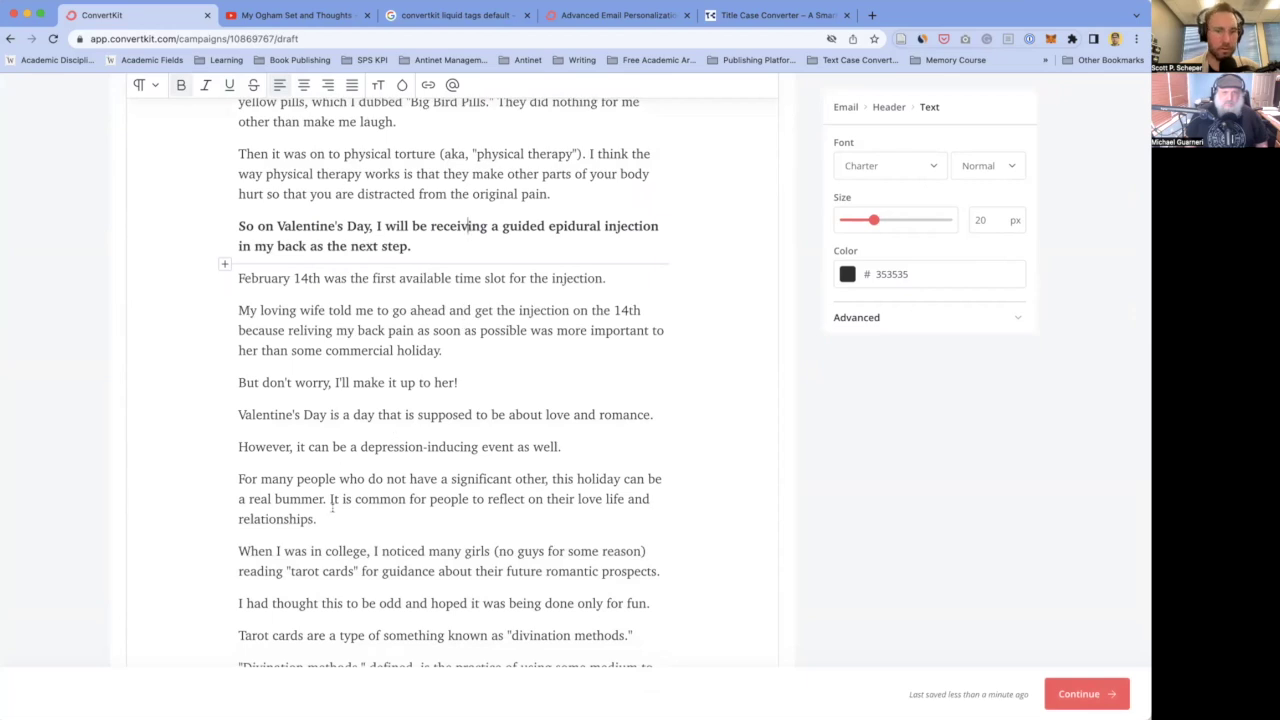
scroll(393, 440, "down", 5)
- Italicize the word 'supposed', leaving it without underline
scroll(333, 508, "up", 1)
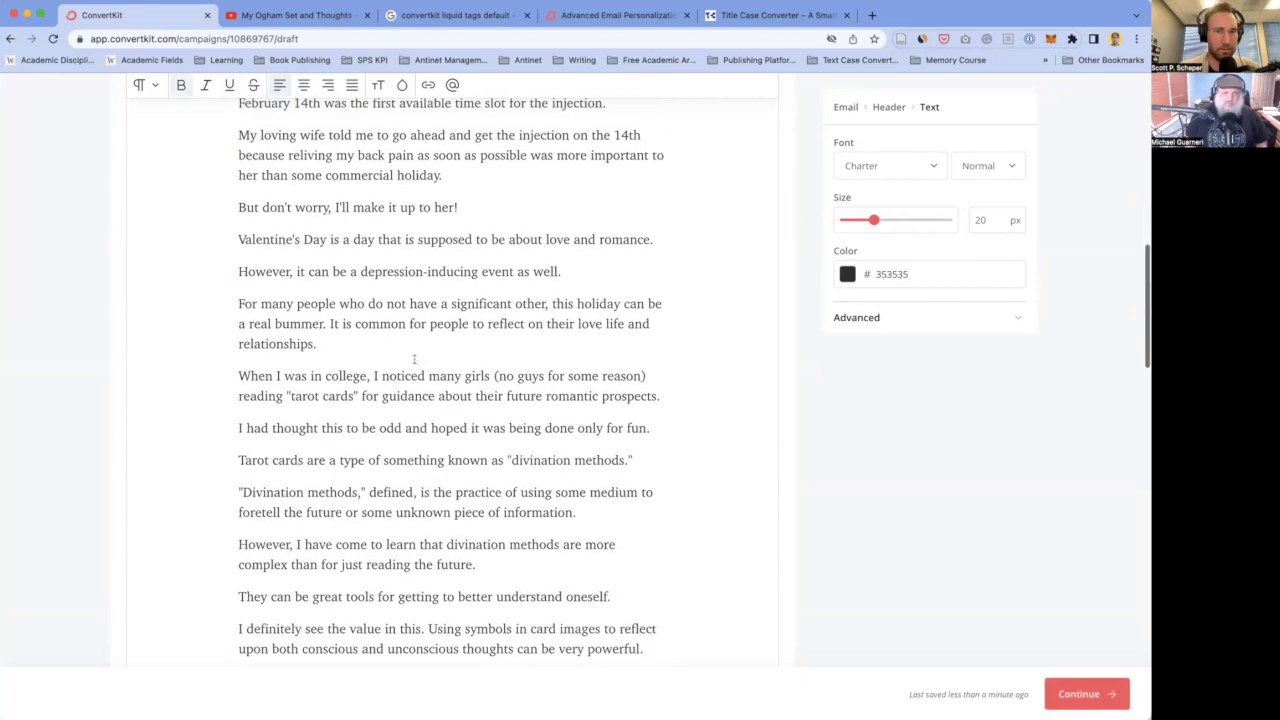
double_click(440, 238)
key("super+u")
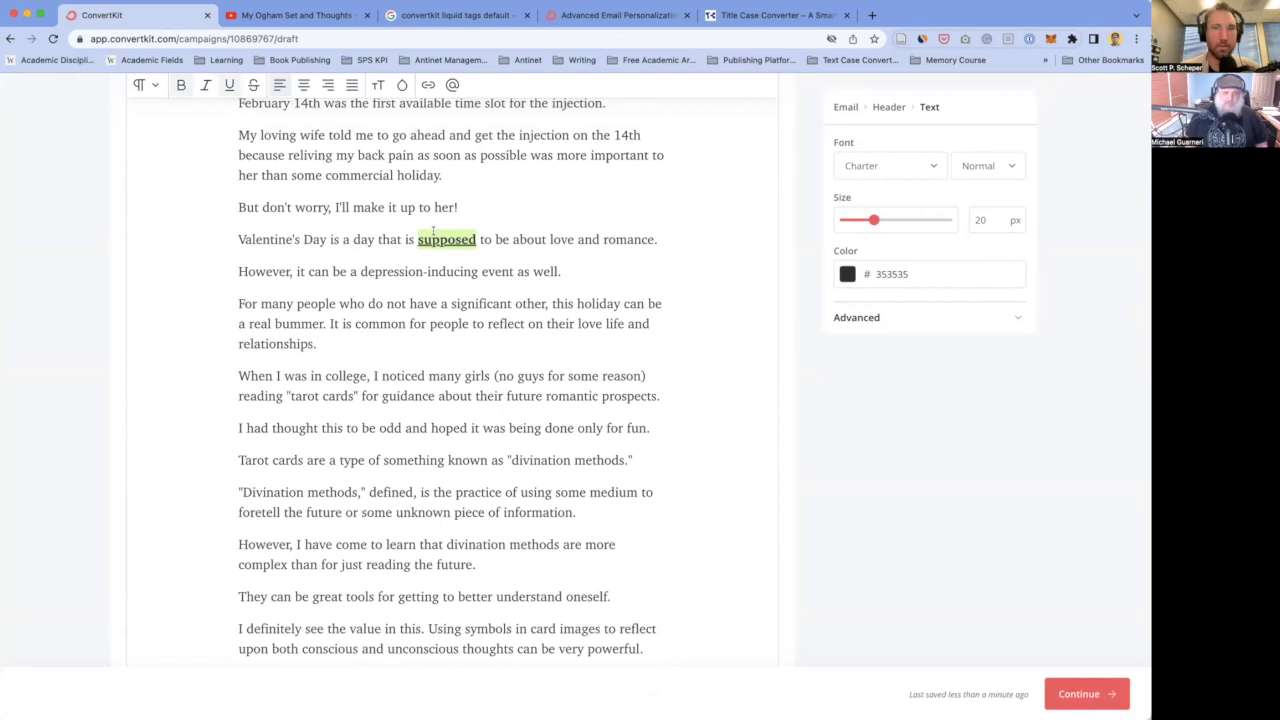
key("super+i")
key("super+u")
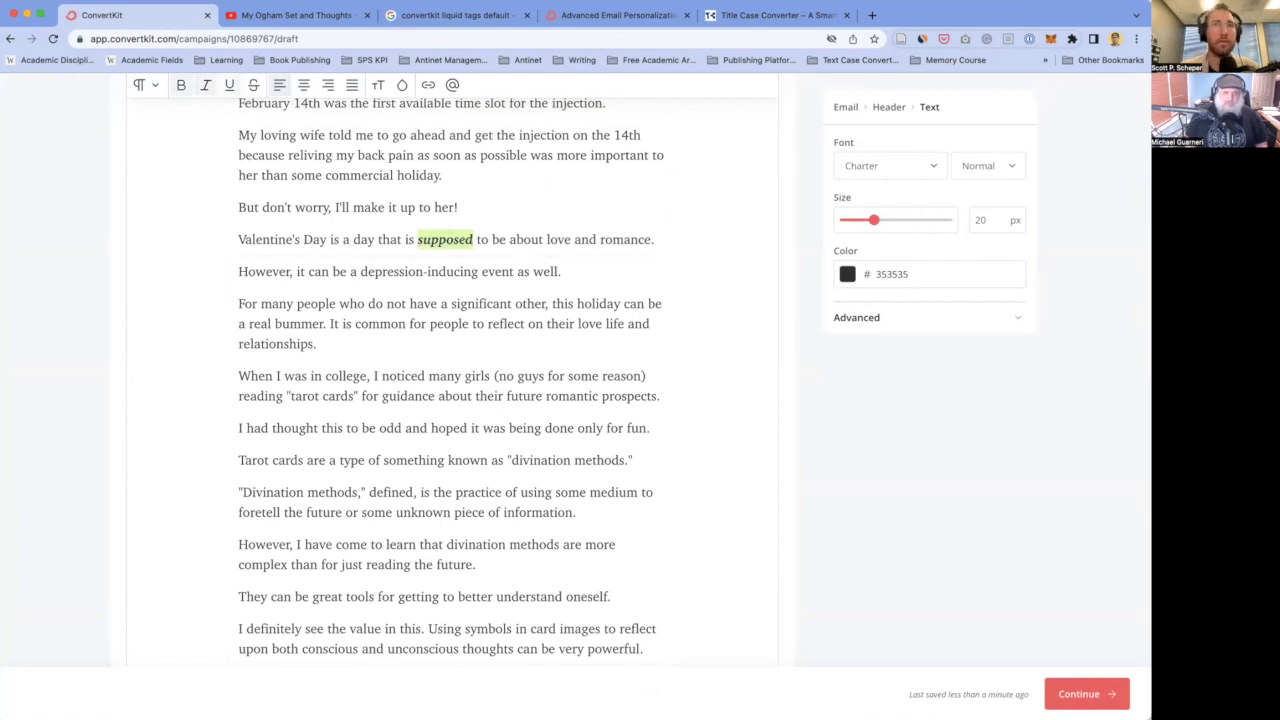
- Make the quoted 'divination methods.' phrase bold and italic
scroll(512, 361, "down", 2)
left_click(506, 361)
key("shift+End")
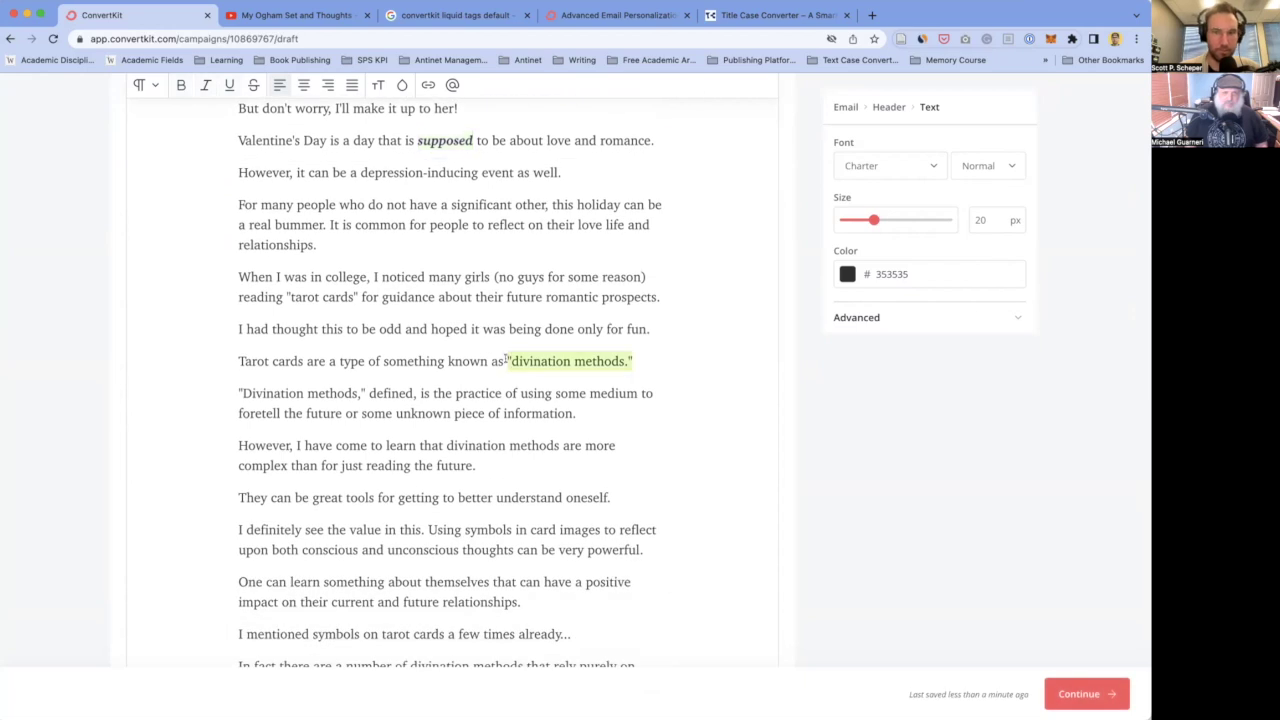
key("super+b")
key("super+i")
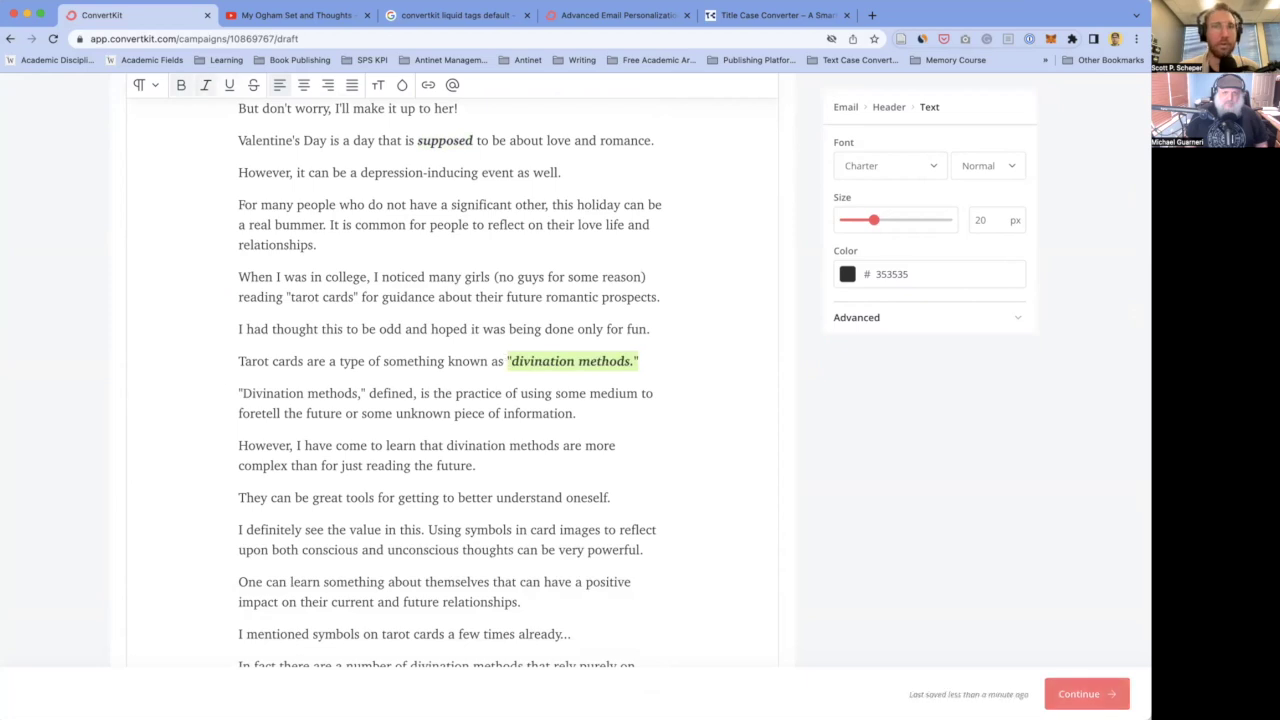
left_click(450, 518)
- Bold the quoted 'Ogham.' and restore the period and closing quote after it
scroll(430, 526, "down", 4)
double_click(405, 537)
key("super+b")
left_click(375, 537)
left_click_drag(375, 537, 432, 537)
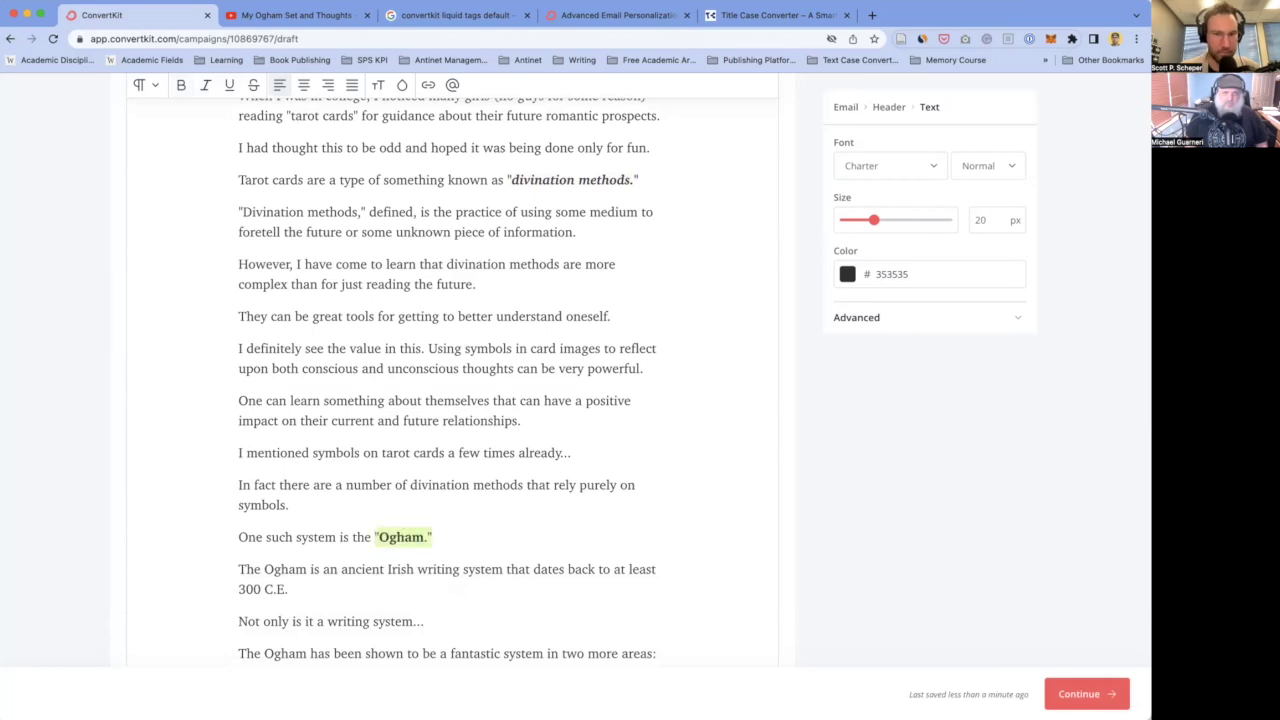
key("super+b")
left_click(440, 537)
key("BackSpace")
key("BackSpace")
type("\".")
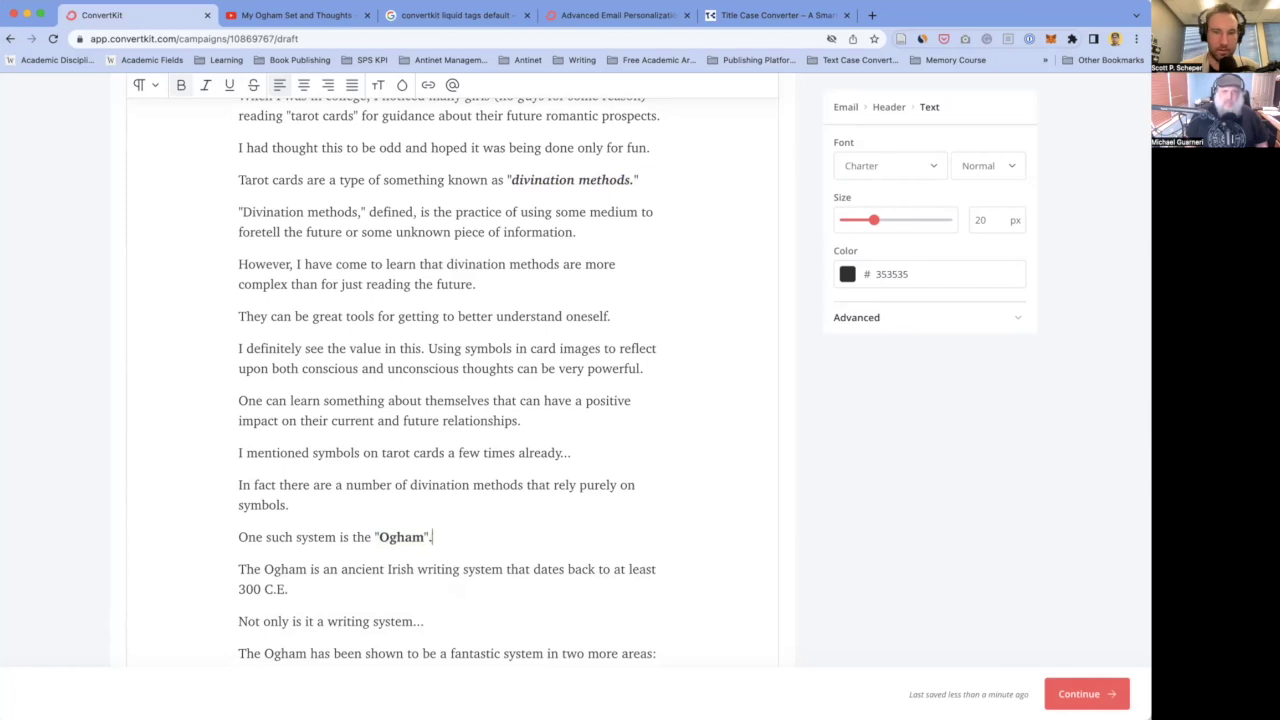
scroll(460, 520, "down", 2)
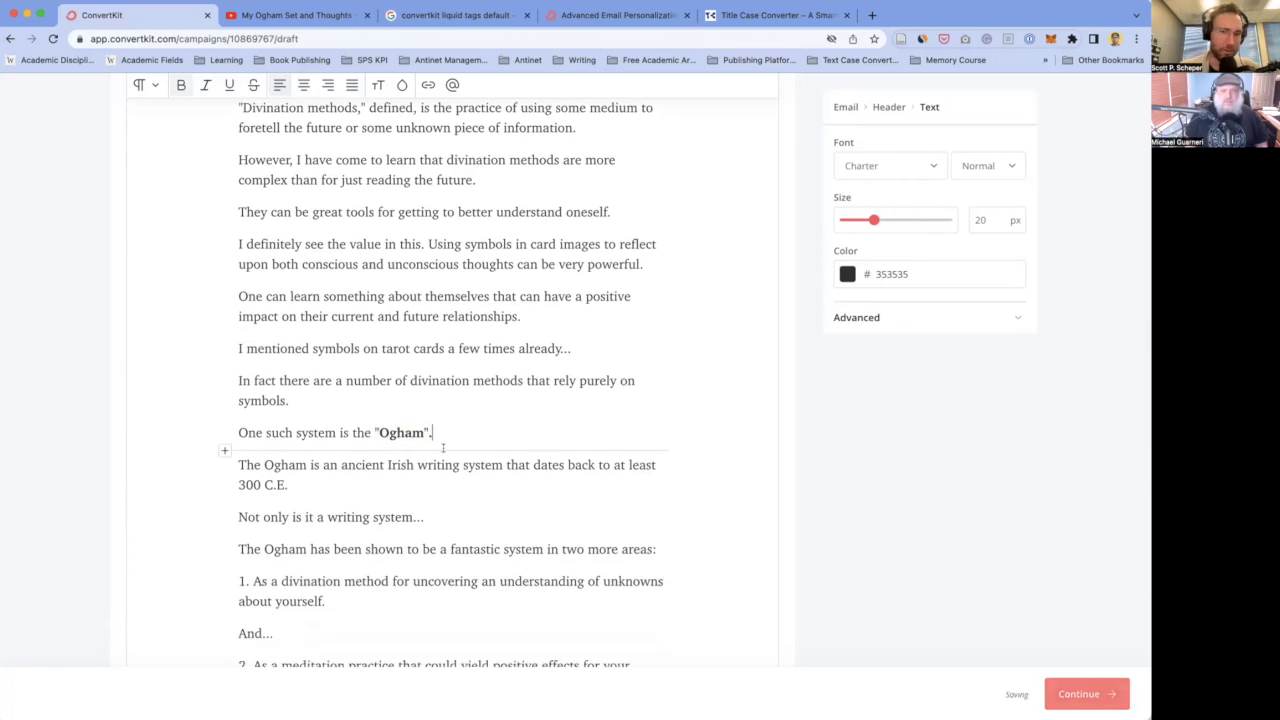
key("BackSpace")
key("BackSpace")
type(".\"")
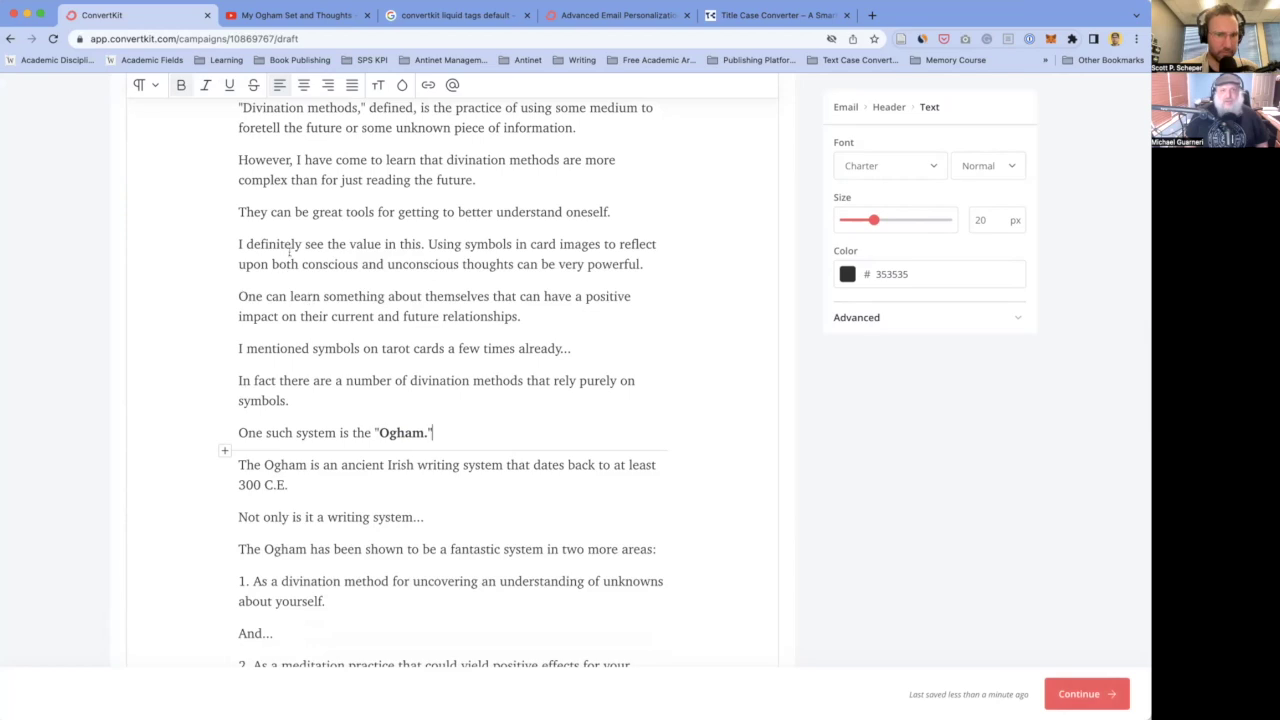
- Select and review the divination methods definition sentence
scroll(343, 171, "up", 1)
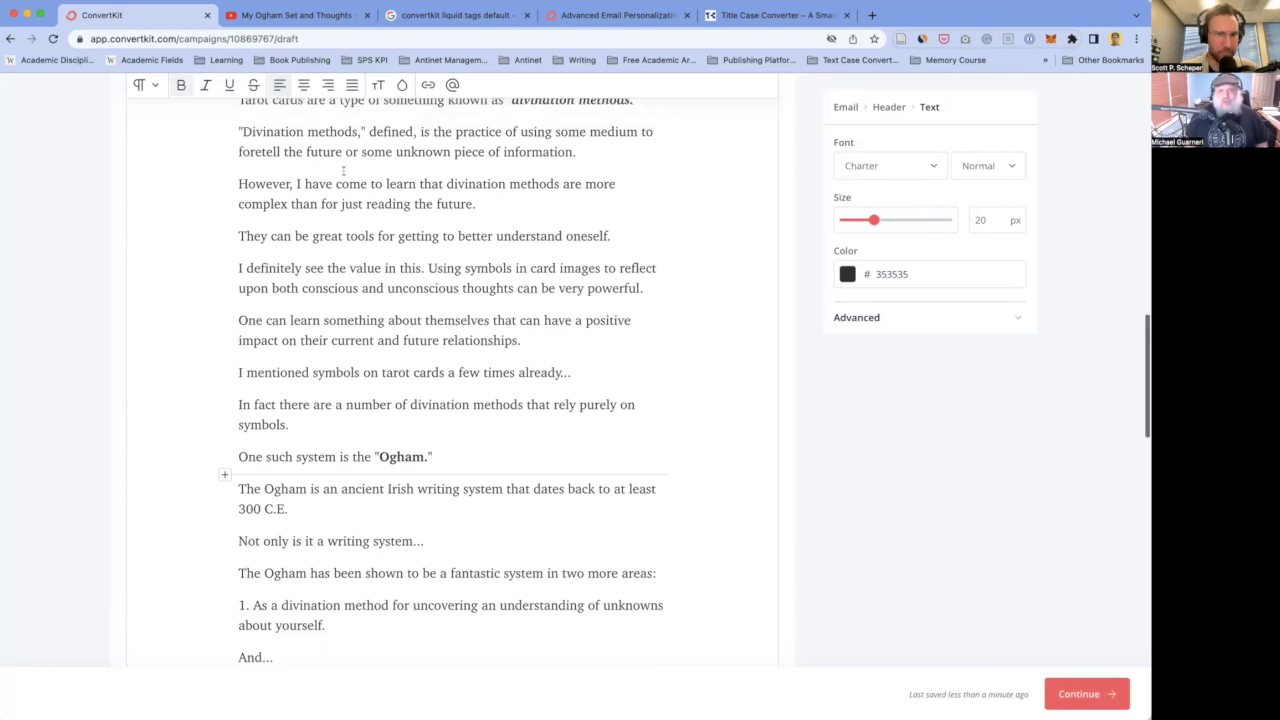
left_click(438, 126)
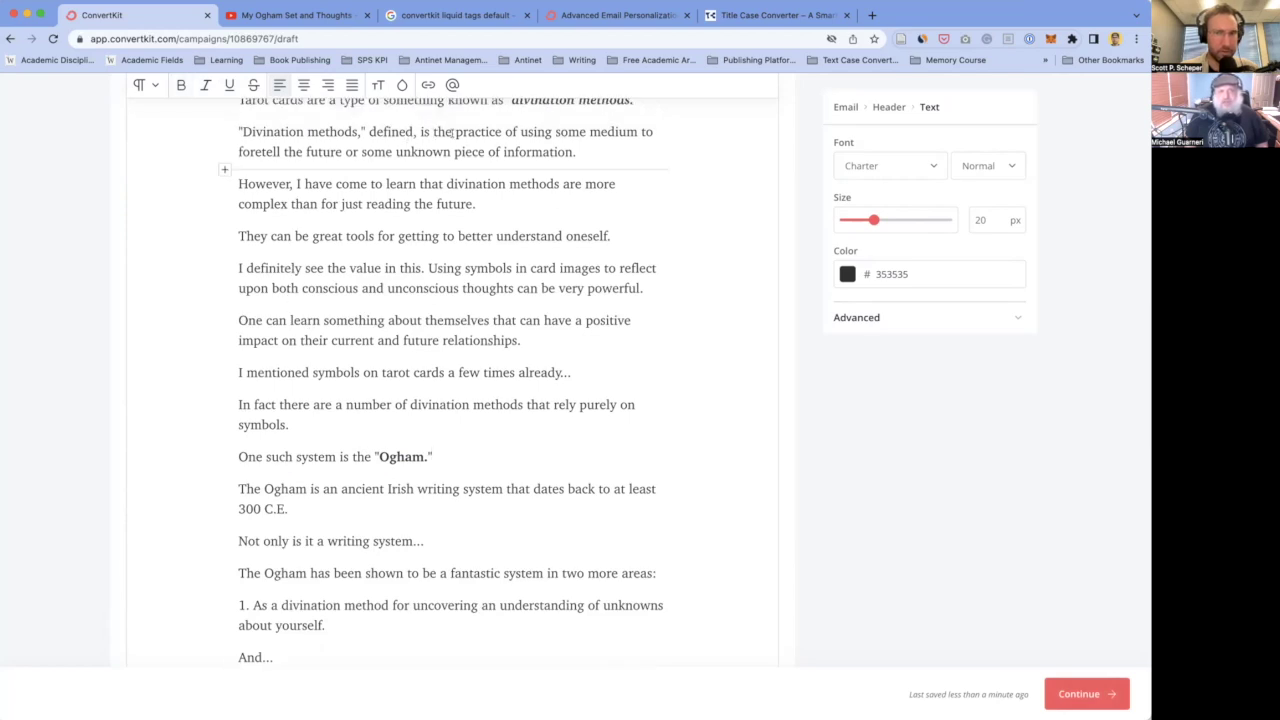
scroll(461, 131, "up", 2)
left_click_drag(358, 188, 508, 210)
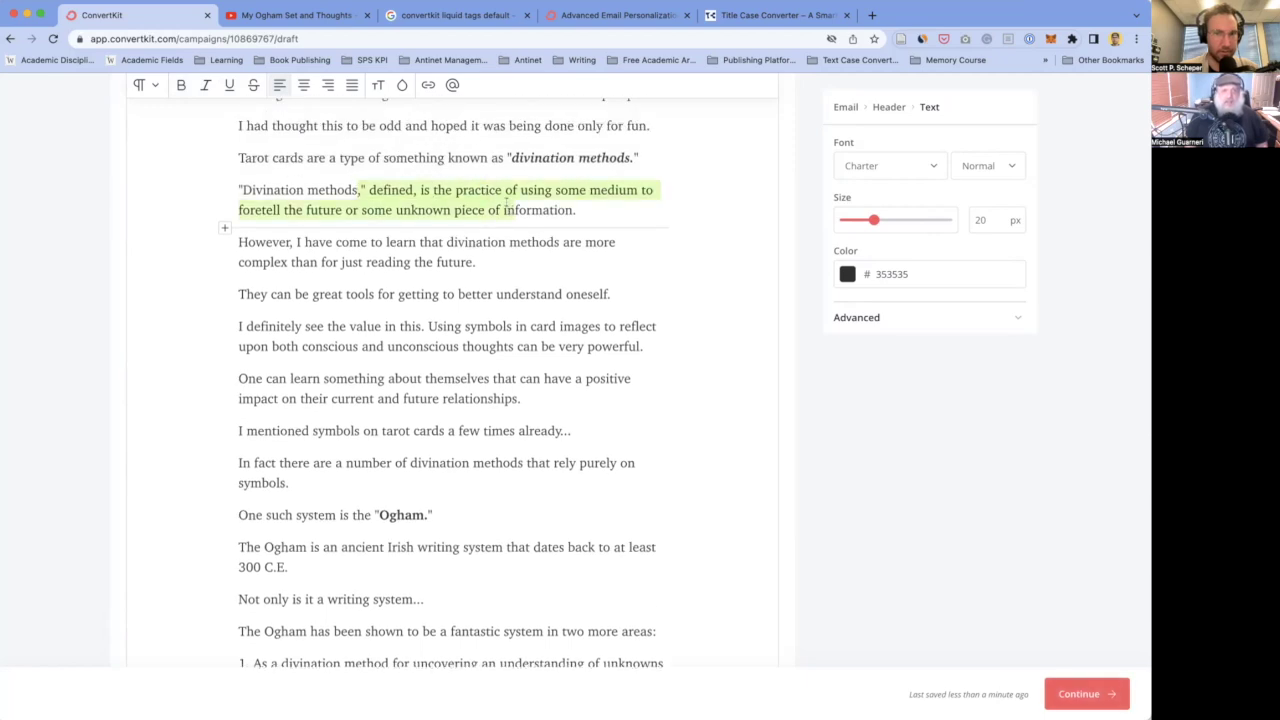
left_click(437, 189)
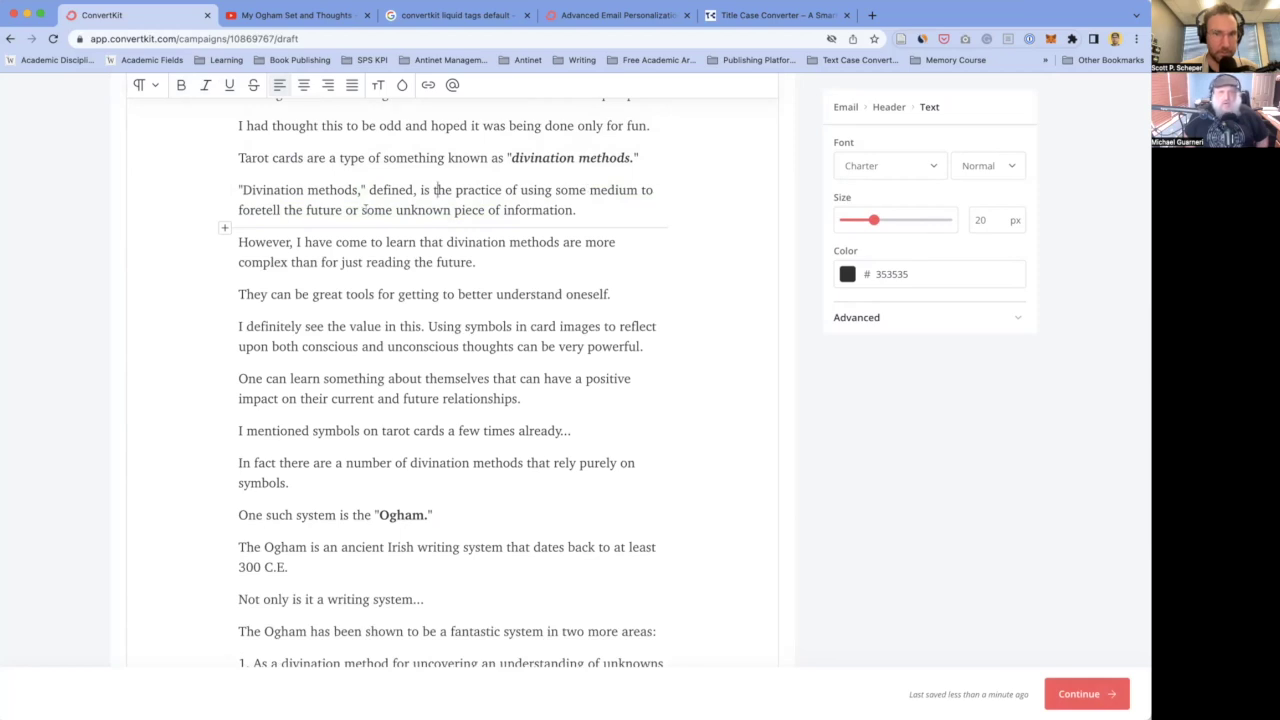
- Change 'some' to 'learn some' and bold the 'two more areas' paragraph
double_click(374, 210)
type("learn some")
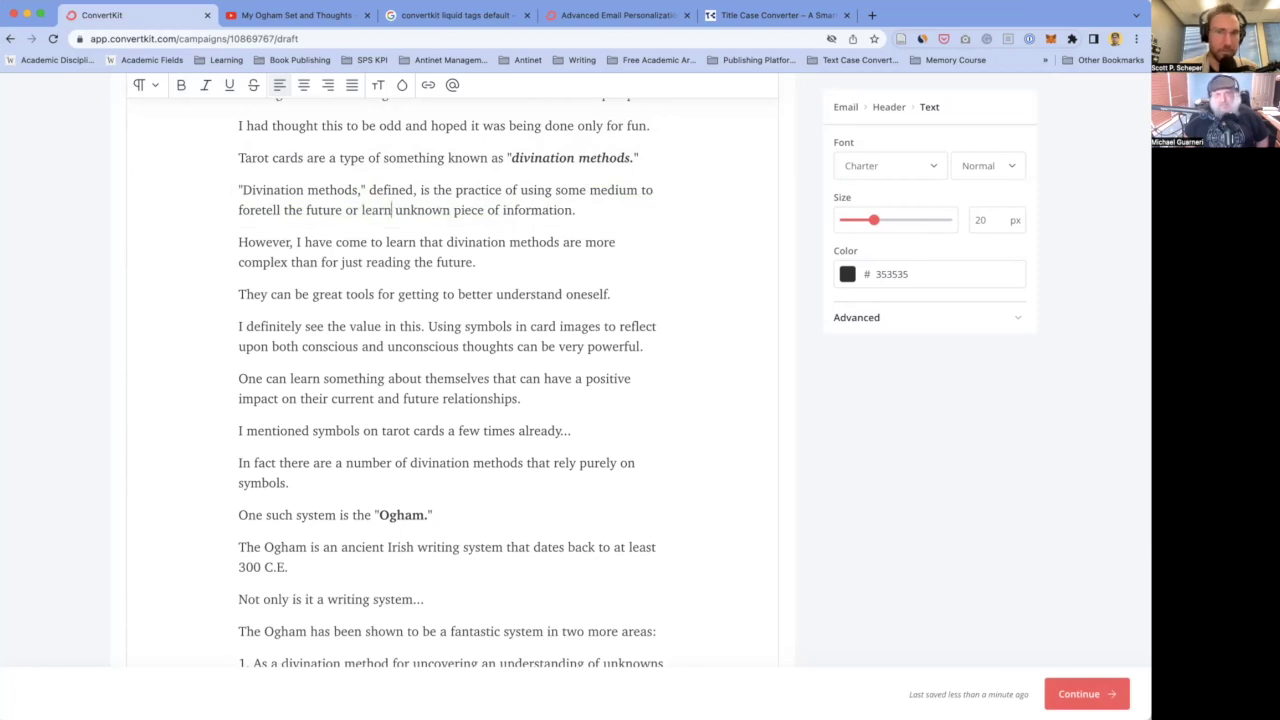
scroll(479, 212, "down", 3)
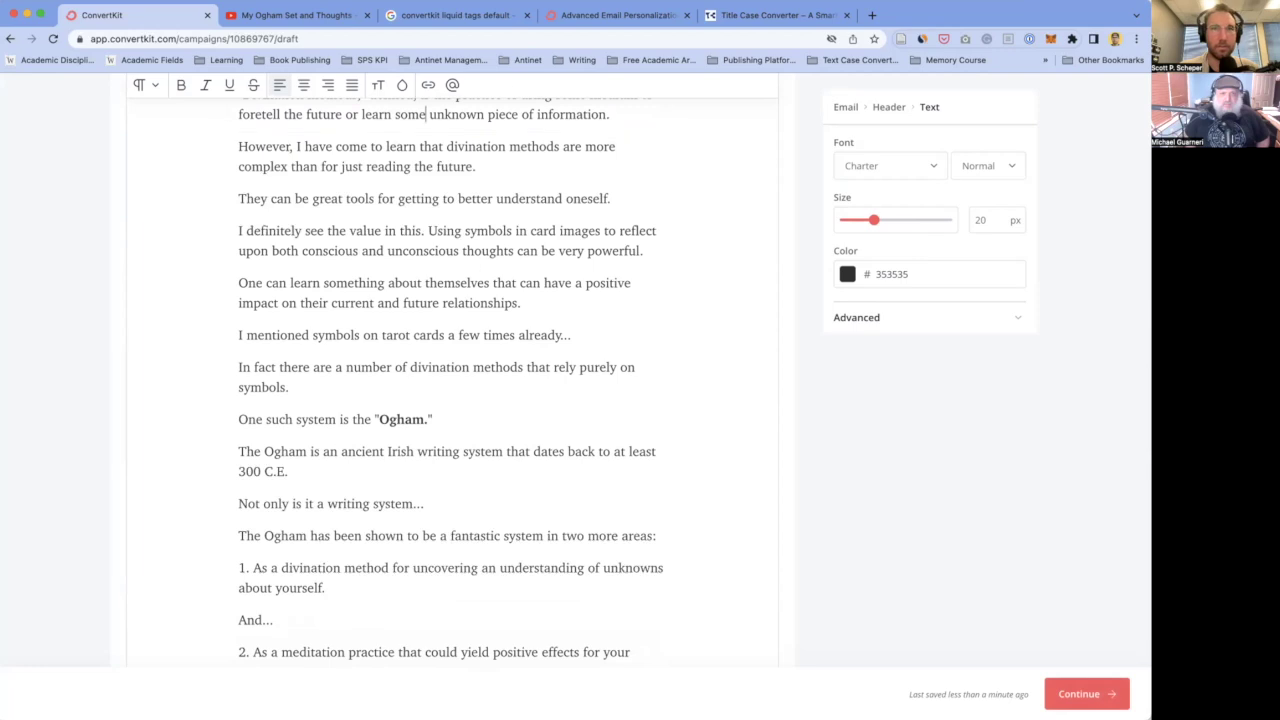
scroll(468, 371, "down", 2)
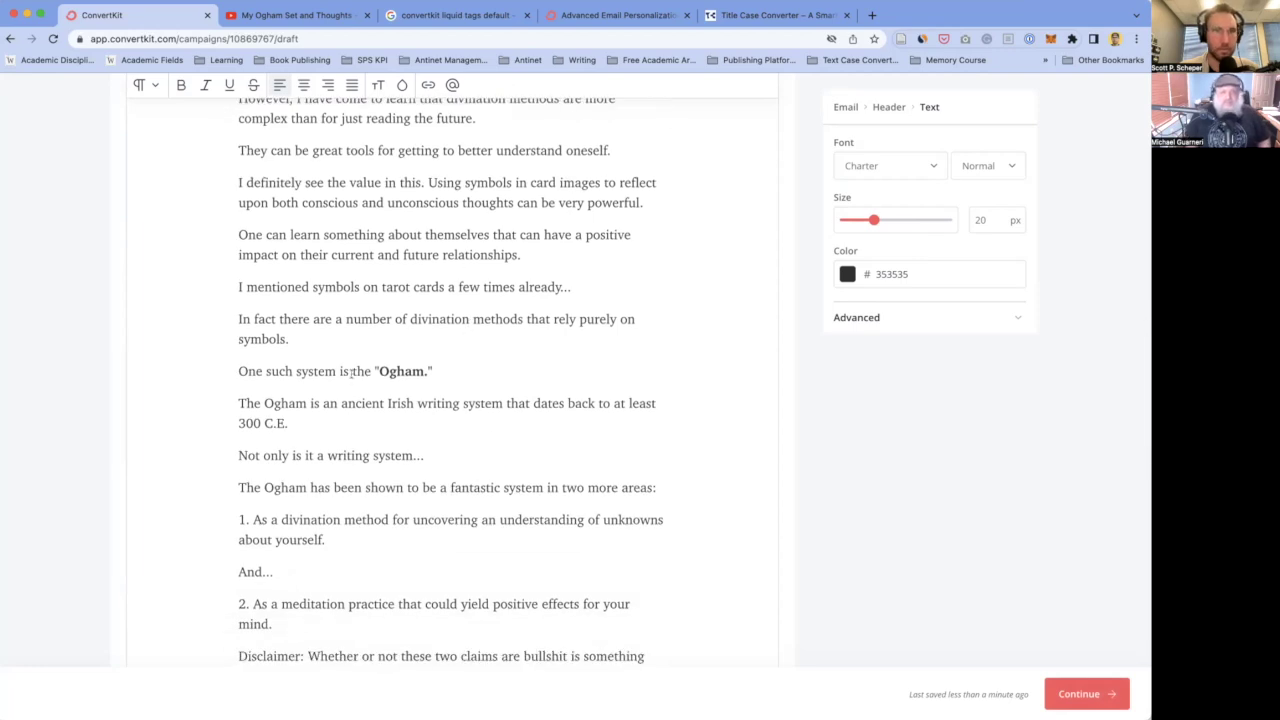
triple_click(375, 486)
key("ctrl+b")
scroll(366, 424, "down", 4)
scroll(366, 424, "down", 3)
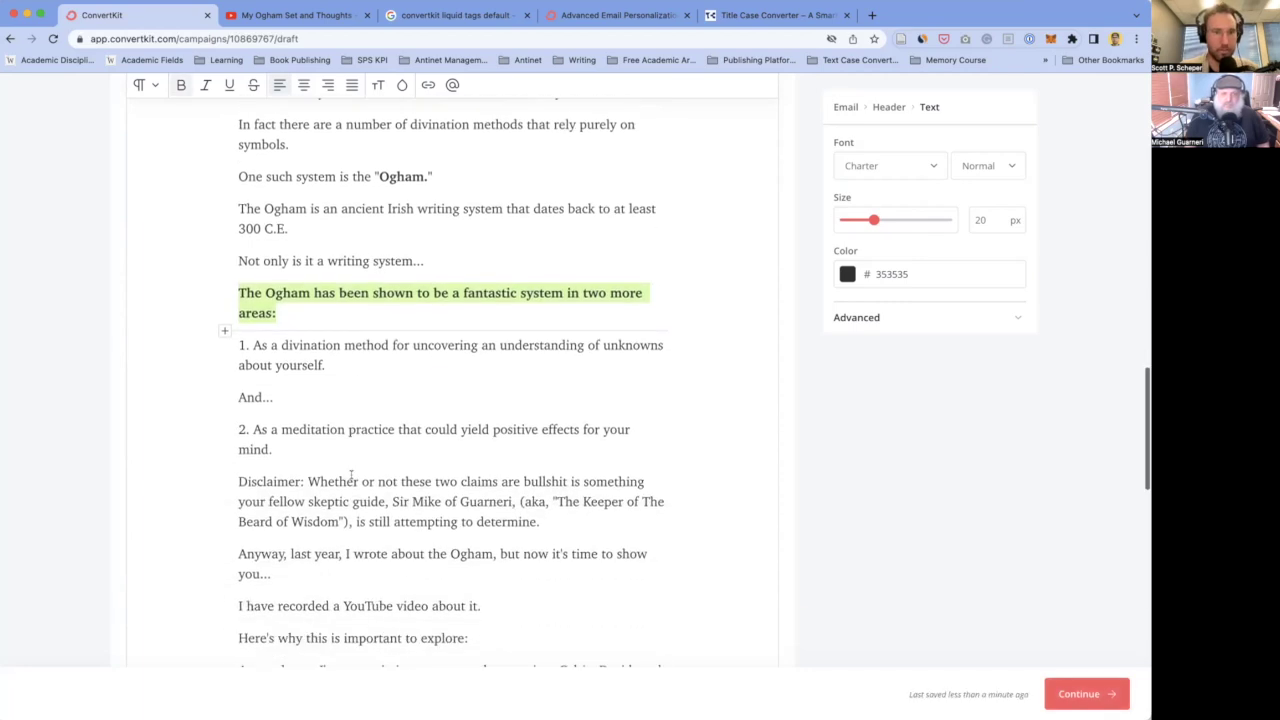
left_click(351, 358)
- Format the first point paragraph as a numbered list
scroll(352, 381, "down", 1)
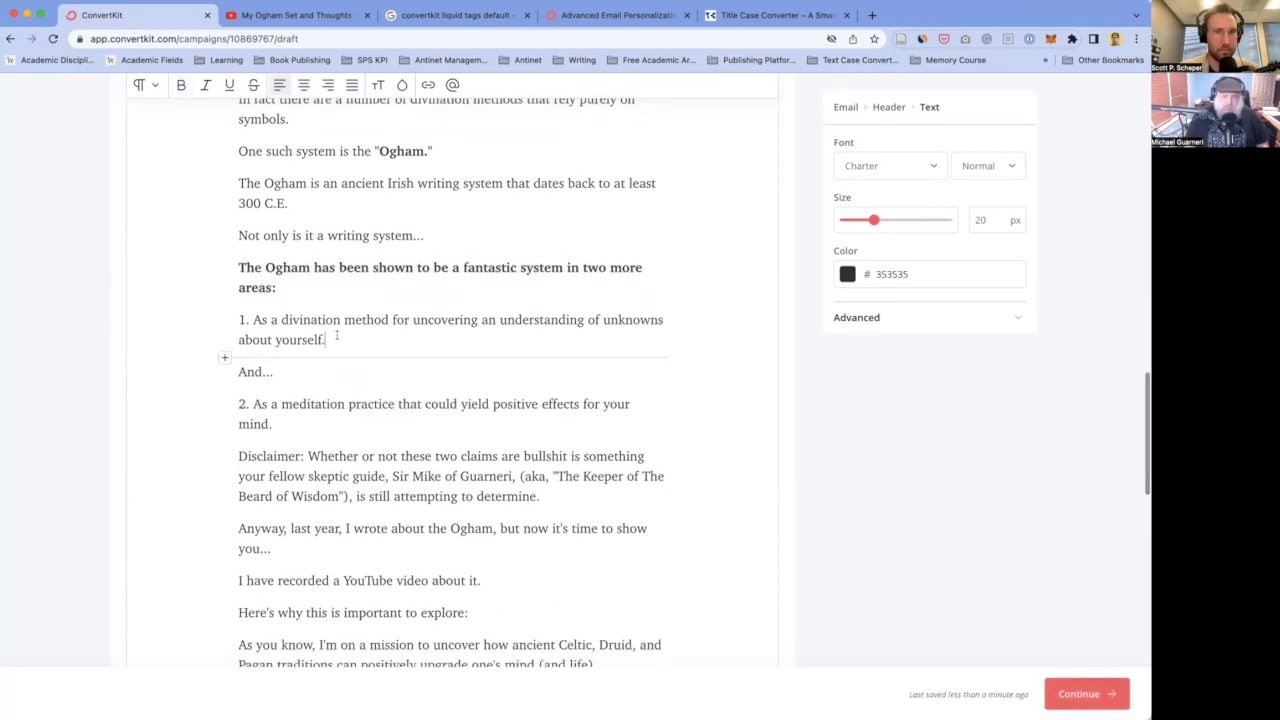
left_click(150, 84)
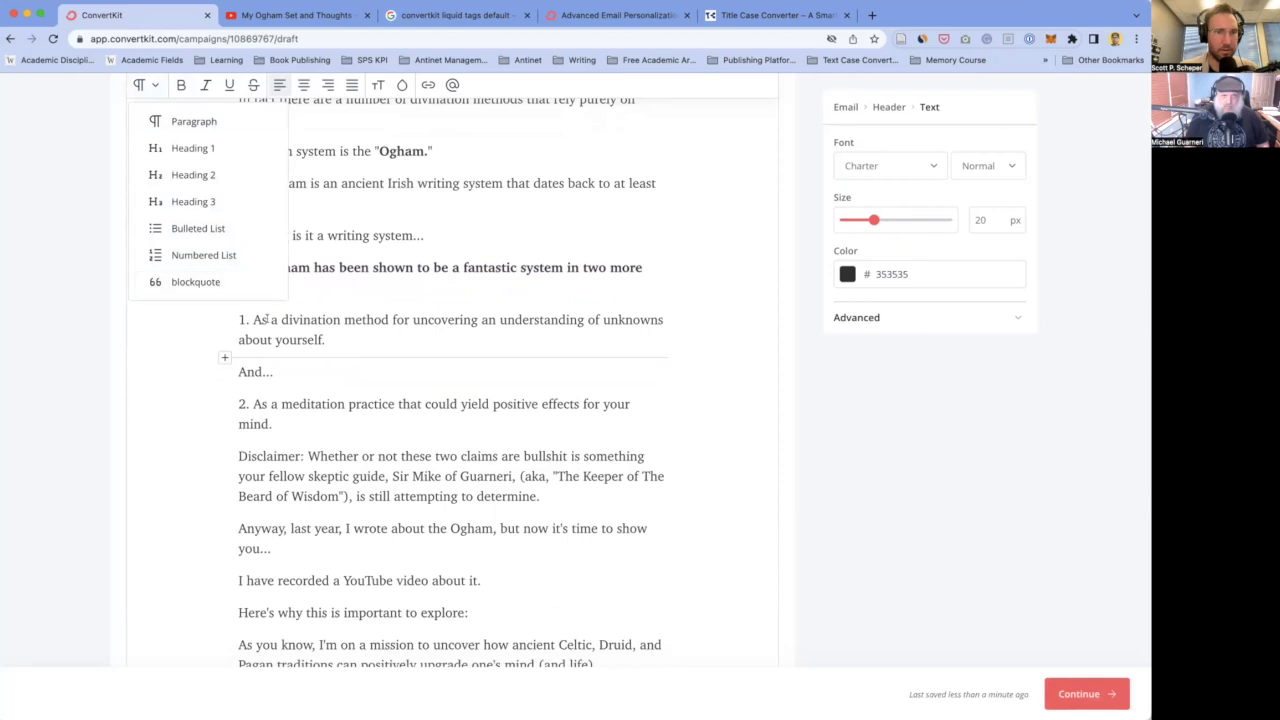
left_click_drag(324, 340, 226, 321)
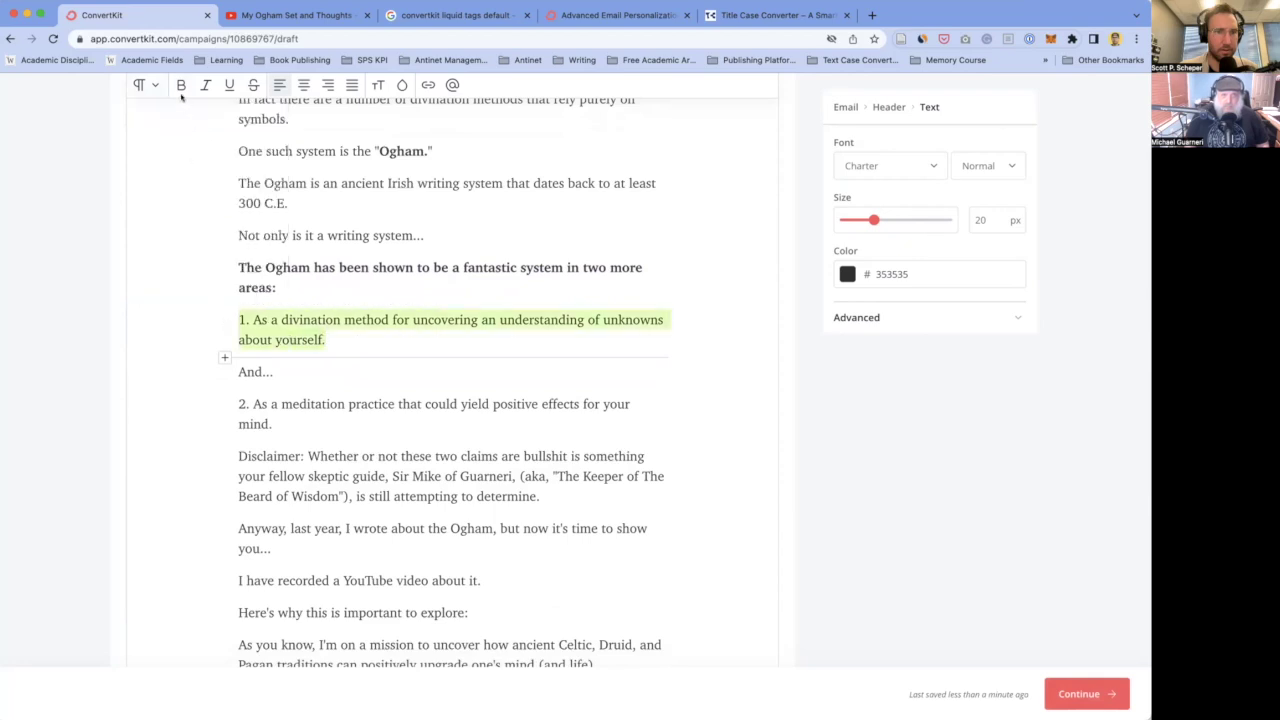
left_click(145, 80)
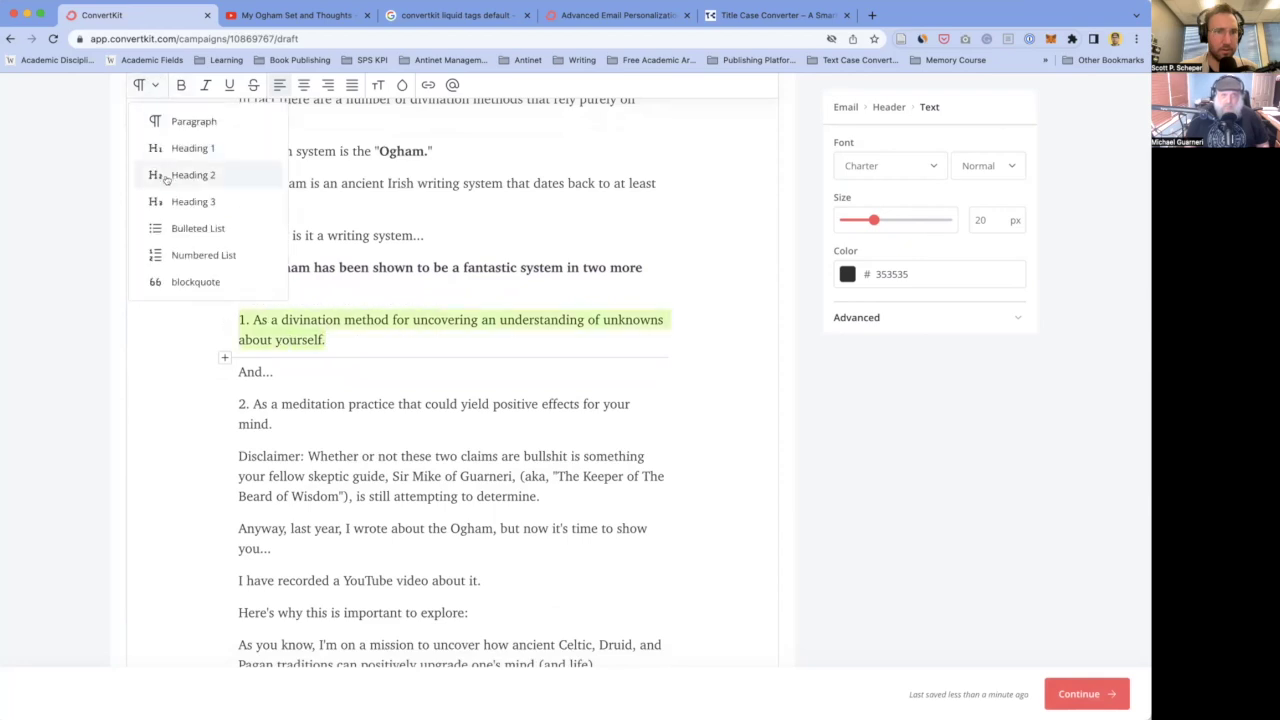
left_click(176, 257)
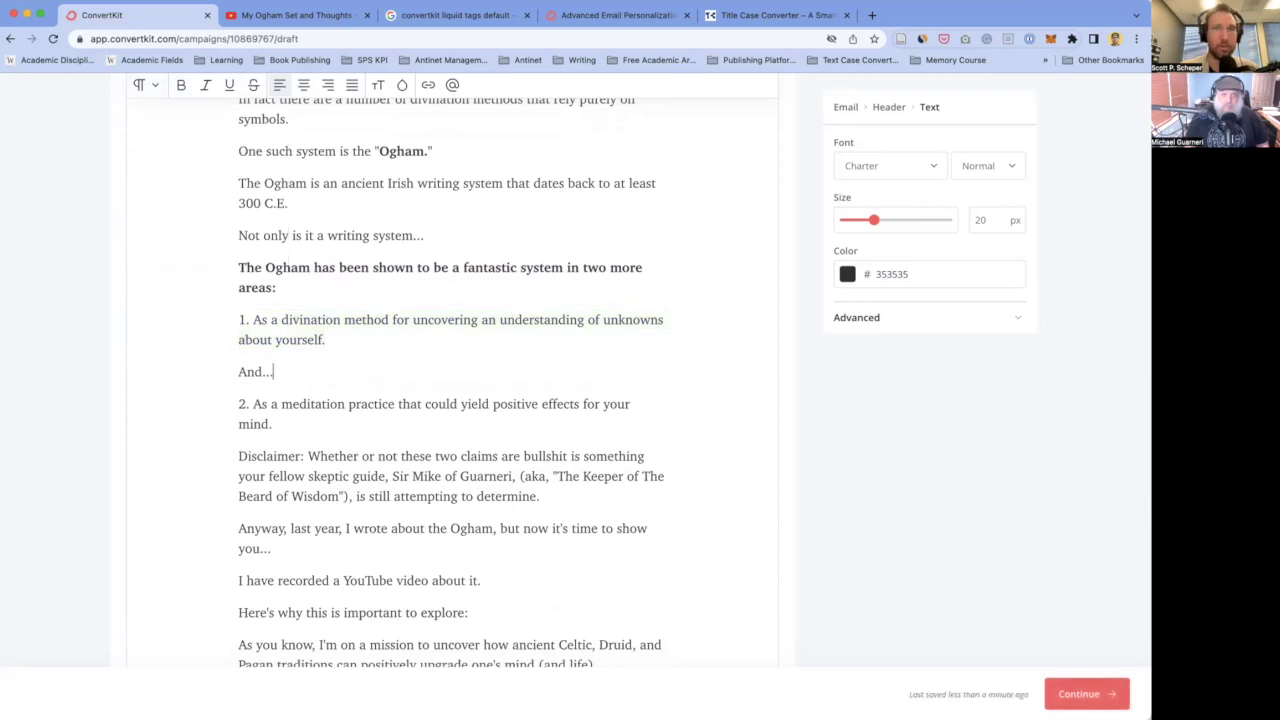
- Bold the Disclaimer paragraph and the 'Here's why' line
scroll(236, 348, "down", 3)
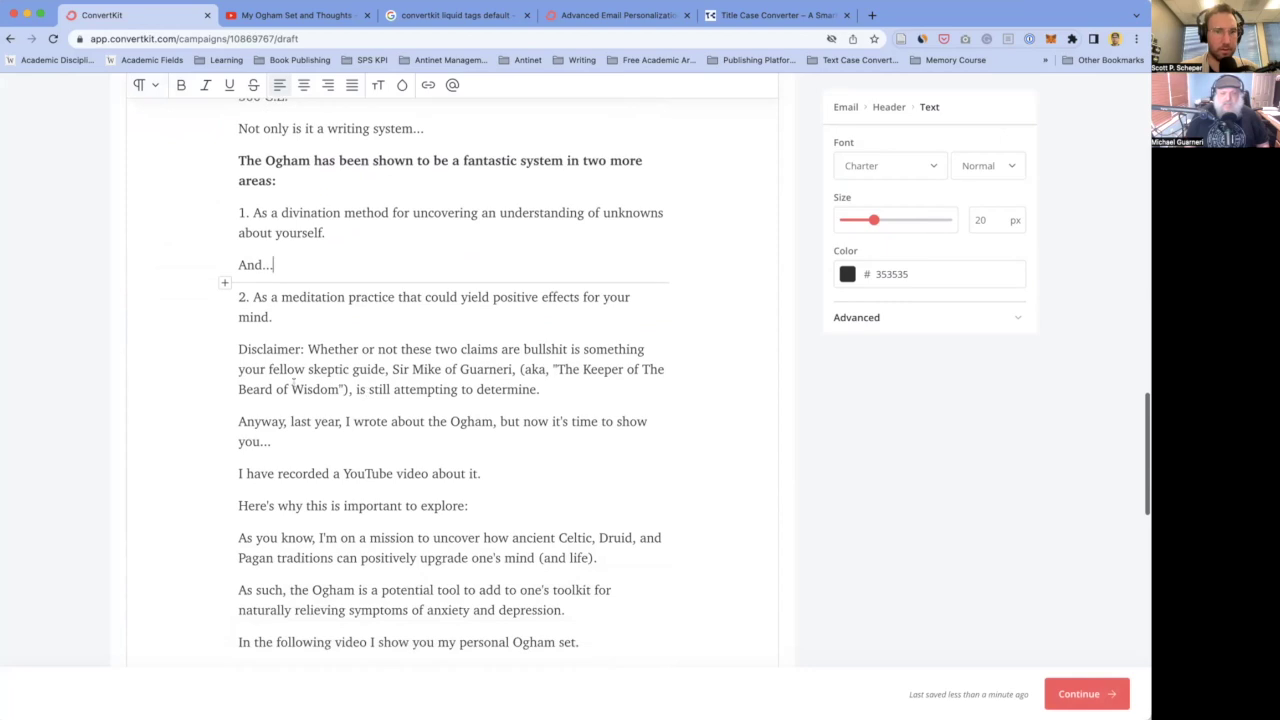
left_click_drag(236, 348, 541, 390)
key("super+b")
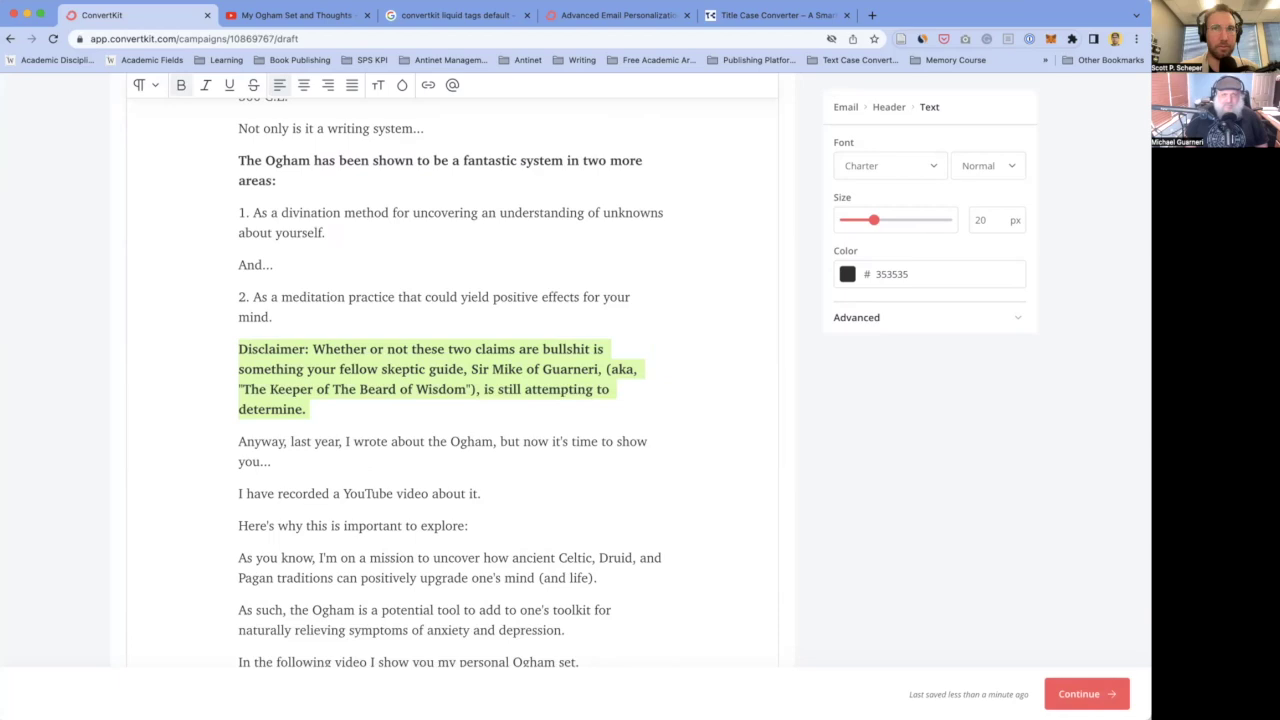
scroll(455, 378, "down", 3)
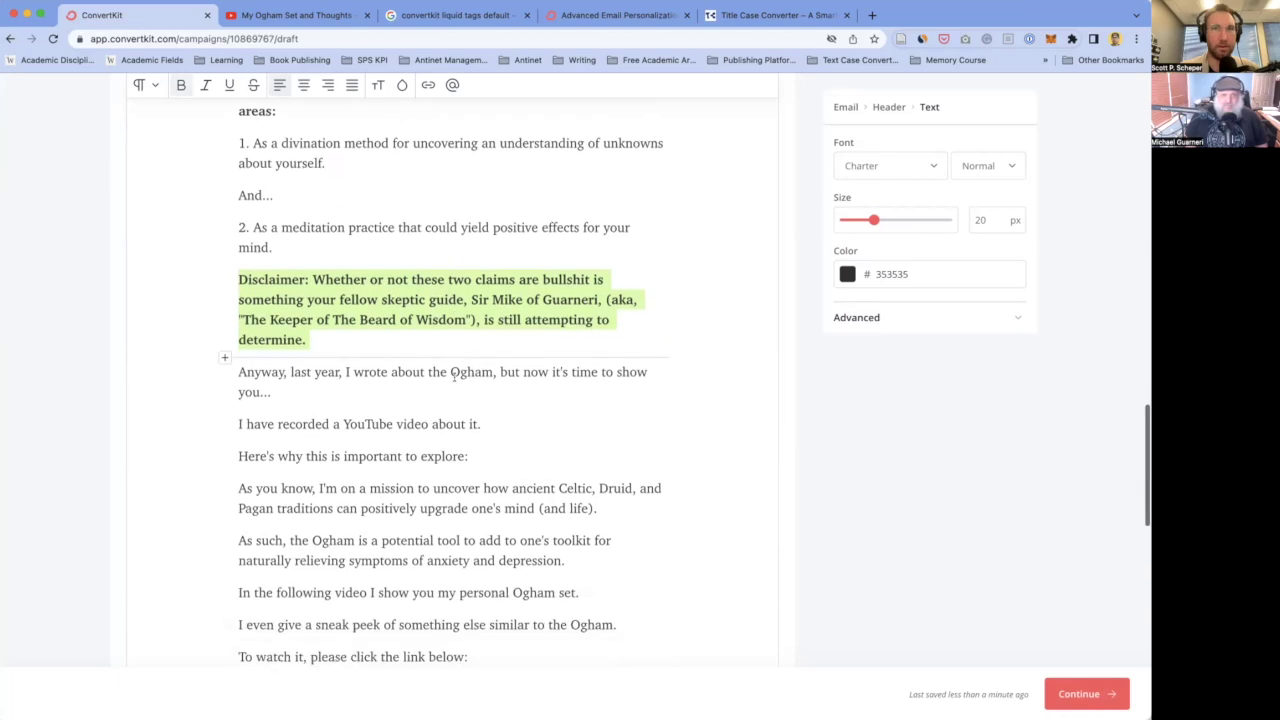
scroll(455, 378, "down", 1)
scroll(420, 320, "up", 1)
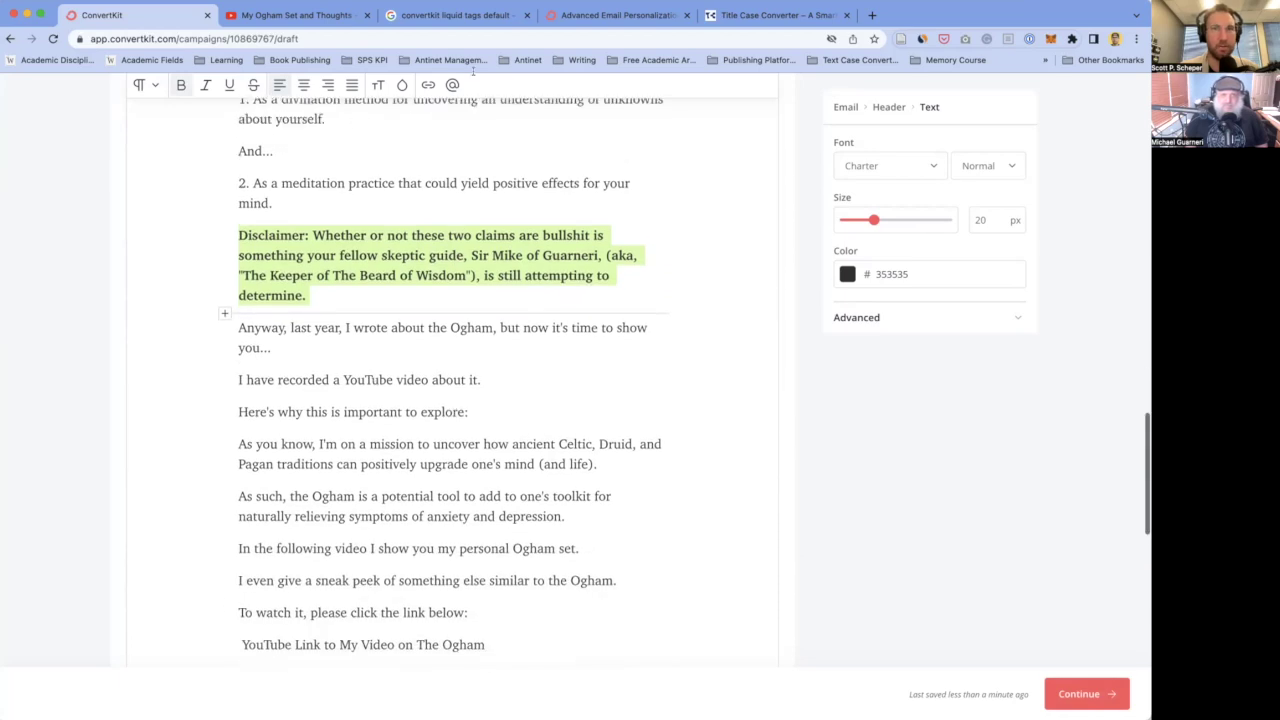
left_click(302, 367)
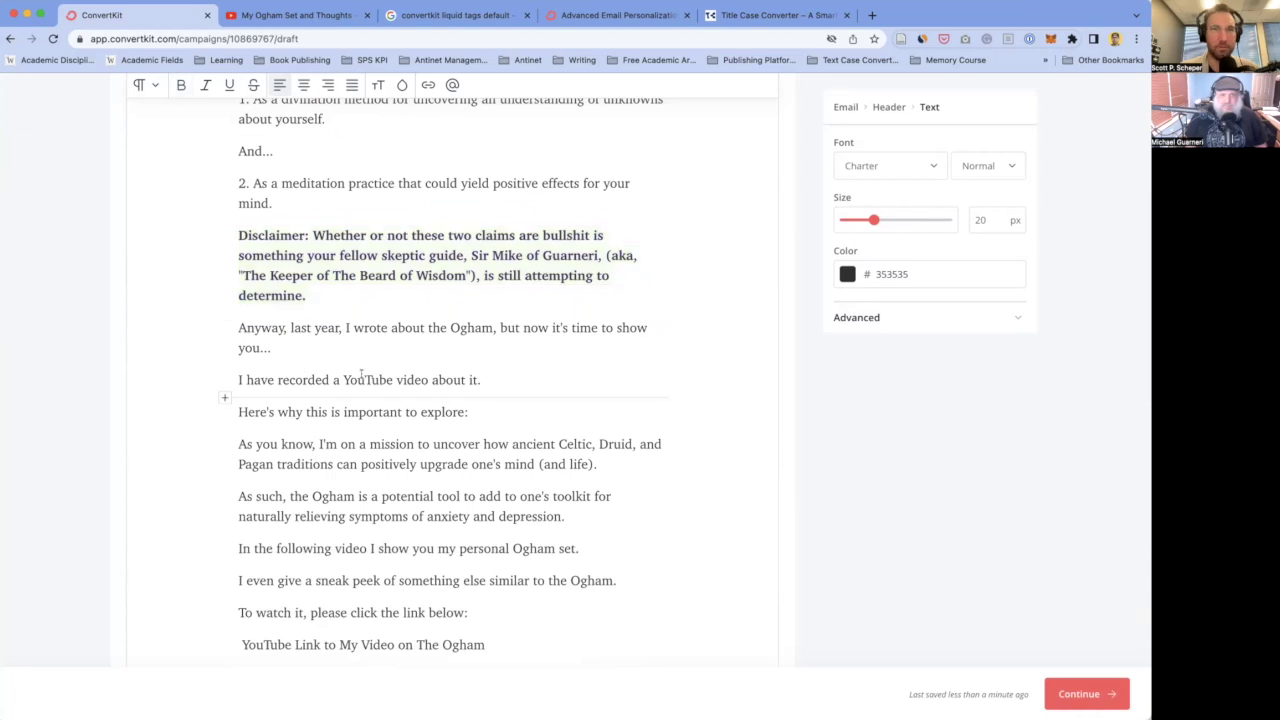
key("super+shift+Right")
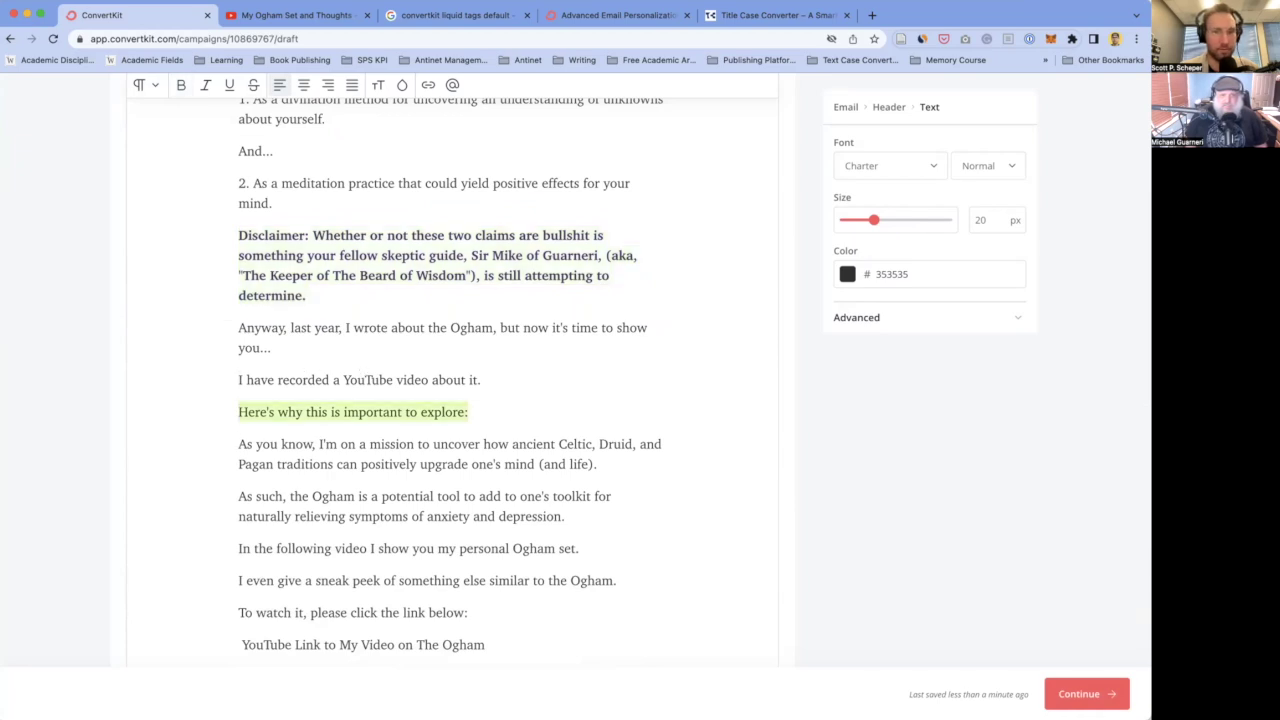
key("super+b")
left_click(483, 404)
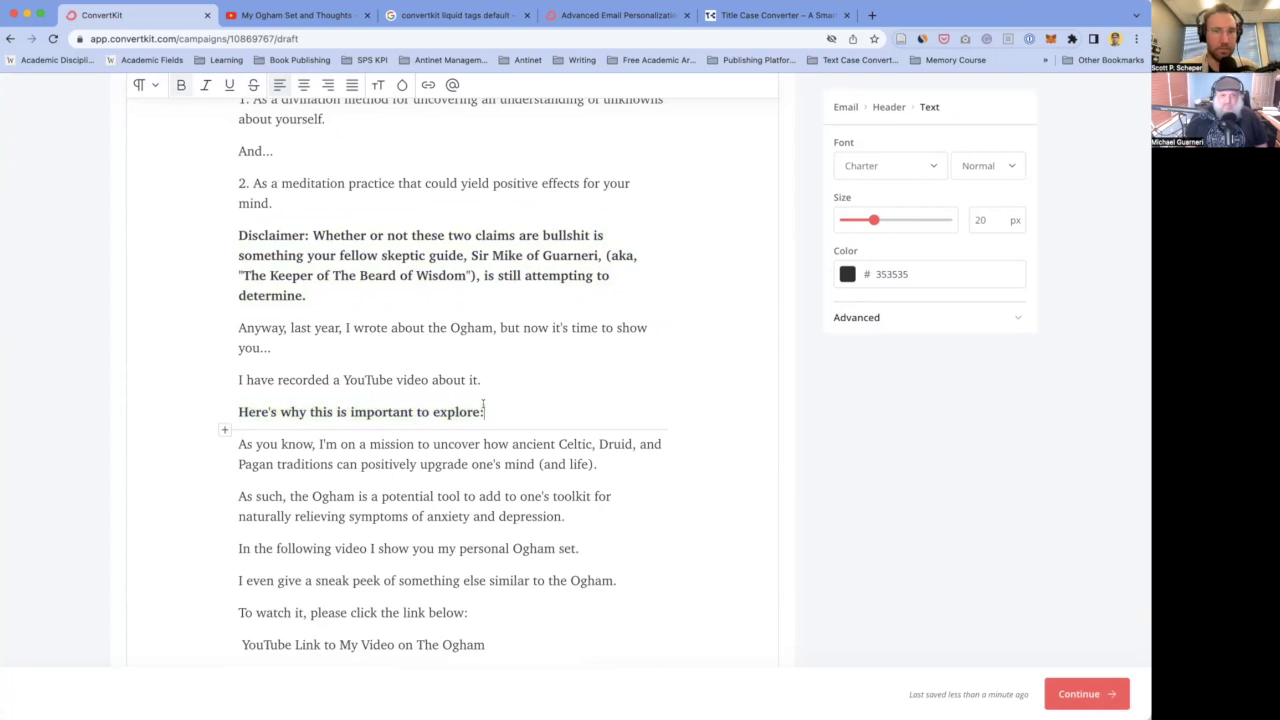
- Underline the word 'potential' in the 'As such' paragraph
scroll(483, 404, "down", 2)
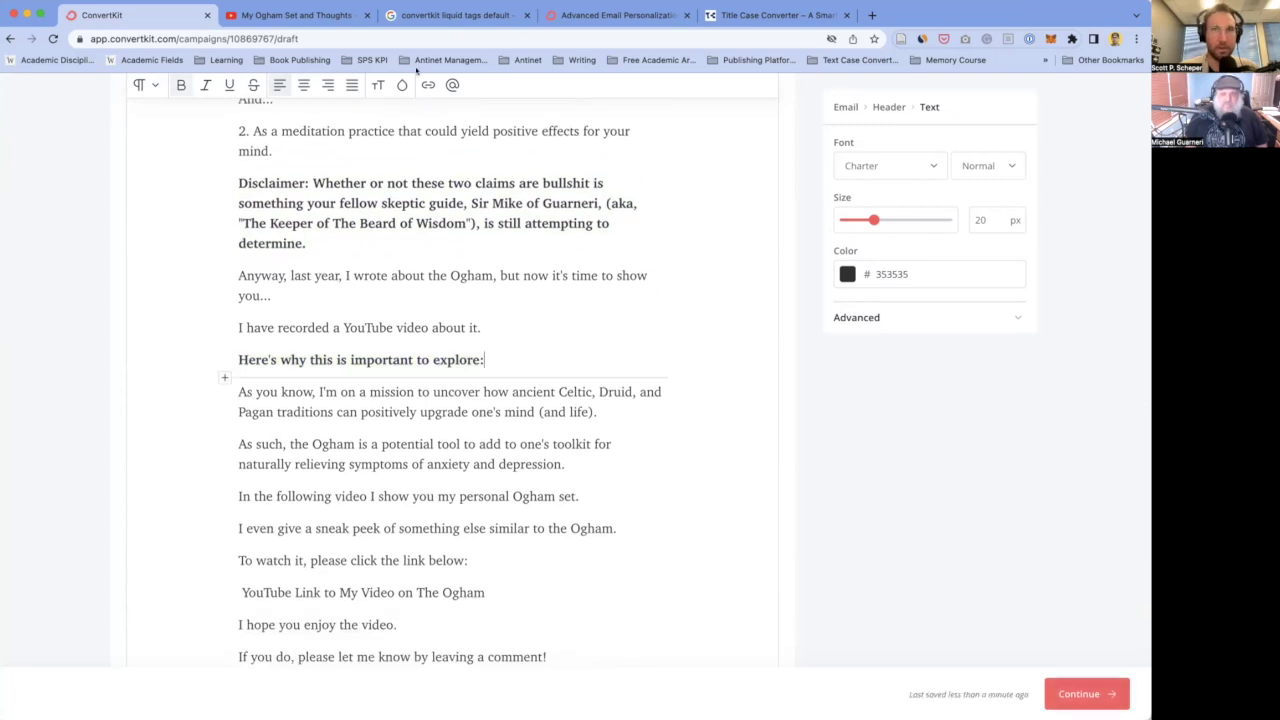
left_click(440, 443)
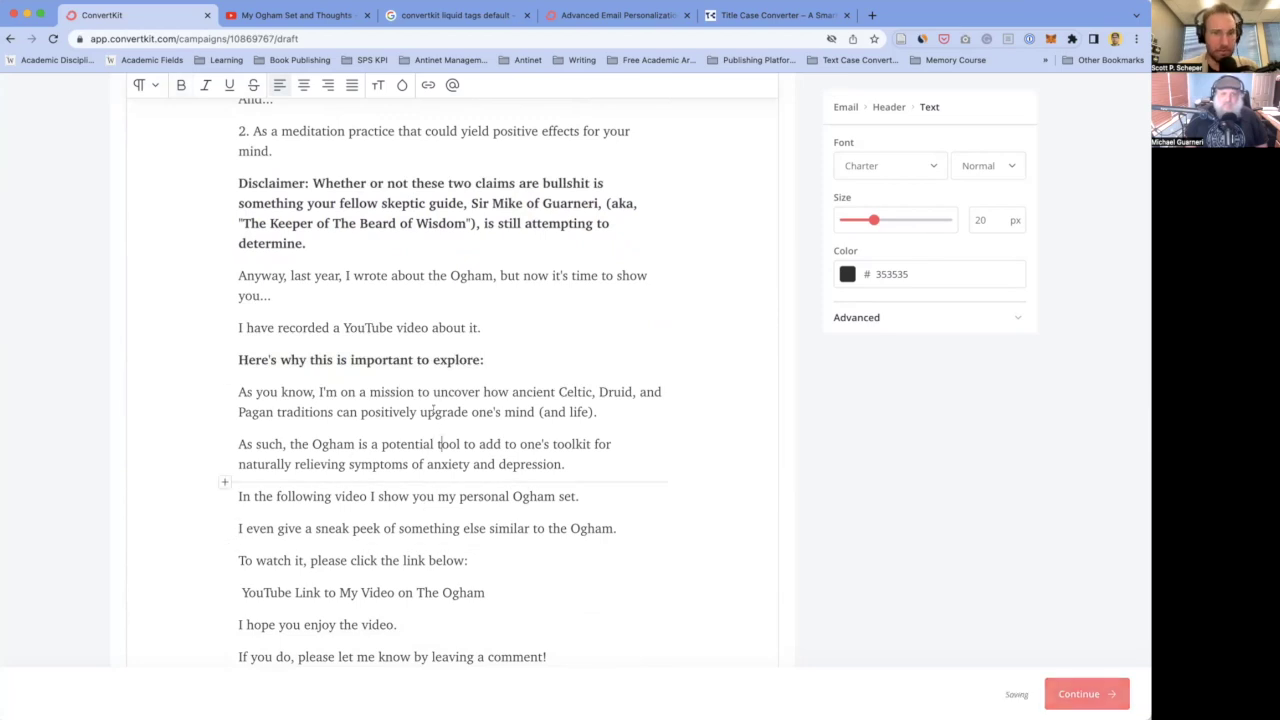
double_click(406, 444)
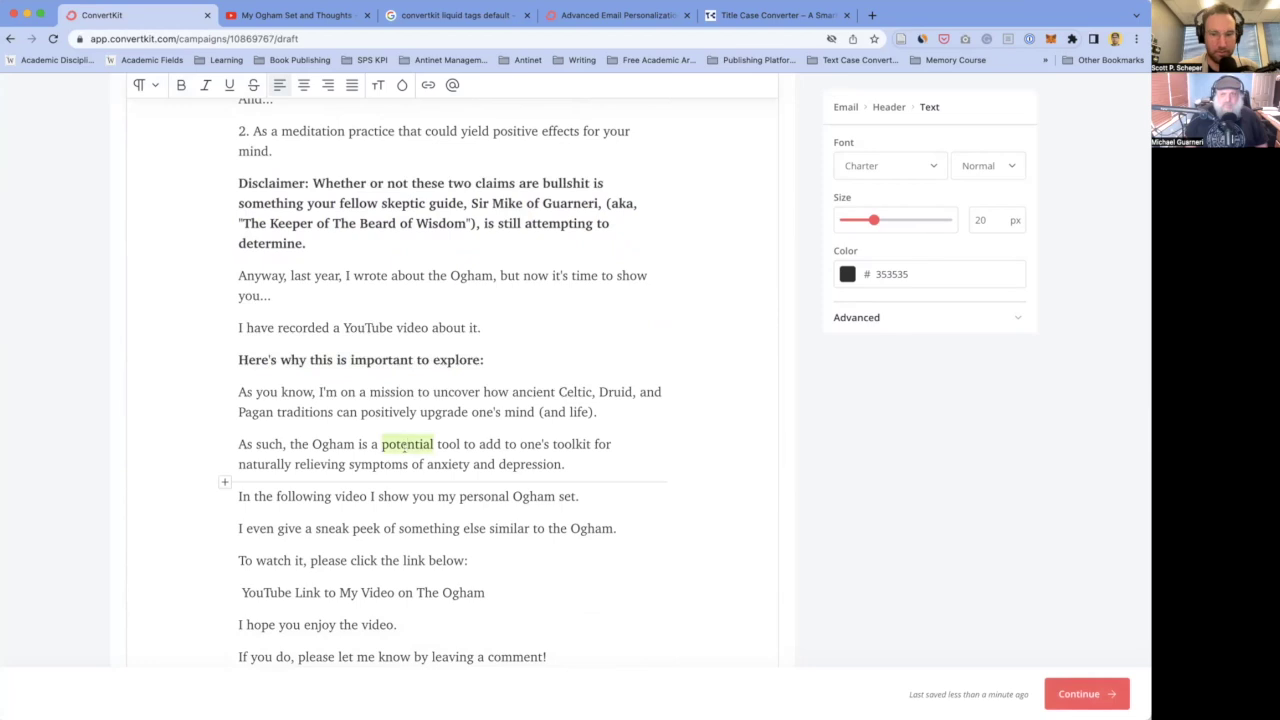
key("ctrl+u")
left_click(389, 437)
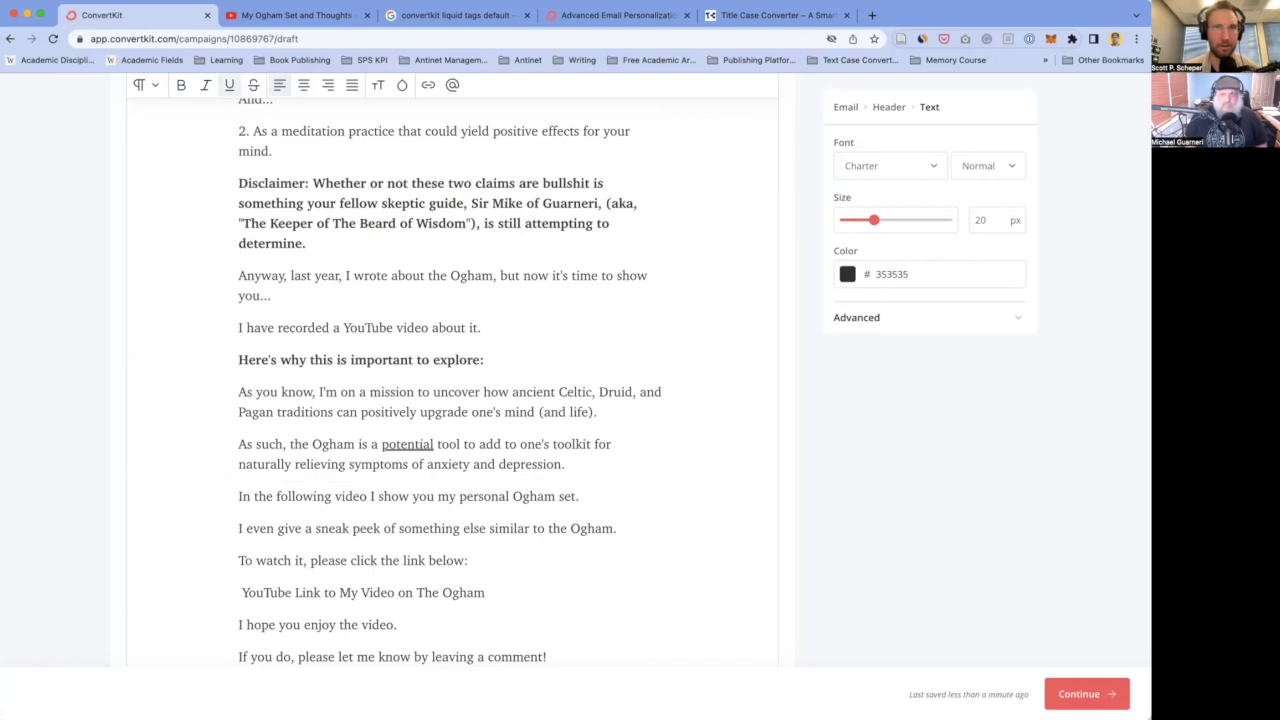
- Select the entire 'YouTube Link to My Video on The Ogham' line
scroll(443, 277, "down", 2)
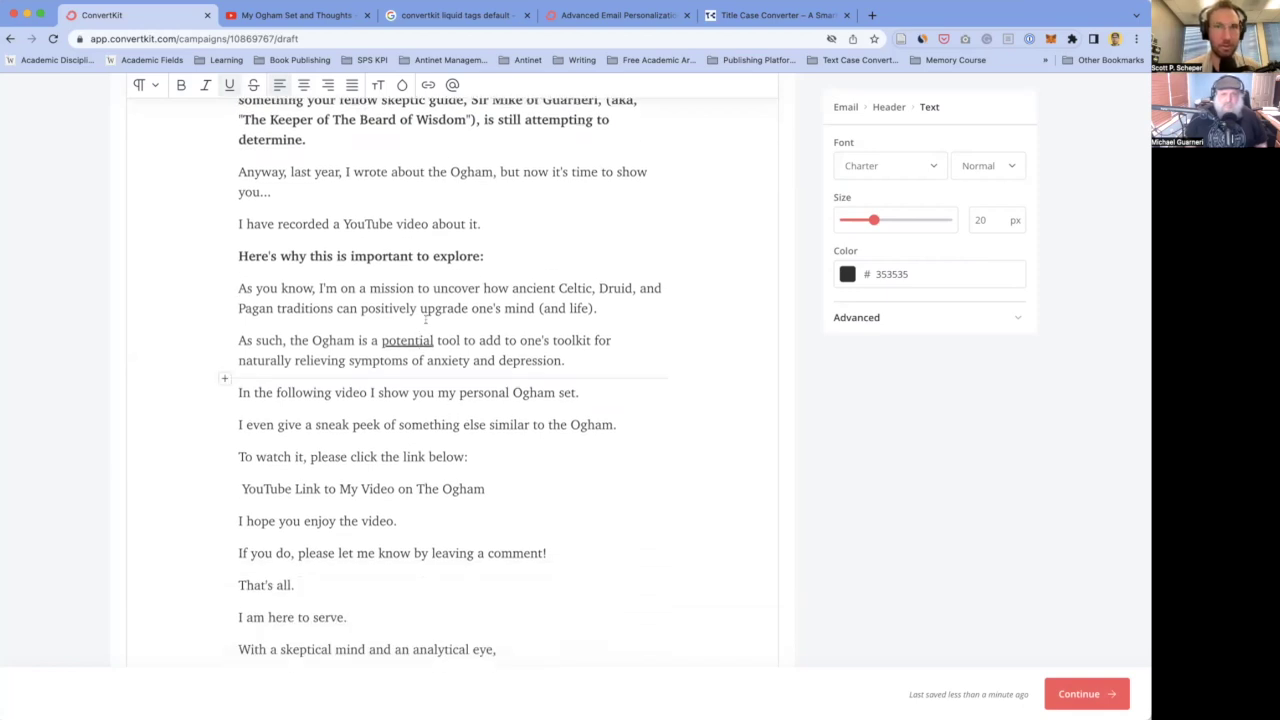
scroll(368, 499, "down", 2)
left_click(241, 369)
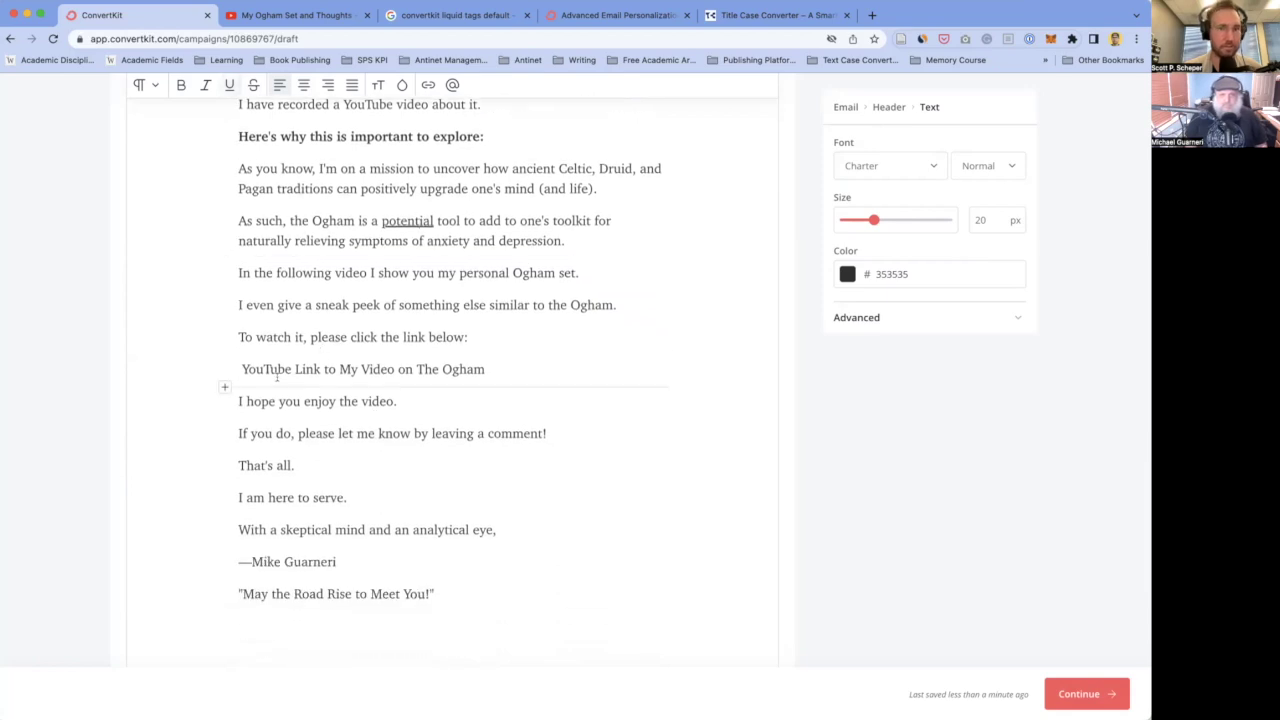
scroll(507, 440, "up", 1)
left_click_drag(507, 441, 257, 441)
left_click(482, 441)
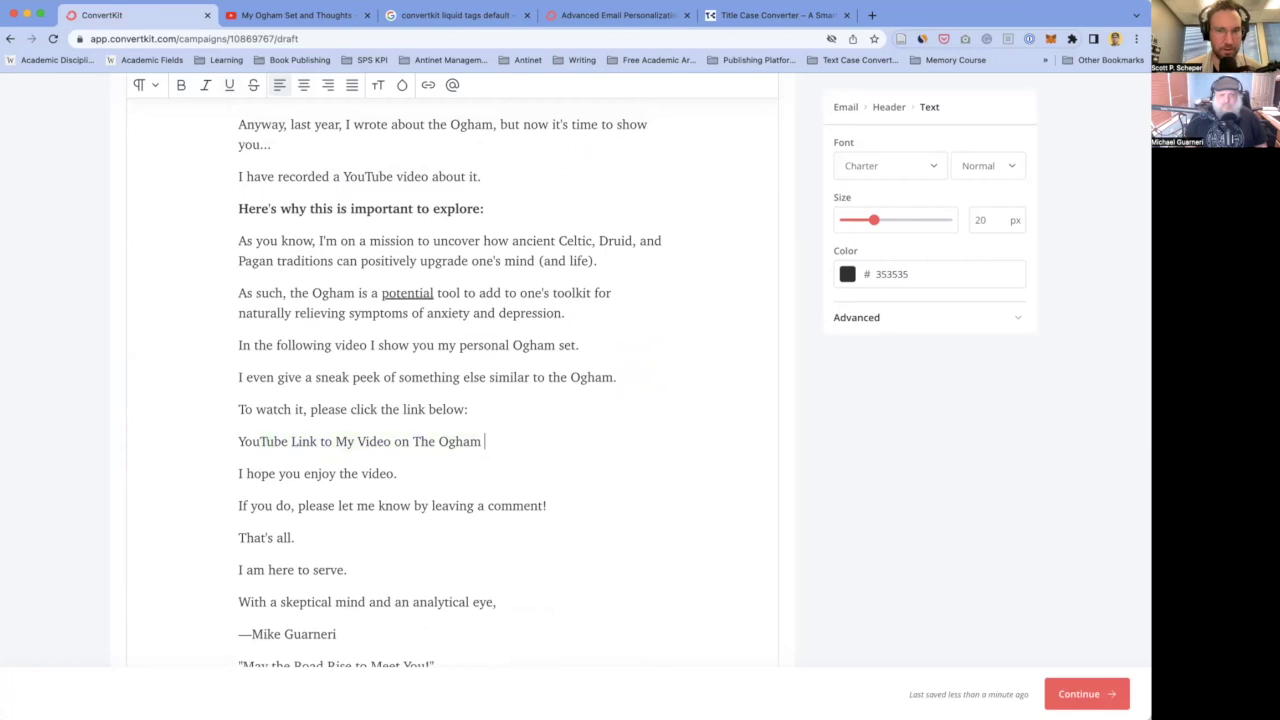
left_click_drag(487, 441, 238, 438)
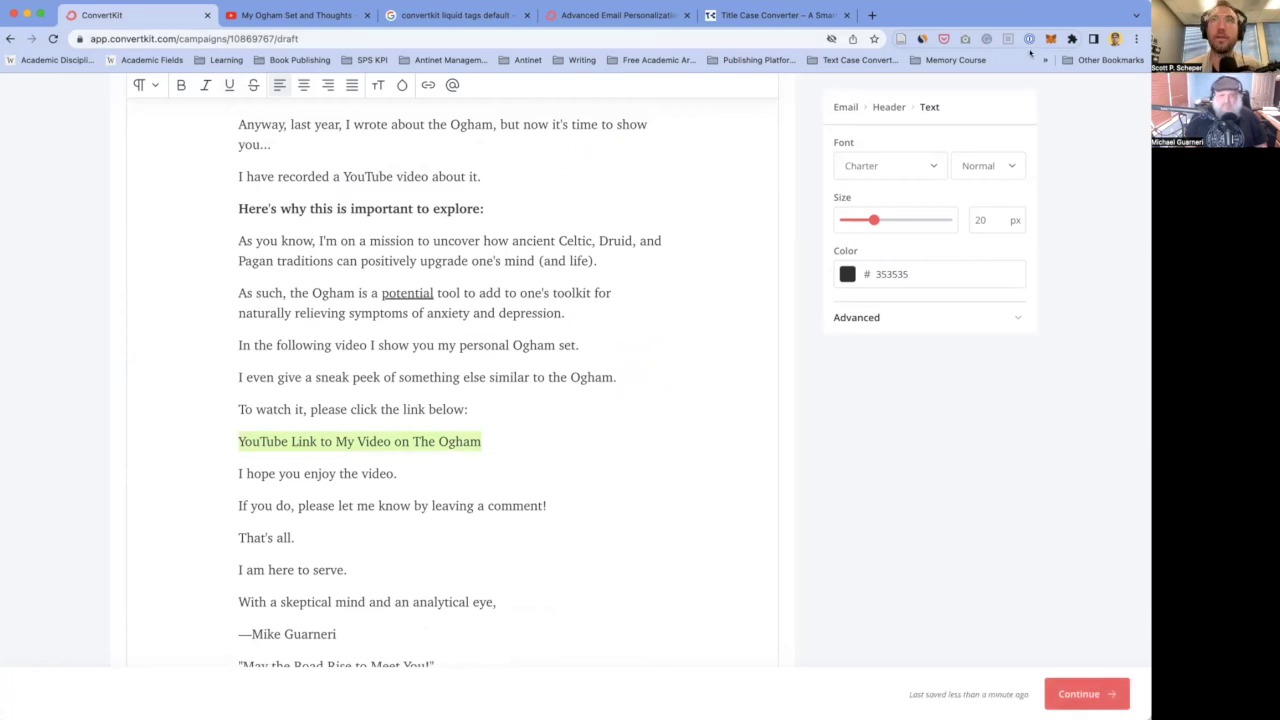
- Link the YouTube line to the Ogham video's URL
key("ctrl+Tab")
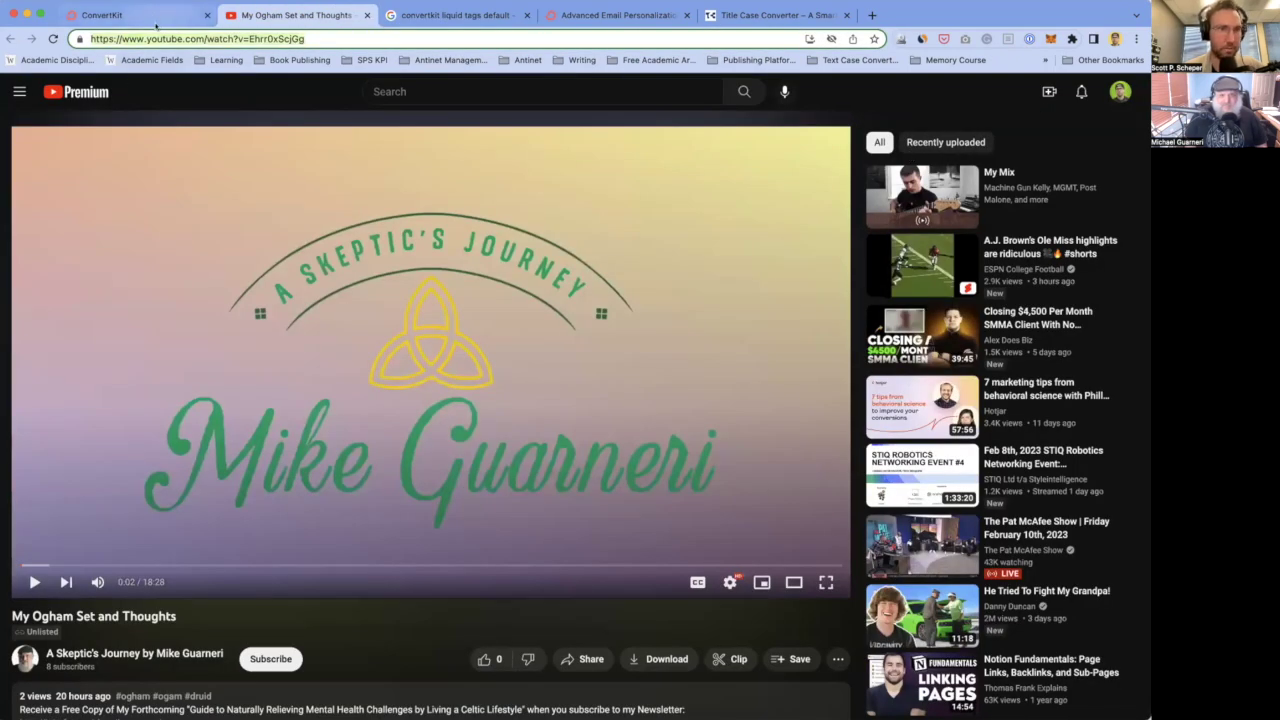
left_click(155, 15)
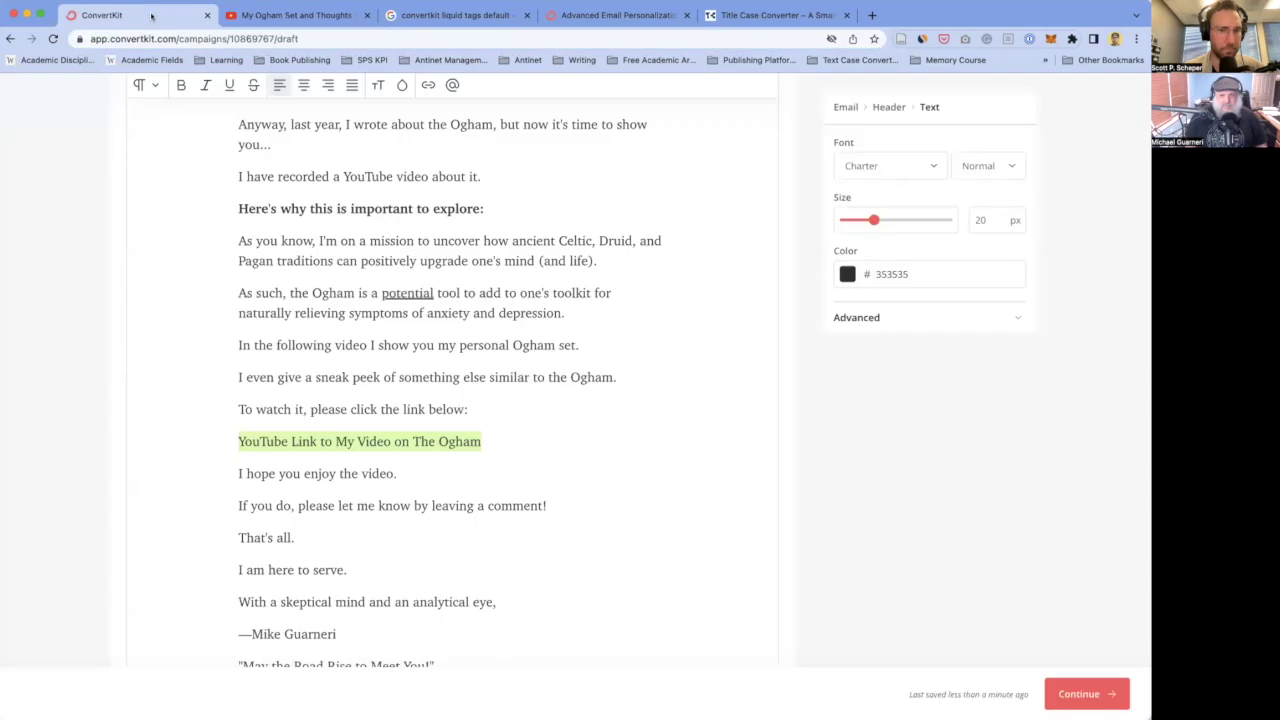
left_click(428, 85)
key("ctrl+v")
left_click(526, 124)
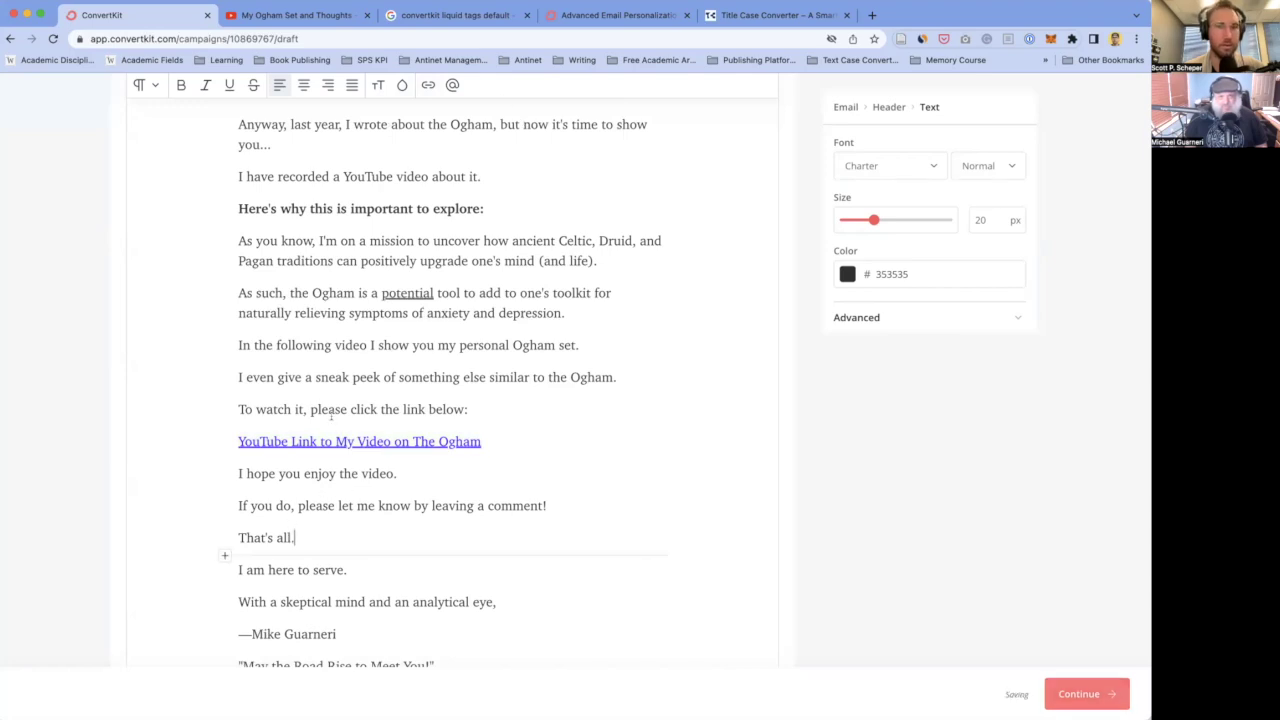
- Bold the sentence asking readers to comment
triple_click(315, 502)
key("ctrl+b")
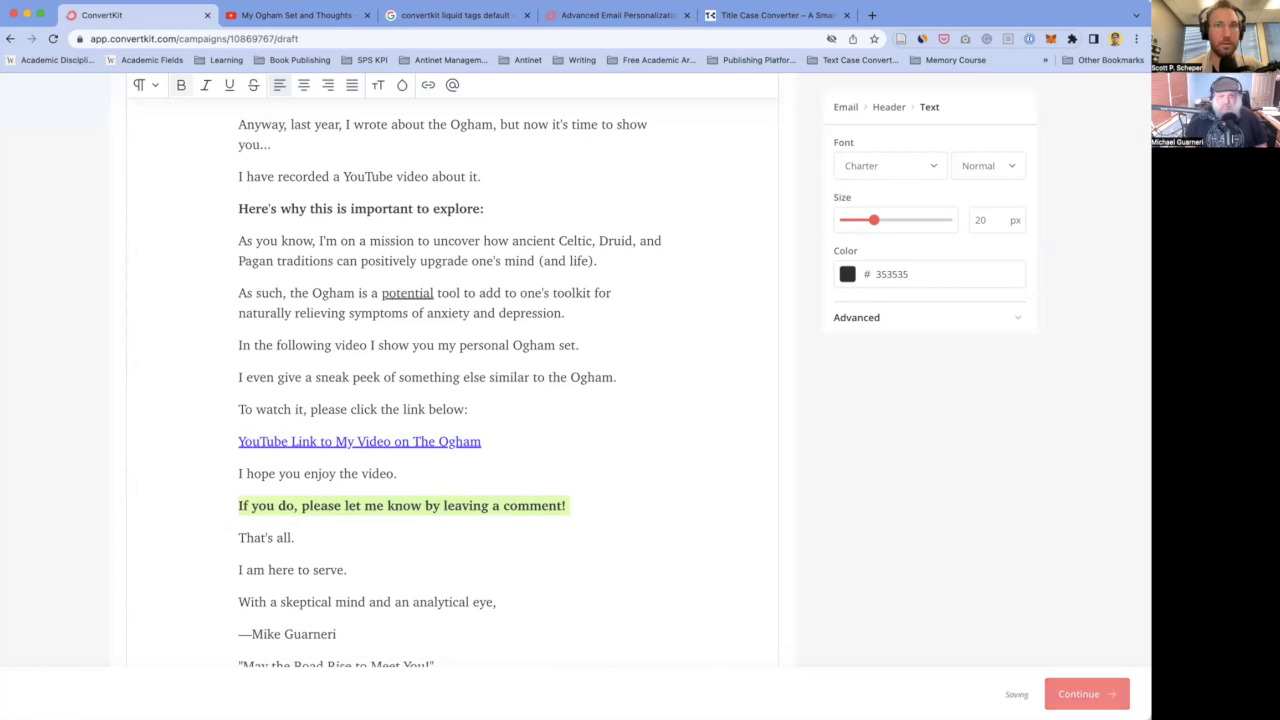
scroll(351, 510, "down", 1)
scroll(351, 510, "down", 3)
- Italicize the skeptical-mind sign-off and make 'May the Road Rise to Meet You!' bold italic
left_click(321, 456)
triple_click(283, 430)
key("ctrl+i")
triple_click(330, 494)
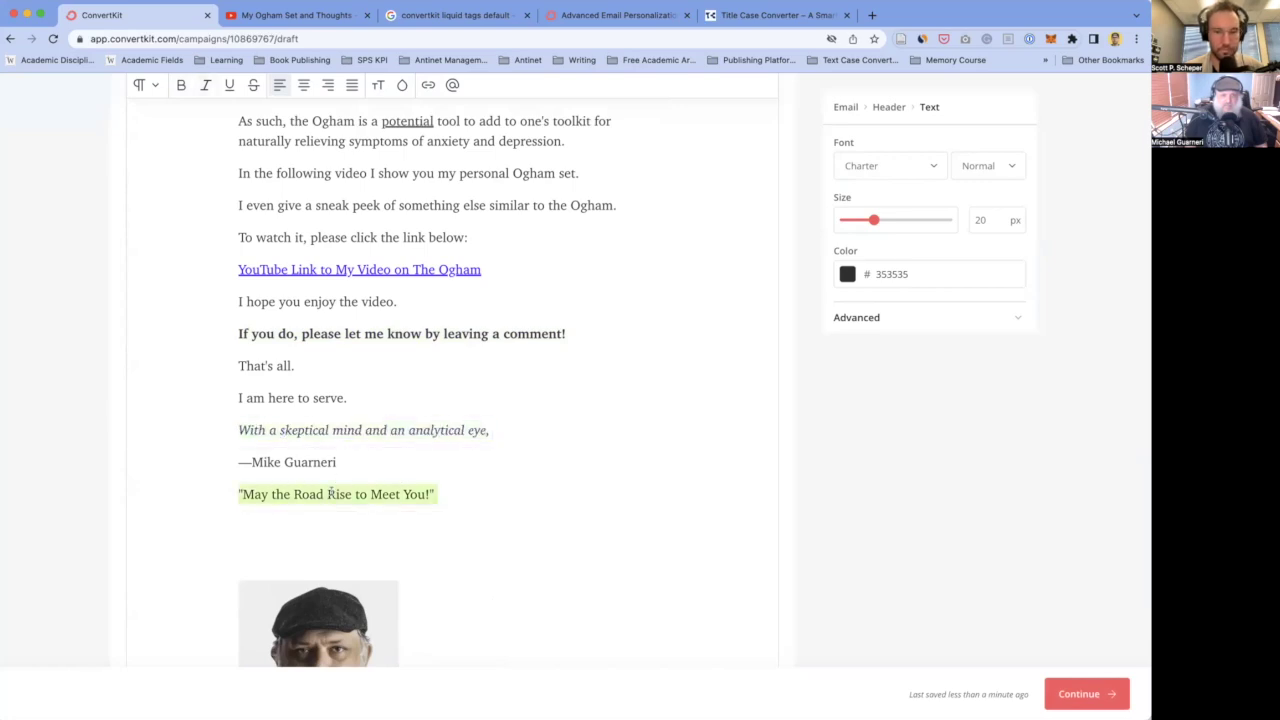
key("ctrl+b")
key("ctrl+i")
left_click(227, 513)
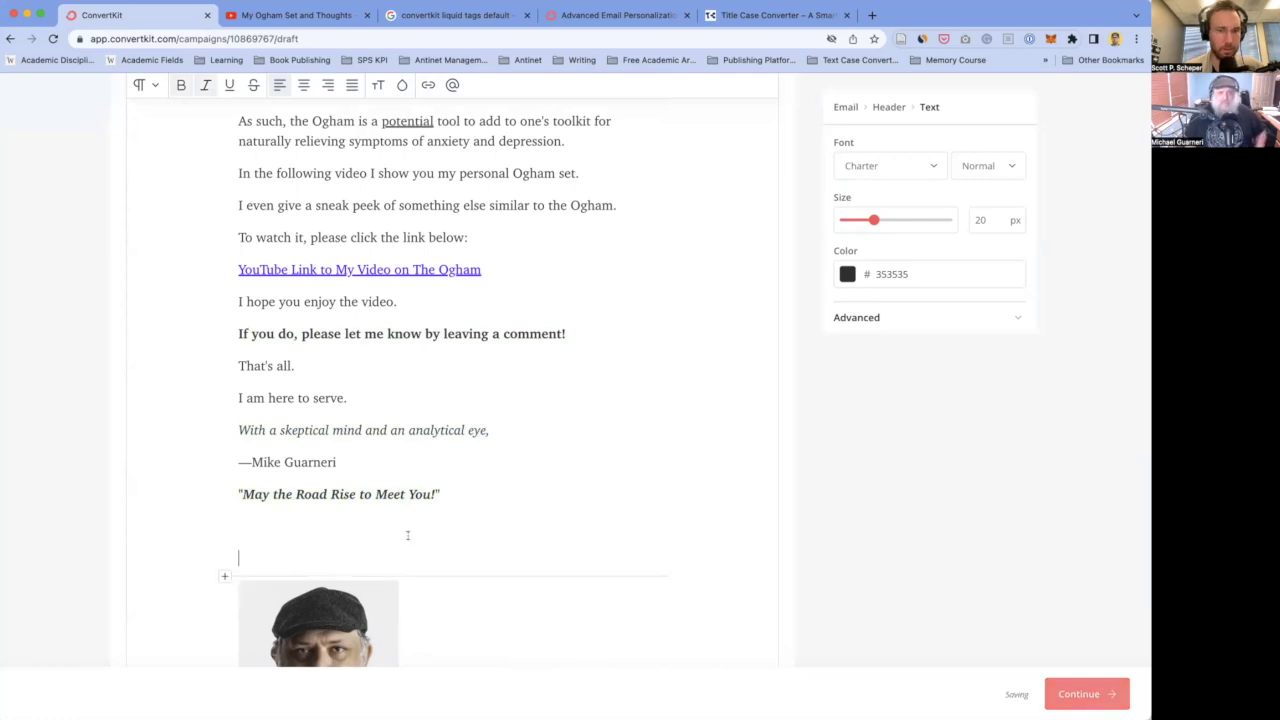
scroll(409, 531, "down", 5)
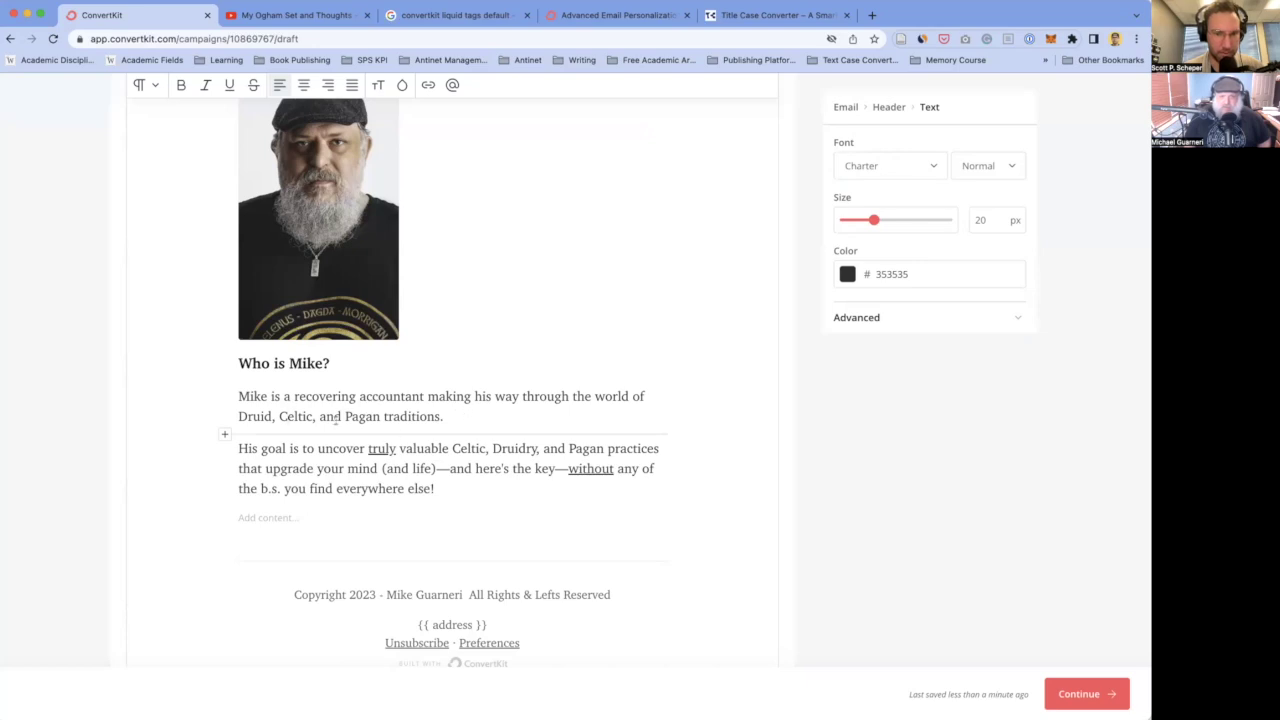
- Trim 'Druidry' to 'Druid' in the 'His goal' paragraph, then return to the editor's top
left_click(537, 449)
key("BackSpace")
key("BackSpace")
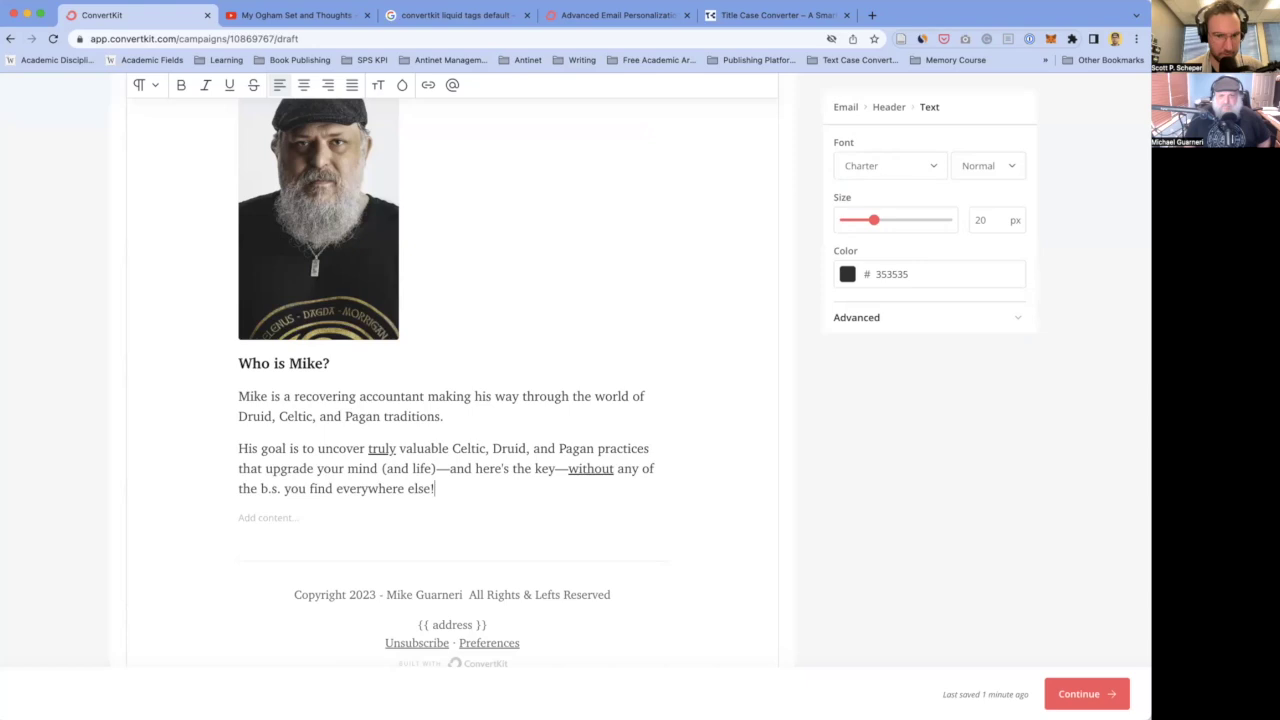
scroll(277, 443, "down", 2)
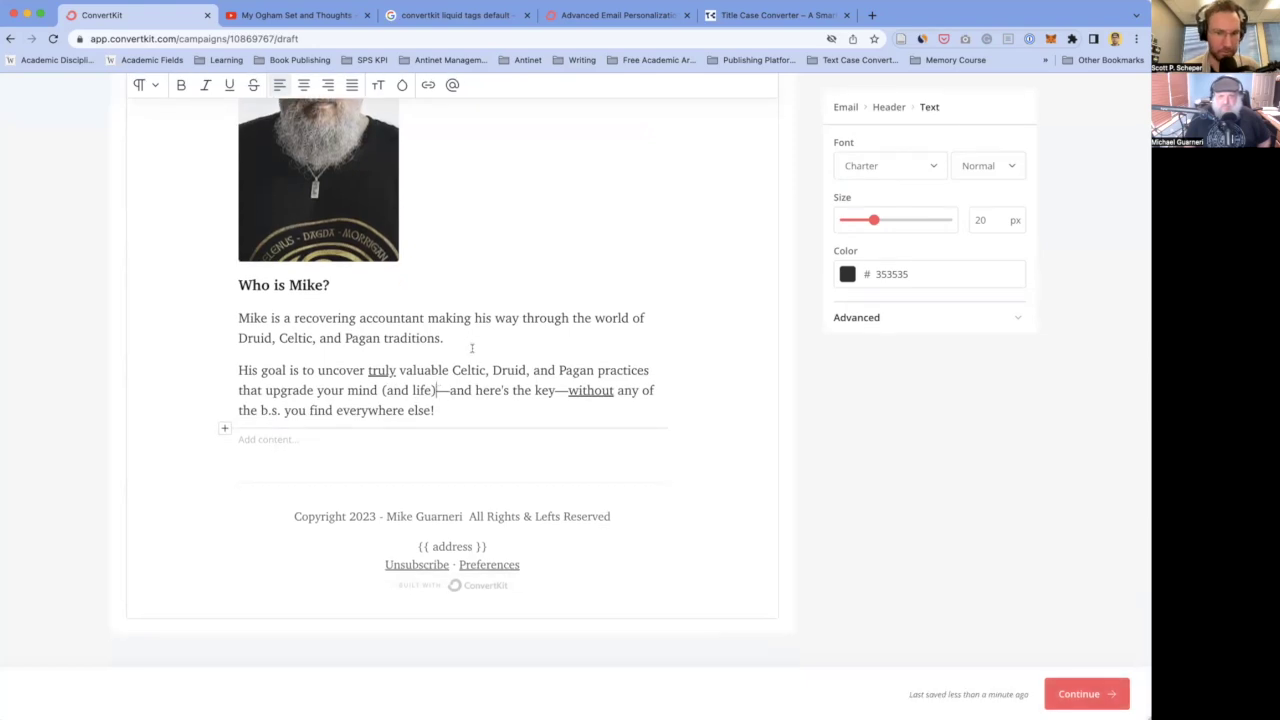
scroll(471, 337, "up", 8)
scroll(338, 395, "up", 6)
scroll(397, 383, "up", 9)
scroll(393, 383, "up", 8)
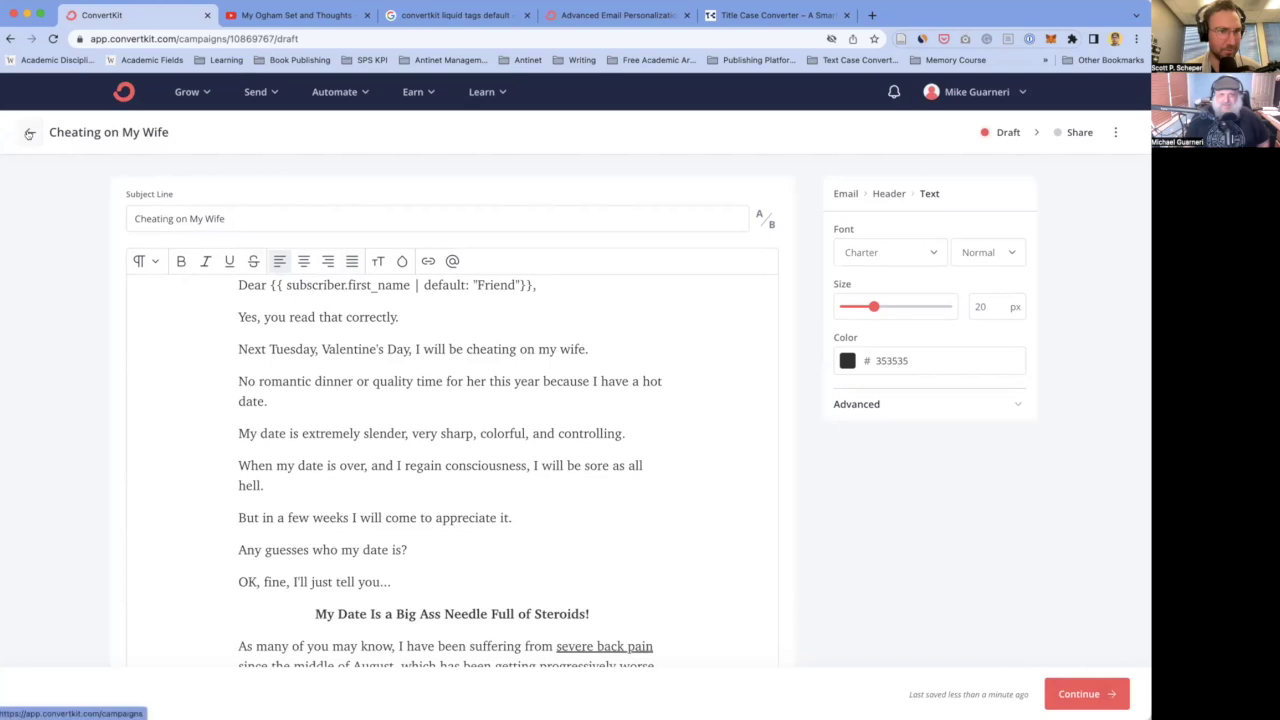
- Go back to Broadcasts, then show the 'My Ogham Set and Thoughts' video with its description expanded
left_click(29, 133)
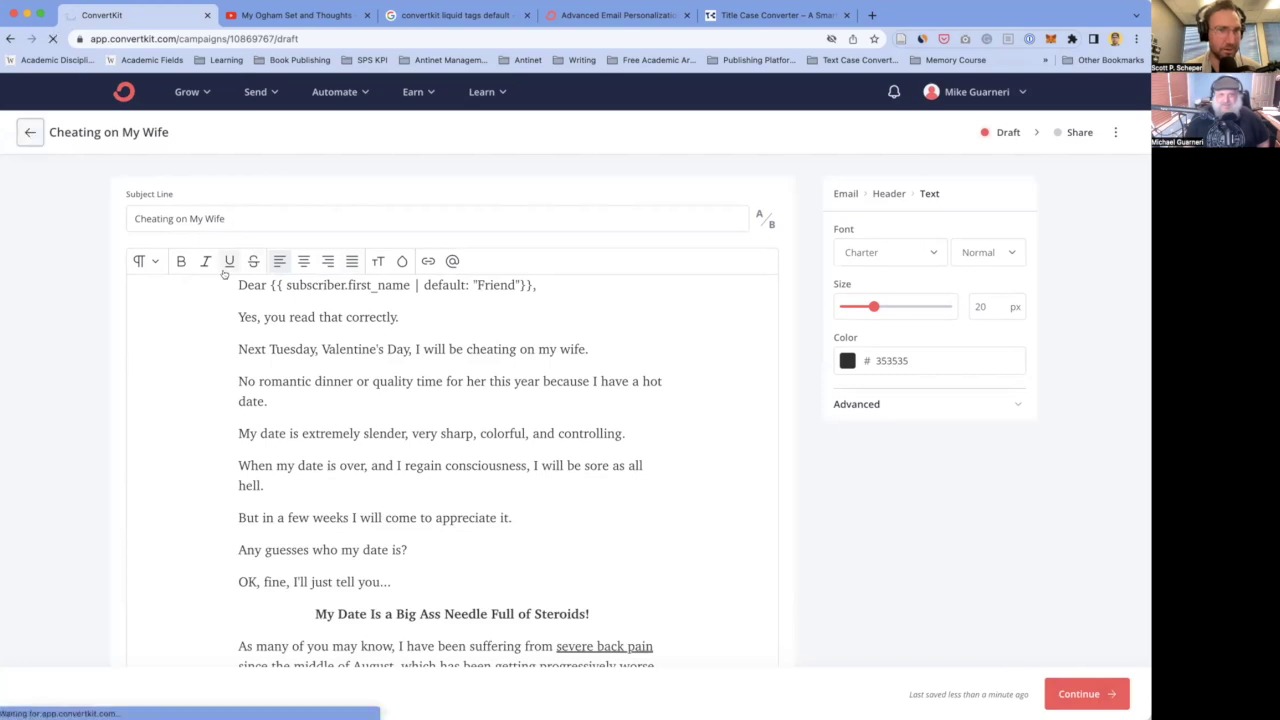
left_click(281, 16)
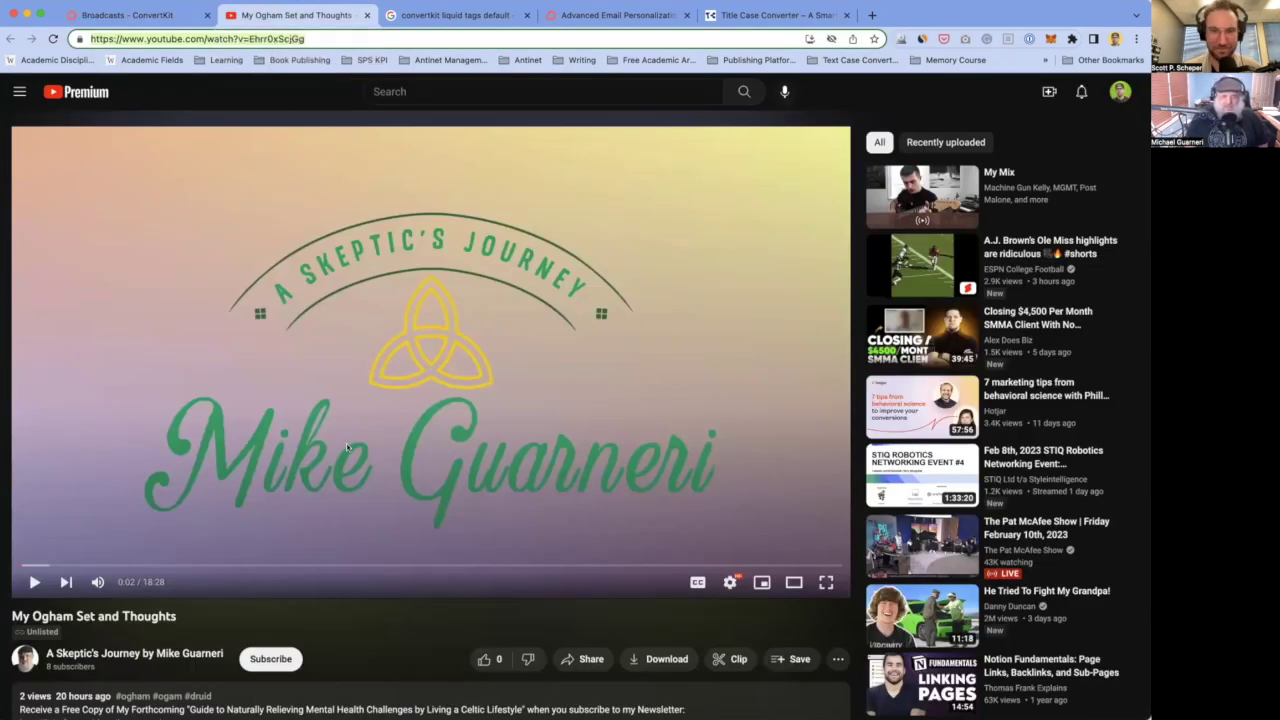
scroll(104, 590, "down", 3)
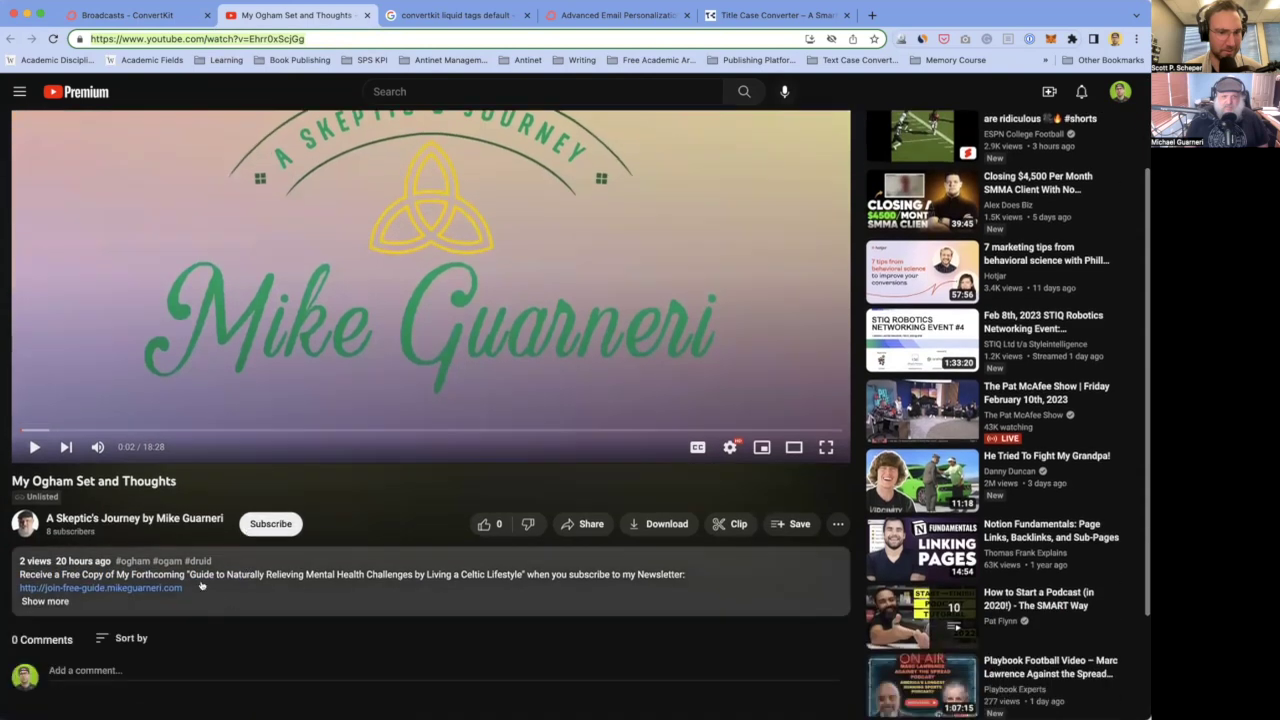
left_click(47, 601)
scroll(99, 436, "down", 2)
scroll(98, 559, "down", 3)
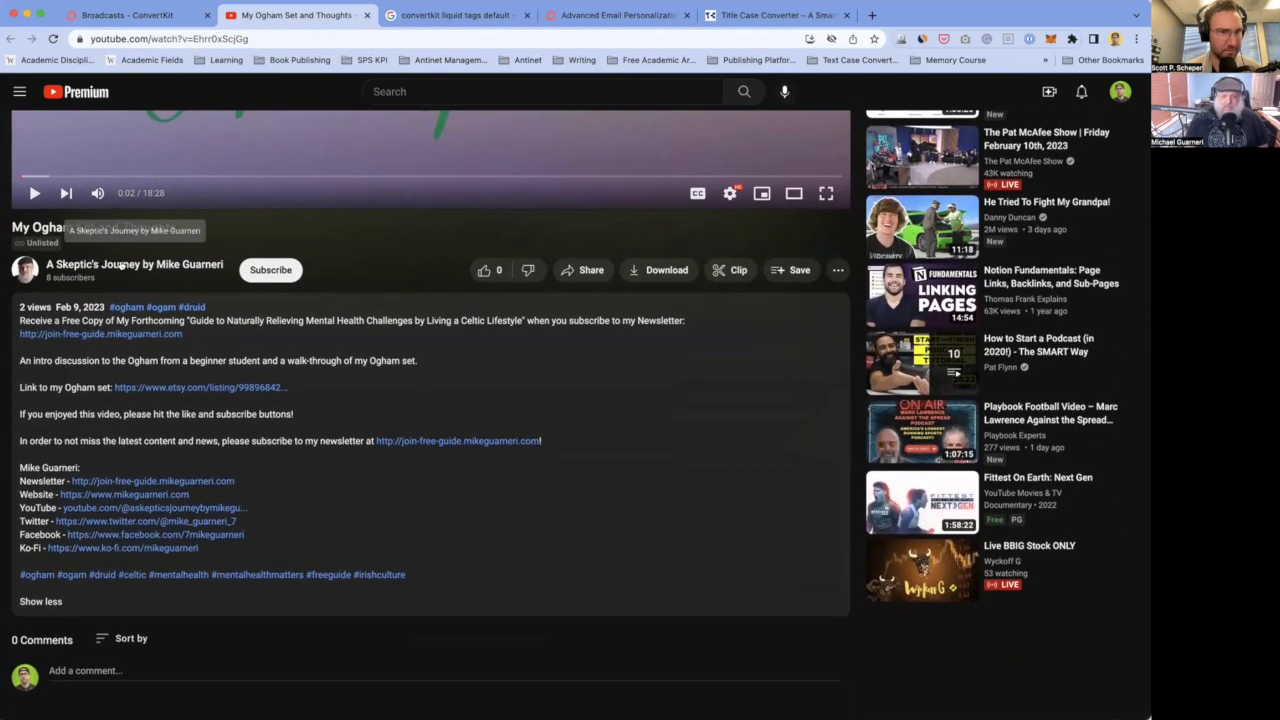
scroll(151, 278, "up", 5)
scroll(151, 278, "up", 2)
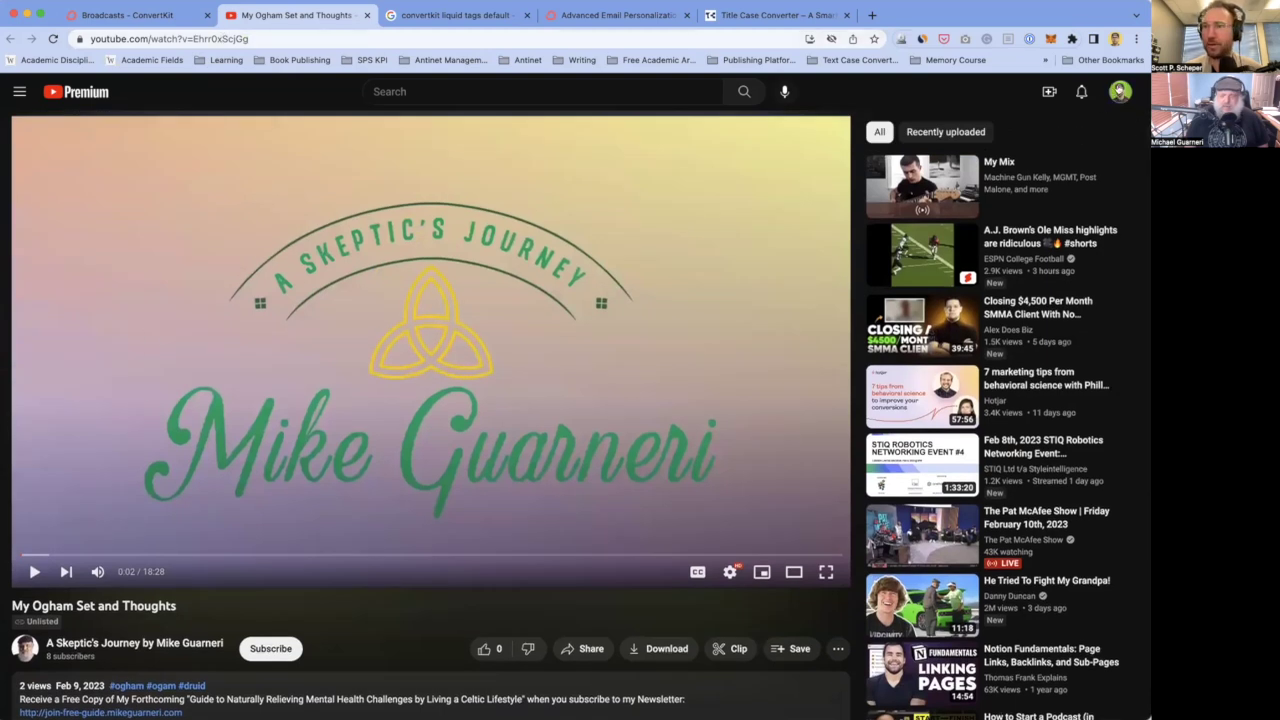
left_click(1120, 91)
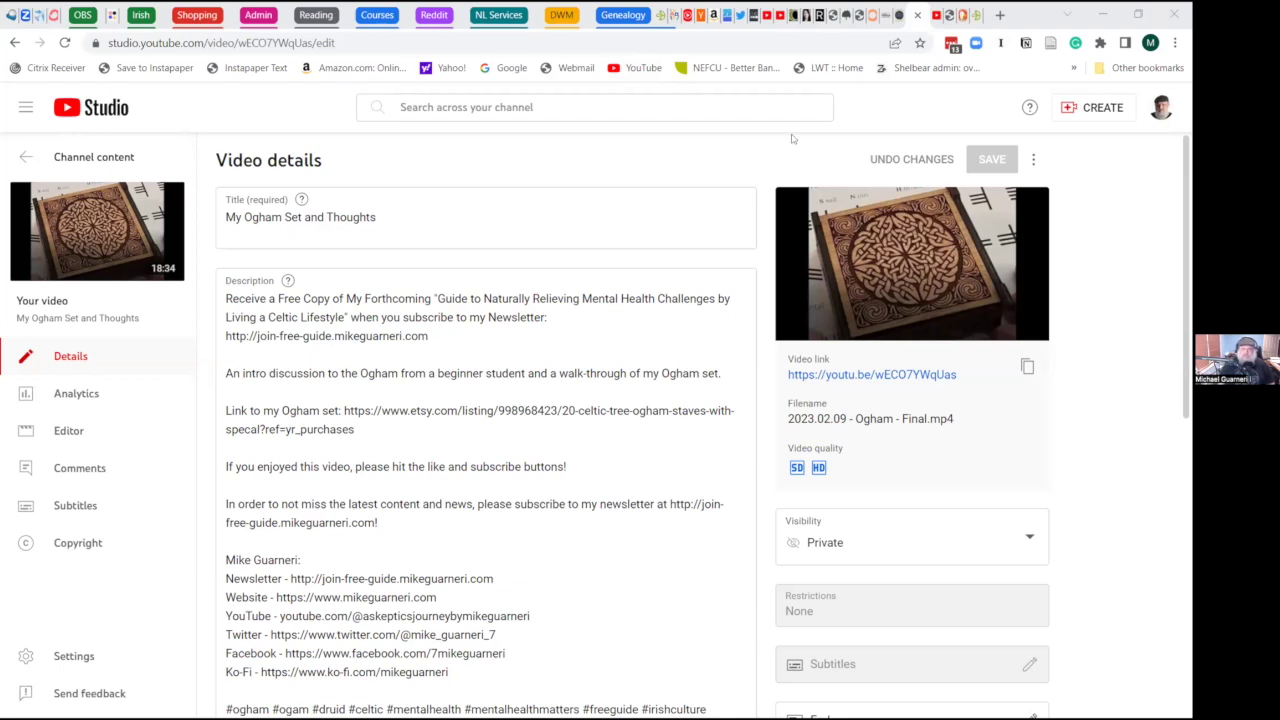
- Check the newsletter link at the end of the video description
left_click(318, 336)
left_click(467, 336)
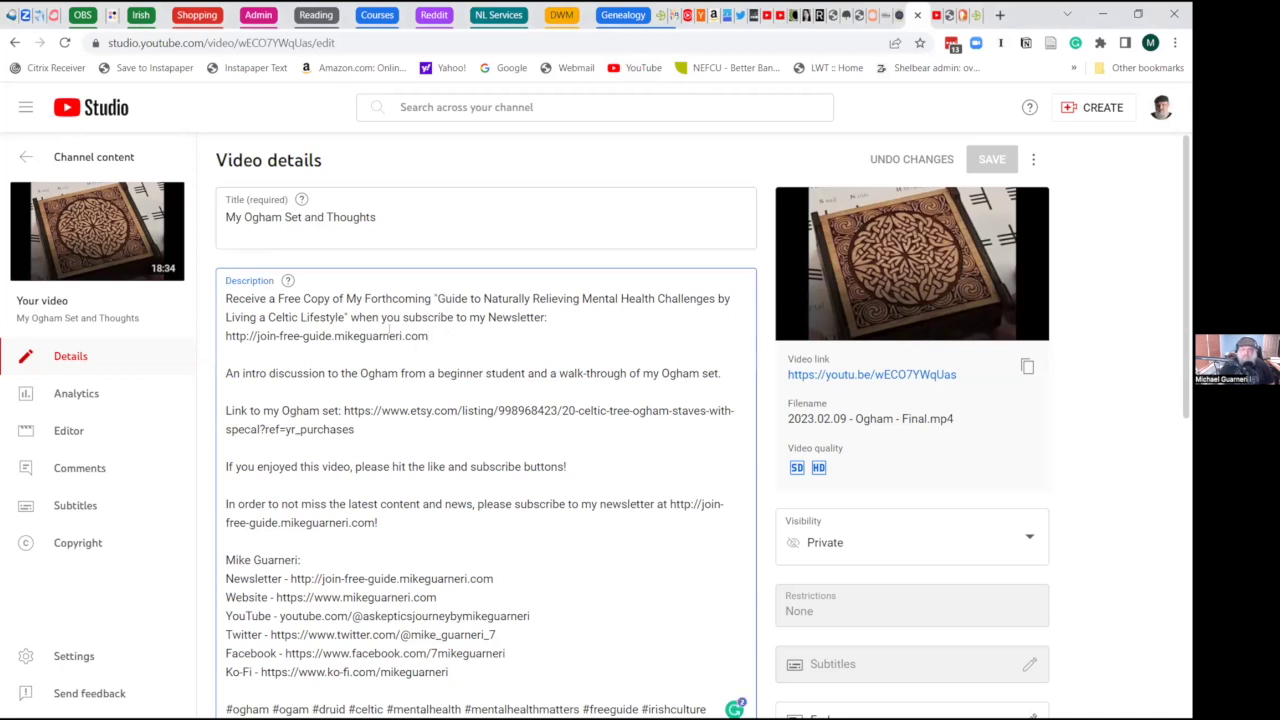
left_click_drag(390, 333, 430, 336)
left_click(413, 317)
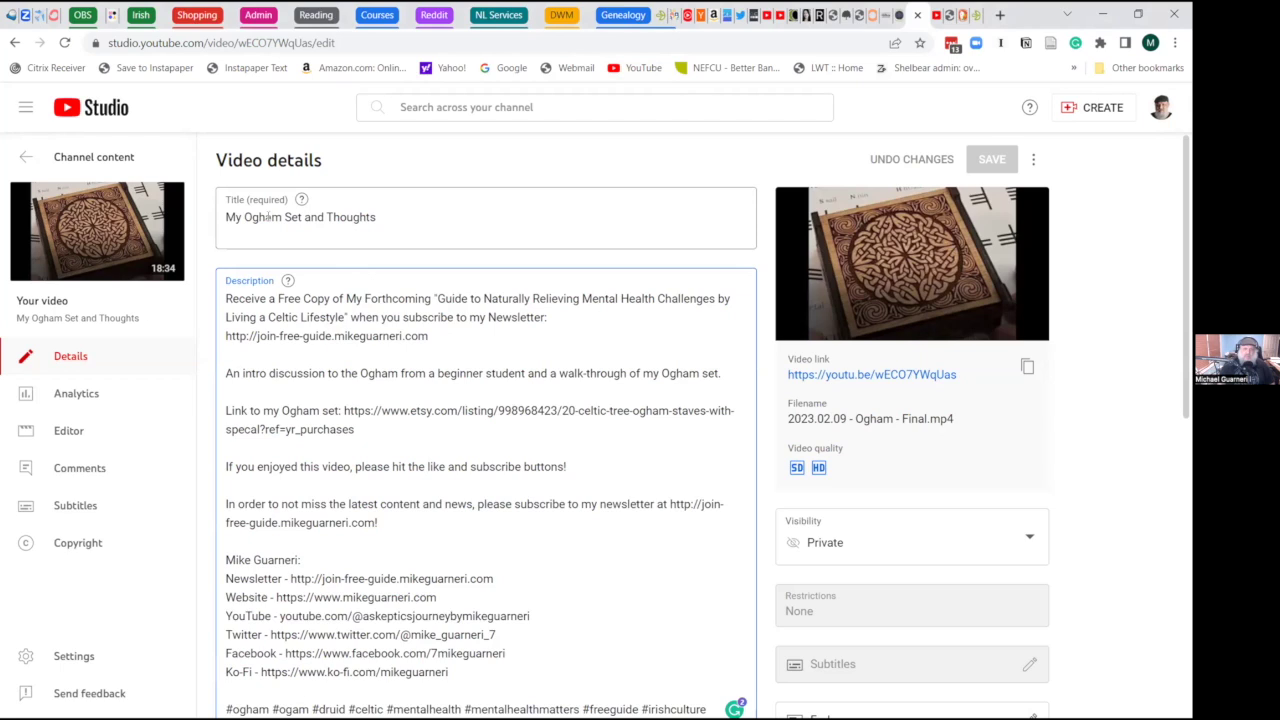
- Retitle the video 'The Ogham: An Ancient Celtic Tradition That Can Relieve Anxiety & Depression?'
triple_click(268, 217)
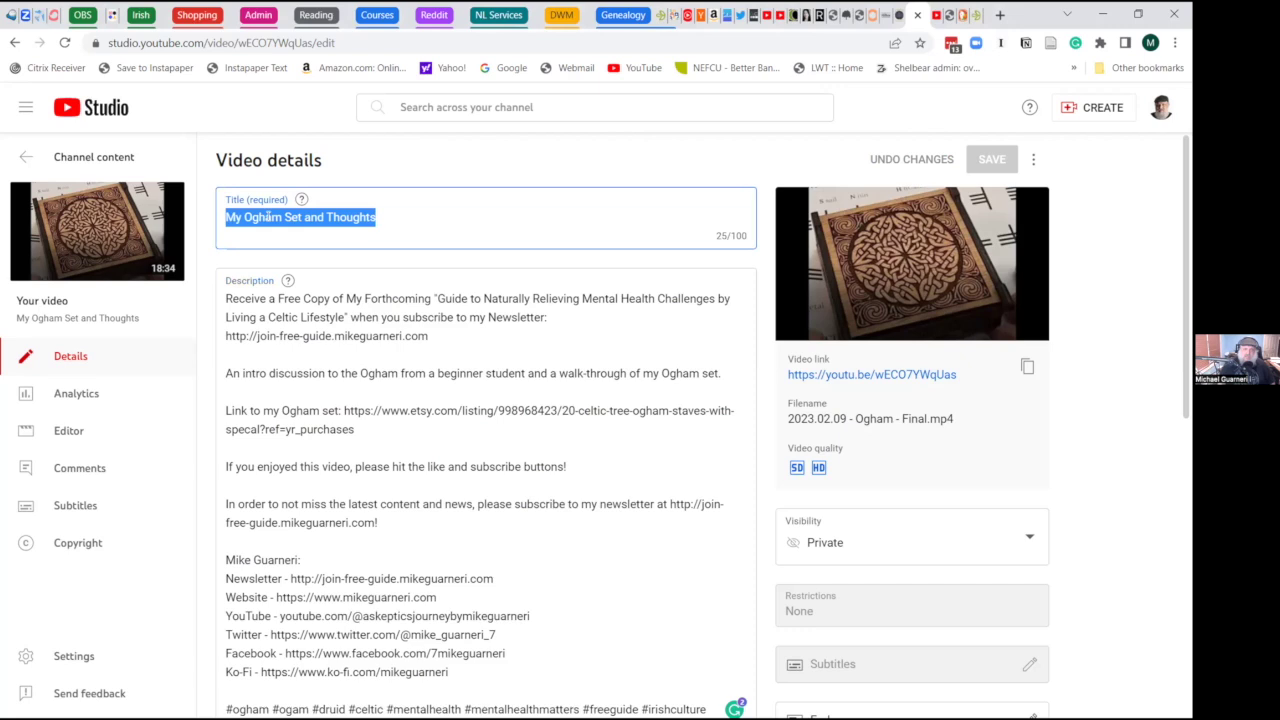
type("The")
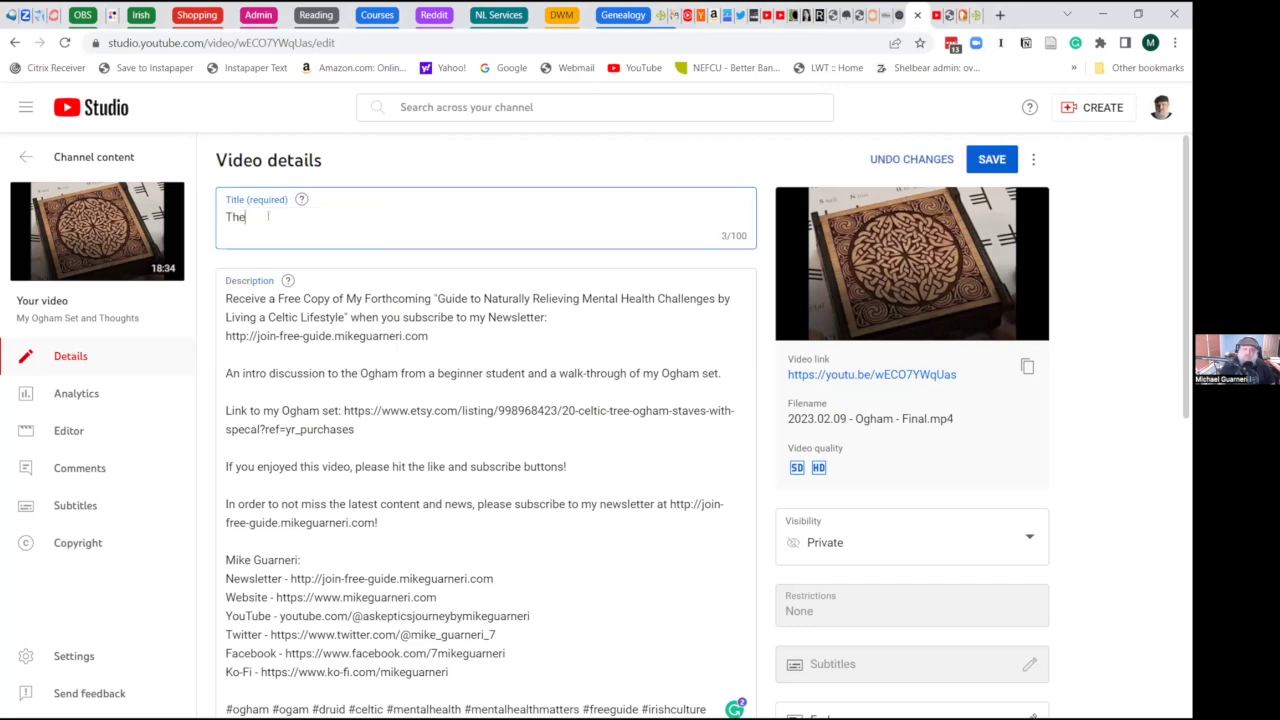
type(" Ogham: A")
key("BackSpace")
type("n Ancient")
type("Celt")
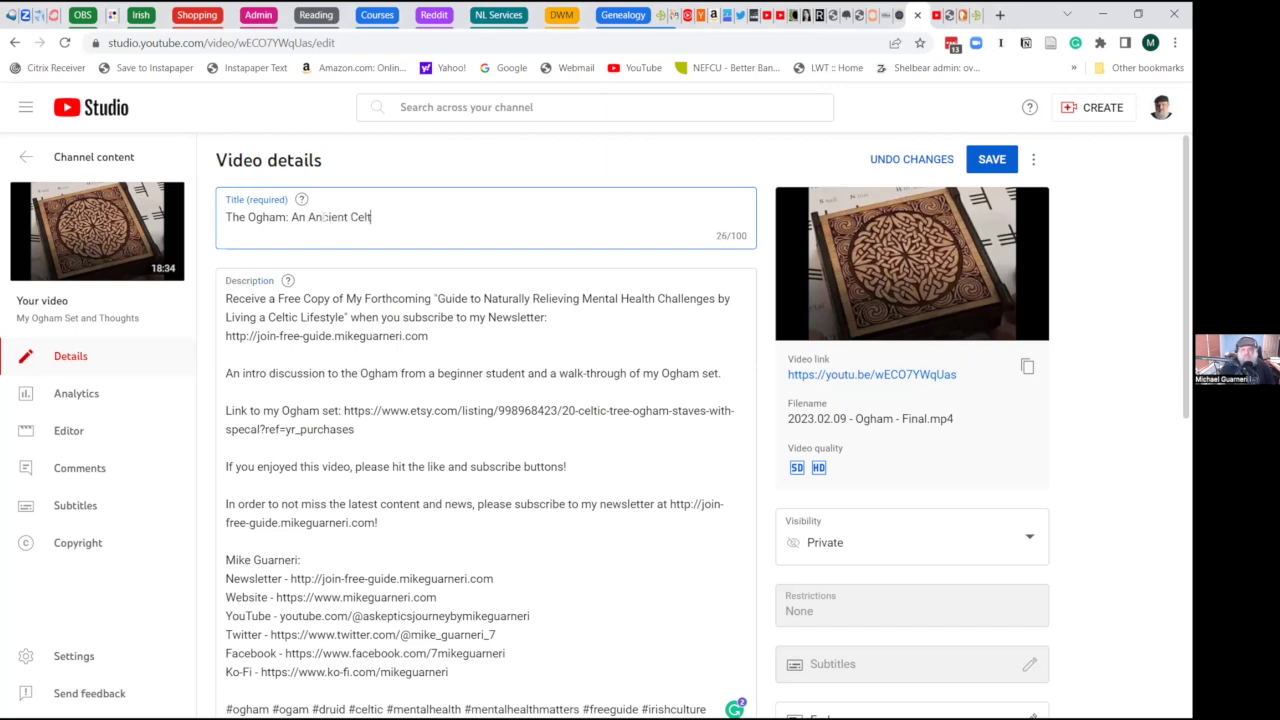
type("ic Tradition That Can Re")
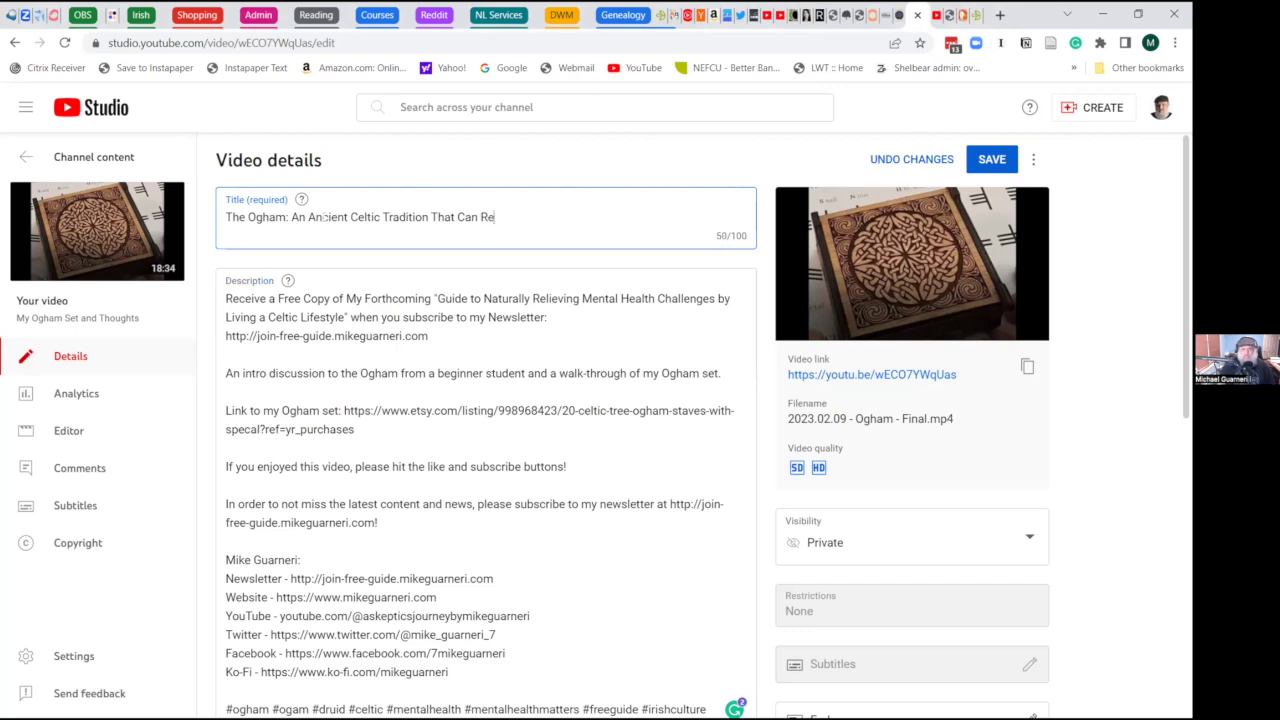
type("lieve Anxiety & Depress")
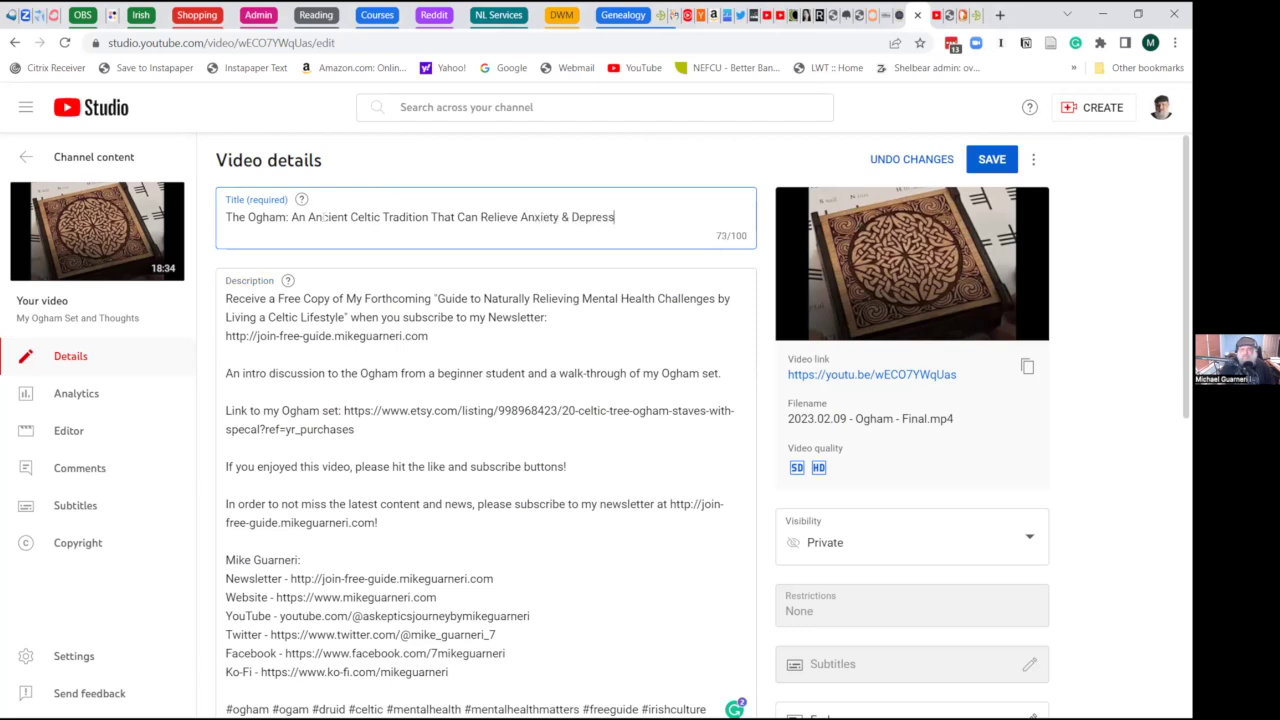
type("ion?")
triple_click(285, 217)
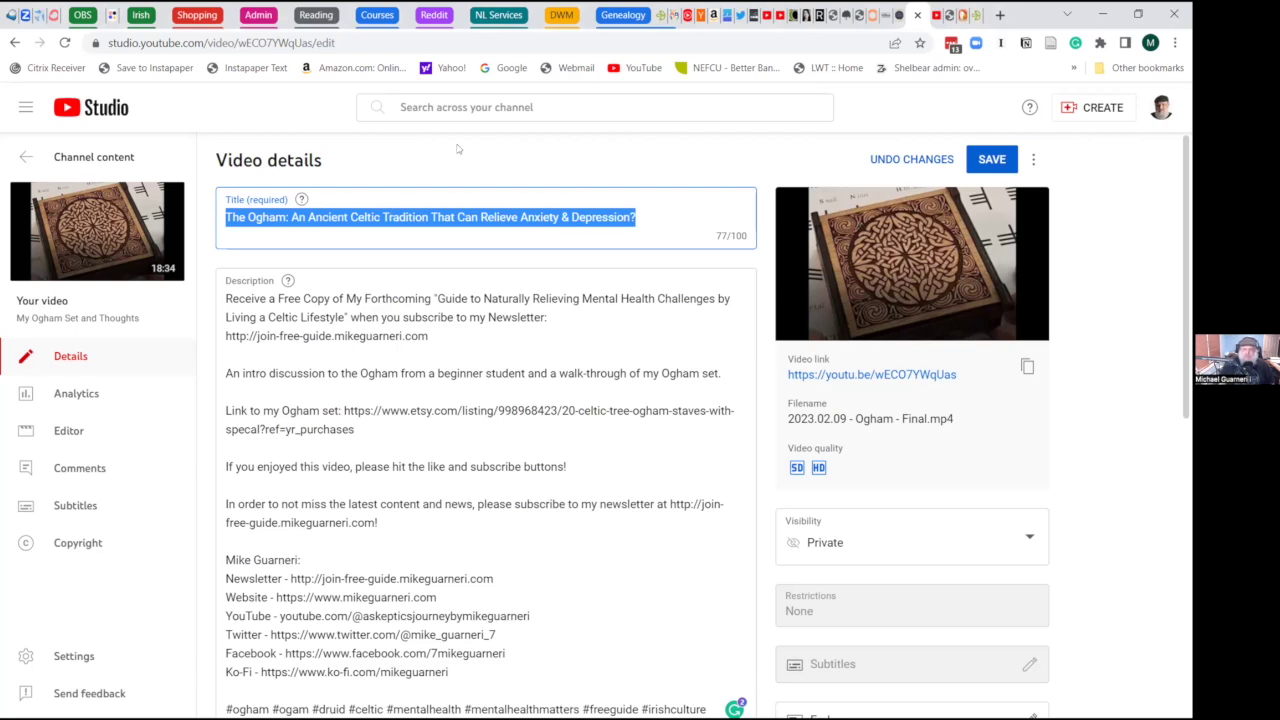
left_click(422, 143)
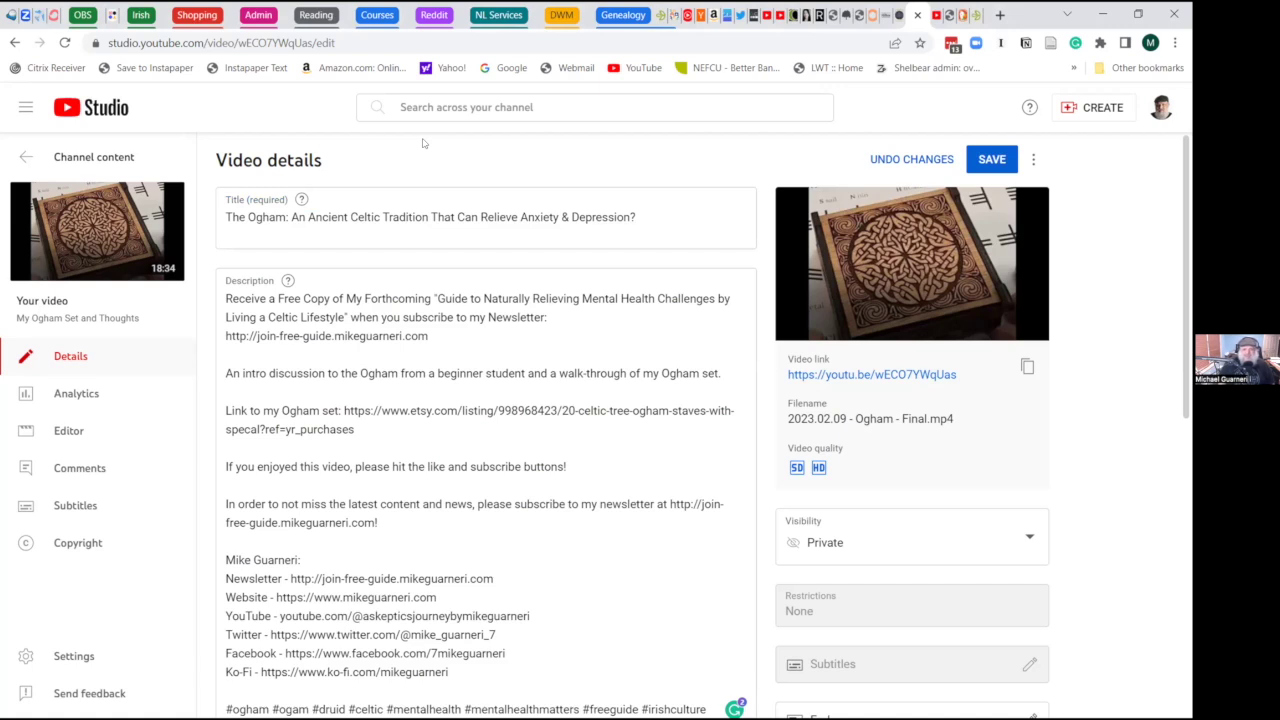
right_click(422, 143)
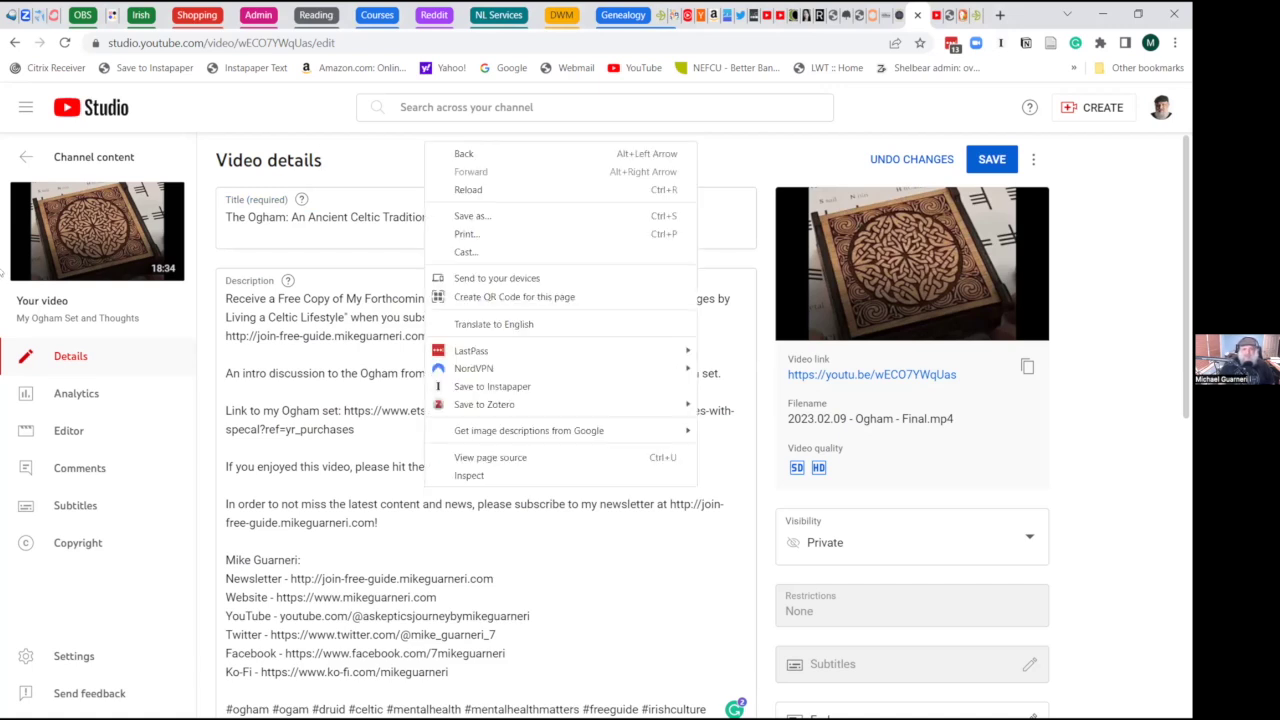
left_click(324, 131)
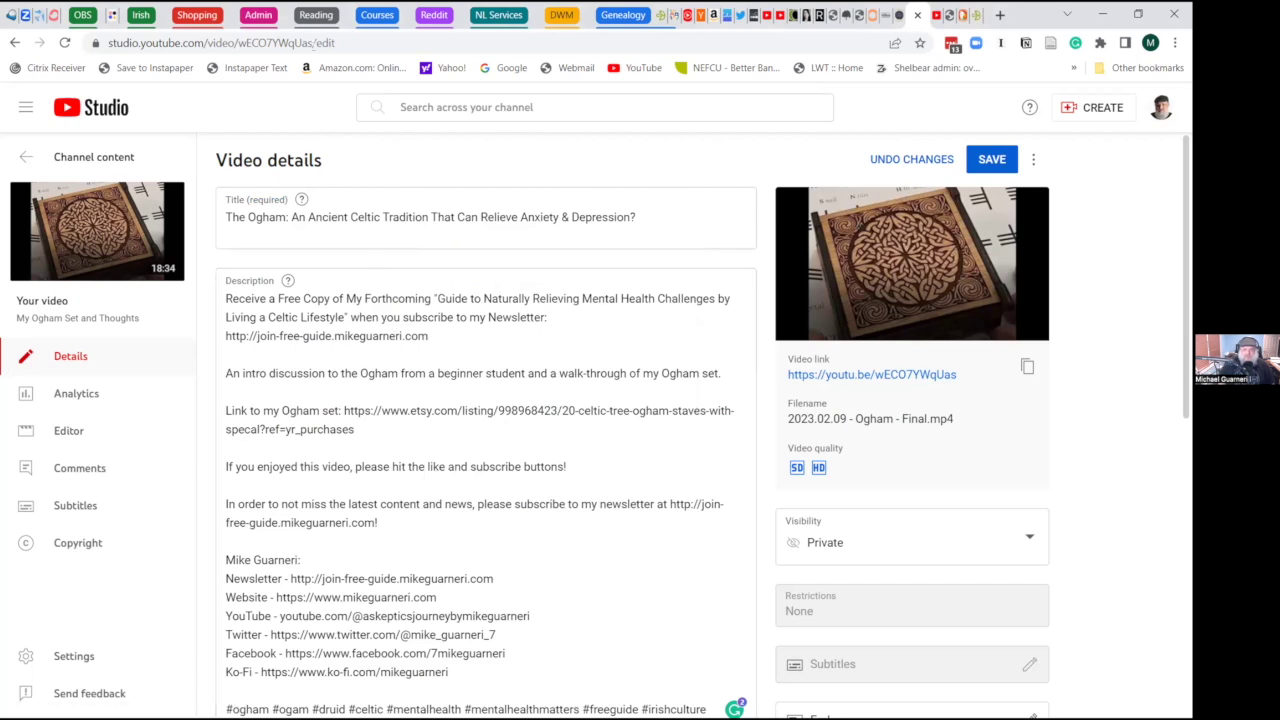
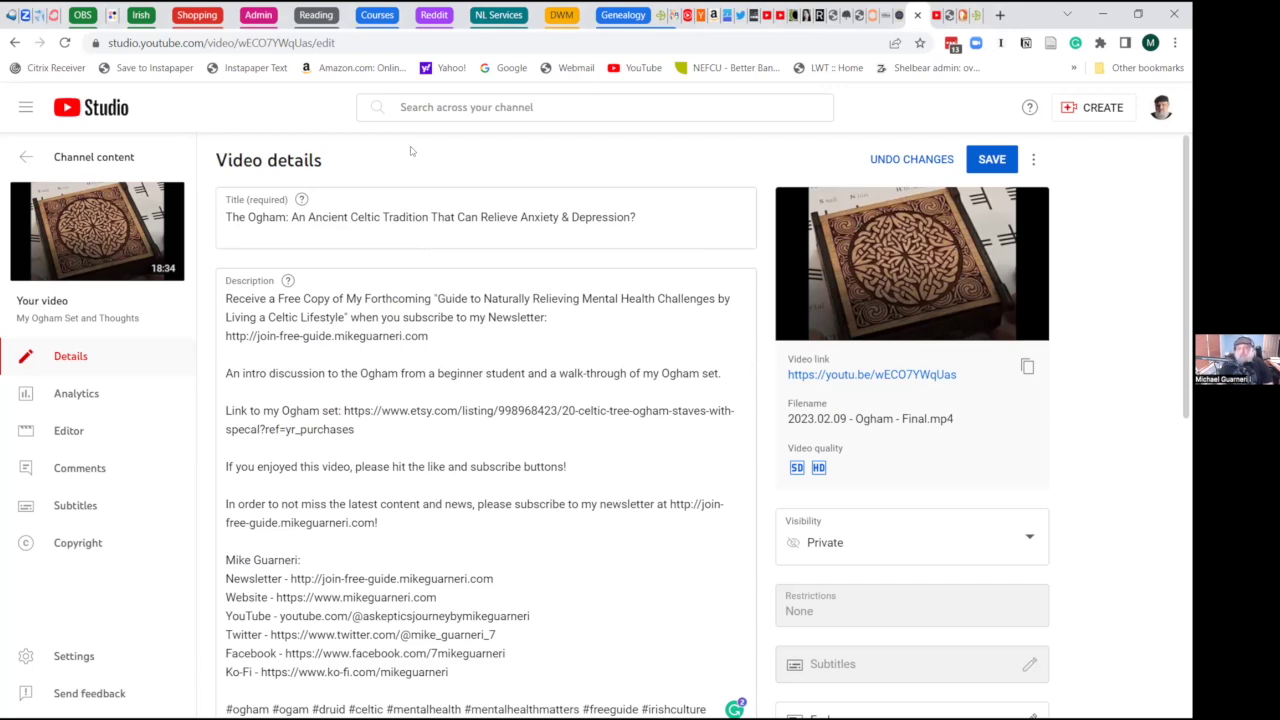
- Replace the old title with the draft 'Ogham: What It Is, and a Detailed Walkthrough of Mine'
left_click_drag(291, 217, 655, 221)
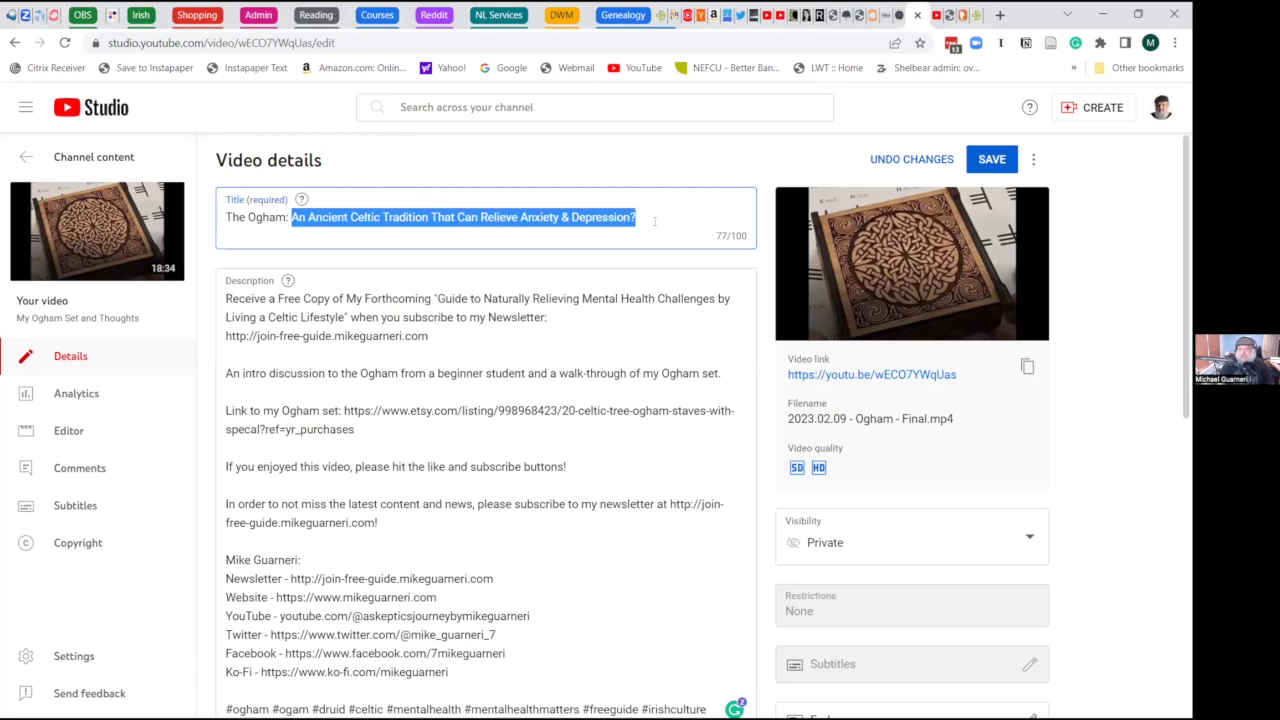
left_click(321, 218)
key("ctrl+a")
type("Oghm")
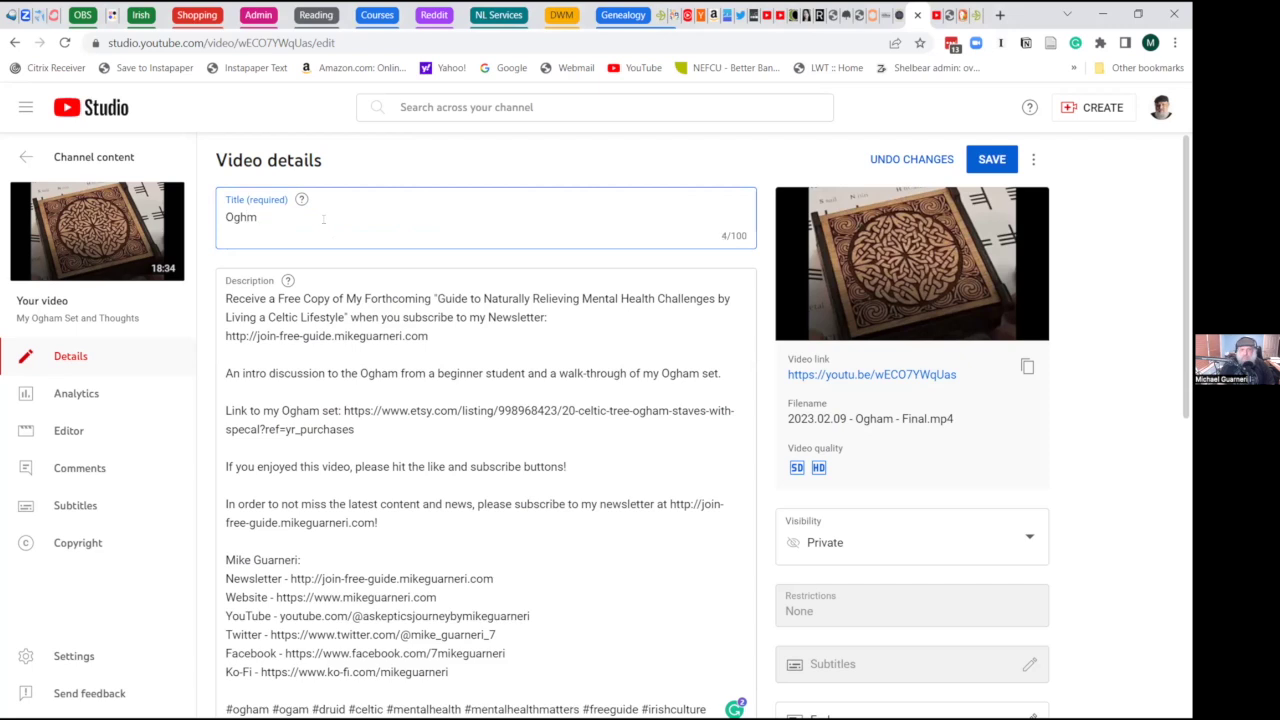
key("BackSpace")
type("am: What It Is, and a Detailed Walk")
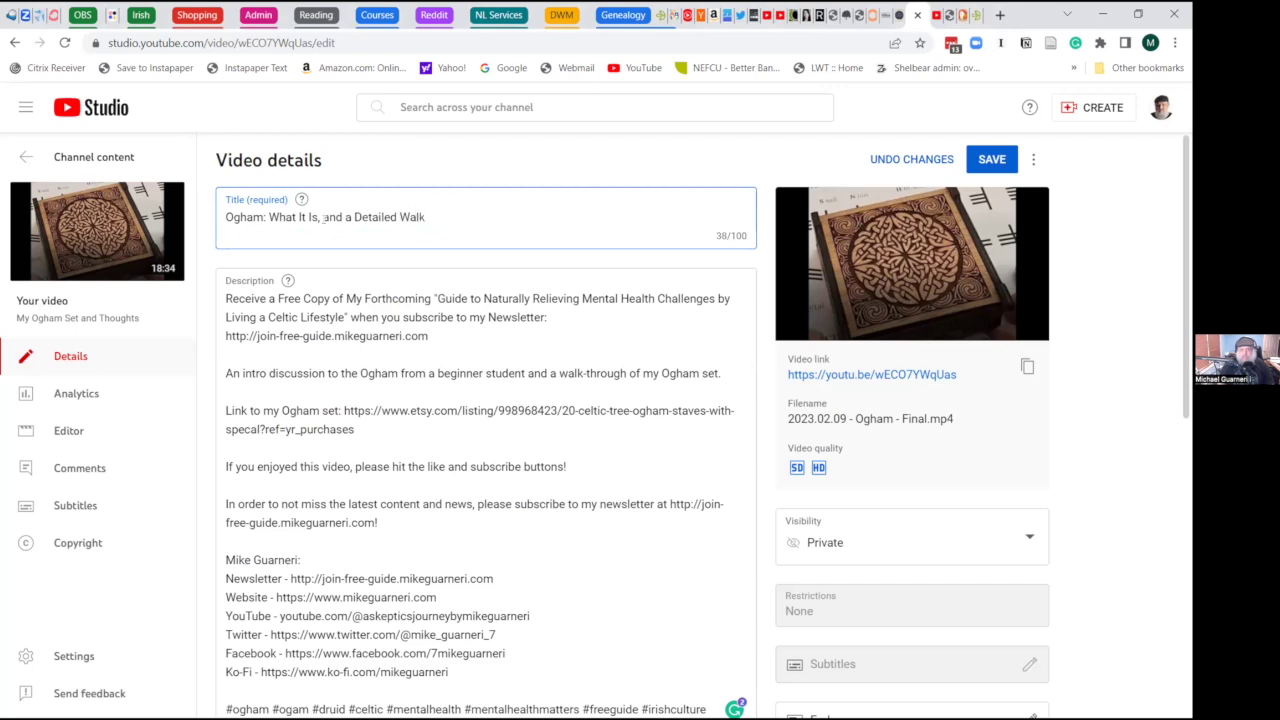
type("through of Mine")
- Rework the draft title into 'Ogham: What Is It? (A Detailed Walkthrough)'
double_click(374, 217)
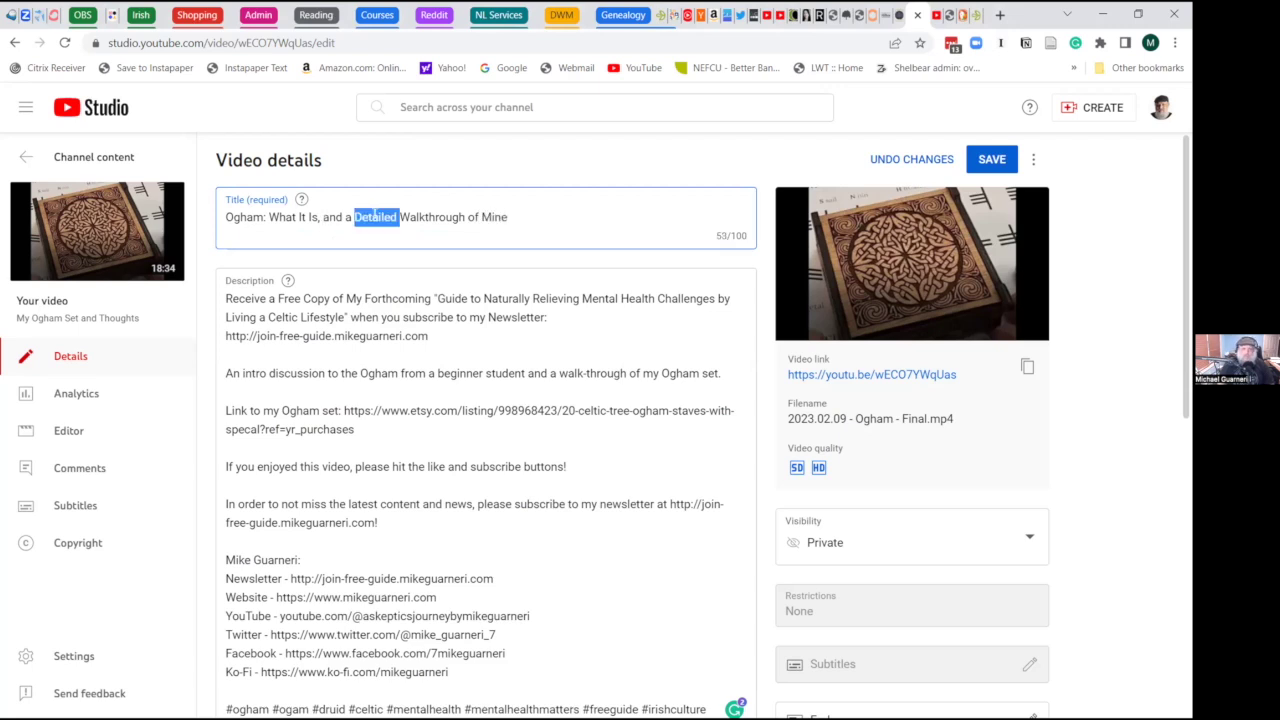
key("BackSpace")
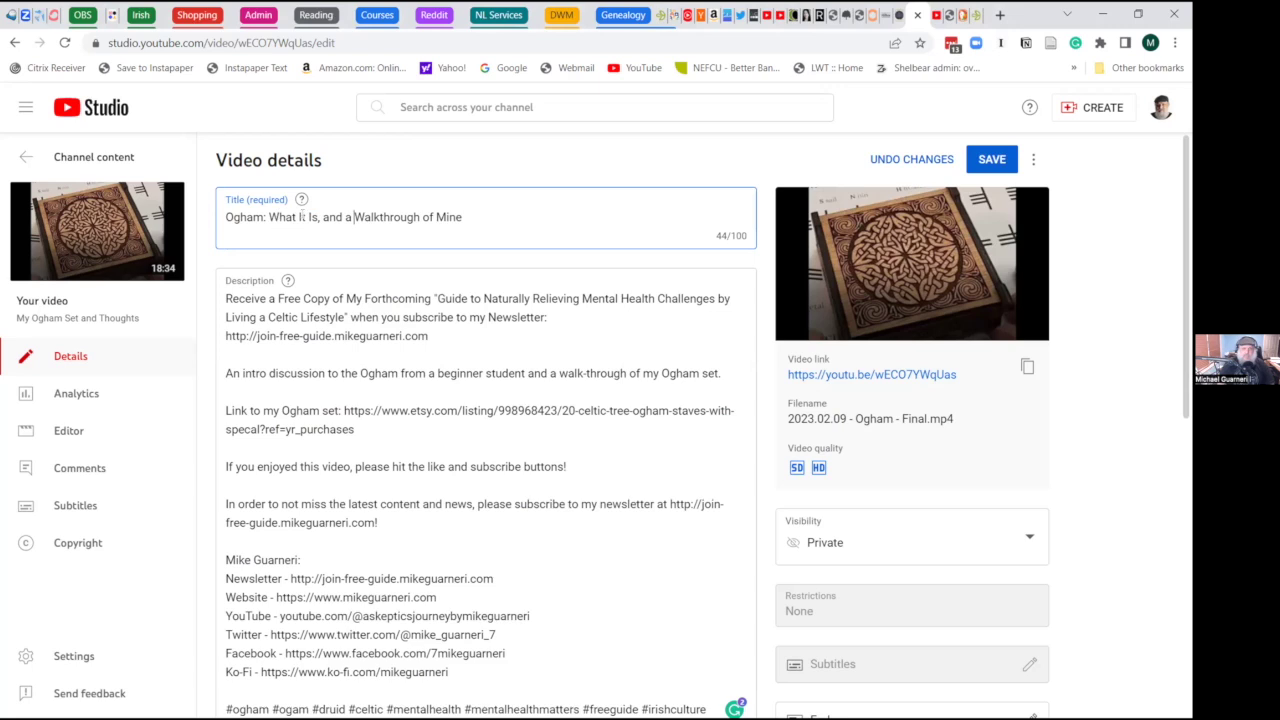
left_click(296, 217)
type("Is It")
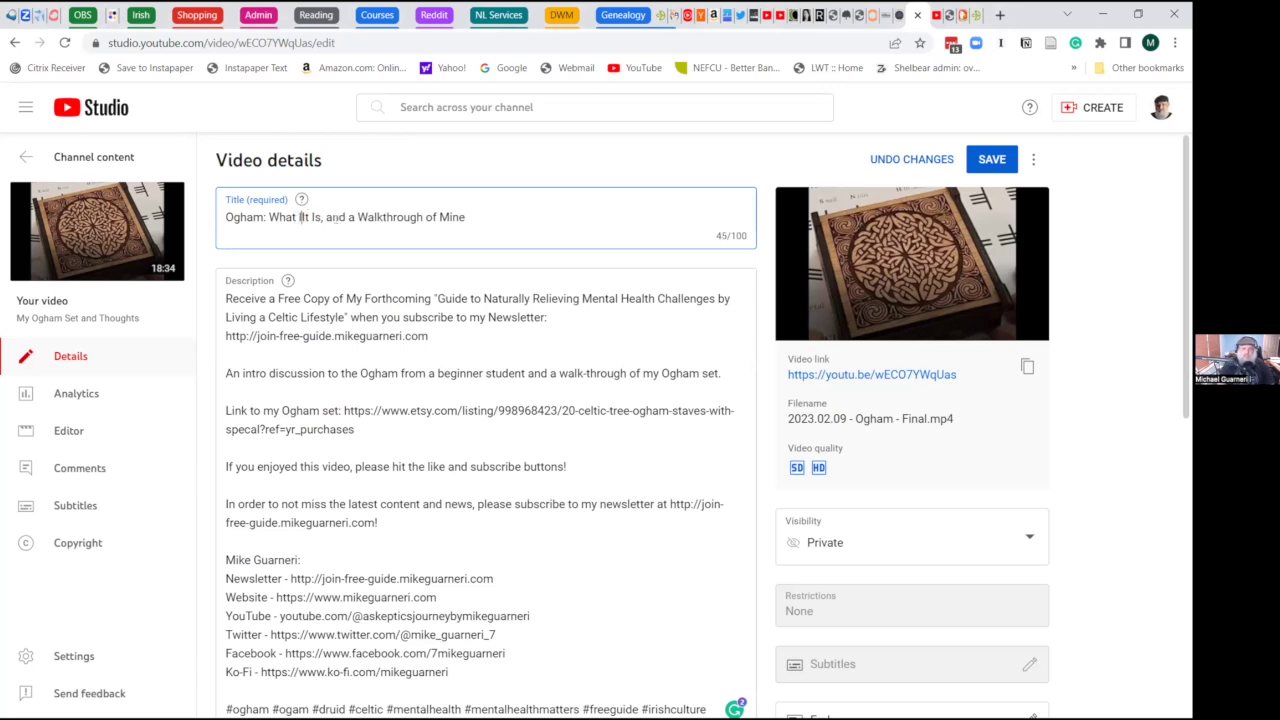
type("? (Detailed")
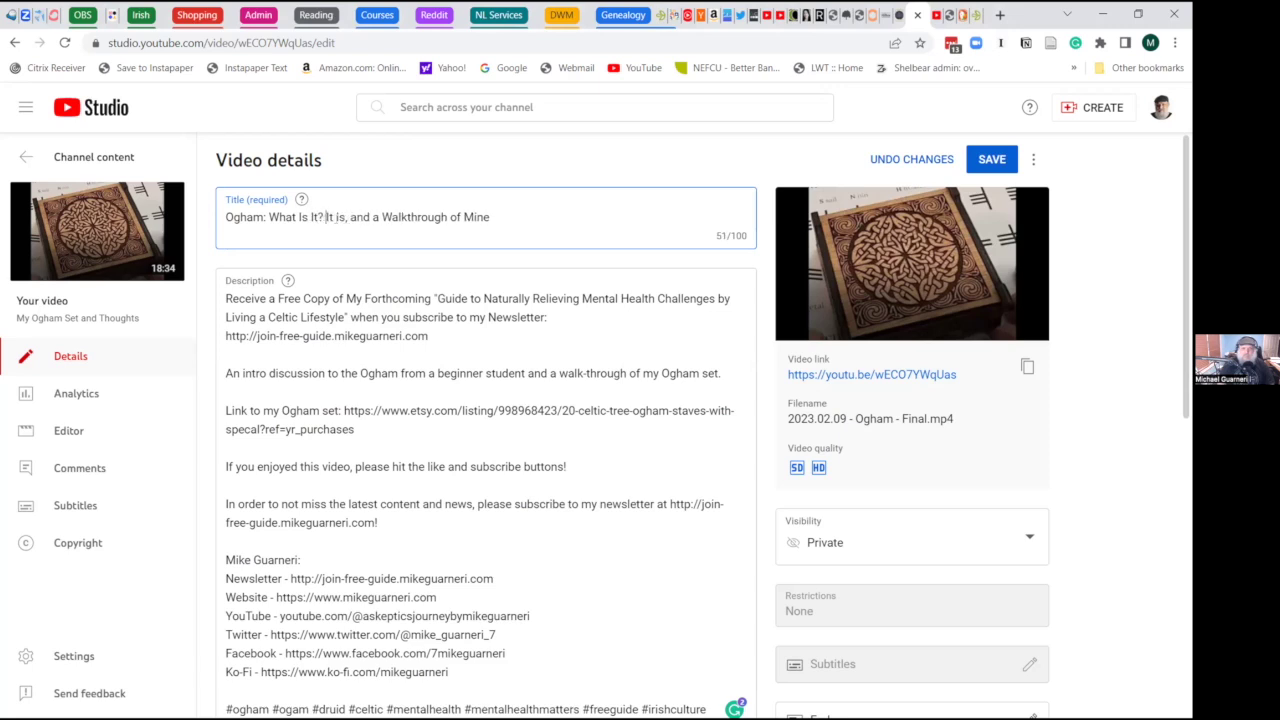
type(" Walkt")
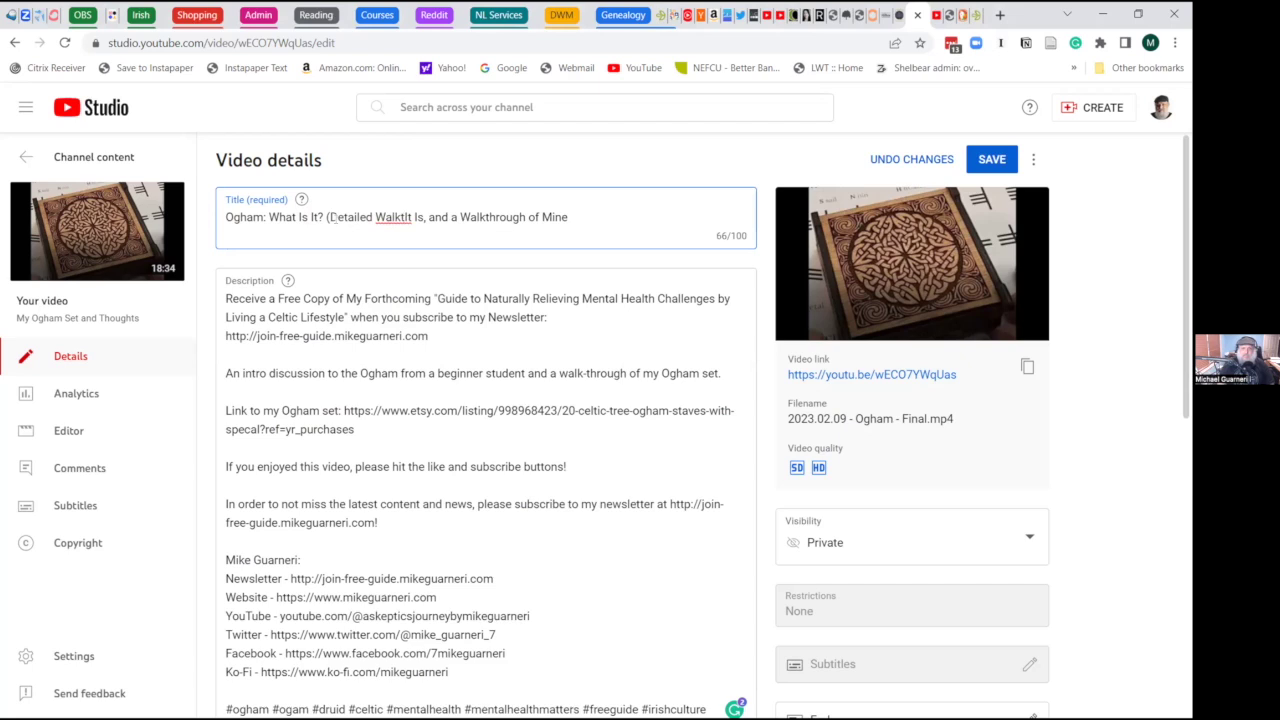
type("rhought)")
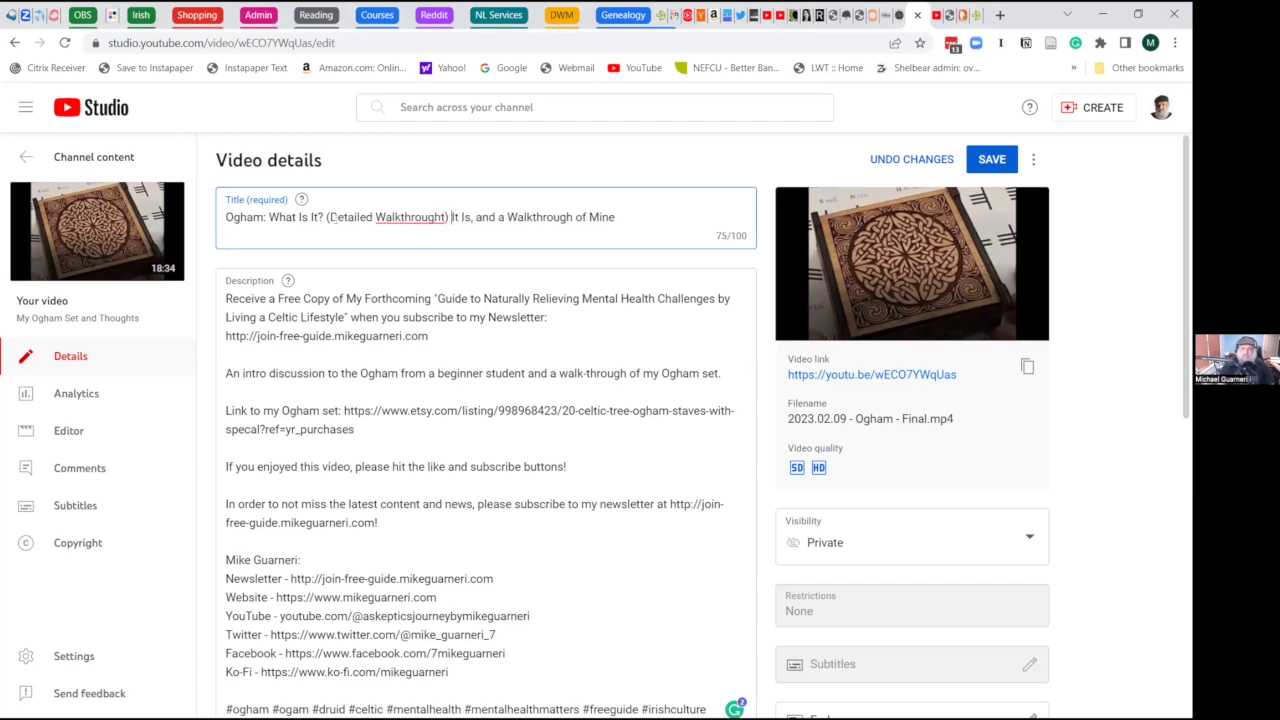
key("BackSpace")
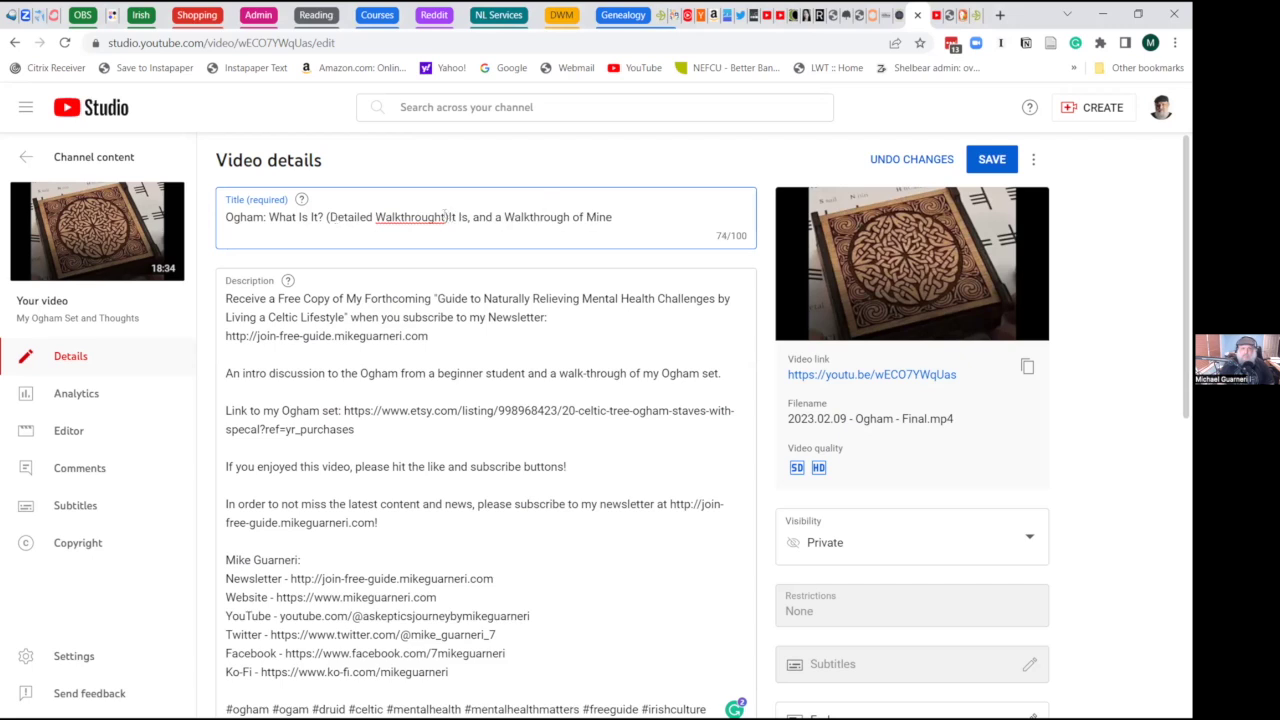
left_click_drag(446, 217, 633, 228)
key("BackSpace")
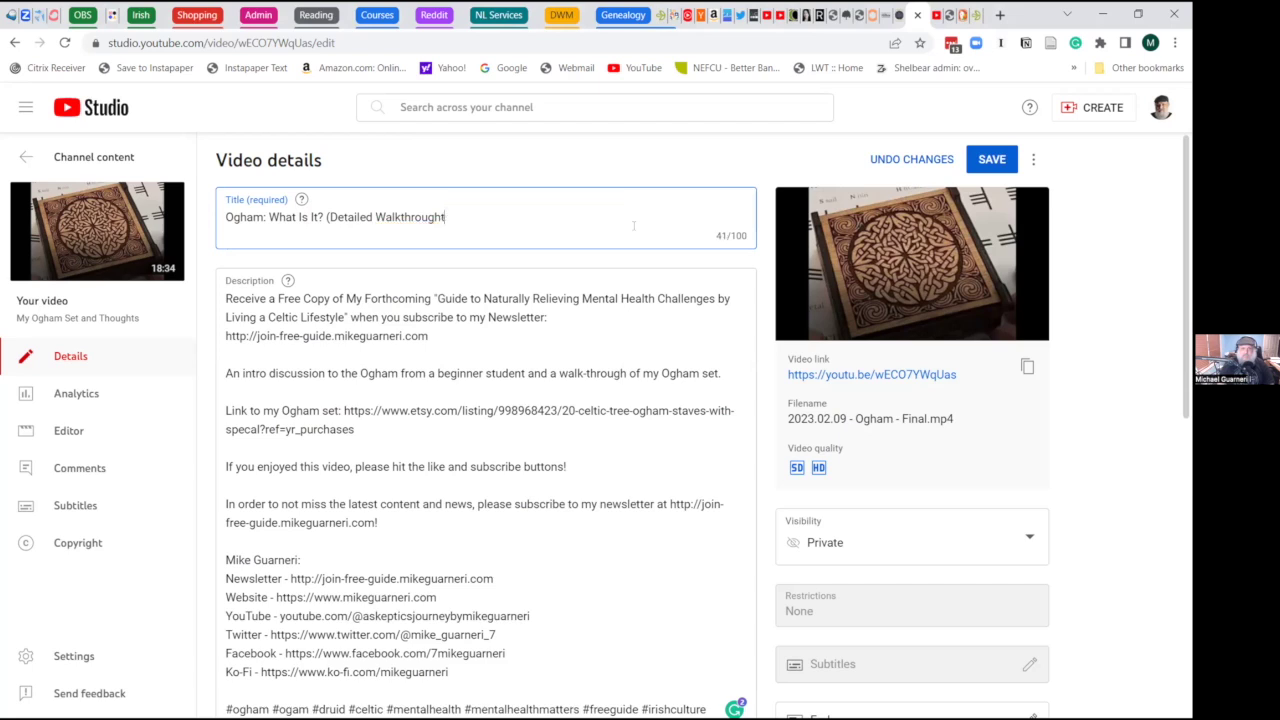
type(")")
left_click(328, 216)
type("A")
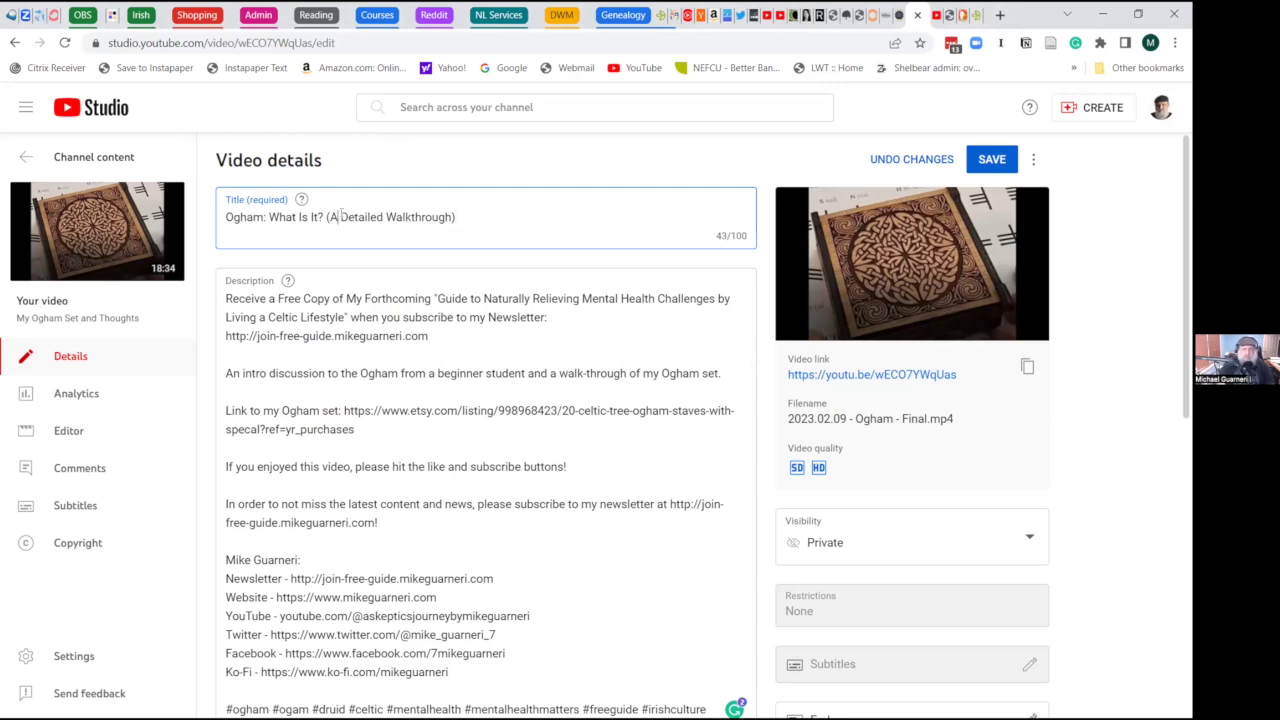
- Repair the '(A' at the start of the title's parenthetical
left_click(340, 216)
key("BackSpace")
key("BackSpace")
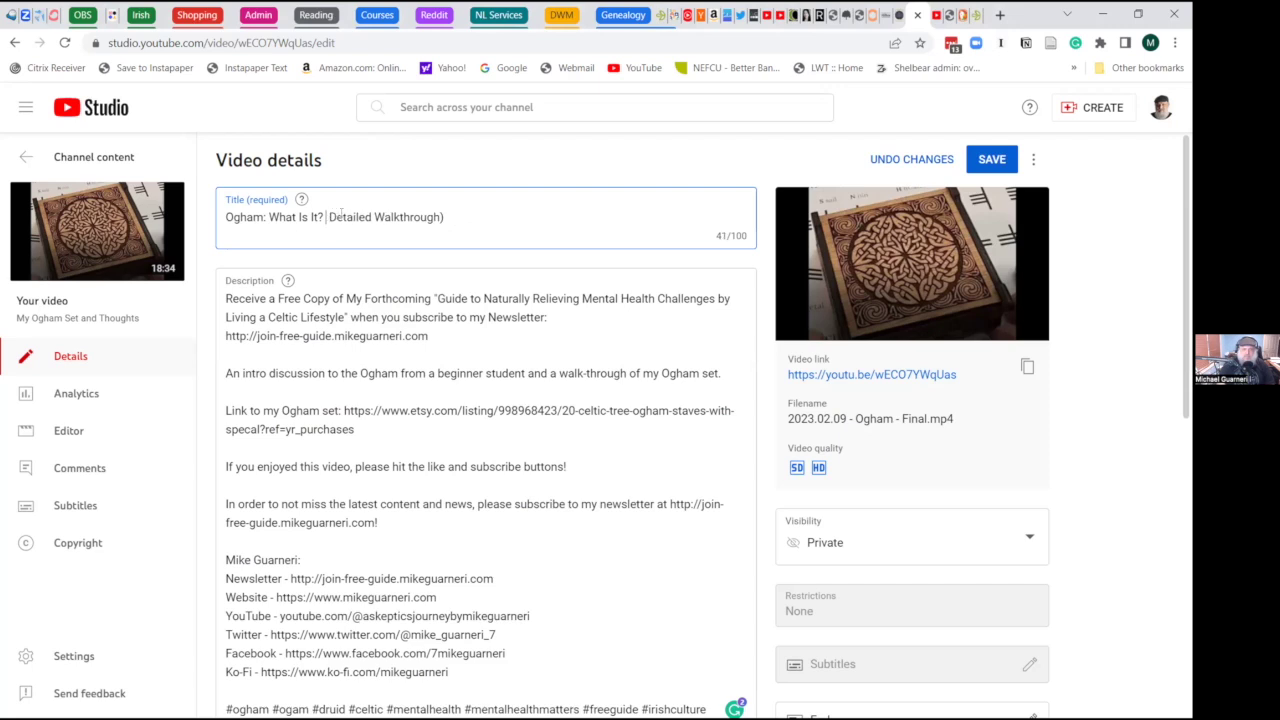
key("BackSpace")
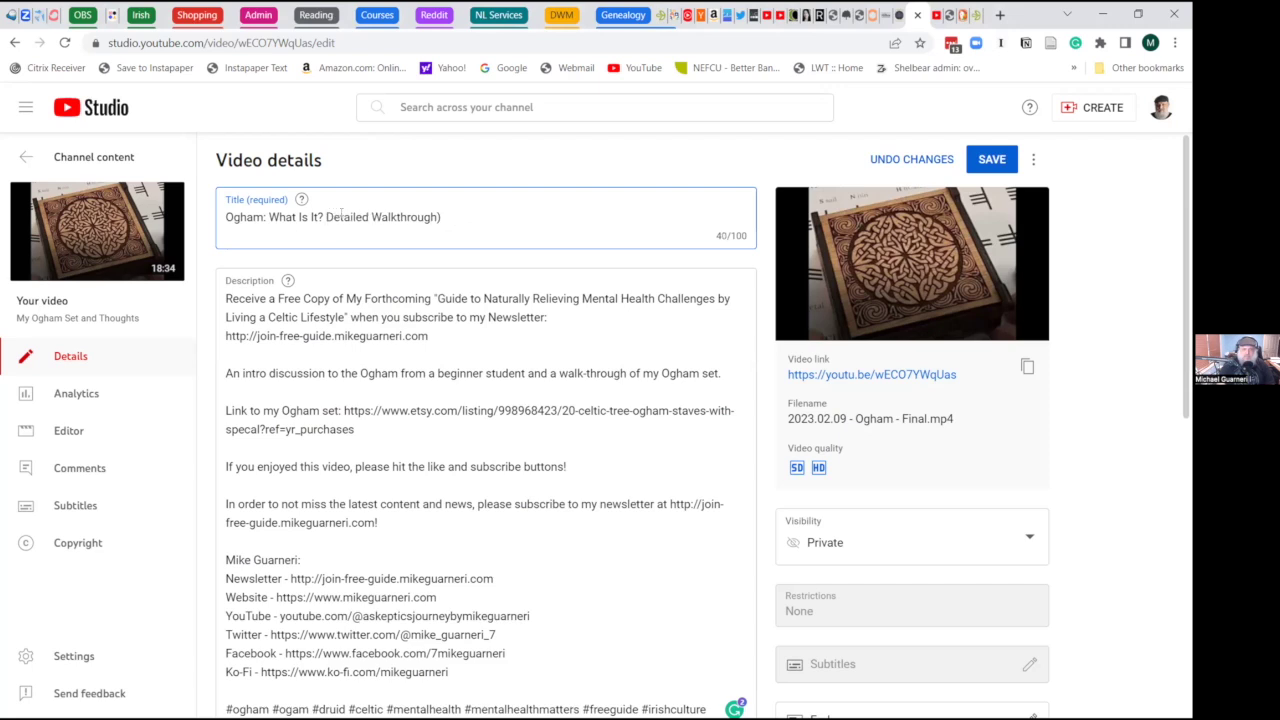
type("(")
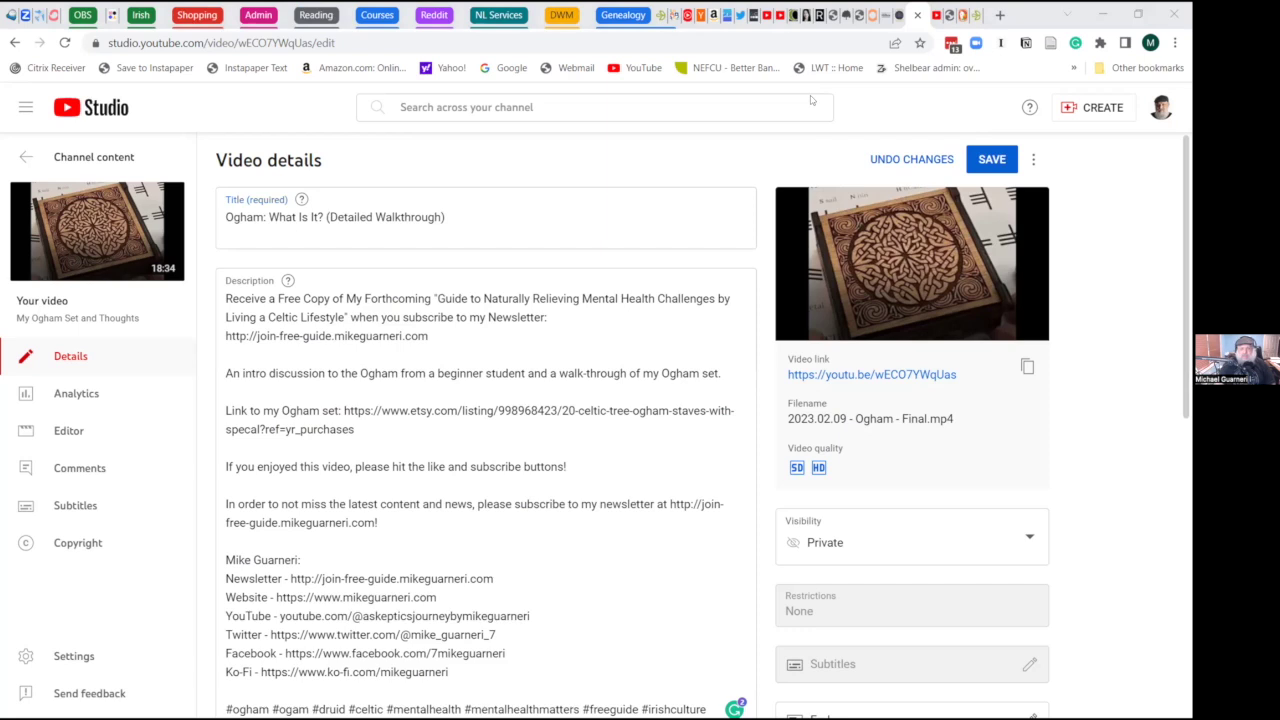
left_click(328, 217)
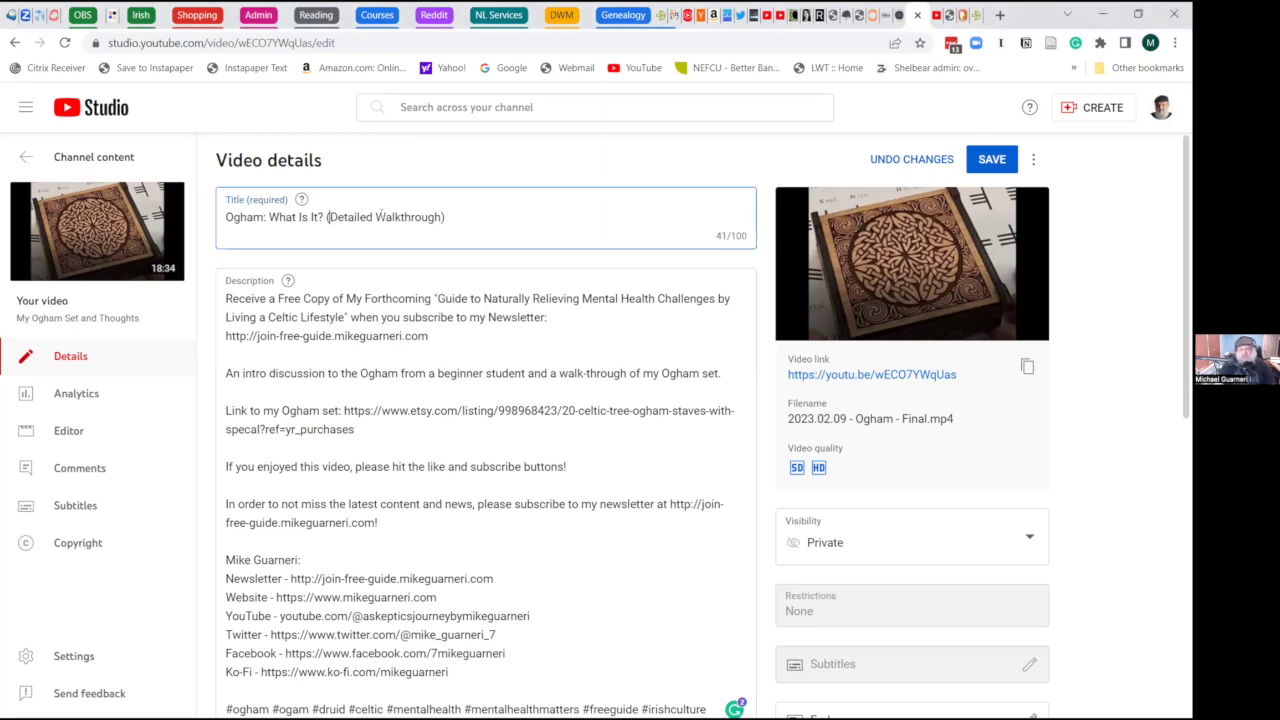
type("A")
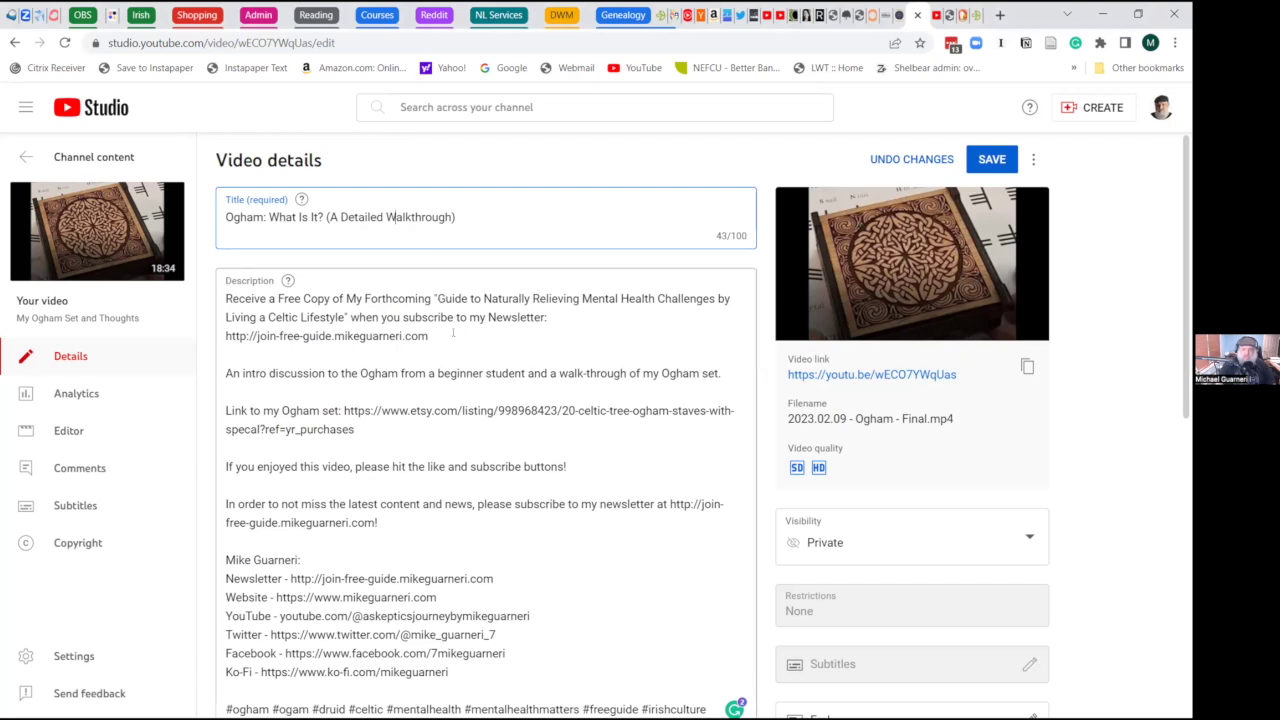
- Replace 'Detailed' with 'Guided' in the title, then go into the description
triple_click(366, 215)
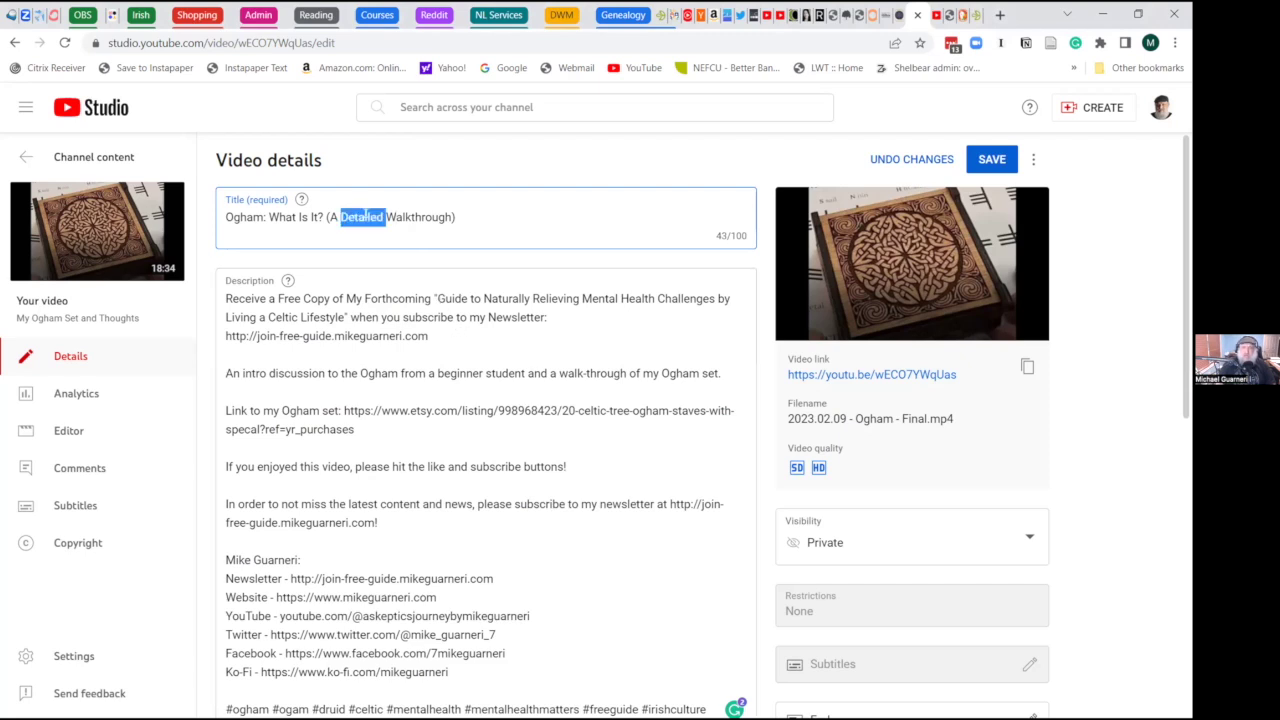
left_click(366, 216)
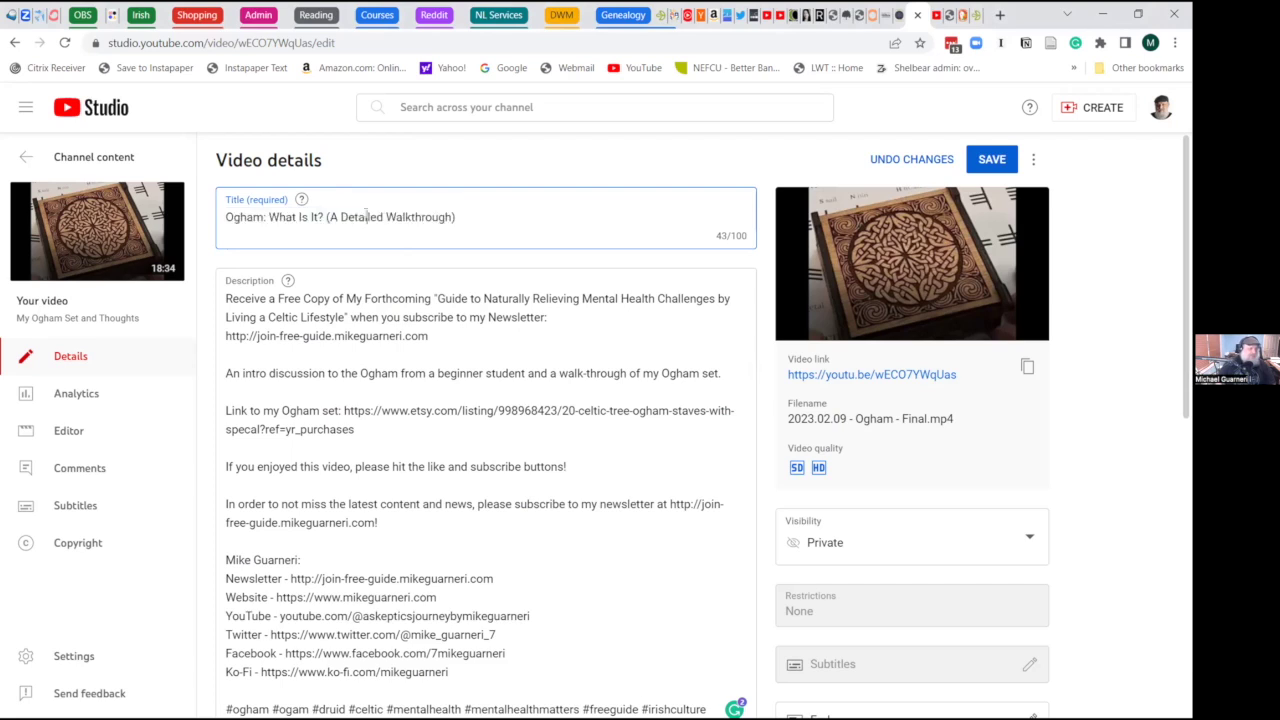
double_click(365, 216)
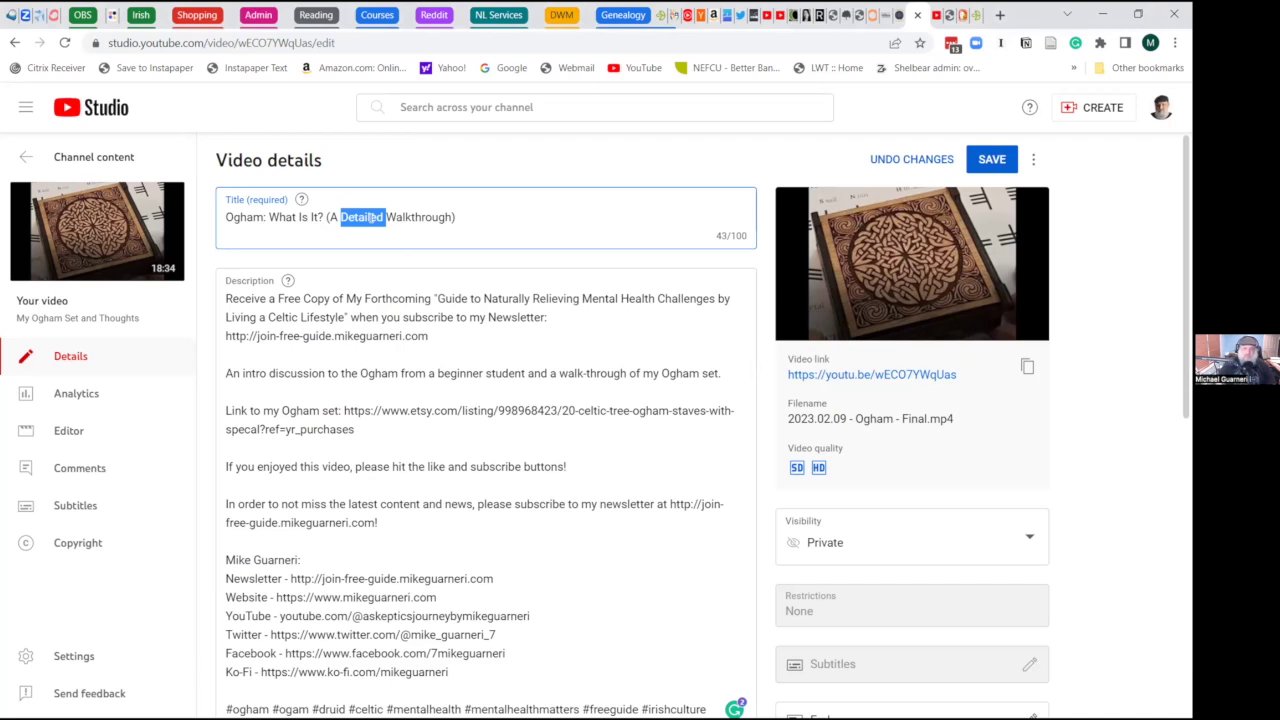
type("Guide")
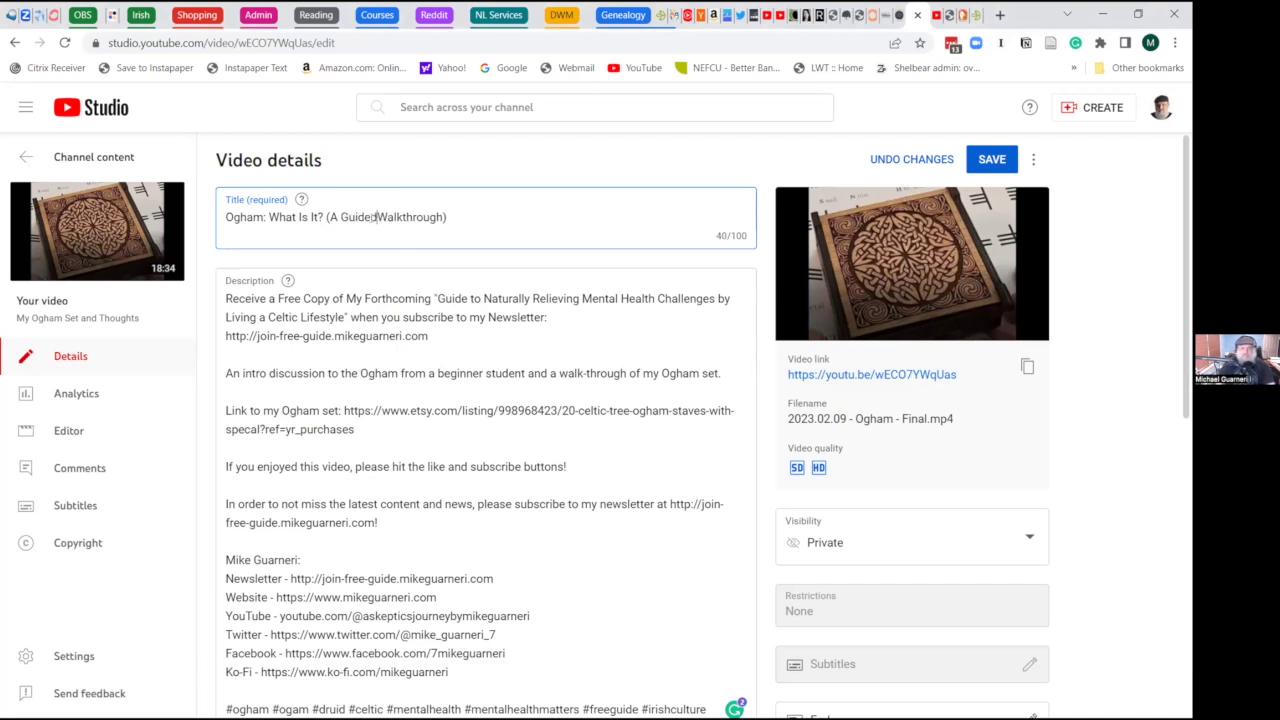
type("d")
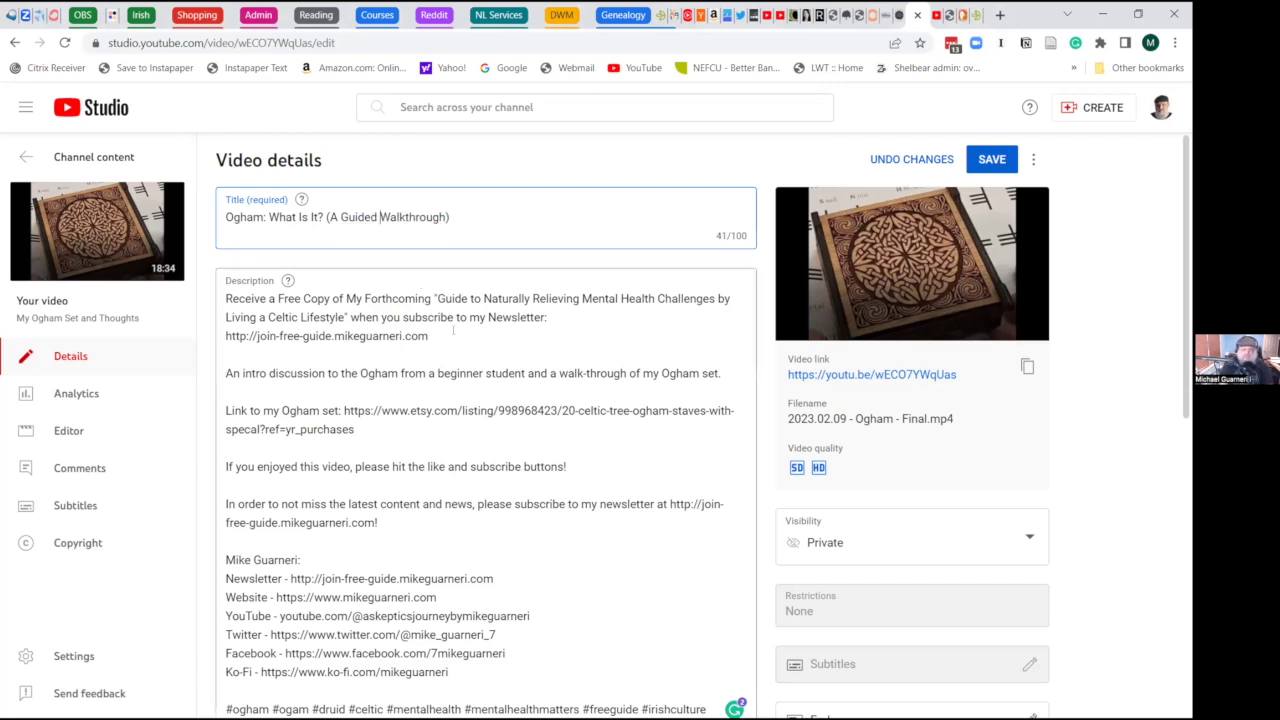
left_click(453, 332)
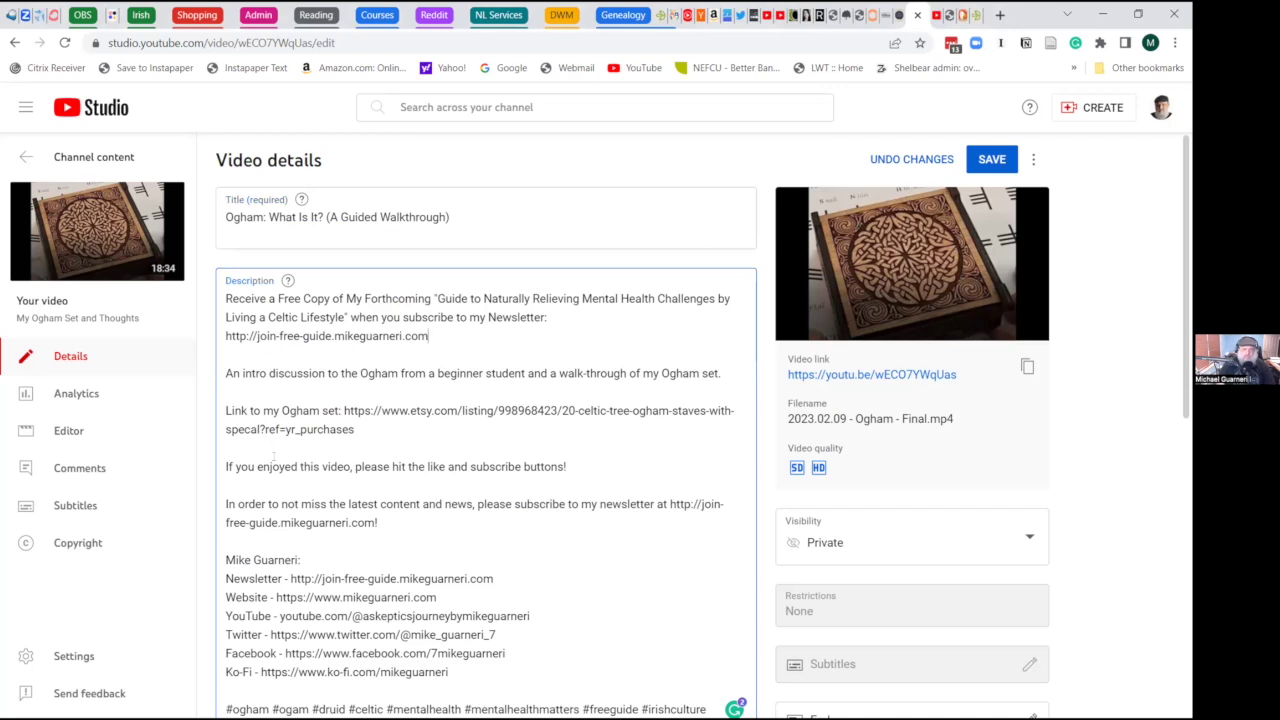
- Delete the description from 'If you enjoyed this video' through the hashtags, keeping the Ogham set link
scroll(379, 503, "down", 1)
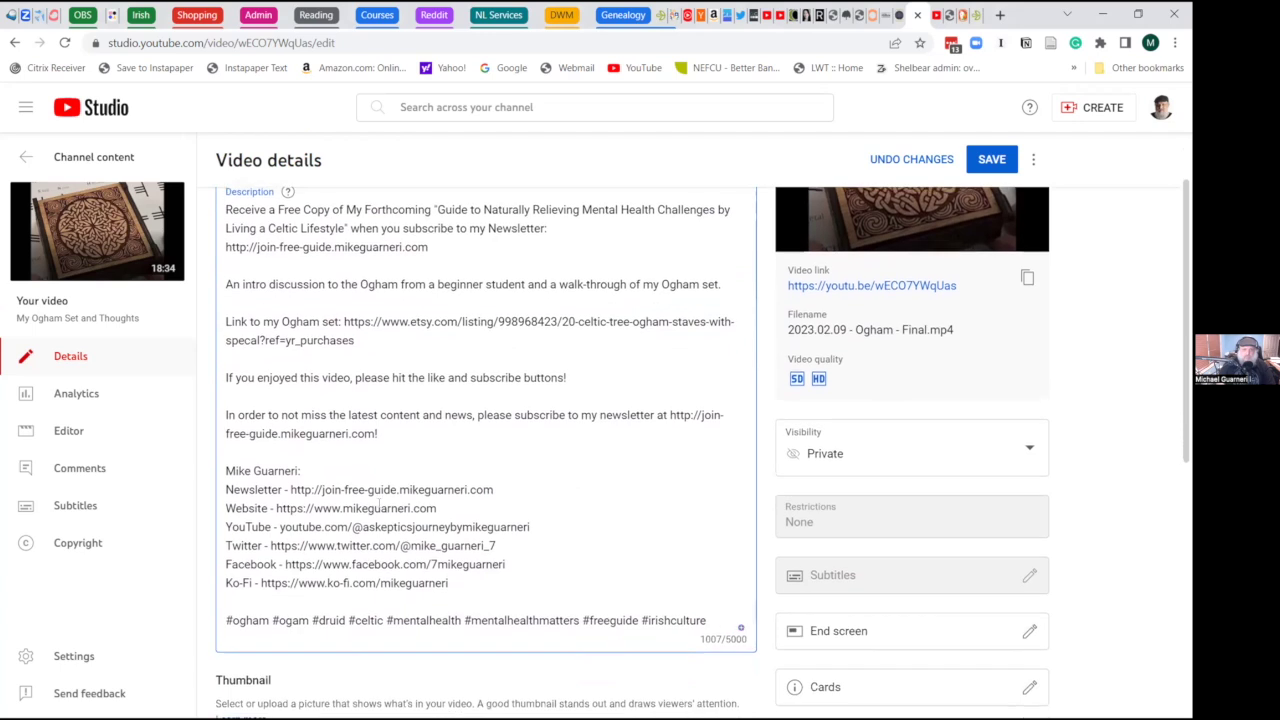
scroll(379, 503, "up", 1)
scroll(379, 503, "up", 1)
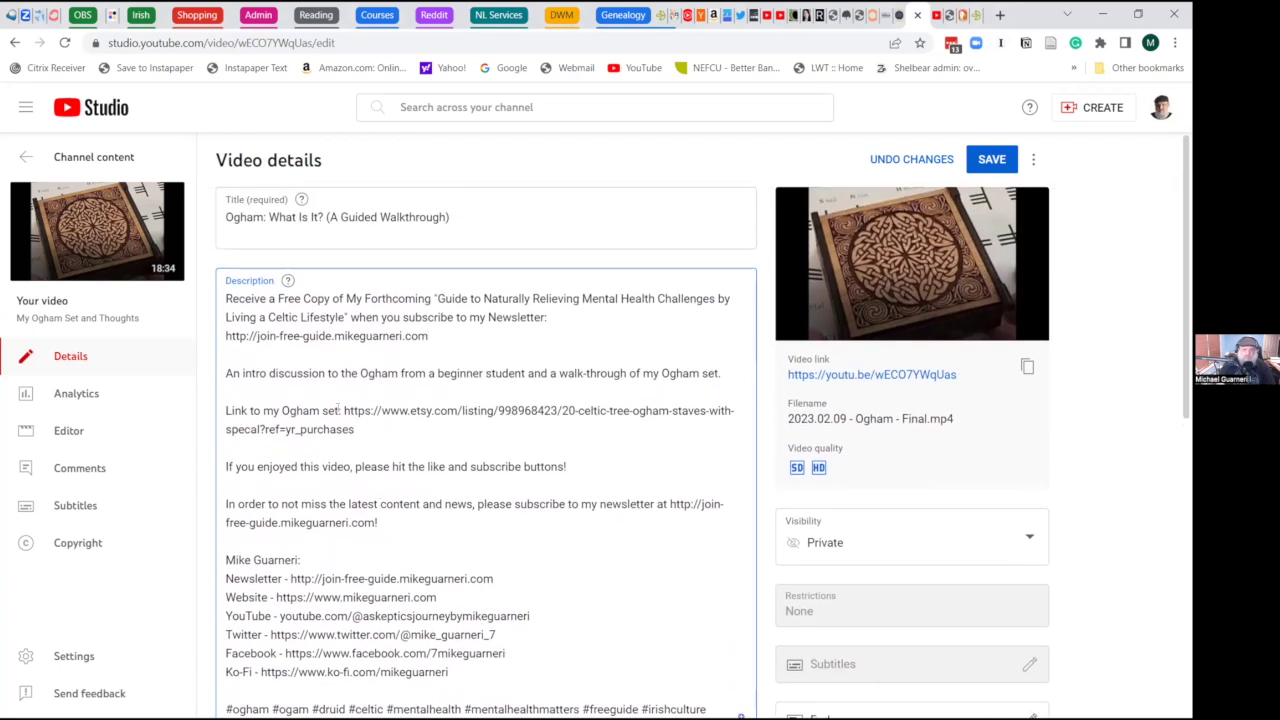
left_click_drag(230, 410, 357, 429)
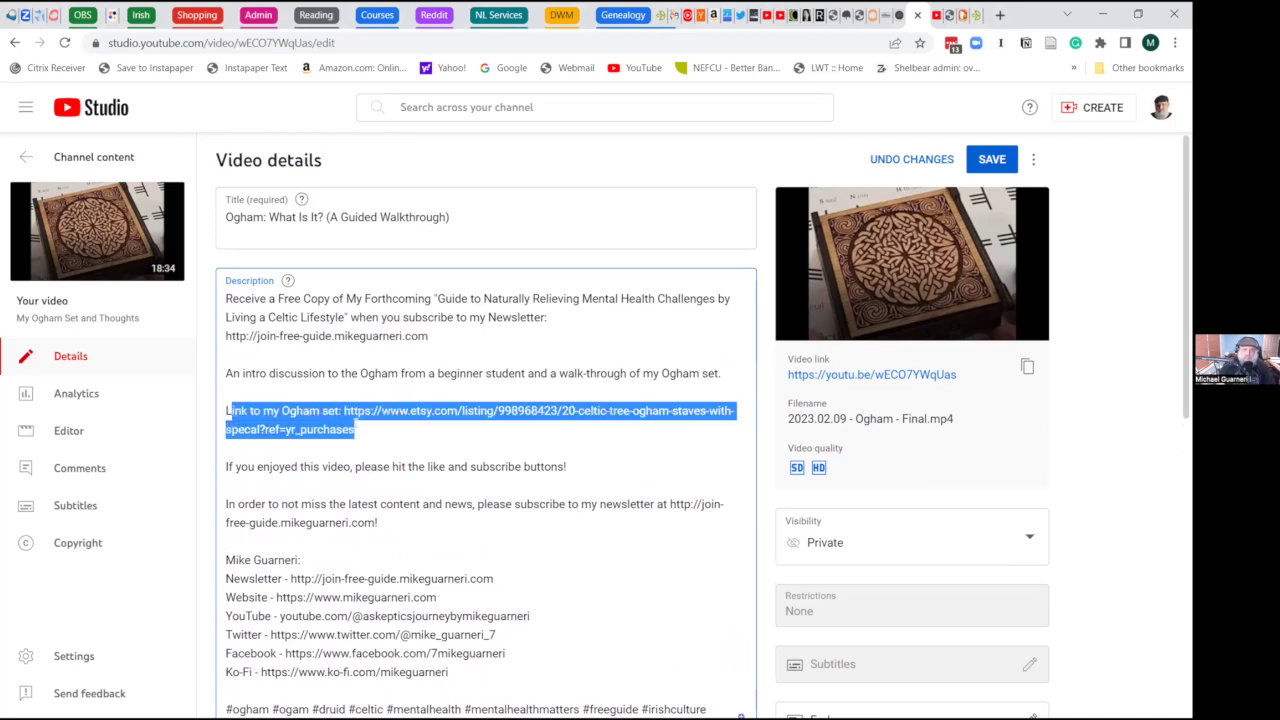
left_click(358, 428)
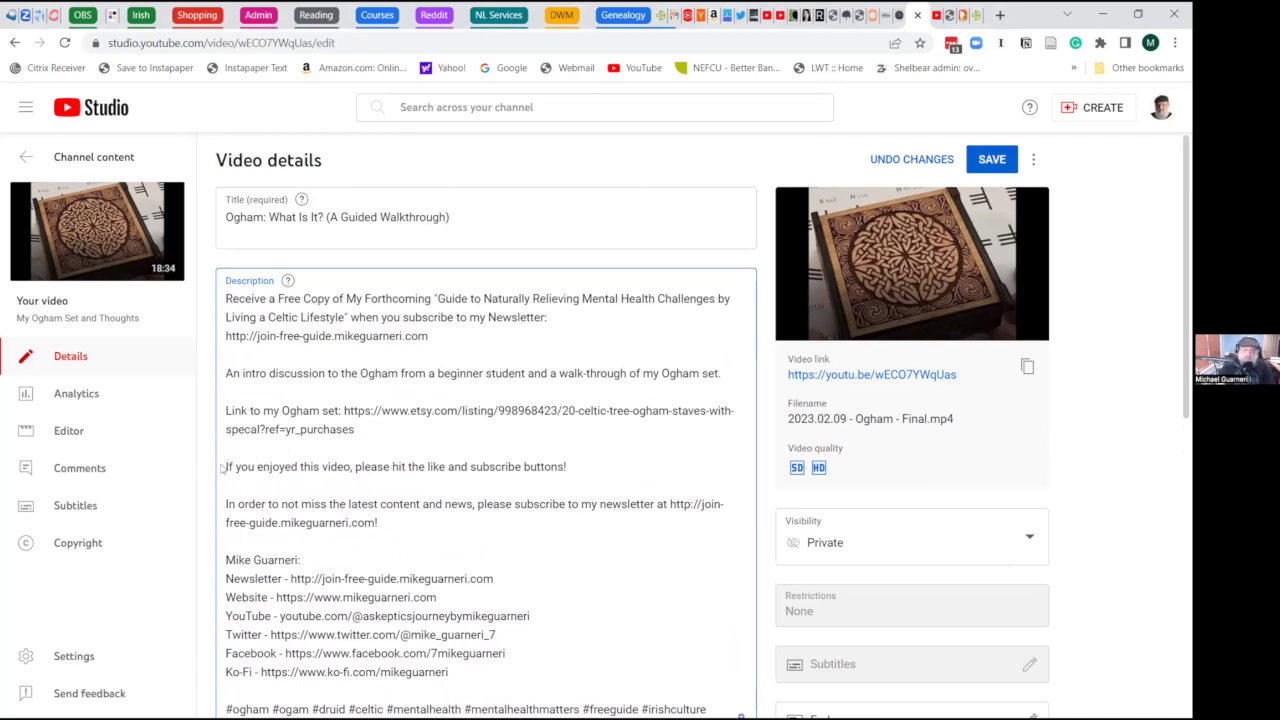
left_click(225, 467)
left_click_drag(226, 467, 574, 446)
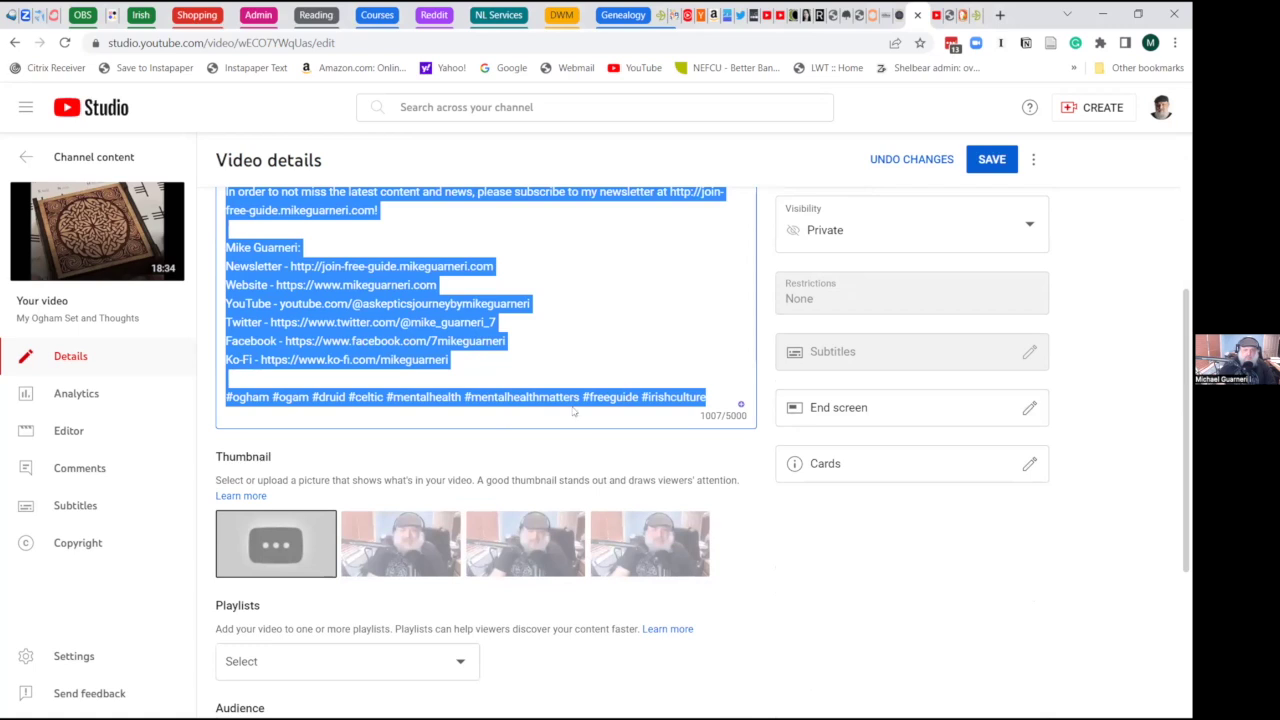
key("BackSpace")
scroll(423, 320, "up", 2)
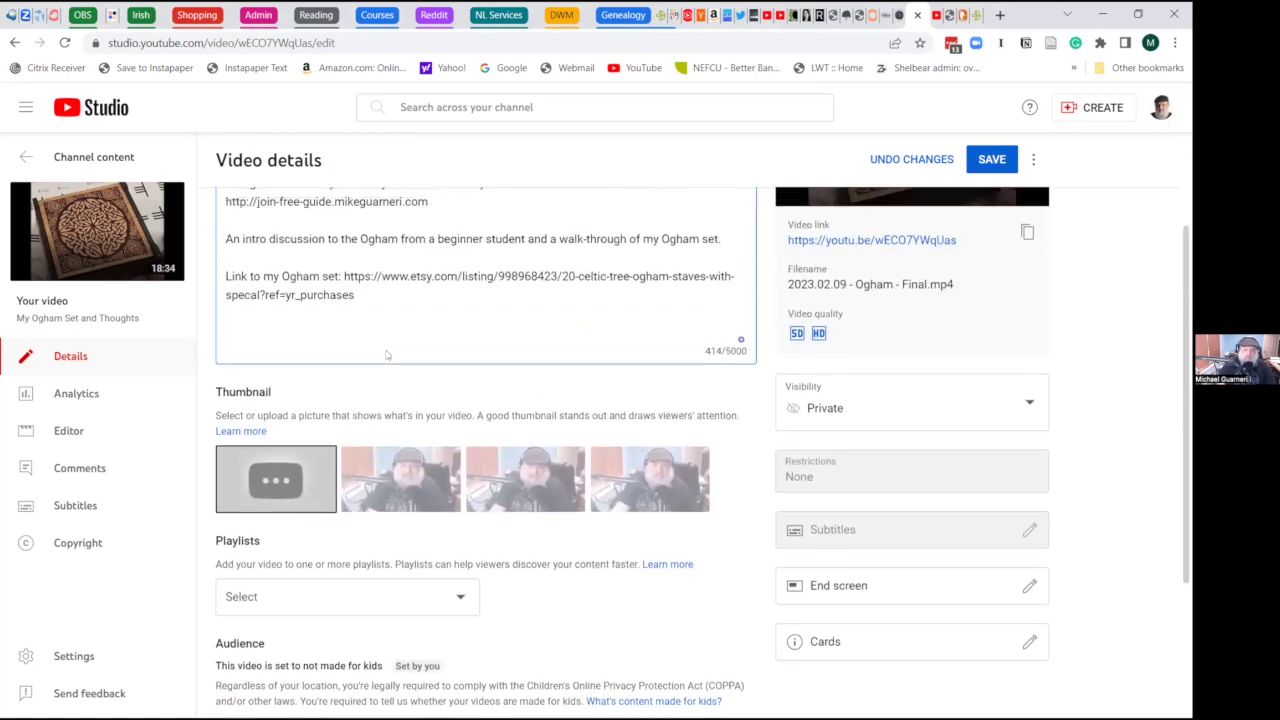
scroll(387, 354, "up", 2)
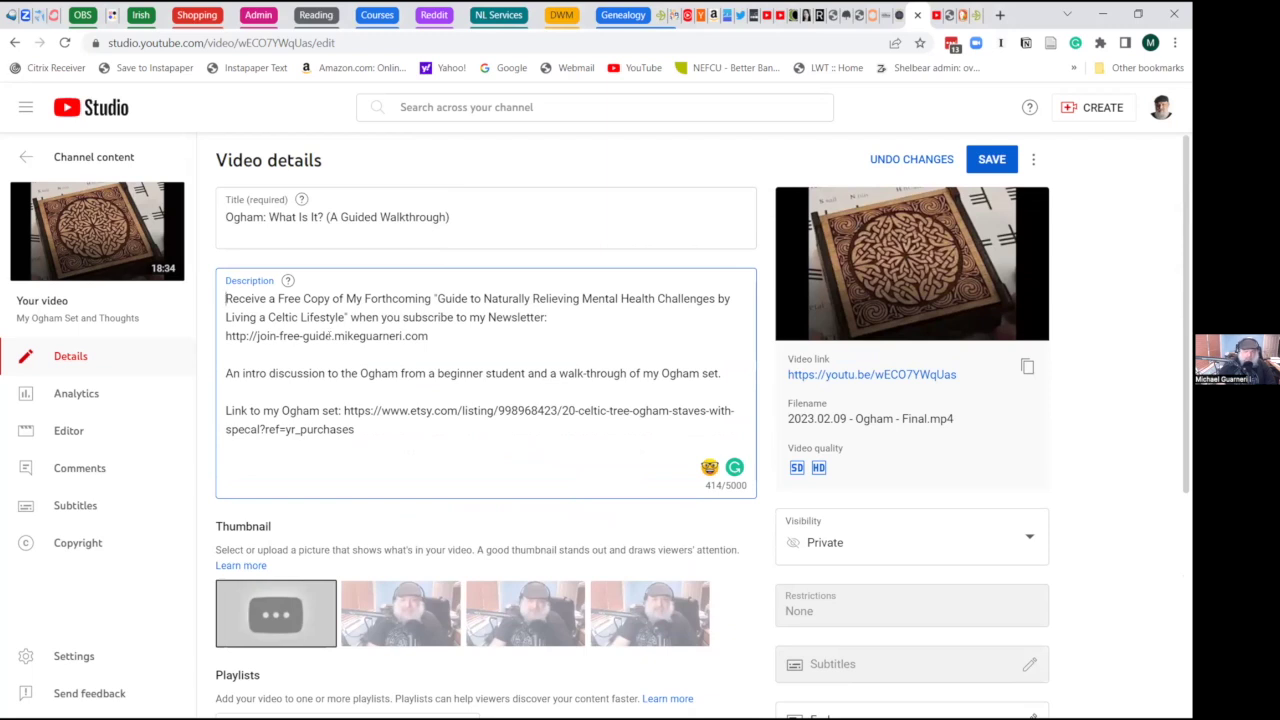
- Begin the description with 'Enjoy this video? Then you'll love my free guide that shares how to upgrade your mind (and life) through'
type("En")
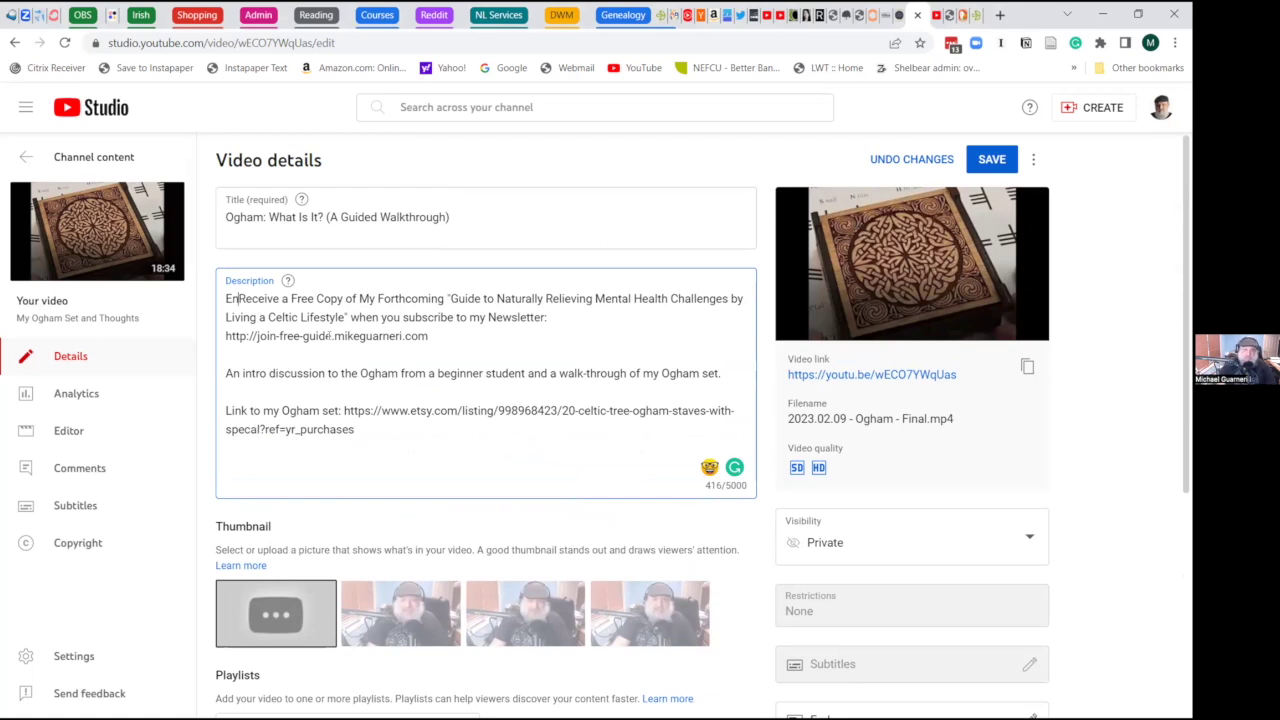
type("joy this ")
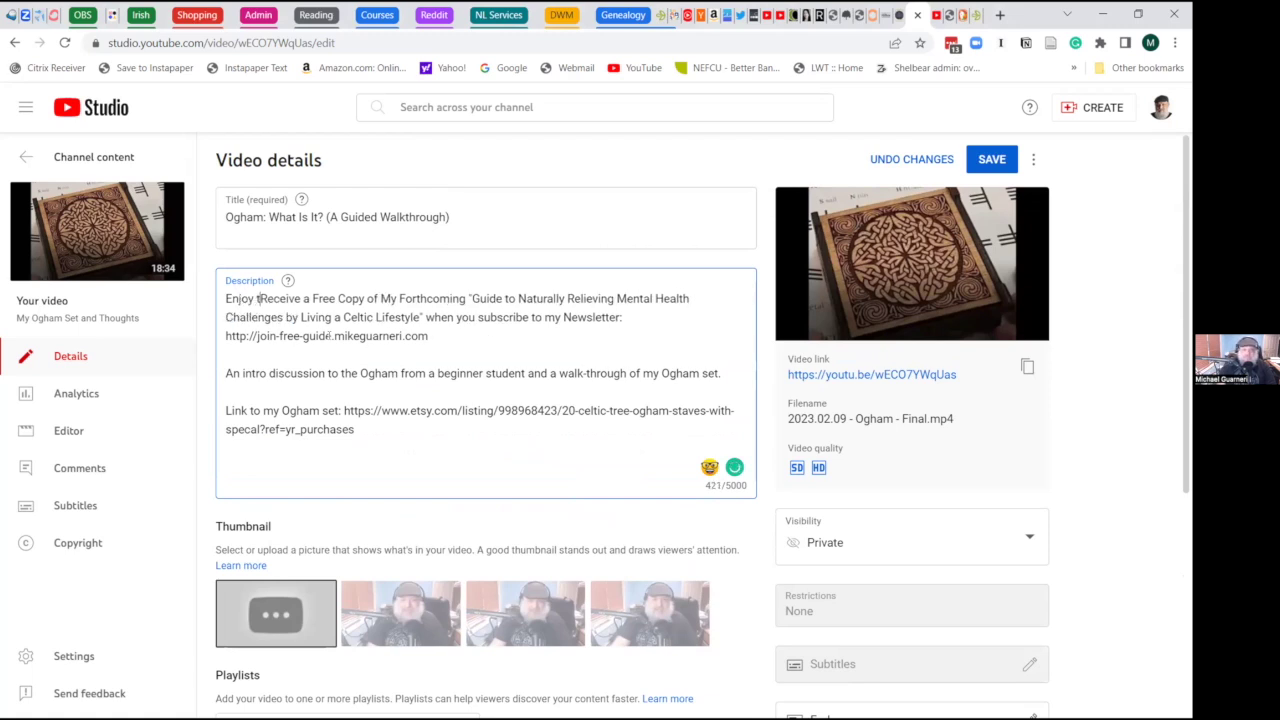
type("video")
key("BackSpace")
type("? Then you'll love my free guide ")
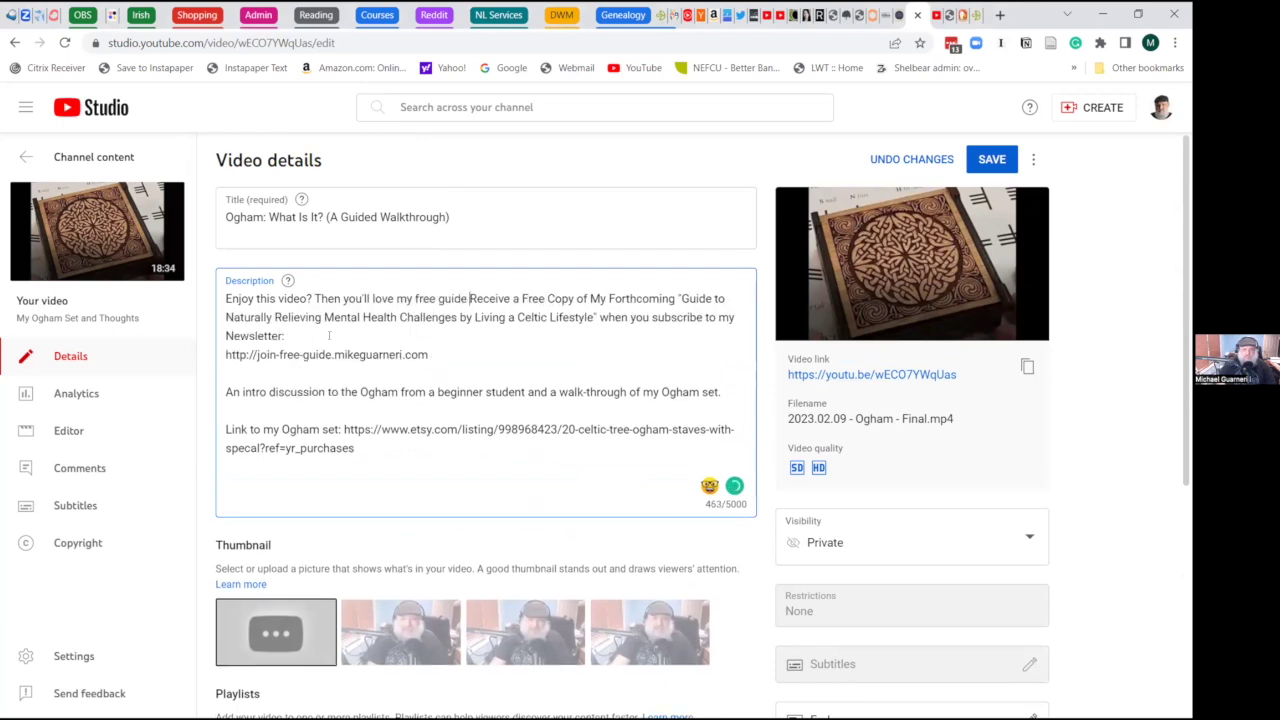
type("that ")
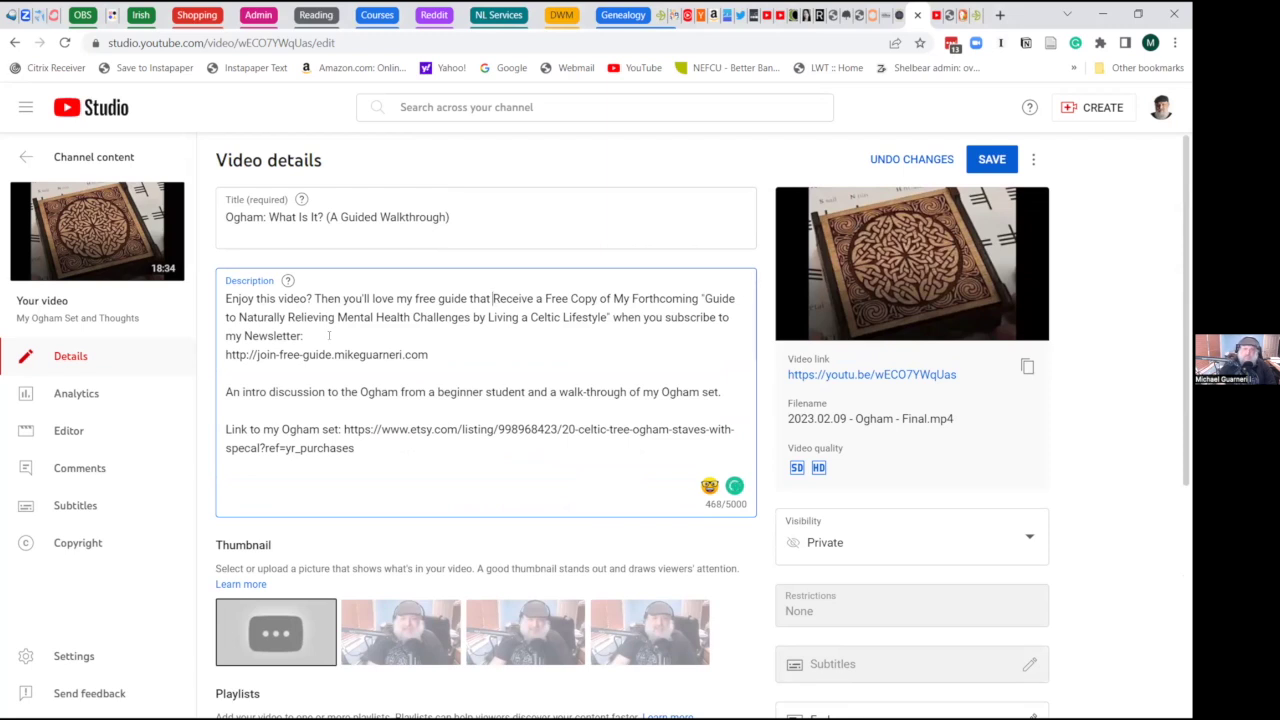
type("shares")
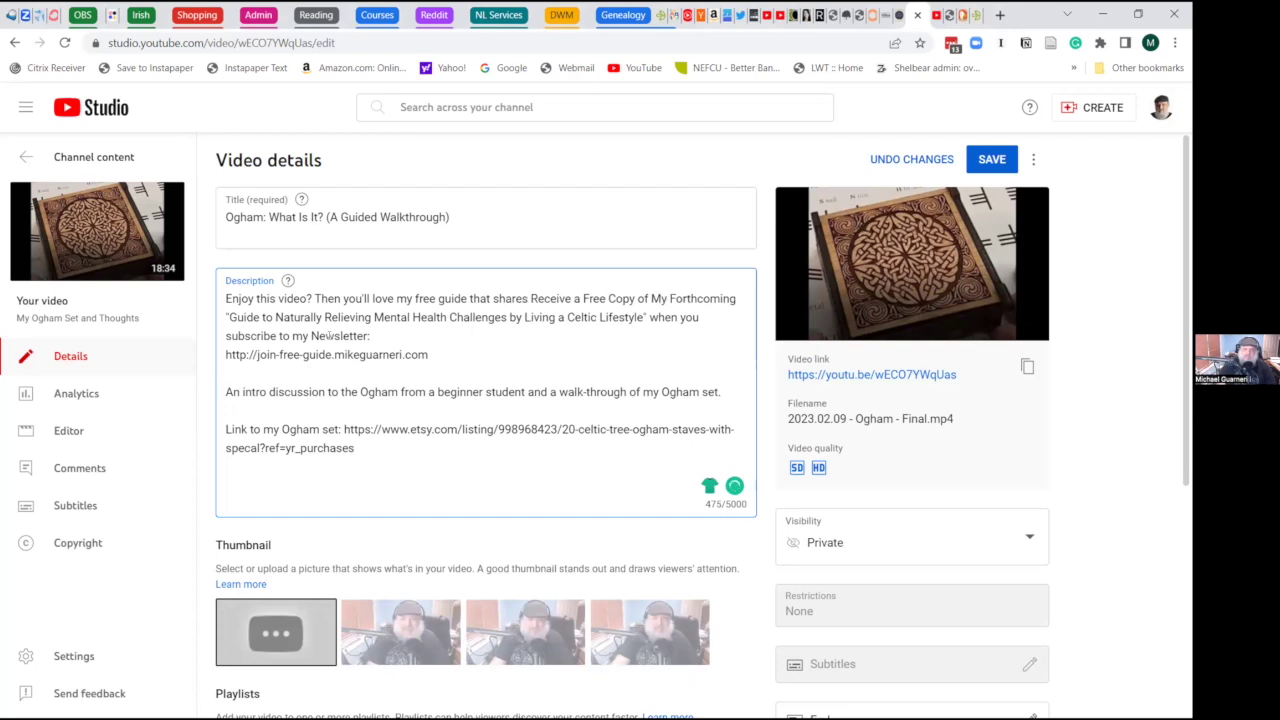
type(" how to ")
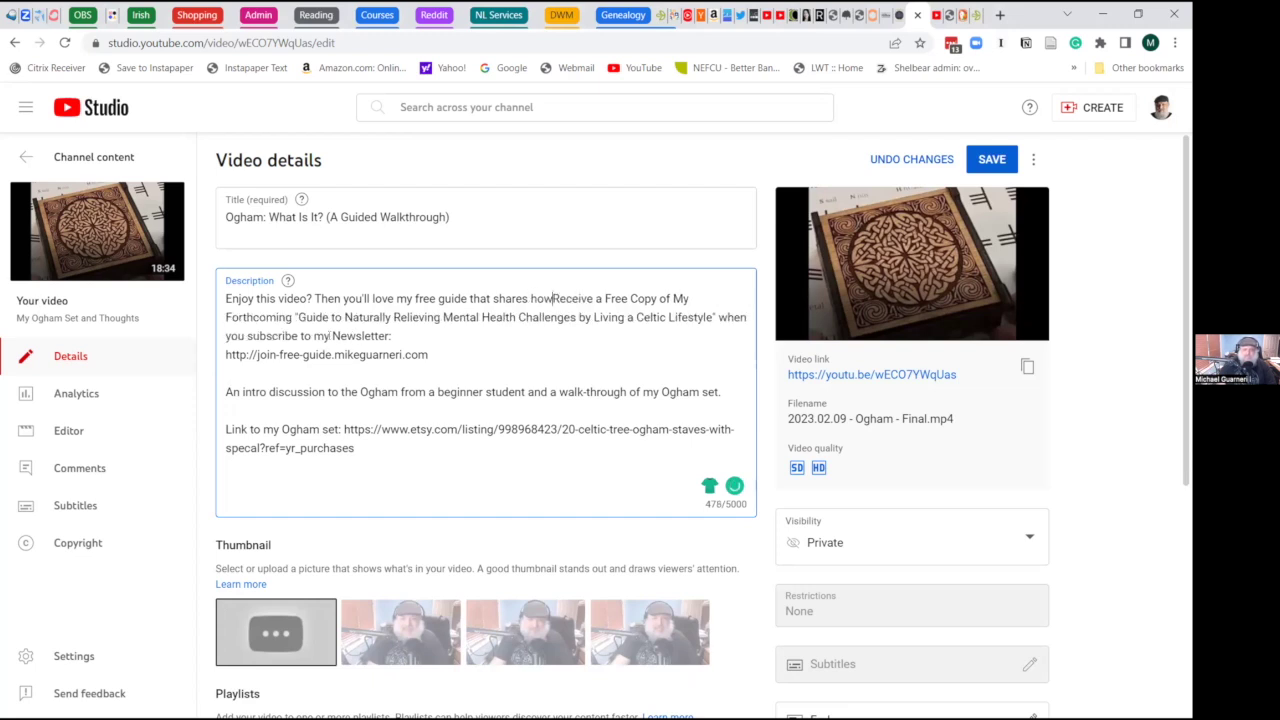
type("naturally ")
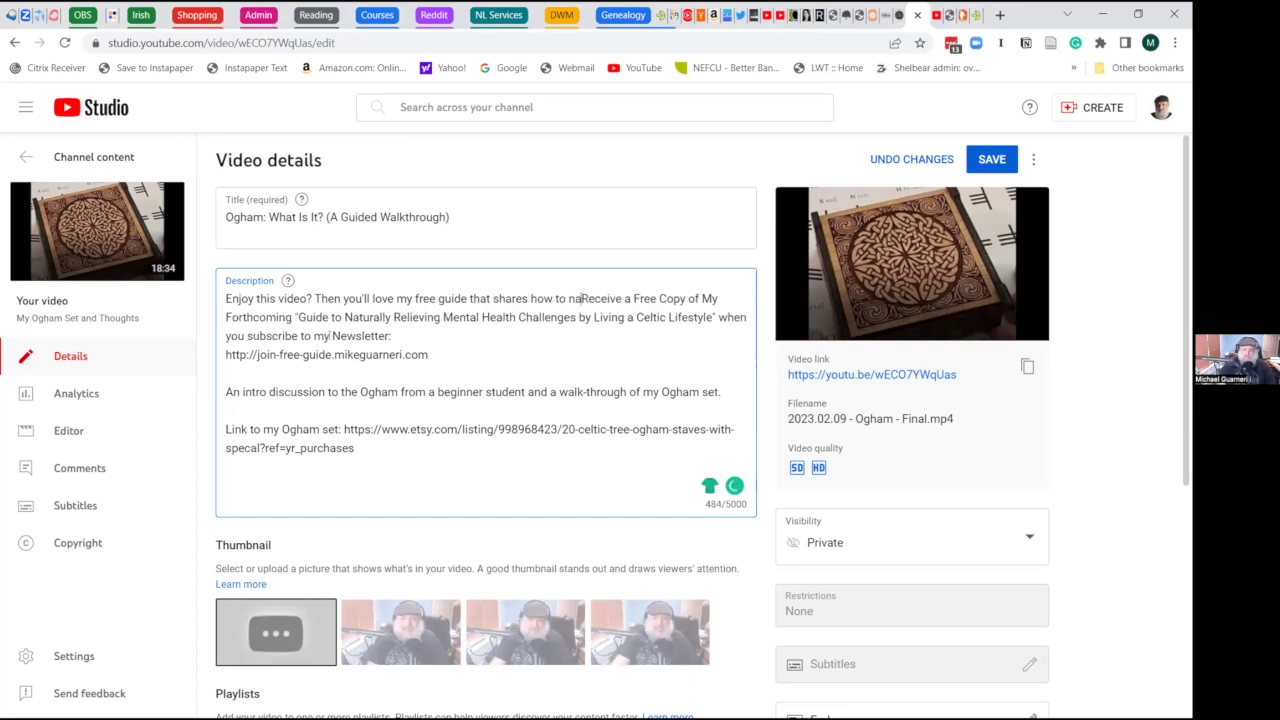
type("relieve mental healthy")
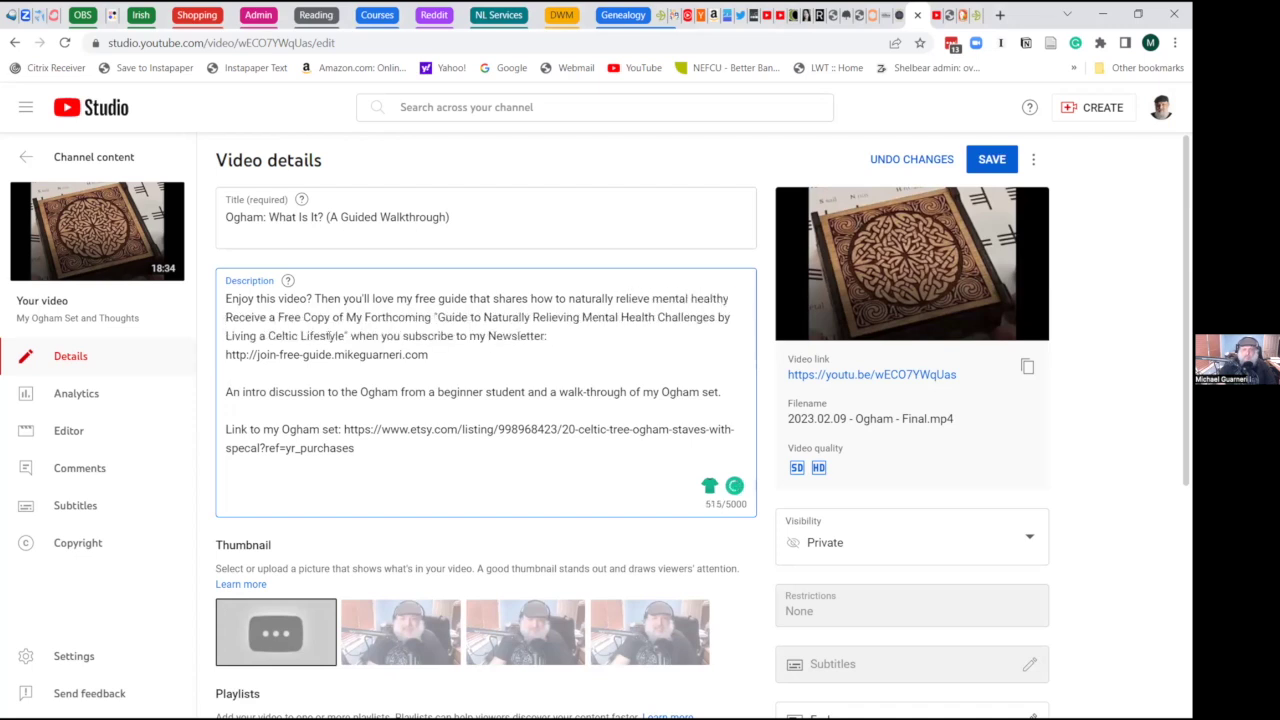
key("BackSpace")
key("BackSpace")
key("BackSpace")
key("BackSpace")
key("BackSpace")
key("BackSpace")
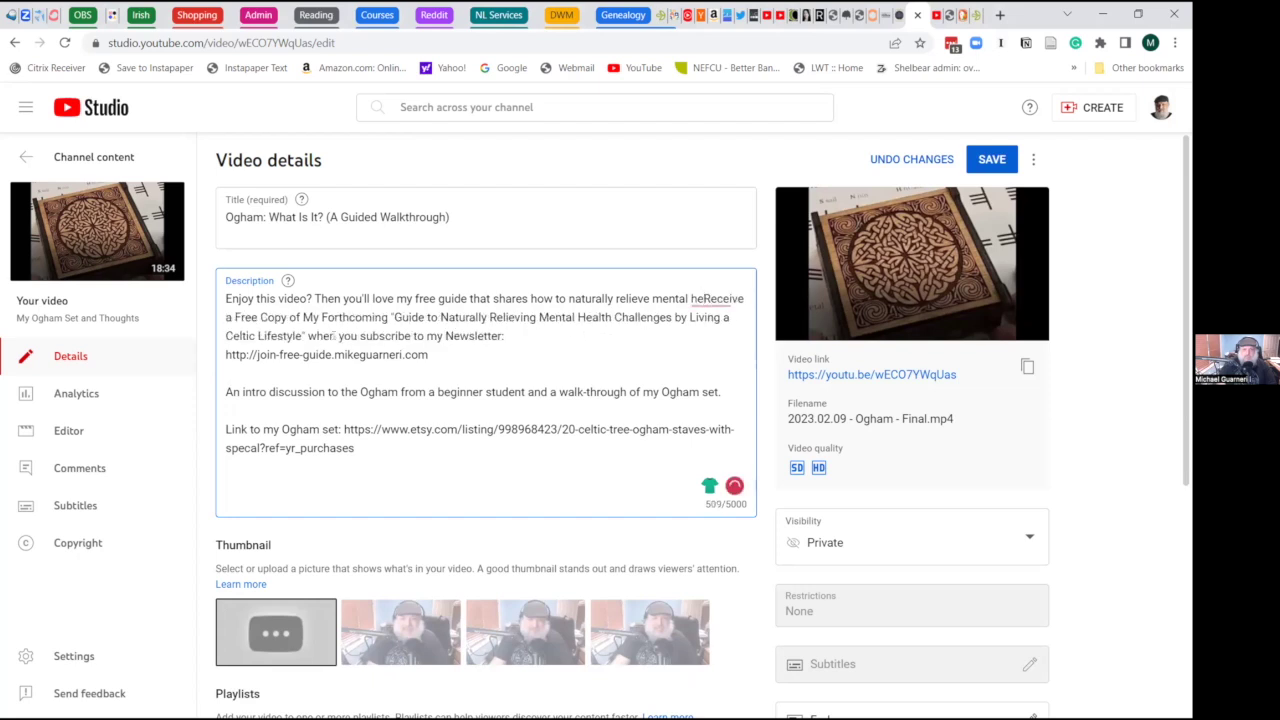
key("BackSpace")
key("BackSpace")
key("BackSpace")
key("BackSpace")
key("BackSpace")
key("BackSpace")
key("BackSpace")
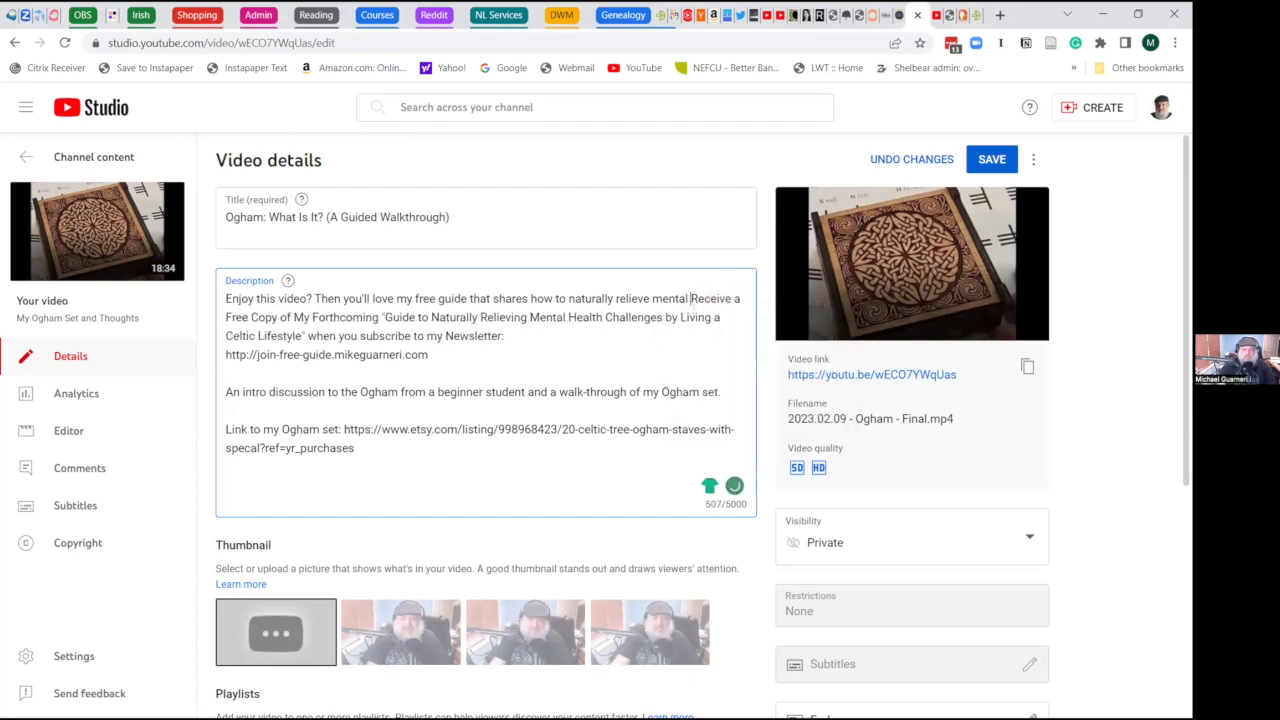
key("BackSpace")
key("BackSpace")
key("BackSpace")
key("BackSpace")
key("BackSpace")
key("BackSpace")
key("BackSpace")
key("BackSpace")
key("BackSpace")
key("BackSpace")
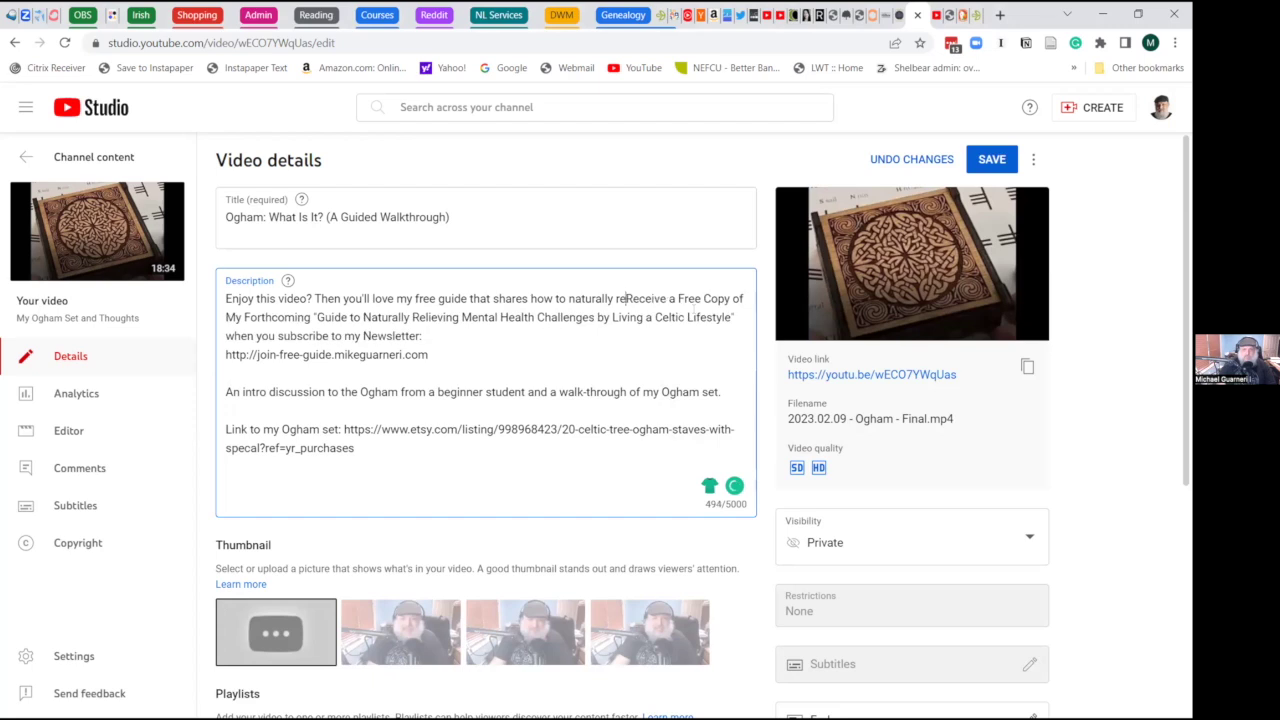
type("upgrade your mind (and lif")
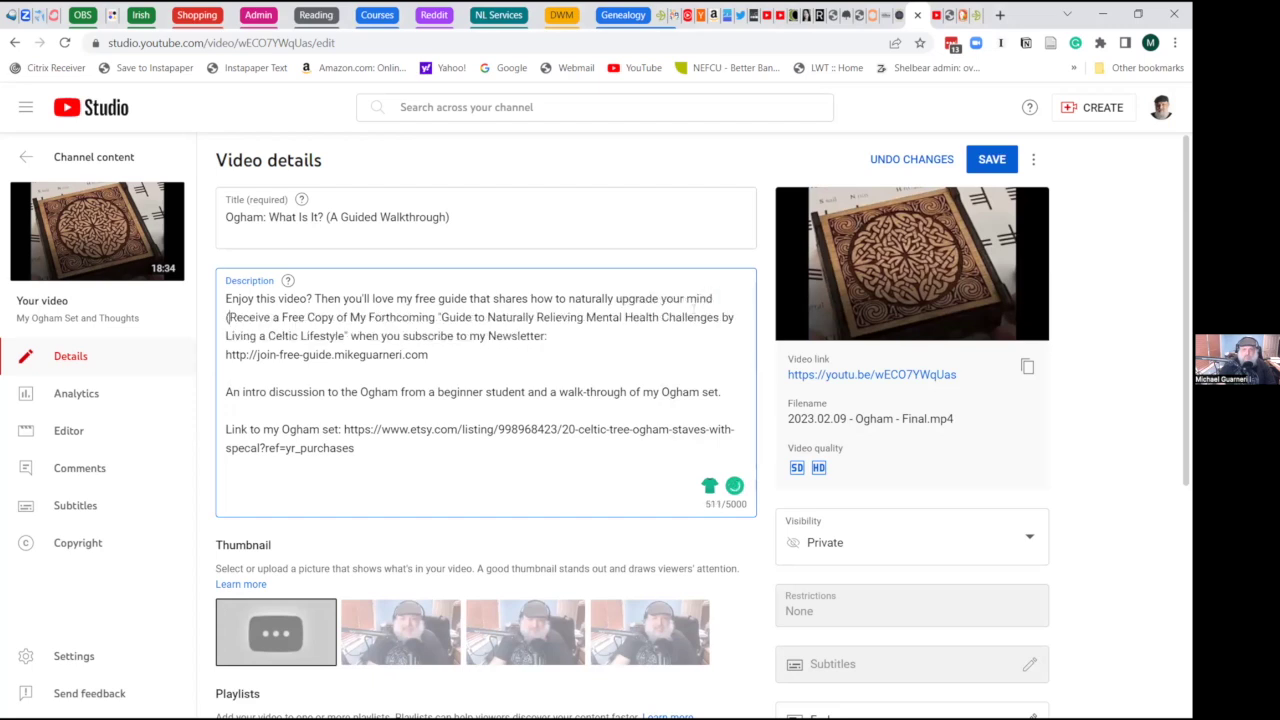
type("e) through f")
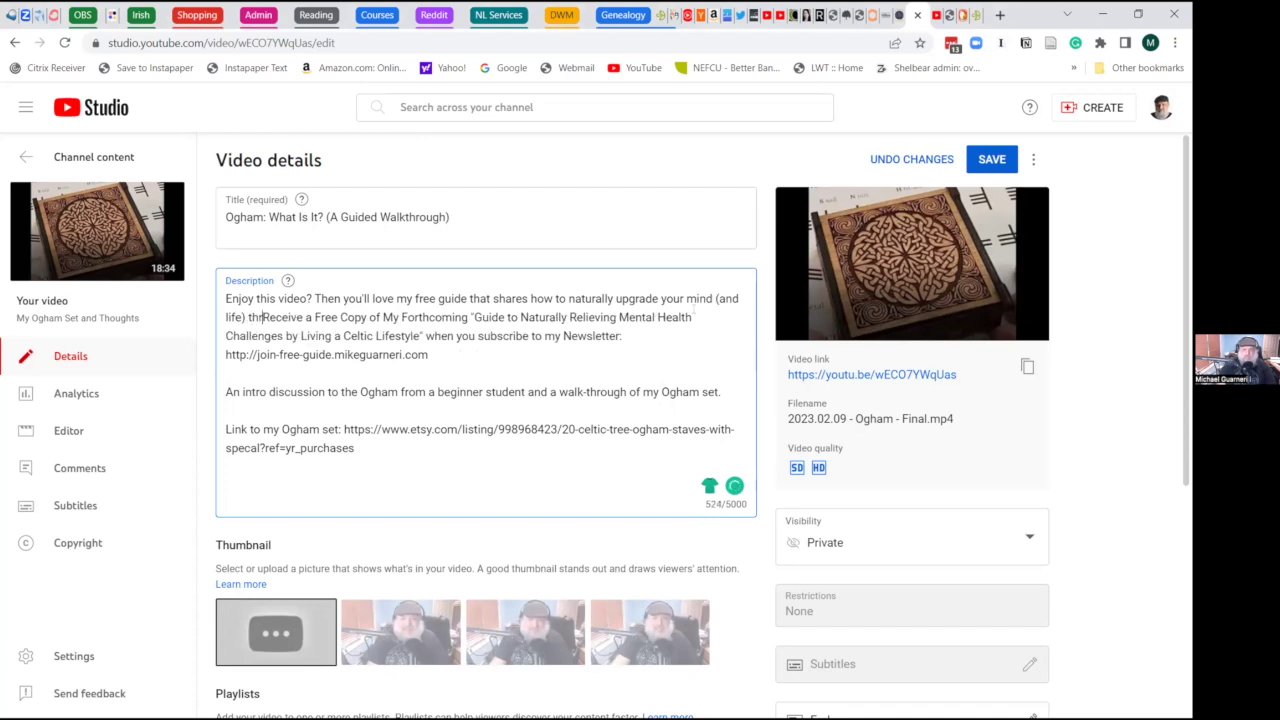
type("oll")
key("BackSpace")
key("BackSpace")
key("BackSpace")
- Finish the sentence with 'following various Celtic, Druid and Pagan traditions. Here's the link:' and select the old promo line
key("BackSpace")
type("imp")
key("BackSpace")
key("BackSpace")
key("BackSpace")
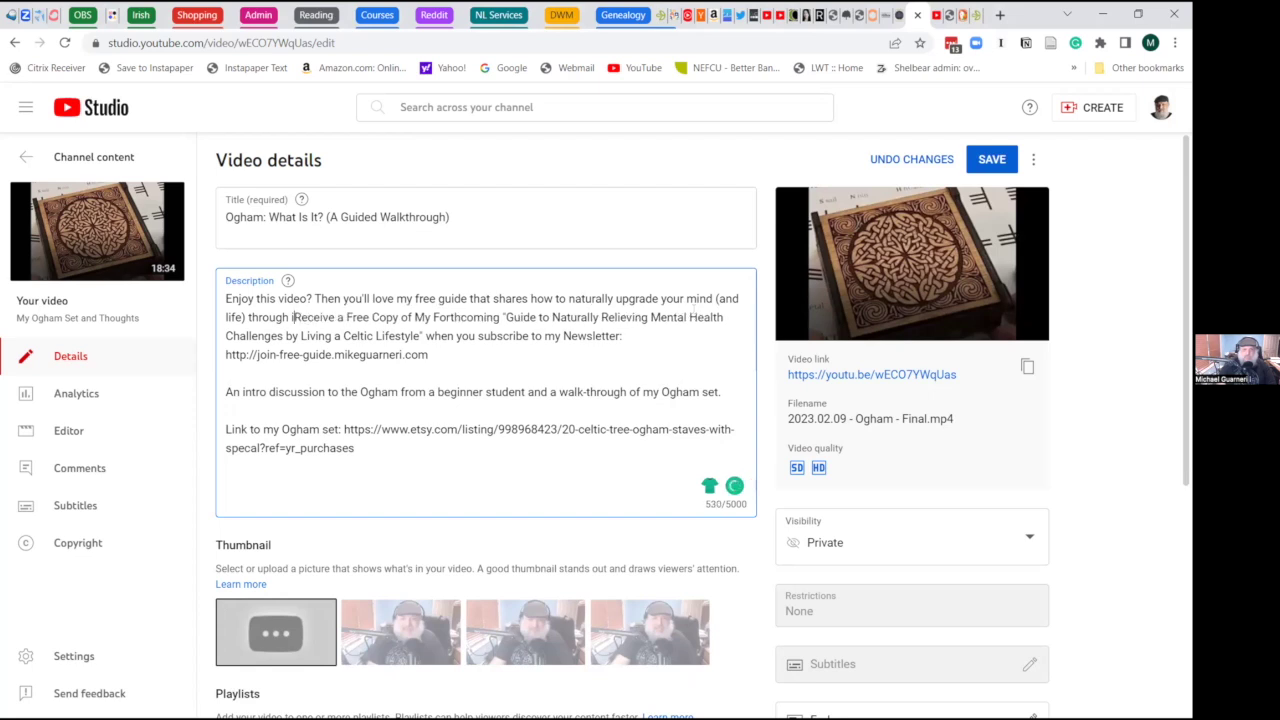
type("followin")
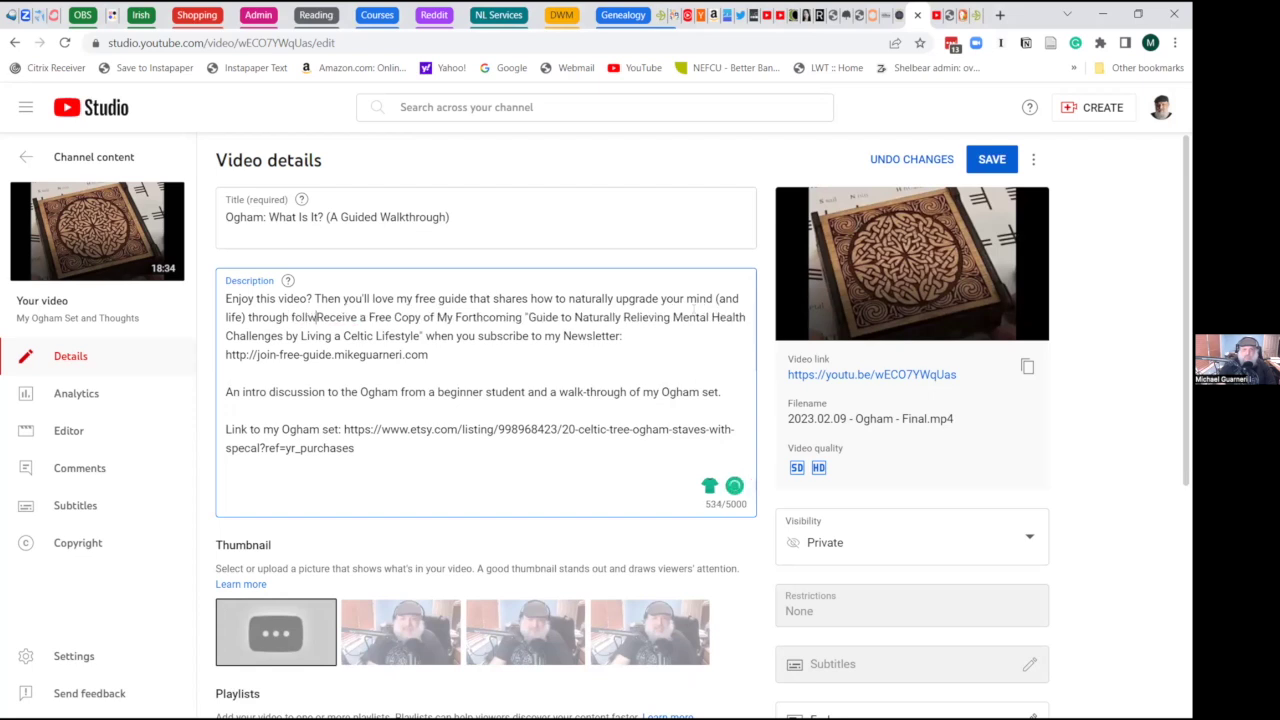
type("g various Ce")
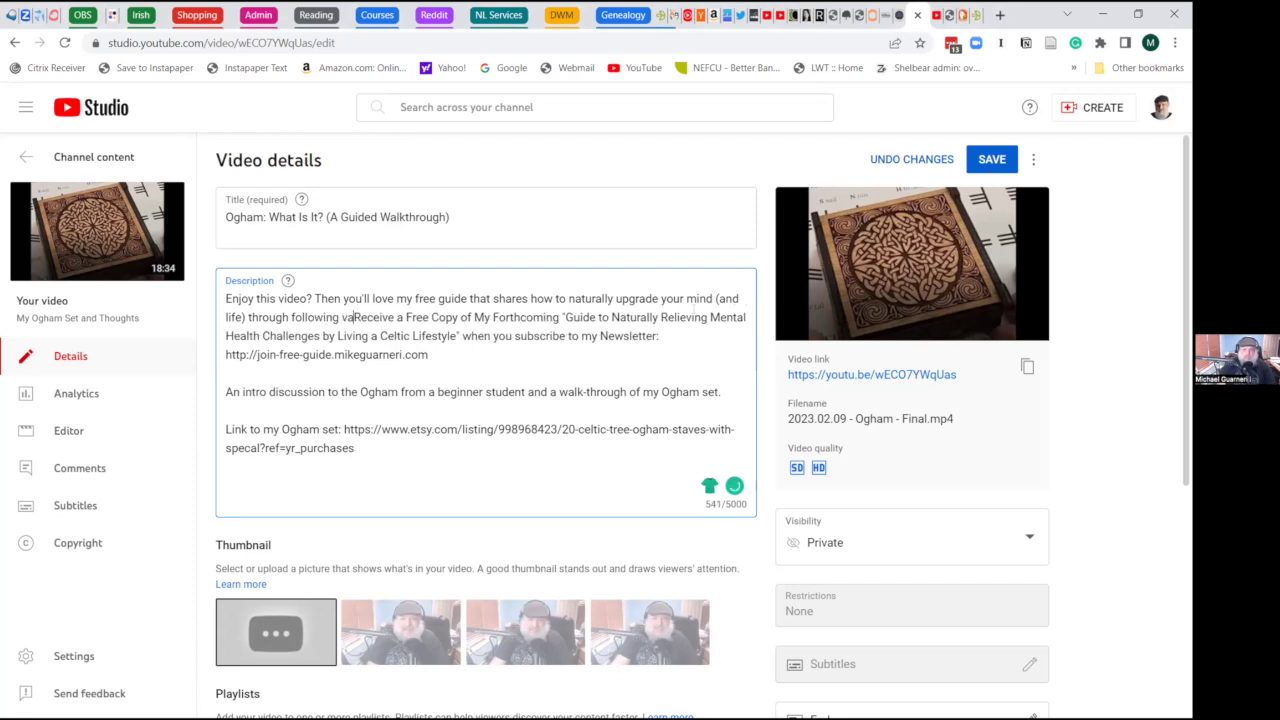
type("ltic, Druid")
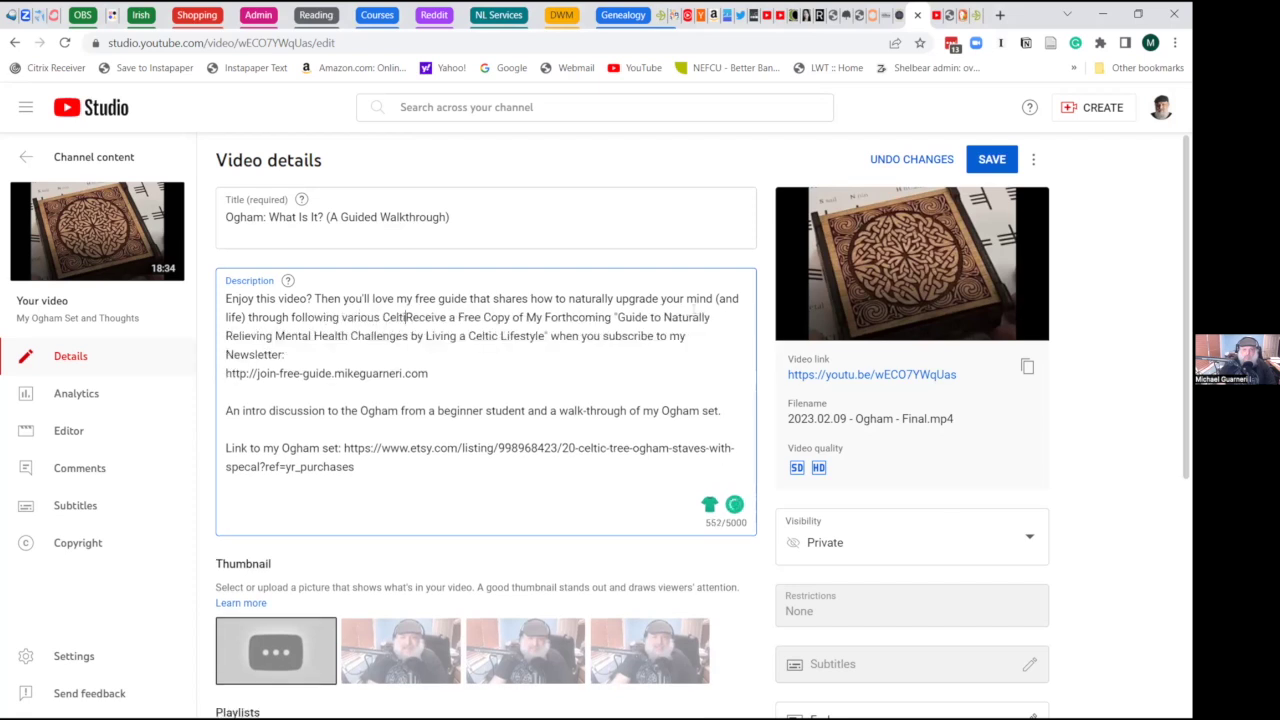
type(" and Pagan ")
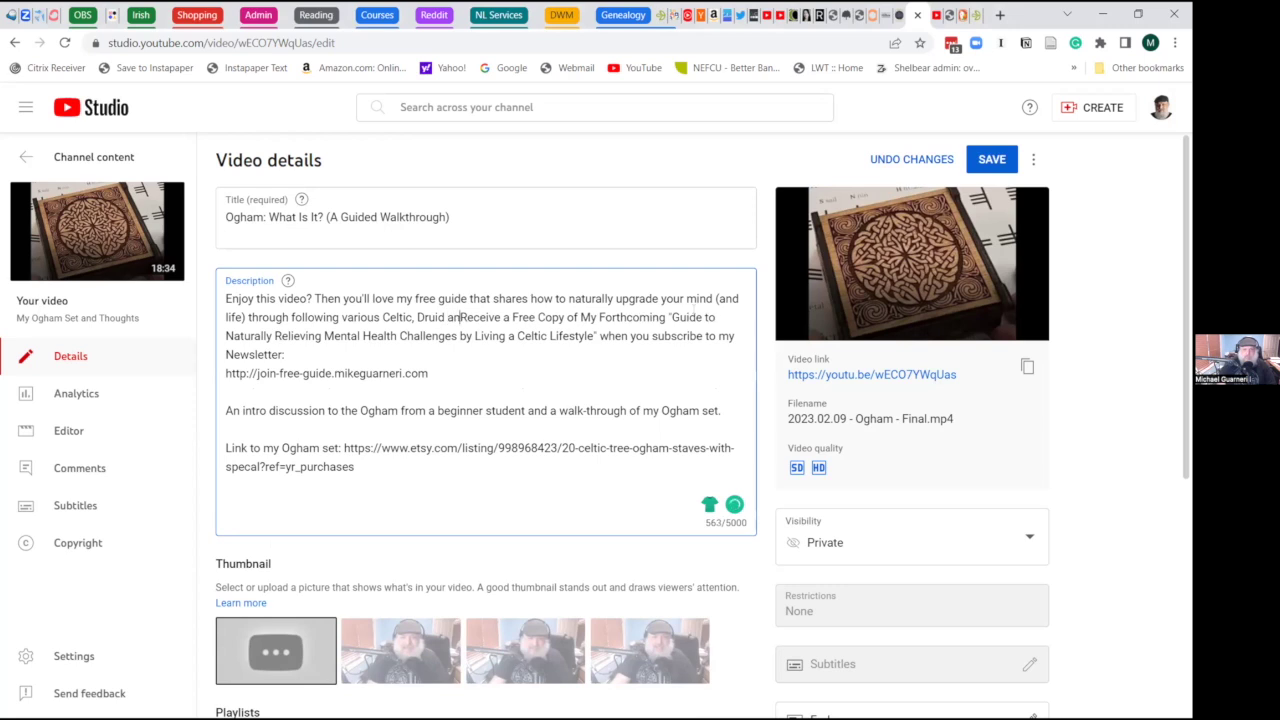
type("t")
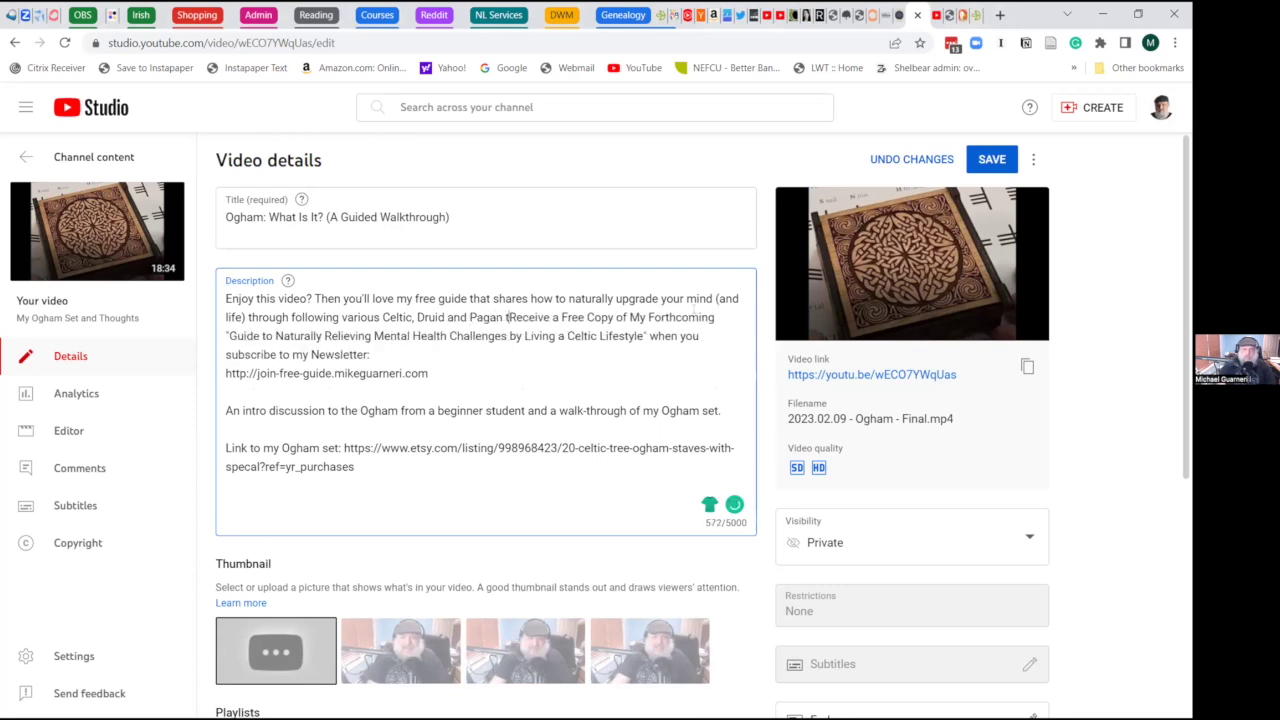
type("raditions")
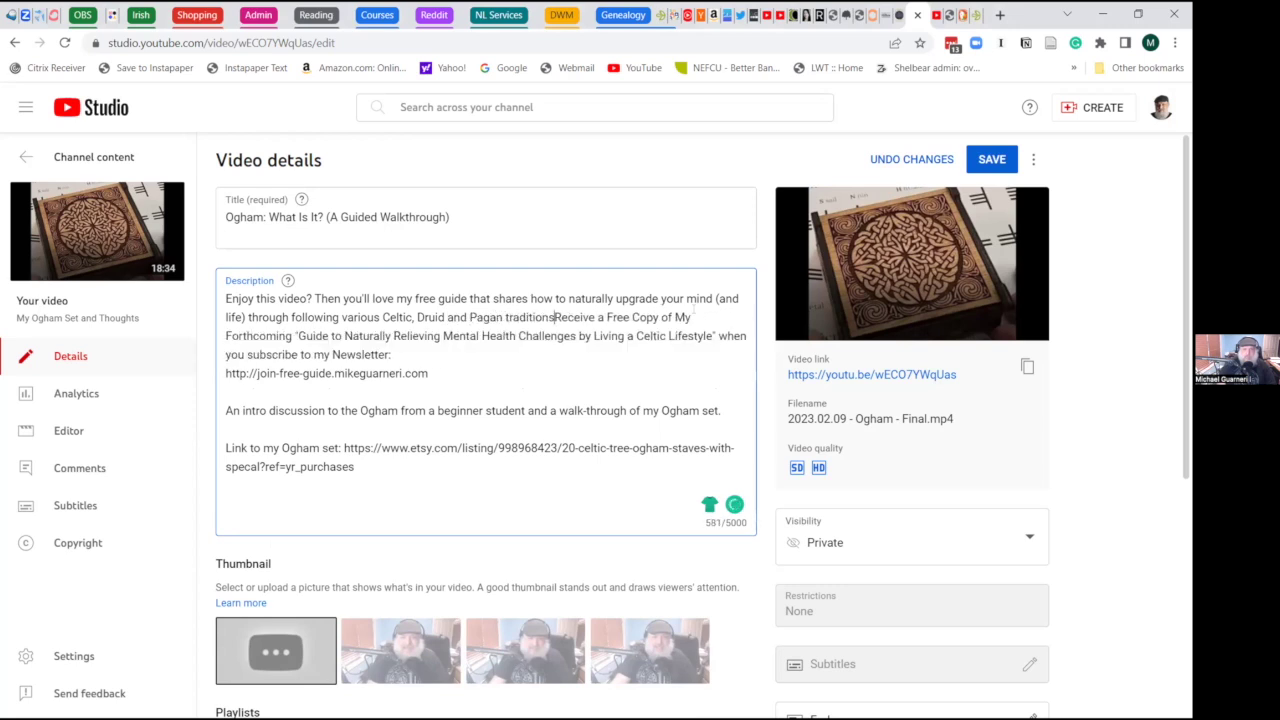
type(". Here's a")
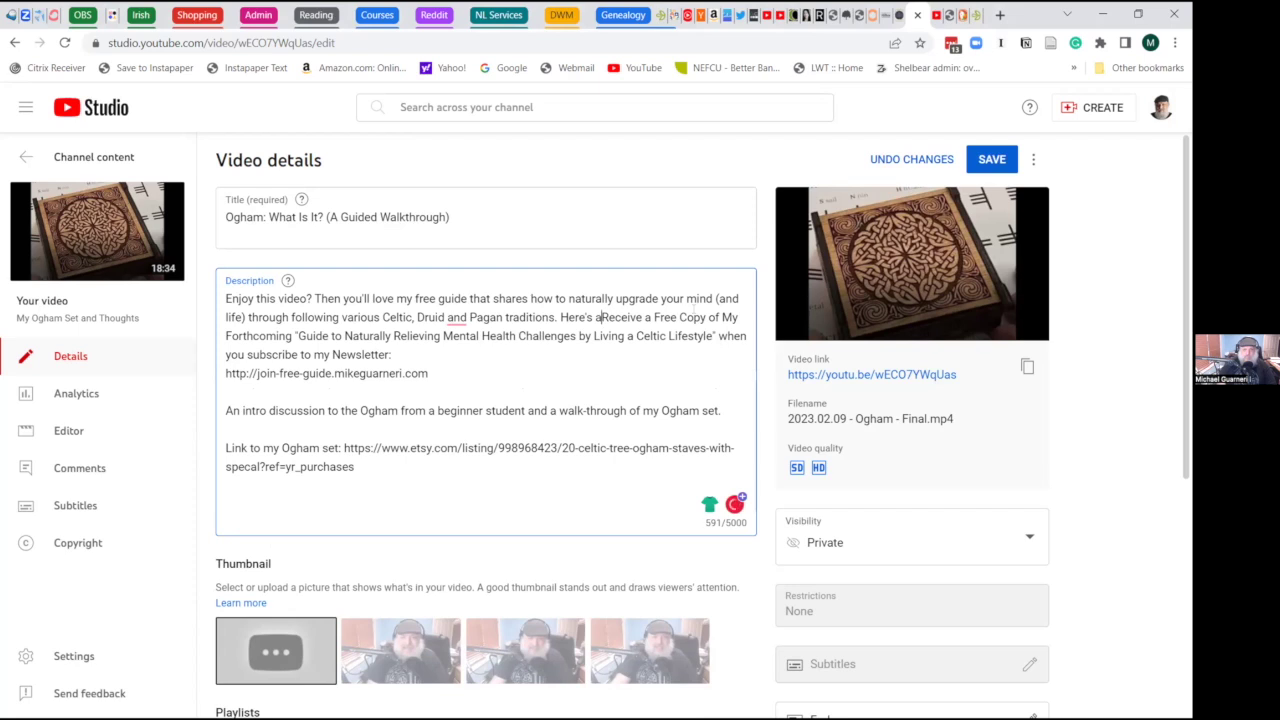
key("BackSpace")
key("BackSpace")
key("BackSpace")
key("BackSpace")
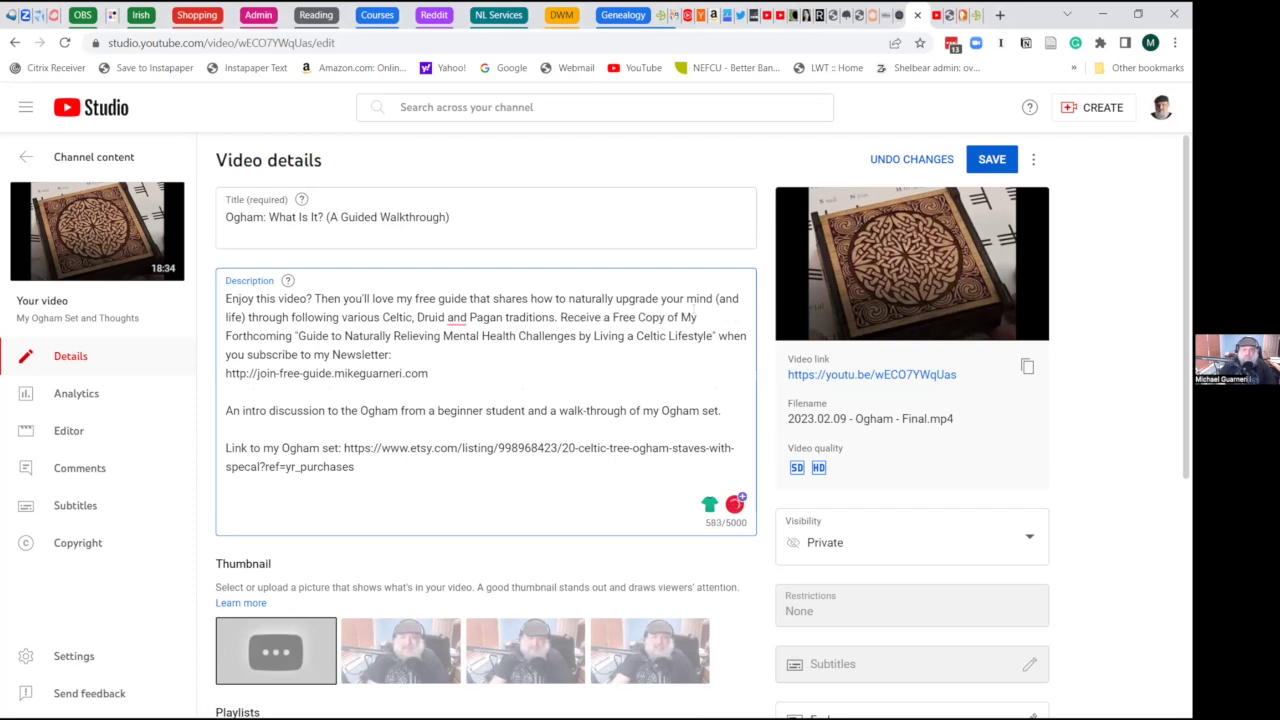
key("BackSpace")
key("BackSpace")
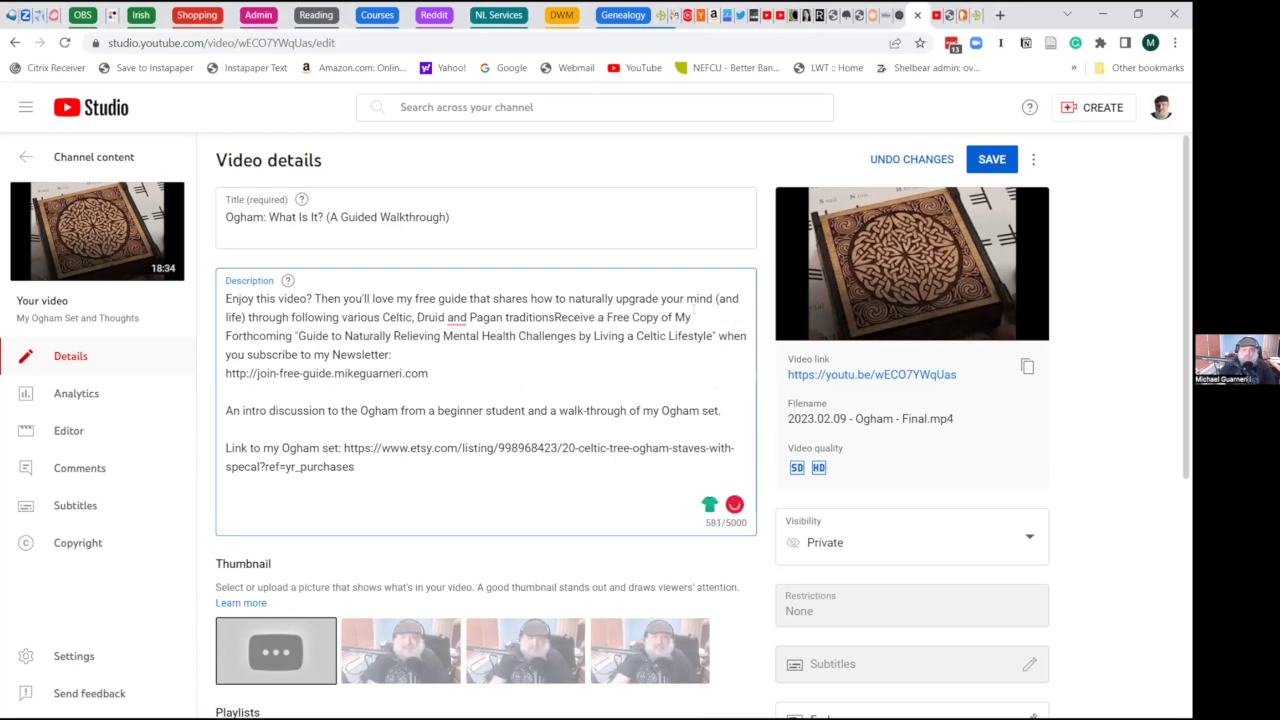
type(".")
key("BackSpace")
key("BackSpace")
type(".")
key("BackSpace")
key("BackSpace")
type(". Her")
type("e's the link:")
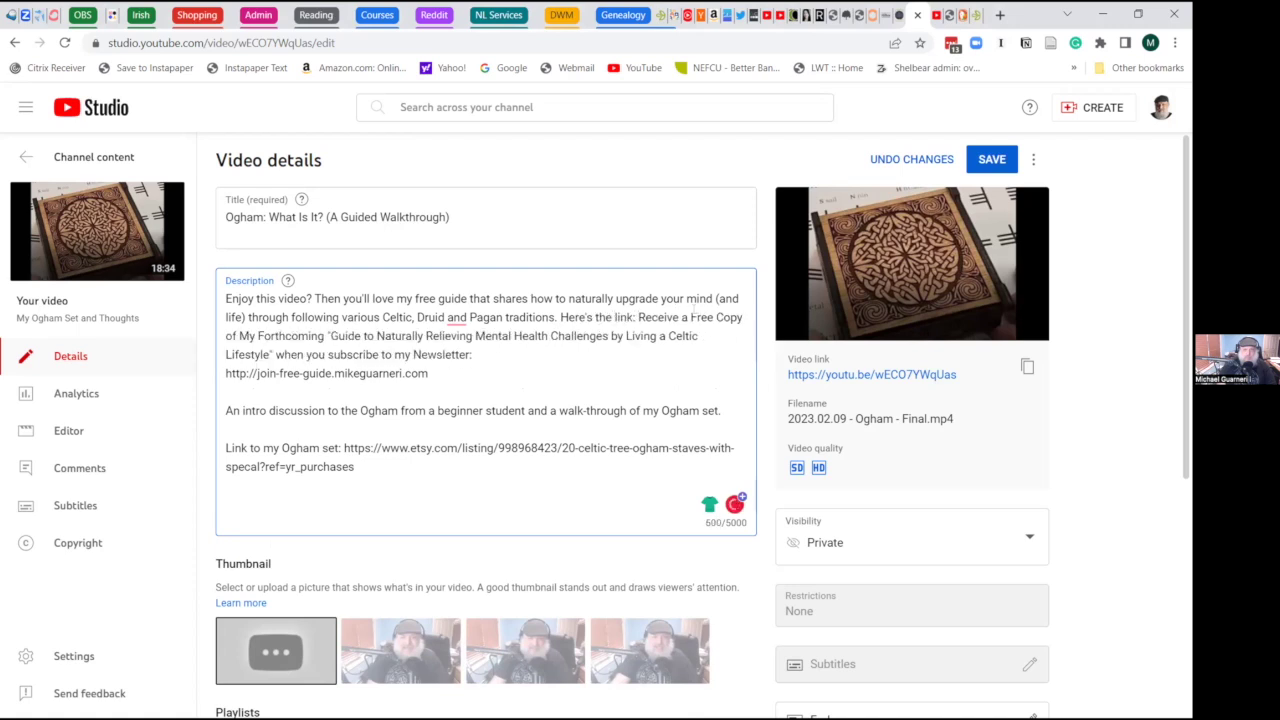
key("shift+Down")
key("shift+Down")
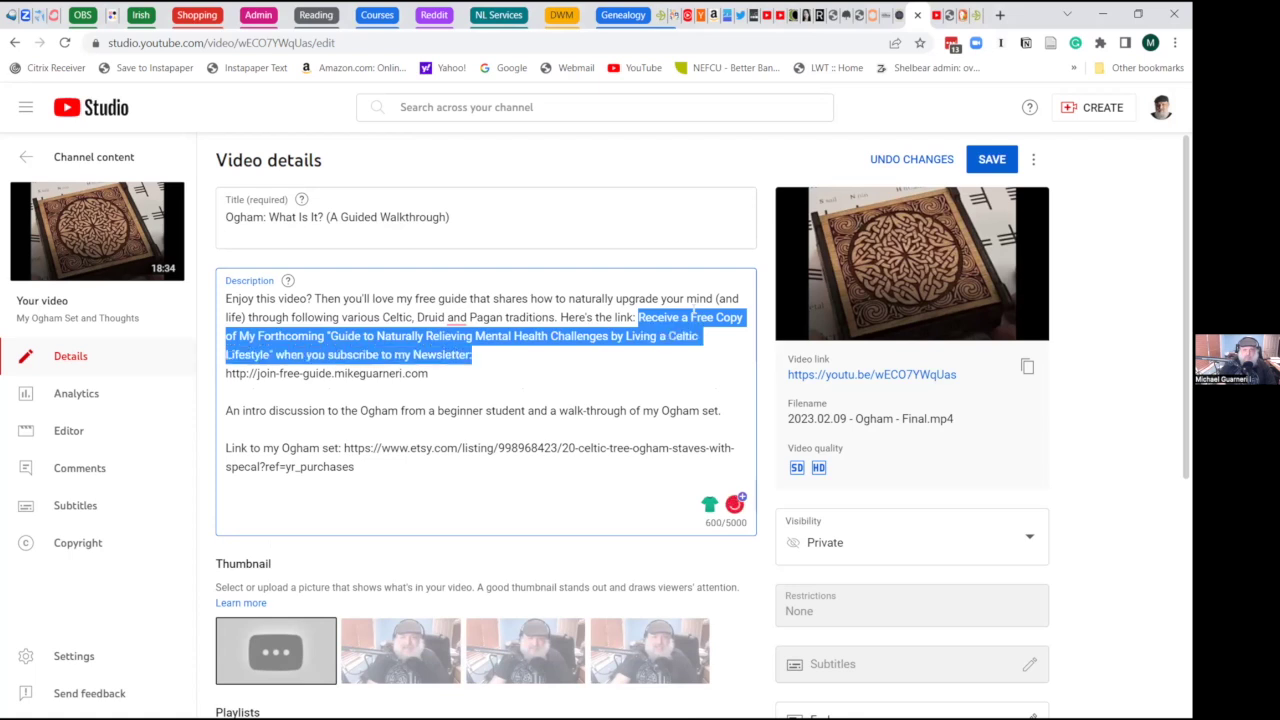
key("BackSpace")
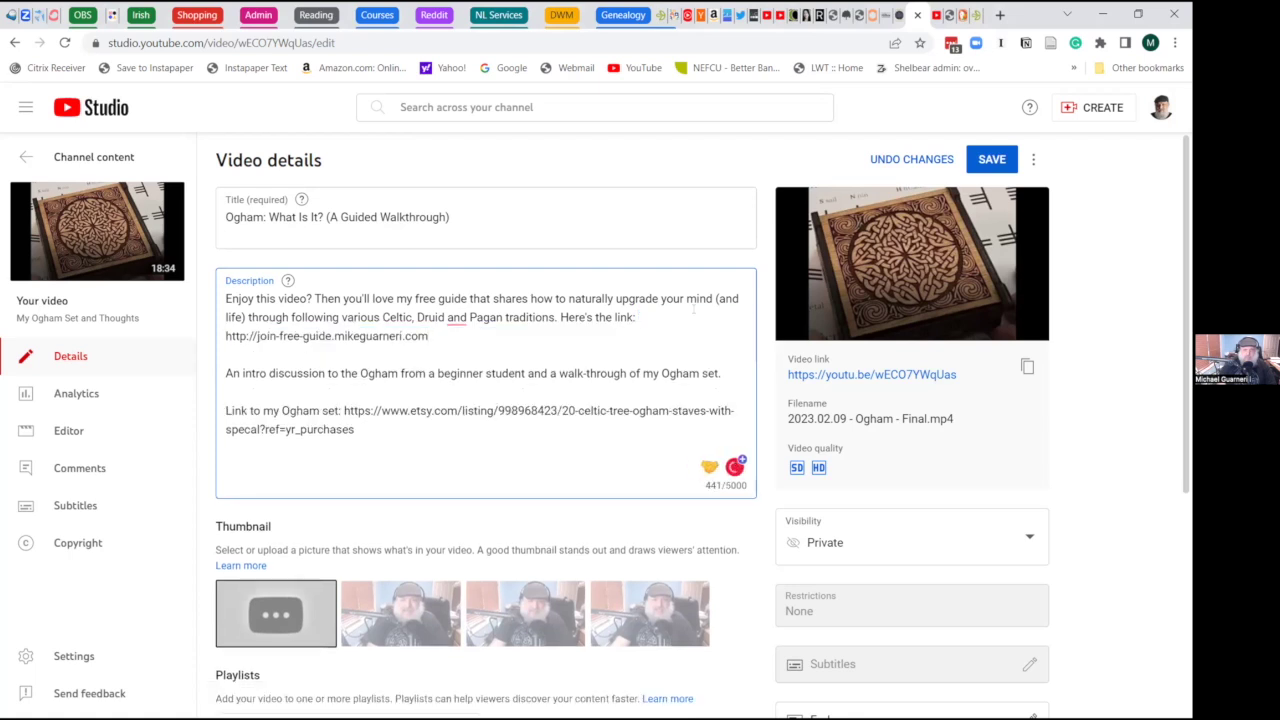
key("alt+Tab")
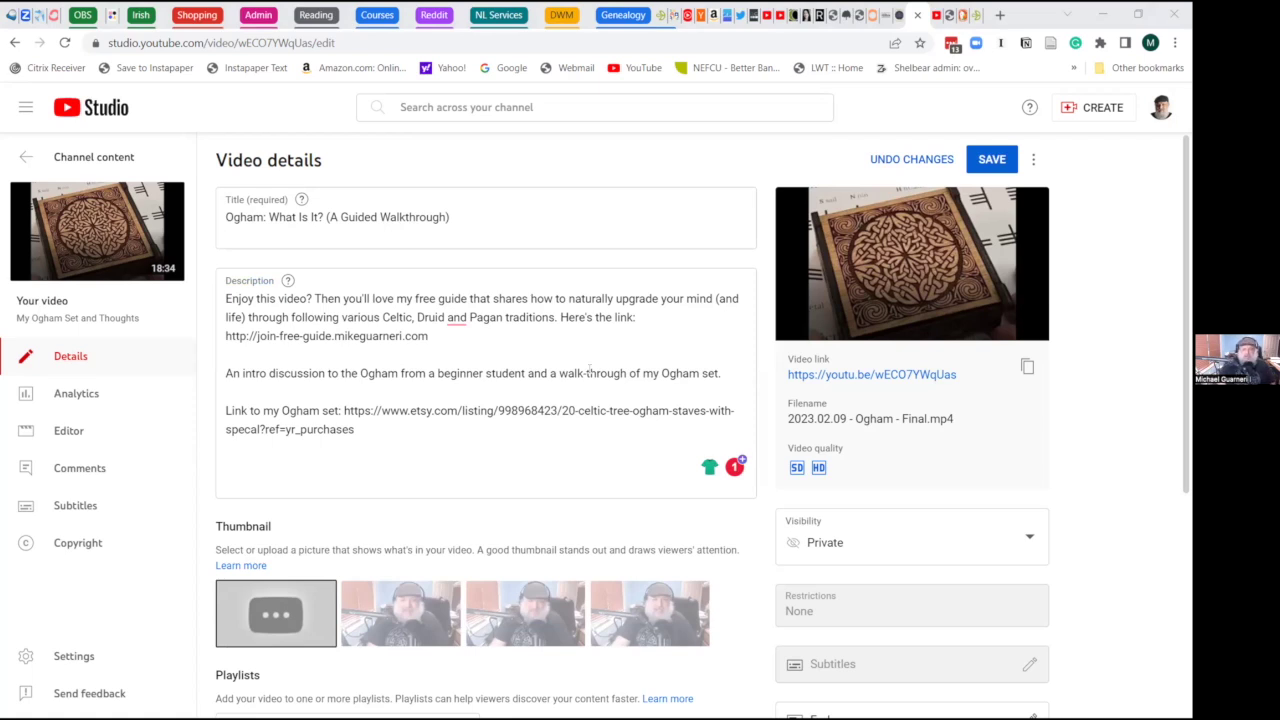
left_click(699, 372)
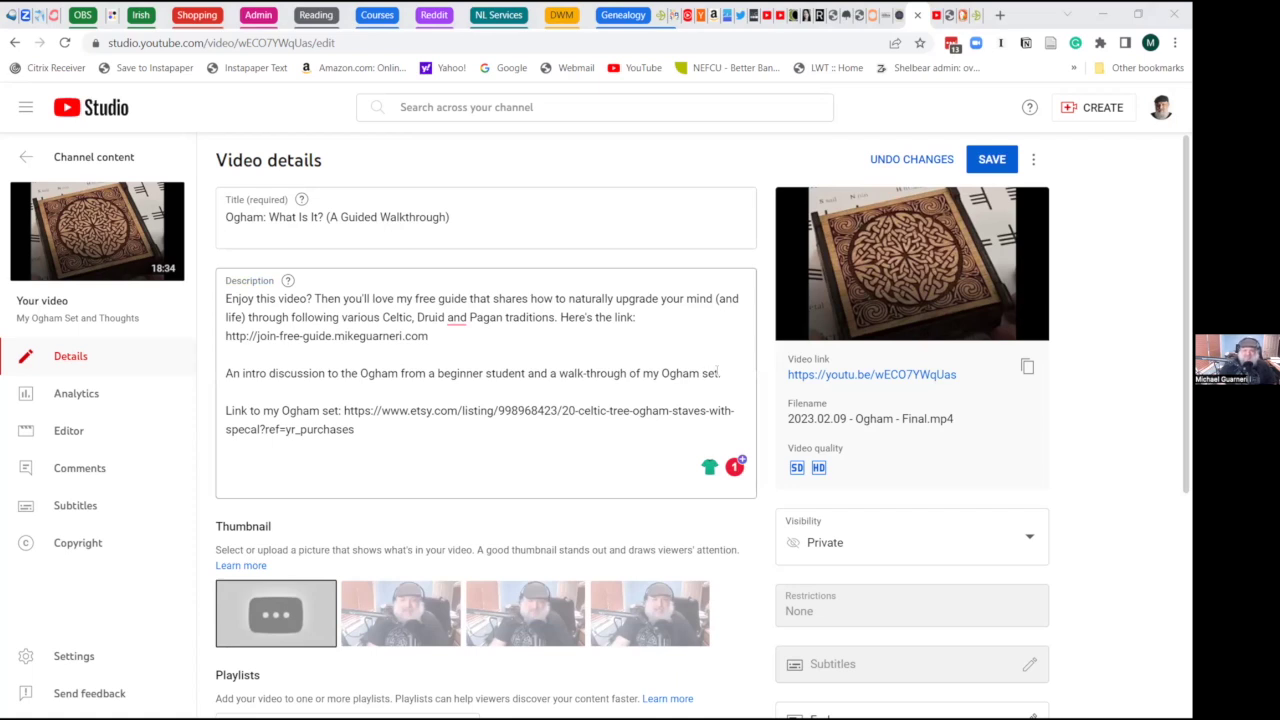
left_click_drag(721, 372, 232, 373)
key("BackSpace")
key("BackSpace")
key("BackSpace")
key("BackSpace")
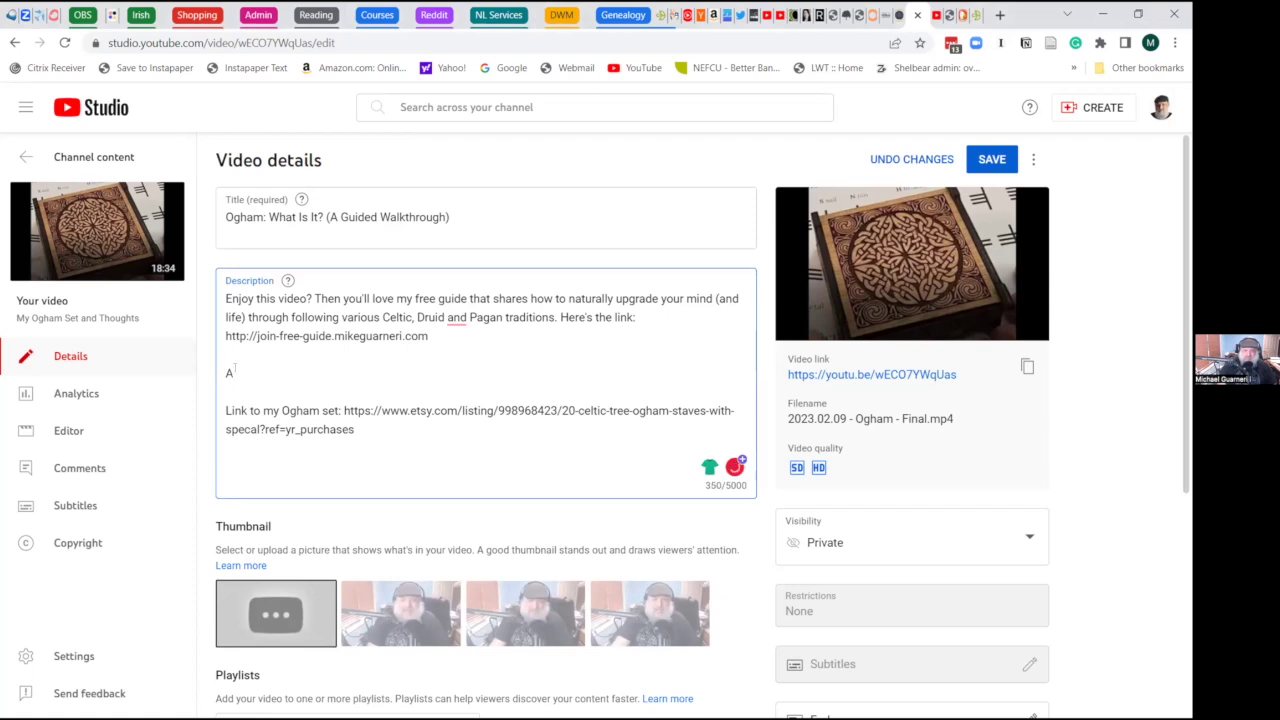
key("Down")
key("Down")
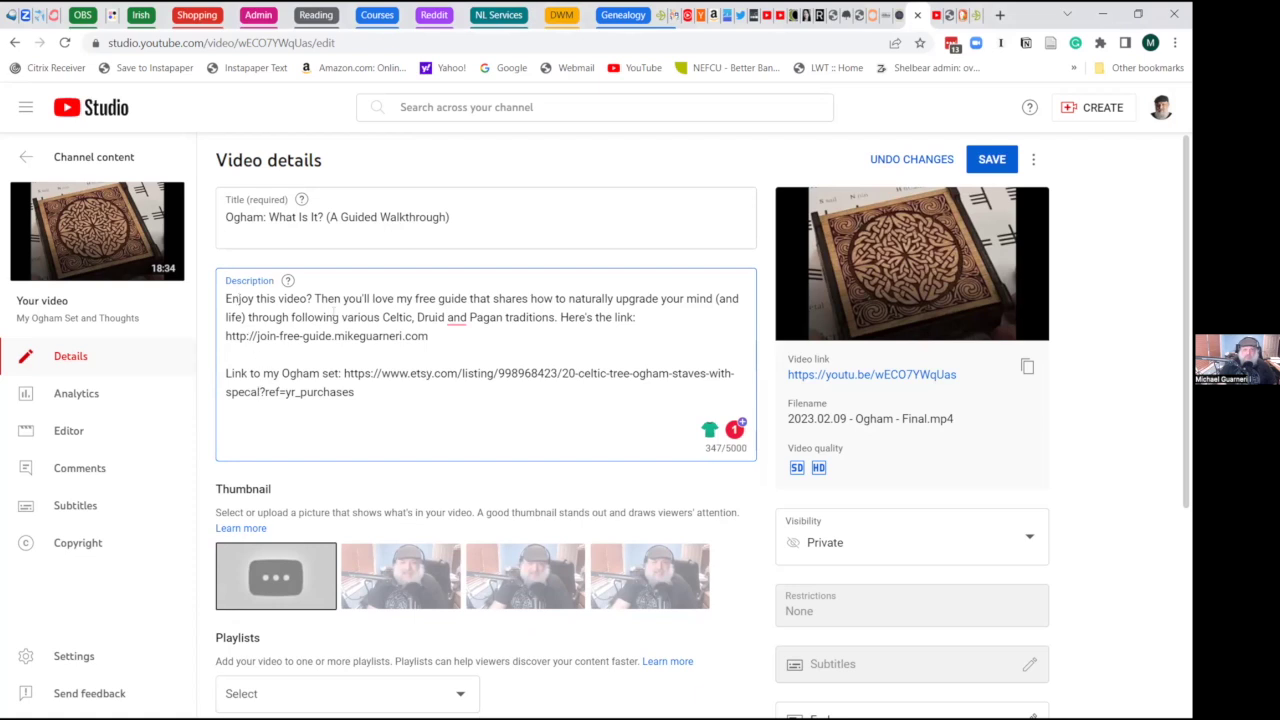
- Capitalize 'free' to 'FREE' and change 'that shares' to 'sharing'
double_click(425, 298)
type("FREE")
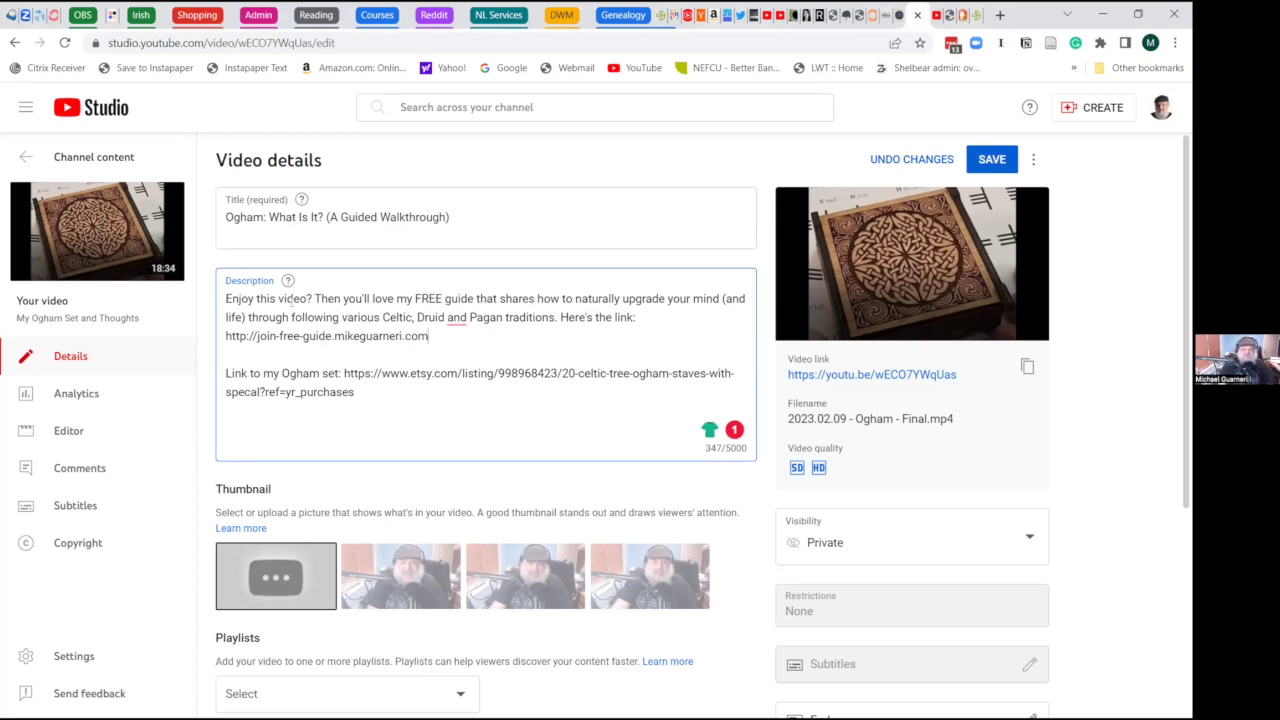
double_click(484, 298)
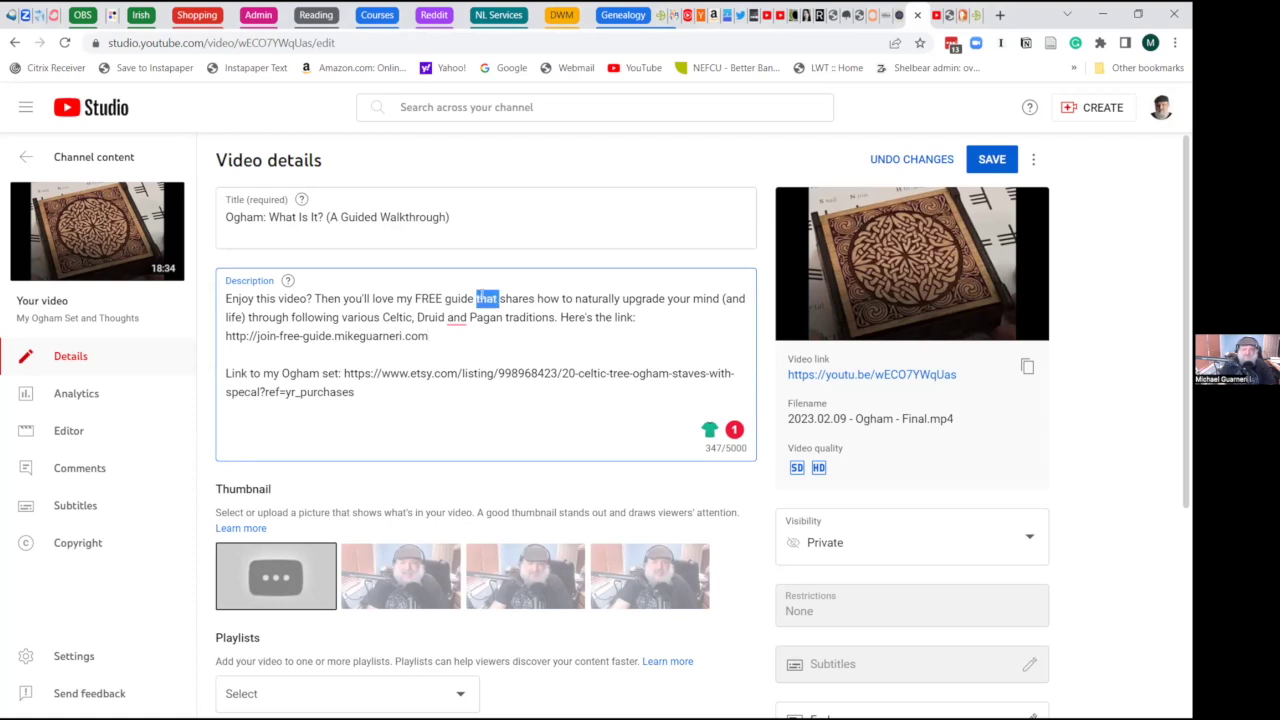
left_click(534, 298)
left_click_drag(534, 298, 480, 298)
key("BackSpace")
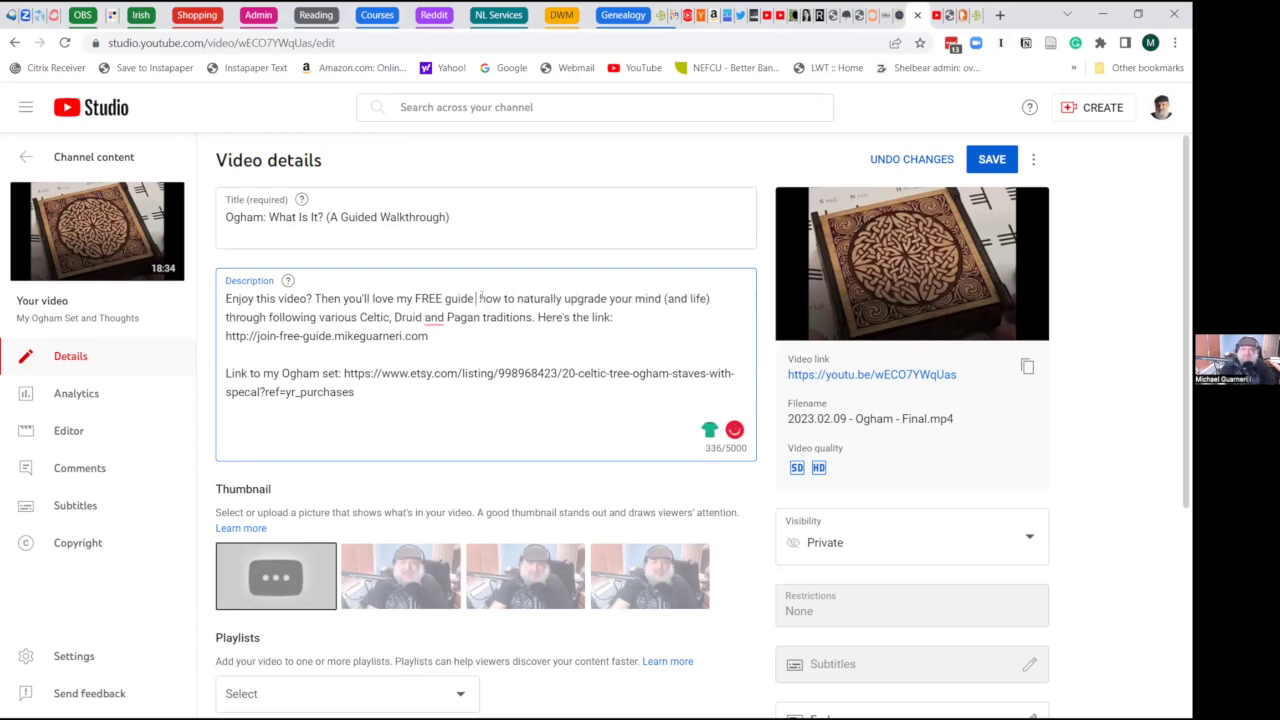
type("sharing")
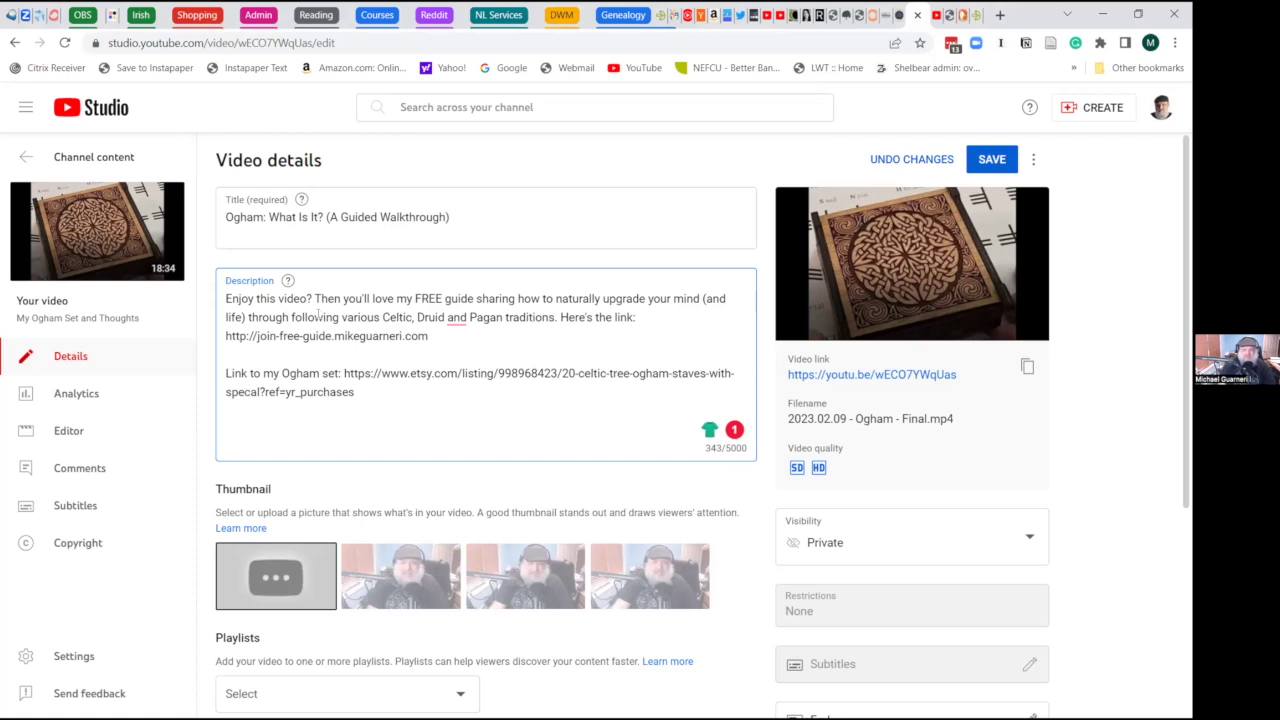
- Accept the grammar suggestion adding a comma after 'Druid'
double_click(320, 316)
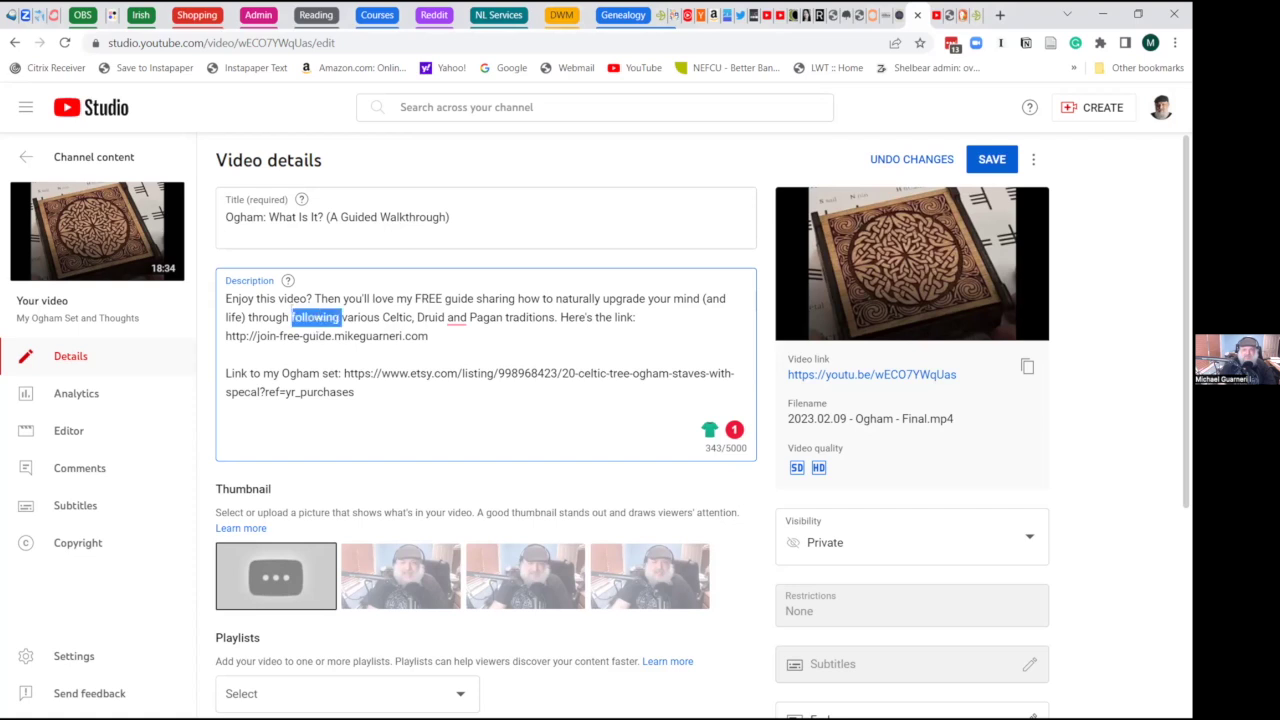
key("Left")
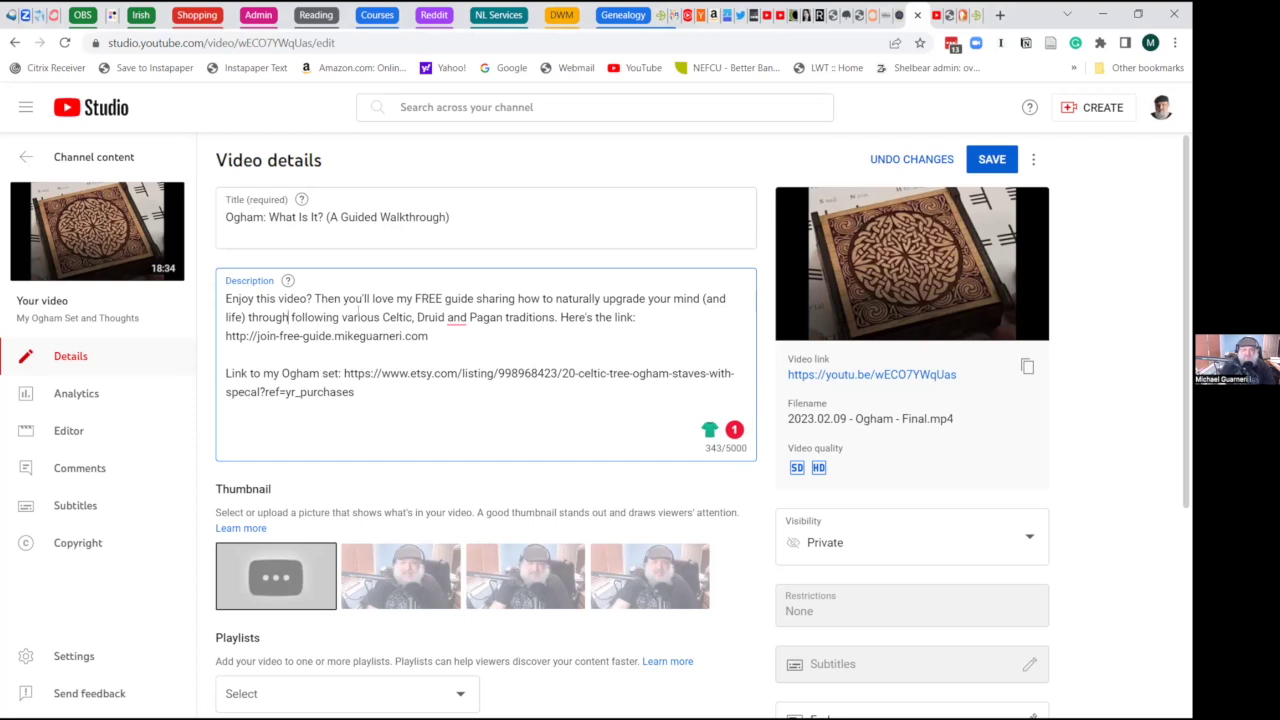
double_click(316, 317)
left_click(441, 328)
left_click(645, 318)
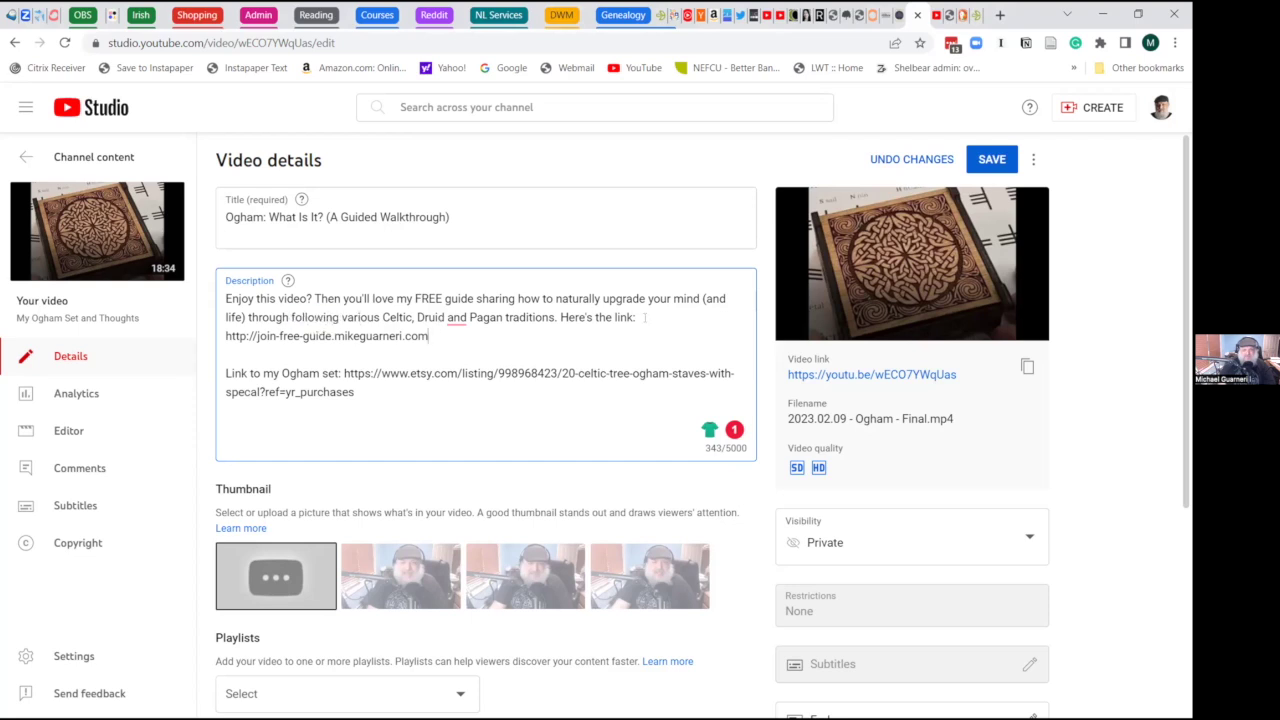
left_click(456, 318)
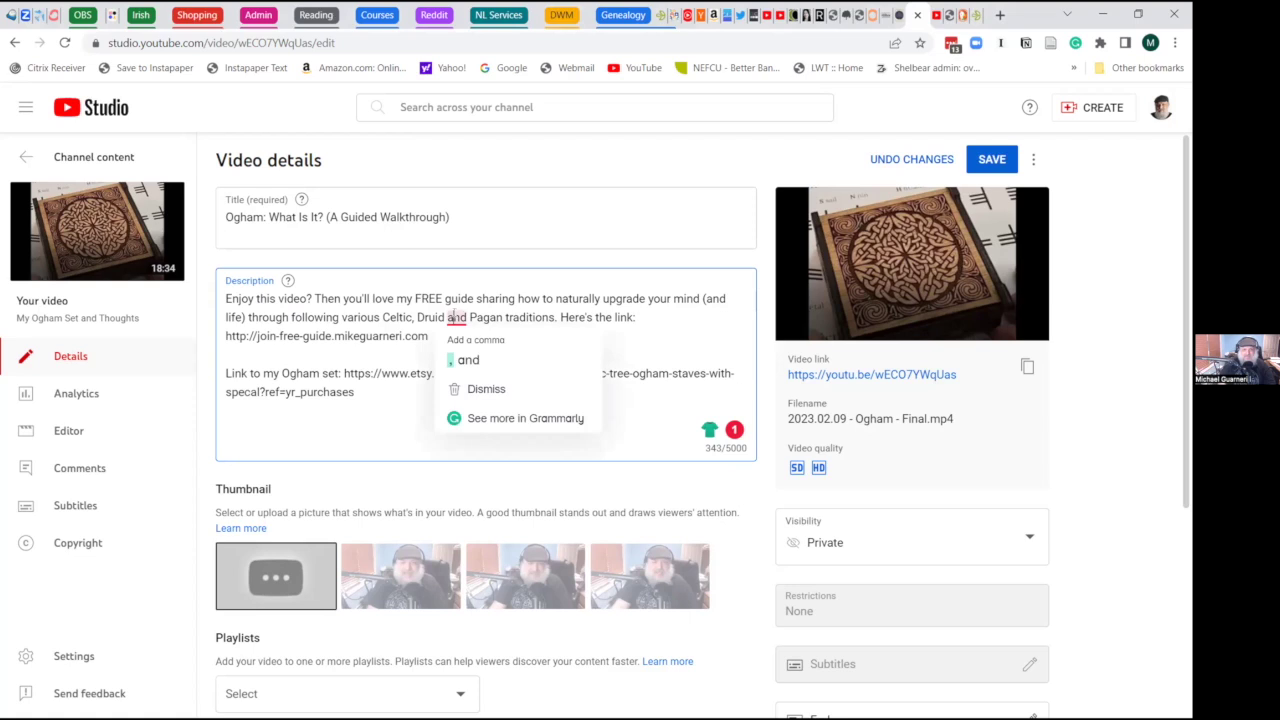
left_click(478, 359)
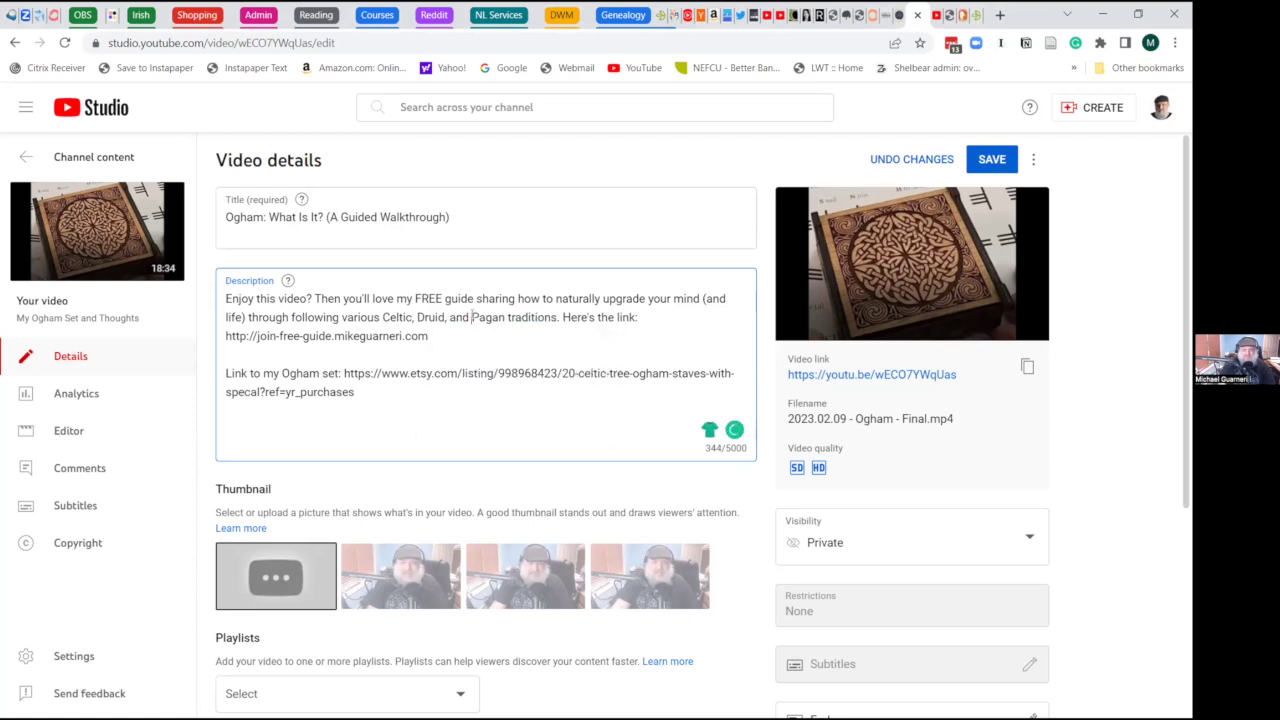
key("Down")
- Delete 'following' and 'Here's the link', joining the guide URL onto the traditions line
double_click(306, 317)
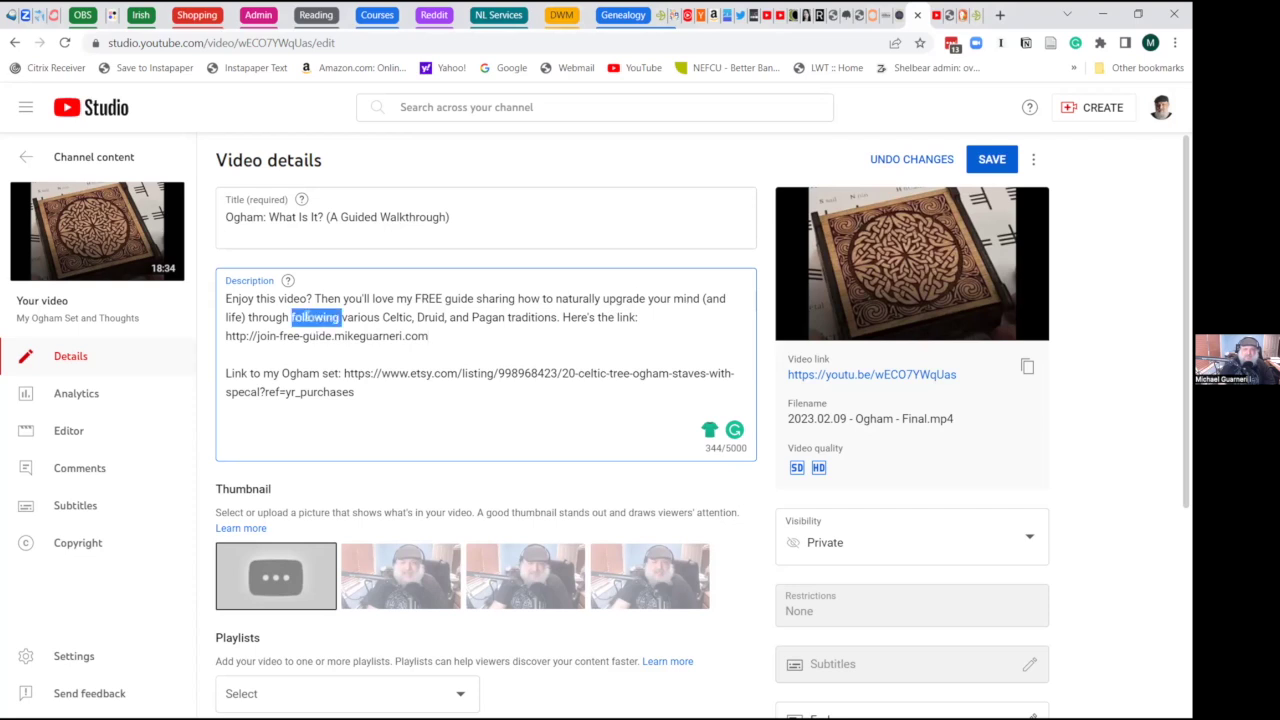
key("BackSpace")
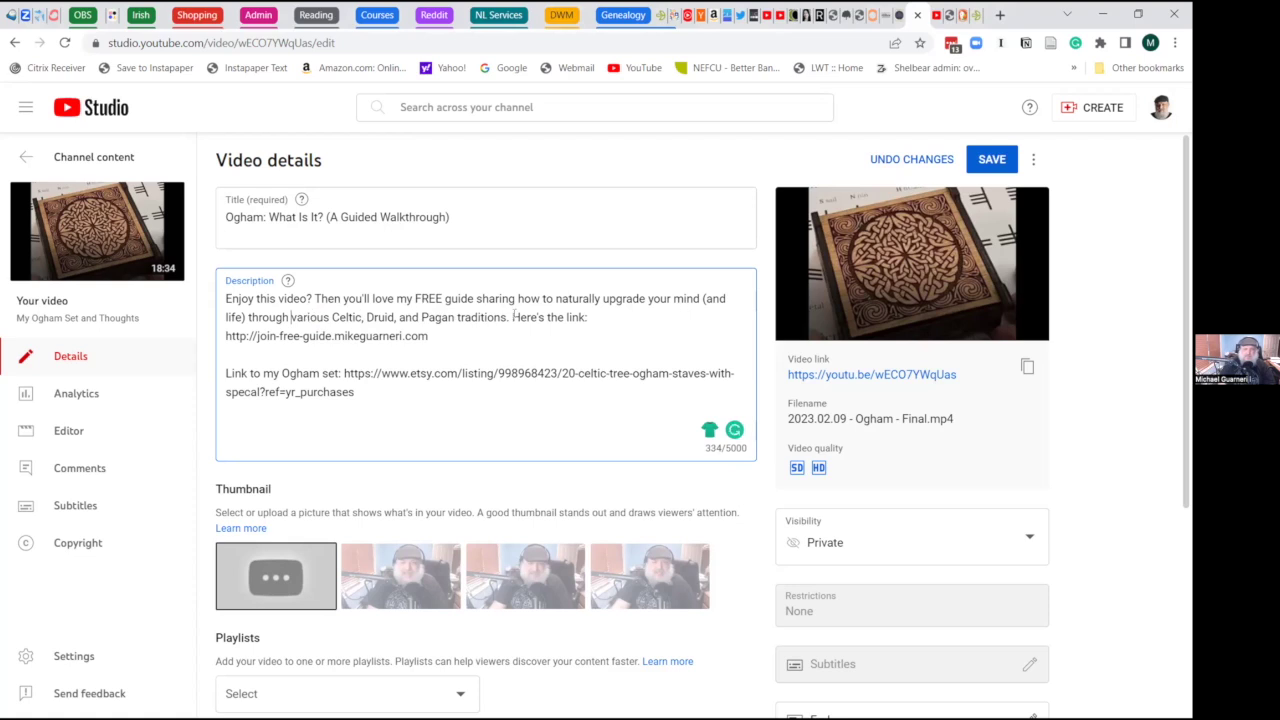
left_click_drag(502, 317, 587, 317)
key("BackSpace")
left_click(226, 338)
key("BackSpace")
key("BackSpace")
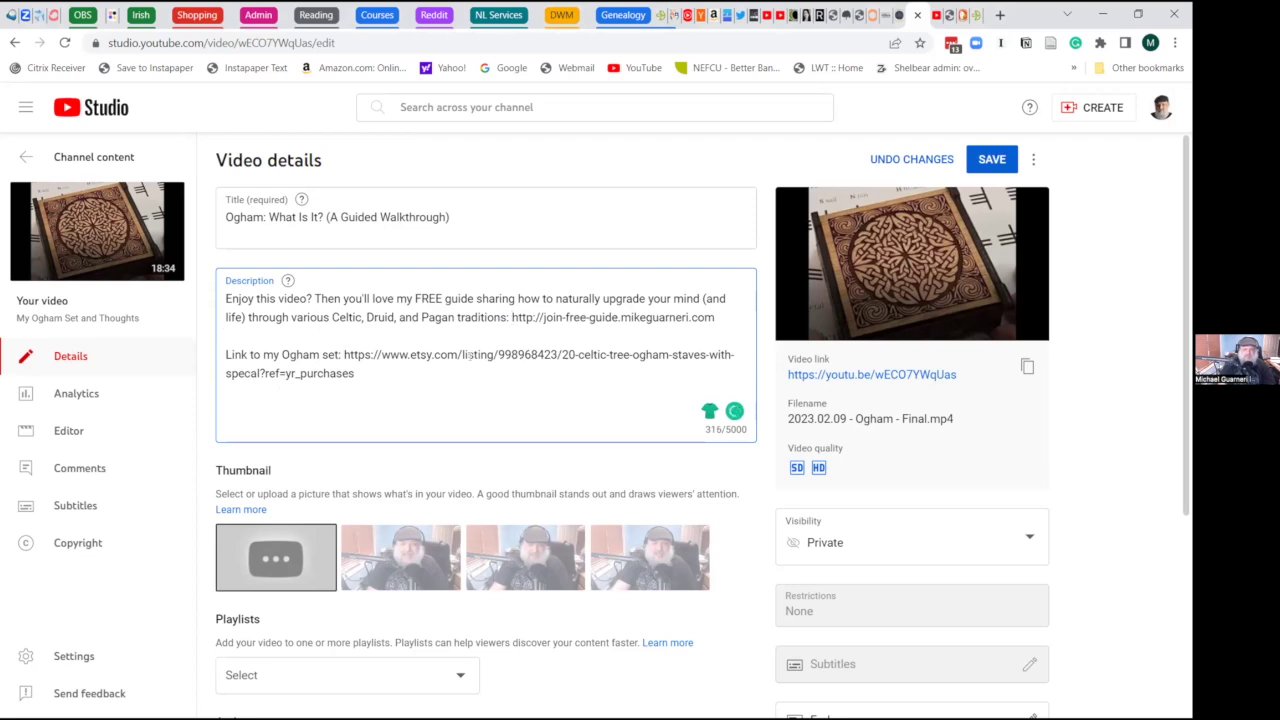
- Remove the 'ref=yr_purchases' tracking suffix from the Etsy link
left_click_drag(356, 371, 263, 372)
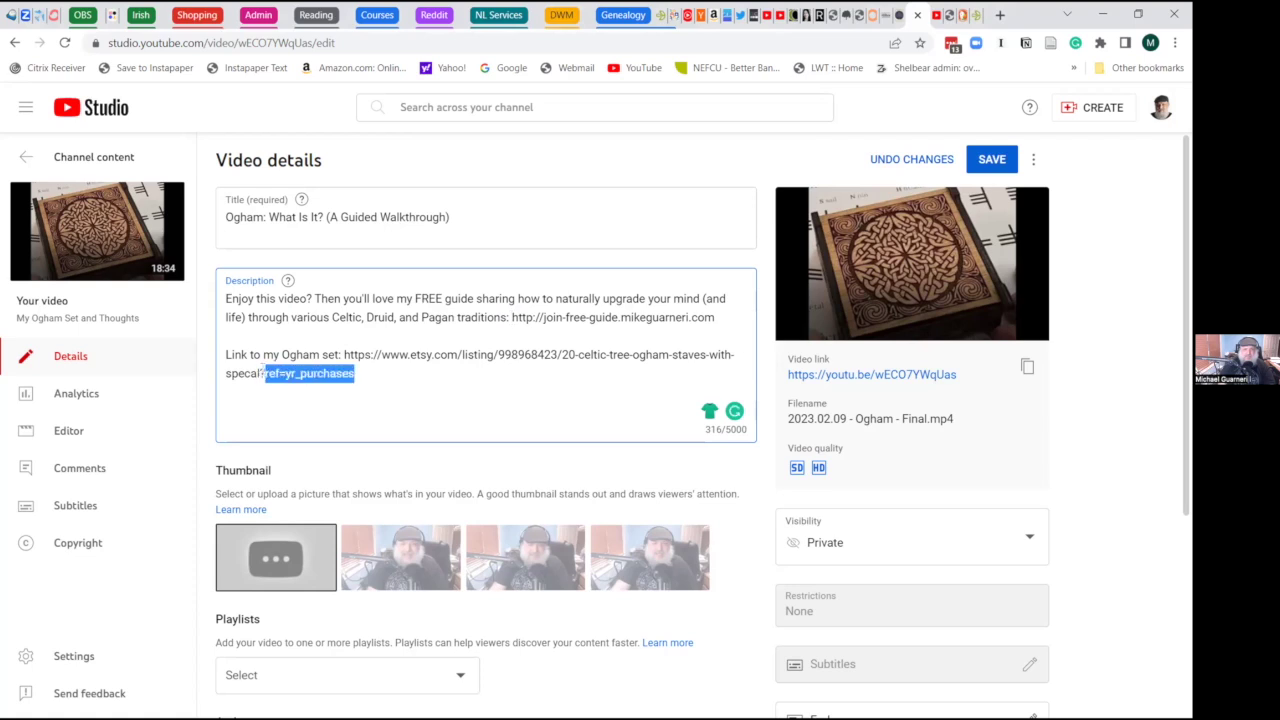
key("BackSpace")
key("BackSpace")
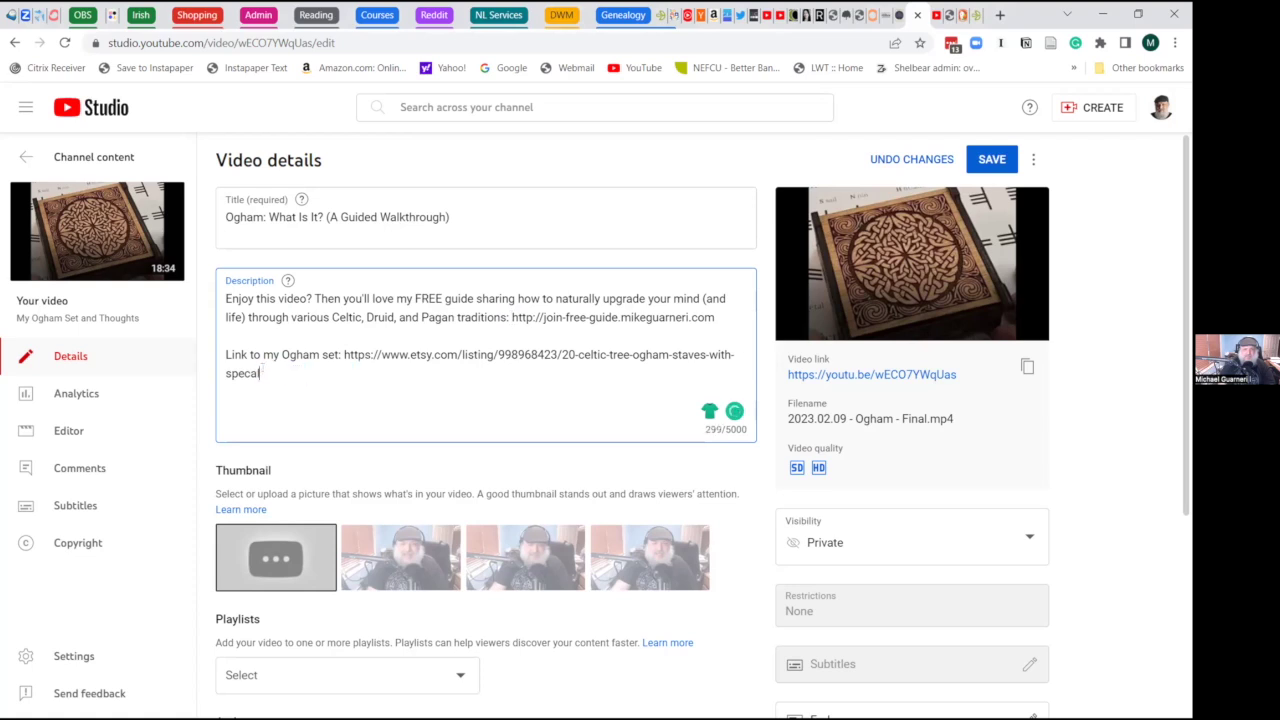
left_click(455, 317)
left_click_drag(226, 298, 760, 325)
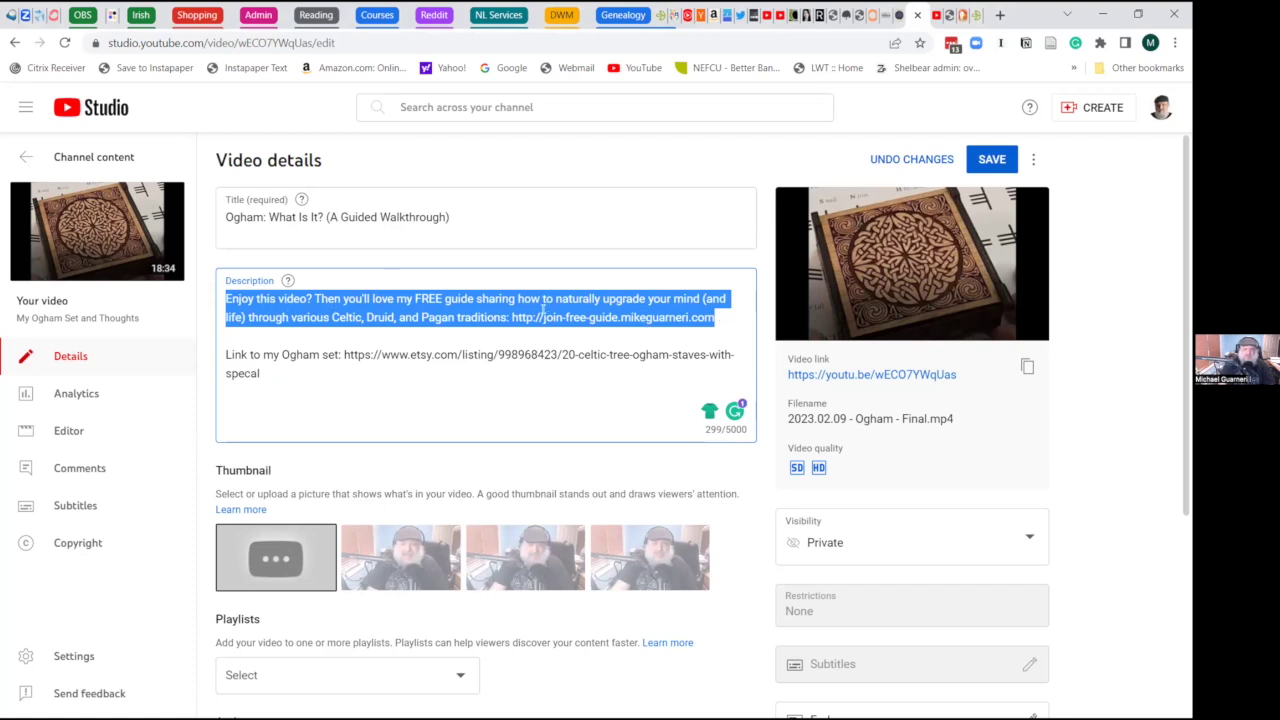
- Reword the opening to 'If you enjoyed this video, then'
left_click(481, 305)
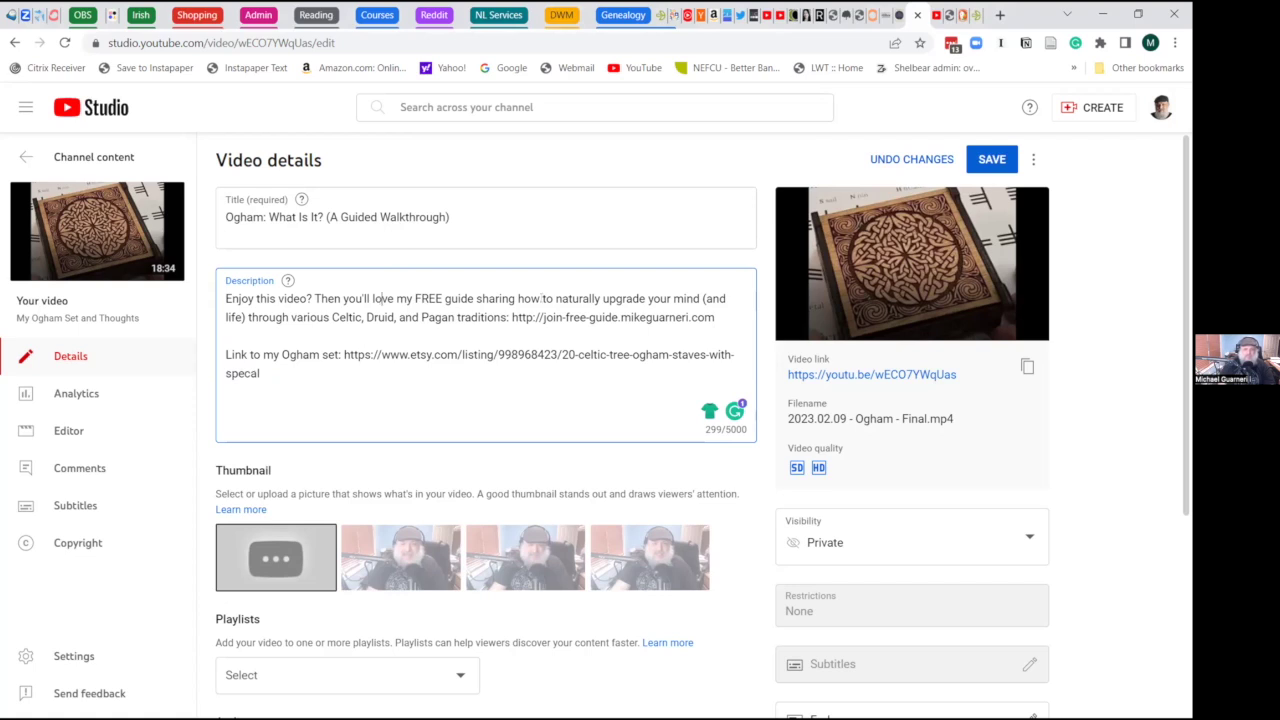
key("ctrl+Home")
type("If you")
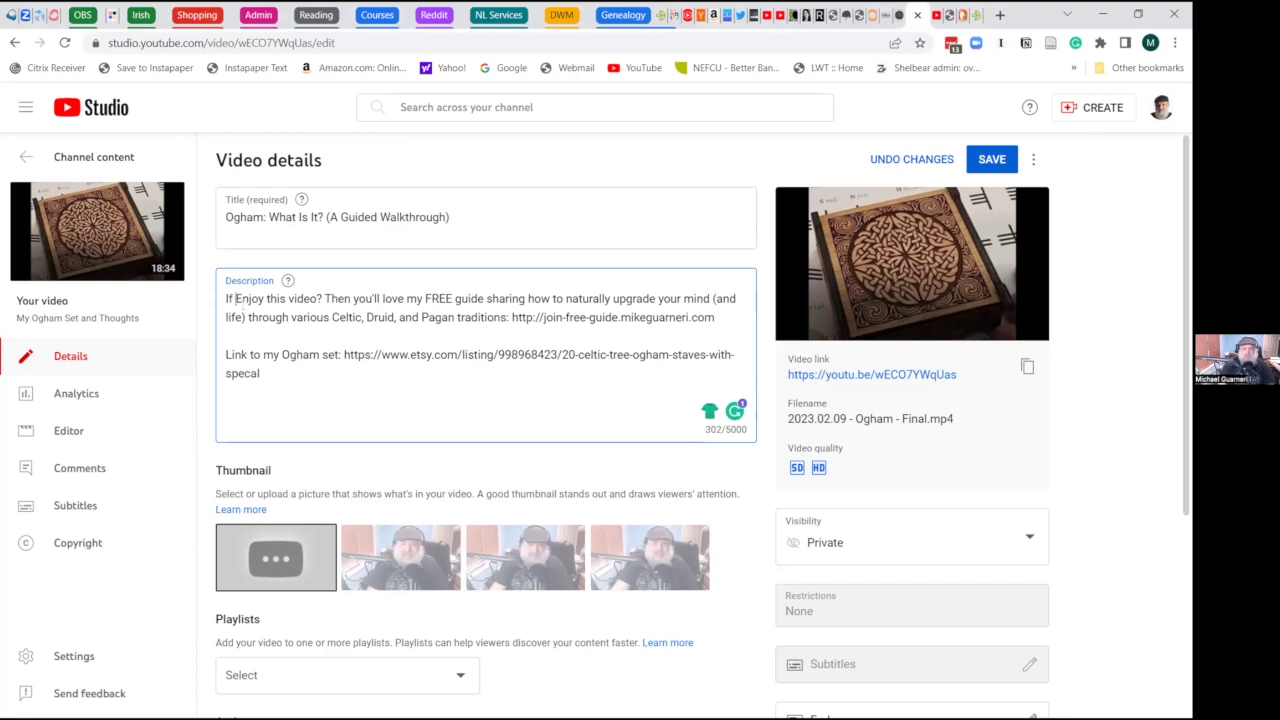
key("BackSpace")
type("enjoy")
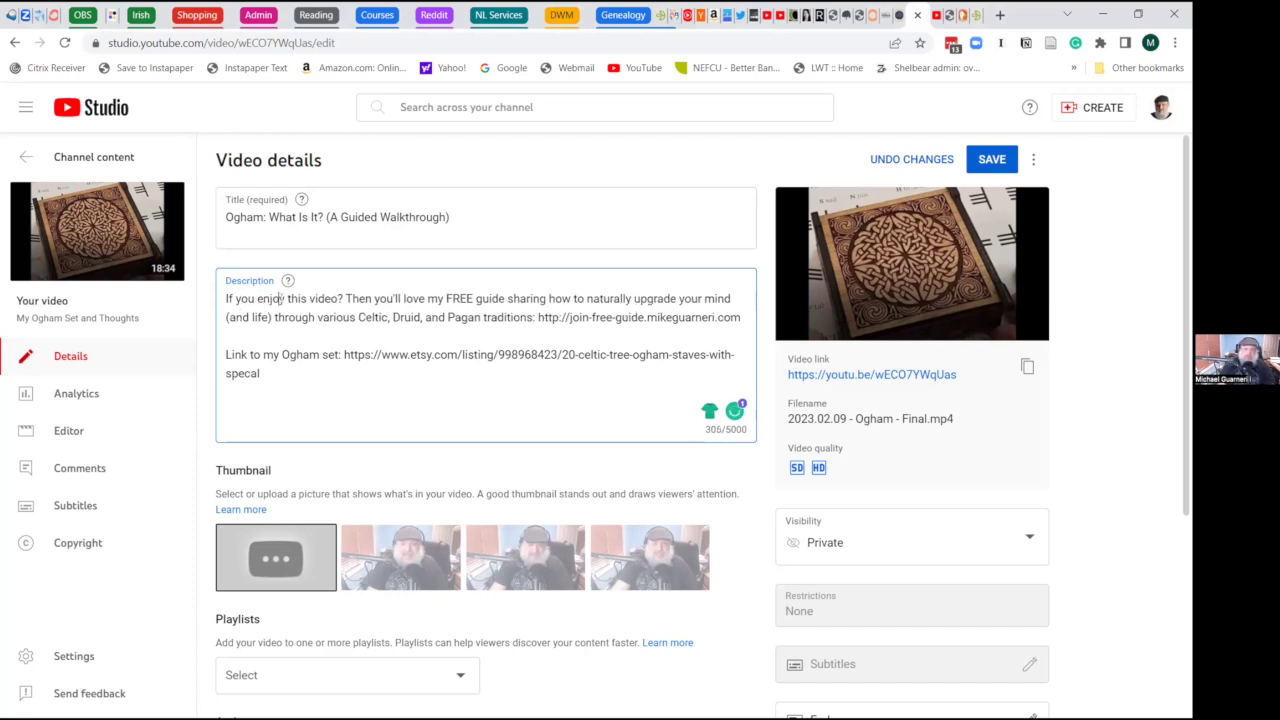
type("ed")
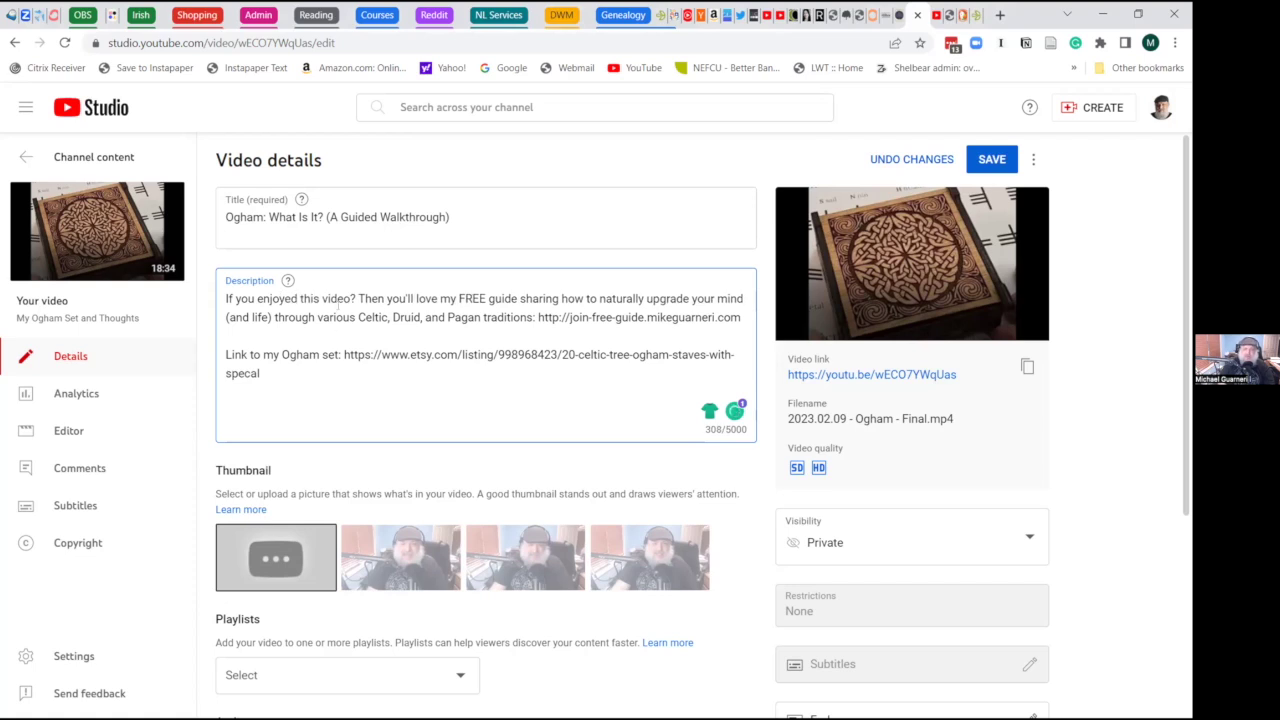
key("BackSpace")
type(",")
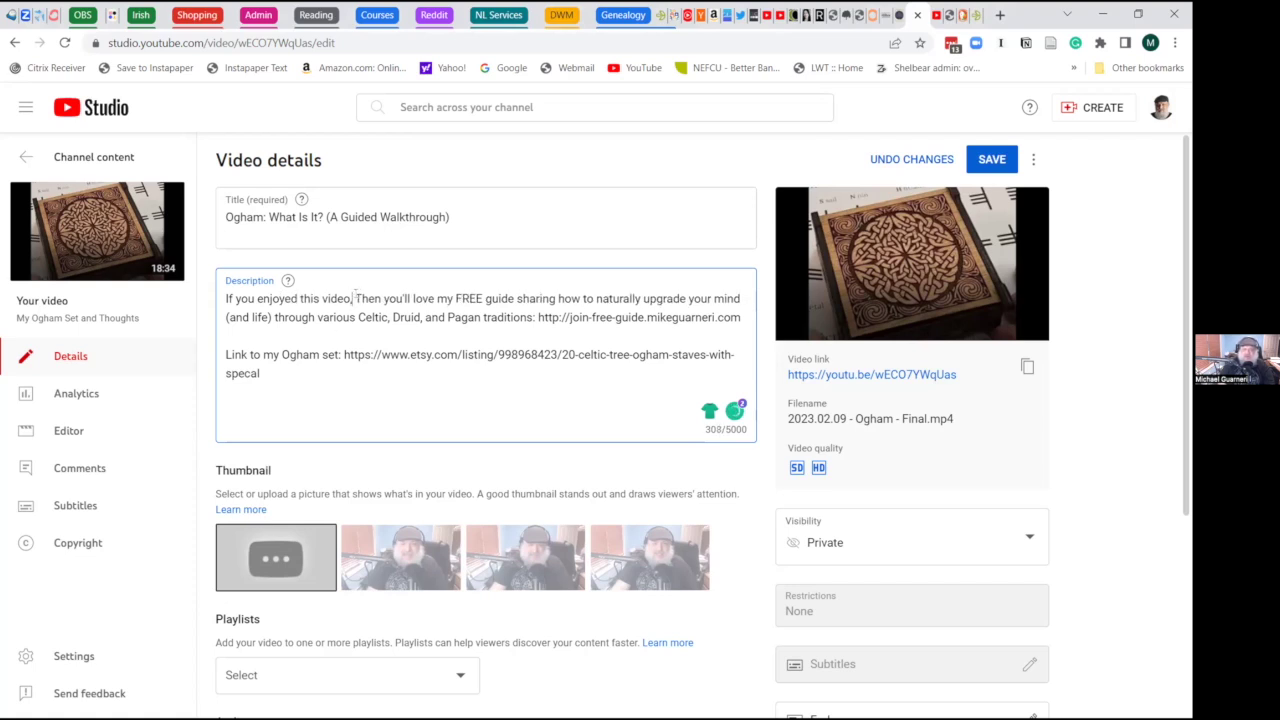
key("BackSpace")
type("t")
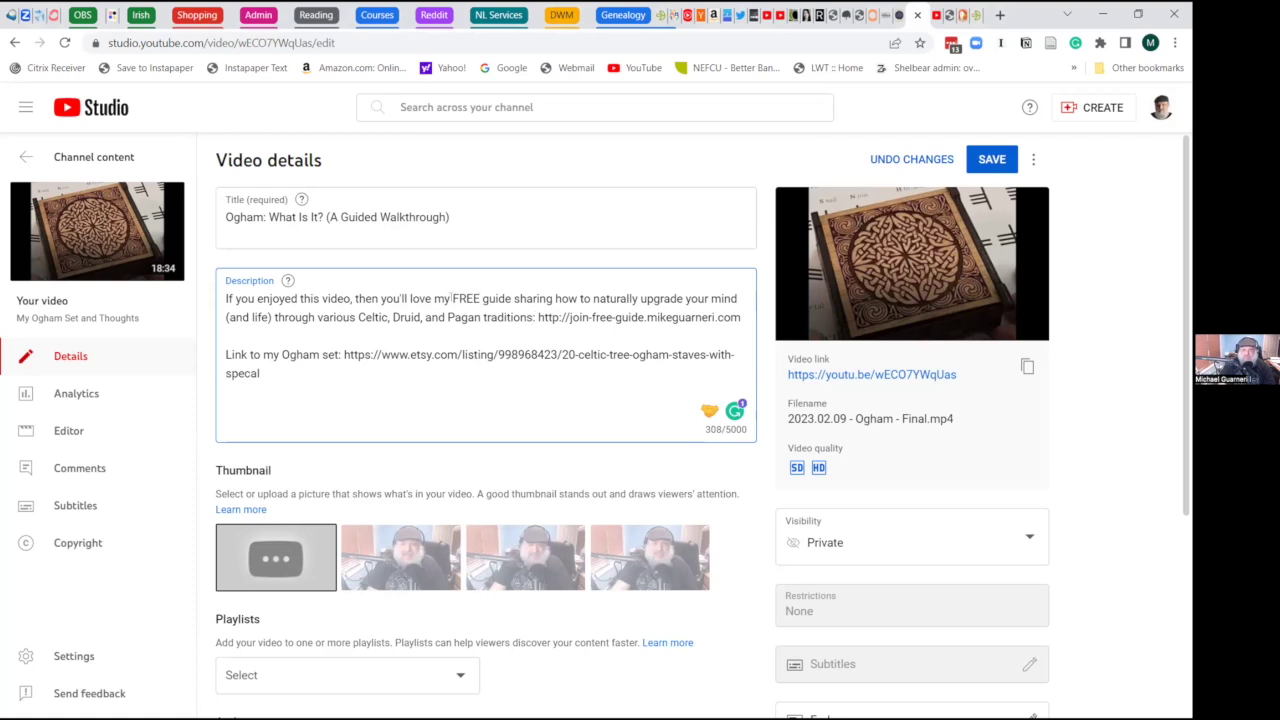
- Insert '(forthcoming)' before FREE, delete '(and life)', and save the video details
left_click(482, 298)
left_click(451, 298)
type("(forth")
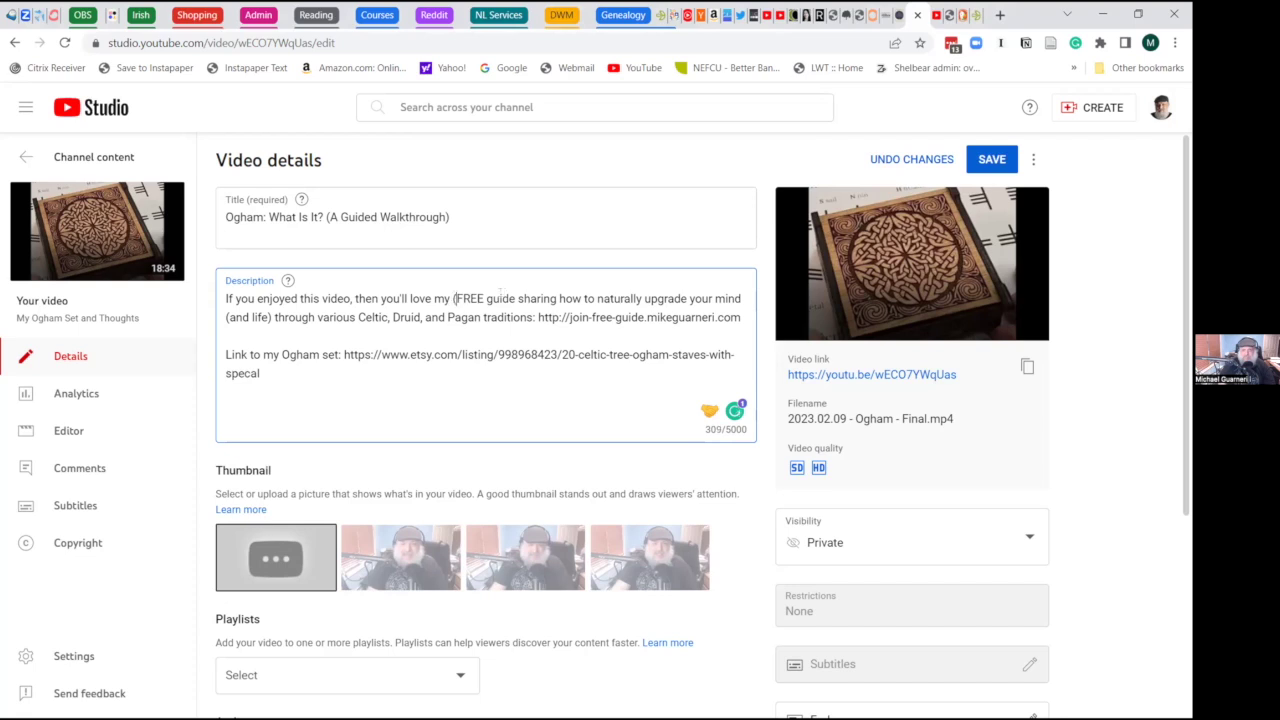
type("coming)")
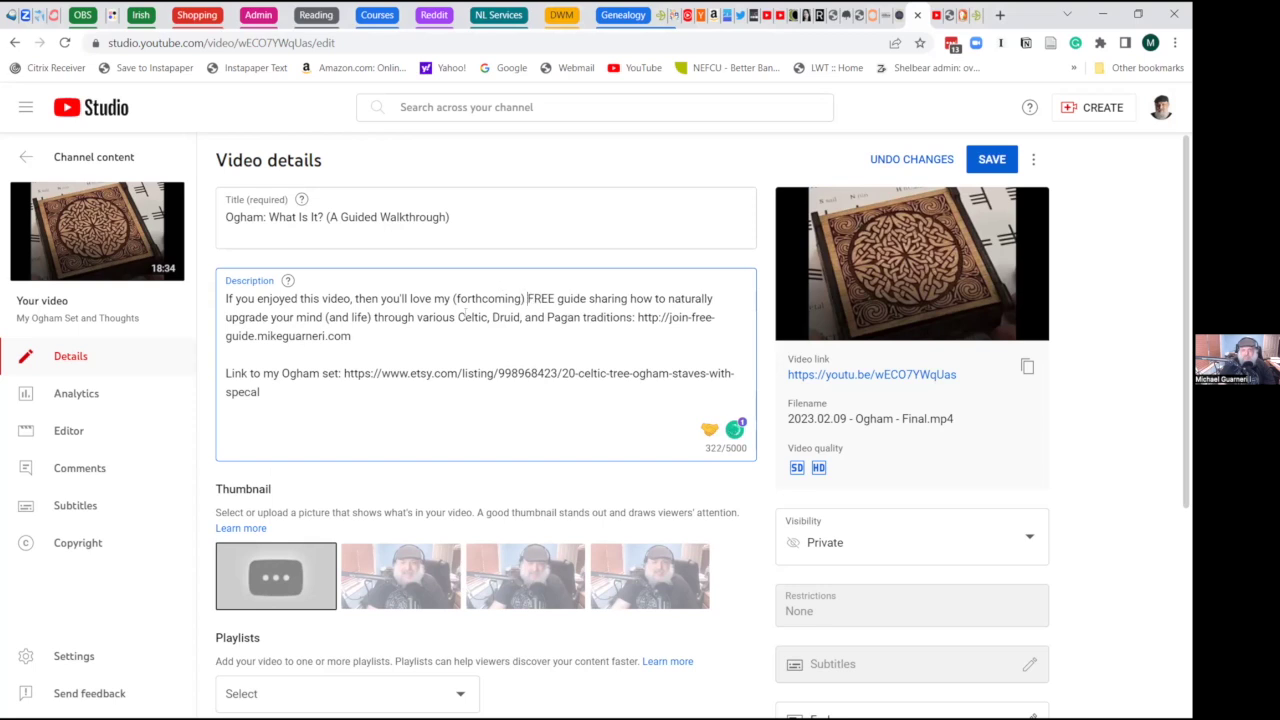
double_click(570, 296)
key("Down")
key("Down")
double_click(606, 298)
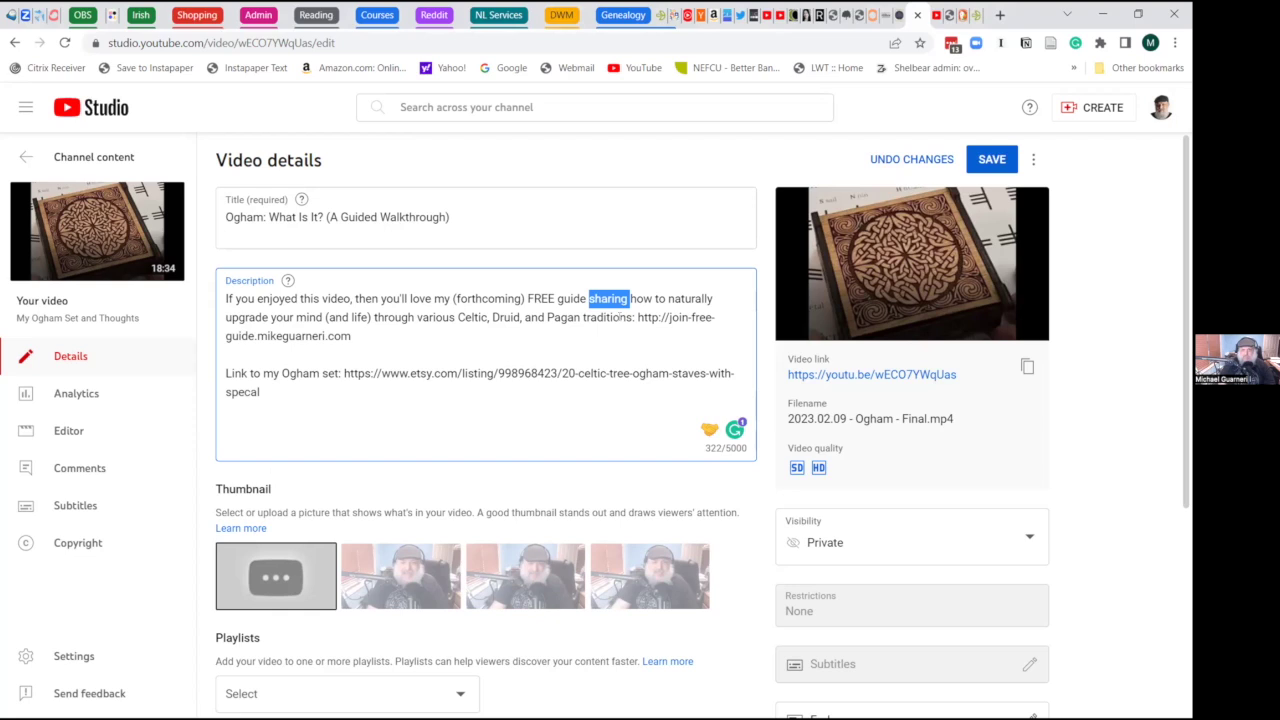
key("Down")
key("Down")
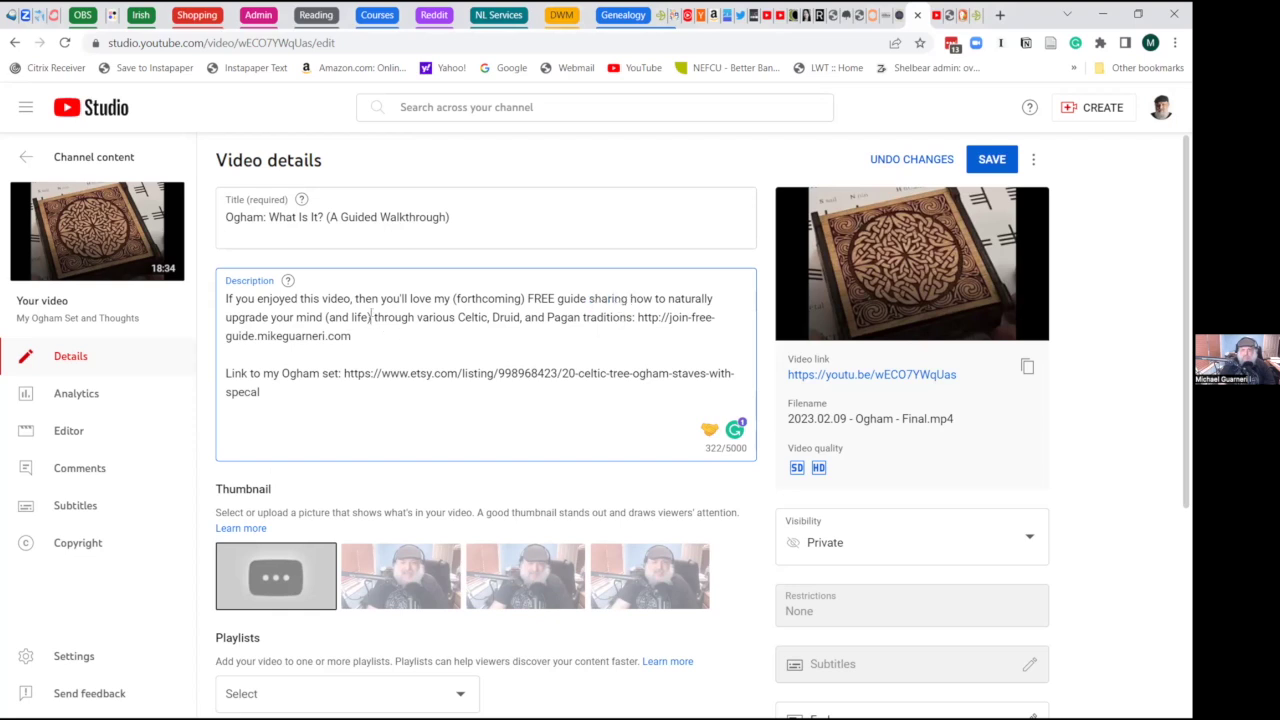
key("BackSpace")
key("BackSpace")
key("BackSpace")
key("BackSpace")
key("BackSpace")
key("BackSpace")
key("BackSpace")
key("BackSpace")
key("BackSpace")
key("BackSpace")
key("BackSpace")
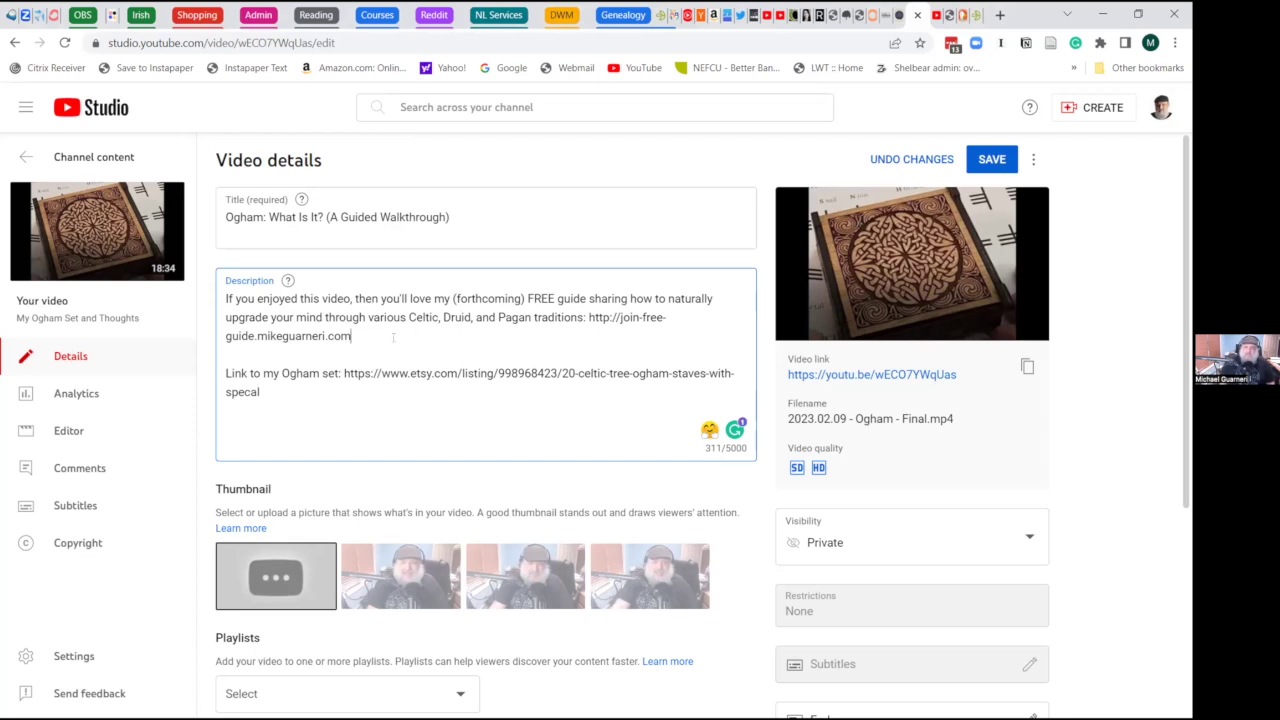
left_click(992, 160)
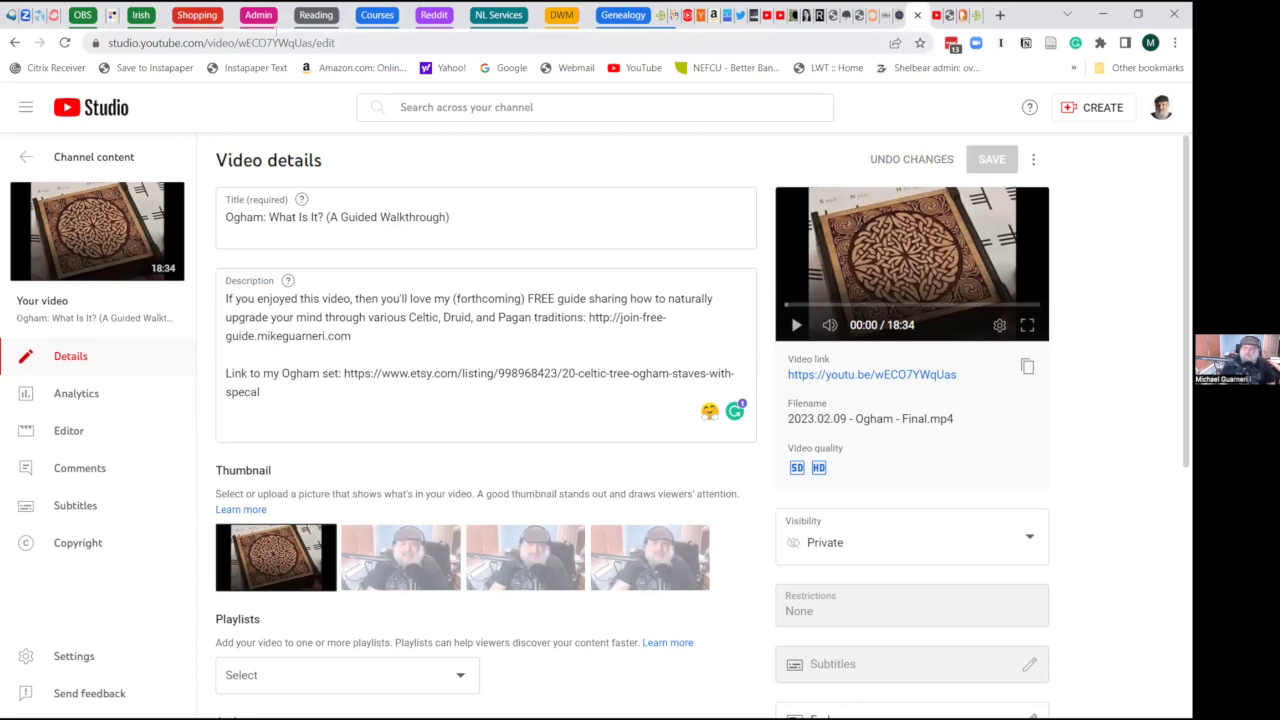
left_click(734, 44)
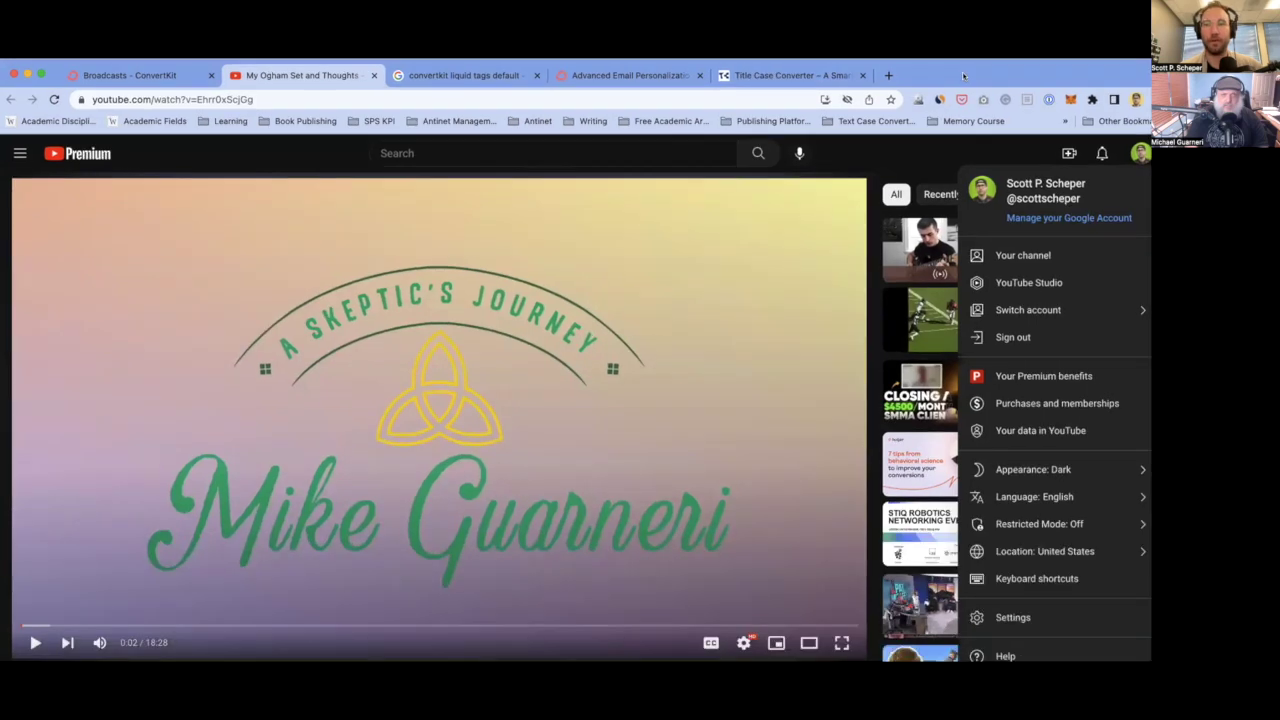
- In ConvertKit's landing pages and forms, open the Free Guide form in a new tab
key("super+5")
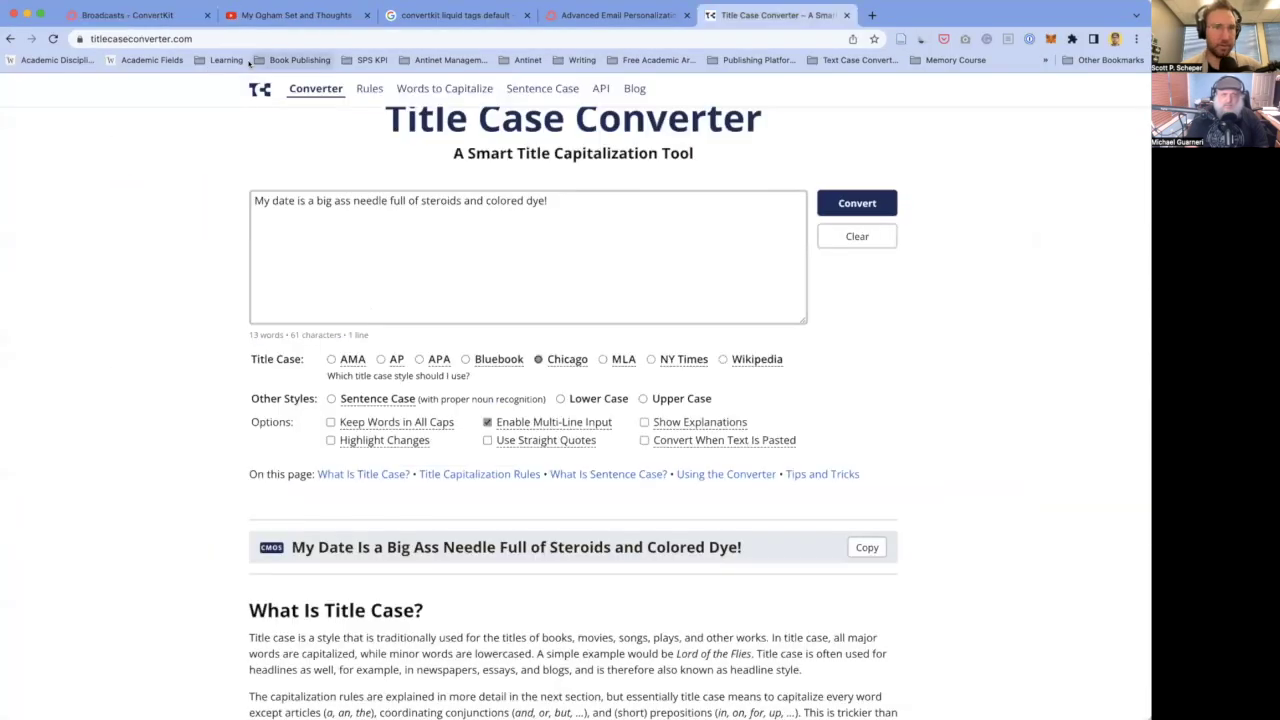
key("super+1")
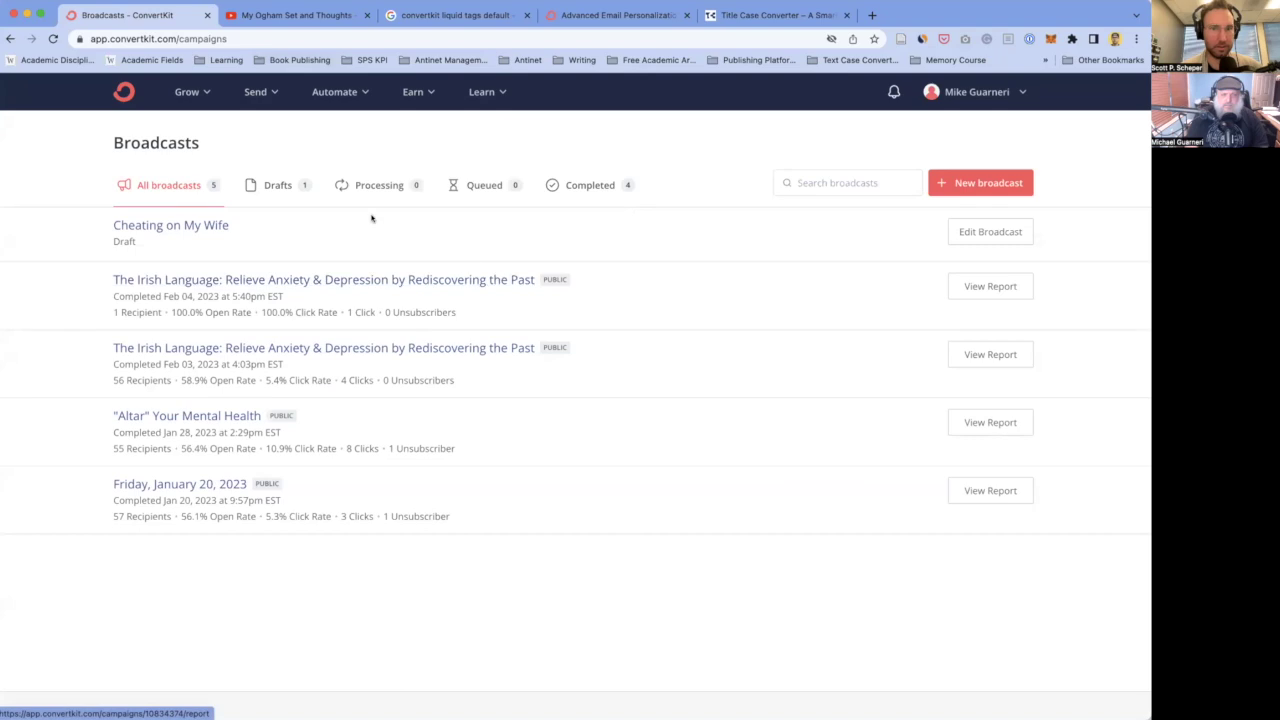
left_click(199, 93)
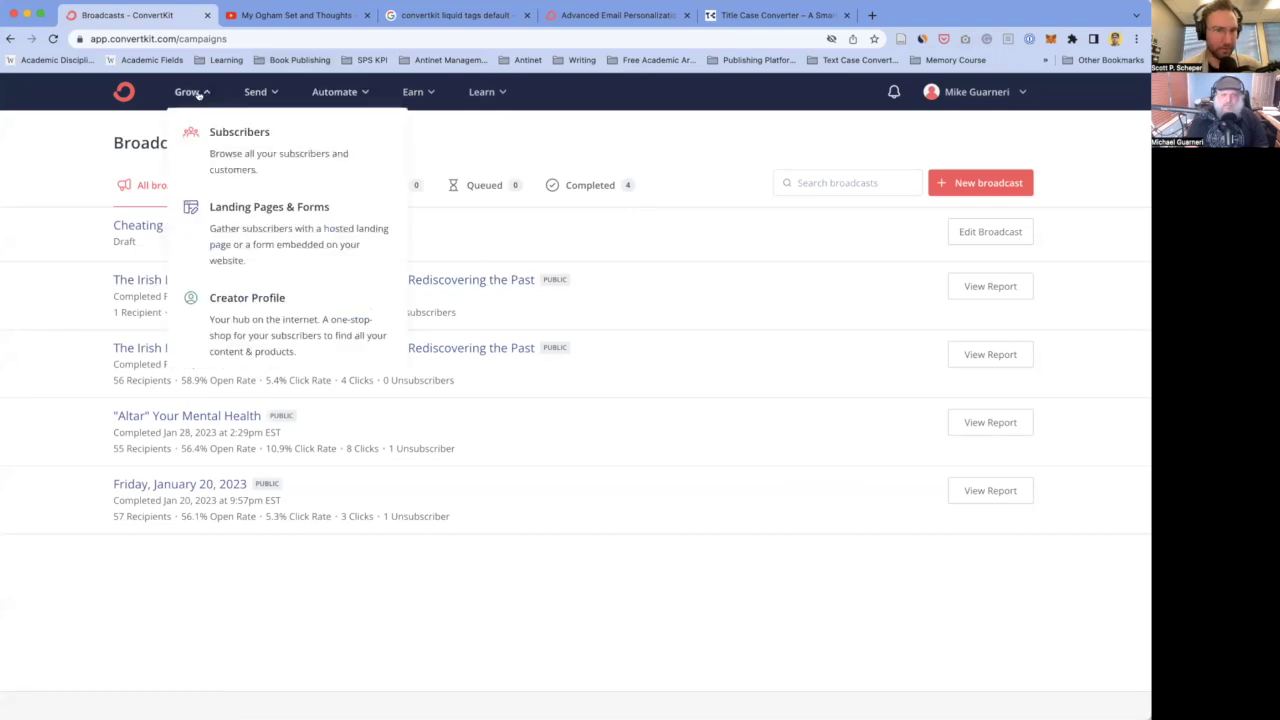
left_click(233, 223)
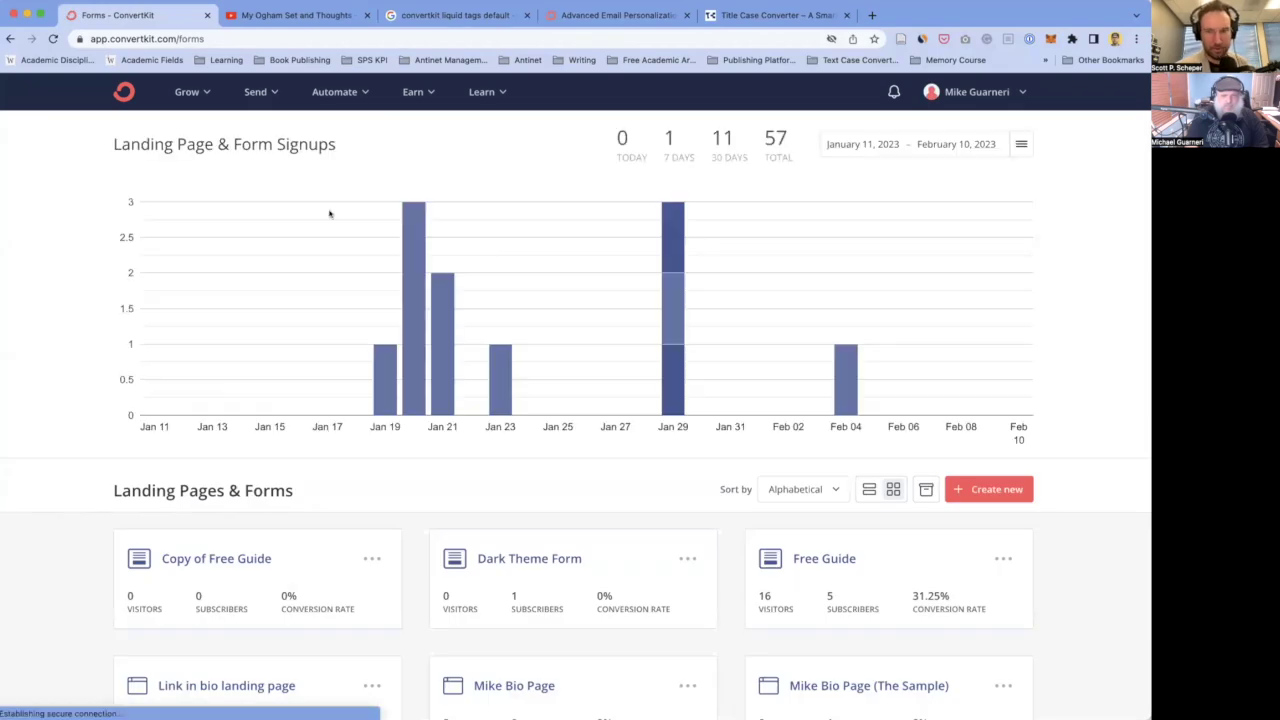
scroll(506, 277, "down", 4)
scroll(507, 278, "down", 2)
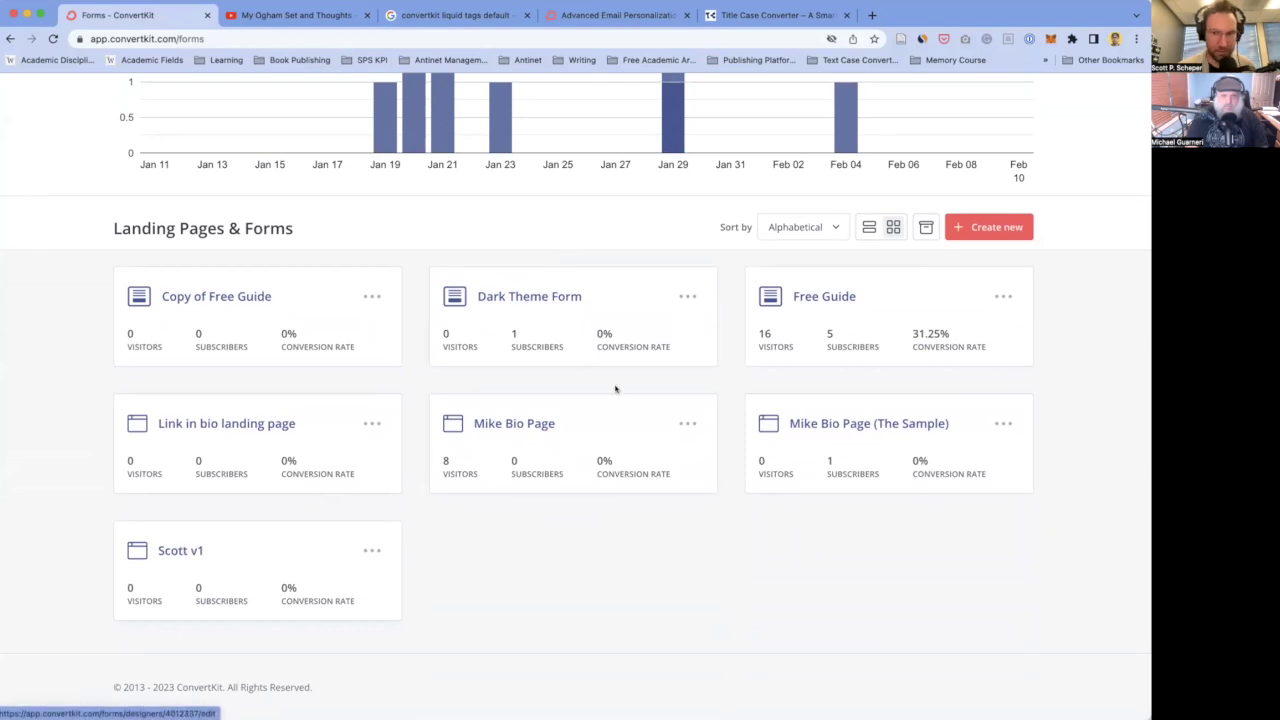
right_click(824, 298)
left_click(840, 304)
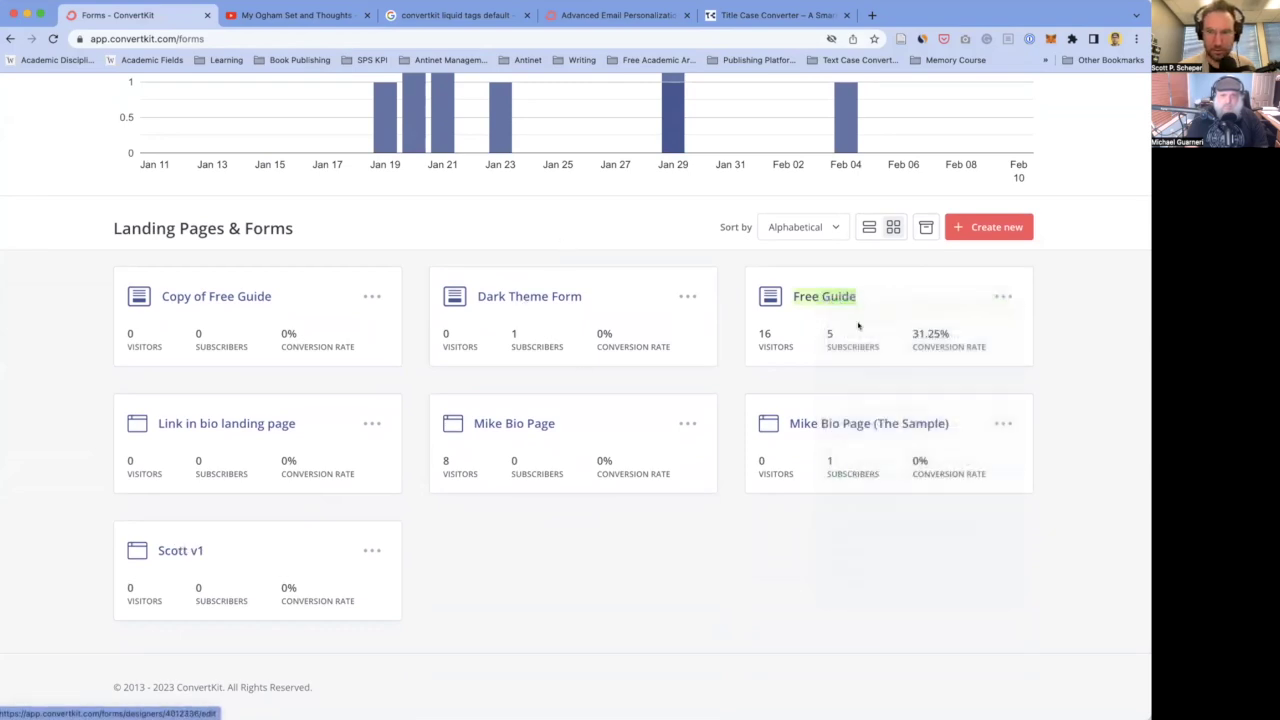
- View the Free Guide form, then return and open the Scott v1 landing page
left_click(283, 16)
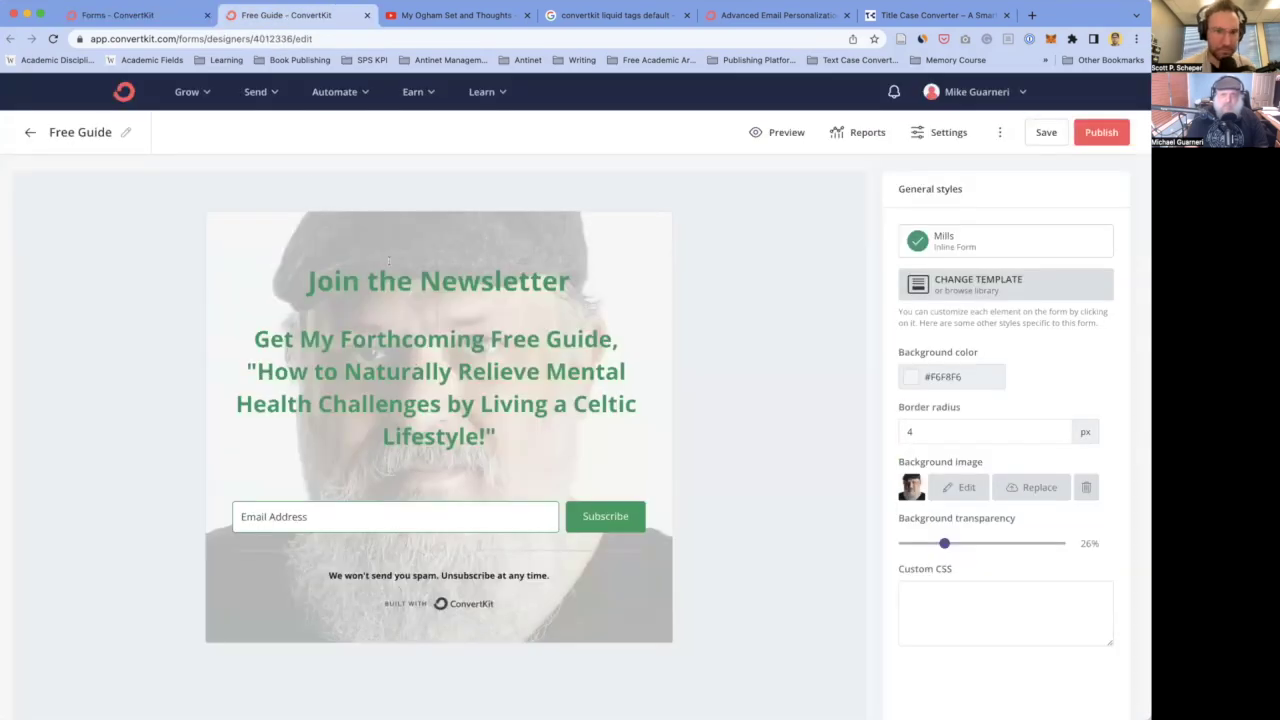
left_click(150, 16)
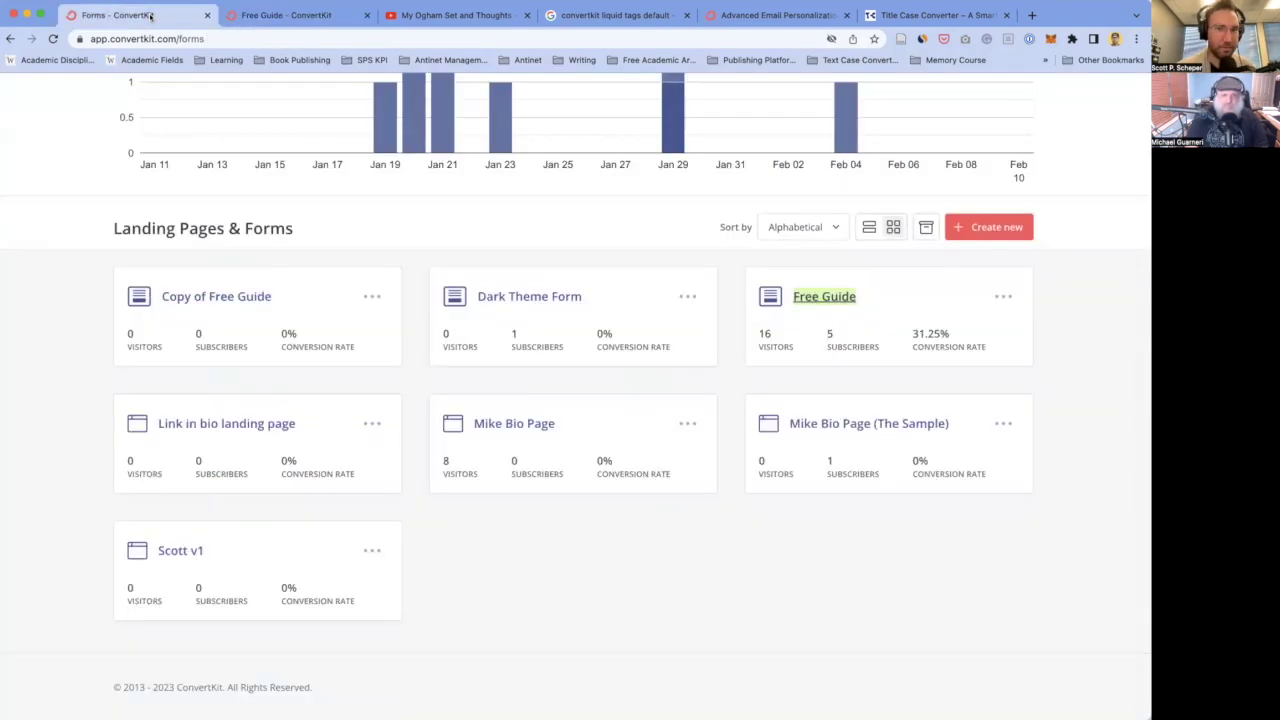
left_click(183, 553)
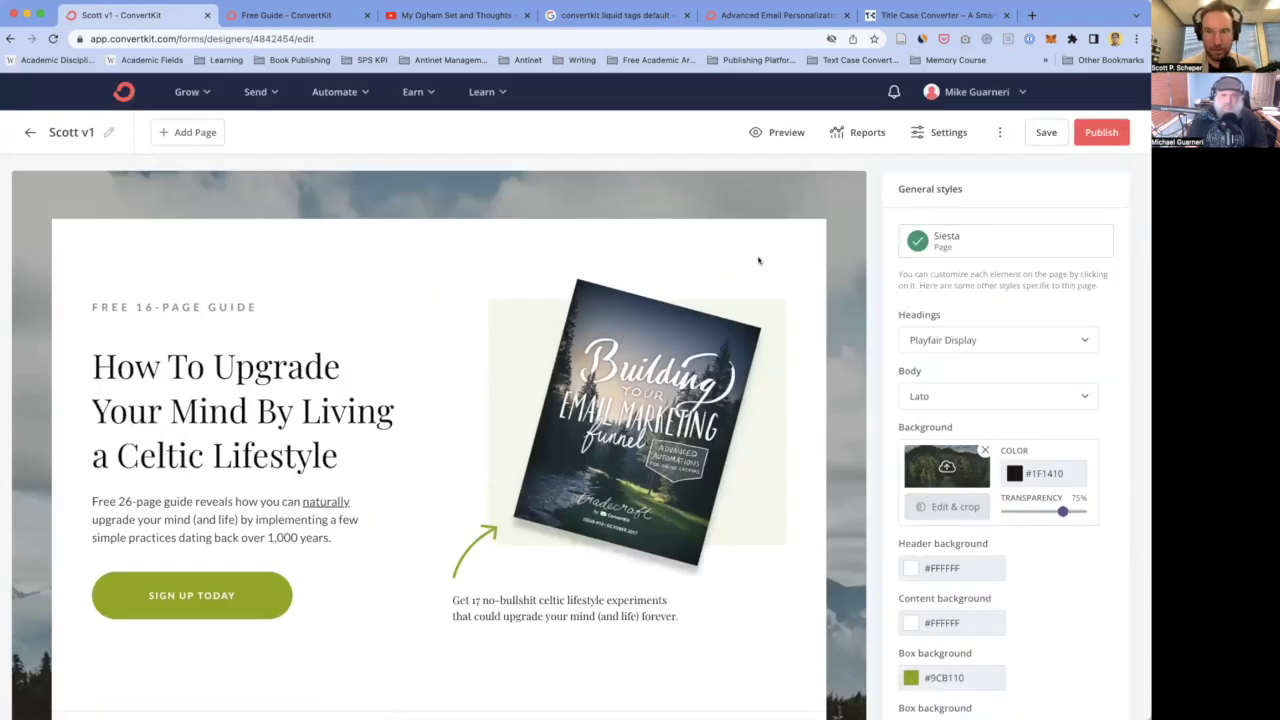
scroll(760, 265, "down", 2)
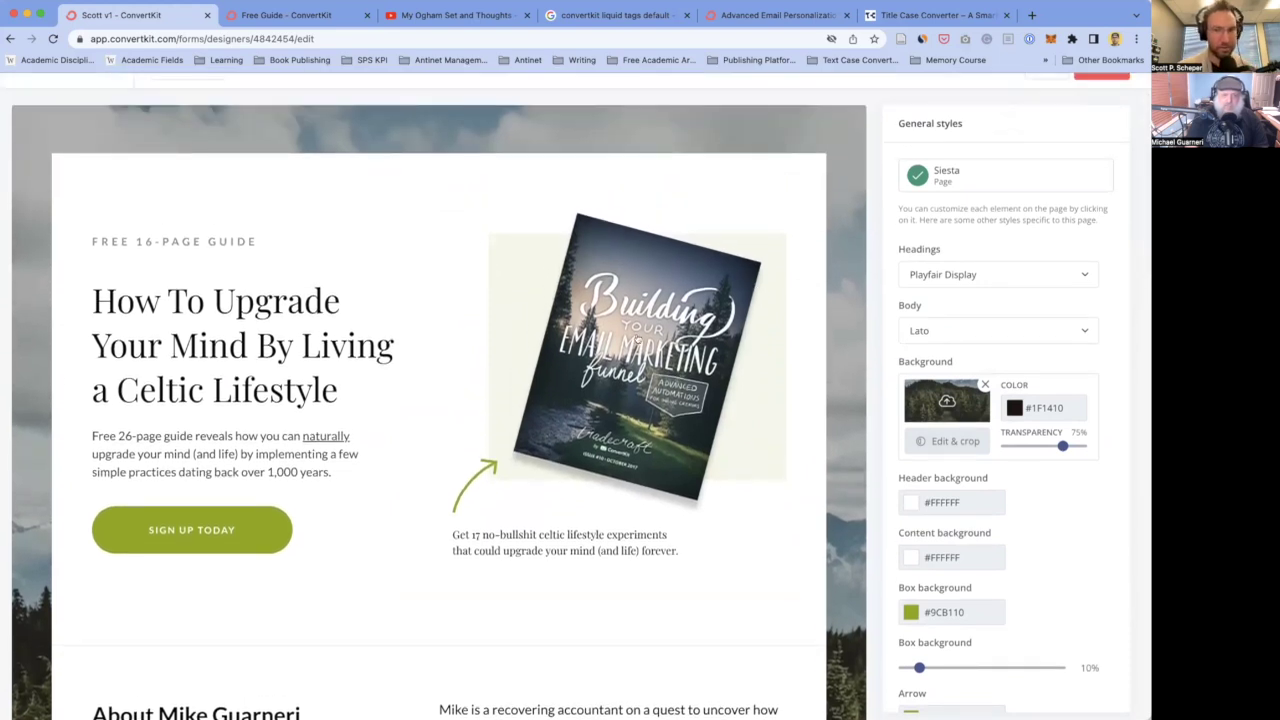
scroll(216, 300, "up", 2)
scroll(172, 322, "down", 2)
left_click(138, 245)
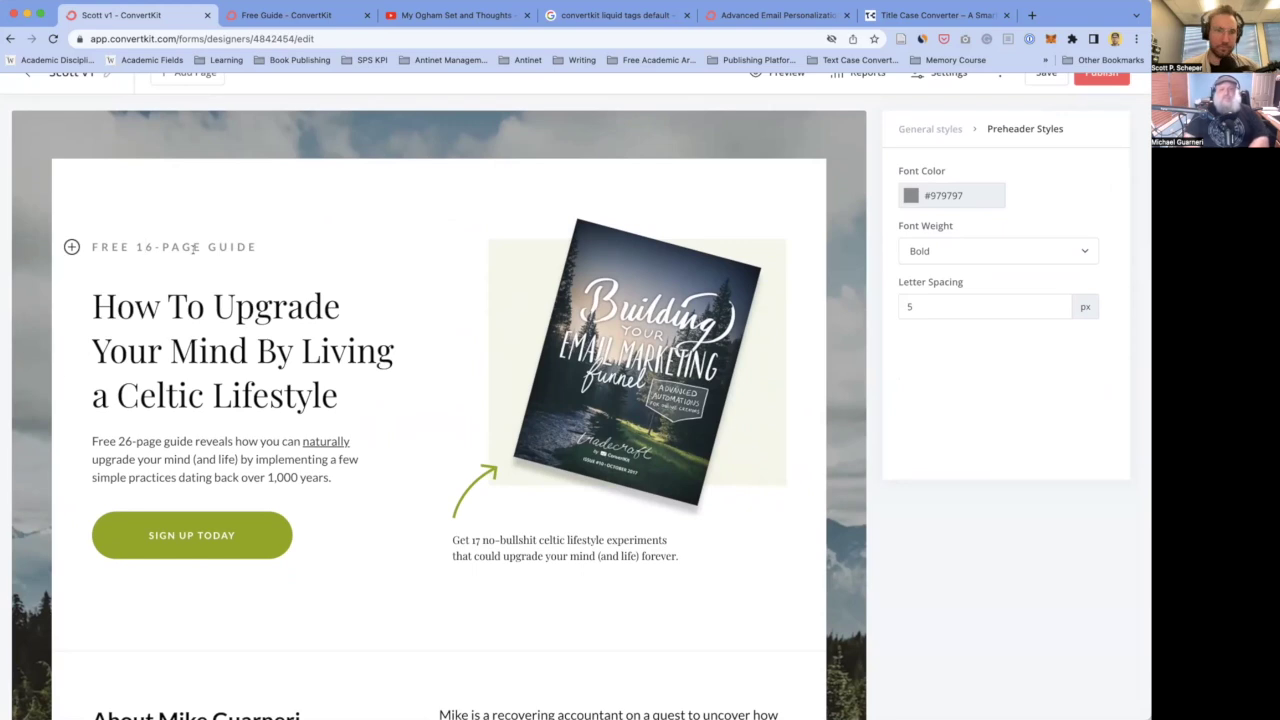
left_click(150, 246)
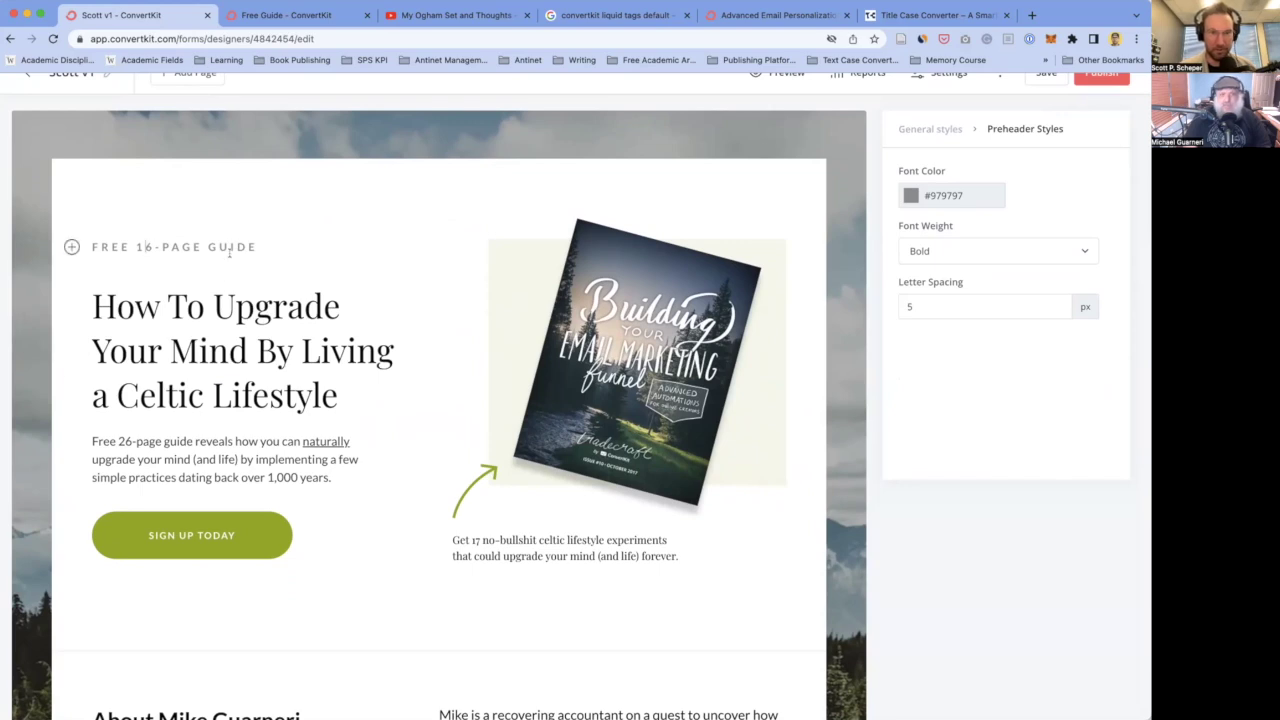
left_click(222, 282)
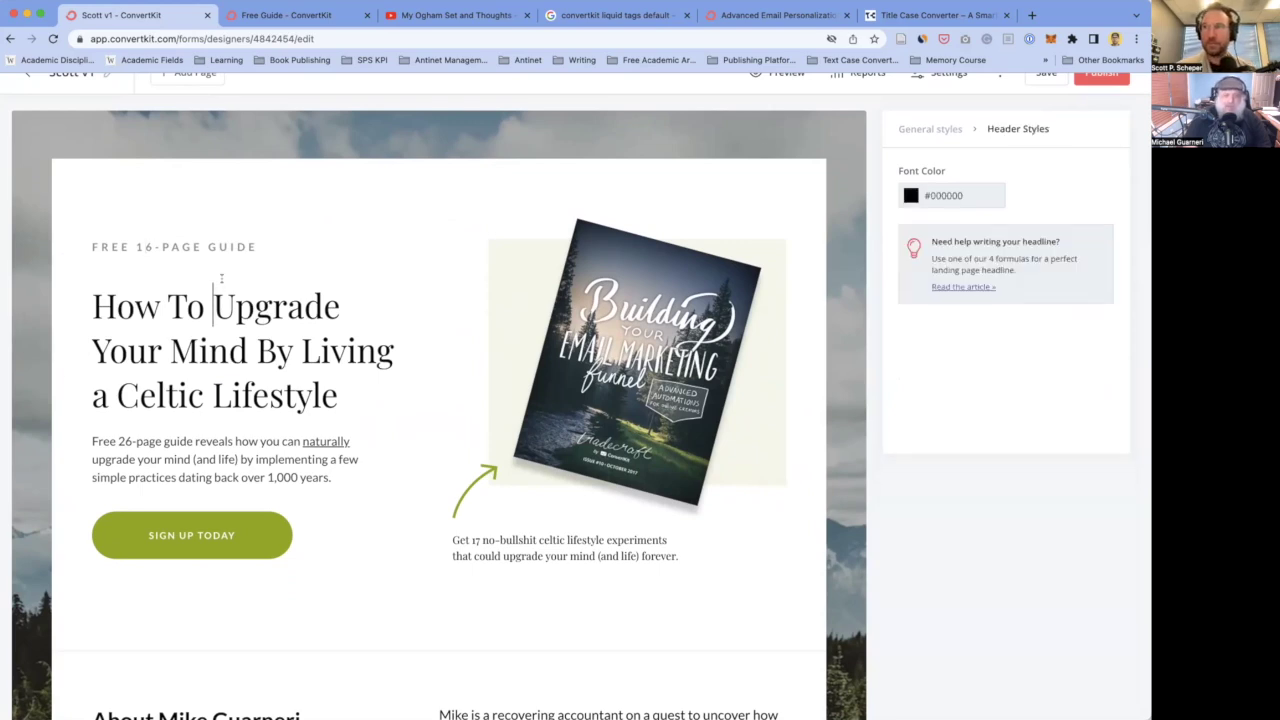
scroll(160, 310, "down", 1)
scroll(160, 310, "up", 1)
scroll(157, 313, "down", 1)
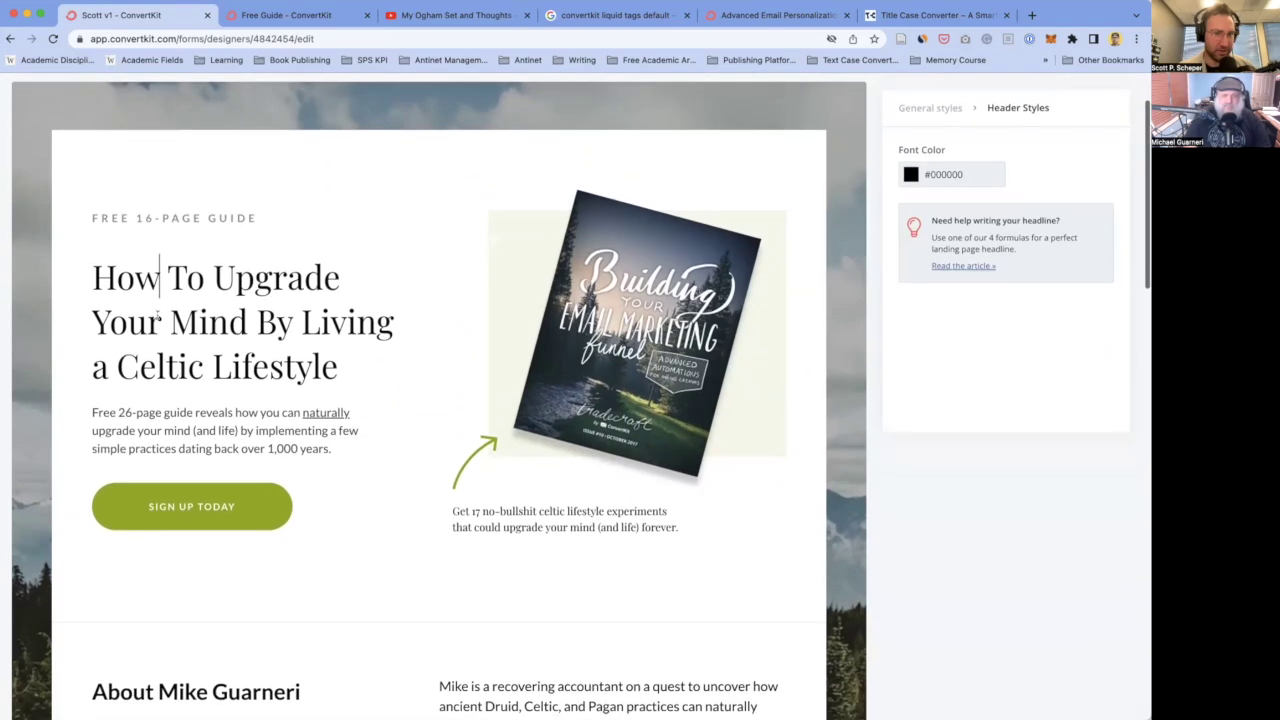
left_click(345, 326)
left_click(186, 366)
left_click(276, 370)
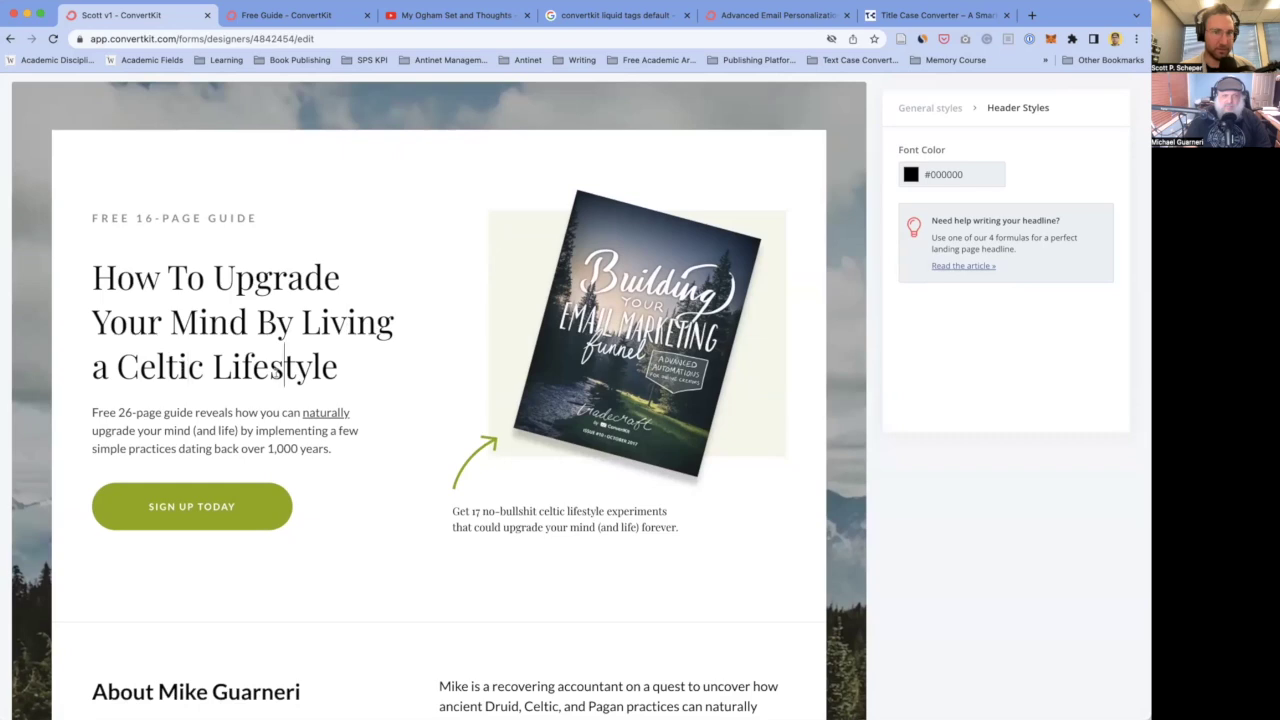
left_click(313, 334)
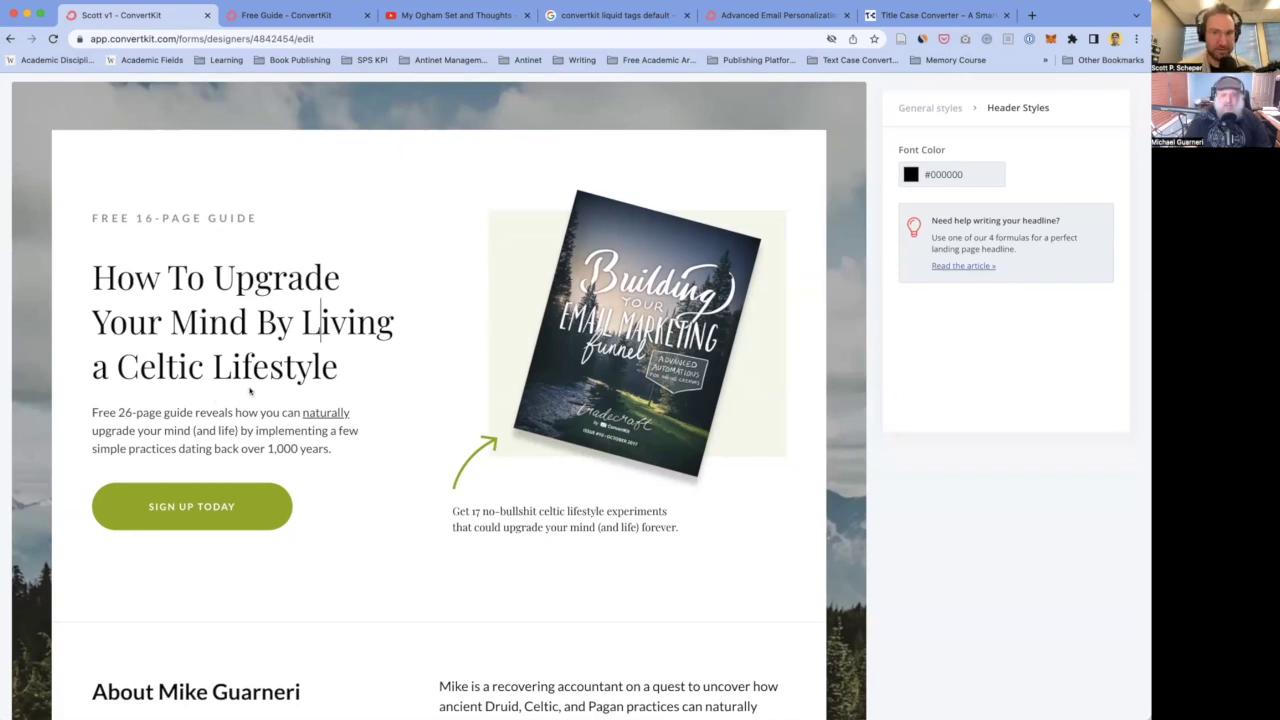
left_click(212, 320)
left_click(190, 352)
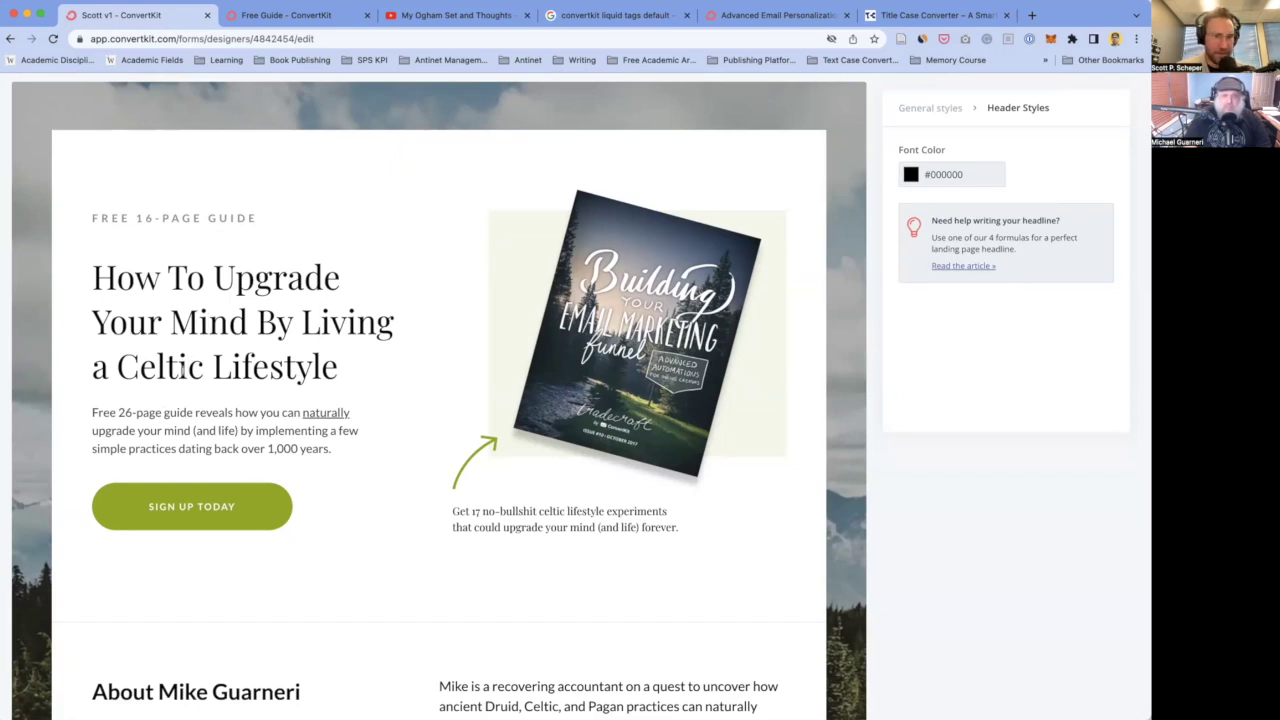
left_click(250, 366)
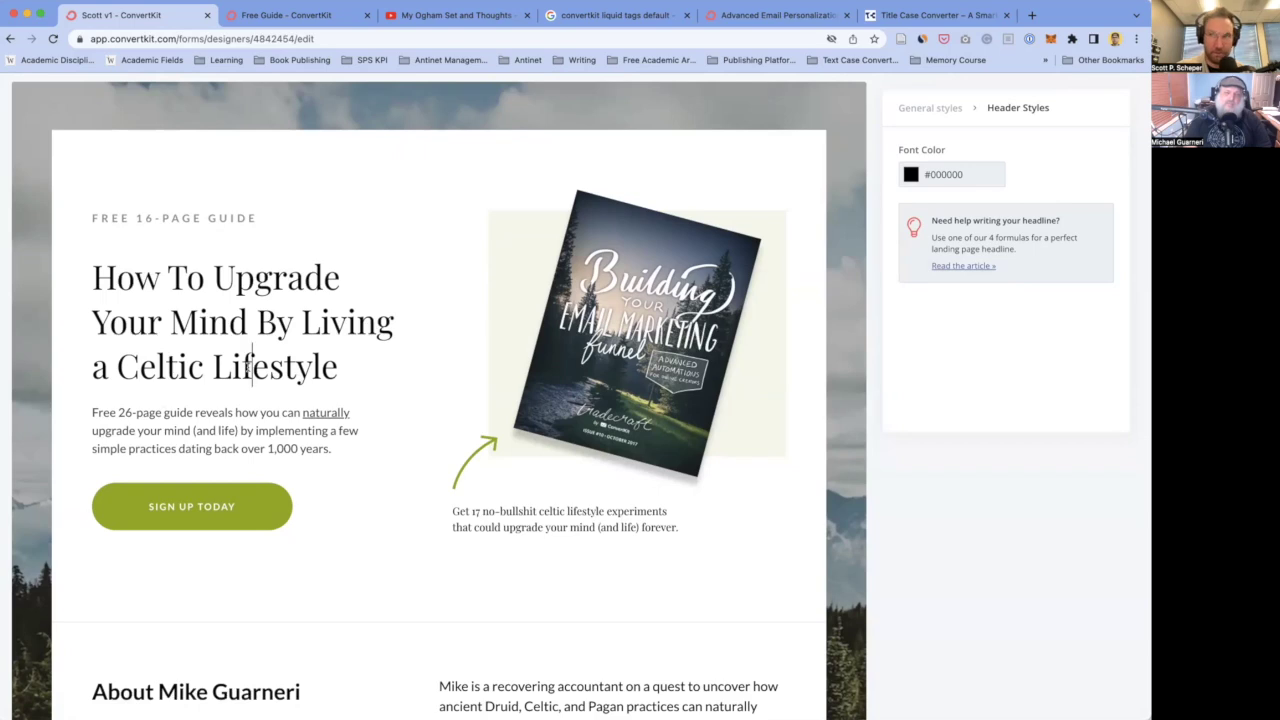
double_click(157, 365)
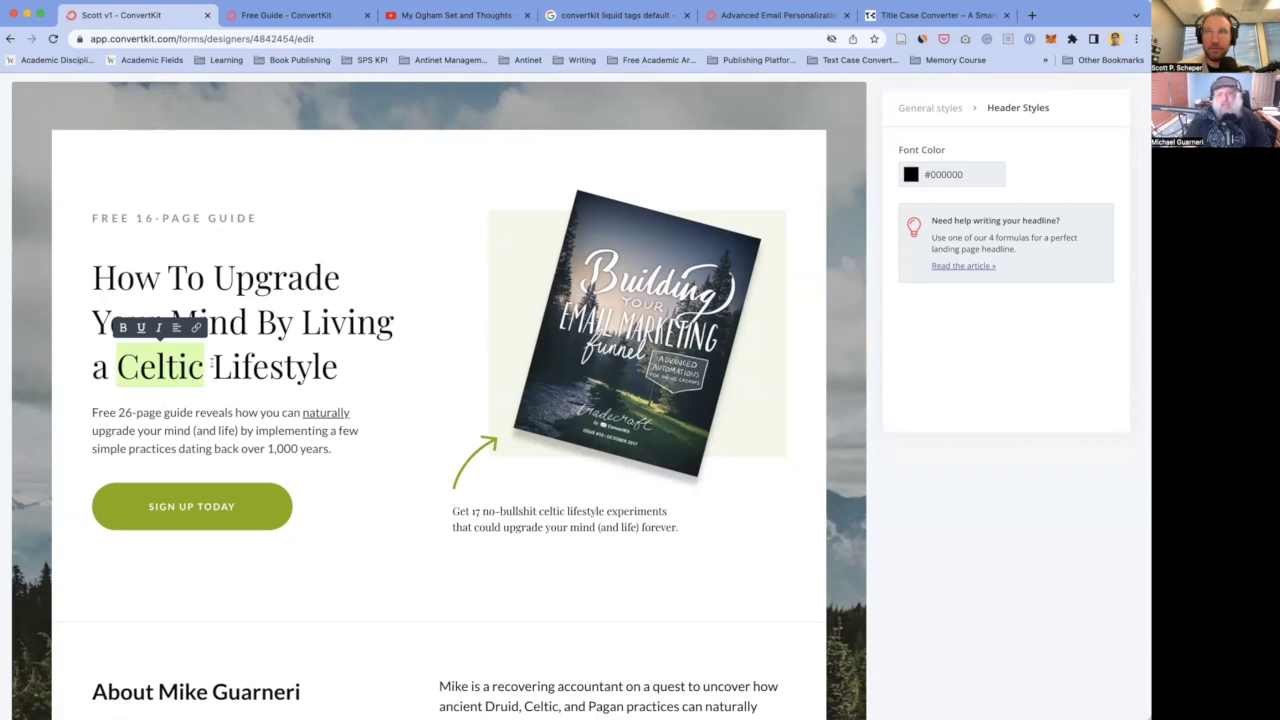
left_click(166, 395)
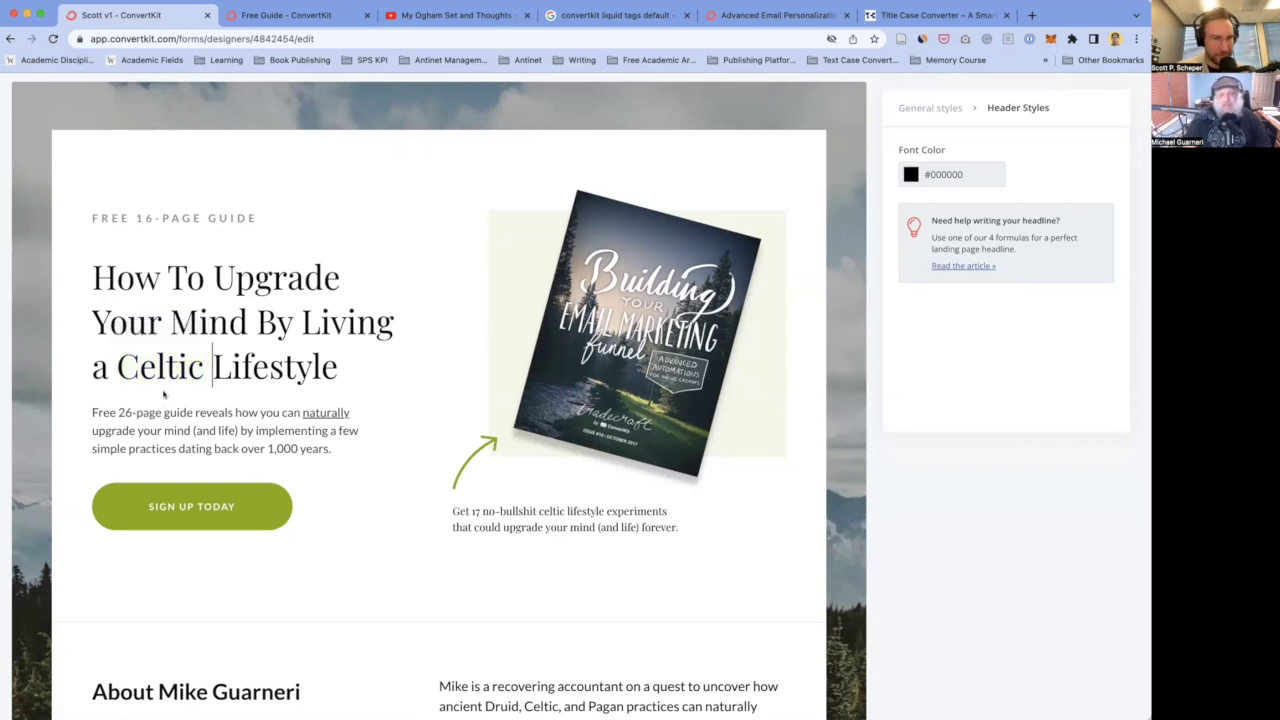
scroll(160, 391, "down", 1)
left_click(118, 351)
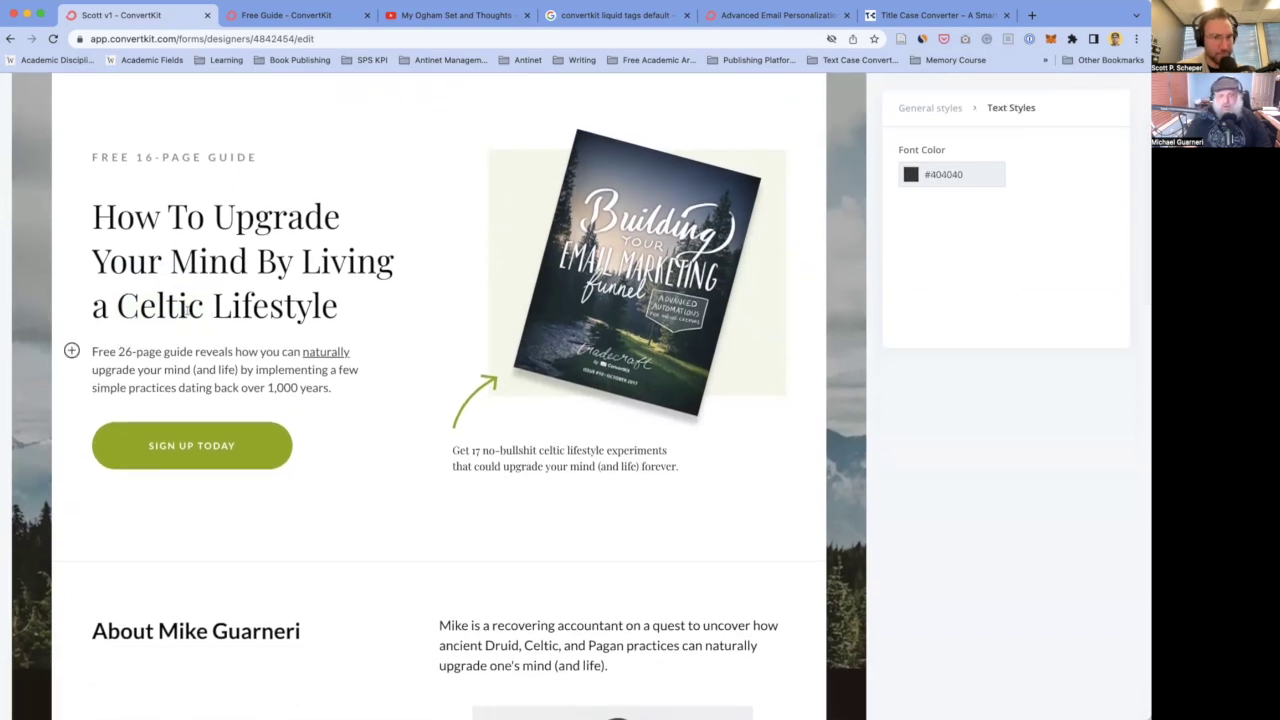
- Change '26-page' to '16-page' in the intro paragraph
left_click(118, 305)
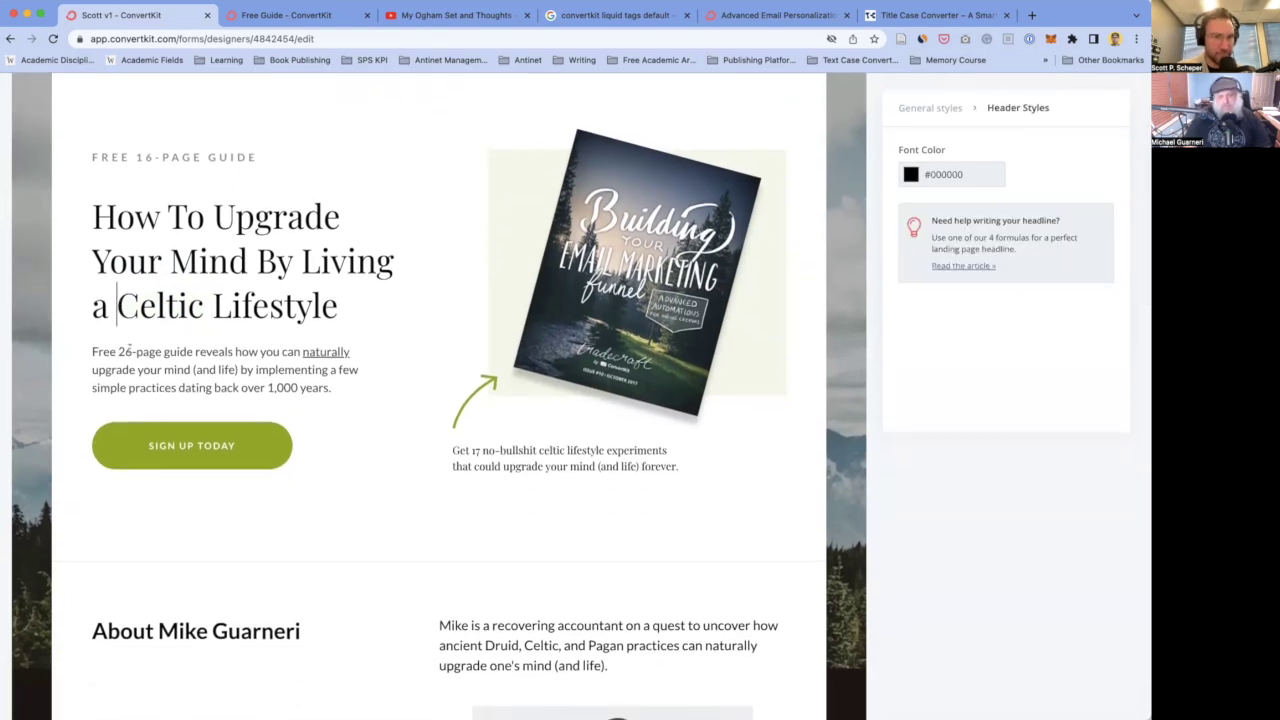
scroll(126, 355, "up", 1)
scroll(110, 380, "down", 1)
scroll(110, 380, "up", 1)
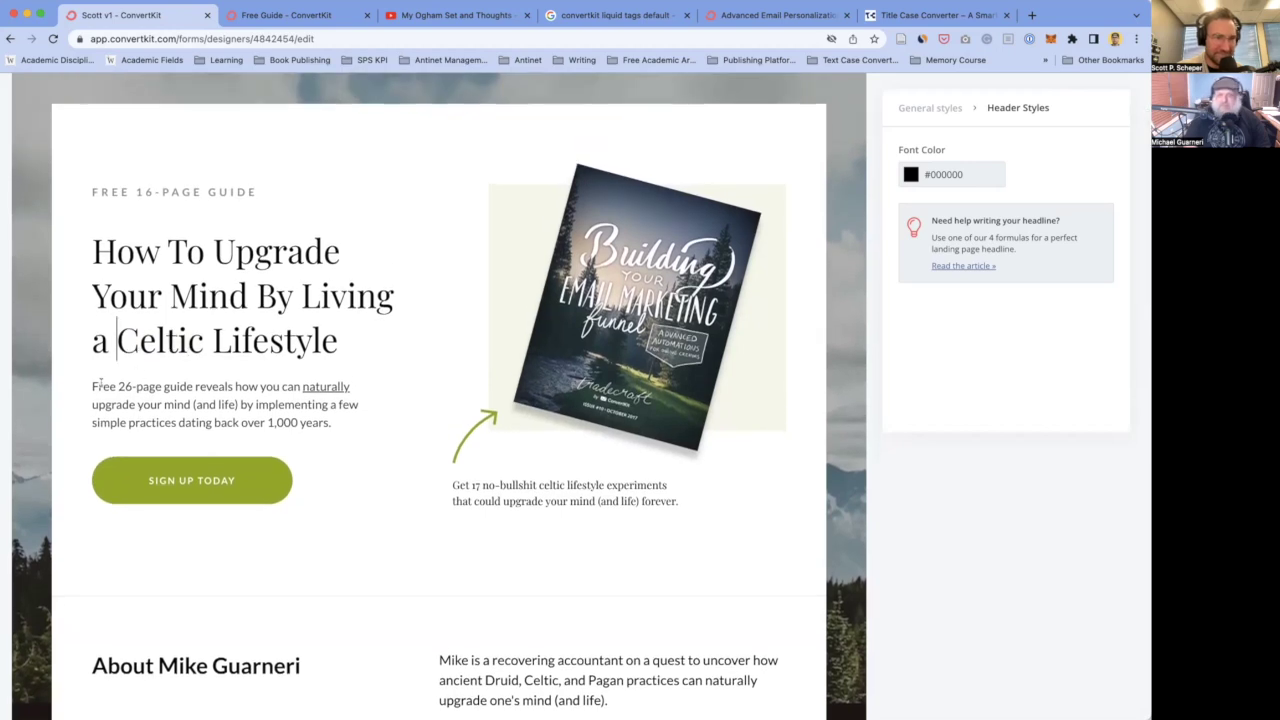
left_click(124, 387)
key("BackSpace")
type("1")
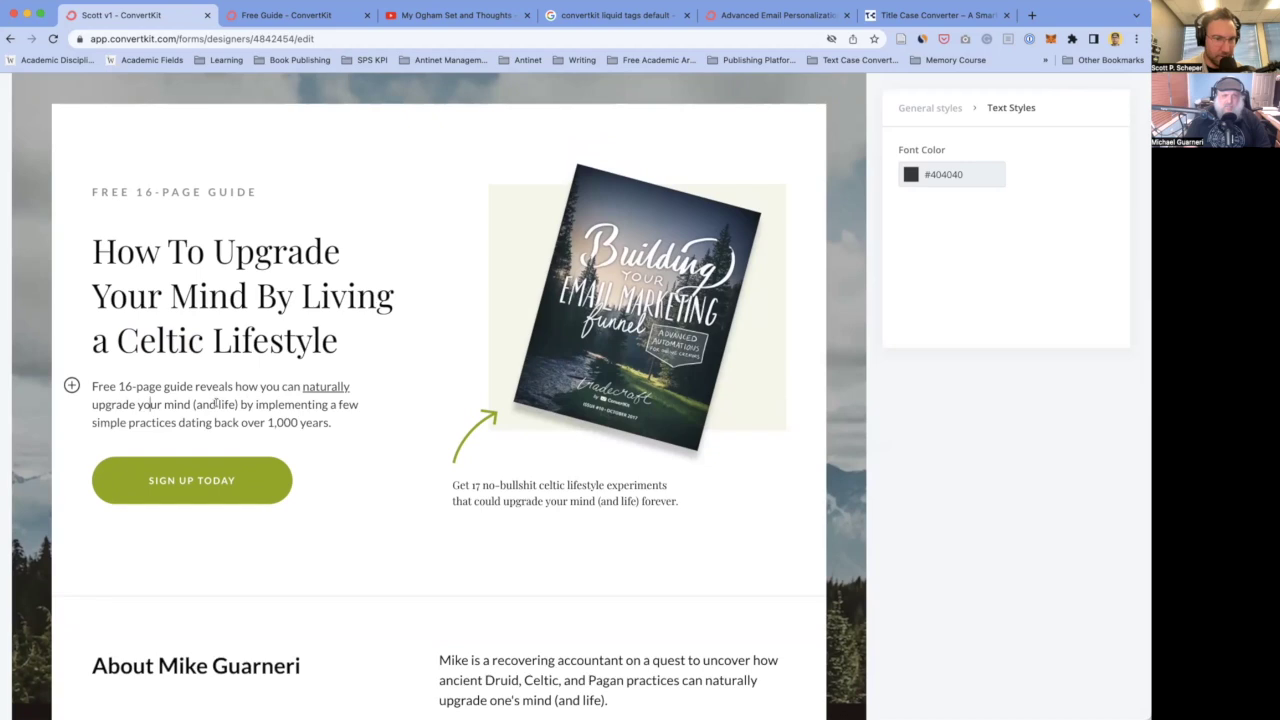
- Change '1,000' to '2,000' years, restoring the accidentally deleted 'over'
left_click(146, 422)
double_click(277, 422)
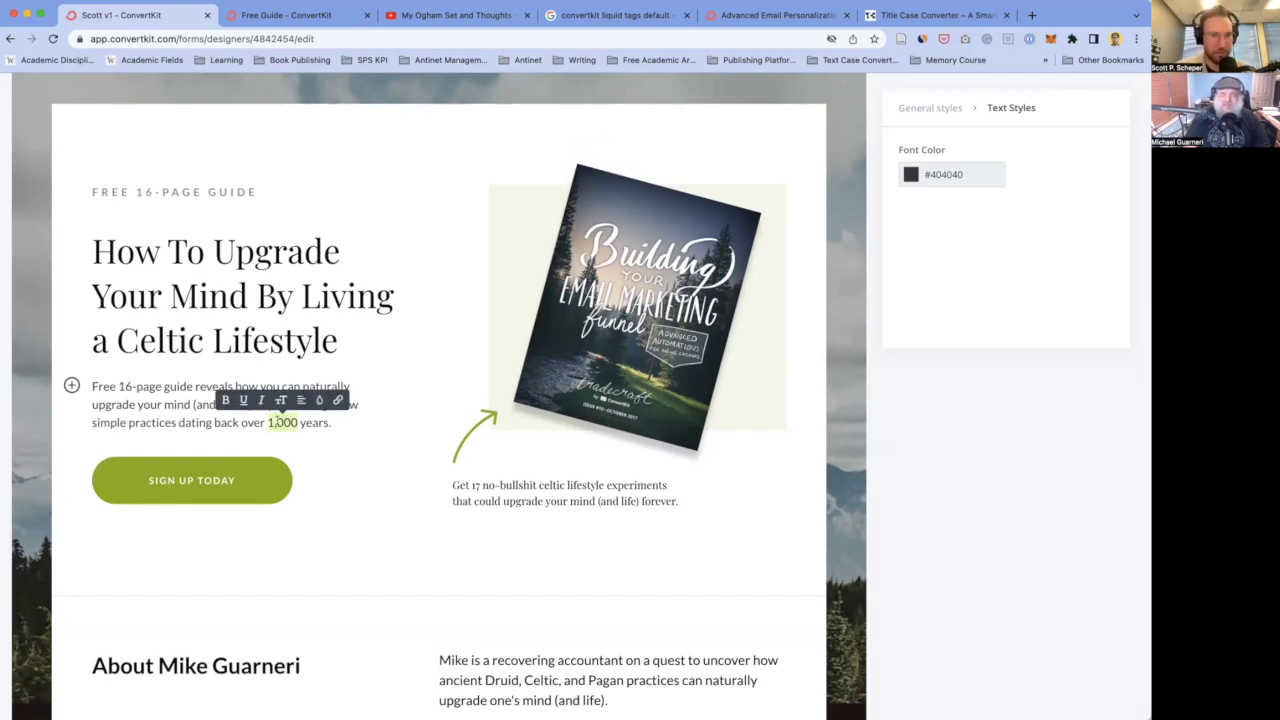
type("2,000")
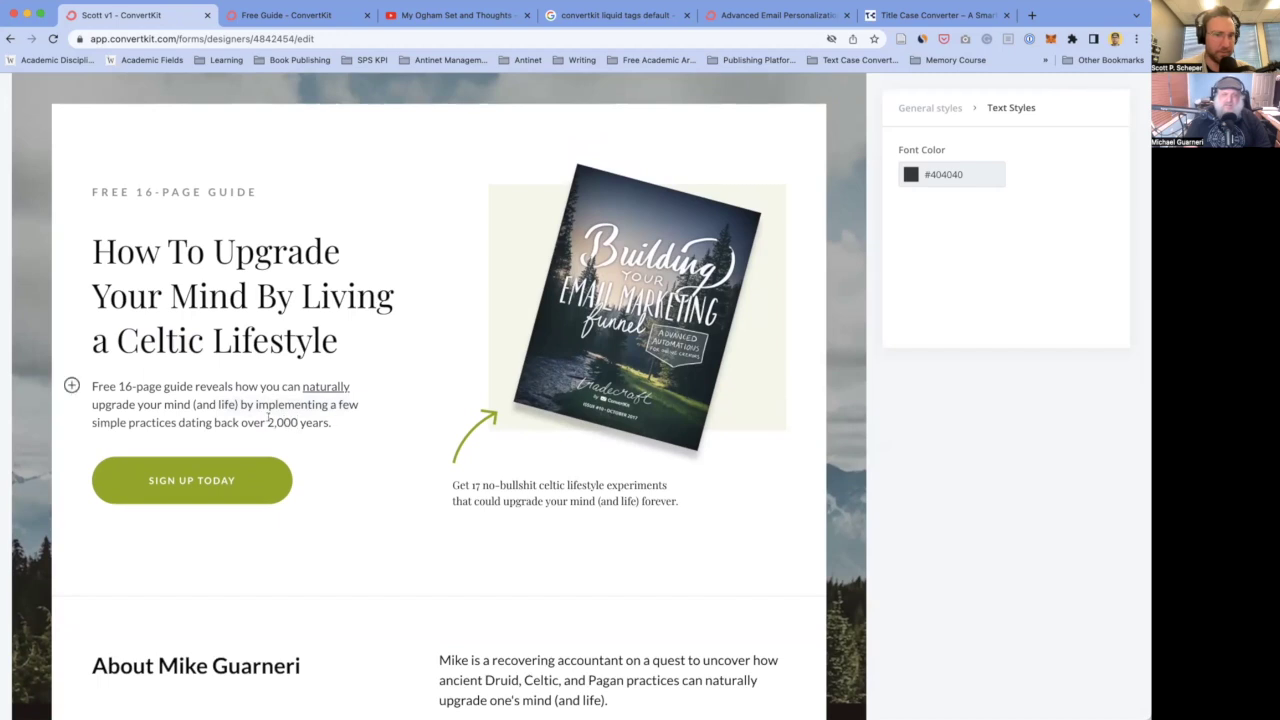
double_click(249, 422)
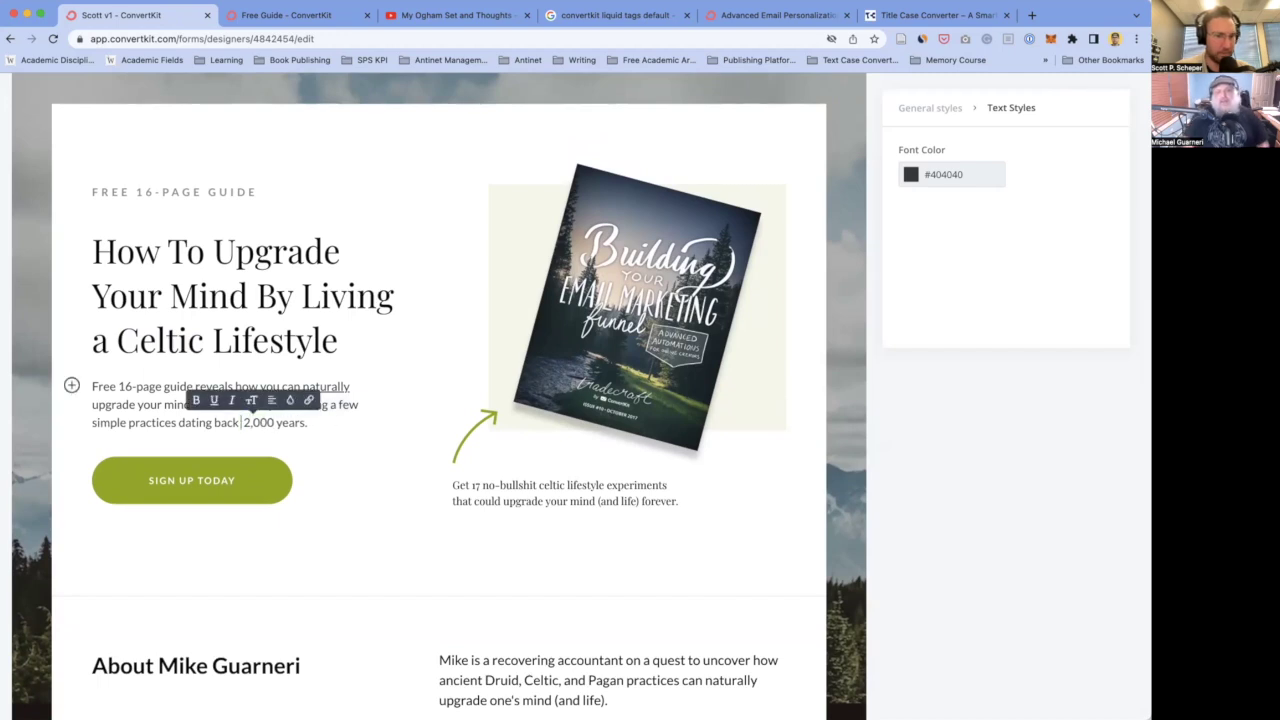
key("BackSpace")
key("super+z")
left_click(128, 422)
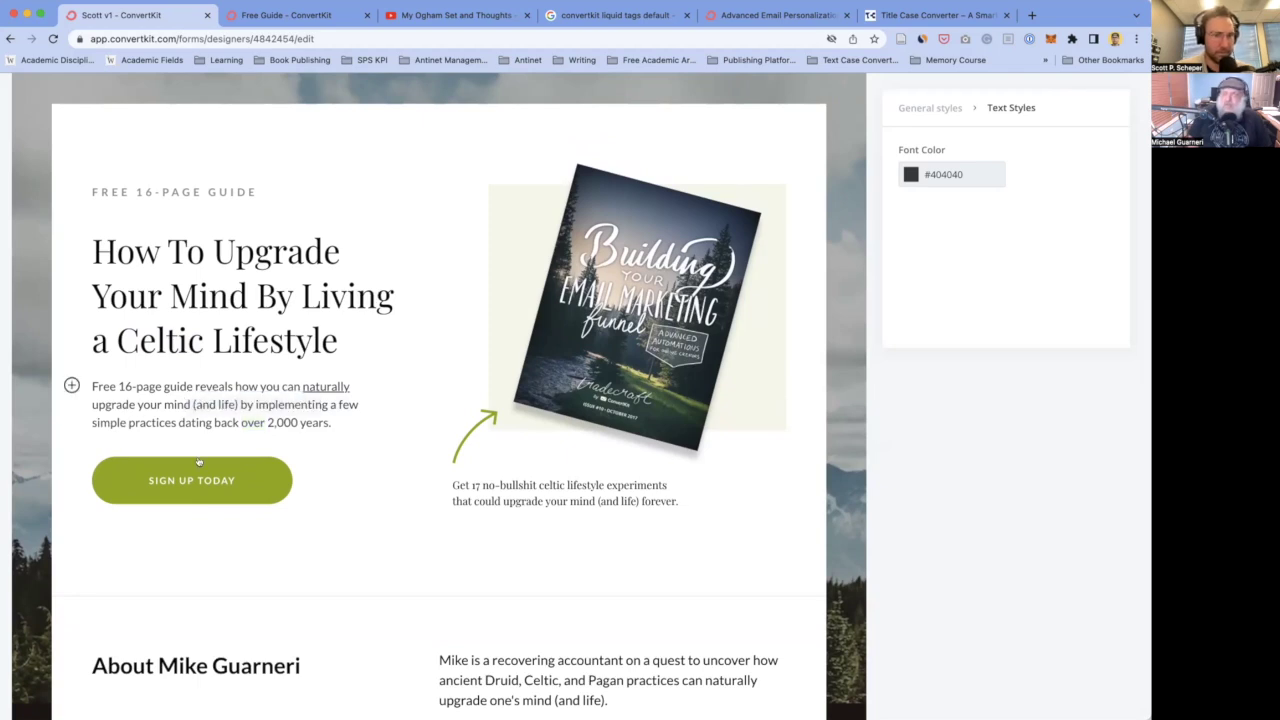
scroll(160, 422, "down", 2)
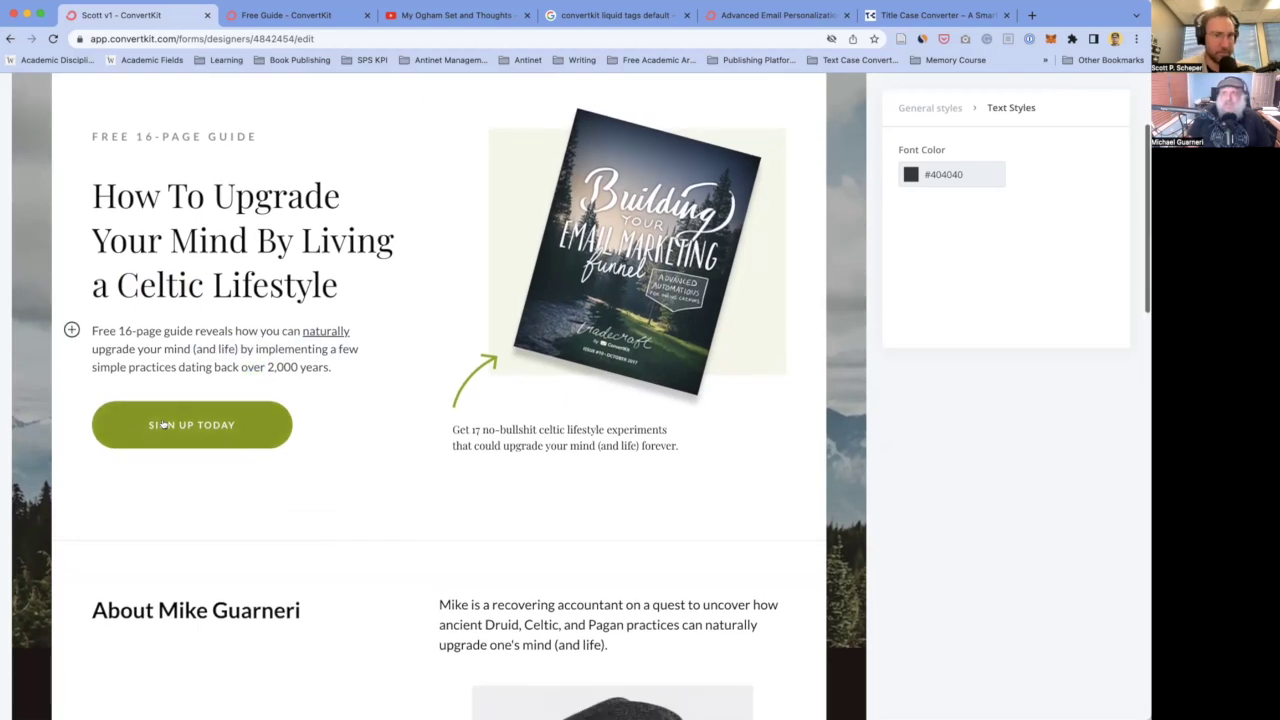
- Change the top button's text from DOWNLOAD wording to 'GET FREE GUIDE'
scroll(248, 452, "up", 2)
left_click(242, 456)
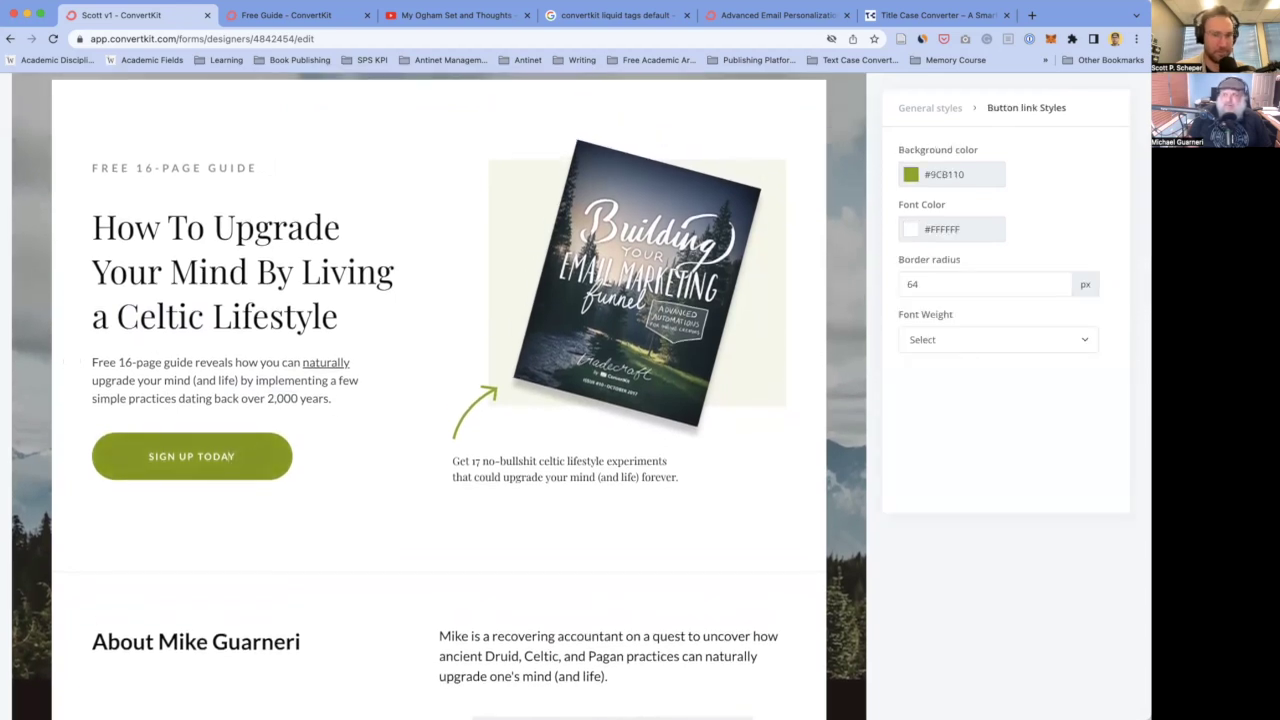
key("super+a")
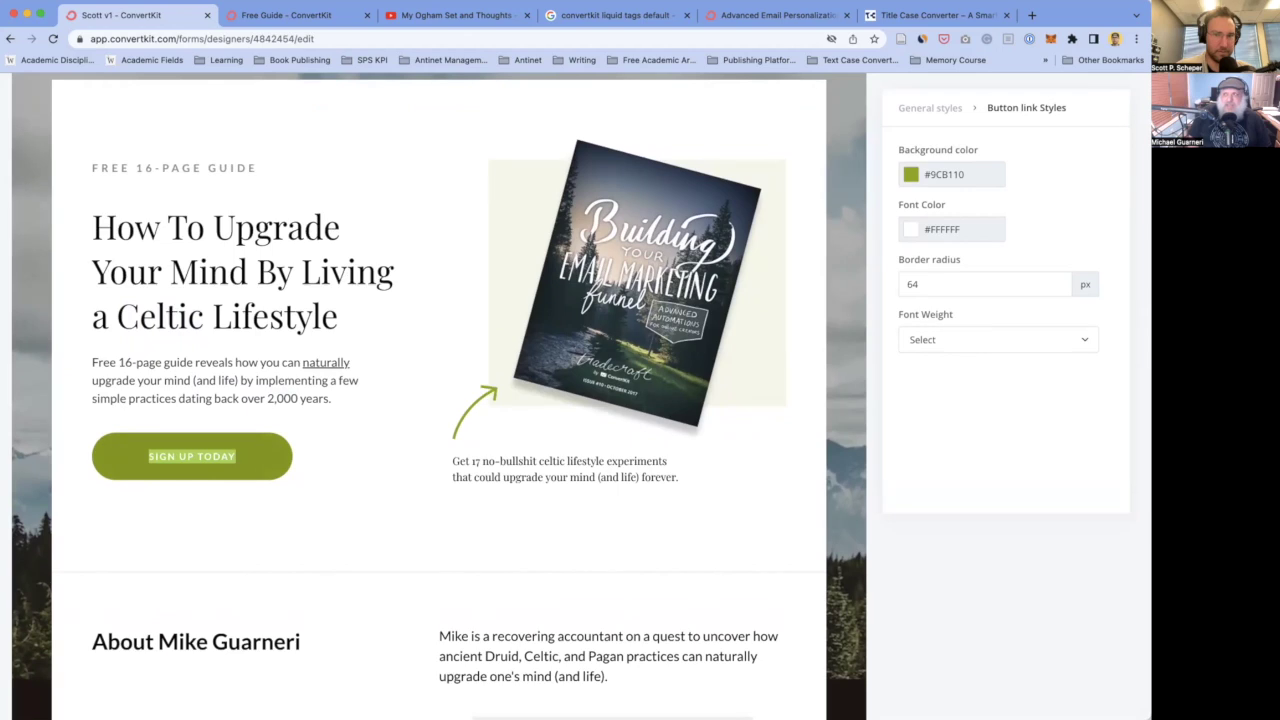
type("DOWNLOAD")
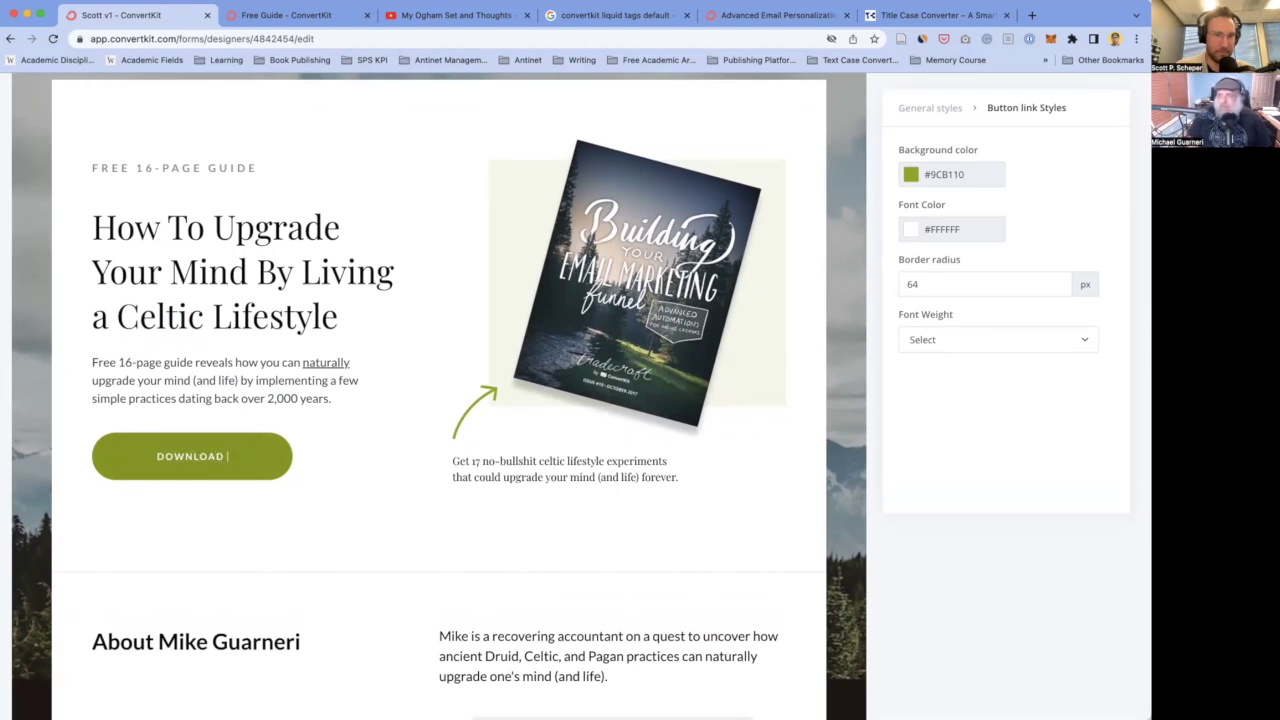
key("BackSpace")
key("BackSpace")
key("BackSpace")
key("BackSpace")
key("BackSpace")
key("BackSpace")
key("BackSpace")
key("BackSpace")
key("BackSpace")
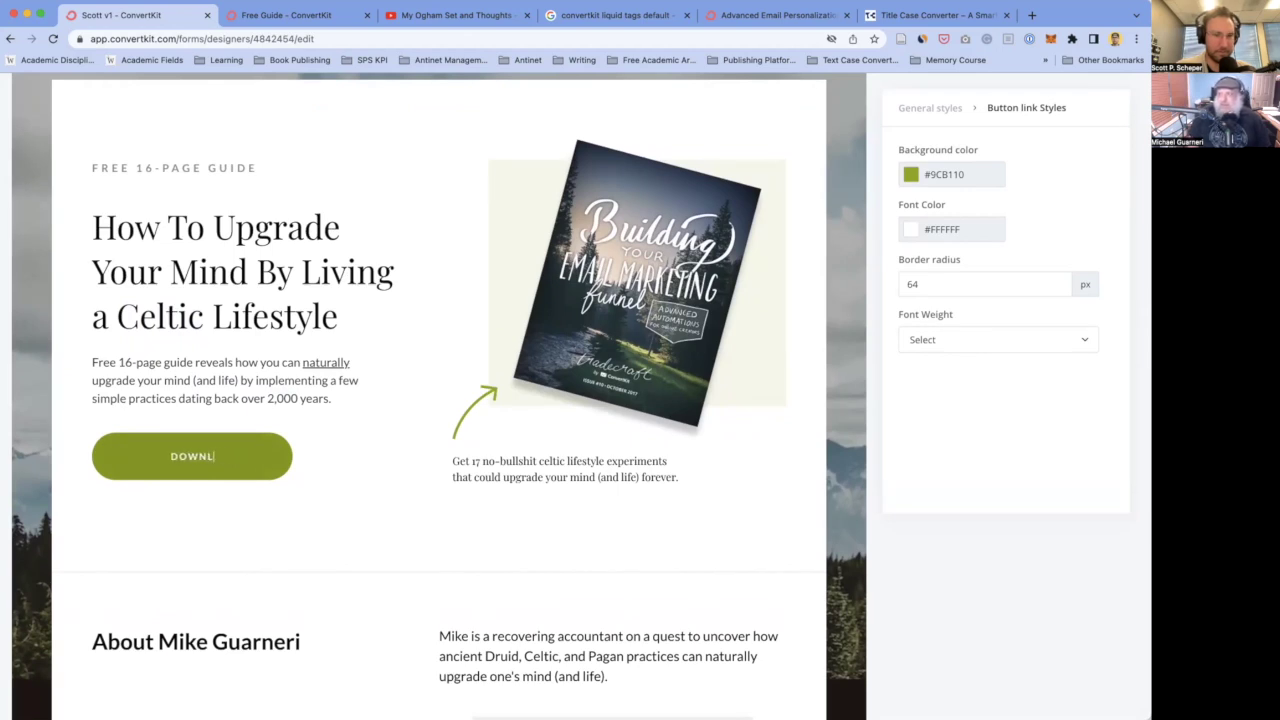
type("GET FREE GUIDE")
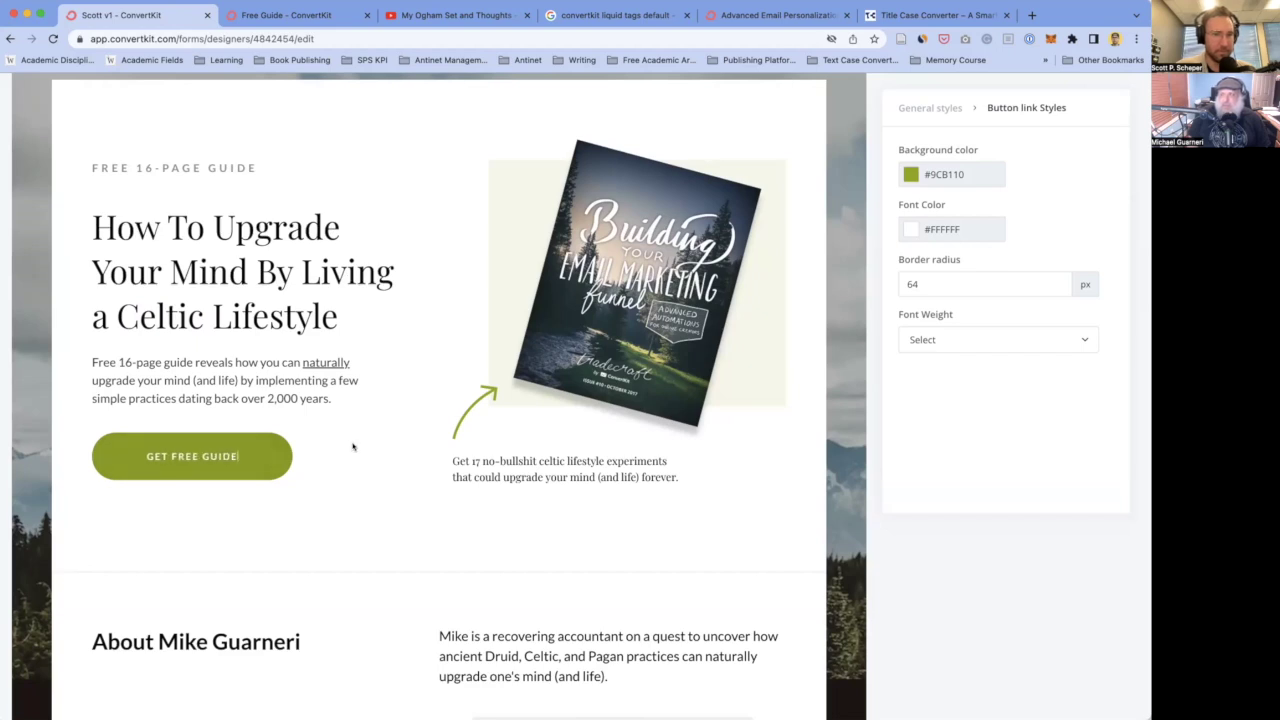
left_click(358, 447)
- Replace EBOOK with GUIDE so the sign-up form button reads 'GET THE FREE GUIDE'
scroll(377, 449, "down", 15)
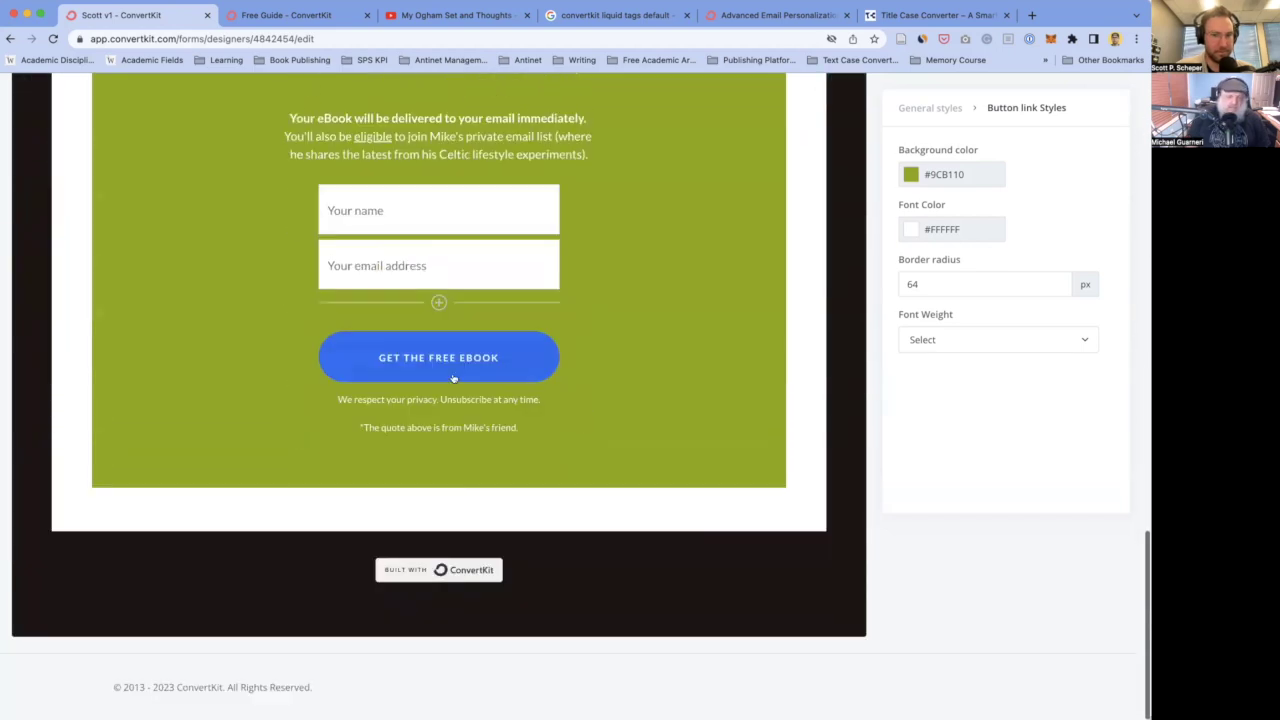
left_click(453, 378)
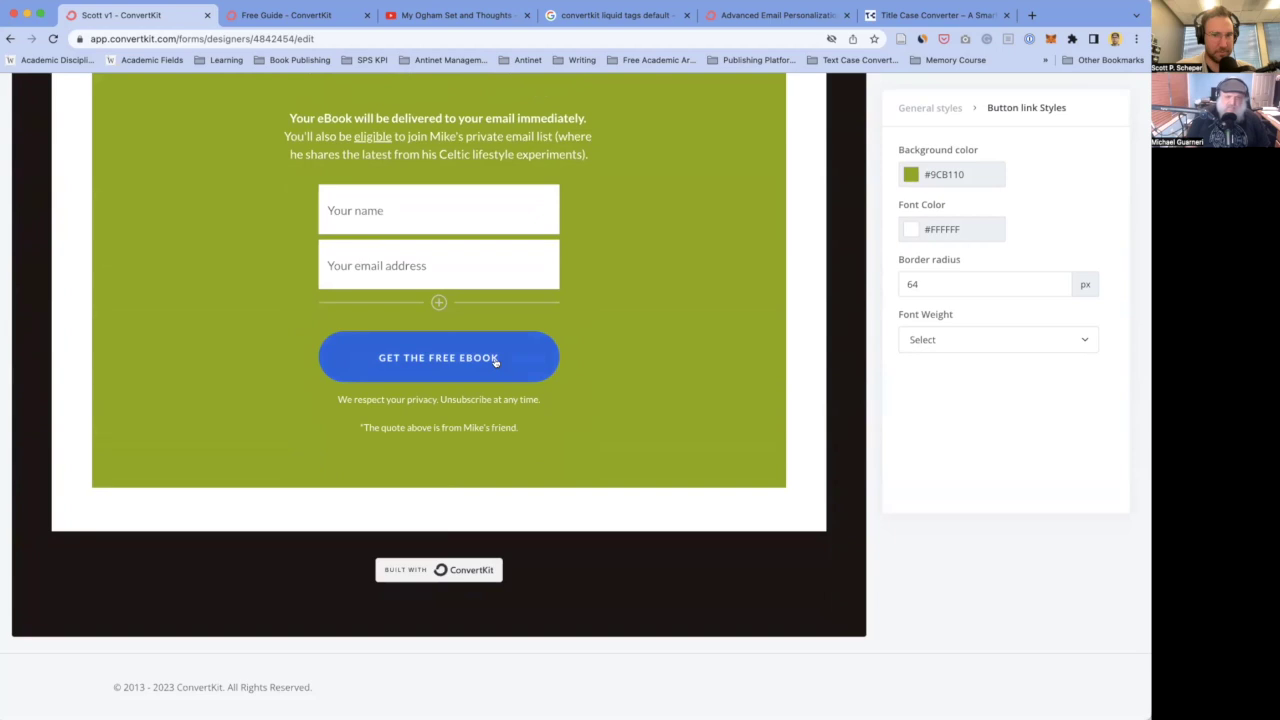
key("BackSpace")
key("BackSpace")
key("BackSpace")
key("BackSpace")
key("BackSpace")
type("GUIDE (")
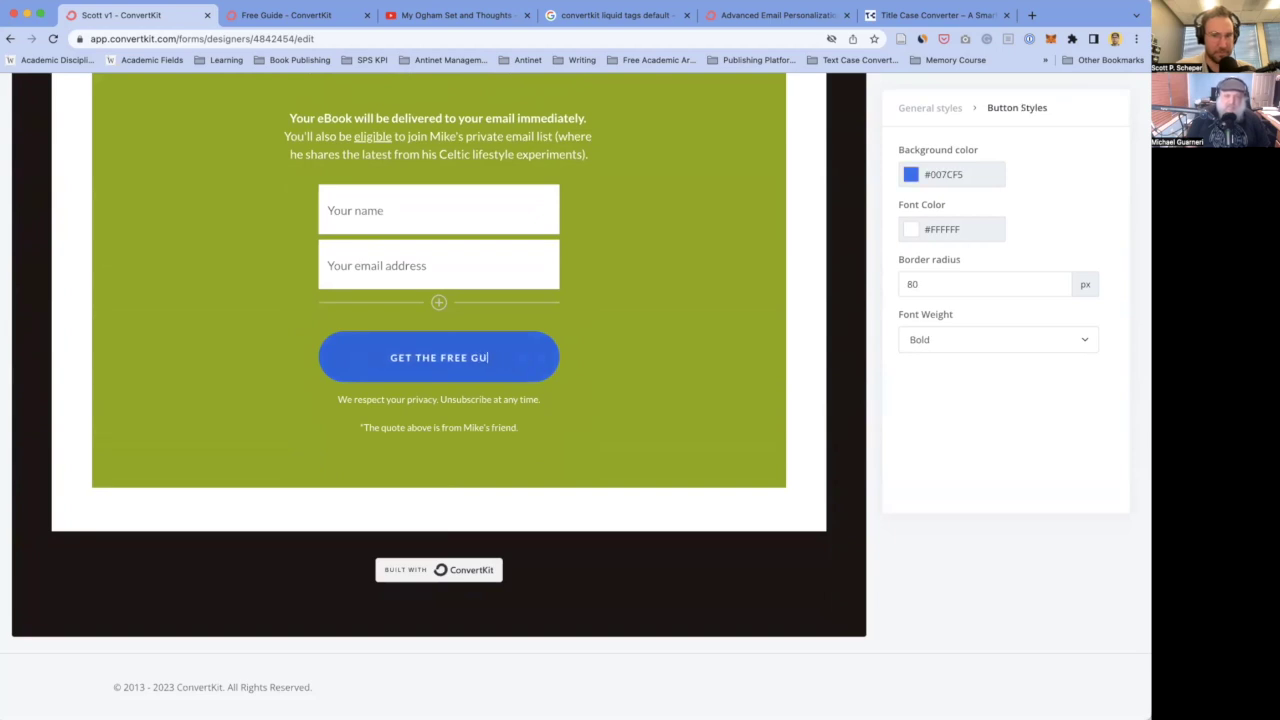
key("BackSpace")
key("BackSpace")
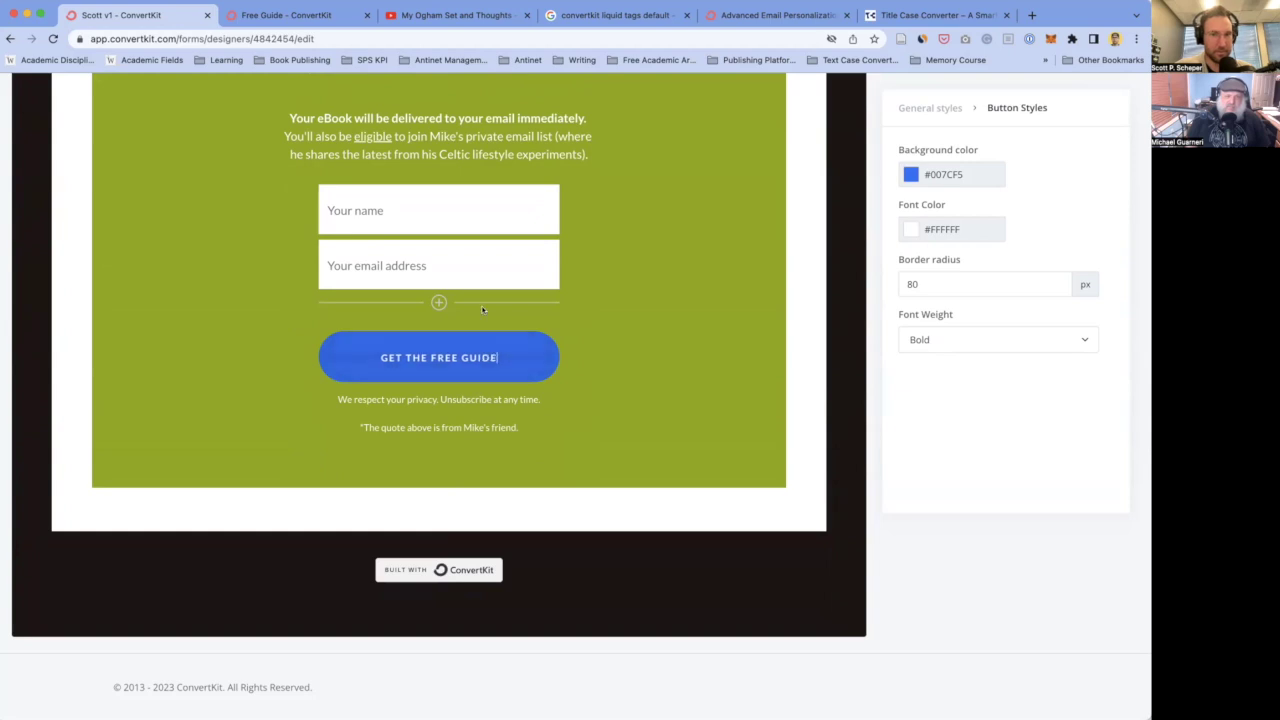
scroll(272, 364, "up", 15)
scroll(272, 364, "up", 1)
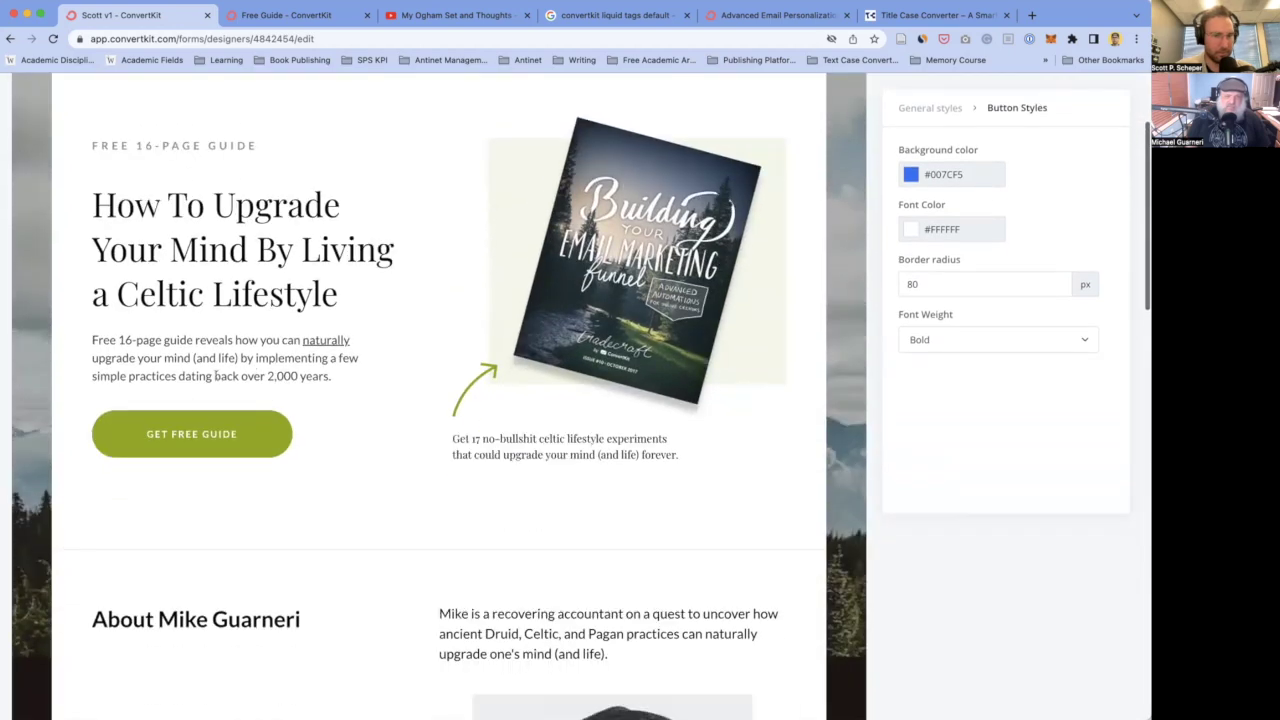
left_click(520, 438)
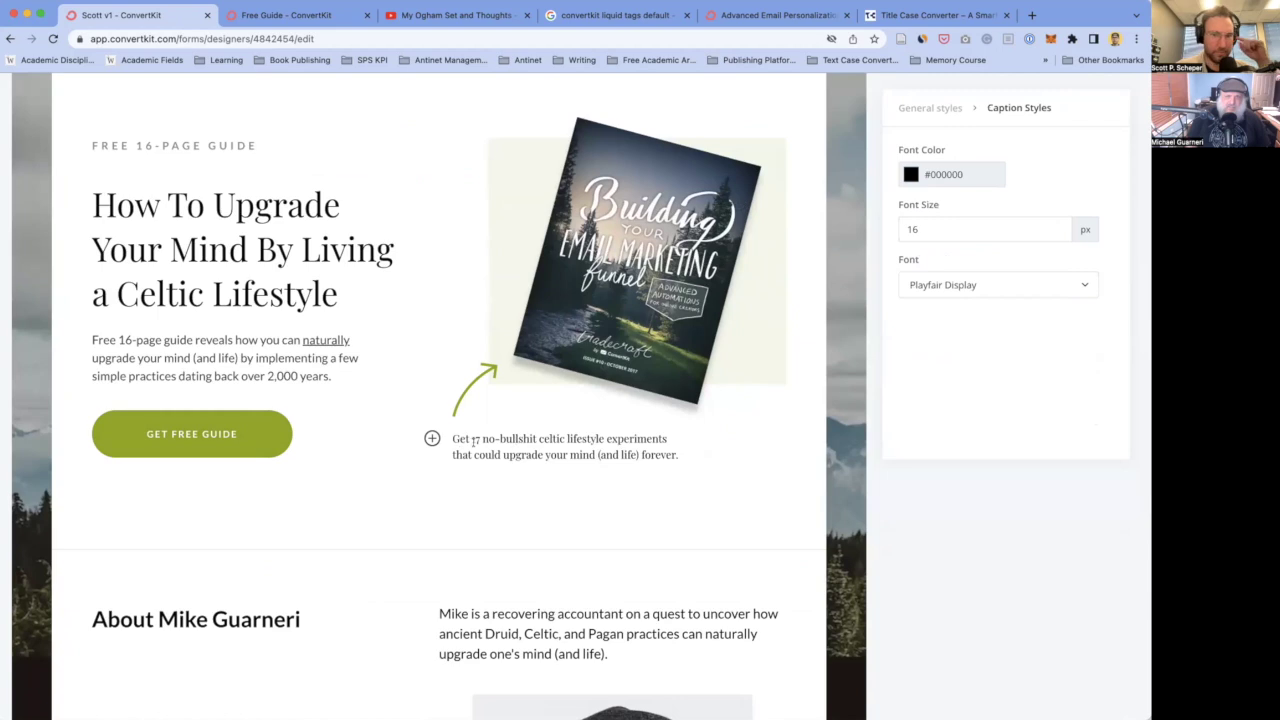
double_click(500, 439)
left_click(475, 454)
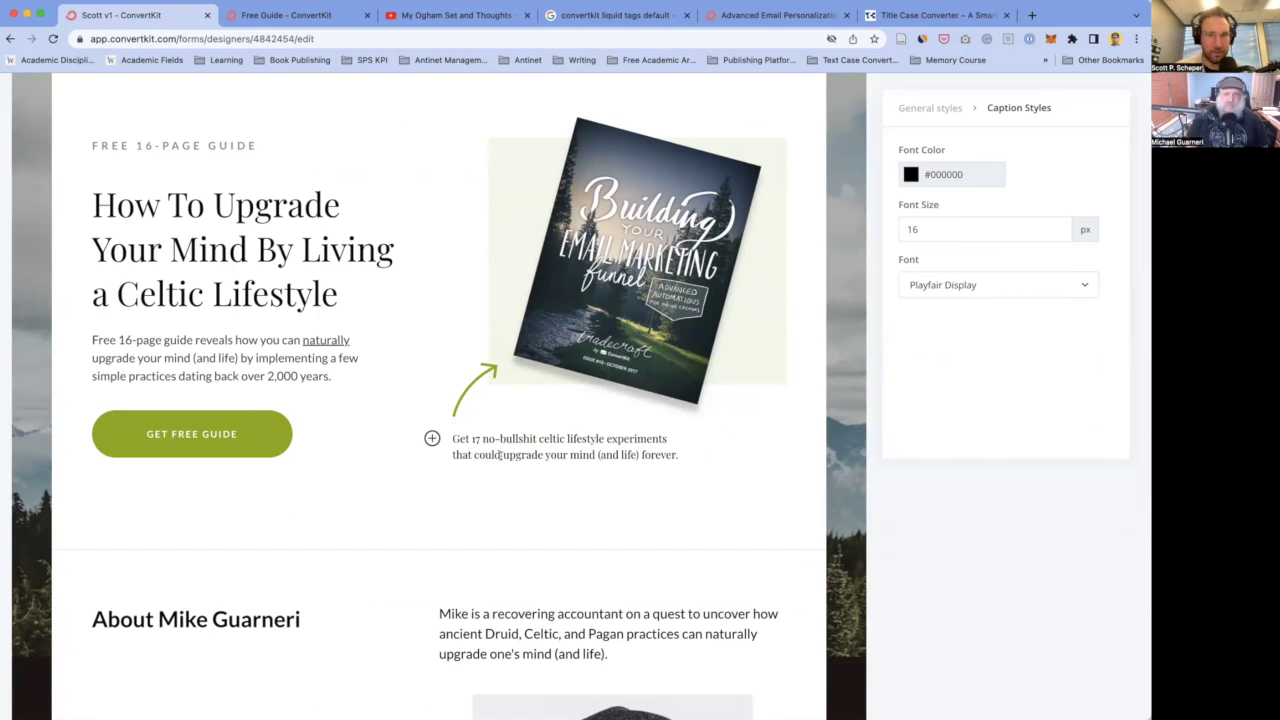
scroll(526, 455, "up", 1)
scroll(526, 455, "up", 2)
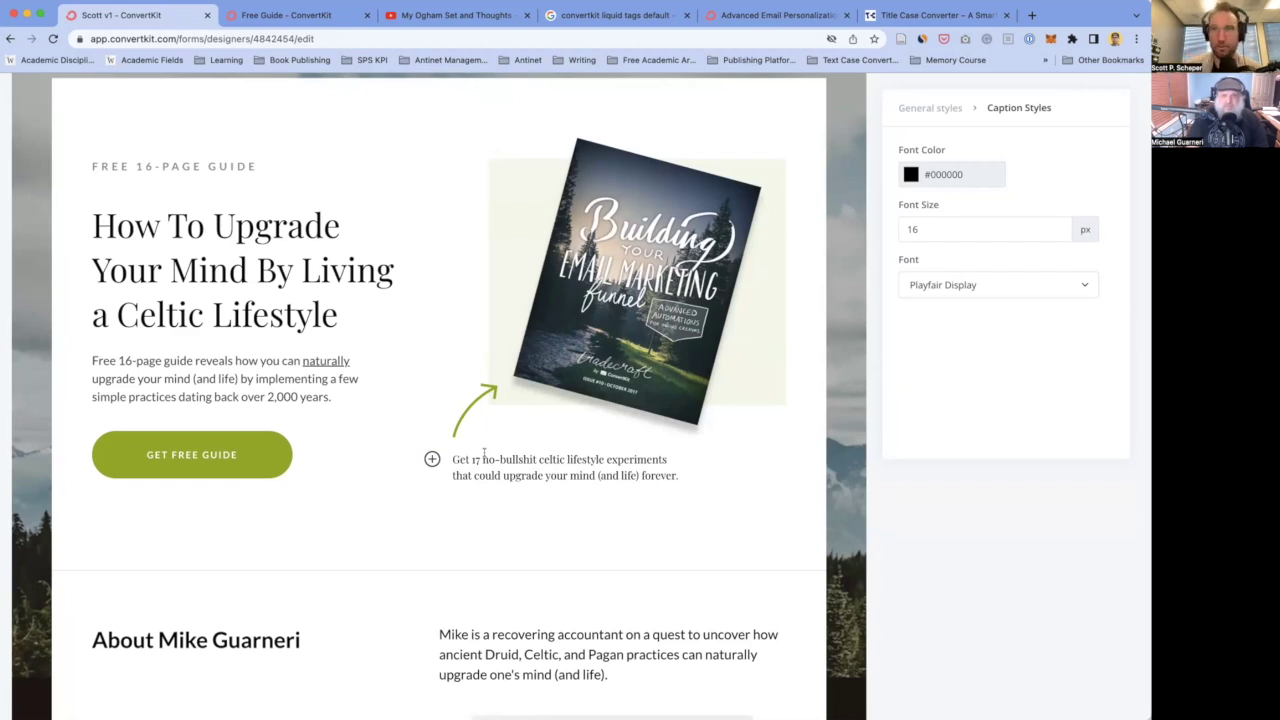
left_click(485, 458)
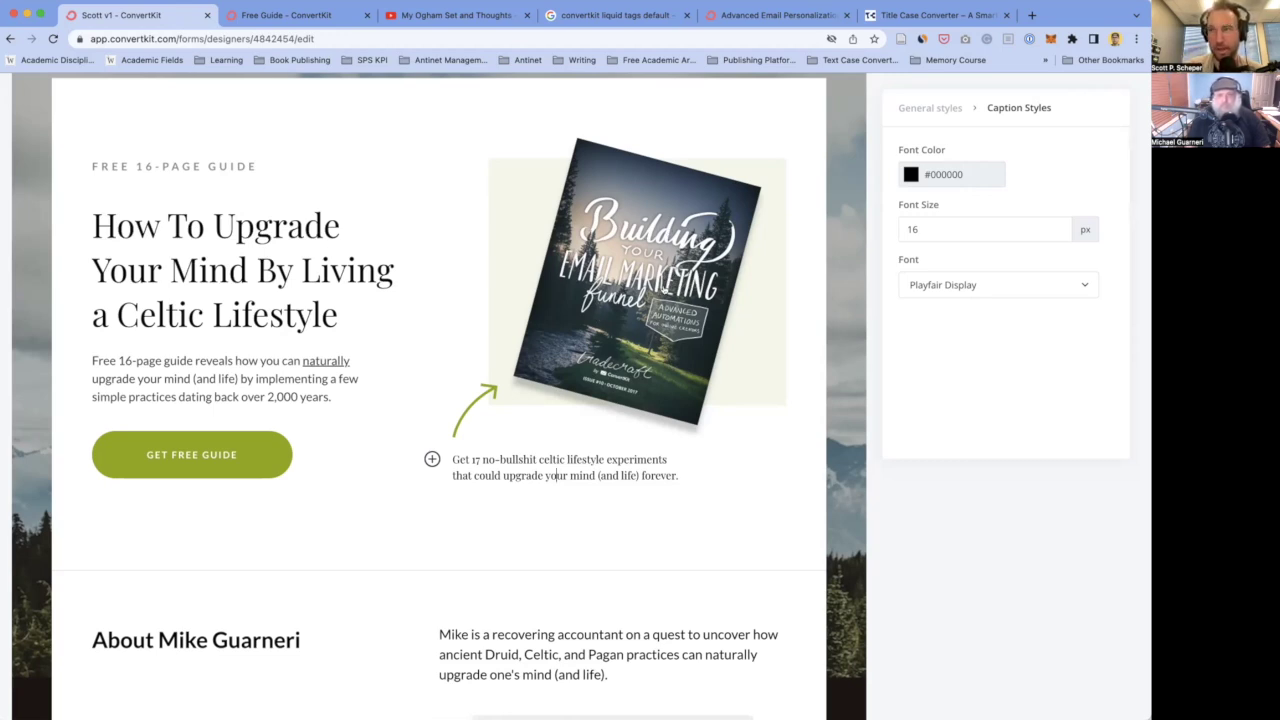
scroll(665, 288, "down", 1)
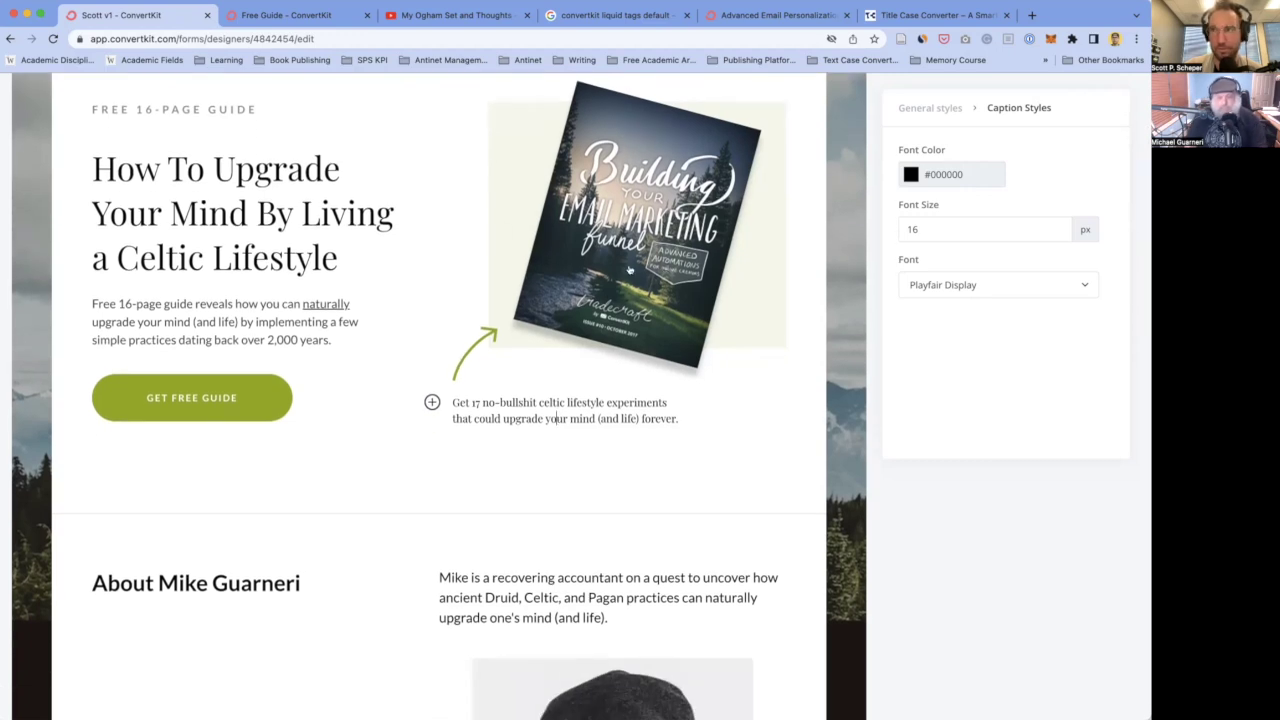
scroll(630, 270, "down", 1)
scroll(420, 420, "up", 3)
scroll(386, 451, "down", 5)
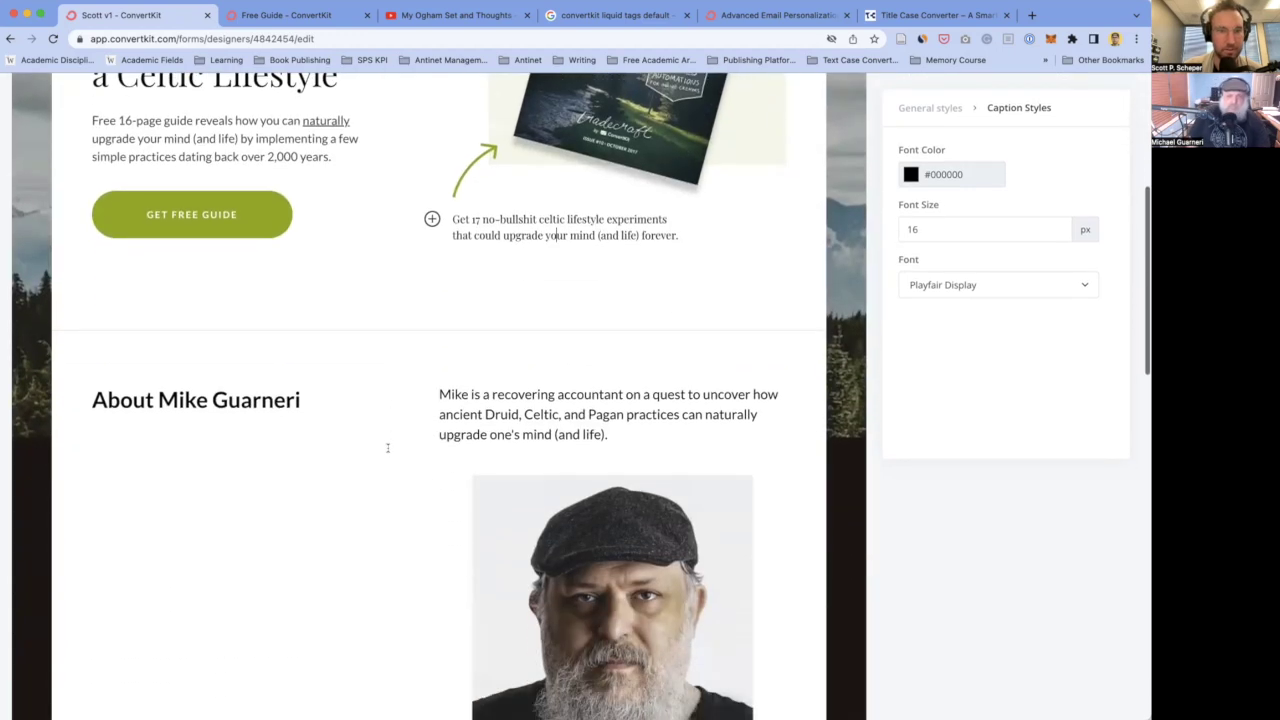
- Insert 'Celtic, ' before Druid in the About paragraph and delete the duplicate 'Celtic,' after it
scroll(387, 448, "down", 4)
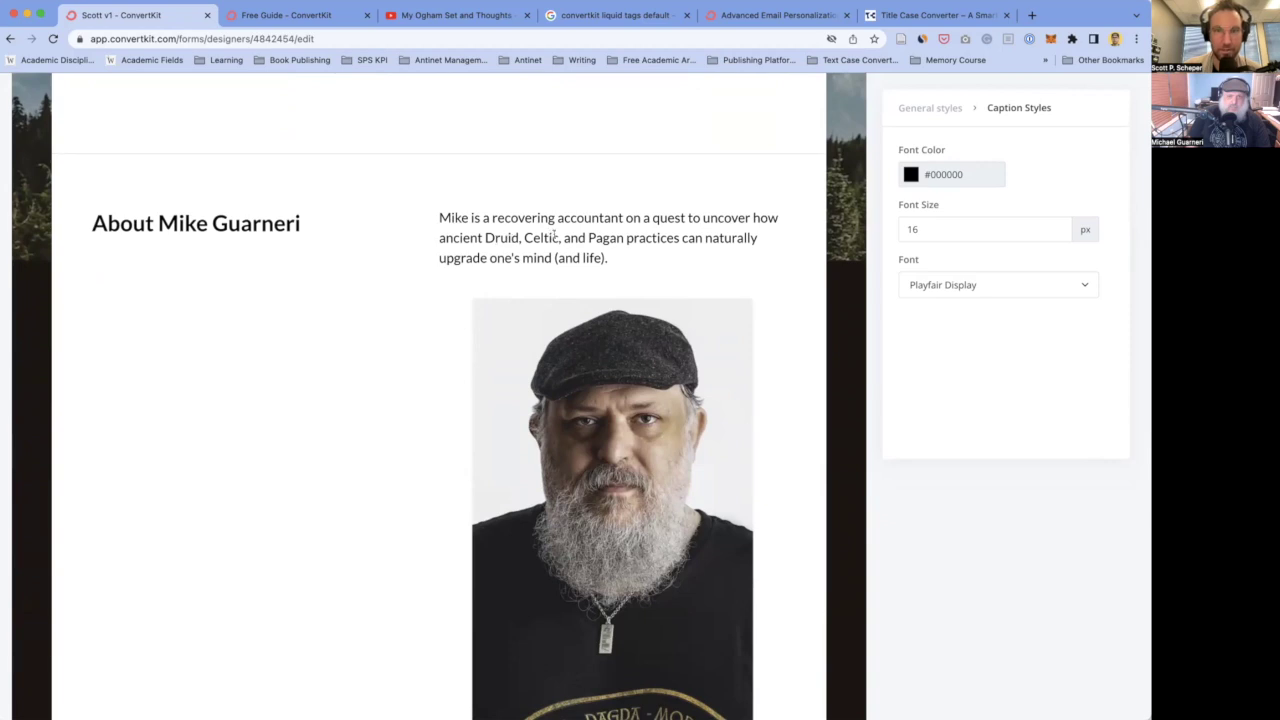
double_click(501, 238)
type("Celtic,")
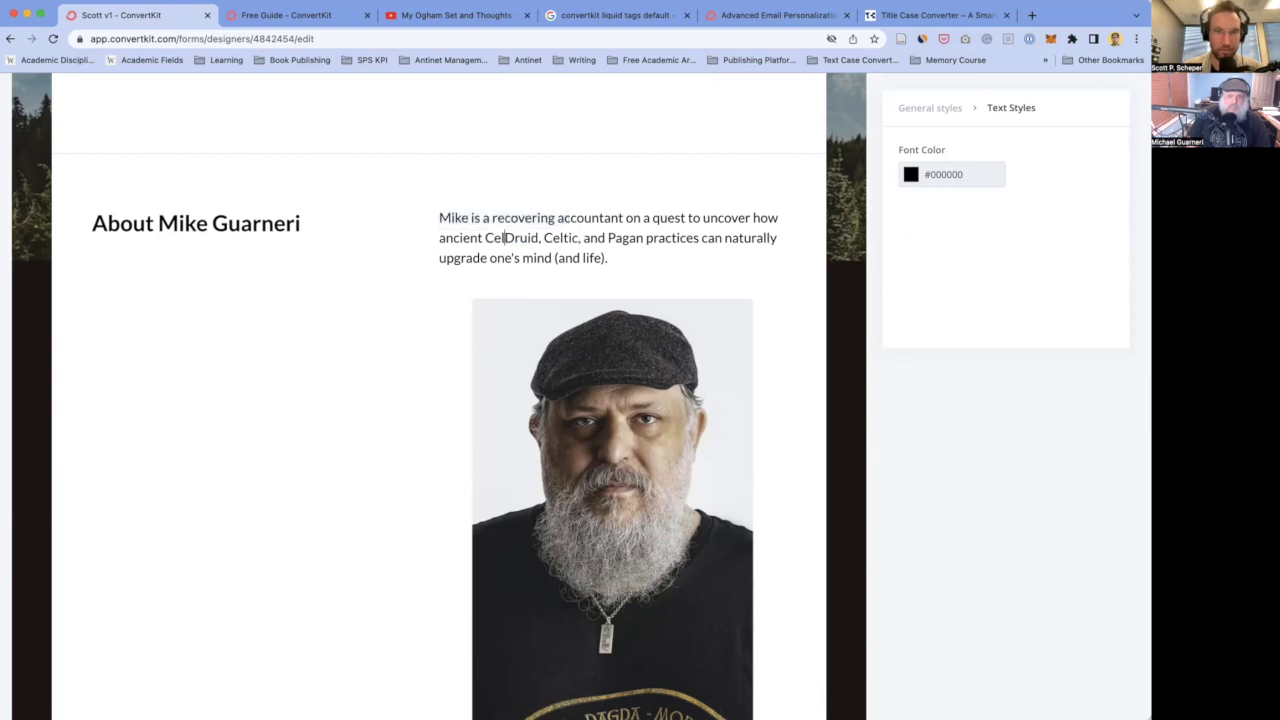
left_click_drag(562, 238, 600, 238)
key("BackSpace")
key("BackSpace")
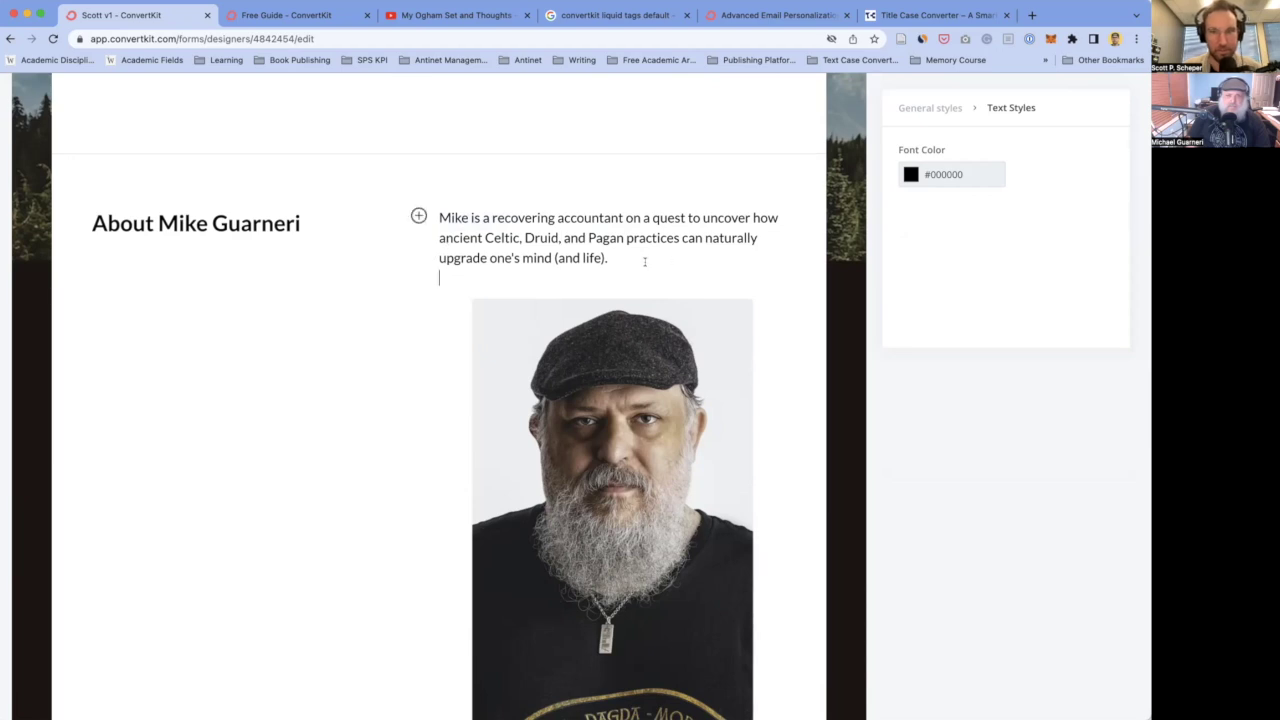
- Change 'one's mind' to 'your mind' in the About paragraph
scroll(640, 260, "down", 1)
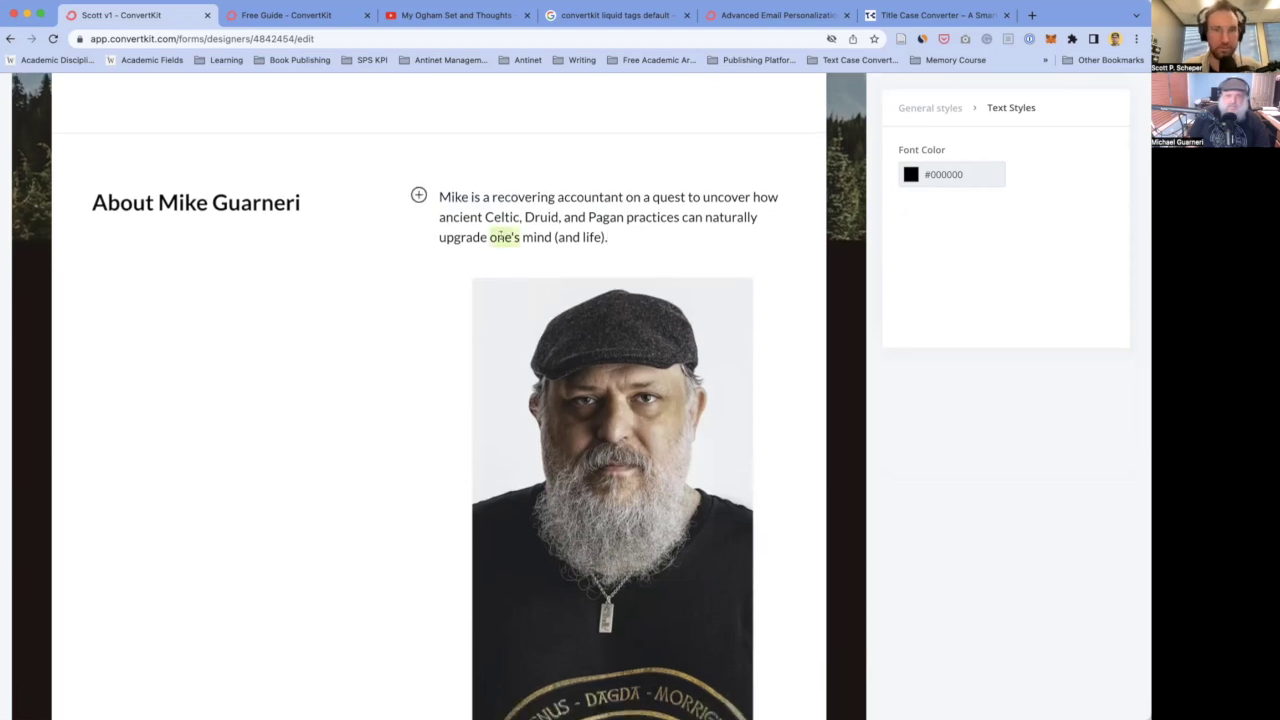
double_click(503, 236)
type("your")
left_click(391, 323)
scroll(391, 323, "up", 2)
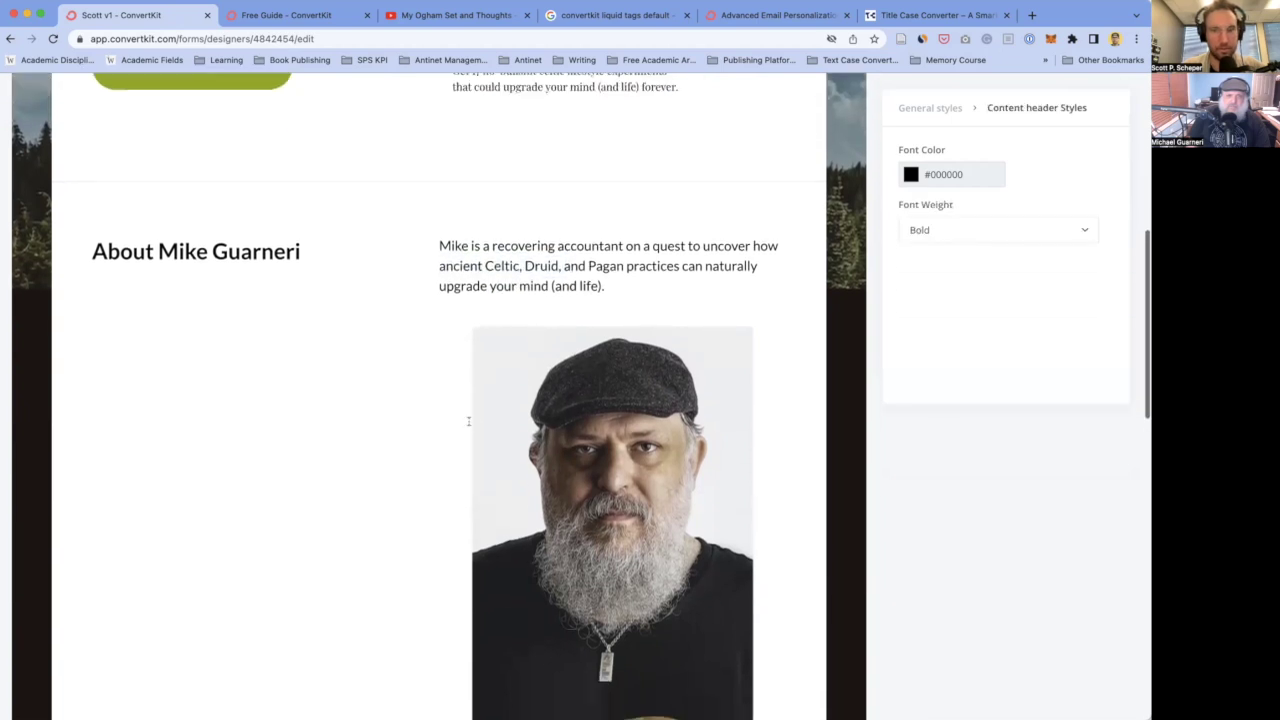
- Change 'Your eBook' to 'Your eGuide' in the sign-up form's delivery line
scroll(468, 421, "down", 10)
left_click(434, 320)
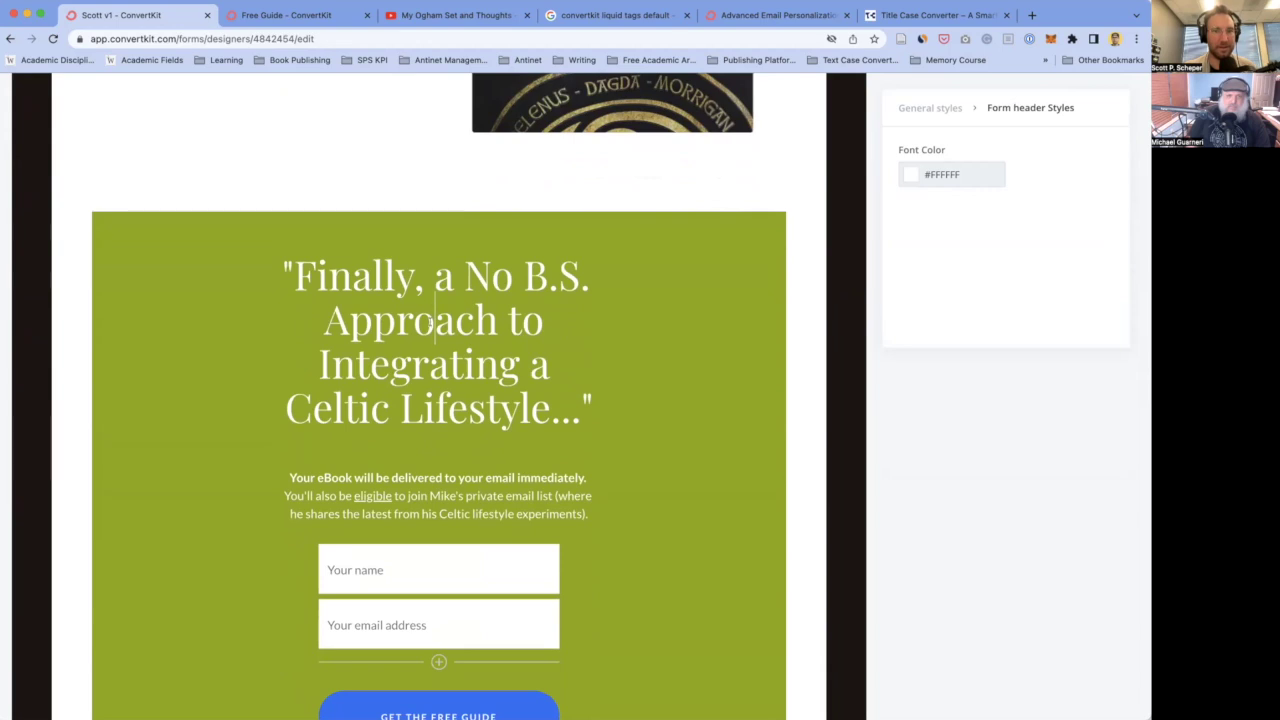
scroll(438, 400, "down", 1)
scroll(475, 393, "down", 3)
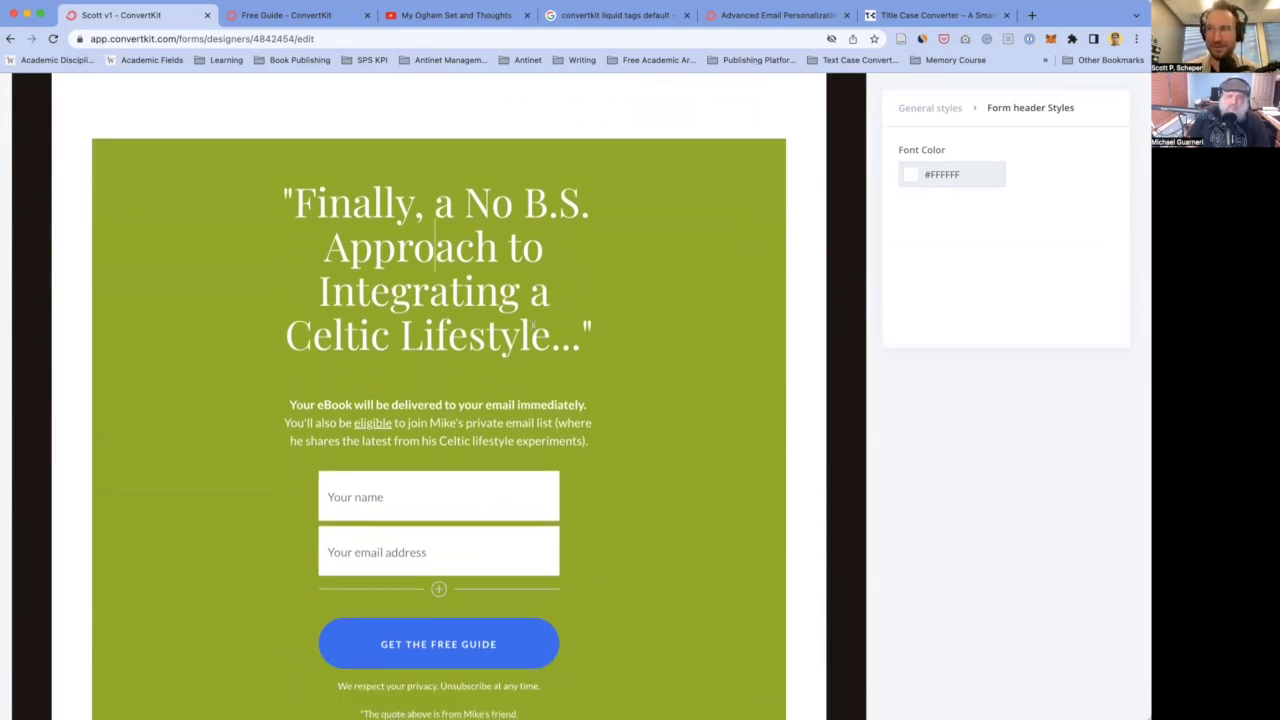
scroll(533, 324, "down", 3)
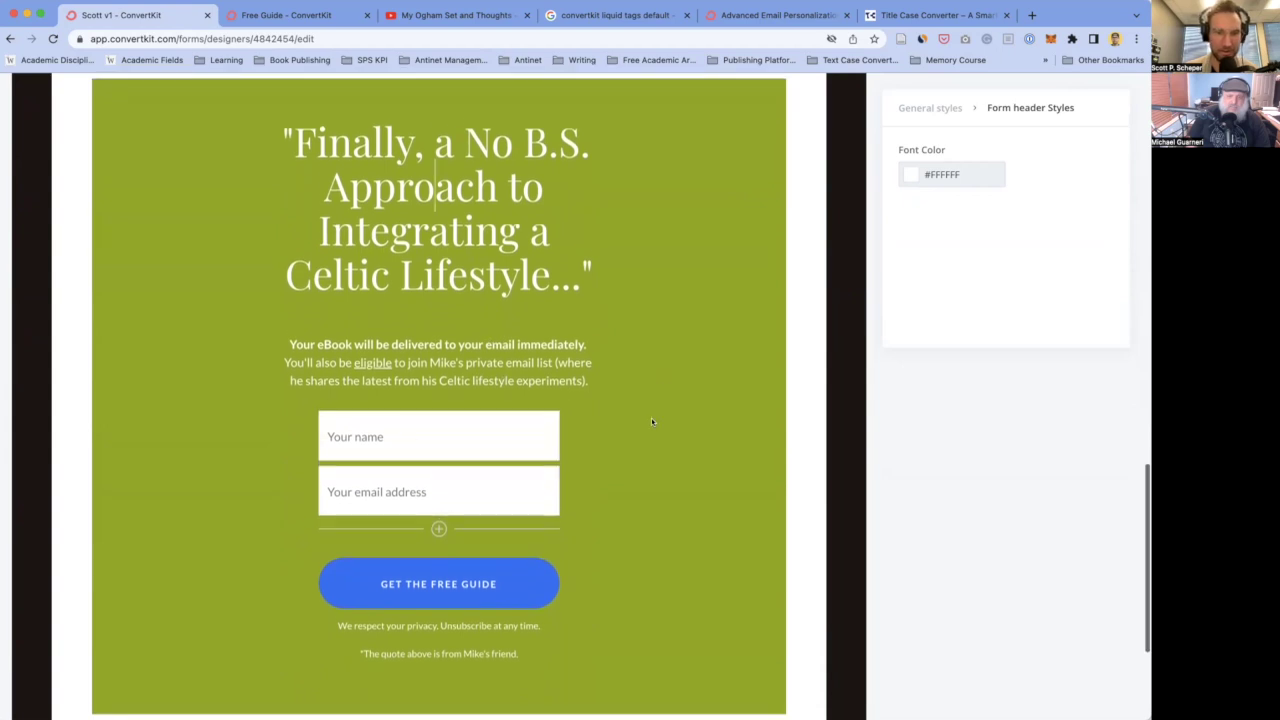
scroll(651, 418, "down", 2)
left_click(324, 309)
left_click_drag(323, 309, 352, 309)
type("Guide")
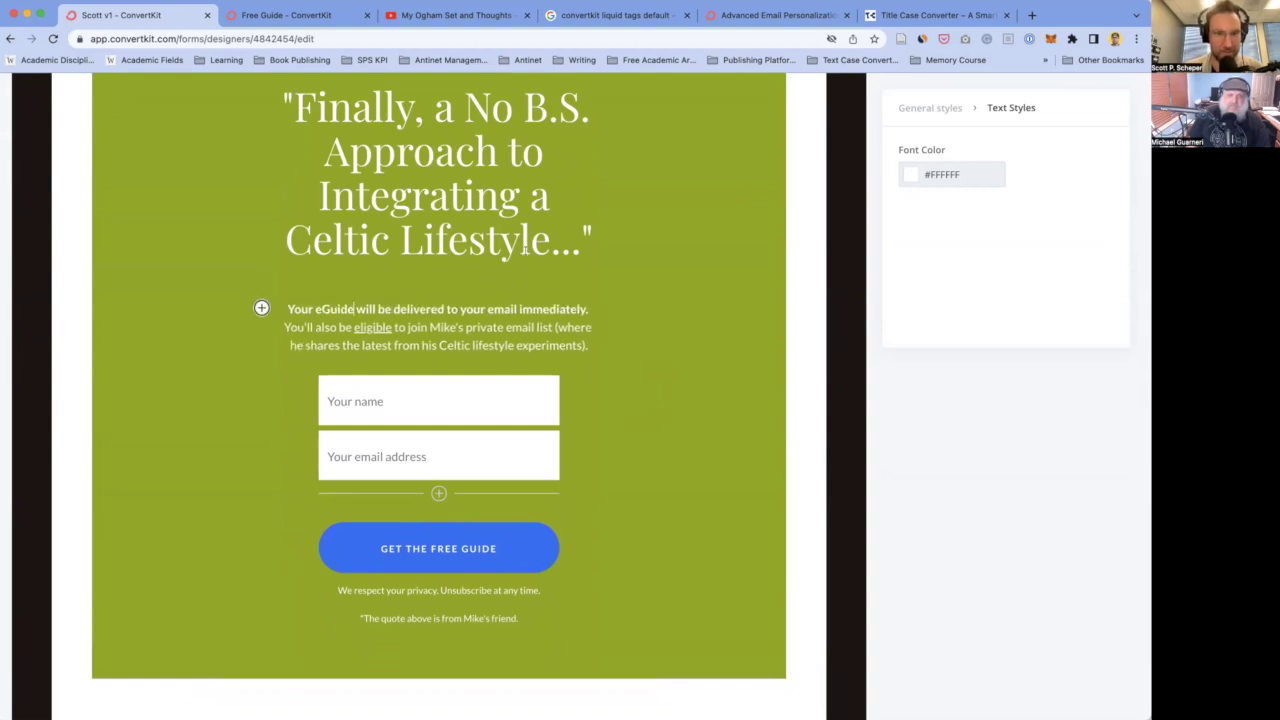
left_click(548, 195)
- Inspect the form's quote heading 'Finally, a No B.S. Approach to Integrating a Celtic Lifestyle...' without changing it
scroll(548, 364, "up", 2)
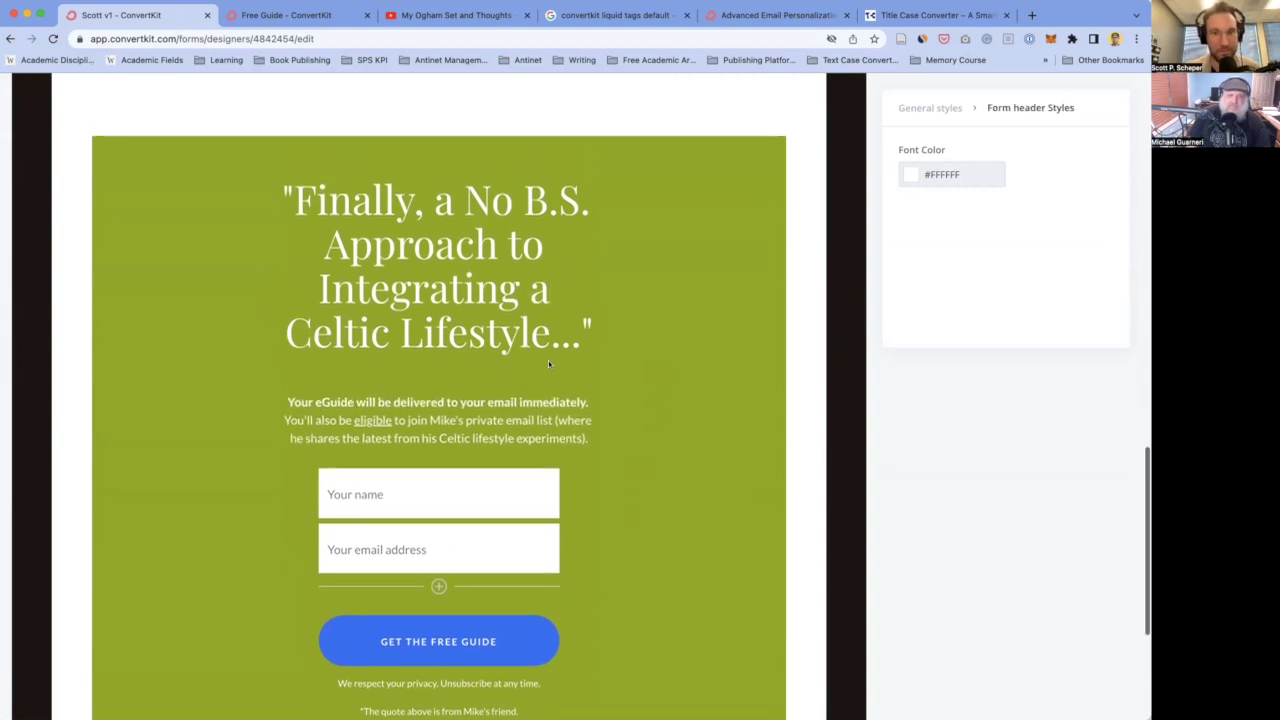
scroll(548, 363, "down", 2)
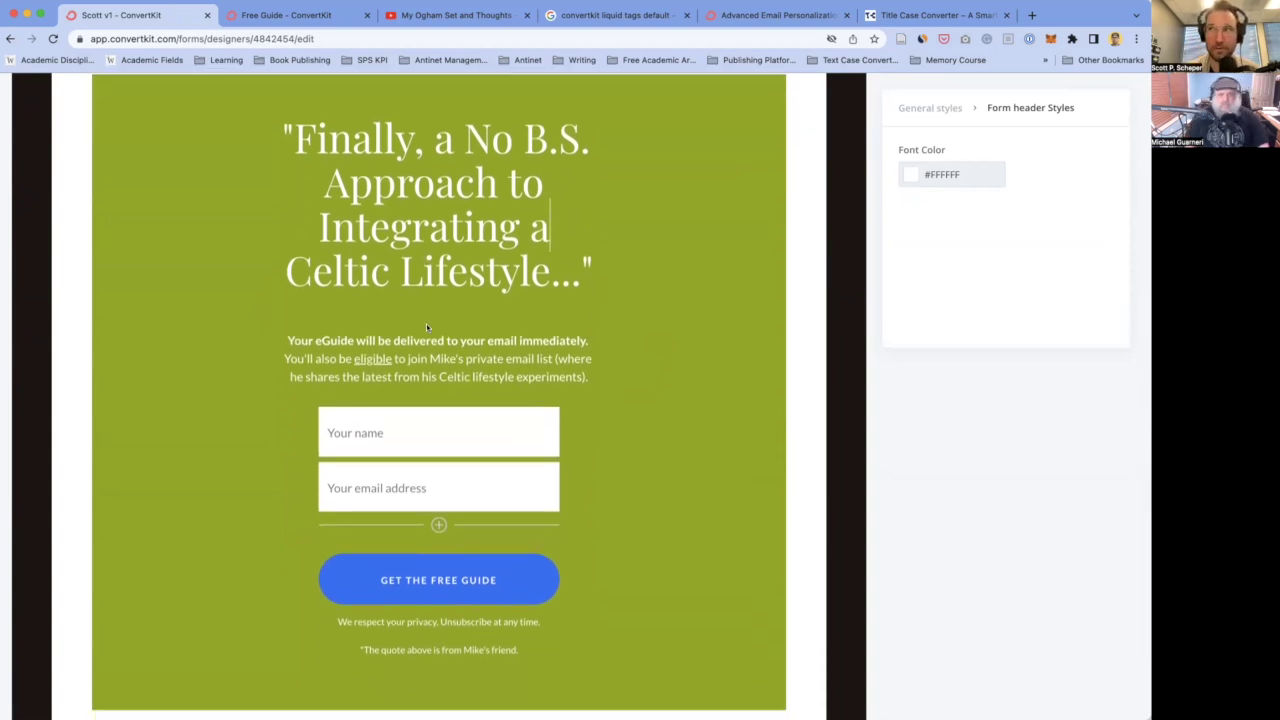
double_click(418, 250)
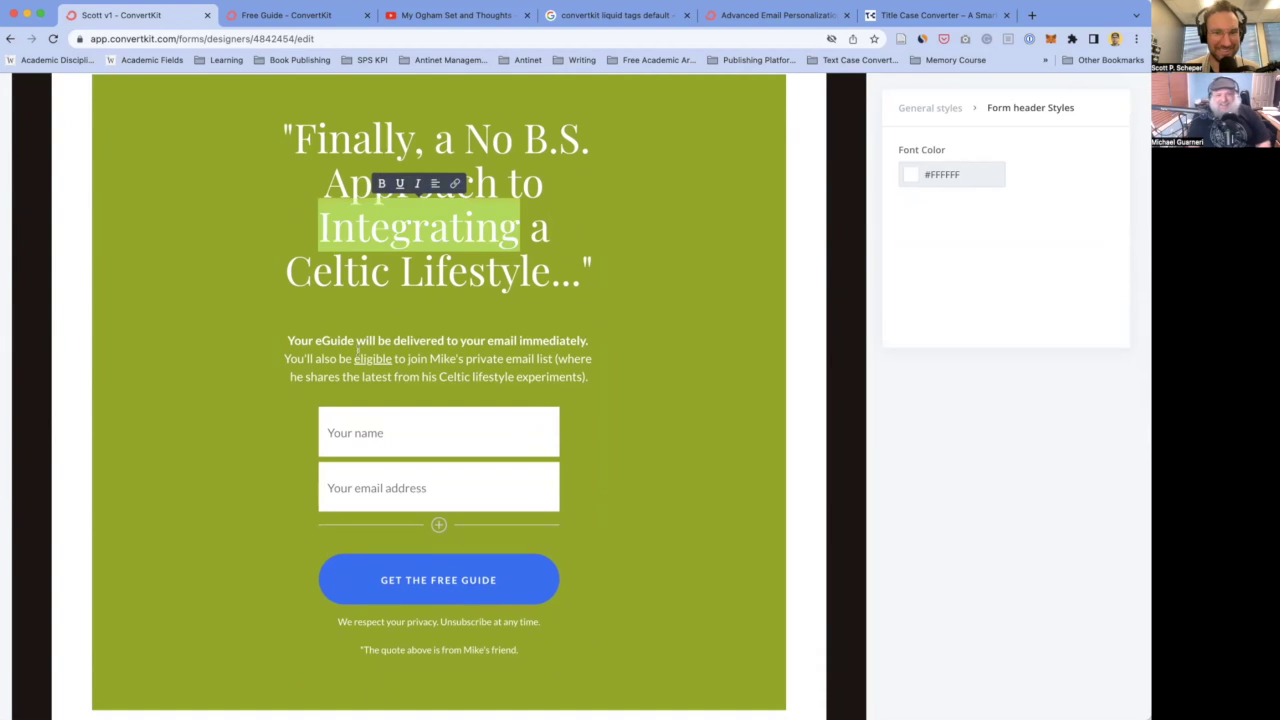
left_click(458, 327)
scroll(458, 327, "down", 1)
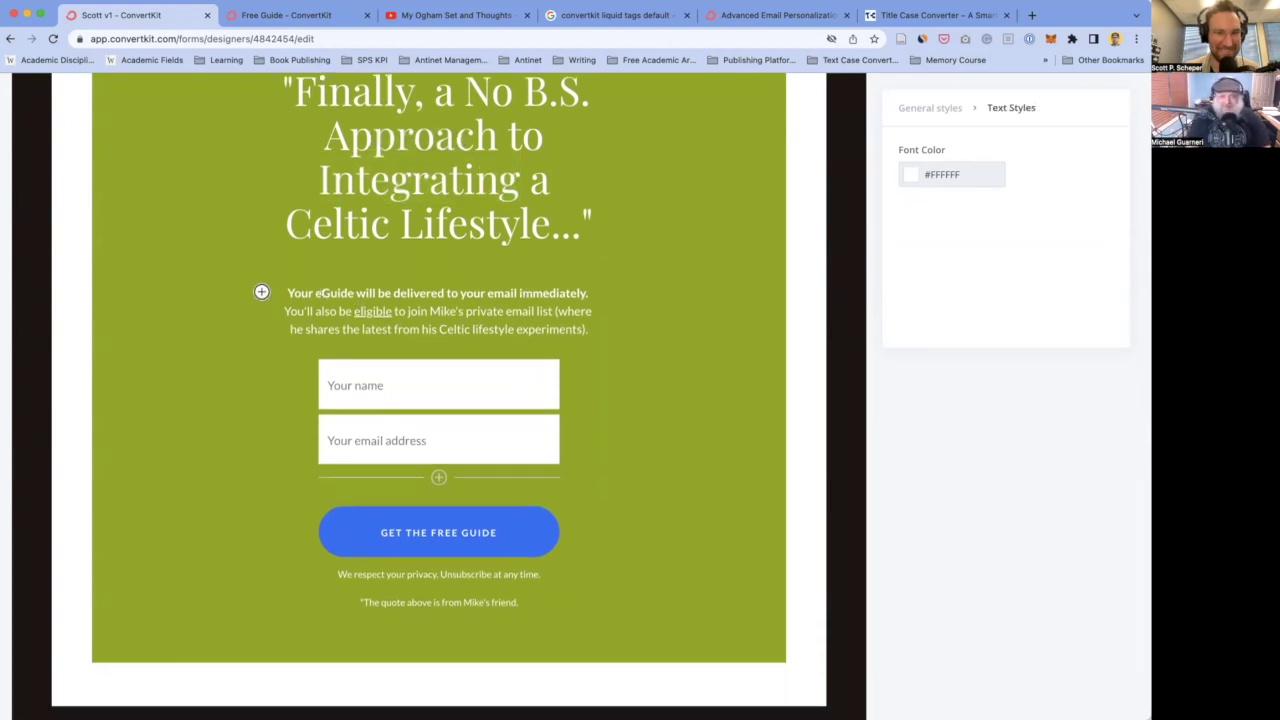
left_click(417, 115)
scroll(418, 165, "down", 1)
scroll(418, 165, "up", 2)
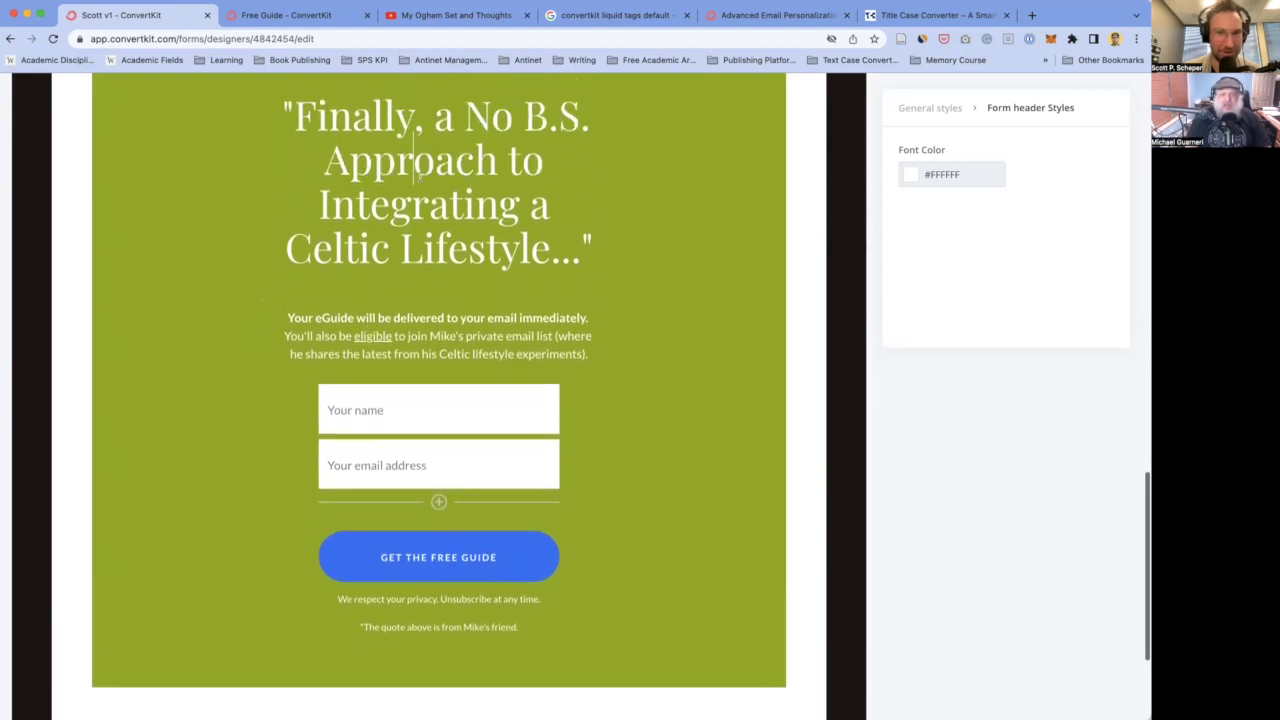
scroll(420, 178, "down", 1)
scroll(420, 178, "up", 3)
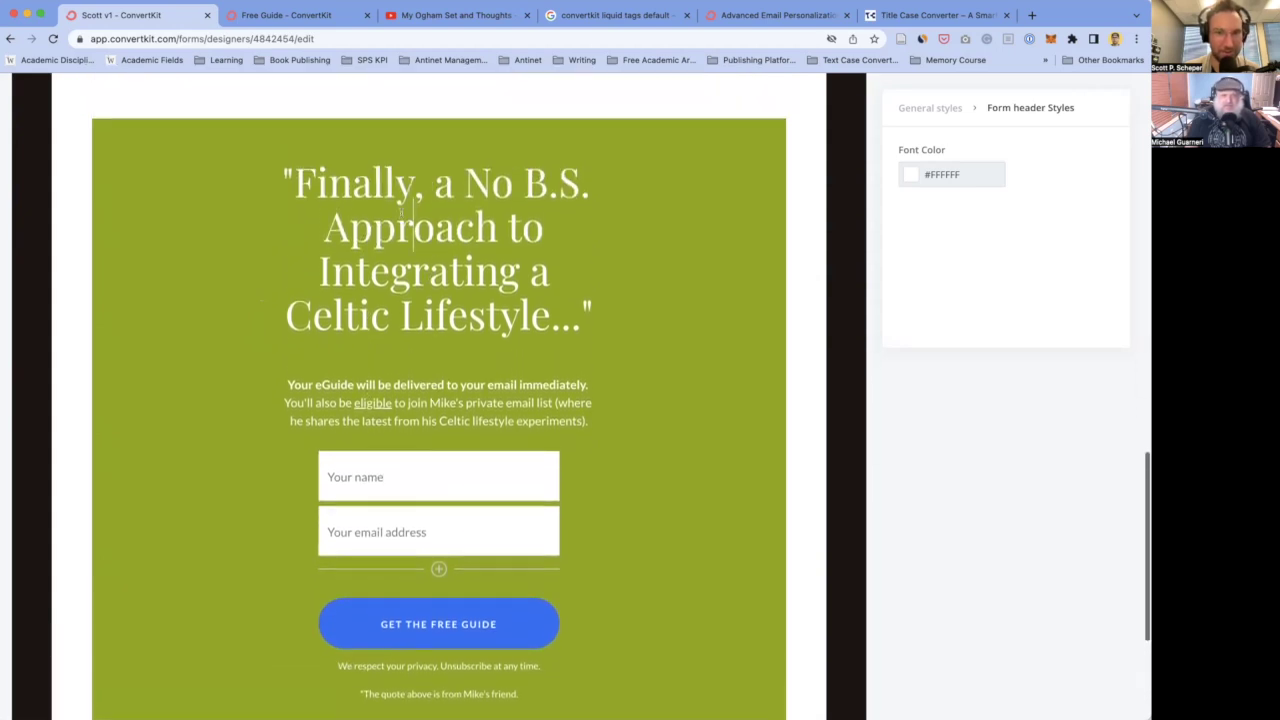
scroll(405, 210, "down", 1)
scroll(438, 380, "down", 1)
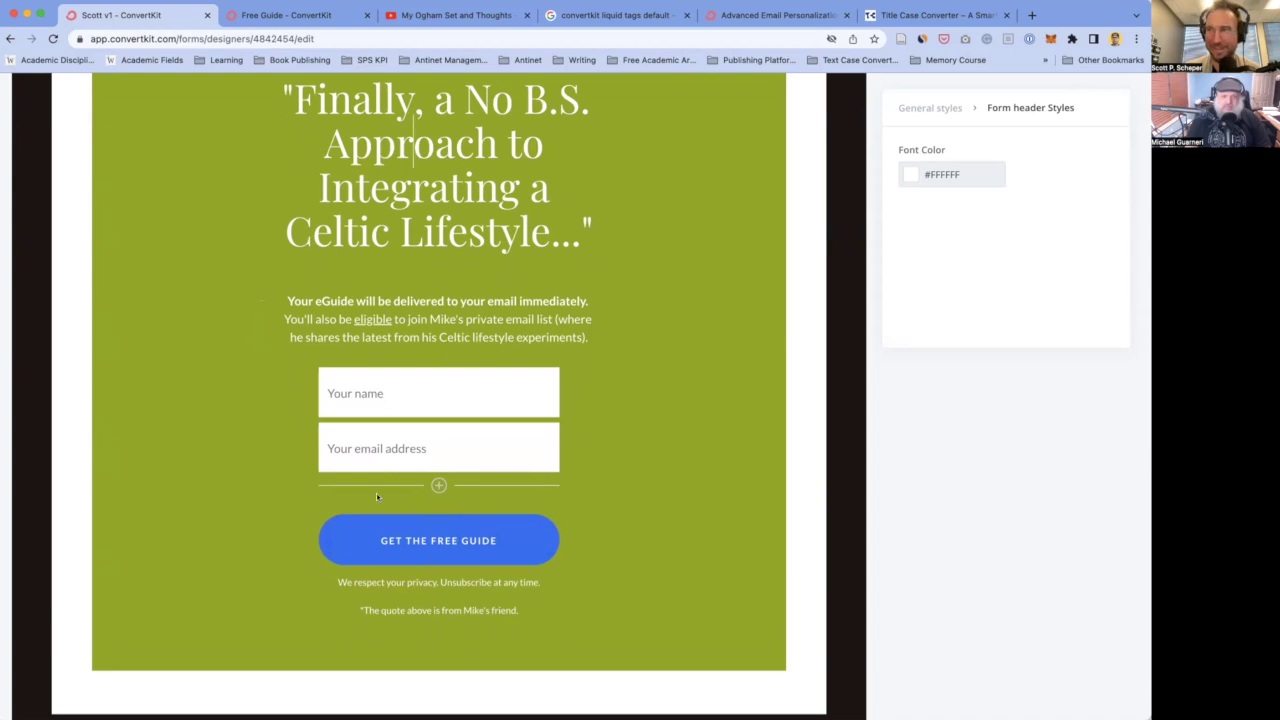
- Make the delivery line read 'Your 16-page guide will be delivered to your email immediately.'
left_click(318, 300)
left_click(319, 300)
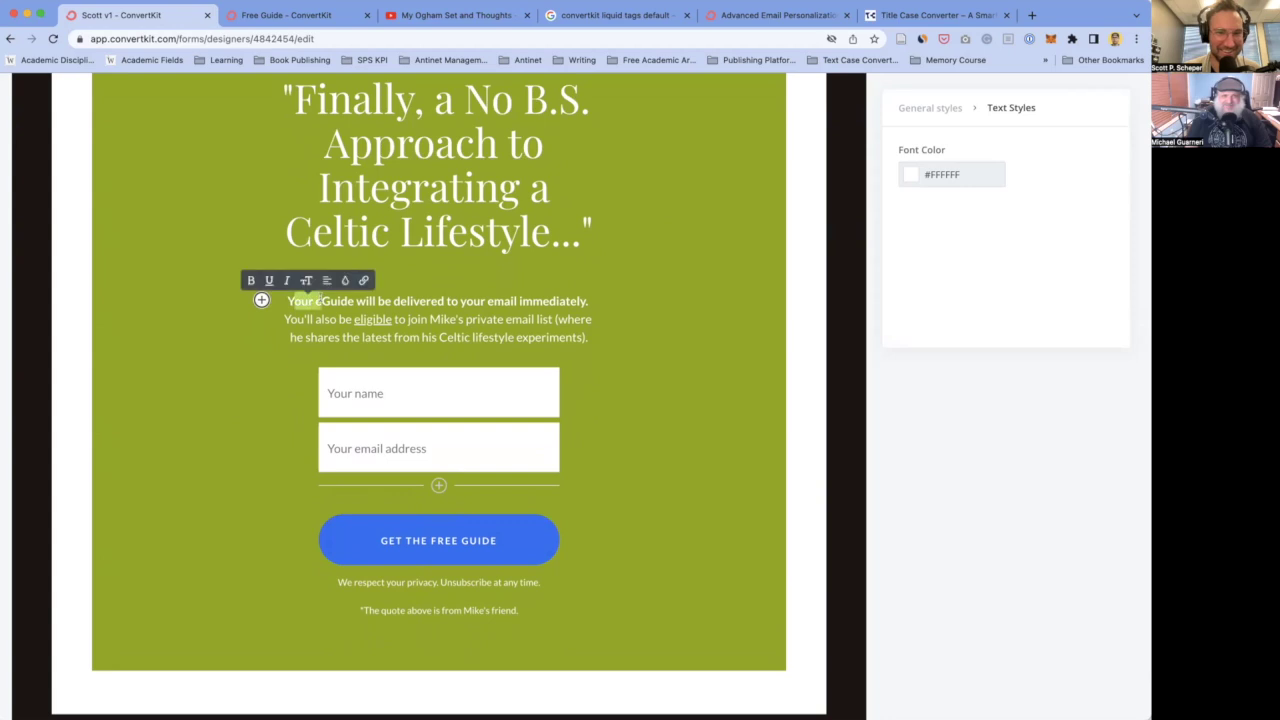
scroll(319, 300, "down", 2)
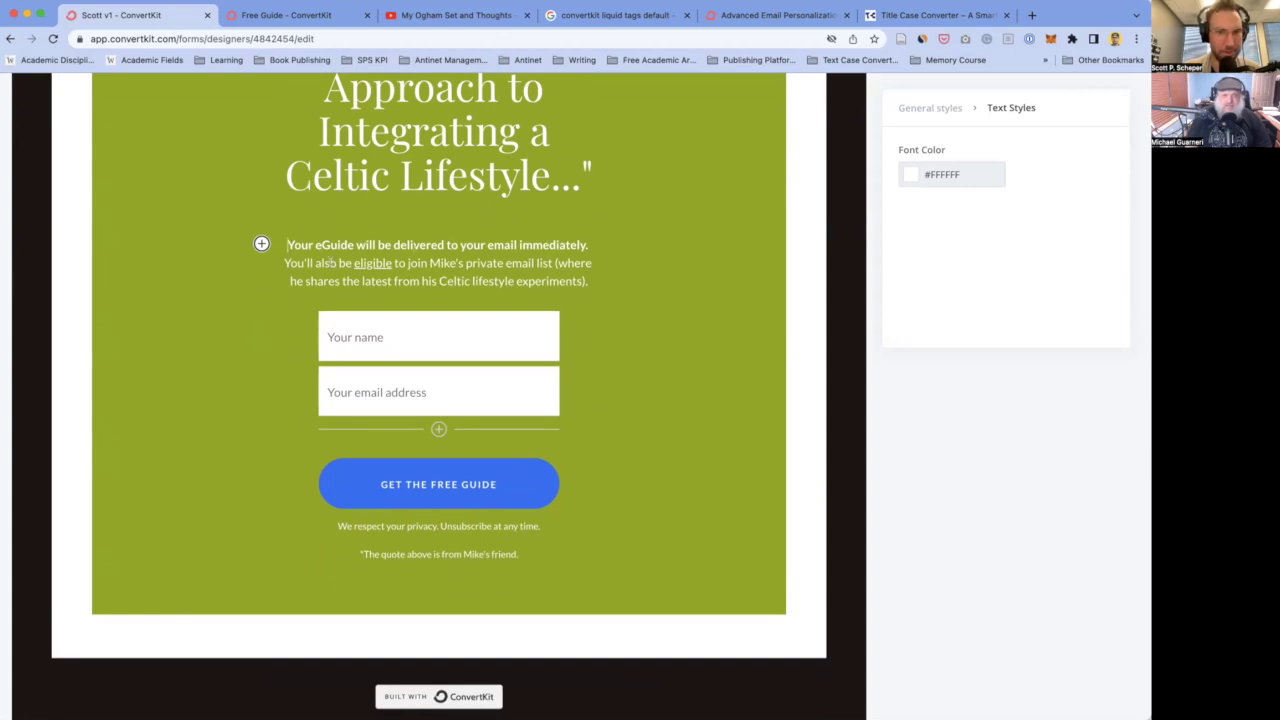
left_click(315, 243)
type("16-")
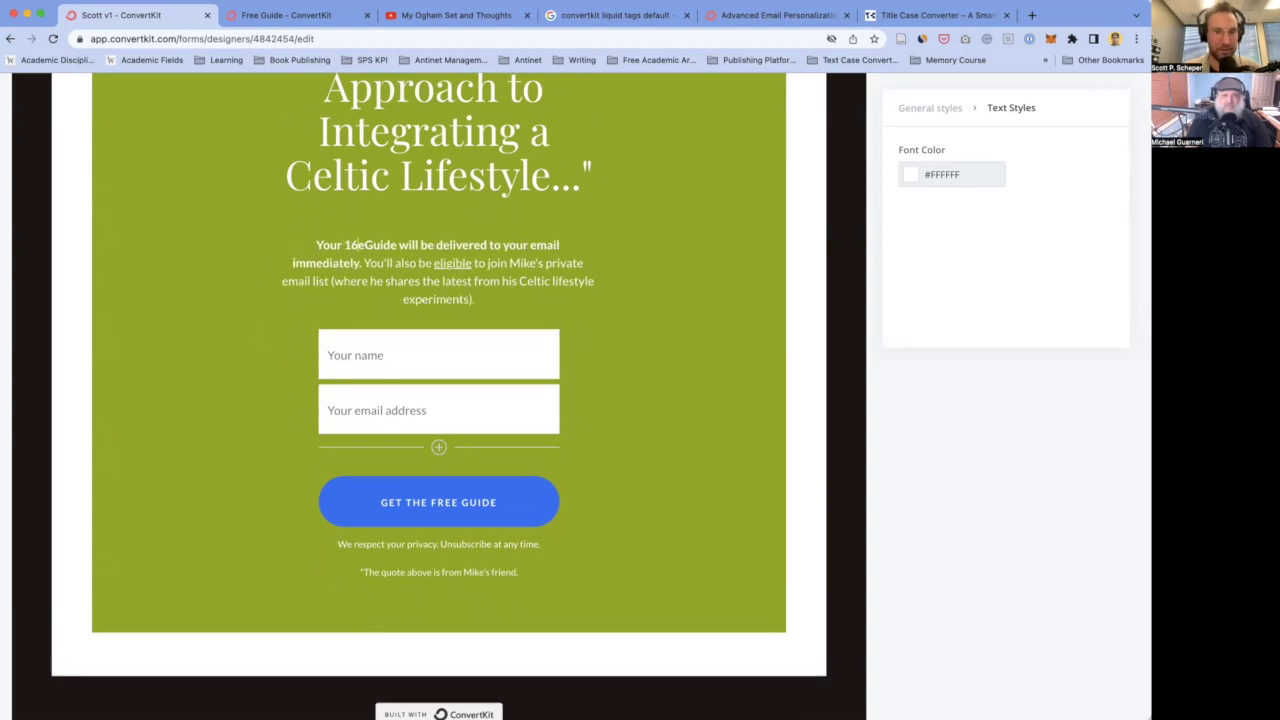
type("page")
double_click(392, 245)
type("guide")
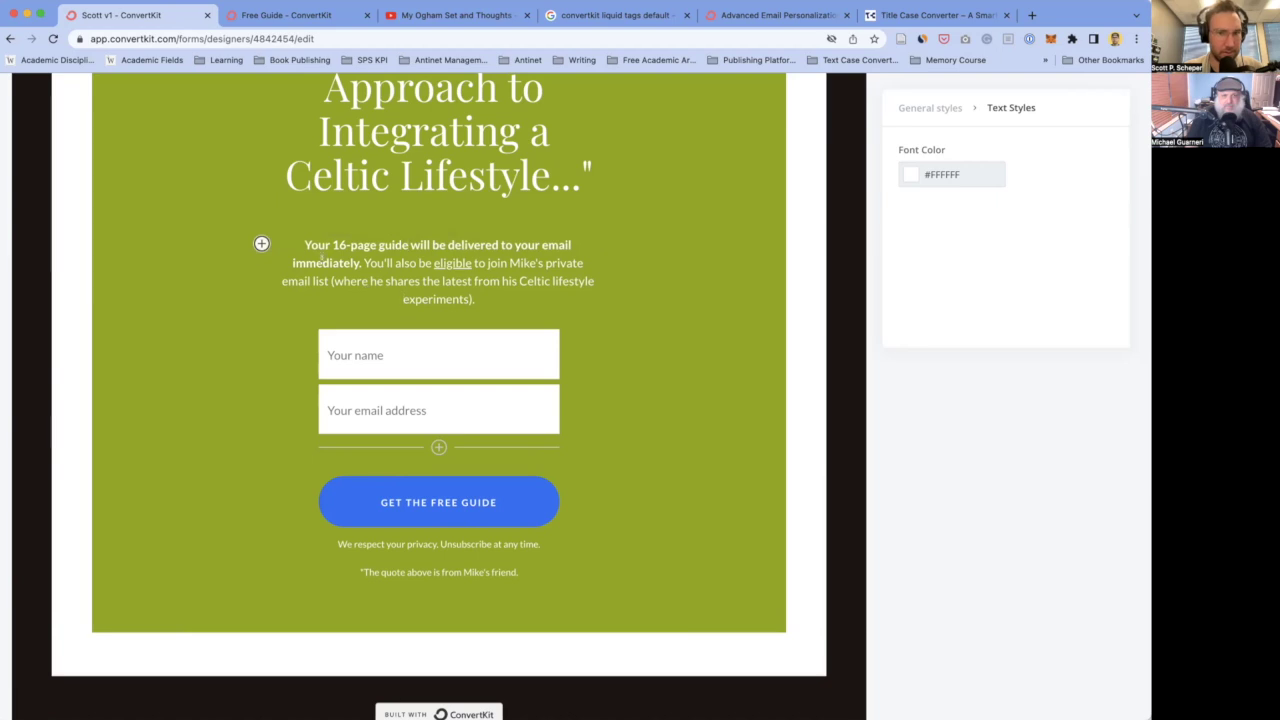
double_click(334, 263)
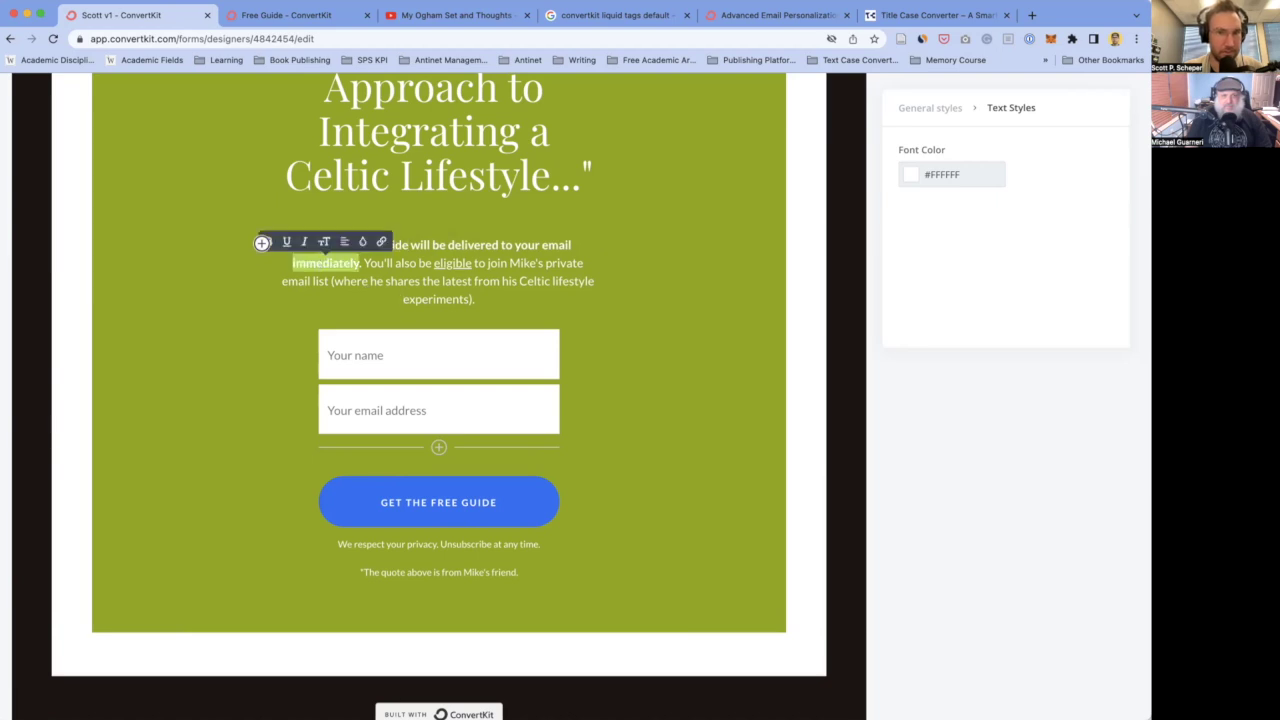
key("BackSpace")
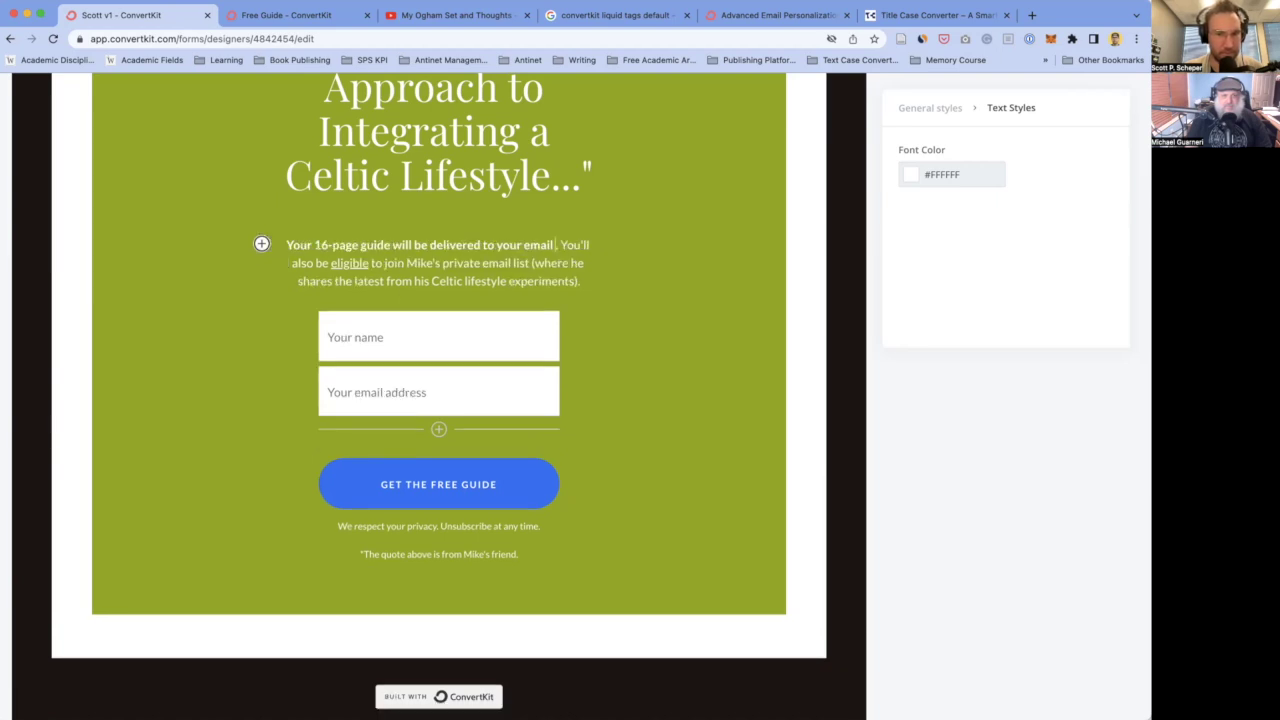
key("super+z")
left_click(362, 263)
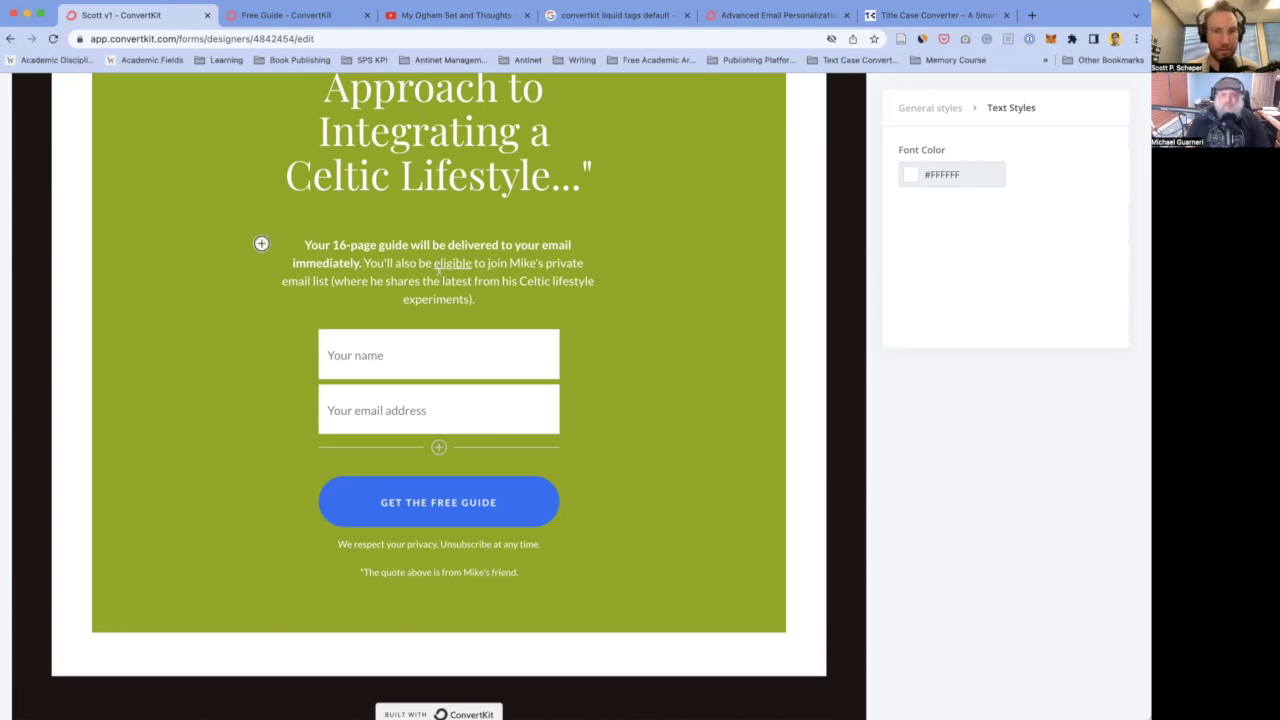
- Delete the 'You'll also be eligible… experiments).' sentence about joining the private email list
left_click_drag(364, 263, 528, 288)
left_click(528, 288)
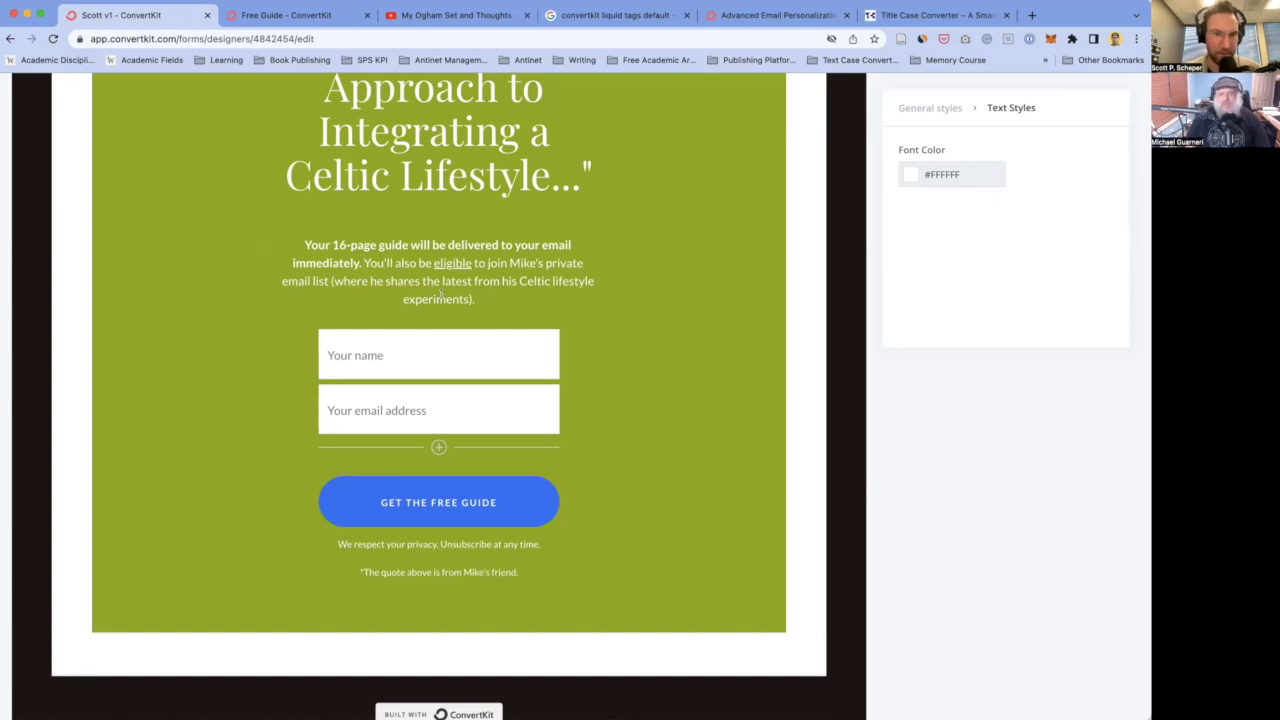
left_click_drag(364, 263, 475, 299)
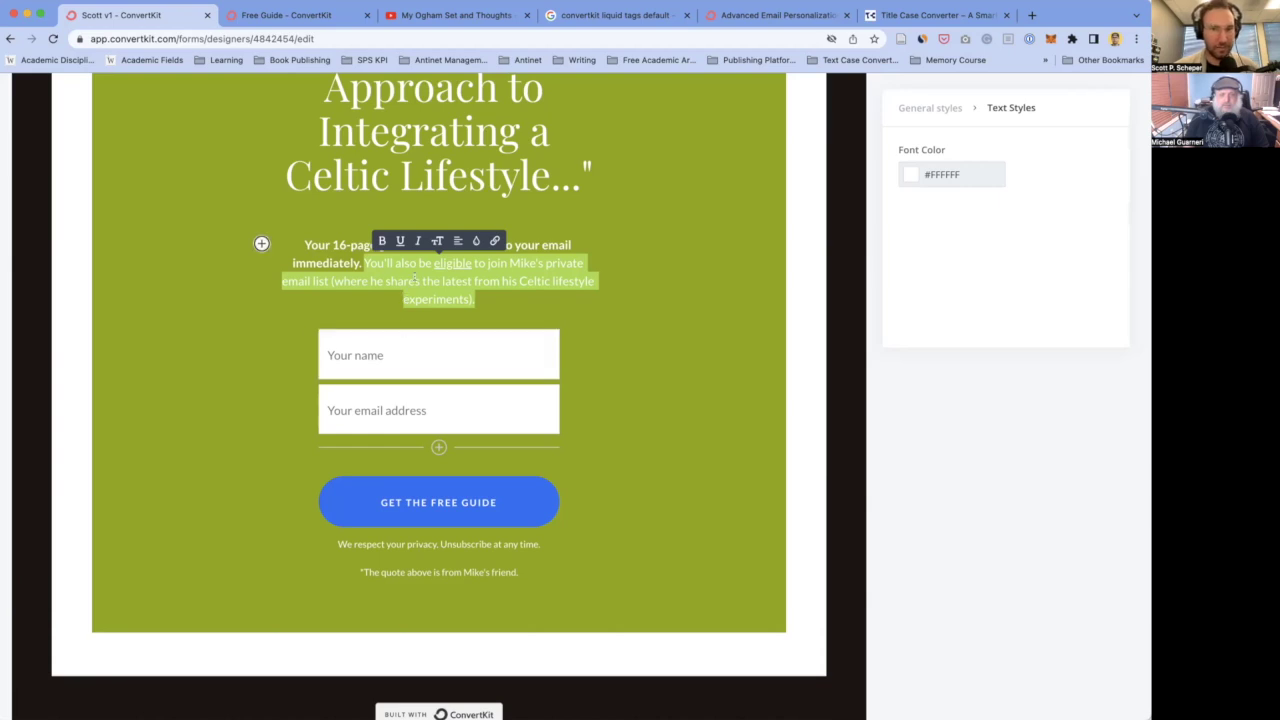
left_click(378, 254)
left_click_drag(364, 263, 480, 299)
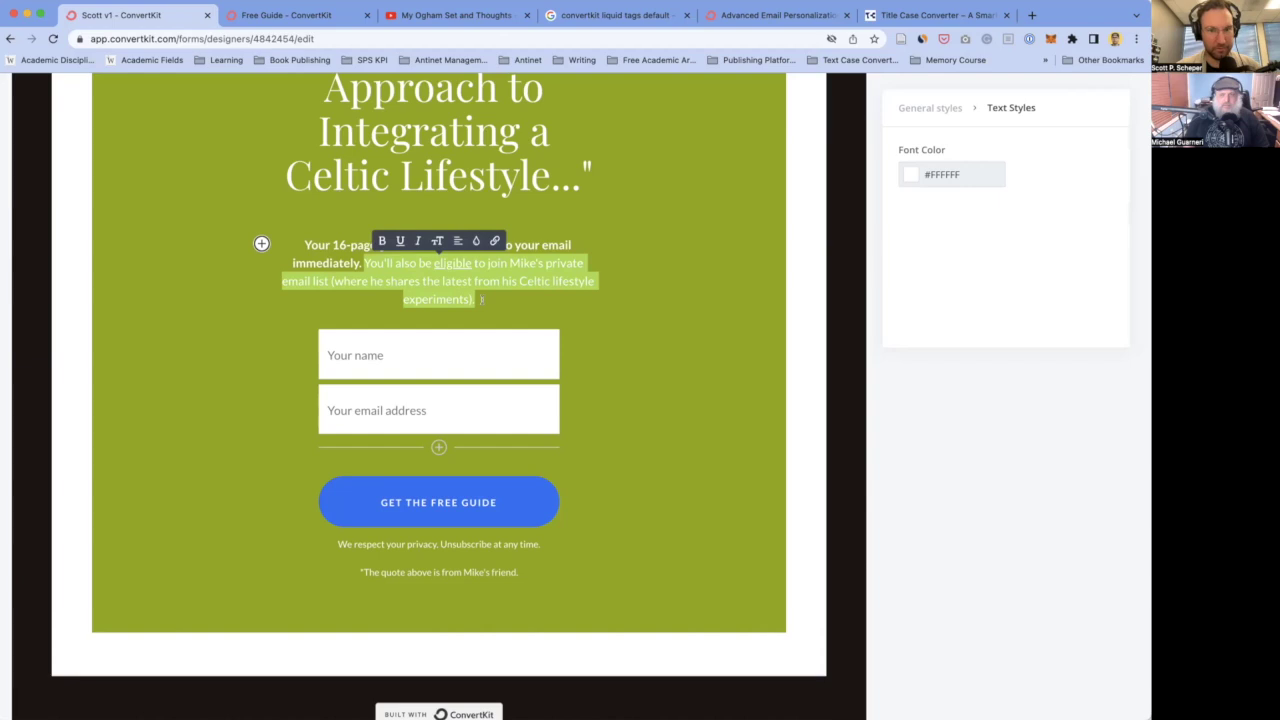
key("BackSpace")
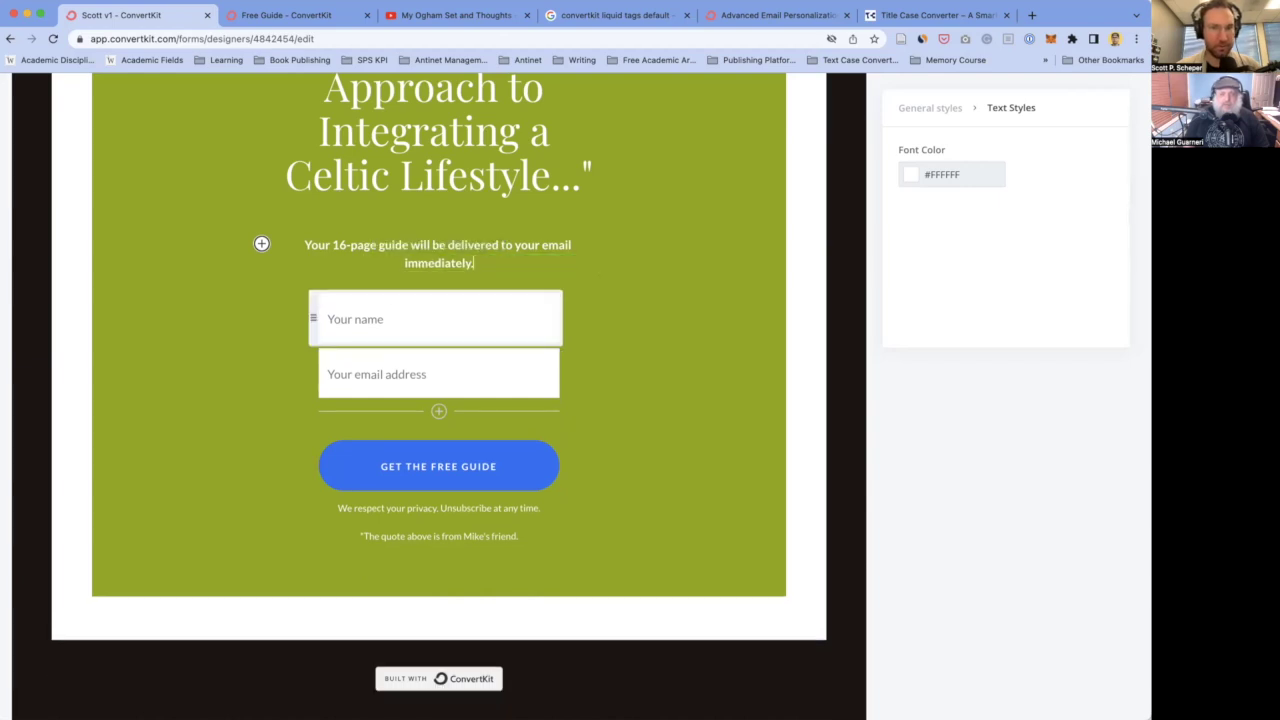
scroll(563, 368, "up", 3)
scroll(590, 558, "down", 2)
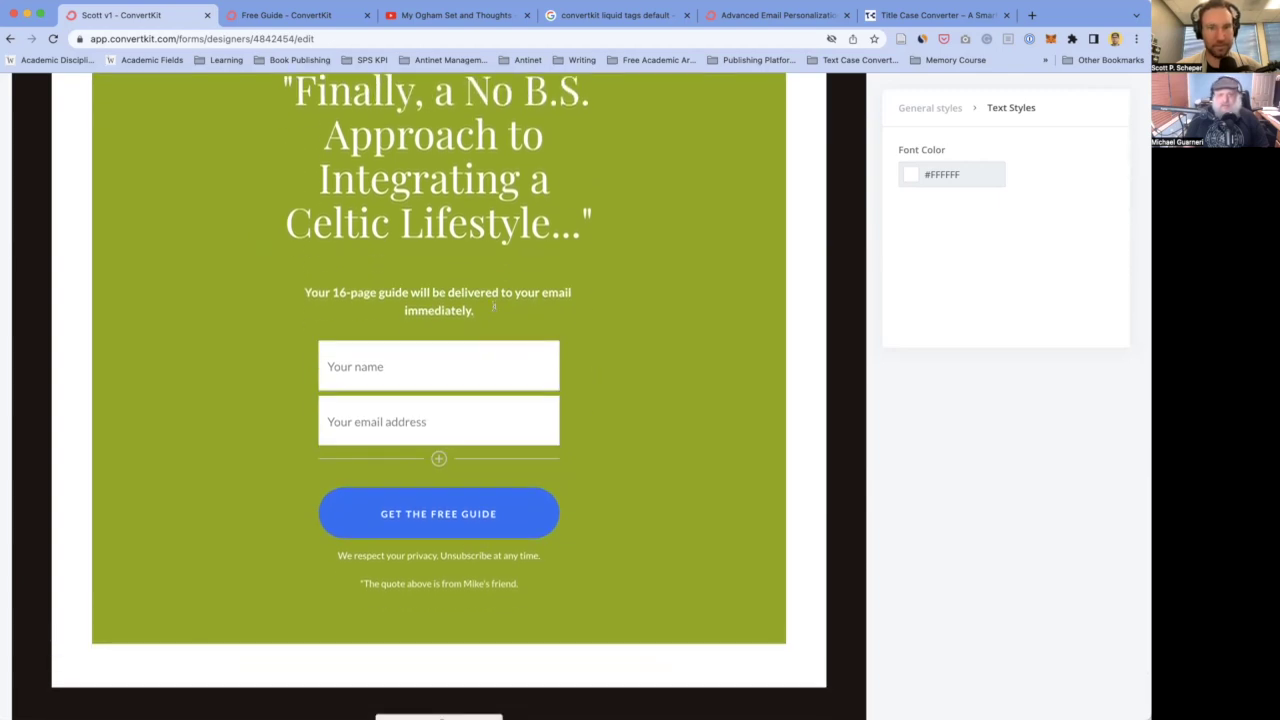
scroll(643, 350, "up", 1)
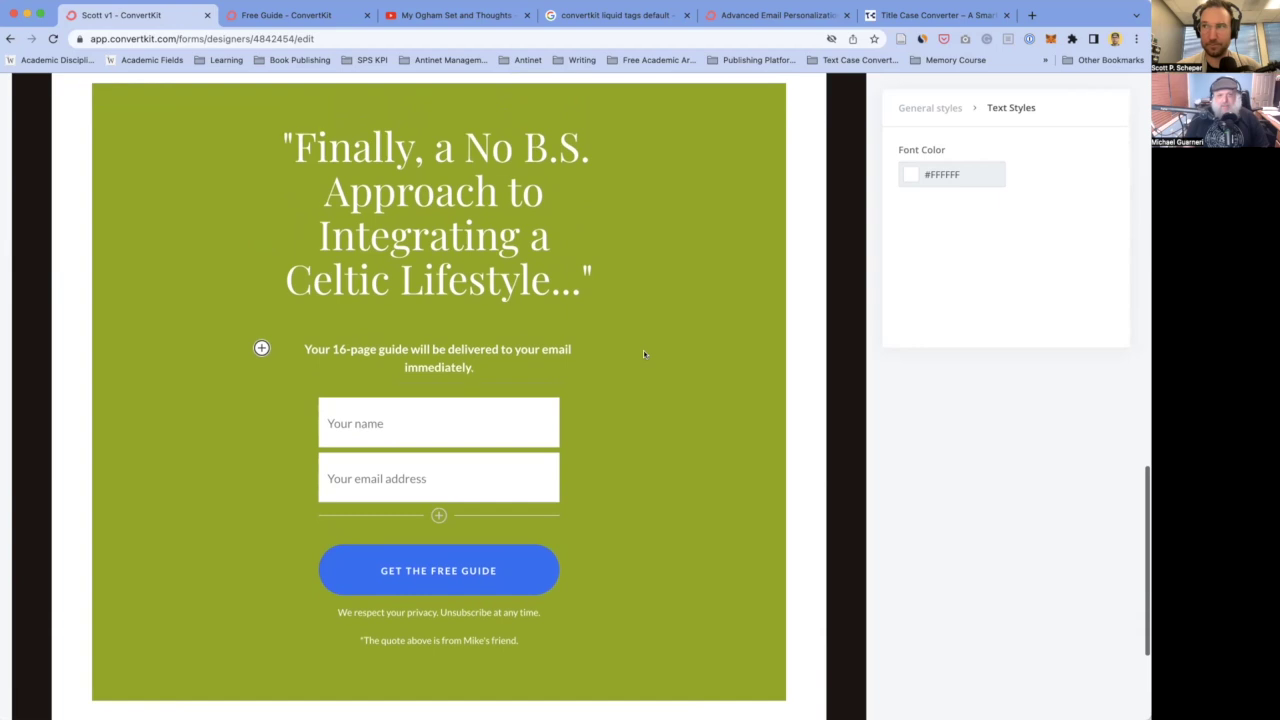
scroll(643, 350, "down", 1)
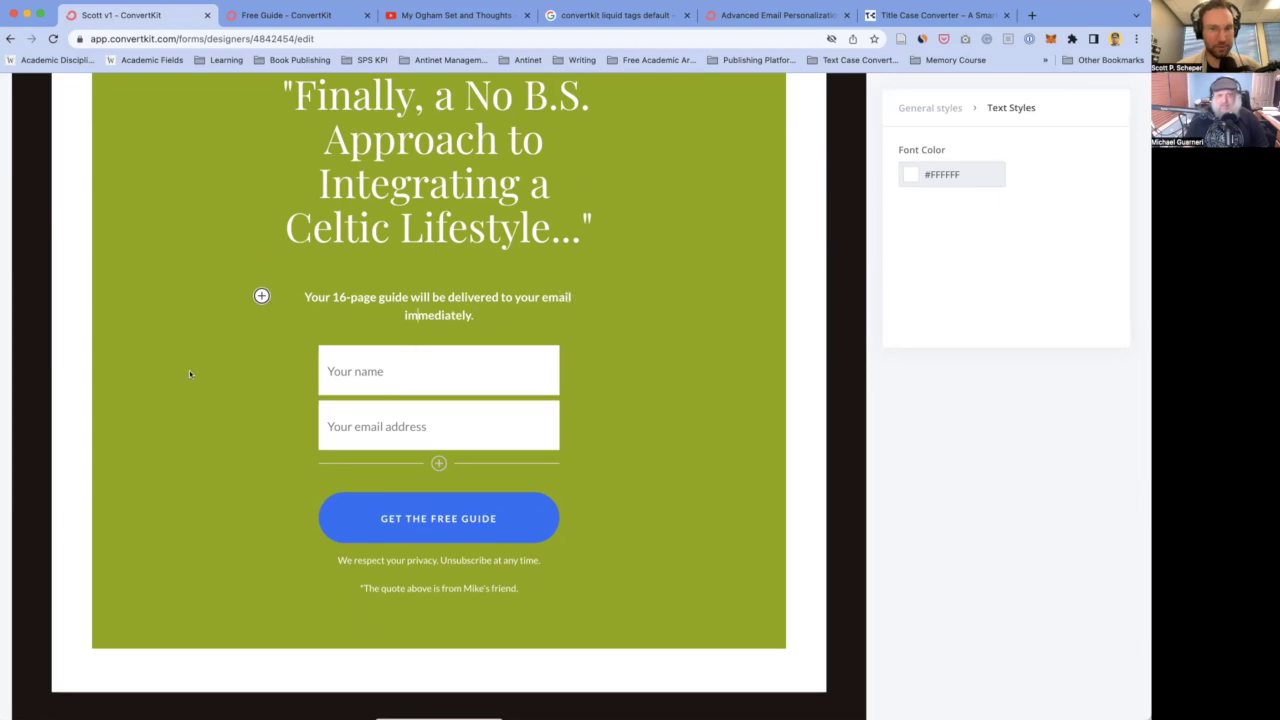
scroll(190, 374, "up", 1)
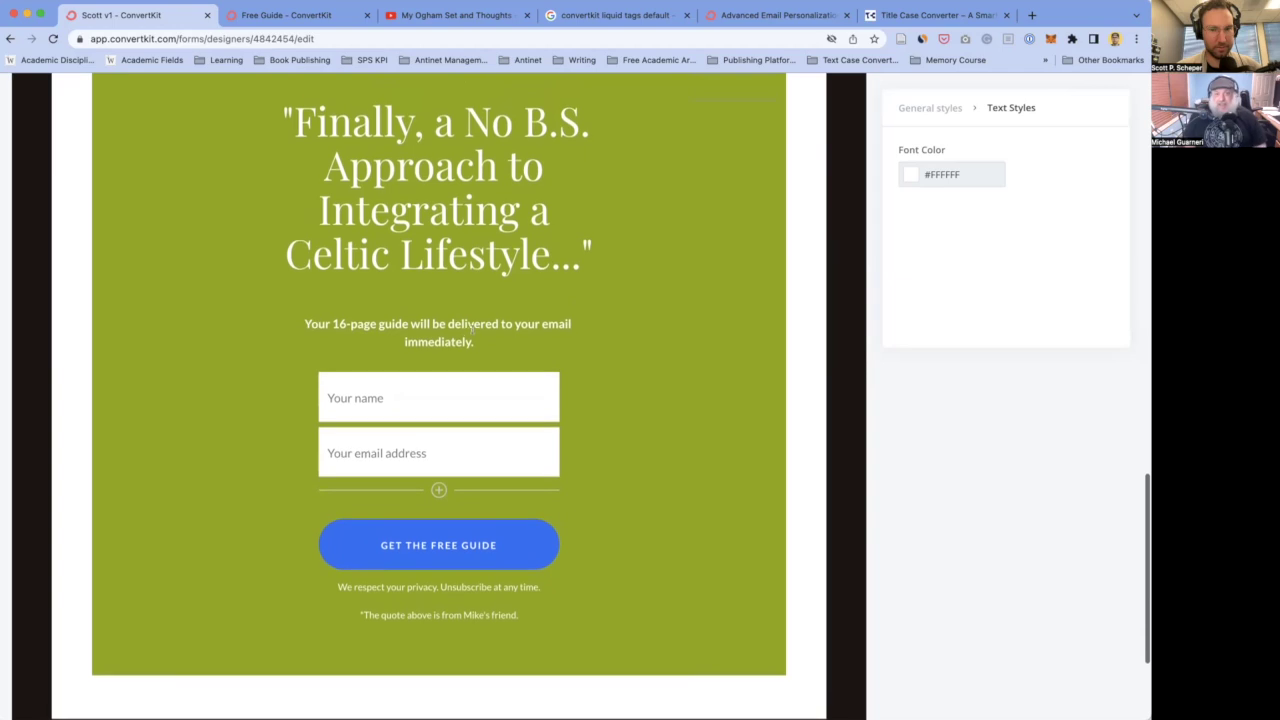
- Start the delivery line with 'NOTE: I'm still working on finishing the 16-page guide.'
double_click(445, 341)
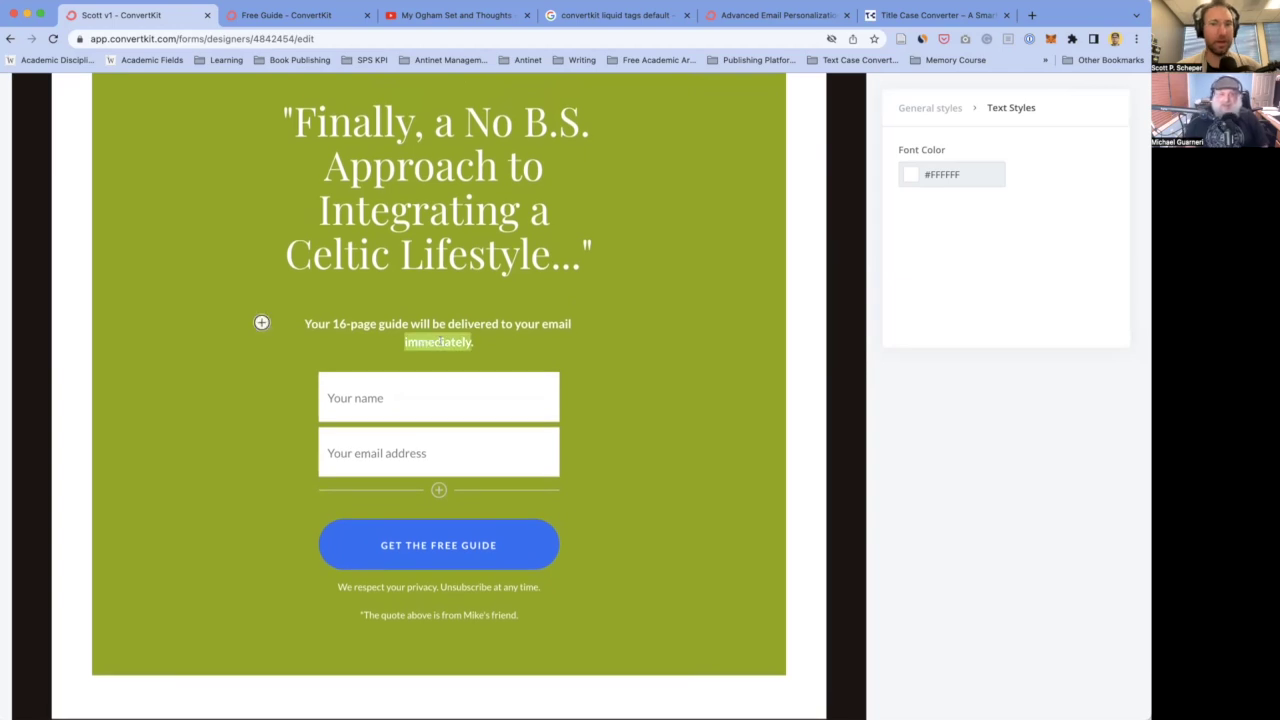
left_click(326, 321)
scroll(409, 312, "down", 1)
left_click(305, 311)
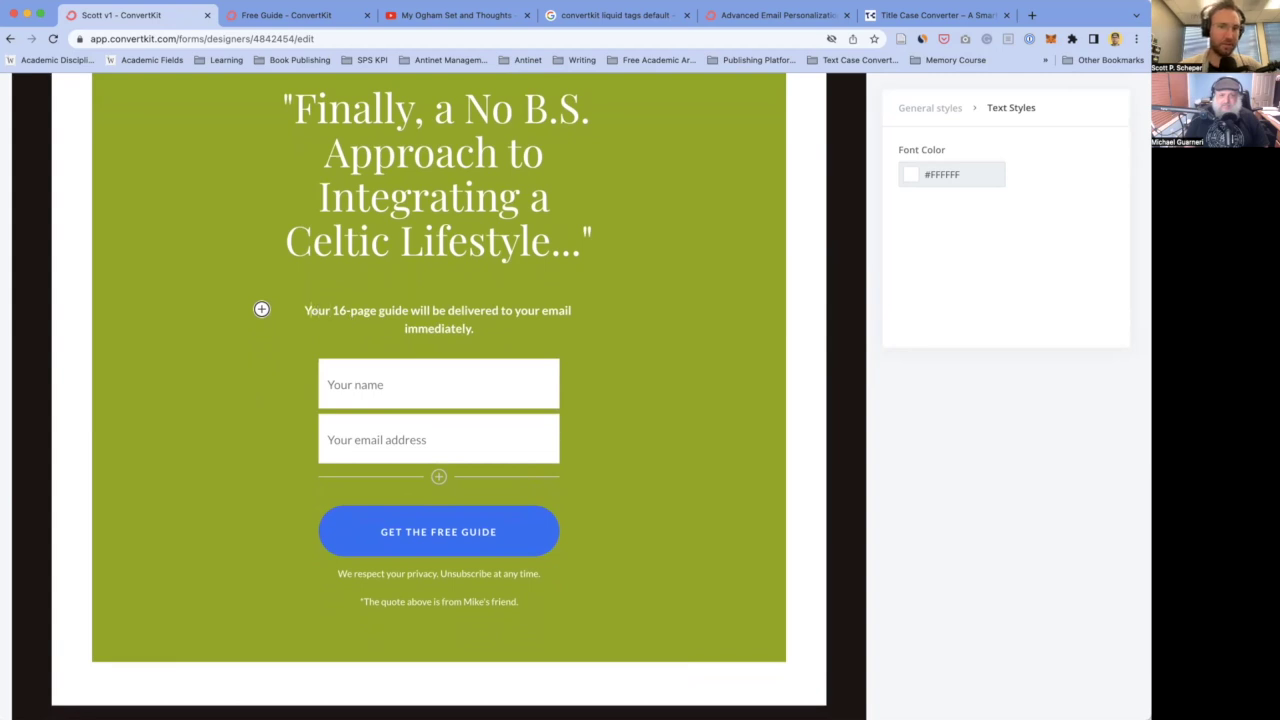
type("NOTE: ")
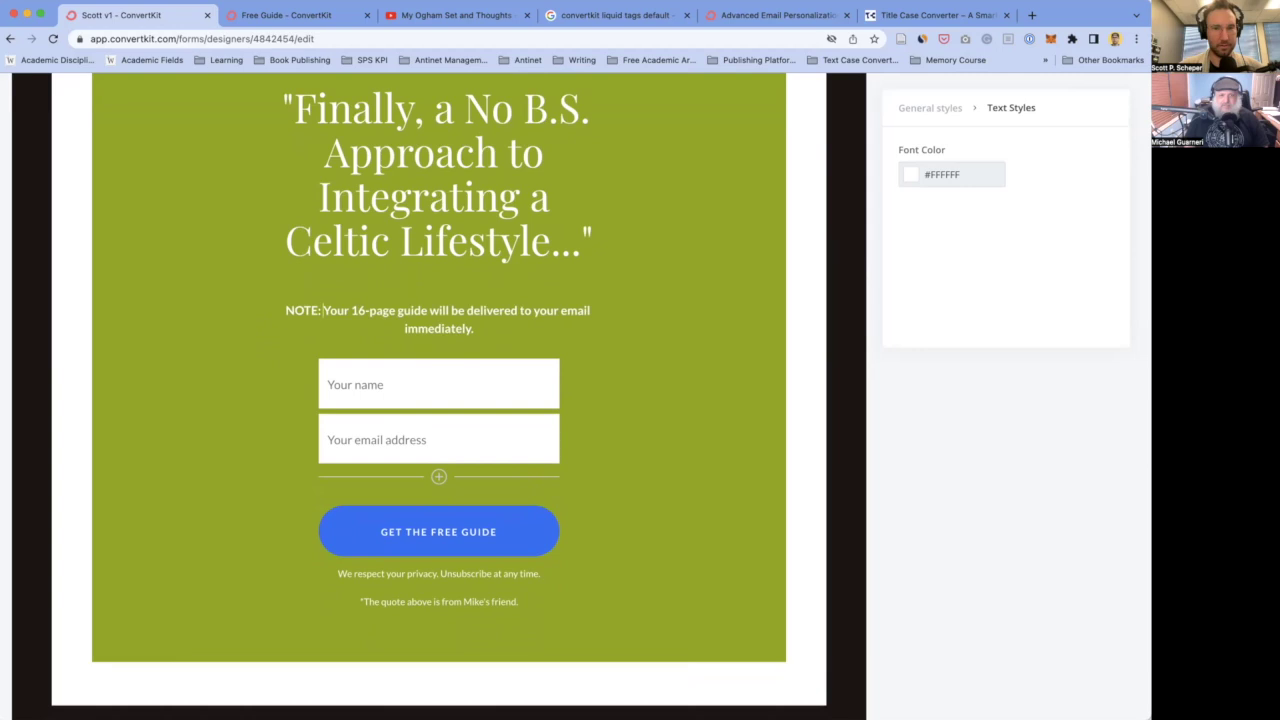
type(" I'm still")
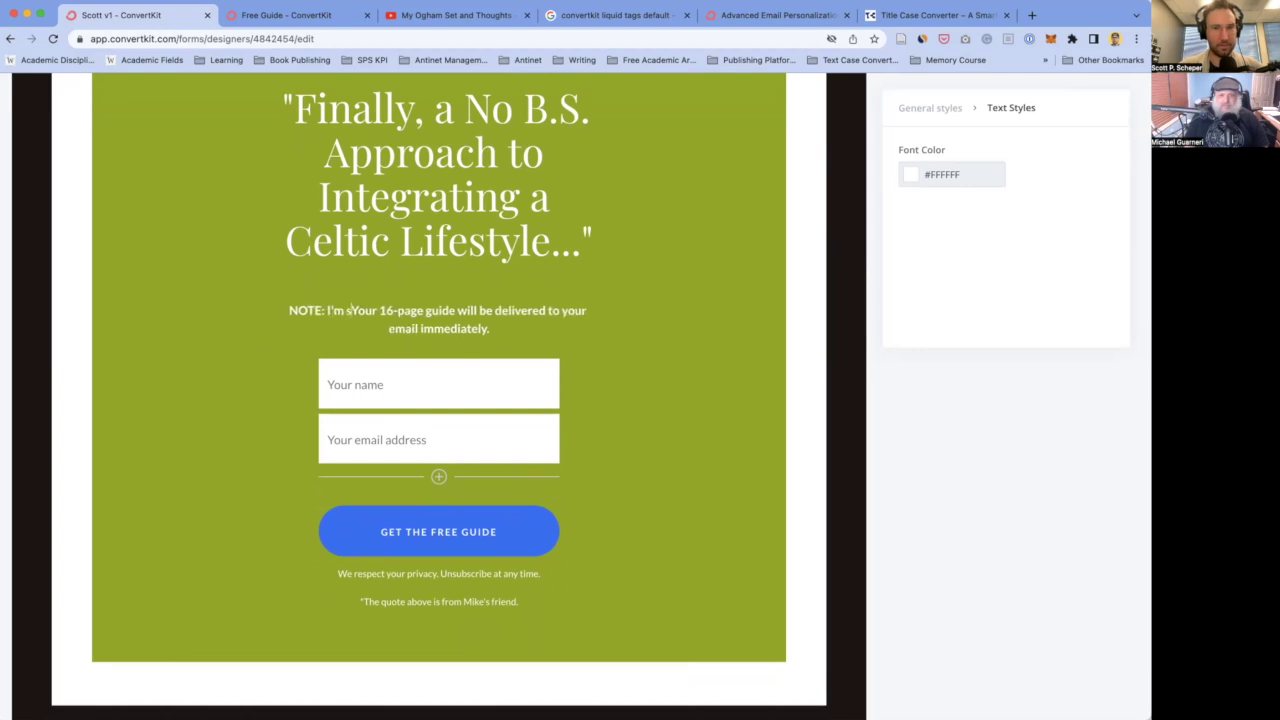
type("final")
key("BackSpace")
key("BackSpace")
key("BackSpace")
key("BackSpace")
key("BackSpace")
type("working on finis")
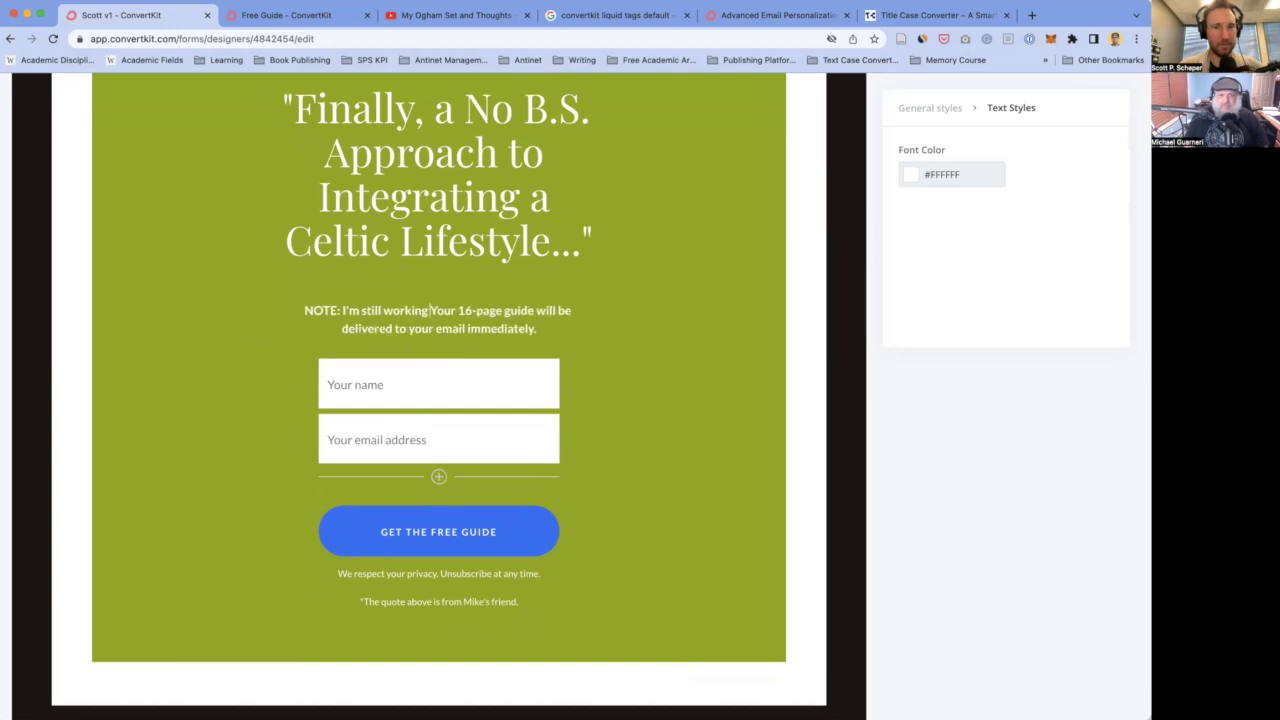
type("hing")
key("BackSpace")
key("BackSpace")
key("BackSpace")
key("BackSpace")
type("hing the 16-pa")
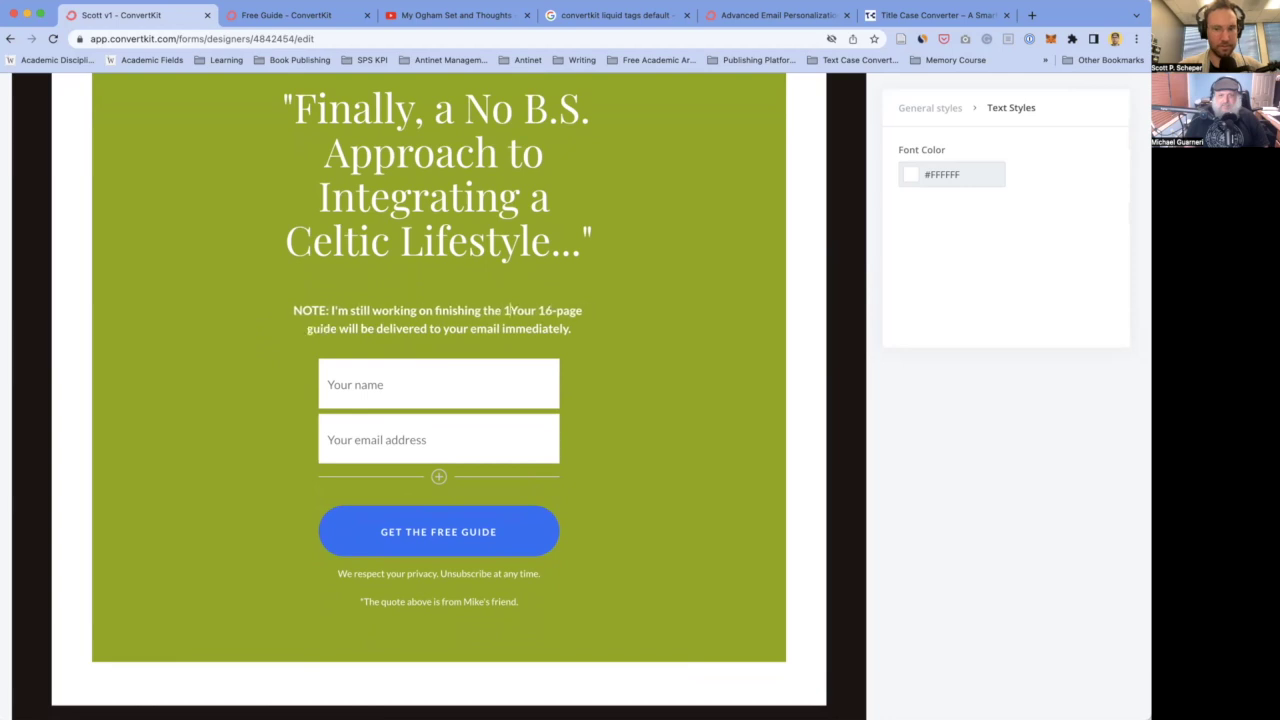
type("ge ")
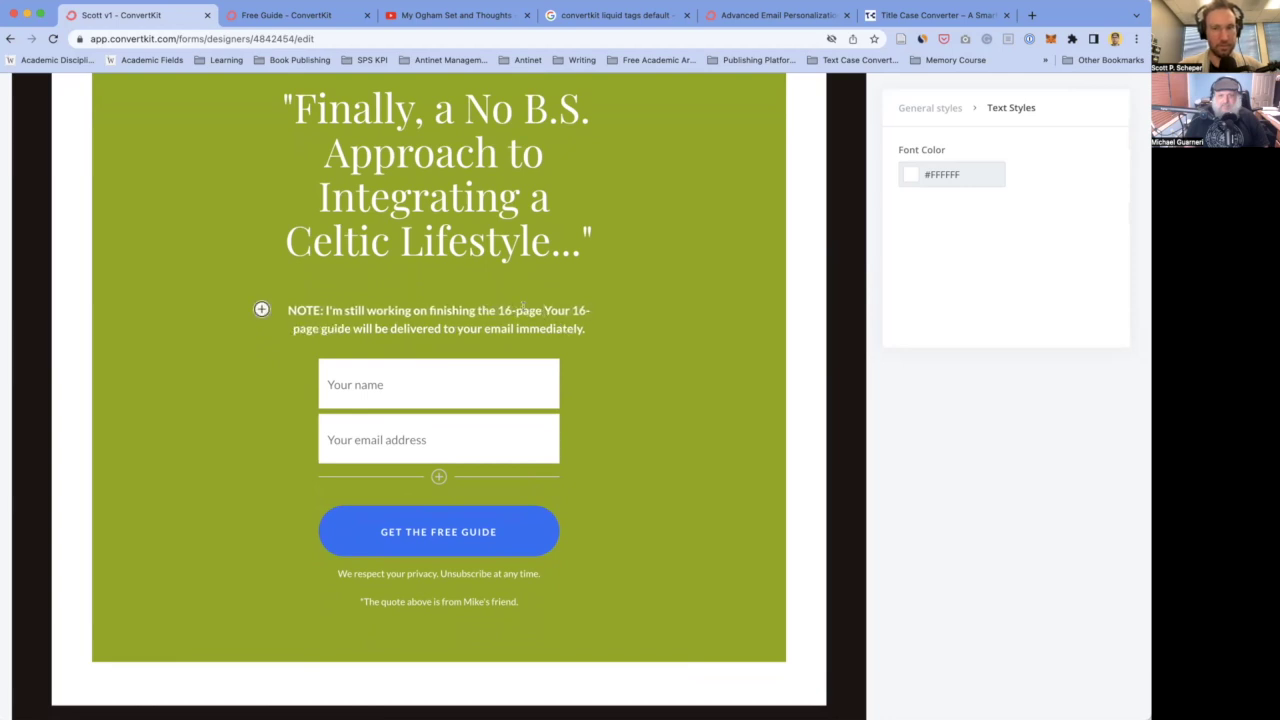
type("guide.")
- Add 'The second it's completed, you'll be getting an email with a link to download the PDF' and delete the old sentence
key("Return")
type("The second it's completed, you'll be getting an email")
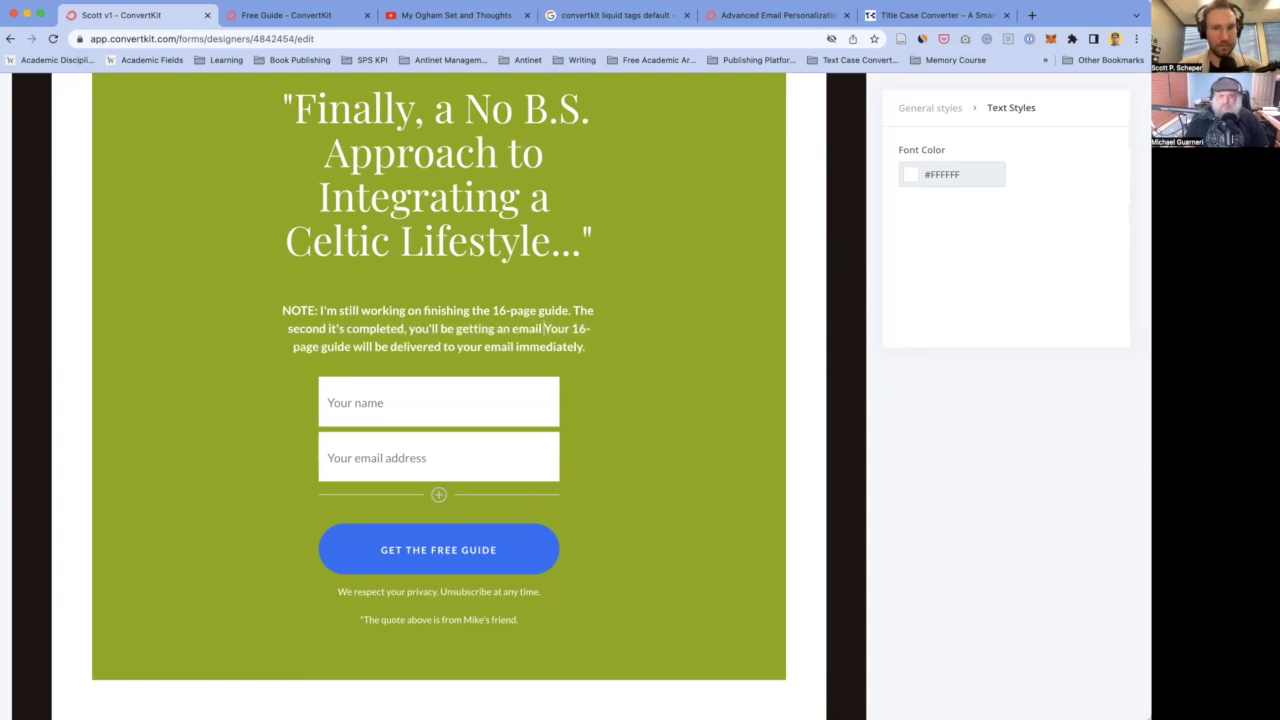
type(" with a link to")
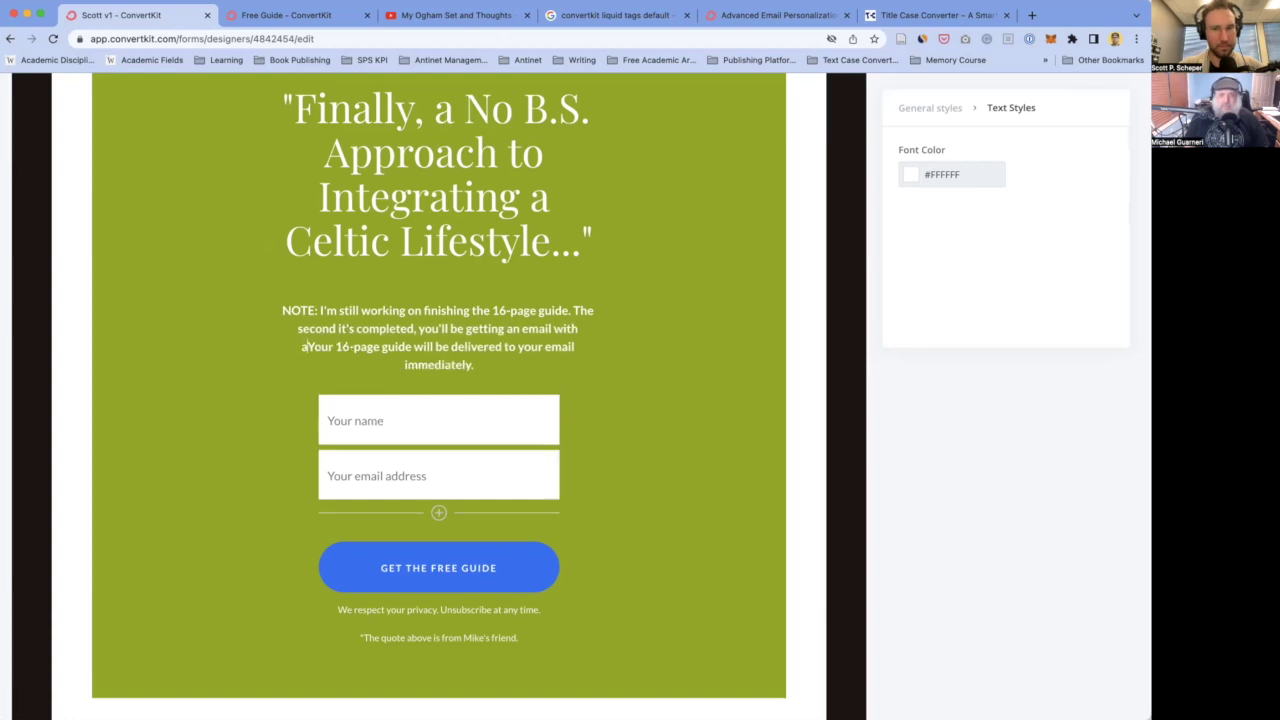
type(" download the")
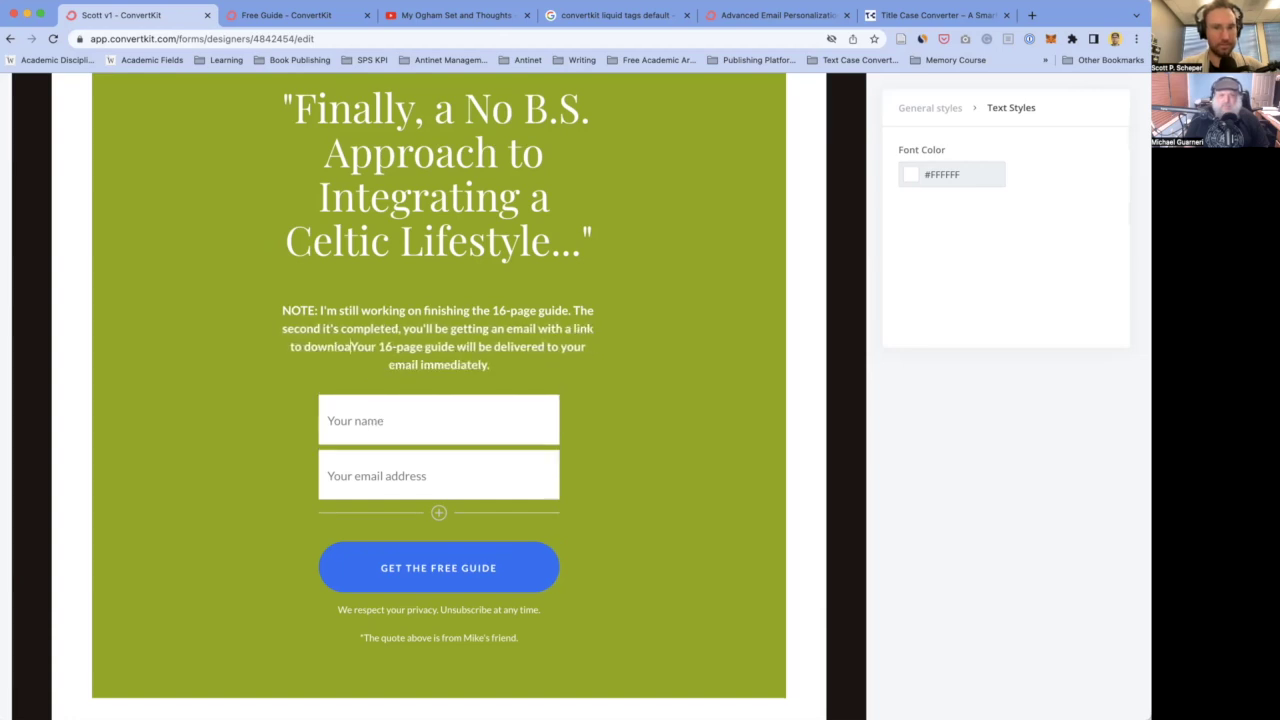
type(" PDF")
key("shift+Down")
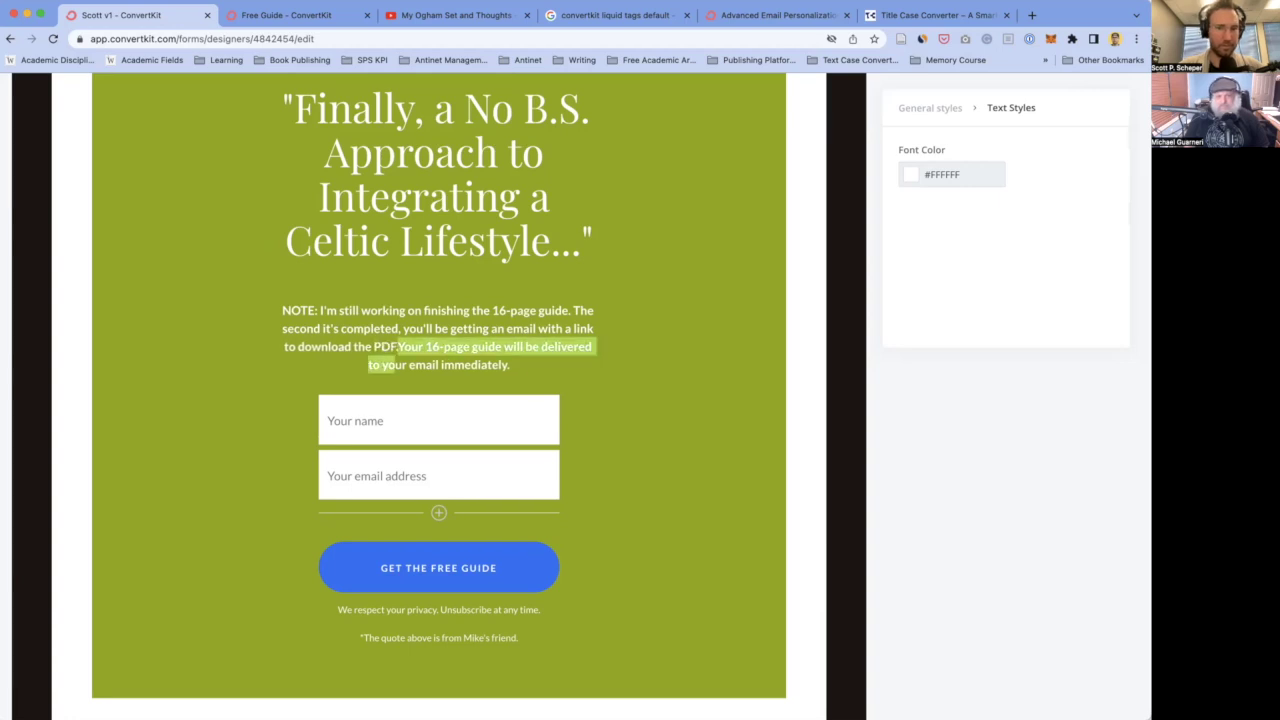
key("shift+End")
key("BackSpace")
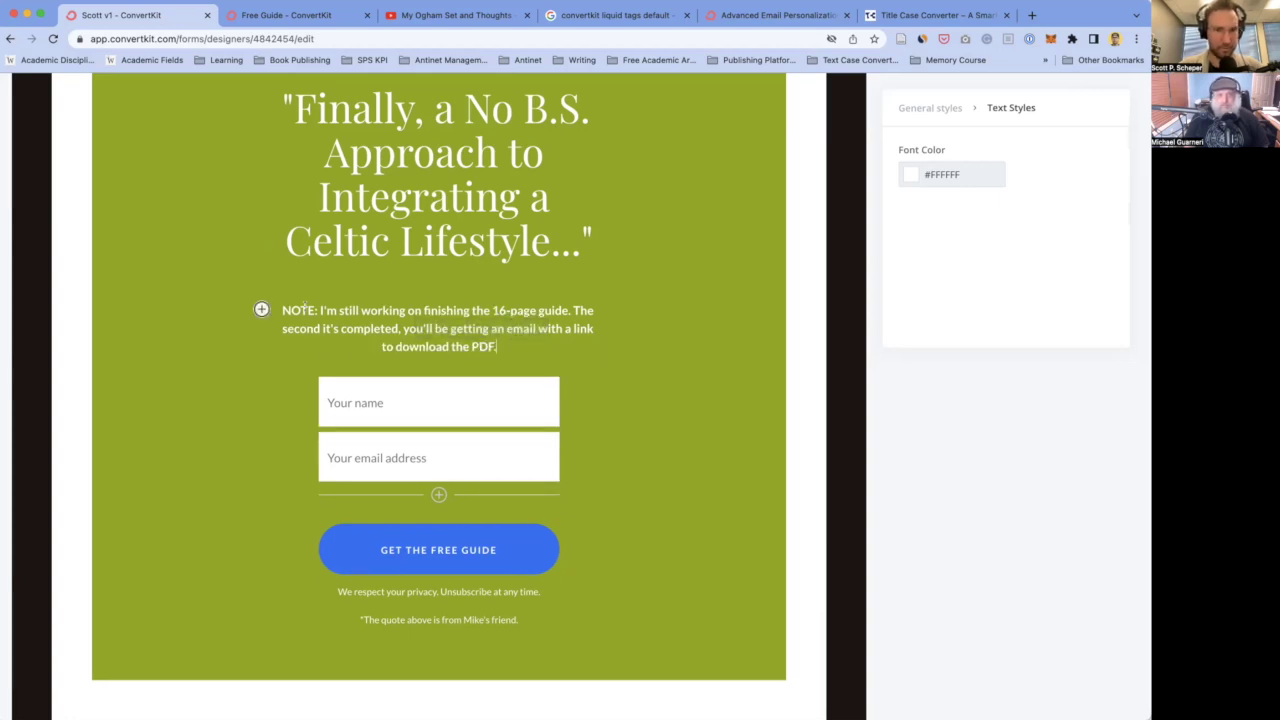
- Underline the 'NOTE:' label at the start of the note
double_click(297, 311)
left_click(259, 292)
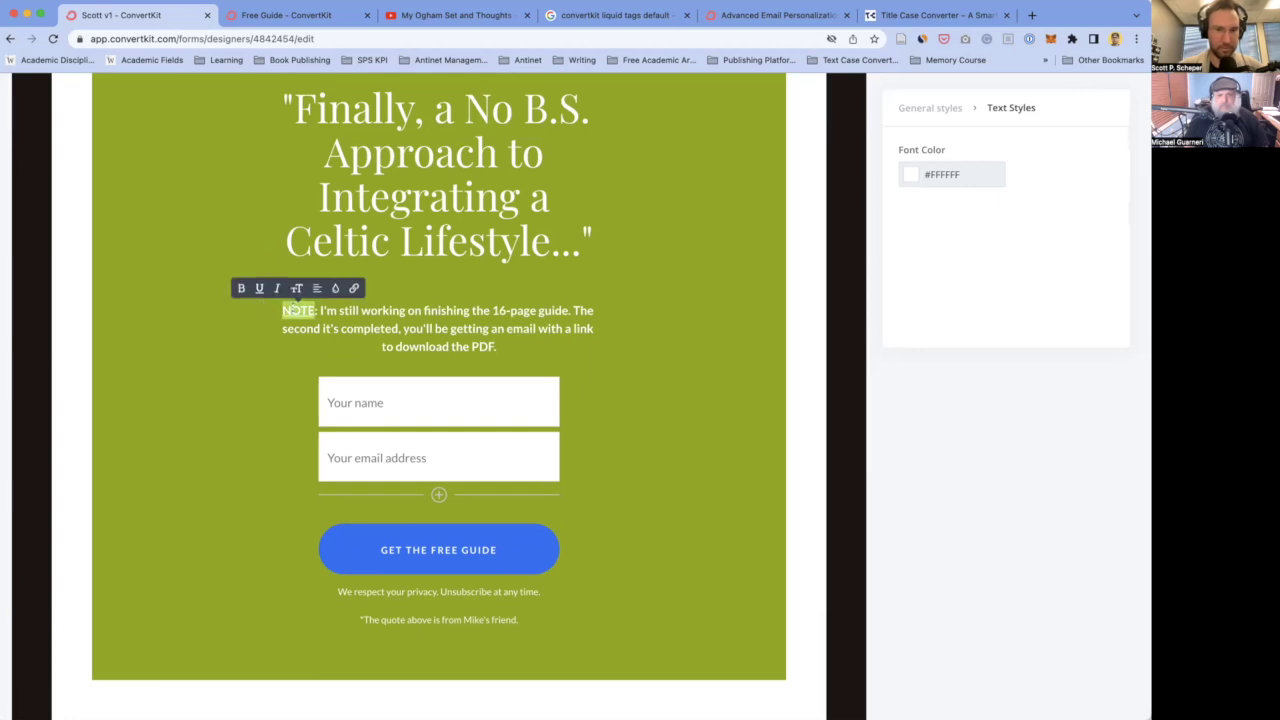
left_click(357, 320)
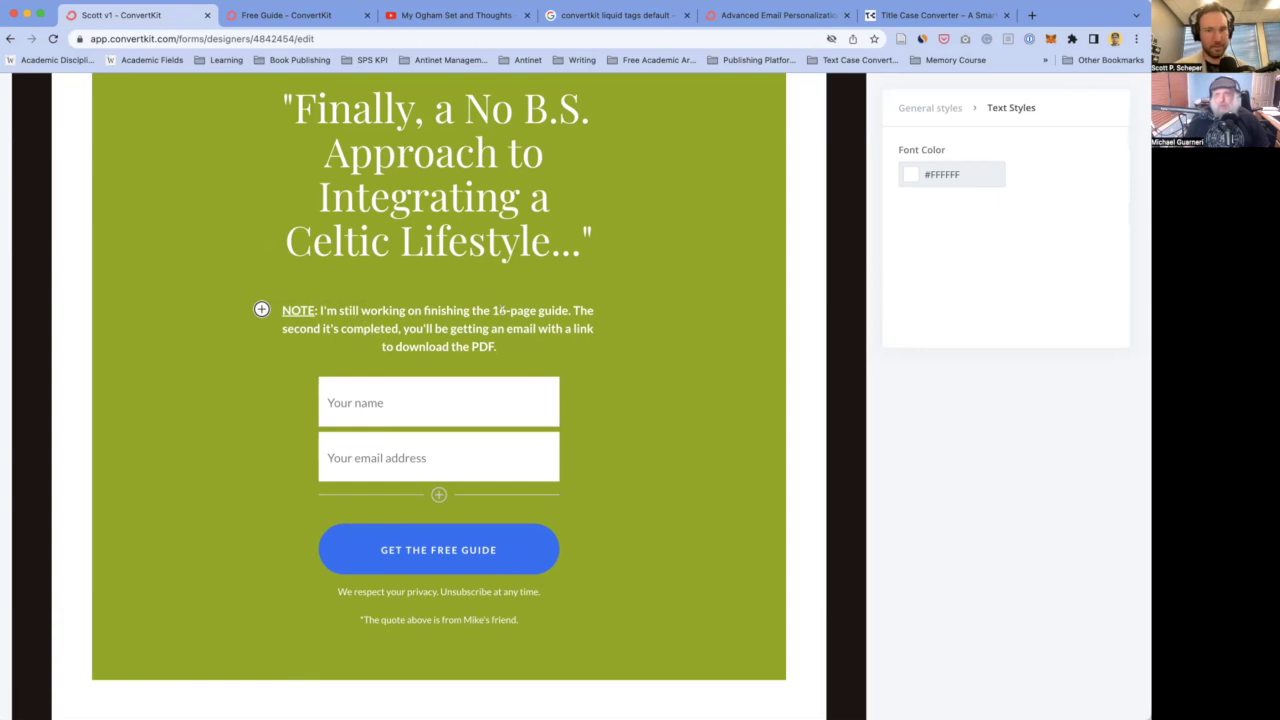
left_click(516, 340)
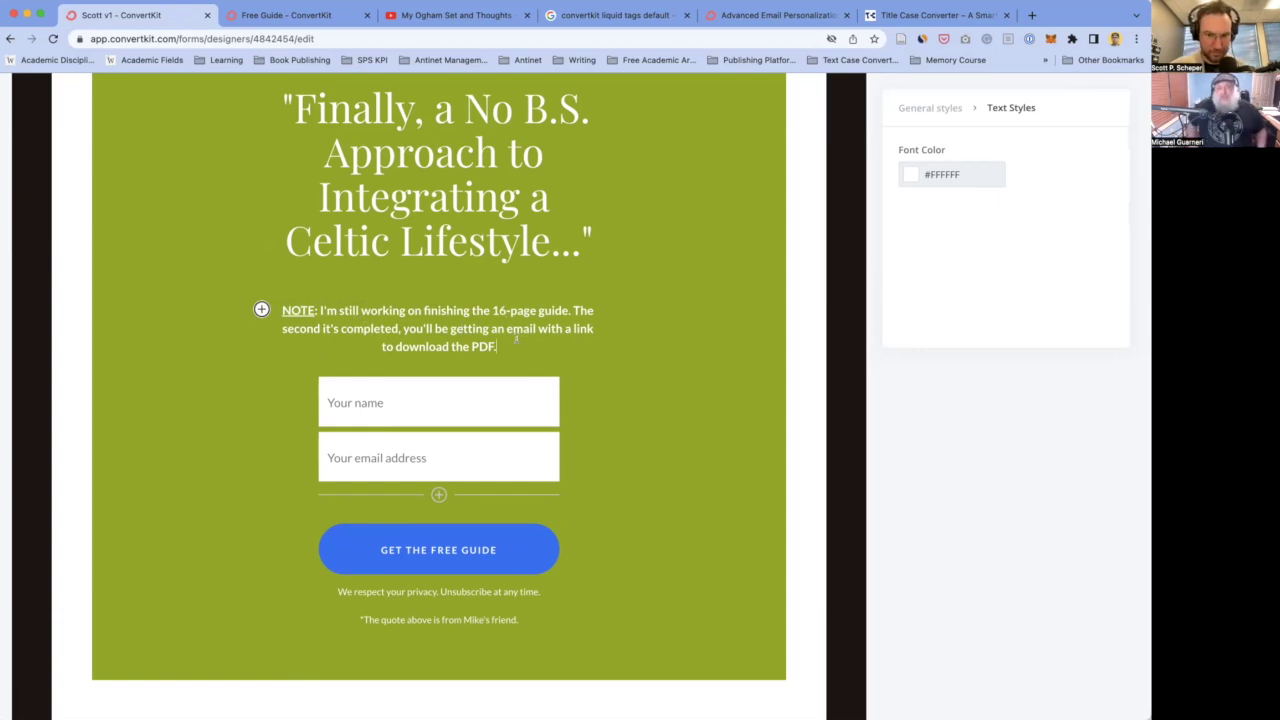
scroll(520, 348, "down", 2)
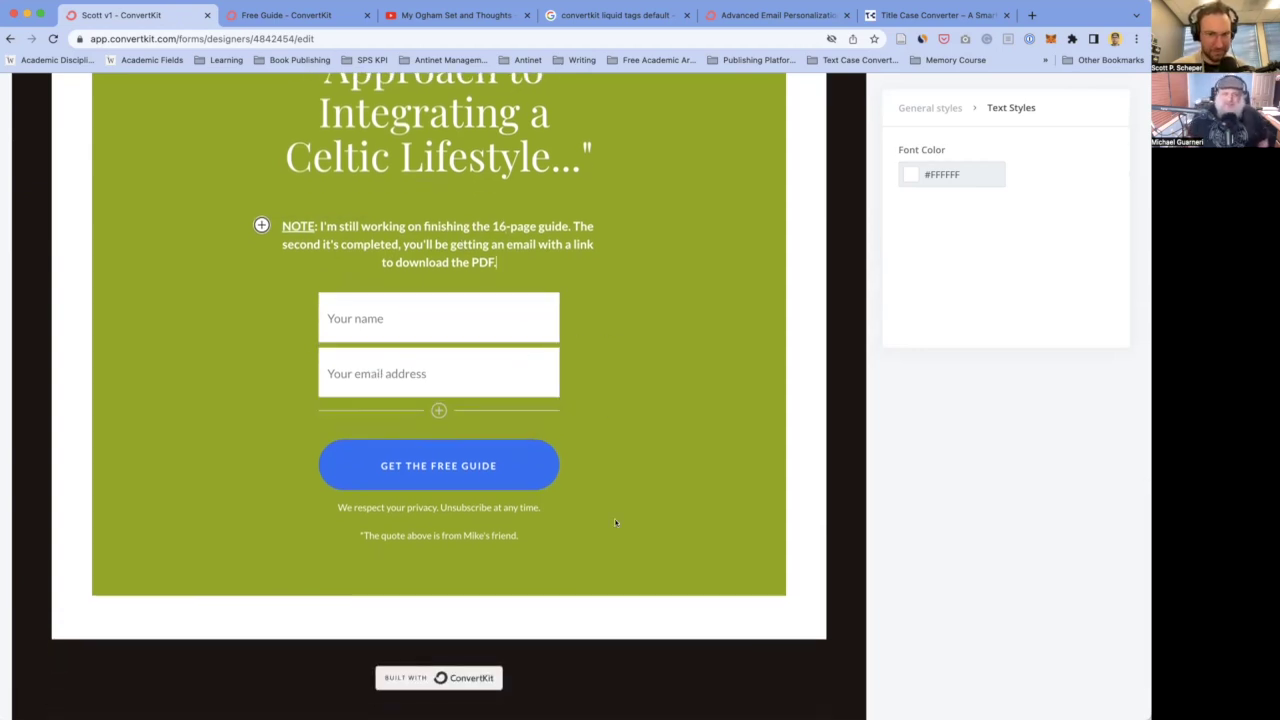
scroll(615, 522, "up", 1)
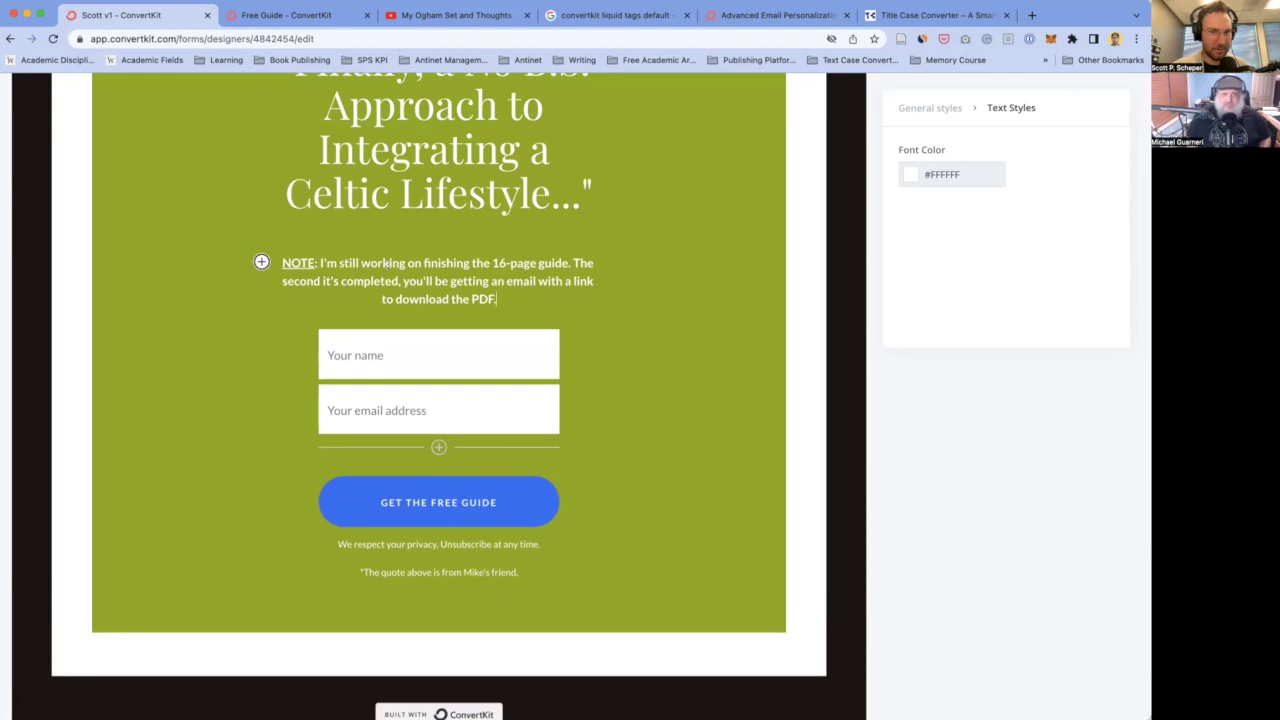
- Reword 'I'm still working on finishing' to 'I have not finished writing' the 16-page guide
double_click(387, 263)
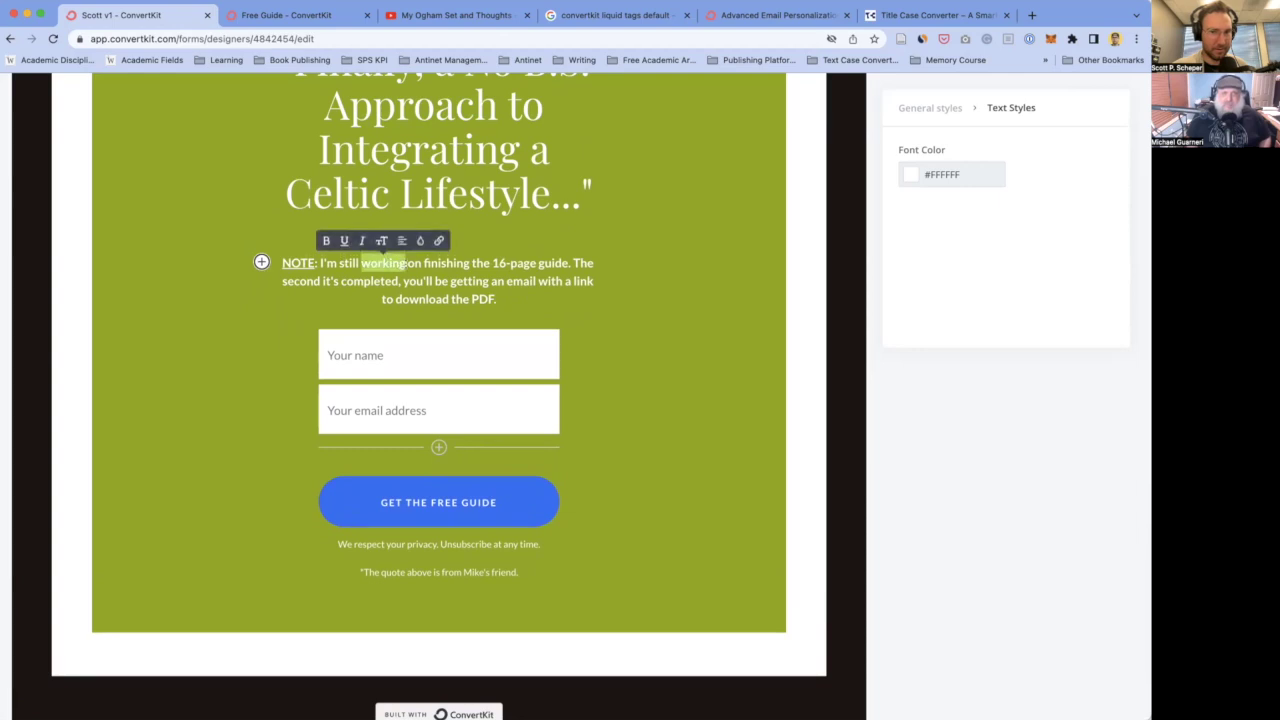
left_click(333, 263)
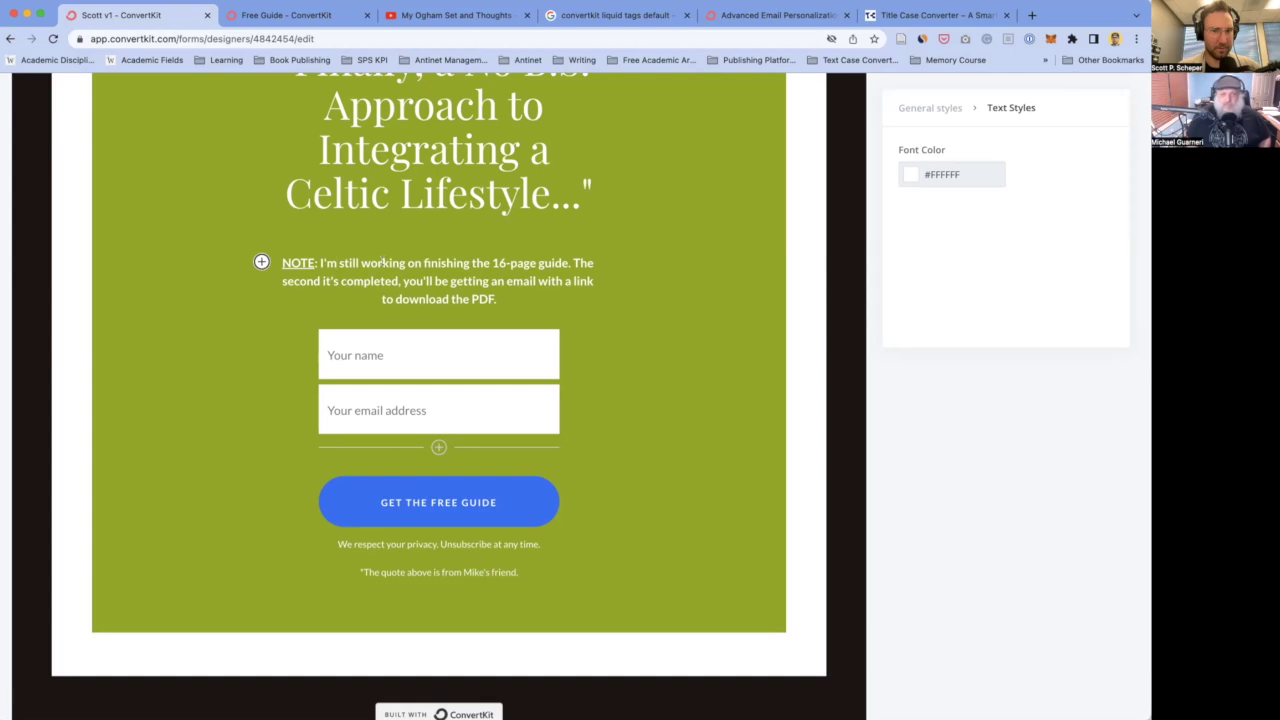
key("BackSpace")
key("BackSpace")
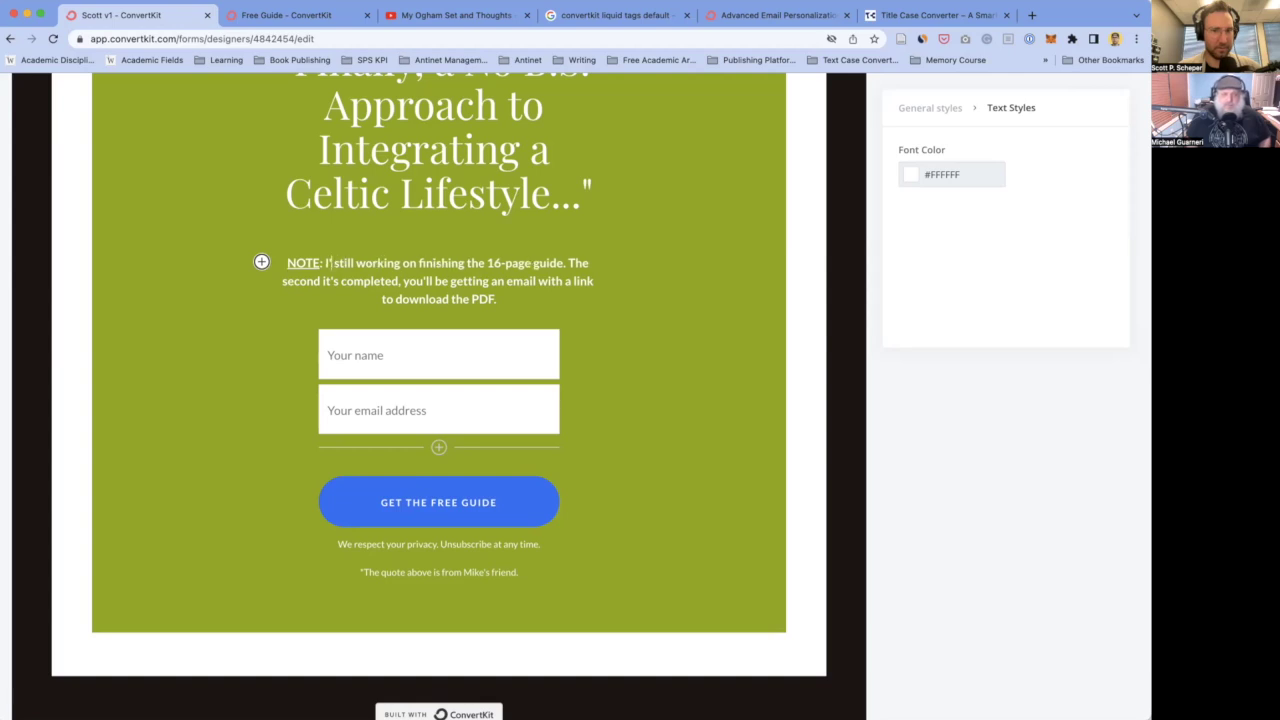
key("BackSpace")
type("have not")
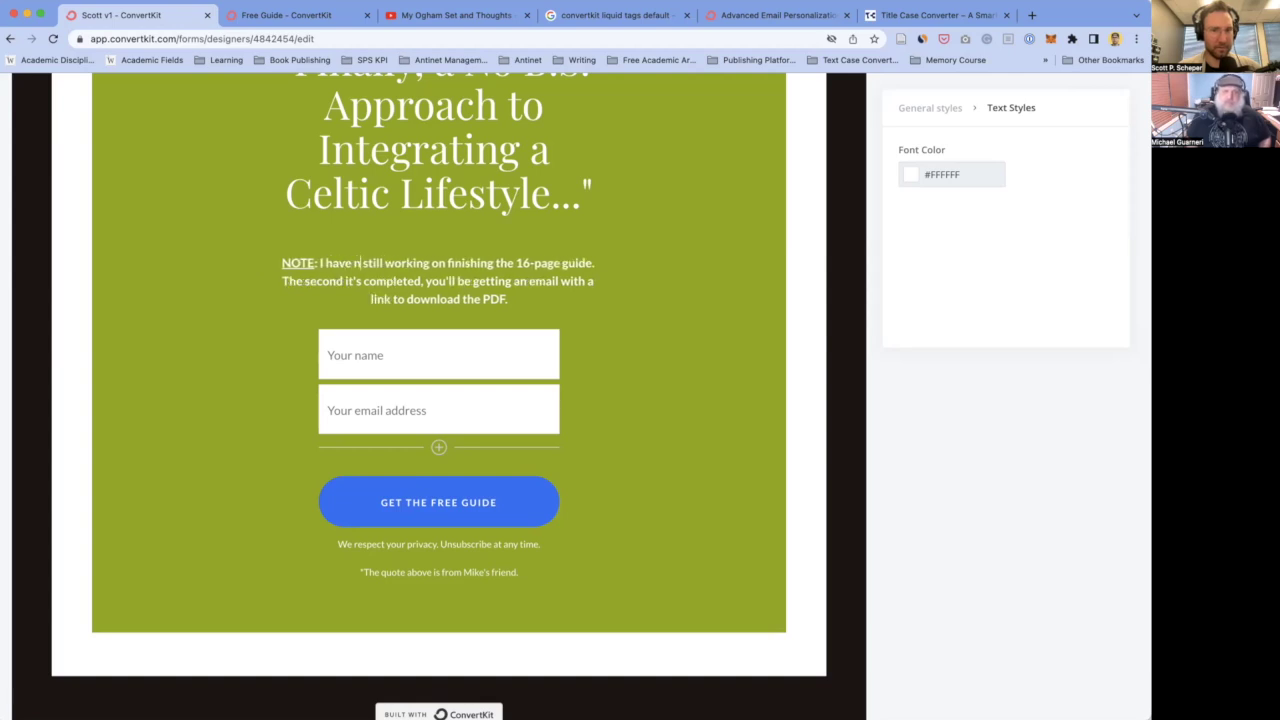
type(" finished writing")
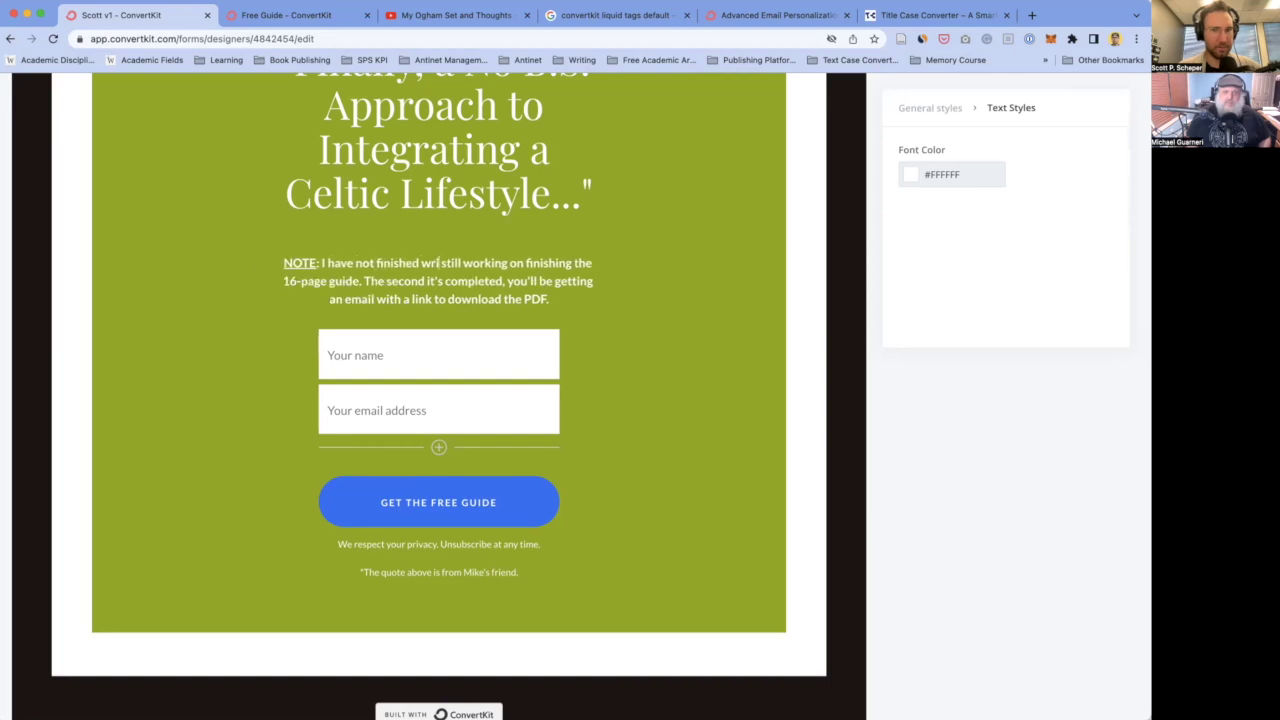
key("shift+Right")
key("shift+Right")
key("shift+Right")
key("shift+Right")
key("shift+Right")
key("shift+Right")
key("shift+Right")
key("shift+Right")
key("shift+Right")
key("shift+Right")
key("shift+Right")
key("shift+Right")
key("shift+Right")
key("shift+Right")
key("shift+Right")
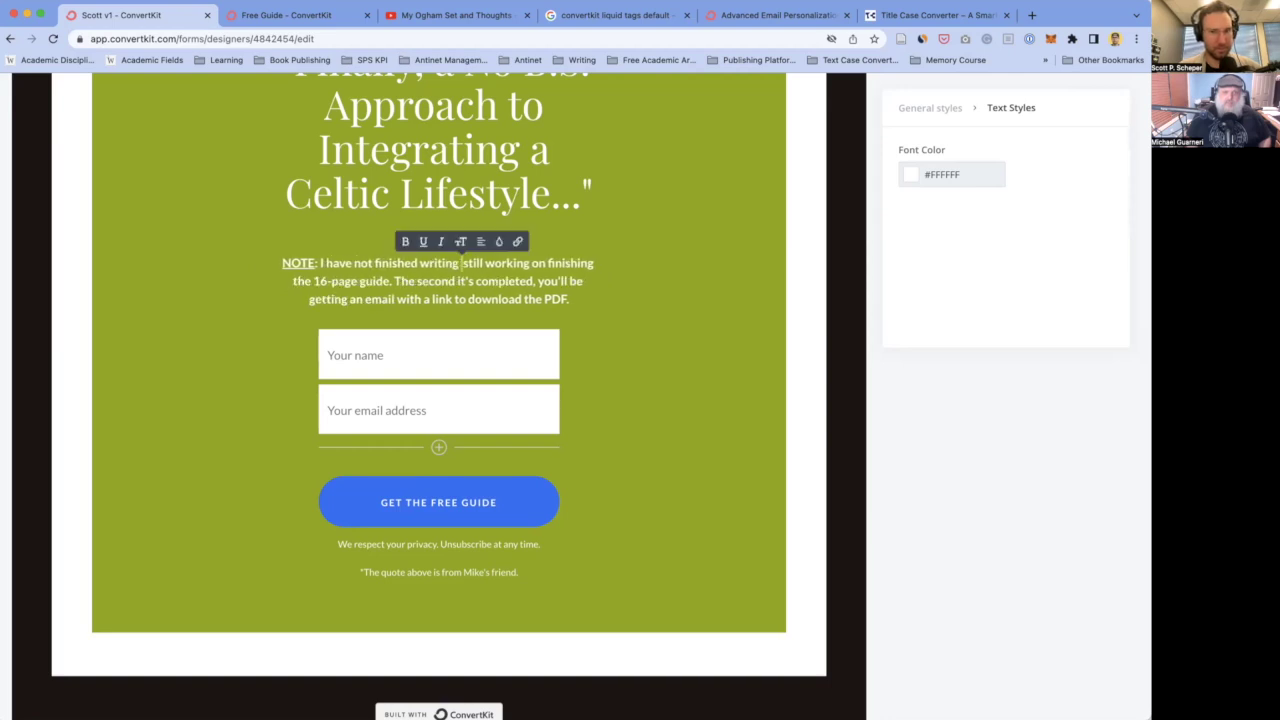
key("shift+Right")
key("shift+Right")
key("shift+Right")
key("shift+Right")
key("shift+Right")
key("shift+Right")
key("shift+Right")
key("shift+Right")
key("shift+Right")
key("shift+Right")
key("shift+Right")
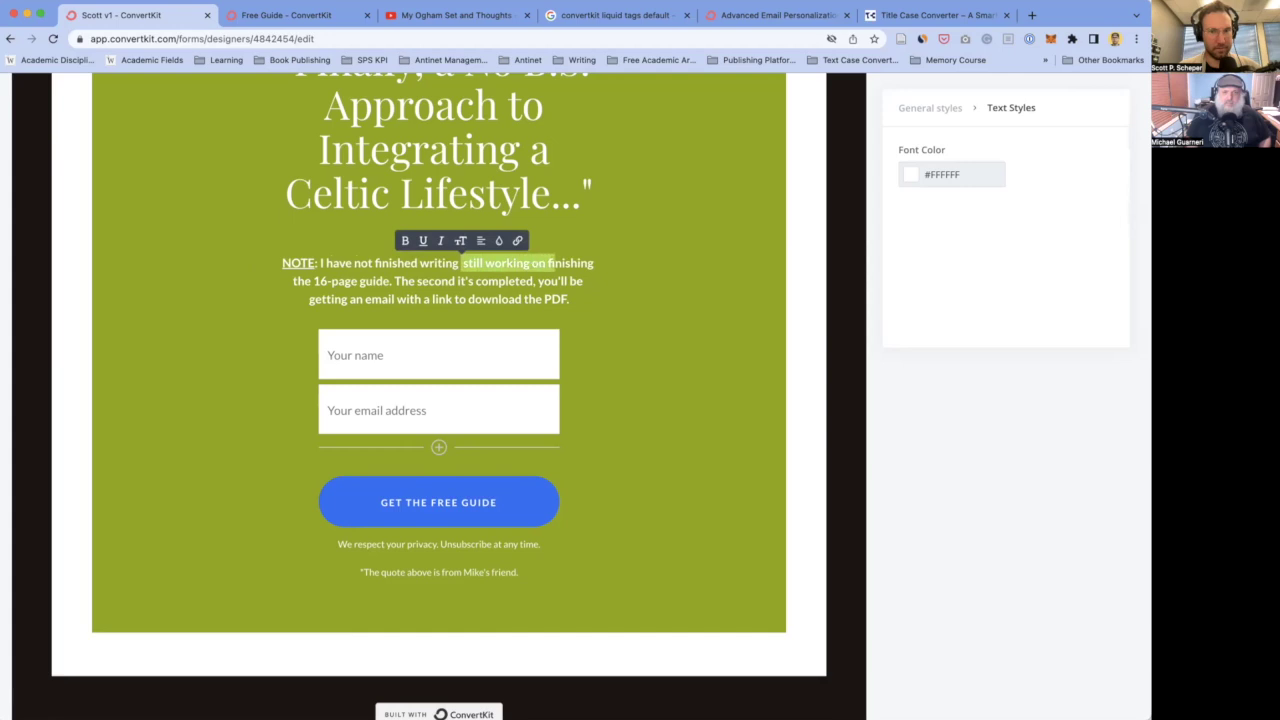
key("BackSpace")
key("BackSpace")
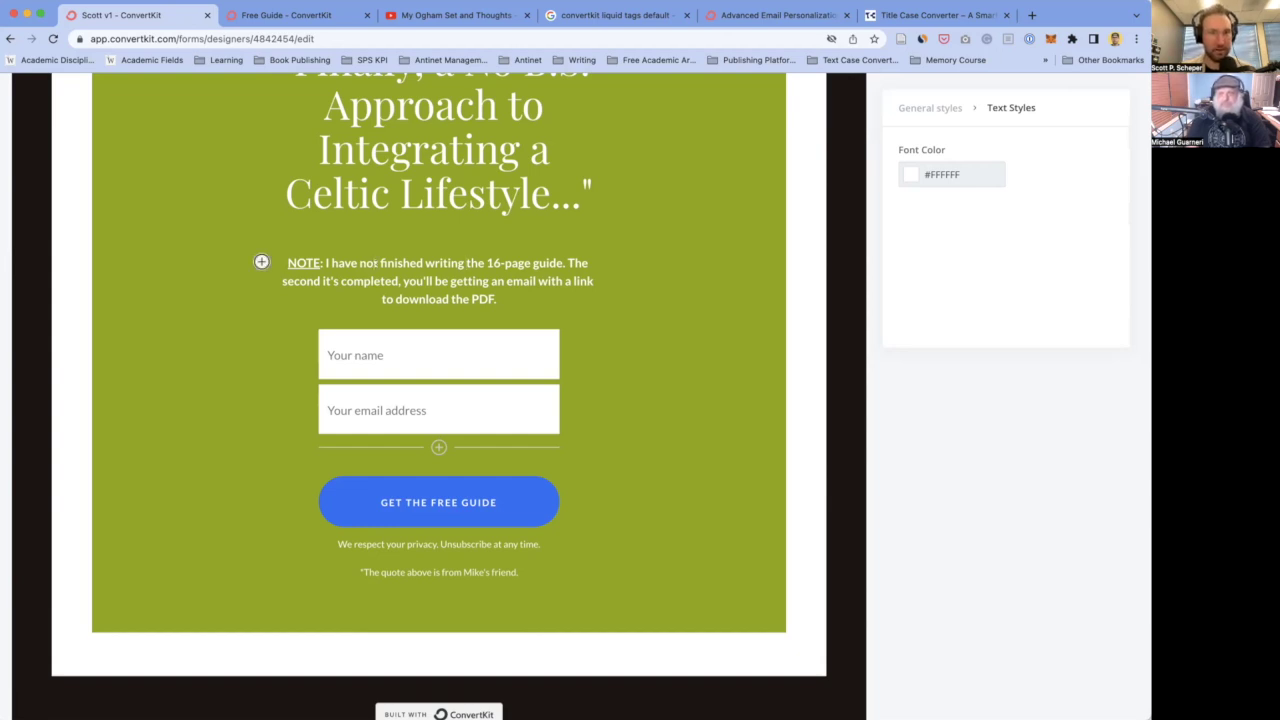
- Make the note say the 16-page guide isn't completed yet, with expected release date March 17, 2023
double_click(397, 262)
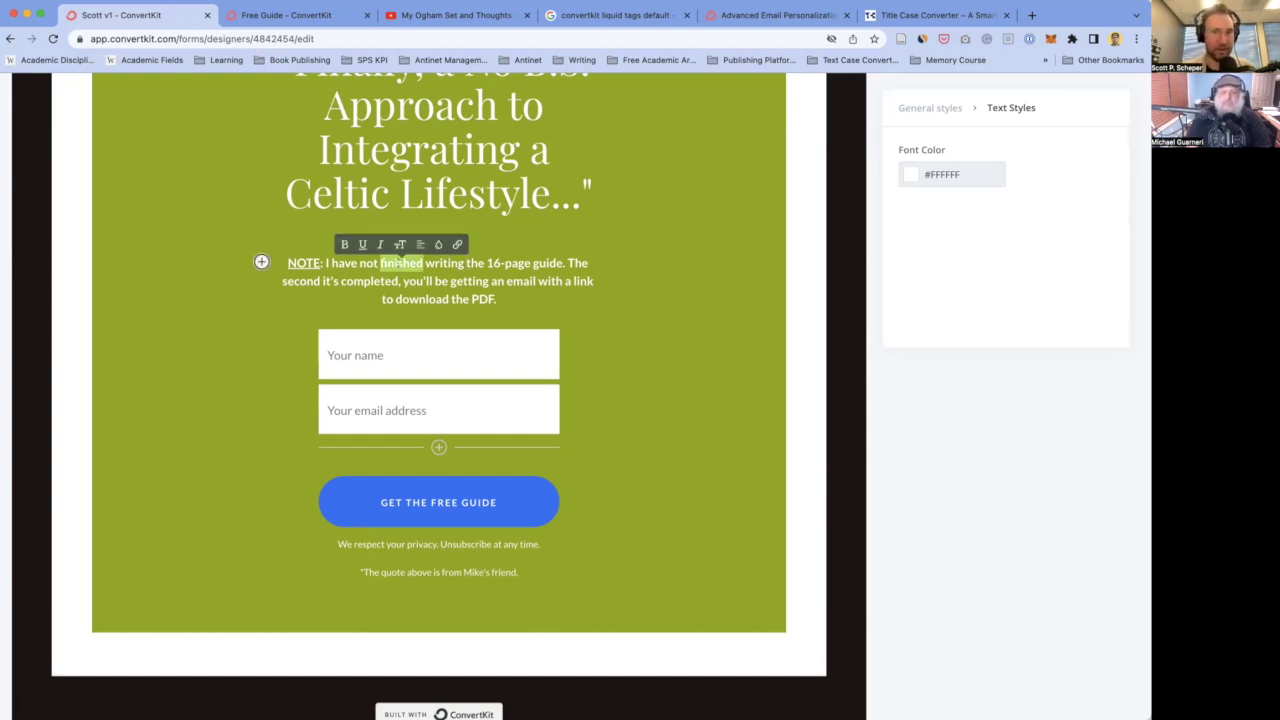
type("completed")
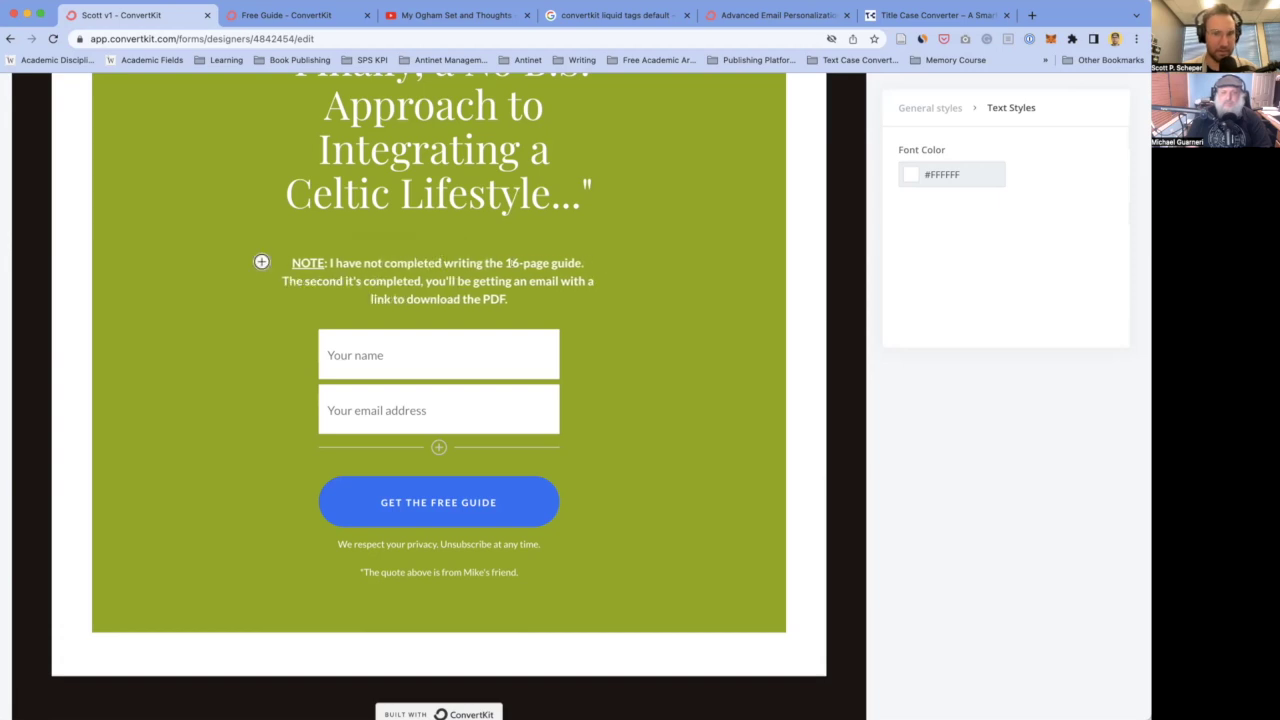
double_click(463, 263)
key("BackSpace")
key("BackSpace")
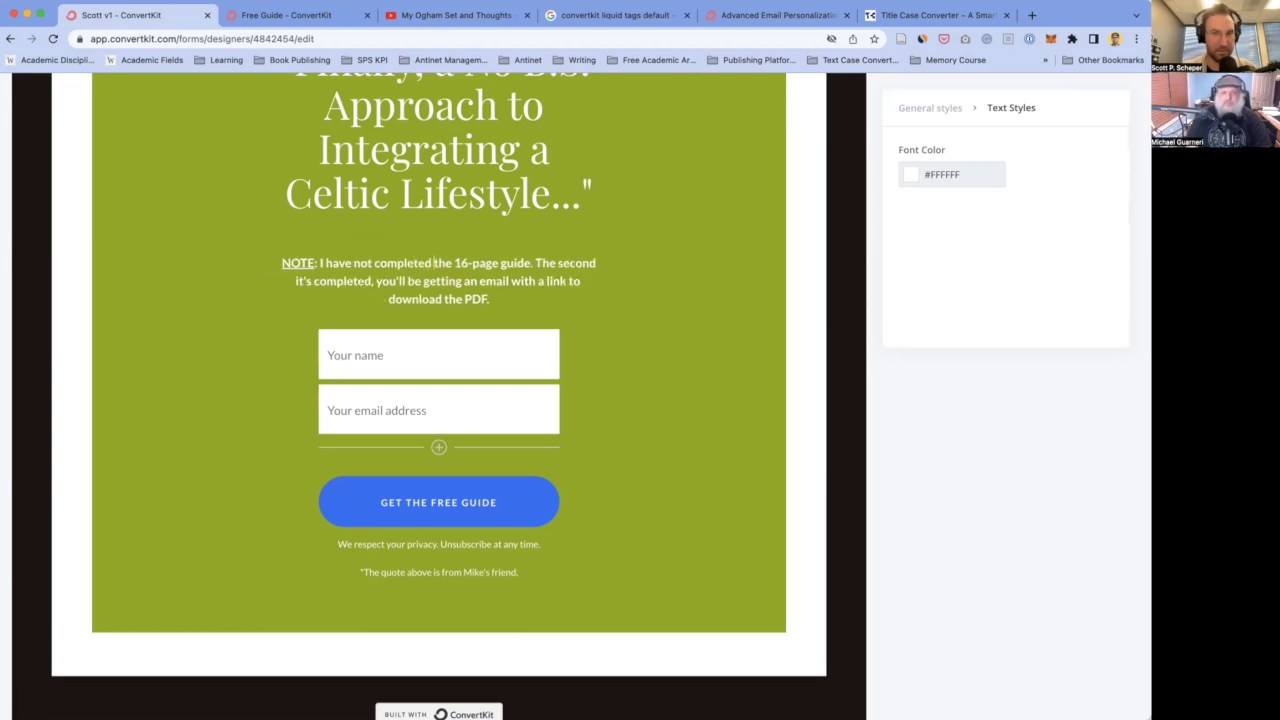
type("yet.")
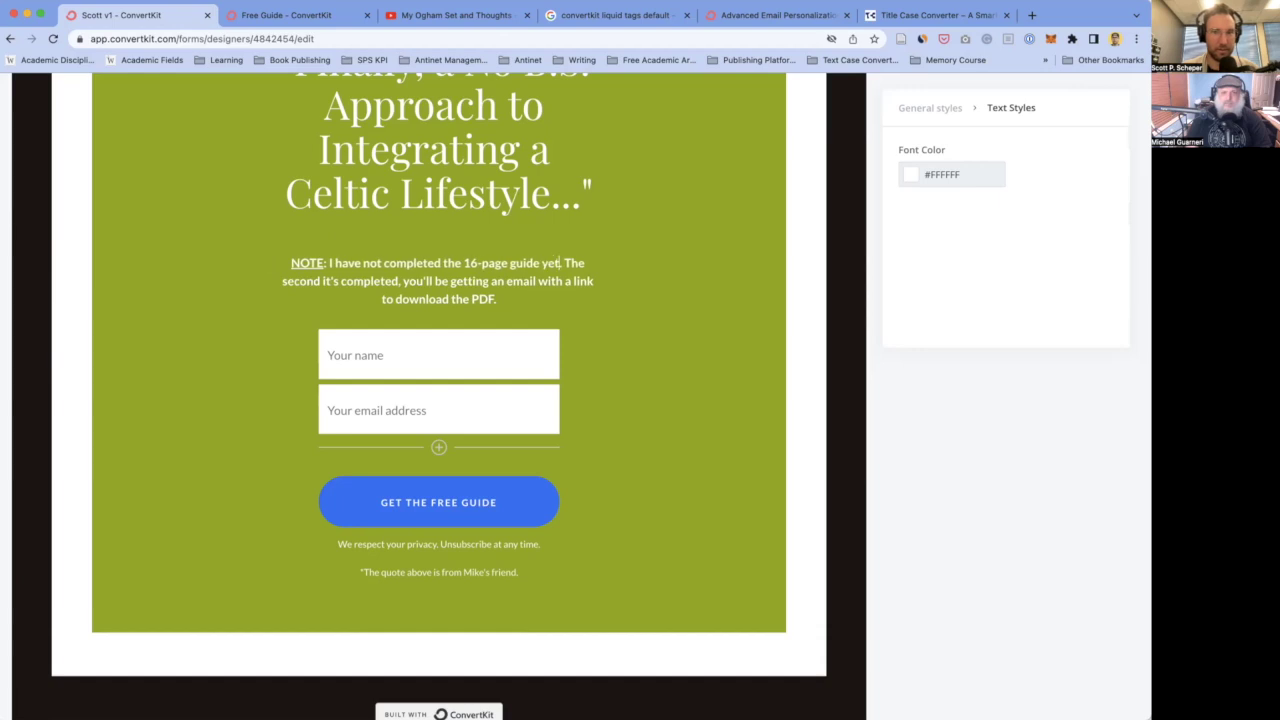
type(" The")
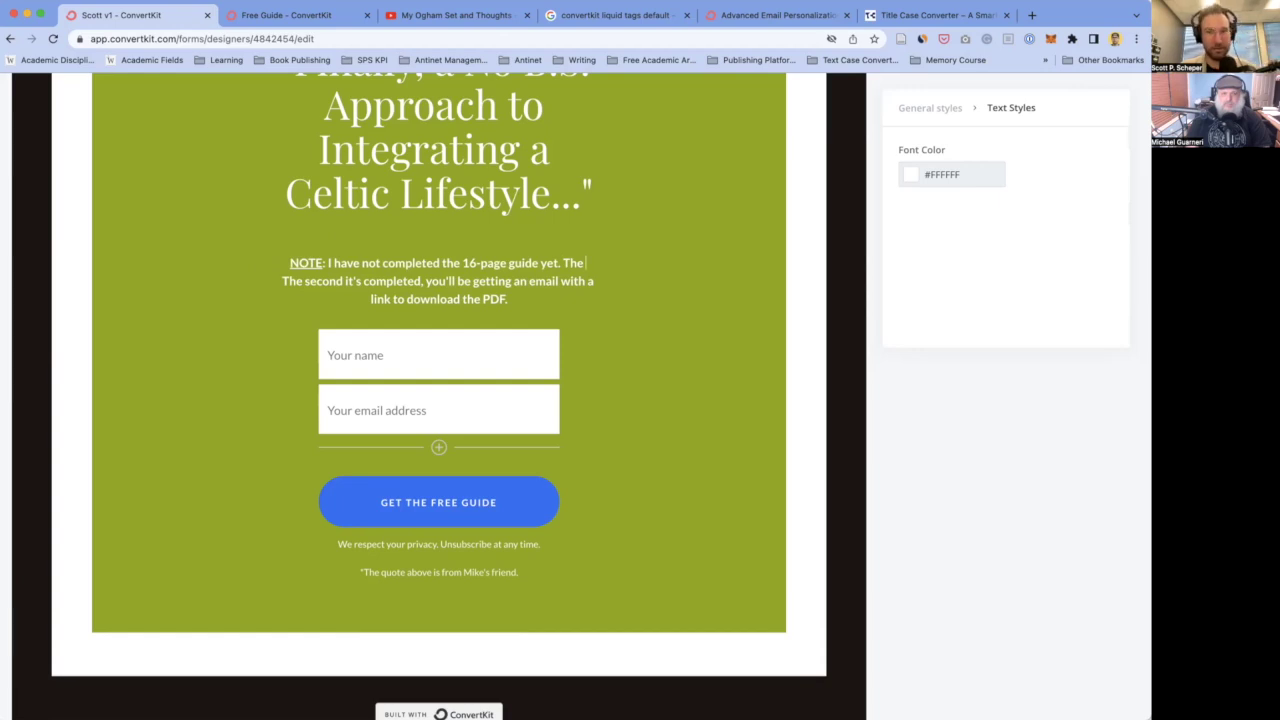
type("expected release date is March 17")
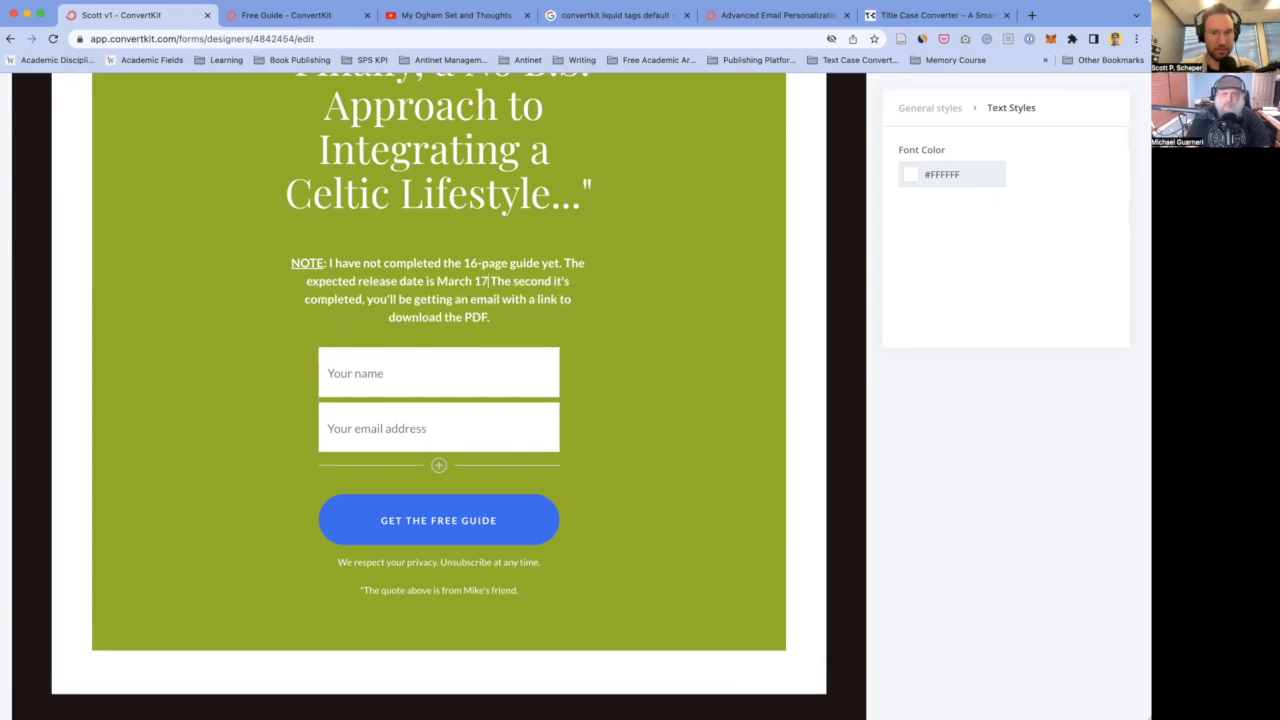
type(", 2023.")
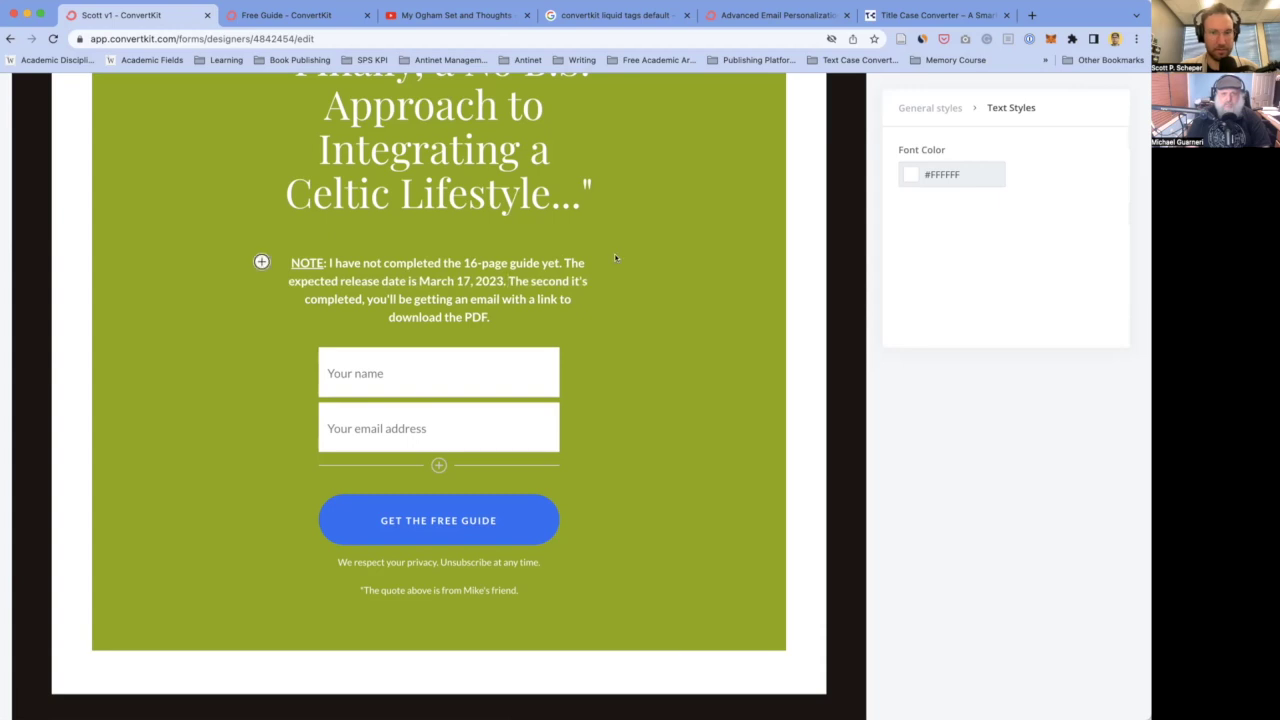
- Change 'The second it's completed' to 'The moment it's completed'
double_click(550, 281)
type("moment")
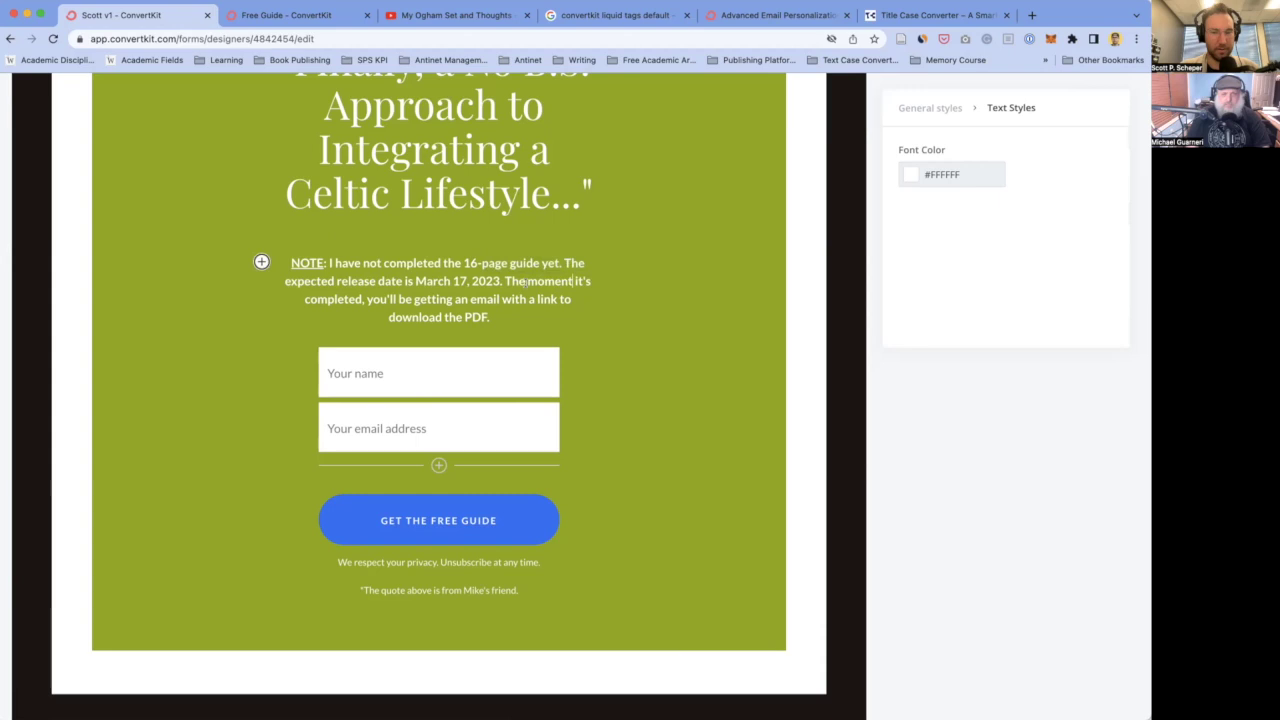
key("alt+Left")
- Remove '16-page' and 'the PDF' so the note ends 'a link to download.'
scroll(485, 278, "up", 1)
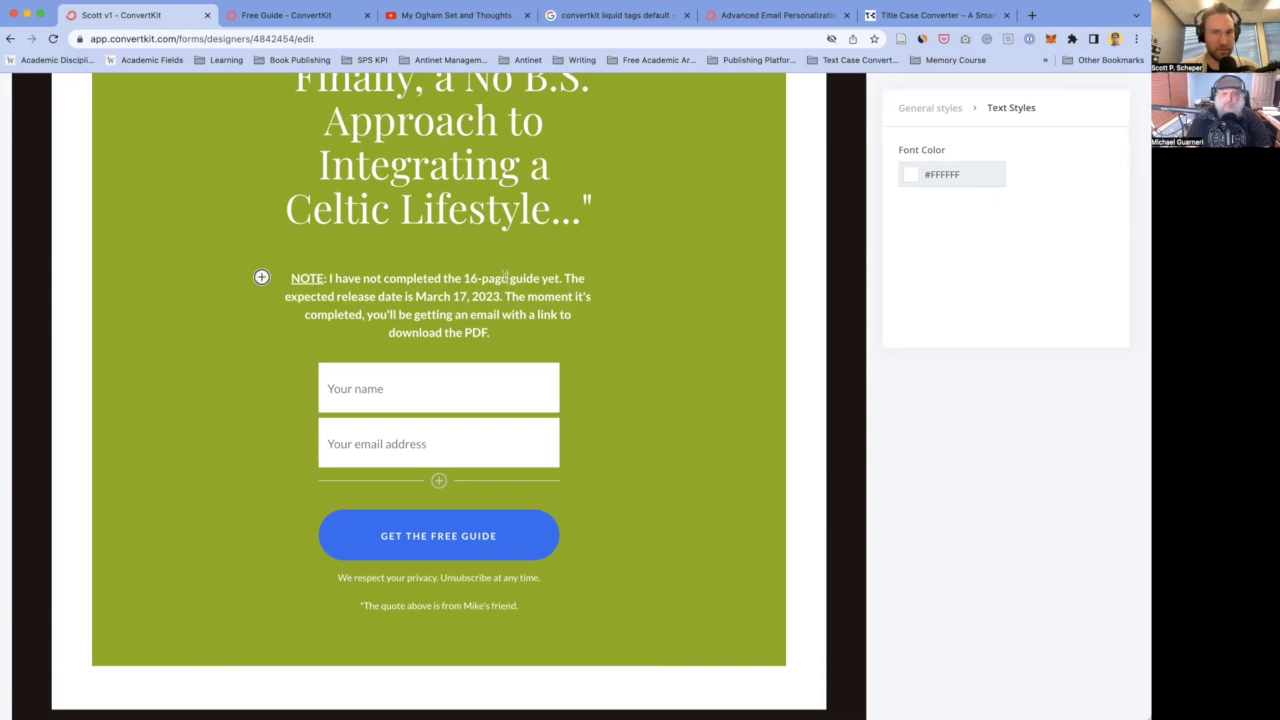
left_click_drag(506, 277, 458, 278)
key("BackSpace")
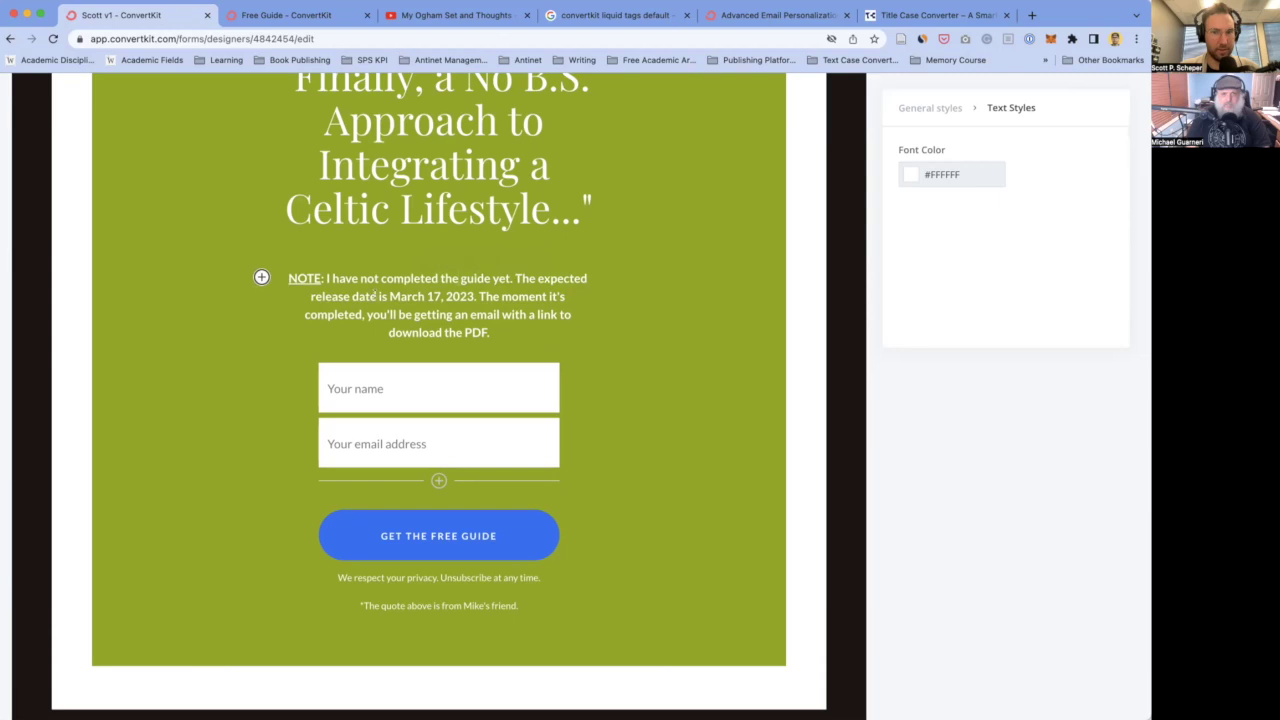
double_click(336, 296)
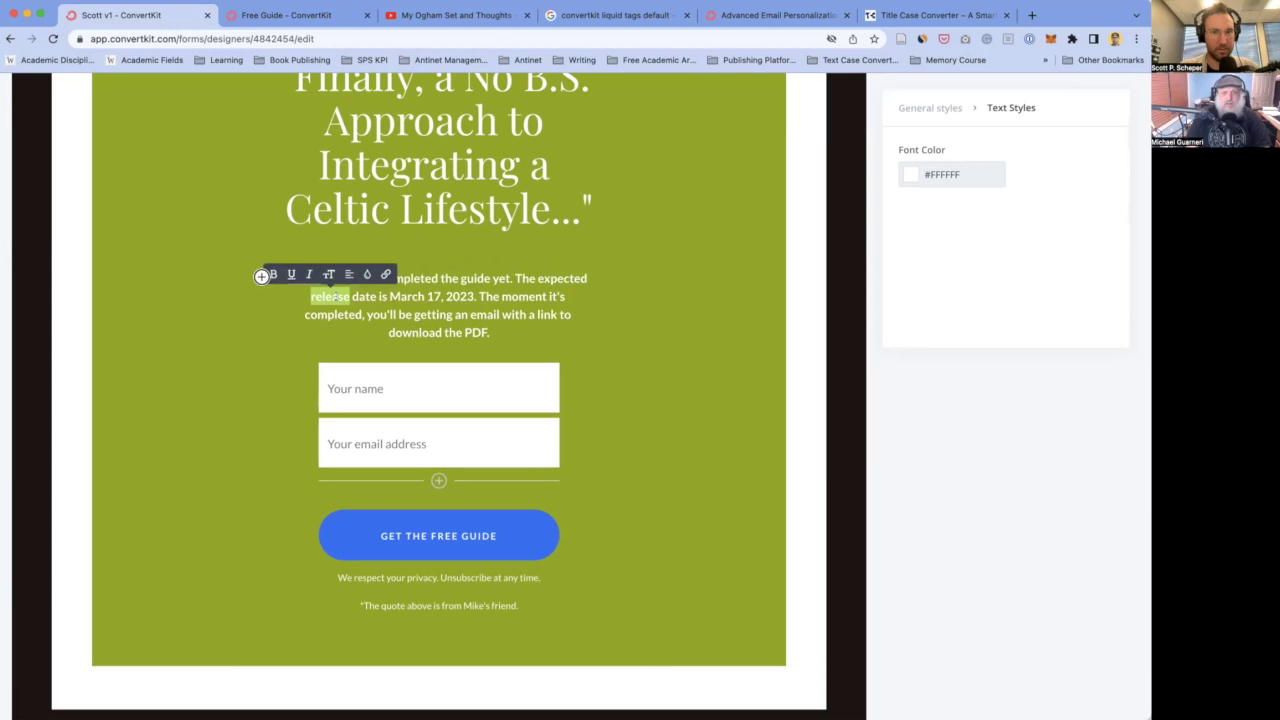
left_click(418, 292)
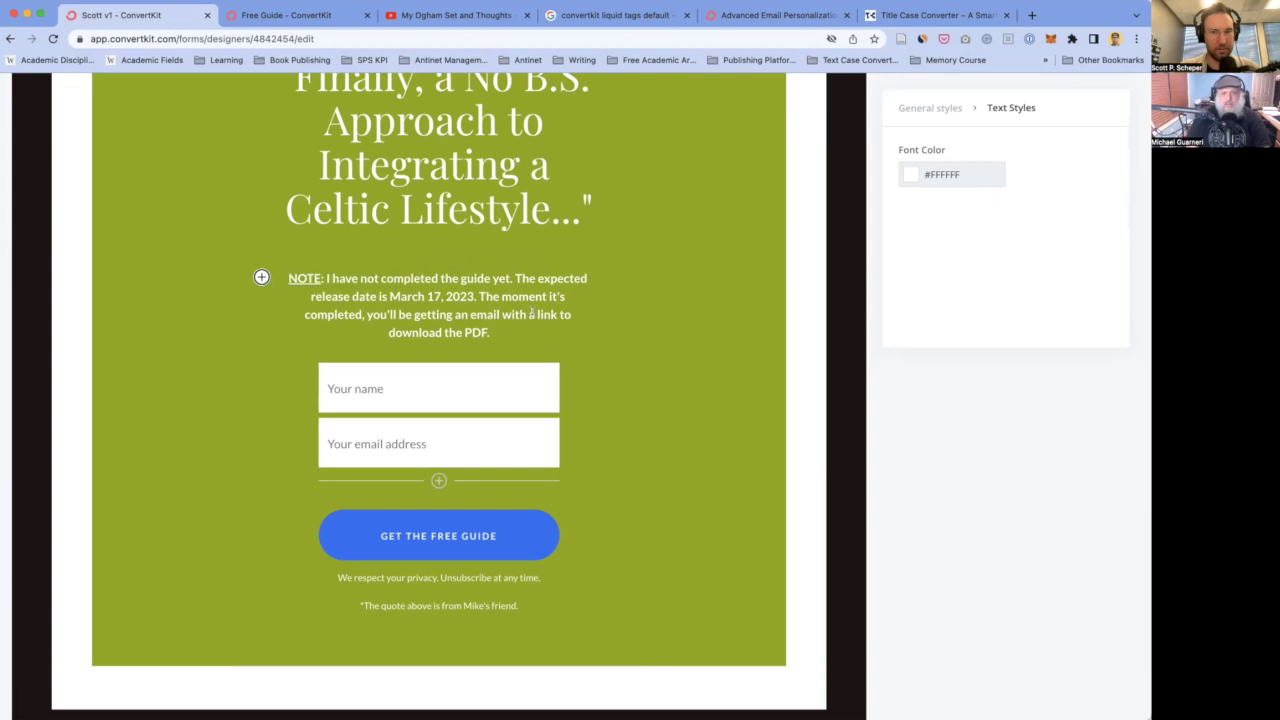
key("BackSpace")
key("BackSpace")
key("BackSpace")
key("BackSpace")
key("BackSpace")
key("BackSpace")
key("BackSpace")
key("BackSpace")
key("BackSpace")
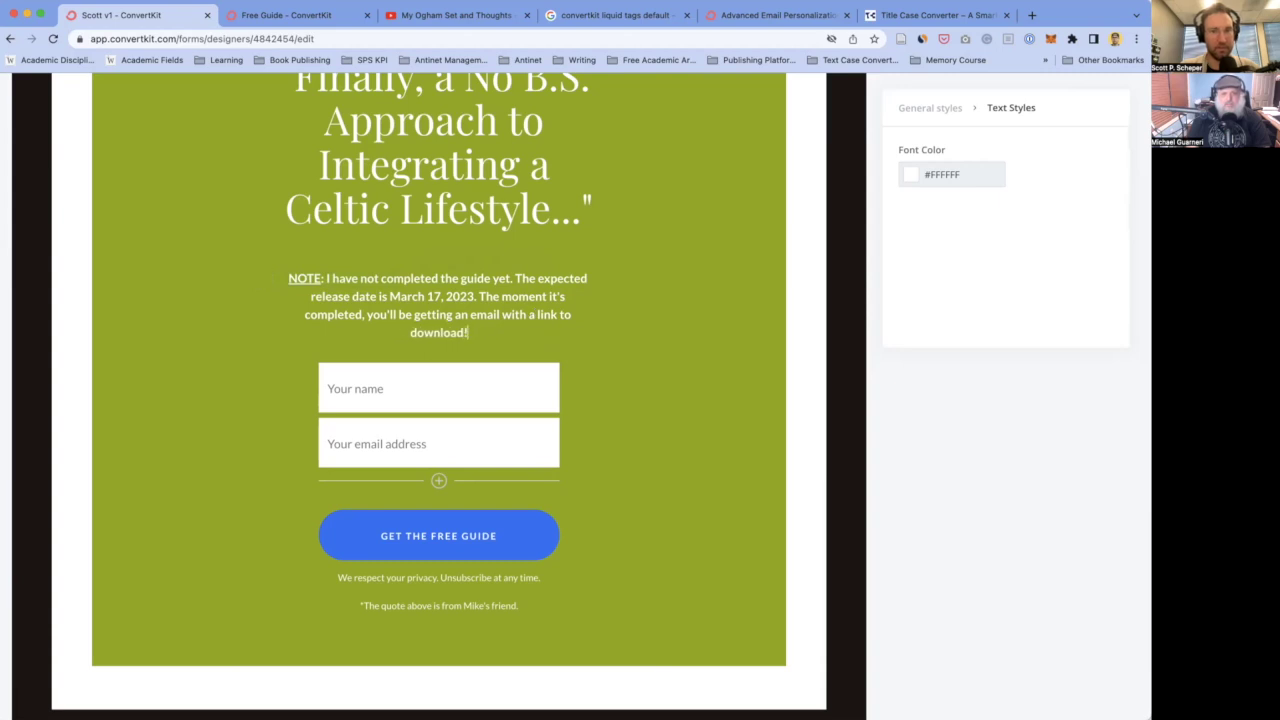
type(".")
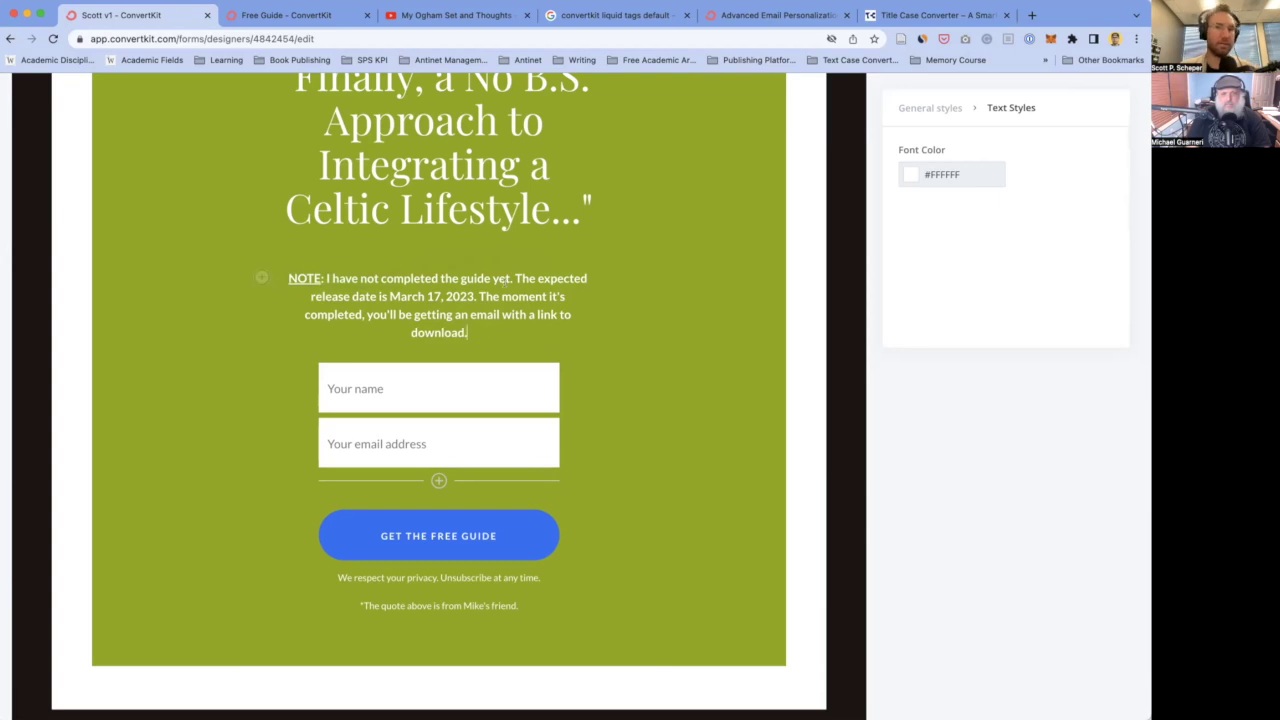
scroll(255, 371, "up", 2)
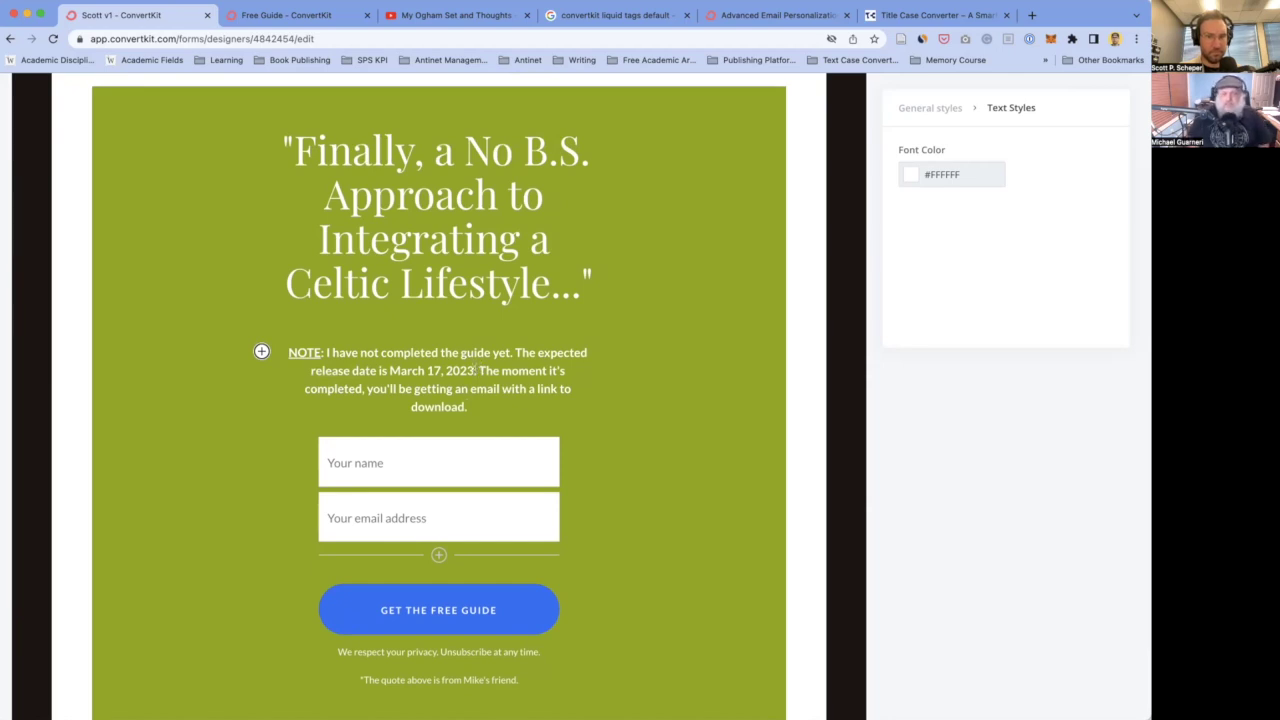
- Unbold the note's final sentence 'The moment it's completed… download.' and briefly check the Free Guide form
left_click_drag(480, 370, 479, 402)
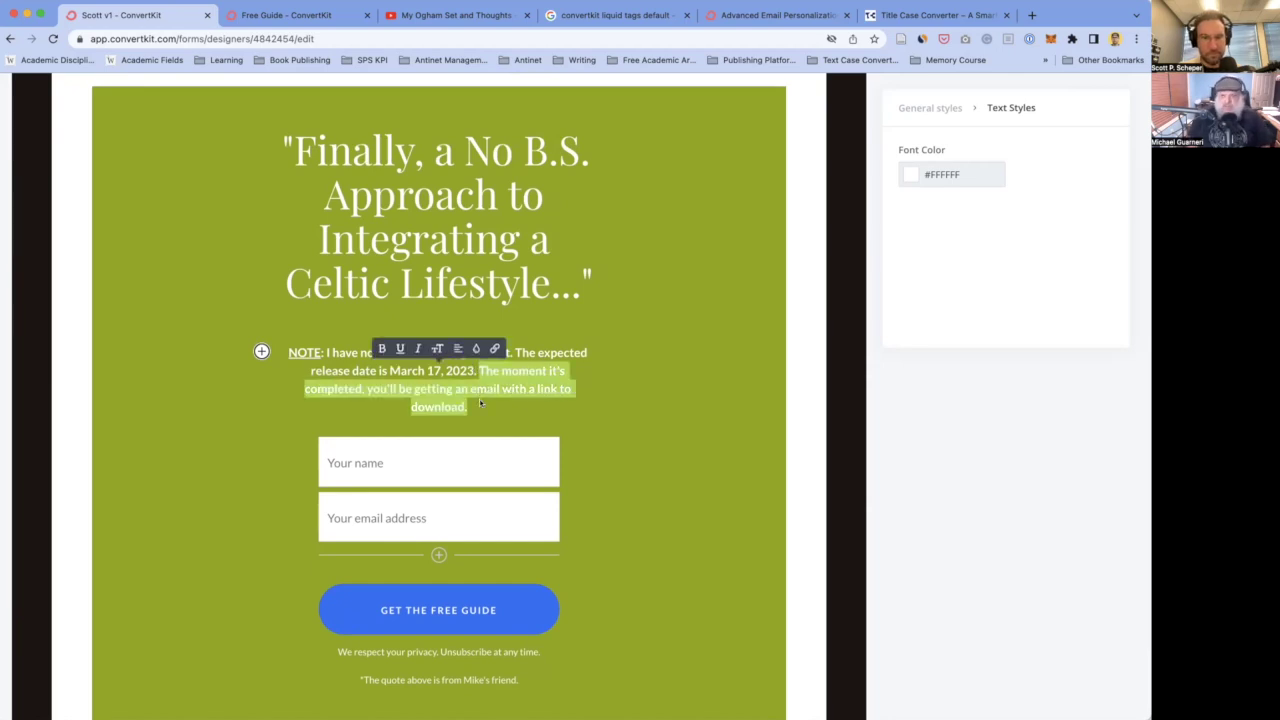
left_click(479, 401)
left_click_drag(479, 370, 480, 402)
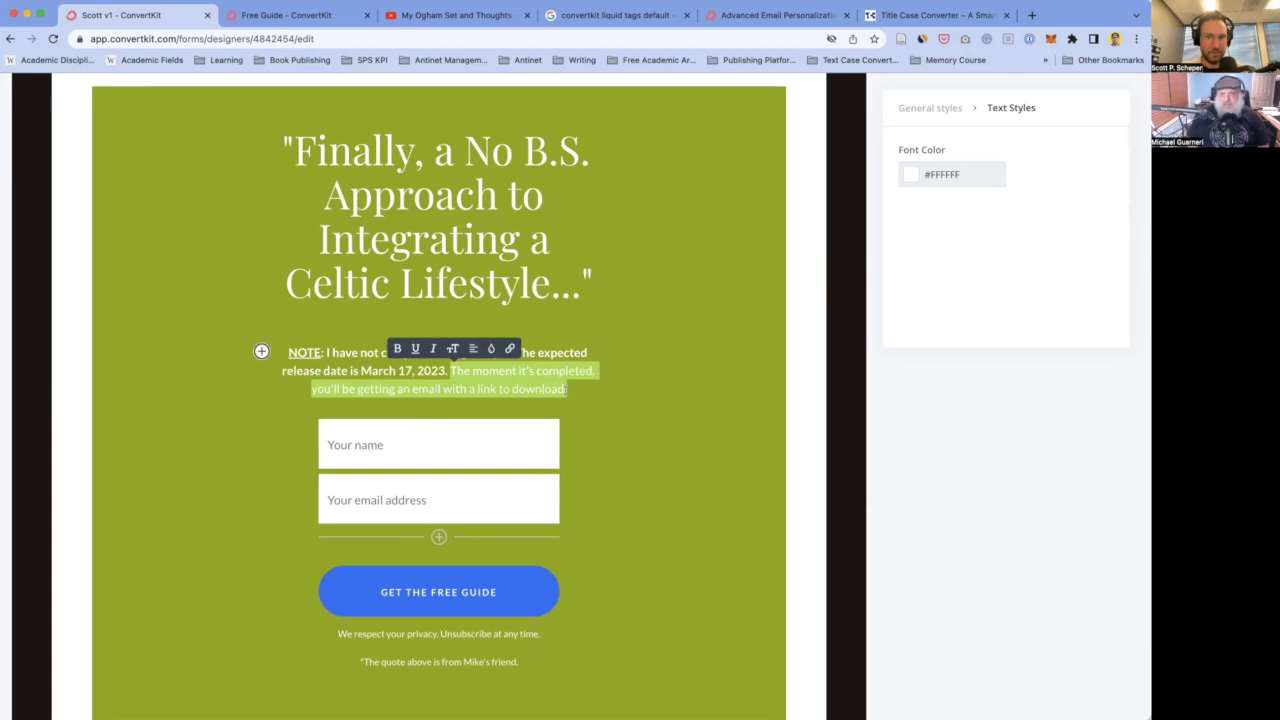
key("super+b")
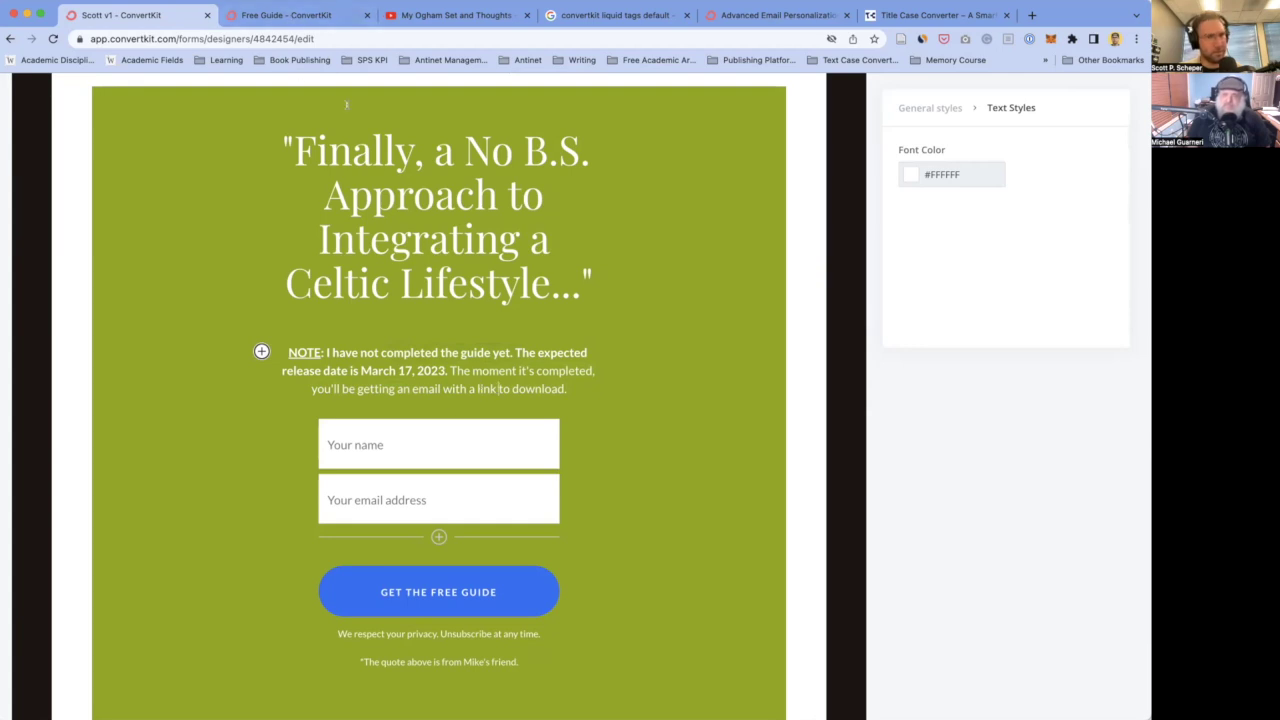
left_click(305, 14)
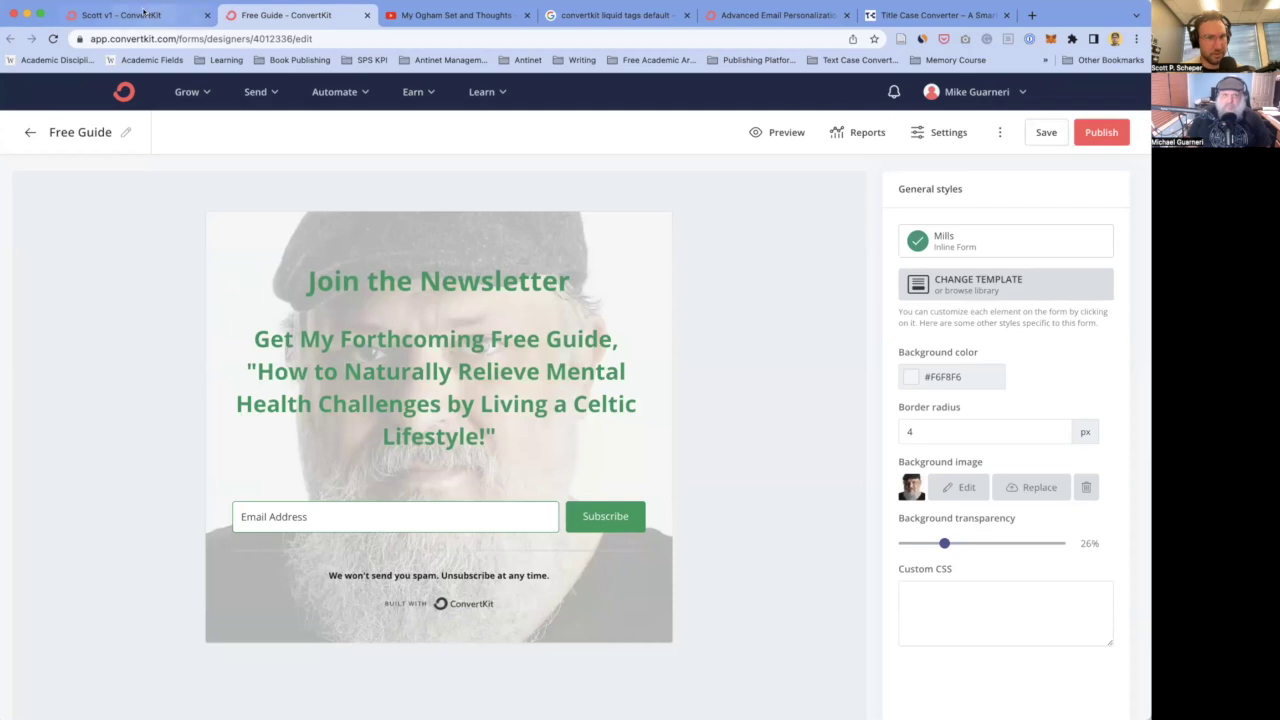
left_click(143, 12)
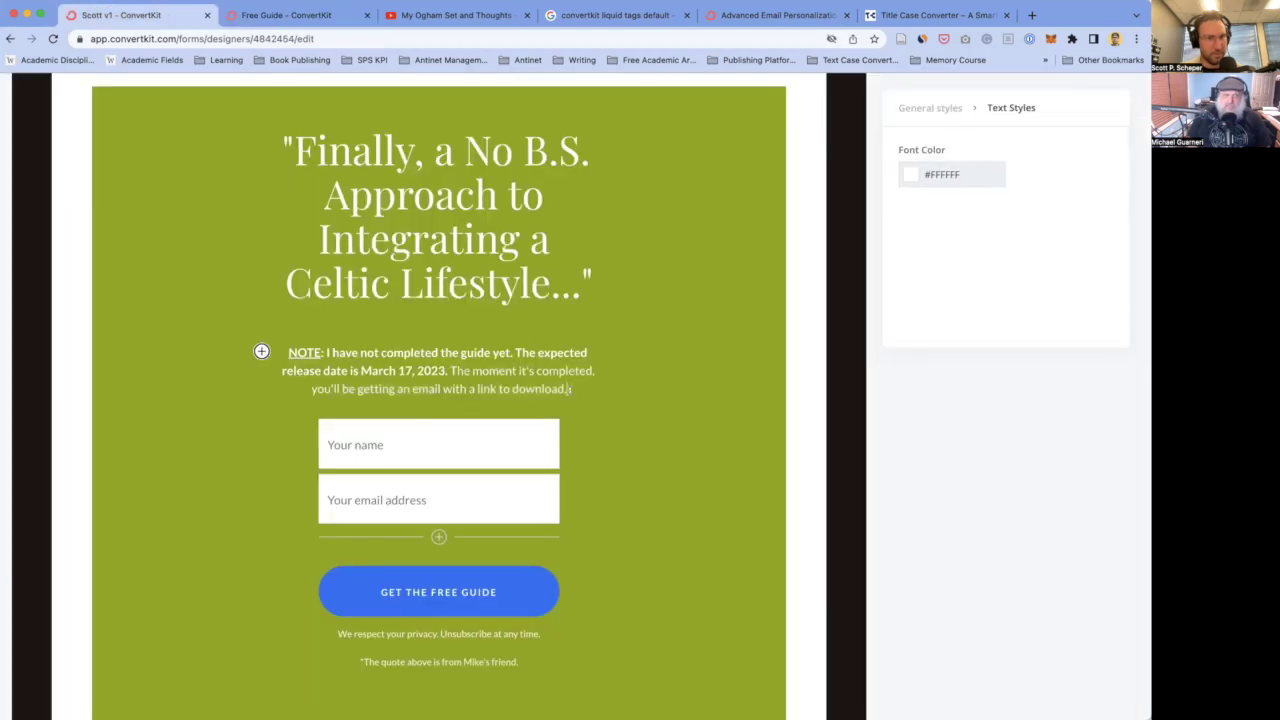
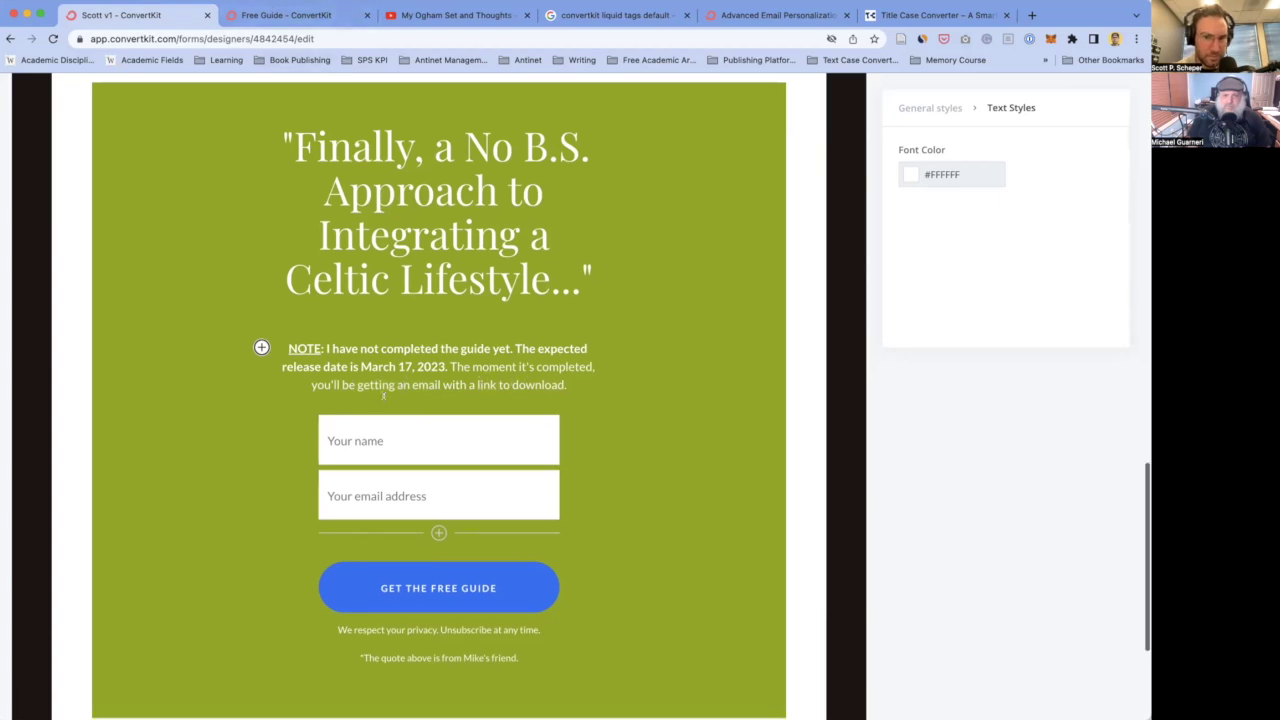
- In General styles, set the box background colour hex to 33A668
scroll(386, 466, "down", 2)
scroll(560, 437, "up", 3)
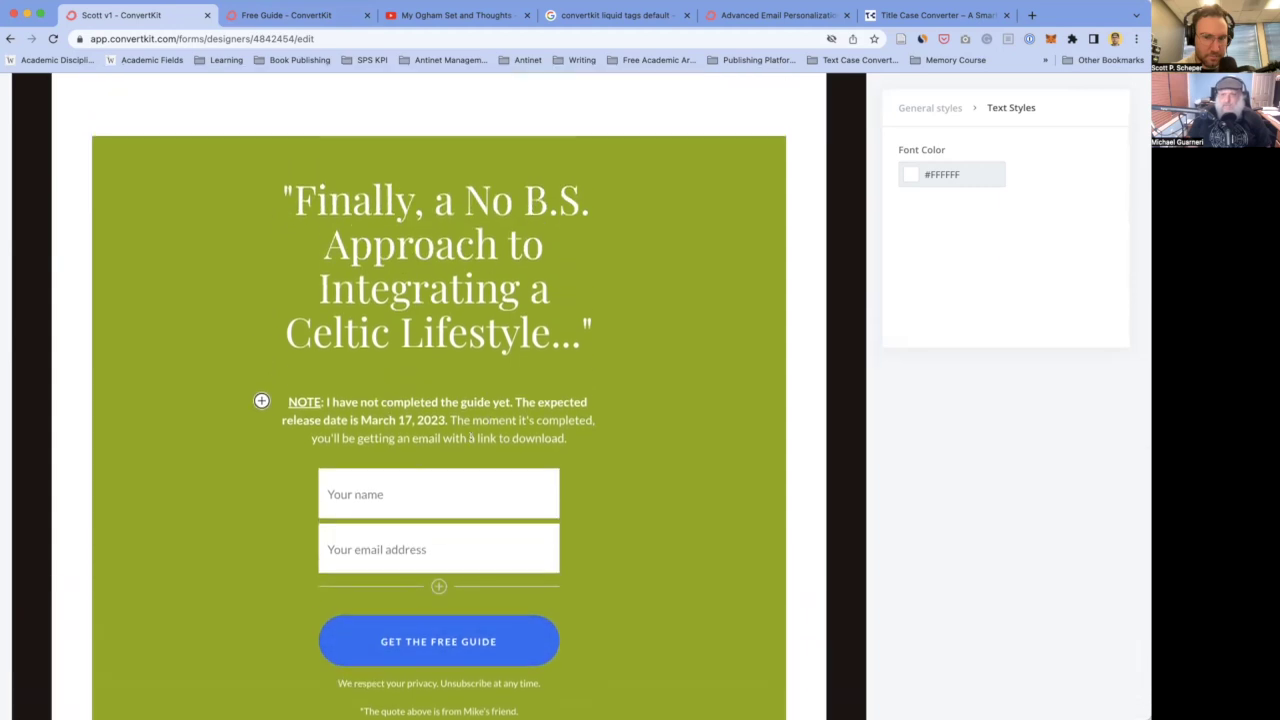
scroll(612, 310, "down", 10)
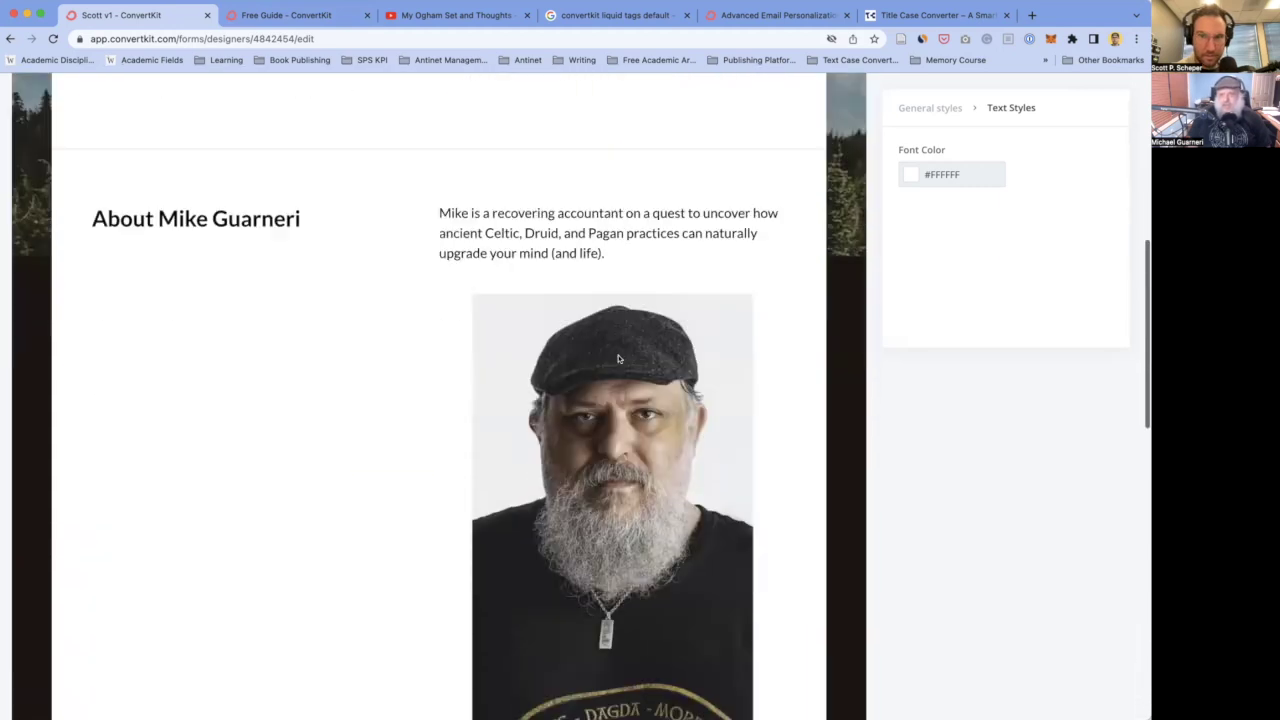
scroll(618, 358, "up", 8)
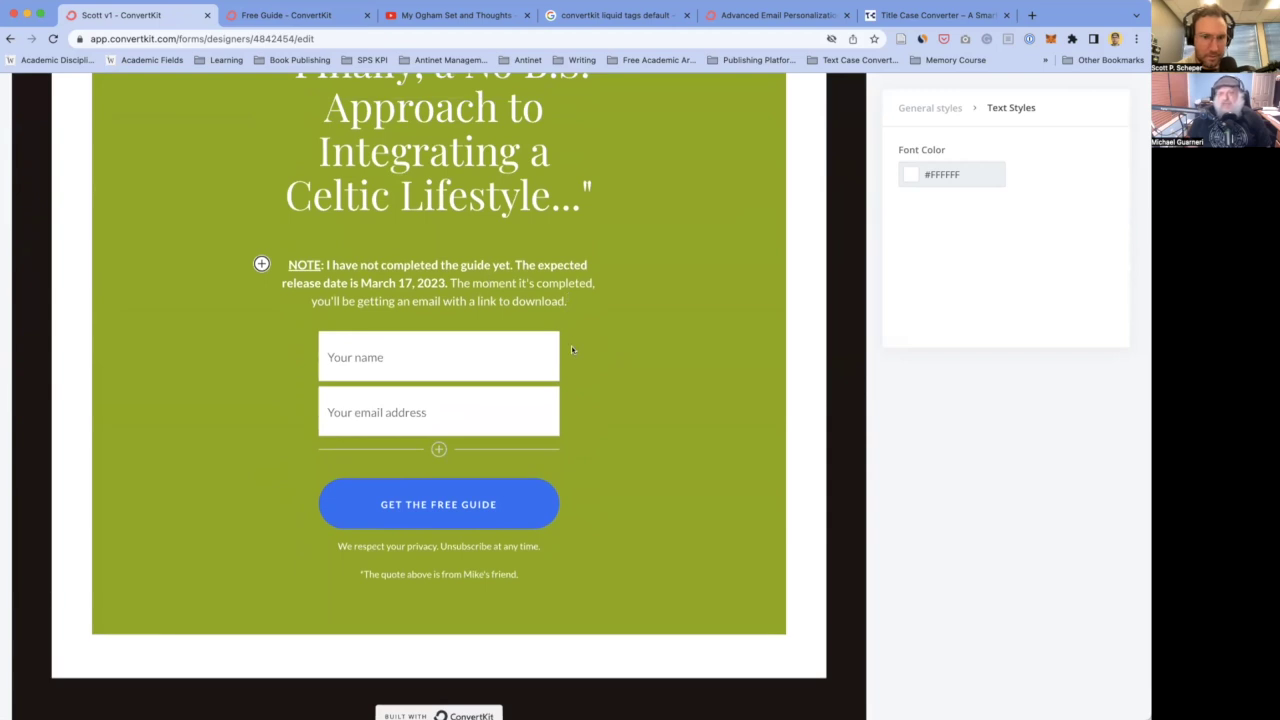
scroll(187, 296, "up", 4)
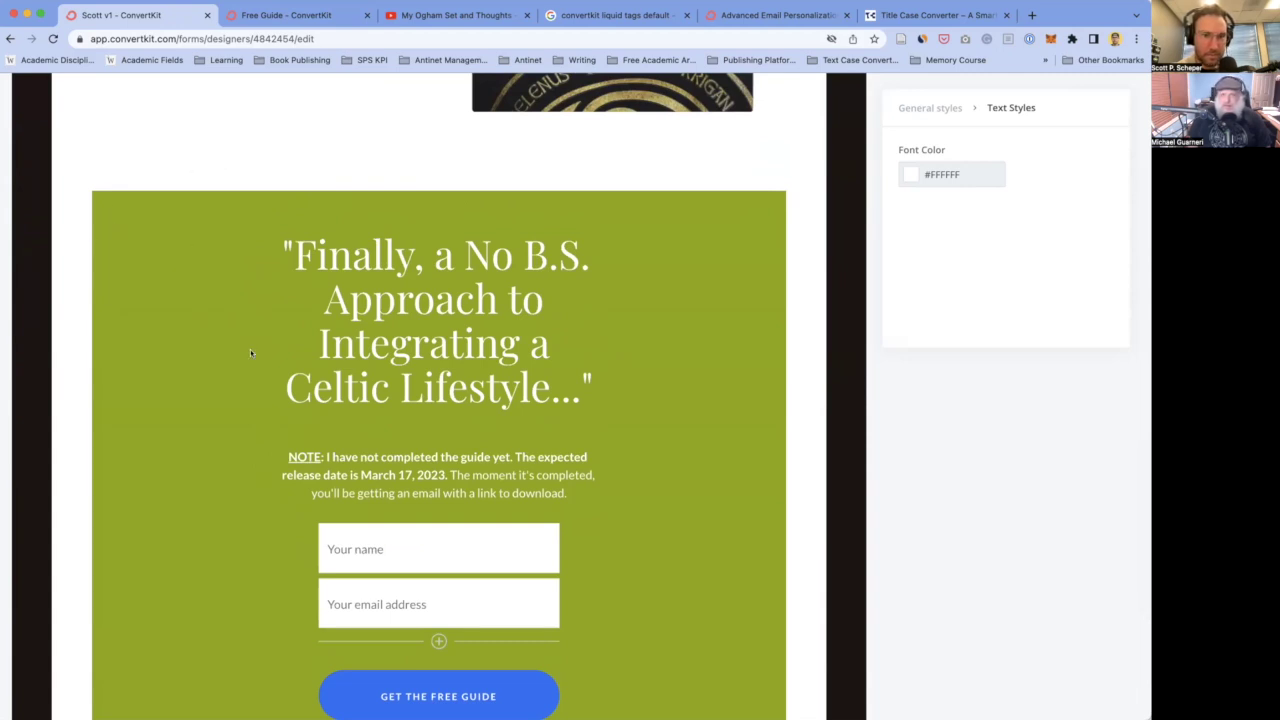
left_click(932, 108)
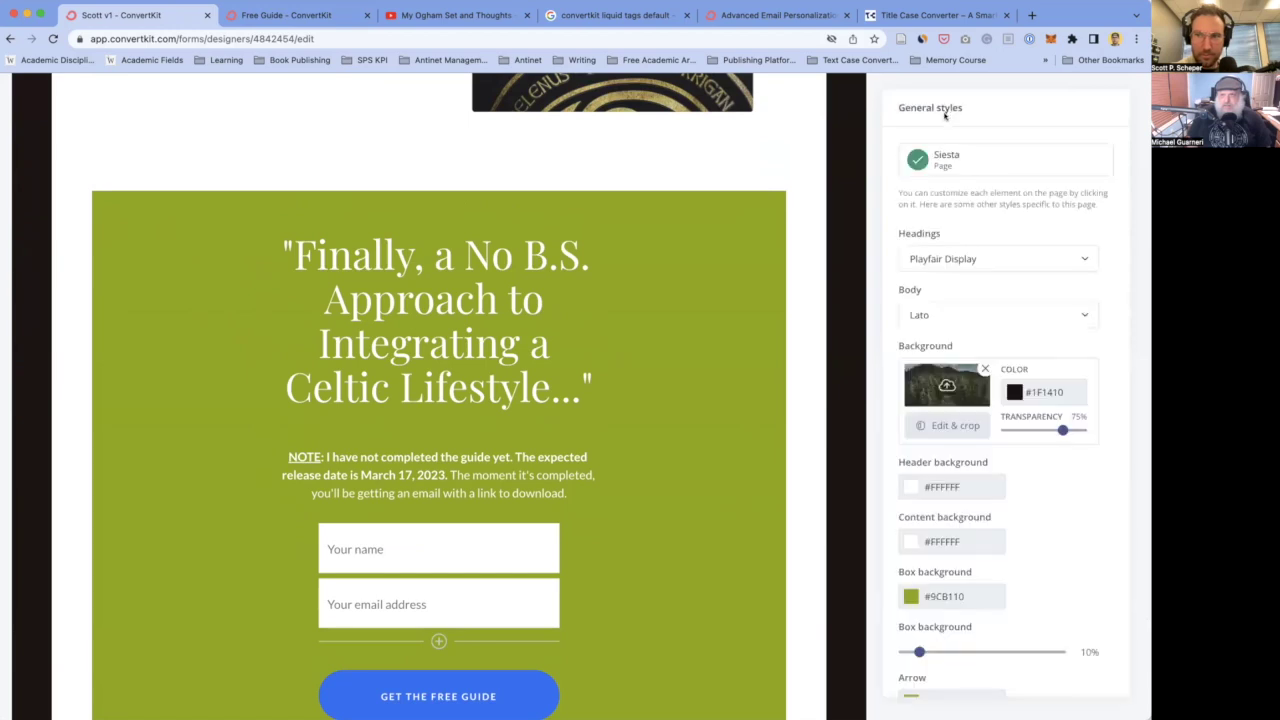
left_click(942, 598)
double_click(977, 598)
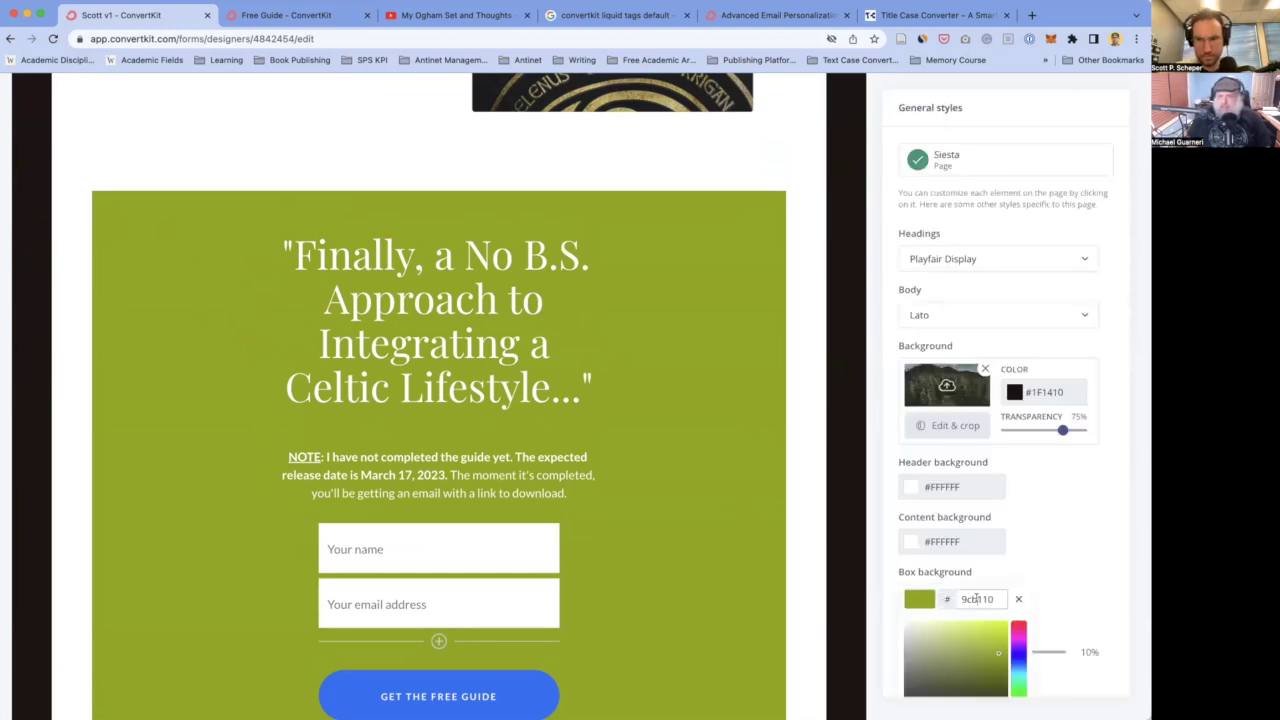
type("33a")
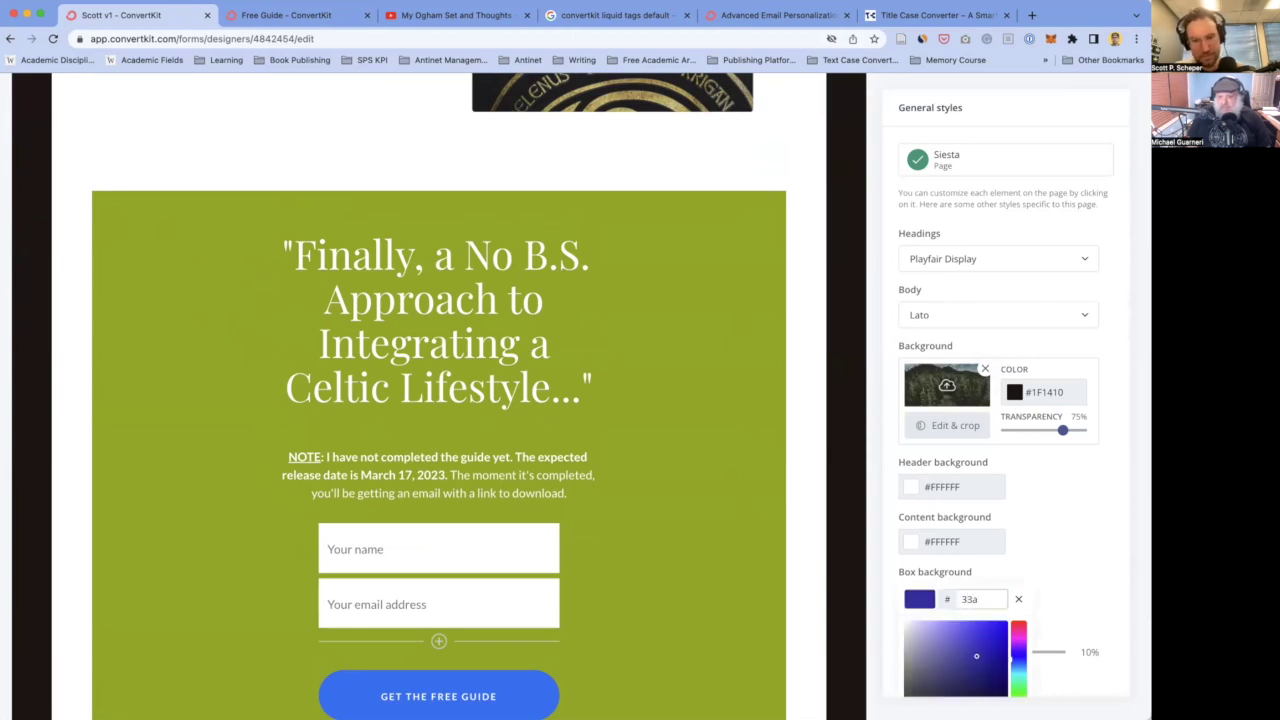
type("668")
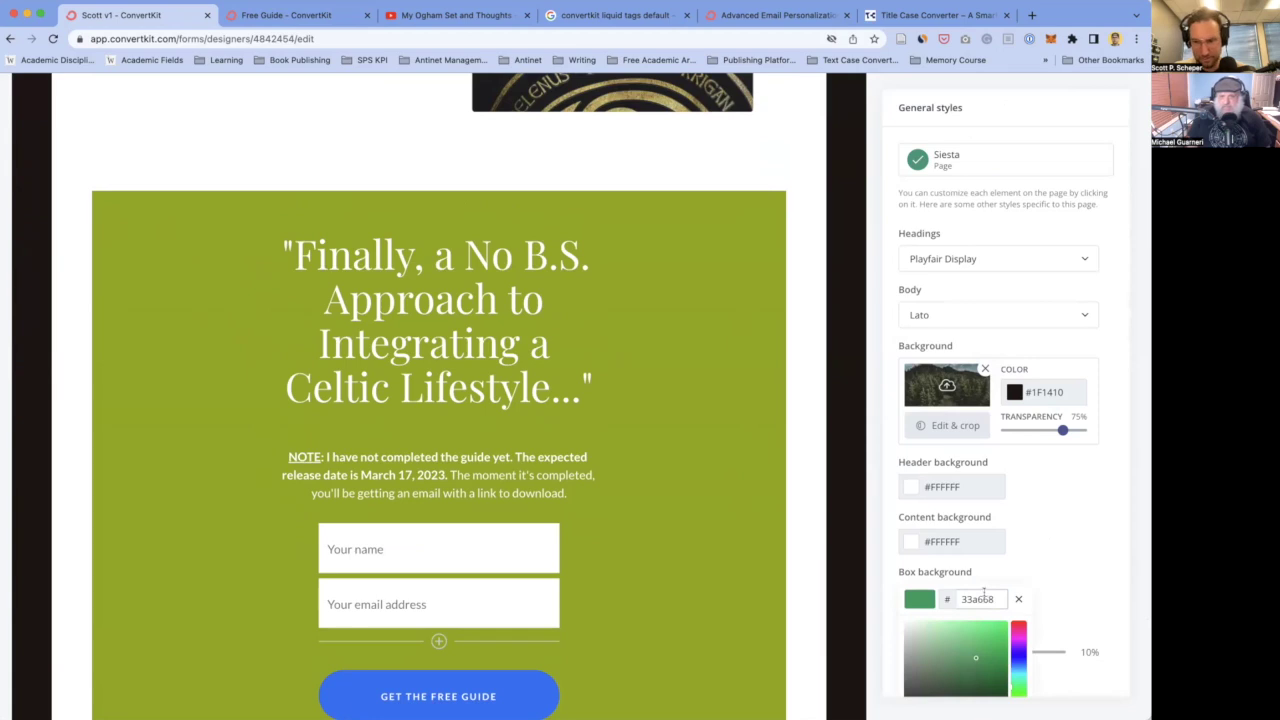
left_click(686, 486)
- Reselect the box background hex and paste the green value in again to commit it
scroll(751, 502, "down", 3)
scroll(803, 531, "up", 15)
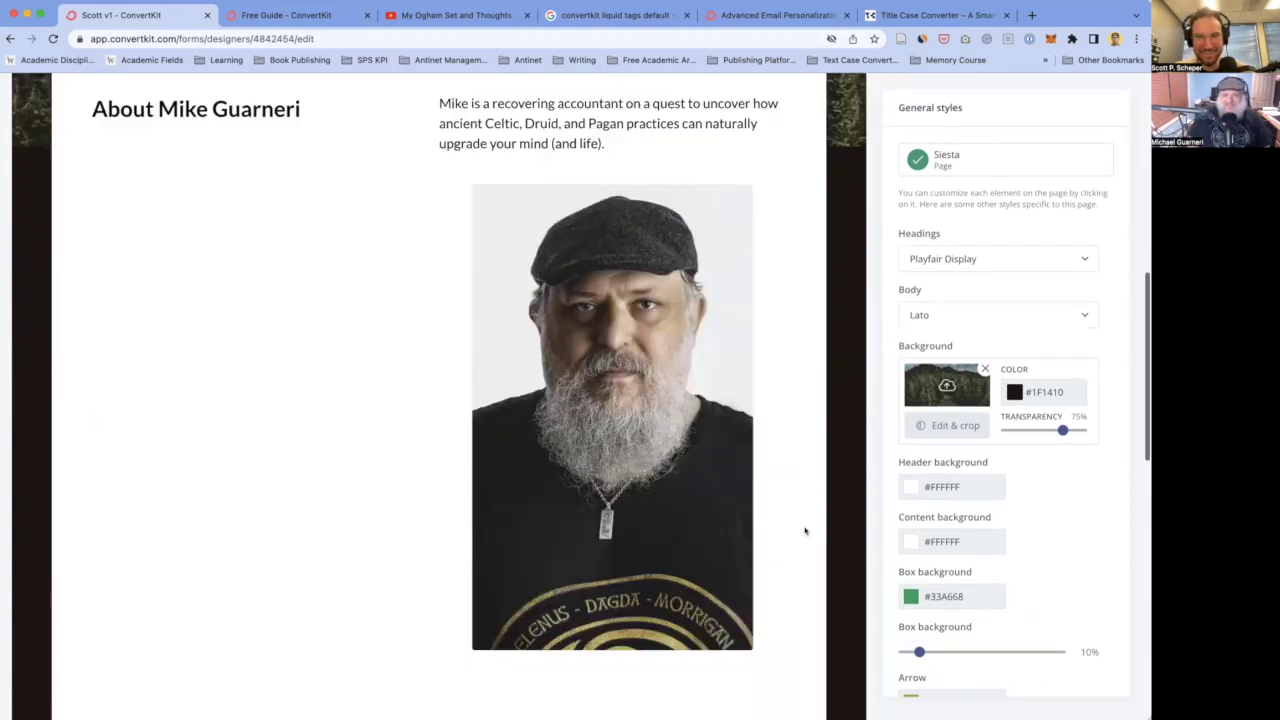
scroll(699, 628, "down", 2)
scroll(699, 628, "down", 4)
left_click(976, 594)
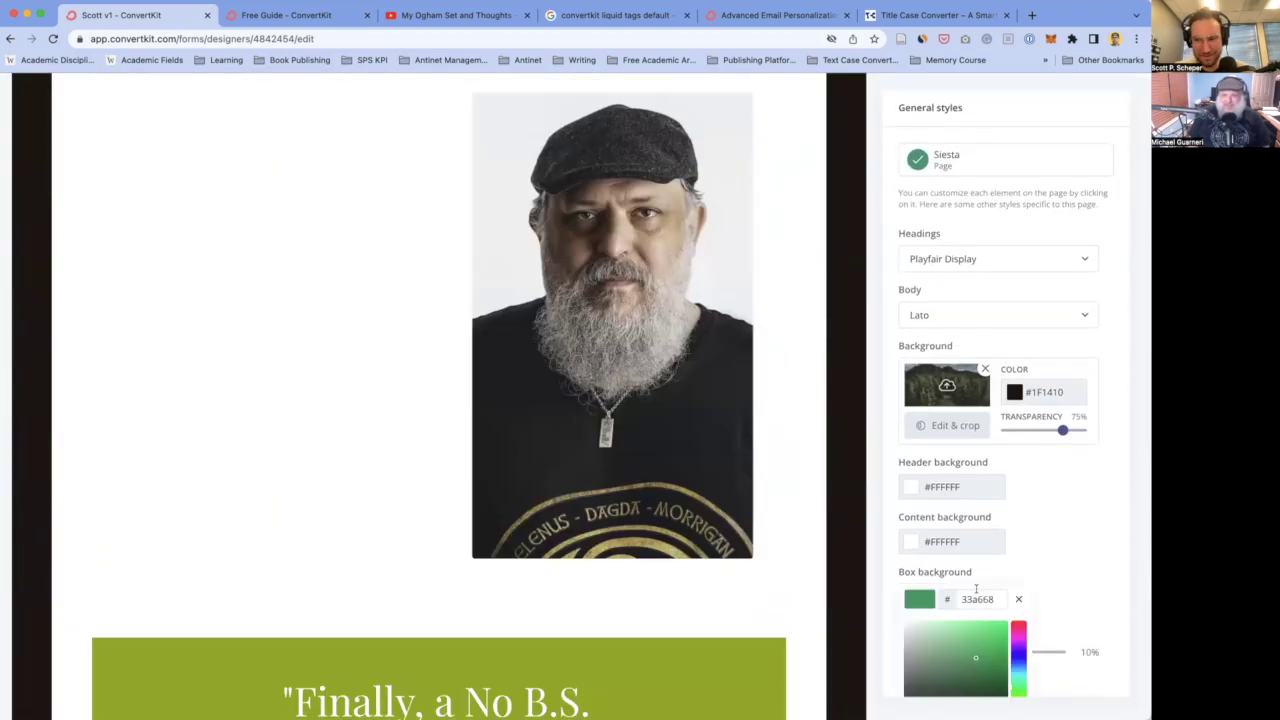
double_click(972, 598)
key("BackSpace")
type("33A668")
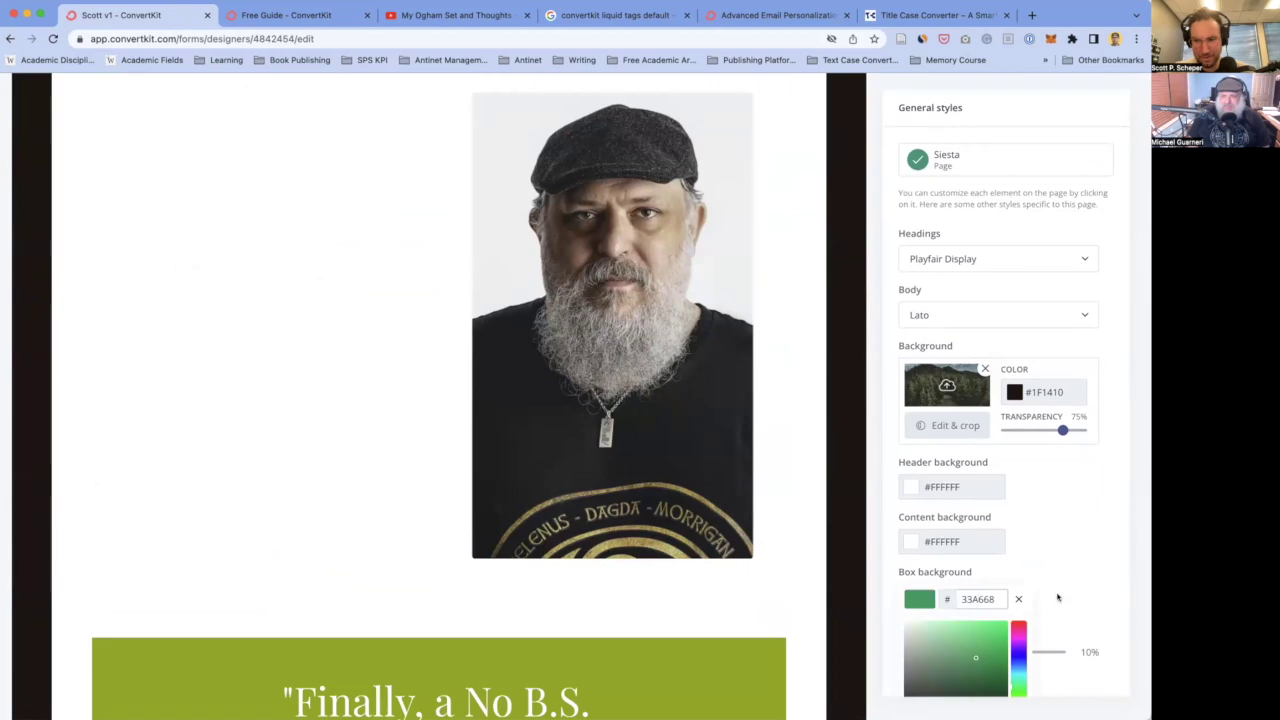
left_click(1075, 576)
- Reopen the box background colour chooser to check it, close it, and review the page
scroll(1005, 600, "down", 4)
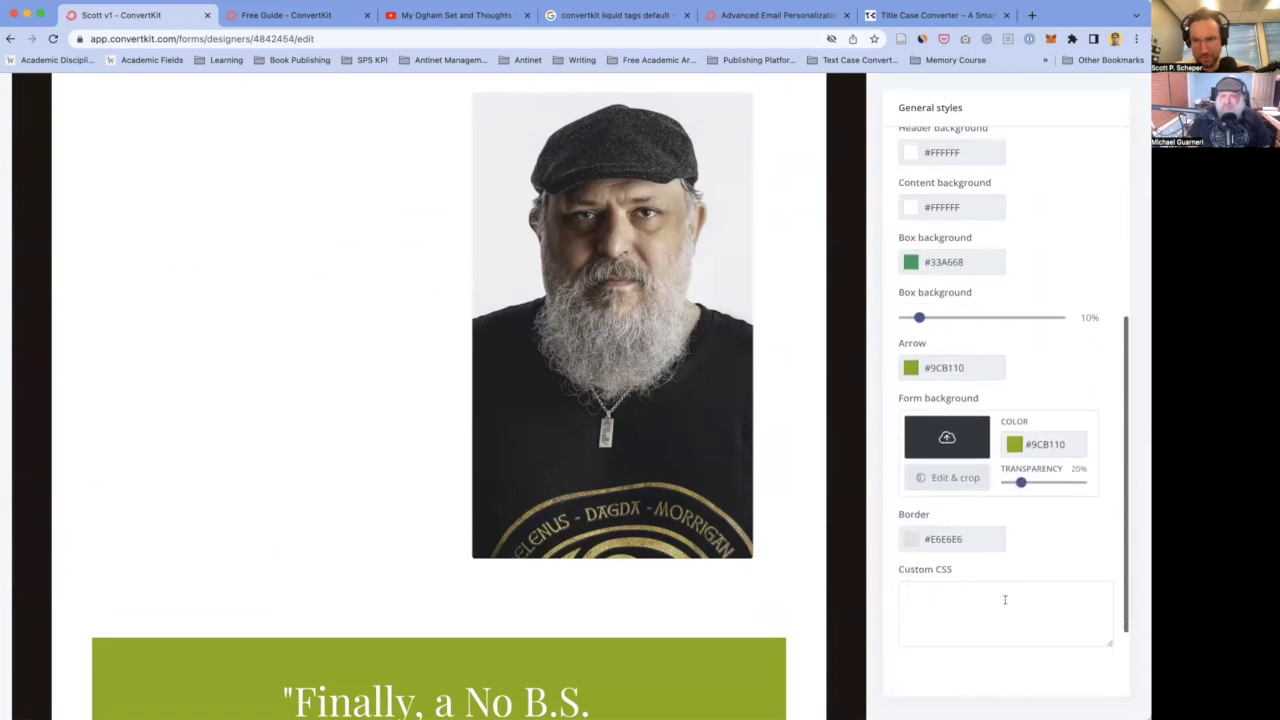
scroll(1005, 600, "down", 2)
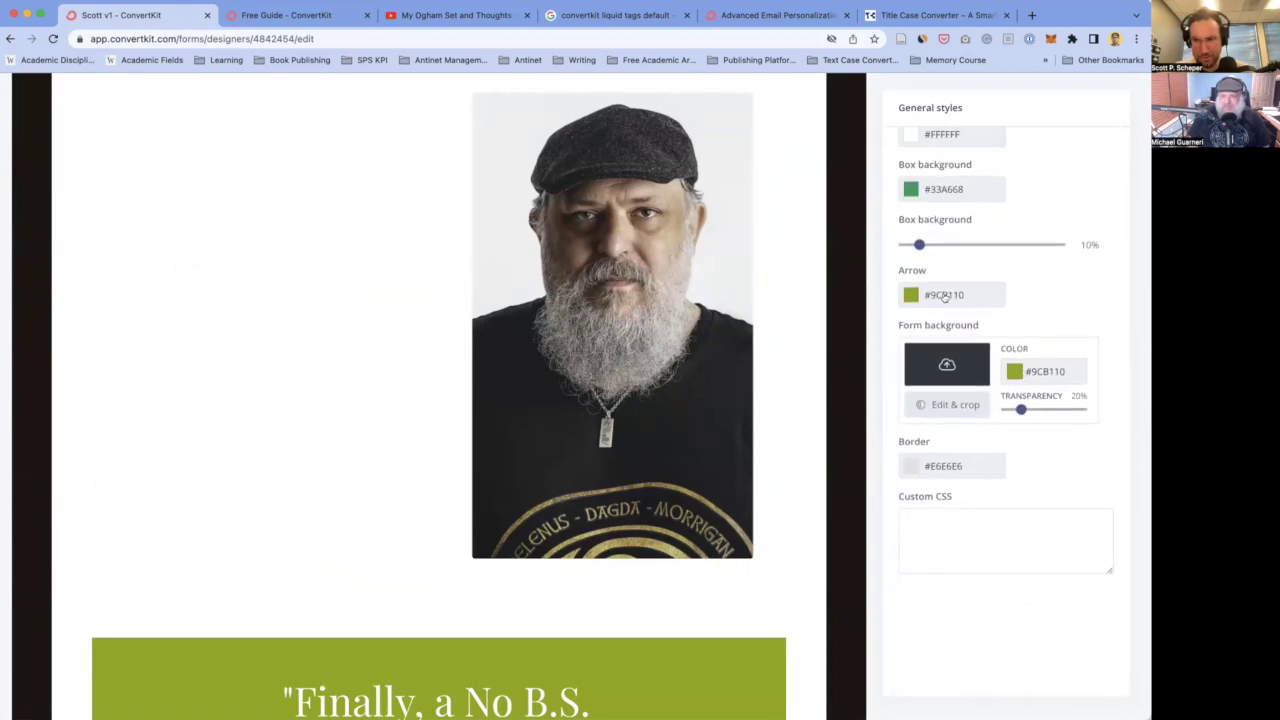
scroll(960, 305, "up", 2)
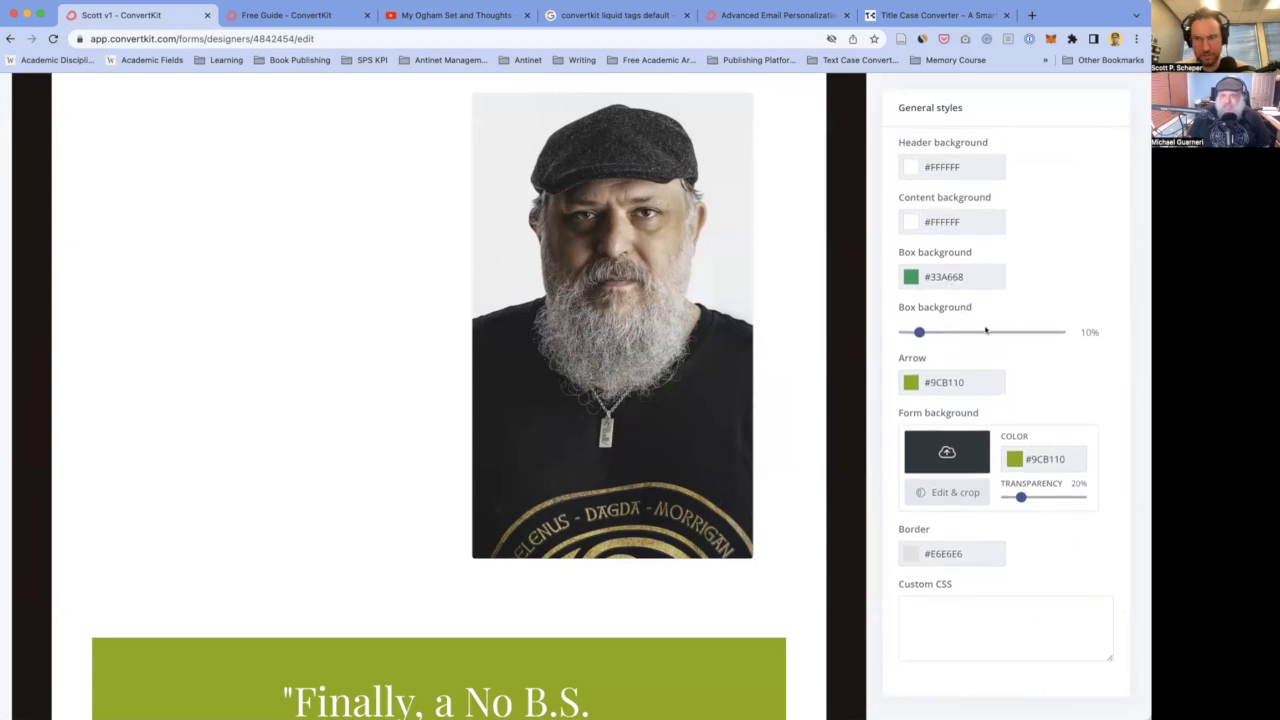
left_click(944, 279)
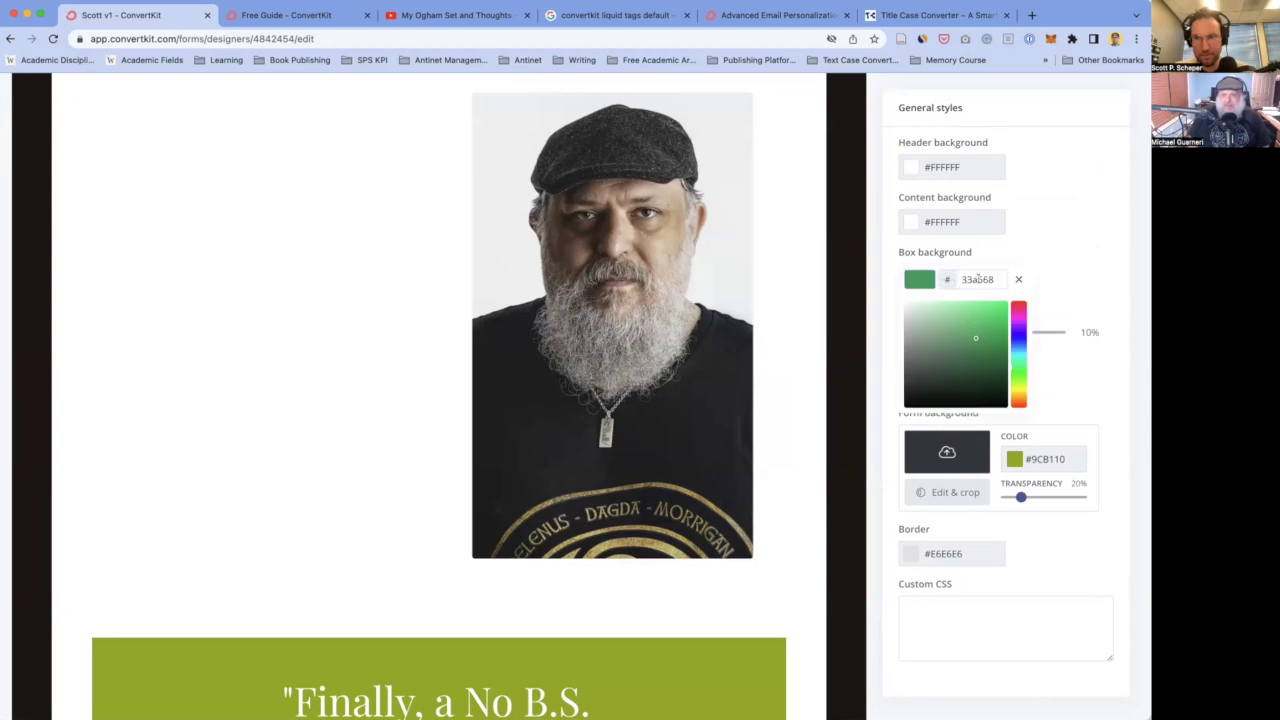
left_click(319, 375)
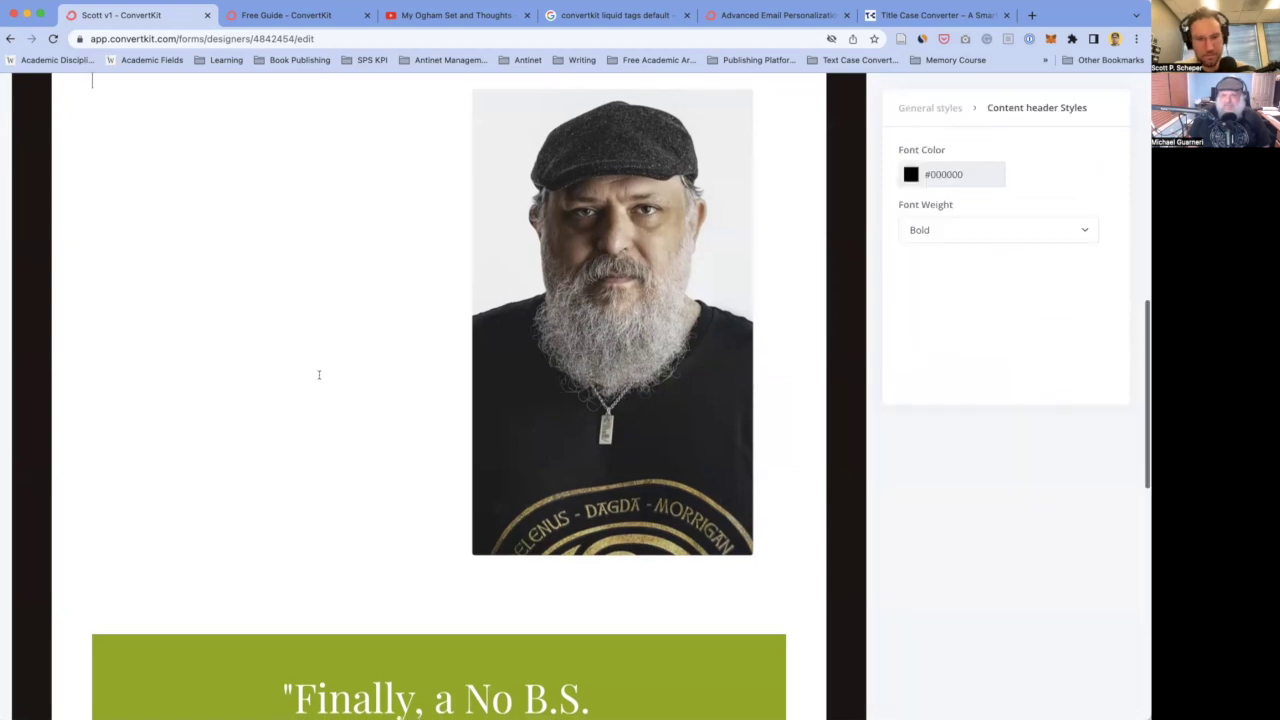
scroll(319, 375, "down", 10)
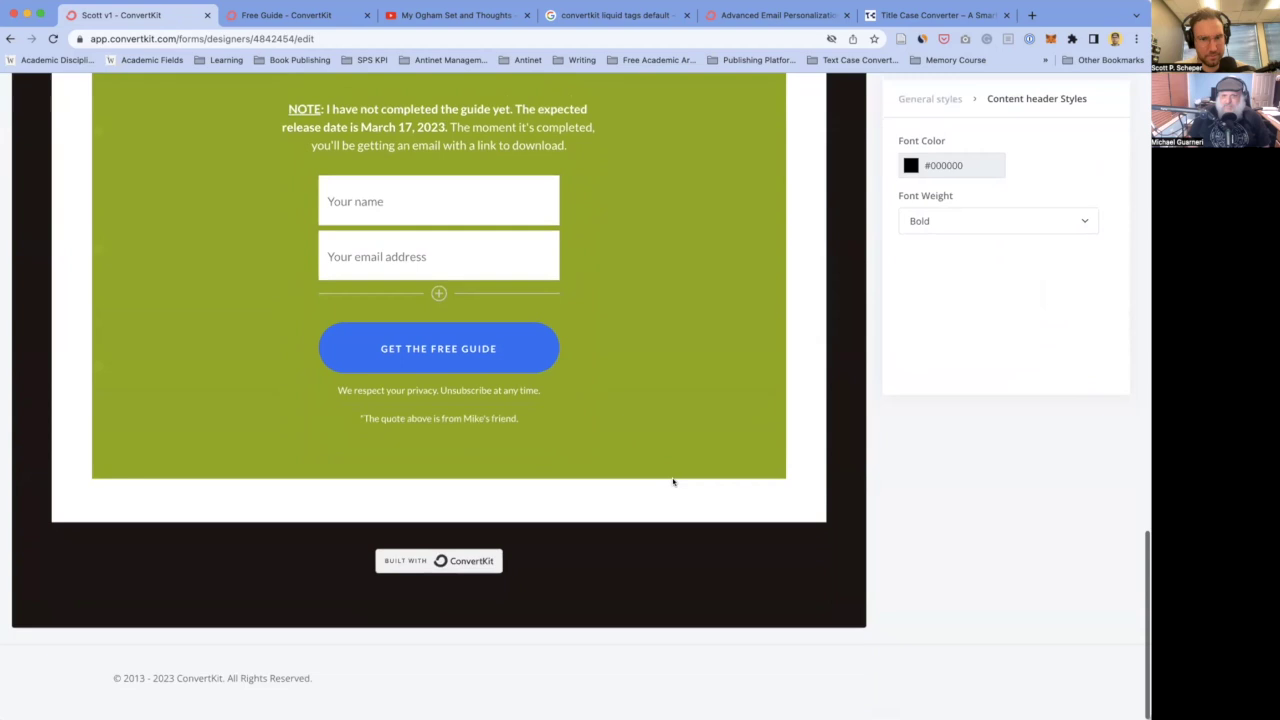
scroll(672, 482, "up", 15)
scroll(751, 422, "down", 8)
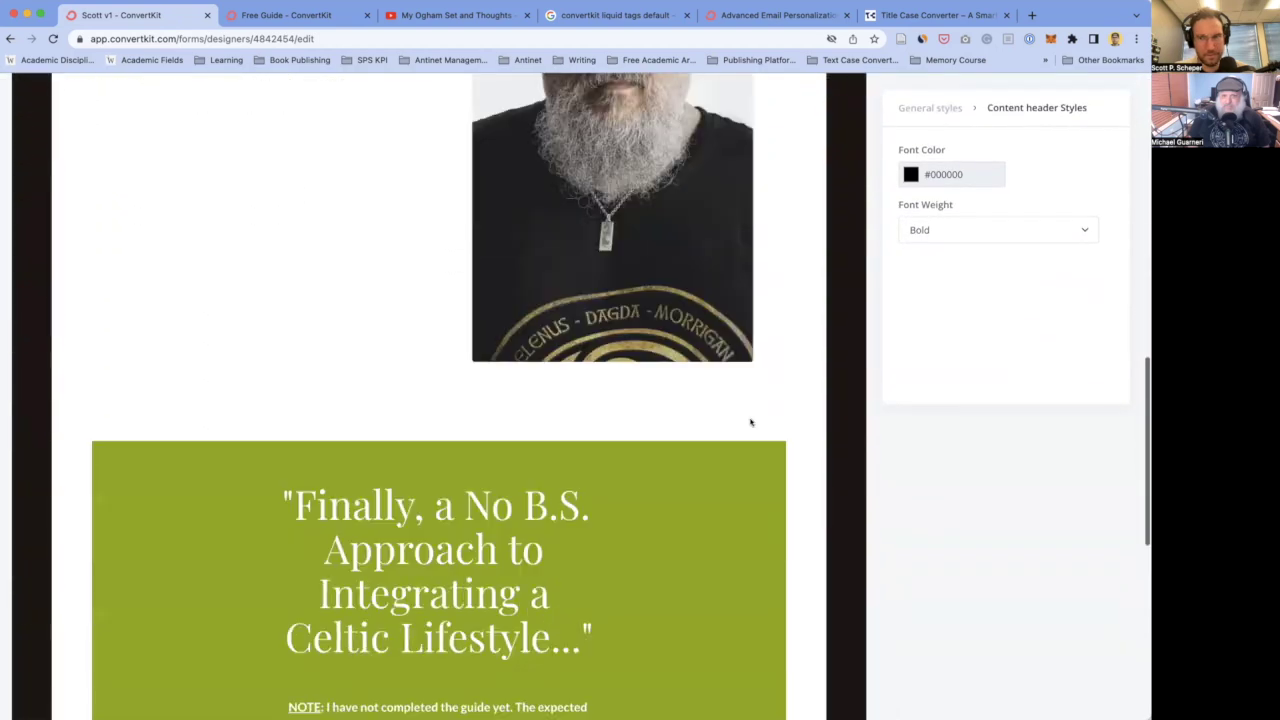
scroll(751, 422, "down", 2)
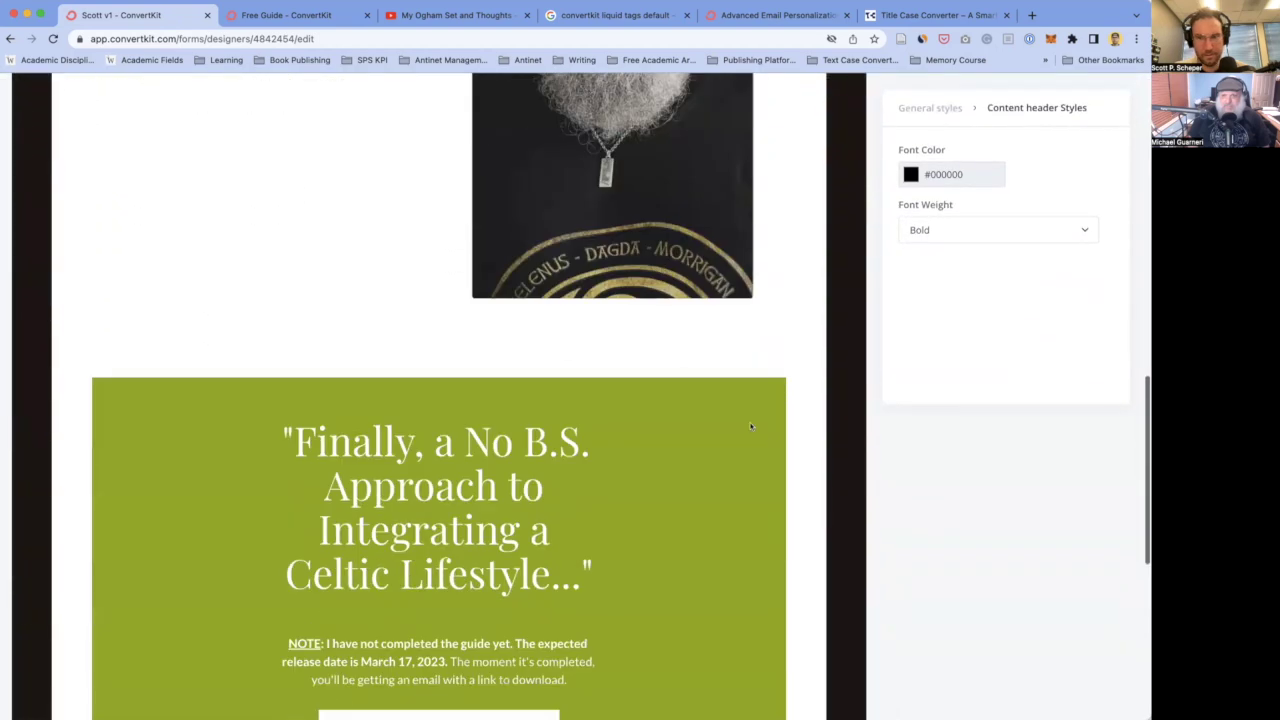
- Set the General styles form background colour to 33a668, matching the green box background
left_click(945, 112)
scroll(1000, 466, "down", 2)
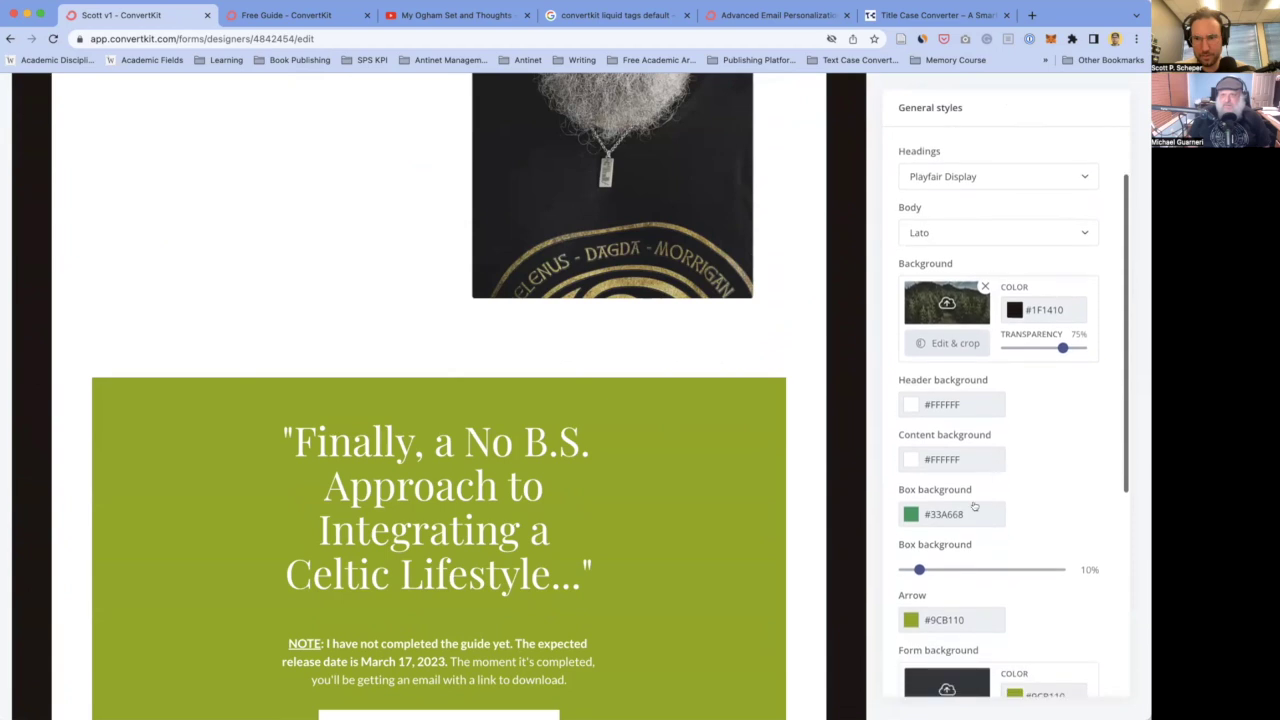
scroll(1040, 486, "down", 5)
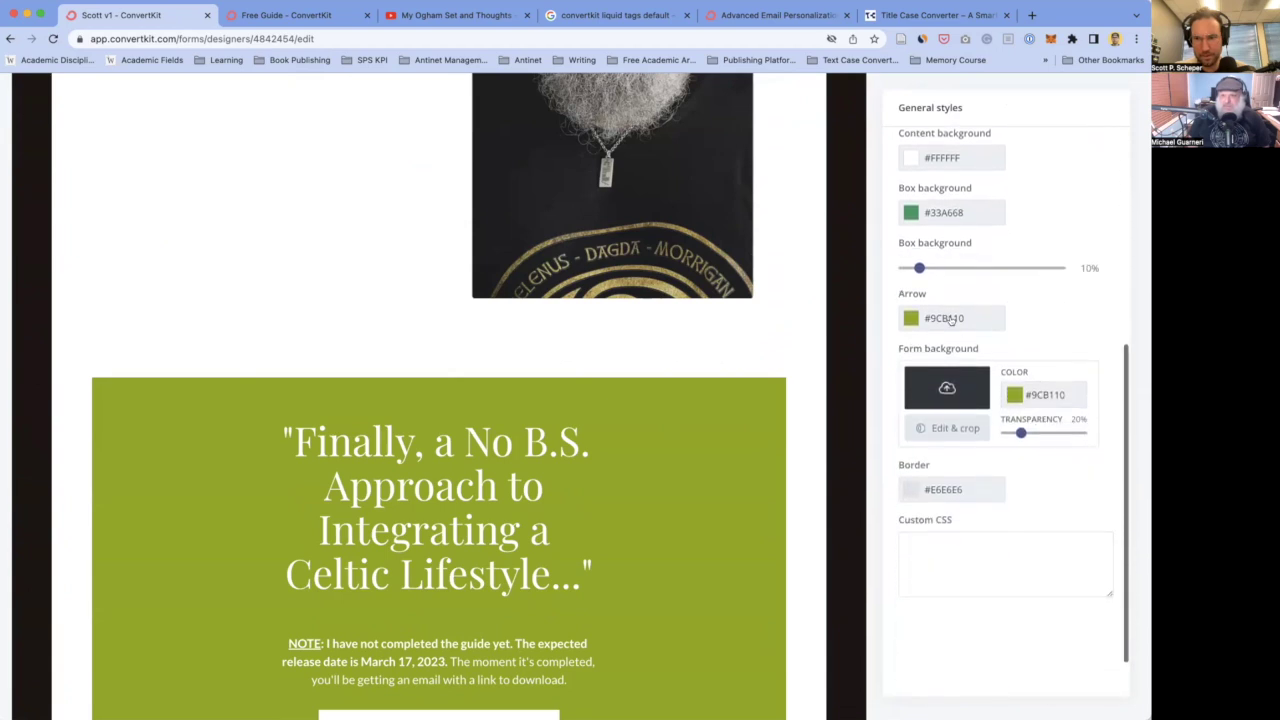
left_click(1050, 396)
type("33a668")
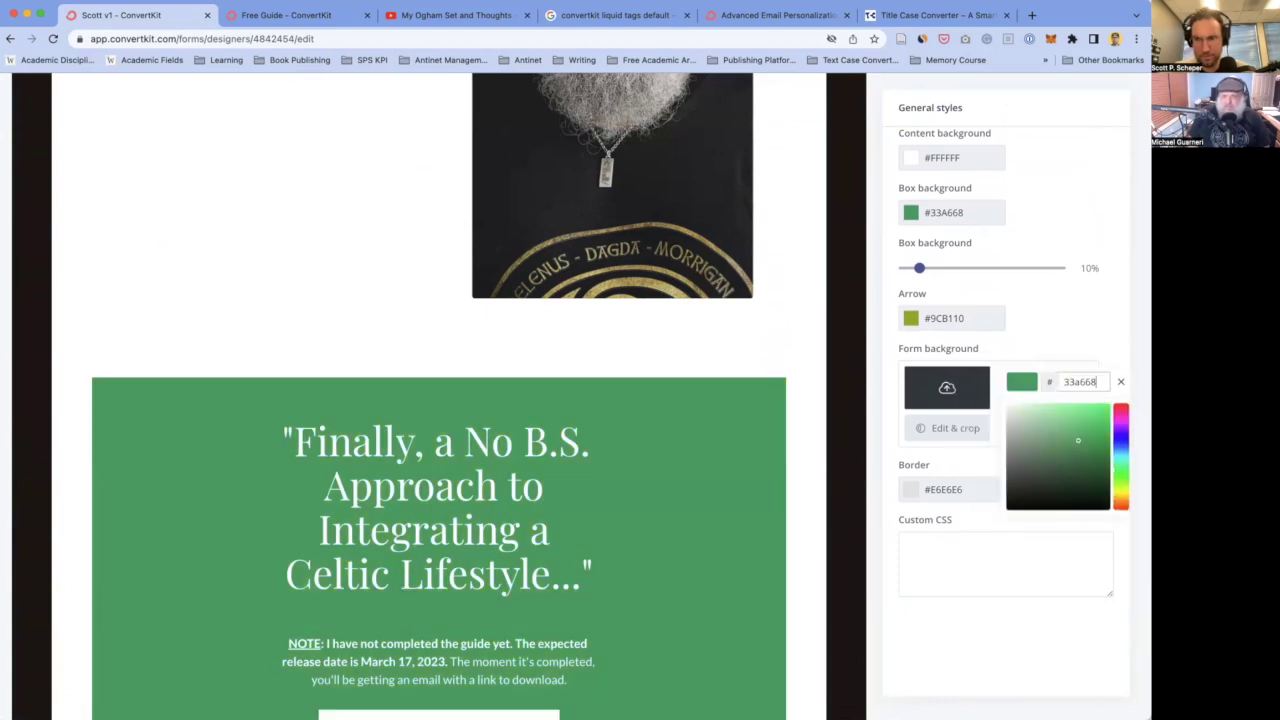
left_click(1030, 330)
scroll(629, 400, "down", 3)
scroll(629, 402, "down", 2)
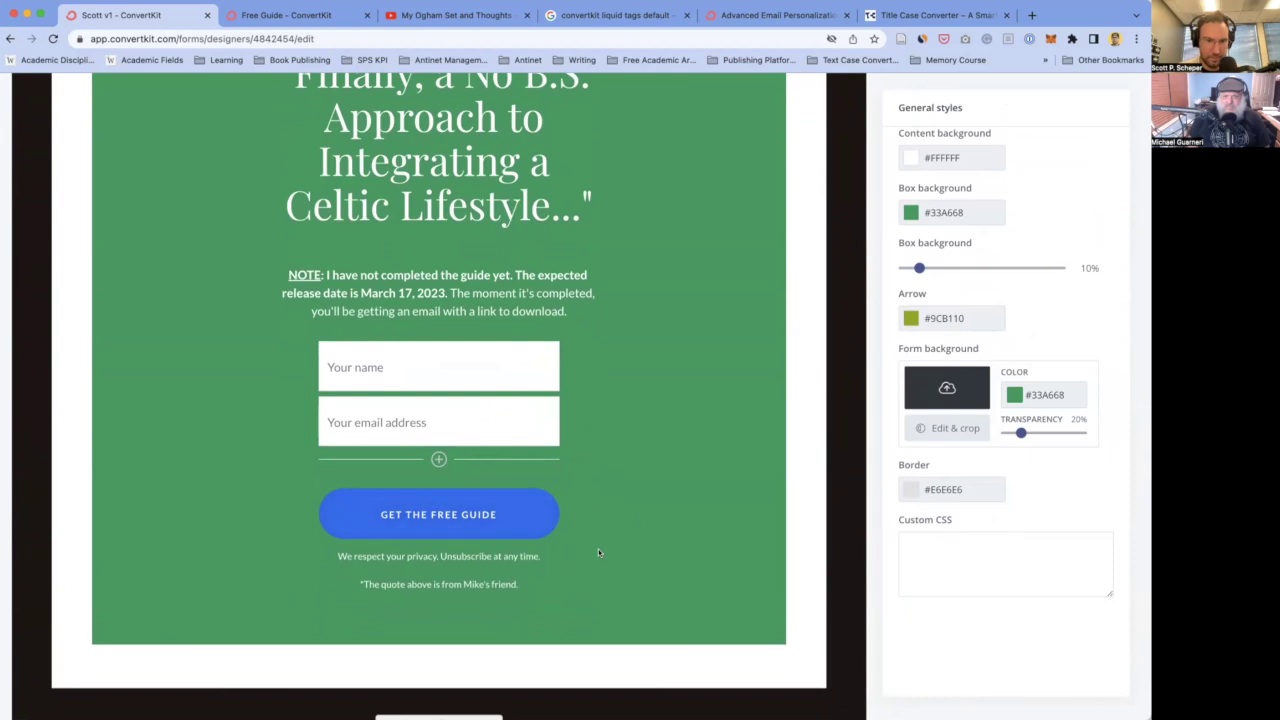
scroll(610, 577, "down", 1)
scroll(610, 577, "up", 2)
scroll(610, 581, "down", 1)
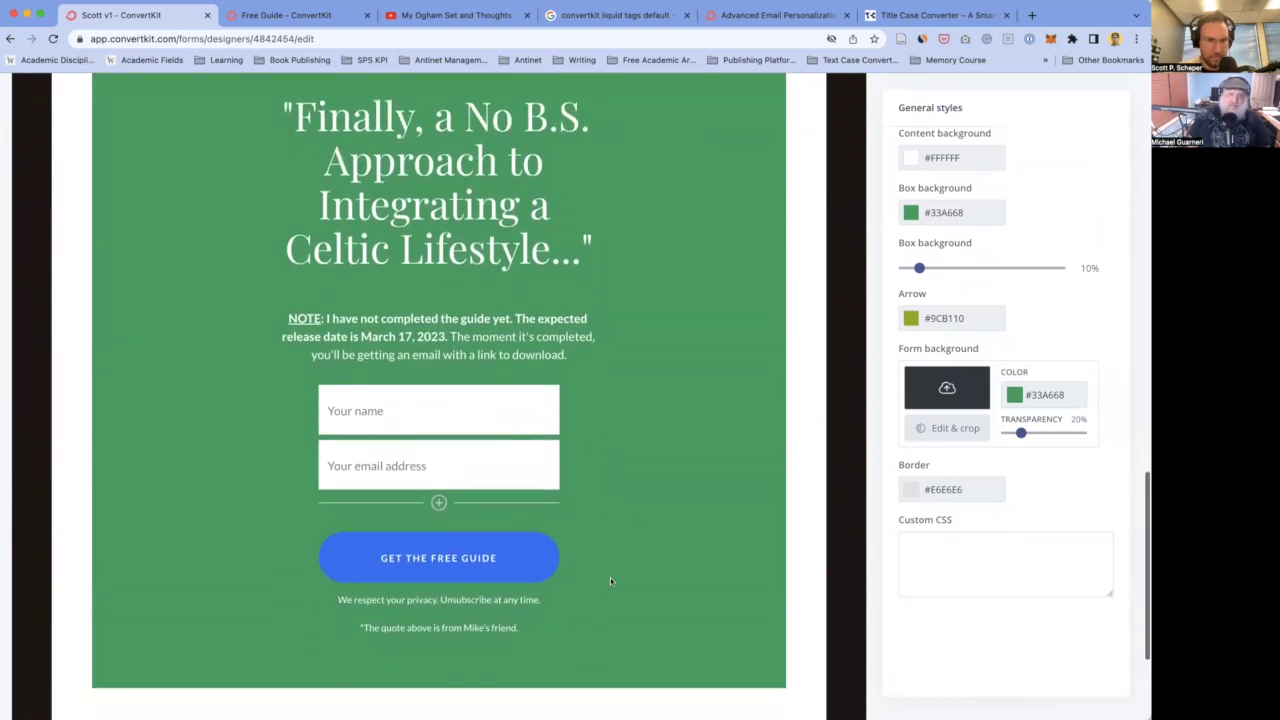
scroll(610, 581, "up", 2)
- Change the signup button's background colour from blue to orange #F56A00
left_click(520, 638)
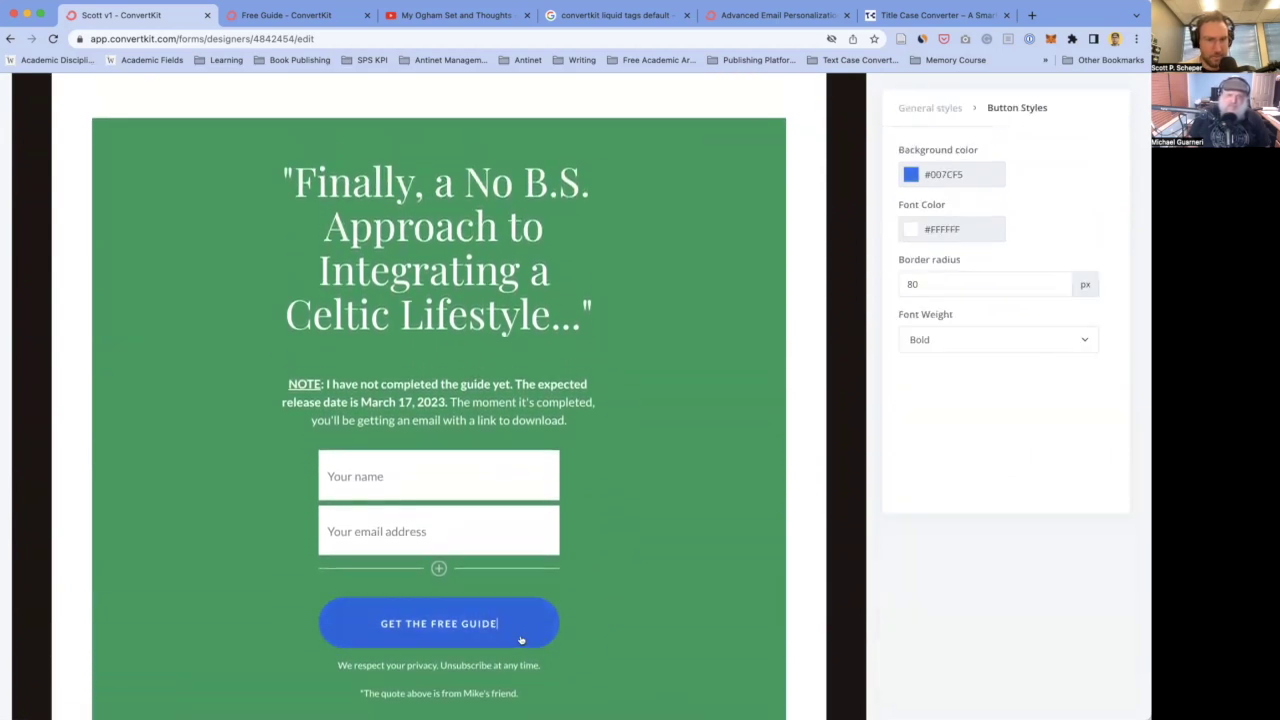
left_click(930, 175)
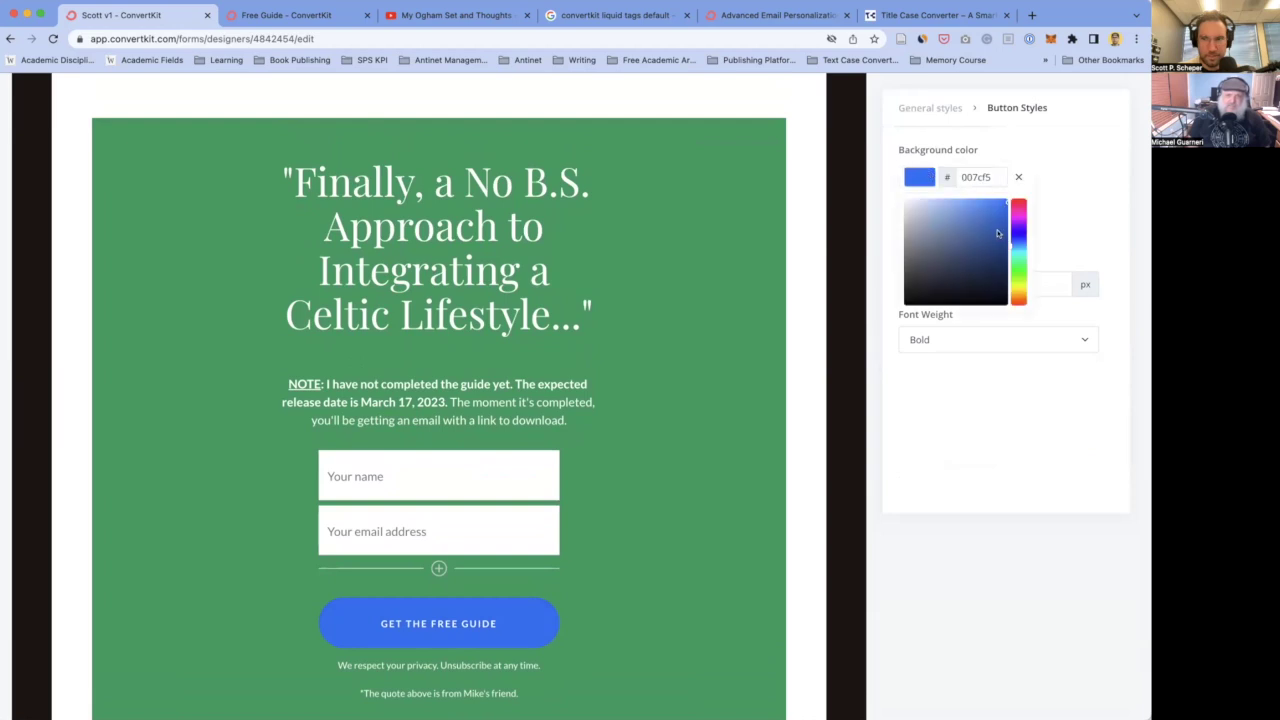
left_click_drag(1019, 292, 1019, 298)
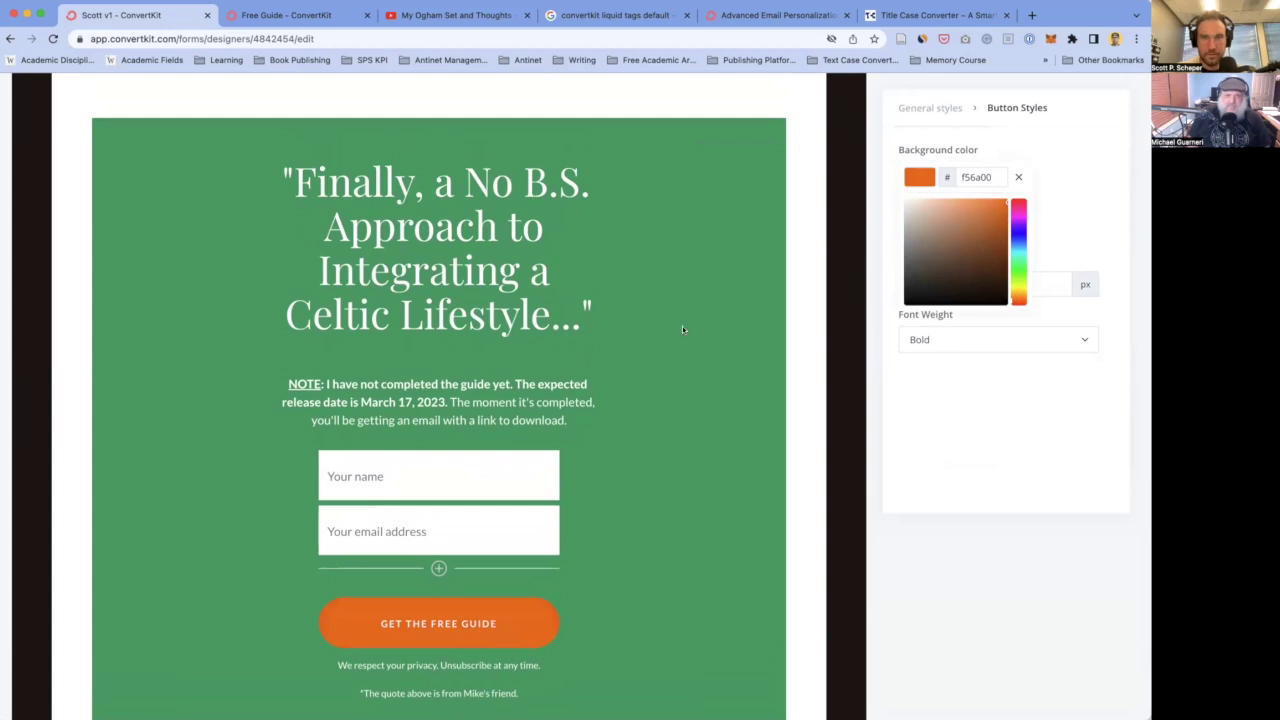
left_click(638, 342)
scroll(689, 472, "down", 2)
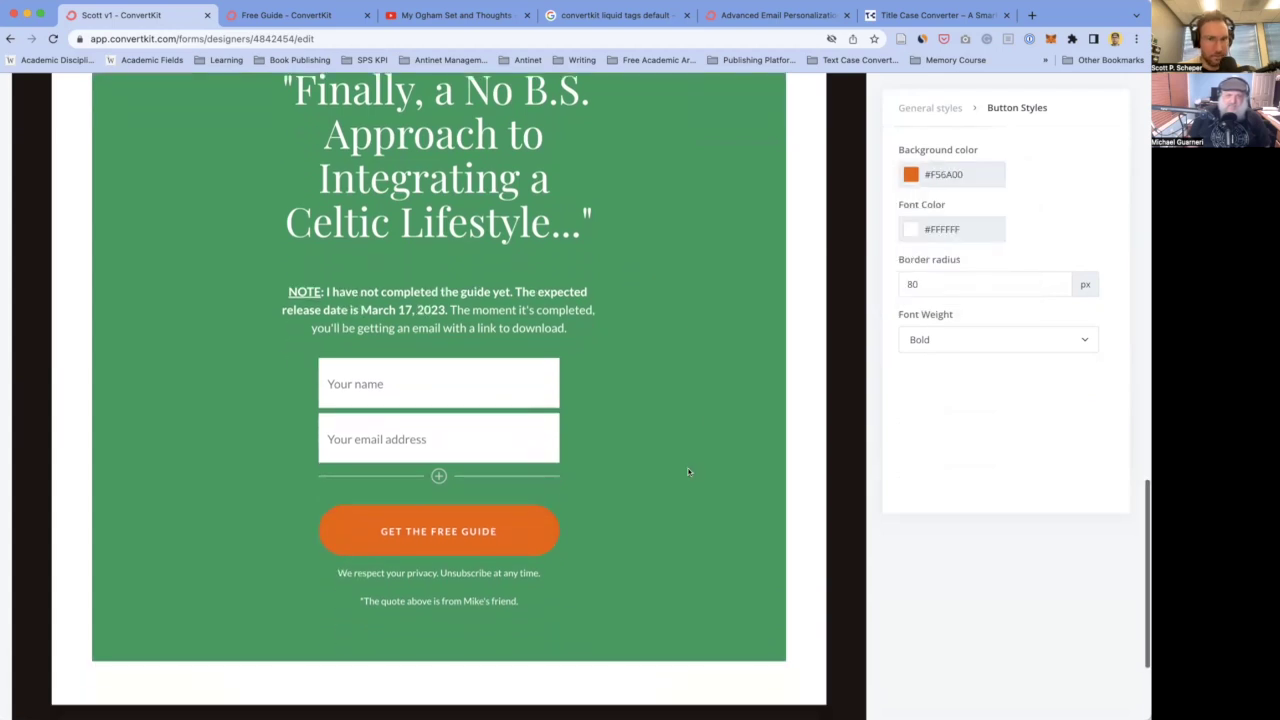
- Insert 'yet' after 'not', delete the extra 'yet', and change 'moment' to 'second' in the note
left_click(383, 289)
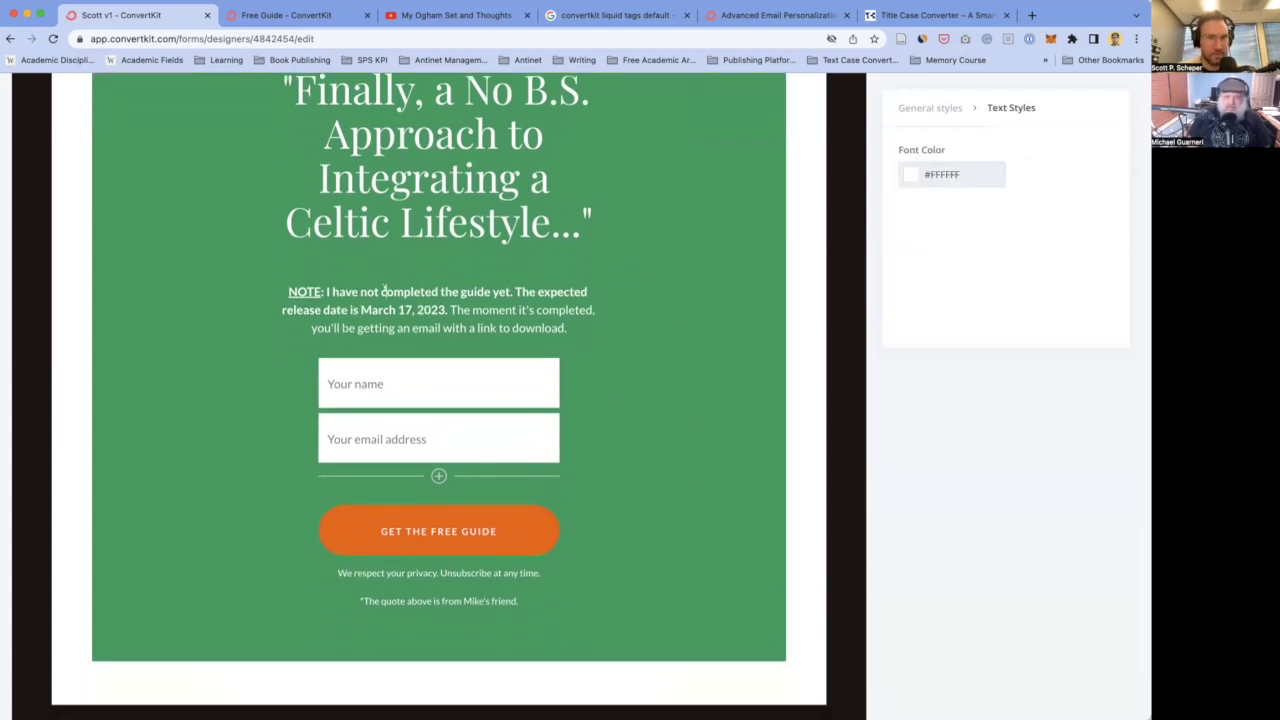
type("yet")
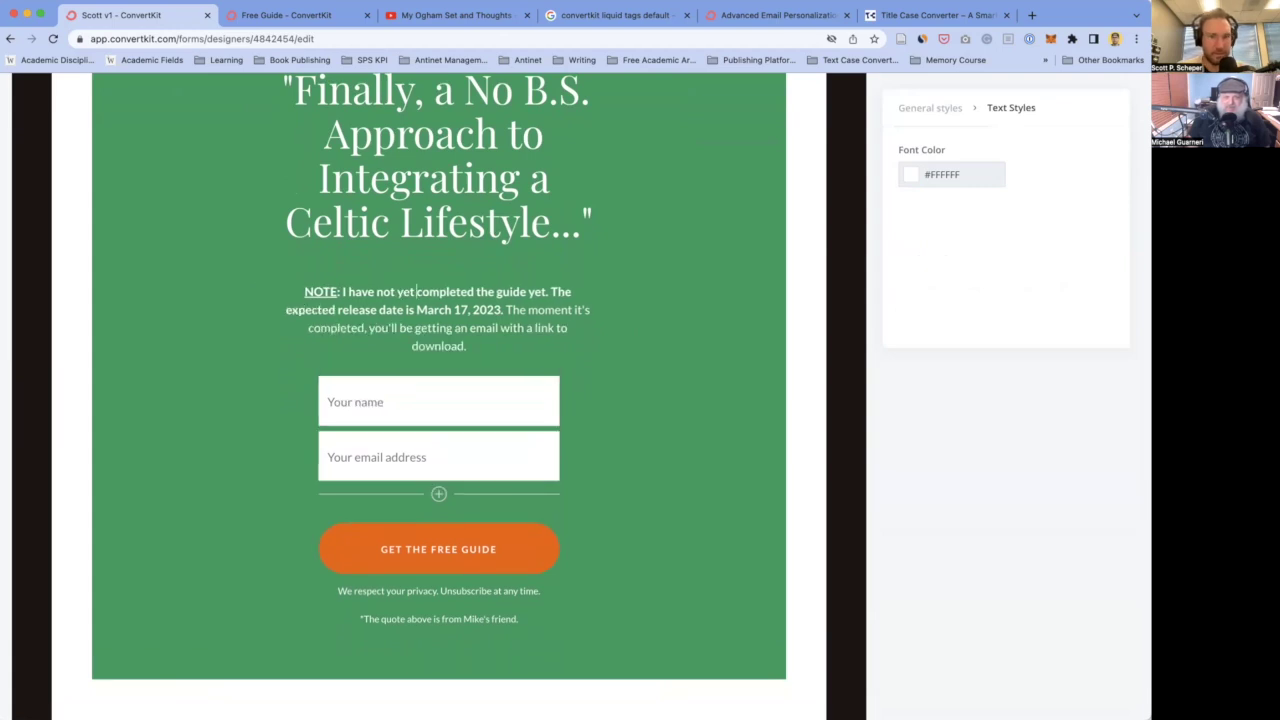
double_click(537, 291)
key("BackSpace")
key("BackSpace")
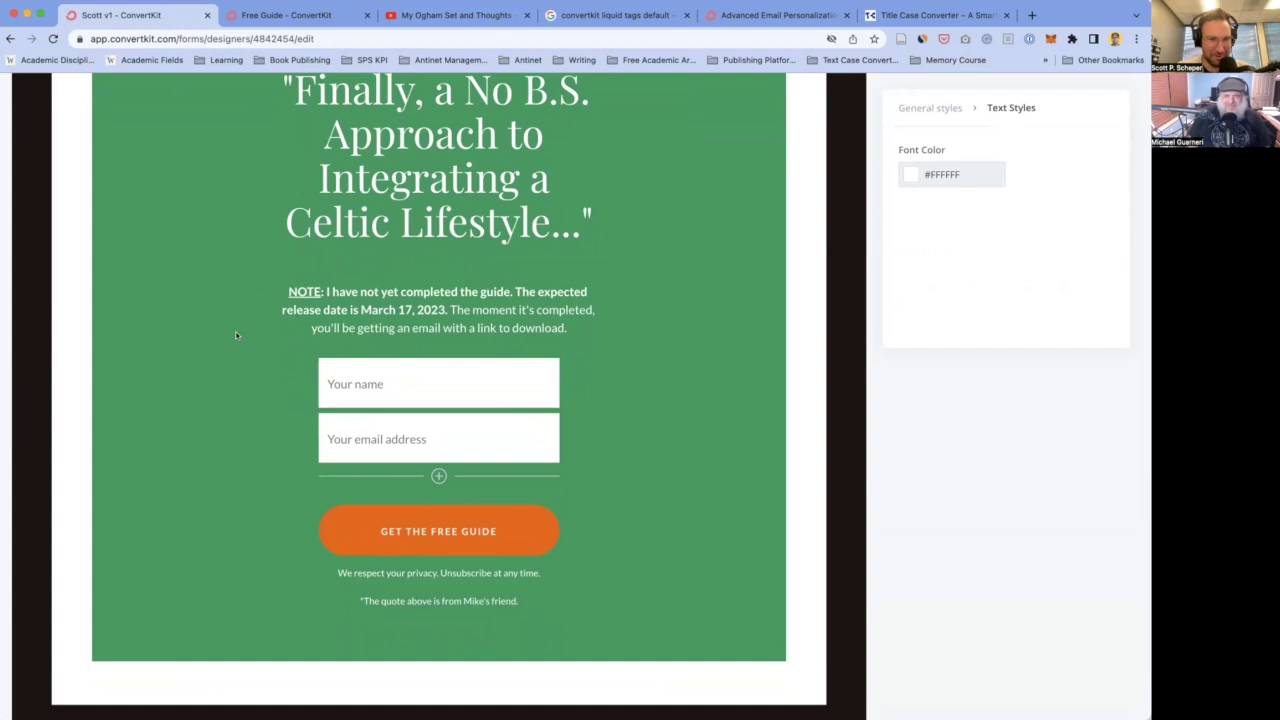
scroll(232, 336, "up", 2)
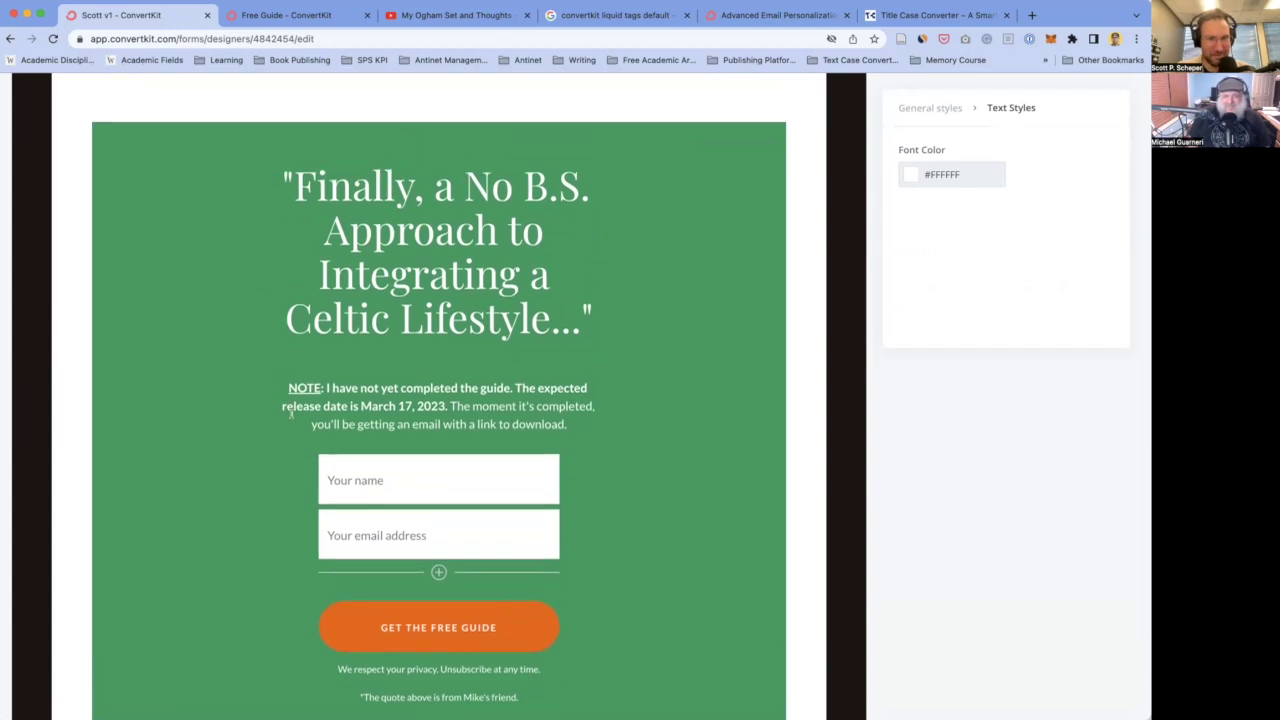
scroll(291, 416, "down", 2)
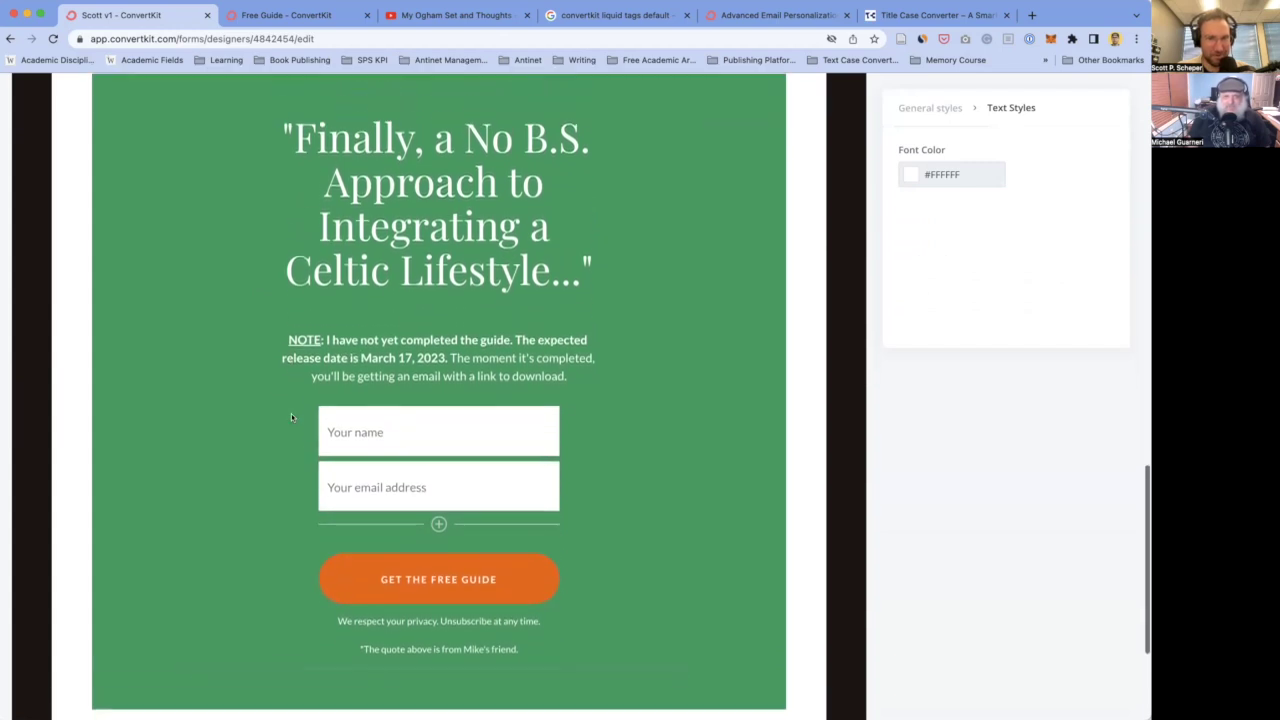
double_click(494, 367)
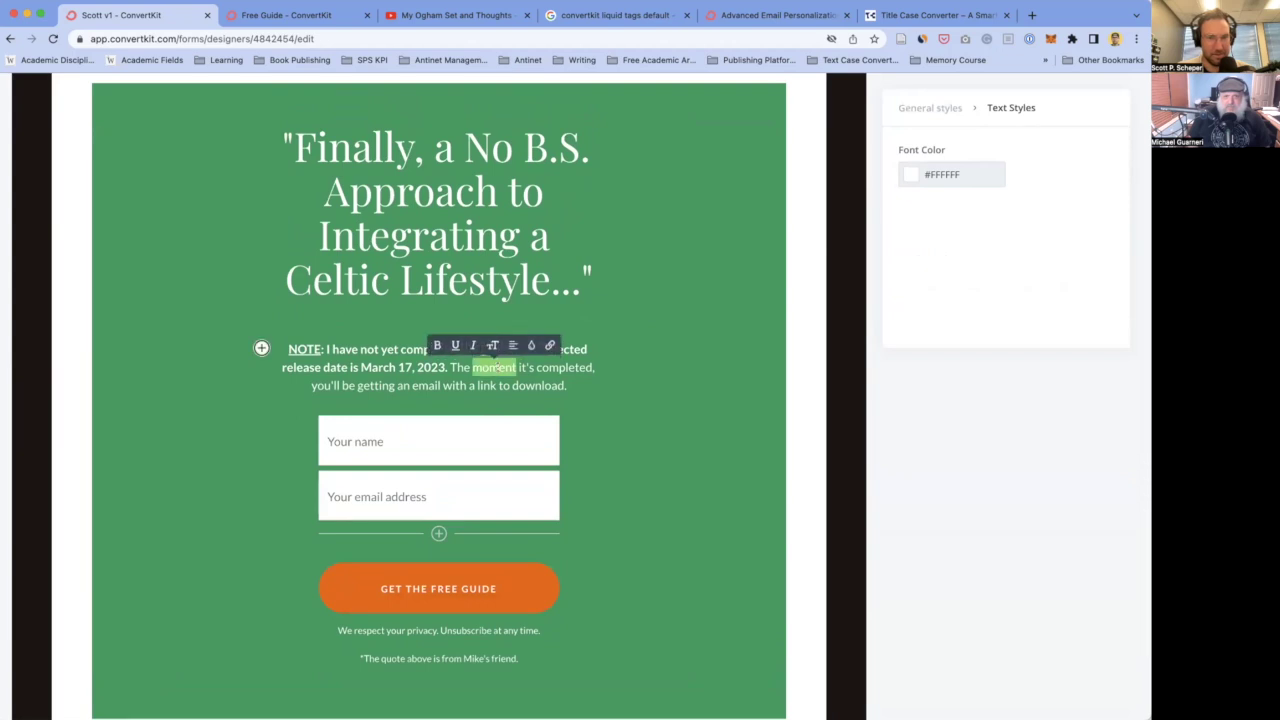
type("very")
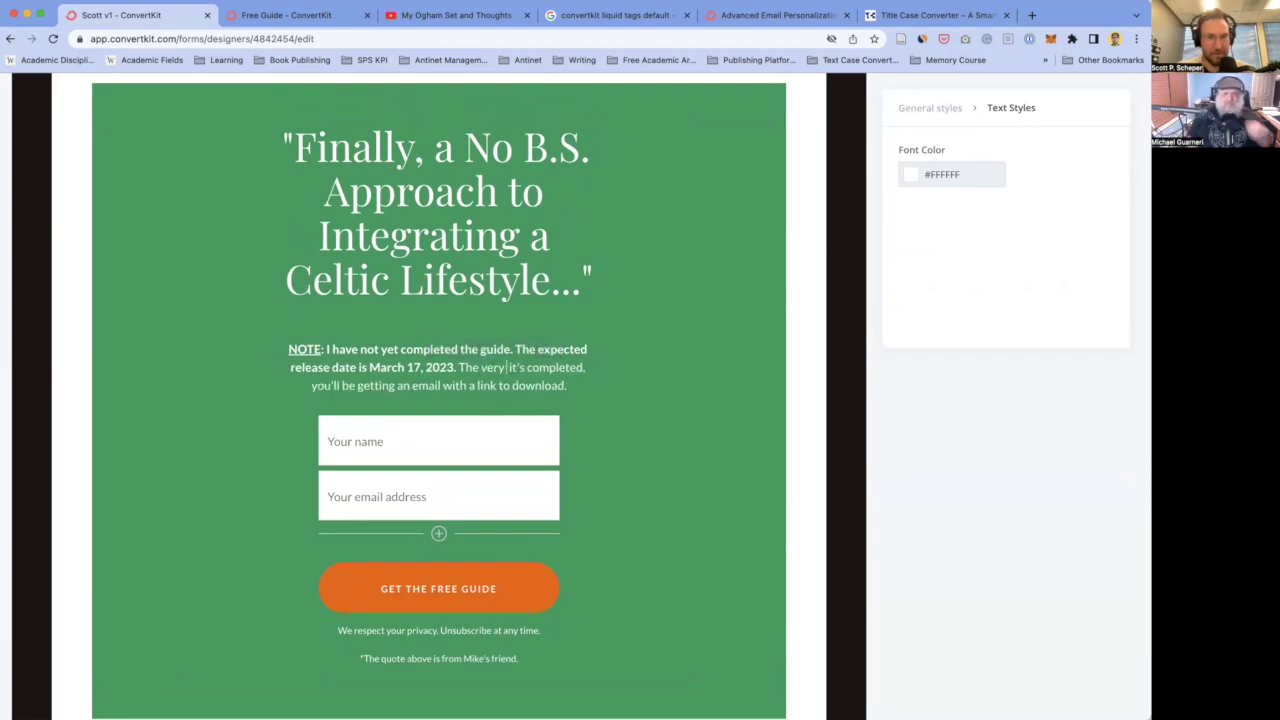
key("BackSpace")
key("BackSpace")
key("BackSpace")
key("BackSpace")
type("second")
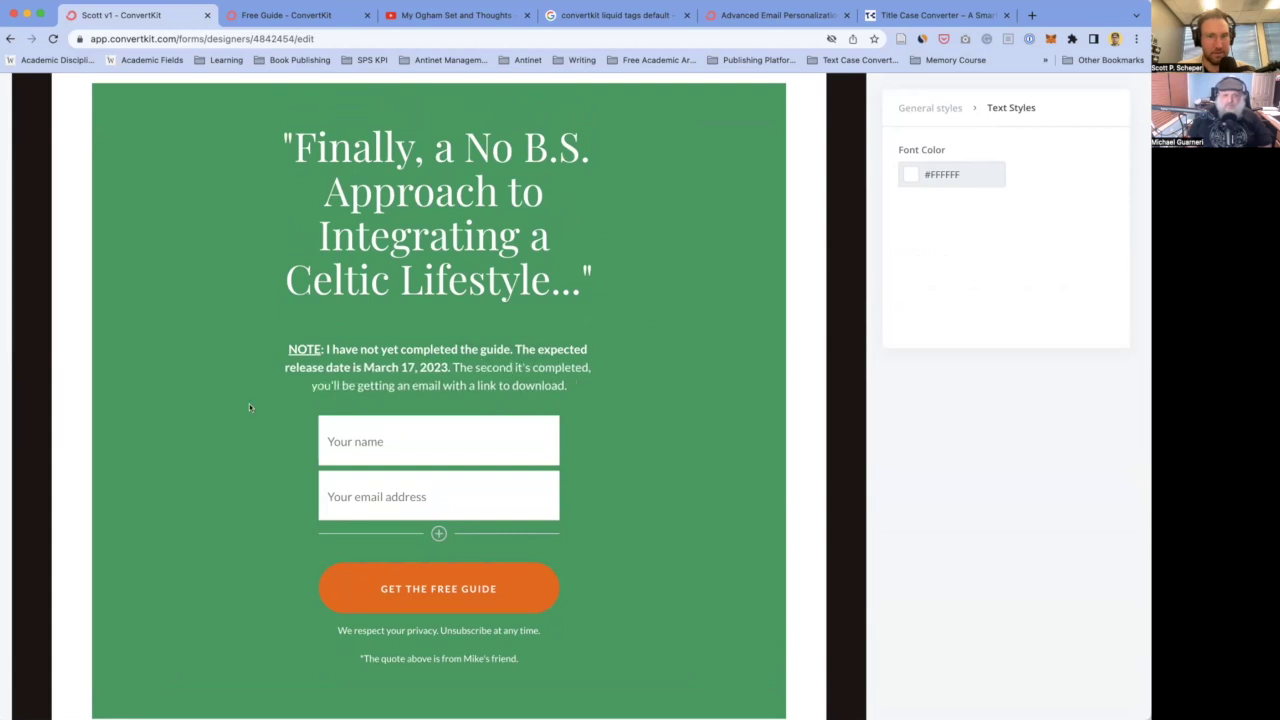
- Hide the 'Built with ConvertKit' badge at the page bottom and save the landing page
scroll(270, 450, "up", 2)
scroll(290, 470, "down", 4)
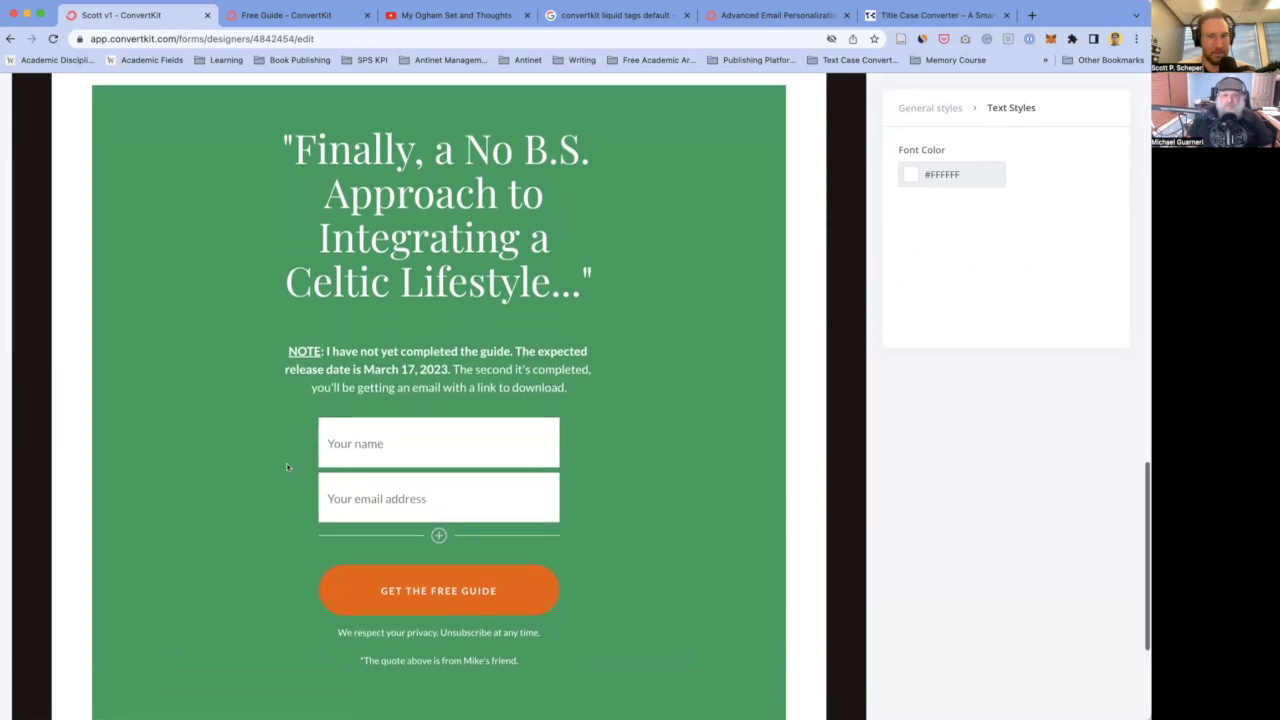
scroll(300, 480, "up", 2)
scroll(305, 487, "down", 1)
scroll(305, 487, "down", 5)
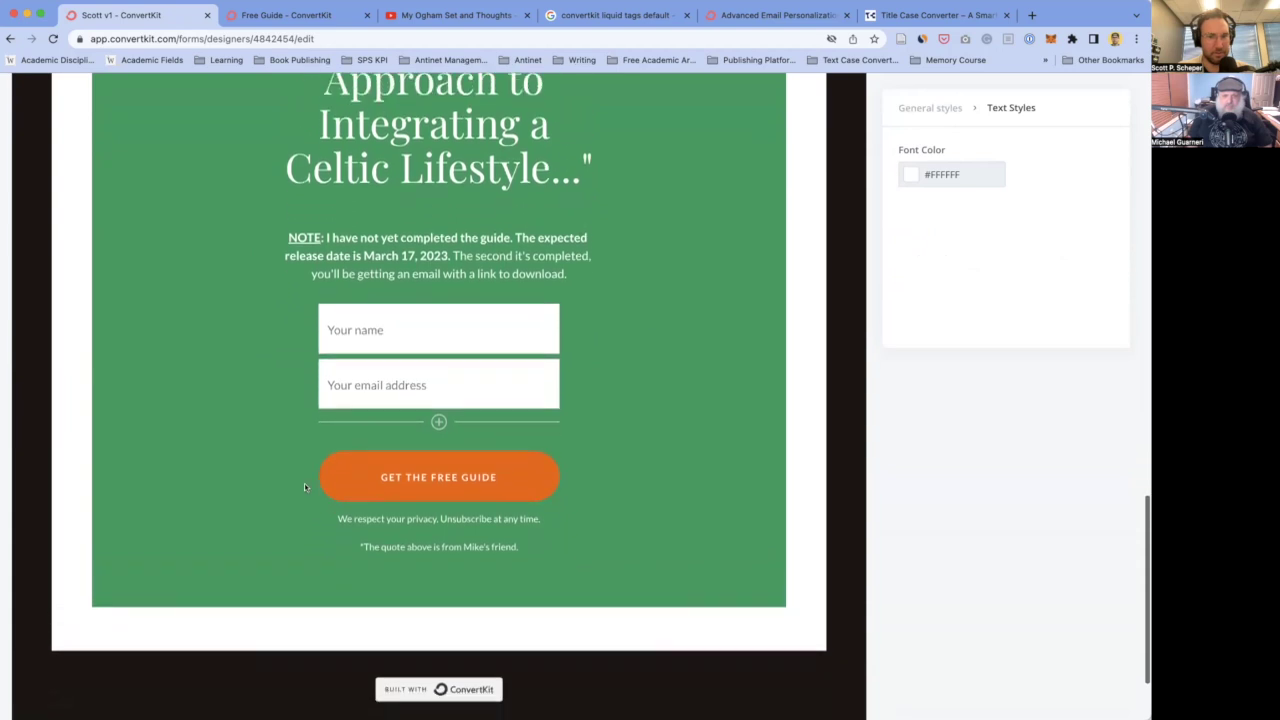
scroll(305, 487, "up", 5)
scroll(304, 483, "up", 15)
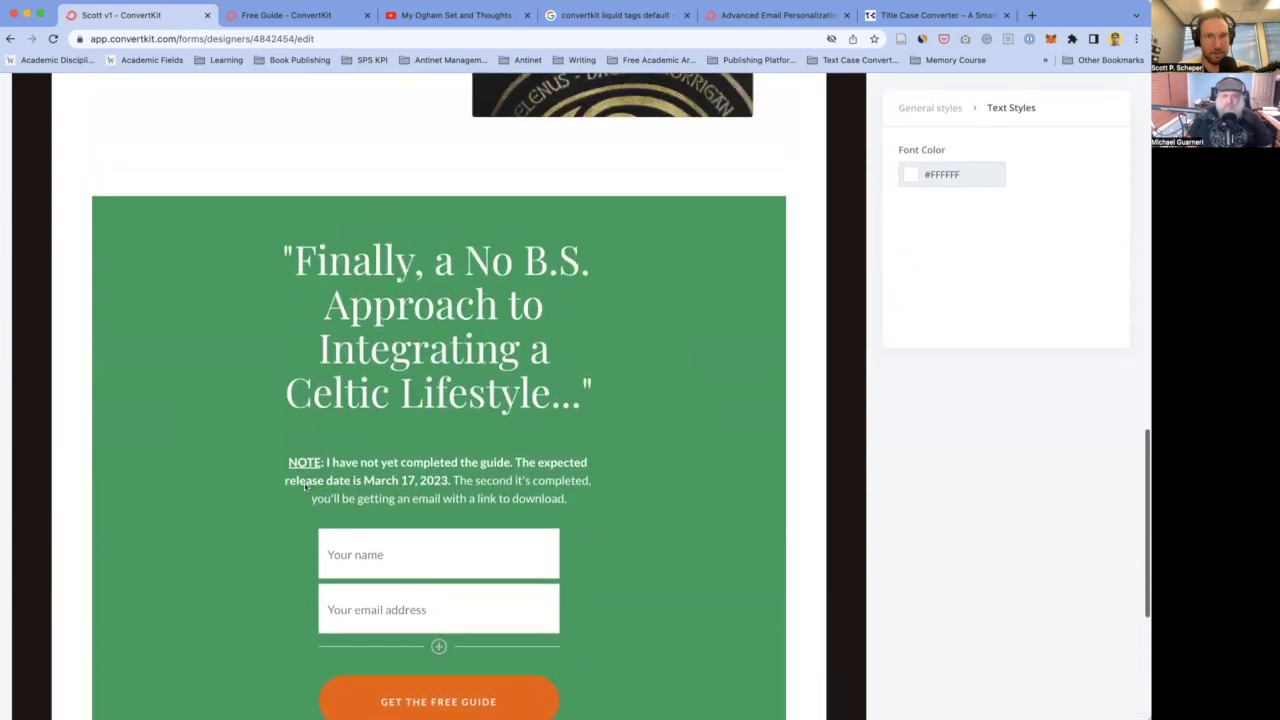
scroll(304, 485, "up", 8)
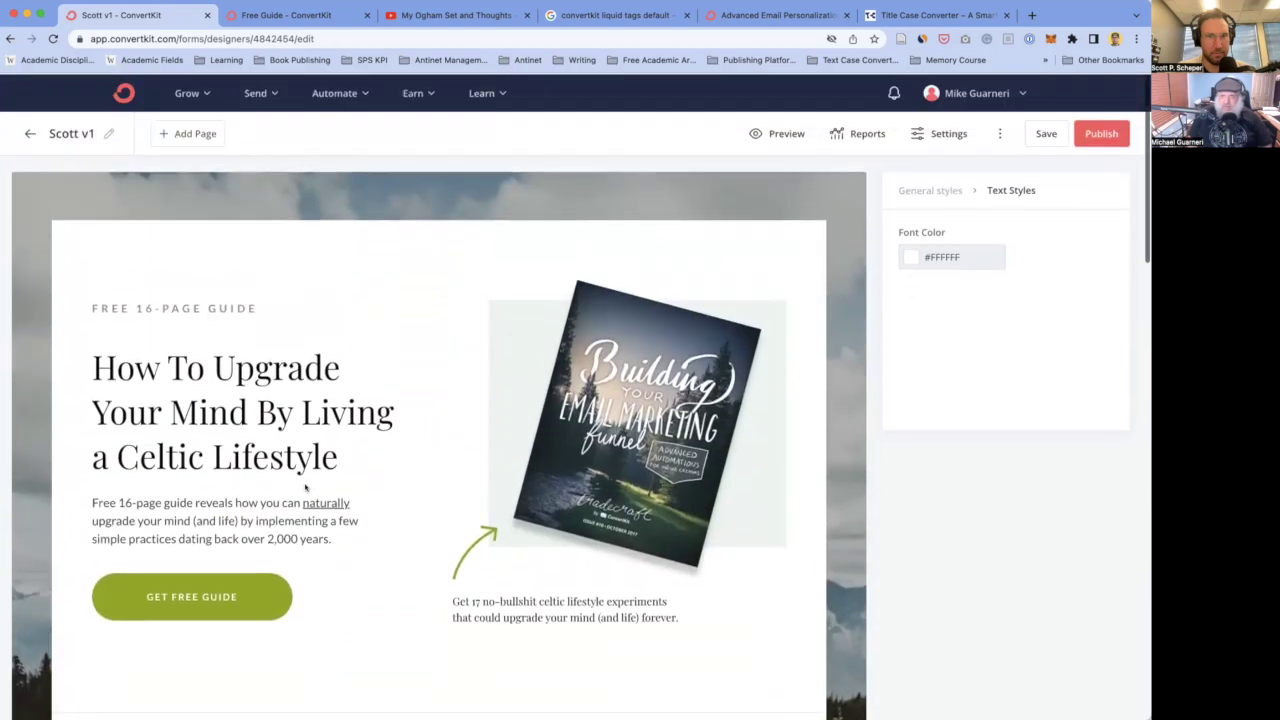
scroll(393, 362, "down", 4)
scroll(395, 365, "down", 2)
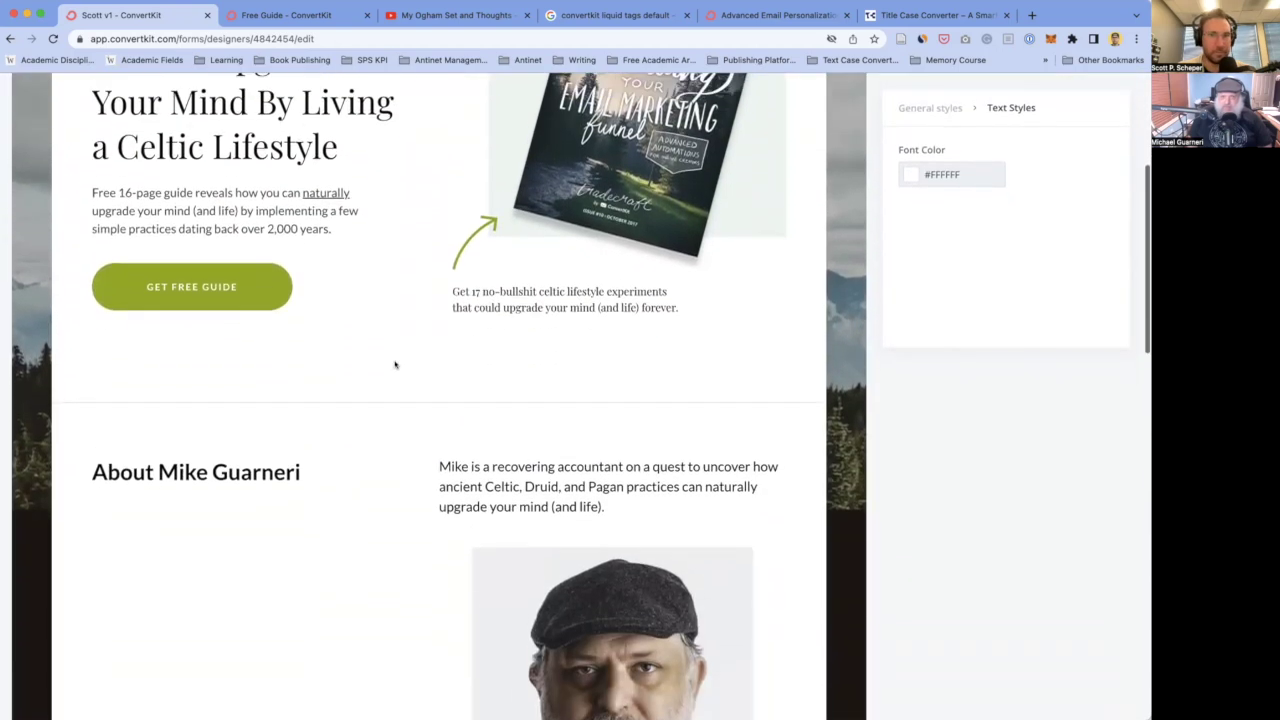
scroll(394, 363, "up", 6)
scroll(688, 297, "down", 15)
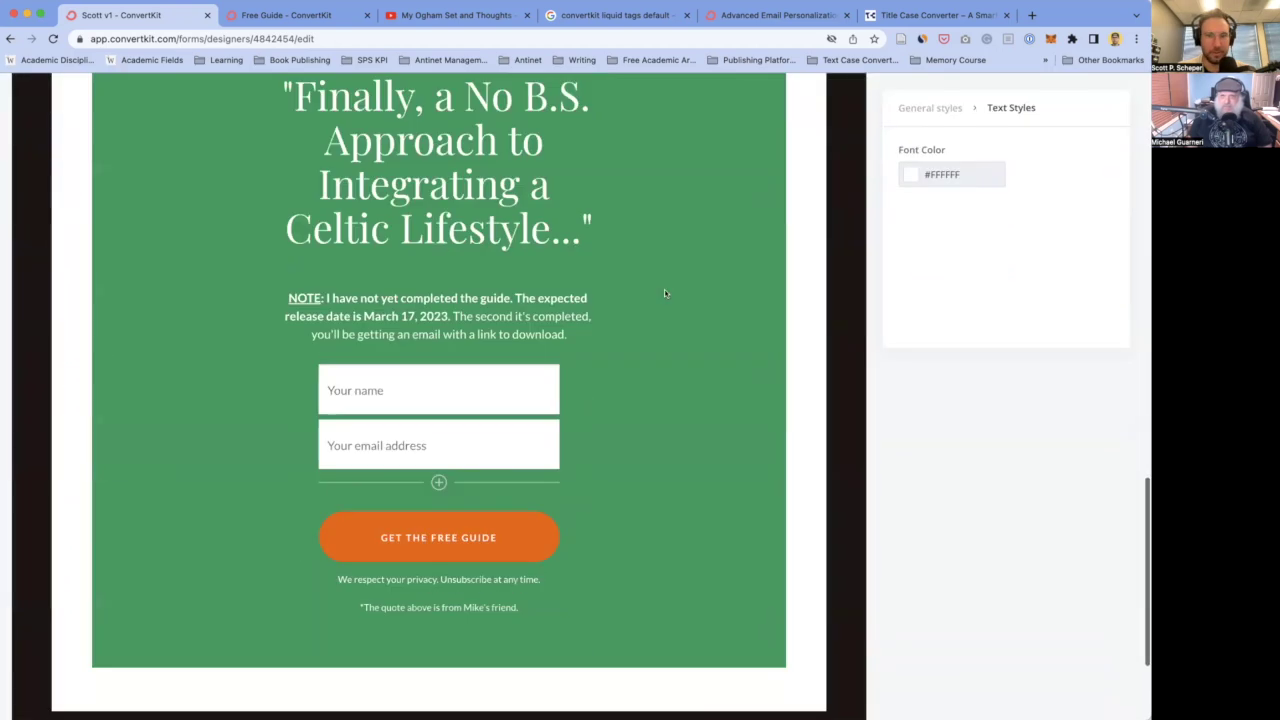
left_click(466, 567)
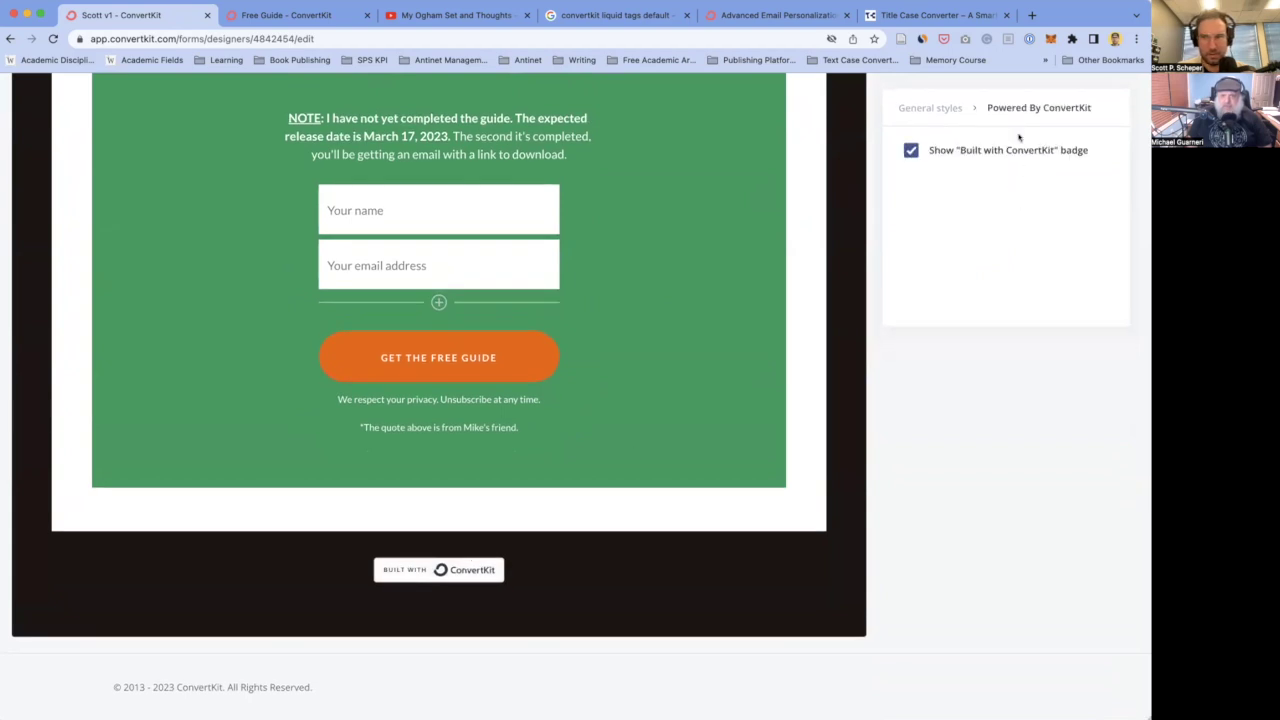
left_click(912, 150)
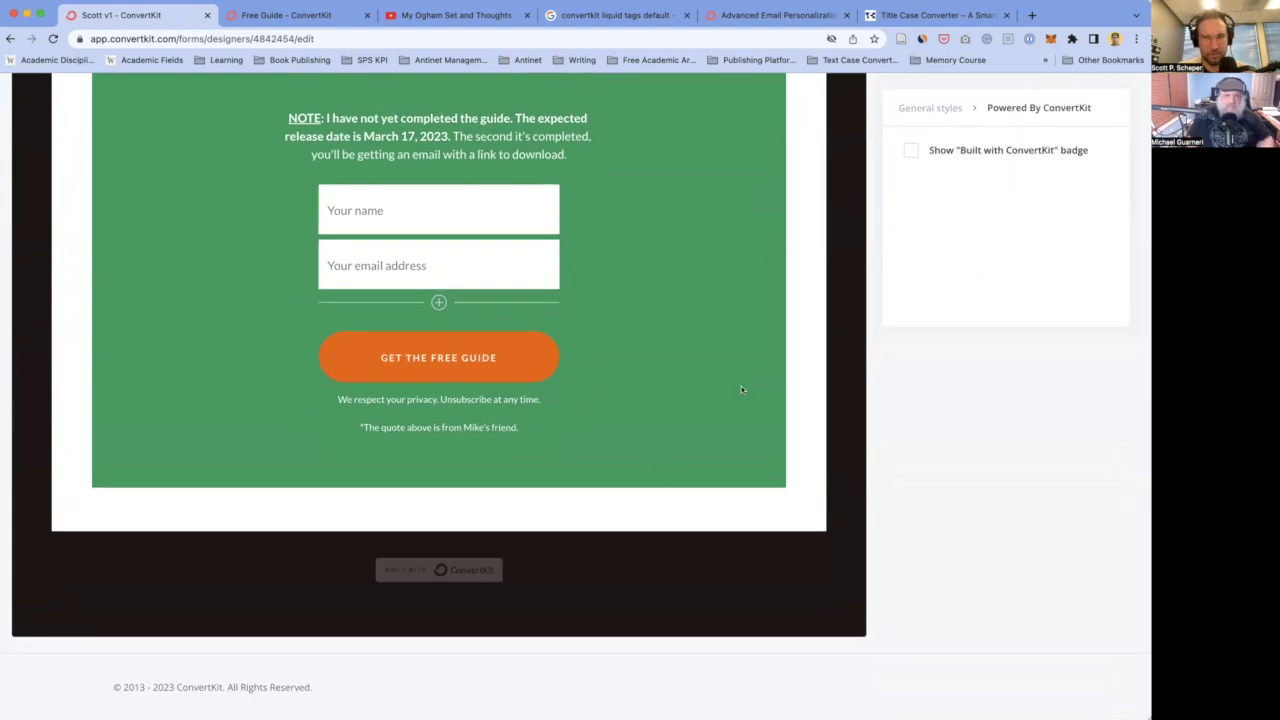
scroll(742, 389, "up", 15)
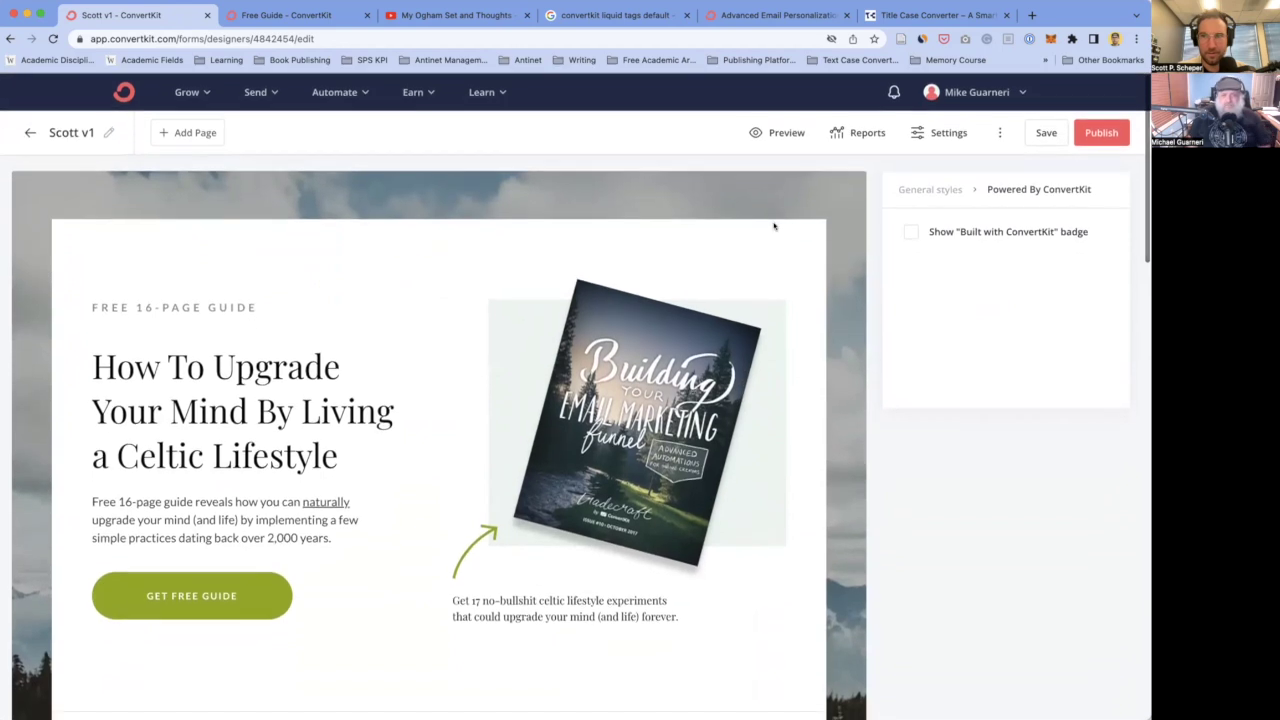
left_click(1046, 132)
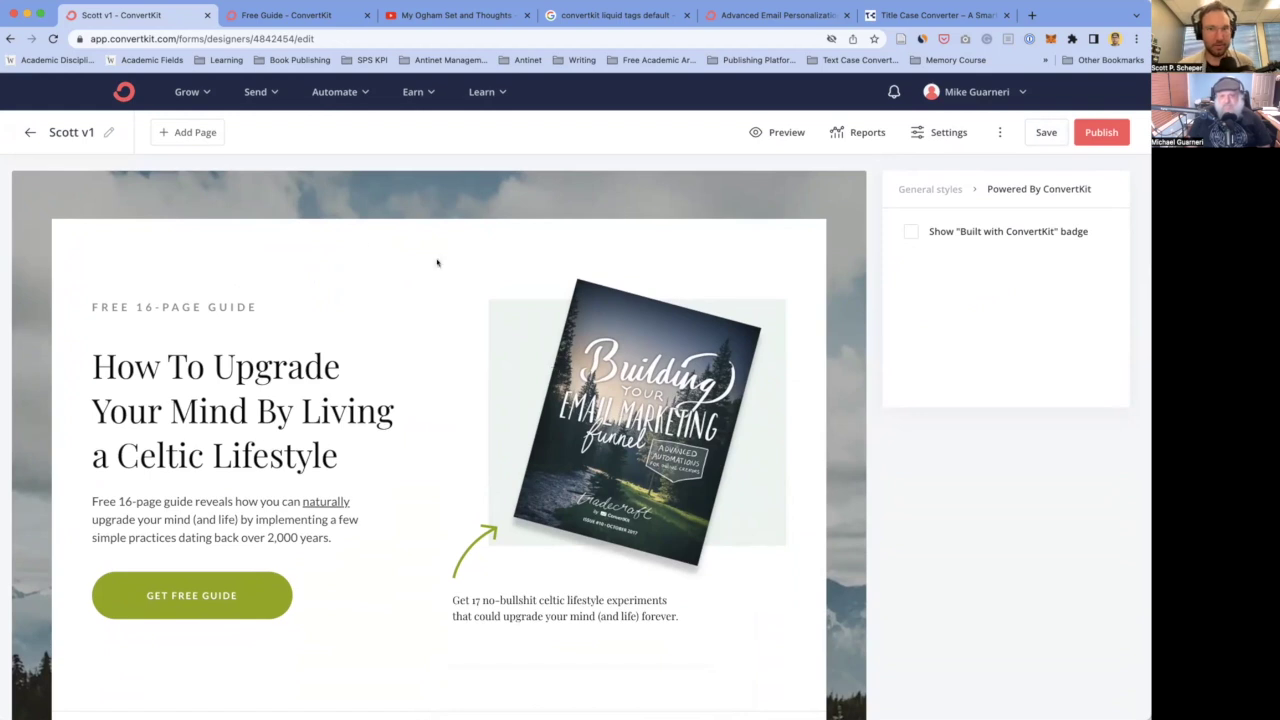
- Open canva.com in a new browser tab
key("super+t")
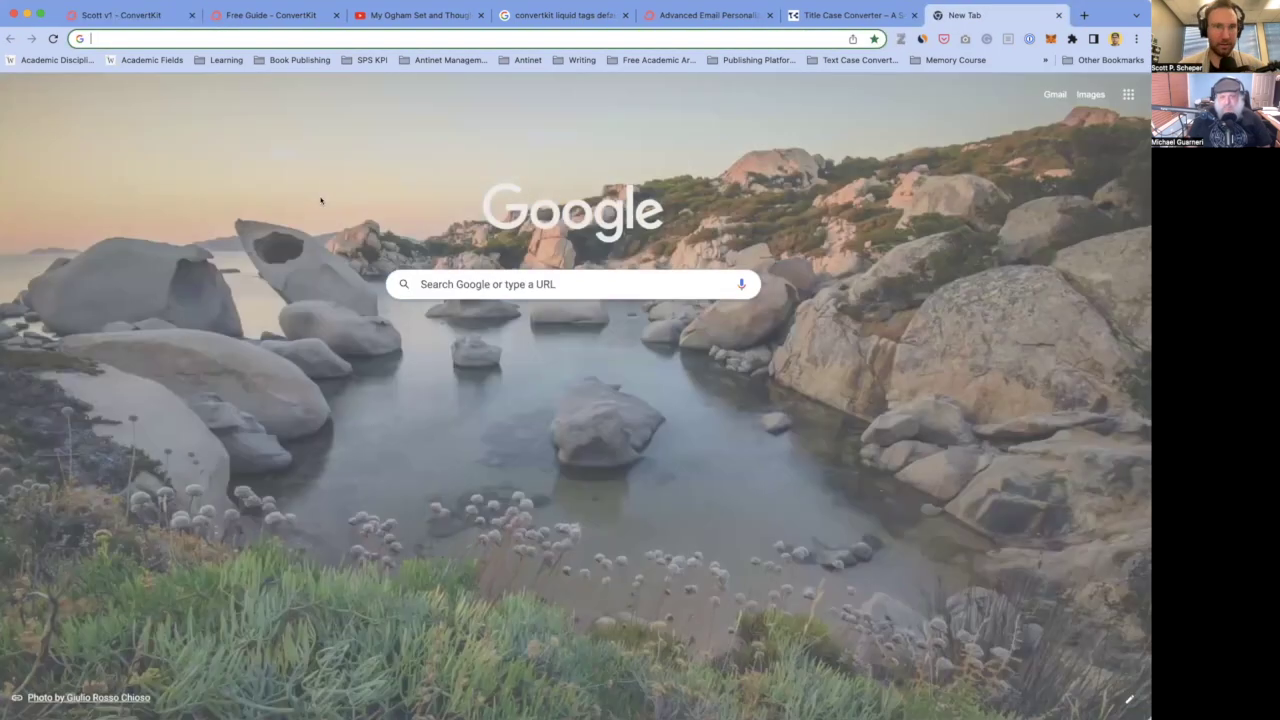
type("canva")
key("Return")
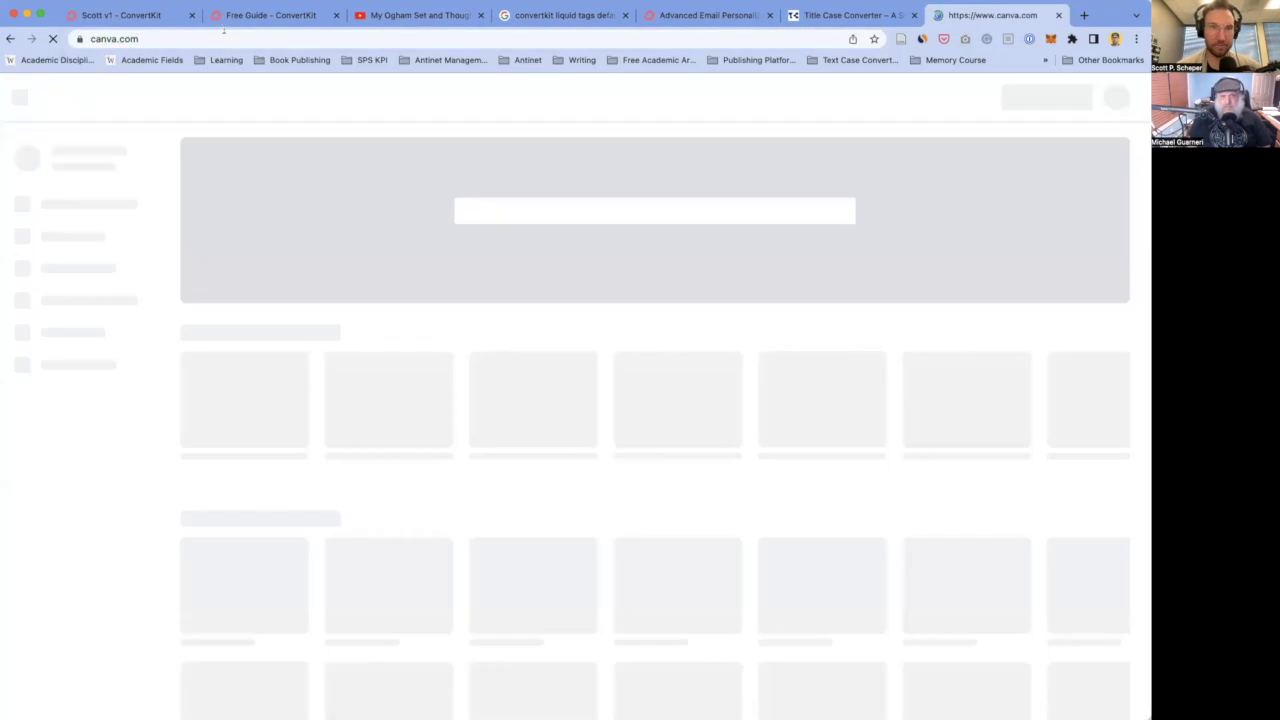
- Back in the ConvertKit editor, select the whole 'How To Upgrade' headline text
key("super+1")
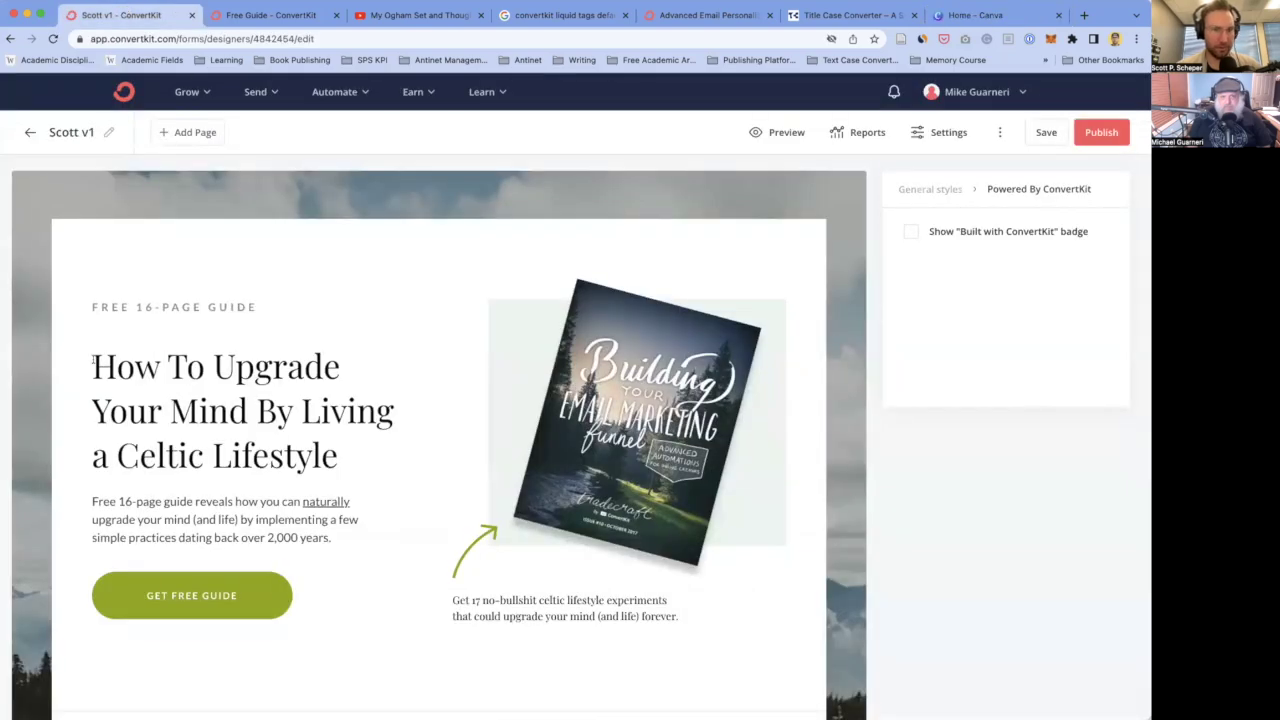
left_click(95, 364)
left_click_drag(347, 457, 93, 368)
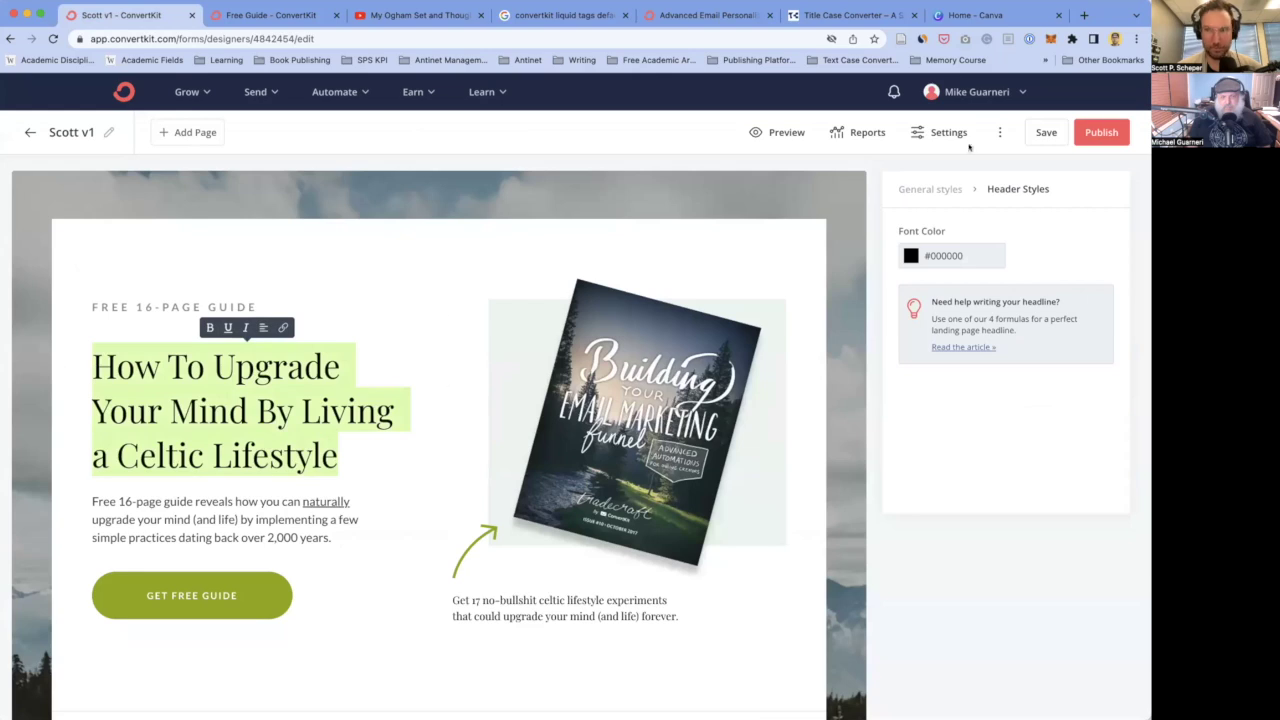
- Search Canva templates for 'ebook' and open the Ebook Cover suggestion
left_click(1004, 5)
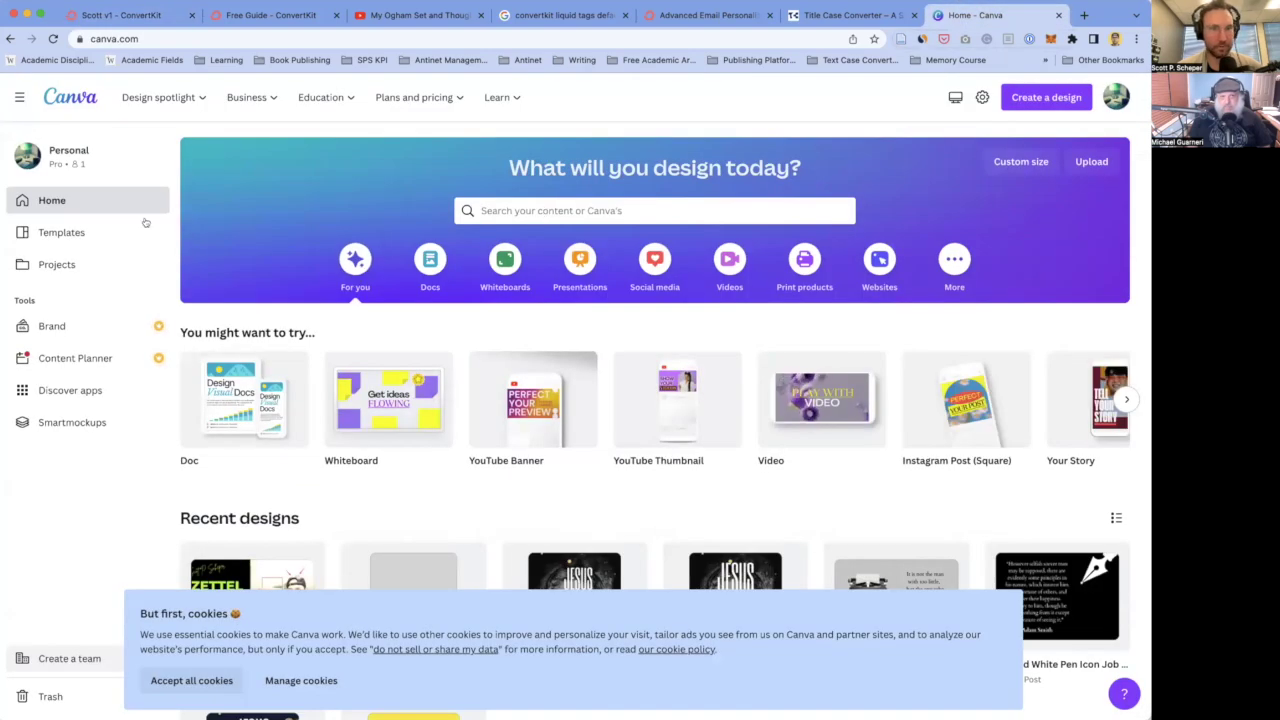
left_click(616, 210)
type("ebook")
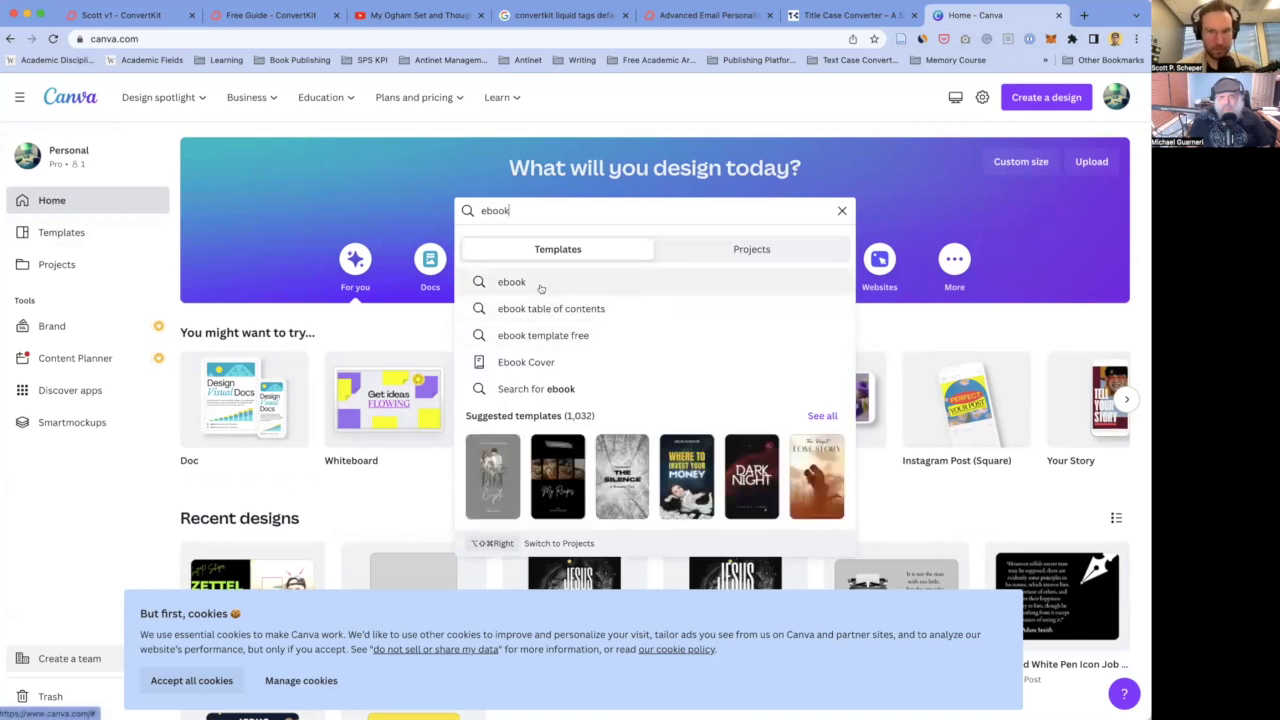
left_click(537, 362)
- Accept Canva's cookies, find the Mystery of Village ebook cover template, and customize it
scroll(537, 364, "down", 2)
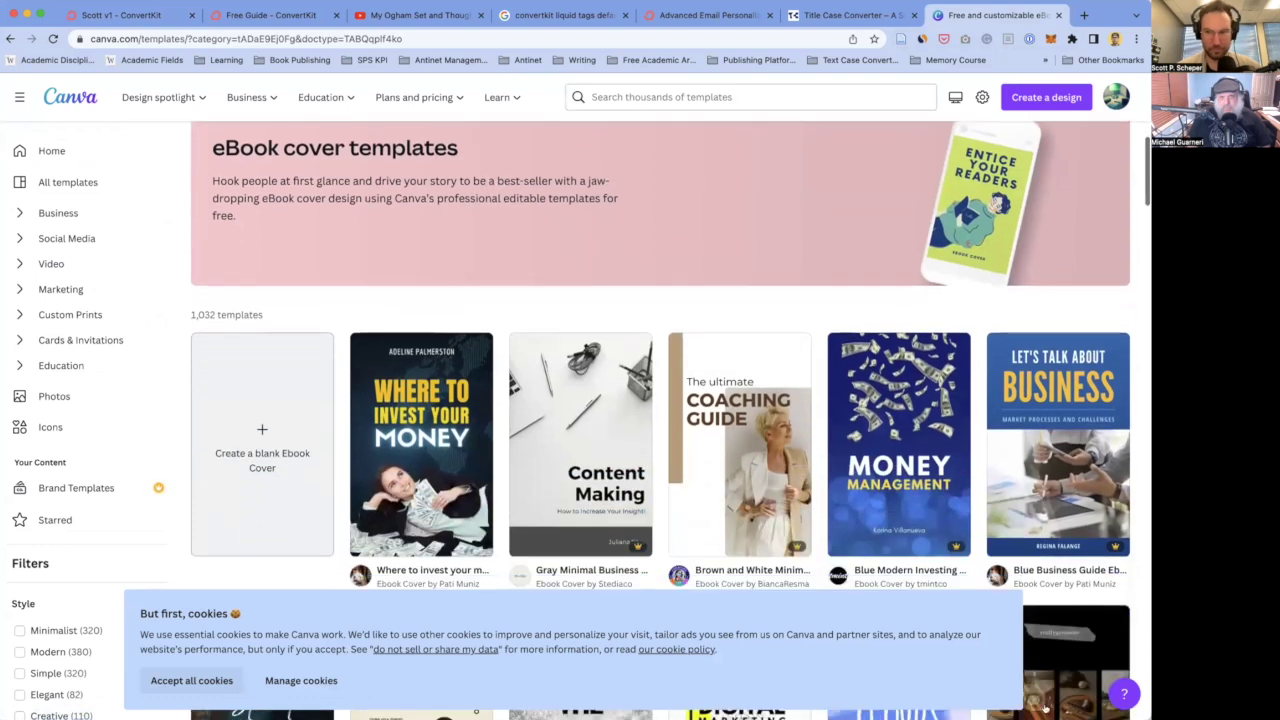
left_click(213, 682)
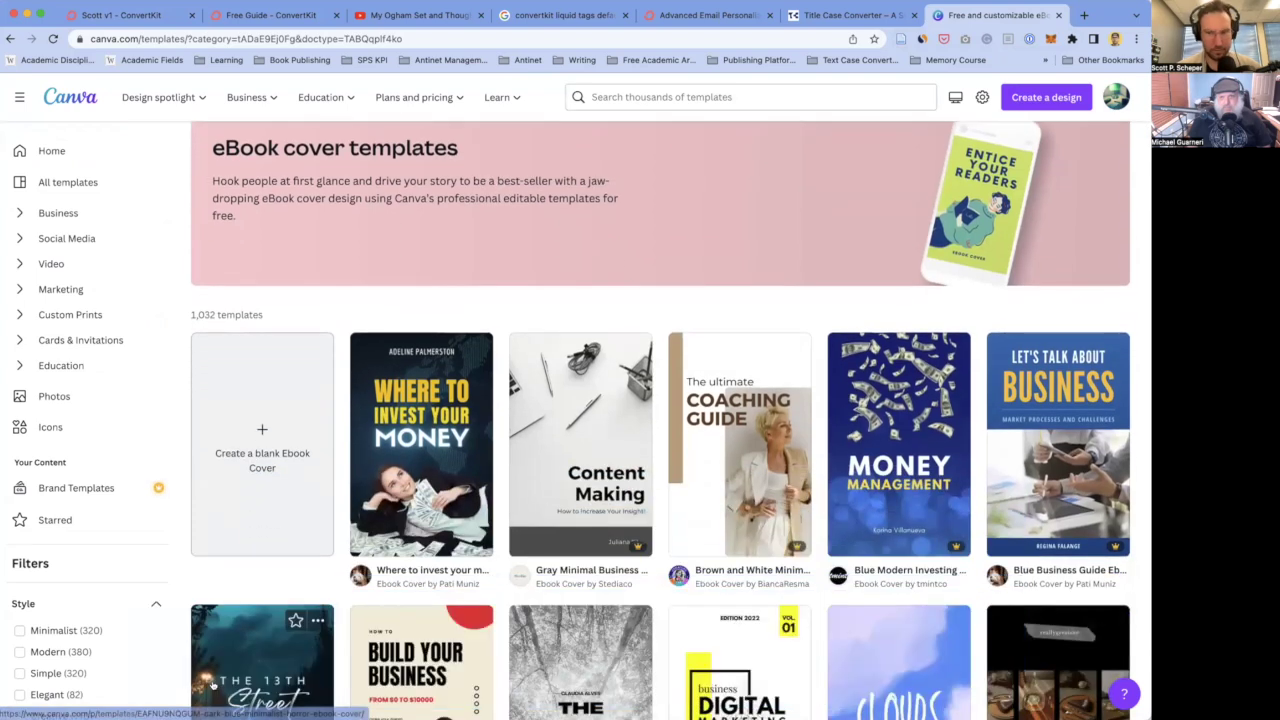
scroll(383, 446, "down", 1)
scroll(383, 446, "down", 5)
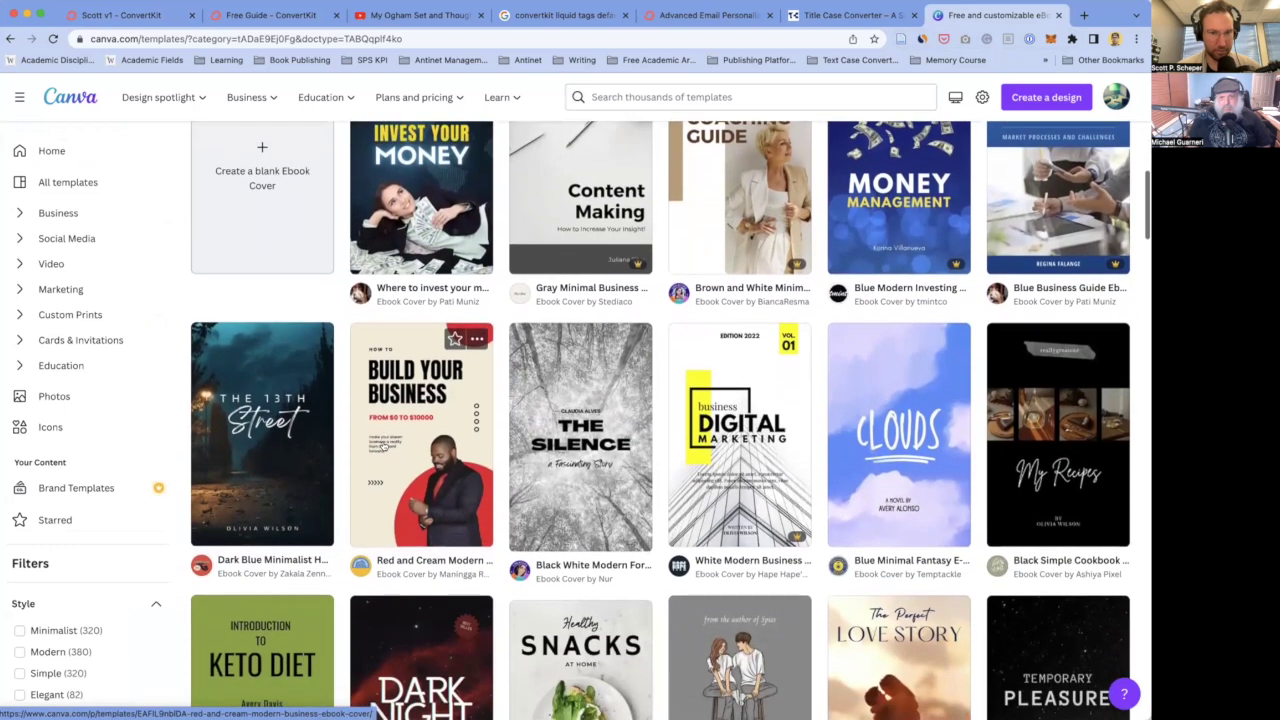
scroll(383, 447, "up", 1)
scroll(383, 447, "up", 2)
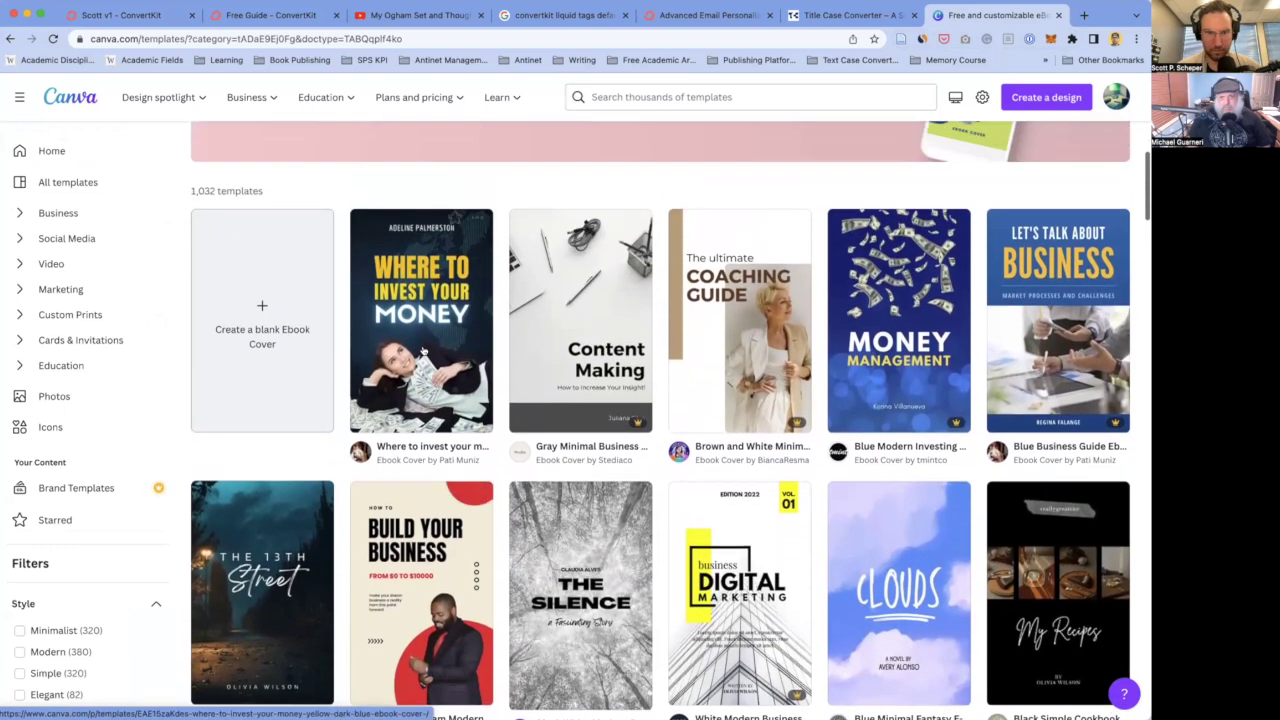
scroll(425, 340, "down", 8)
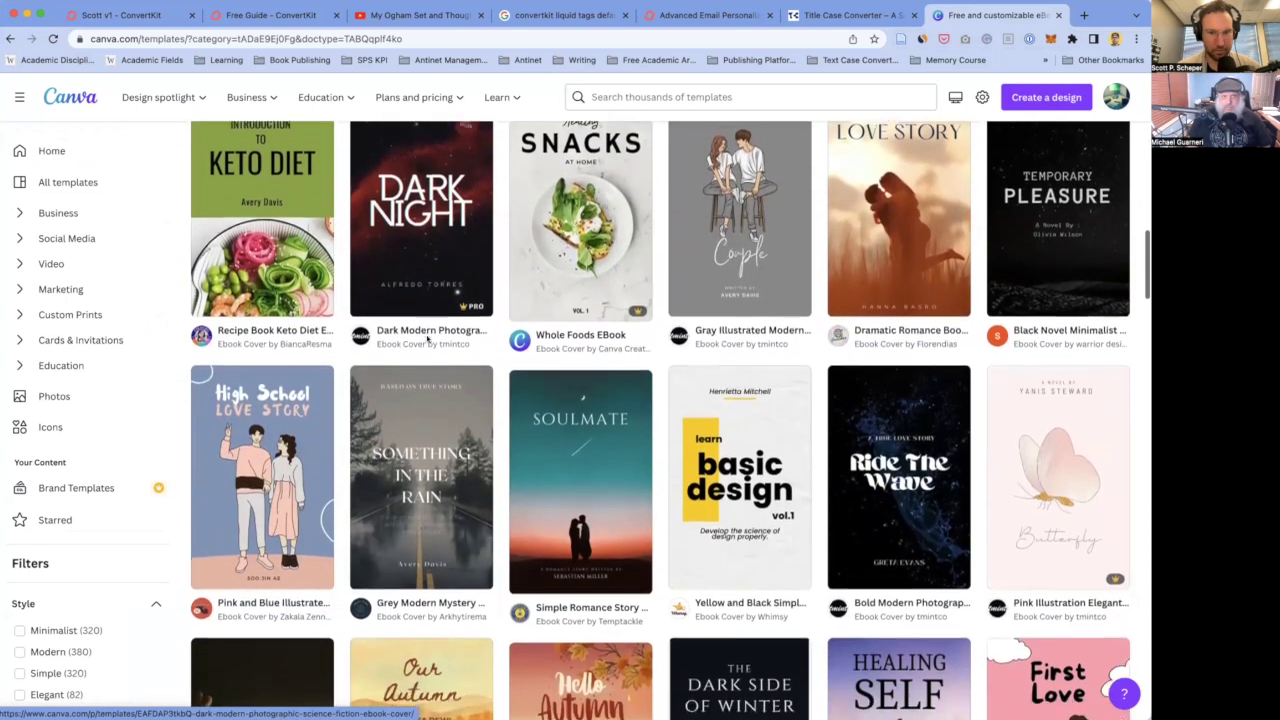
scroll(428, 340, "down", 8)
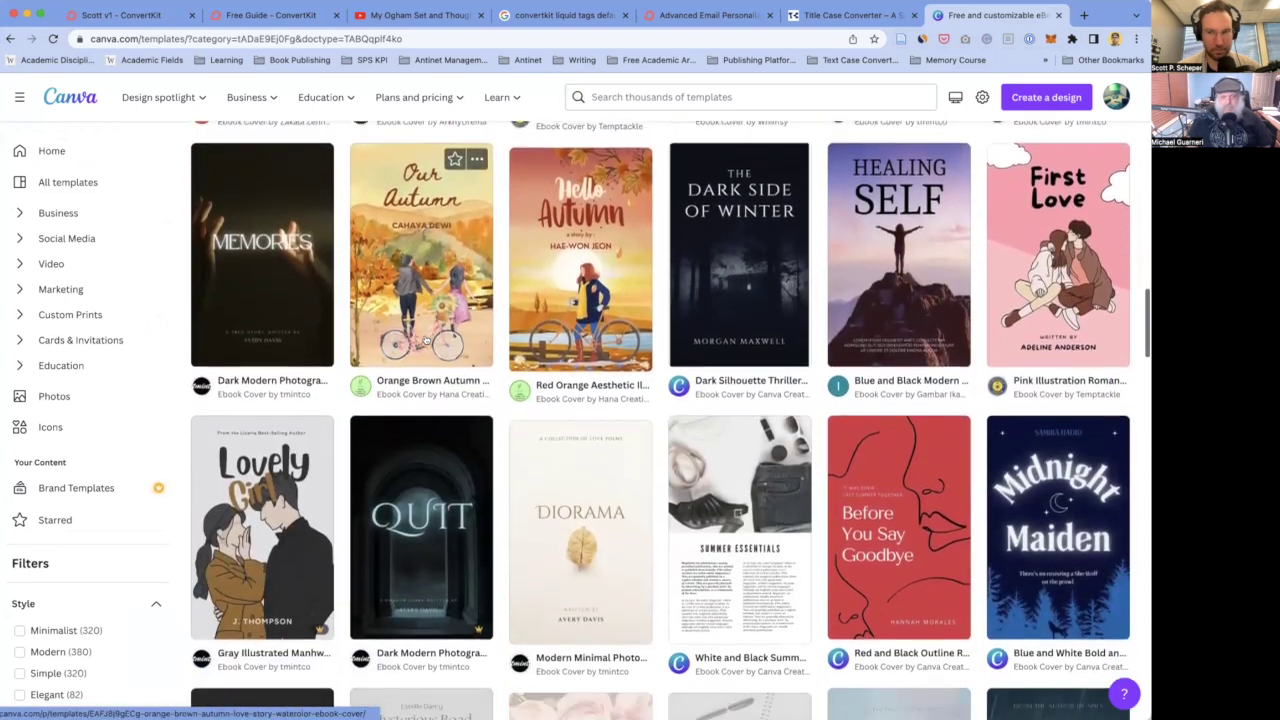
scroll(427, 341, "down", 11)
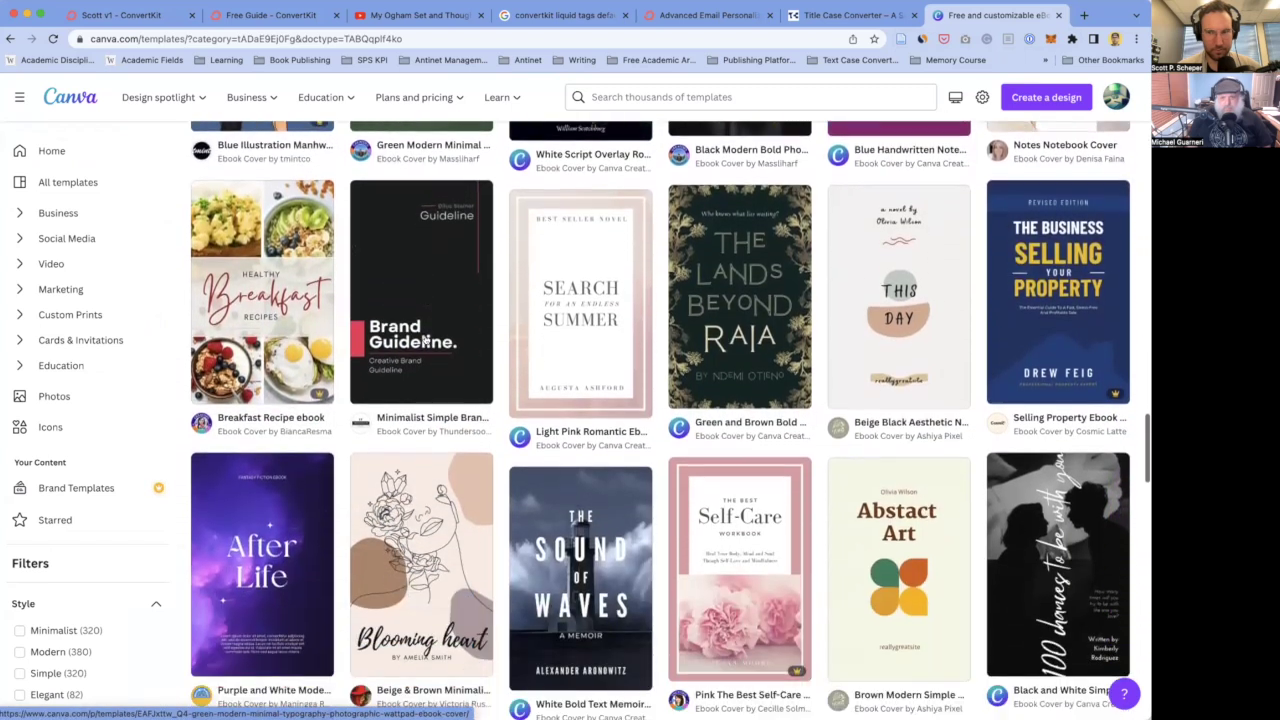
scroll(425, 340, "down", 8)
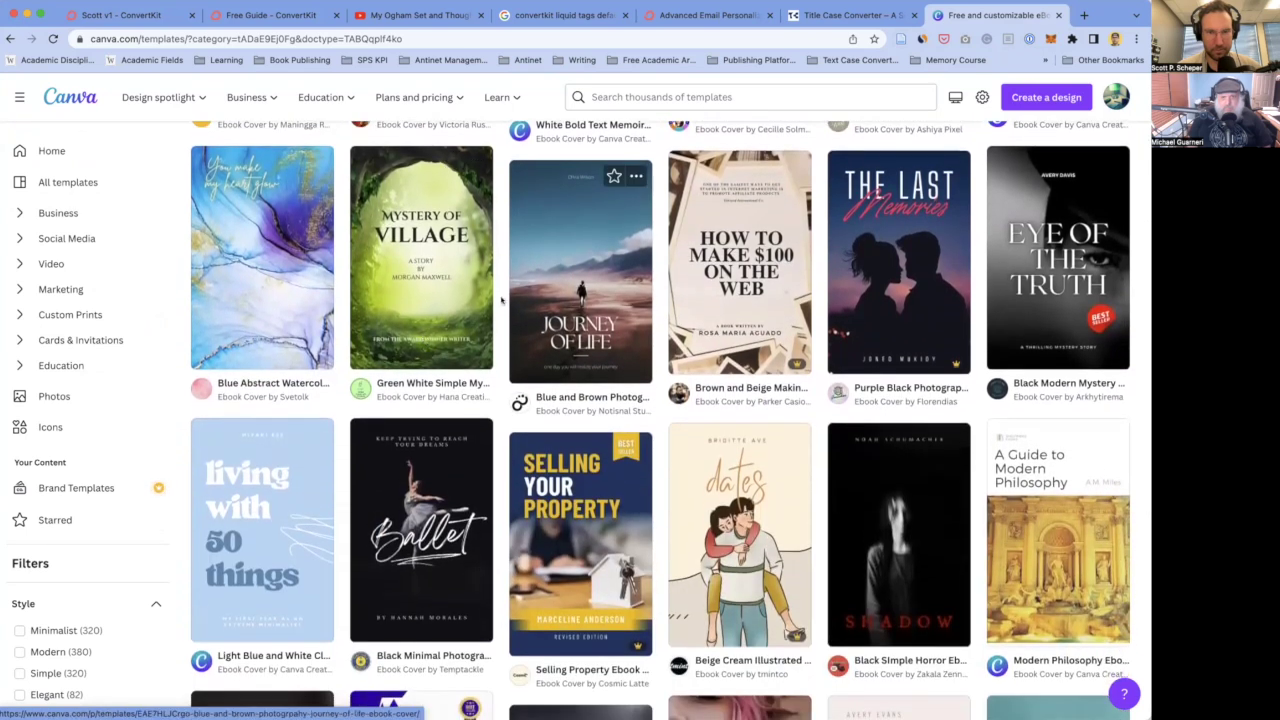
scroll(411, 287, "up", 3)
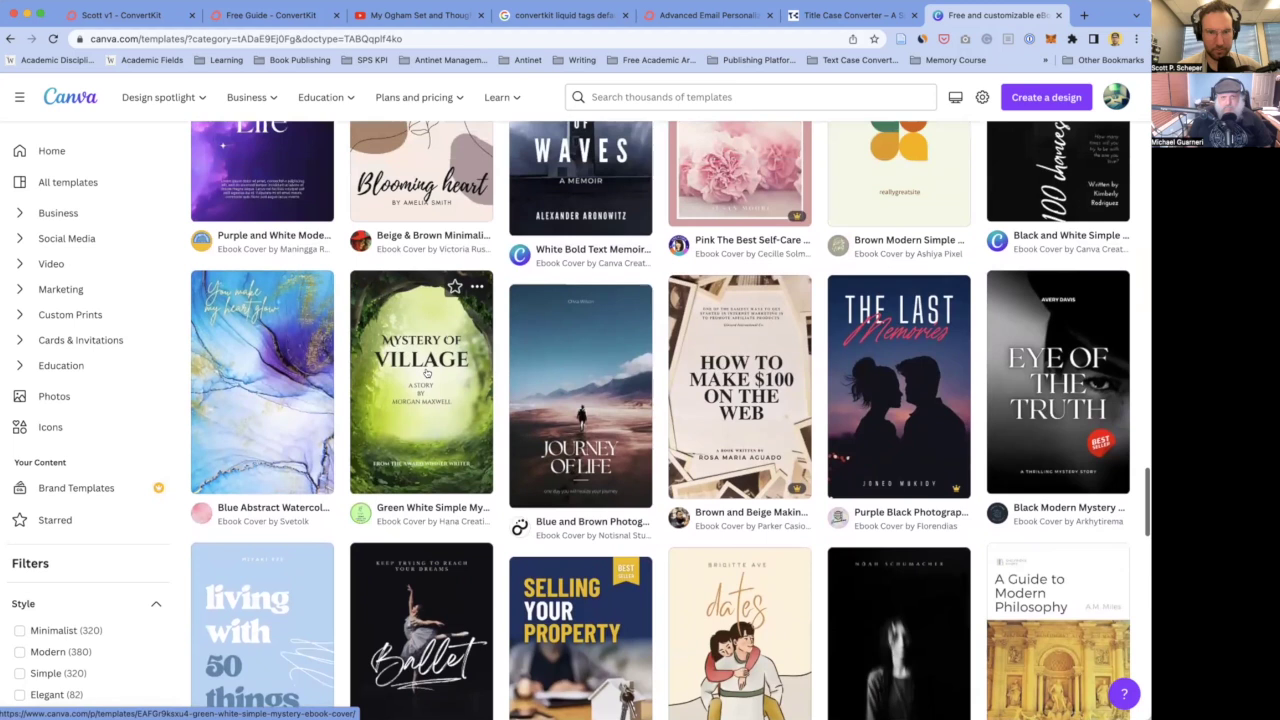
left_click(386, 338)
left_click(915, 228)
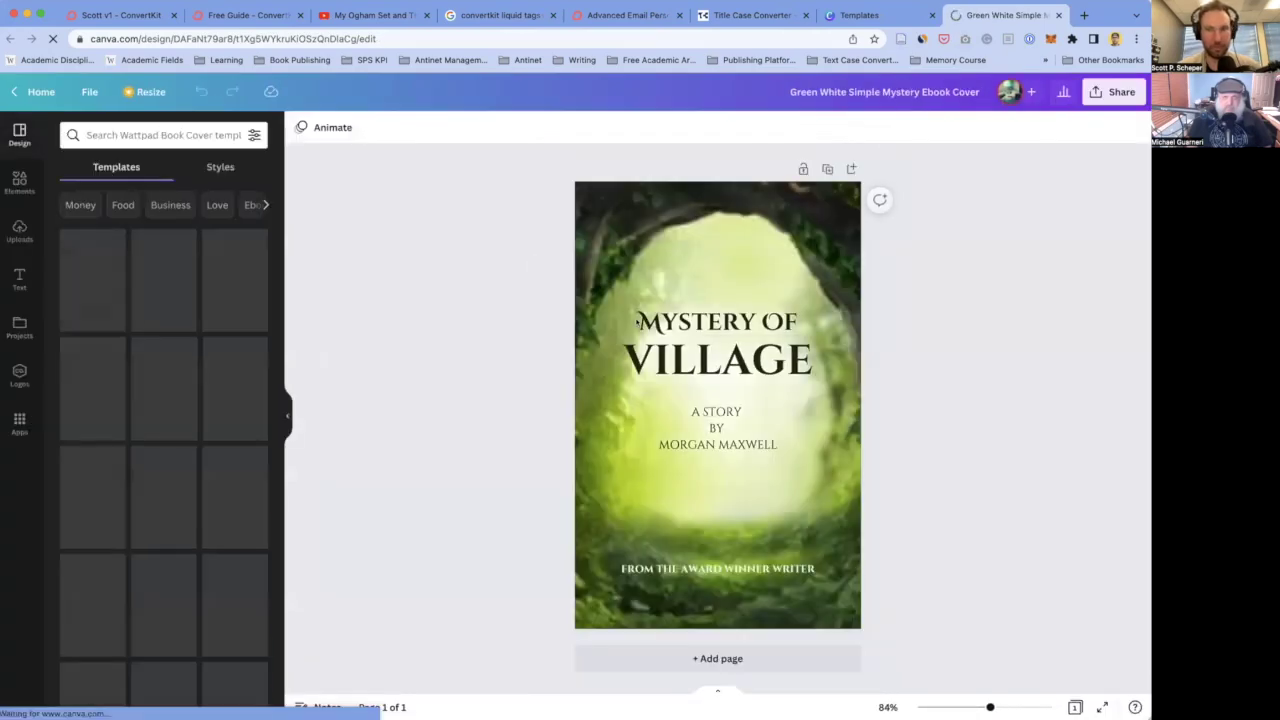
- Replace the MYSTERY OF VILLAGE heading with the pasted 'How to Upgrade Your Mind by Living a Celtic Lifestyle' title
left_click(712, 322)
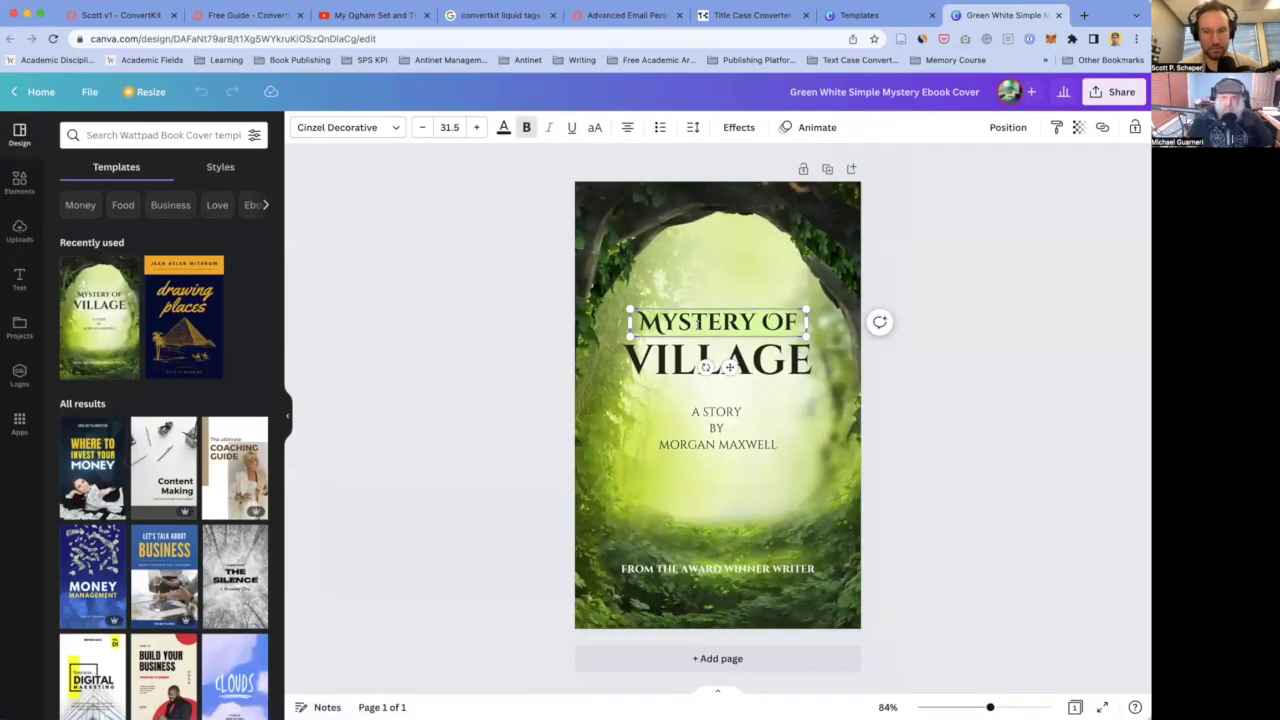
type("HOW TO UPGRADE YOUR MIND BY LIVING A CELTIC LIFESTYLE")
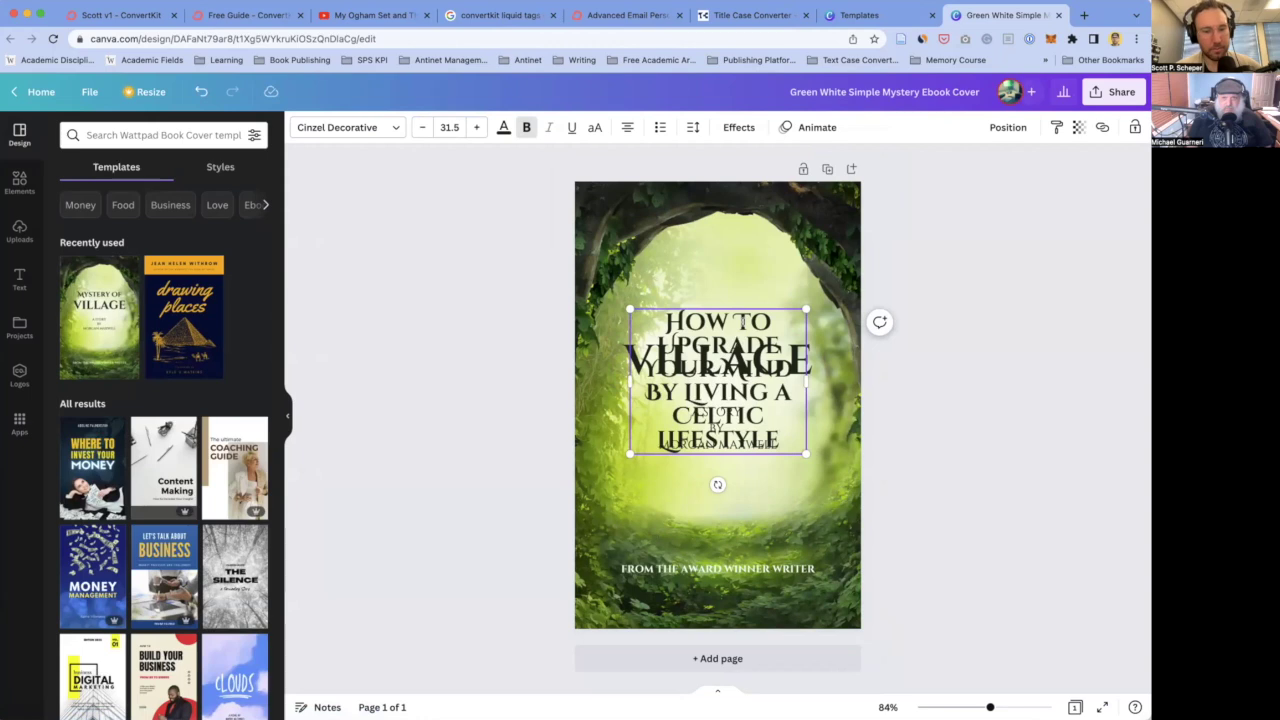
key("super+z")
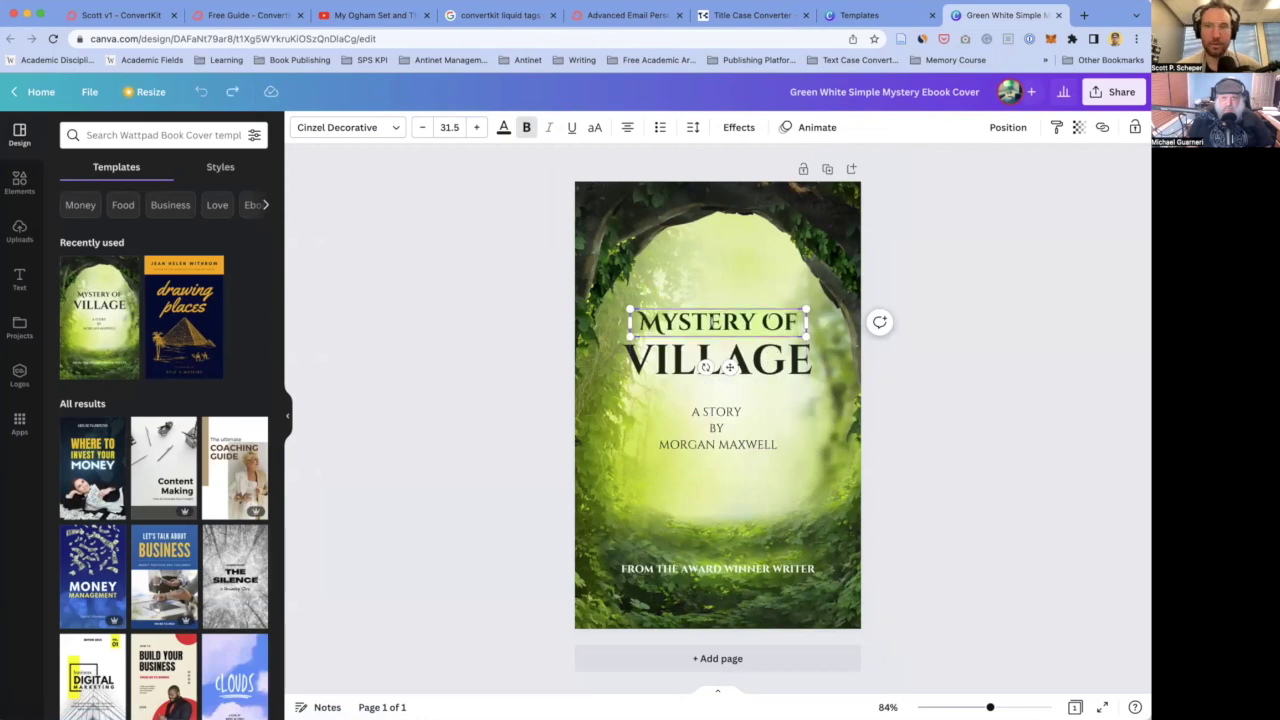
type("HOW TO")
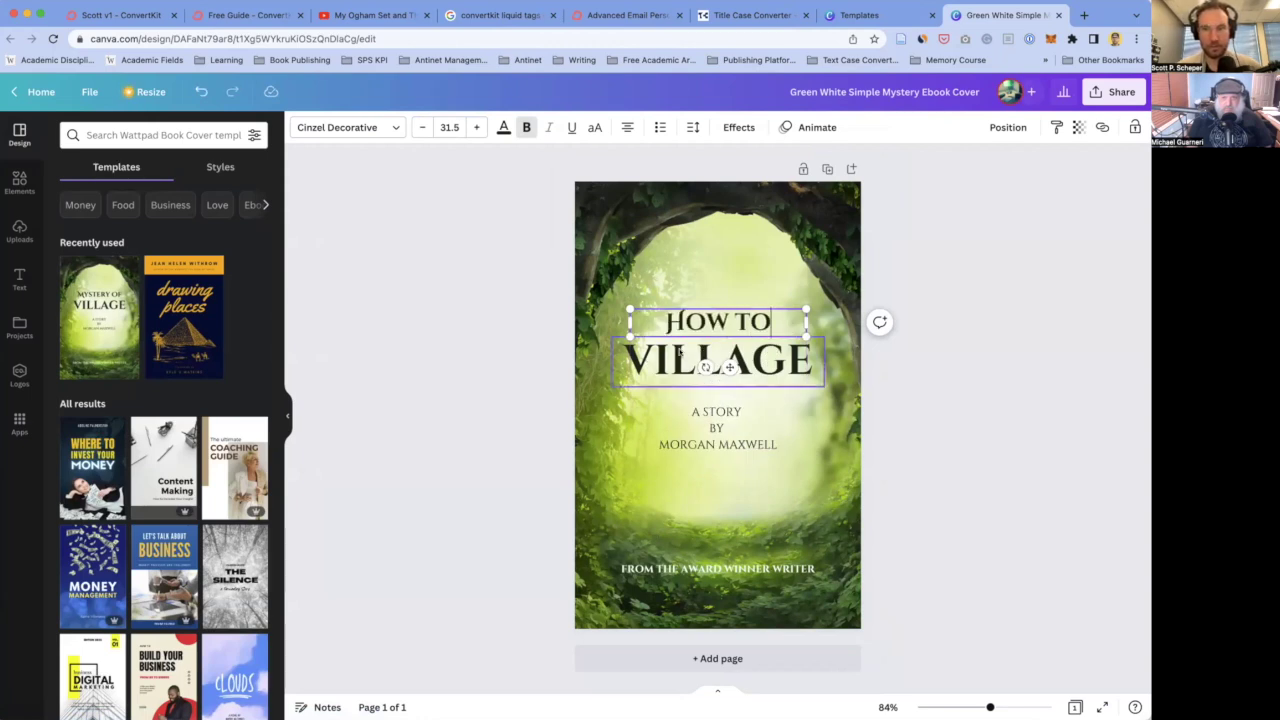
left_click(663, 357)
double_click(662, 357)
type("How to Upgrade Your Mind by Living a Celtic Lifestyle")
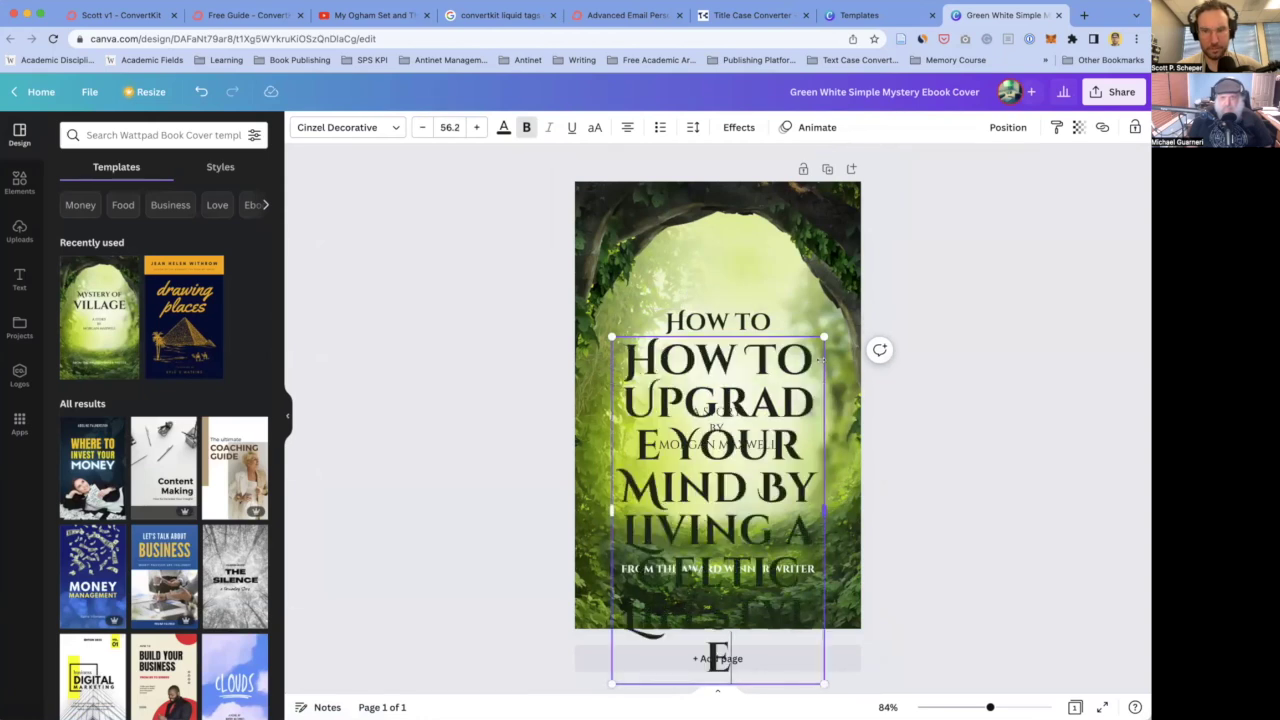
key("BackSpace")
key("BackSpace")
key("BackSpace")
key("BackSpace")
key("BackSpace")
key("BackSpace")
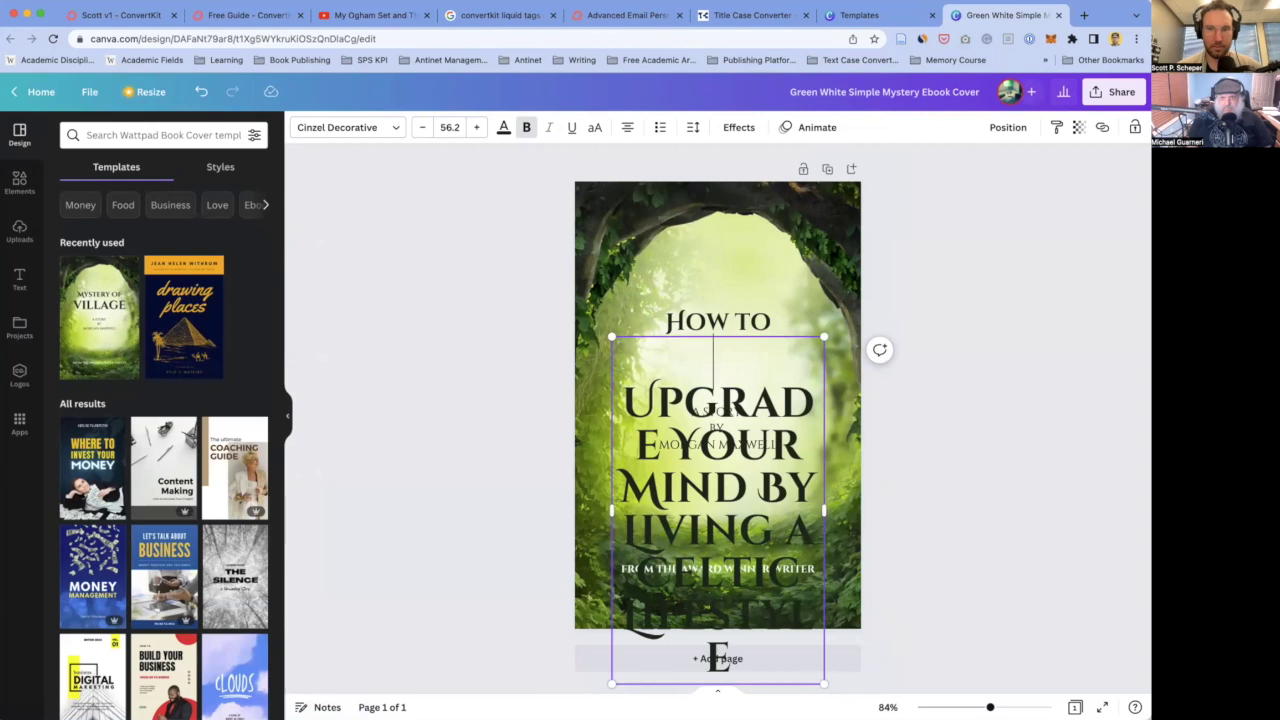
key("Delete")
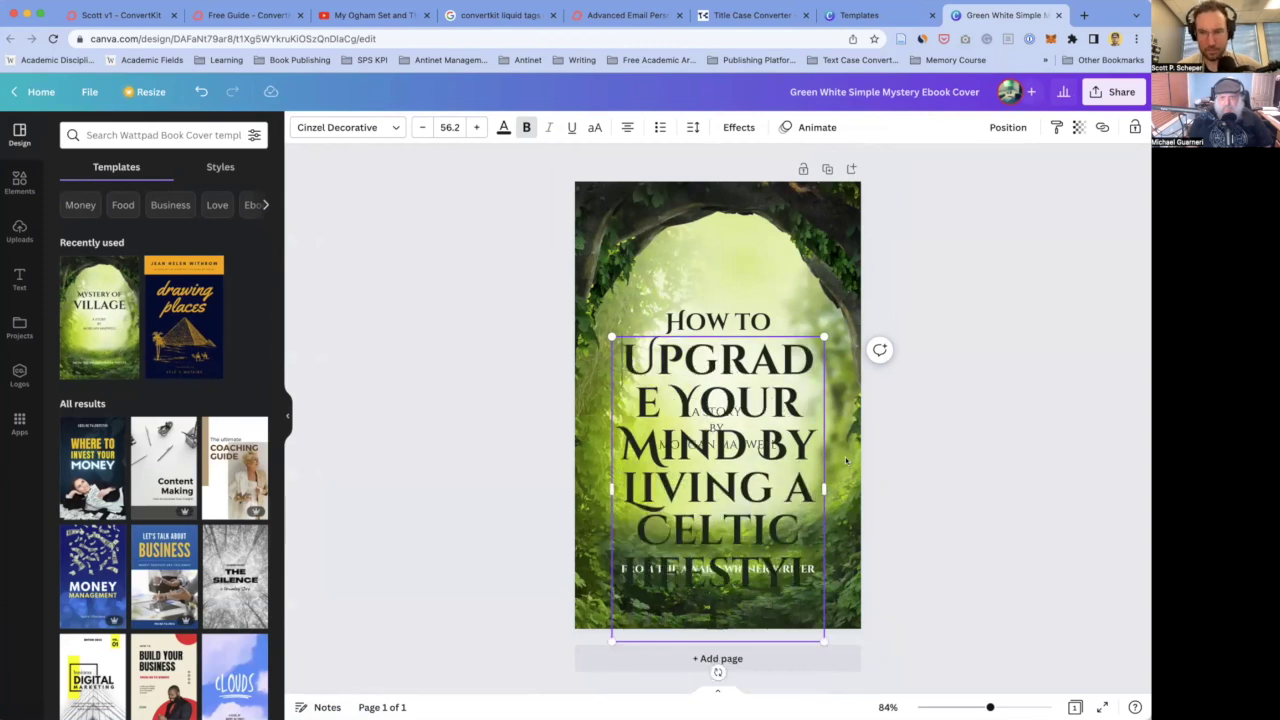
- Shrink the title font to 32.2 so it fits and move the author byline beneath it
key("super+a")
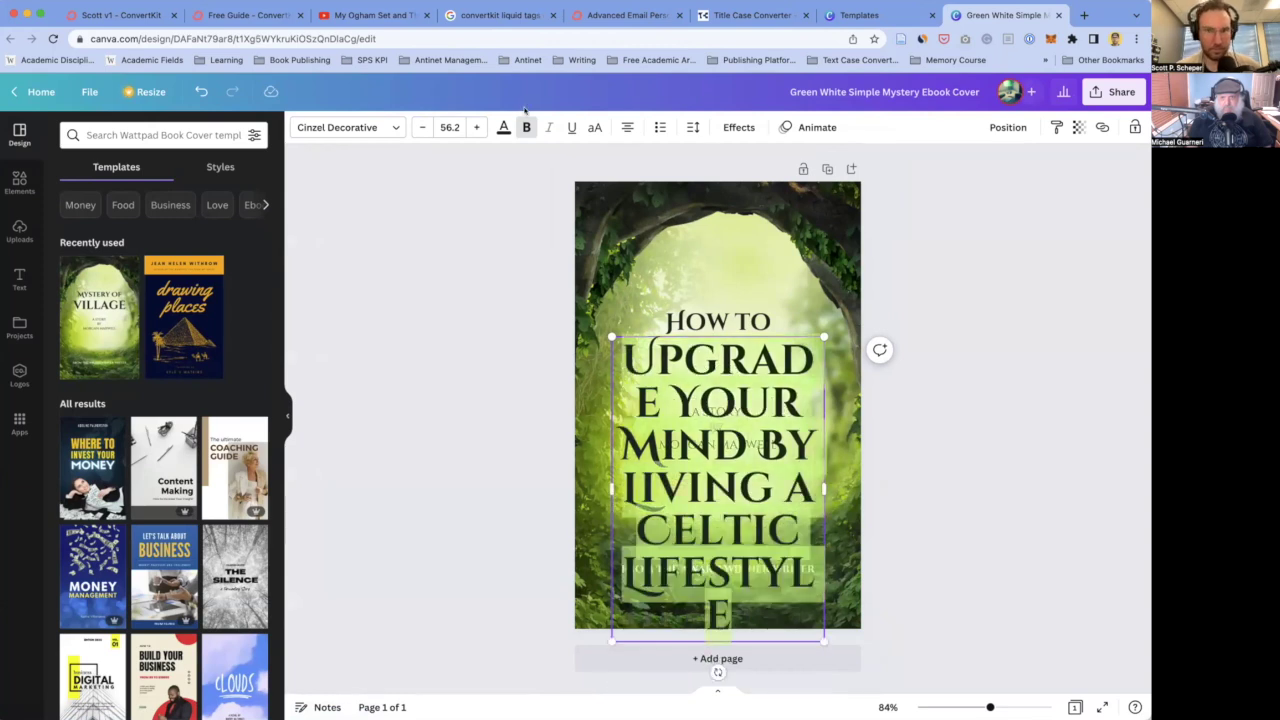
left_click(425, 127)
left_click(425, 127)
left_click(425, 127)
left_click(425, 128)
left_click(425, 128)
left_click(425, 127)
left_click(425, 127)
left_click(425, 127)
left_click(425, 127)
left_click(425, 127)
left_click(425, 127)
left_click(425, 127)
left_click(425, 127)
left_click(425, 127)
left_click(425, 127)
left_click(425, 127)
left_click(425, 127)
left_click(425, 127)
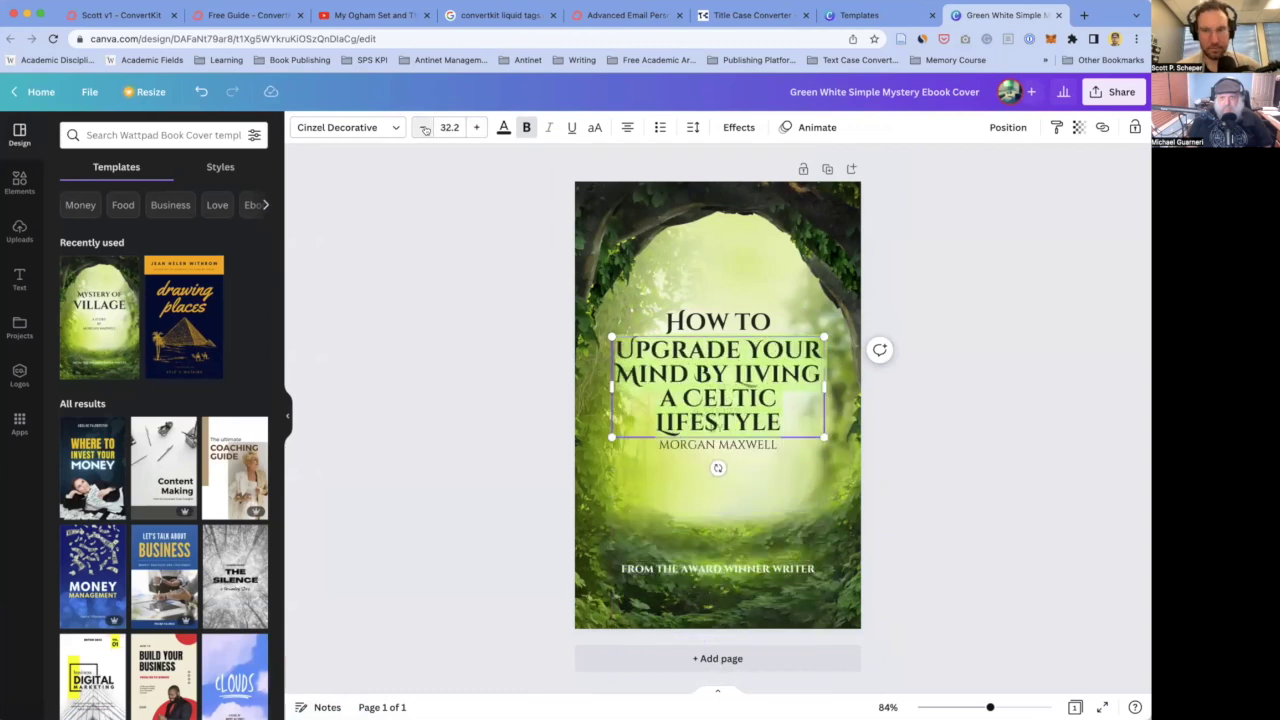
left_click(772, 444)
left_click_drag(772, 444, 763, 482)
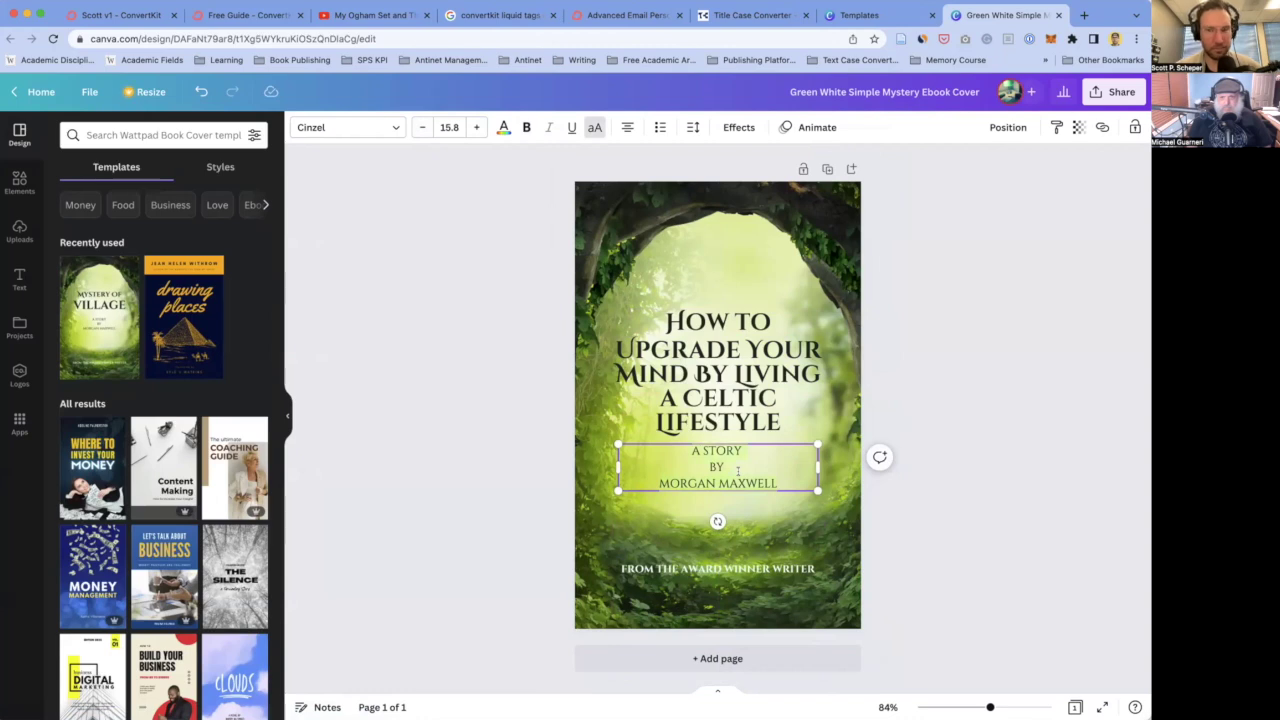
- Change the byline to 'BY' with the author's name on the next line
type("BY")
key("Return")
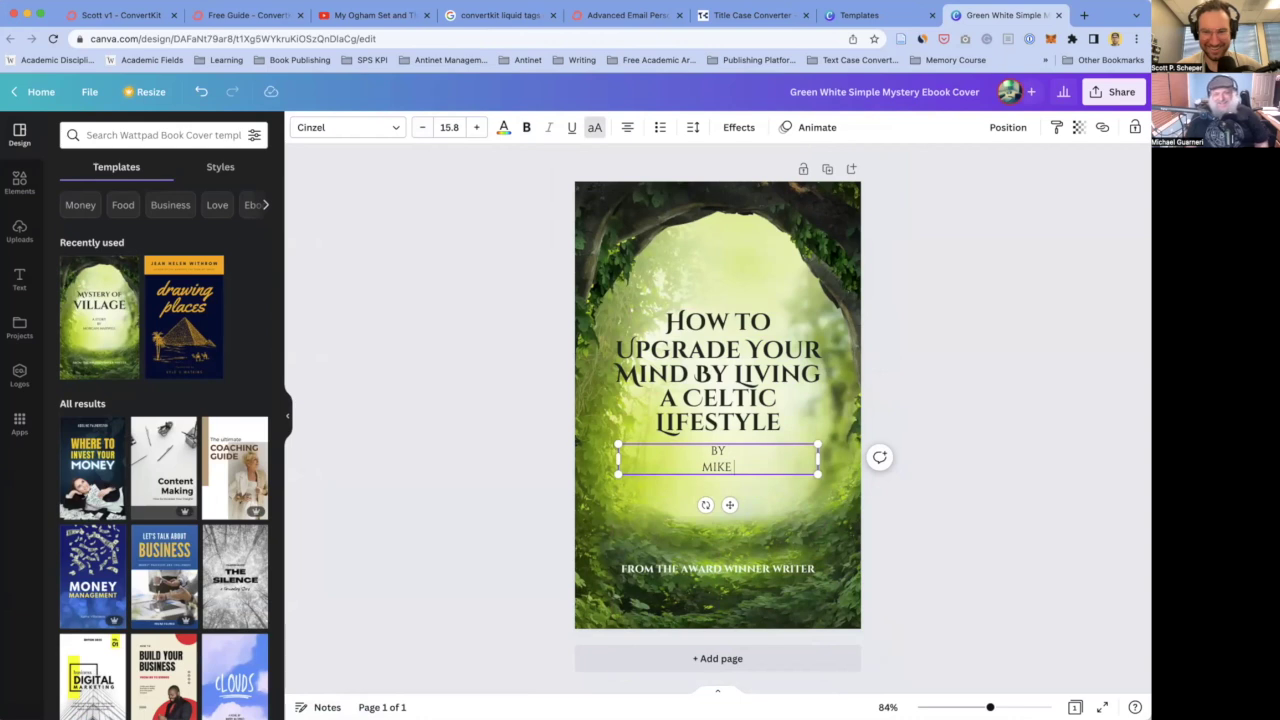
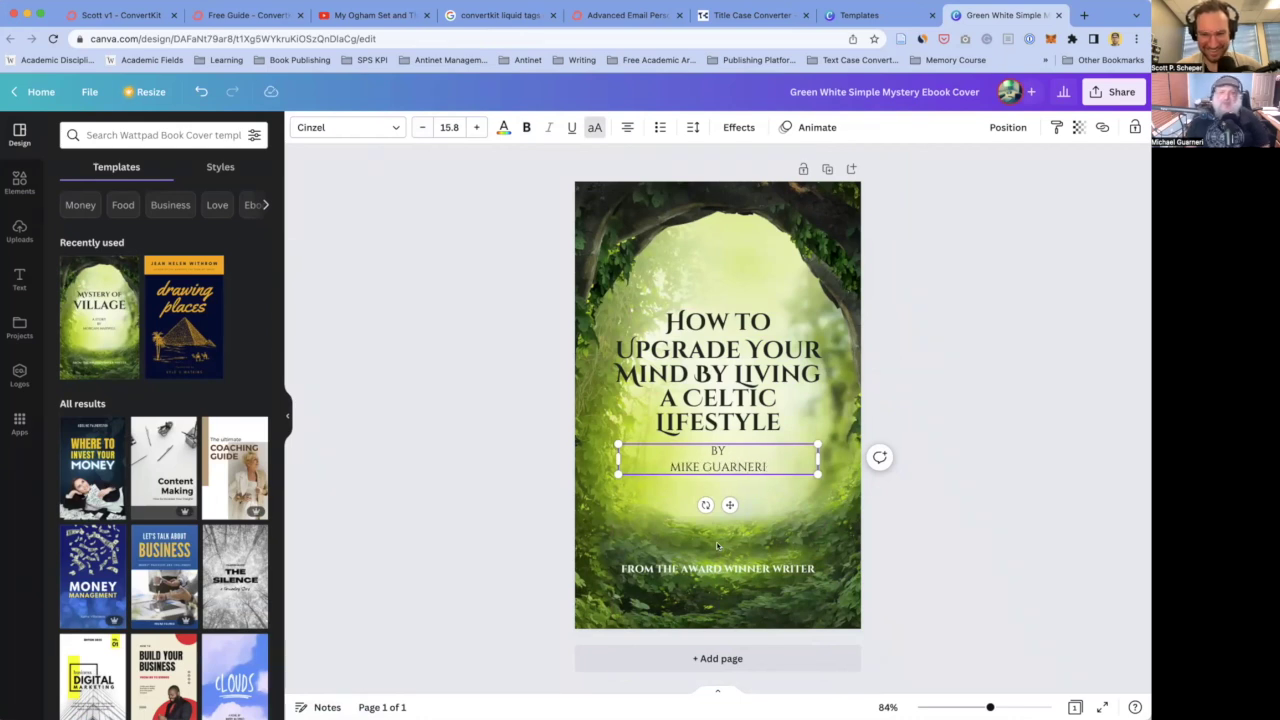
- Delete the award-winner tagline and its empty text box from the bottom of the cover
left_click(717, 545)
left_click_drag(818, 568, 617, 565)
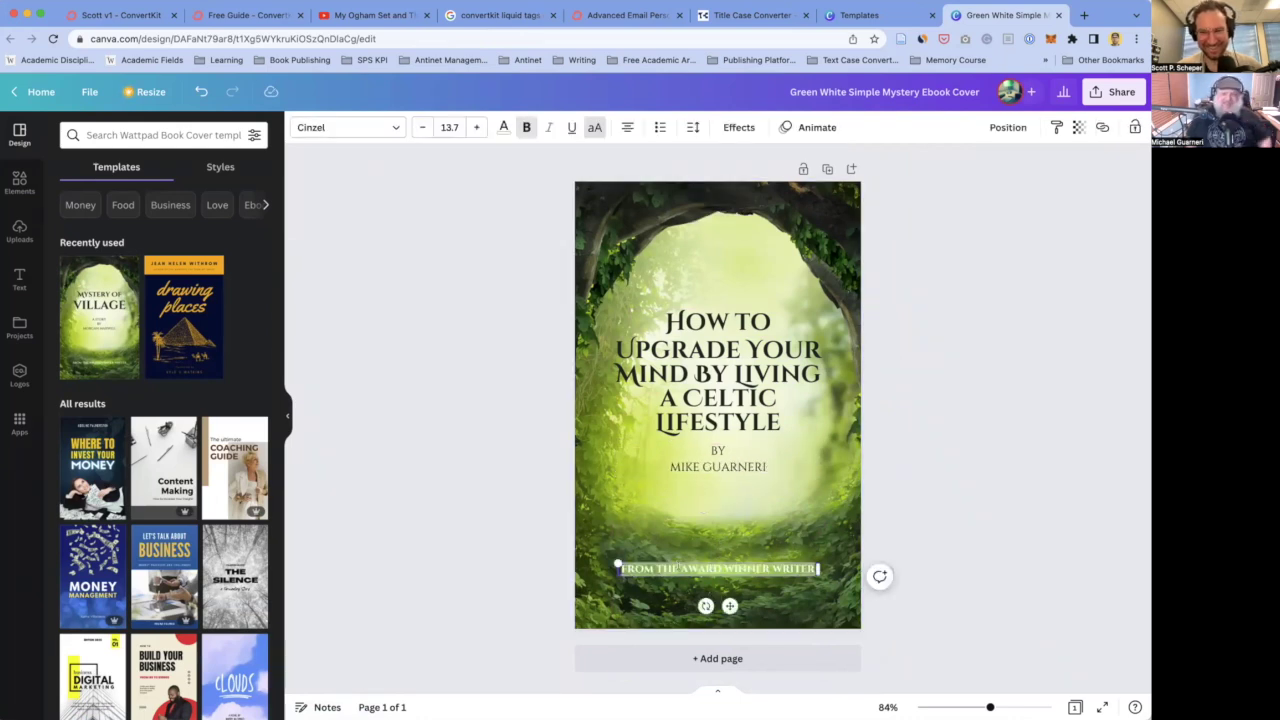
key("BackSpace")
type("A")
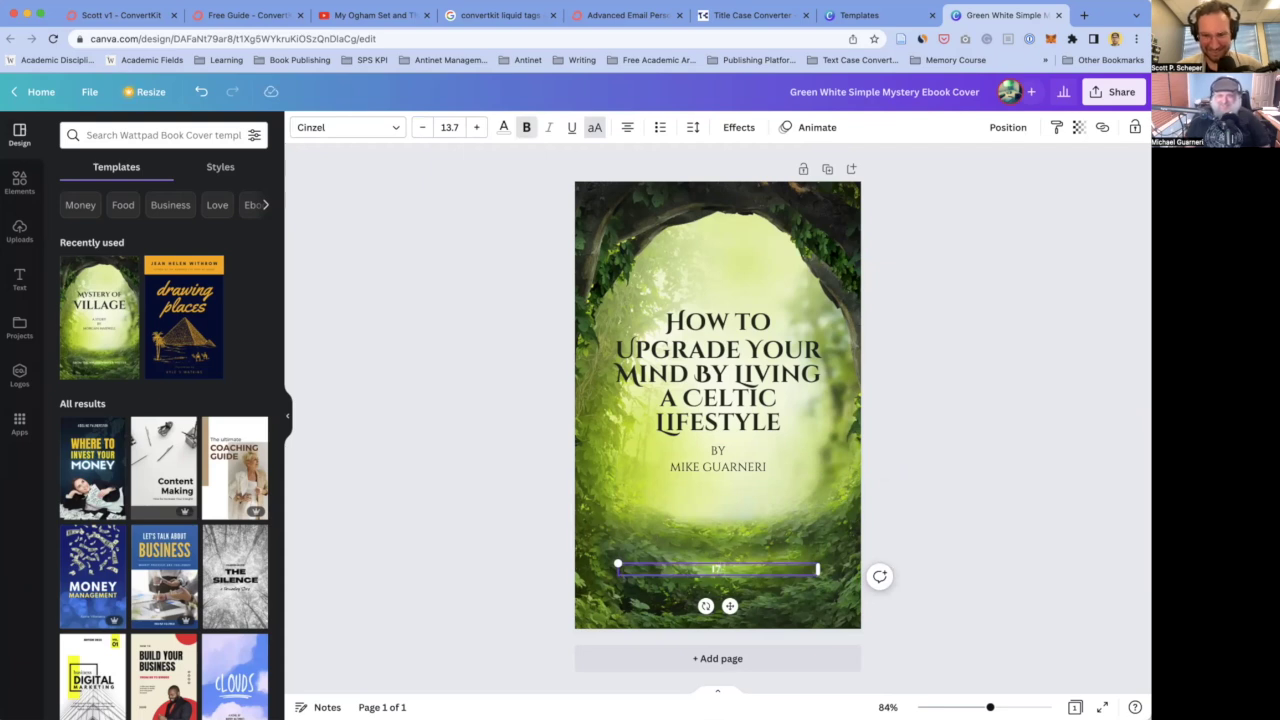
key("ctrl+b")
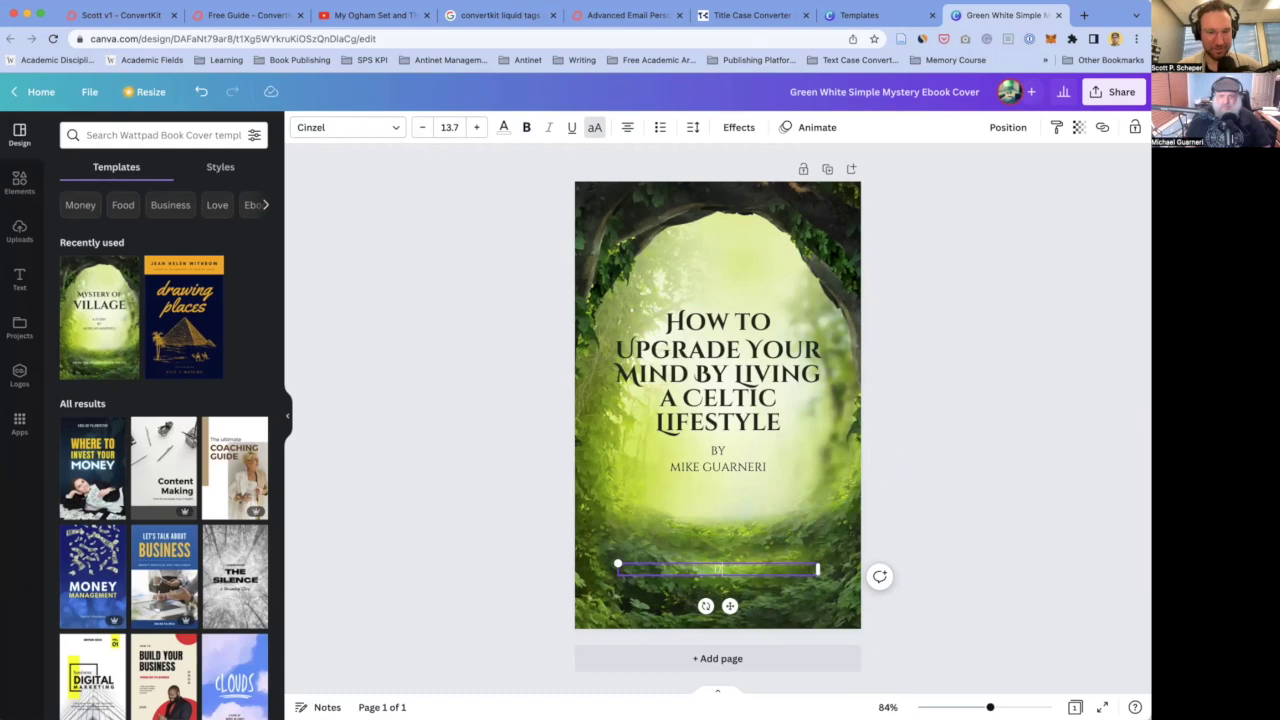
left_click(998, 506)
key("ctrl+z")
key("Delete")
left_click(893, 446)
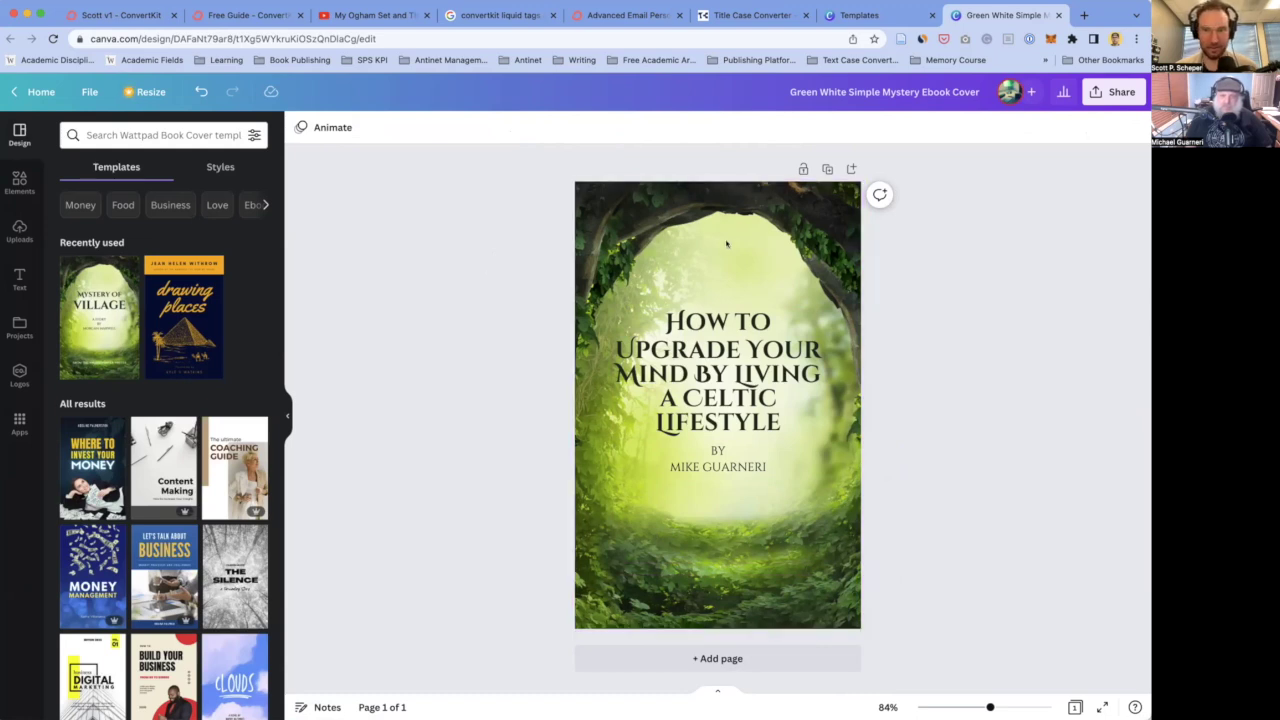
- Download the cover as a PNG through Share > Download and check the completed download
left_click(1117, 96)
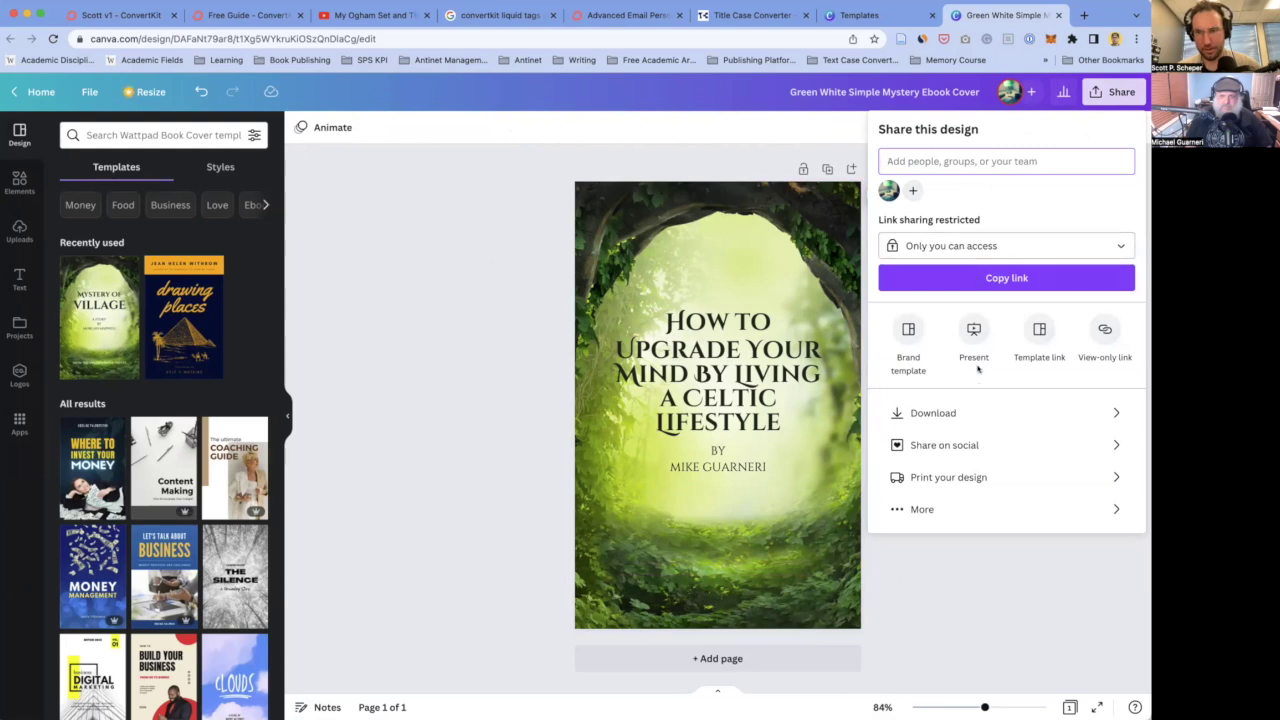
left_click(923, 412)
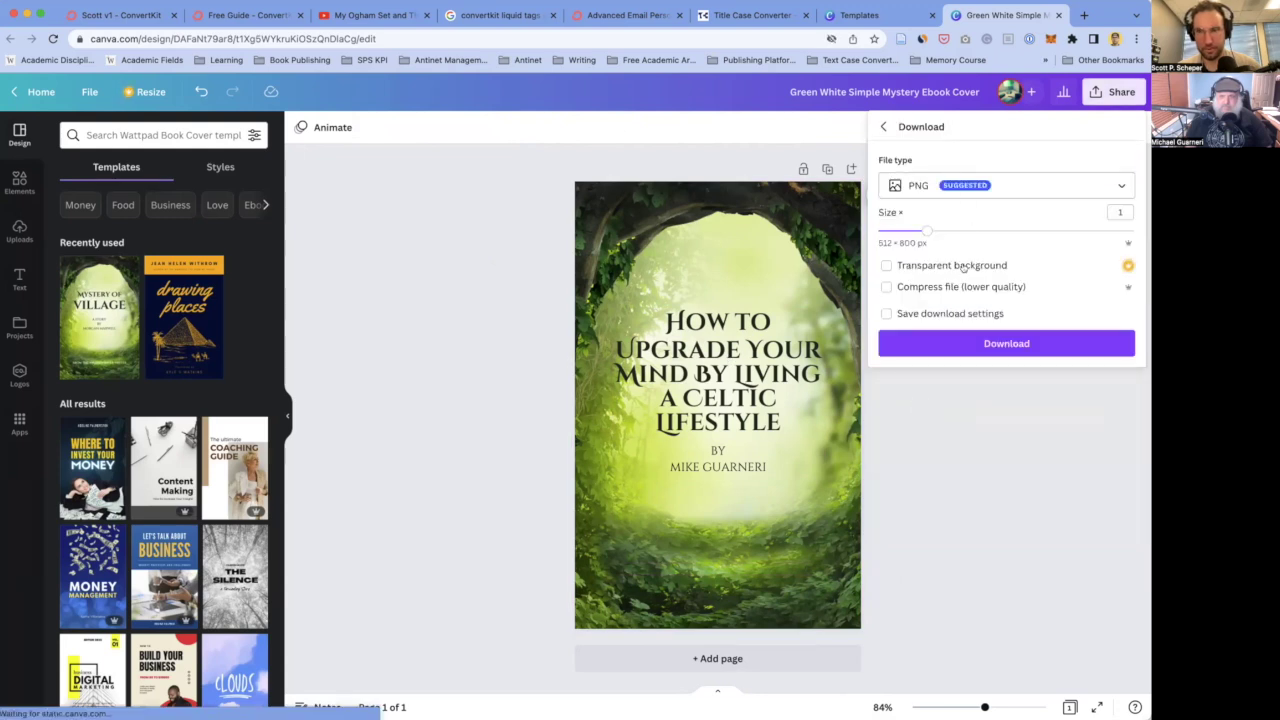
left_click(983, 343)
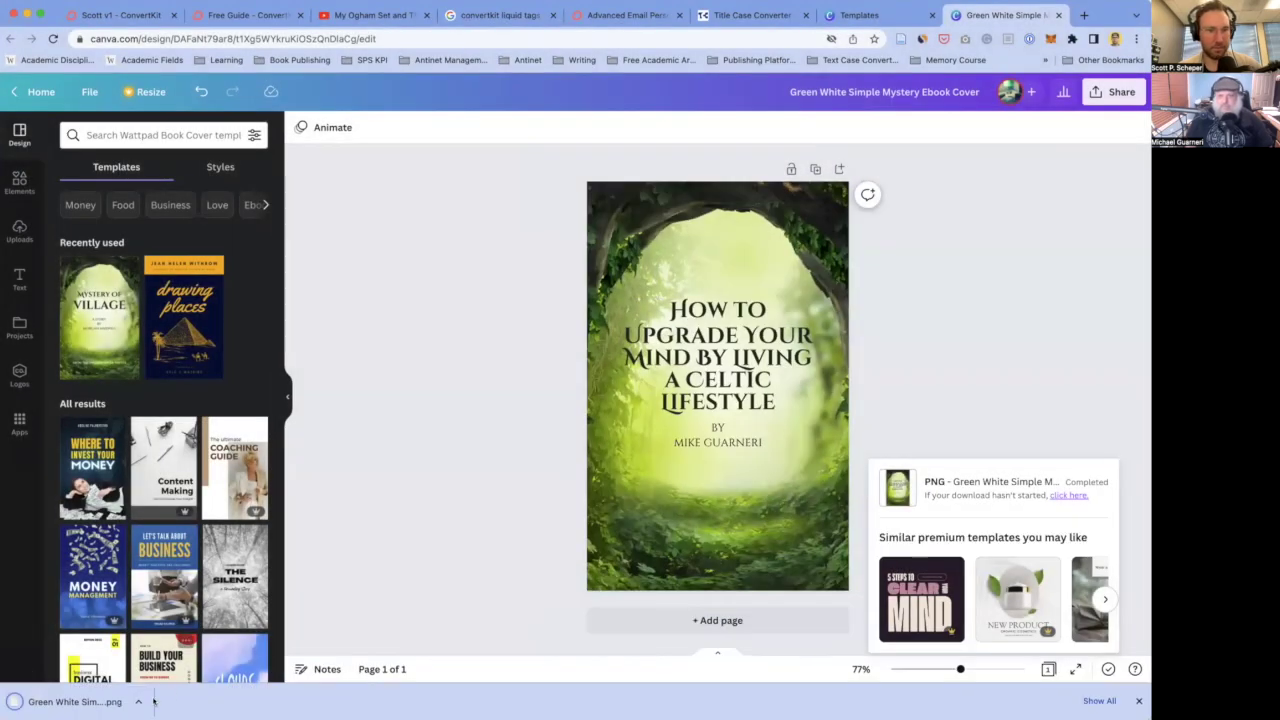
left_click(138, 701)
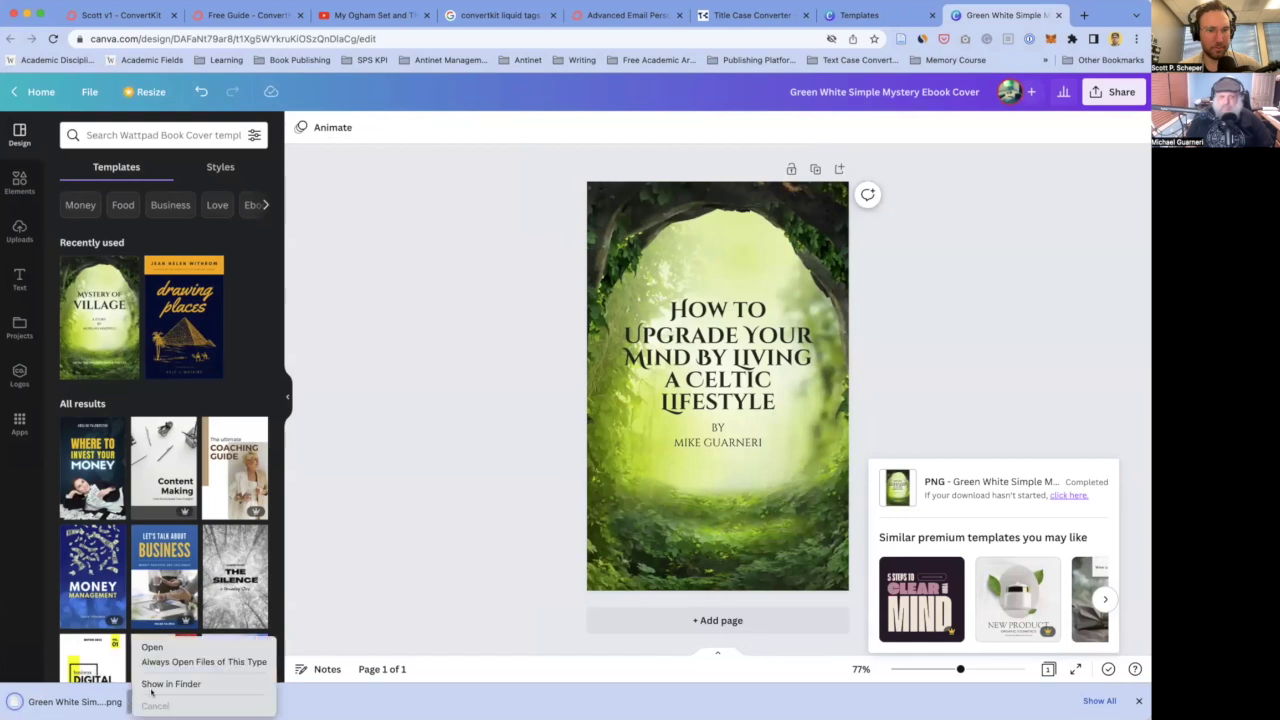
left_click(170, 680)
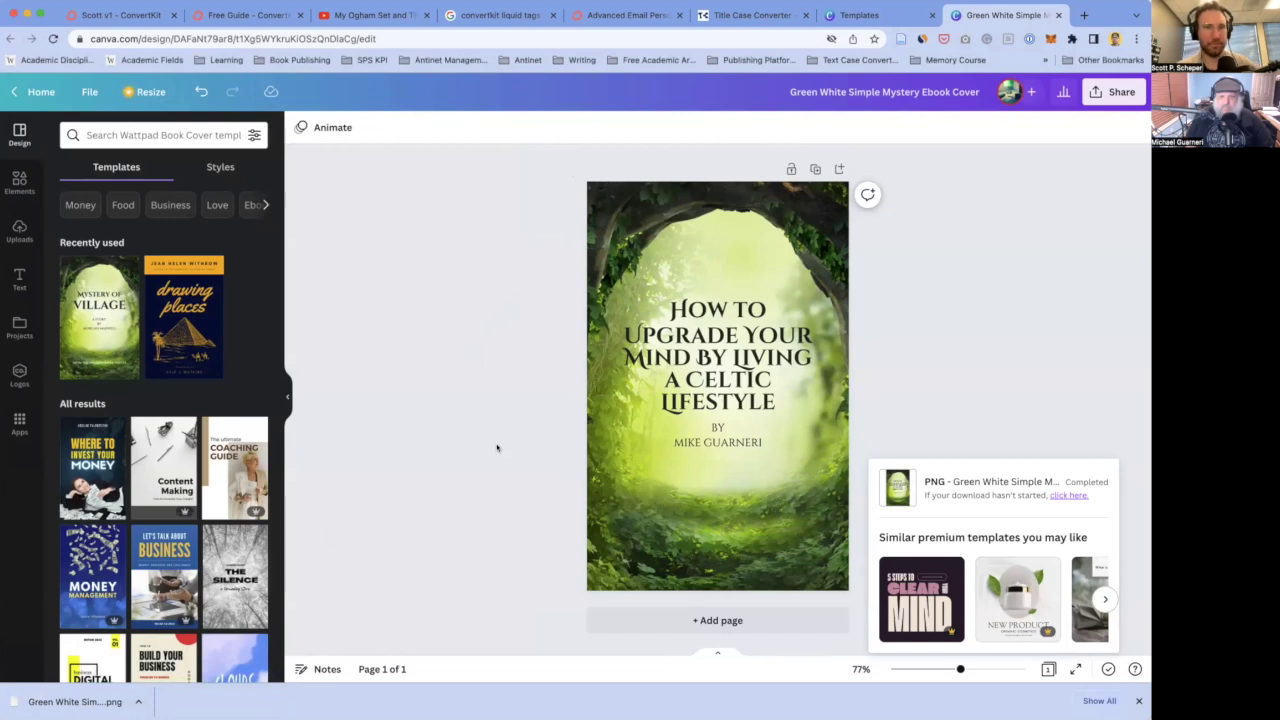
- Replace the landing page's book image with the uploaded green forest Celtic lifestyle cover PNG
left_click(128, 16)
left_click(648, 396)
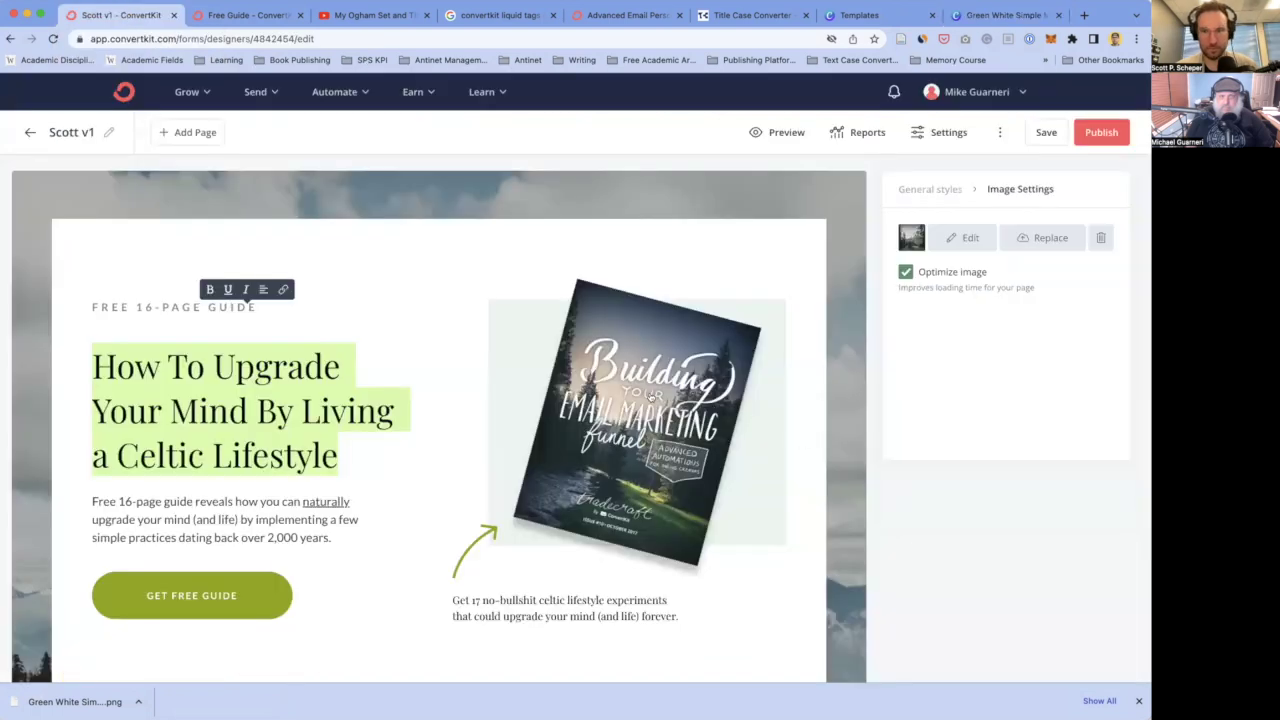
left_click(1015, 239)
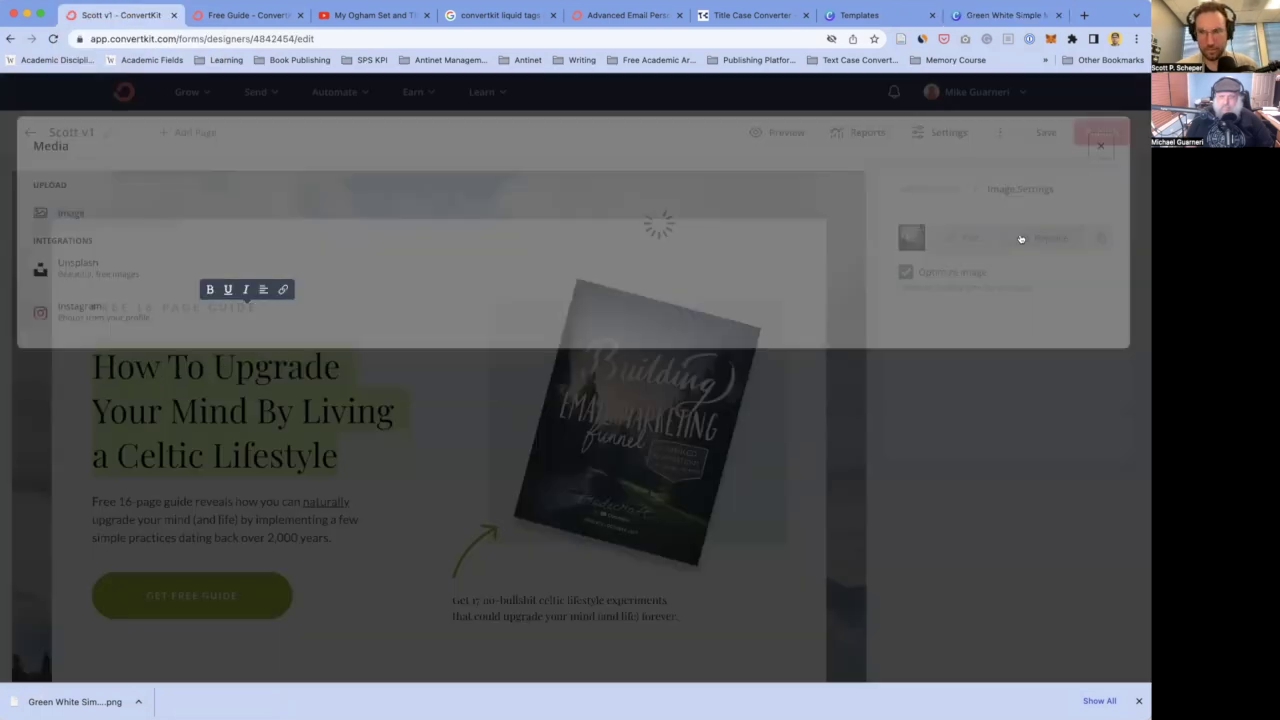
left_click(628, 322)
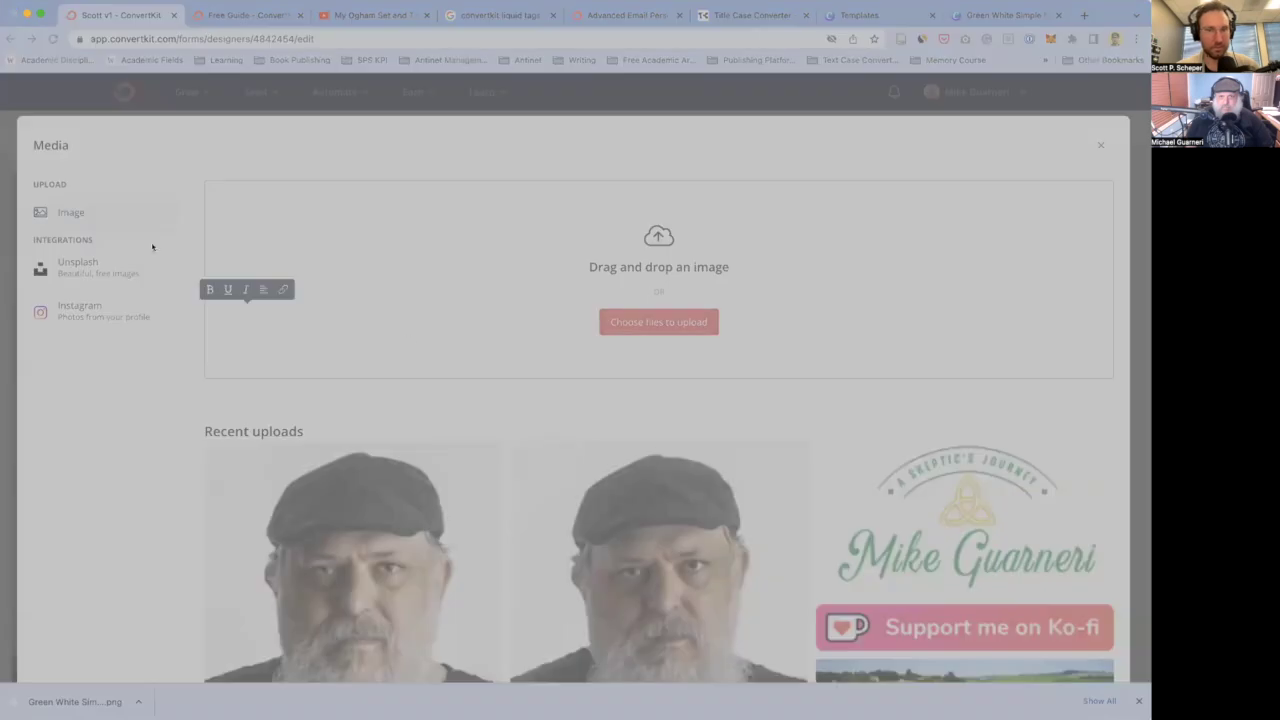
key("Return")
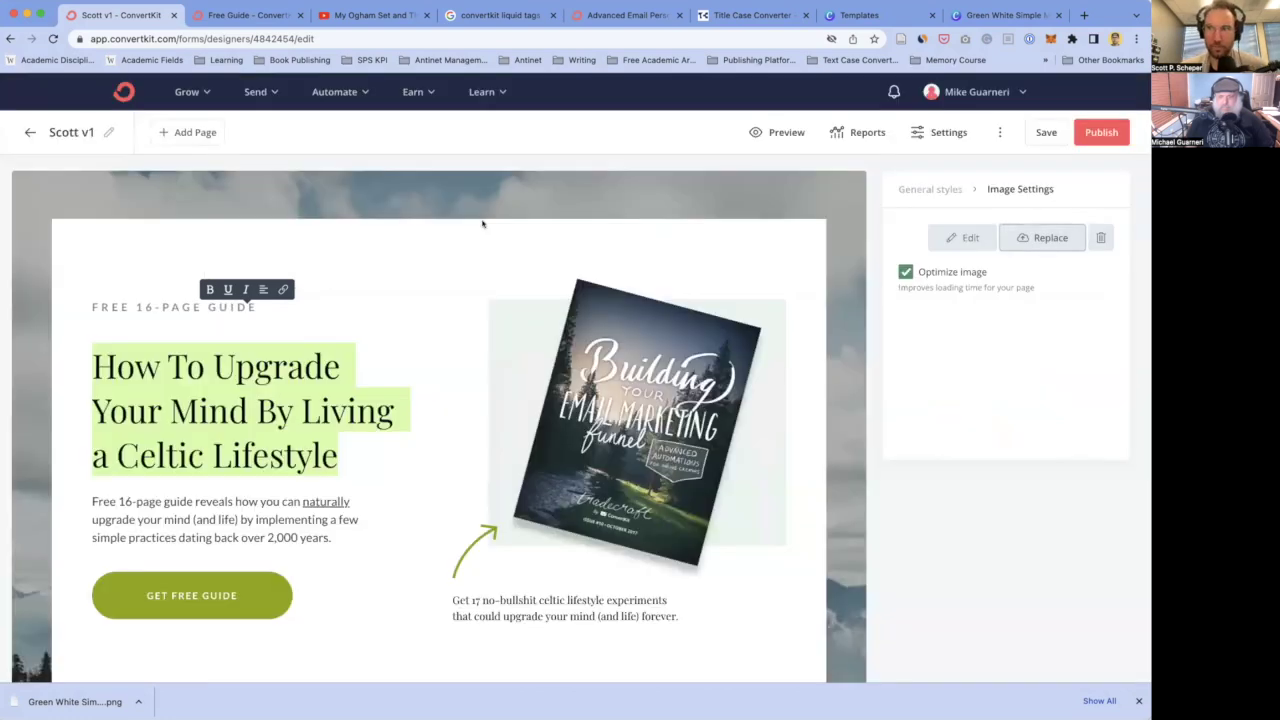
- Review the updated landing page with its new cover and save the changes
scroll(370, 339, "down", 1)
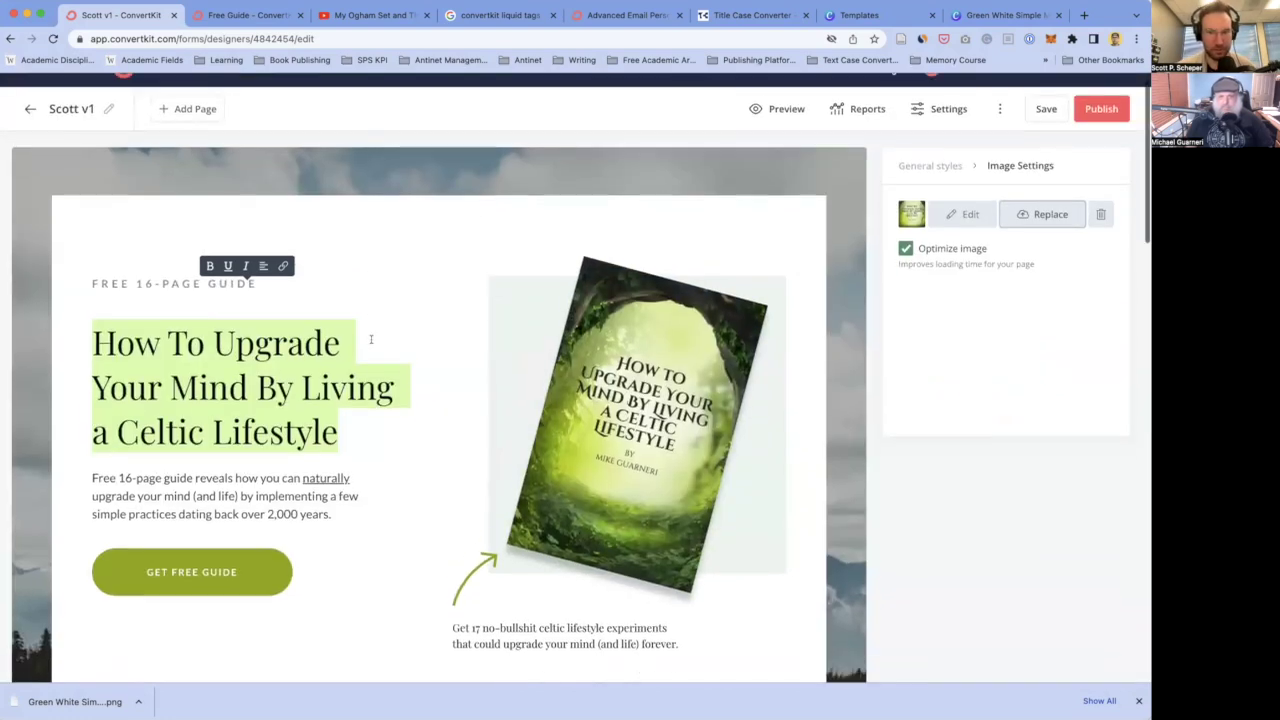
scroll(370, 339, "down", 1)
scroll(370, 339, "up", 1)
scroll(370, 339, "down", 5)
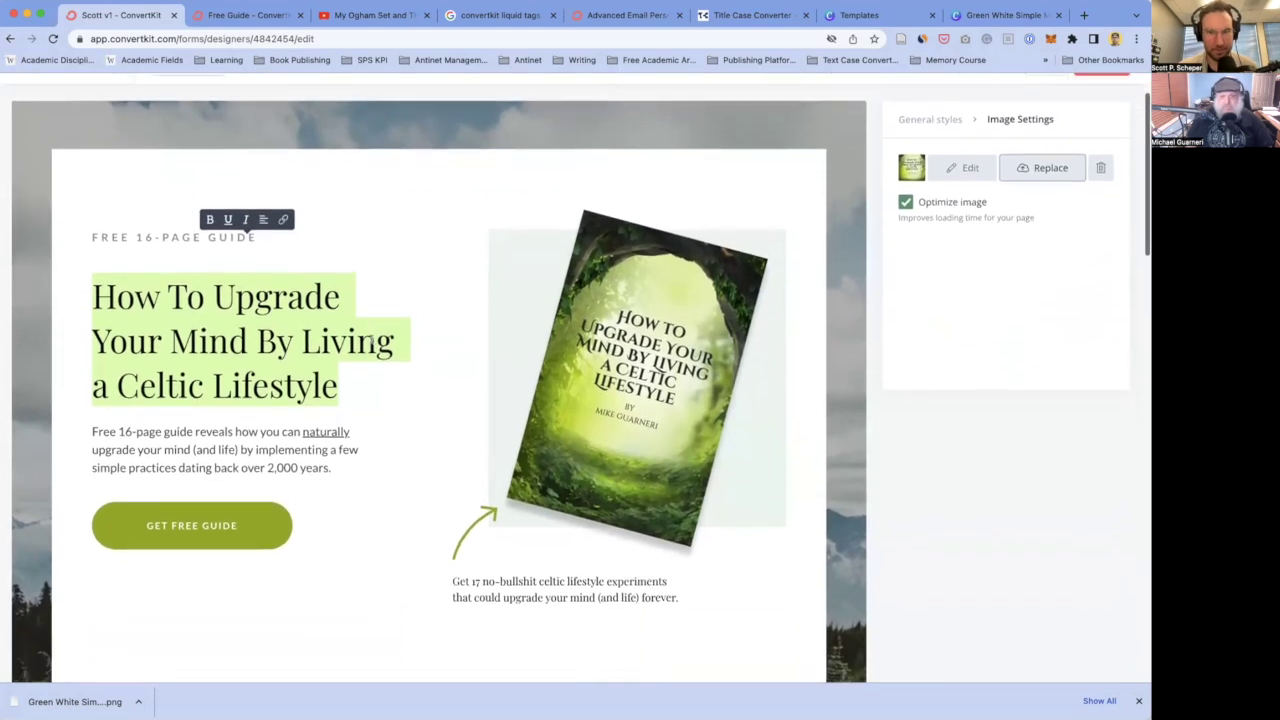
scroll(371, 344, "up", 4)
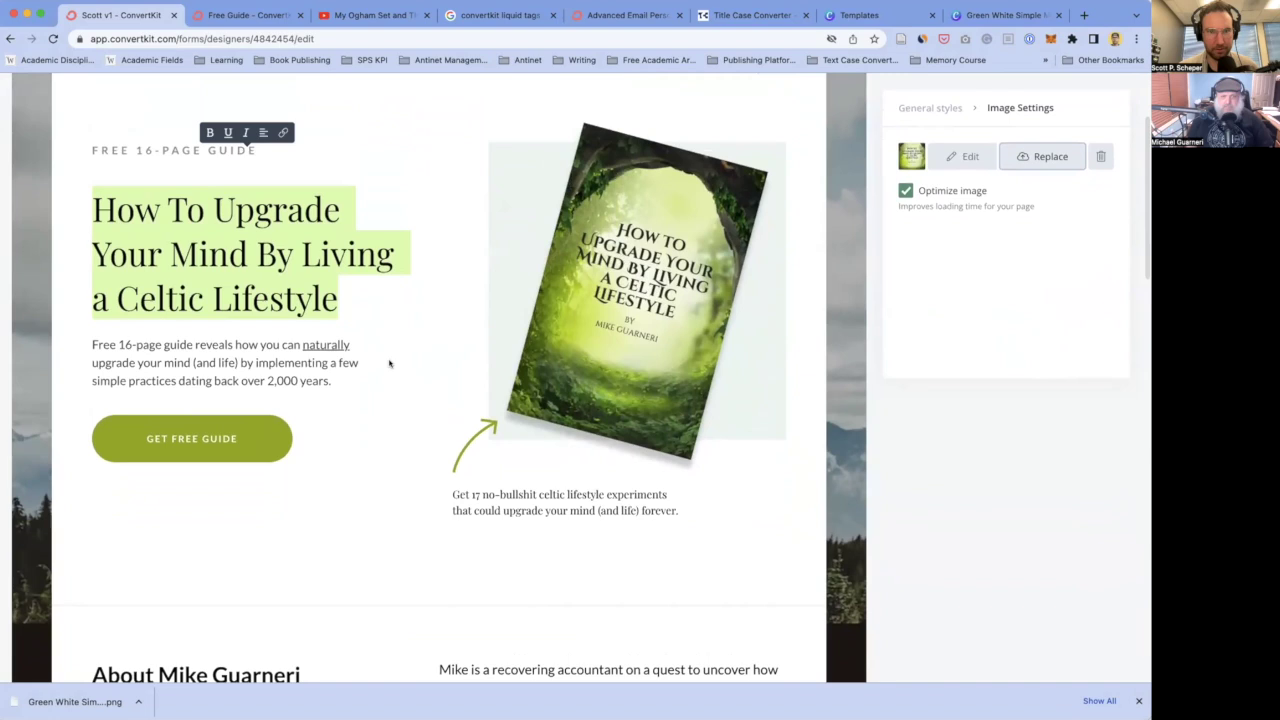
left_click(293, 326)
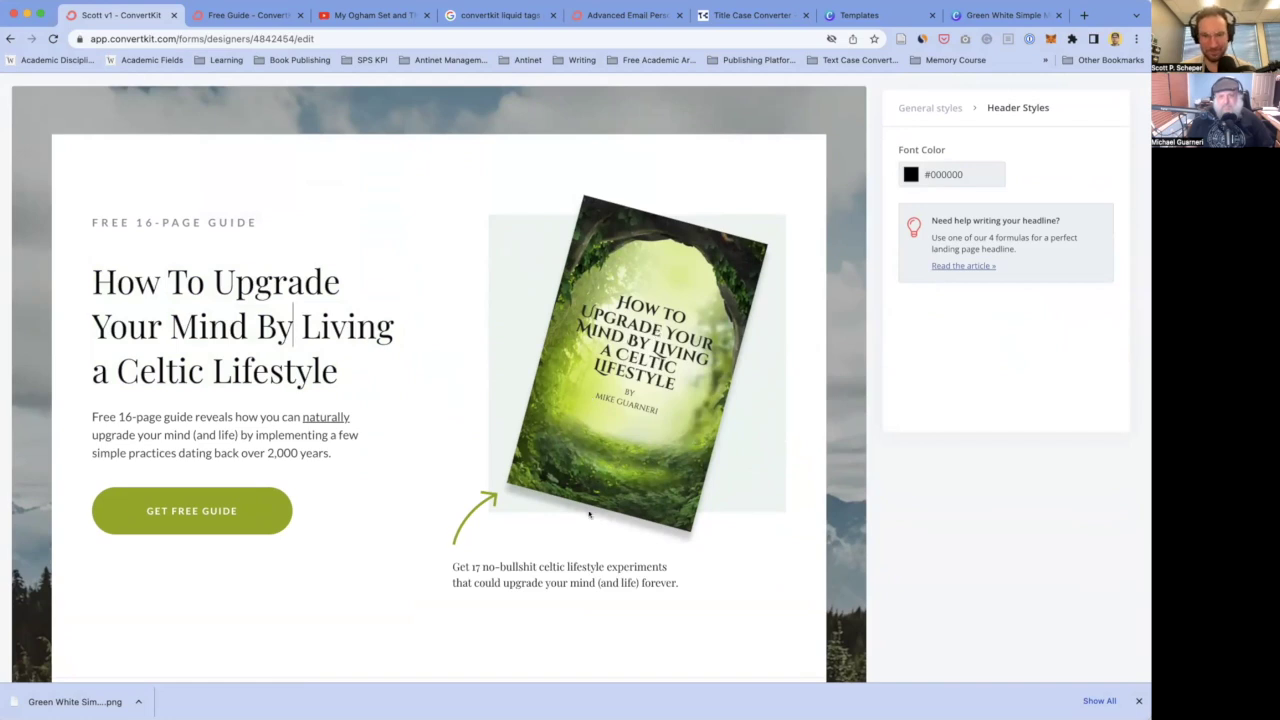
scroll(248, 320, "down", 10)
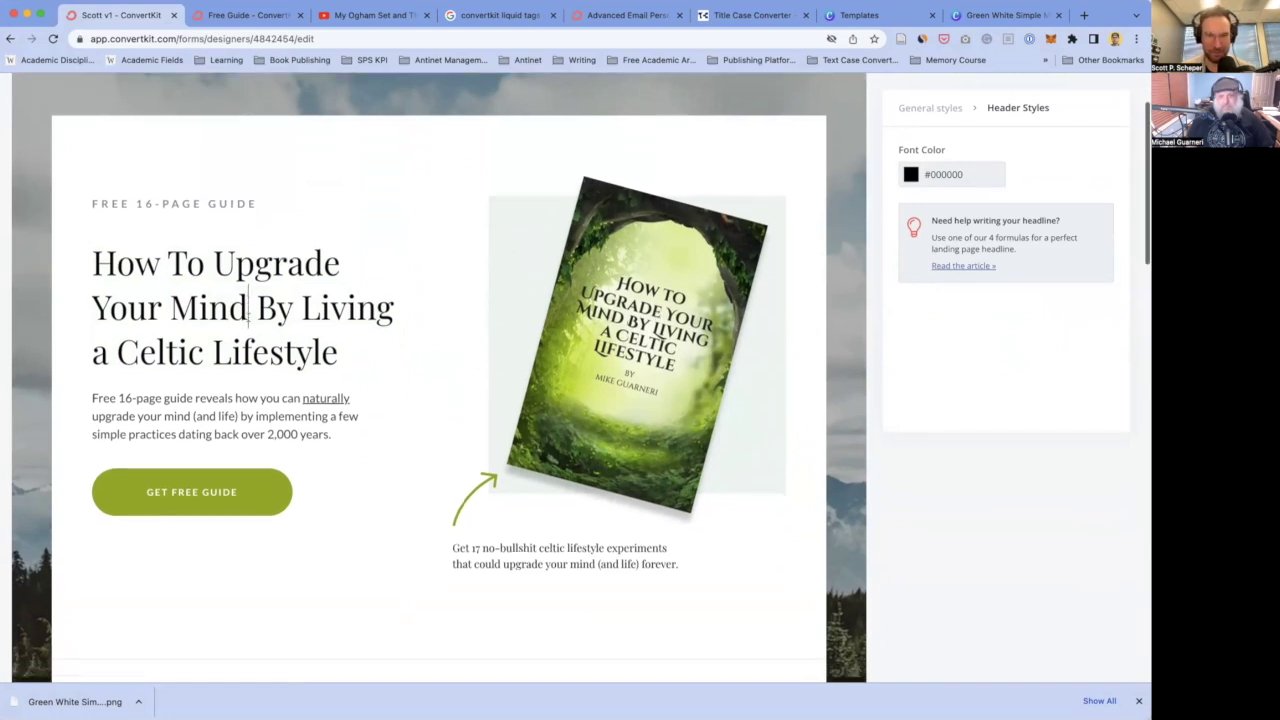
scroll(248, 317, "down", 15)
scroll(331, 487, "down", 6)
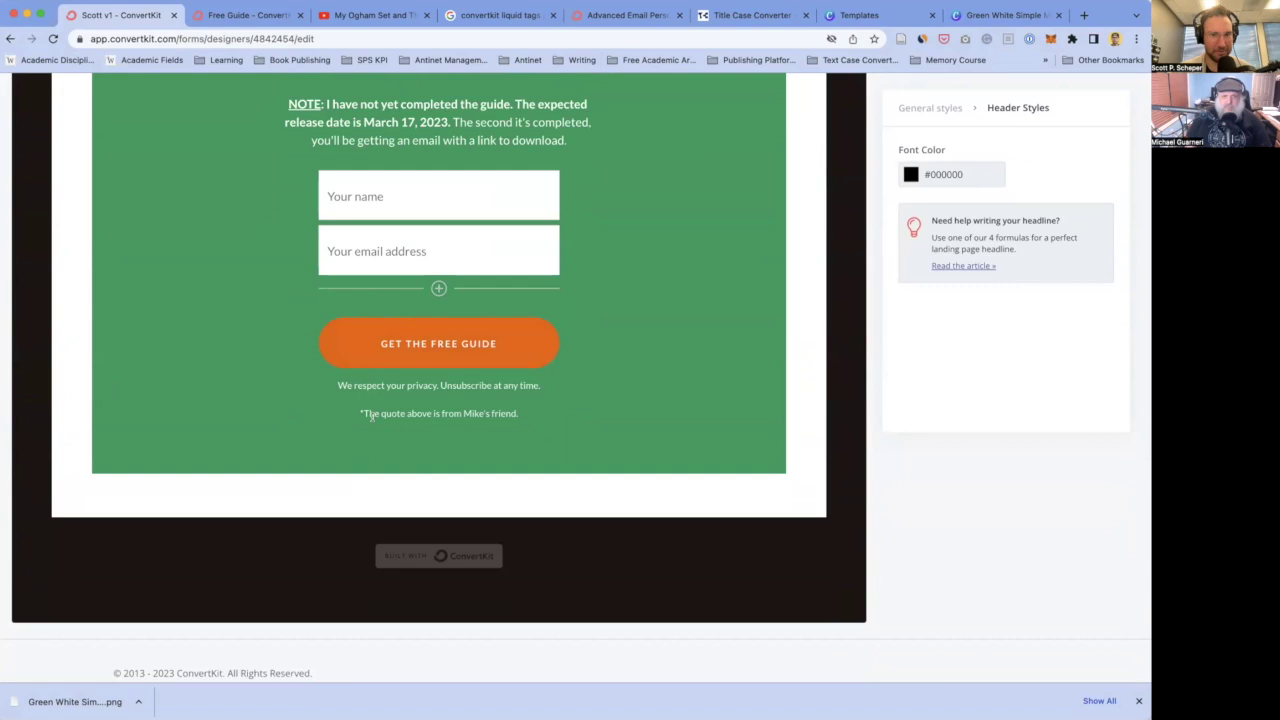
scroll(371, 417, "up", 20)
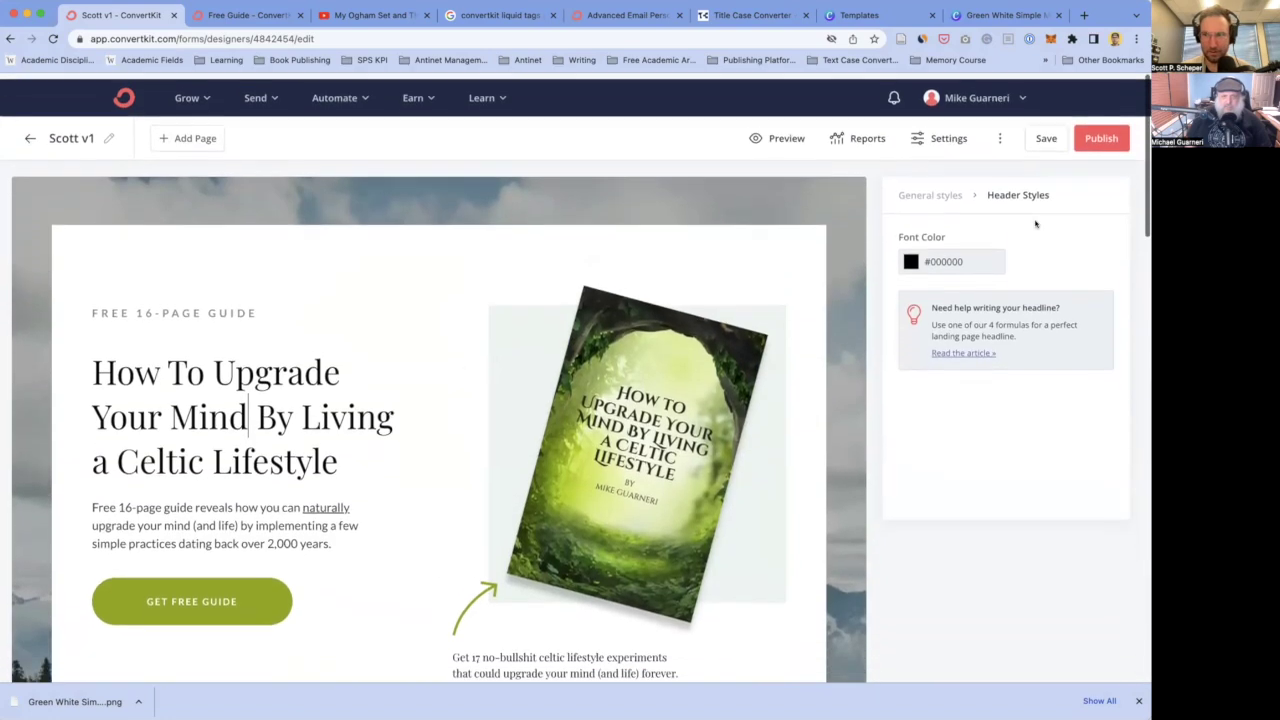
left_click(1046, 133)
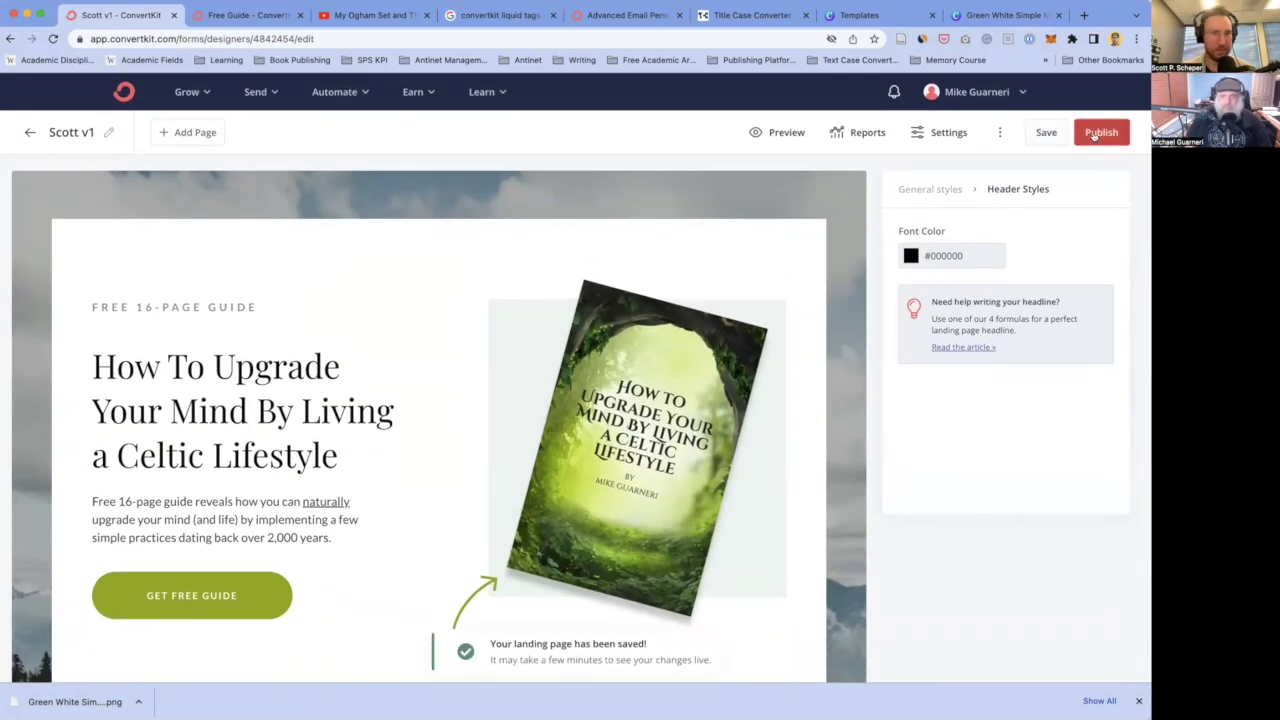
- Publish the page, copy its ck.page share URL and load it in a new browser tab
left_click(1095, 136)
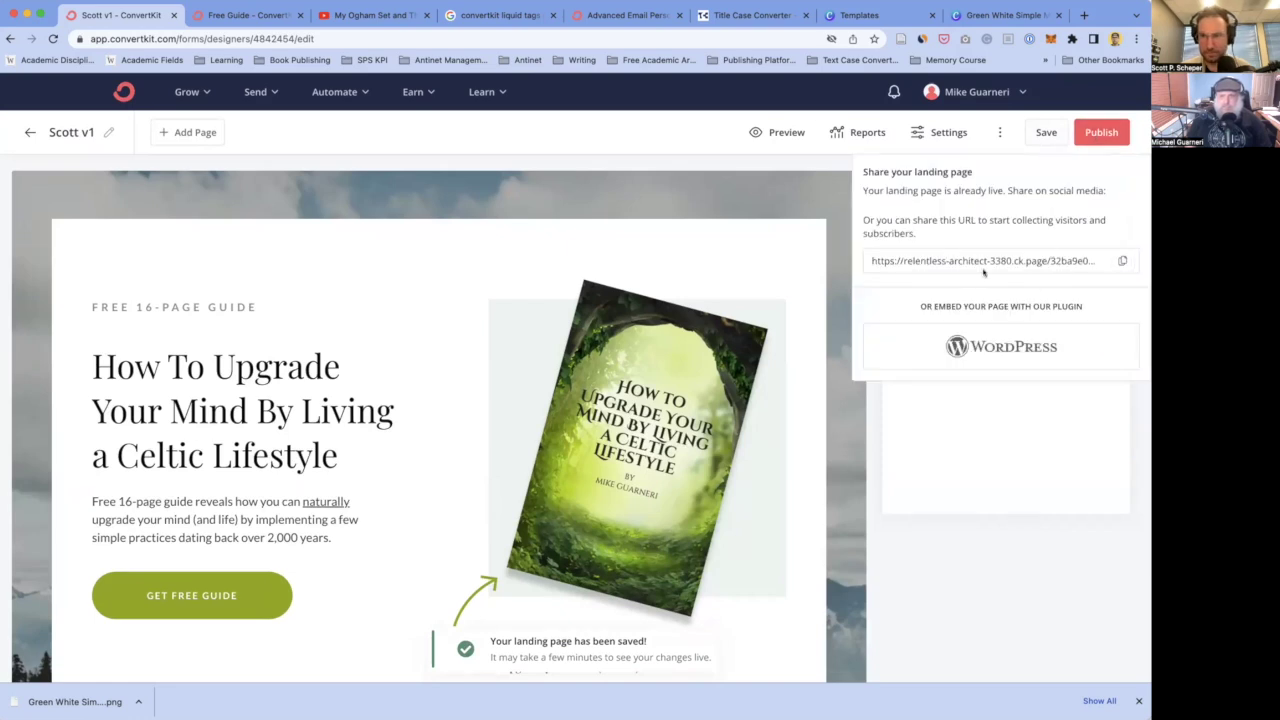
left_click(956, 258)
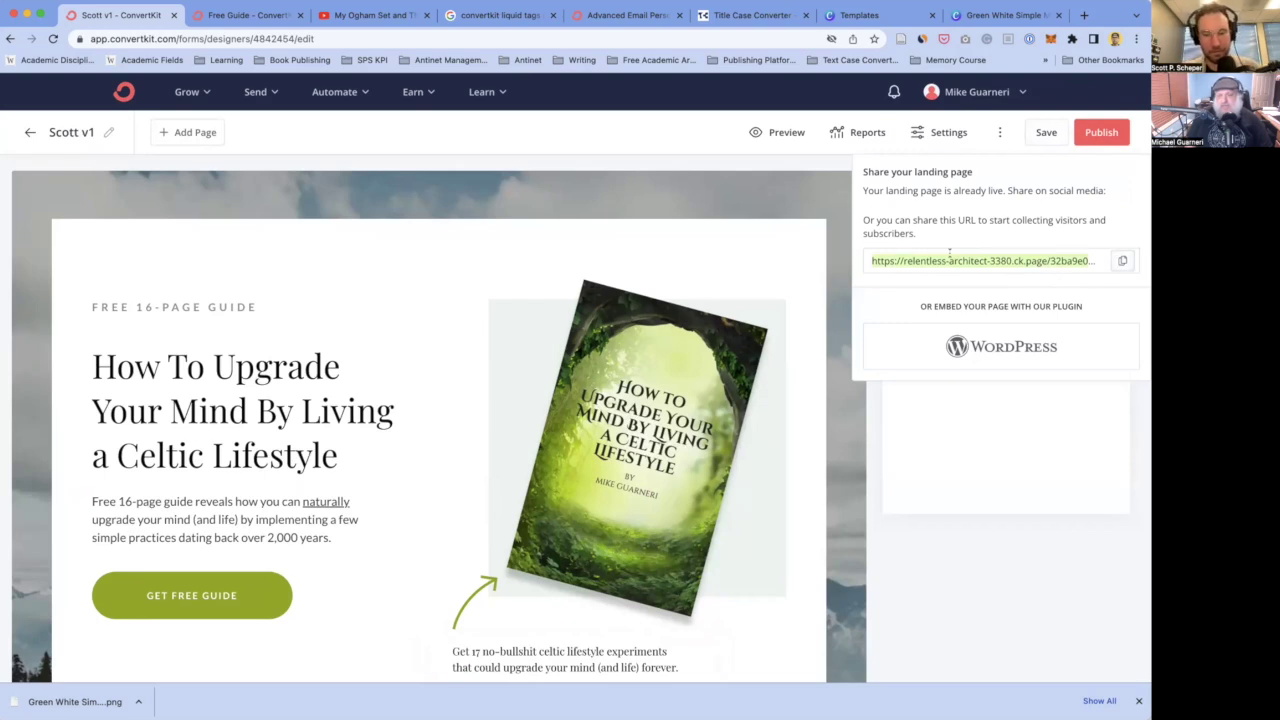
key("ctrl+t")
type("https://relentless-architect-3380.ck.page/32ba9e0b42")
key("Return")
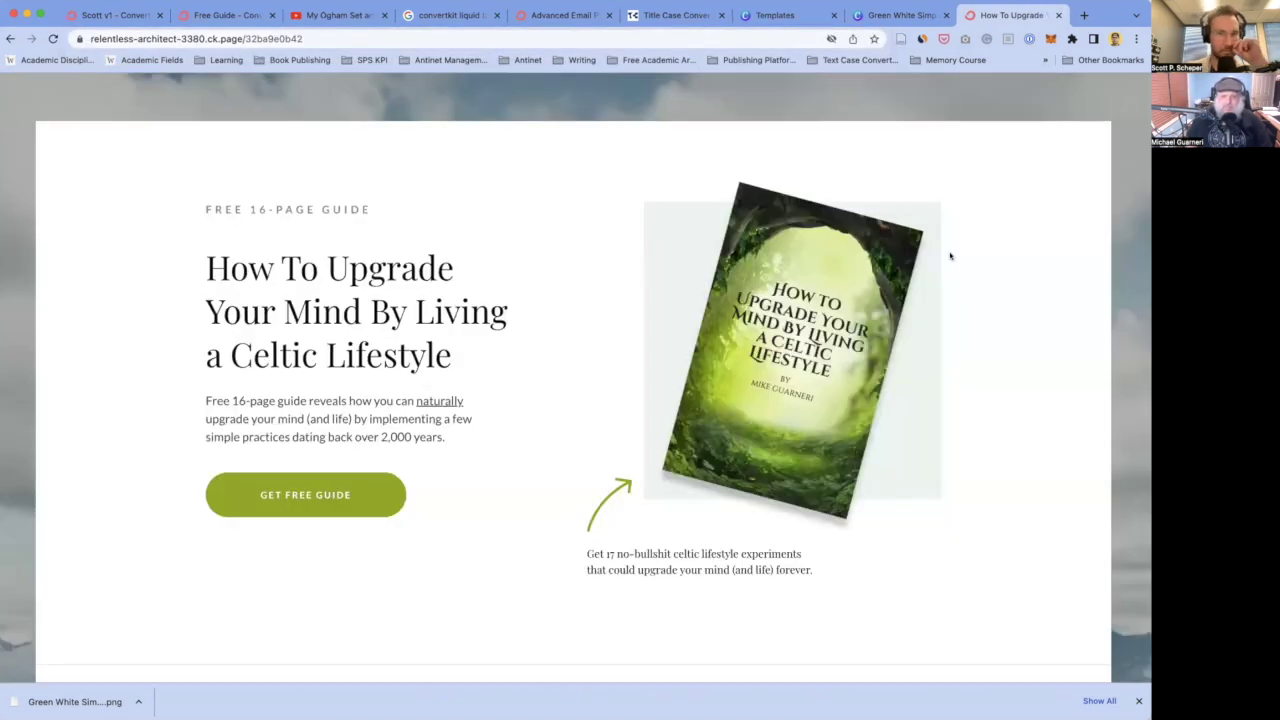
- Scroll through the live Celtic Lifestyle landing page to check the forest cover
scroll(401, 252, "down", 10)
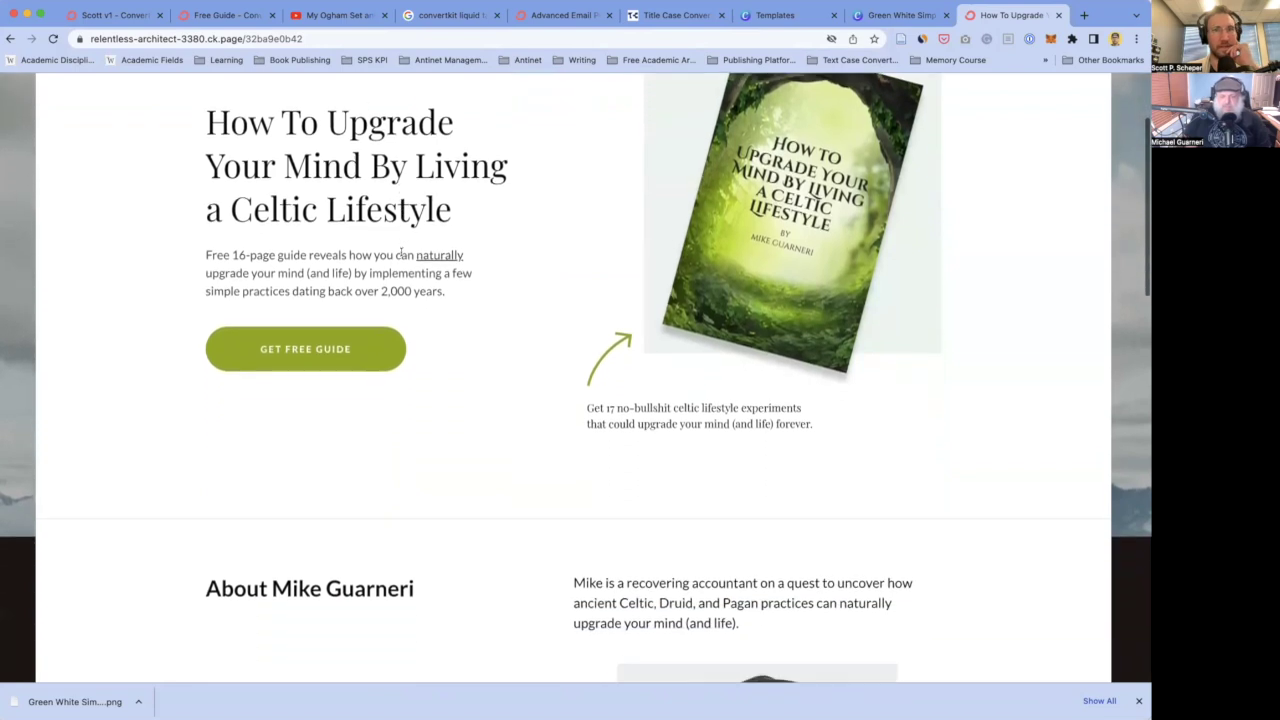
scroll(401, 256, "up", 10)
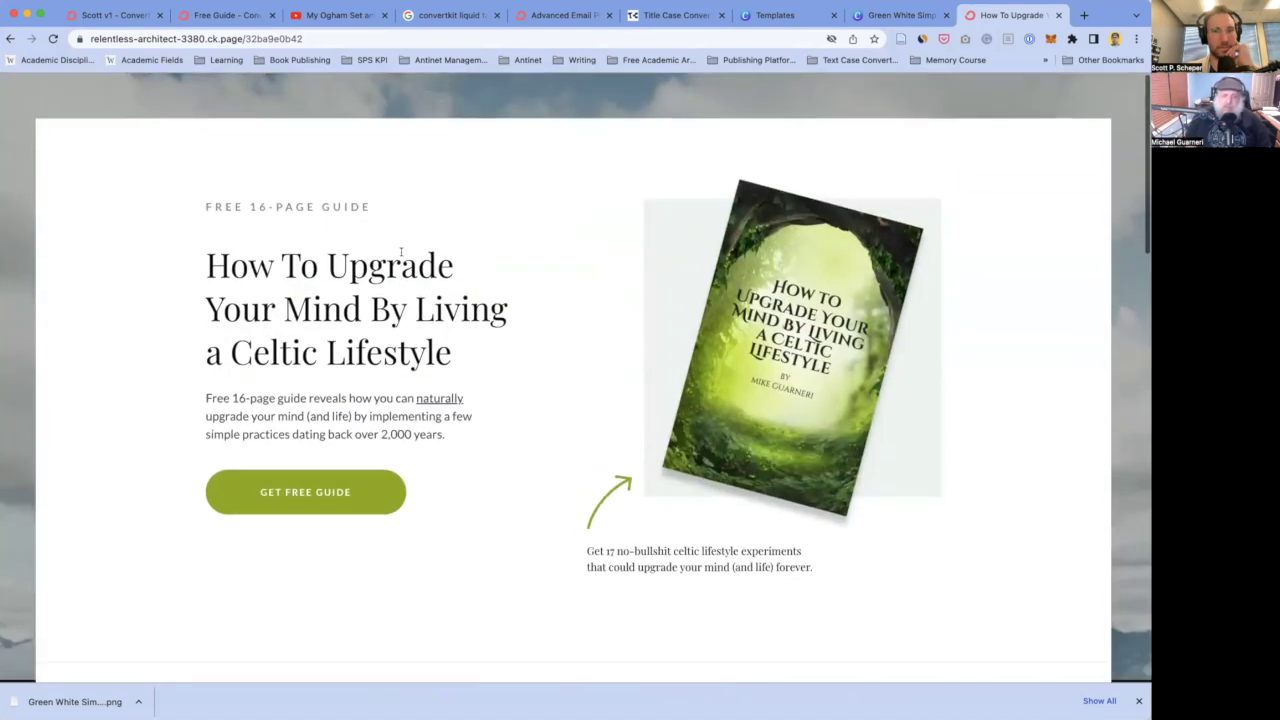
scroll(401, 252, "down", 3)
scroll(401, 252, "up", 1)
scroll(401, 254, "down", 10)
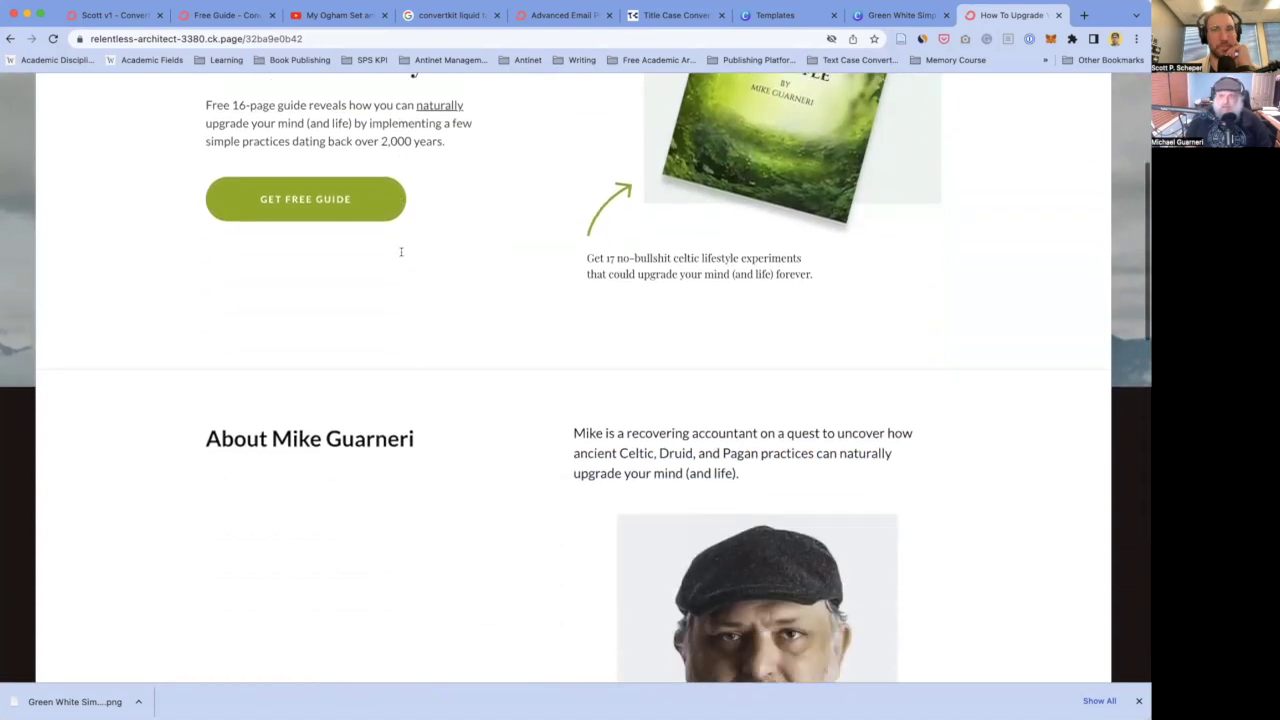
scroll(401, 256, "down", 8)
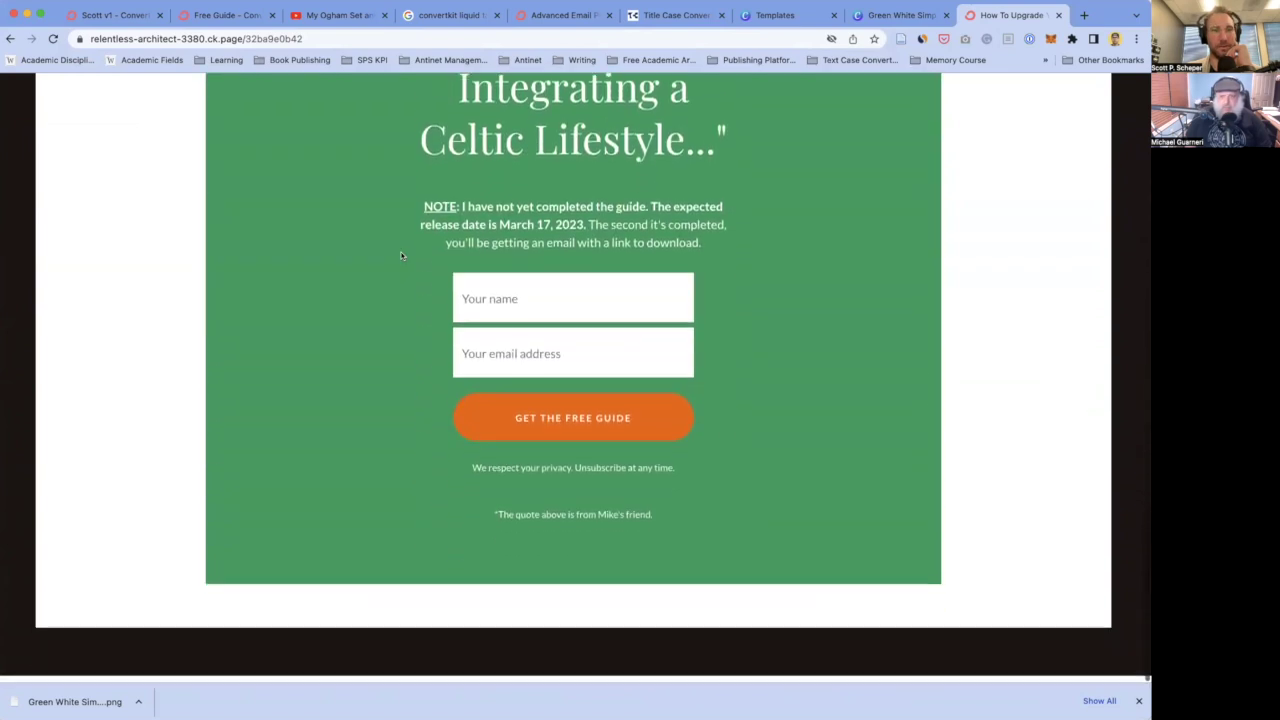
scroll(367, 304, "up", 20)
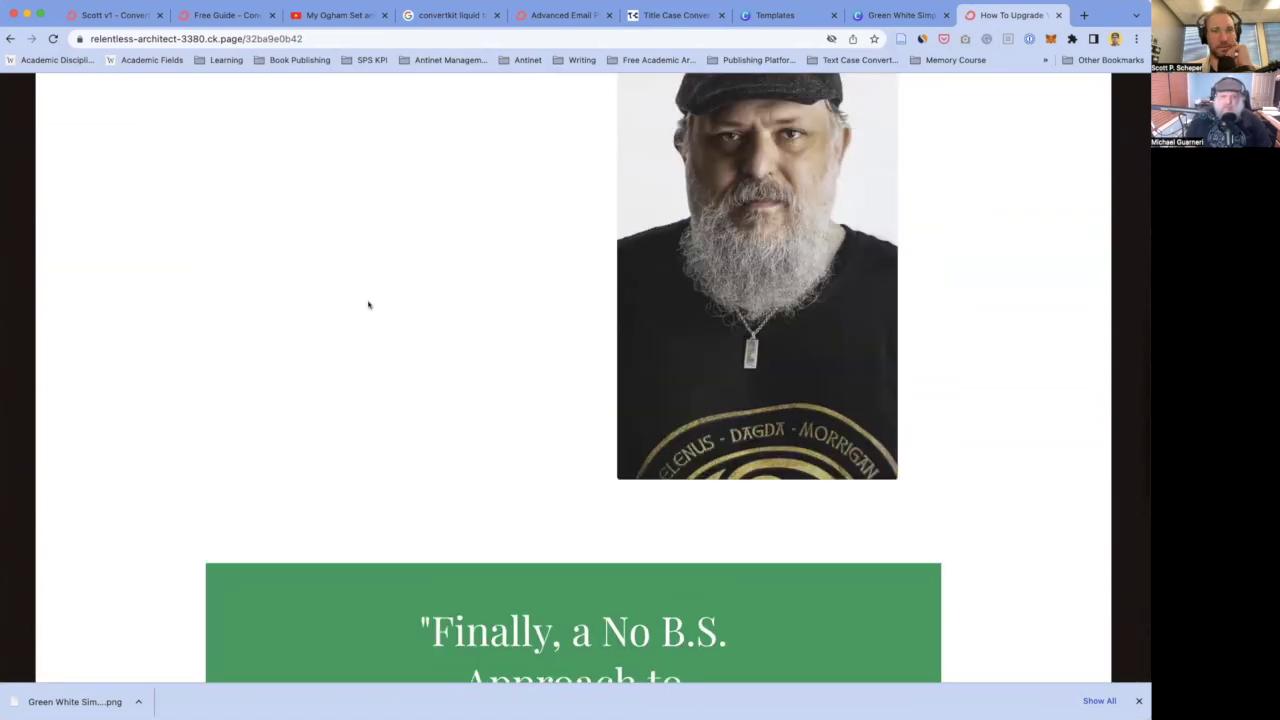
- Select the live page's full web address, then return to the Scott v1 ConvertKit editor tab
left_click(185, 37)
left_click(185, 37)
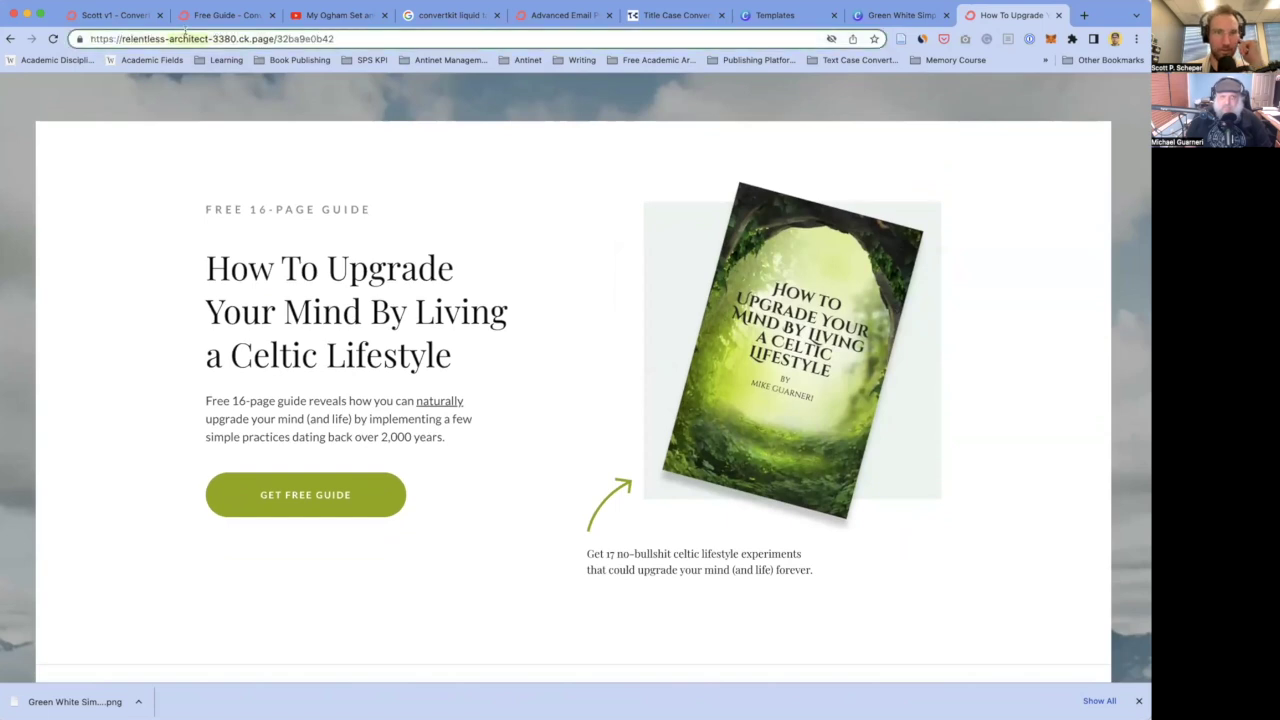
triple_click(200, 38)
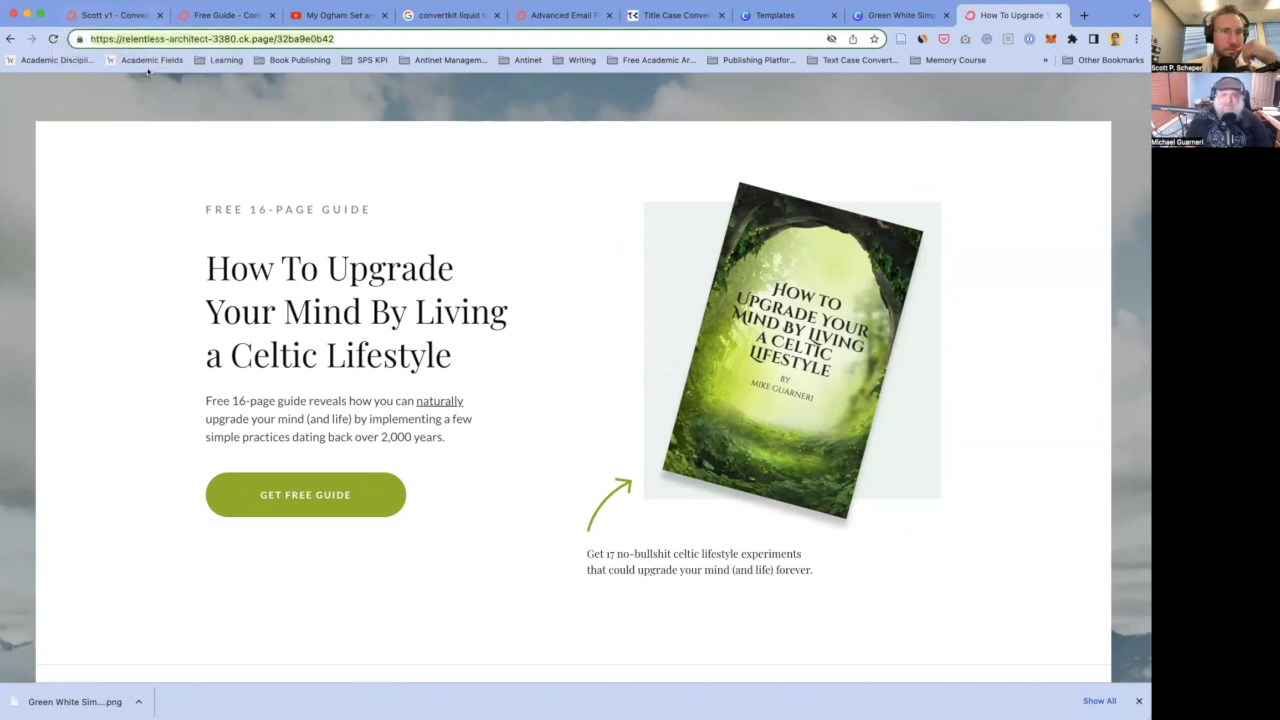
left_click(112, 15)
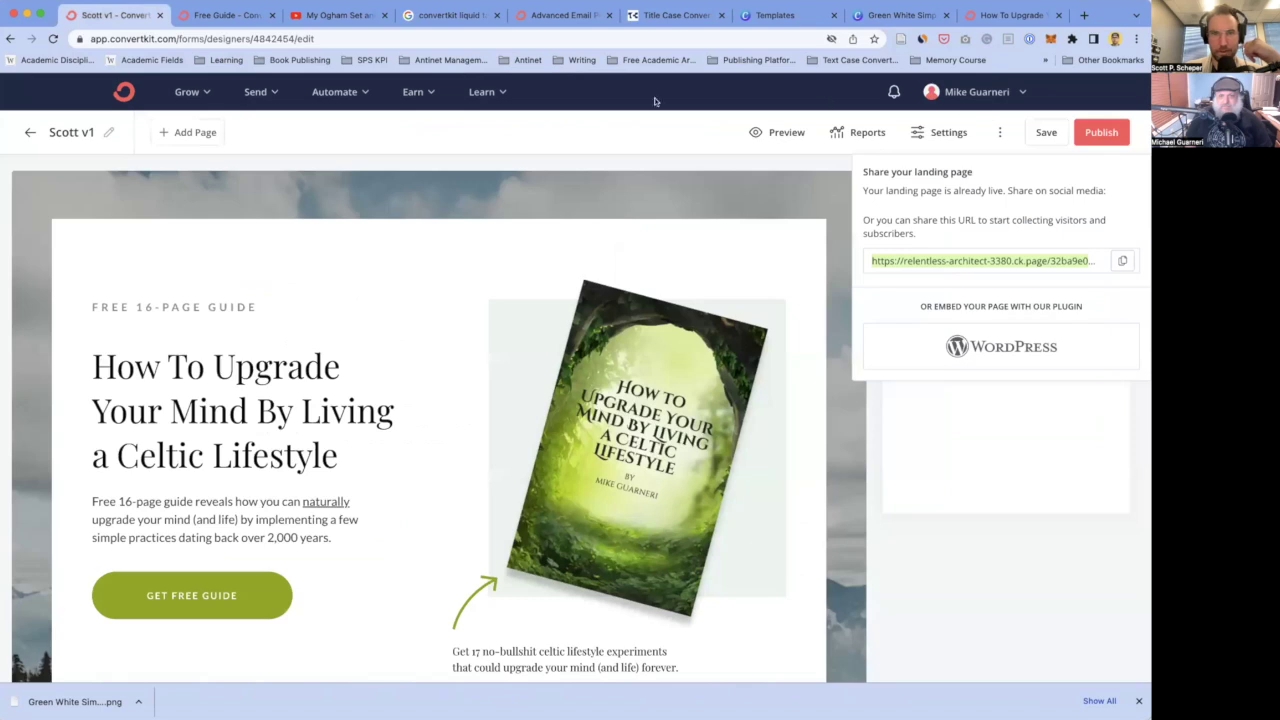
- Go to account Settings > Domains and start Add a Custom Domain under Custom Domains
left_click(988, 95)
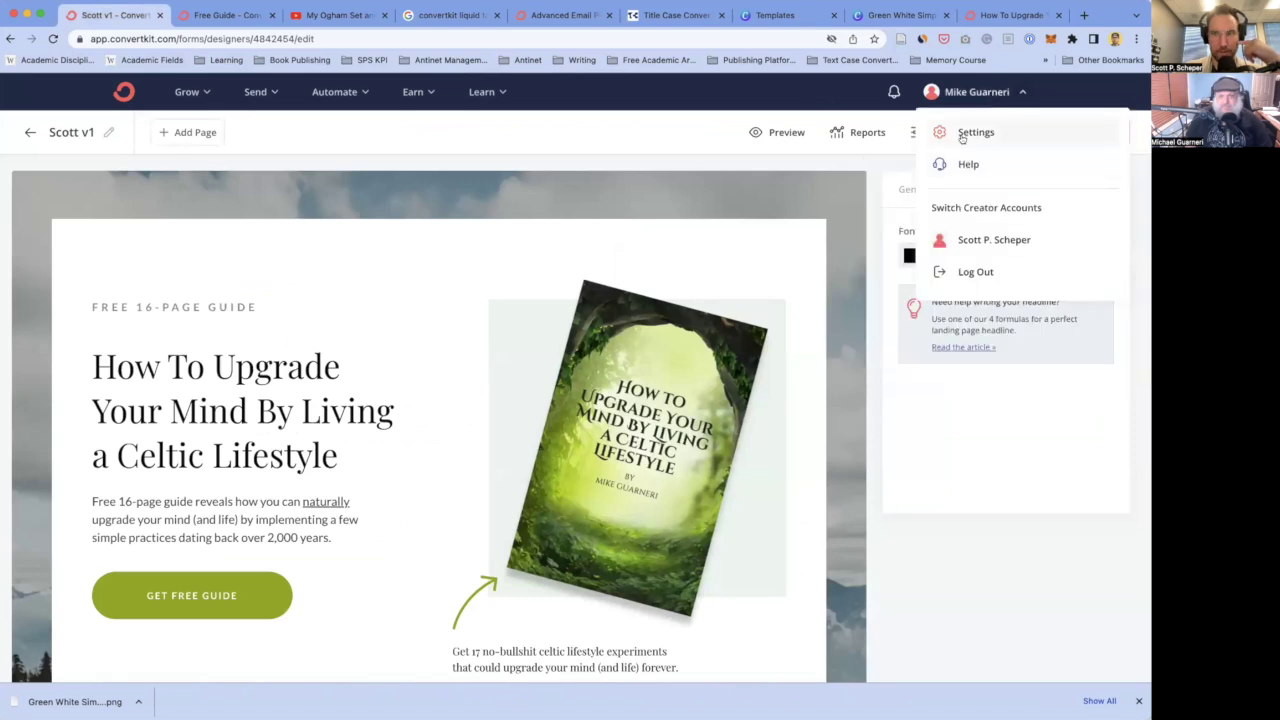
left_click(962, 134)
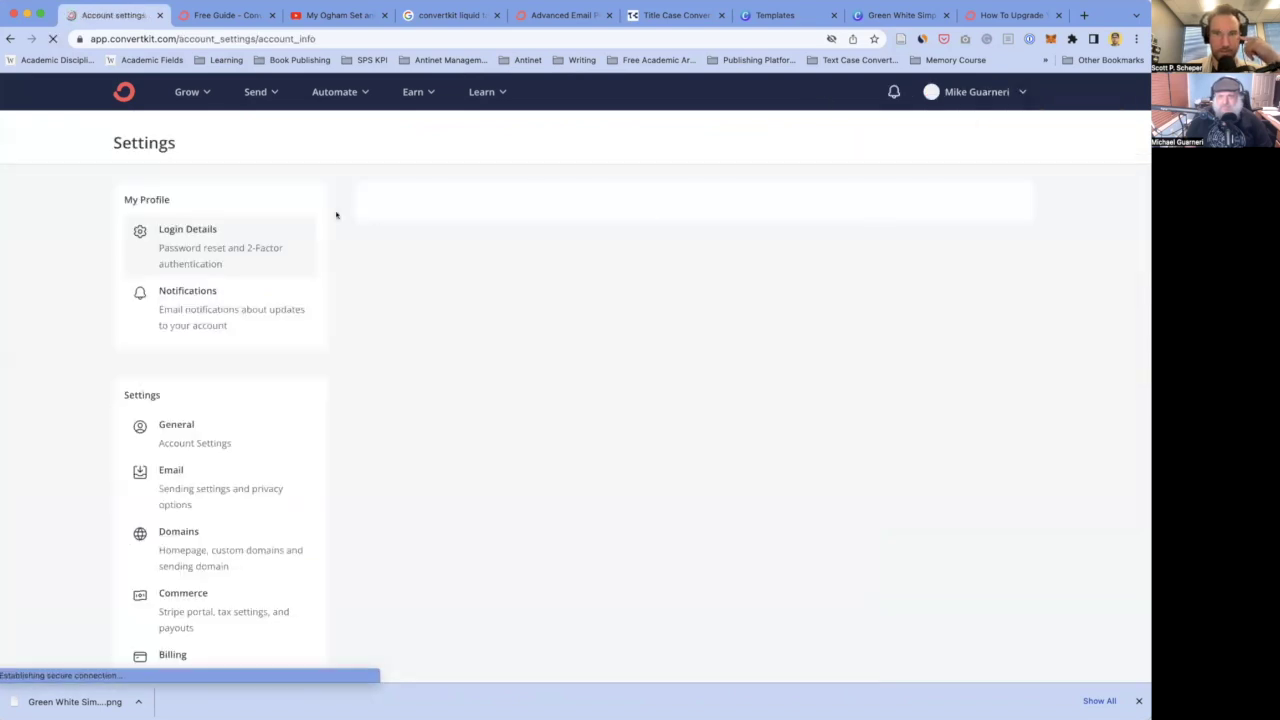
scroll(170, 470, "down", 1)
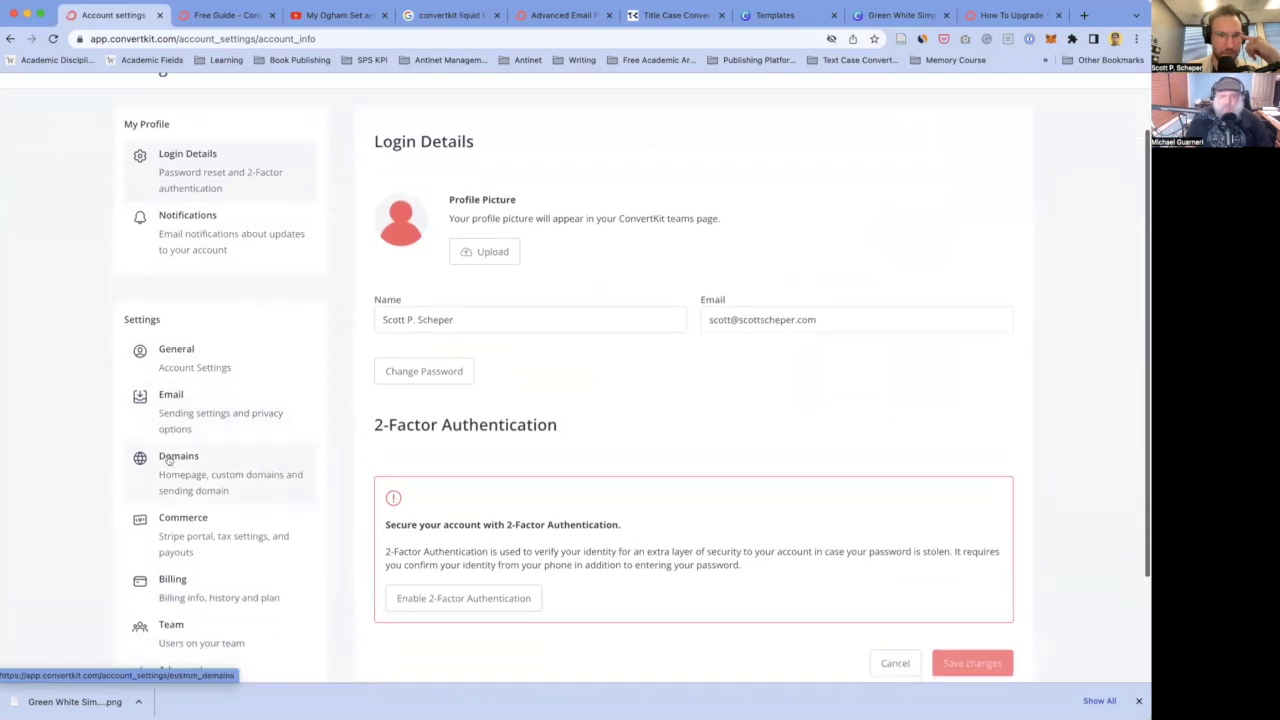
scroll(190, 440, "down", 1)
left_click(177, 428)
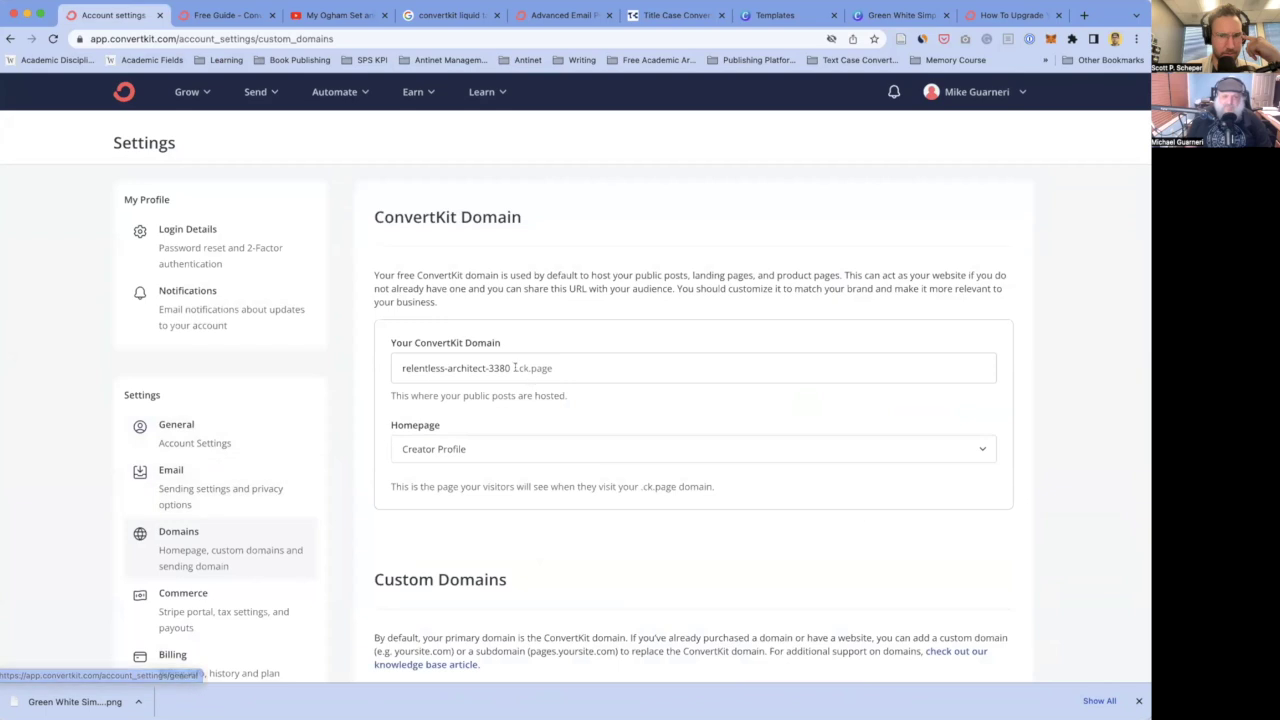
scroll(420, 390, "down", 5)
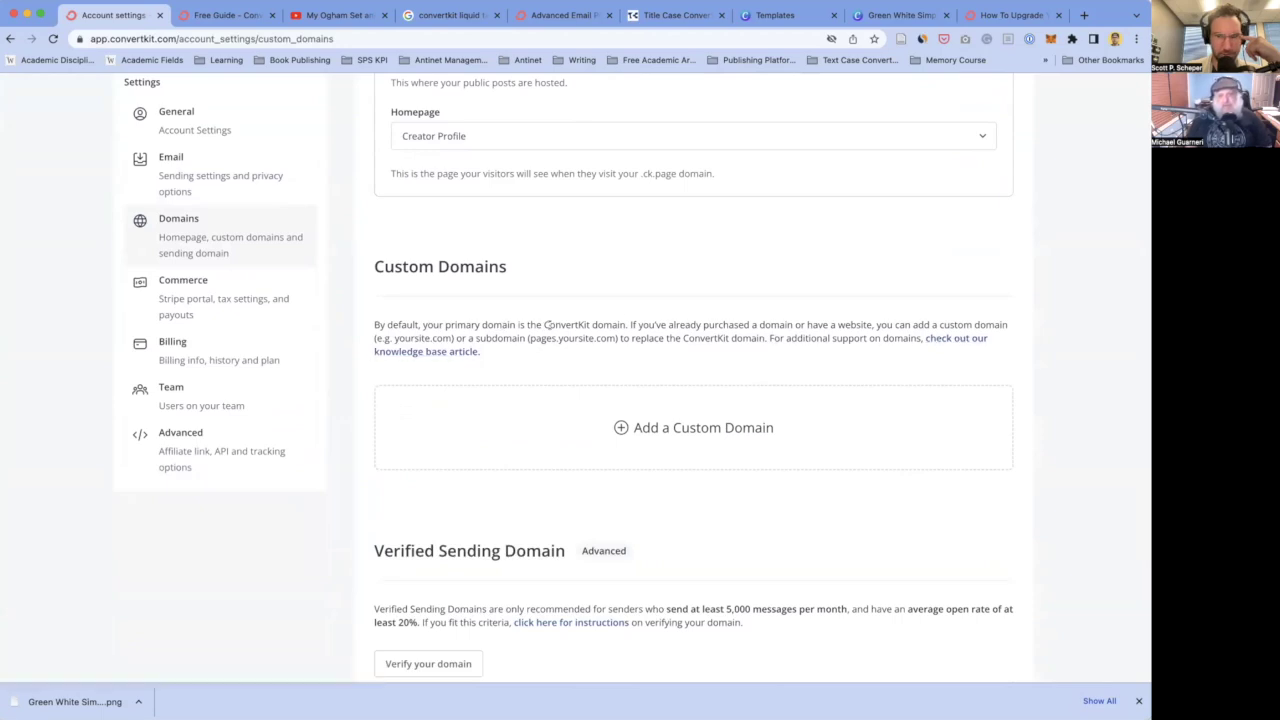
left_click(689, 440)
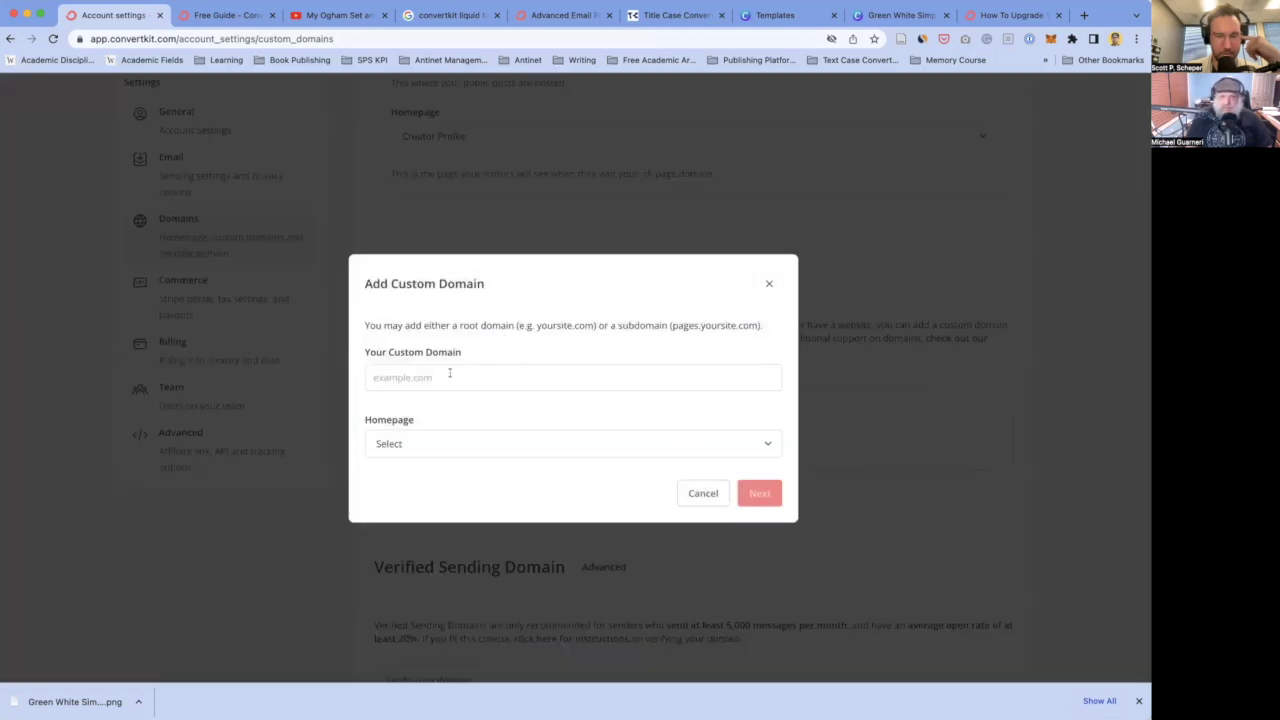
- Enter the go. subdomain of the user's domain, set the v1 landing page as homepage, and continue
left_click(432, 438)
left_click(436, 371)
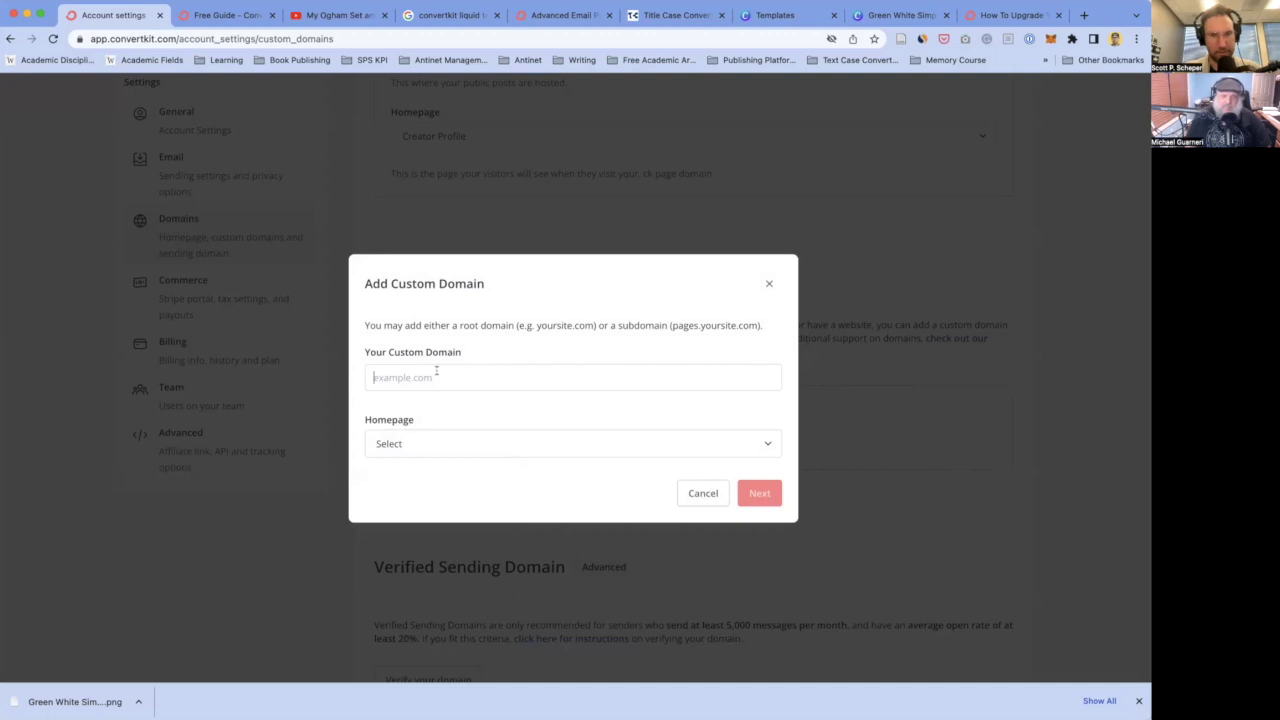
type("go")
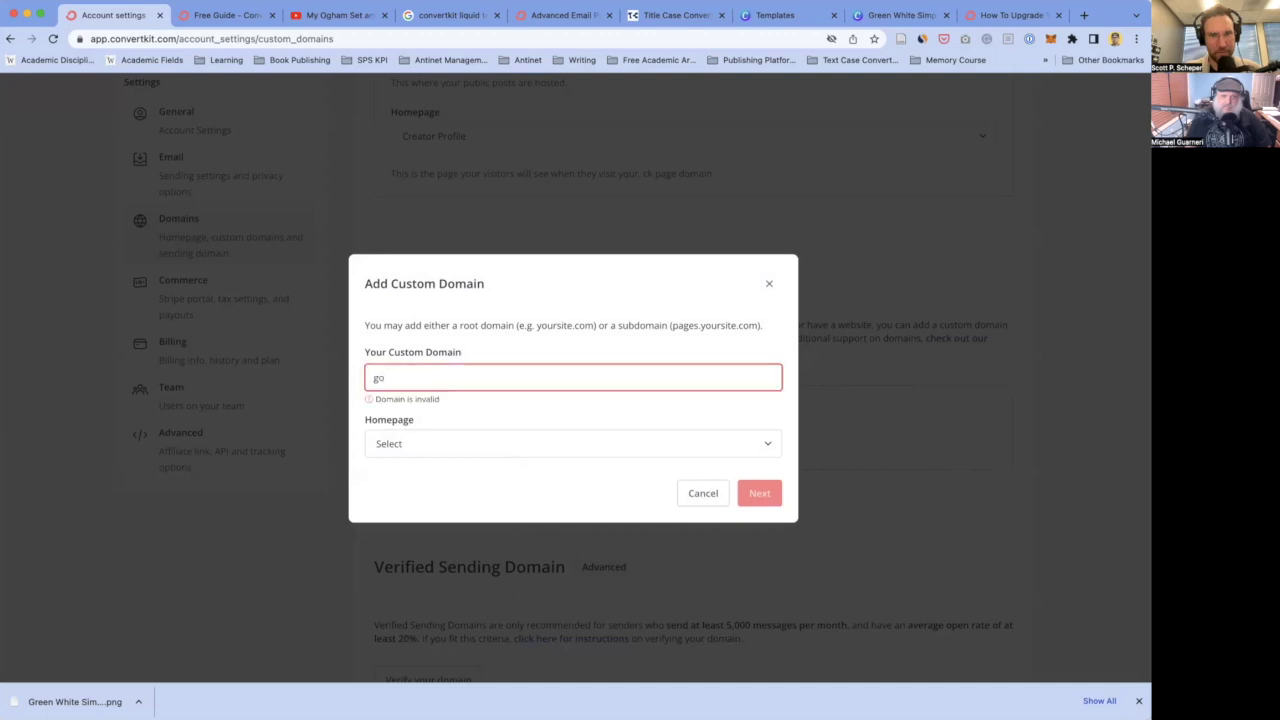
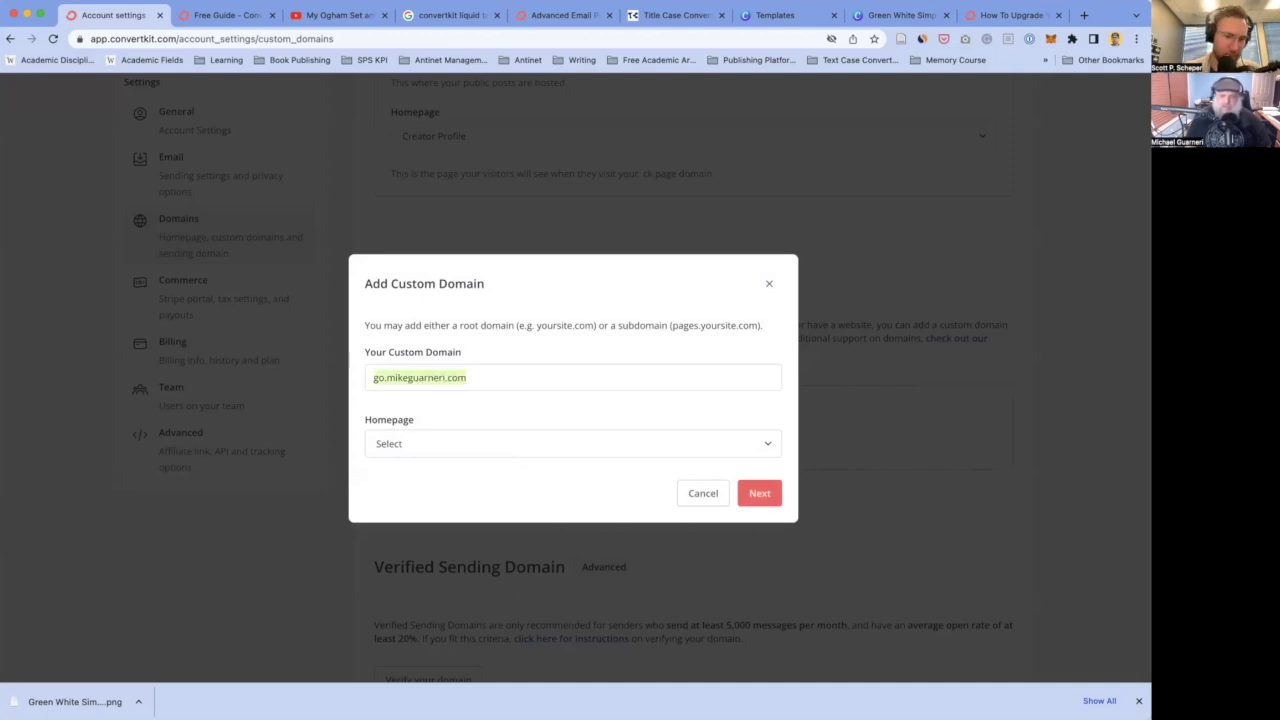
left_click(466, 441)
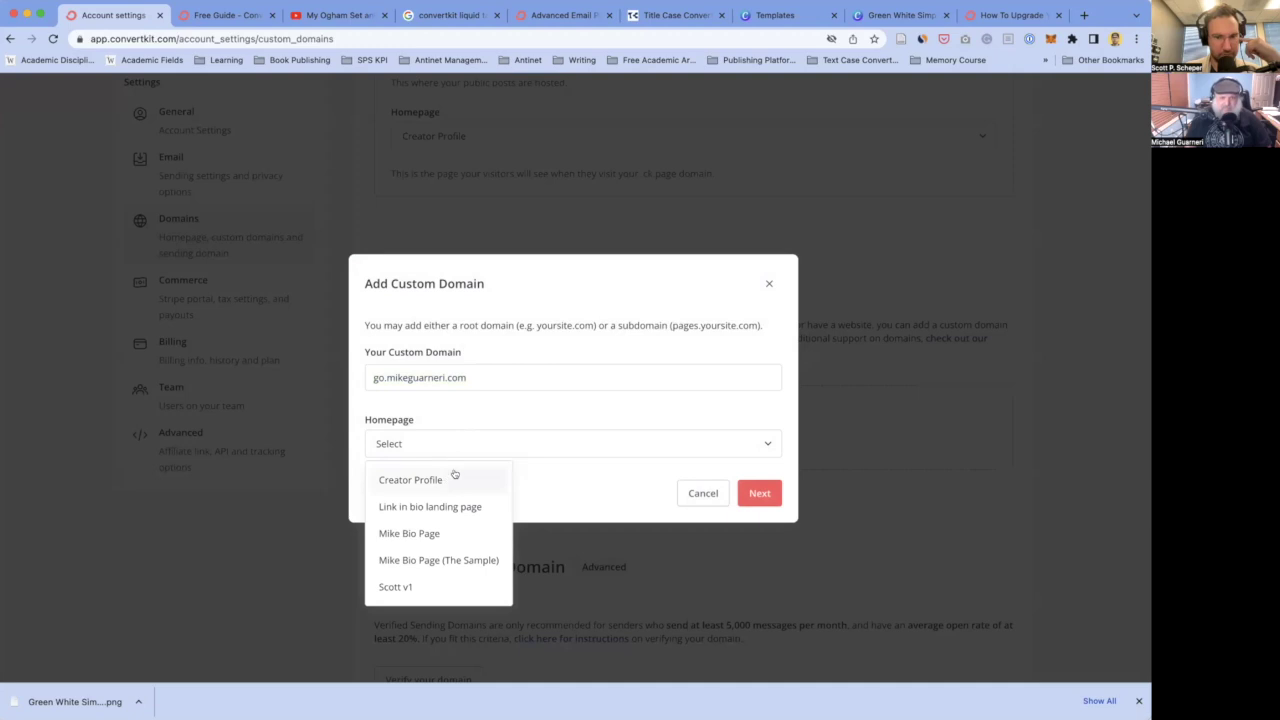
left_click(426, 588)
left_click(756, 495)
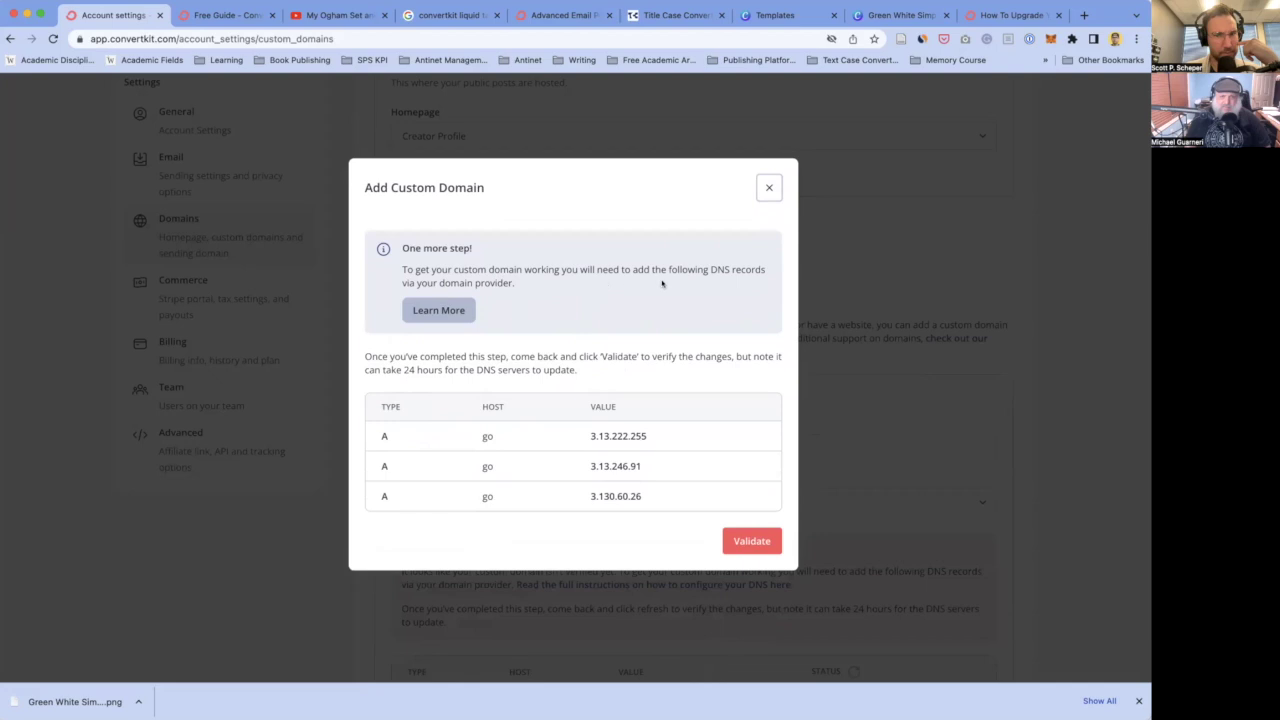
- Read the 'go' host A records (3.13.222.255, 3.13.246.91, 3.130.60.26), then close the dialog
double_click(446, 358)
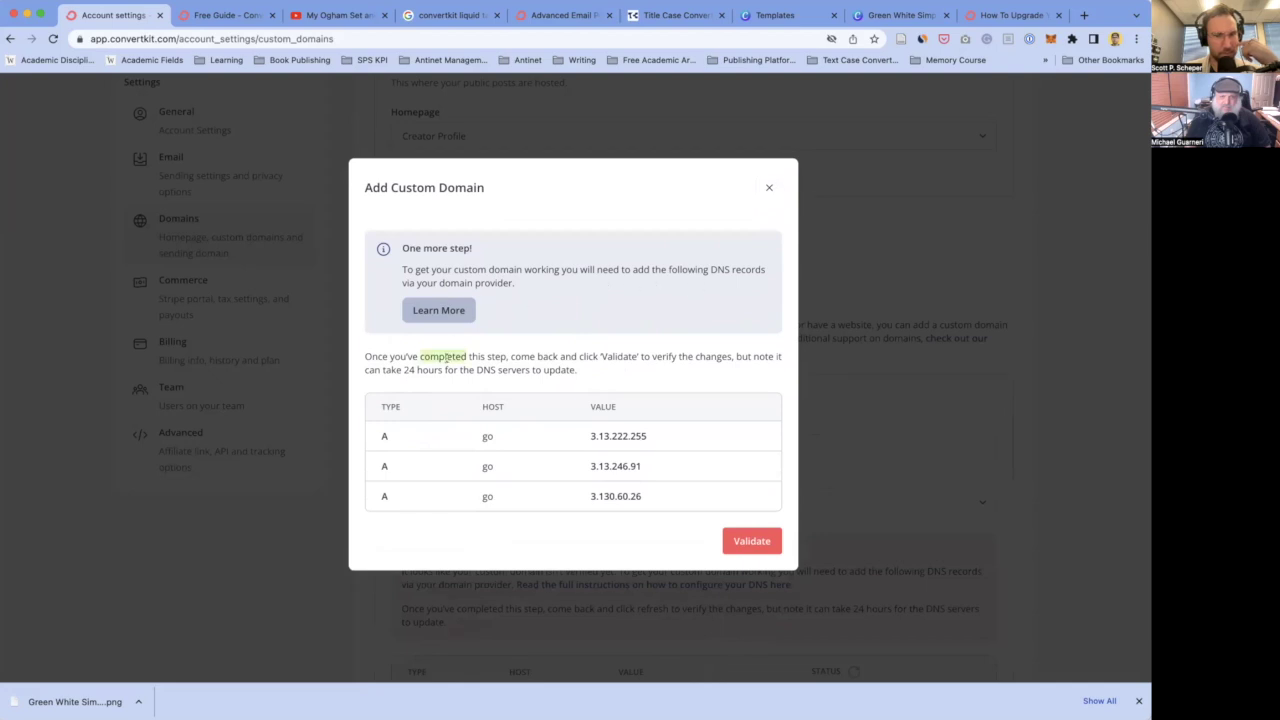
left_click(378, 433)
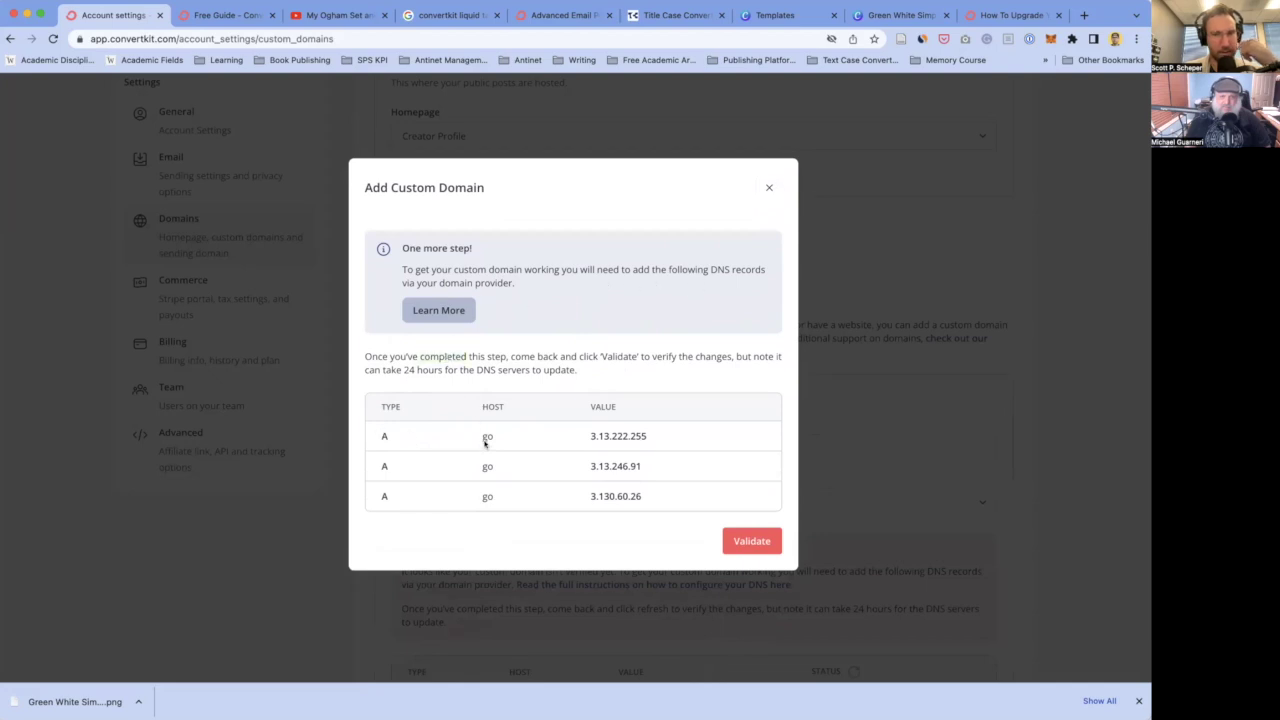
double_click(619, 435)
double_click(488, 436)
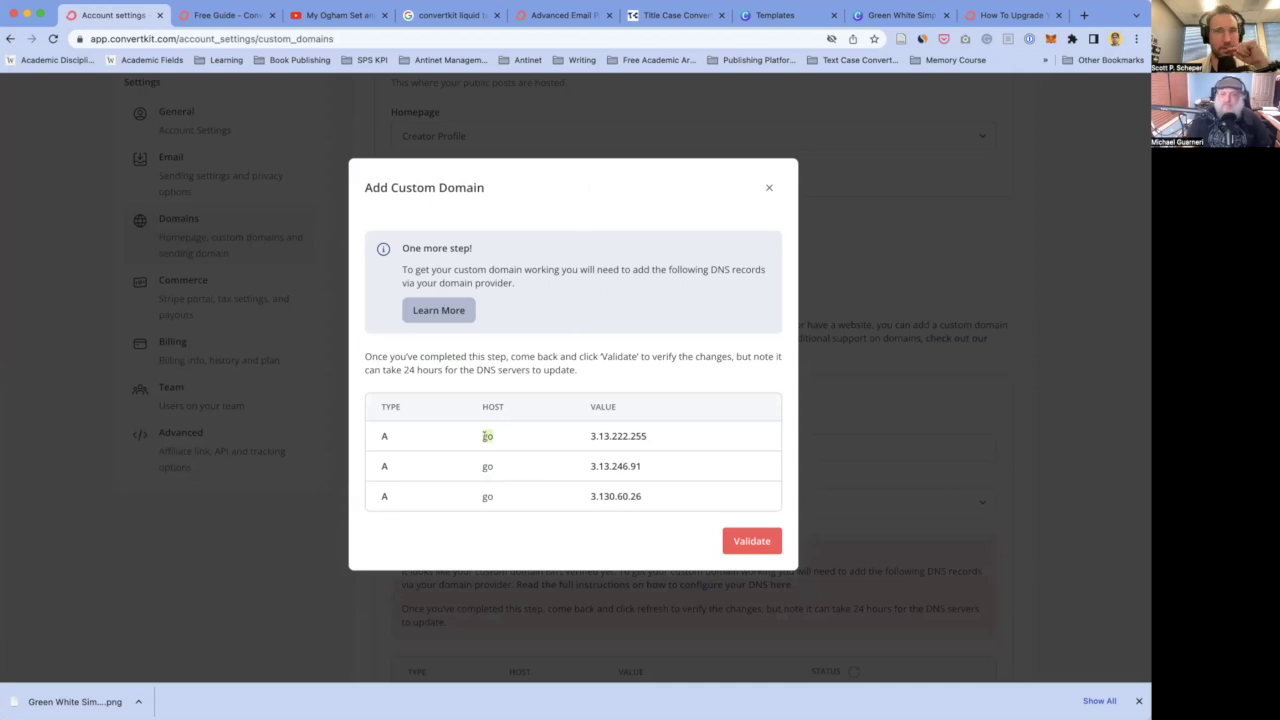
left_click(768, 186)
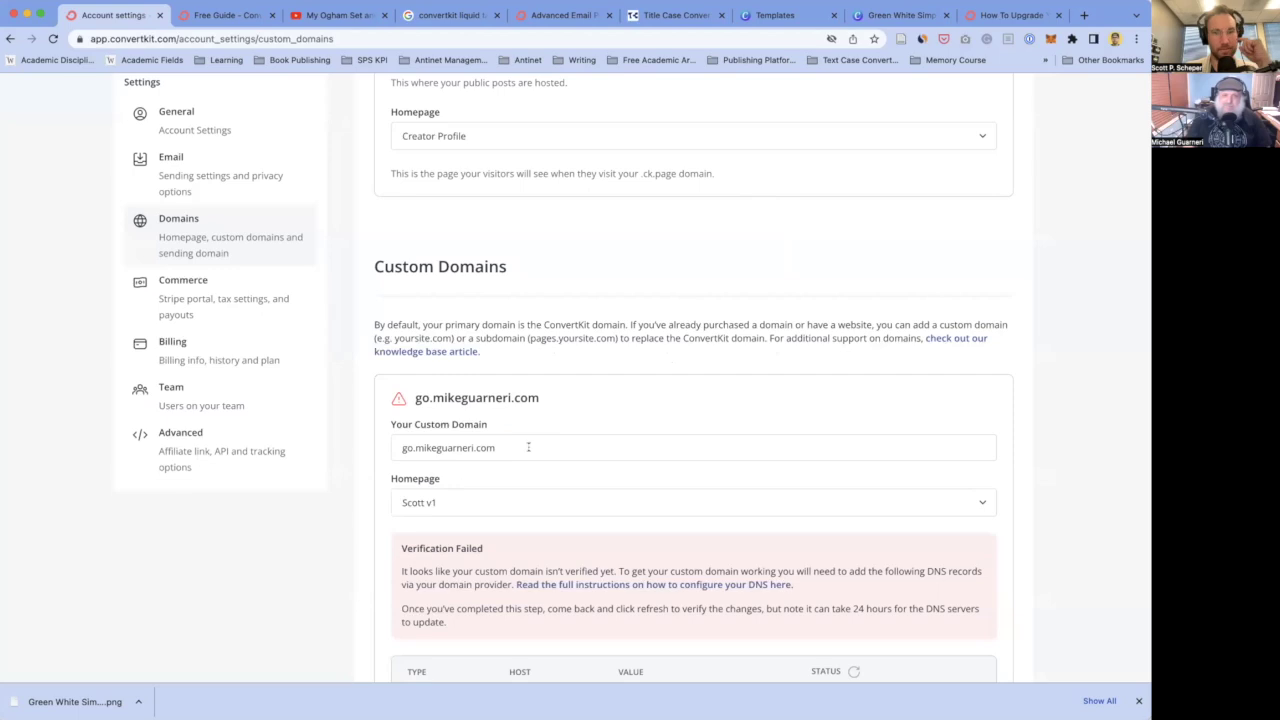
- Remove the unverified go. subdomain from Custom Domains, confirming with Yes
scroll(529, 457, "down", 3)
scroll(550, 325, "down", 3)
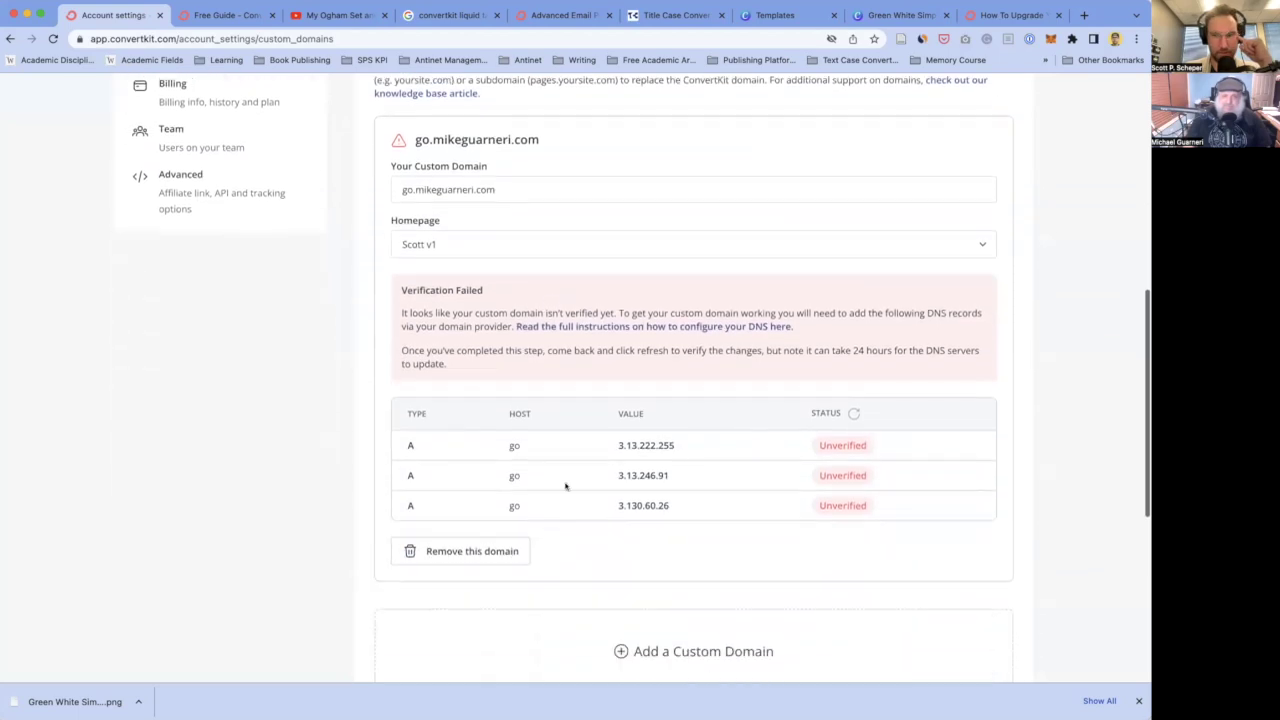
left_click(465, 553)
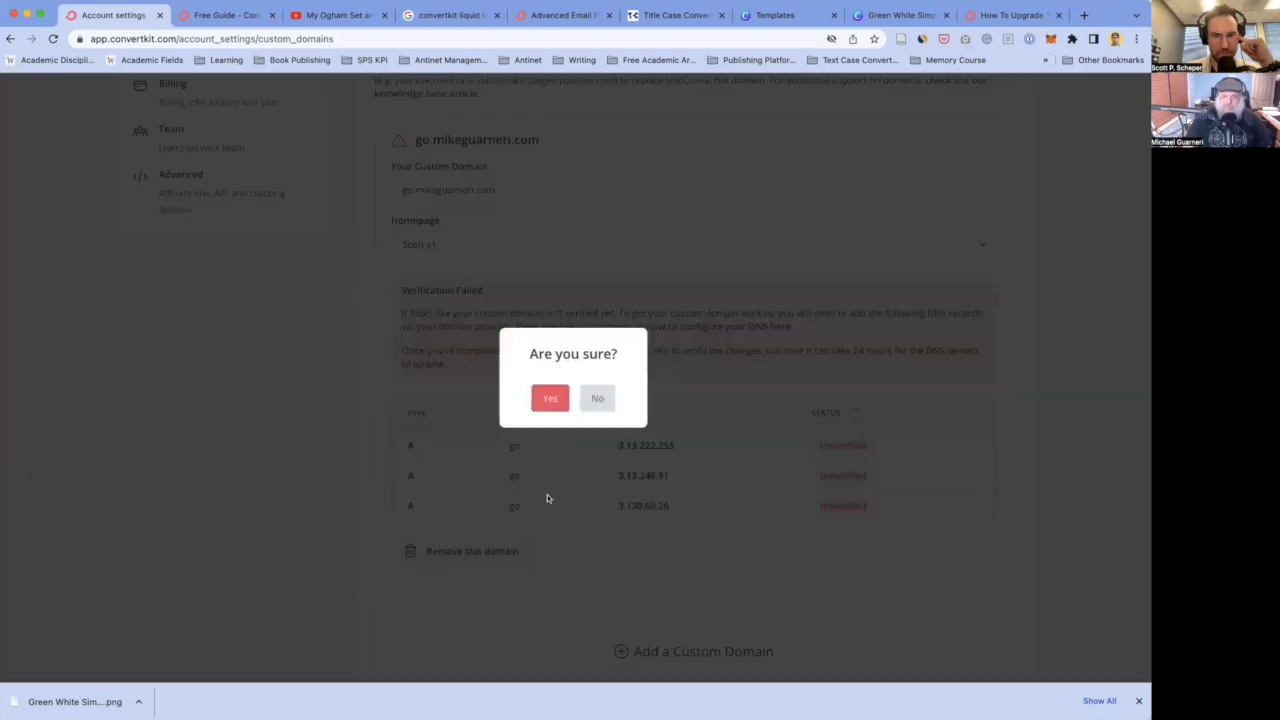
left_click(553, 397)
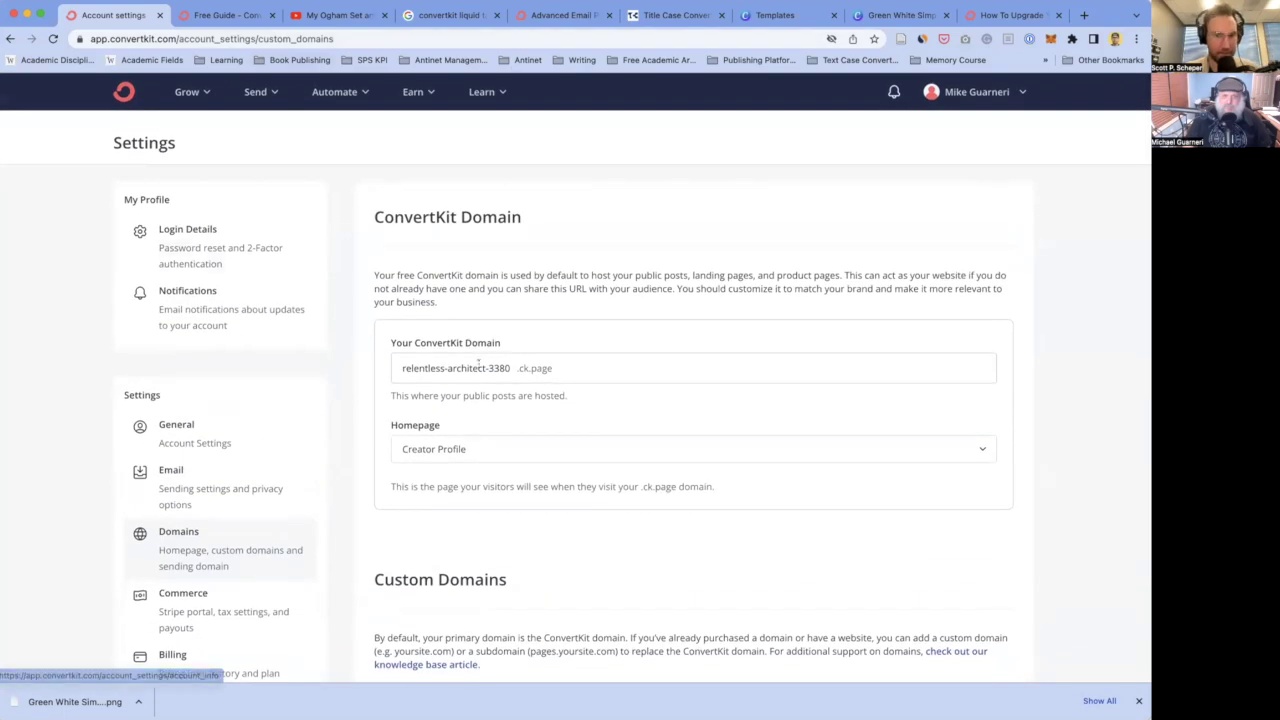
left_click(205, 89)
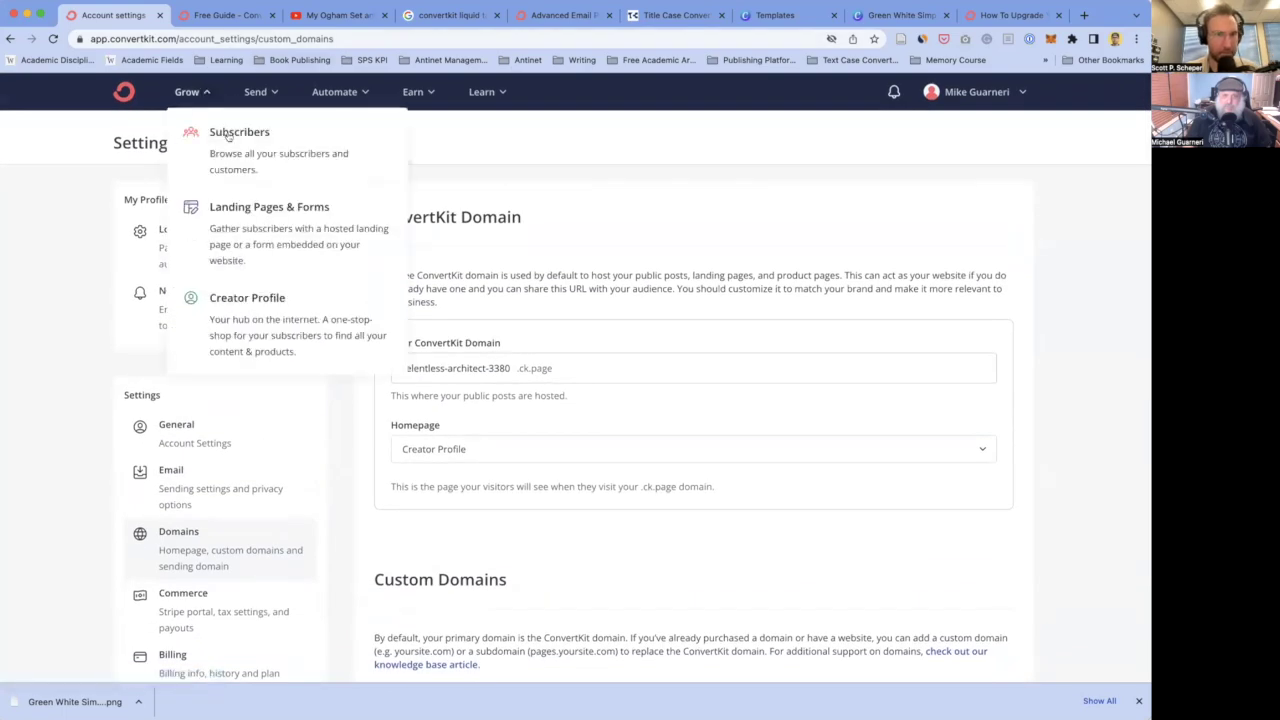
- Browse Grow > Landing Pages & Forms, then switch to the live 'How To Upgrade Your Mind' page tab
left_click(262, 228)
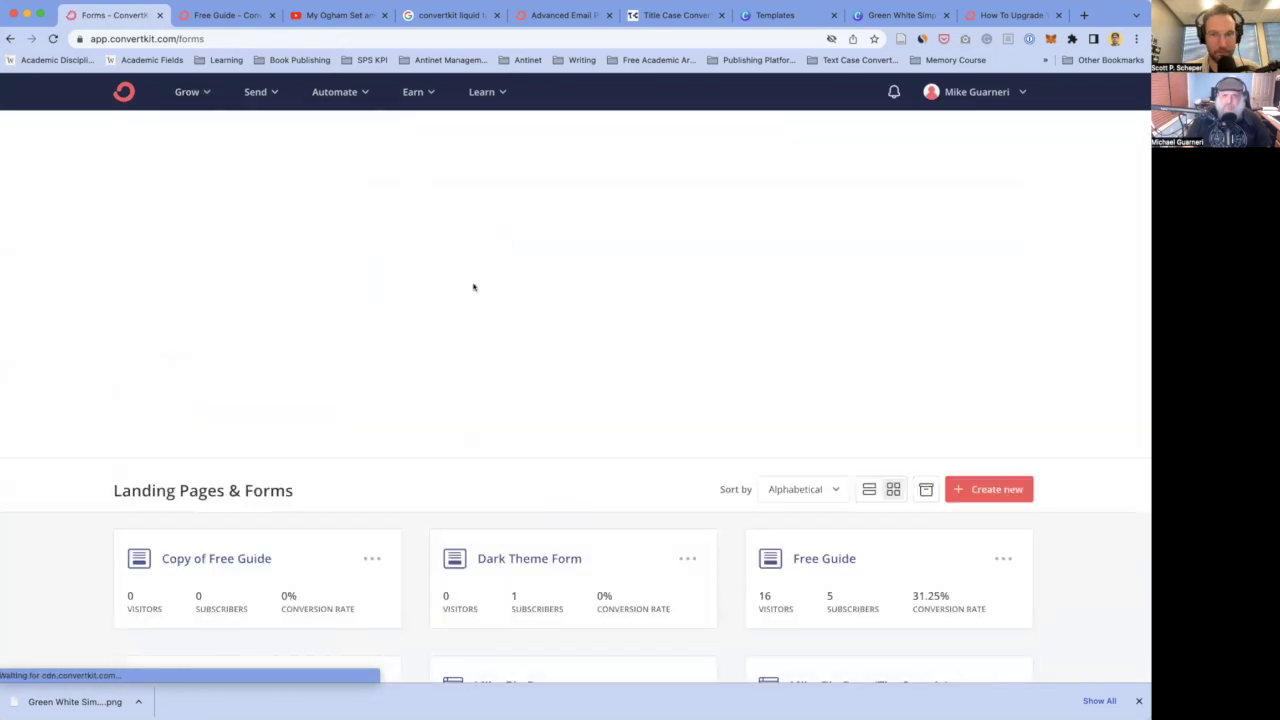
scroll(536, 441, "down", 3)
scroll(263, 550, "down", 3)
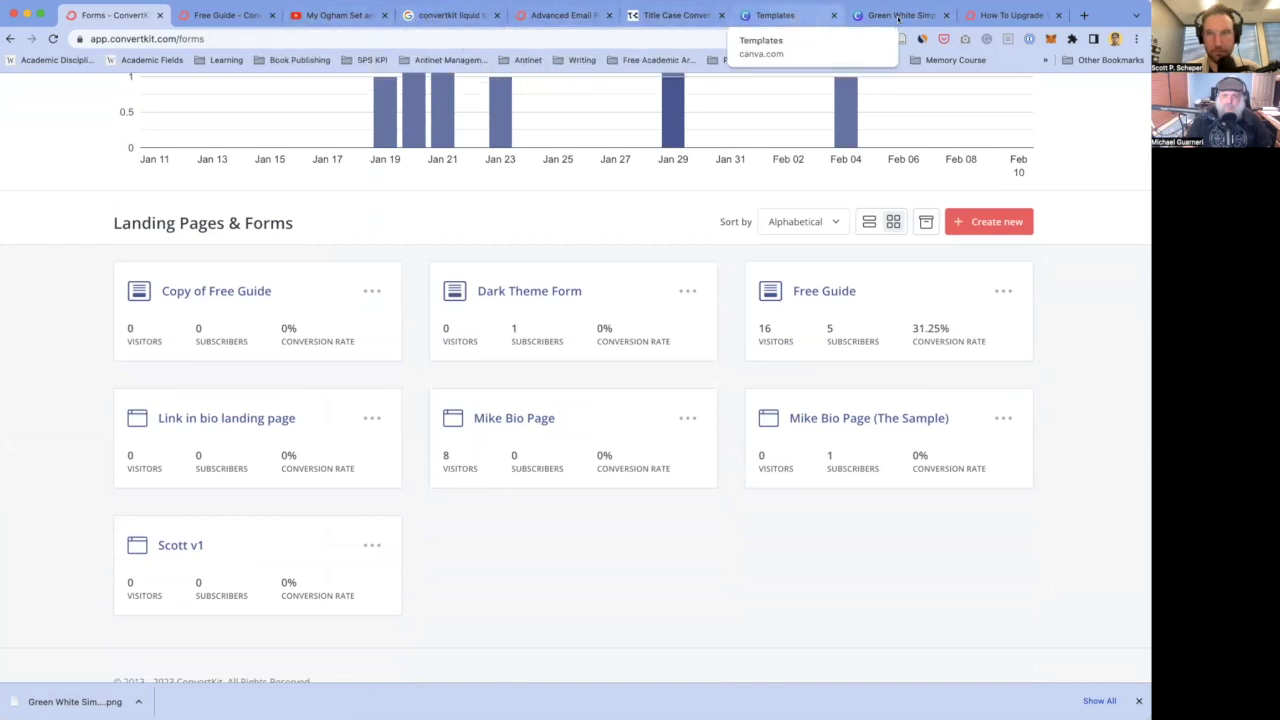
left_click(1008, 15)
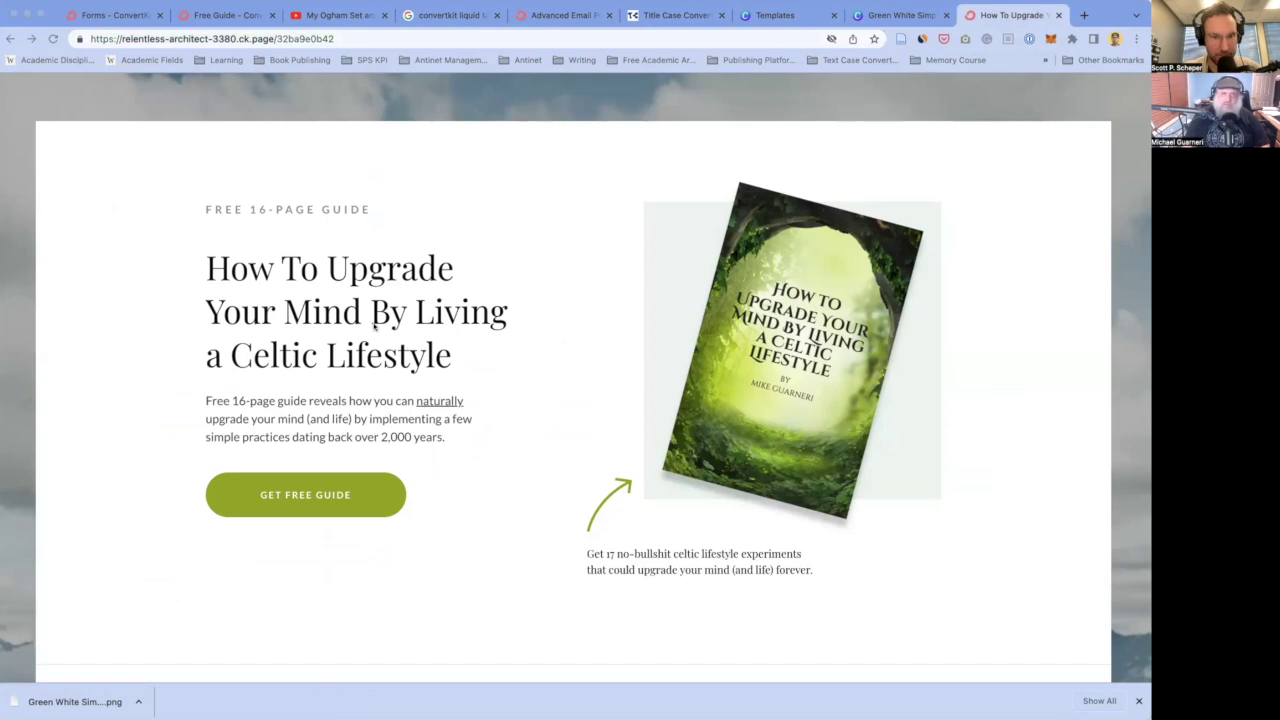
key("super+Tab")
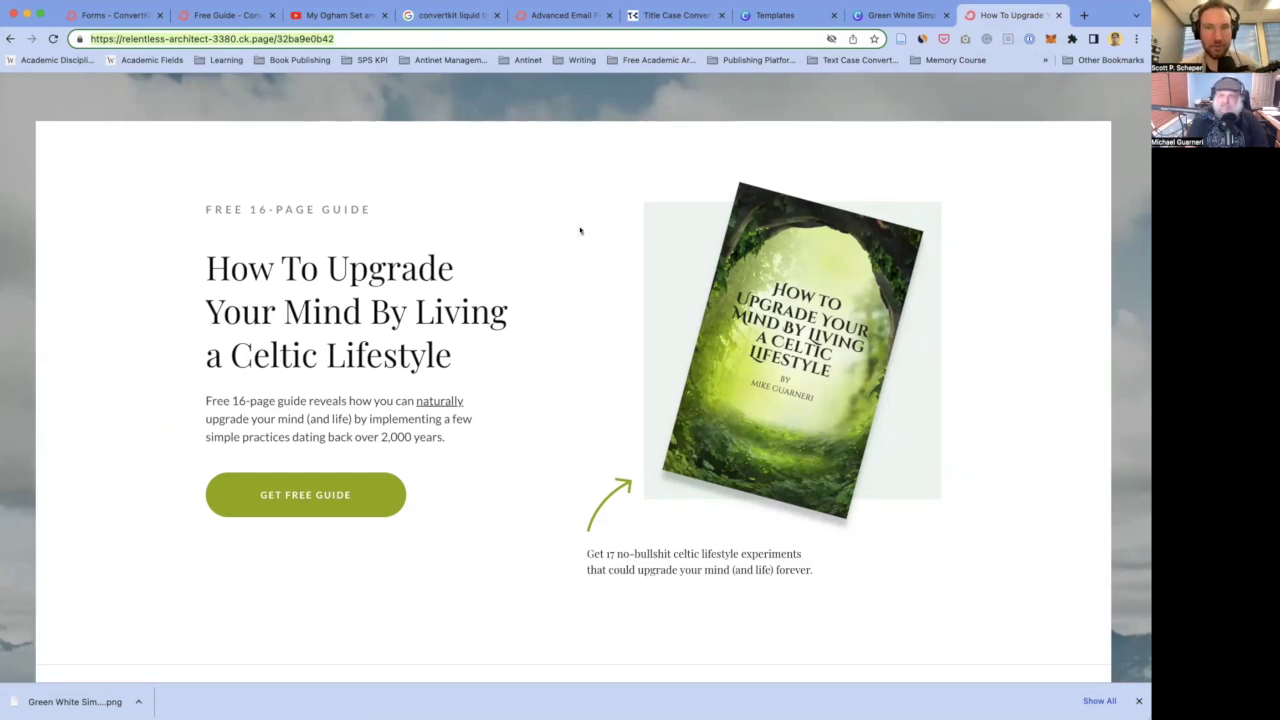
left_click(310, 168)
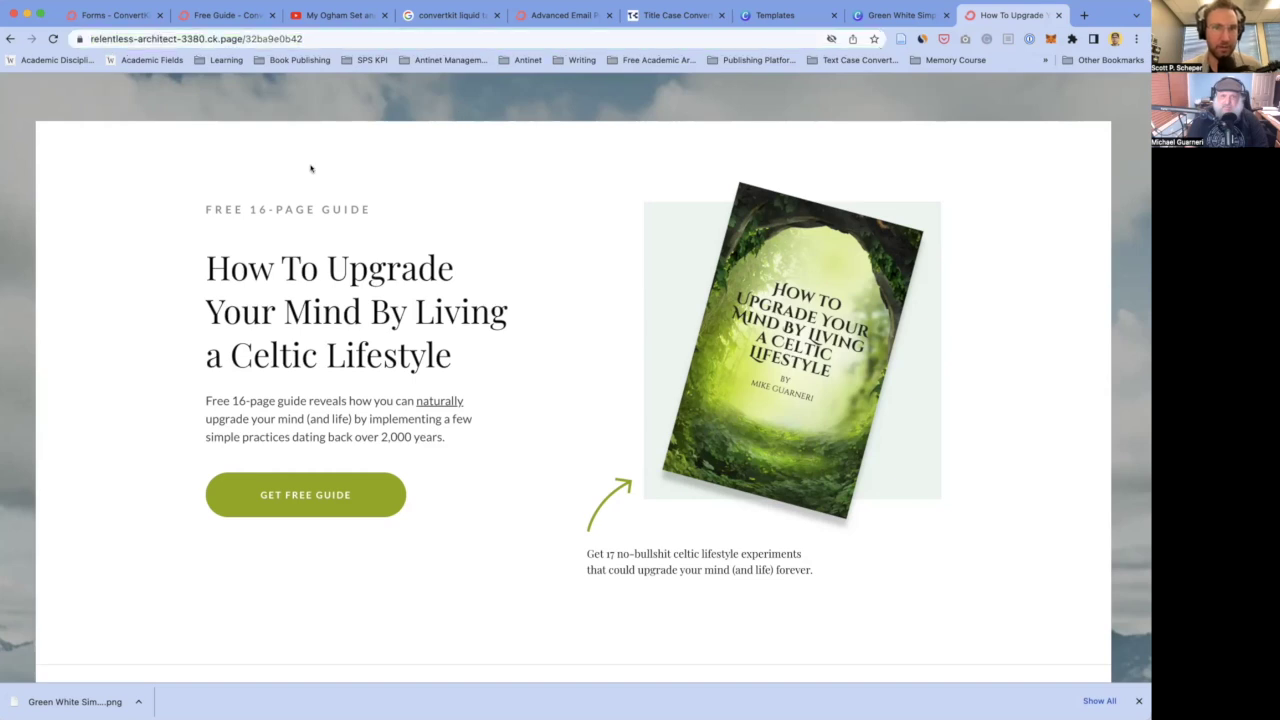
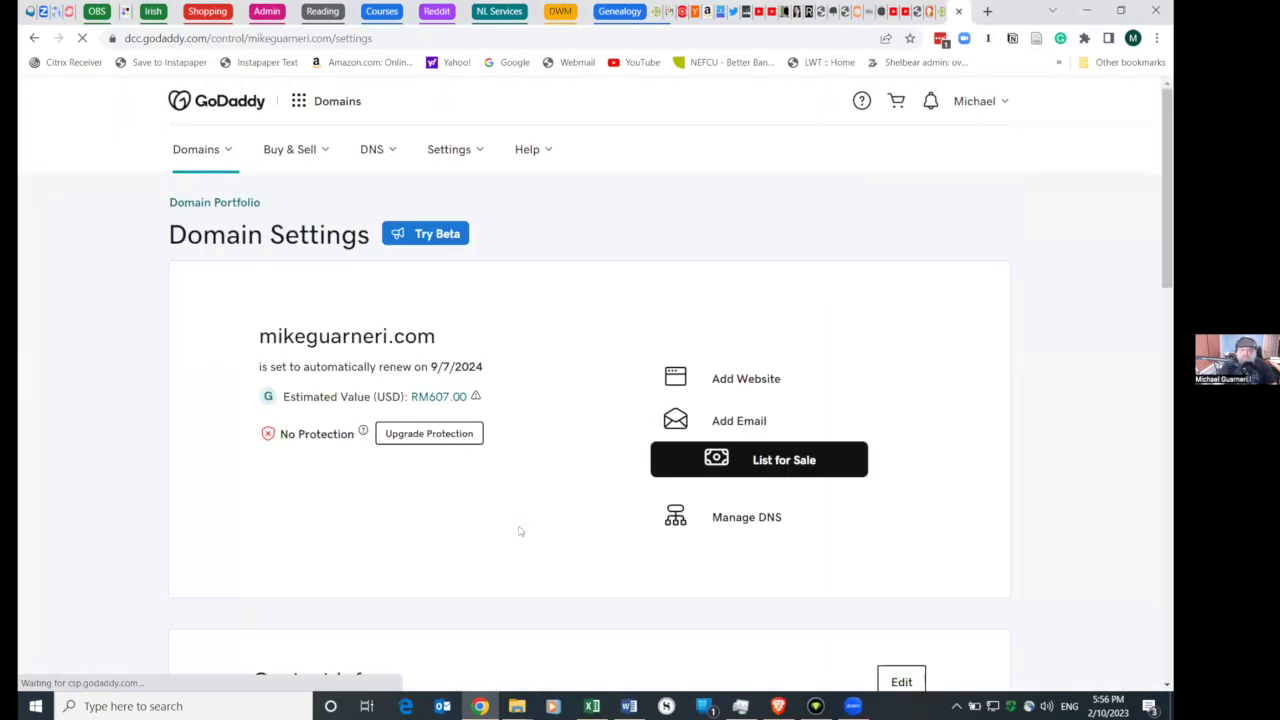
scroll(519, 531, "down", 10)
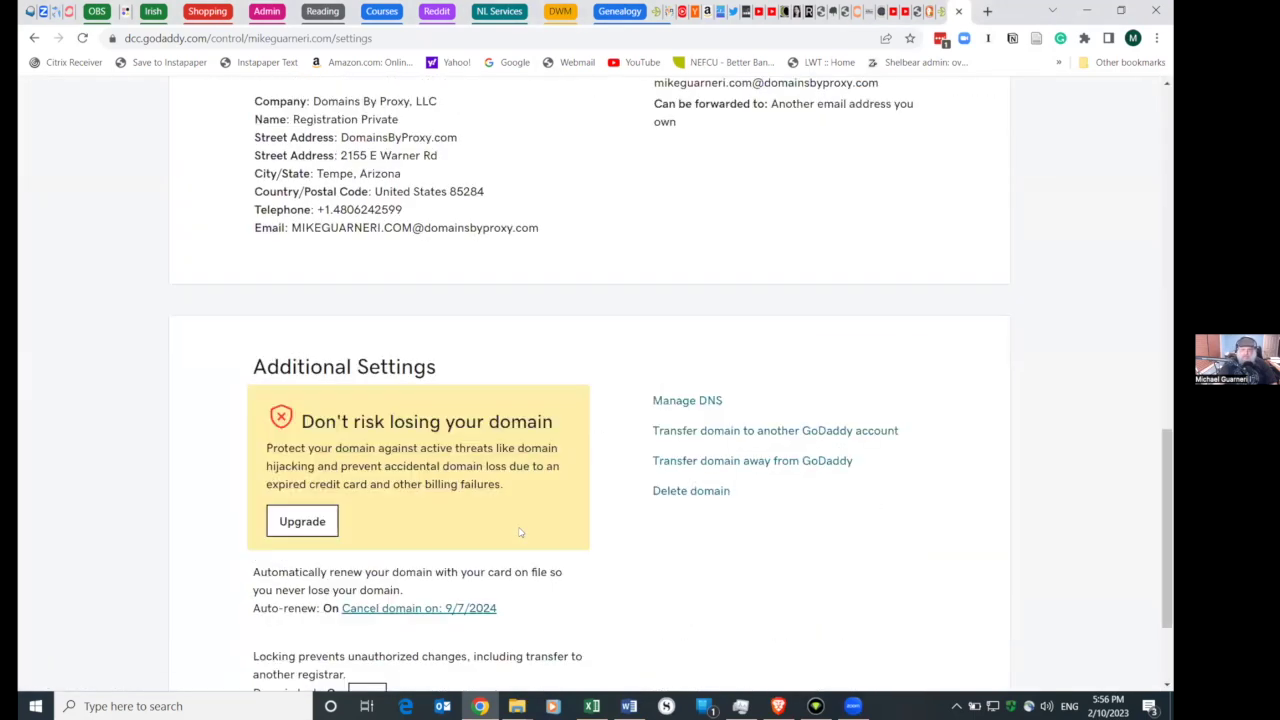
scroll(519, 531, "up", 3)
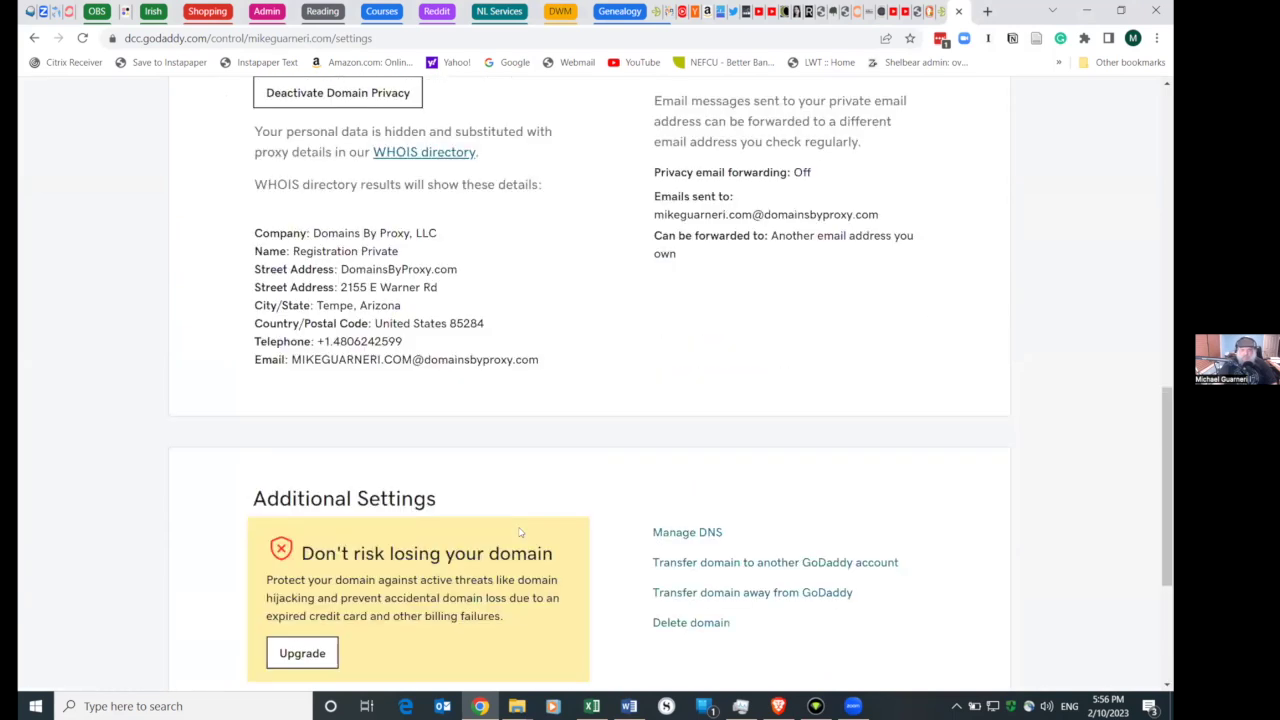
scroll(519, 531, "down", 3)
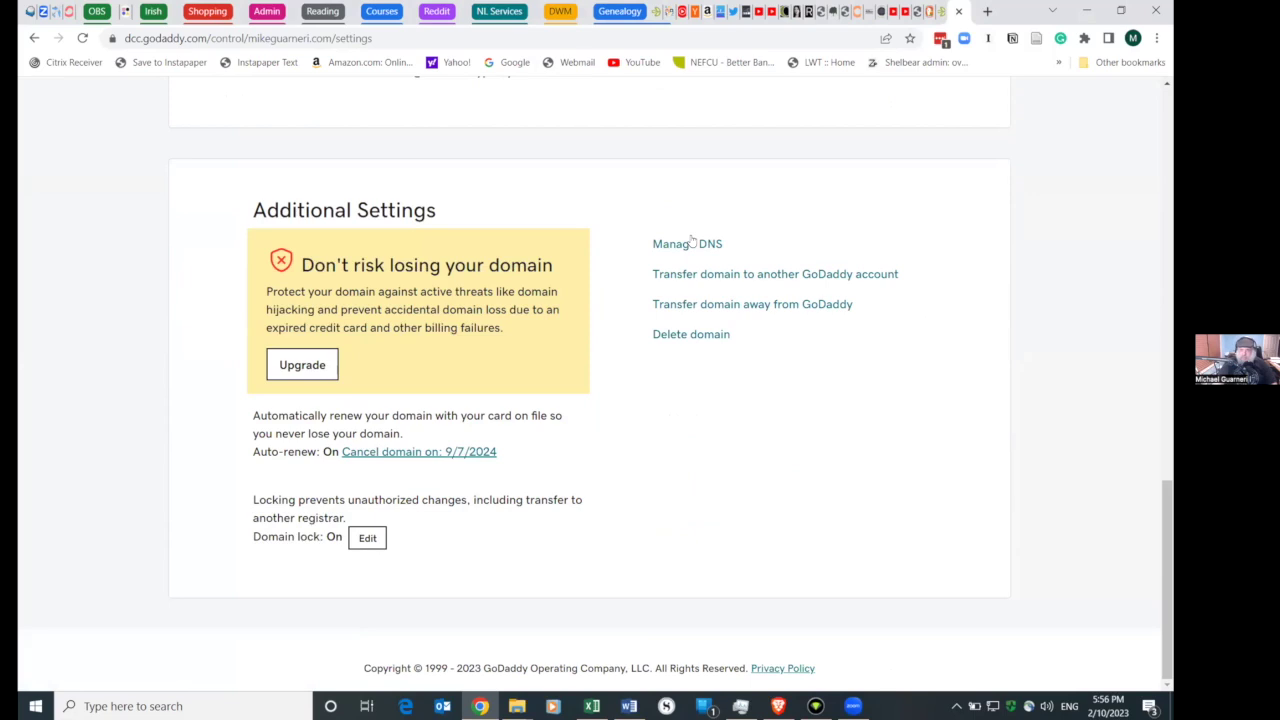
scroll(527, 690, "up", 3)
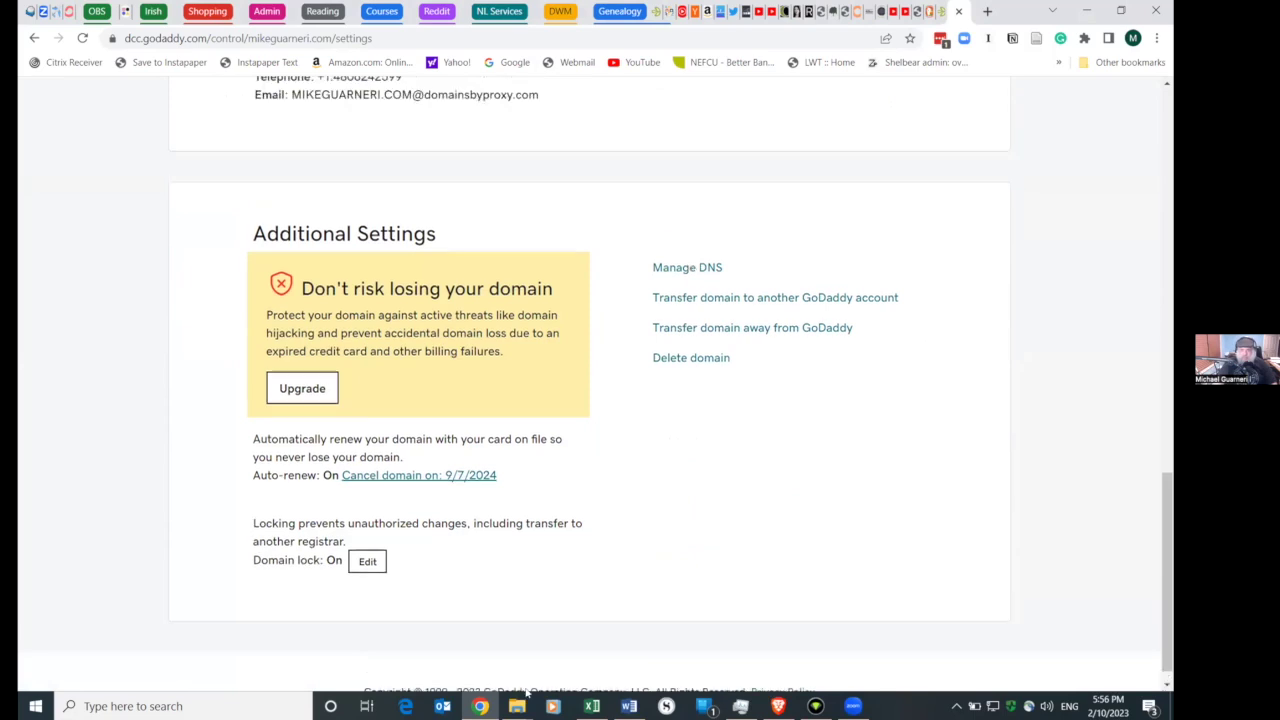
scroll(527, 690, "up", 8)
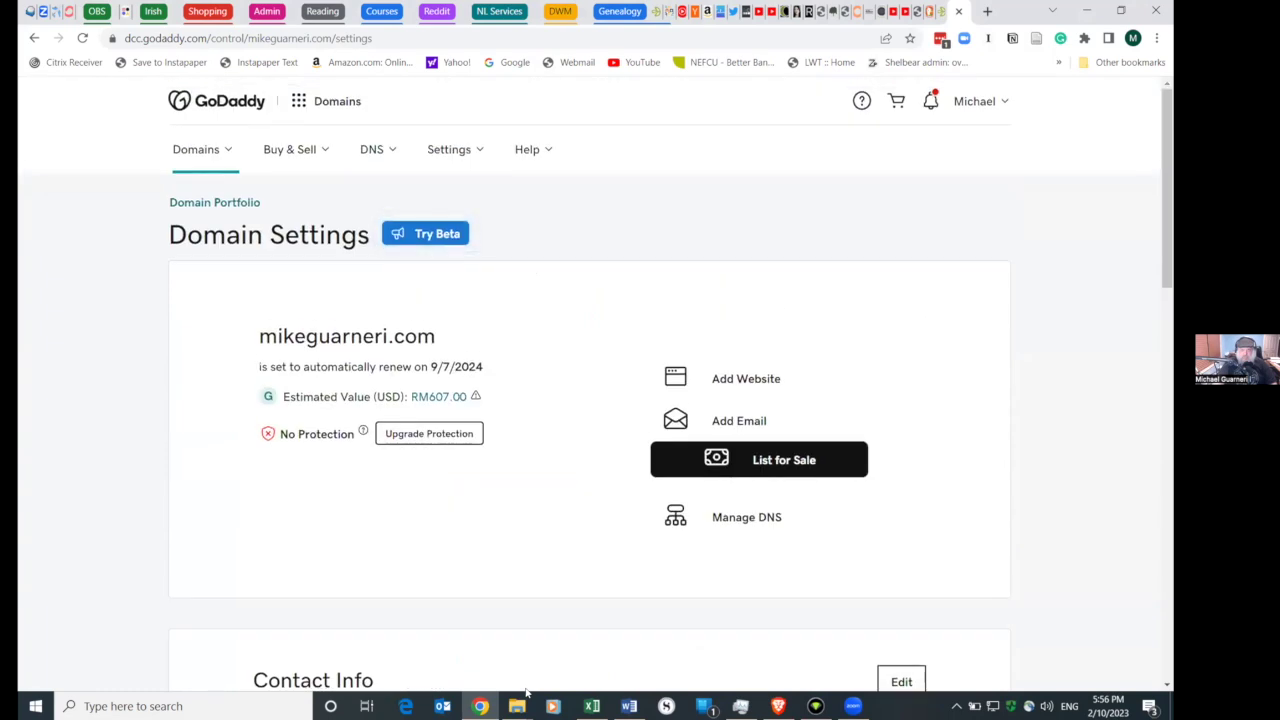
scroll(527, 690, "down", 4)
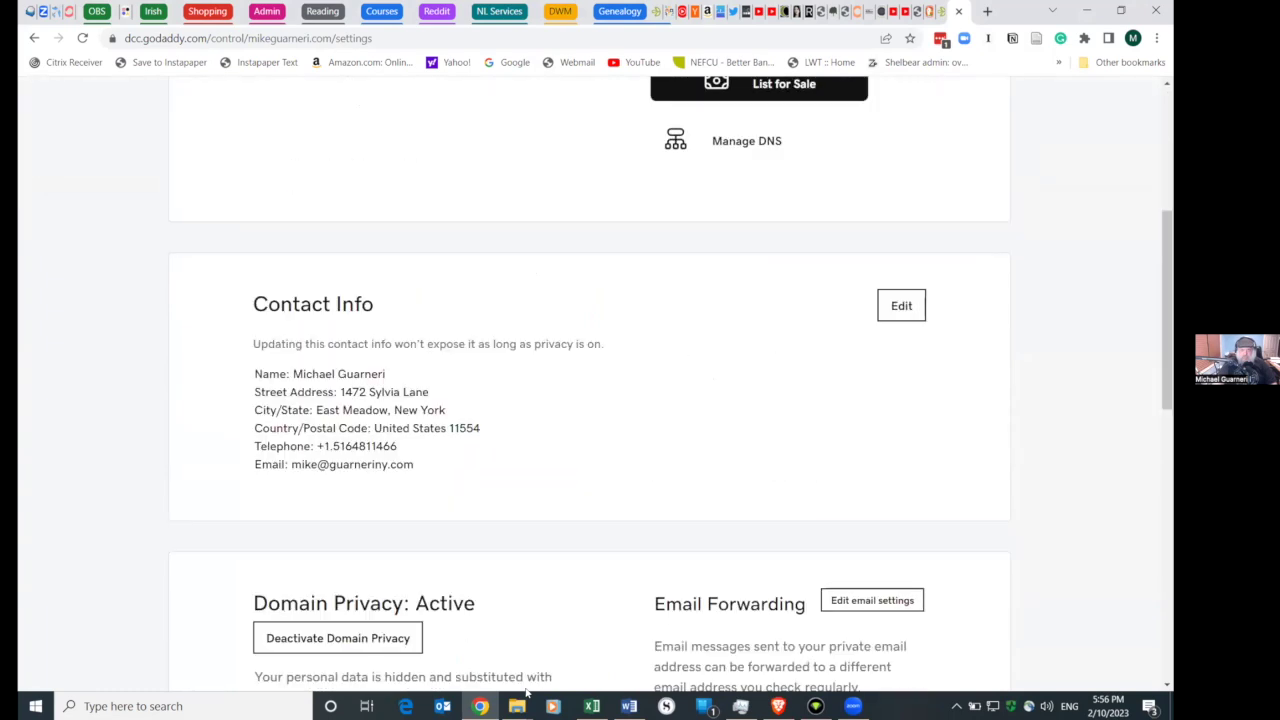
scroll(527, 690, "down", 5)
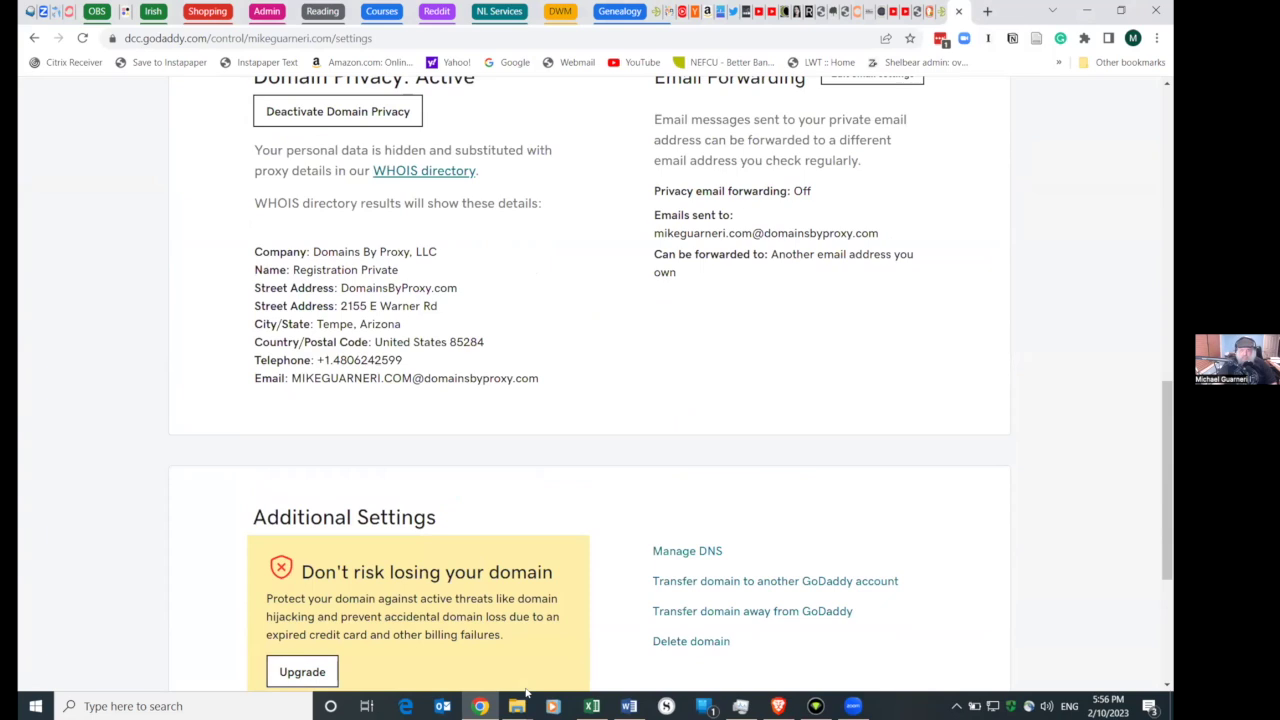
scroll(527, 690, "up", 2)
scroll(527, 690, "down", 5)
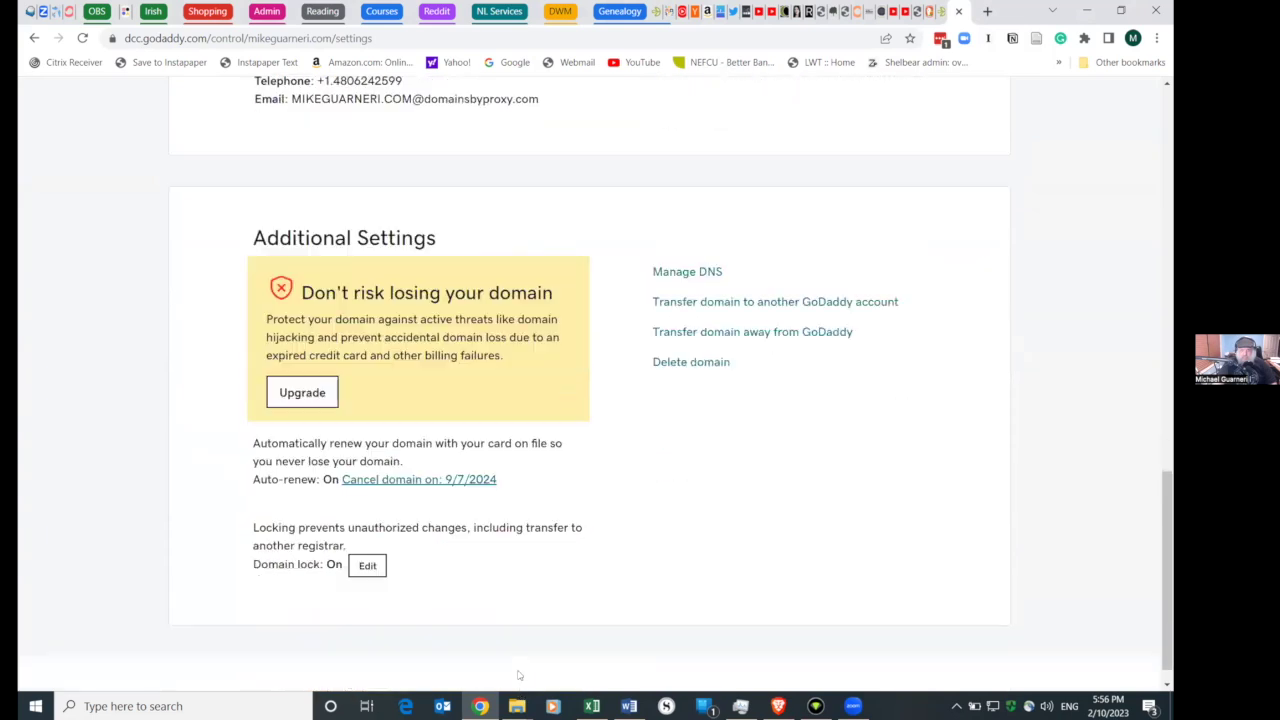
left_click(672, 250)
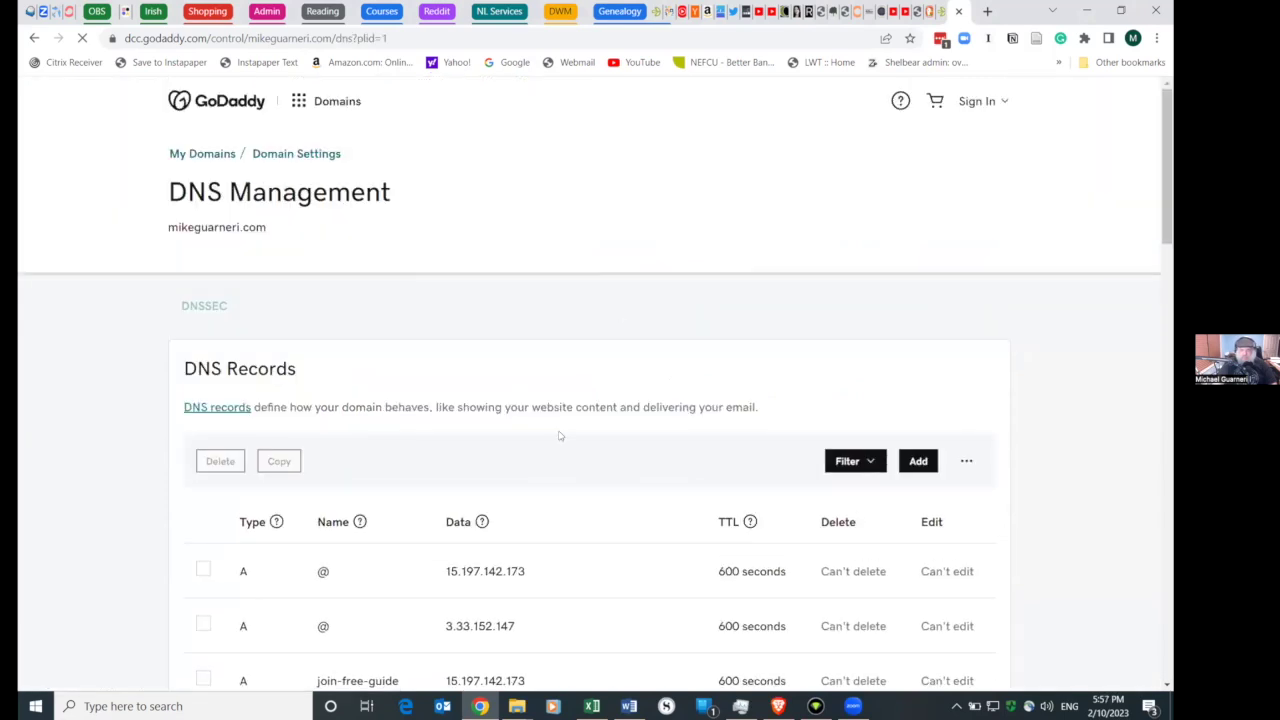
- Delete the join-free-guide forward's old destination URL, then go to the ConvertKit tab
scroll(551, 449, "down", 6)
scroll(551, 458, "down", 4)
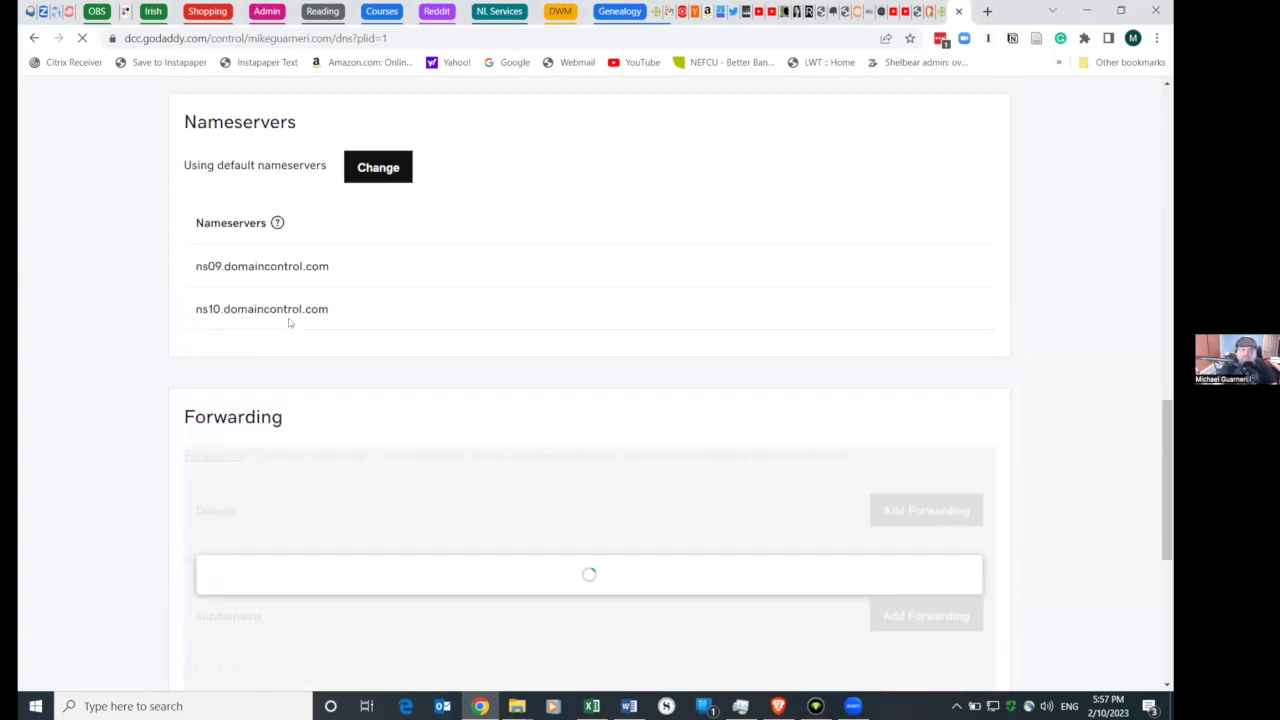
scroll(386, 461, "down", 4)
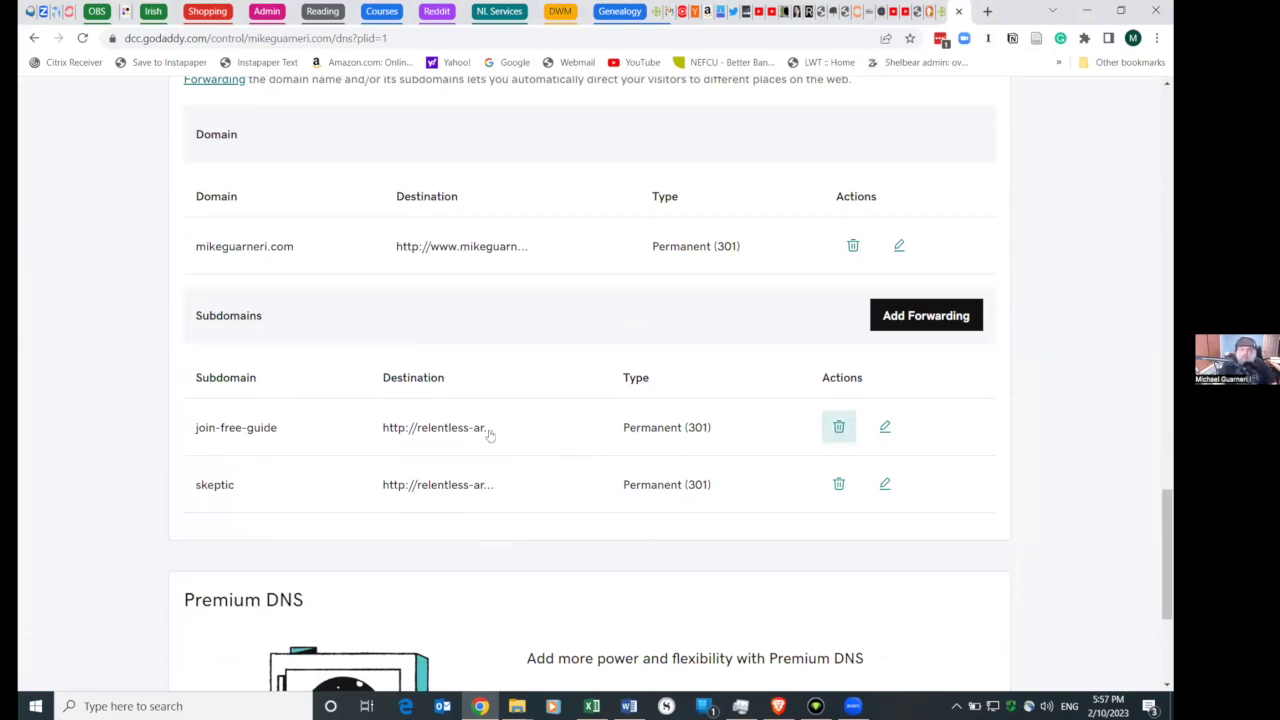
left_click(881, 430)
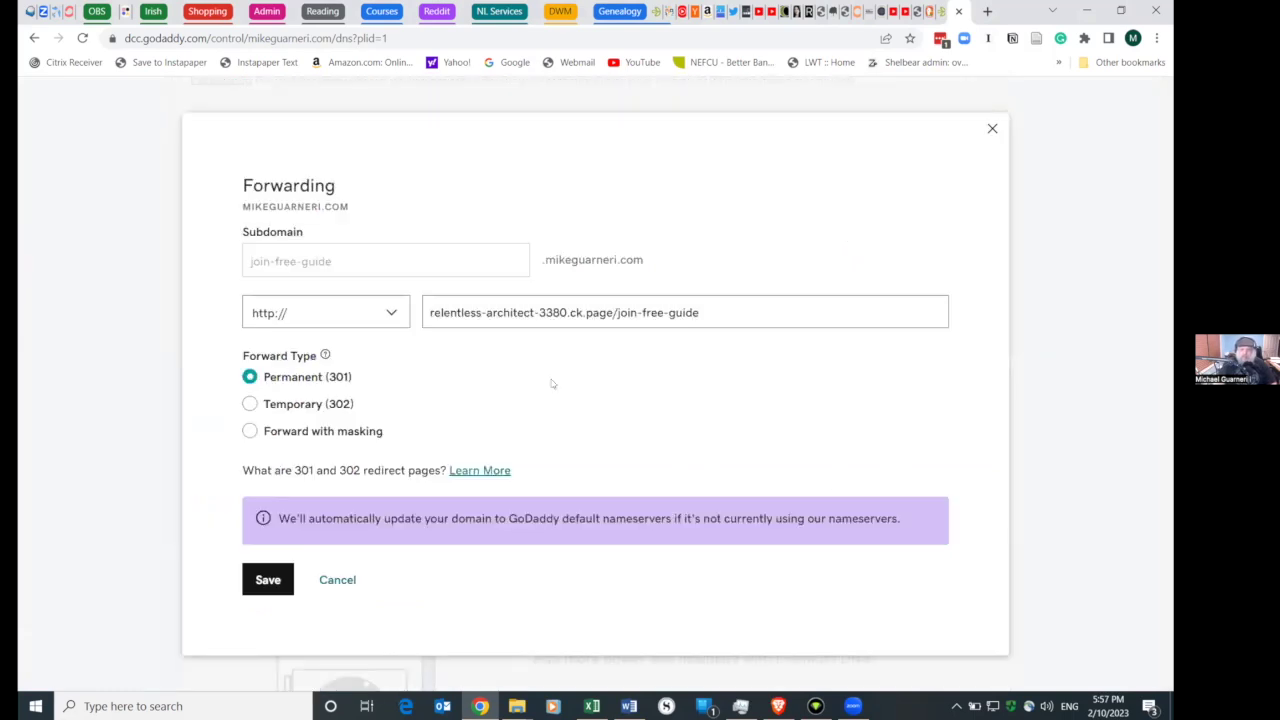
left_click_drag(727, 310, 418, 318)
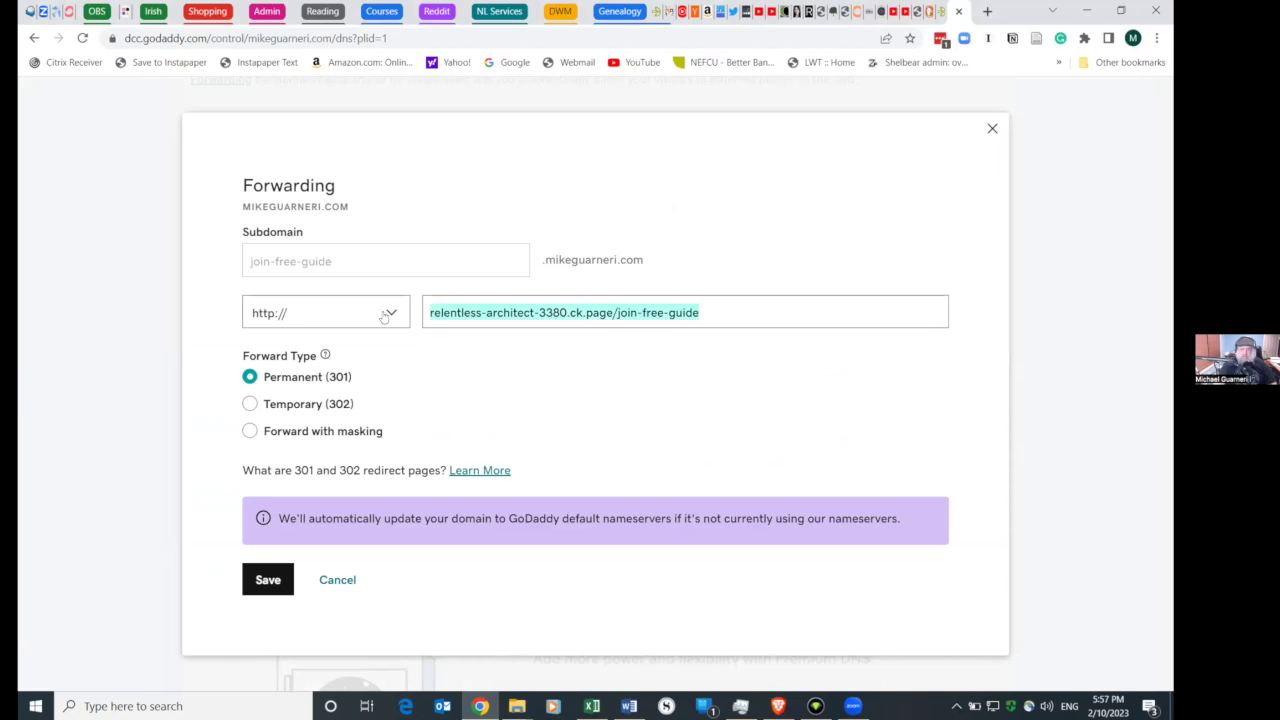
key("BackSpace")
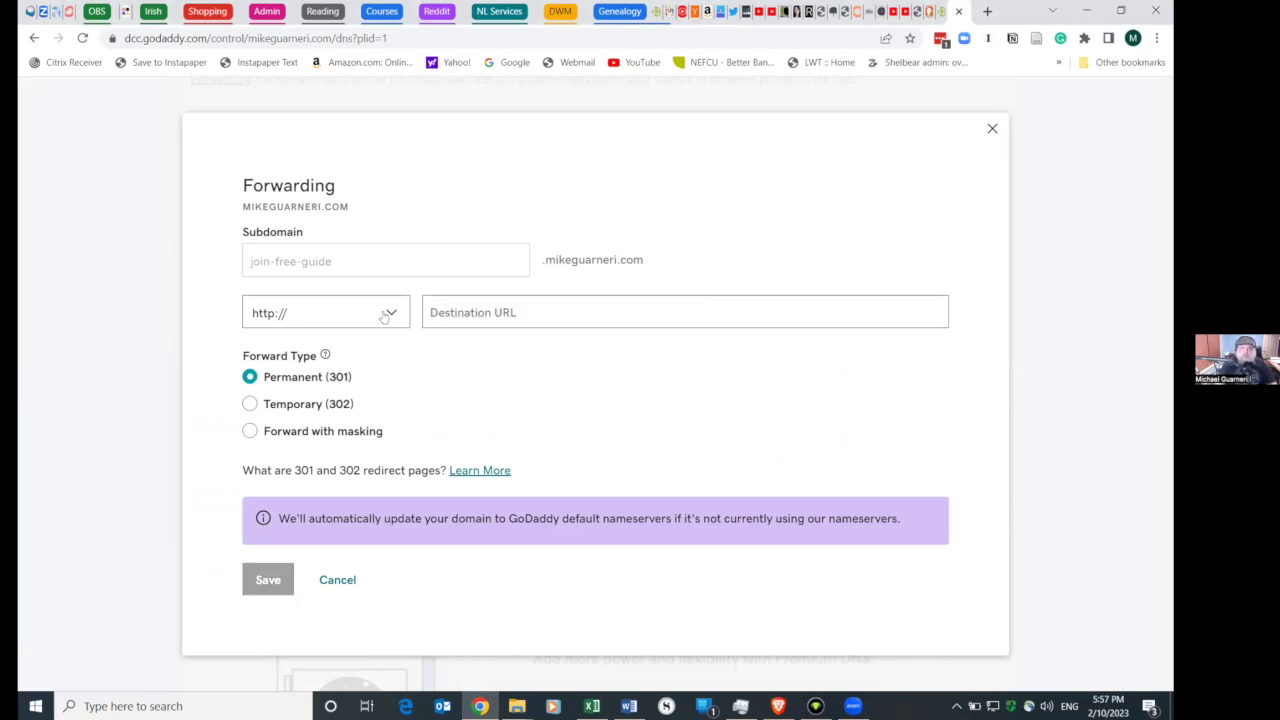
left_click(68, 11)
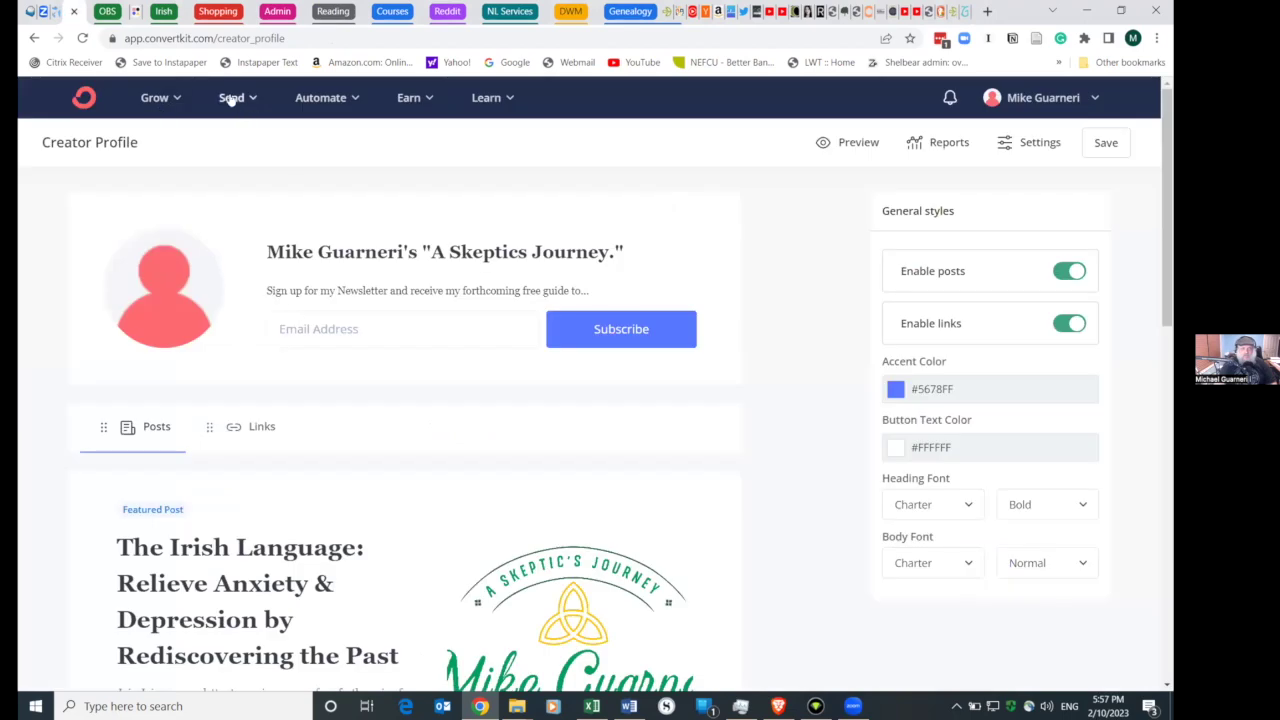
- Open the Scott v1 landing page from ConvertKit's Grow > Landing Pages & Forms
left_click(231, 97)
left_click(157, 97)
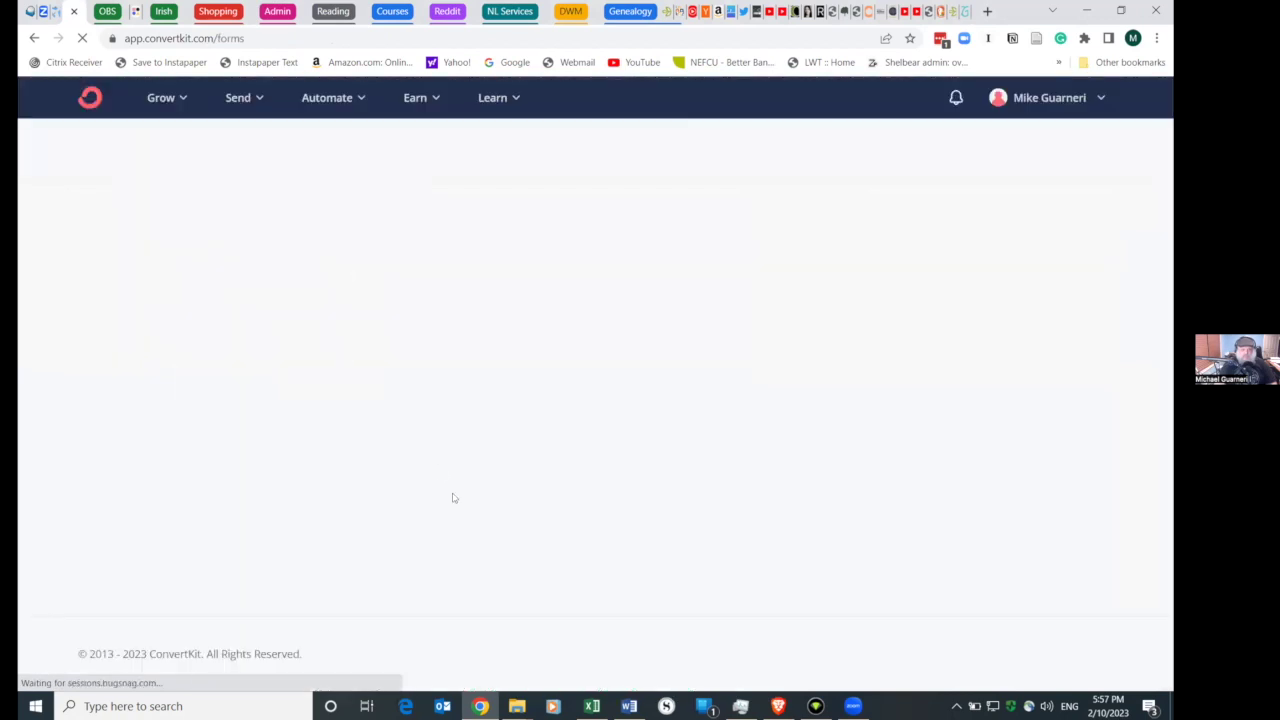
scroll(452, 497, "down", 5)
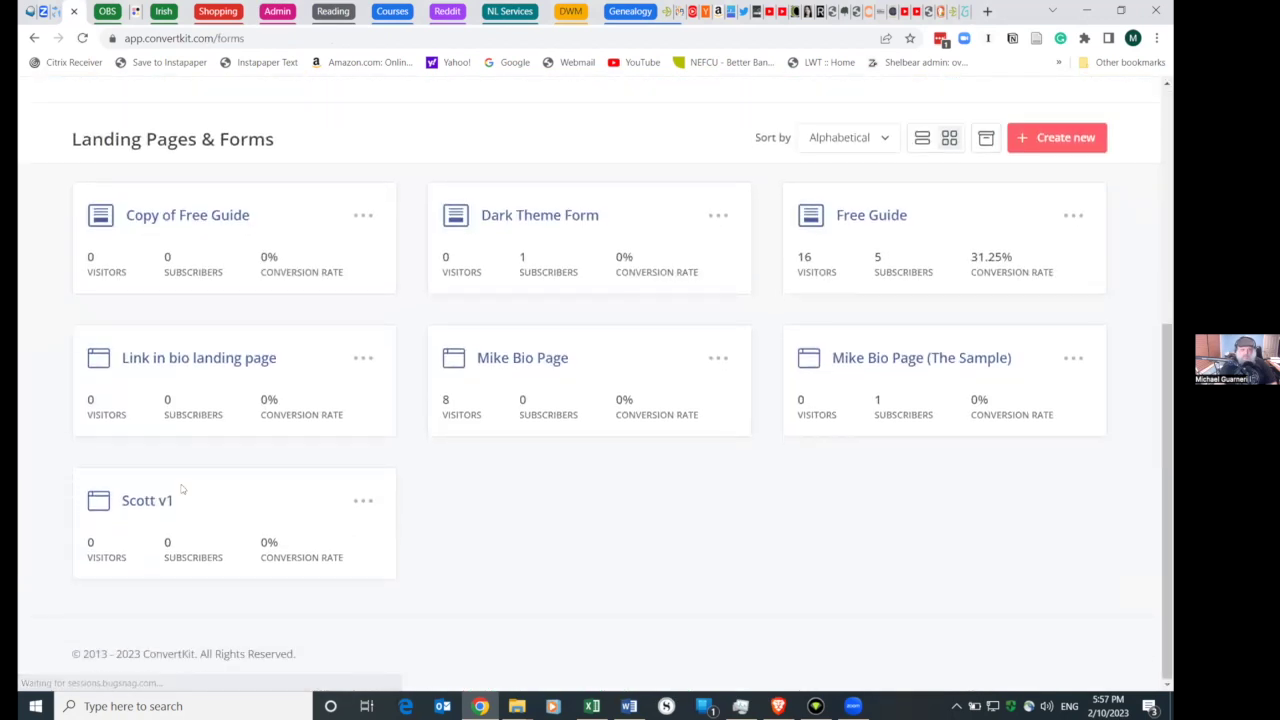
scroll(150, 500, "up", 1)
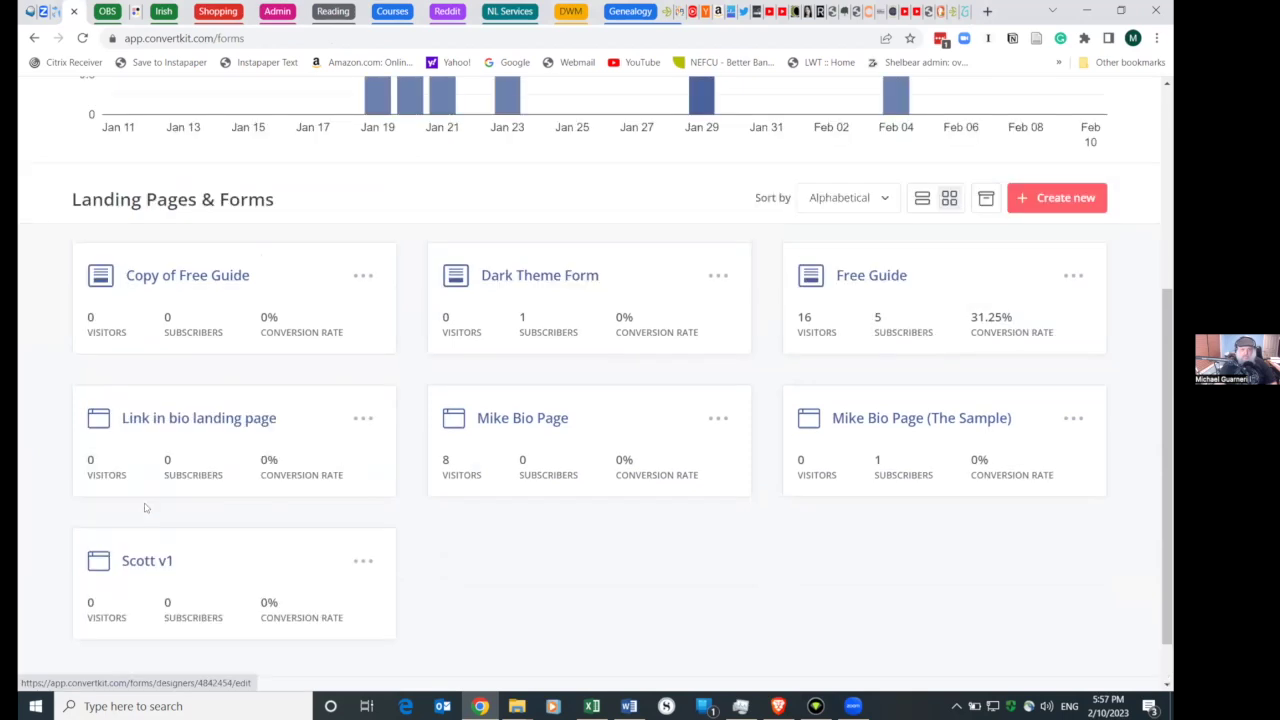
left_click(152, 564)
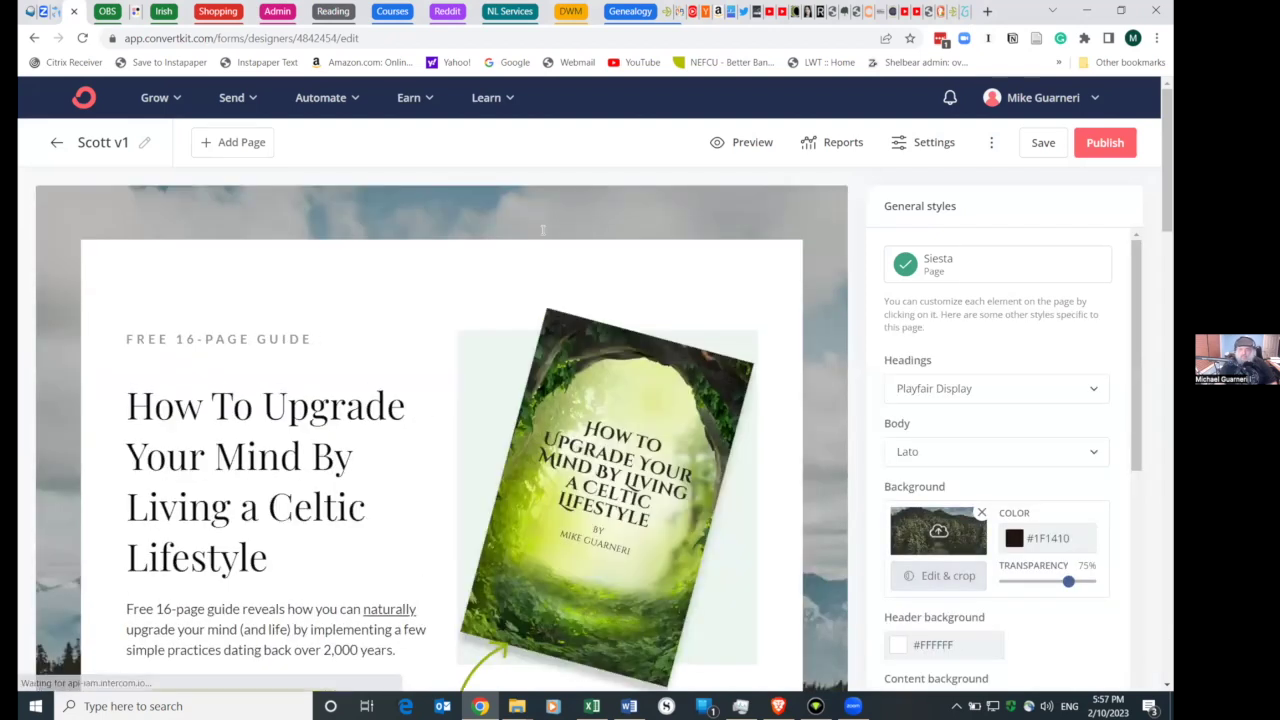
- Set Scott v1's domain to relentless-architect-3380.ck.page, copy its Page URL, and return to GoDaddy
left_click(916, 142)
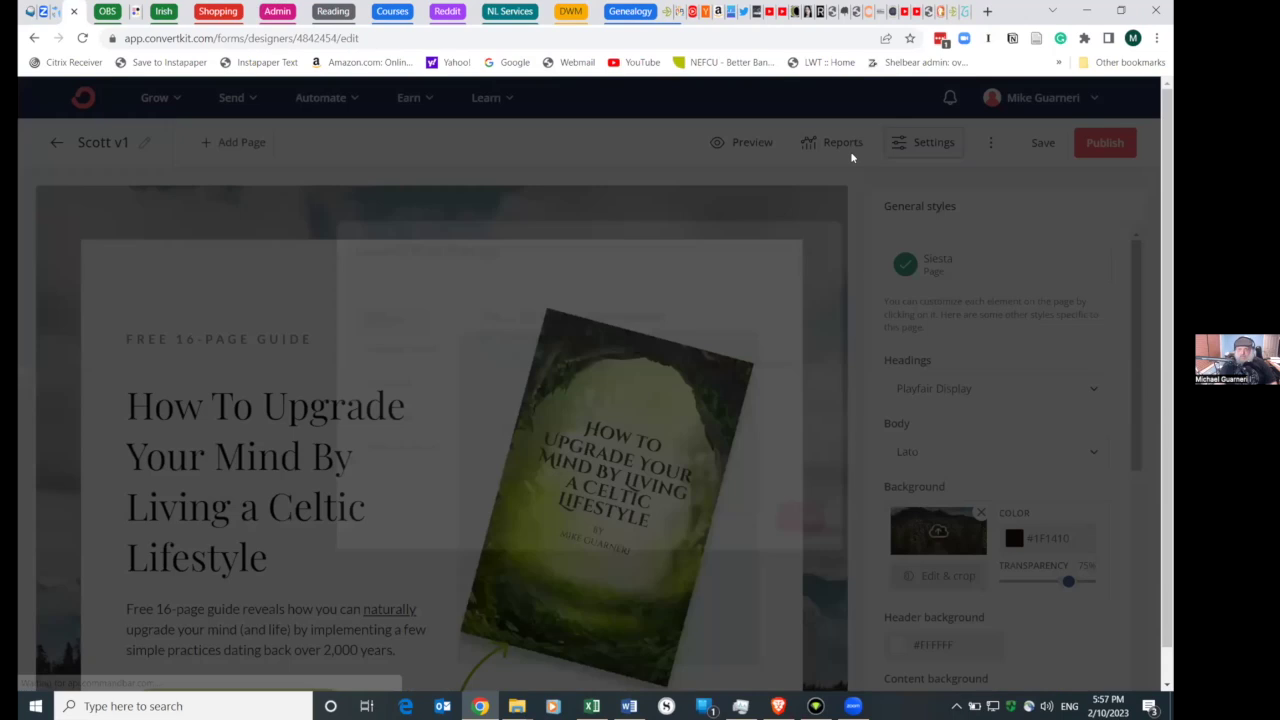
left_click(401, 366)
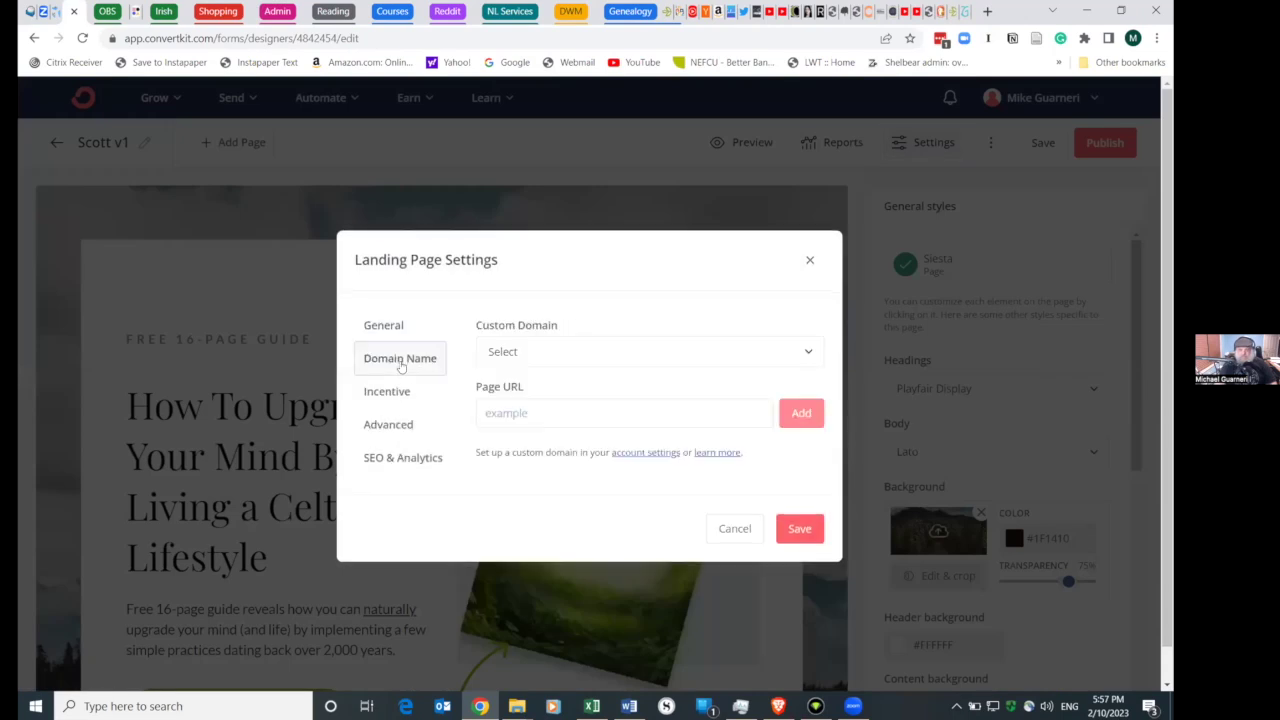
left_click(606, 351)
left_click(589, 392)
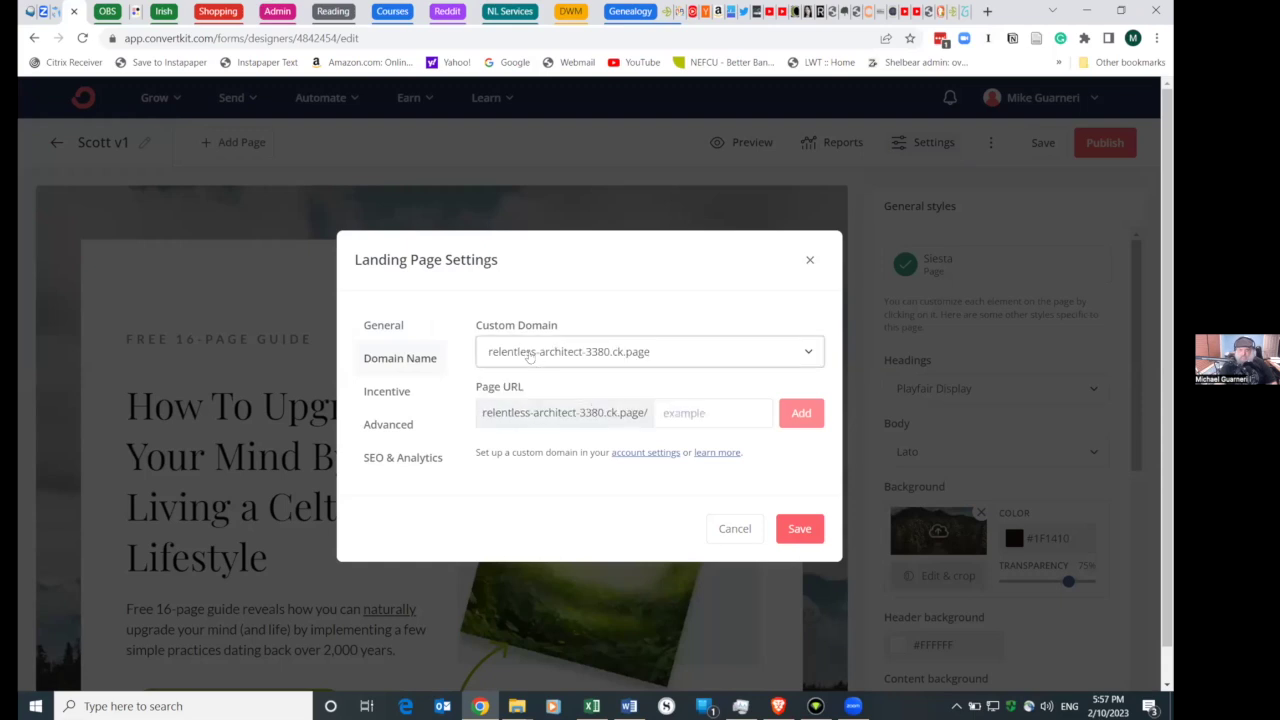
left_click(649, 354)
left_click(649, 354)
left_click(572, 413)
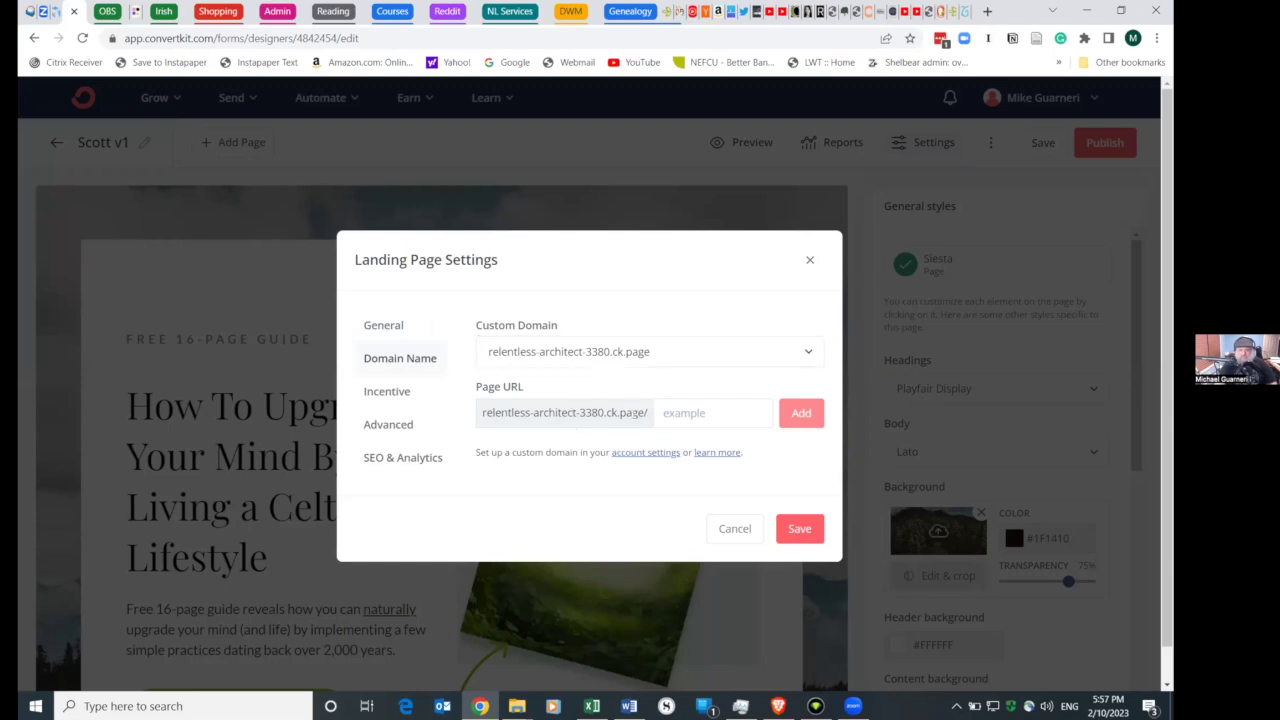
left_click_drag(572, 413, 648, 412)
key("ctrl+c")
left_click(482, 411)
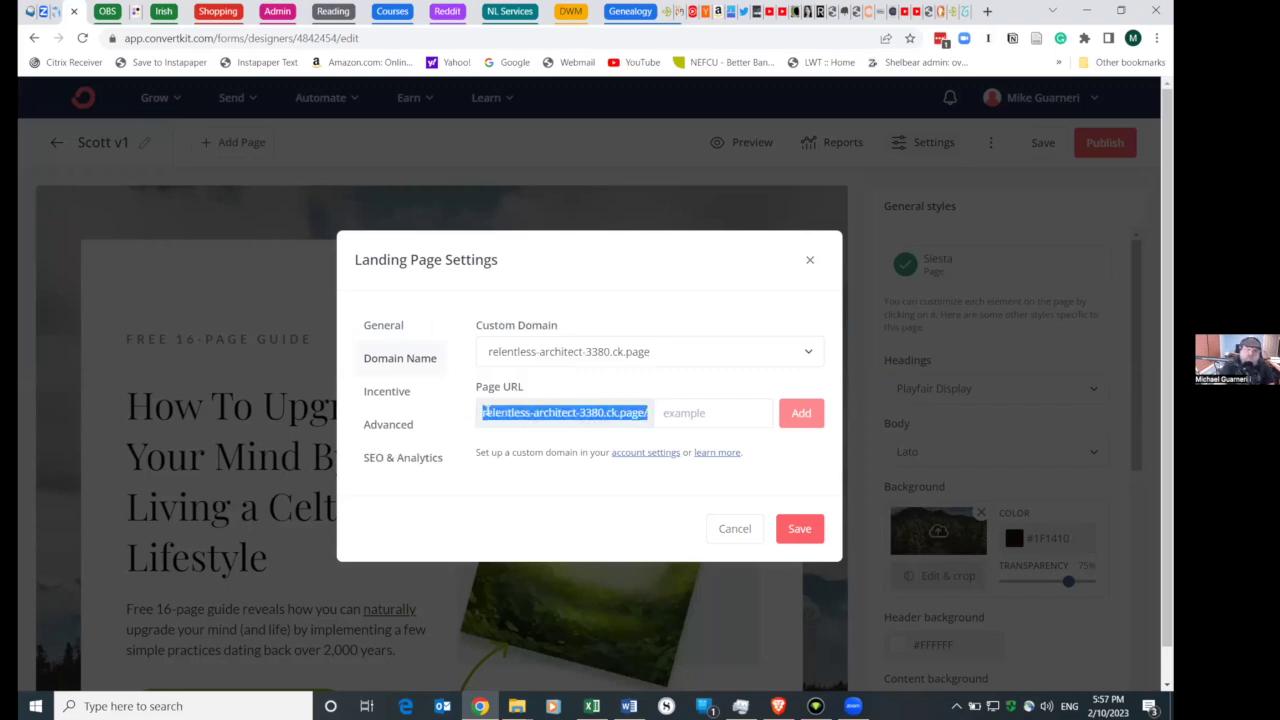
left_click(966, 11)
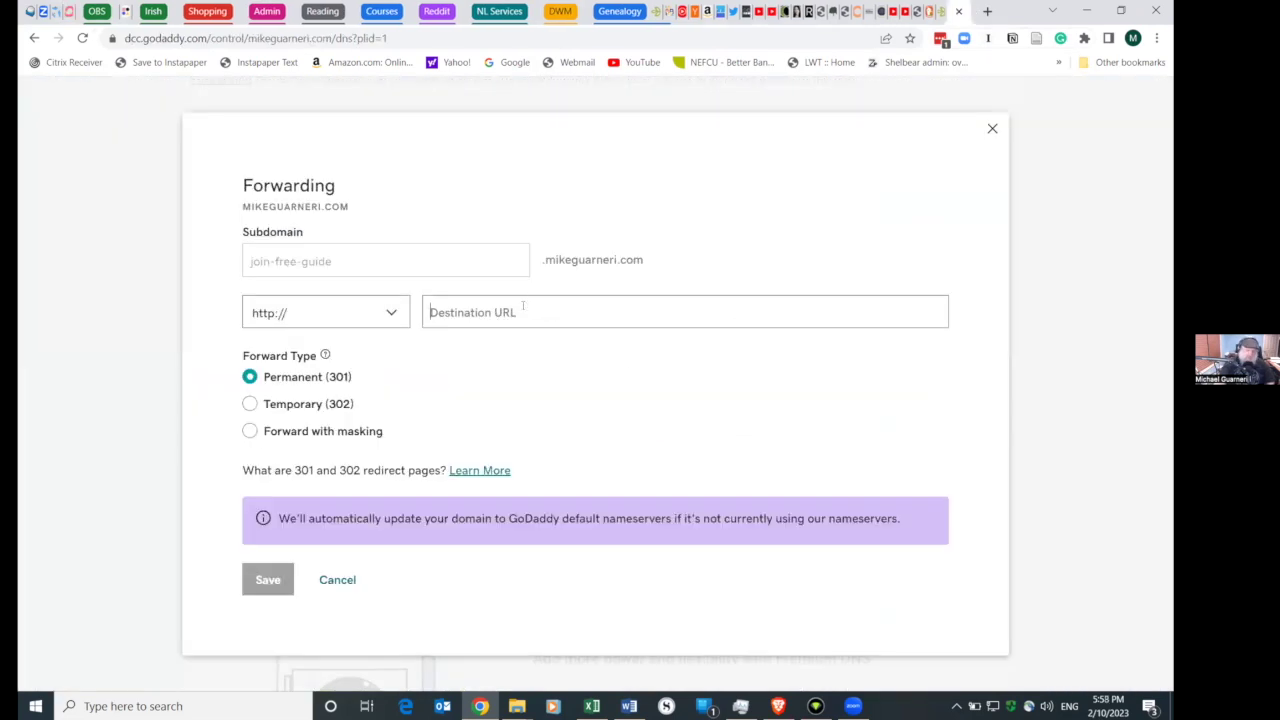
- Paste relentless-architect-3380.ck.page/ as the destination and load that address in a new tab
key("ctrl+v")
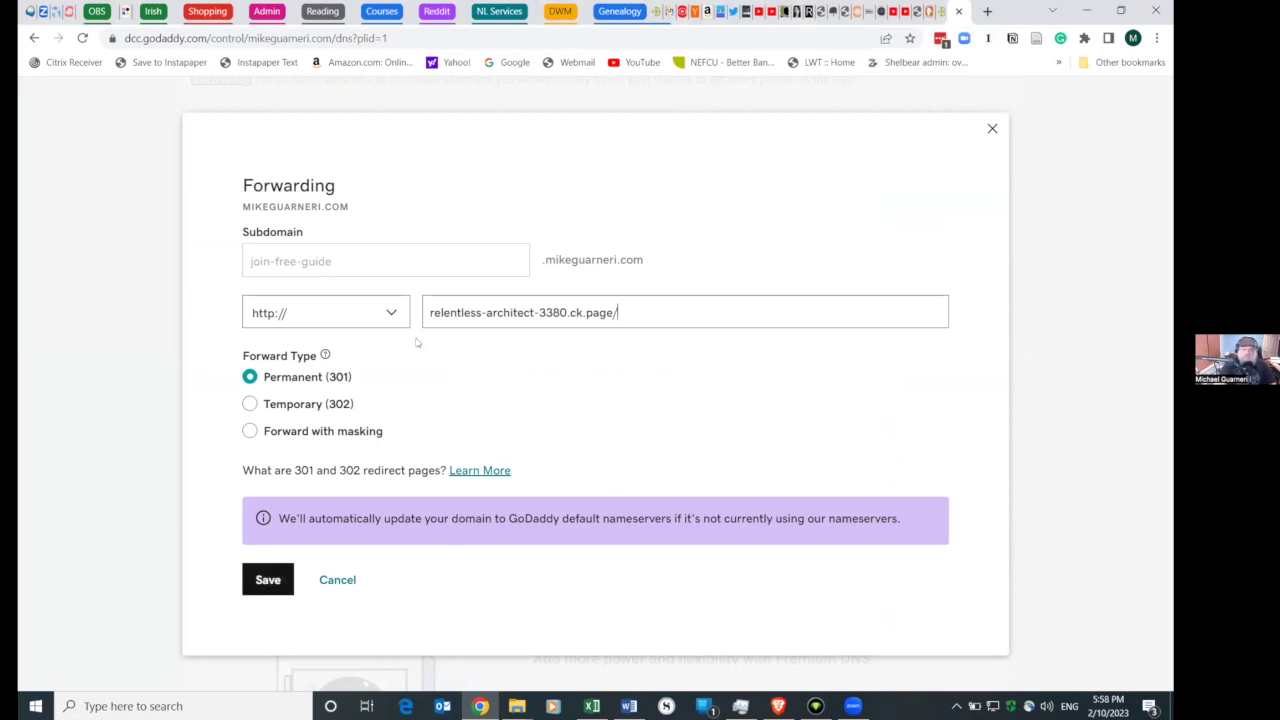
left_click(986, 11)
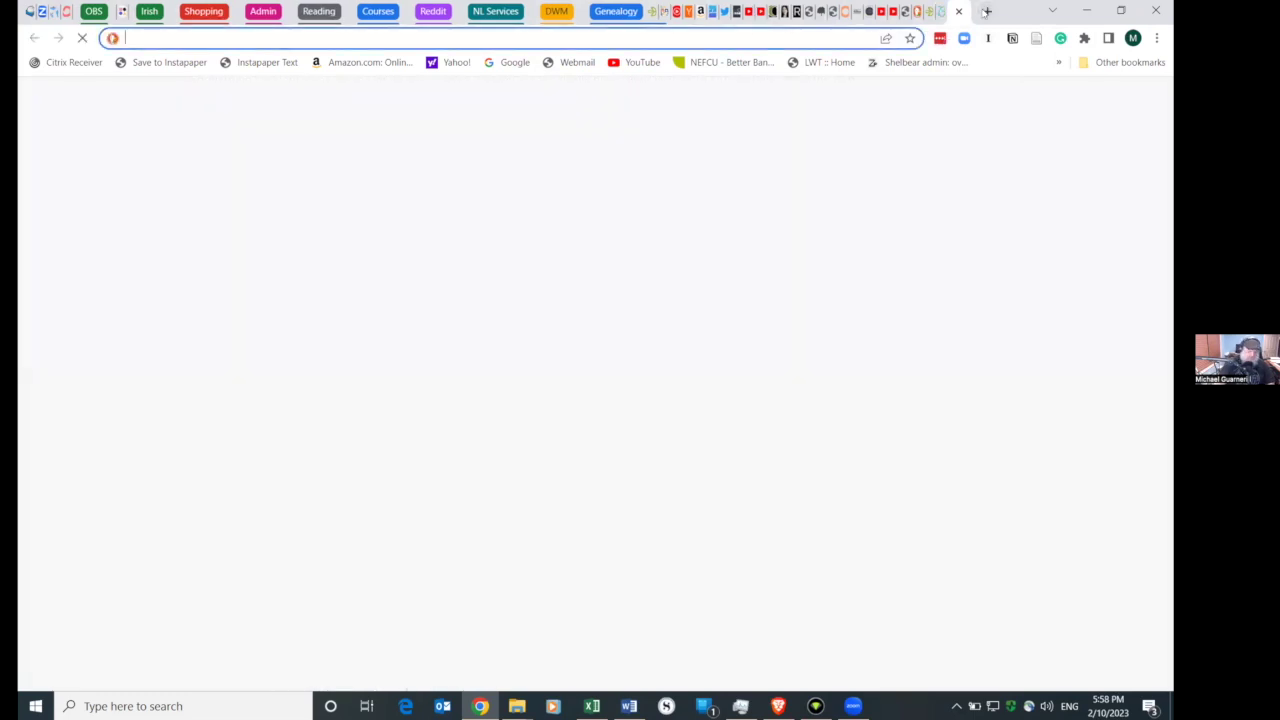
key("ctrl+v")
key("Return")
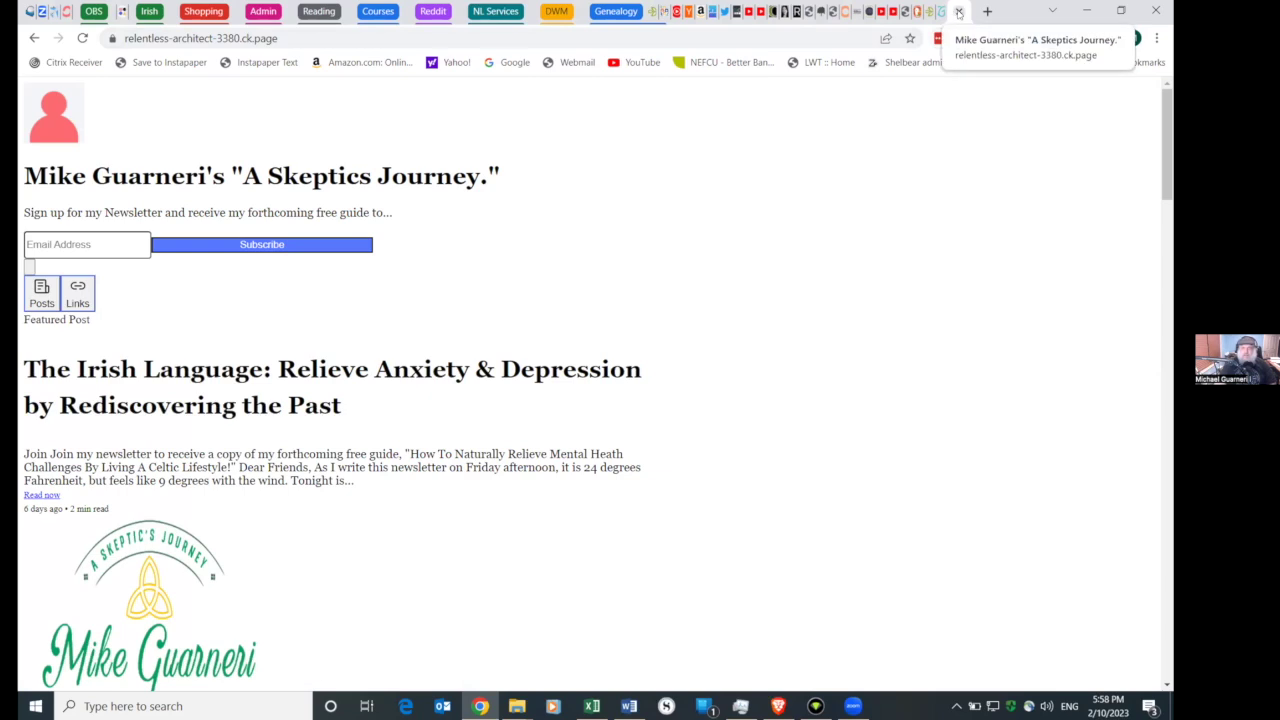
- Close the extra tabs, cancel the landing page Settings, and copy the share URL from Publish
left_click(958, 12)
left_click(958, 12)
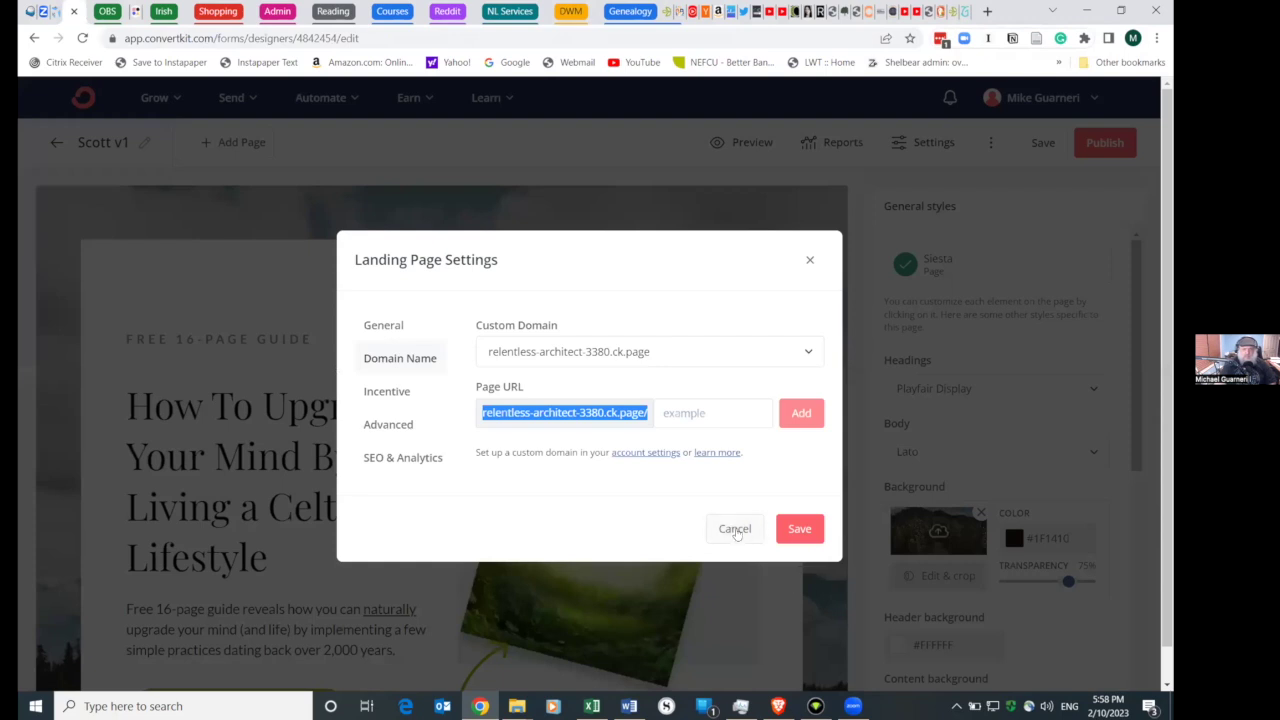
left_click(734, 529)
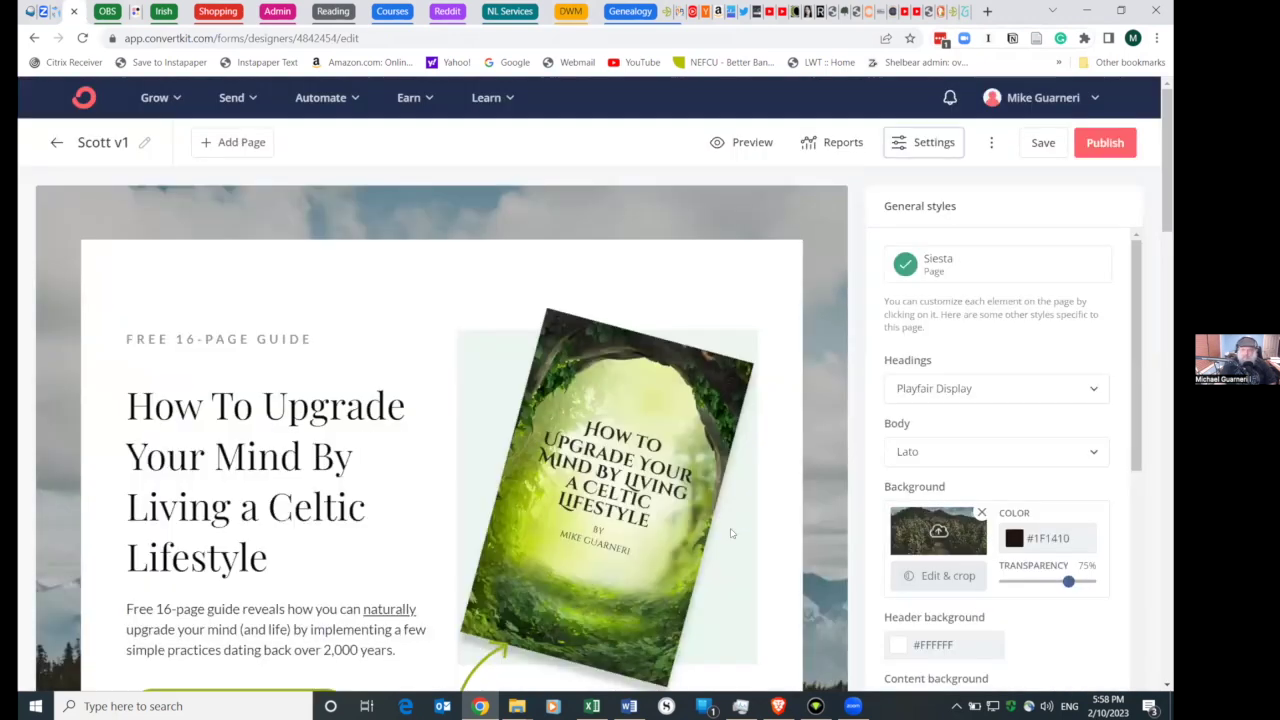
scroll(459, 438, "down", 3)
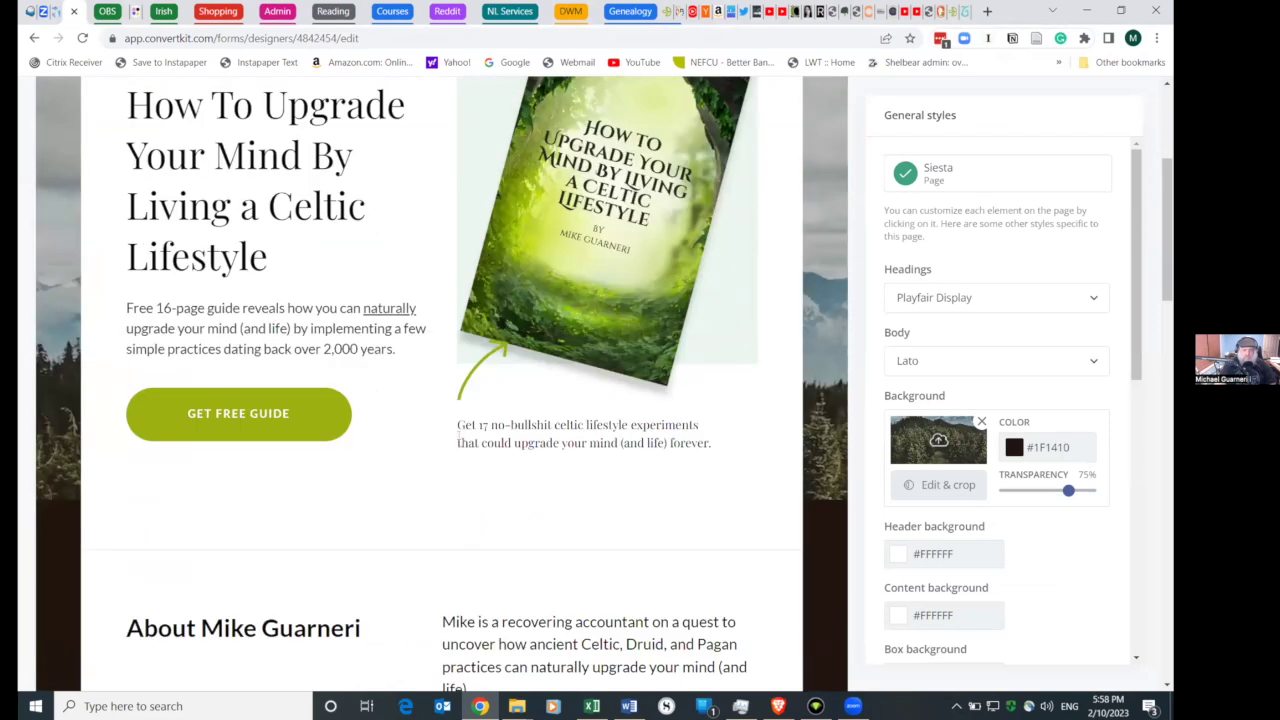
scroll(459, 438, "up", 3)
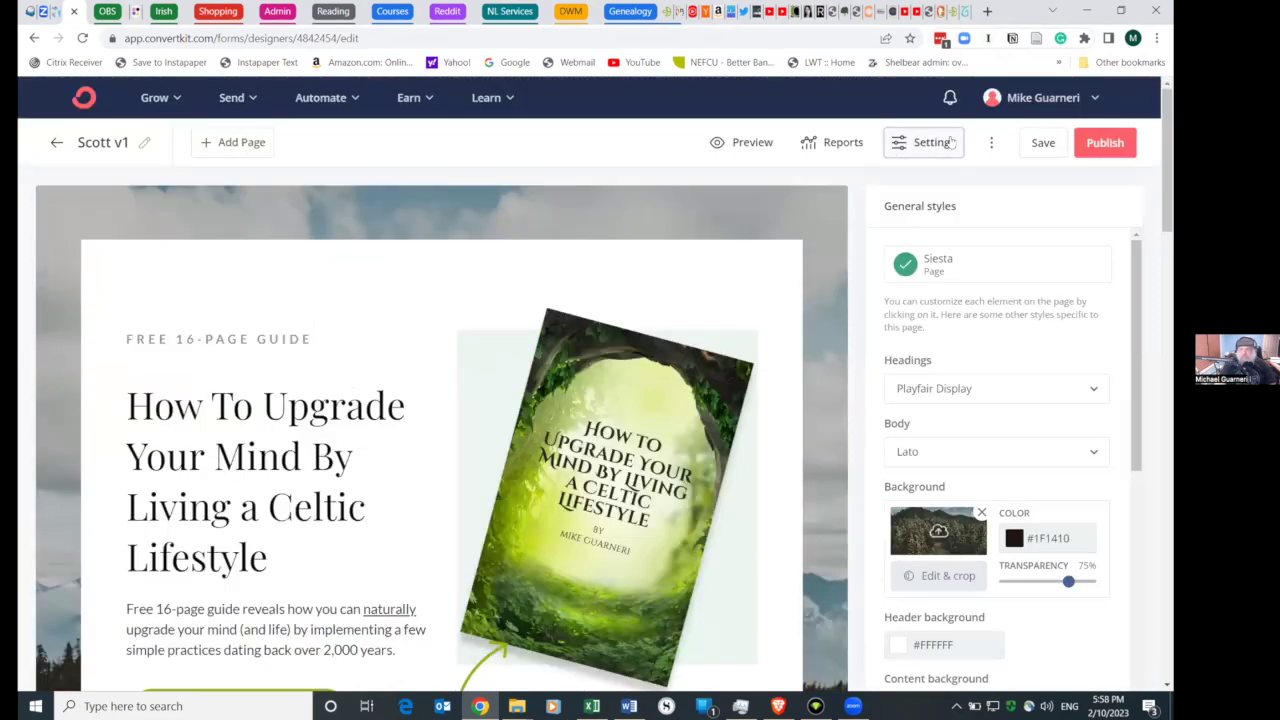
left_click(1091, 143)
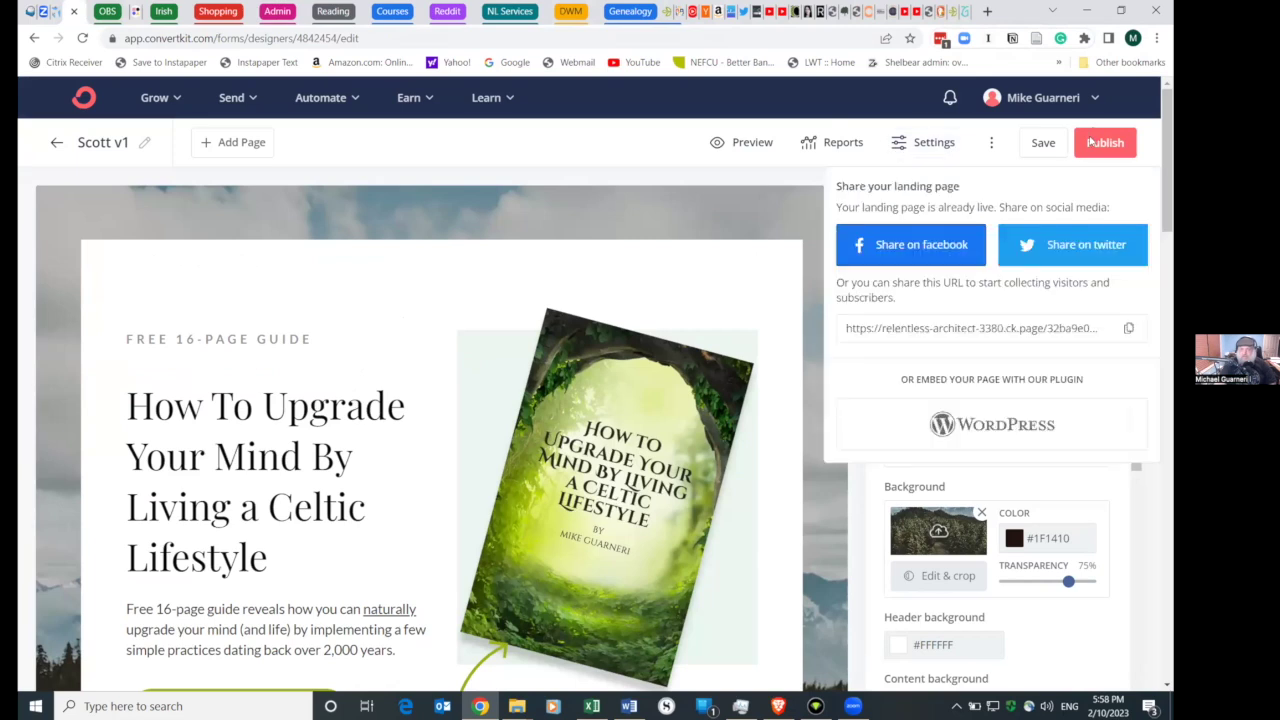
left_click(885, 322)
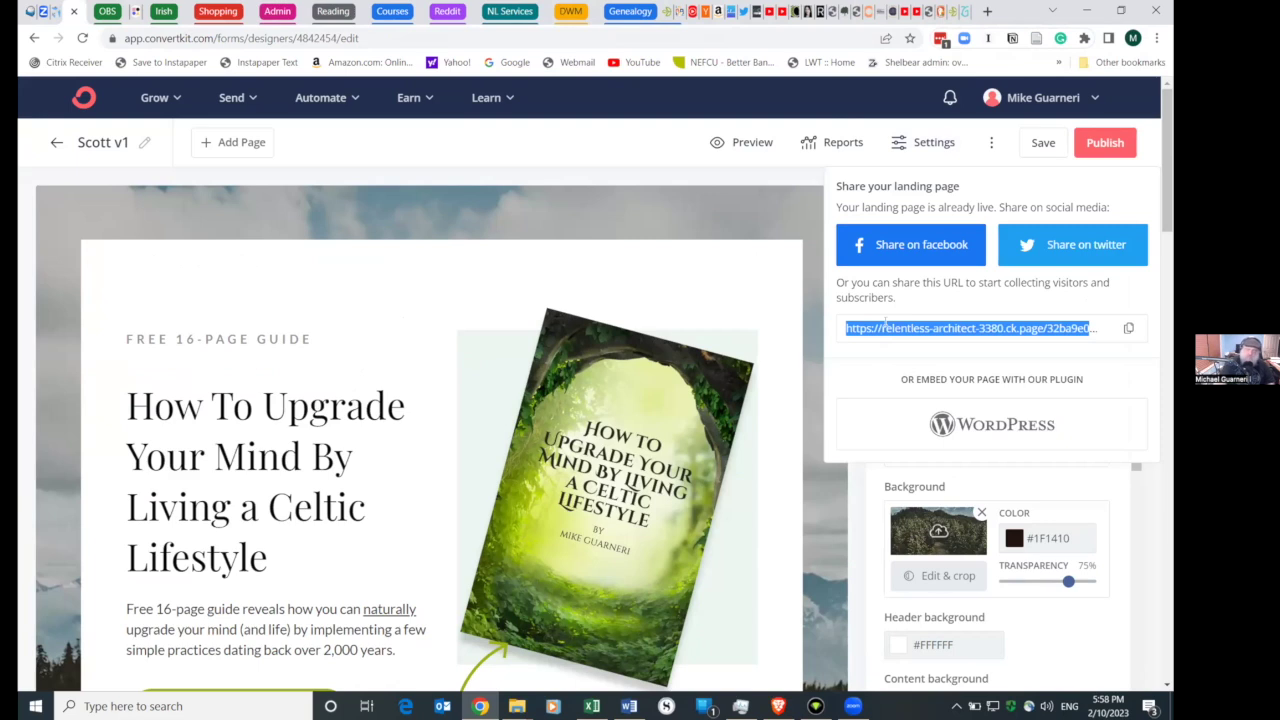
- Load relentless-architect-3380.ck.page/32ba9e0b42 in new tabs to confirm the Celtic Lifestyle guide page is live
left_click(988, 11)
type("https://relentless-architect-3380.ck.page/32ba9e0b42")
key("Return")
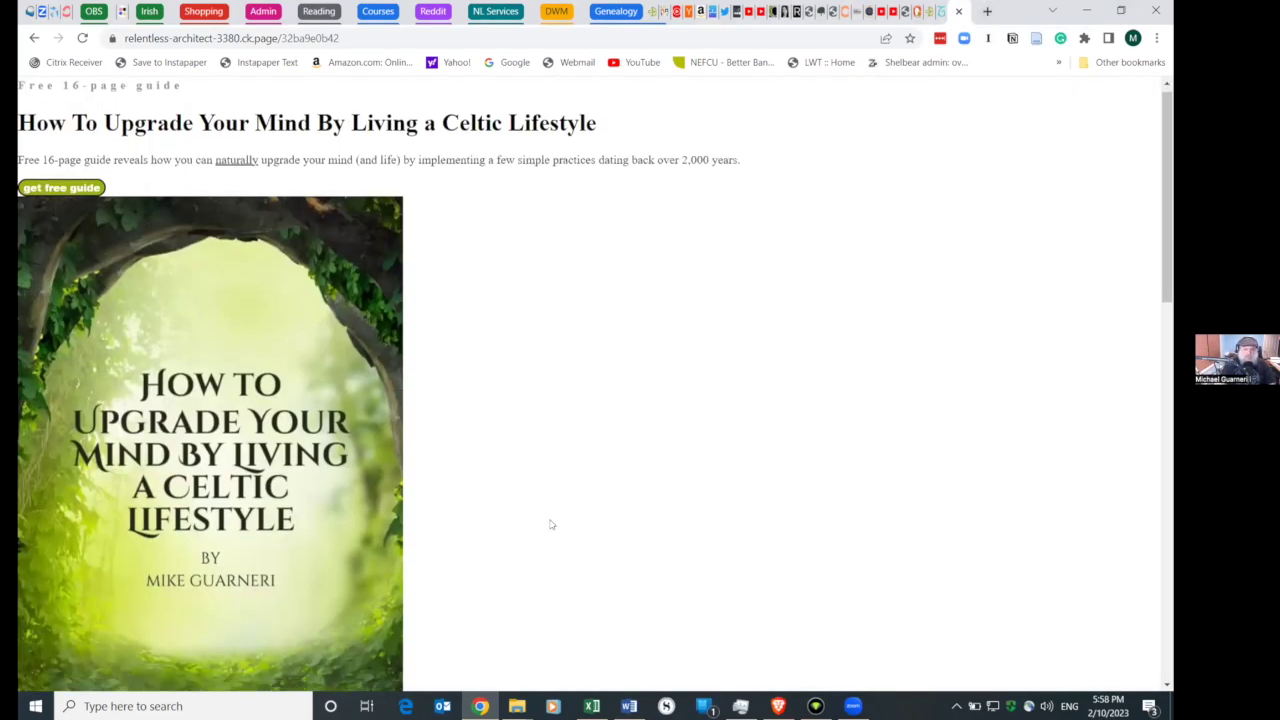
scroll(551, 523, "down", 10)
scroll(551, 523, "down", 3)
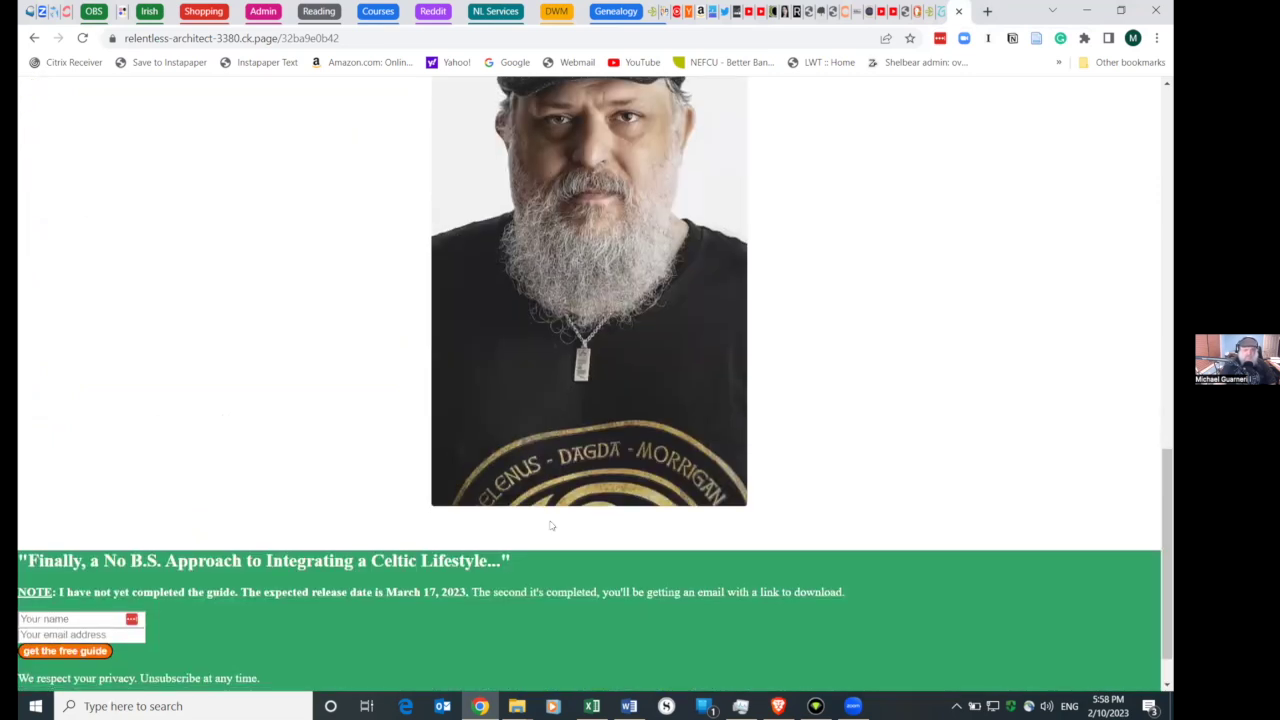
scroll(550, 523, "up", 13)
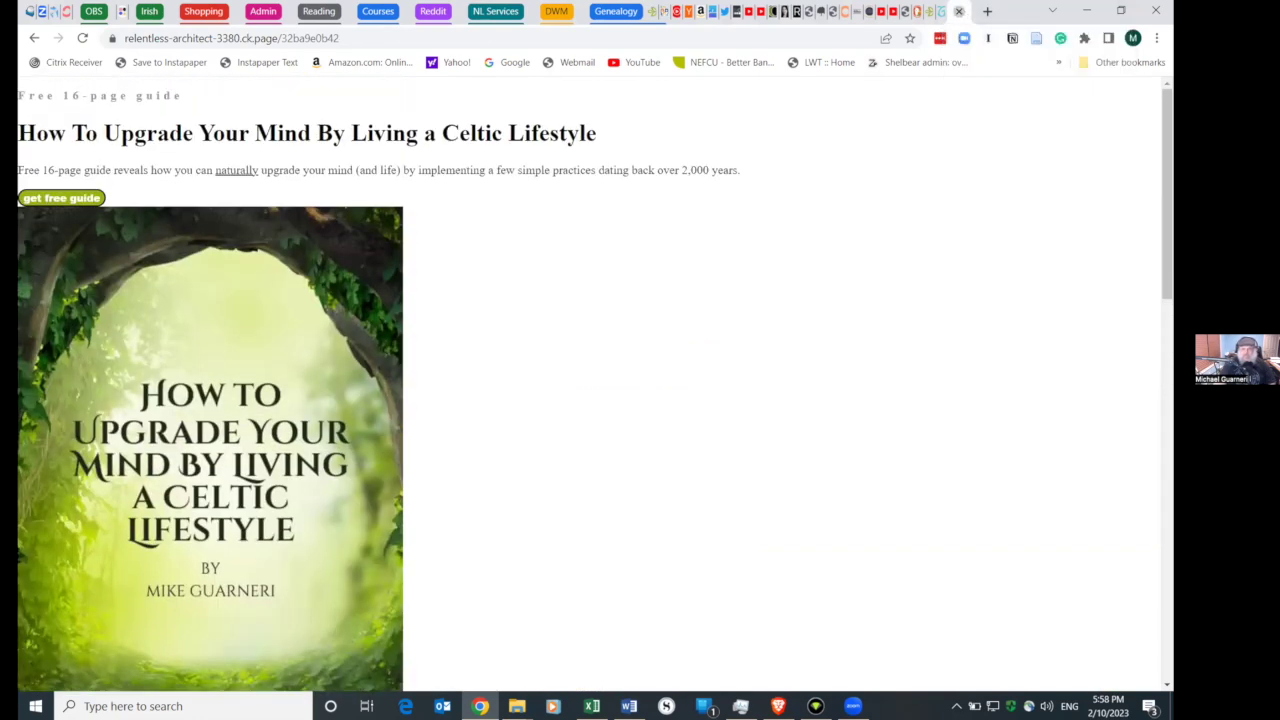
key("ctrl+w")
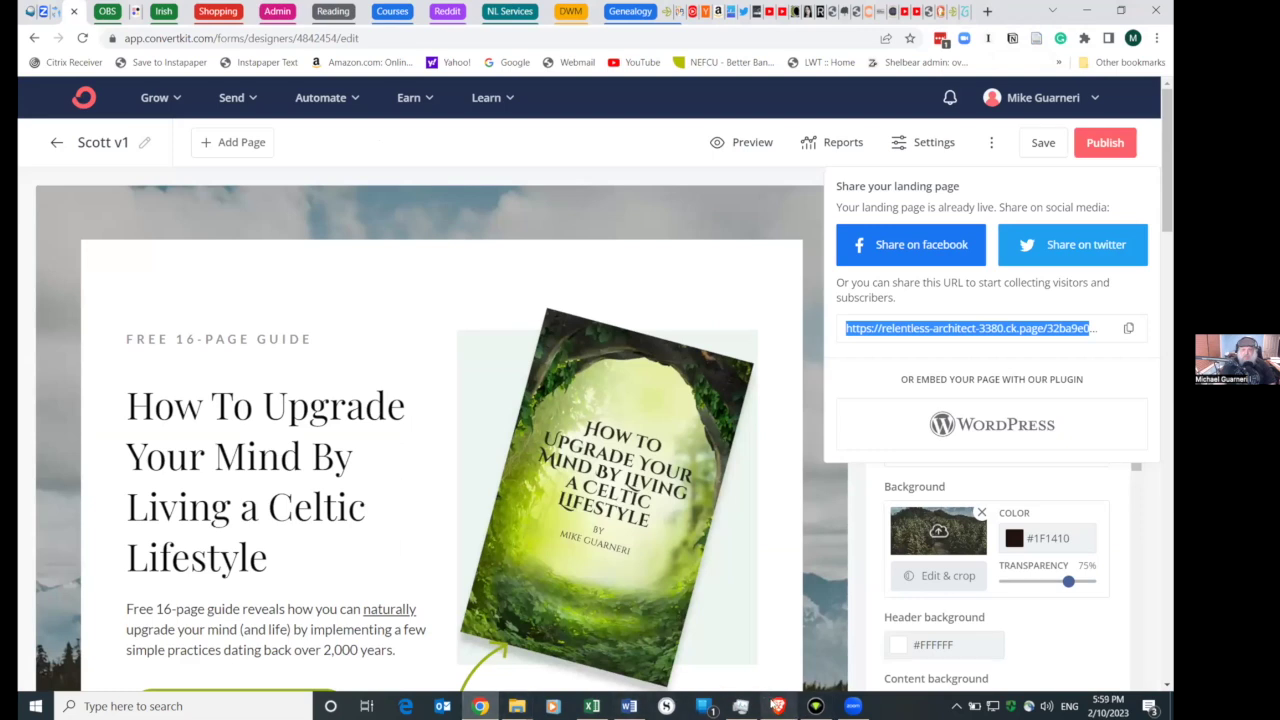
left_click(958, 328)
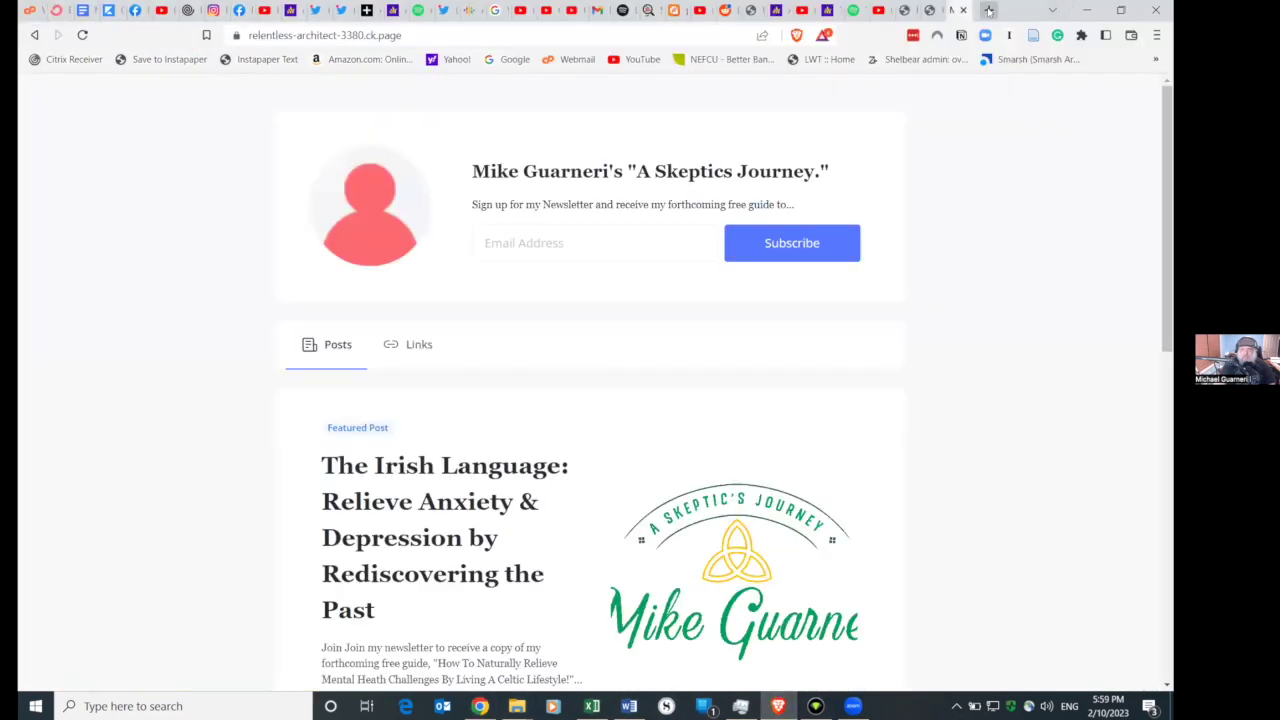
left_click(988, 10)
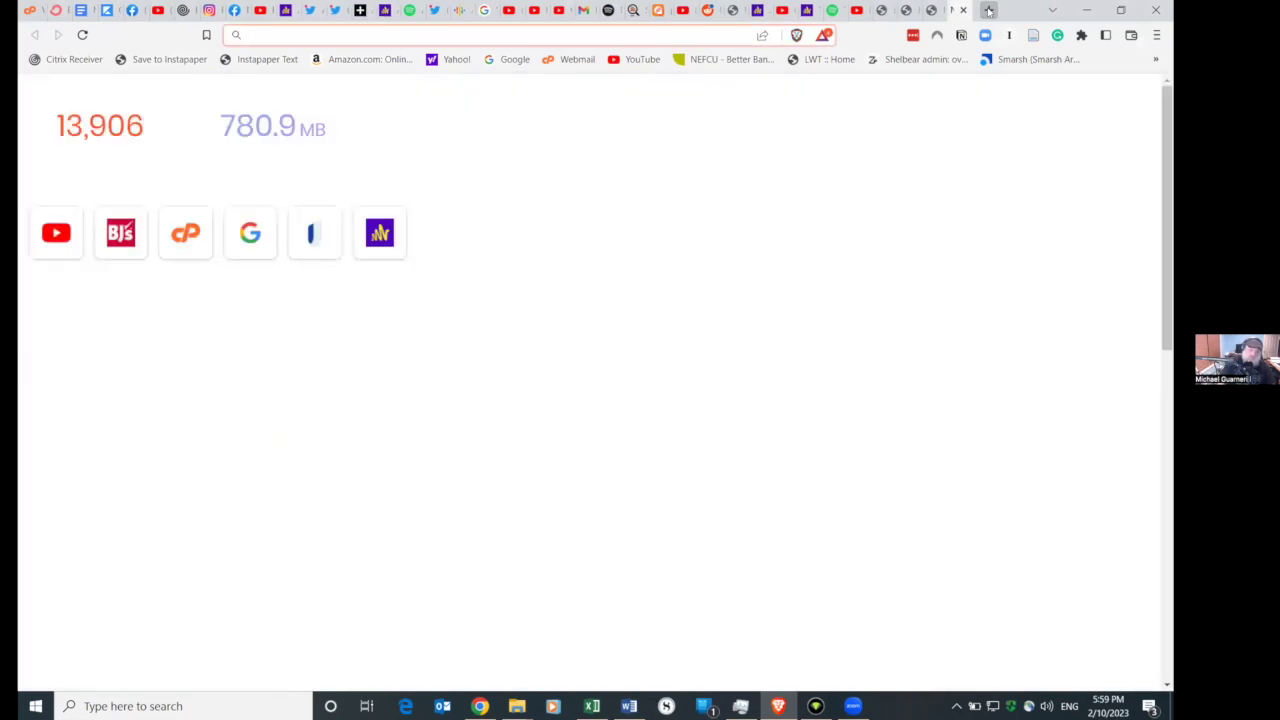
type("relentless-architect-3380.ck.page/32ba9e0b42")
key("Return")
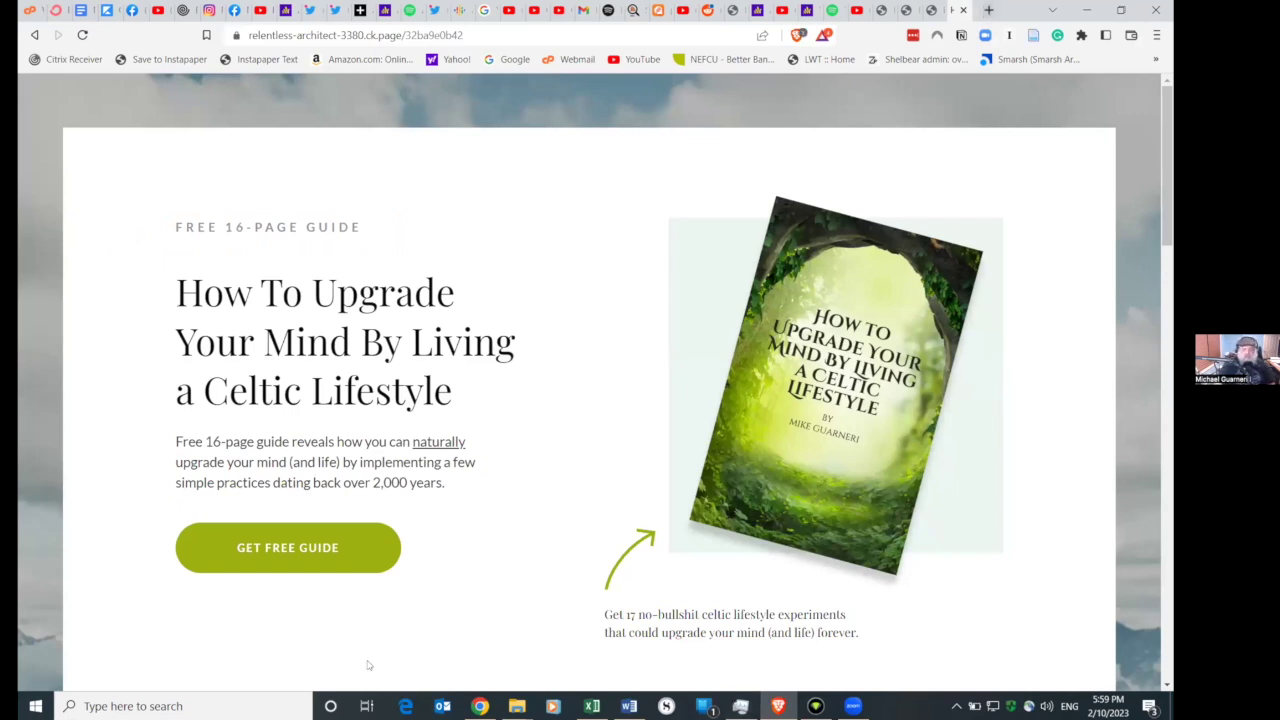
left_click(963, 10)
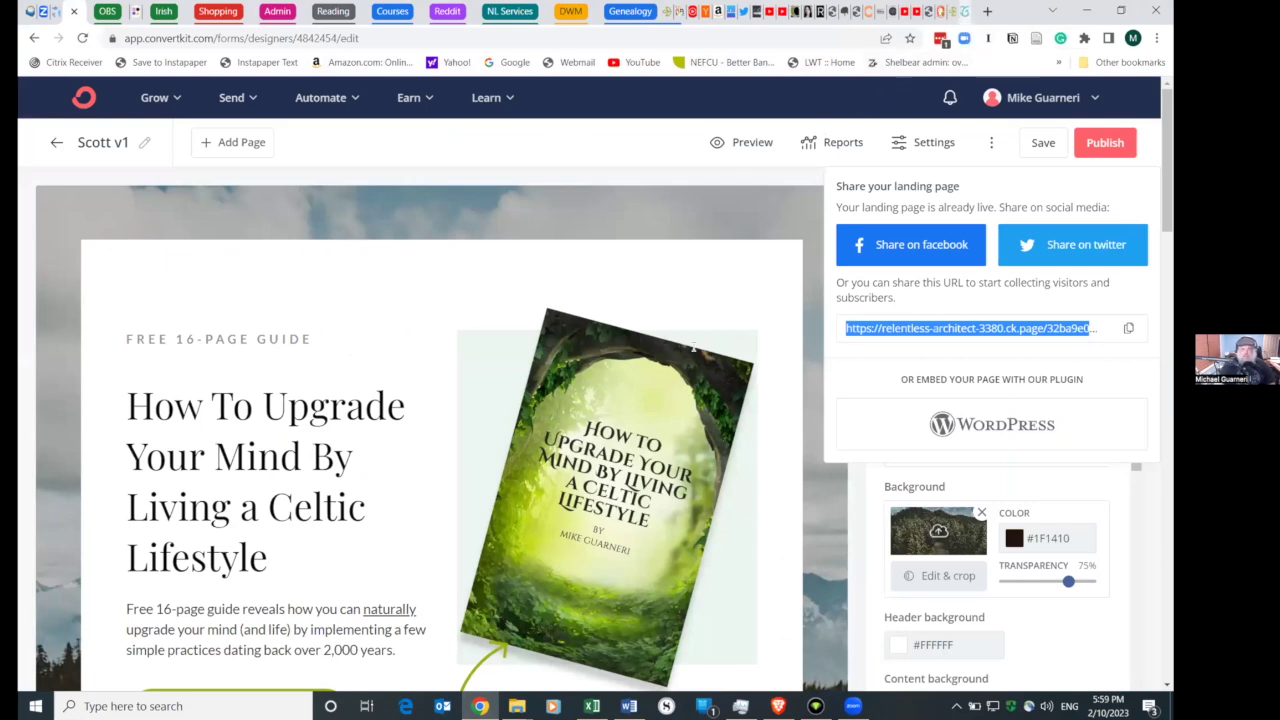
left_click(965, 12)
key("ctrl+a")
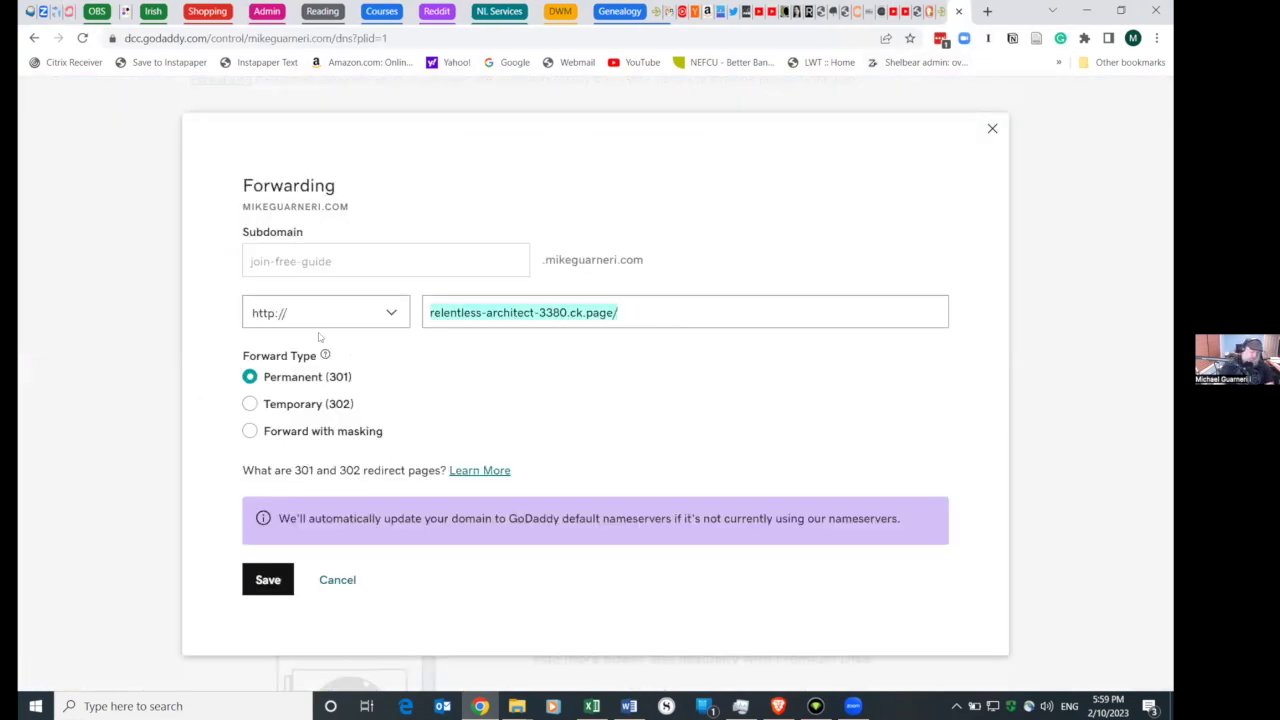
key("ctrl+v")
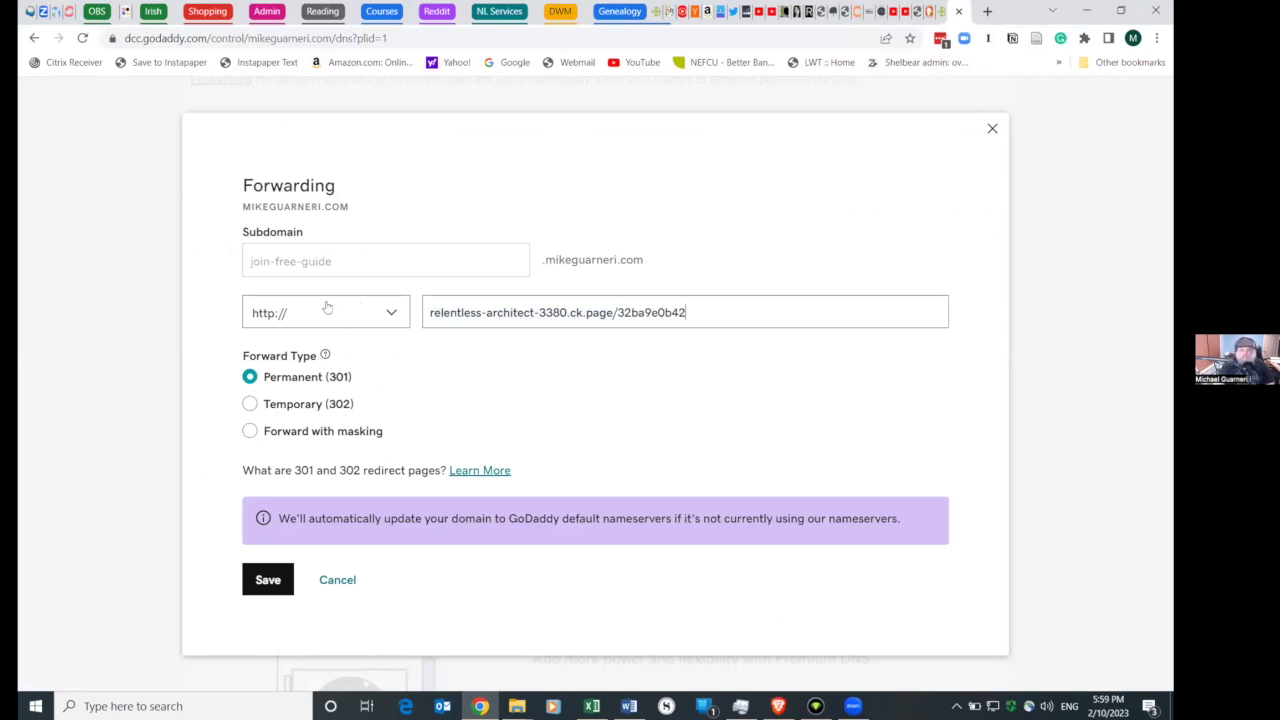
left_click(362, 318)
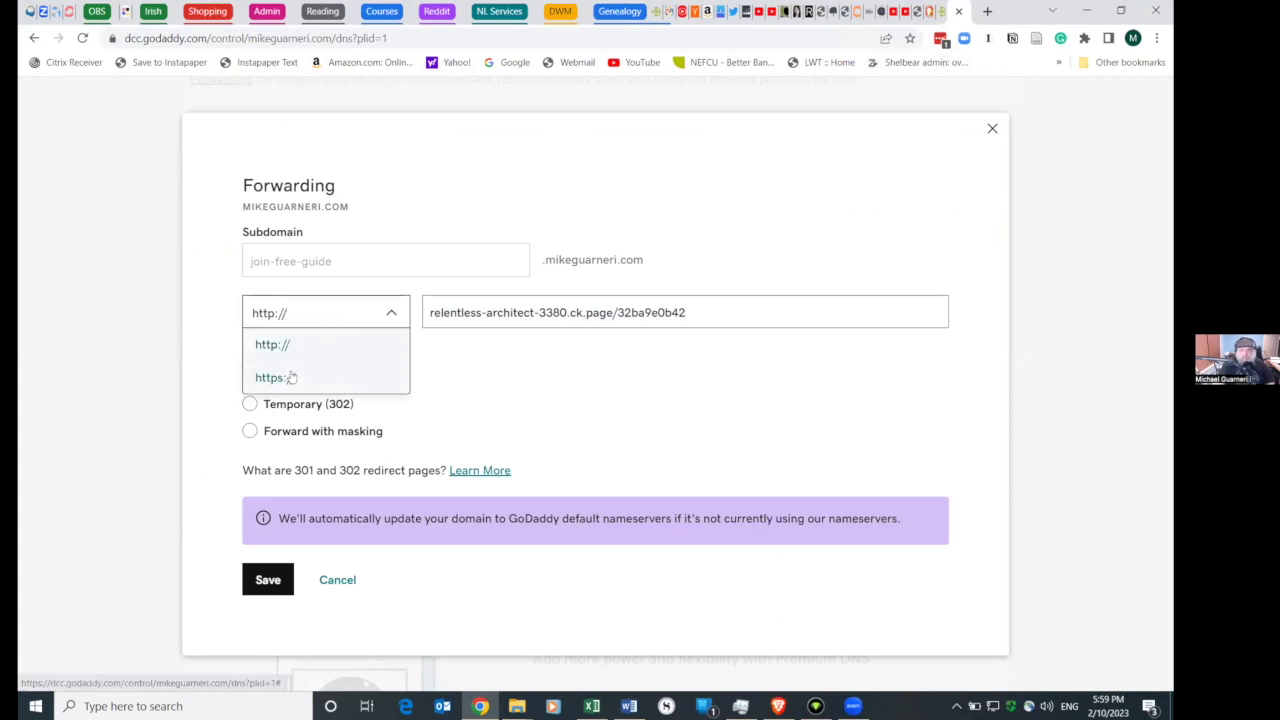
left_click(291, 377)
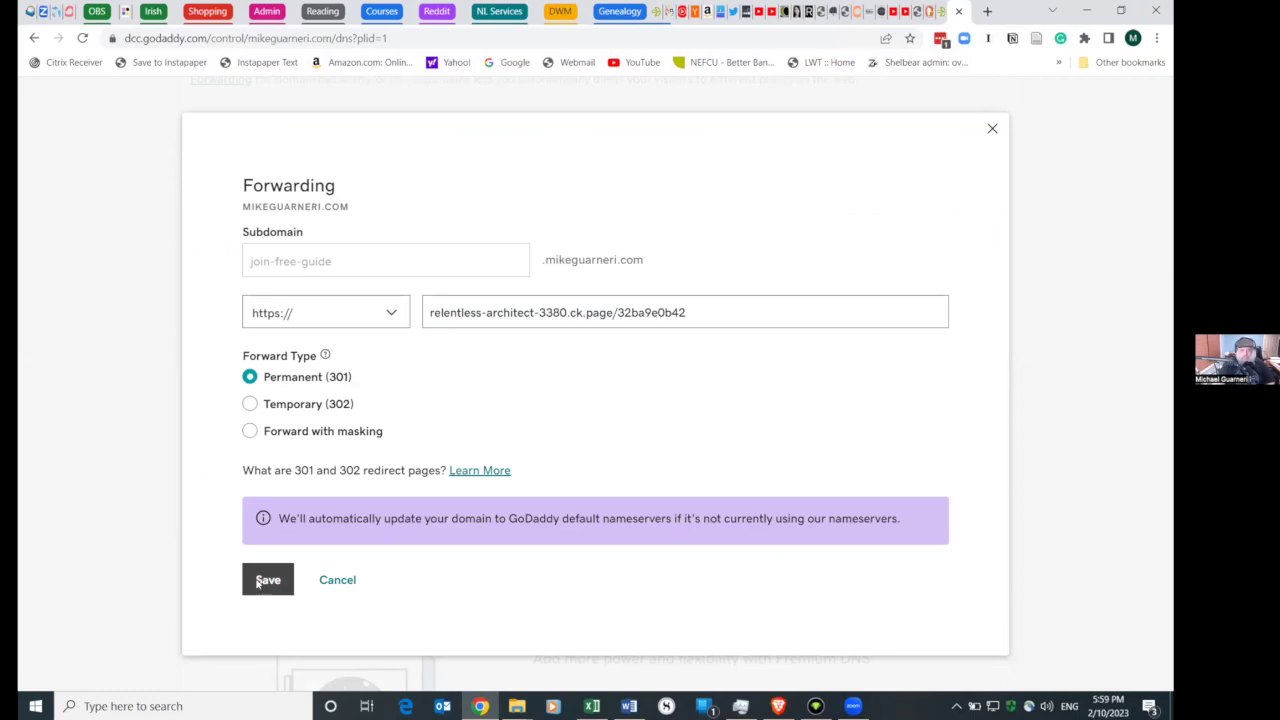
left_click(267, 580)
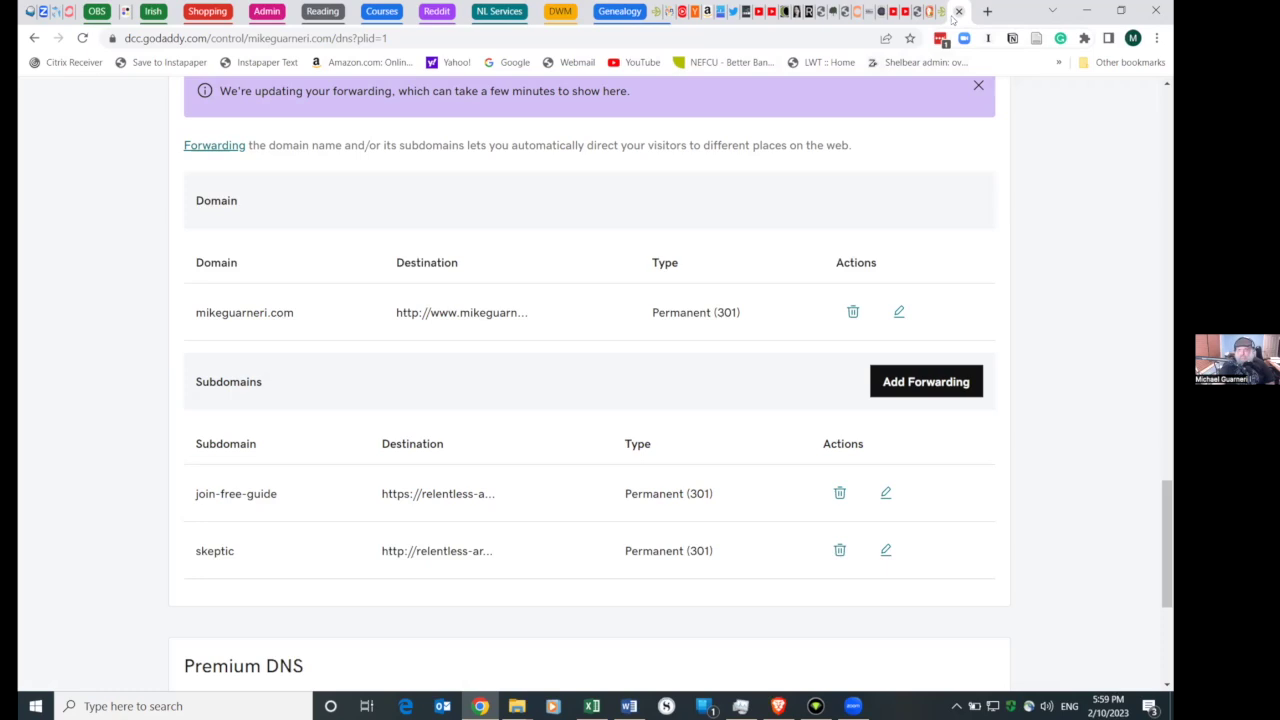
scroll(519, 206, "up", 3)
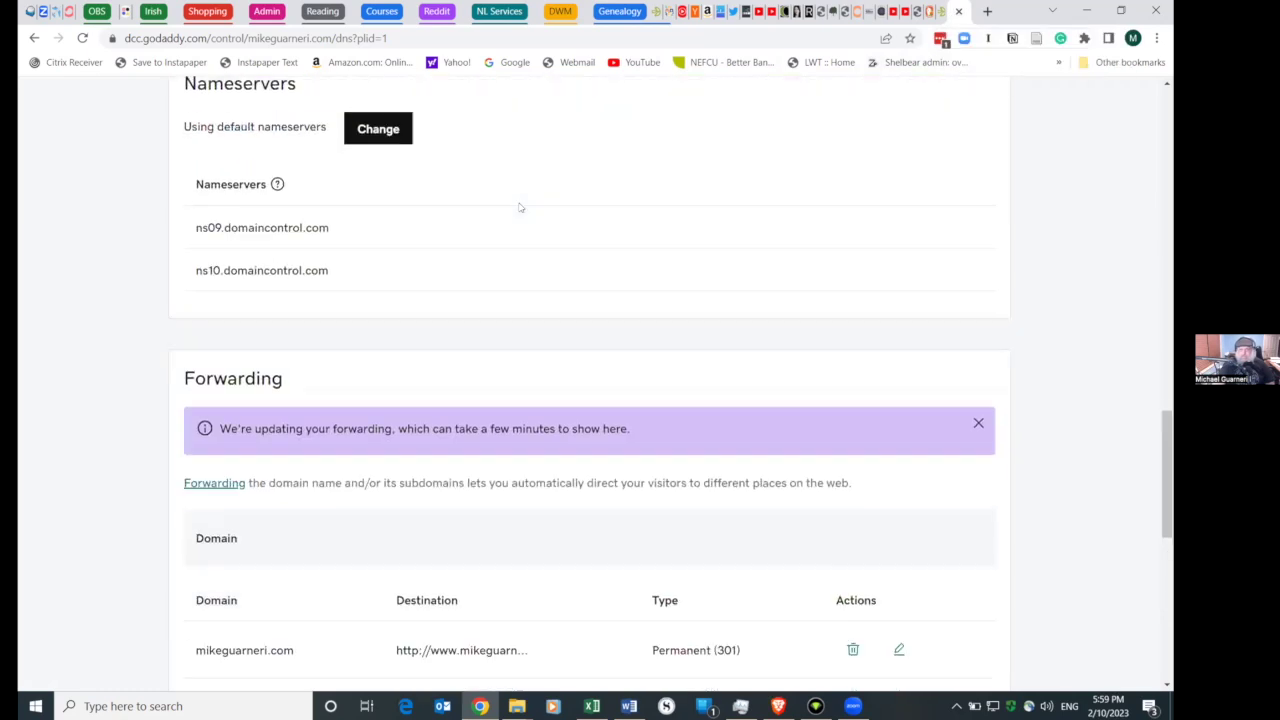
scroll(519, 206, "down", 1)
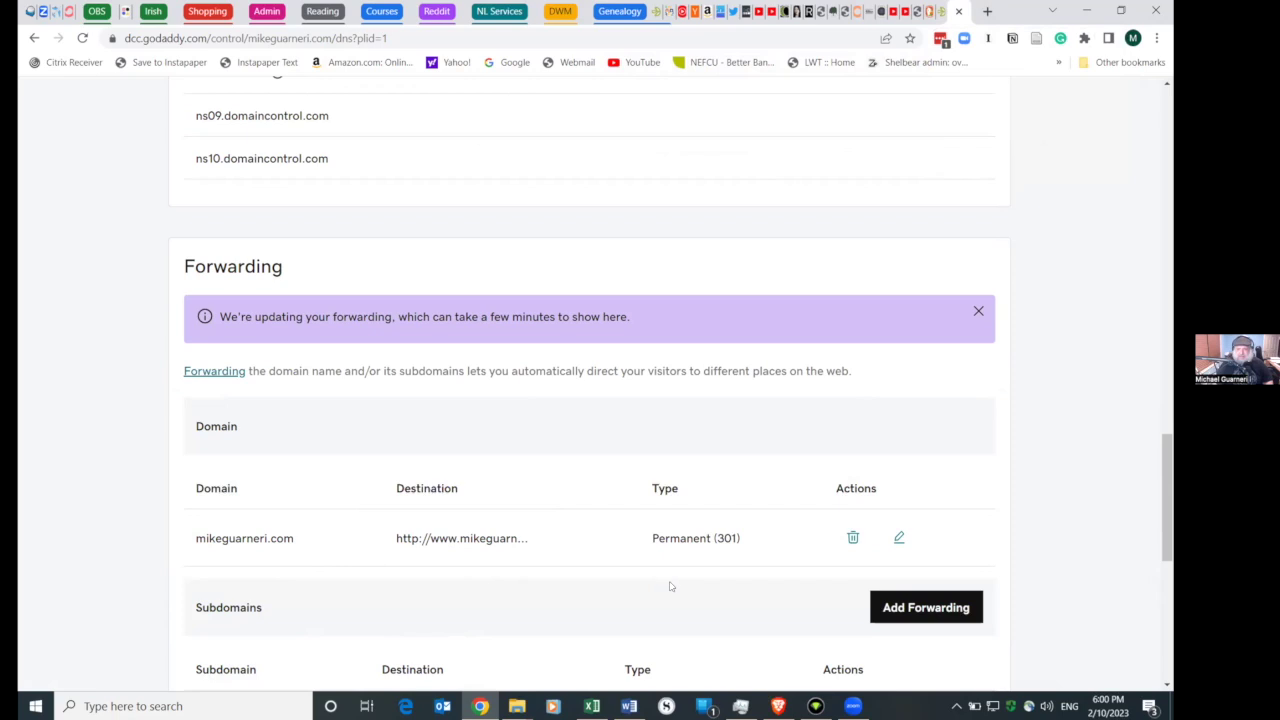
scroll(670, 586, "down", 1)
scroll(670, 586, "up", 3)
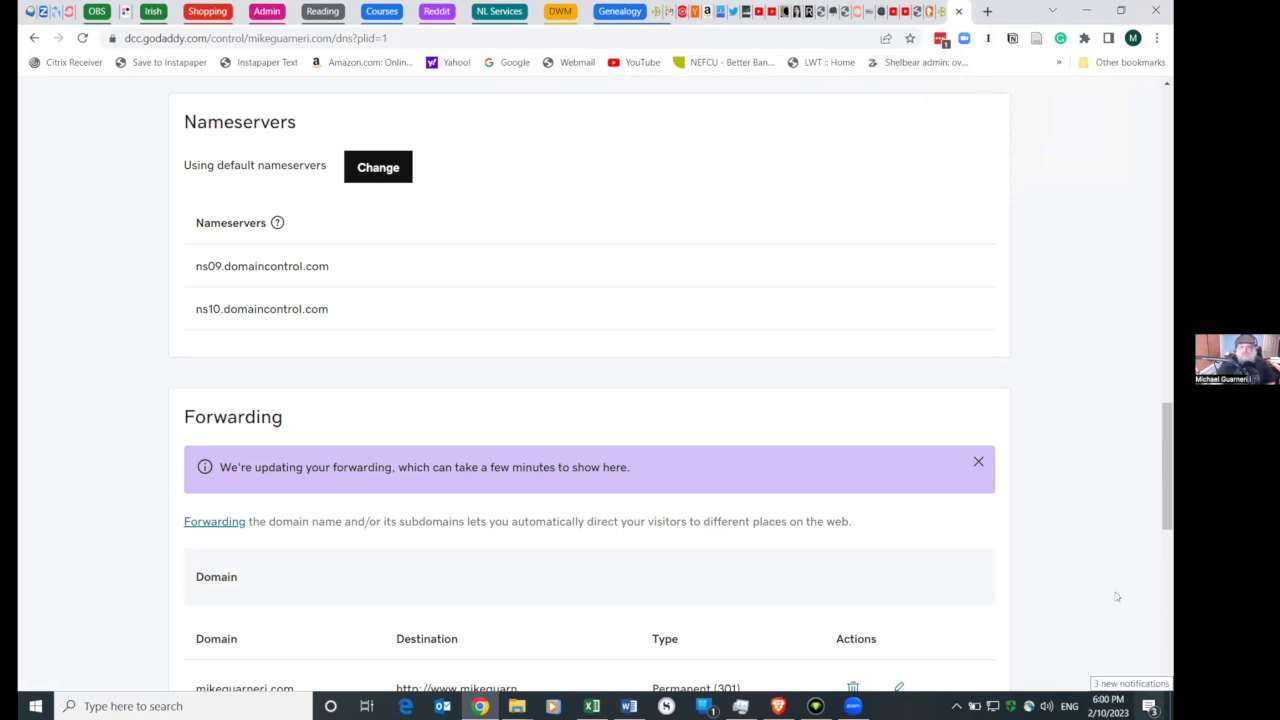
- Restore the browser window, switch to The Irish Language watch page, and open its channel
left_click(1120, 11)
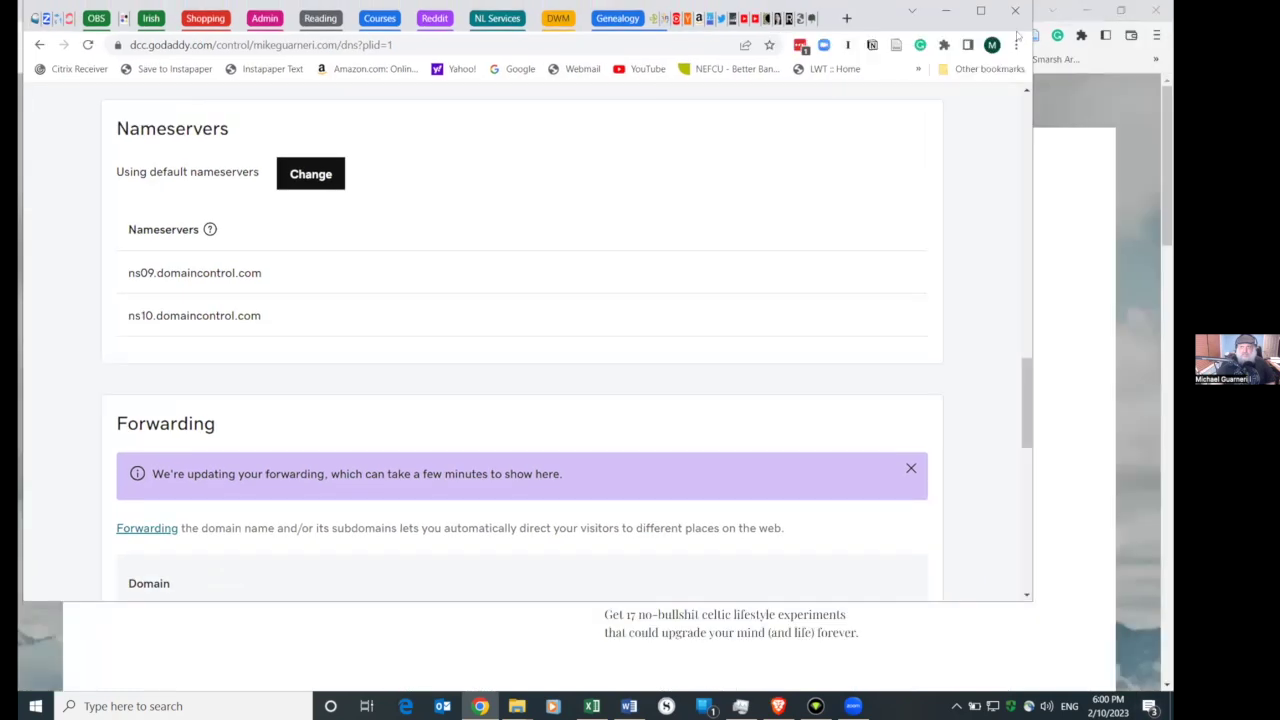
left_click_drag(729, 25, 705, 148)
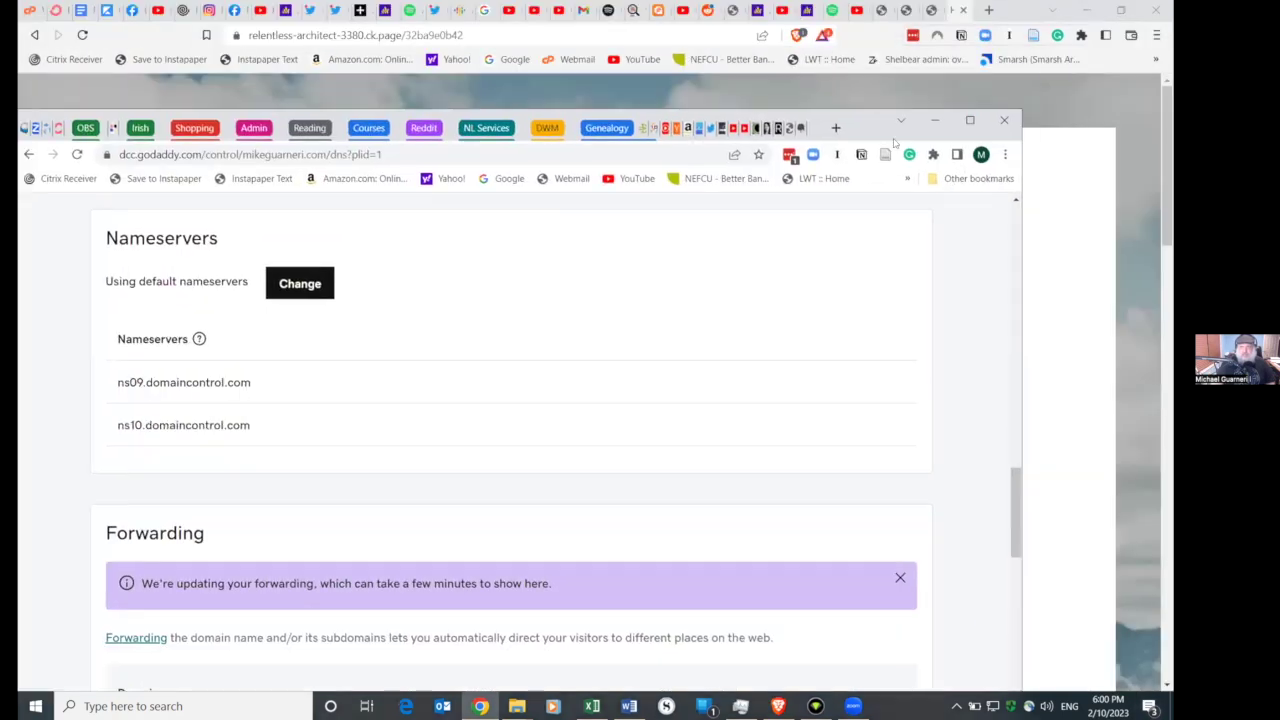
left_click(735, 130)
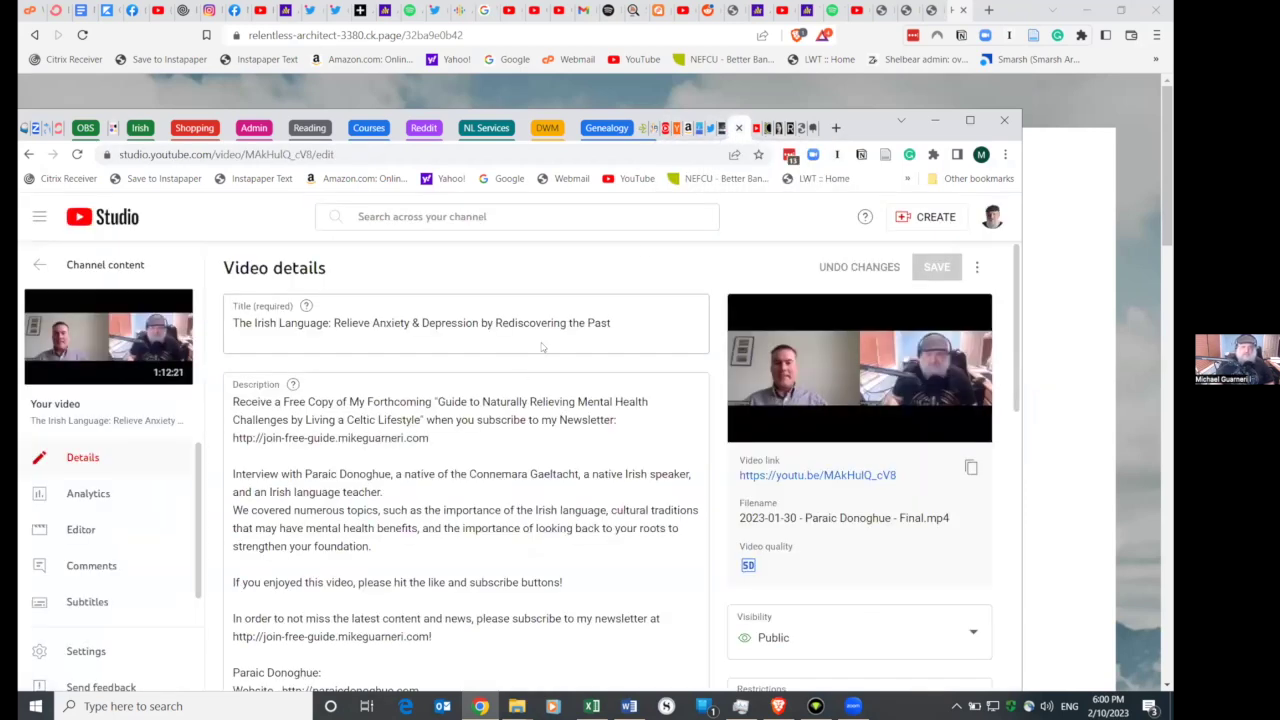
left_click(757, 128)
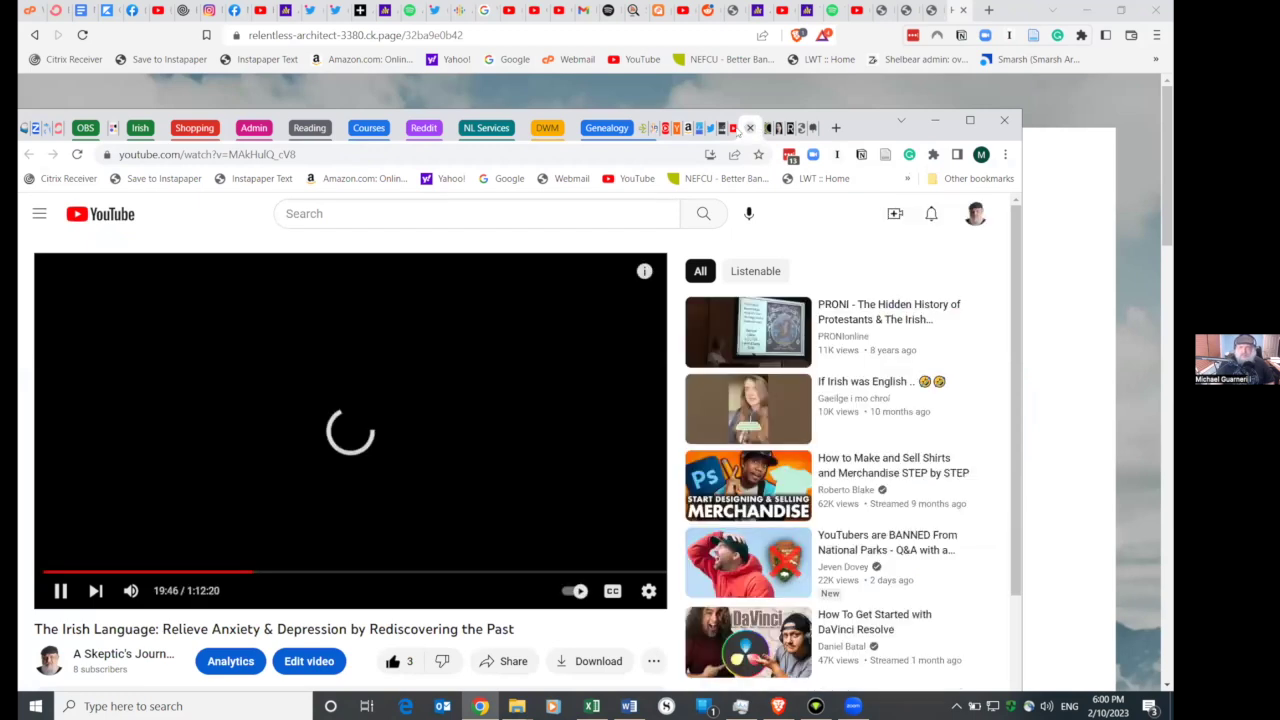
left_click(731, 130)
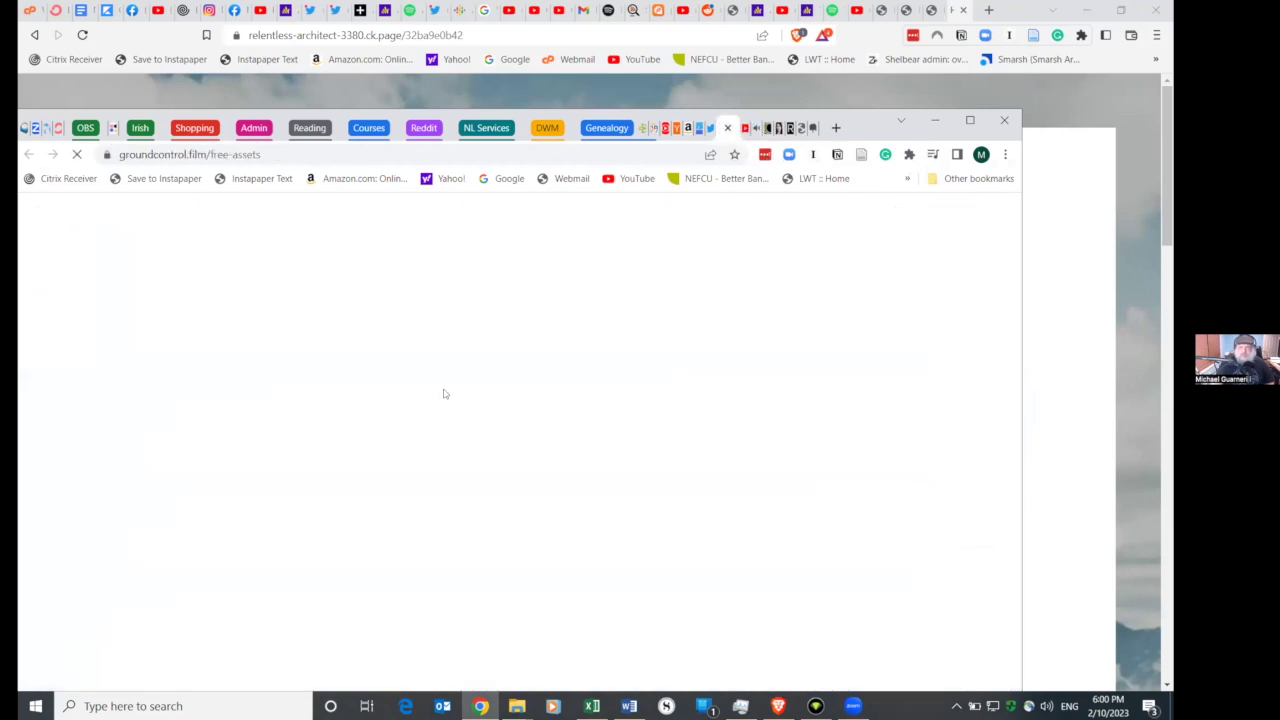
left_click(757, 130)
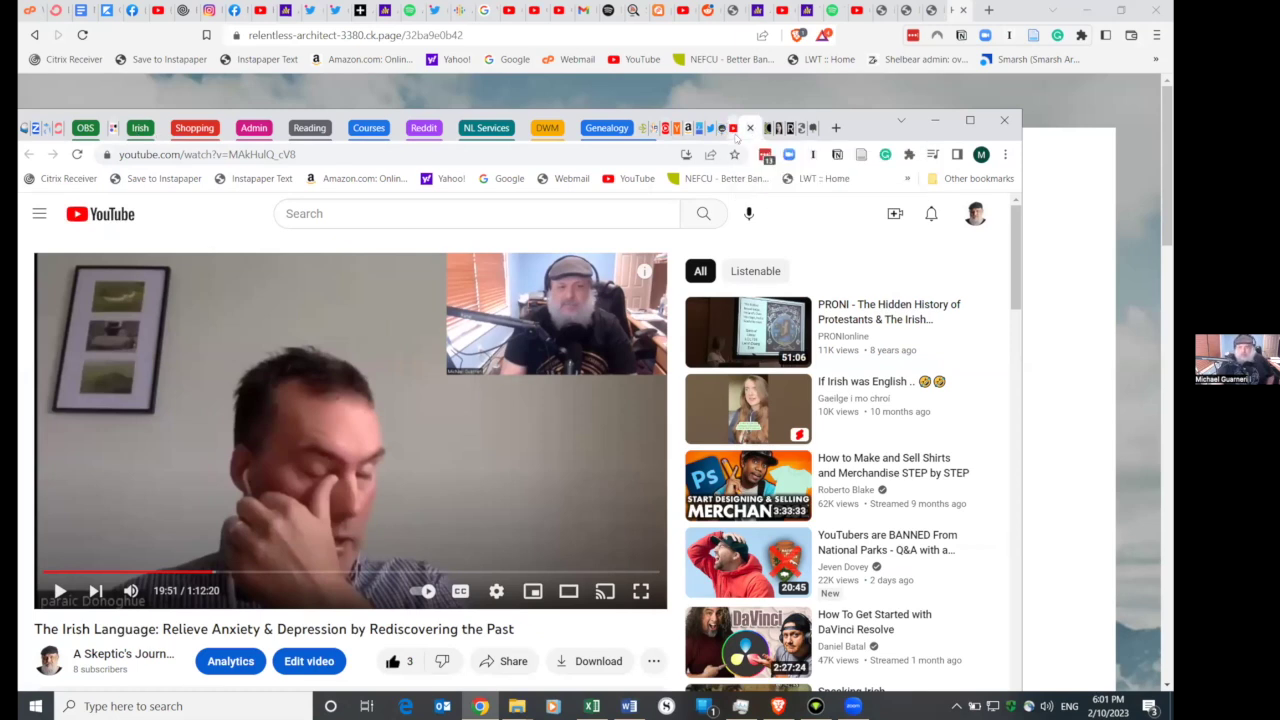
left_click(739, 130)
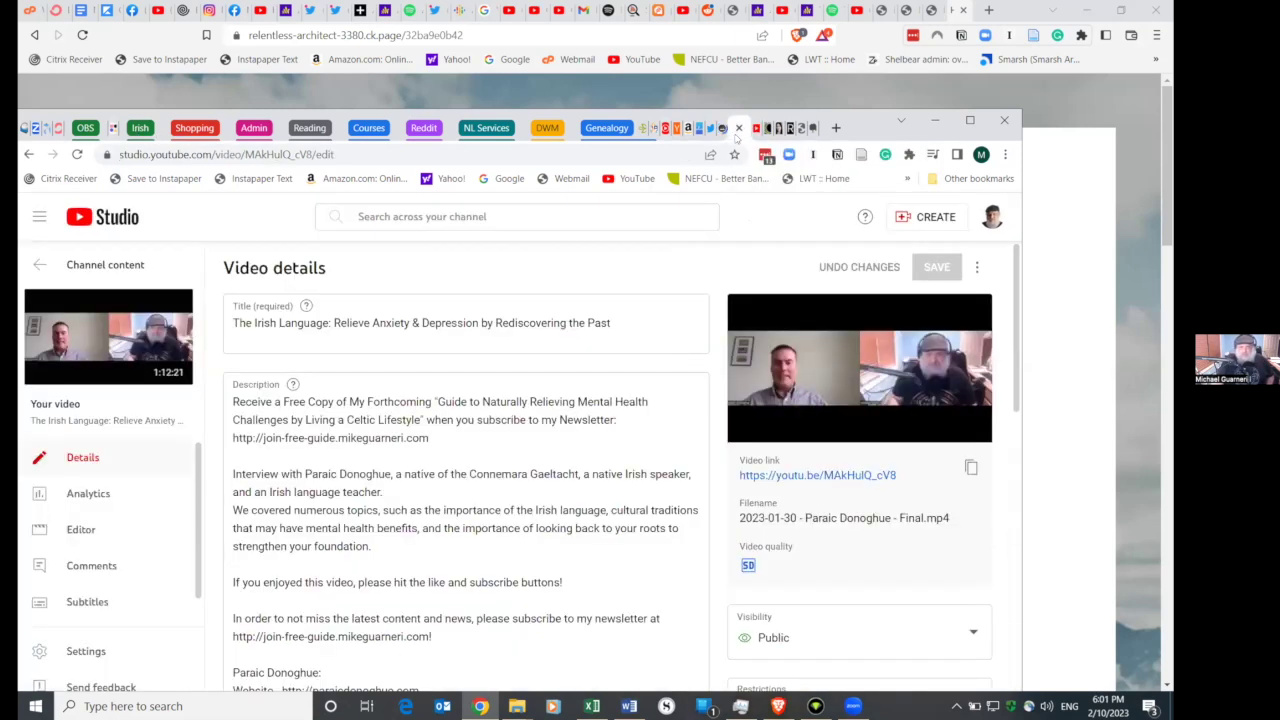
left_click(834, 127)
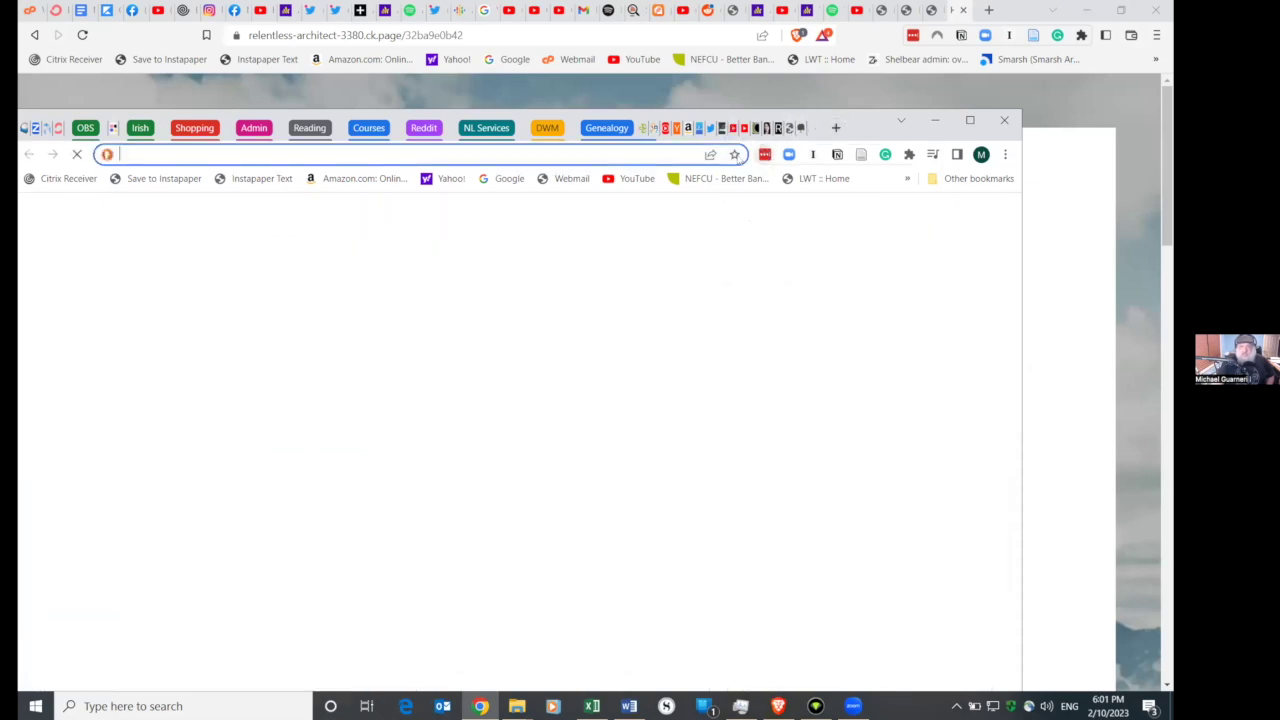
left_click(737, 129)
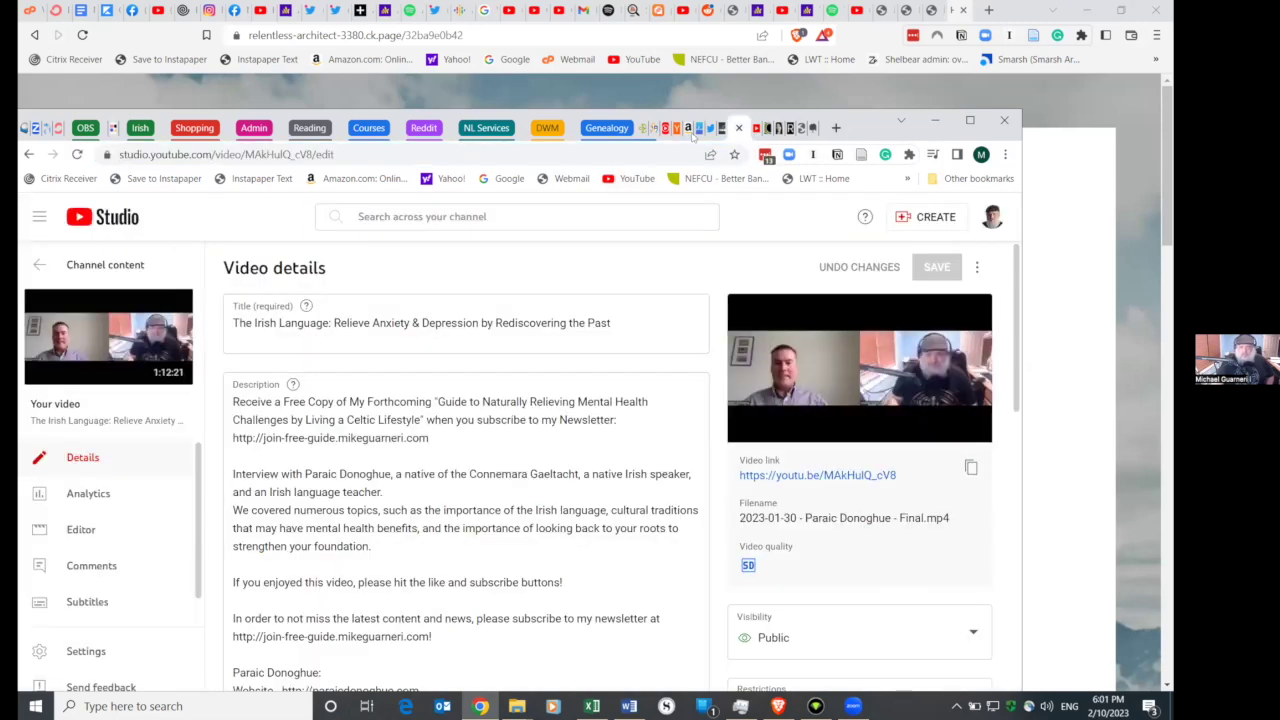
left_click(752, 128)
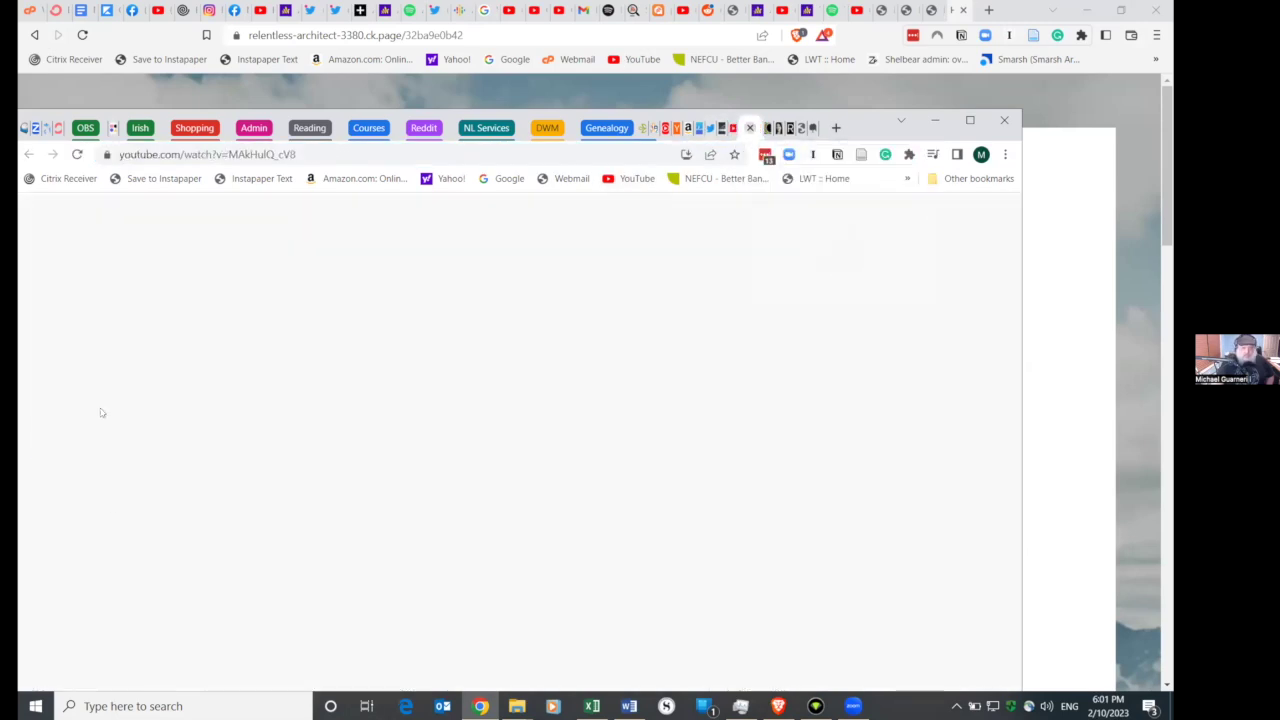
left_click(104, 656)
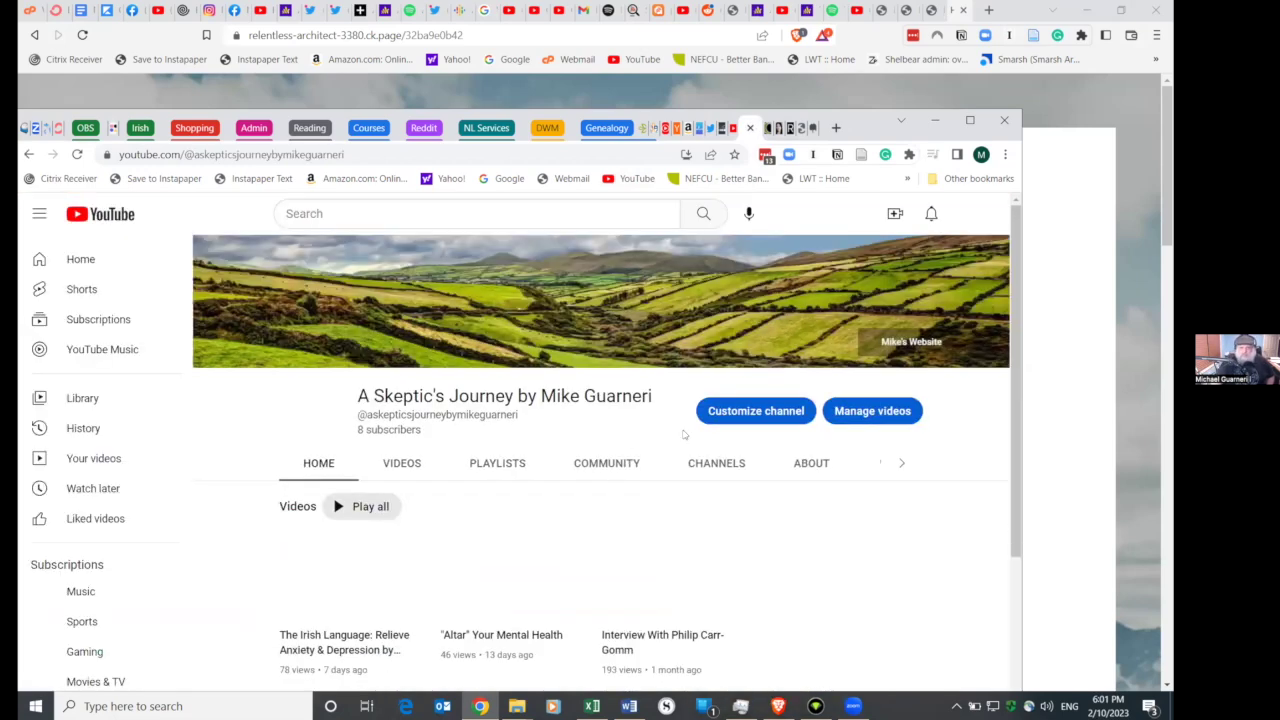
- Use Manage videos on the channel page to open Studio's Channel content list
left_click(905, 418)
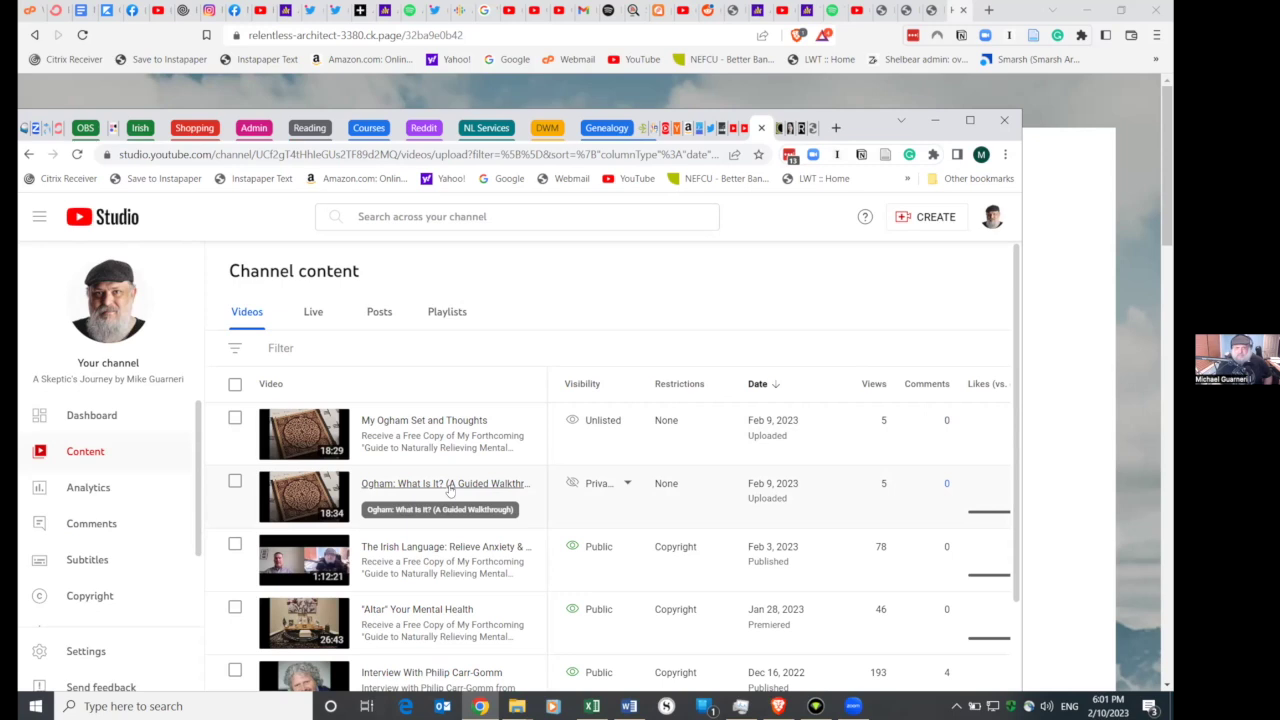
- Review the Ogham: What Is It? video's title and preview, then go back
left_click(450, 488)
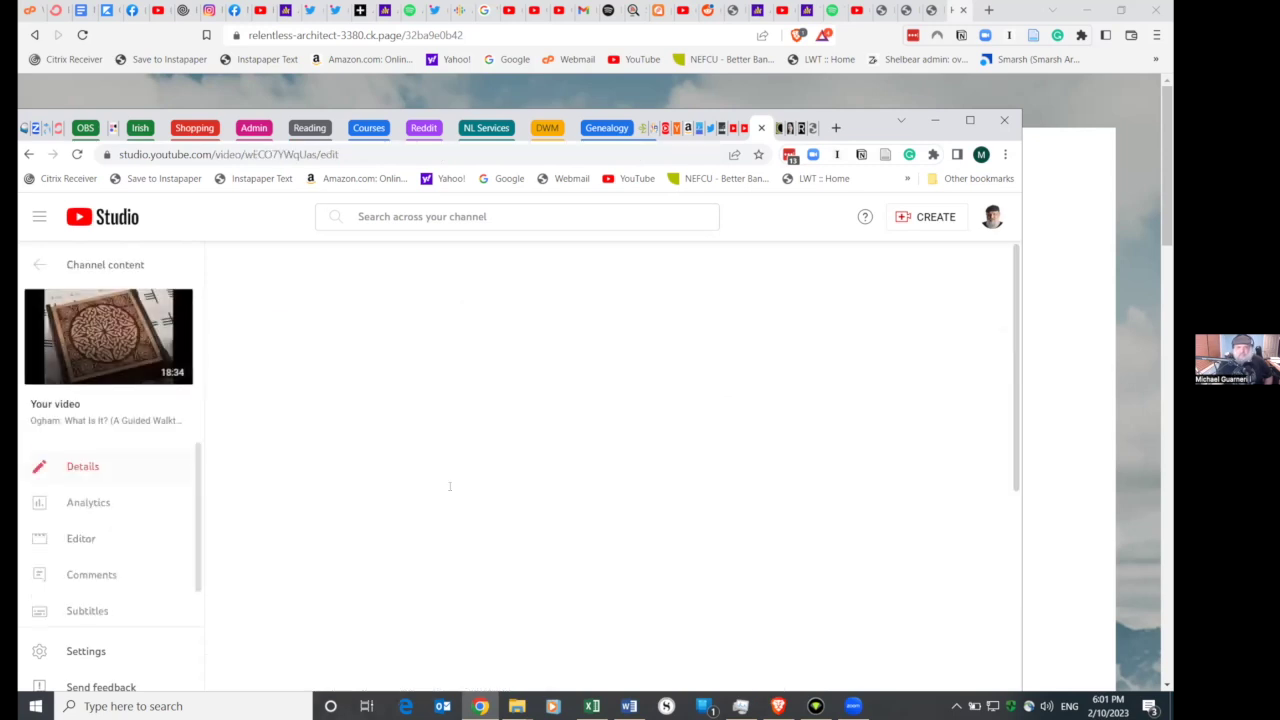
left_click(805, 348)
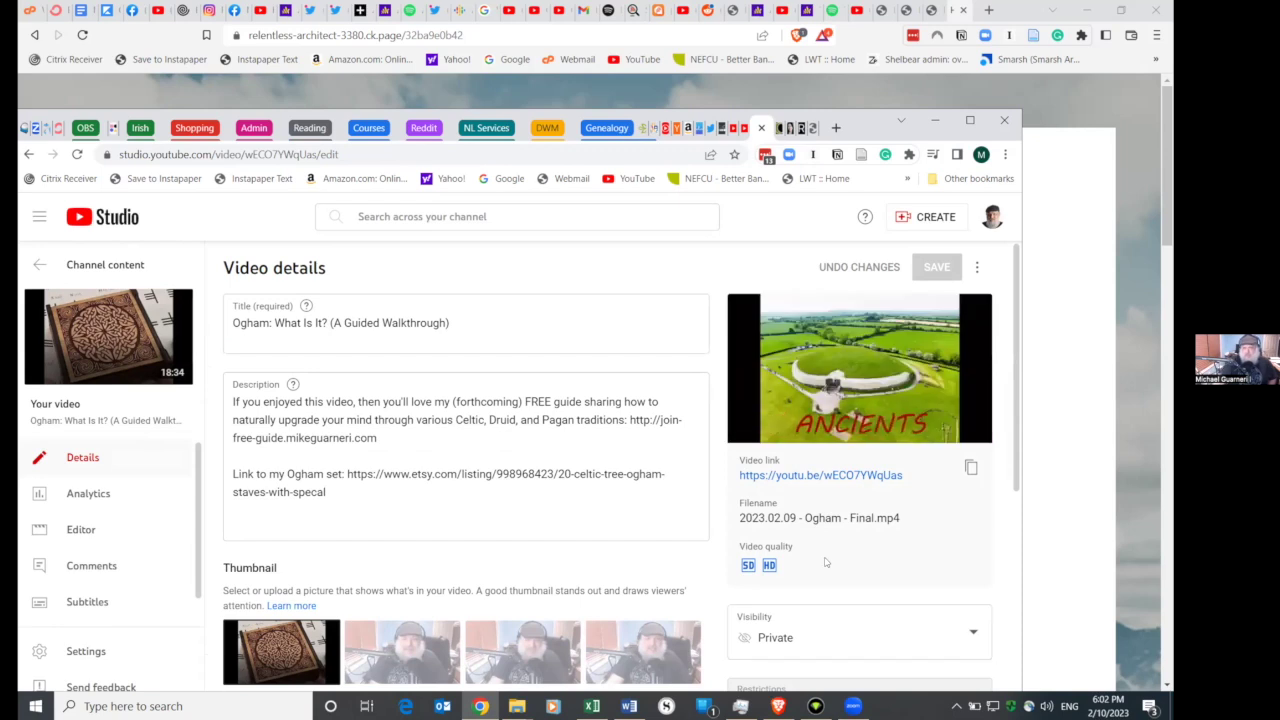
triple_click(628, 349)
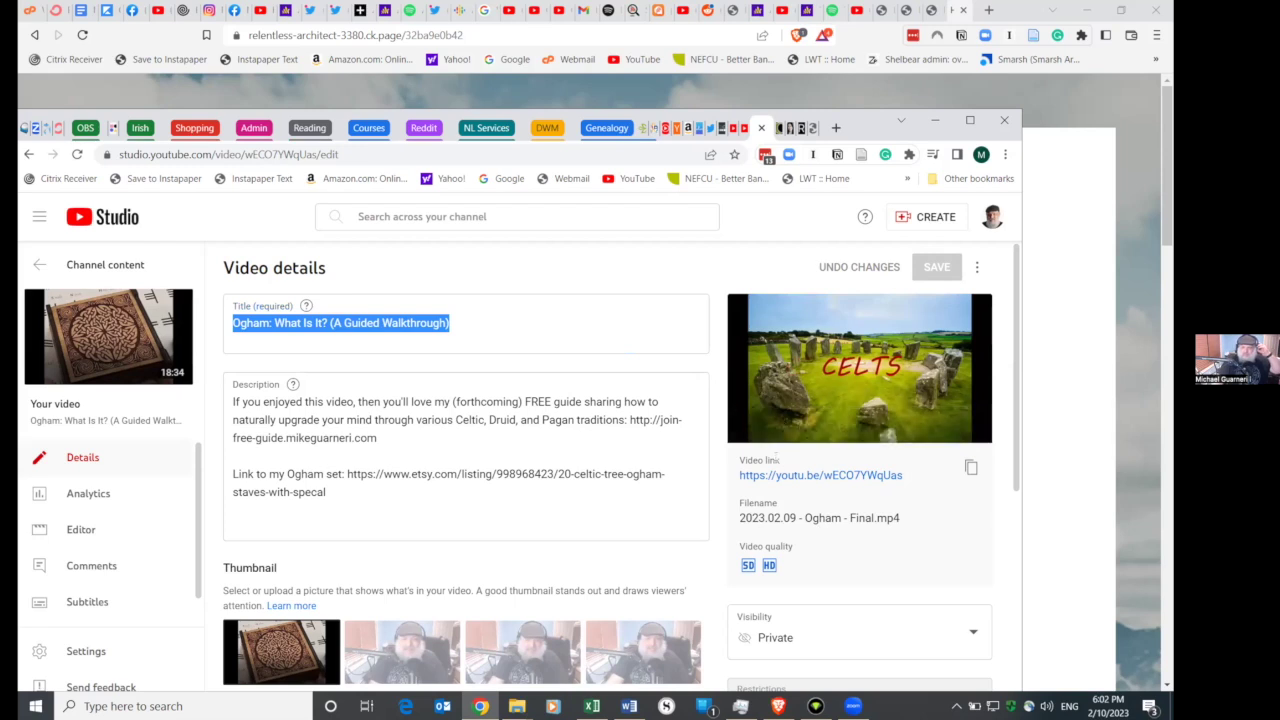
left_click(748, 427)
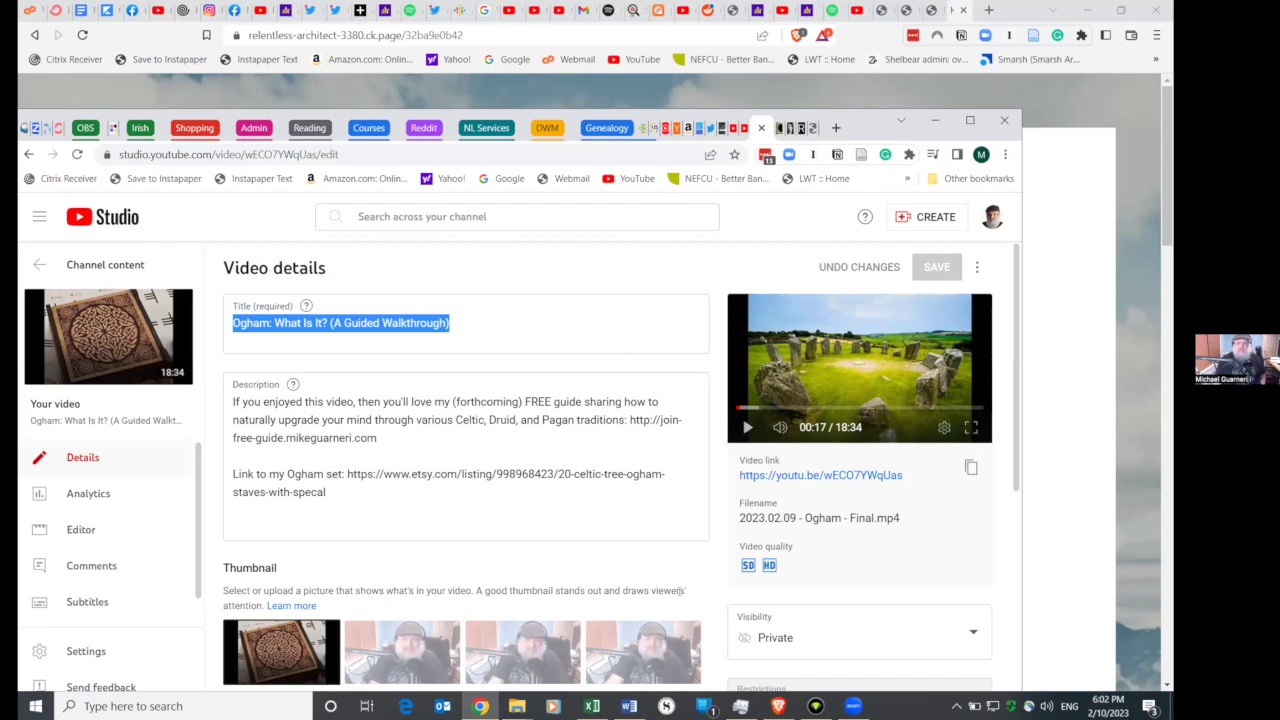
left_click(29, 154)
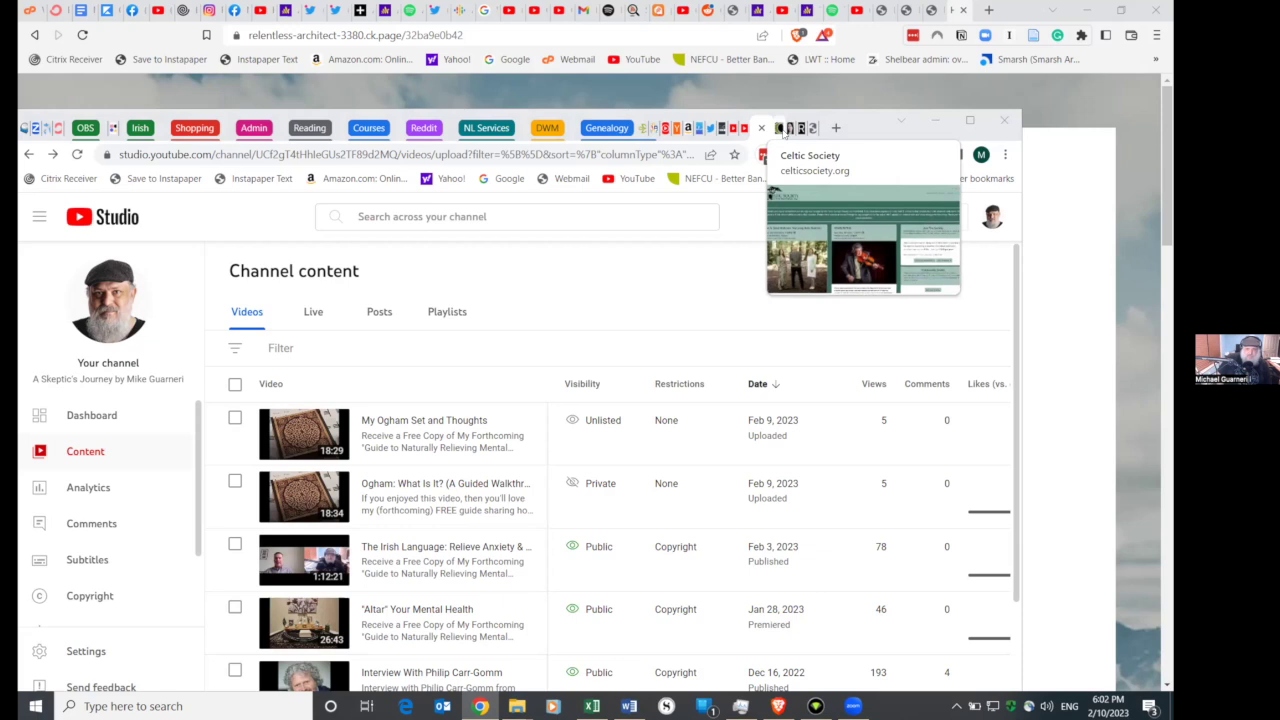
- Maximize Chrome and check the My Ogham Set and Thoughts details and options
left_click(969, 120)
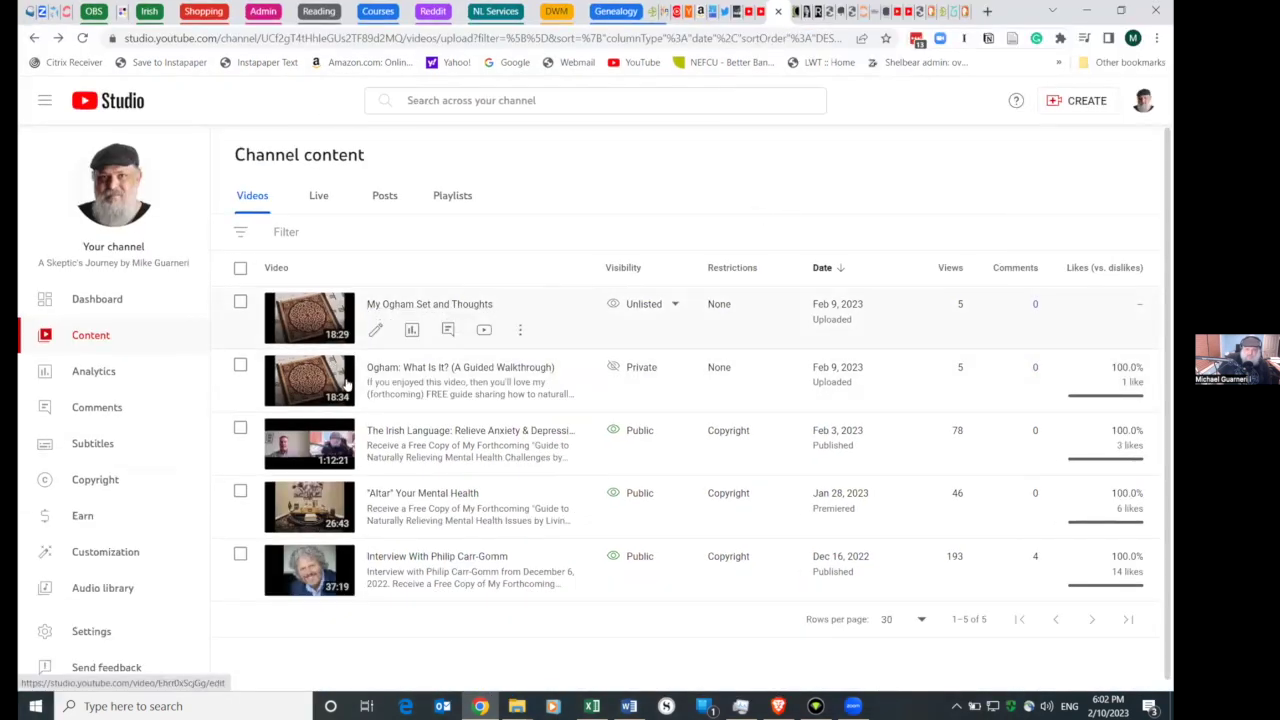
left_click(375, 330)
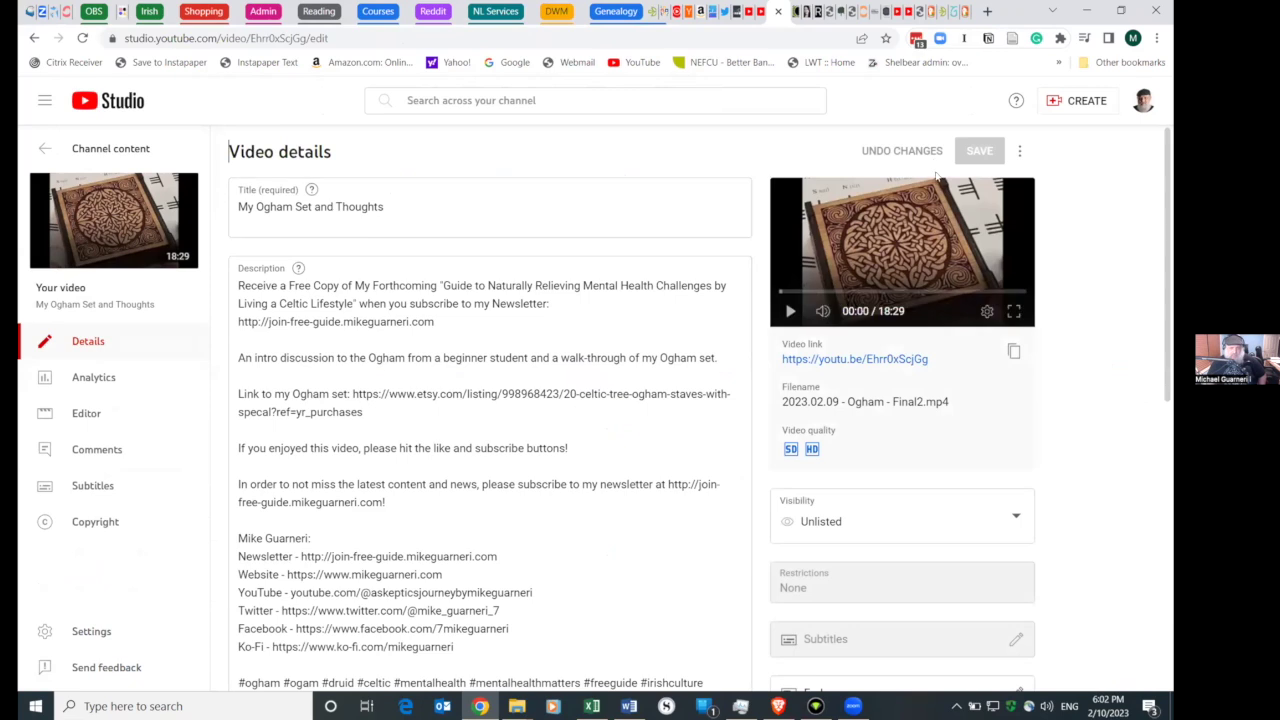
left_click(1017, 151)
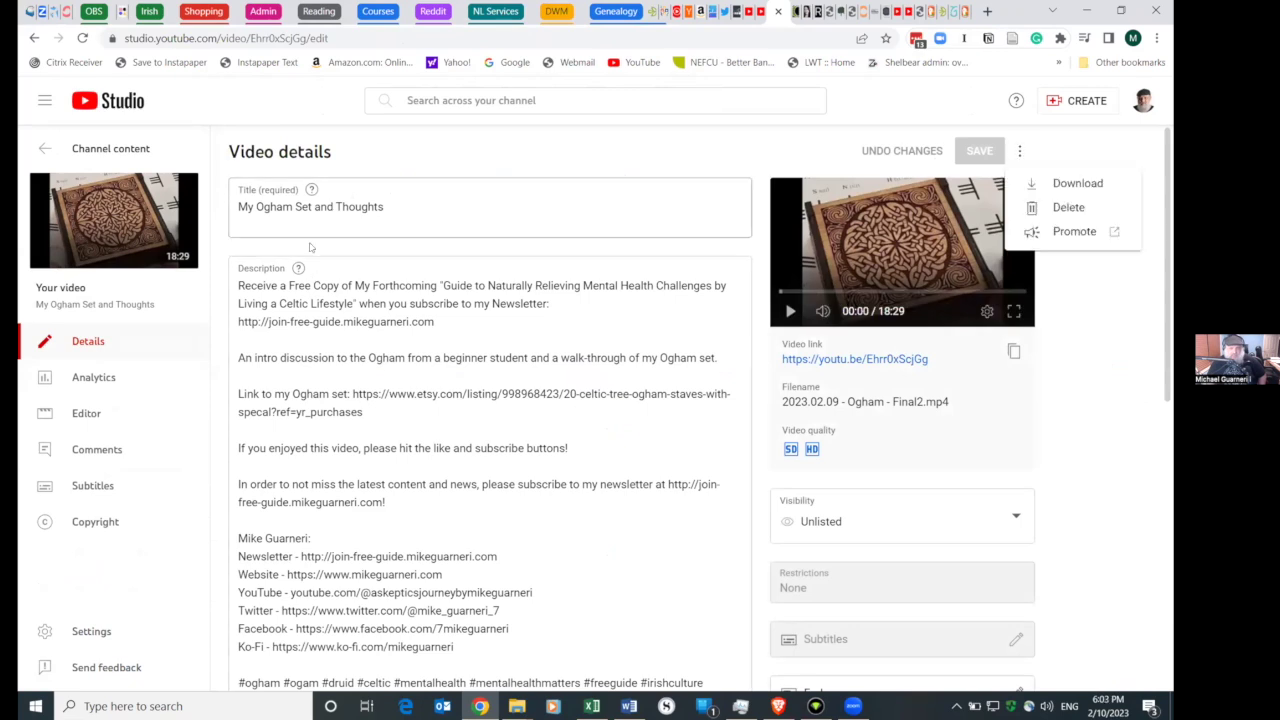
left_click(35, 38)
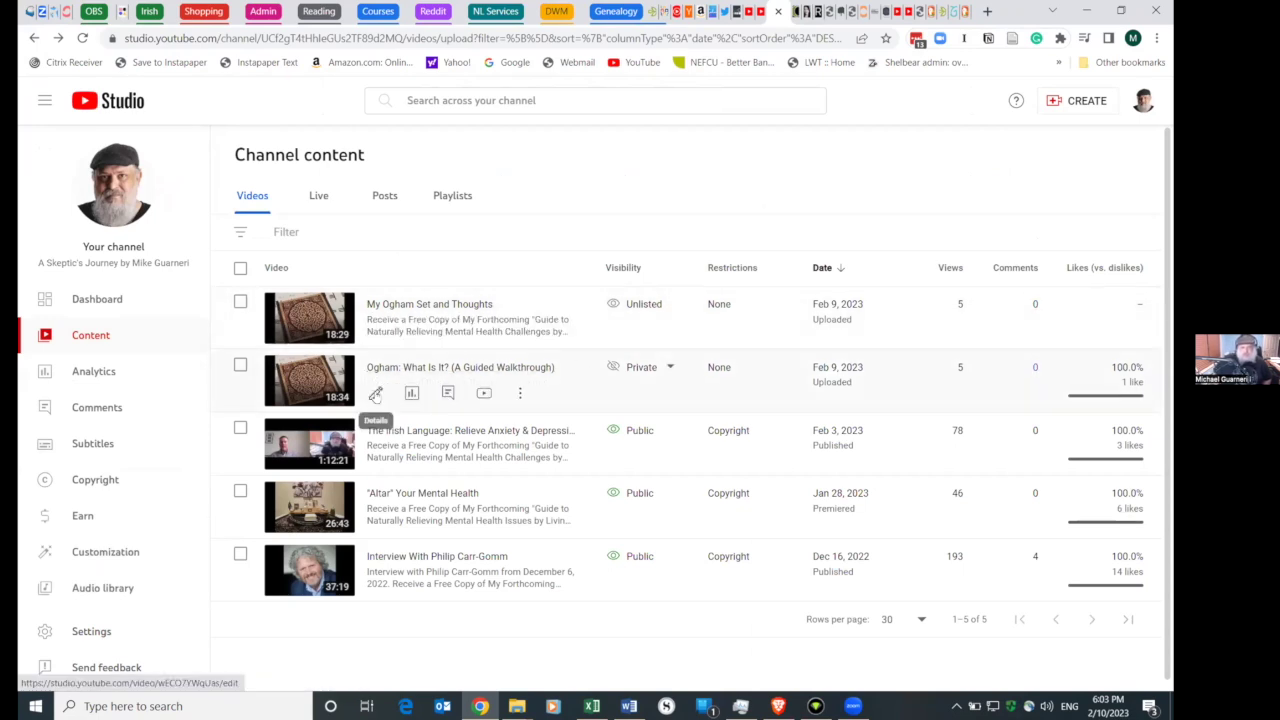
- Open the Ogham: What Is It? details and select its whole description
left_click(375, 395)
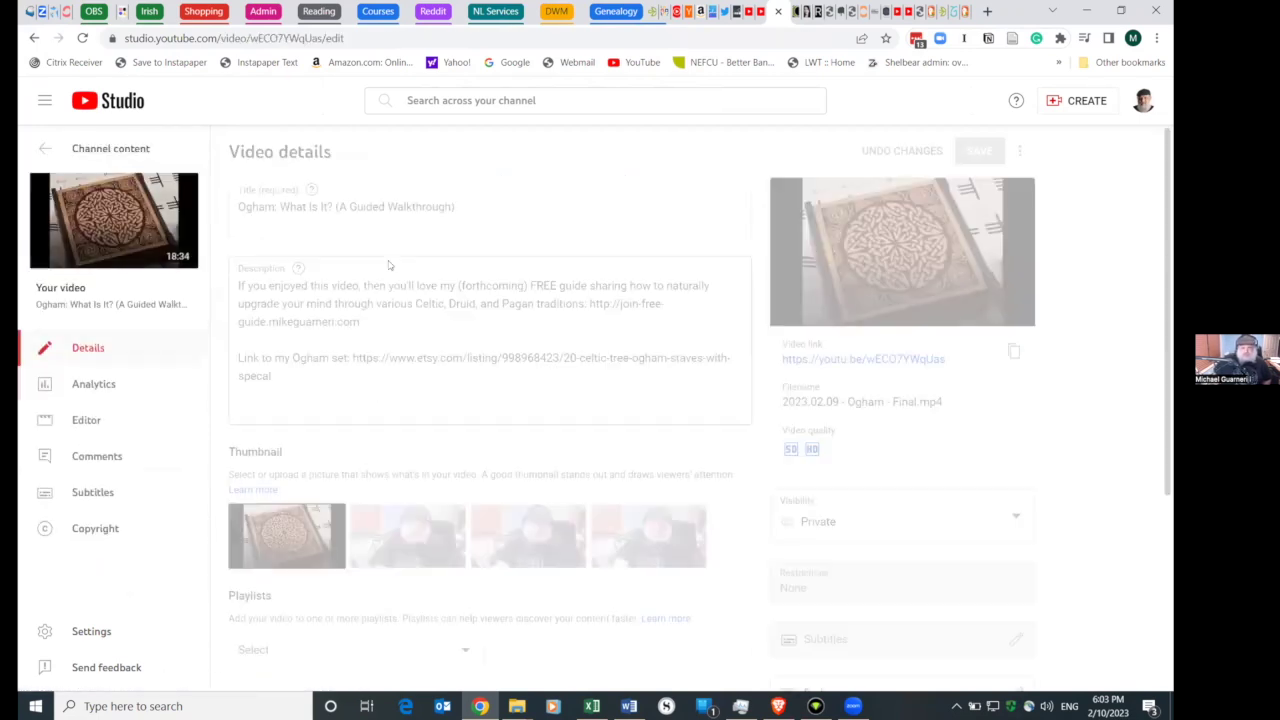
left_click(328, 357)
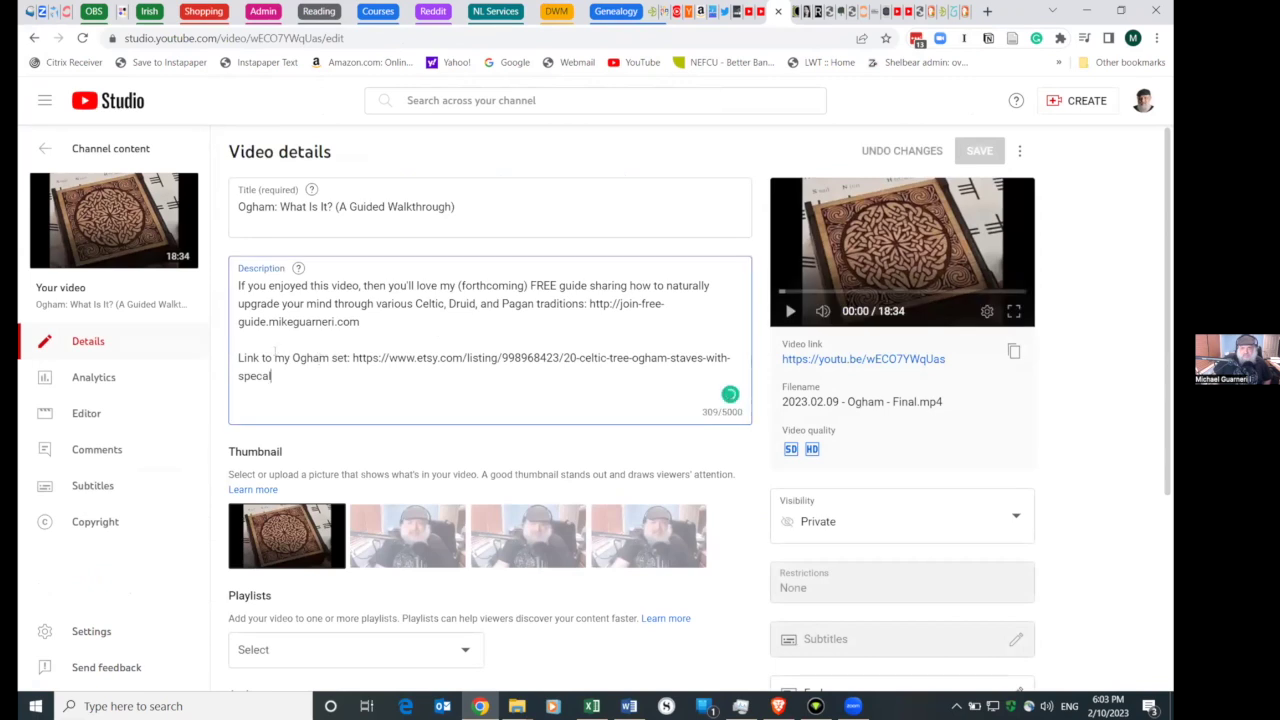
left_click_drag(274, 378, 236, 285)
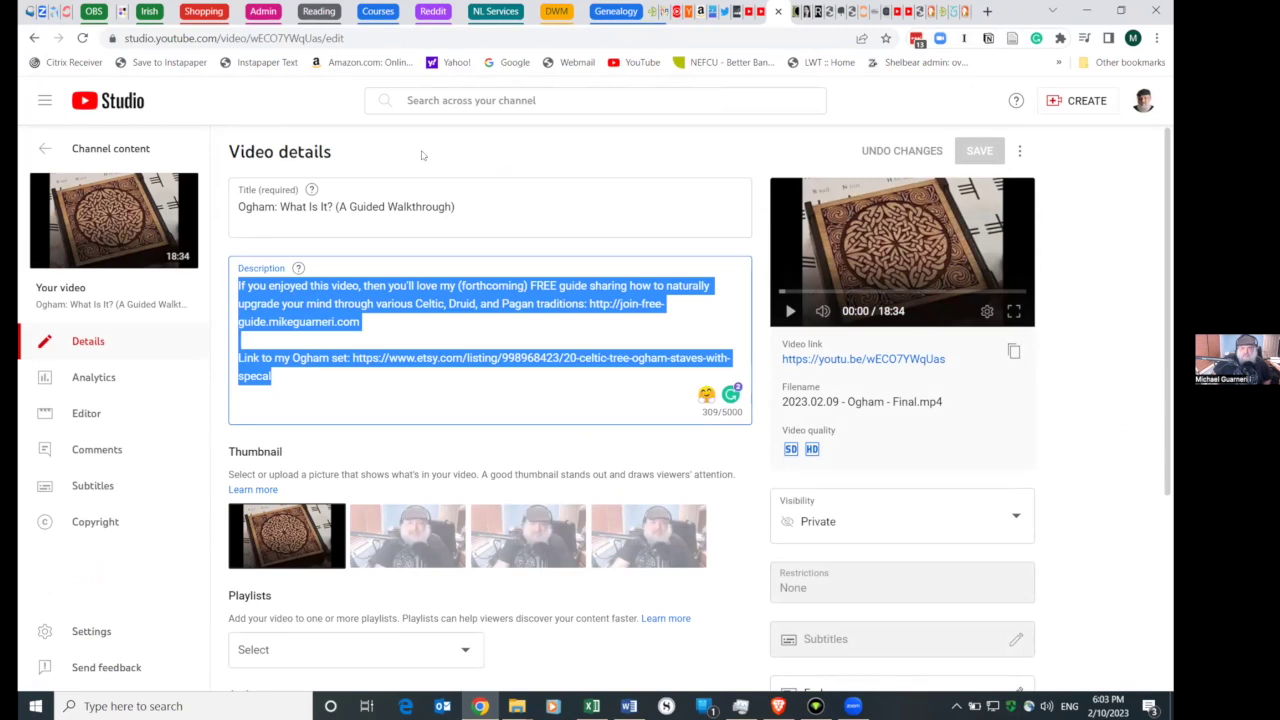
left_click_drag(276, 378, 227, 287)
- Append '- -- OLD' to the video's title and save it
double_click(397, 207)
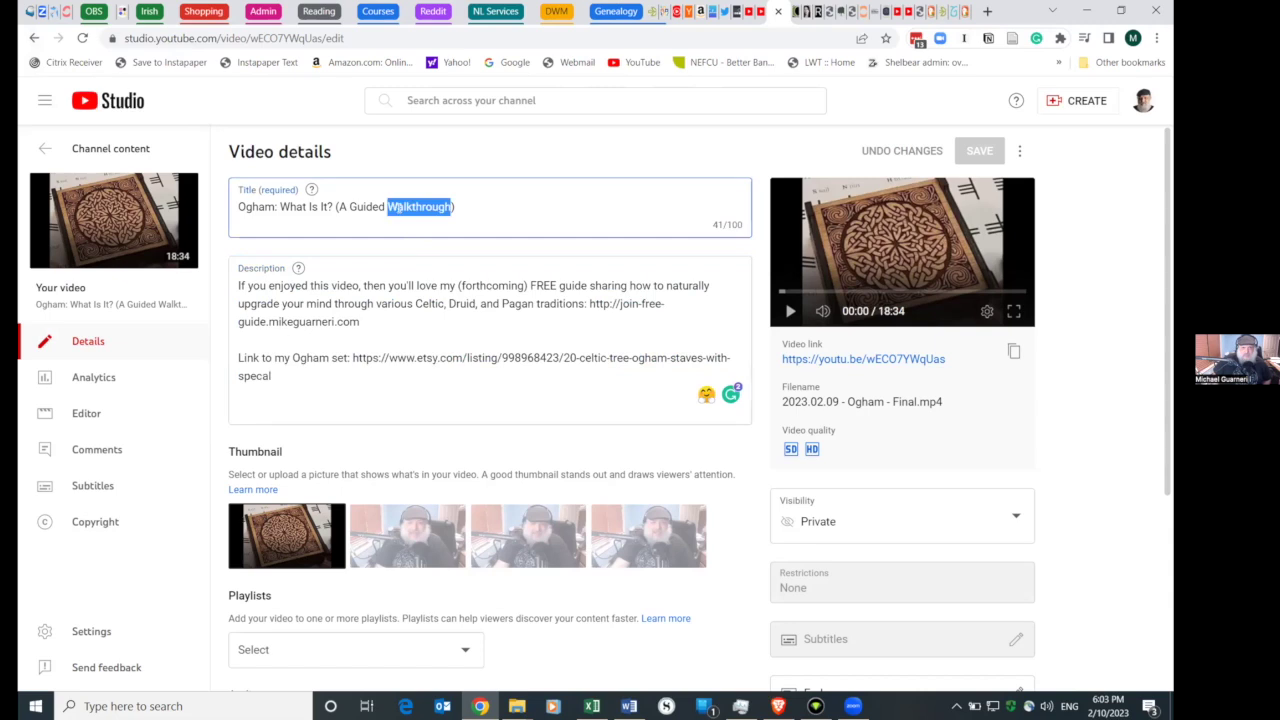
left_click(645, 181)
type("-")
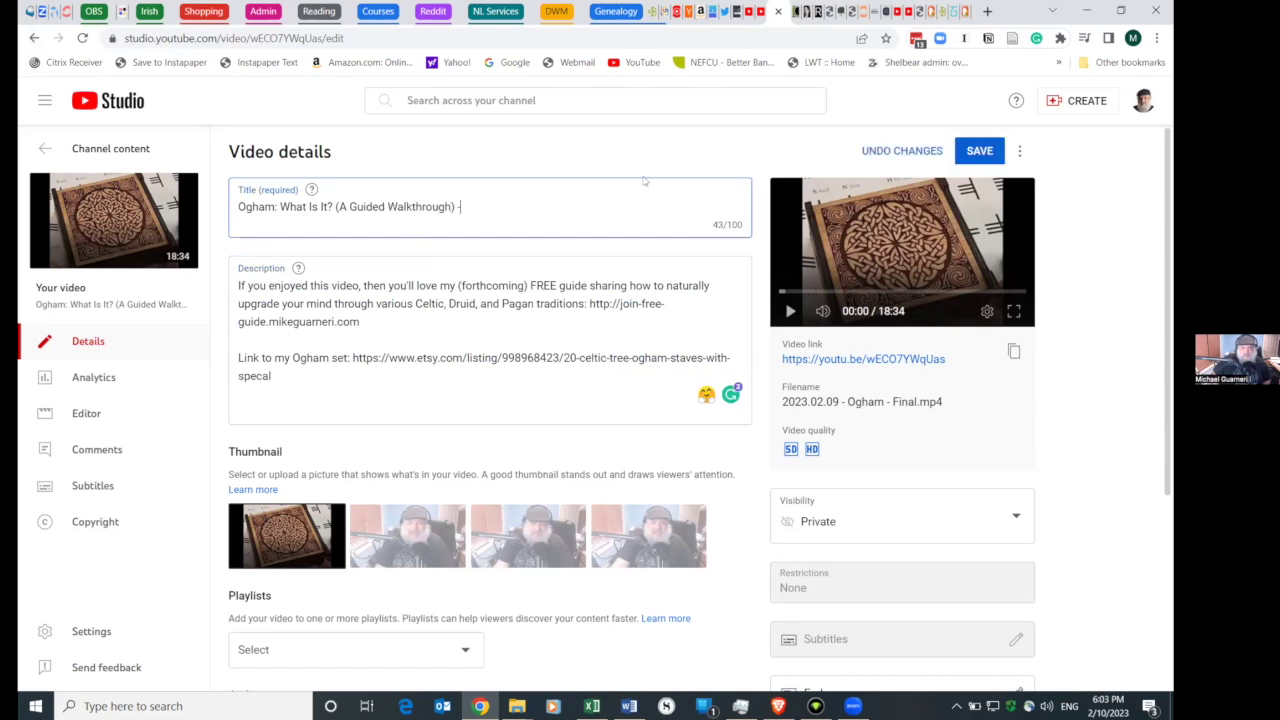
type(" -- OLD")
key("Tab")
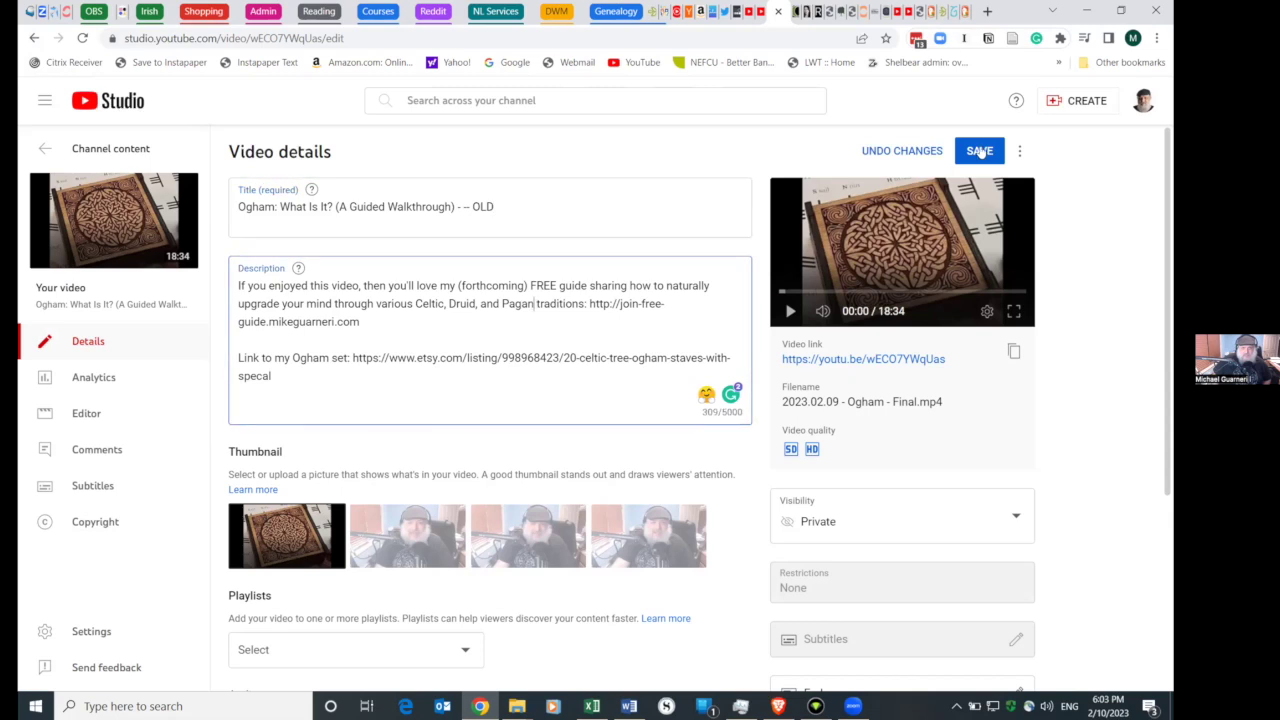
left_click(979, 150)
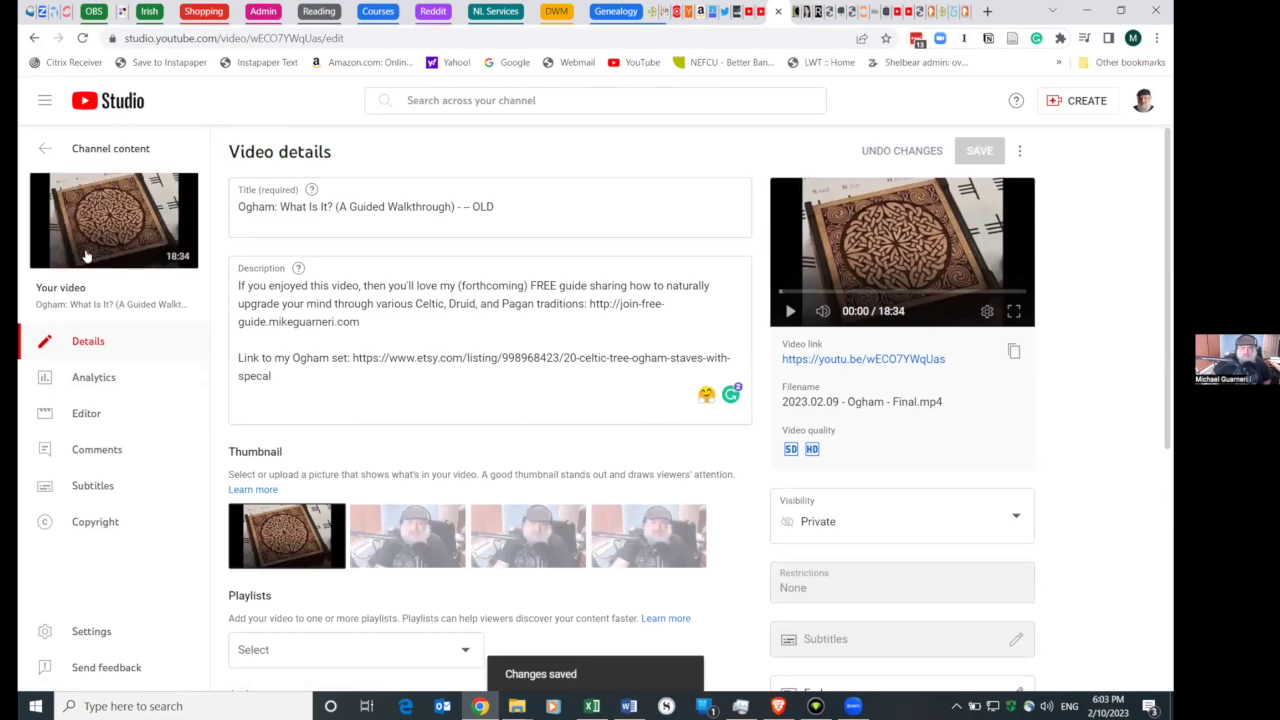
left_click(44, 149)
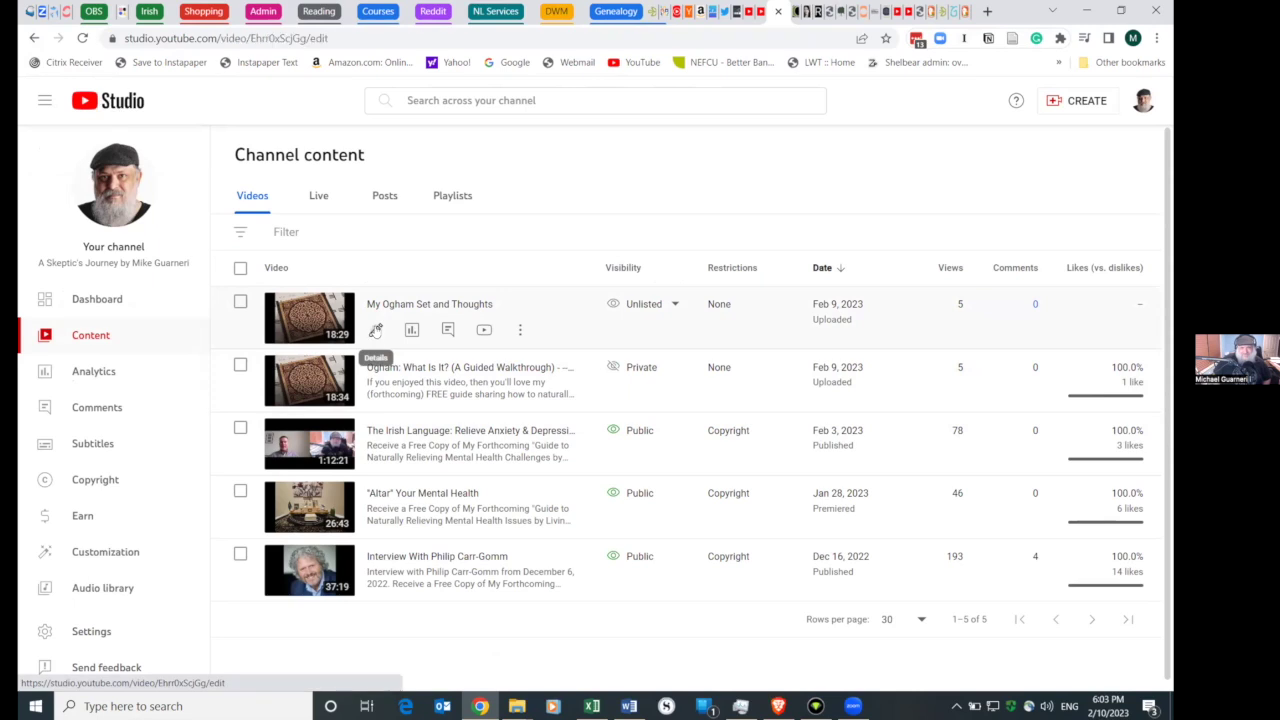
left_click(376, 330)
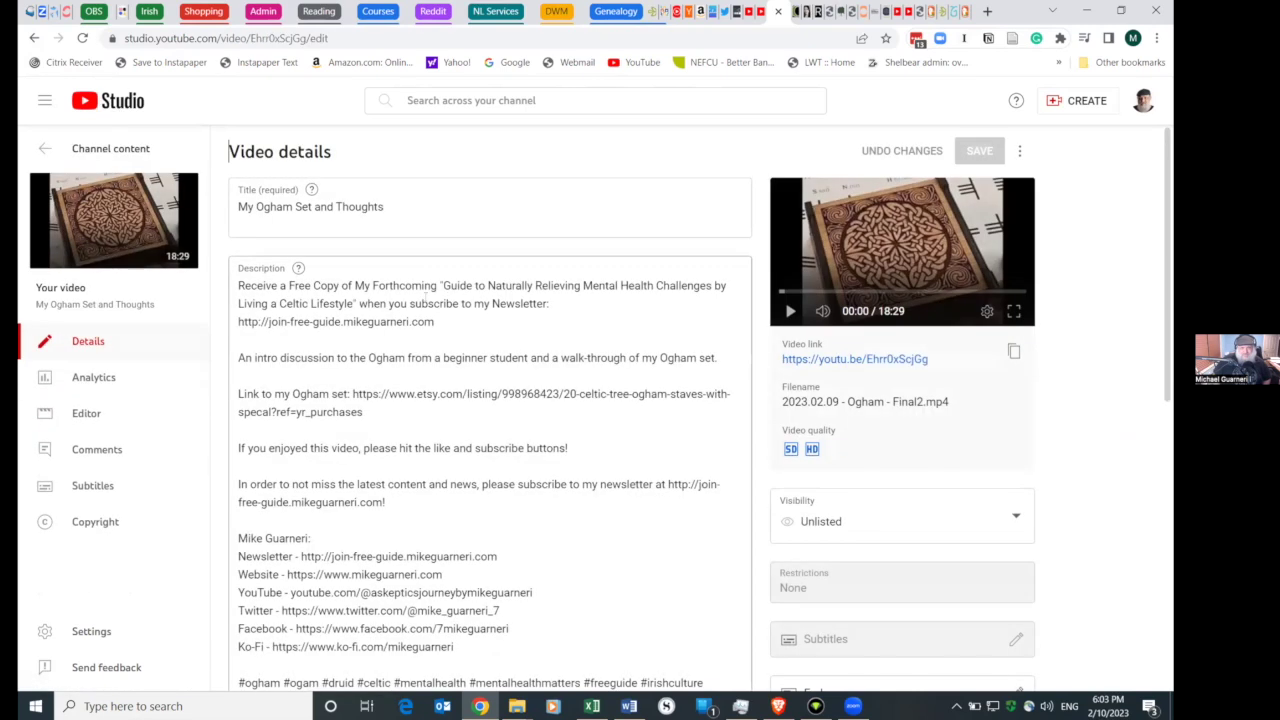
- Paste the ConvertKit link into the My Ogham Set and Thoughts description, then clear it
left_click(363, 352)
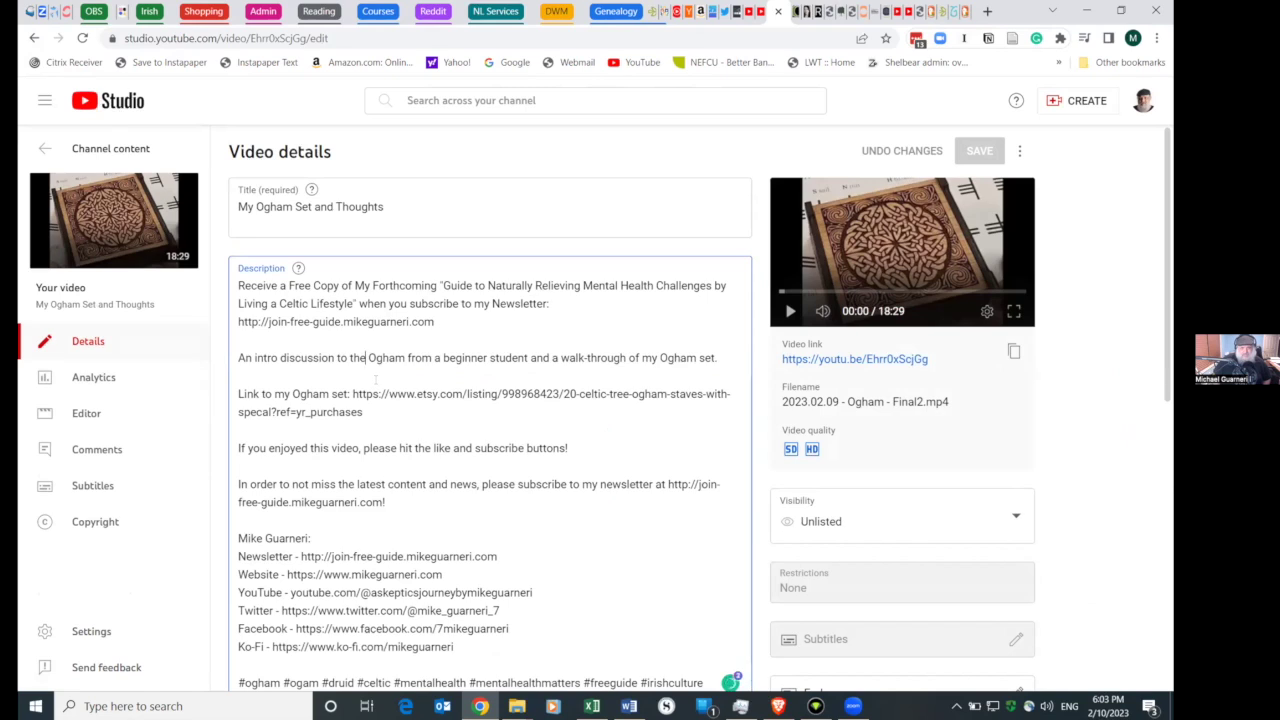
key("super+a")
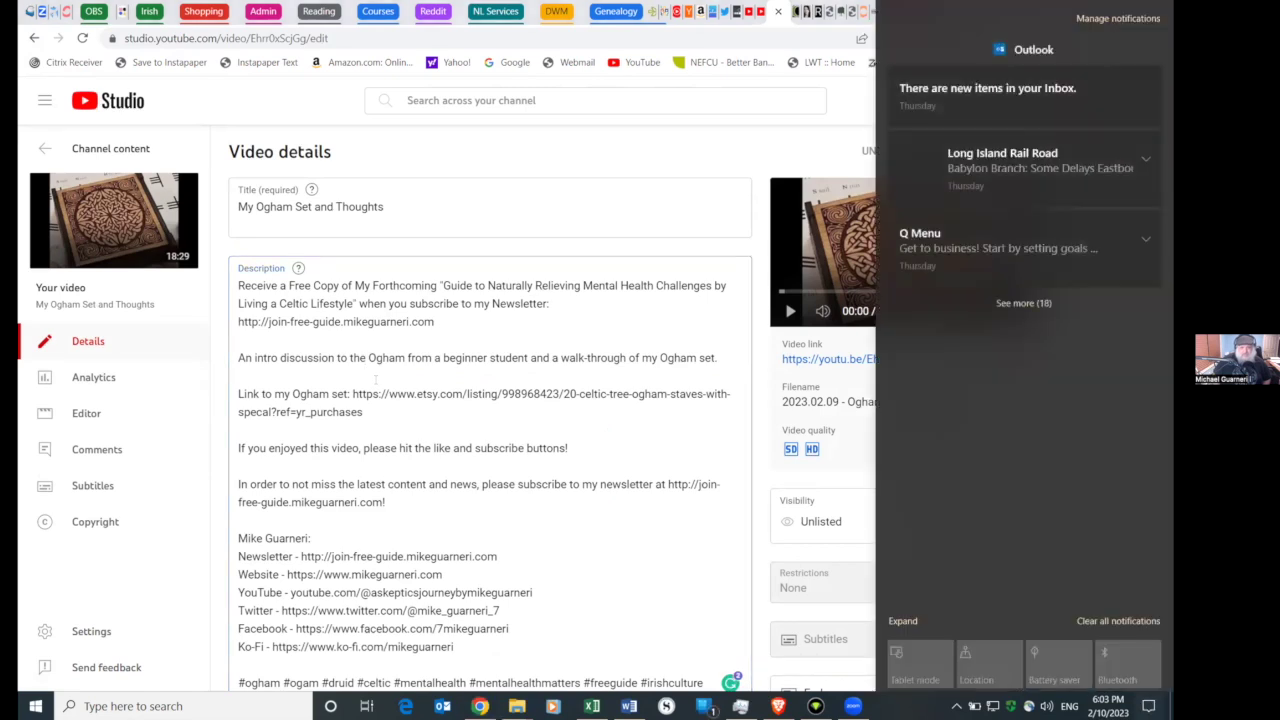
left_click(392, 378)
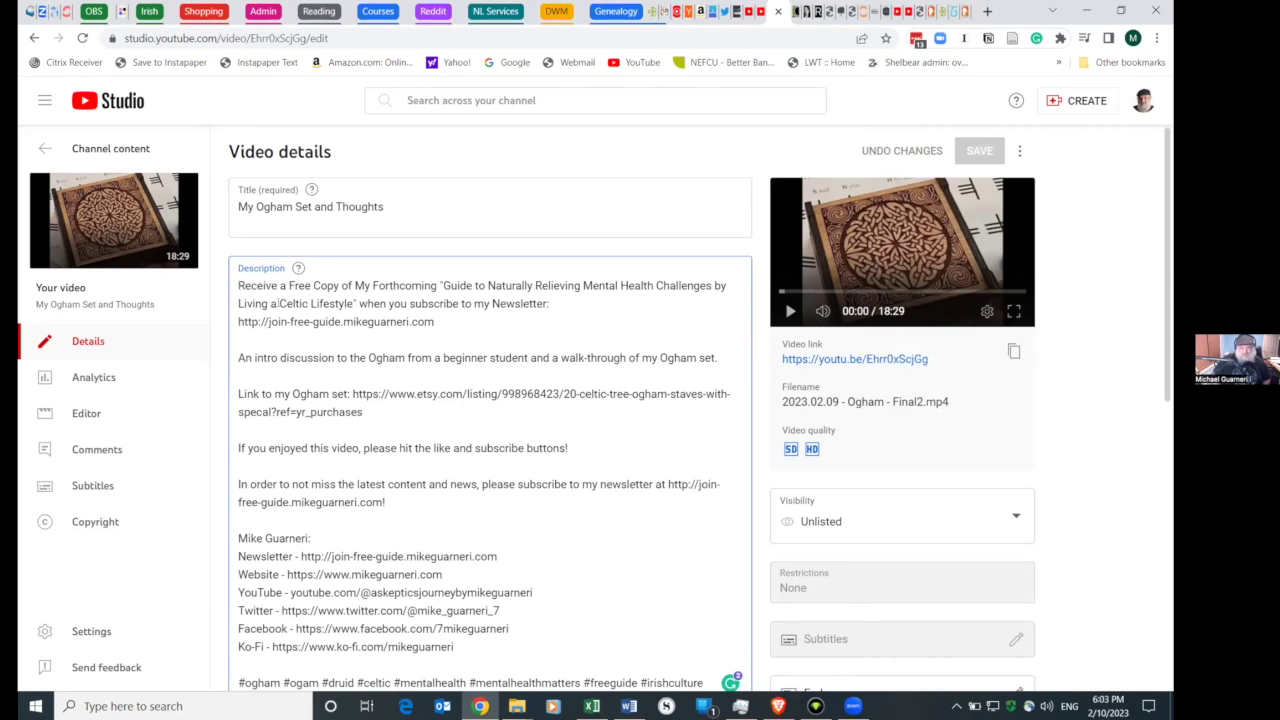
key("ctrl+a")
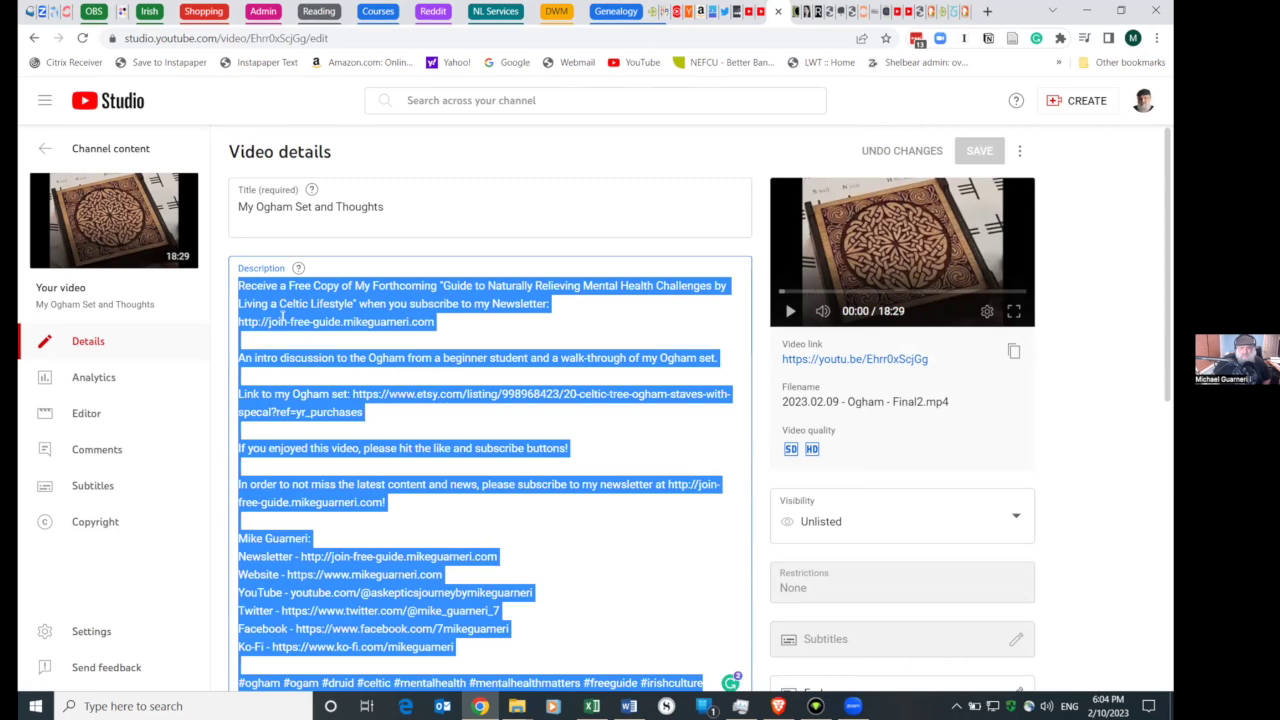
type("https://relentless-architect-3380.ck.page/32ba9e0b42")
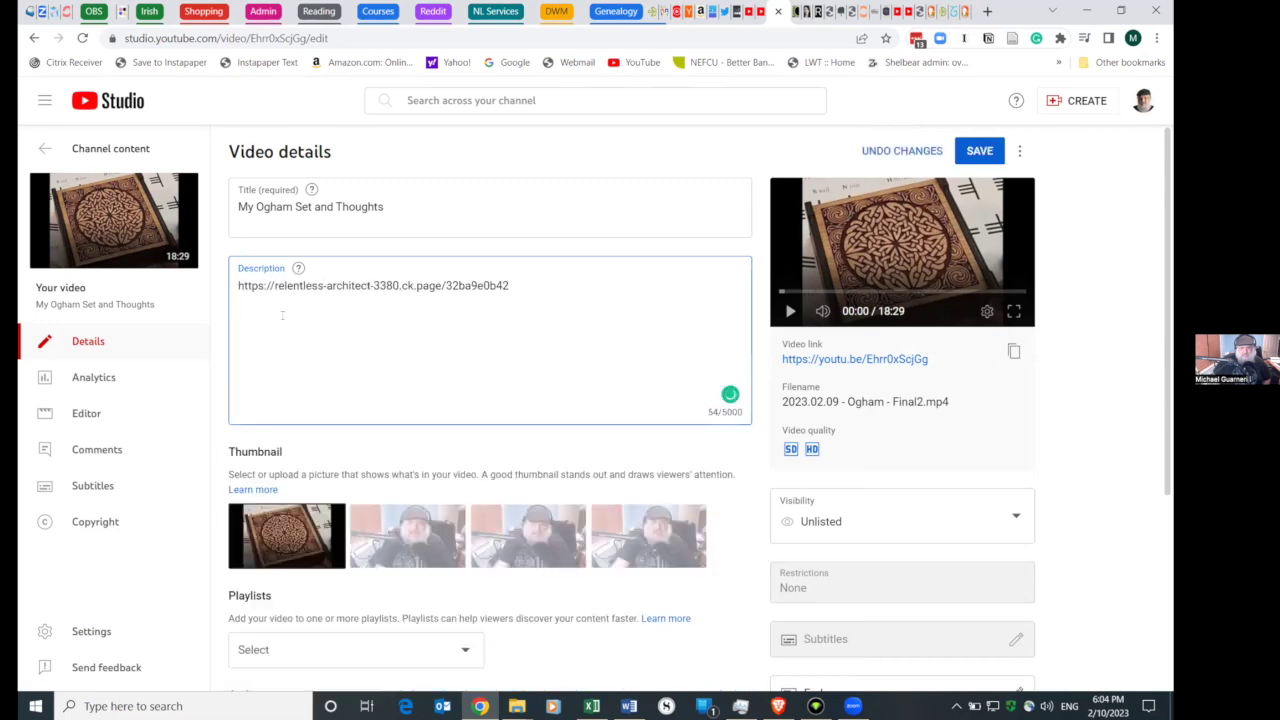
triple_click(330, 285)
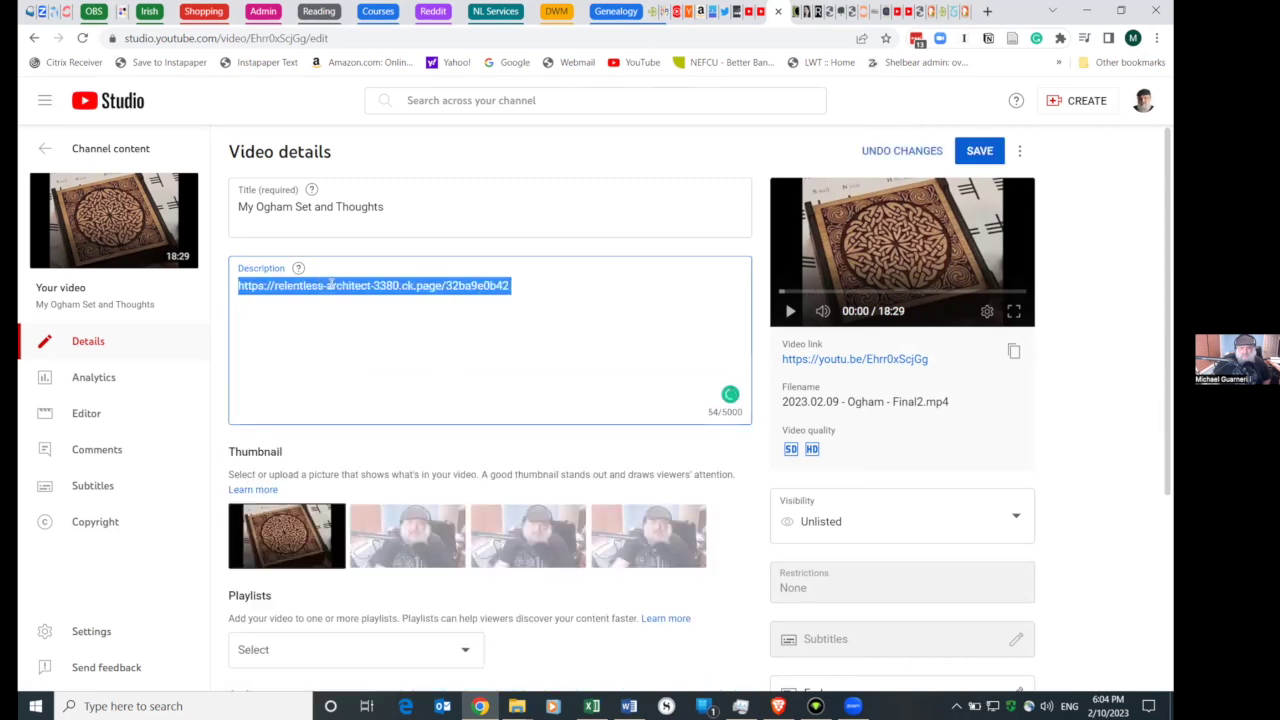
key("BackSpace")
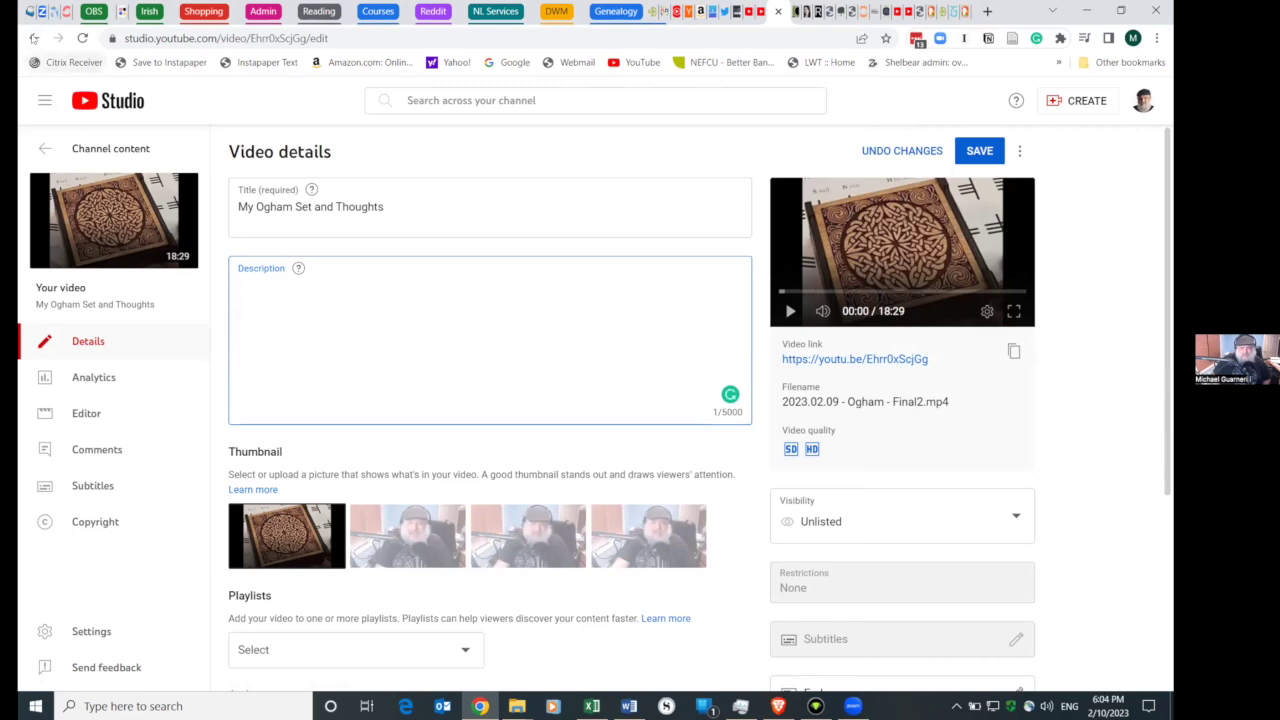
- Return to the channel's video list, discarding the unsaved description changes
mouse_move(312, 193)
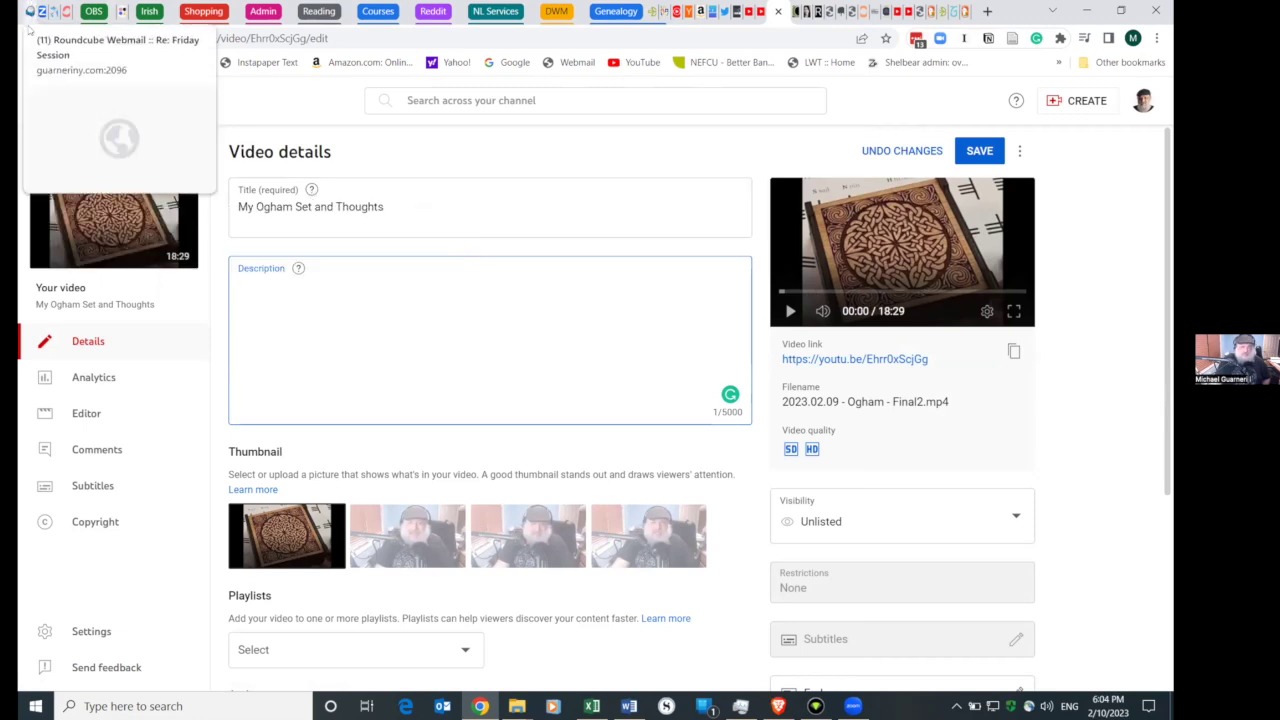
left_click(32, 38)
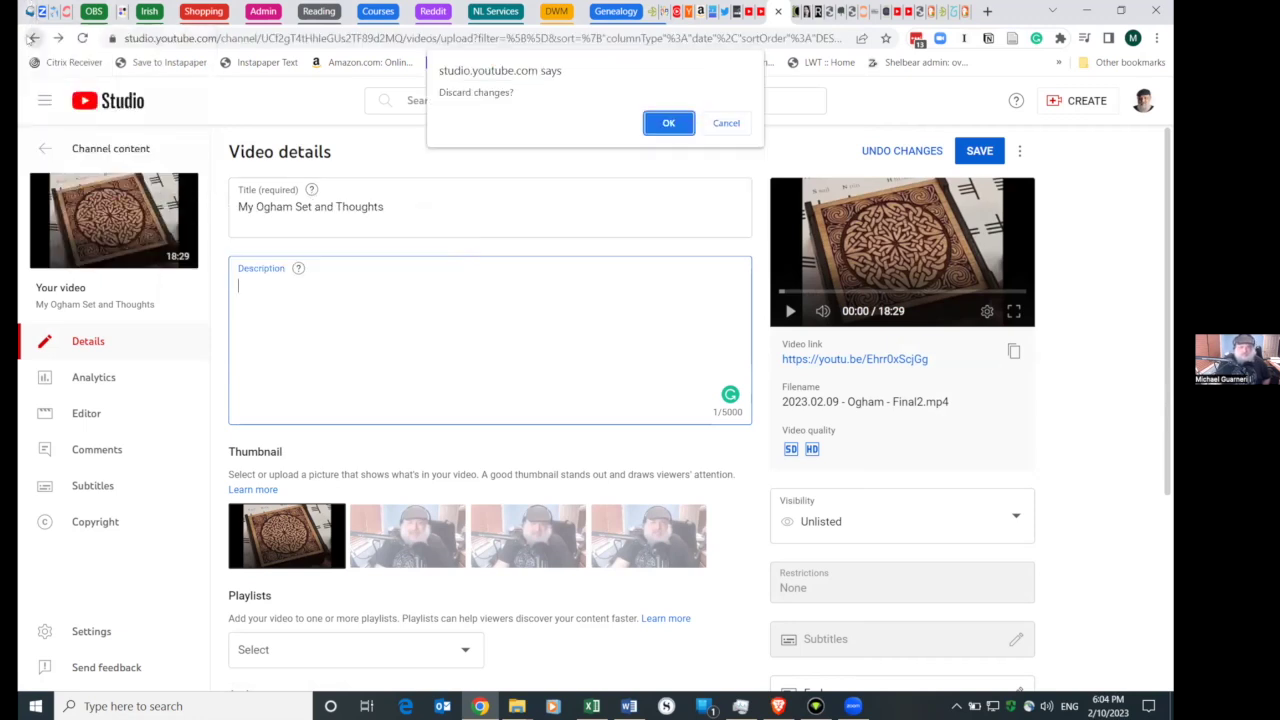
left_click(668, 122)
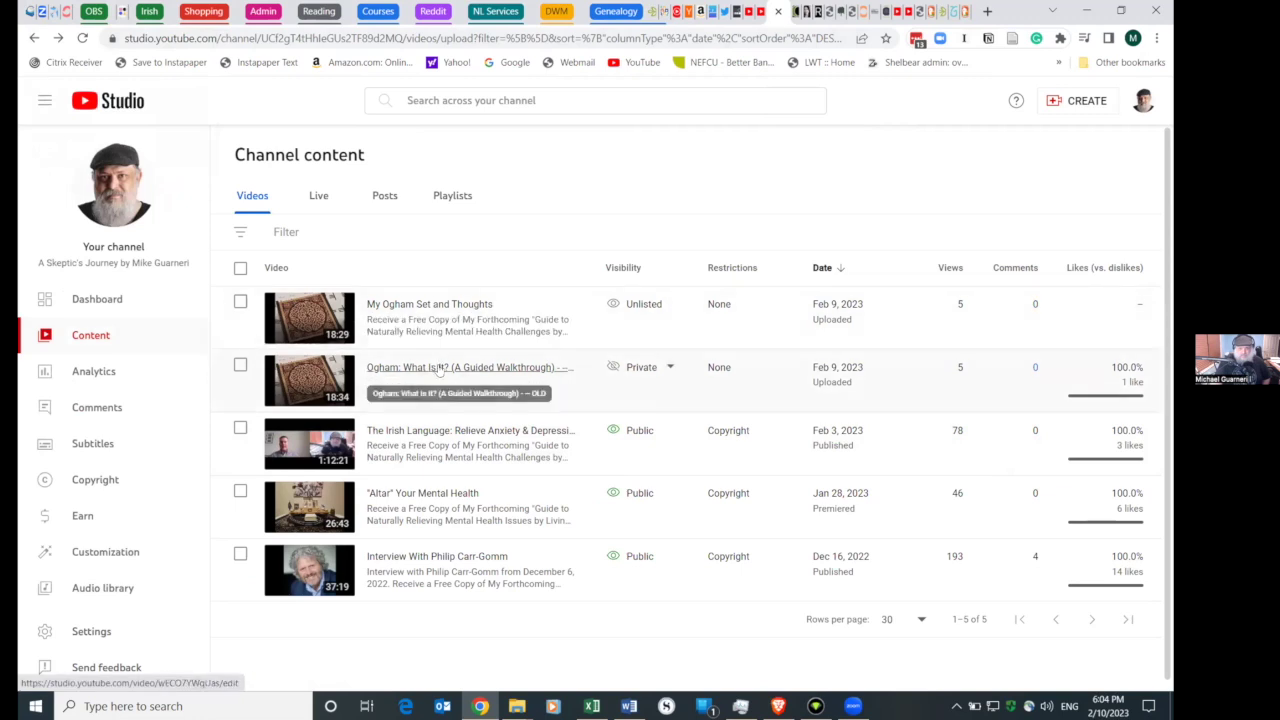
- Copy the full description of the old Ogham walkthrough video
left_click(431, 371)
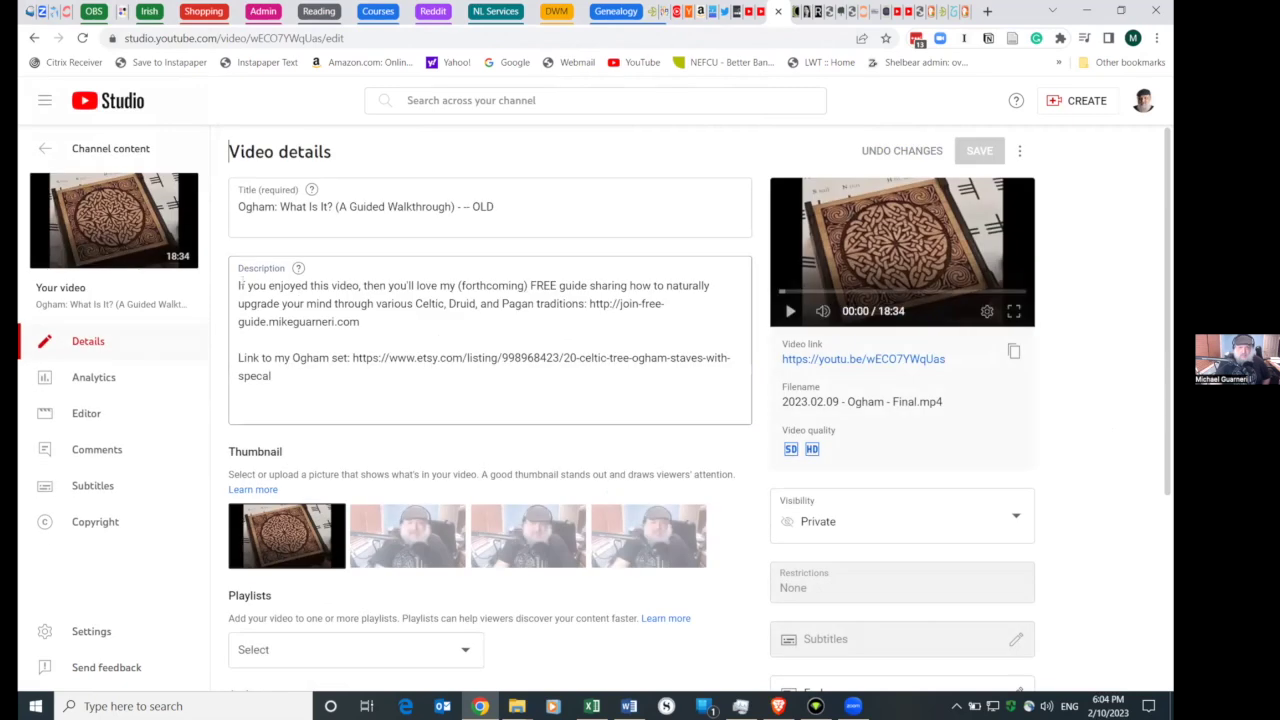
left_click_drag(239, 285, 473, 376)
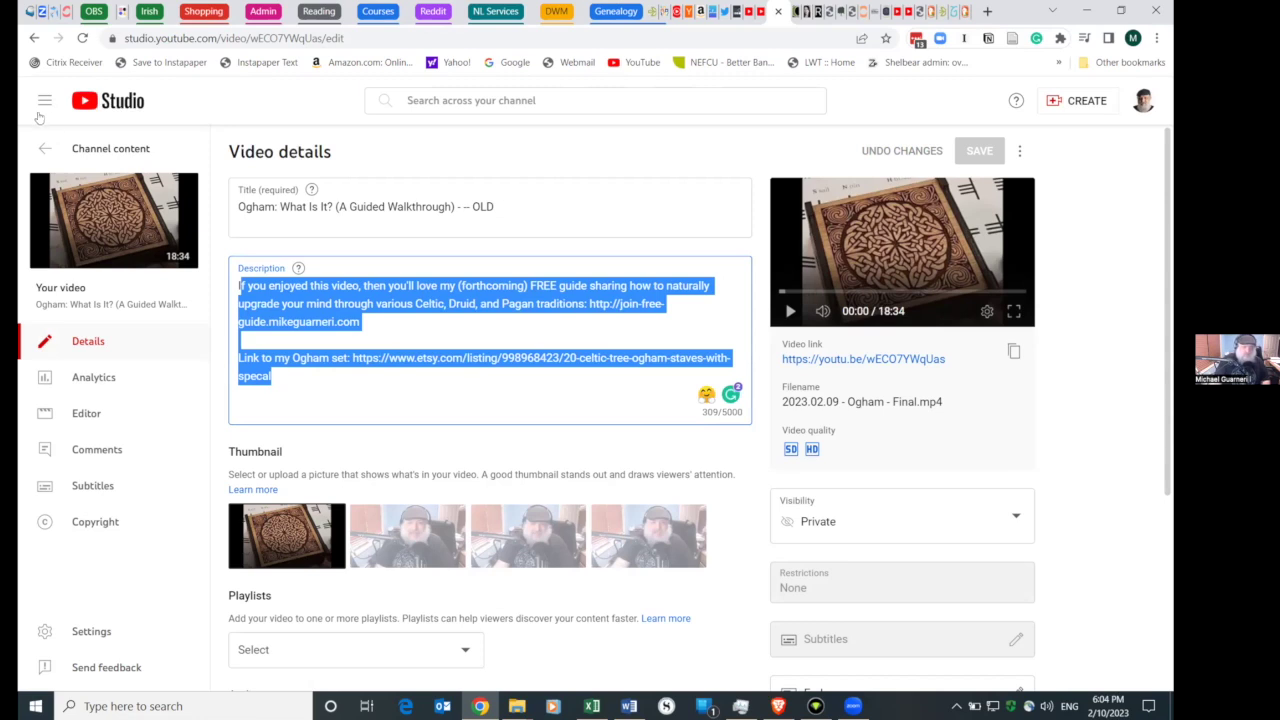
left_click(34, 38)
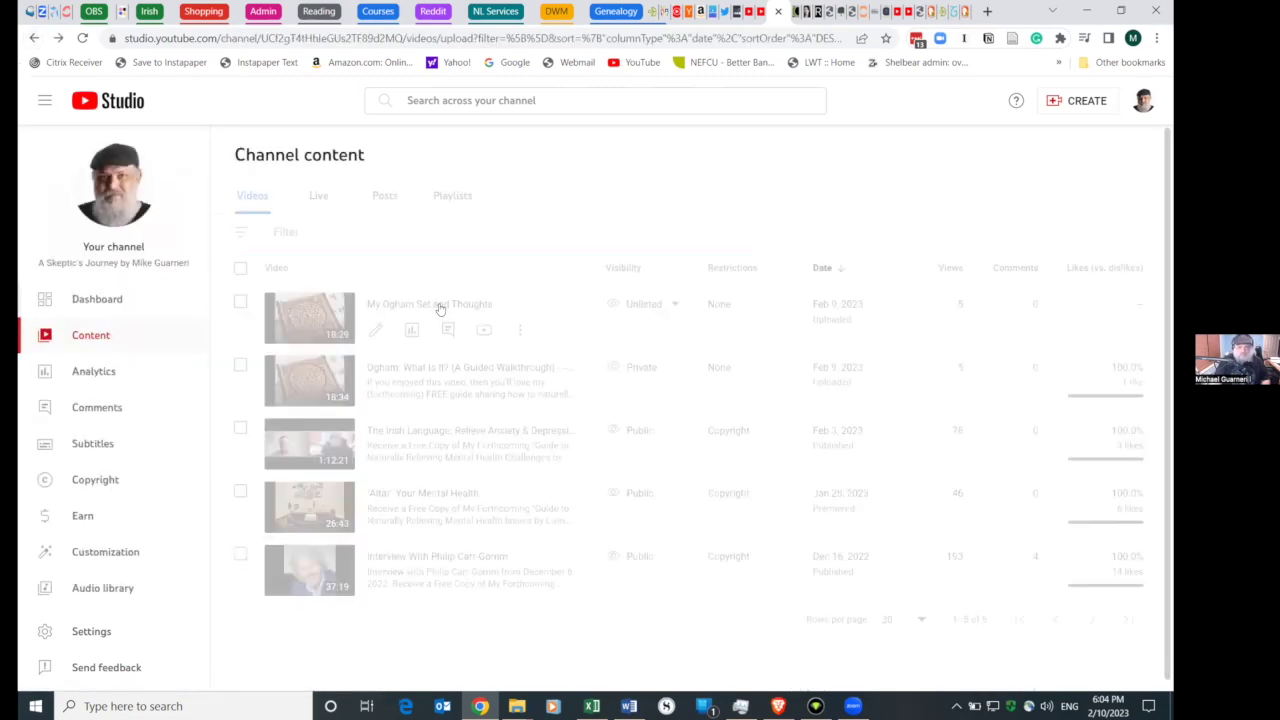
- Replace My Ogham Set and Thoughts' description with the copied one, restore the leading 'I', and save
left_click(436, 308)
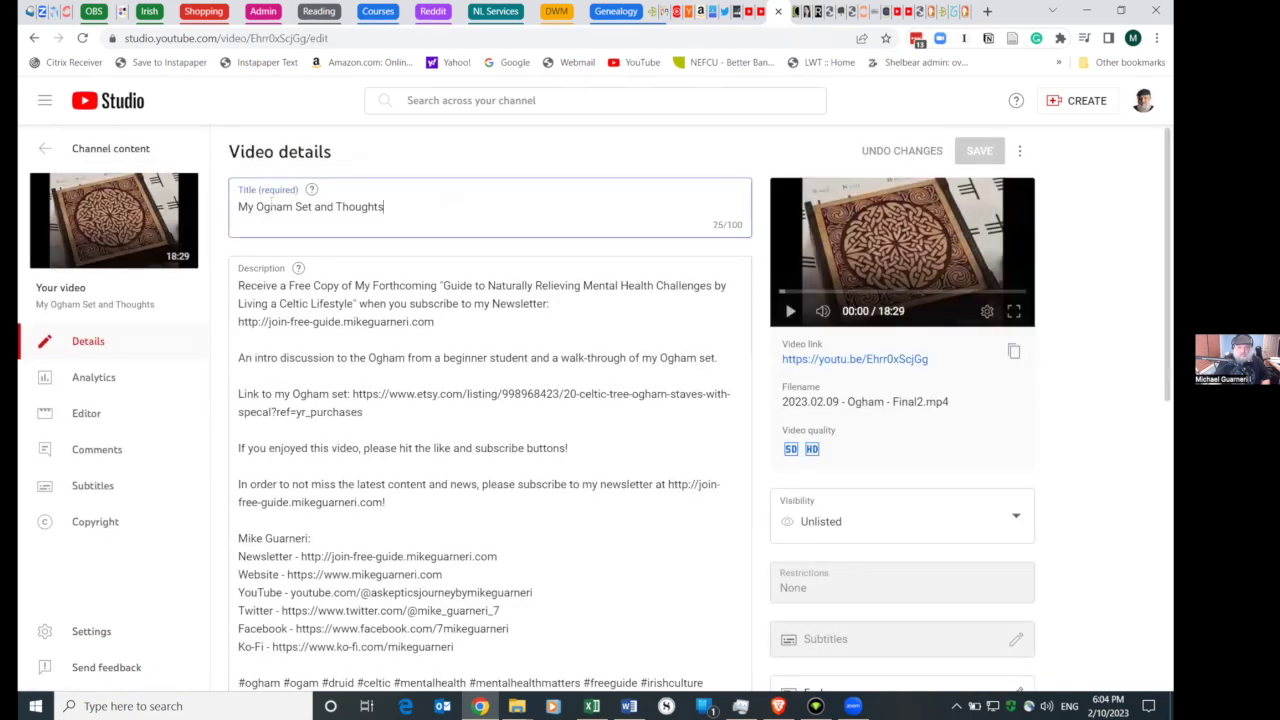
key("ctrl+a")
left_click_drag(238, 286, 396, 690)
scroll(498, 230, "down", 8)
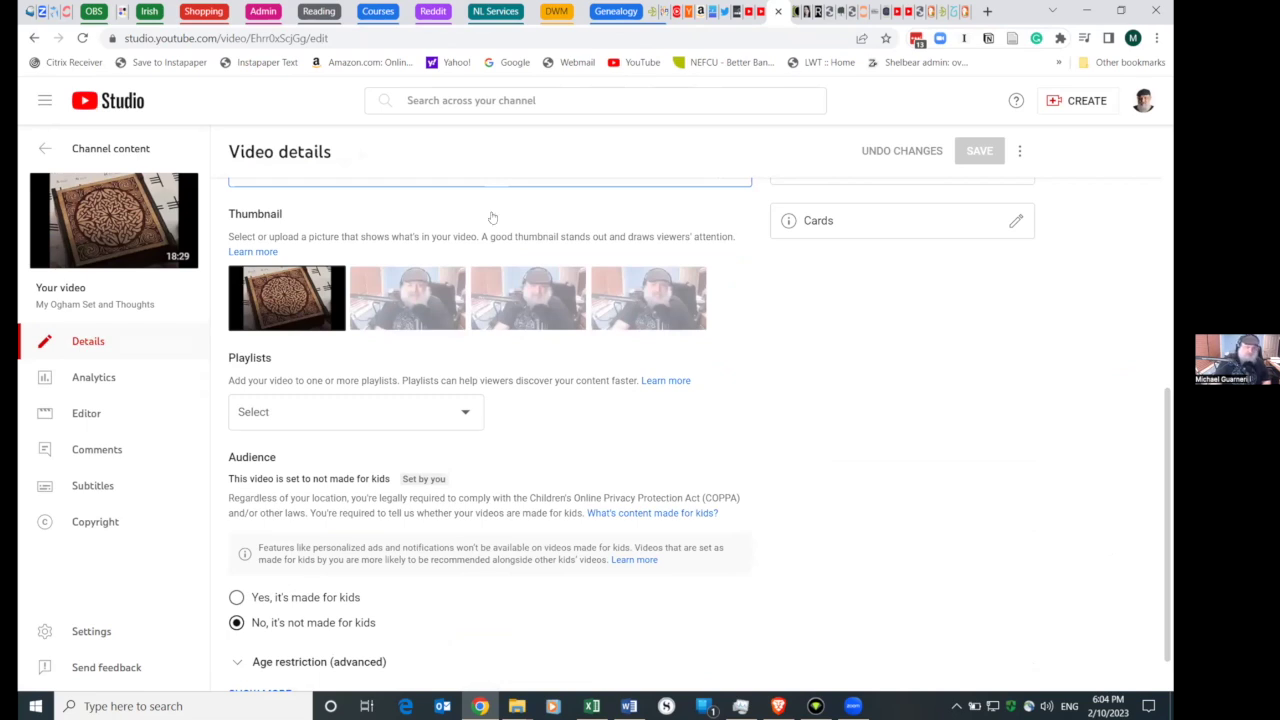
key("ctrl+v")
scroll(487, 258, "up", 3)
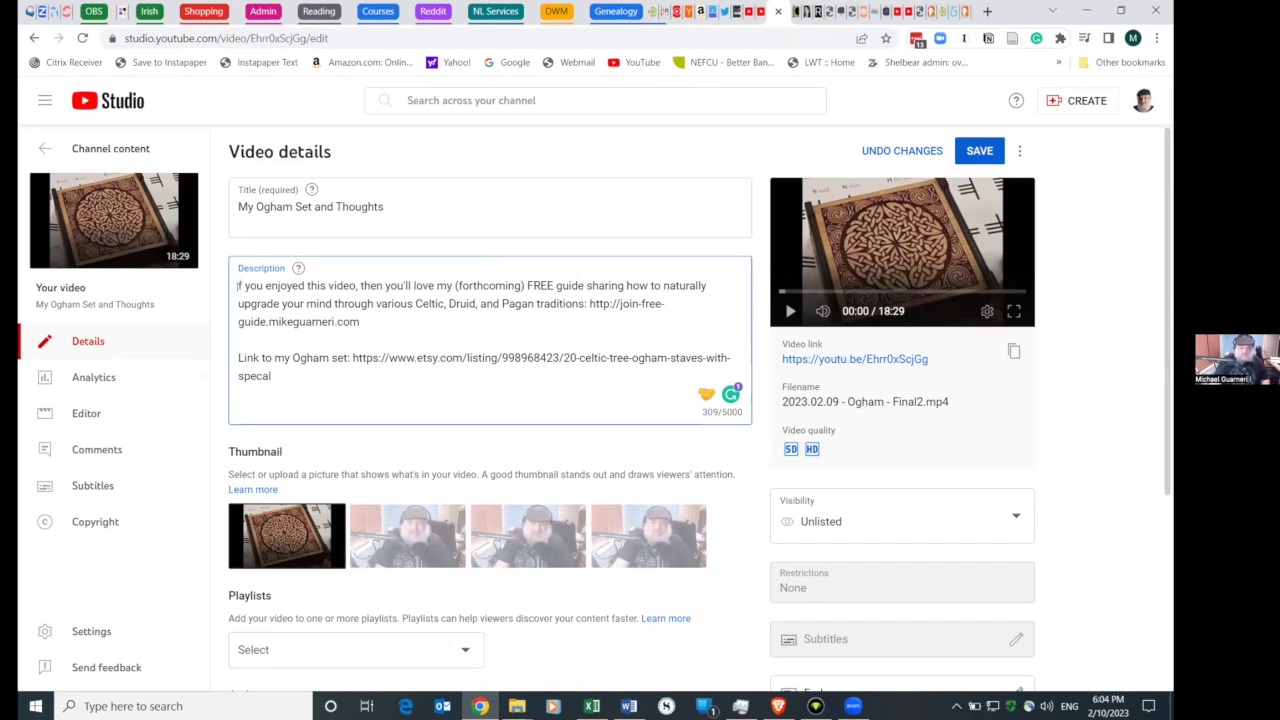
left_click(237, 286)
type("If")
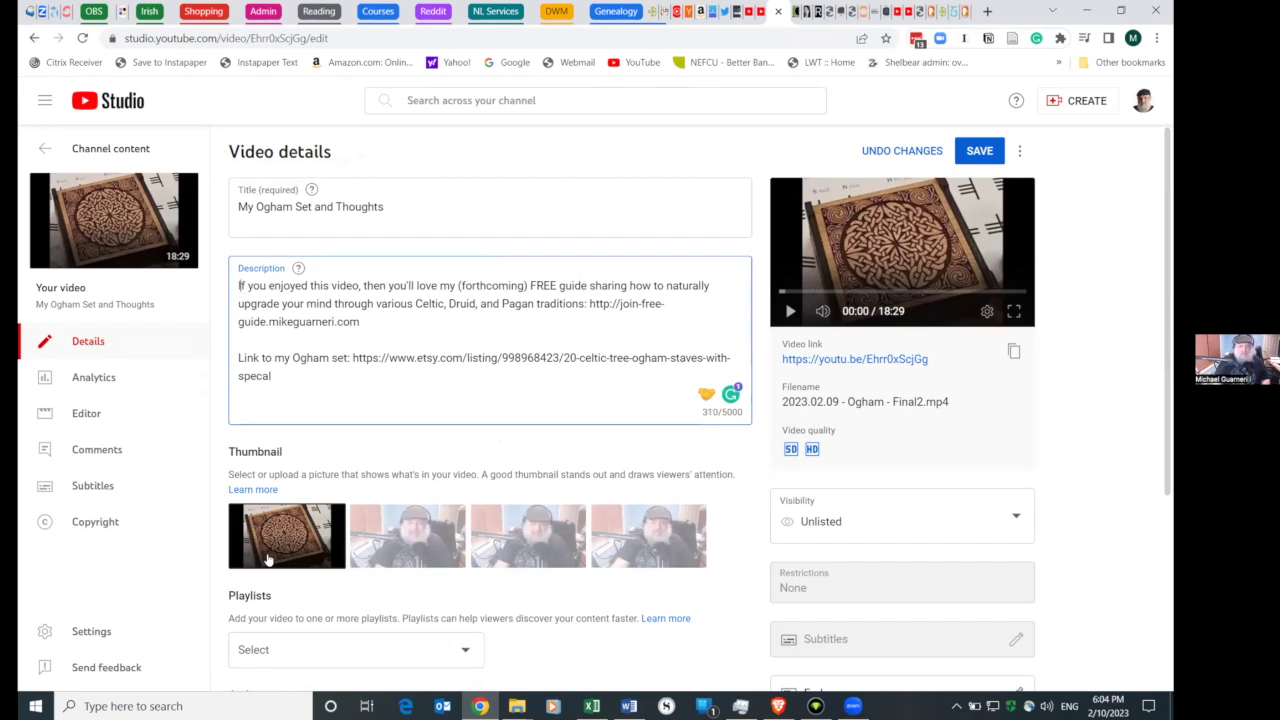
left_click(976, 150)
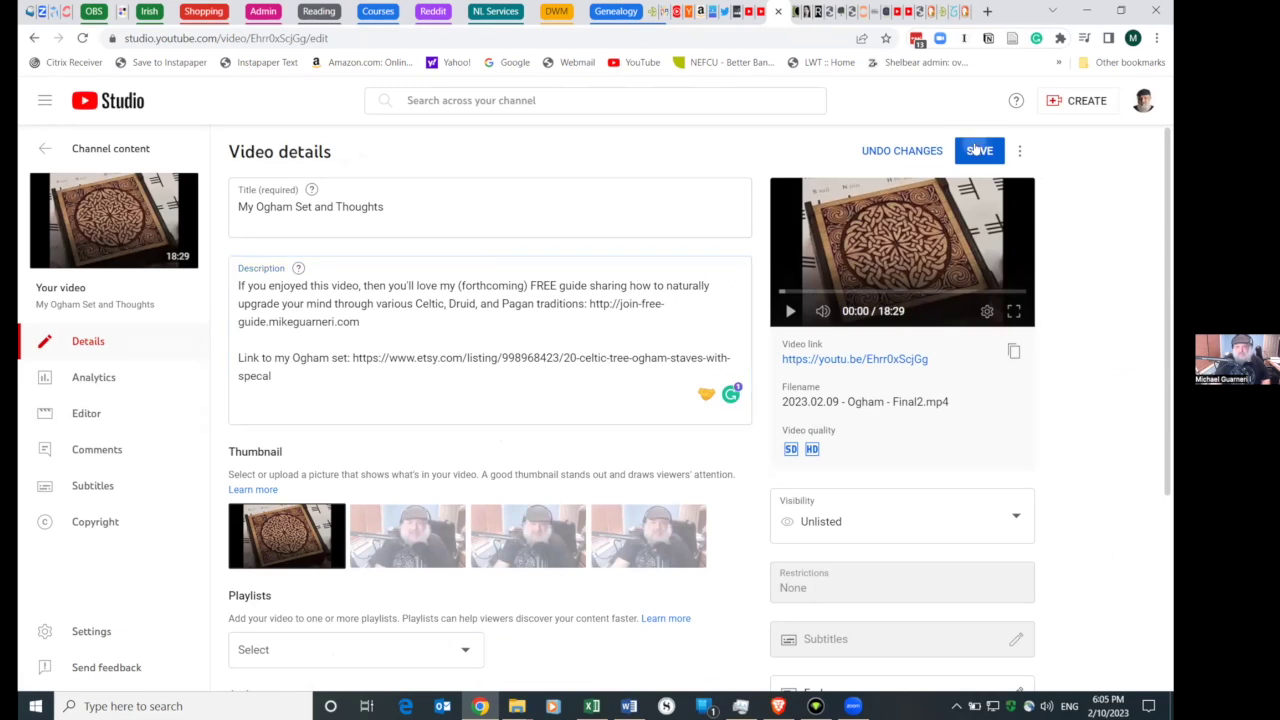
left_click(34, 38)
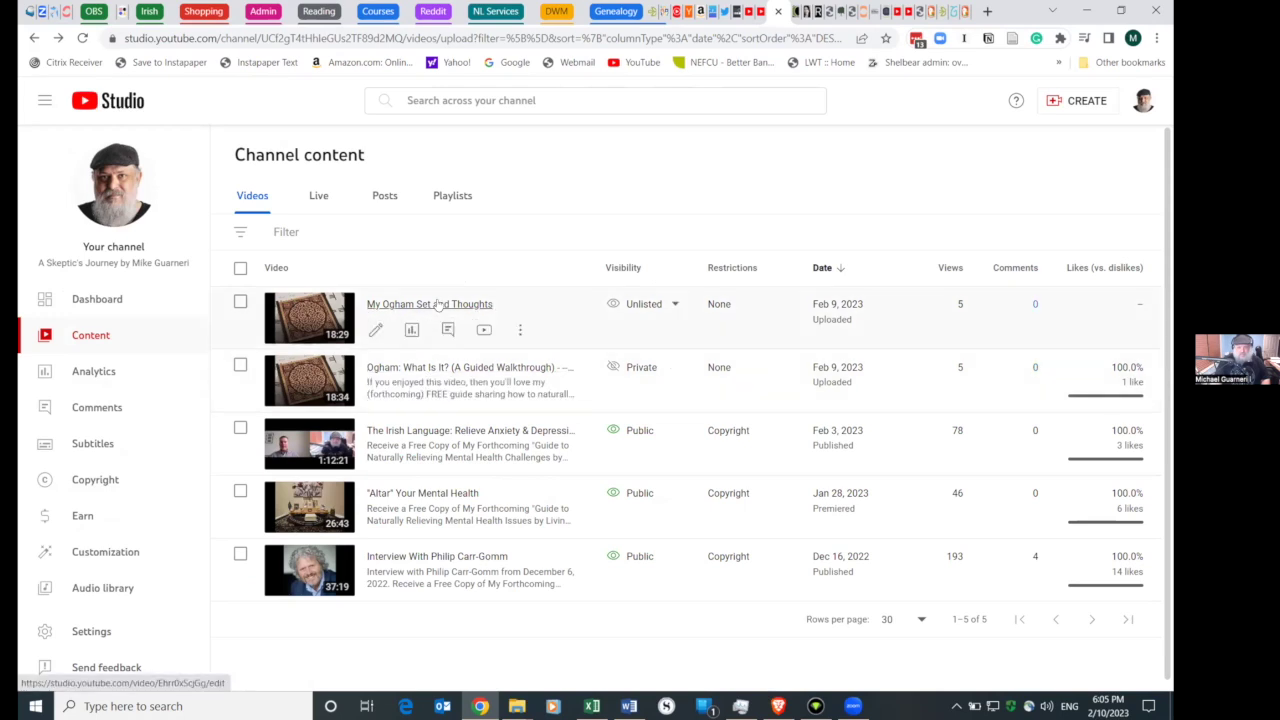
- Copy the old video's title 'Ogham: What Is It? (A Guided Walkthrough)' without the OLD suffix
left_click(437, 304)
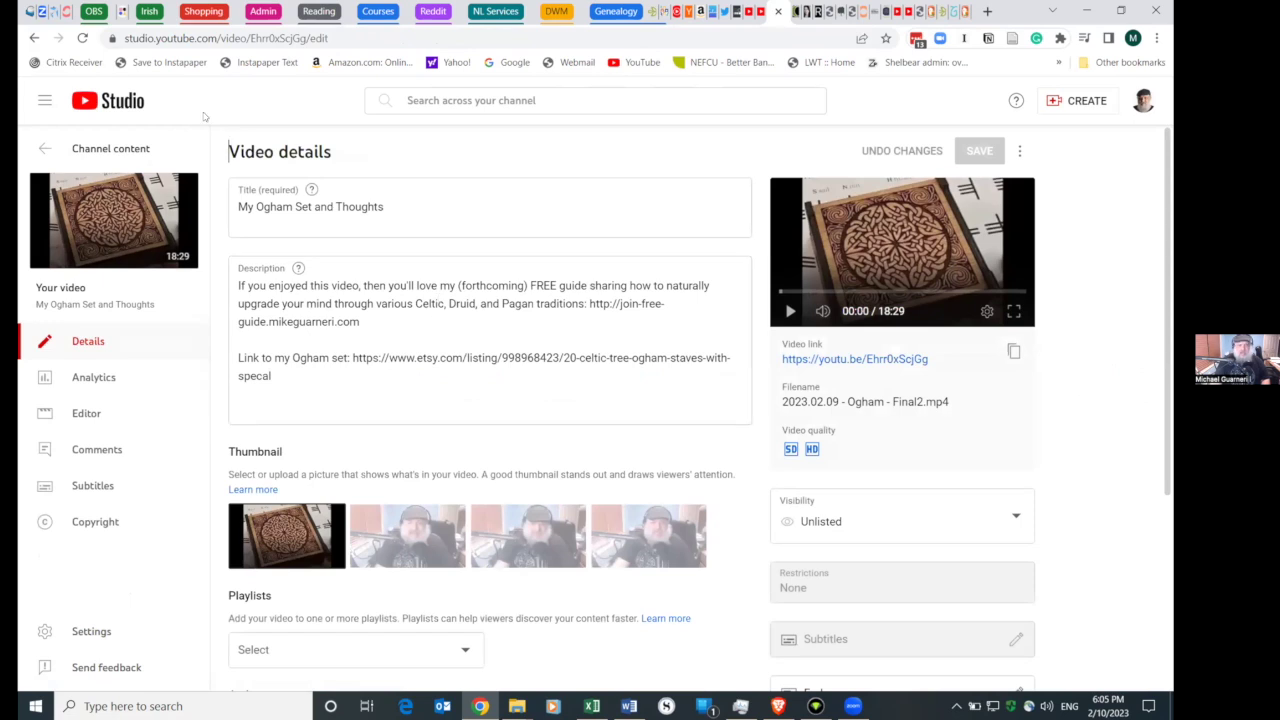
left_click(36, 38)
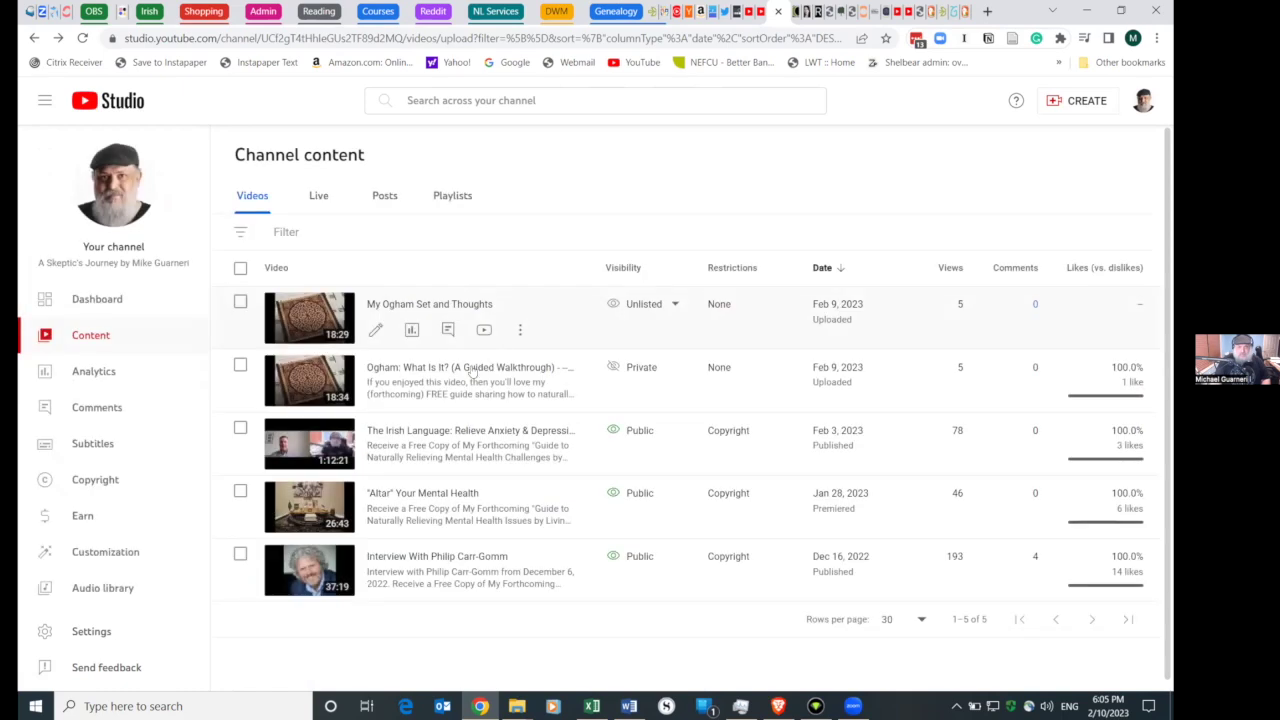
left_click(472, 370)
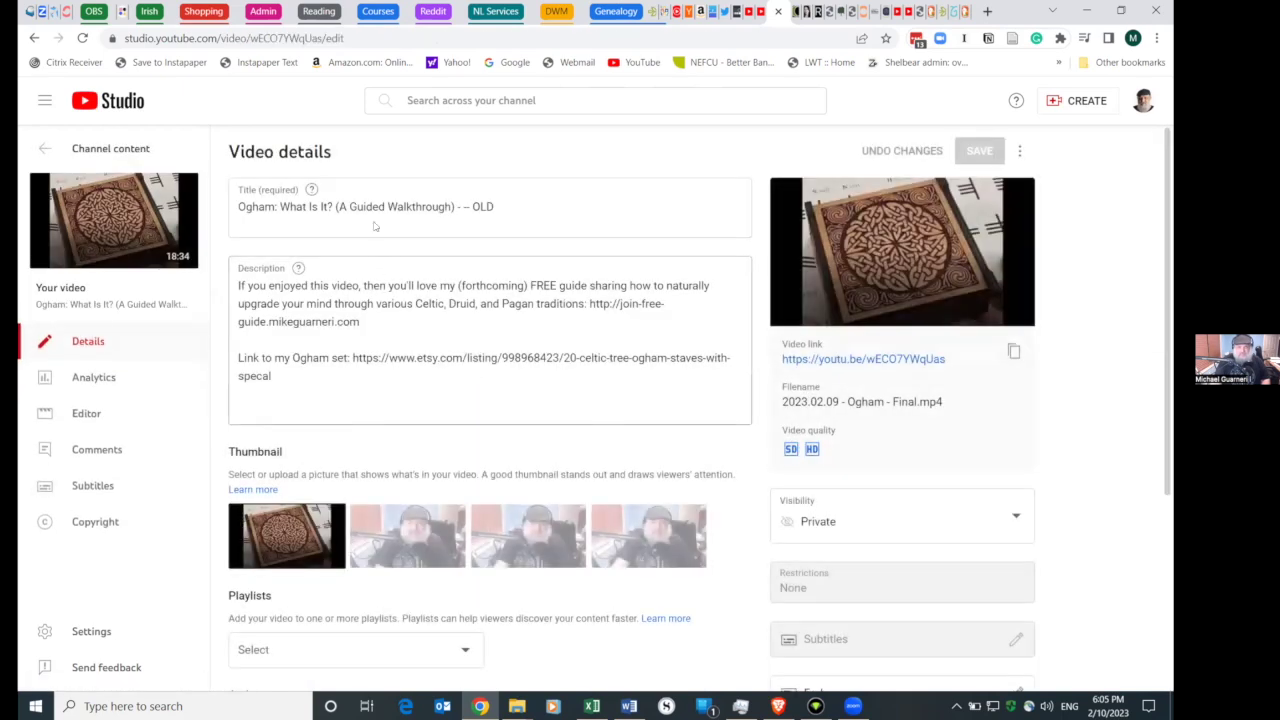
left_click_drag(239, 207, 455, 207)
key("ctrl+c")
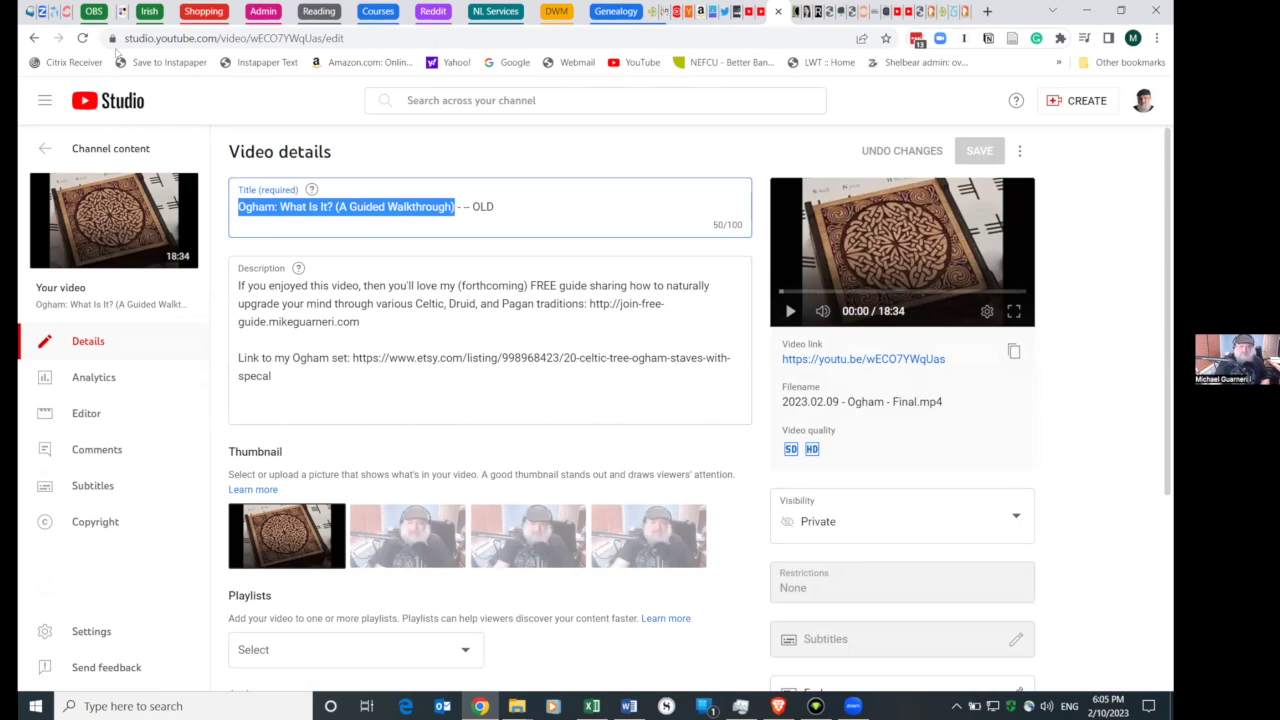
left_click(34, 38)
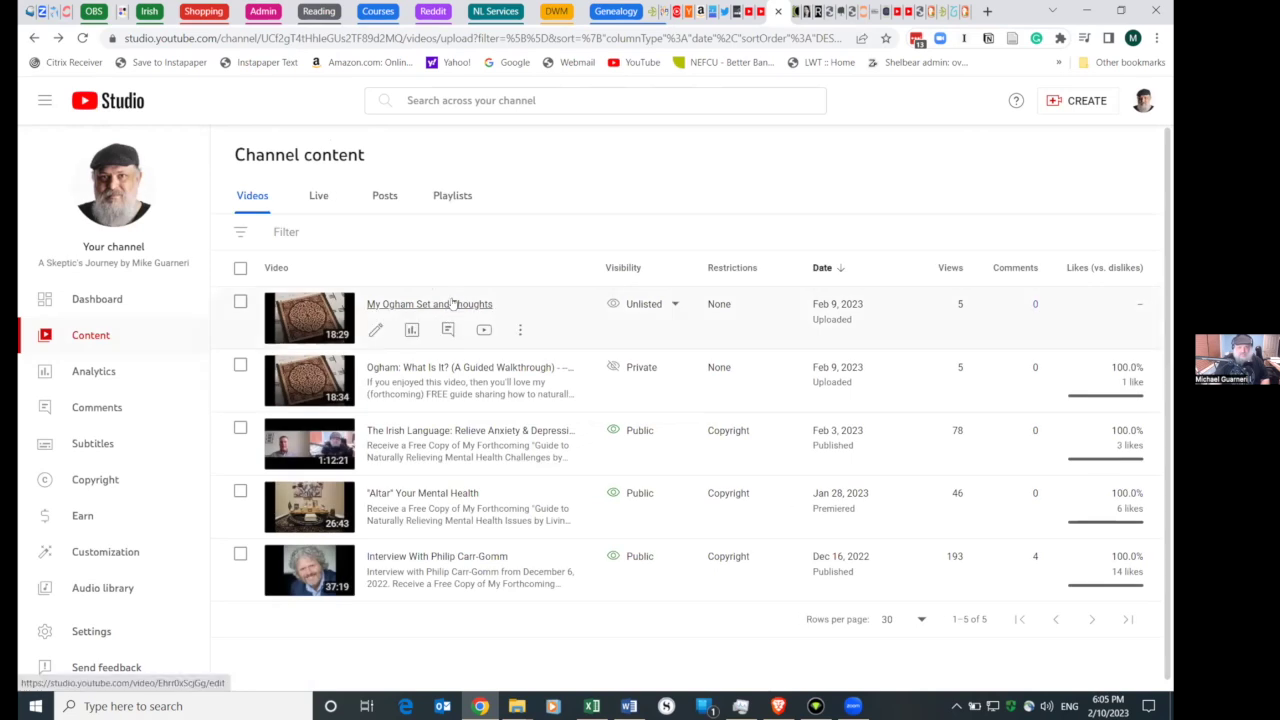
- Paste that title over the My Ogham Set and Thoughts title and save
left_click(453, 304)
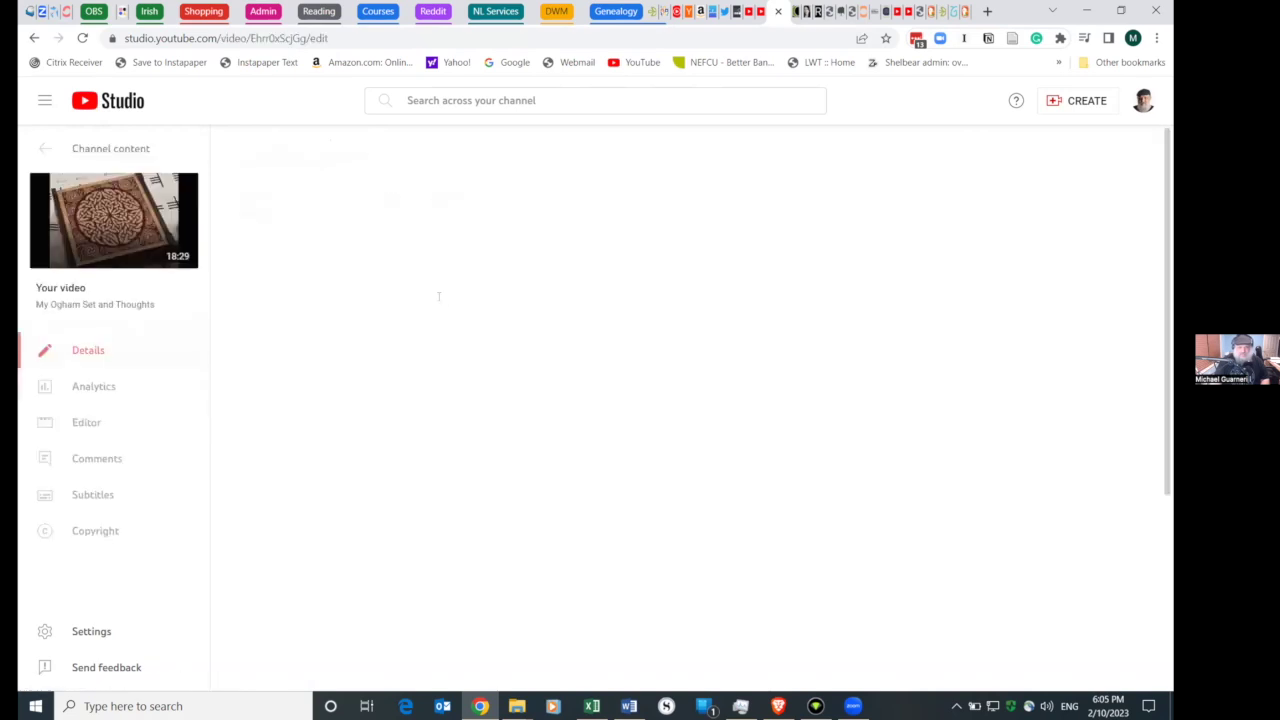
triple_click(391, 222)
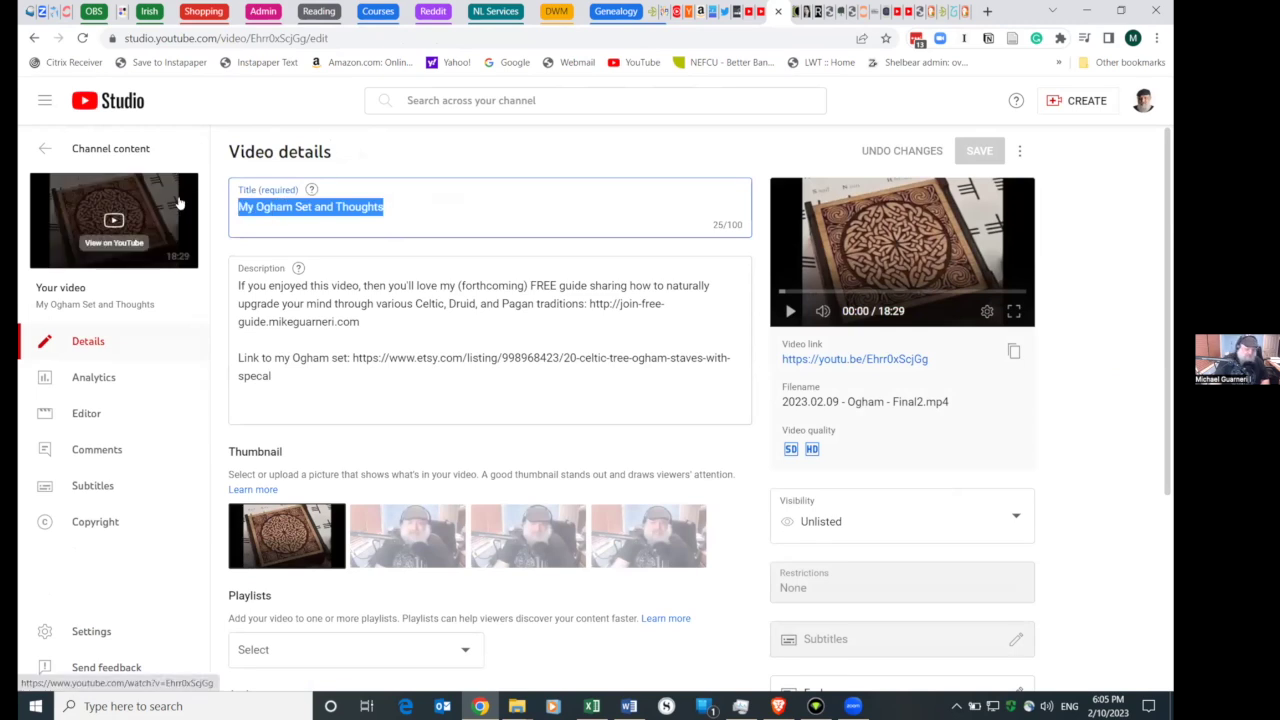
key("ctrl+v")
left_click(979, 151)
left_click(997, 153)
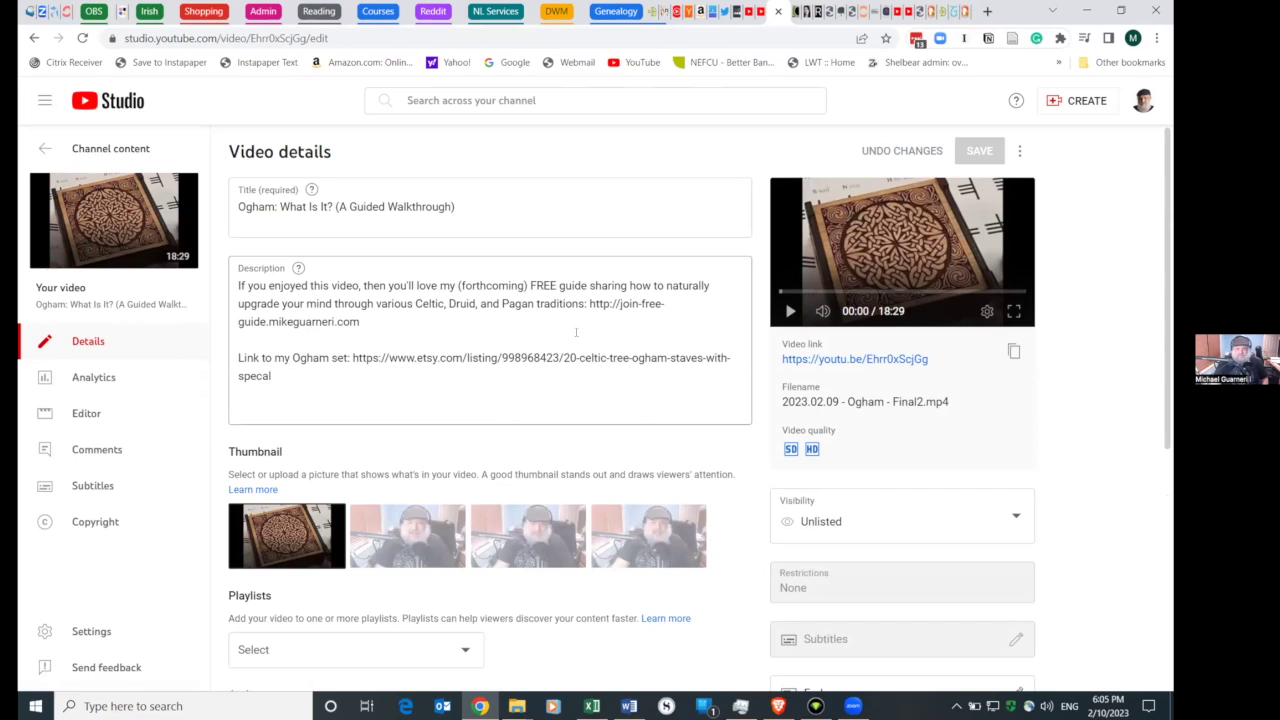
- Set the retitled Ogham walkthrough's visibility to Public and save
left_click(873, 525)
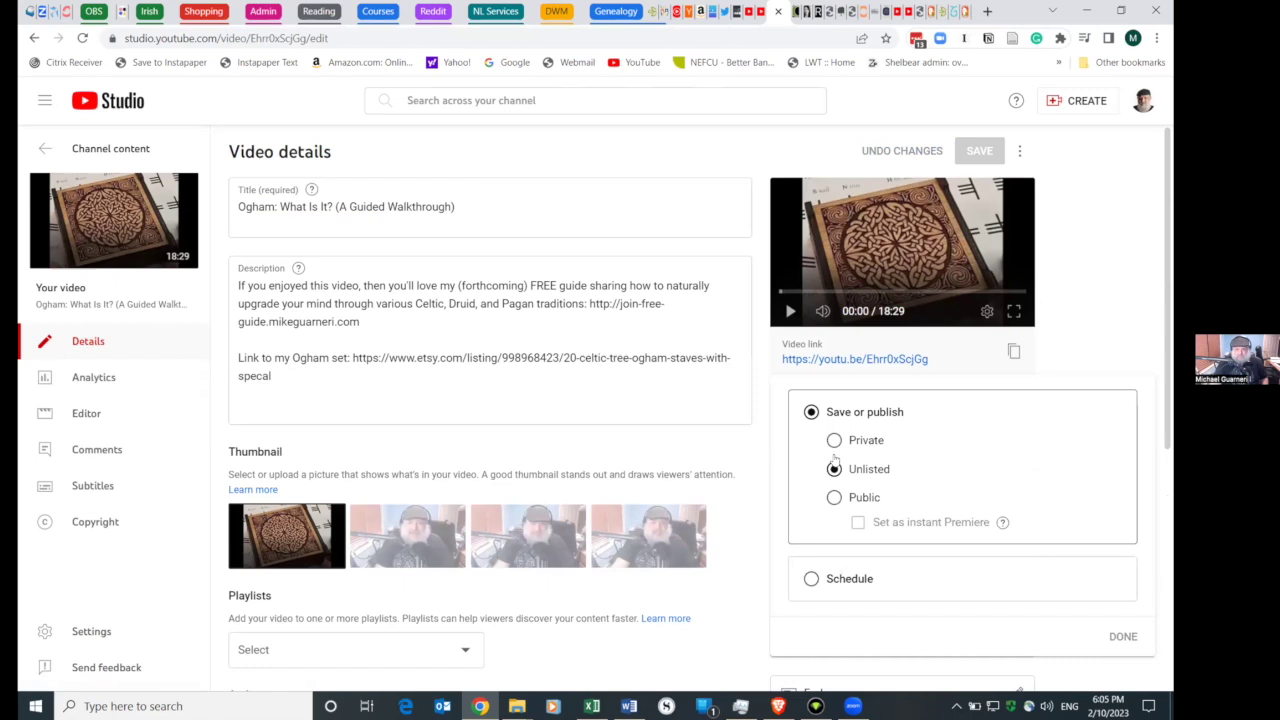
left_click(833, 498)
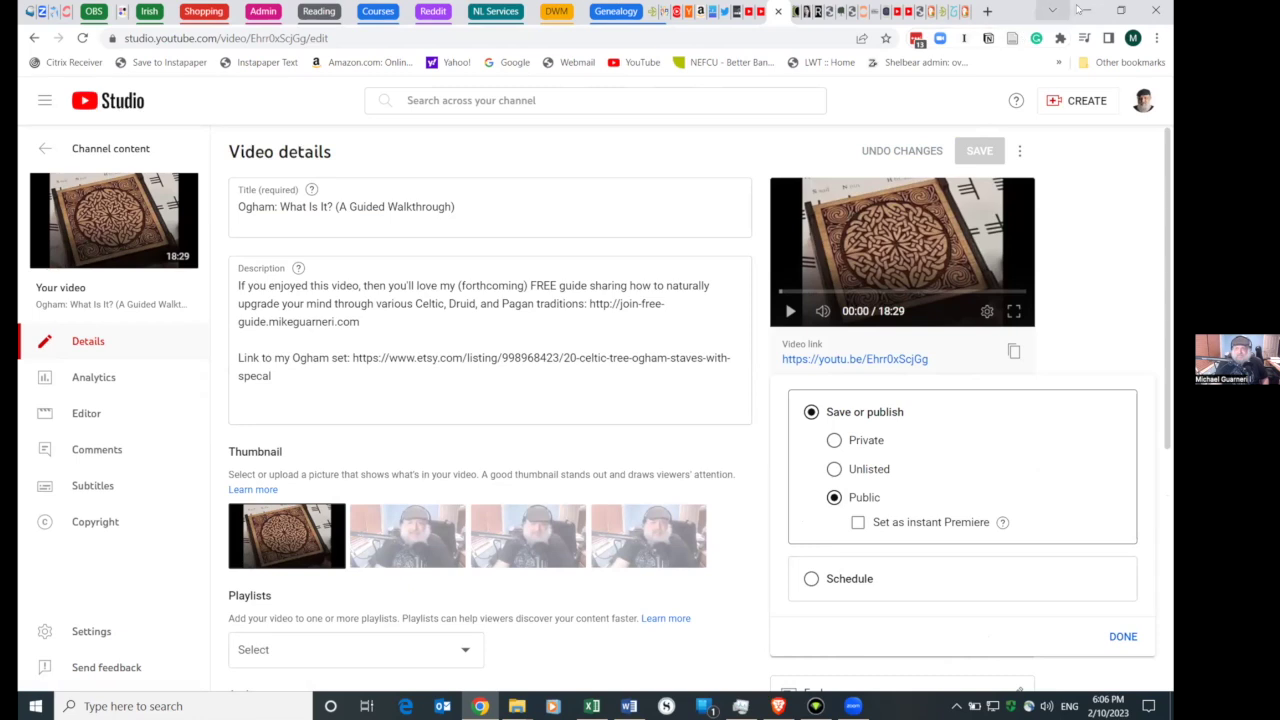
key("super+Down")
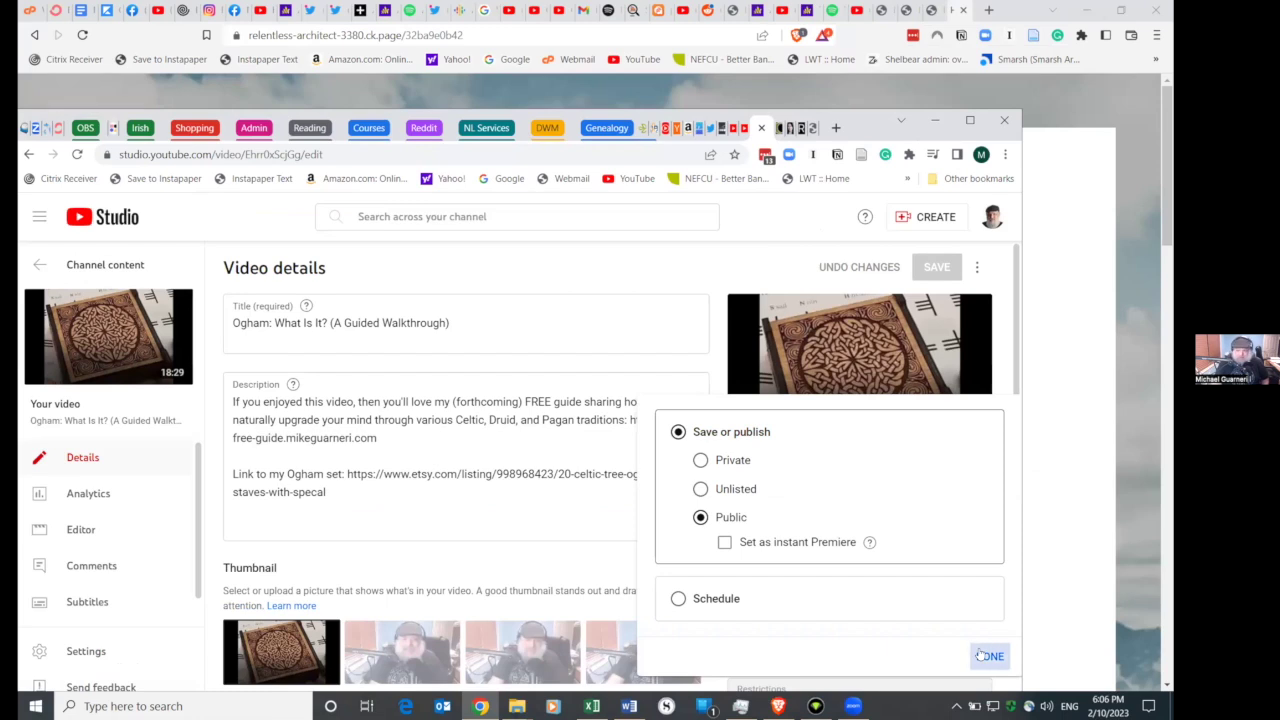
left_click(986, 656)
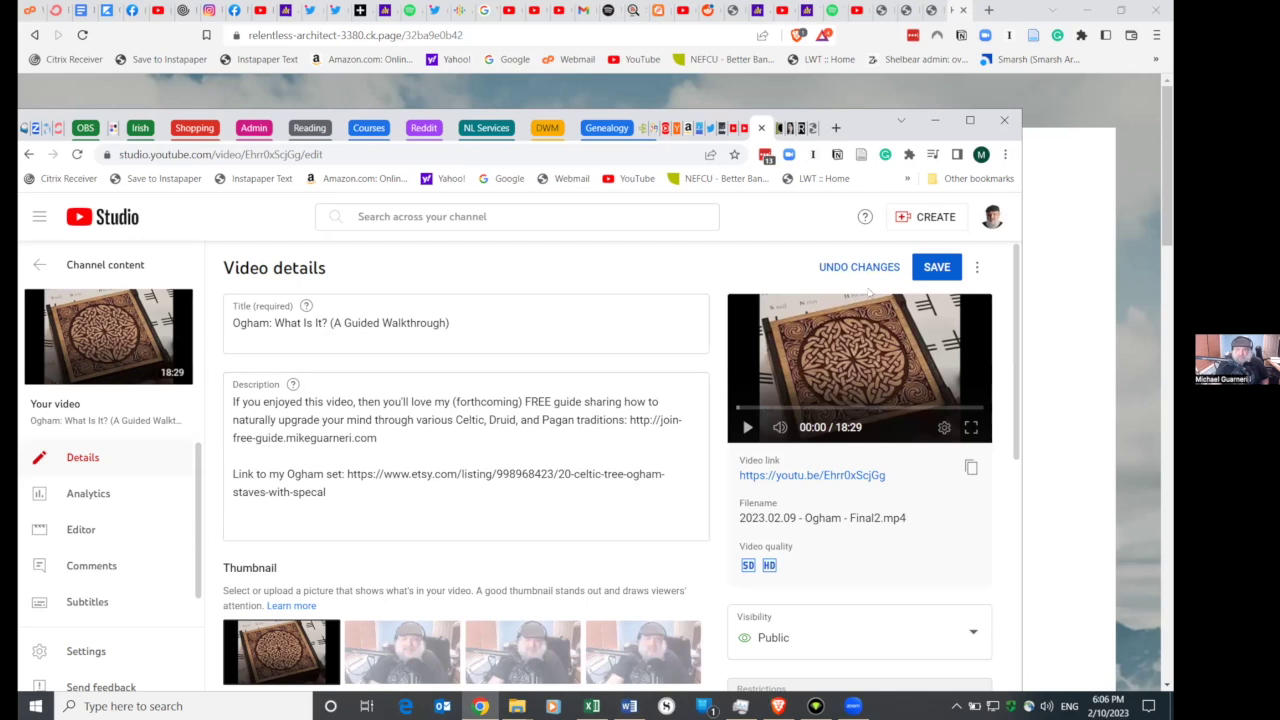
left_click(934, 268)
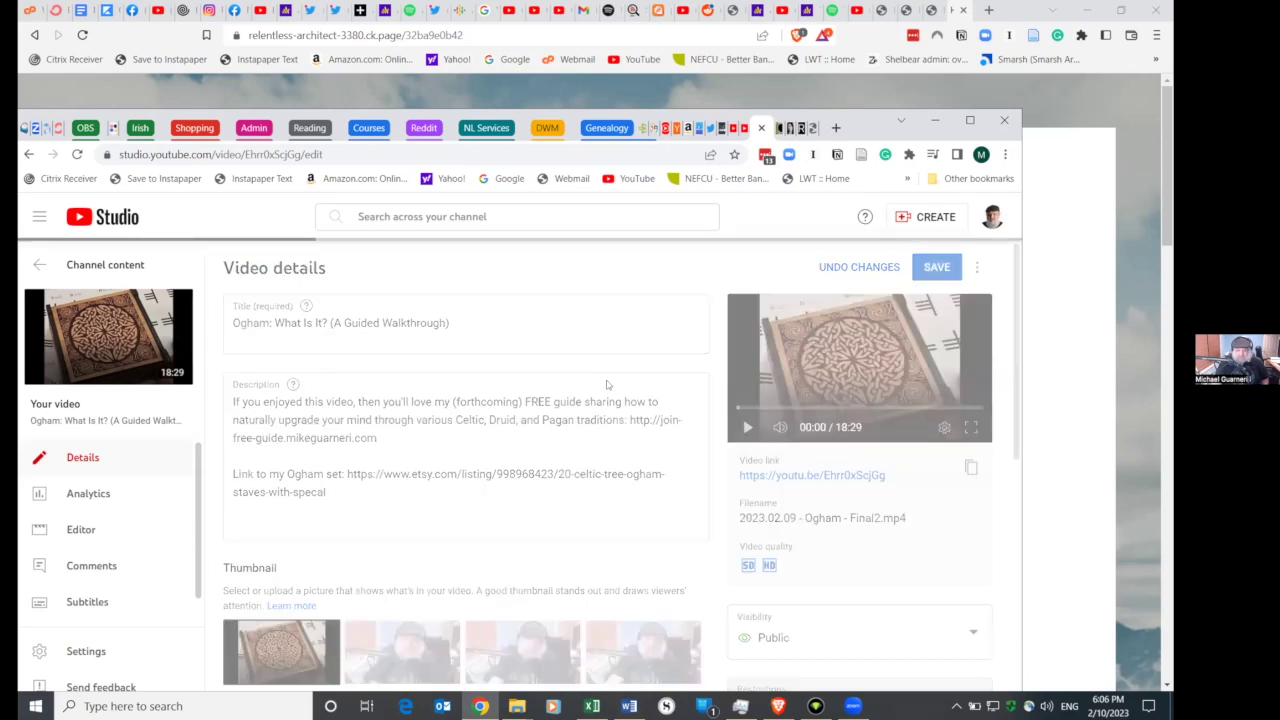
- Review the saved video details and maximize the browser window again
scroll(607, 384, "down", 5)
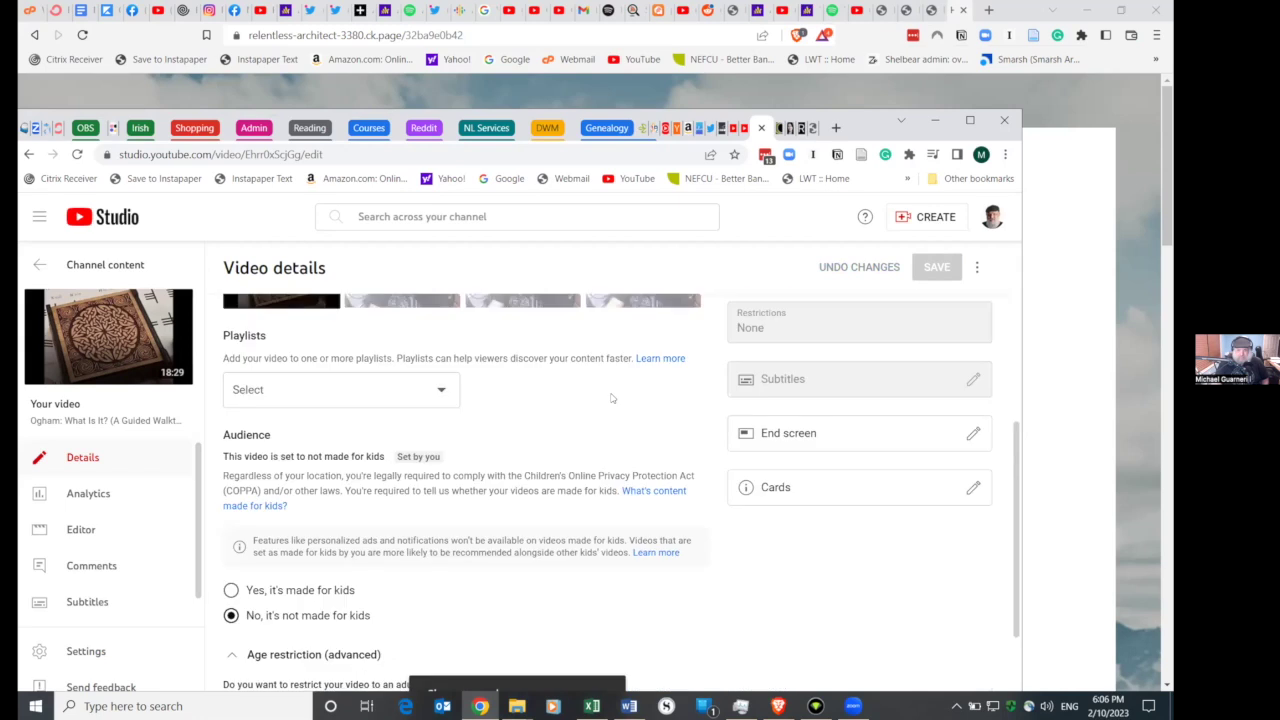
scroll(625, 412, "up", 2)
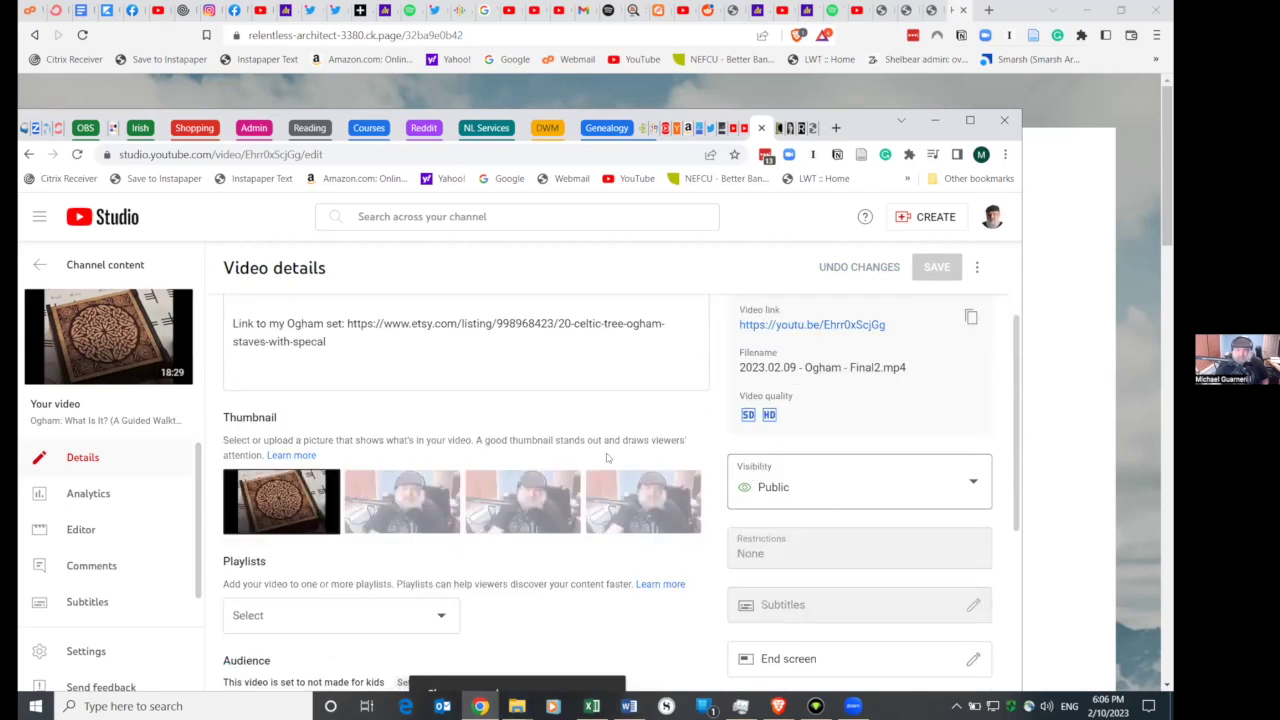
scroll(492, 422, "up", 3)
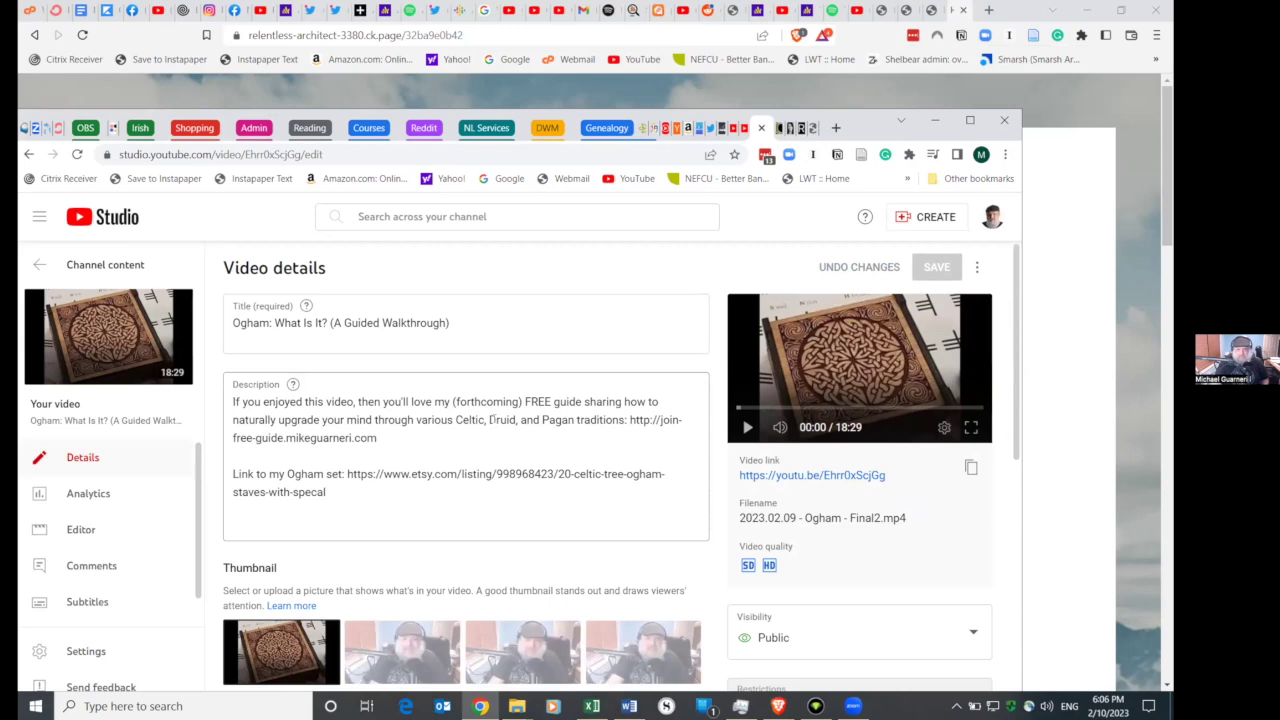
left_click(970, 120)
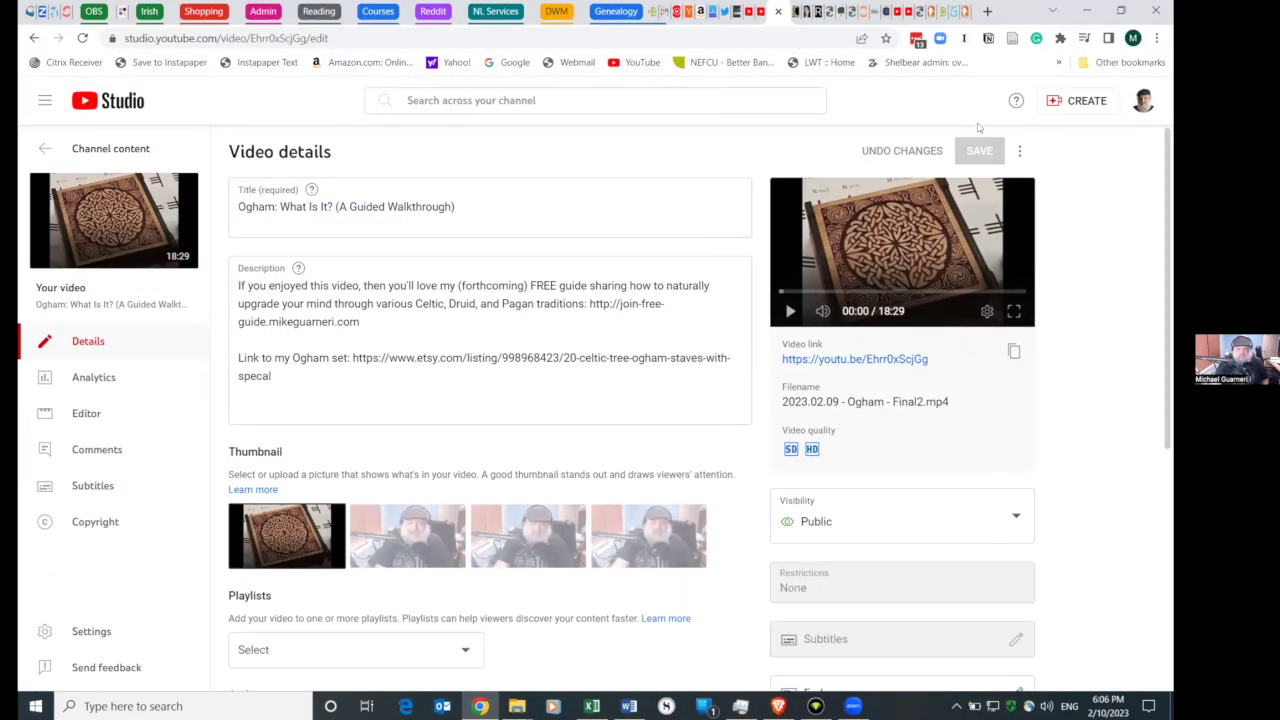
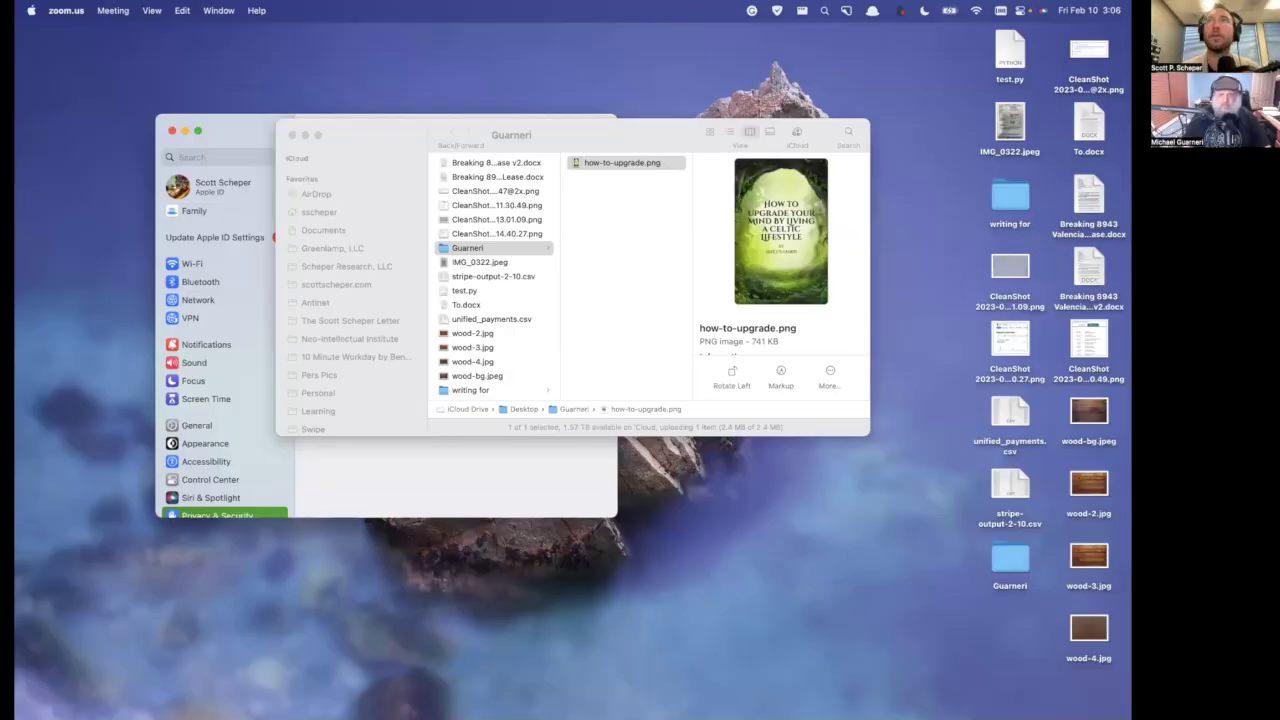
- Bring Chrome, with the ConvertKit Ogham email draft, in front of the Finder window
key("super+Tab")
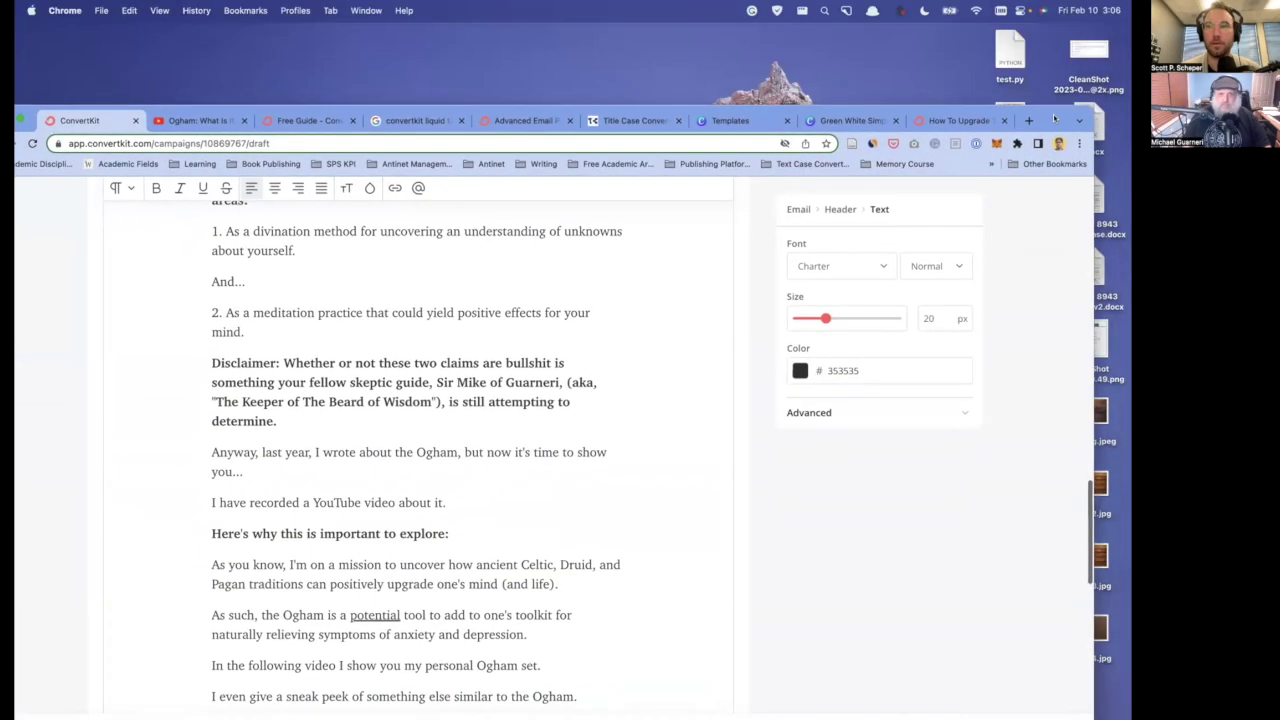
- Maximize the browser and read through the 'Cheating on My Wife' draft body
double_click(1053, 118)
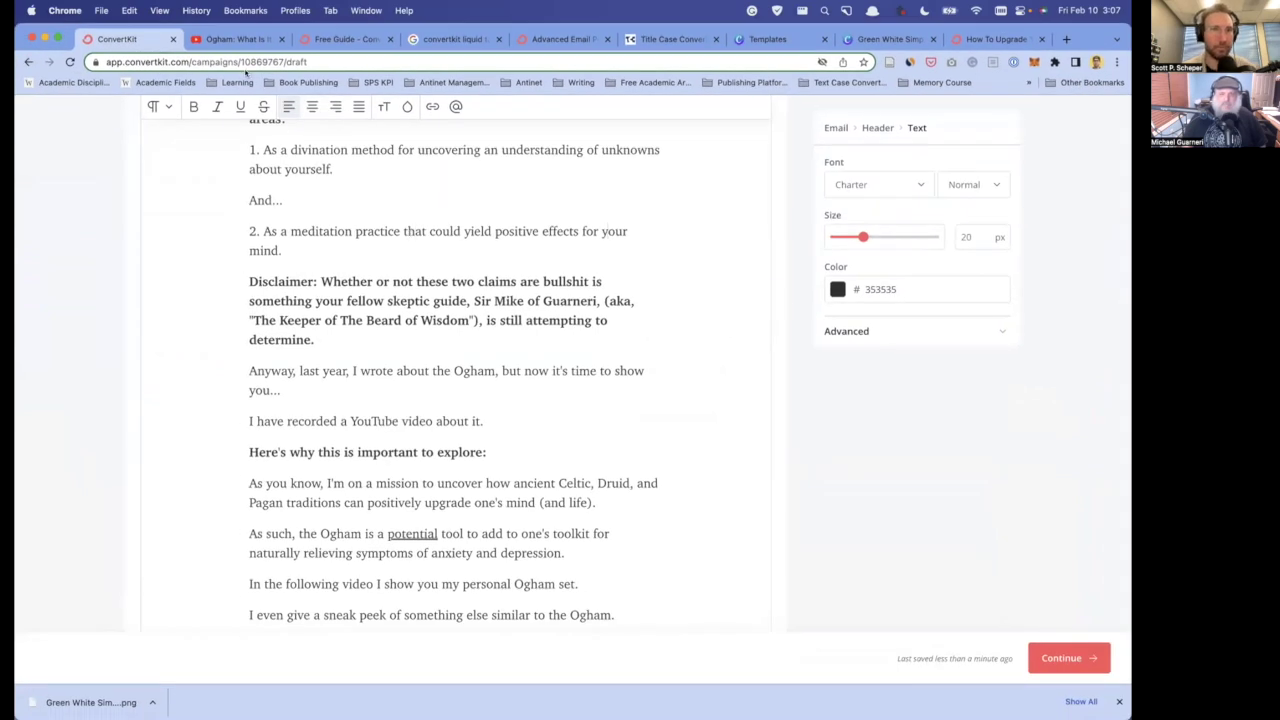
scroll(235, 268, "up", 10)
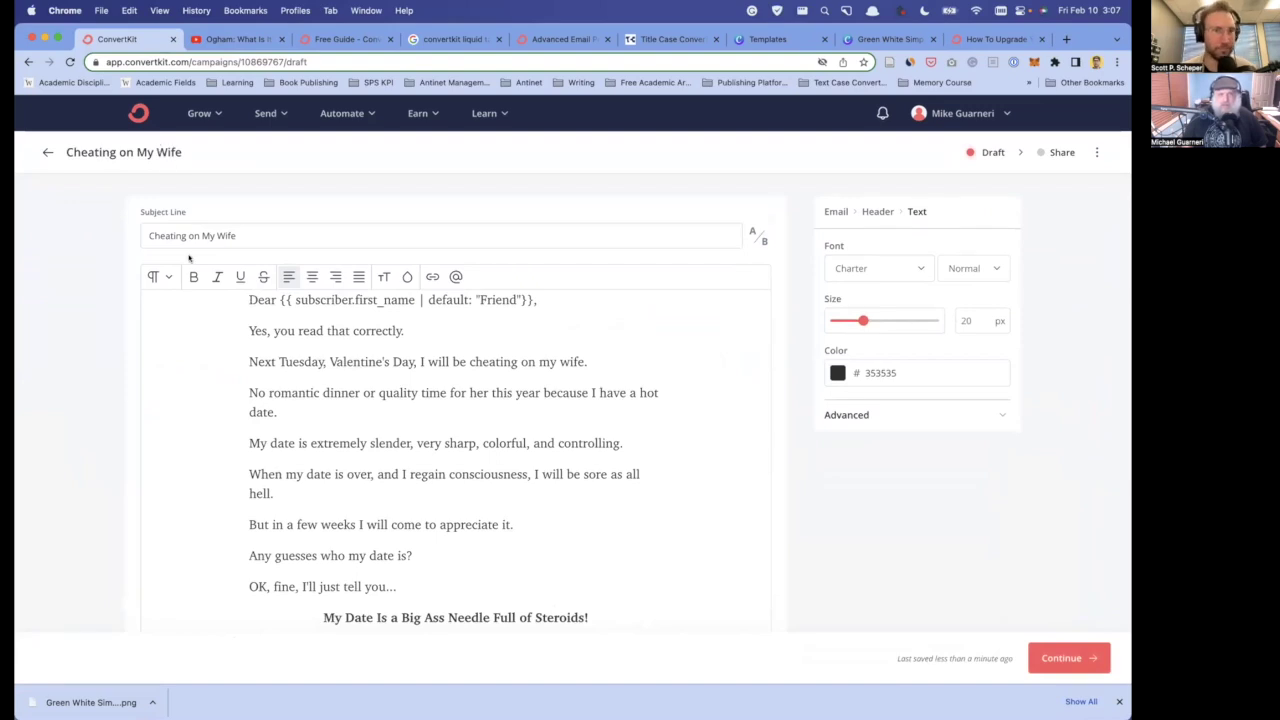
scroll(280, 372, "down", 10)
scroll(265, 340, "up", 10)
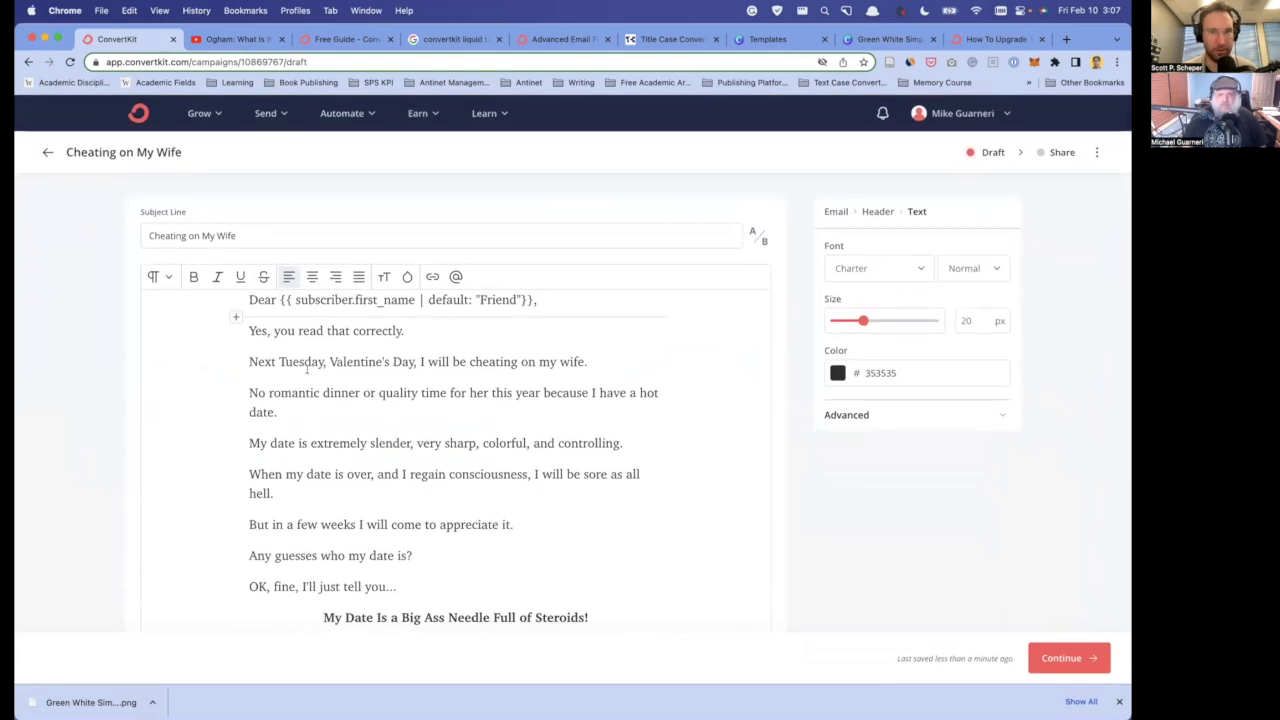
scroll(307, 368, "down", 20)
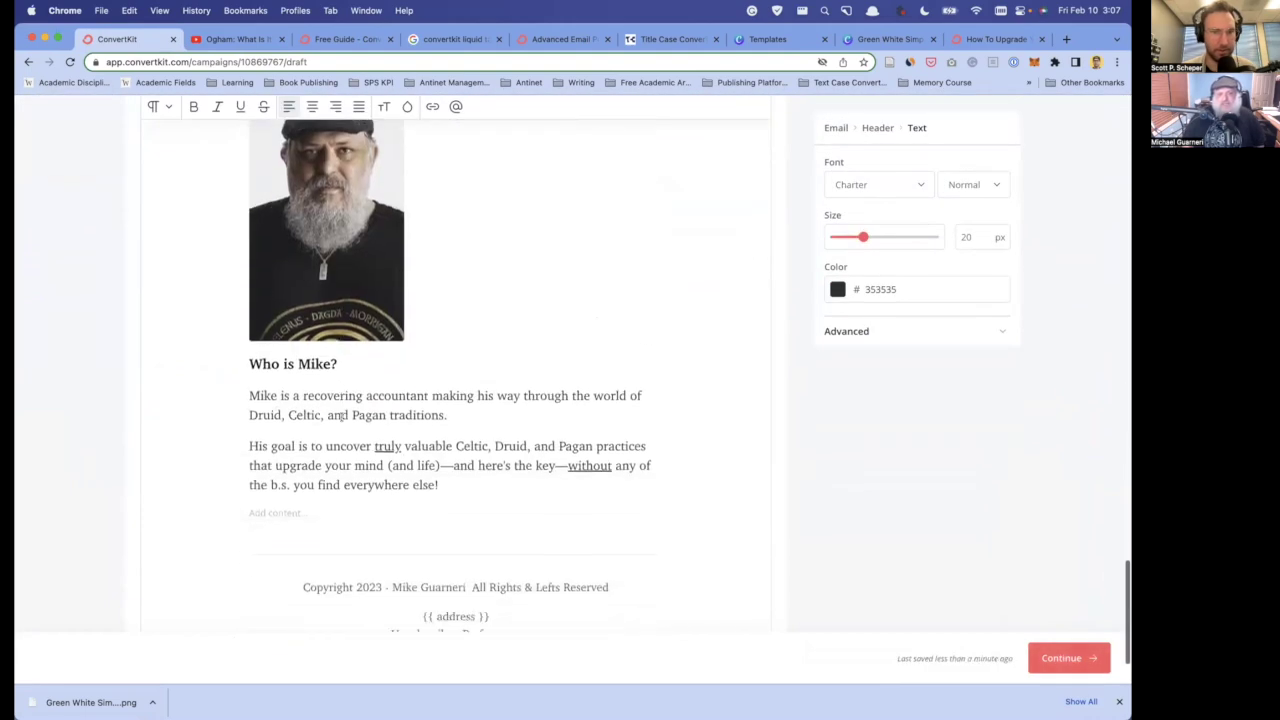
scroll(340, 415, "up", 20)
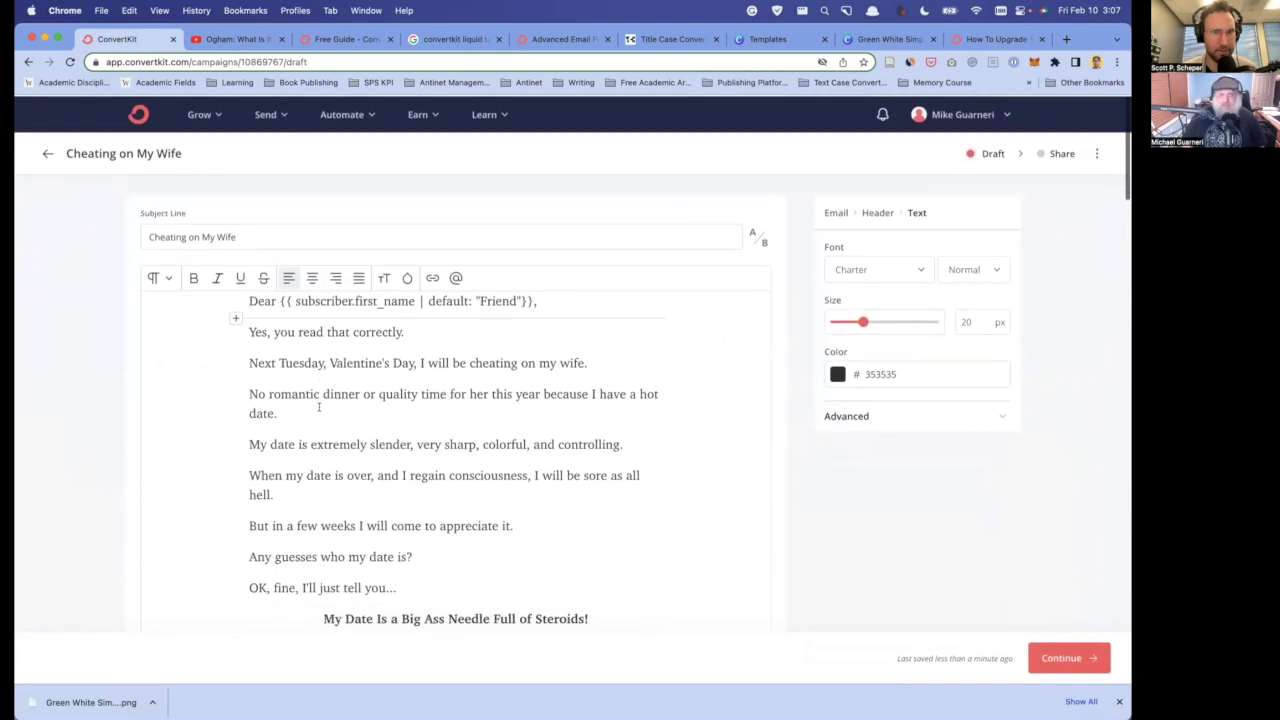
scroll(319, 406, "up", 1)
left_click(331, 443)
scroll(427, 420, "down", 15)
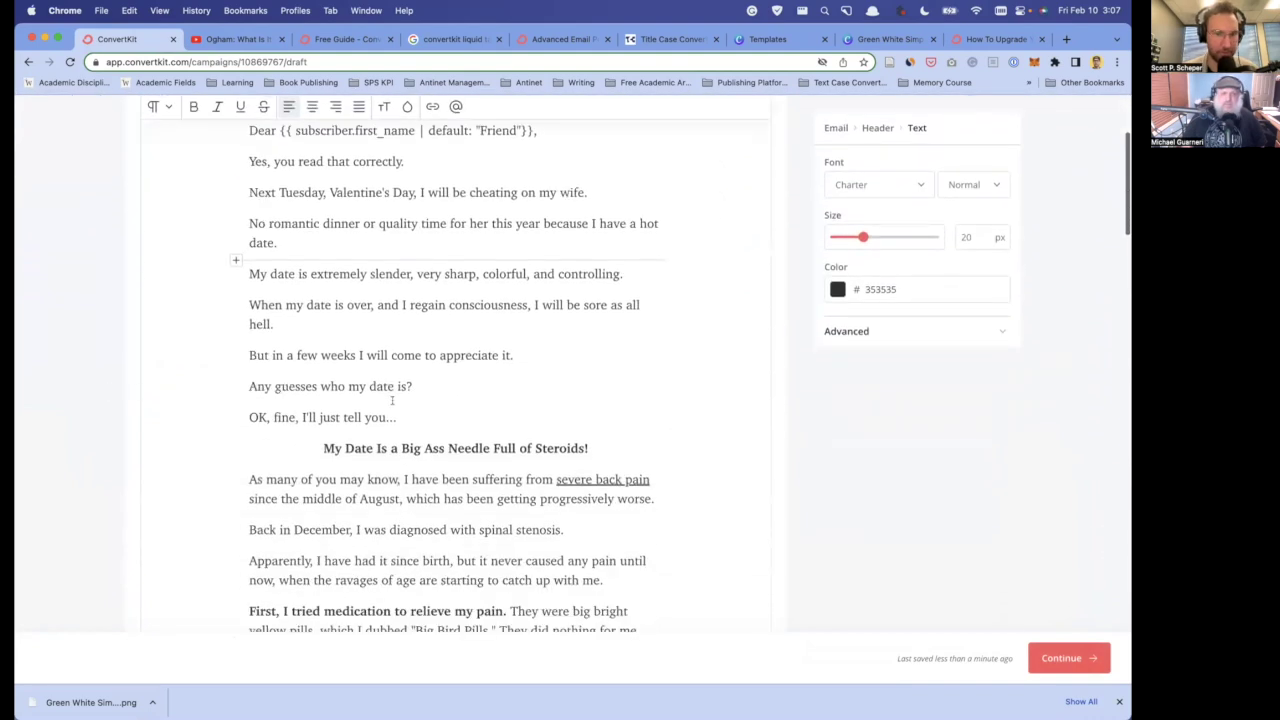
scroll(427, 420, "down", 10)
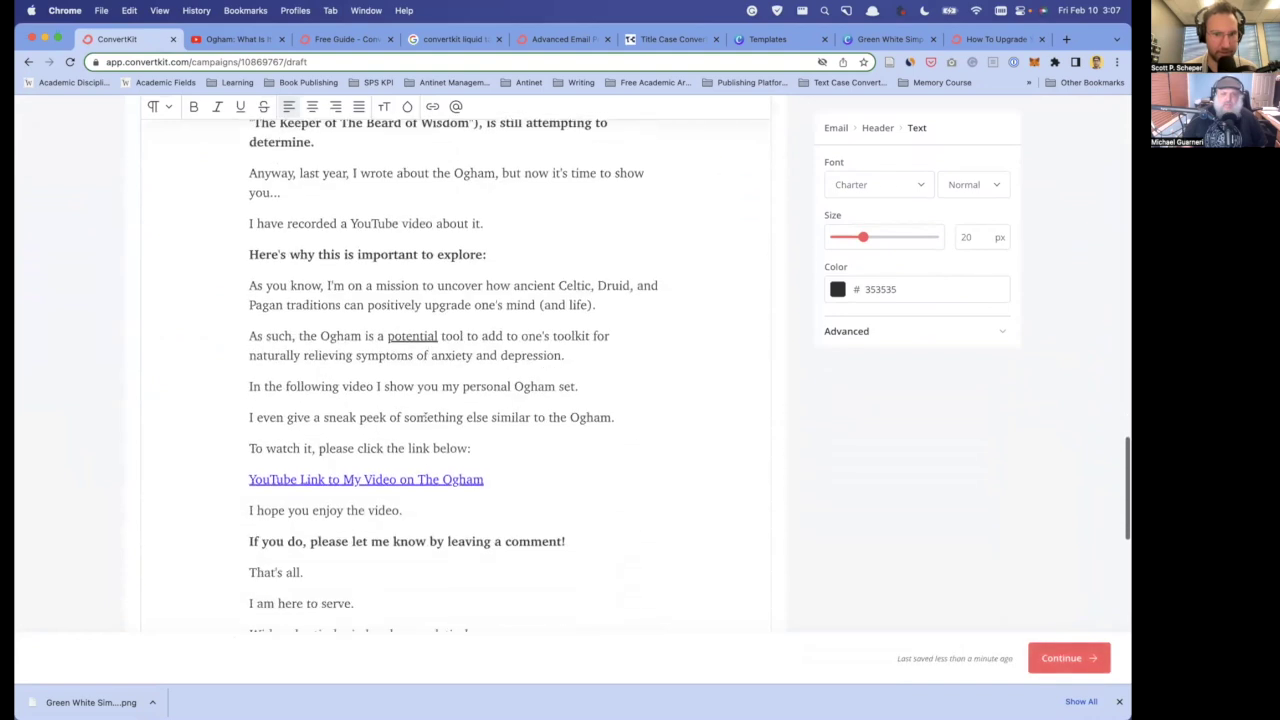
scroll(449, 484, "down", 5)
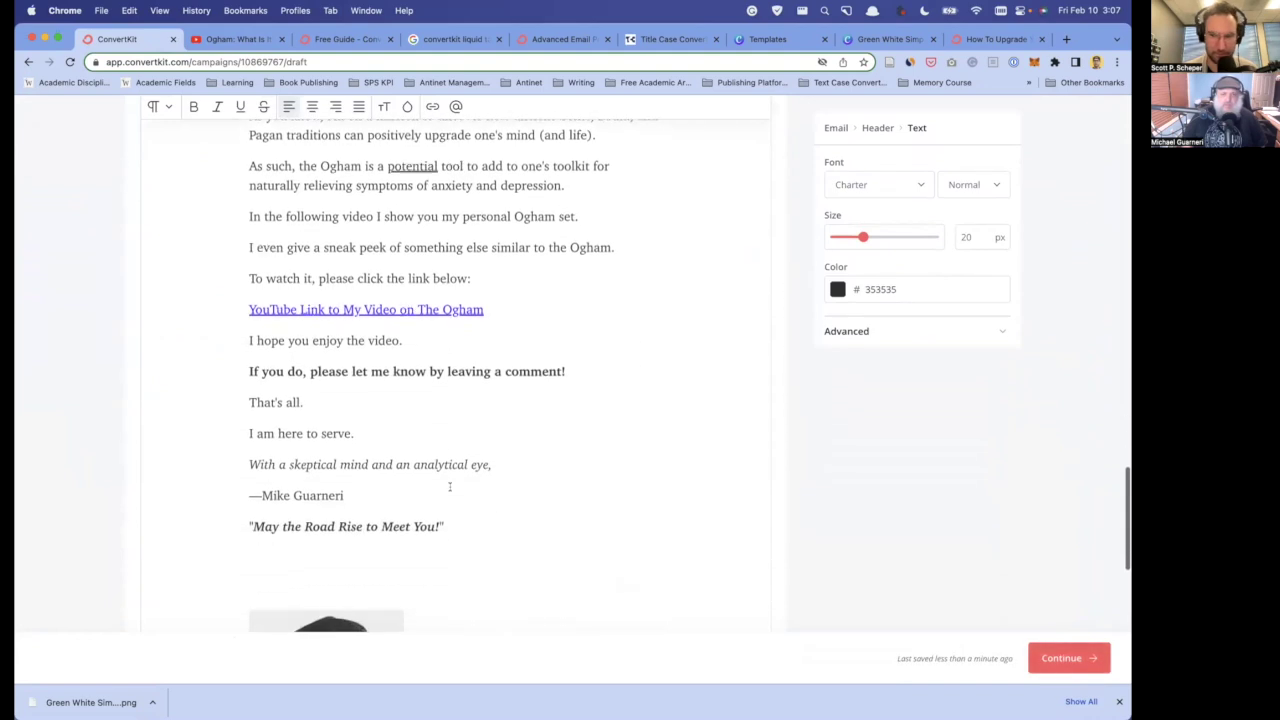
scroll(449, 486, "up", 8)
scroll(449, 486, "up", 15)
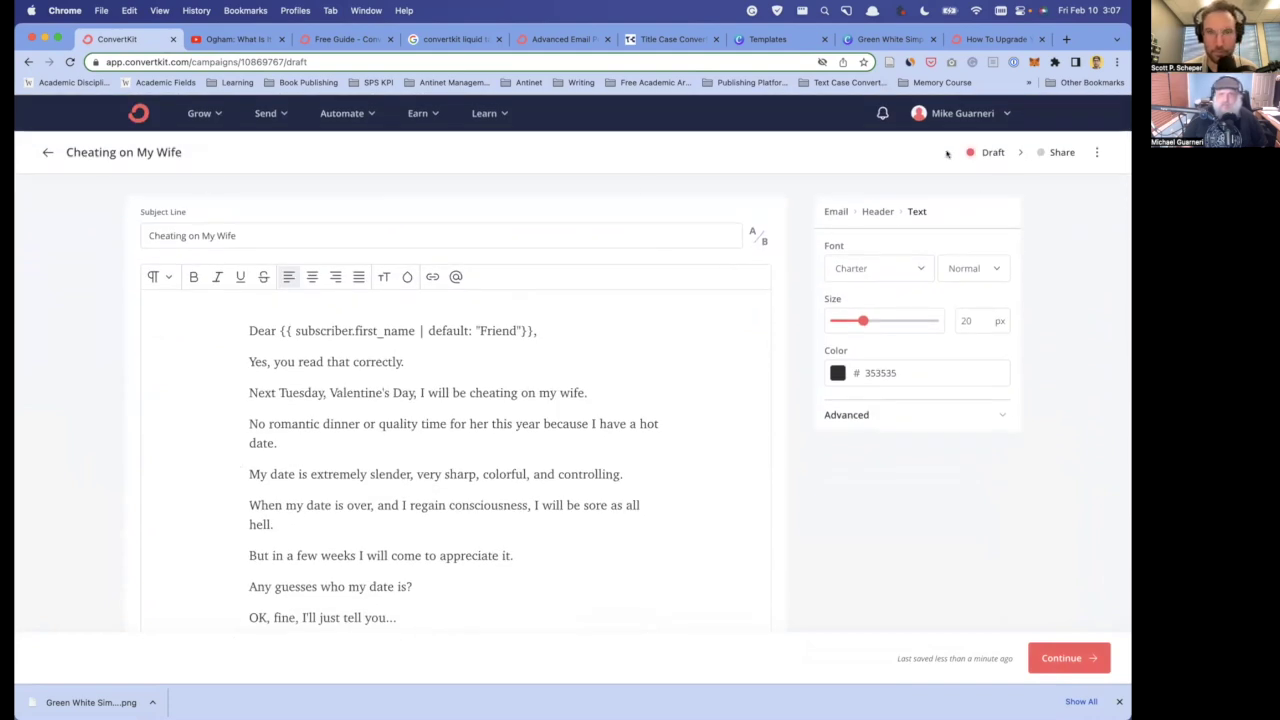
- Show the draft's email settings: Newsletter Template with background color FFFFFF
left_click(1098, 154)
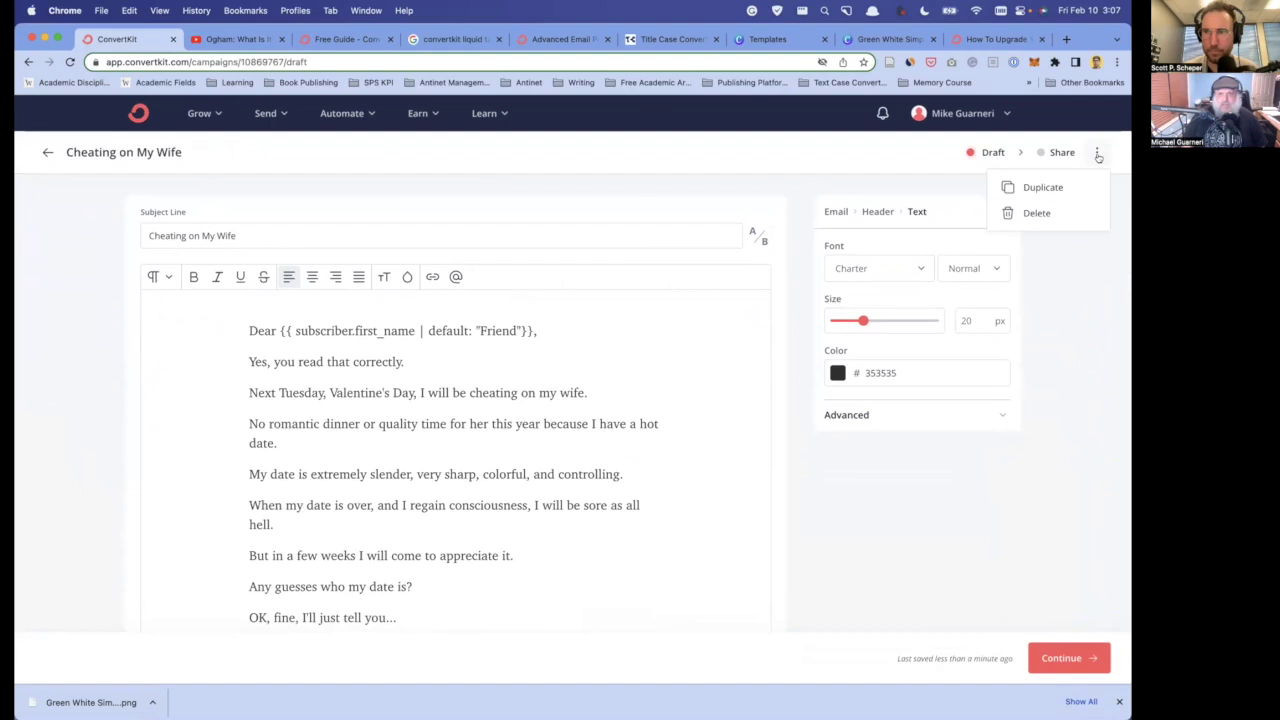
left_click(1068, 407)
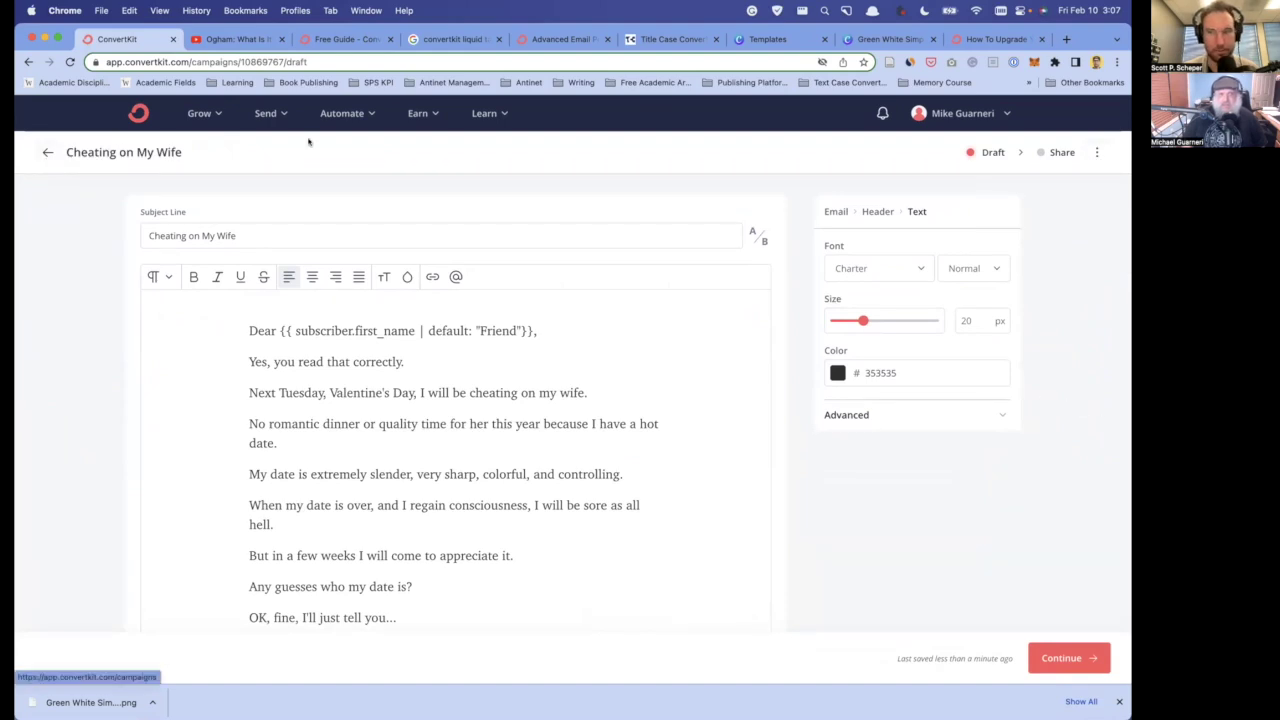
left_click(836, 212)
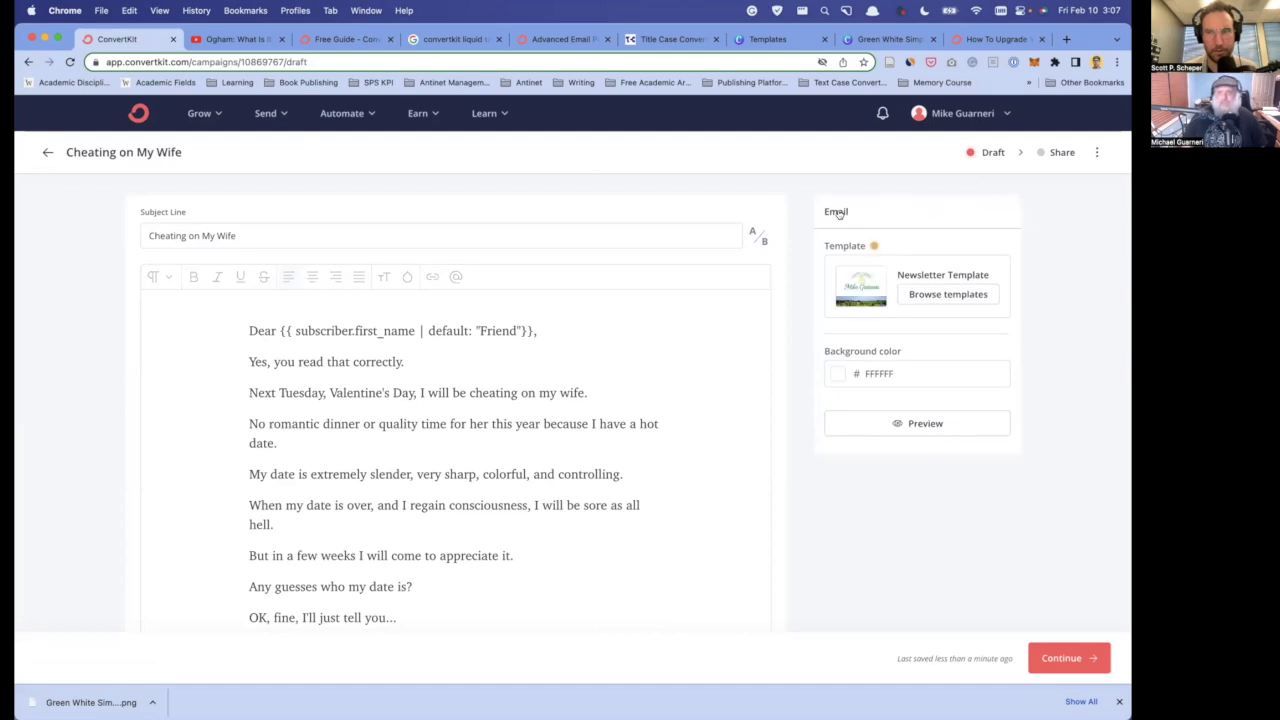
- Preview the email and follow its 'YouTube Link to My Video on The Ogham' into a new tab
left_click(900, 424)
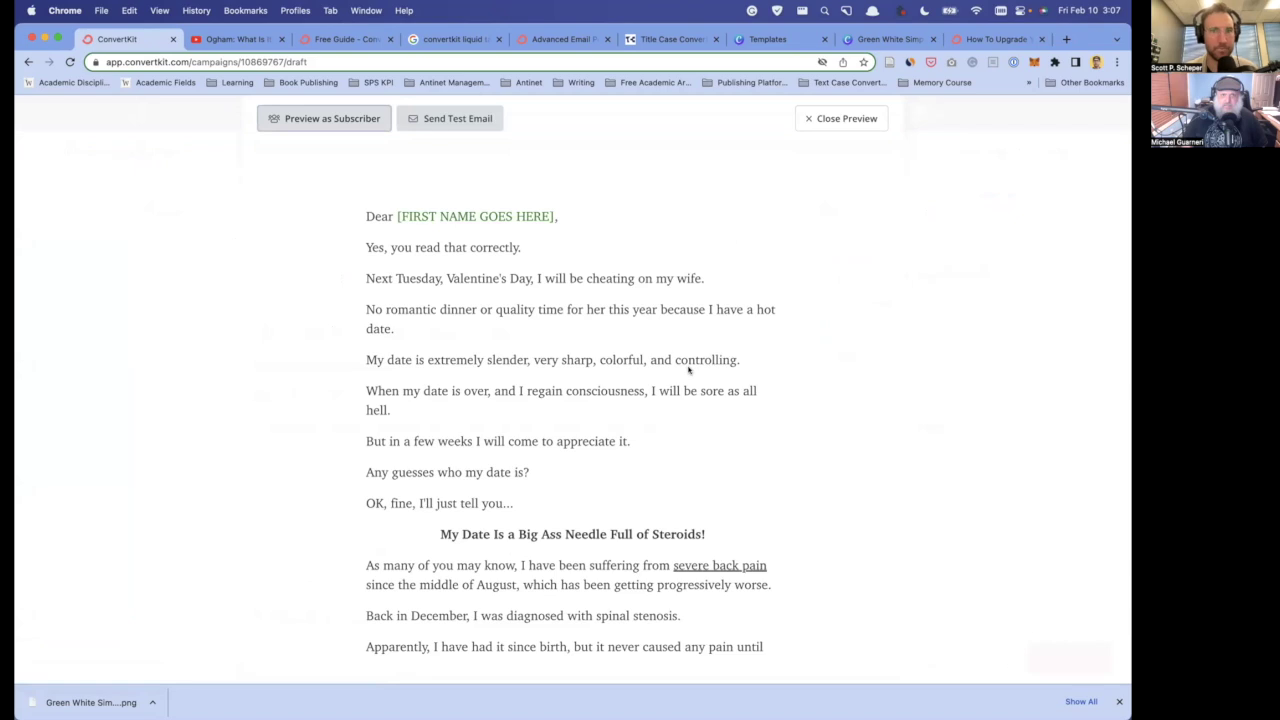
scroll(556, 257, "down", 8)
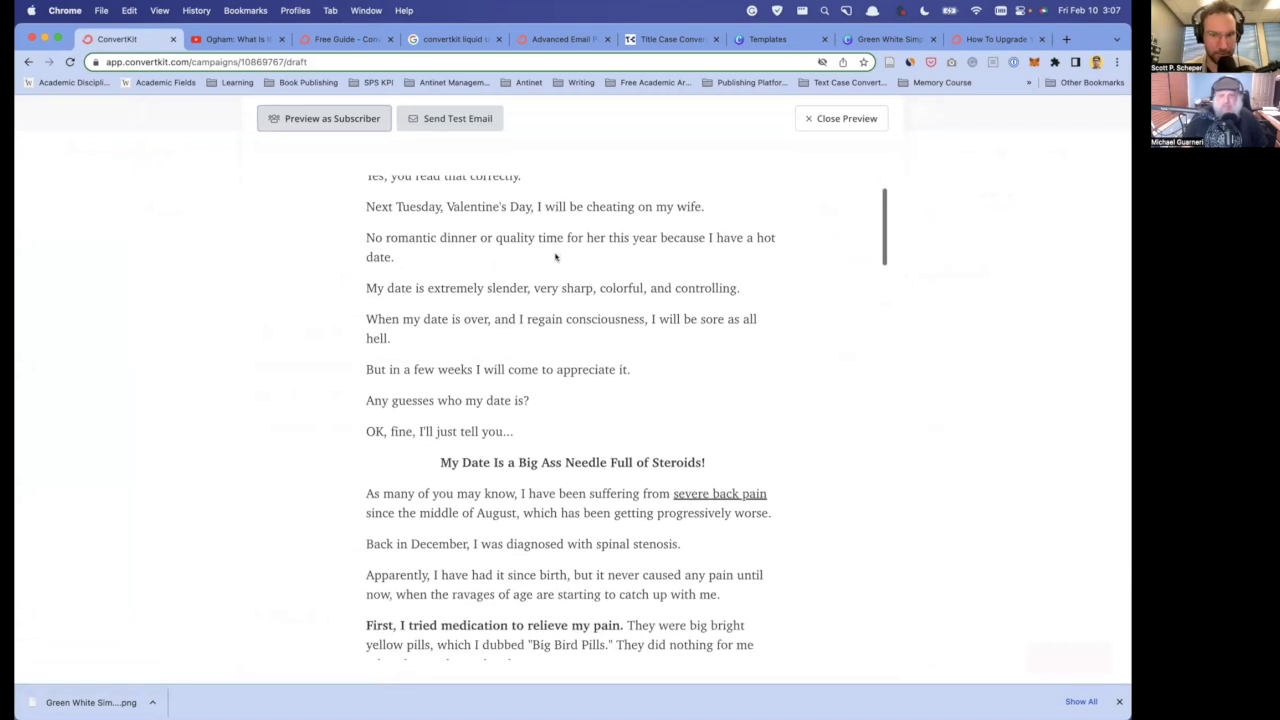
scroll(556, 257, "down", 12)
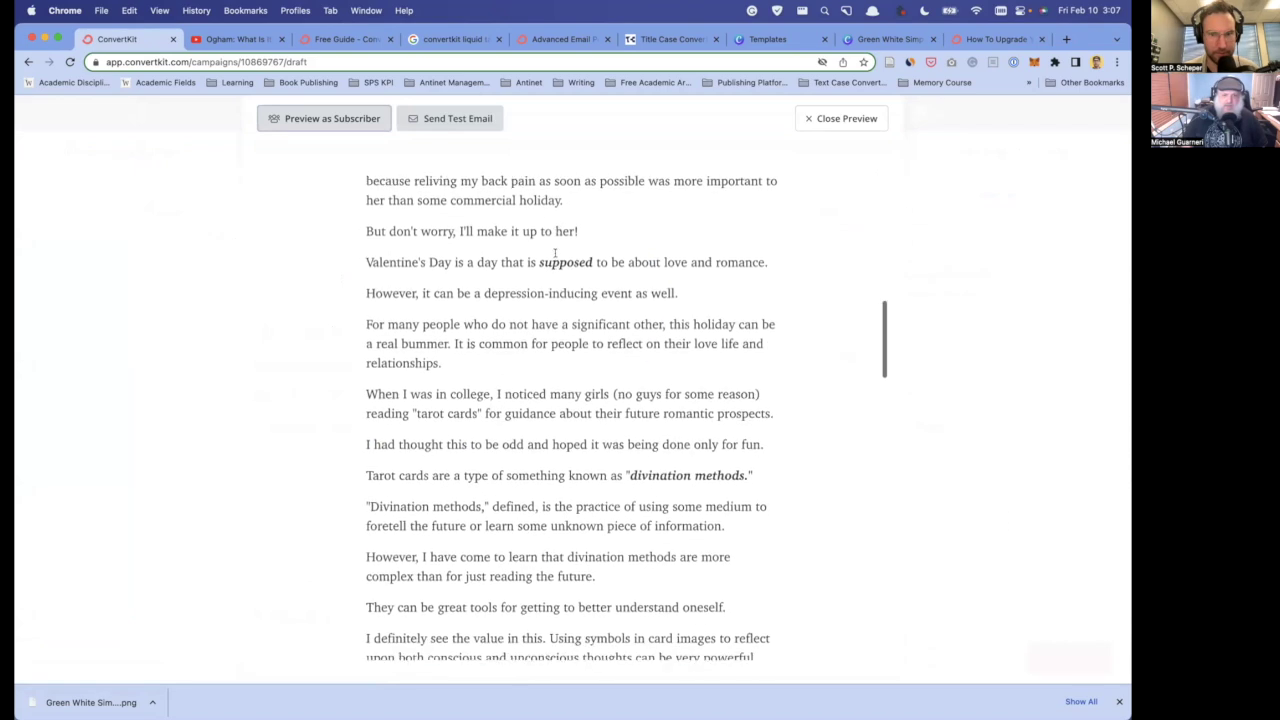
scroll(556, 257, "down", 10)
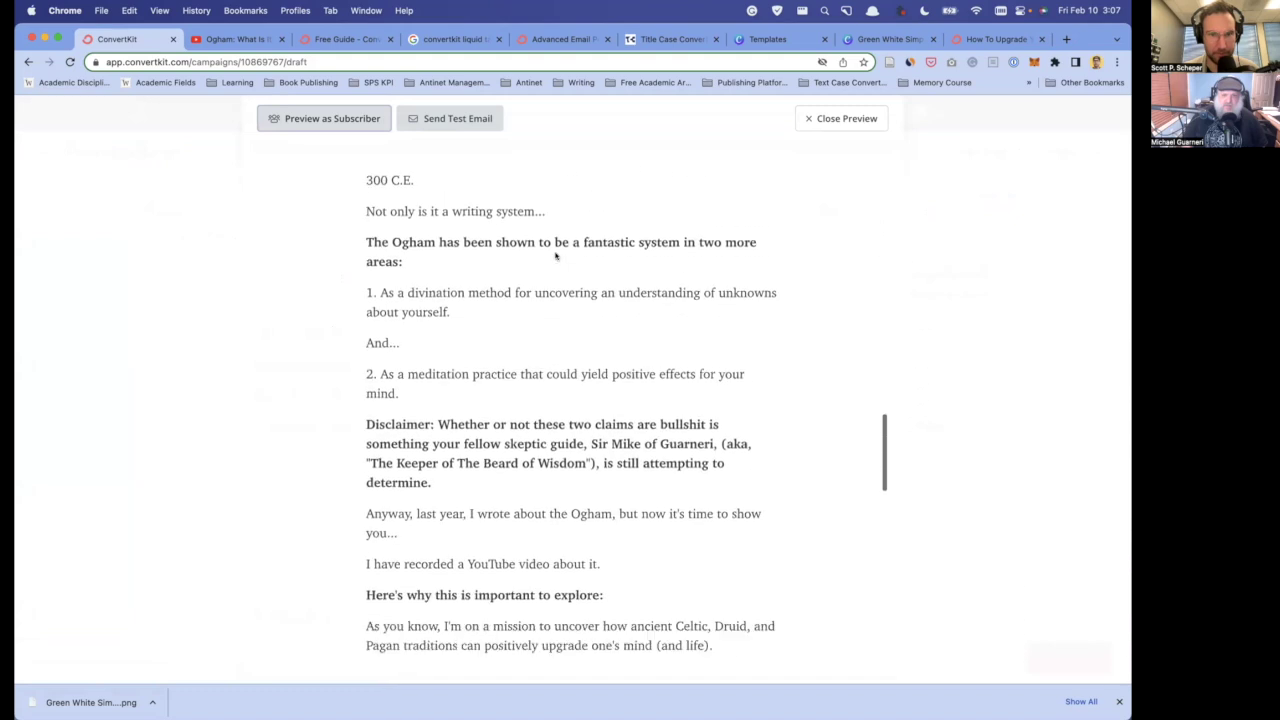
scroll(556, 257, "down", 13)
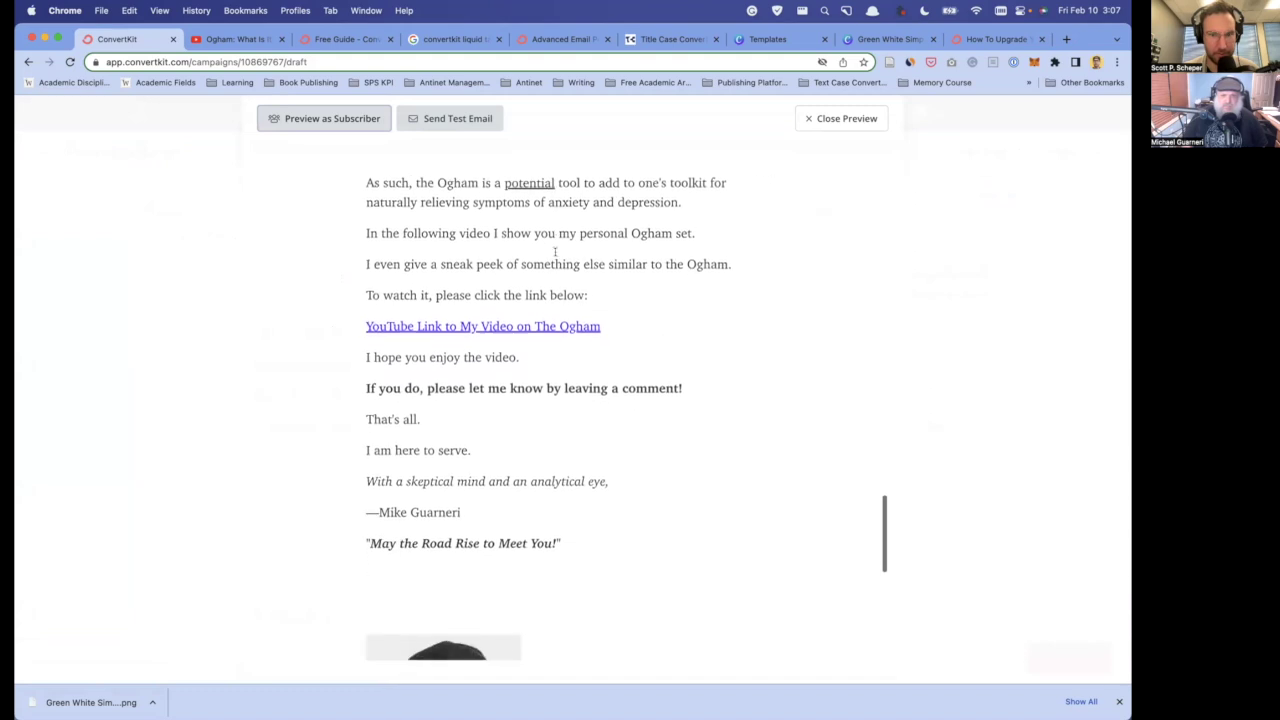
scroll(556, 257, "down", 3)
scroll(530, 320, "up", 10)
scroll(506, 371, "down", 6)
left_click(474, 356)
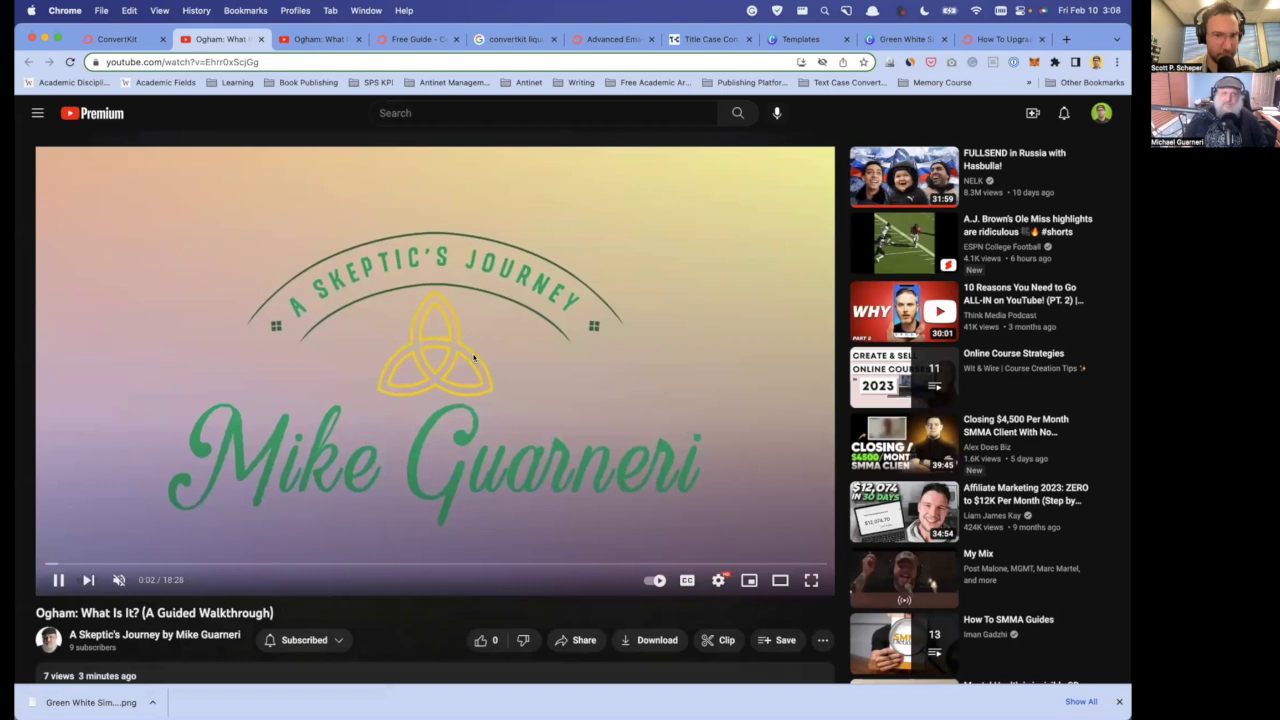
- Pause the video, close the download bar, and open the 'How To Upgrade Your Mind' guide page
left_click(404, 377)
scroll(404, 377, "down", 2)
scroll(404, 377, "down", 1)
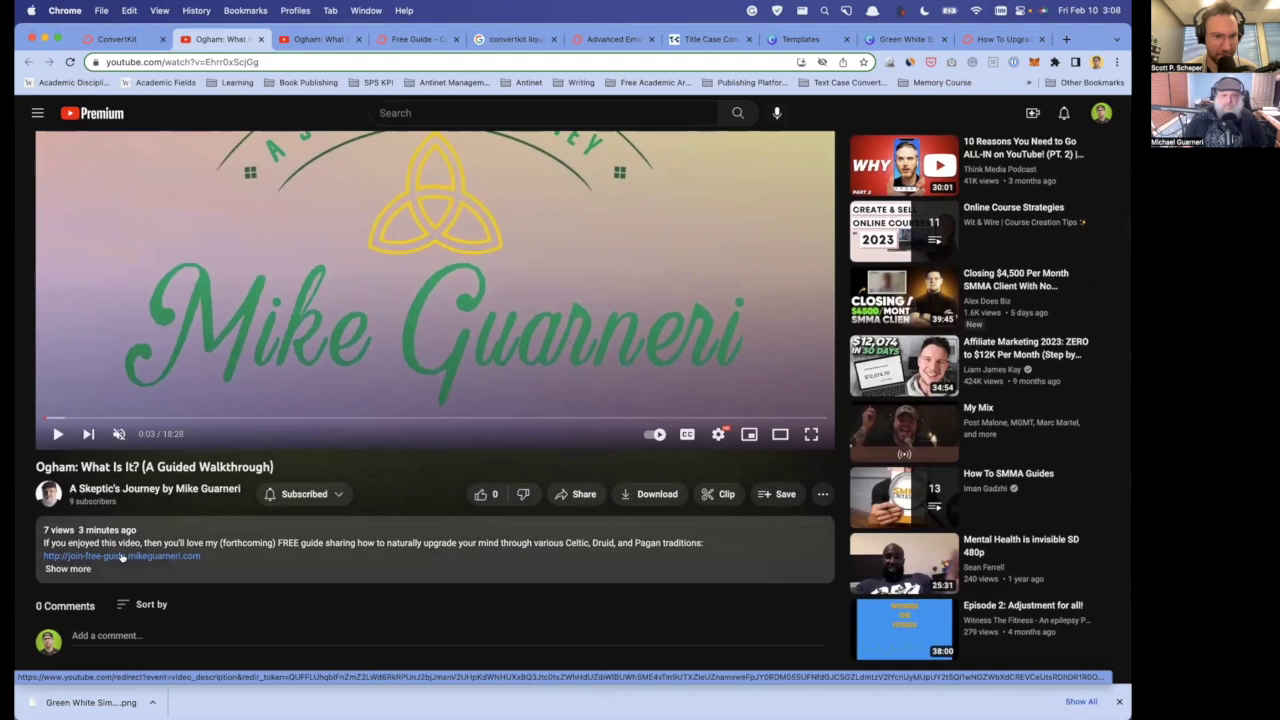
left_click(1119, 703)
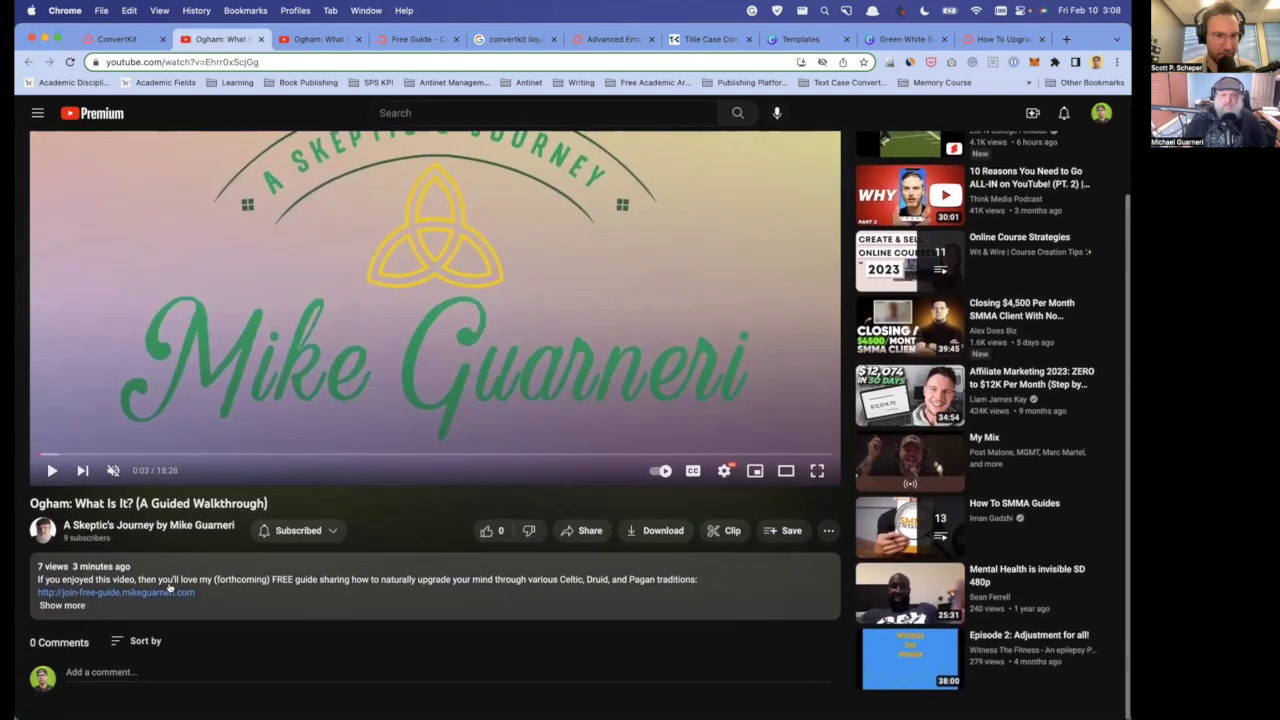
left_click(168, 588)
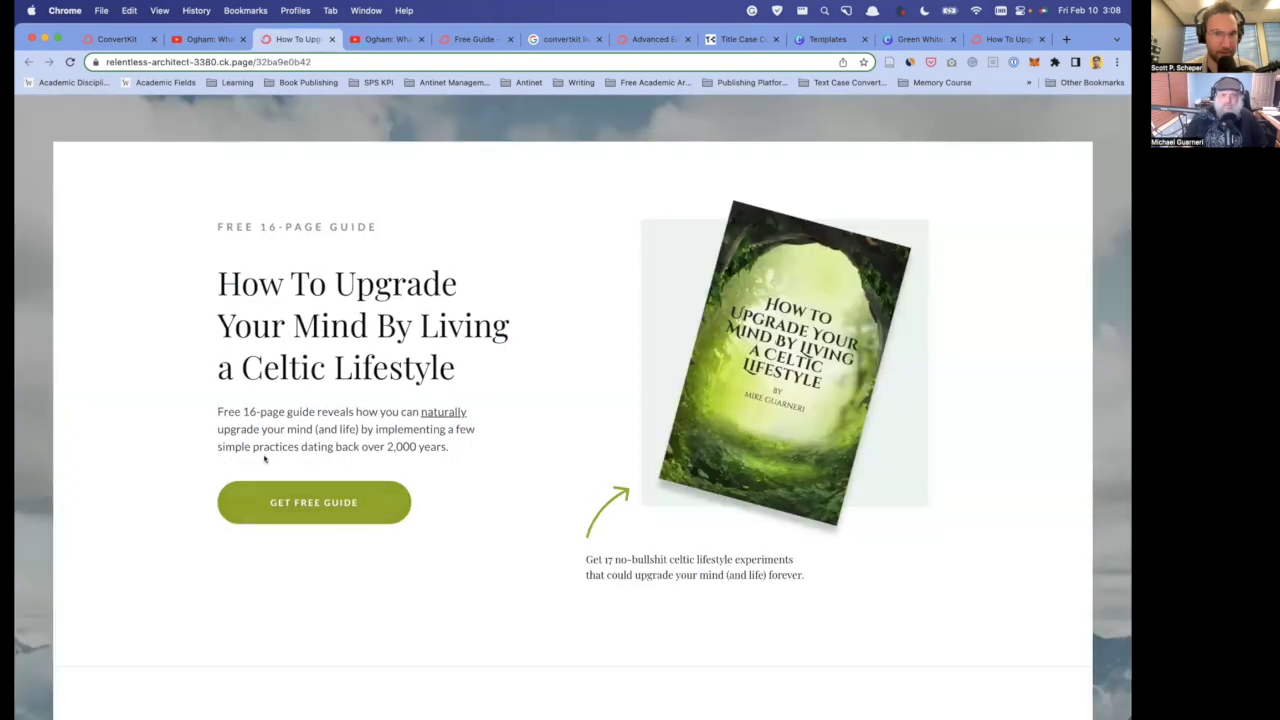
- Review the live Celtic Lifestyle landing page and its sign-up form
scroll(266, 458, "down", 1)
left_click(296, 474)
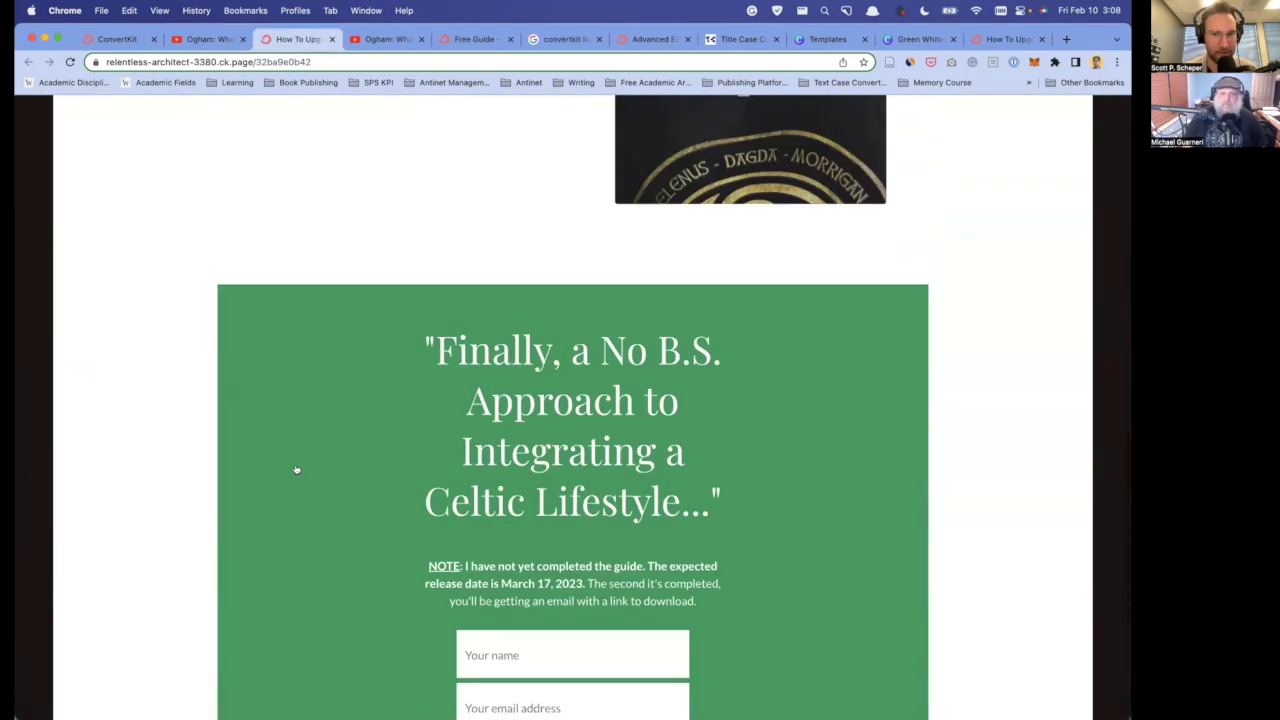
scroll(558, 458, "up", 15)
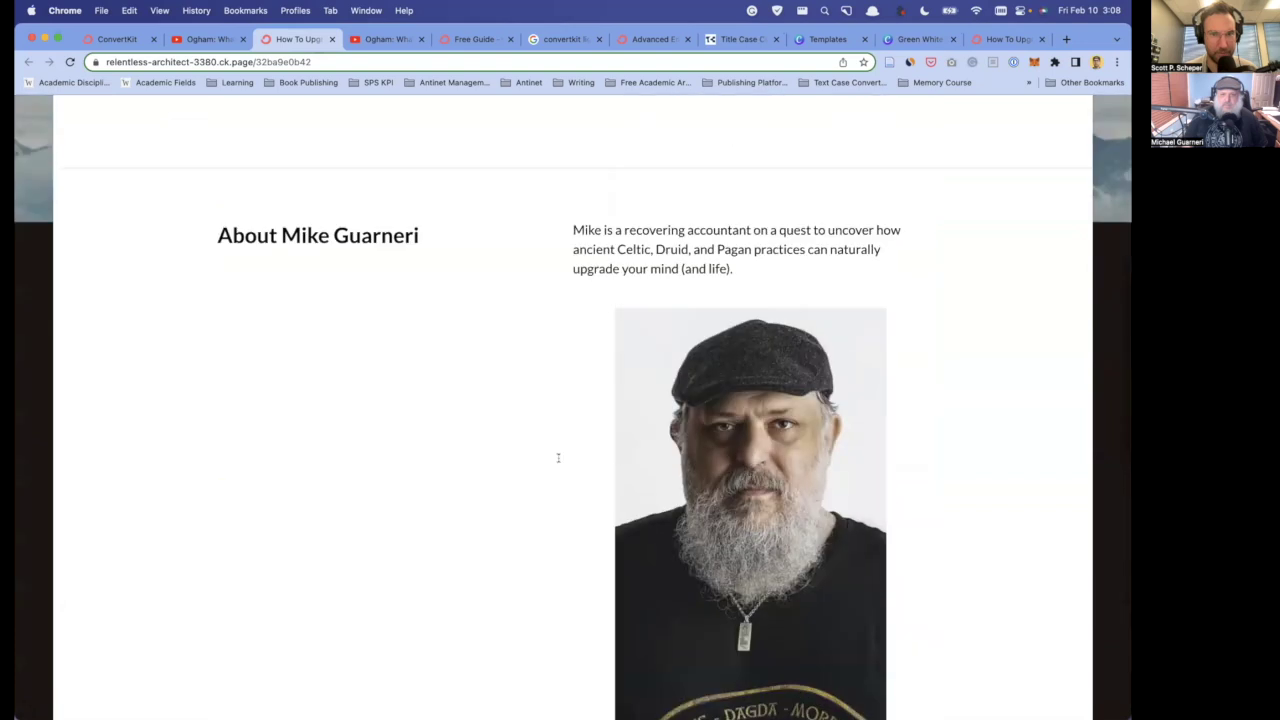
scroll(558, 458, "down", 15)
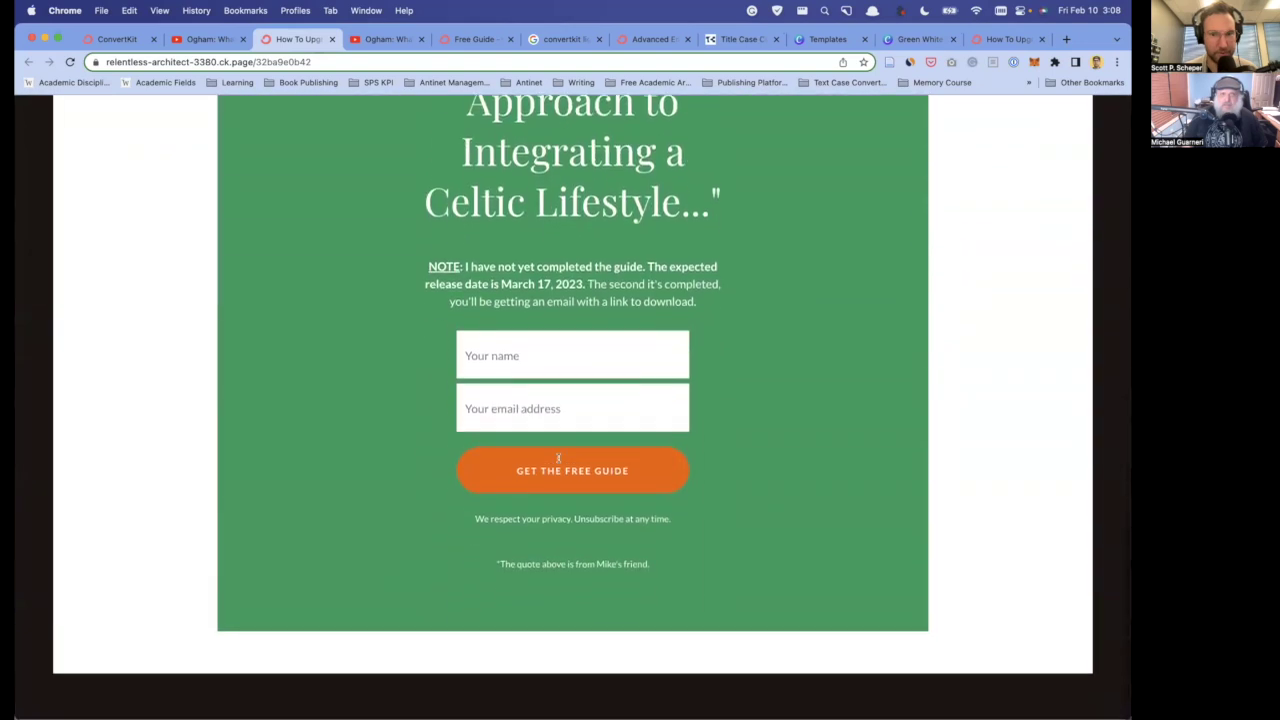
scroll(558, 458, "up", 3)
- Return to the ConvertKit tab and close the email preview to resume editing the draft
left_click(118, 40)
scroll(455, 342, "up", 10)
left_click(840, 119)
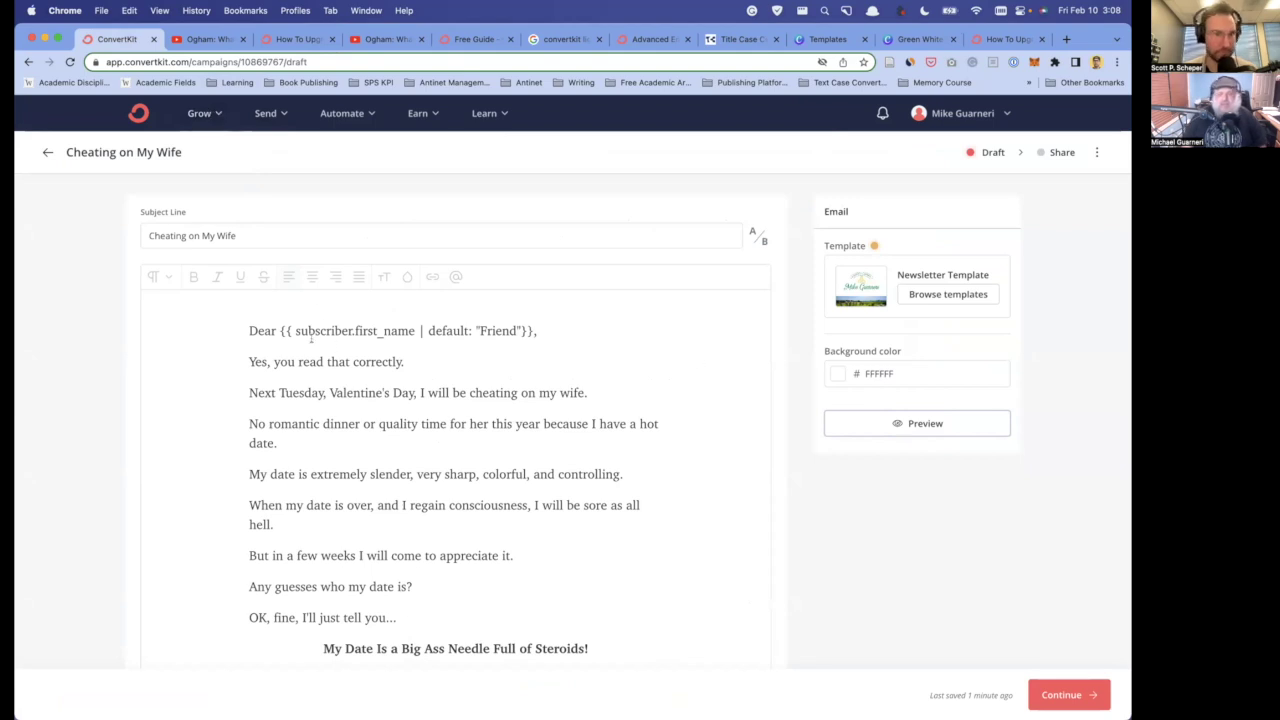
- Go to Grow > Landing Pages & Forms and open the Free Guide form (31.25% conversion)
left_click(220, 116)
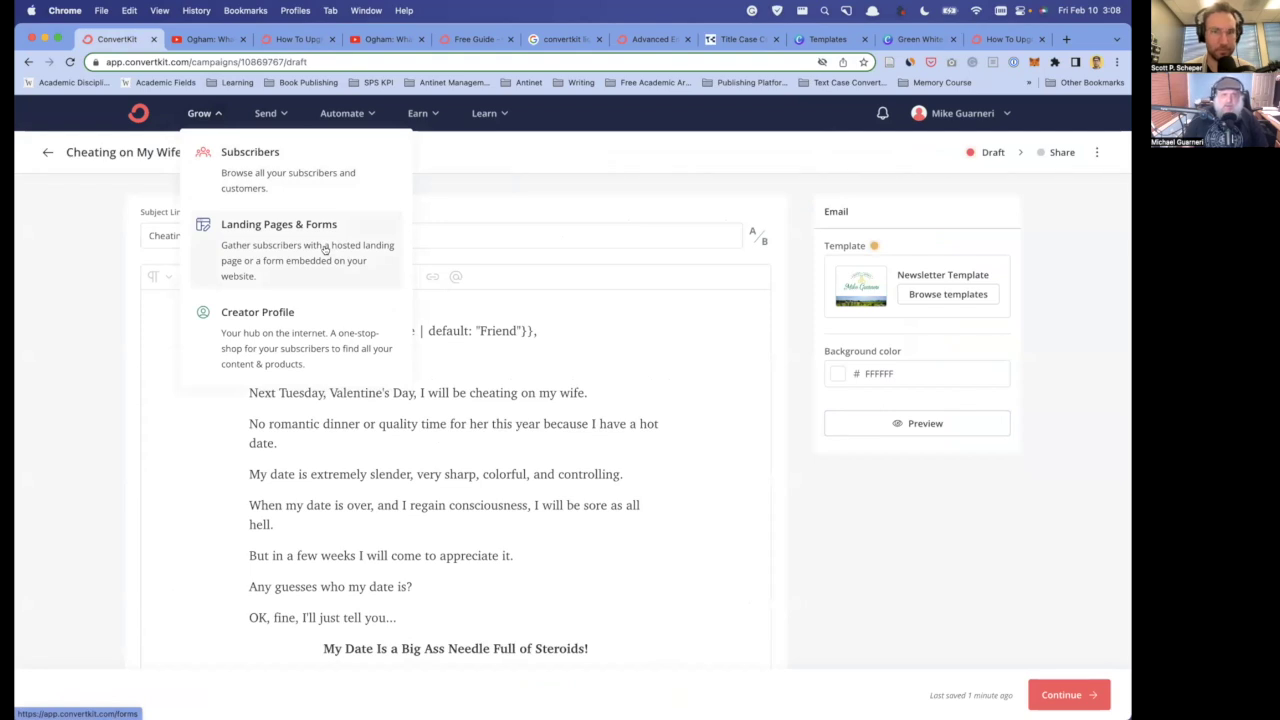
left_click(219, 115)
left_click(255, 228)
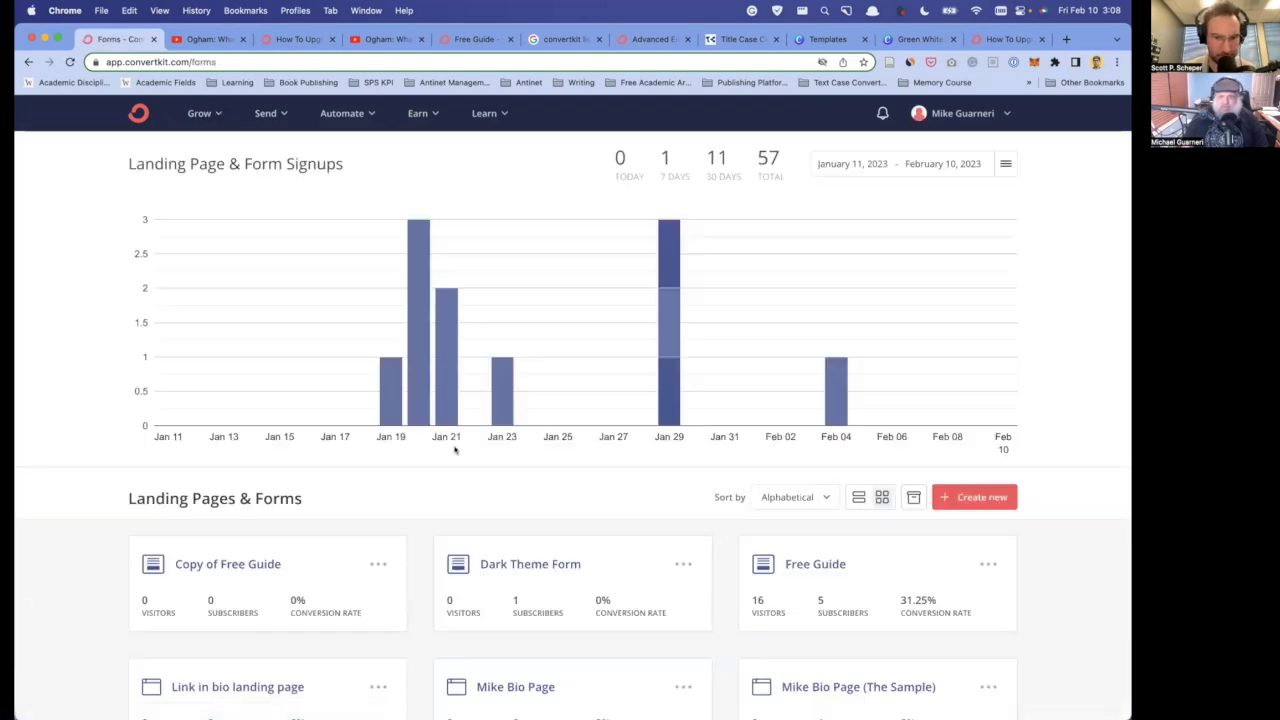
scroll(451, 449, "down", 5)
scroll(268, 453, "down", 1)
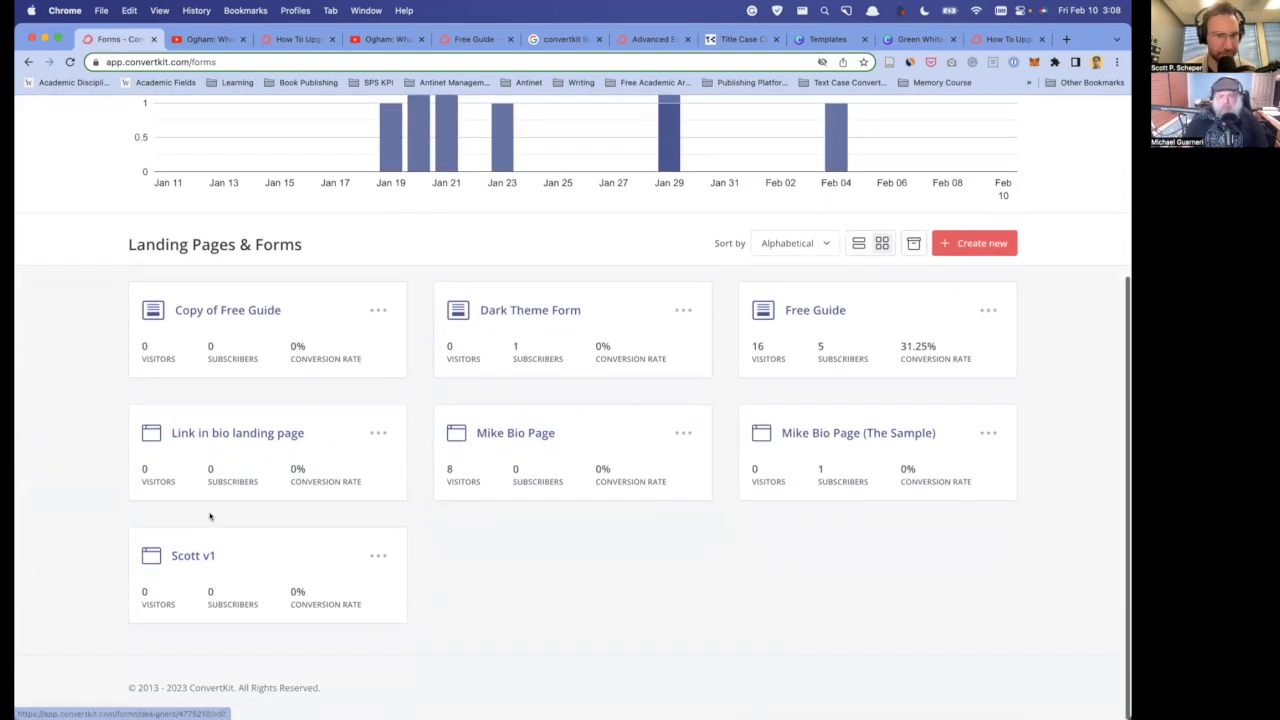
left_click(816, 311)
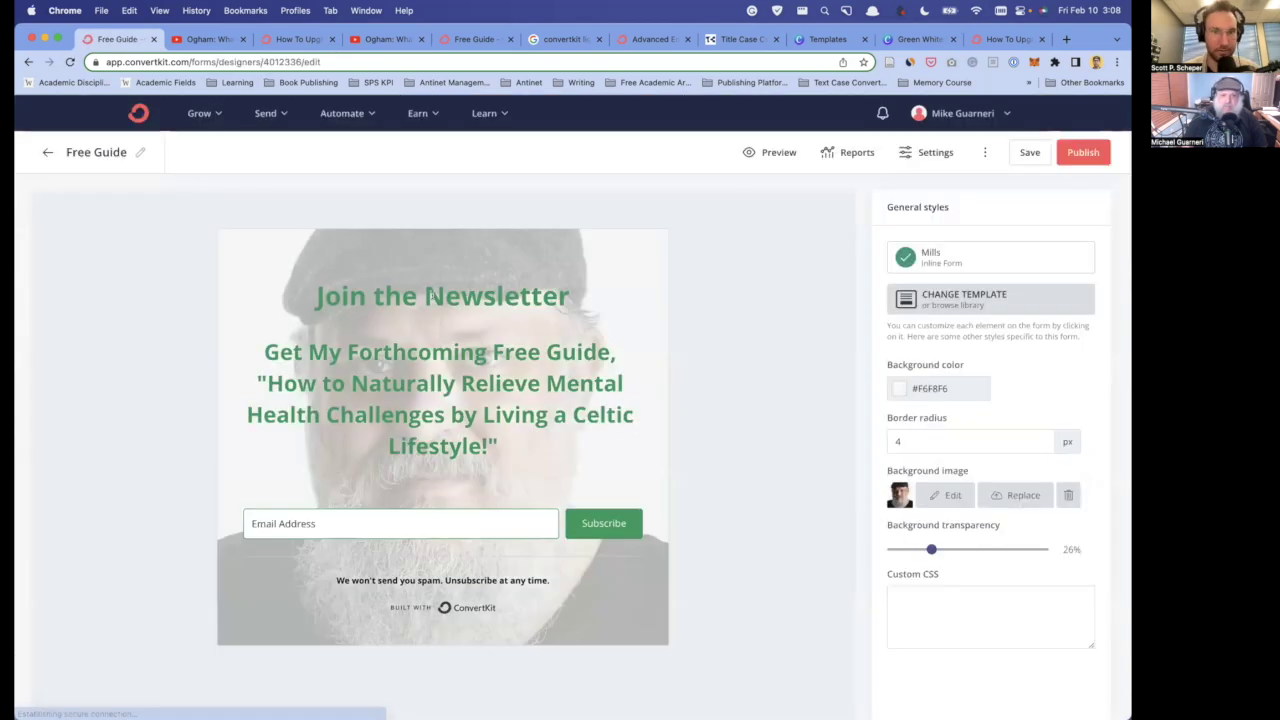
- Browse the Free Guide form settings tabs and settle on the Incentive options
left_click(935, 153)
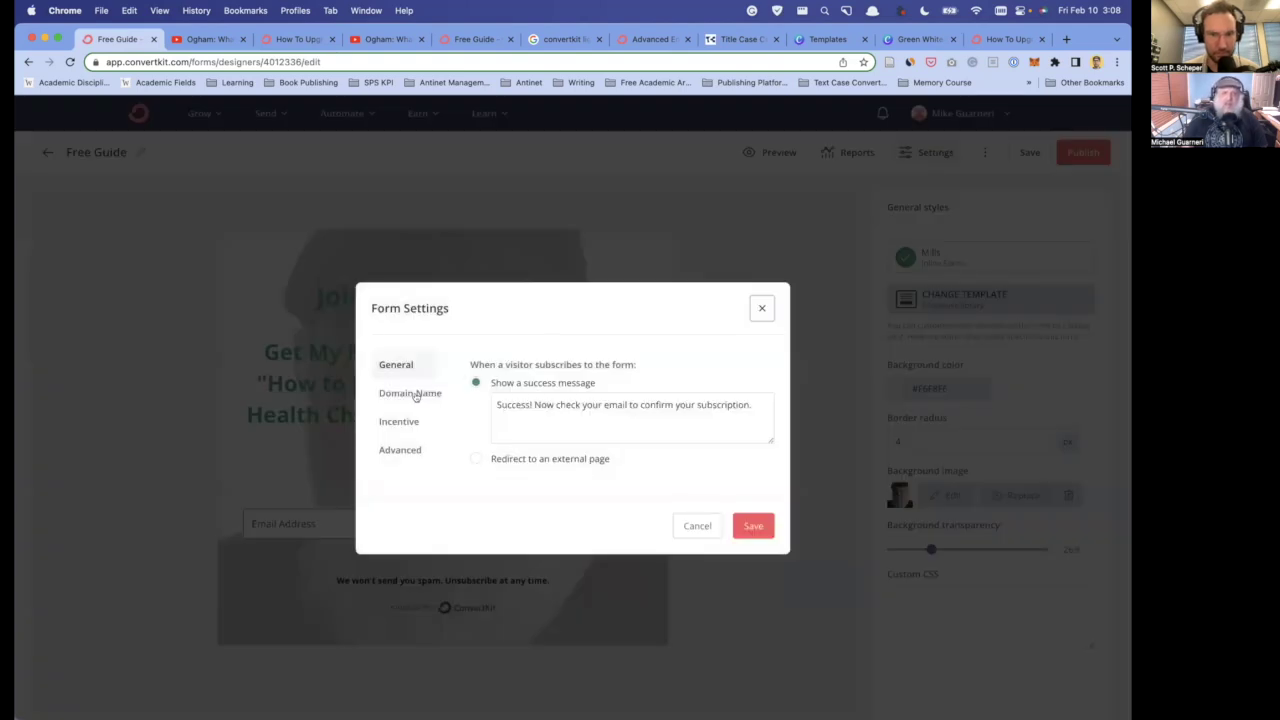
left_click(761, 309)
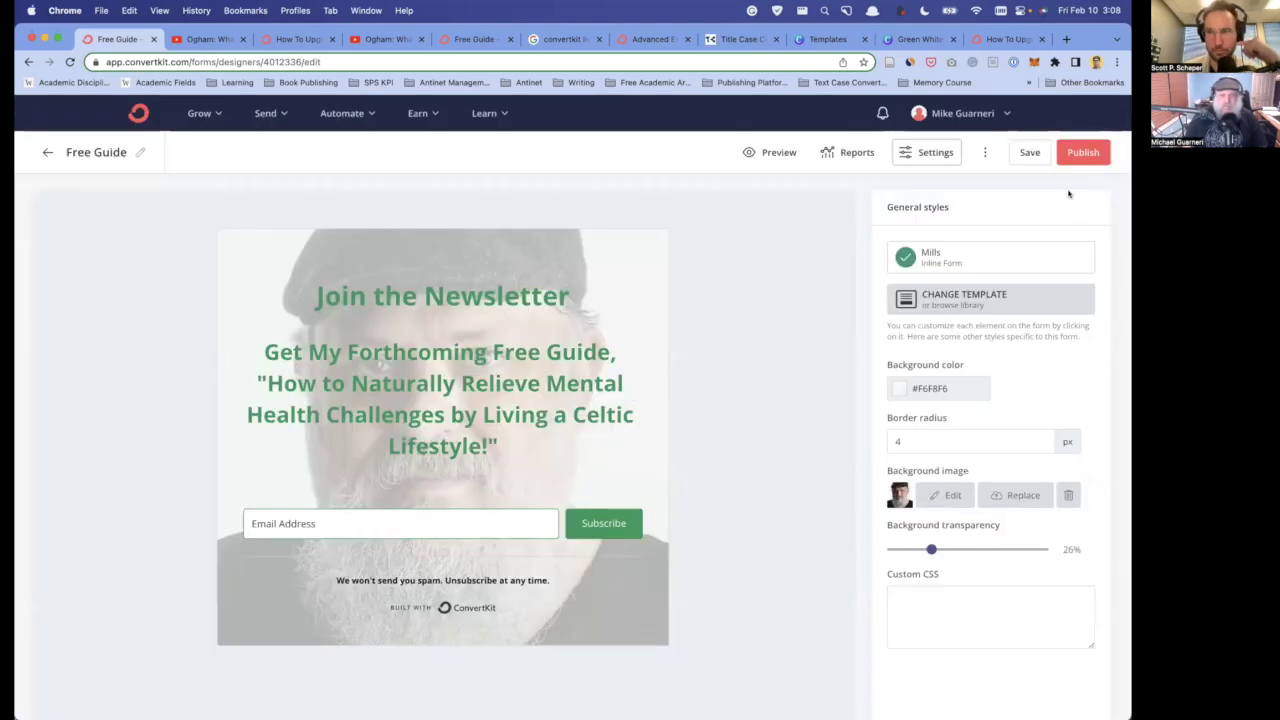
left_click(936, 153)
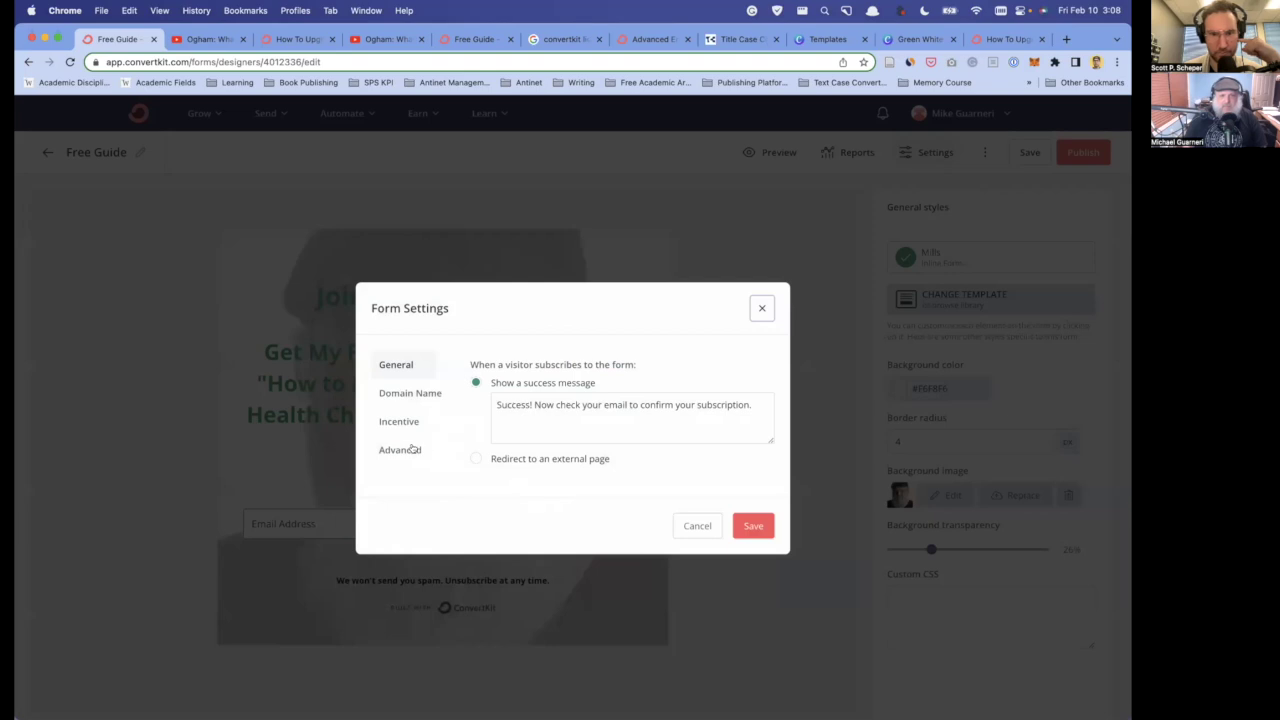
left_click(410, 449)
left_click(398, 384)
left_click(409, 338)
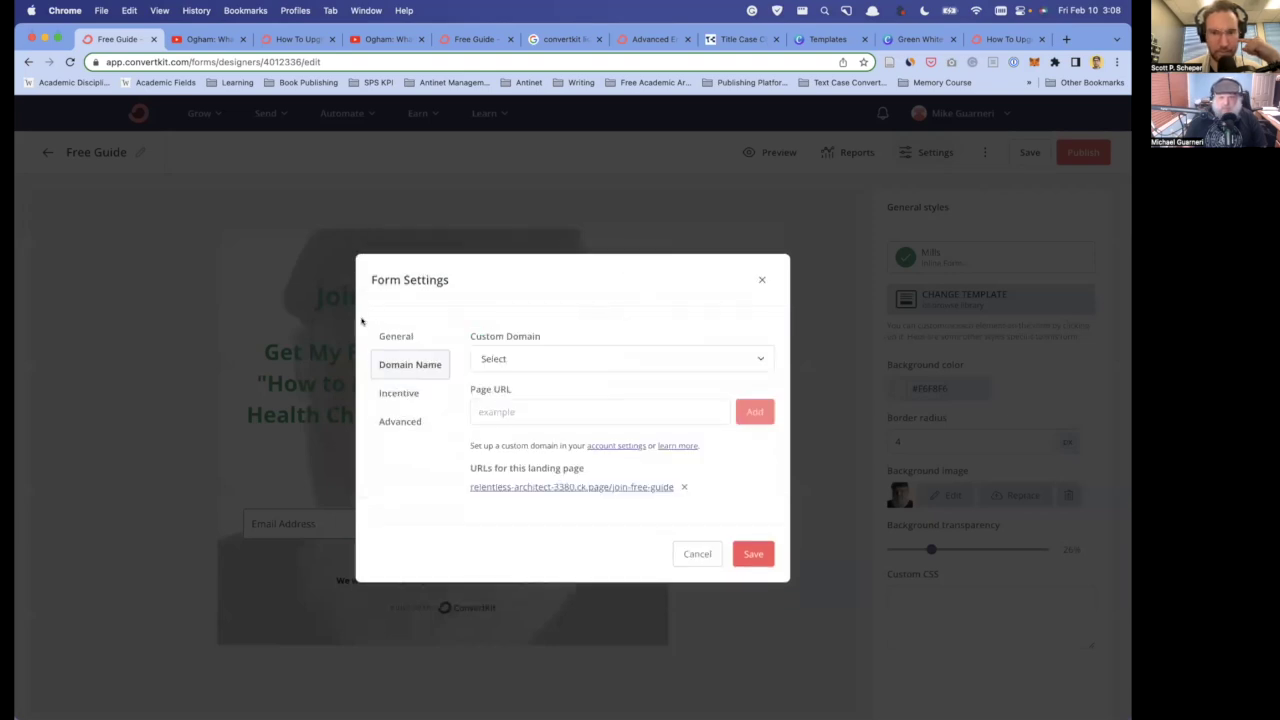
left_click(391, 332)
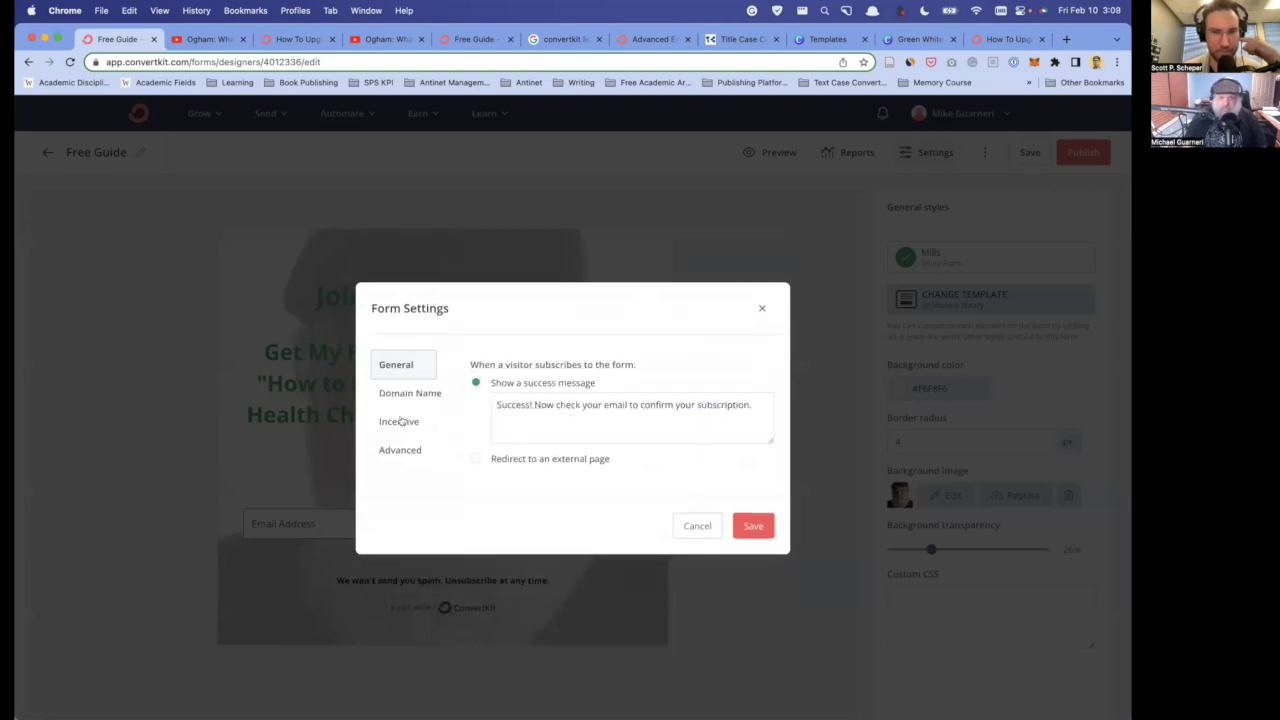
left_click(399, 421)
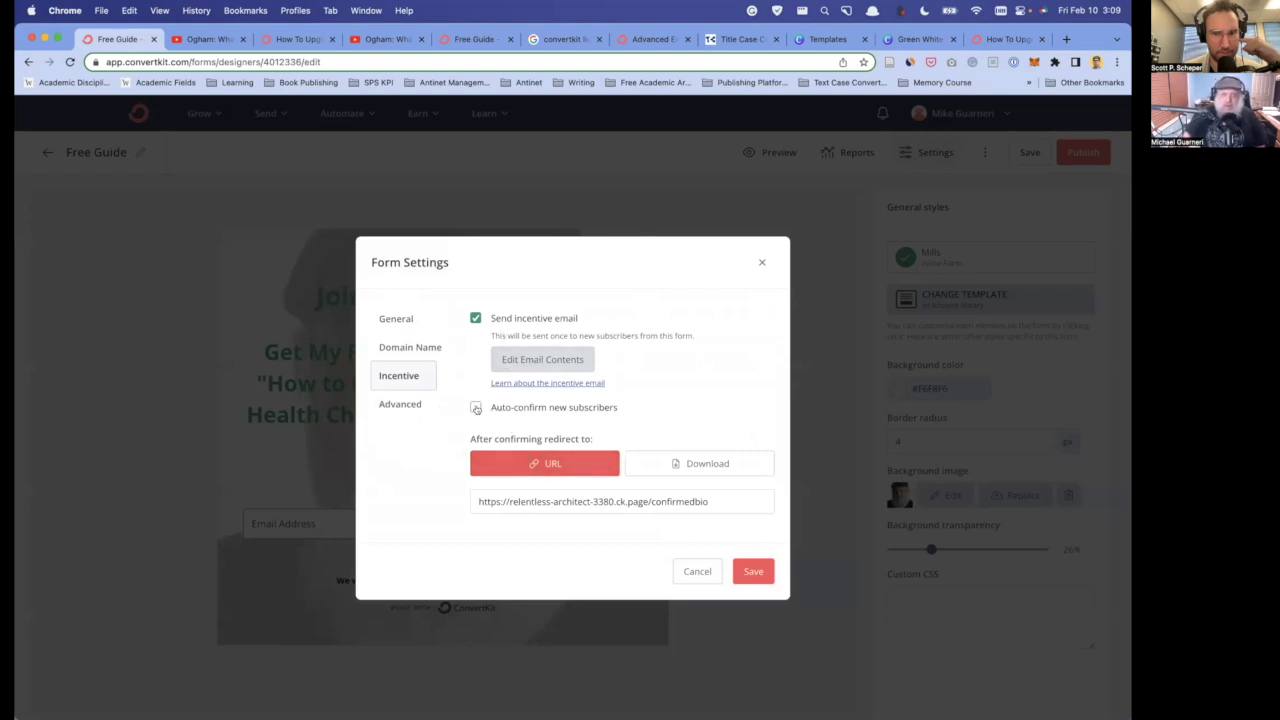
- Copy the redirect URL ck.page/confirmedbio and load it in a new tab
triple_click(536, 501)
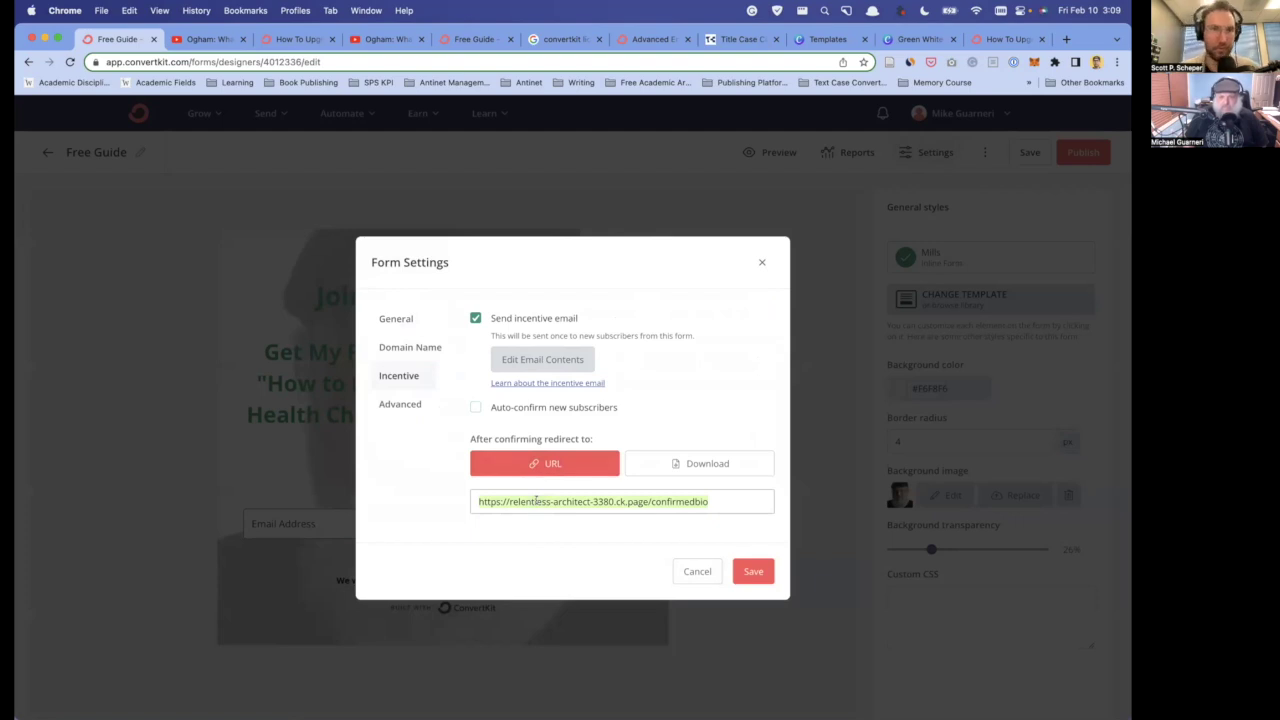
key("ctrl+c")
key("ctrl+t")
key("ctrl+v")
key("Return")
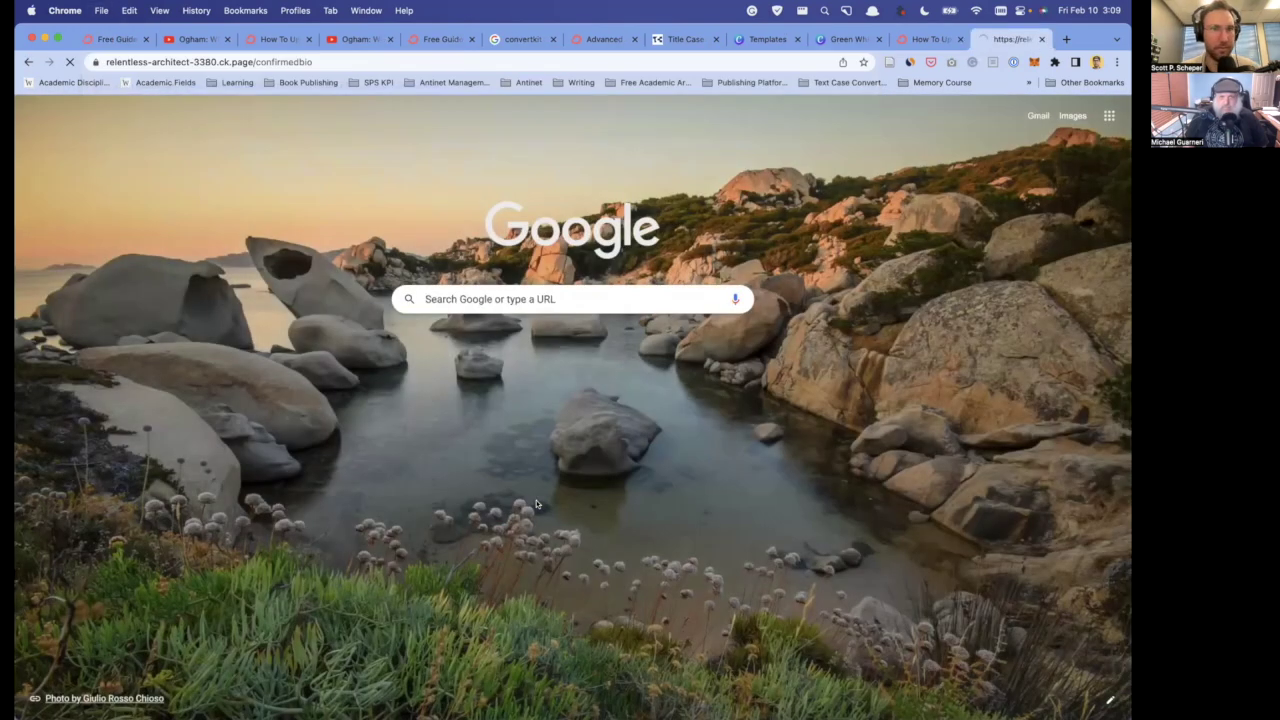
- Read the confirmedbio page promising the free Celtic-lifestyle guide, then go back to the Free Guide tab
scroll(410, 356, "down", 3)
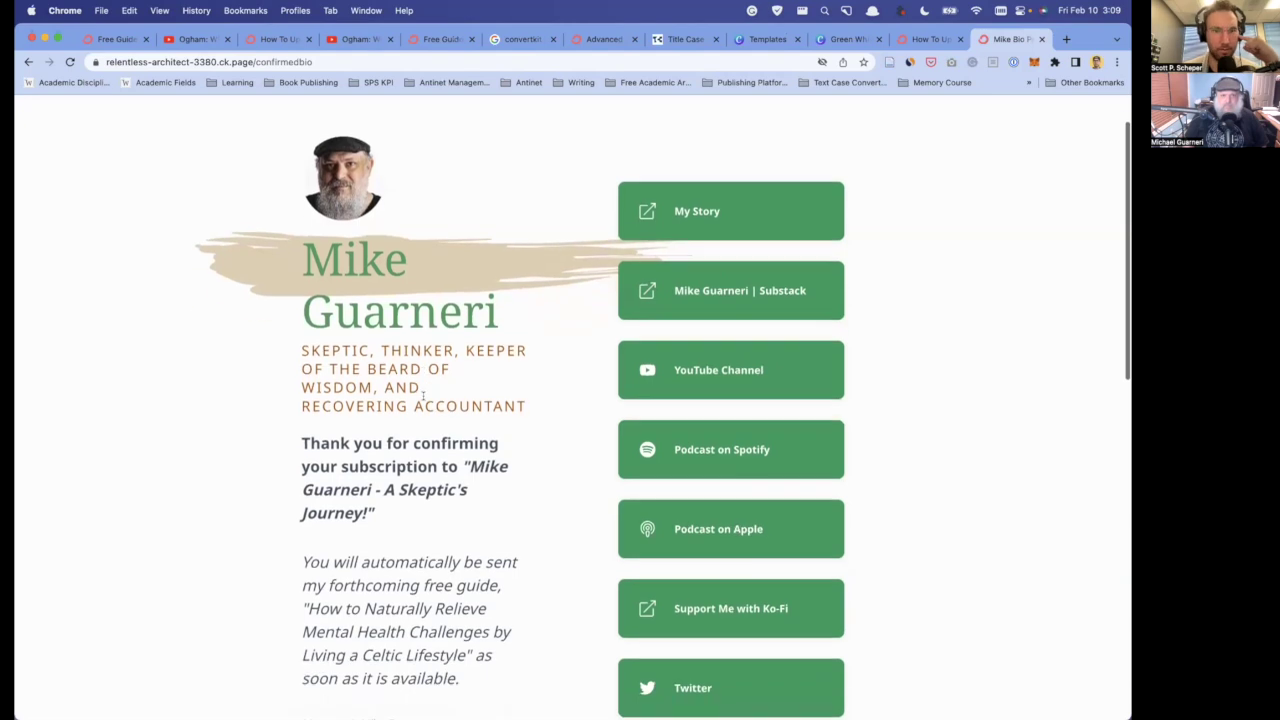
scroll(423, 396, "down", 5)
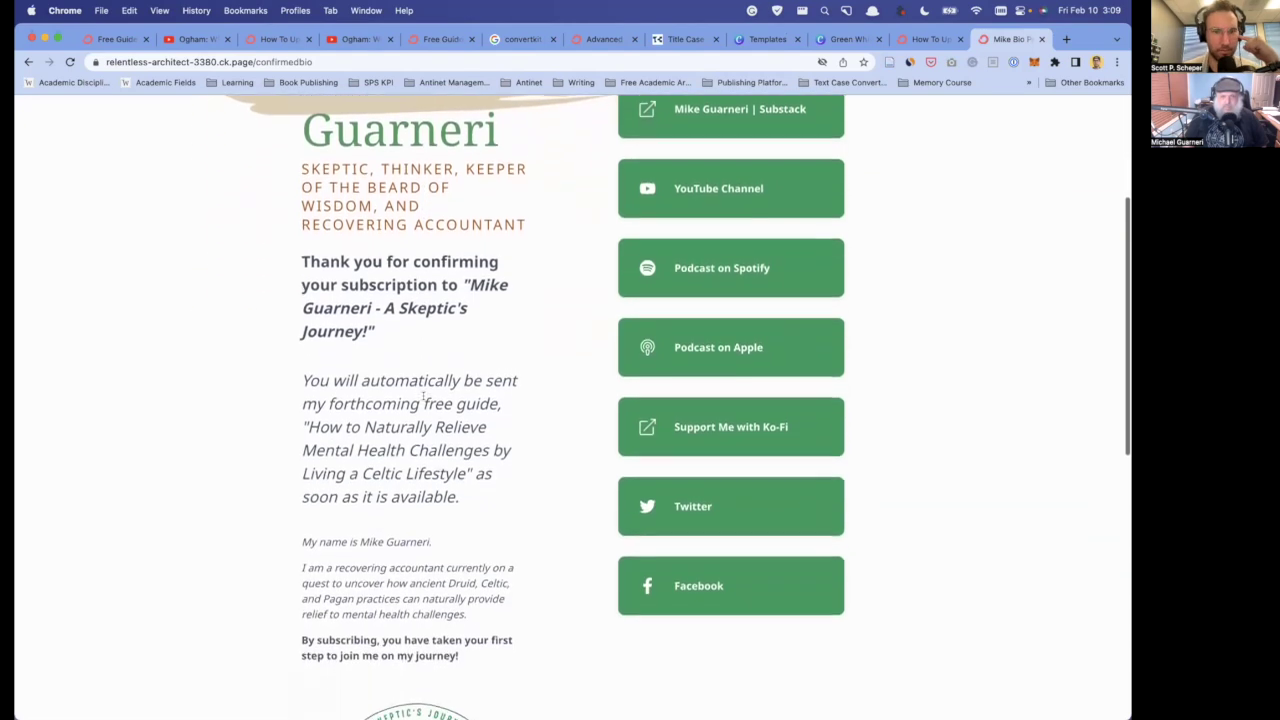
scroll(423, 396, "down", 2)
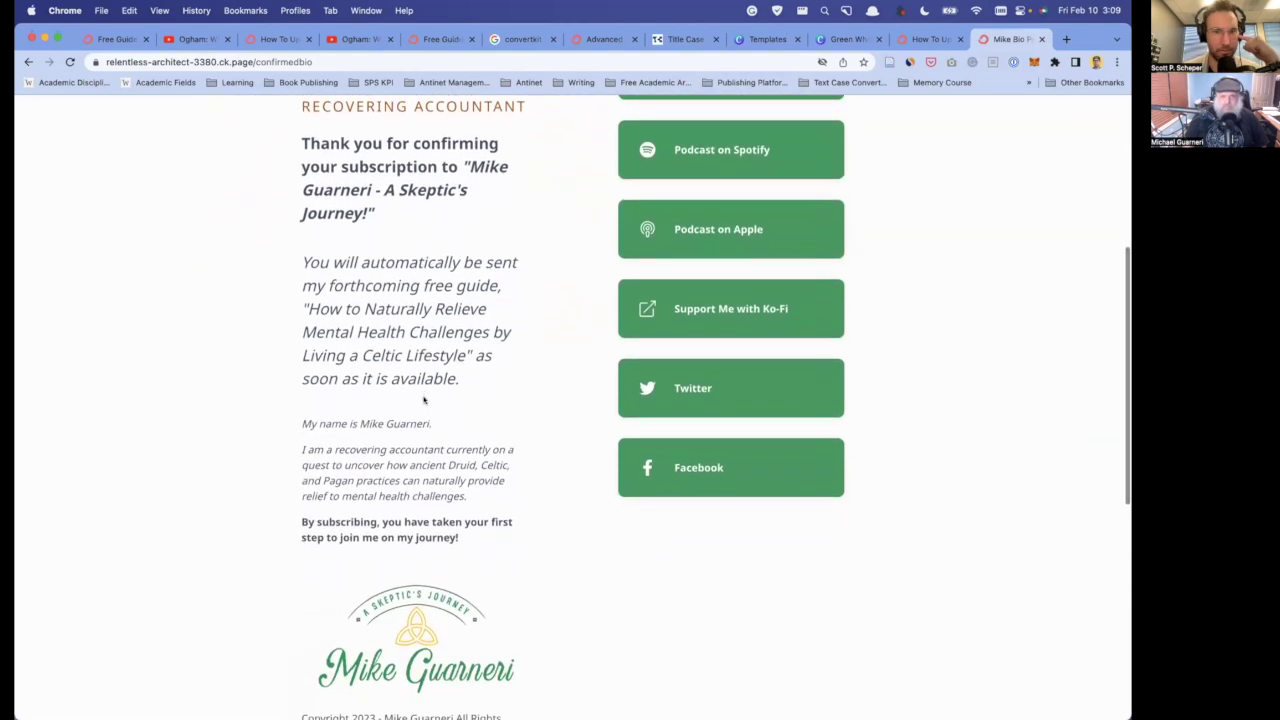
left_click_drag(308, 275, 459, 345)
left_click(437, 328)
scroll(437, 328, "down", 2)
scroll(437, 328, "down", 2)
scroll(437, 328, "up", 3)
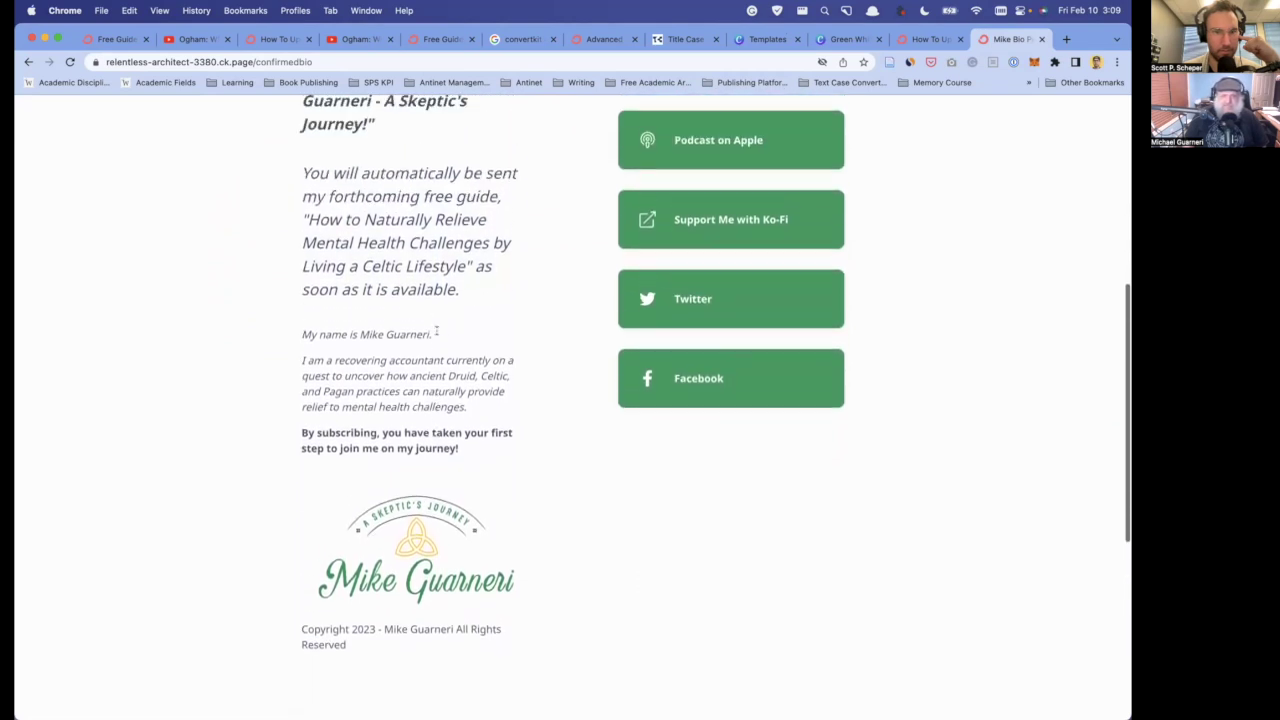
scroll(437, 329, "up", 8)
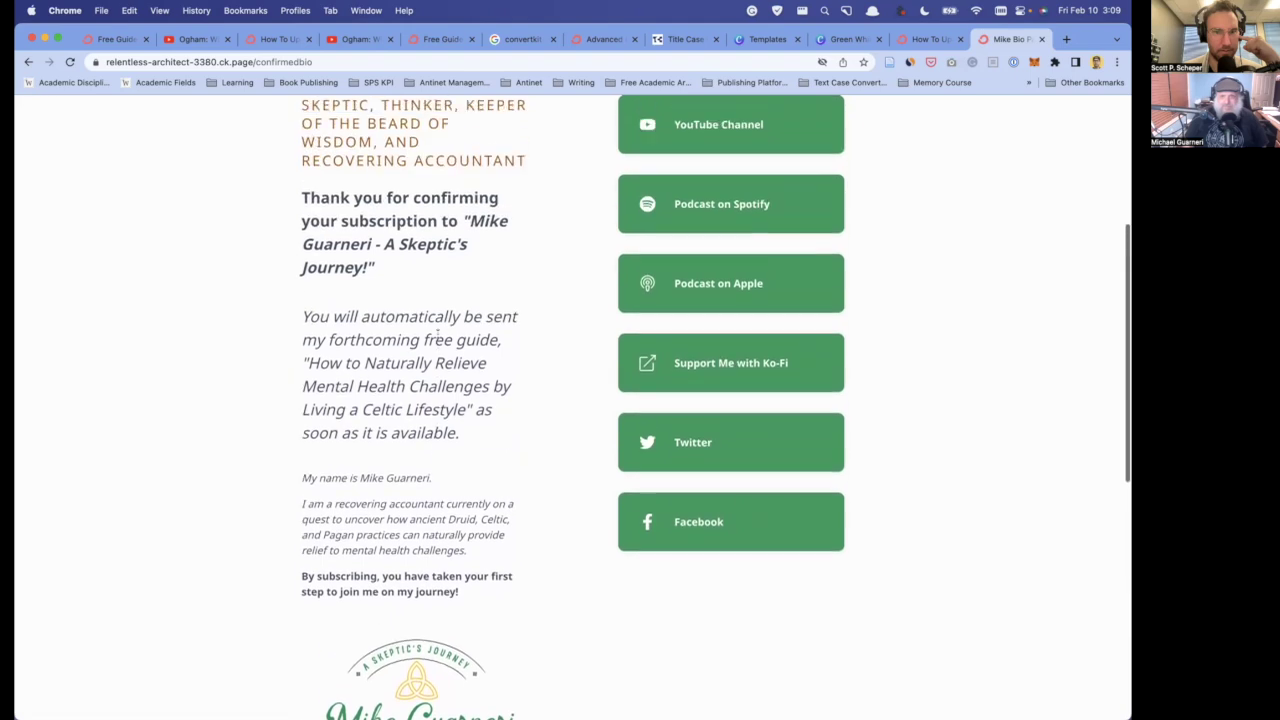
left_click(115, 39)
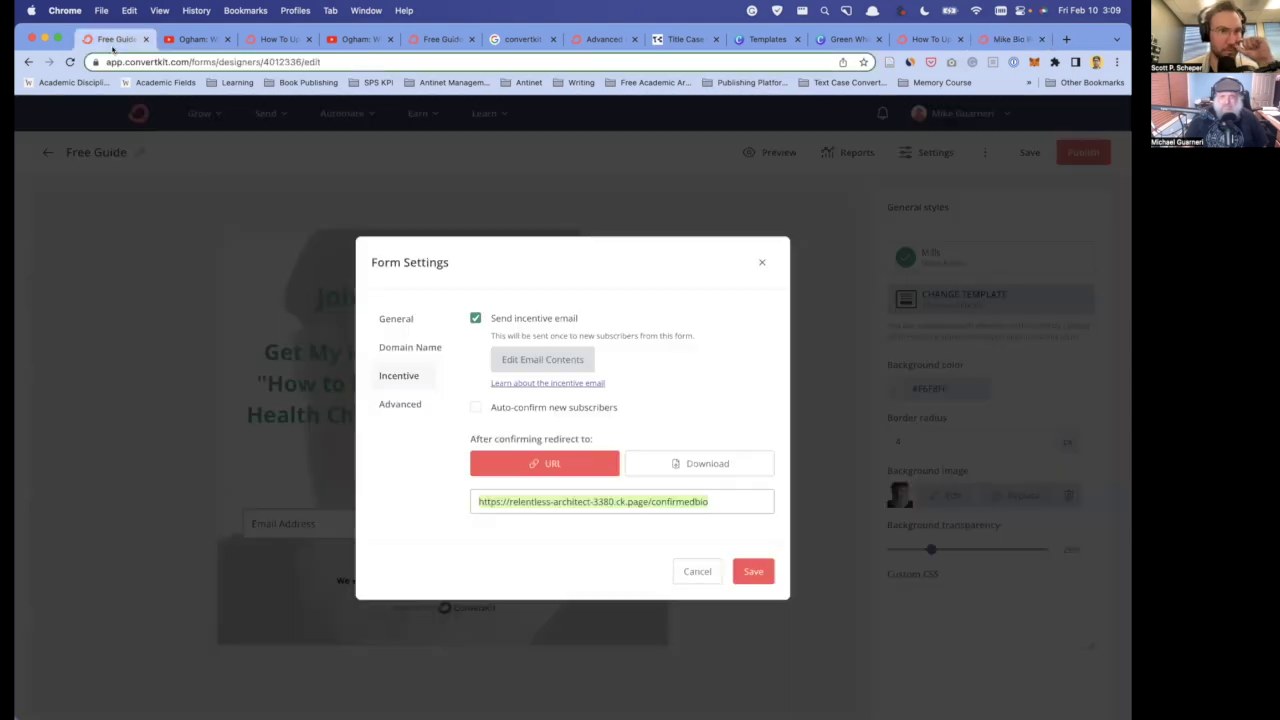
- Close the Free Guide settings, open the Scott v1 landing page, and show its Incentive settings
left_click(760, 265)
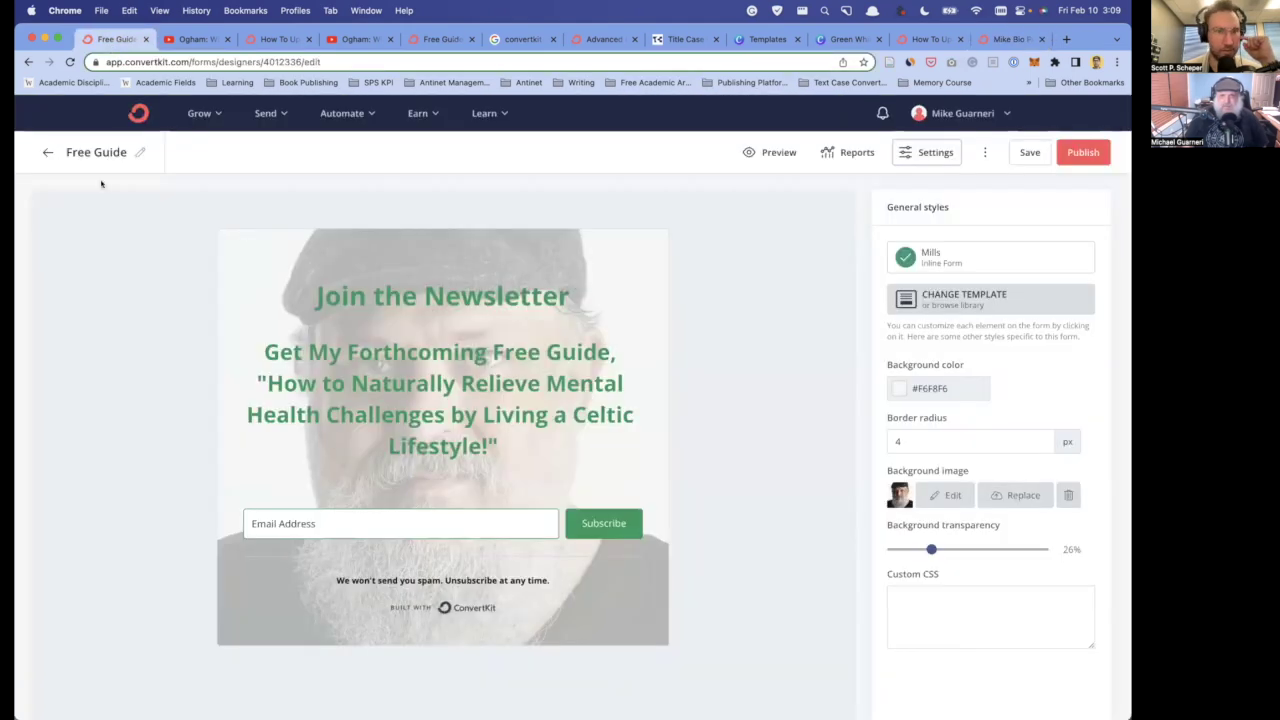
left_click(46, 152)
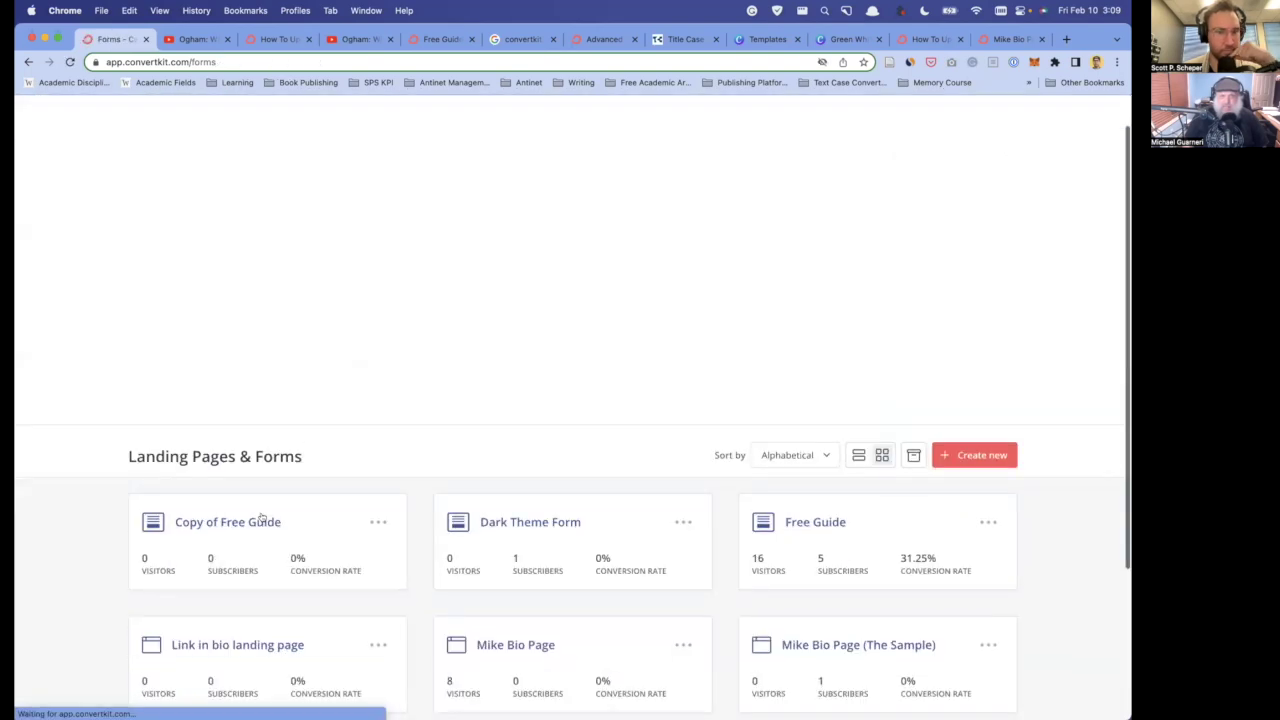
left_click(193, 554)
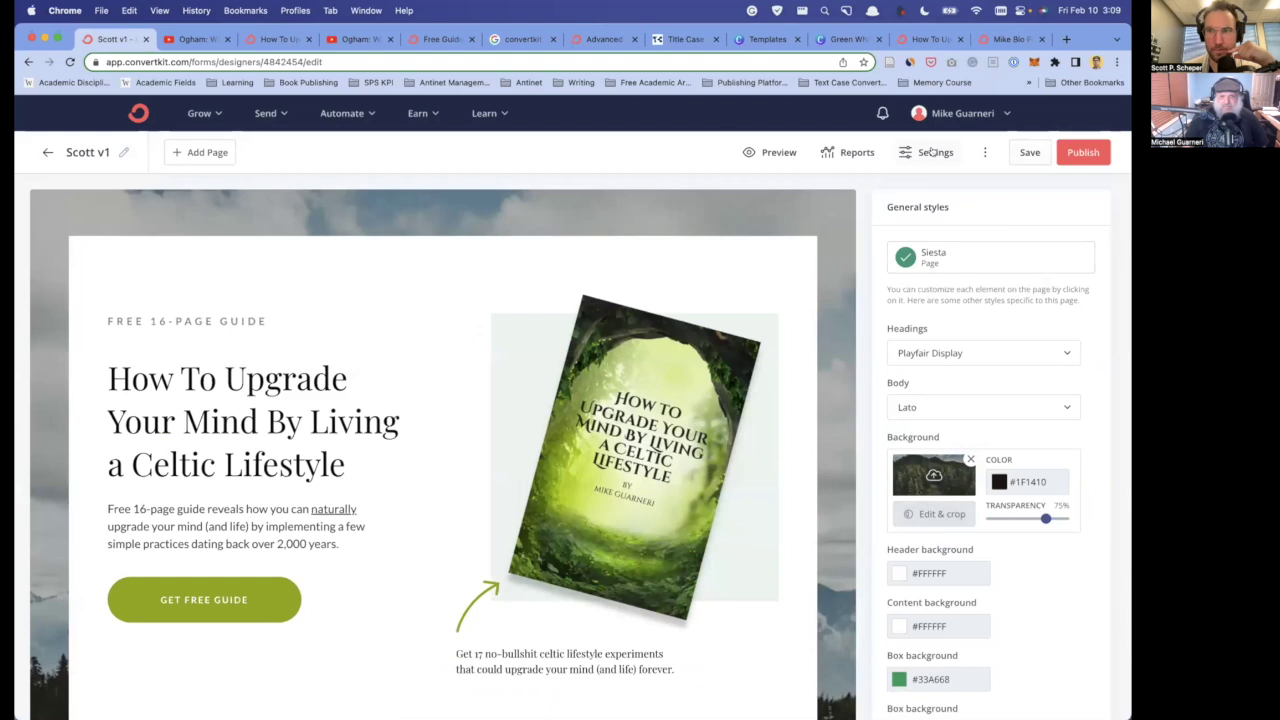
left_click(932, 152)
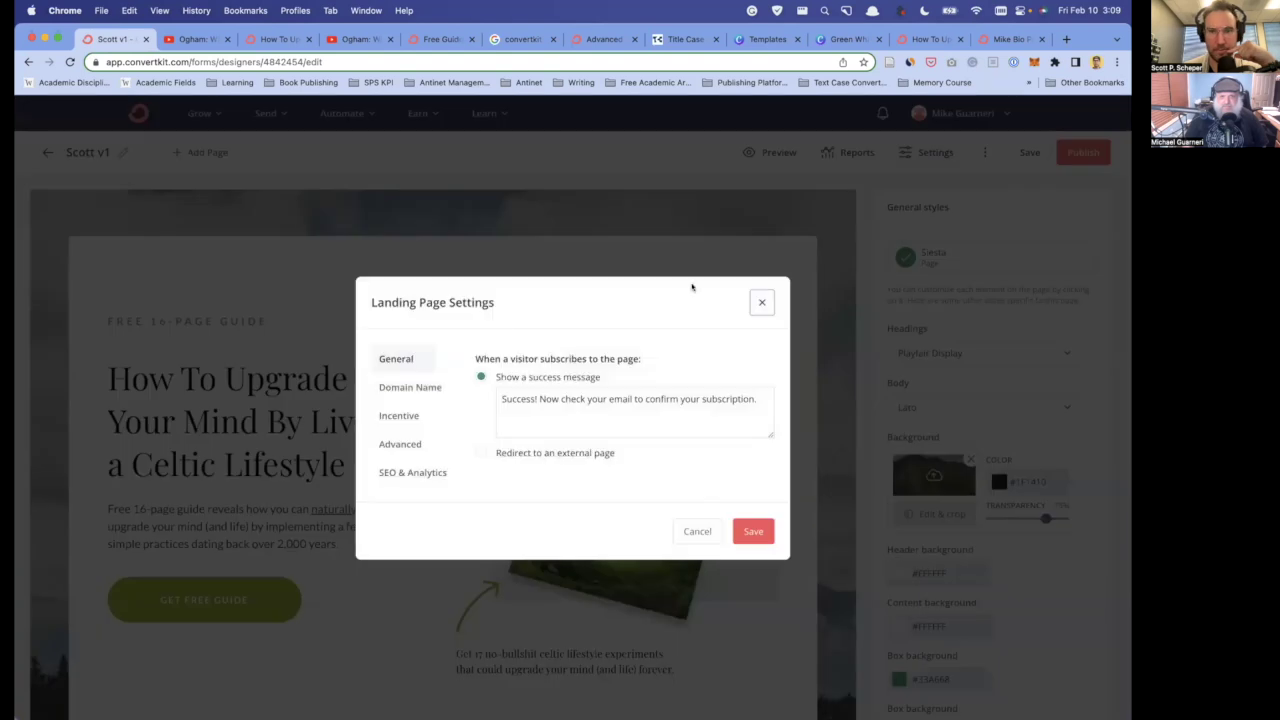
left_click(413, 420)
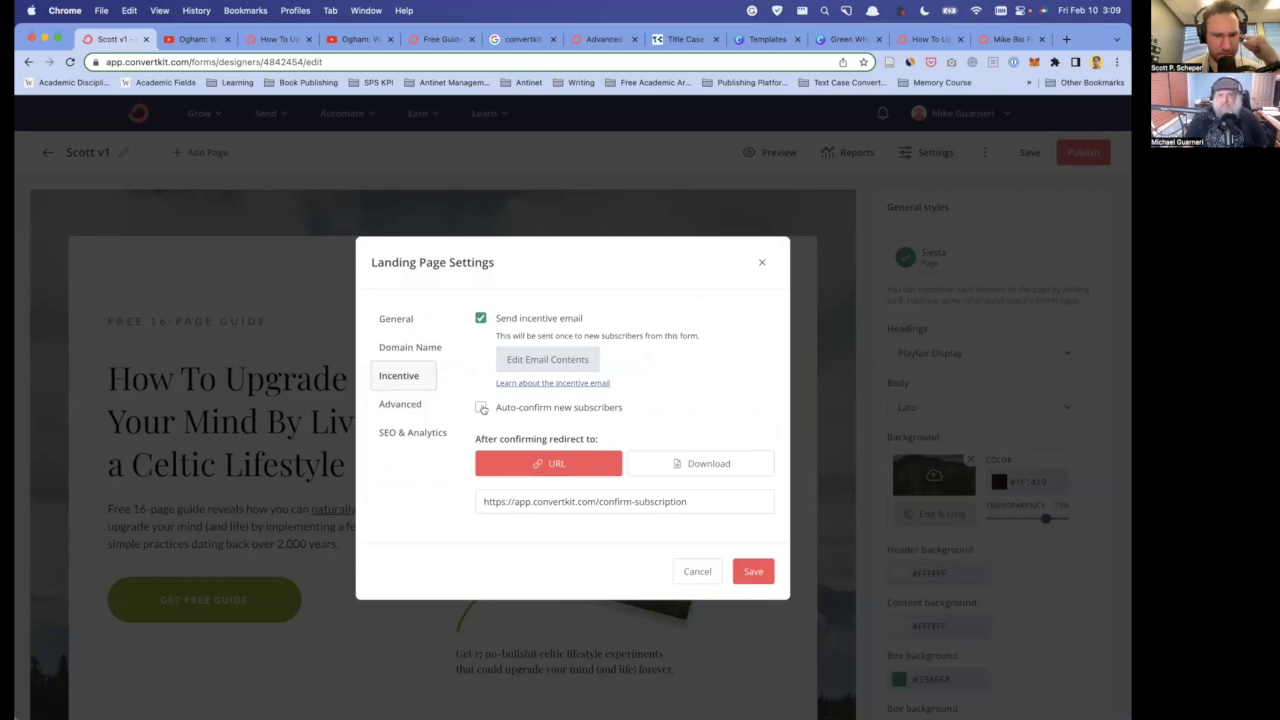
- Check 'Auto-confirm new subscribers', glance at the incentive email contents, and leave 'Send incentive email' on
left_click(481, 407)
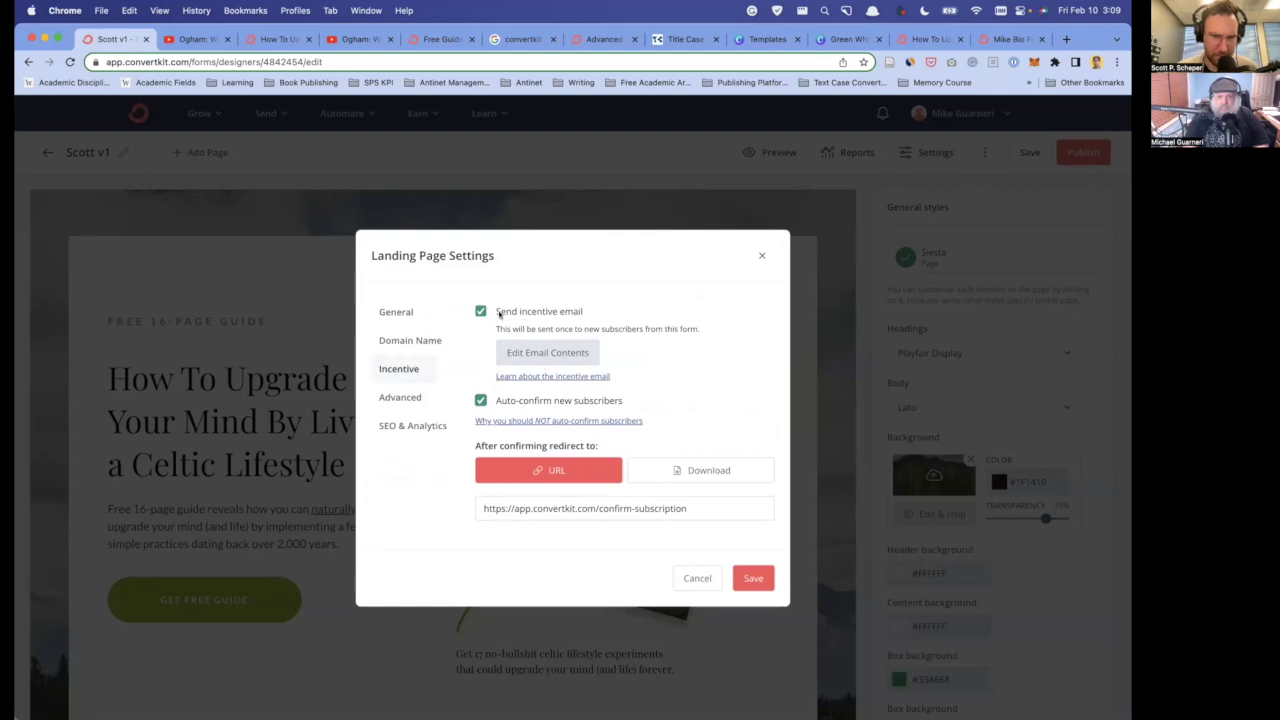
left_click(555, 358)
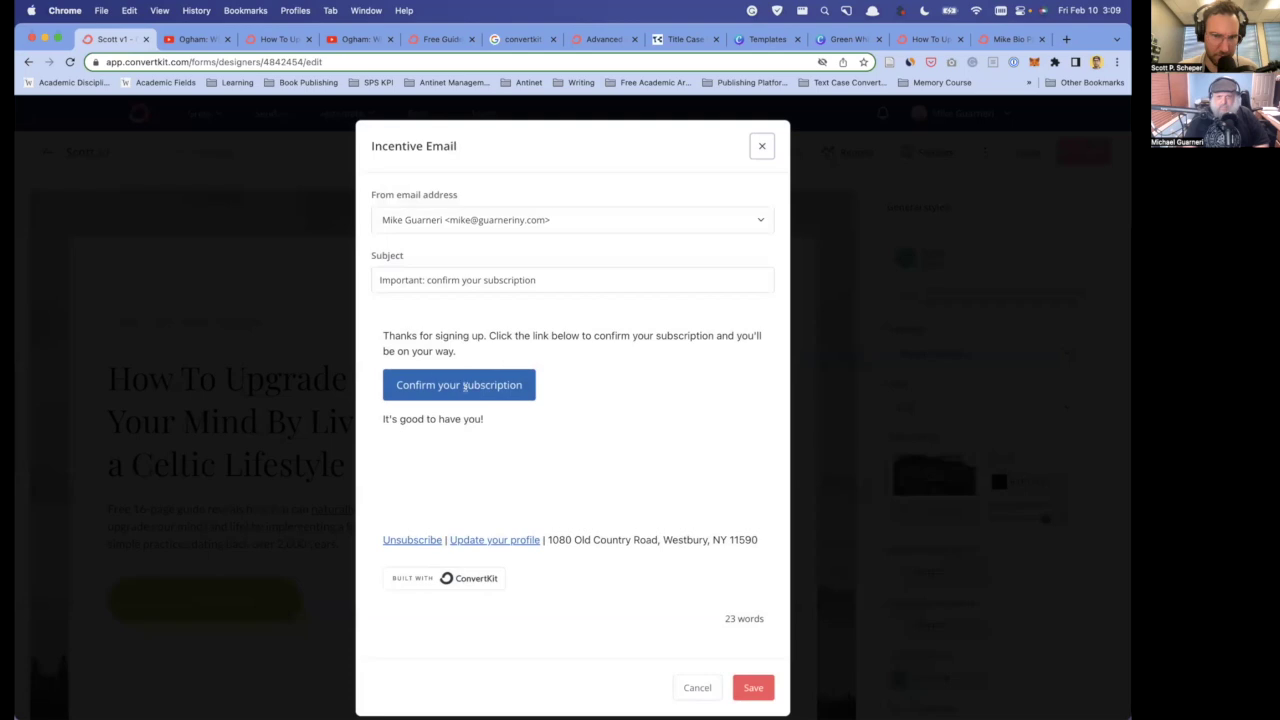
left_click(762, 147)
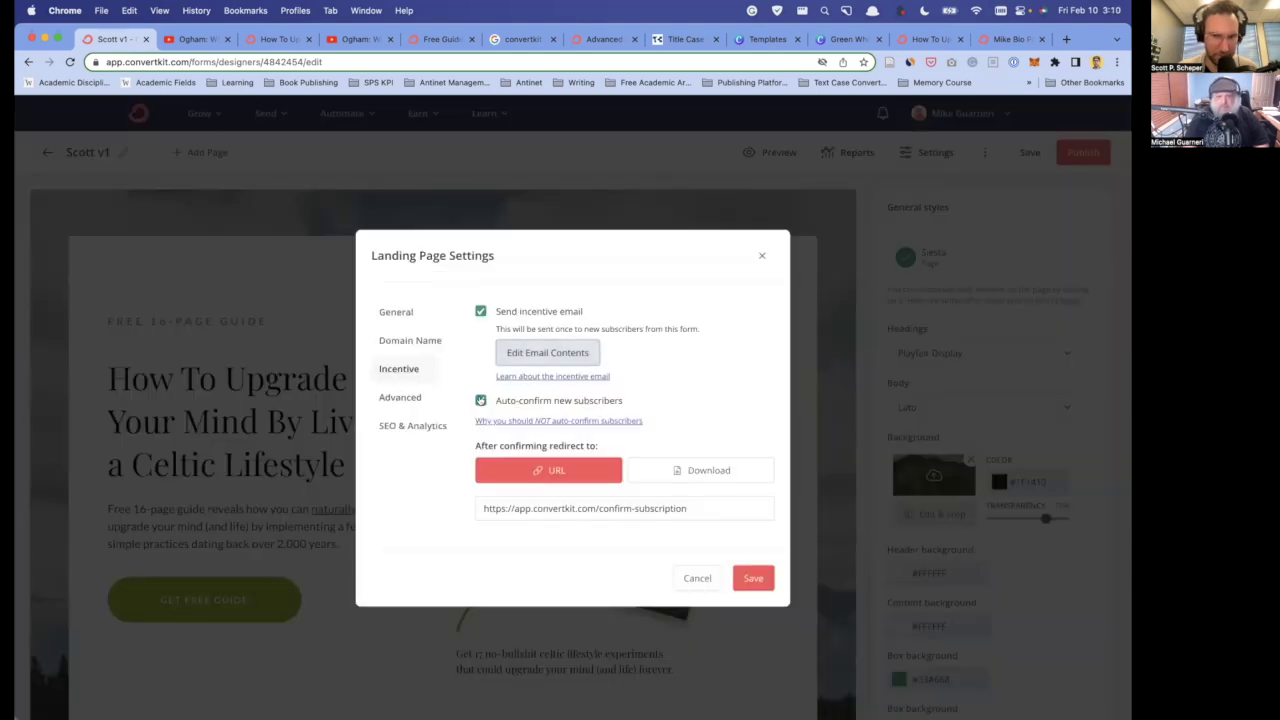
left_click(481, 311)
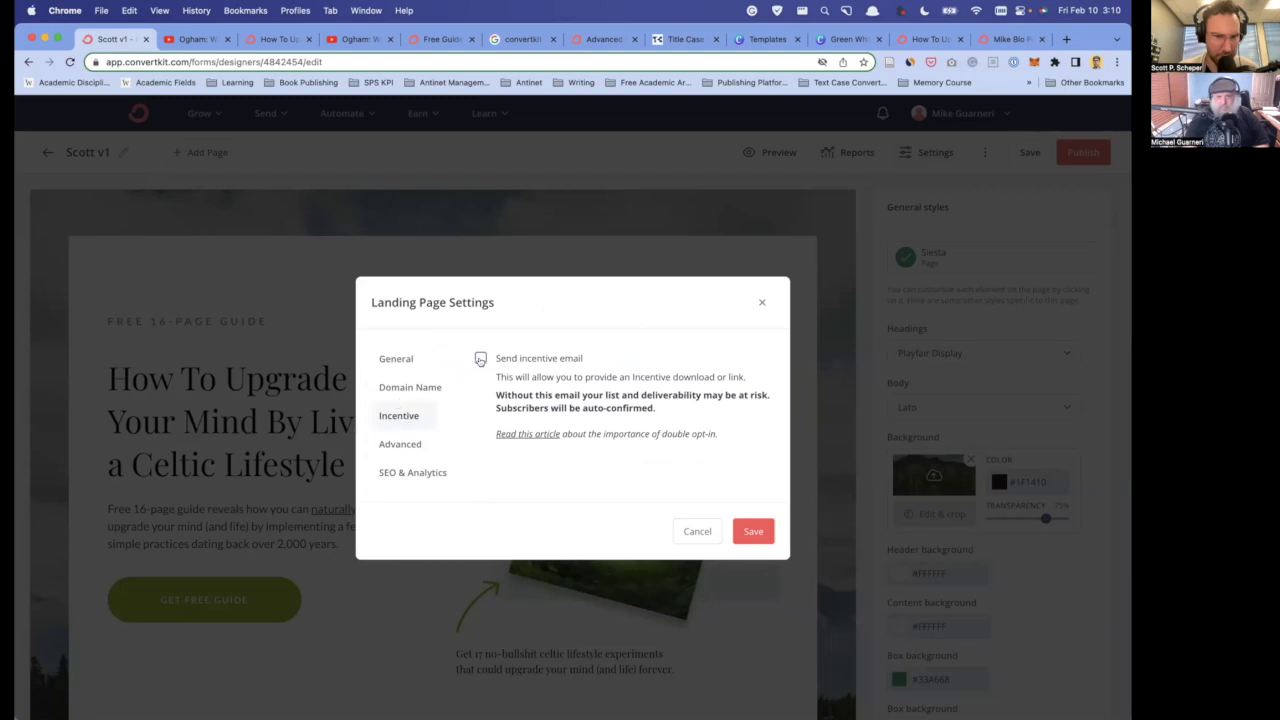
left_click(481, 359)
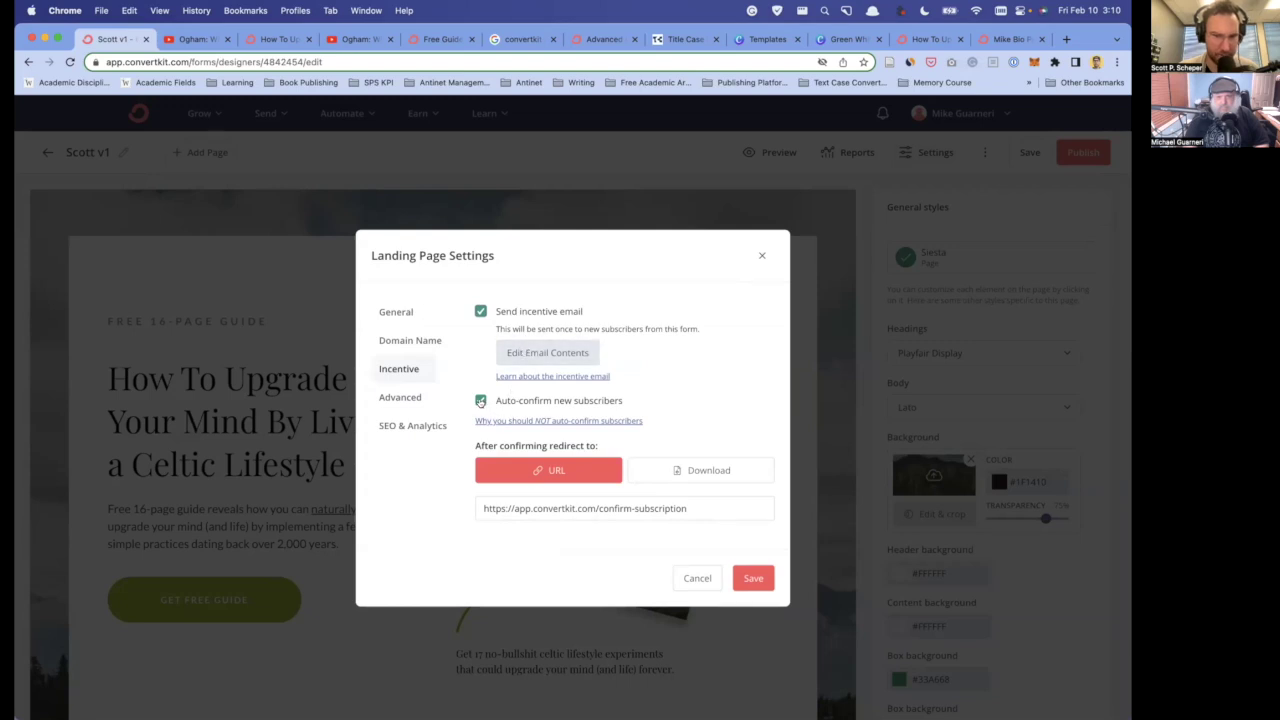
- Redirect subscribers to the confirmedbio page, keep auto-confirm on, disable the incentive email, and save
left_click(481, 400)
triple_click(510, 500)
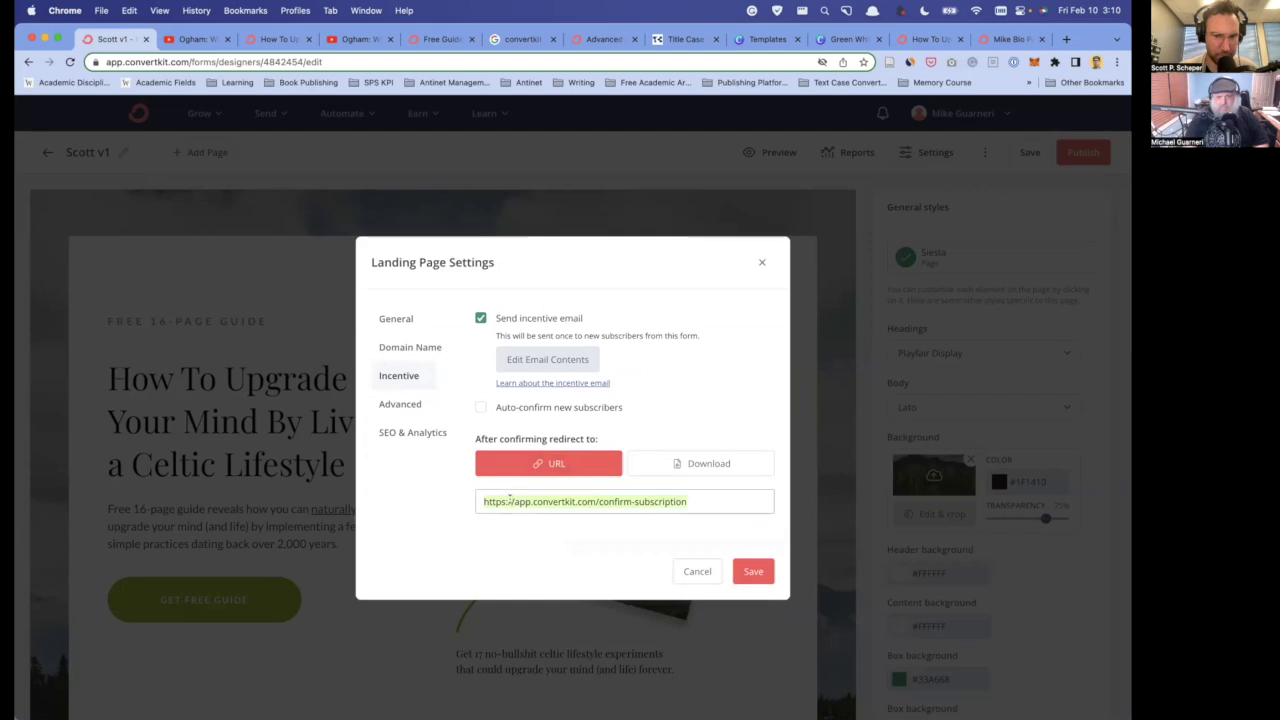
key("super+v")
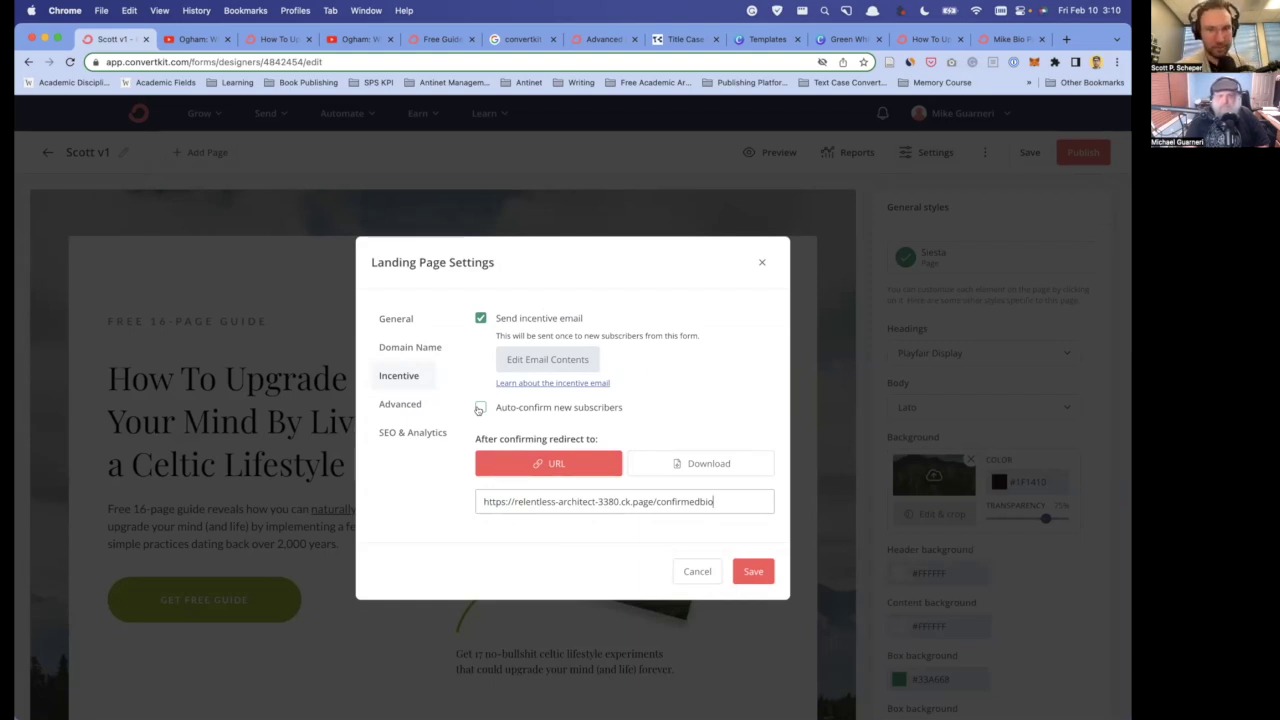
left_click(481, 408)
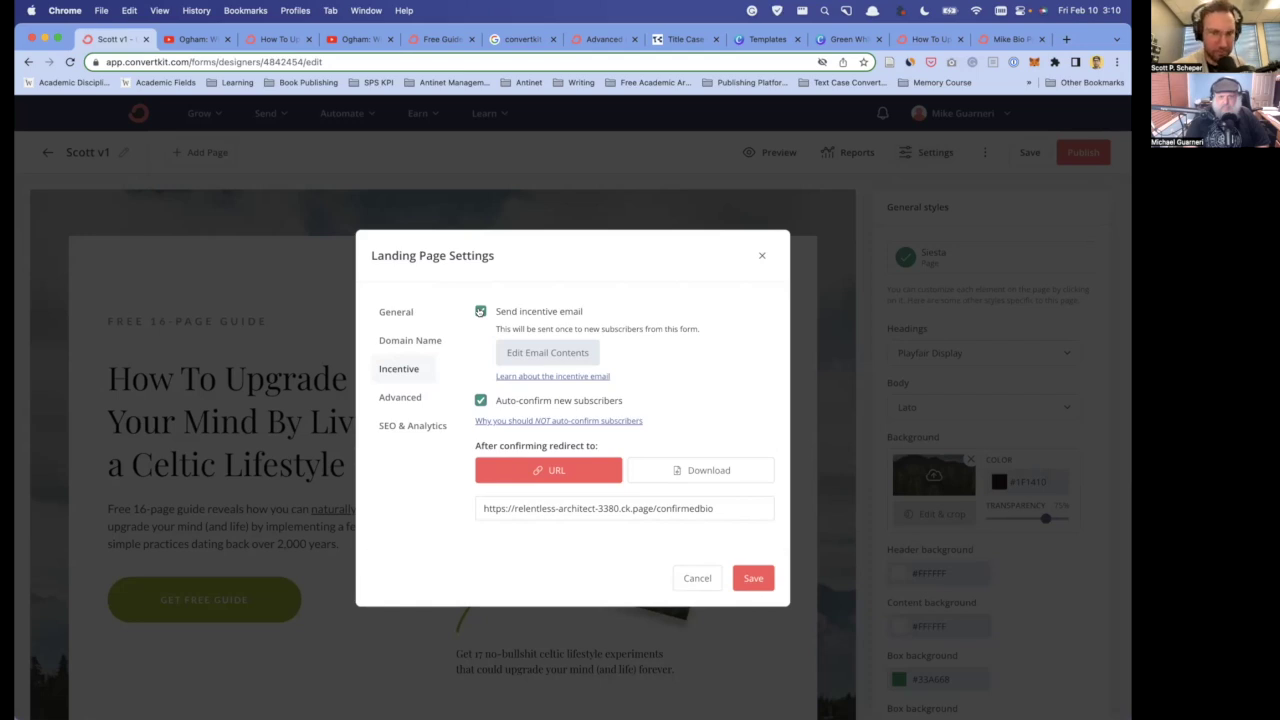
left_click(480, 311)
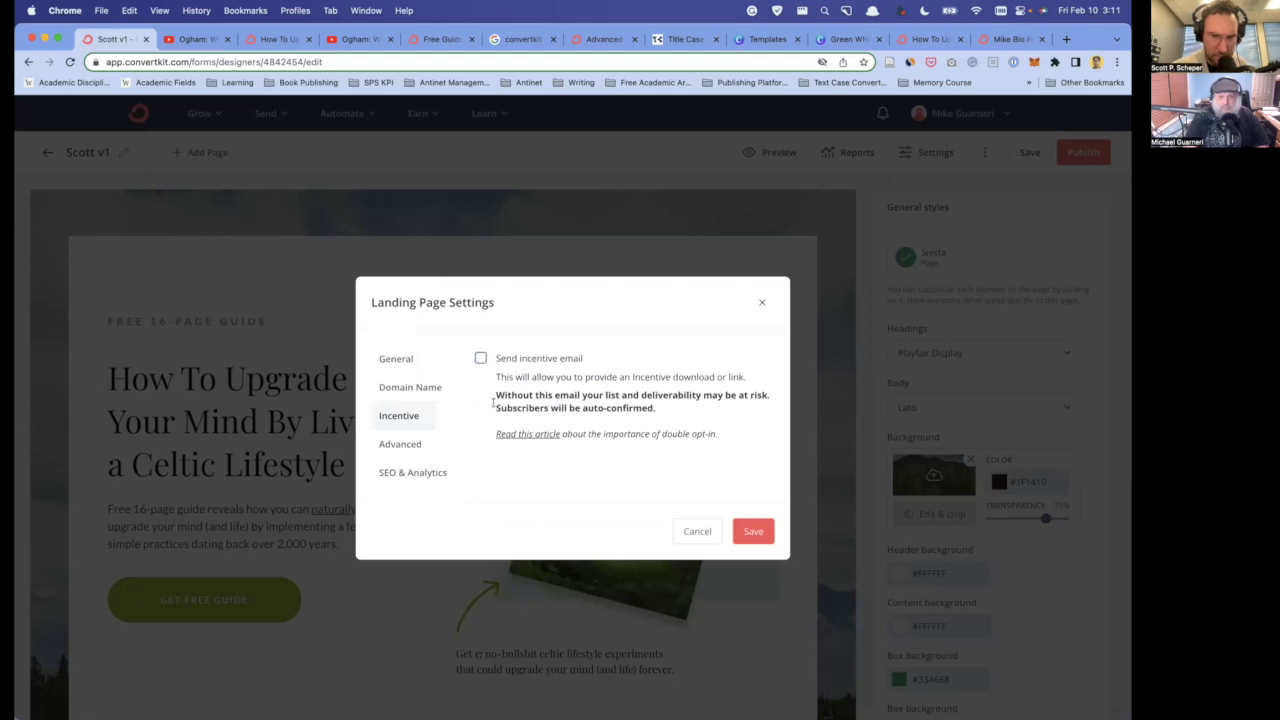
left_click(751, 530)
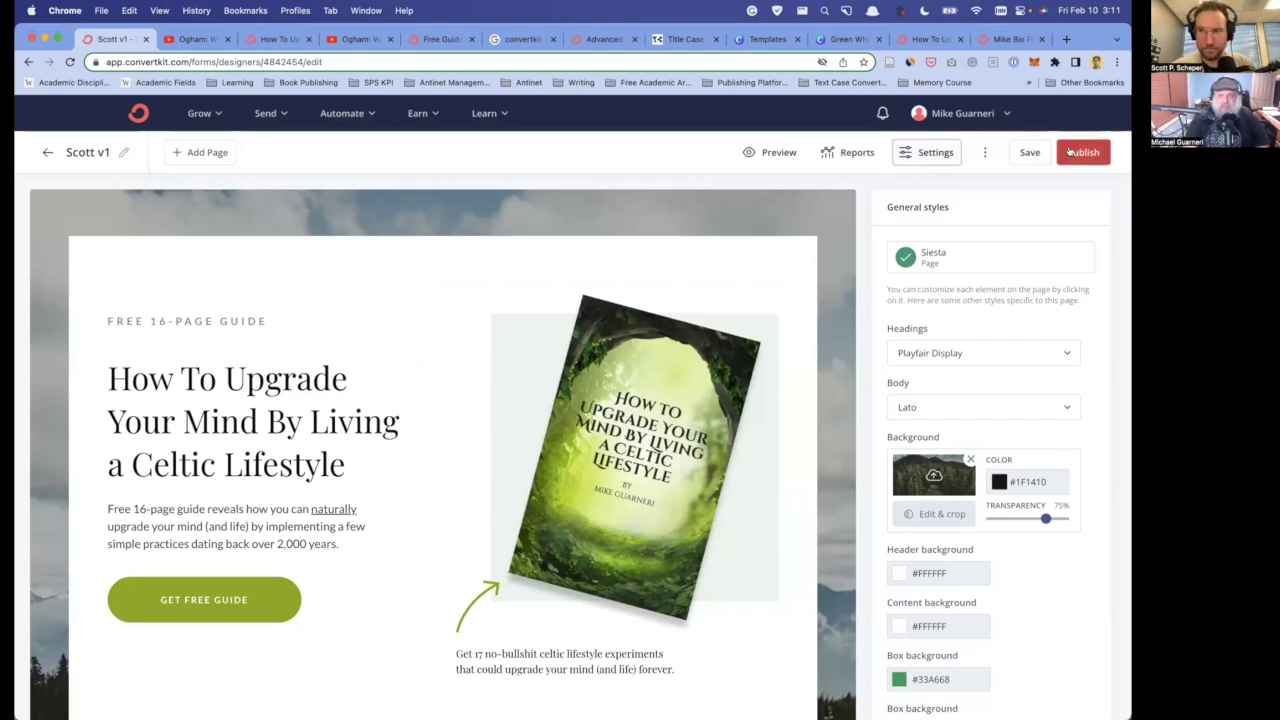
- Publish the landing page and load its live URL in a new browser tab
left_click(1071, 152)
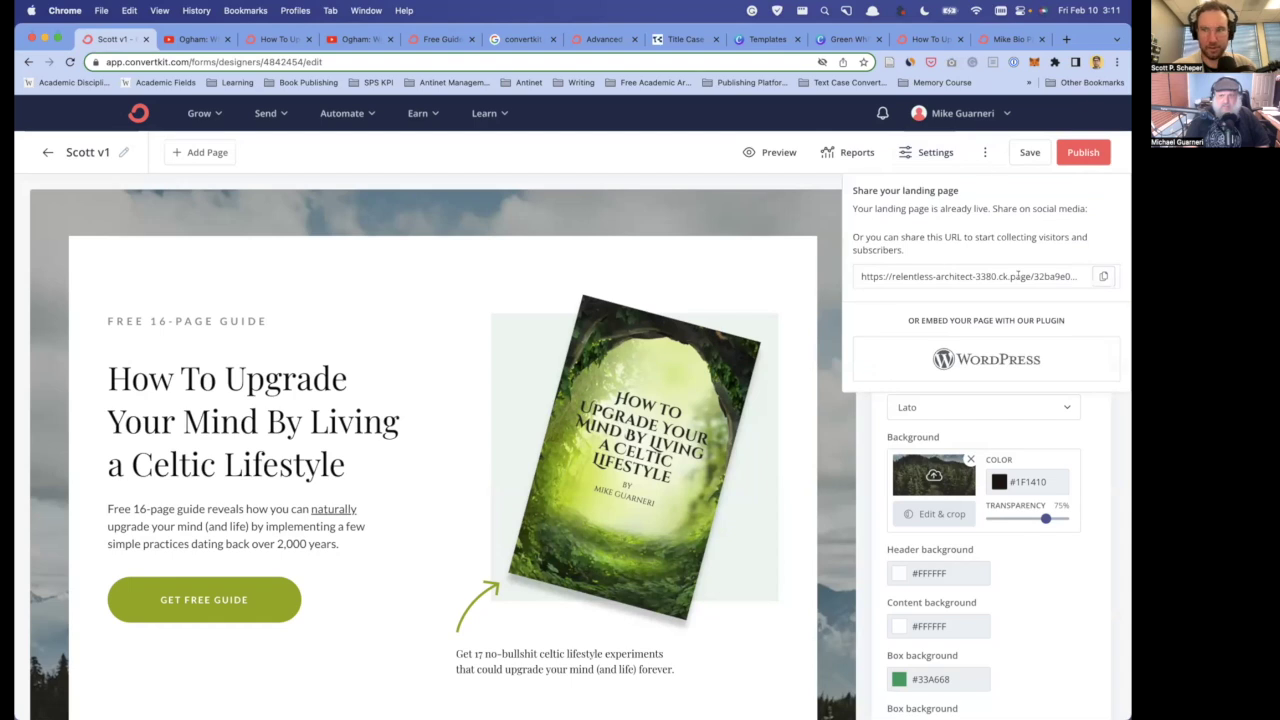
left_click(1093, 276)
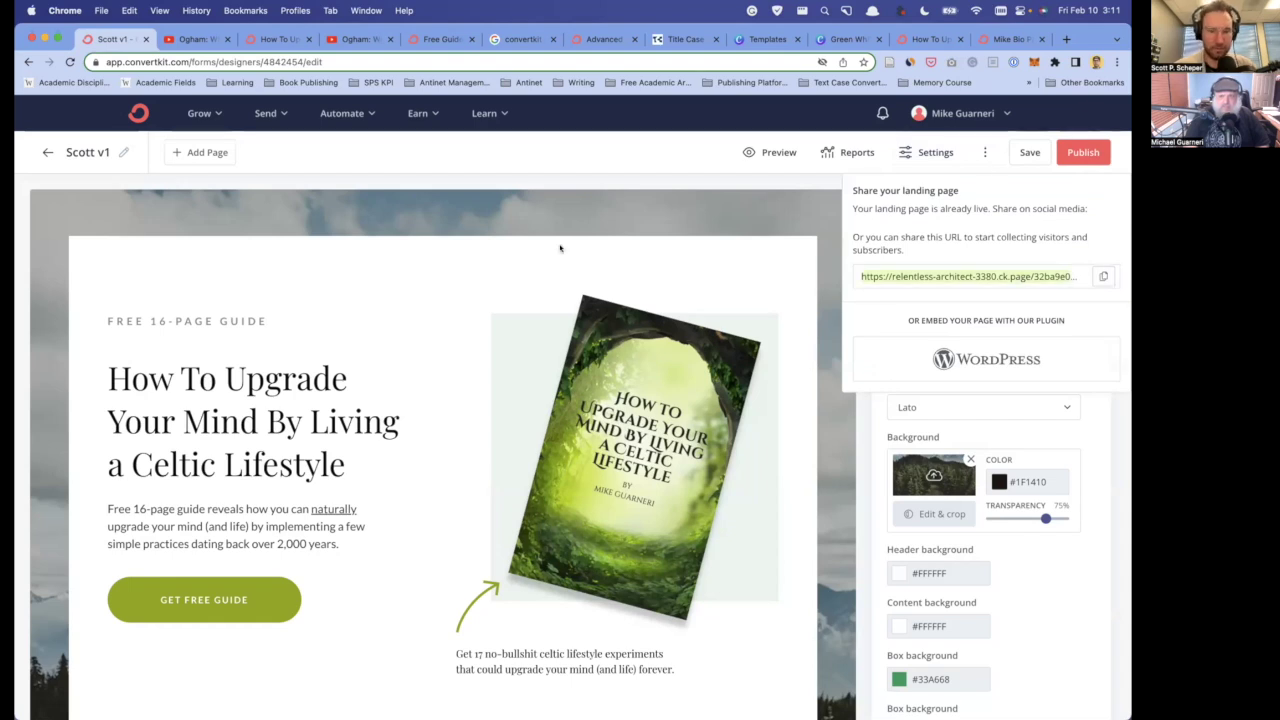
key("super+t")
key("super+v")
key("Return")
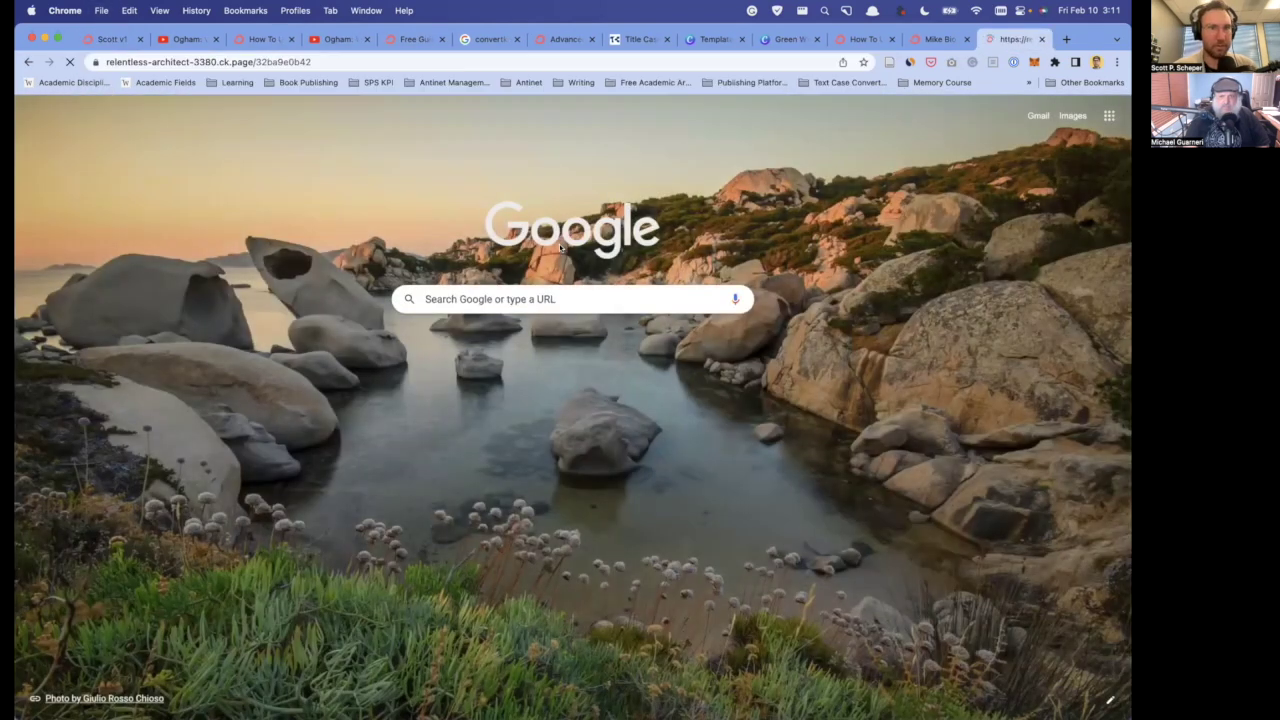
- Submit the sign-up form with a test subscriber's name and e-mail address
left_click(286, 512)
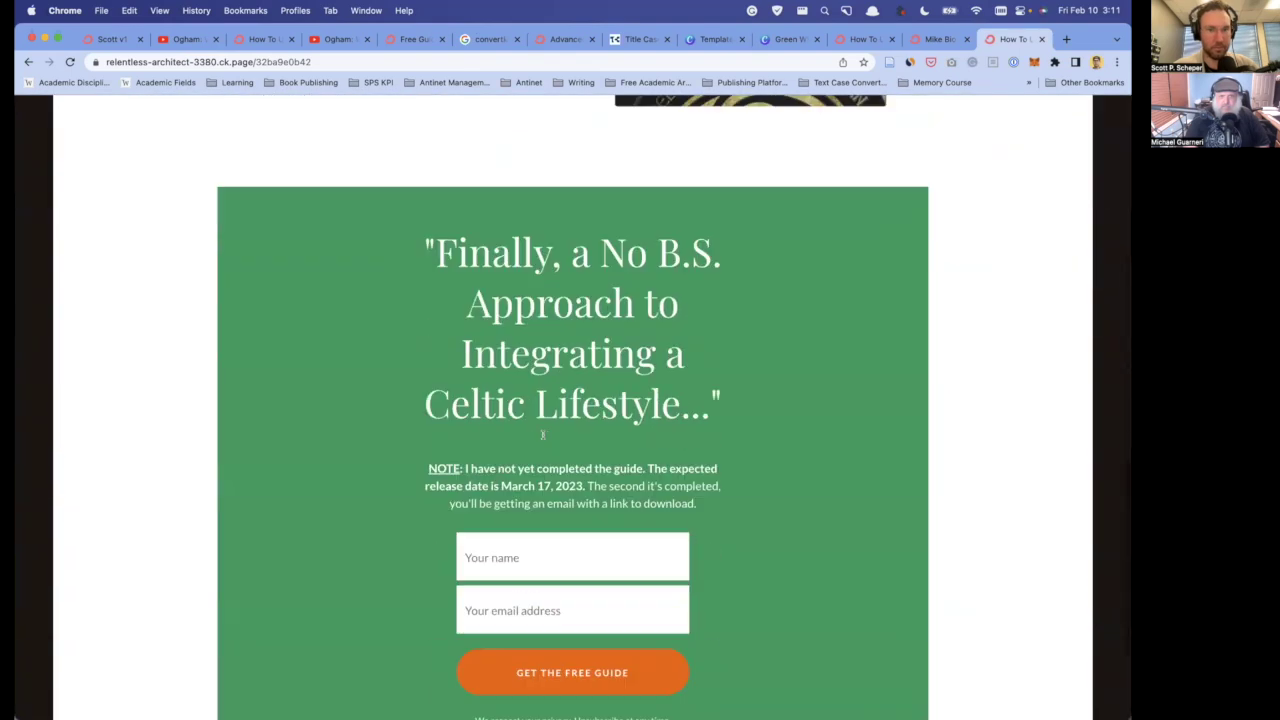
type("Scott Test1")
key("Tab")
type("sschr")
key("BackSpace")
key("BackSpace")
key("BackSpace")
key("BackSpace")
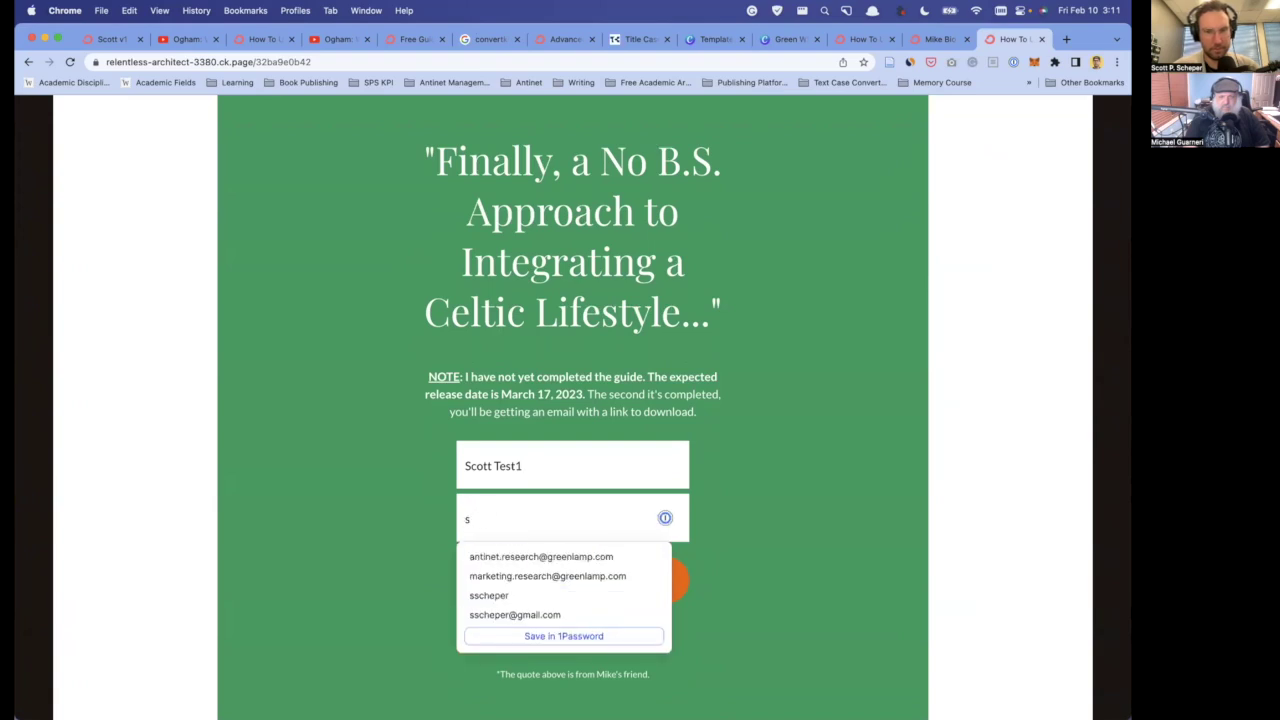
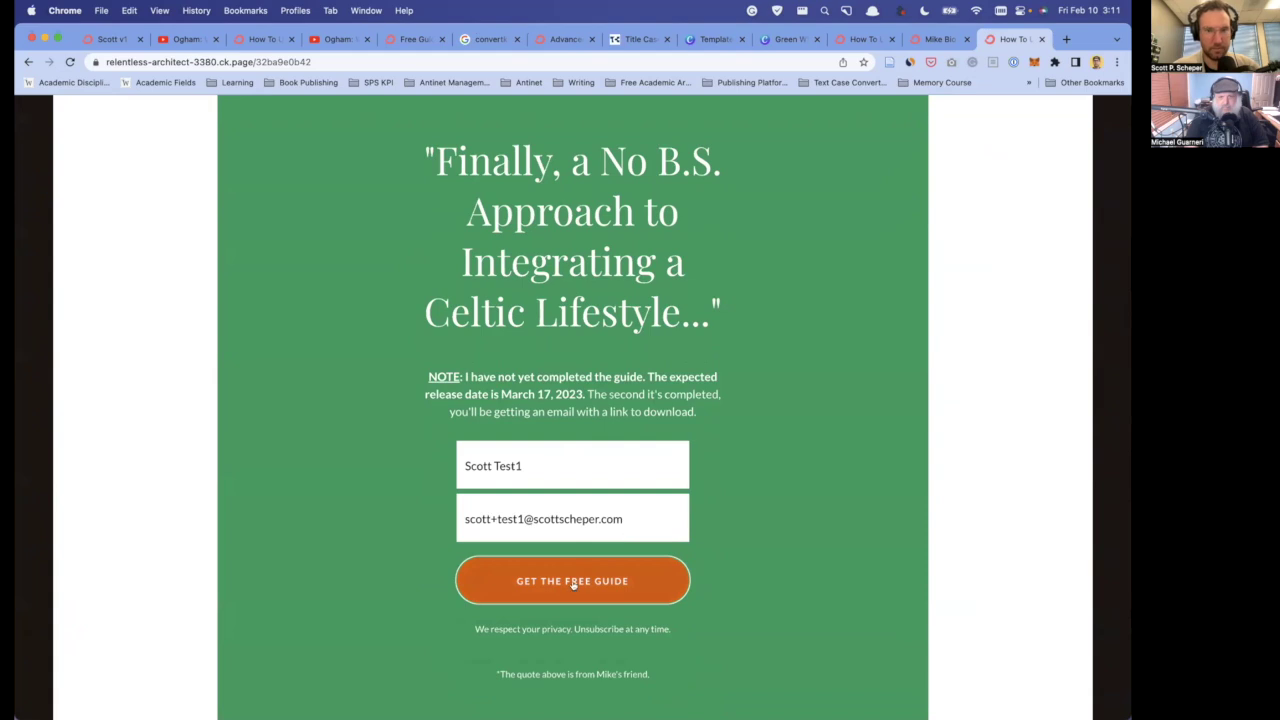
left_click(577, 582)
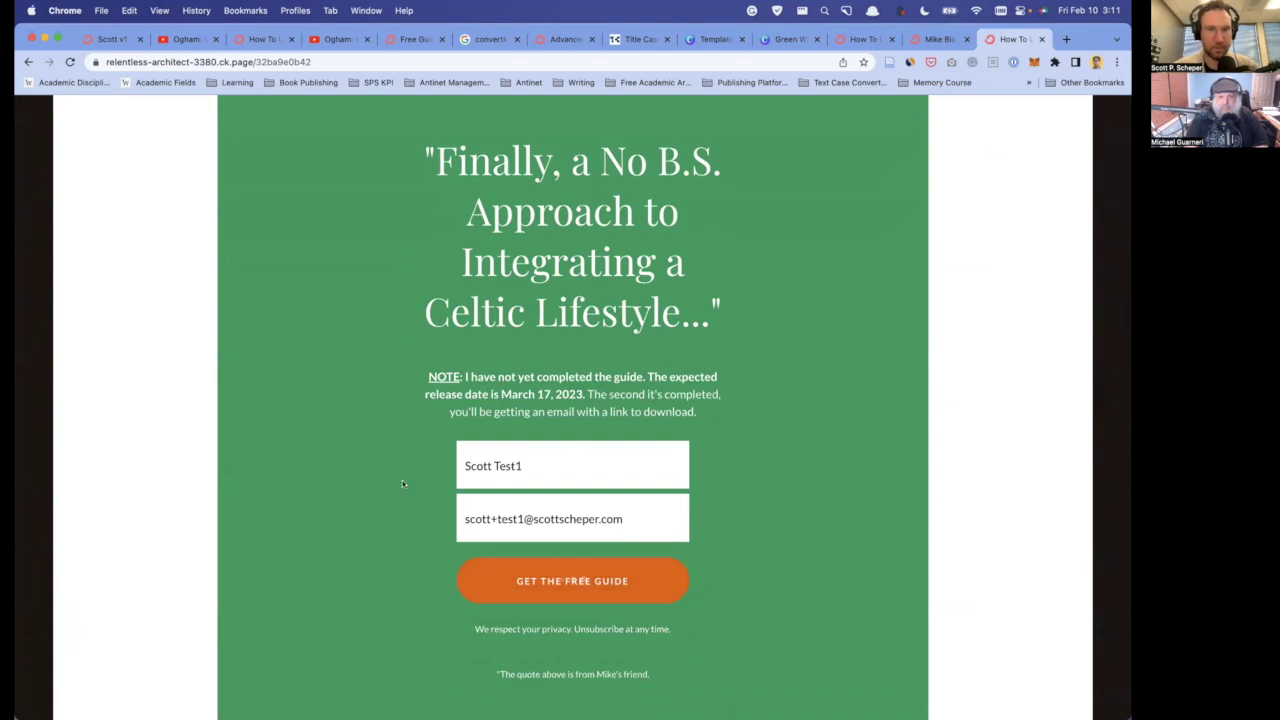
mouse_move(16, 390)
key("alt+space")
type("mai")
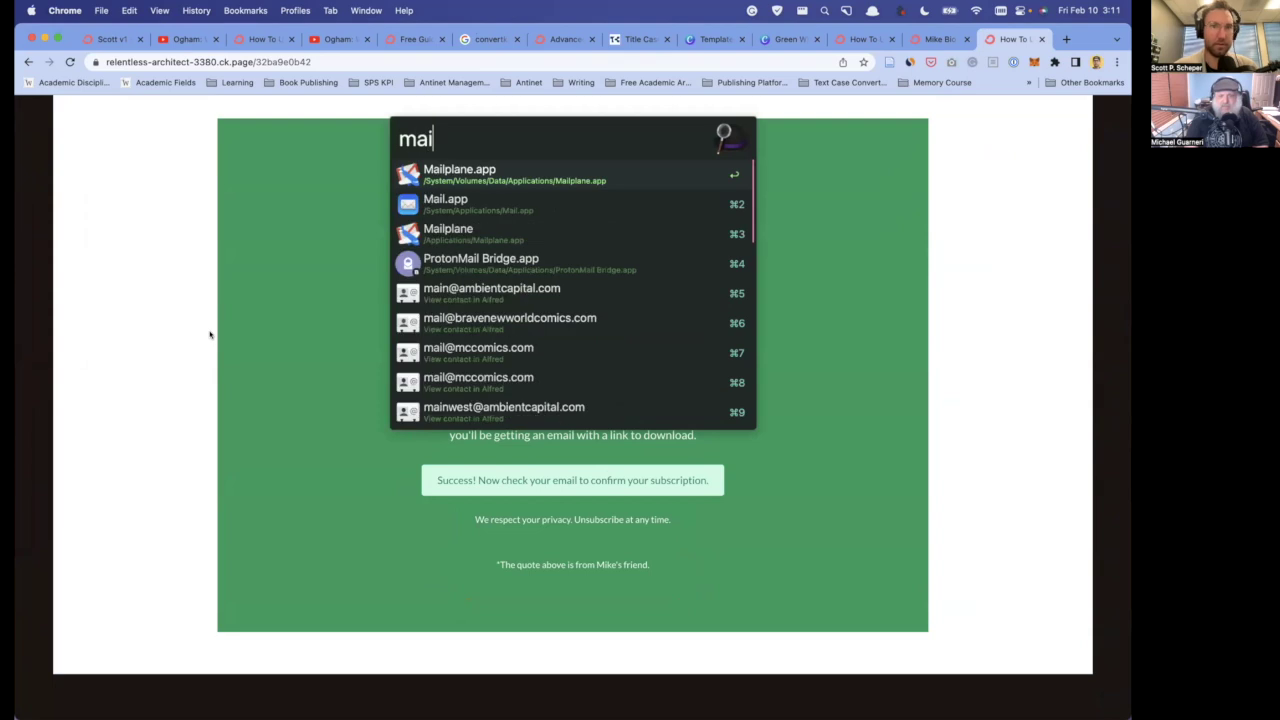
key("Return")
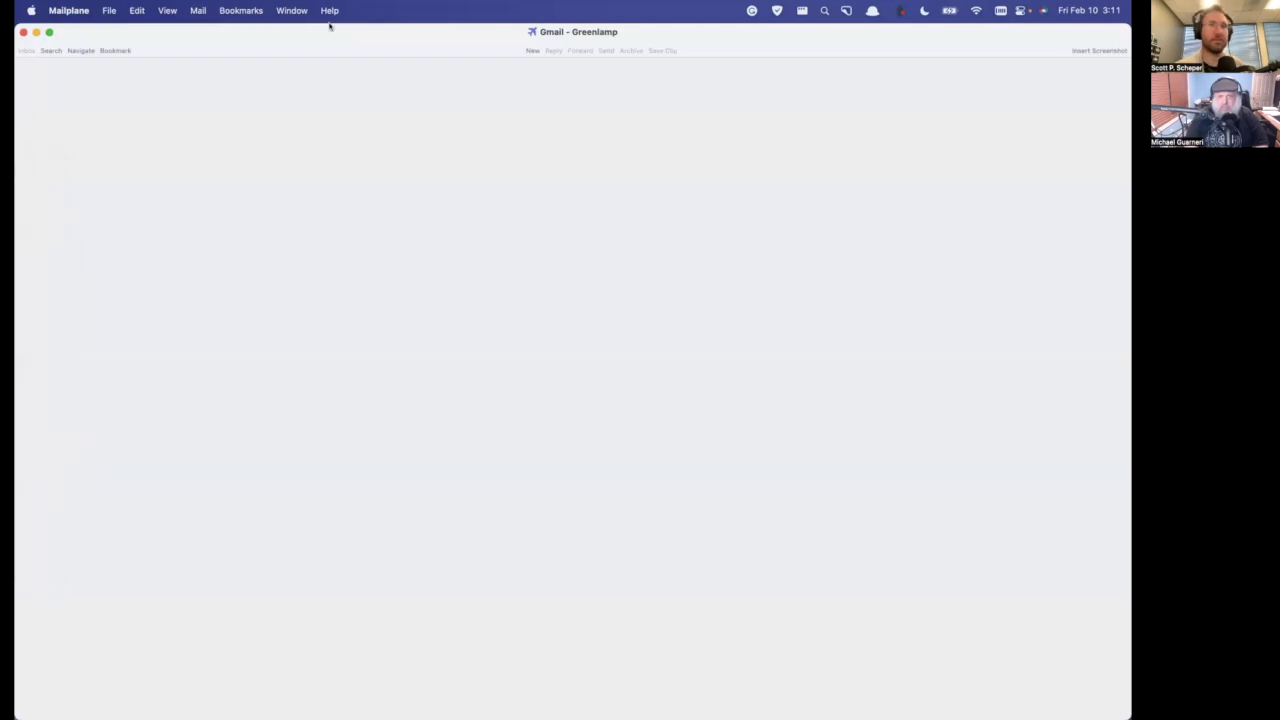
key("super+q")
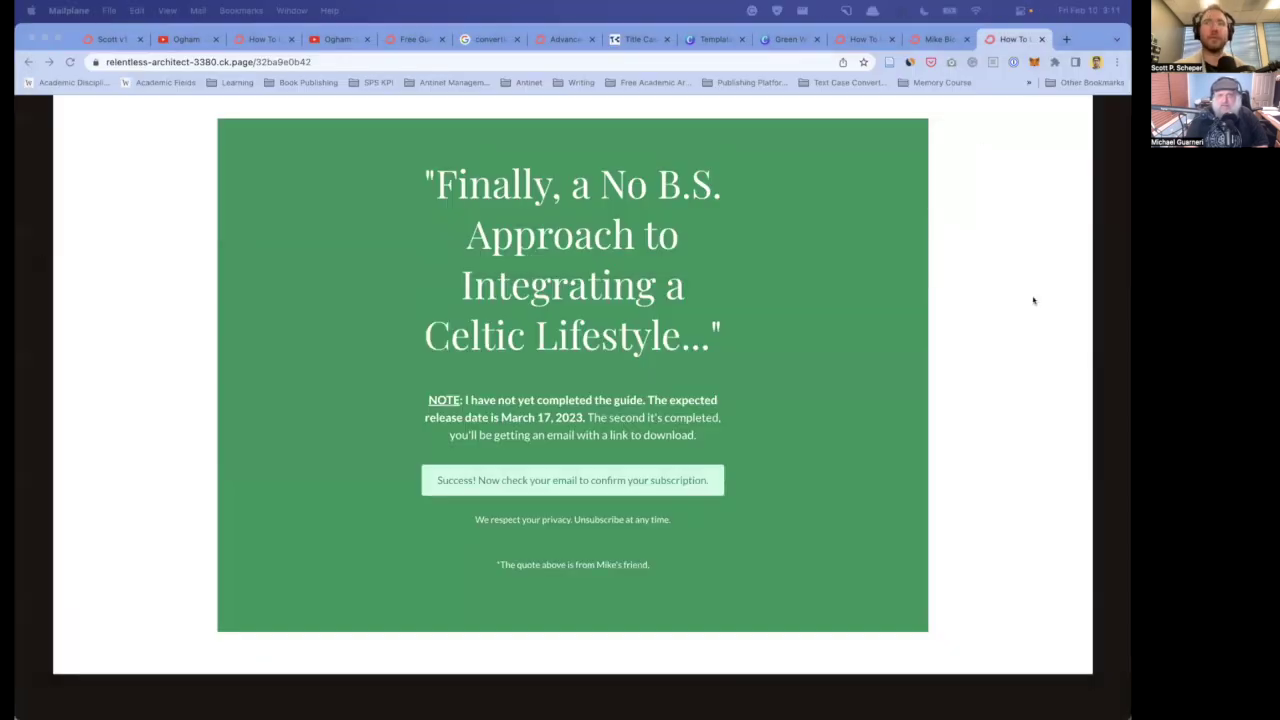
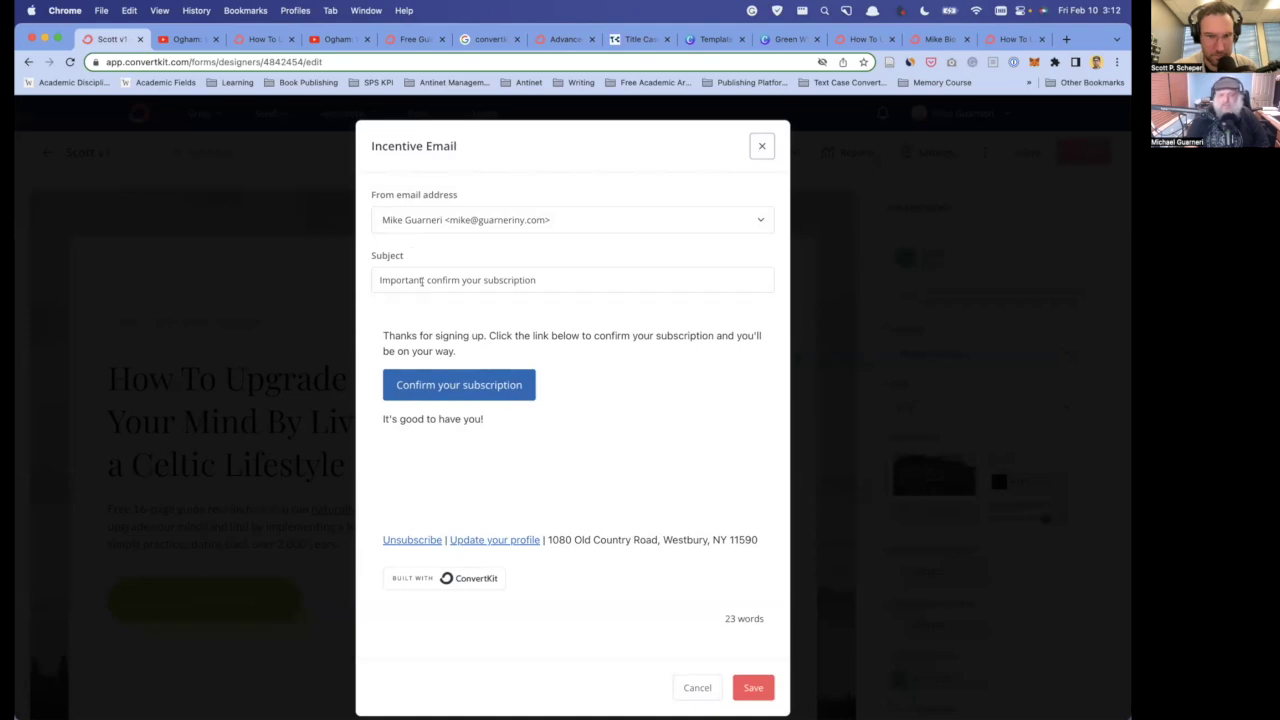
- Turn off auto-confirm for new subscribers and retitle the incentive email subject 'Thank You!'
left_click(761, 146)
left_click(481, 400)
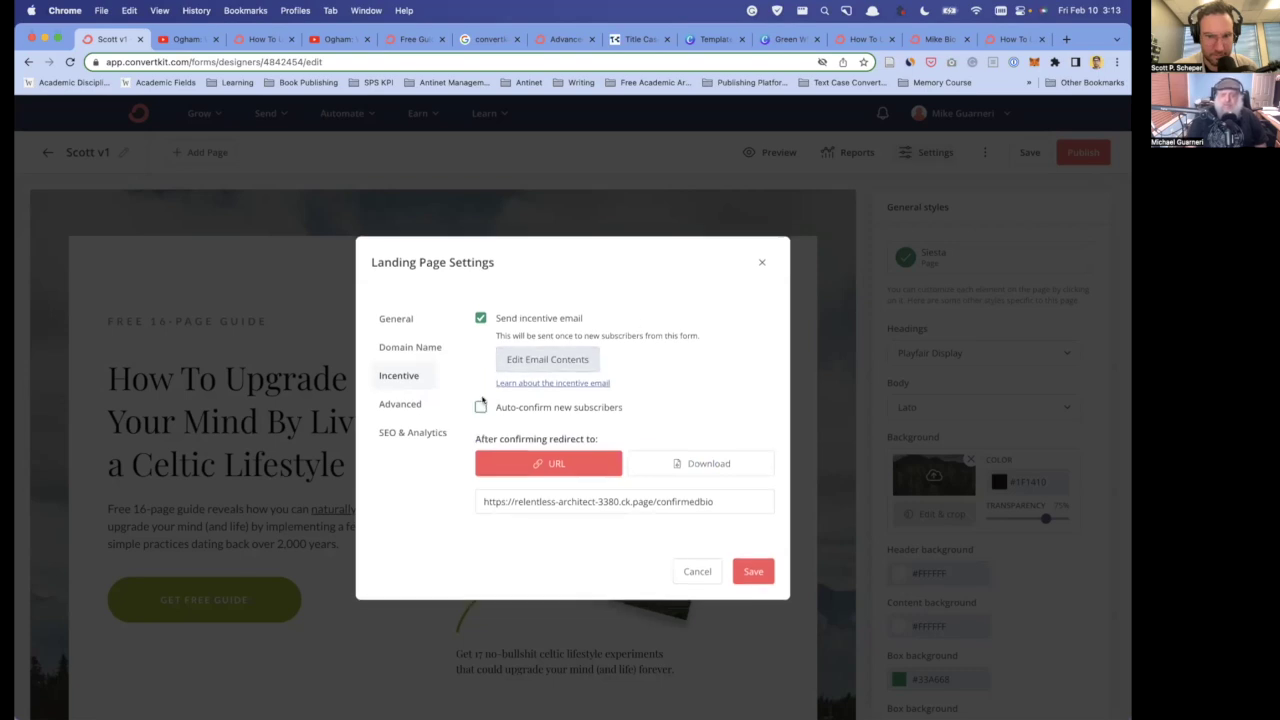
left_click(545, 360)
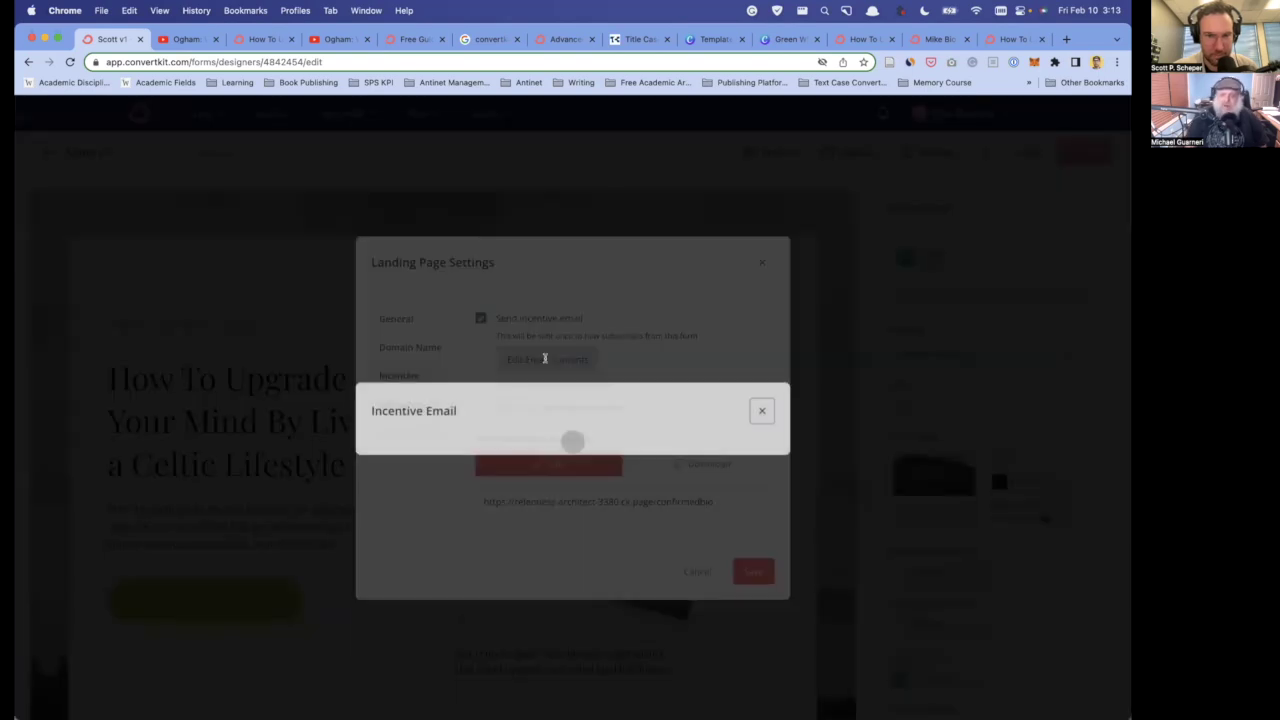
triple_click(420, 279)
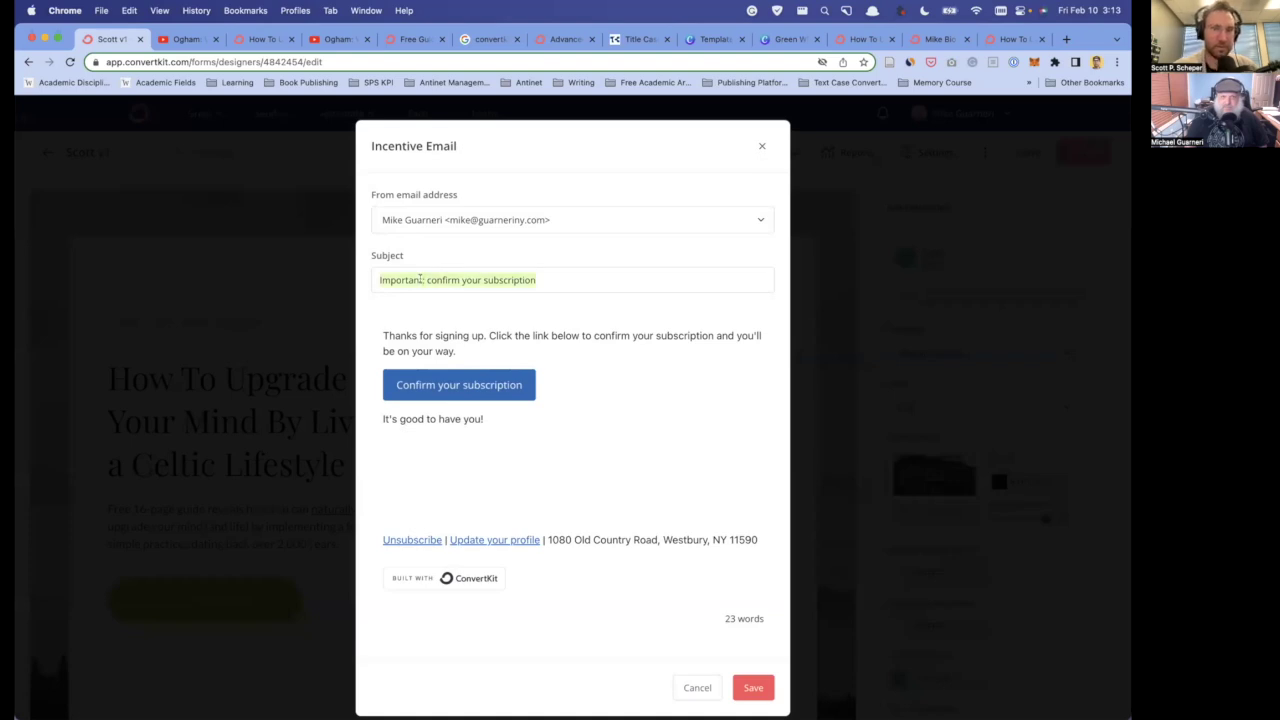
type("Thank You!")
- Replace the confirmation instructions with a note that the guide download link arrives by email
left_click_drag(488, 336, 545, 424)
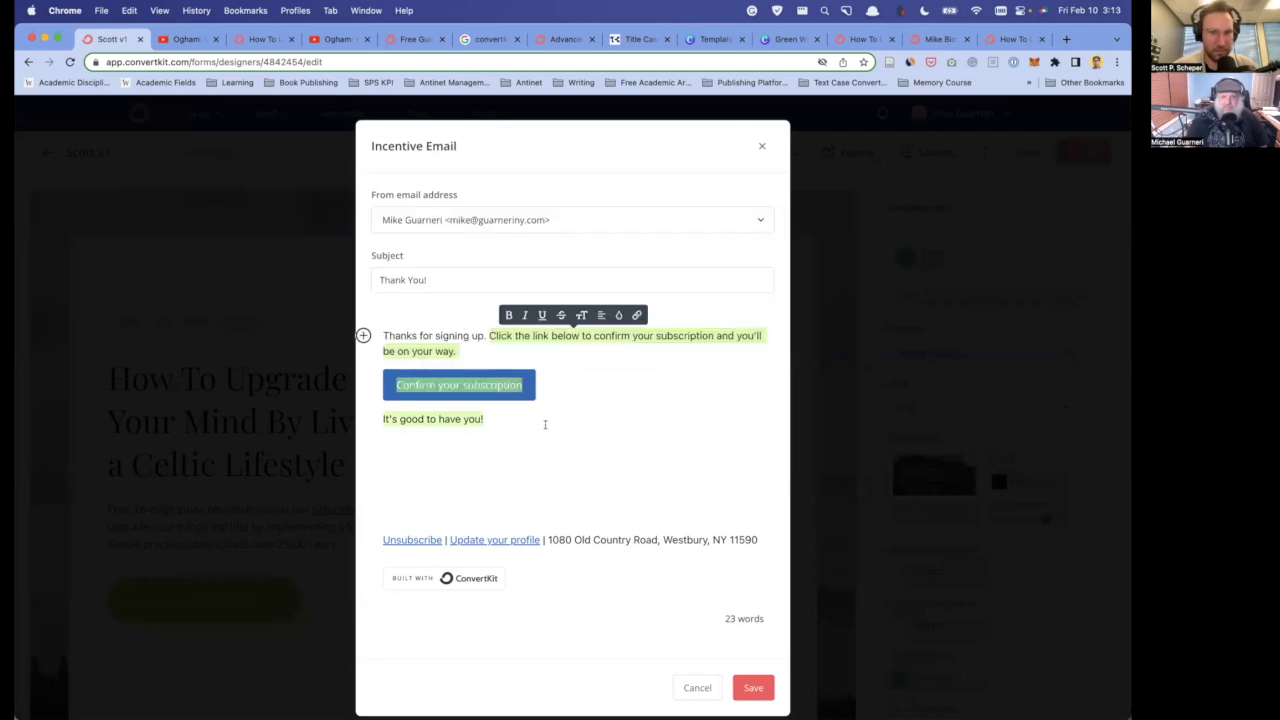
key("BackSpace")
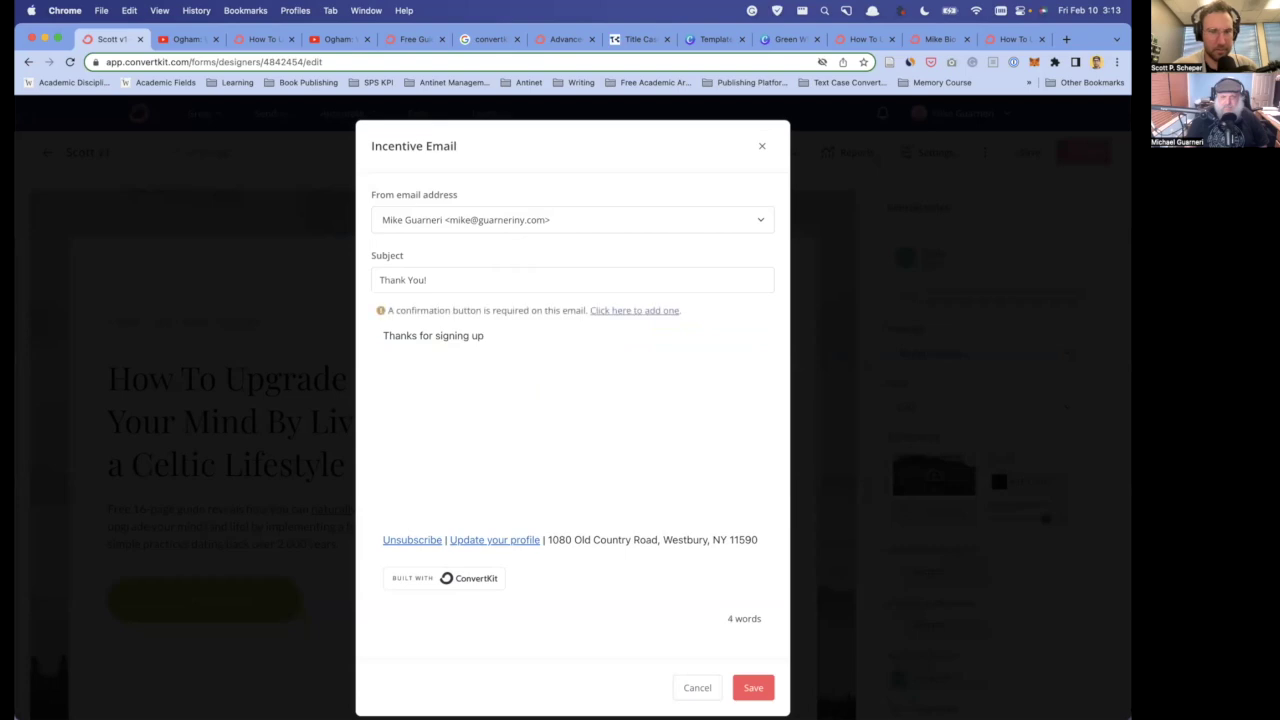
type("to")
type("oon ")
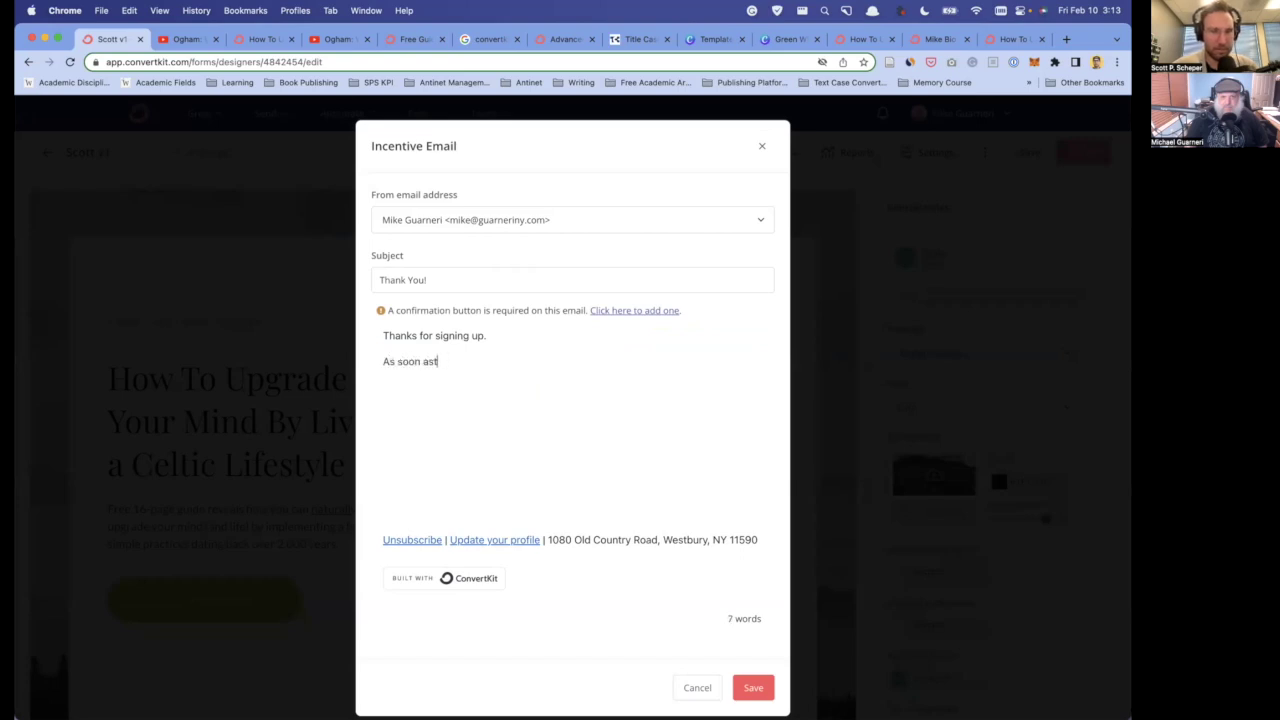
type("as the guide is completed yo")
type("u'll be receiving ")
type("an email with a lin")
type("k to download the ")
type("PDF")
type("In the")
type("meantime, ")
type("I'll be ")
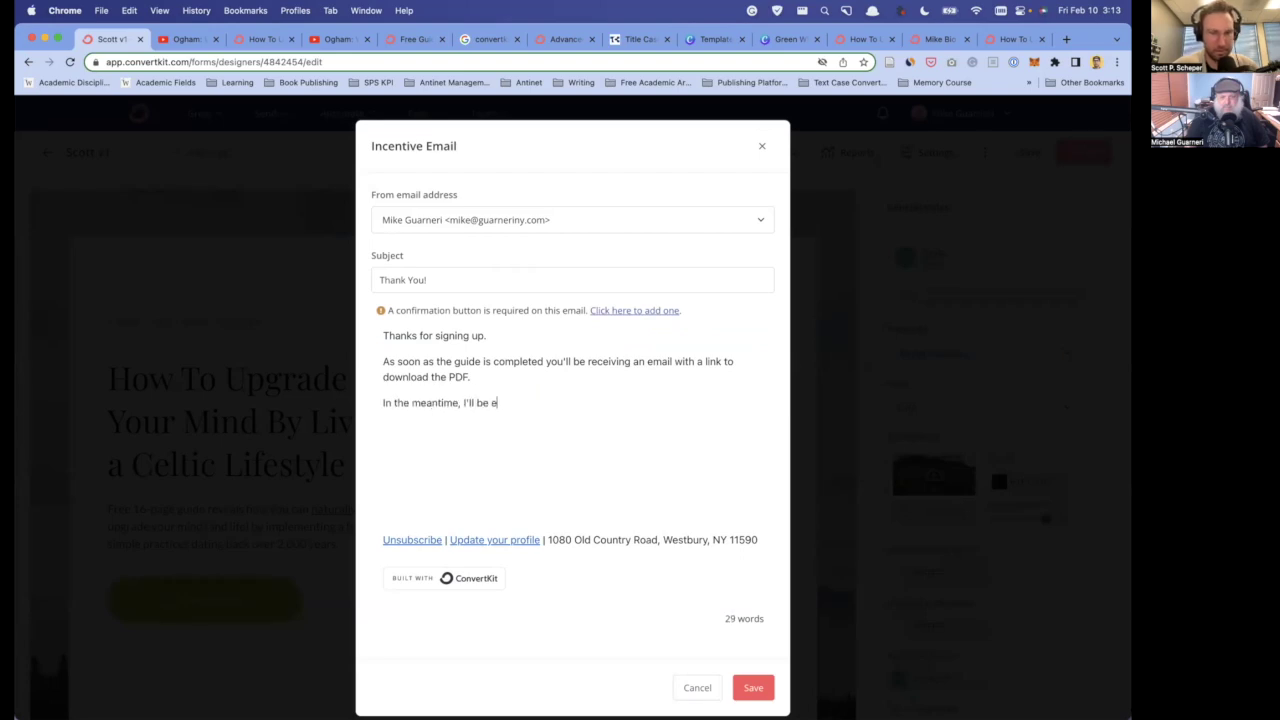
type("emailing onyou on a")
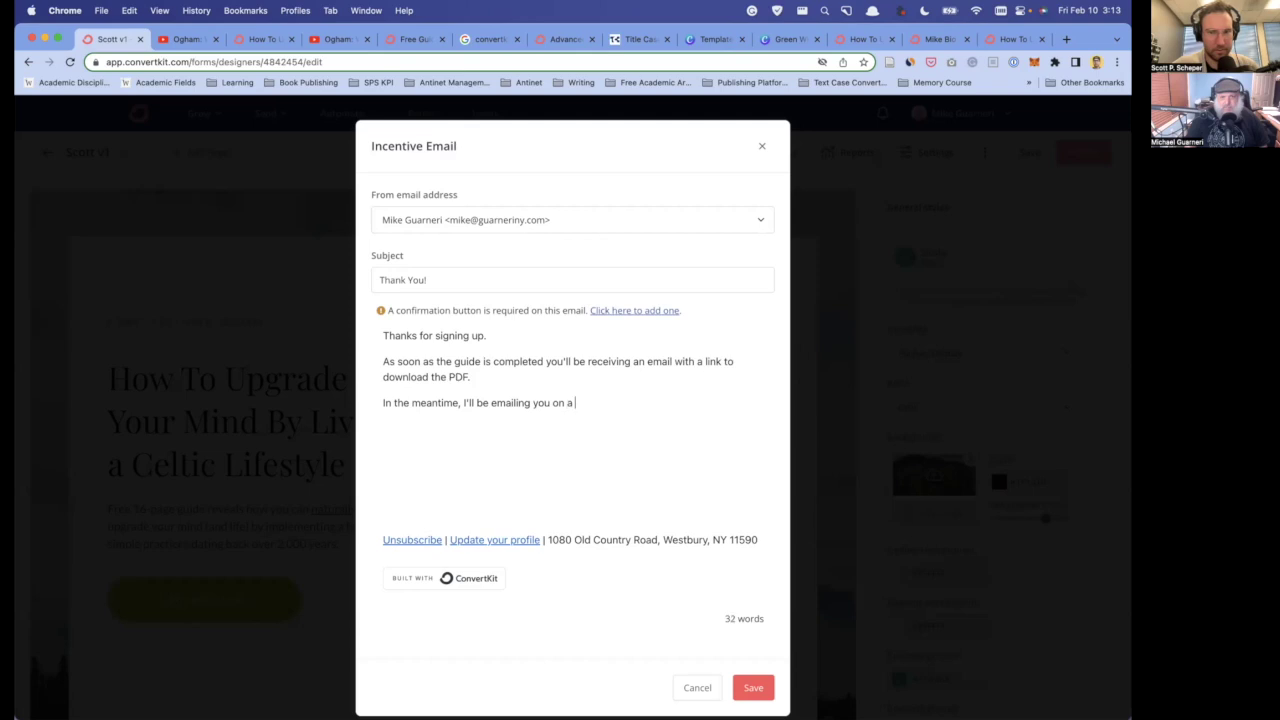
type(" weekly basis")
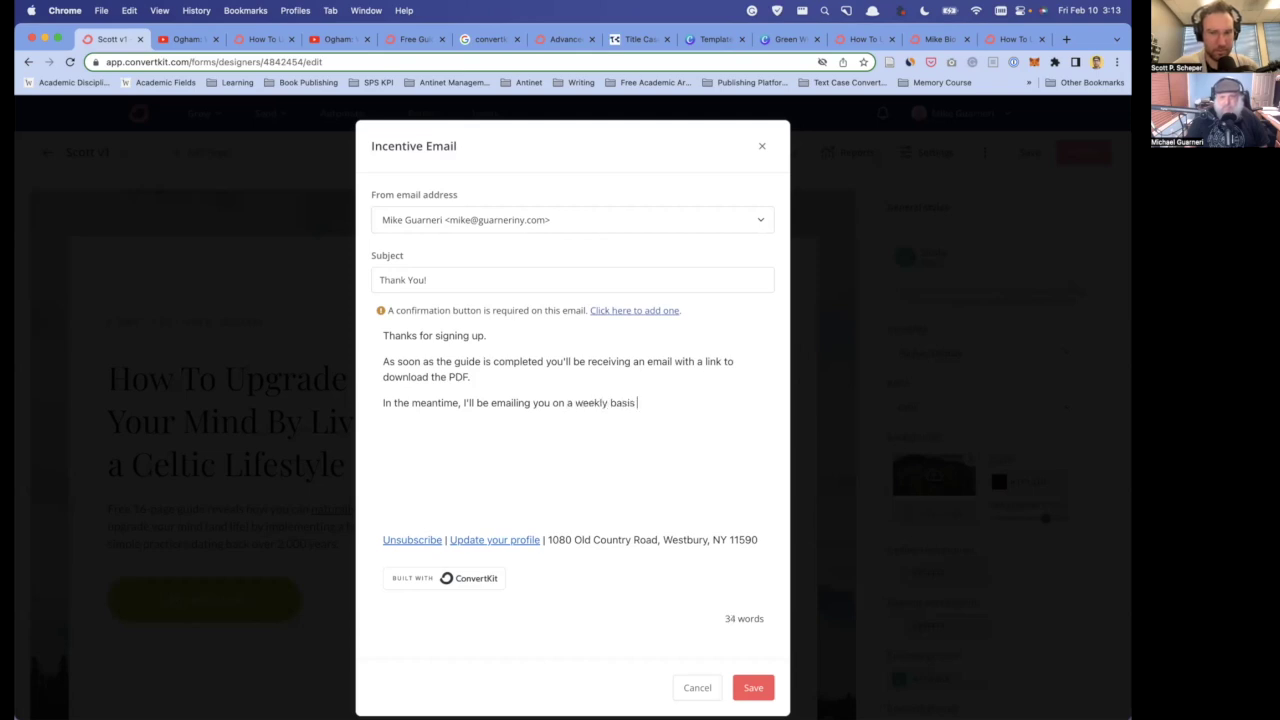
type(" an")
type("and sharin")
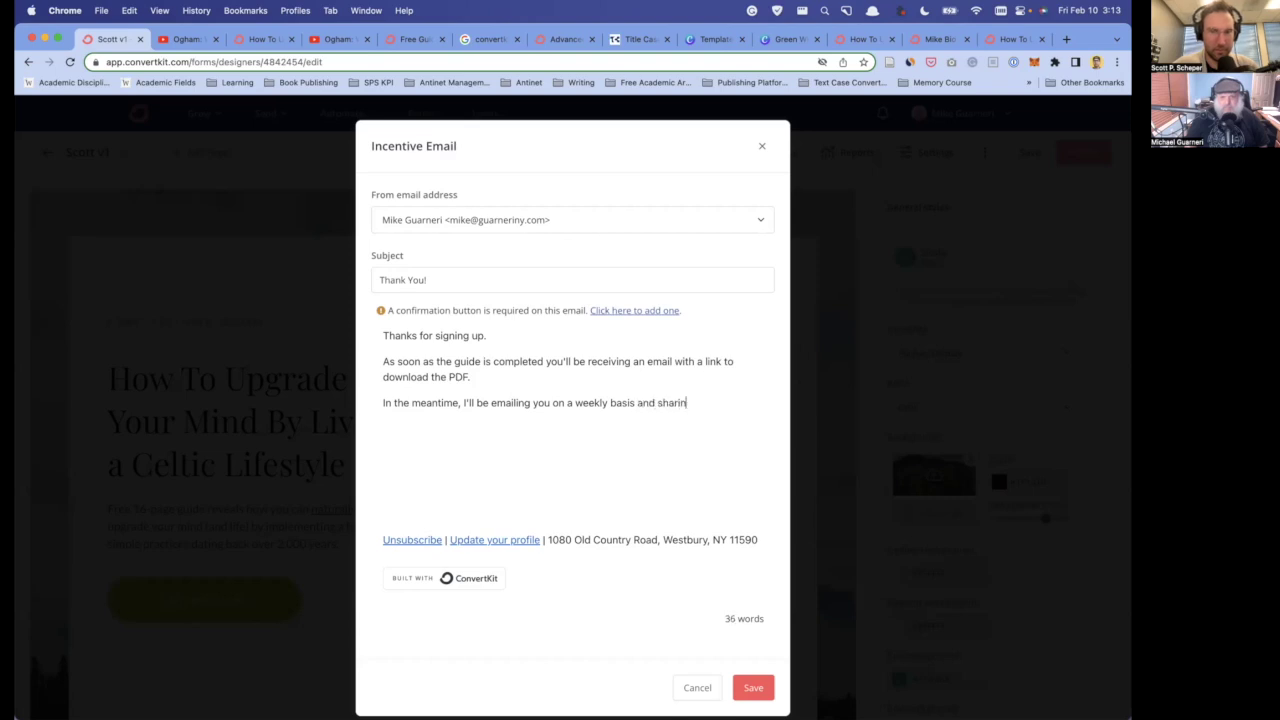
type("g my journey of")
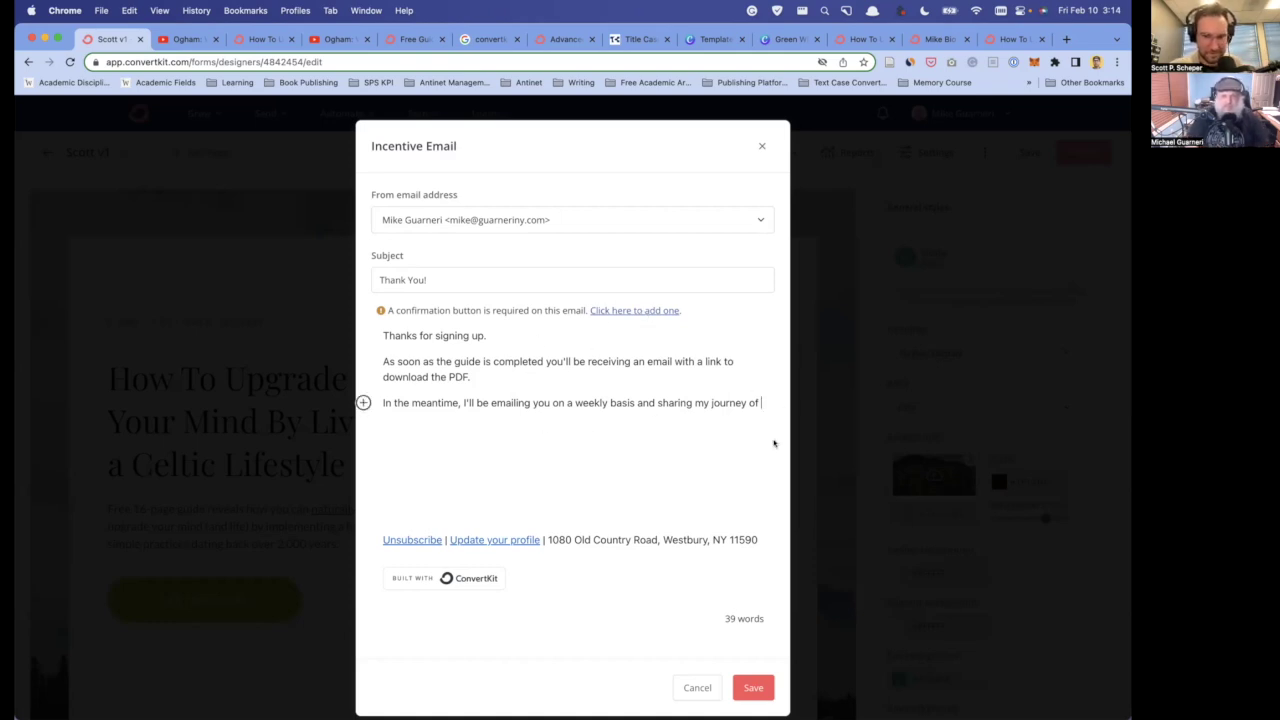
left_click(761, 148)
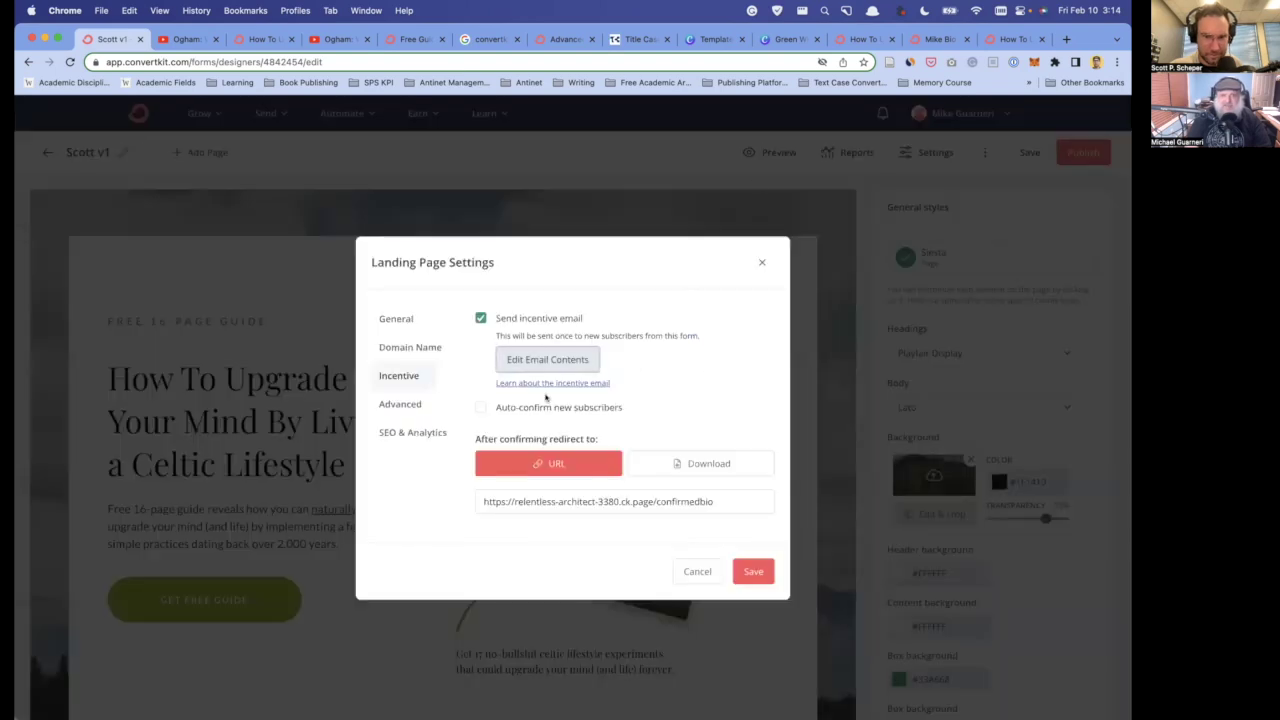
- Stop sending the incentive email and save the landing page
left_click(481, 319)
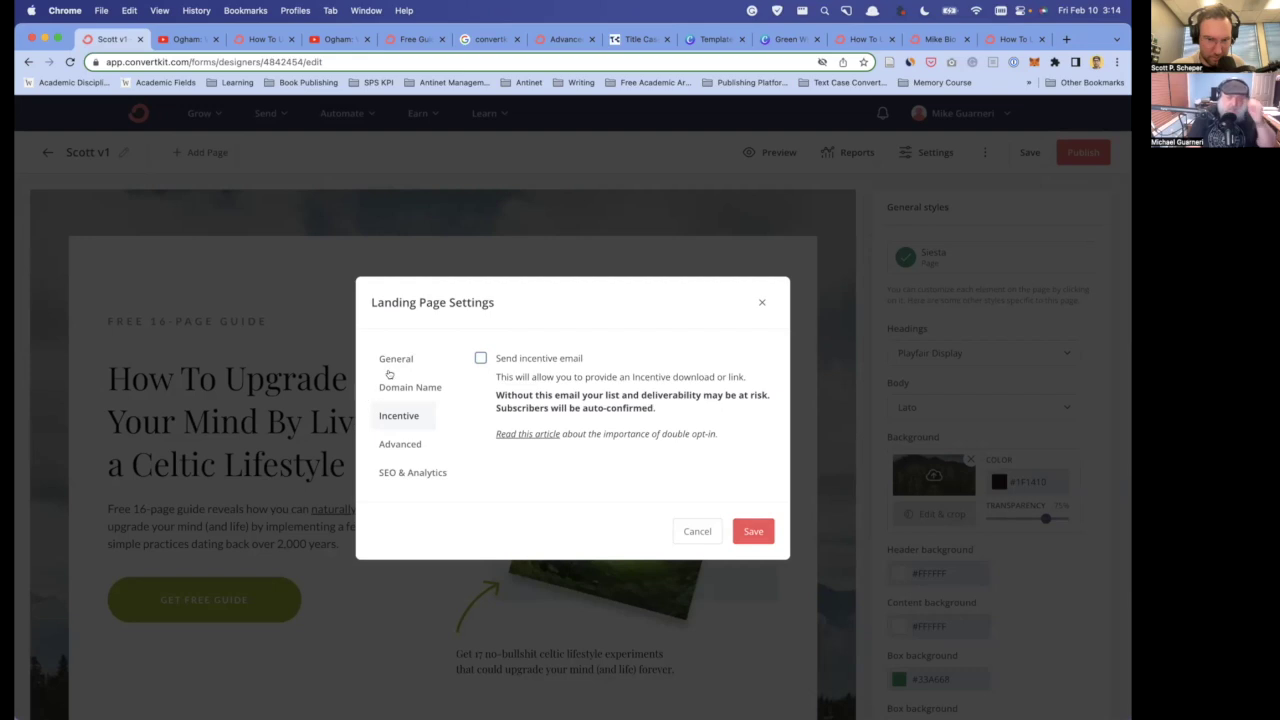
left_click(752, 530)
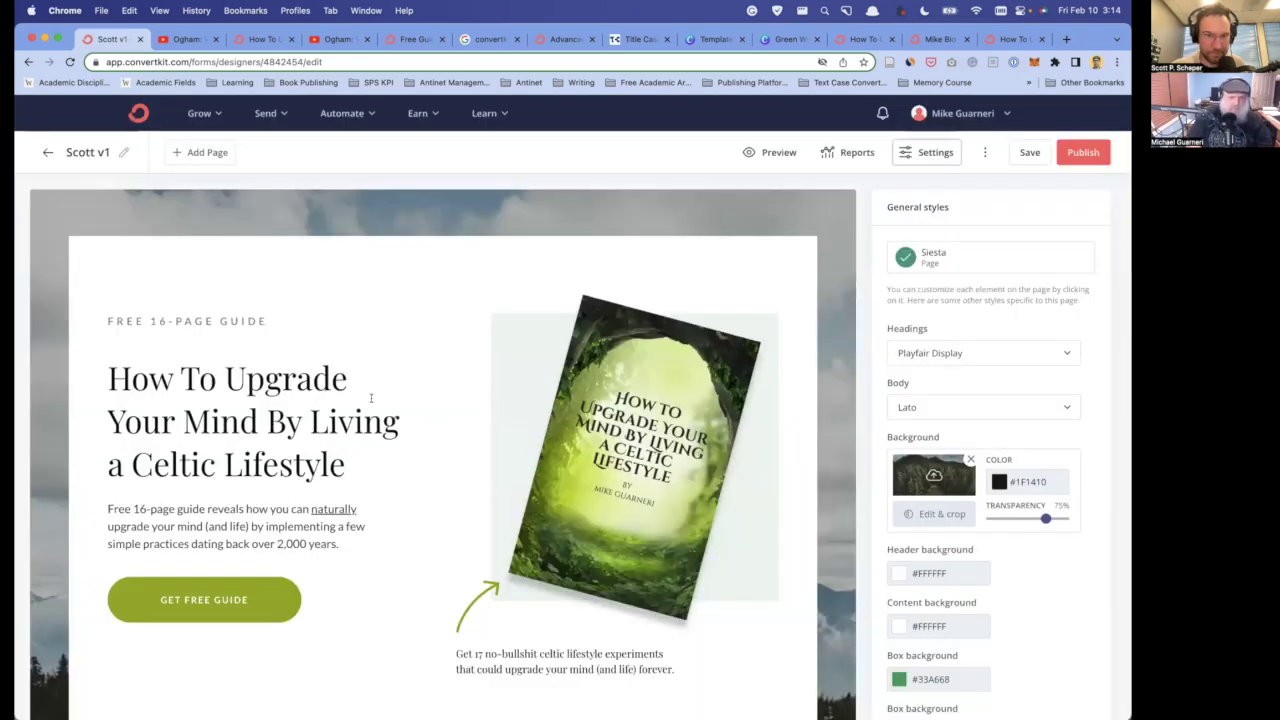
left_click(1036, 153)
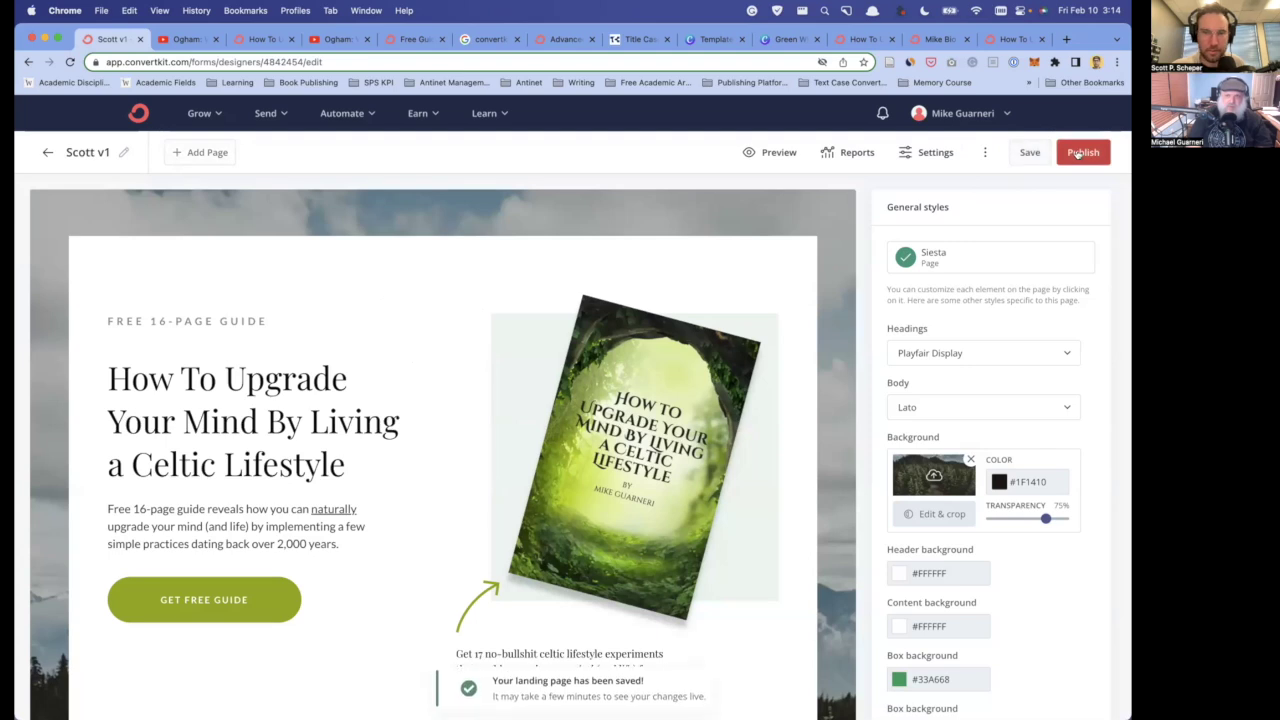
- Set the landing page's general subscription behaviour to redirect to an external page
left_click(932, 153)
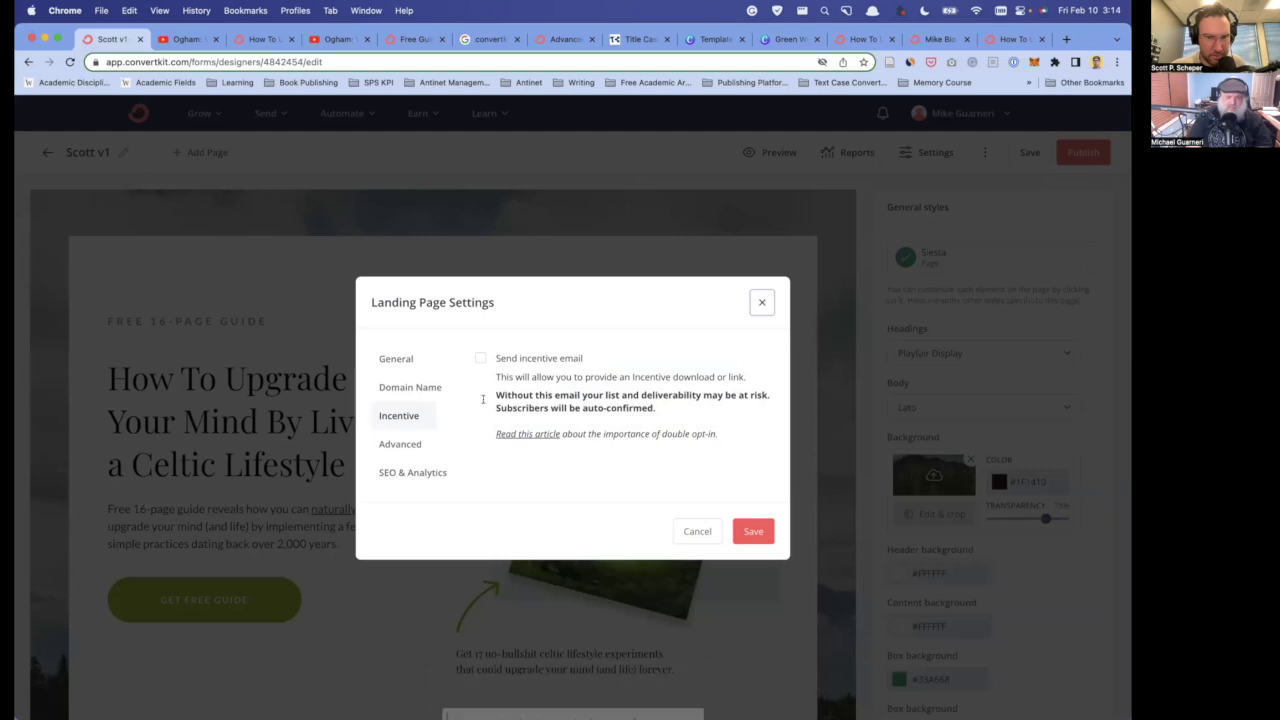
left_click(396, 360)
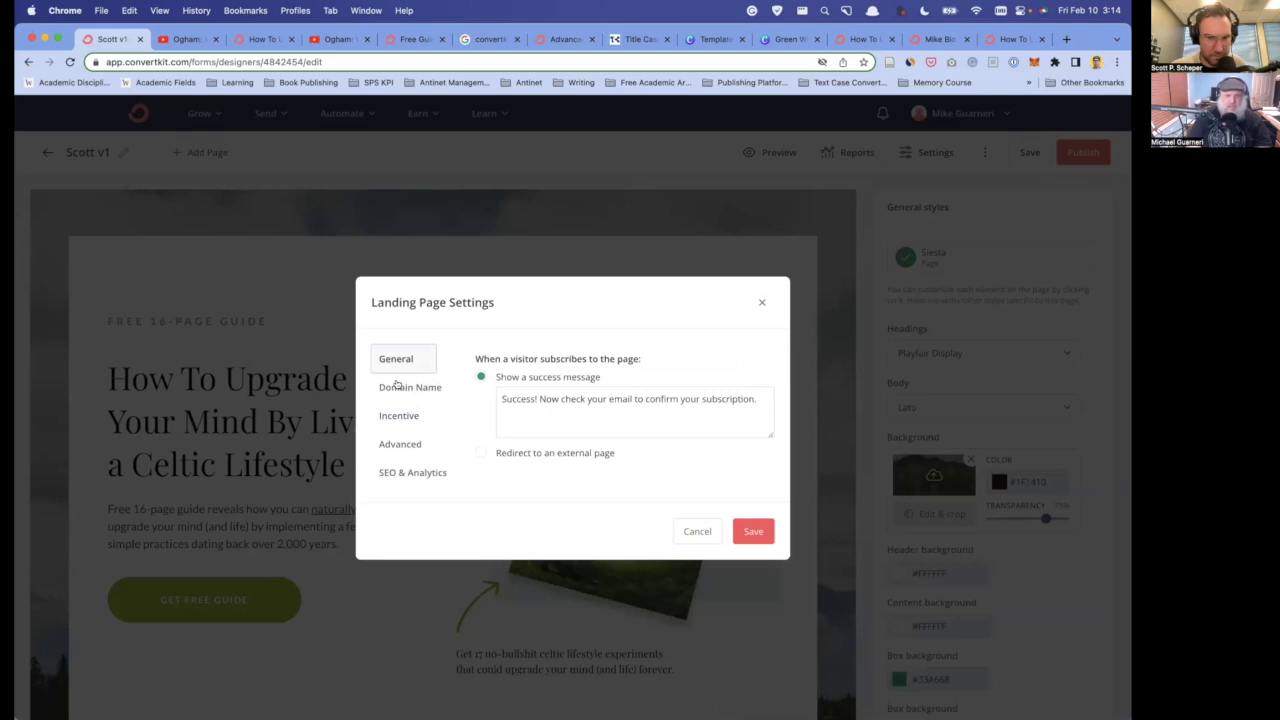
left_click(482, 452)
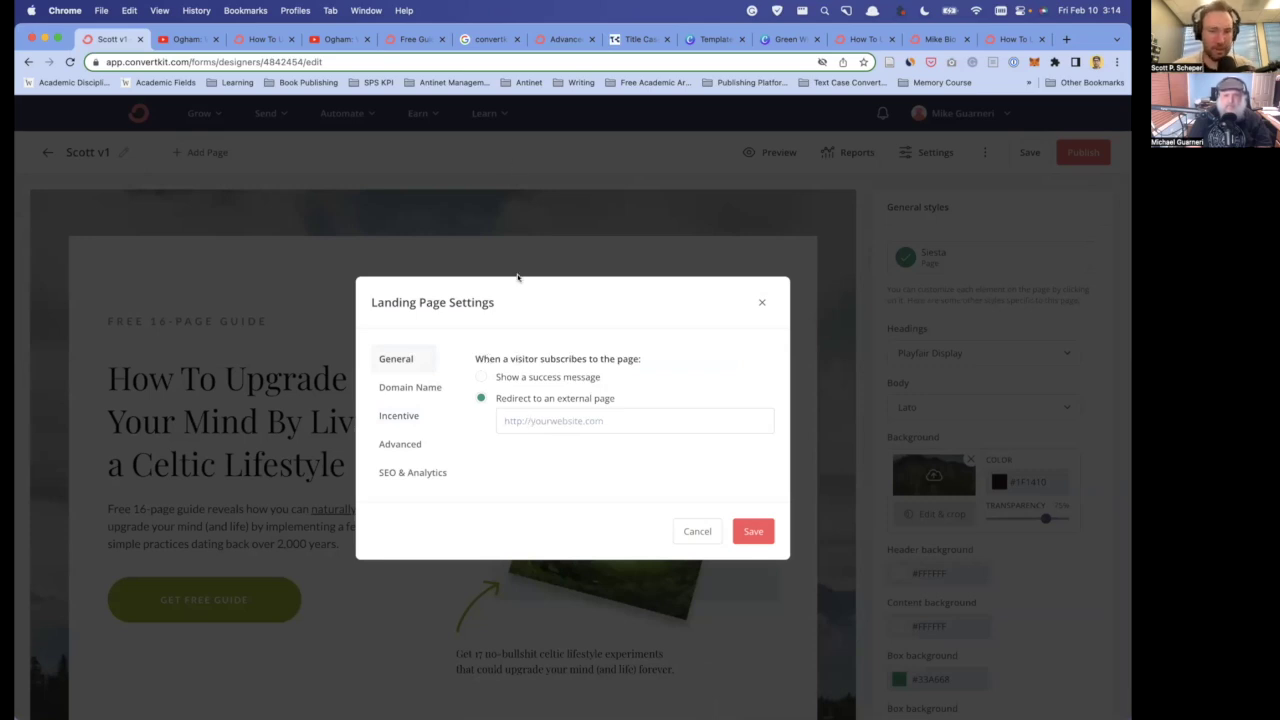
key("alt+space")
type("sub")
key("Return")
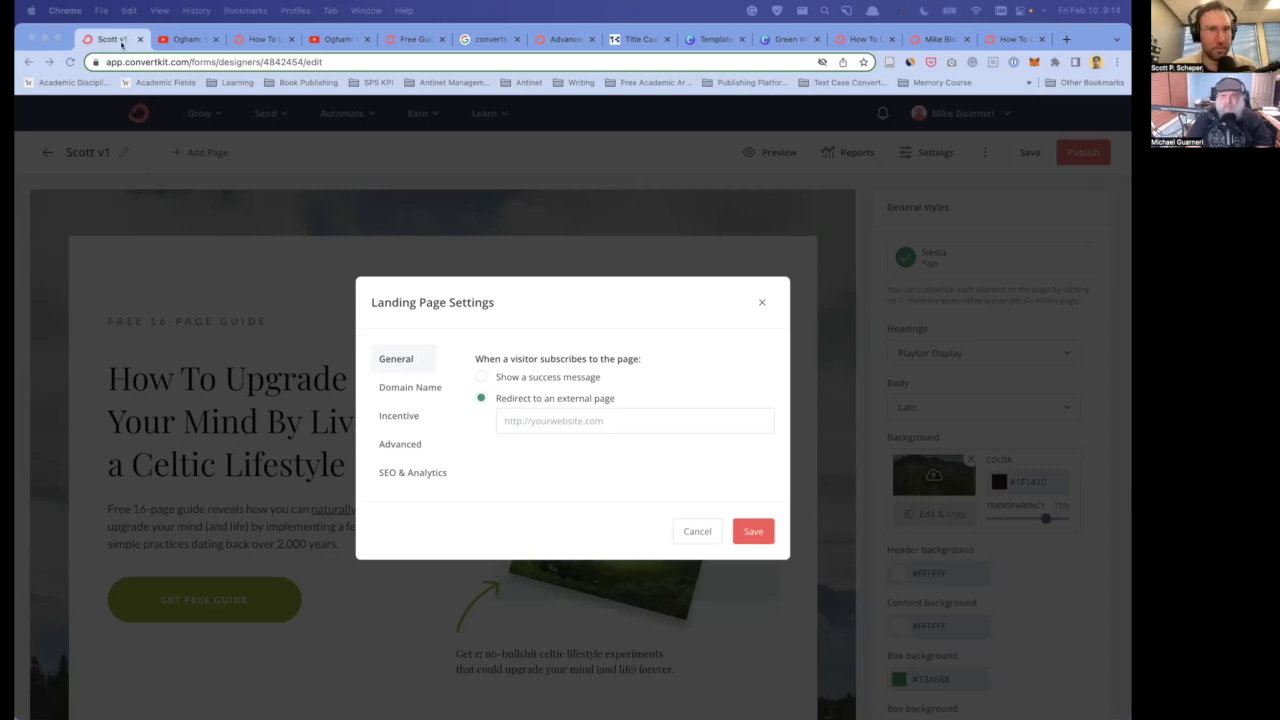
- Use the confirmedbio page URL as the redirect, then save and publish the landing page
key("super+Tab")
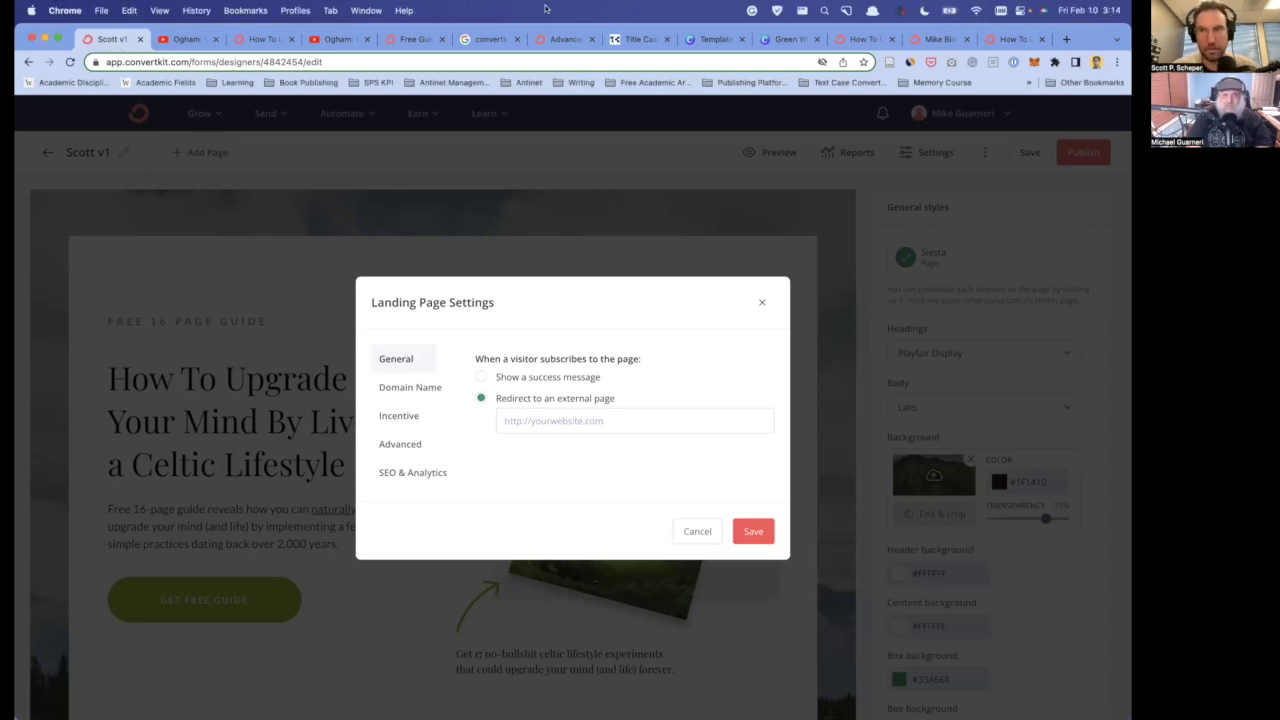
key("ctrl+shift+Tab")
key("ctrl+shift+Tab")
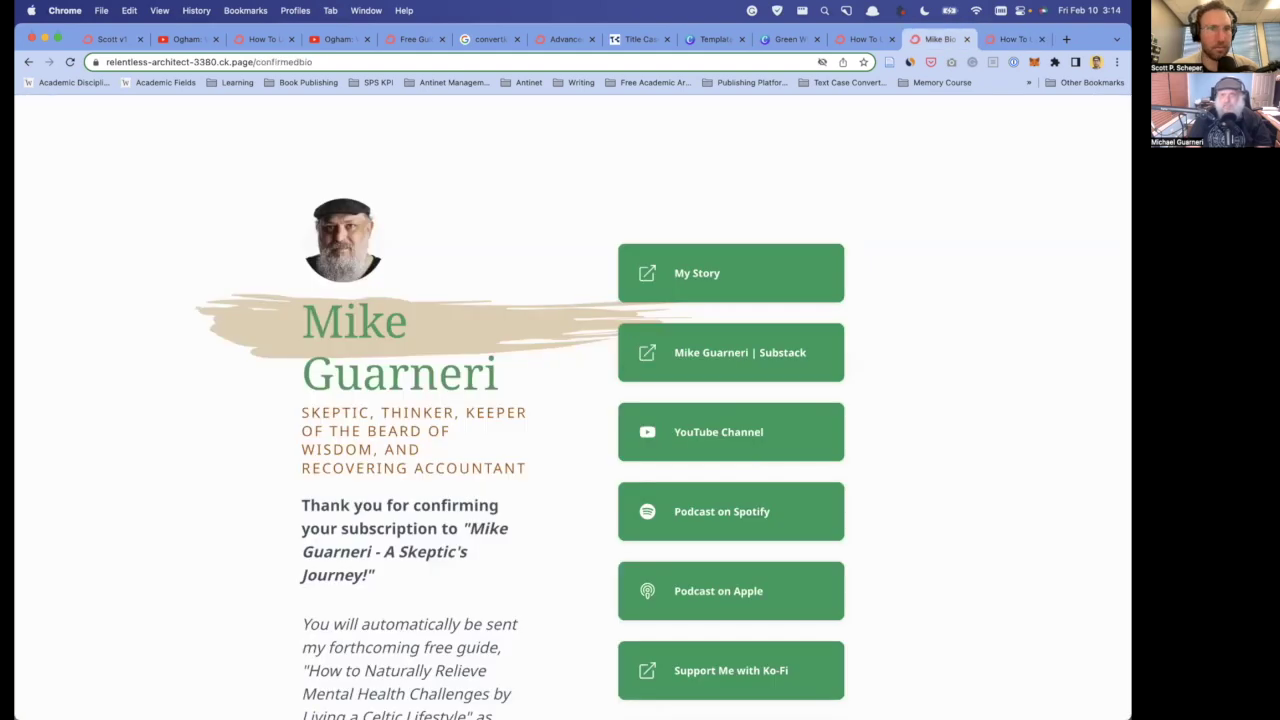
left_click(278, 62)
key("super+c")
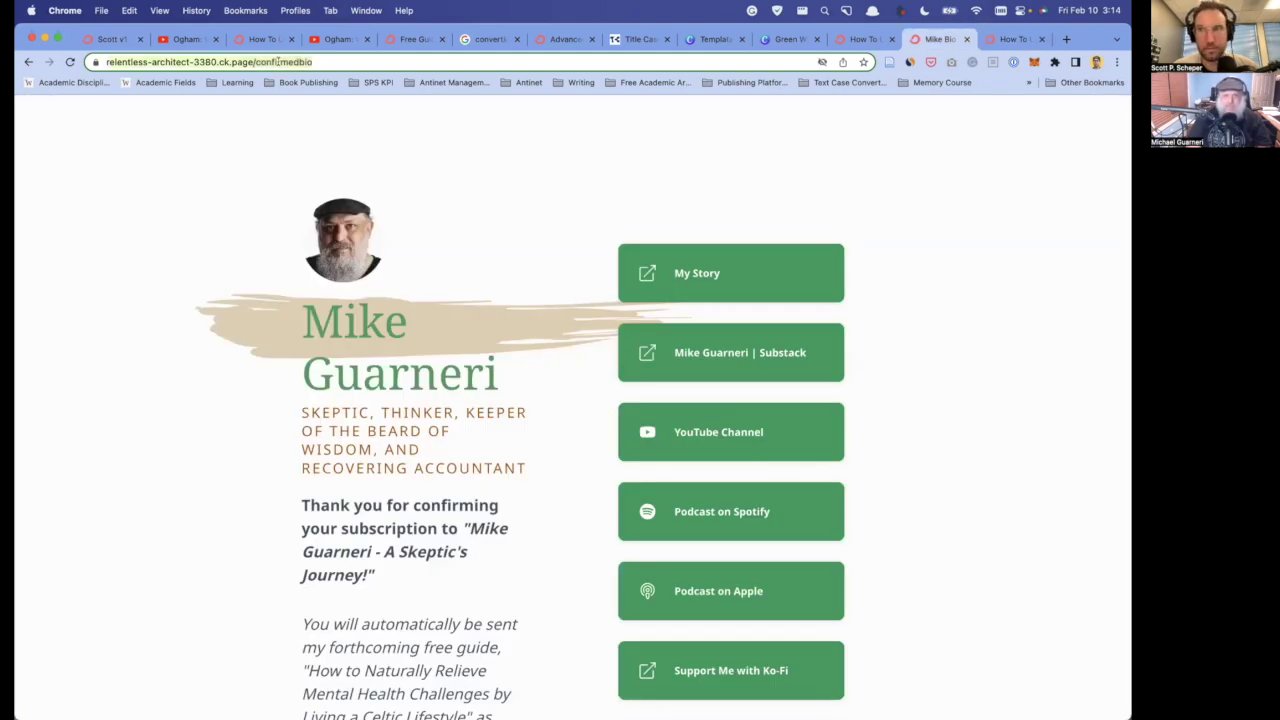
key("ctrl+Tab")
key("ctrl+Tab")
key("super+v")
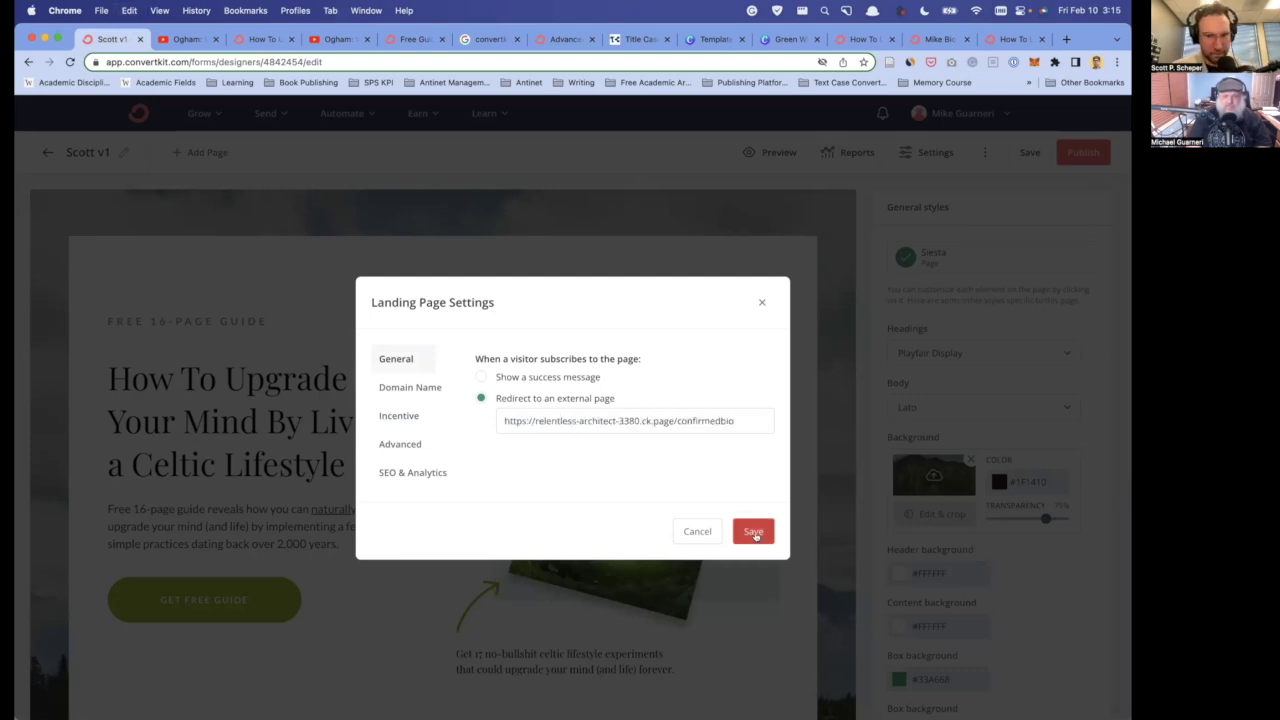
left_click(753, 532)
left_click(1031, 155)
left_click(1083, 158)
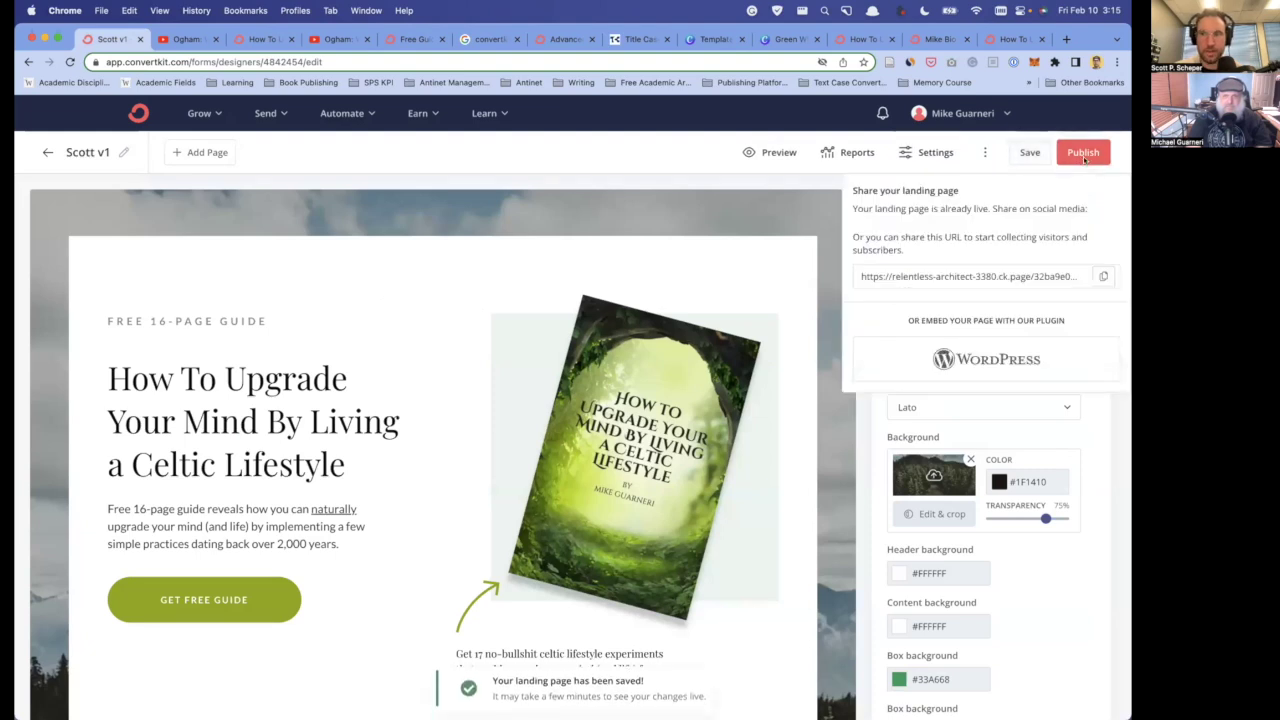
- Load the live Celtic guide landing page in a new browser tab
left_click(1103, 276)
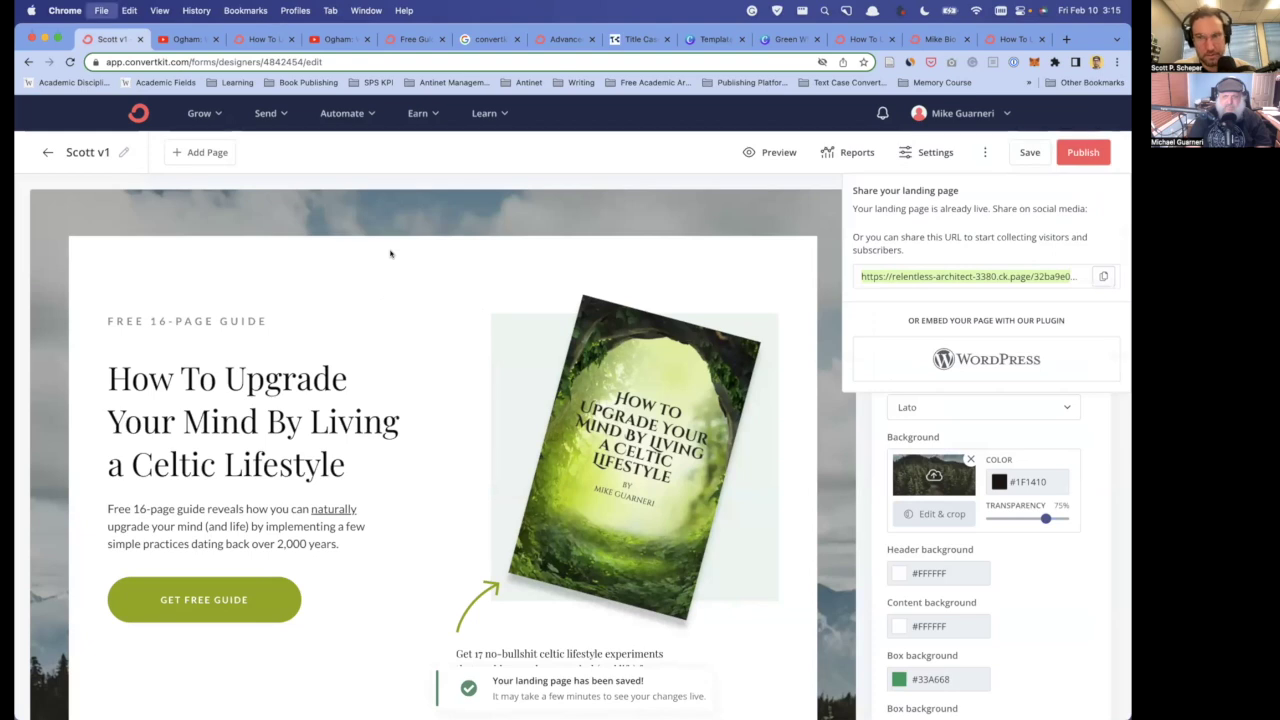
key("super+t")
key("super+v")
key("Return")
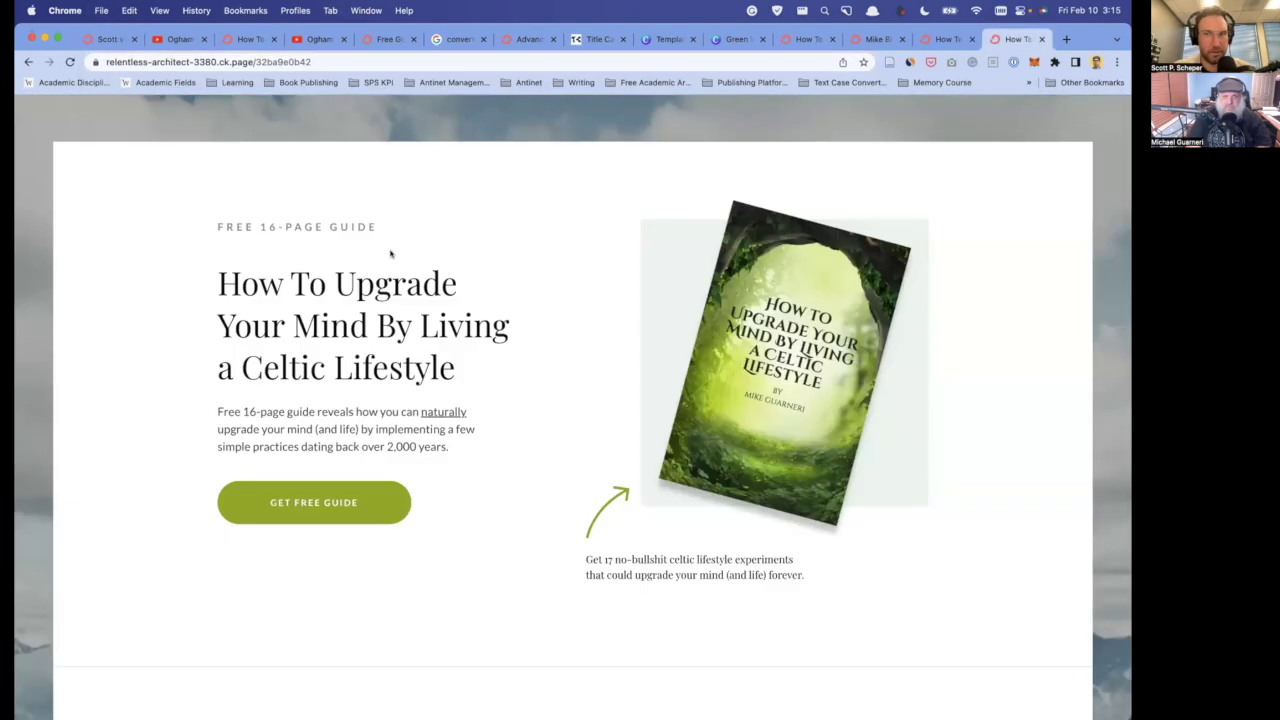
scroll(378, 284, "down", 15)
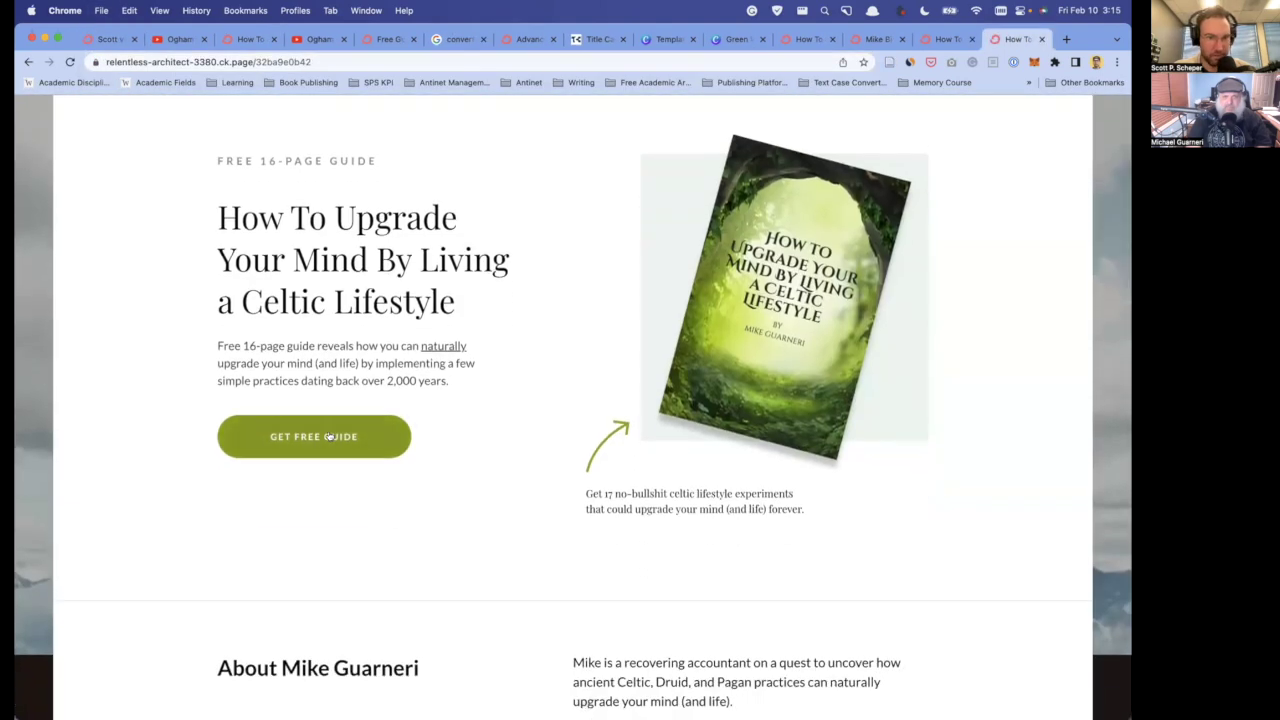
- Submit the signup form with a test subscriber's name and e-mail address
type("Sco")
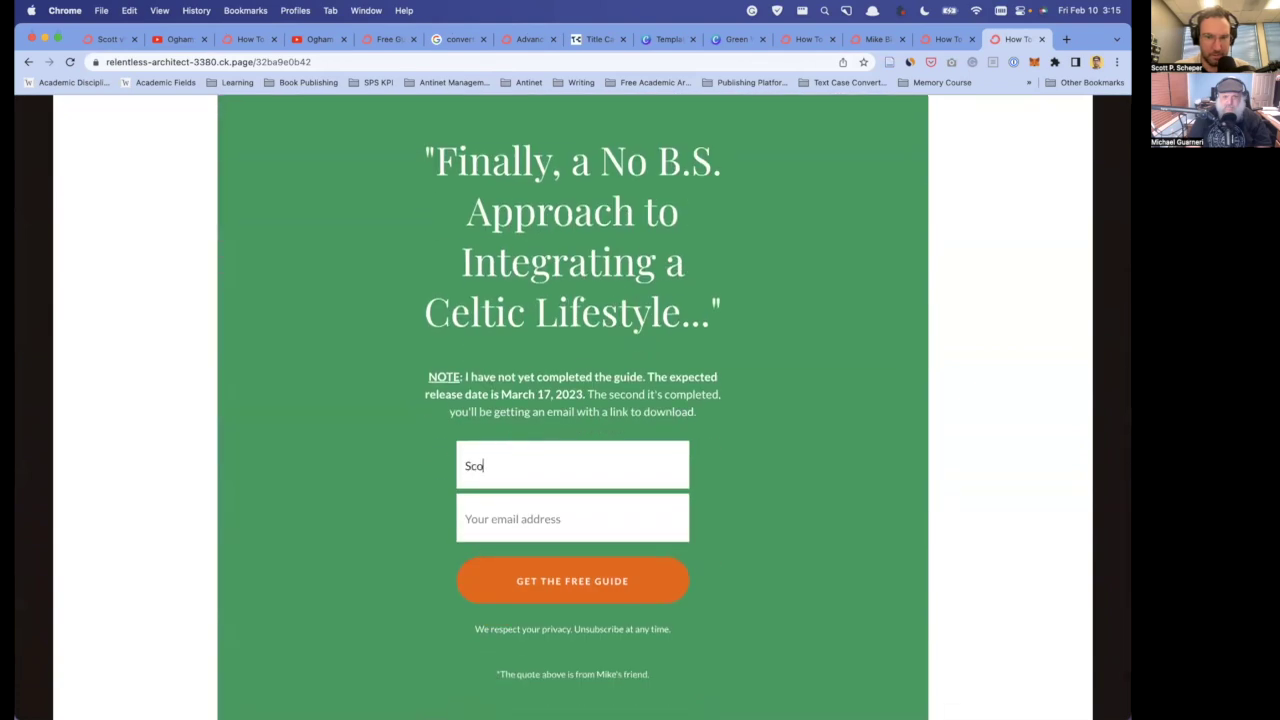
type("tt Test2")
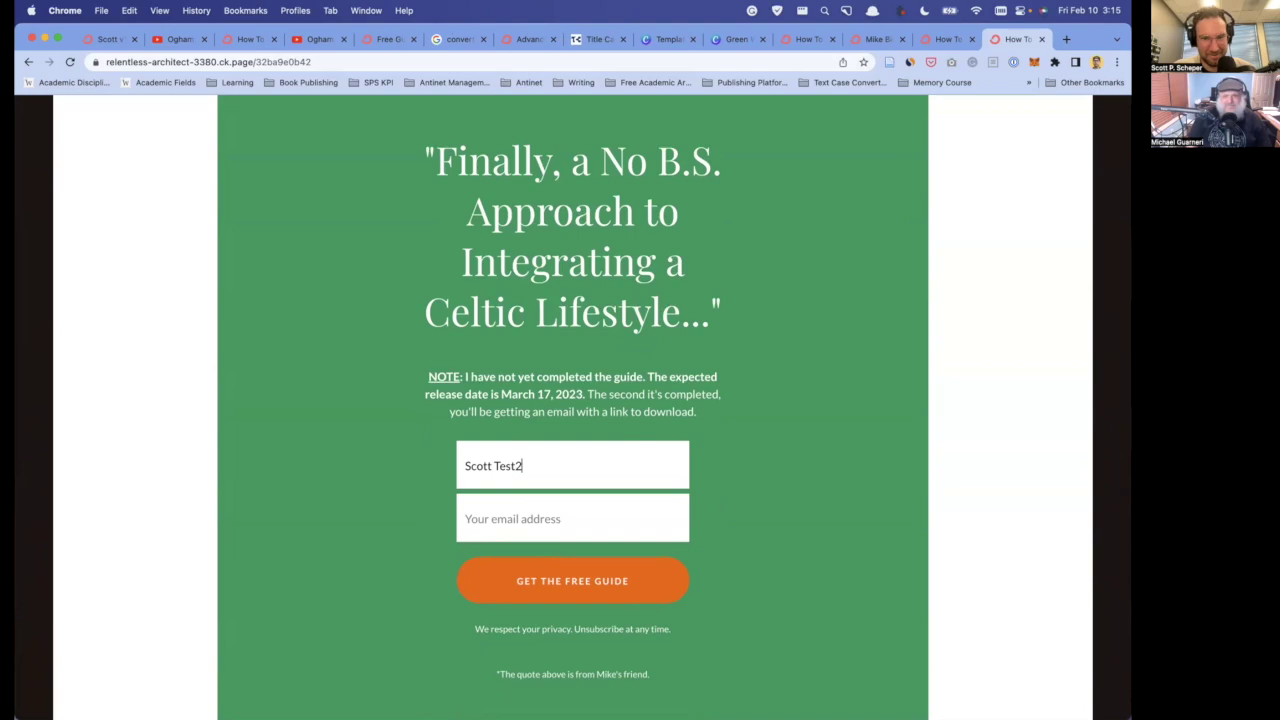
left_click(572, 518)
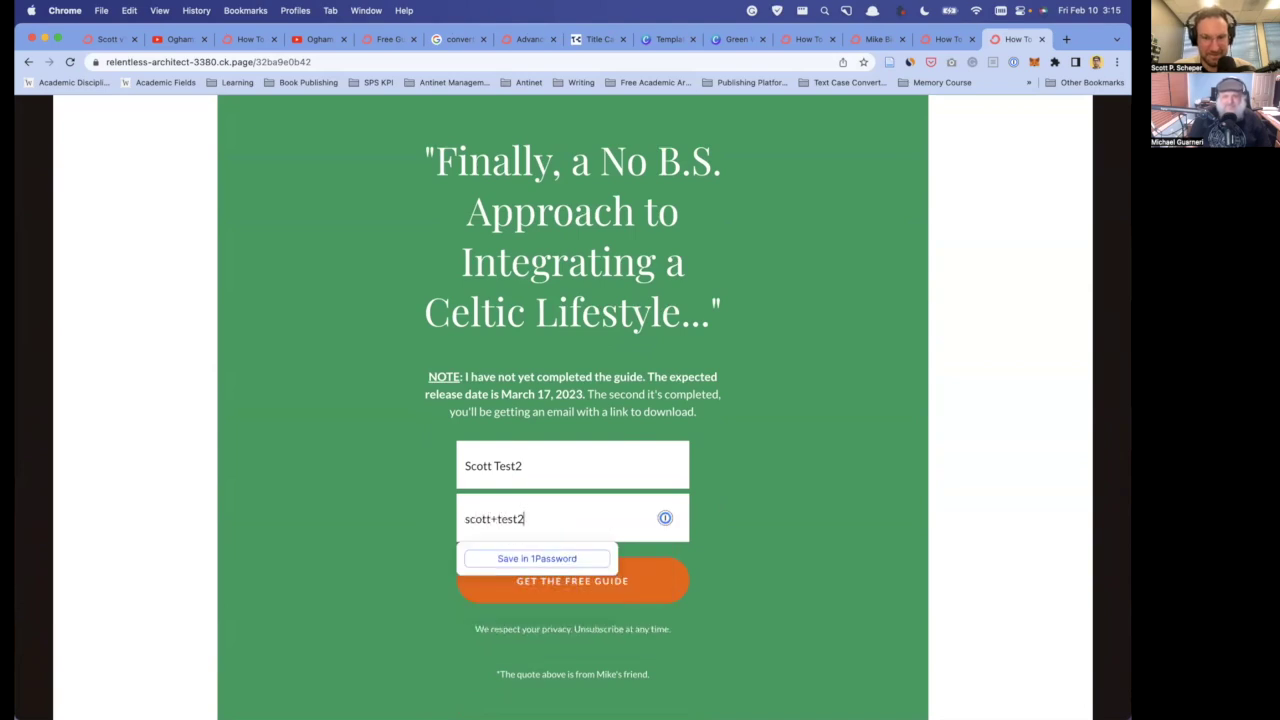
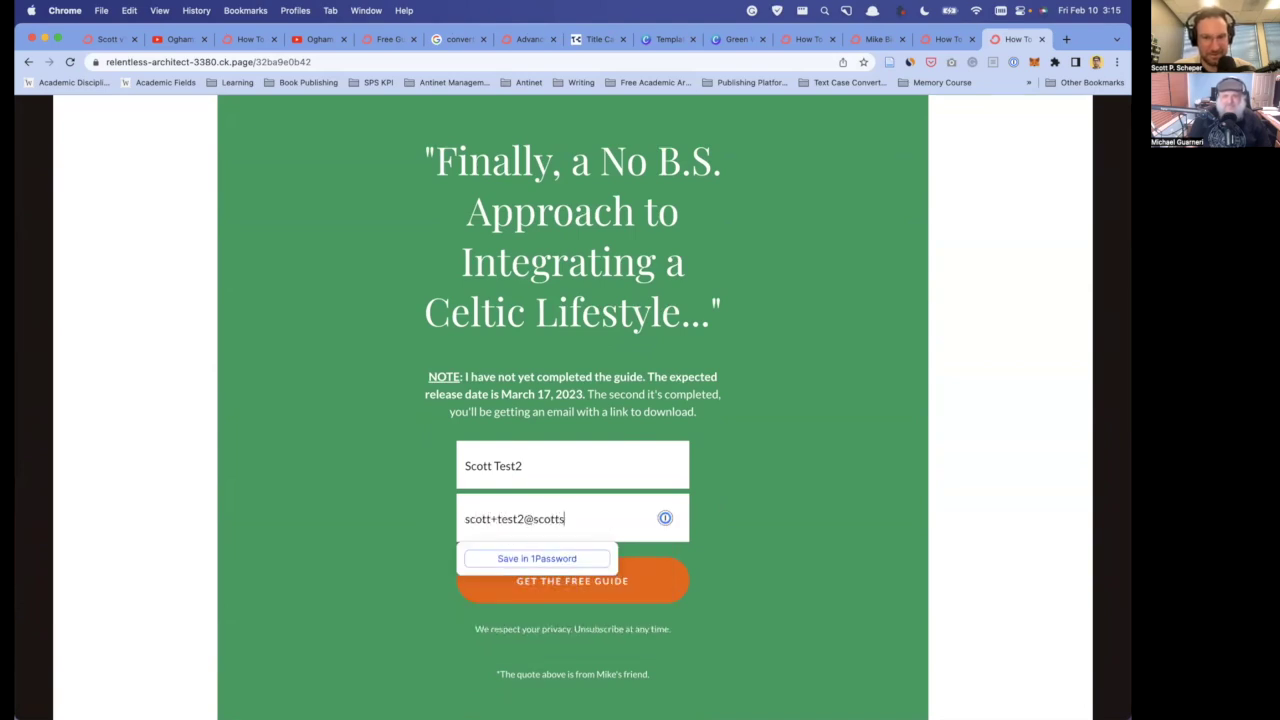
left_click(676, 593)
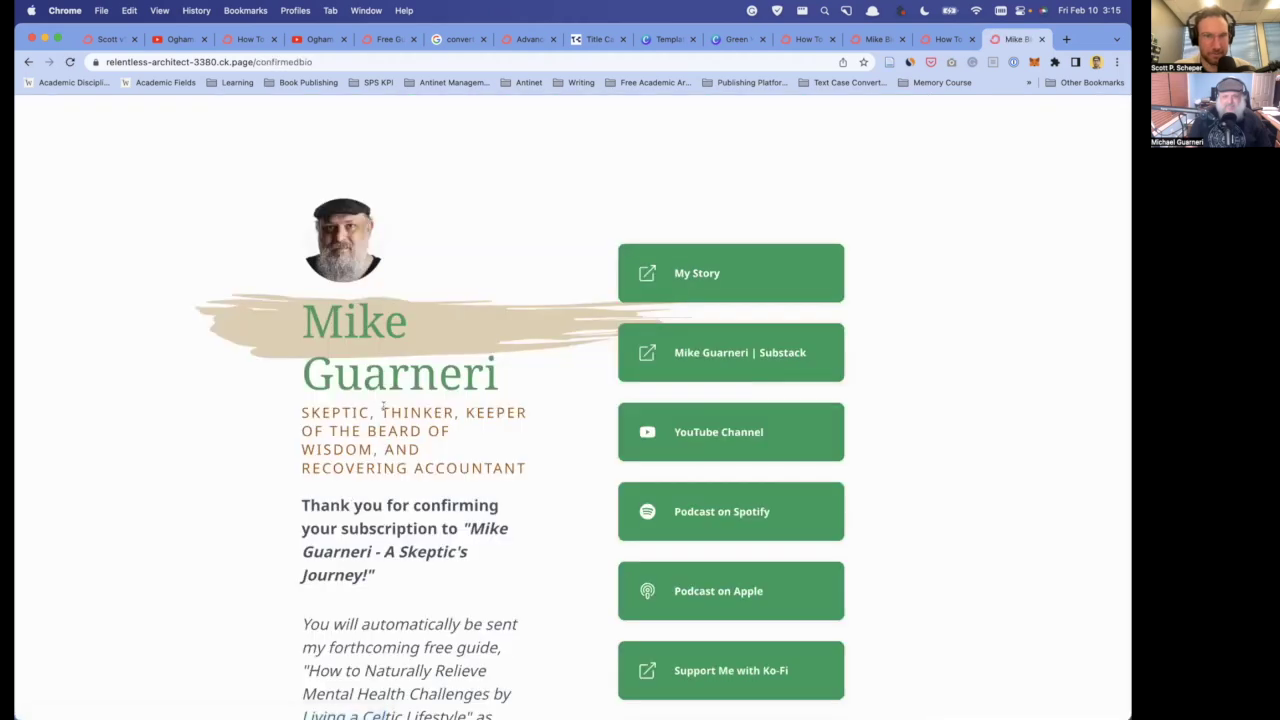
scroll(416, 452, "down", 4)
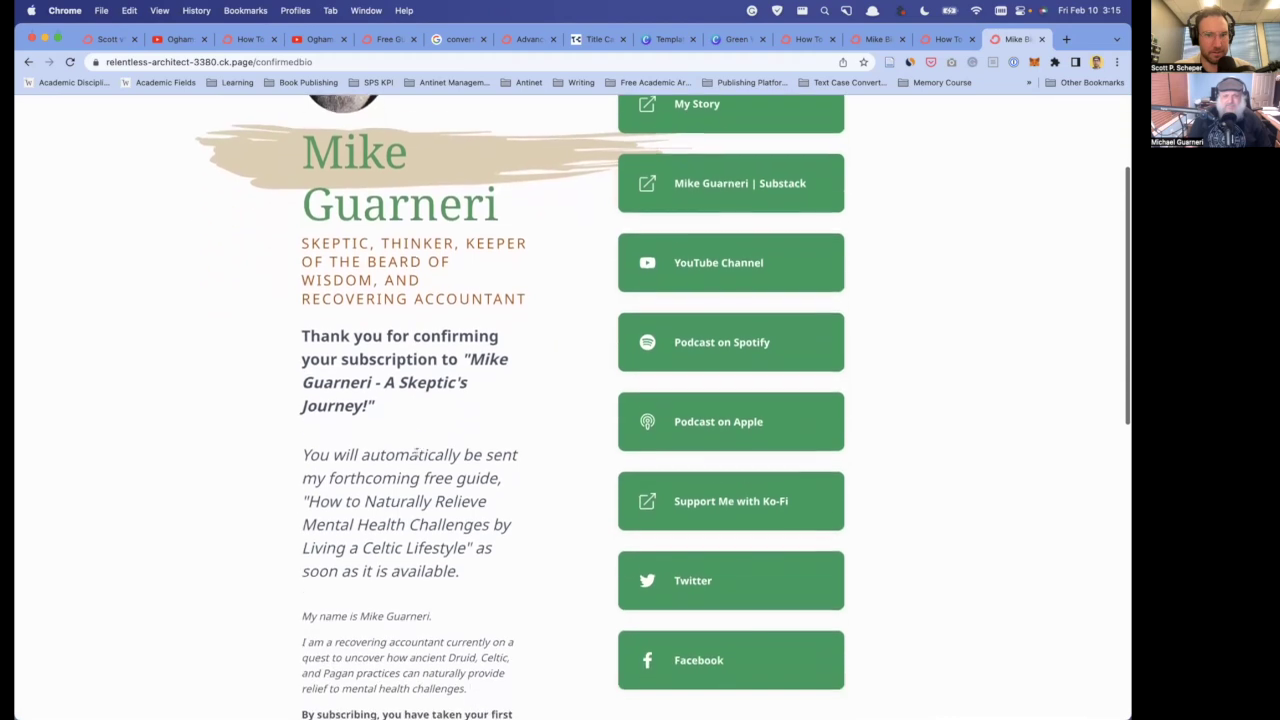
- Save the Scott v1 landing page and return to the Landing Pages & Forms list
left_click(110, 38)
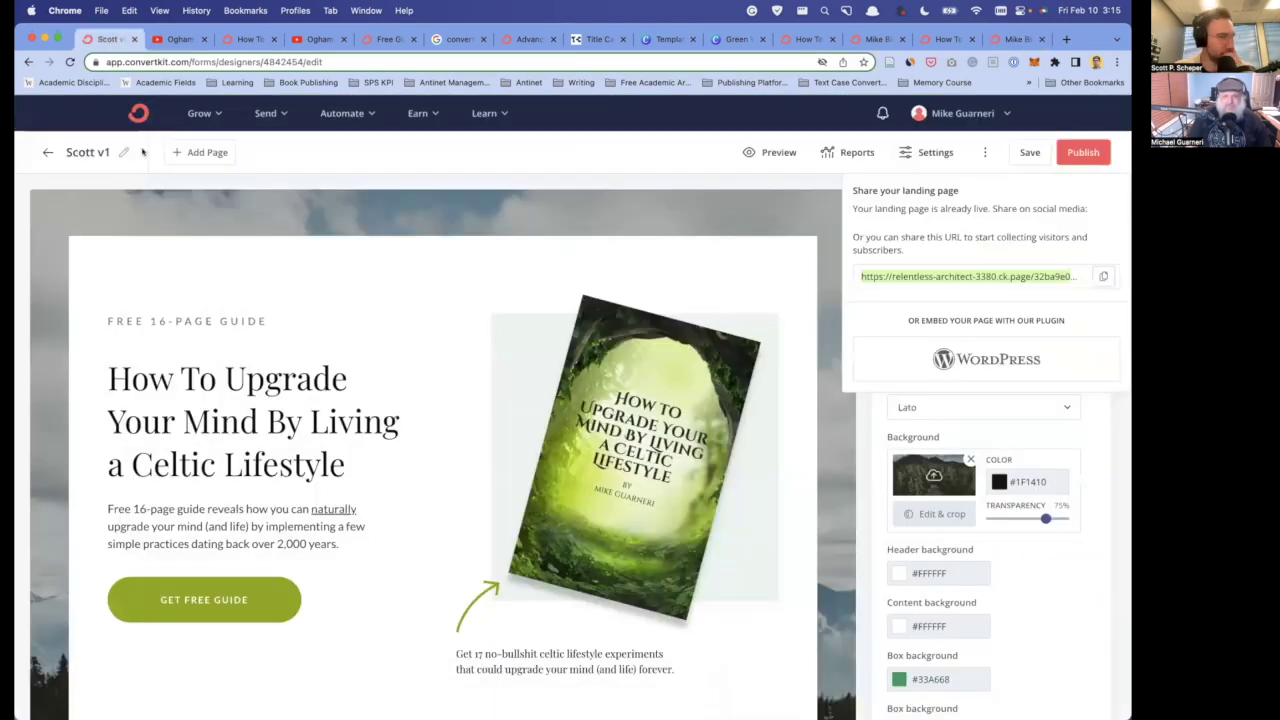
left_click(1030, 152)
left_click(47, 150)
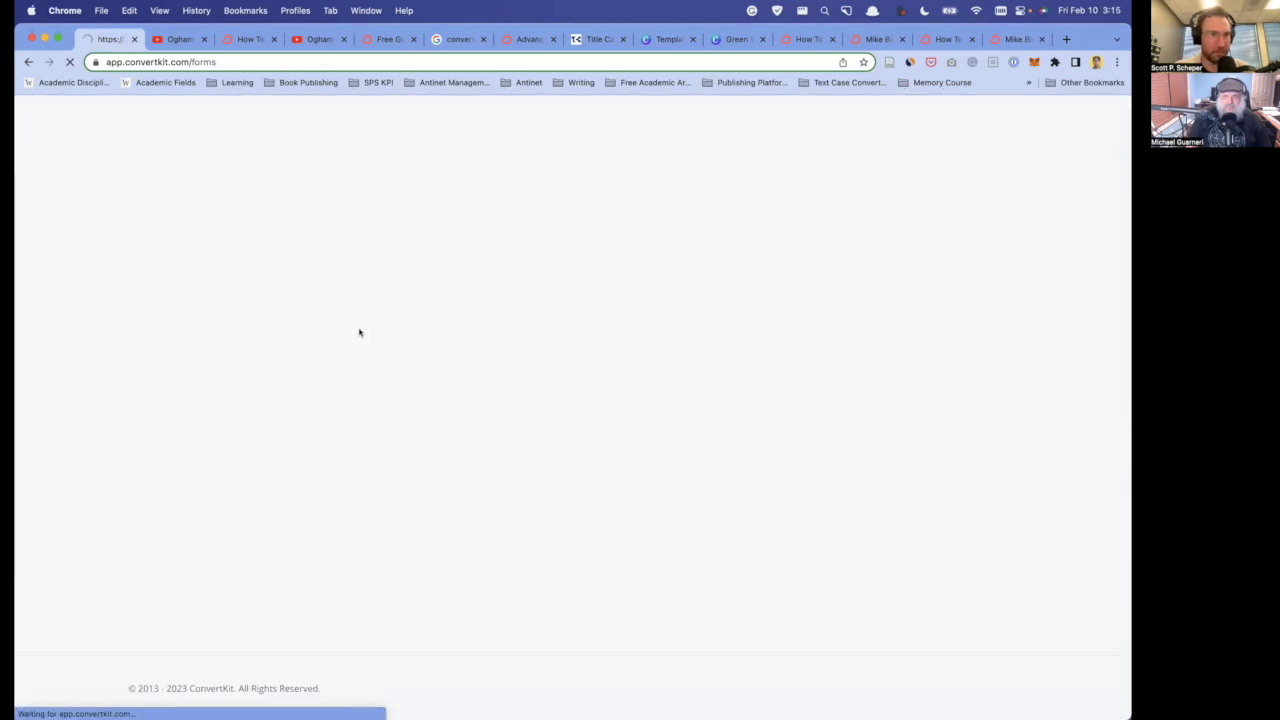
scroll(224, 345, "down", 3)
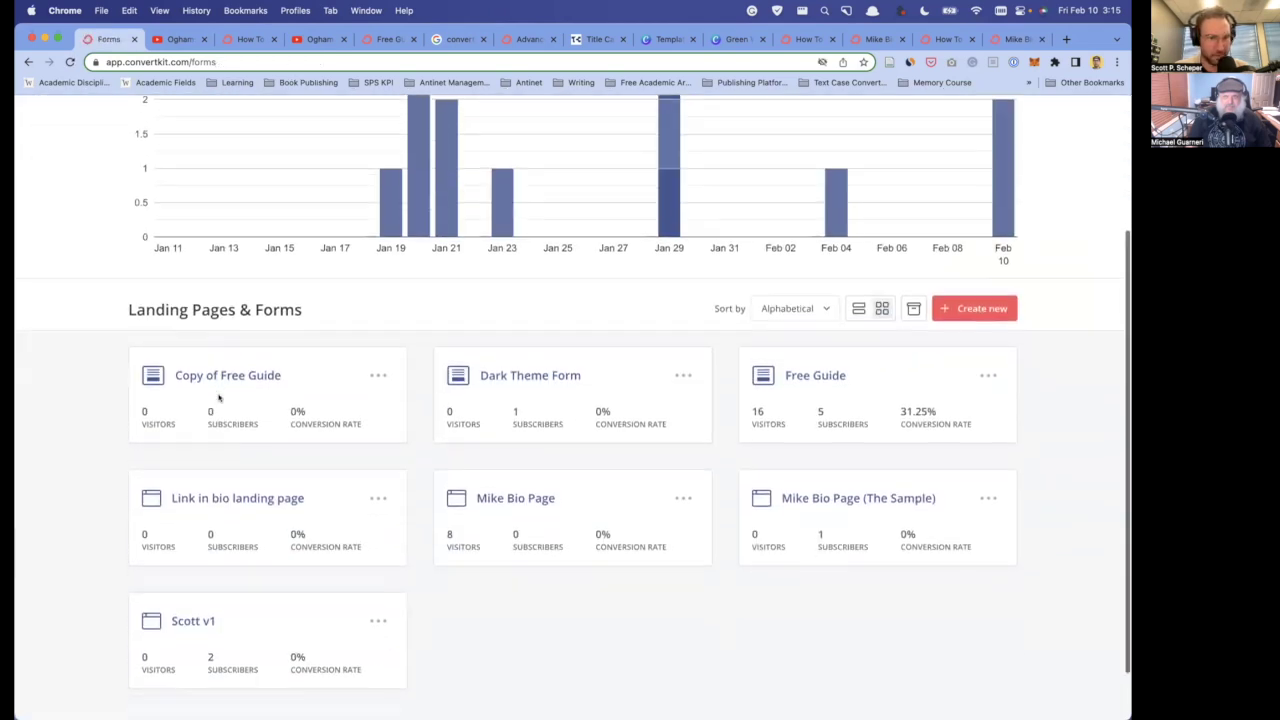
scroll(224, 340, "down", 2)
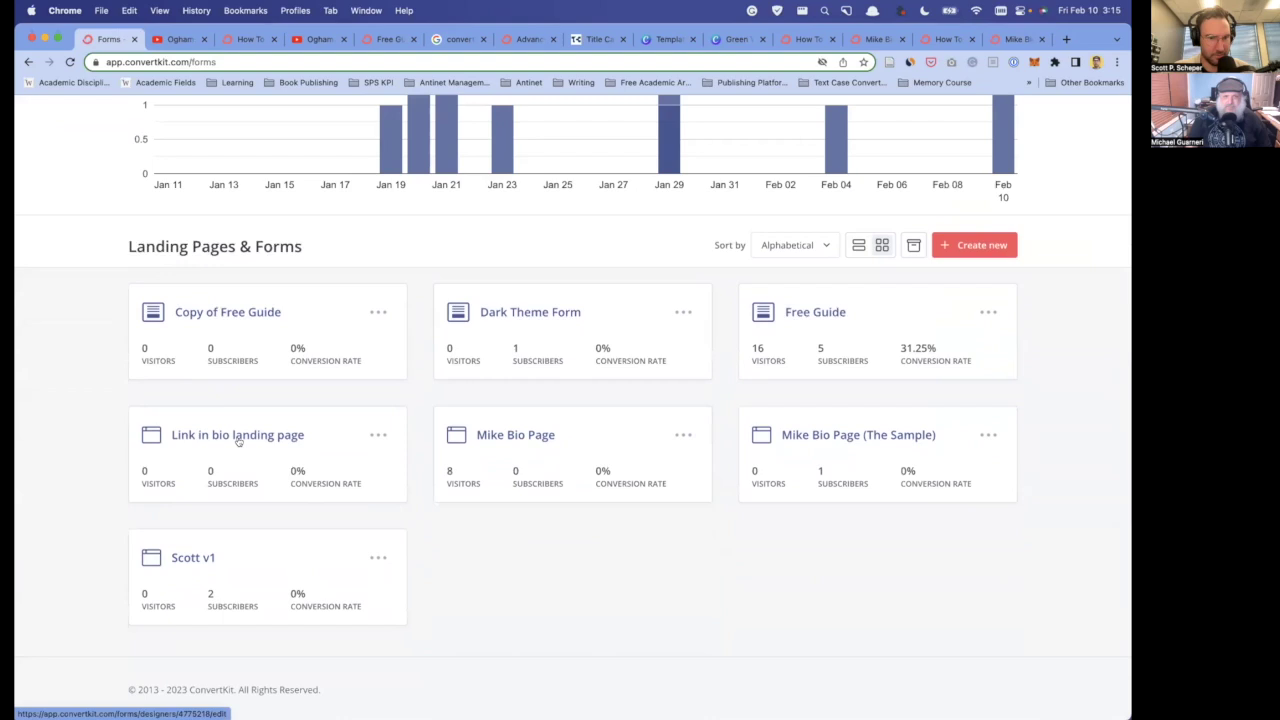
- Open the Mike Bio Page and start editing its free-guide paragraph
left_click(529, 440)
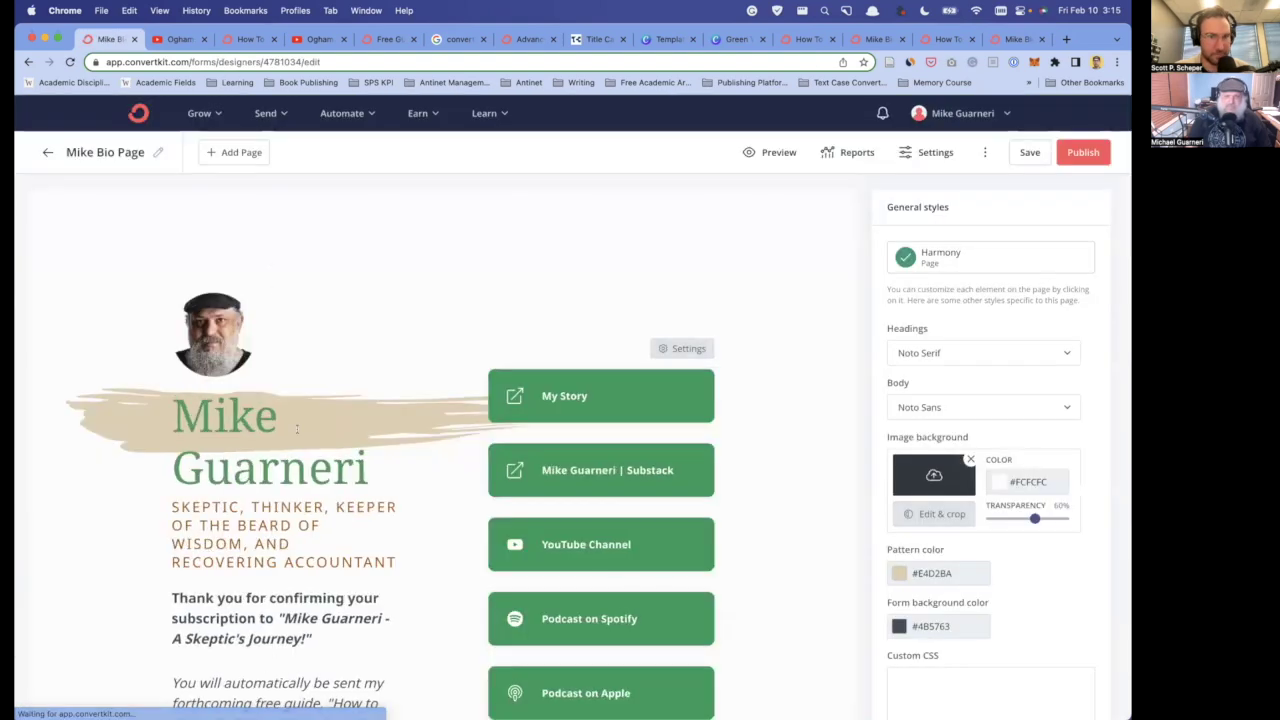
scroll(297, 429, "down", 5)
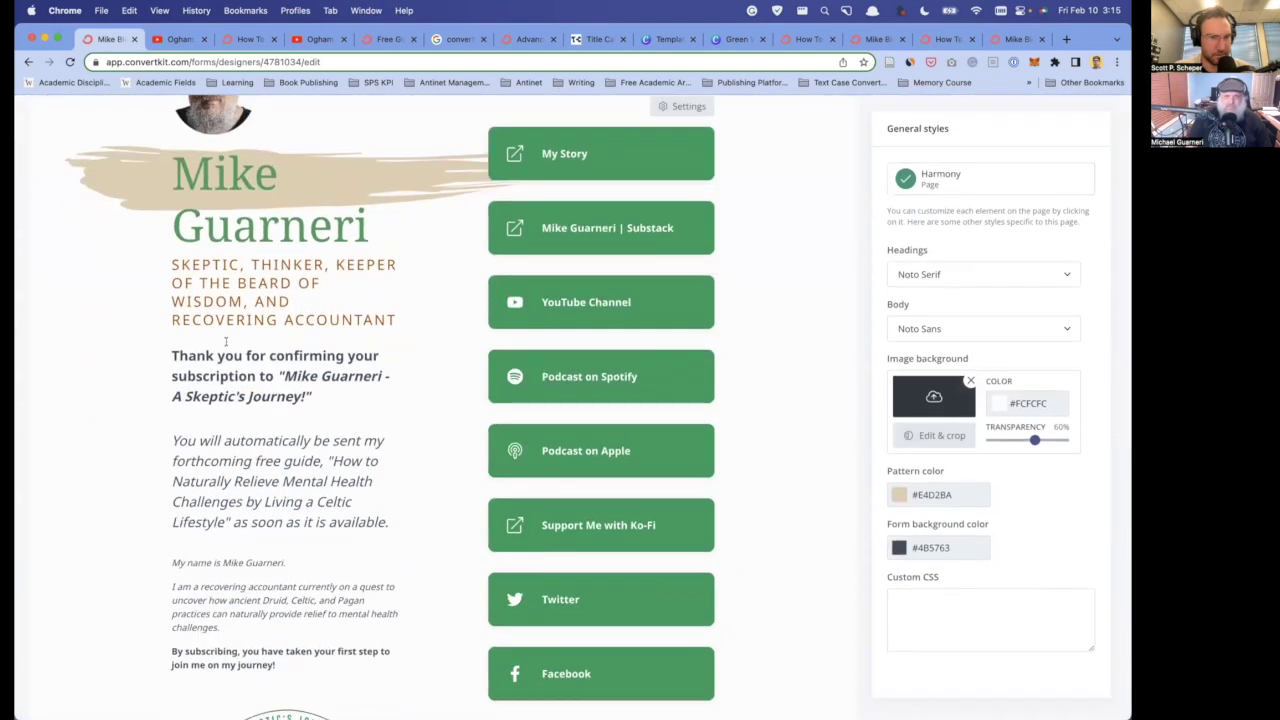
left_click(222, 440)
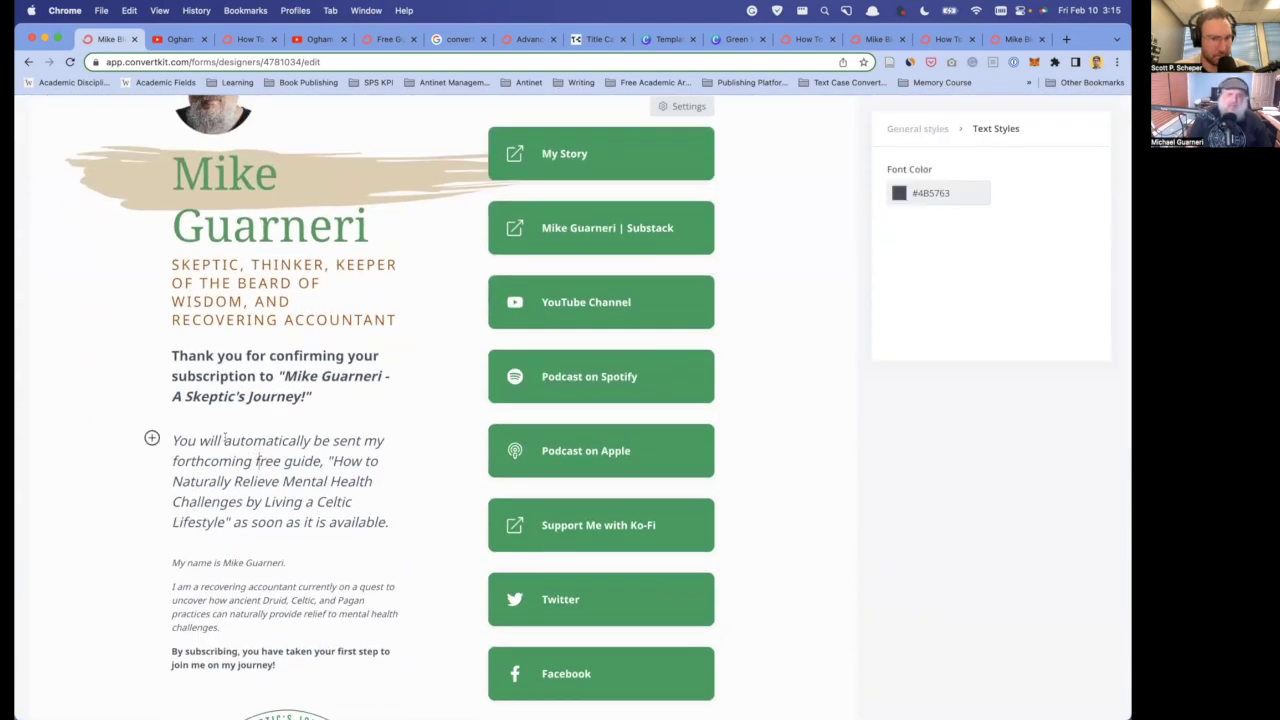
scroll(268, 467, "down", 1)
- Reword the guide line to 'as soon as it's completed (Expected release date: March 17, 2023).'
left_click_drag(317, 424, 381, 484)
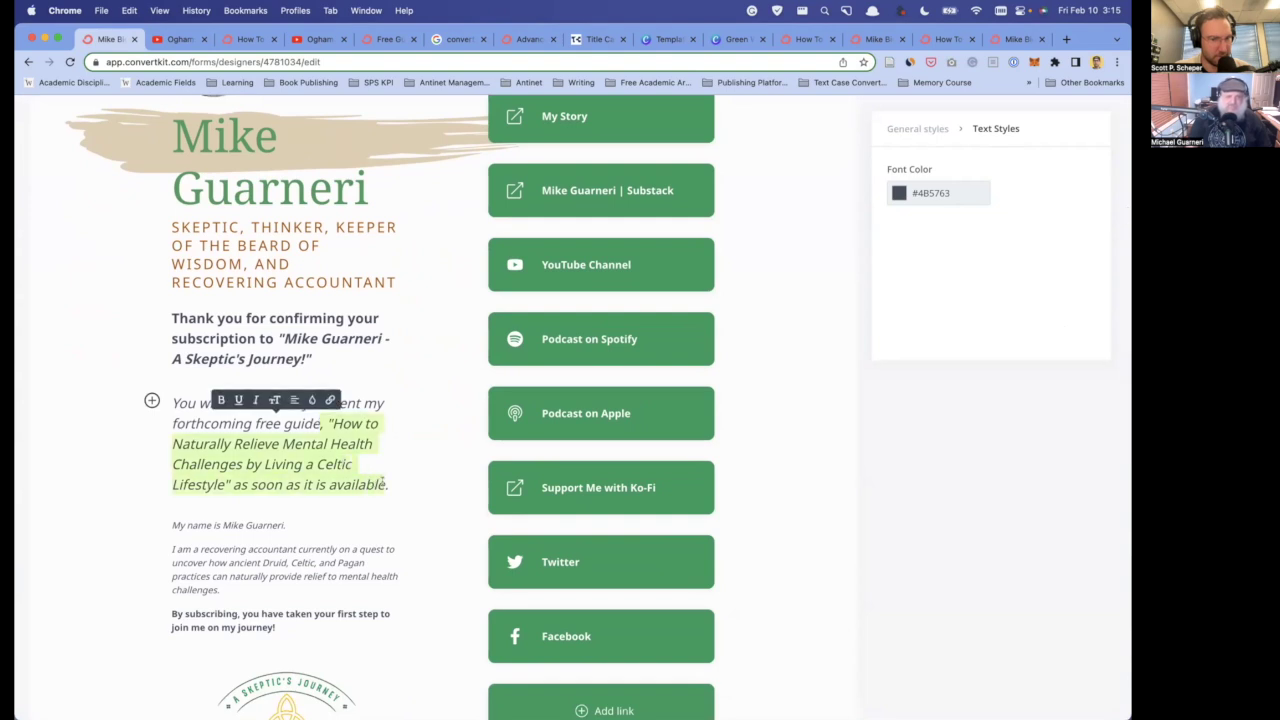
key("BackSpace")
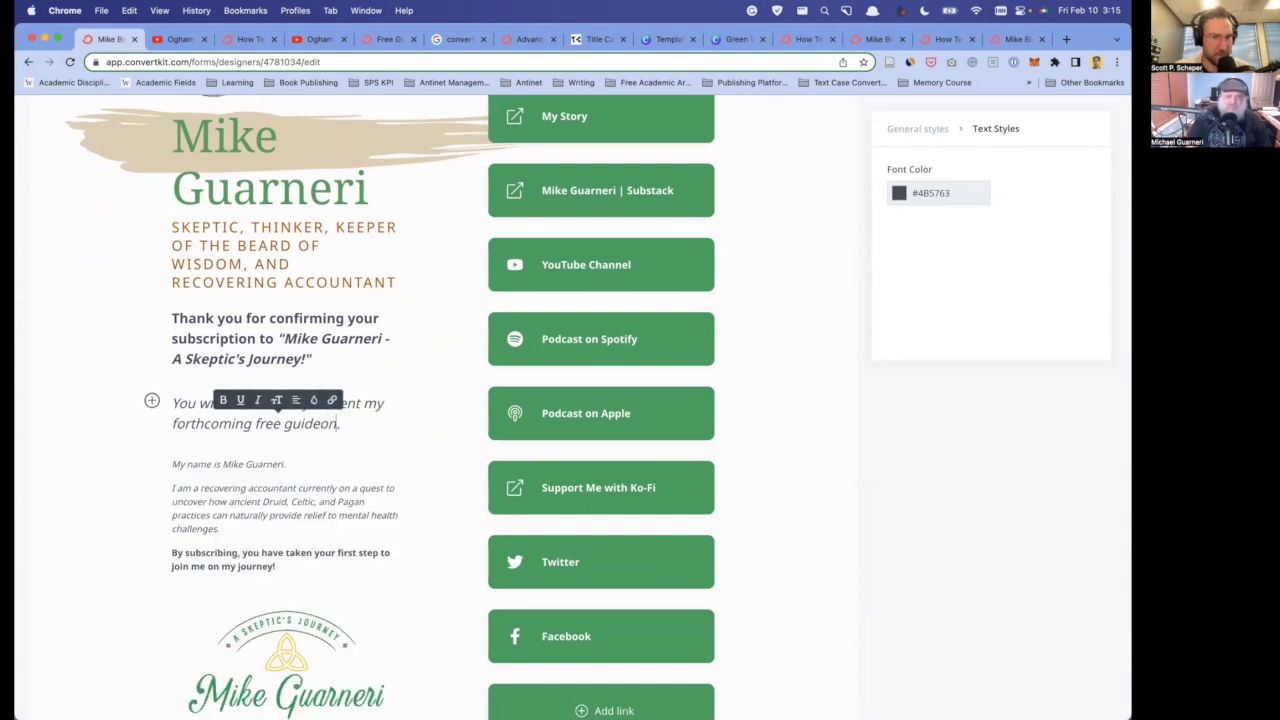
type("as soon a")
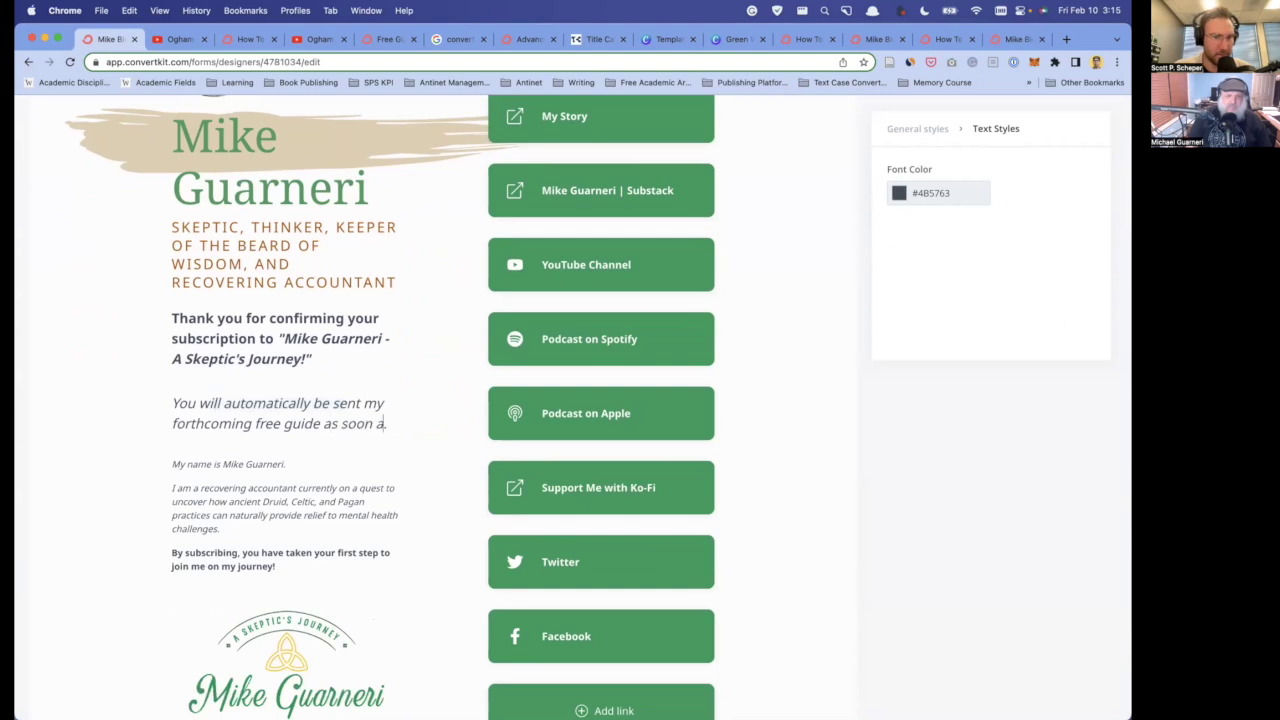
type("s it's completed (")
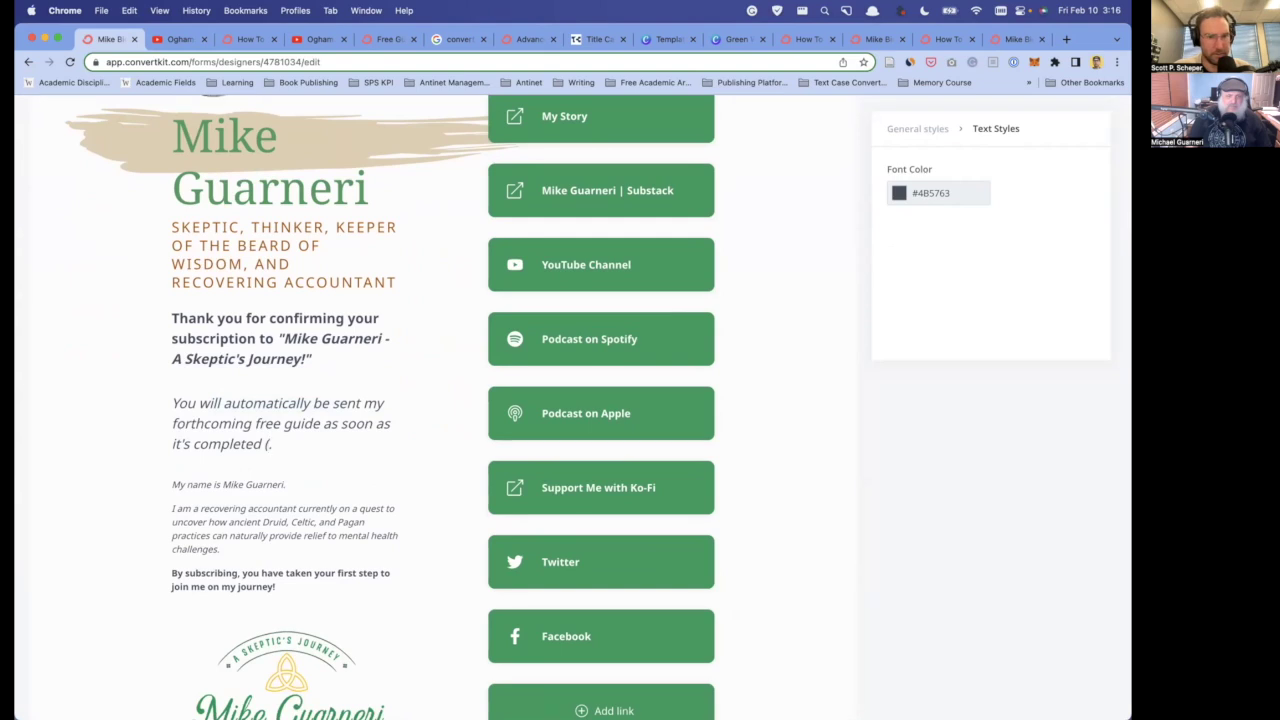
type("Expected release")
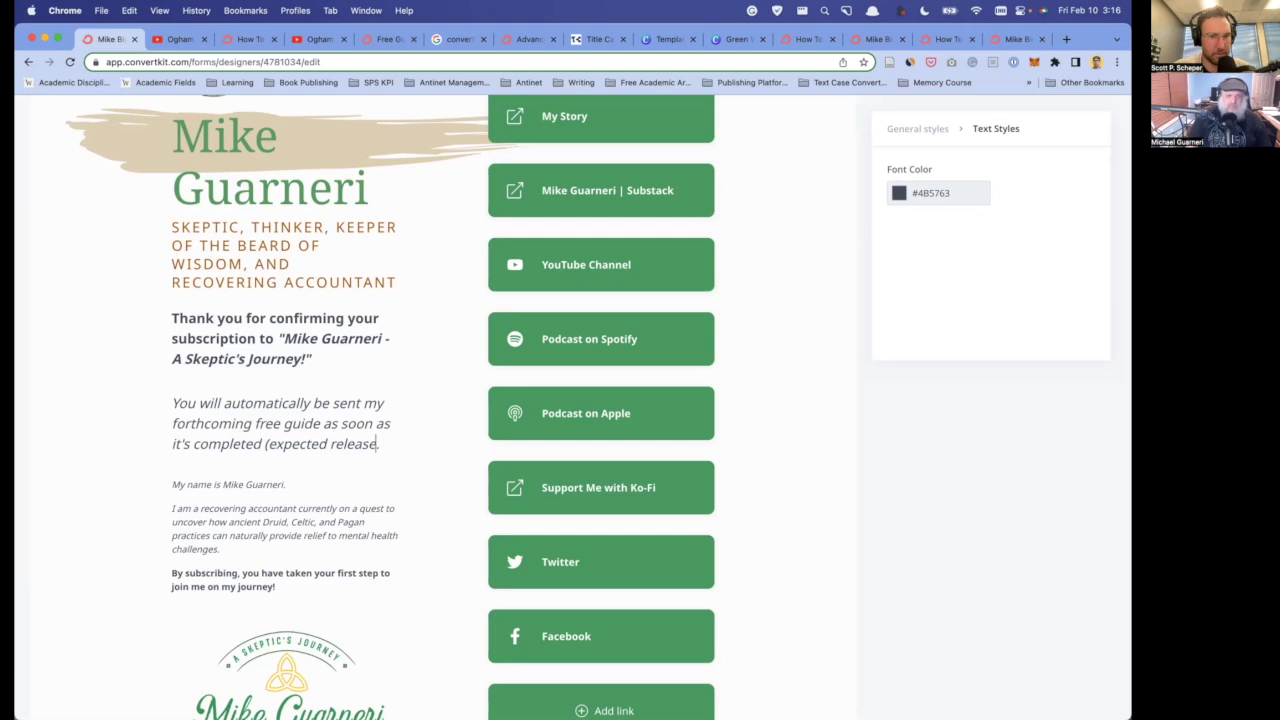
type(" date: Marcy")
key("BackSpace")
type("h 17, 202")
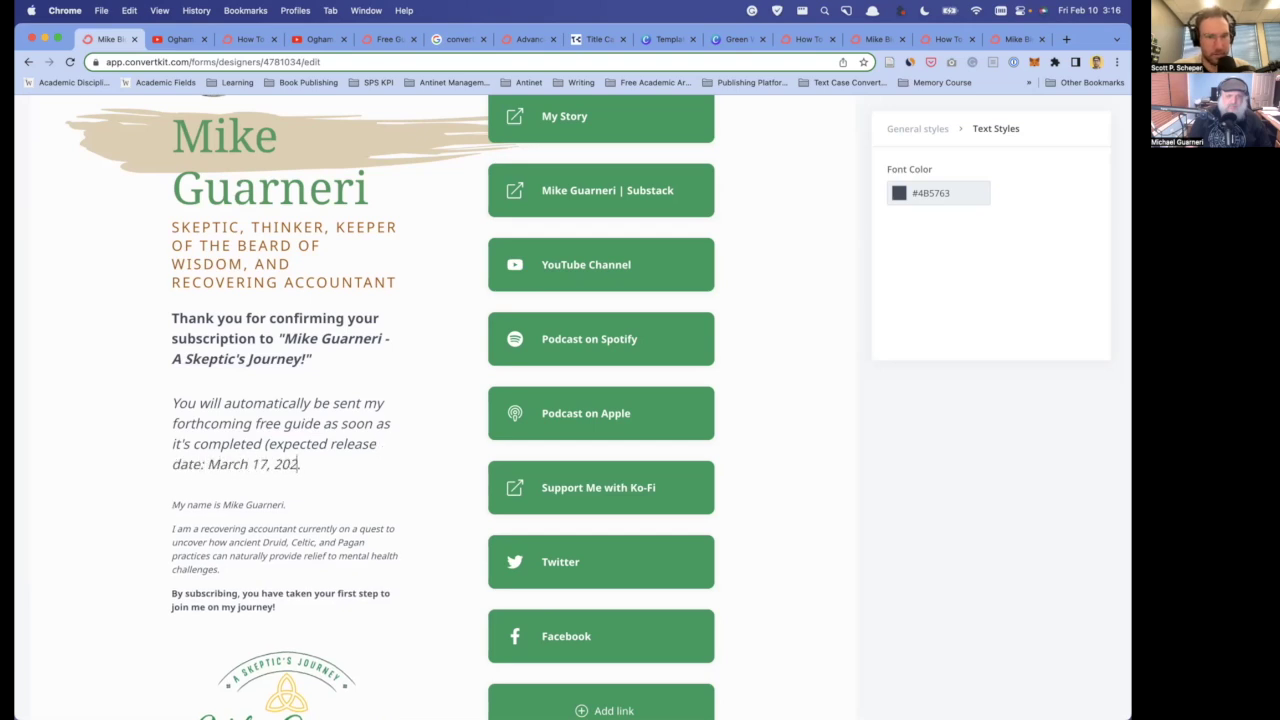
type("3).")
left_click(298, 504)
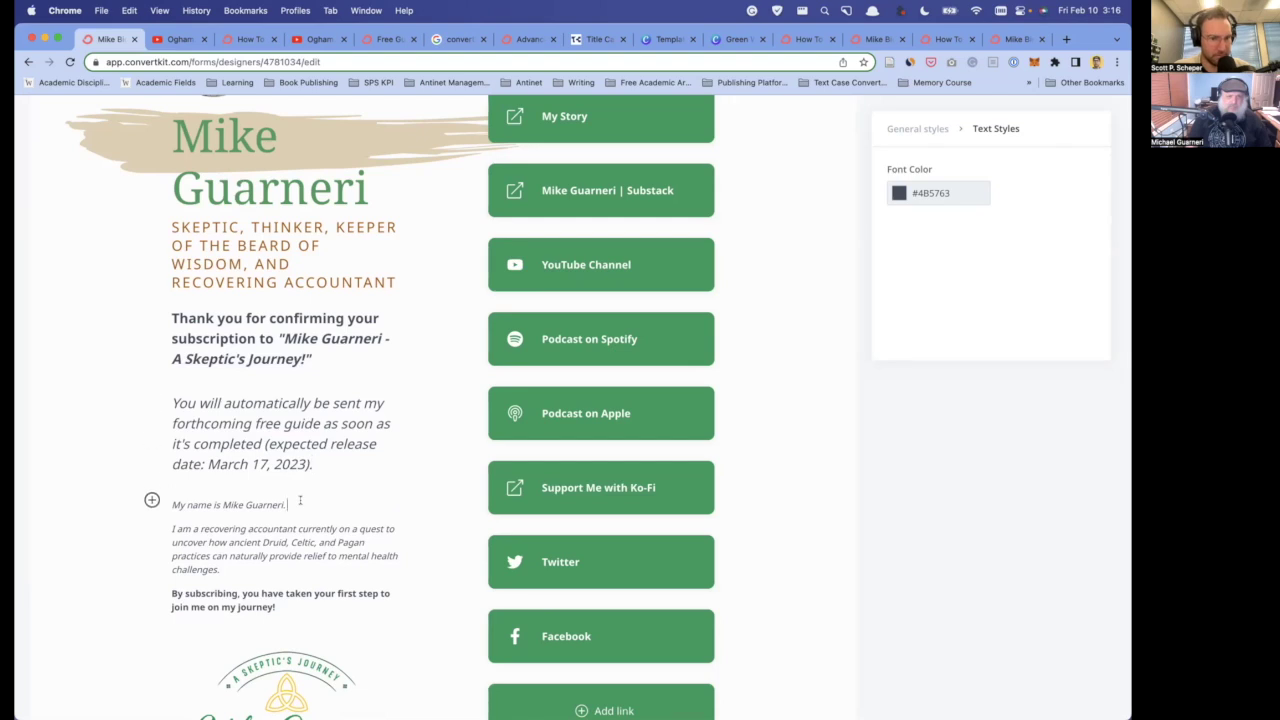
scroll(300, 500, "down", 4)
scroll(400, 400, "up", 10)
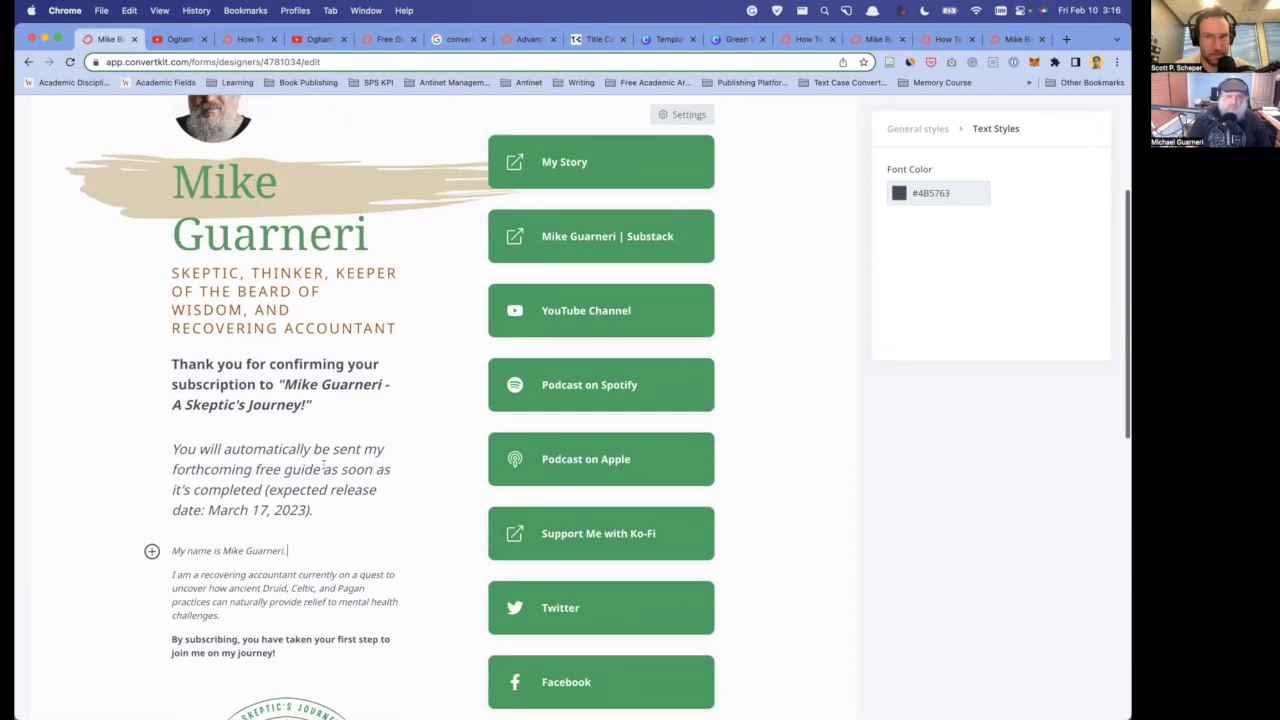
- Save and publish the Mike Bio Page, checking its share link
left_click(1031, 153)
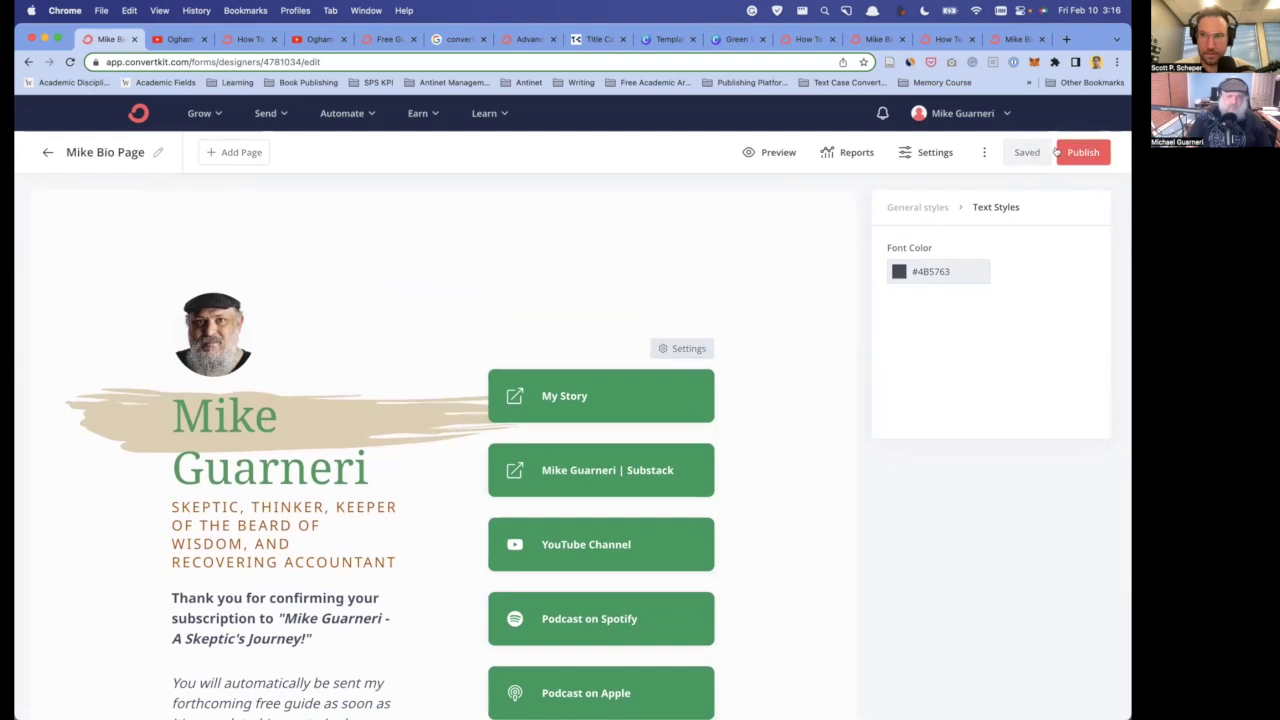
left_click(1073, 152)
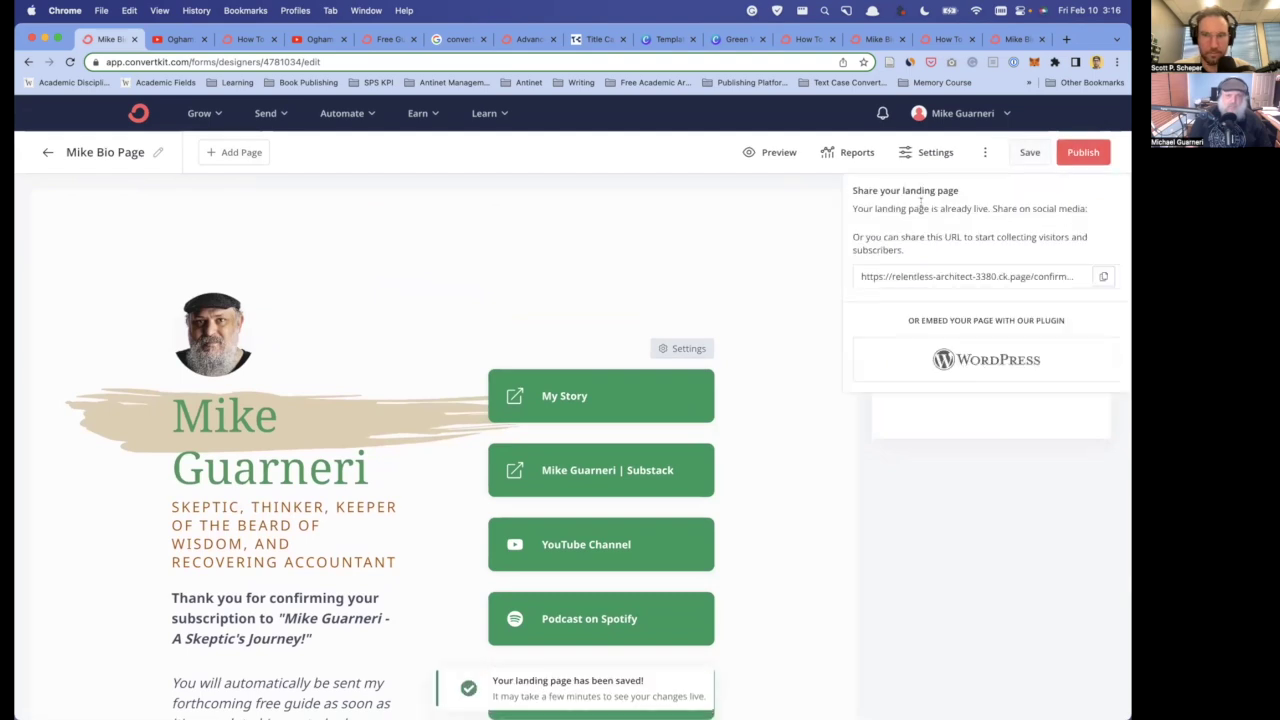
left_click(511, 289)
scroll(415, 380, "down", 5)
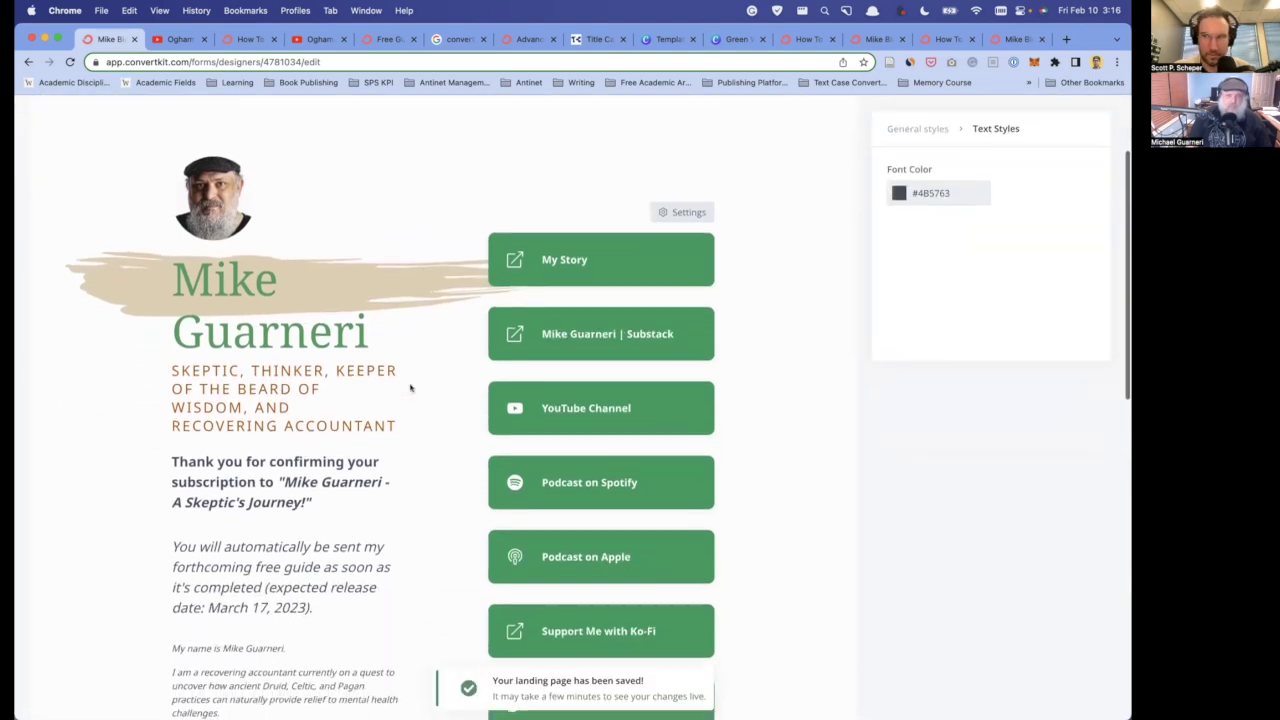
scroll(409, 386, "up", 5)
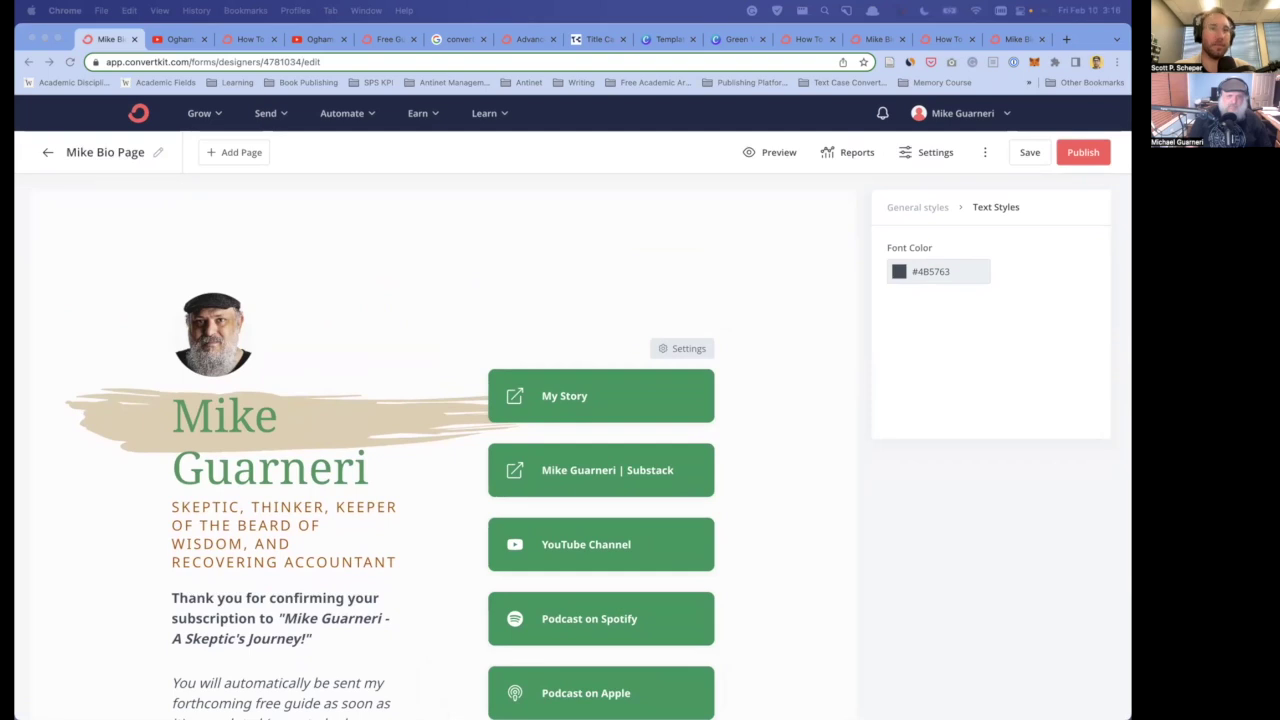
left_click(434, 288)
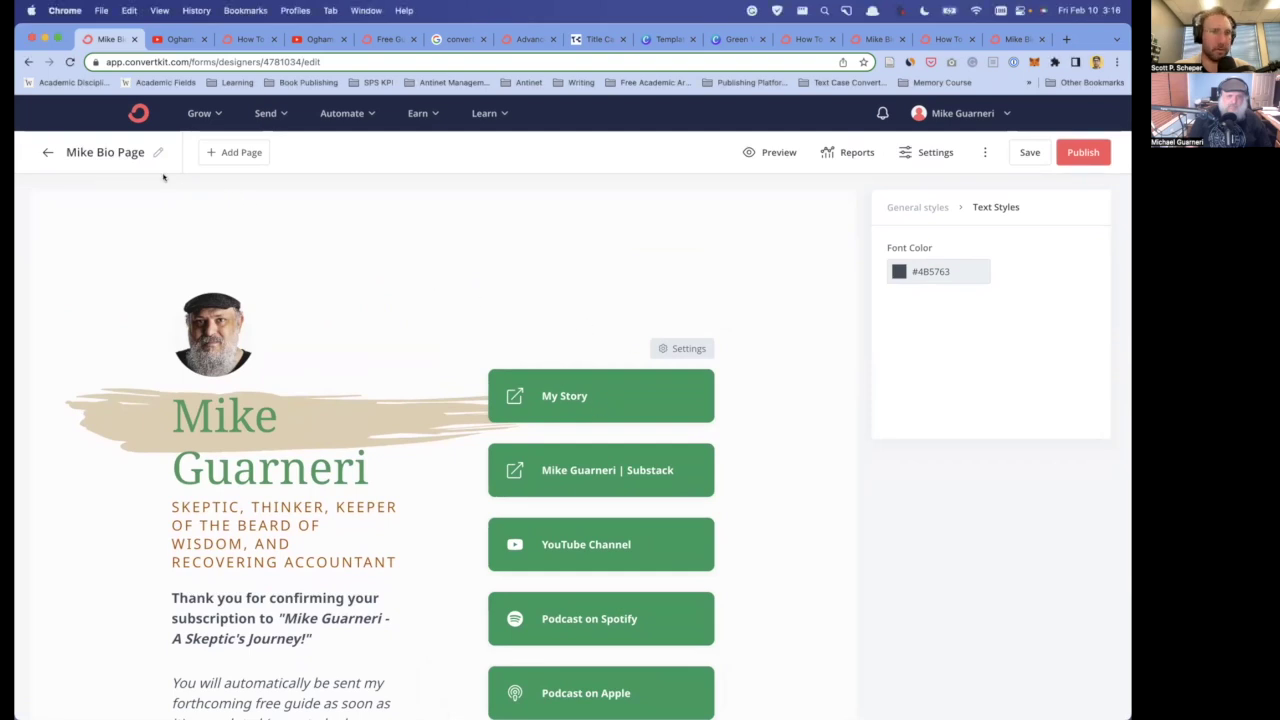
- Open the 'Cheating on My Wife' broadcast draft from the Broadcasts list
left_click(48, 153)
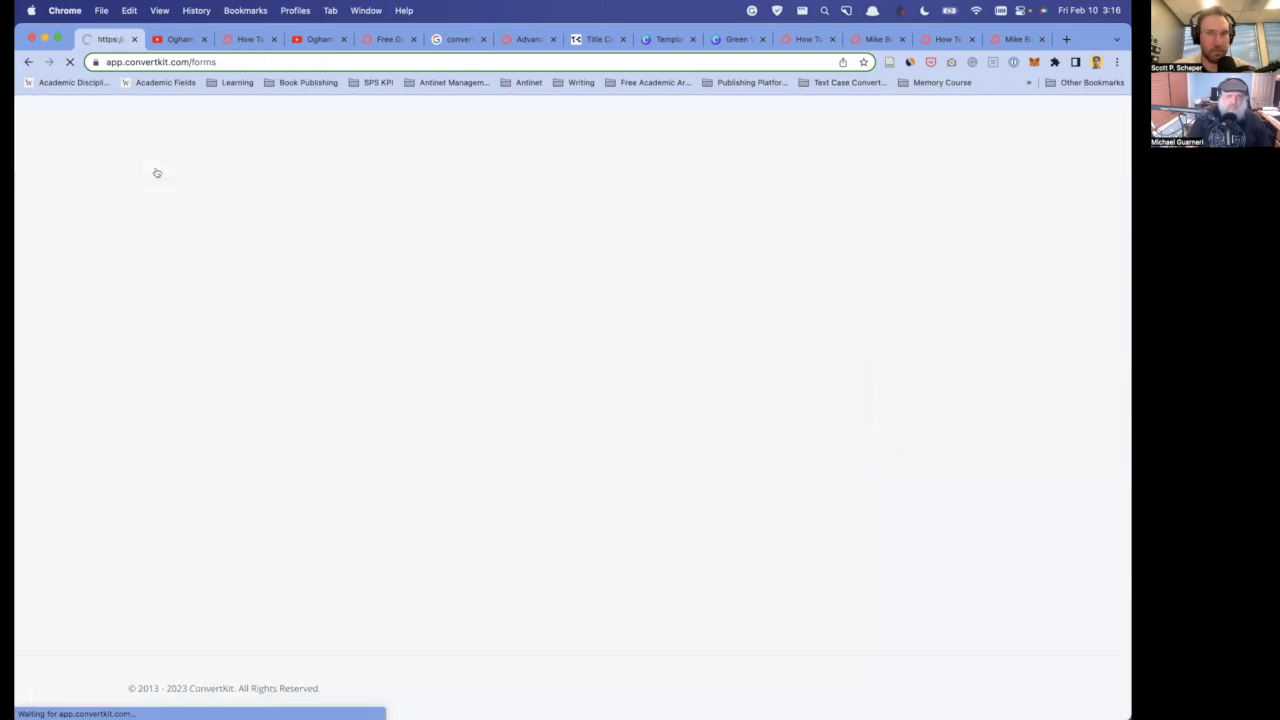
mouse_move(200, 113)
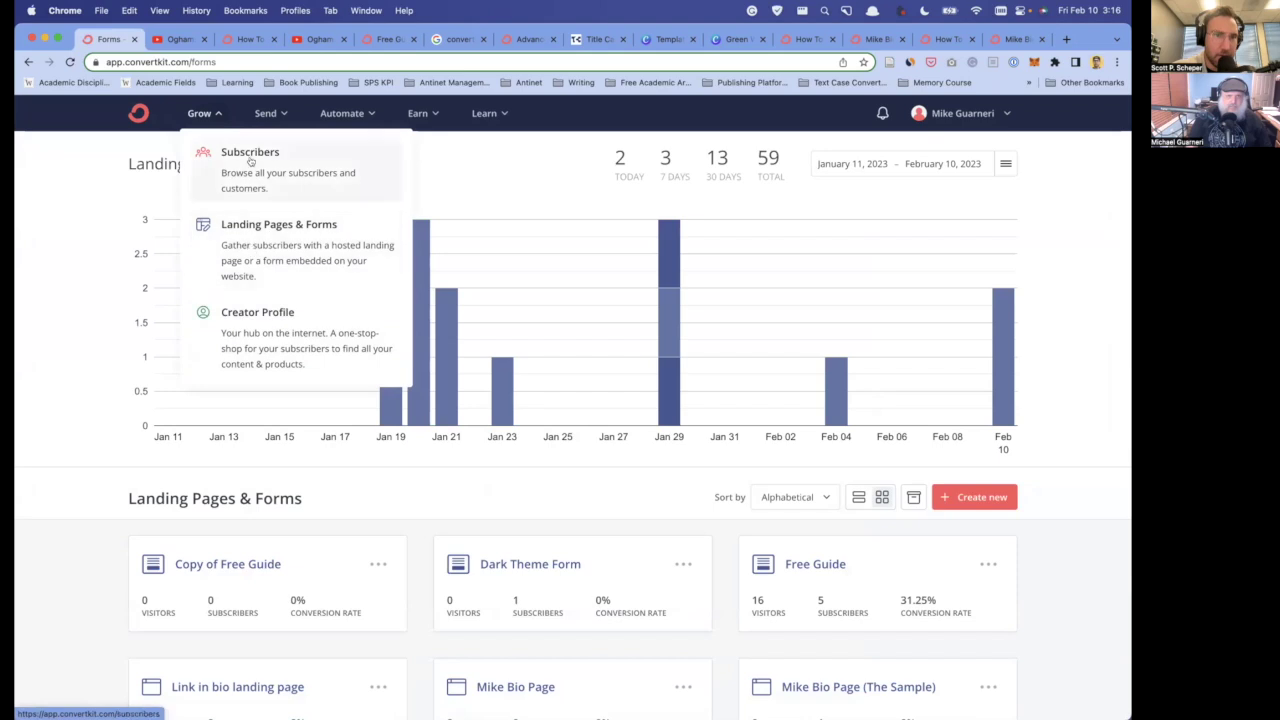
mouse_move(266, 114)
left_click(291, 155)
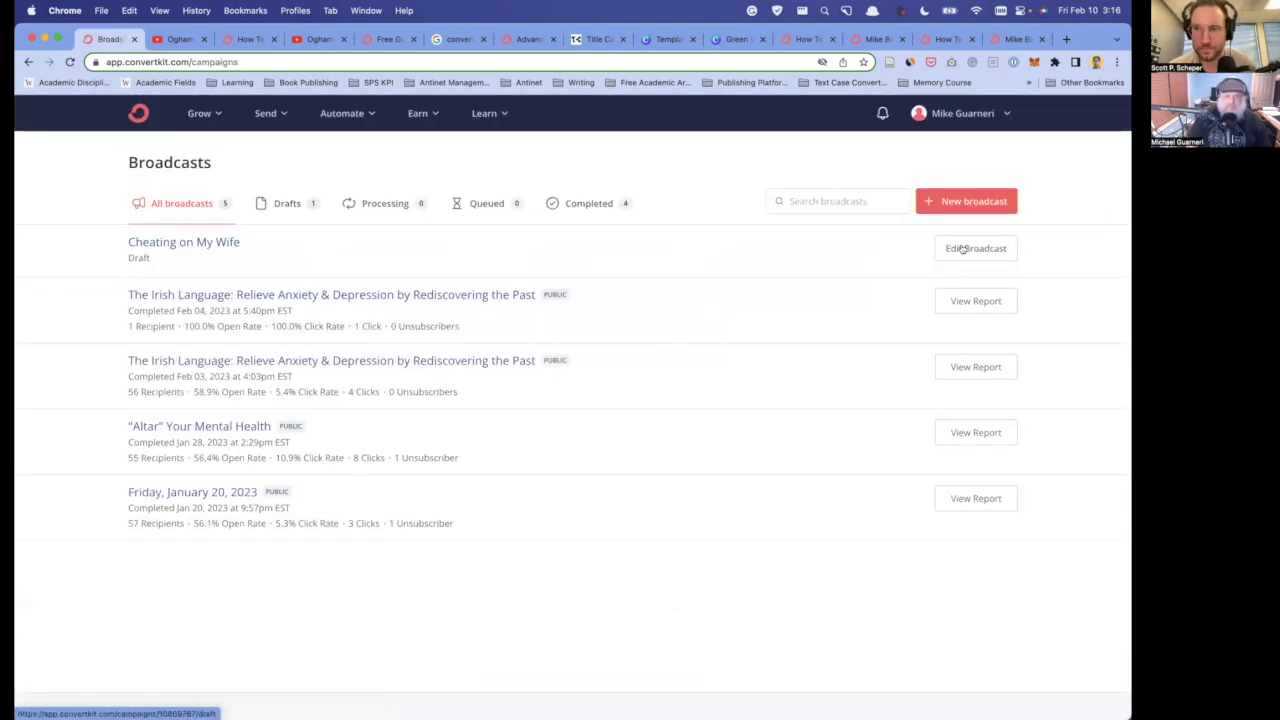
left_click(658, 272)
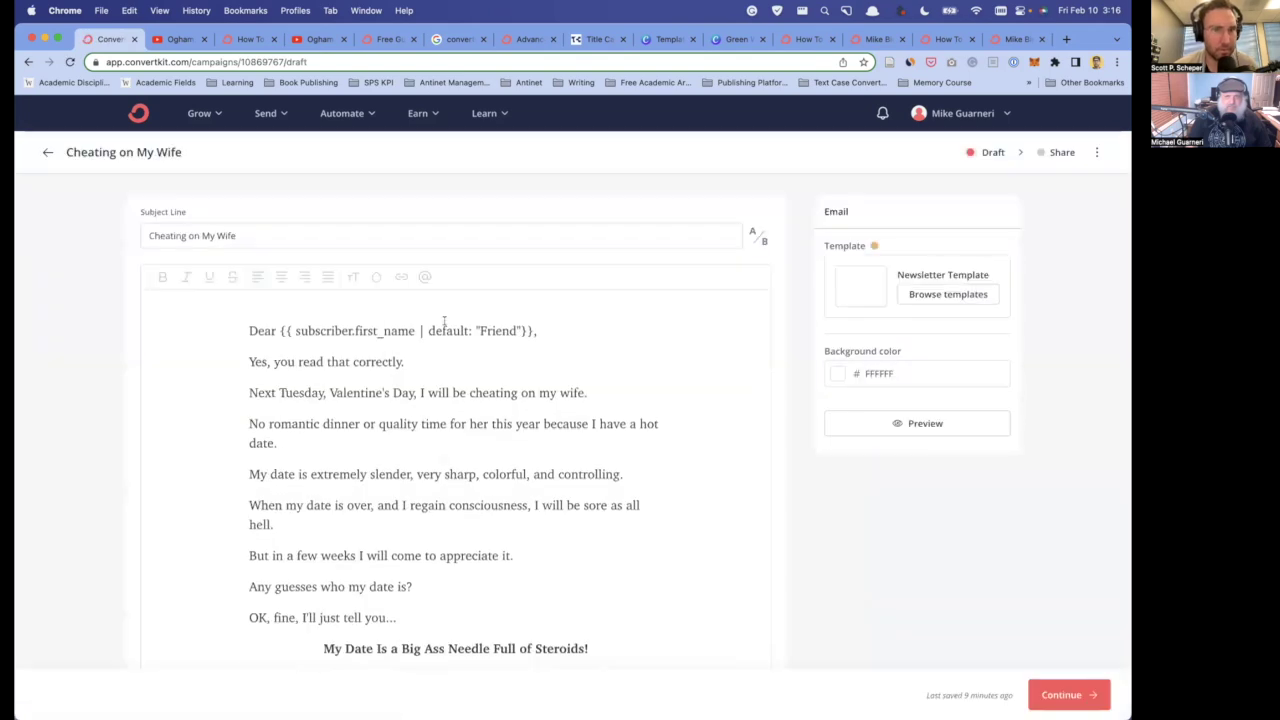
- Move past the email content to the broadcast's sending options
scroll(420, 390, "down", 5)
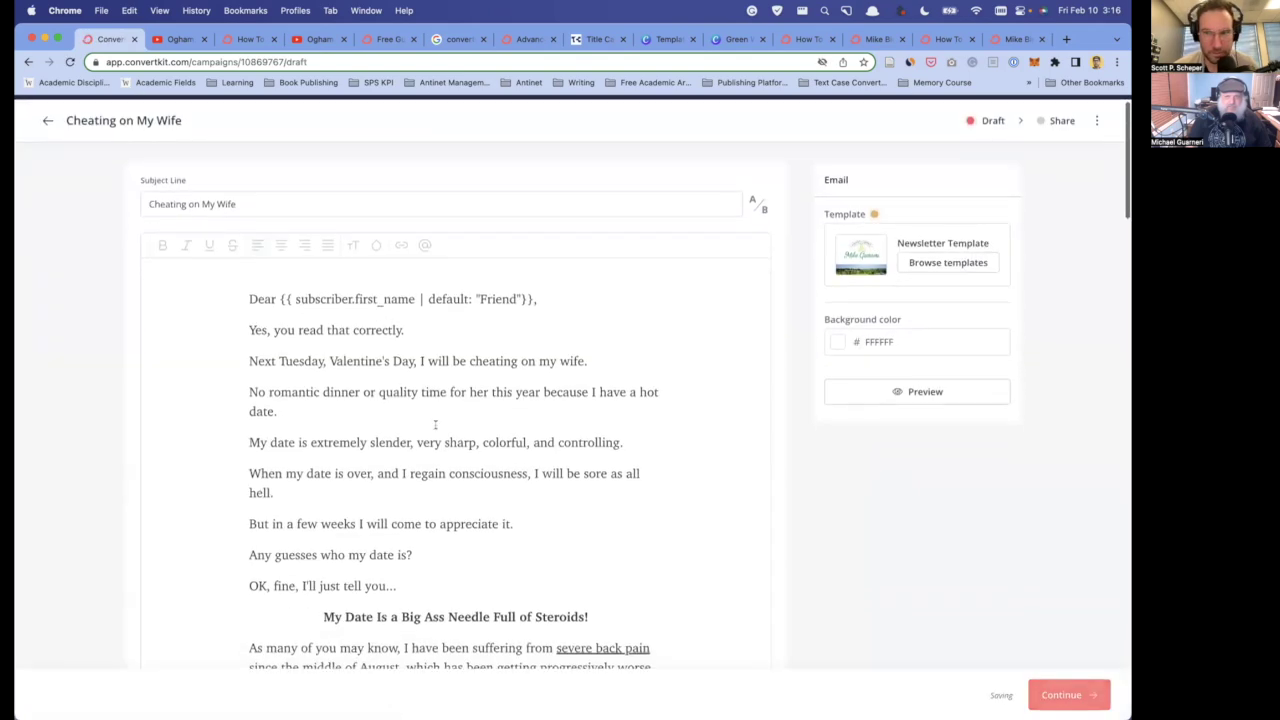
scroll(437, 424, "down", 20)
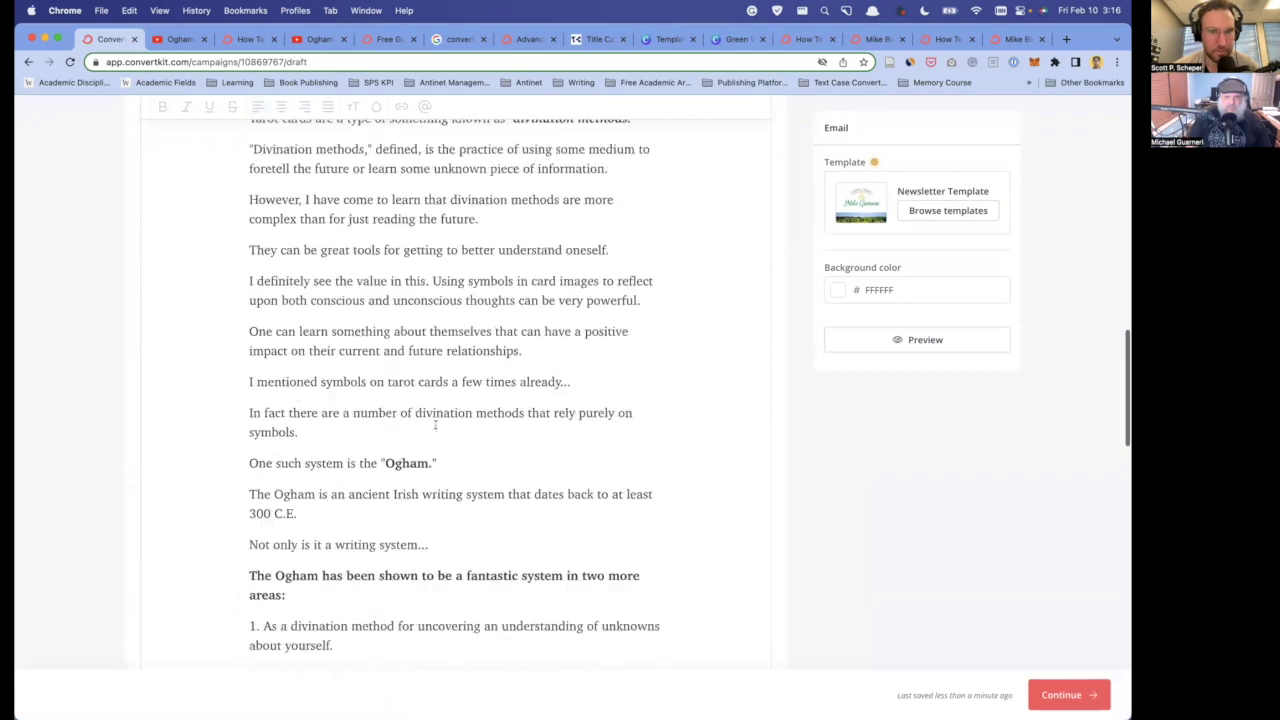
scroll(435, 424, "down", 5)
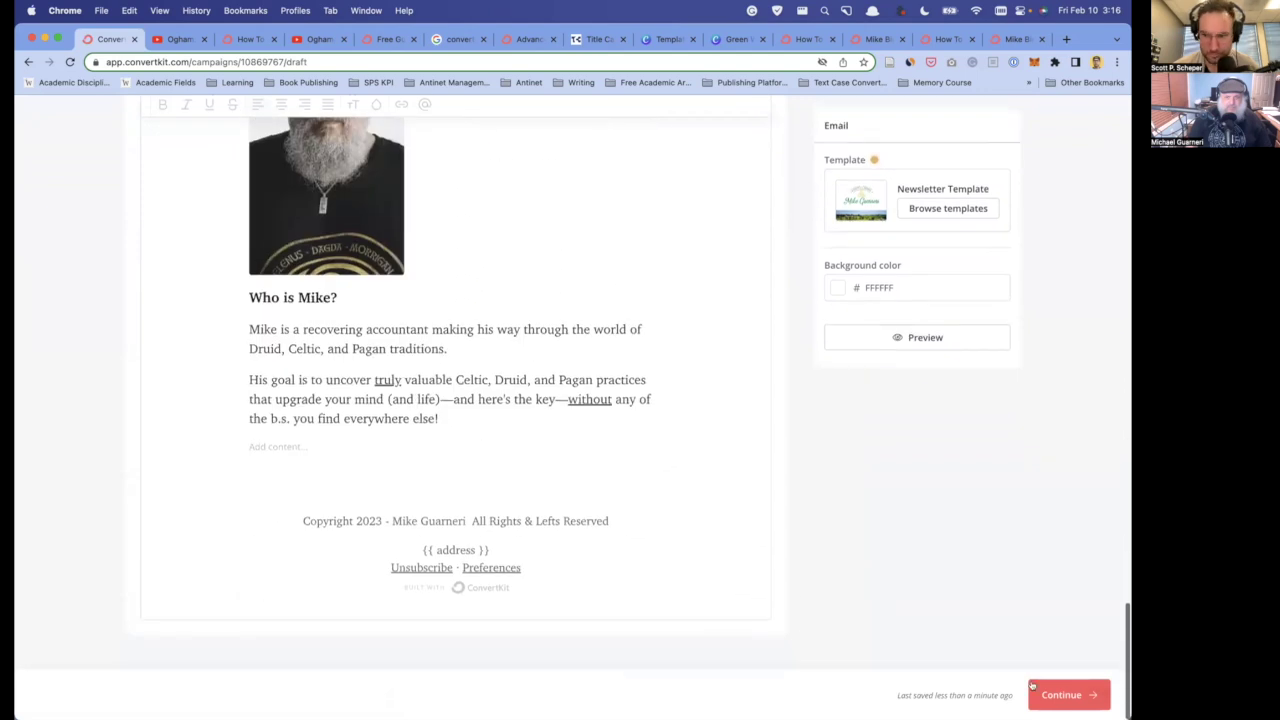
left_click(1064, 694)
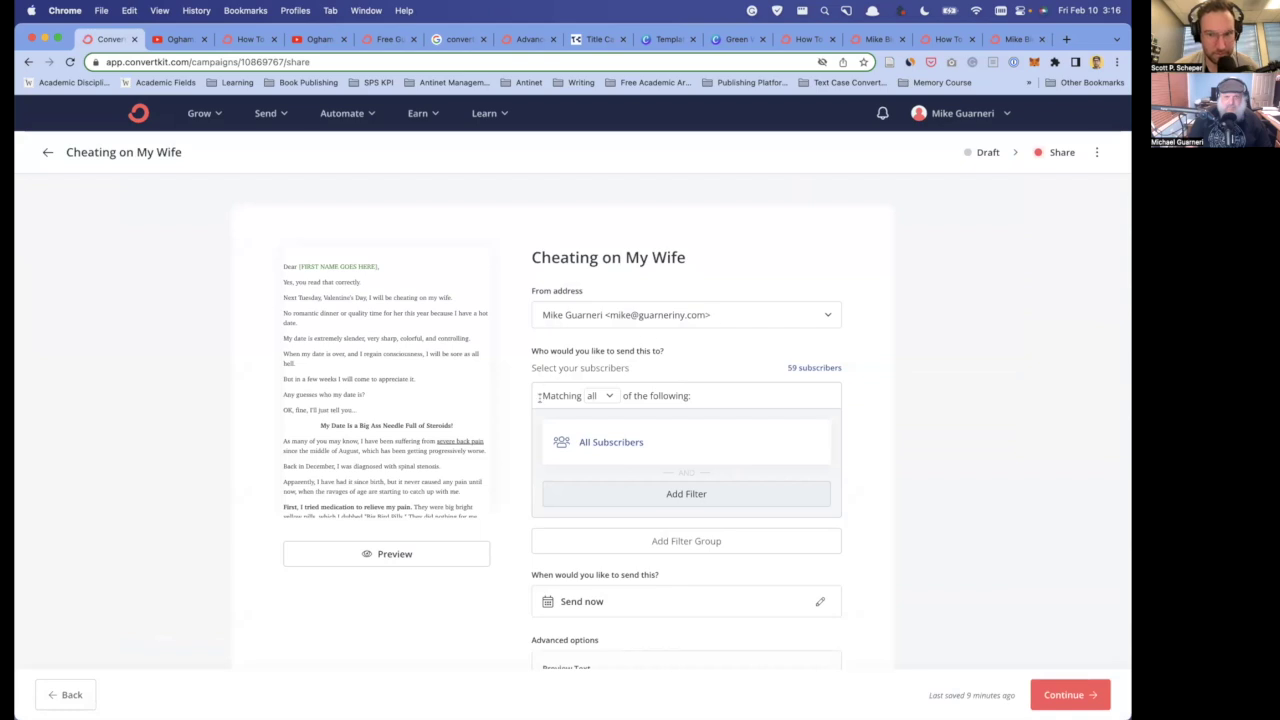
- Review the send settings, keeping All Subscribers and Send now
scroll(538, 398, "down", 2)
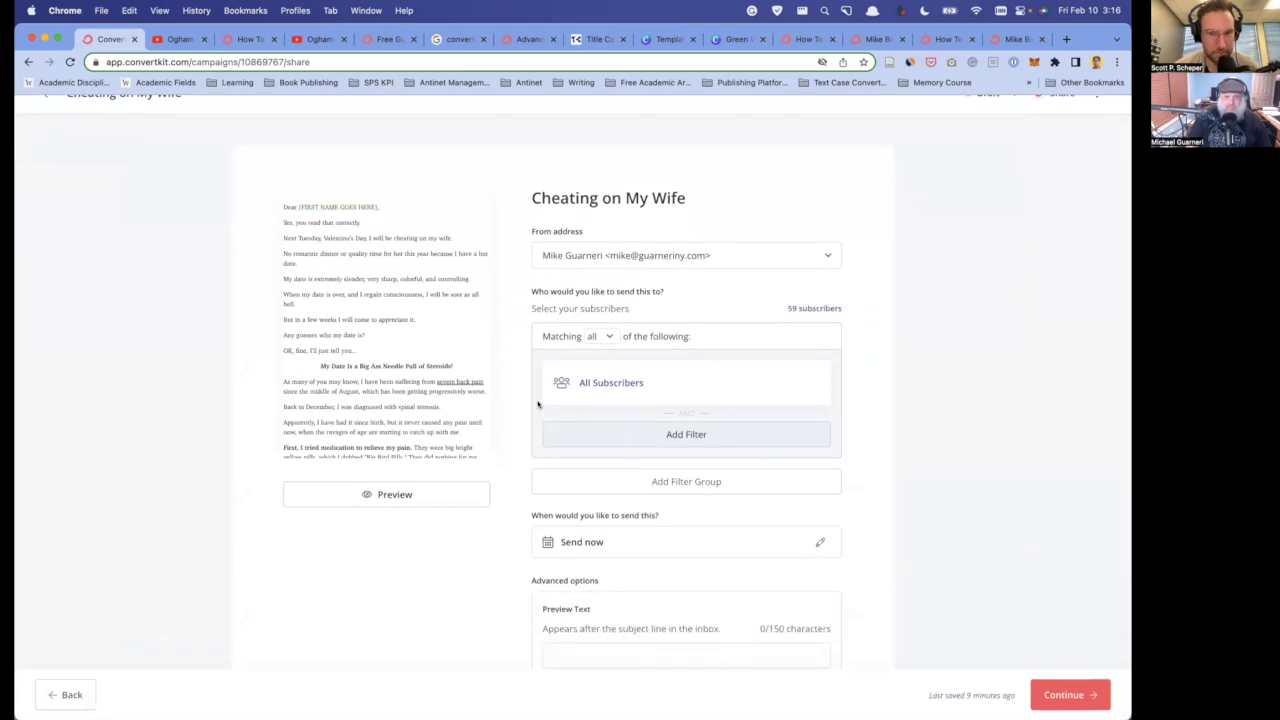
scroll(538, 404, "down", 2)
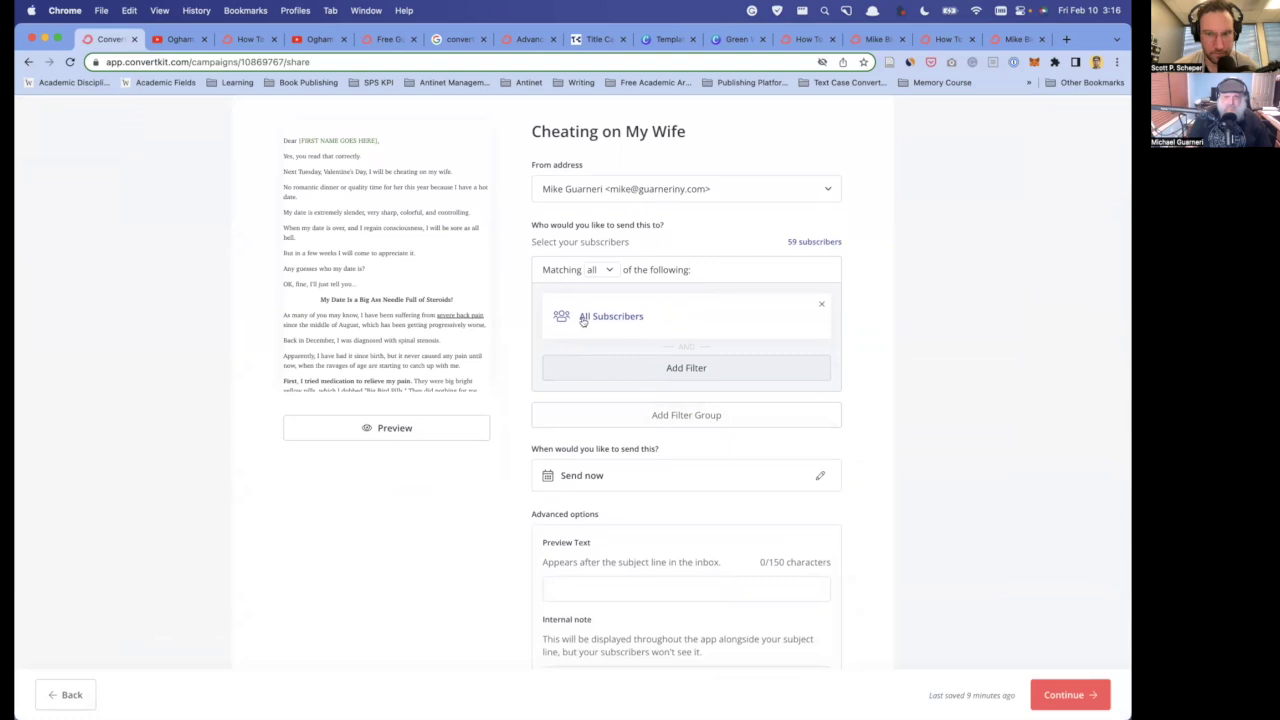
scroll(538, 318, "down", 1)
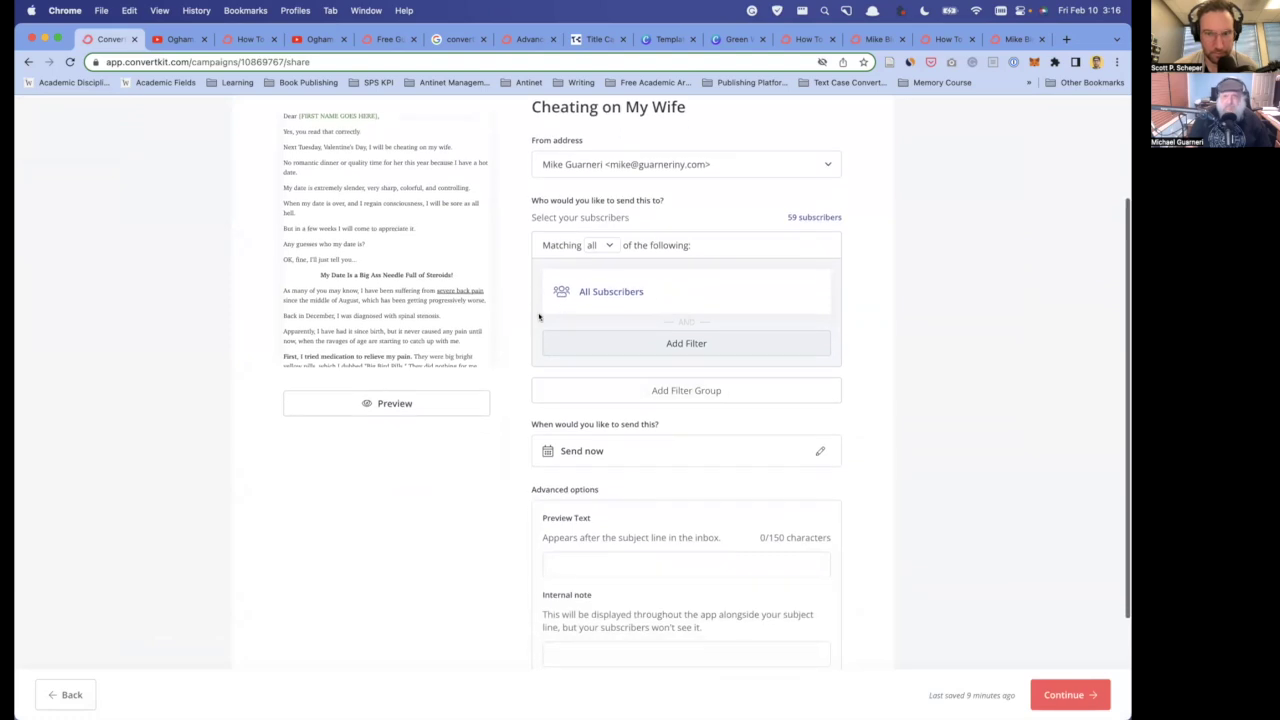
scroll(537, 420, "down", 3)
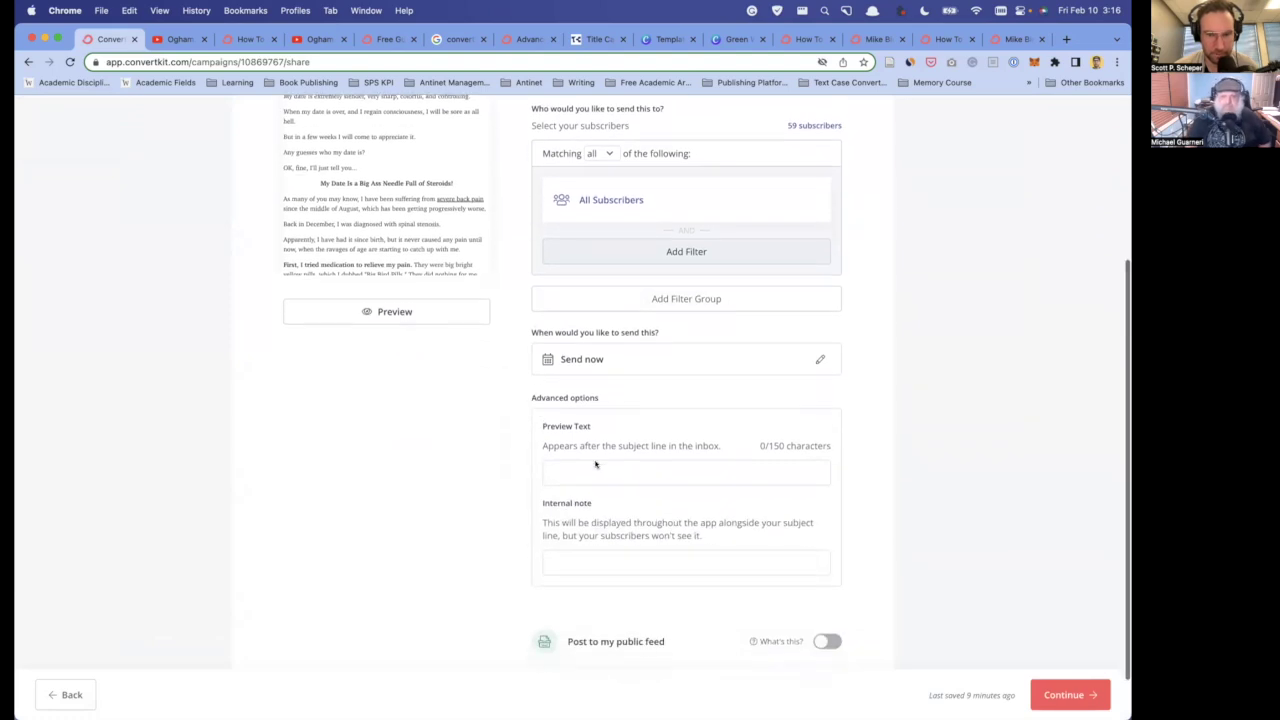
scroll(494, 463, "down", 2)
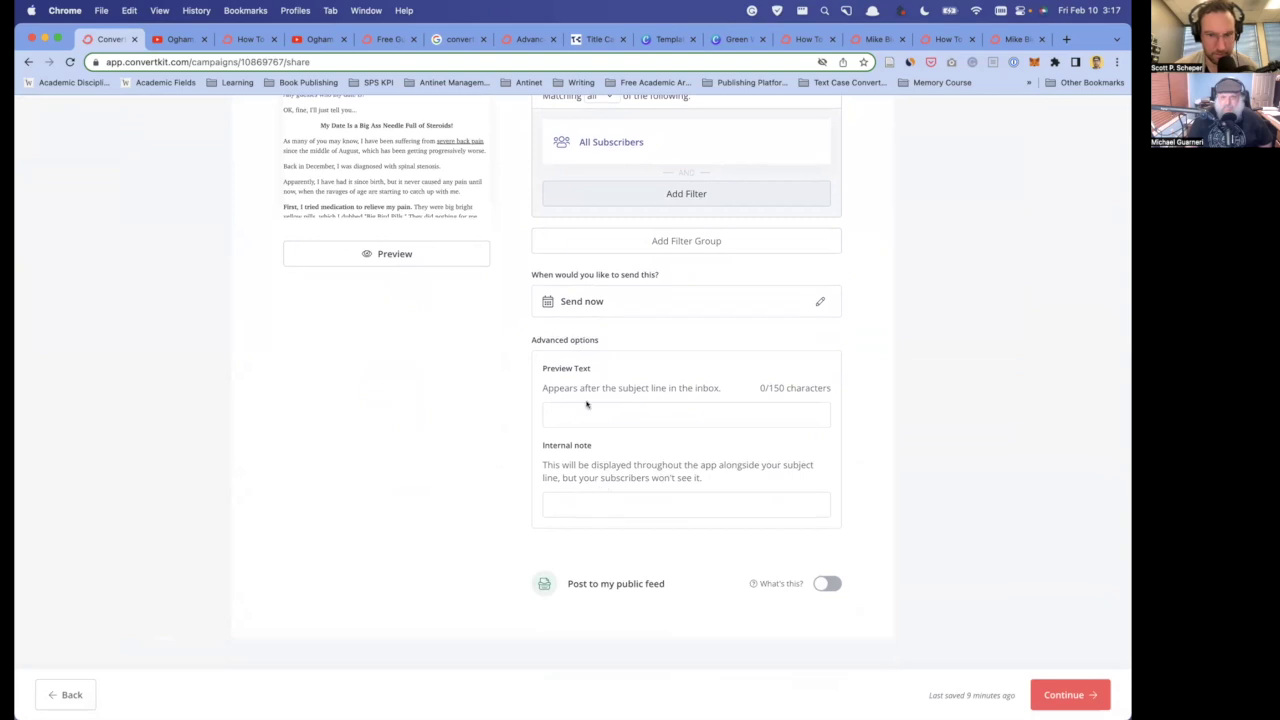
scroll(479, 441, "up", 5)
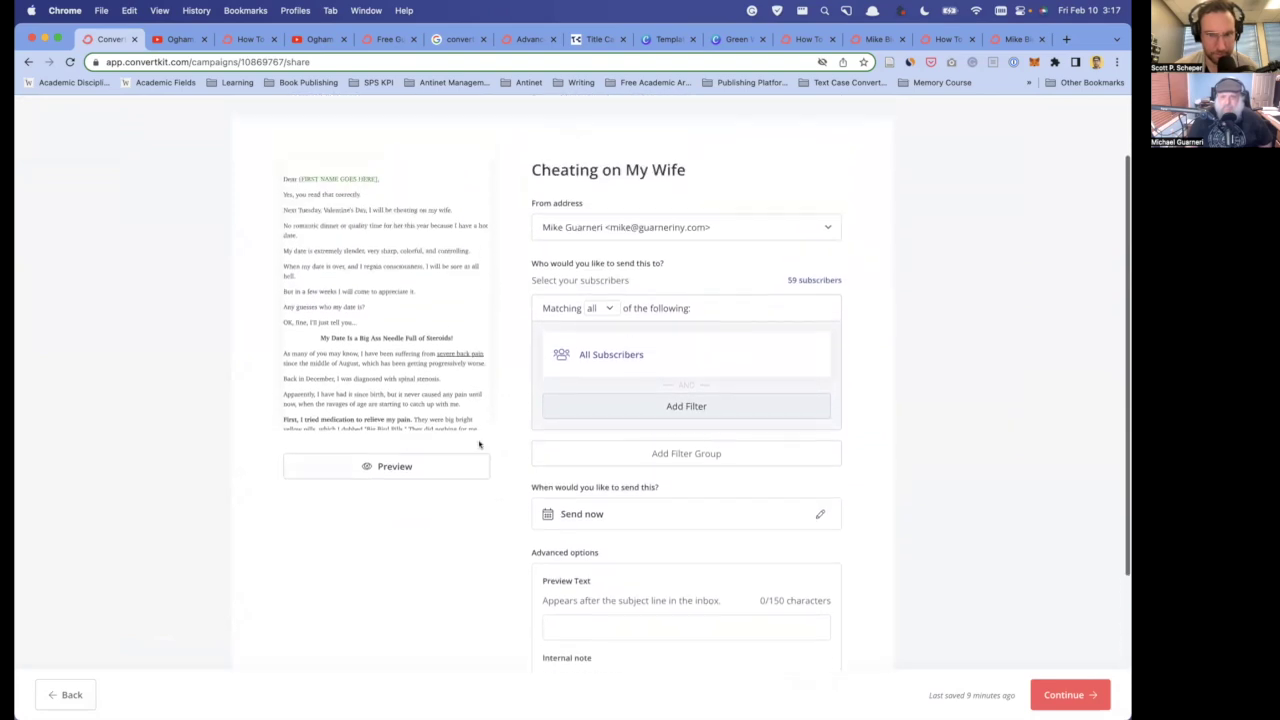
scroll(480, 443, "down", 3)
scroll(517, 491, "up", 2)
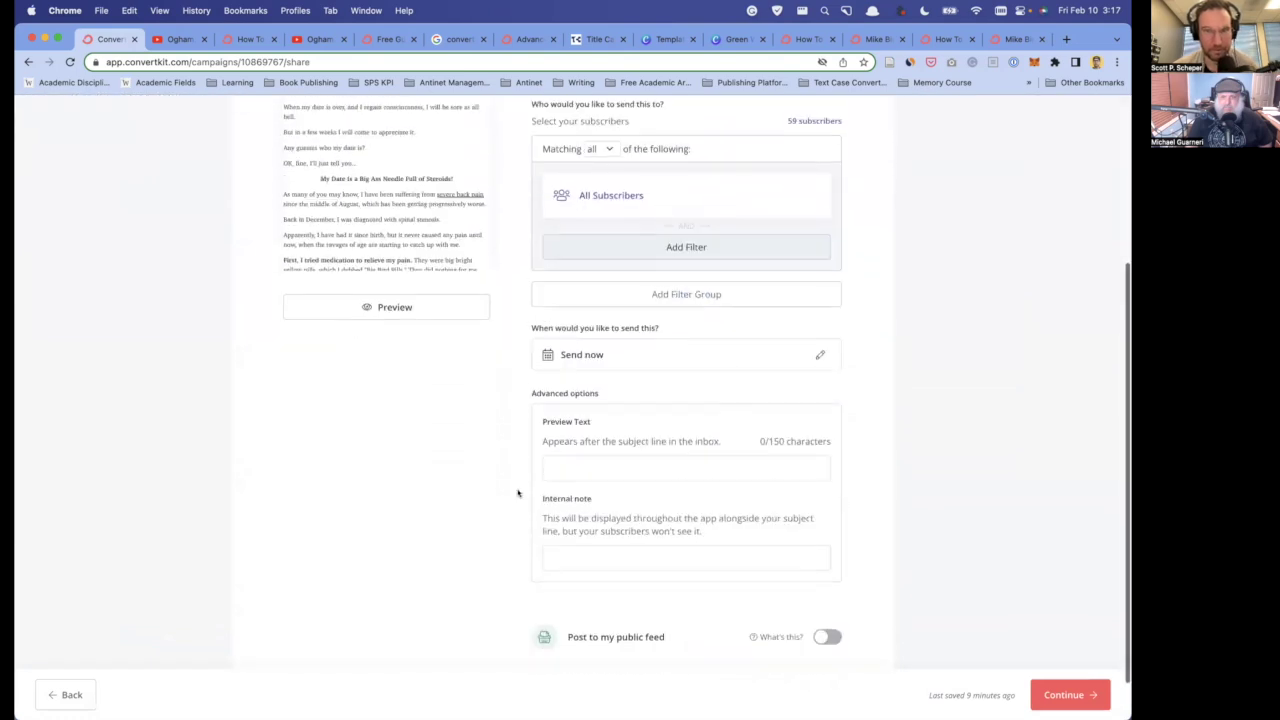
scroll(517, 505, "down", 3)
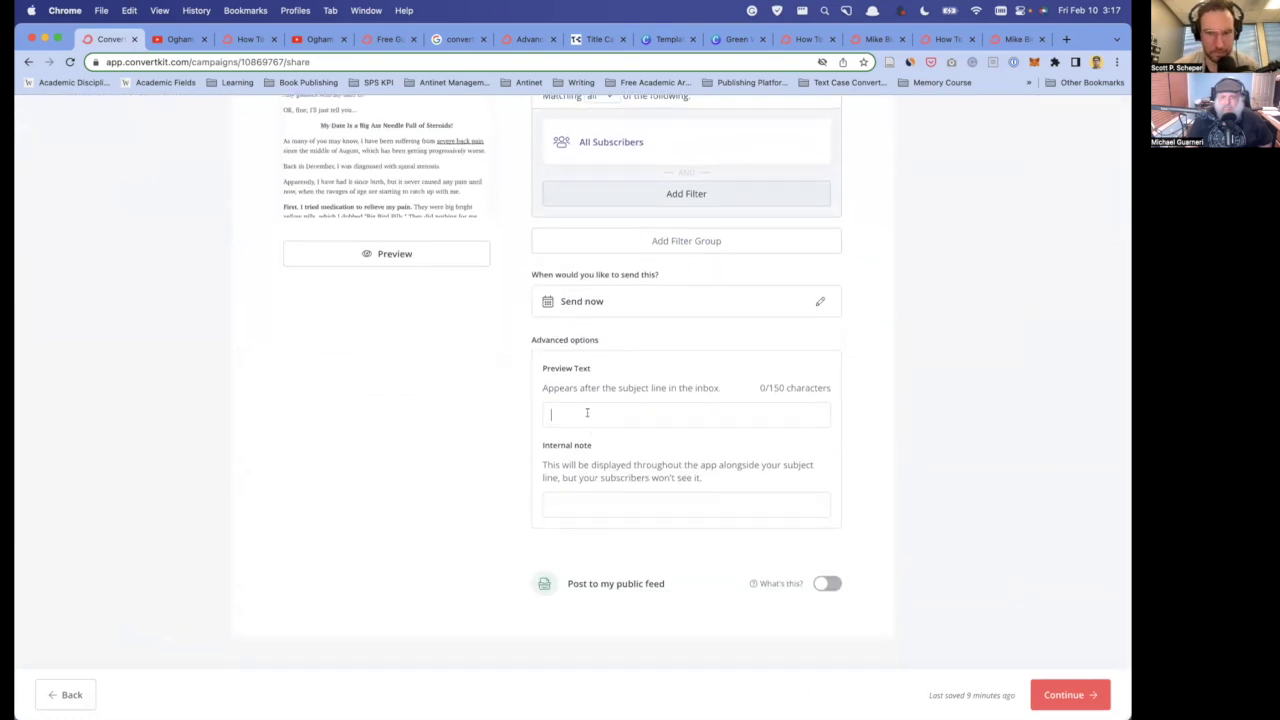
scroll(587, 412, "up", 5)
scroll(647, 472, "down", 5)
- Enter the preview text 'And I'm not kidding...'
type("And I'm not kidding")
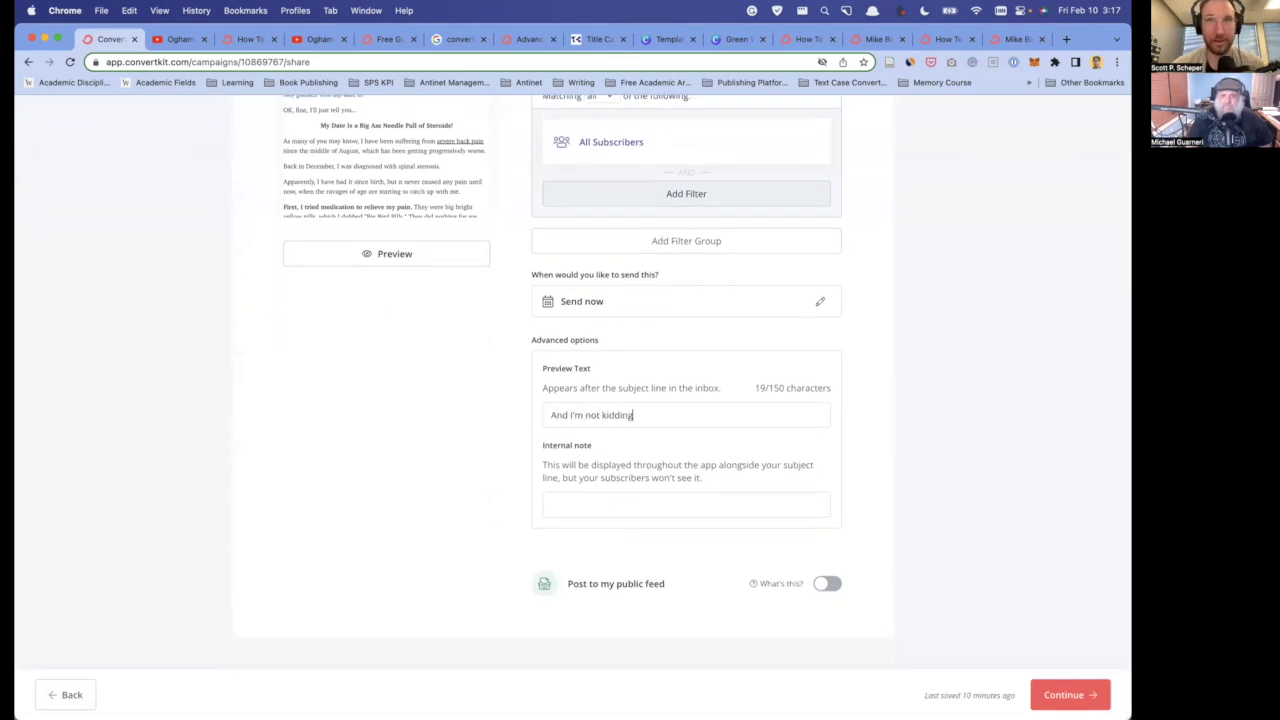
type(".")
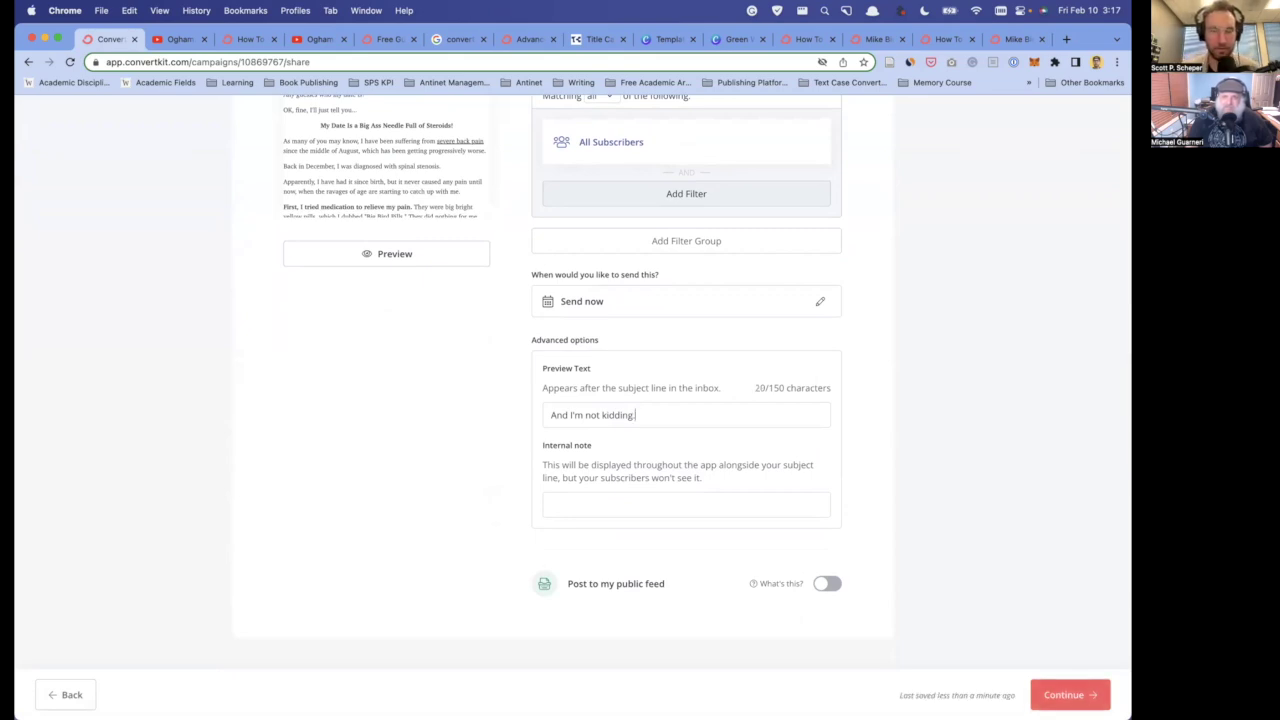
type("..")
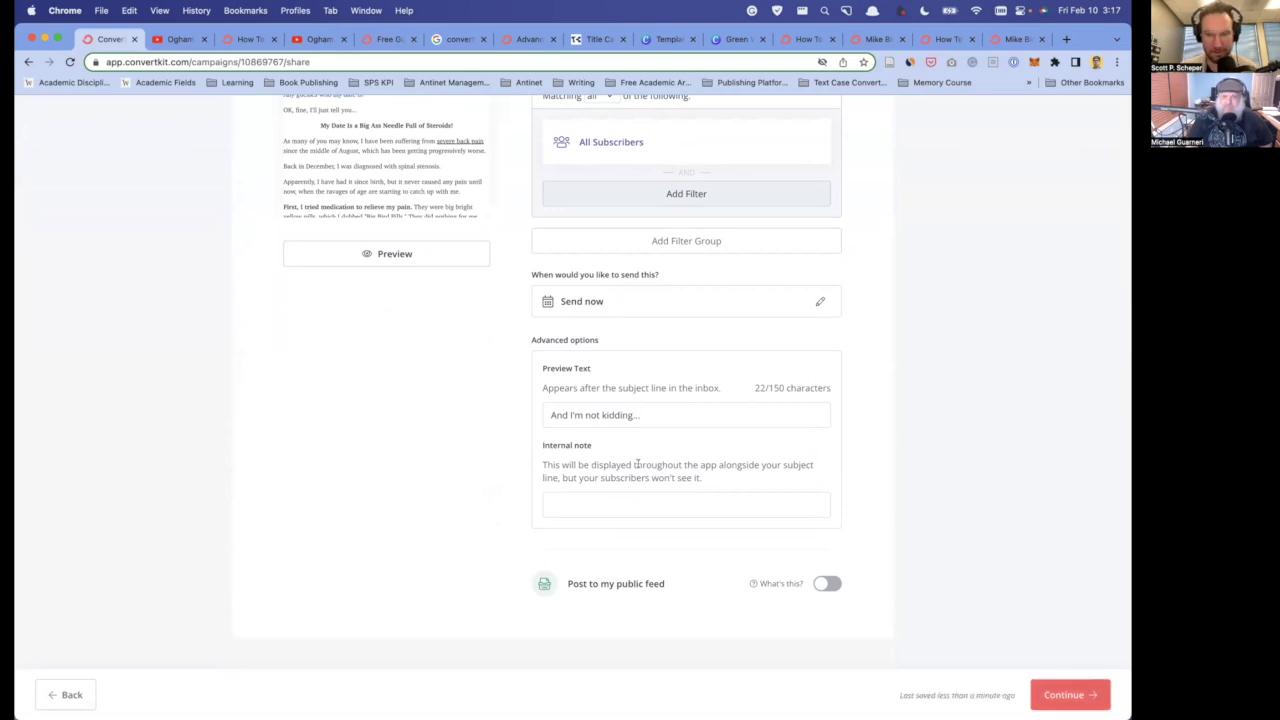
scroll(920, 506, "up", 5)
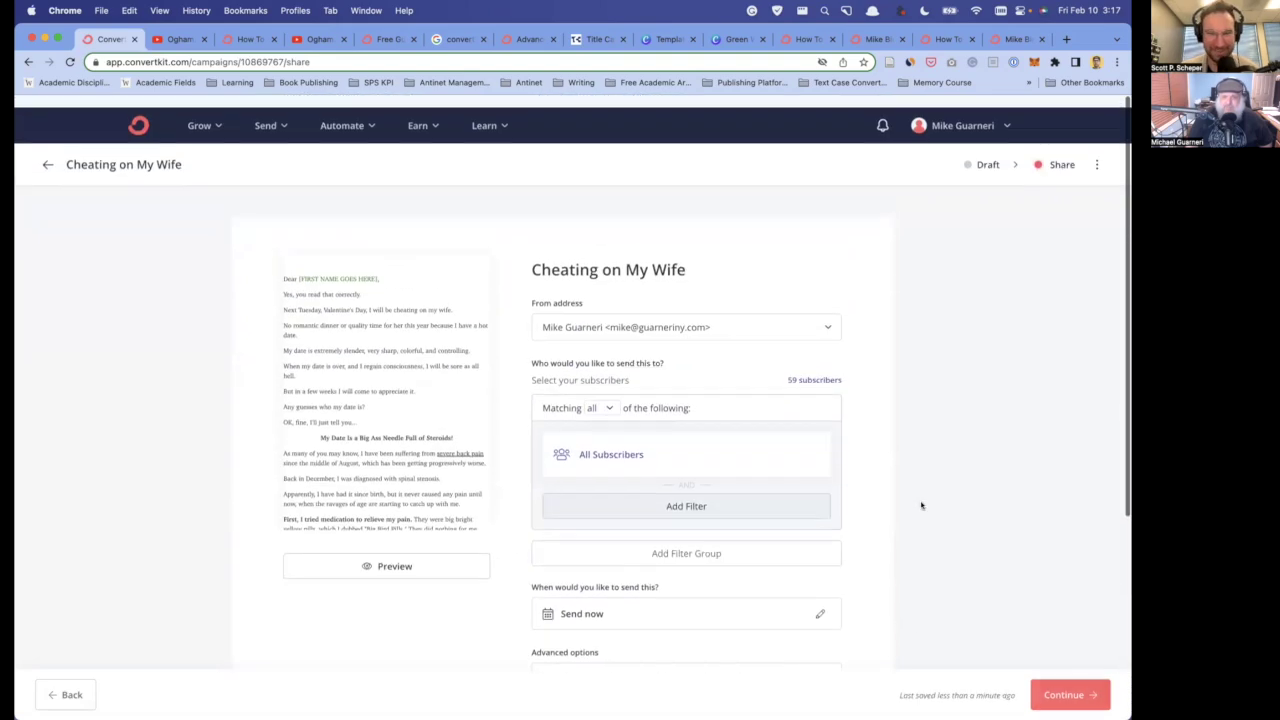
scroll(921, 506, "down", 1)
scroll(887, 538, "down", 1)
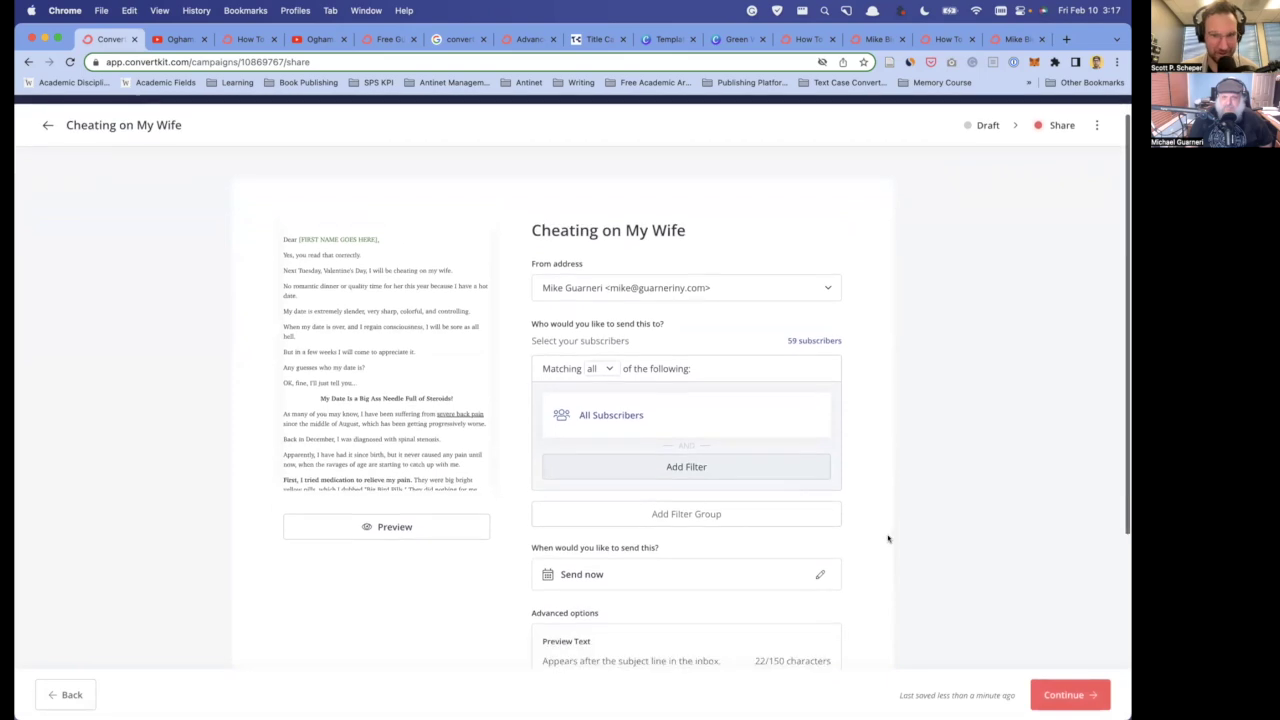
scroll(887, 538, "down", 5)
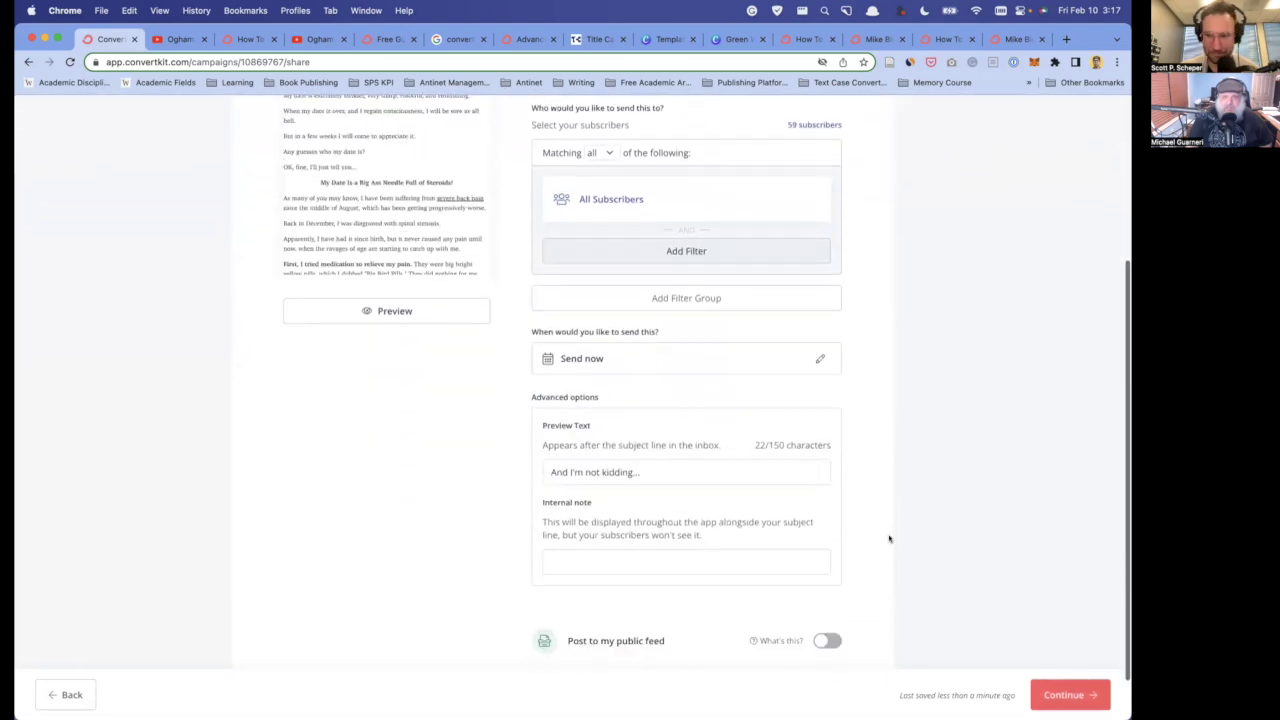
- Confirm sending 'Cheating on My Wife' to 59 subscribers and dismiss the Congrats pop-up
left_click(1058, 695)
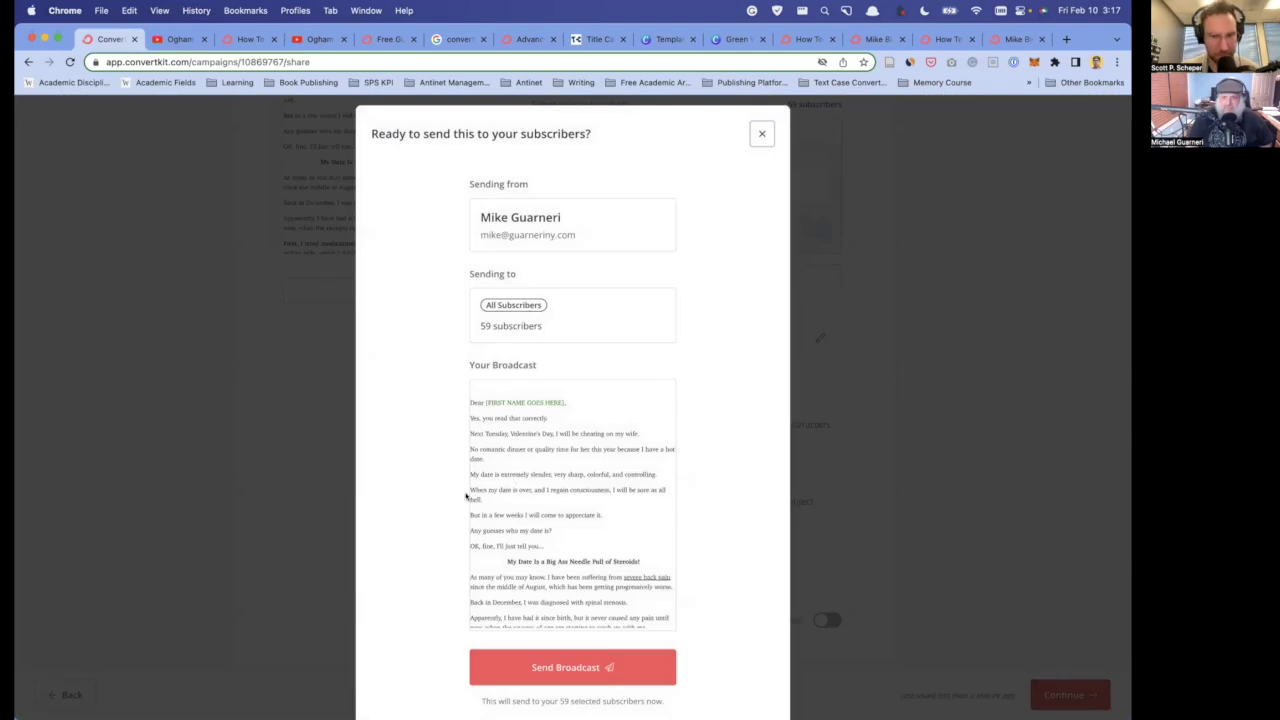
scroll(469, 494, "down", 2)
left_click(563, 592)
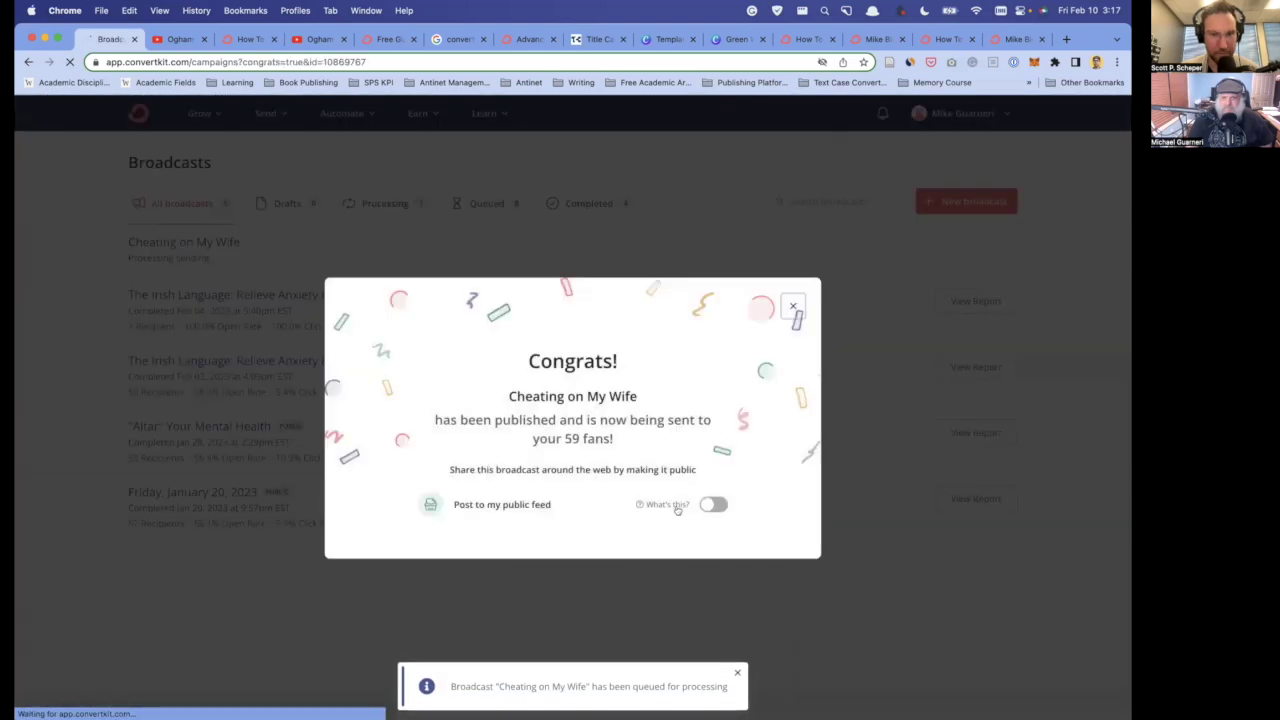
left_click(791, 302)
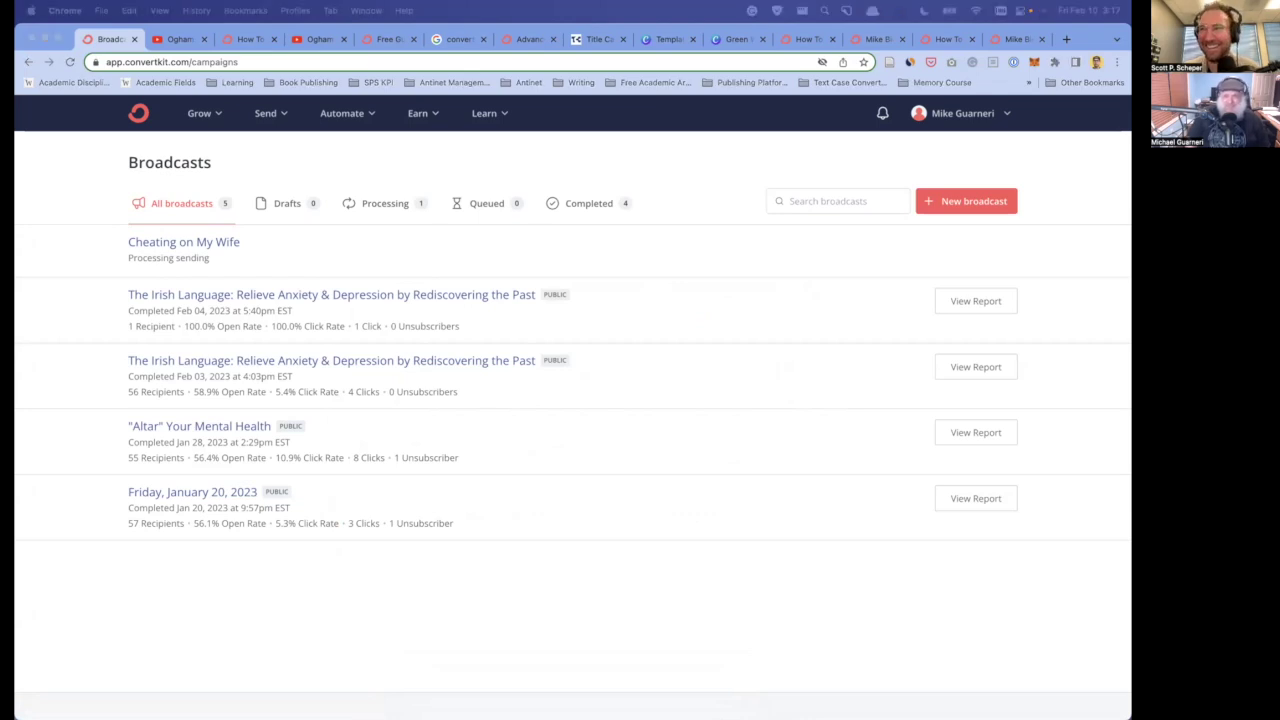
- Reload the Broadcasts list until 'Cheating on My Wife' shows Completed with an 8.5% open rate
left_click(545, 585)
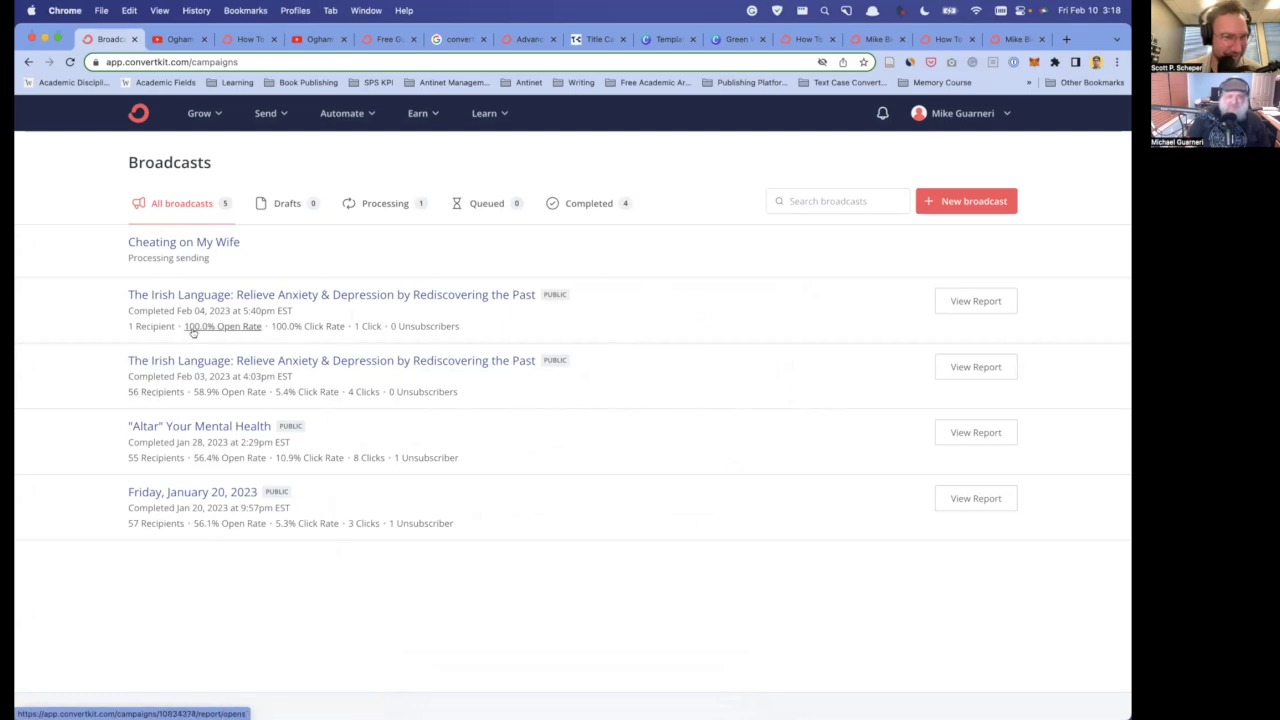
scroll(200, 397, "down", 1)
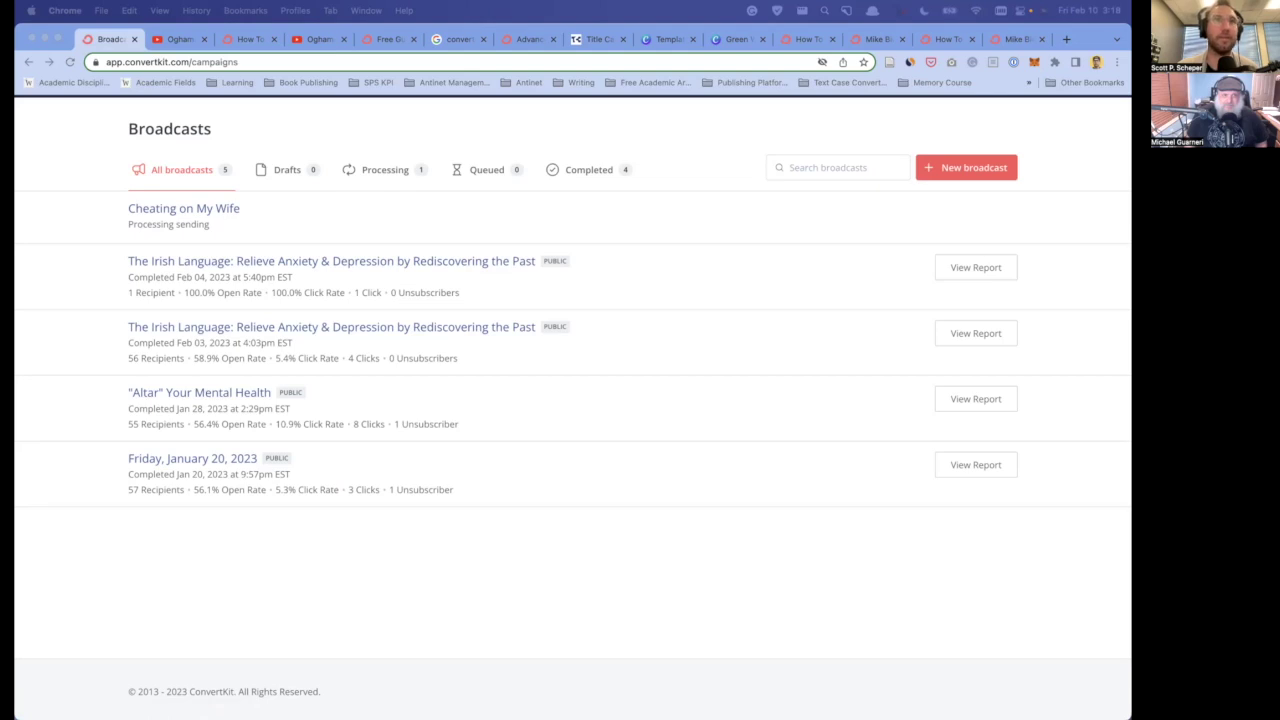
left_click(229, 563)
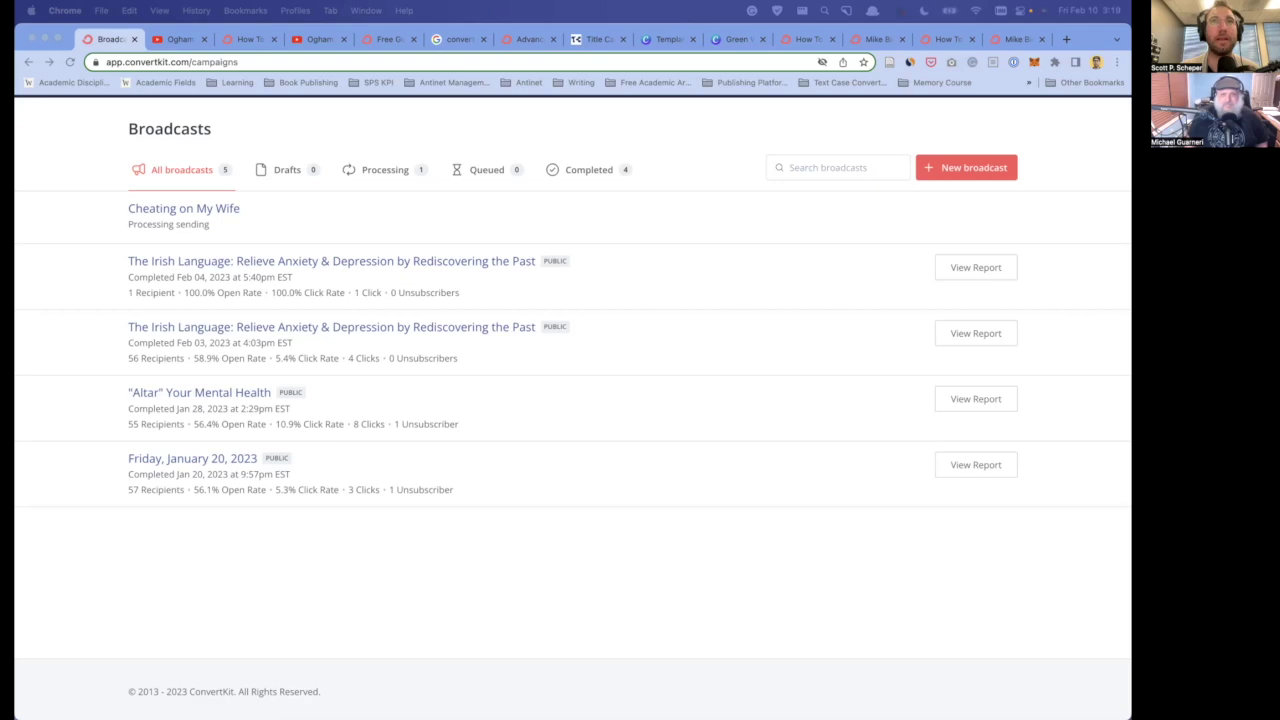
left_click(207, 628)
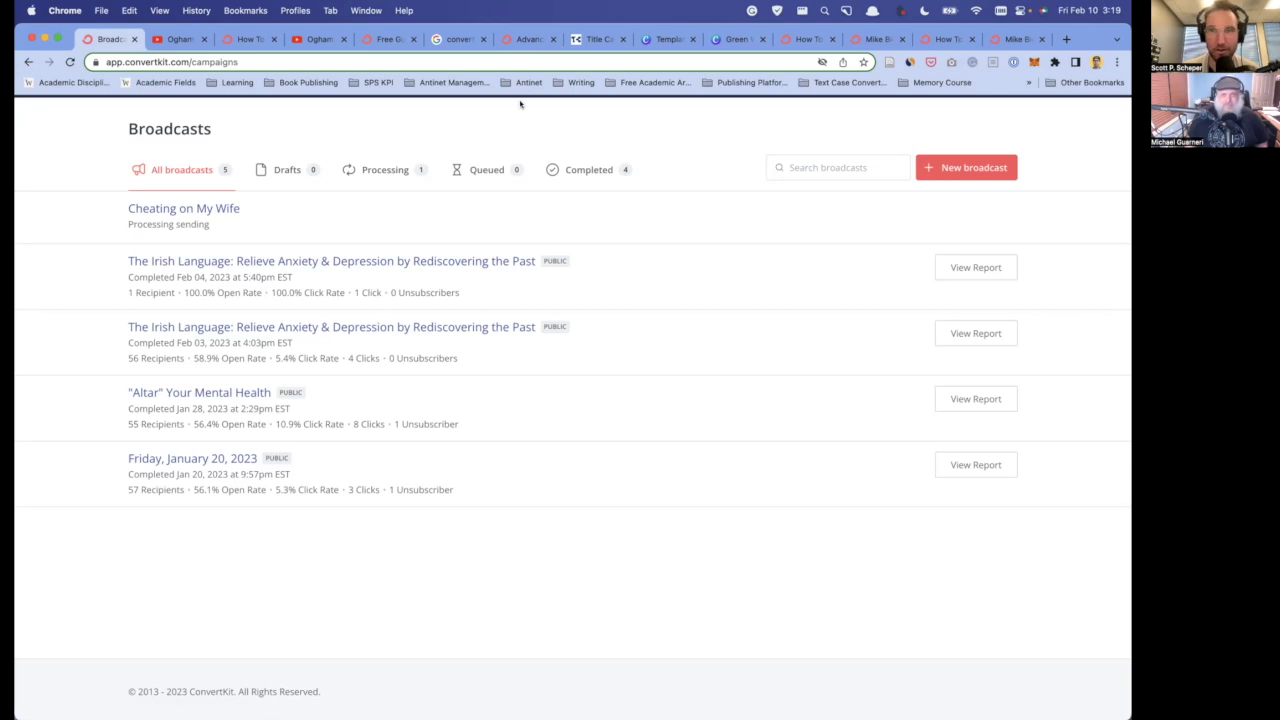
scroll(114, 190, "up", 1)
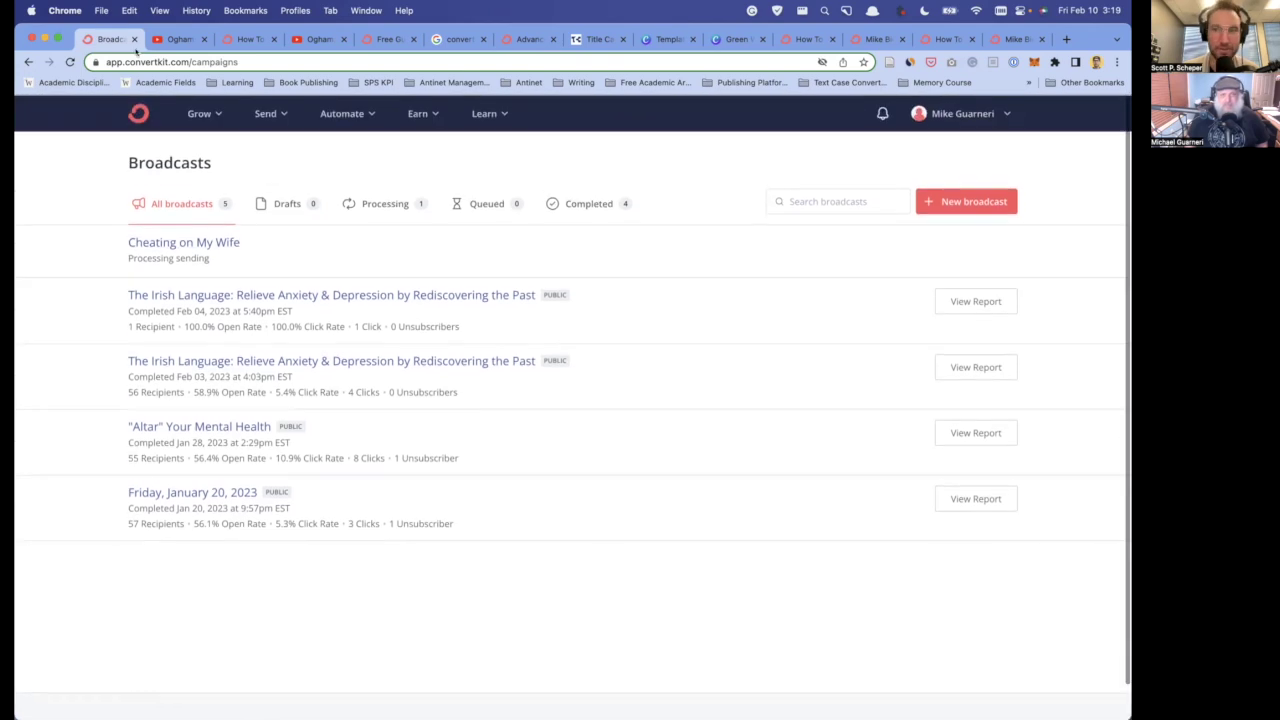
left_click(70, 62)
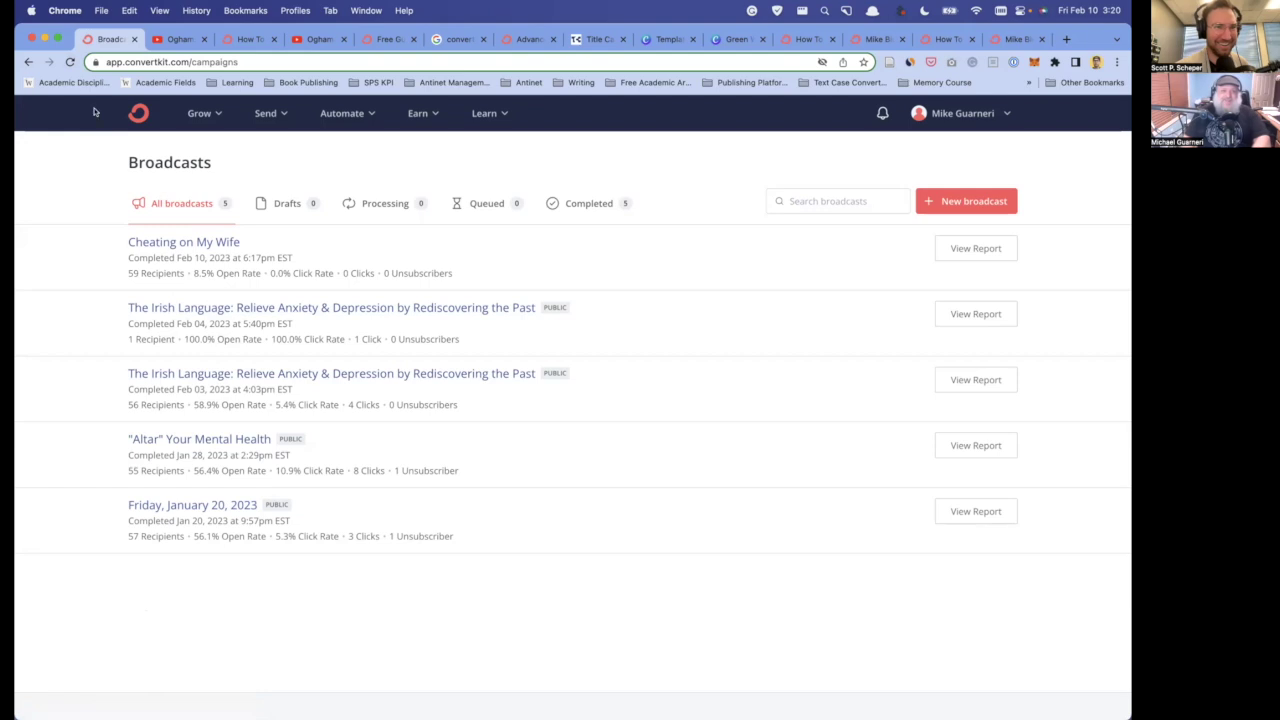
- Check the new broadcast's opens and clicks reports, then return to All Broadcasts
left_click(70, 61)
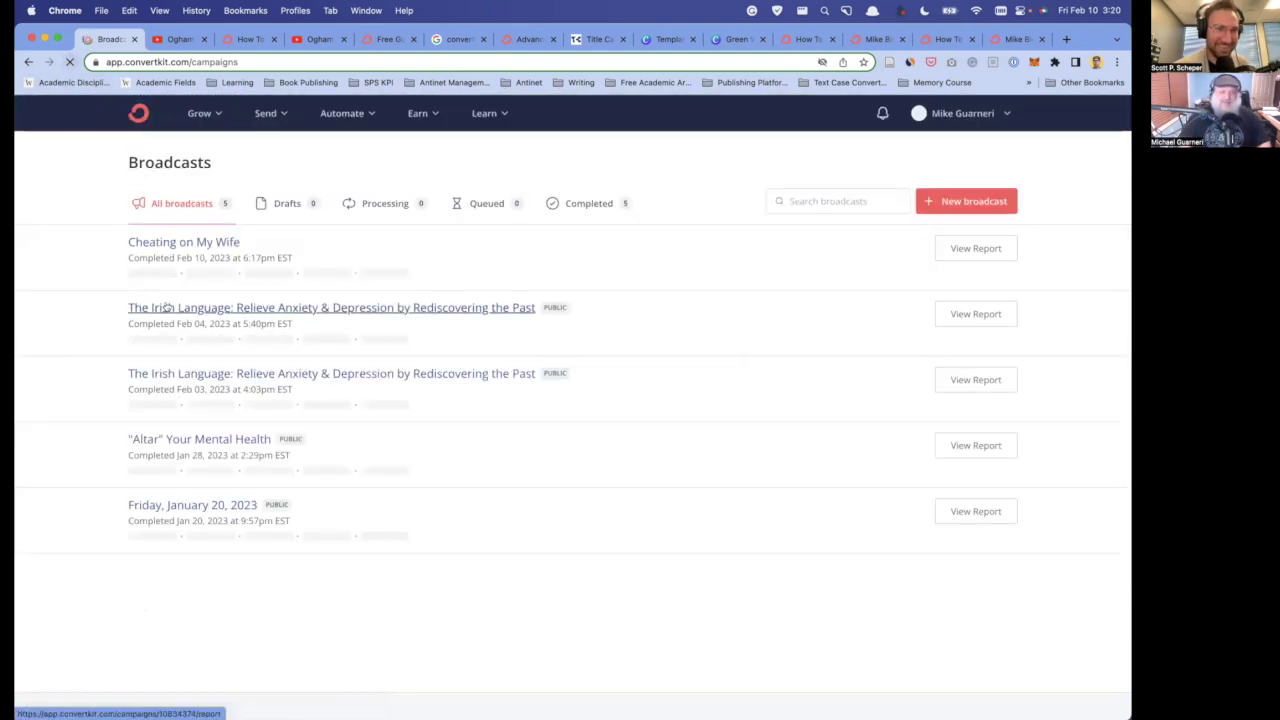
left_click(200, 275)
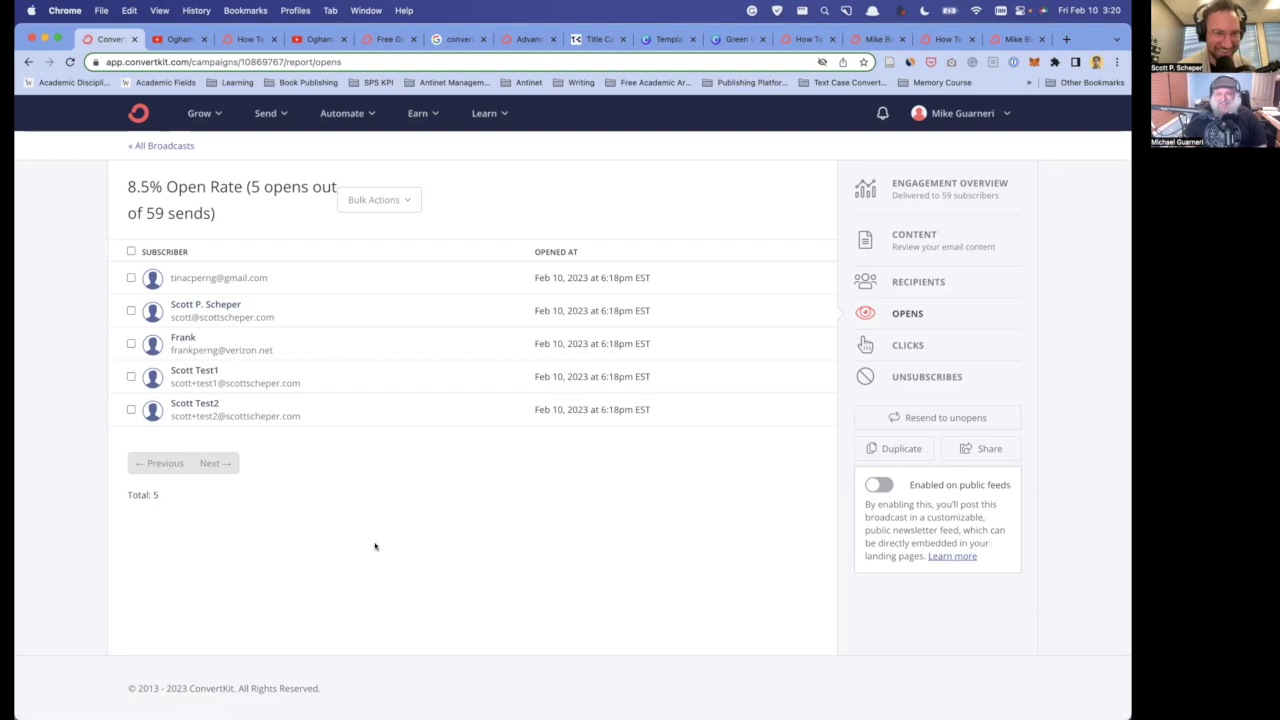
left_click(908, 344)
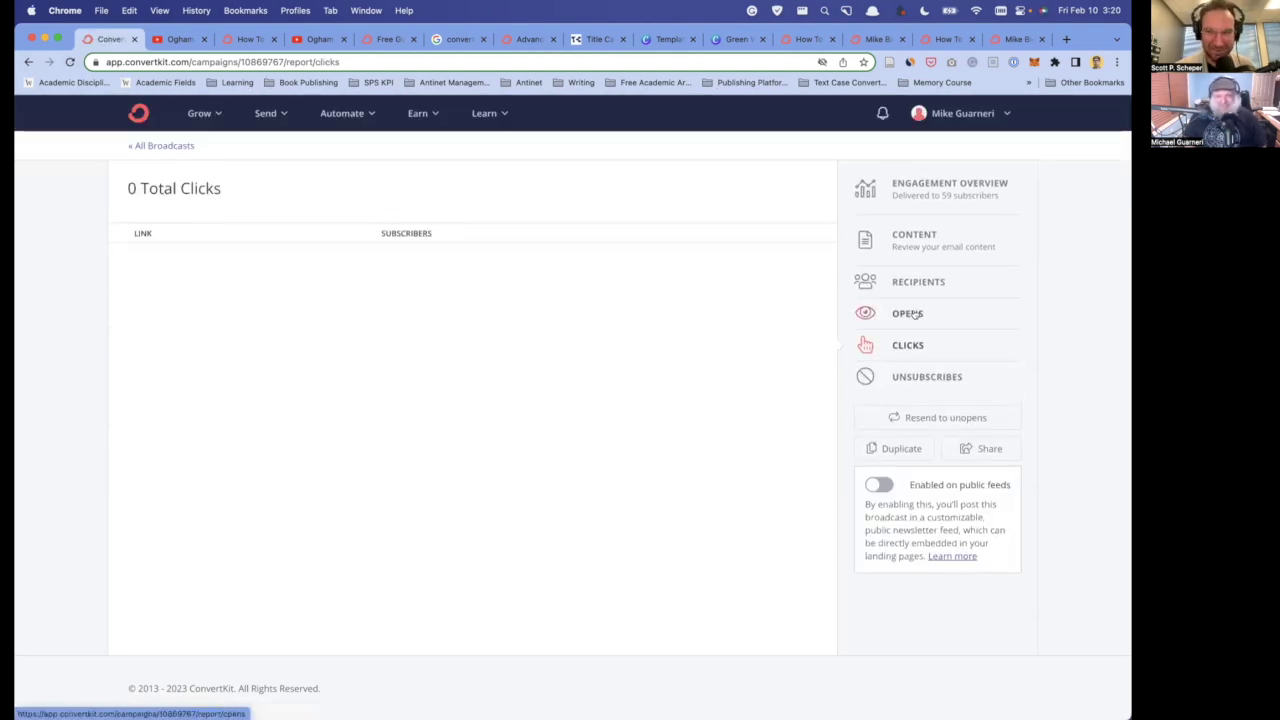
left_click(908, 314)
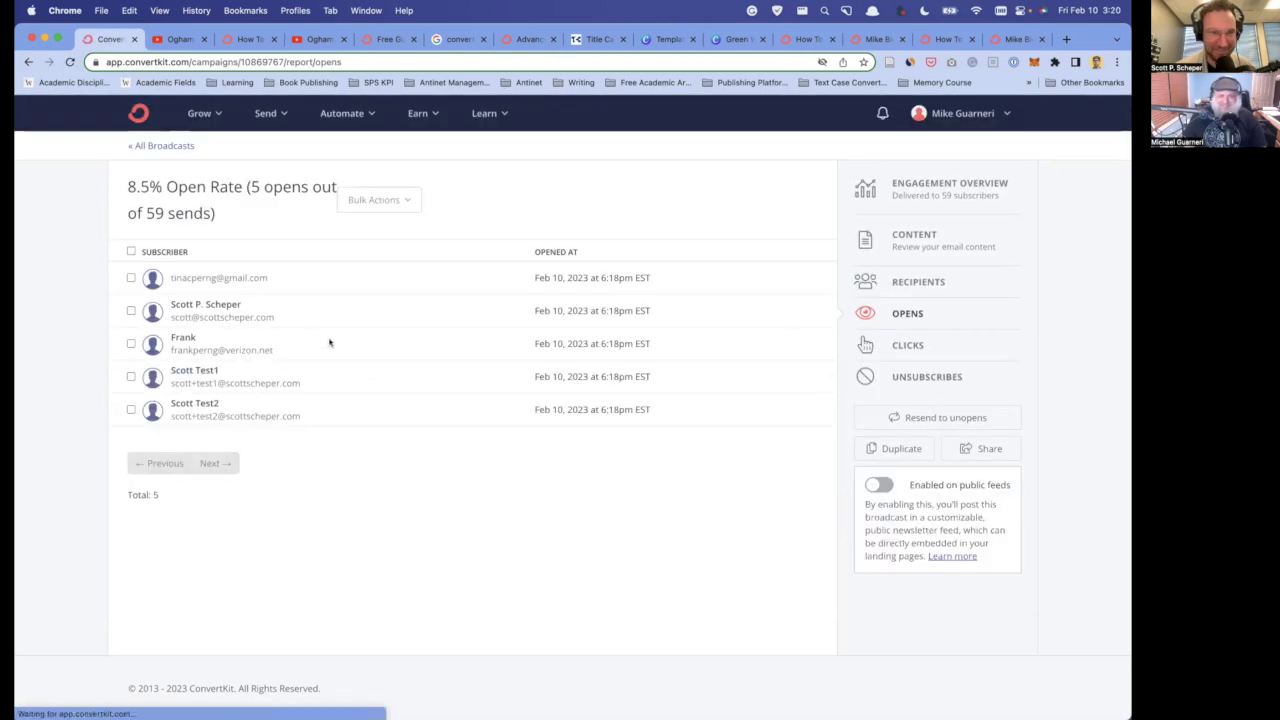
left_click(28, 62)
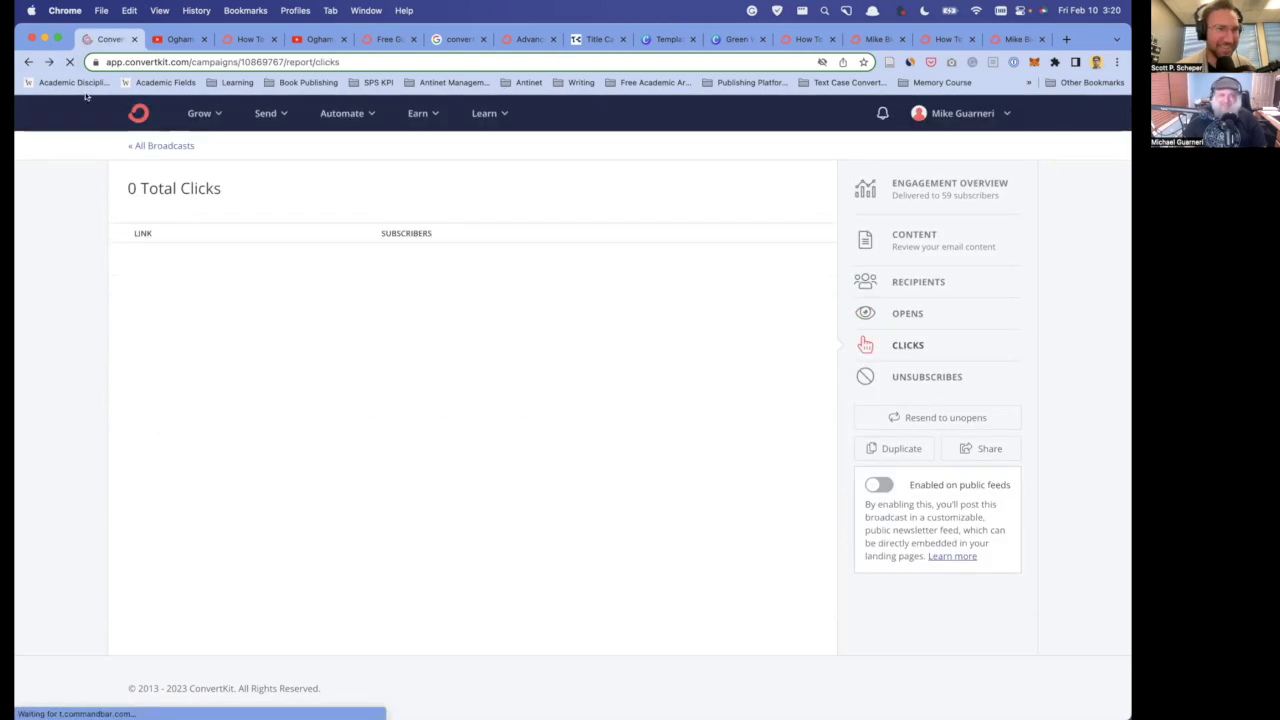
left_click(172, 146)
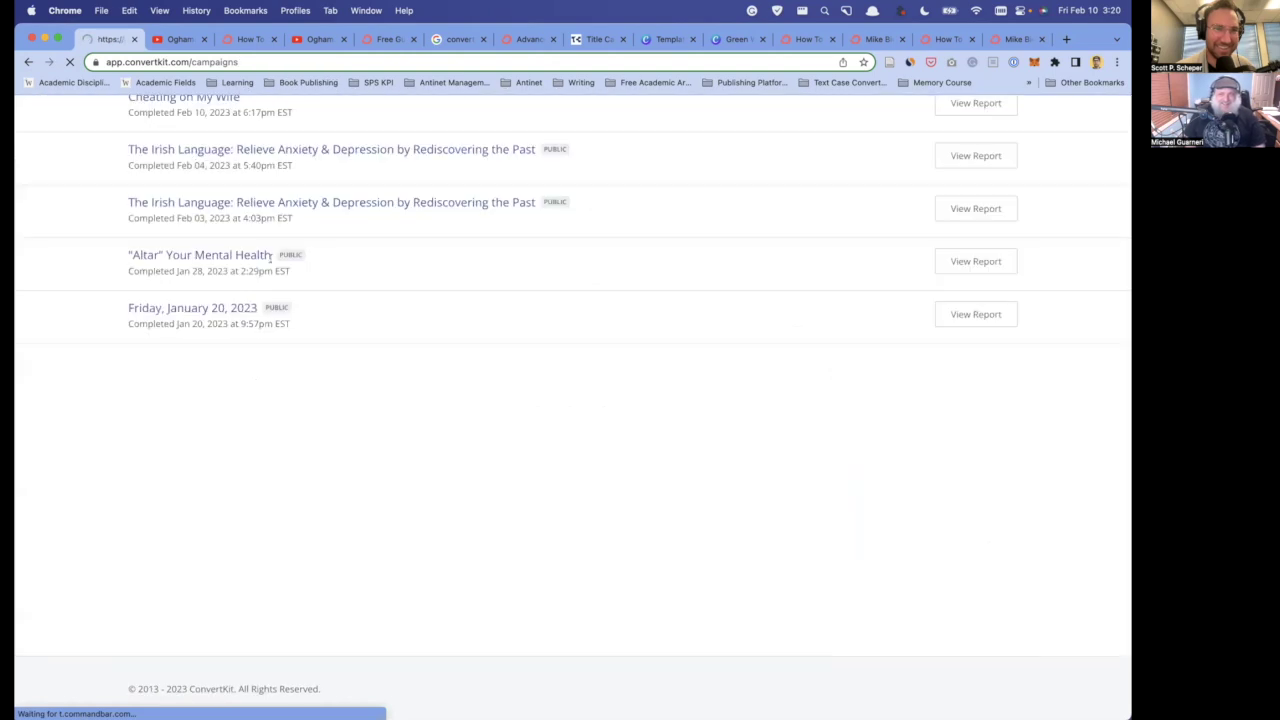
- Recheck the updated opens and clicks, then move to the 'Ogham: What Is It?' YouTube tab
left_click(212, 245)
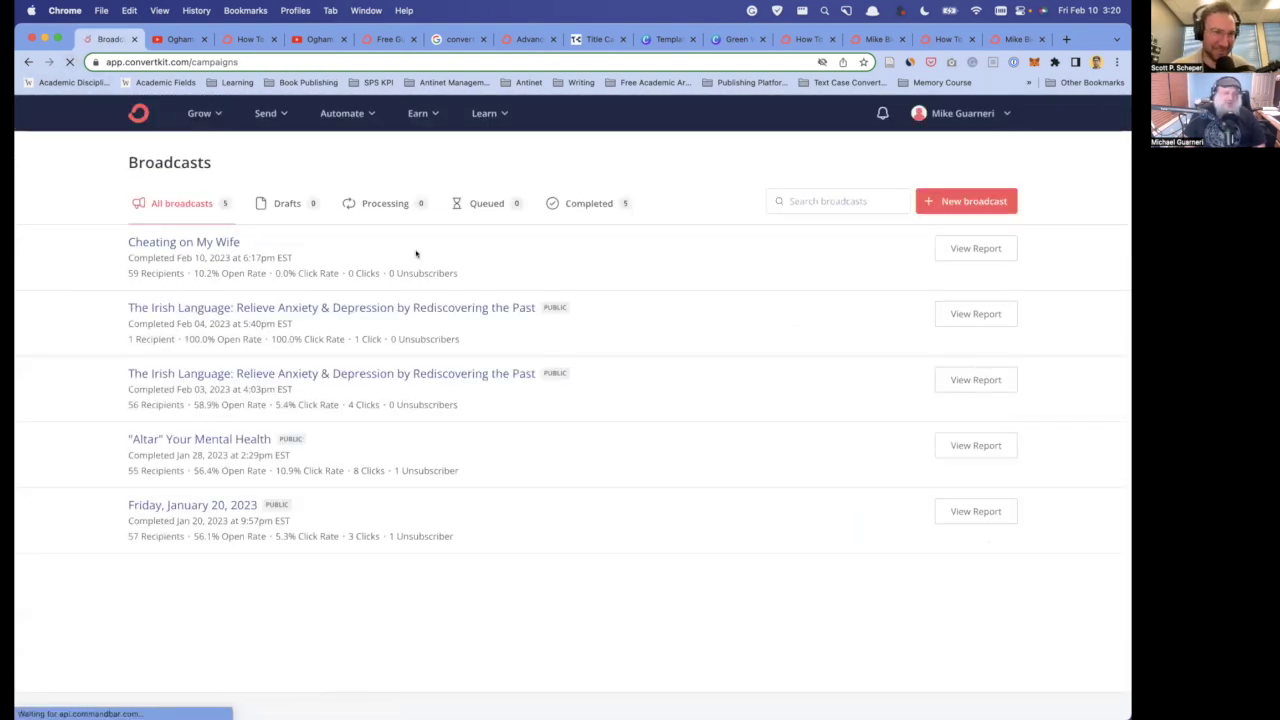
left_click(222, 241)
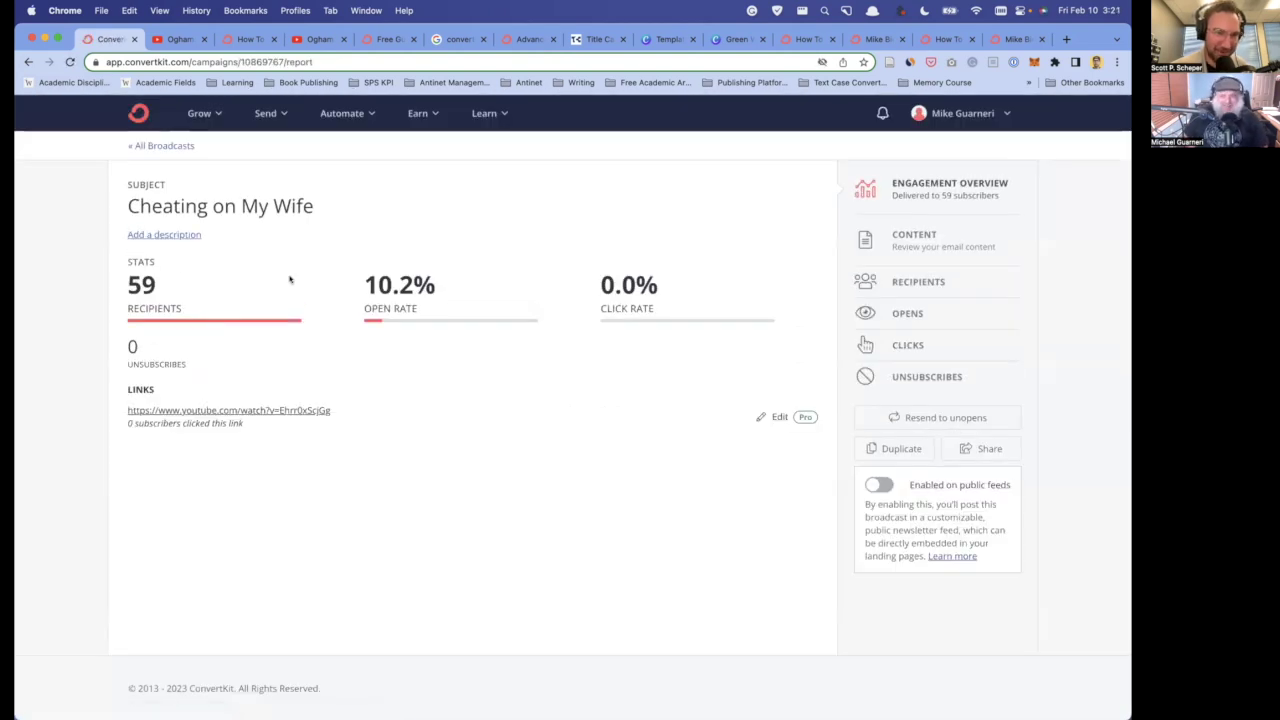
key("super+bracketleft")
left_click(232, 273)
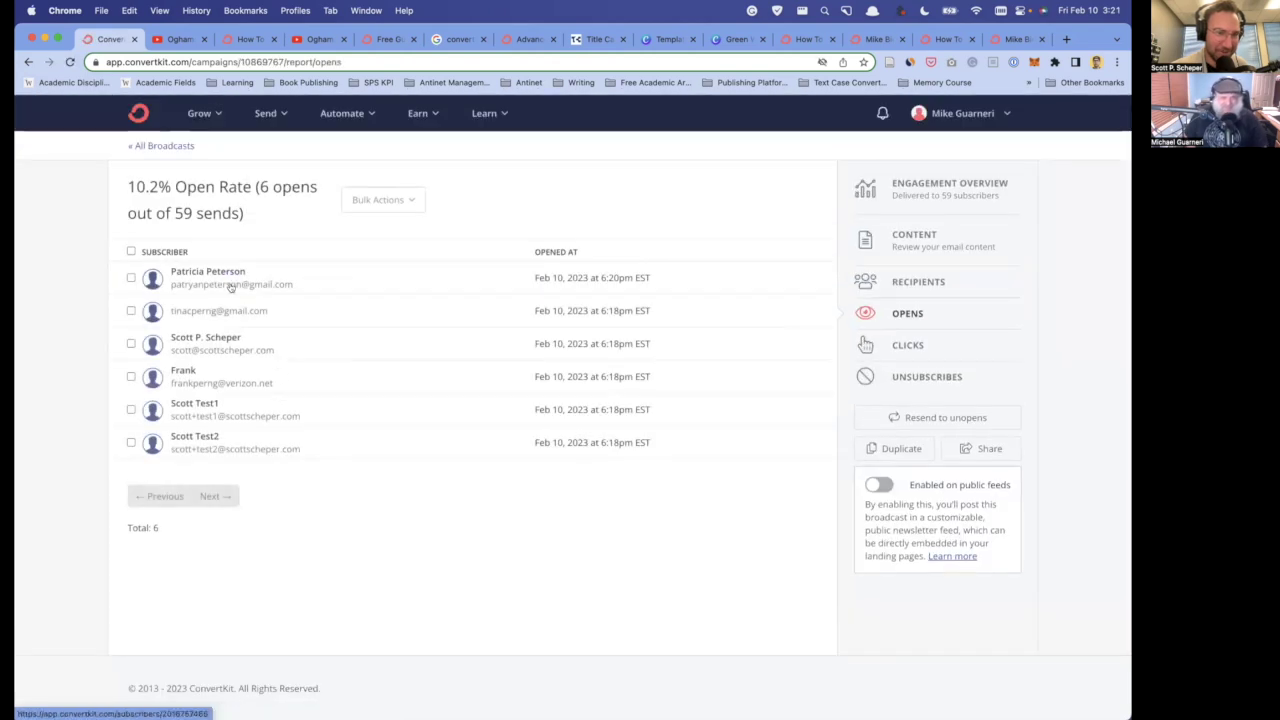
left_click(904, 344)
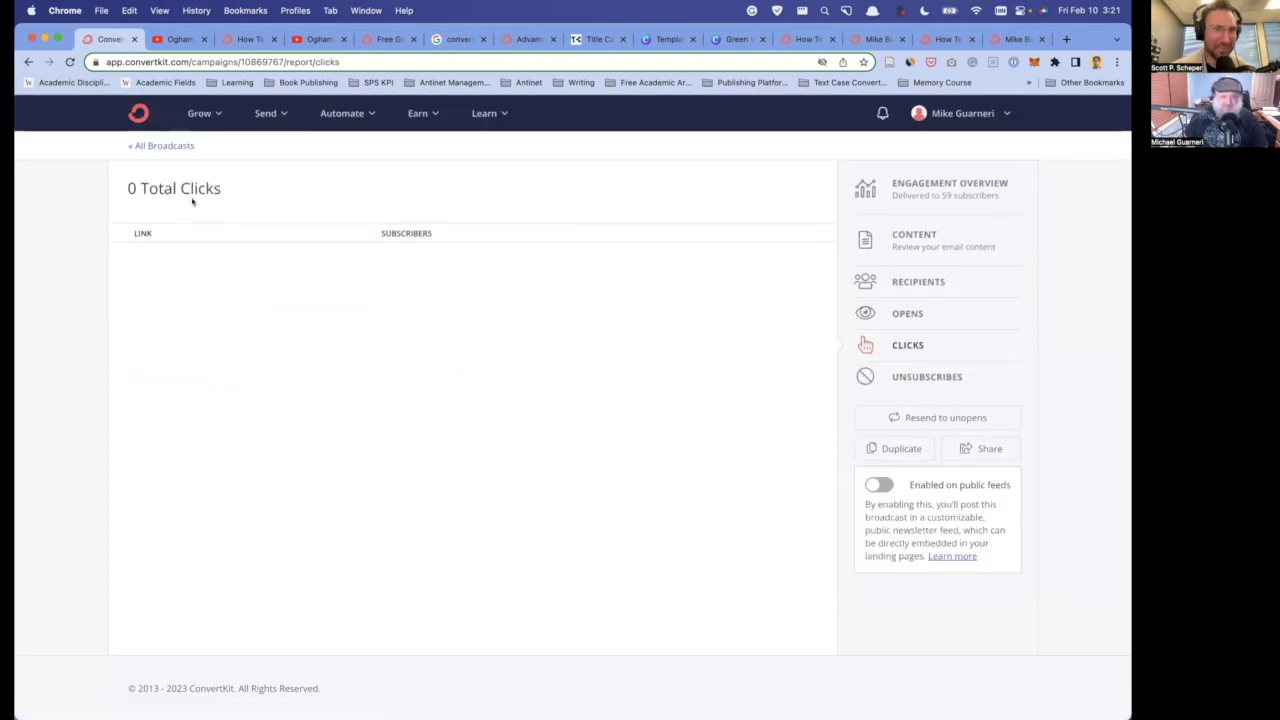
left_click(160, 146)
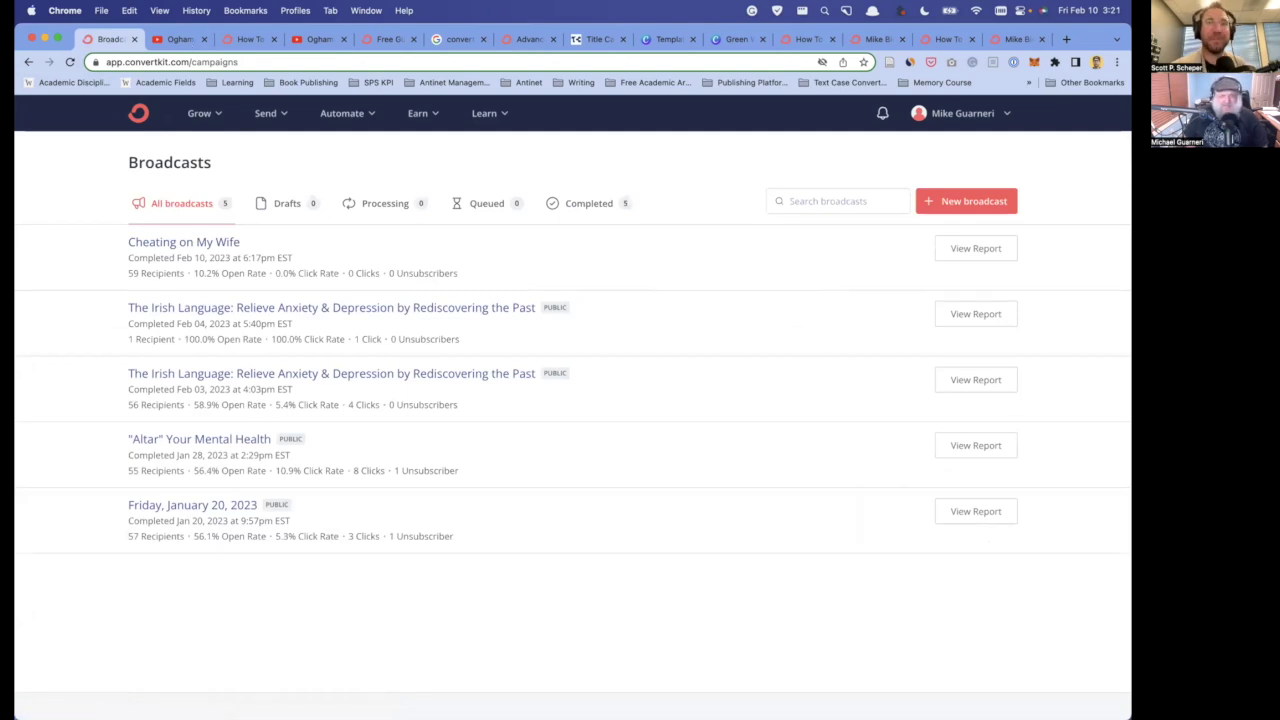
left_click(180, 39)
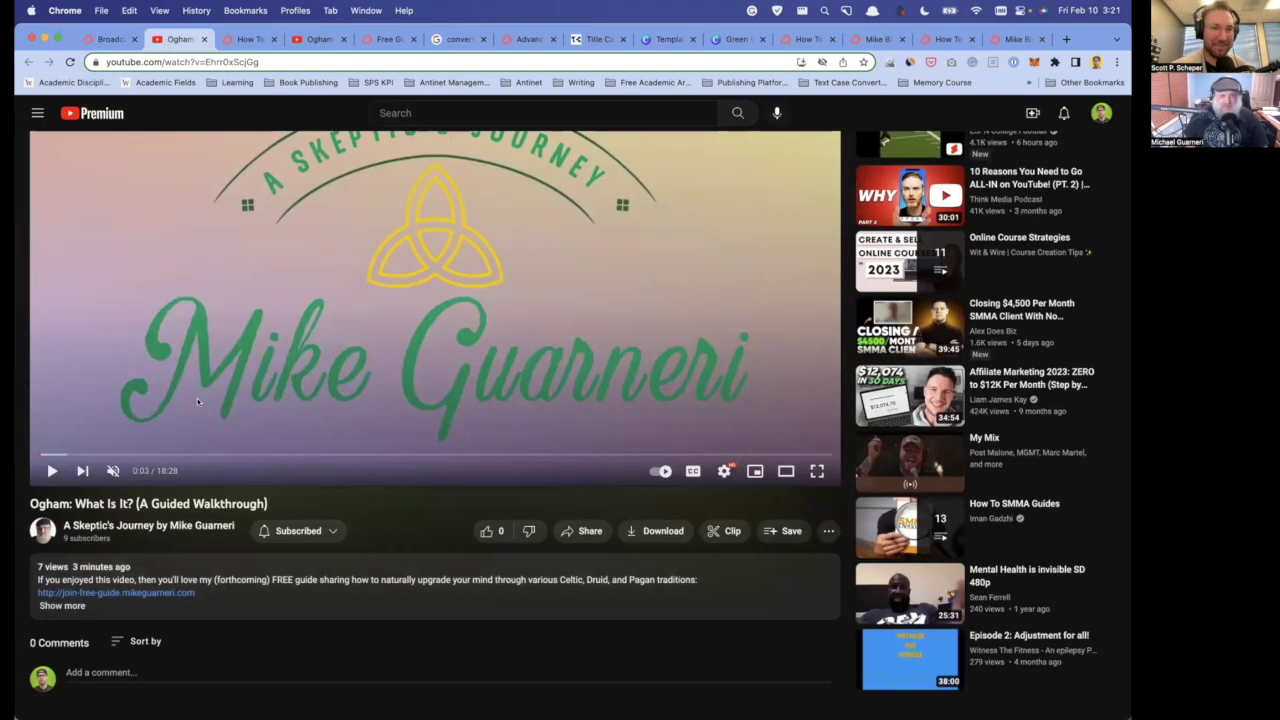
scroll(263, 402, "up", 3)
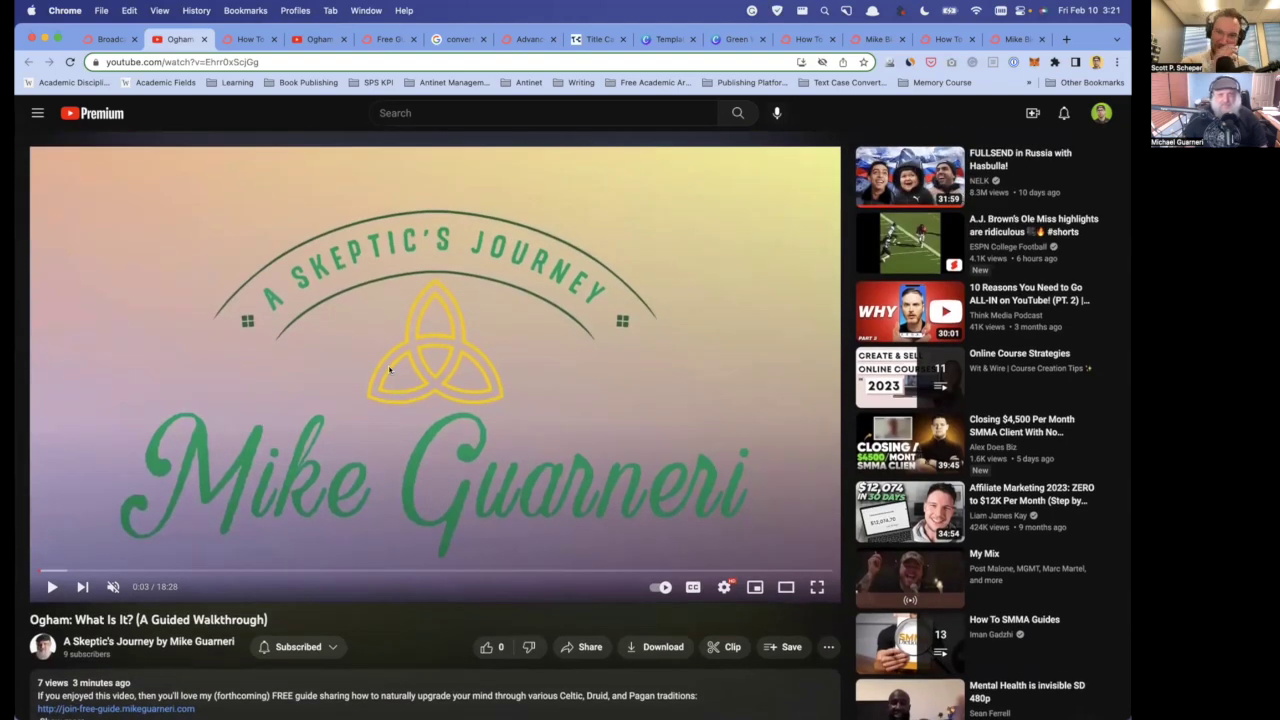